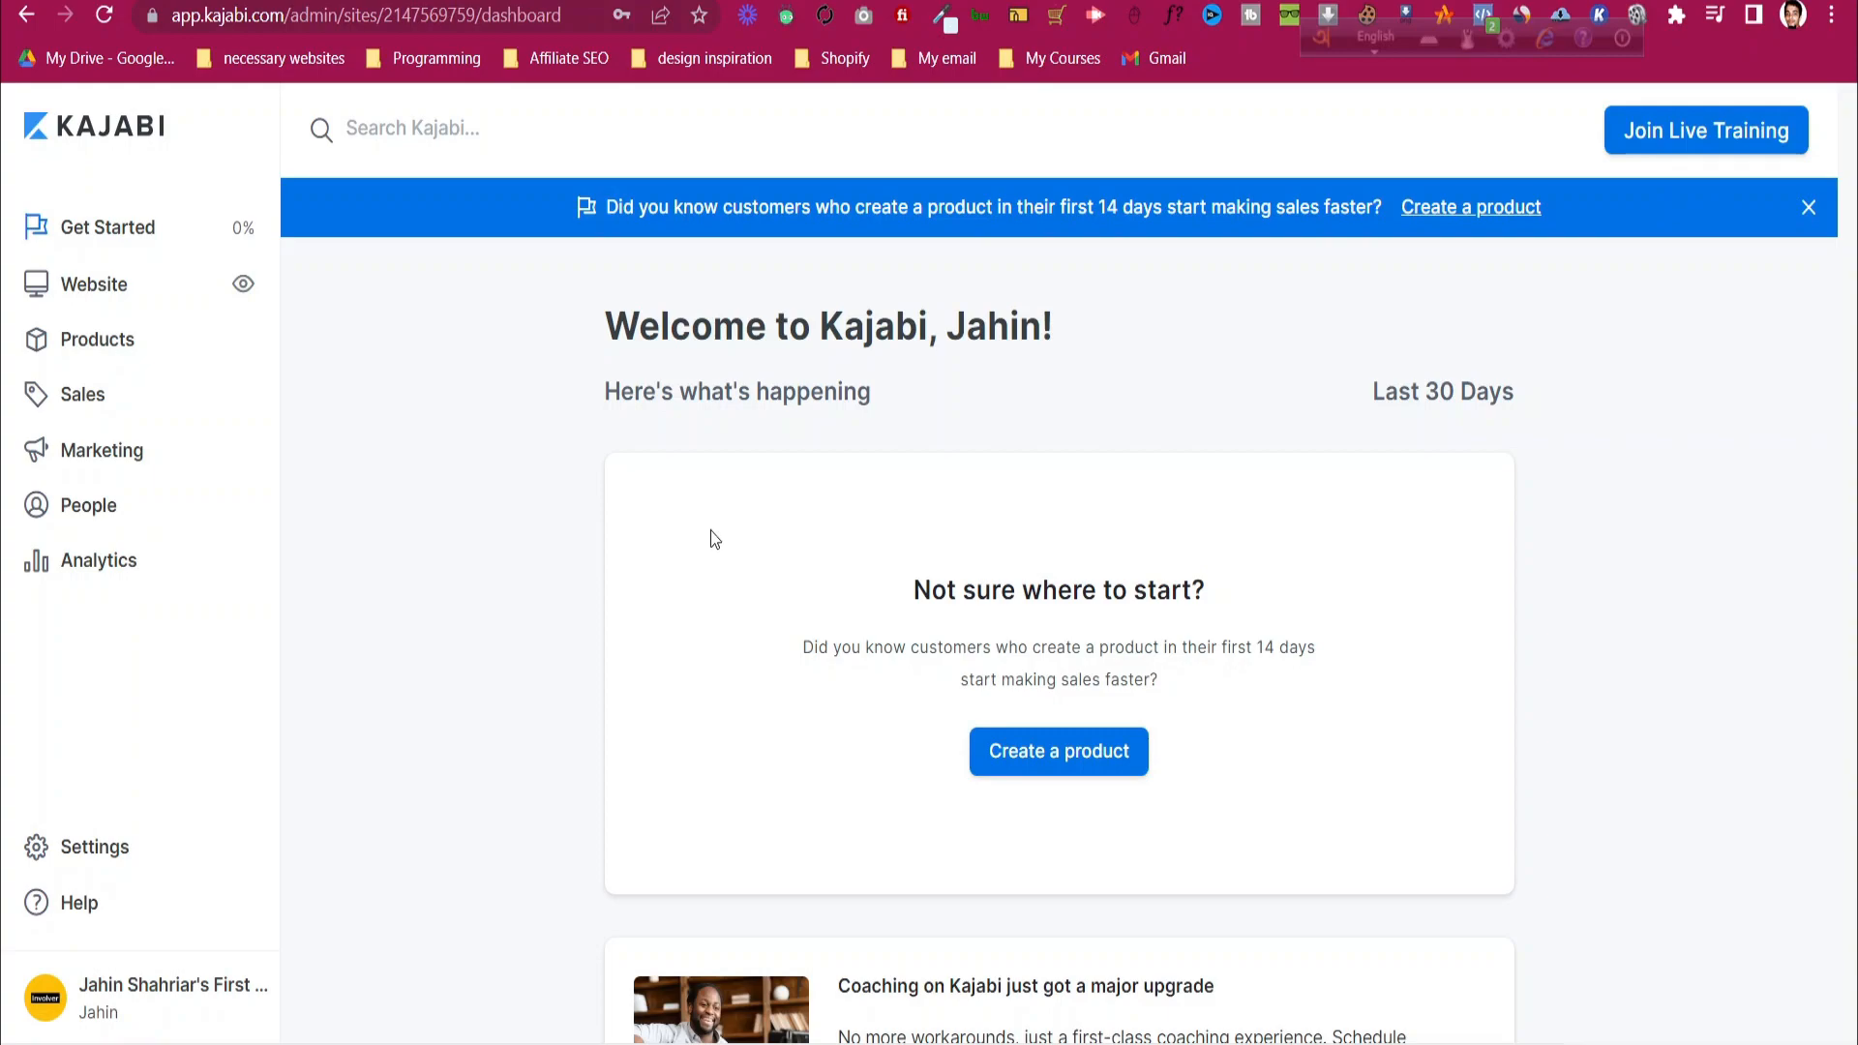
- Go from the dashboard to the Settings overview in the left sidebar
{"action": "left_click", "coordinate": [142, 848]}
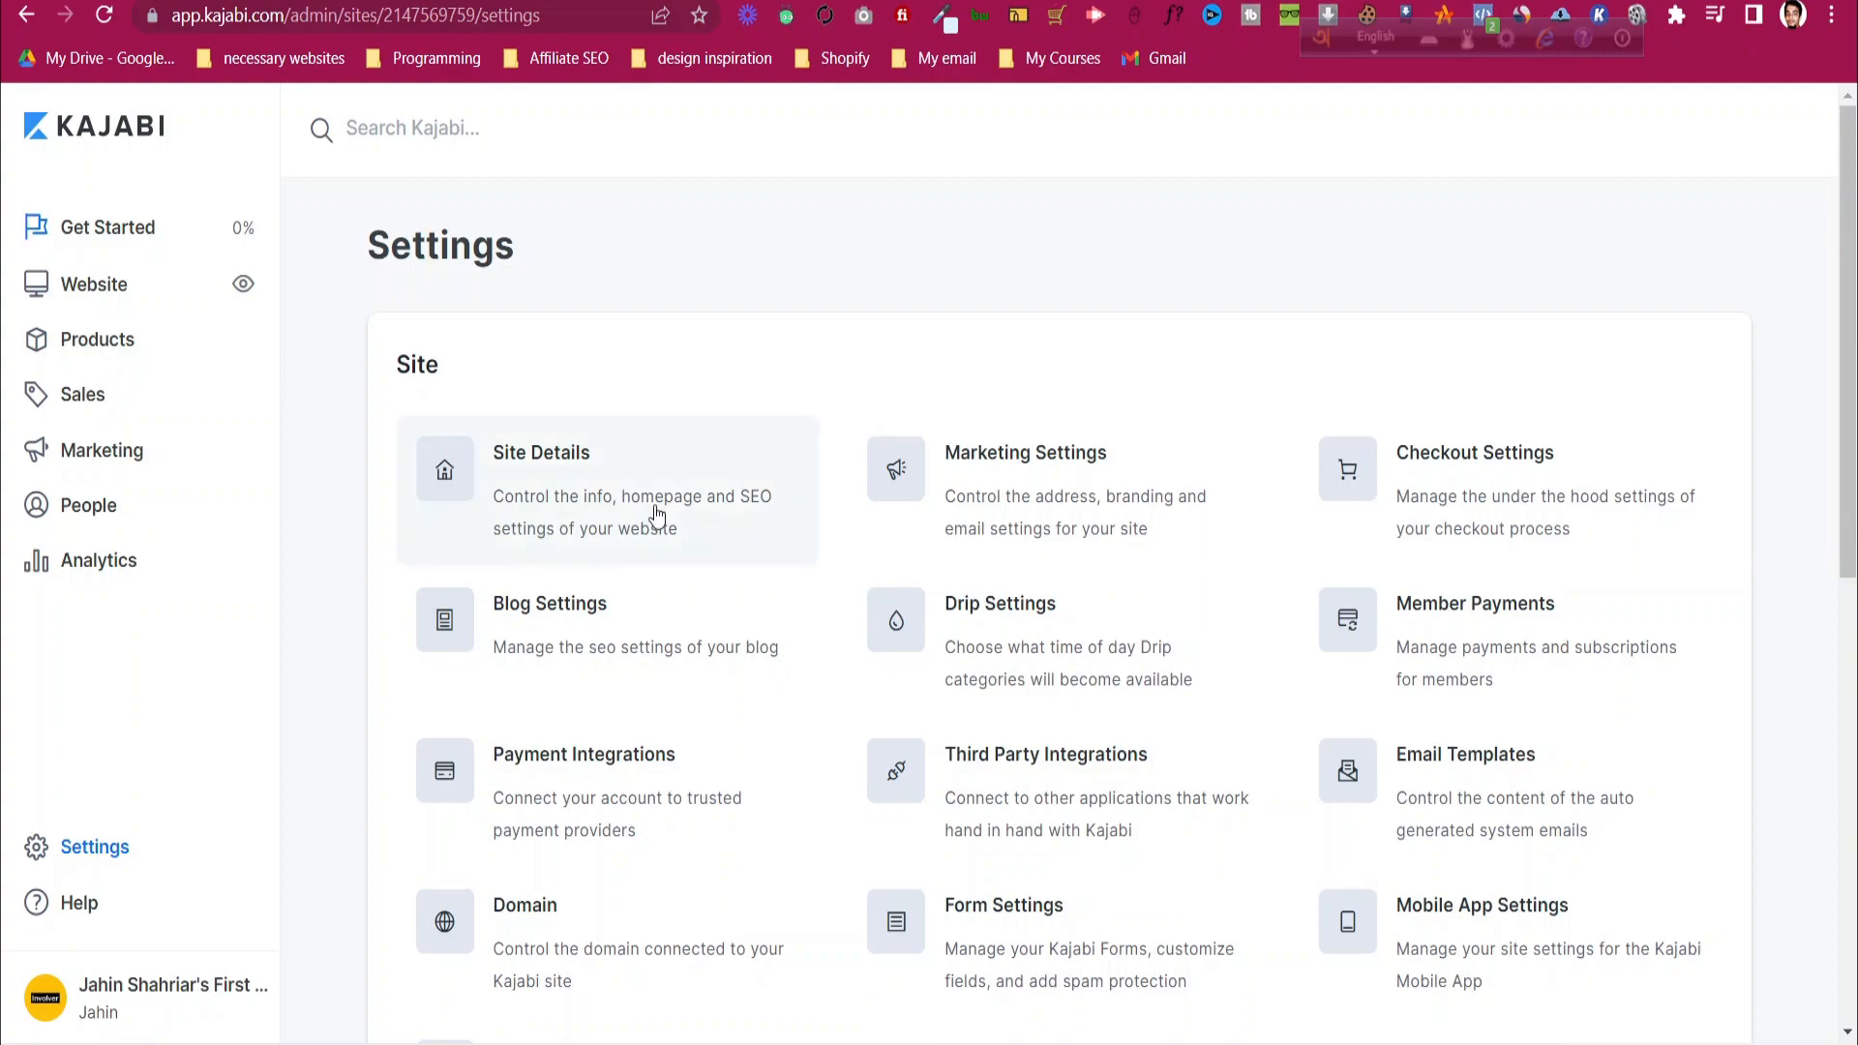
- In Site Details, replace the whole Title field with the new academy name
{"action": "left_click", "coordinate": [566, 528]}
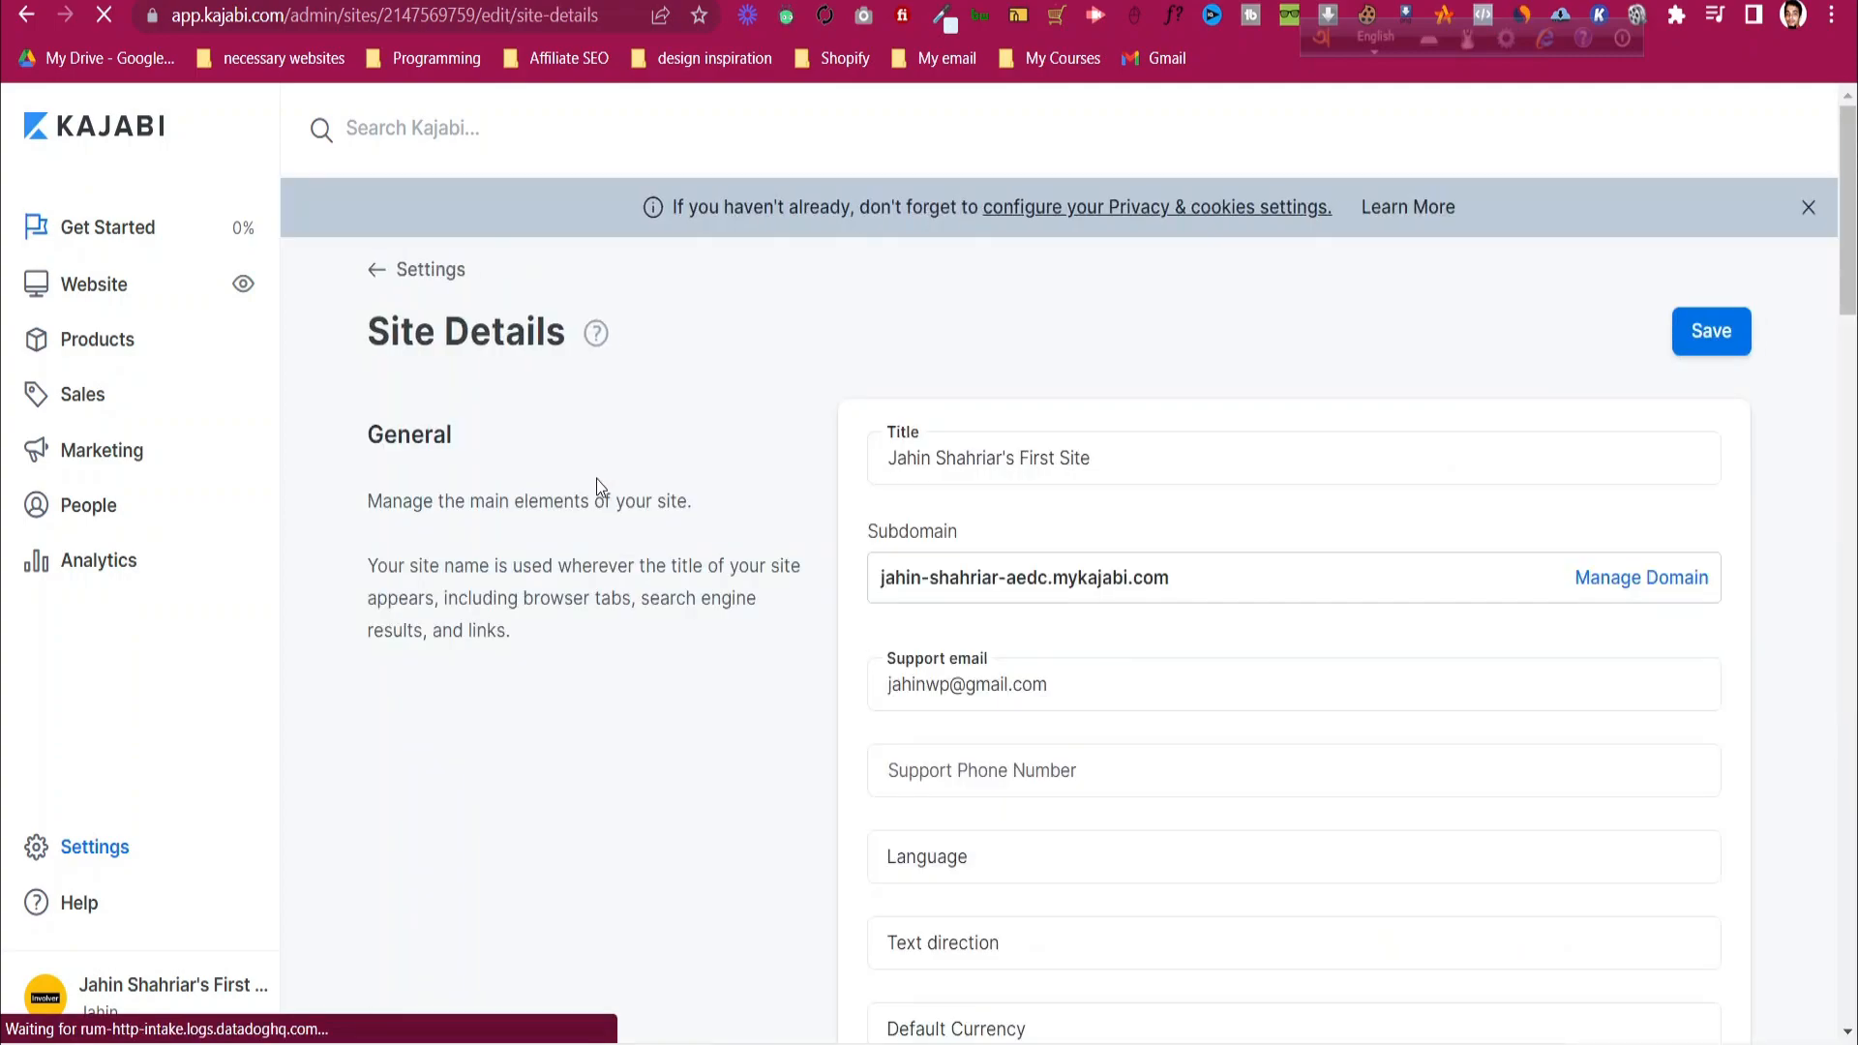
{"action": "left_click", "coordinate": [1017, 457]}
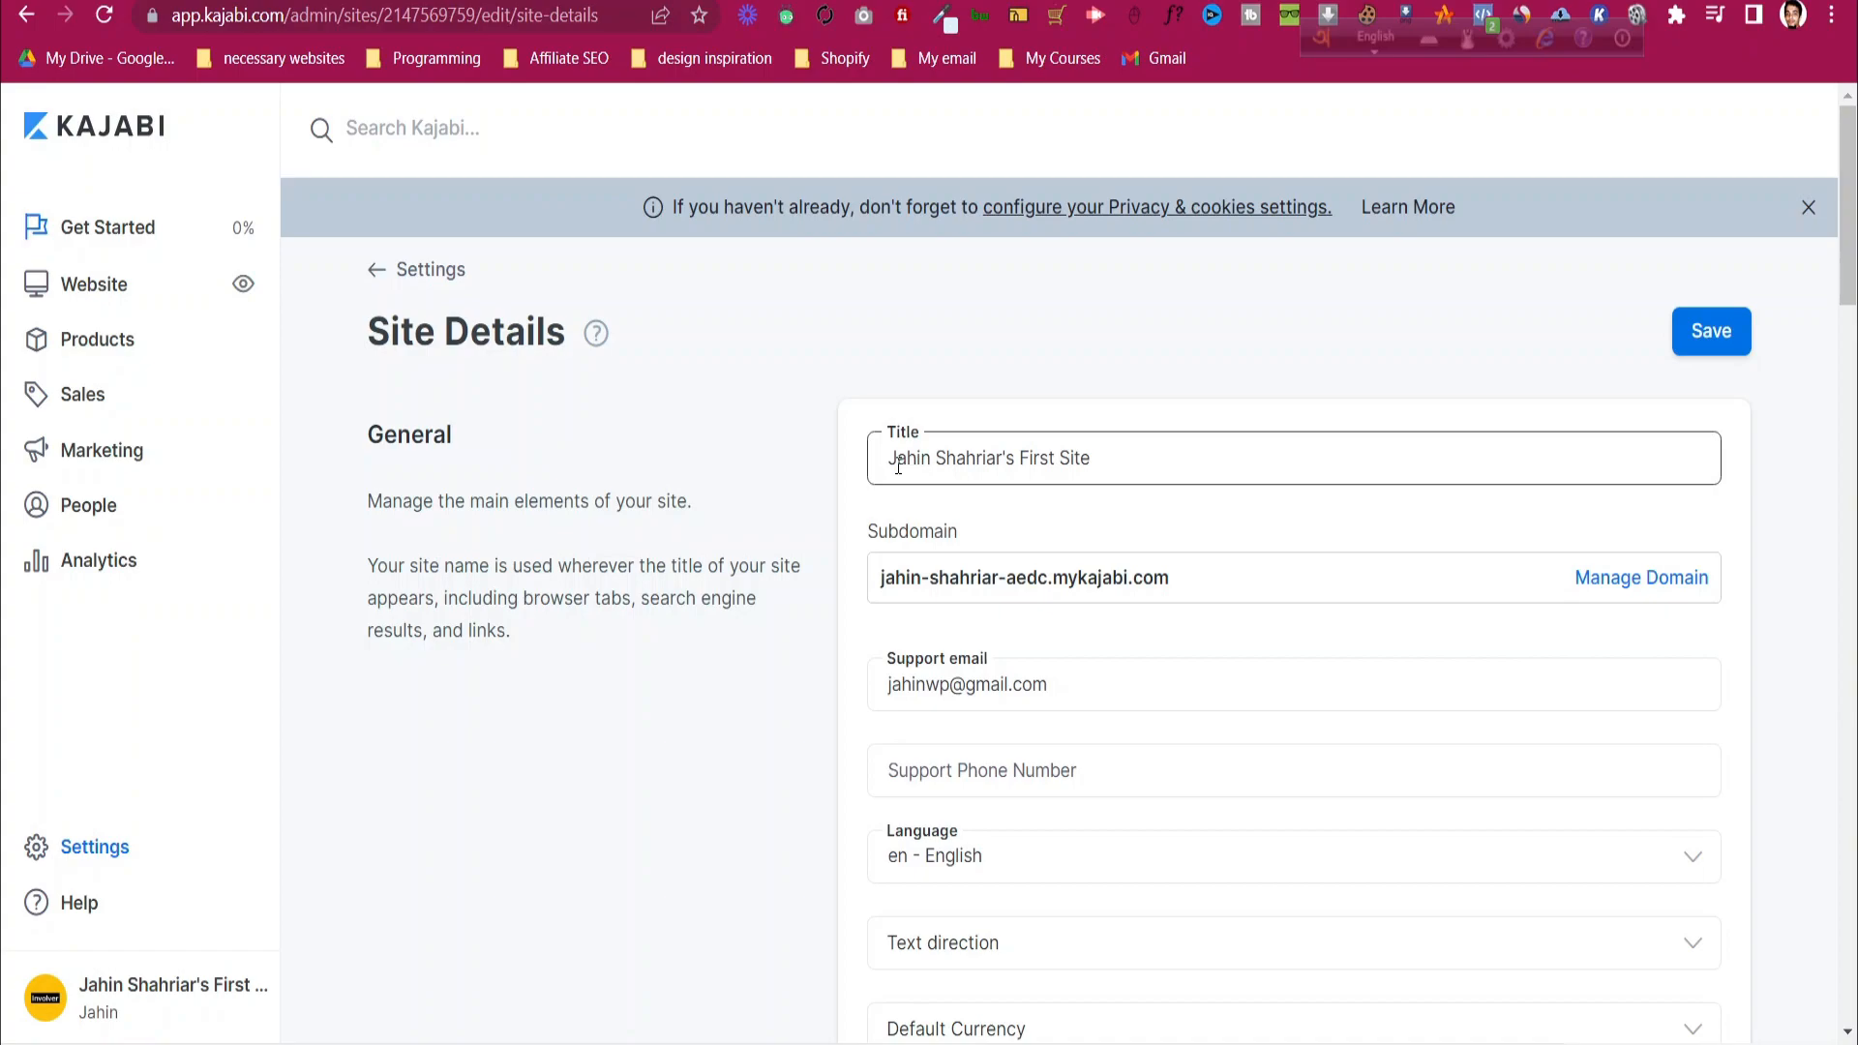
{"action": "left_click_drag", "start_coordinate": [892, 465], "coordinate": [1105, 471]}
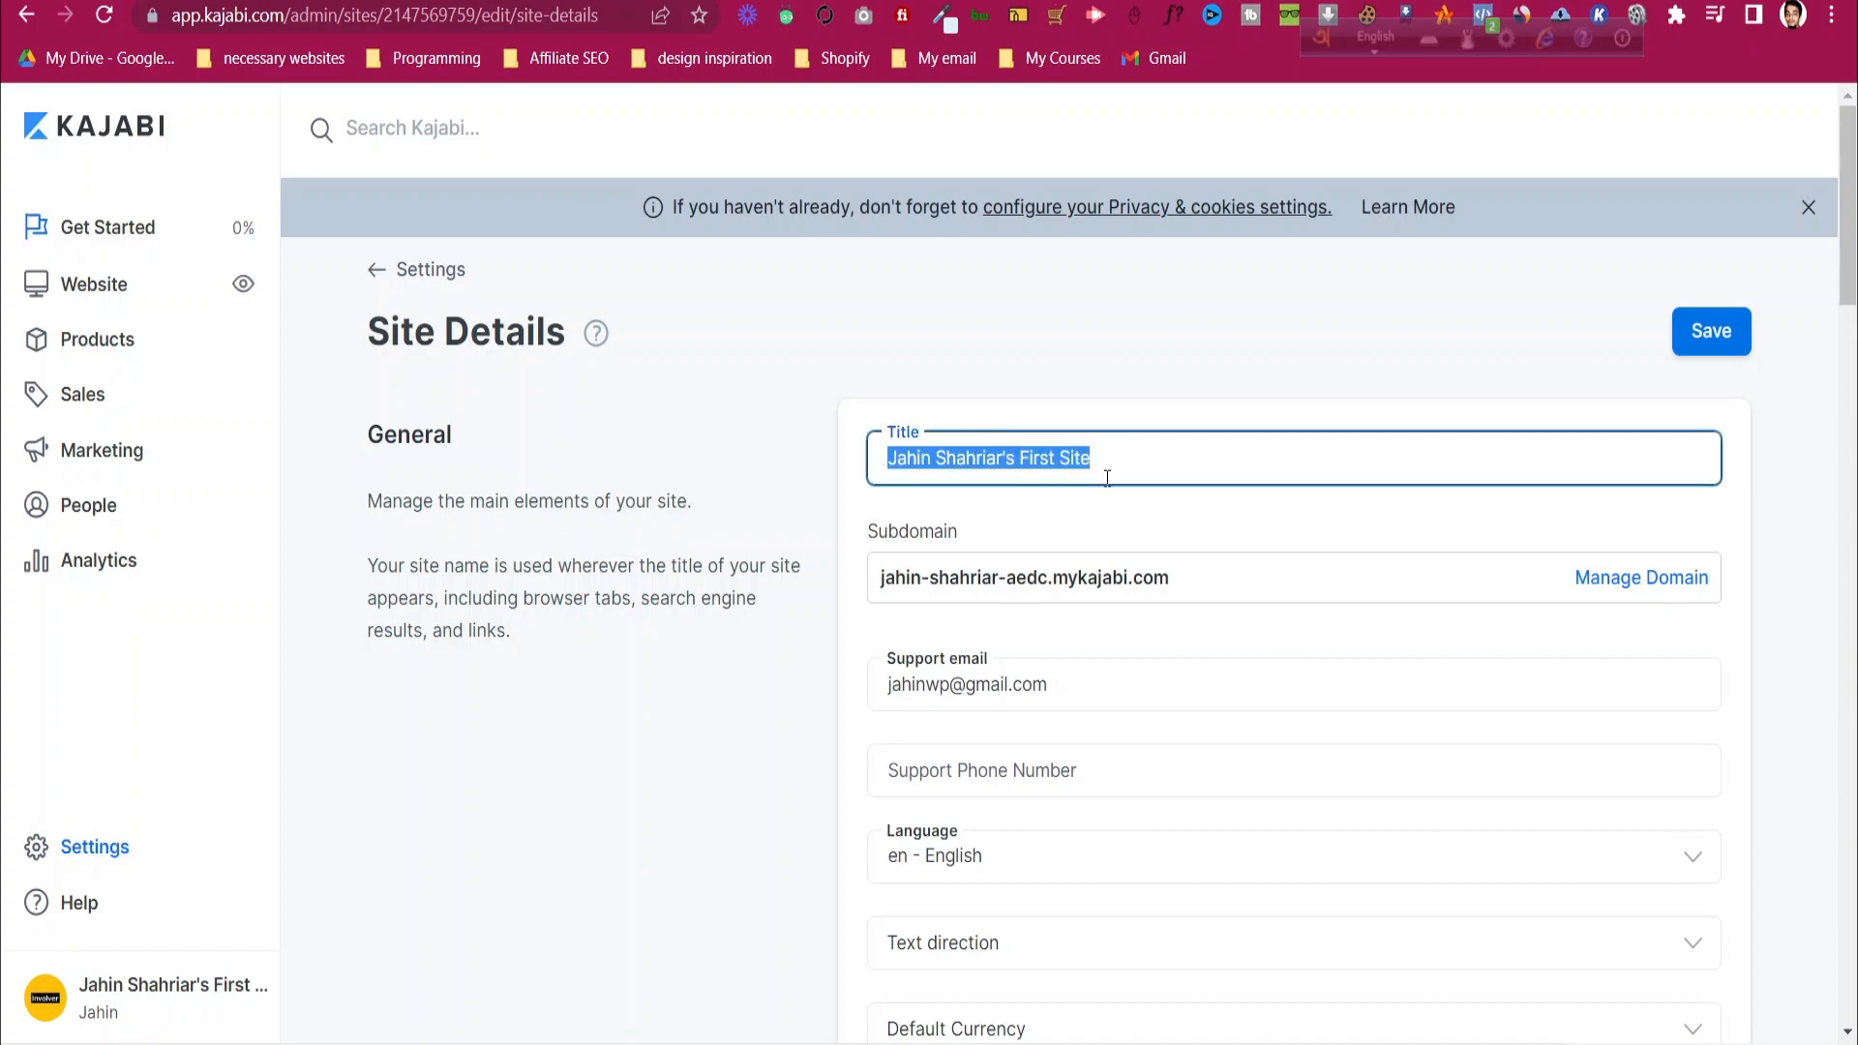
{"action": "type", "text": "Jahin Academ"}
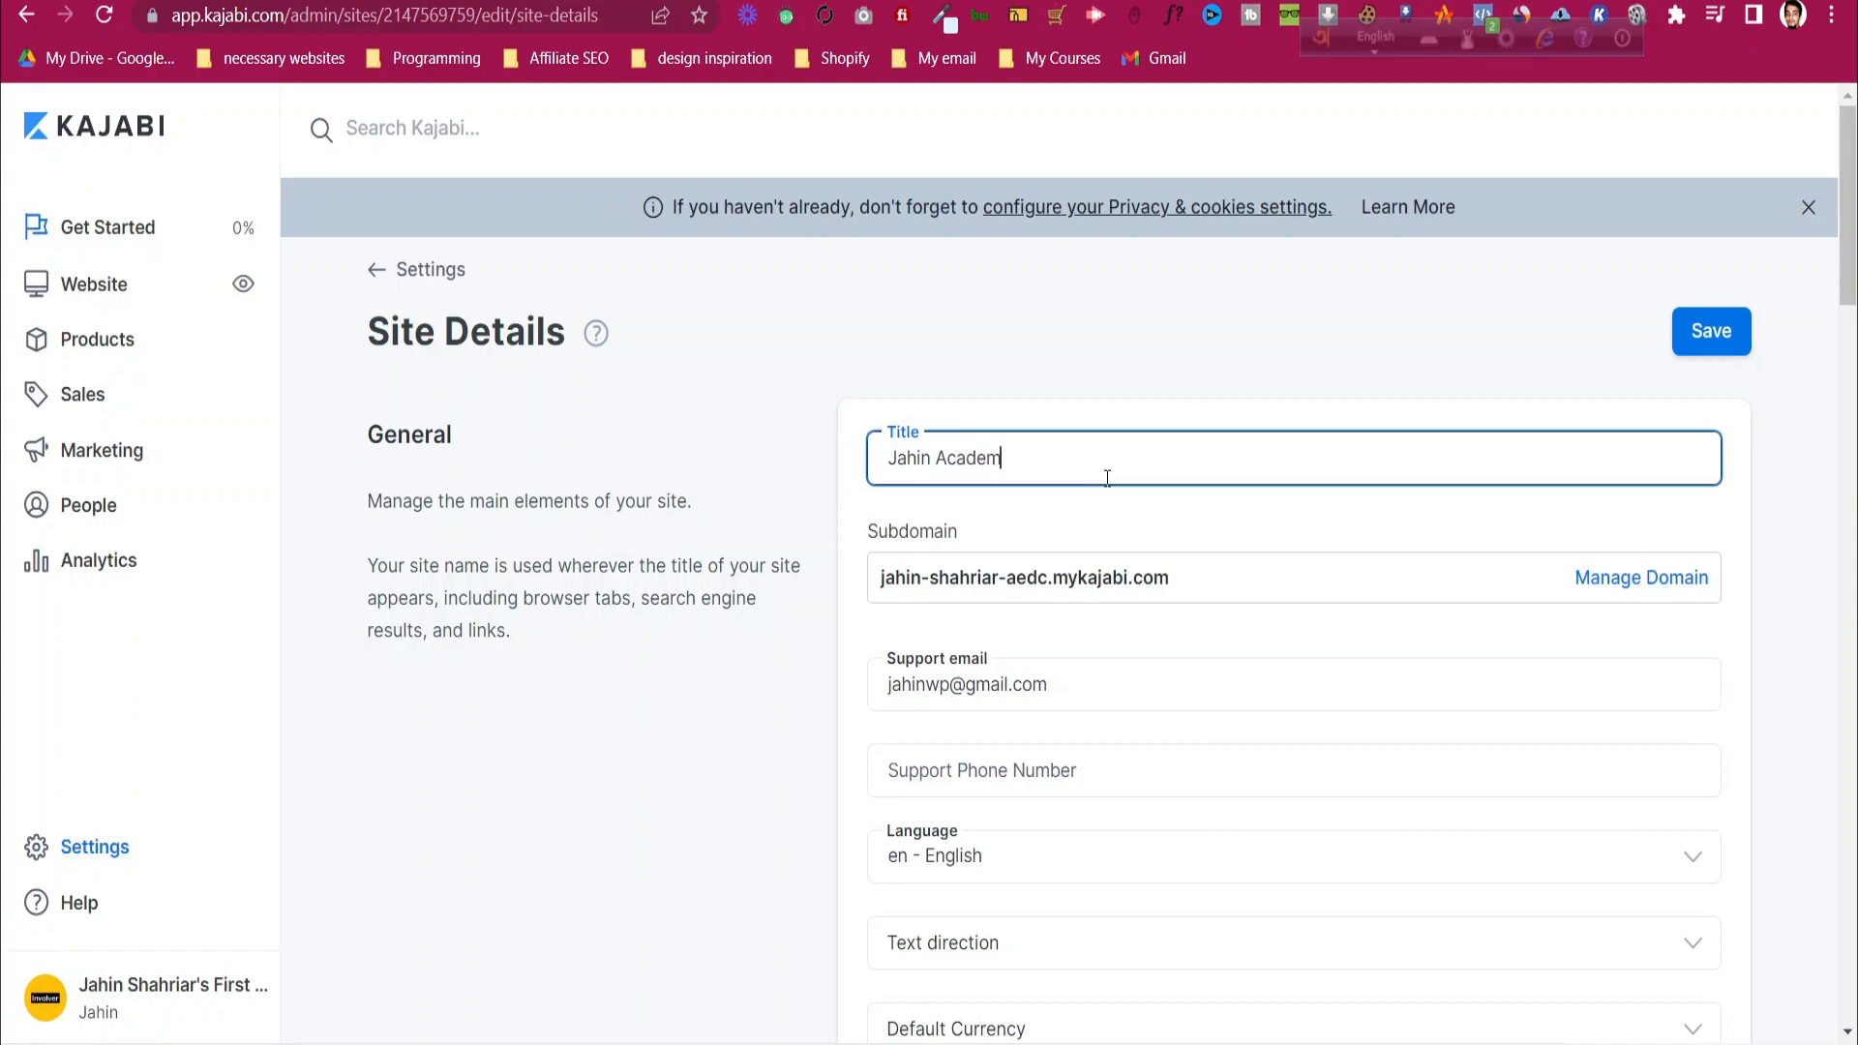
{"action": "type", "text": "y"}
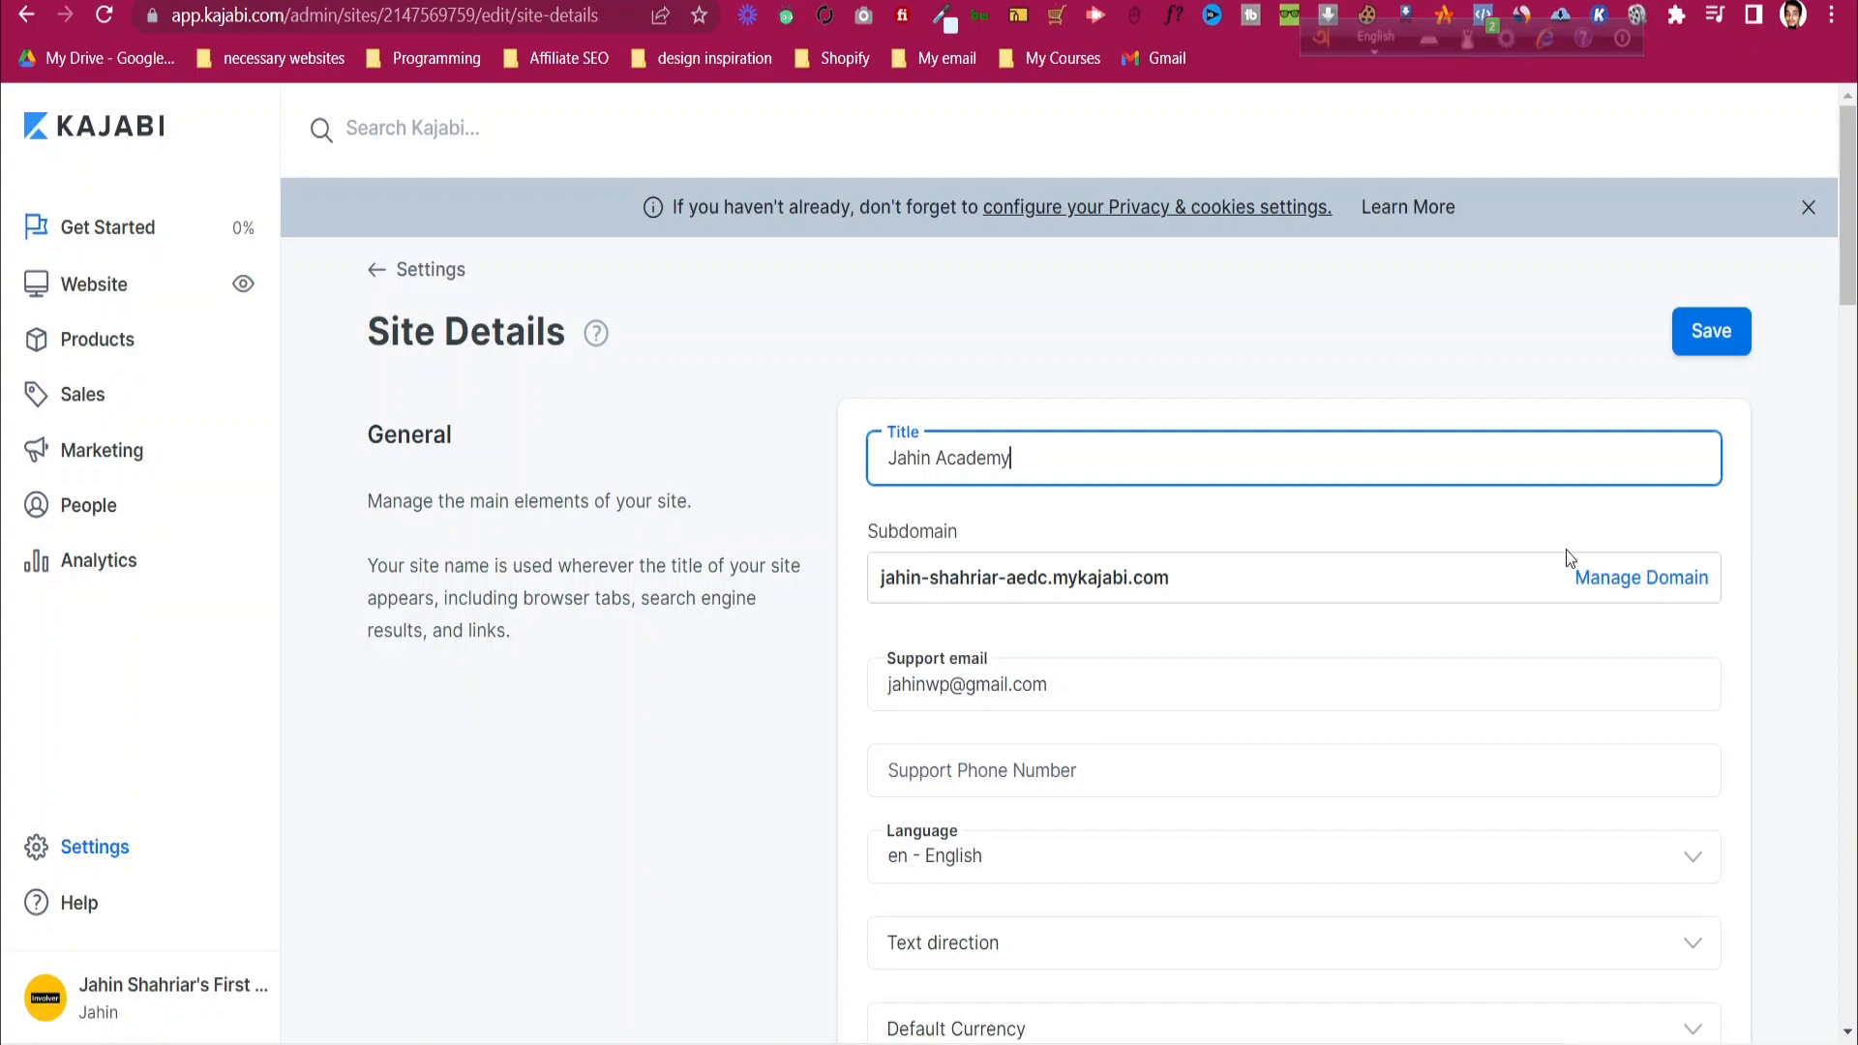
- Scroll Site Details past Default Currency to the Branding logo and favicon areas
{"action": "scroll", "coordinate": [1565, 530], "scroll_direction": "down", "scroll_amount": 3}
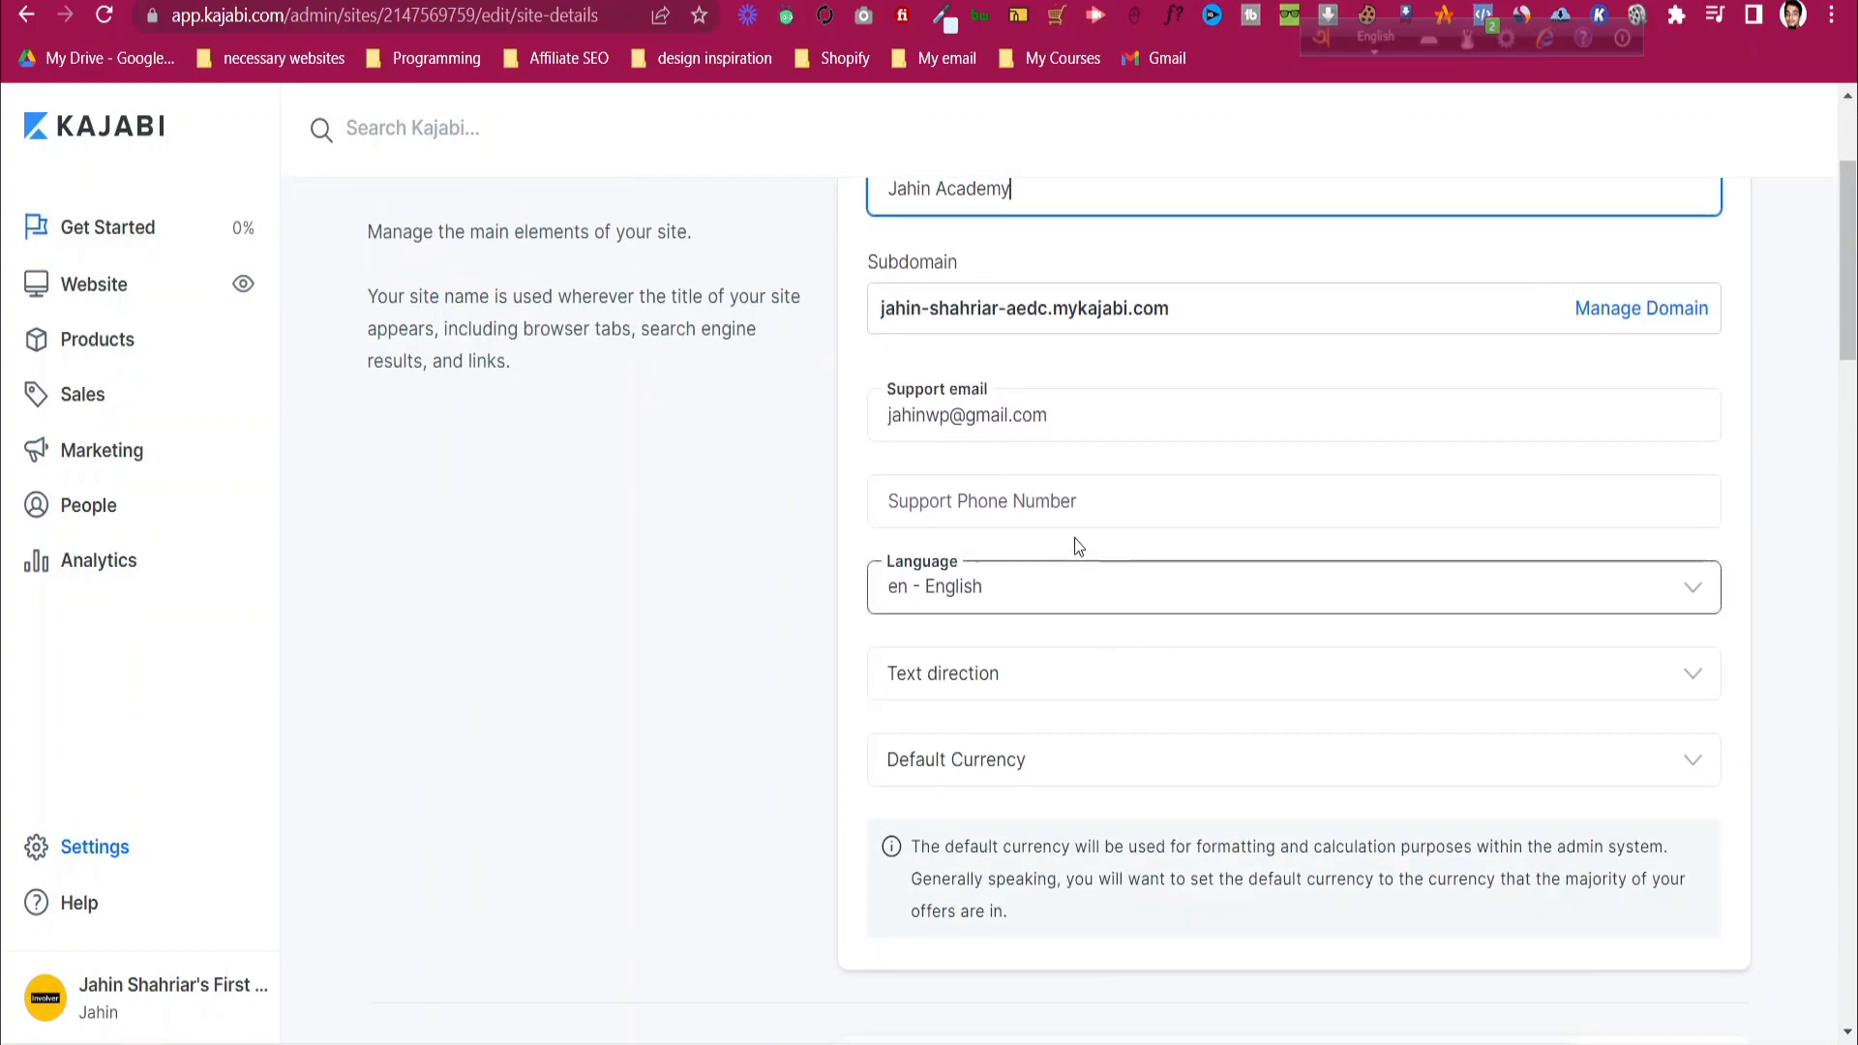
{"action": "scroll", "coordinate": [1042, 508], "scroll_direction": "down", "scroll_amount": 4}
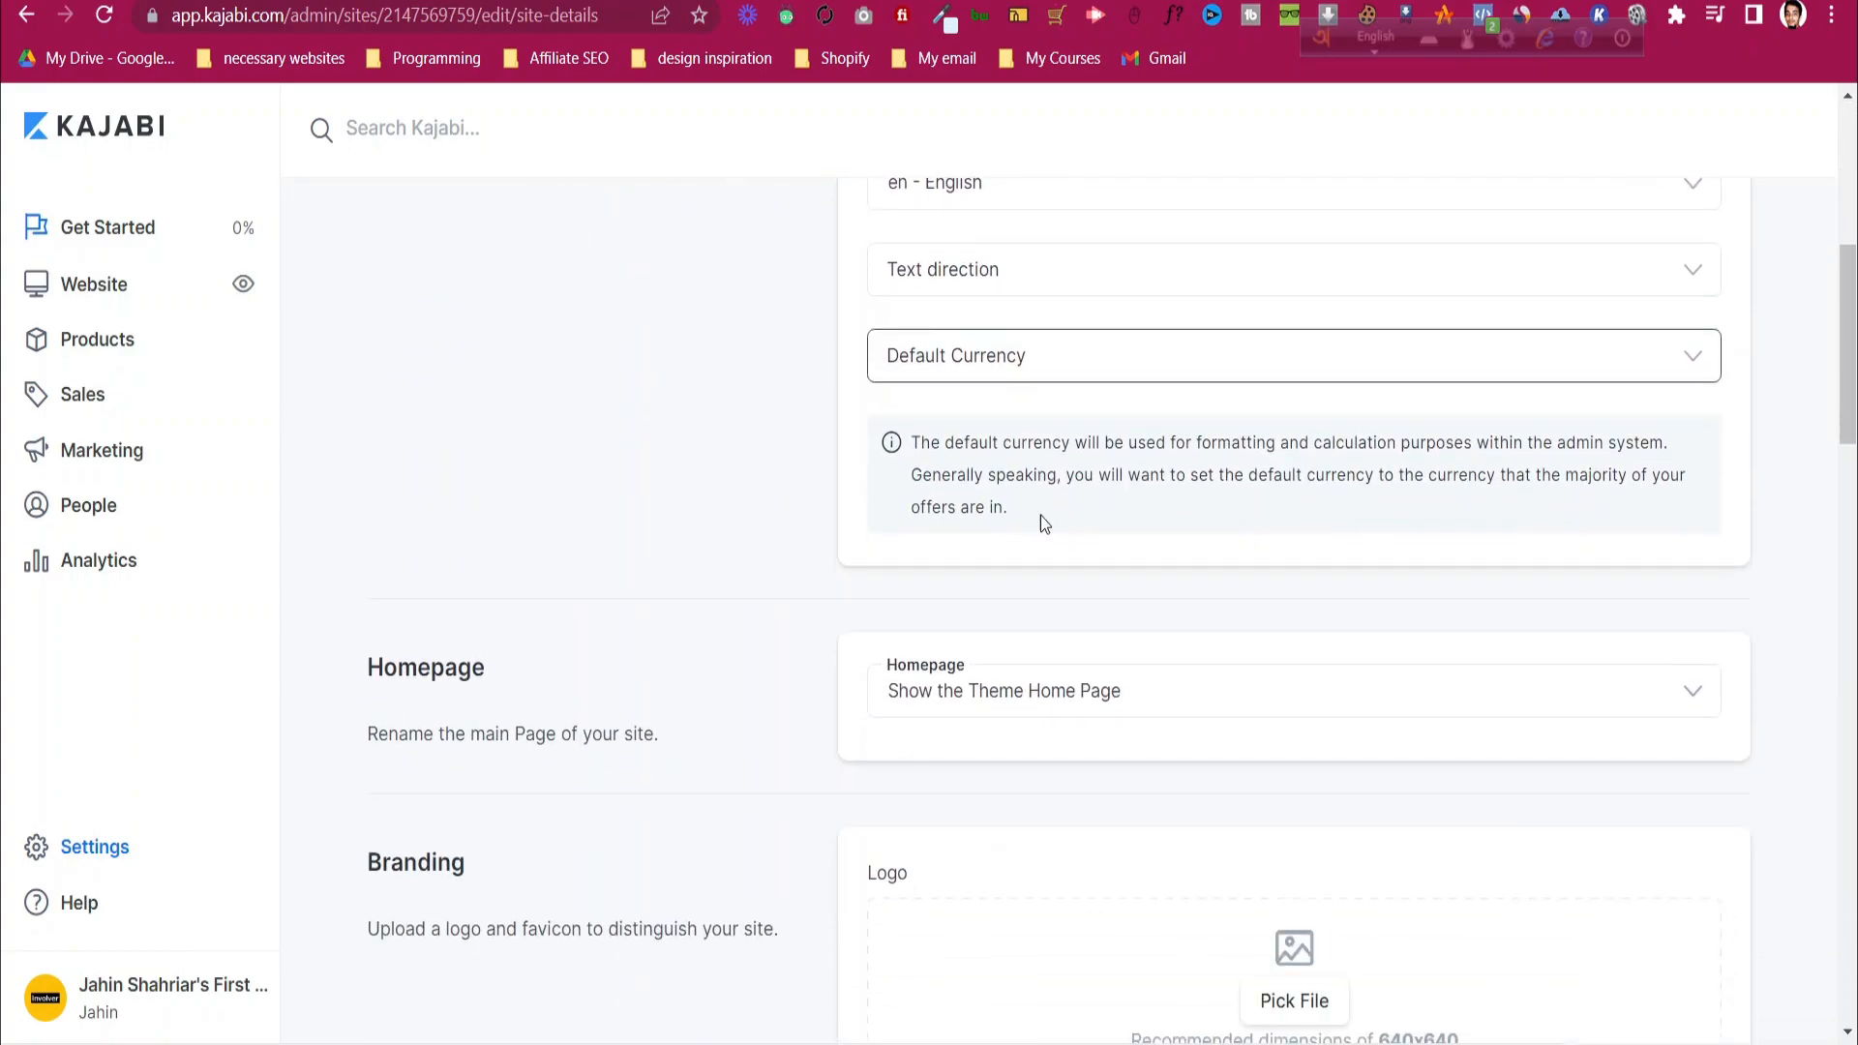
{"action": "left_click", "coordinate": [1070, 365]}
{"action": "left_click", "coordinate": [1071, 368]}
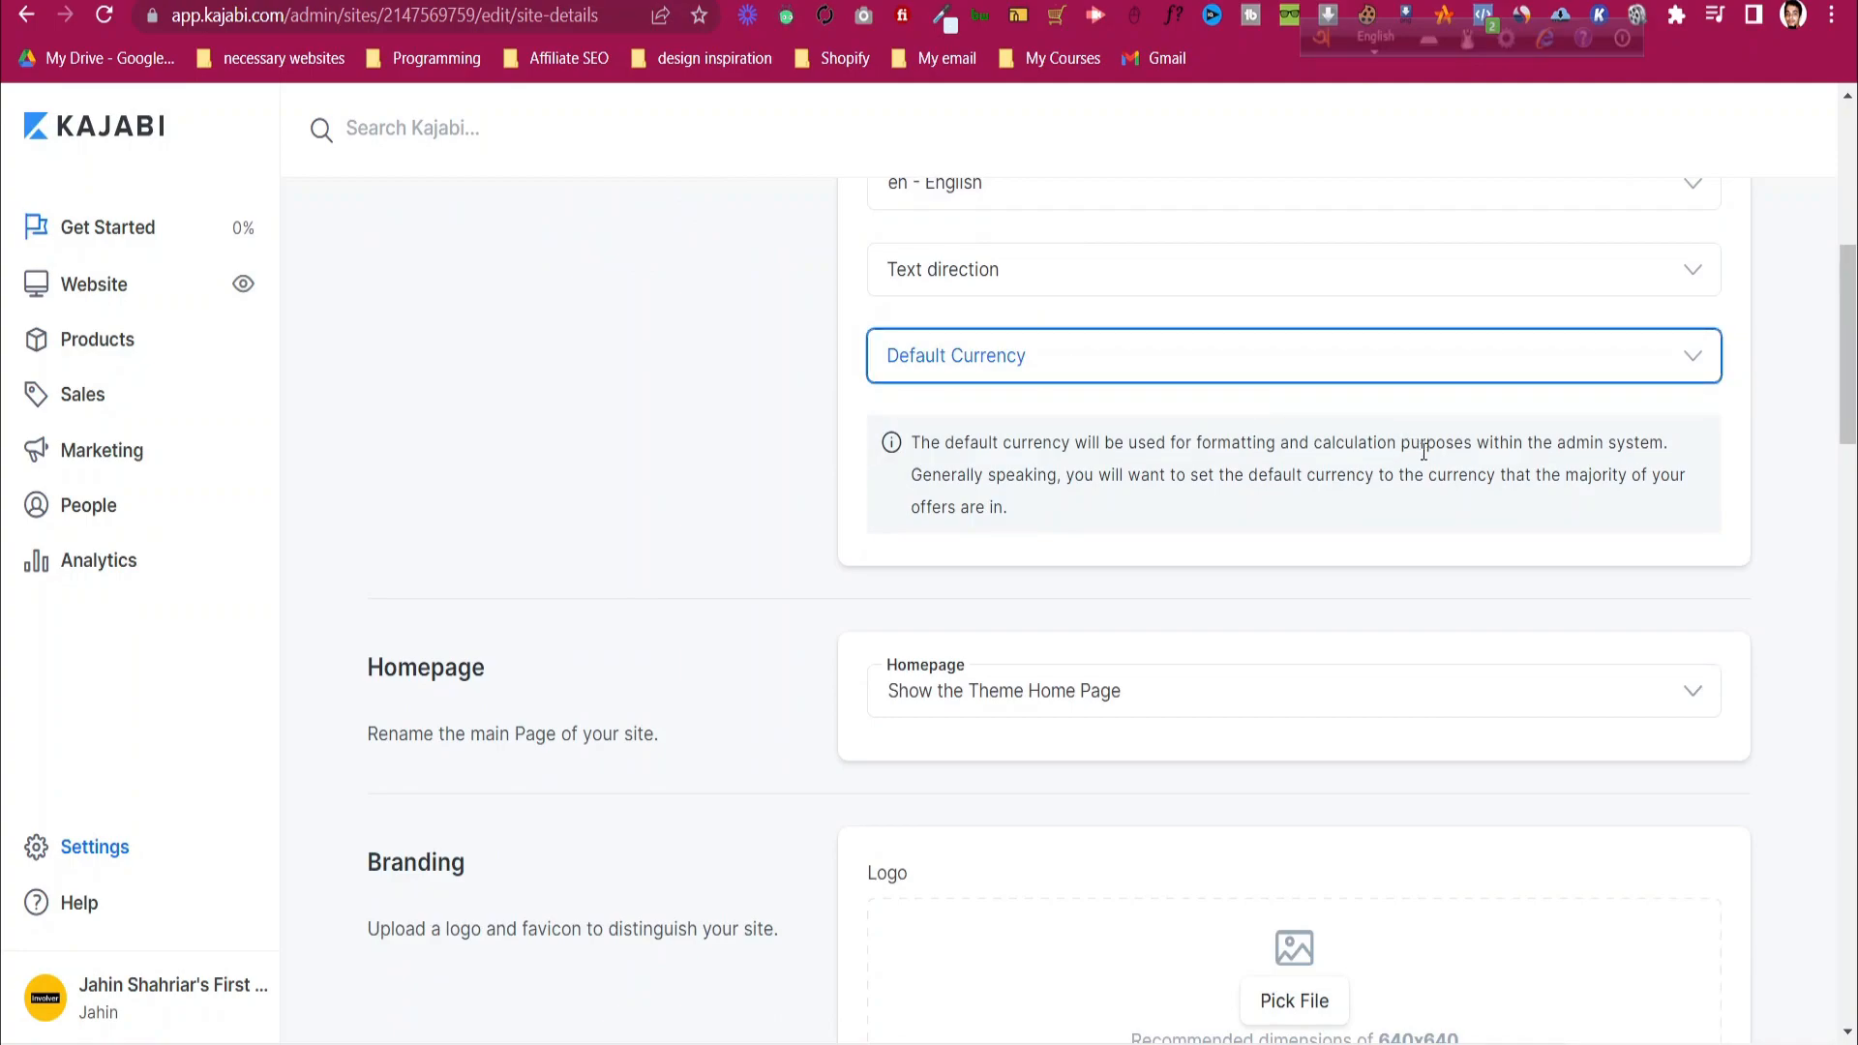
{"action": "scroll", "coordinate": [1420, 457], "scroll_direction": "down", "scroll_amount": 1}
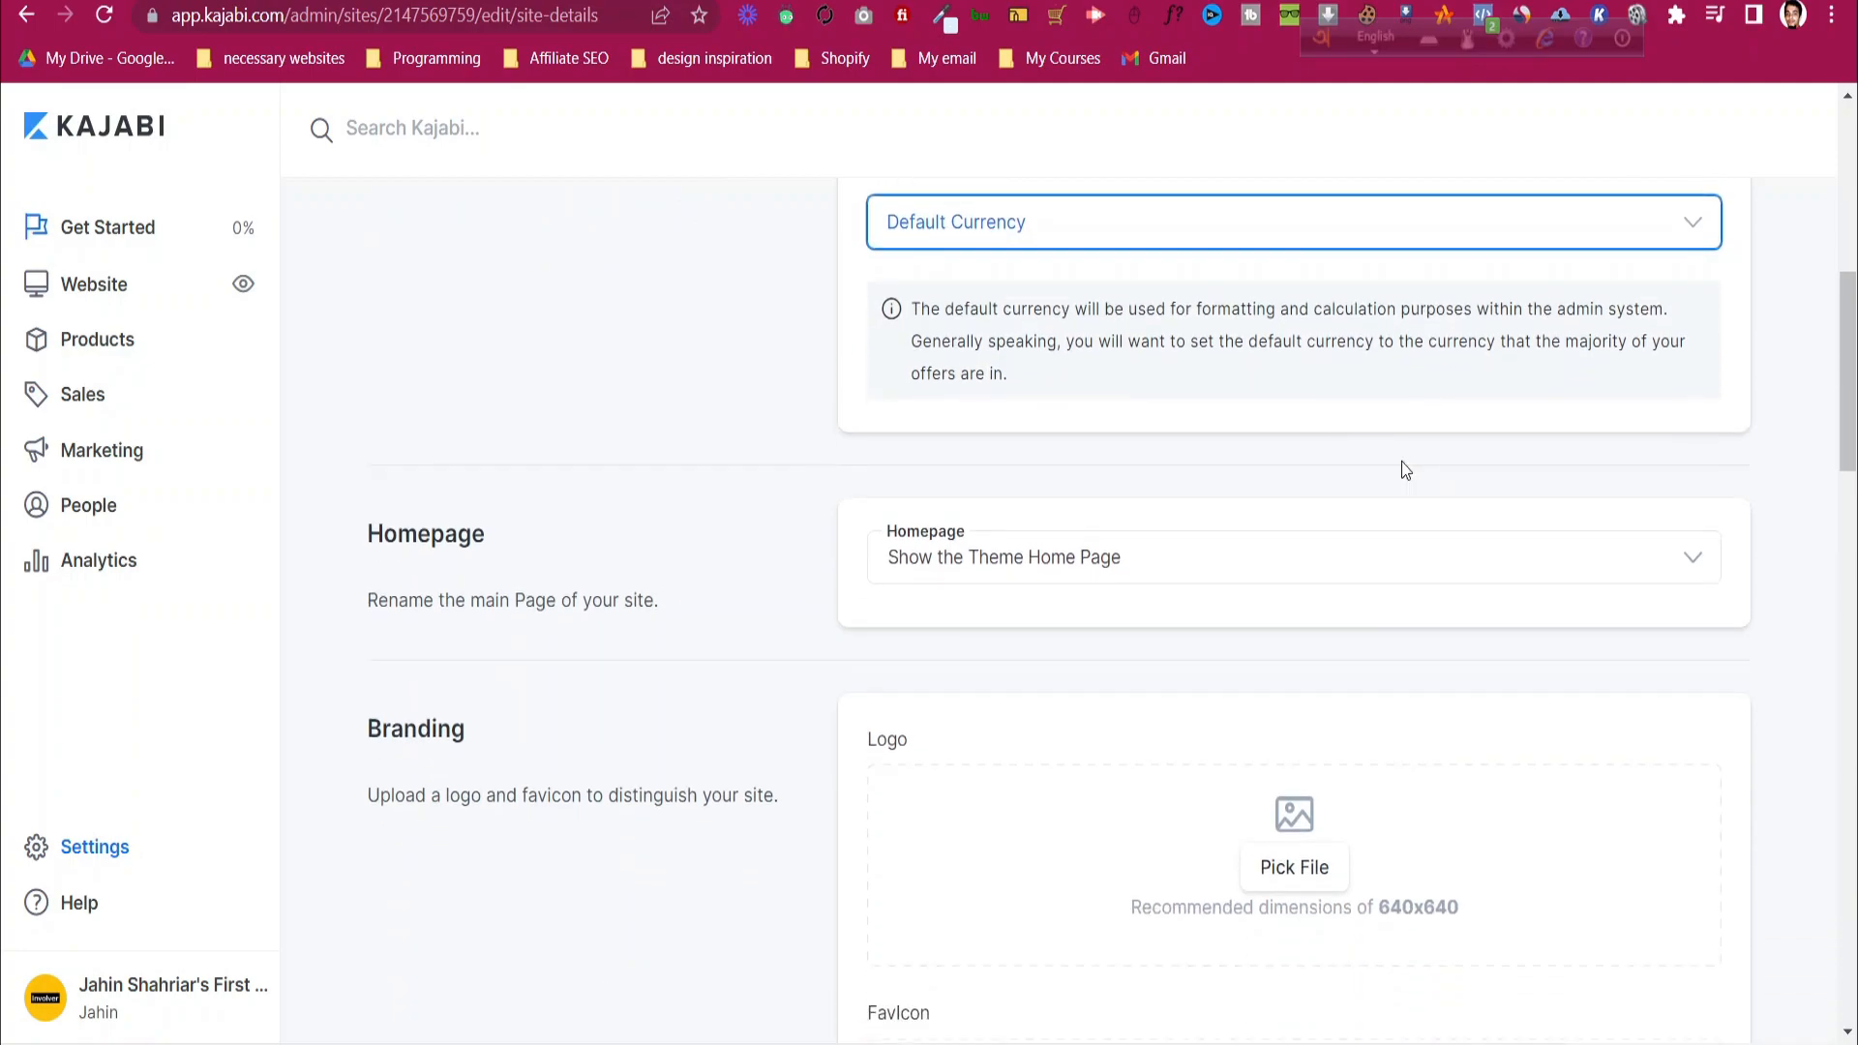
{"action": "scroll", "coordinate": [884, 543], "scroll_direction": "down", "scroll_amount": 1}
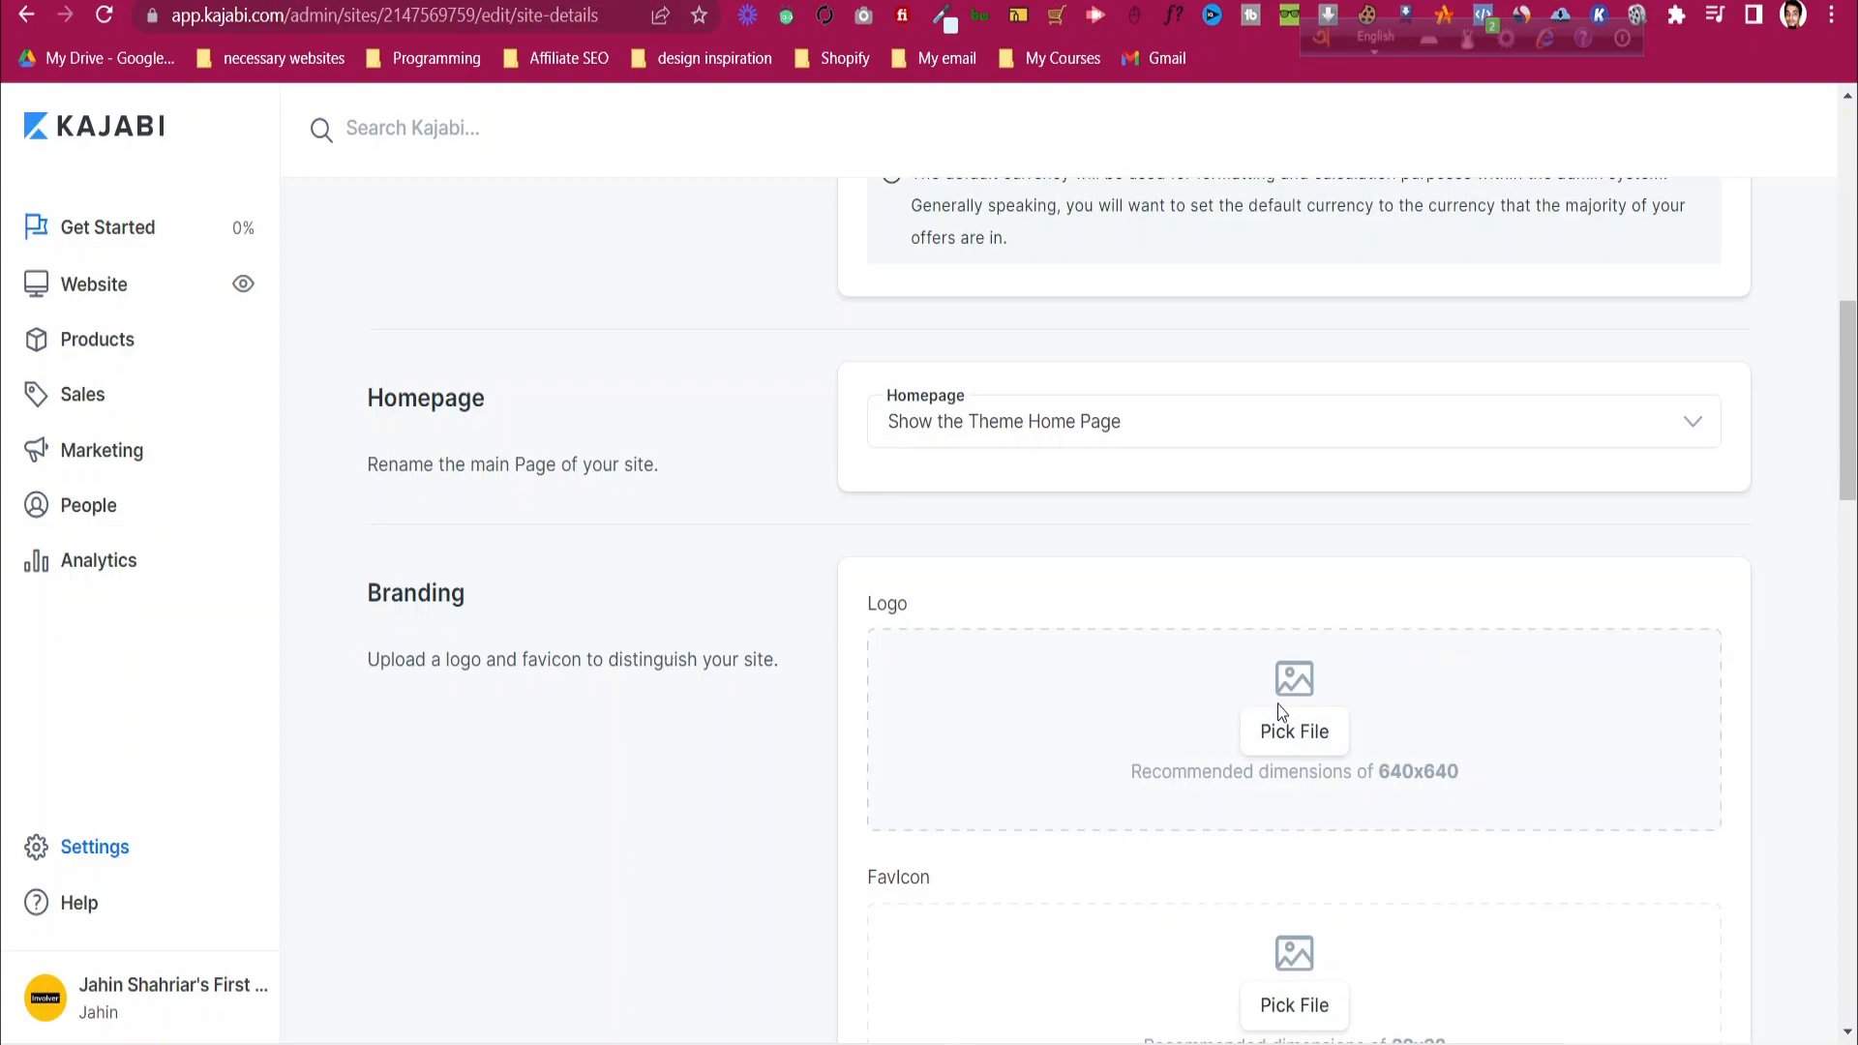
- Upload 61c641ff141d1_Groupe241.png as the Branding logo and save it
{"action": "left_click", "coordinate": [1261, 731]}
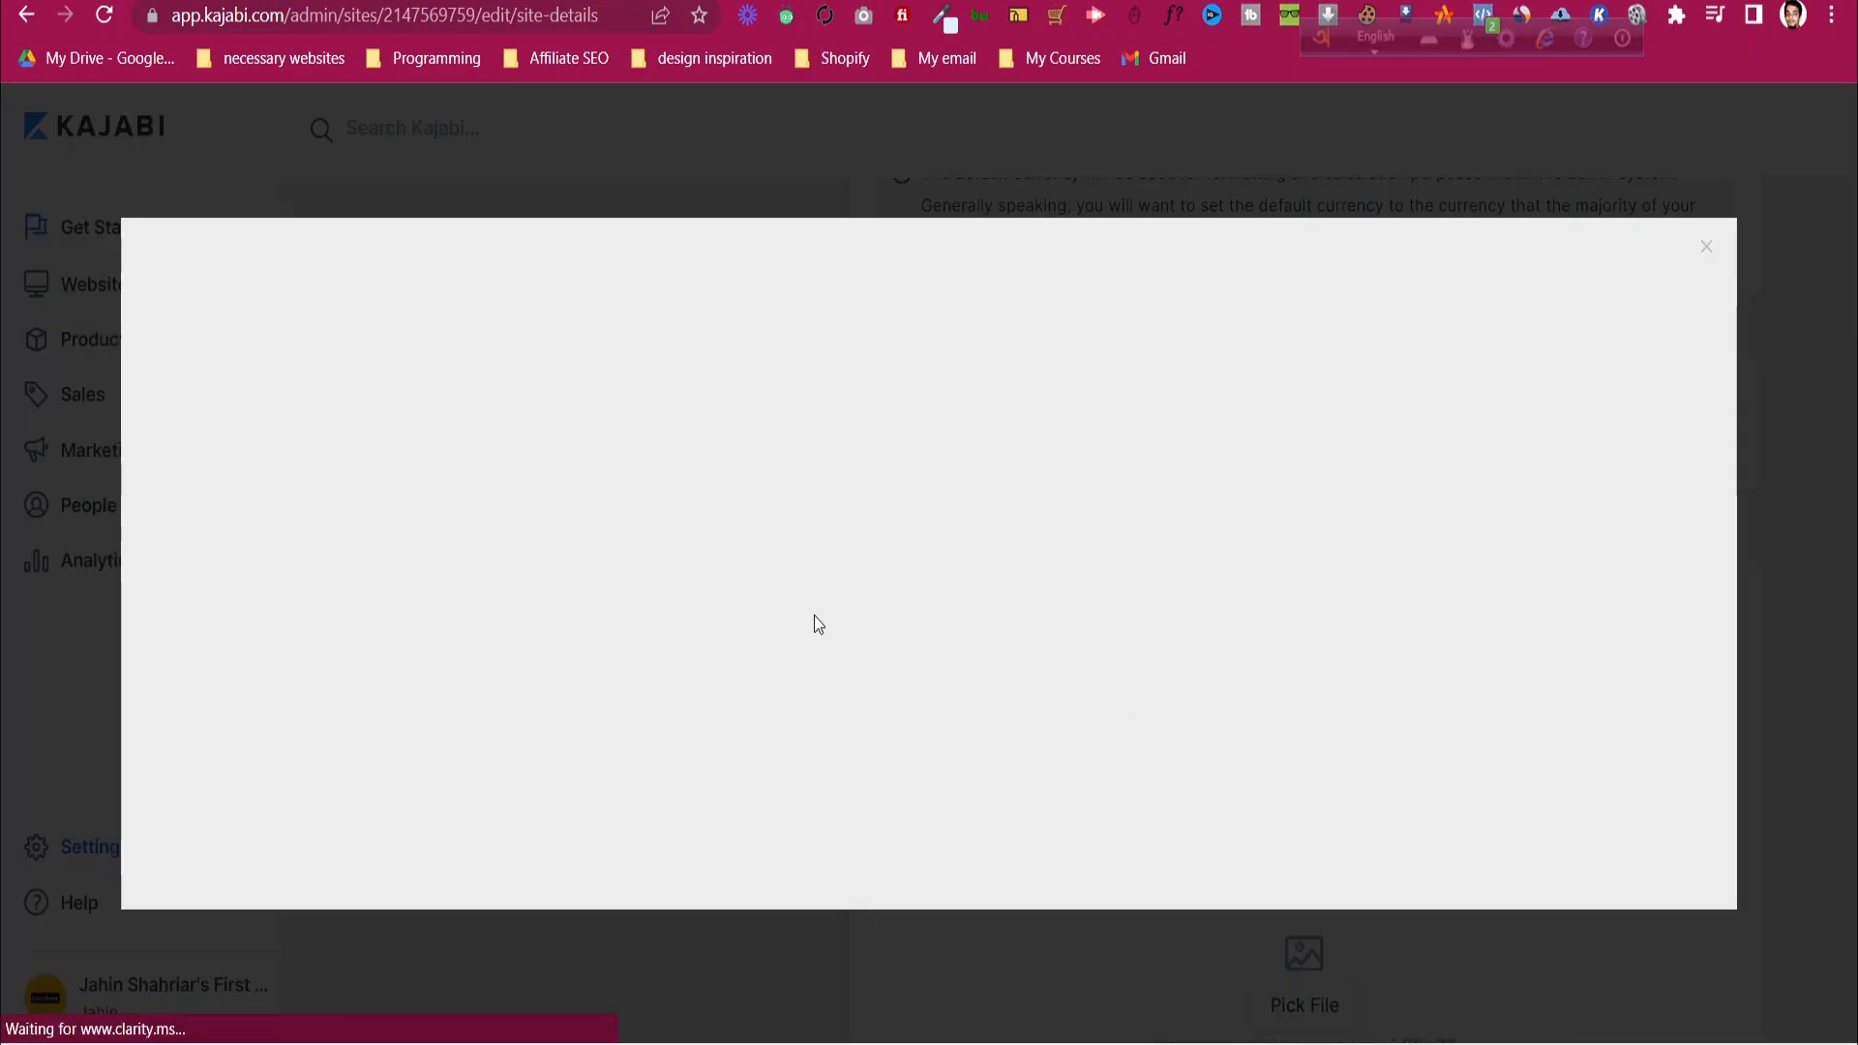
{"action": "left_click", "coordinate": [1088, 622]}
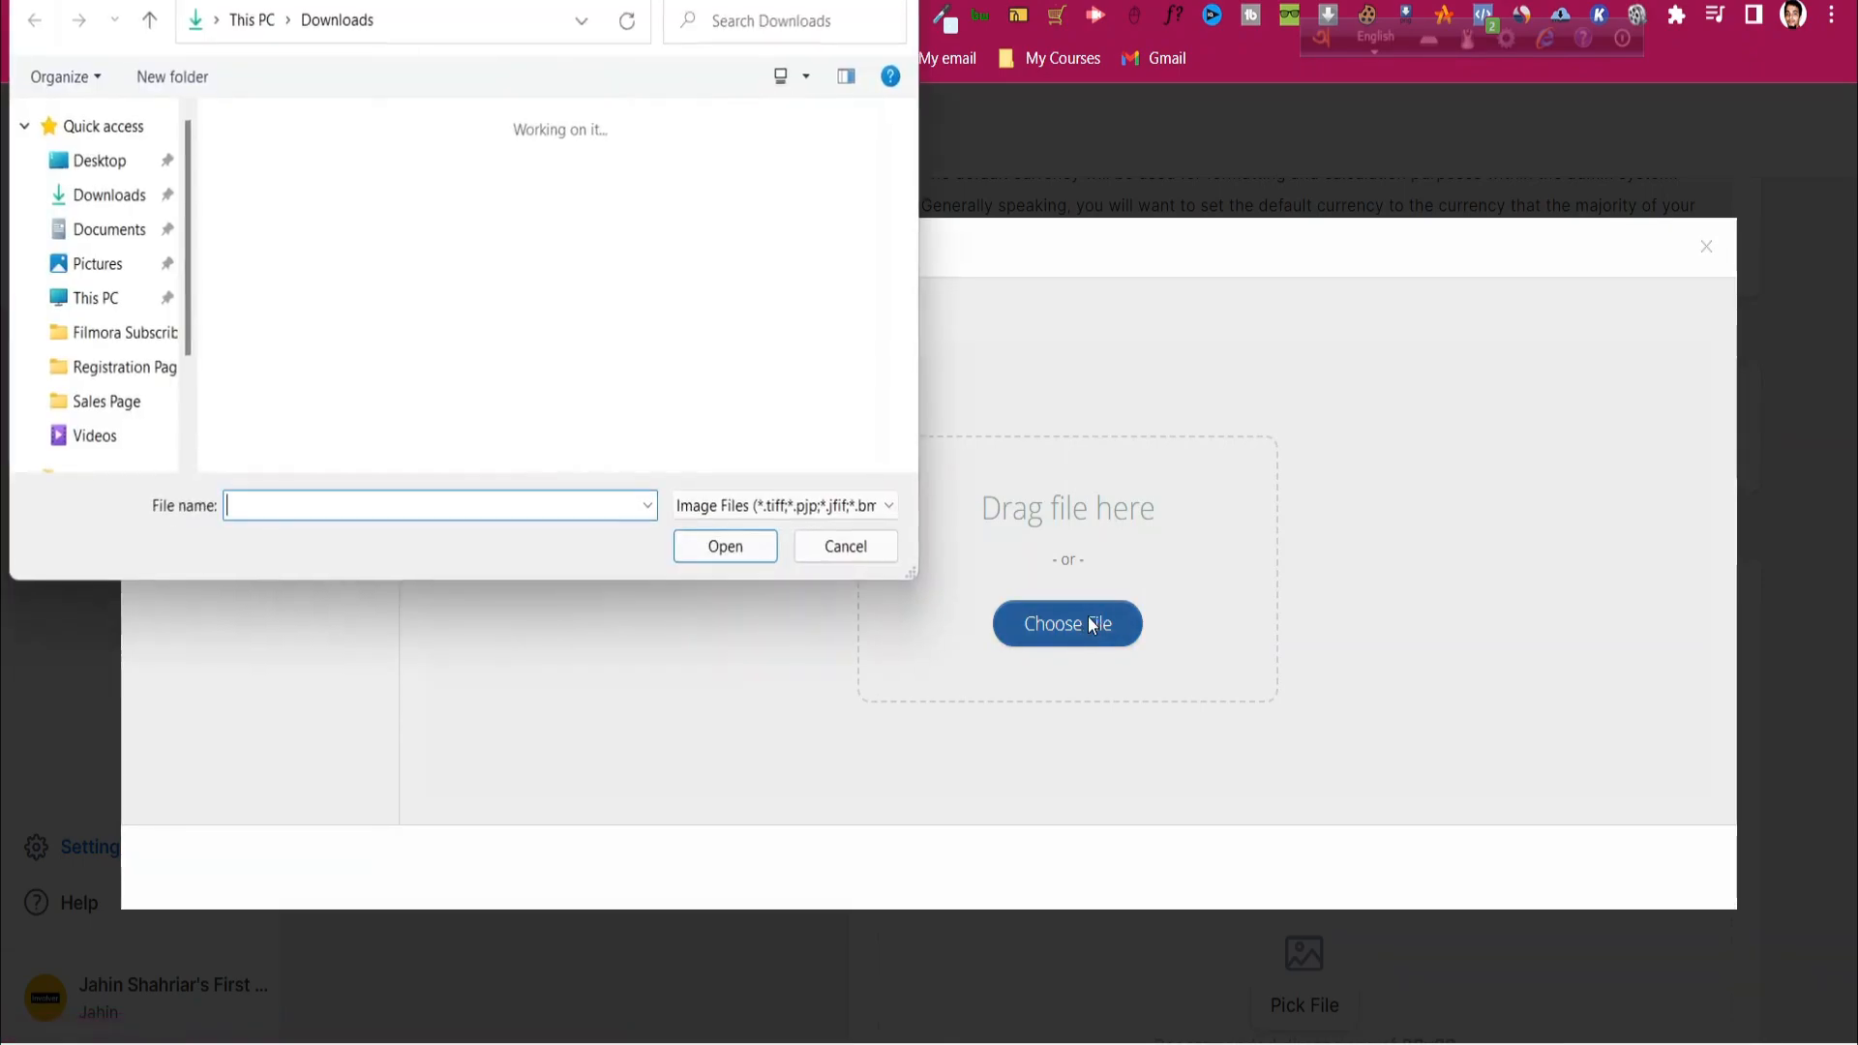
{"action": "scroll", "coordinate": [401, 210], "scroll_direction": "down", "scroll_amount": 5}
{"action": "scroll", "coordinate": [402, 210], "scroll_direction": "down", "scroll_amount": 10}
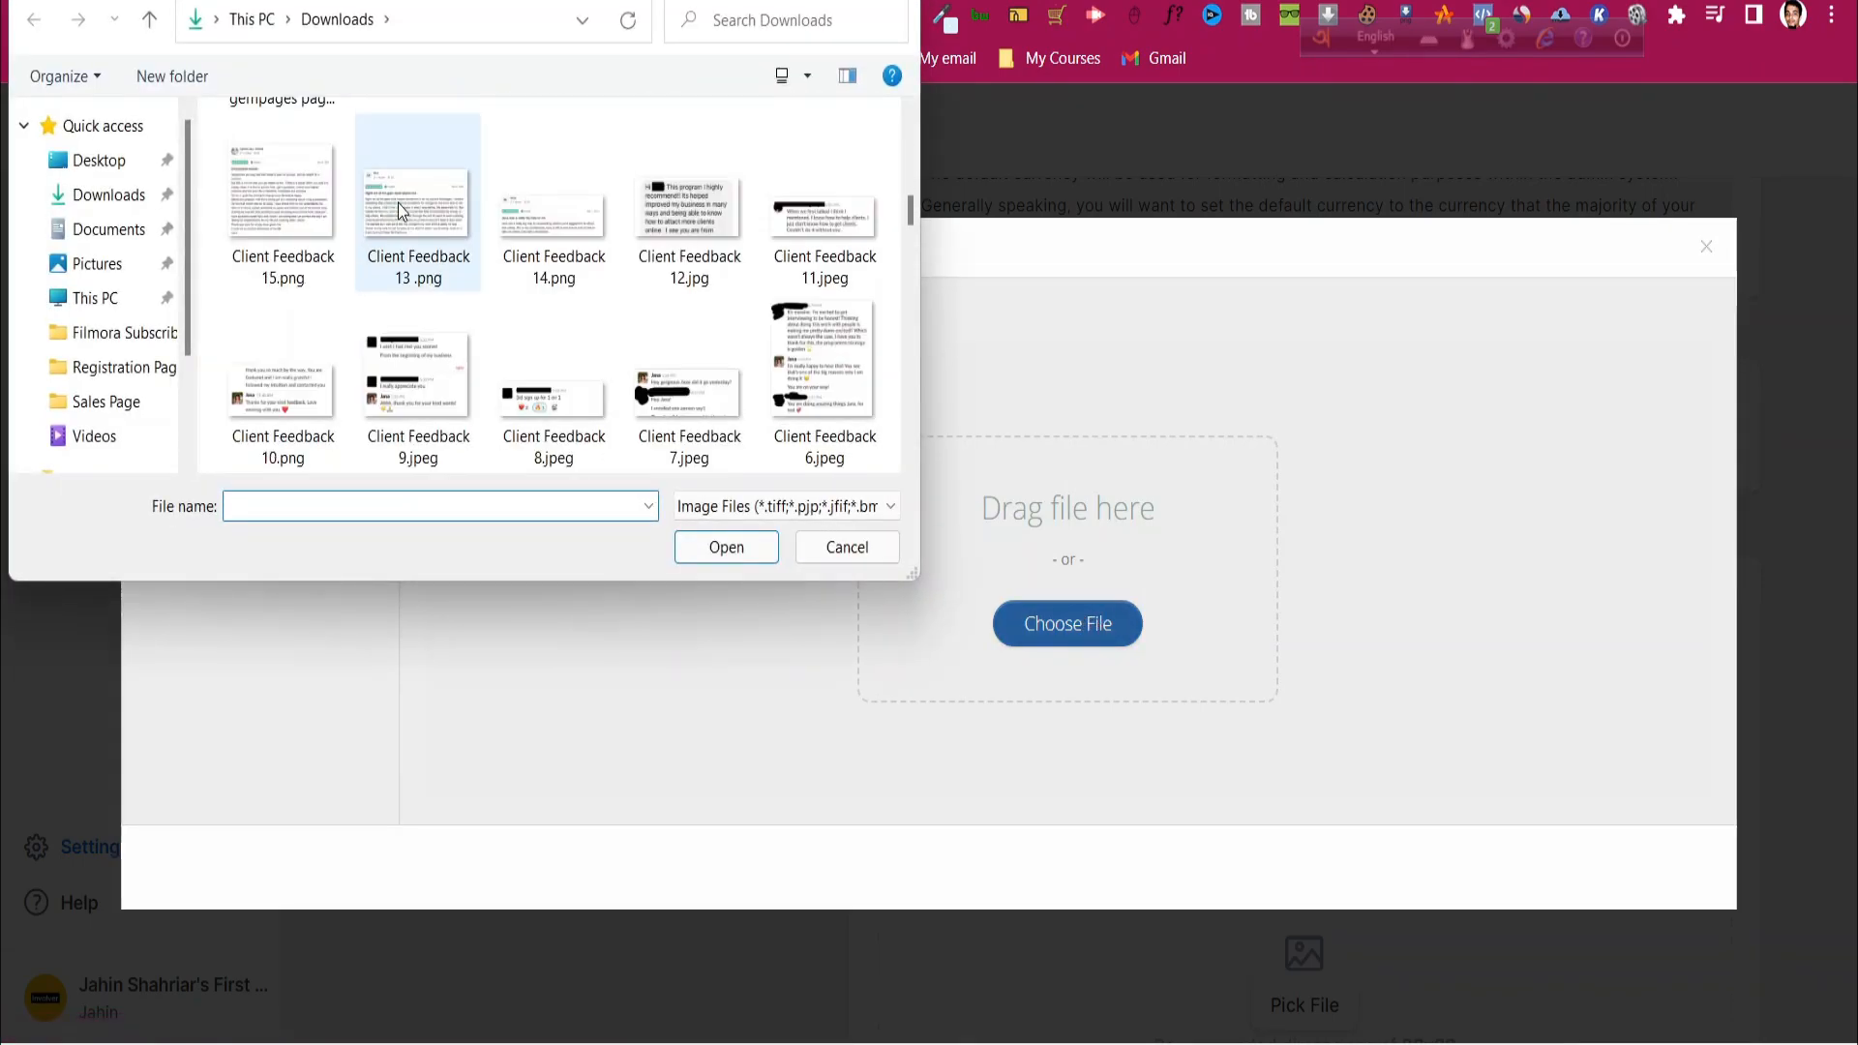
{"action": "scroll", "coordinate": [402, 210], "scroll_direction": "up", "scroll_amount": 8}
{"action": "scroll", "coordinate": [401, 209], "scroll_direction": "down", "scroll_amount": 15}
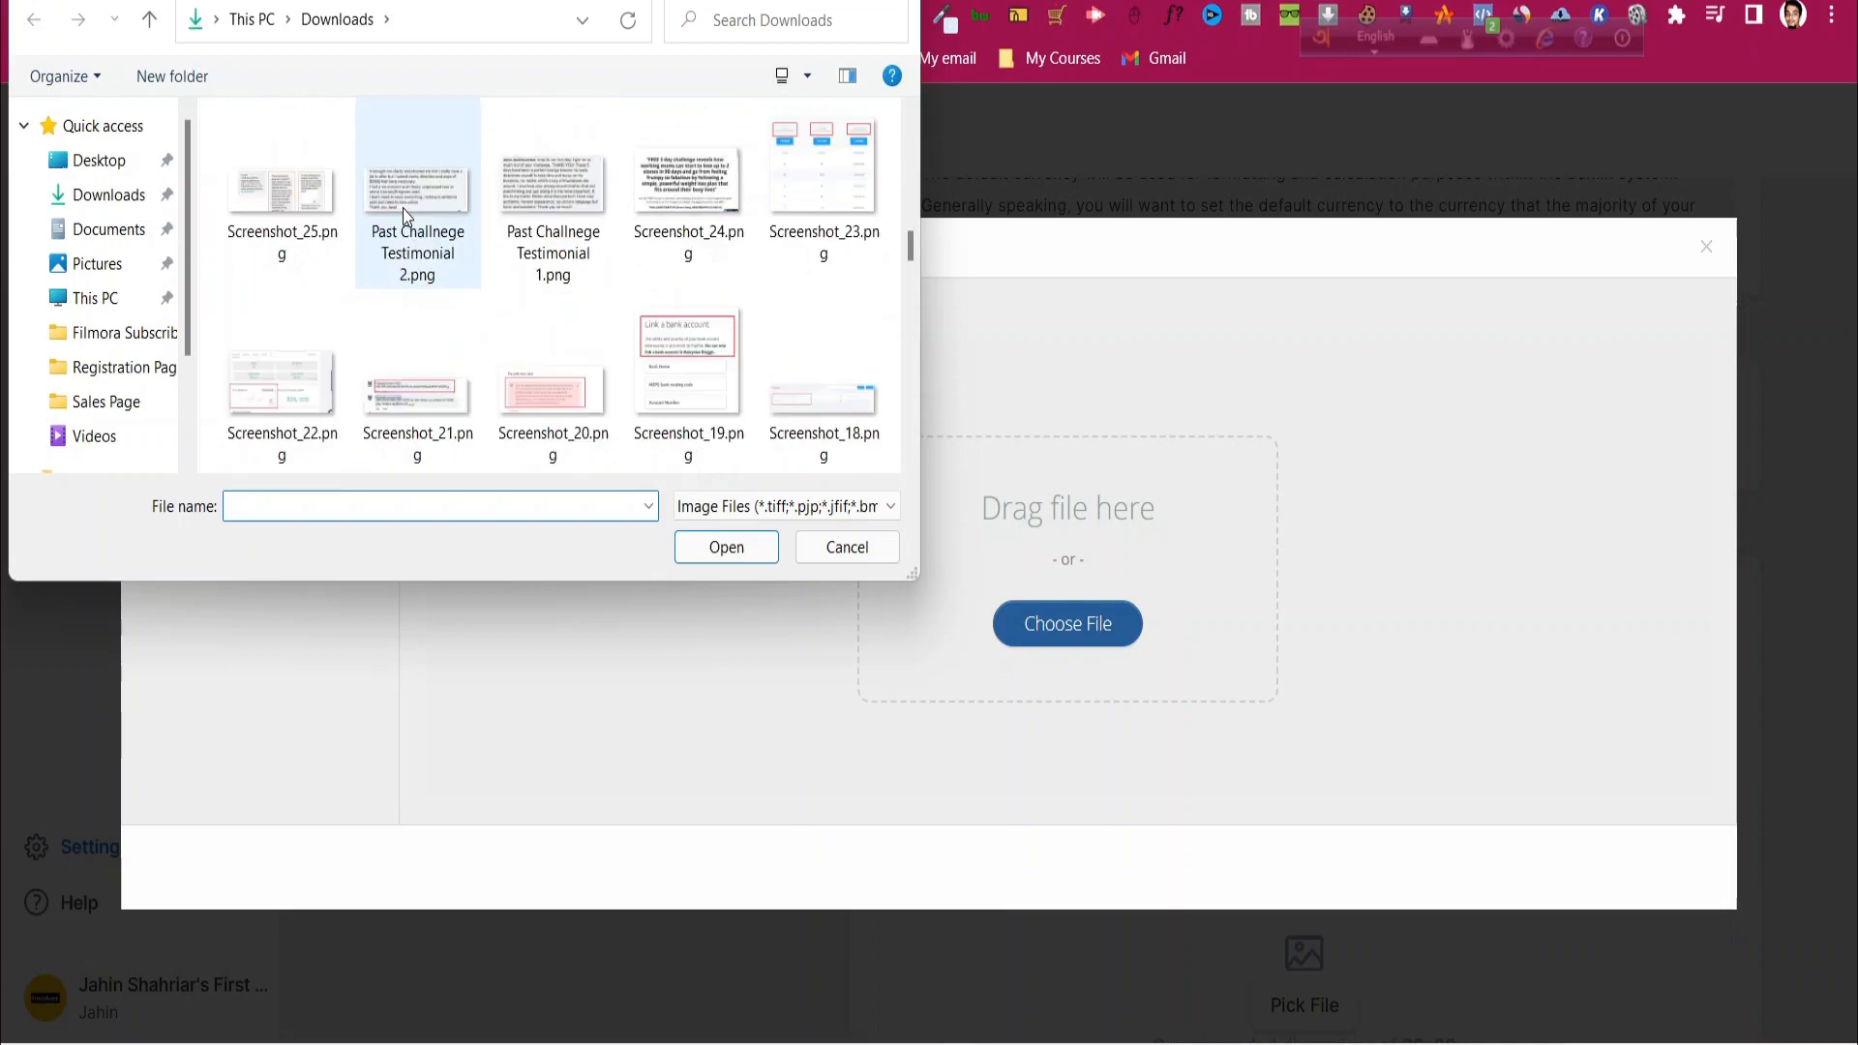
{"action": "scroll", "coordinate": [405, 211], "scroll_direction": "down", "scroll_amount": 10}
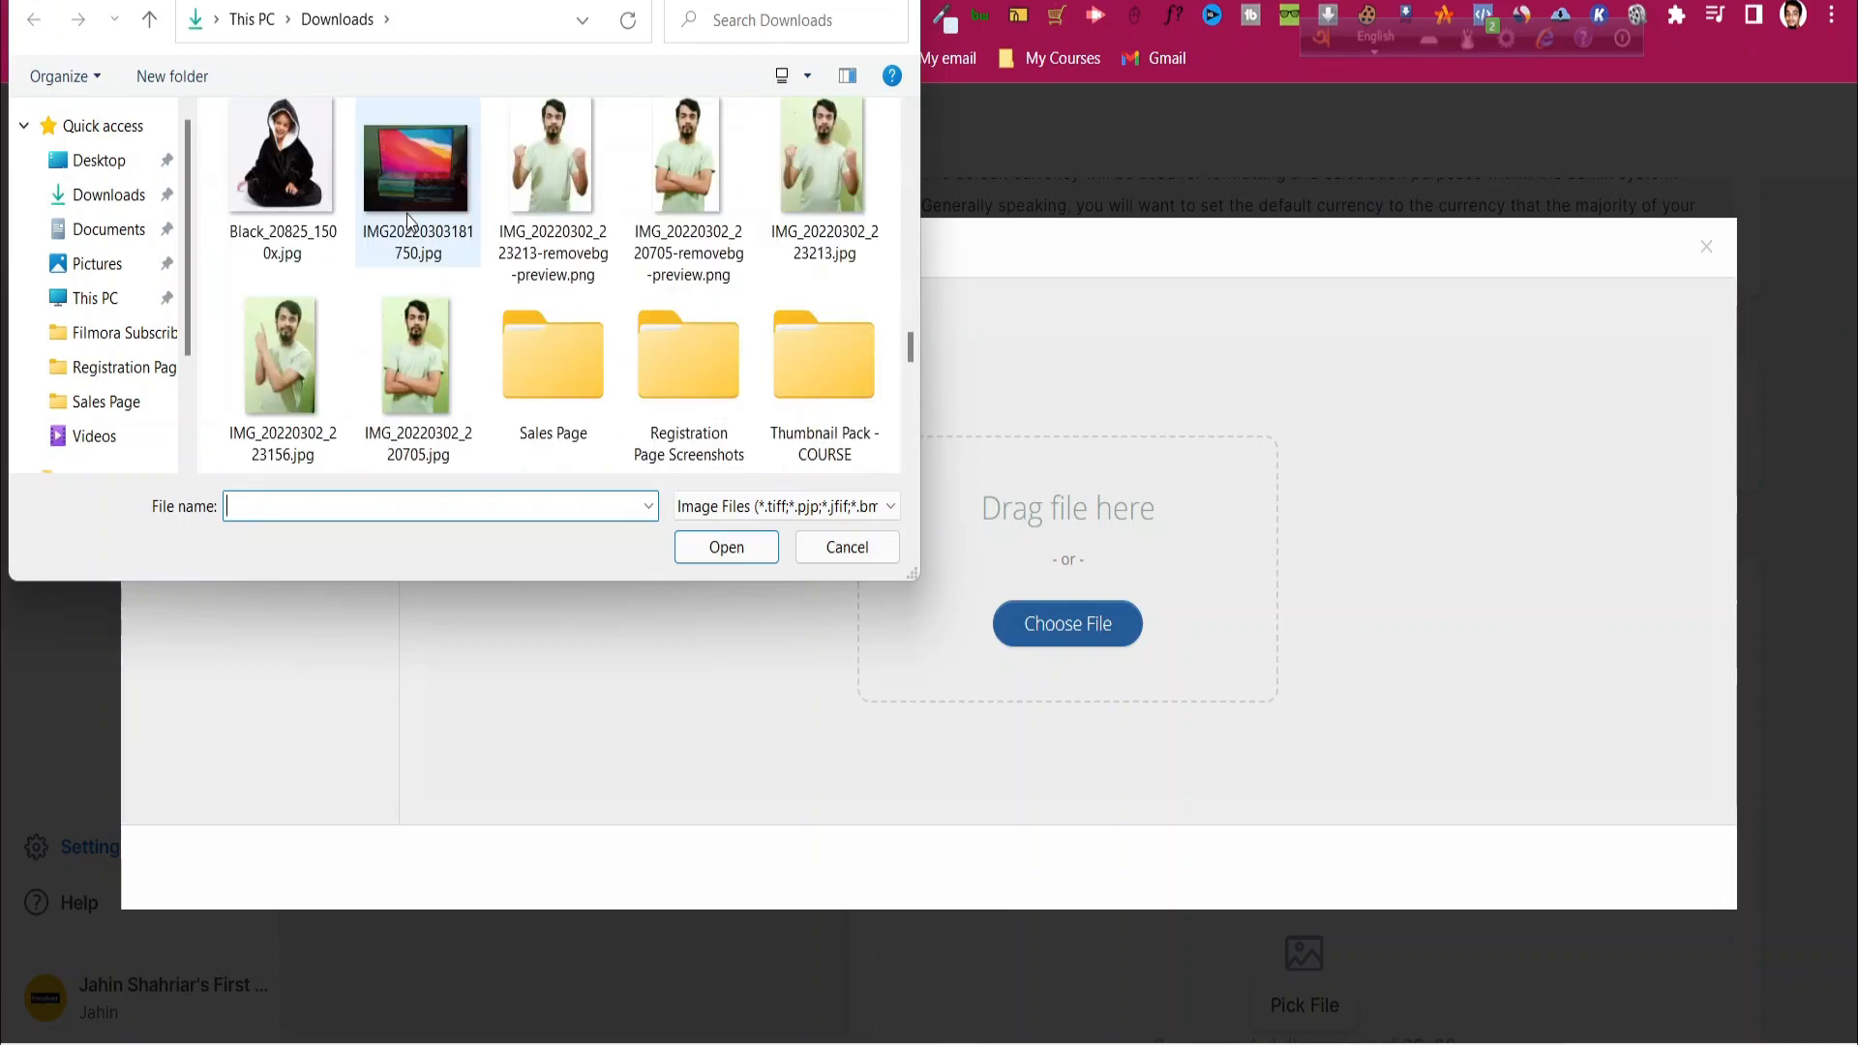
{"action": "scroll", "coordinate": [504, 215], "scroll_direction": "up", "scroll_amount": 2}
{"action": "left_click", "coordinate": [538, 213]}
{"action": "left_click", "coordinate": [728, 545]}
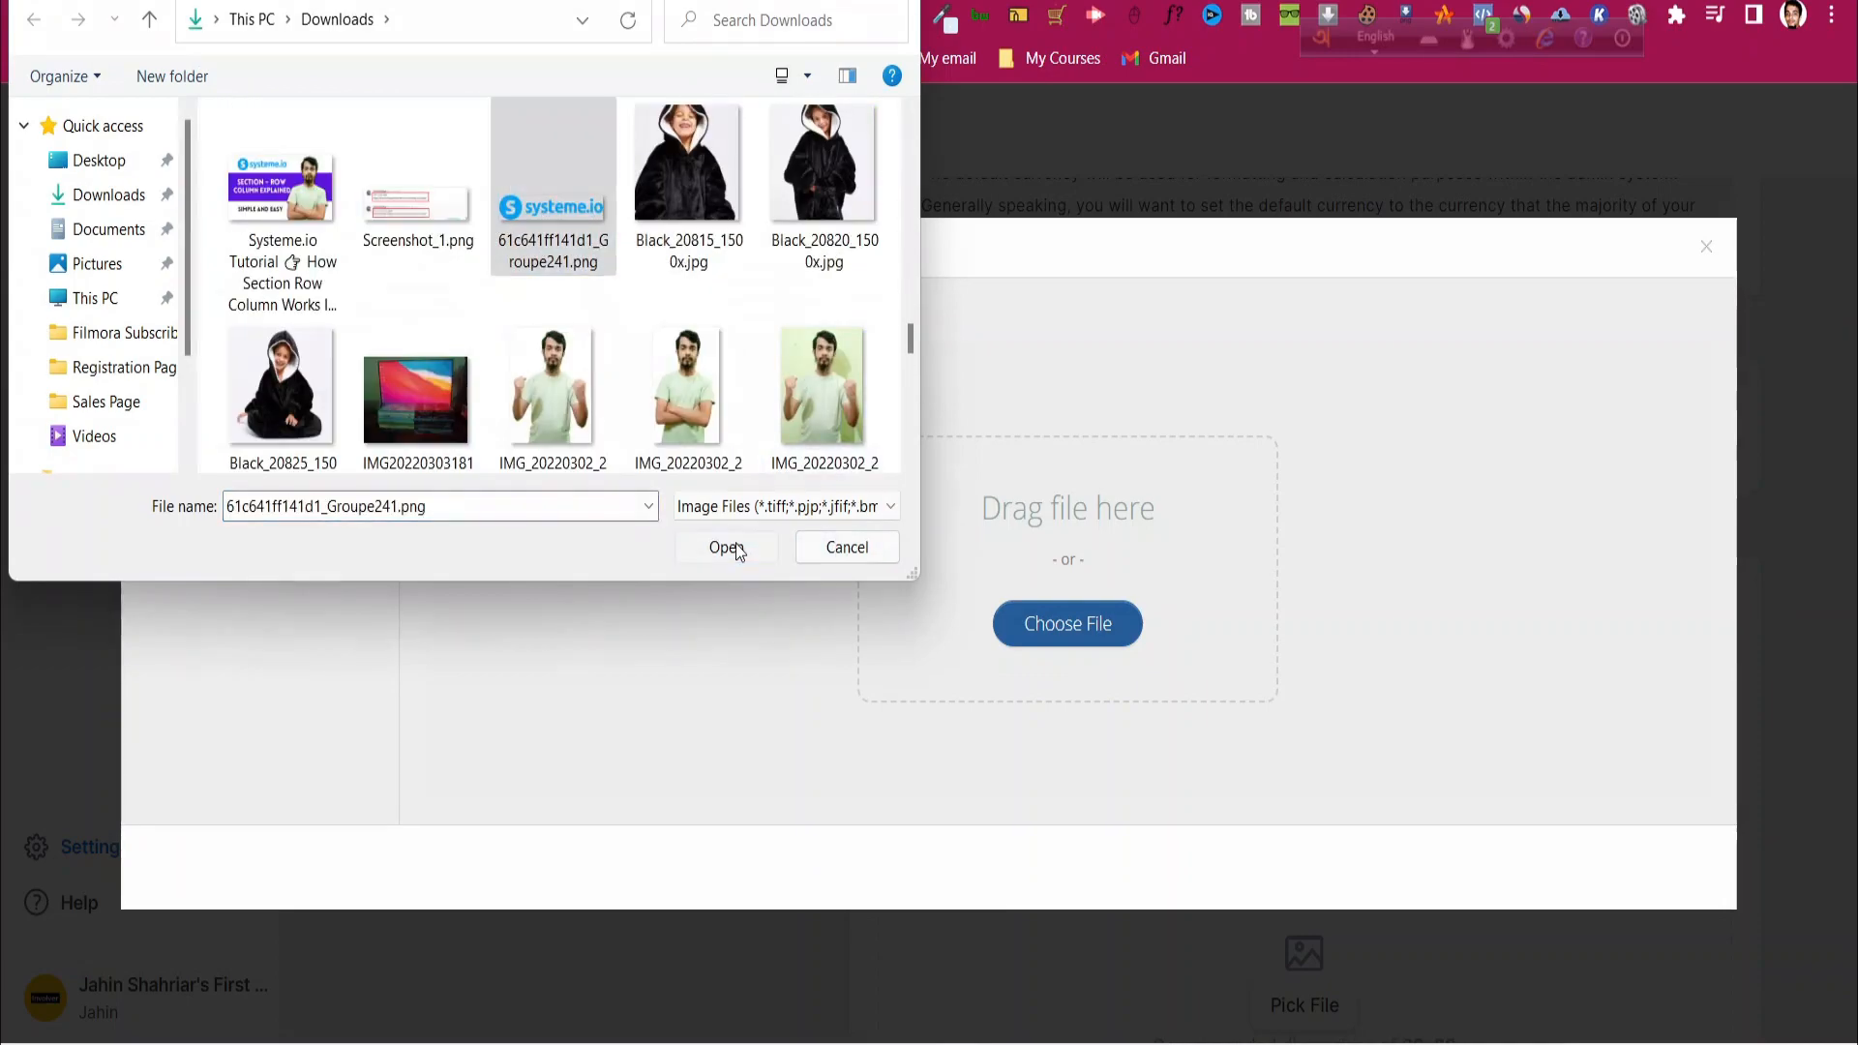
{"action": "left_click", "coordinate": [1657, 861]}
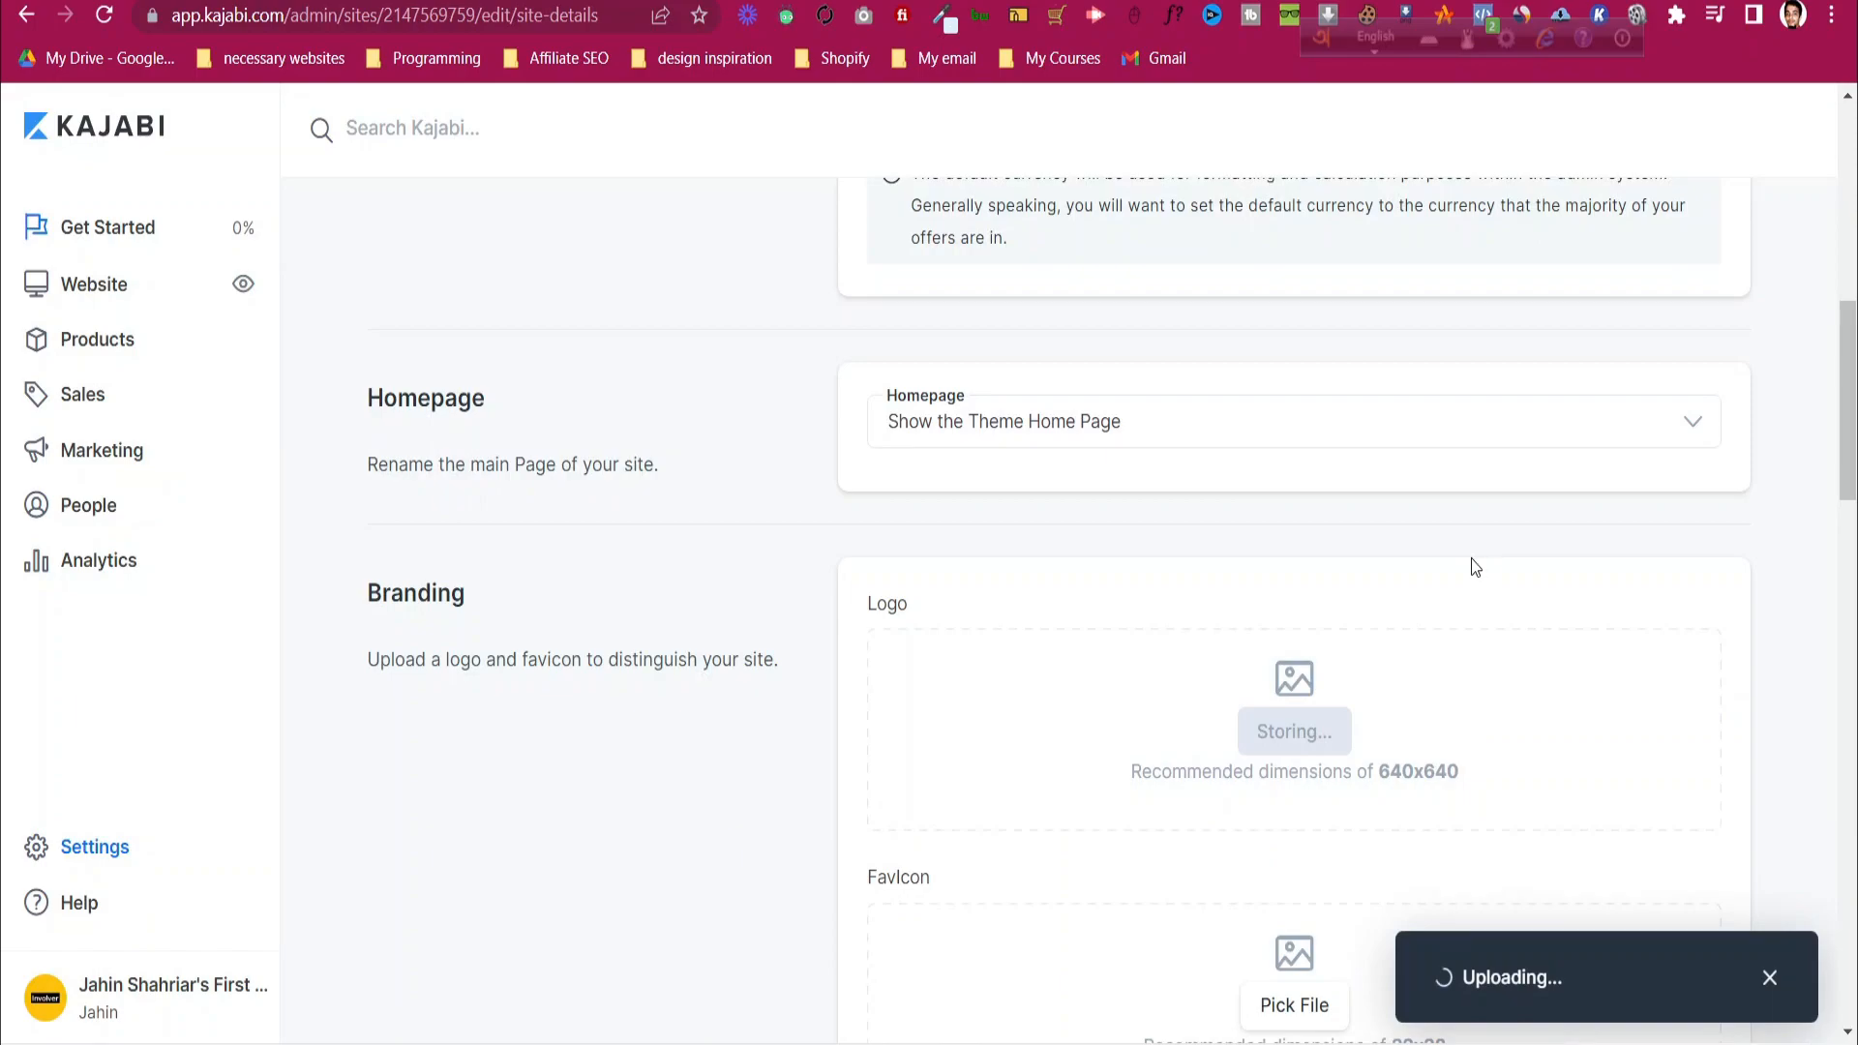
{"action": "scroll", "coordinate": [1468, 568], "scroll_direction": "down", "scroll_amount": 1}
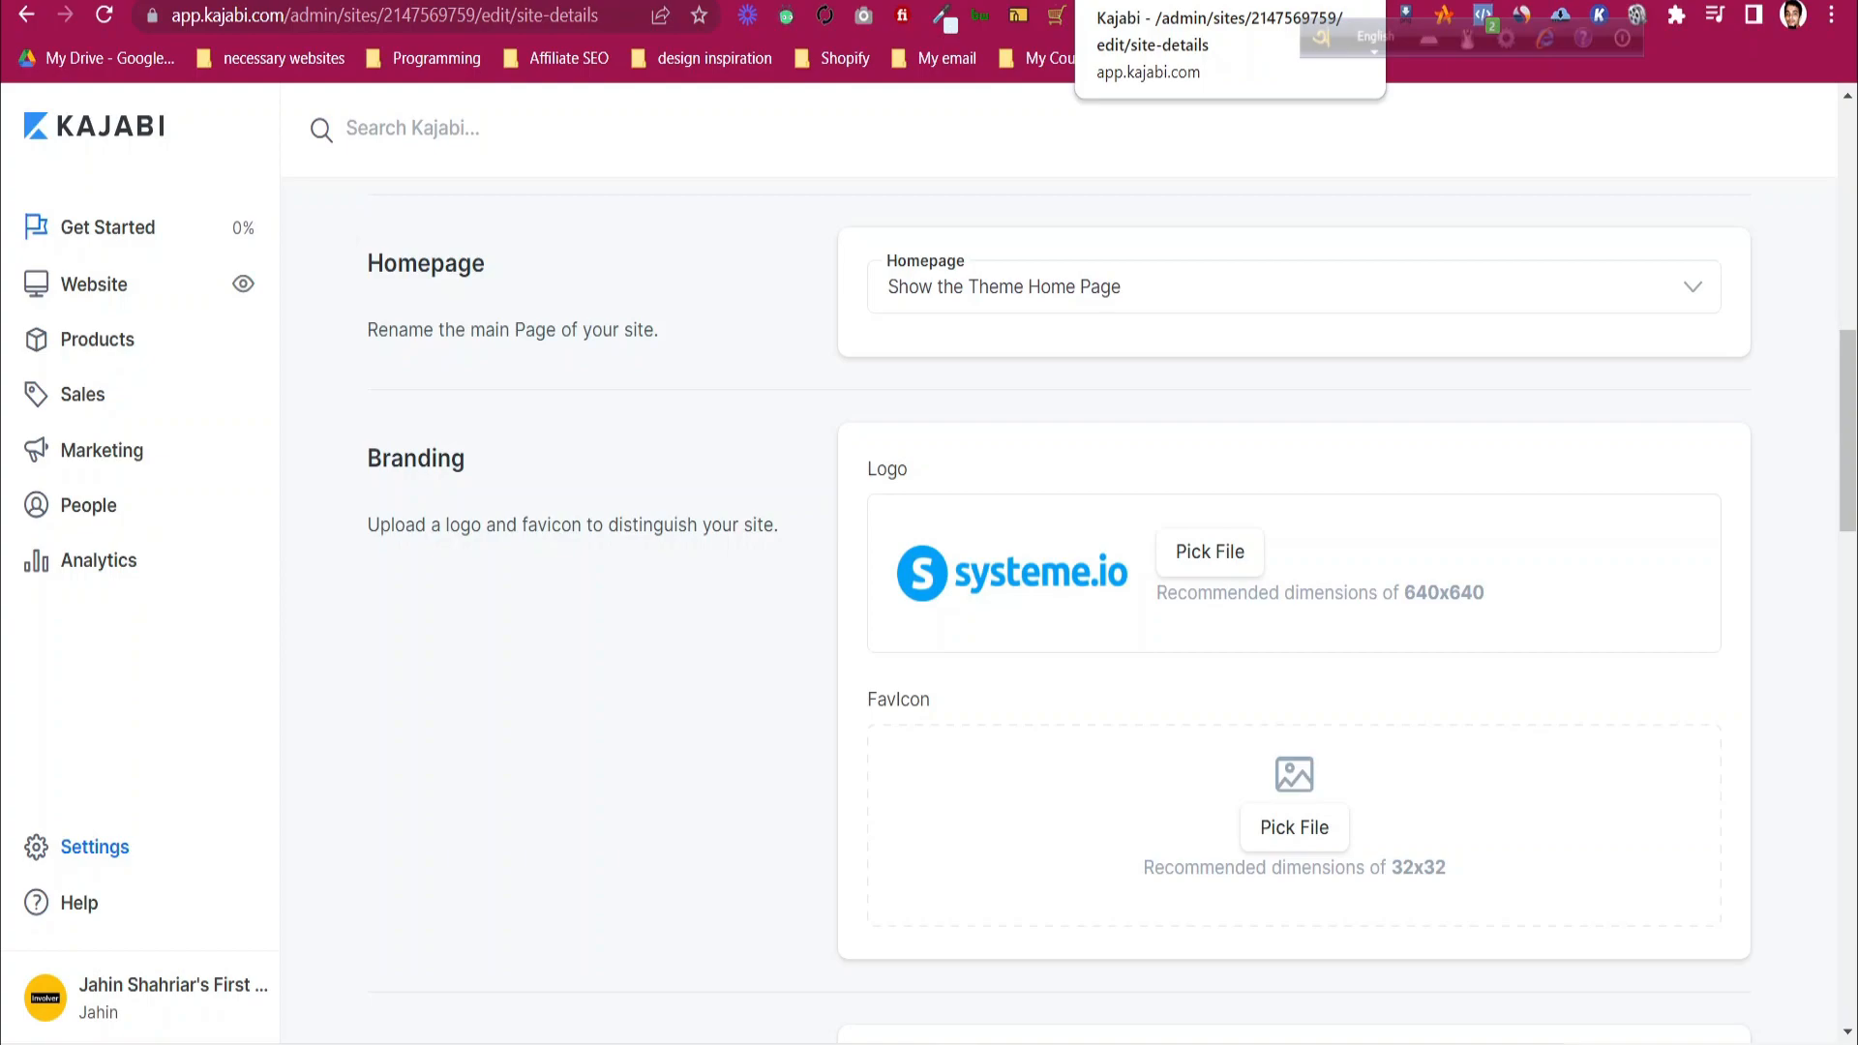
{"action": "scroll", "coordinate": [1226, 705], "scroll_direction": "down", "scroll_amount": 7}
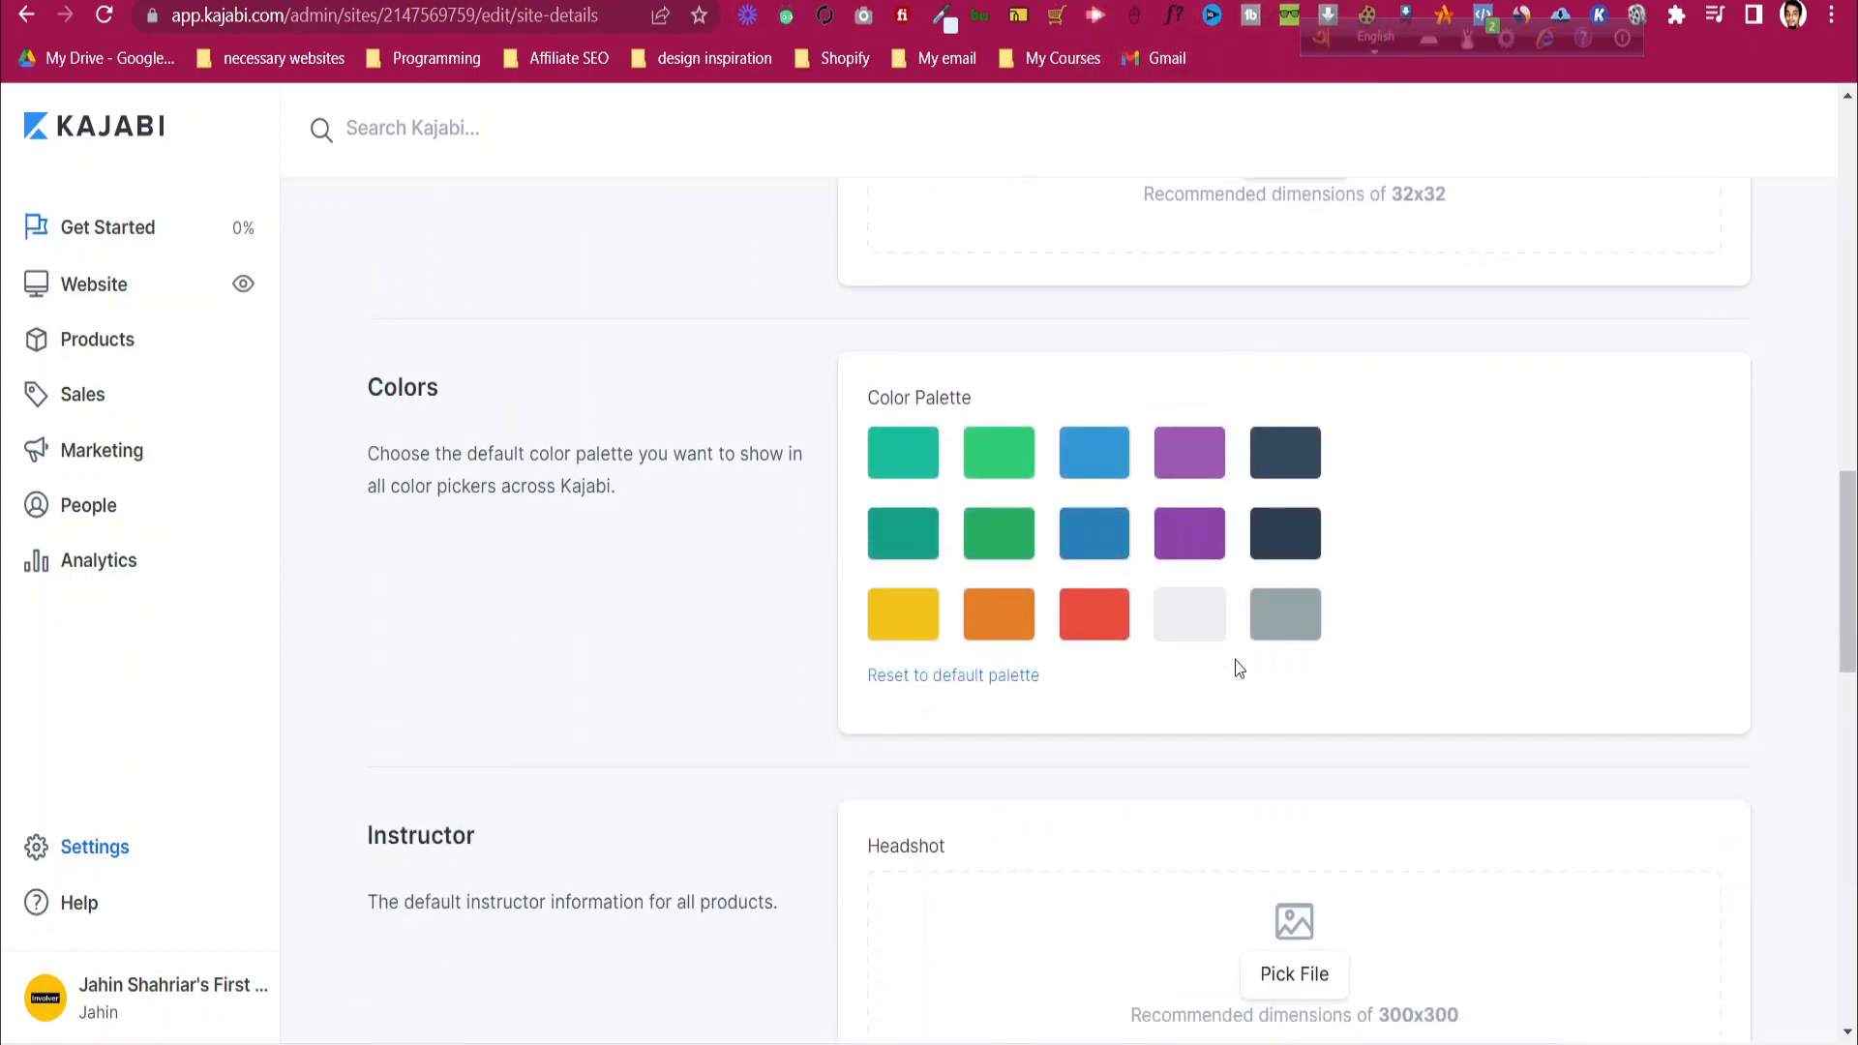
{"action": "left_click", "coordinate": [1279, 470]}
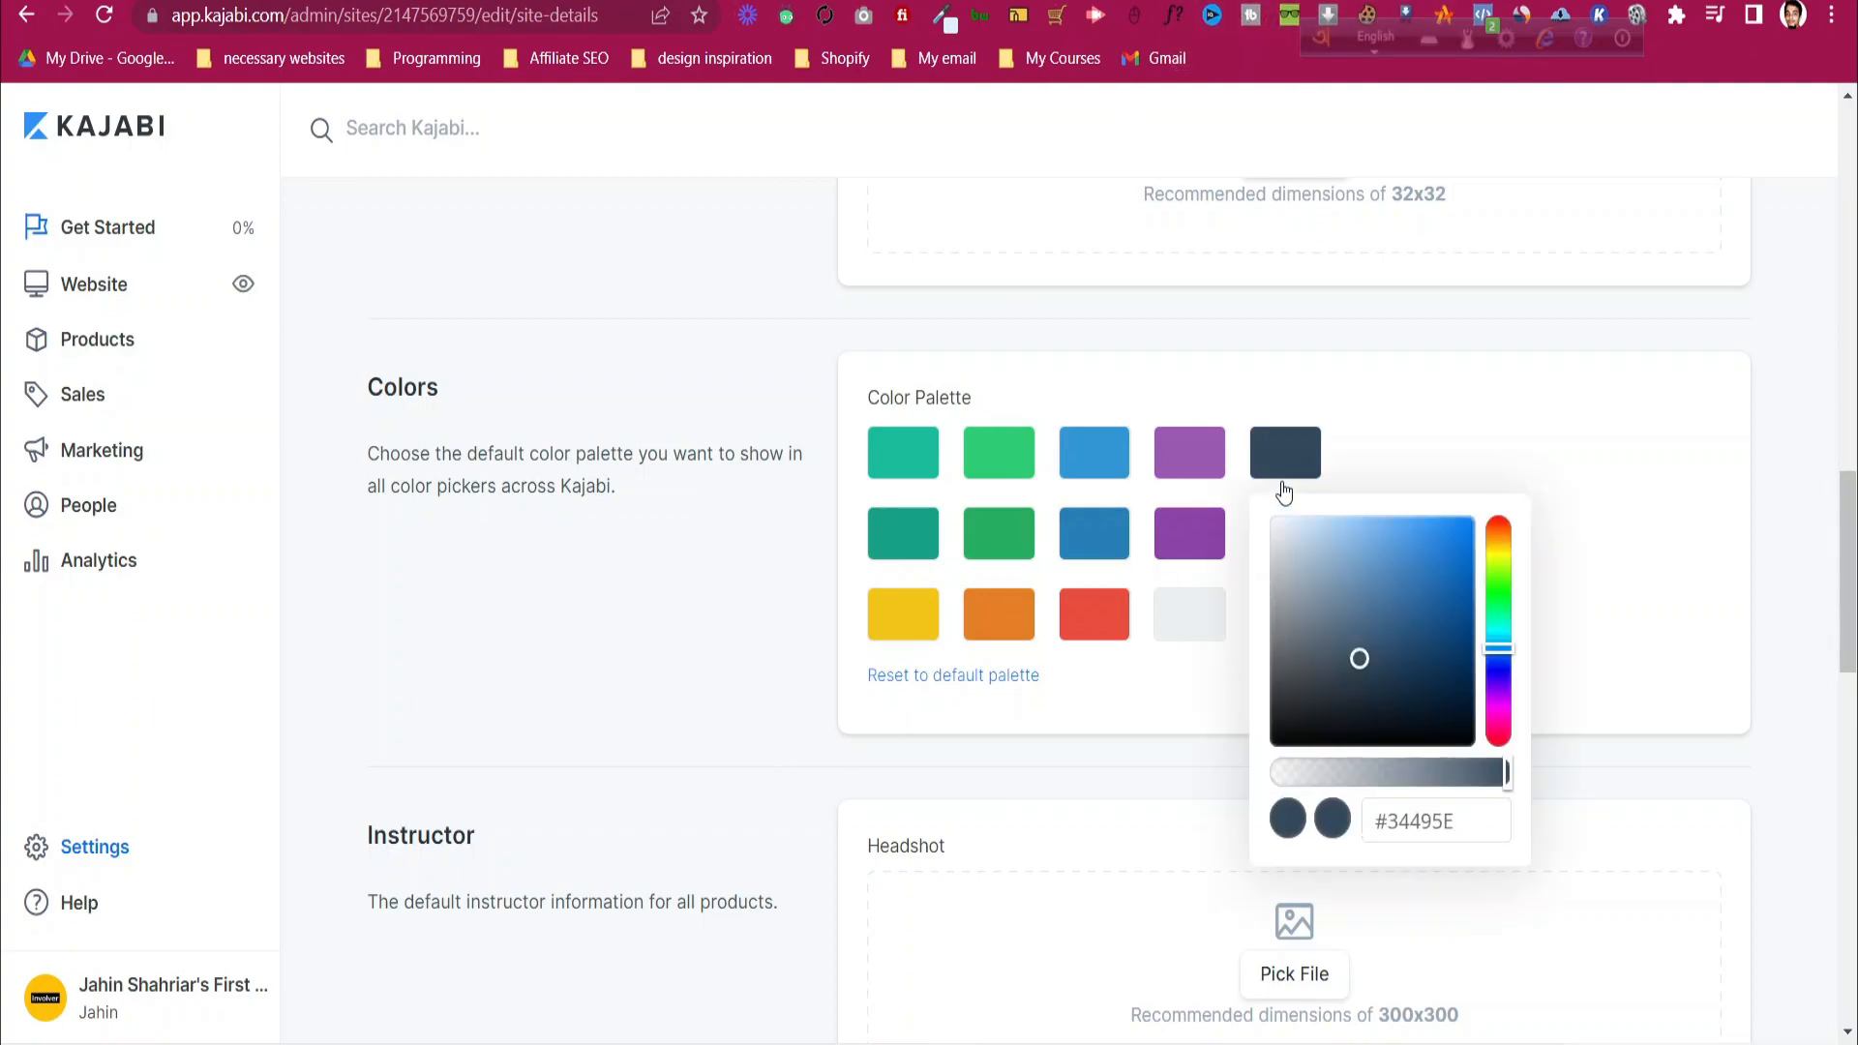
{"action": "left_click", "coordinate": [1468, 385]}
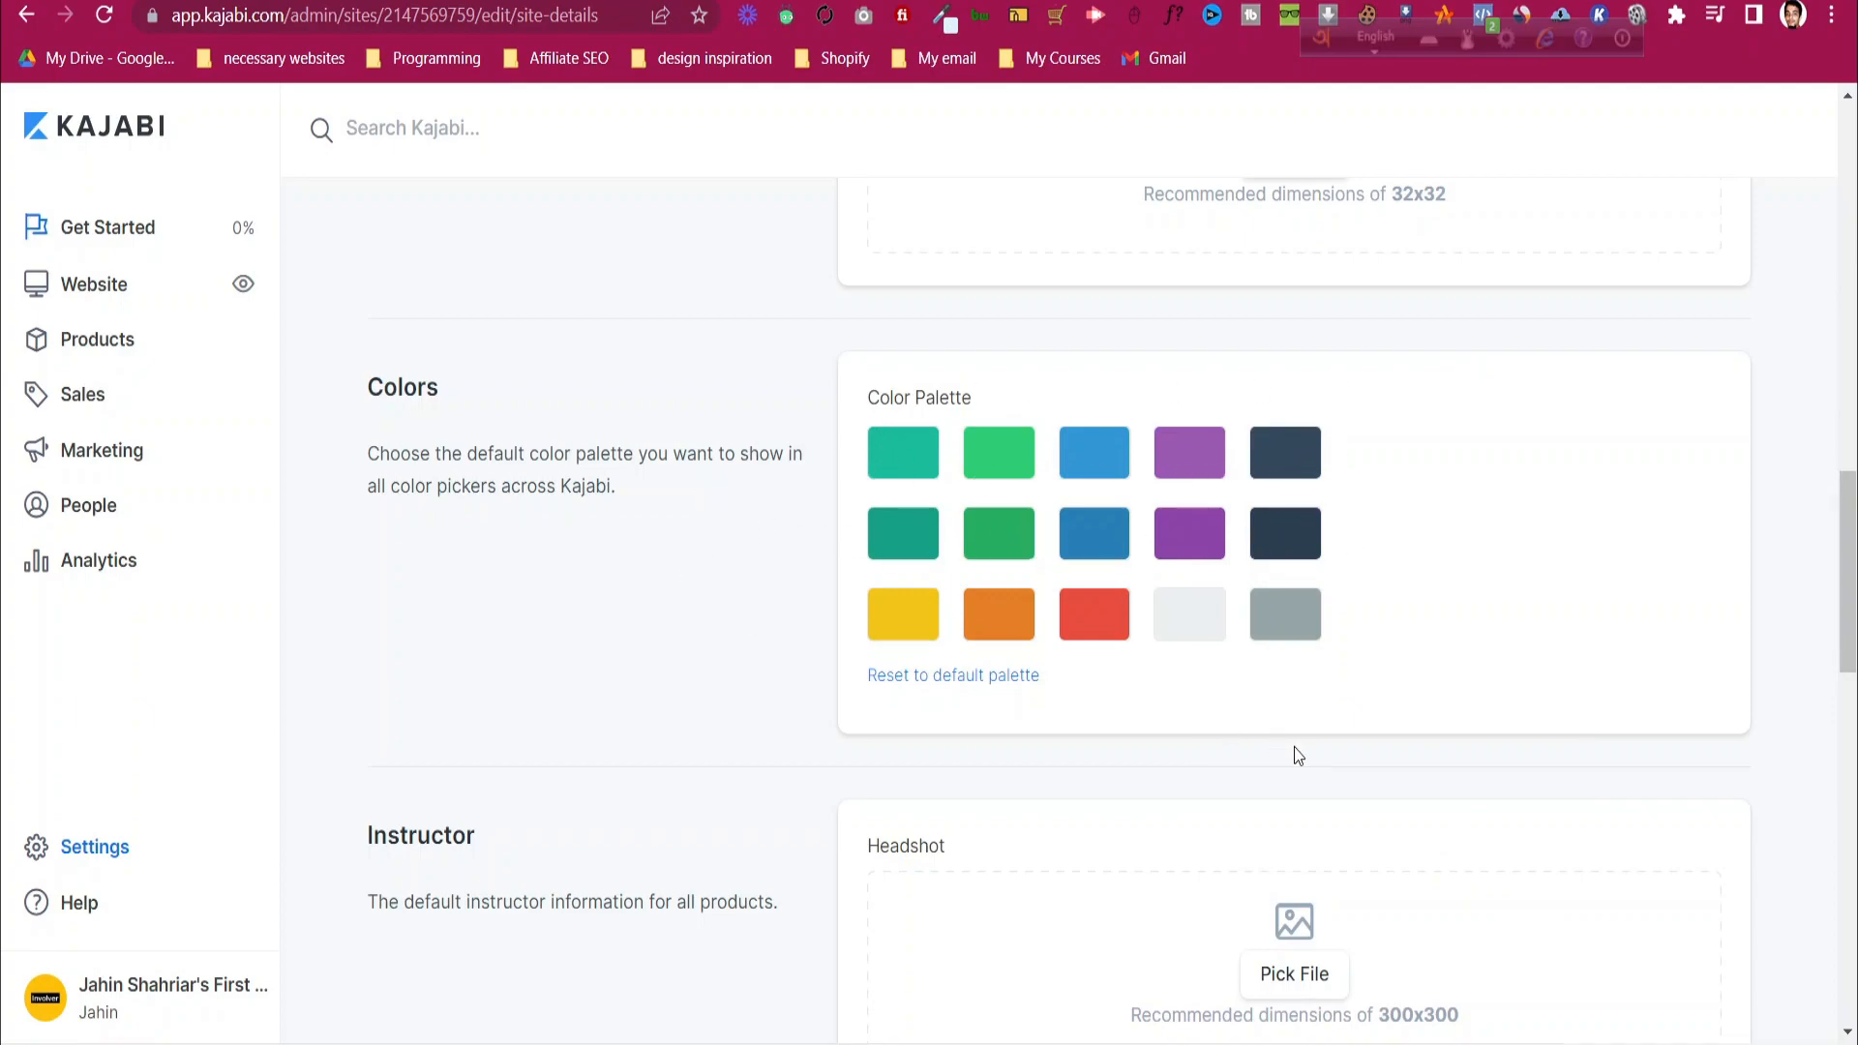
- Upload IMG20210820114649.jpg from Documents as the Instructor headshot
{"action": "scroll", "coordinate": [1062, 891], "scroll_direction": "down", "scroll_amount": 5}
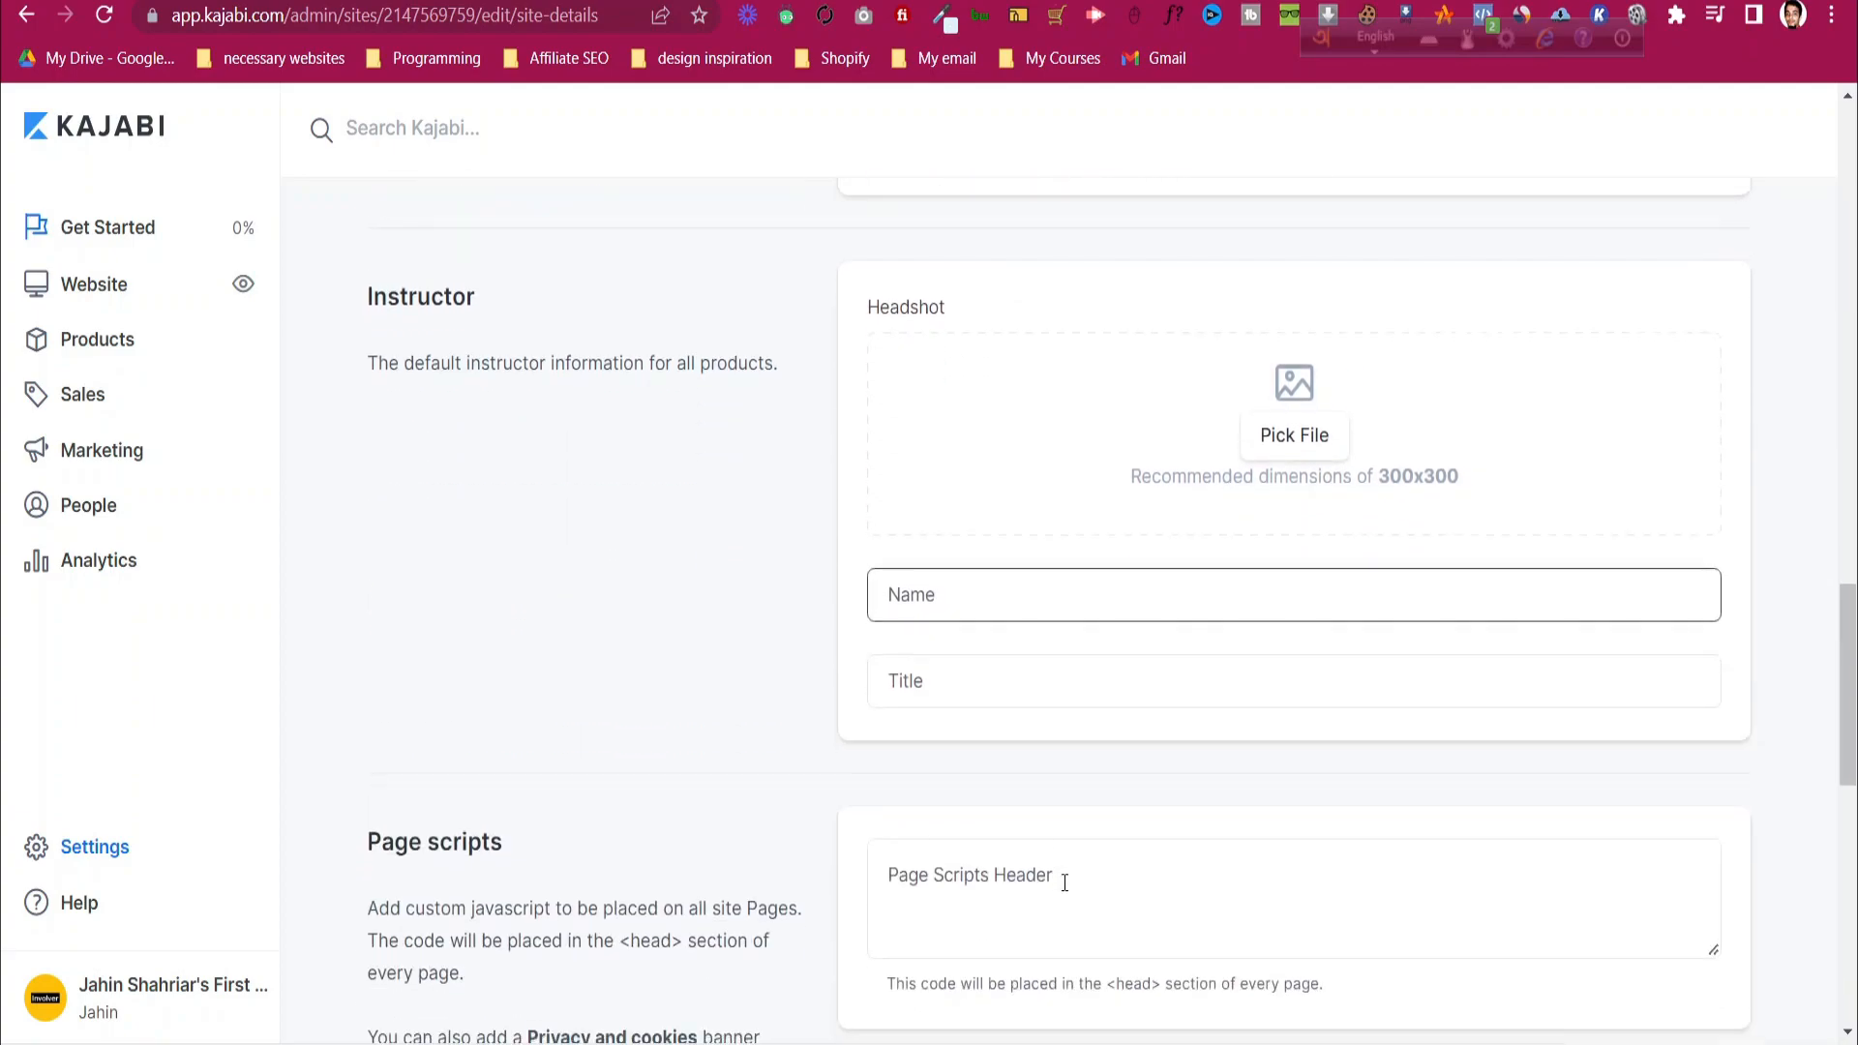
{"action": "left_click", "coordinate": [1324, 438]}
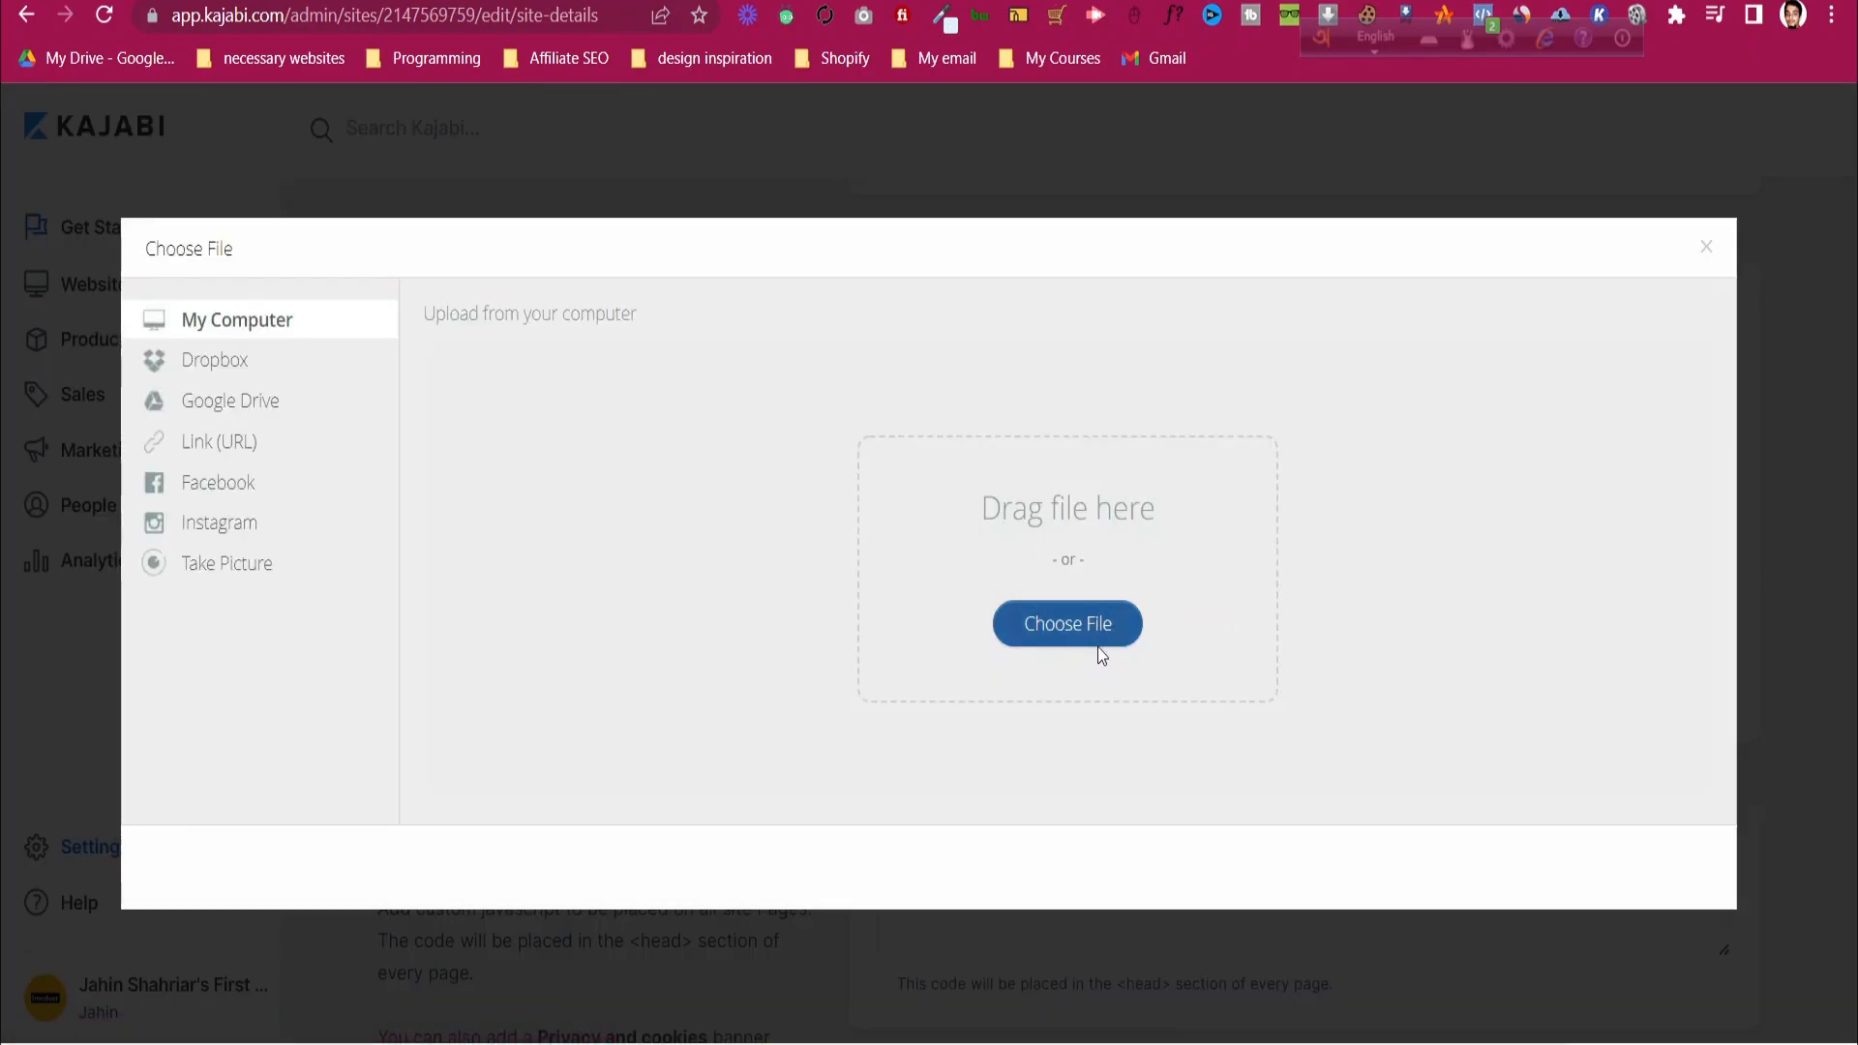
{"action": "left_click", "coordinate": [1099, 650]}
{"action": "left_click", "coordinate": [145, 233]}
{"action": "scroll", "coordinate": [675, 261], "scroll_direction": "down", "scroll_amount": 5}
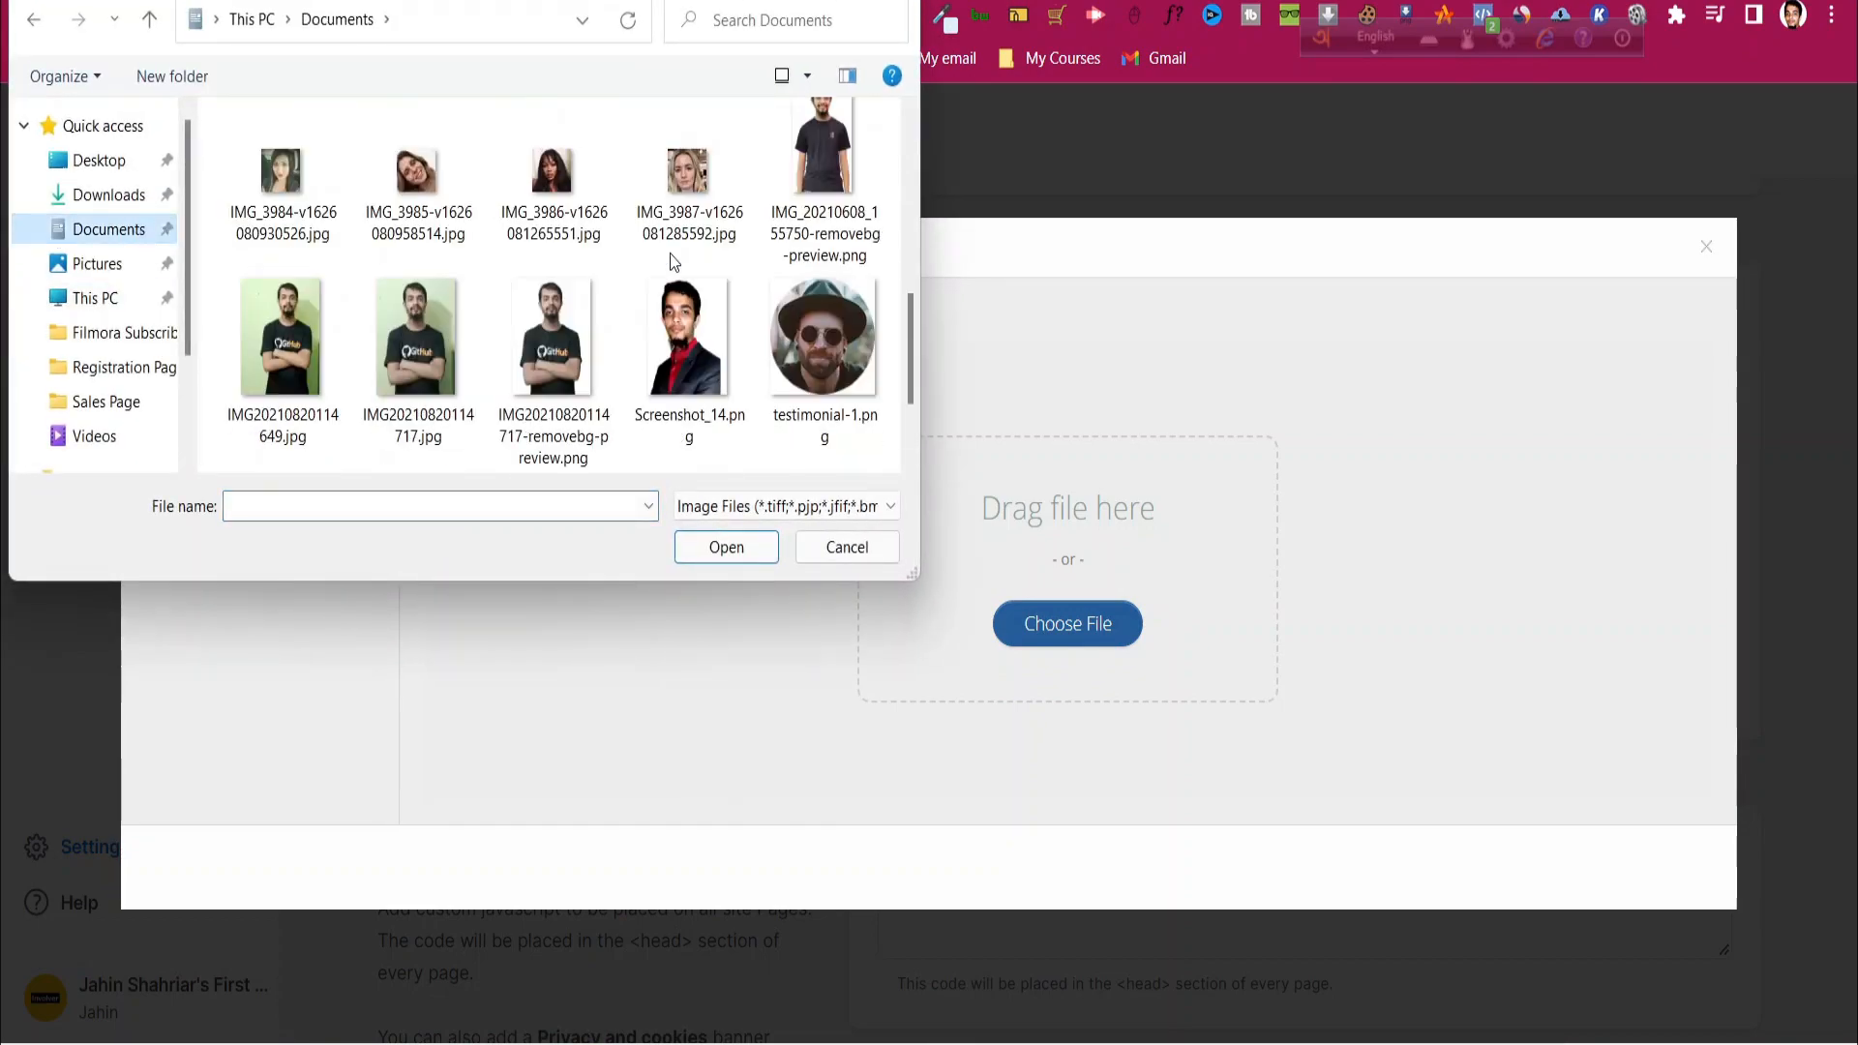
{"action": "scroll", "coordinate": [573, 306], "scroll_direction": "down", "scroll_amount": 2}
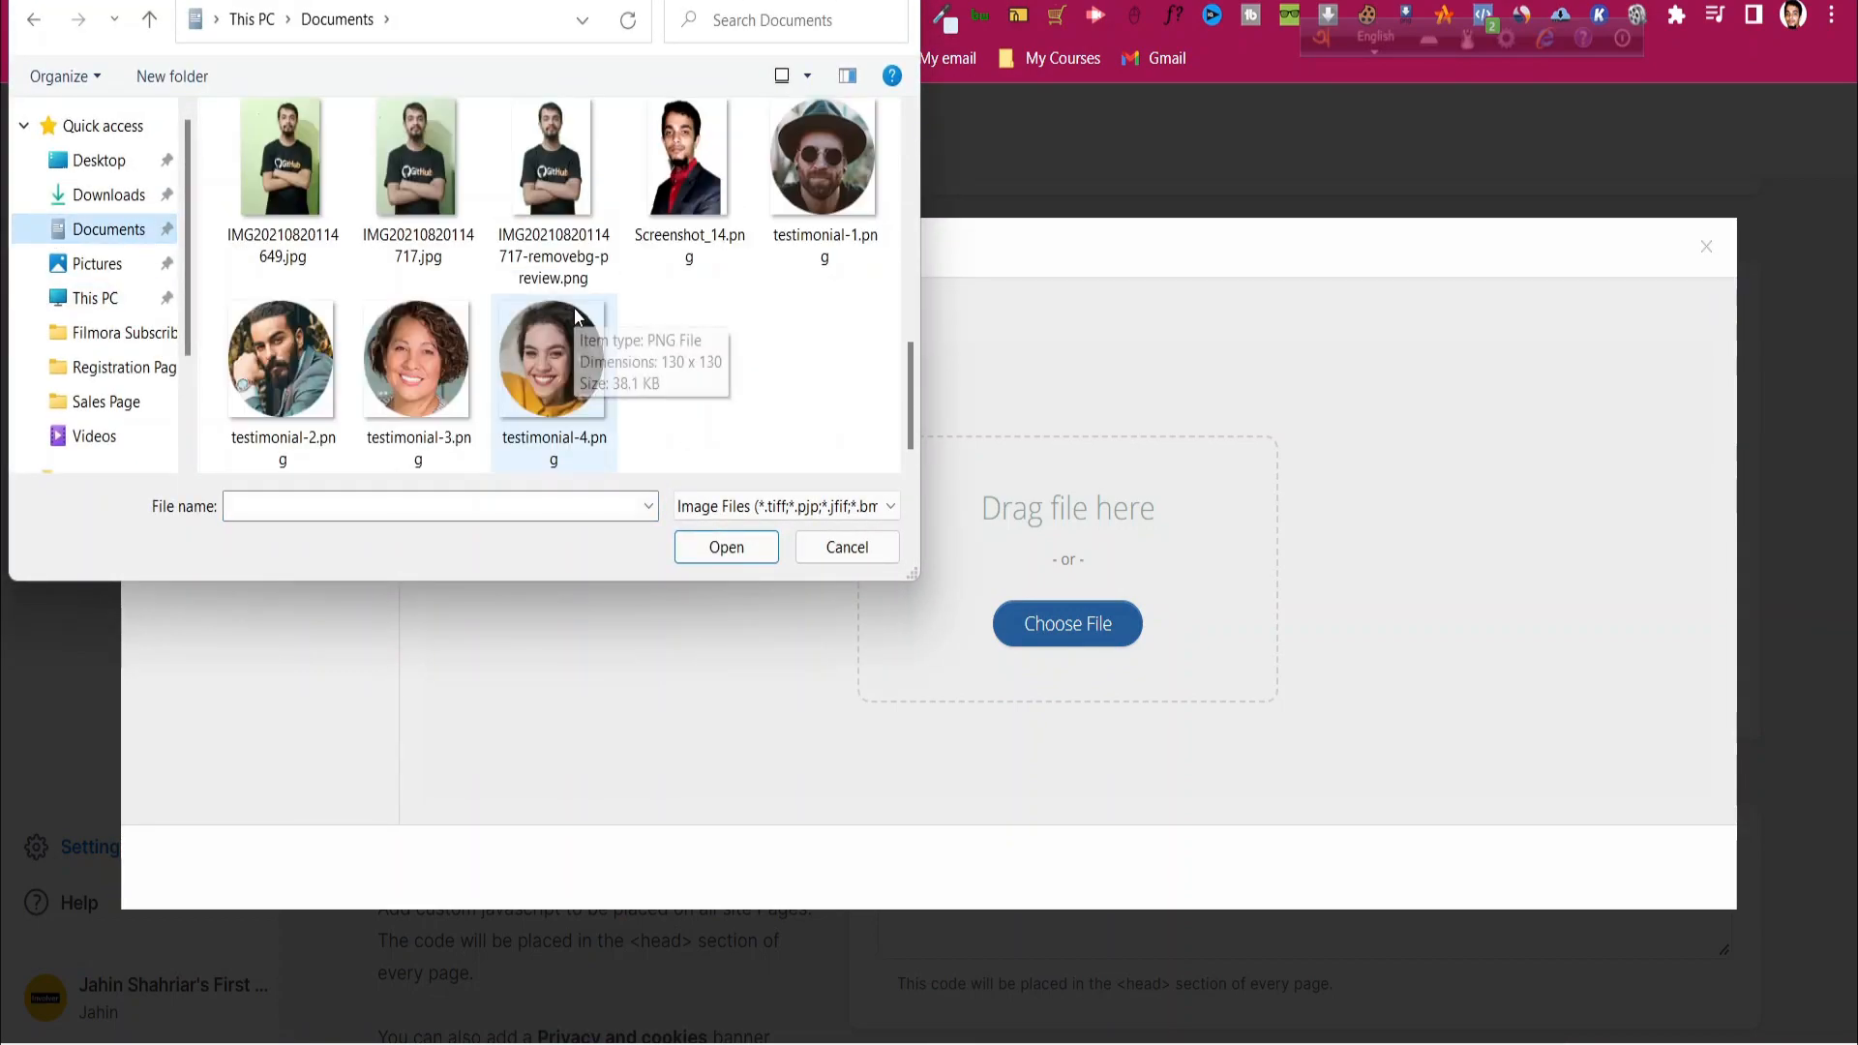
{"action": "left_click", "coordinate": [290, 236]}
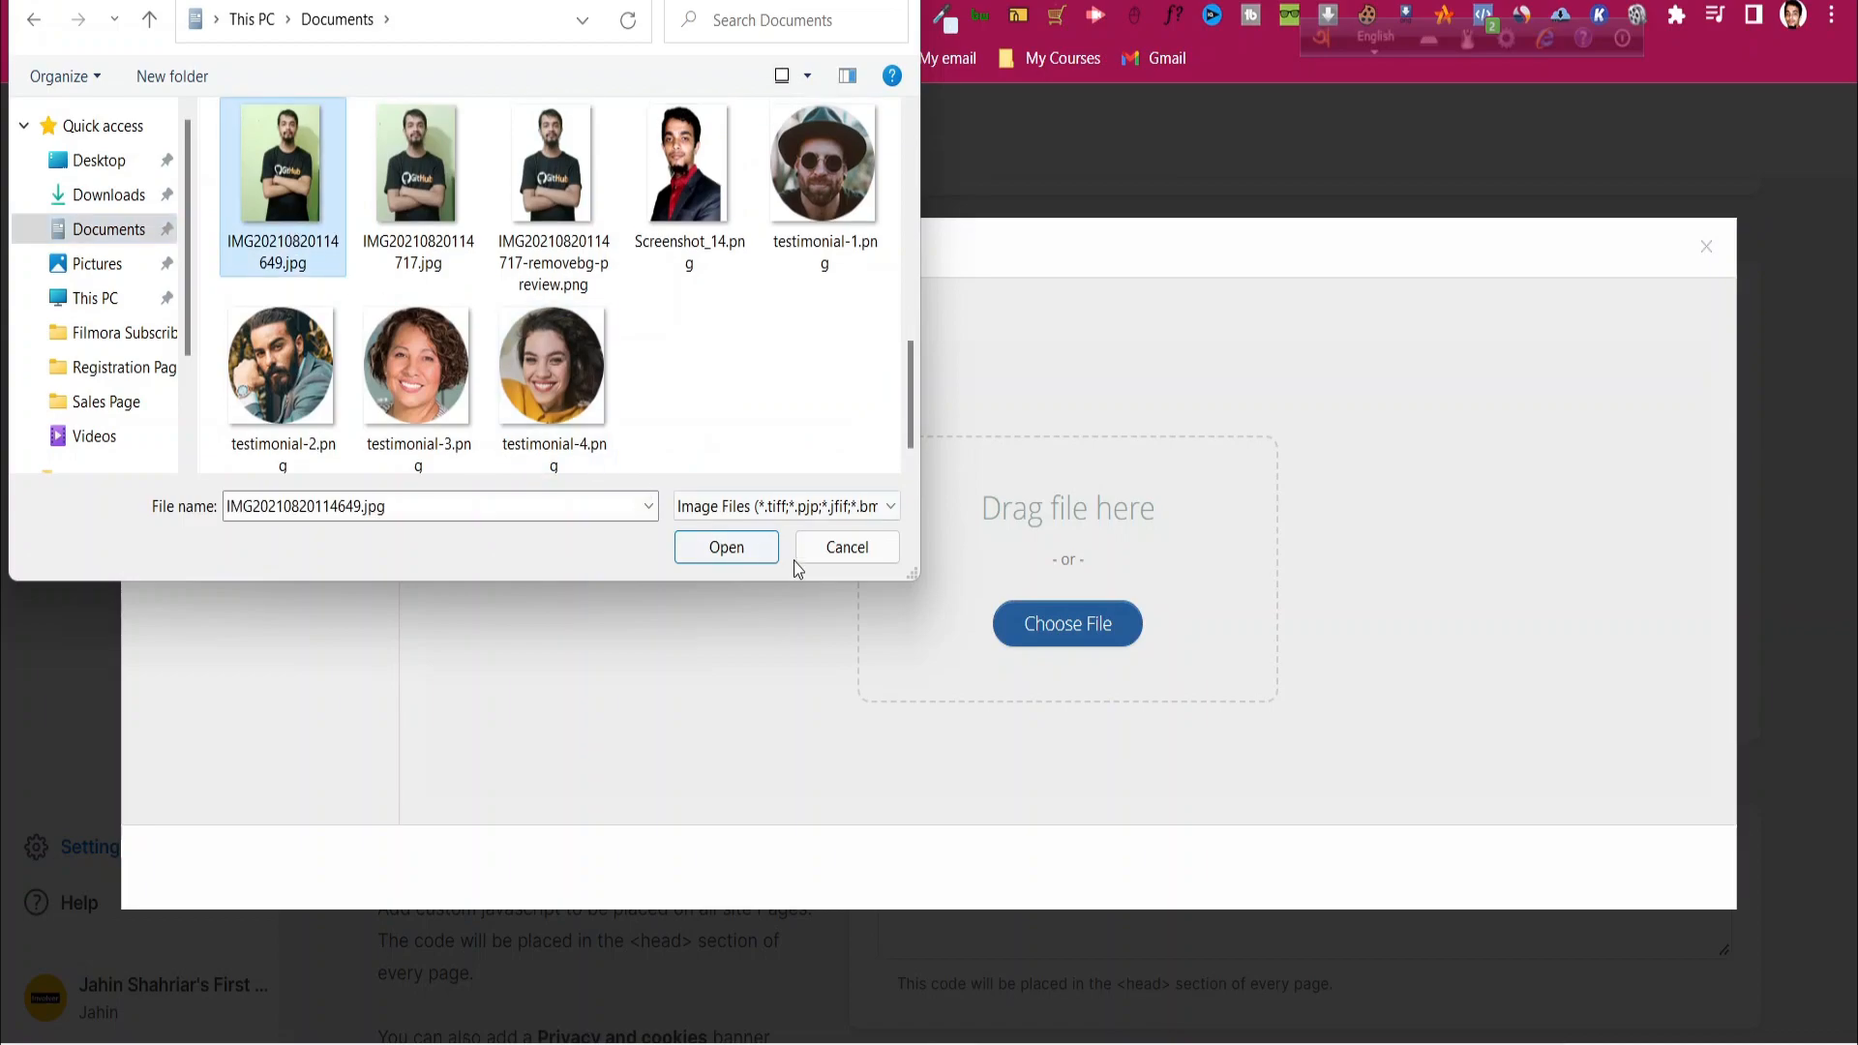
{"action": "left_click", "coordinate": [726, 547]}
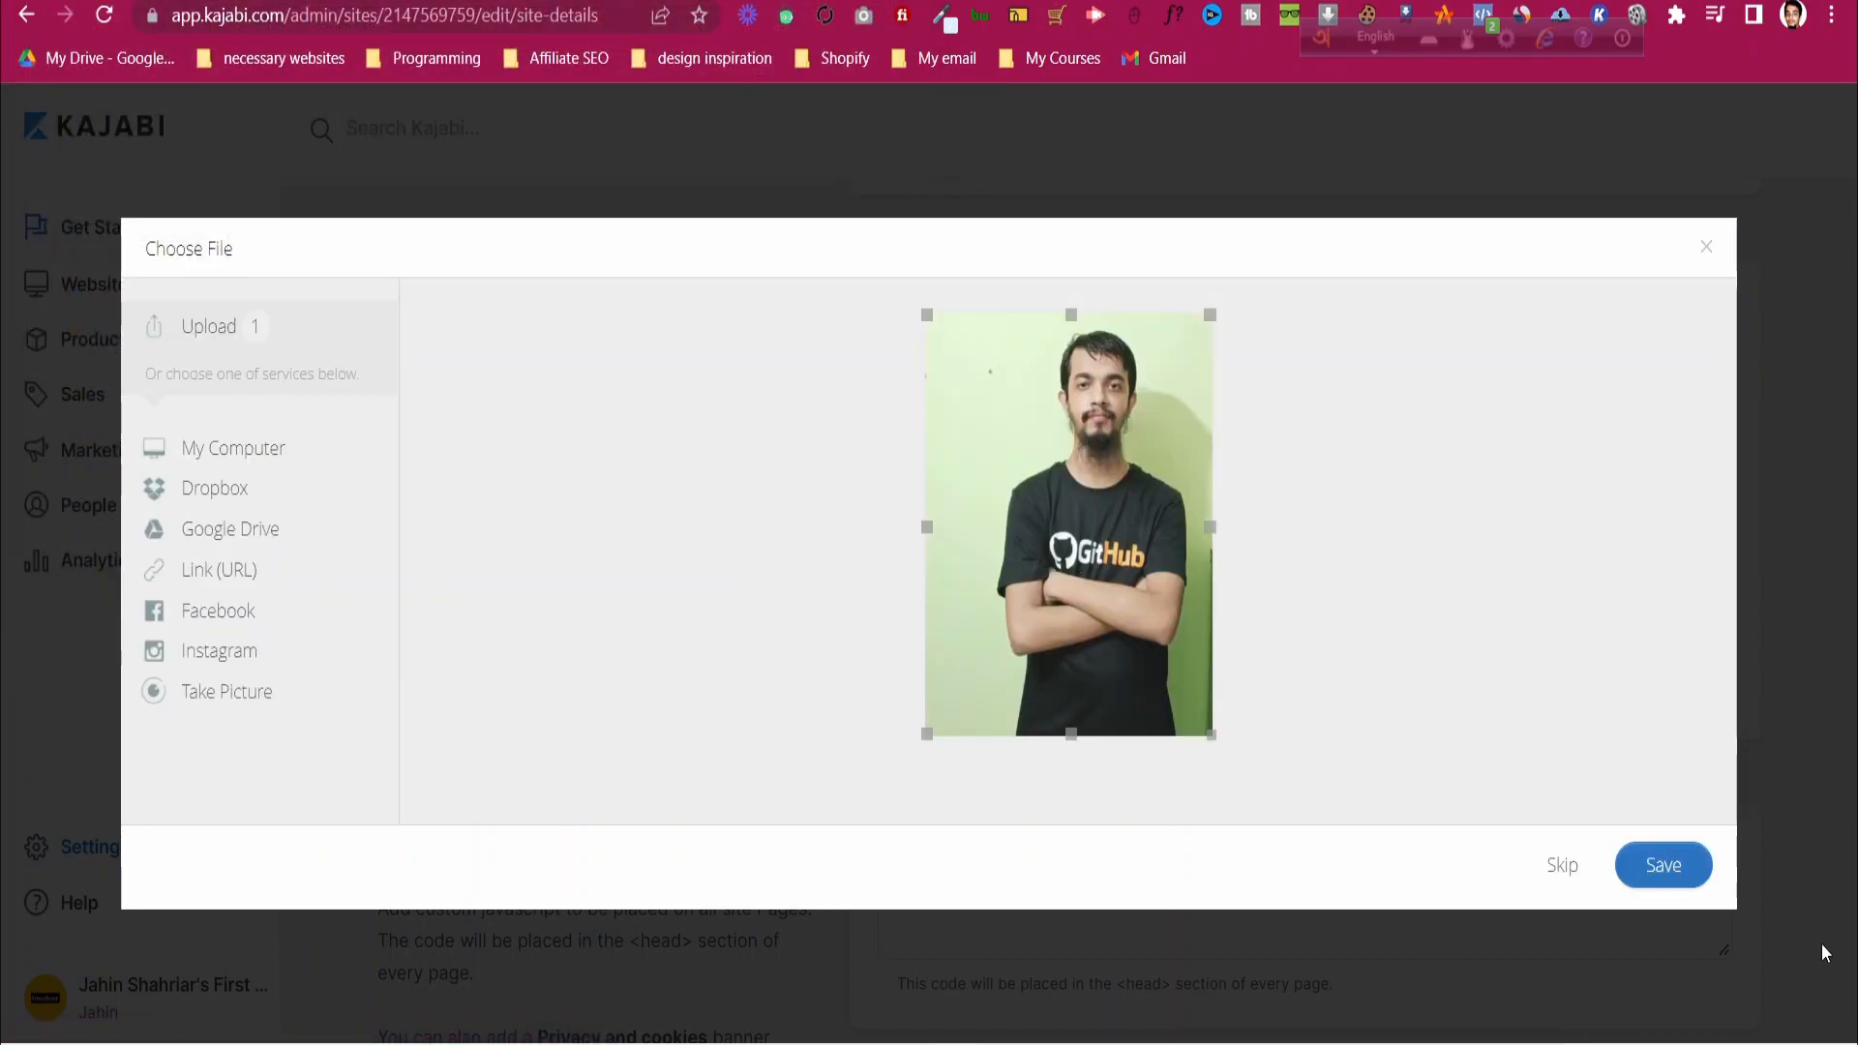
{"action": "left_click", "coordinate": [1674, 887]}
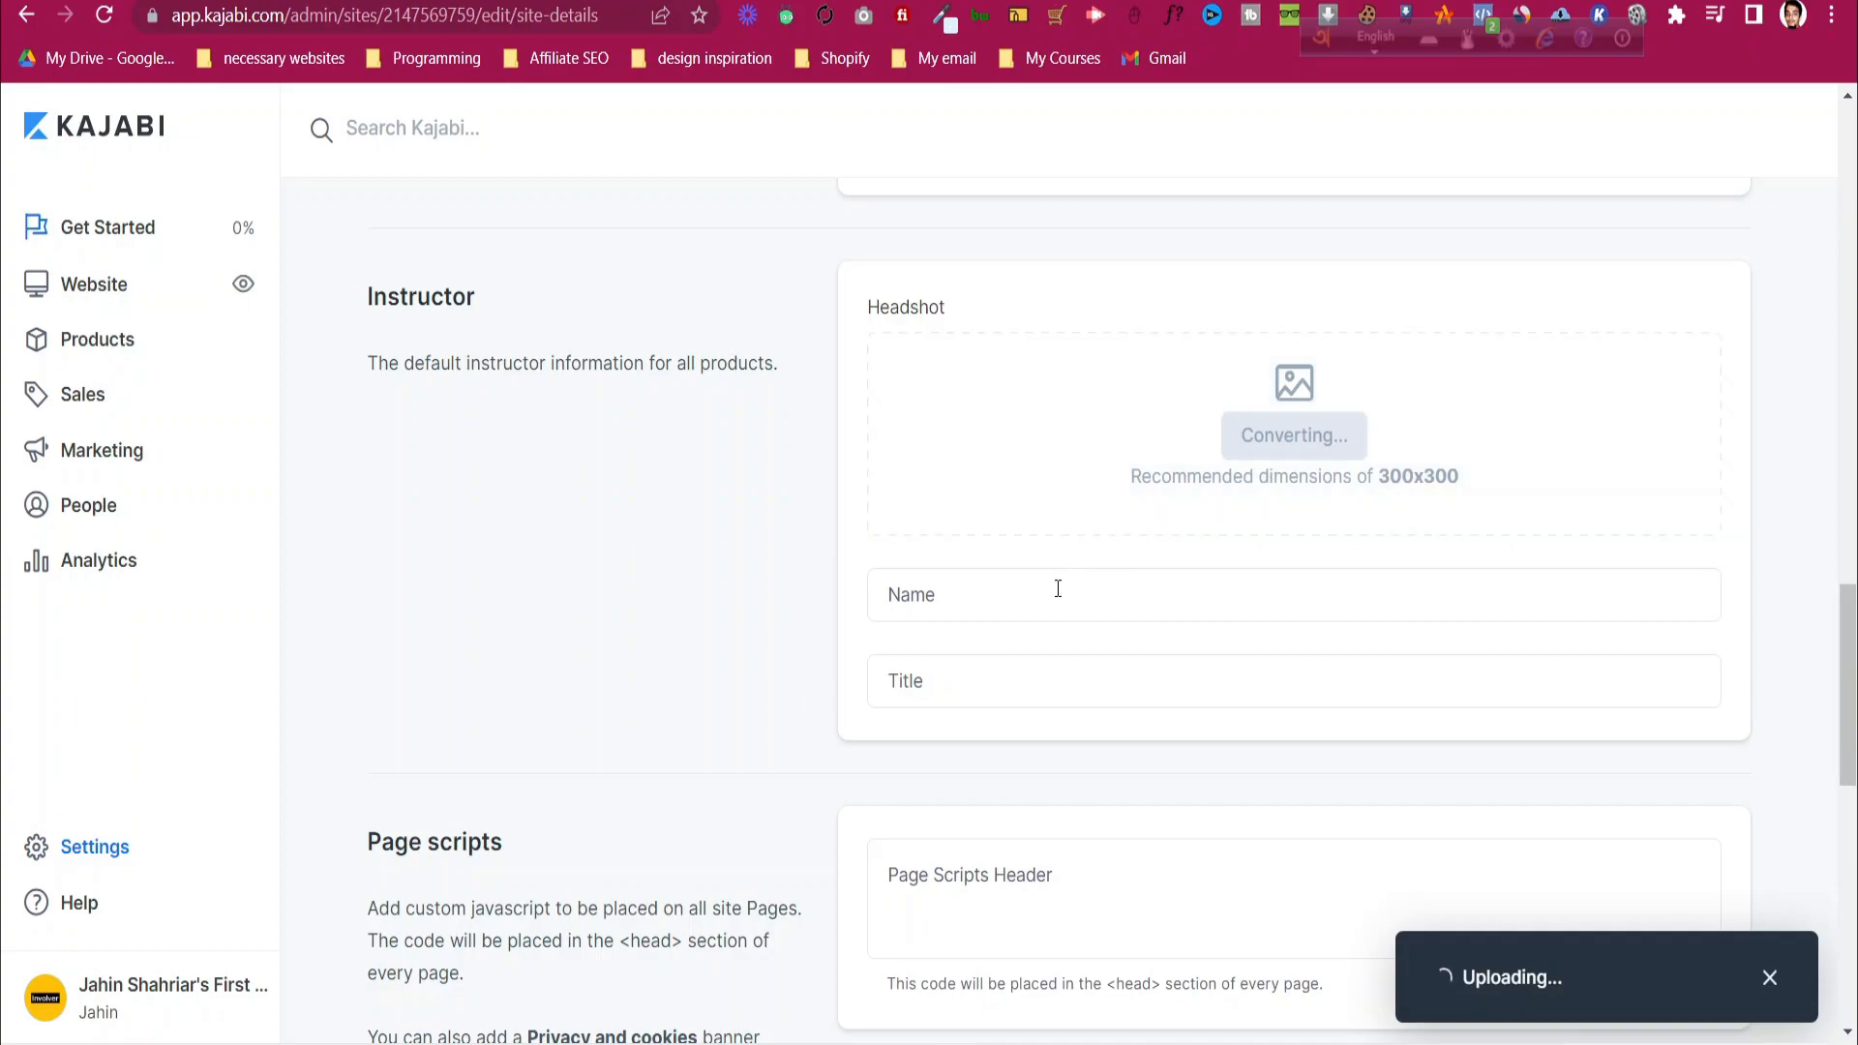
{"action": "left_click", "coordinate": [1010, 569]}
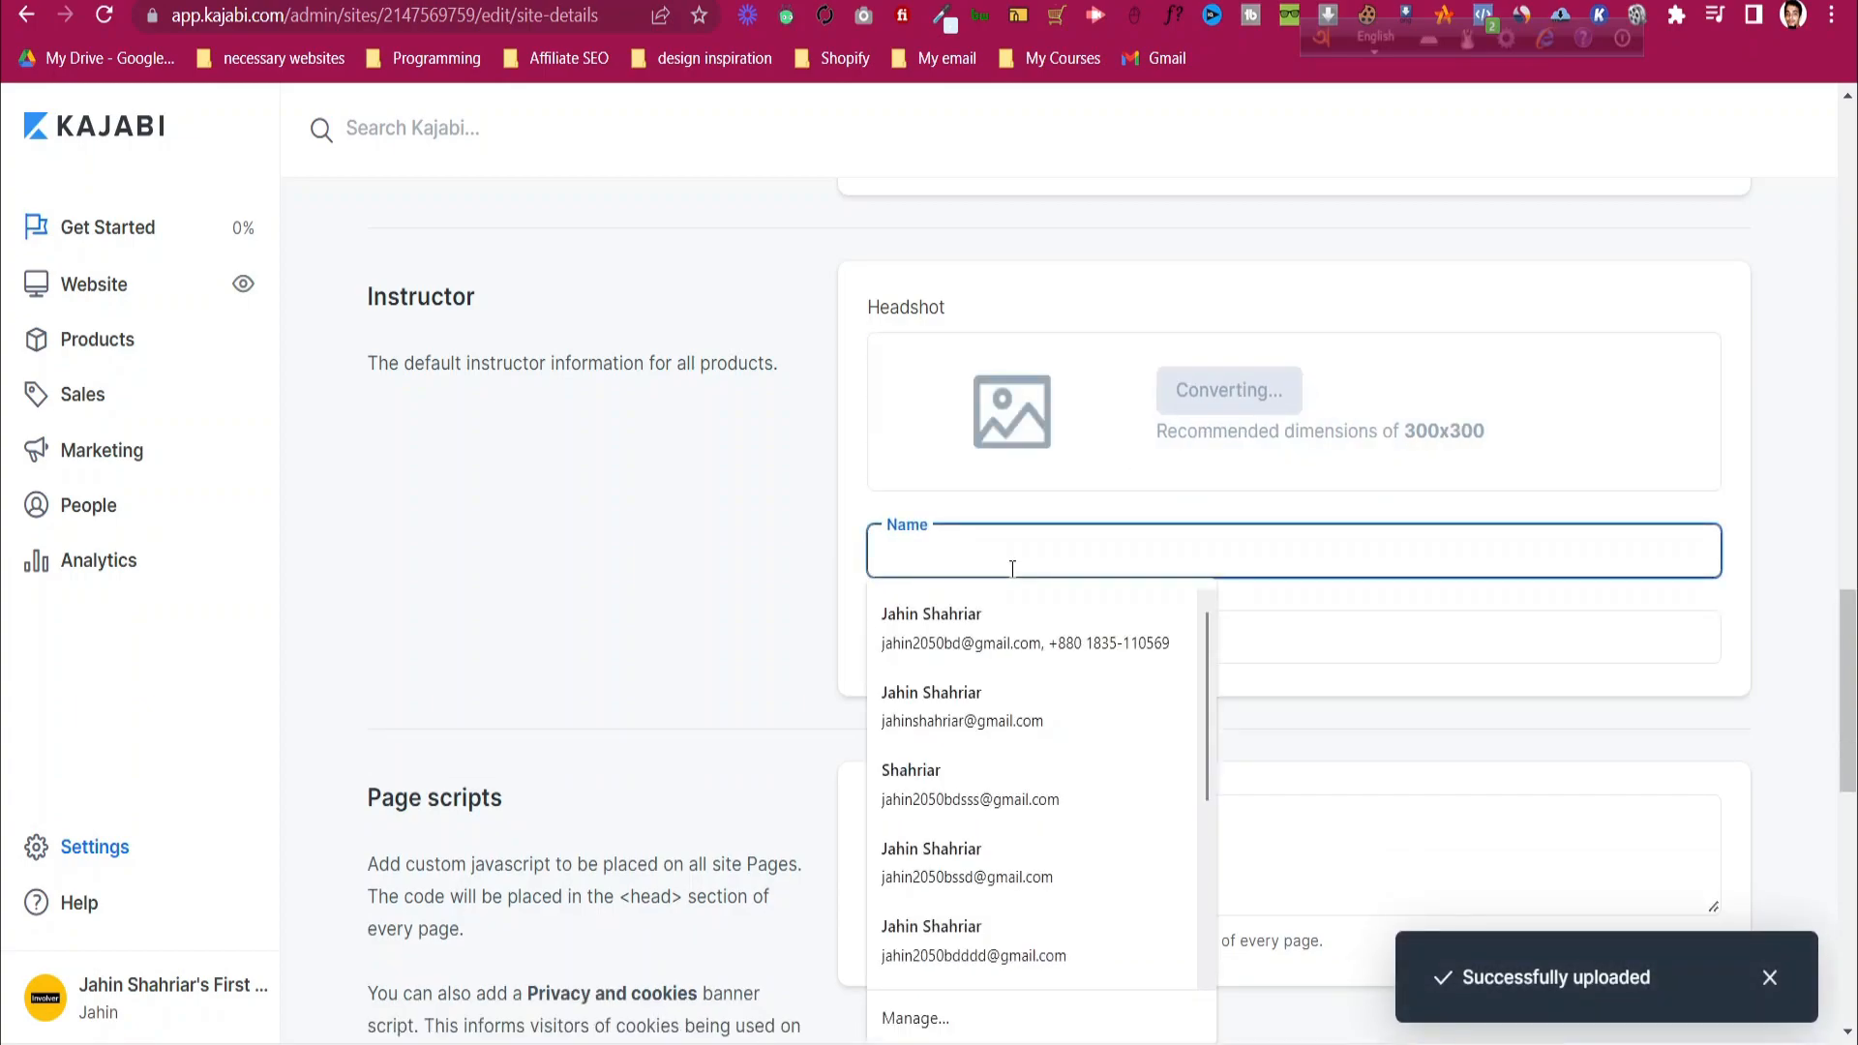
- Enter the instructor's full name and the title 'Freelance Web Designer'
{"action": "type", "text": "Jahin Shahriar"}
{"action": "left_click", "coordinate": [784, 713]}
{"action": "left_click", "coordinate": [977, 809]}
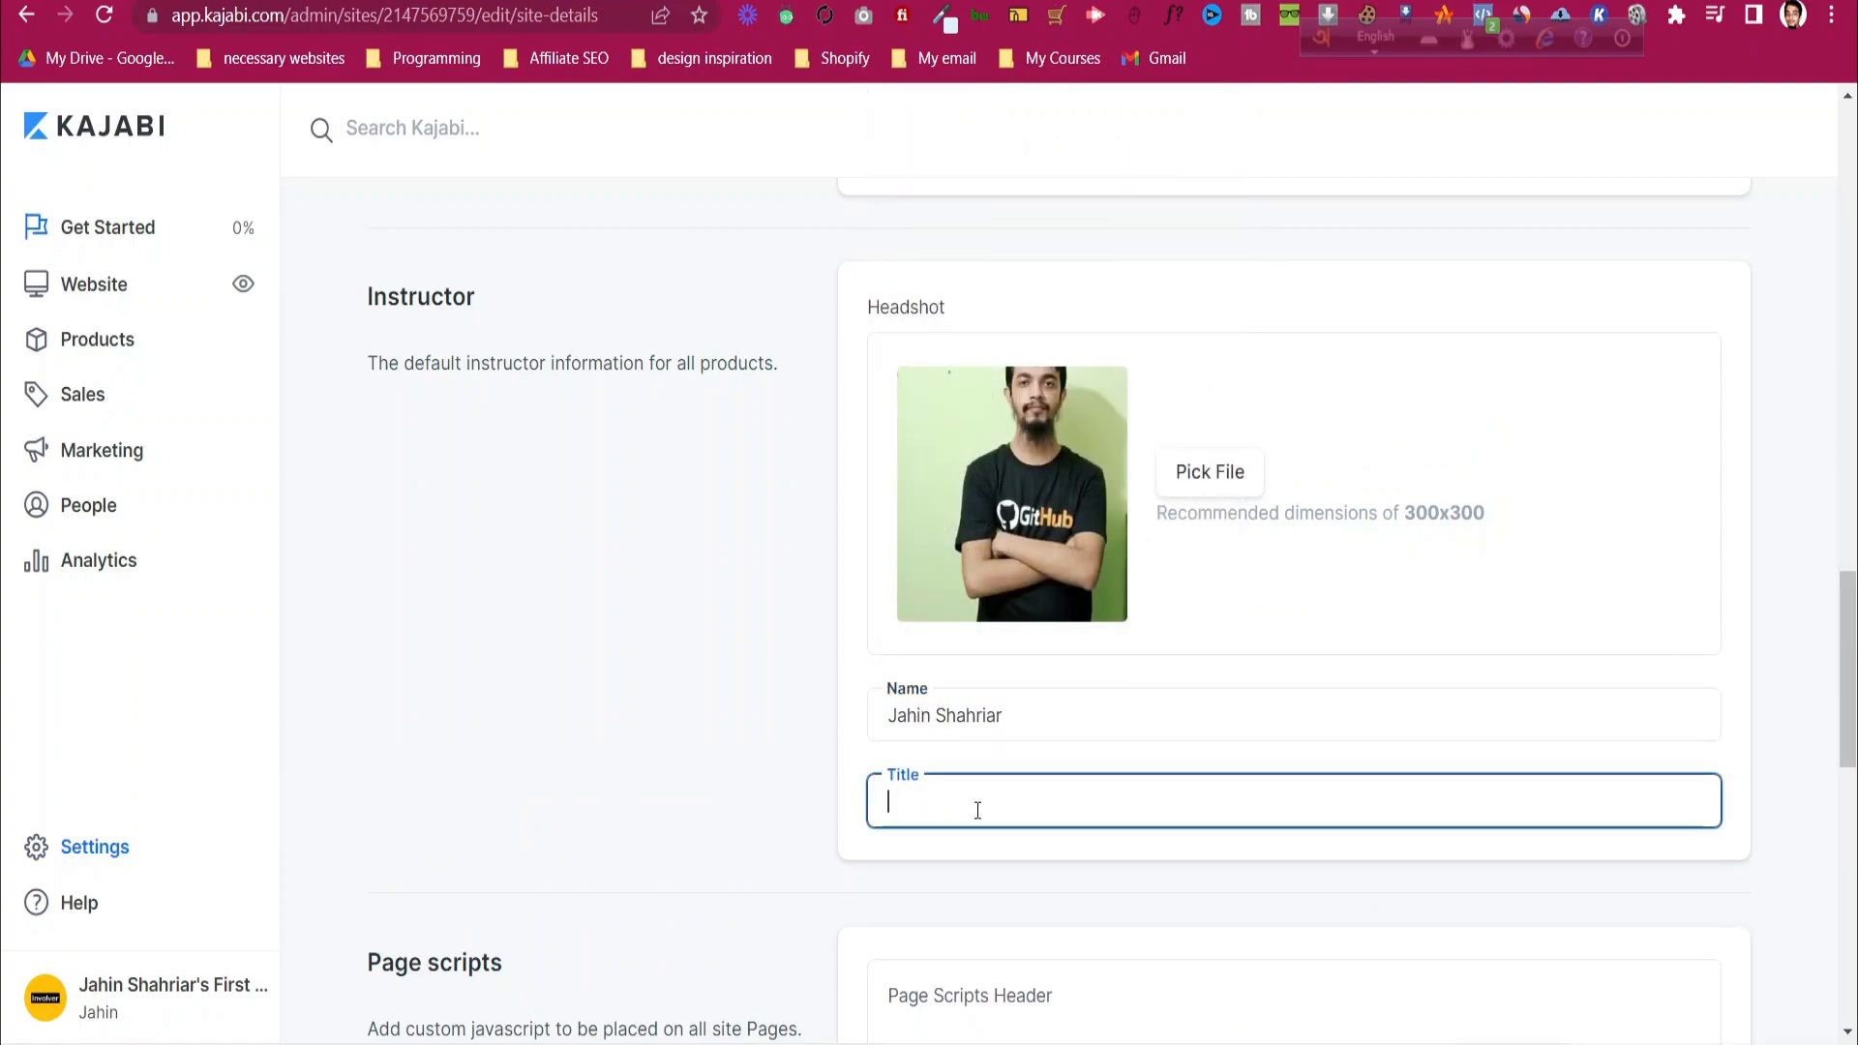
{"action": "type", "text": "Professiona"}
{"action": "type", "text": "l Web"}
{"action": "key", "text": "BackSpace"}
{"action": "key", "text": "BackSpace"}
{"action": "type", "text": "Fre"}
{"action": "key", "text": "ctrl+a"}
{"action": "type", "text": "Freelance Web Designer"}
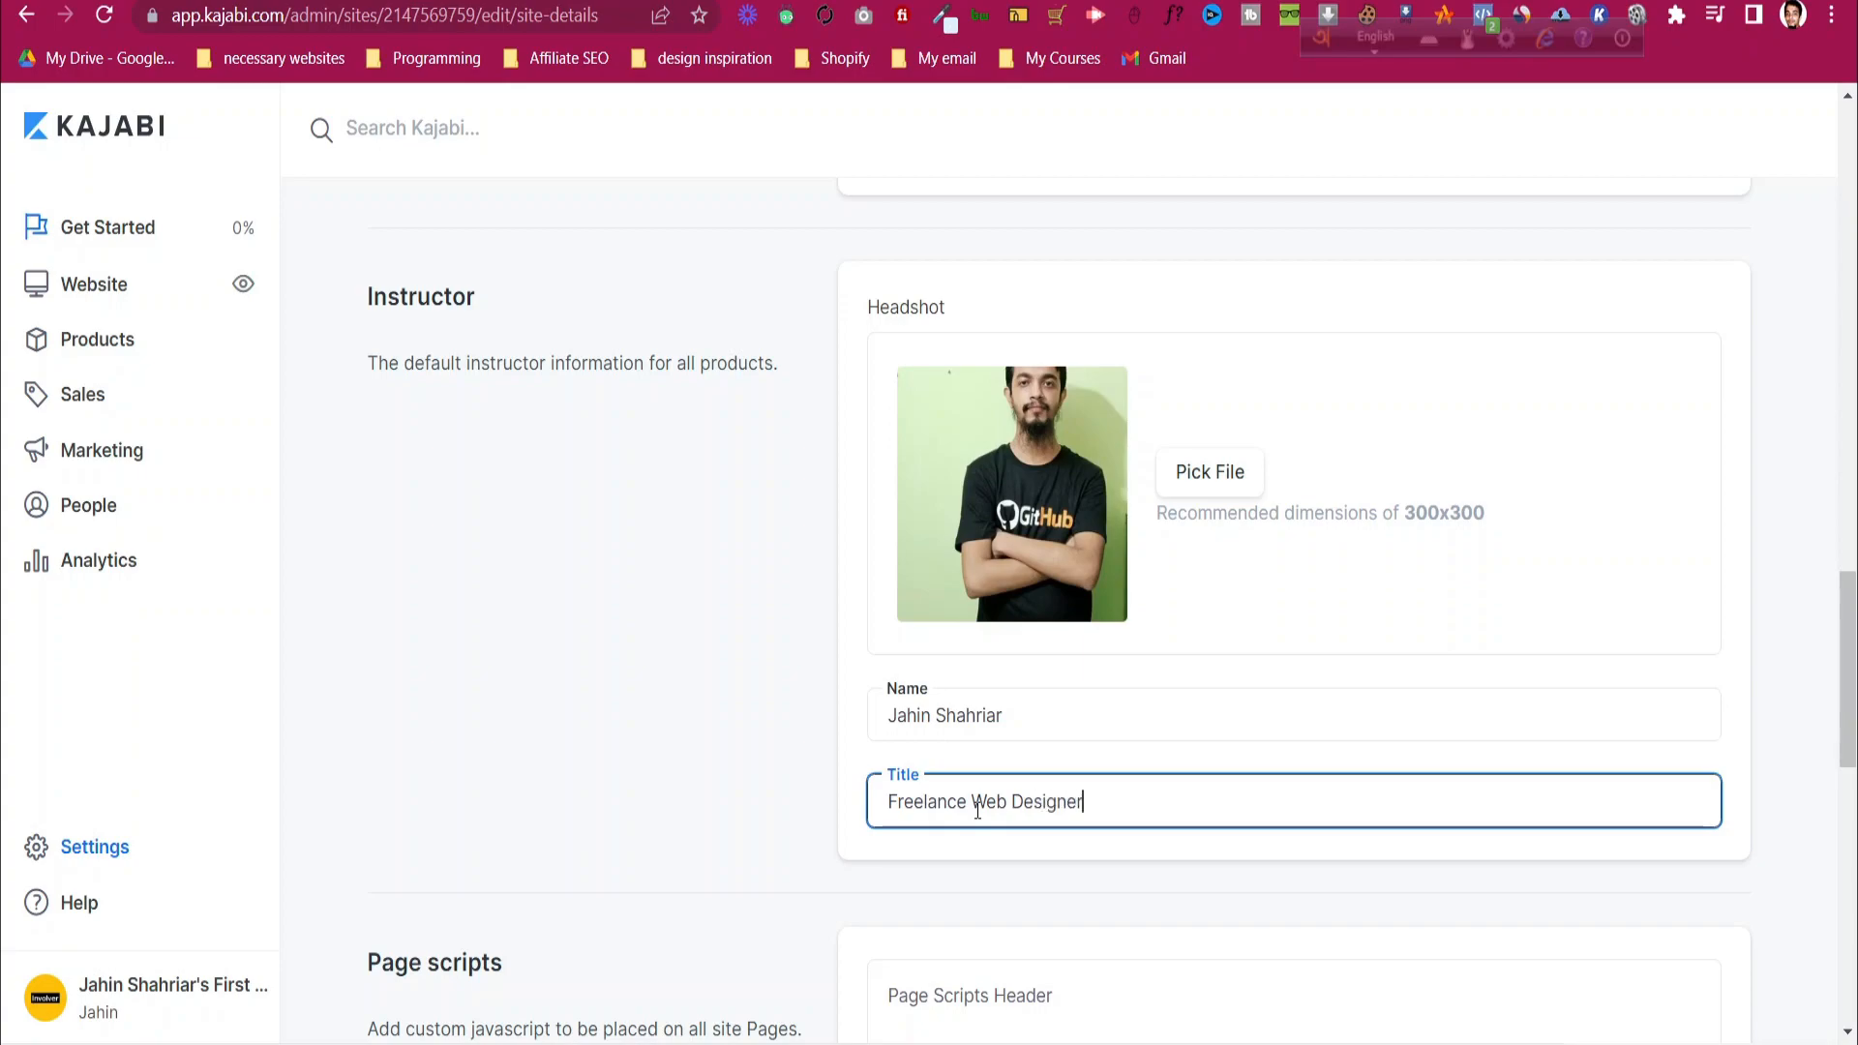
{"action": "left_click", "coordinate": [734, 664]}
{"action": "scroll", "coordinate": [734, 664], "scroll_direction": "down", "scroll_amount": 7}
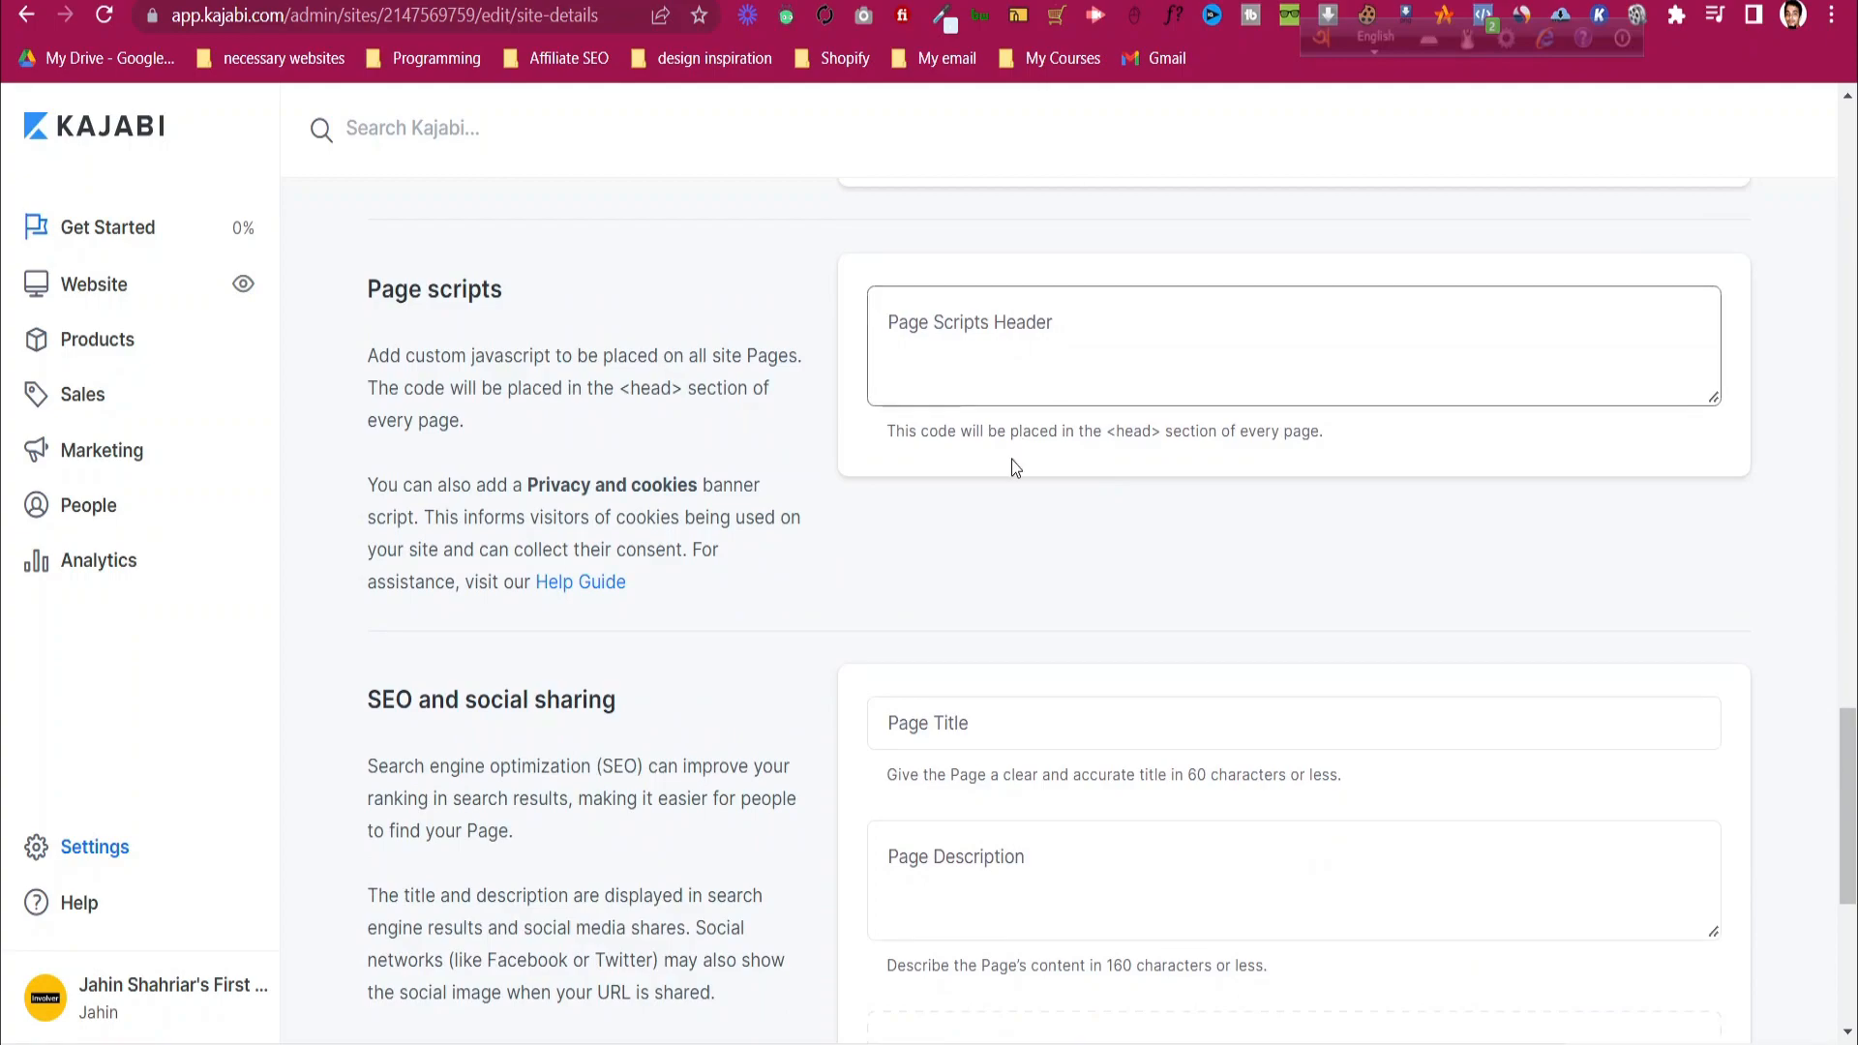
{"action": "scroll", "coordinate": [1008, 463], "scroll_direction": "down", "scroll_amount": 3}
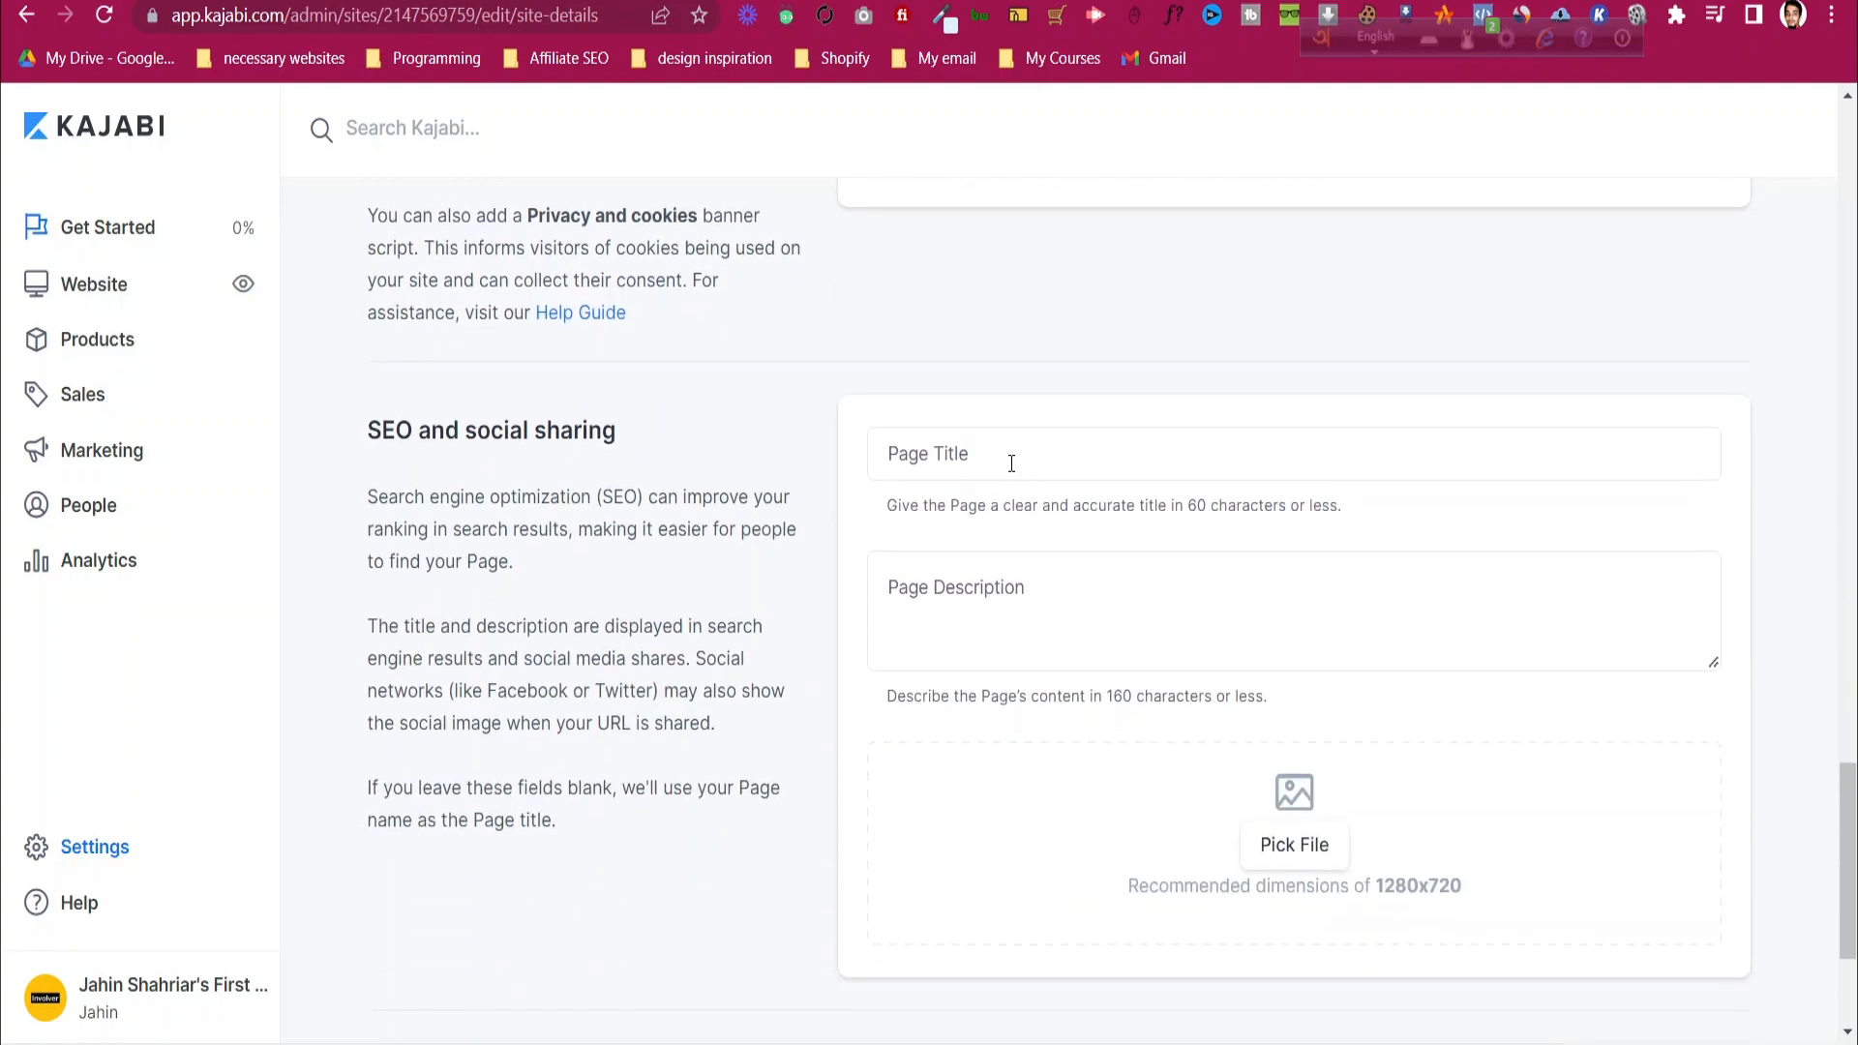
{"action": "left_click", "coordinate": [881, 445]}
{"action": "left_click", "coordinate": [781, 434]}
{"action": "left_click", "coordinate": [27, 14]}
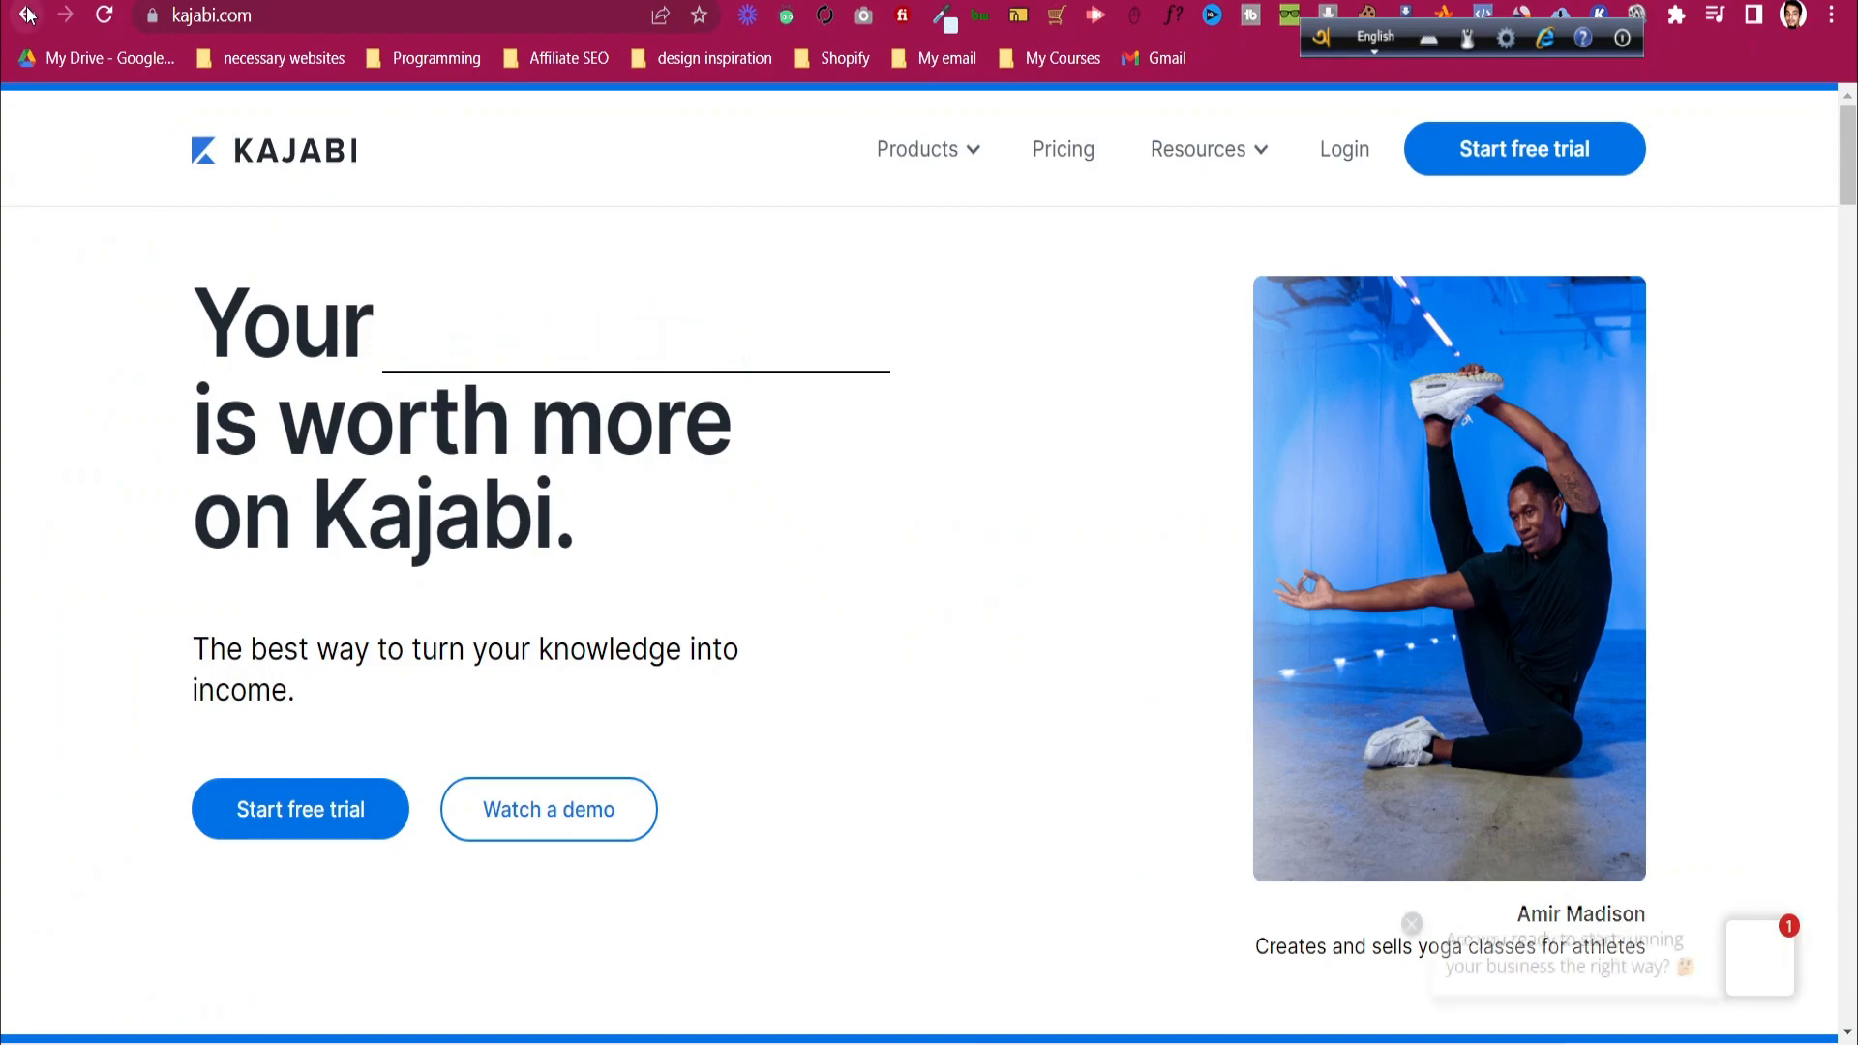
{"action": "left_click", "coordinate": [27, 14]}
{"action": "left_click", "coordinate": [769, 514]}
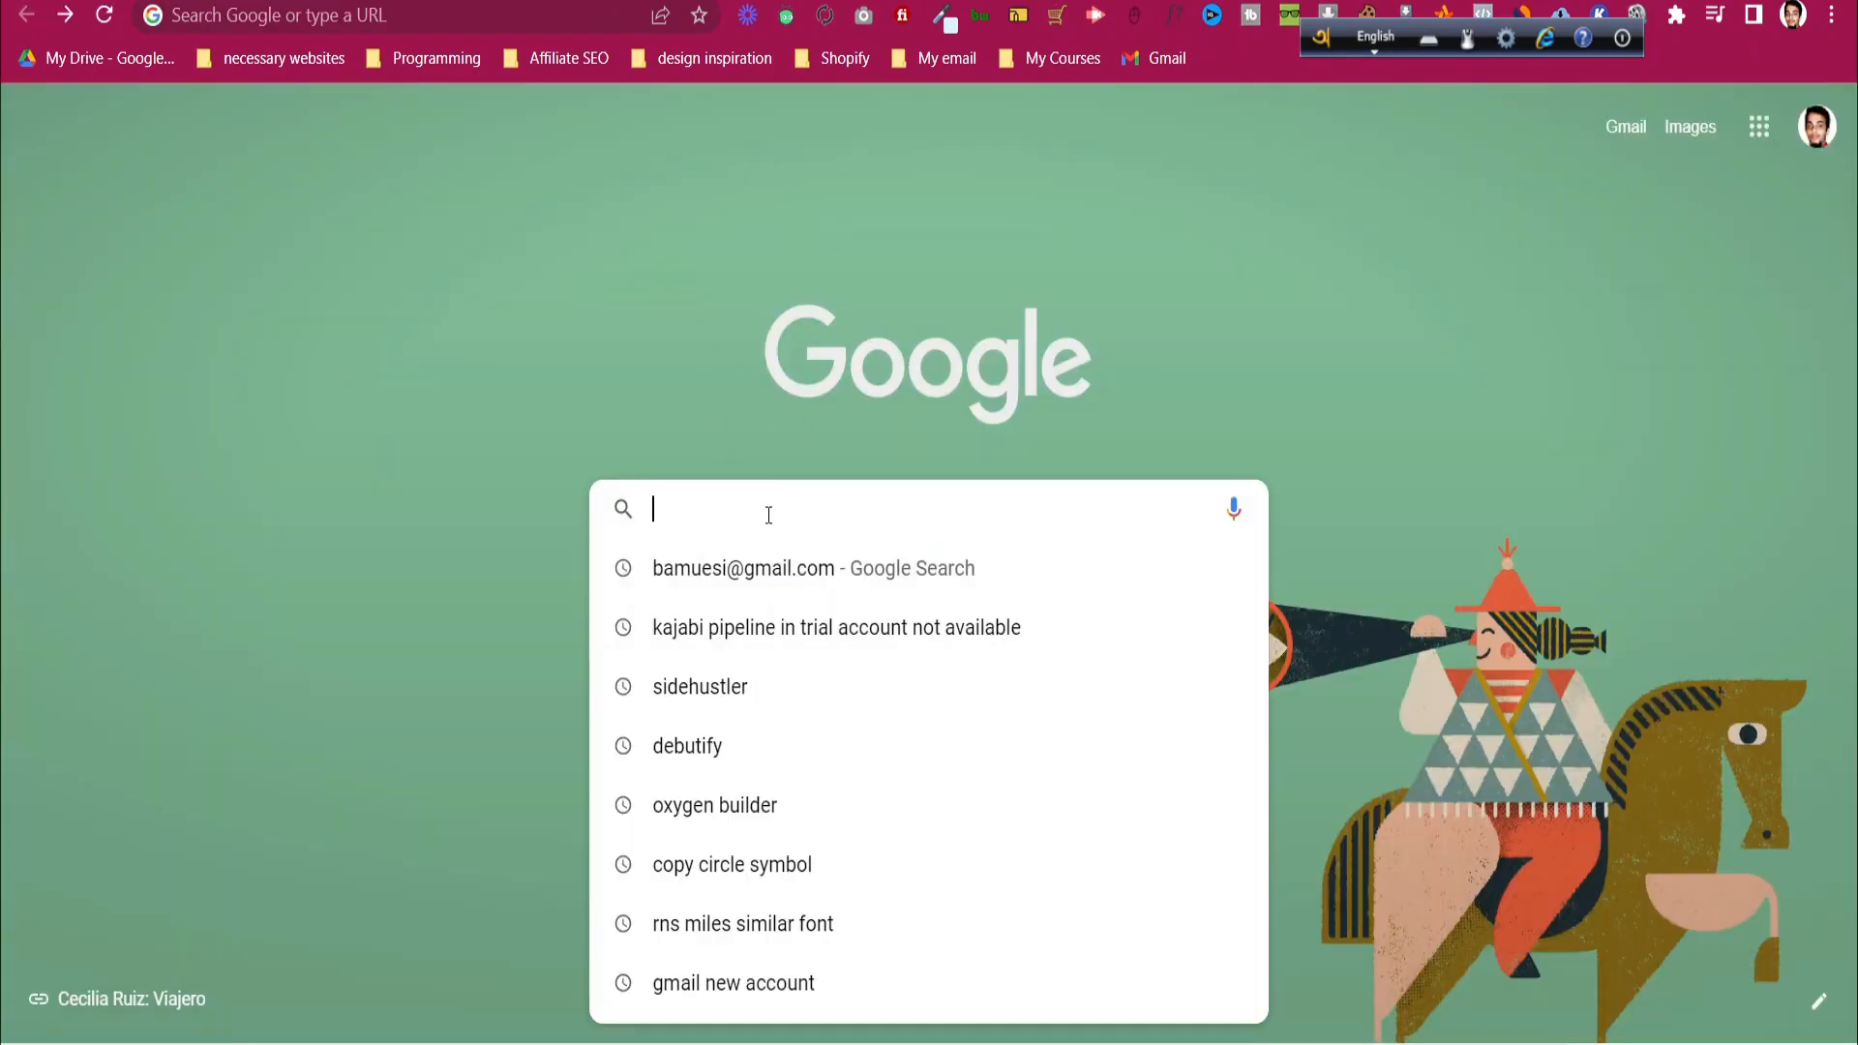
{"action": "type", "text": "kajabi"}
{"action": "key", "text": "Delete"}
{"action": "key", "text": "Return"}
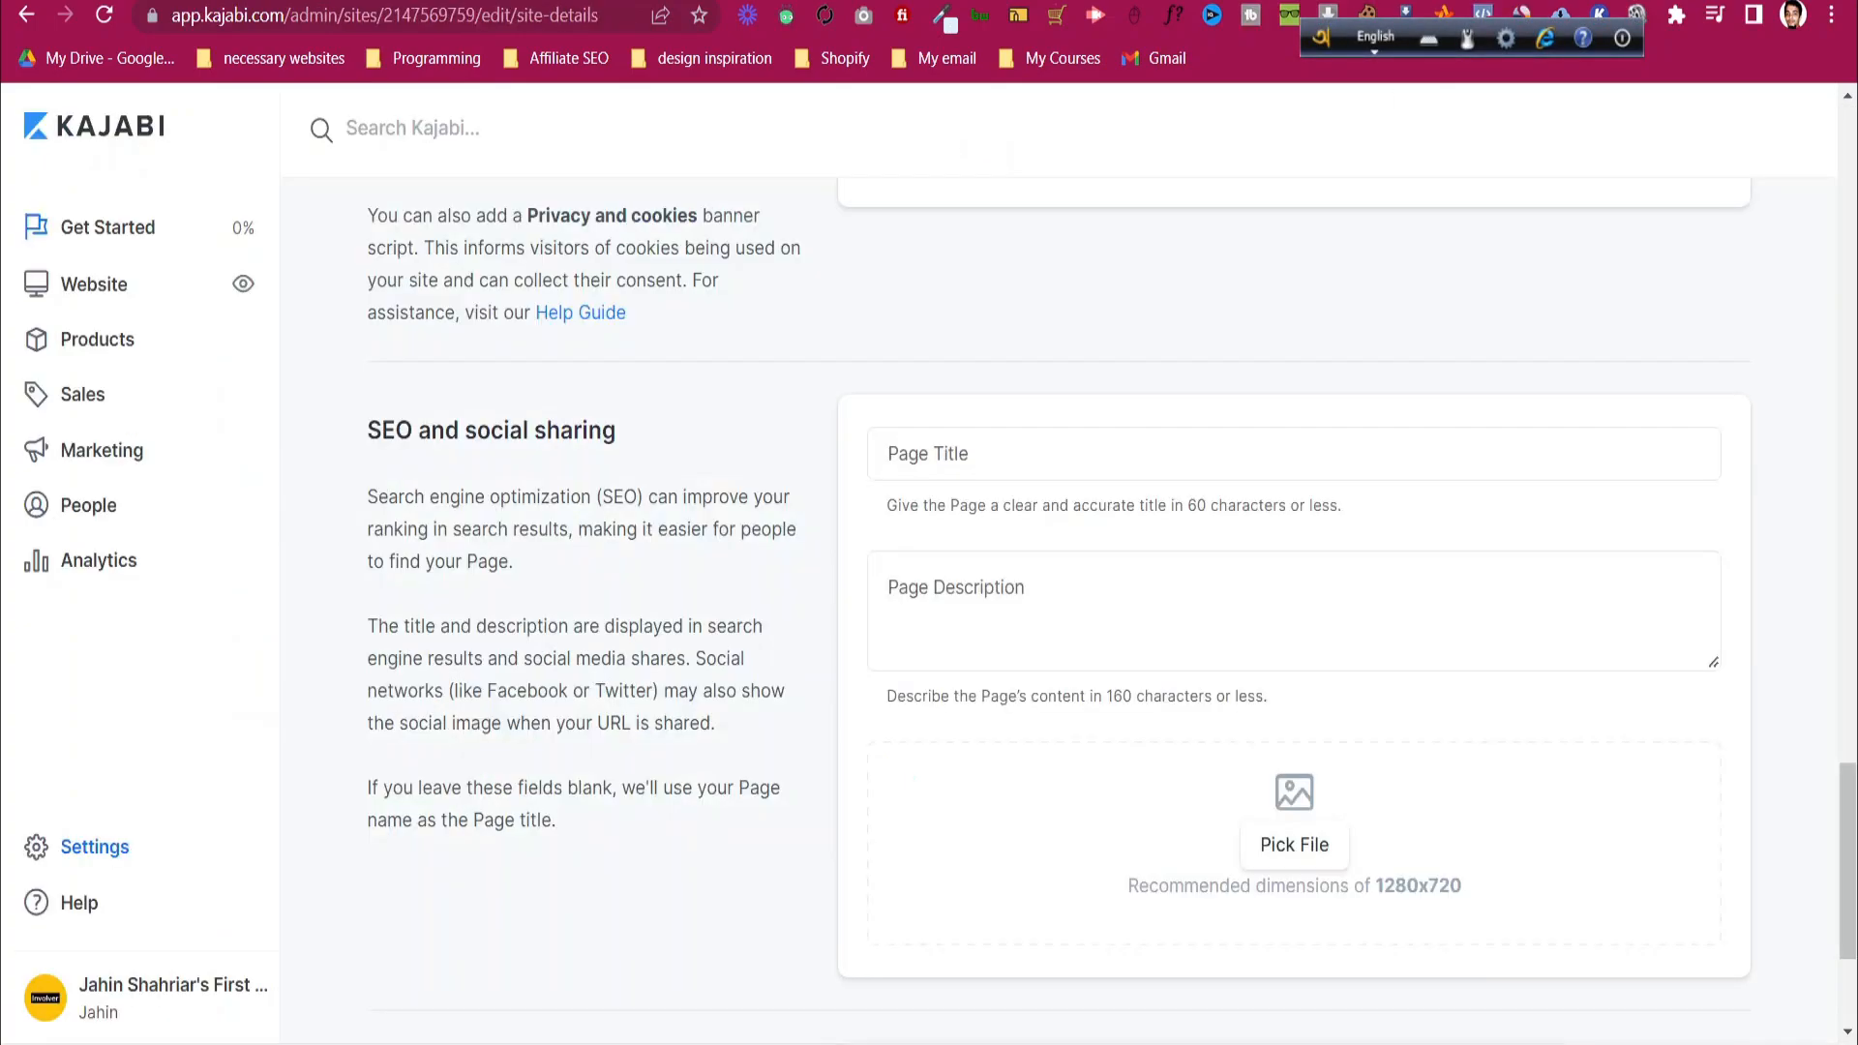
- Switch off Display 'Powered by Kajabi' and save the Site Details
{"action": "left_click", "coordinate": [908, 589]}
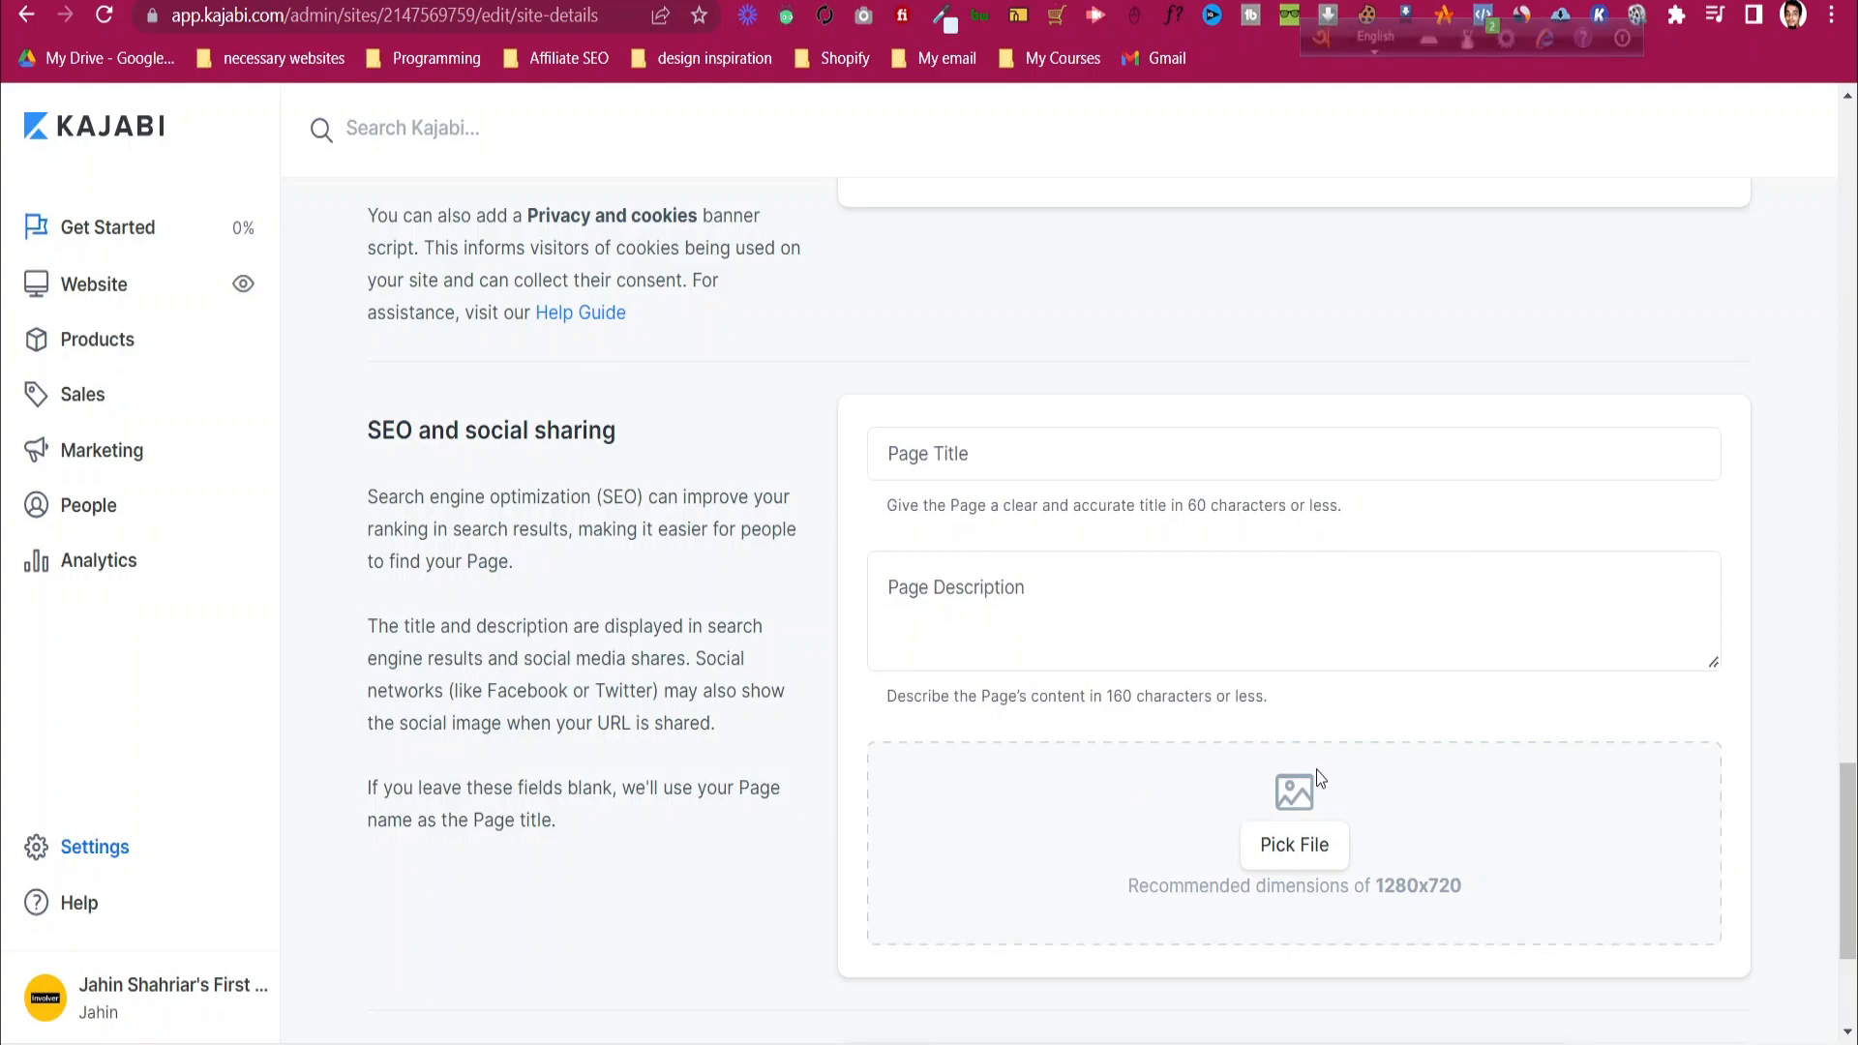
{"action": "scroll", "coordinate": [1316, 770], "scroll_direction": "down", "scroll_amount": 3}
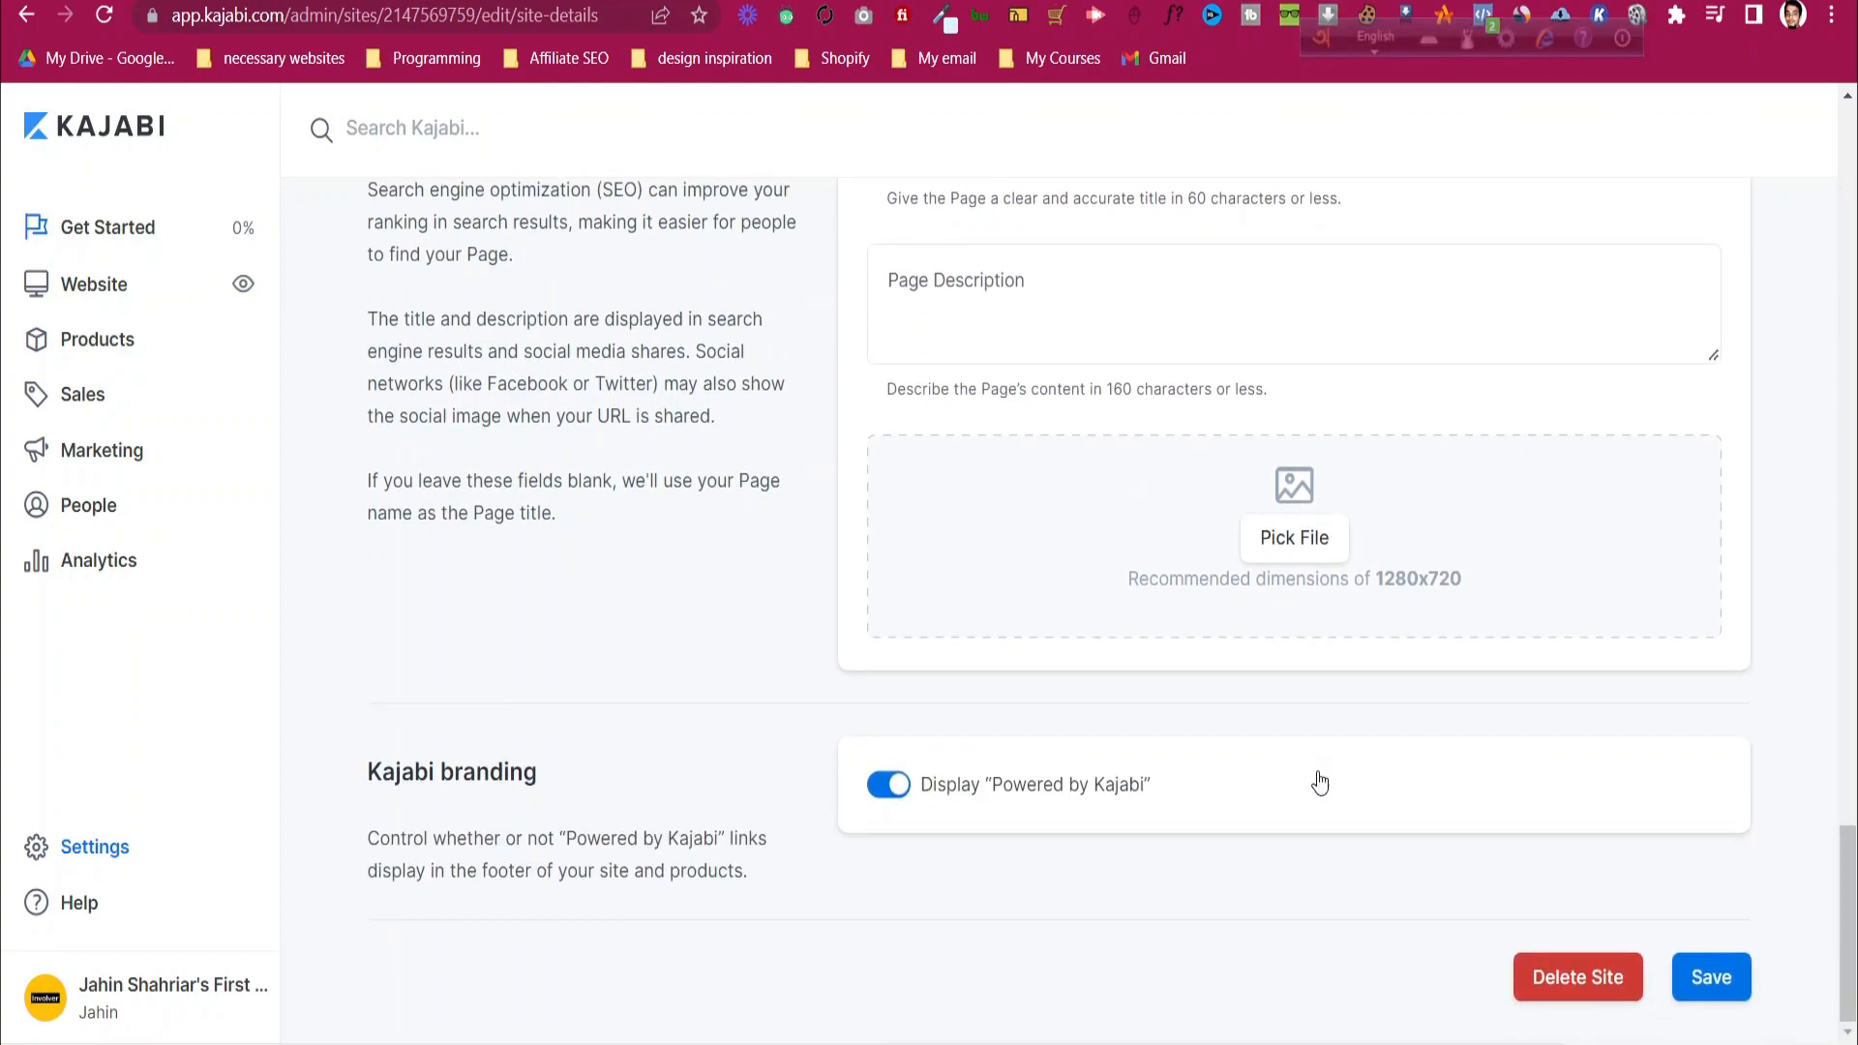
{"action": "left_click", "coordinate": [890, 789]}
{"action": "left_click", "coordinate": [1711, 978]}
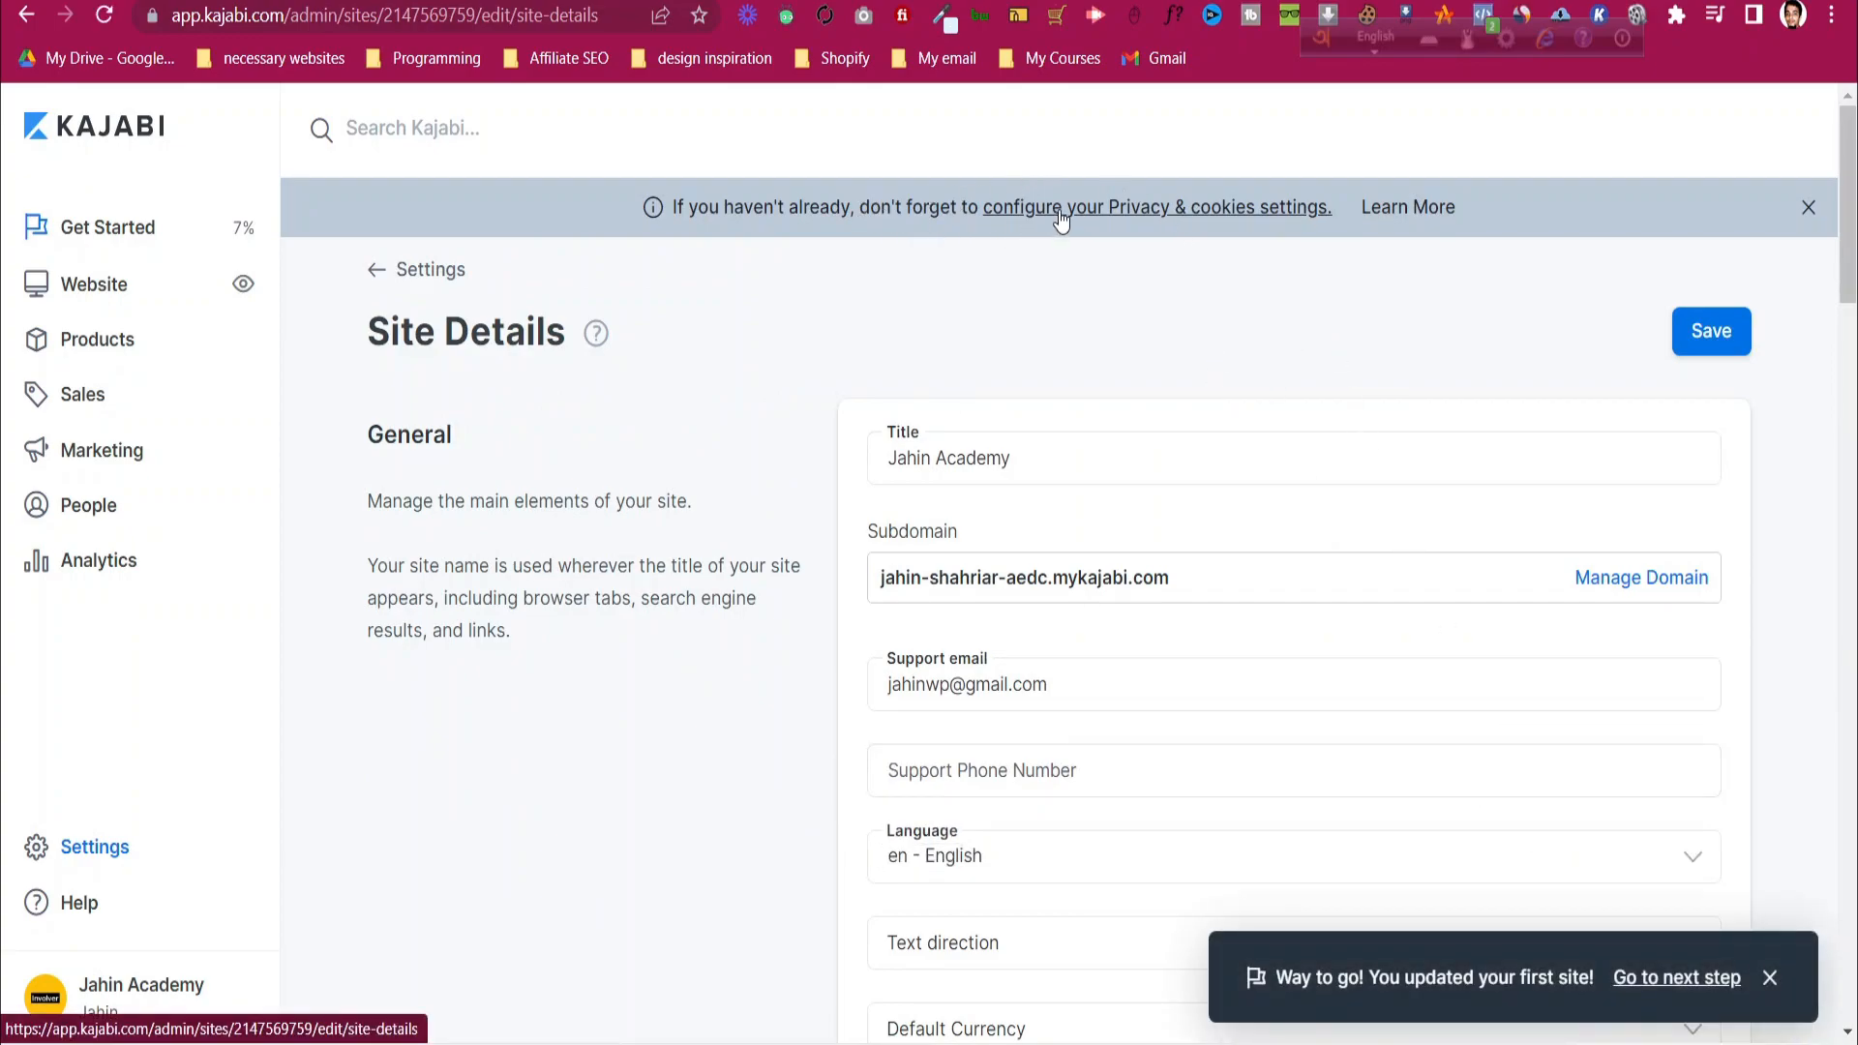
{"action": "scroll", "coordinate": [1059, 217], "scroll_direction": "down", "scroll_amount": 15}
{"action": "left_click", "coordinate": [1036, 315]}
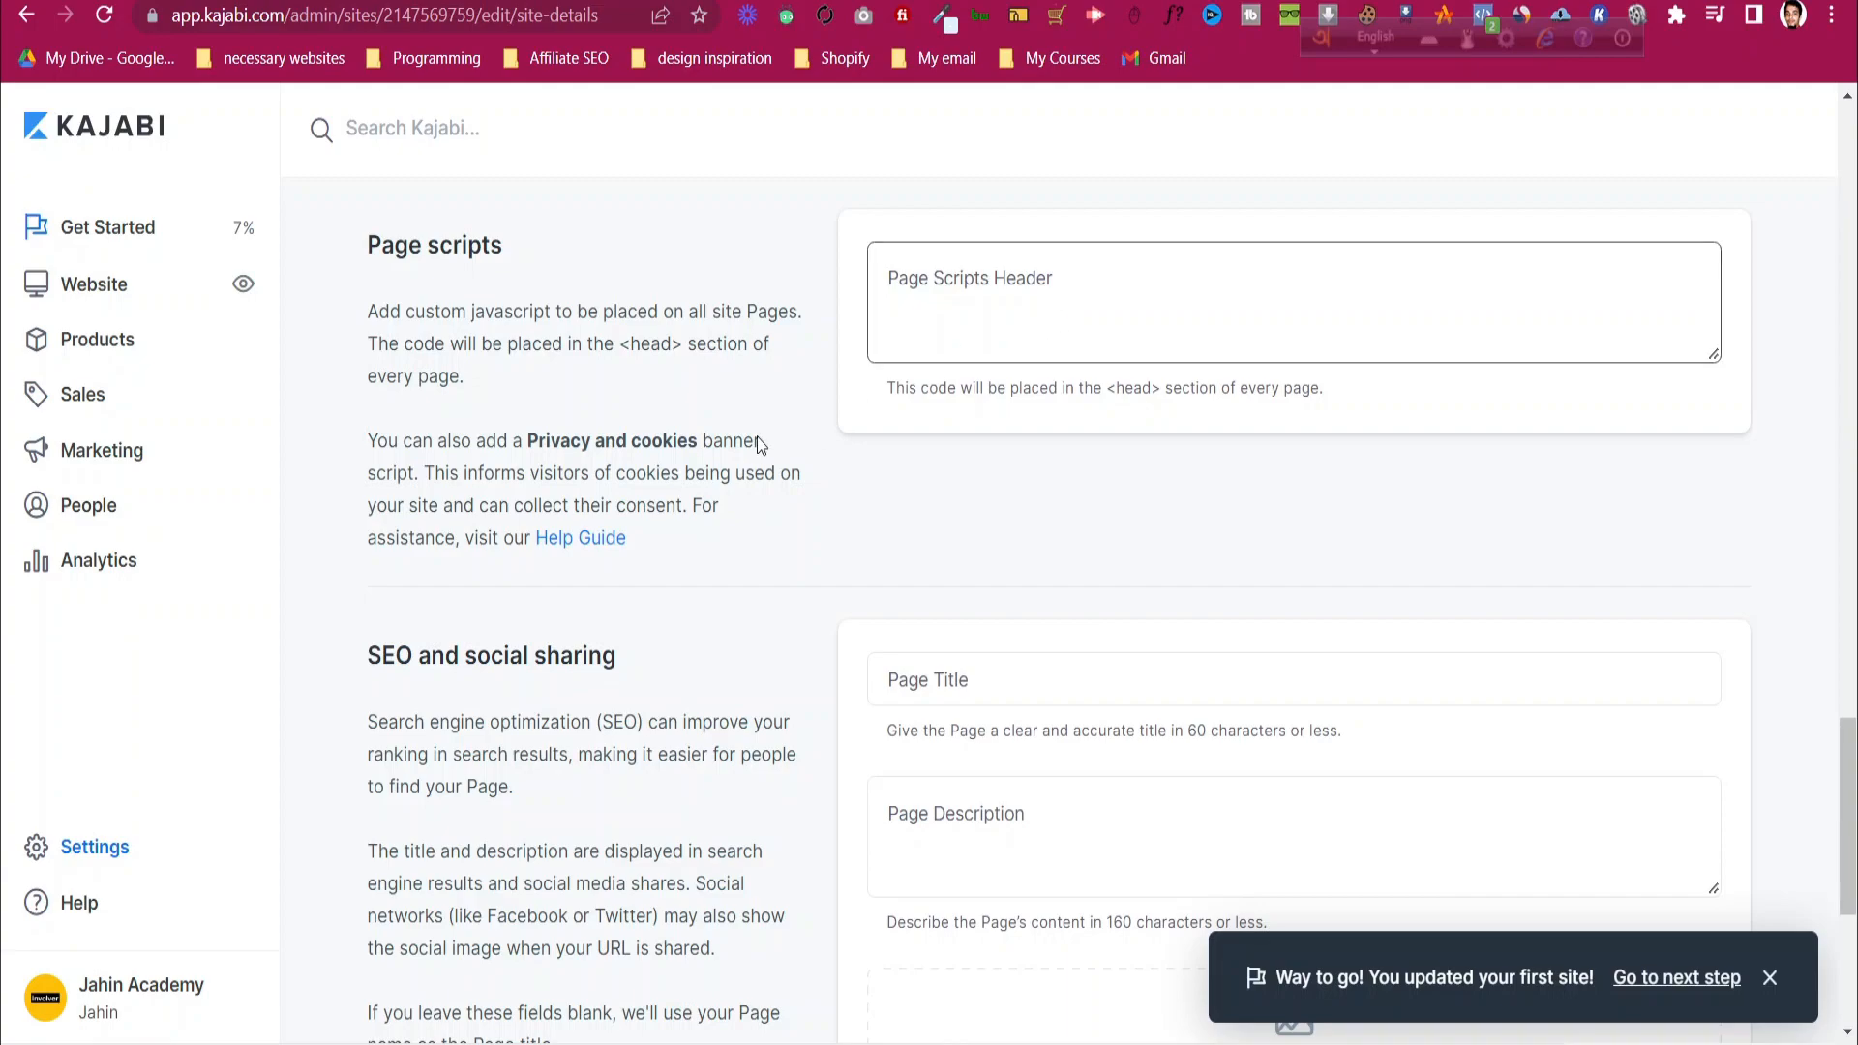
{"action": "left_click", "coordinate": [609, 544]}
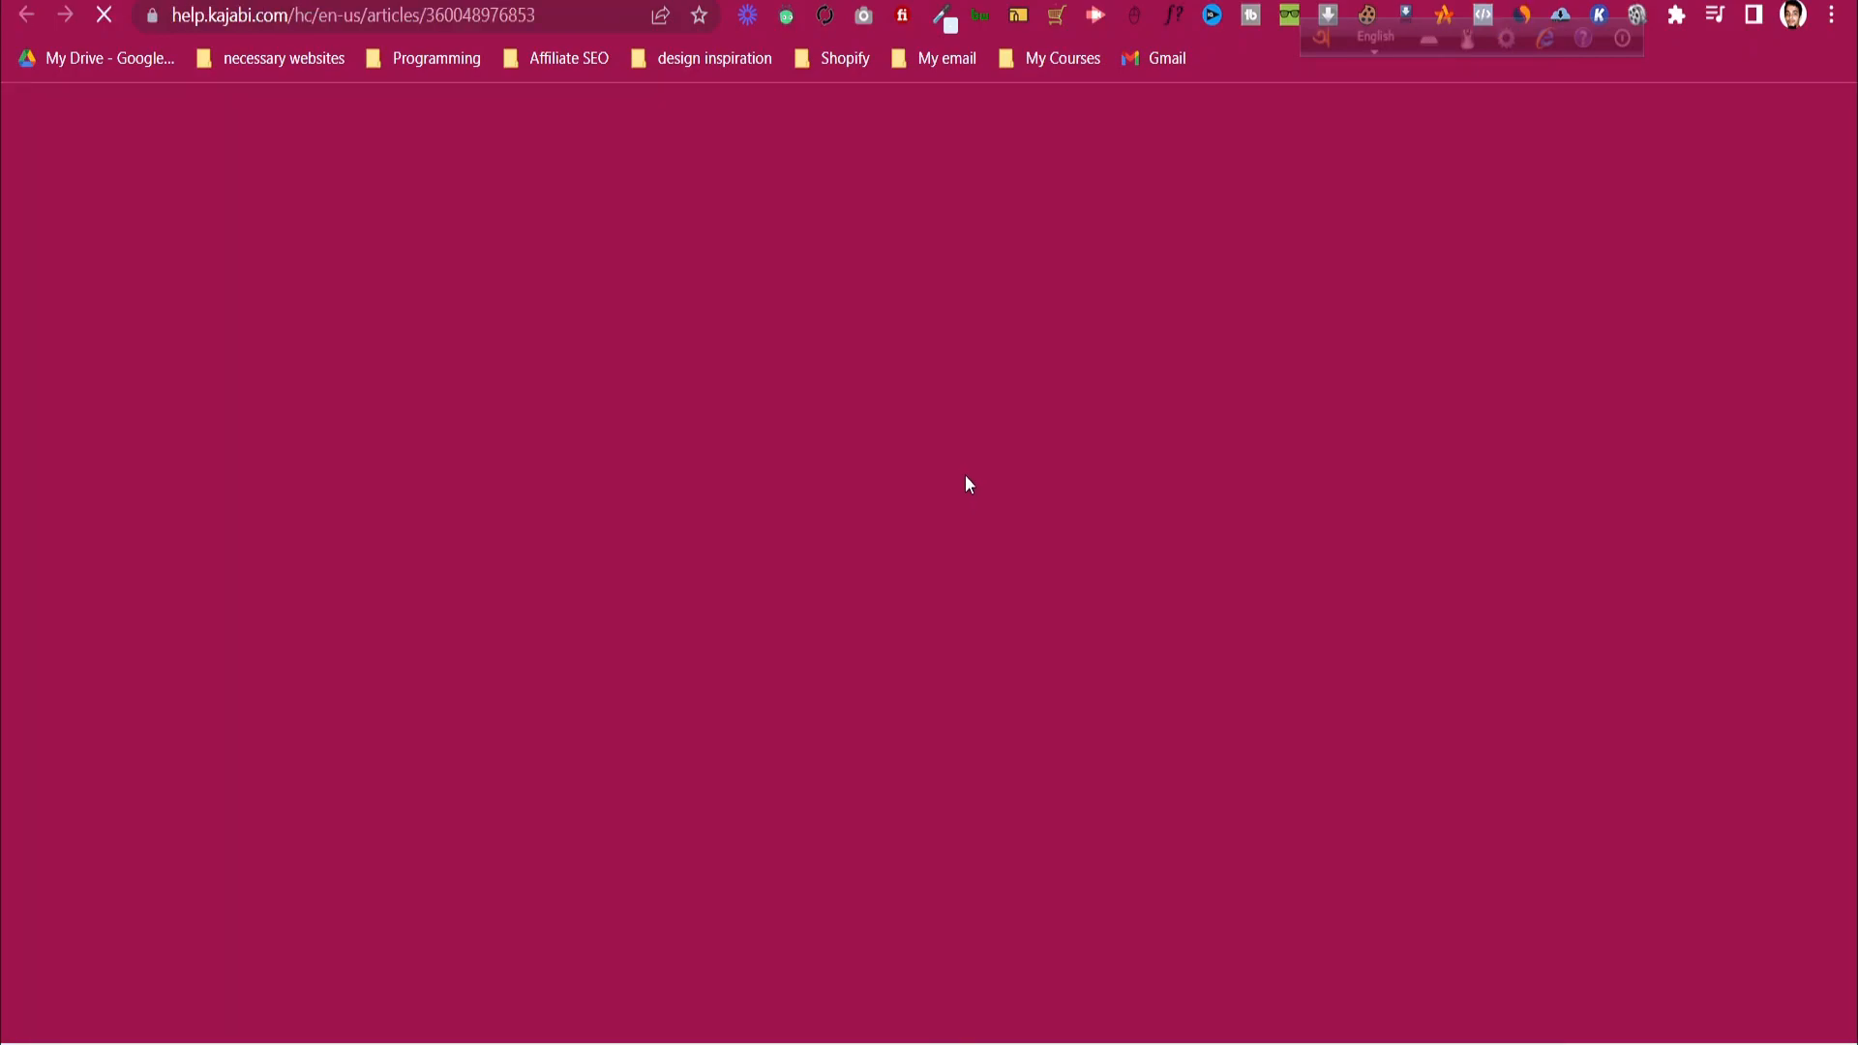
{"action": "scroll", "coordinate": [970, 484], "scroll_direction": "down", "scroll_amount": 6}
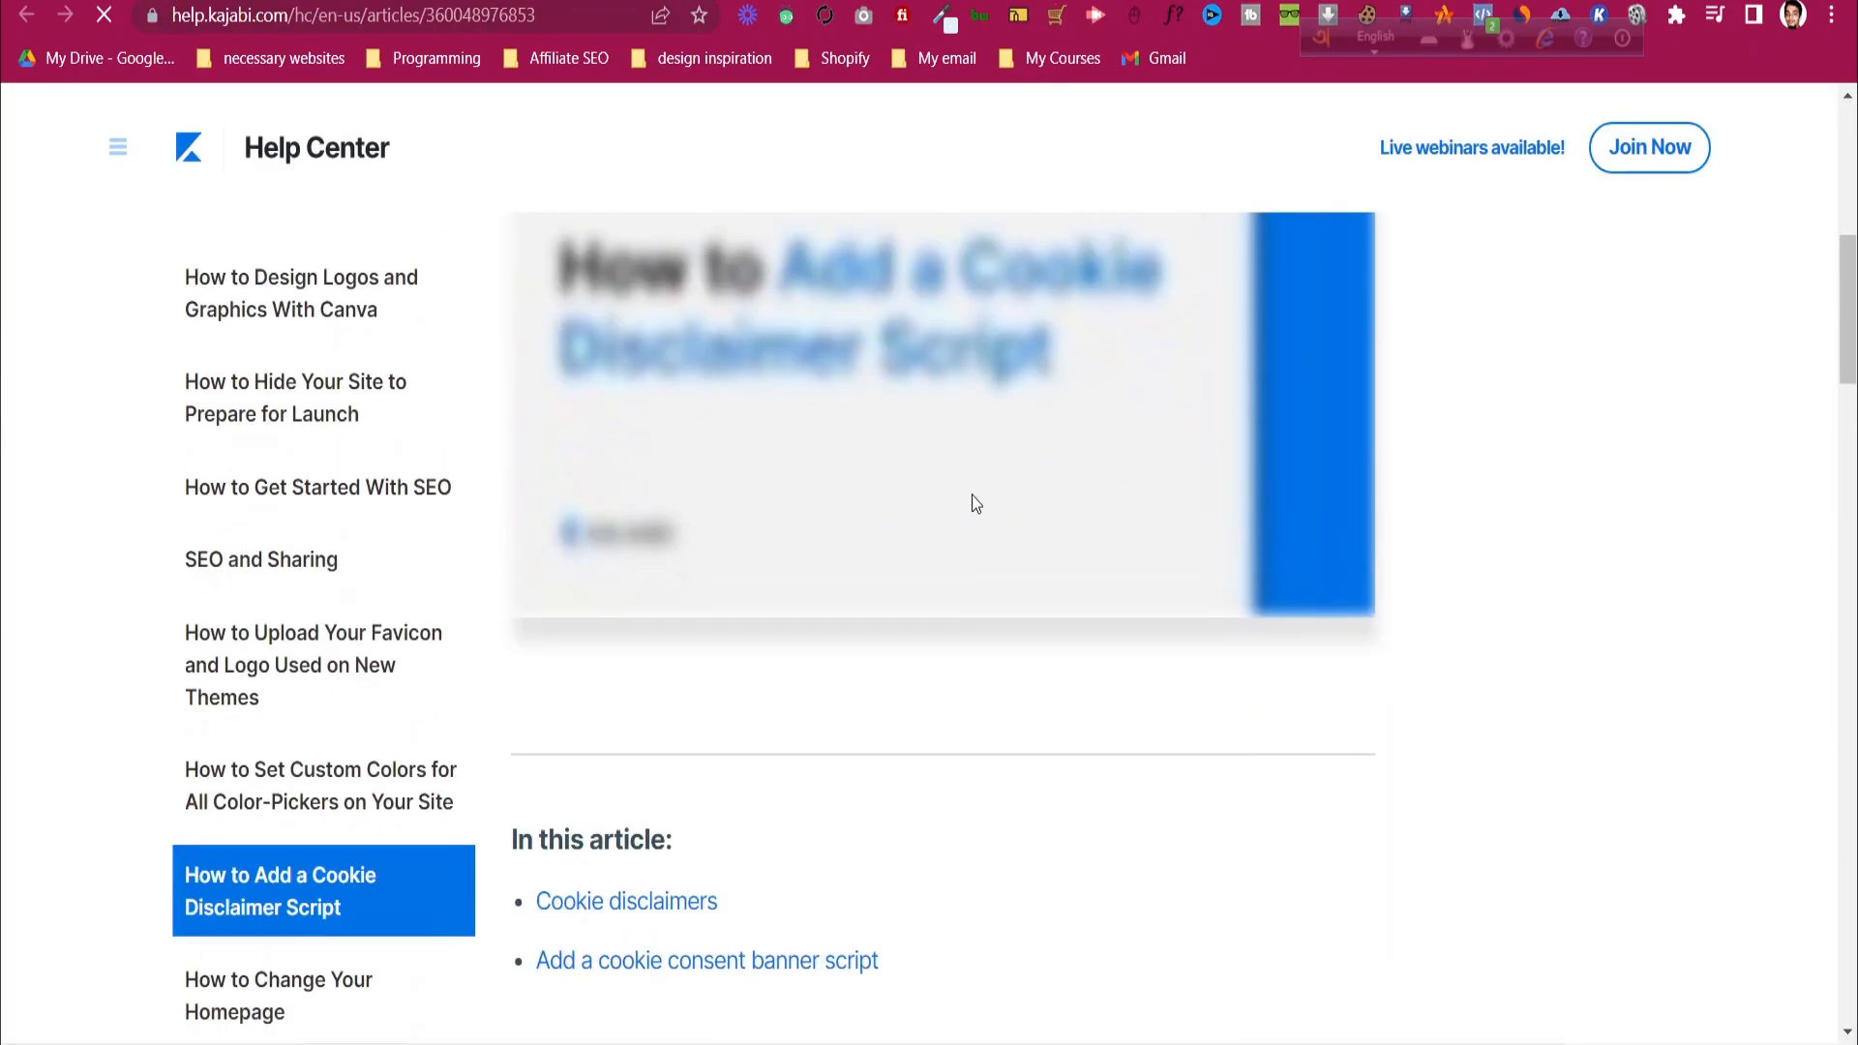
{"action": "scroll", "coordinate": [972, 500], "scroll_direction": "down", "scroll_amount": 15}
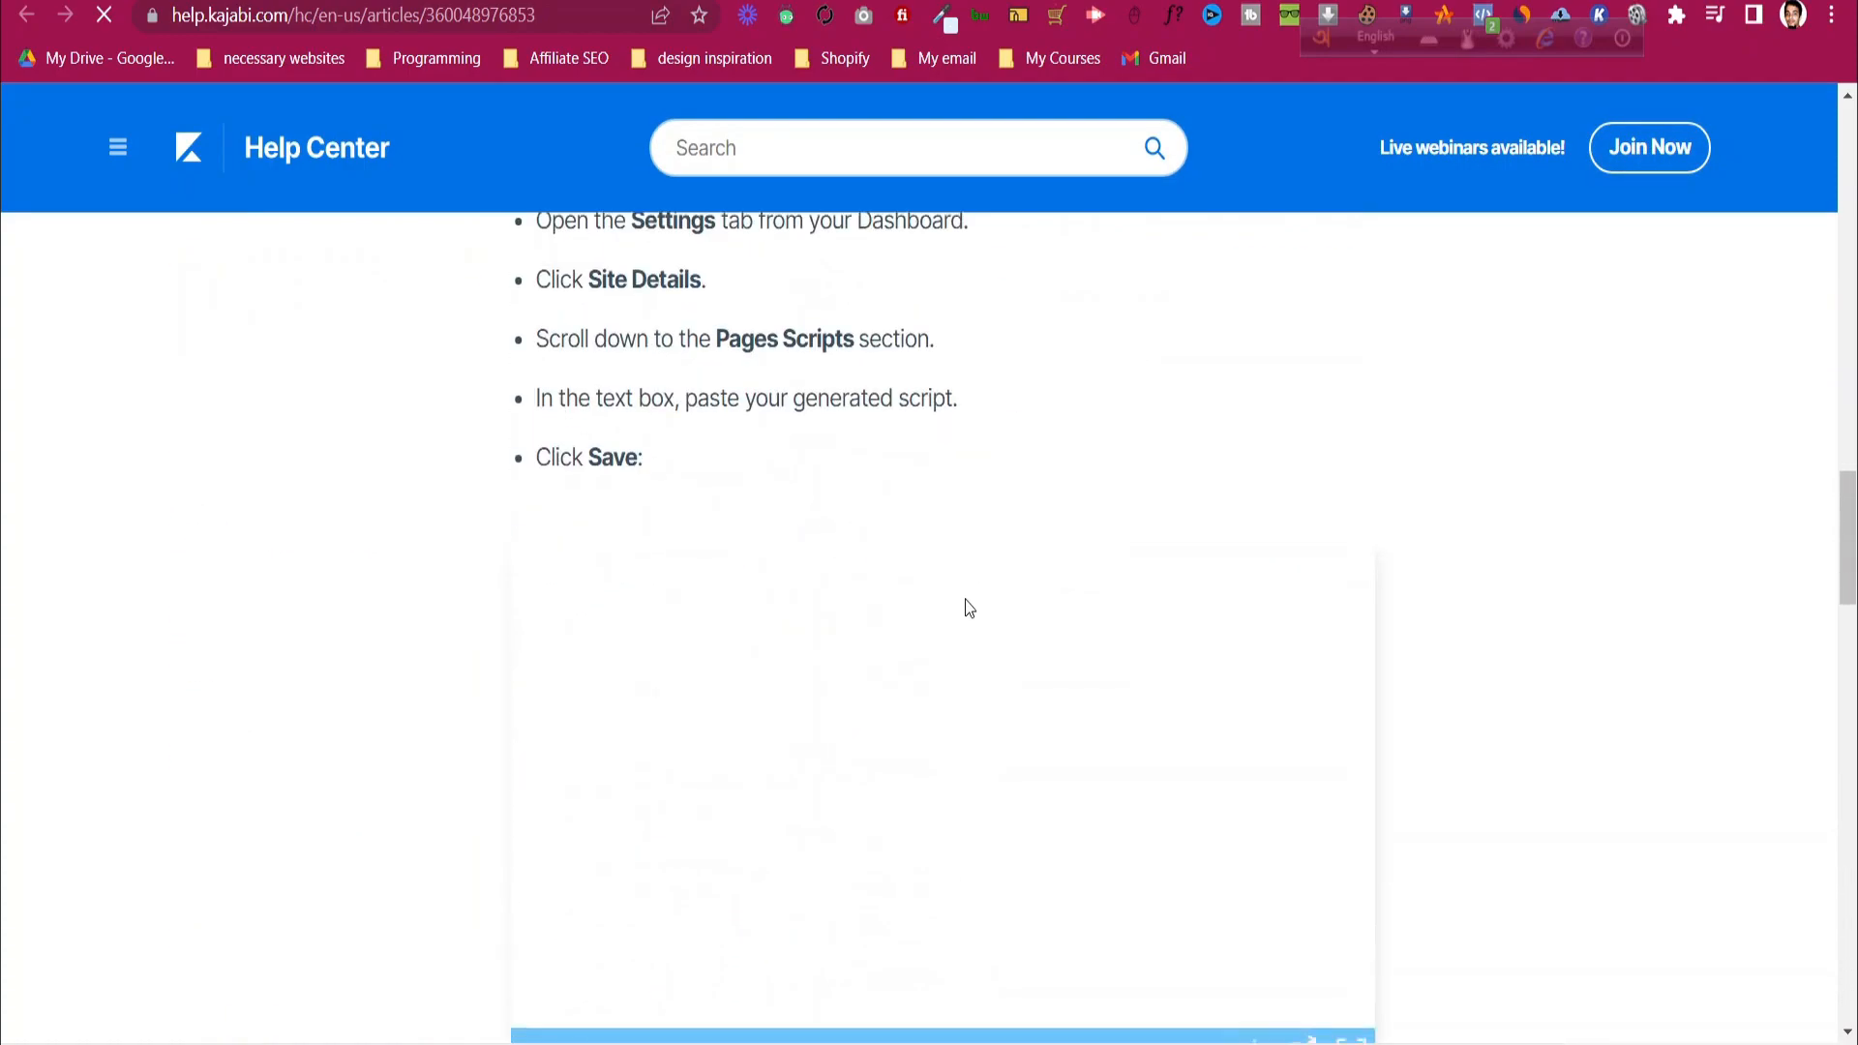
{"action": "scroll", "coordinate": [966, 600], "scroll_direction": "down", "scroll_amount": 7}
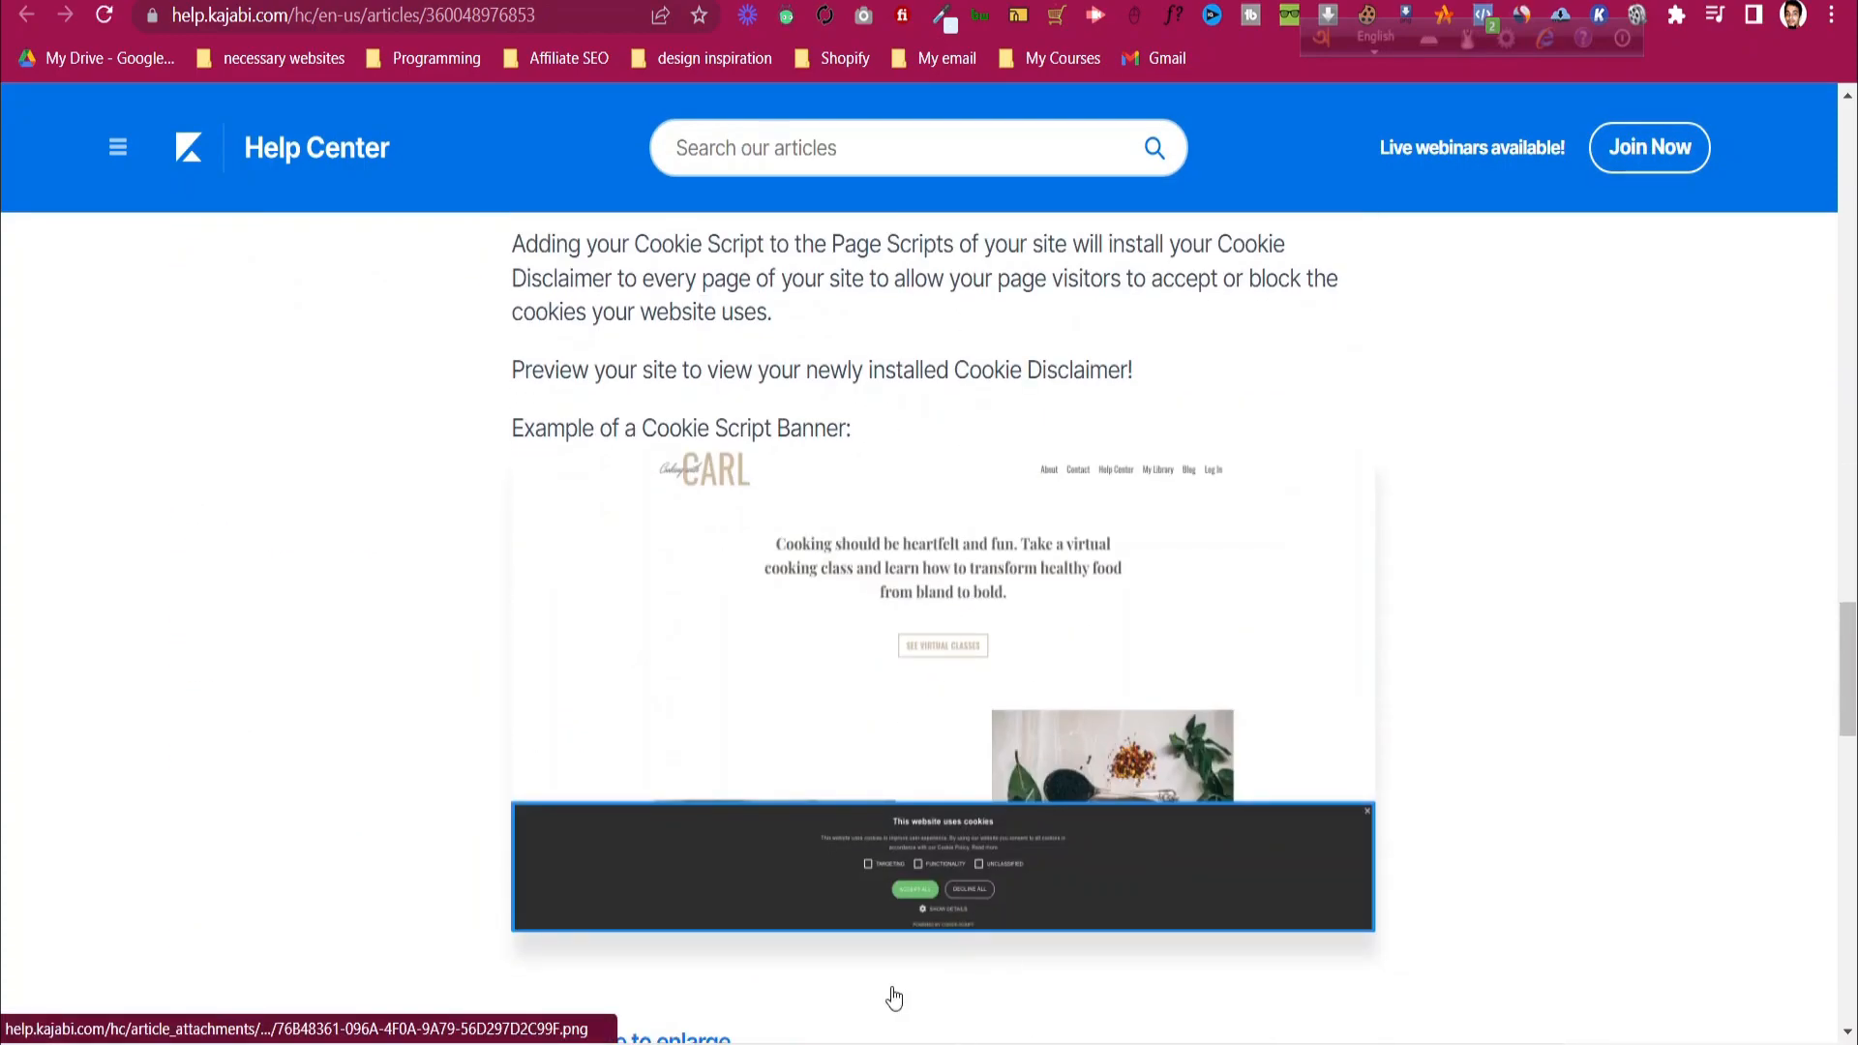
{"action": "scroll", "coordinate": [933, 913], "scroll_direction": "up", "scroll_amount": 10}
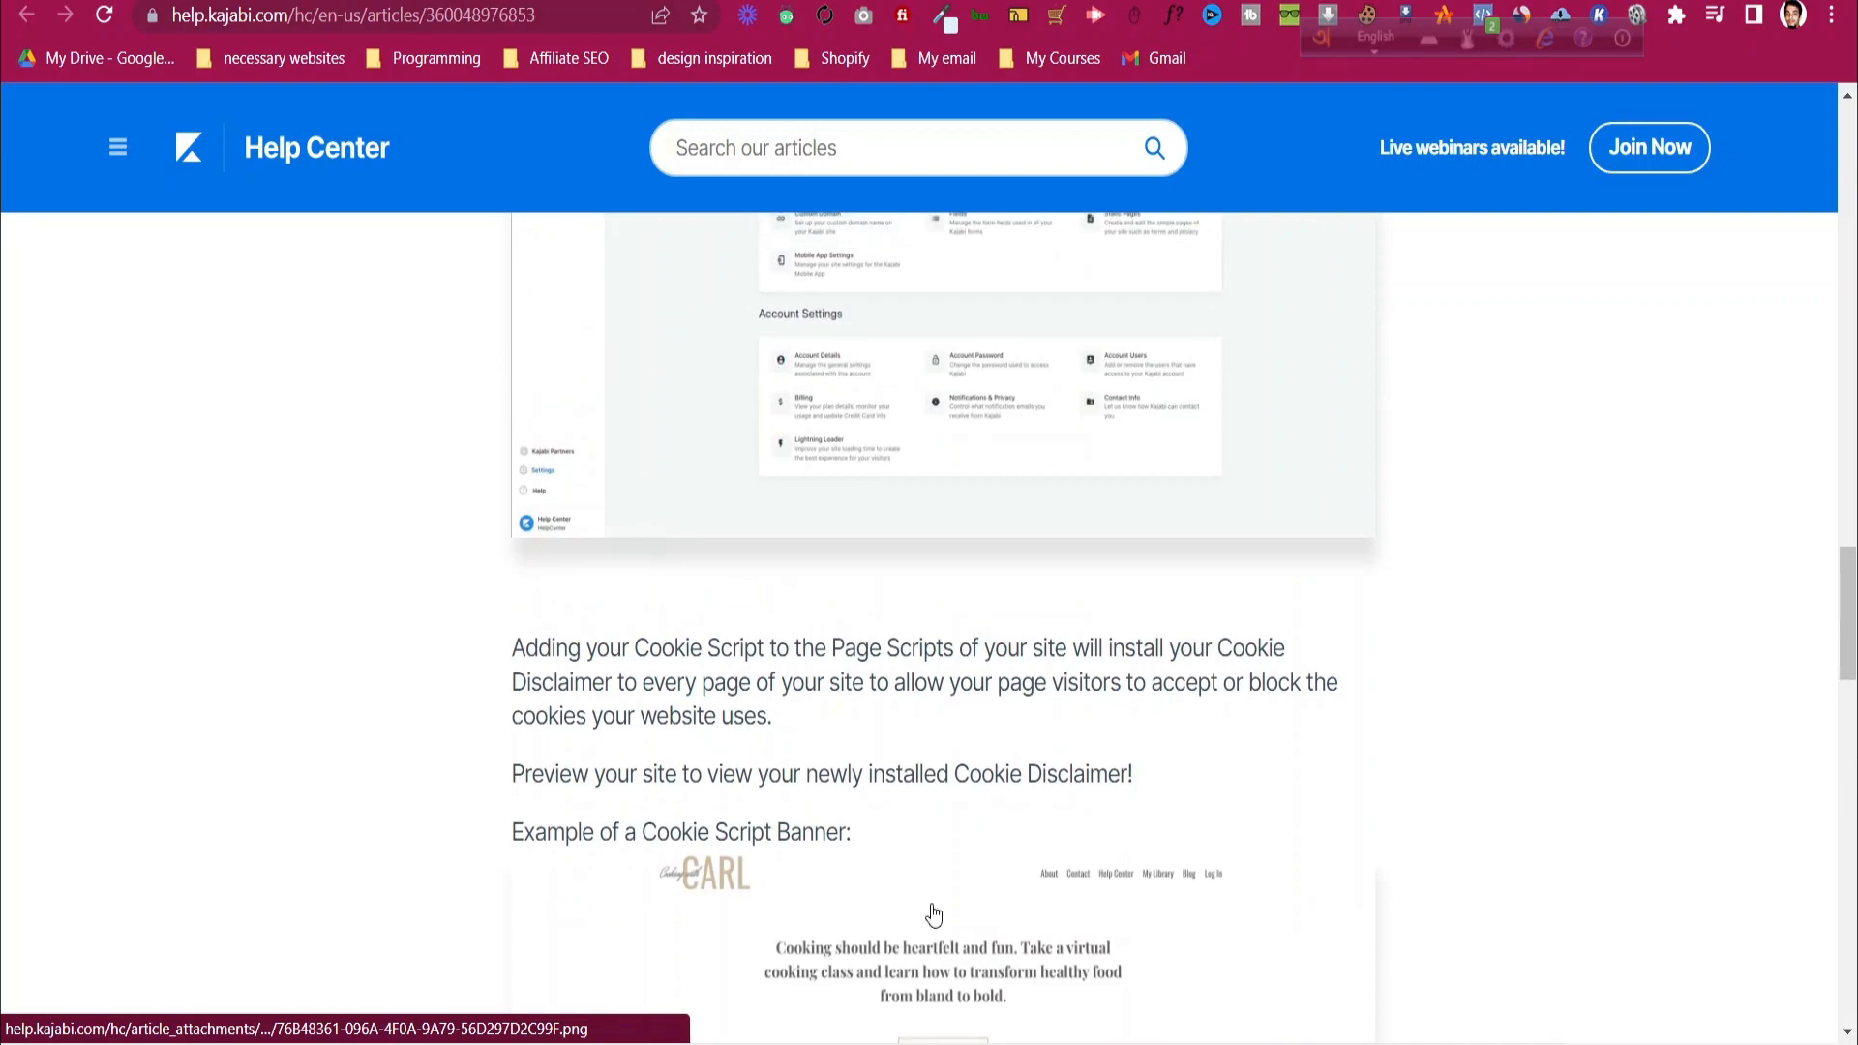
{"action": "scroll", "coordinate": [931, 915], "scroll_direction": "up", "scroll_amount": 10}
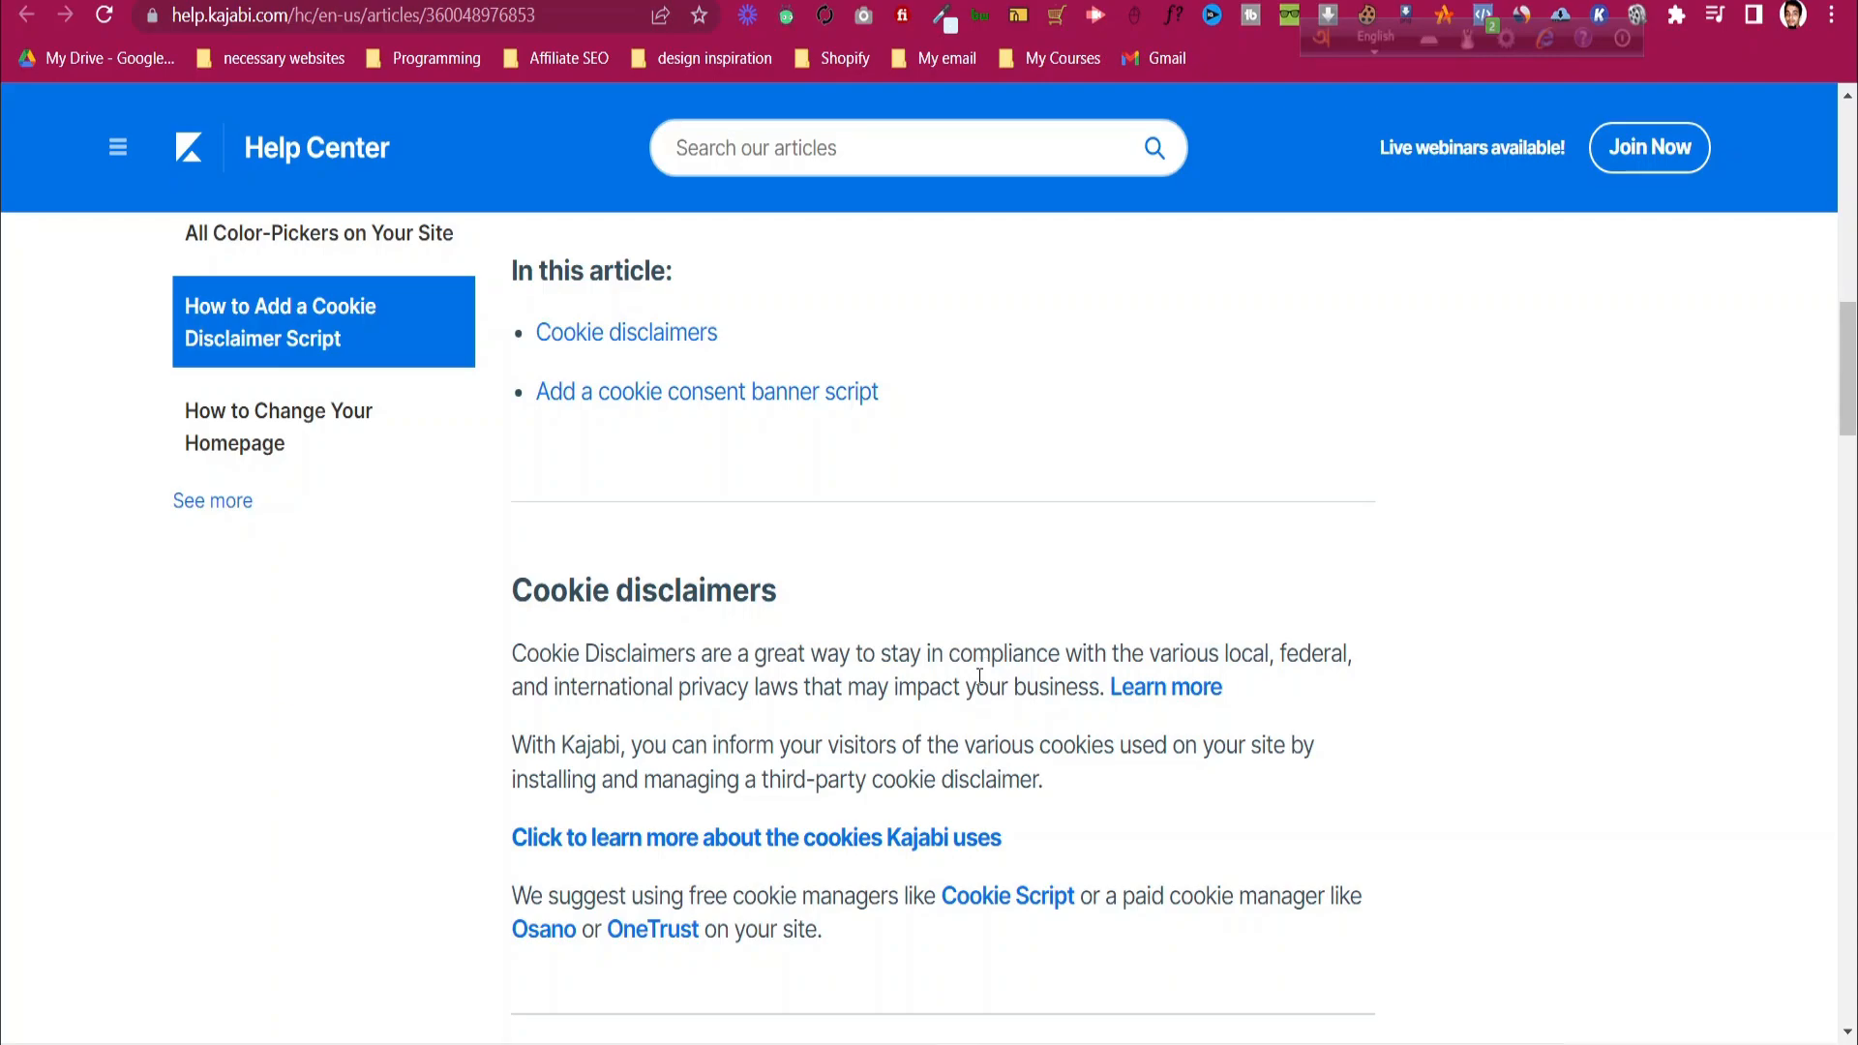
{"action": "scroll", "coordinate": [1008, 809], "scroll_direction": "down", "scroll_amount": 20}
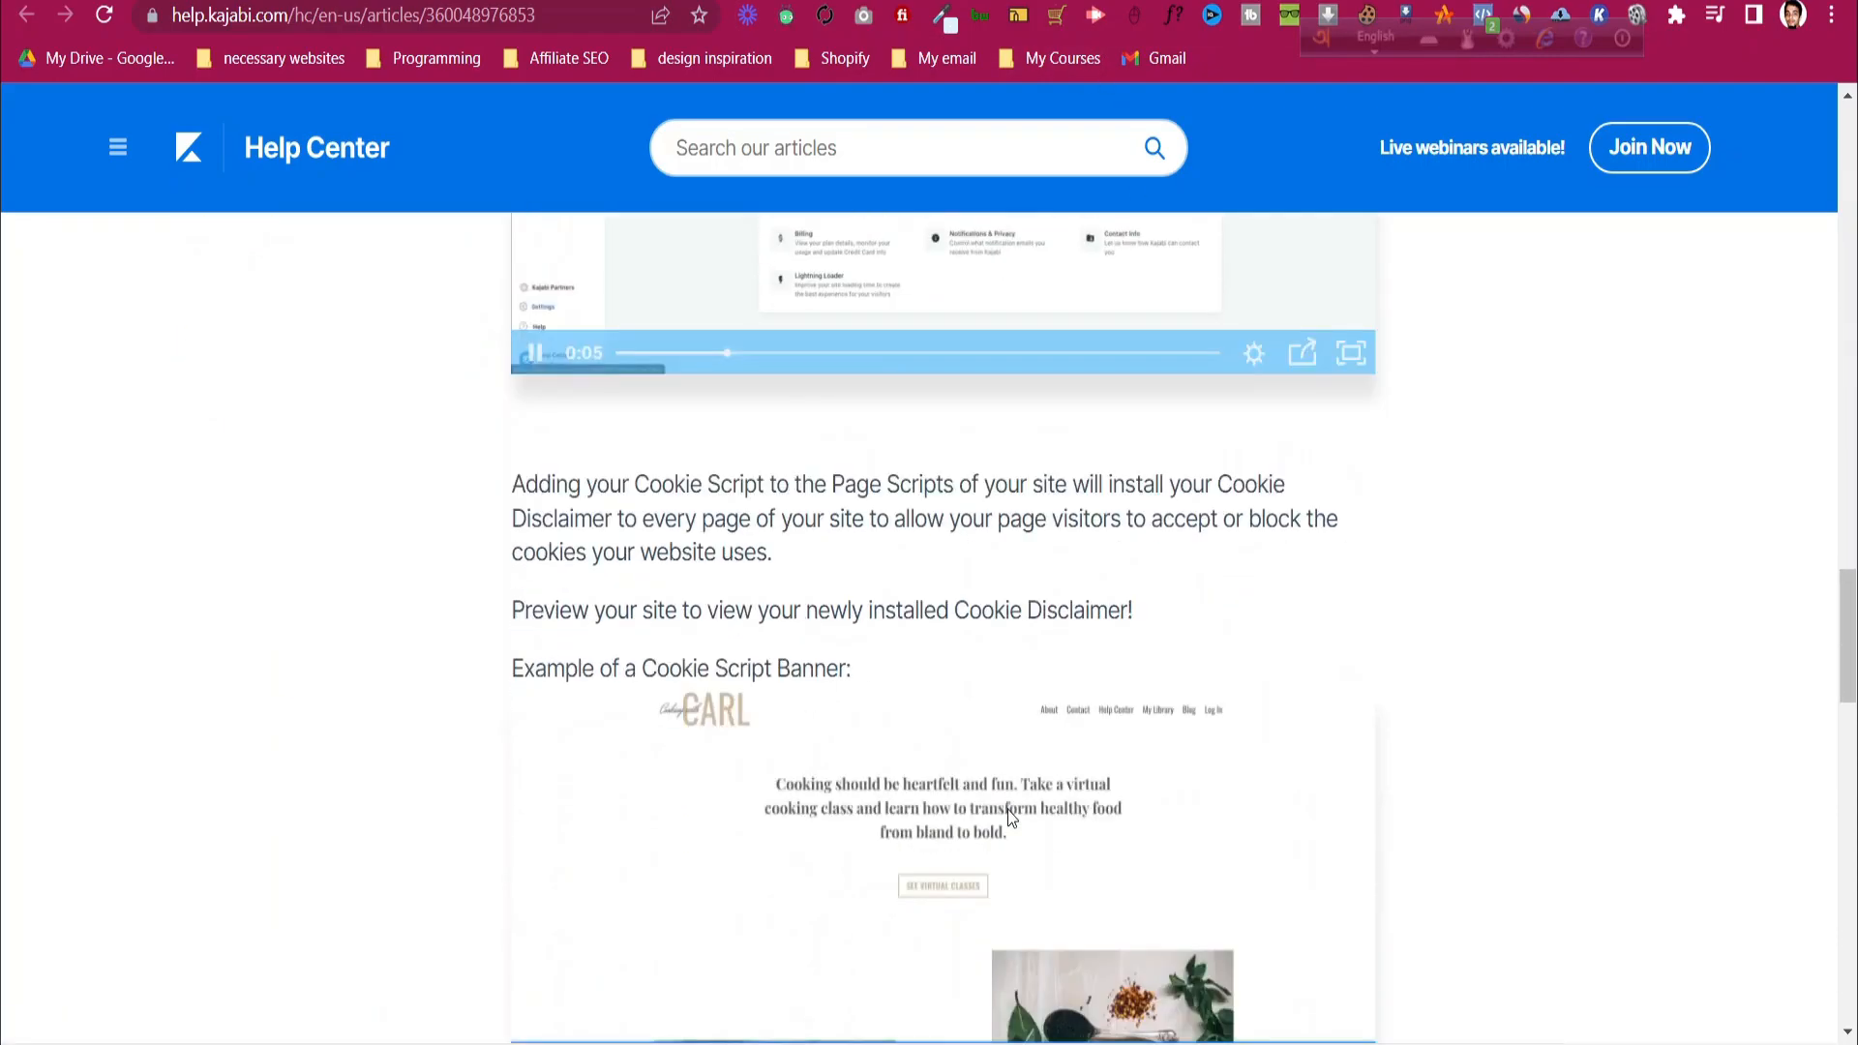
{"action": "scroll", "coordinate": [1008, 816], "scroll_direction": "down", "scroll_amount": 7}
{"action": "scroll", "coordinate": [1008, 817], "scroll_direction": "up", "scroll_amount": 20}
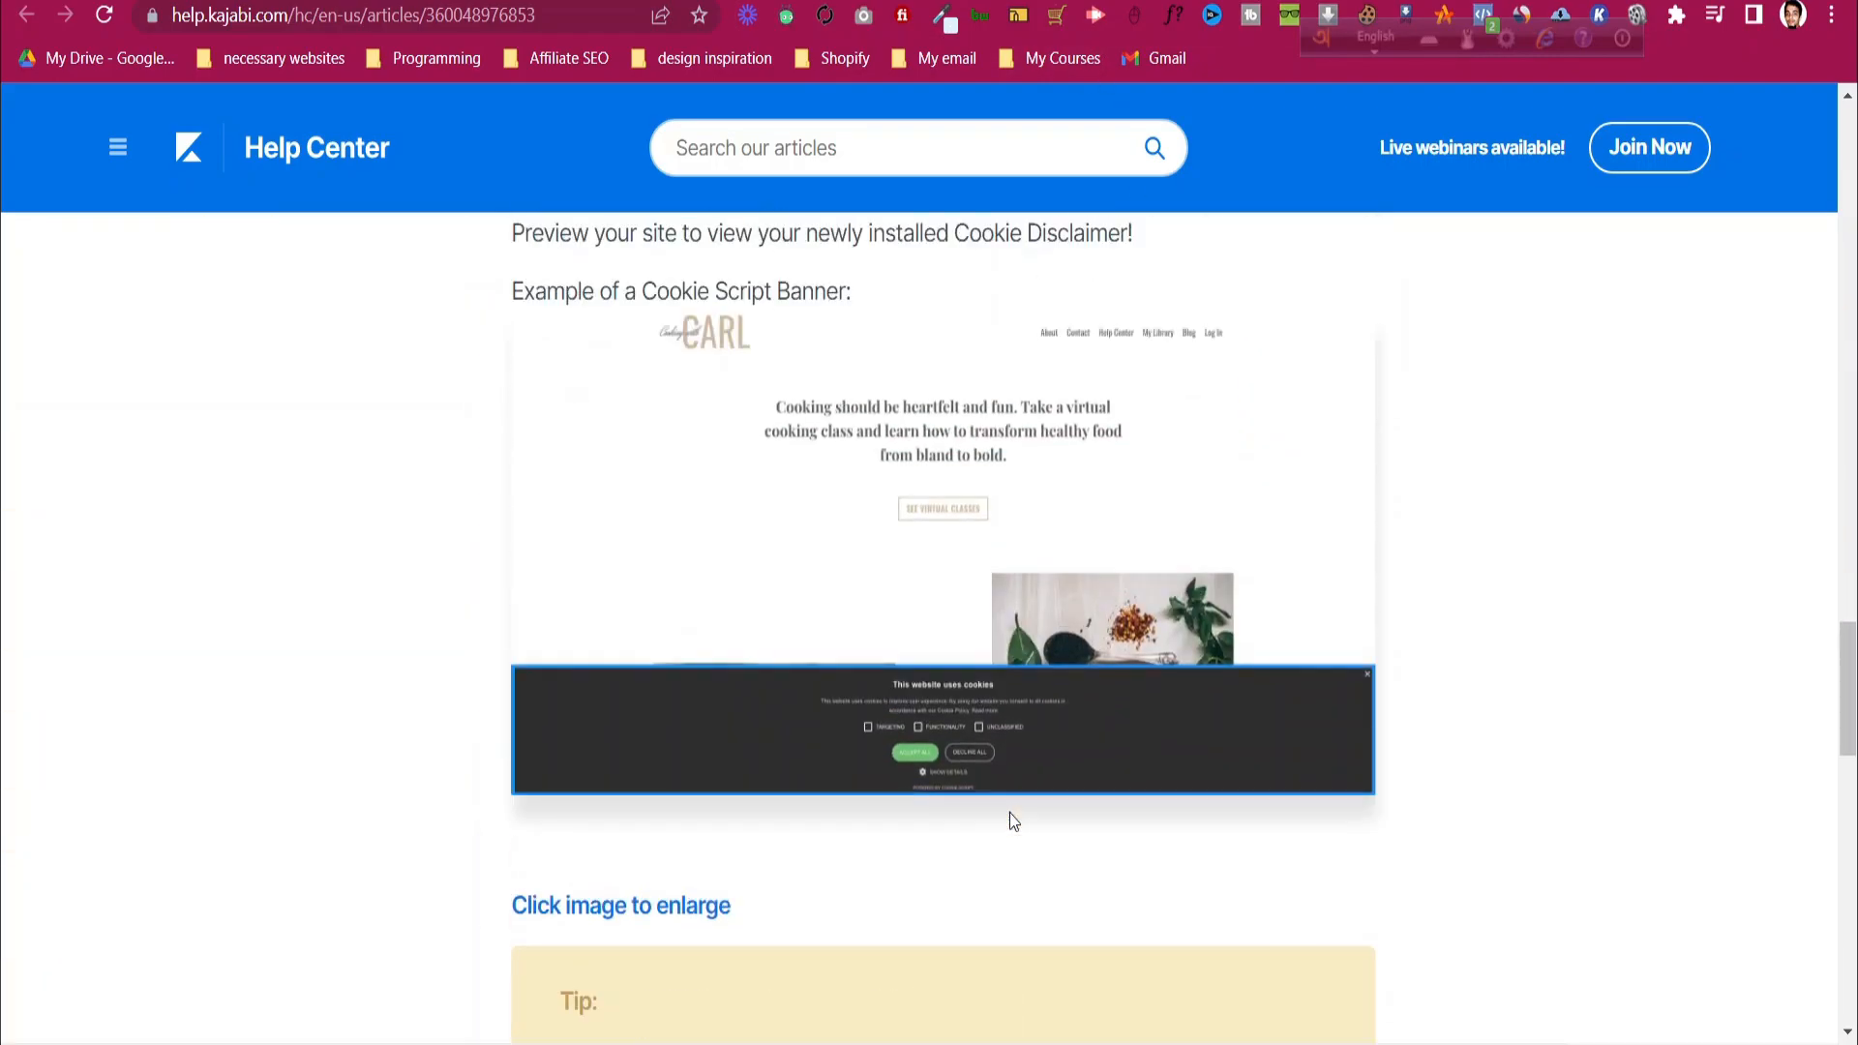
{"action": "key", "text": "ctrl+w"}
{"action": "scroll", "coordinate": [804, 677], "scroll_direction": "down", "scroll_amount": 4}
{"action": "scroll", "coordinate": [805, 686], "scroll_direction": "down", "scroll_amount": 8}
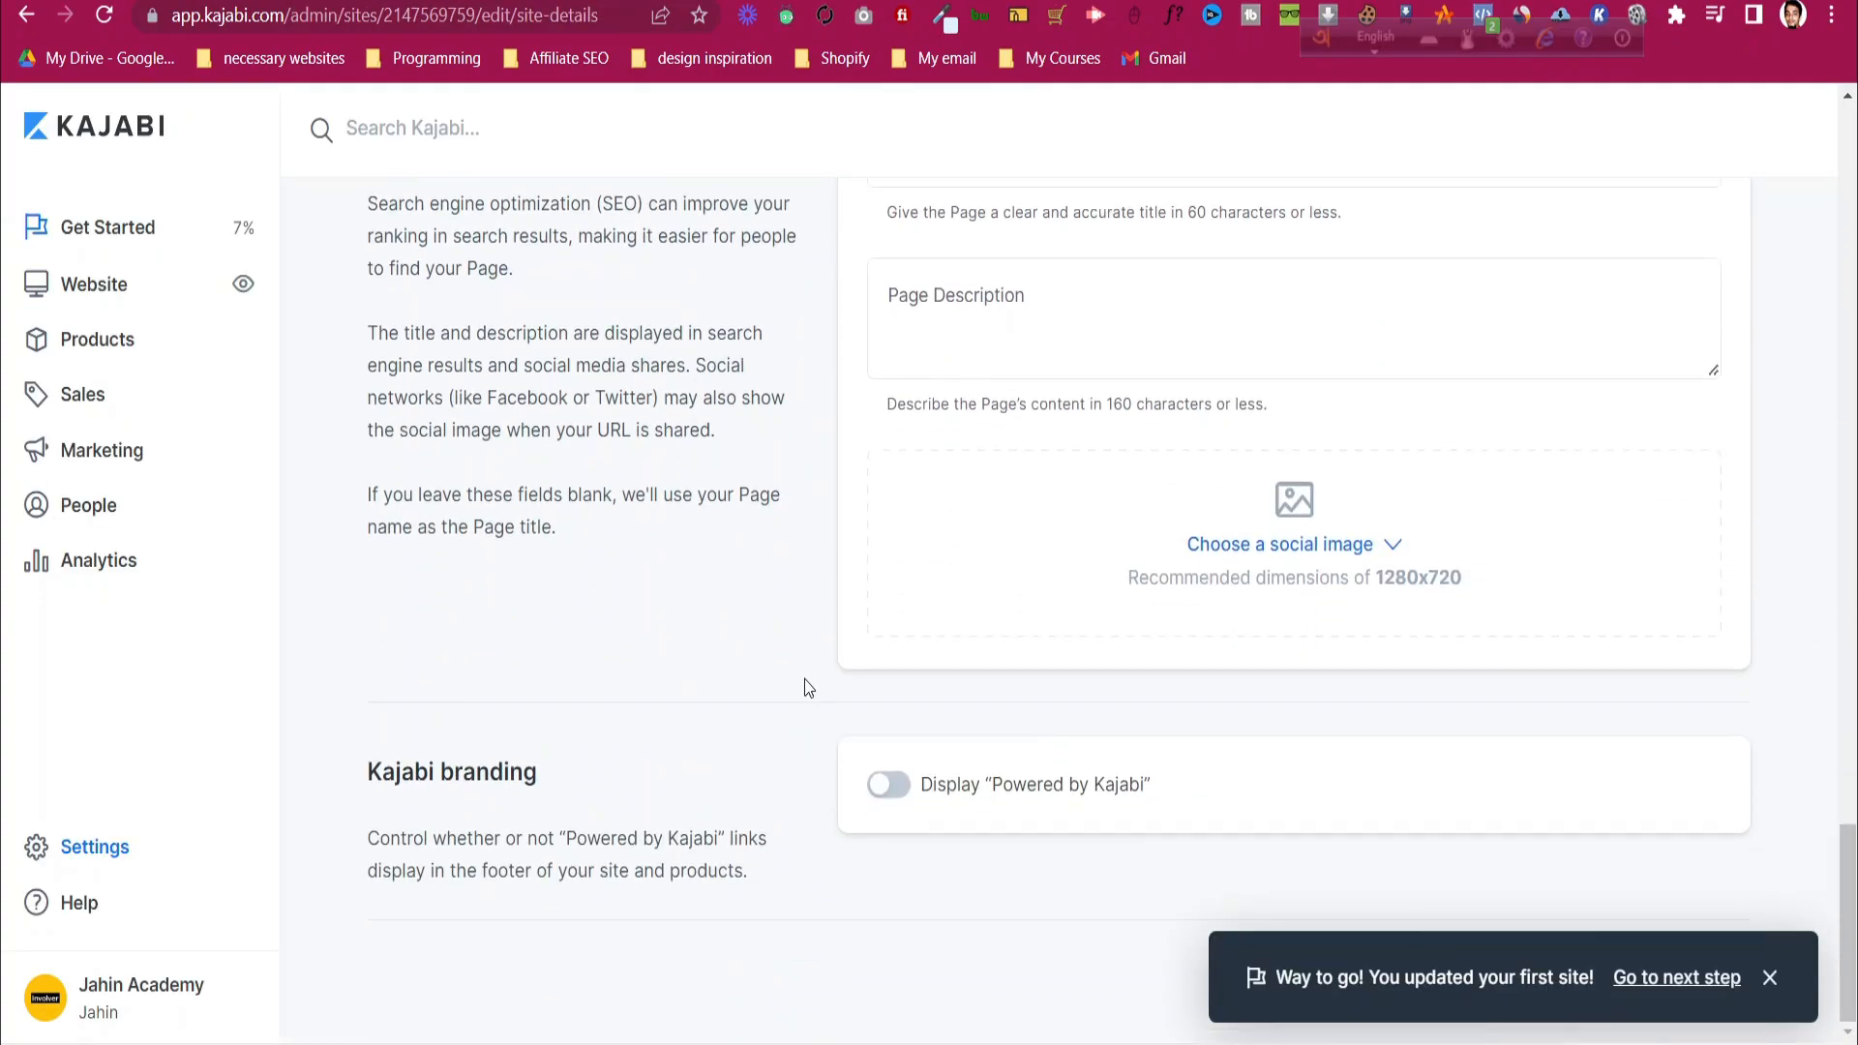
- Return to Settings and open Marketing Settings to its contact address form
{"action": "scroll", "coordinate": [805, 686], "scroll_direction": "up", "scroll_amount": 20}
{"action": "scroll", "coordinate": [804, 686], "scroll_direction": "up", "scroll_amount": 4}
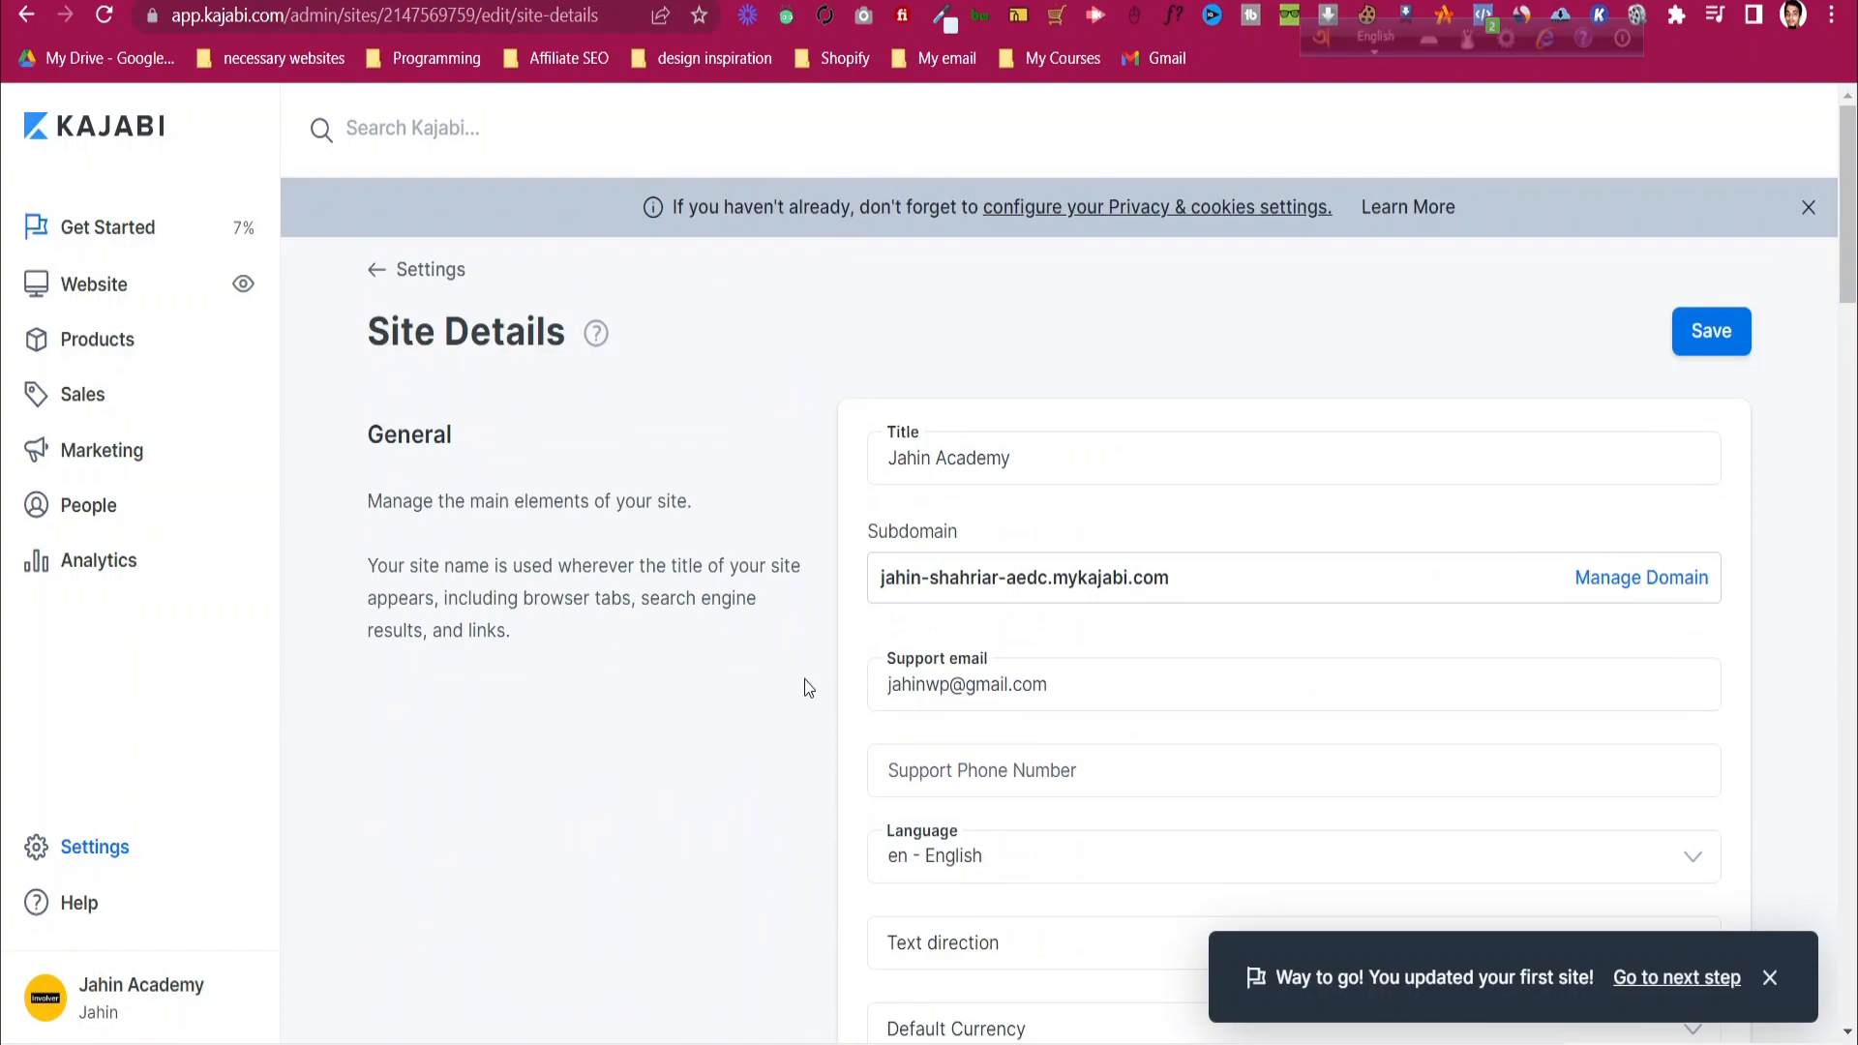
{"action": "left_click", "coordinate": [116, 851]}
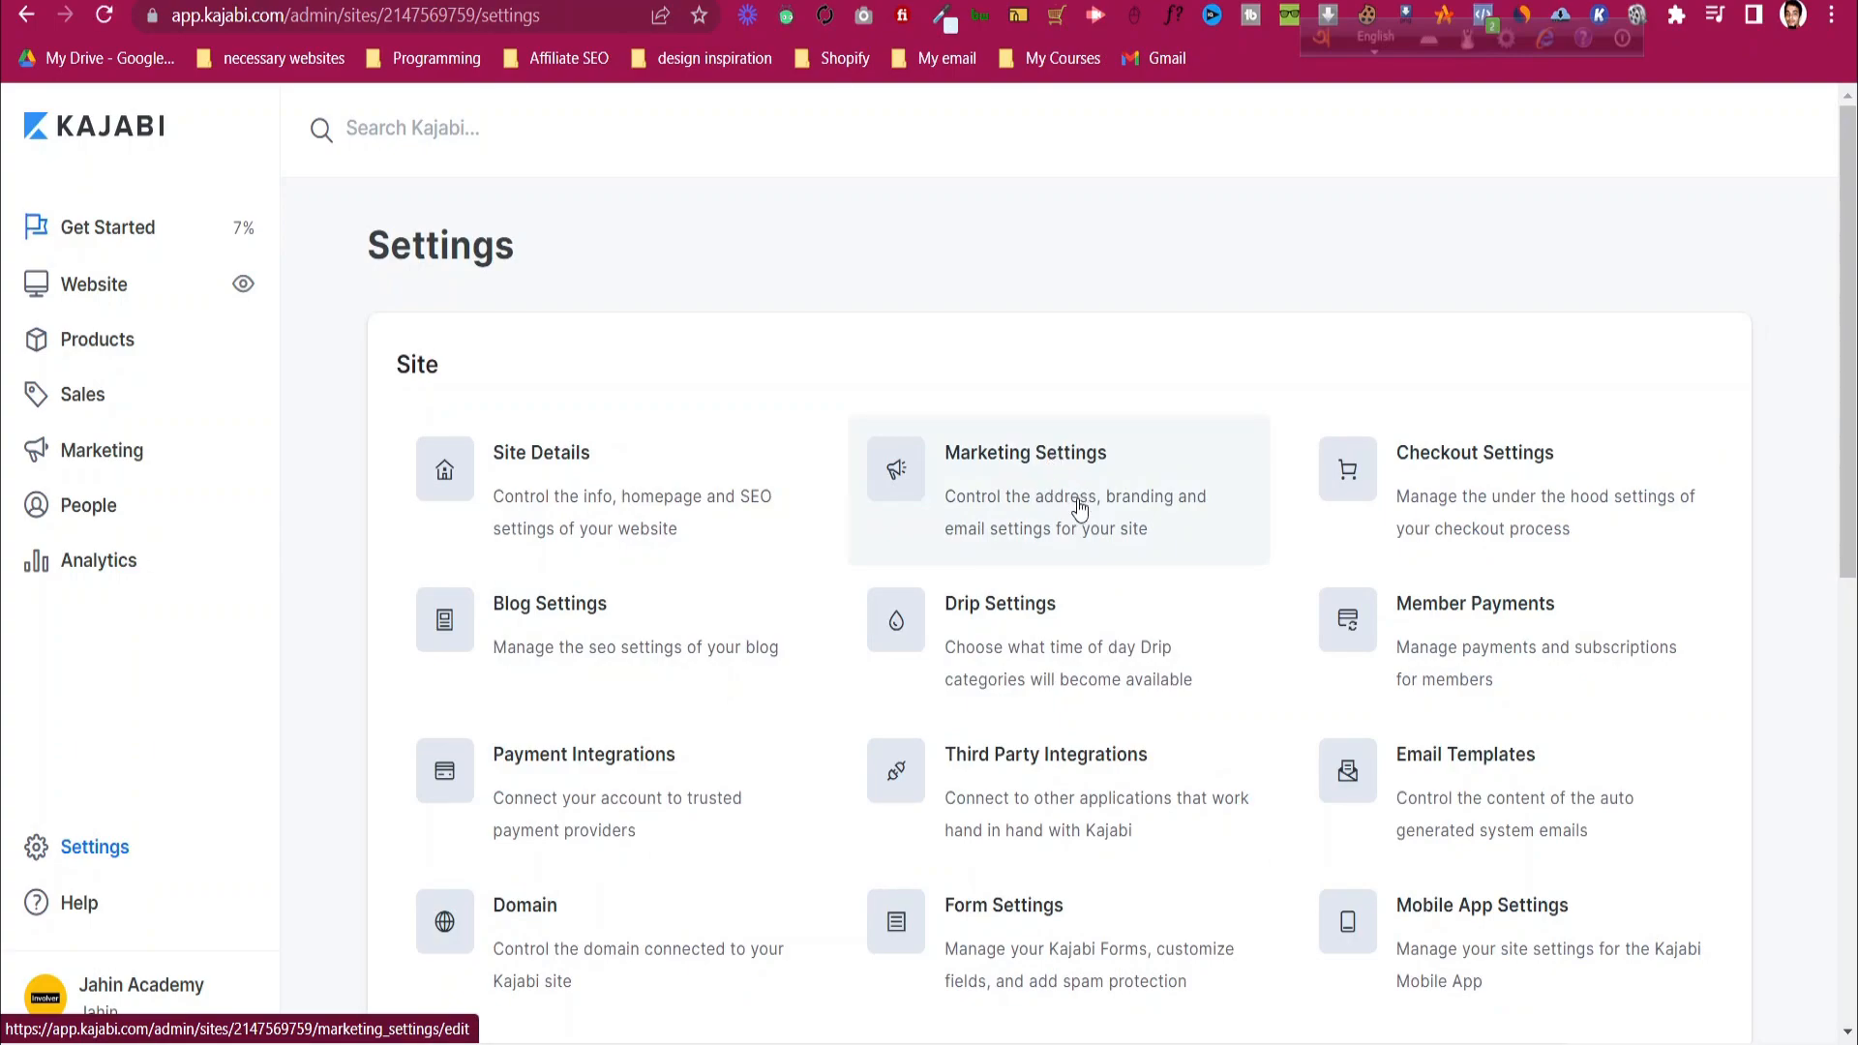
{"action": "left_click", "coordinate": [1054, 471]}
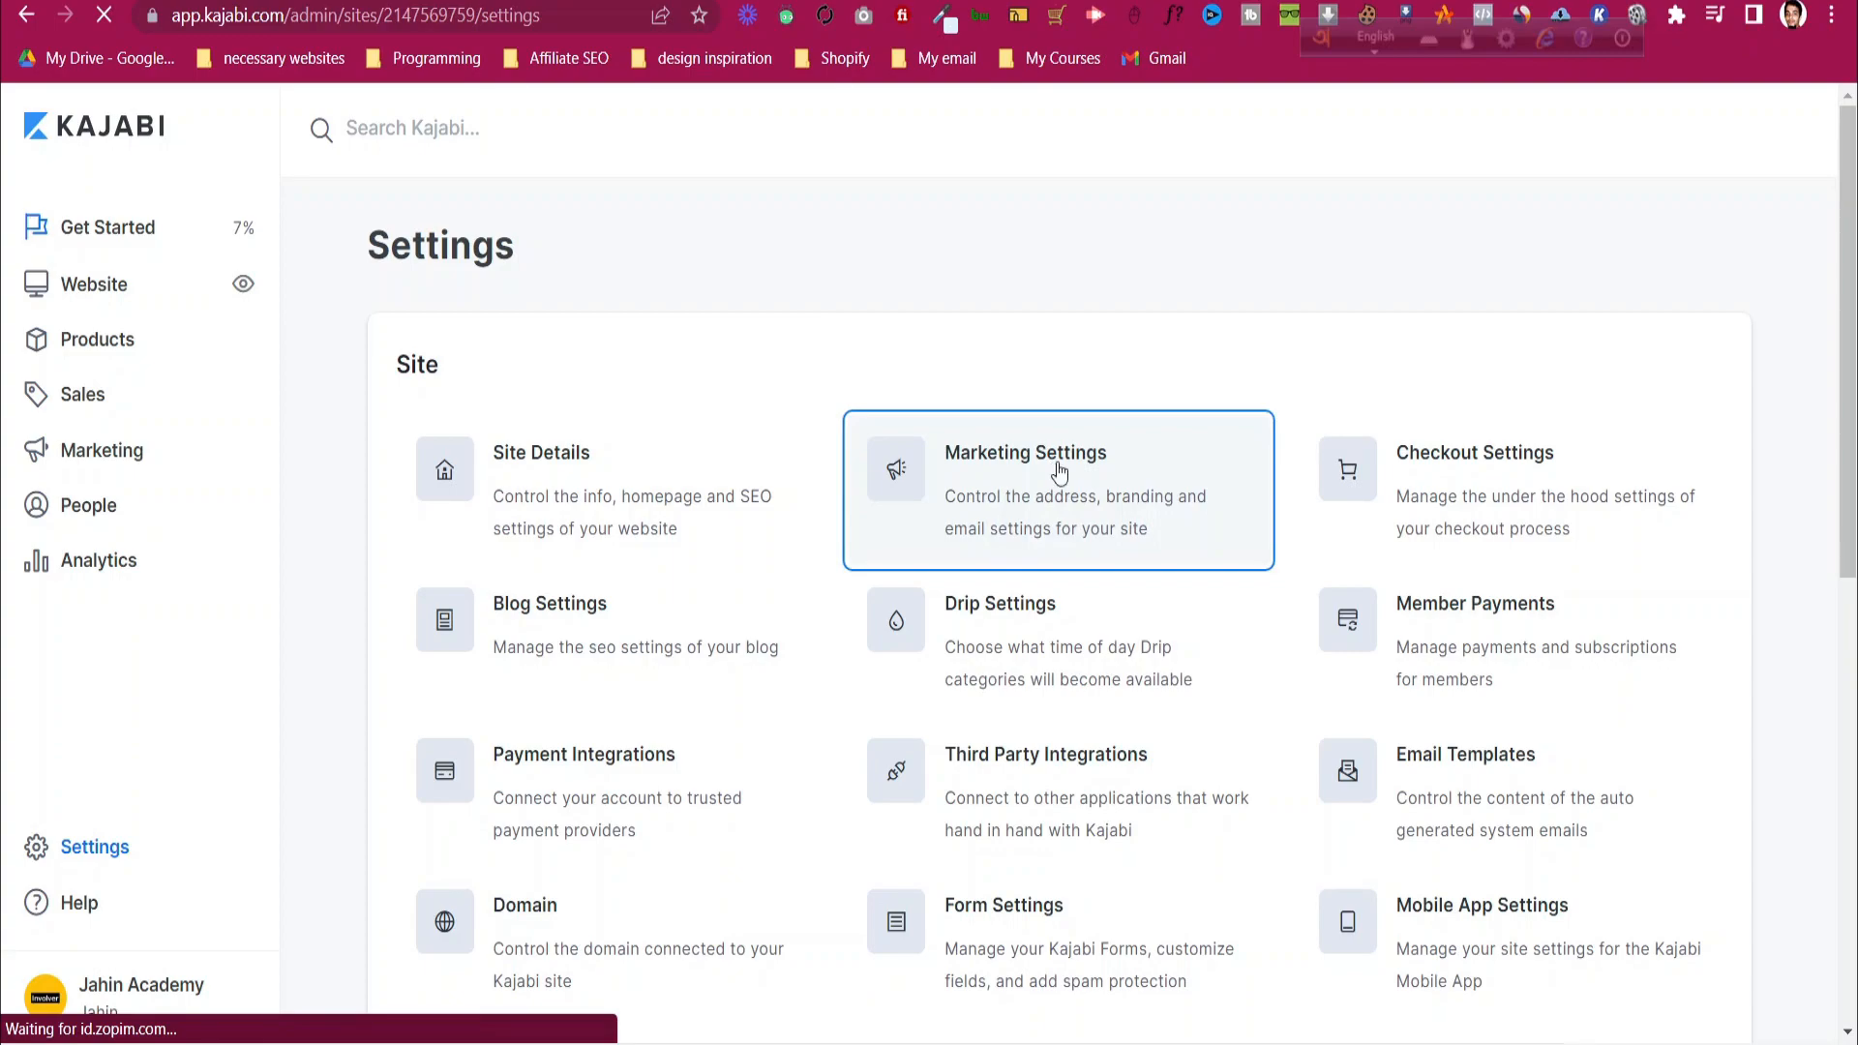
{"action": "left_click", "coordinate": [1075, 432]}
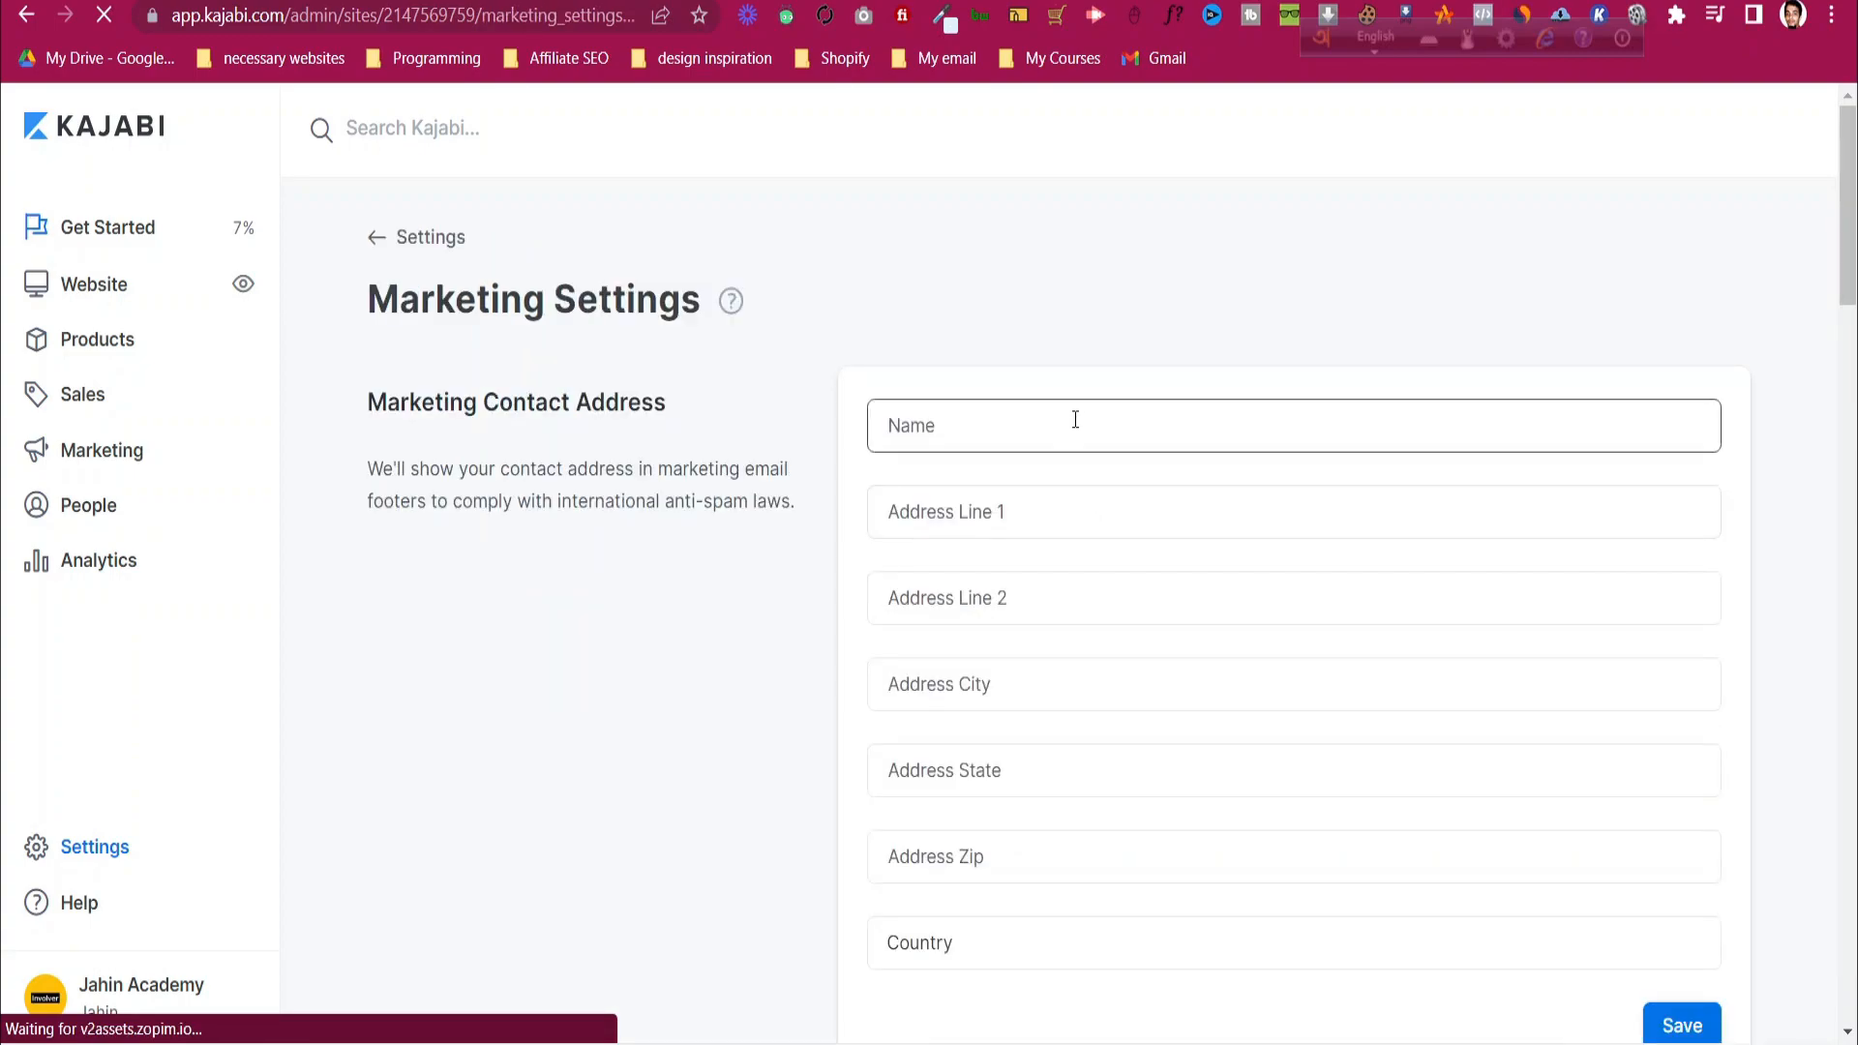
{"action": "left_click", "coordinate": [1074, 498]}
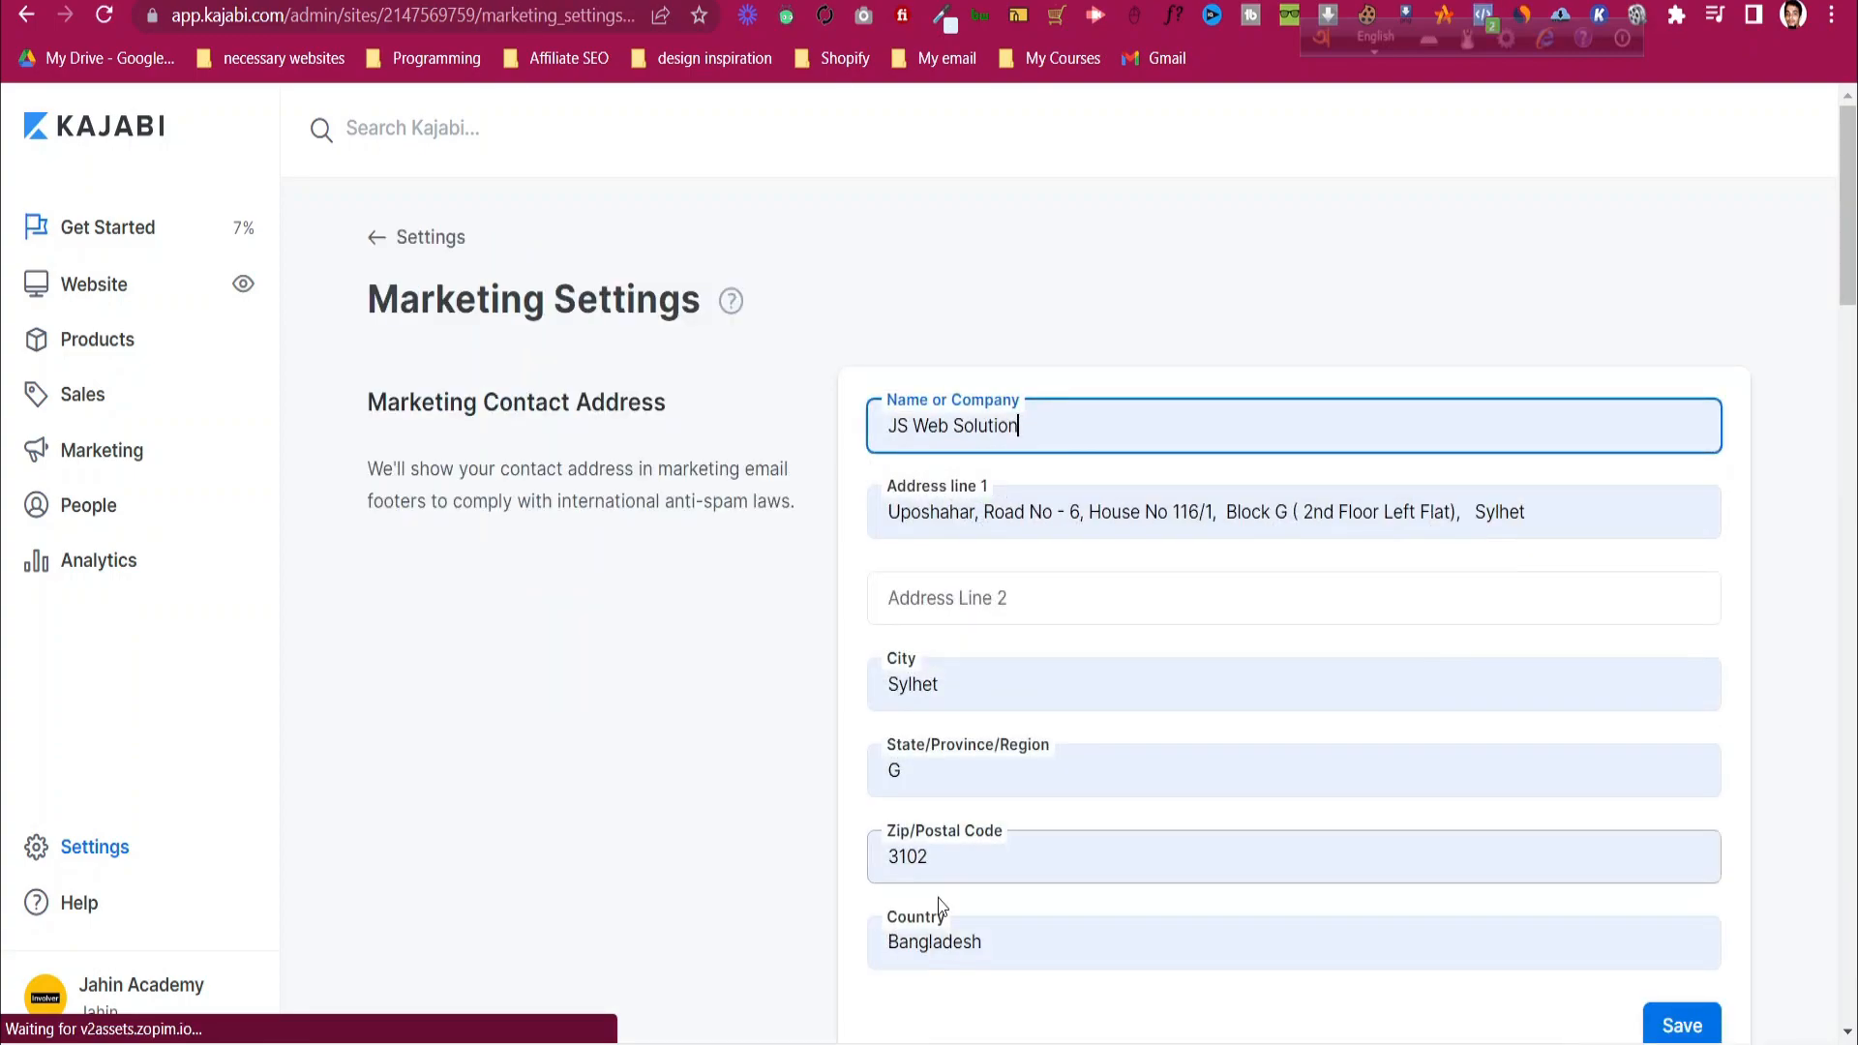
{"action": "left_click", "coordinate": [949, 860]}
{"action": "key", "text": "BackSpace"}
{"action": "key", "text": "BackSpace"}
{"action": "type", "text": "00"}
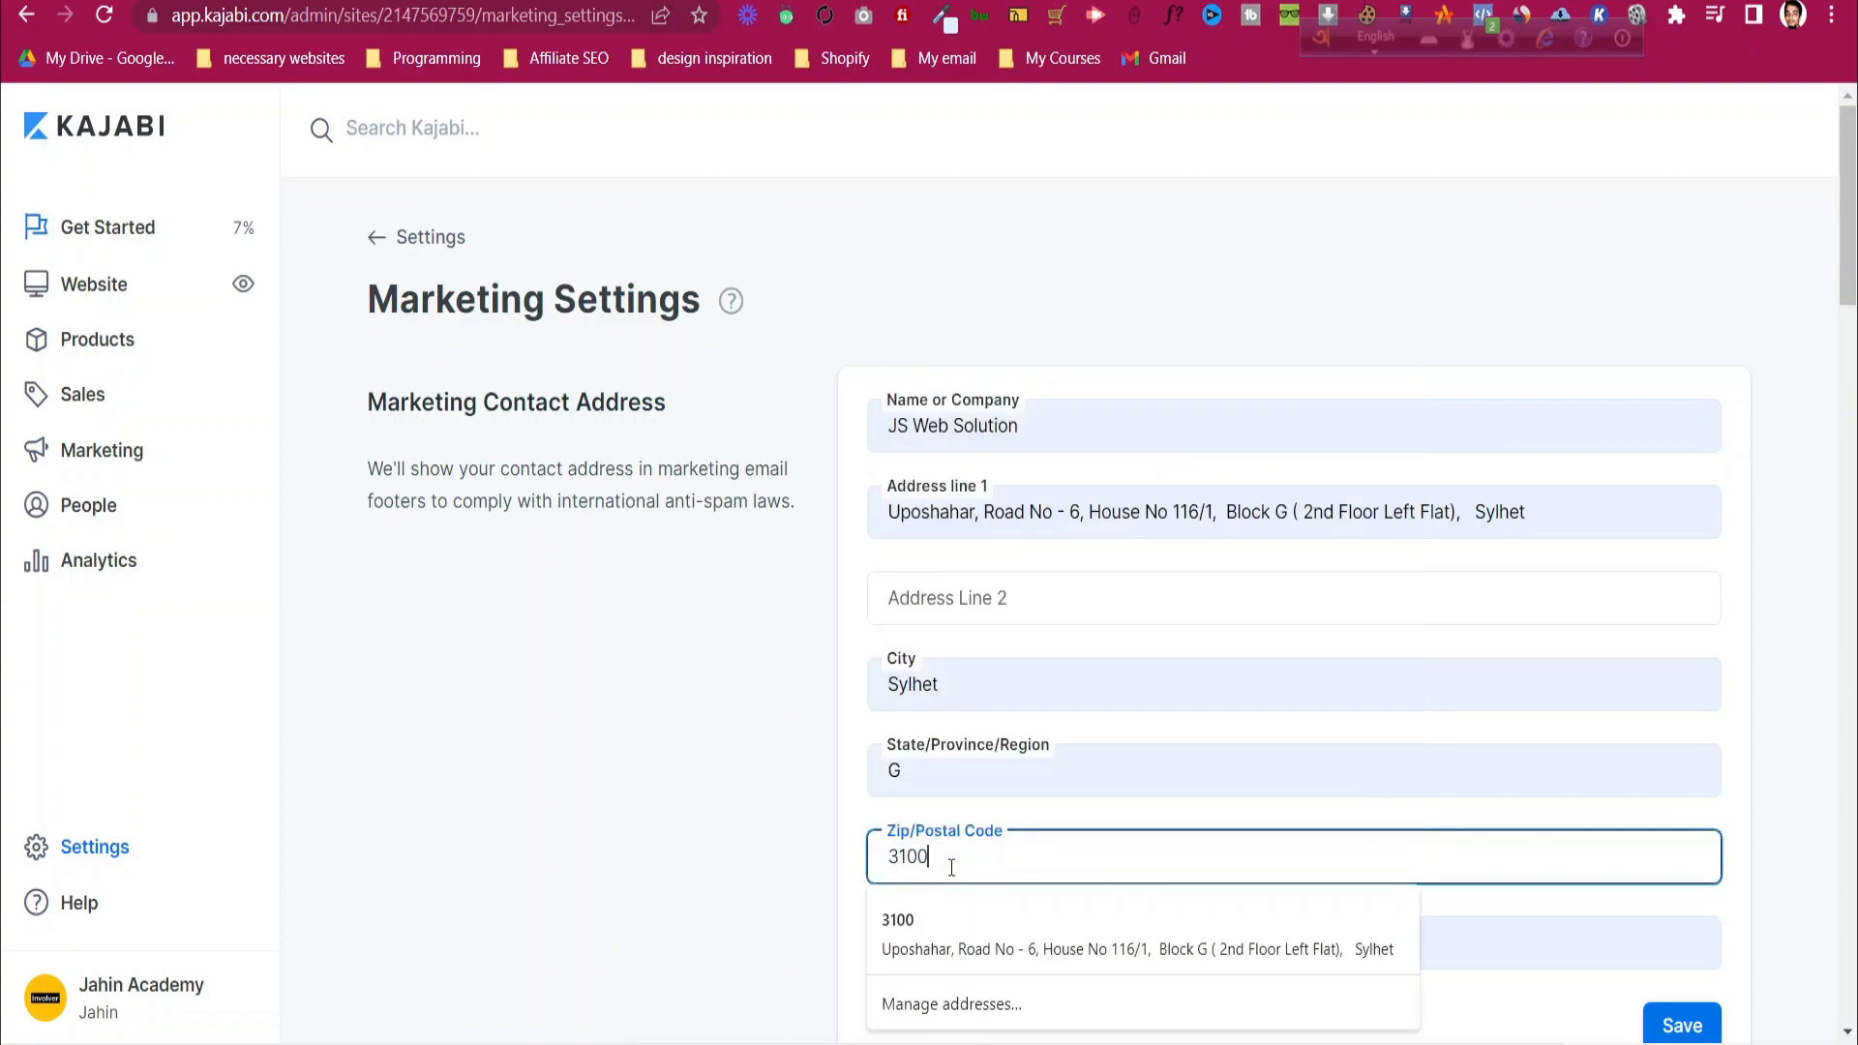
{"action": "left_click", "coordinate": [987, 667]}
{"action": "scroll", "coordinate": [1029, 677], "scroll_direction": "down", "scroll_amount": 8}
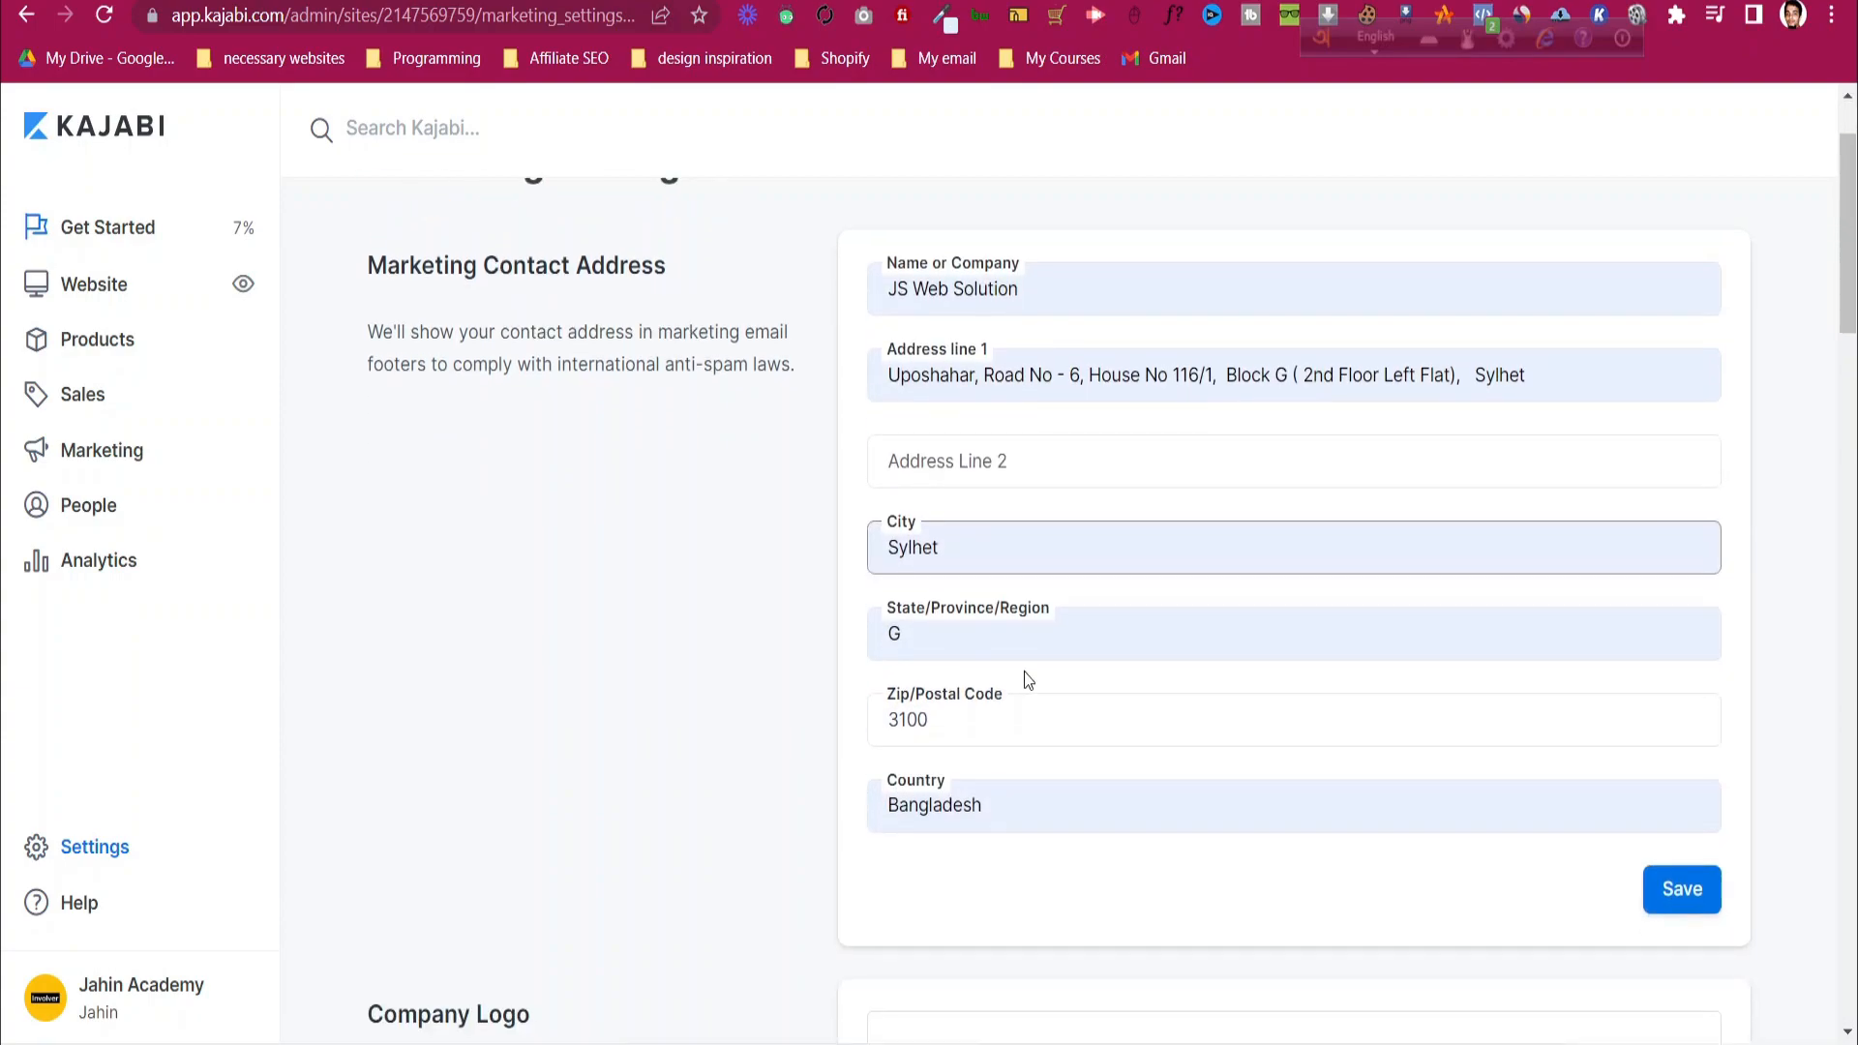
{"action": "scroll", "coordinate": [1154, 641], "scroll_direction": "down", "scroll_amount": 6}
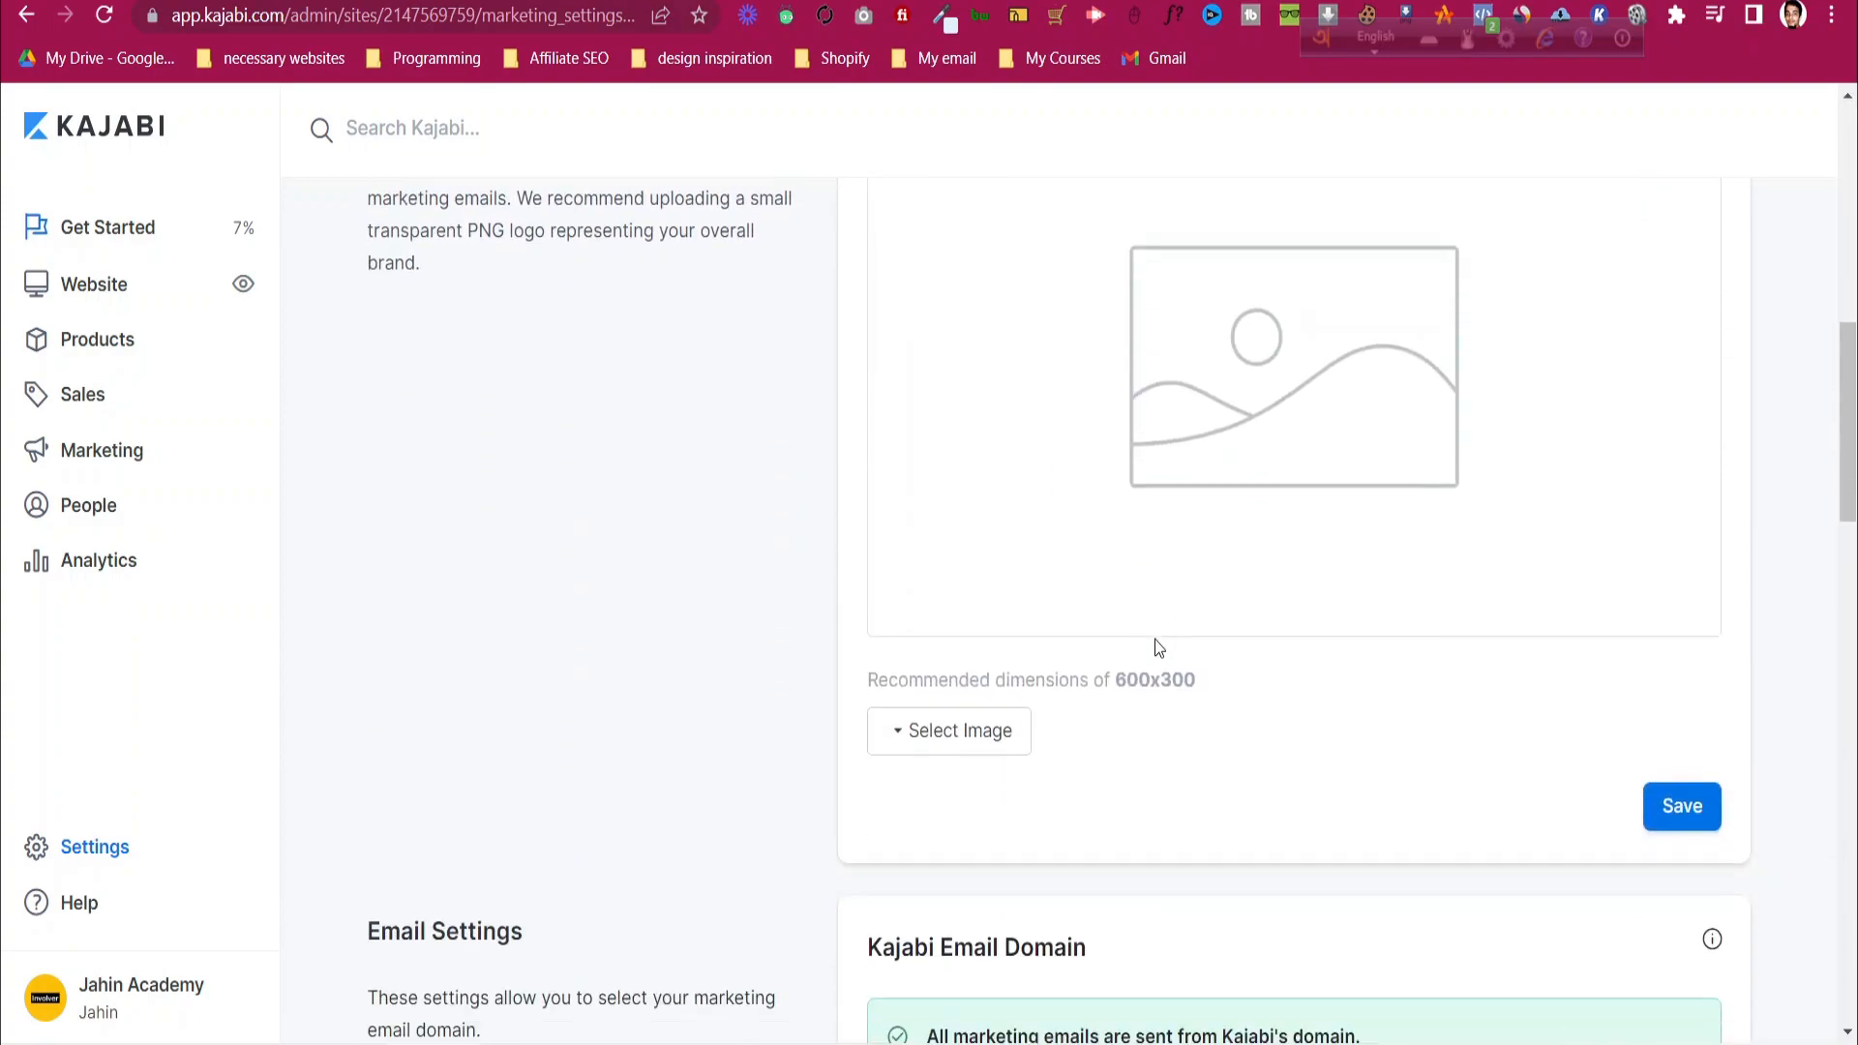
{"action": "scroll", "coordinate": [1159, 646], "scroll_direction": "down", "scroll_amount": 3}
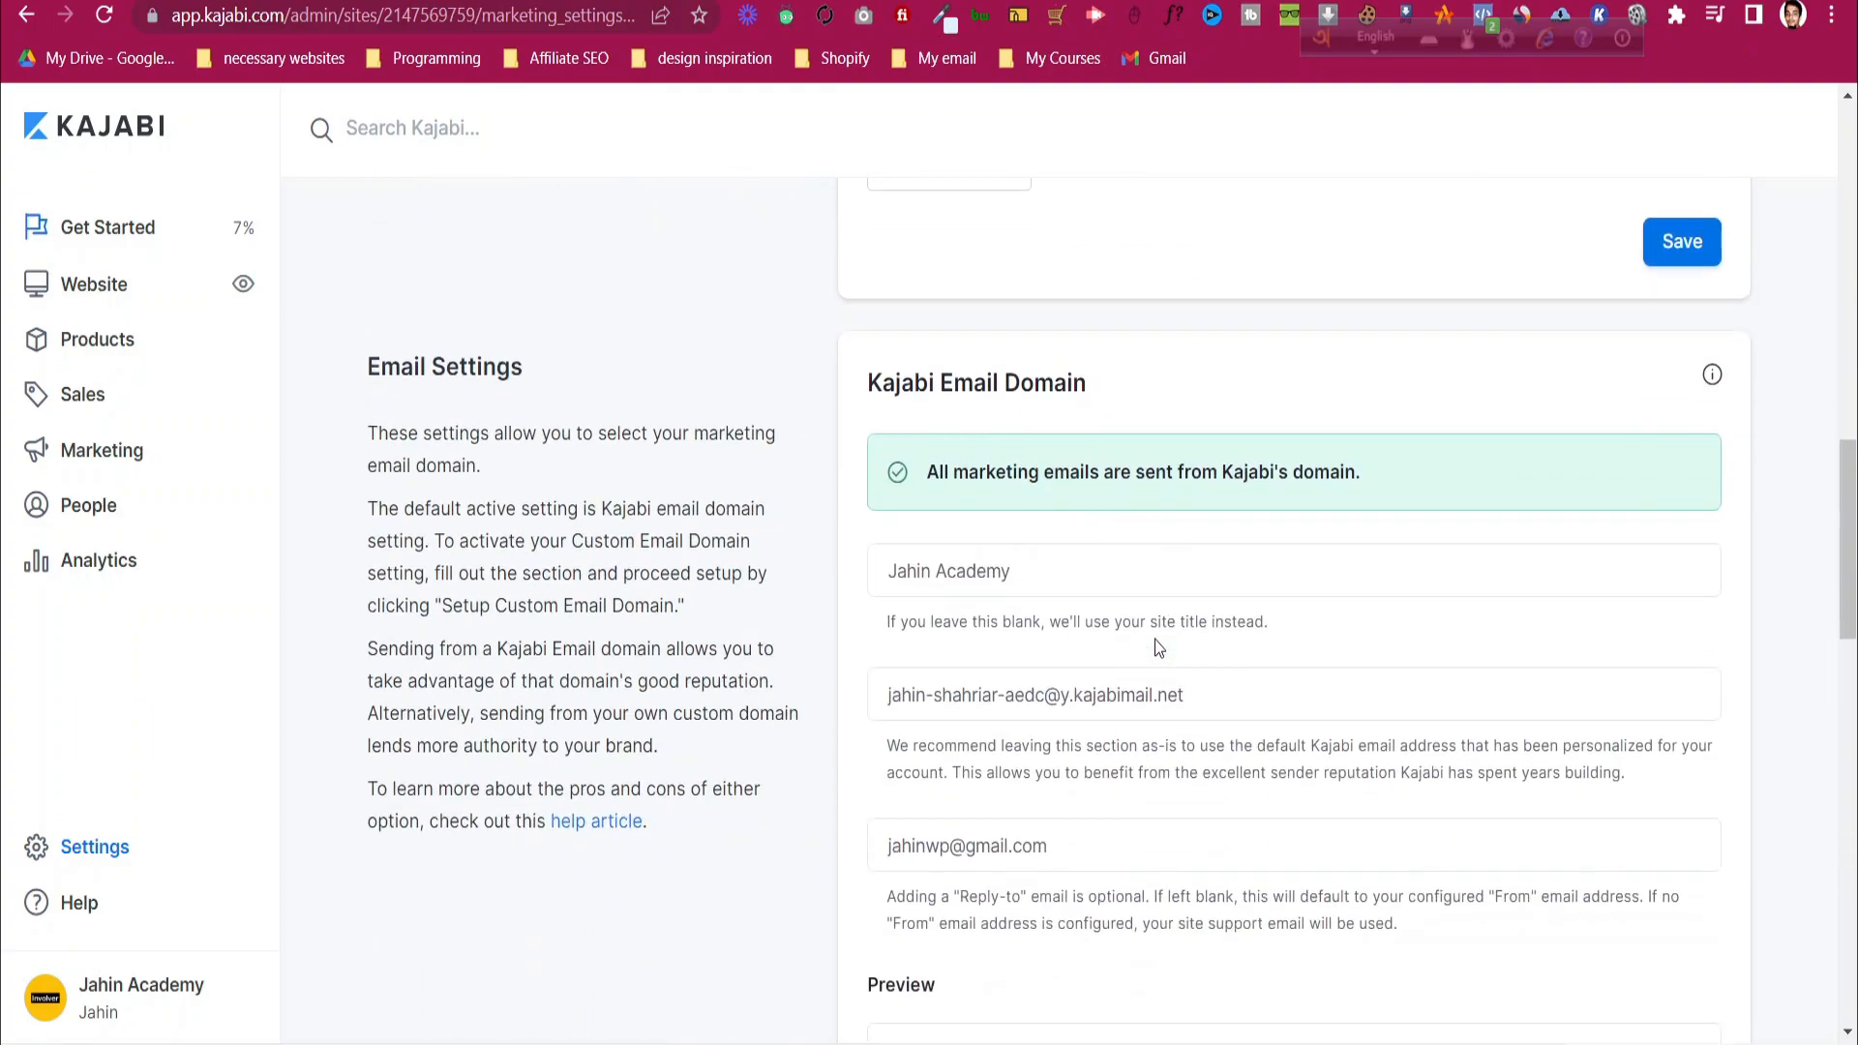
{"action": "scroll", "coordinate": [1094, 515], "scroll_direction": "down", "scroll_amount": 2}
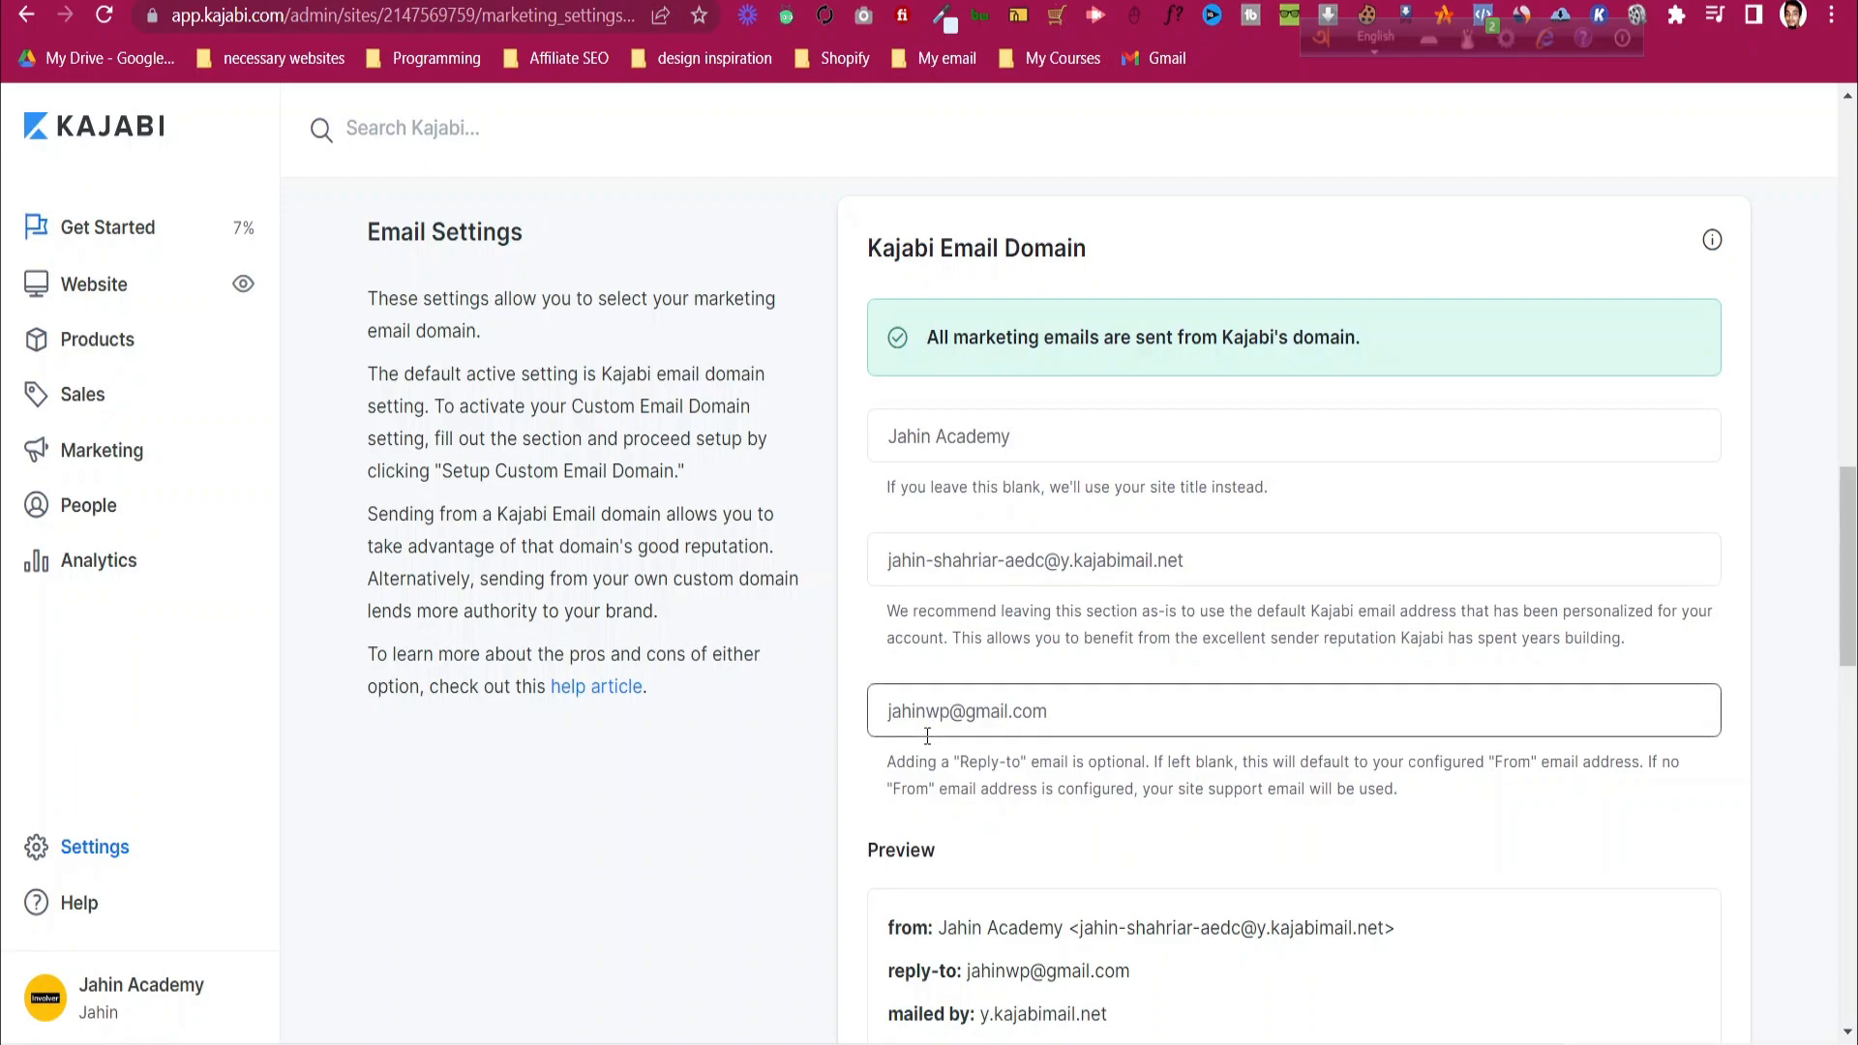
- Save the marketing contact address and dismiss Chrome's Update address popup
{"action": "left_click", "coordinate": [1014, 719]}
{"action": "left_click", "coordinate": [1089, 807]}
{"action": "scroll", "coordinate": [1164, 747], "scroll_direction": "down", "scroll_amount": 3}
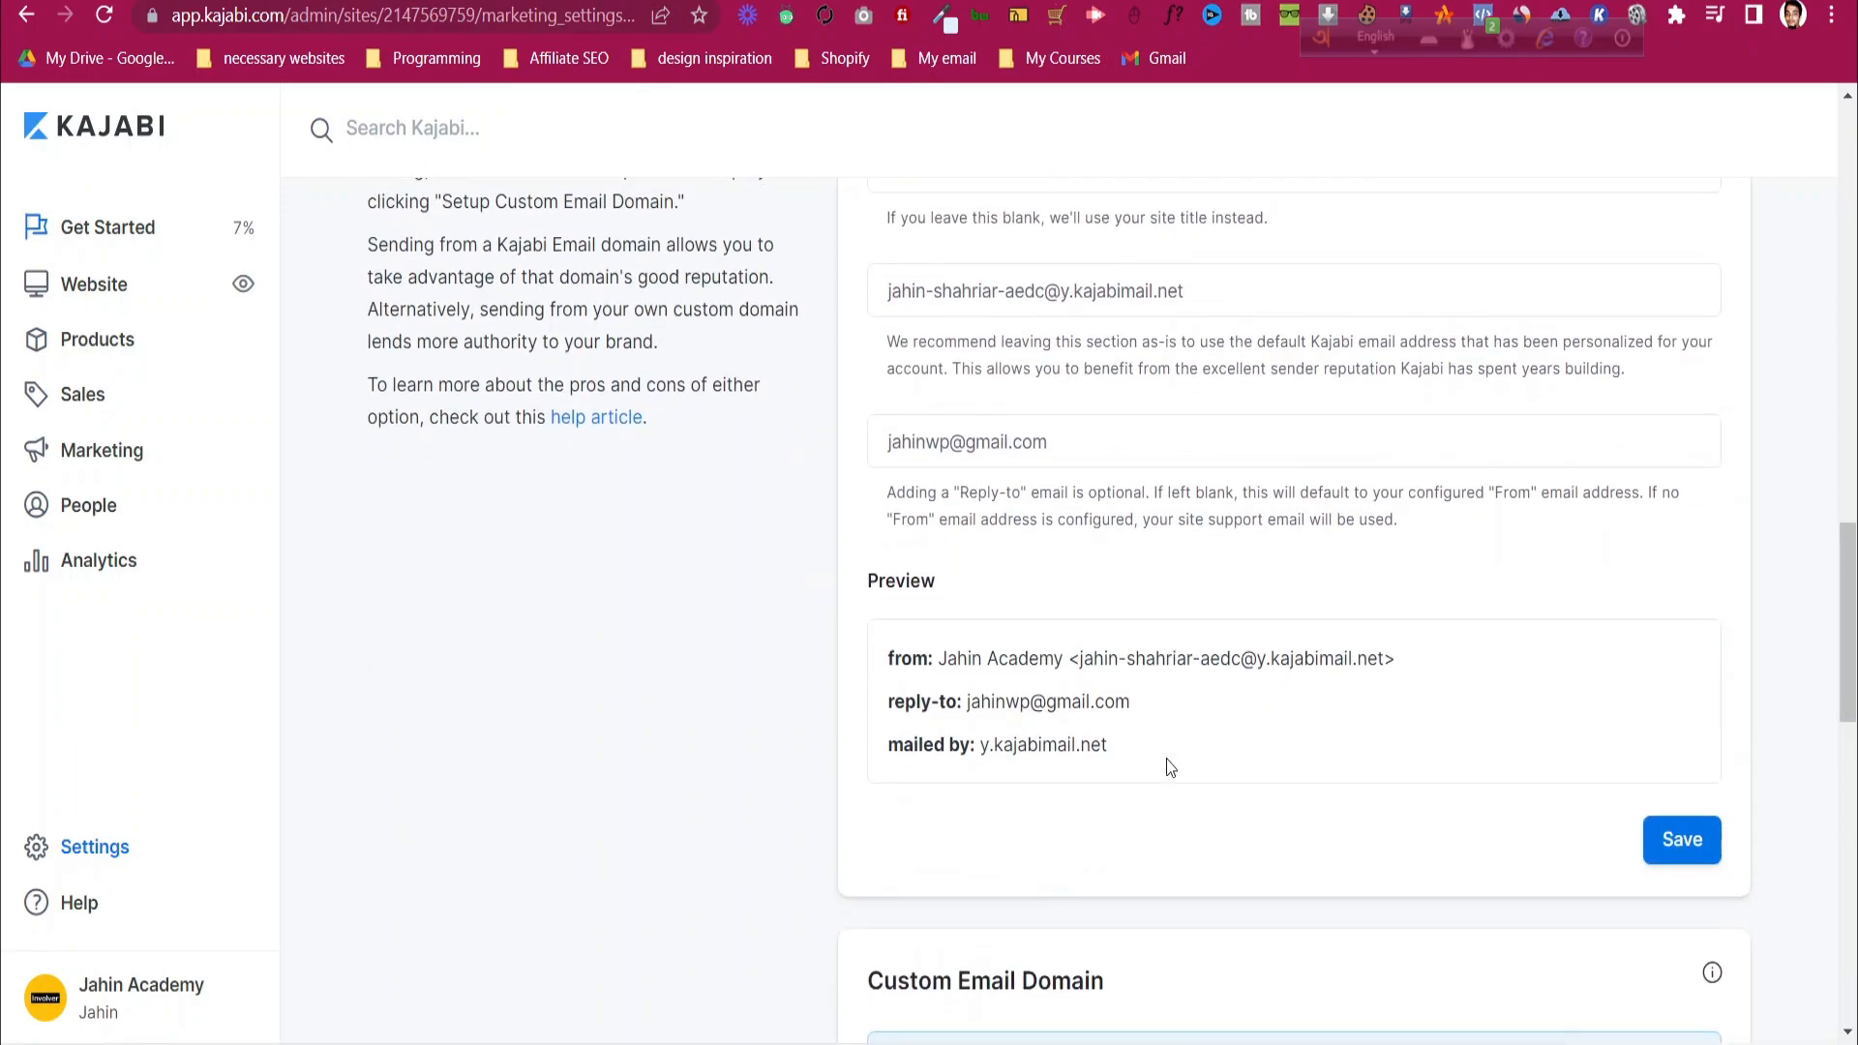
{"action": "scroll", "coordinate": [1165, 758], "scroll_direction": "down", "scroll_amount": 7}
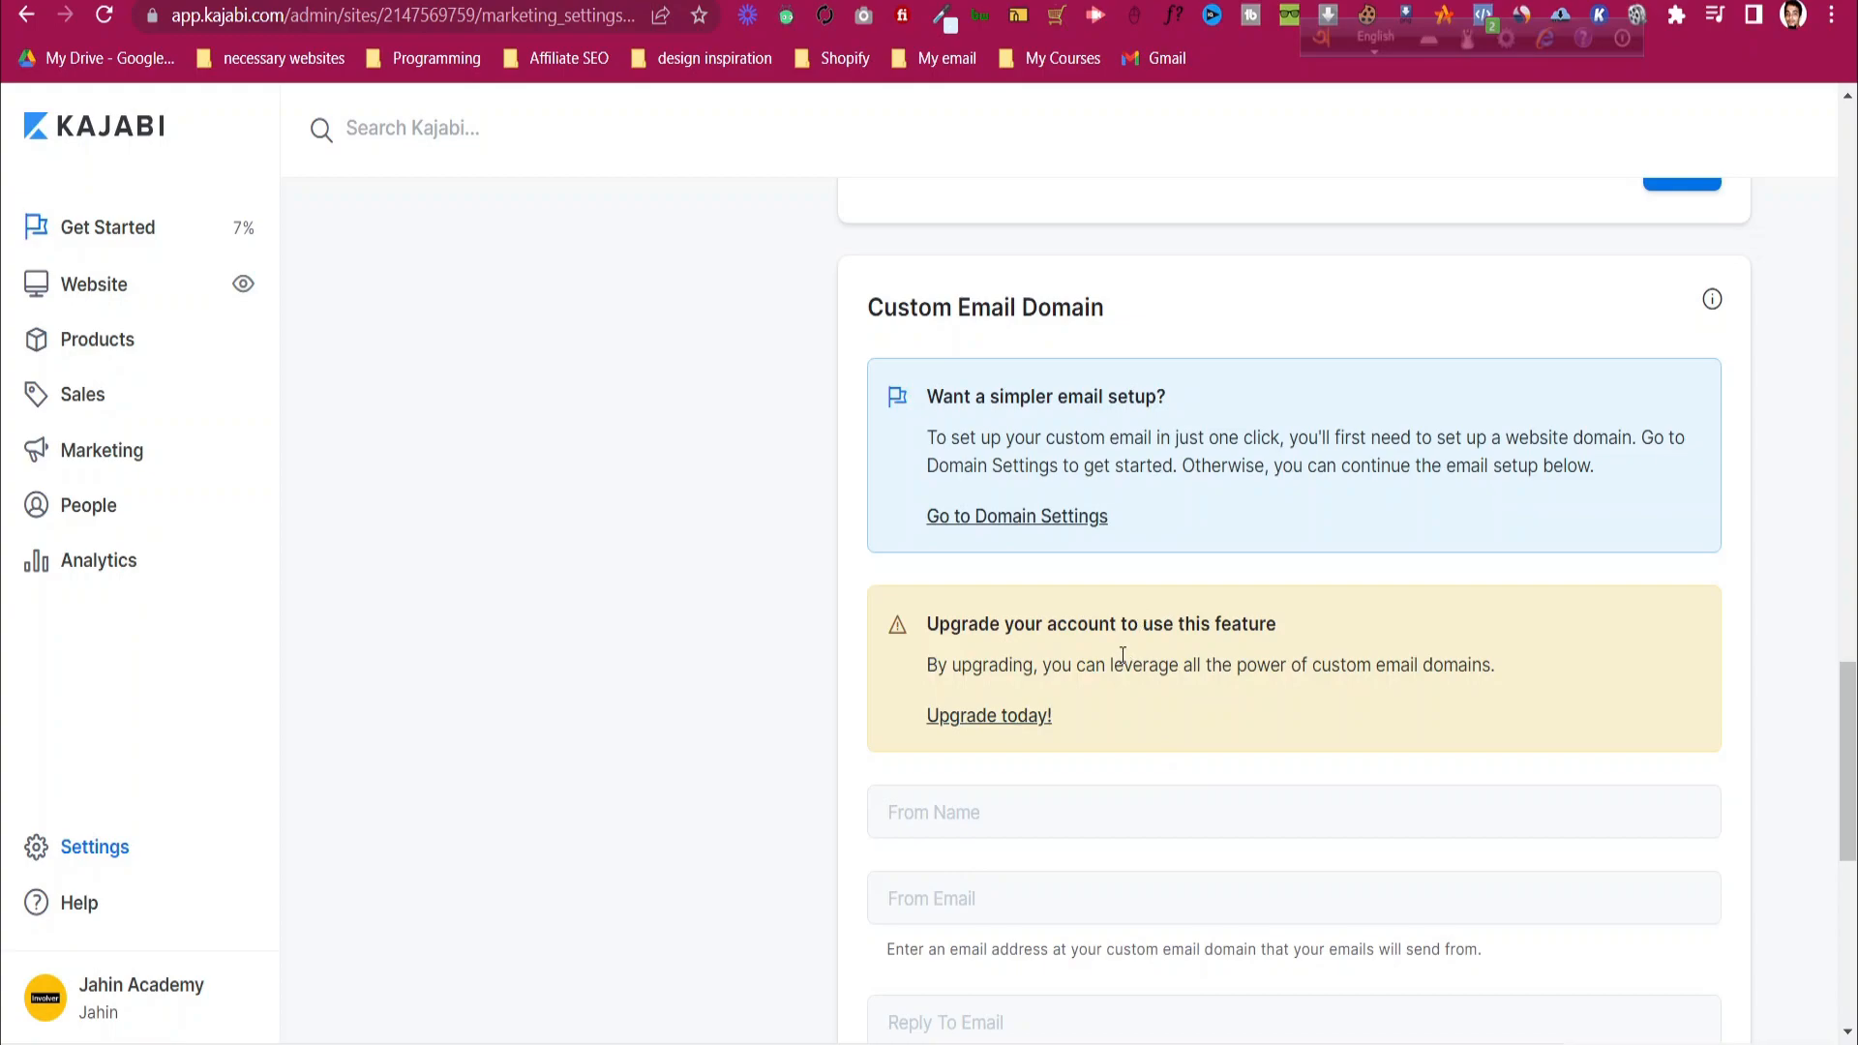
{"action": "scroll", "coordinate": [1123, 656], "scroll_direction": "down", "scroll_amount": 8}
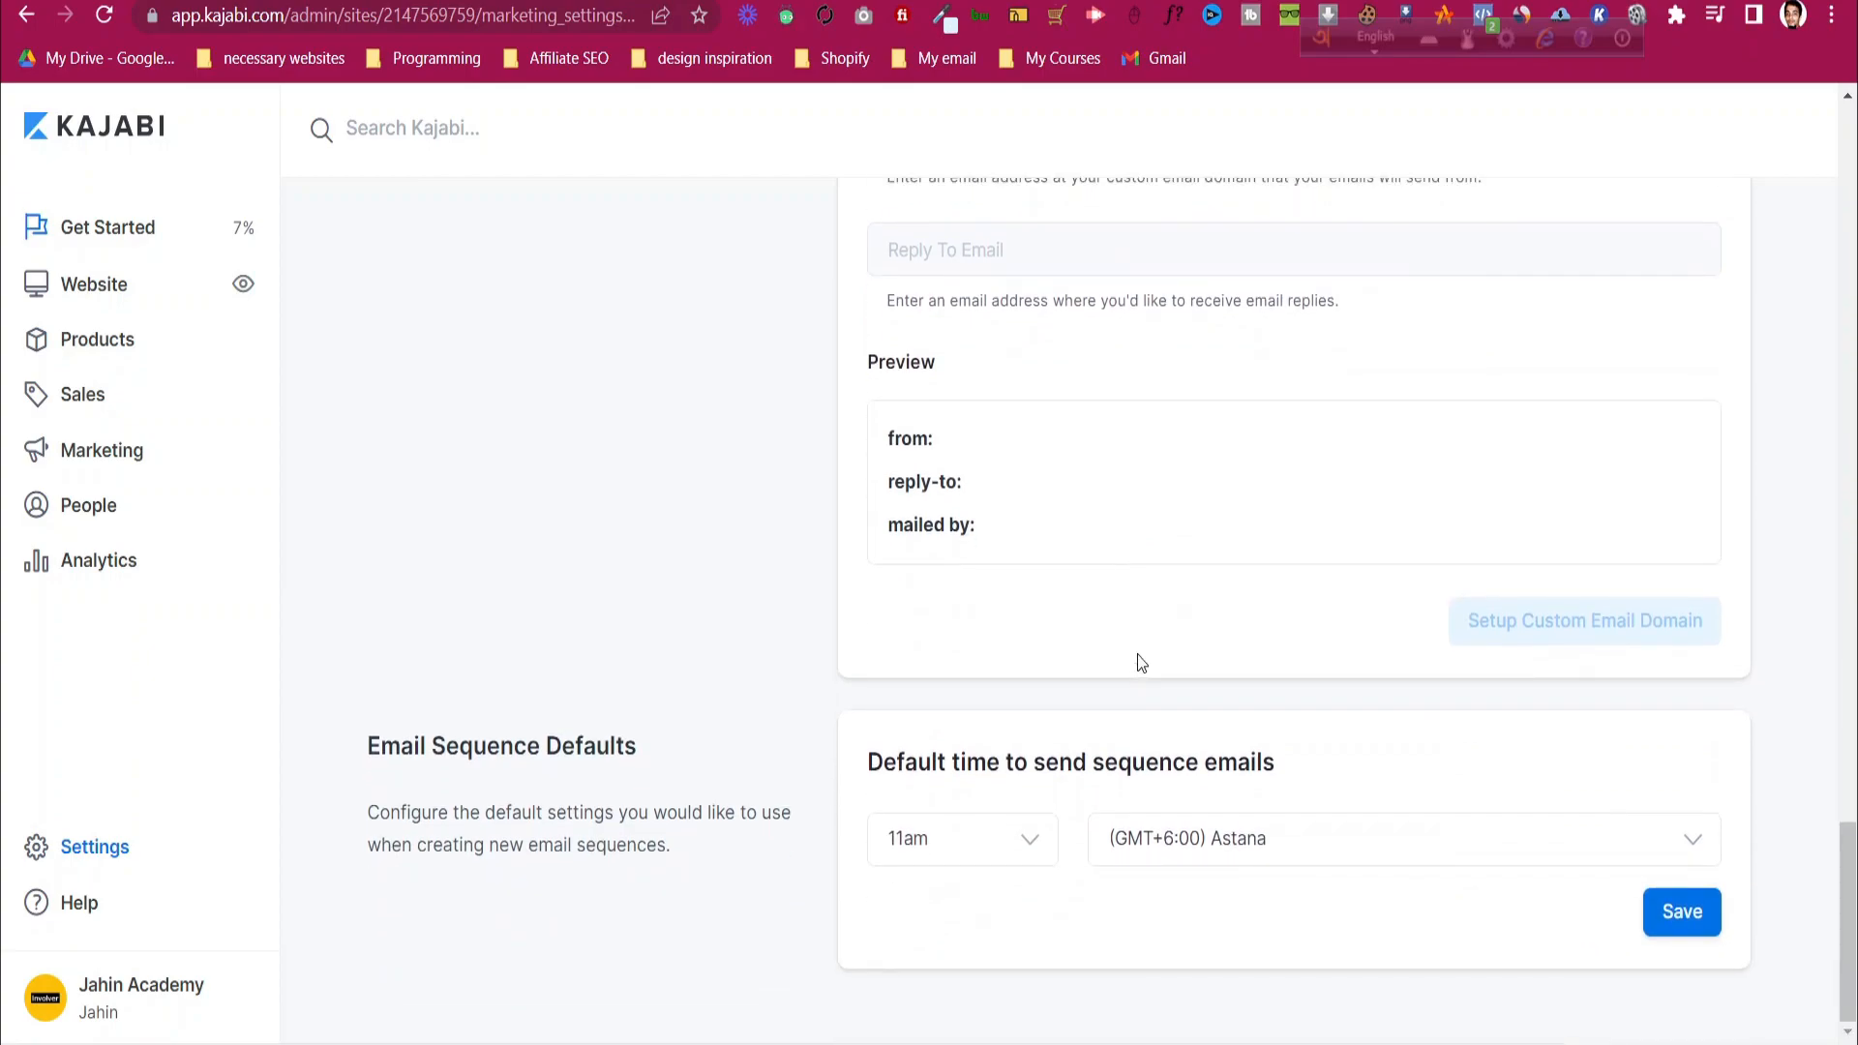
{"action": "scroll", "coordinate": [1140, 656], "scroll_direction": "up", "scroll_amount": 12}
{"action": "scroll", "coordinate": [1330, 688], "scroll_direction": "up", "scroll_amount": 11}
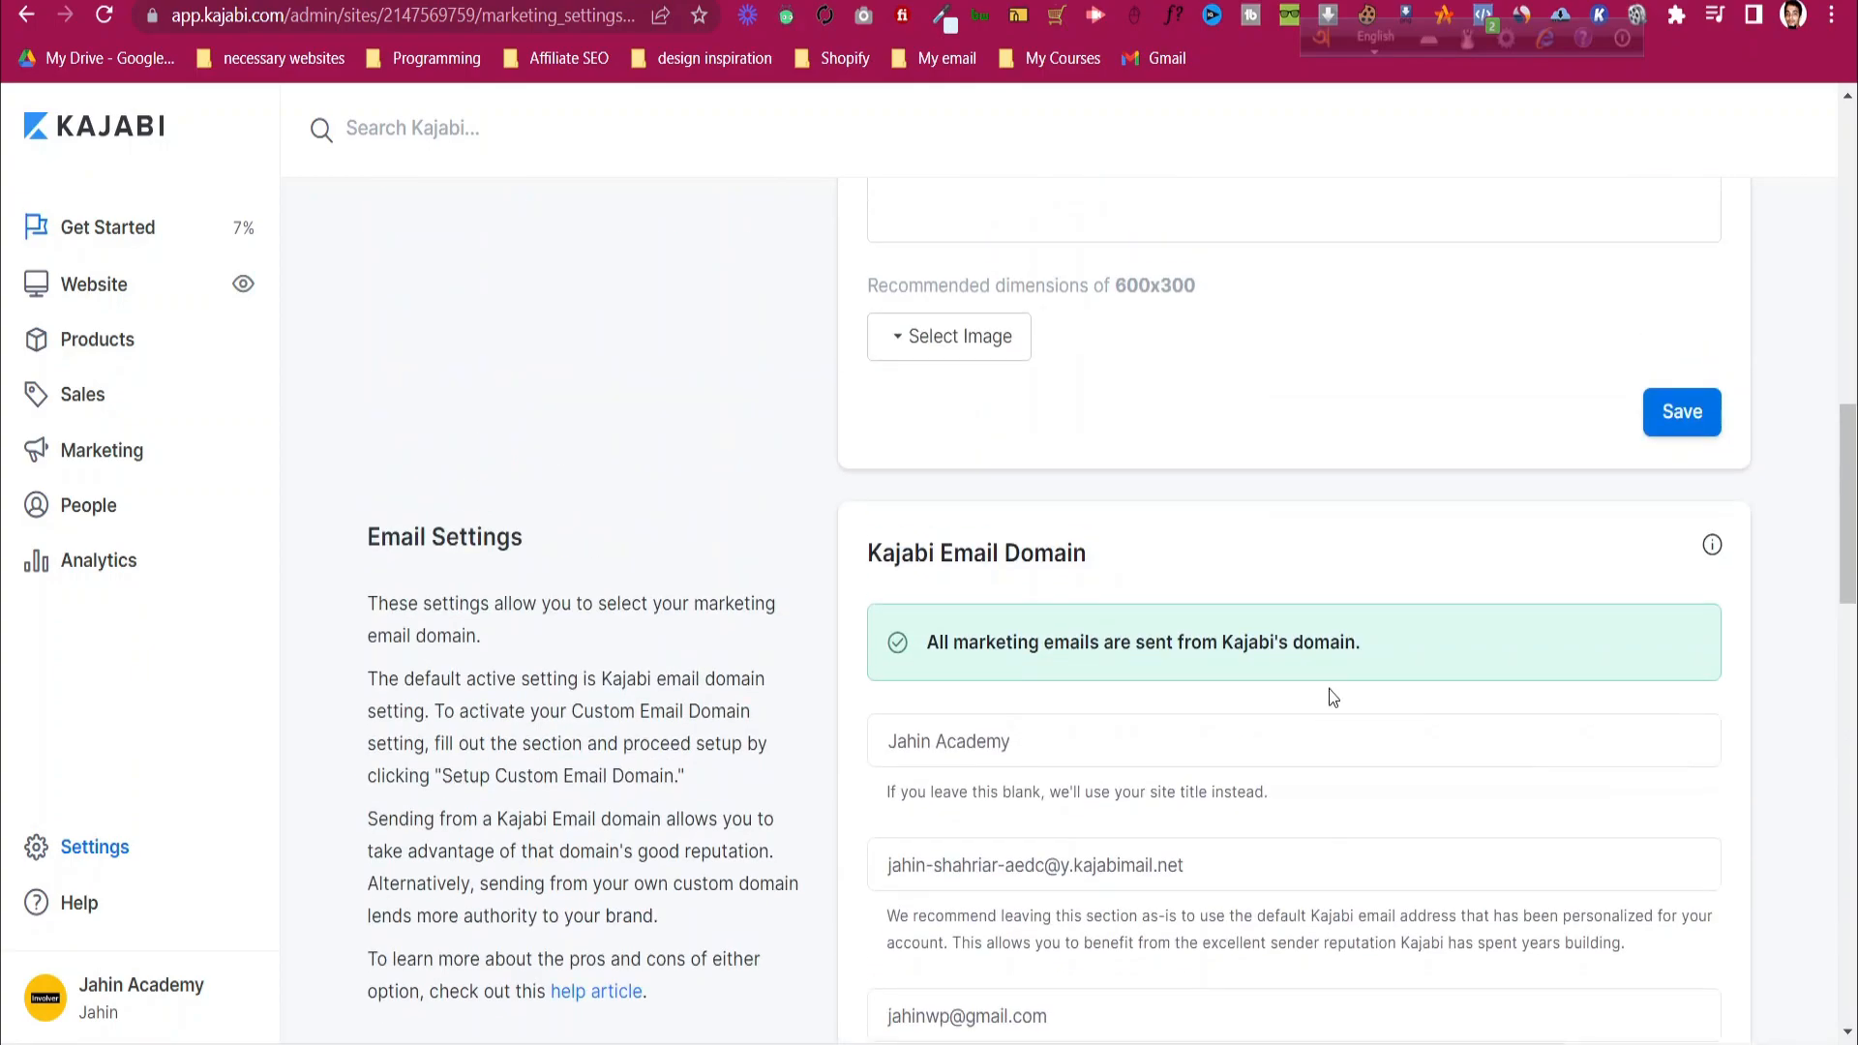
{"action": "left_click", "coordinate": [1684, 793]}
{"action": "left_click", "coordinate": [528, 501]}
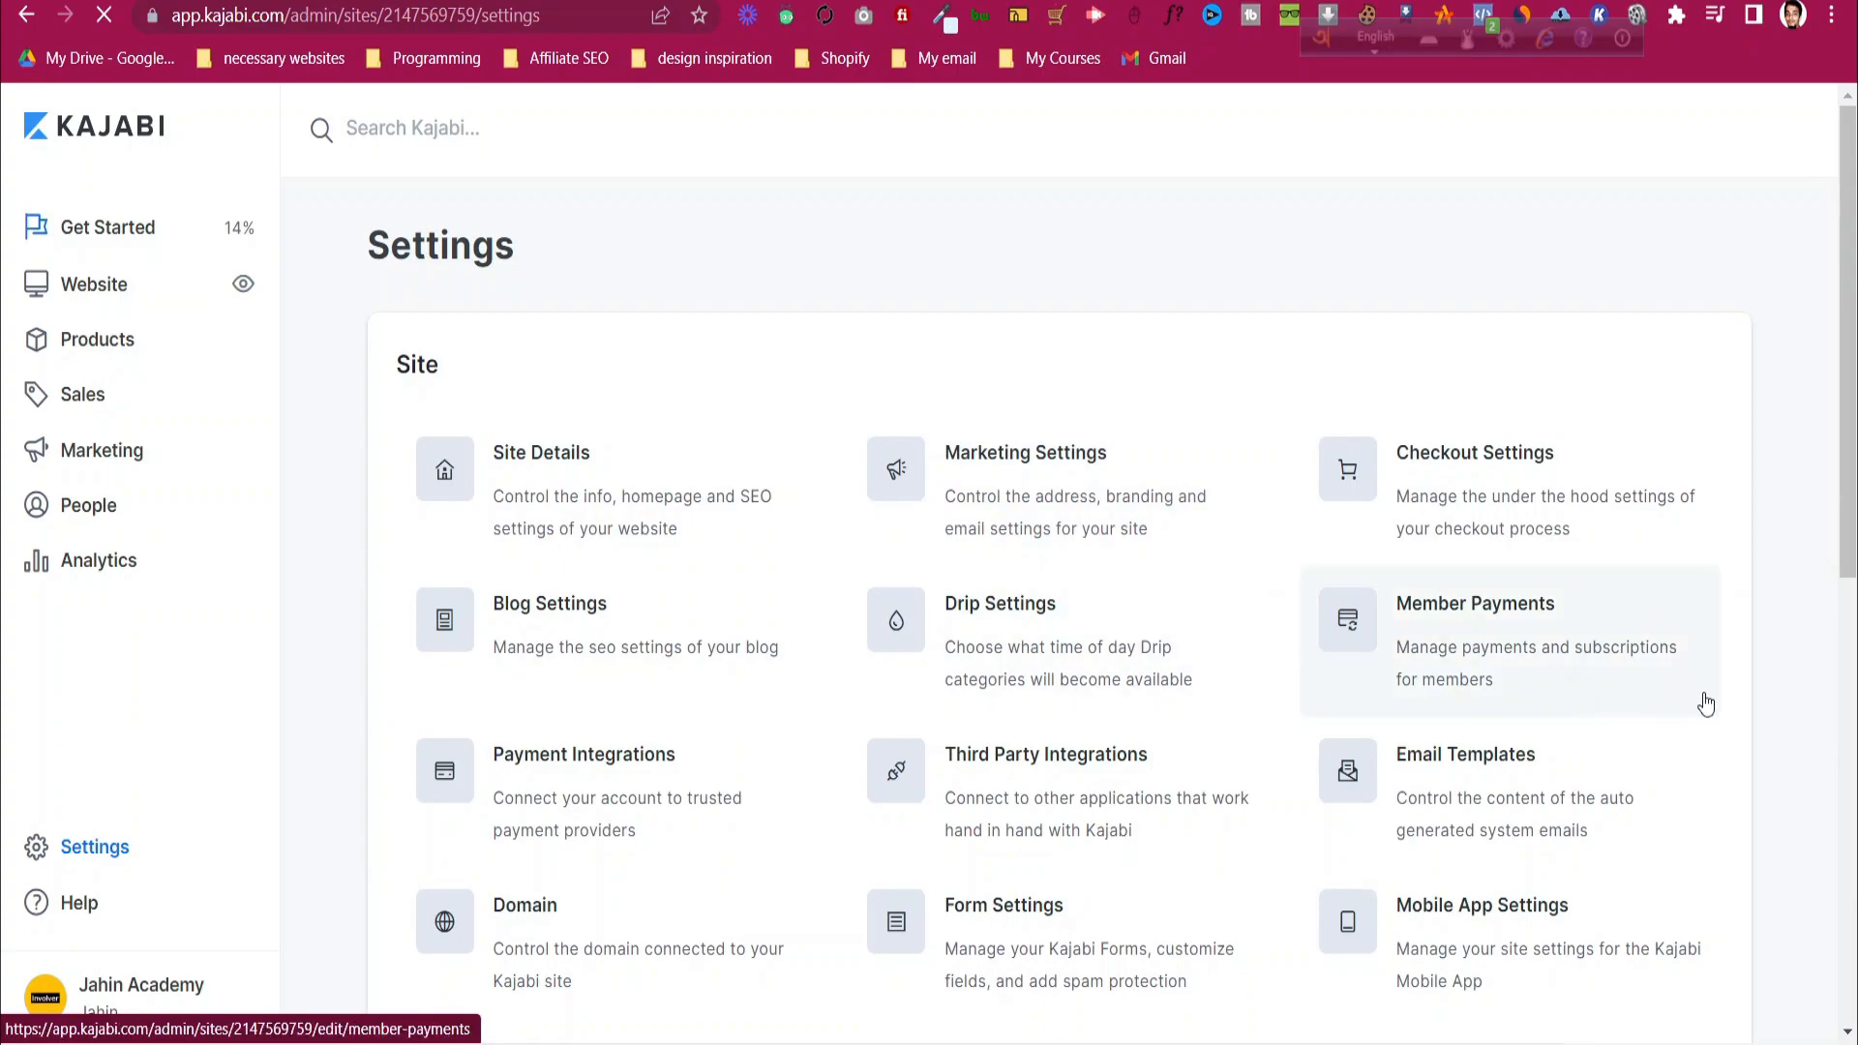
{"action": "scroll", "coordinate": [1704, 714], "scroll_direction": "down", "scroll_amount": 3}
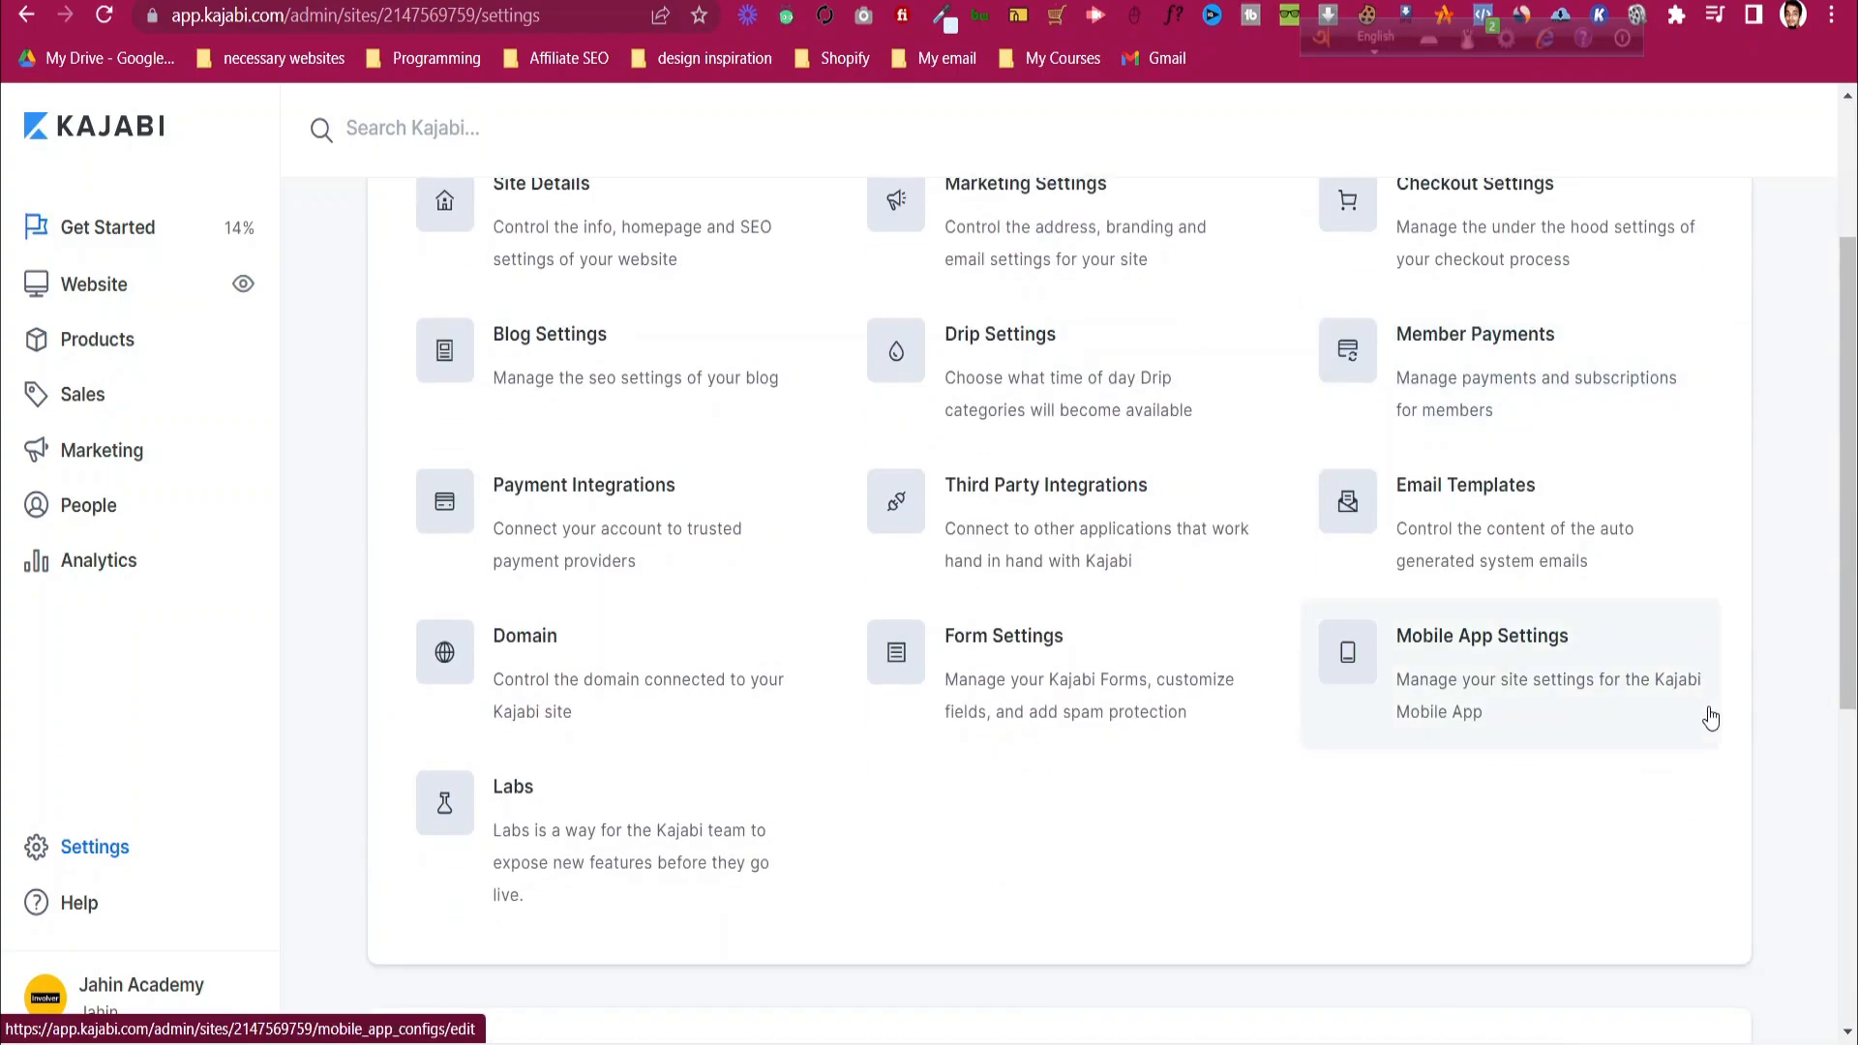
{"action": "scroll", "coordinate": [1711, 718], "scroll_direction": "down", "scroll_amount": 1}
{"action": "scroll", "coordinate": [1710, 713], "scroll_direction": "up", "scroll_amount": 2}
{"action": "scroll", "coordinate": [1709, 713], "scroll_direction": "down", "scroll_amount": 7}
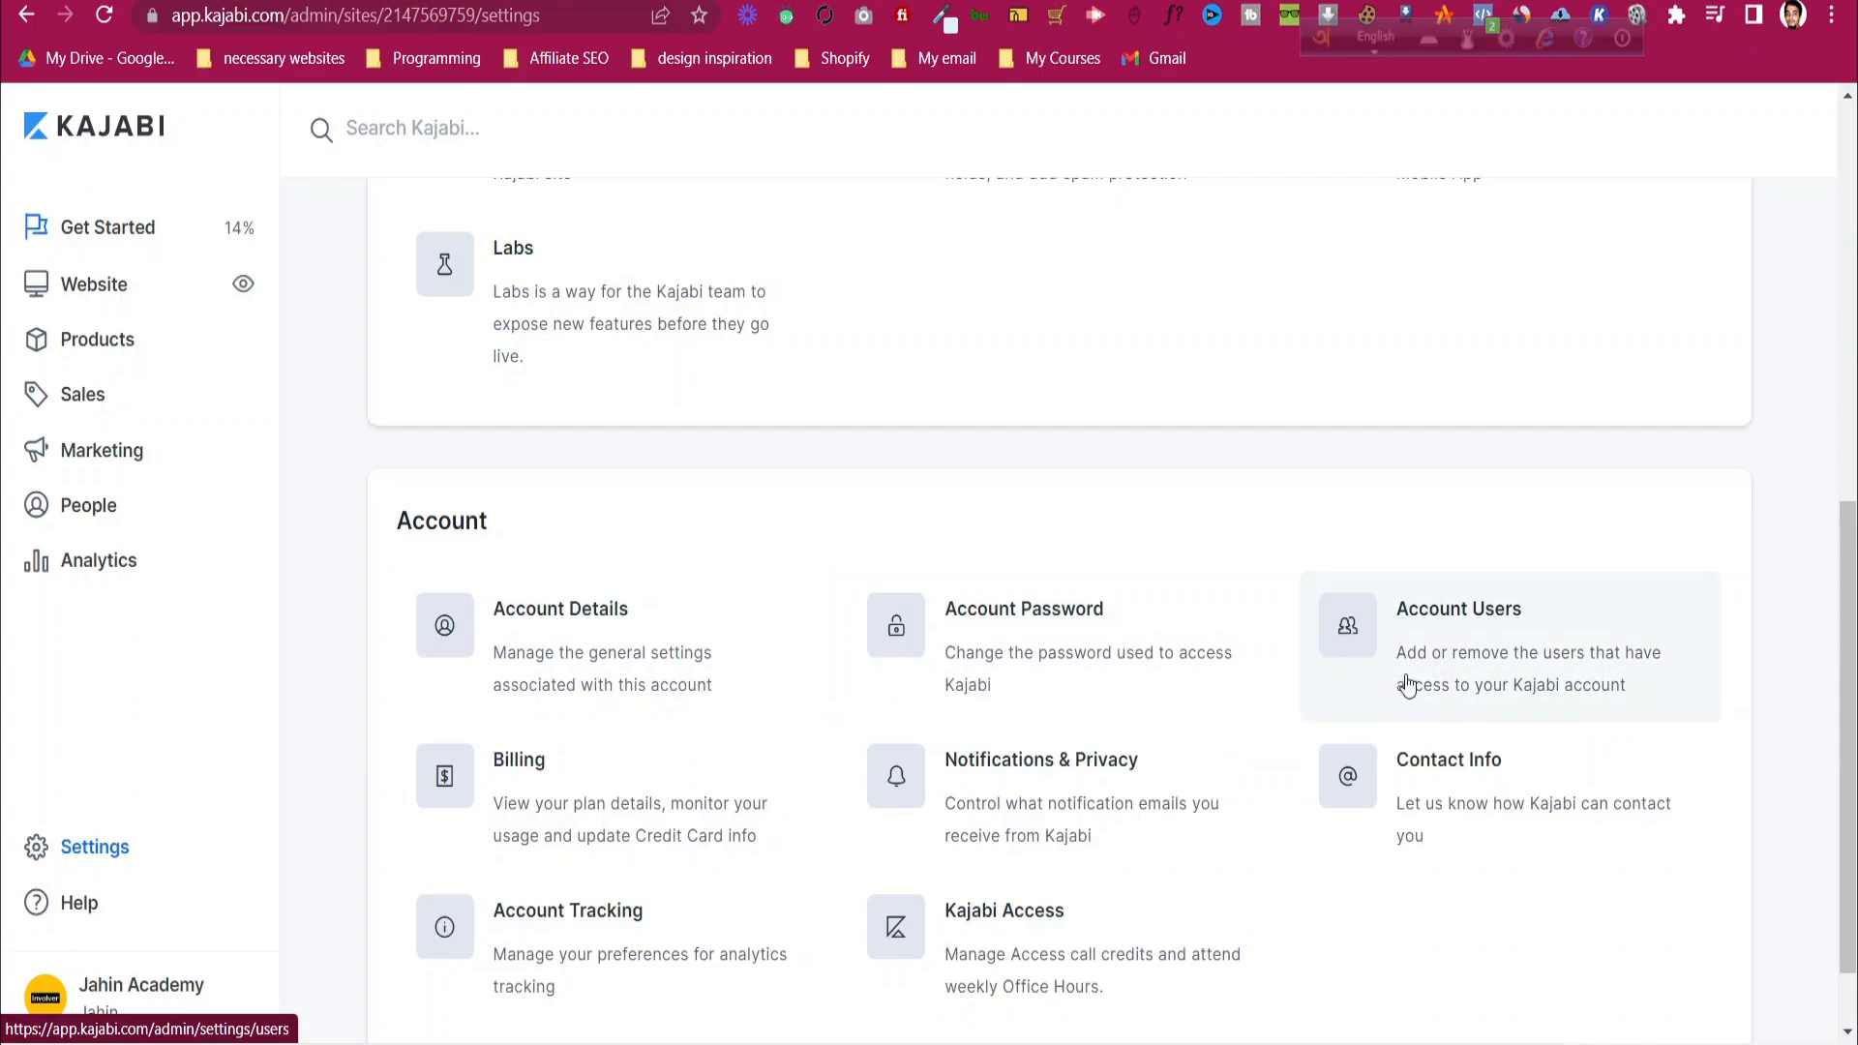
{"action": "left_click", "coordinate": [634, 792]}
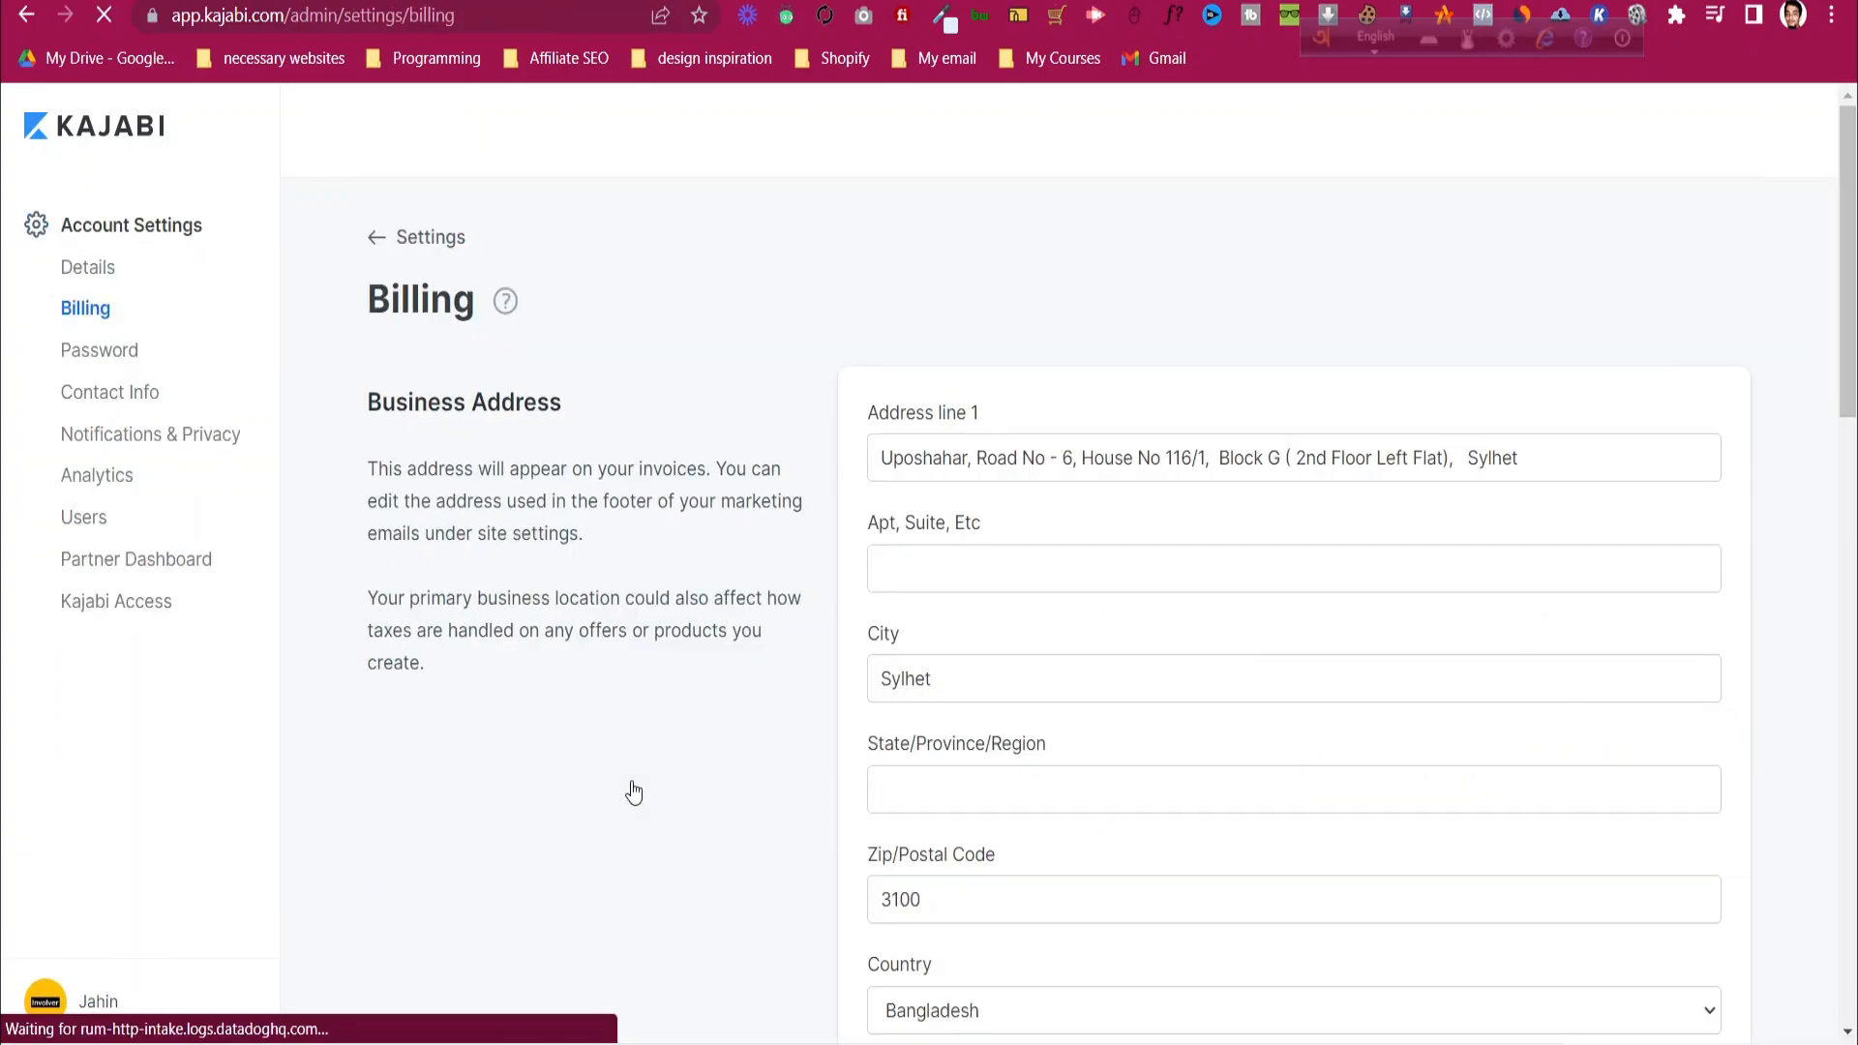
{"action": "scroll", "coordinate": [779, 782], "scroll_direction": "down", "scroll_amount": 3}
{"action": "scroll", "coordinate": [779, 782], "scroll_direction": "down", "scroll_amount": 4}
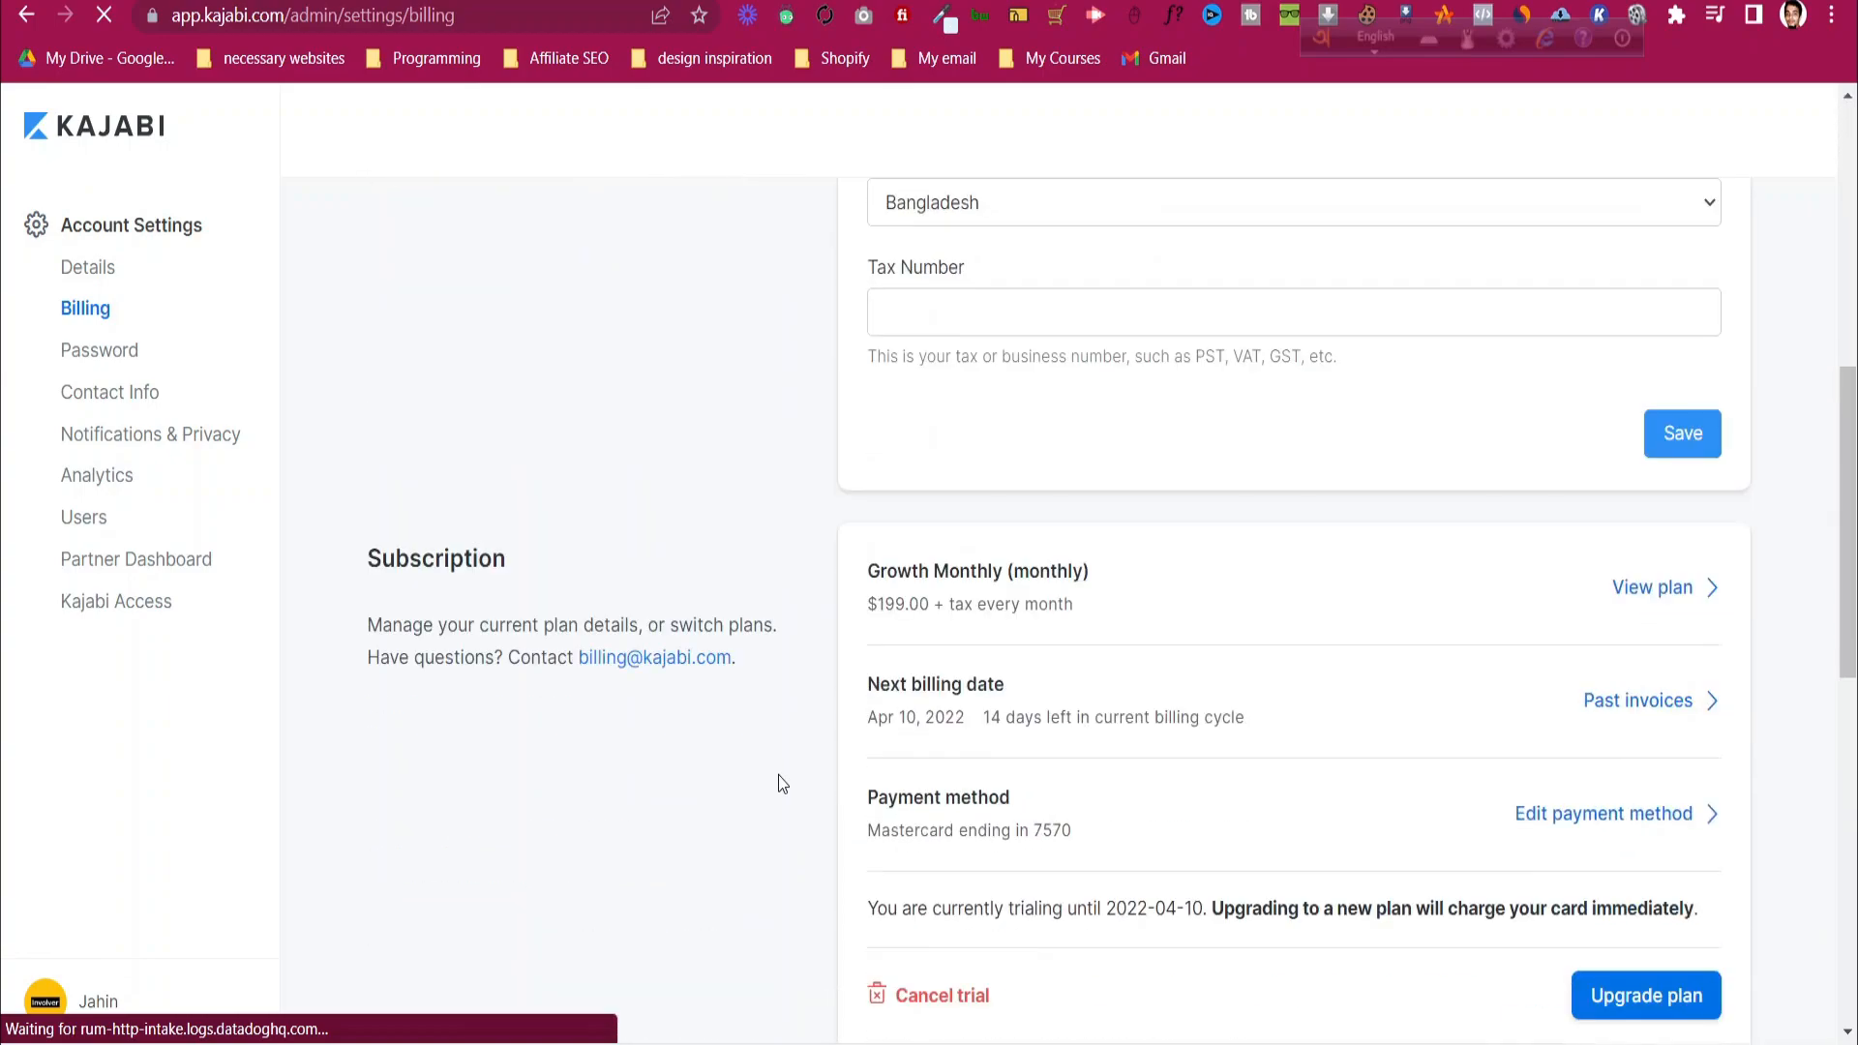
{"action": "scroll", "coordinate": [775, 779], "scroll_direction": "down", "scroll_amount": 2}
{"action": "scroll", "coordinate": [764, 771], "scroll_direction": "down", "scroll_amount": 2}
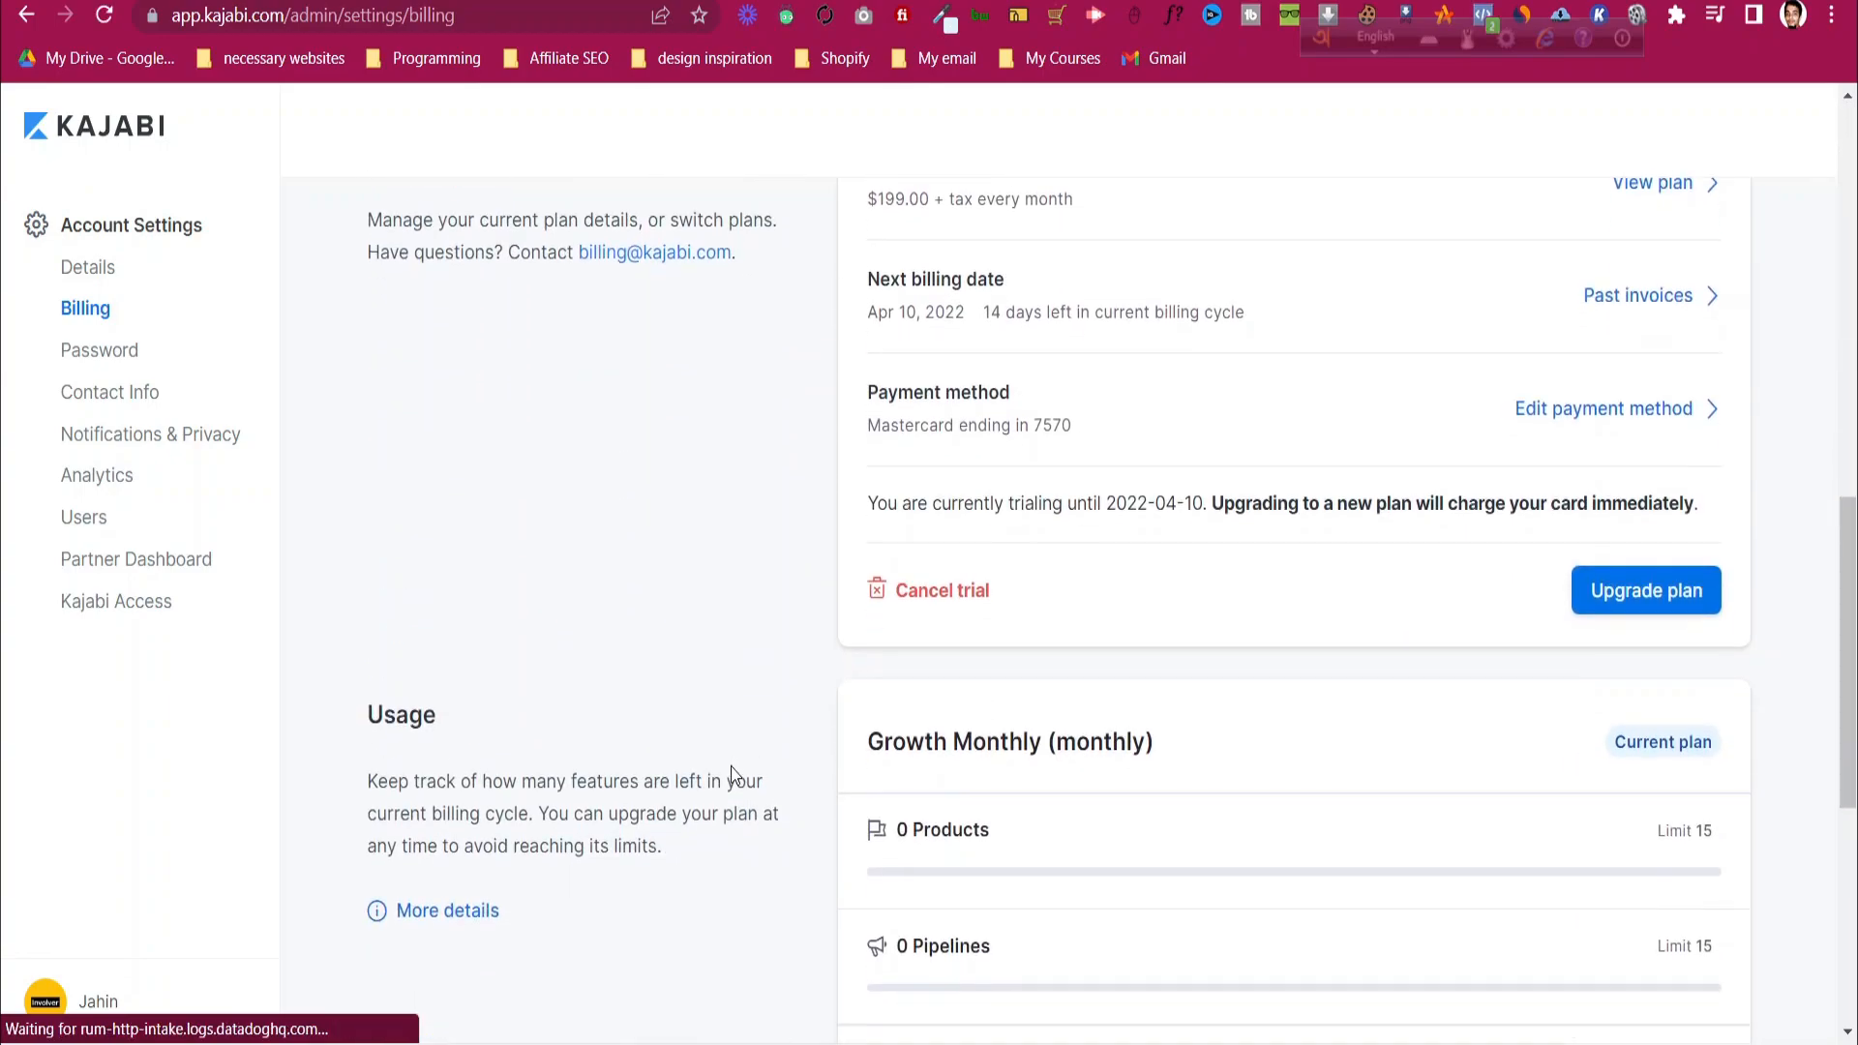
{"action": "scroll", "coordinate": [732, 774], "scroll_direction": "up", "scroll_amount": 4}
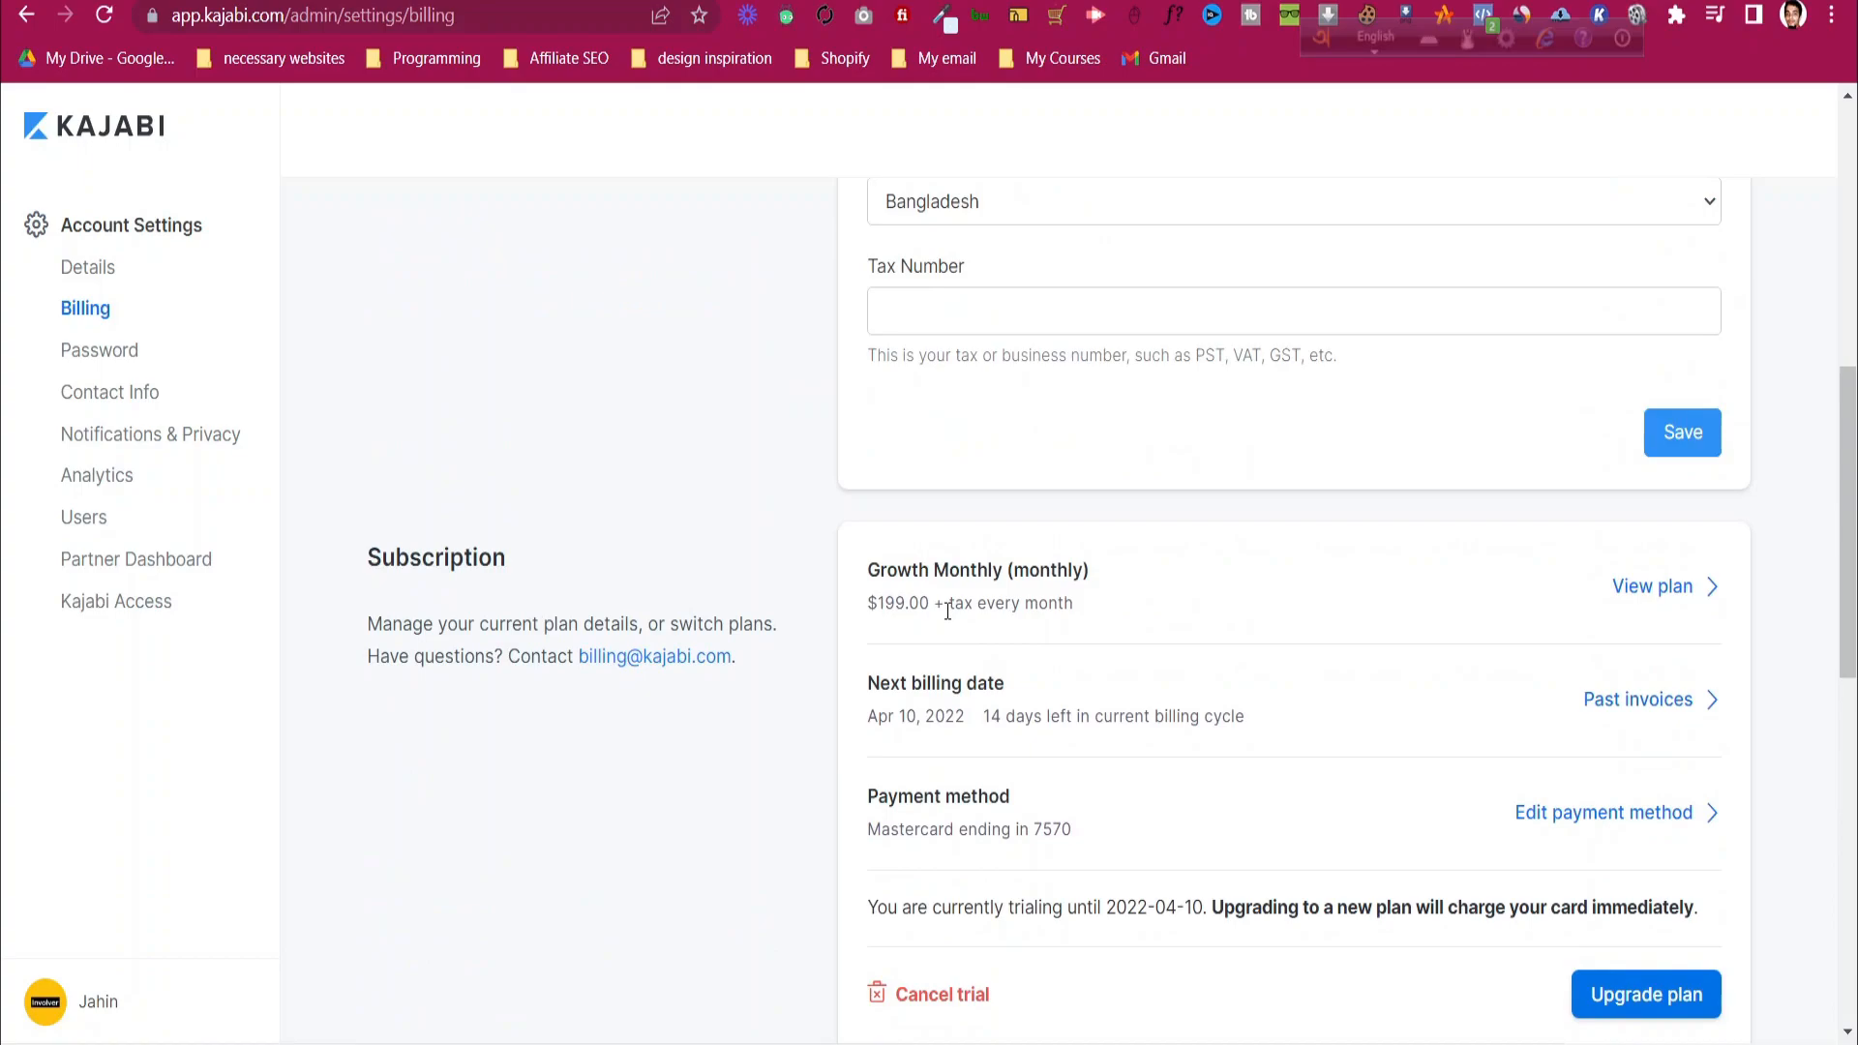
{"action": "scroll", "coordinate": [571, 633], "scroll_direction": "up", "scroll_amount": 8}
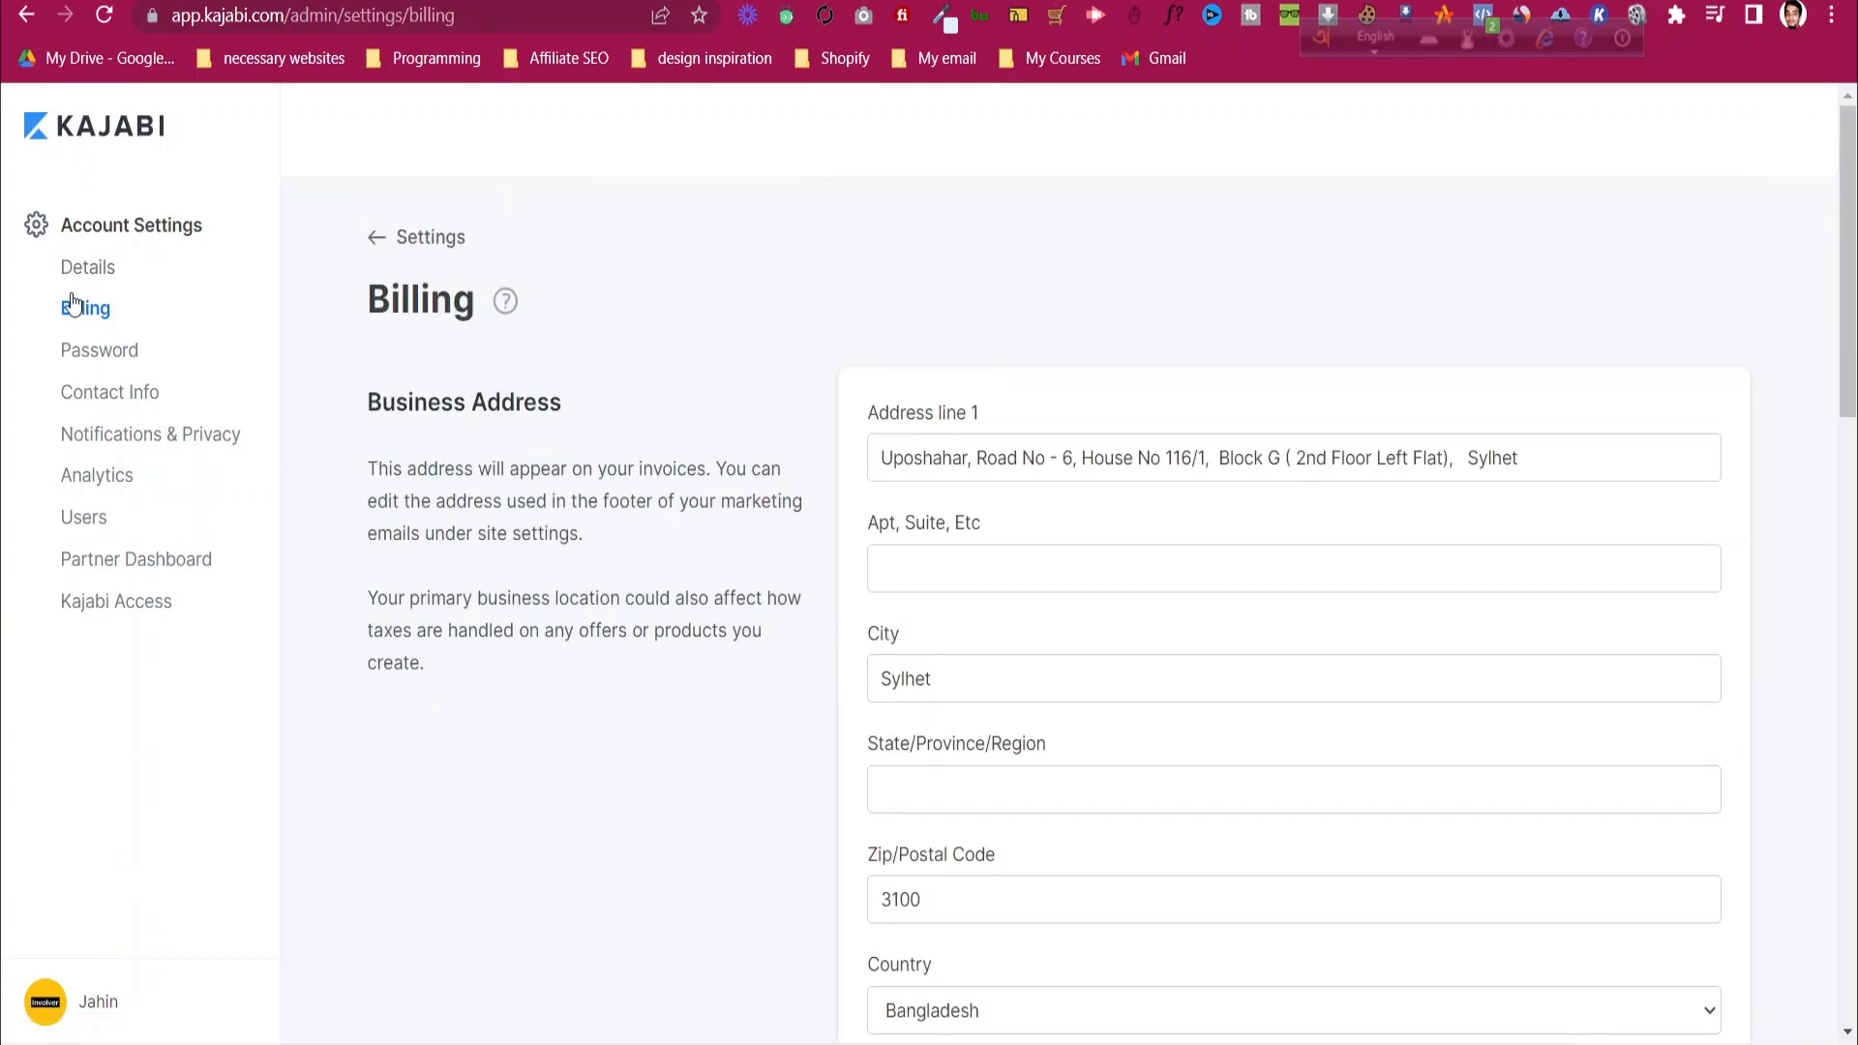
{"action": "left_click", "coordinate": [115, 234]}
{"action": "left_click", "coordinate": [411, 248]}
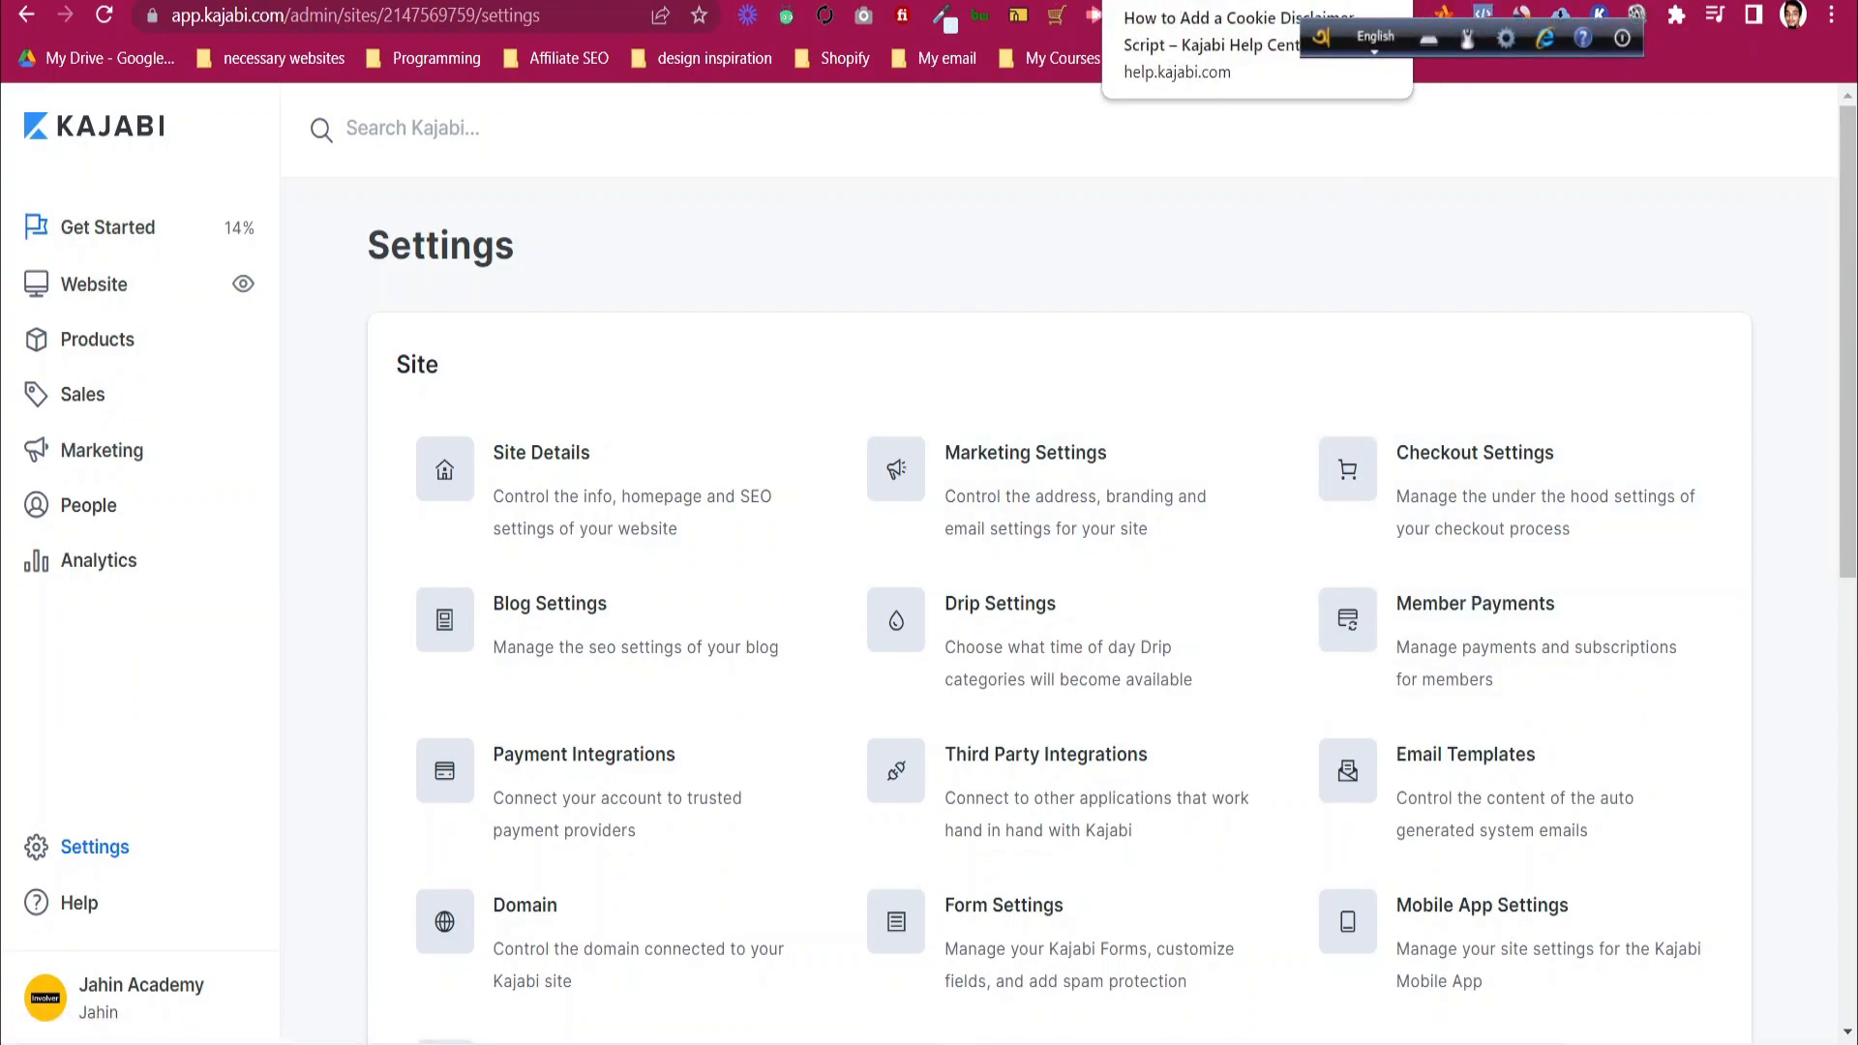
{"action": "left_click", "coordinate": [1219, 2]}
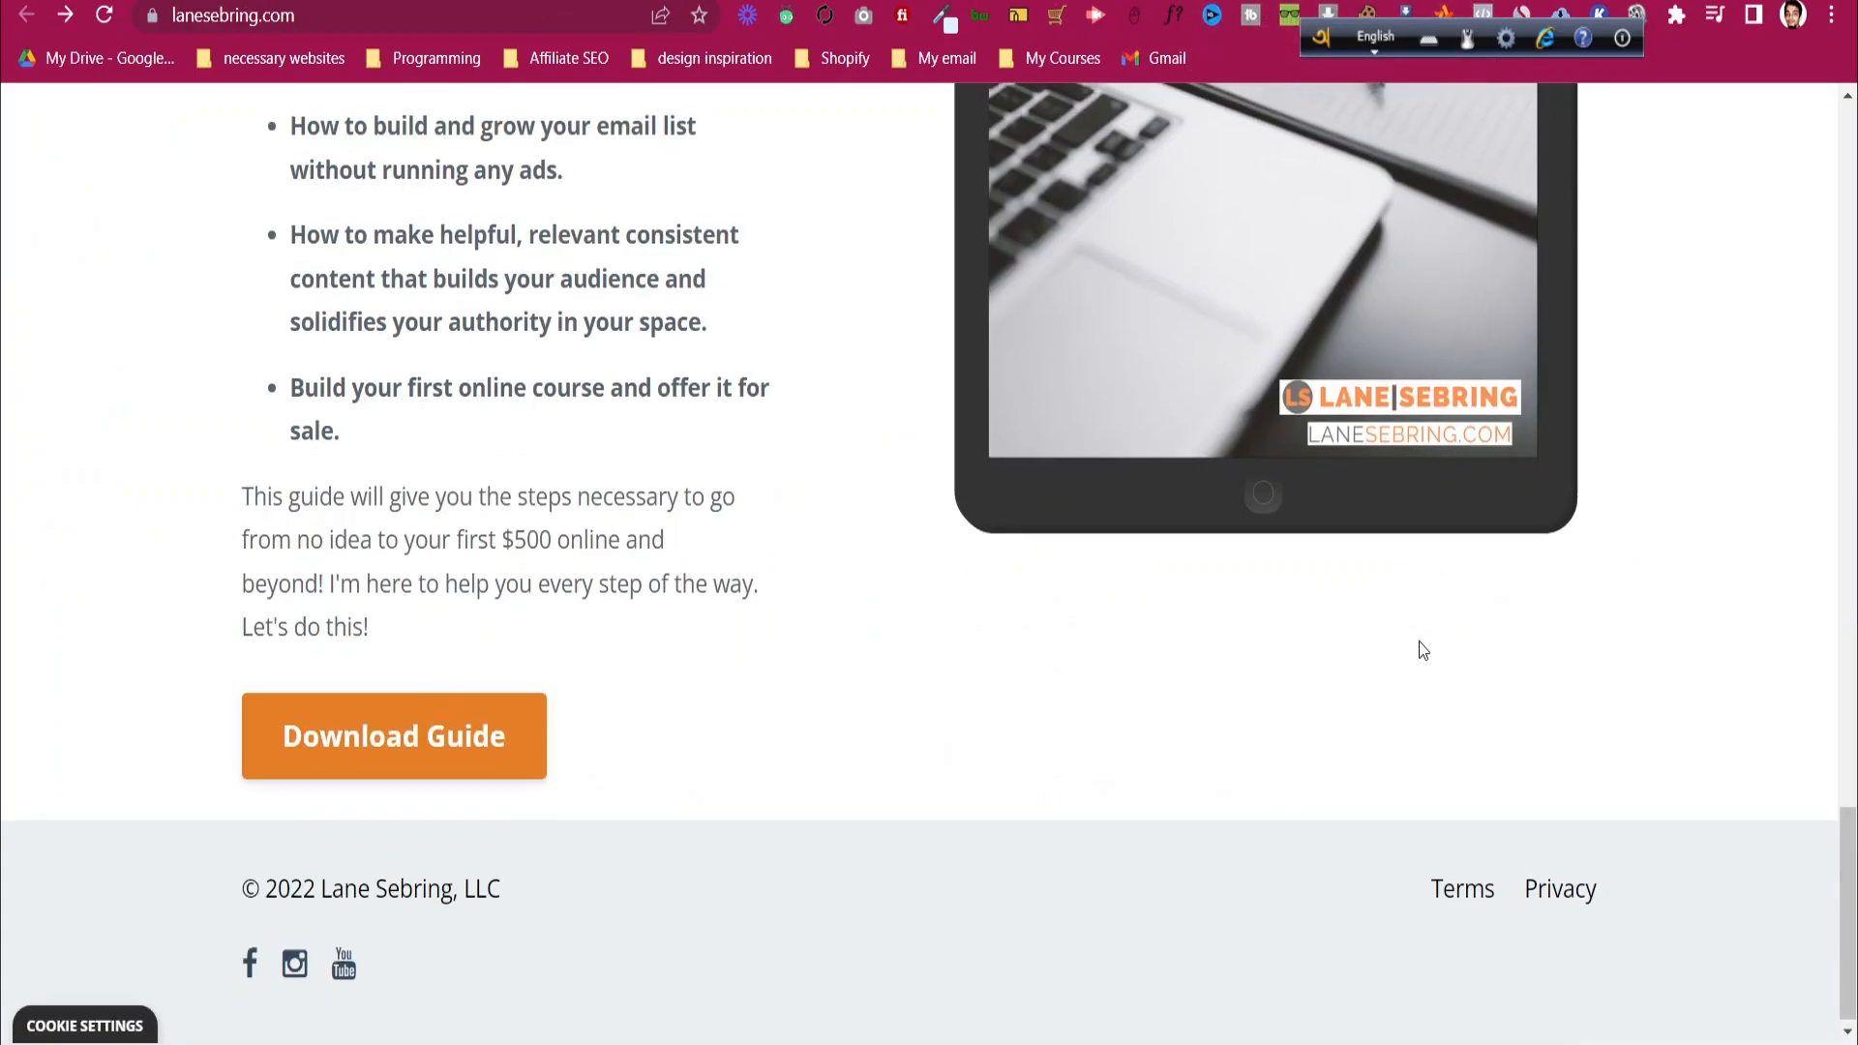
{"action": "scroll", "coordinate": [1417, 642], "scroll_direction": "up", "scroll_amount": 20}
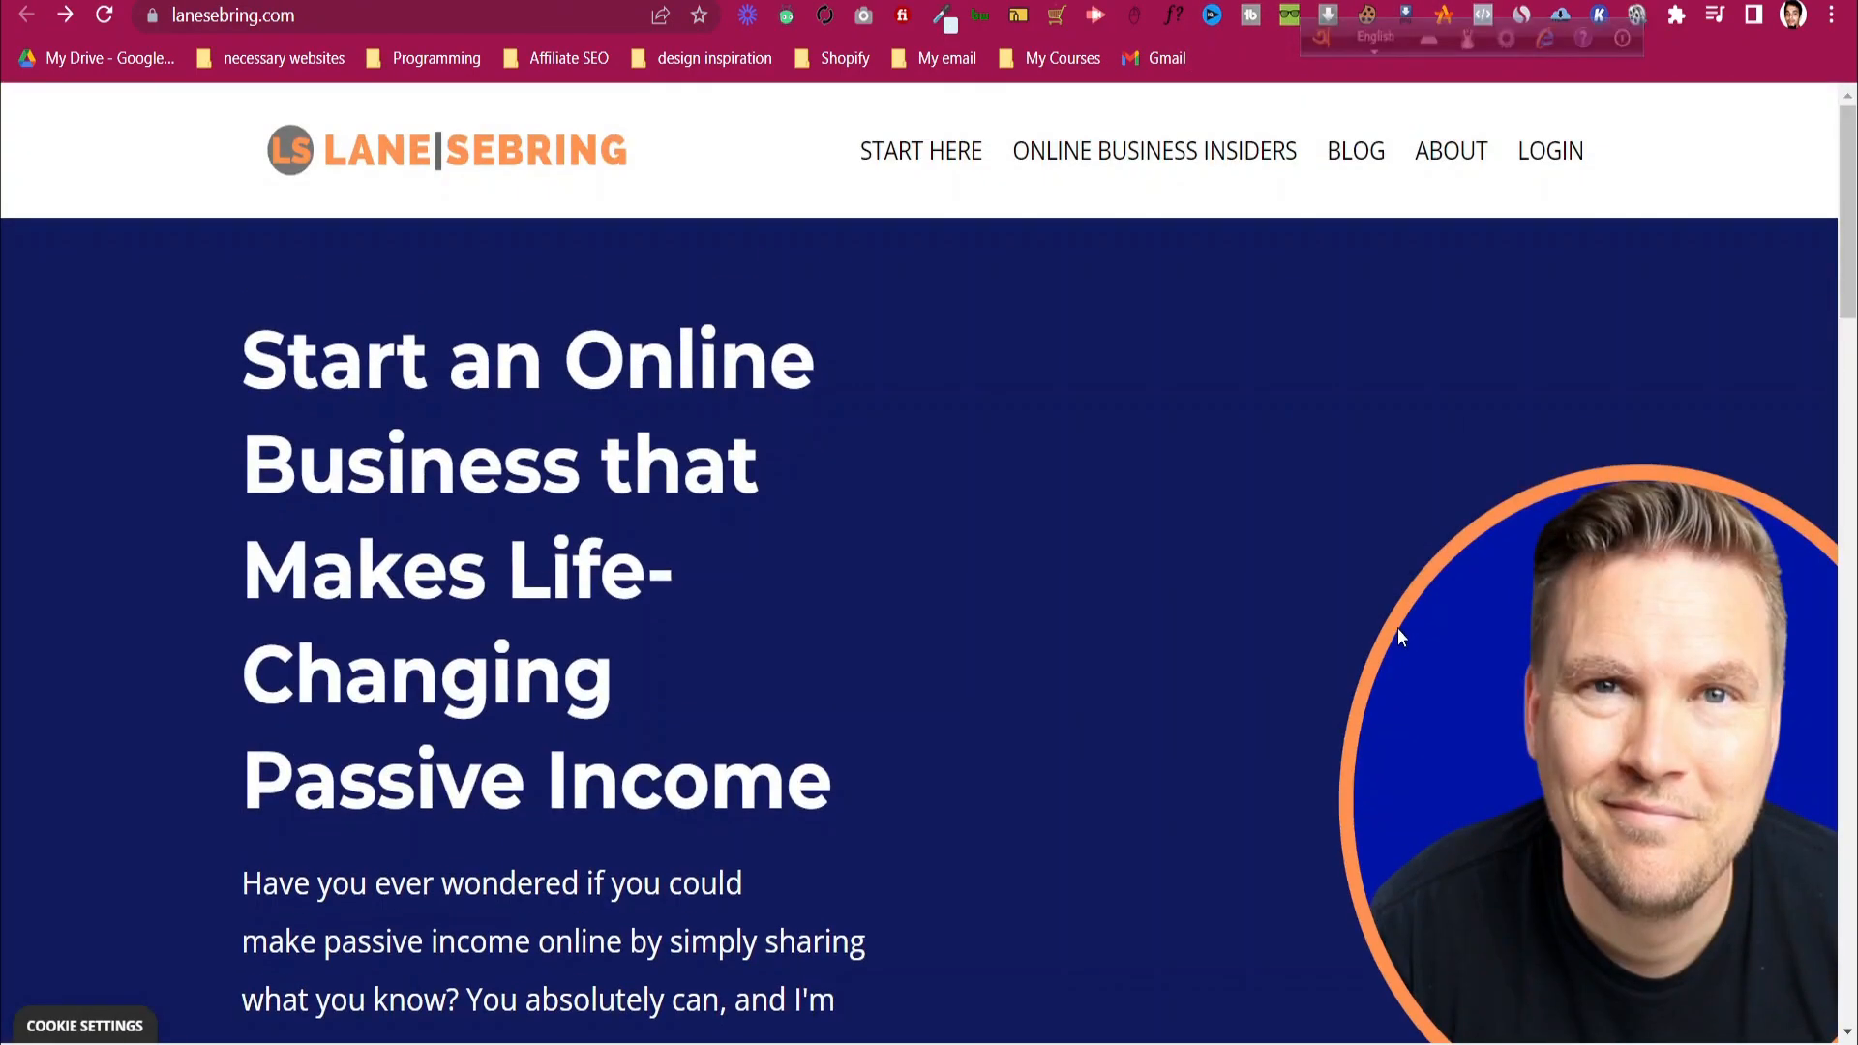
{"action": "scroll", "coordinate": [1427, 627], "scroll_direction": "down", "scroll_amount": 12}
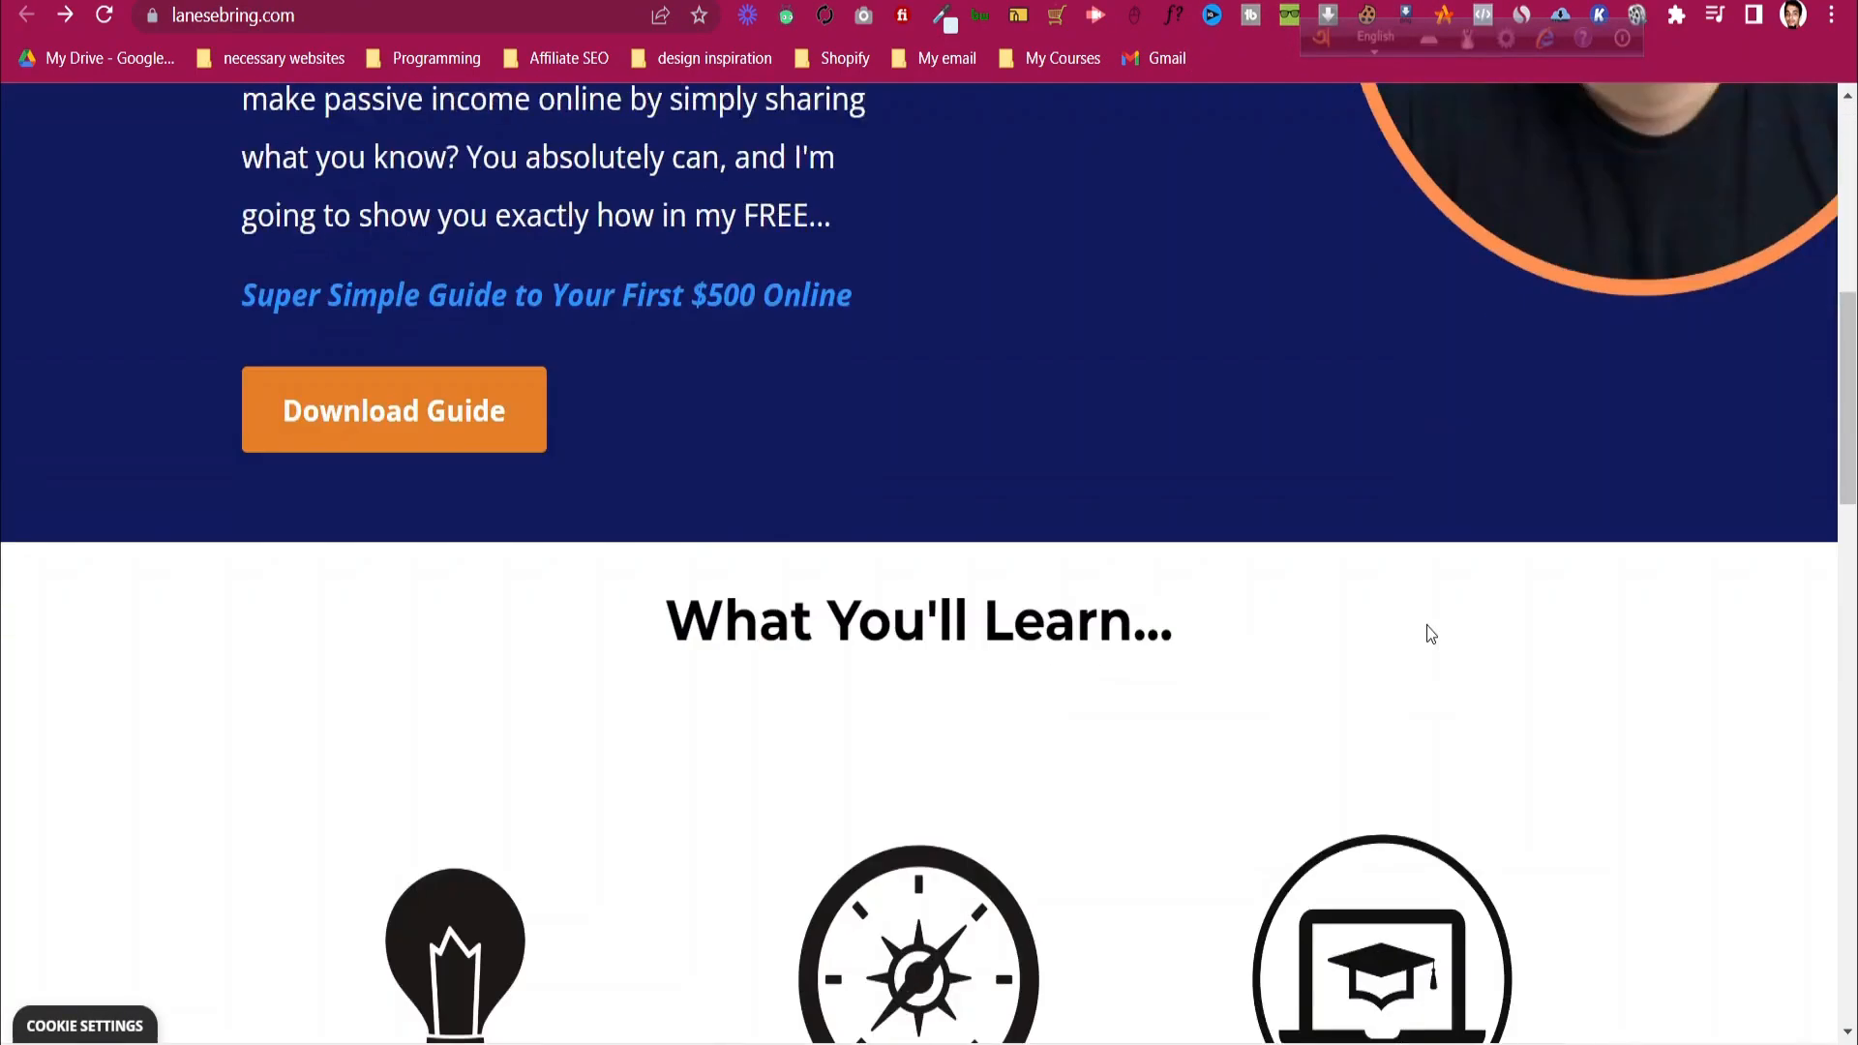
{"action": "scroll", "coordinate": [1428, 631], "scroll_direction": "down", "scroll_amount": 10}
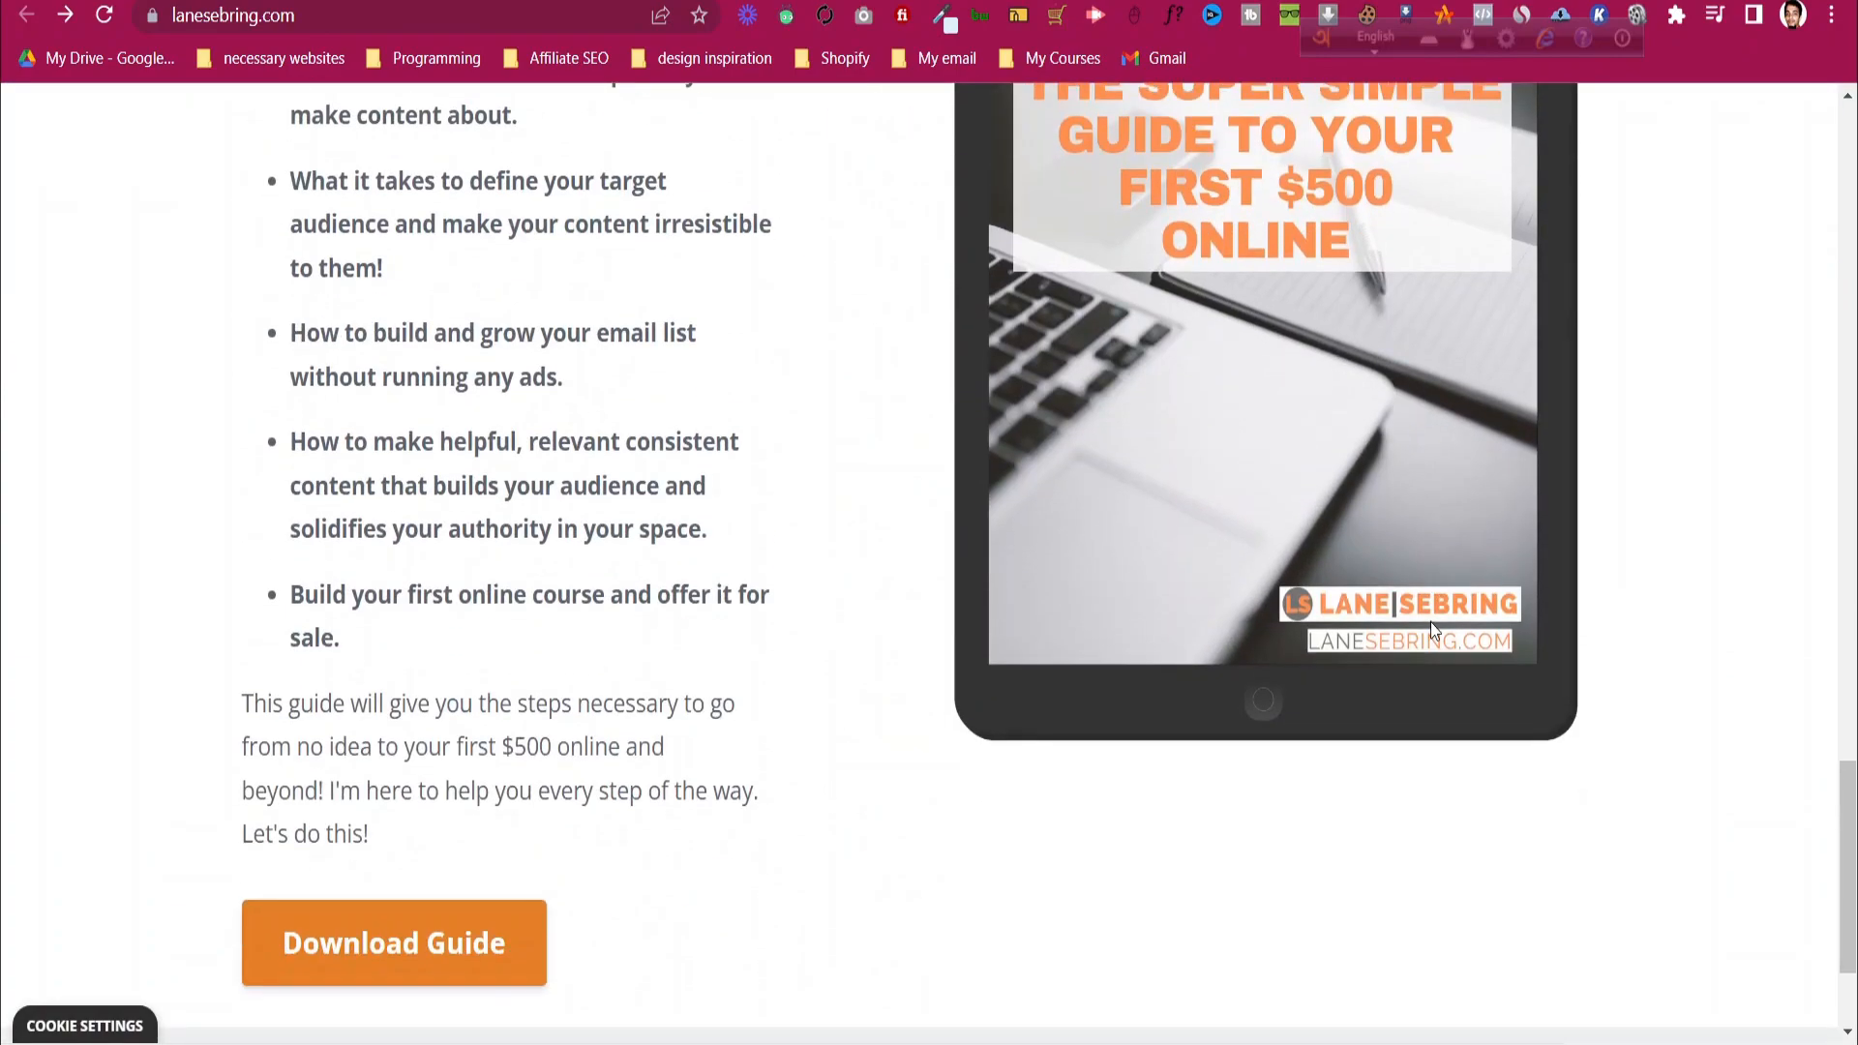
{"action": "scroll", "coordinate": [1431, 629], "scroll_direction": "down", "scroll_amount": 2}
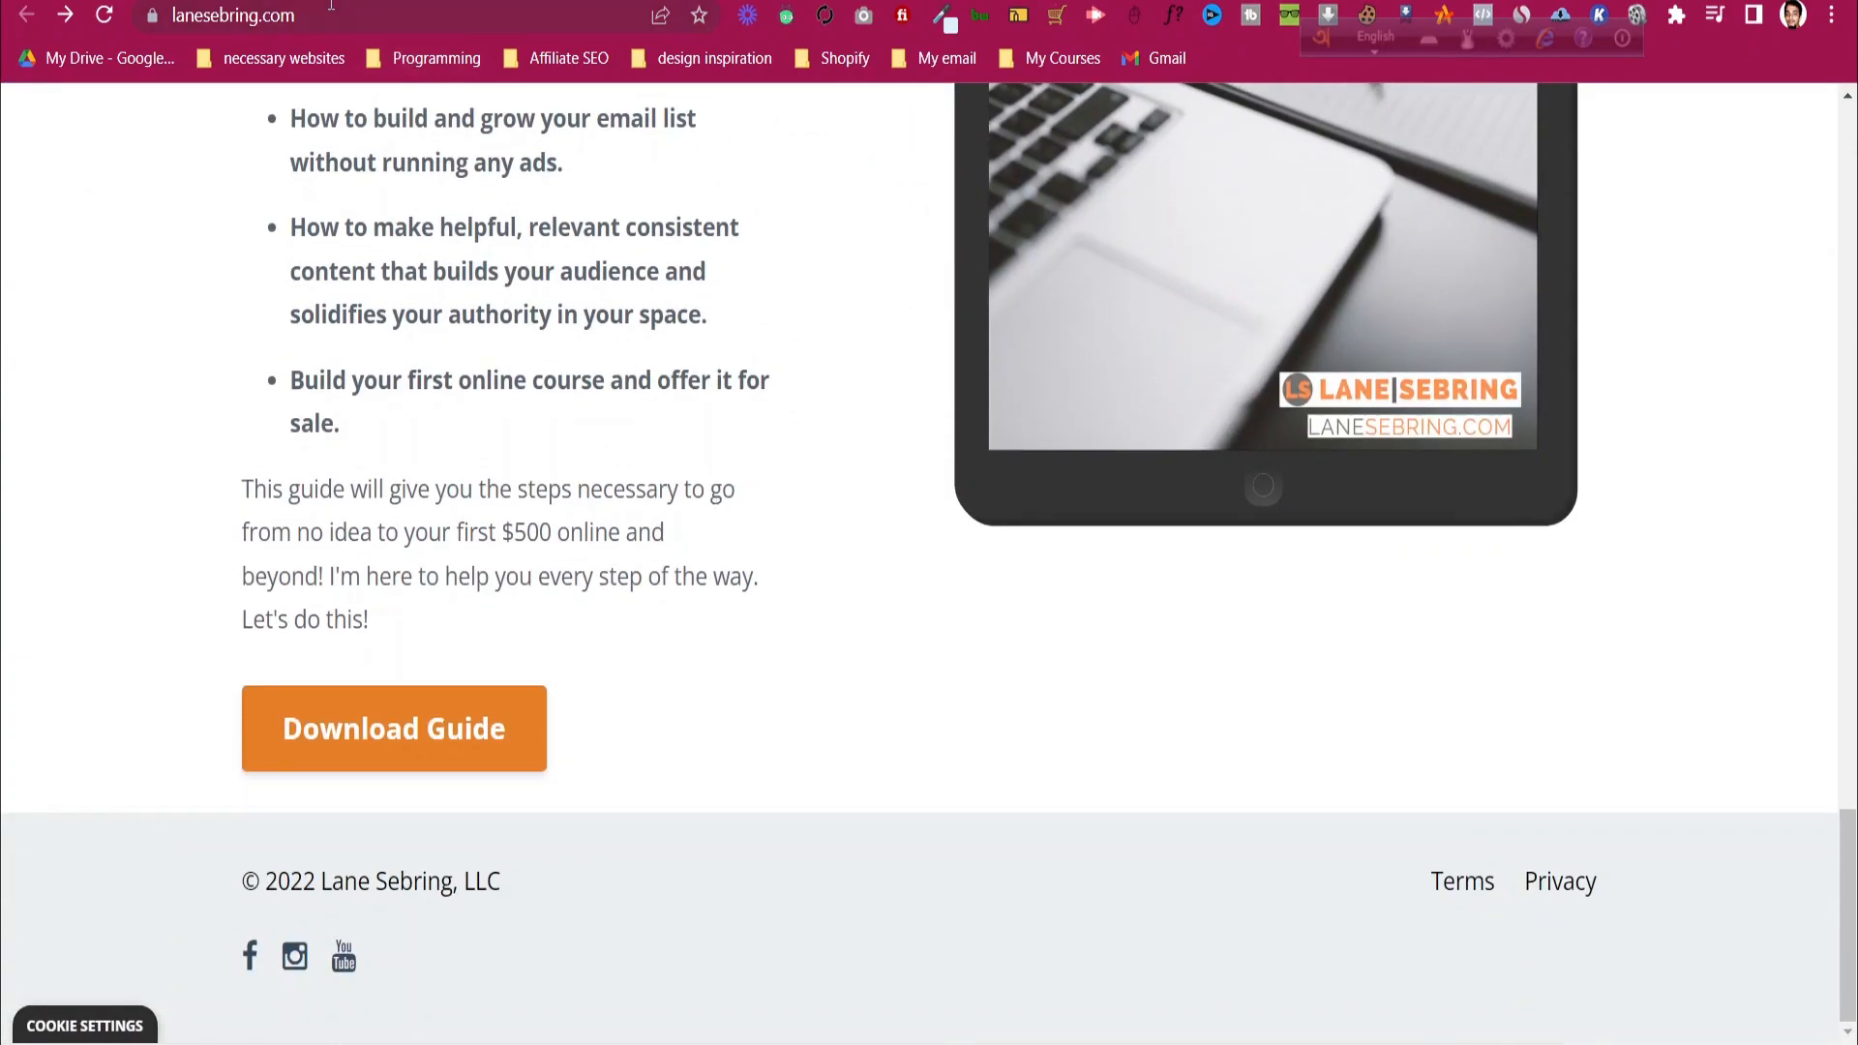
{"action": "left_click", "coordinate": [489, 750]}
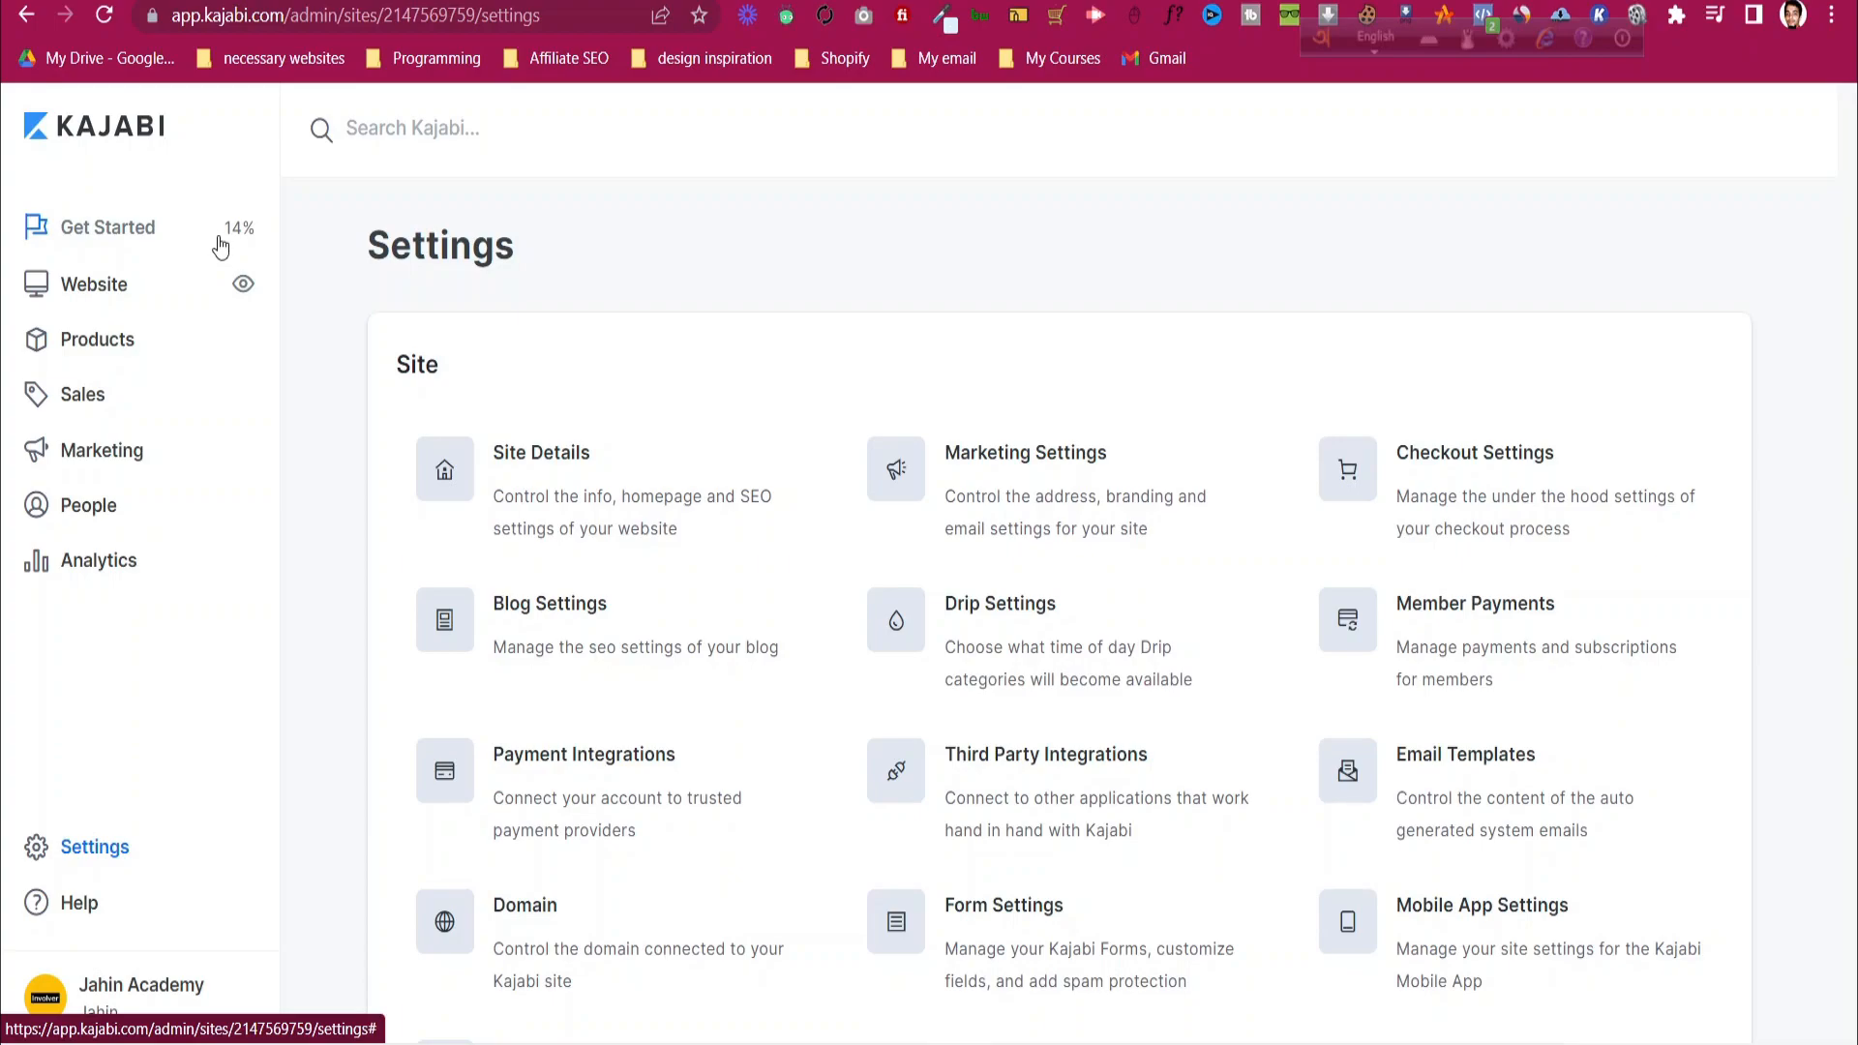
- Pick the Streamlined Home theme under Website > Design and install it with Get Started
{"action": "left_click", "coordinate": [127, 284]}
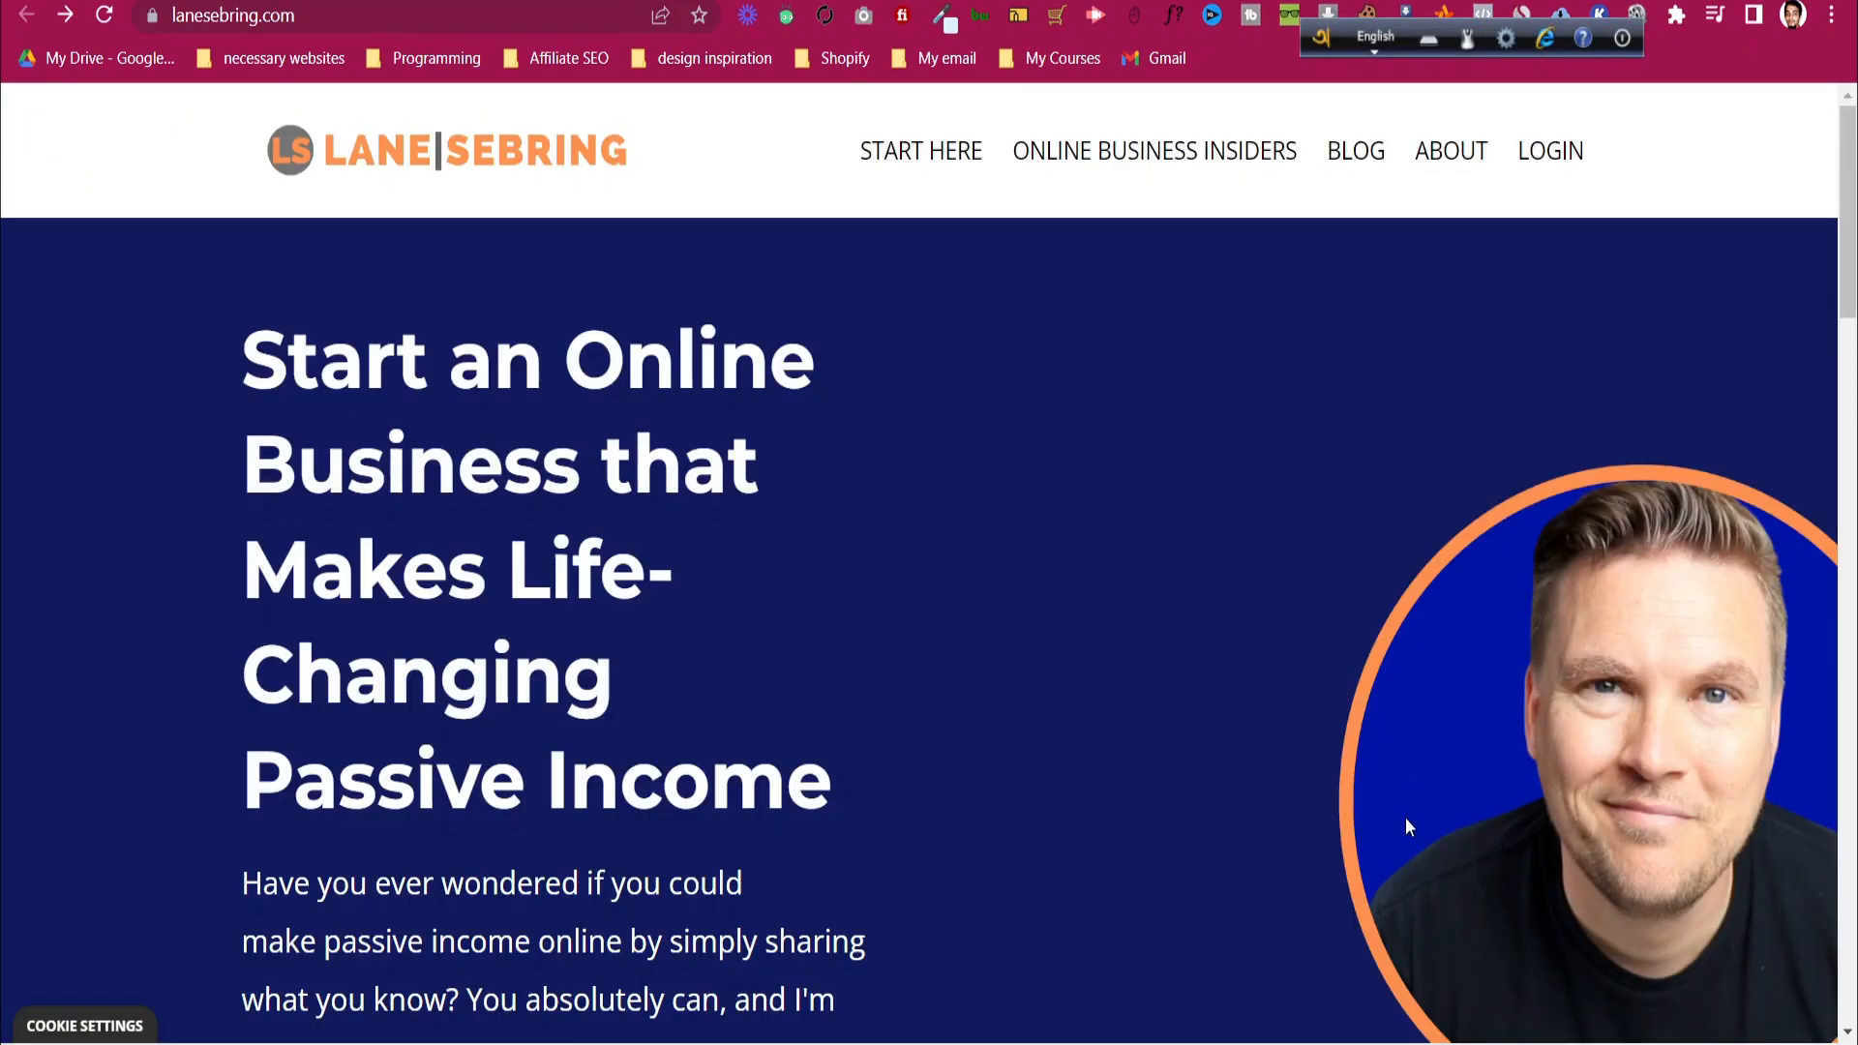
{"action": "scroll", "coordinate": [1405, 817], "scroll_direction": "down", "scroll_amount": 12}
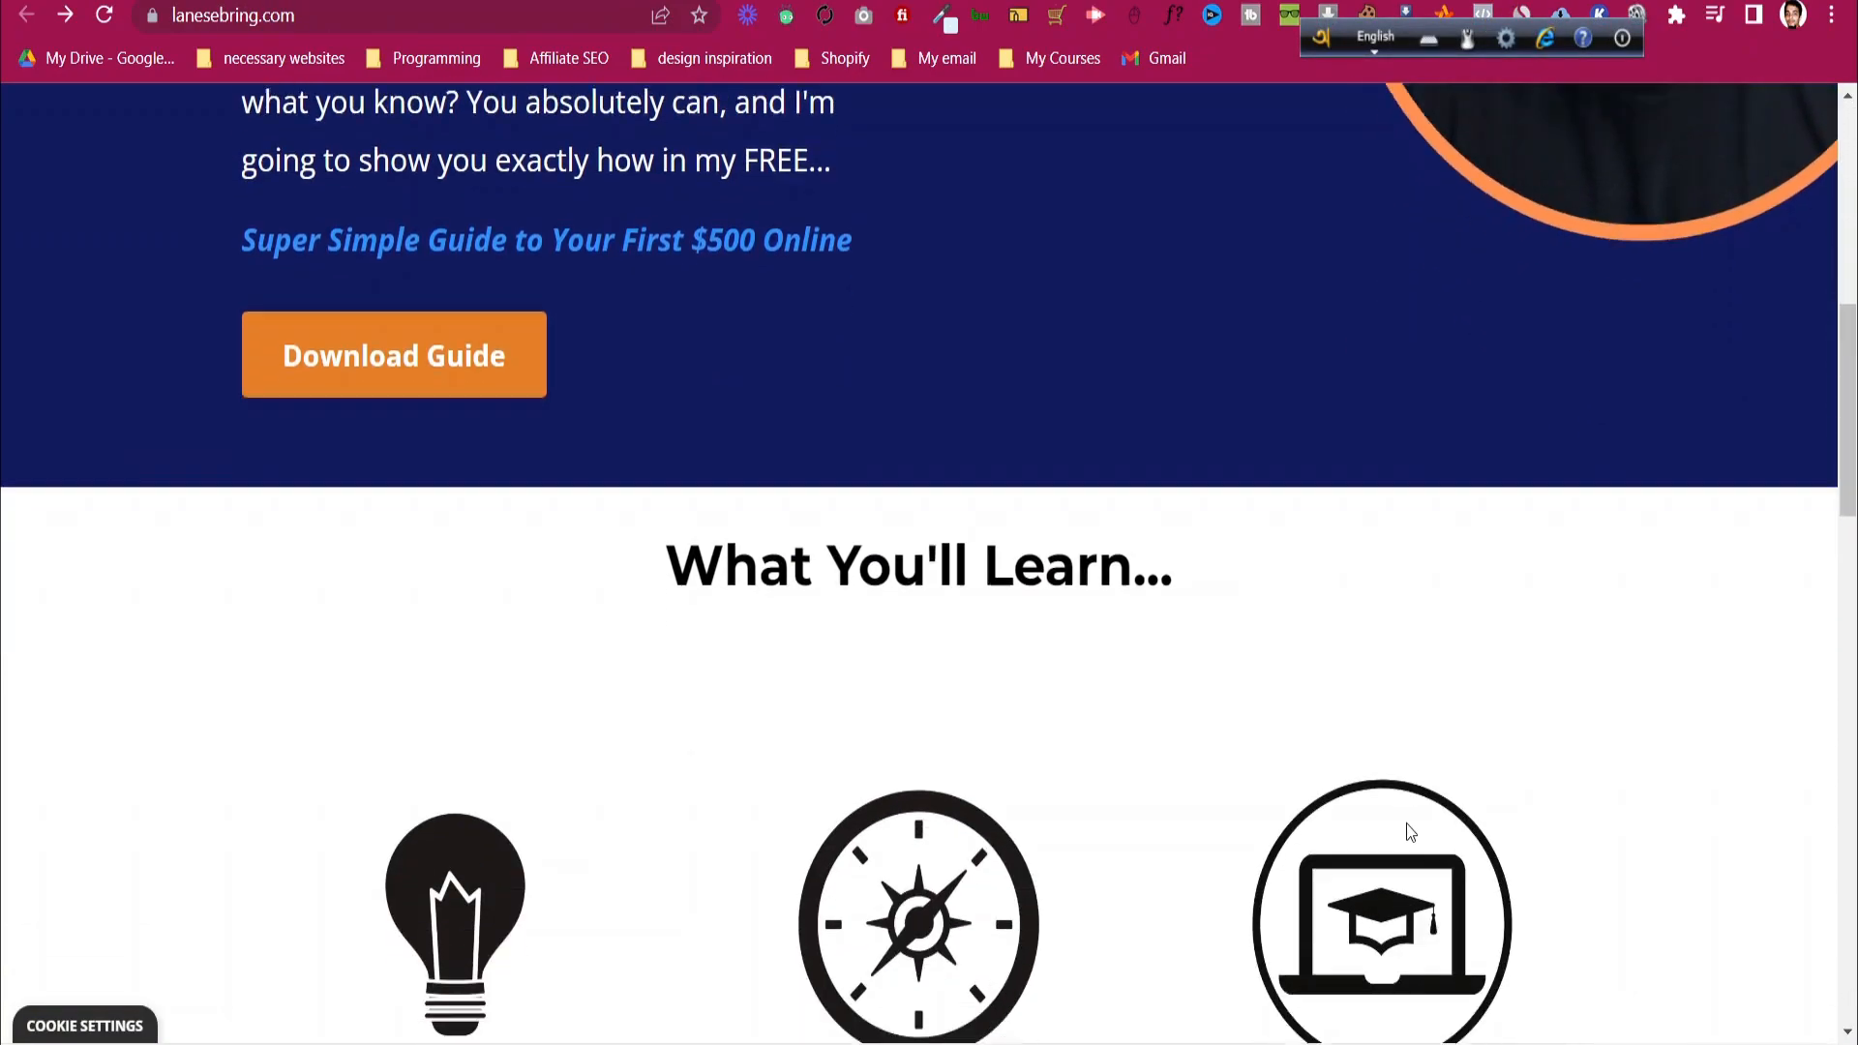
{"action": "scroll", "coordinate": [1413, 824], "scroll_direction": "down", "scroll_amount": 10}
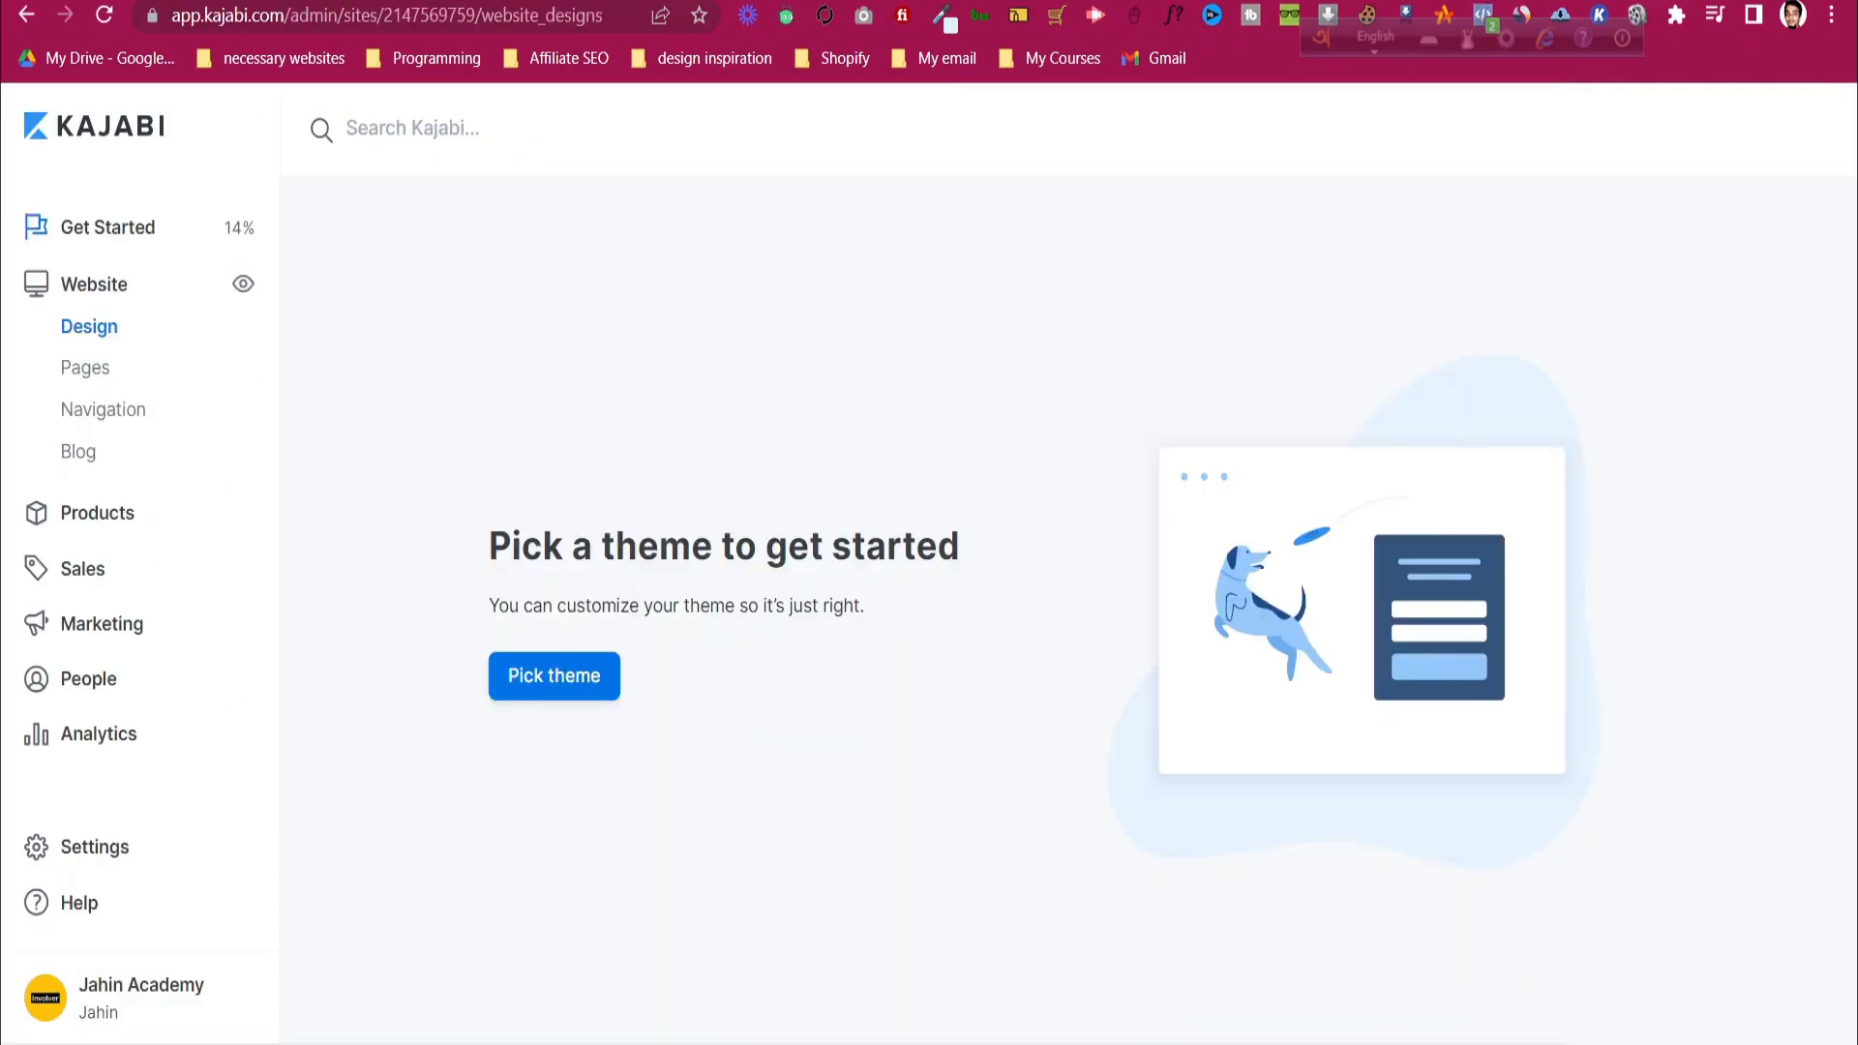
{"action": "left_click", "coordinate": [584, 679]}
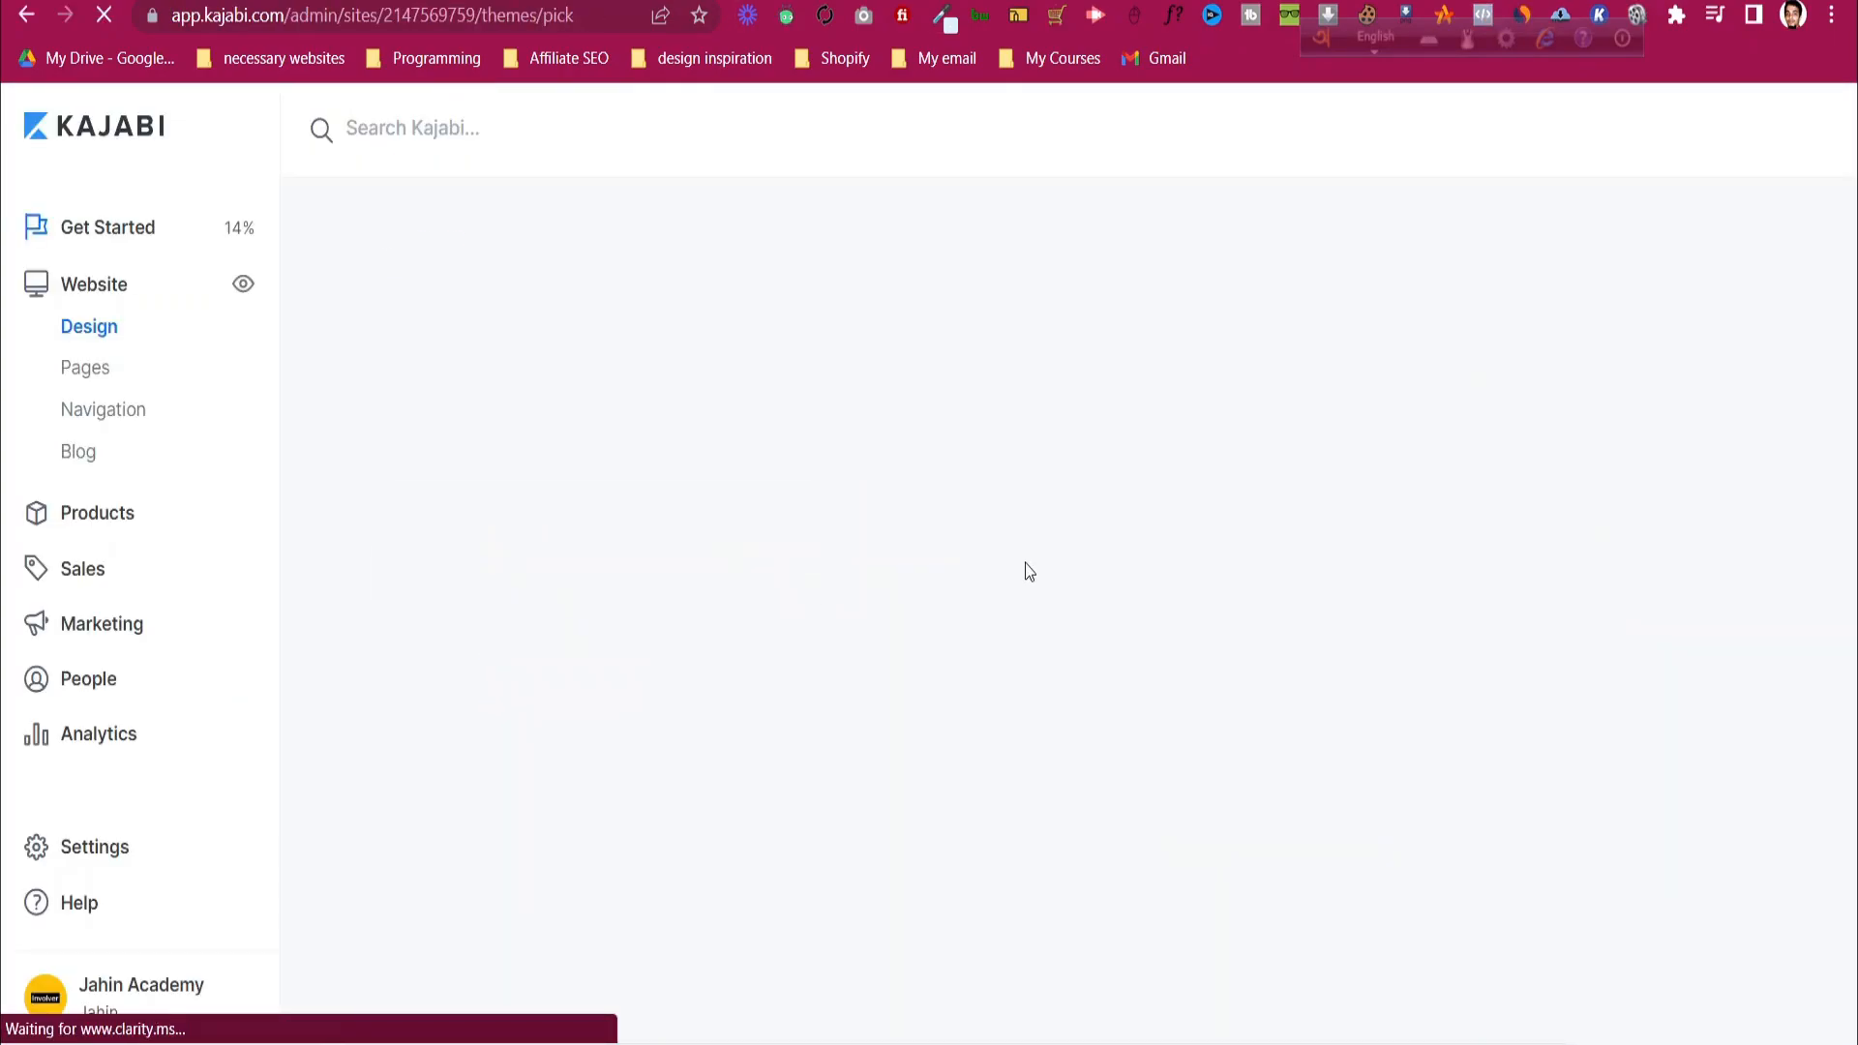
{"action": "scroll", "coordinate": [1026, 562], "scroll_direction": "down", "scroll_amount": 10}
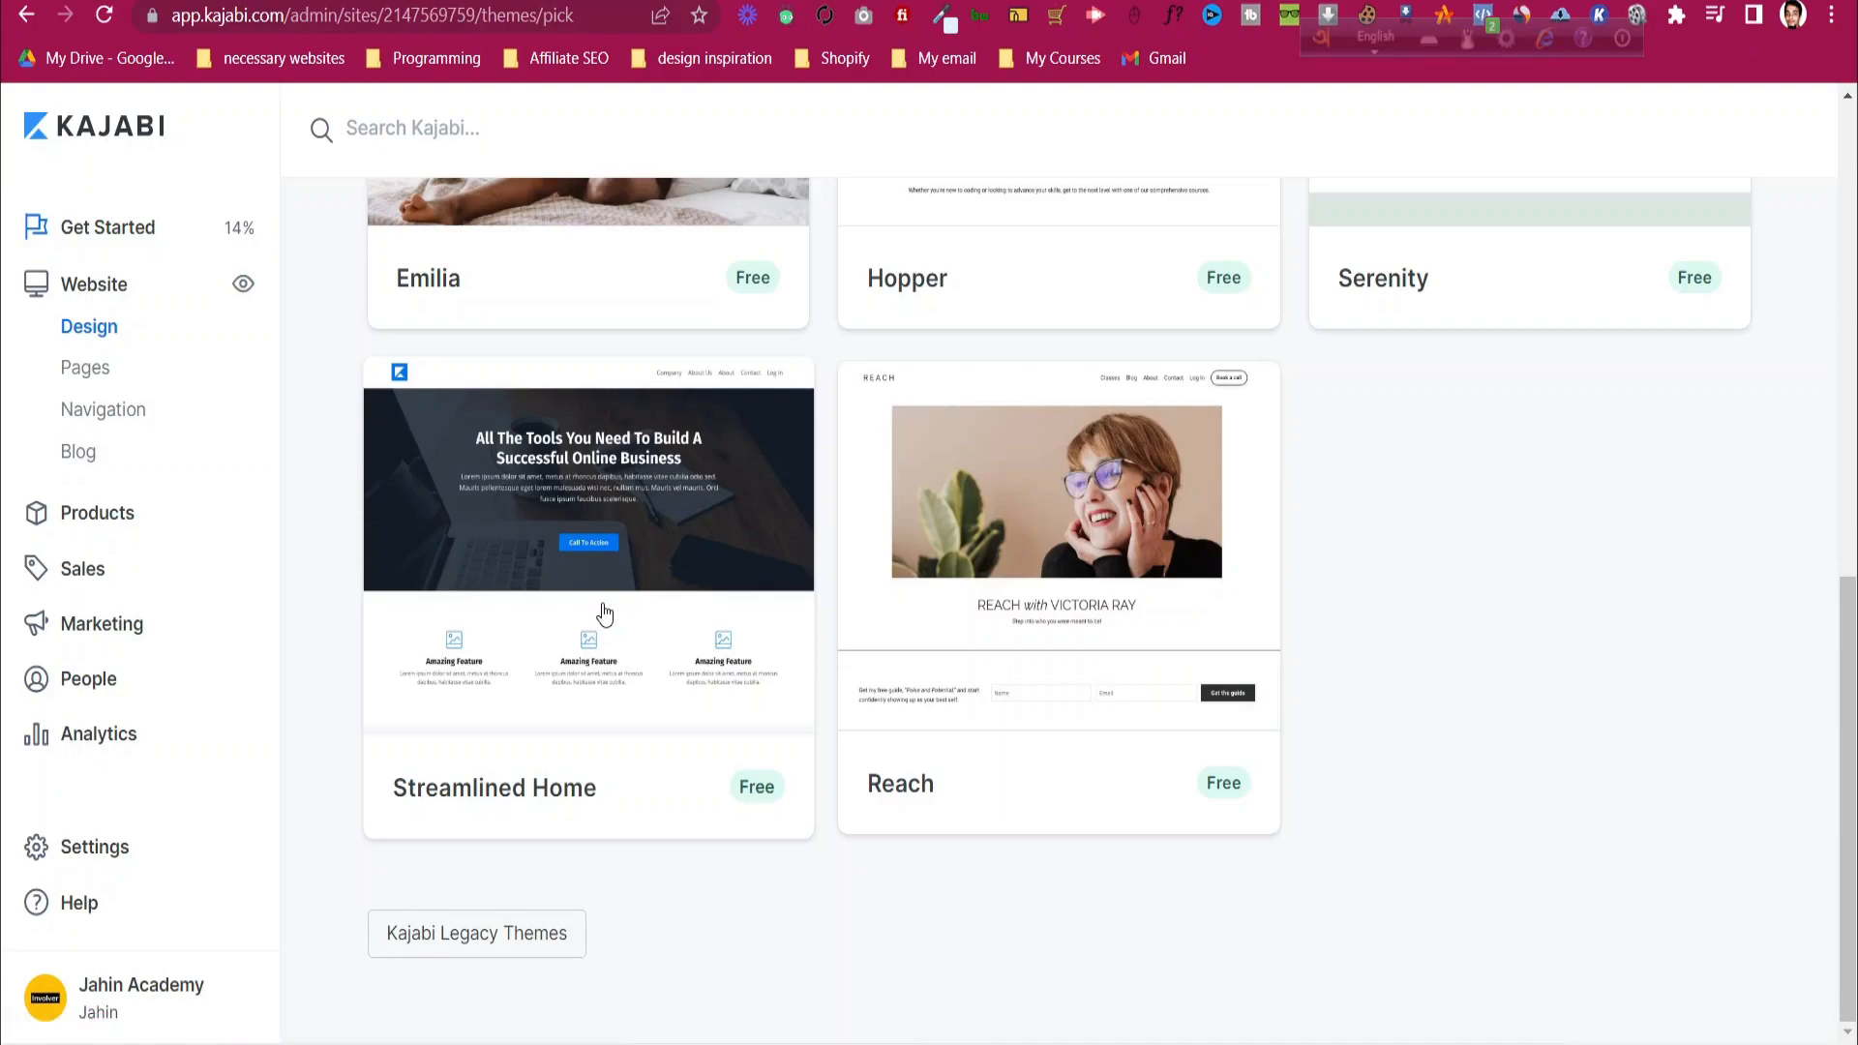
{"action": "left_click", "coordinate": [603, 613]}
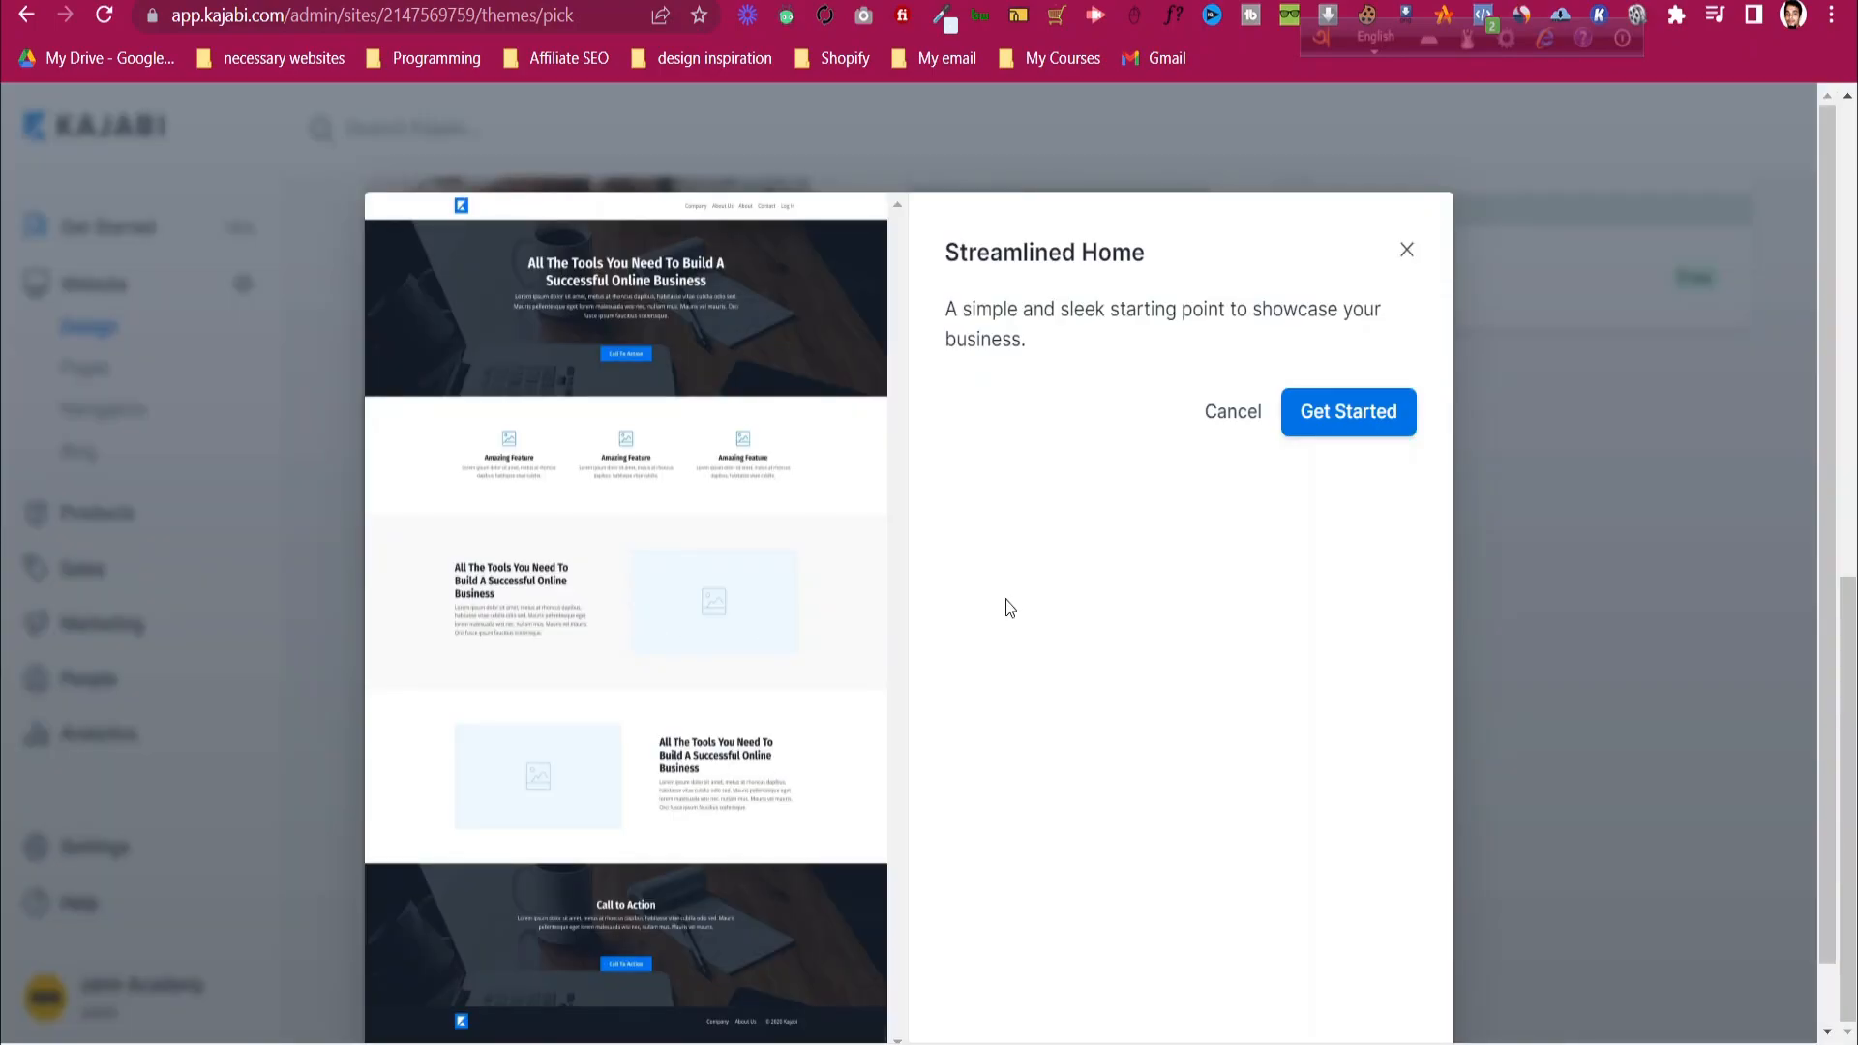
{"action": "left_click", "coordinate": [1356, 410]}
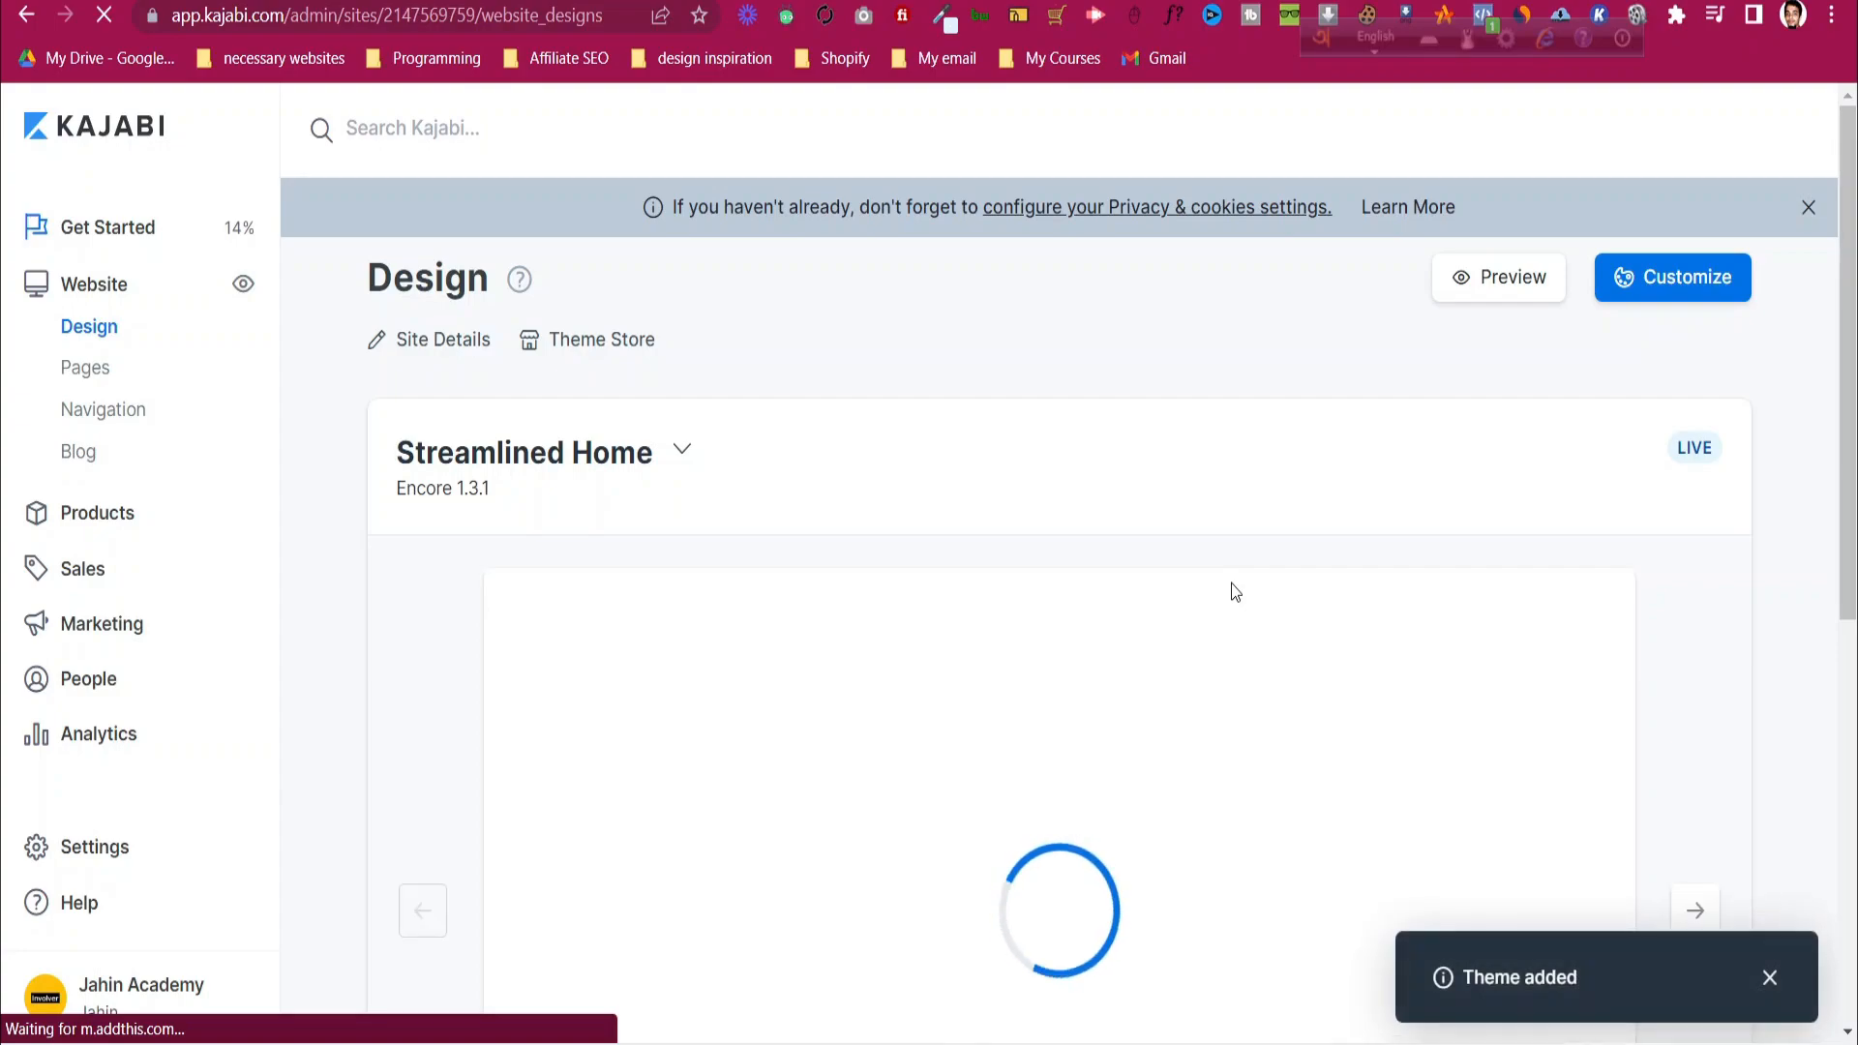
{"action": "scroll", "coordinate": [1230, 588], "scroll_direction": "down", "scroll_amount": 1}
{"action": "scroll", "coordinate": [1231, 589], "scroll_direction": "down", "scroll_amount": 7}
{"action": "scroll", "coordinate": [1233, 590], "scroll_direction": "up", "scroll_amount": 7}
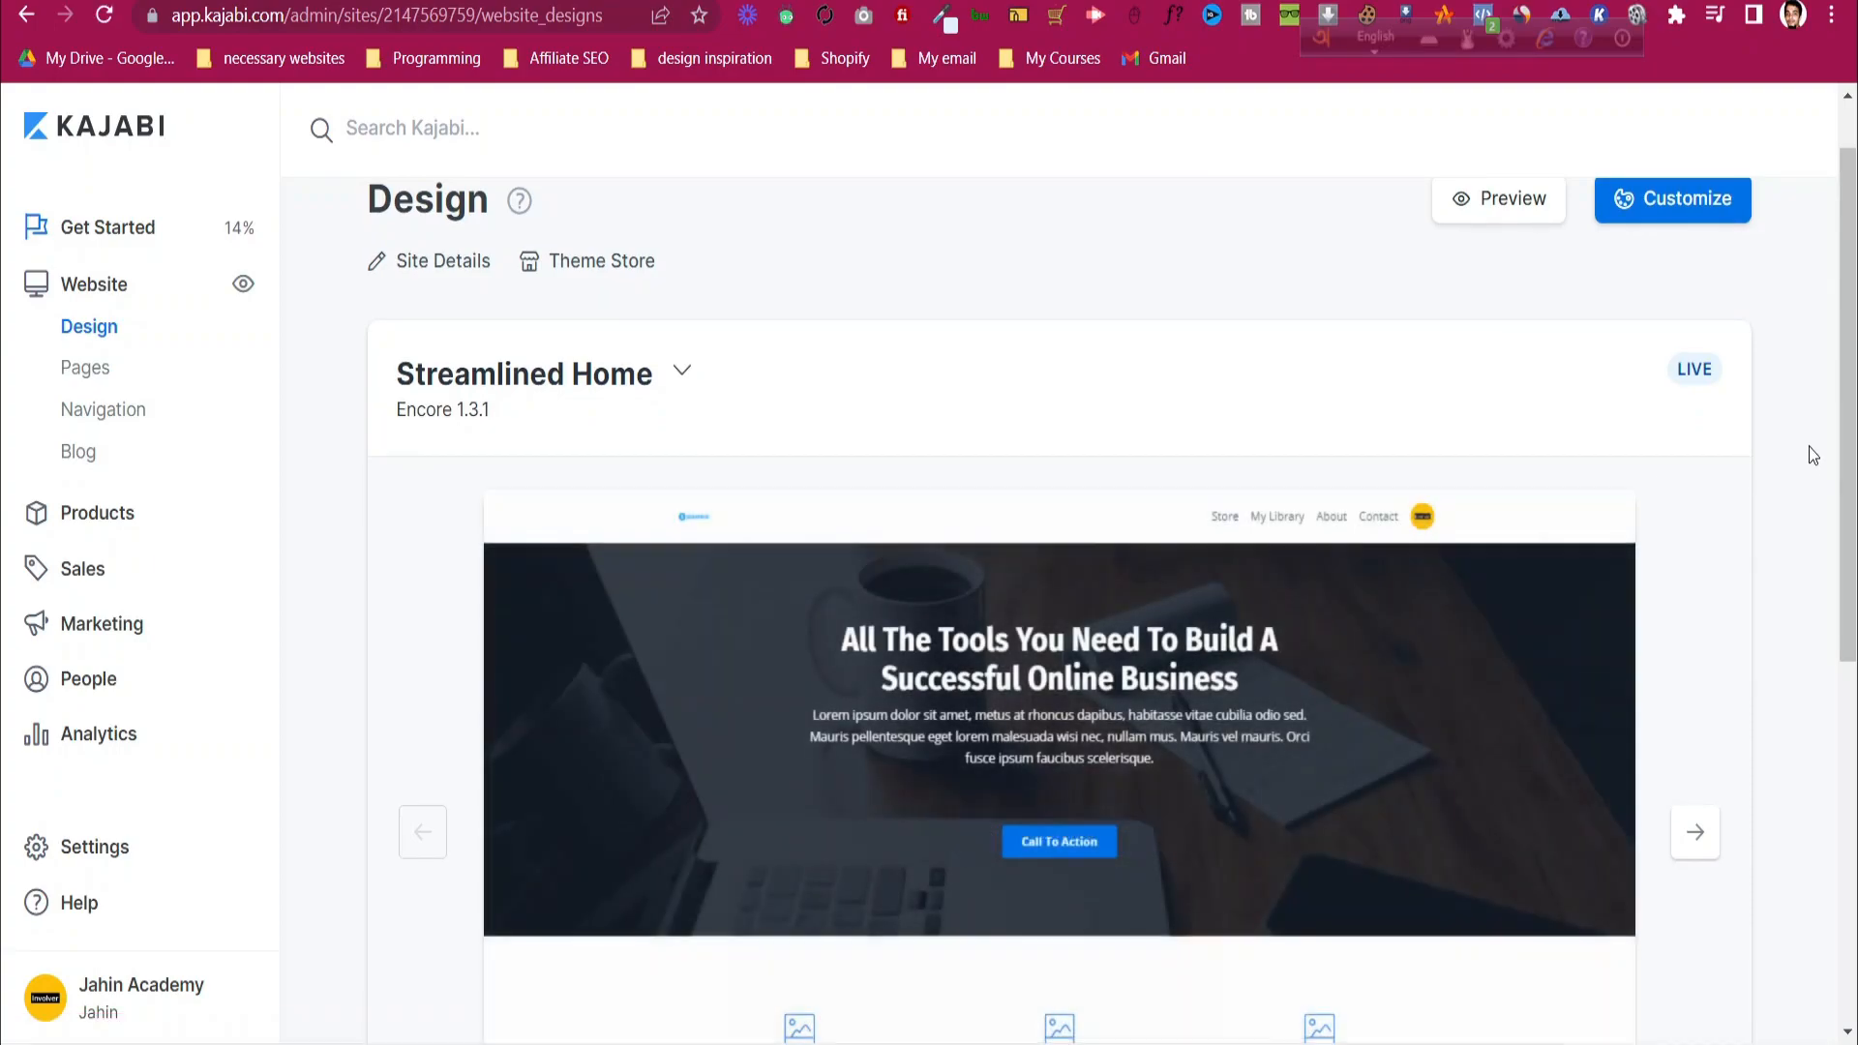
{"action": "scroll", "coordinate": [1512, 309], "scroll_direction": "up", "scroll_amount": 1}
{"action": "left_click", "coordinate": [1509, 283]}
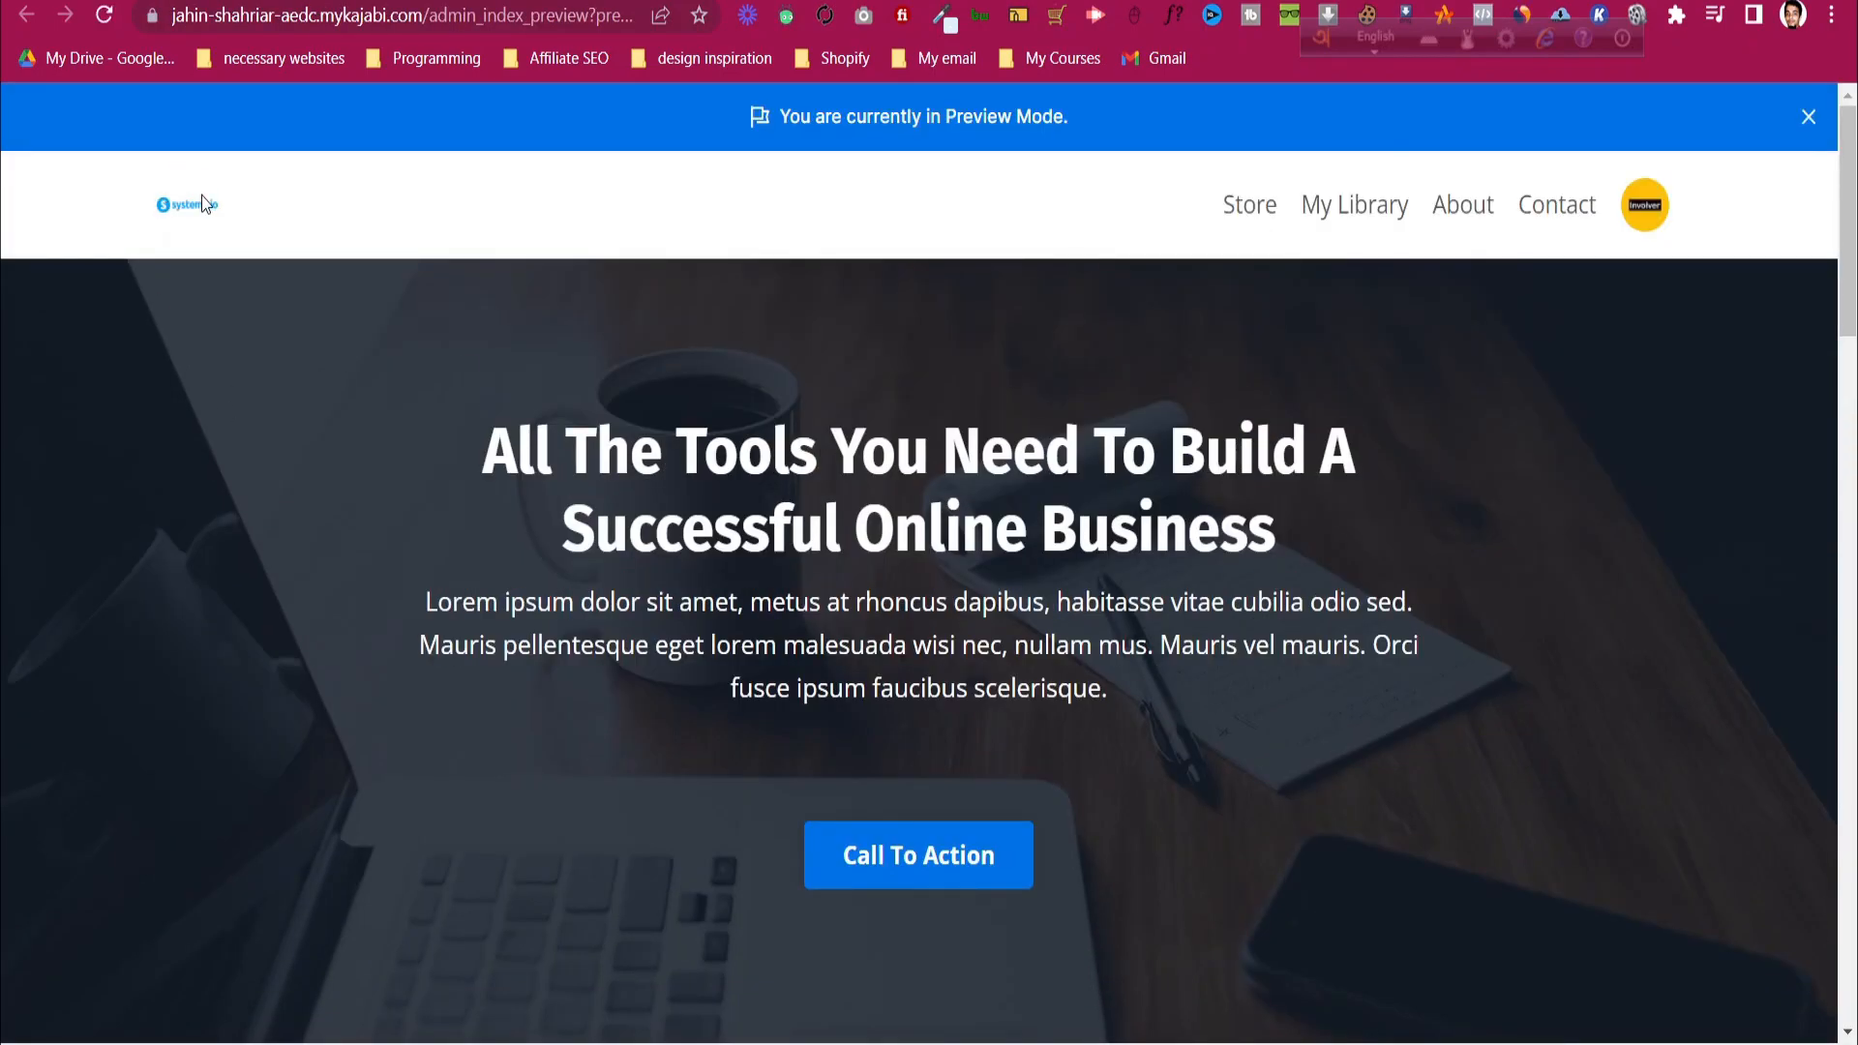
{"action": "scroll", "coordinate": [282, 444], "scroll_direction": "down", "scroll_amount": 5}
{"action": "scroll", "coordinate": [386, 452], "scroll_direction": "up", "scroll_amount": 4}
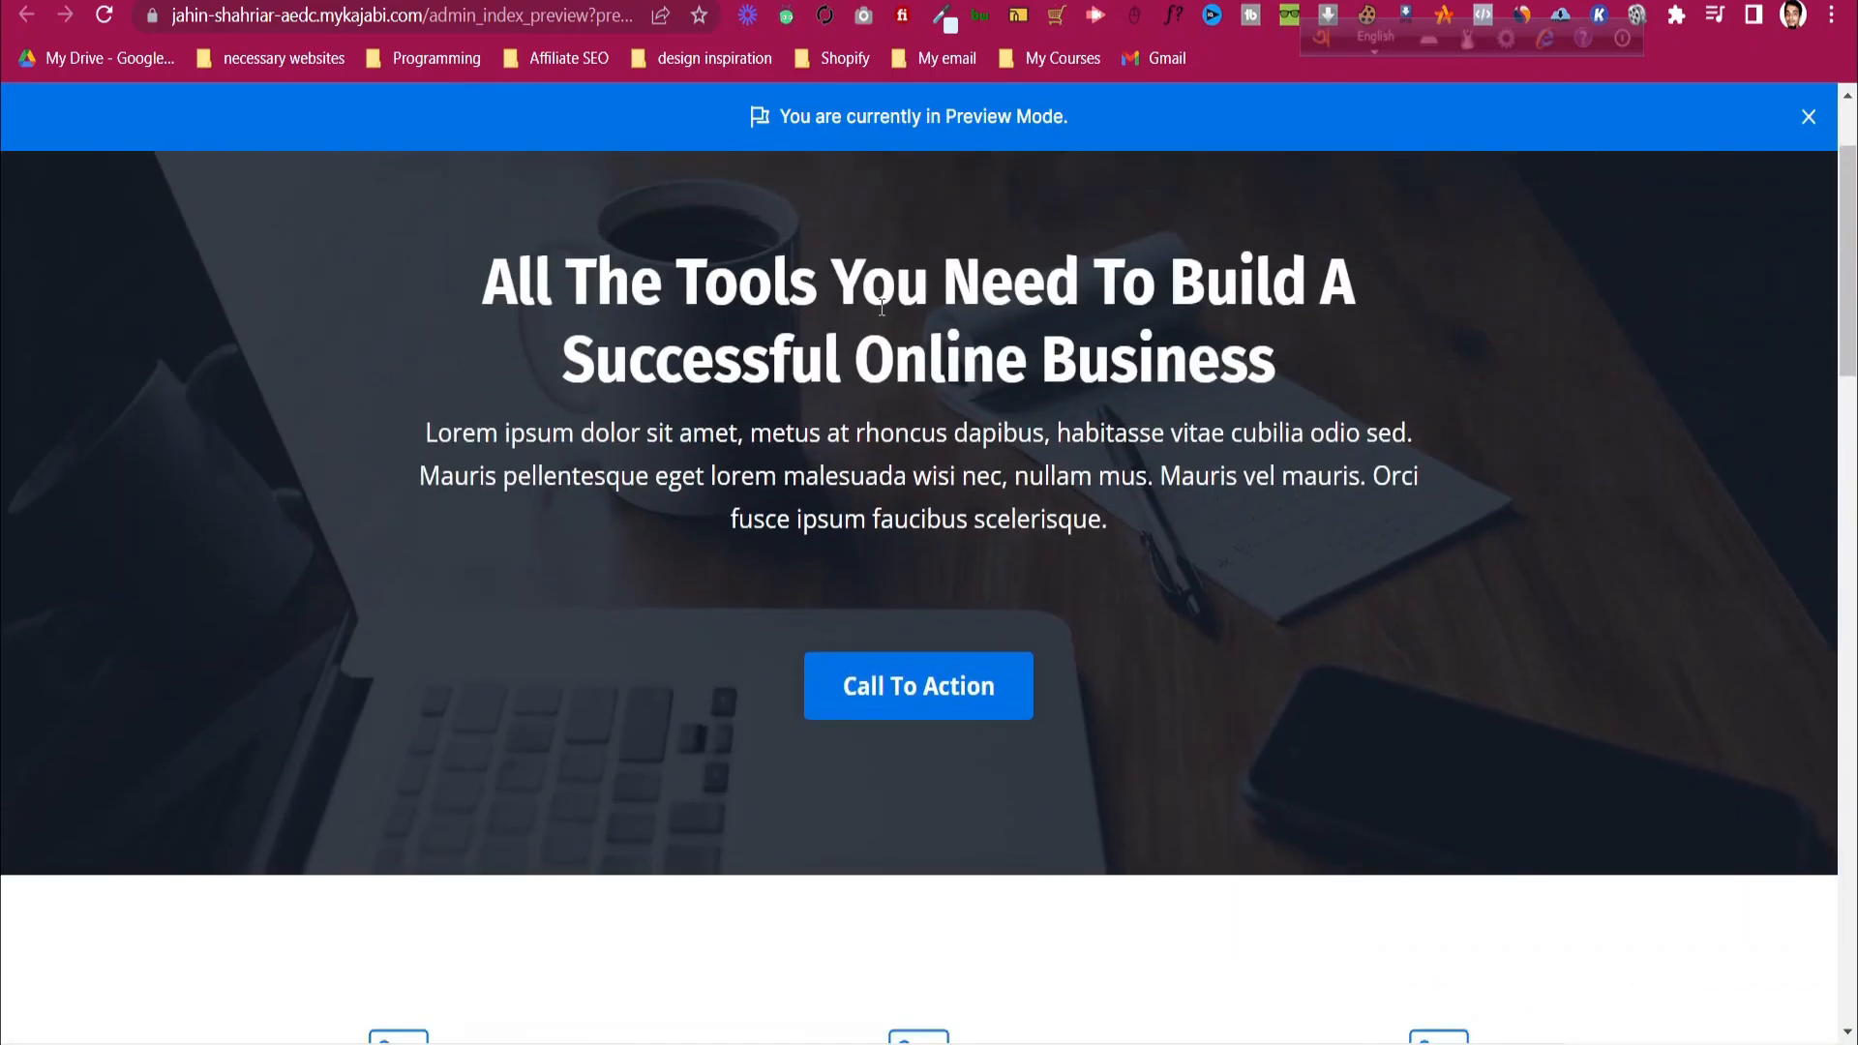
{"action": "scroll", "coordinate": [737, 458], "scroll_direction": "down", "scroll_amount": 10}
{"action": "scroll", "coordinate": [747, 484], "scroll_direction": "down", "scroll_amount": 6}
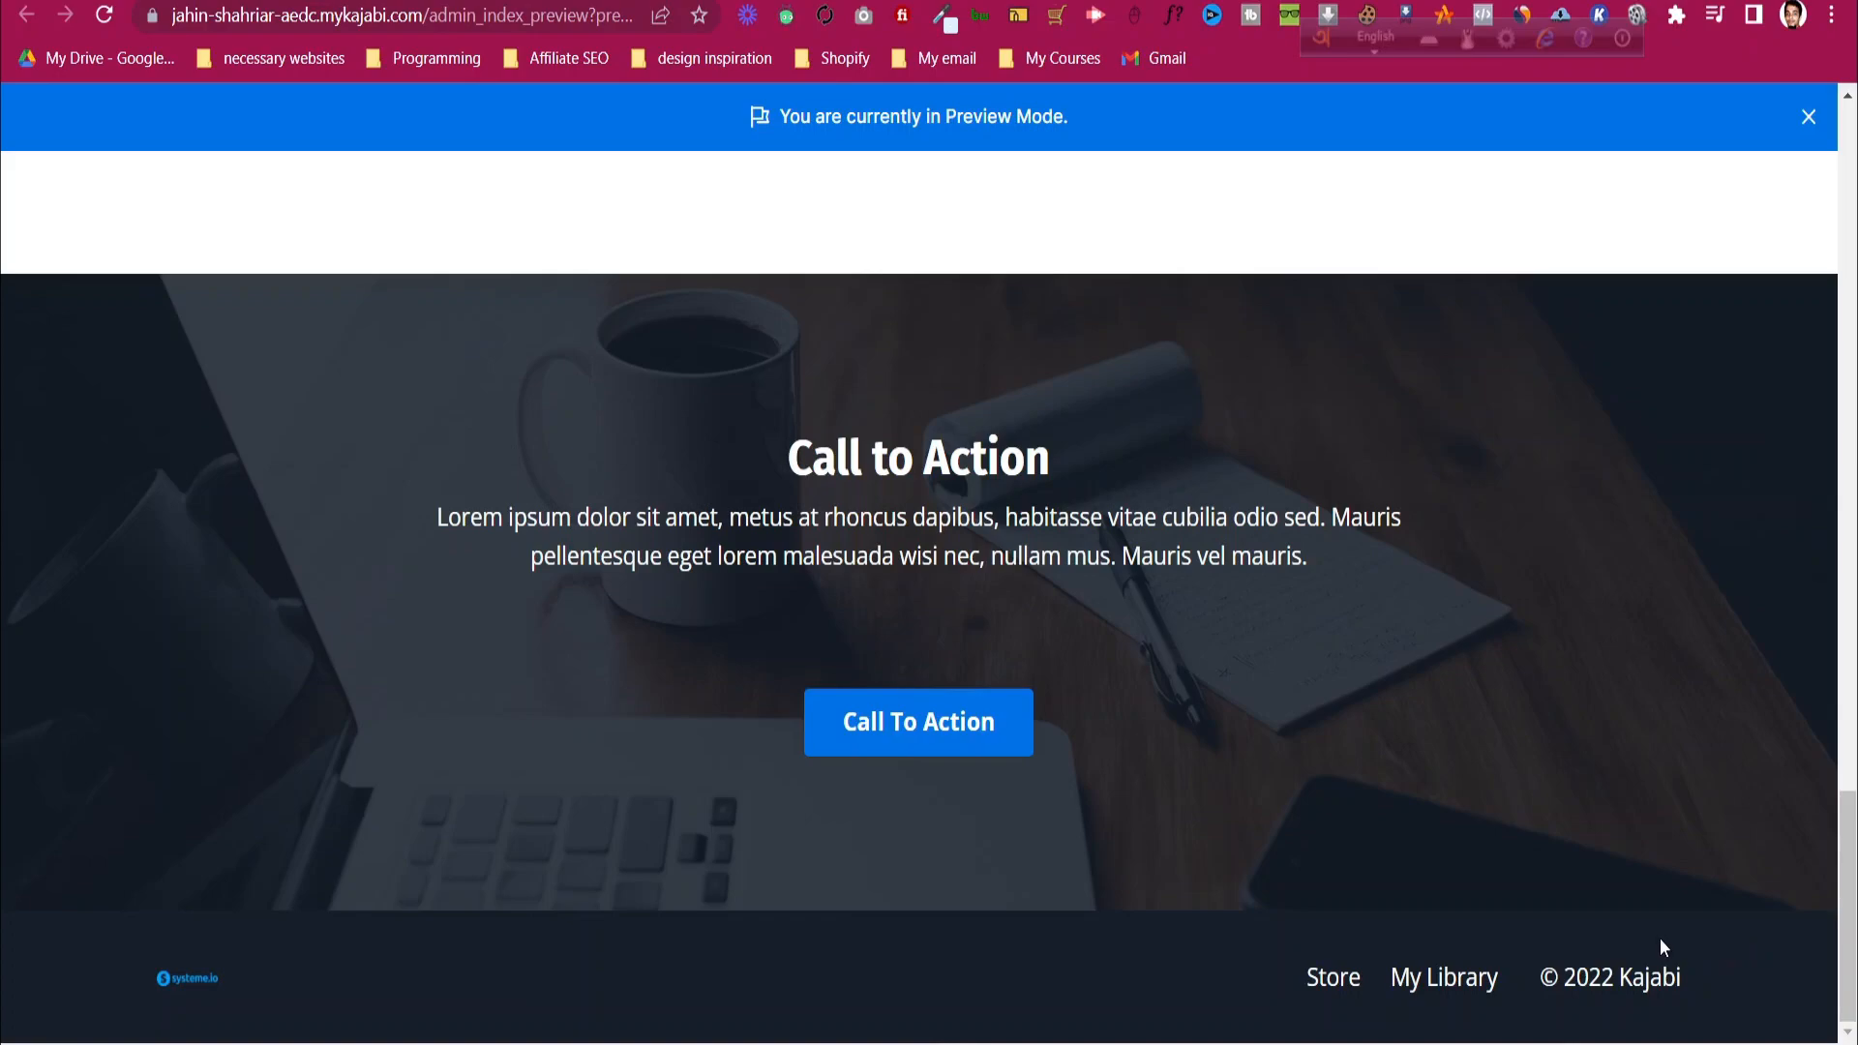
{"action": "key", "text": "ctrl+w"}
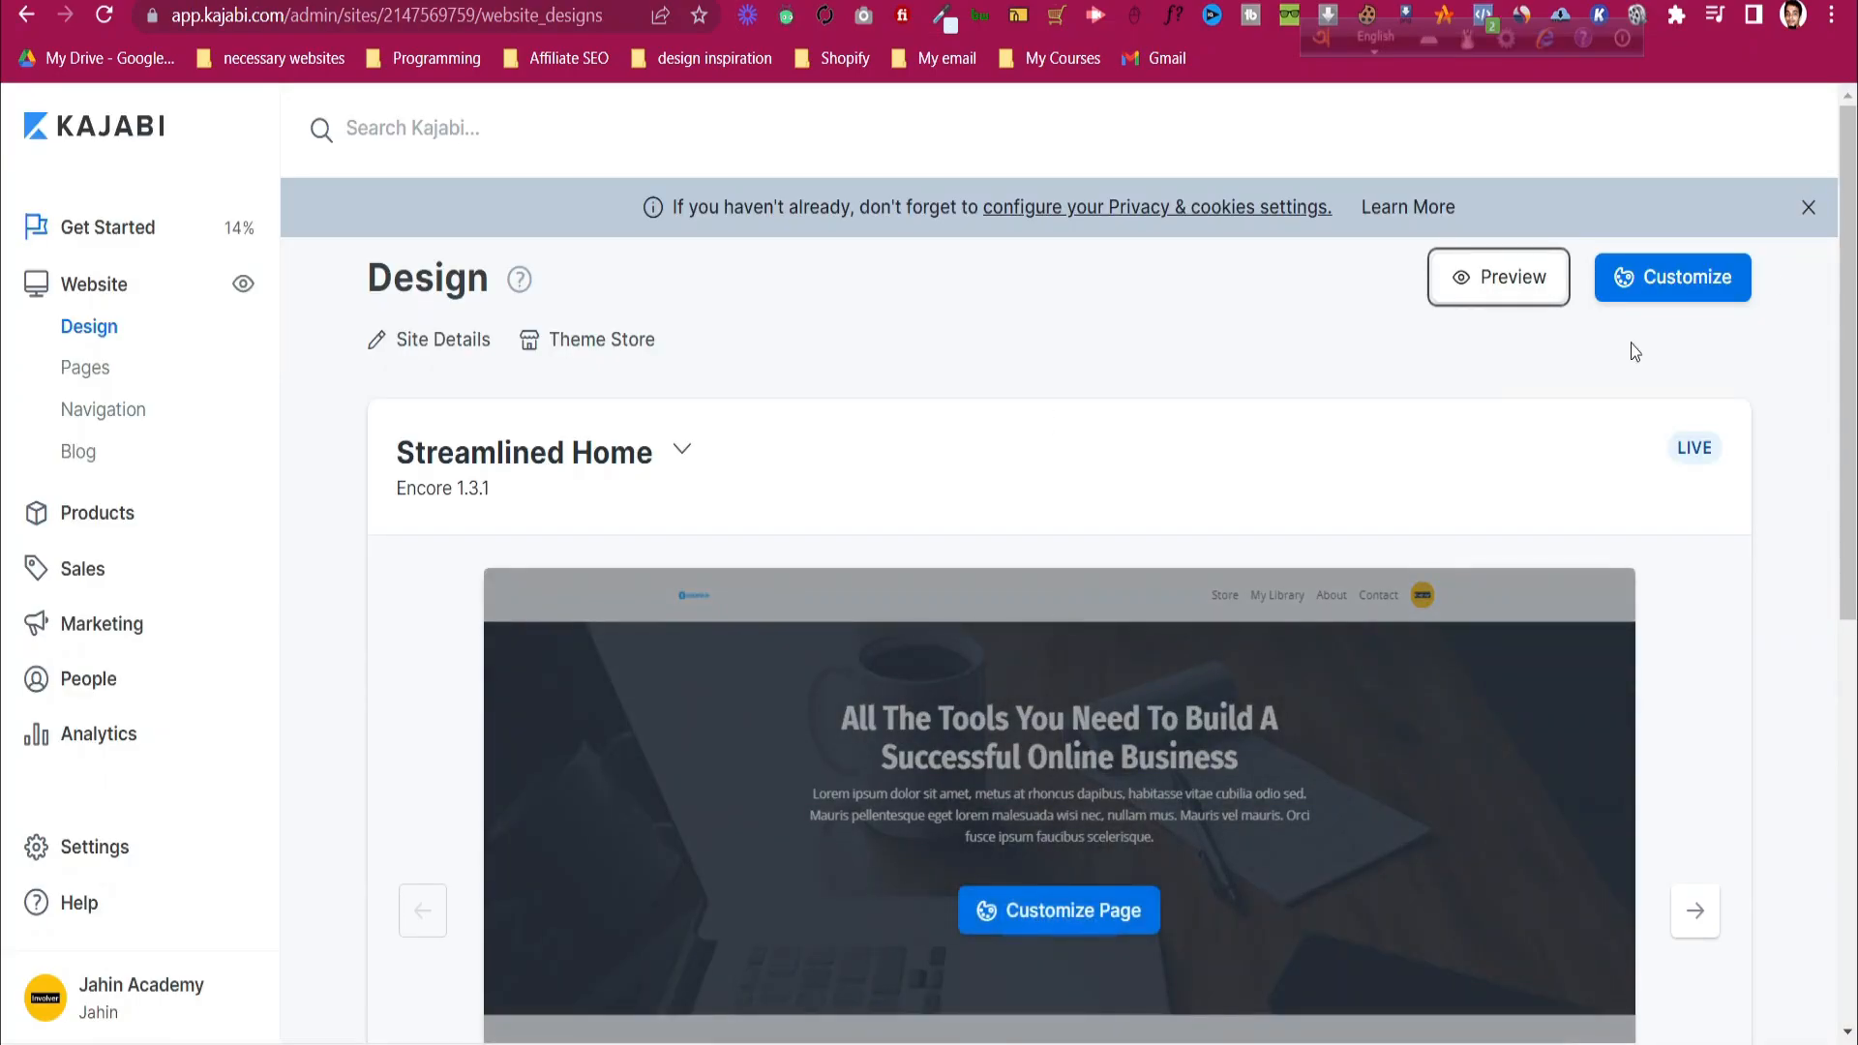
- Dismiss the privacy and cookies notice and open the home page in the theme customizer
{"action": "left_click", "coordinate": [1808, 211]}
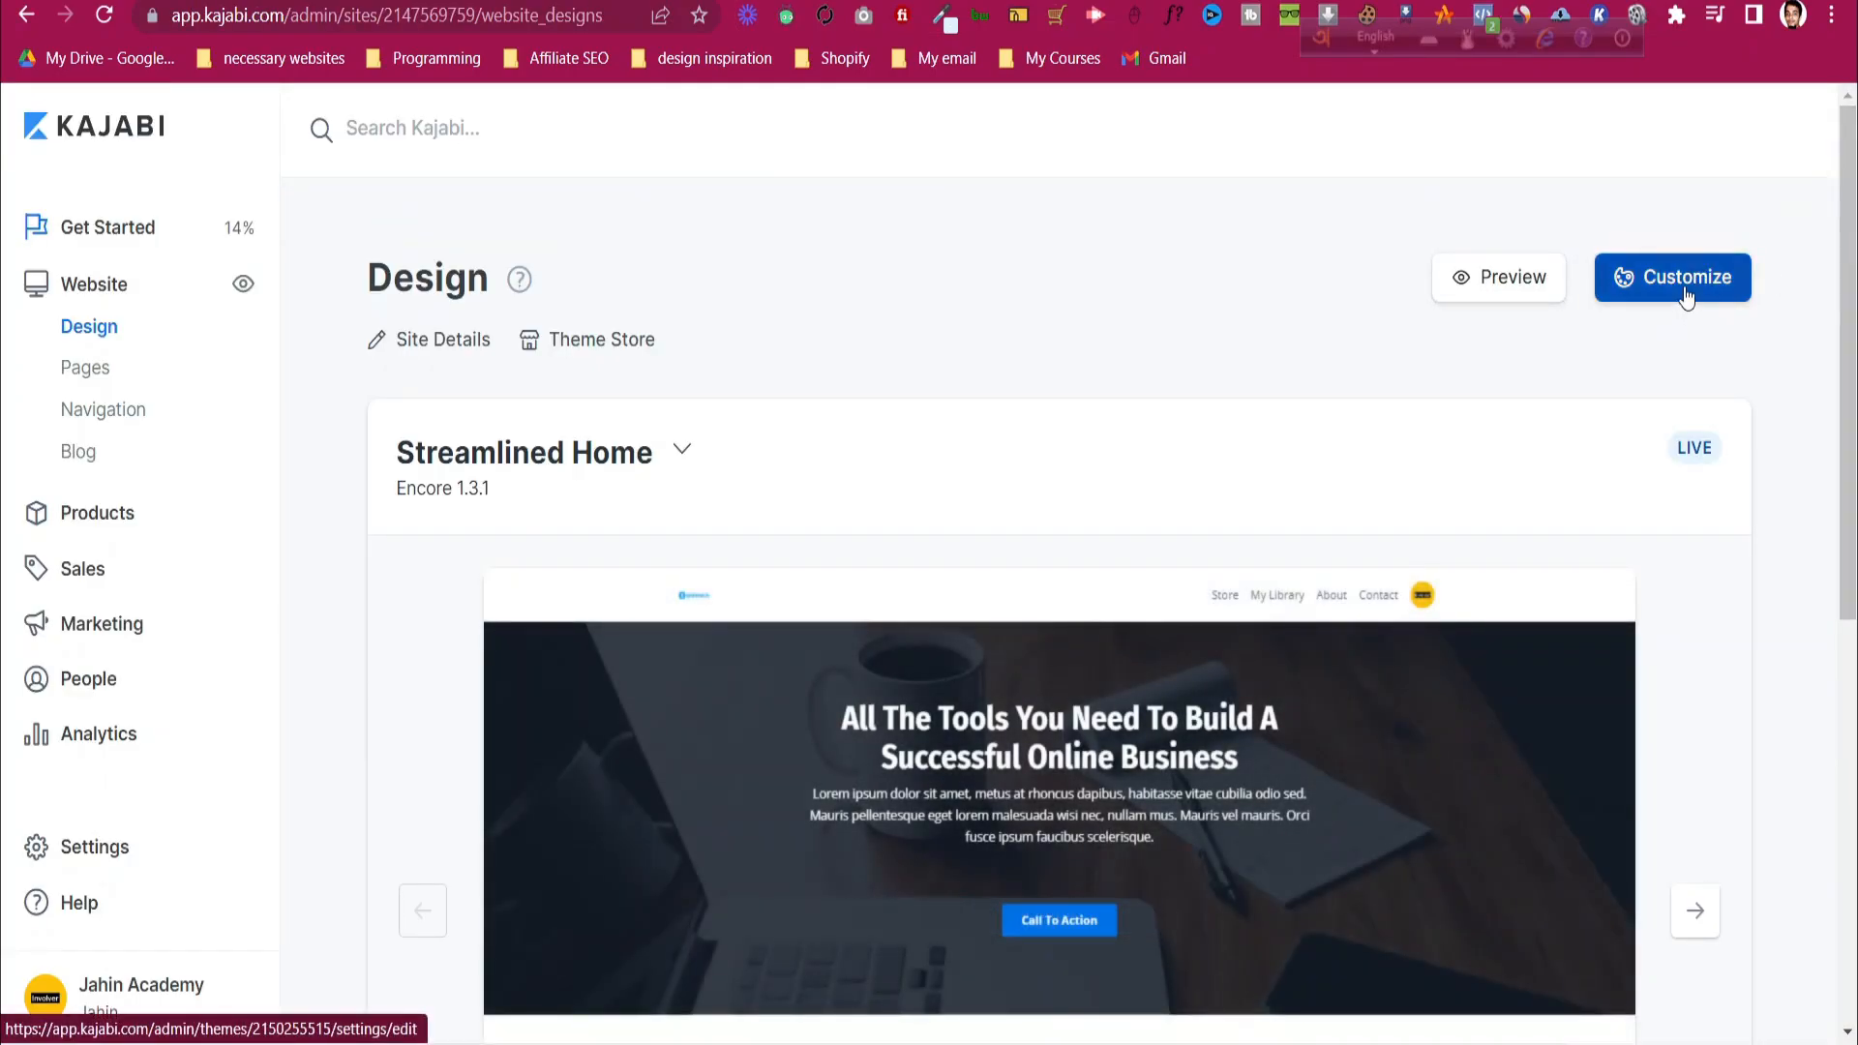
{"action": "left_click", "coordinate": [1686, 295]}
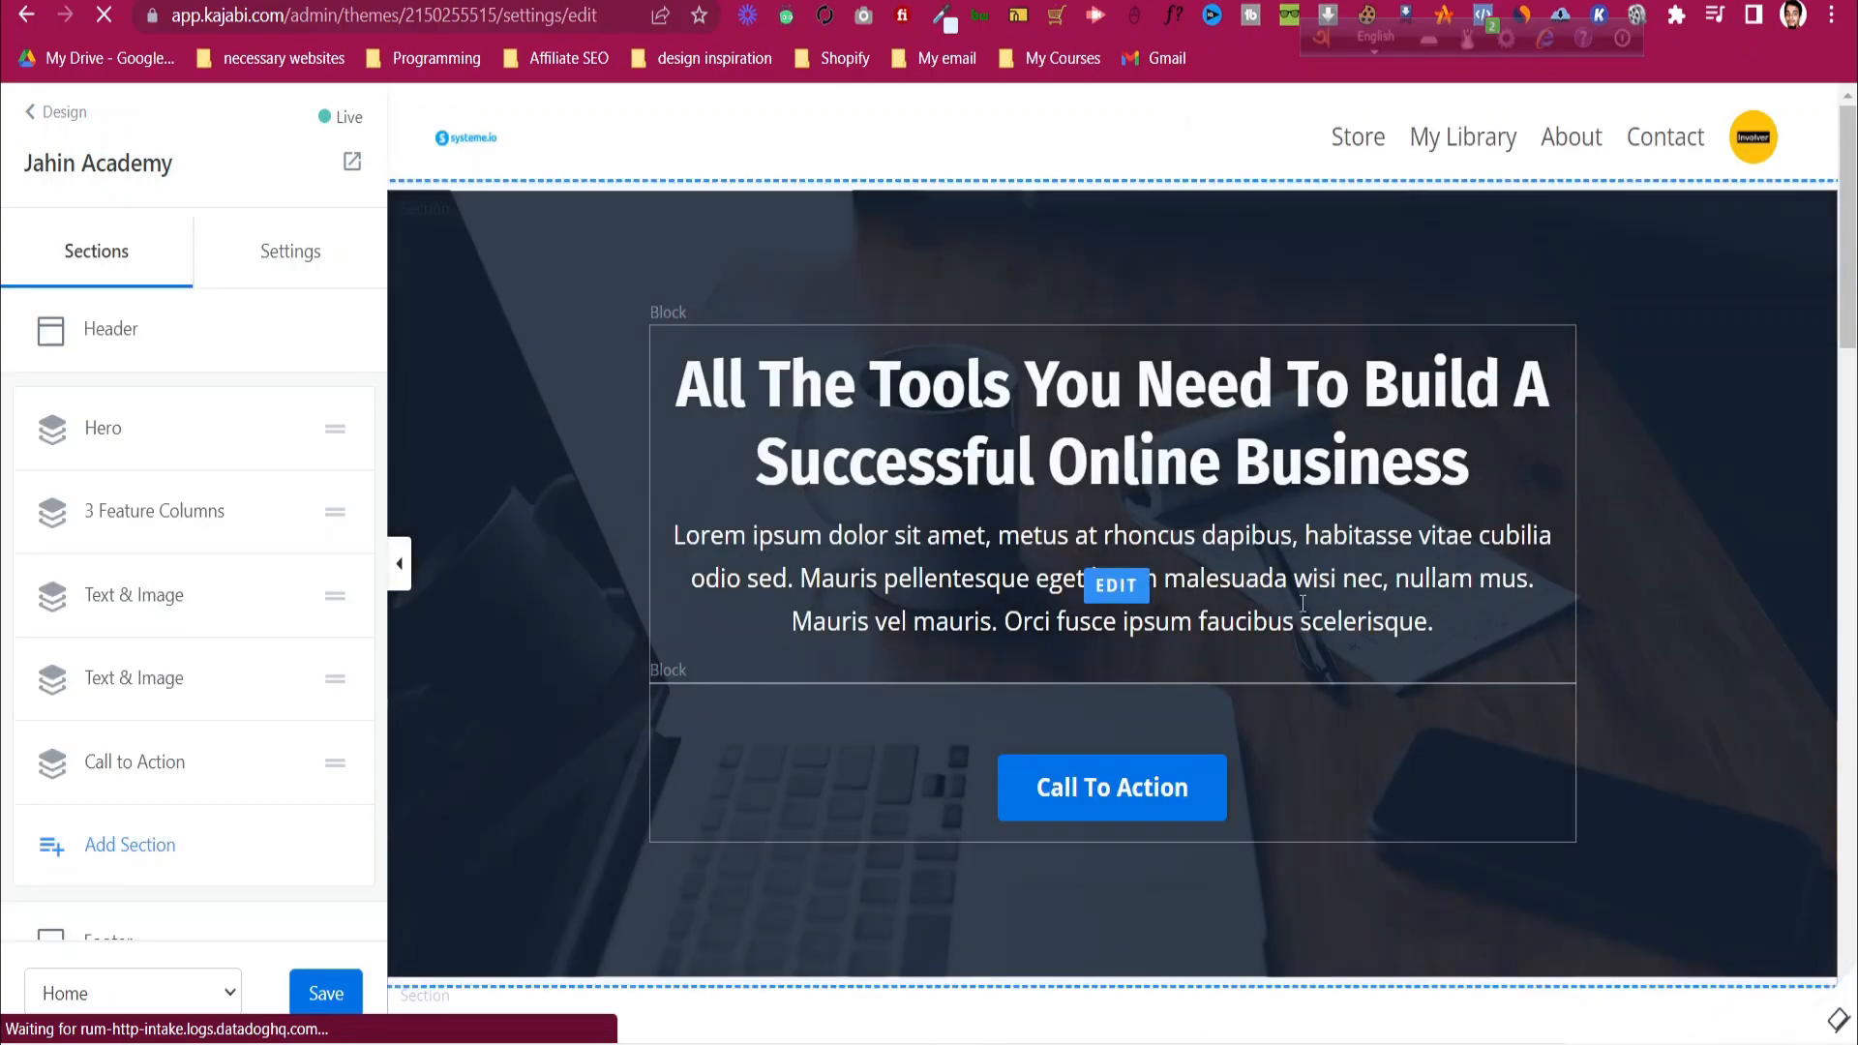
{"action": "mouse_move", "coordinate": [1275, 1044]}
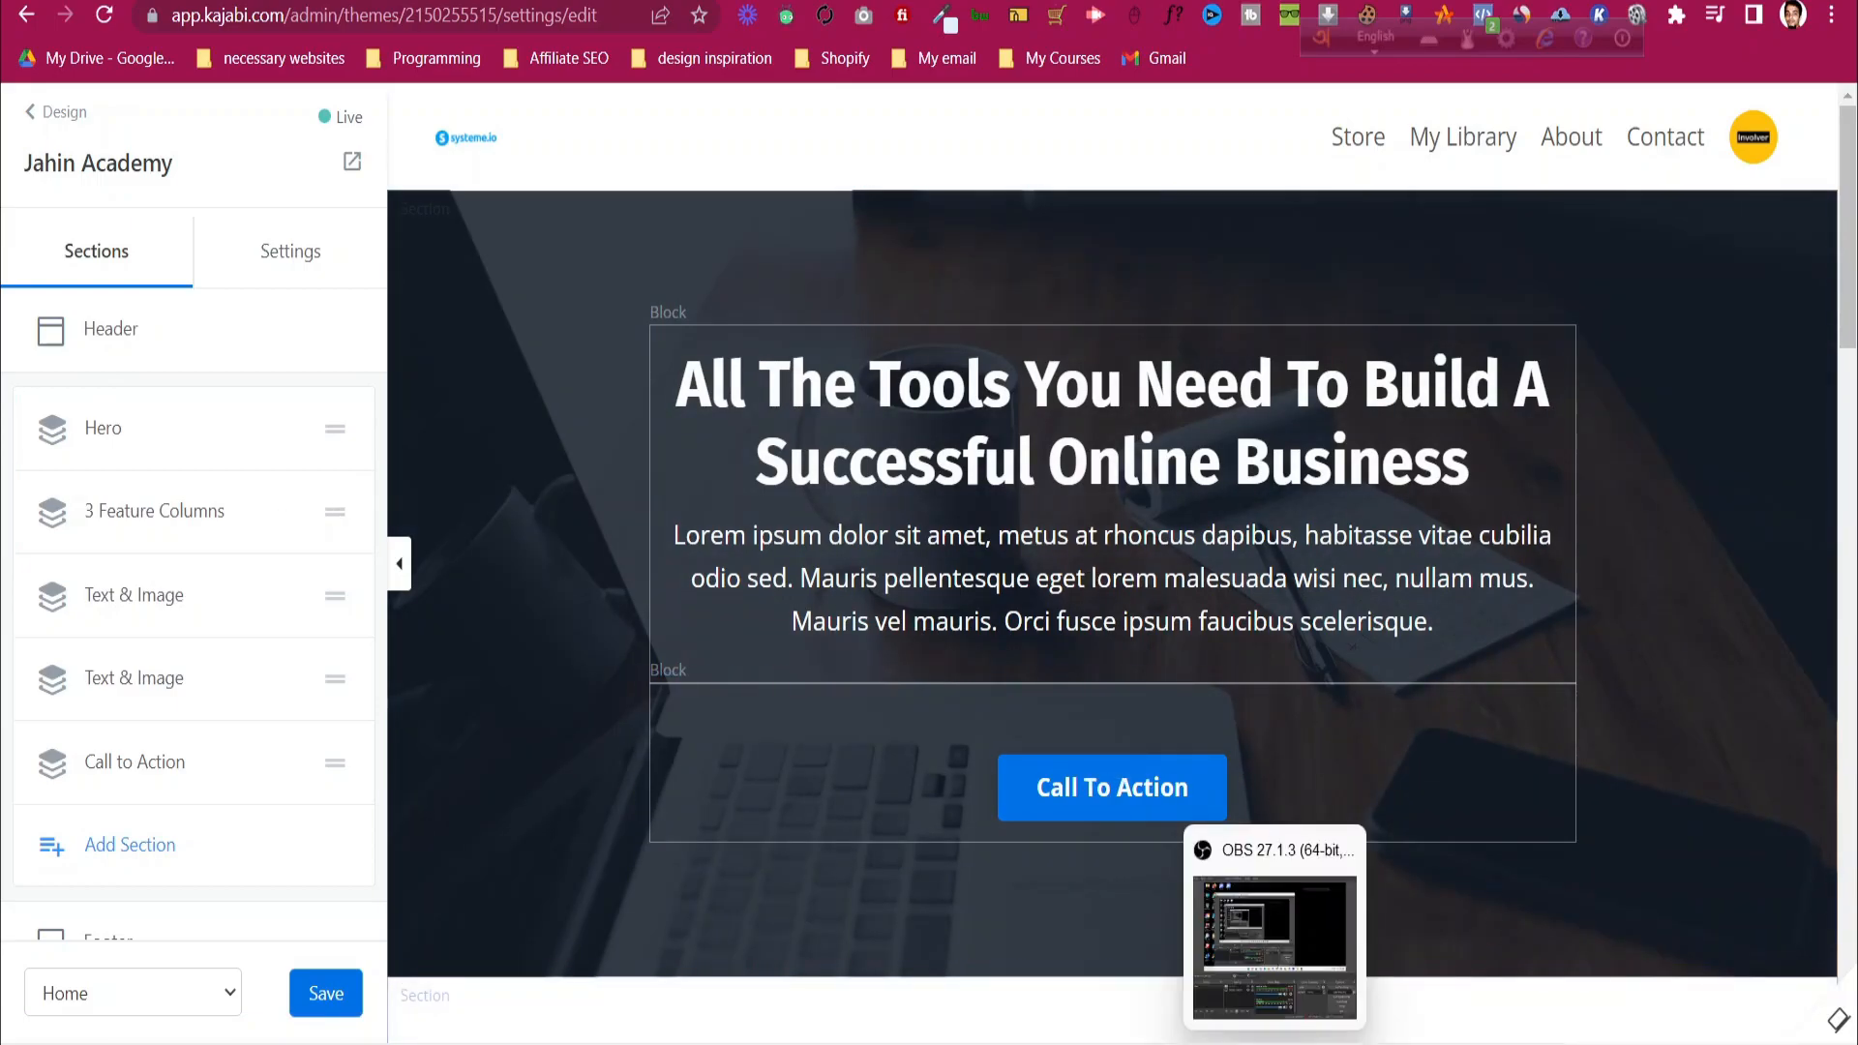
{"action": "left_click", "coordinate": [1268, 949]}
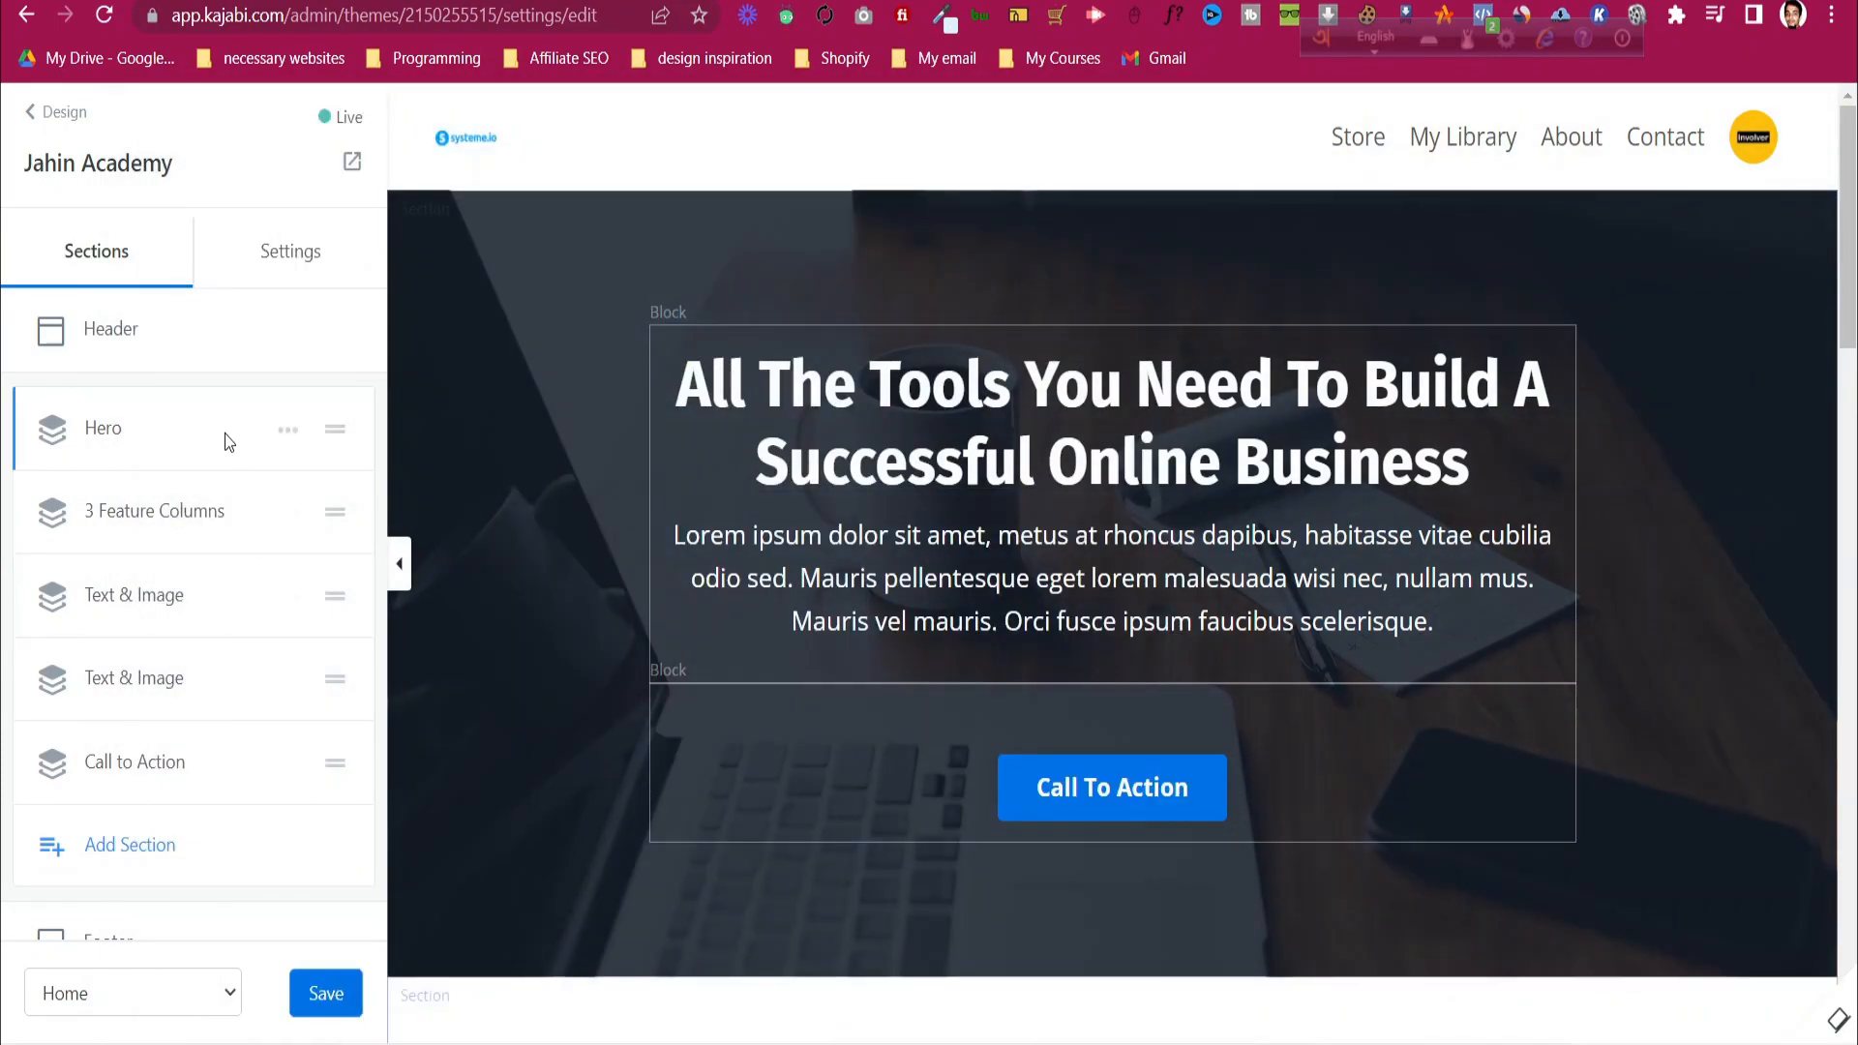
- Browse the Home page sections list and open the Header section
{"action": "scroll", "coordinate": [206, 426], "scroll_direction": "down", "scroll_amount": 3}
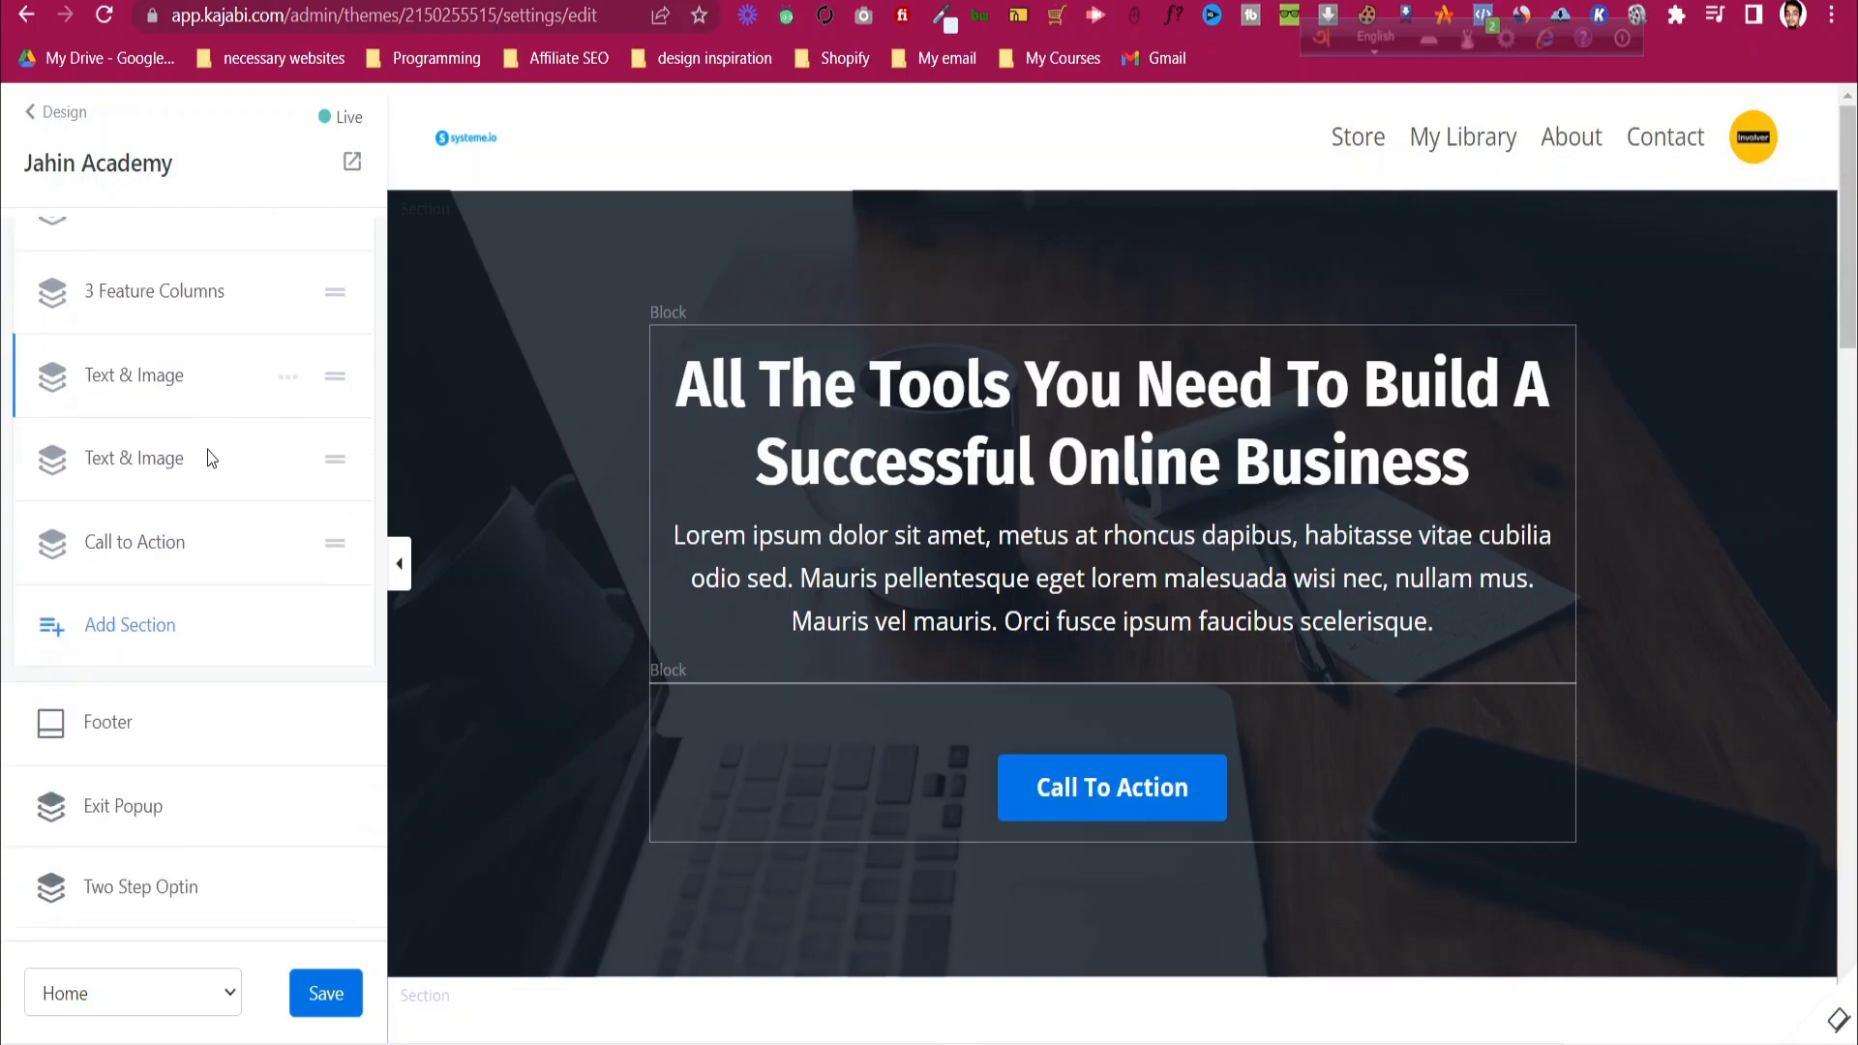
{"action": "scroll", "coordinate": [211, 462], "scroll_direction": "up", "scroll_amount": 3}
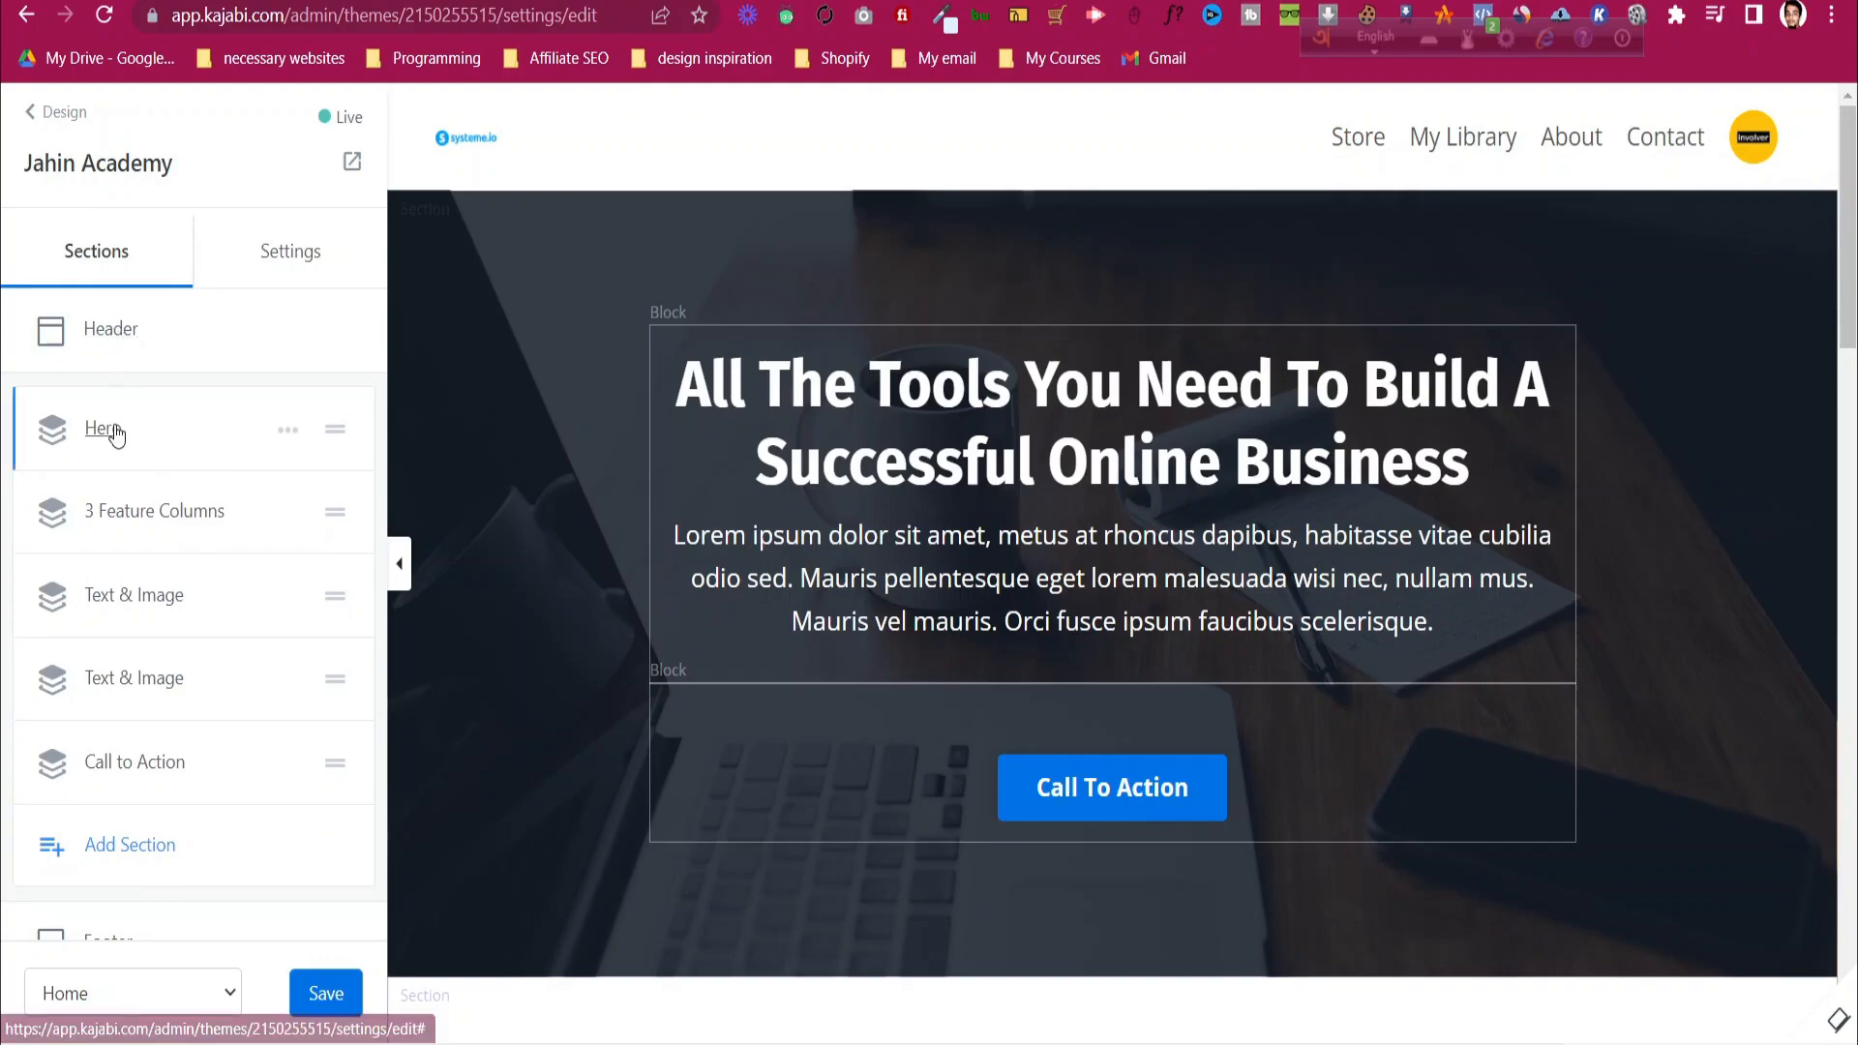
{"action": "scroll", "coordinate": [119, 744], "scroll_direction": "down", "scroll_amount": 3}
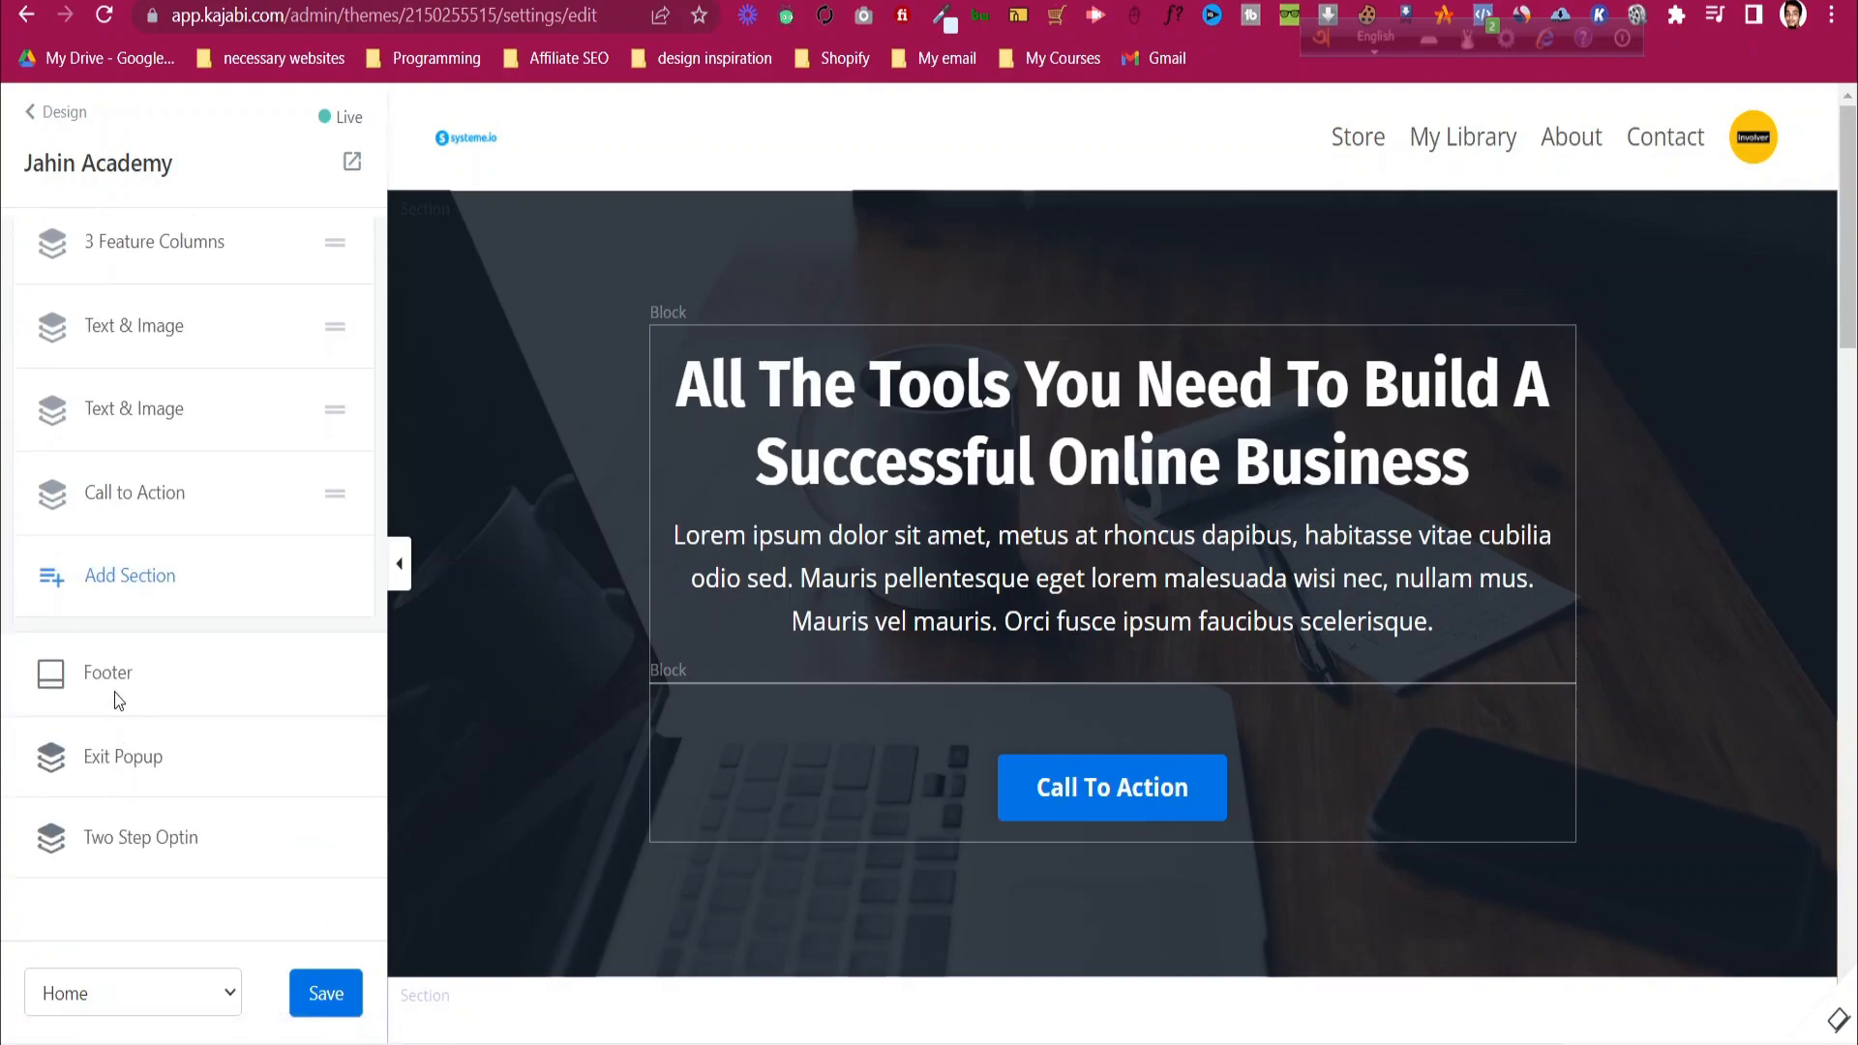
{"action": "scroll", "coordinate": [118, 695], "scroll_direction": "up", "scroll_amount": 3}
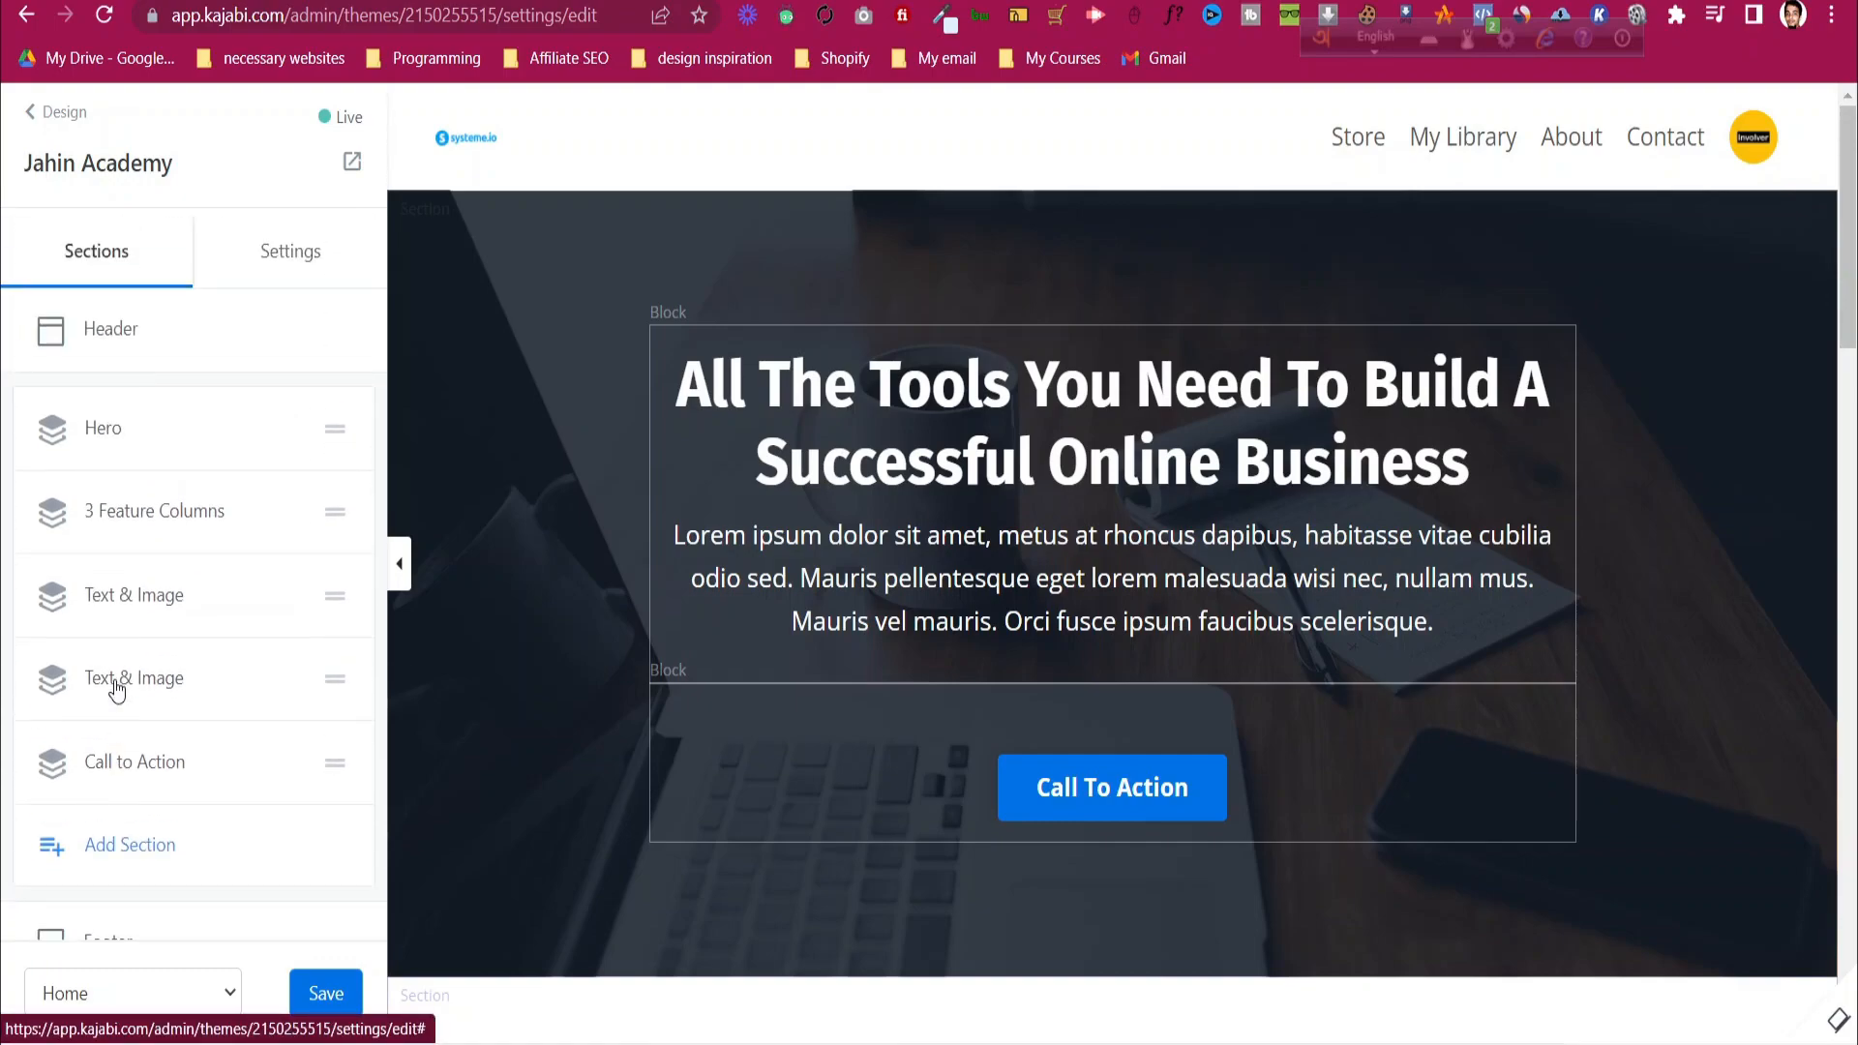
{"action": "left_click", "coordinate": [122, 329]}
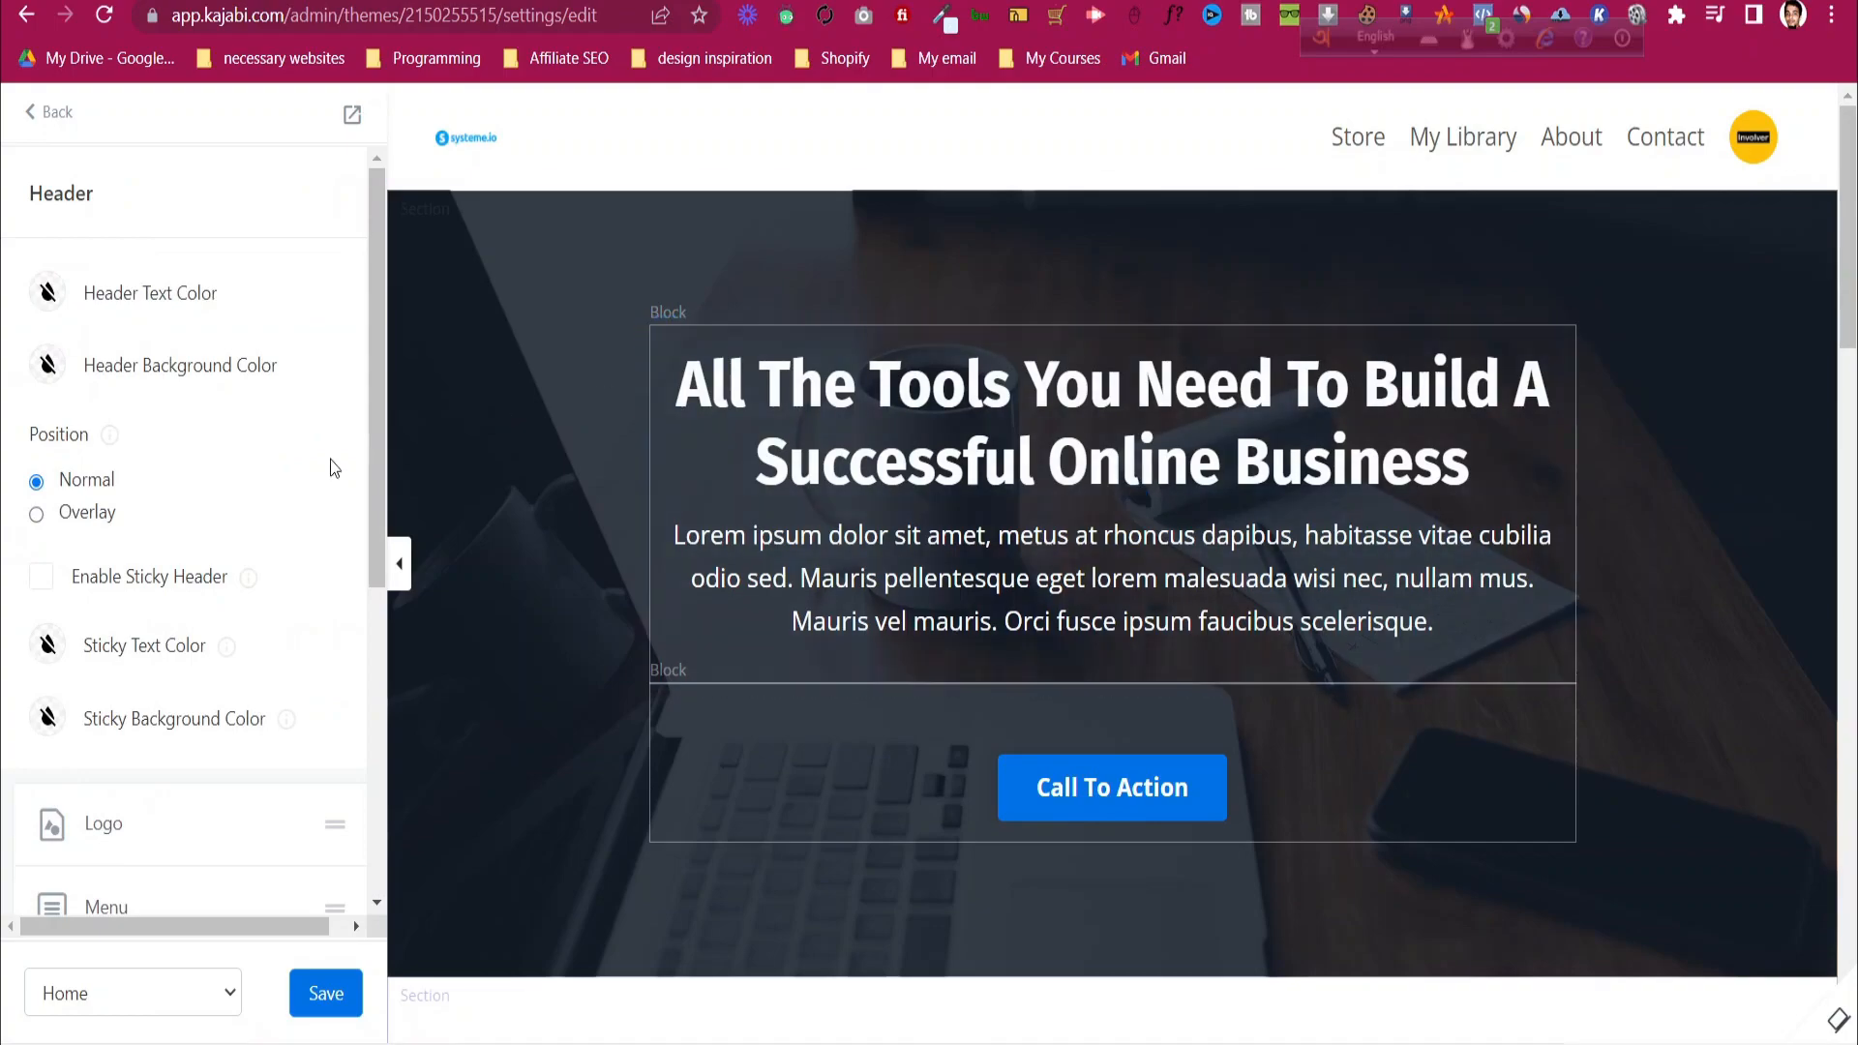
- Open the Logo block and set its Logo Image Width to 150
{"action": "scroll", "coordinate": [137, 561], "scroll_direction": "down", "scroll_amount": 2}
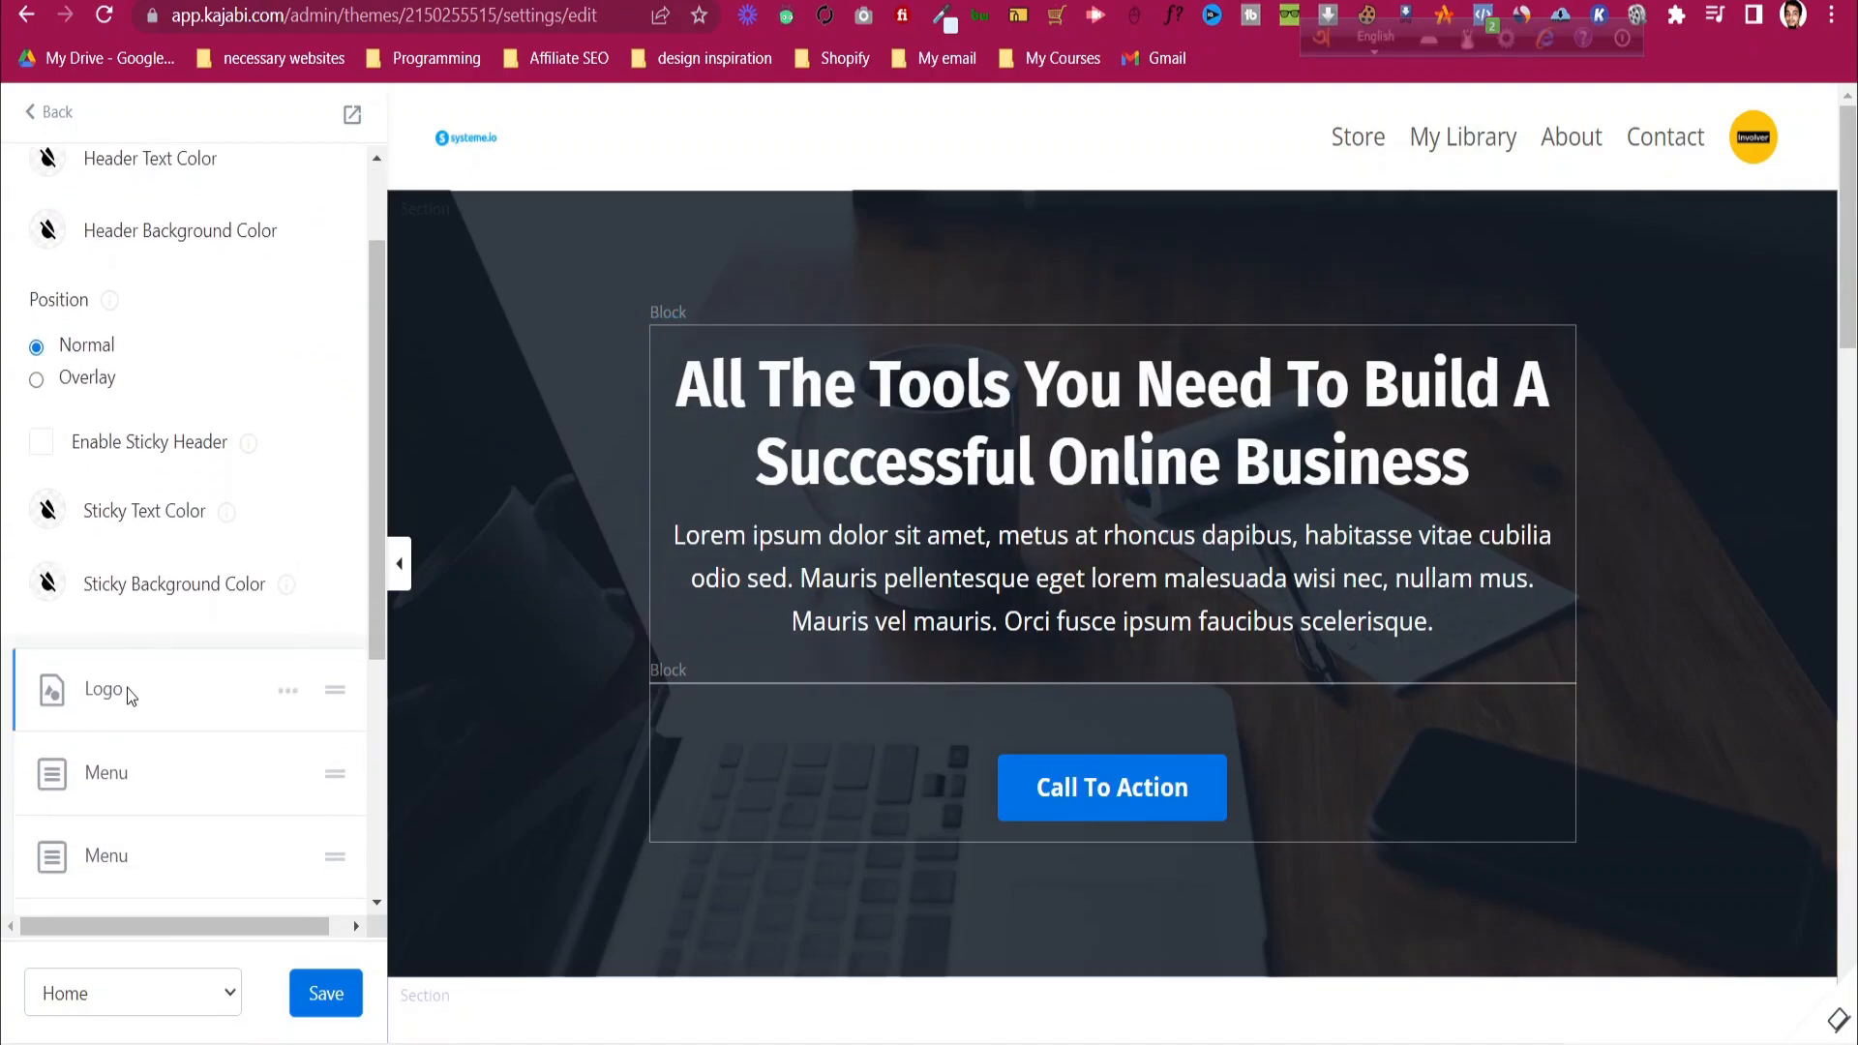
{"action": "left_click", "coordinate": [99, 691]}
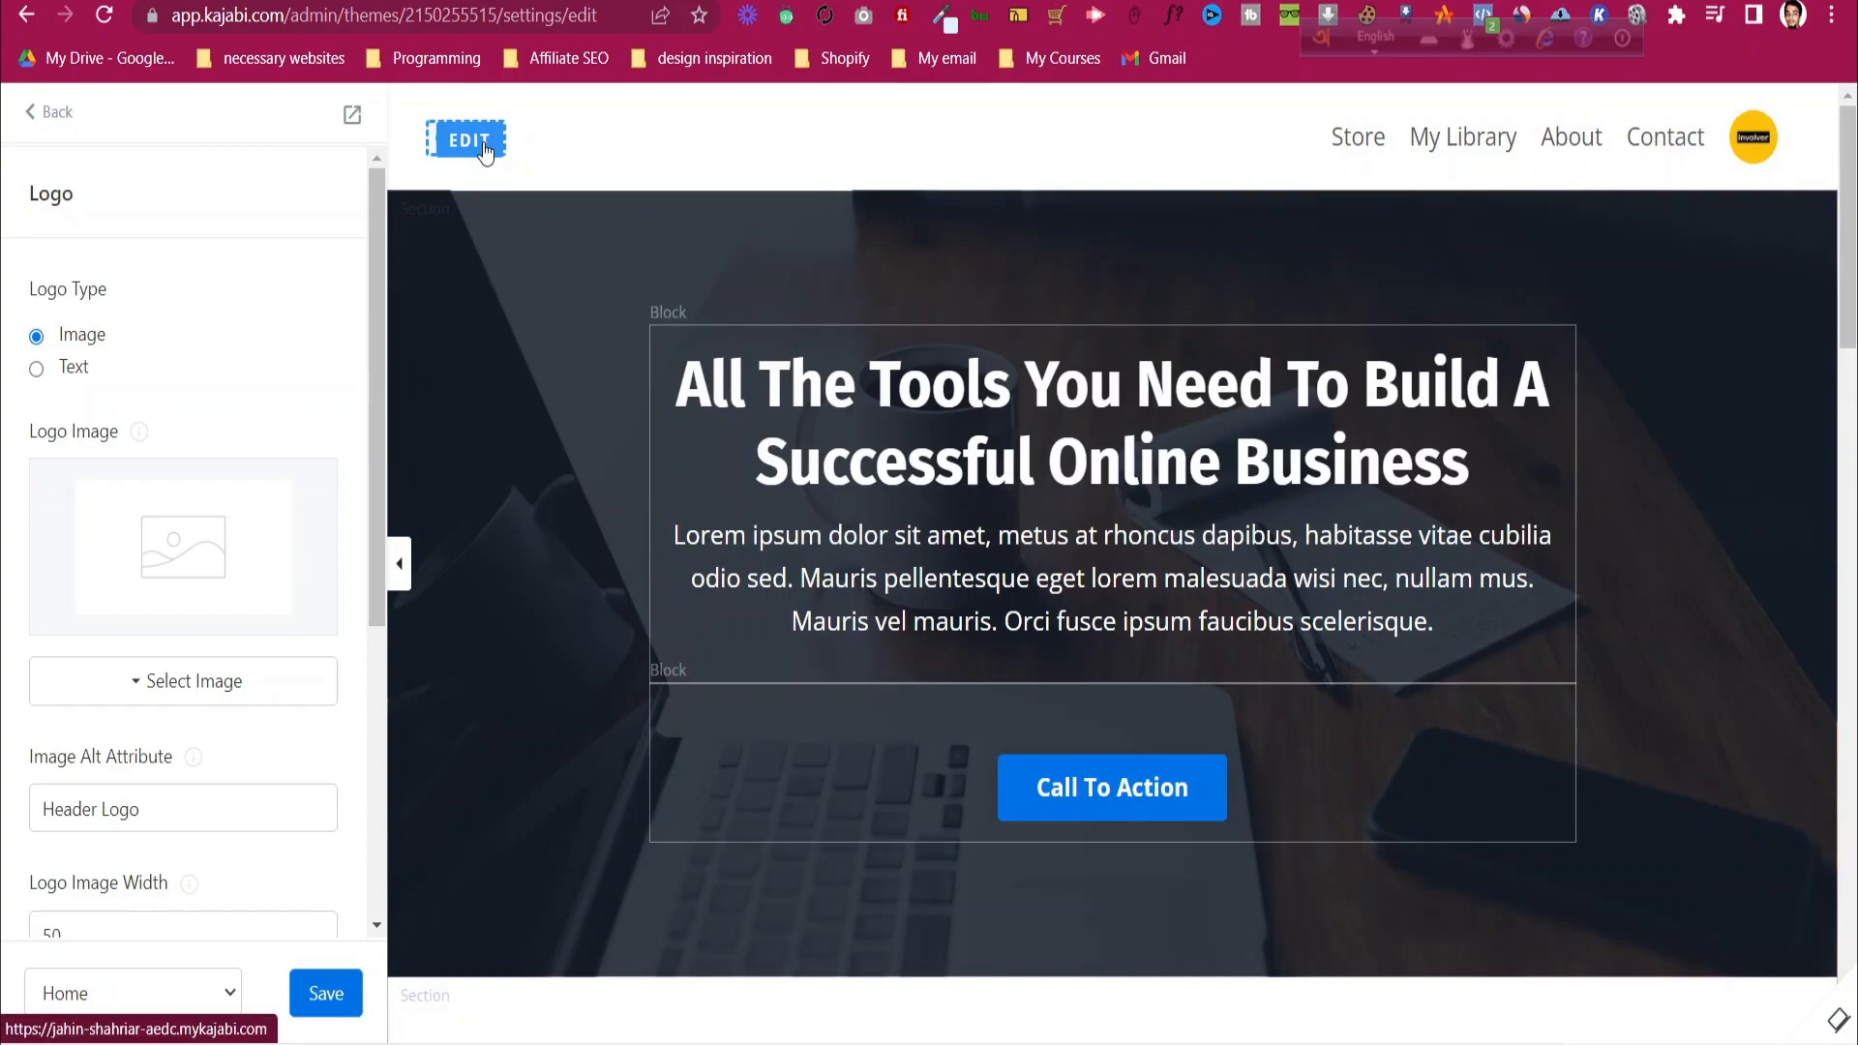
{"action": "scroll", "coordinate": [88, 647], "scroll_direction": "down", "scroll_amount": 3}
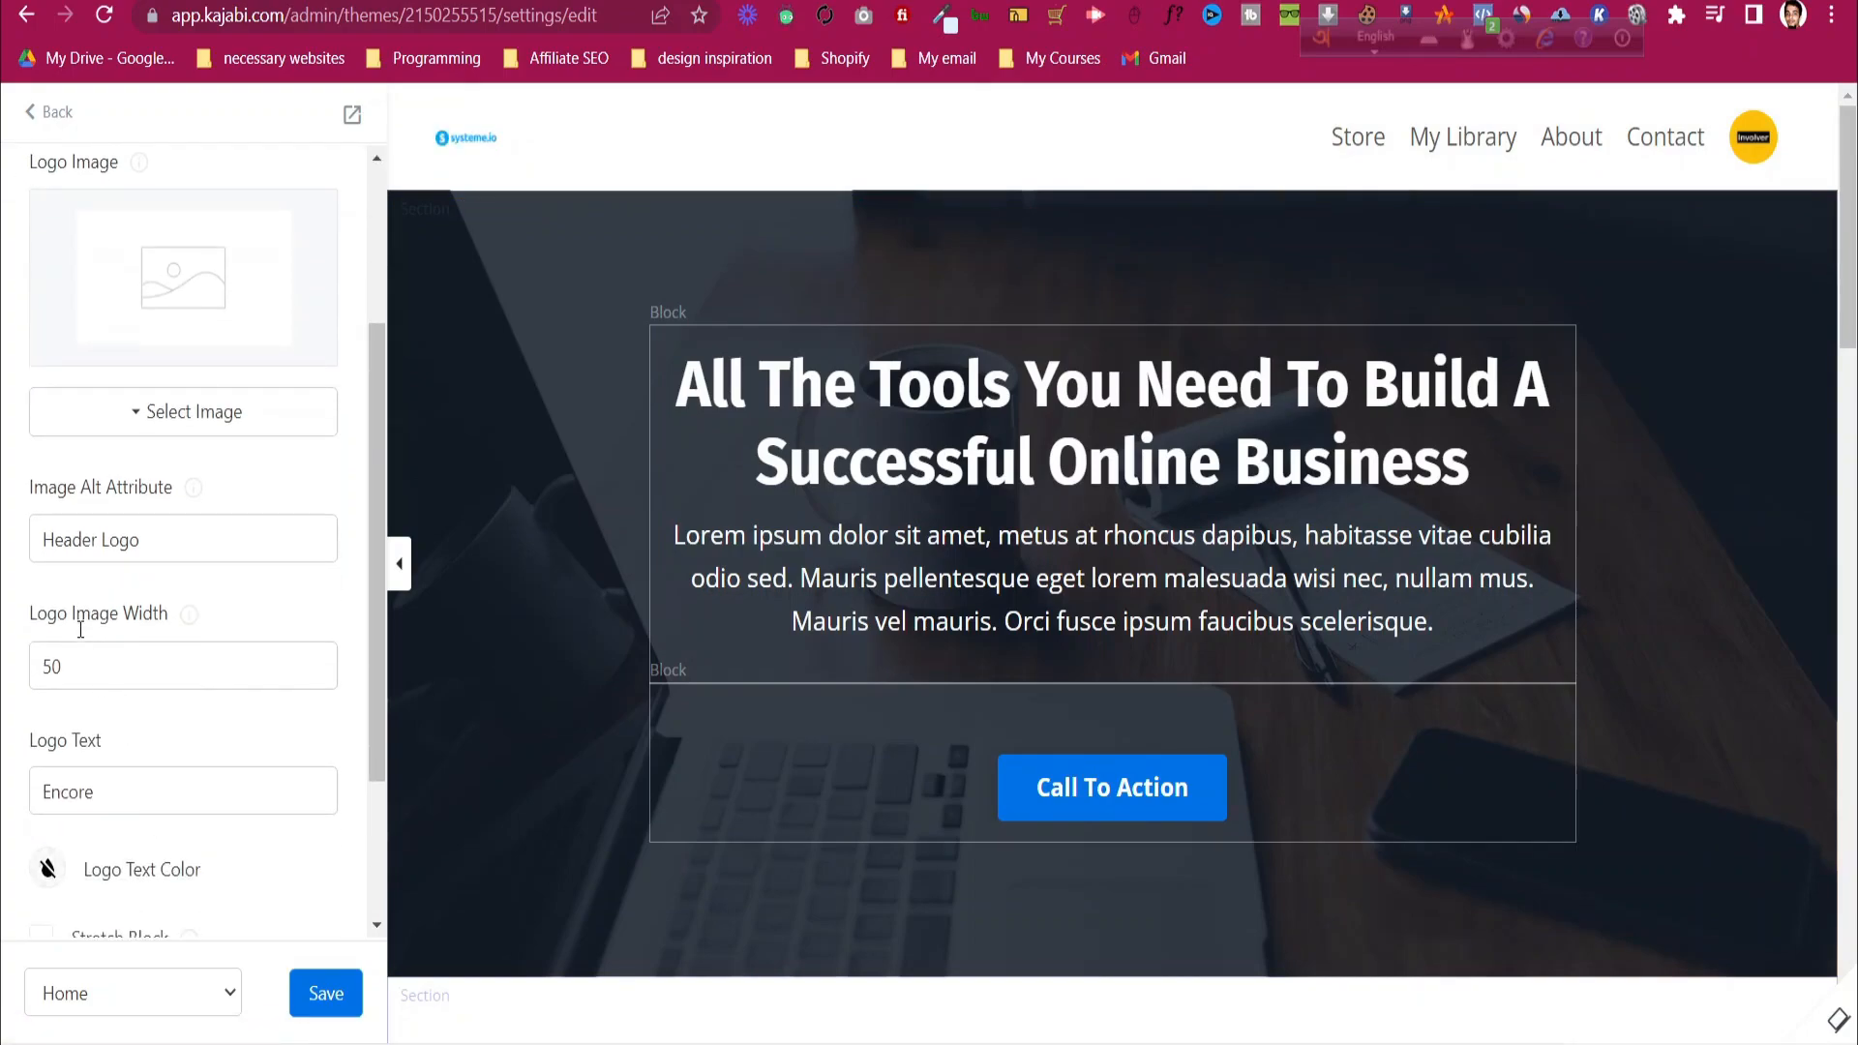
{"action": "left_click", "coordinate": [54, 666]}
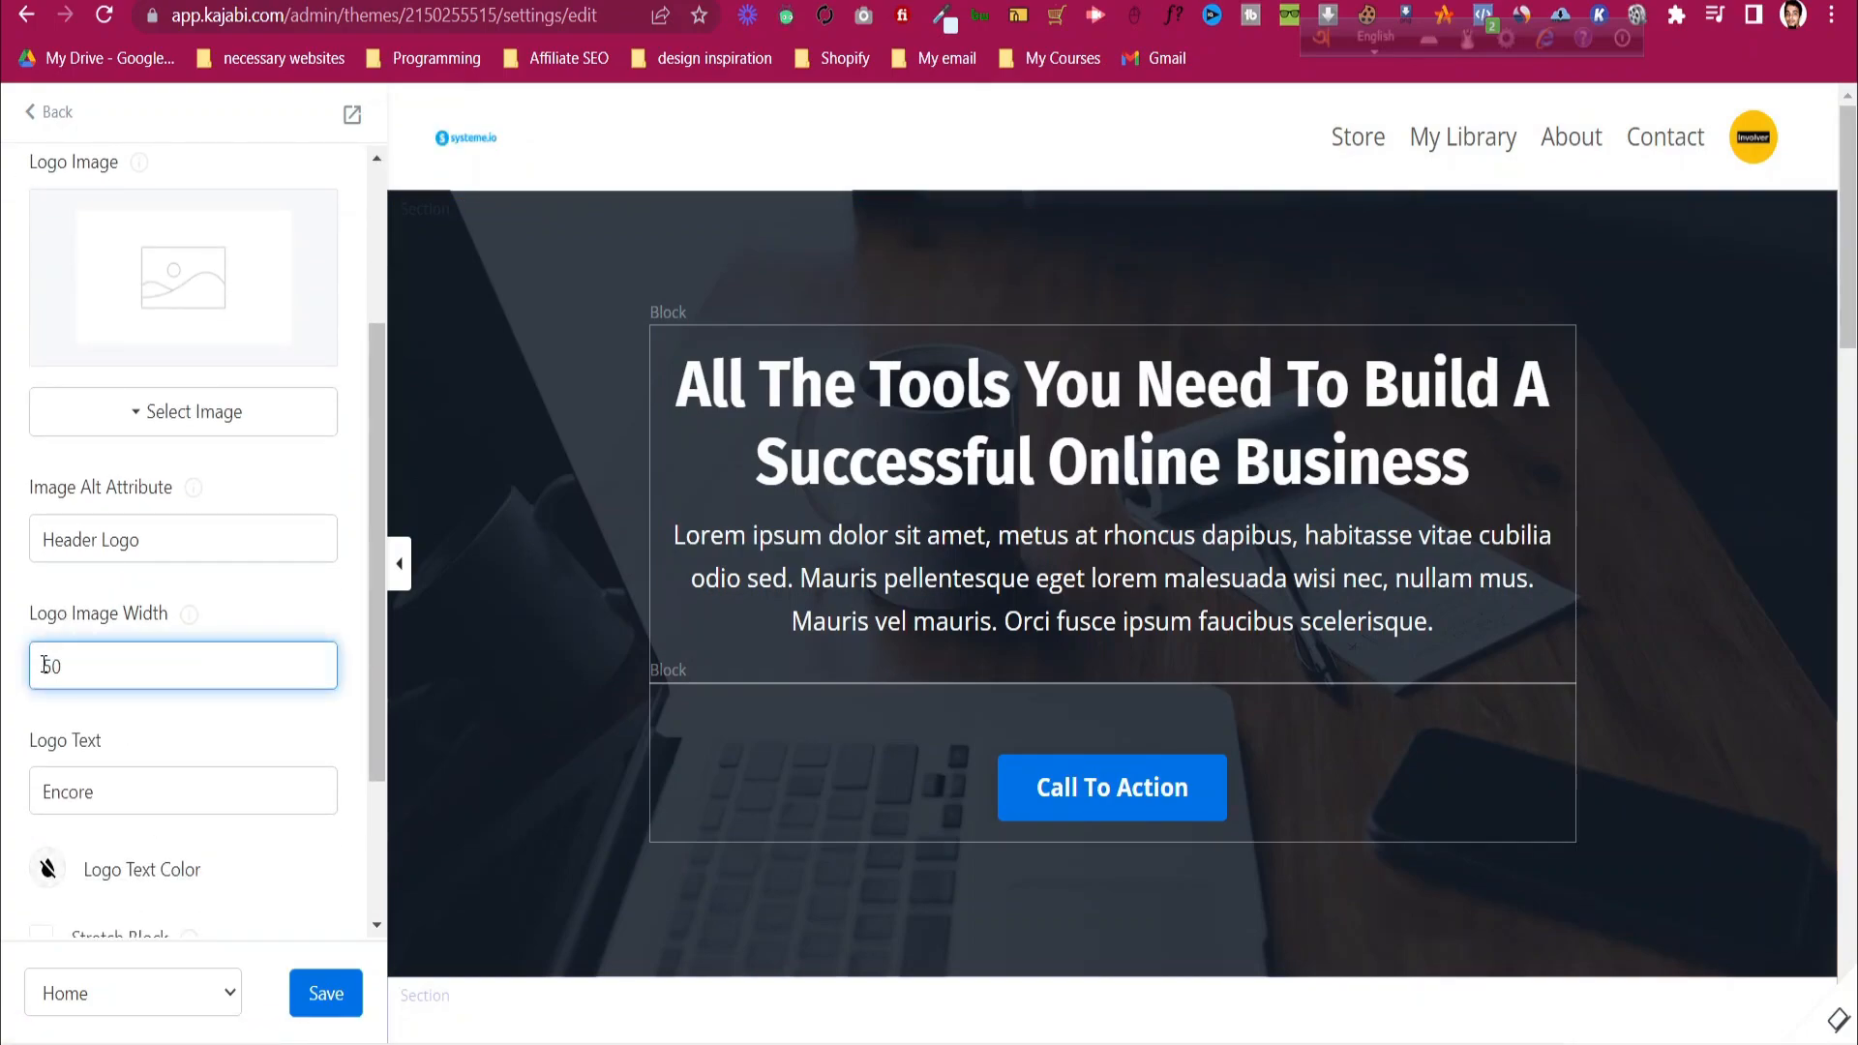
{"action": "left_click", "coordinate": [273, 612]}
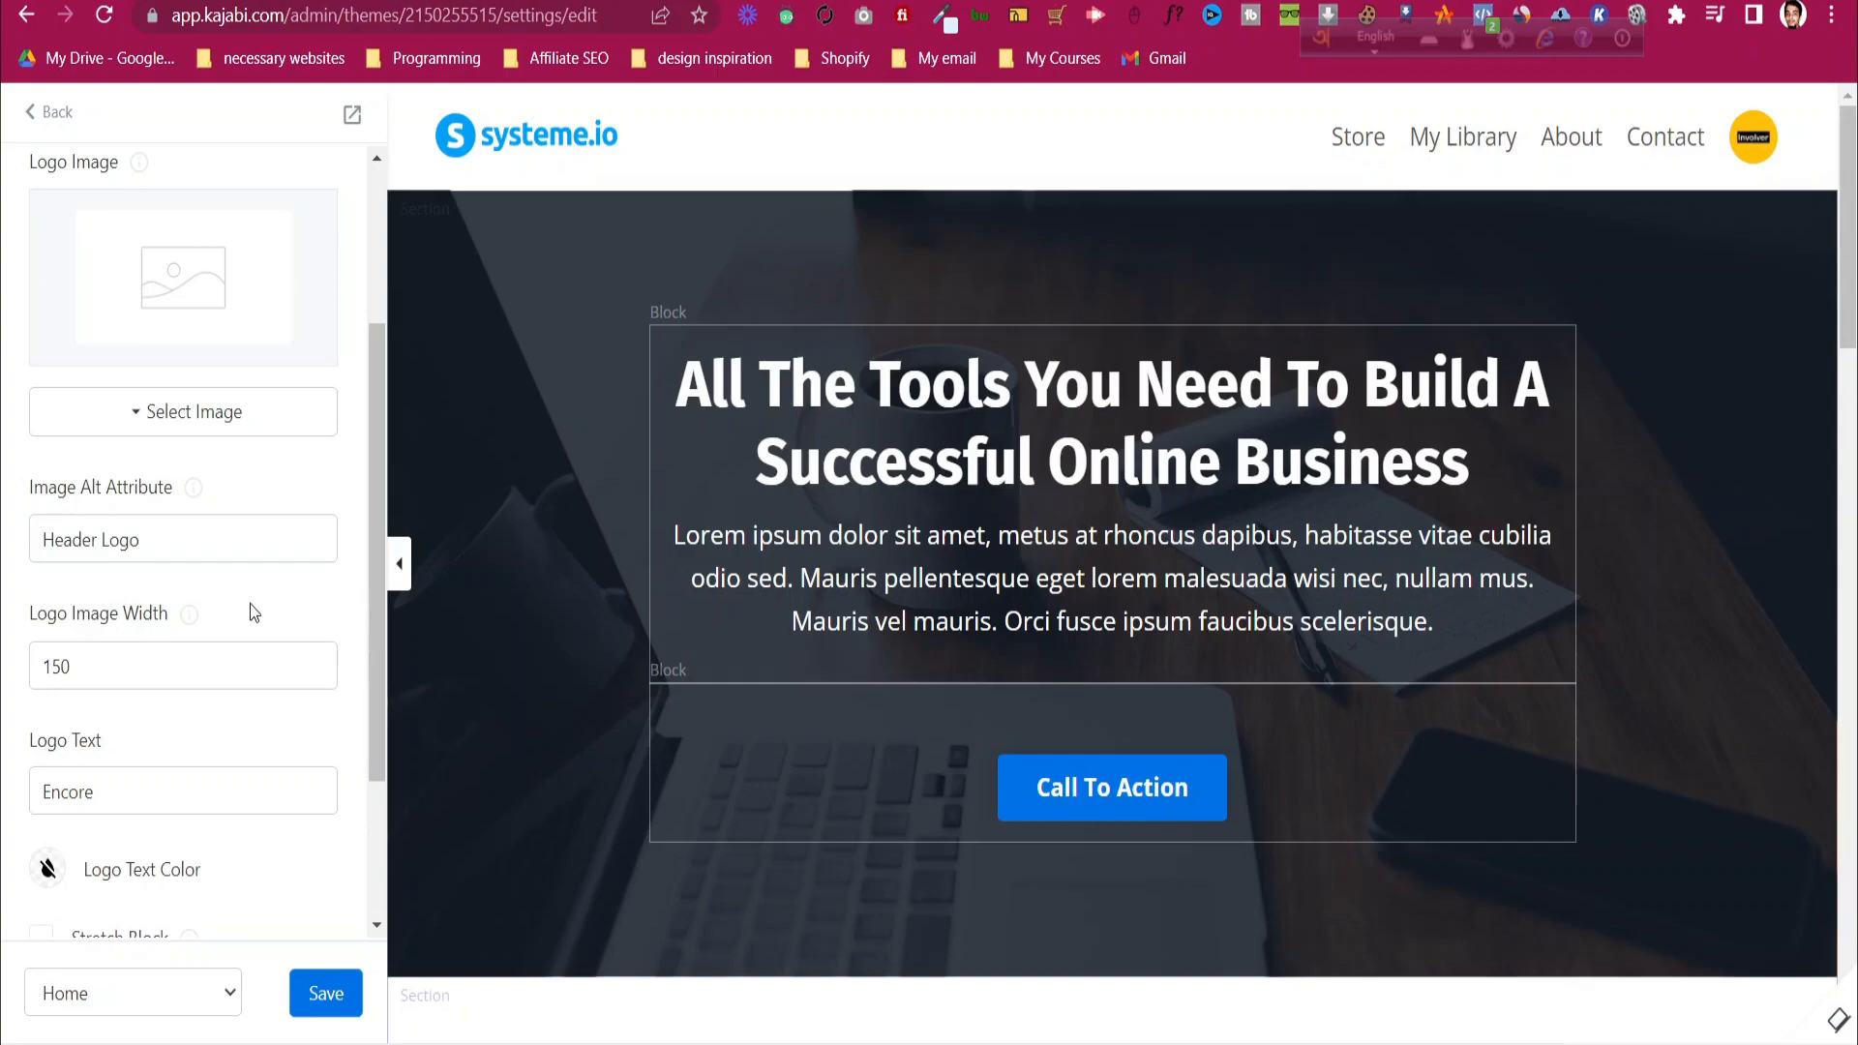
- Try centre and then left alignment for the logo block, and open the header Menu block
{"action": "scroll", "coordinate": [249, 613], "scroll_direction": "down", "scroll_amount": 3}
{"action": "left_click", "coordinate": [198, 833]}
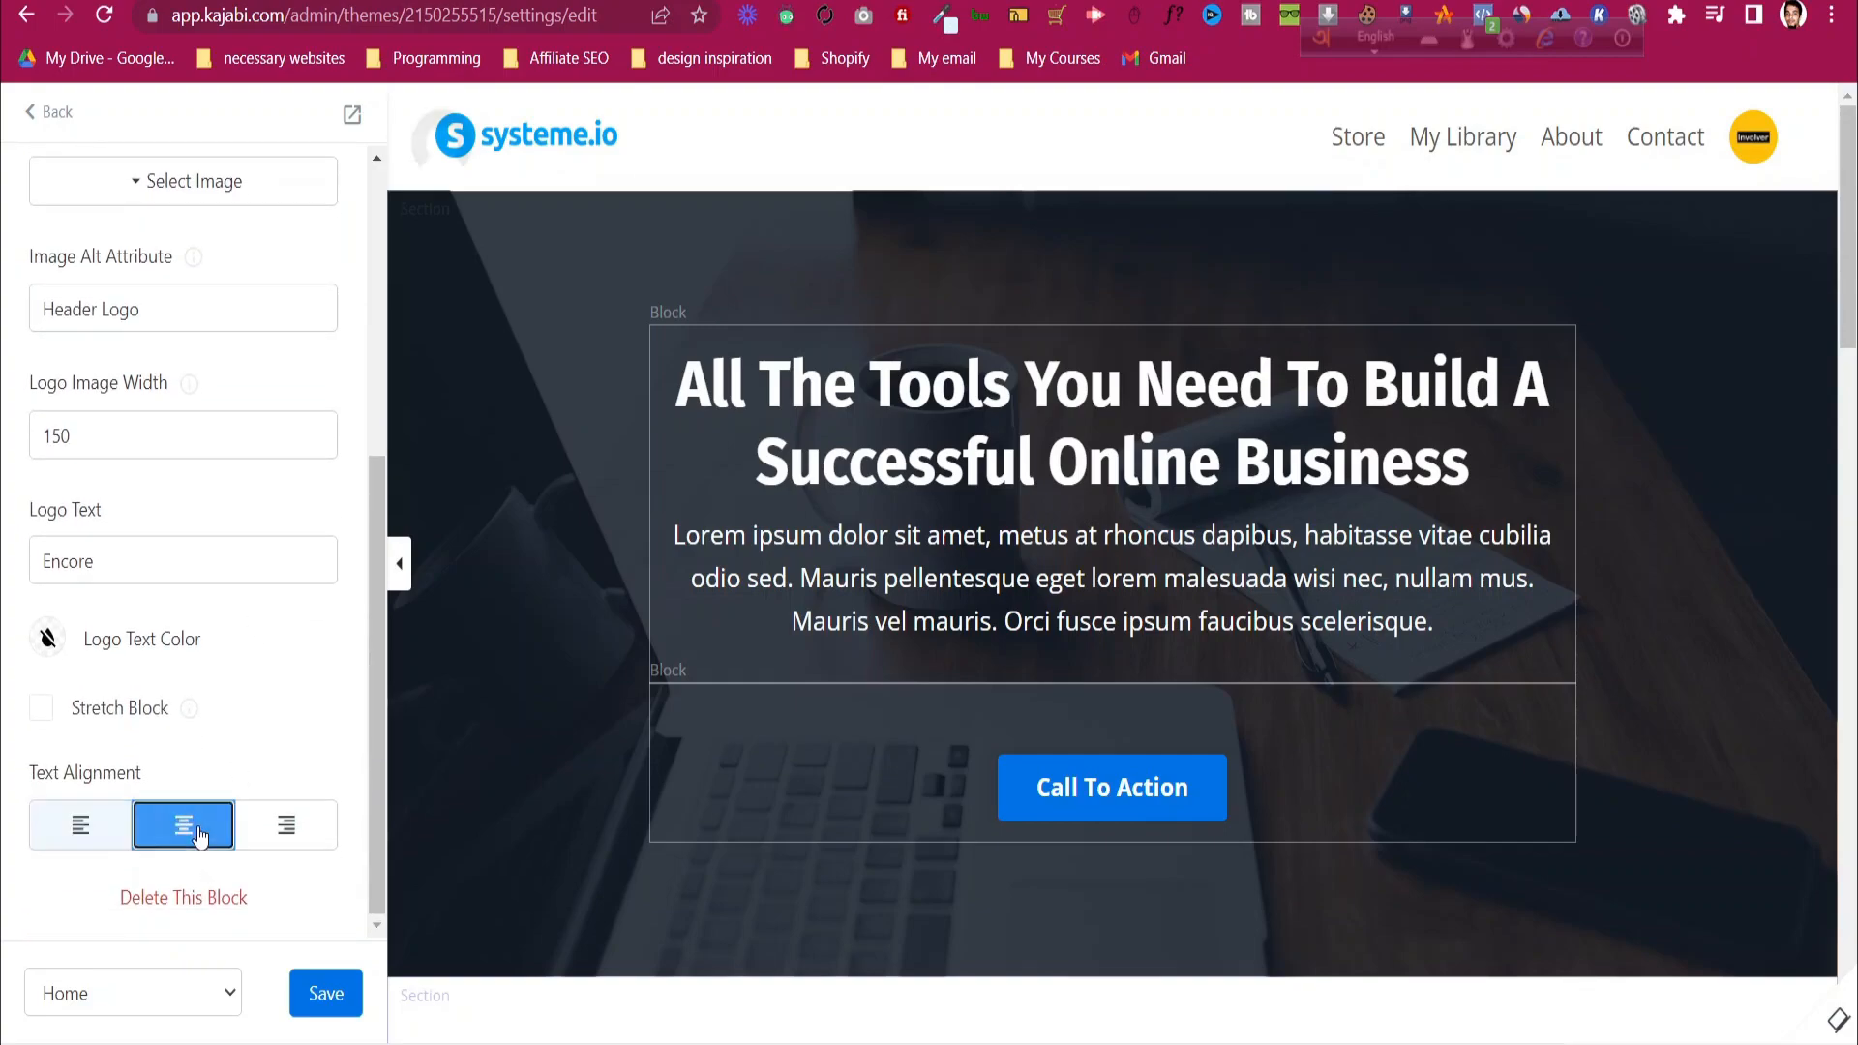
{"action": "left_click", "coordinate": [82, 835]}
{"action": "scroll", "coordinate": [213, 736], "scroll_direction": "up", "scroll_amount": 3}
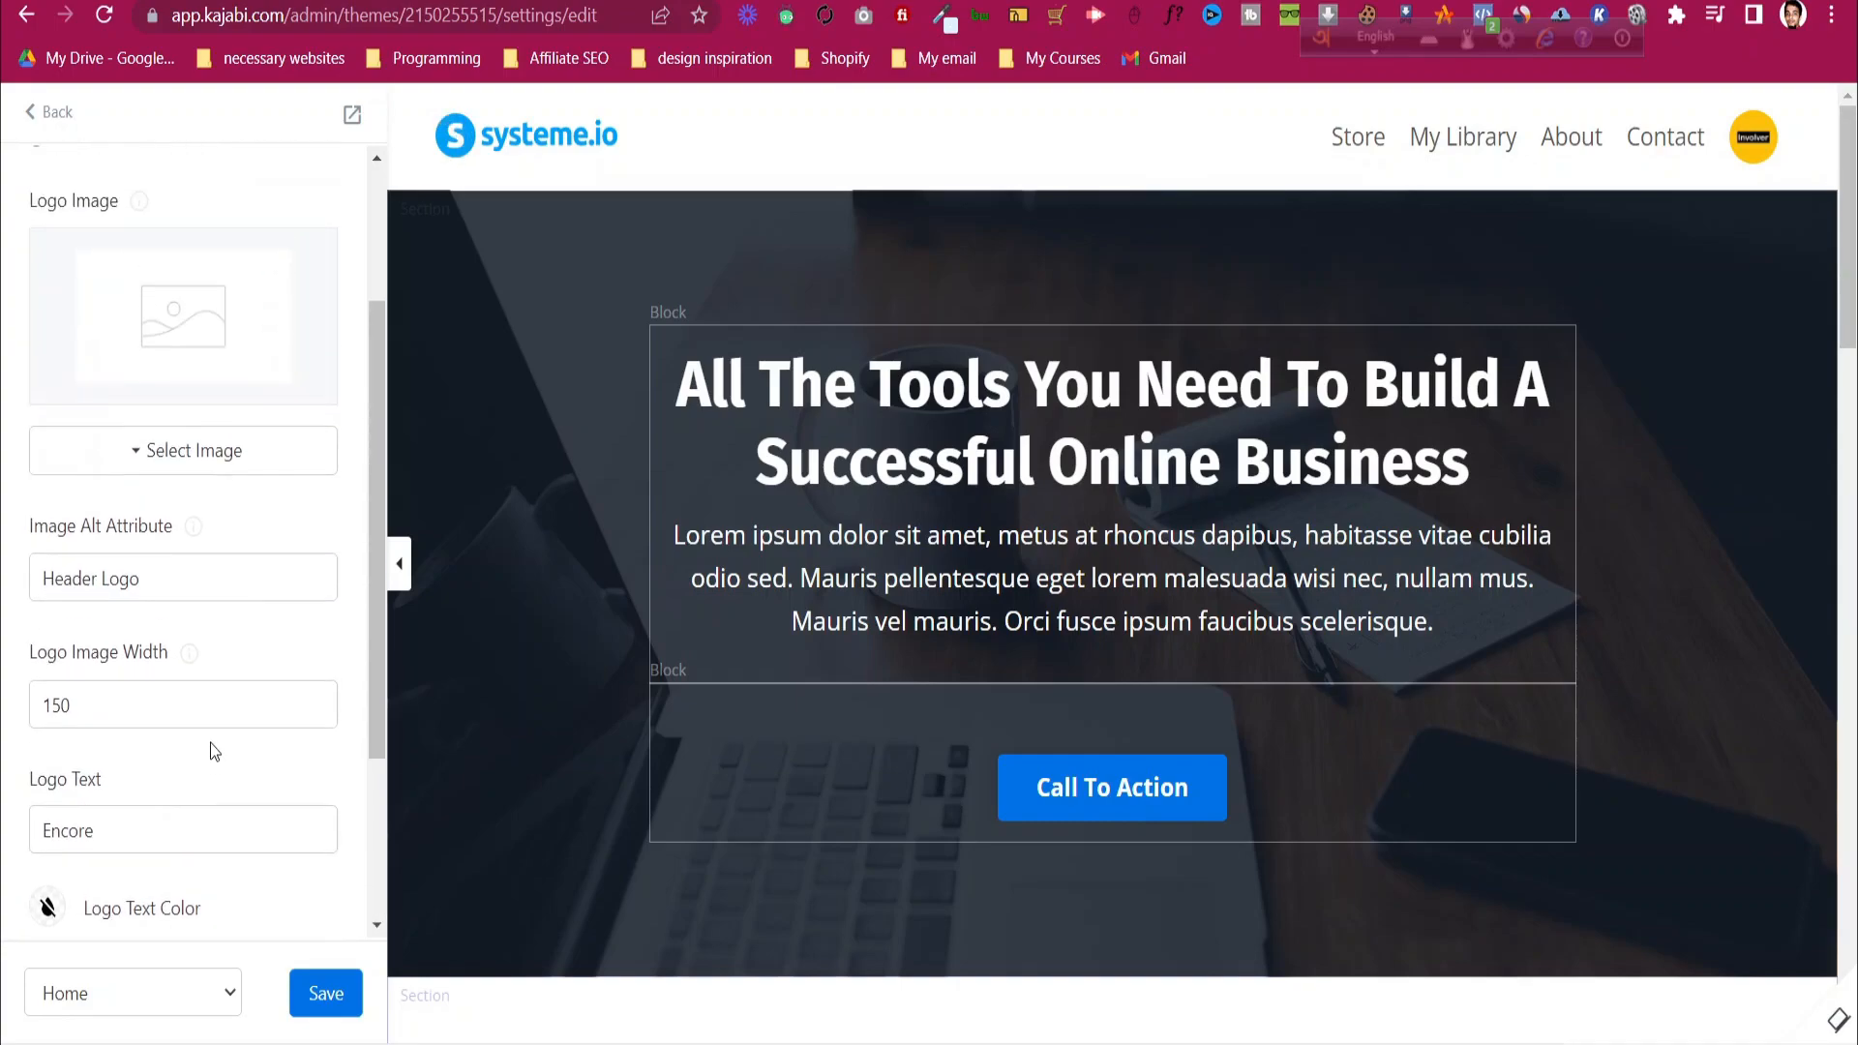
{"action": "scroll", "coordinate": [209, 740], "scroll_direction": "down", "scroll_amount": 3}
{"action": "scroll", "coordinate": [211, 725], "scroll_direction": "up", "scroll_amount": 5}
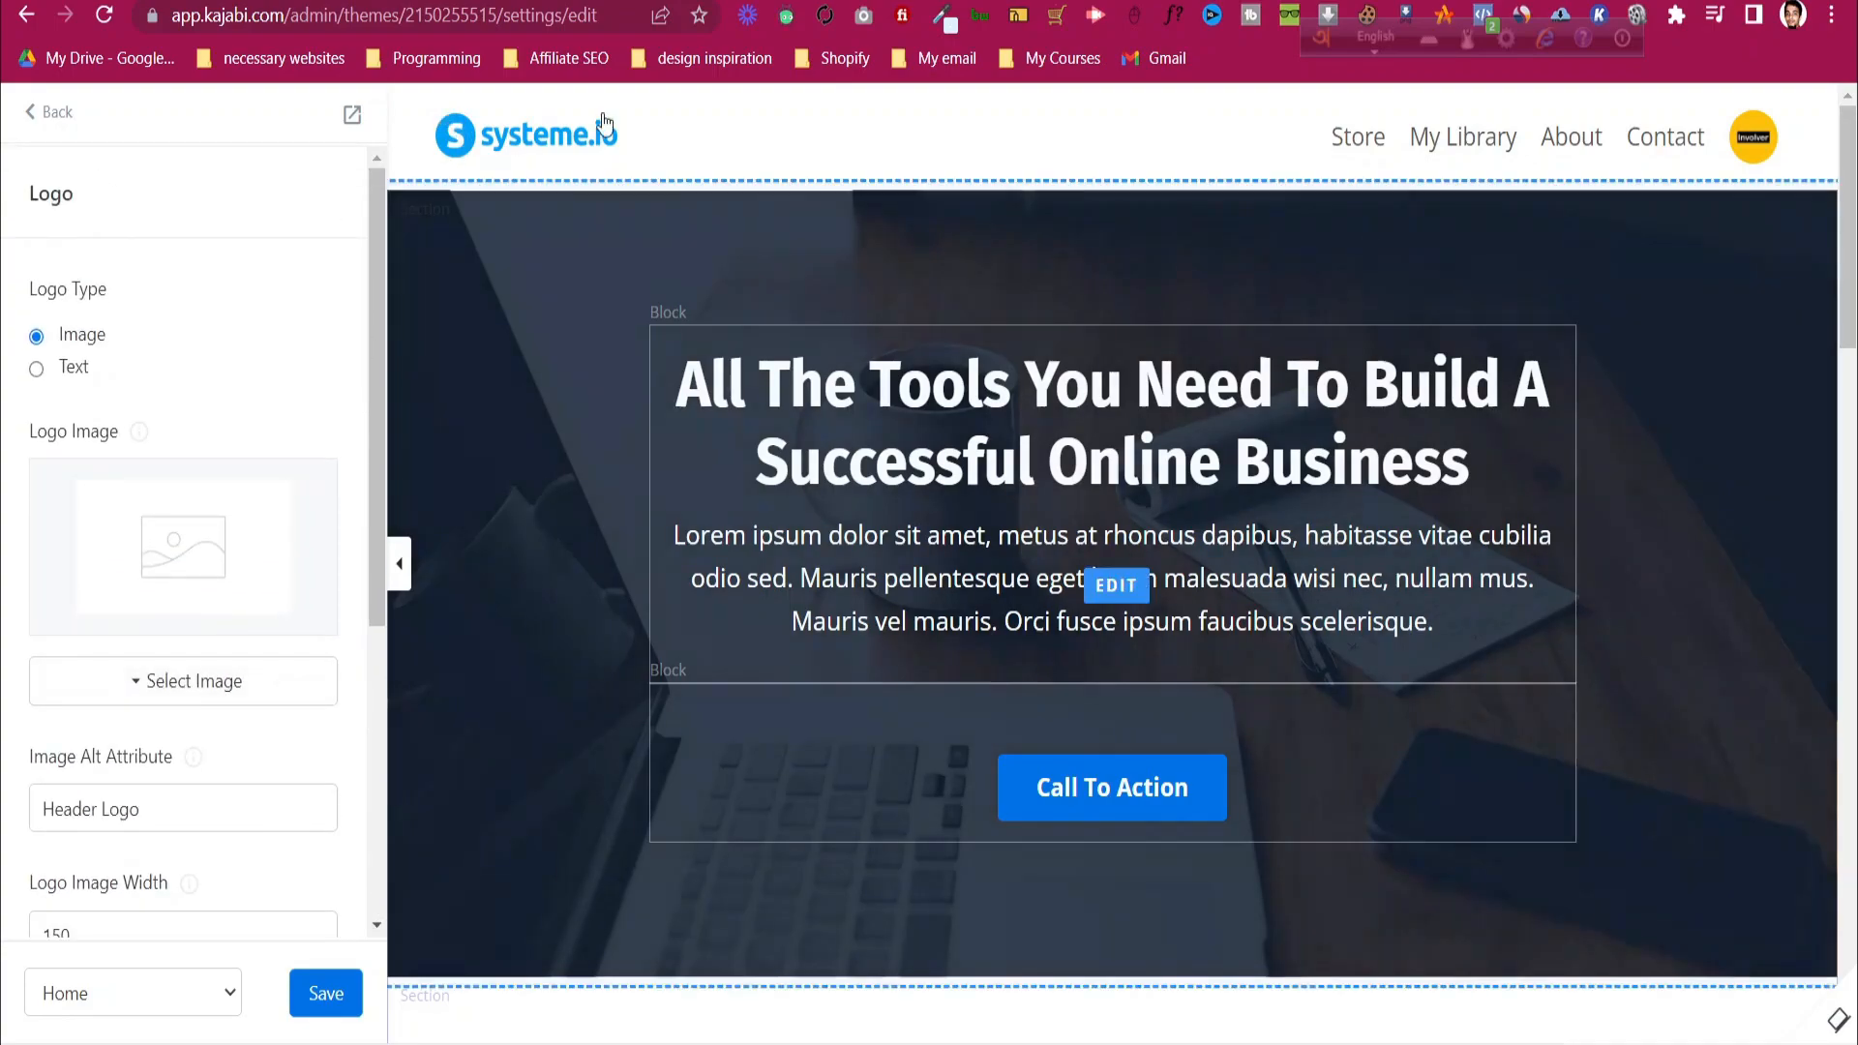
{"action": "left_click", "coordinate": [1084, 145]}
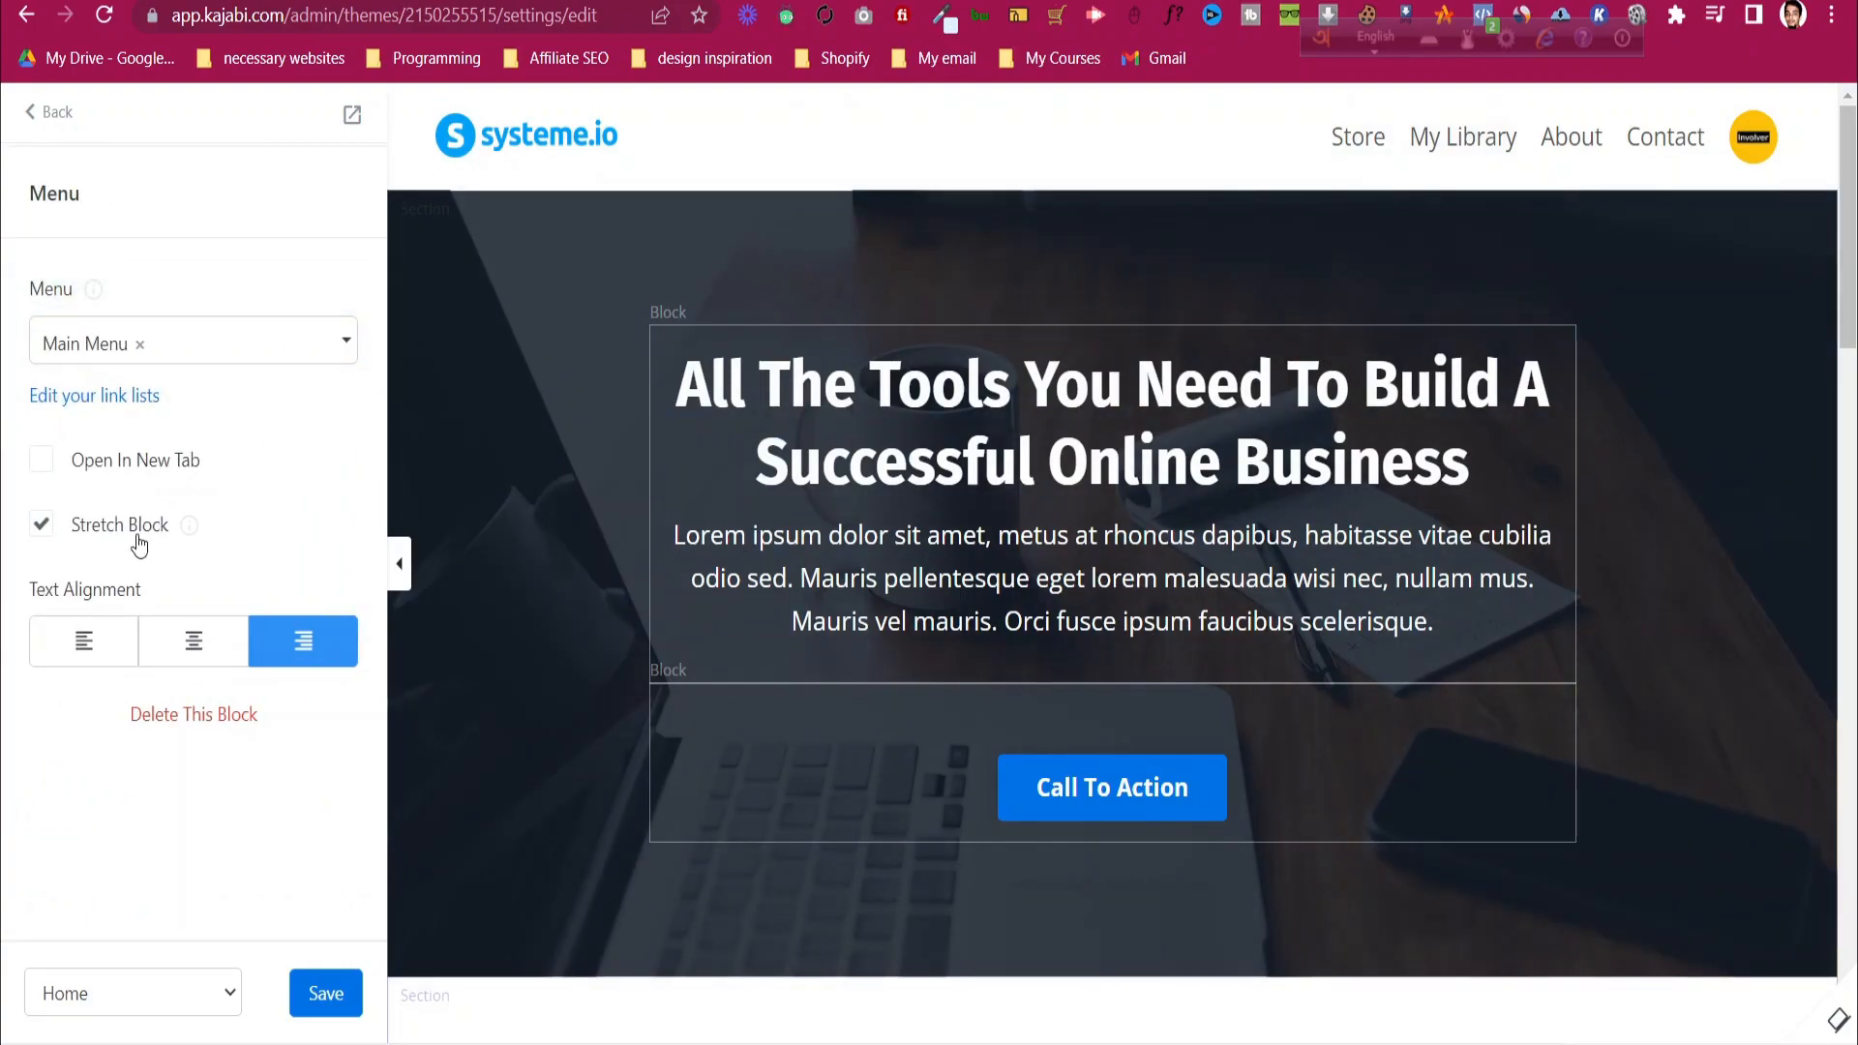
- Keep the menu right-aligned with Stretch Block on after testing alternatives, then go back to Header settings
{"action": "left_click", "coordinate": [194, 647]}
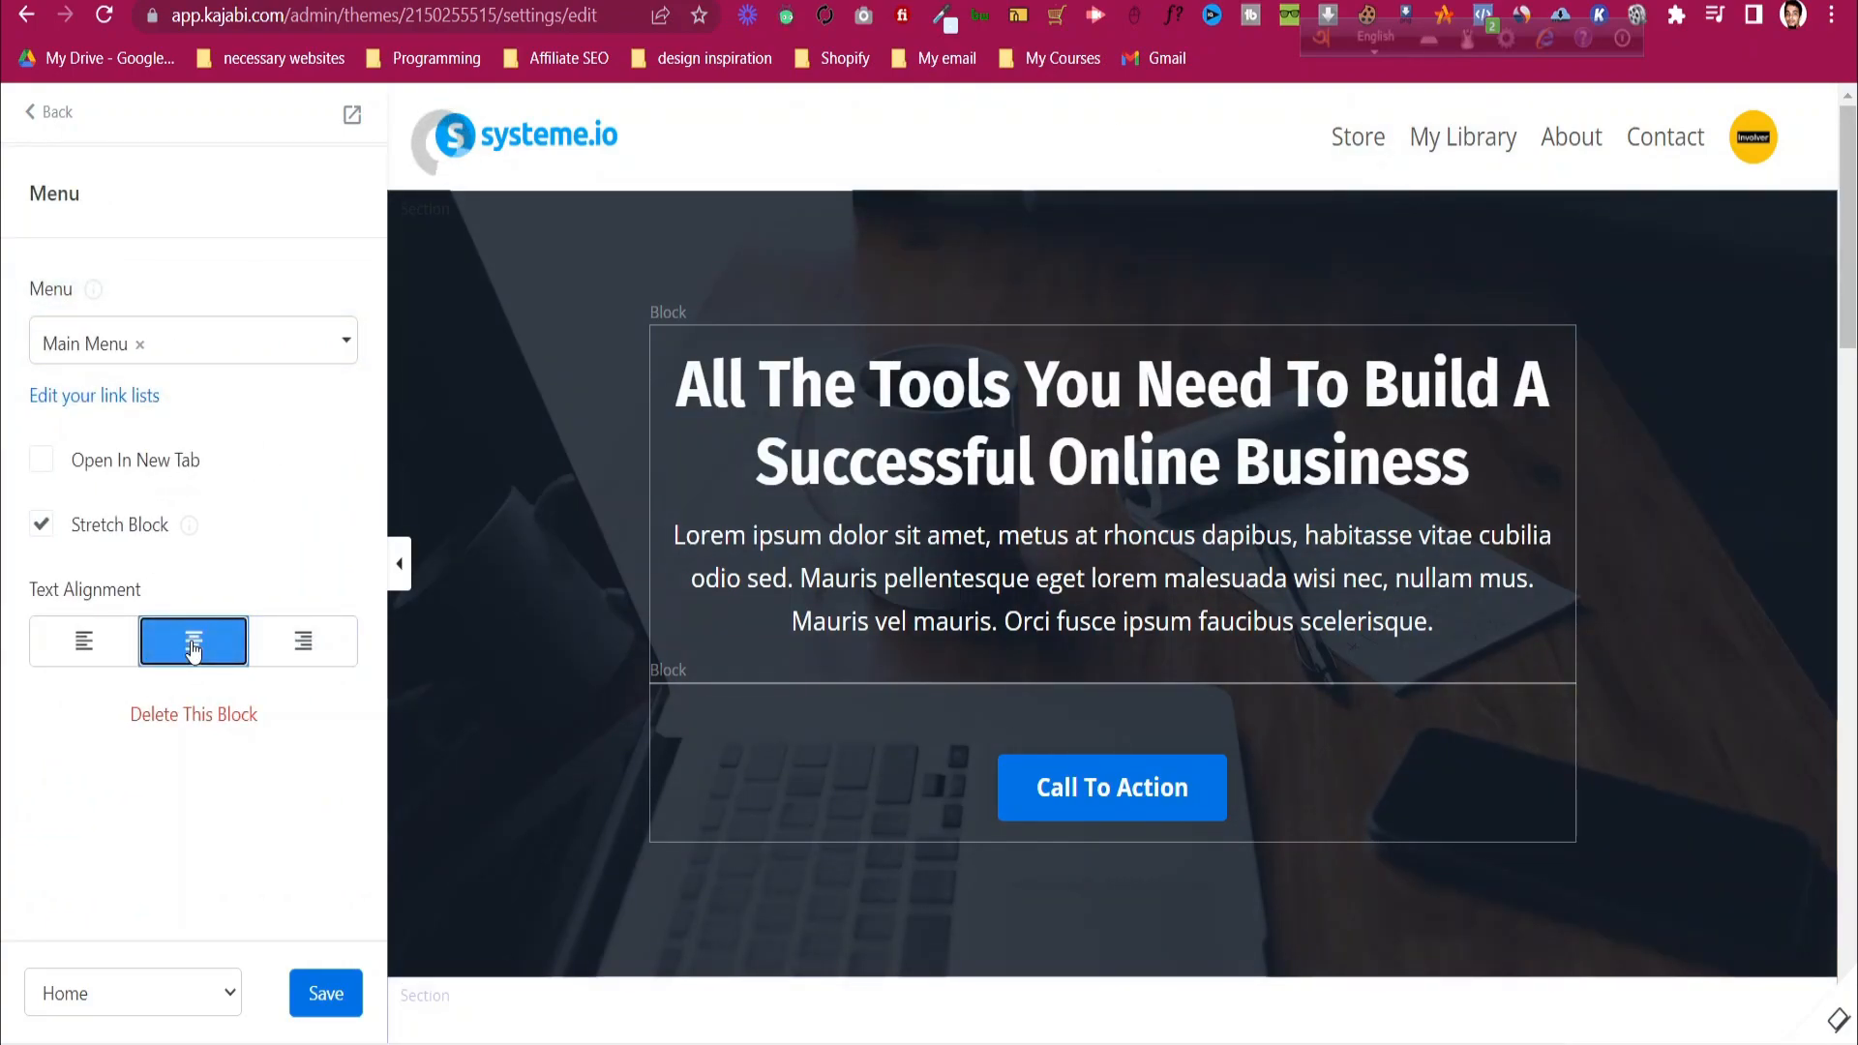
{"action": "left_click", "coordinate": [271, 655]}
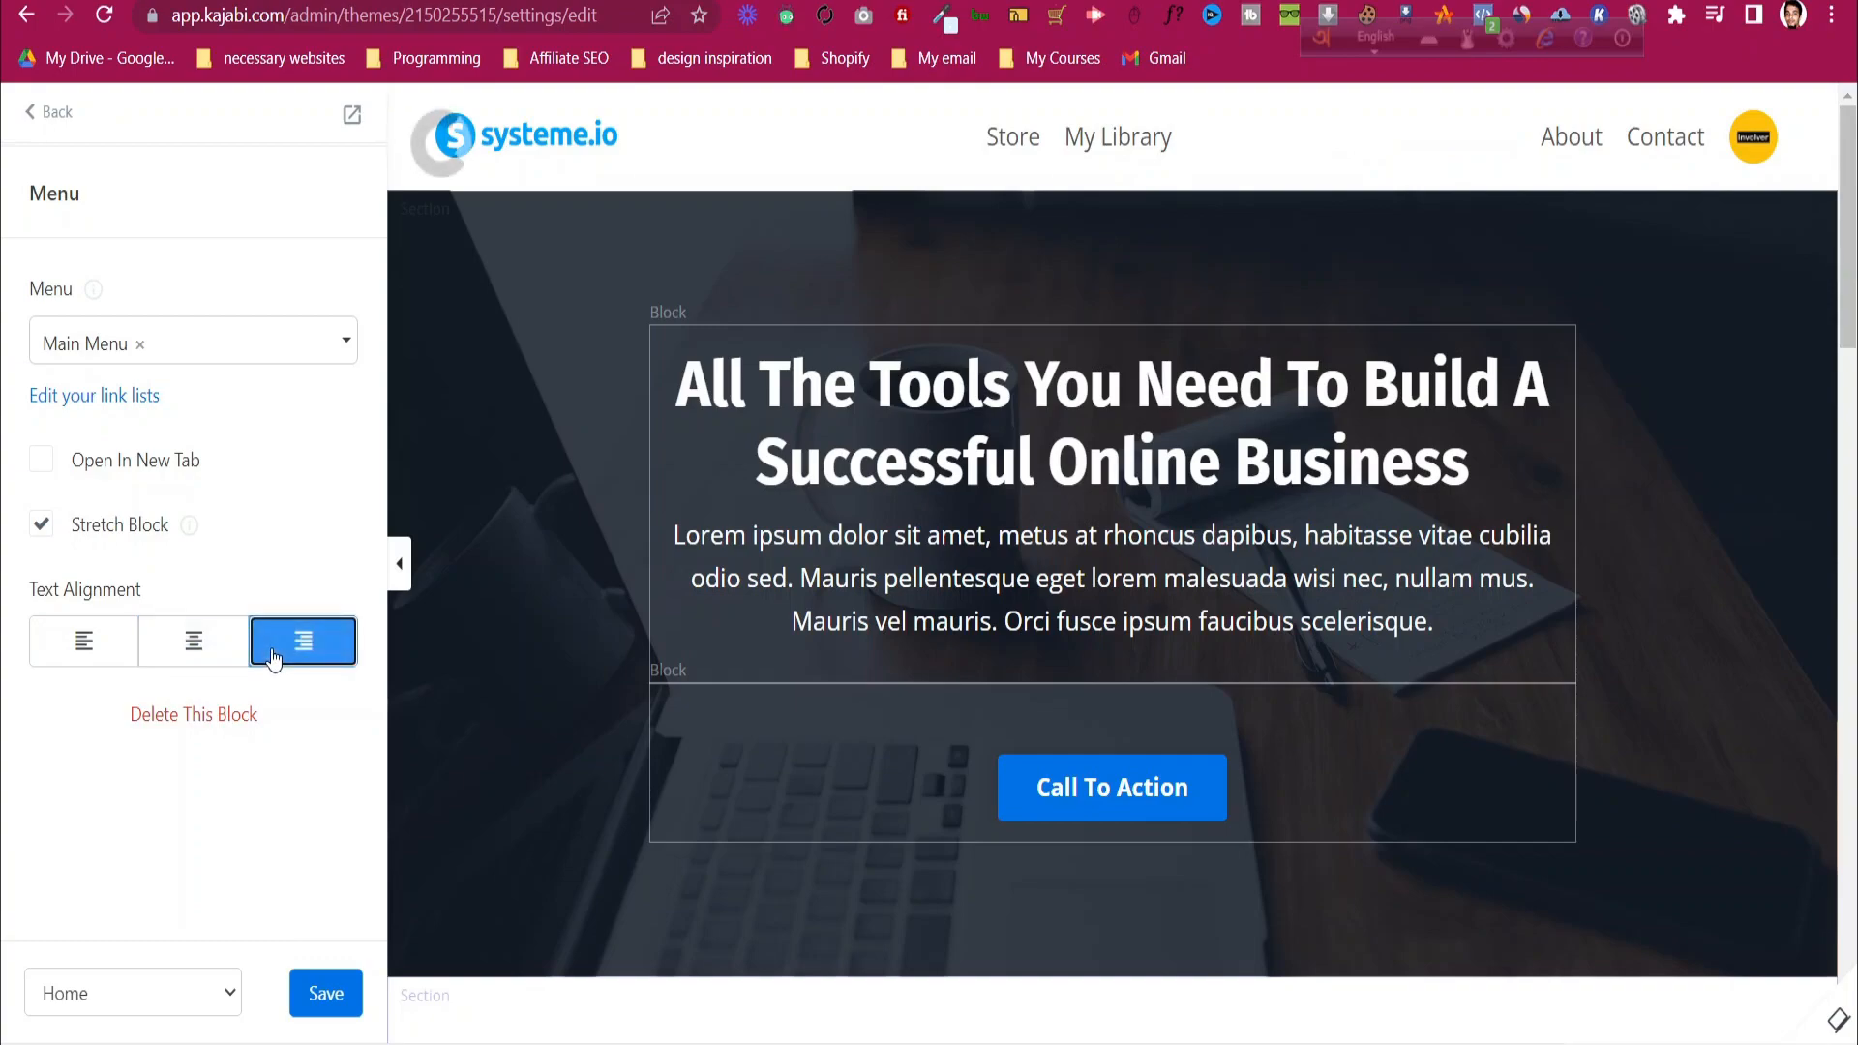
{"action": "left_click", "coordinate": [143, 532]}
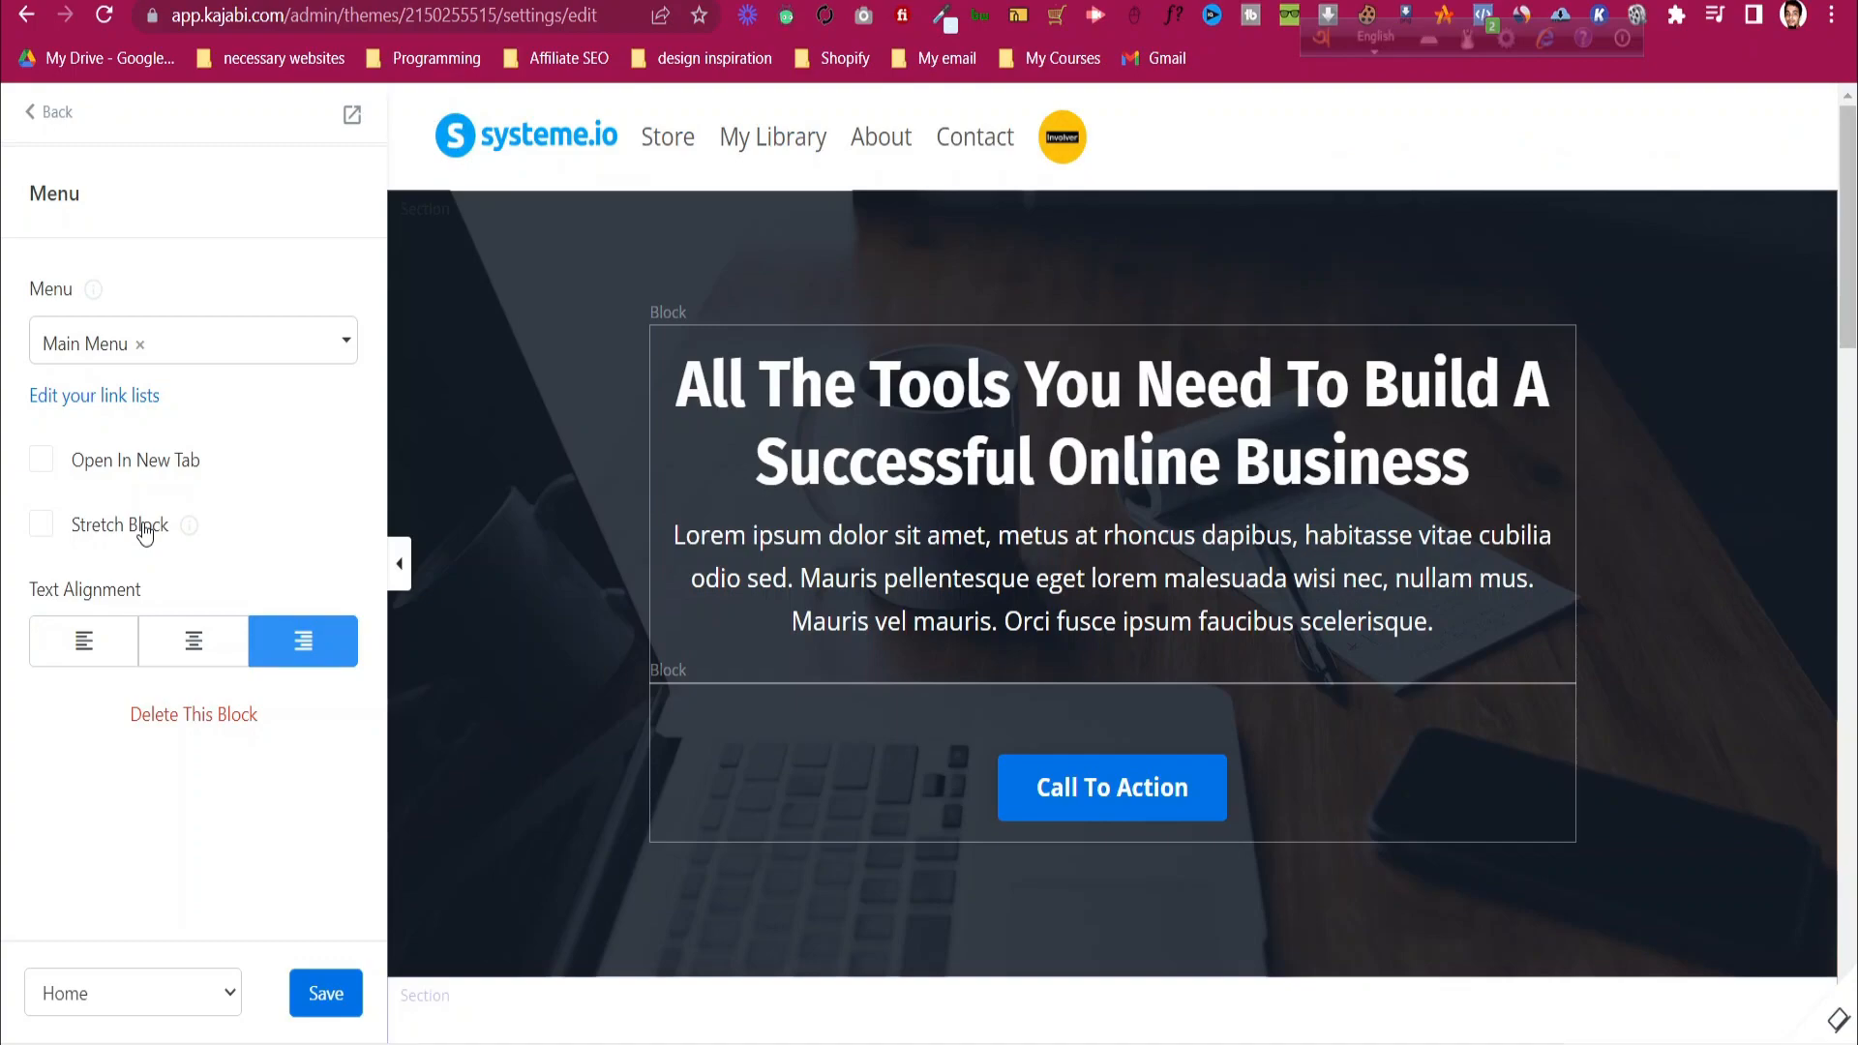
{"action": "left_click", "coordinate": [143, 531]}
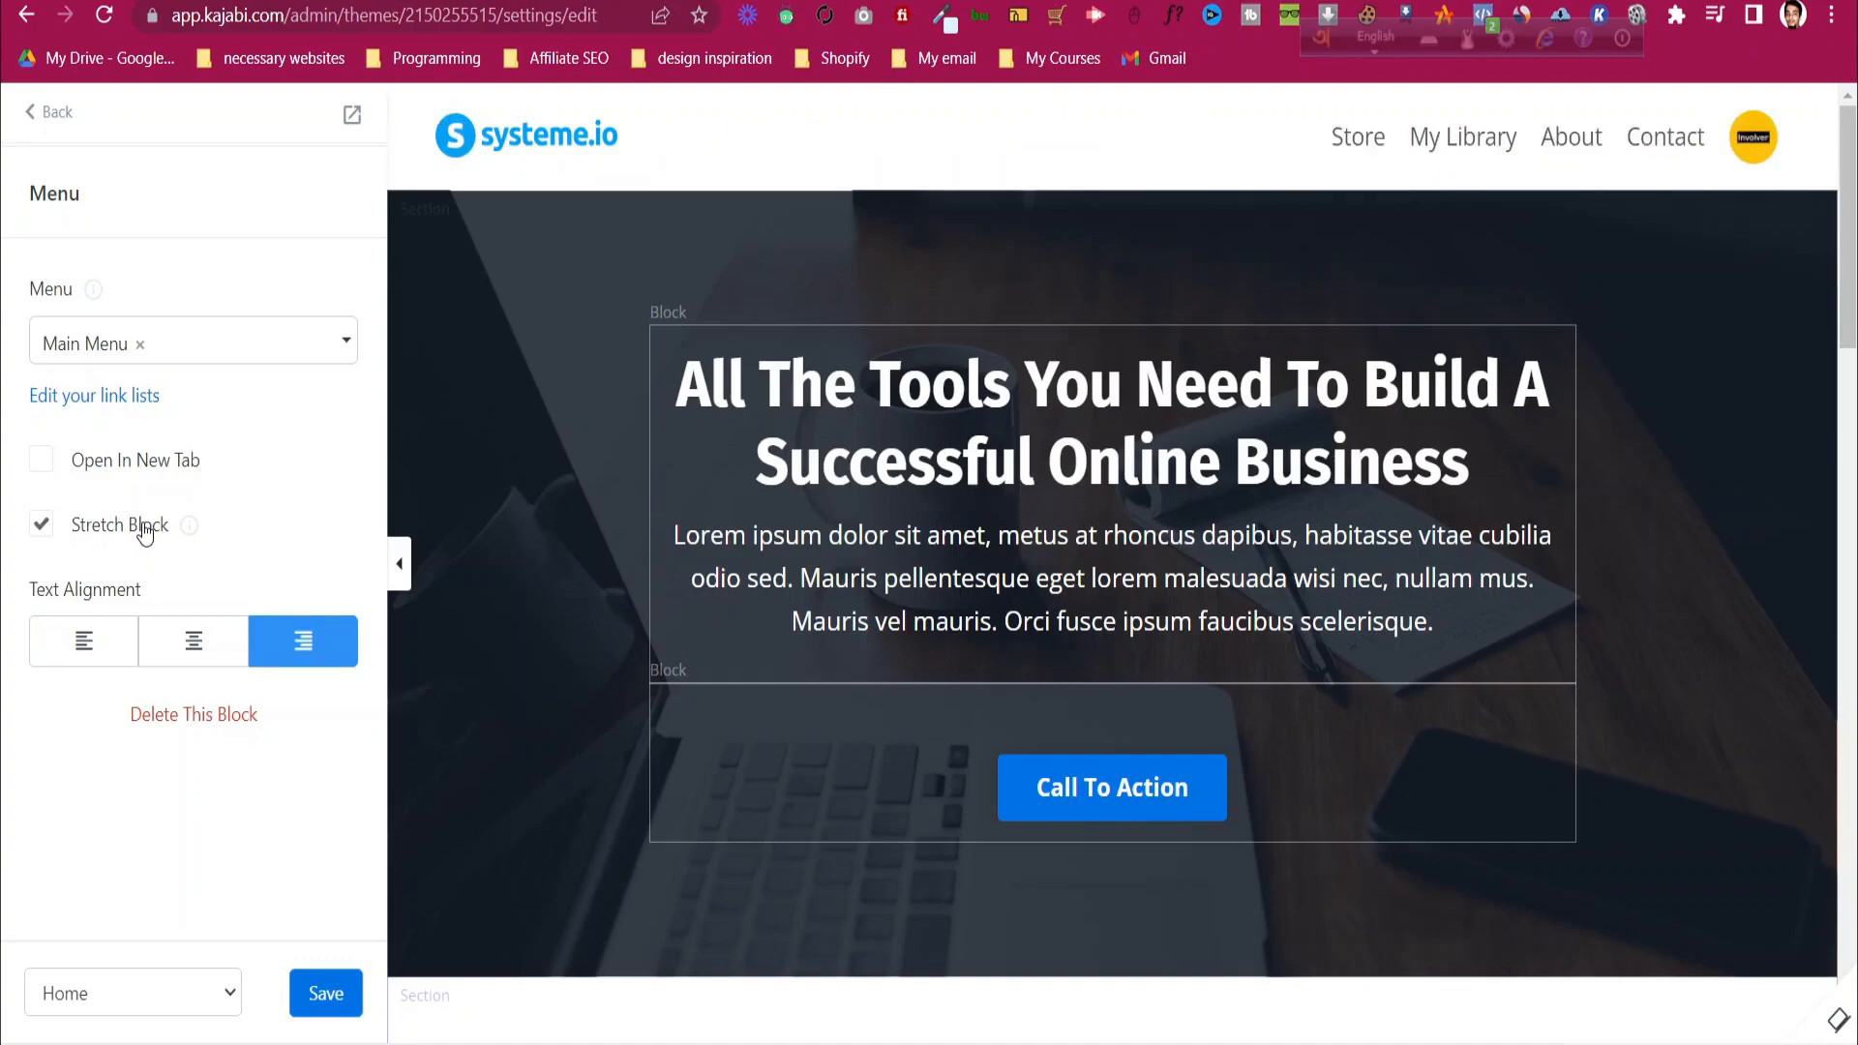
{"action": "left_click", "coordinate": [29, 117]}
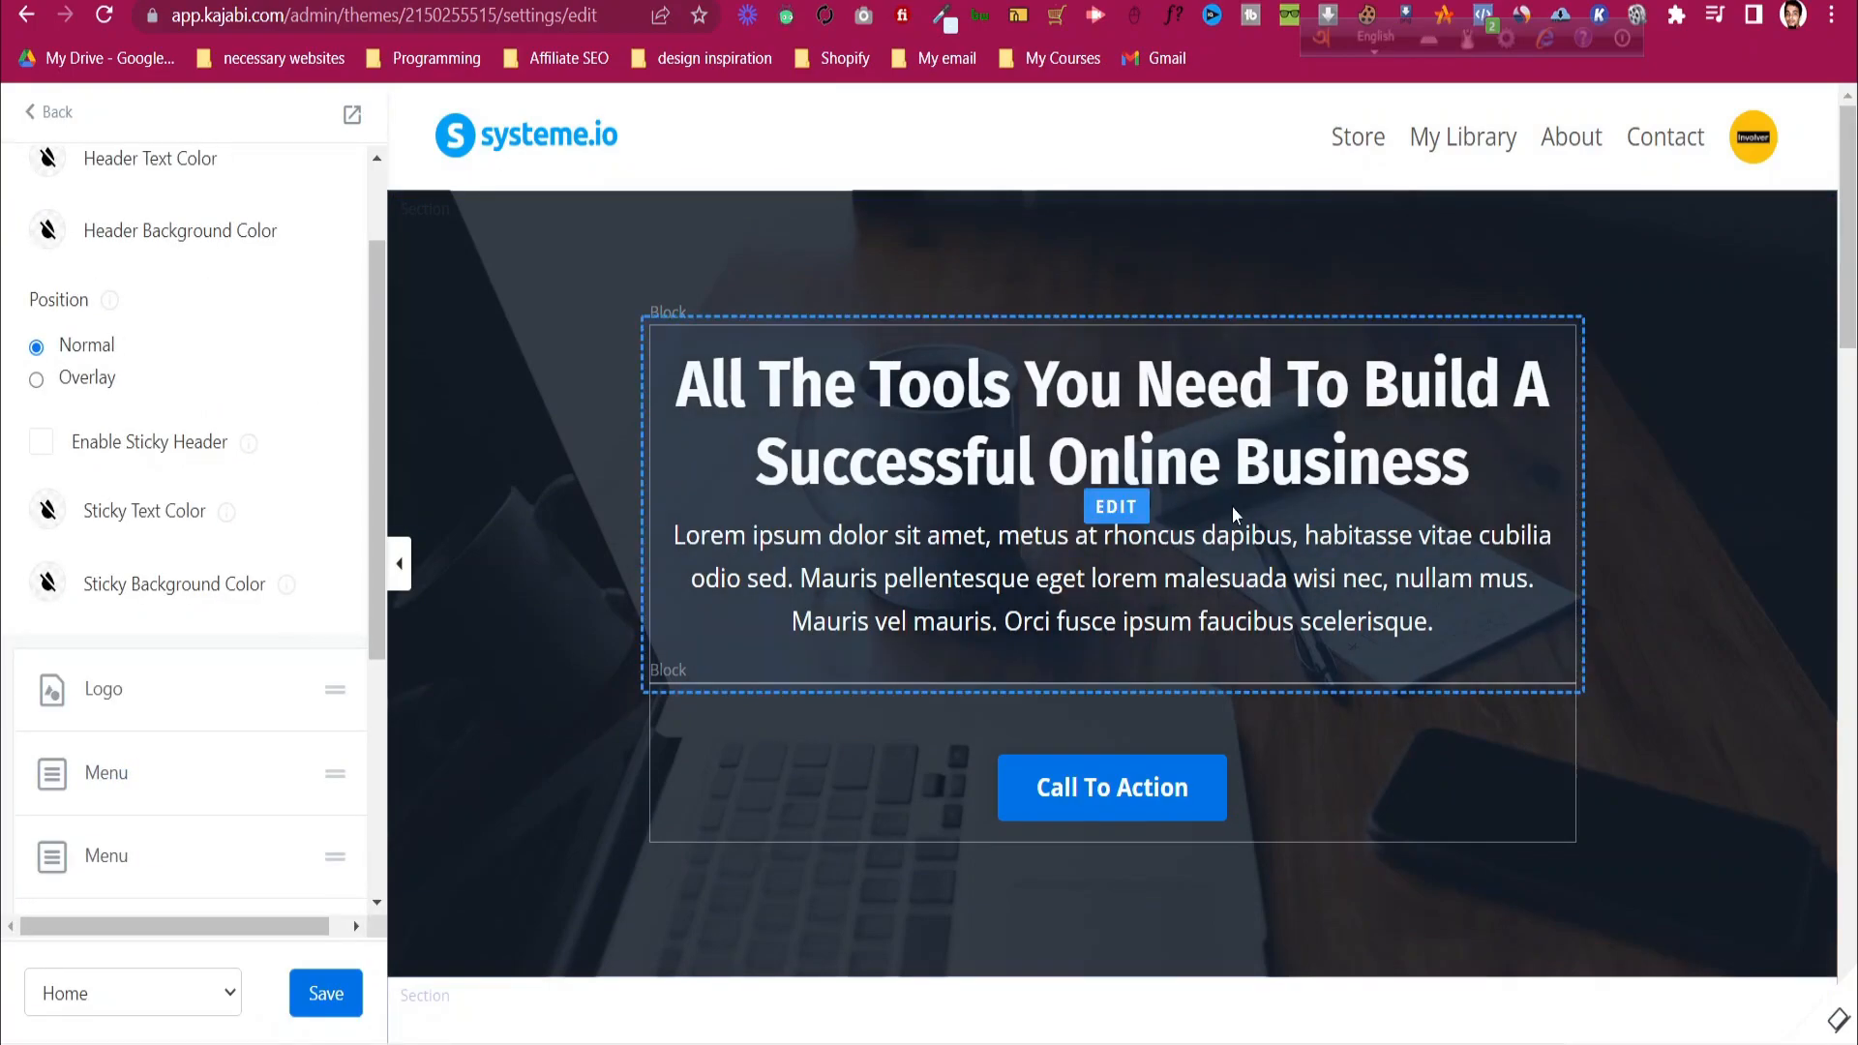
- Switch on Enable Sticky Header in the Header settings and save
{"action": "scroll", "coordinate": [1234, 509], "scroll_direction": "down", "scroll_amount": 10}
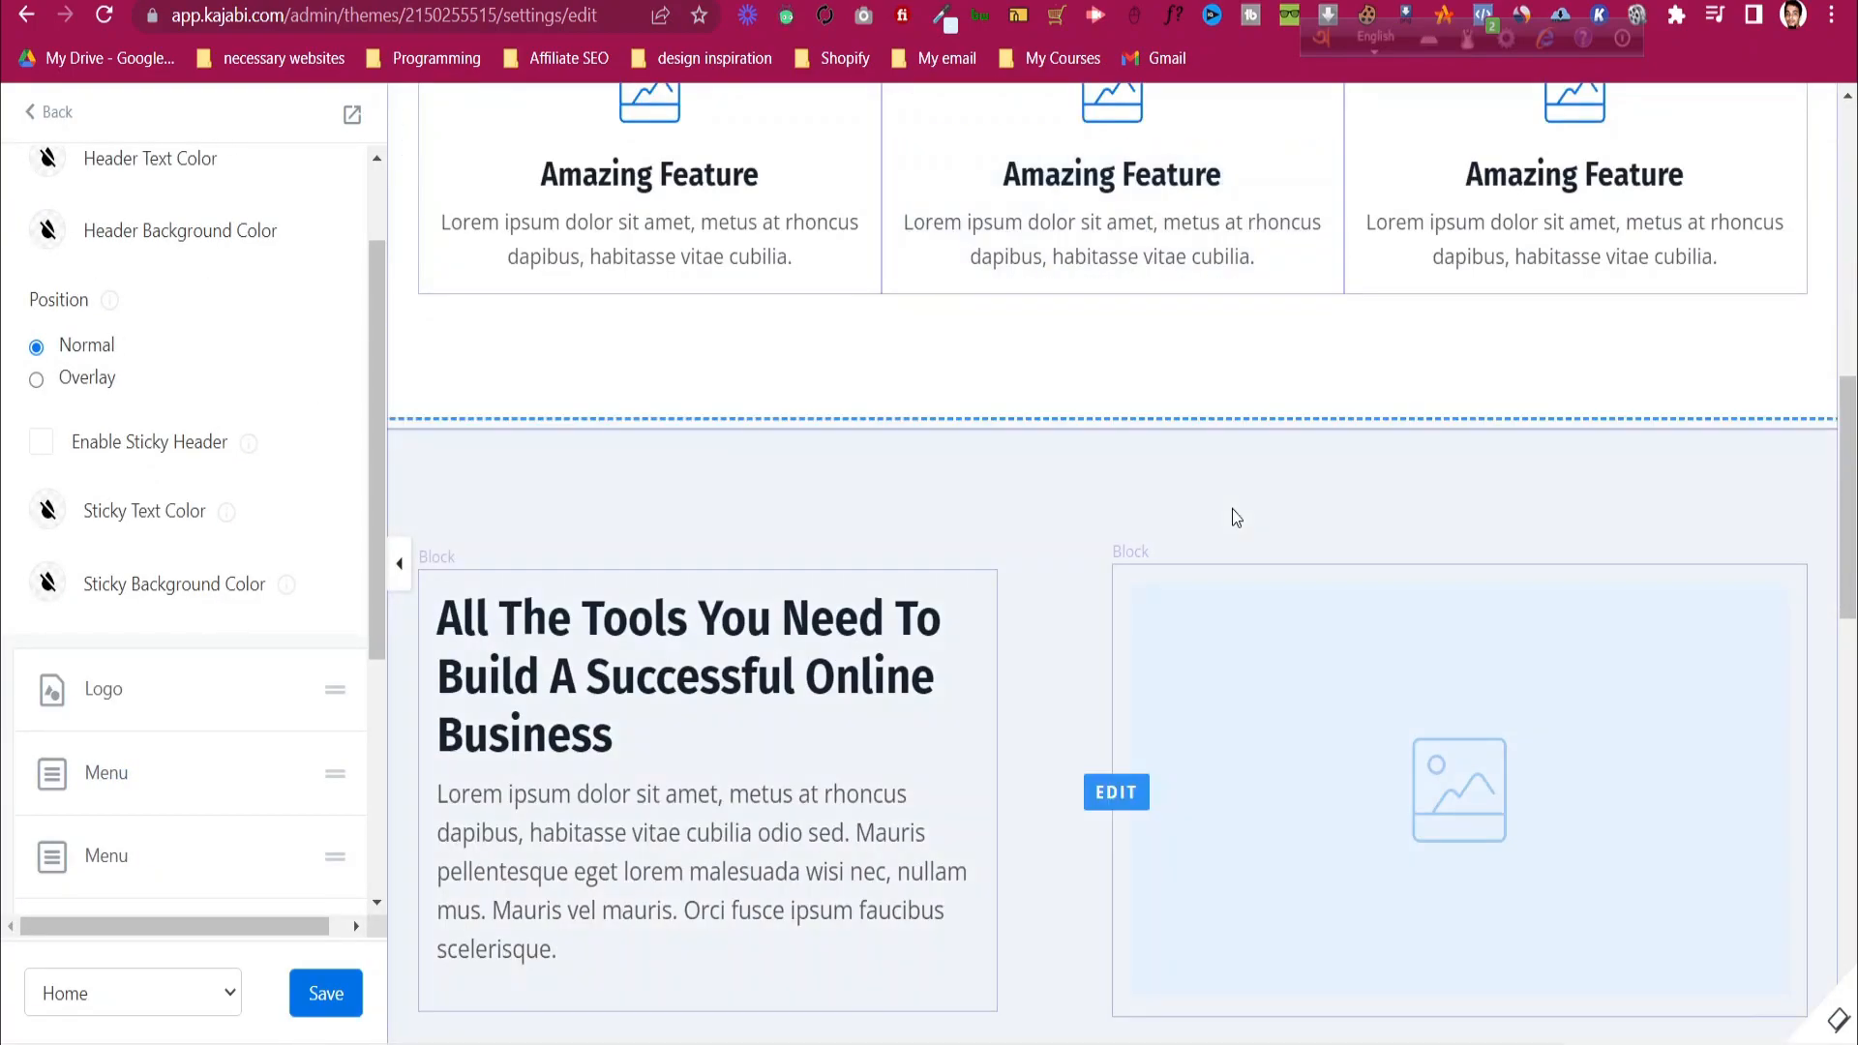
{"action": "scroll", "coordinate": [1232, 519], "scroll_direction": "up", "scroll_amount": 10}
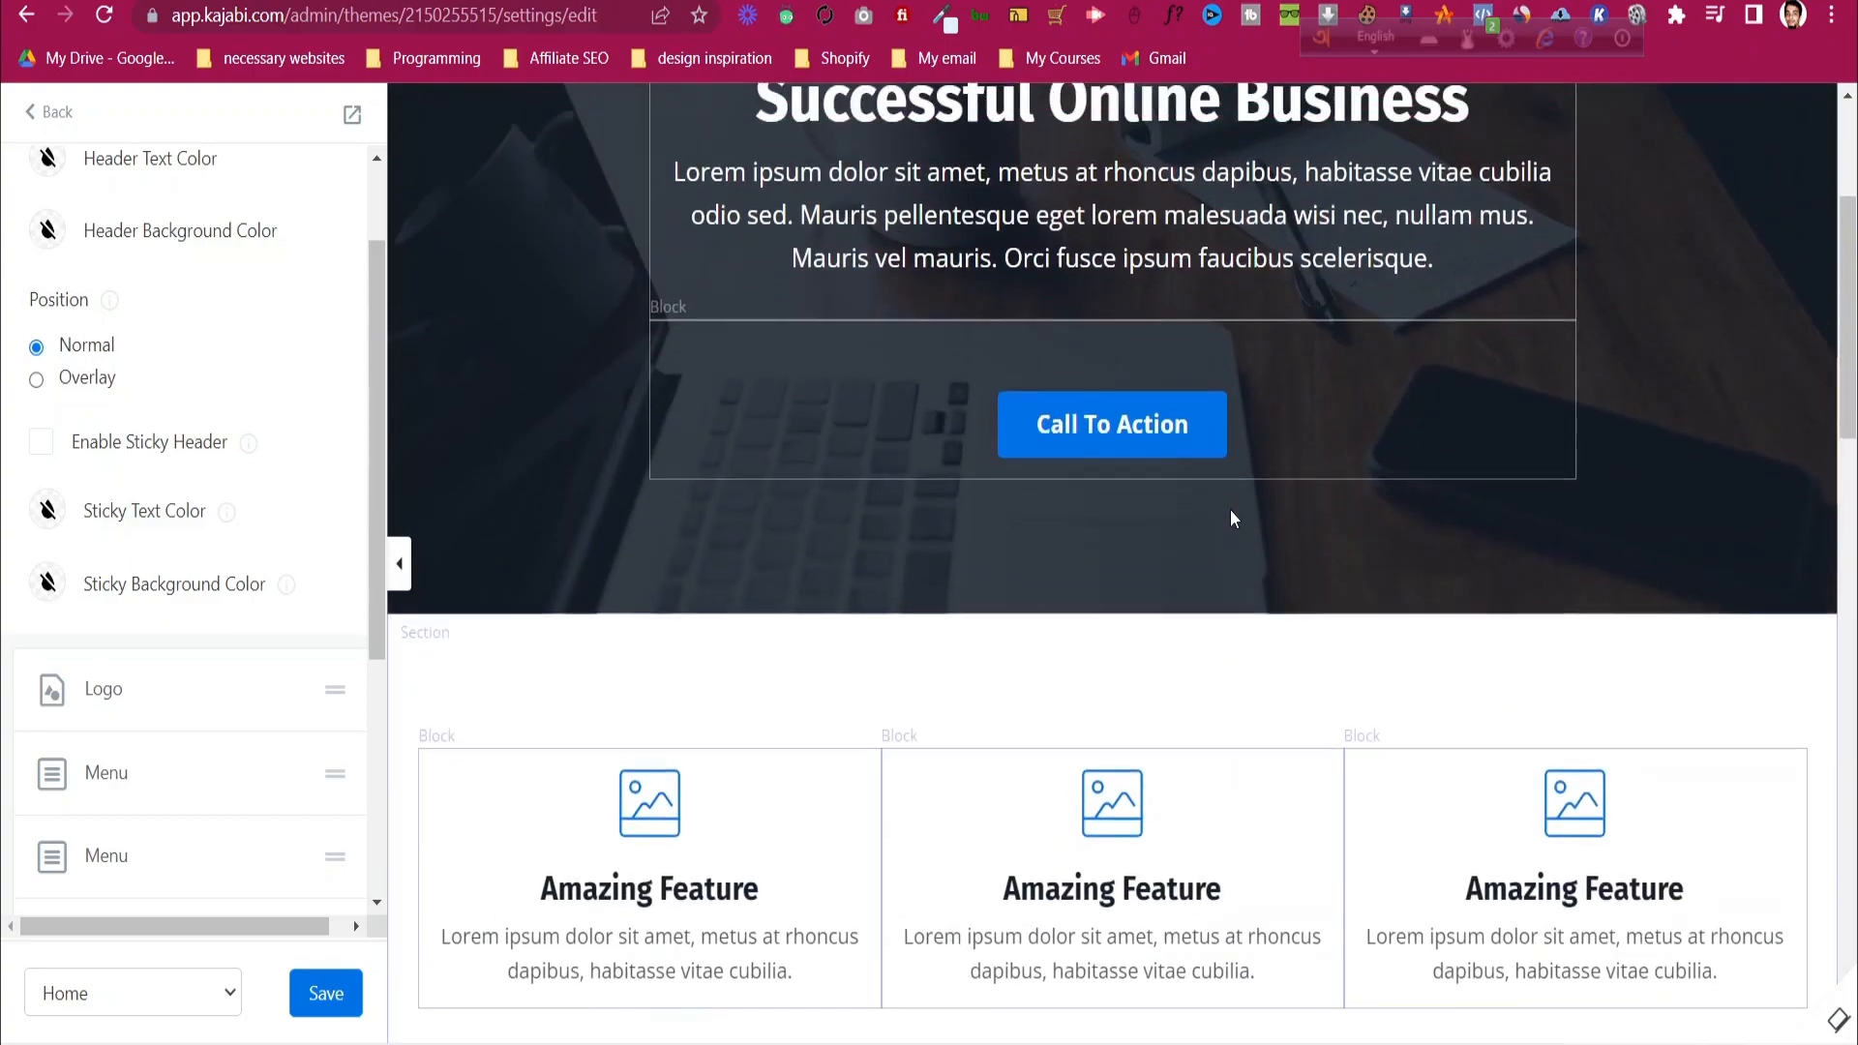
{"action": "left_click", "coordinate": [174, 461]}
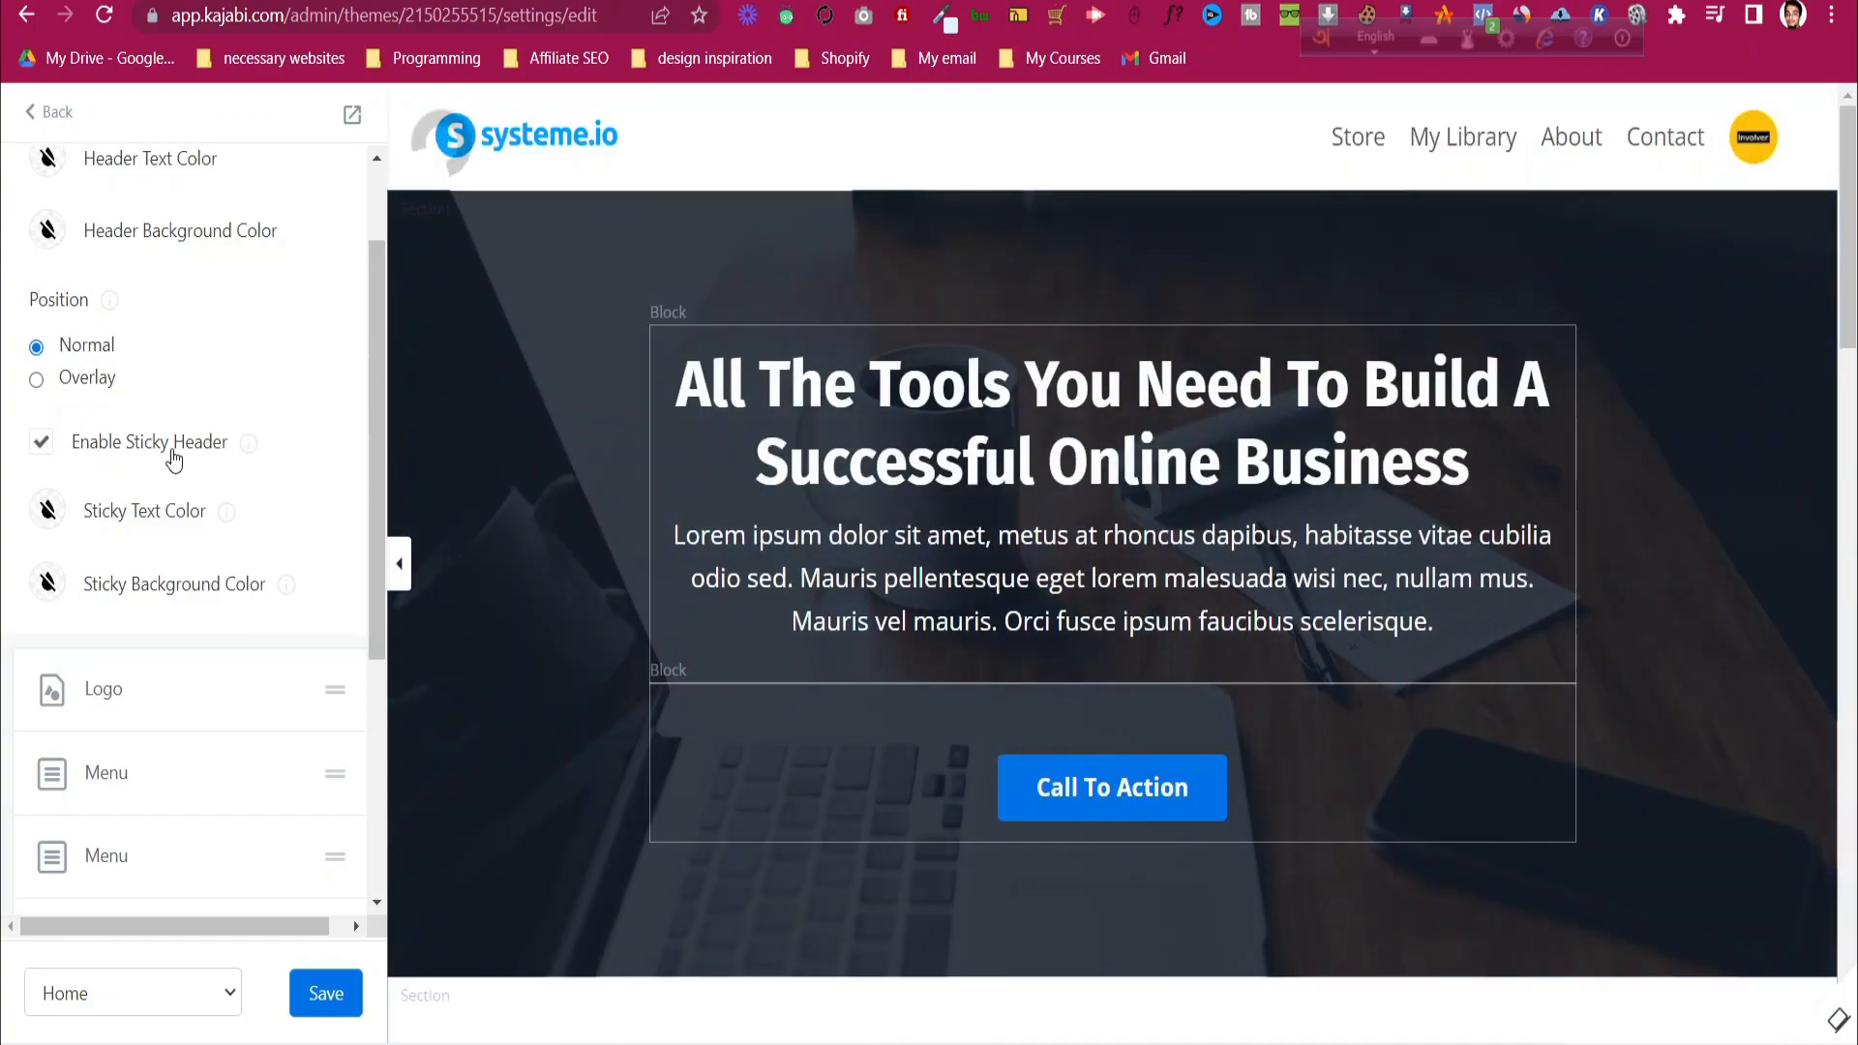
{"action": "scroll", "coordinate": [1041, 416], "scroll_direction": "down", "scroll_amount": 5}
{"action": "scroll", "coordinate": [1043, 423], "scroll_direction": "up", "scroll_amount": 10}
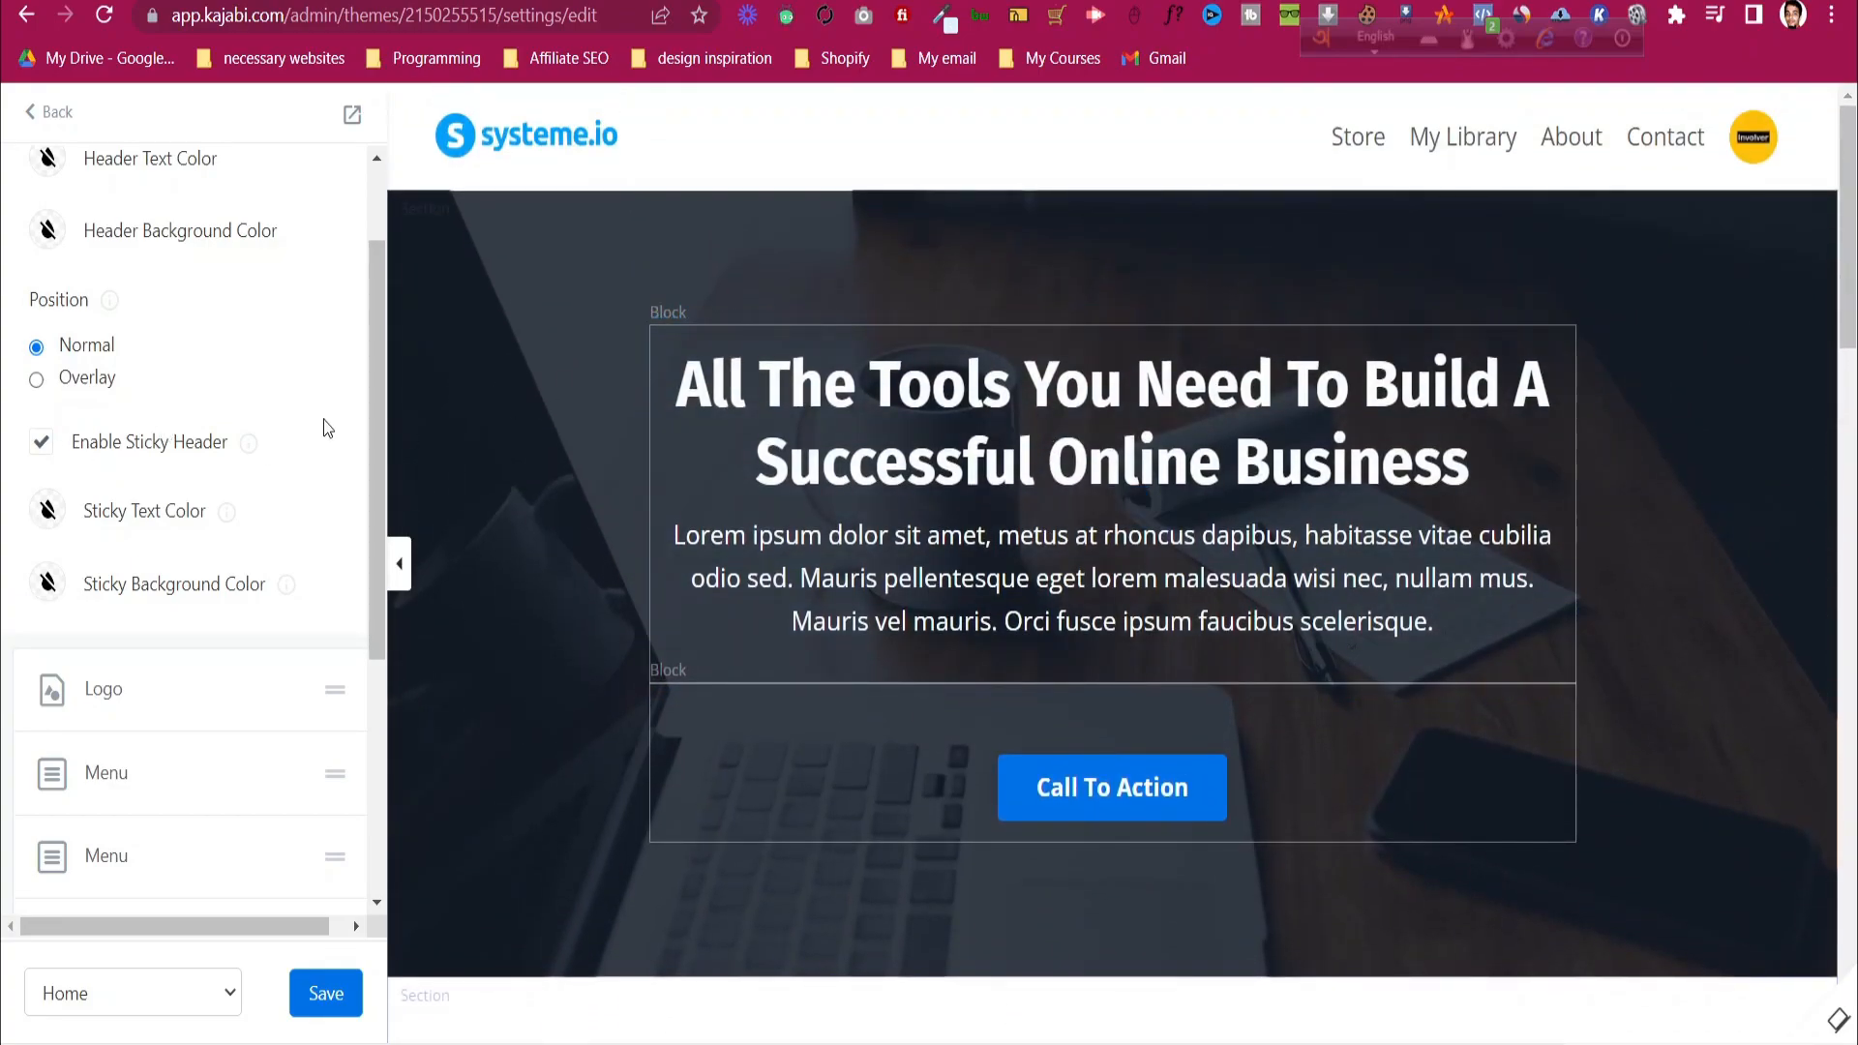
{"action": "mouse_move", "coordinate": [254, 443]}
{"action": "left_click", "coordinate": [326, 993]}
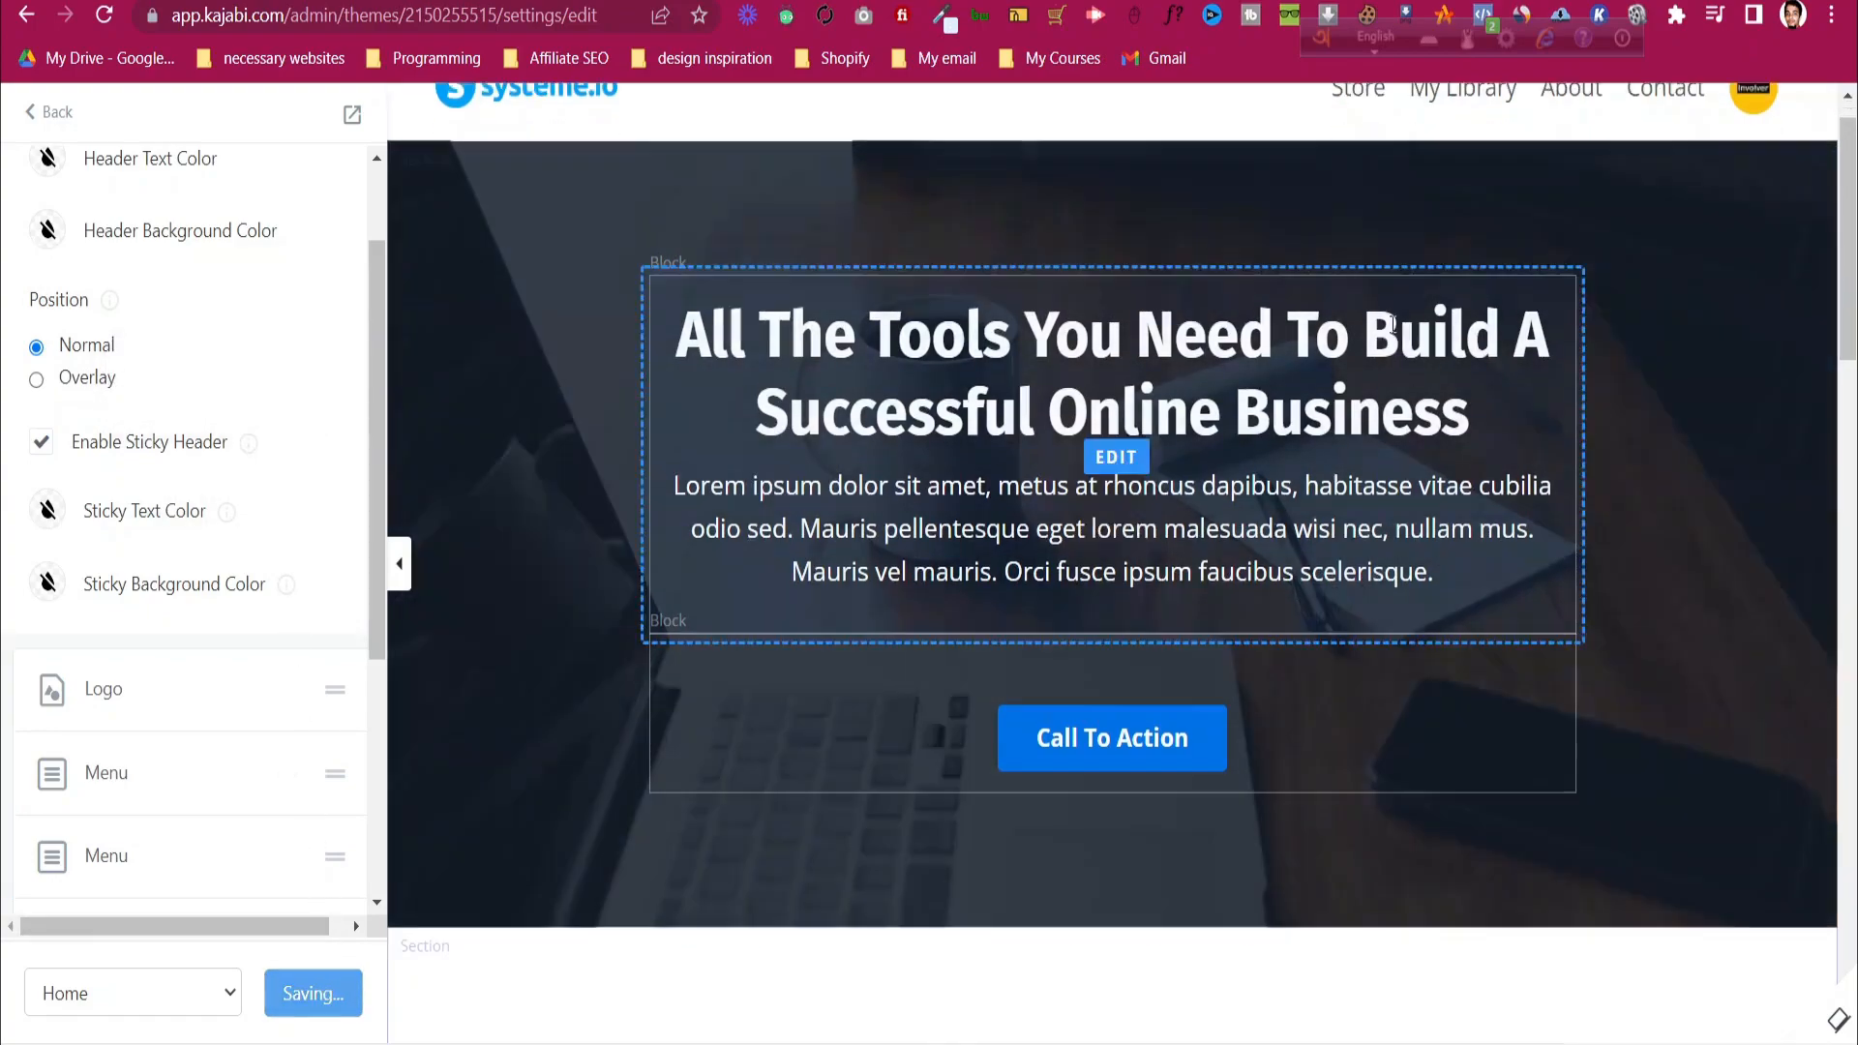
- Scroll the home page preview to confirm the header stays pinned at the top
{"action": "scroll", "coordinate": [990, 416], "scroll_direction": "down", "scroll_amount": 7}
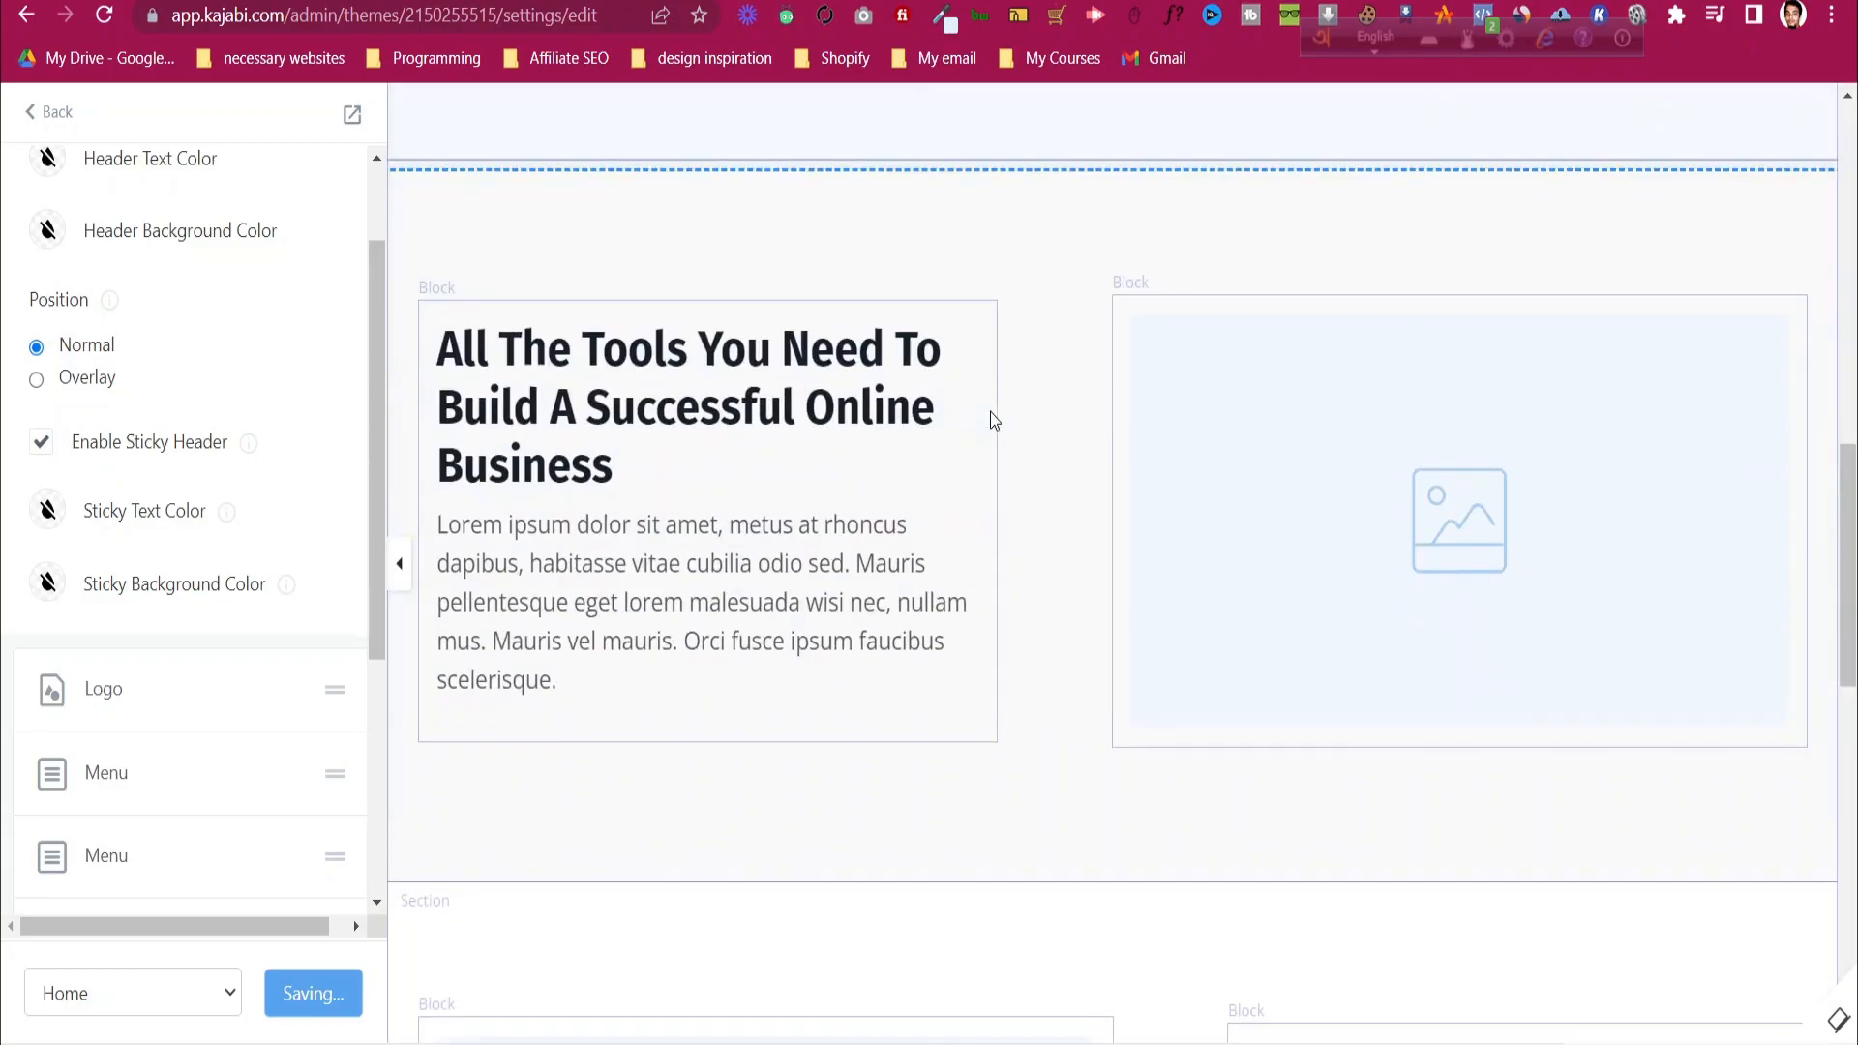
{"action": "scroll", "coordinate": [991, 420], "scroll_direction": "down", "scroll_amount": 7}
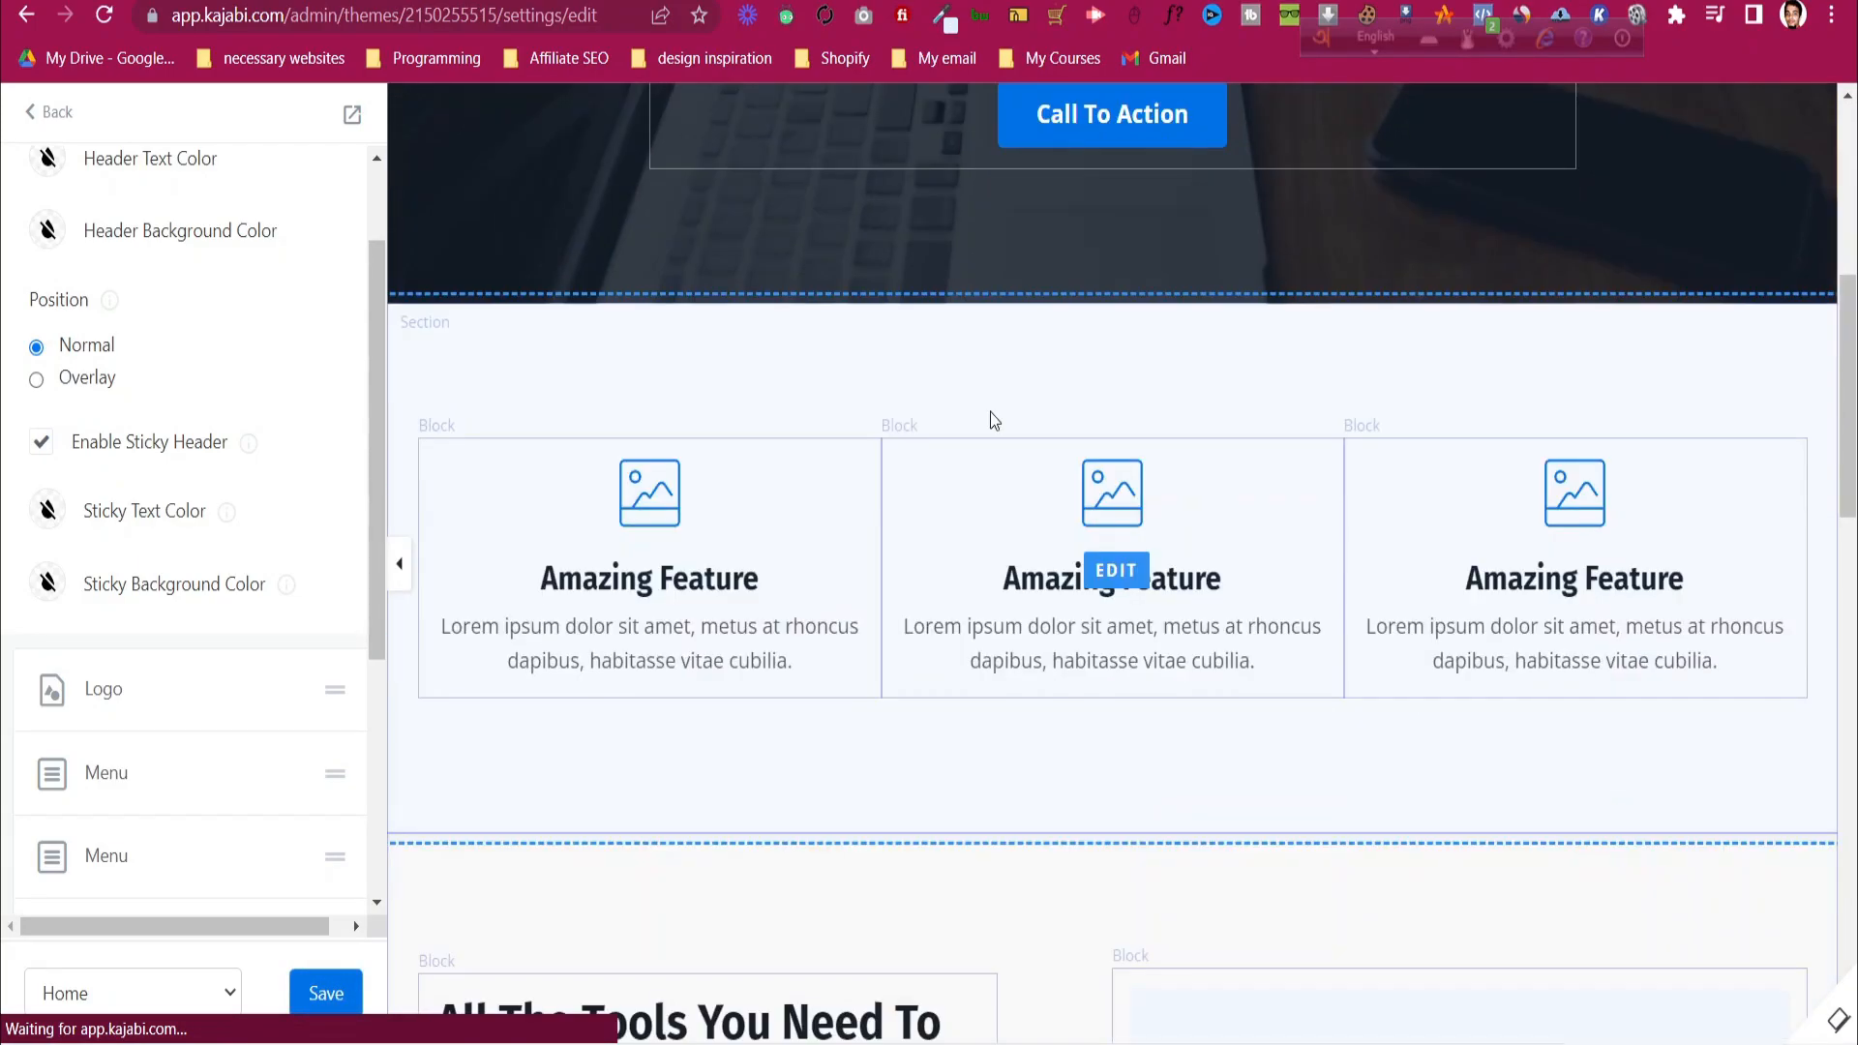
{"action": "scroll", "coordinate": [1343, 338], "scroll_direction": "up", "scroll_amount": 5}
{"action": "scroll", "coordinate": [1343, 339], "scroll_direction": "down", "scroll_amount": 5}
{"action": "scroll", "coordinate": [1343, 338], "scroll_direction": "up", "scroll_amount": 2}
{"action": "scroll", "coordinate": [1343, 348], "scroll_direction": "down", "scroll_amount": 6}
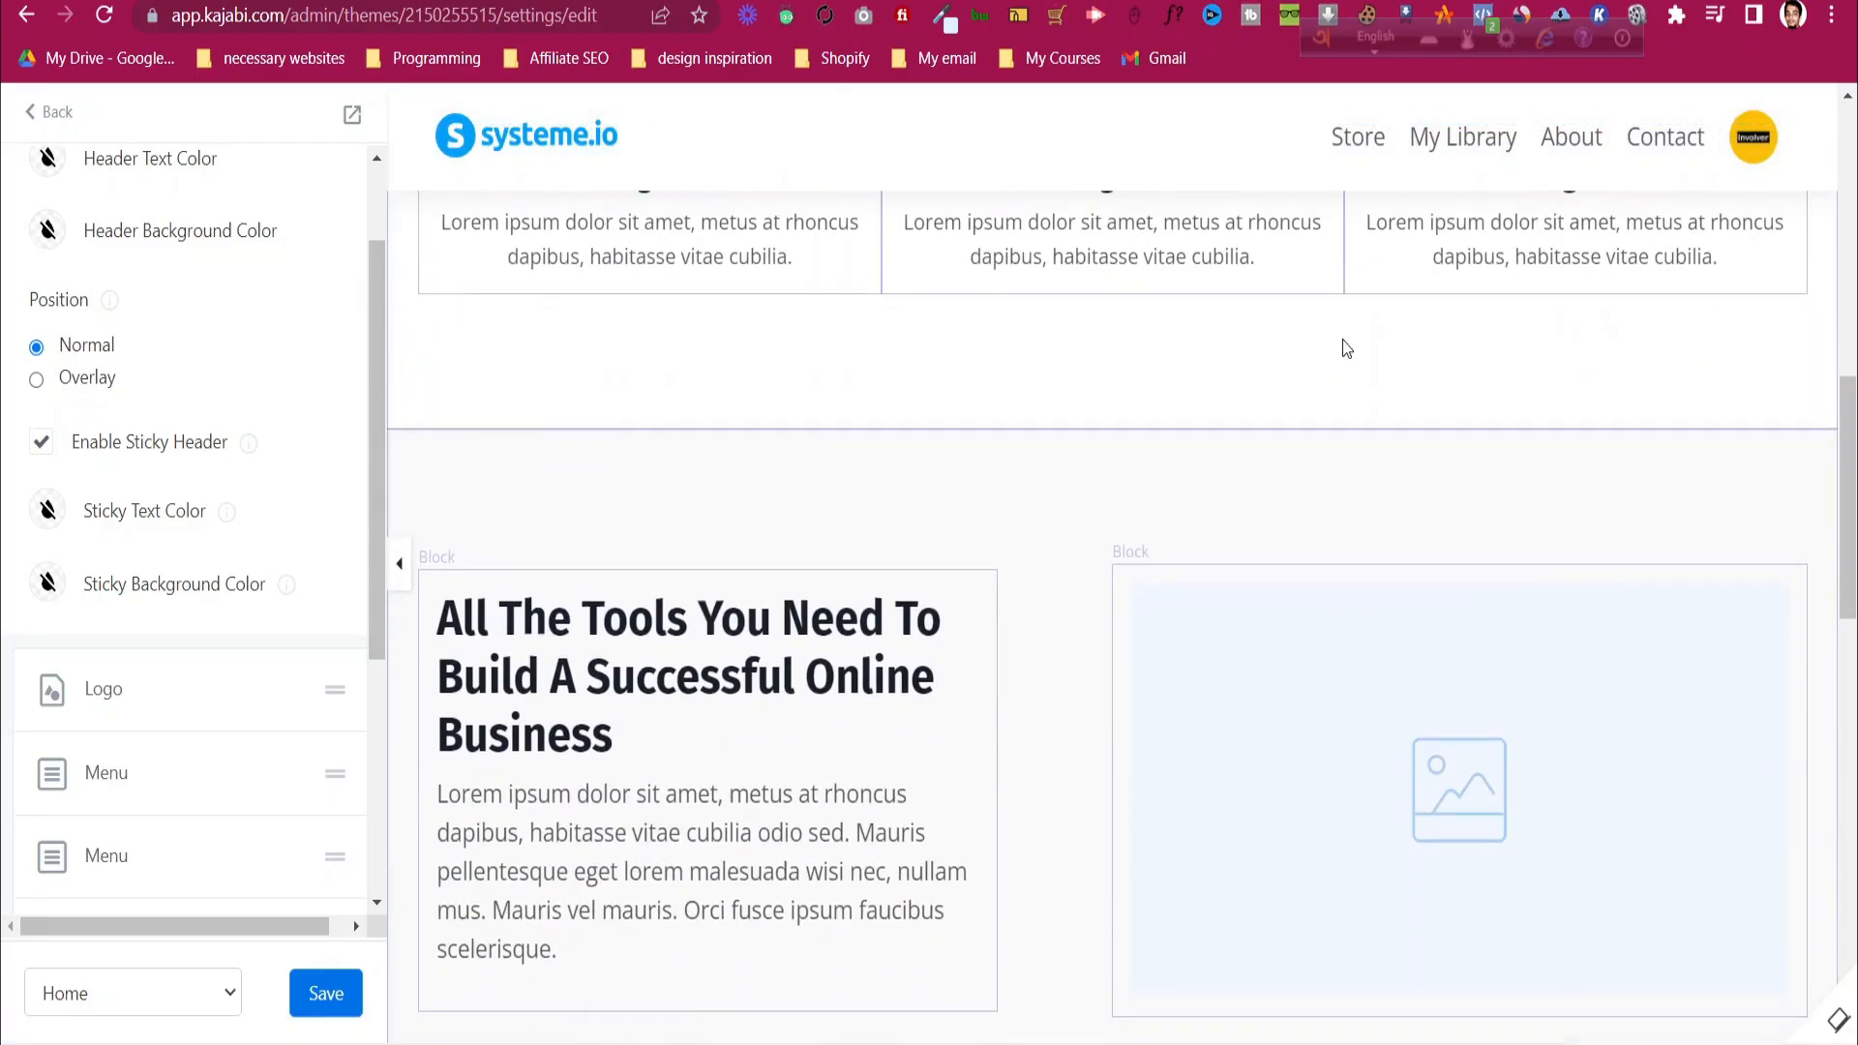
{"action": "scroll", "coordinate": [1418, 150], "scroll_direction": "down", "scroll_amount": 5}
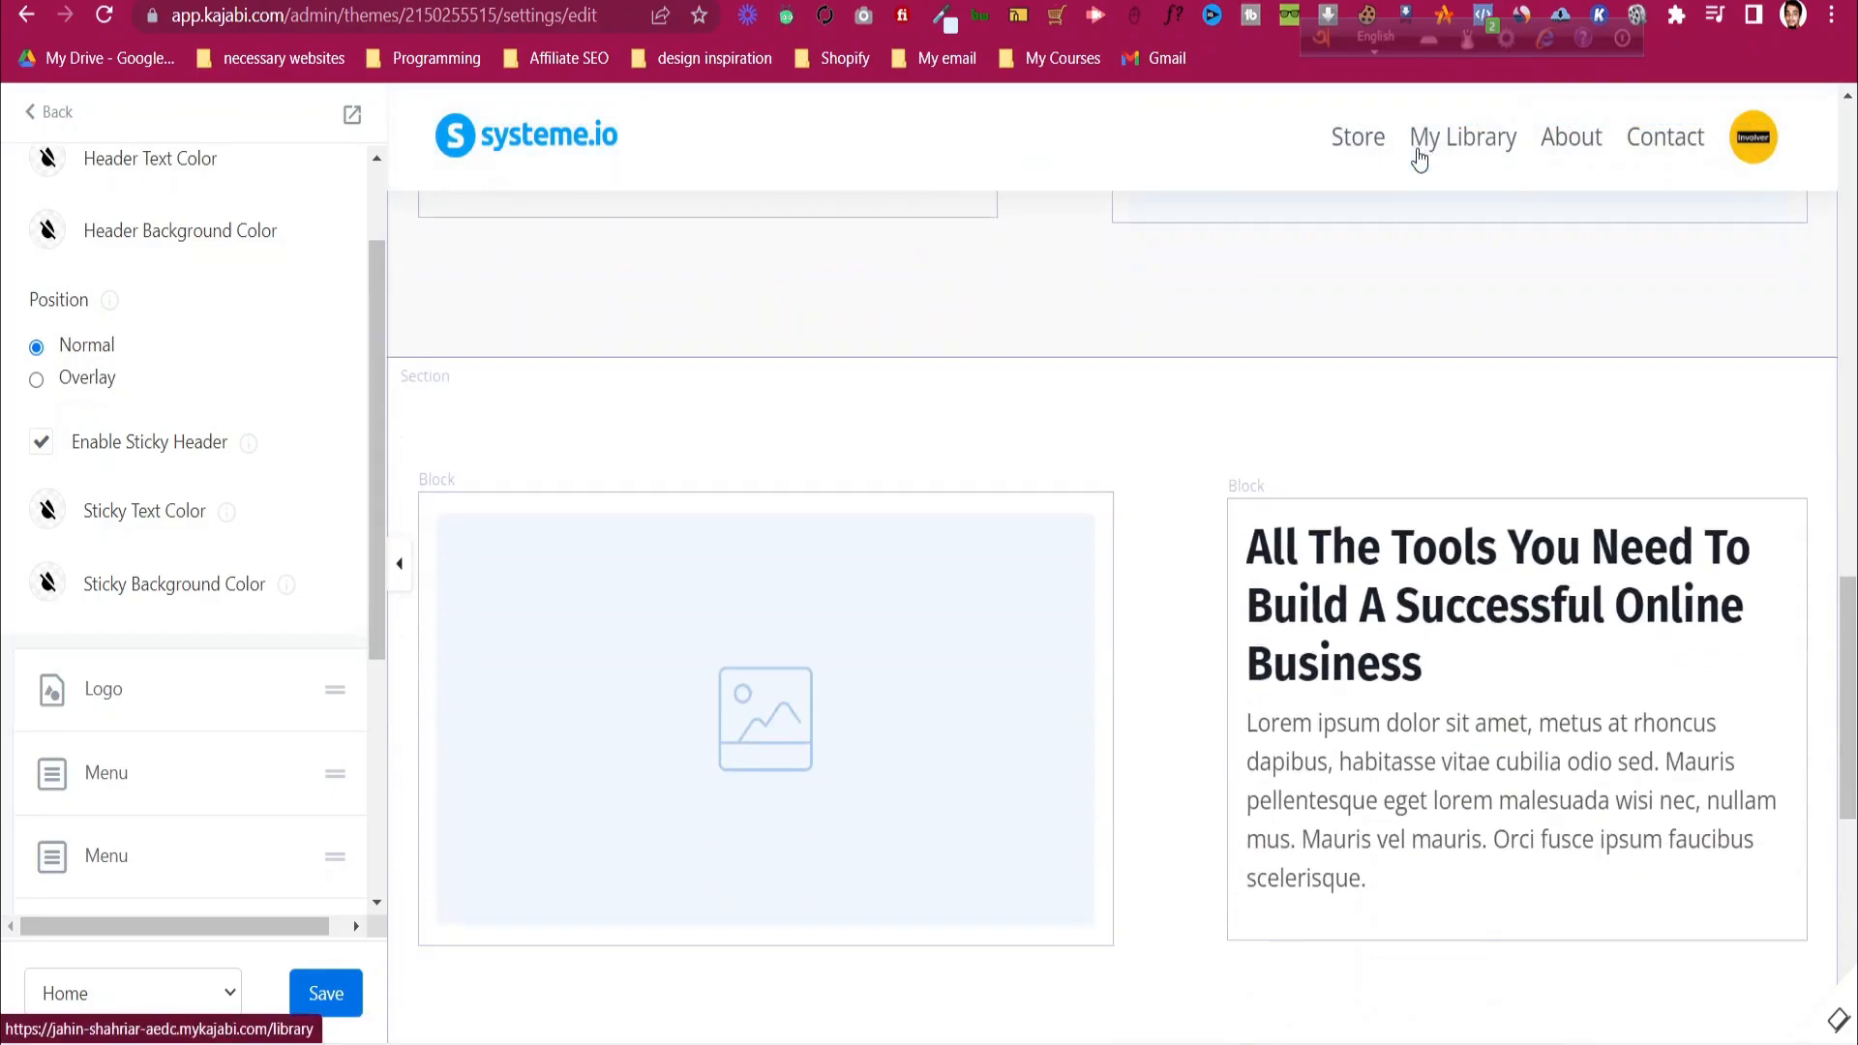
{"action": "scroll", "coordinate": [1417, 155], "scroll_direction": "up", "scroll_amount": 8}
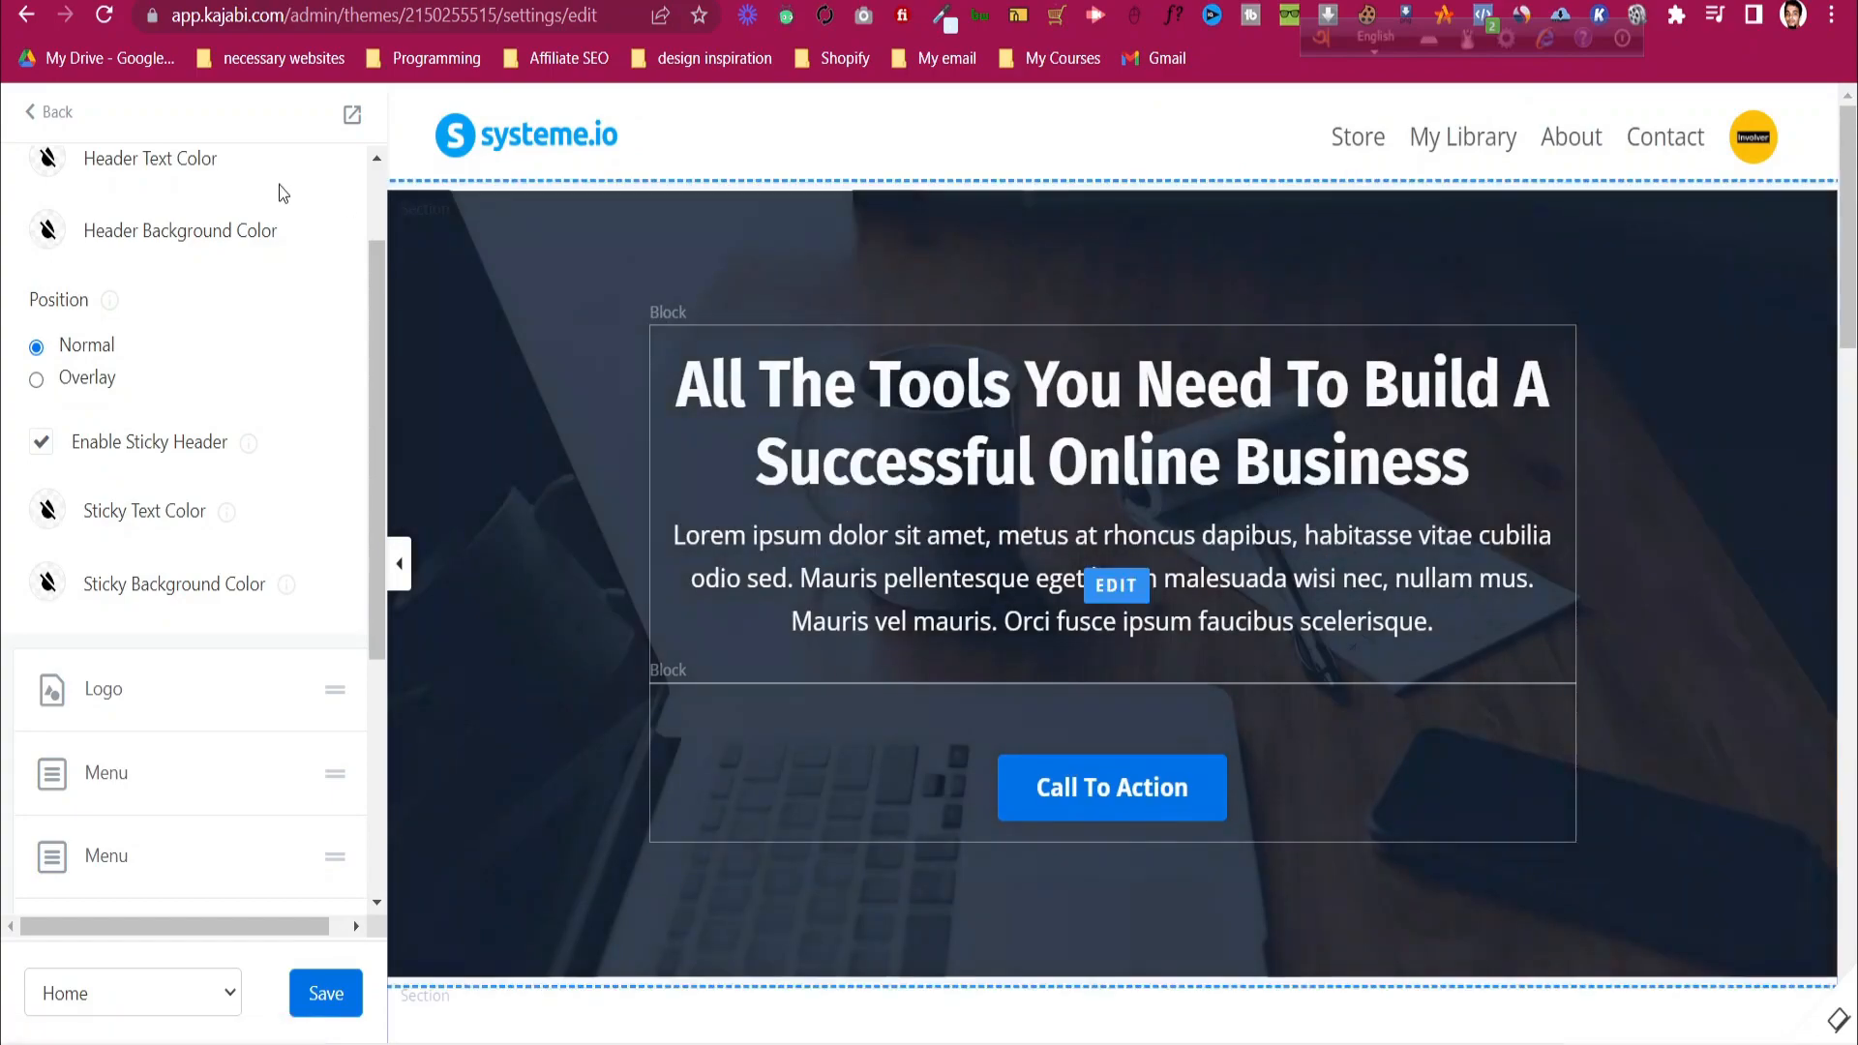
{"action": "scroll", "coordinate": [130, 271], "scroll_direction": "up", "scroll_amount": 2}
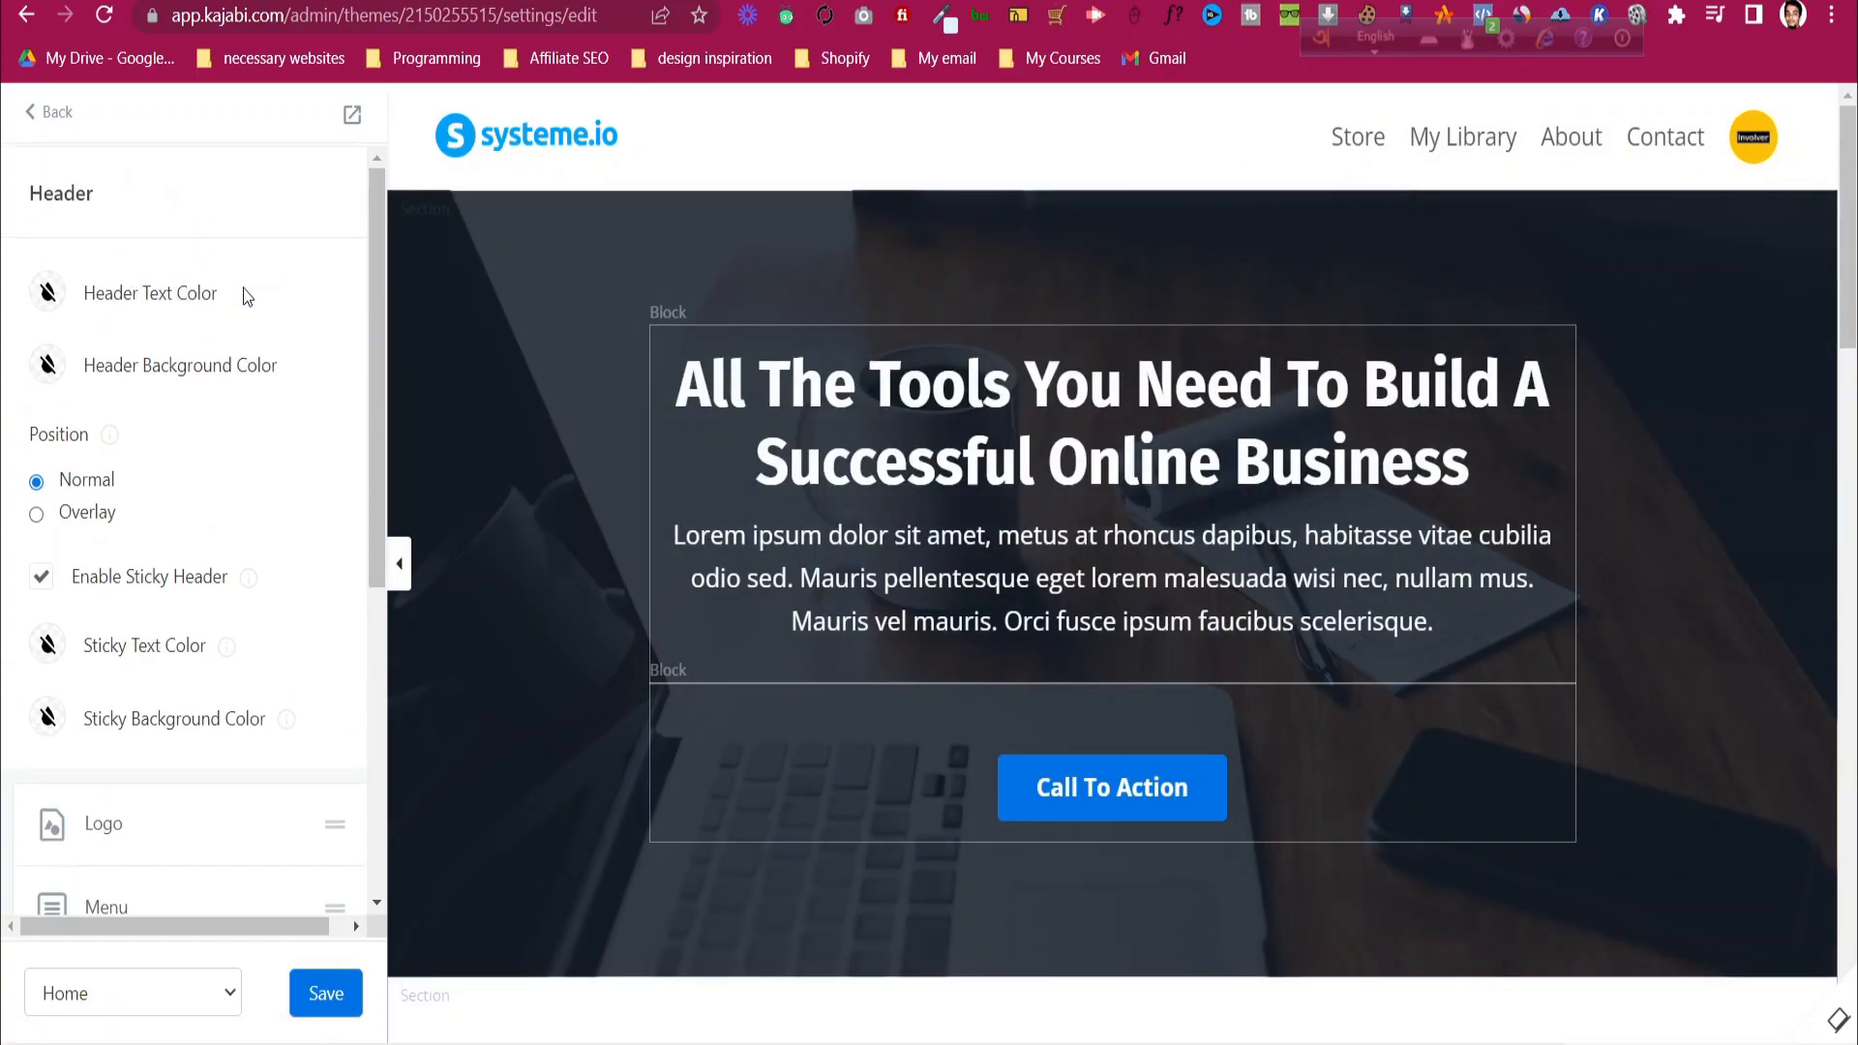
- Try a purple header background, switch it to the transparent swatch, and save the header
{"action": "left_click", "coordinate": [48, 367]}
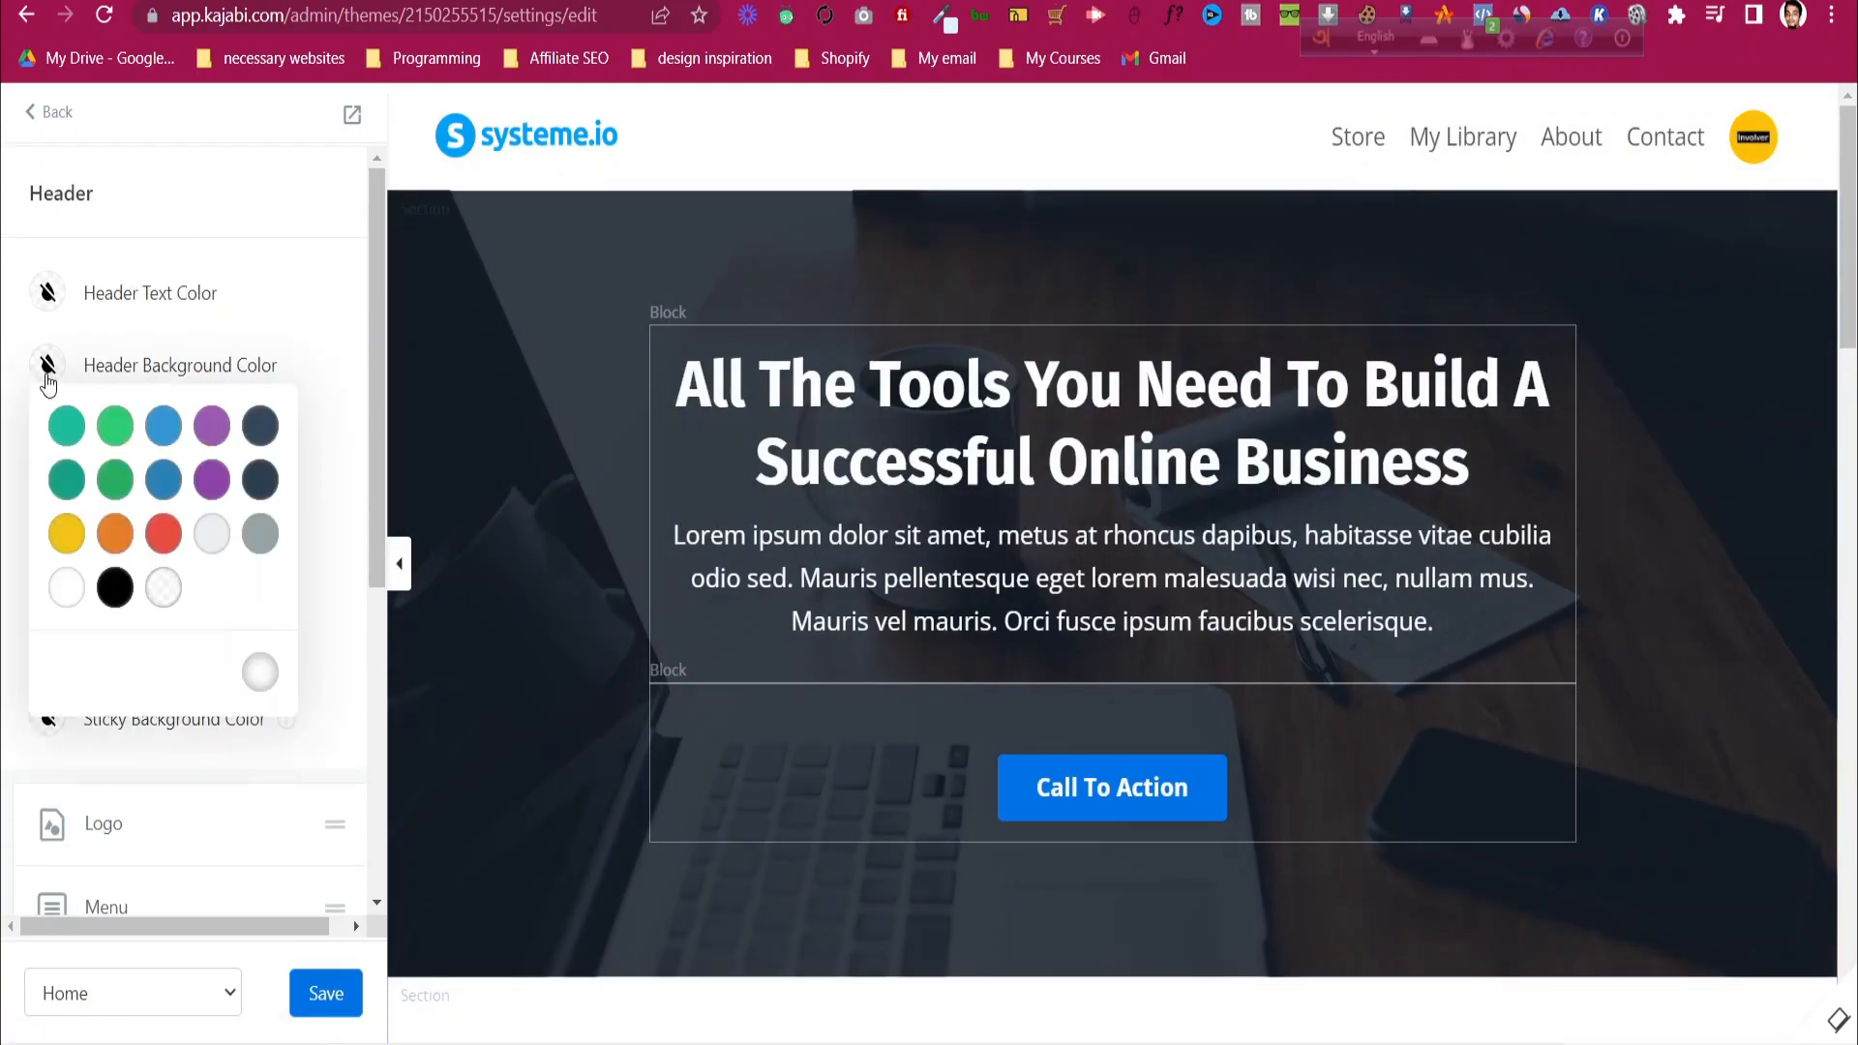
{"action": "left_click", "coordinate": [211, 435]}
{"action": "left_click", "coordinate": [294, 333]}
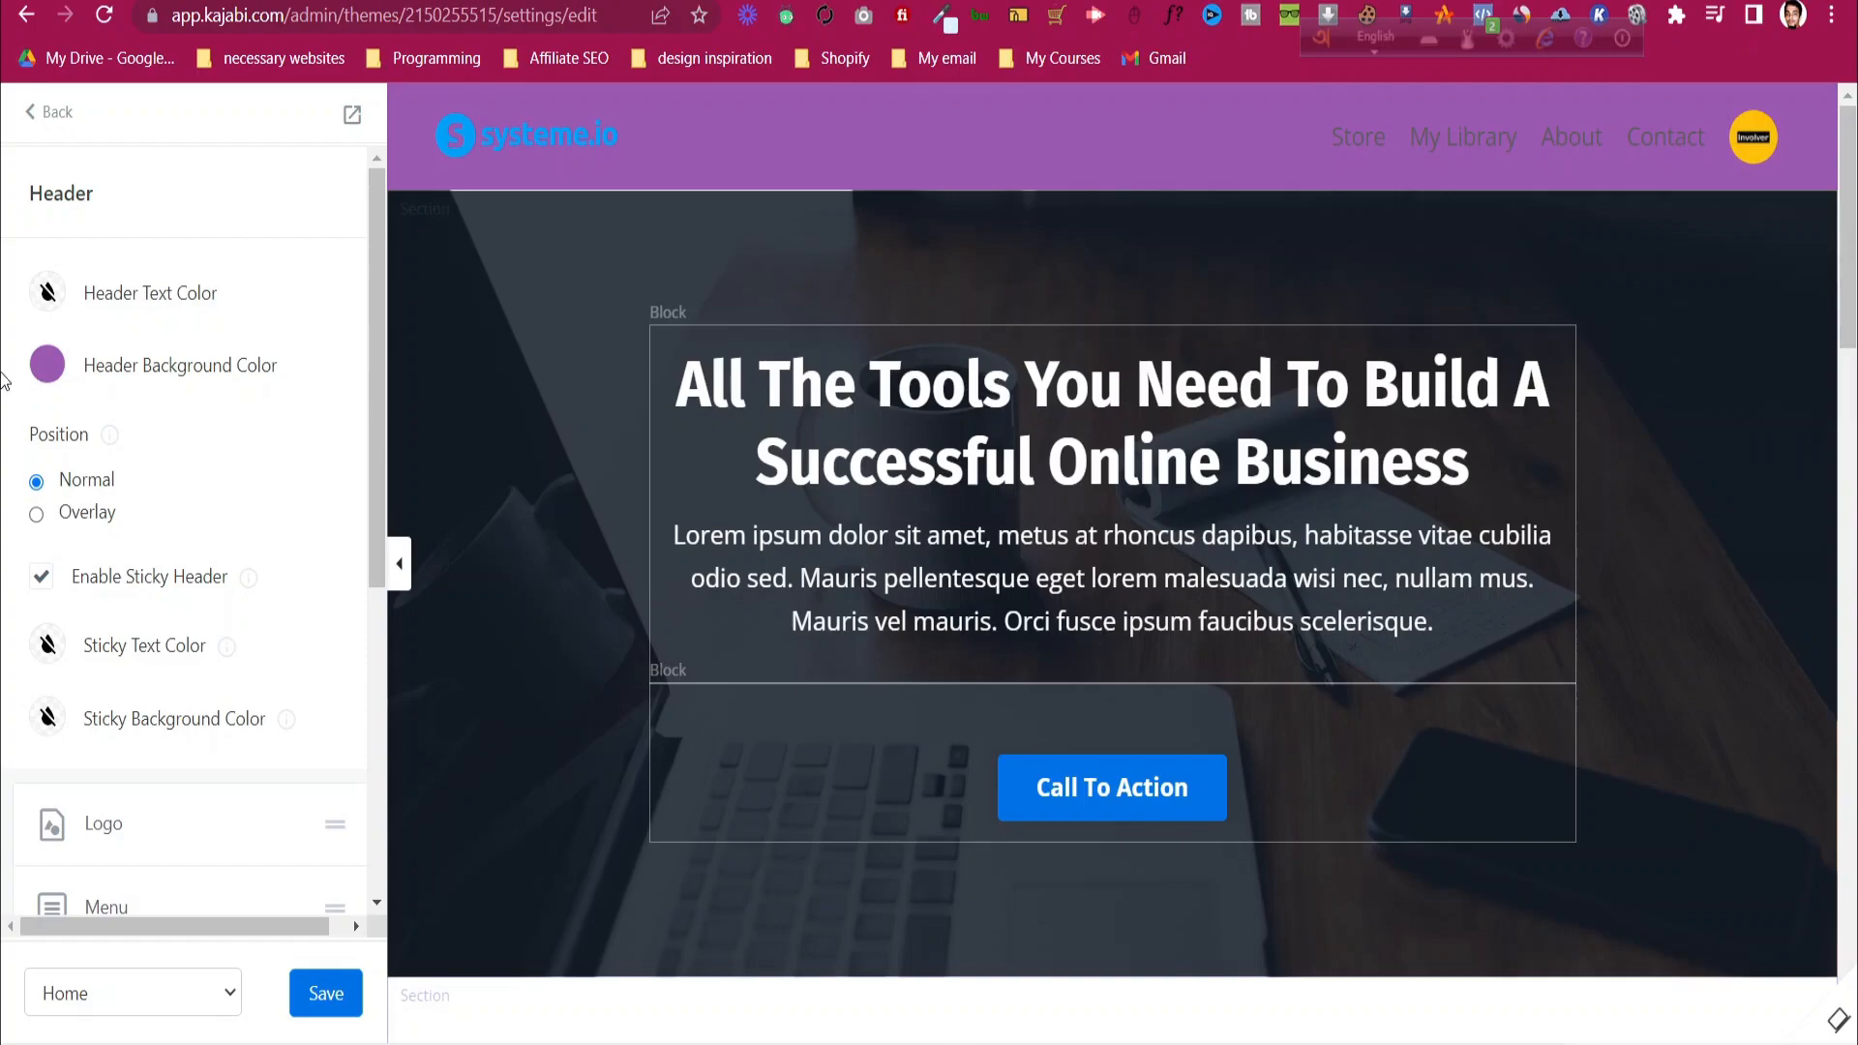
{"action": "left_click", "coordinate": [46, 367]}
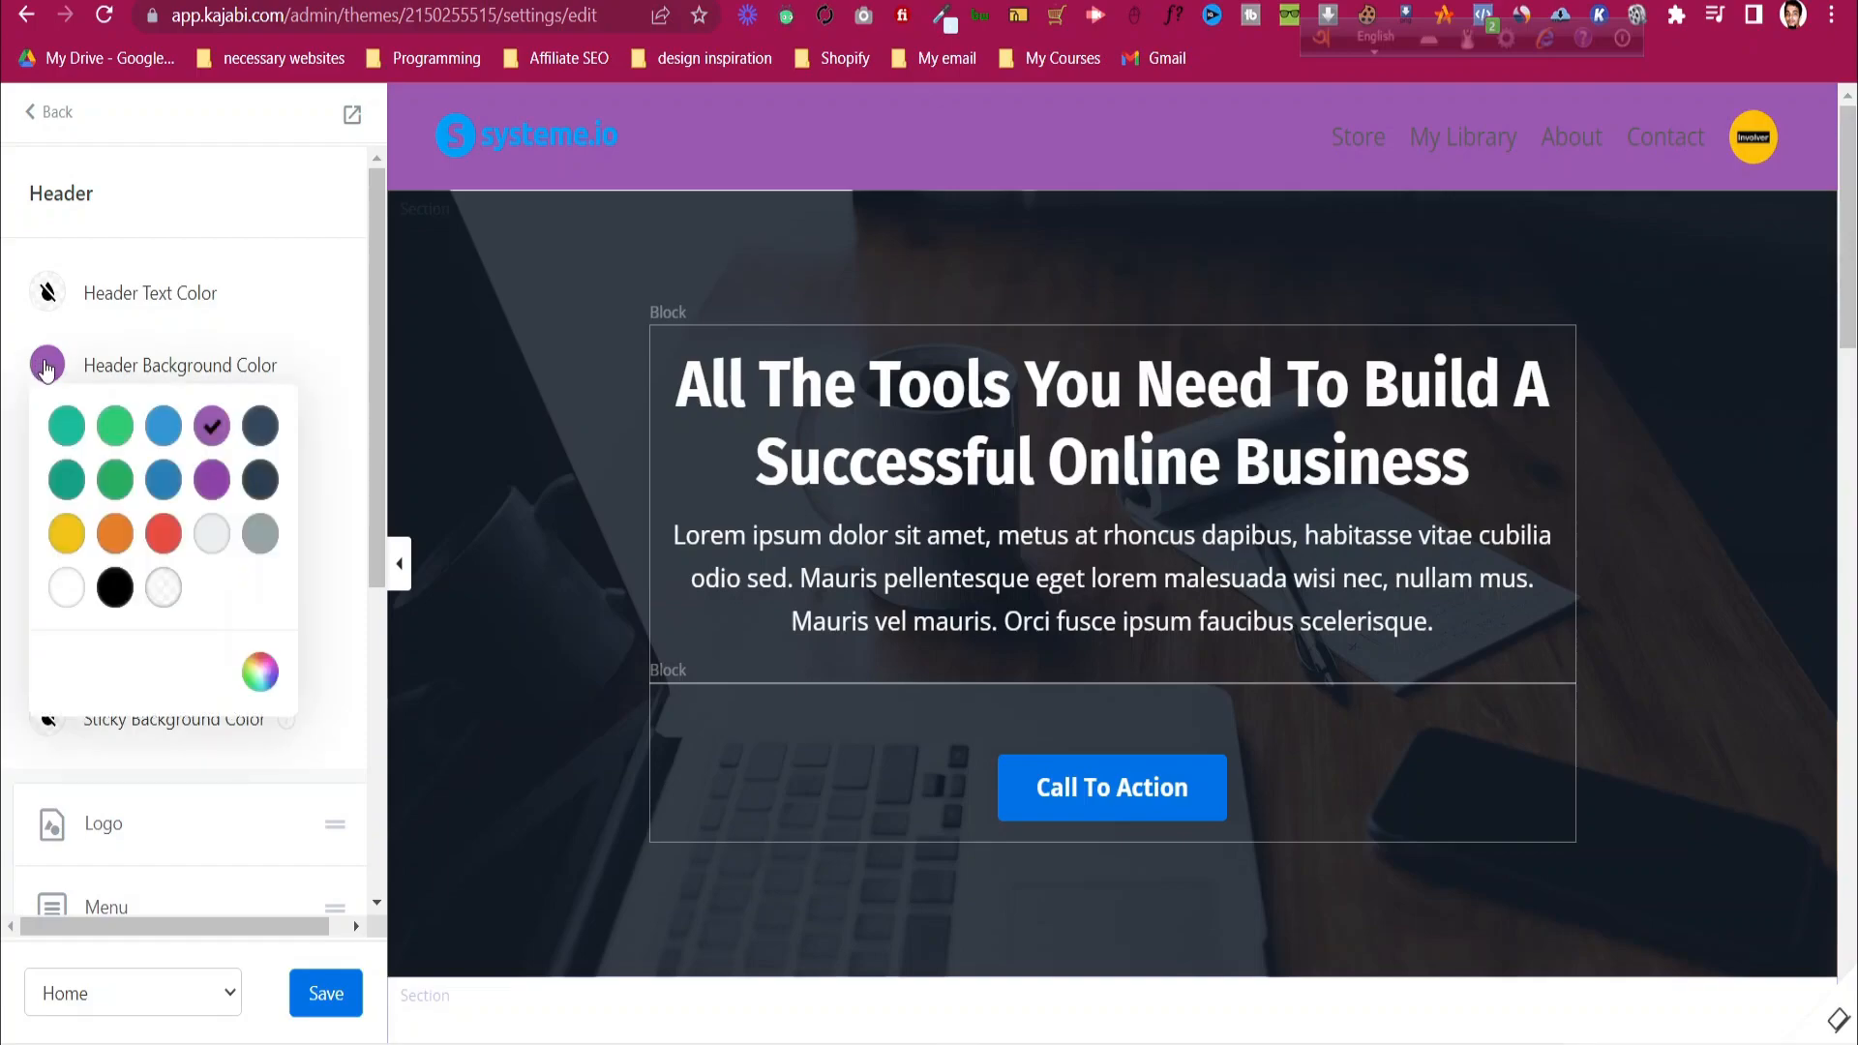
{"action": "left_click", "coordinate": [166, 590]}
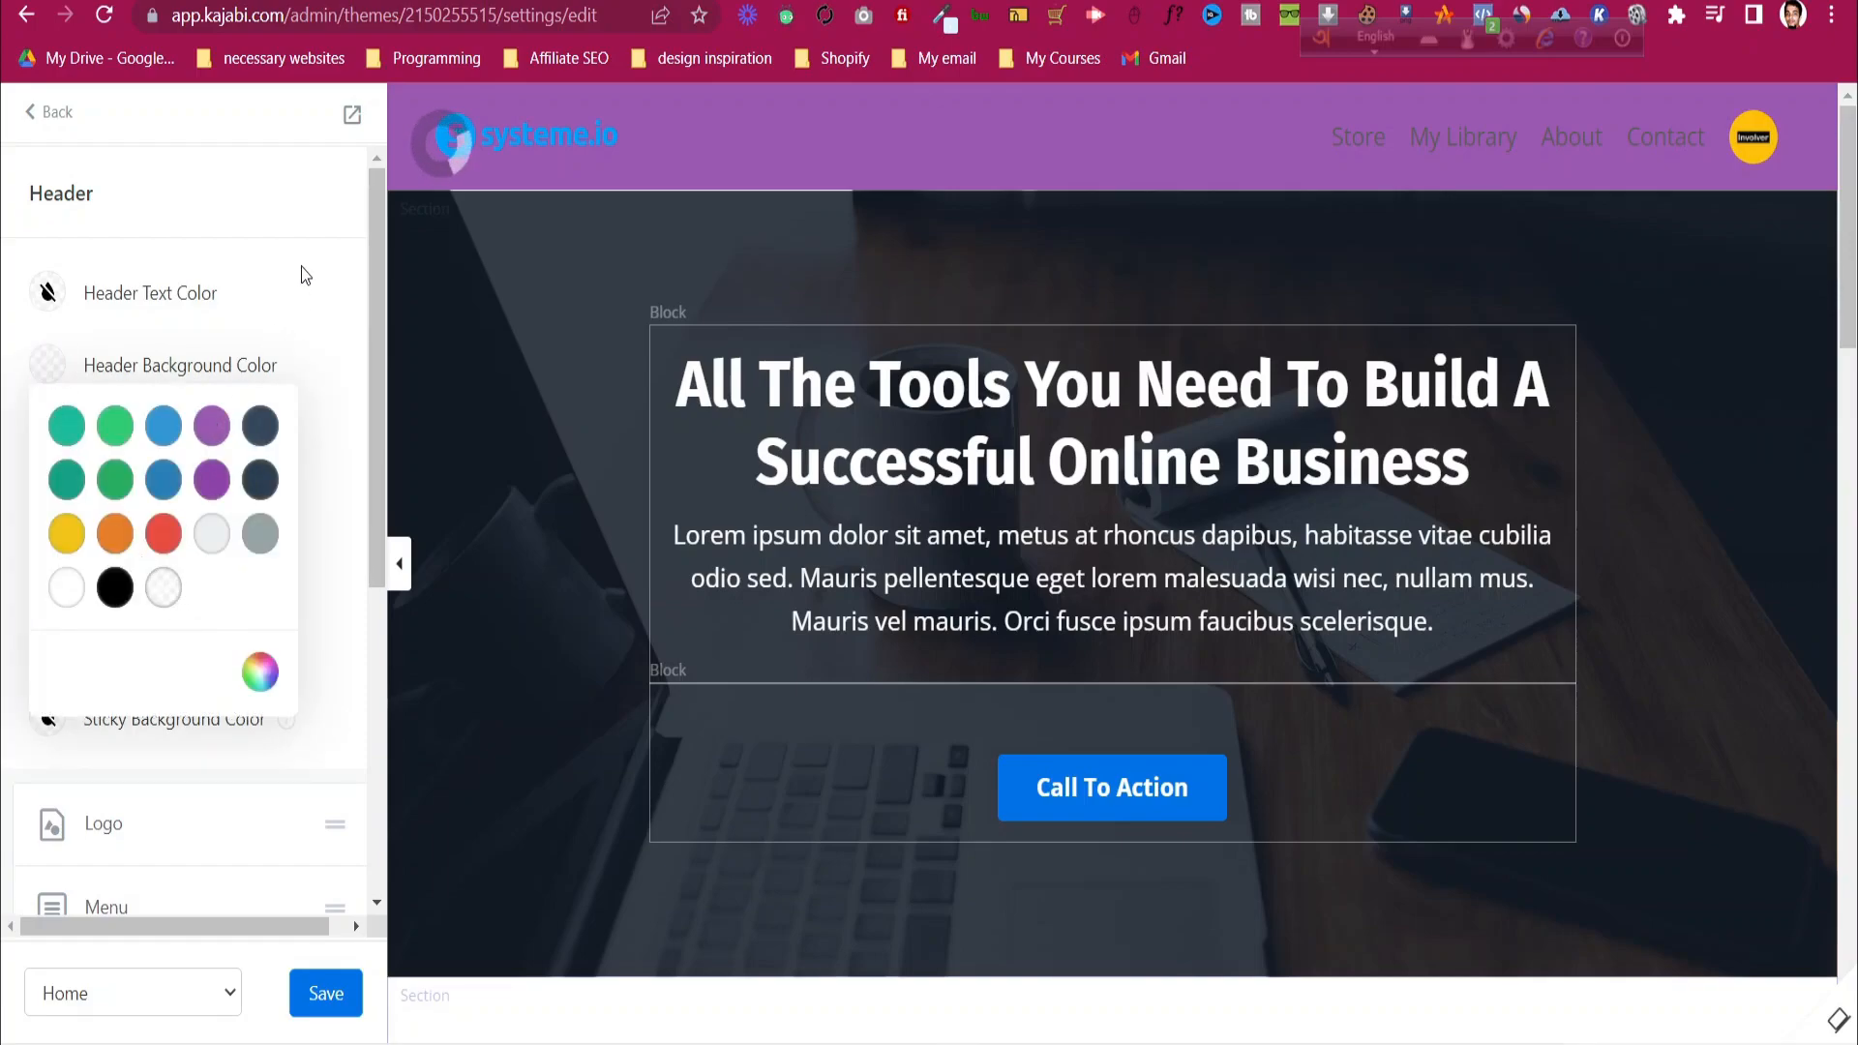
{"action": "left_click", "coordinate": [300, 266]}
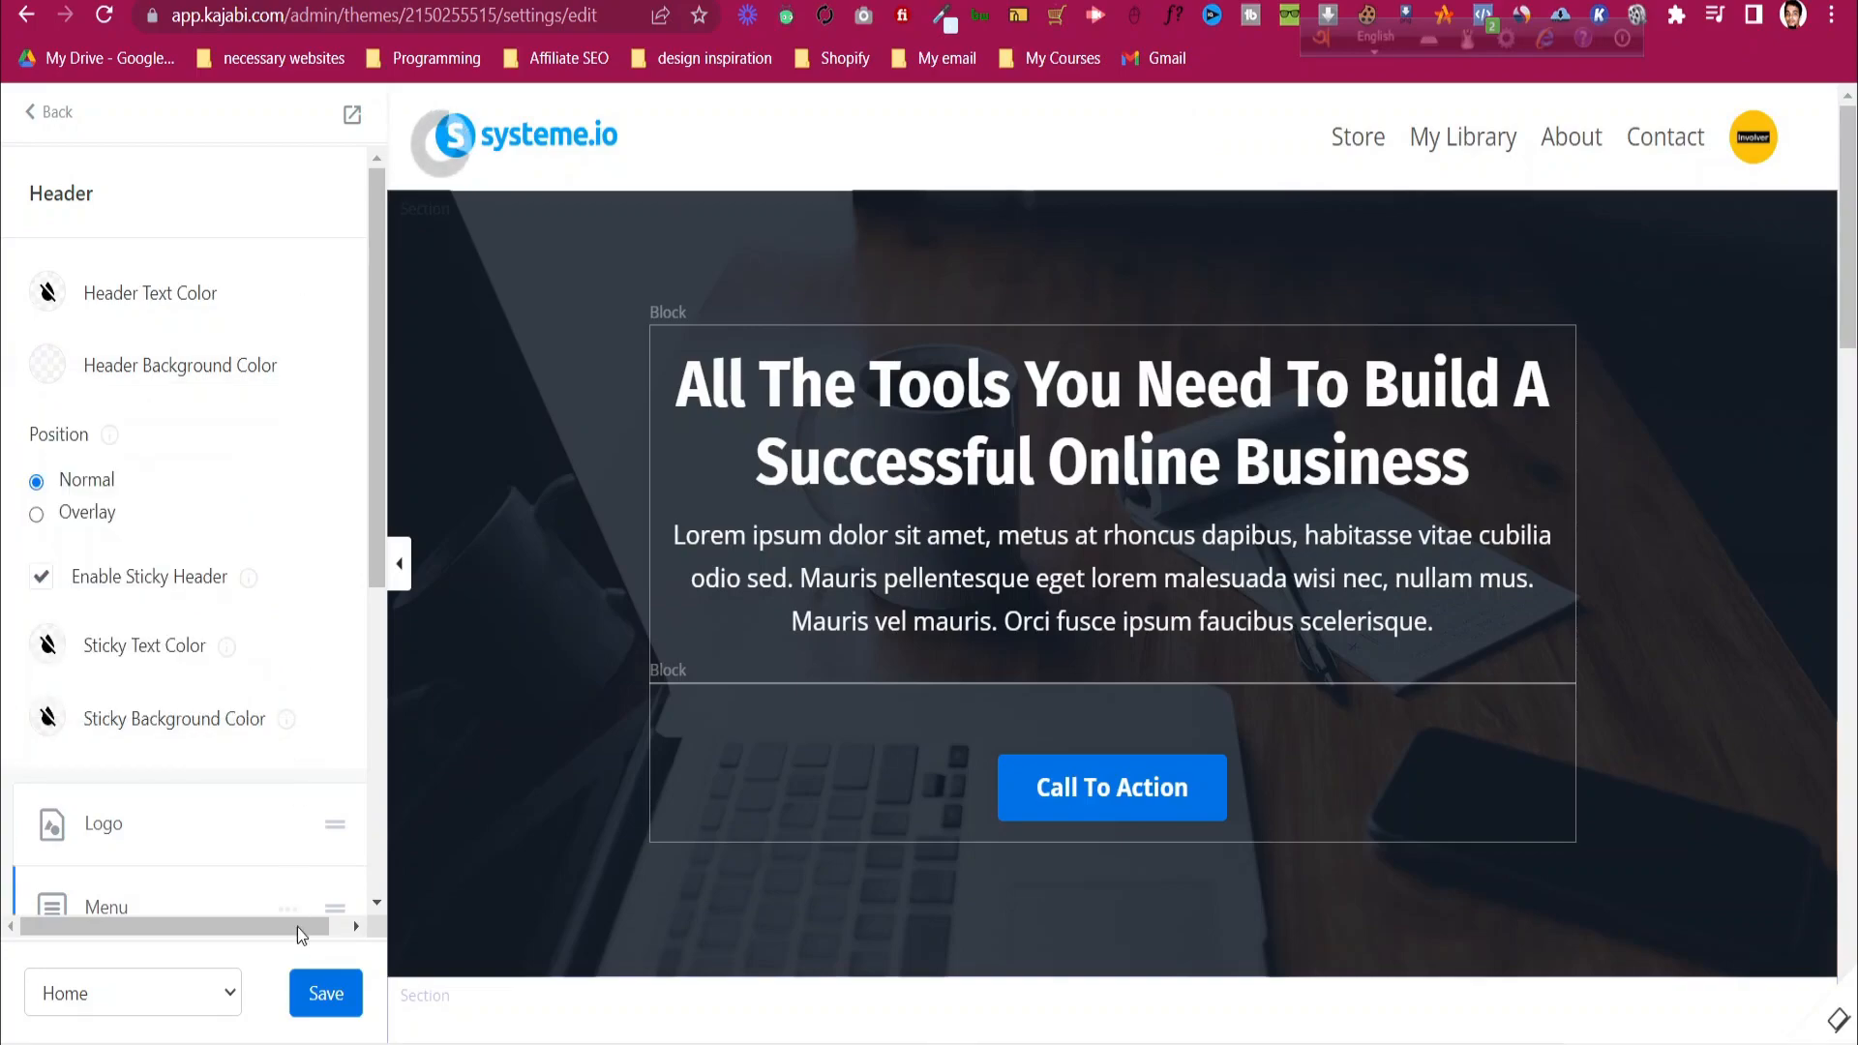
{"action": "left_click", "coordinate": [329, 994]}
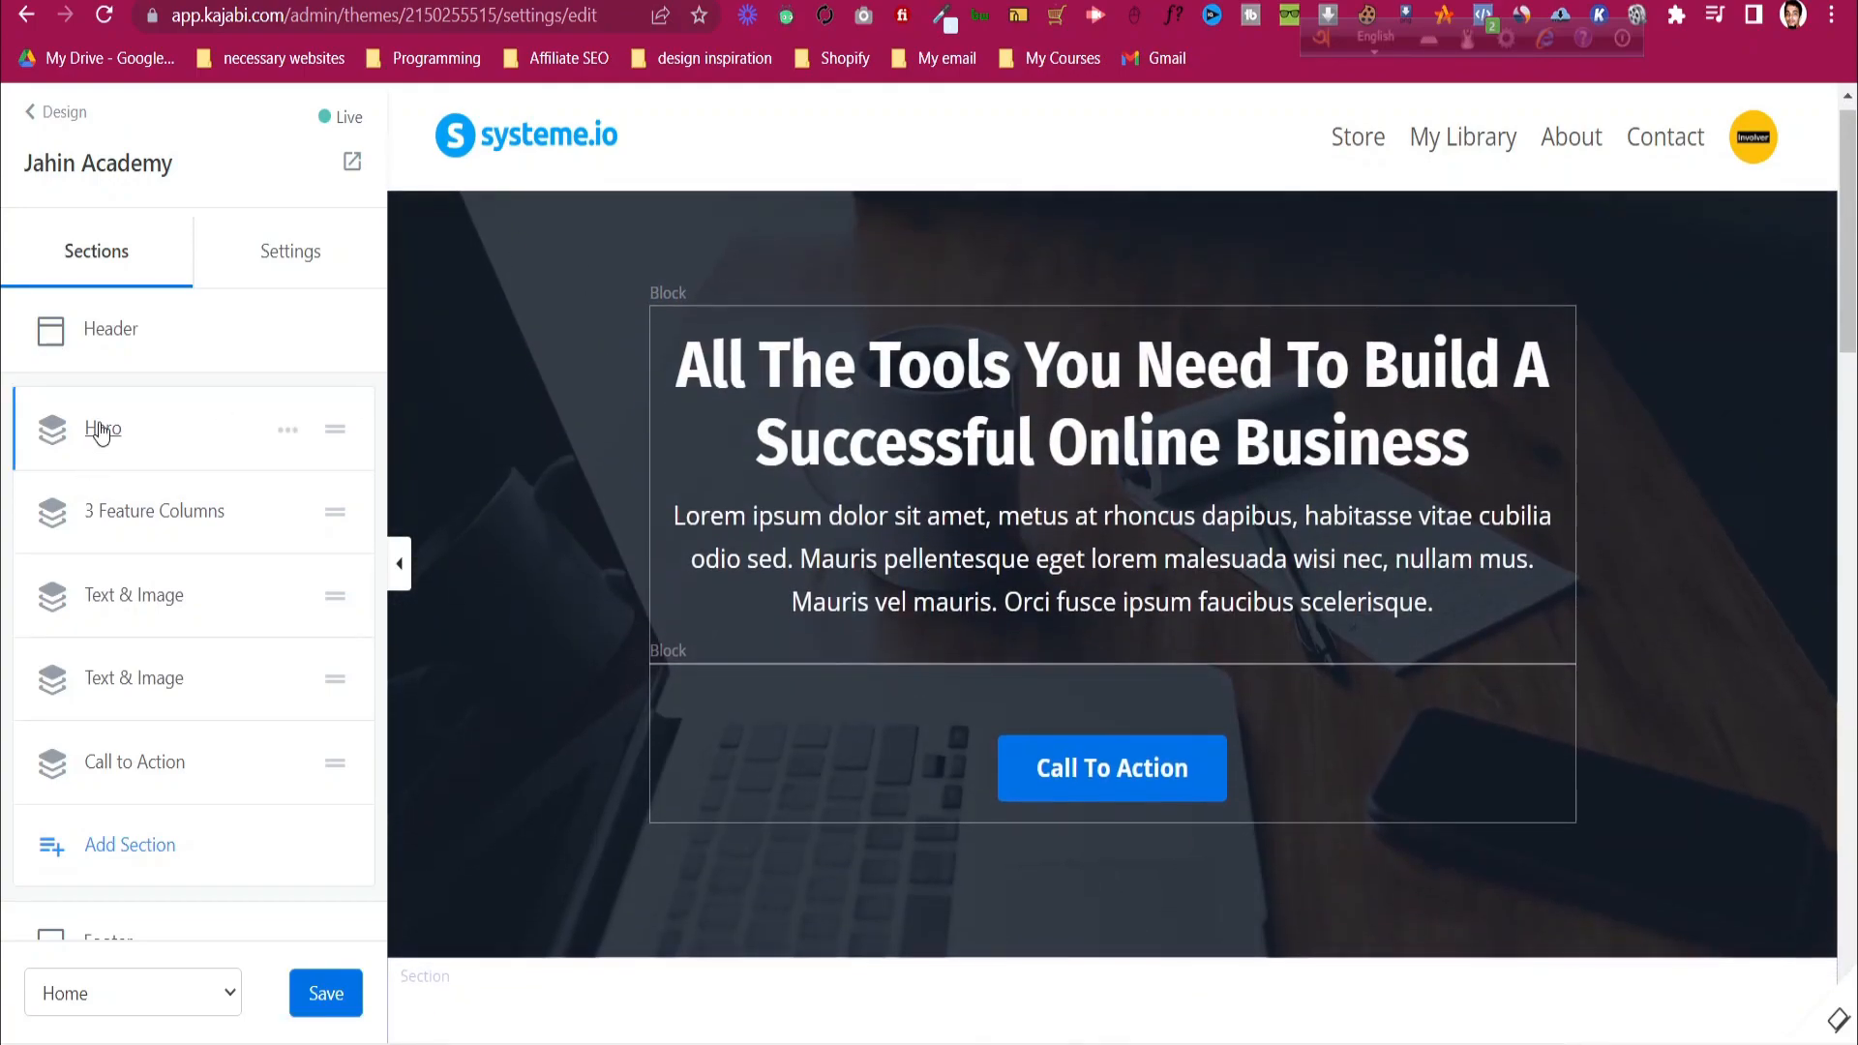
- Open the Hero section's text block and select its entire heading in the text editor
{"action": "left_click", "coordinate": [103, 428]}
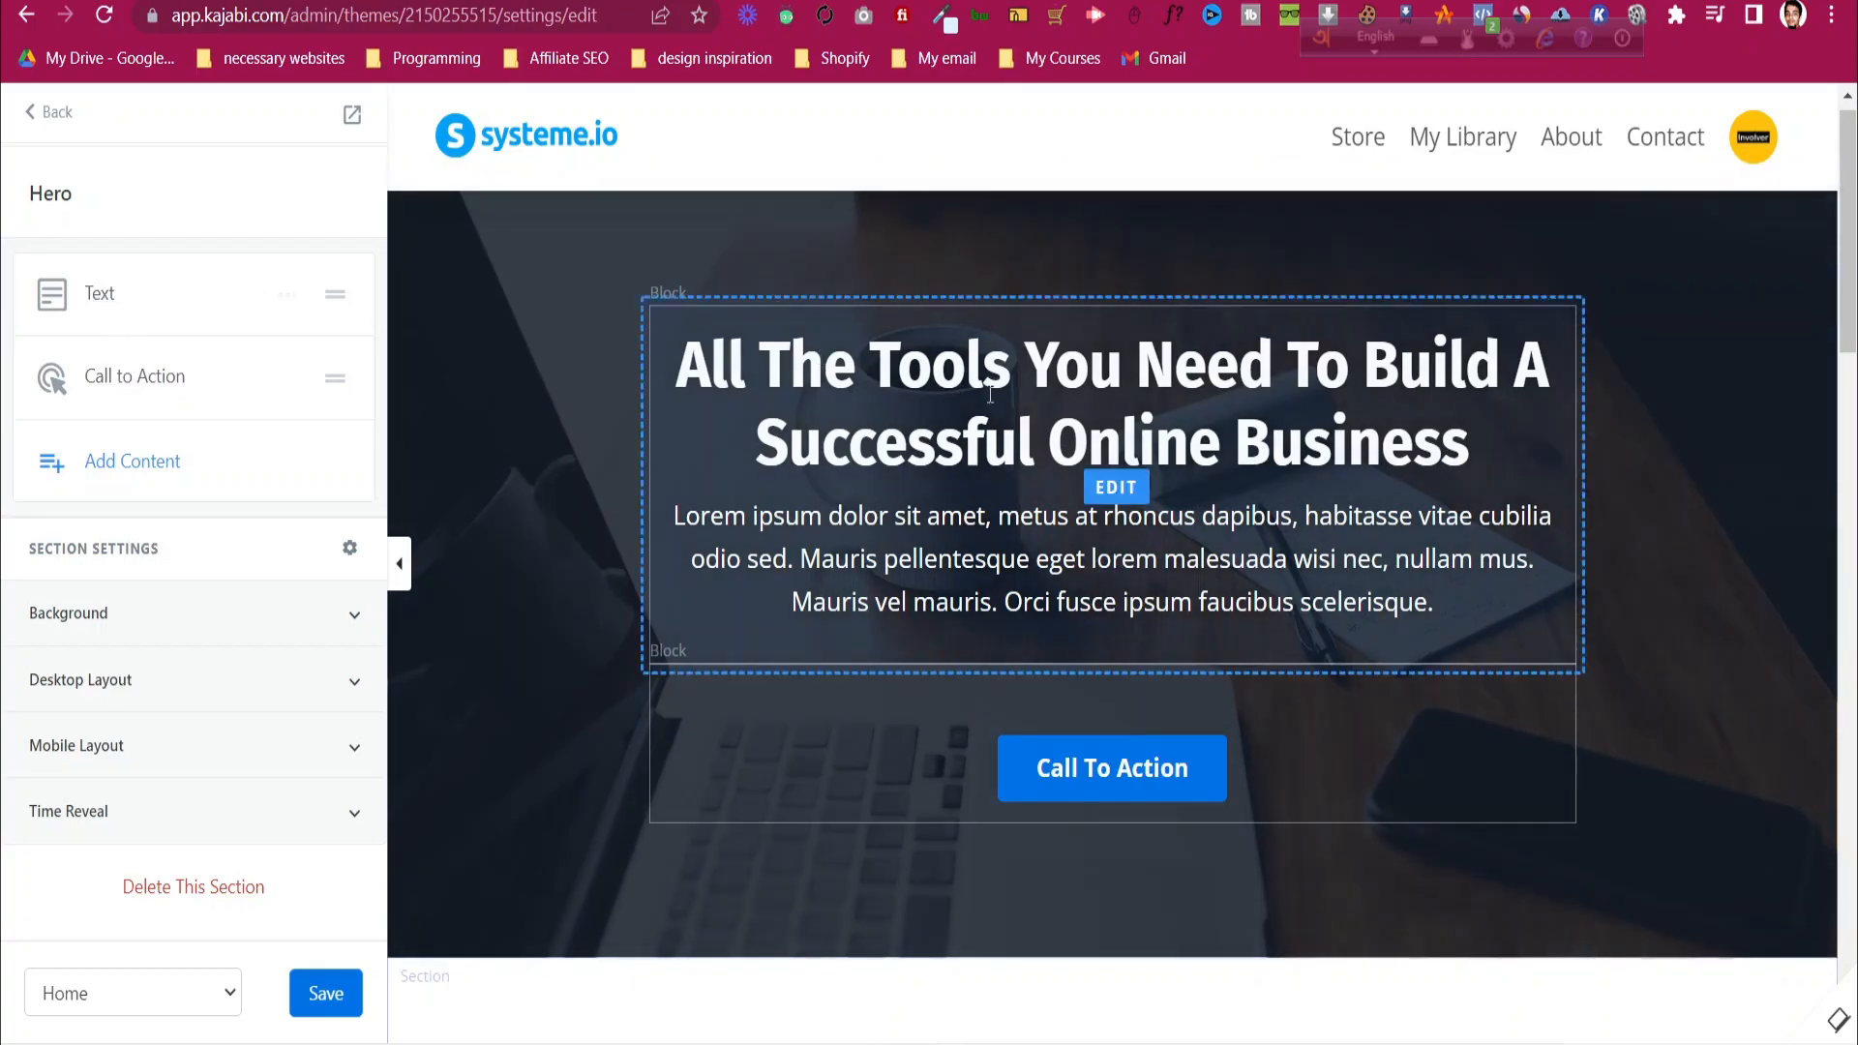
{"action": "left_click", "coordinate": [1132, 492]}
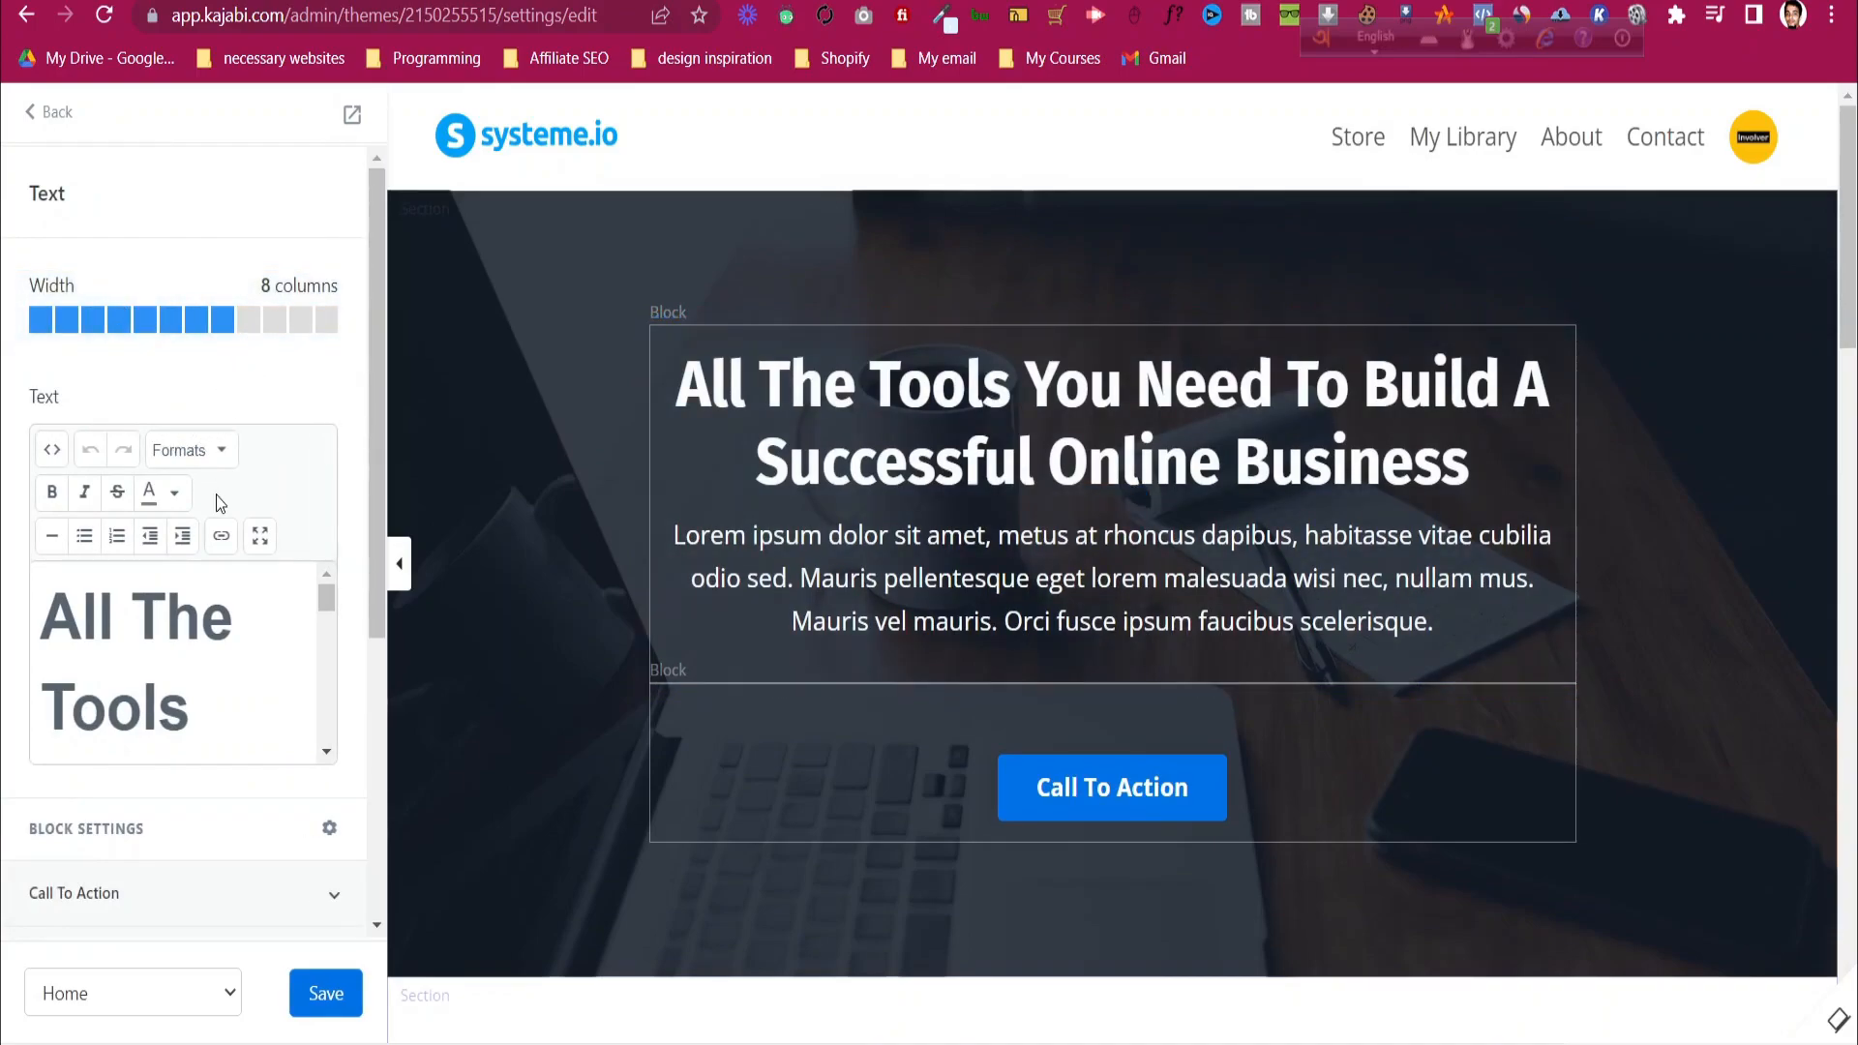
{"action": "scroll", "coordinate": [176, 510], "scroll_direction": "down", "scroll_amount": 3}
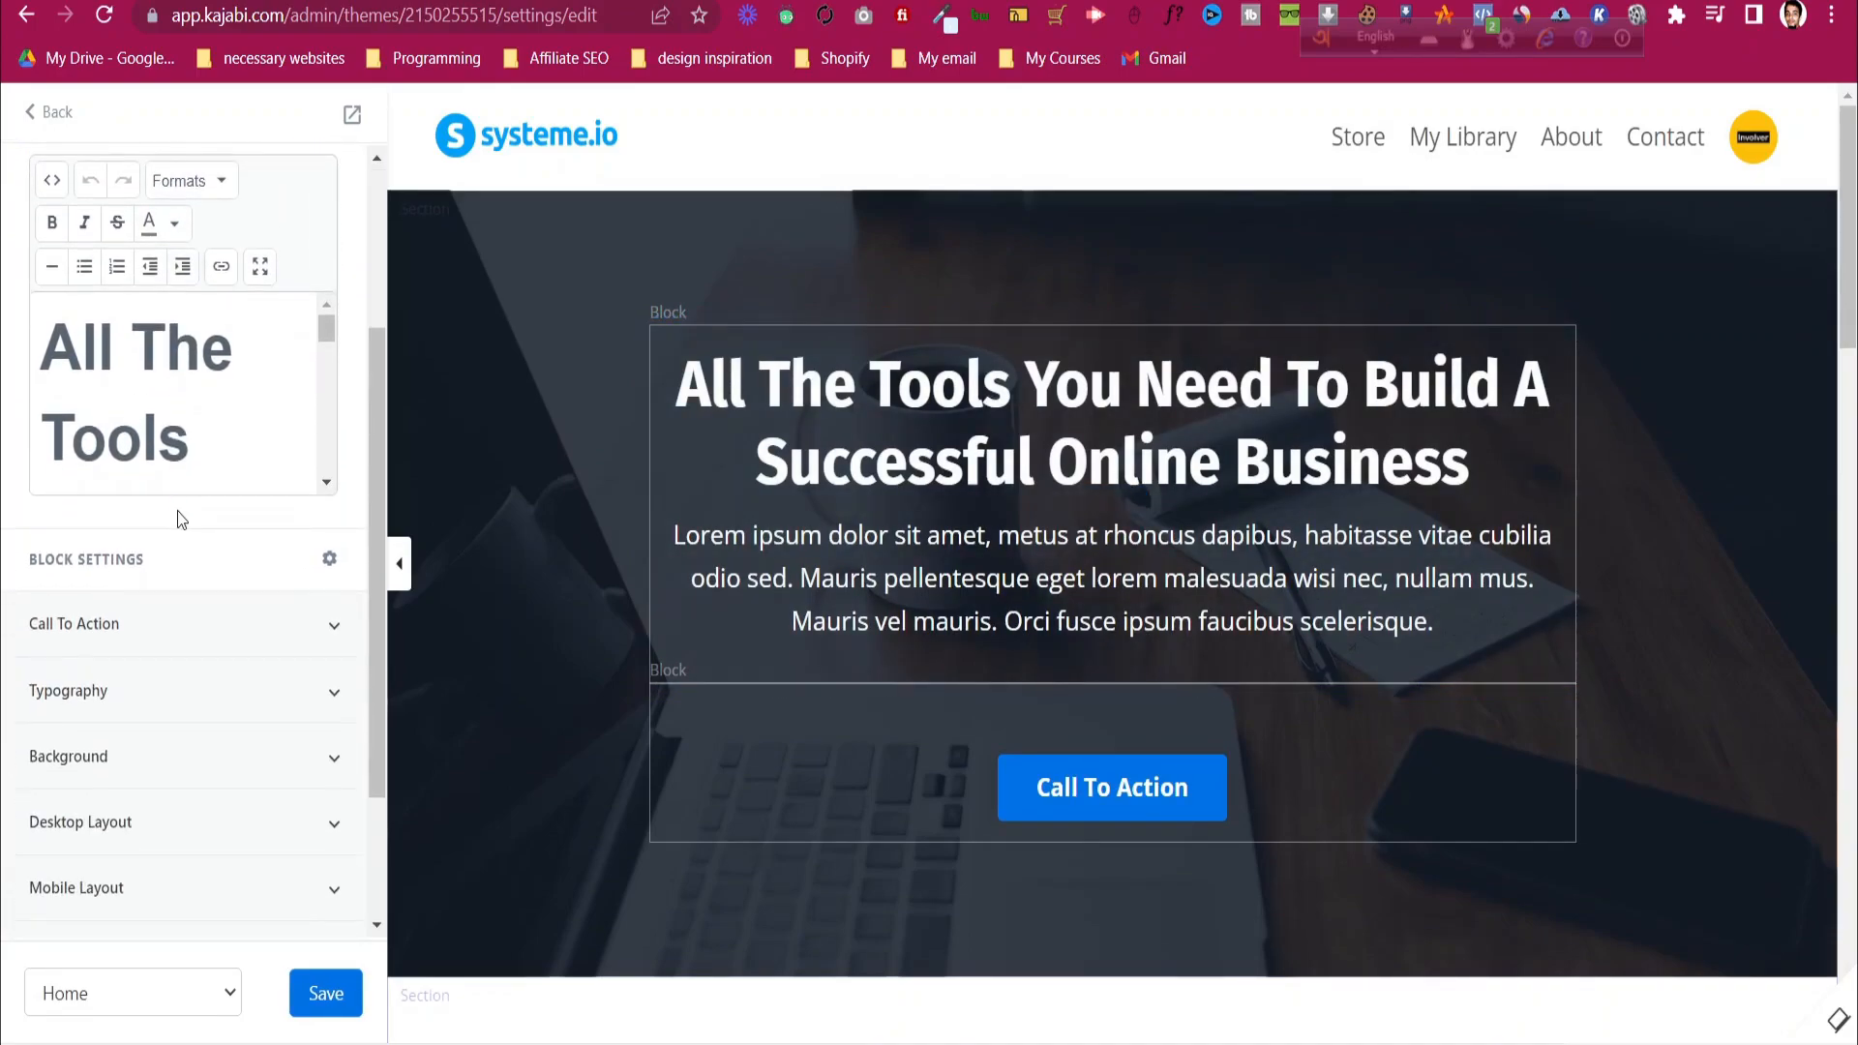
{"action": "scroll", "coordinate": [176, 520], "scroll_direction": "up", "scroll_amount": 3}
{"action": "scroll", "coordinate": [242, 681], "scroll_direction": "down", "scroll_amount": 10}
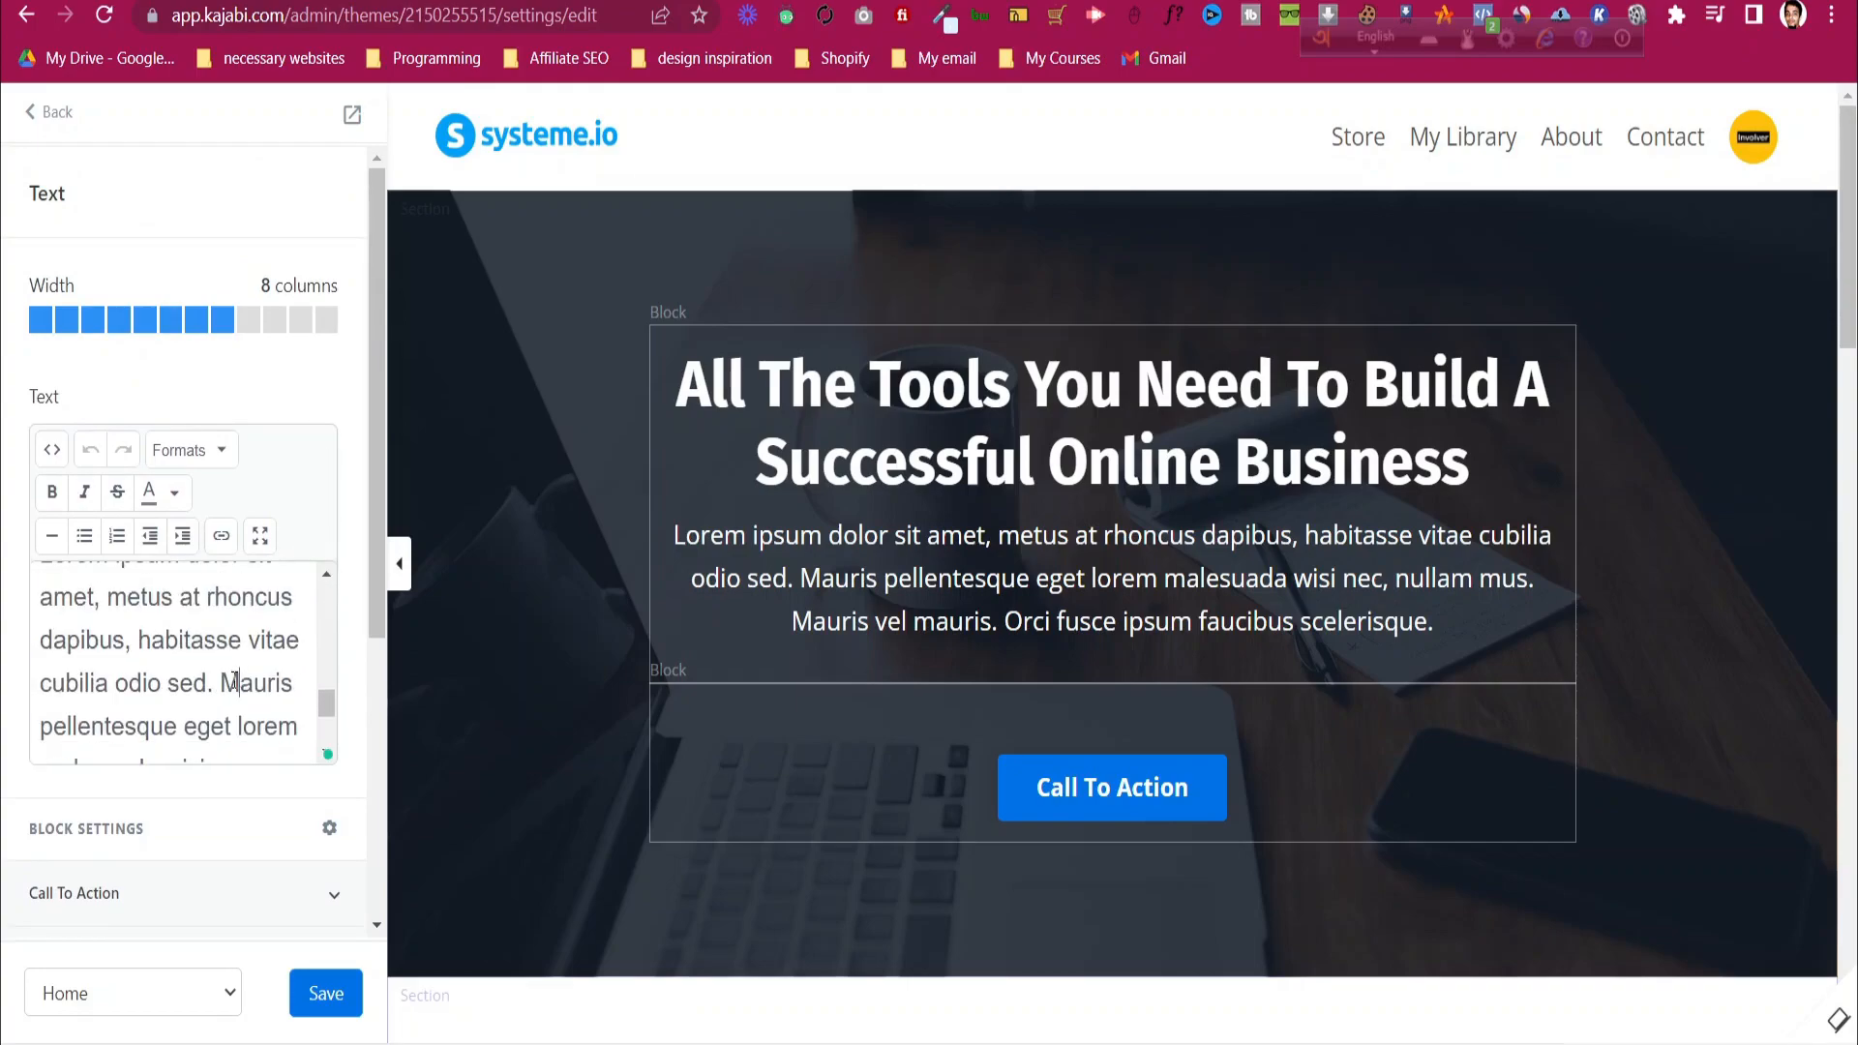
{"action": "scroll", "coordinate": [235, 683], "scroll_direction": "up", "scroll_amount": 10}
{"action": "scroll", "coordinate": [179, 685], "scroll_direction": "down", "scroll_amount": 6}
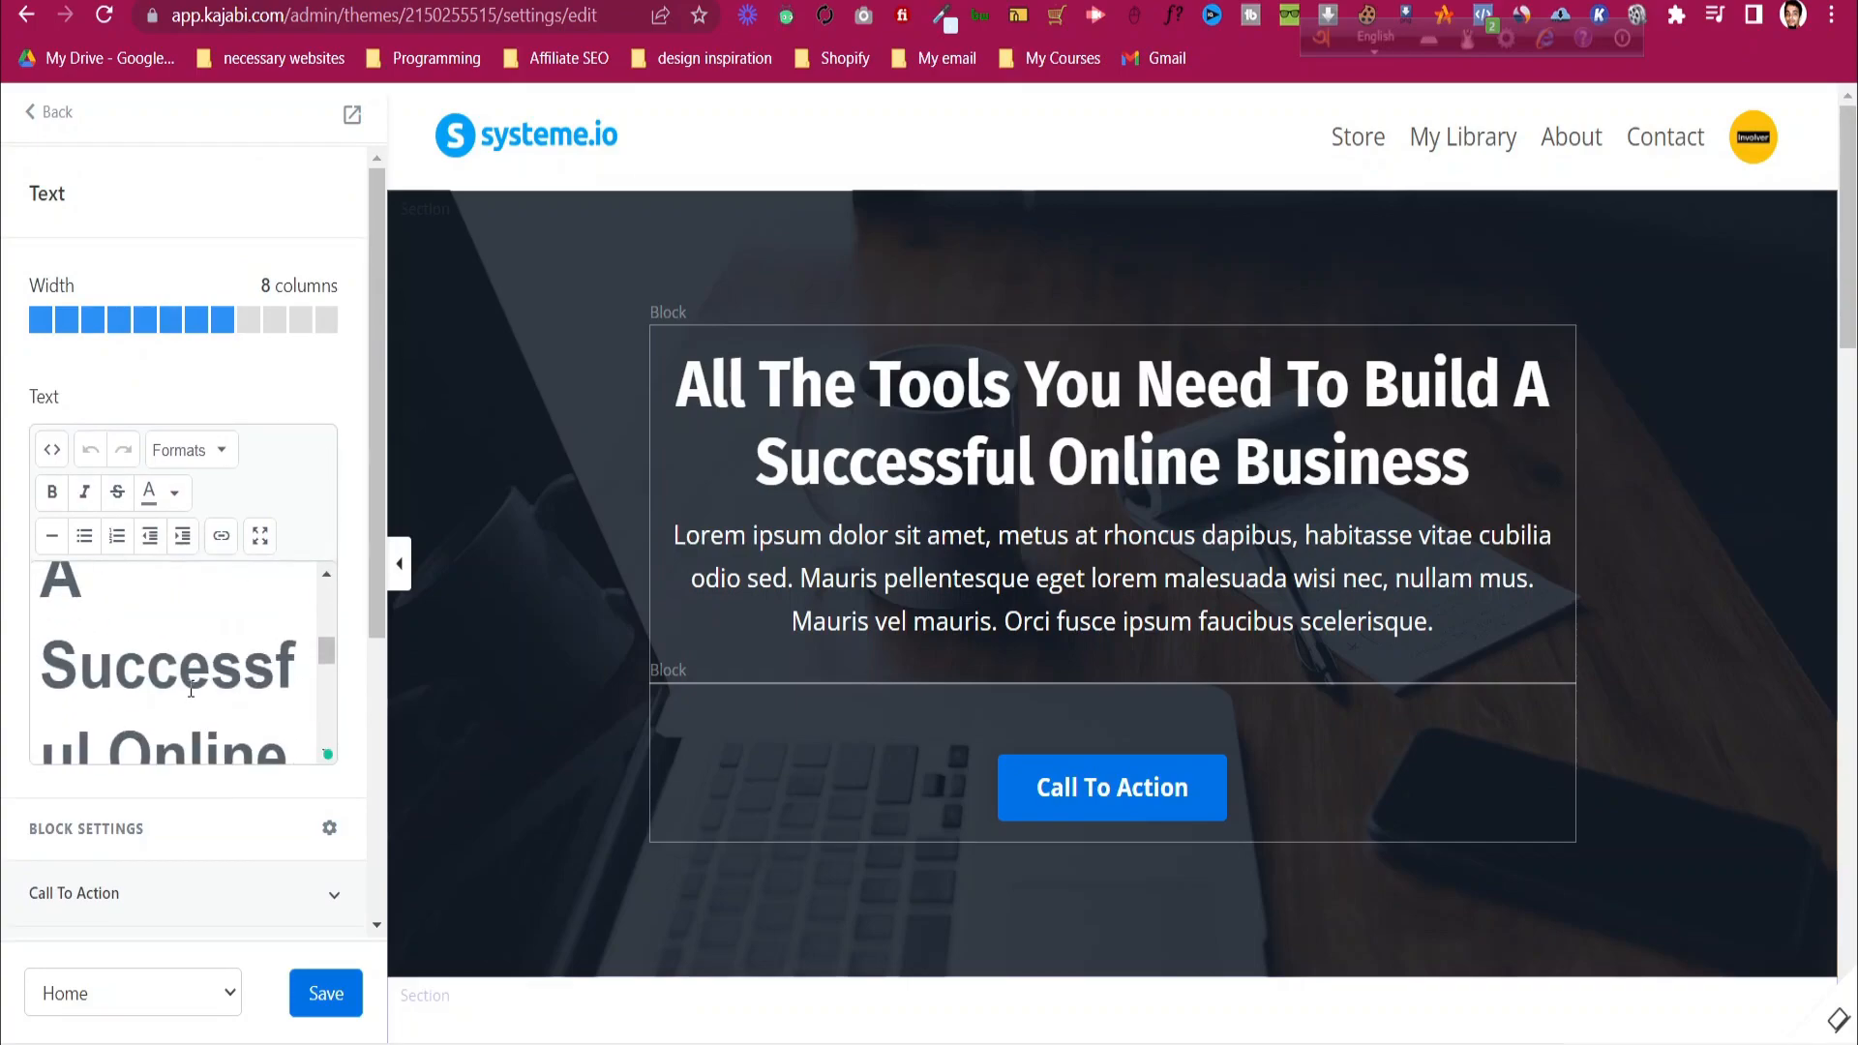
{"action": "scroll", "coordinate": [233, 649], "scroll_direction": "up", "scroll_amount": 2}
{"action": "left_click_drag", "start_coordinate": [297, 706], "coordinate": [60, 604]}
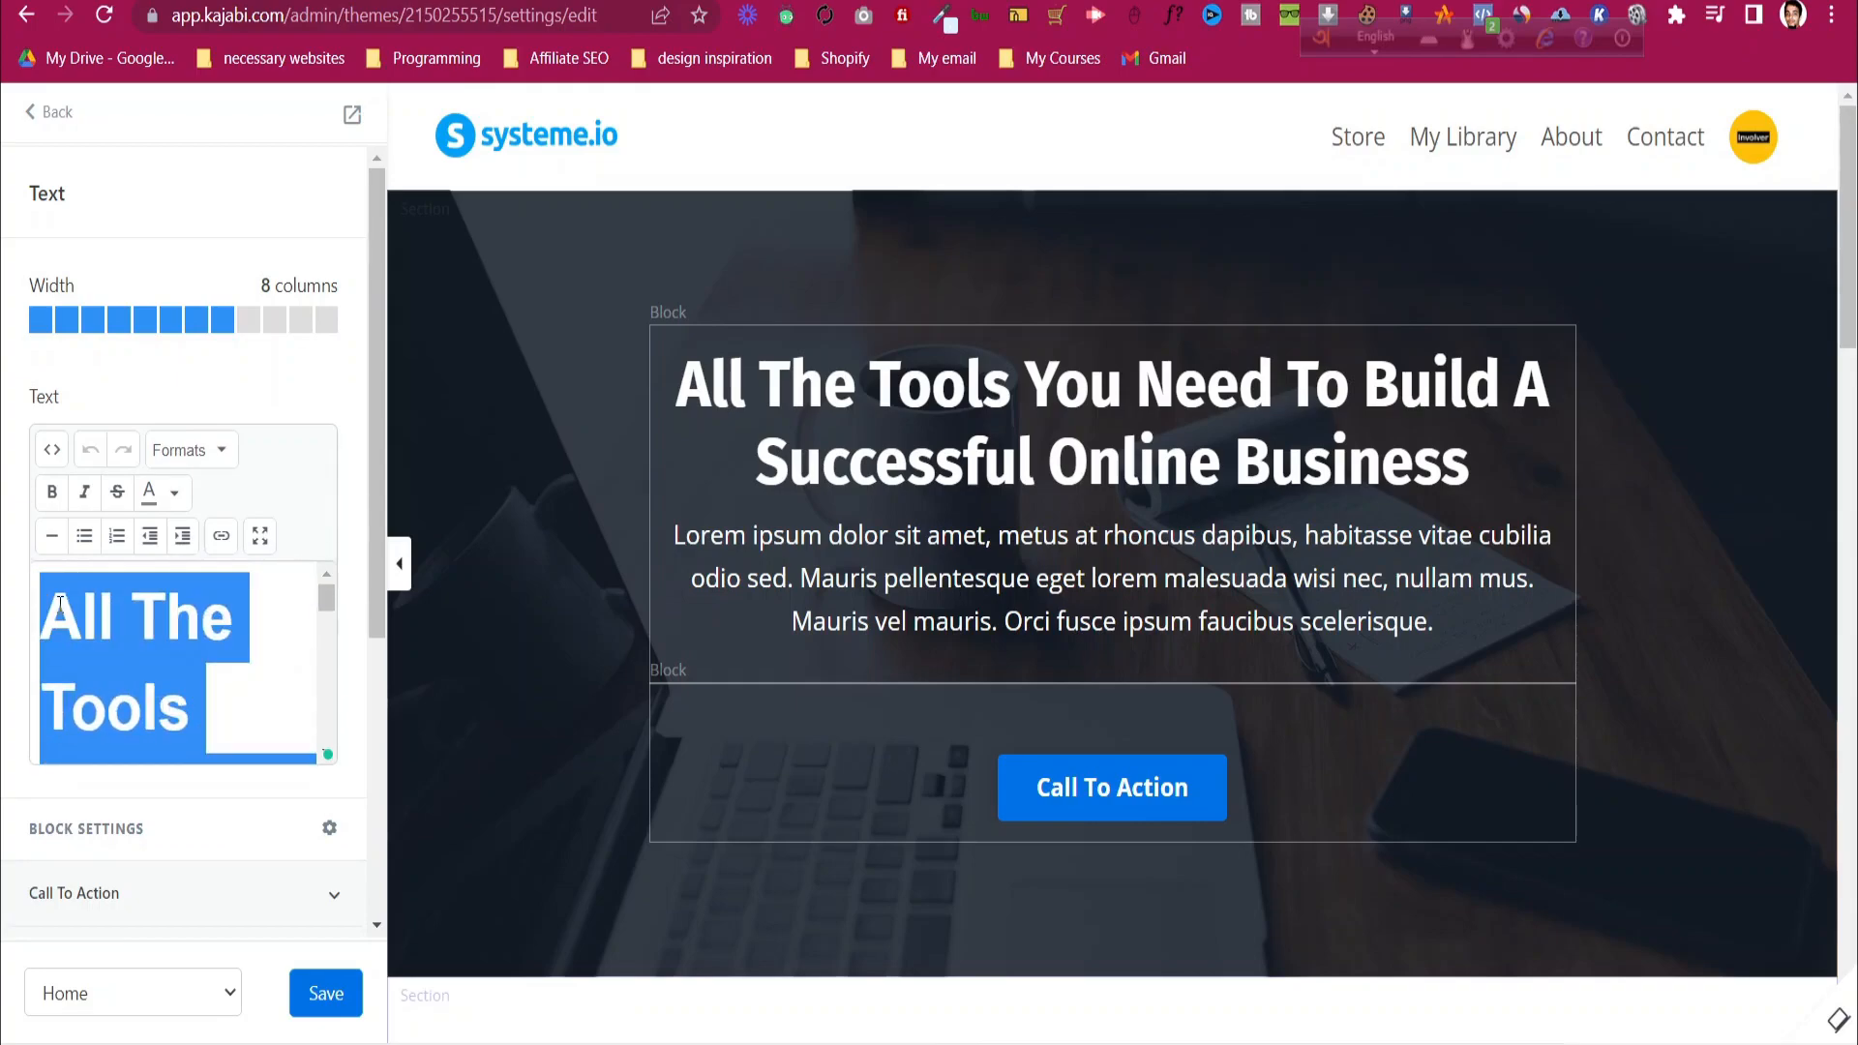
- Type 'ENROLL TO BECOME SUCCESSFUL FREELANCER' over the selected hero heading, correcting typos
{"action": "type", "text": "ENROLL"}
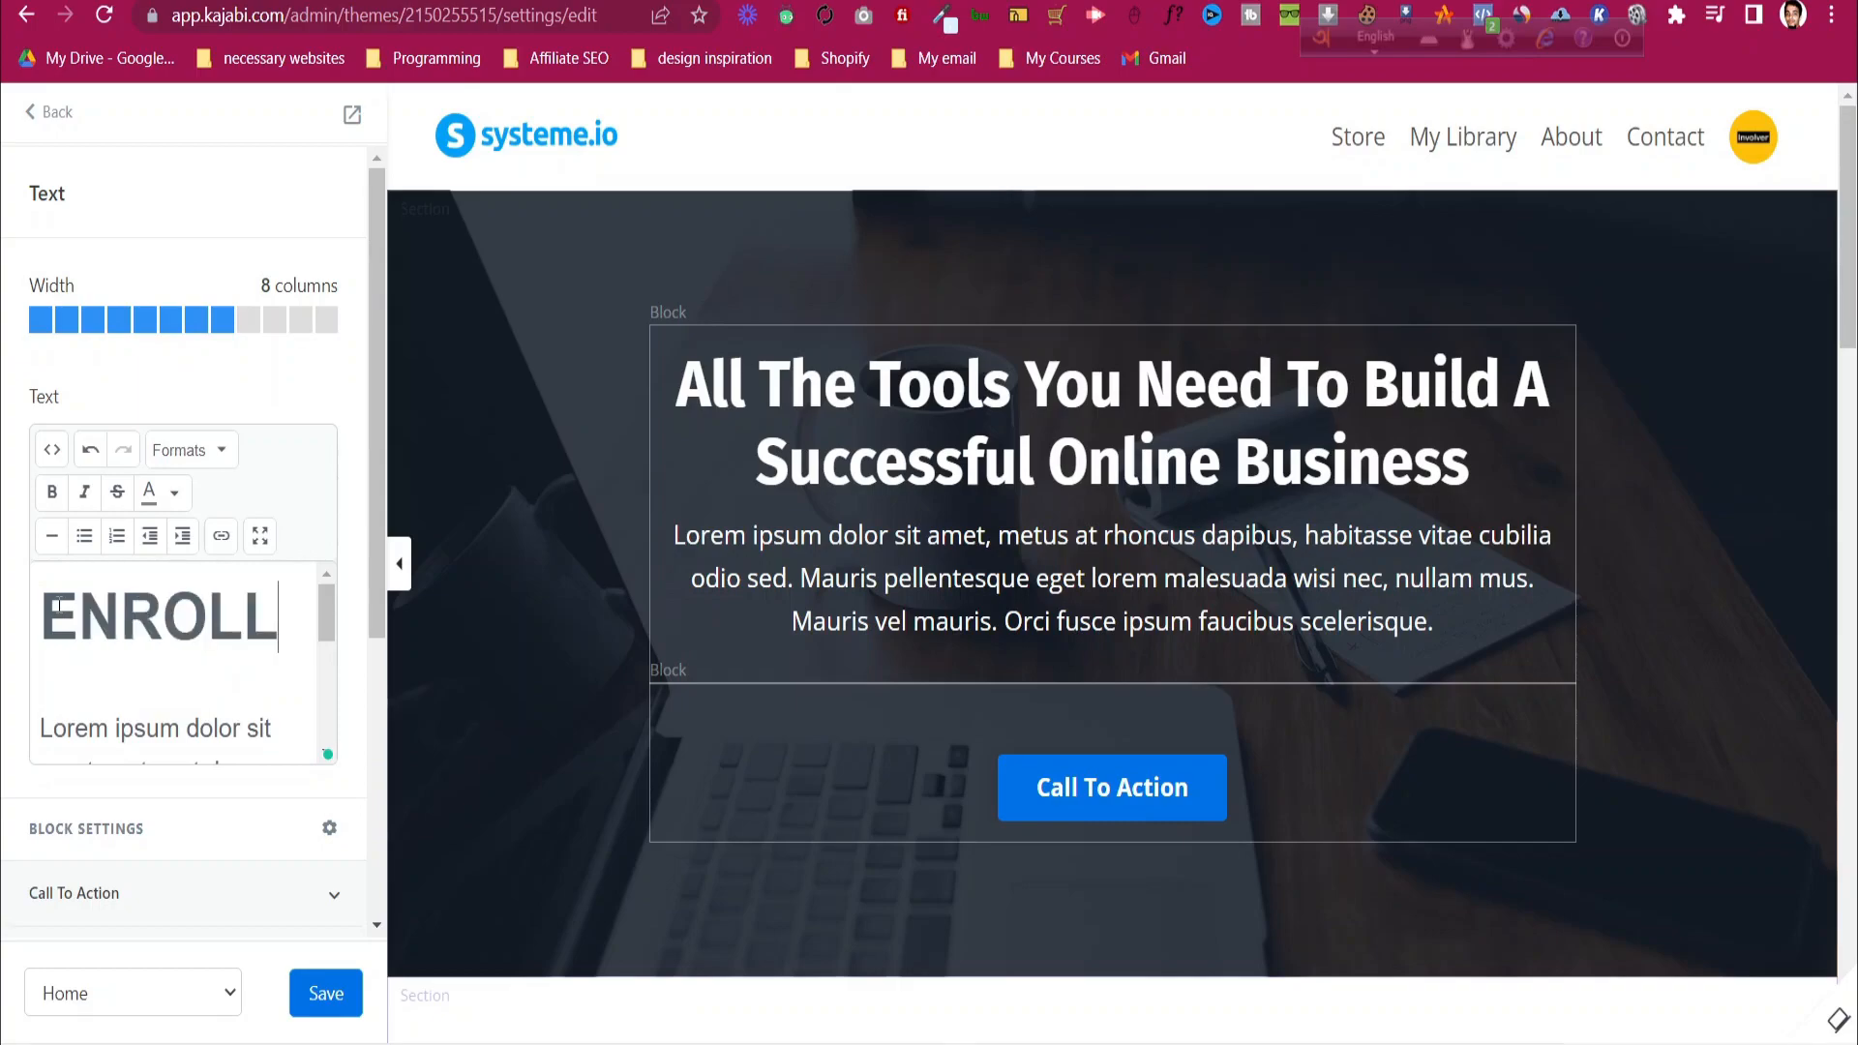
{"action": "type", "text": " TO "}
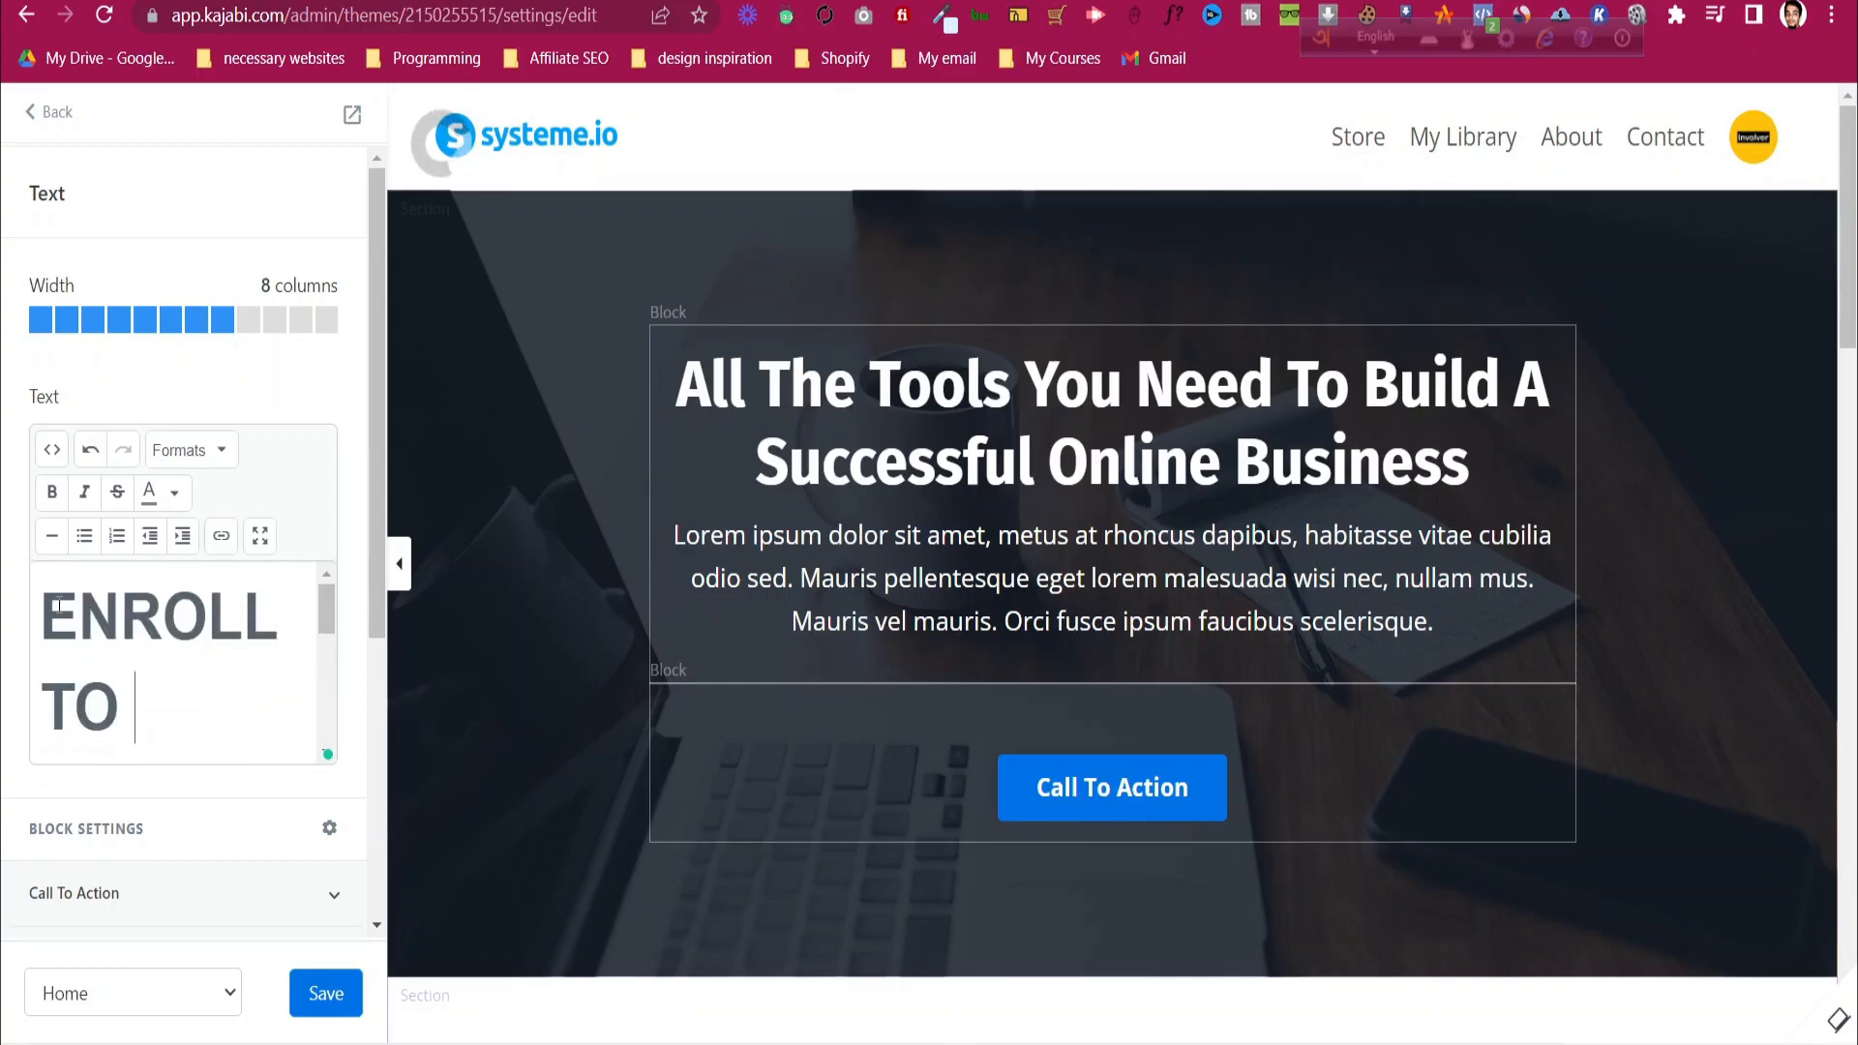
{"action": "type", "text": "BECOME SUCCESSU"}
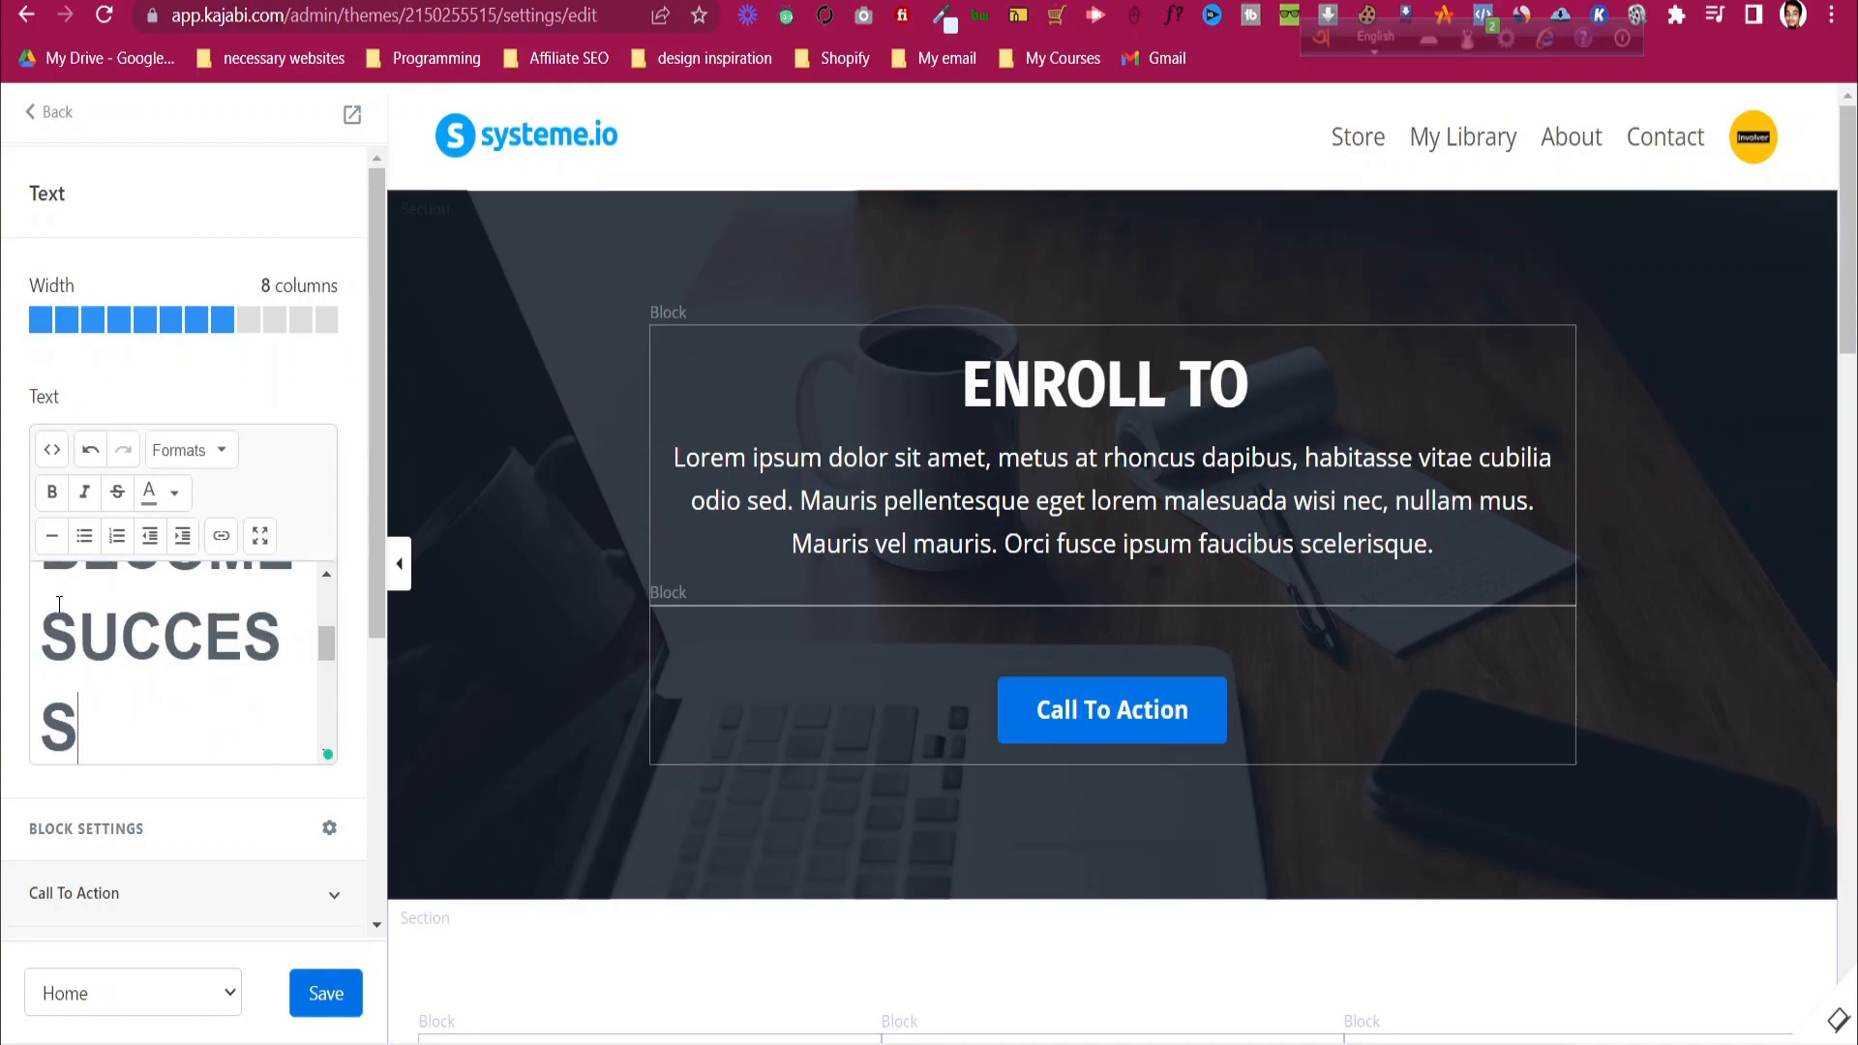
{"action": "key", "text": "BackSpace"}
{"action": "type", "text": "FUL FR"}
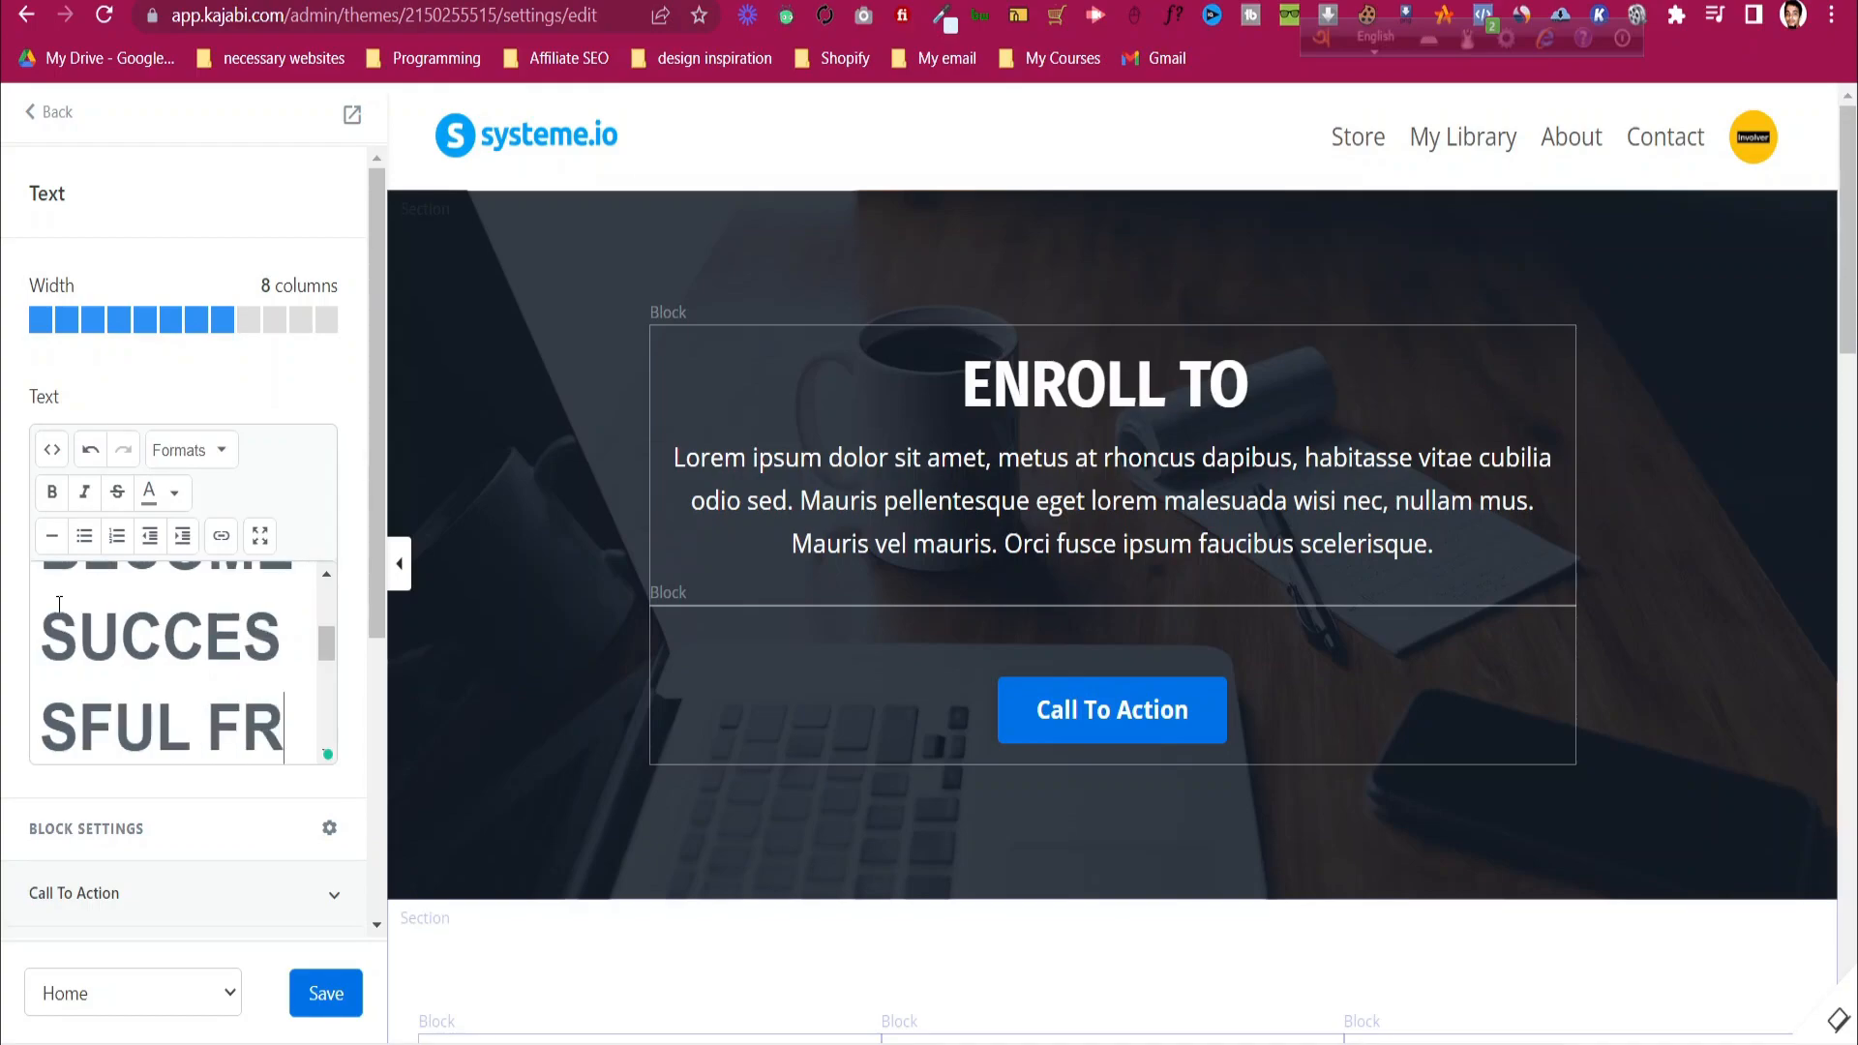
{"action": "type", "text": "EELANCER"}
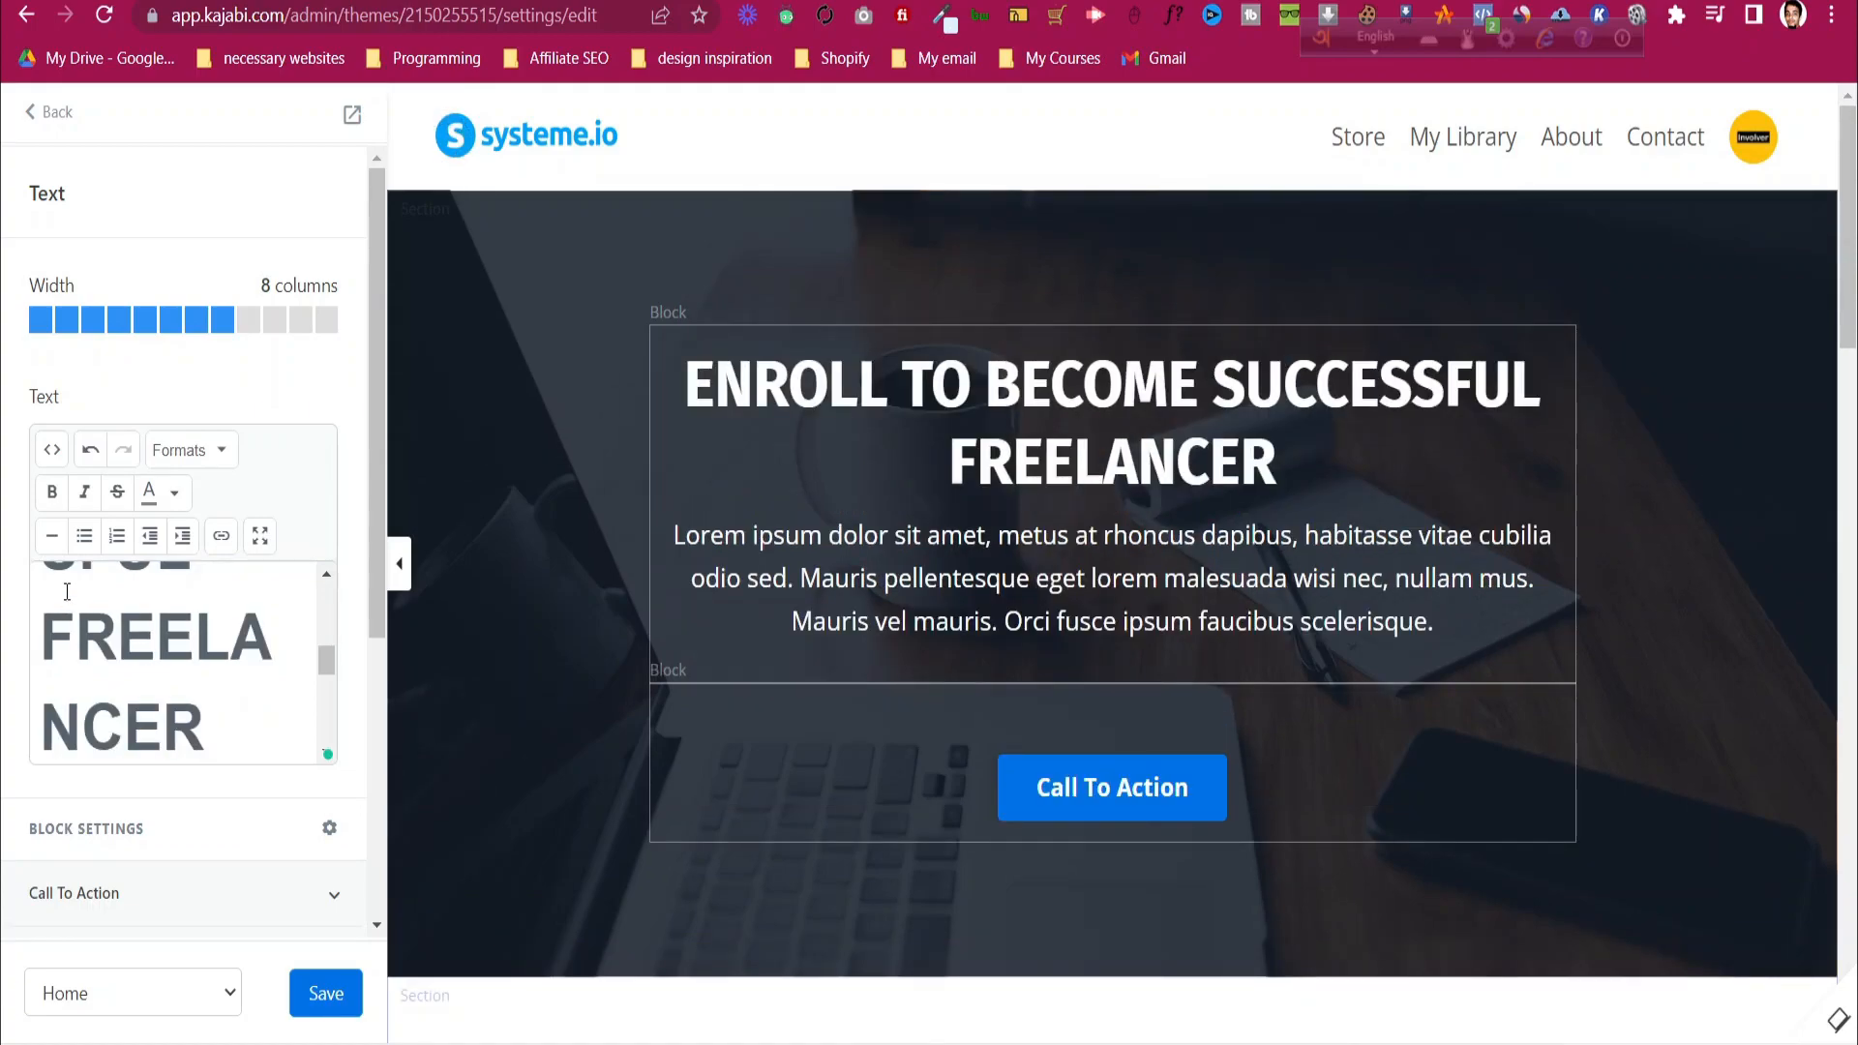
{"action": "scroll", "coordinate": [67, 593], "scroll_direction": "down", "scroll_amount": 2}
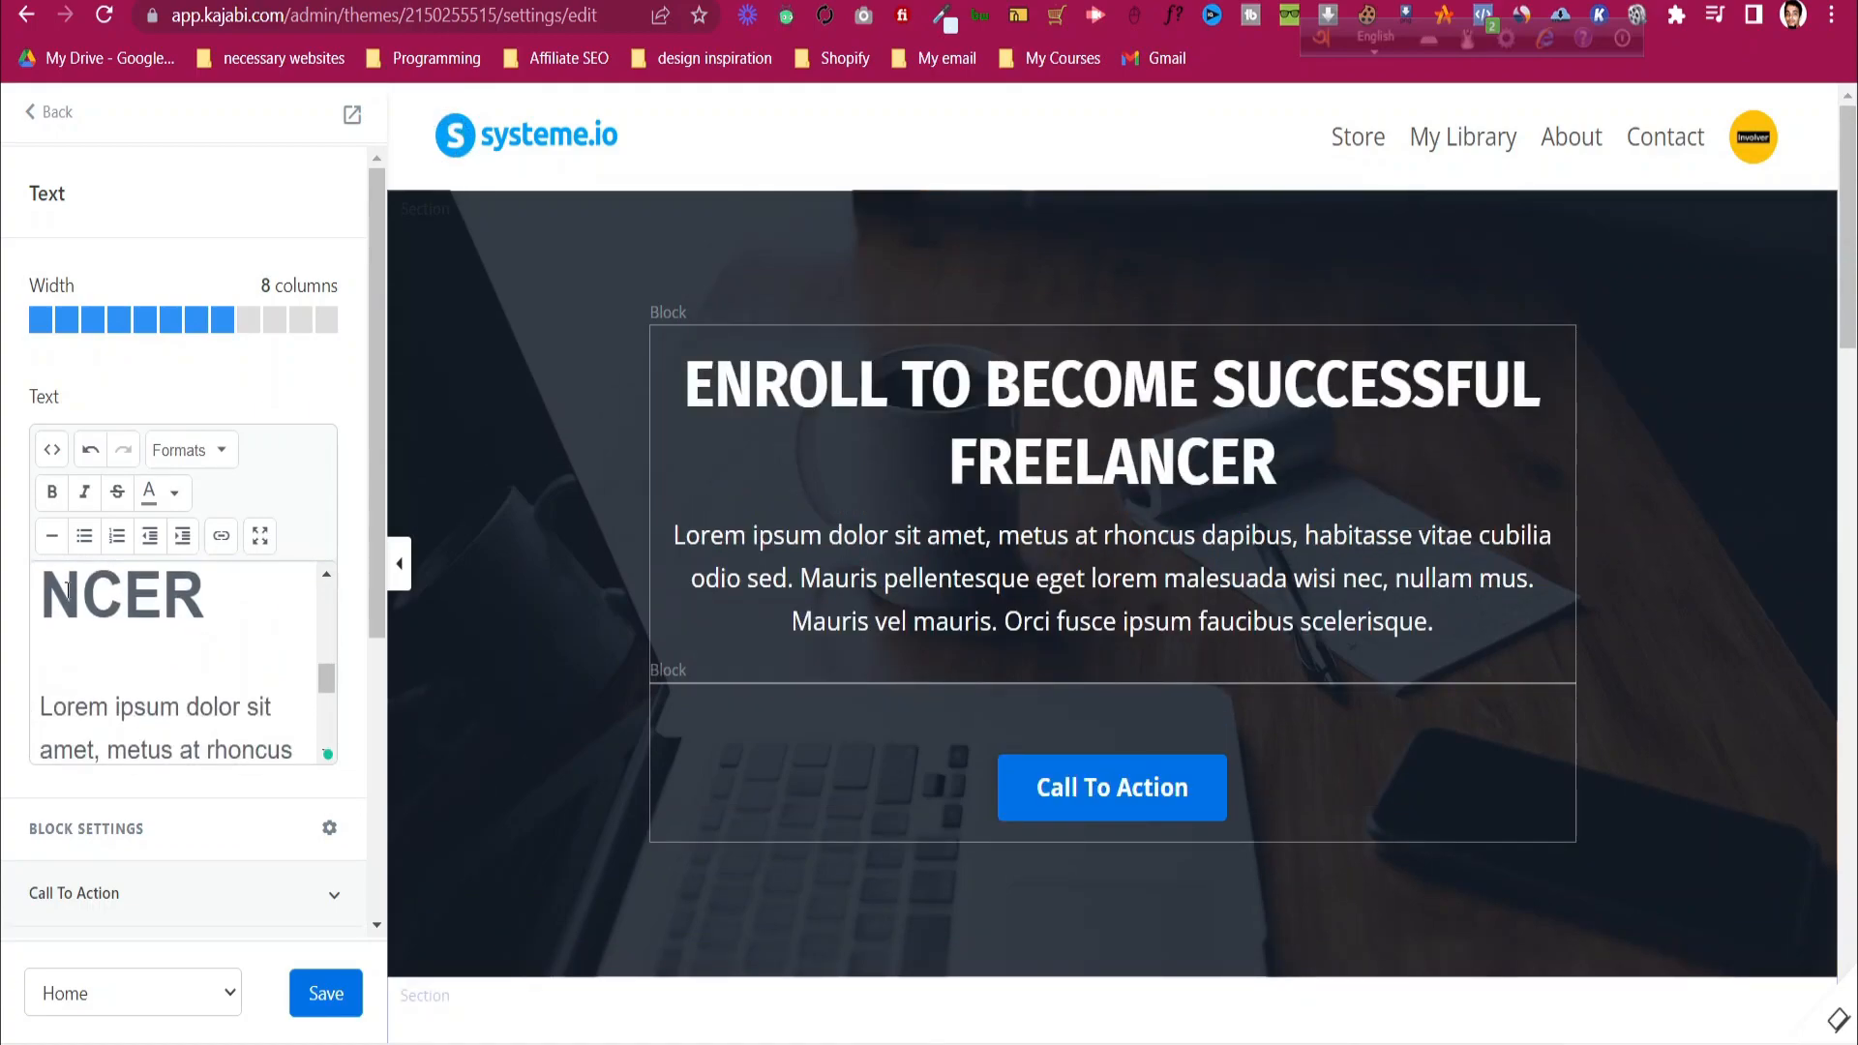
{"action": "scroll", "coordinate": [170, 727], "scroll_direction": "down", "scroll_amount": 1}
{"action": "scroll", "coordinate": [171, 727], "scroll_direction": "down", "scroll_amount": 1}
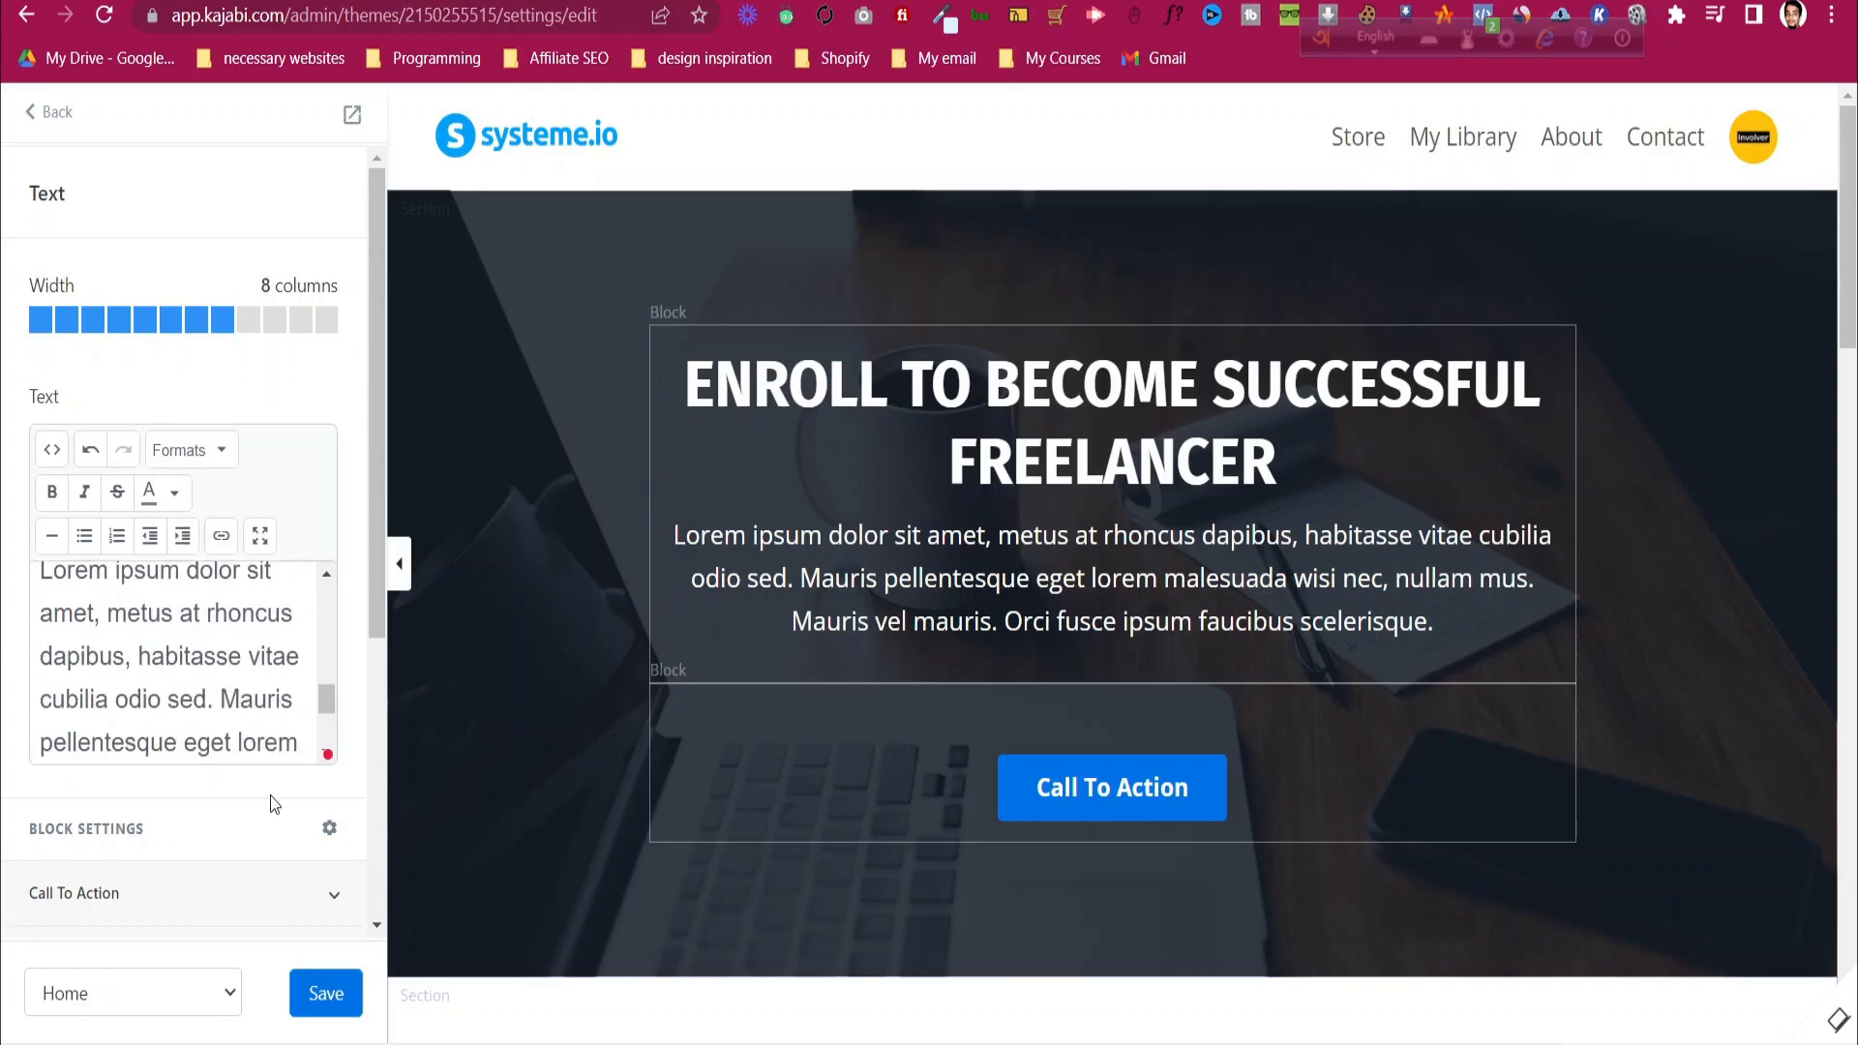
{"action": "scroll", "coordinate": [327, 709], "scroll_direction": "down", "scroll_amount": 1}
{"action": "scroll", "coordinate": [327, 709], "scroll_direction": "down", "scroll_amount": 4}
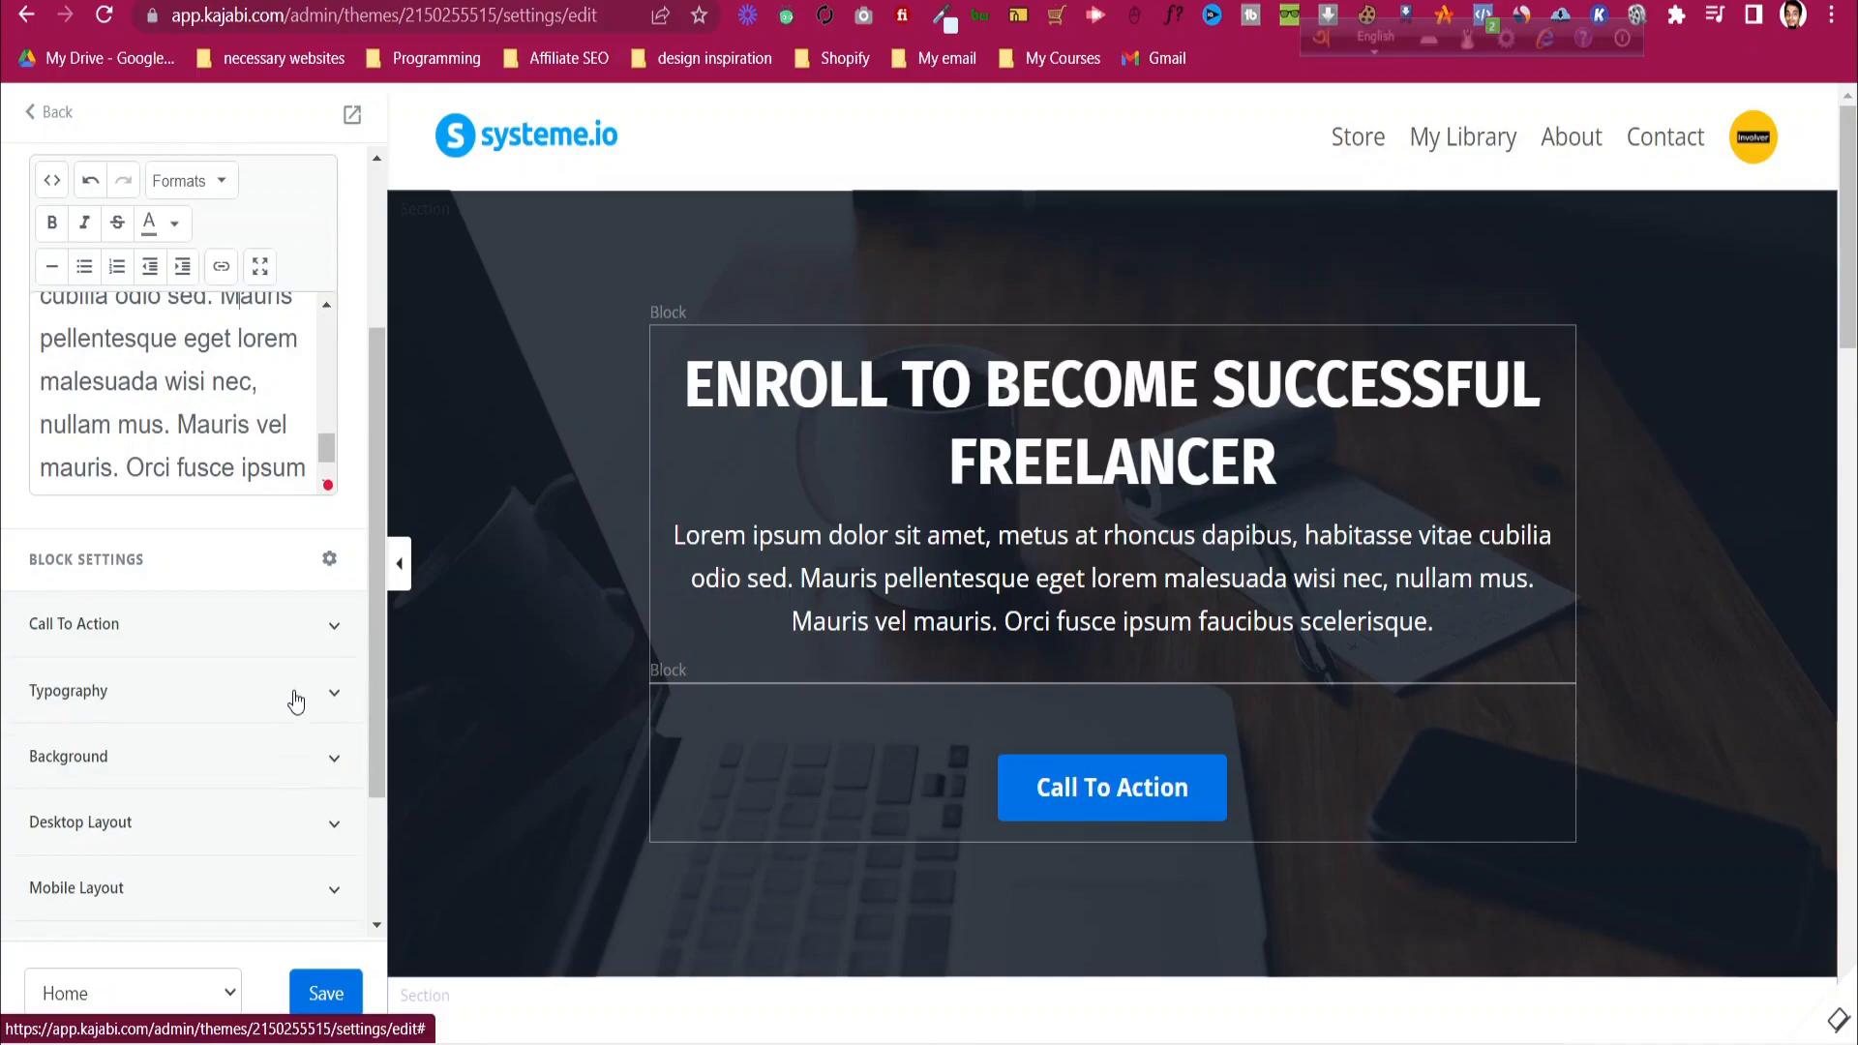
- Untick Include CTA in the text block's Call To Action settings, save, and go back to the Hero section
{"action": "mouse_move", "coordinate": [1128, 802]}
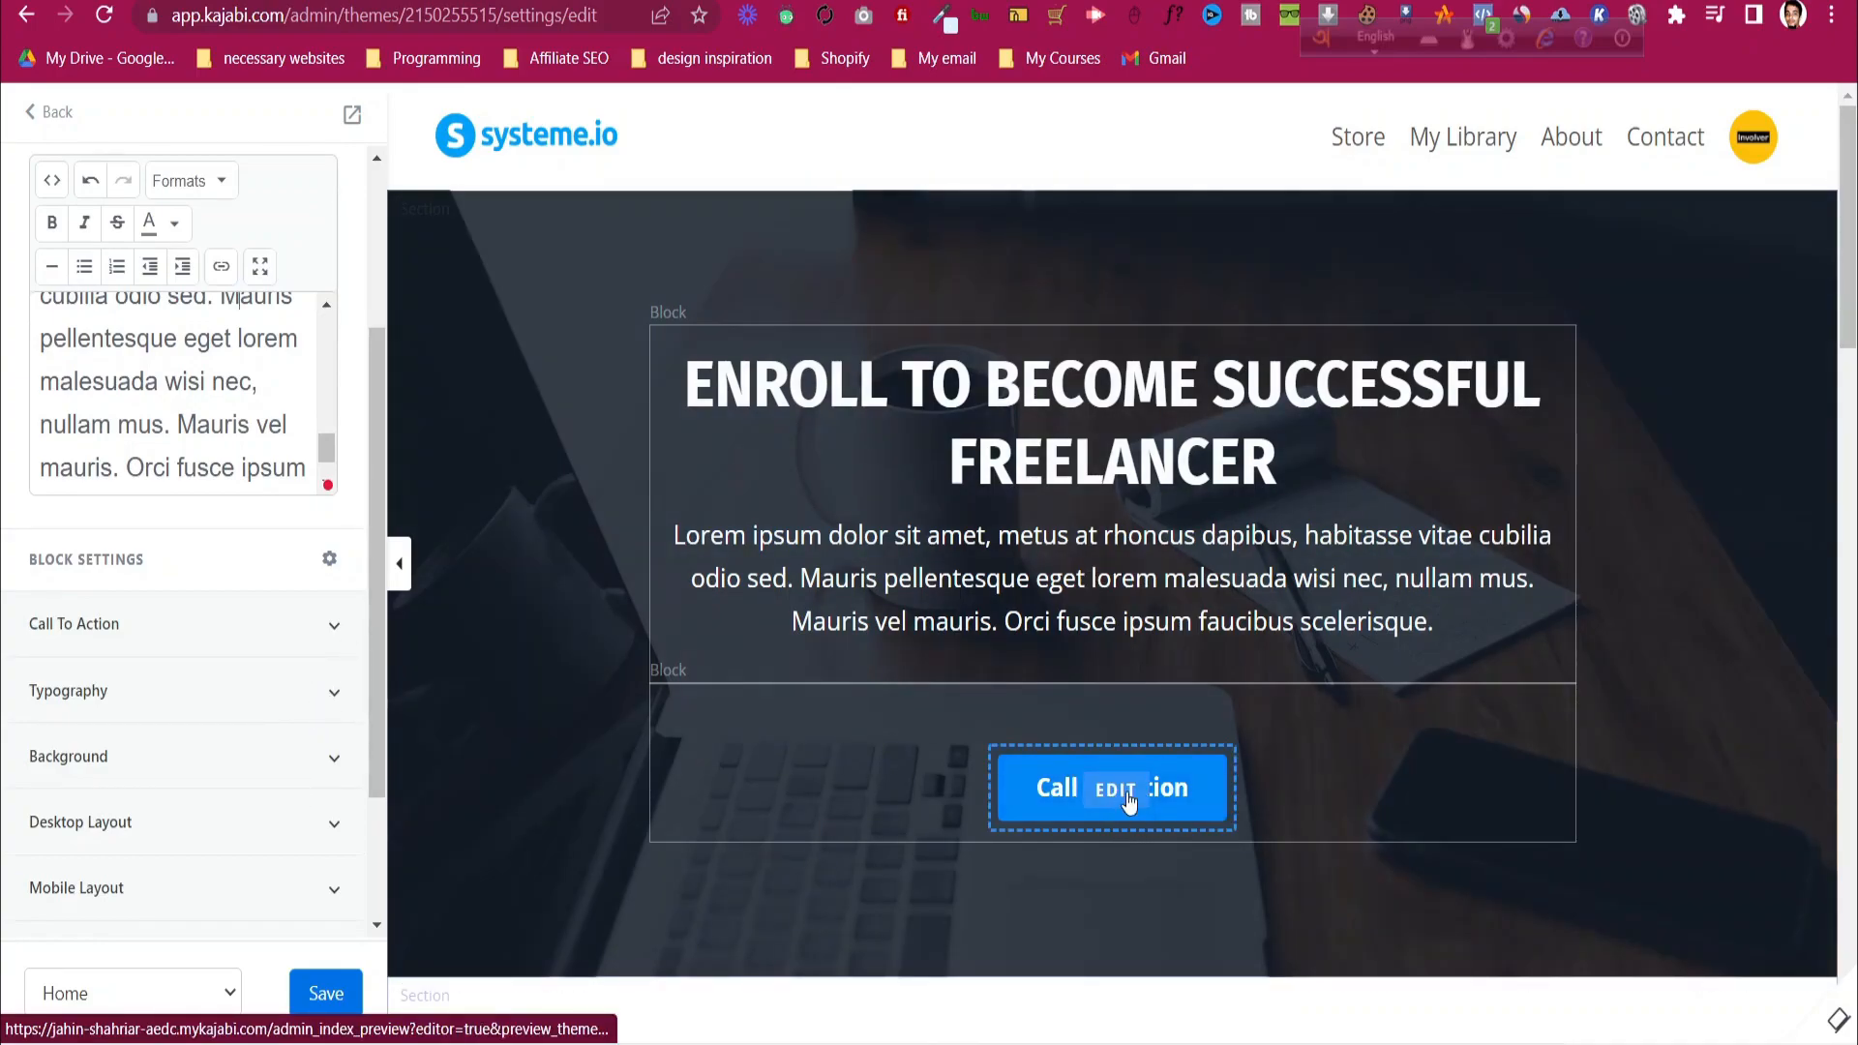
{"action": "left_click", "coordinate": [327, 639]}
{"action": "scroll", "coordinate": [290, 648], "scroll_direction": "down", "scroll_amount": 2}
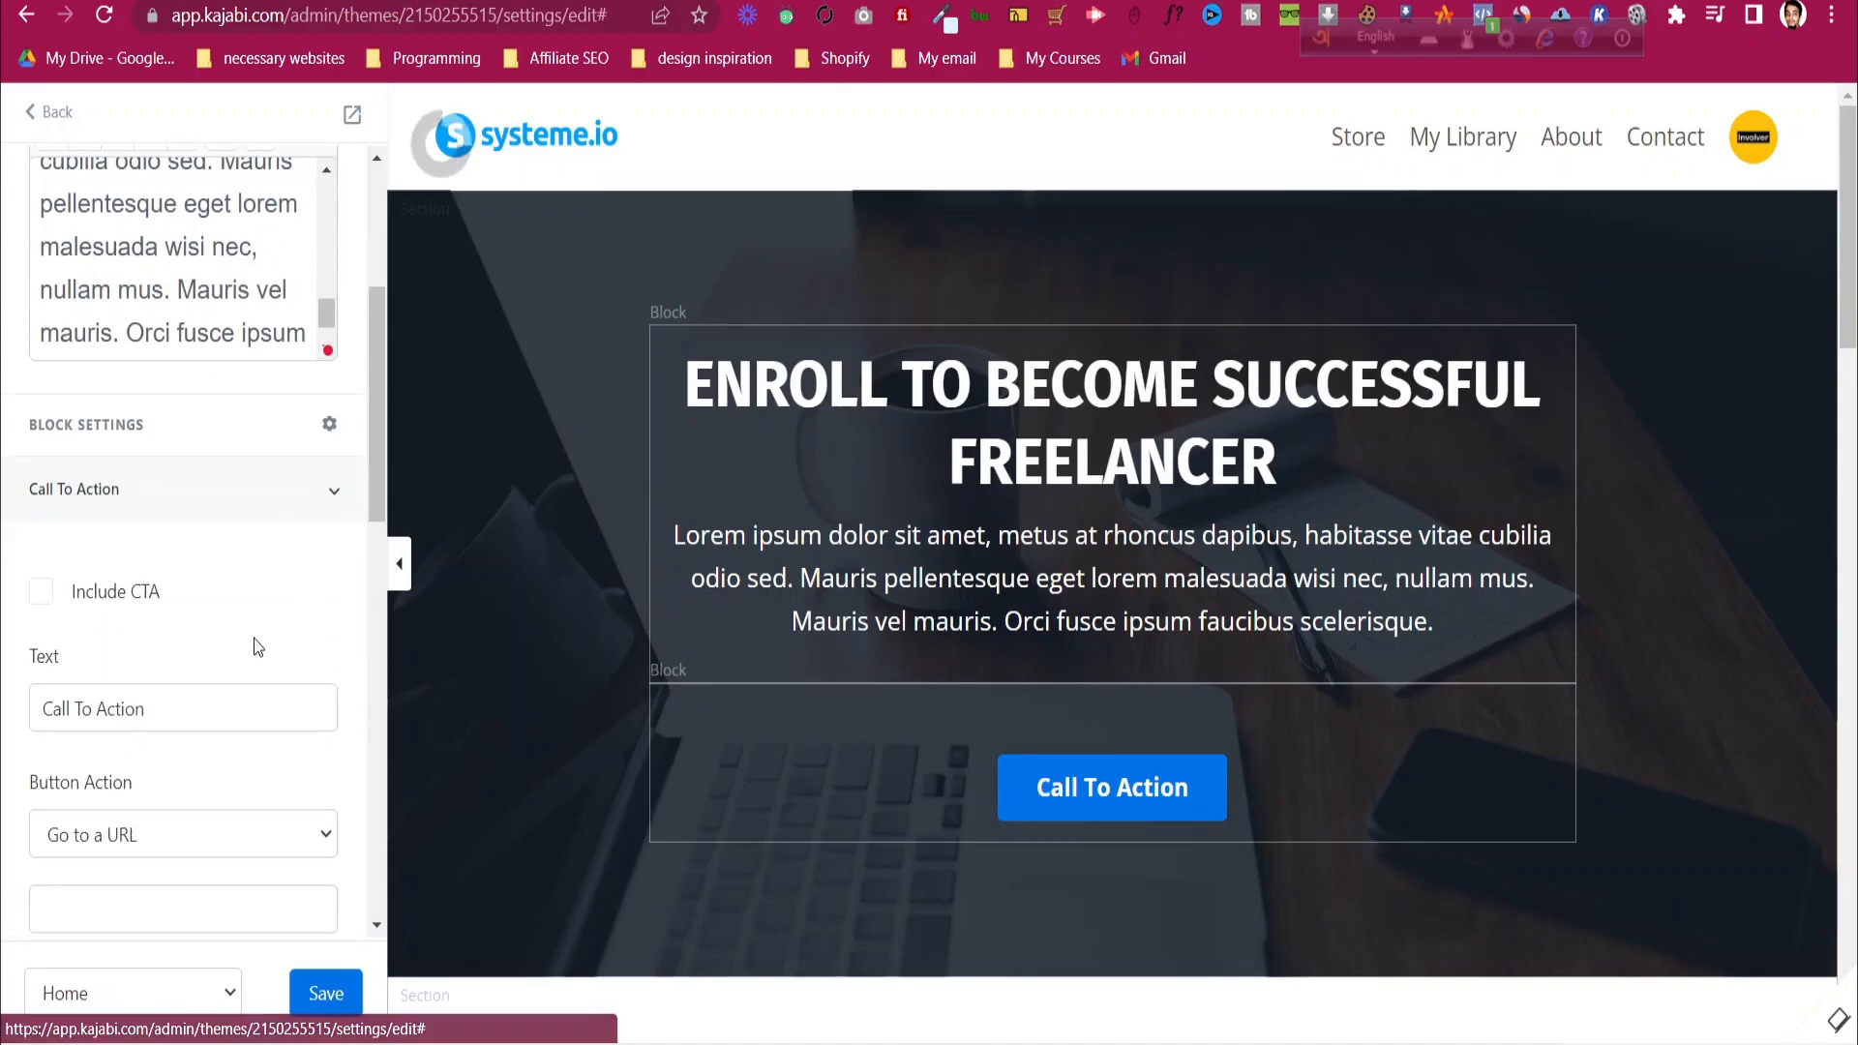
{"action": "scroll", "coordinate": [92, 606], "scroll_direction": "down", "scroll_amount": 4}
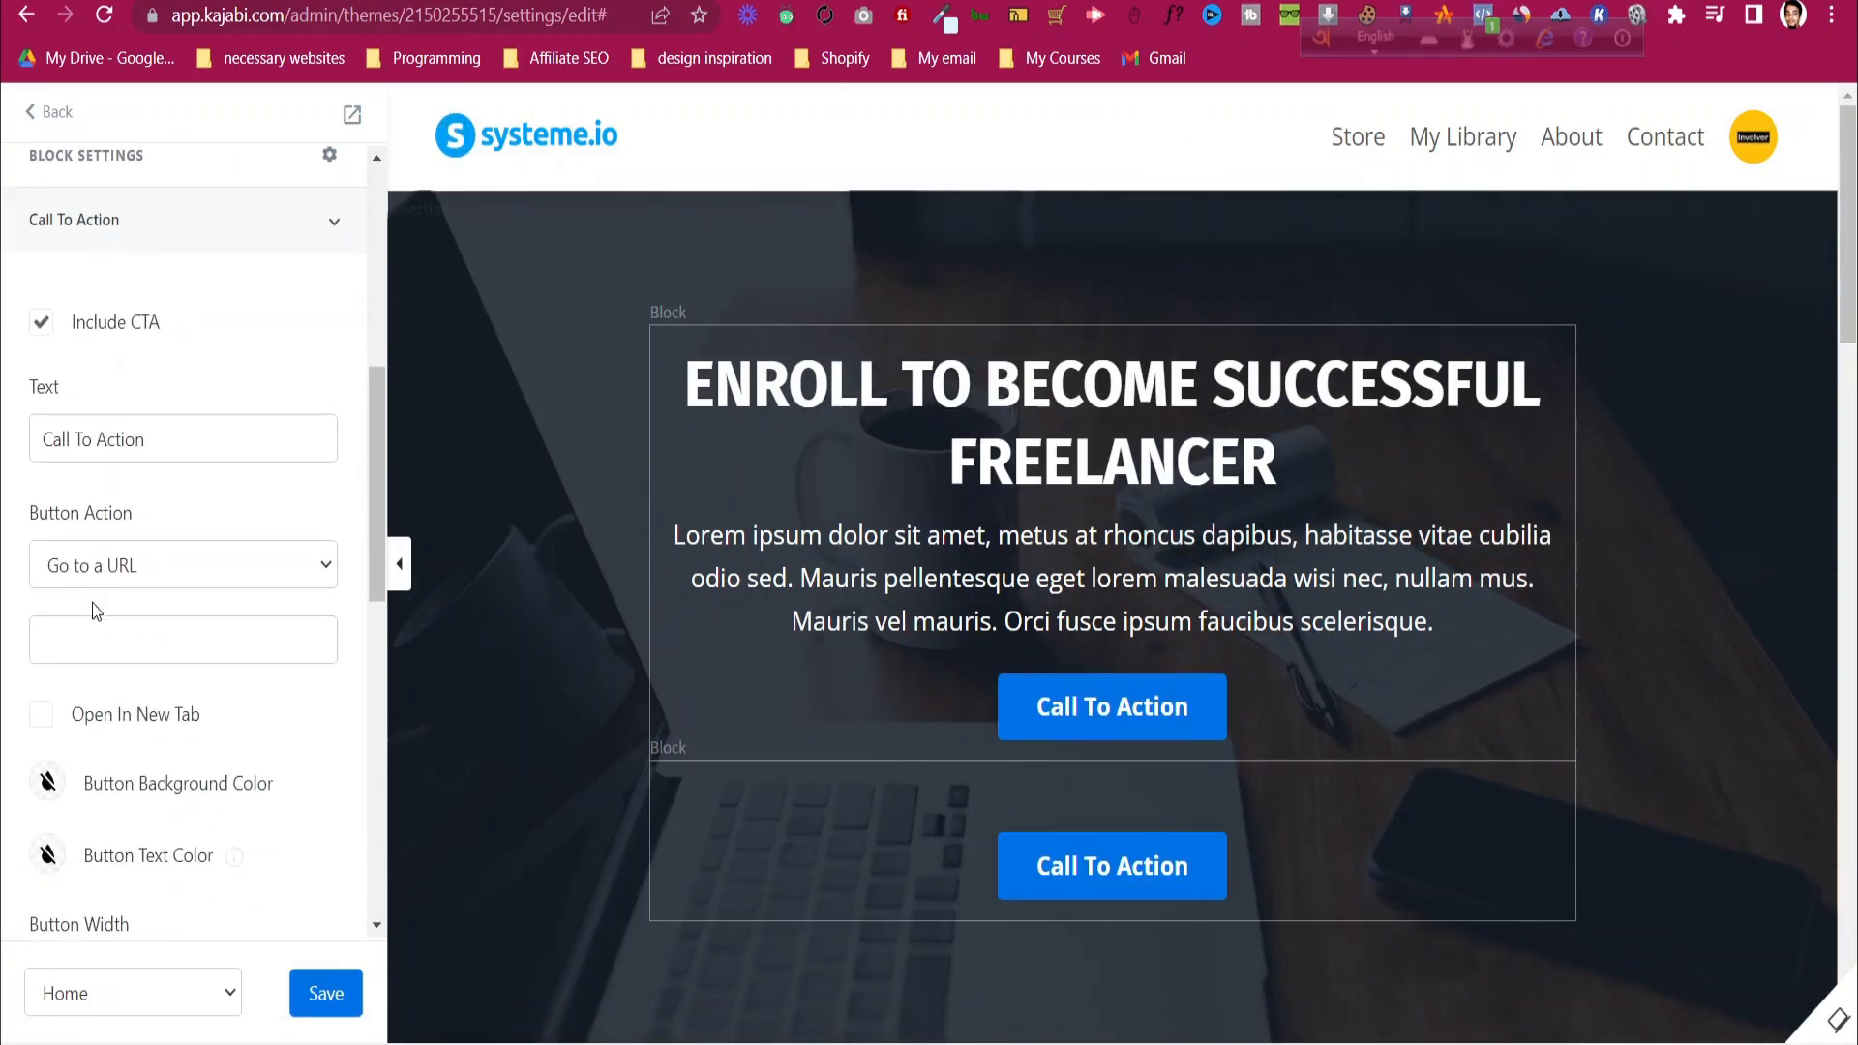
{"action": "scroll", "coordinate": [141, 535], "scroll_direction": "up", "scroll_amount": 4}
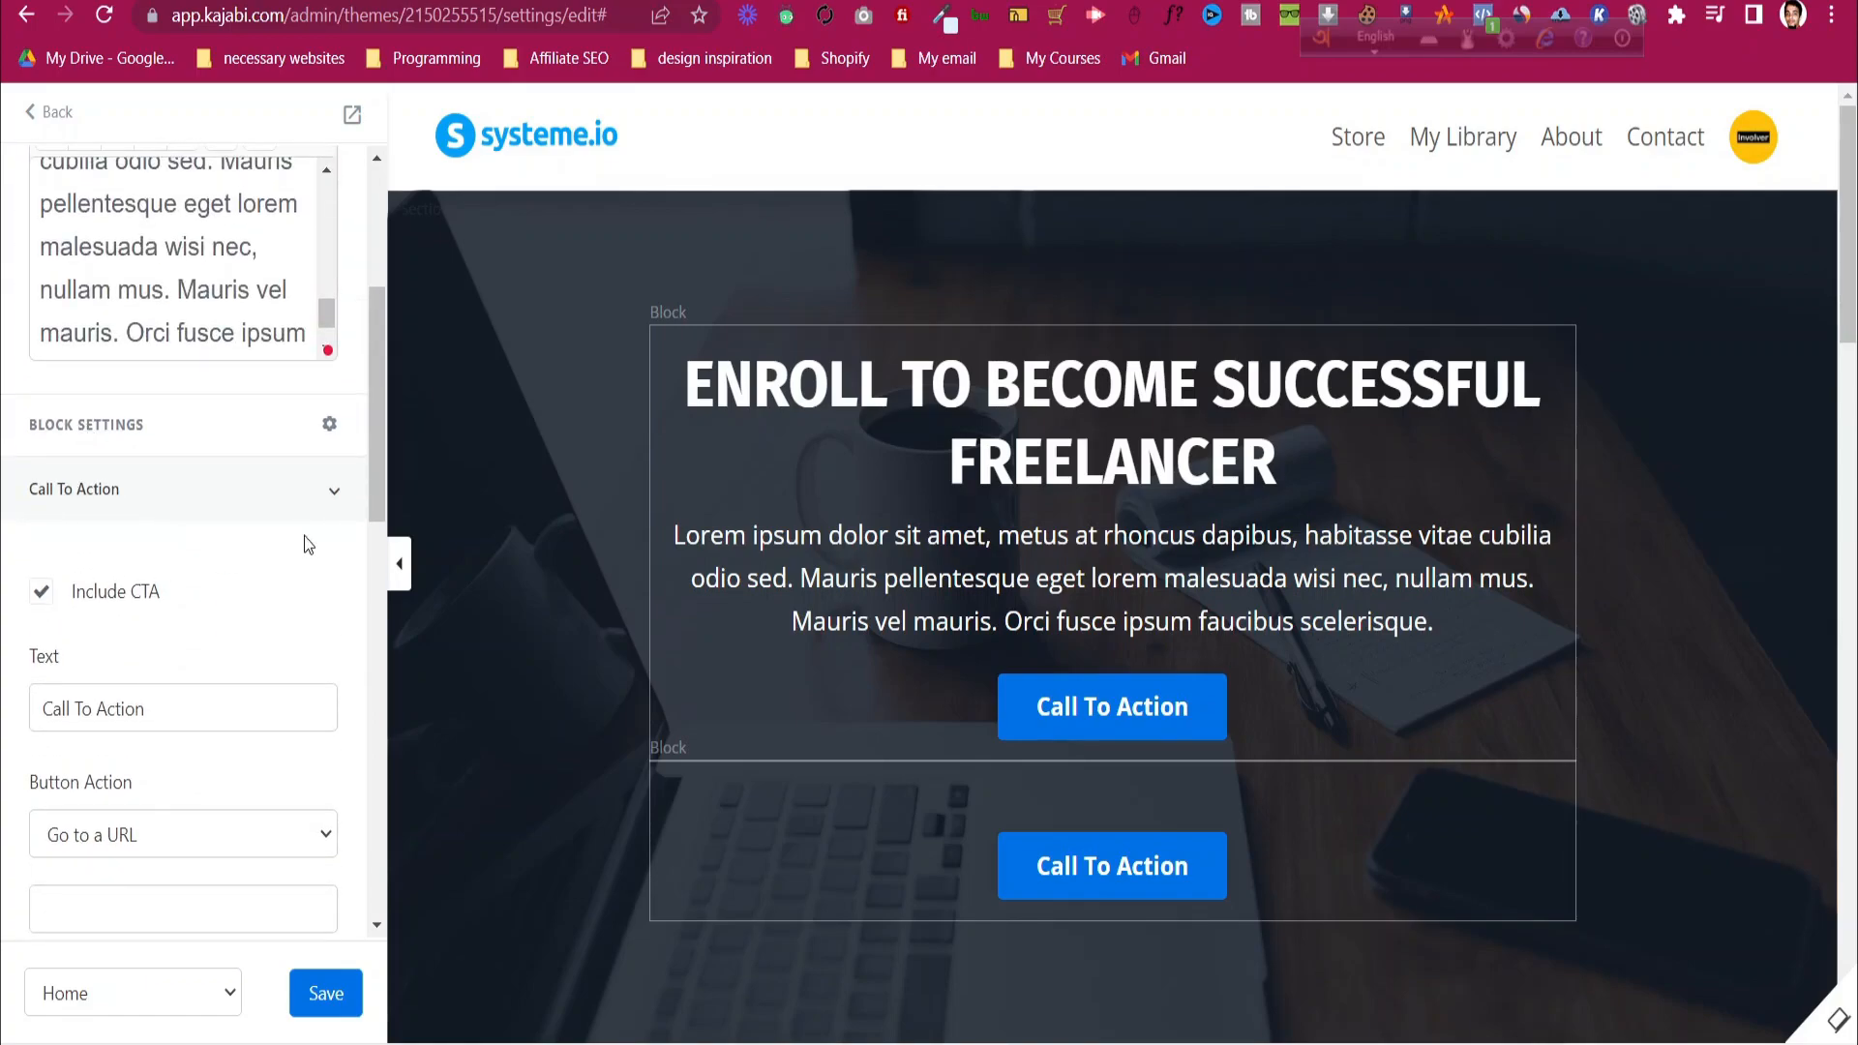
{"action": "left_click", "coordinate": [43, 594]}
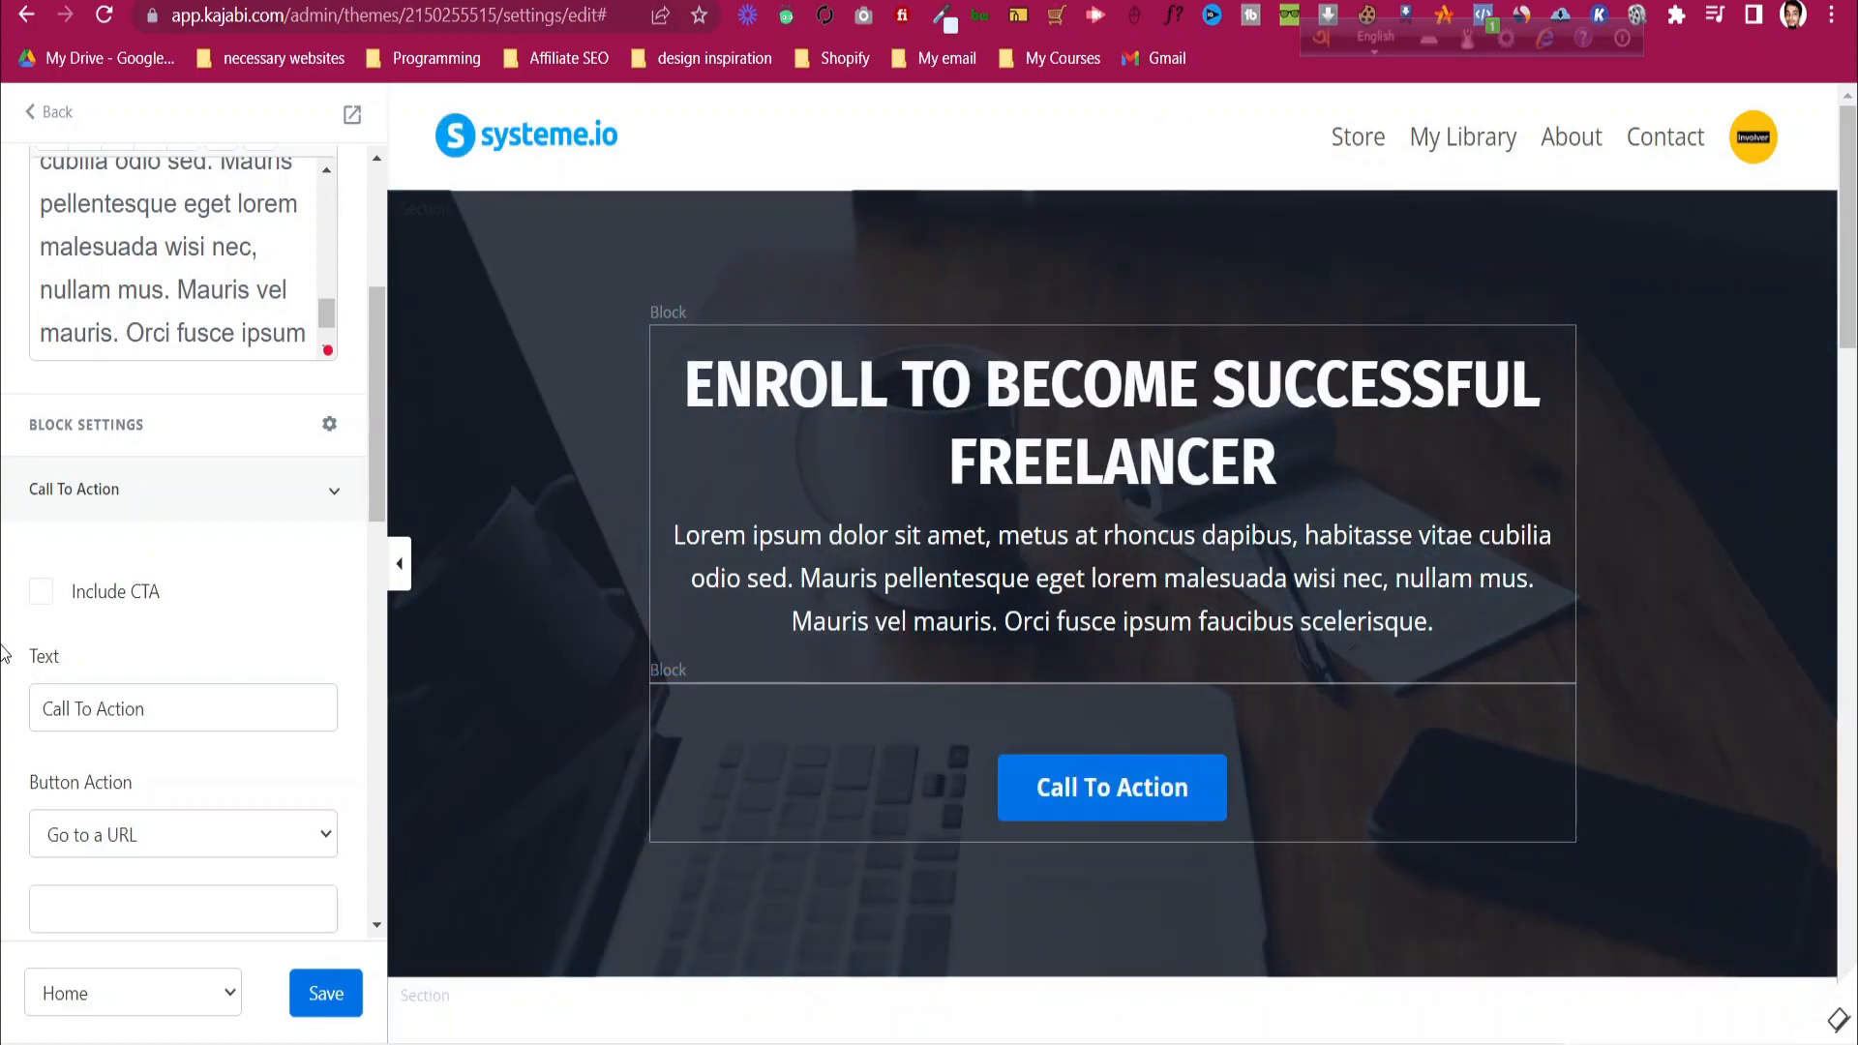
{"action": "scroll", "coordinate": [80, 728], "scroll_direction": "up", "scroll_amount": 6}
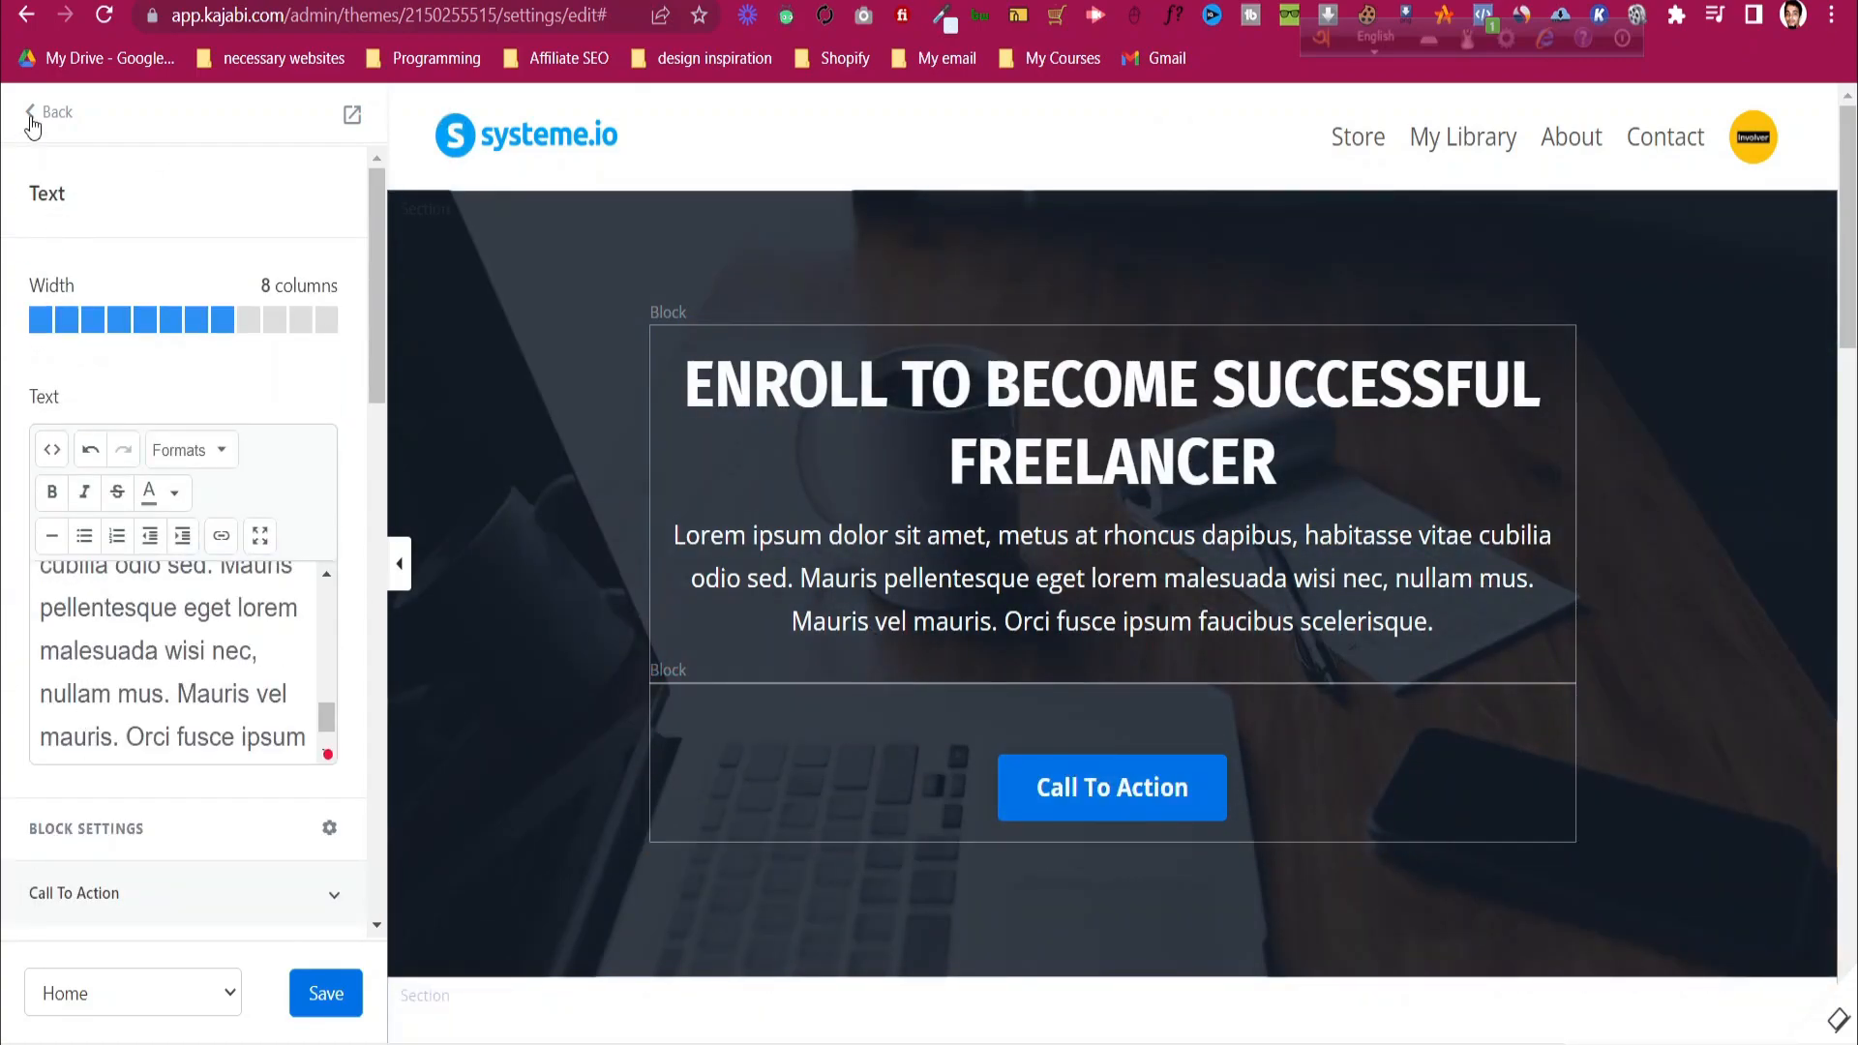
{"action": "left_click", "coordinate": [327, 993]}
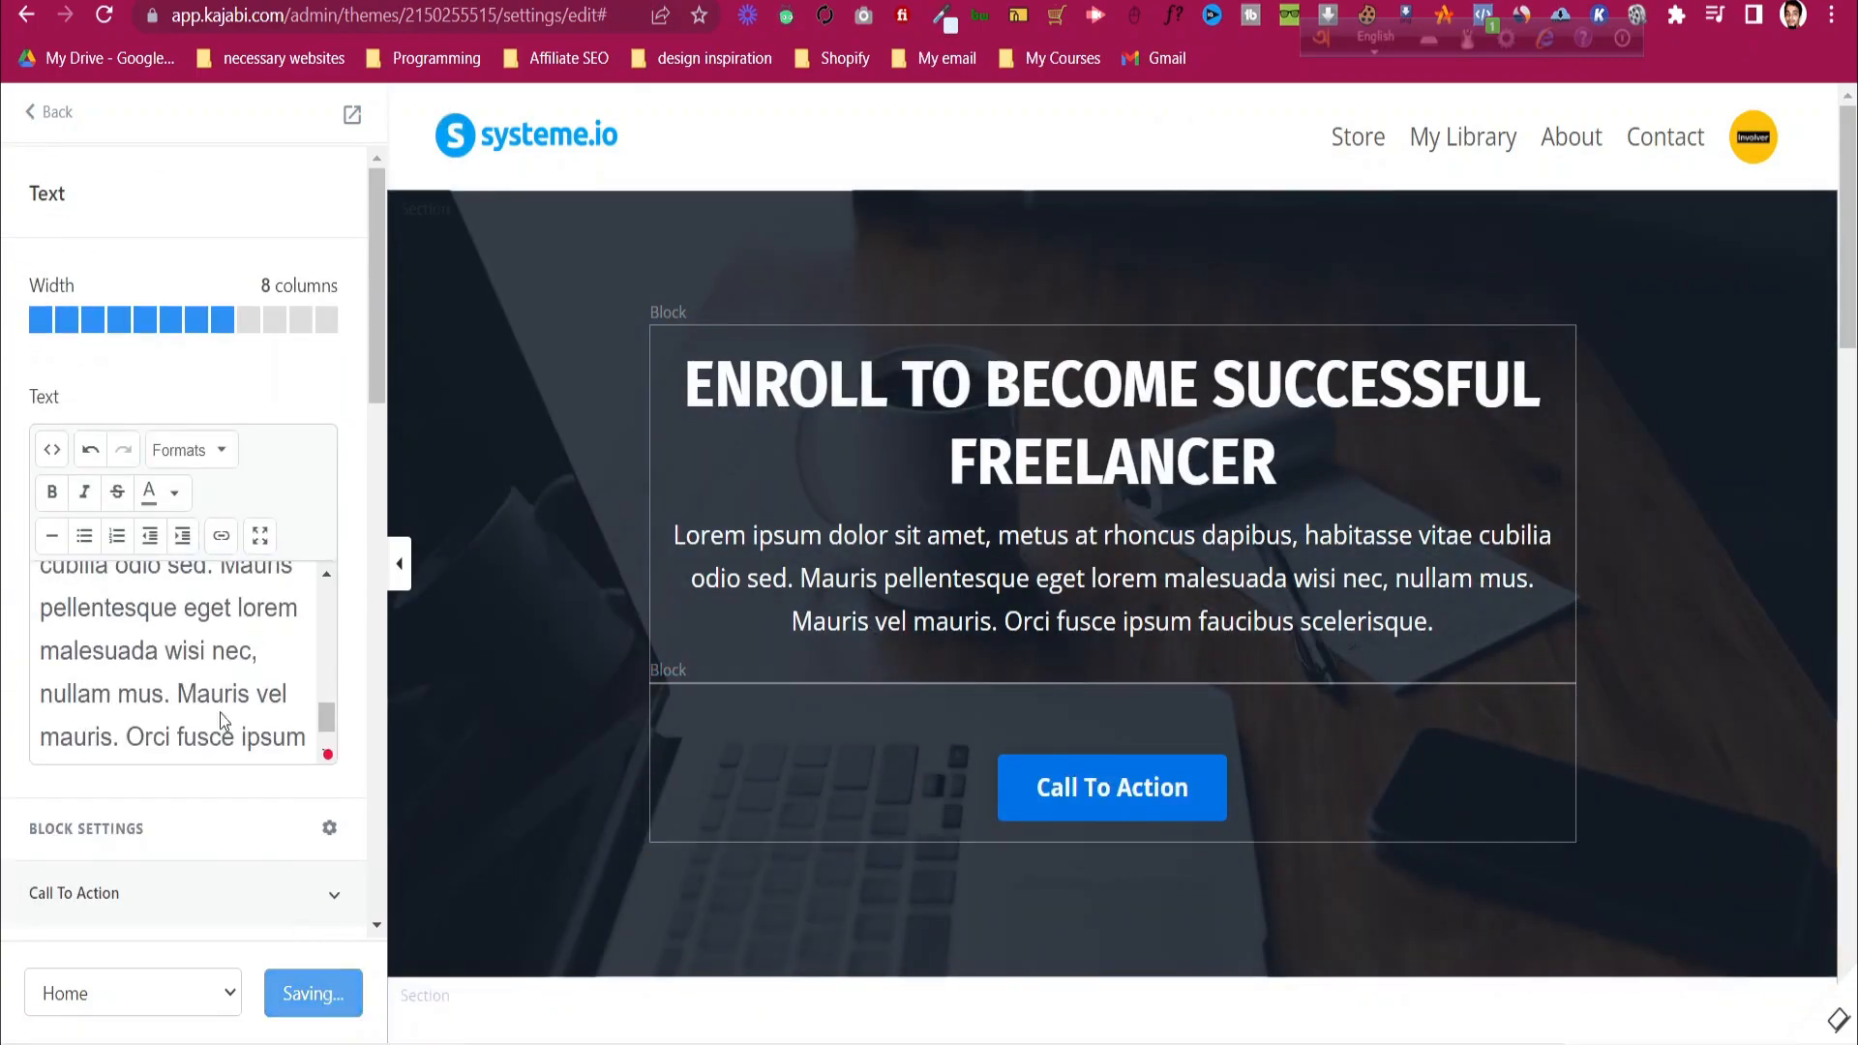
{"action": "left_click", "coordinate": [30, 116]}
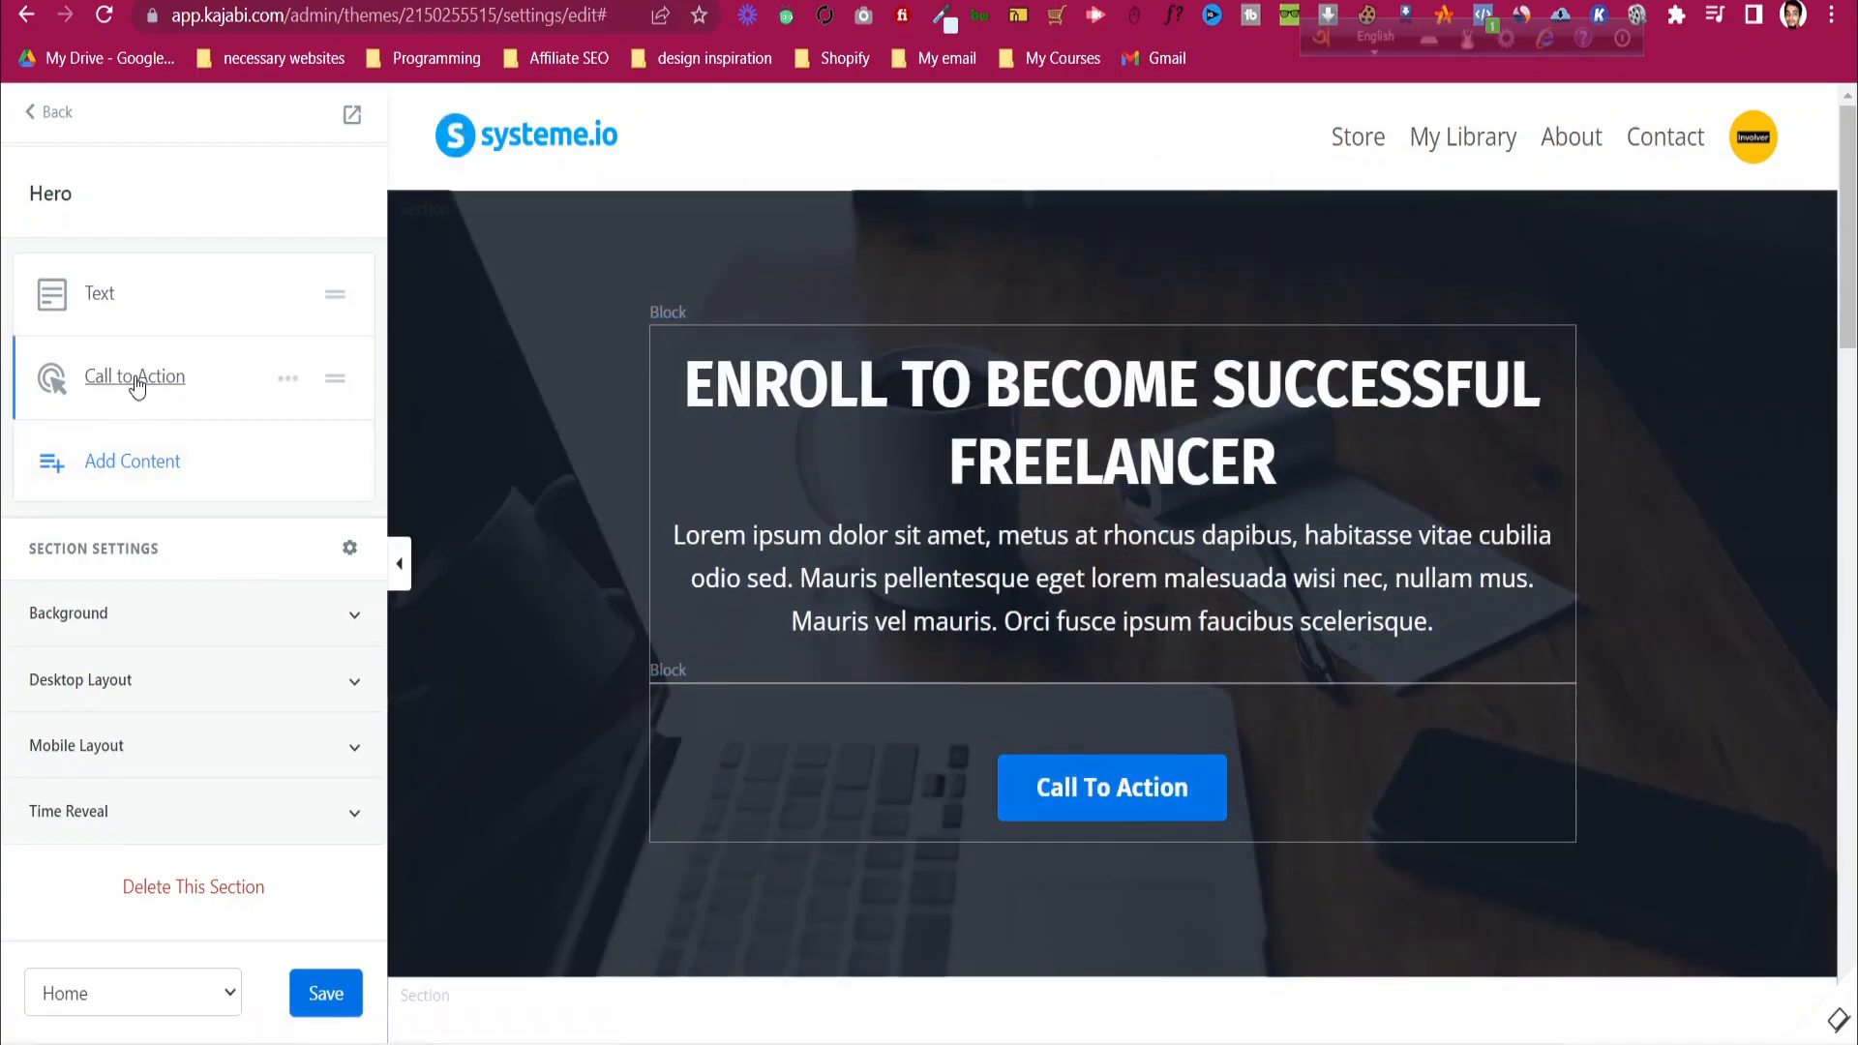
- Change the hero Call to Action button's text to 'BUY NOW'
{"action": "left_click", "coordinate": [136, 377]}
{"action": "left_click", "coordinate": [191, 454]}
{"action": "key", "text": "ctrl+a"}
{"action": "type", "text": "BUY NOW"}
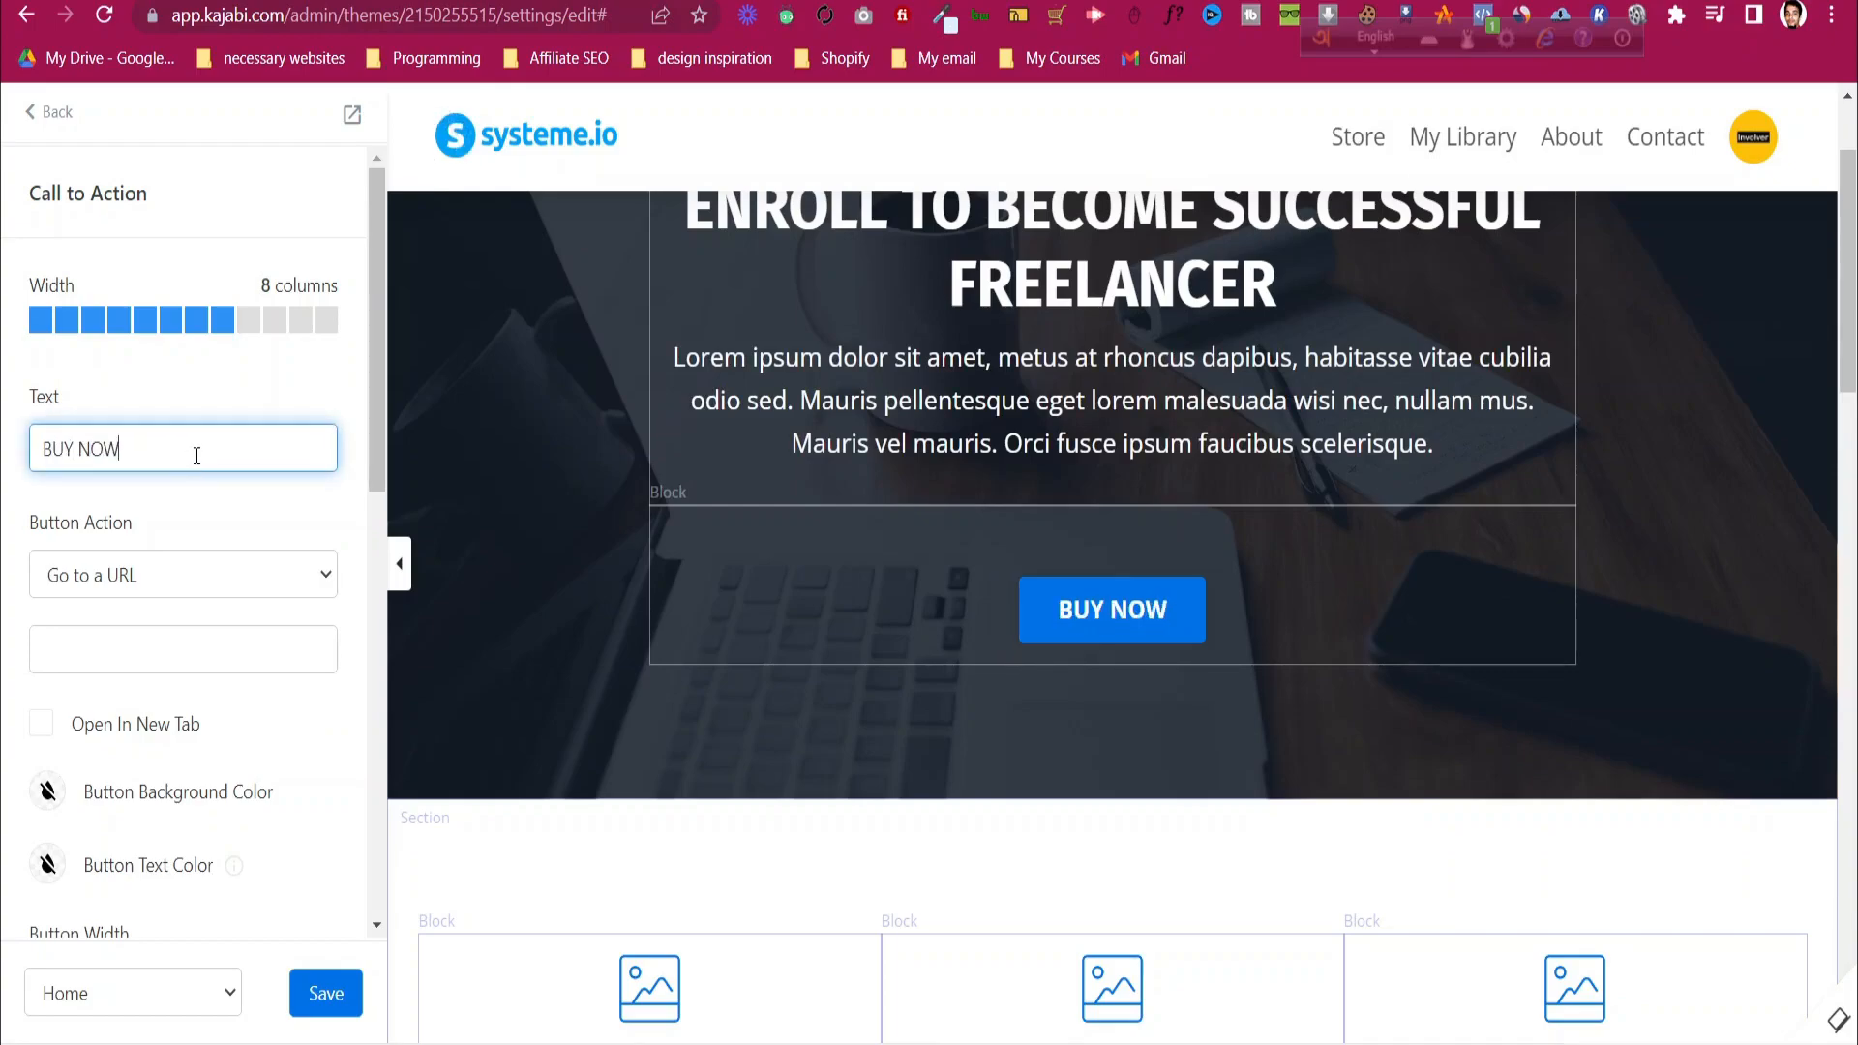
- Leave the button's border radius empty and bring up the Button Action choices
{"action": "scroll", "coordinate": [271, 408], "scroll_direction": "down", "scroll_amount": 4}
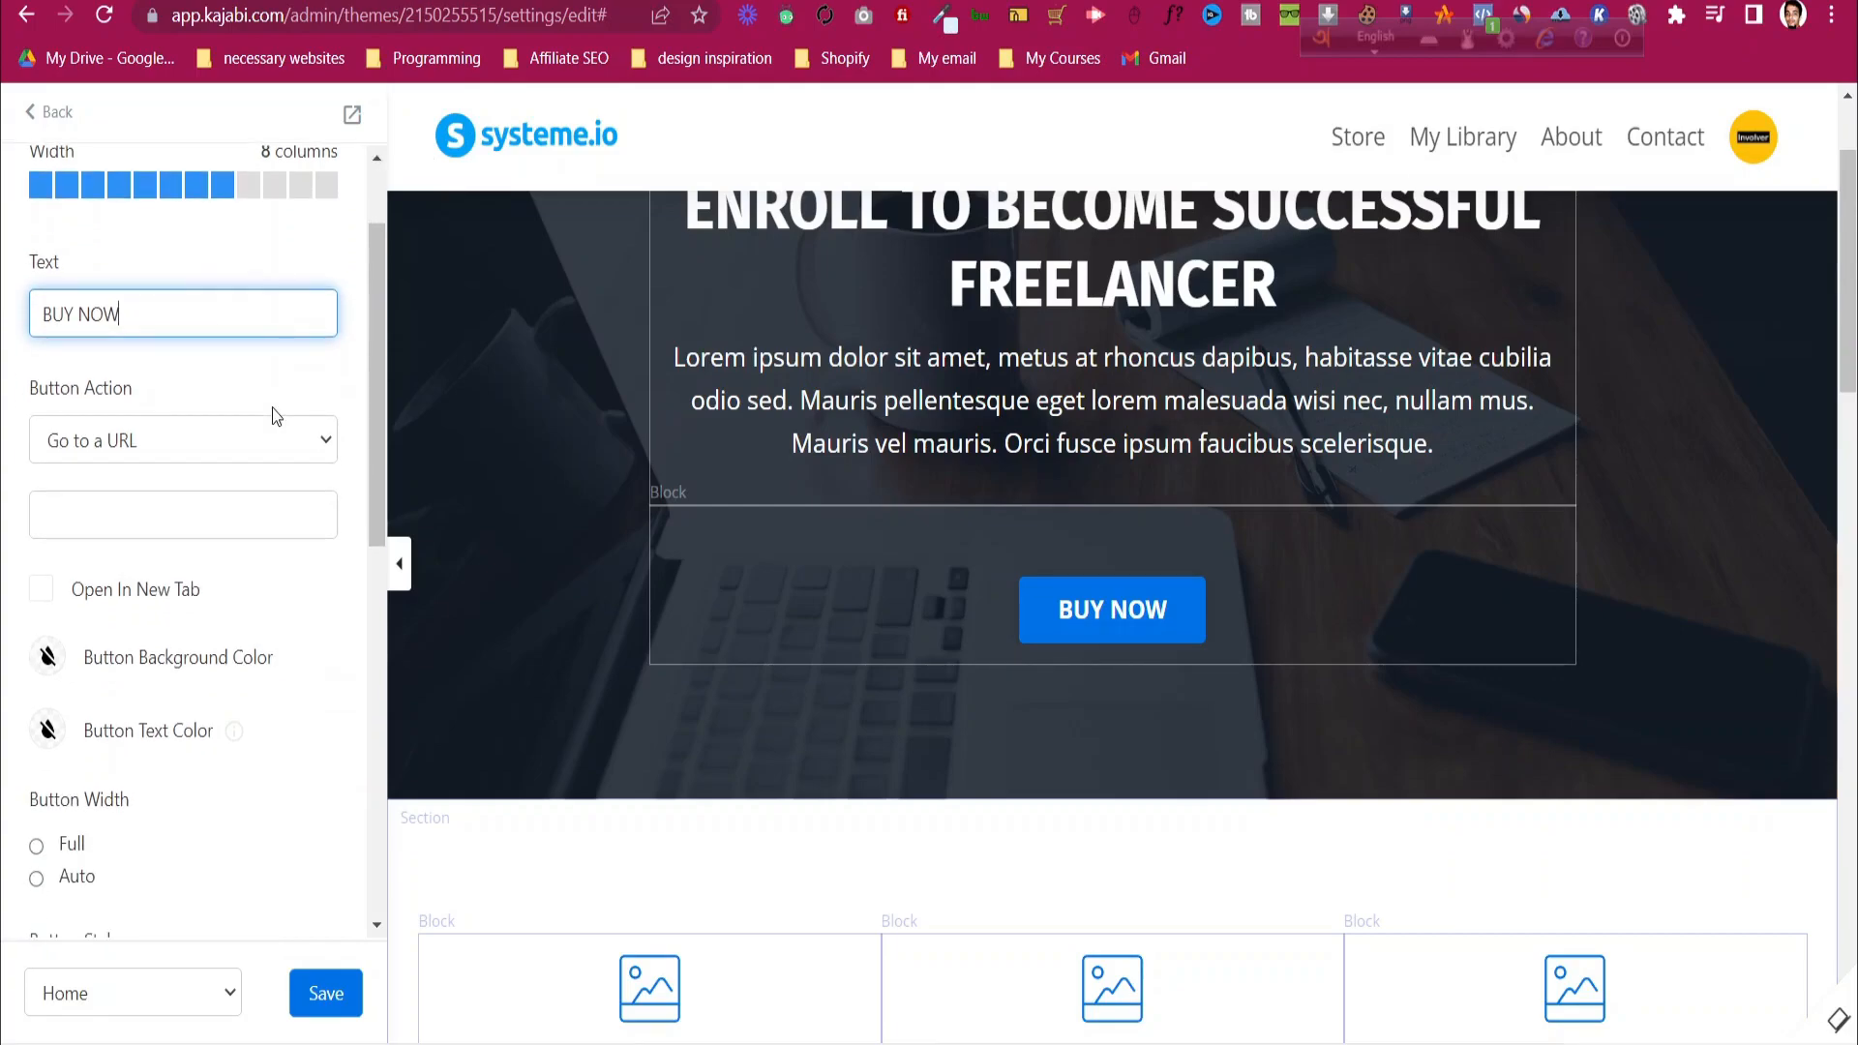
{"action": "scroll", "coordinate": [270, 408], "scroll_direction": "up", "scroll_amount": 4}
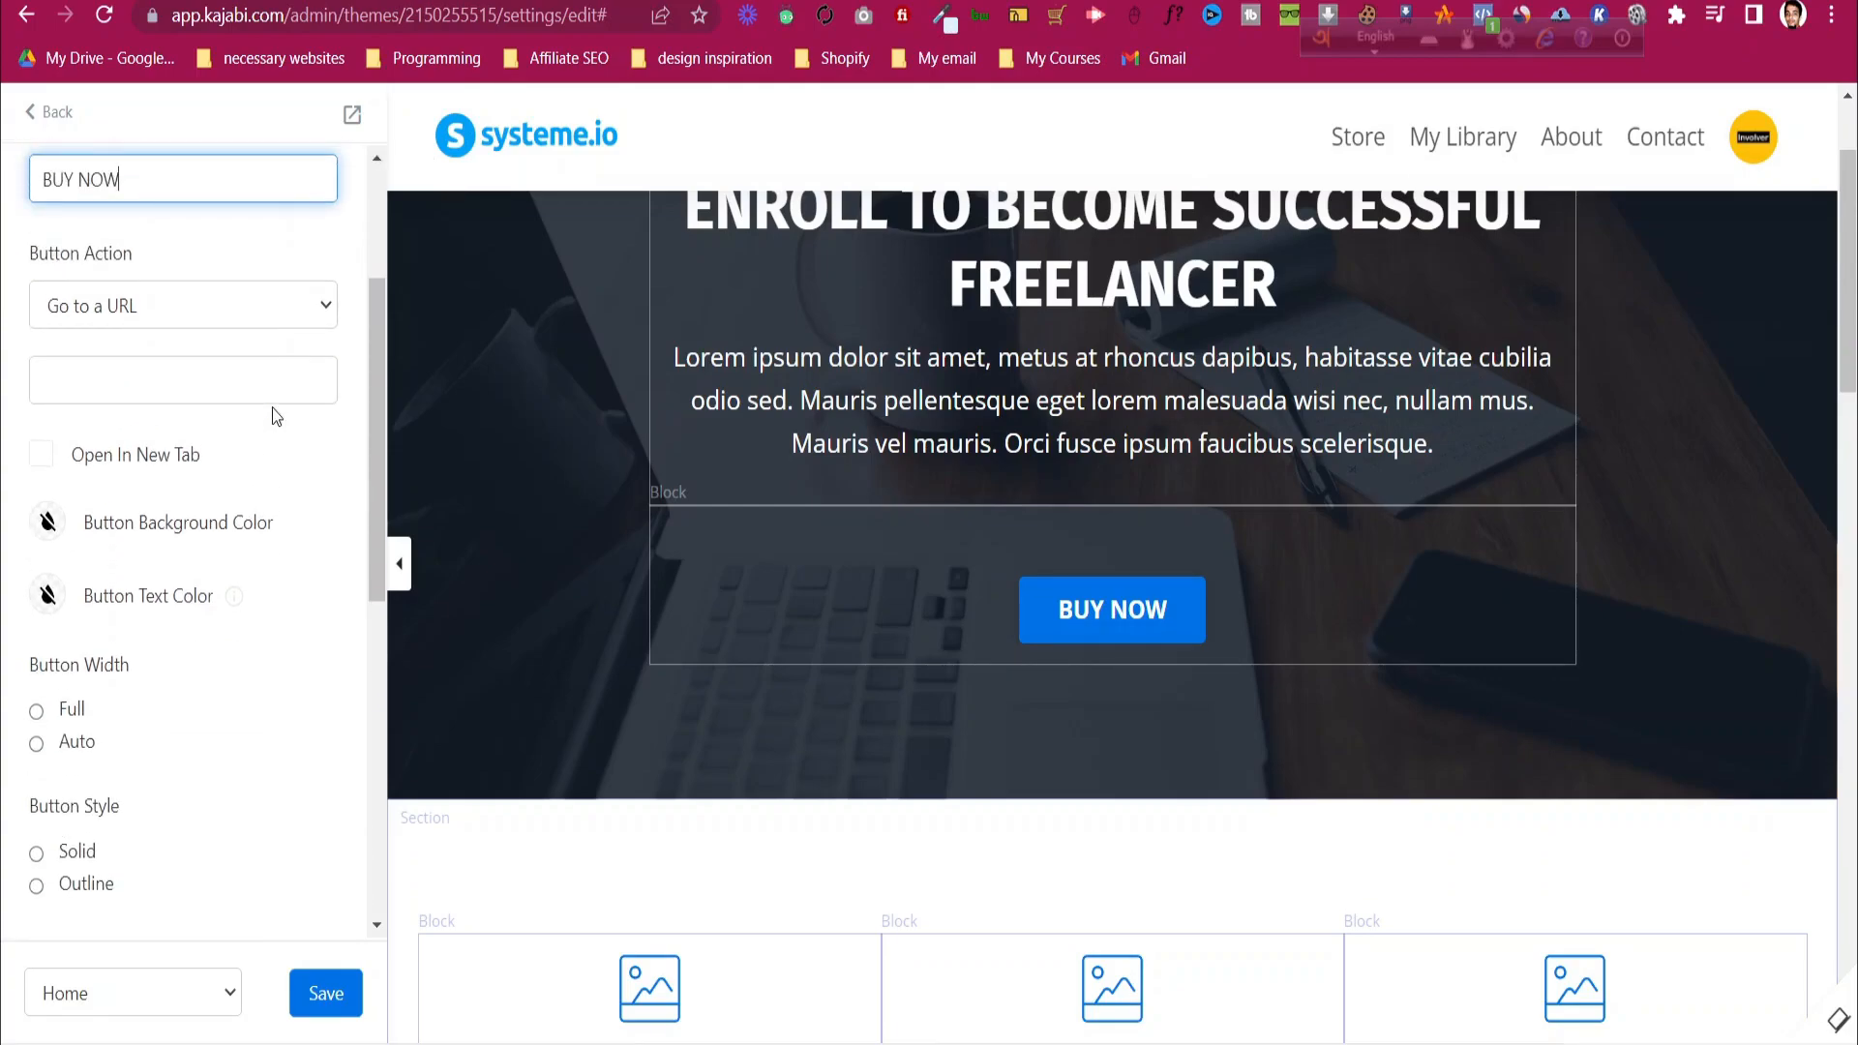
{"action": "scroll", "coordinate": [271, 409], "scroll_direction": "down", "scroll_amount": 4}
{"action": "scroll", "coordinate": [271, 409], "scroll_direction": "down", "scroll_amount": 4}
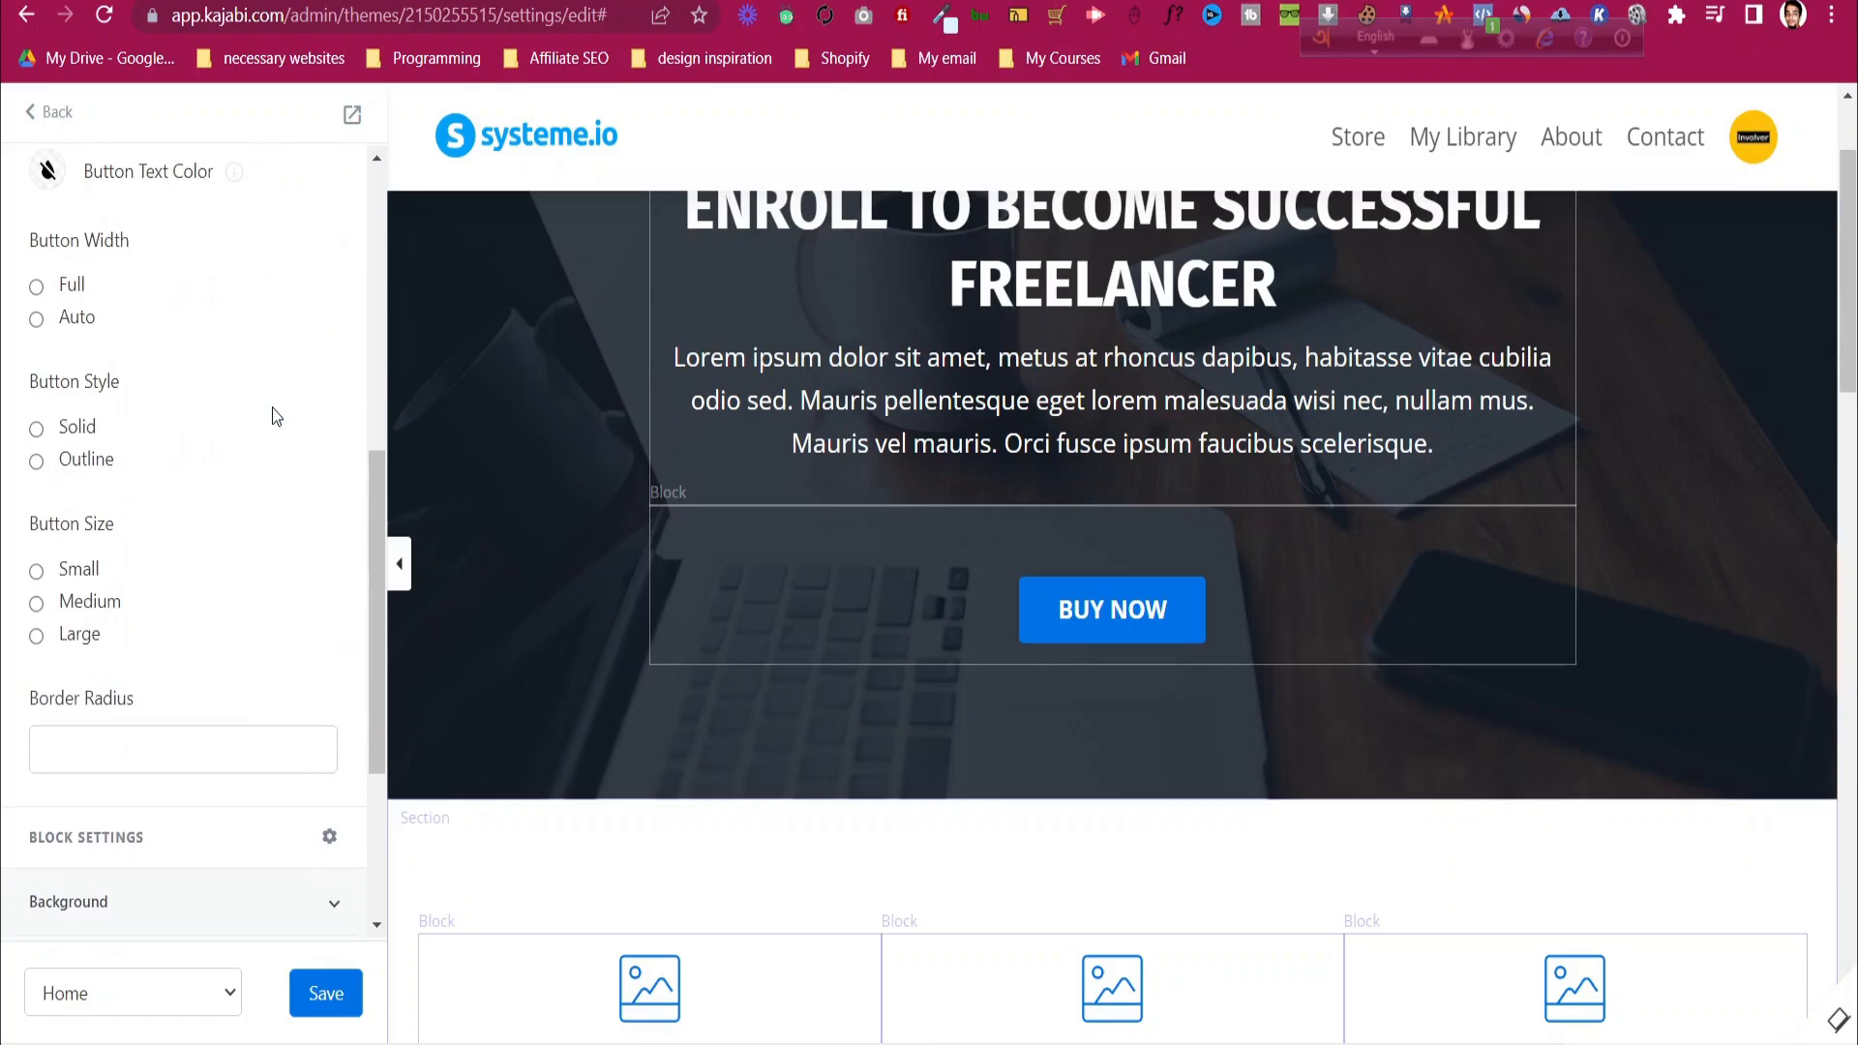
{"action": "left_click", "coordinate": [149, 643]}
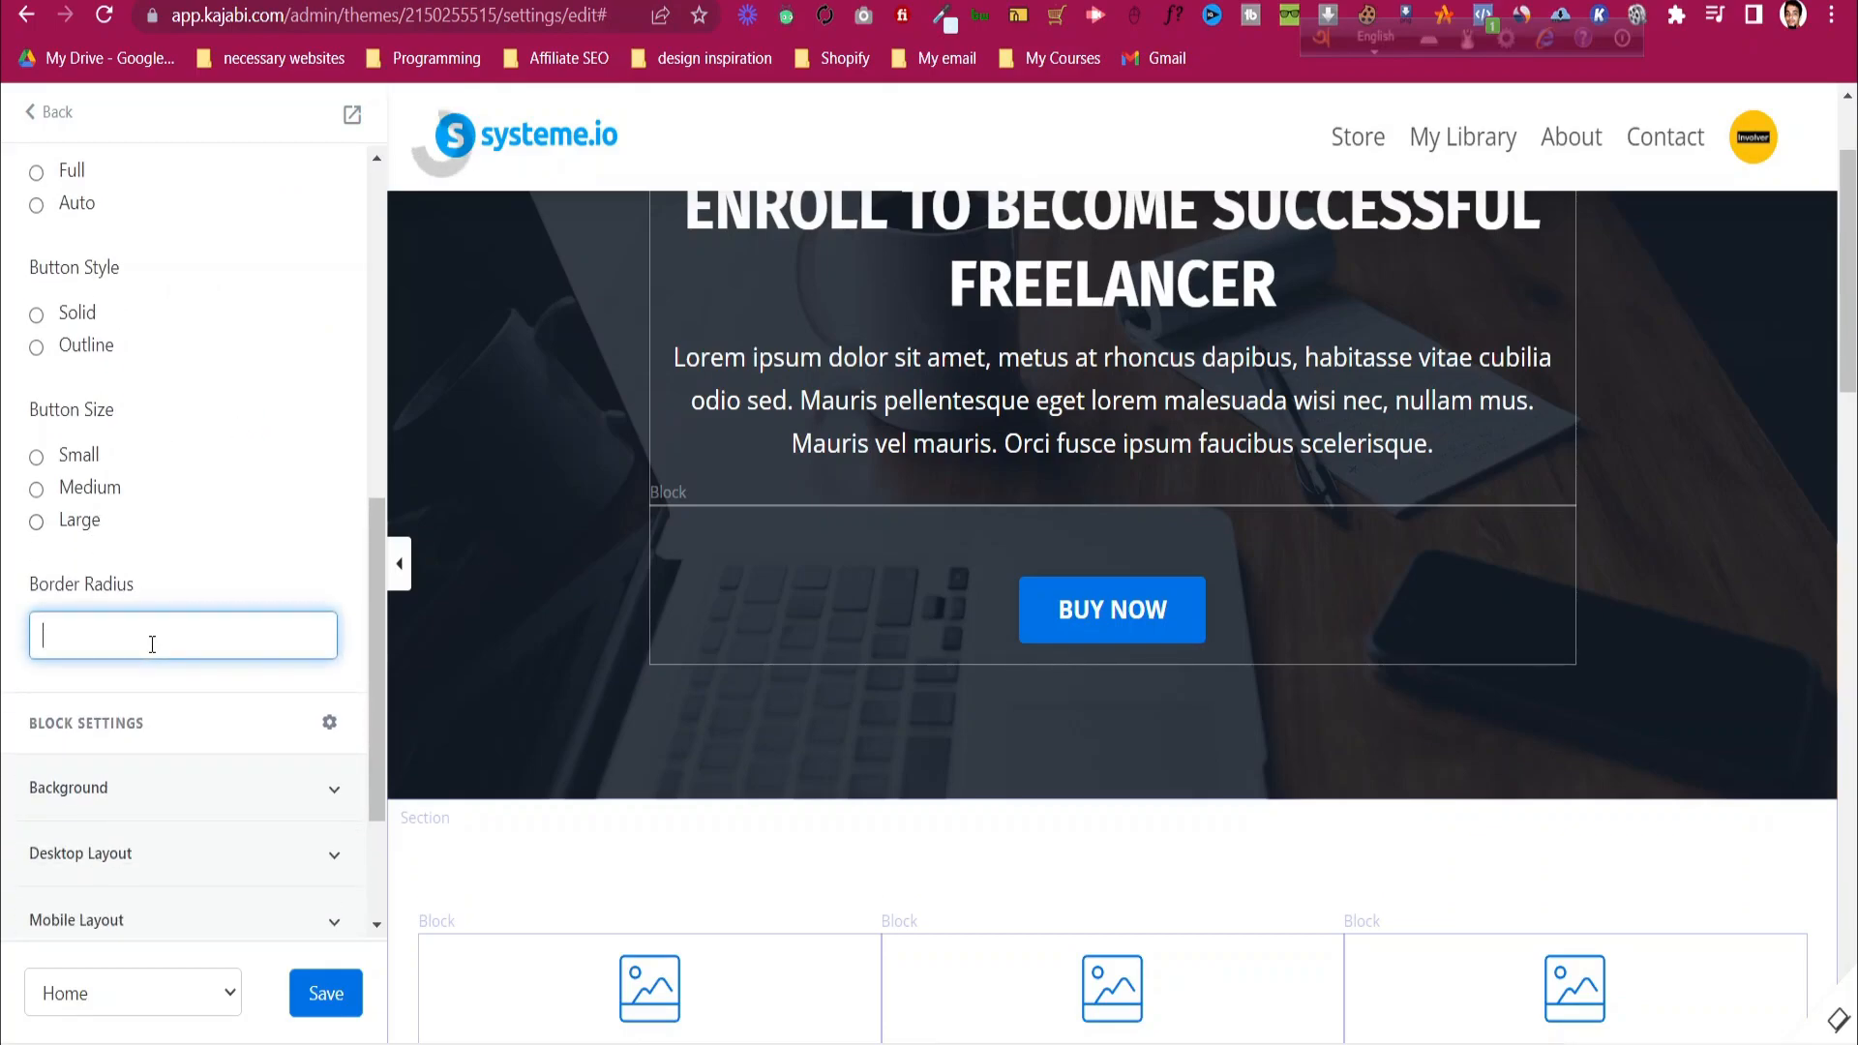
{"action": "left_click", "coordinate": [269, 534]}
{"action": "scroll", "coordinate": [269, 535], "scroll_direction": "up", "scroll_amount": 8}
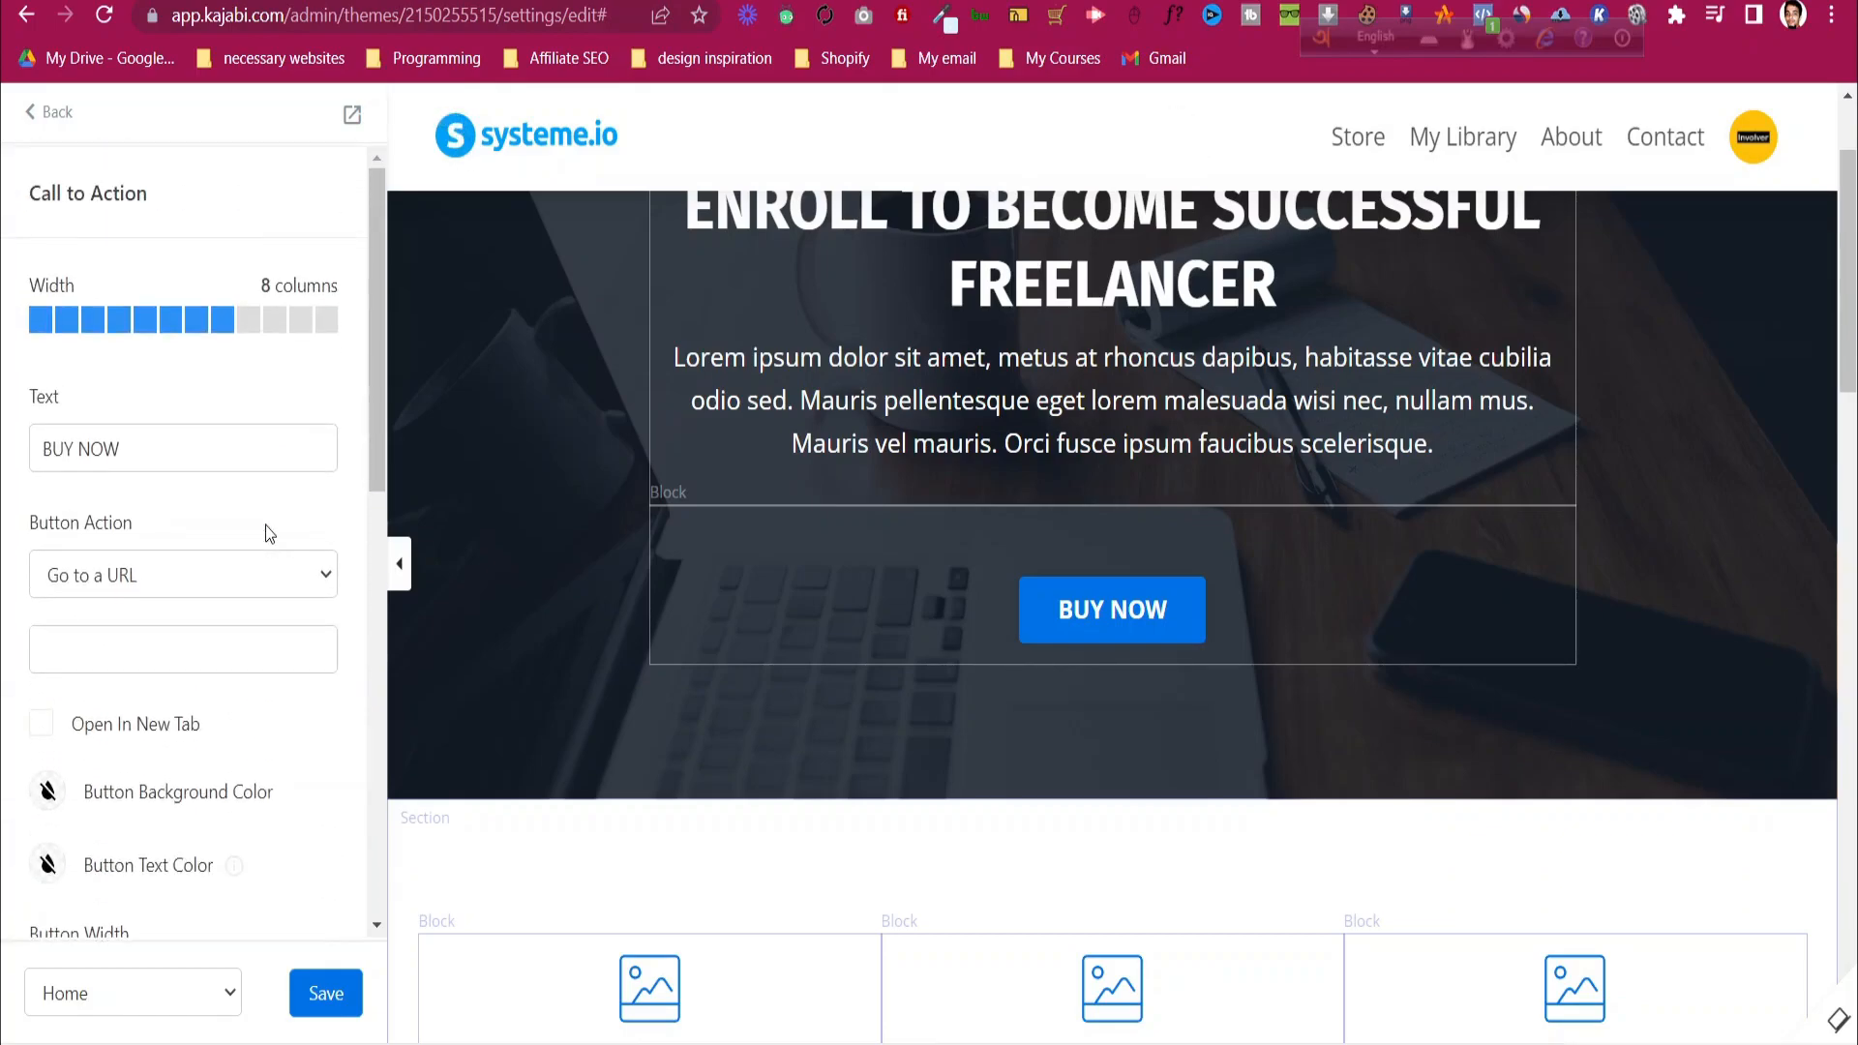
{"action": "left_click", "coordinate": [182, 640]}
{"action": "left_click", "coordinate": [263, 573]}
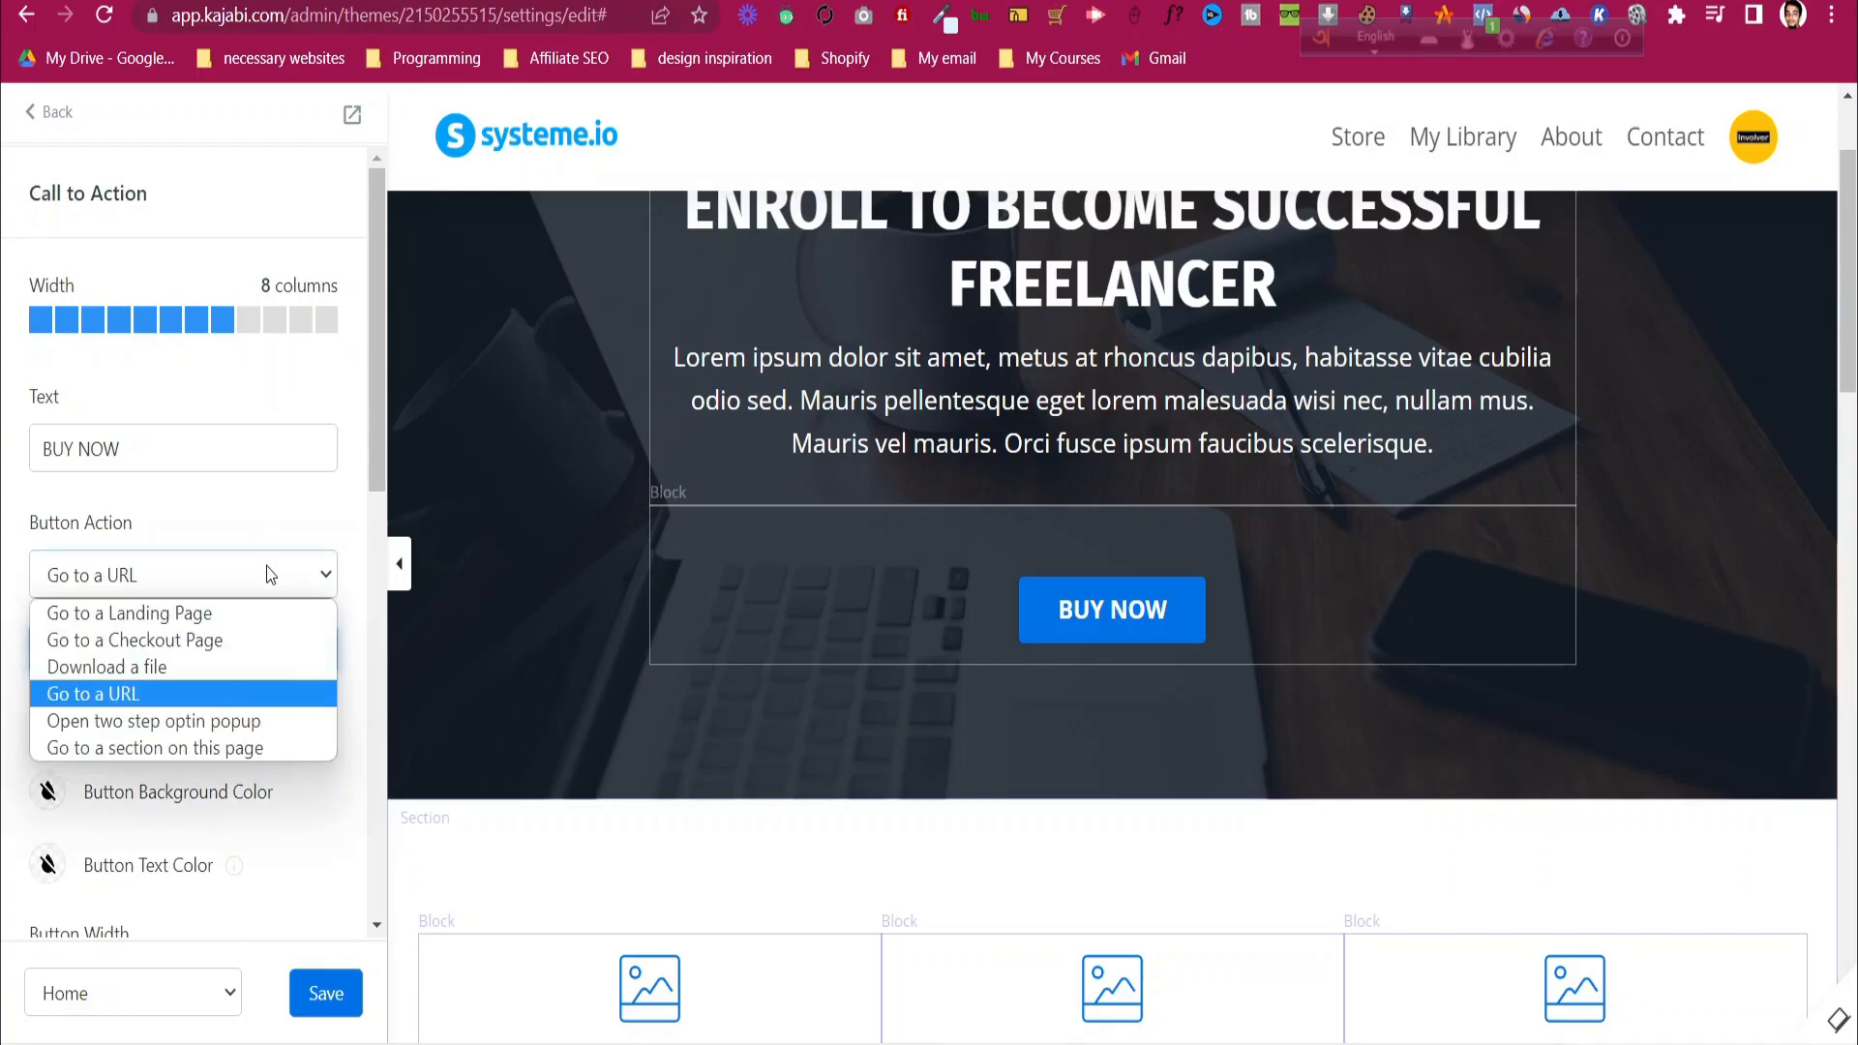
- Set the BUY NOW button action to Go to a Landing Page, then go back to the Home sections list
{"action": "left_click", "coordinate": [271, 666]}
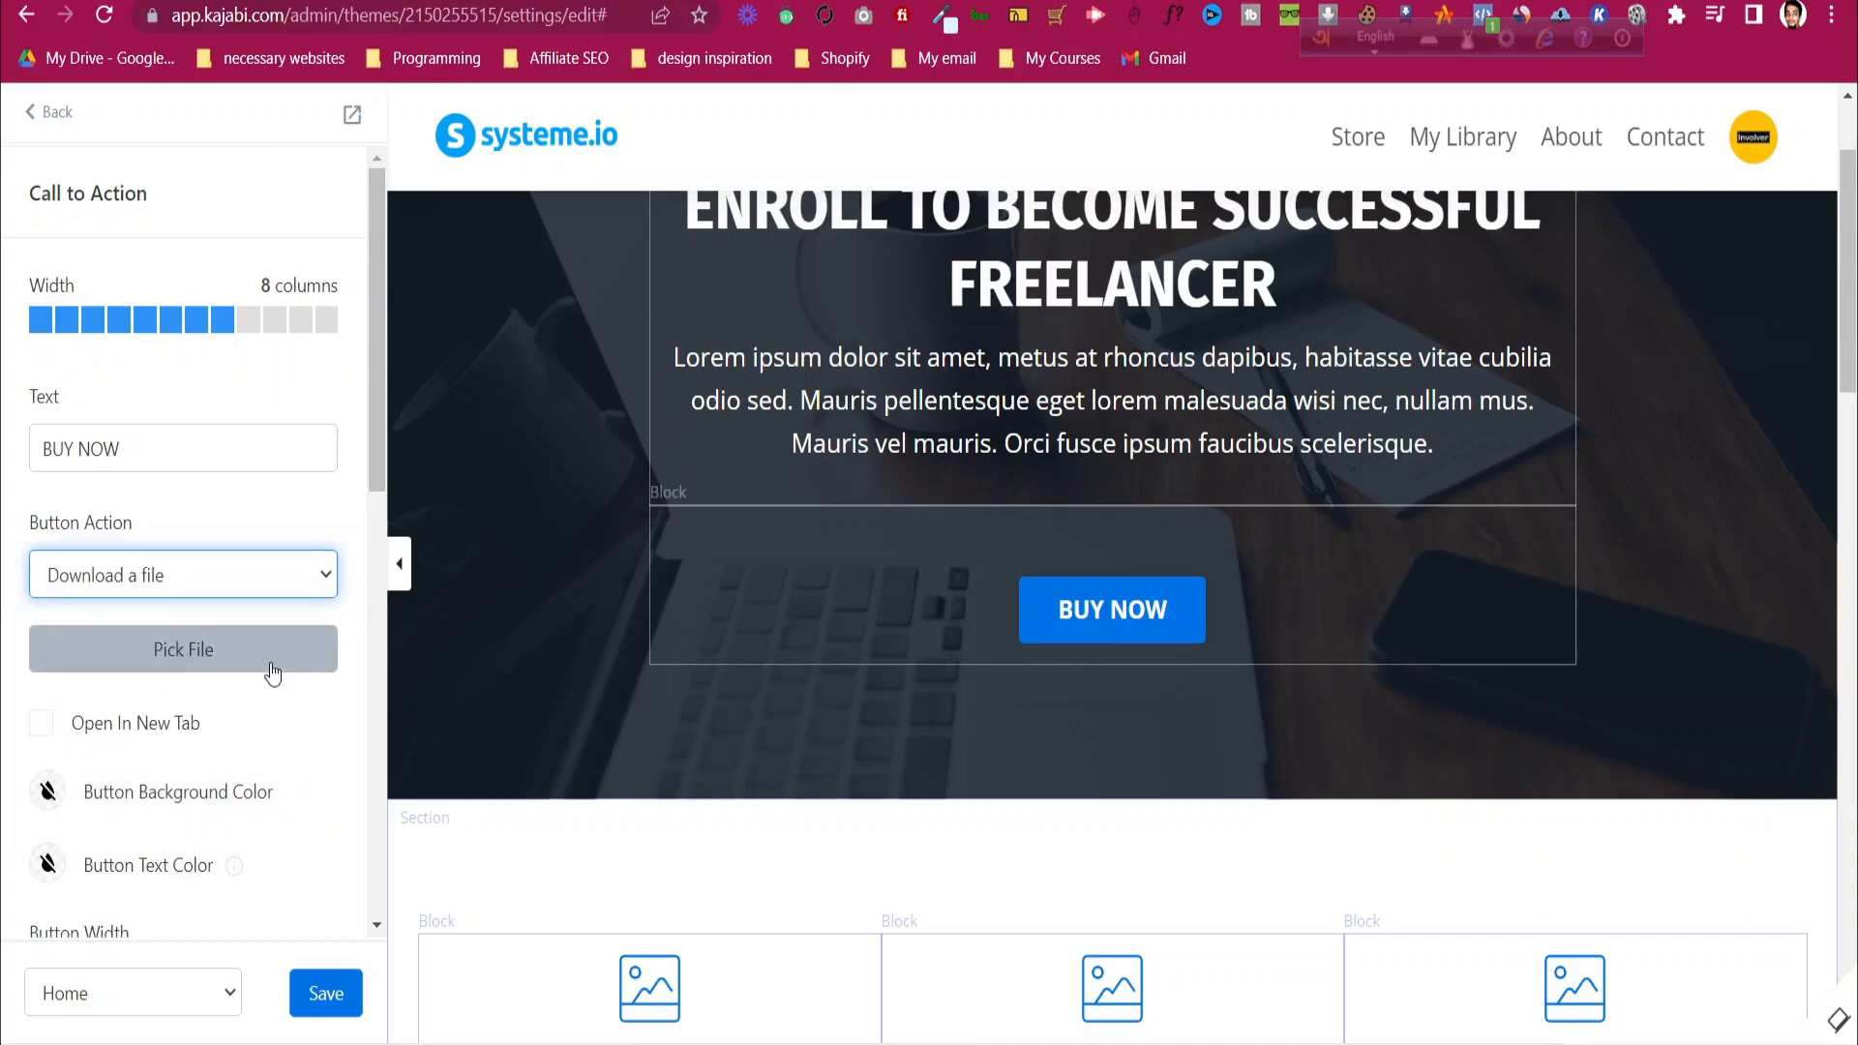
{"action": "left_click", "coordinate": [271, 577]}
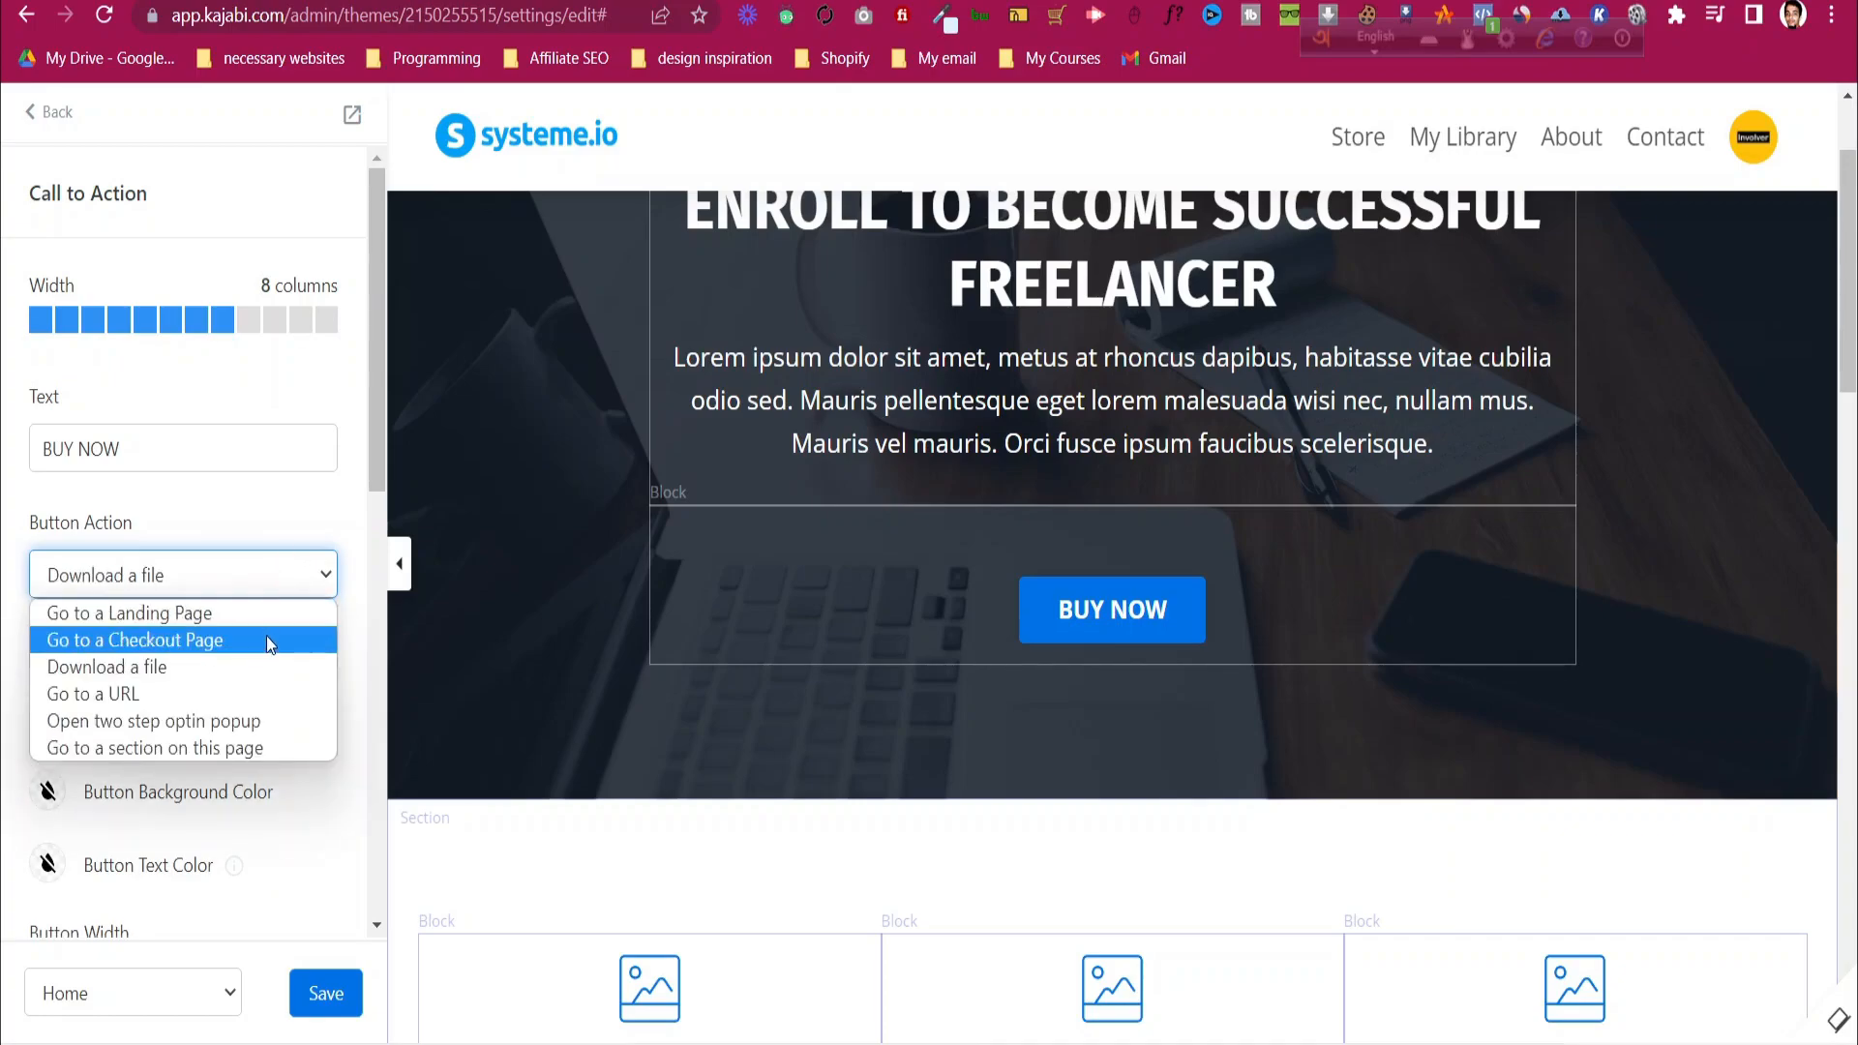
{"action": "left_click", "coordinate": [261, 610]}
{"action": "left_click", "coordinate": [287, 653]}
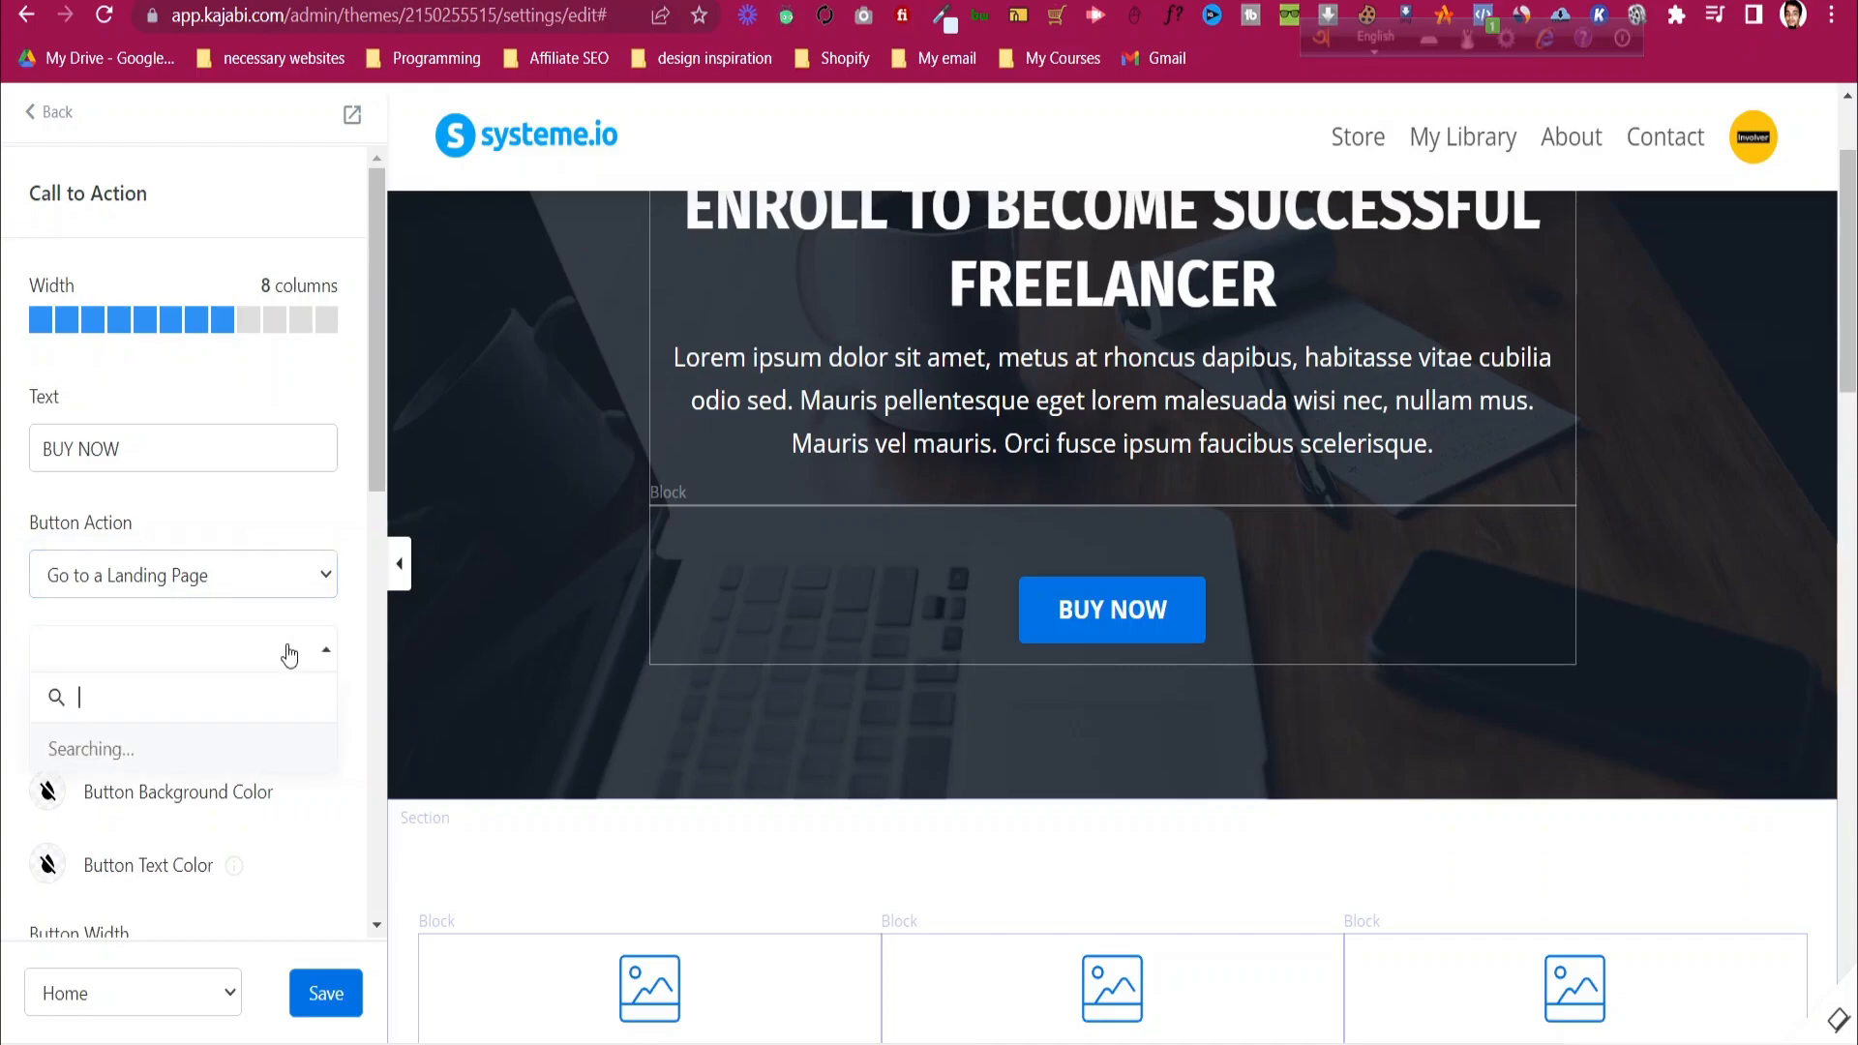
{"action": "left_click", "coordinate": [281, 525]}
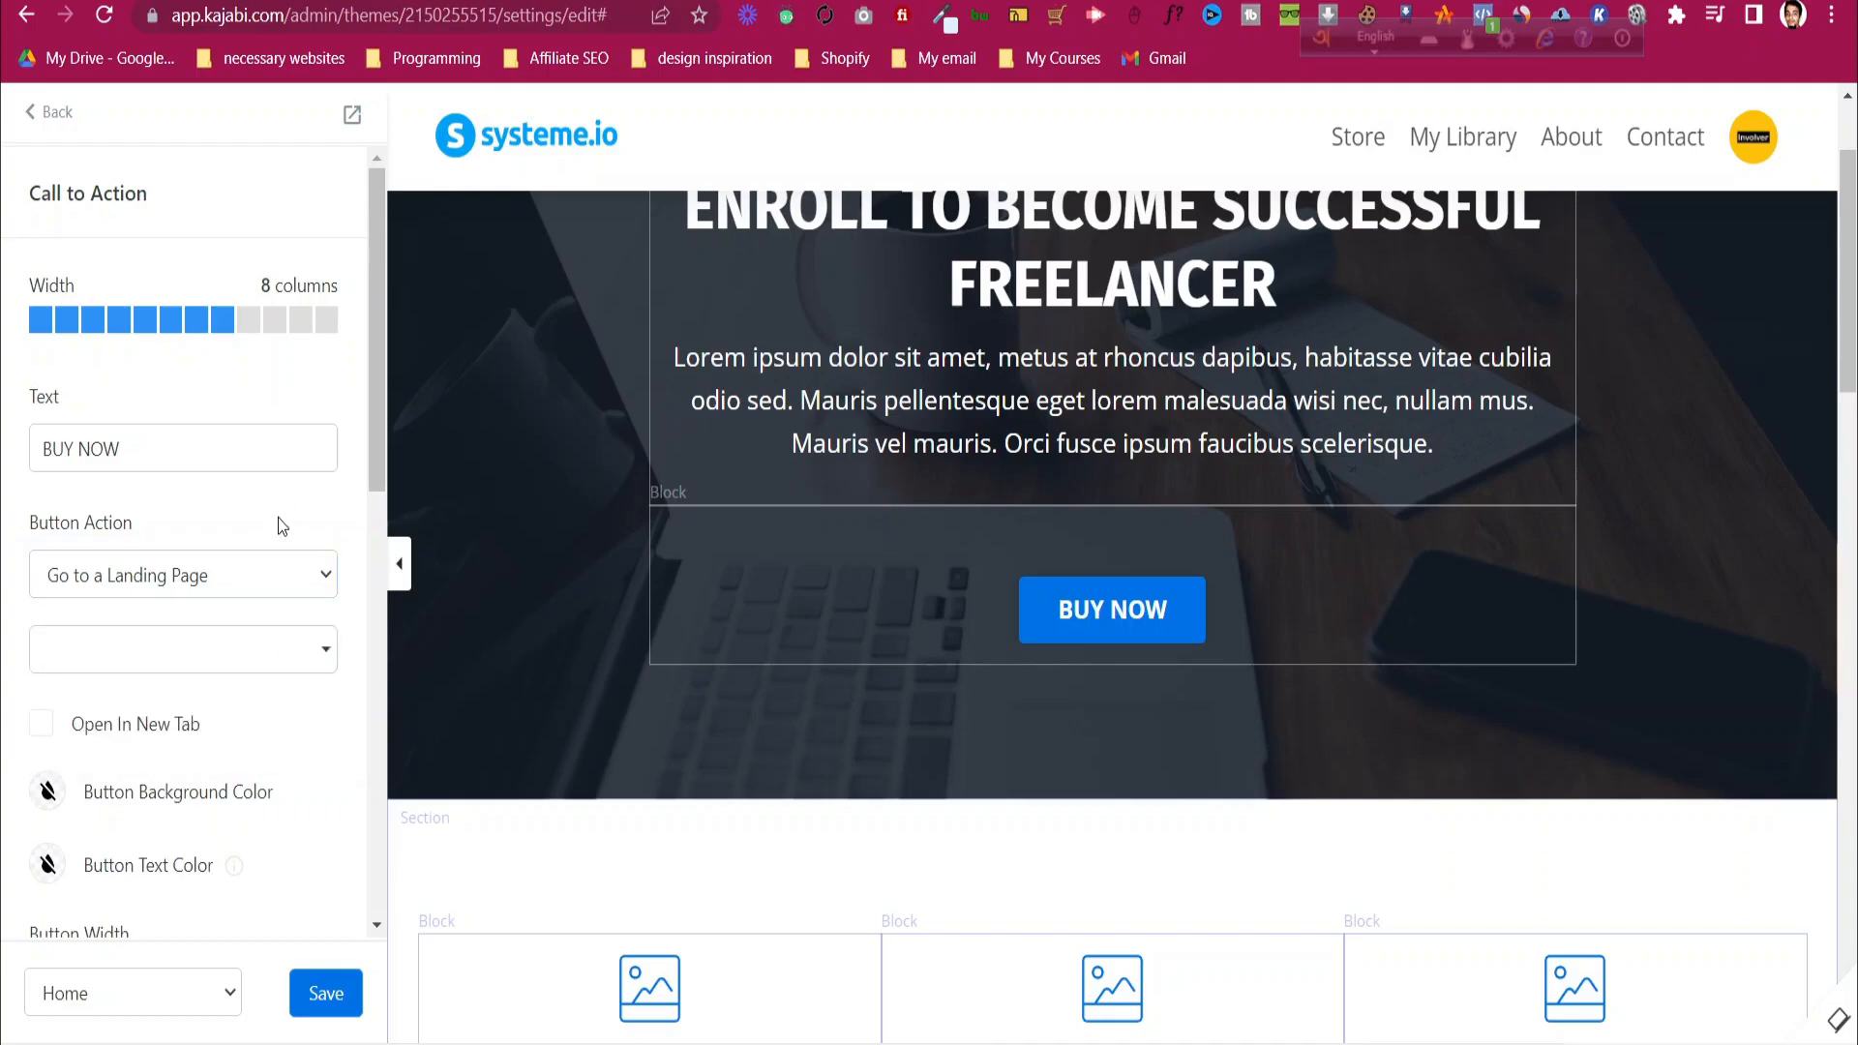
{"action": "left_click", "coordinate": [29, 112]}
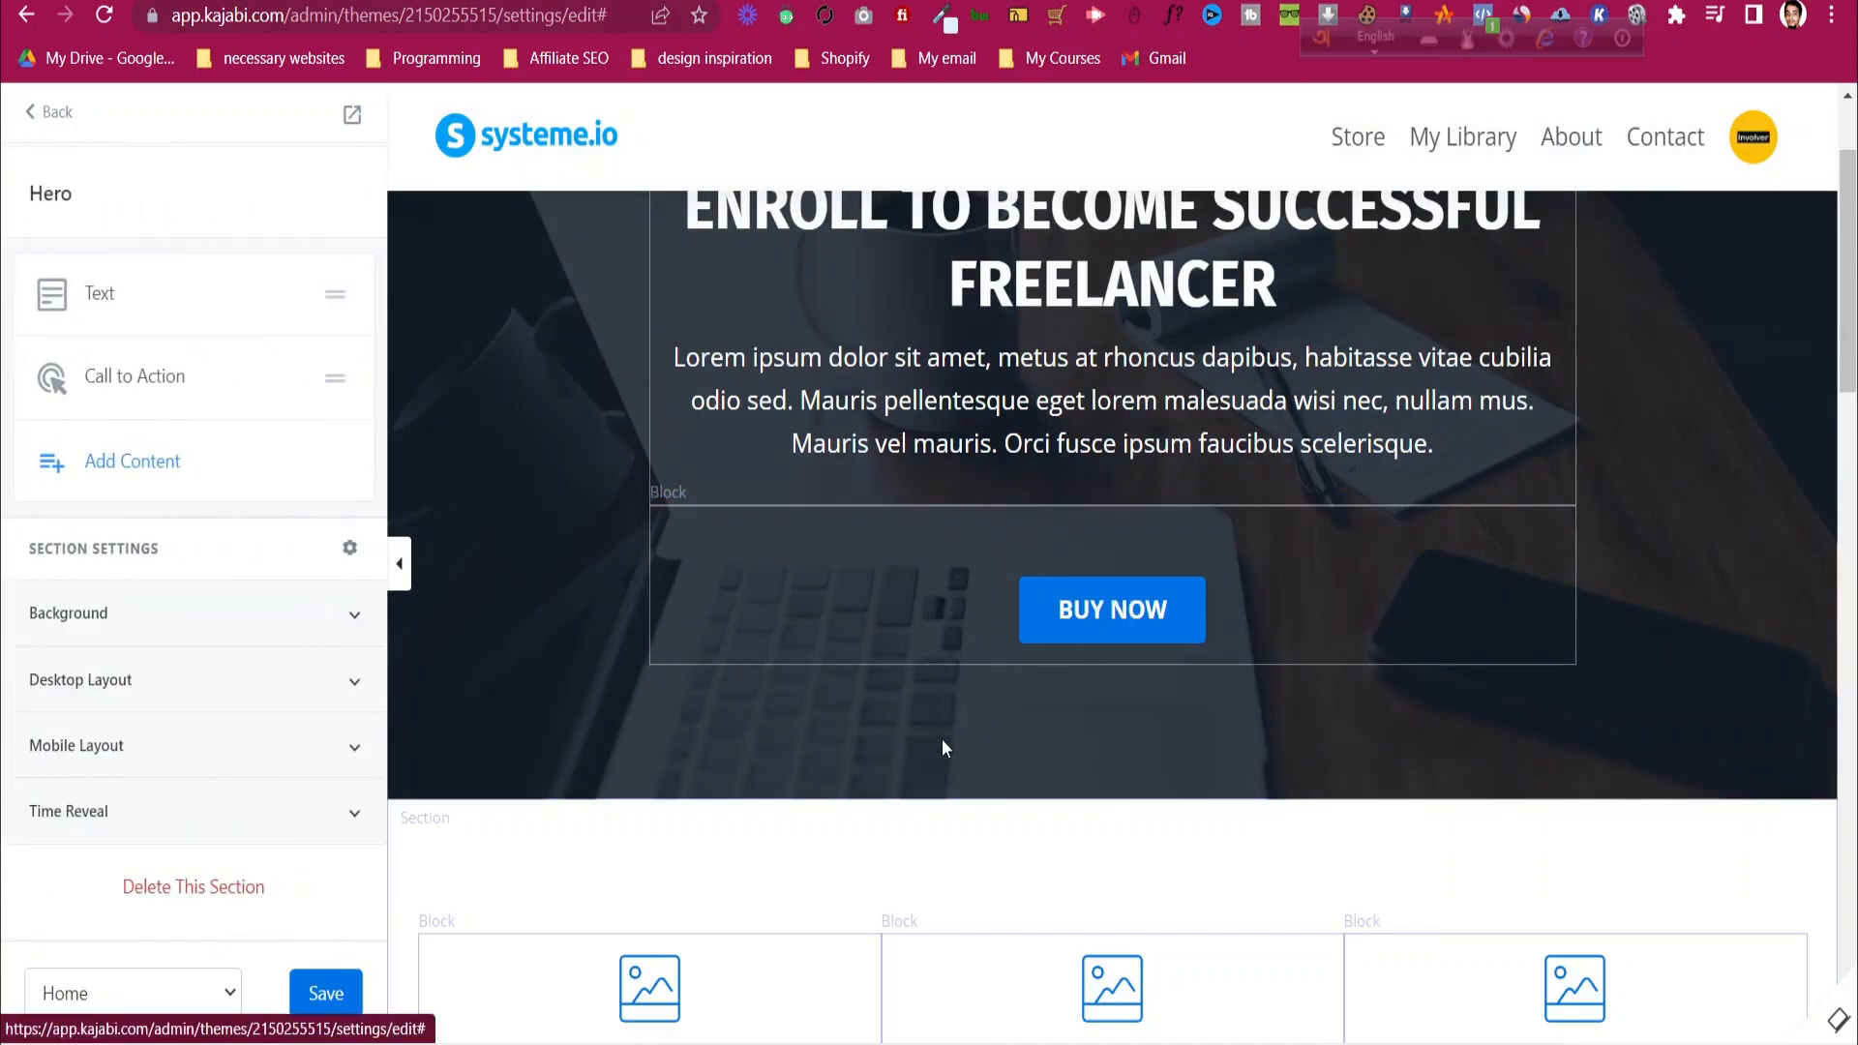
{"action": "left_click", "coordinate": [30, 112]}
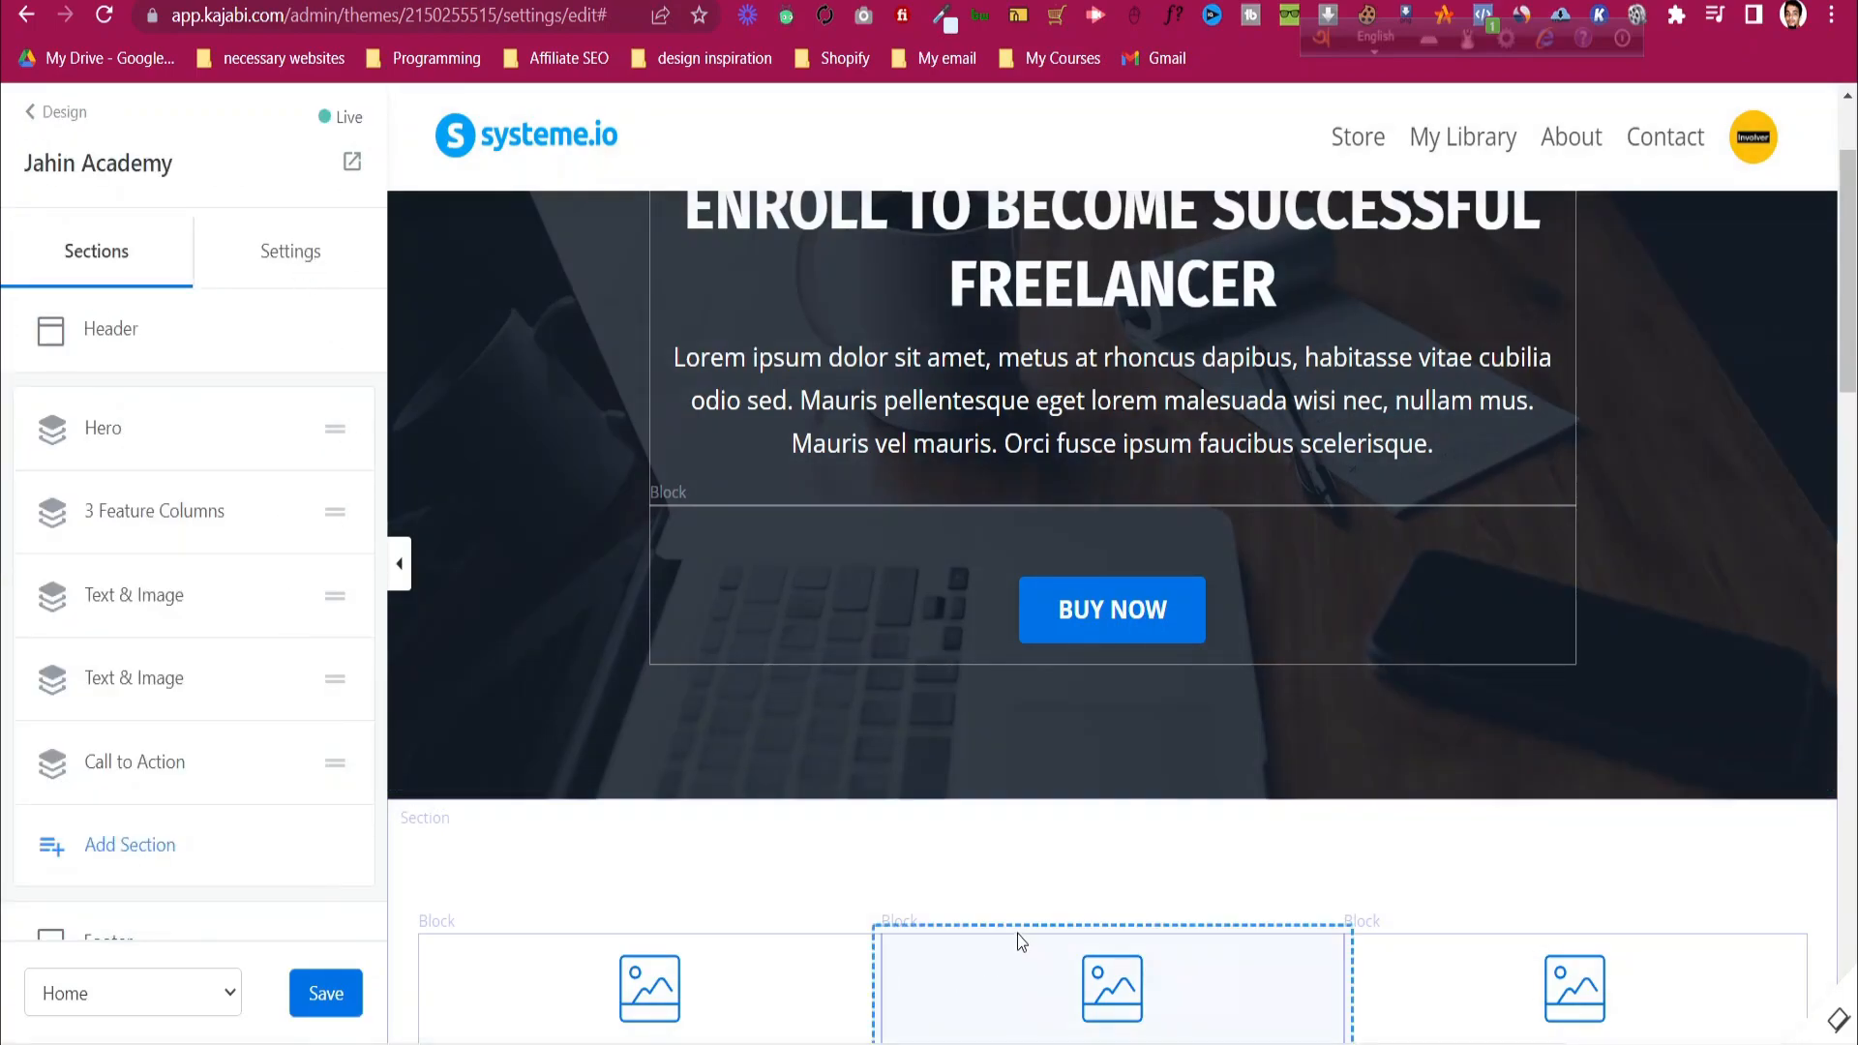
{"action": "scroll", "coordinate": [1065, 871], "scroll_direction": "down", "scroll_amount": 5}
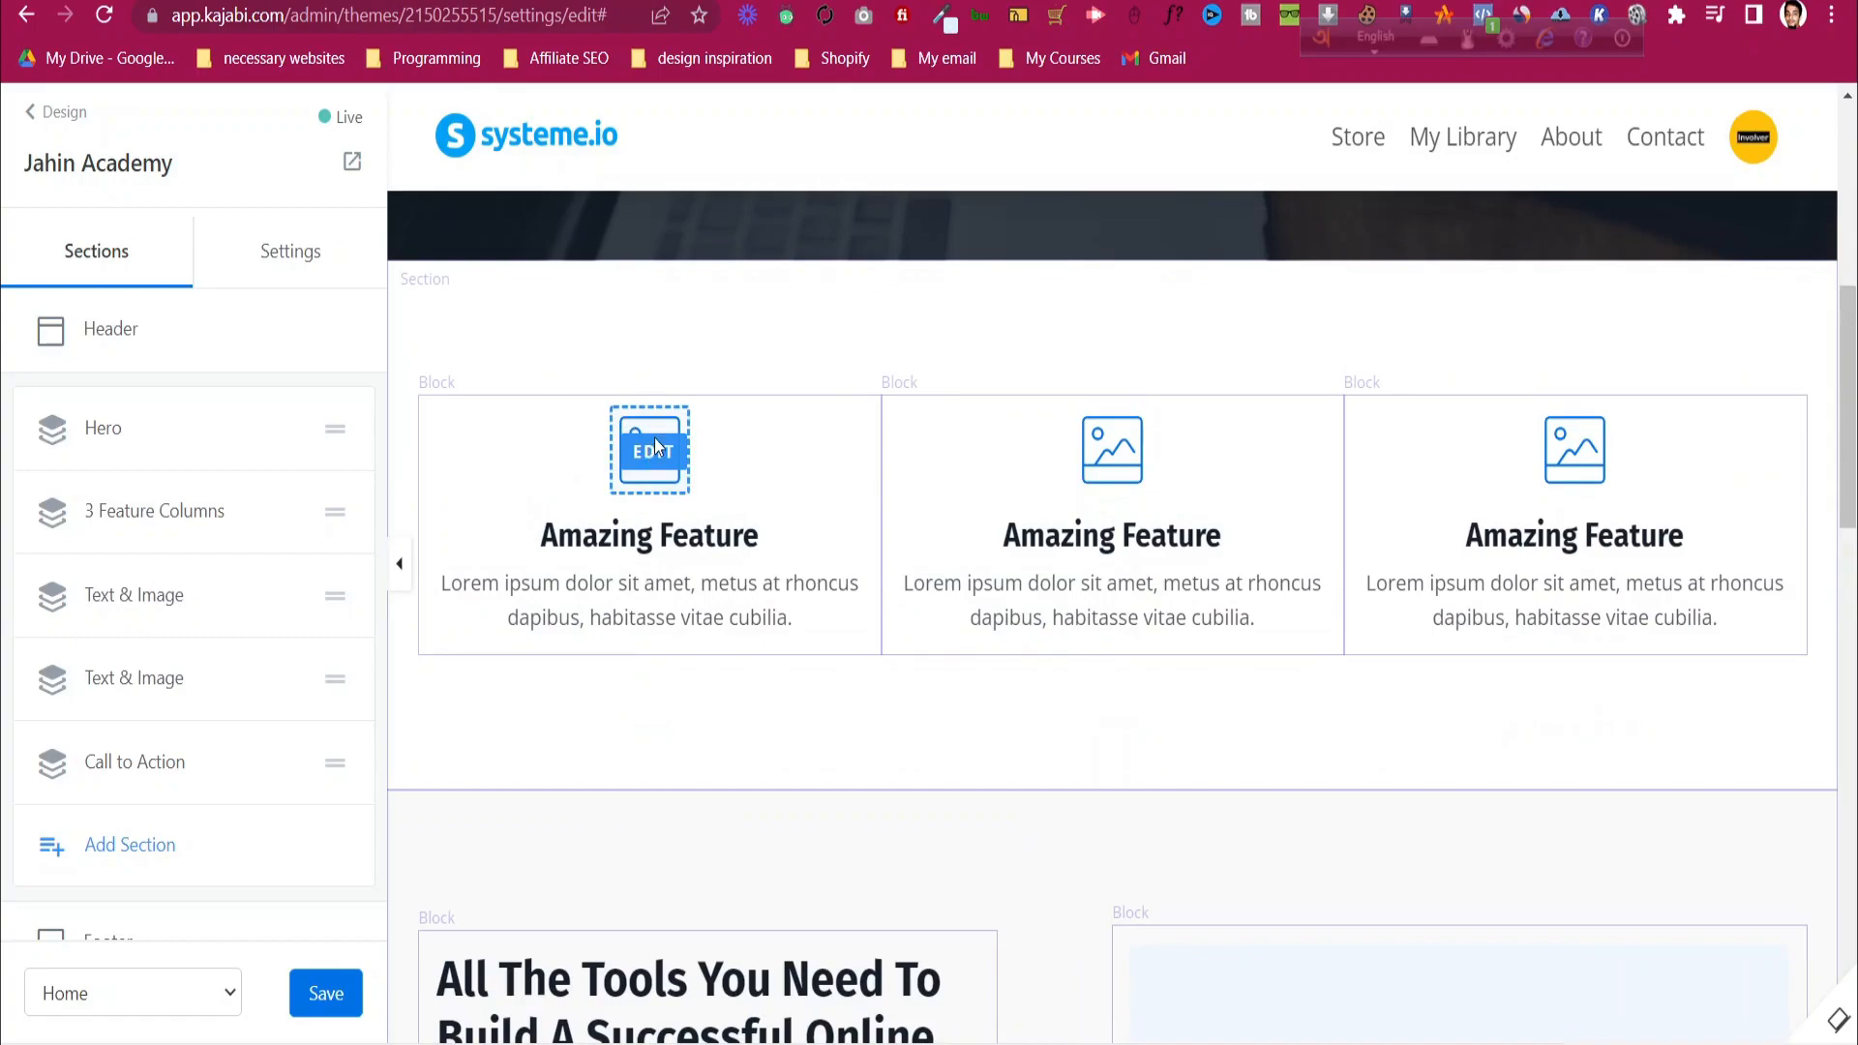
{"action": "scroll", "coordinate": [1000, 627], "scroll_direction": "down", "scroll_amount": 10}
{"action": "scroll", "coordinate": [997, 620], "scroll_direction": "down", "scroll_amount": 2}
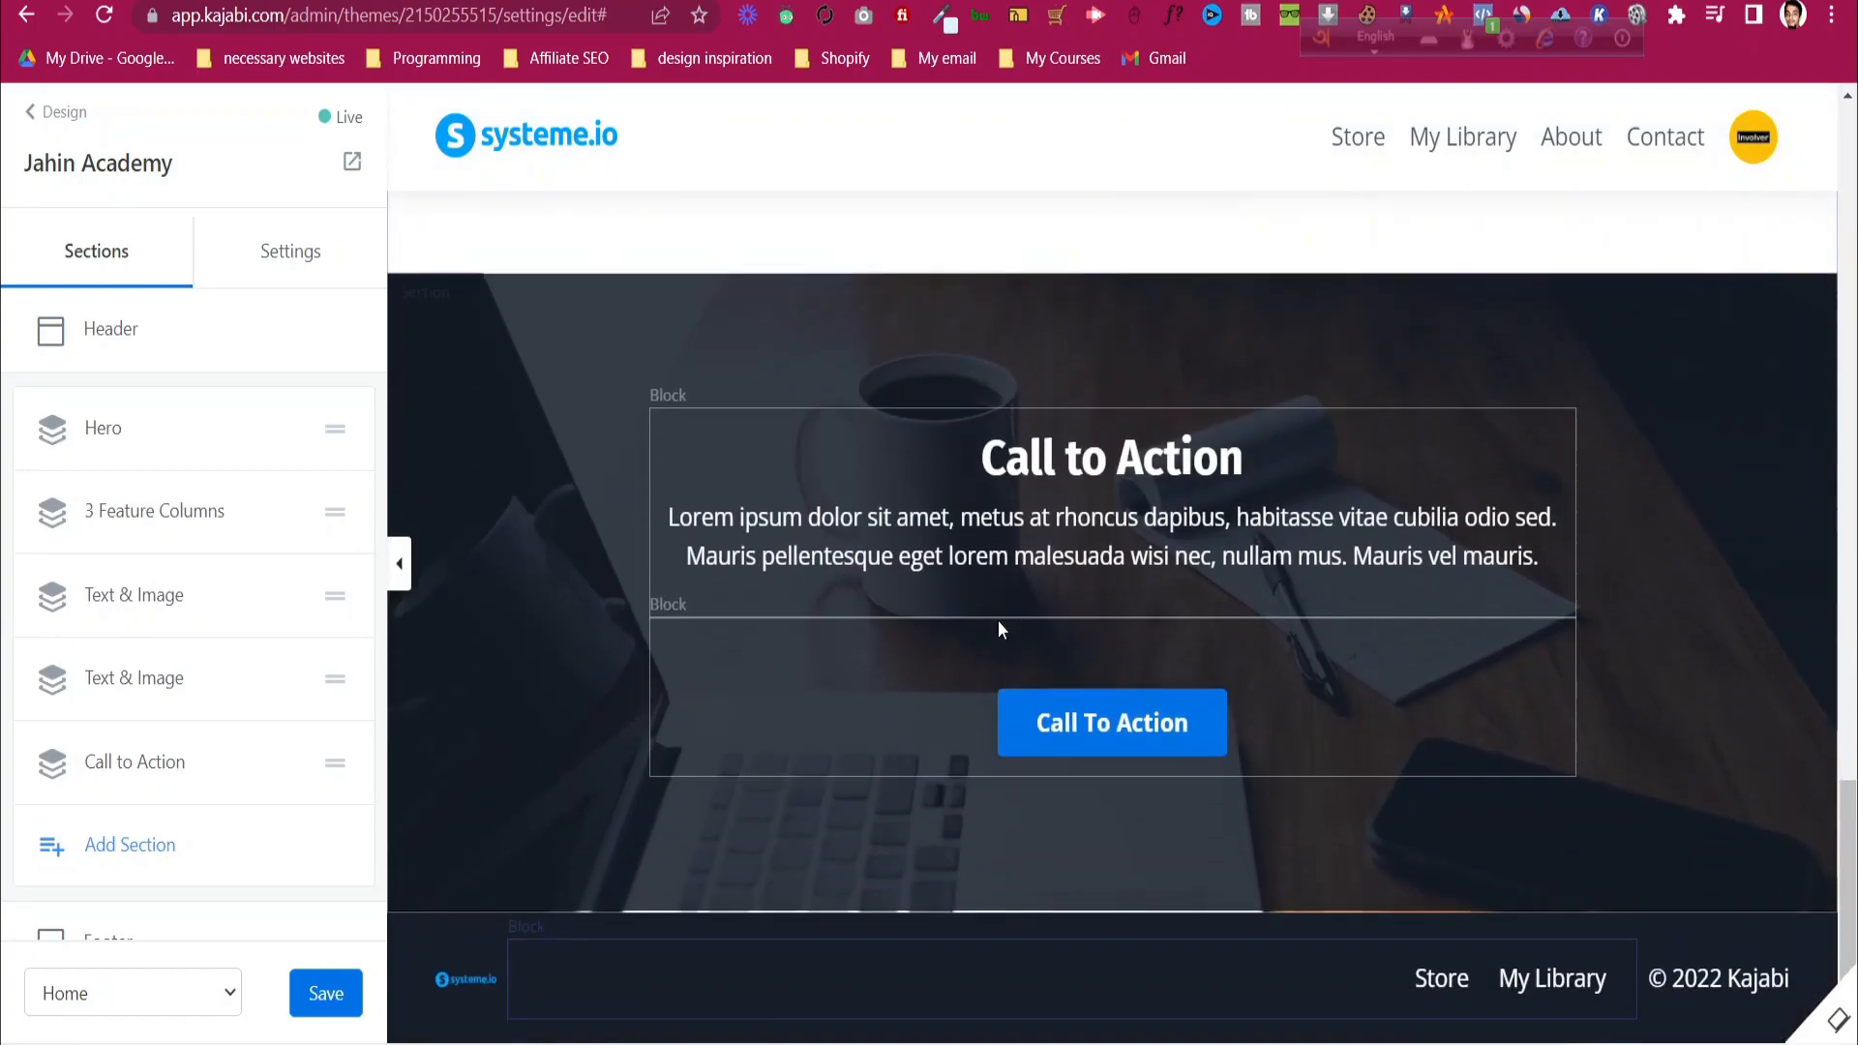
- Insert a 3 Testimonials section with three placeholder cards beneath the Call to Action
{"action": "scroll", "coordinate": [149, 625], "scroll_direction": "down", "scroll_amount": 4}
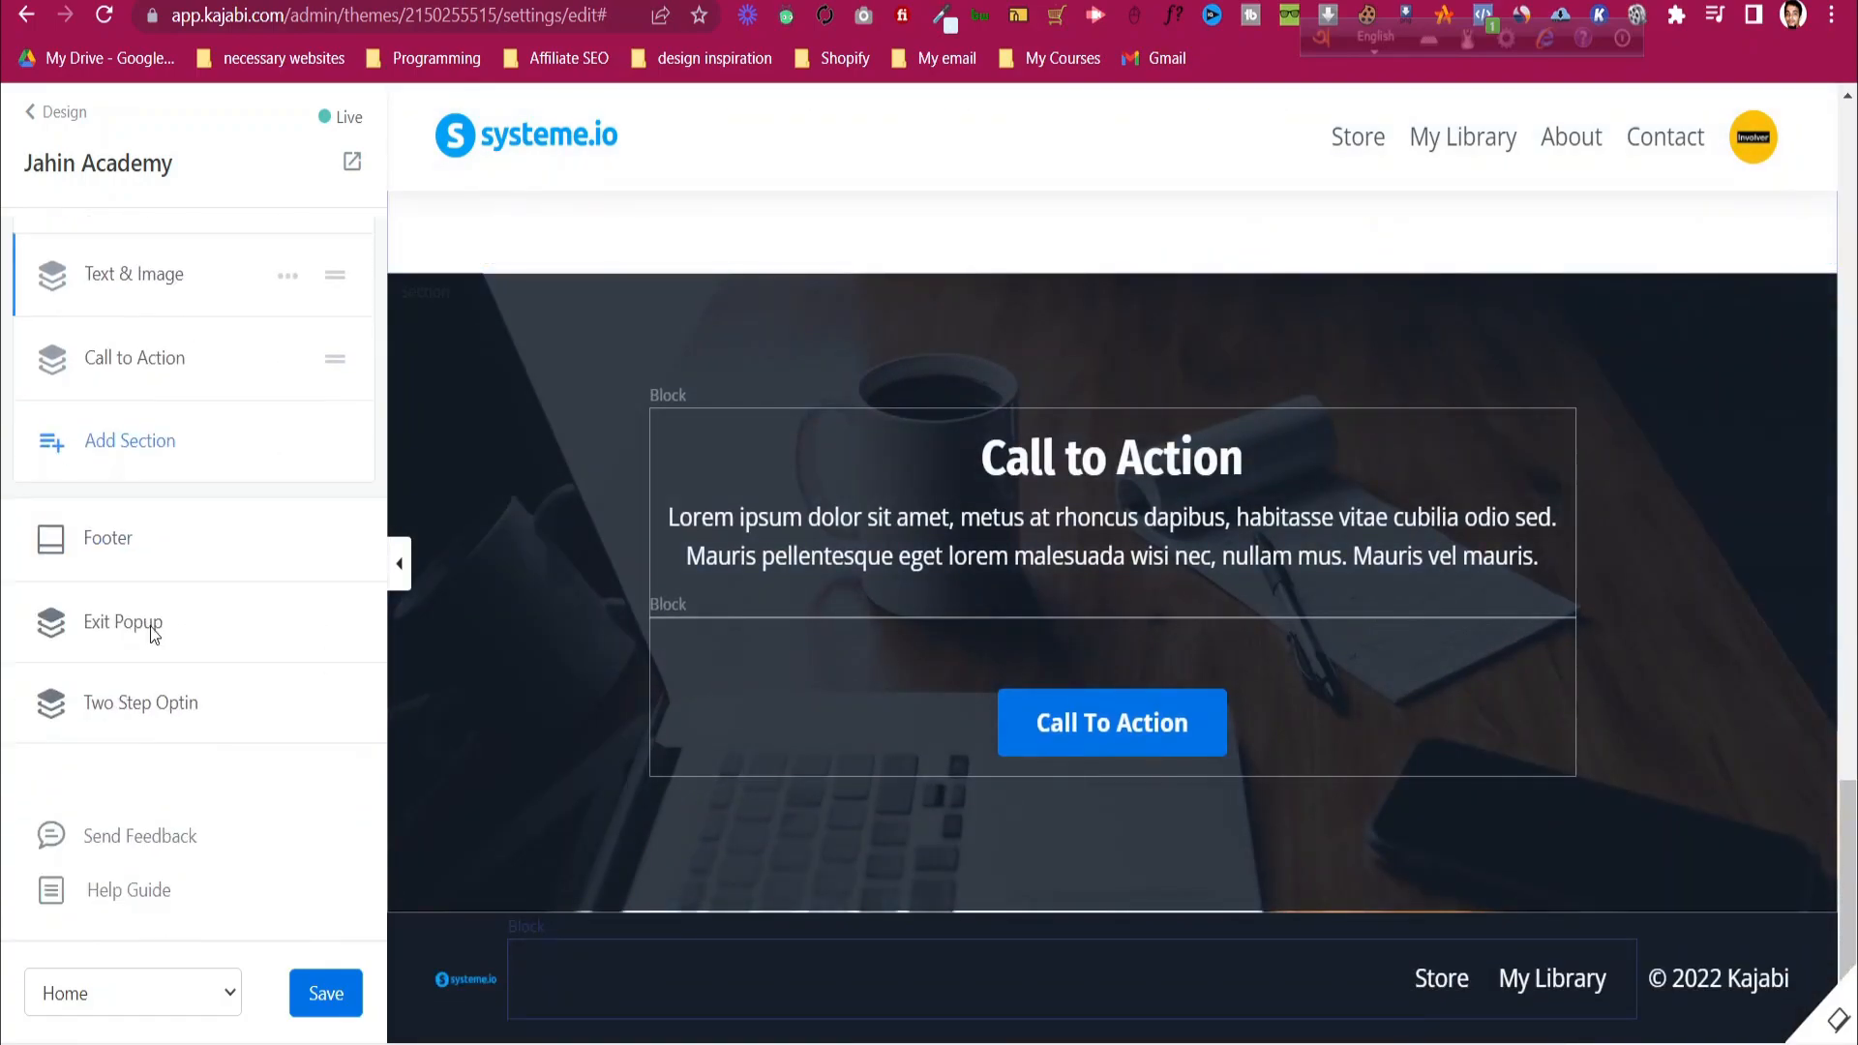
{"action": "left_click", "coordinate": [151, 445]}
{"action": "scroll", "coordinate": [224, 707], "scroll_direction": "down", "scroll_amount": 7}
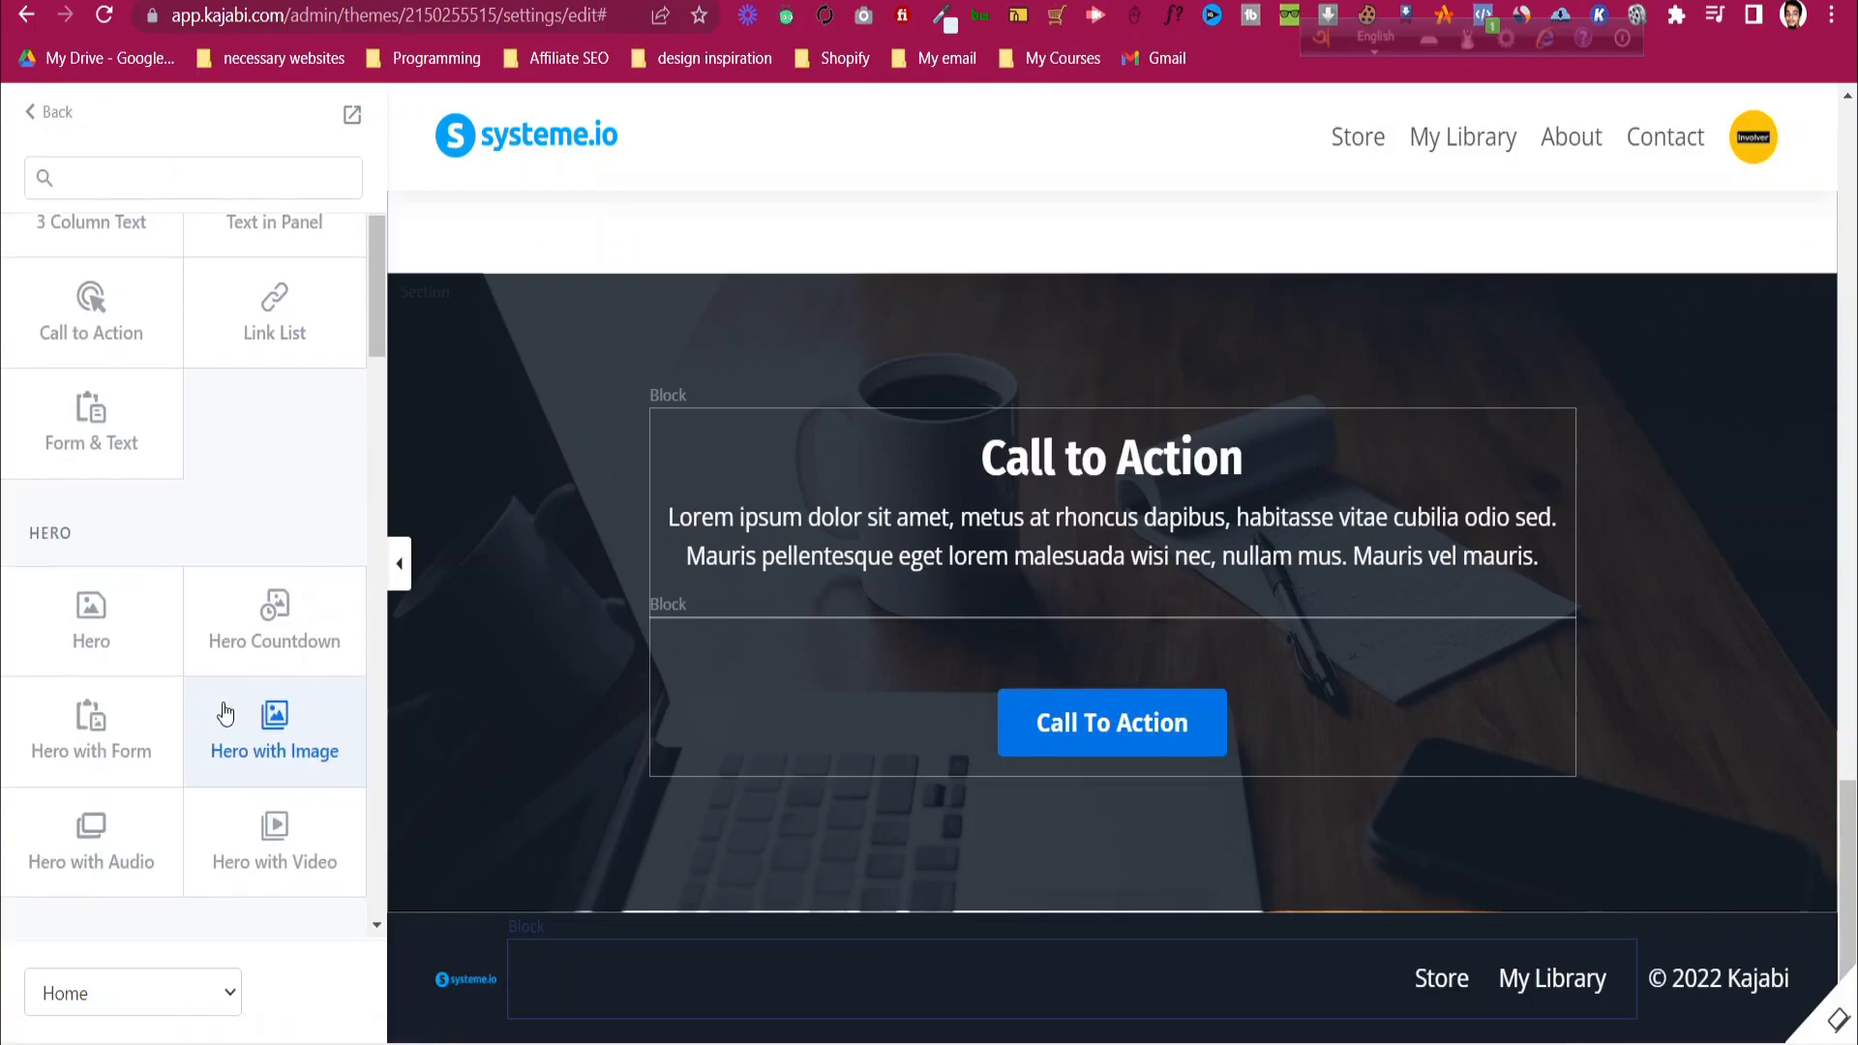
{"action": "scroll", "coordinate": [224, 677], "scroll_direction": "down", "scroll_amount": 5}
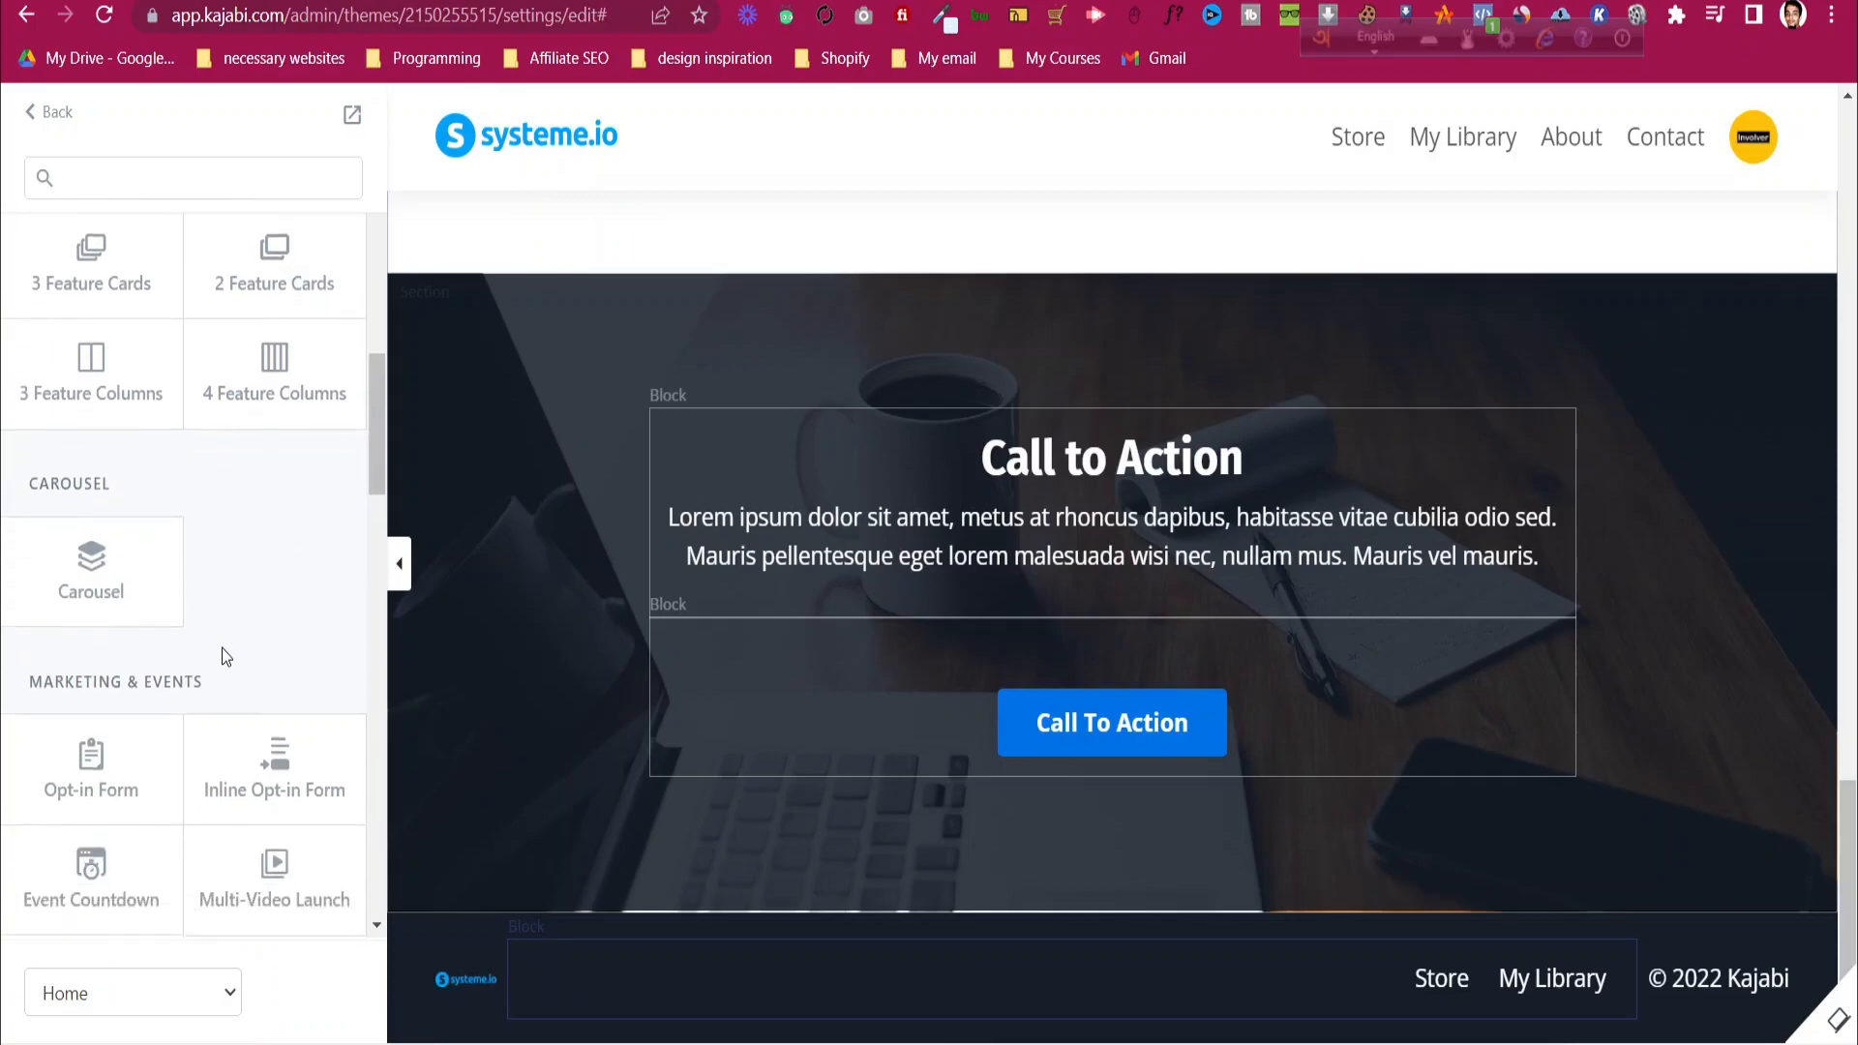
{"action": "scroll", "coordinate": [219, 650], "scroll_direction": "down", "scroll_amount": 4}
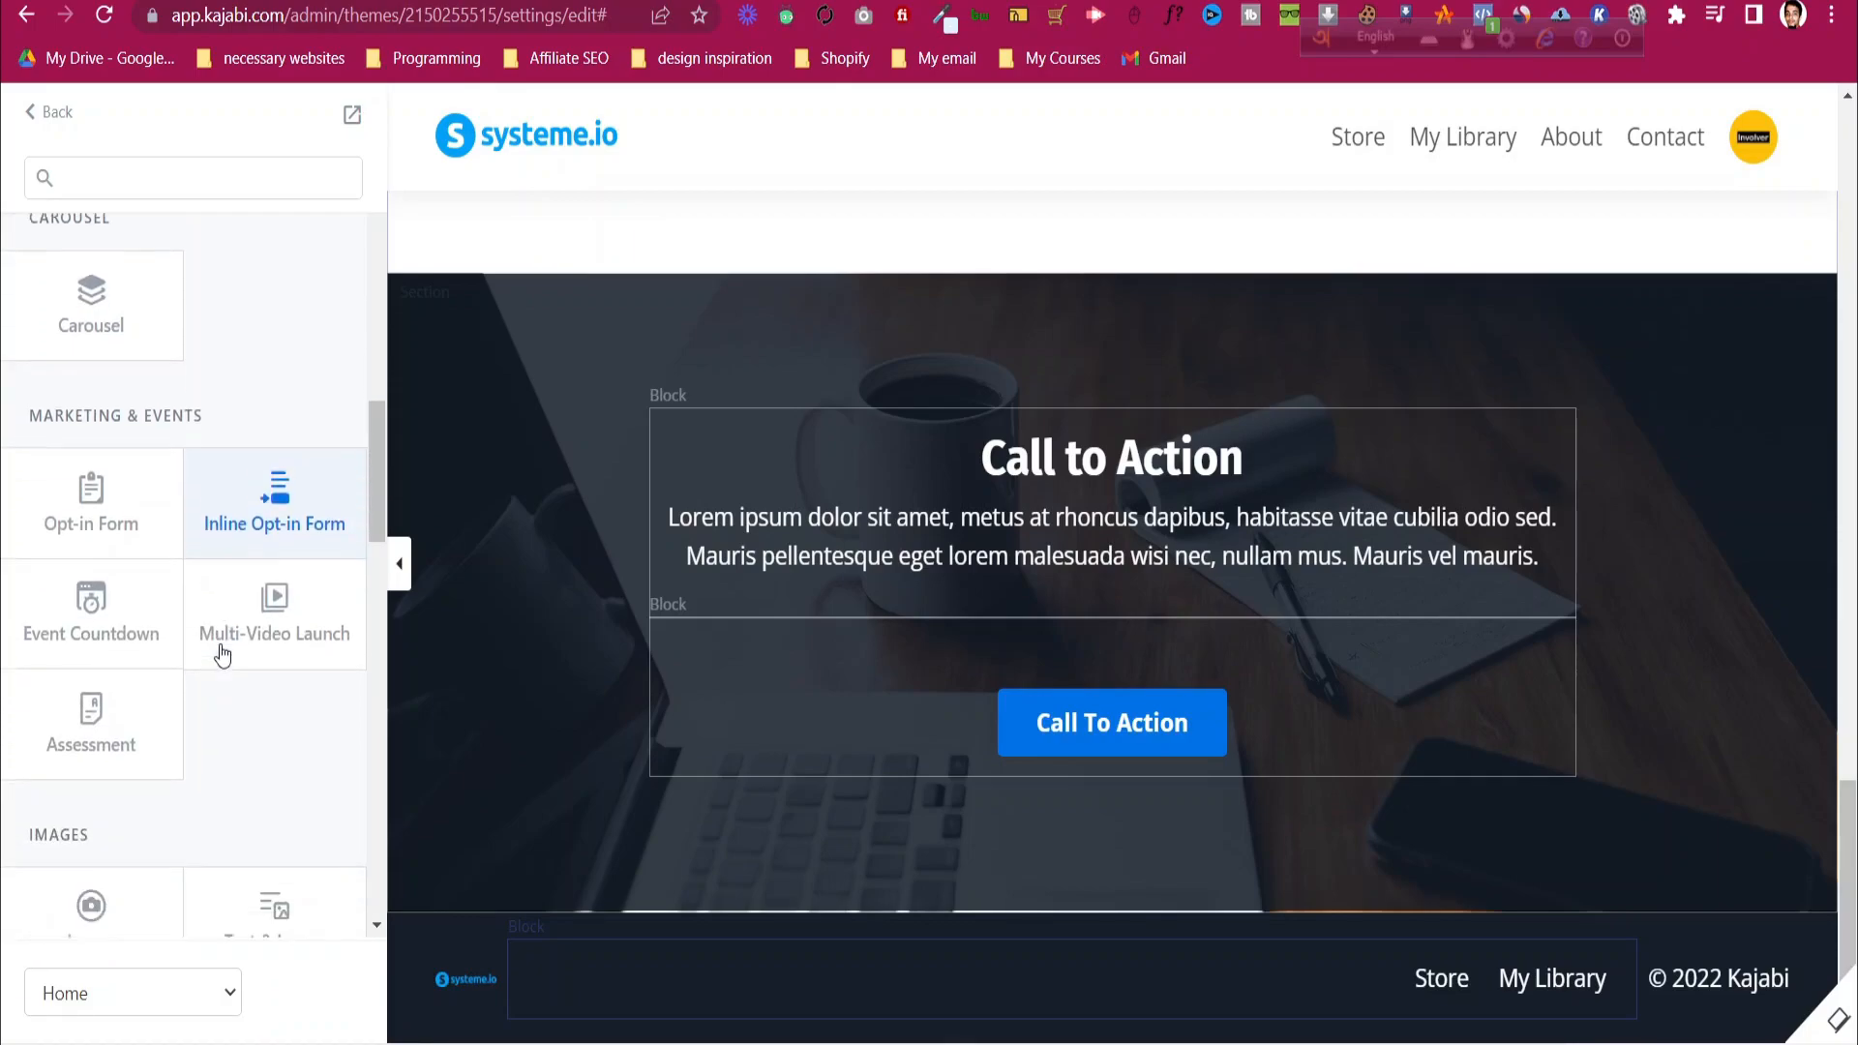
{"action": "scroll", "coordinate": [221, 649], "scroll_direction": "down", "scroll_amount": 6}
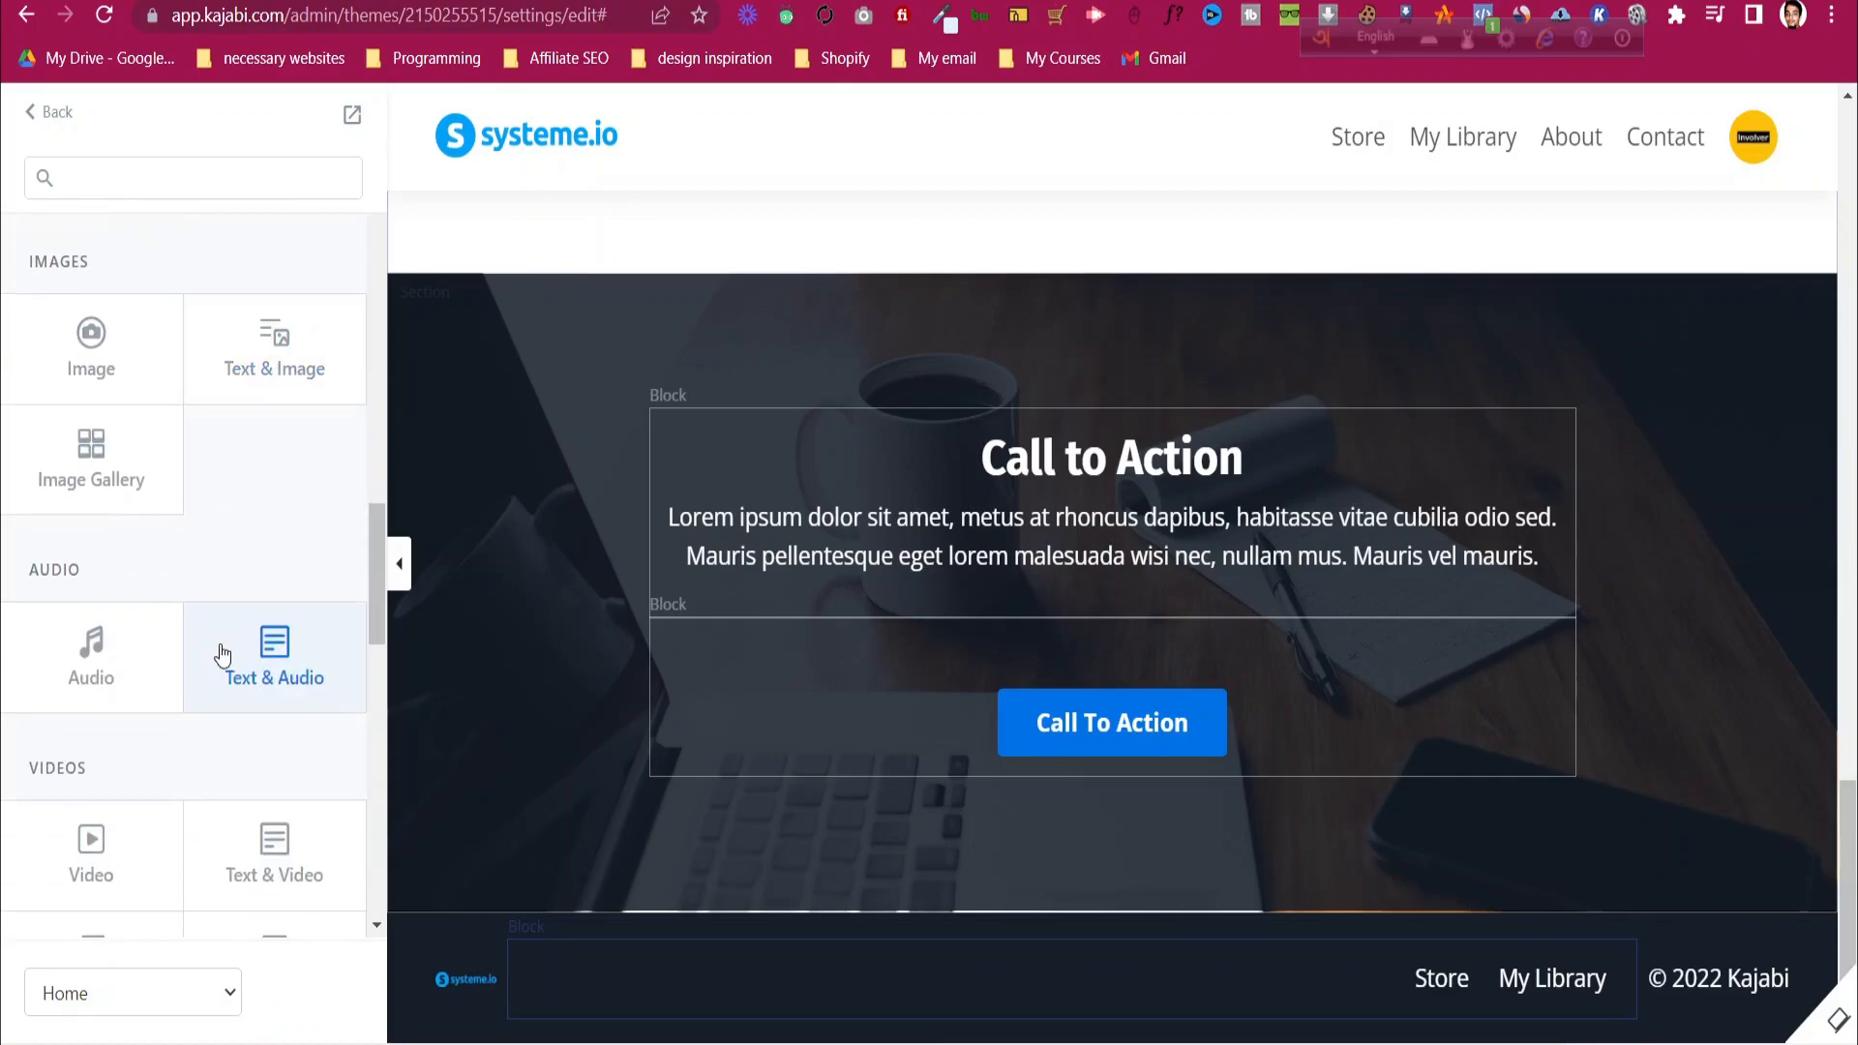
{"action": "scroll", "coordinate": [220, 653], "scroll_direction": "down", "scroll_amount": 5}
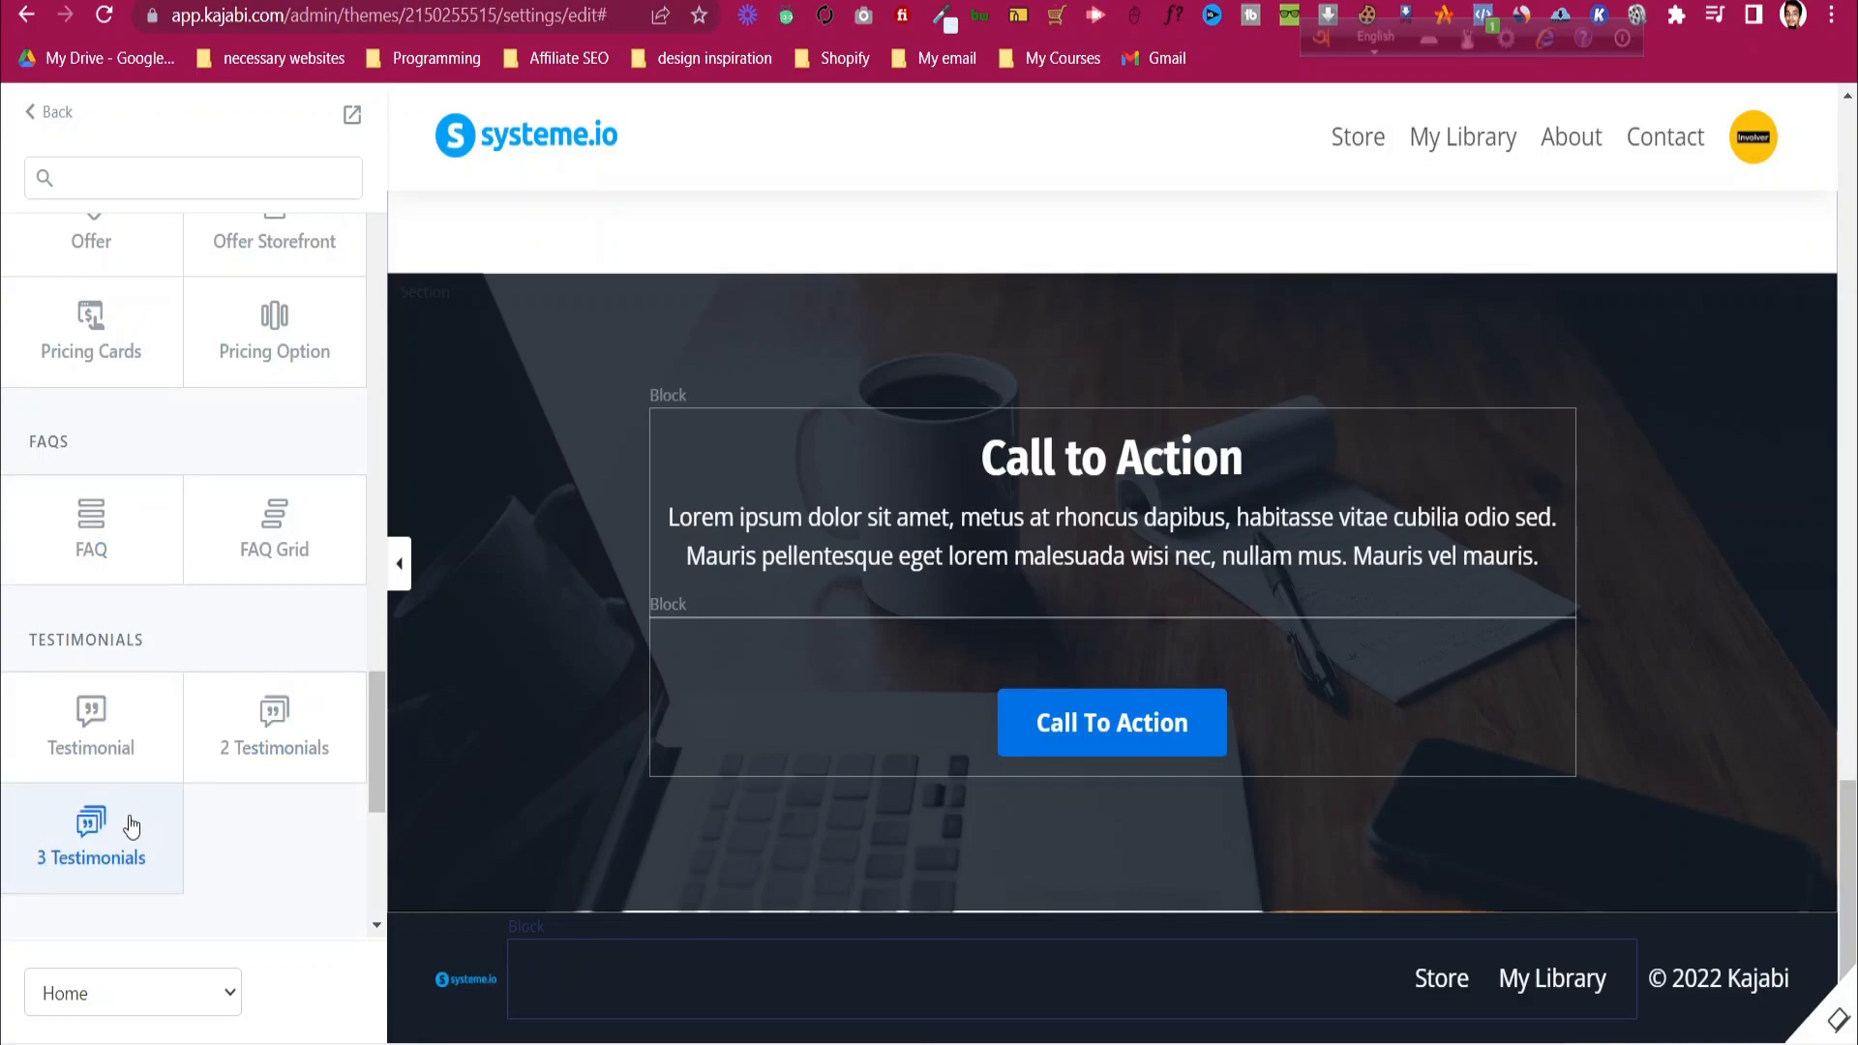
{"action": "left_click", "coordinate": [102, 823]}
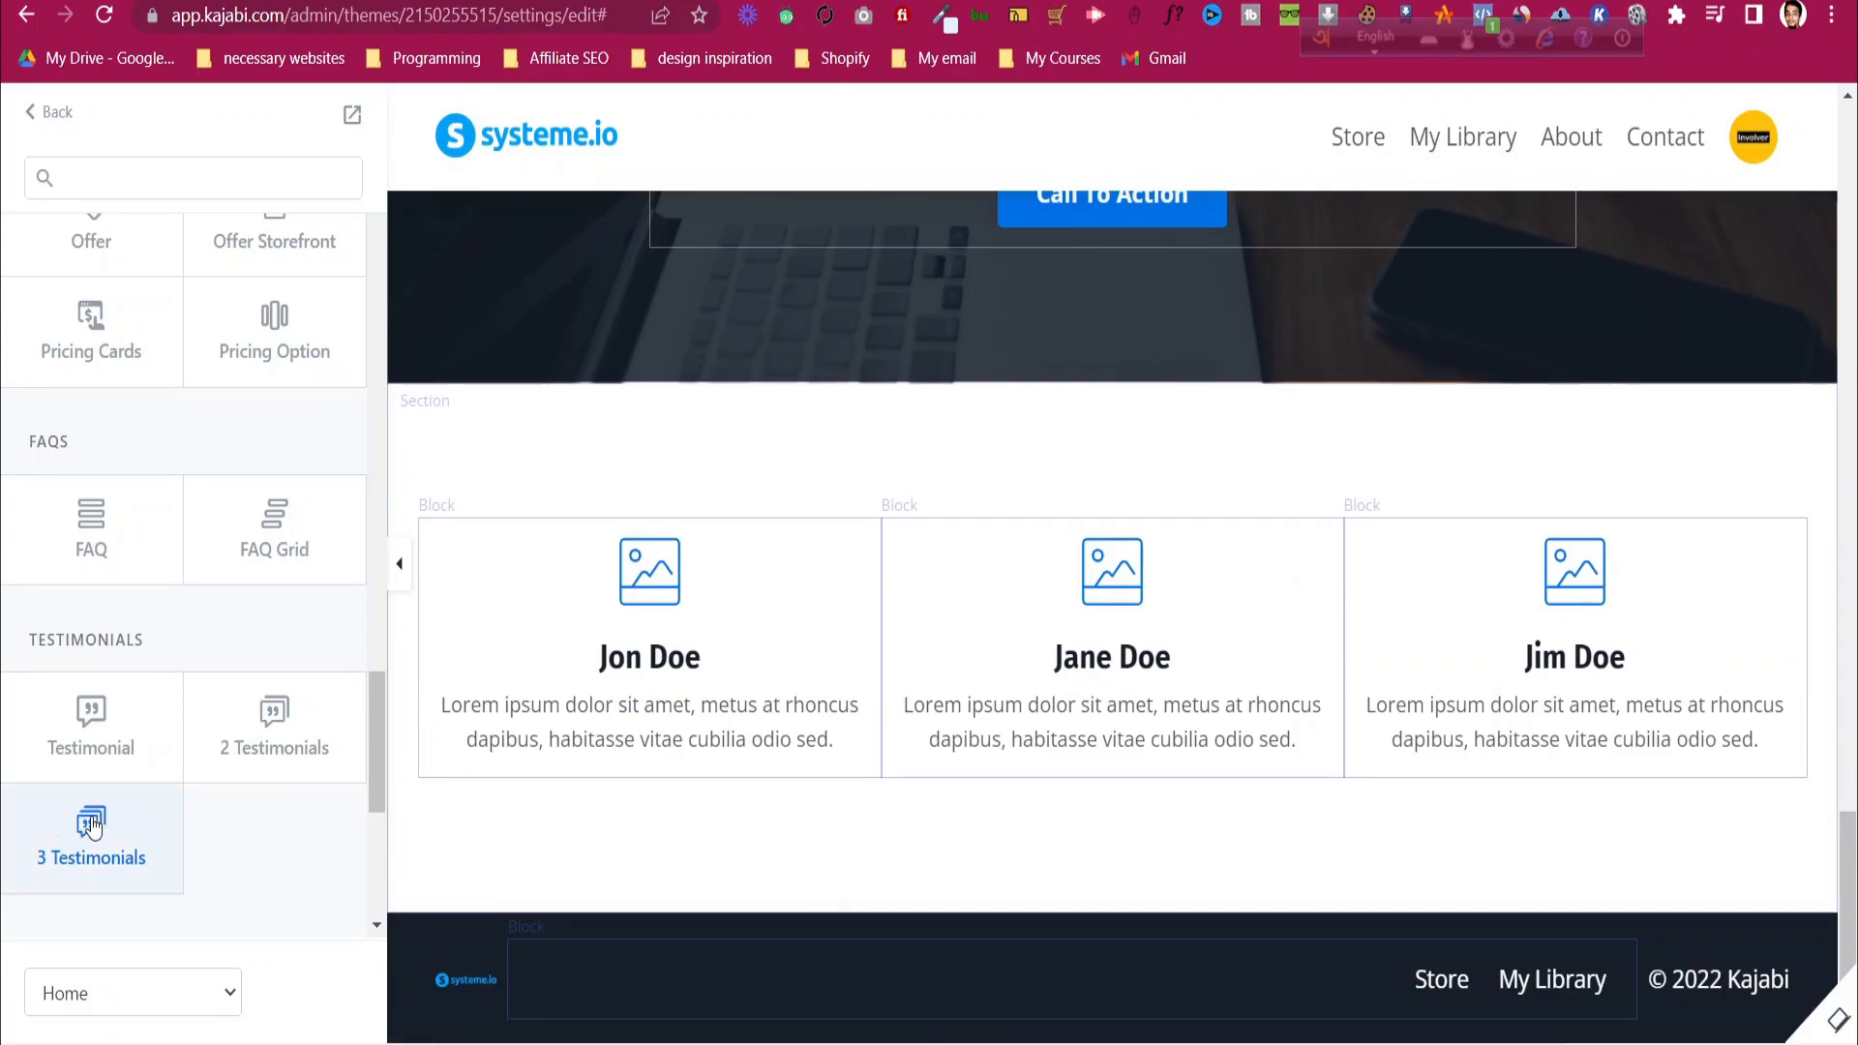
{"action": "scroll", "coordinate": [586, 677], "scroll_direction": "up", "scroll_amount": 1}
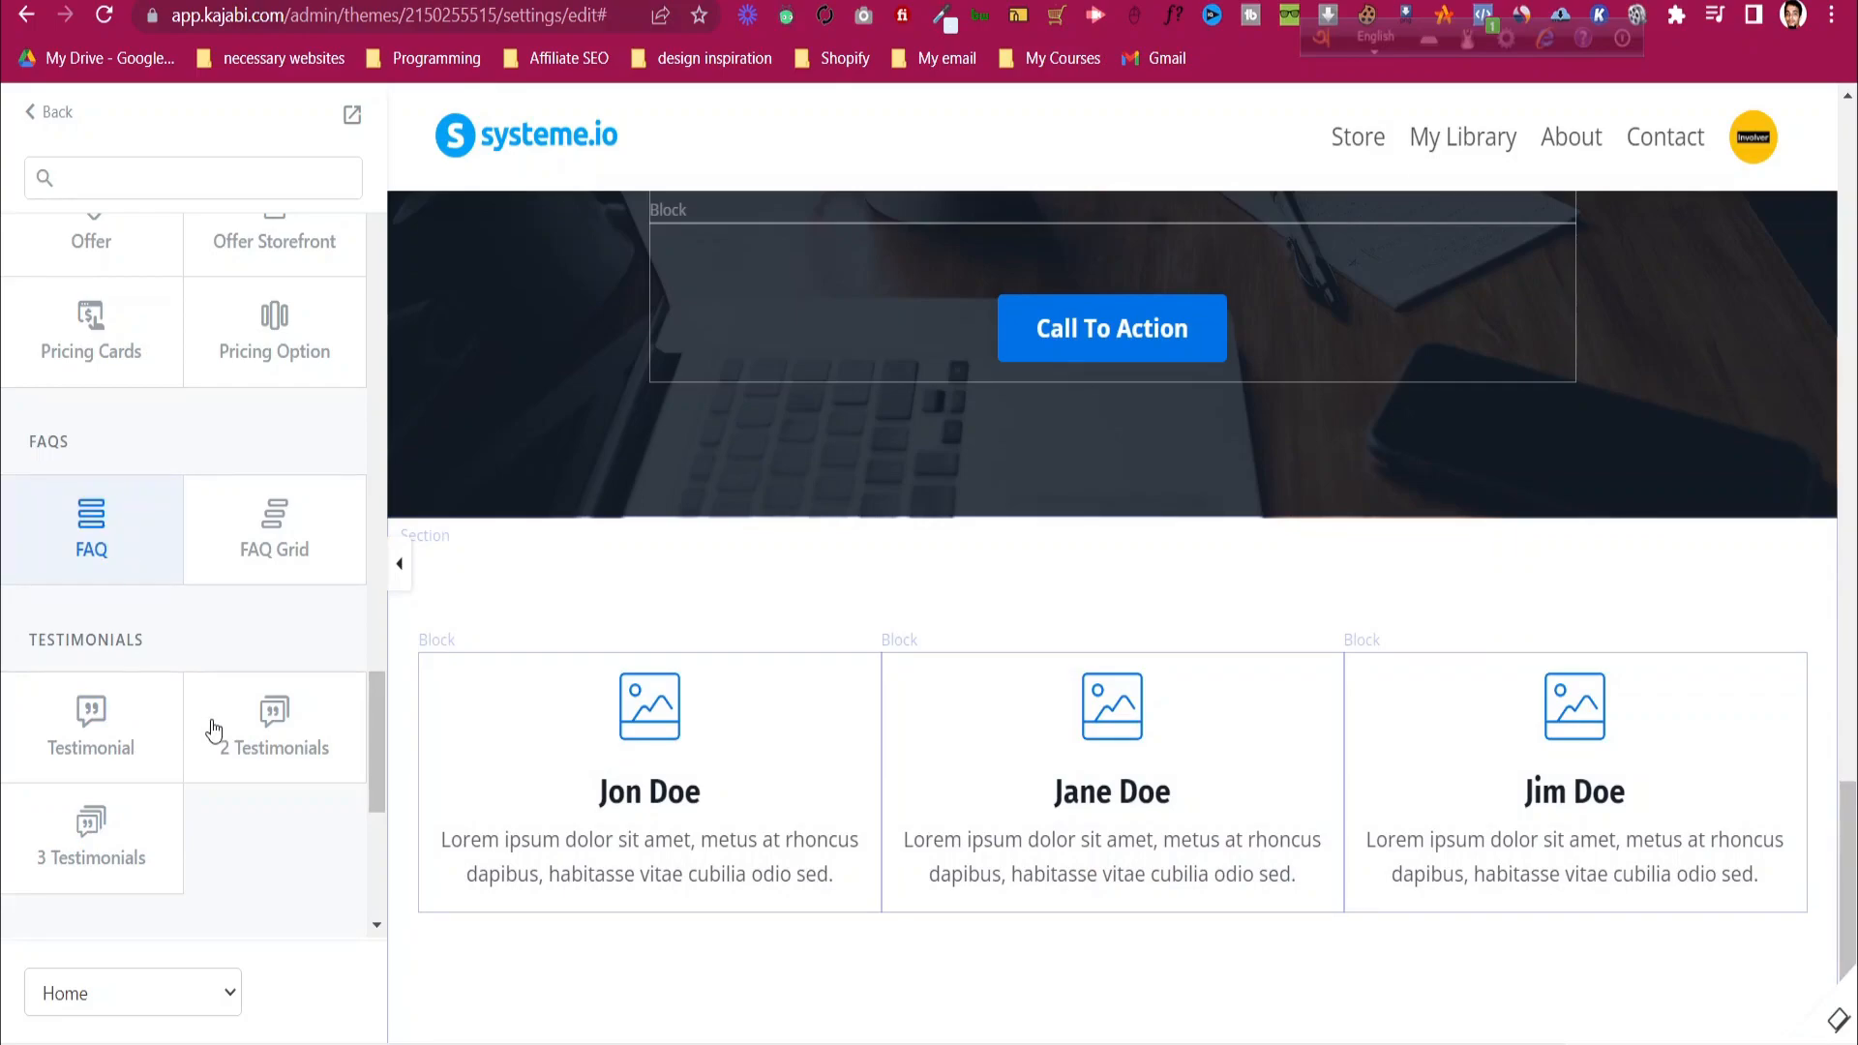
- Inspect the first testimonial's settings in the new 3 Testimonials section
{"action": "left_click", "coordinate": [113, 529]}
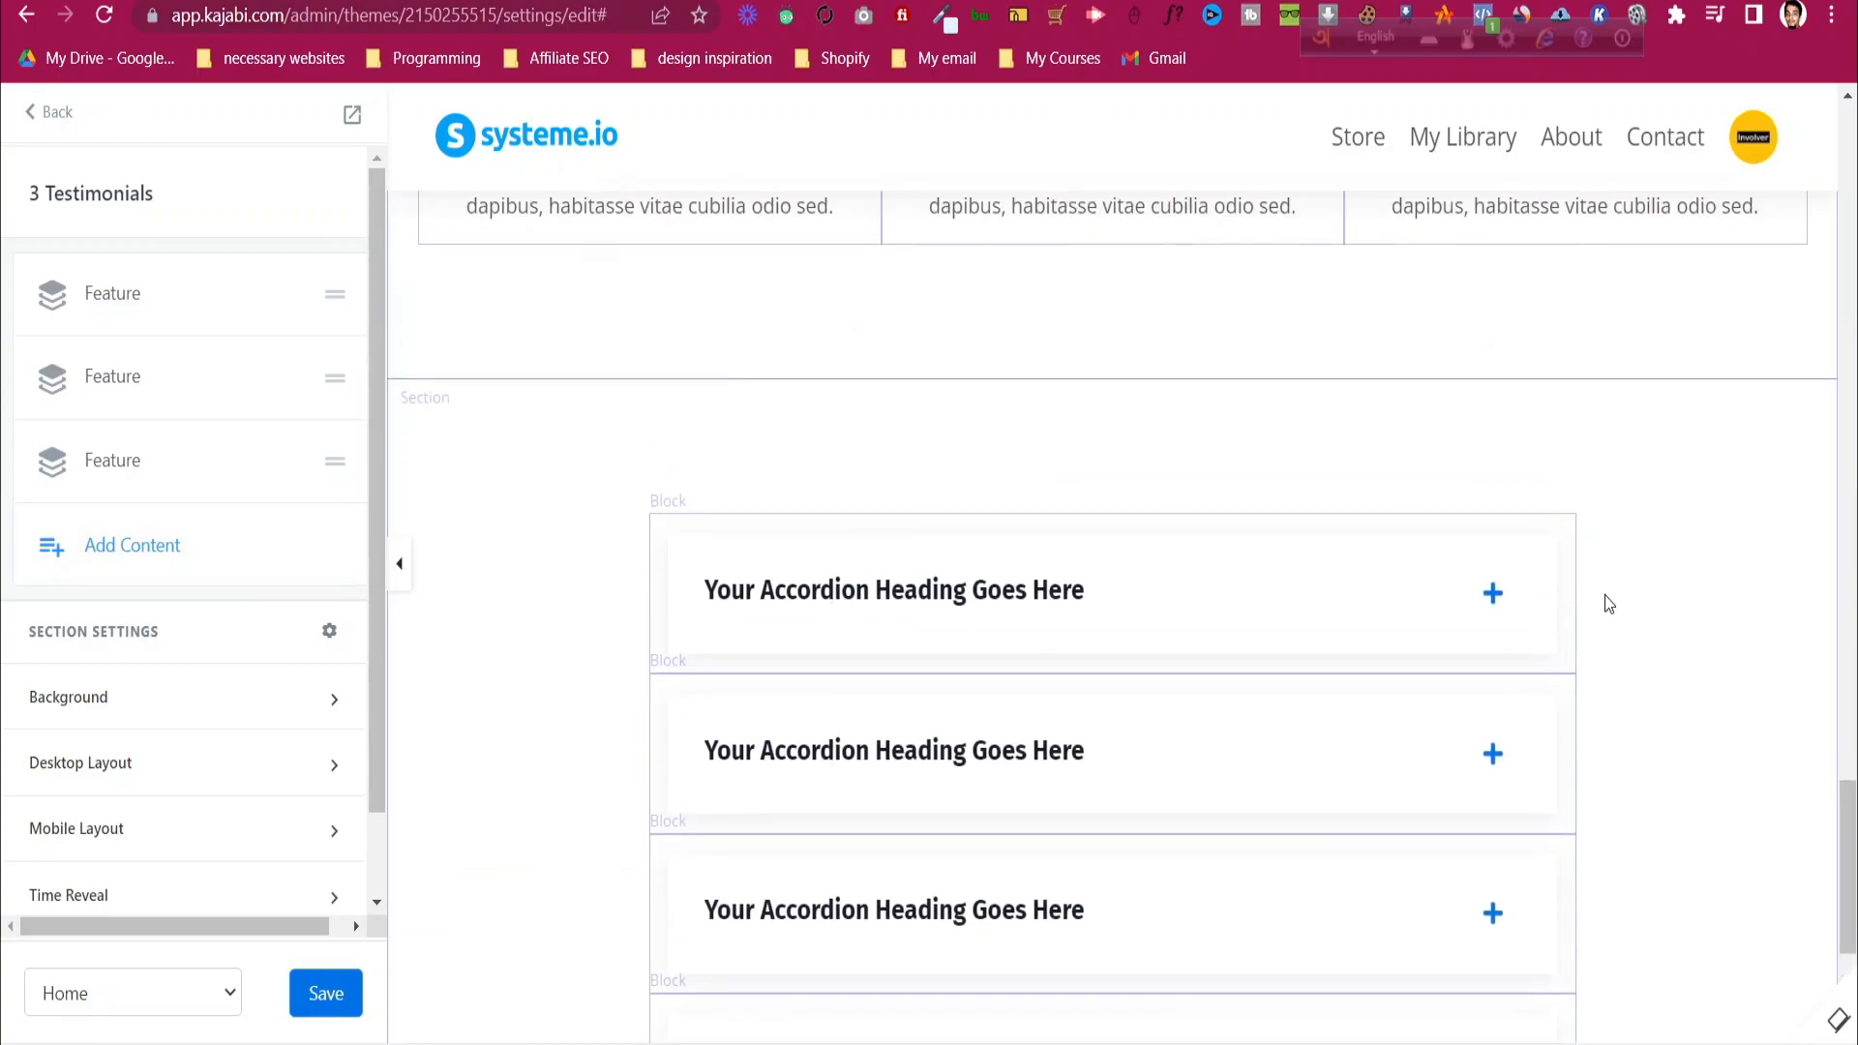
{"action": "left_click", "coordinate": [101, 306]}
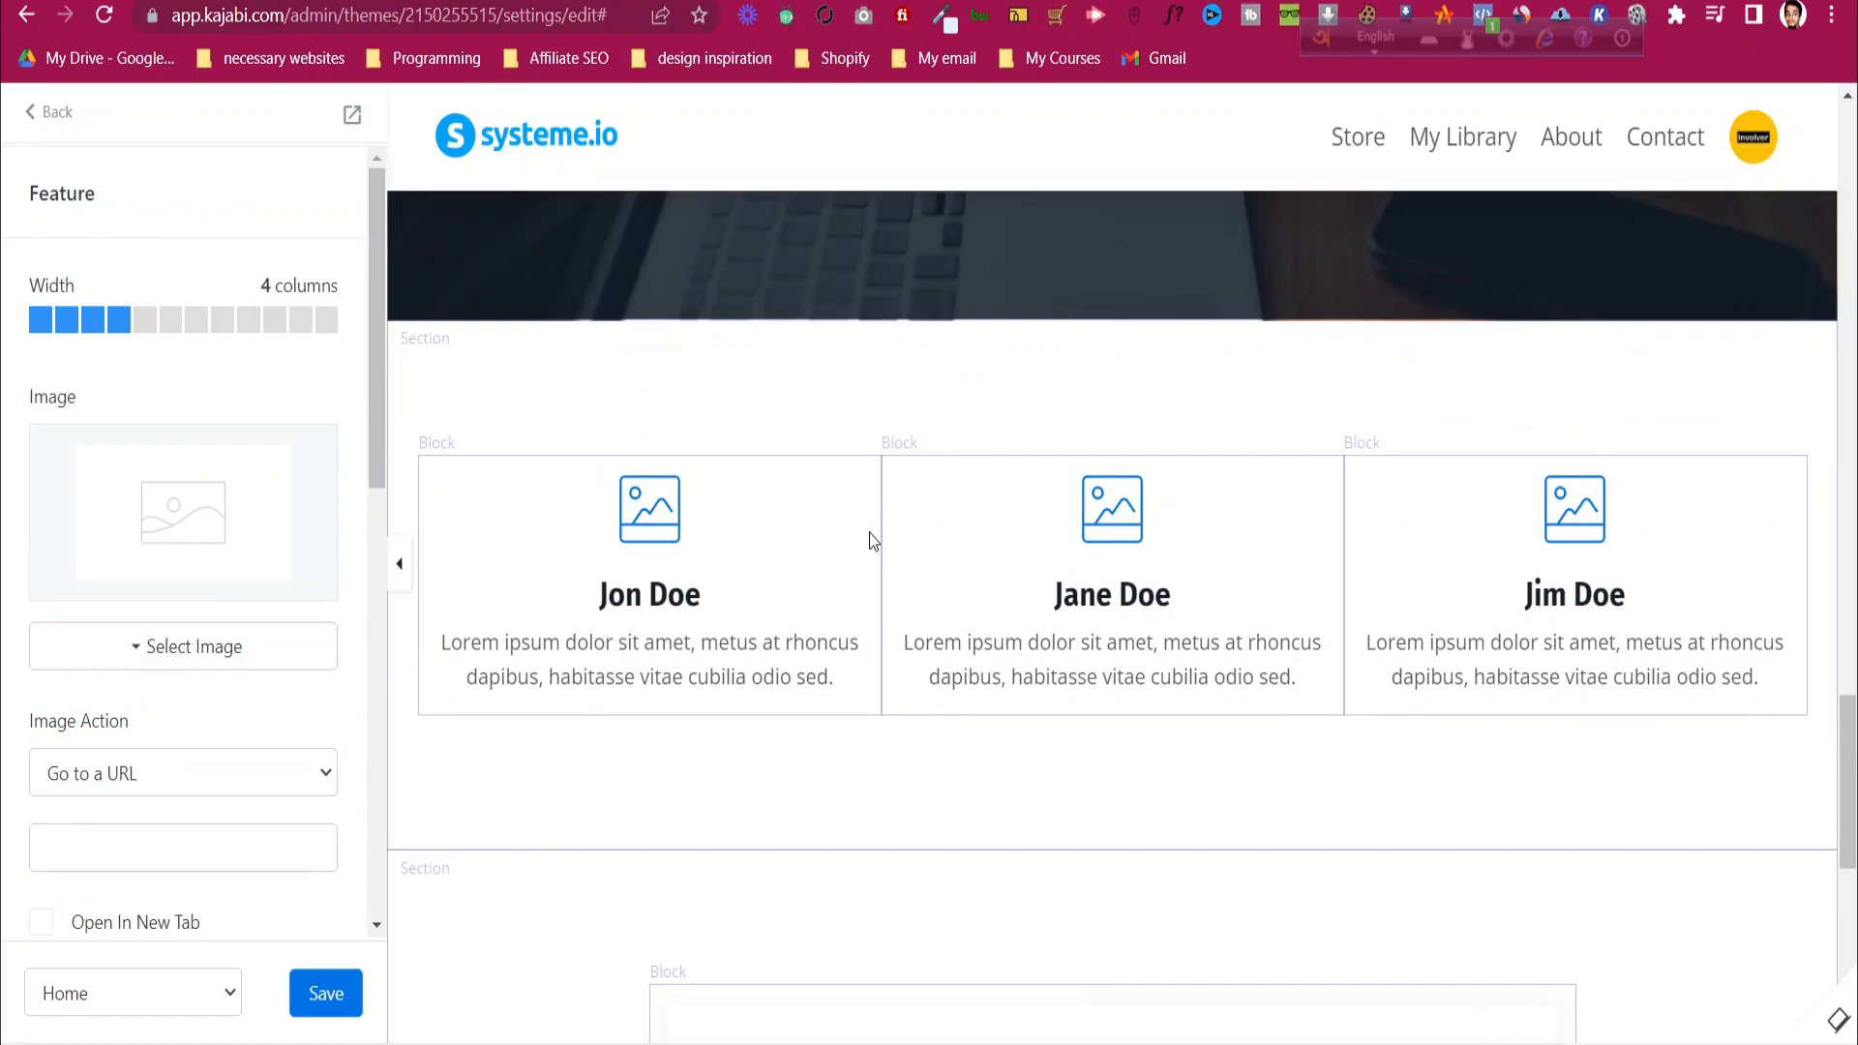
{"action": "scroll", "coordinate": [870, 539], "scroll_direction": "down", "scroll_amount": 6}
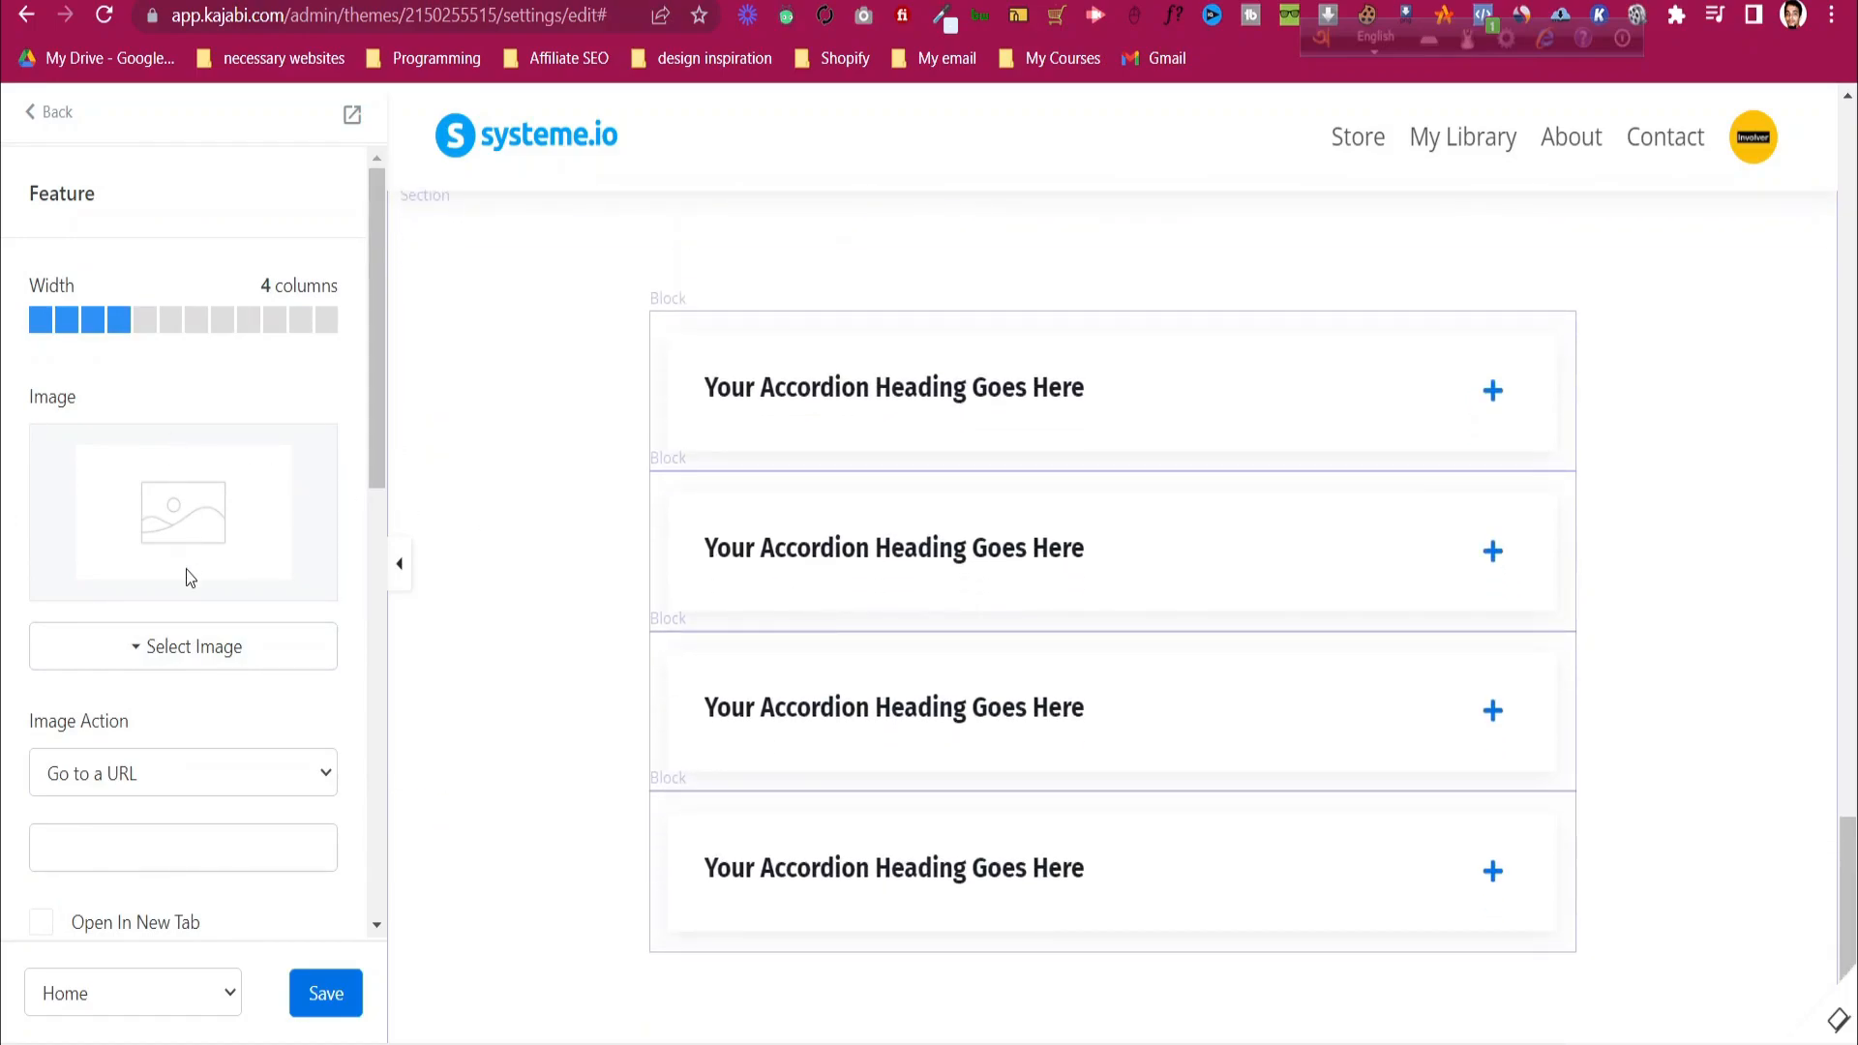
{"action": "scroll", "coordinate": [186, 569], "scroll_direction": "down", "scroll_amount": 3}
{"action": "scroll", "coordinate": [186, 566], "scroll_direction": "down", "scroll_amount": 3}
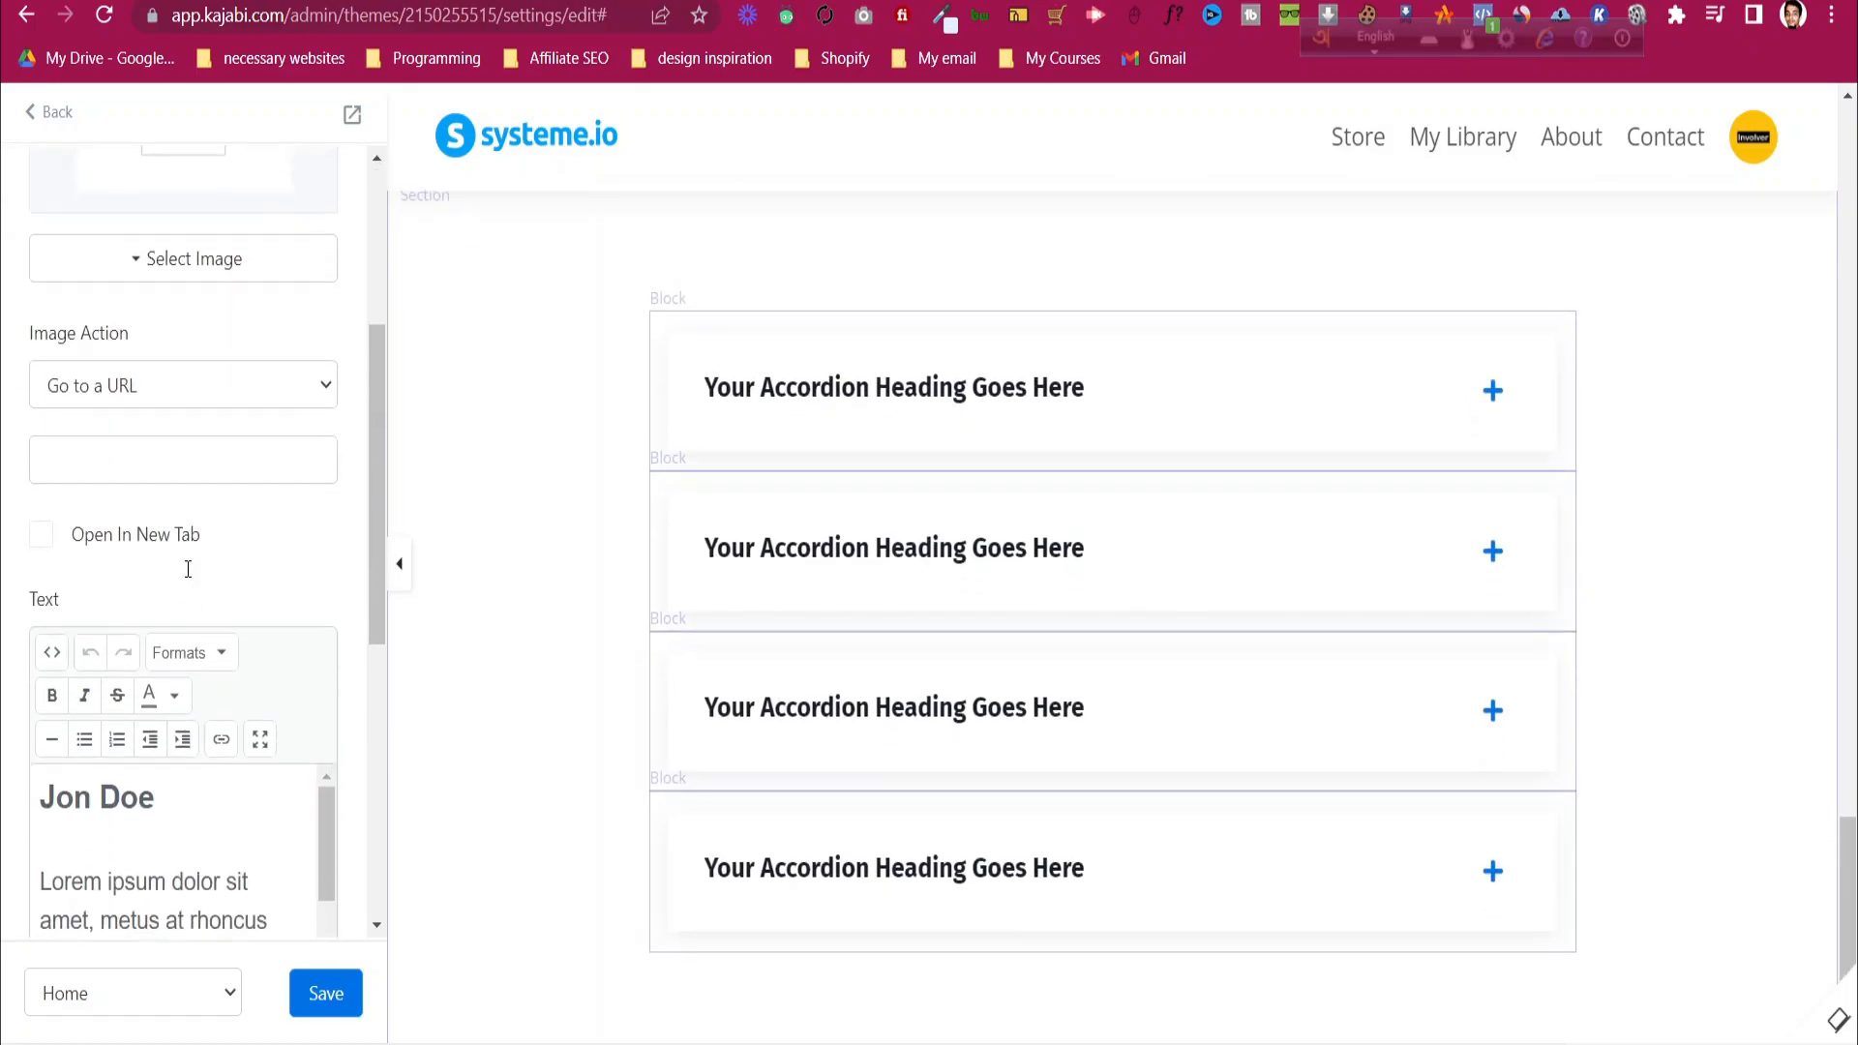
{"action": "scroll", "coordinate": [55, 524], "scroll_direction": "up", "scroll_amount": 2}
{"action": "scroll", "coordinate": [55, 524], "scroll_direction": "up", "scroll_amount": 3}
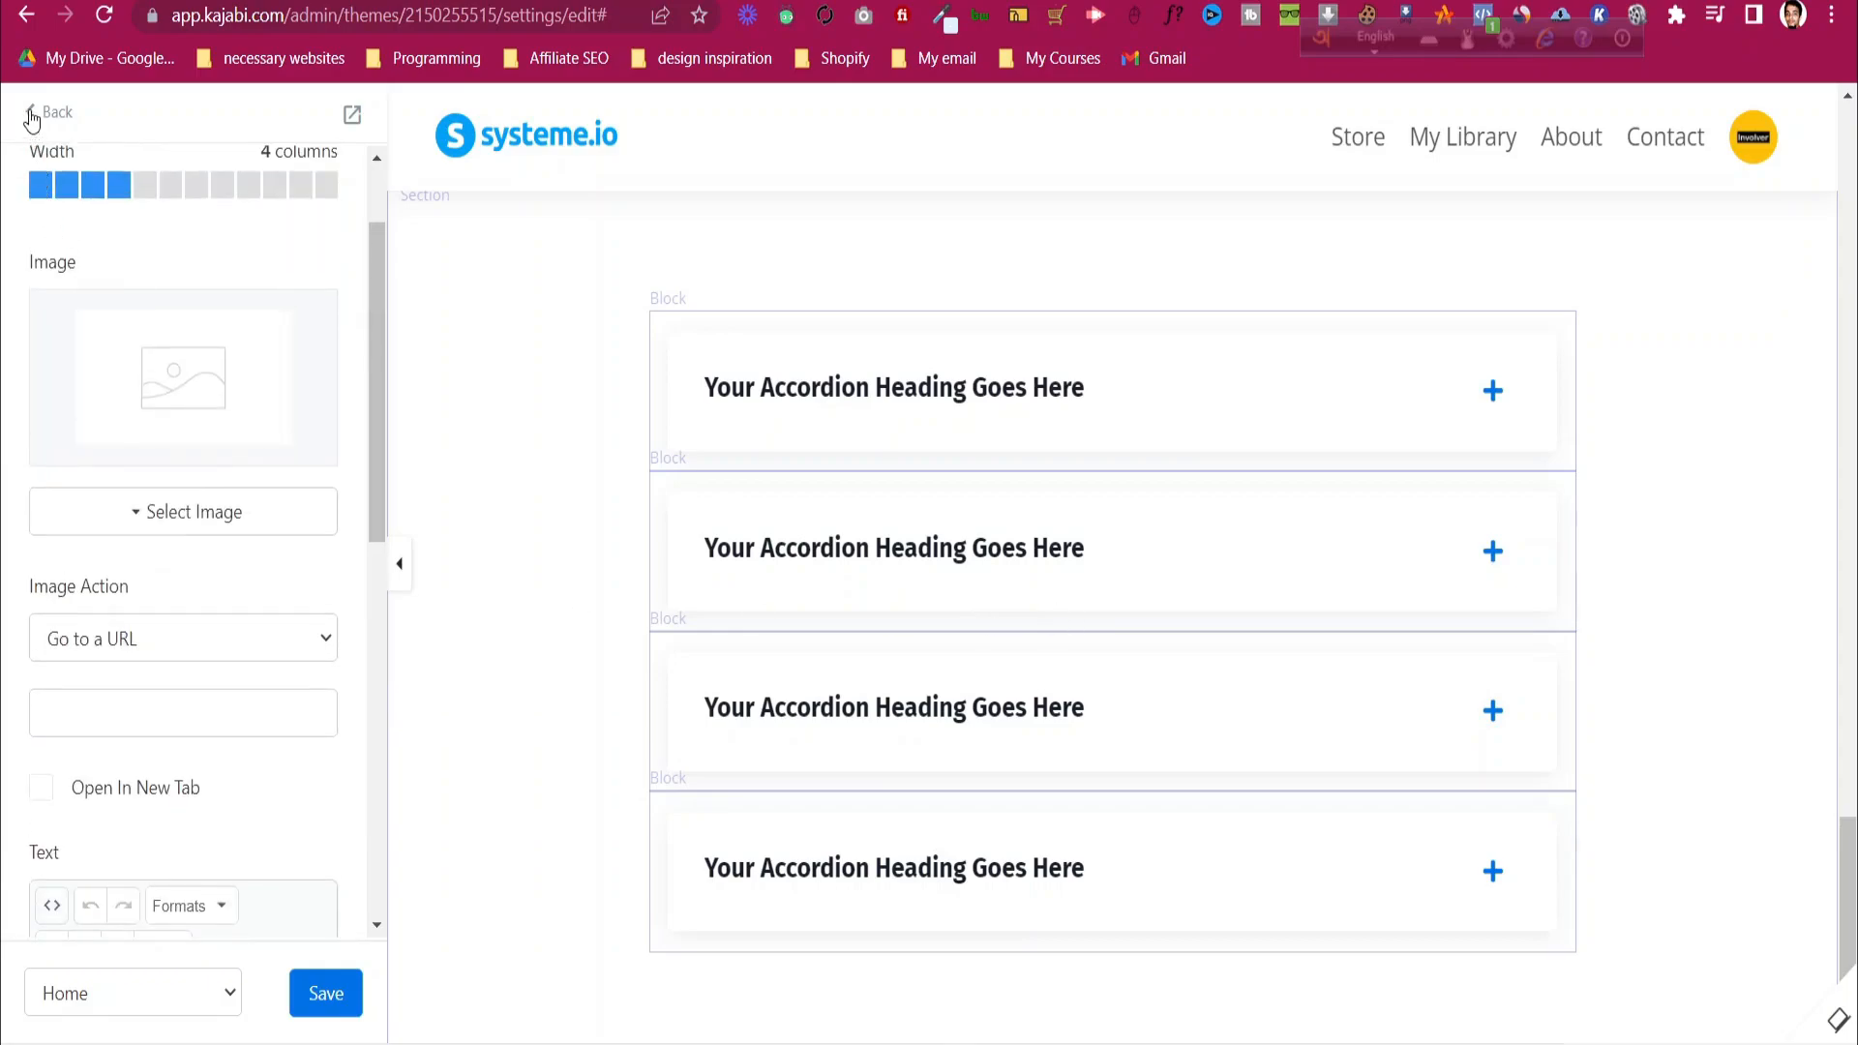
{"action": "left_click", "coordinate": [29, 114]}
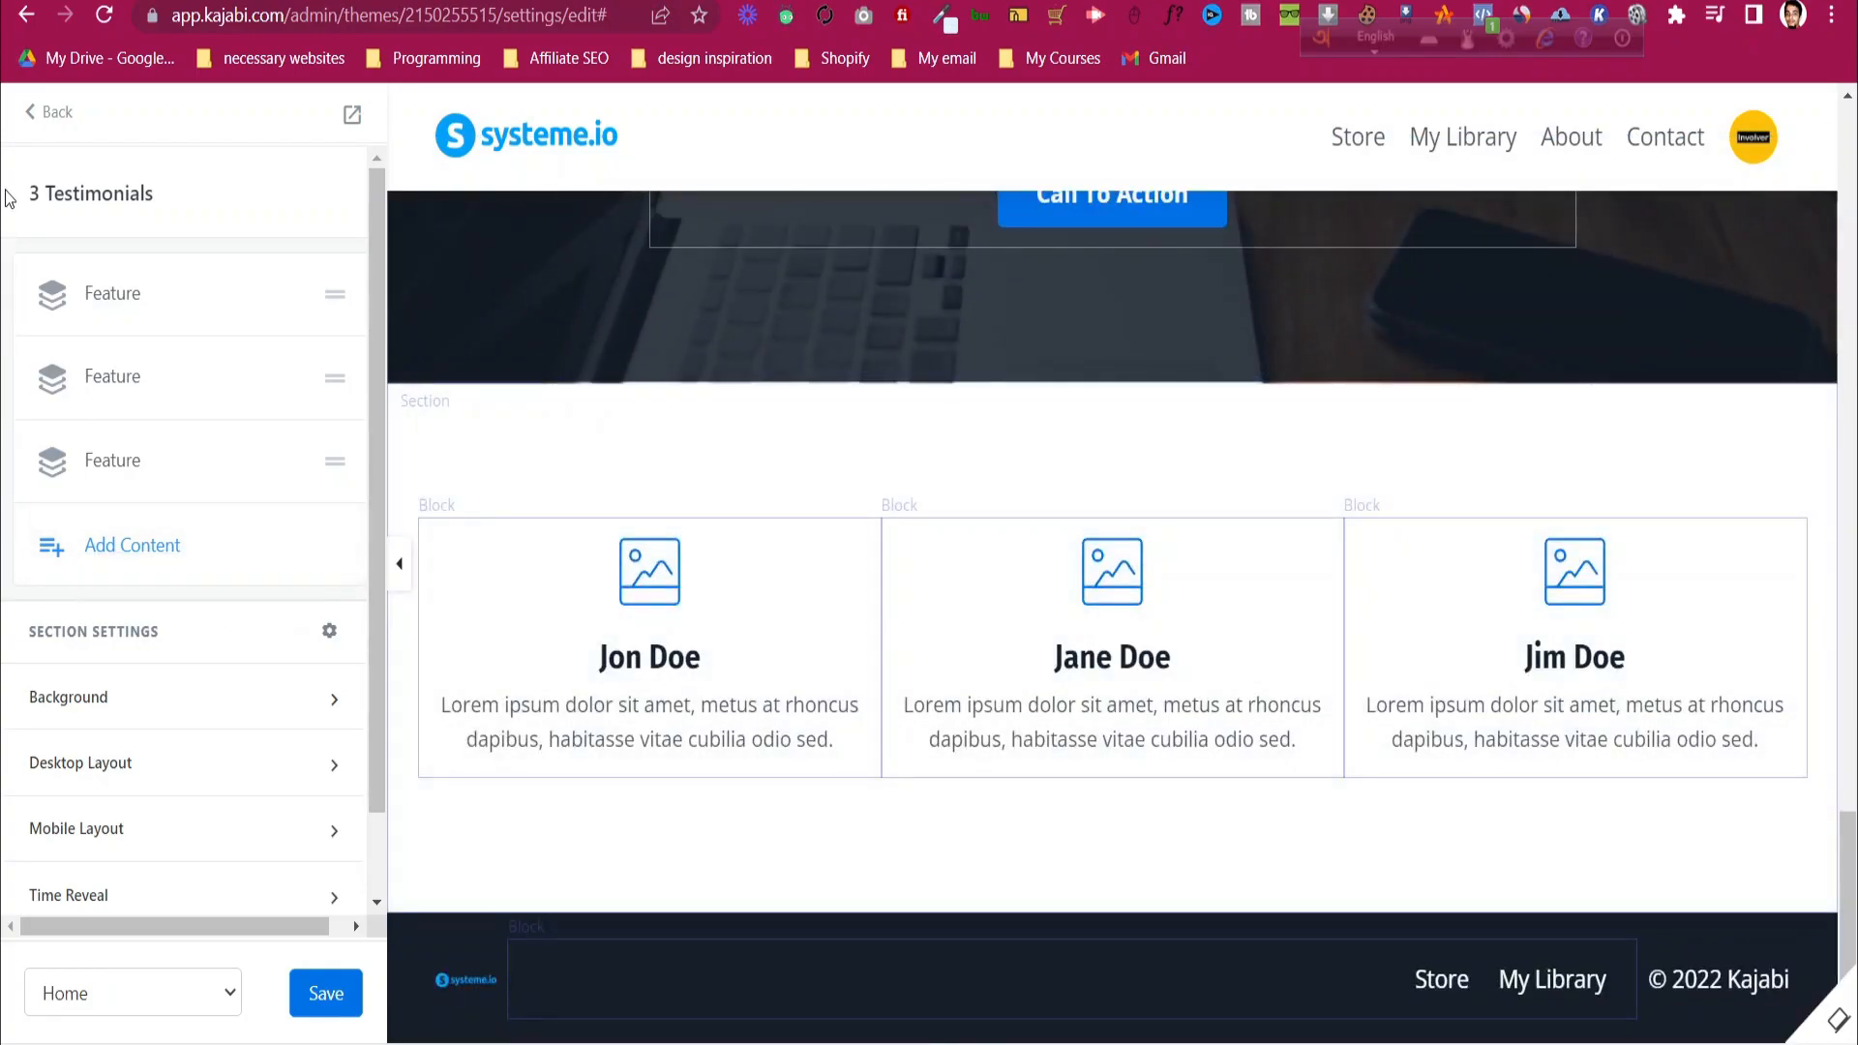
- Add an FAQ section with four accordion items after the 3 Testimonials section
{"action": "left_click", "coordinate": [53, 112]}
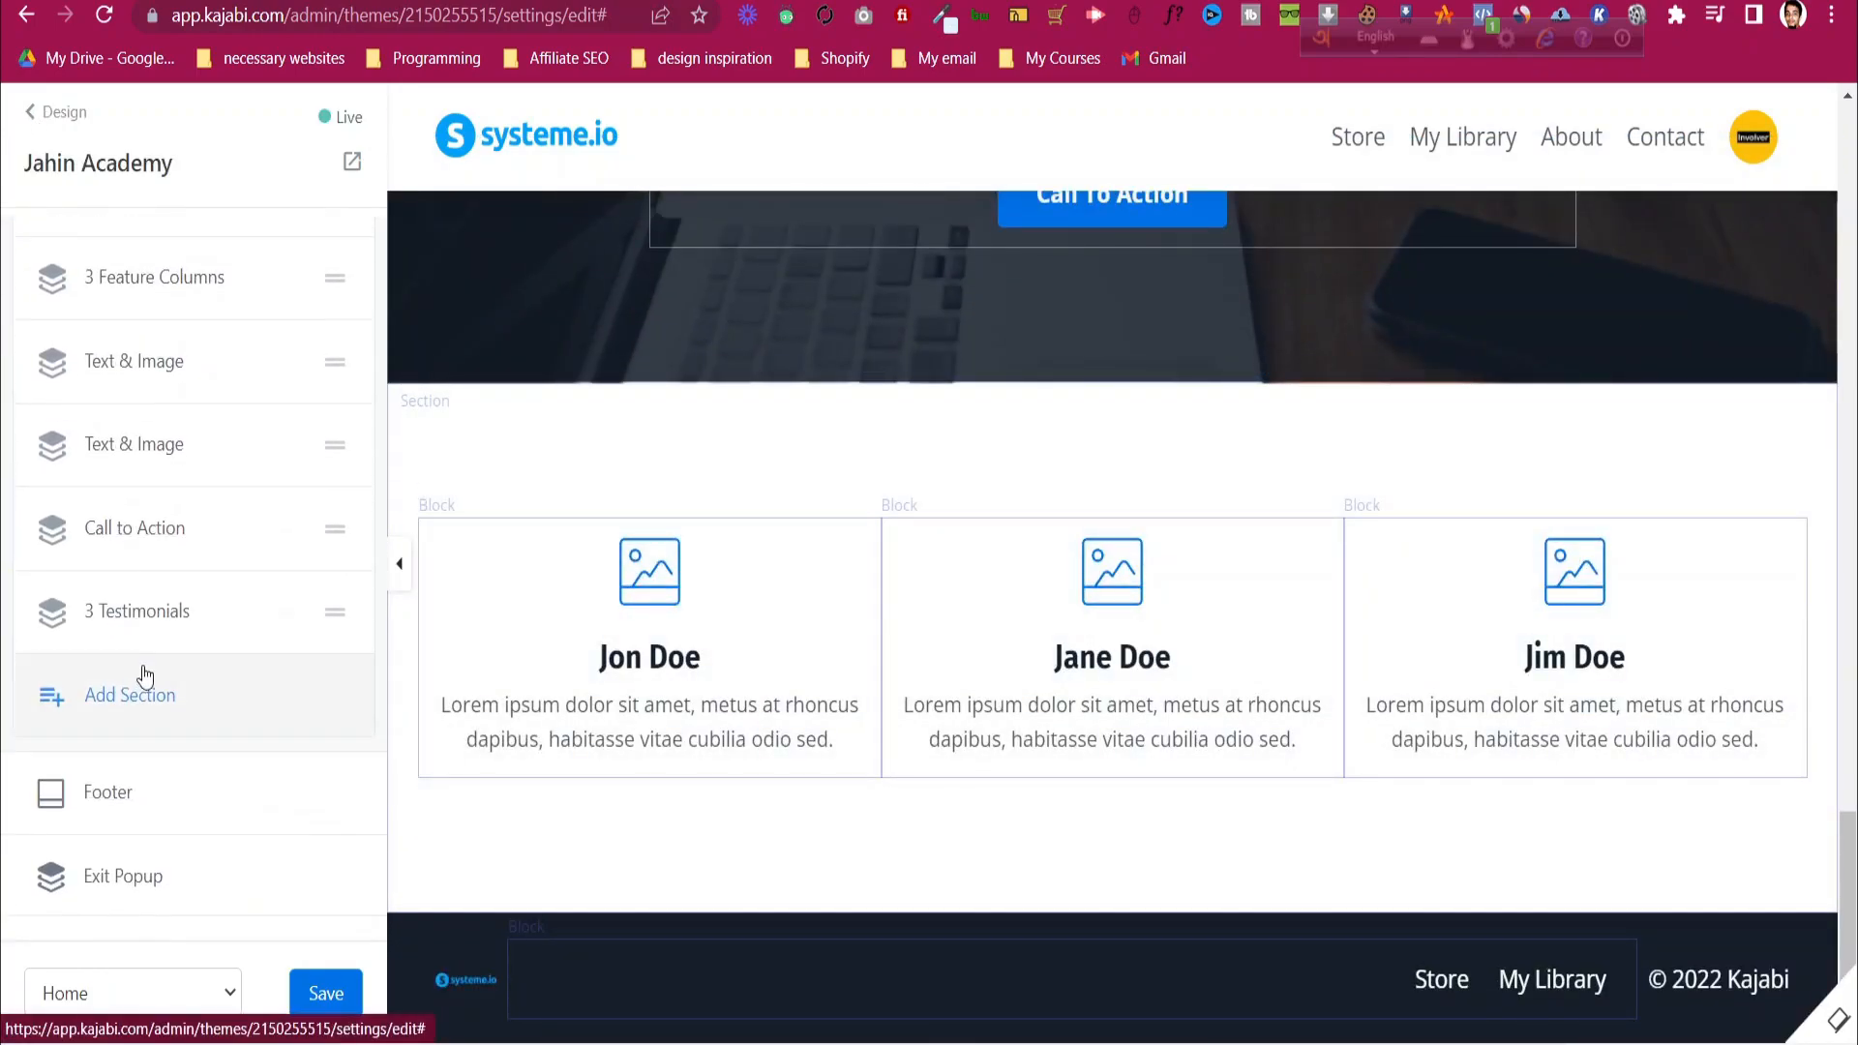
{"action": "left_click", "coordinate": [146, 697]}
{"action": "left_click", "coordinate": [89, 521]}
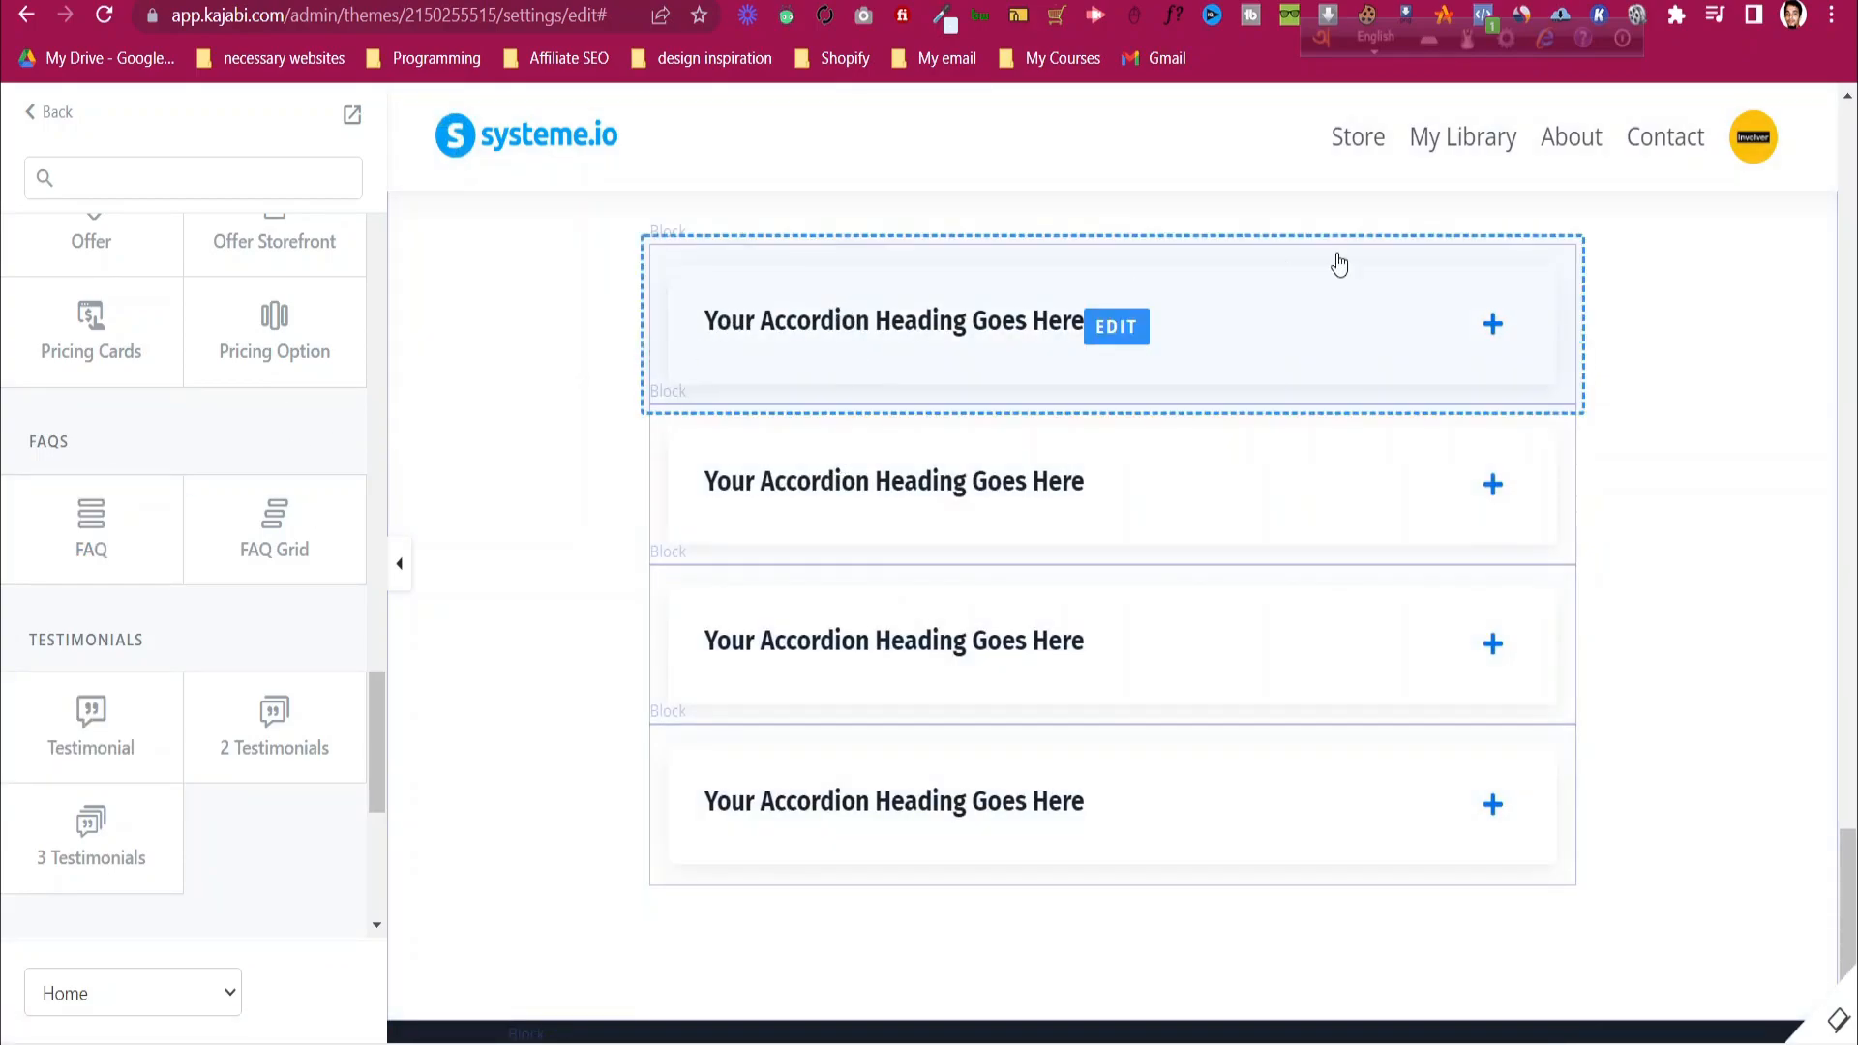
- Set the first FAQ item's heading to YOUR QUESTION and its body to ANSWERS
{"action": "scroll", "coordinate": [1123, 335], "scroll_direction": "up", "scroll_amount": 1}
{"action": "left_click", "coordinate": [1007, 542]}
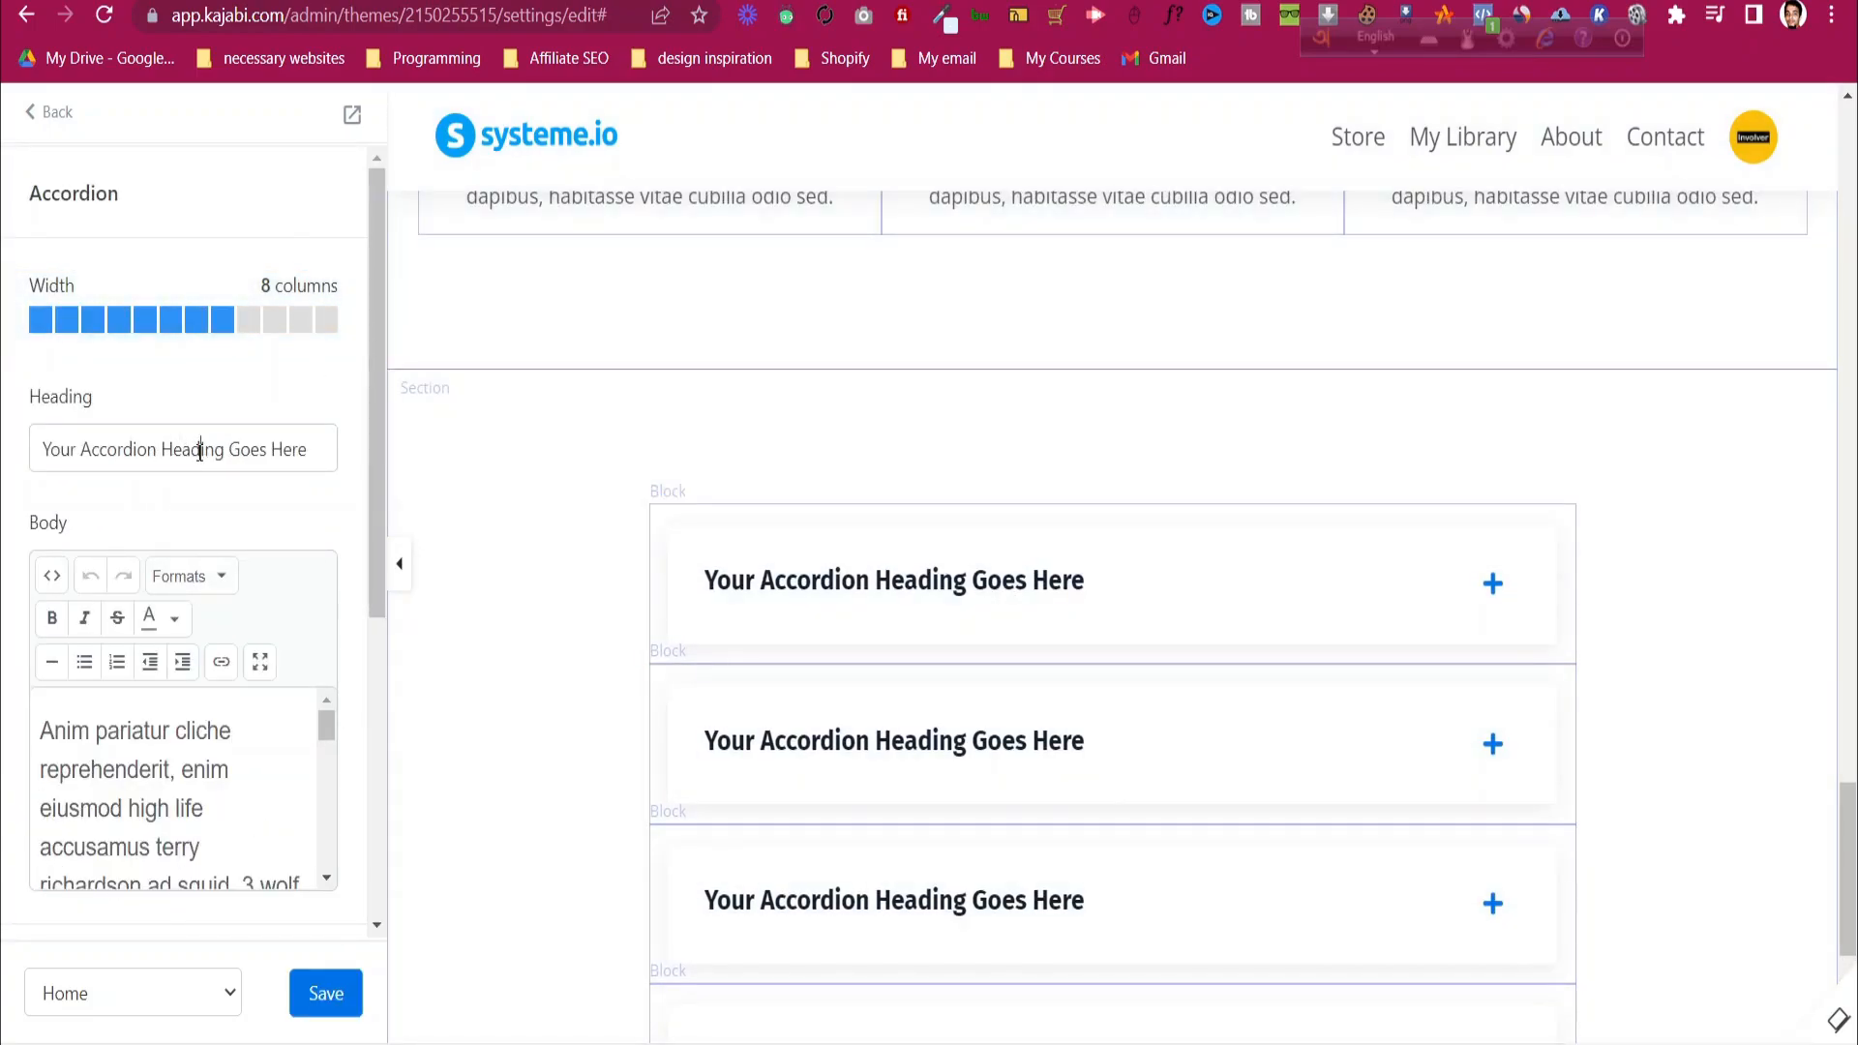
{"action": "triple_click", "coordinate": [199, 451]}
{"action": "type", "text": "YOUR "}
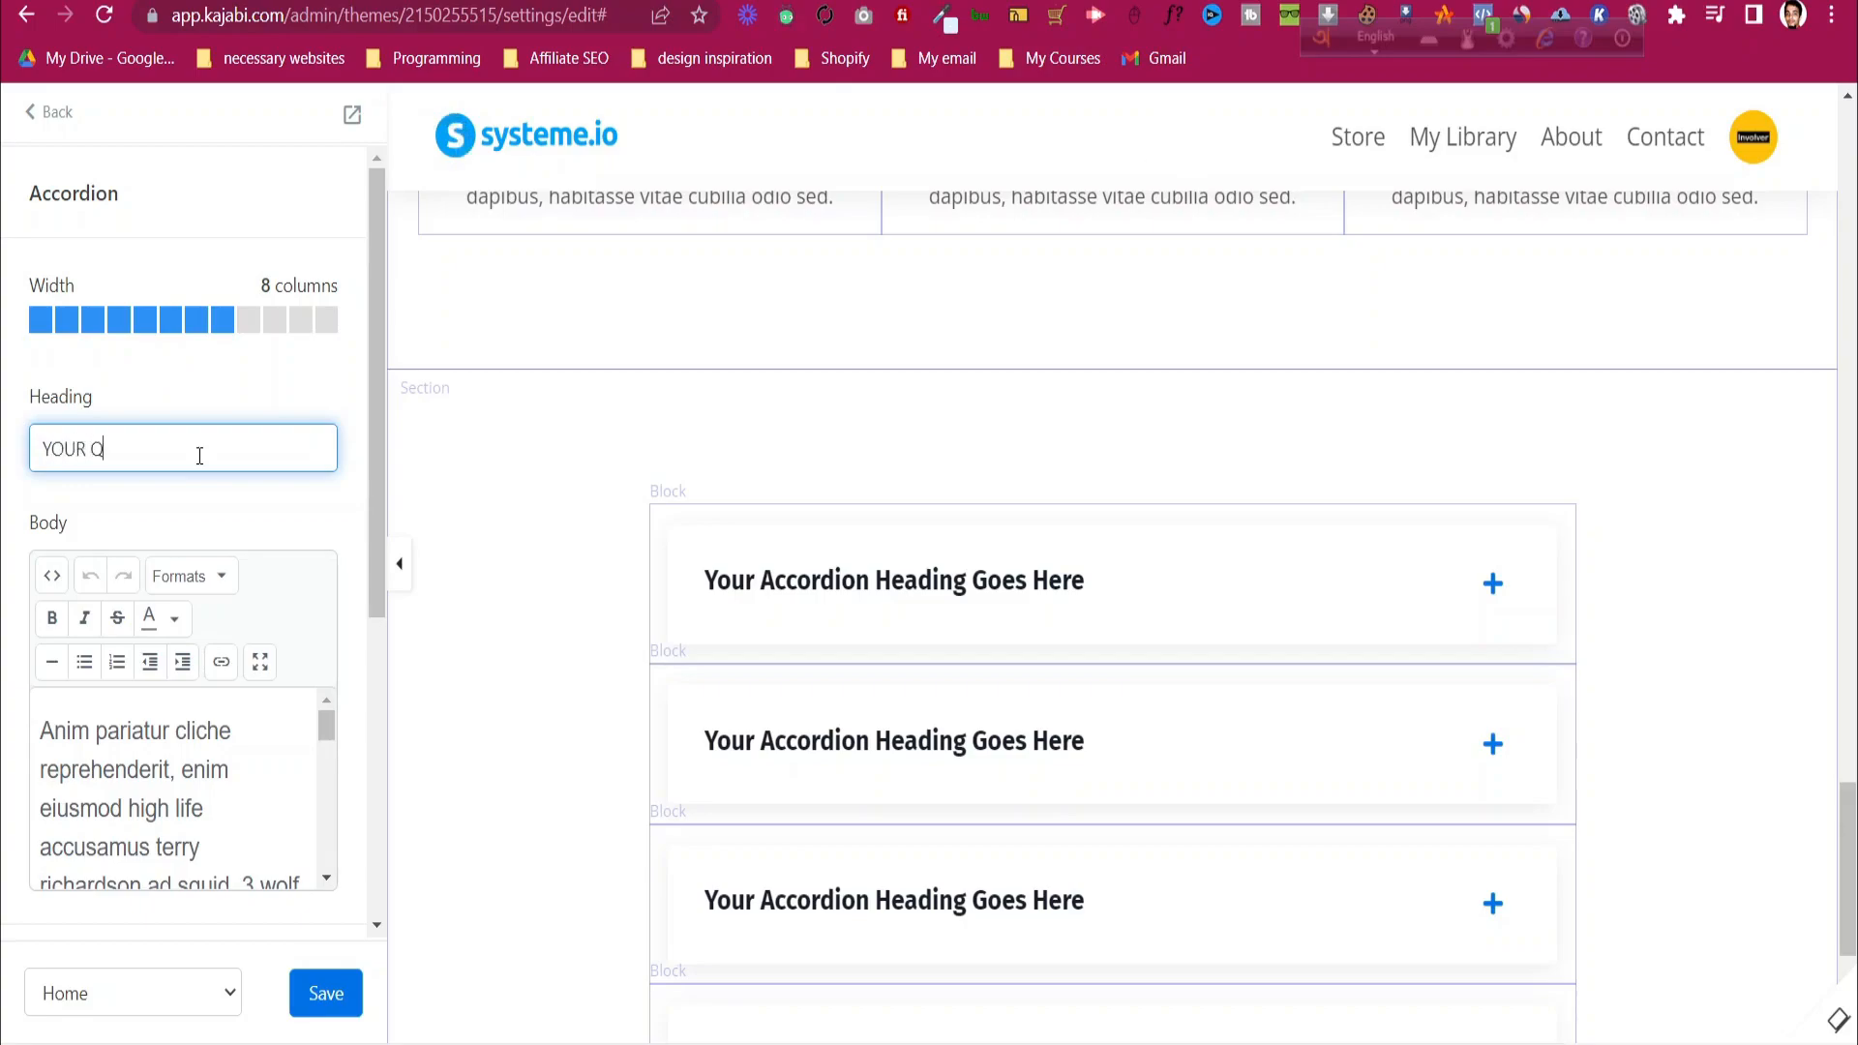
{"action": "type", "text": "QUESTION"}
{"action": "left_click", "coordinate": [63, 842]}
{"action": "key", "text": "ctrl+a"}
{"action": "type", "text": "ANSWE"}
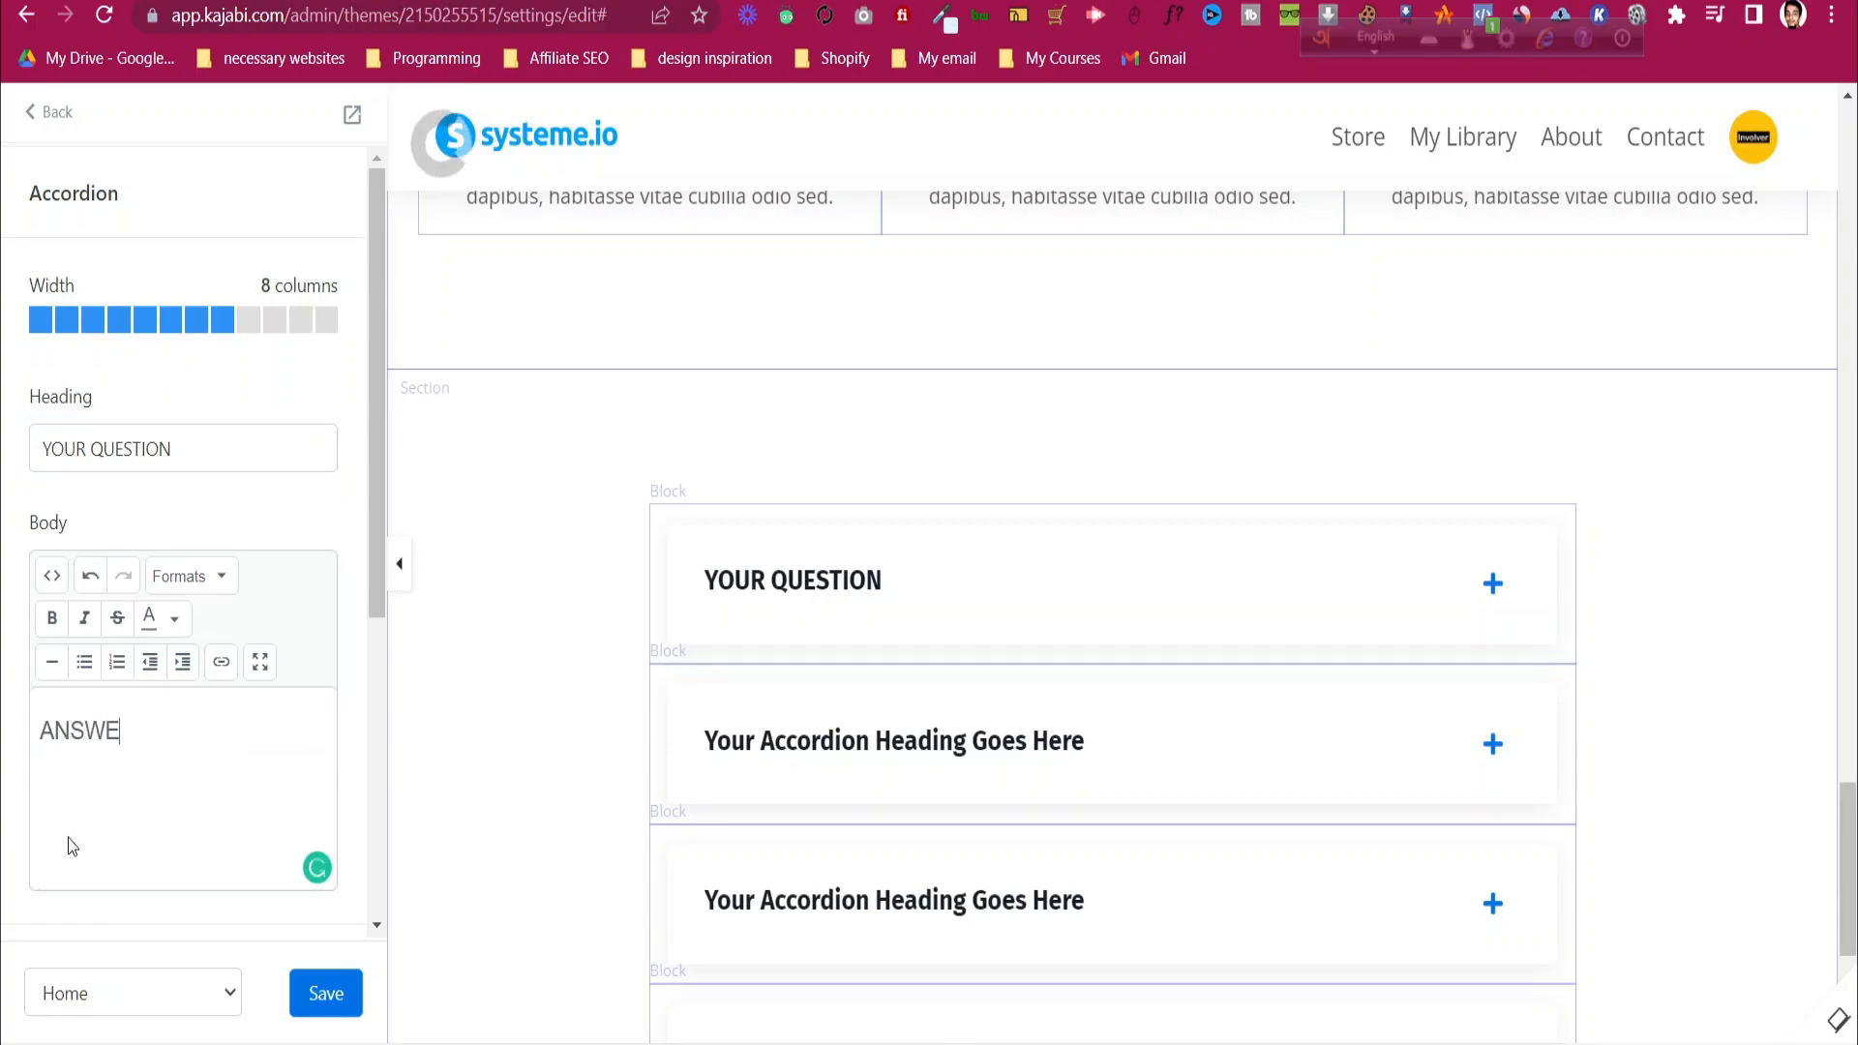
{"action": "type", "text": "RS"}
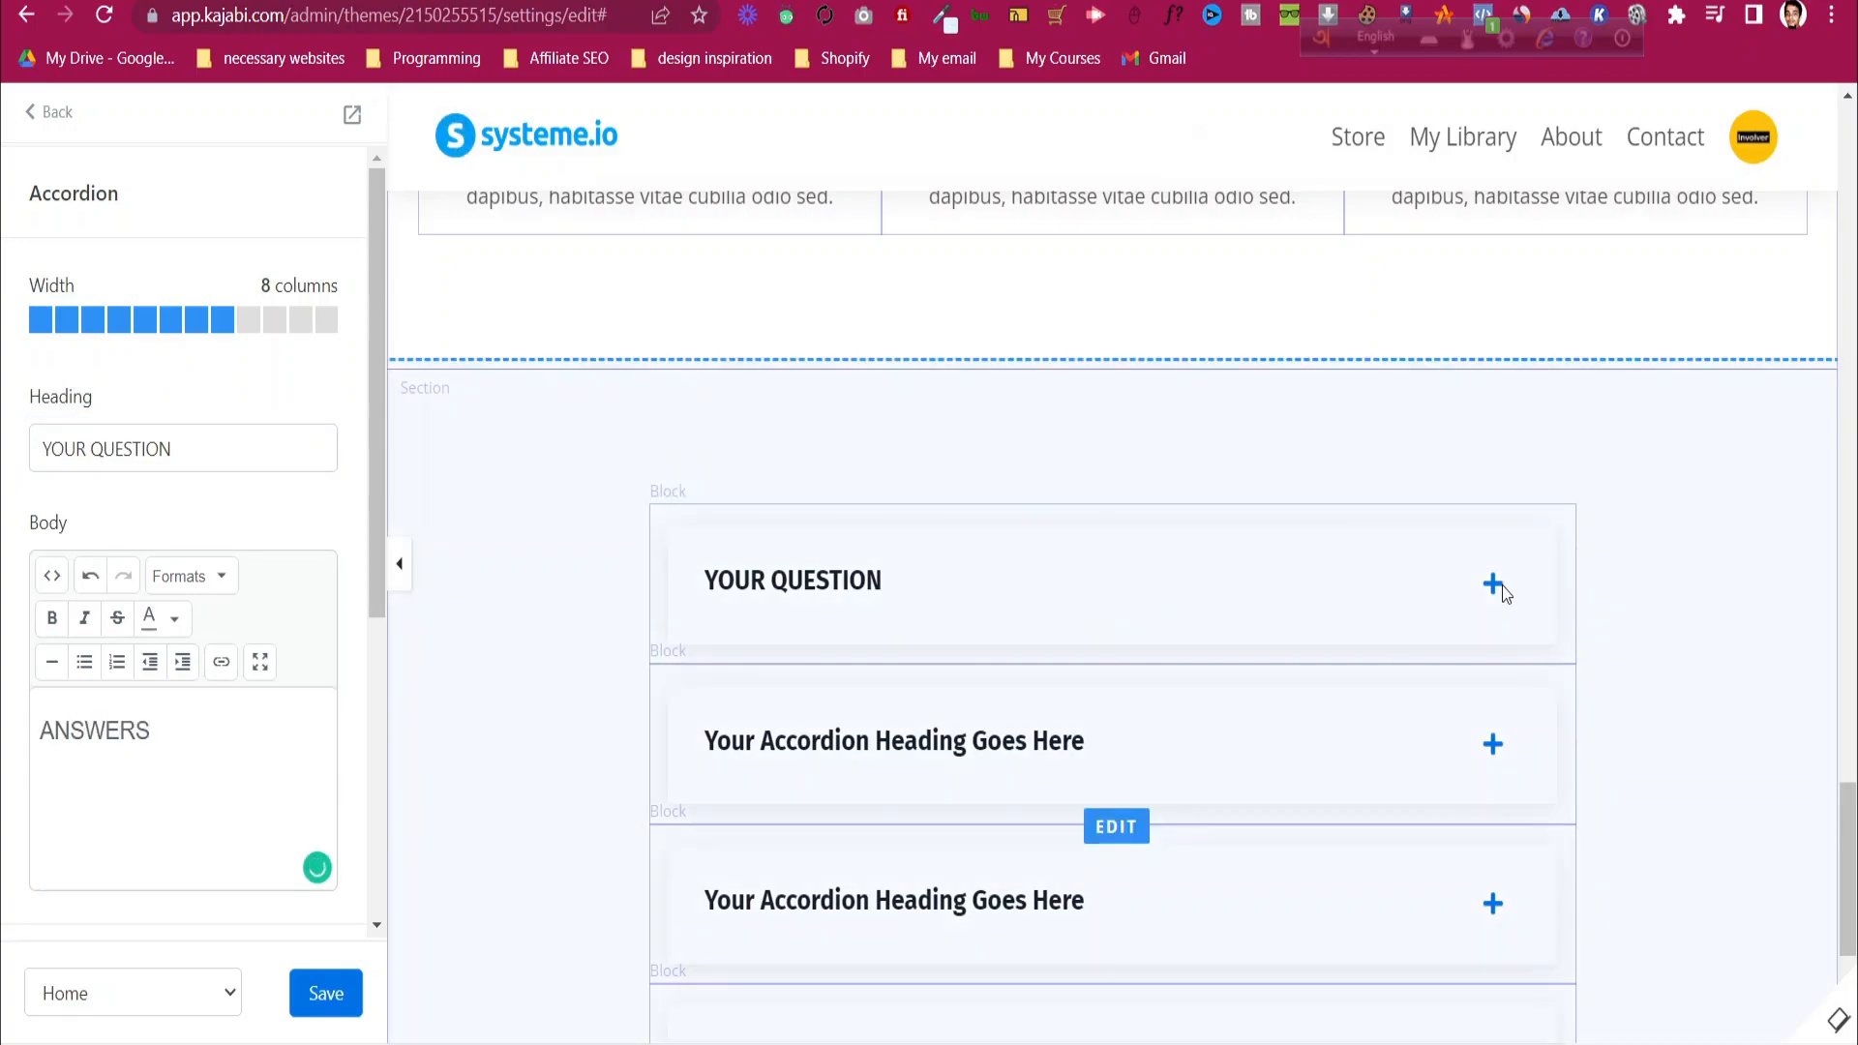
- Reopen the first accordion item and save the home page
{"action": "left_click", "coordinate": [1548, 569]}
{"action": "left_click", "coordinate": [1515, 591]}
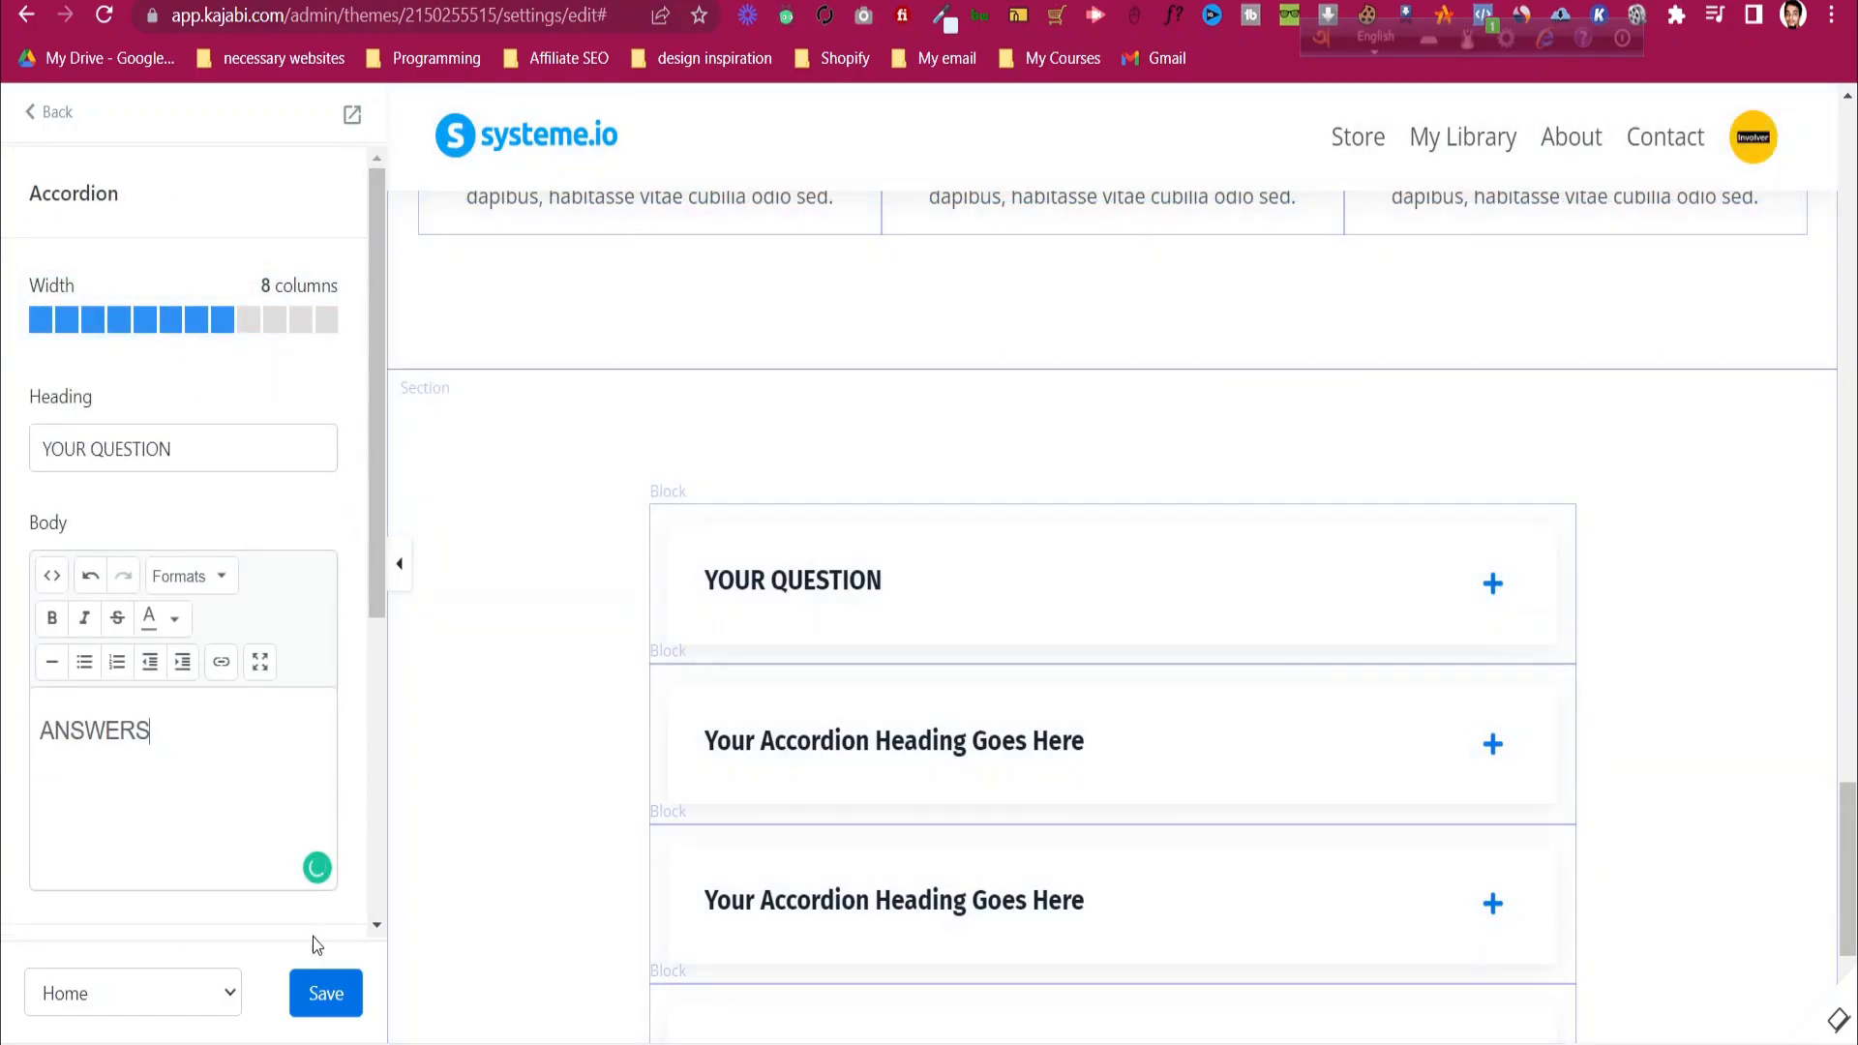
{"action": "left_click", "coordinate": [324, 992]}
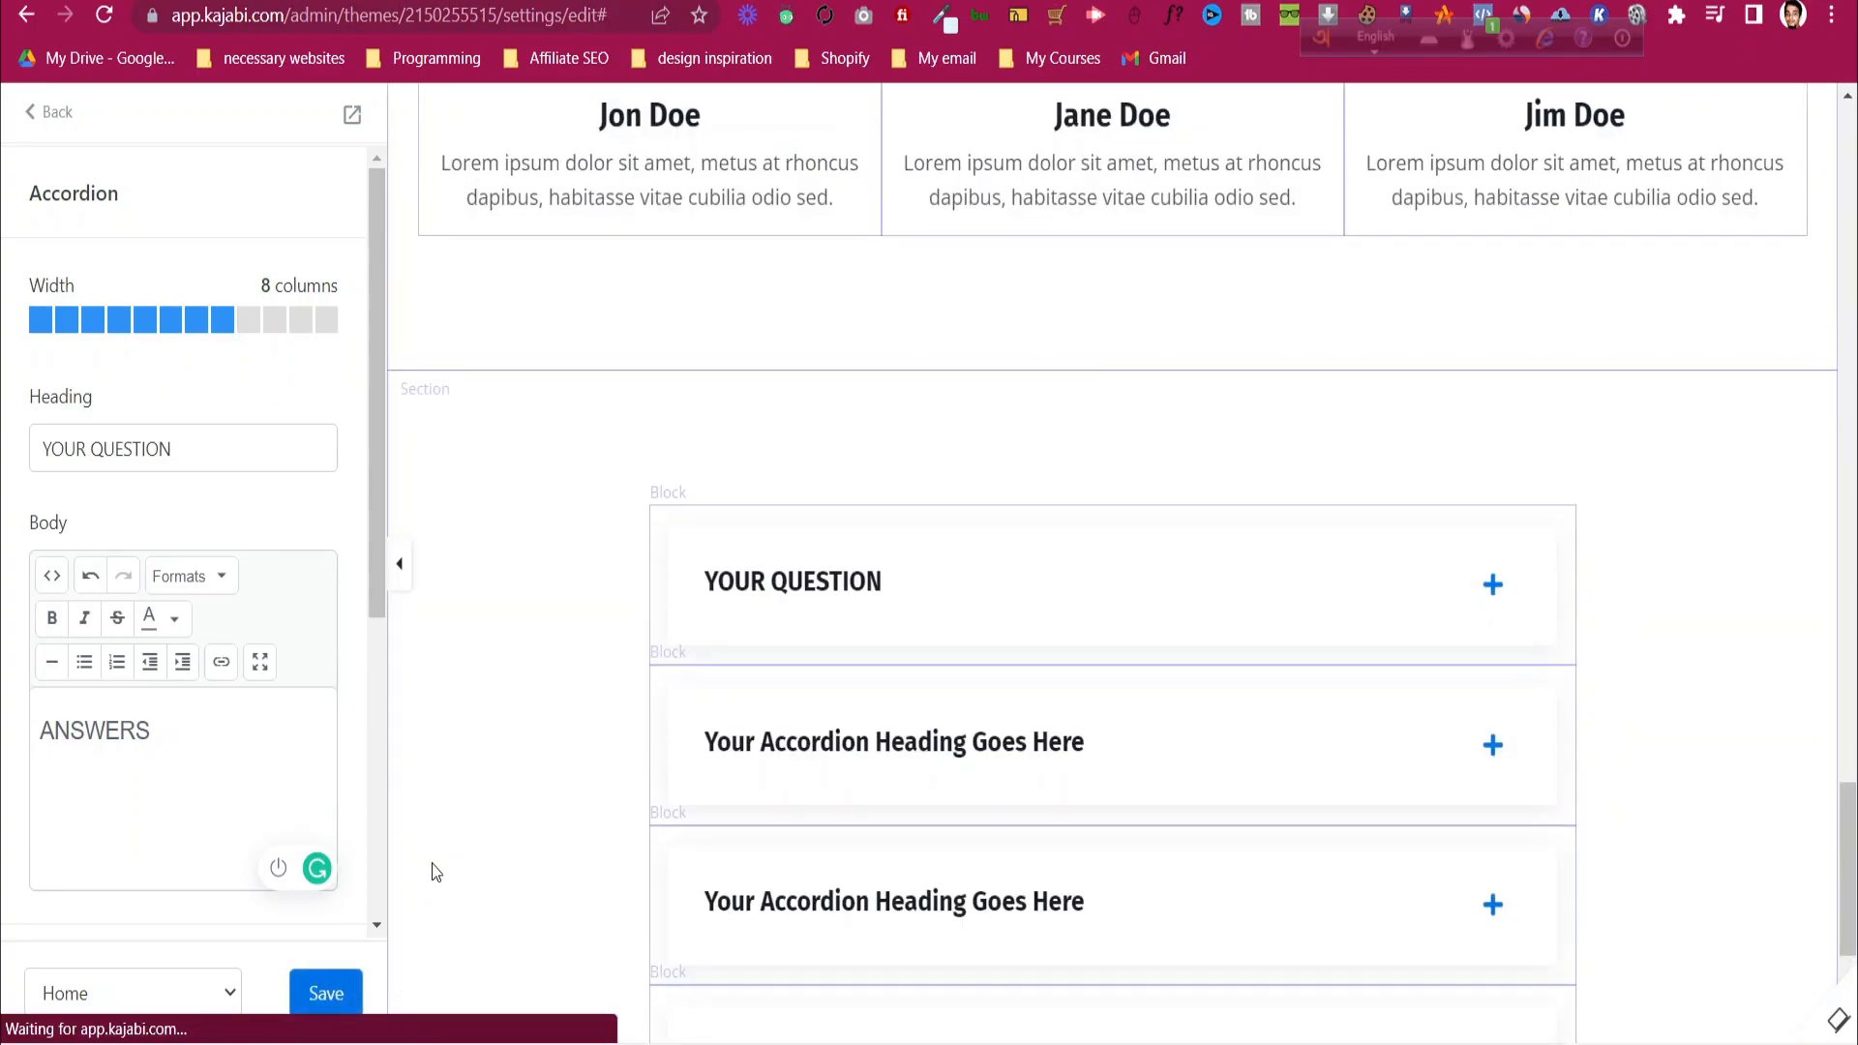
{"action": "left_click", "coordinate": [354, 117]}
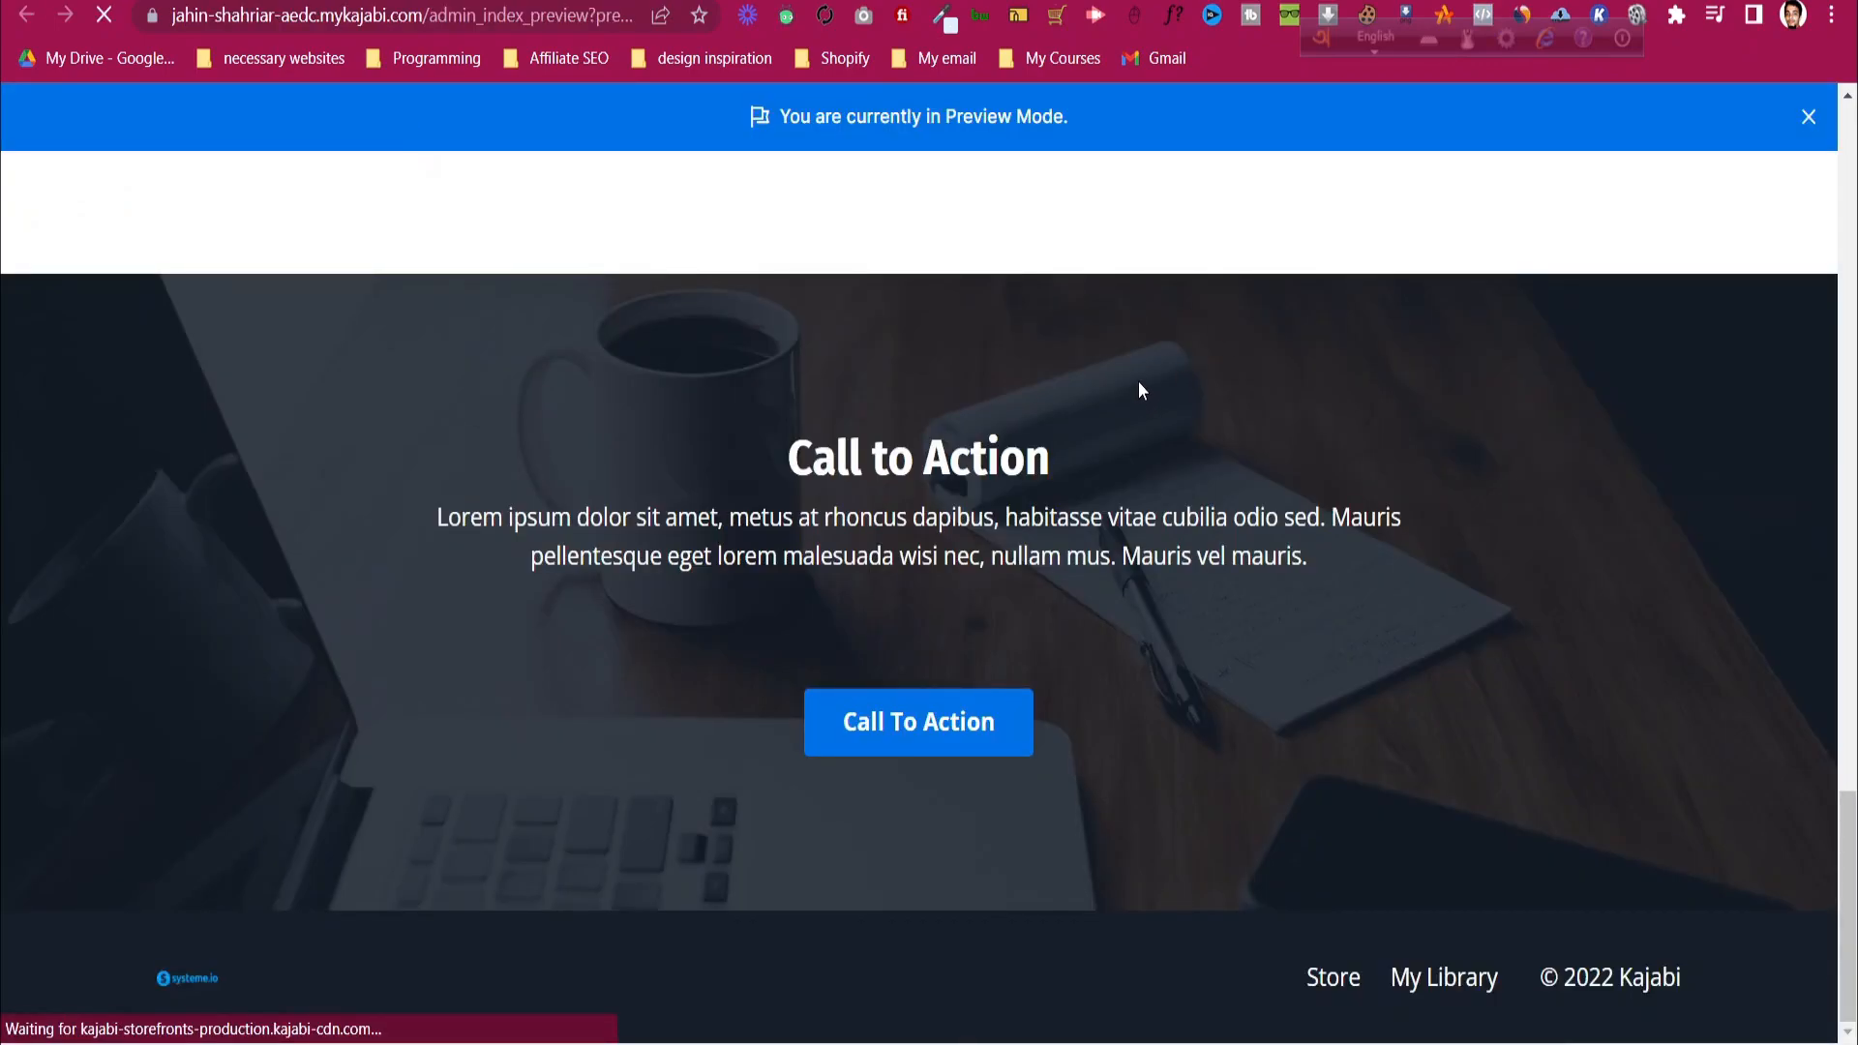
{"action": "scroll", "coordinate": [1140, 387], "scroll_direction": "down", "scroll_amount": 15}
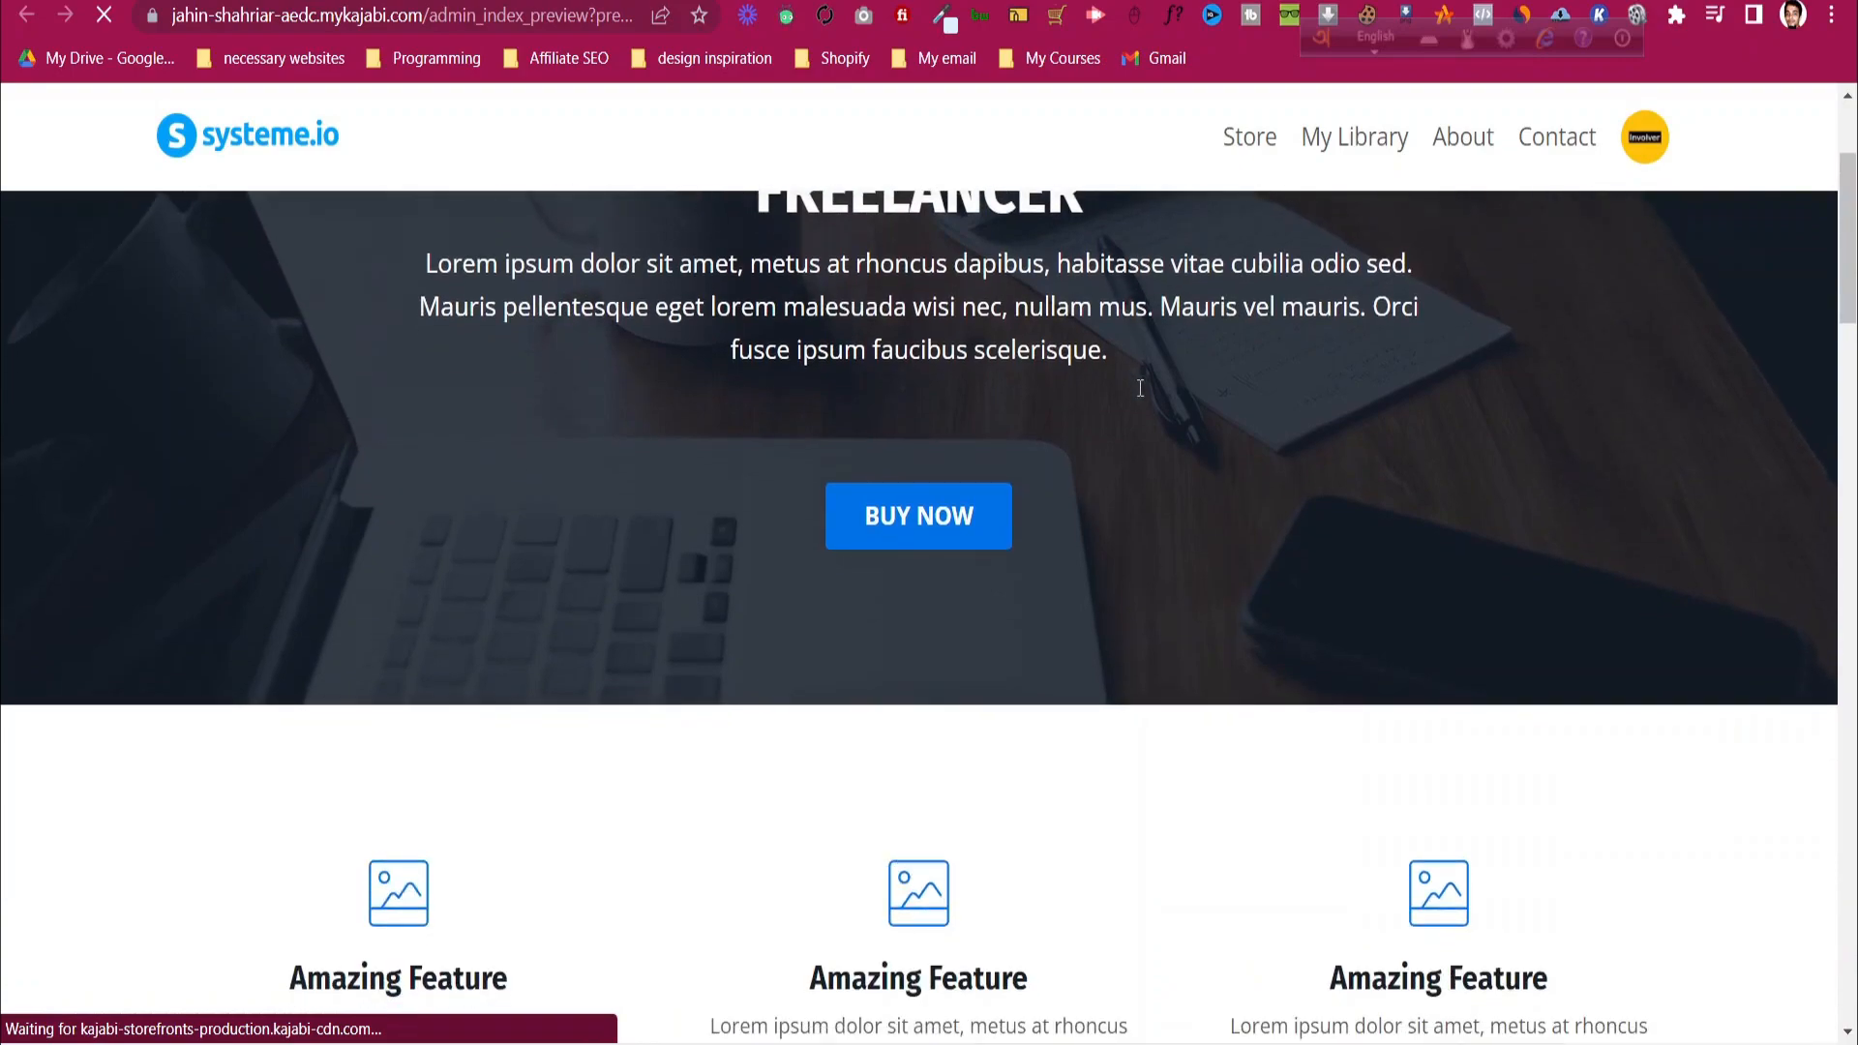
{"action": "scroll", "coordinate": [1136, 443], "scroll_direction": "down", "scroll_amount": 10}
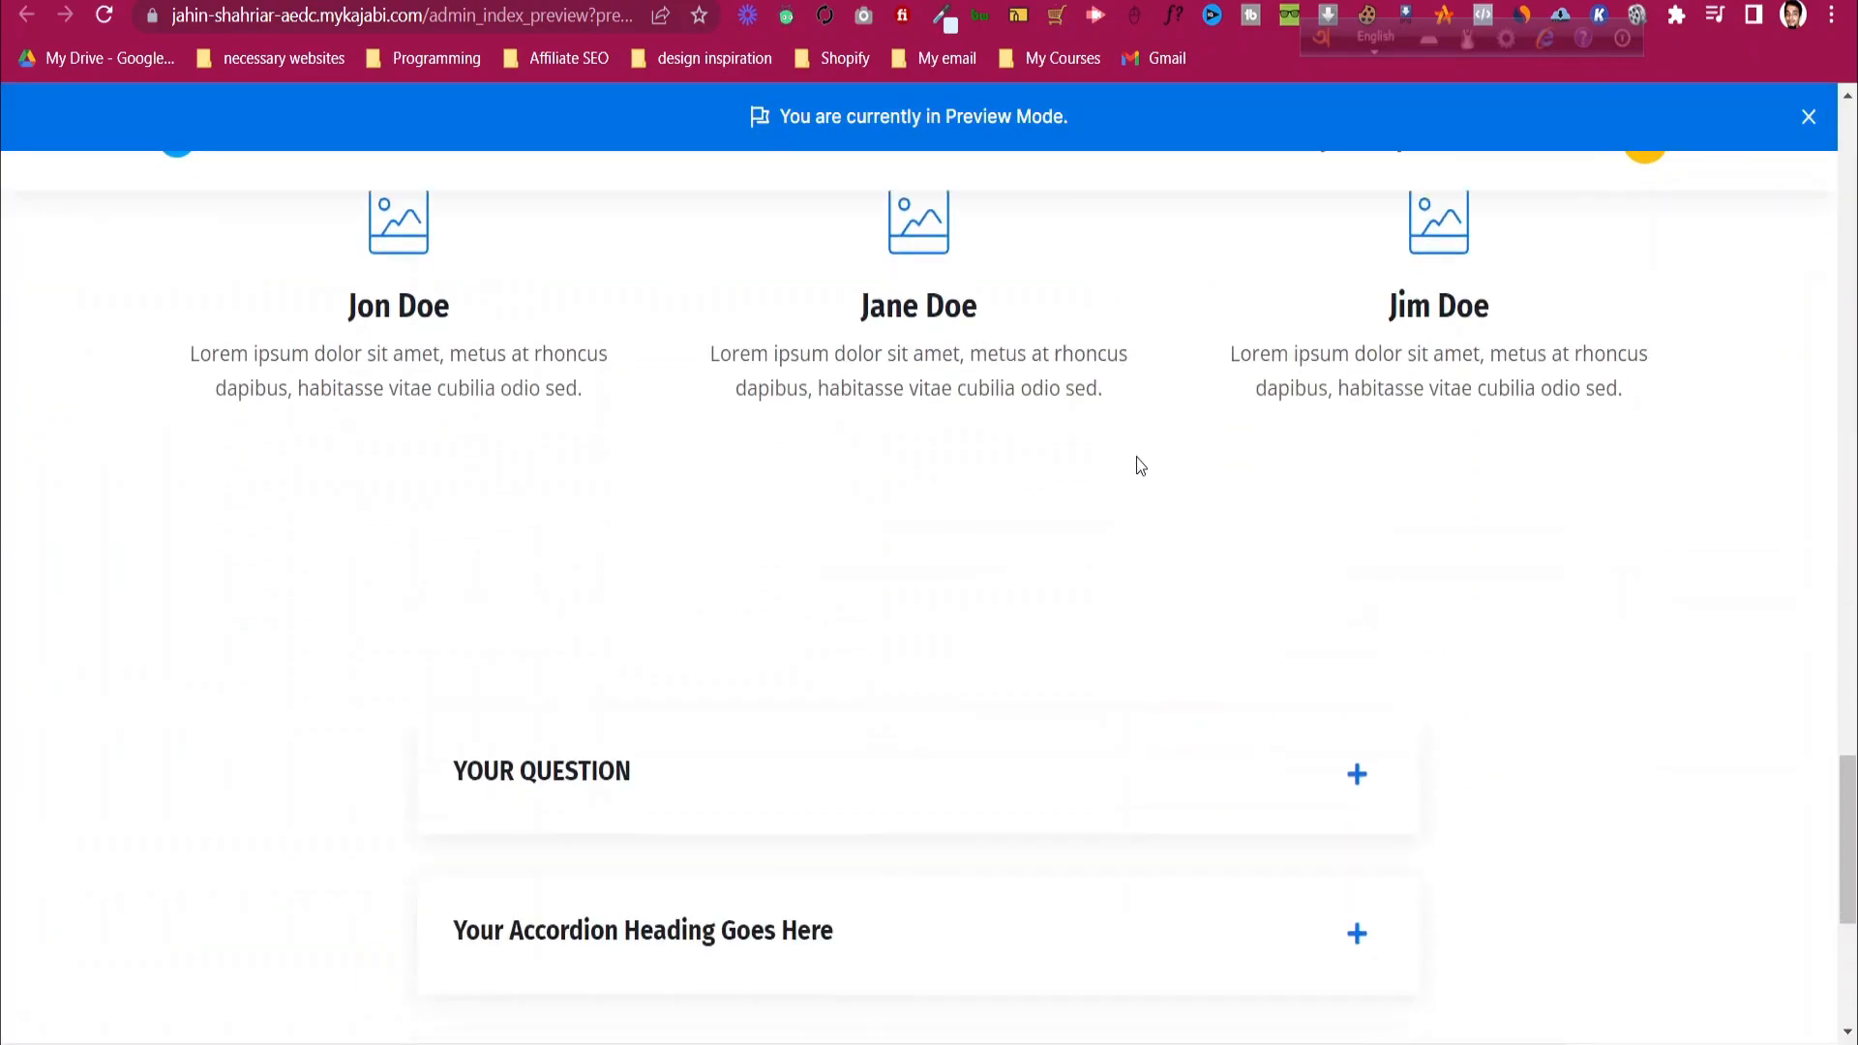
{"action": "left_click", "coordinate": [573, 334]}
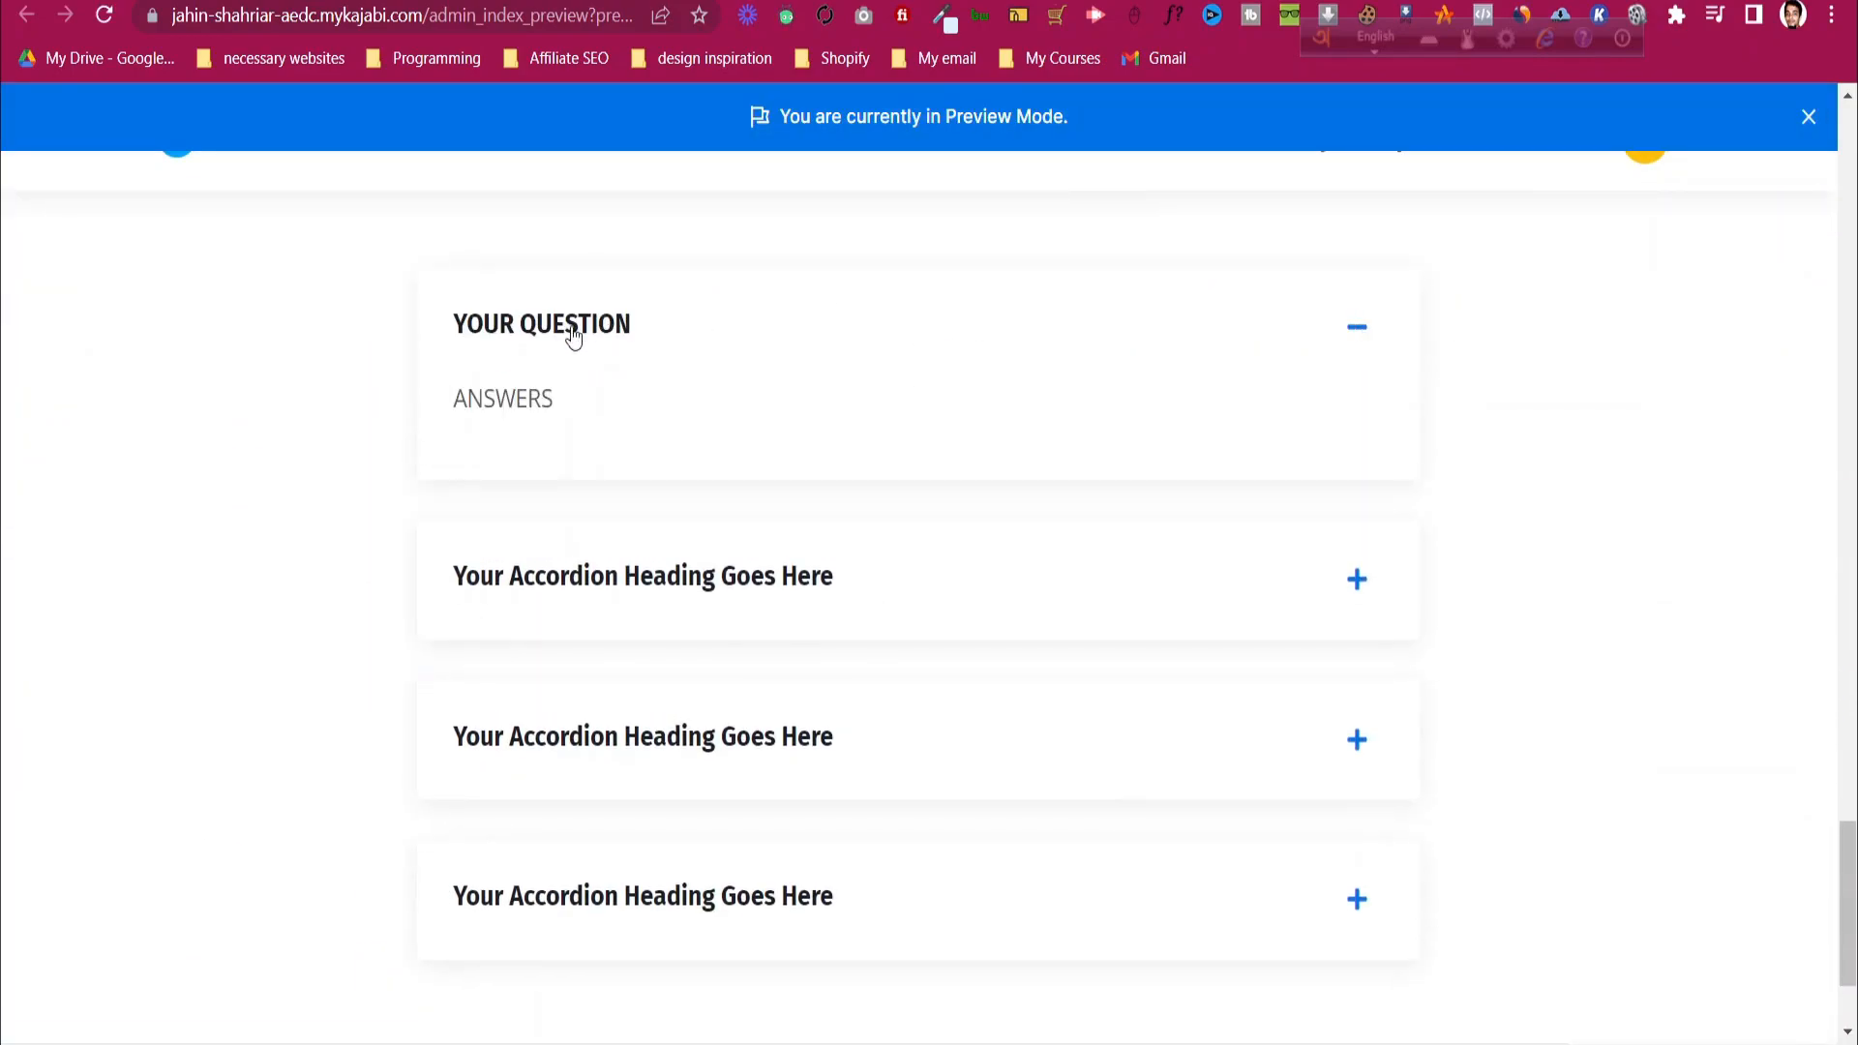
{"action": "left_click", "coordinate": [573, 334]}
{"action": "left_click", "coordinate": [569, 332]}
{"action": "key", "text": "ctrl+shift+Tab"}
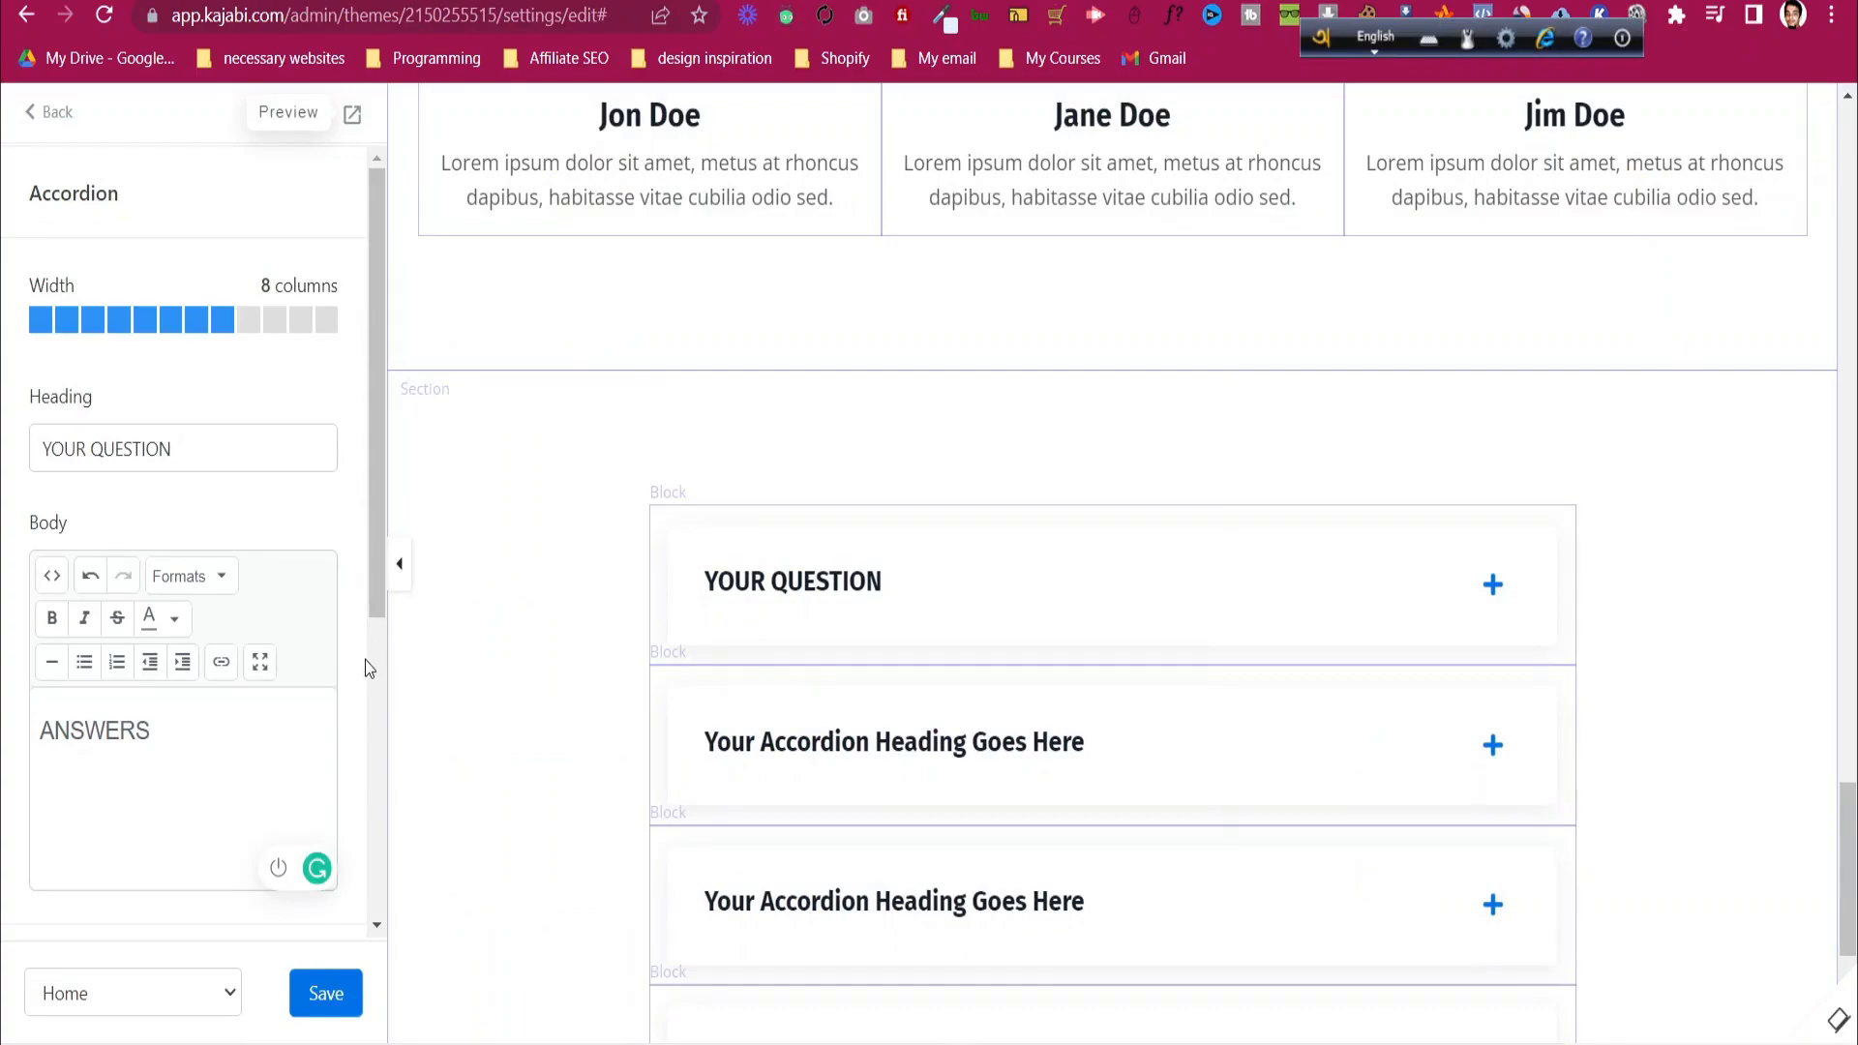
- Save the page and return to the Sections list showing Header through FAQ
{"action": "left_click", "coordinate": [326, 993]}
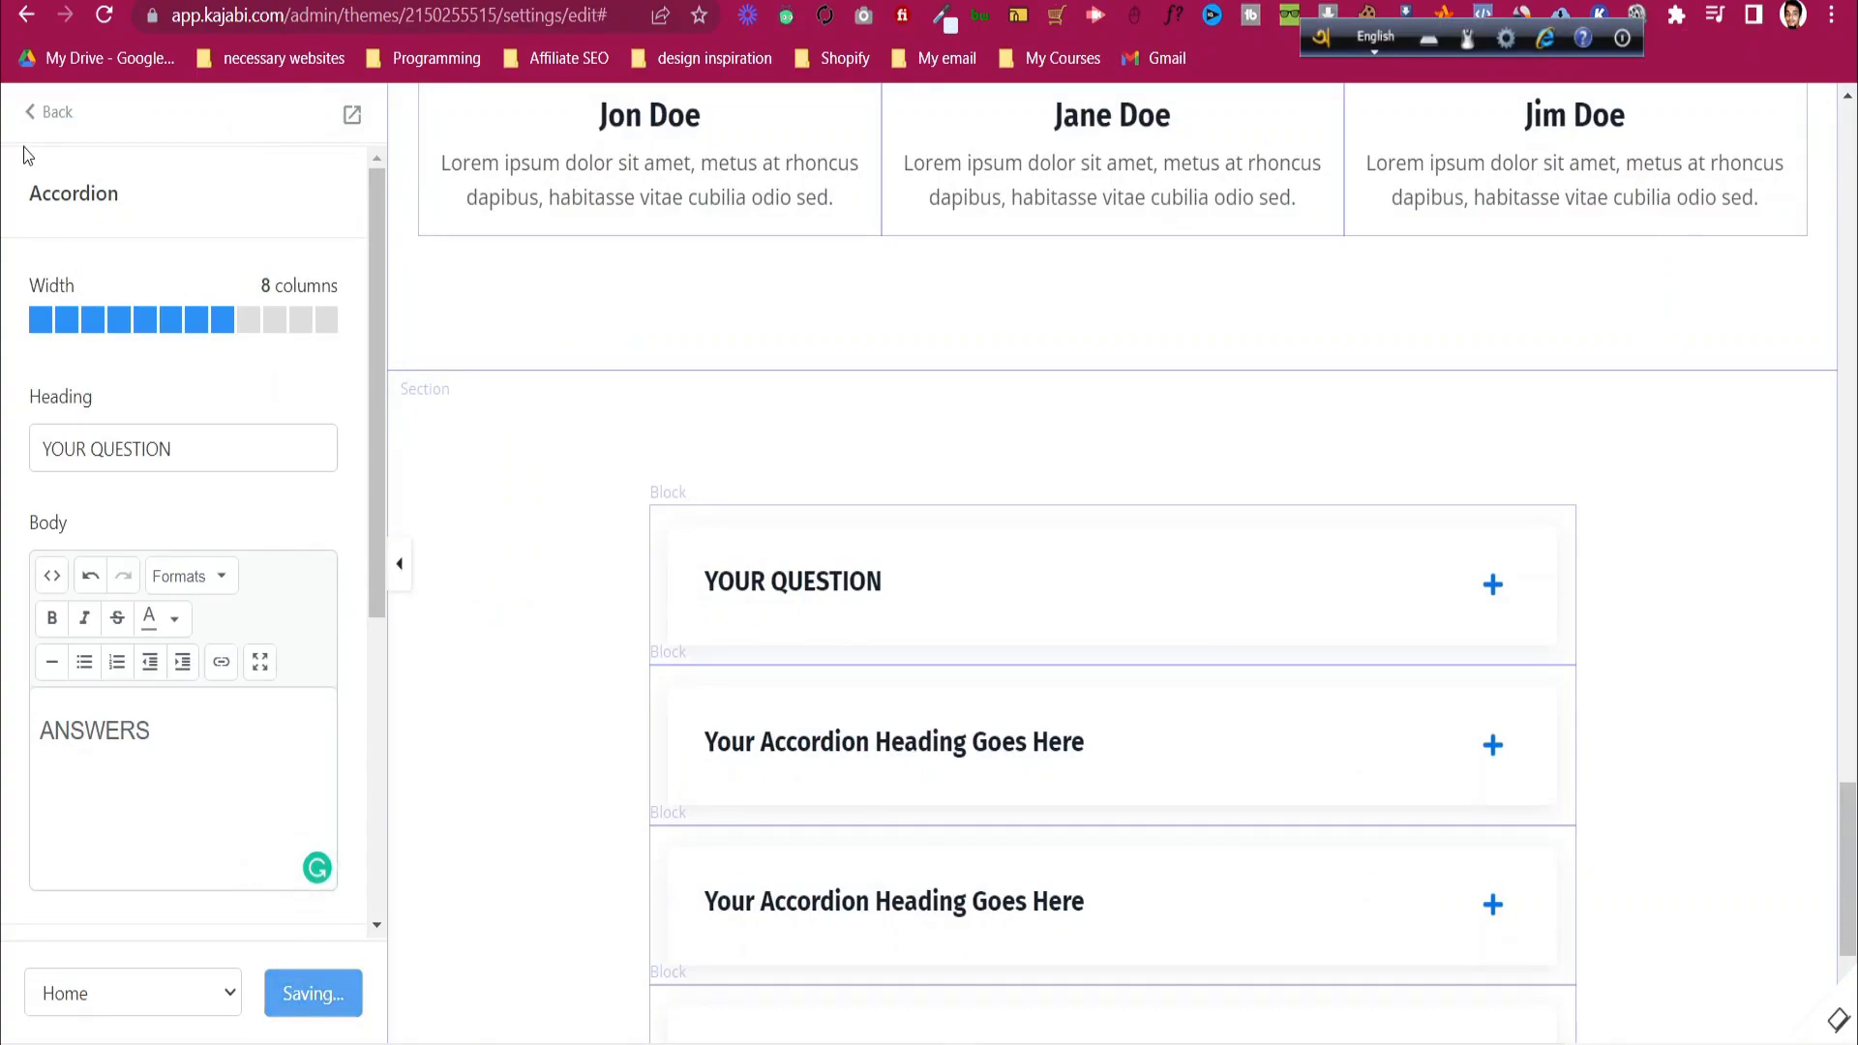
{"action": "left_click", "coordinate": [28, 116]}
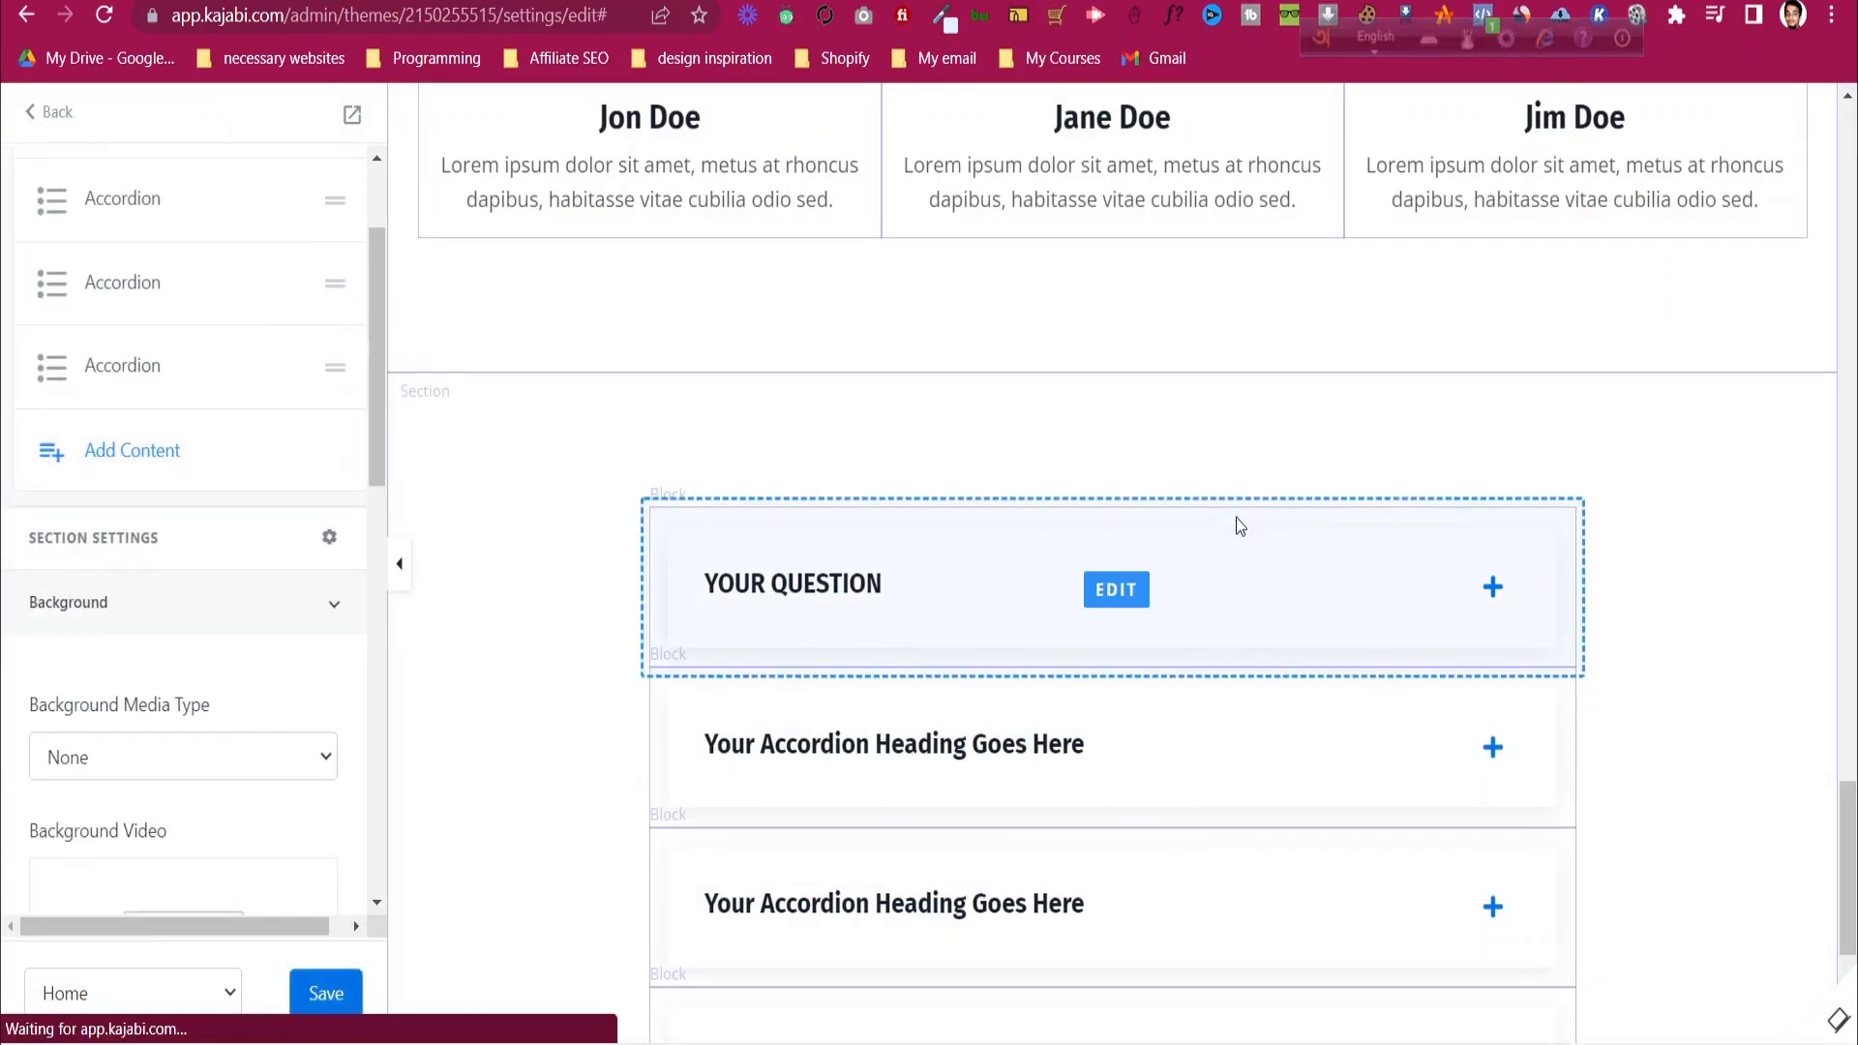
{"action": "scroll", "coordinate": [1238, 524], "scroll_direction": "up", "scroll_amount": 5}
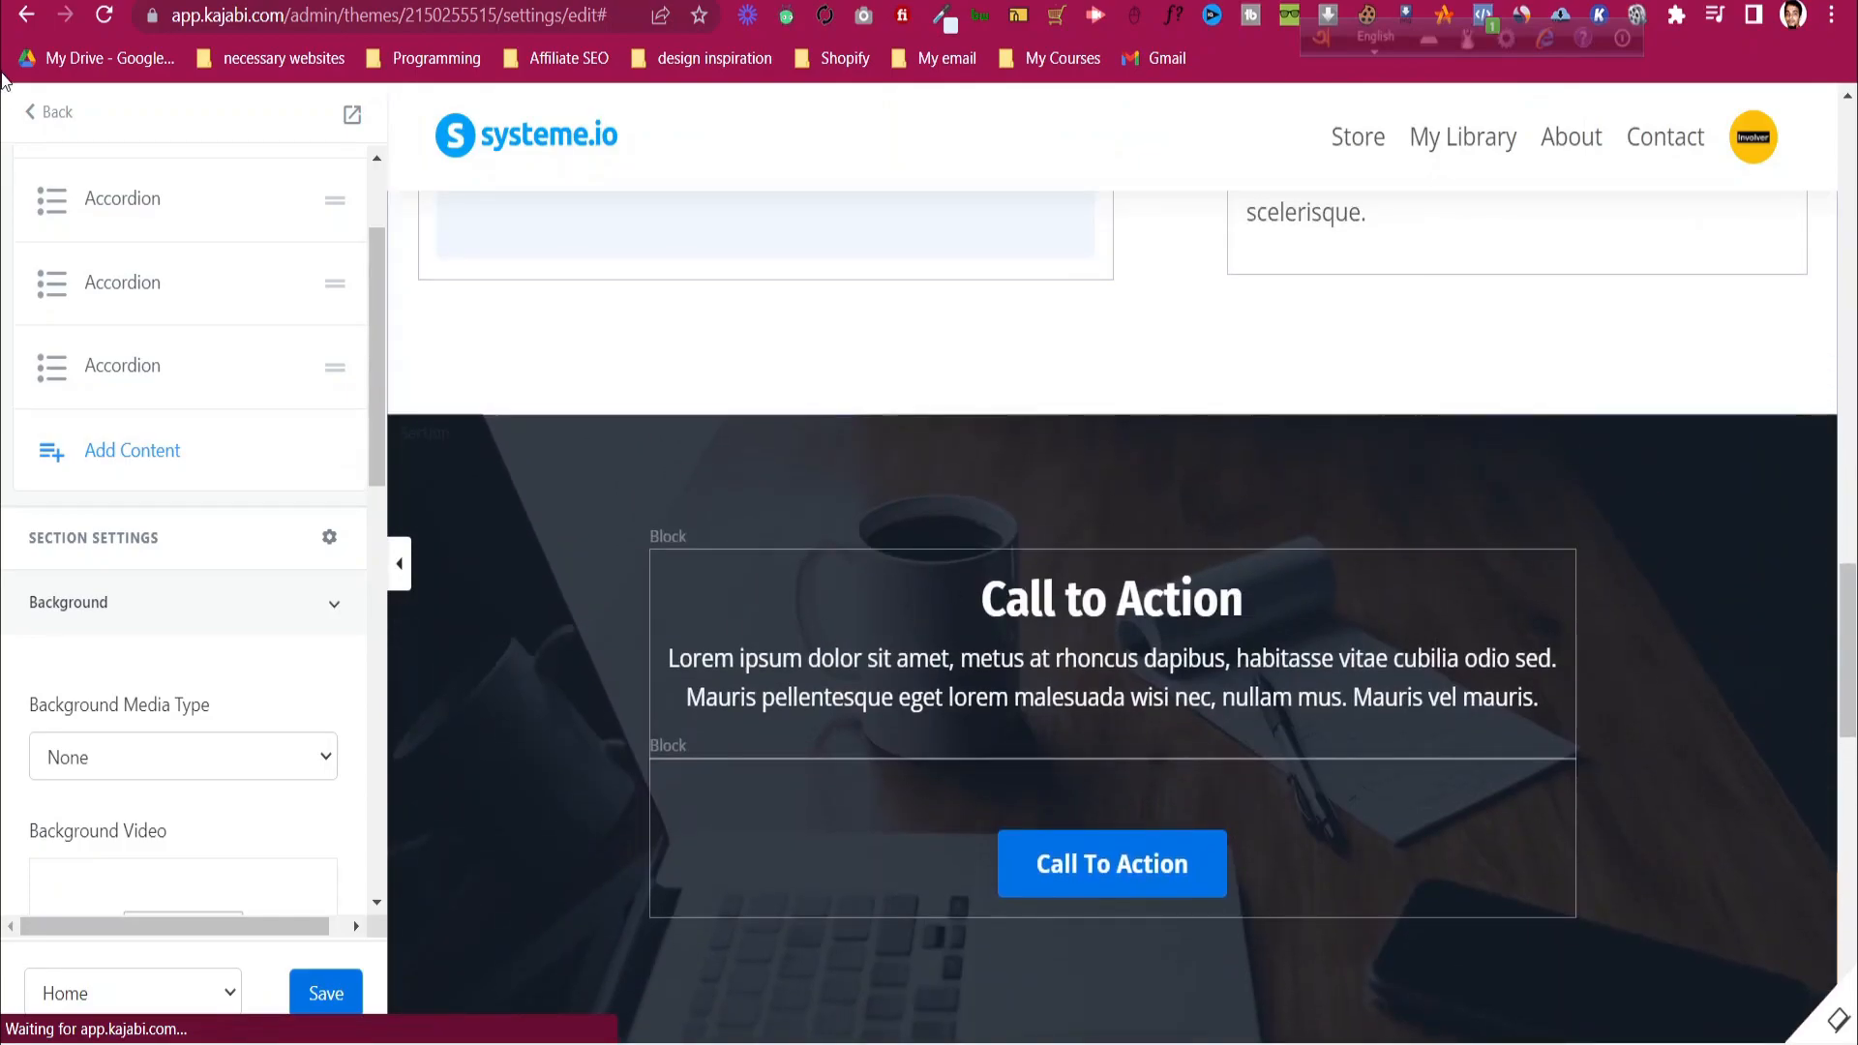
{"action": "left_click", "coordinate": [40, 114]}
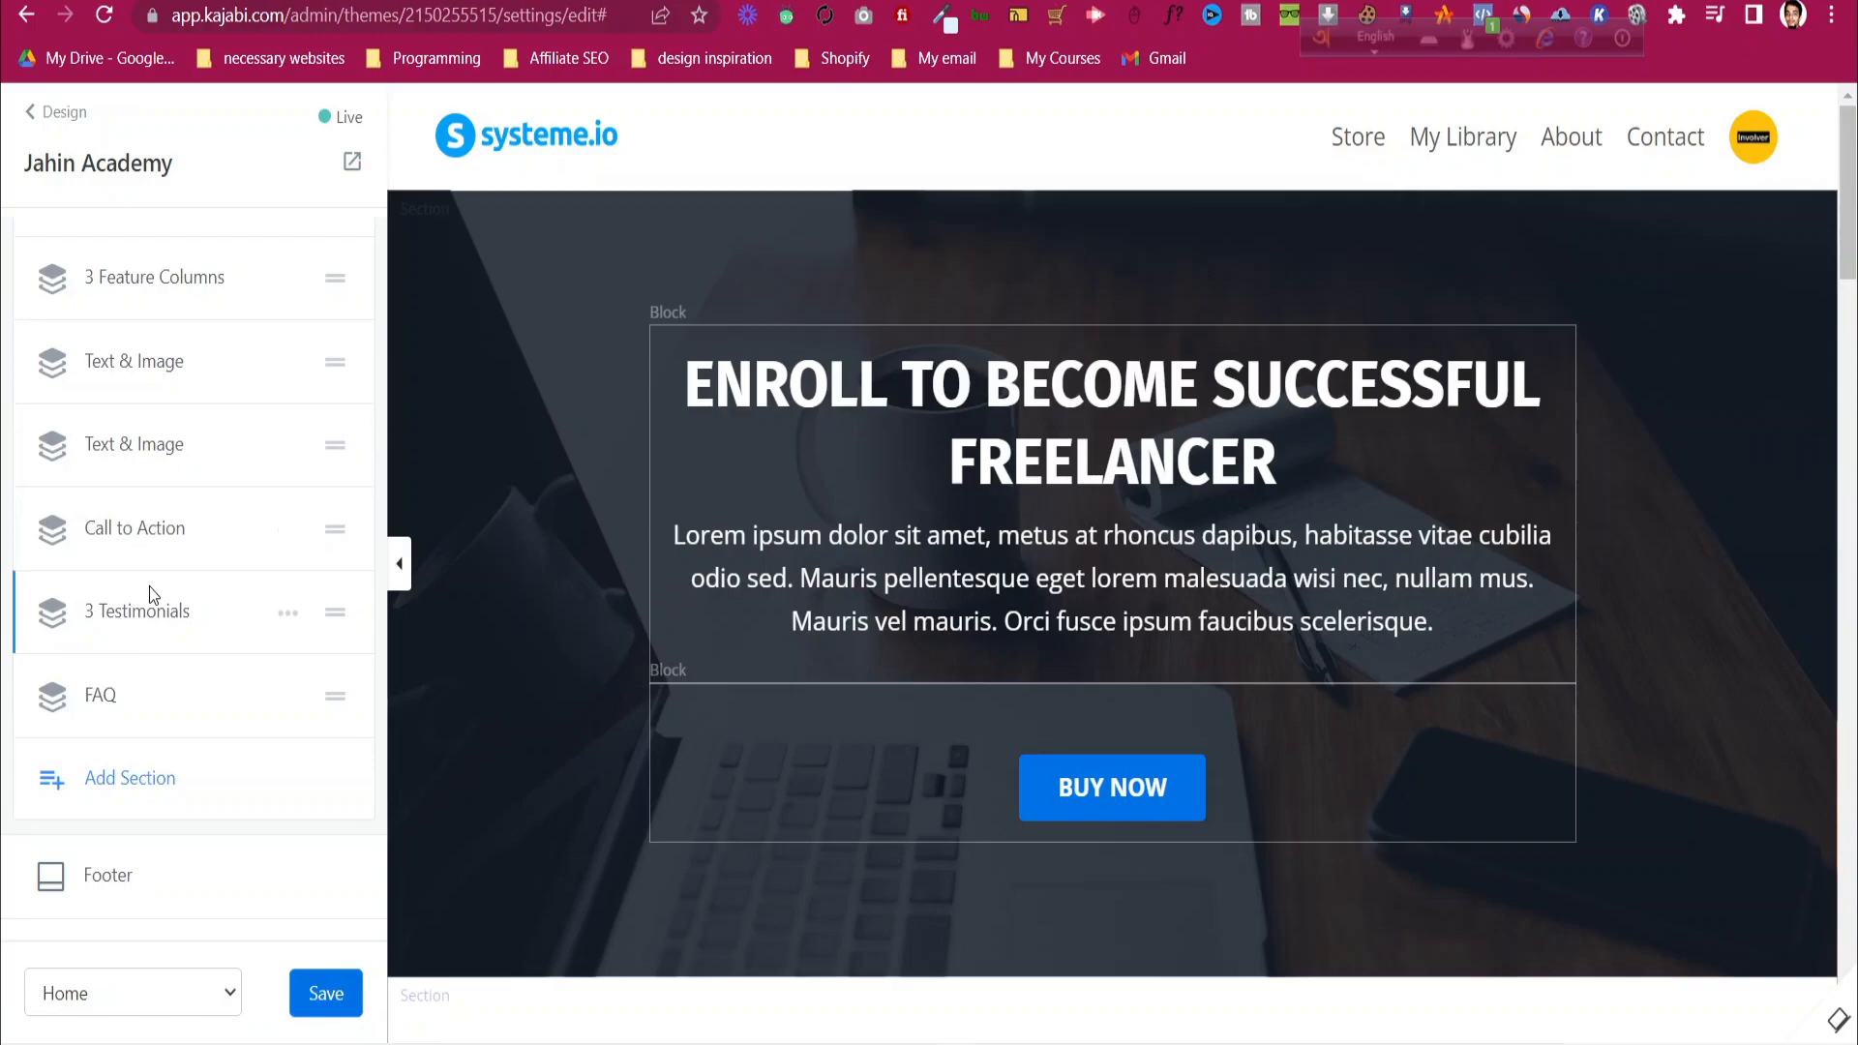
{"action": "scroll", "coordinate": [92, 338], "scroll_direction": "up", "scroll_amount": 3}
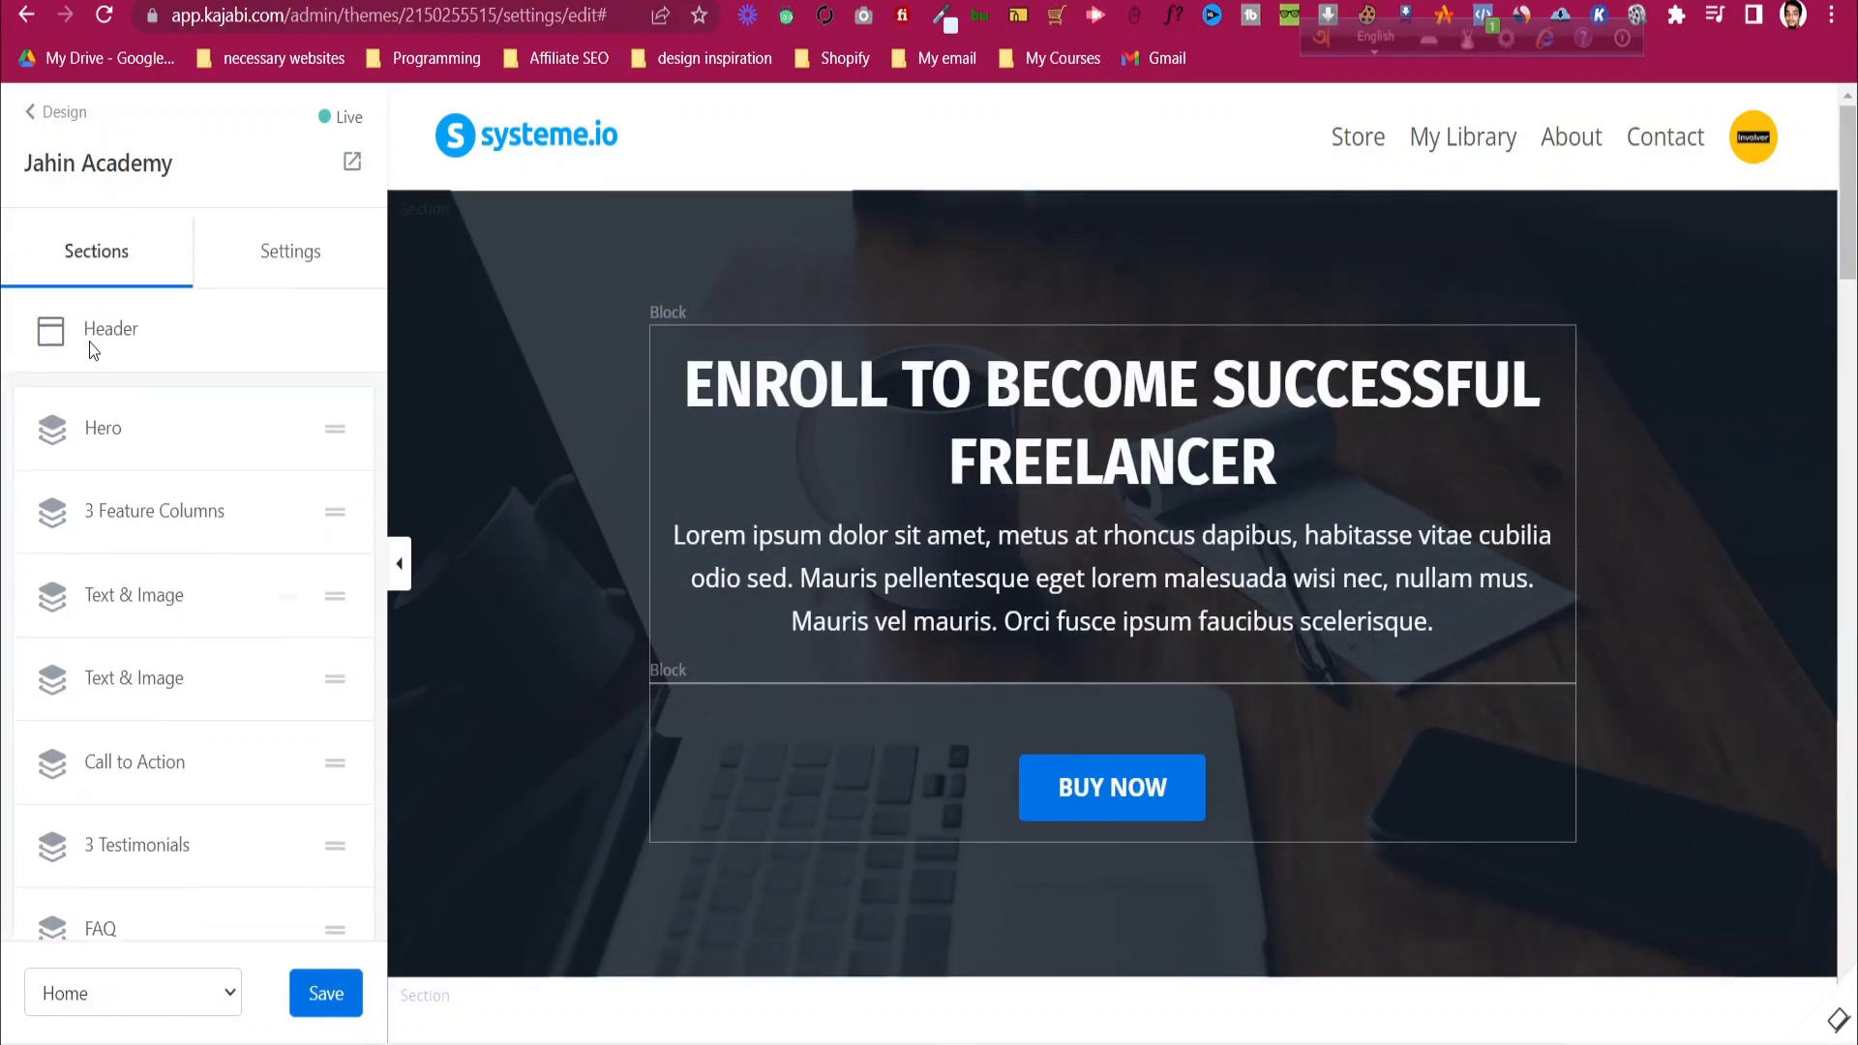
- In the Hero section's Background Image options, choose Upload a New File
{"action": "left_click", "coordinate": [97, 427]}
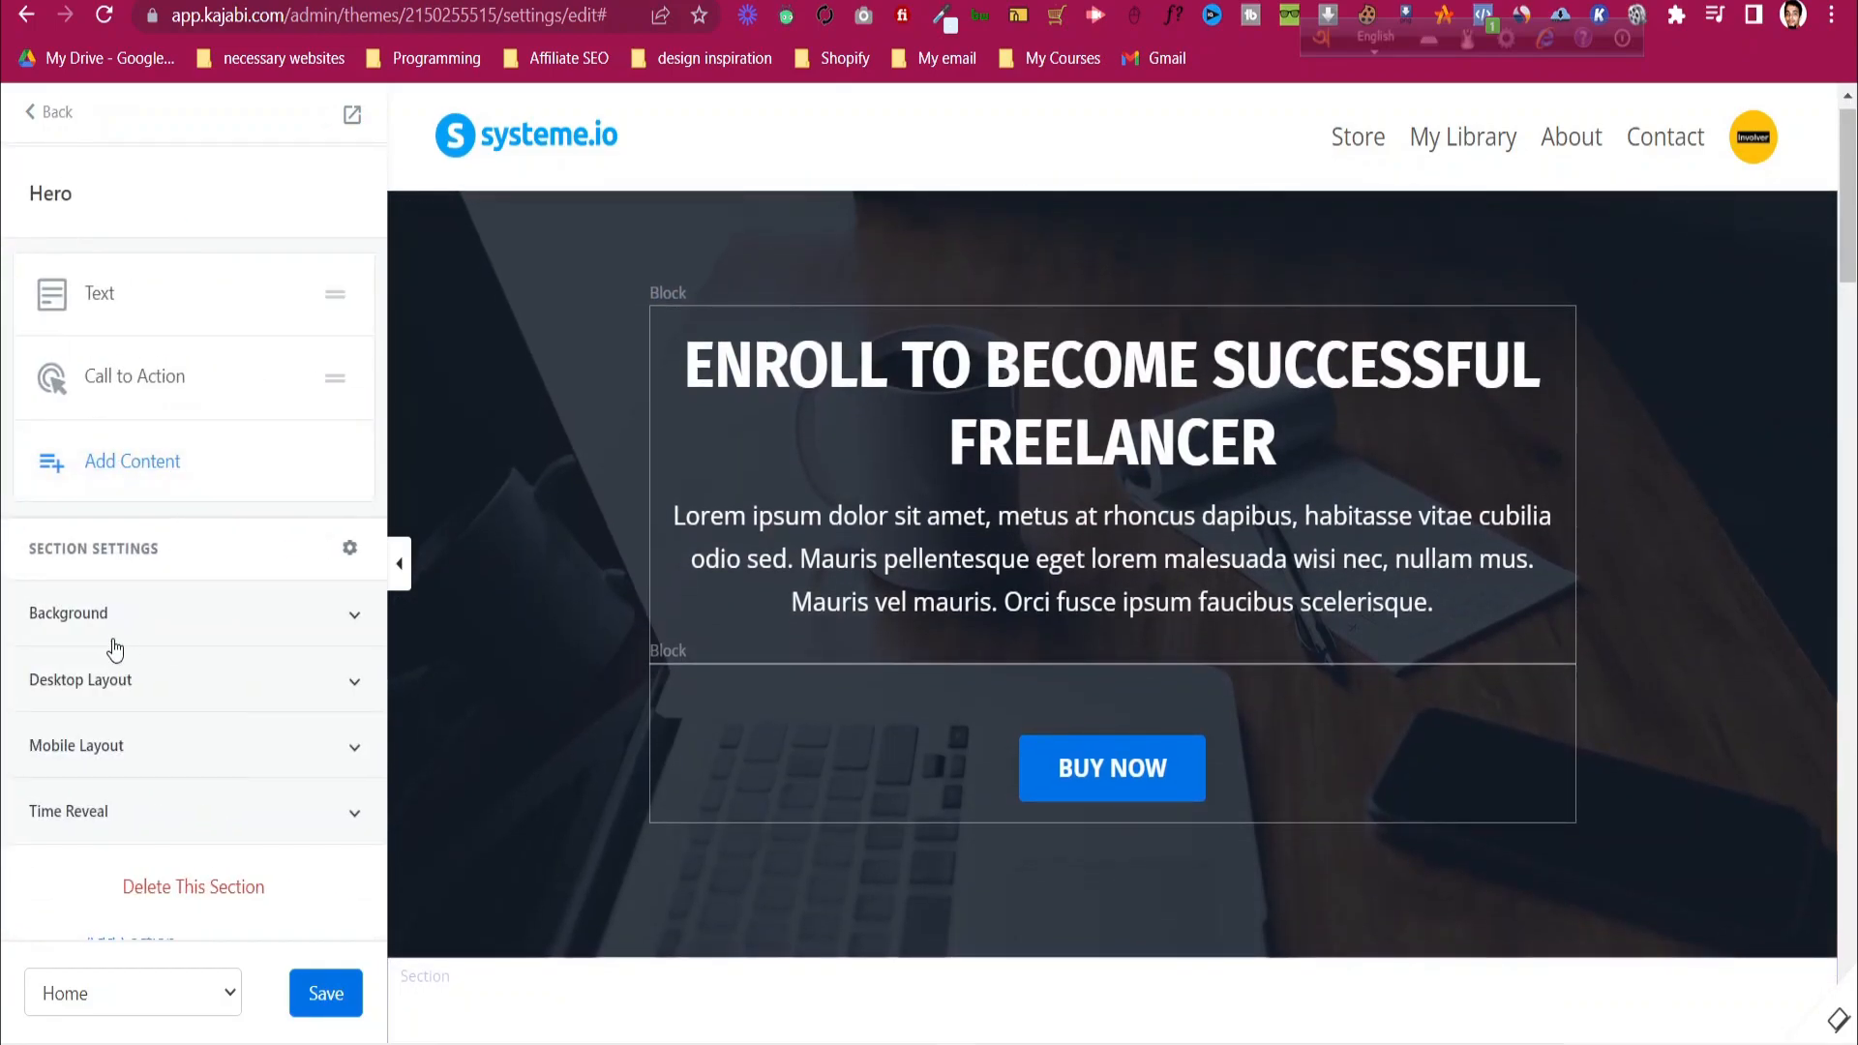
{"action": "left_click", "coordinate": [130, 616]}
{"action": "scroll", "coordinate": [131, 615], "scroll_direction": "down", "scroll_amount": 5}
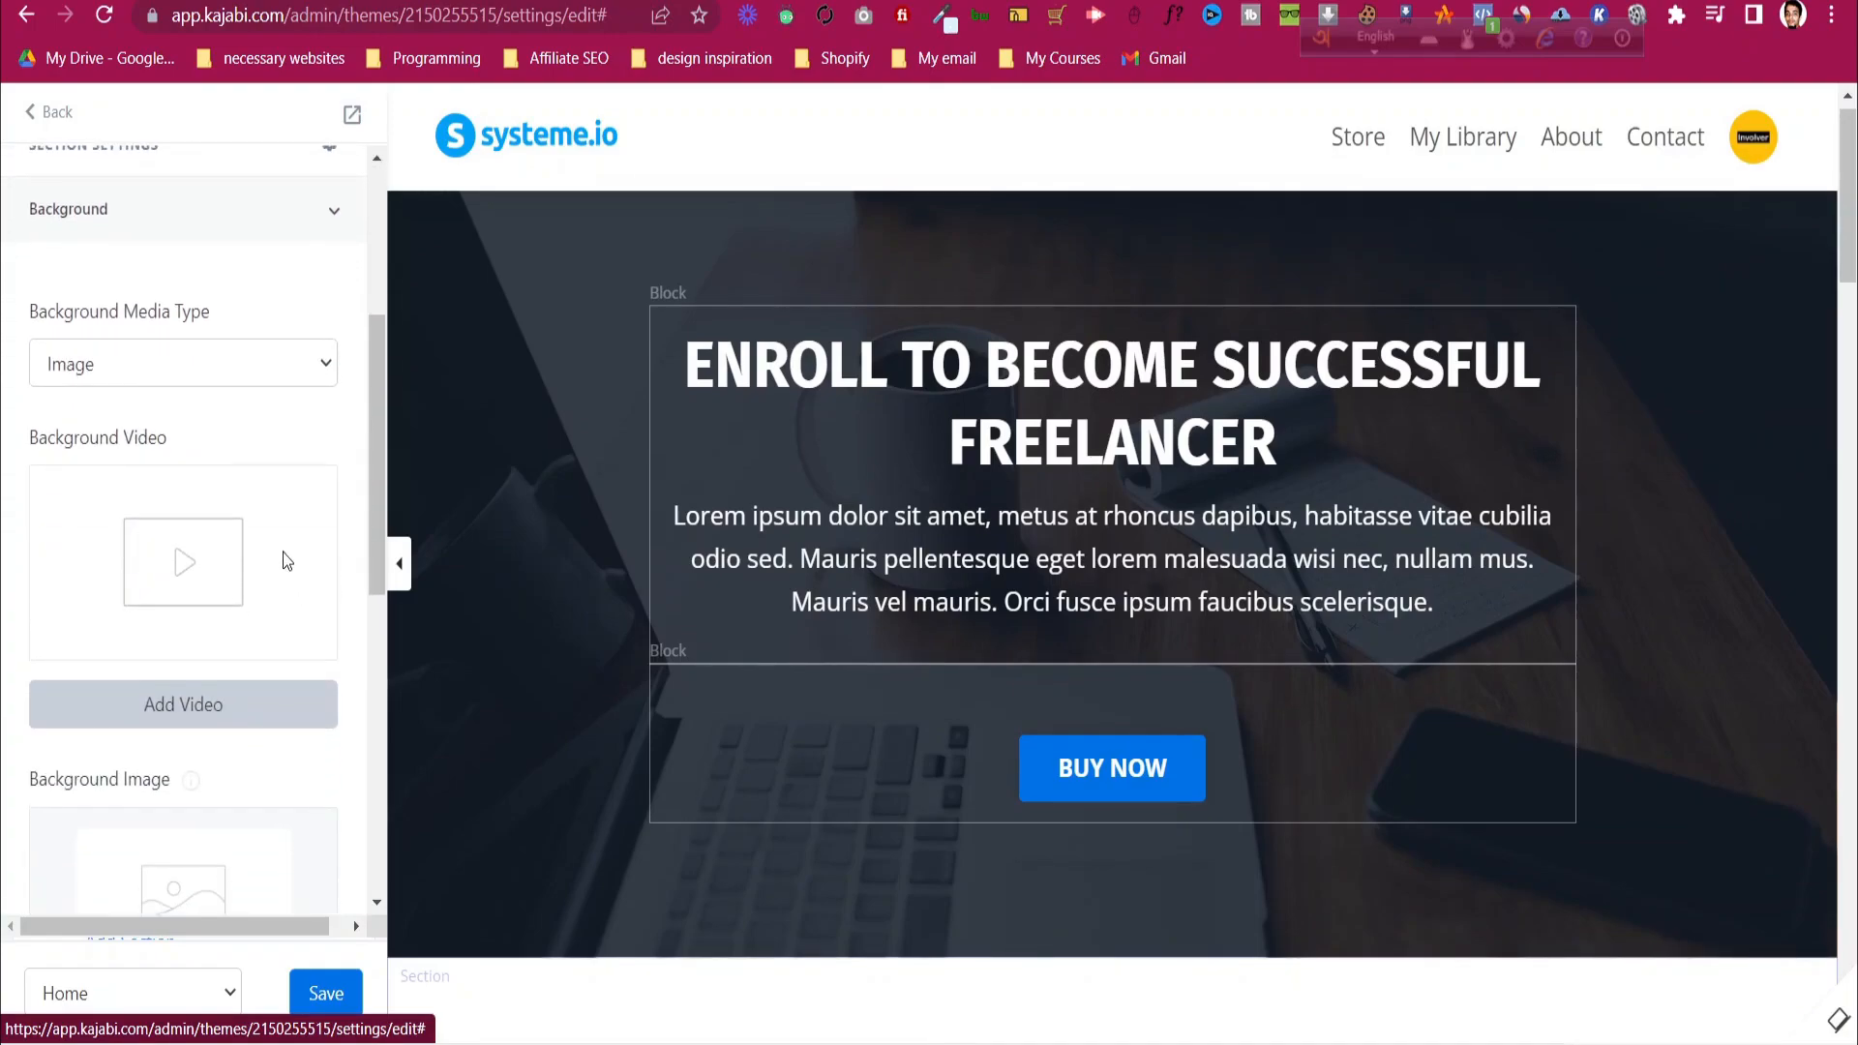
{"action": "scroll", "coordinate": [242, 581], "scroll_direction": "down", "scroll_amount": 3}
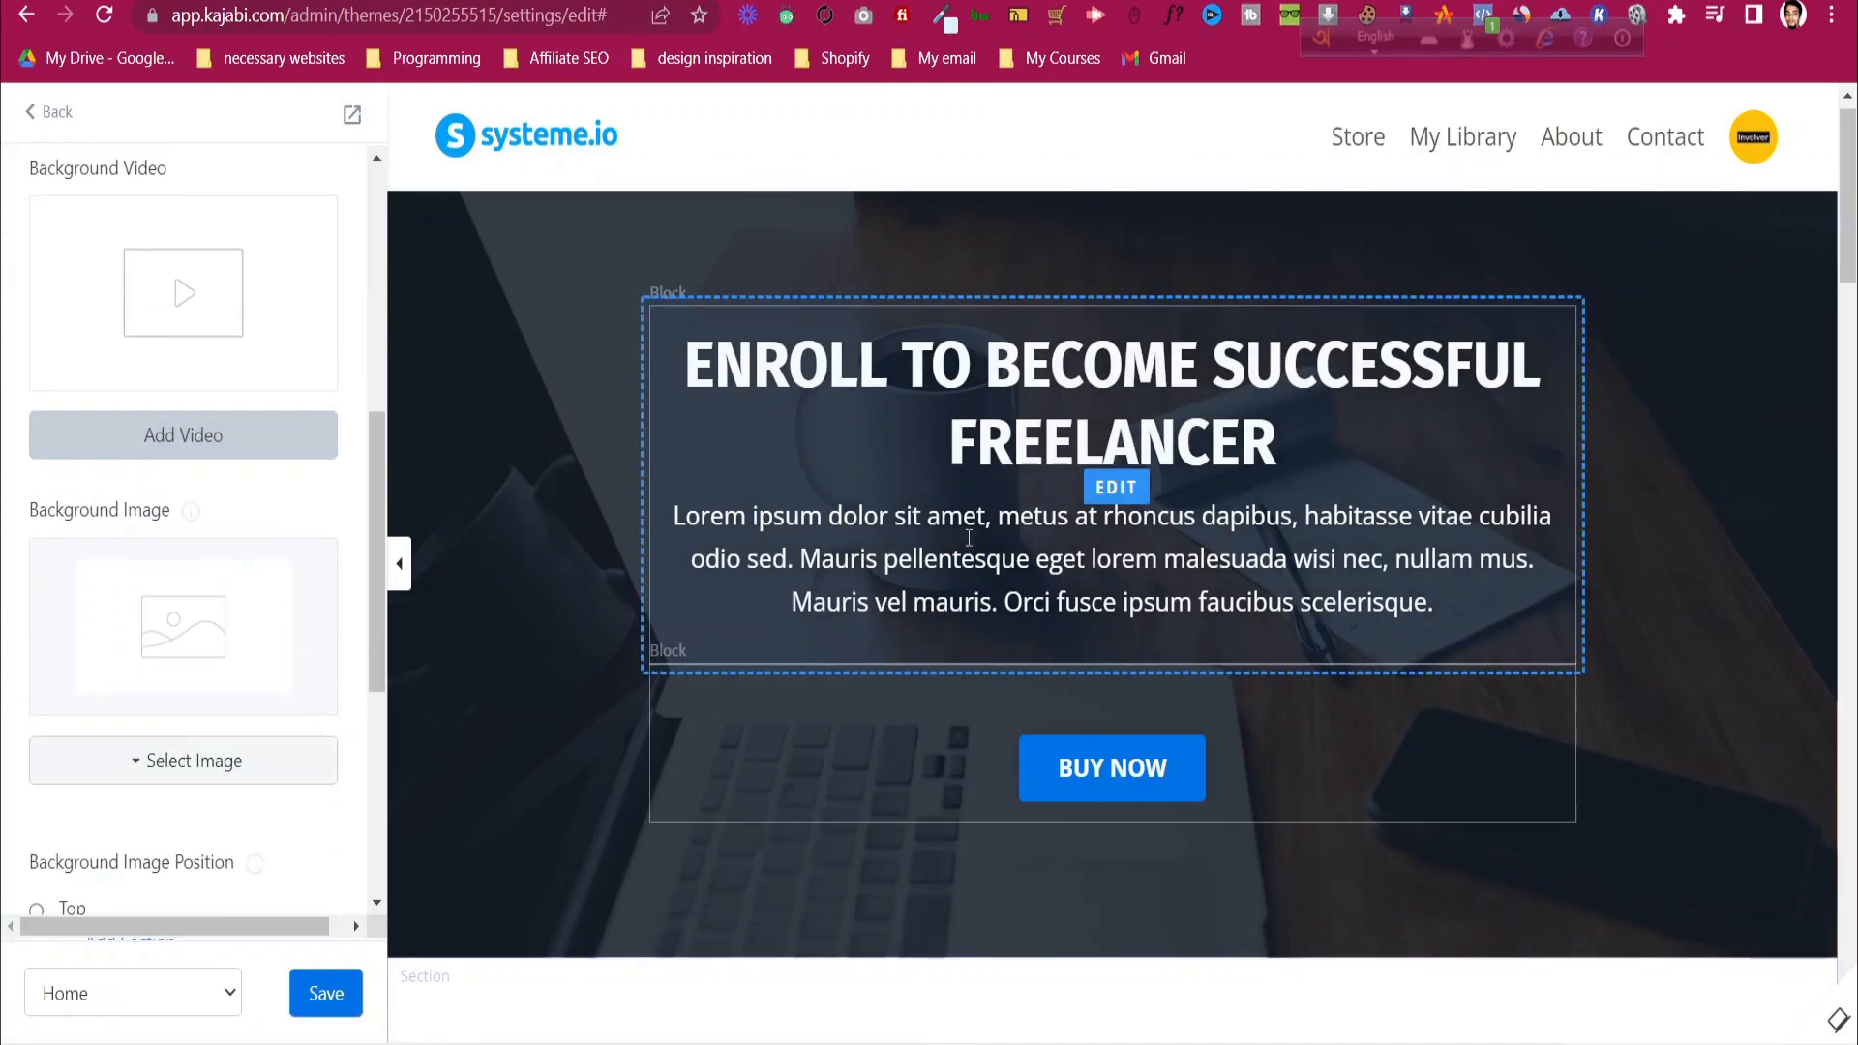
{"action": "scroll", "coordinate": [291, 711], "scroll_direction": "down", "scroll_amount": 2}
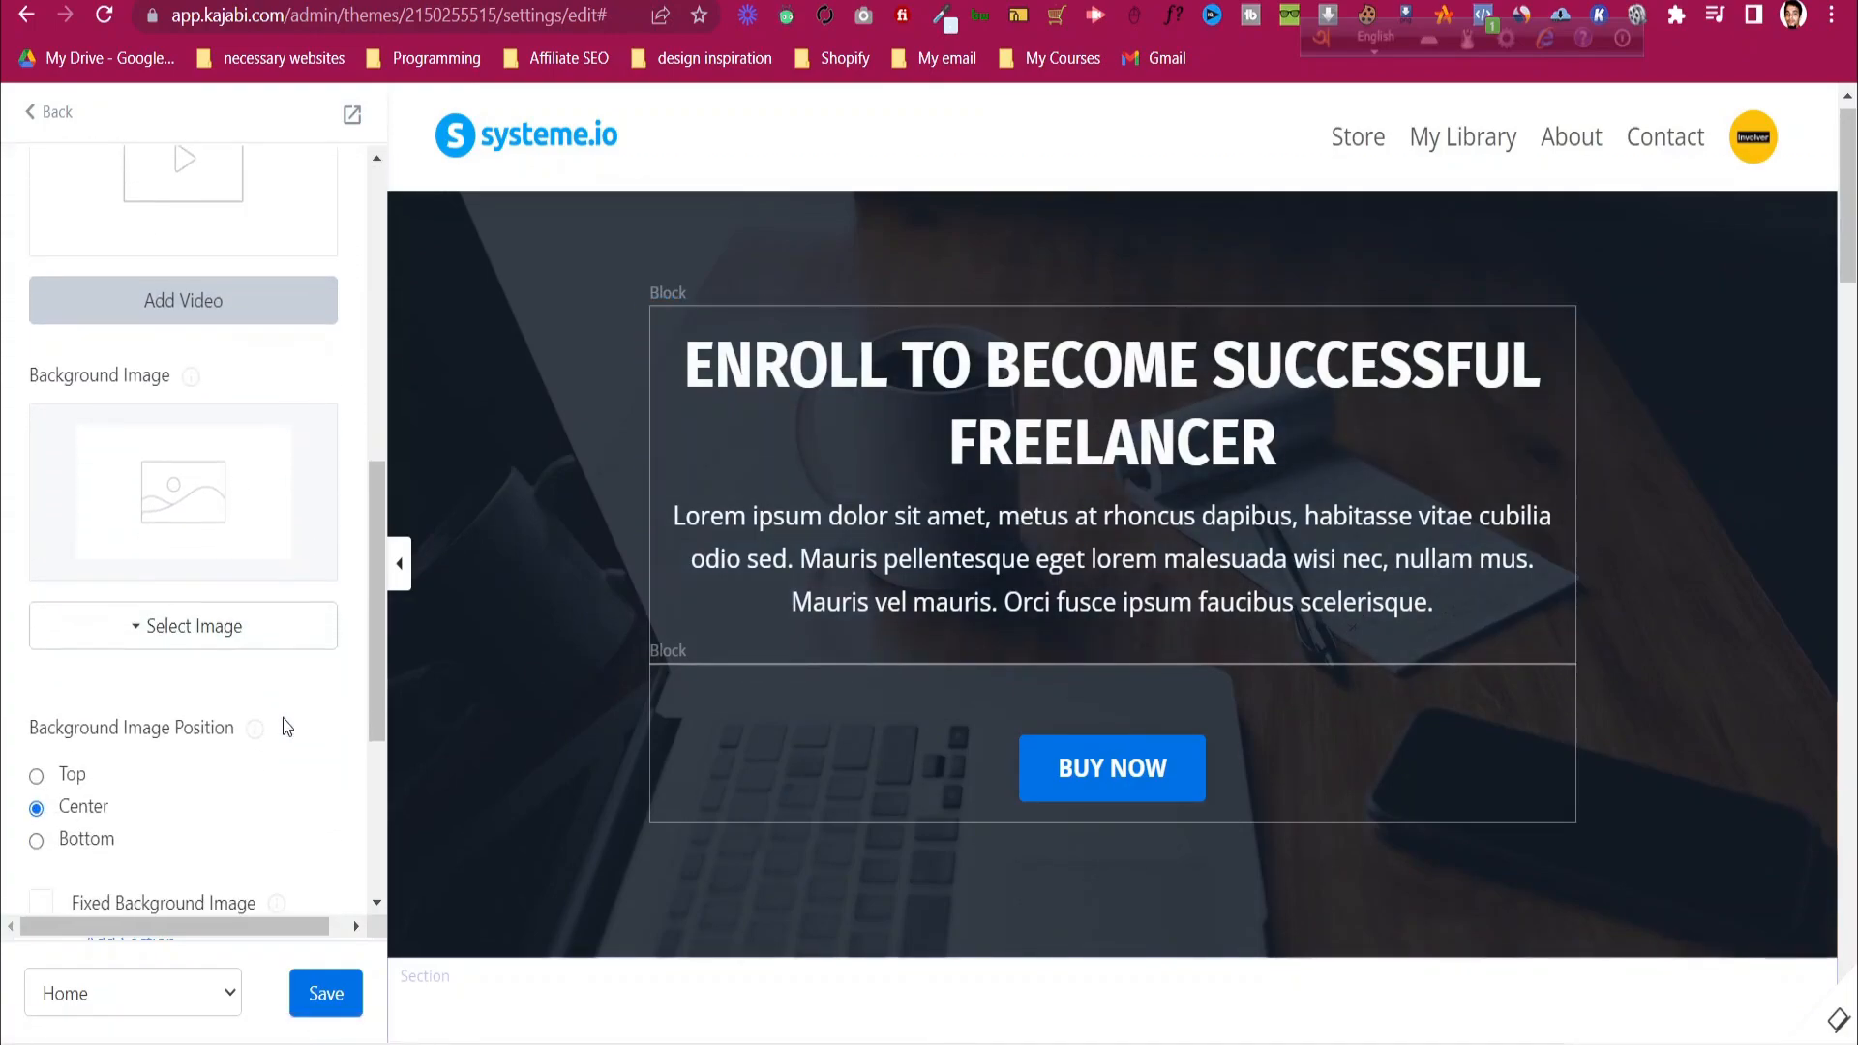
{"action": "left_click", "coordinate": [220, 631]}
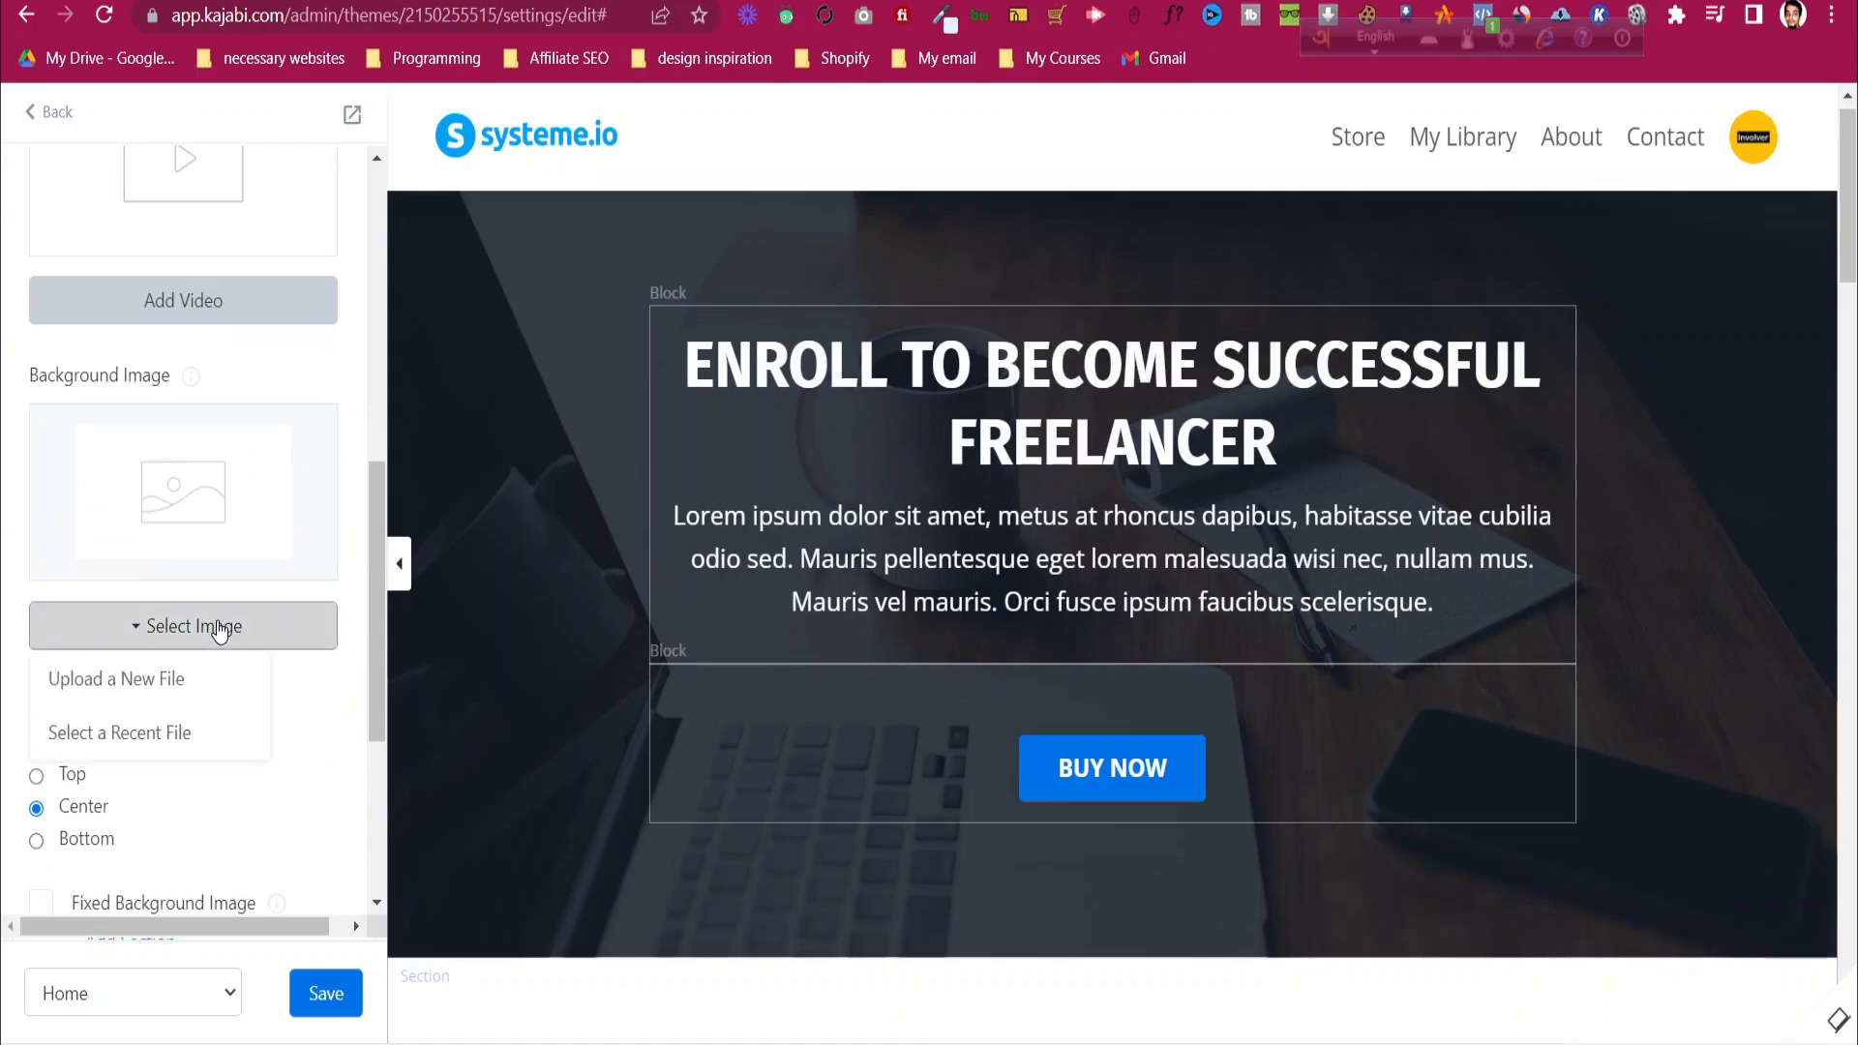
{"action": "left_click", "coordinate": [232, 683]}
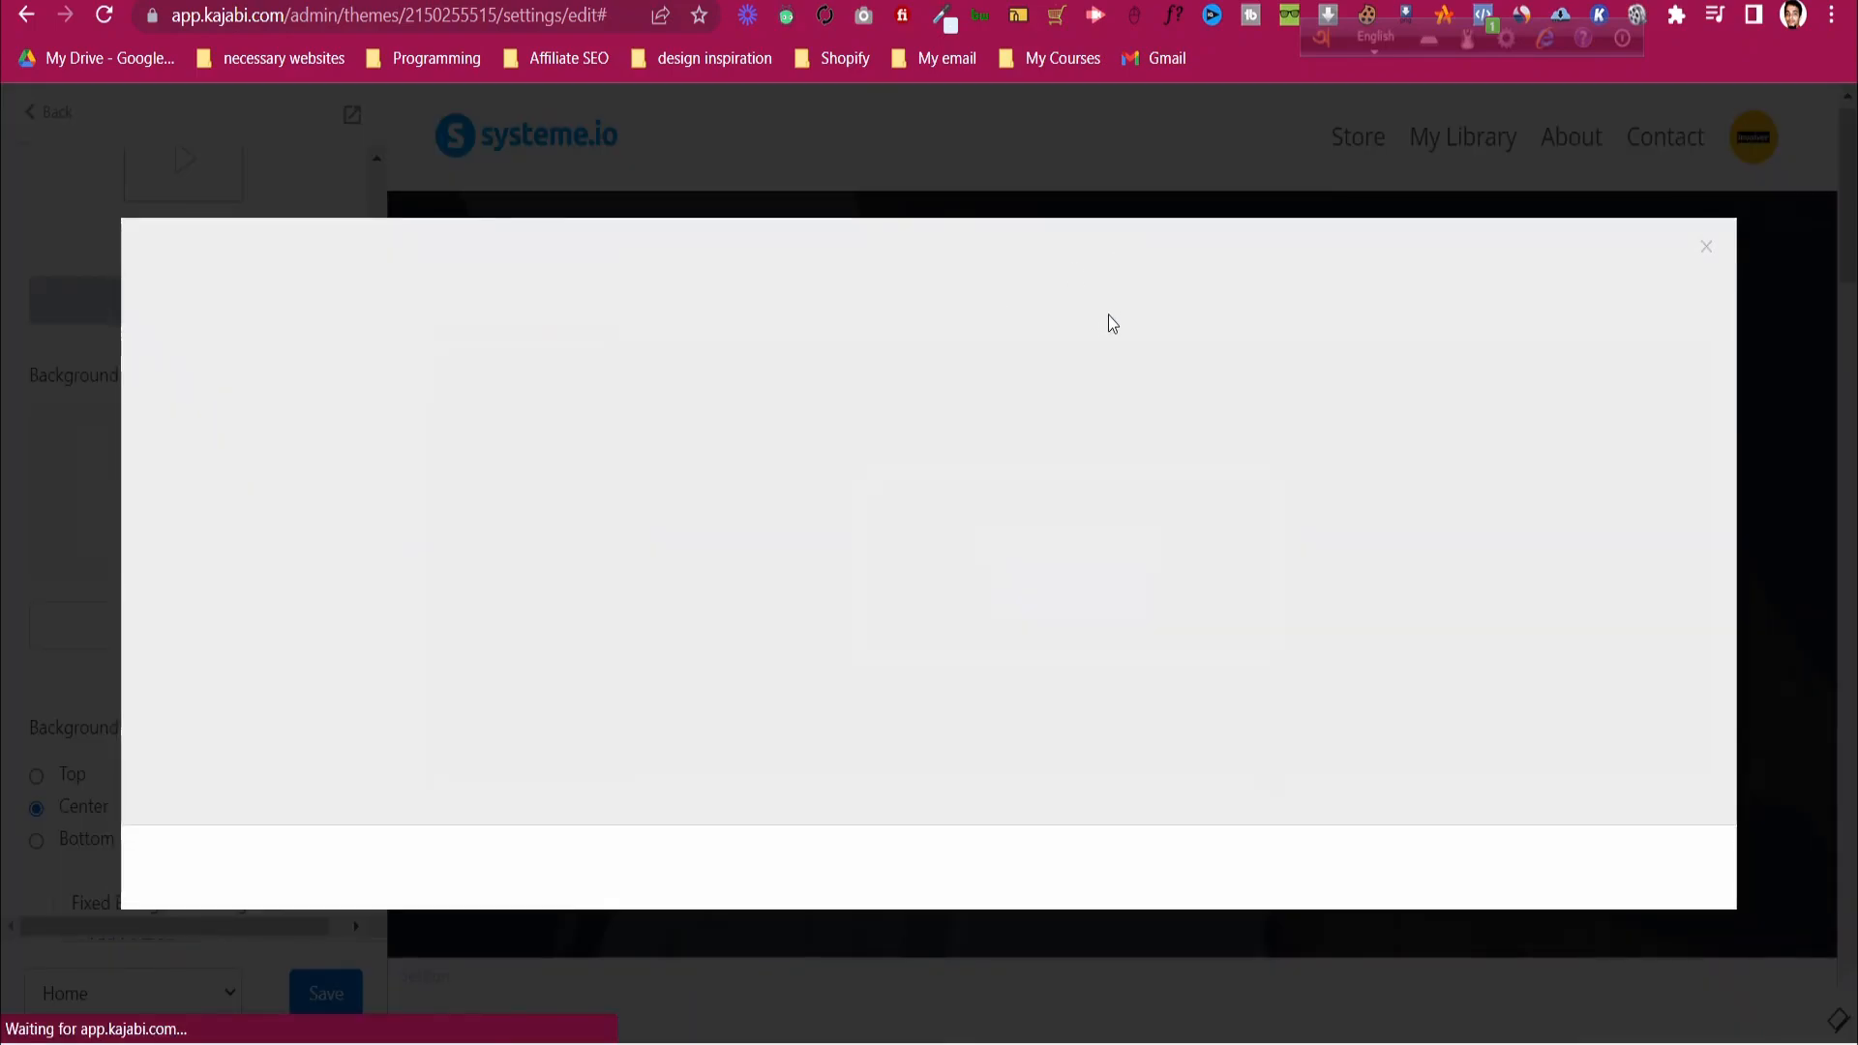
- Pick Complete System.io tutorial.png from Downloads and accept it in the crop window
{"action": "left_click", "coordinate": [1077, 639]}
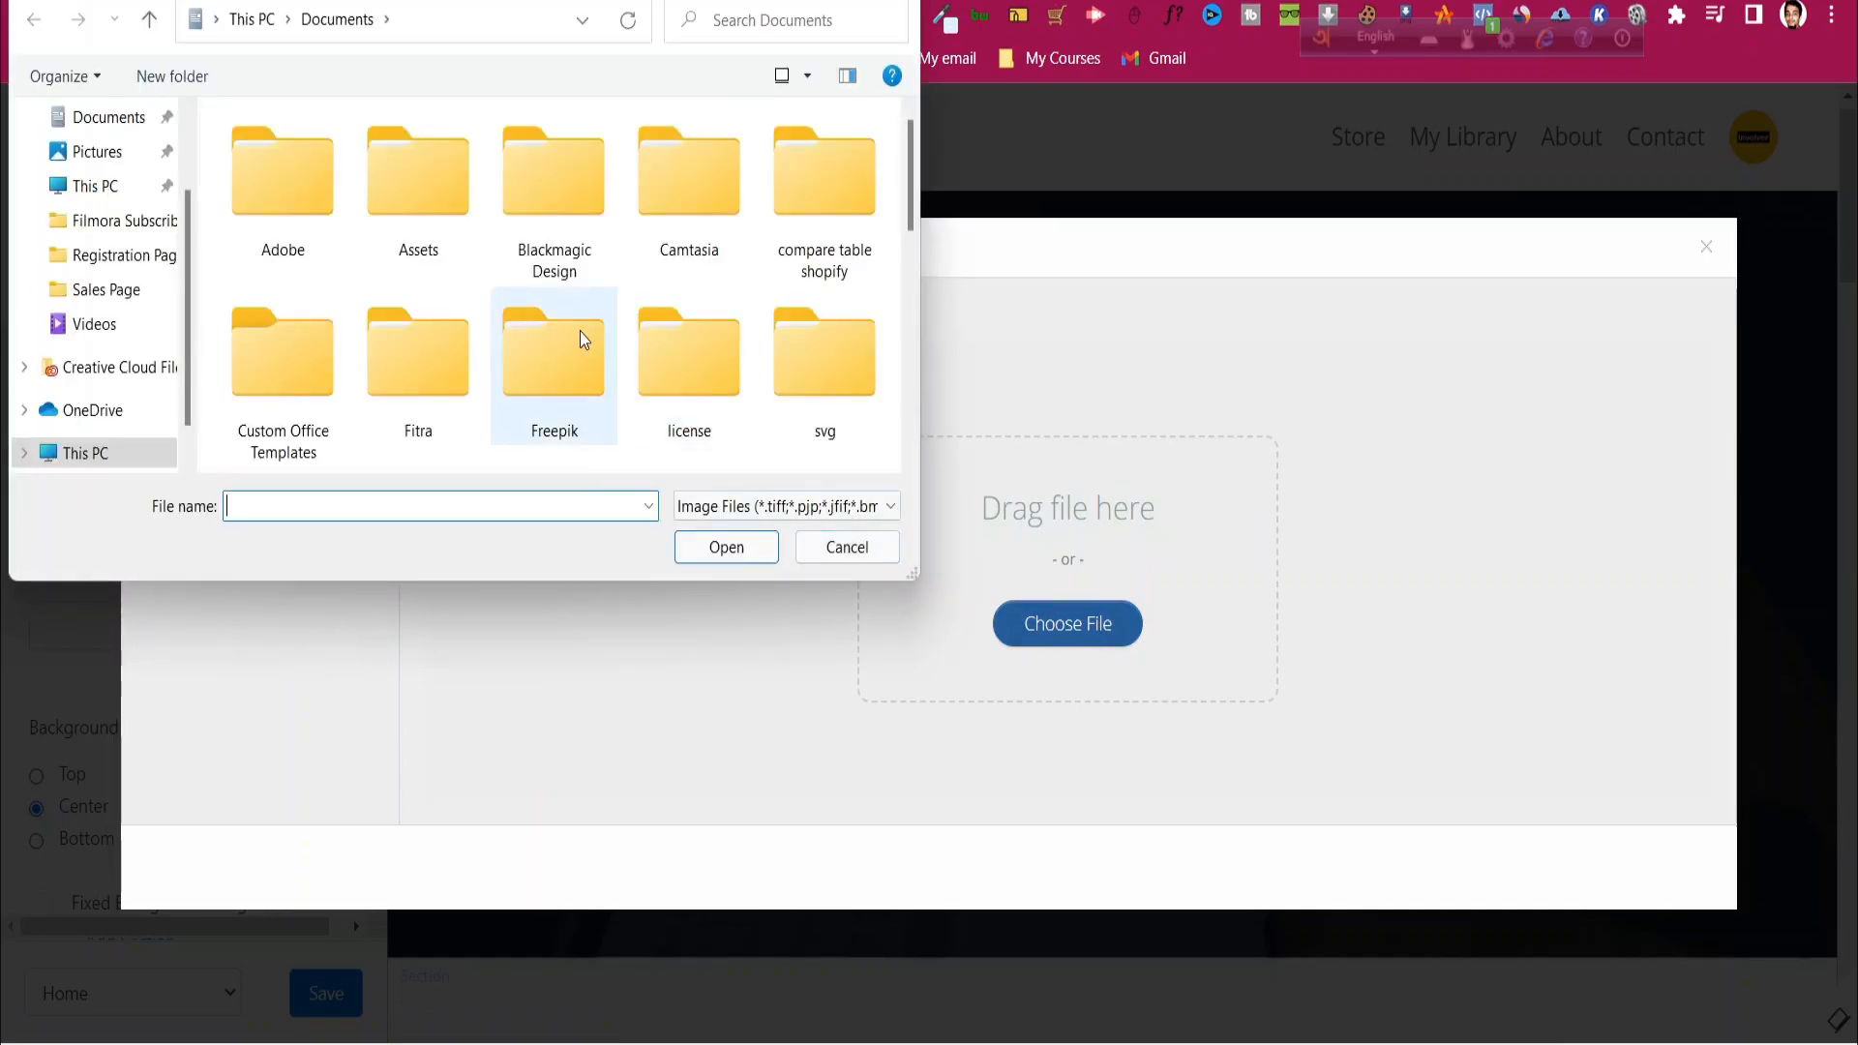
{"action": "scroll", "coordinate": [87, 194], "scroll_direction": "up", "scroll_amount": 1}
{"action": "left_click", "coordinate": [109, 194]}
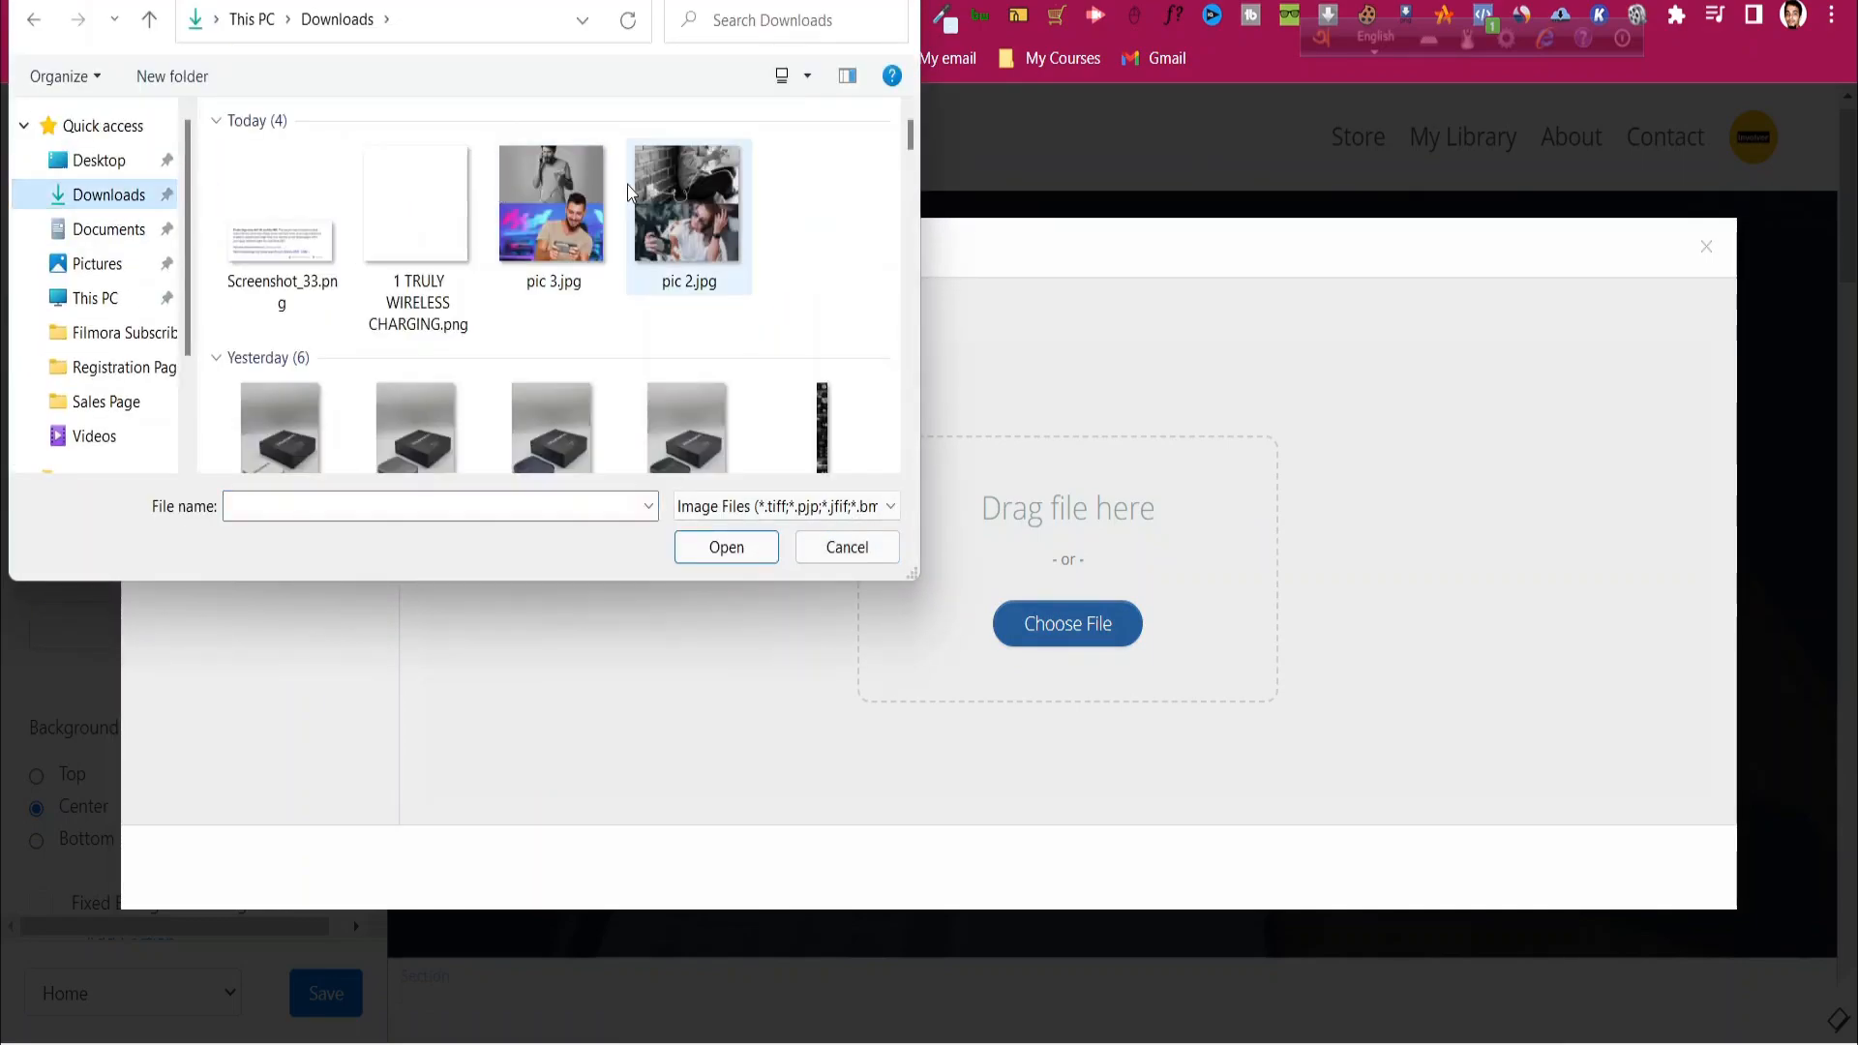
{"action": "scroll", "coordinate": [634, 191], "scroll_direction": "down", "scroll_amount": 10}
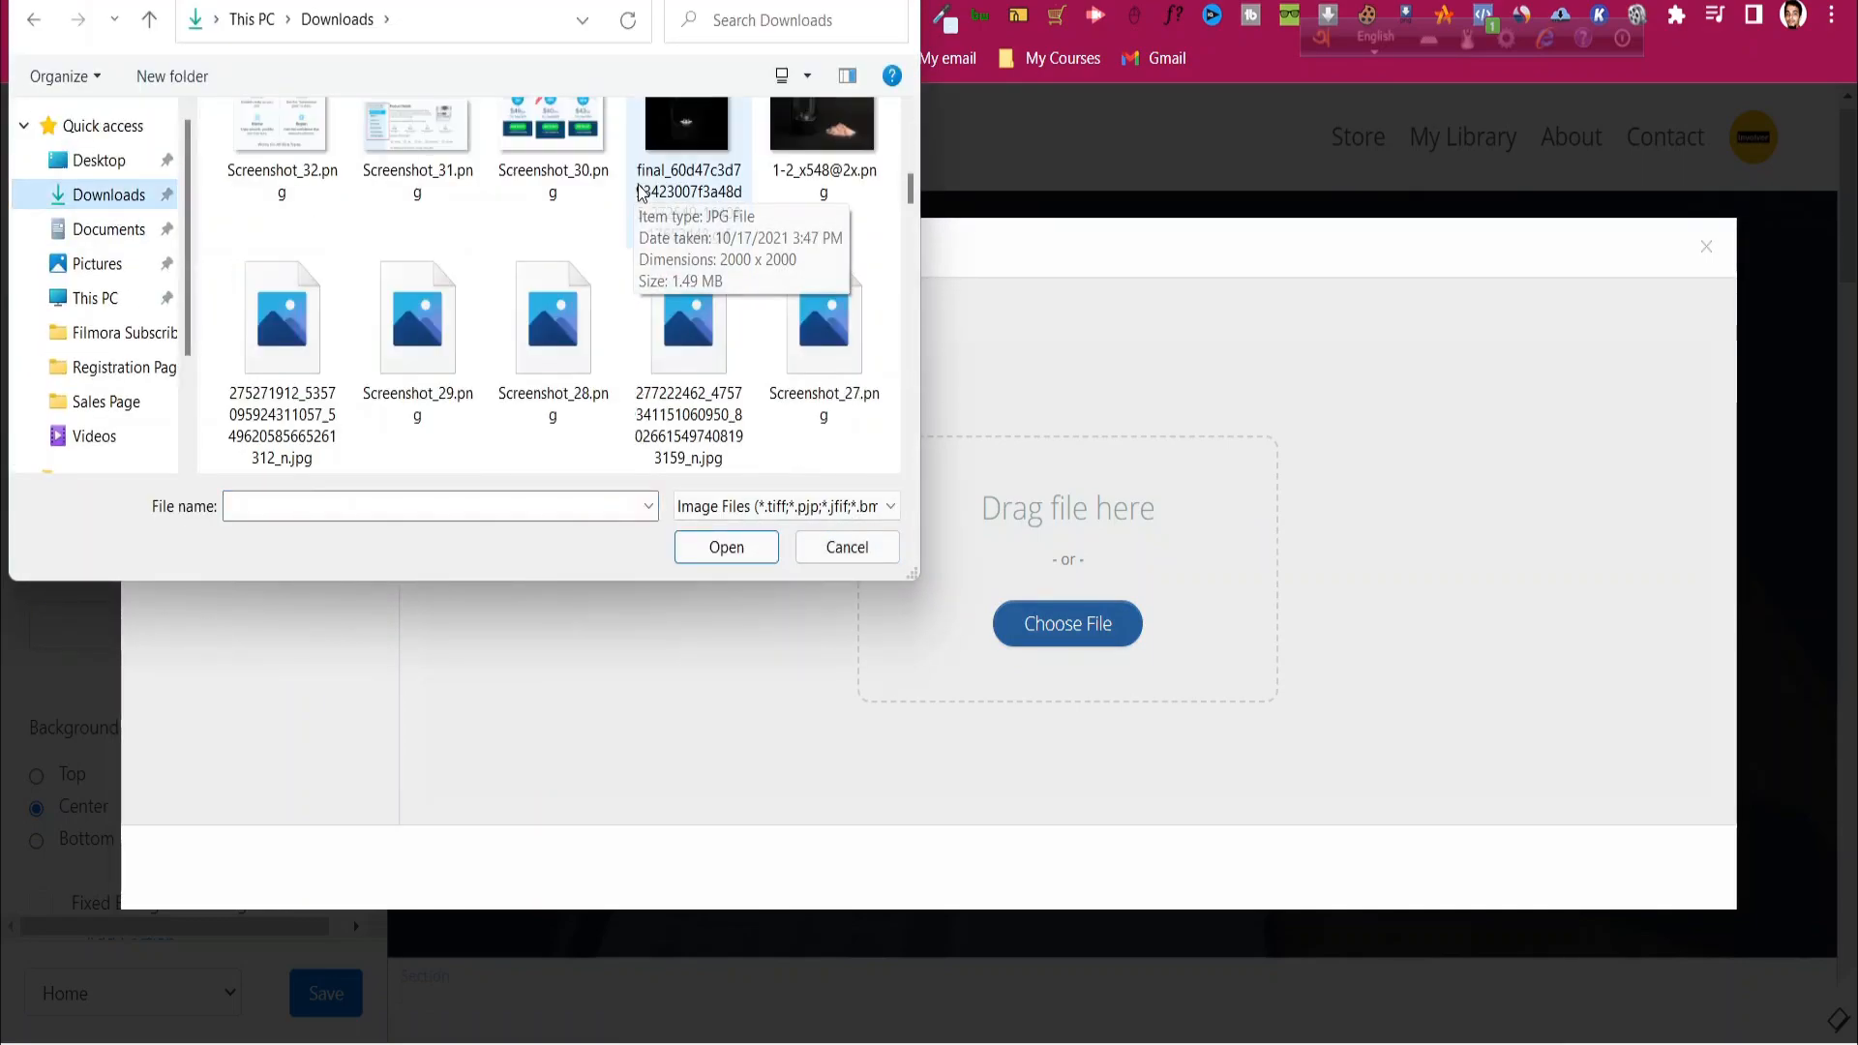
{"action": "scroll", "coordinate": [638, 189], "scroll_direction": "down", "scroll_amount": 15}
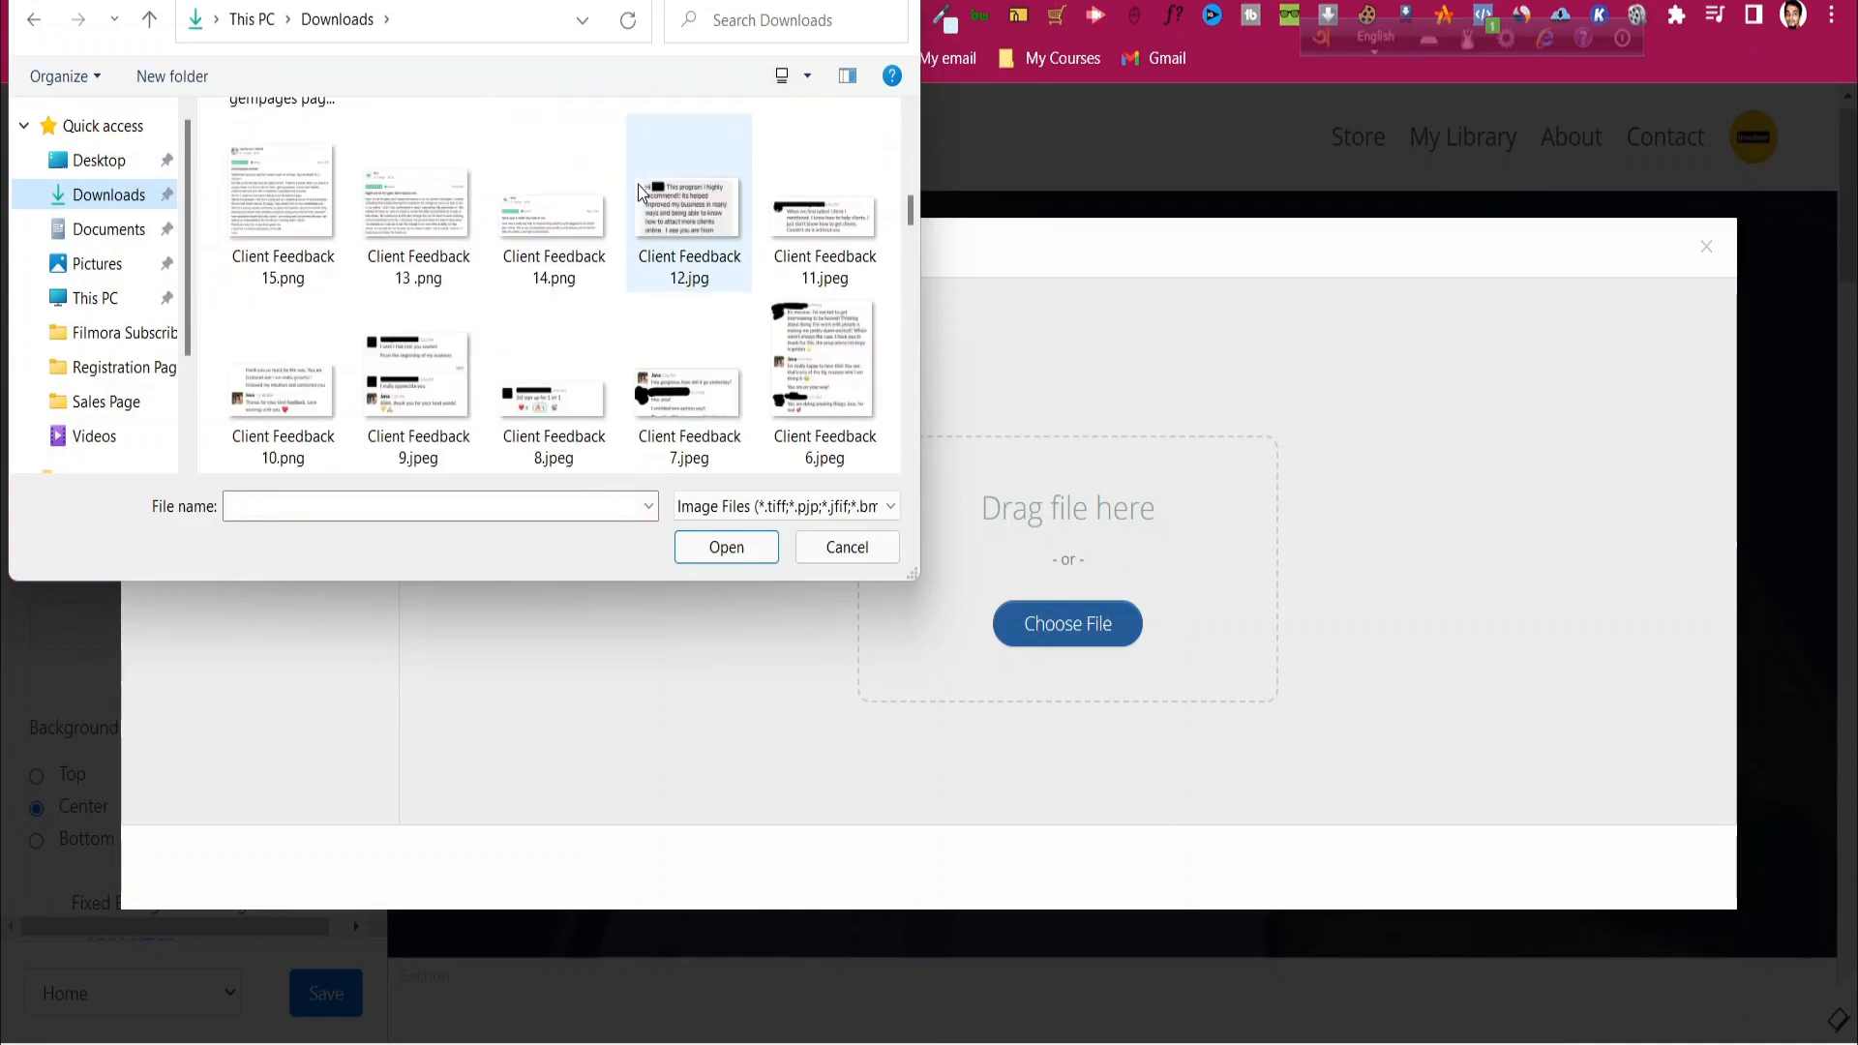
{"action": "scroll", "coordinate": [637, 184], "scroll_direction": "down", "scroll_amount": 5}
{"action": "scroll", "coordinate": [637, 183], "scroll_direction": "up", "scroll_amount": 3}
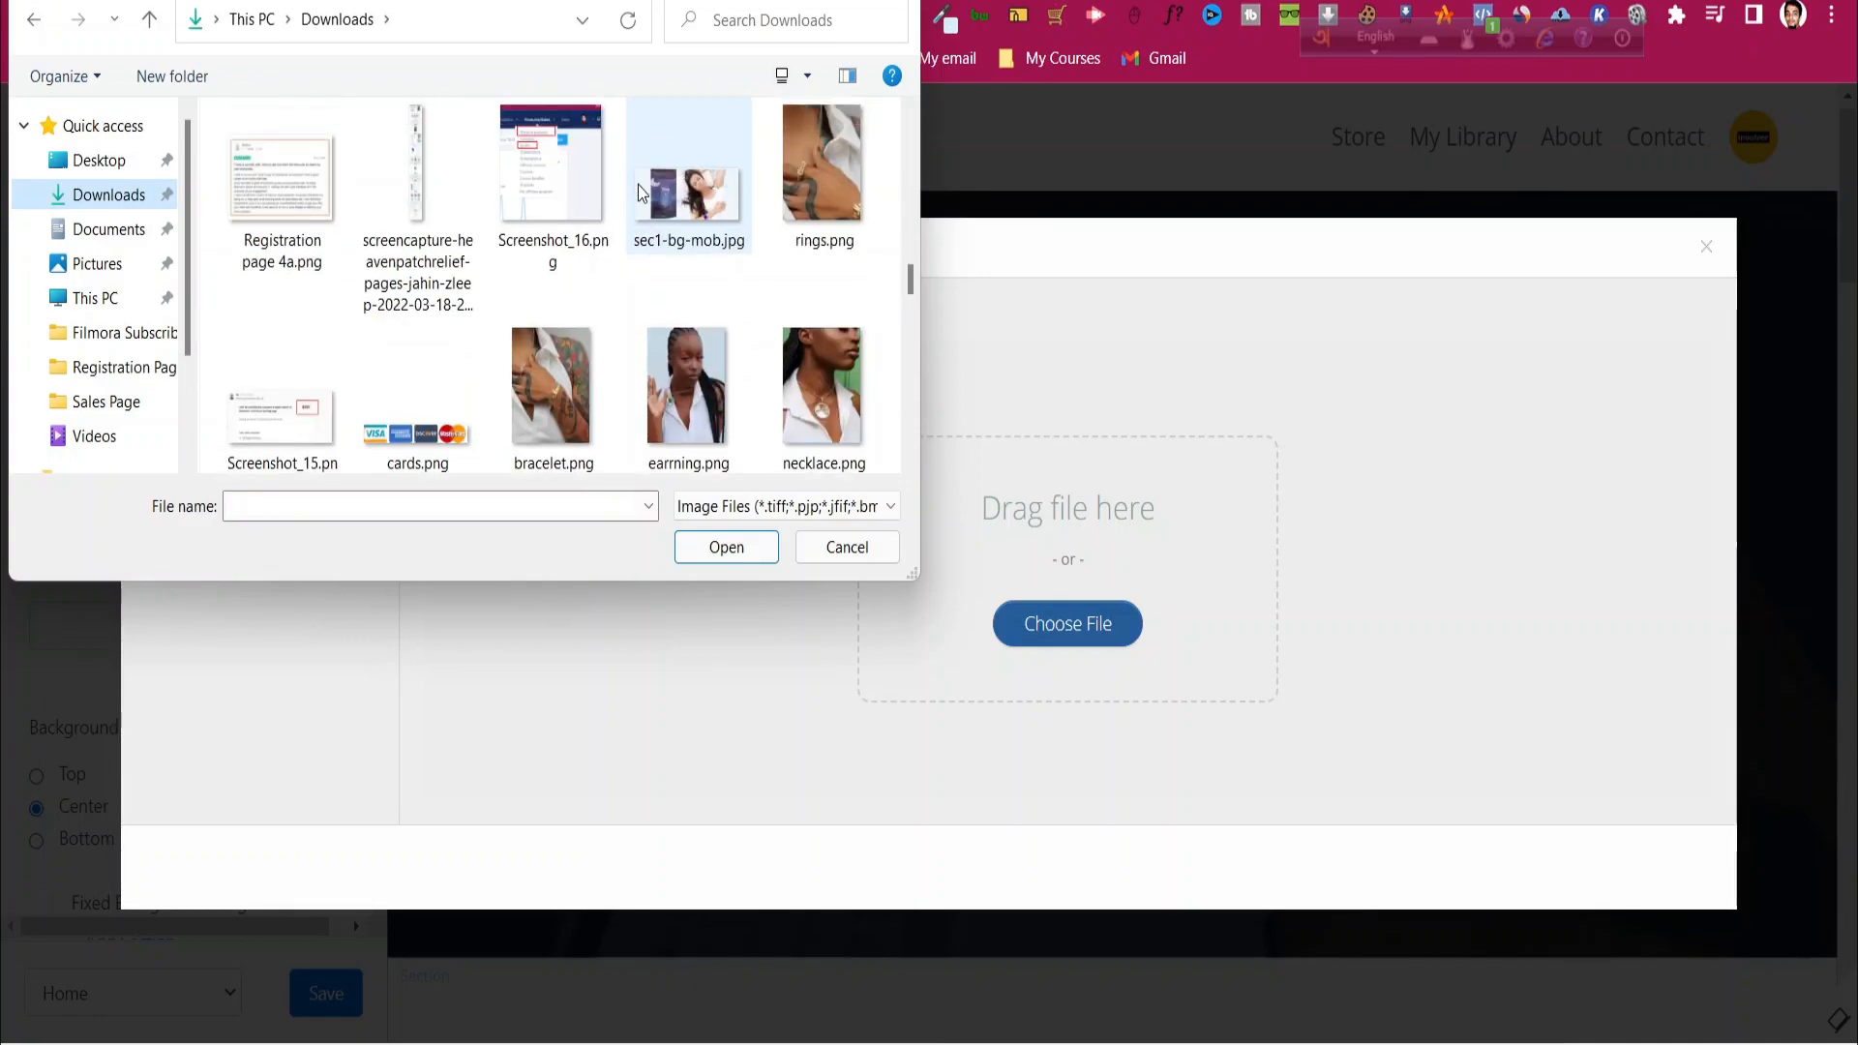
{"action": "left_click", "coordinate": [666, 201]}
{"action": "scroll", "coordinate": [760, 418], "scroll_direction": "down", "scroll_amount": 3}
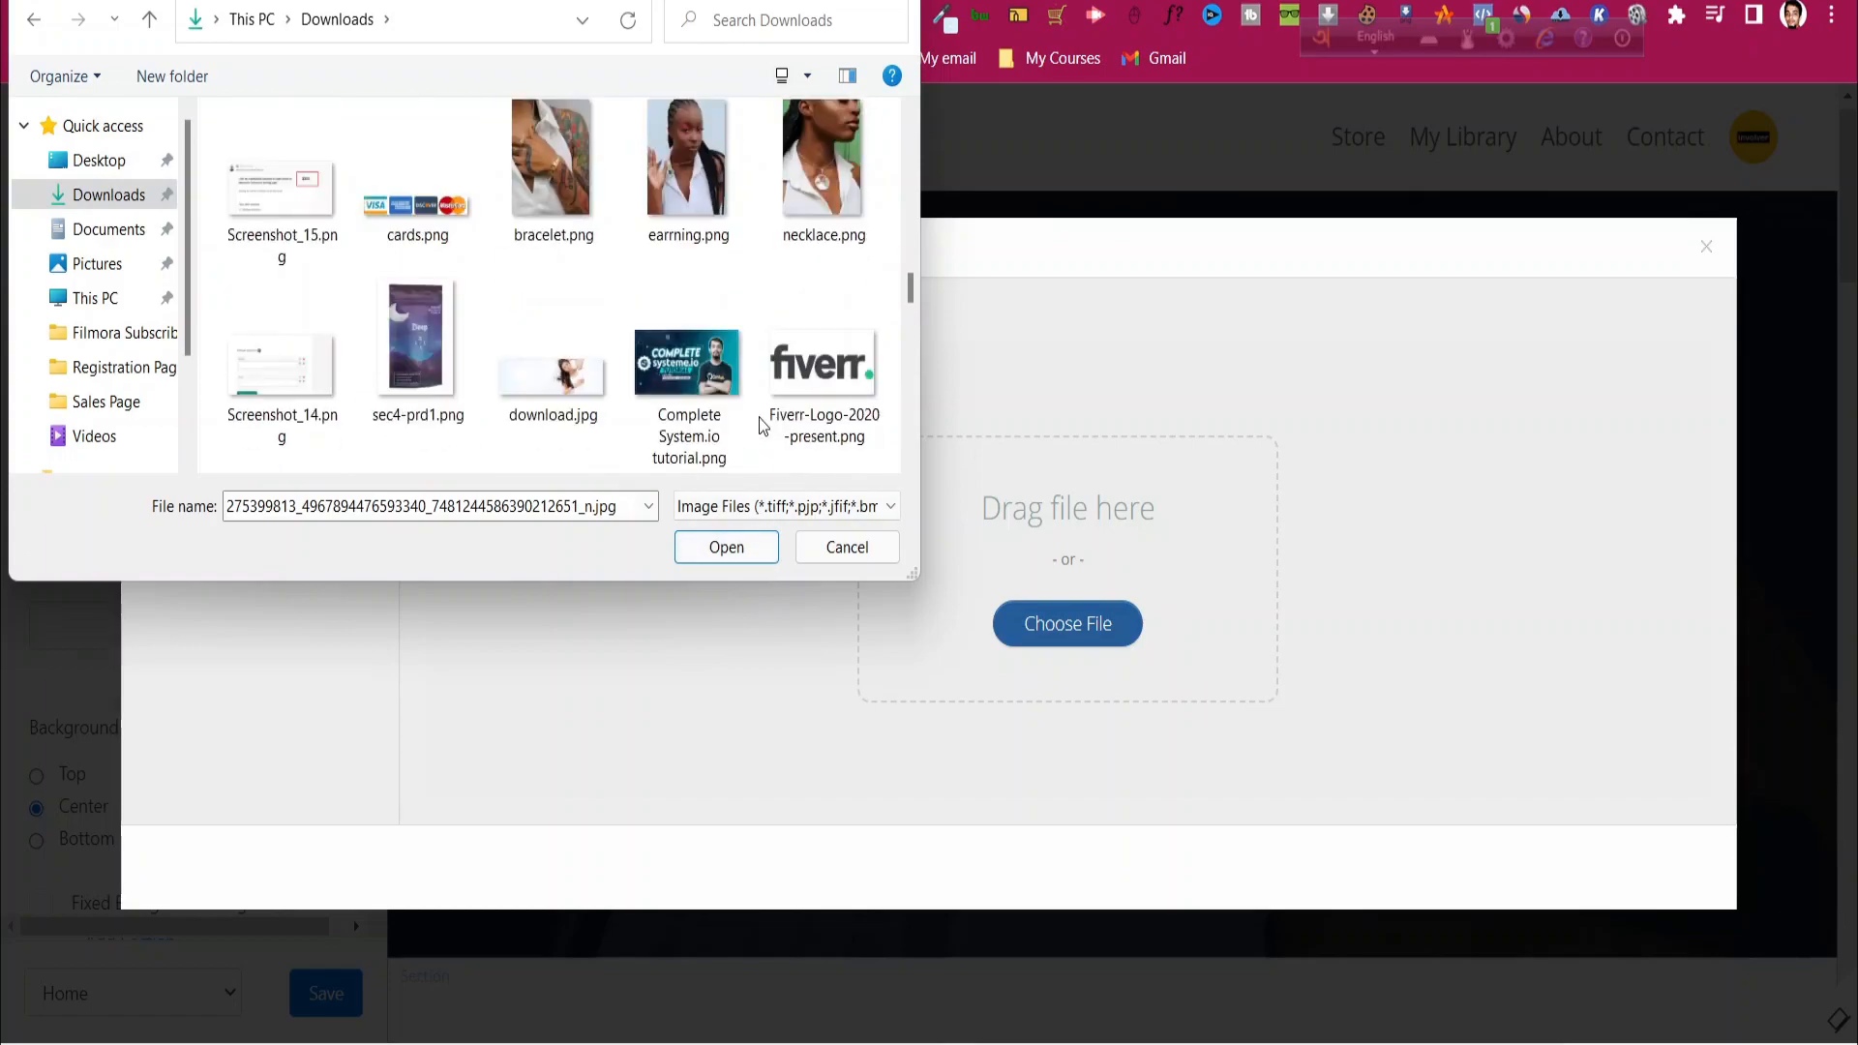
{"action": "left_click", "coordinate": [811, 387]}
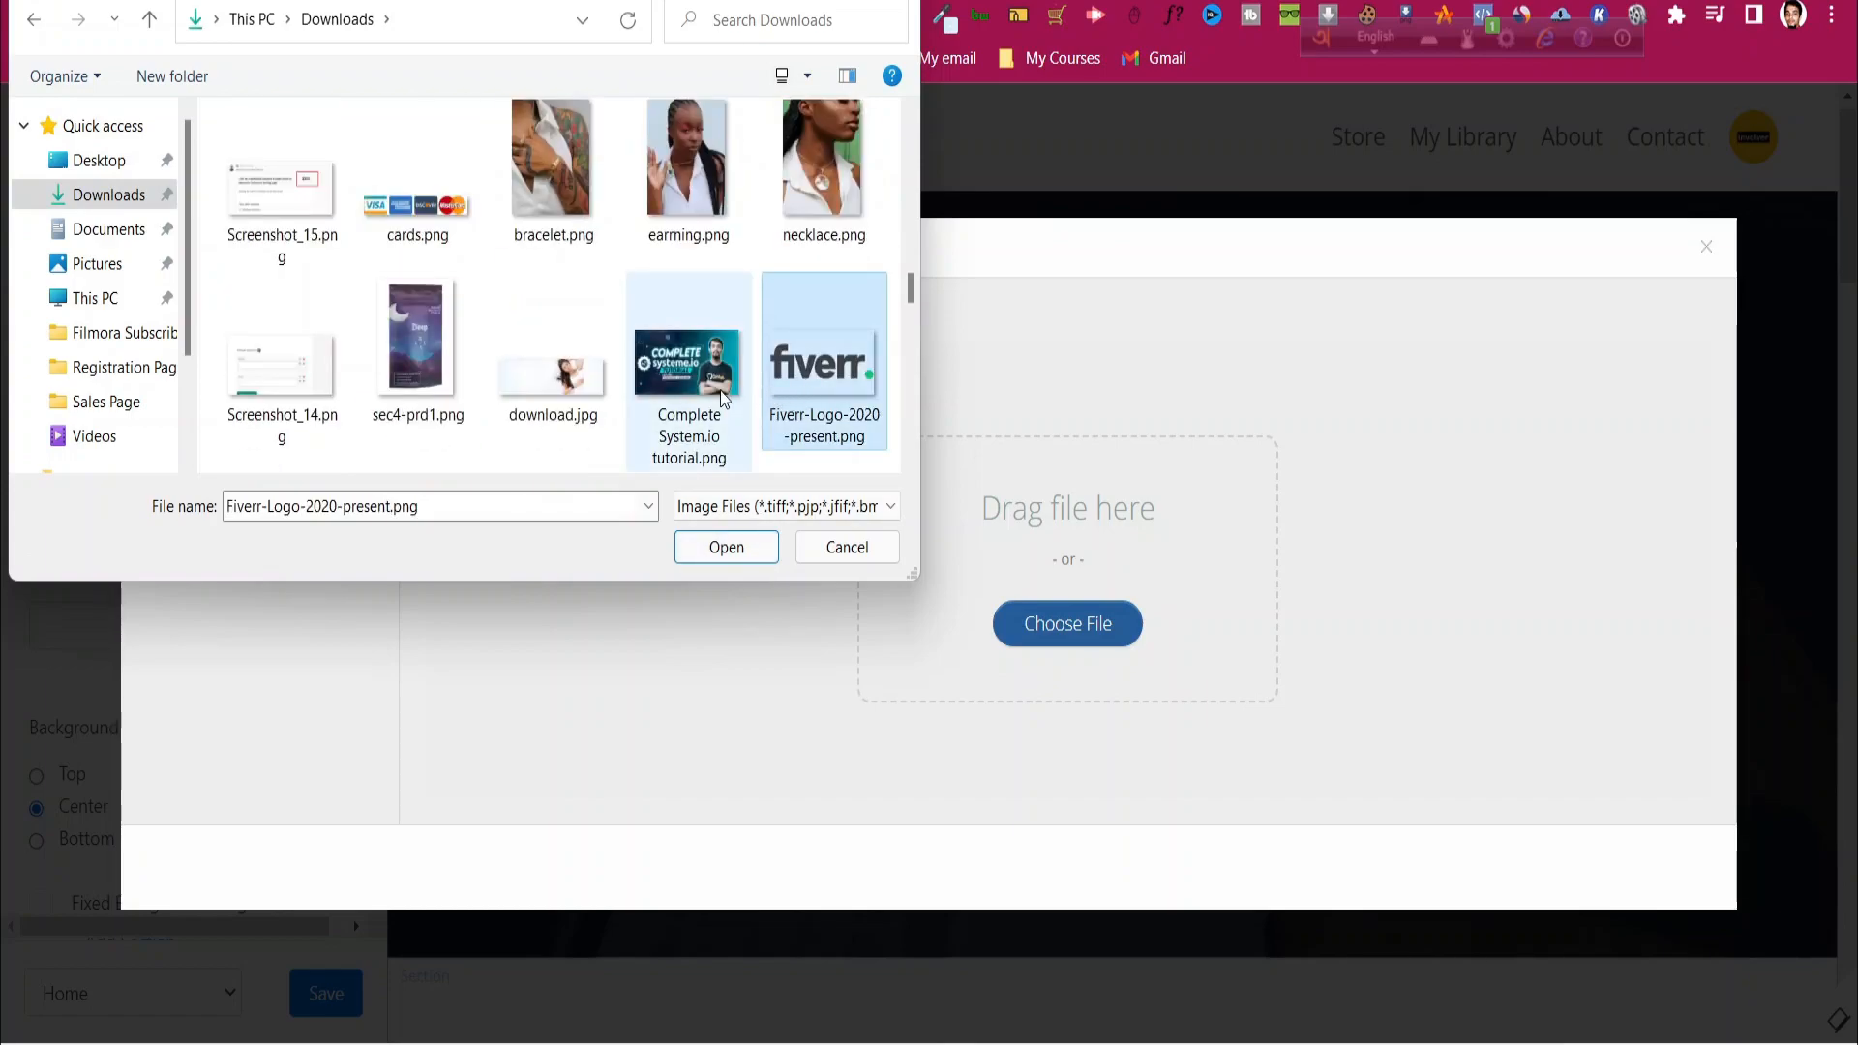
{"action": "left_click", "coordinate": [689, 378]}
{"action": "left_click", "coordinate": [728, 548]}
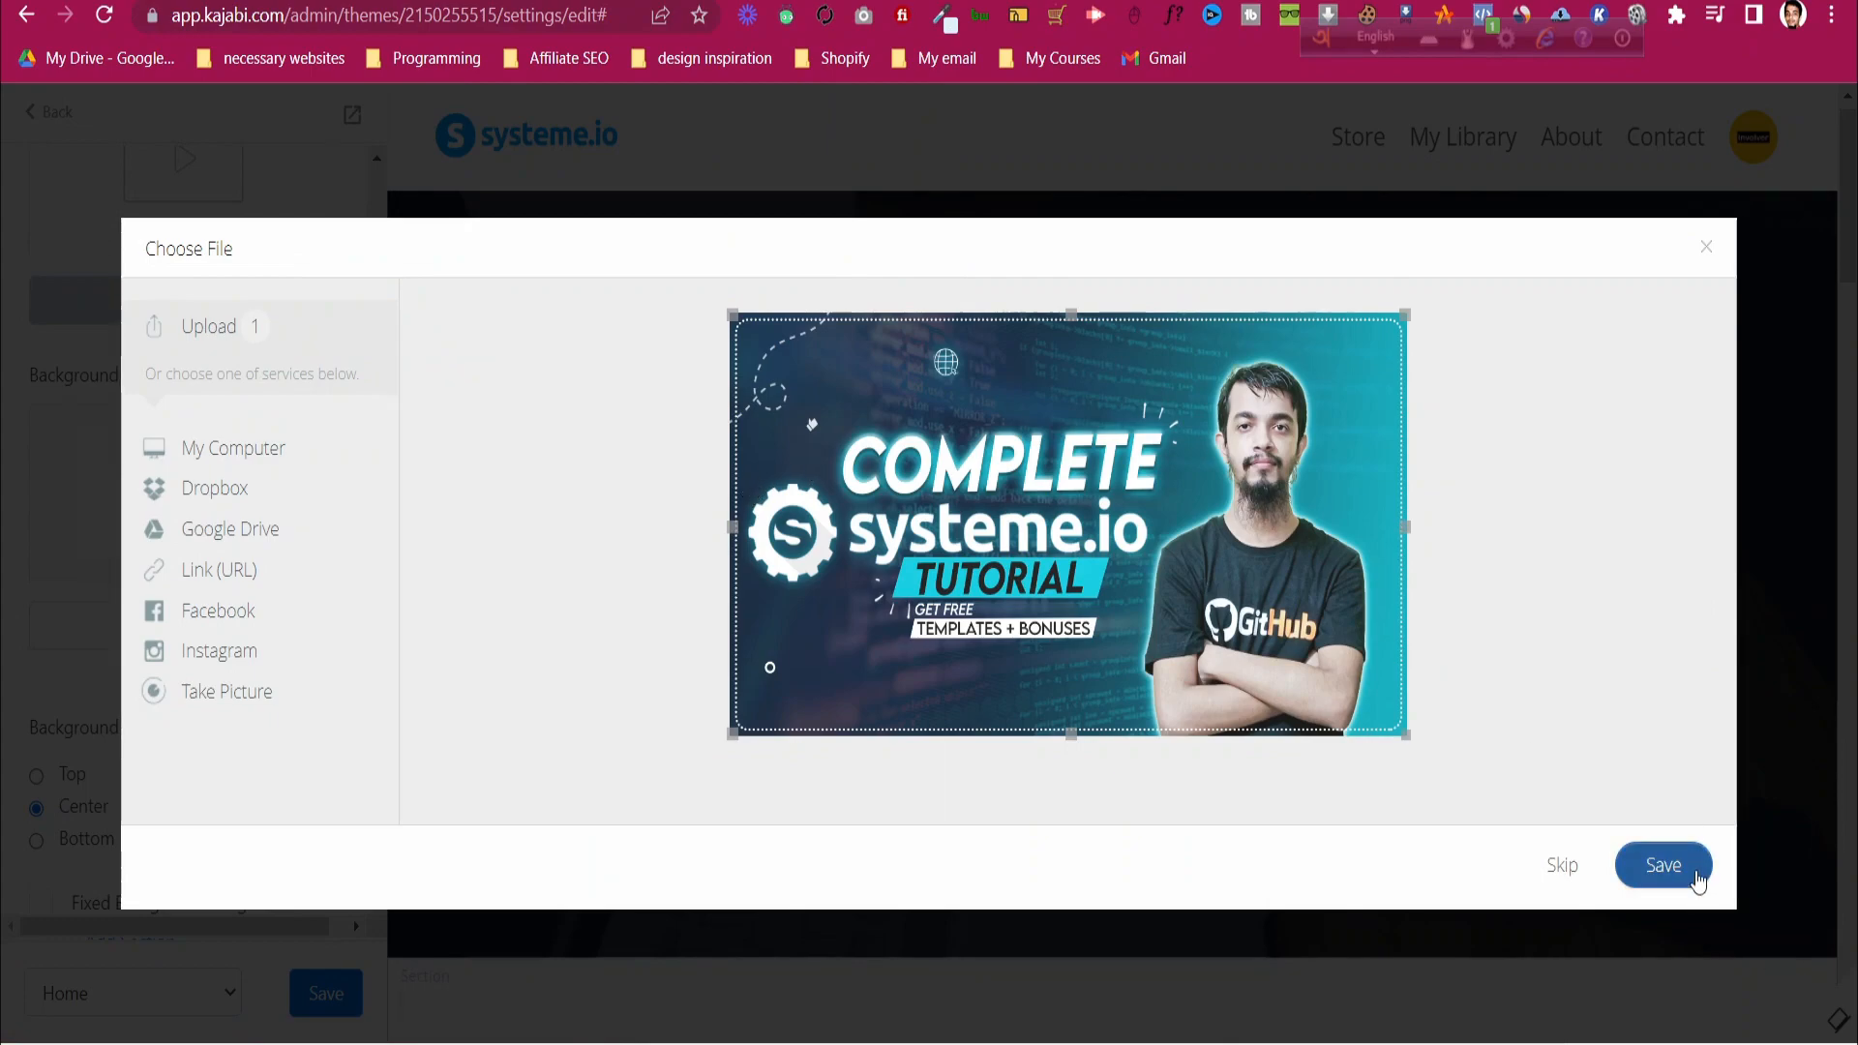
{"action": "left_click", "coordinate": [1693, 873]}
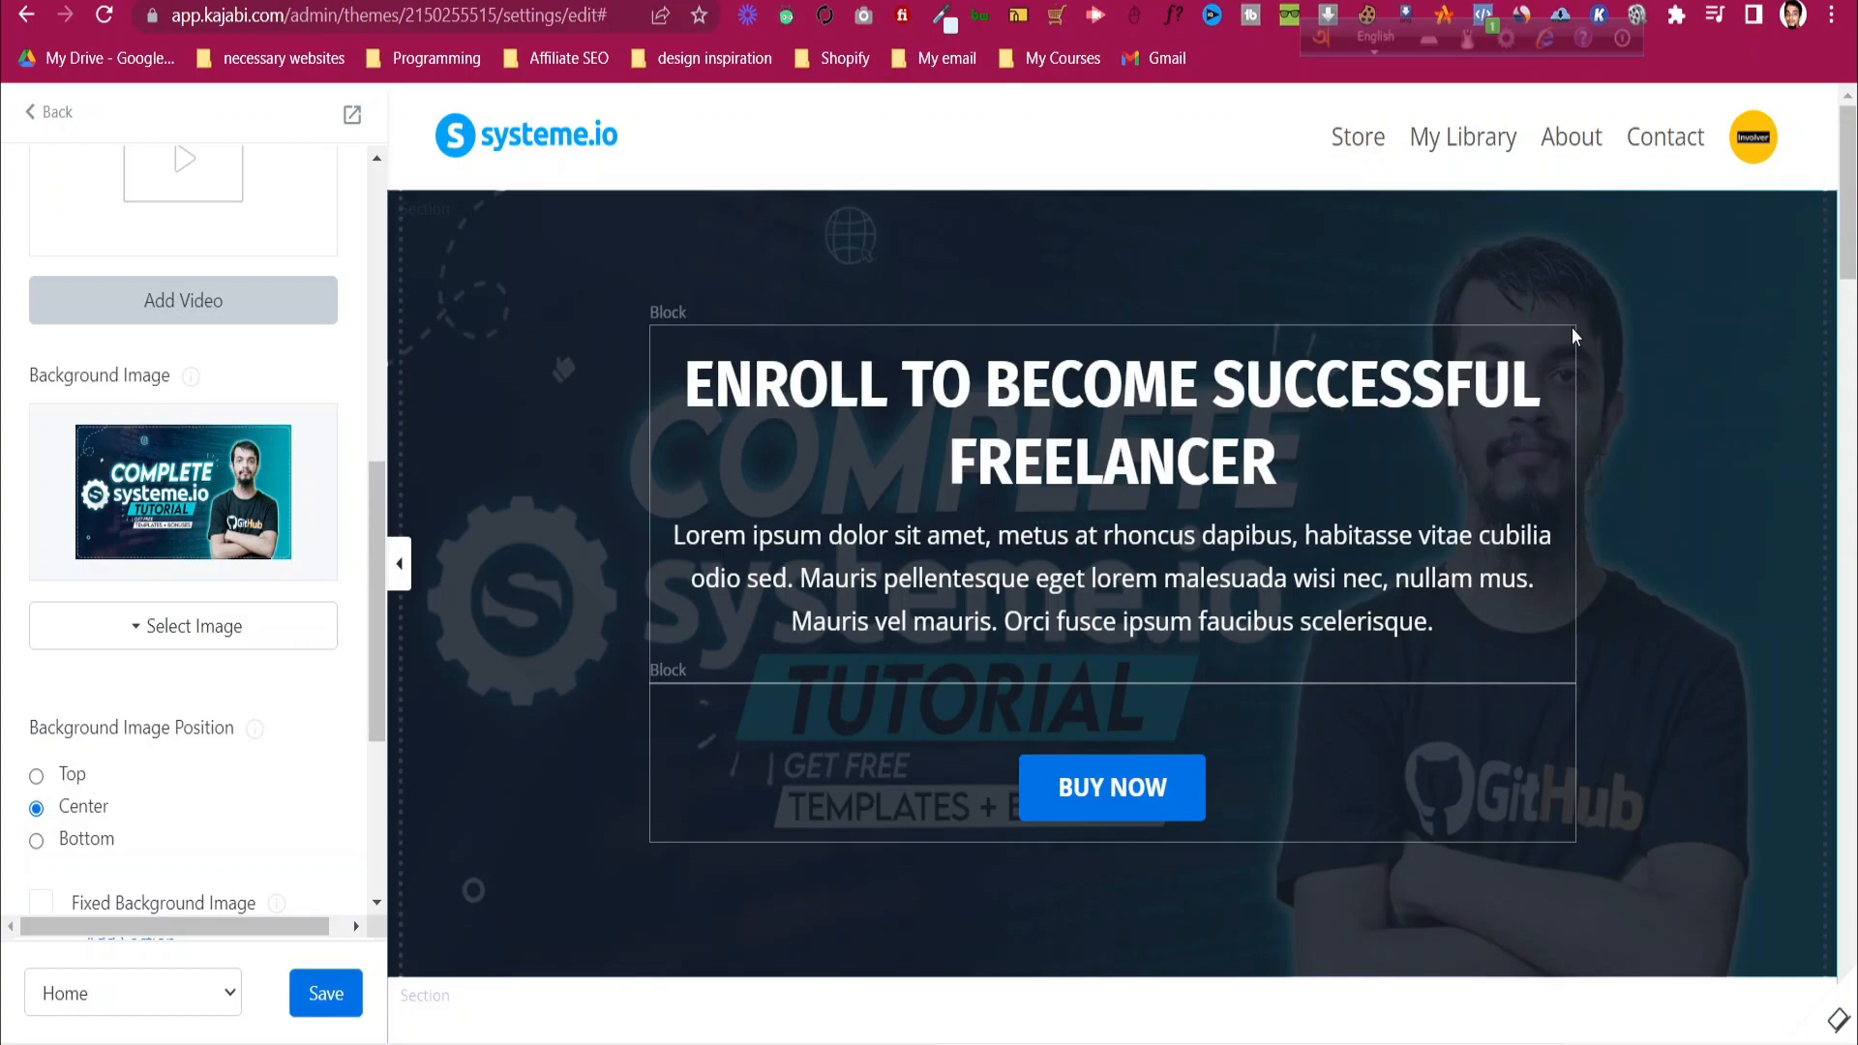
- Save the Home page with the tutorial image as the hero background
{"action": "left_click", "coordinate": [346, 981]}
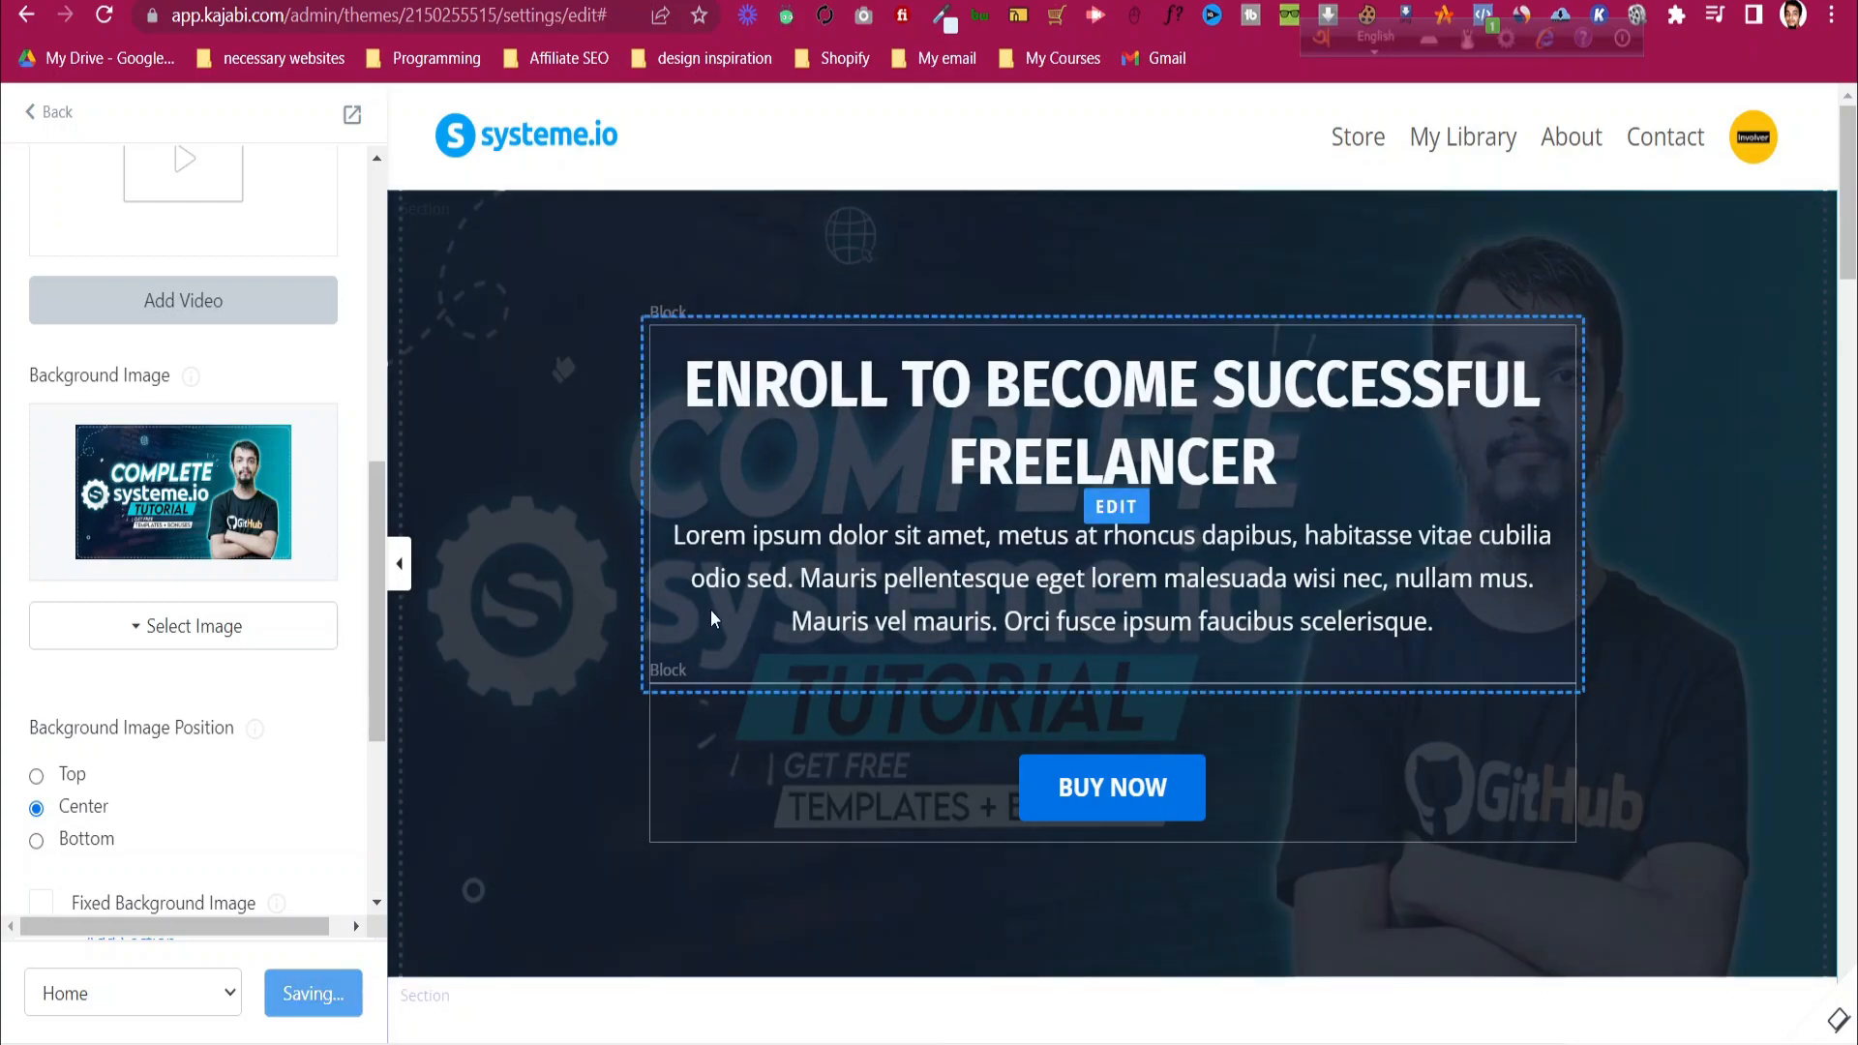
{"action": "scroll", "coordinate": [968, 542], "scroll_direction": "down", "scroll_amount": 4}
{"action": "scroll", "coordinate": [1005, 567], "scroll_direction": "down", "scroll_amount": 3}
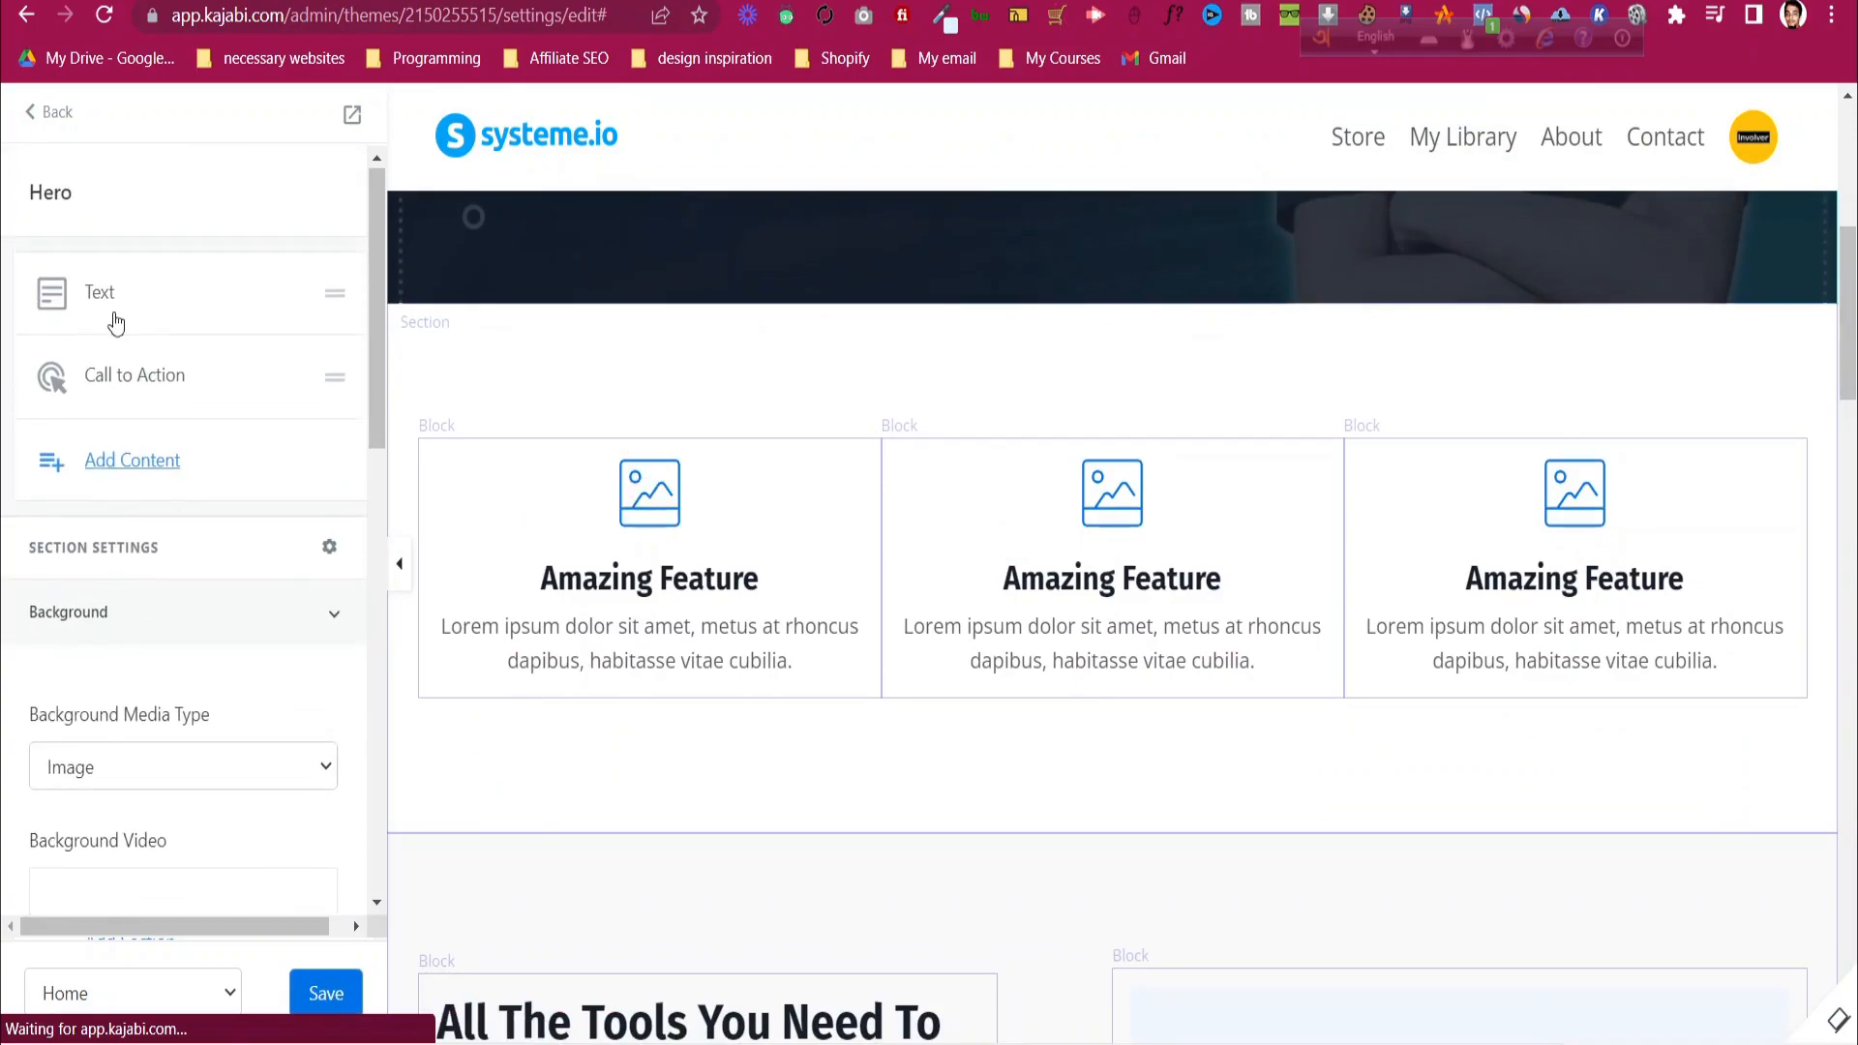
- Delete the first Text & Image section from the Home page sections list
{"action": "left_click", "coordinate": [32, 115]}
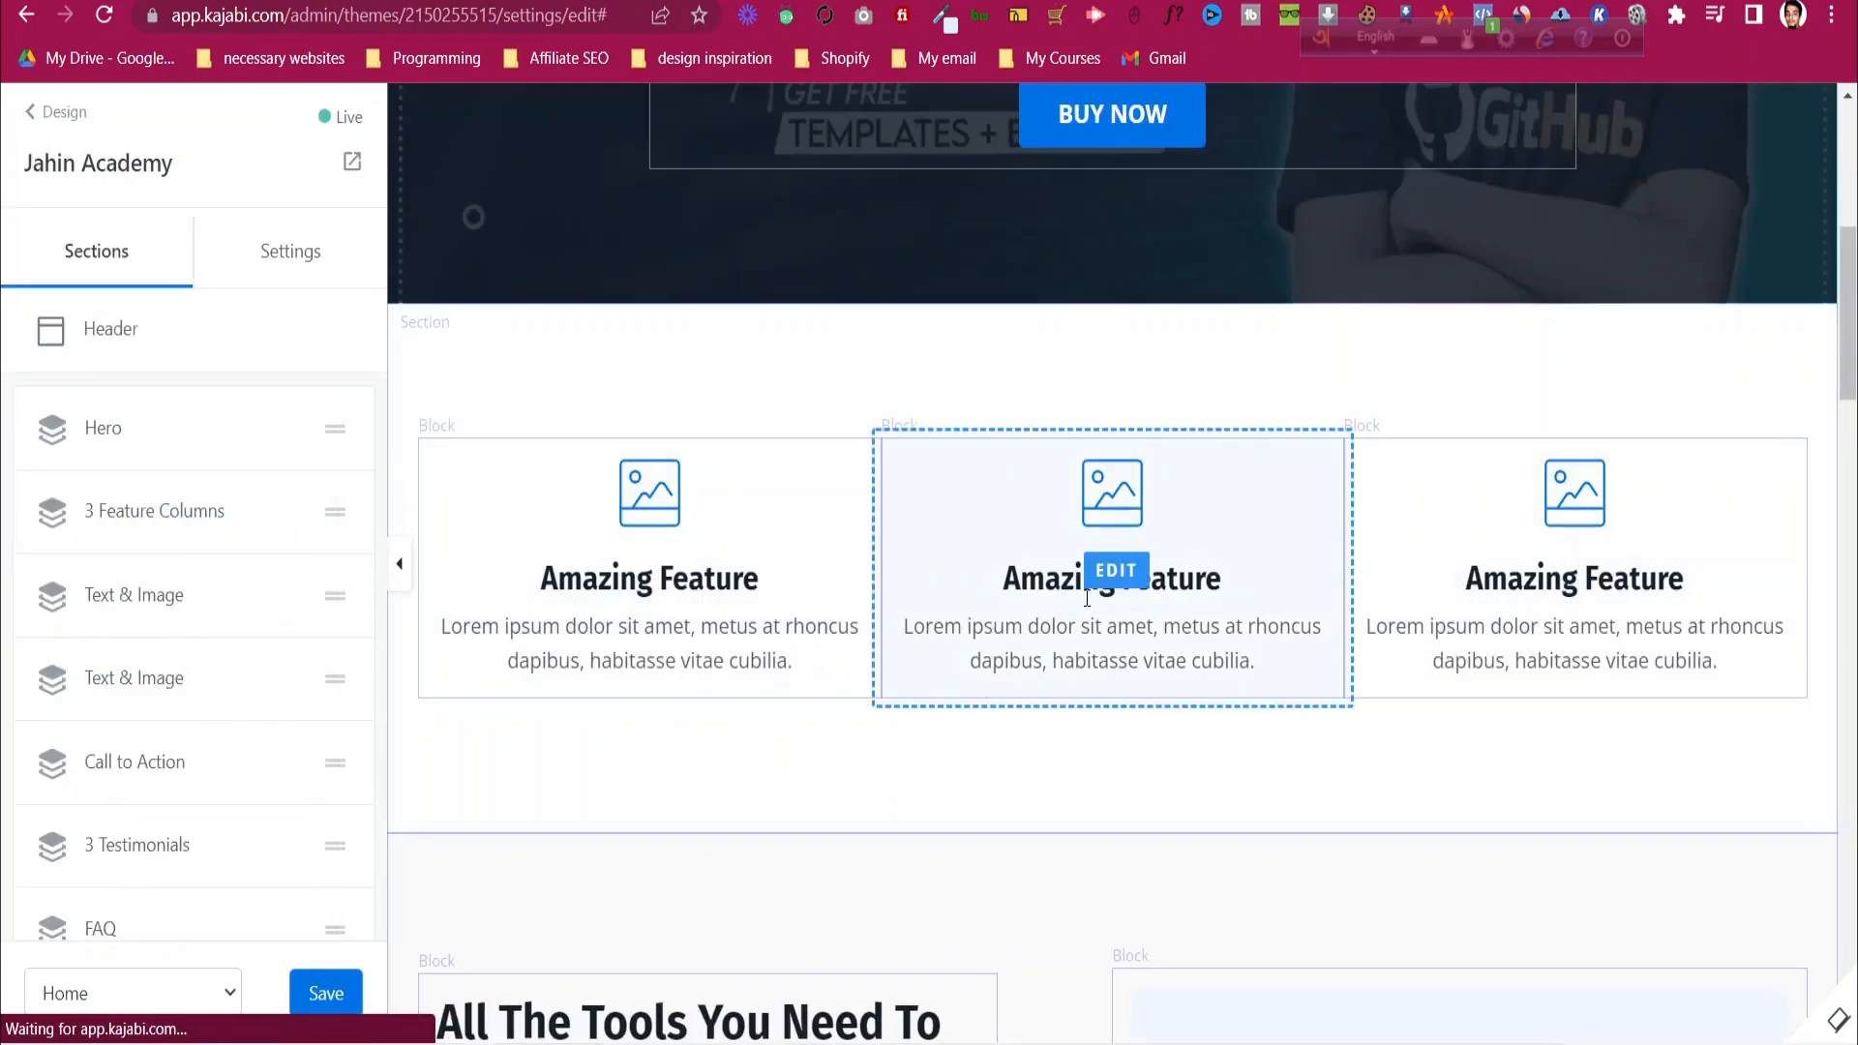
{"action": "scroll", "coordinate": [1246, 667], "scroll_direction": "down", "scroll_amount": 5}
{"action": "scroll", "coordinate": [1409, 532], "scroll_direction": "down", "scroll_amount": 8}
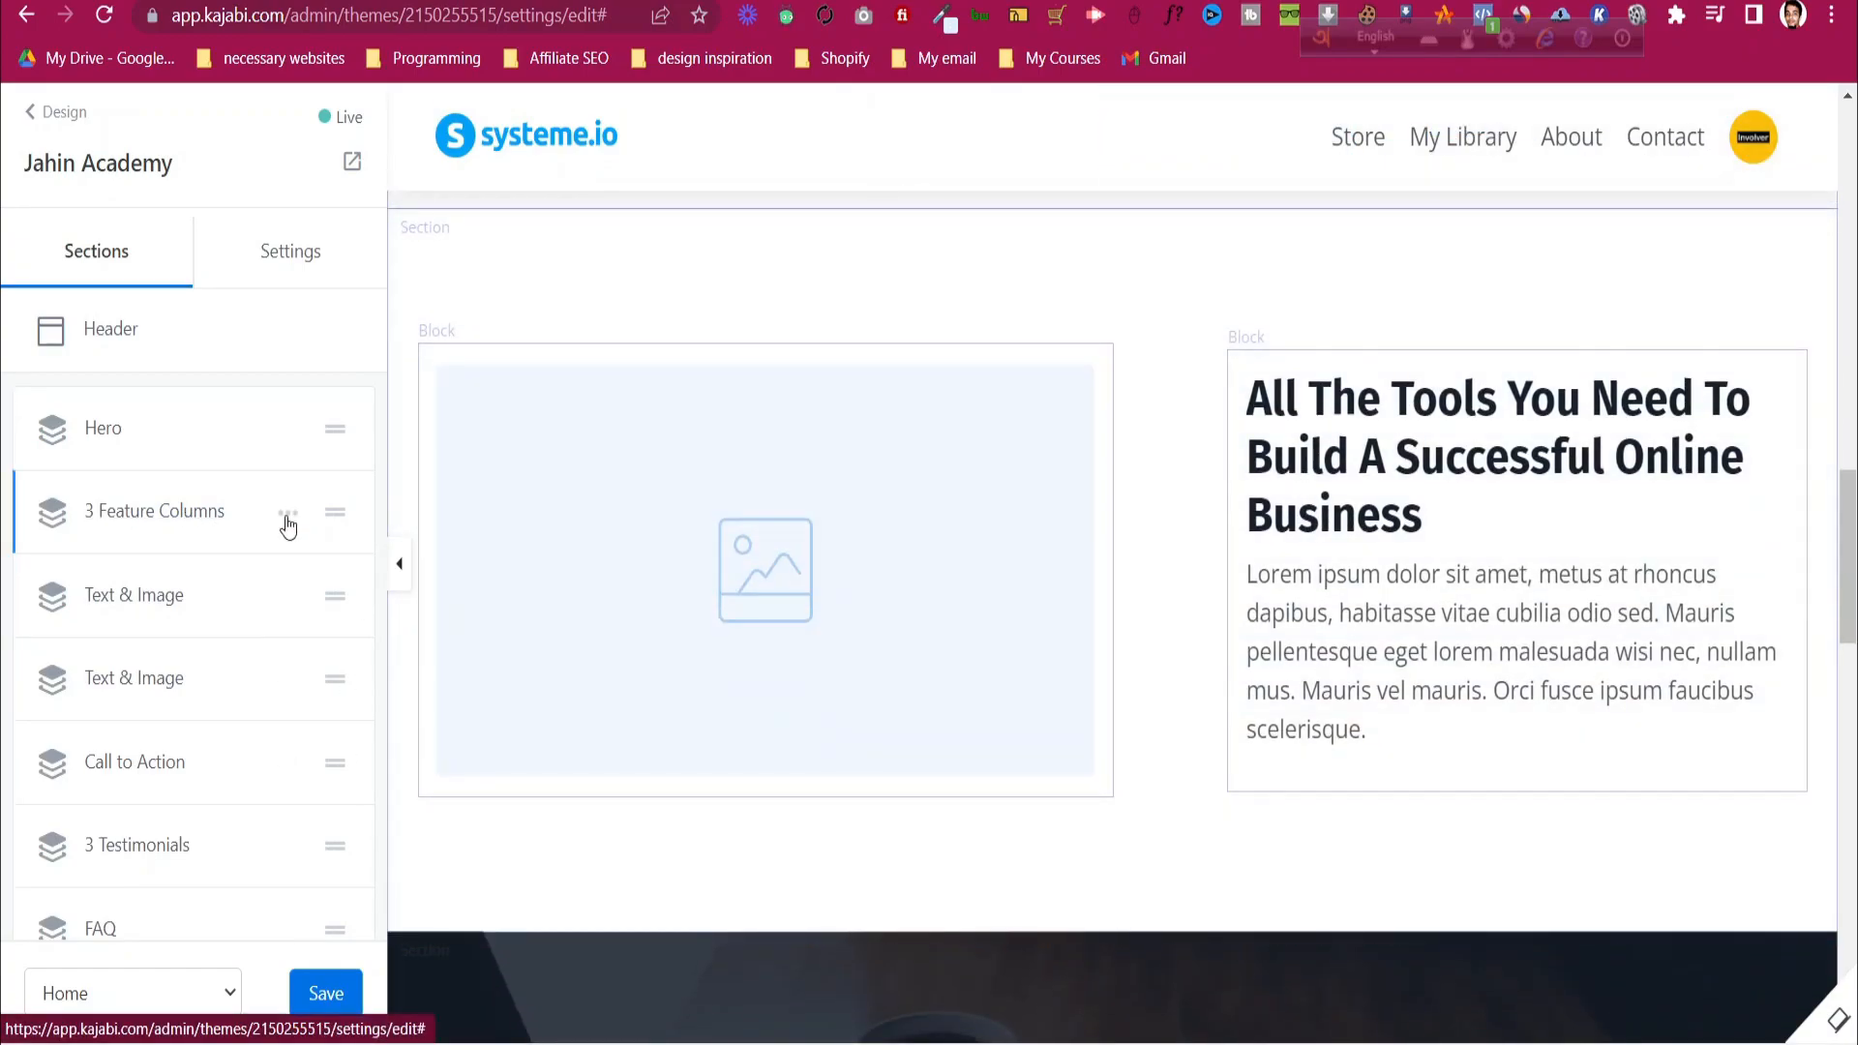
{"action": "scroll", "coordinate": [915, 562], "scroll_direction": "up", "scroll_amount": 15}
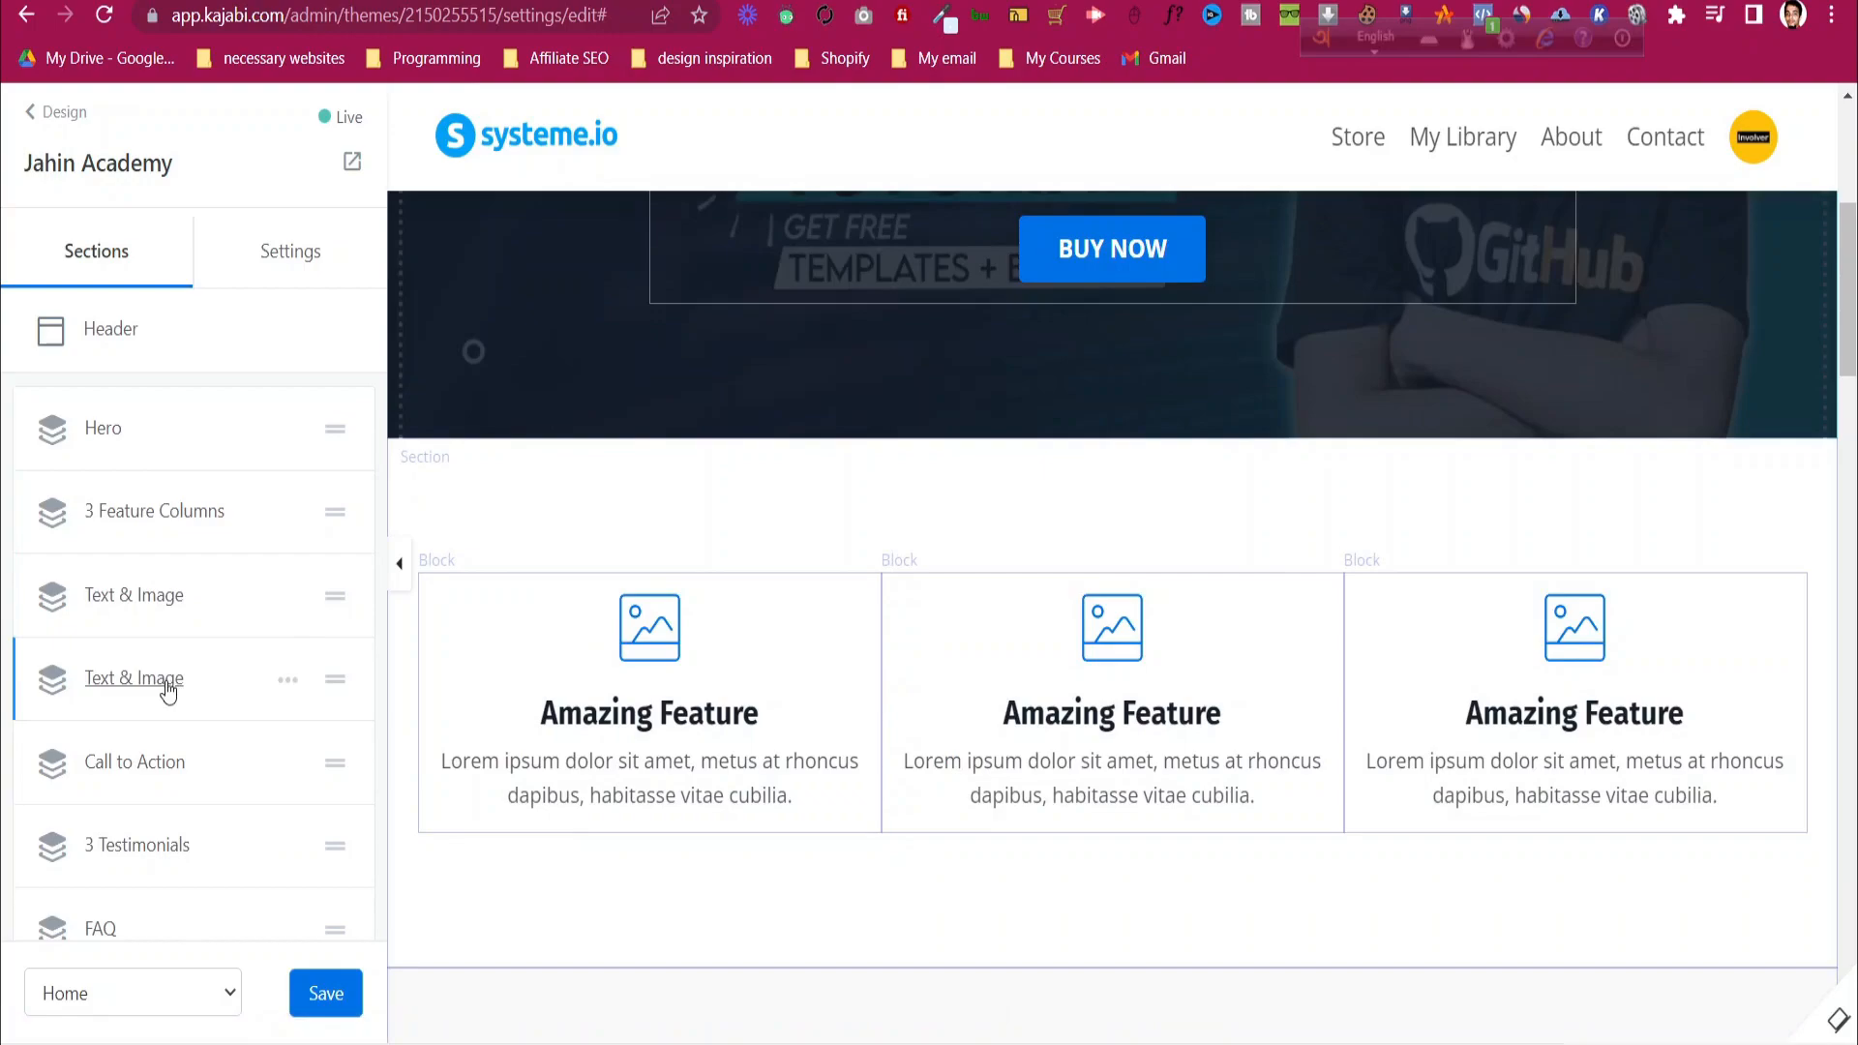
{"action": "scroll", "coordinate": [832, 734], "scroll_direction": "down", "scroll_amount": 5}
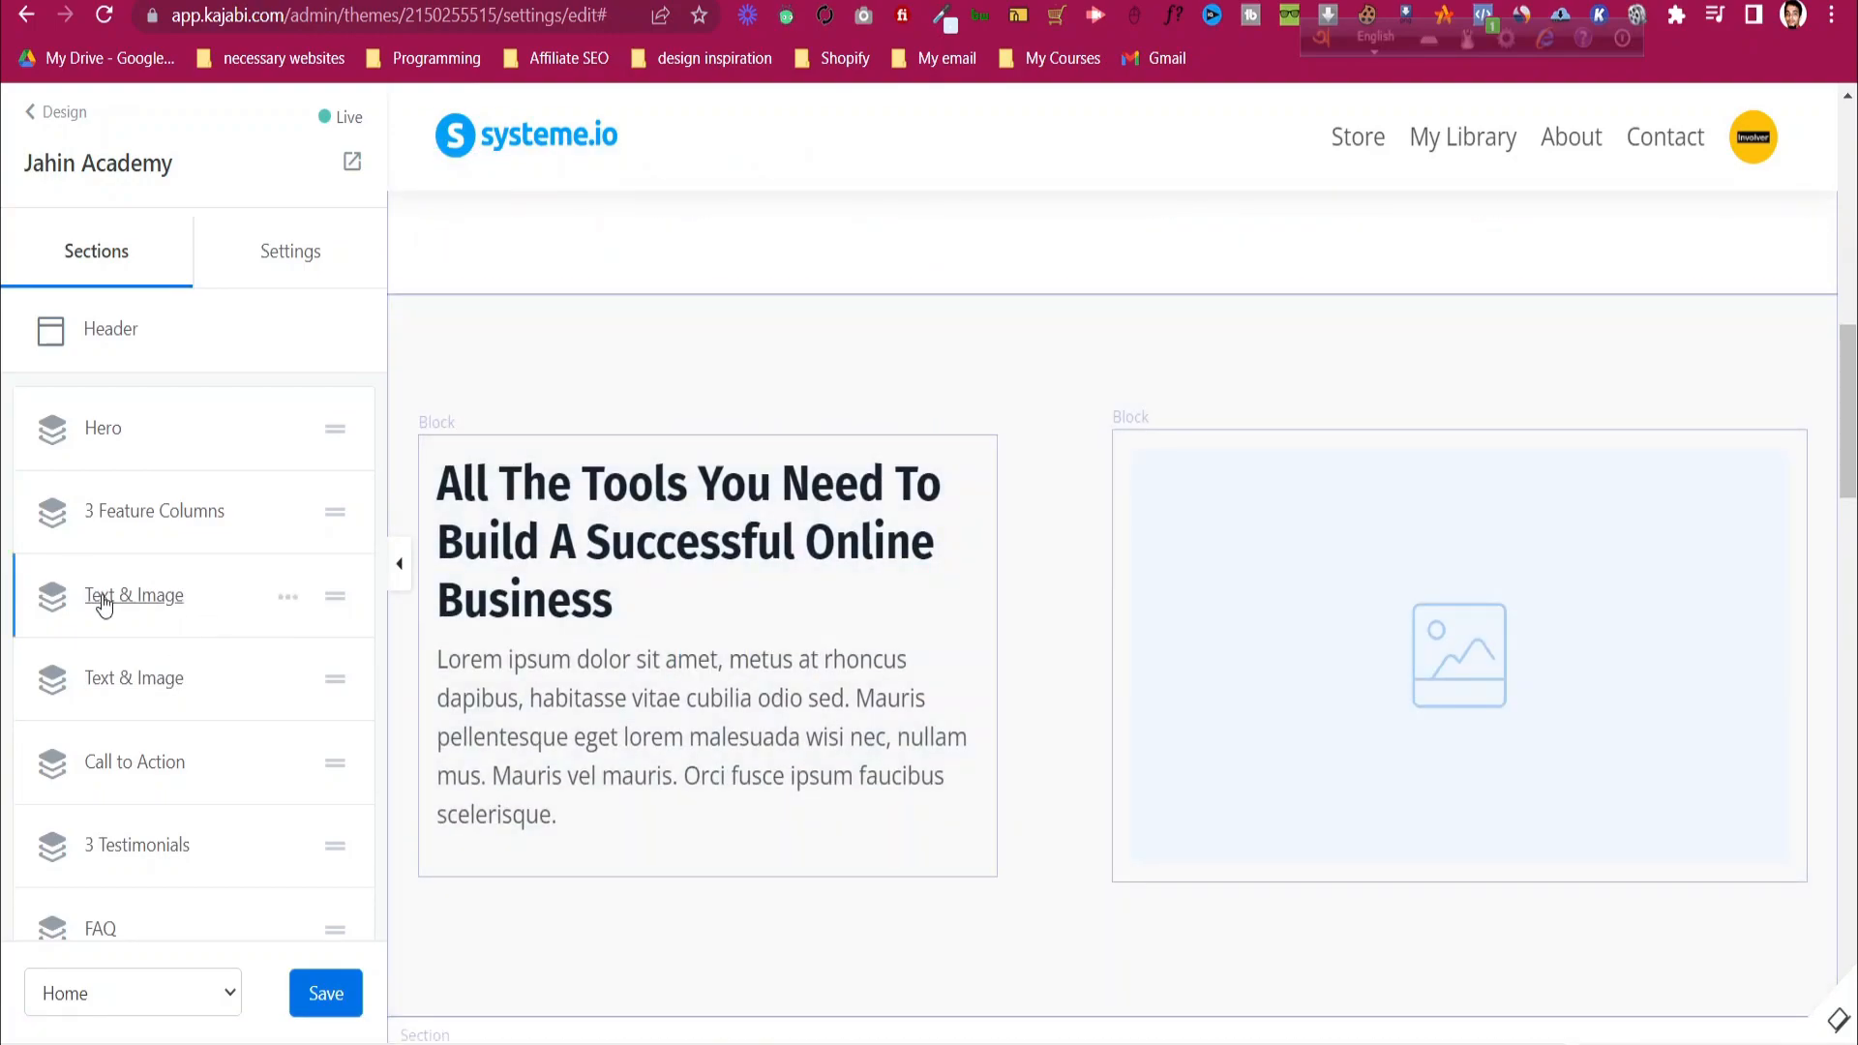
{"action": "left_click", "coordinate": [289, 598]}
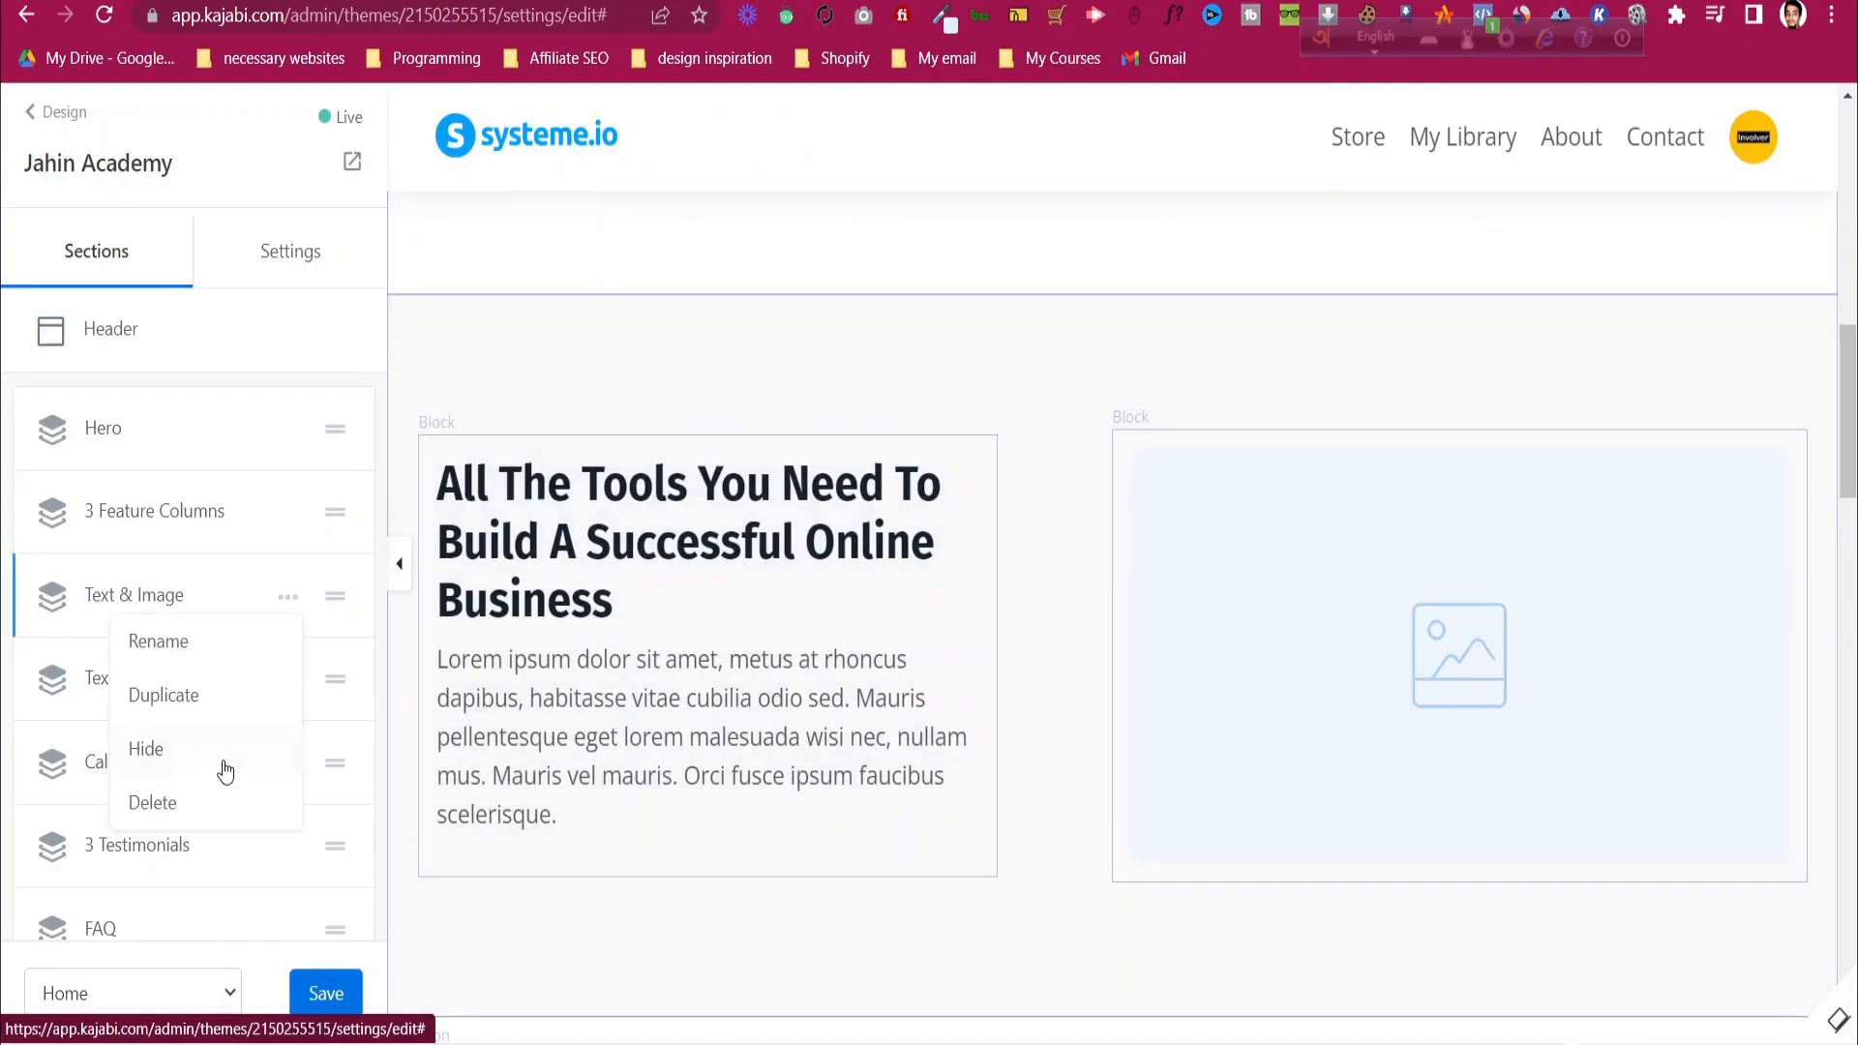
{"action": "left_click", "coordinate": [216, 830]}
- Drag 3 Testimonials above Text & Image, directly after 3 Feature Columns
{"action": "scroll", "coordinate": [1053, 572], "scroll_direction": "up", "scroll_amount": 3}
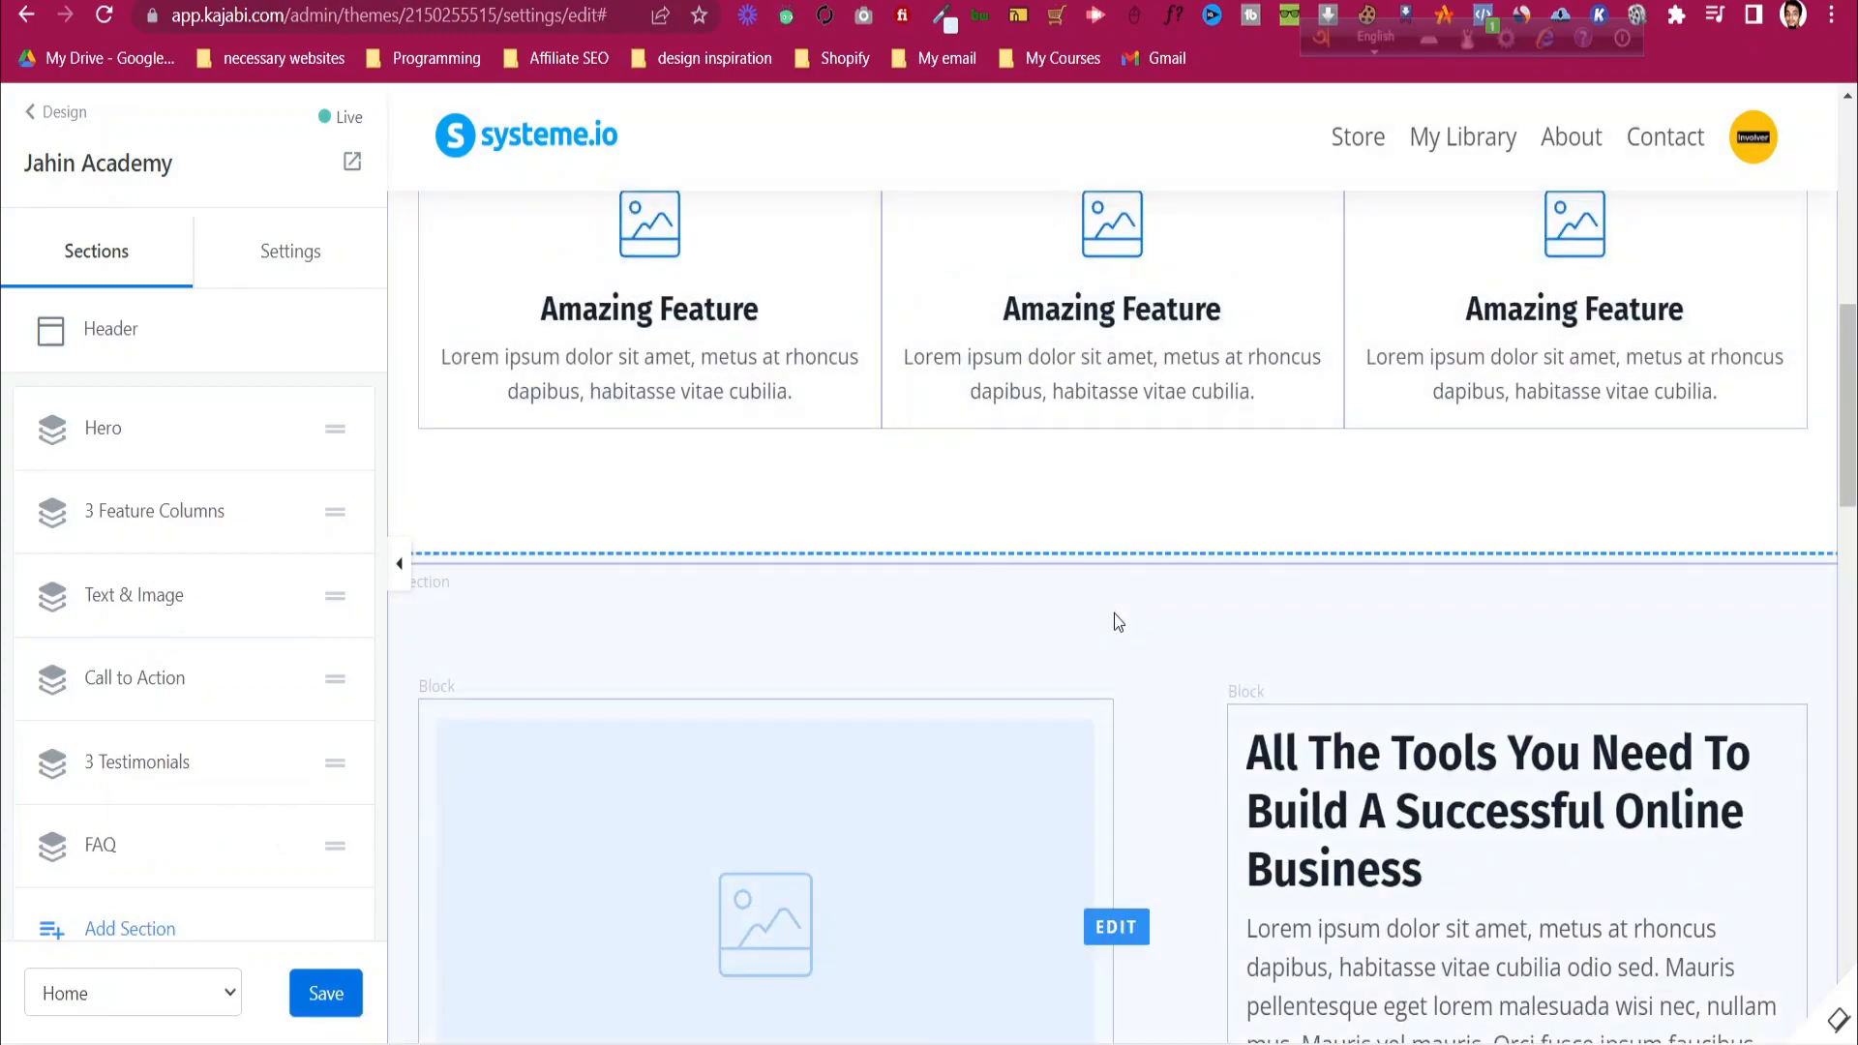
{"action": "scroll", "coordinate": [1118, 622], "scroll_direction": "down", "scroll_amount": 5}
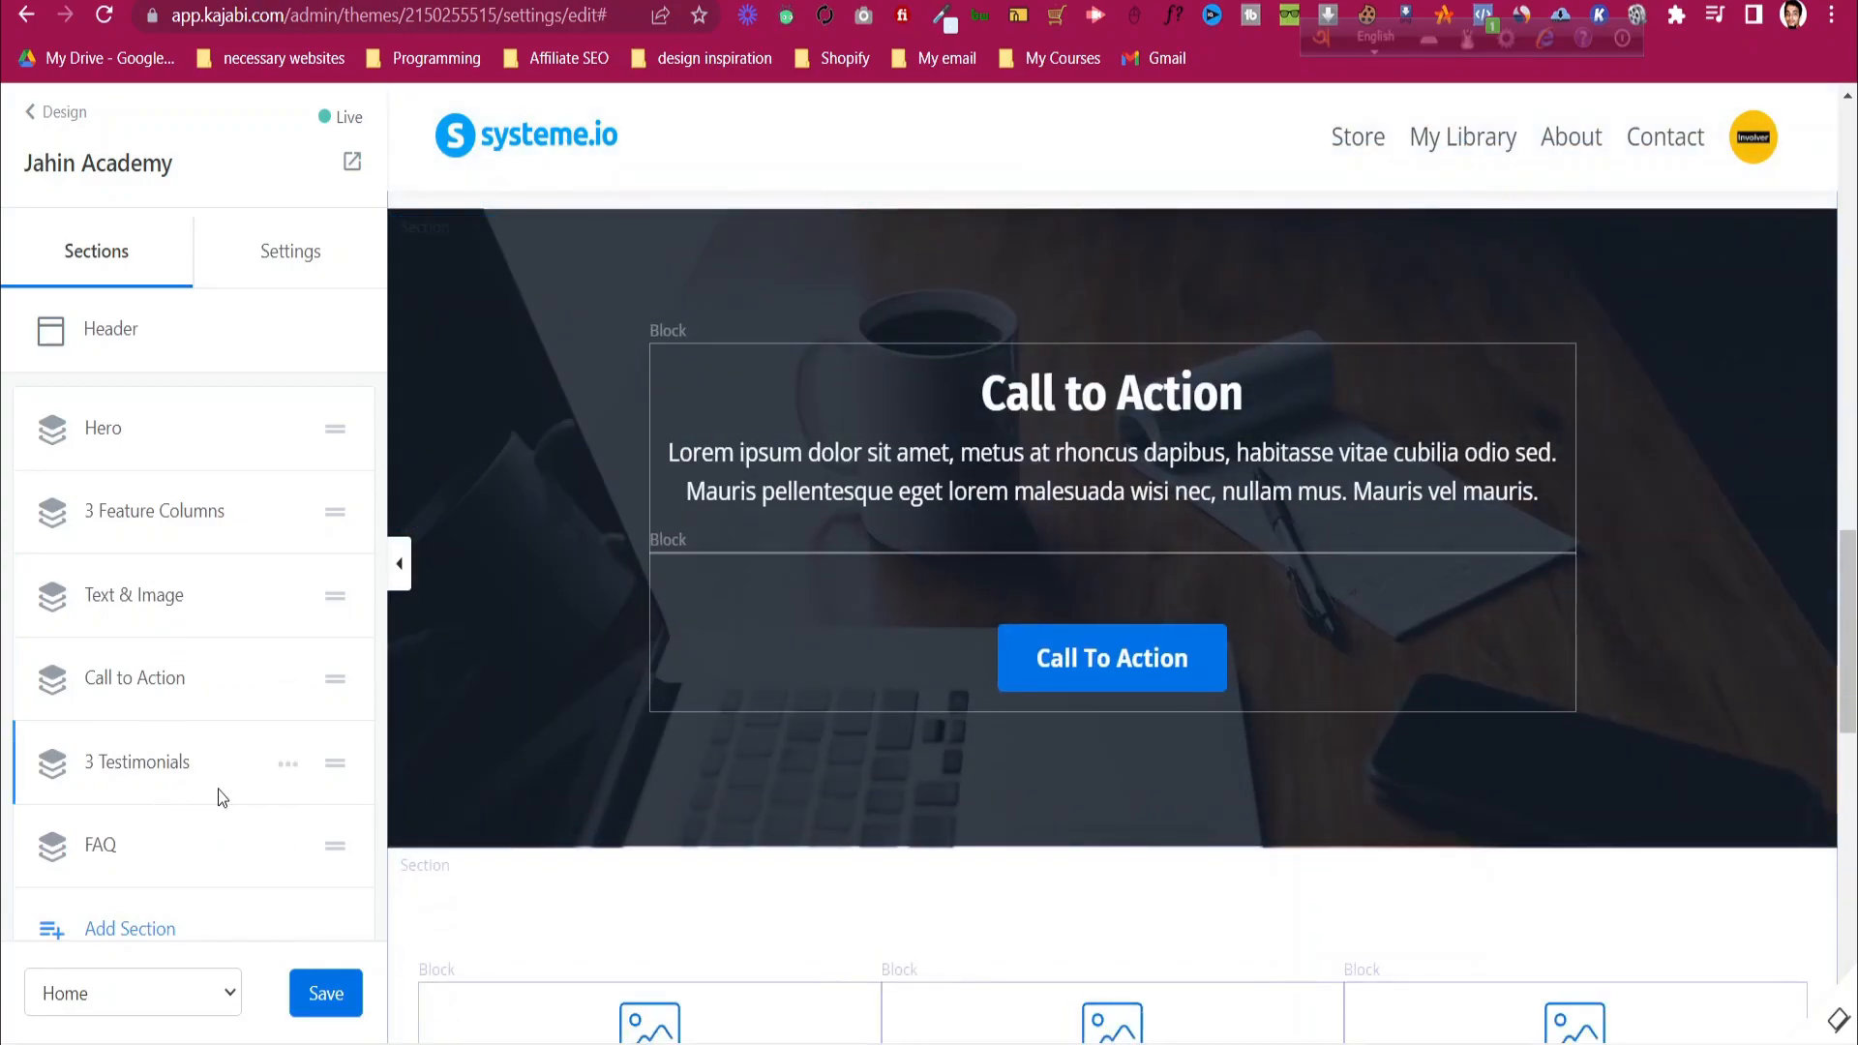
{"action": "scroll", "coordinate": [858, 758], "scroll_direction": "down", "scroll_amount": 8}
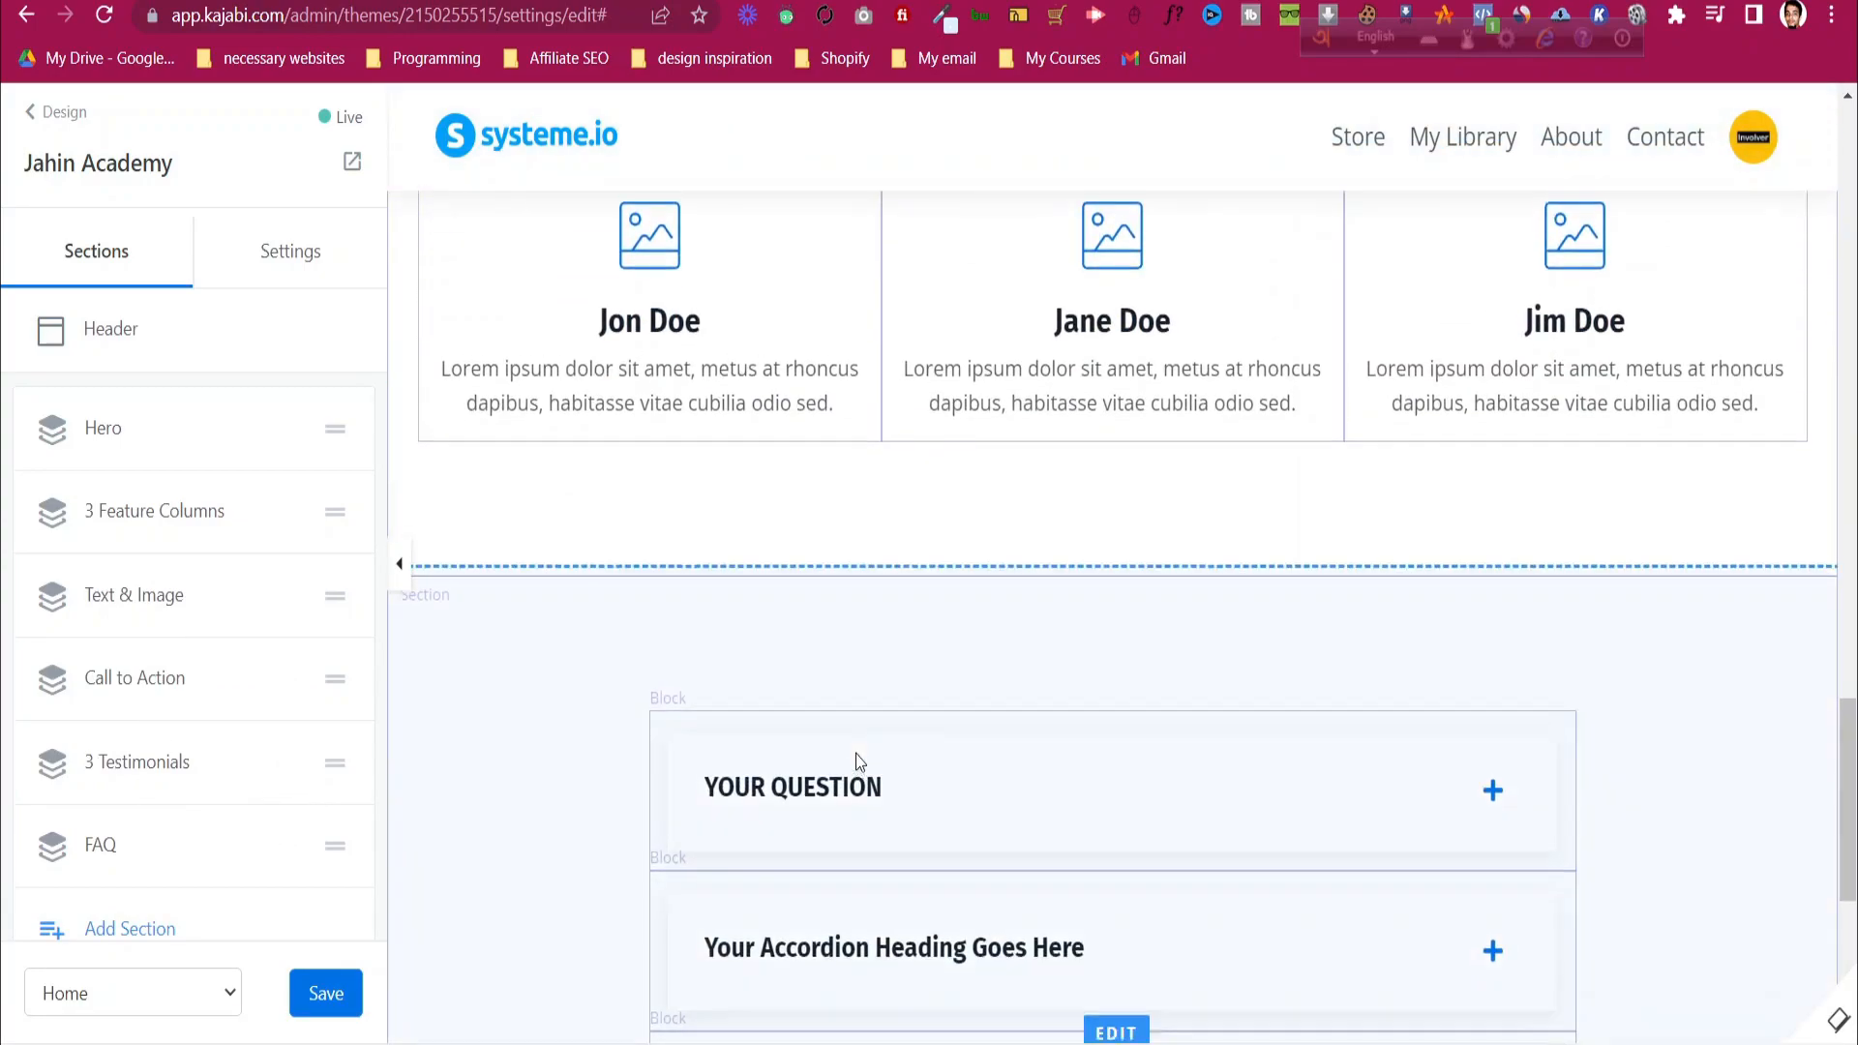
{"action": "scroll", "coordinate": [855, 755], "scroll_direction": "up", "scroll_amount": 4}
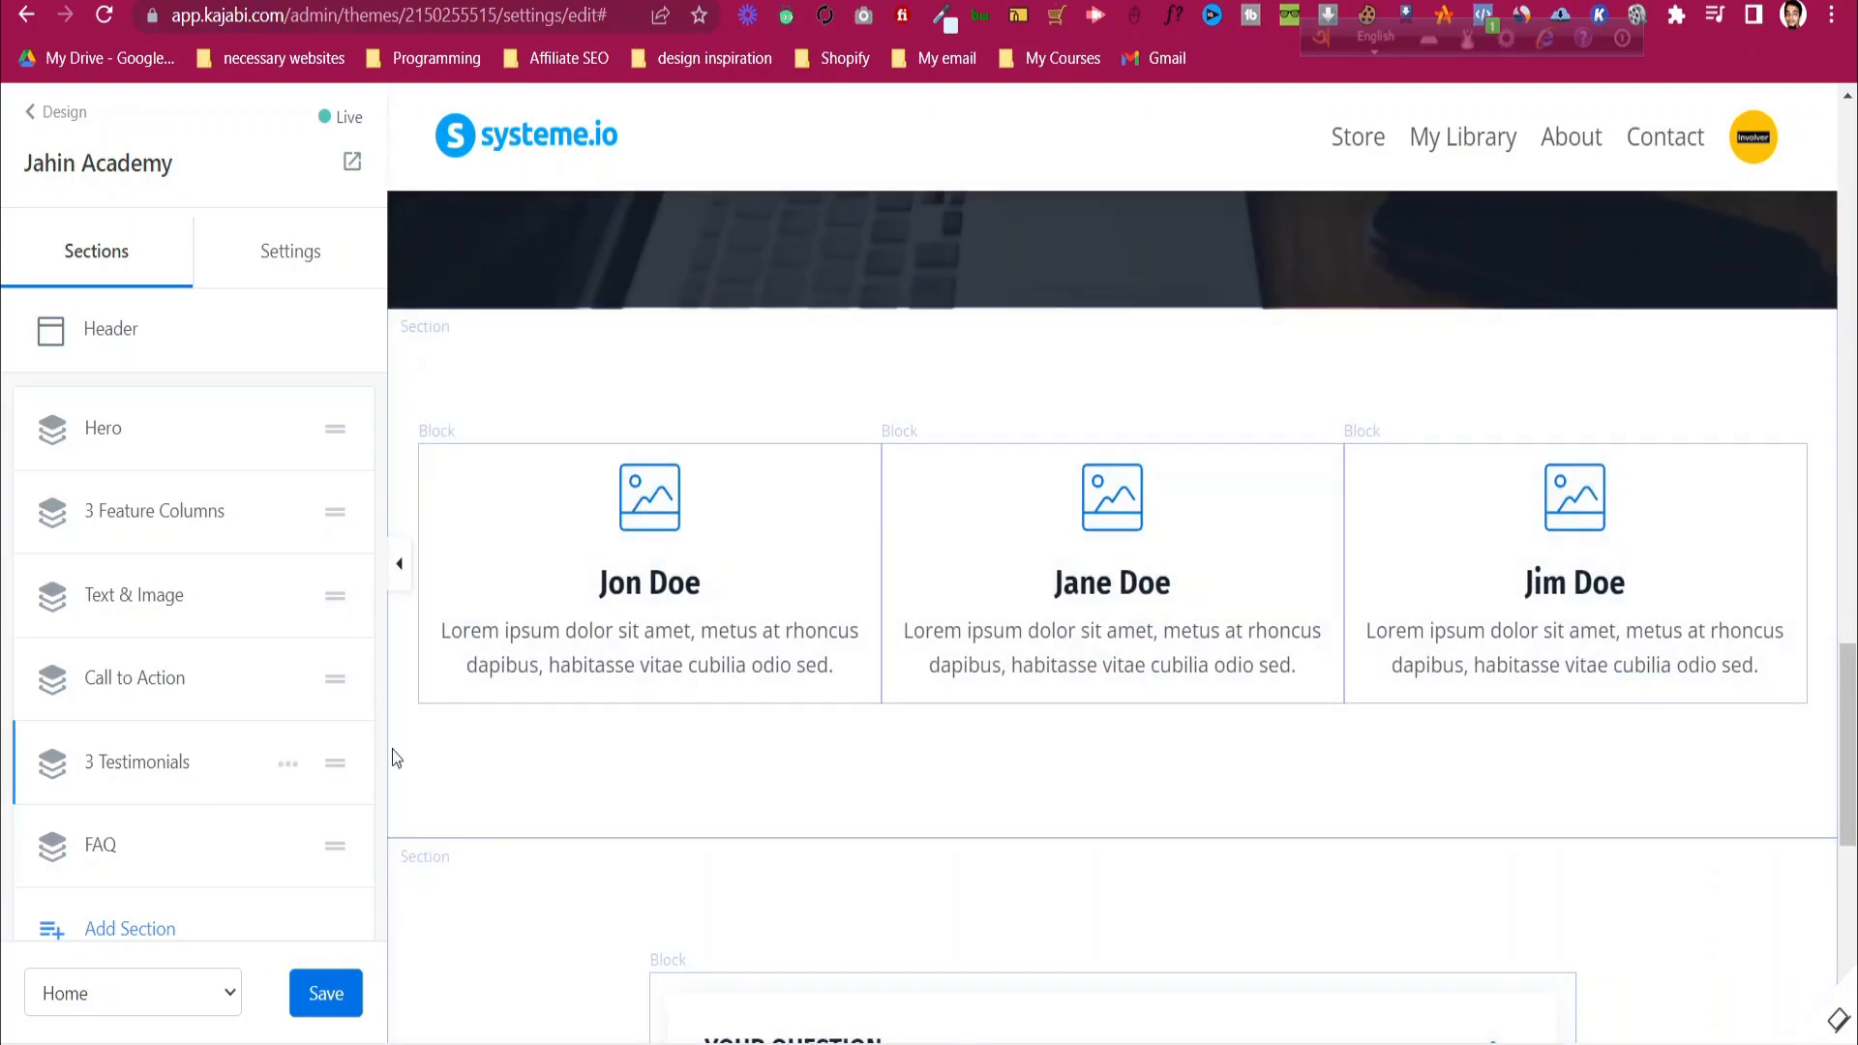
{"action": "scroll", "coordinate": [759, 705], "scroll_direction": "up", "scroll_amount": 3}
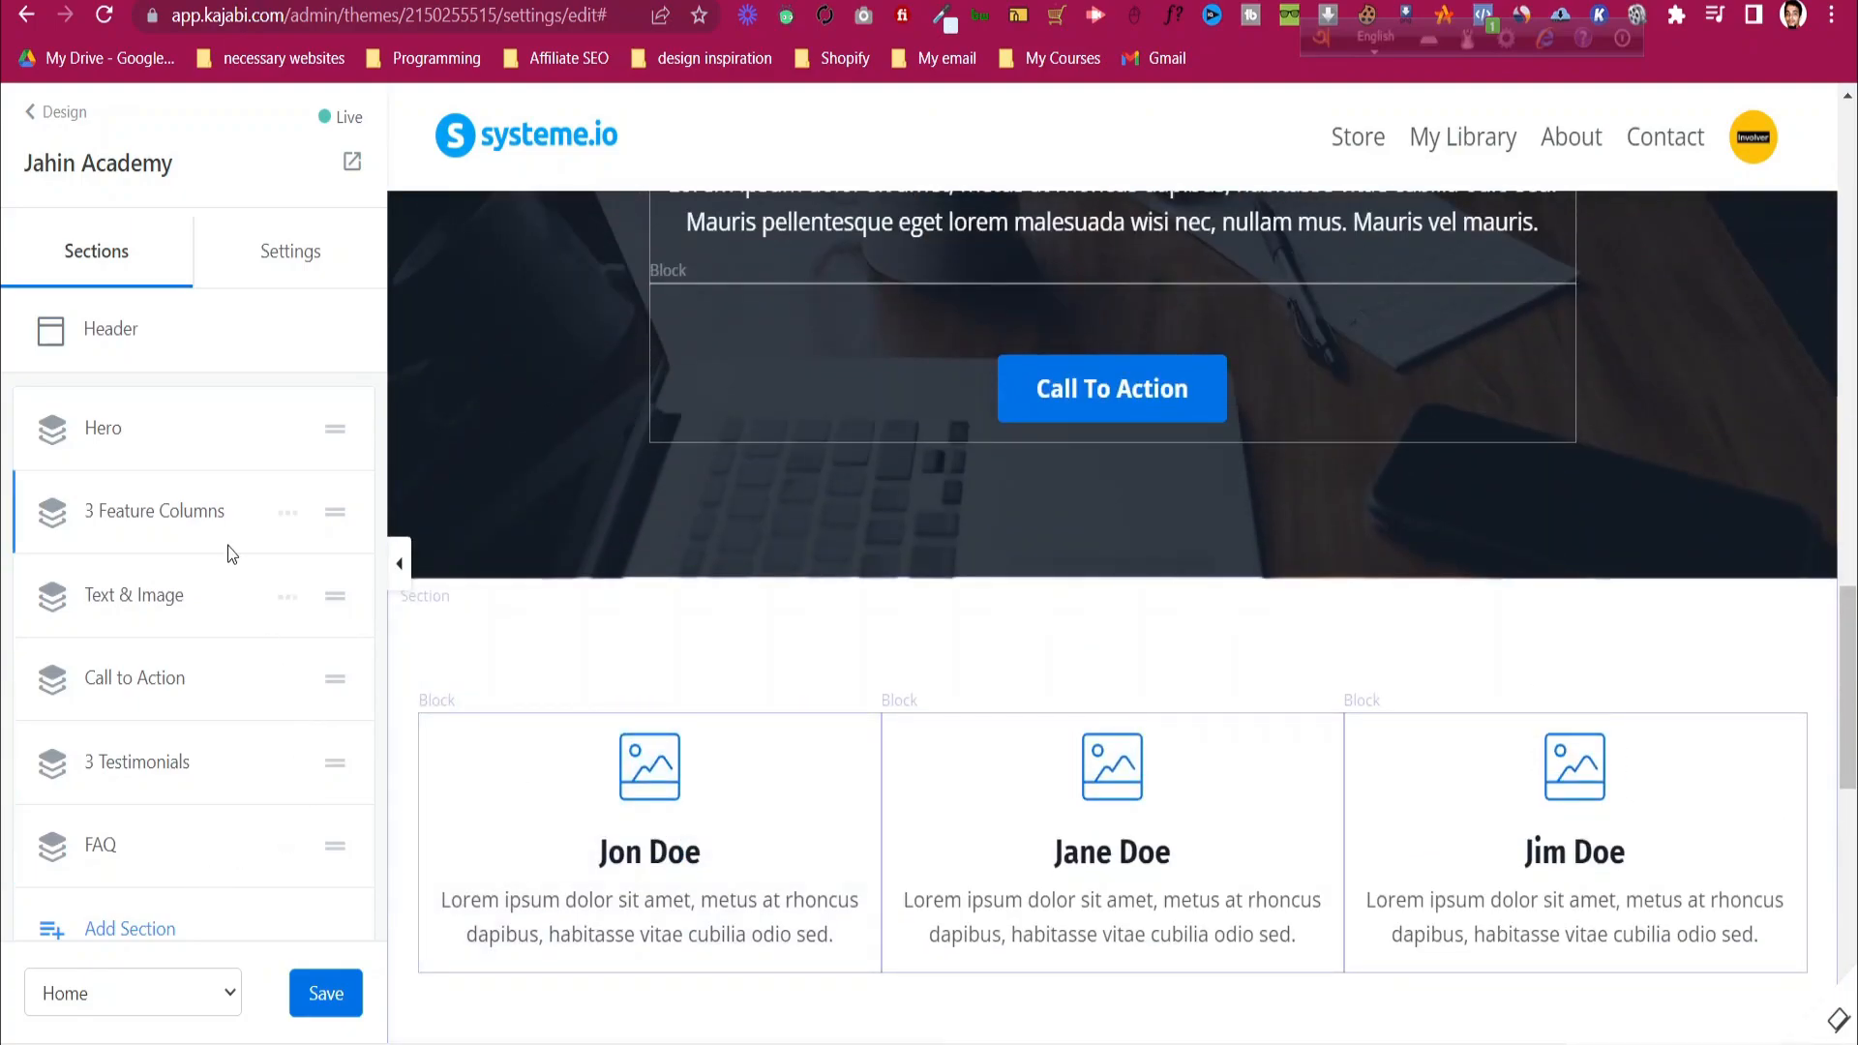
{"action": "left_click_drag", "start_coordinate": [335, 764], "coordinate": [318, 608]}
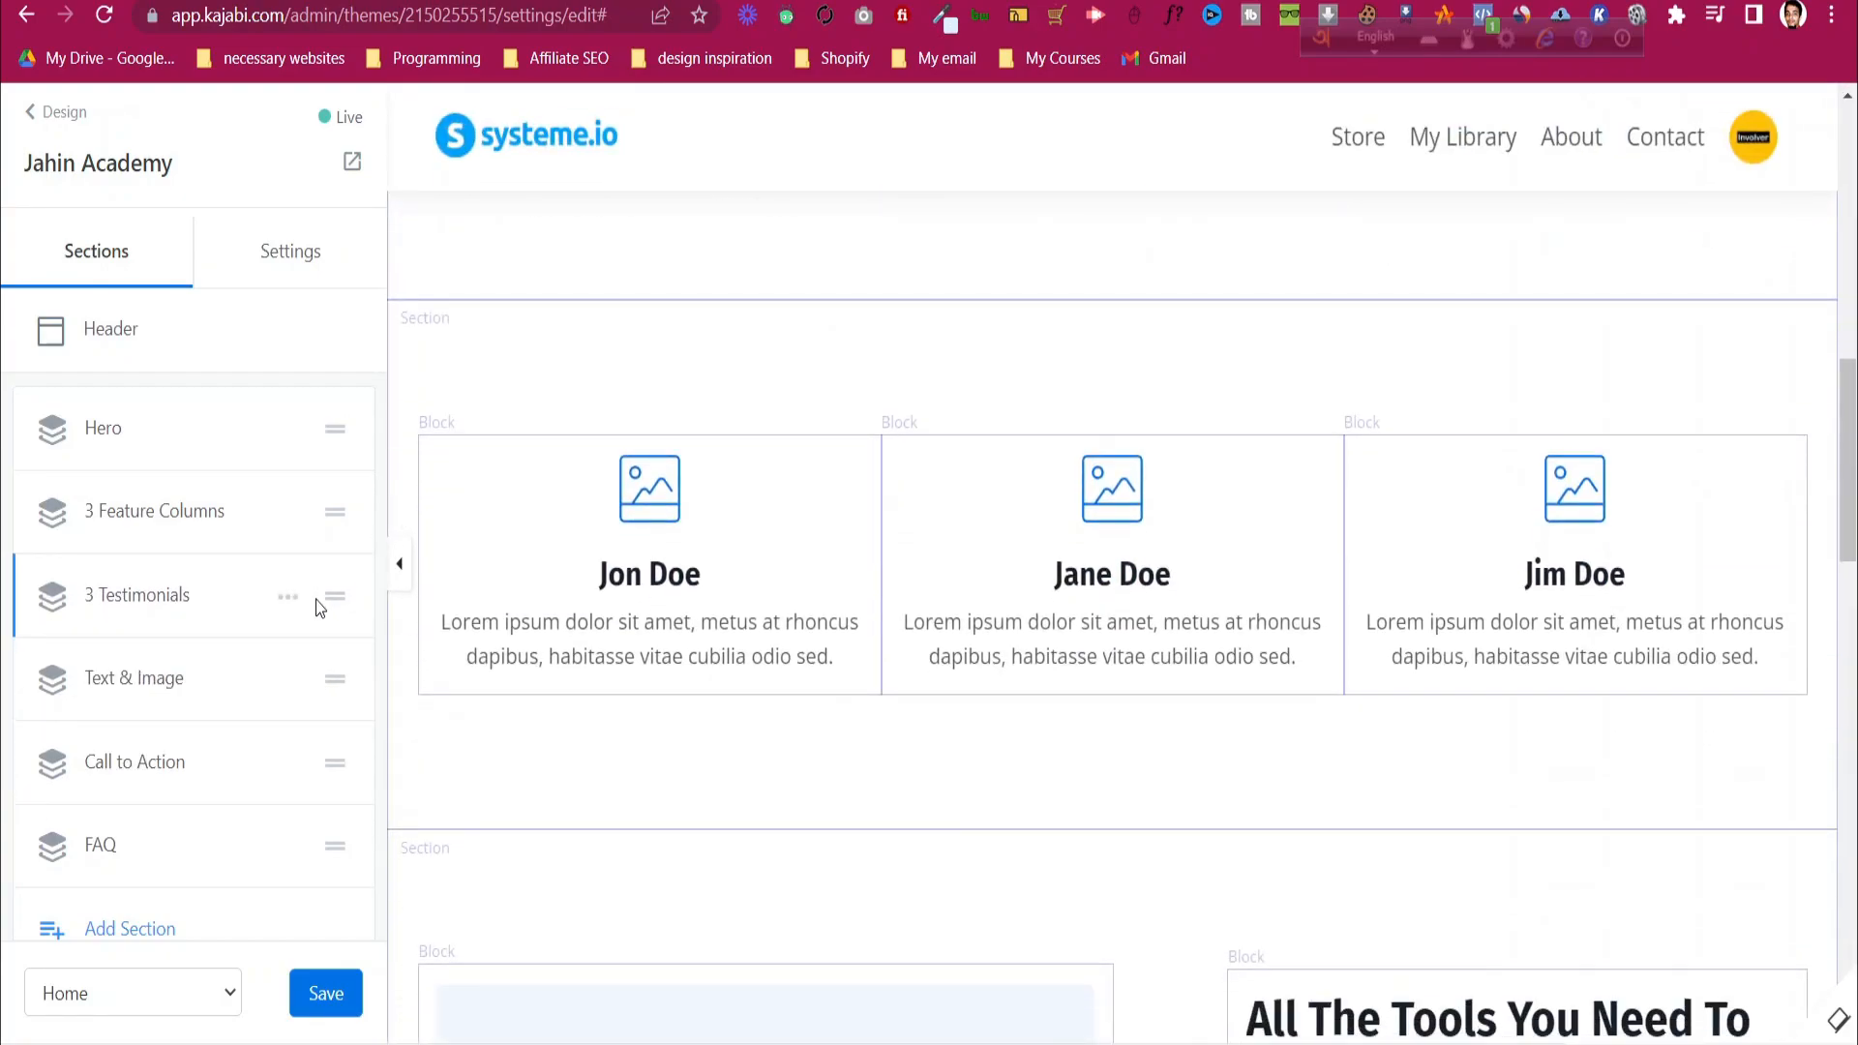
{"action": "scroll", "coordinate": [840, 622], "scroll_direction": "up", "scroll_amount": 4}
{"action": "scroll", "coordinate": [813, 933], "scroll_direction": "down", "scroll_amount": 2}
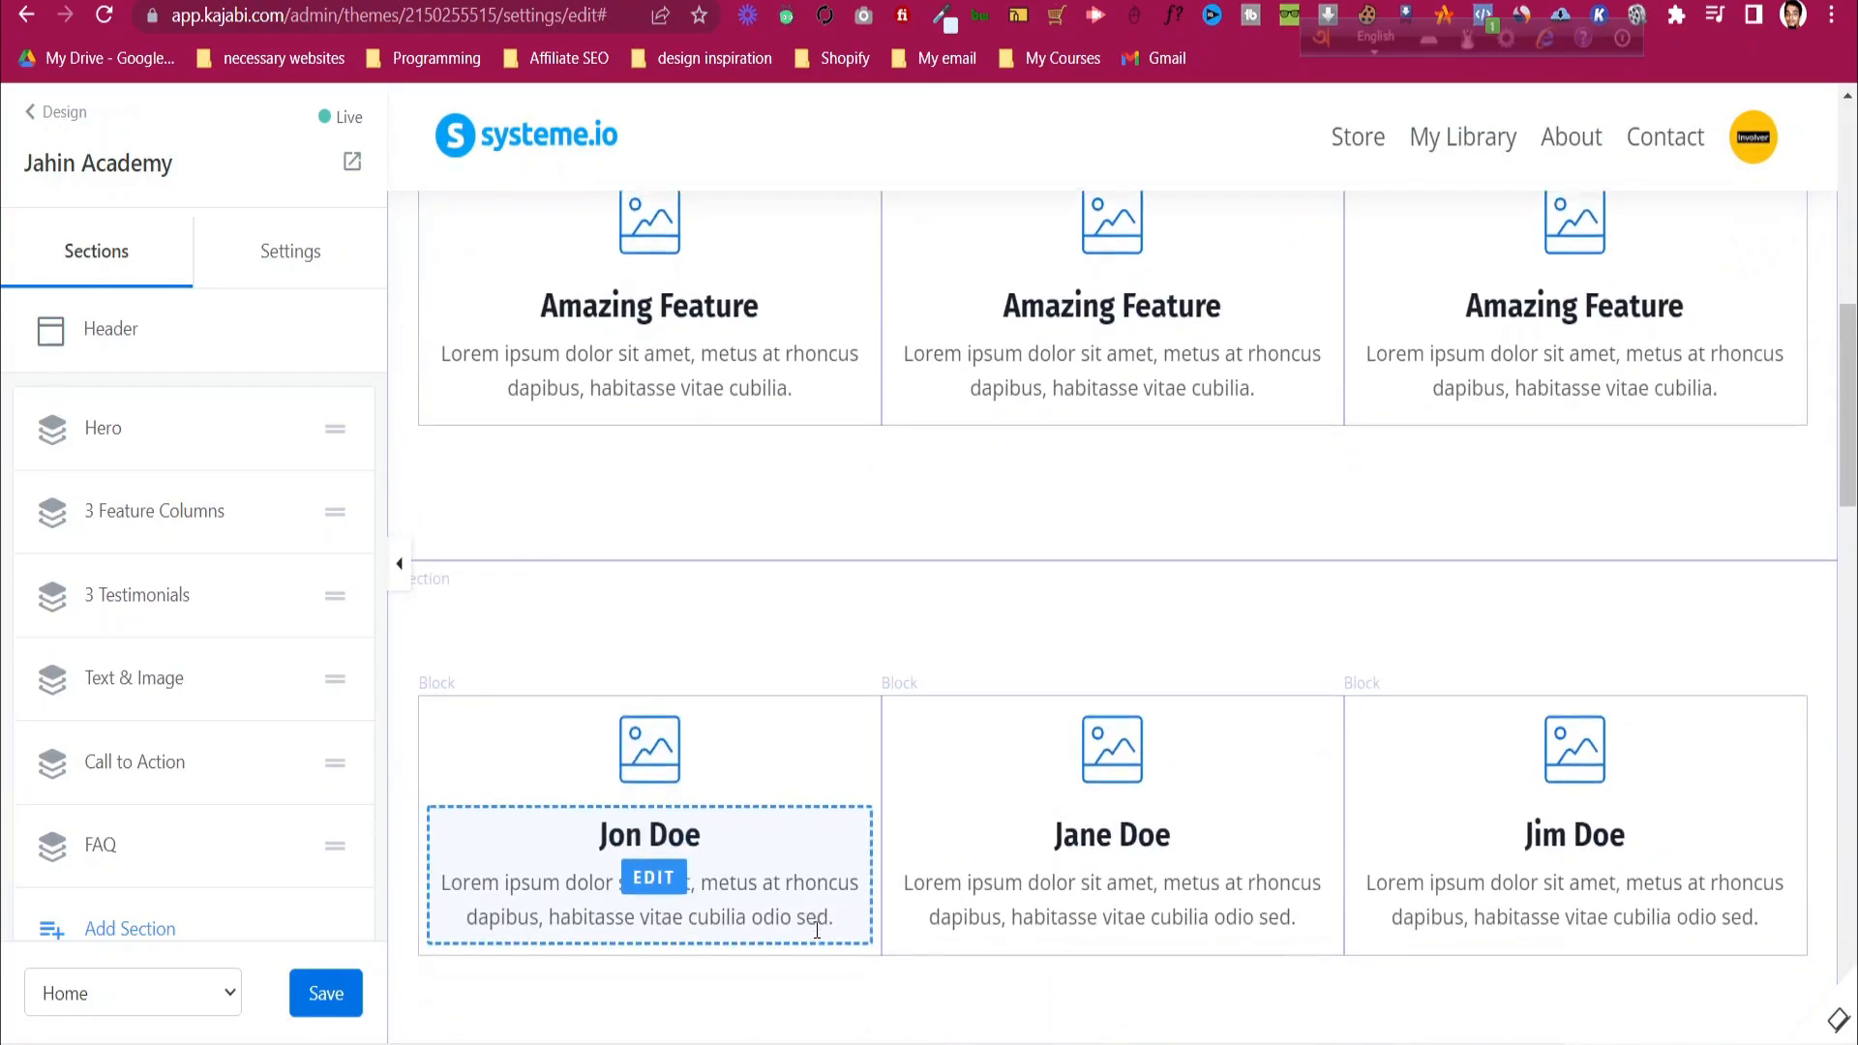
{"action": "scroll", "coordinate": [817, 931], "scroll_direction": "down", "scroll_amount": 5}
{"action": "scroll", "coordinate": [817, 931], "scroll_direction": "up", "scroll_amount": 11}
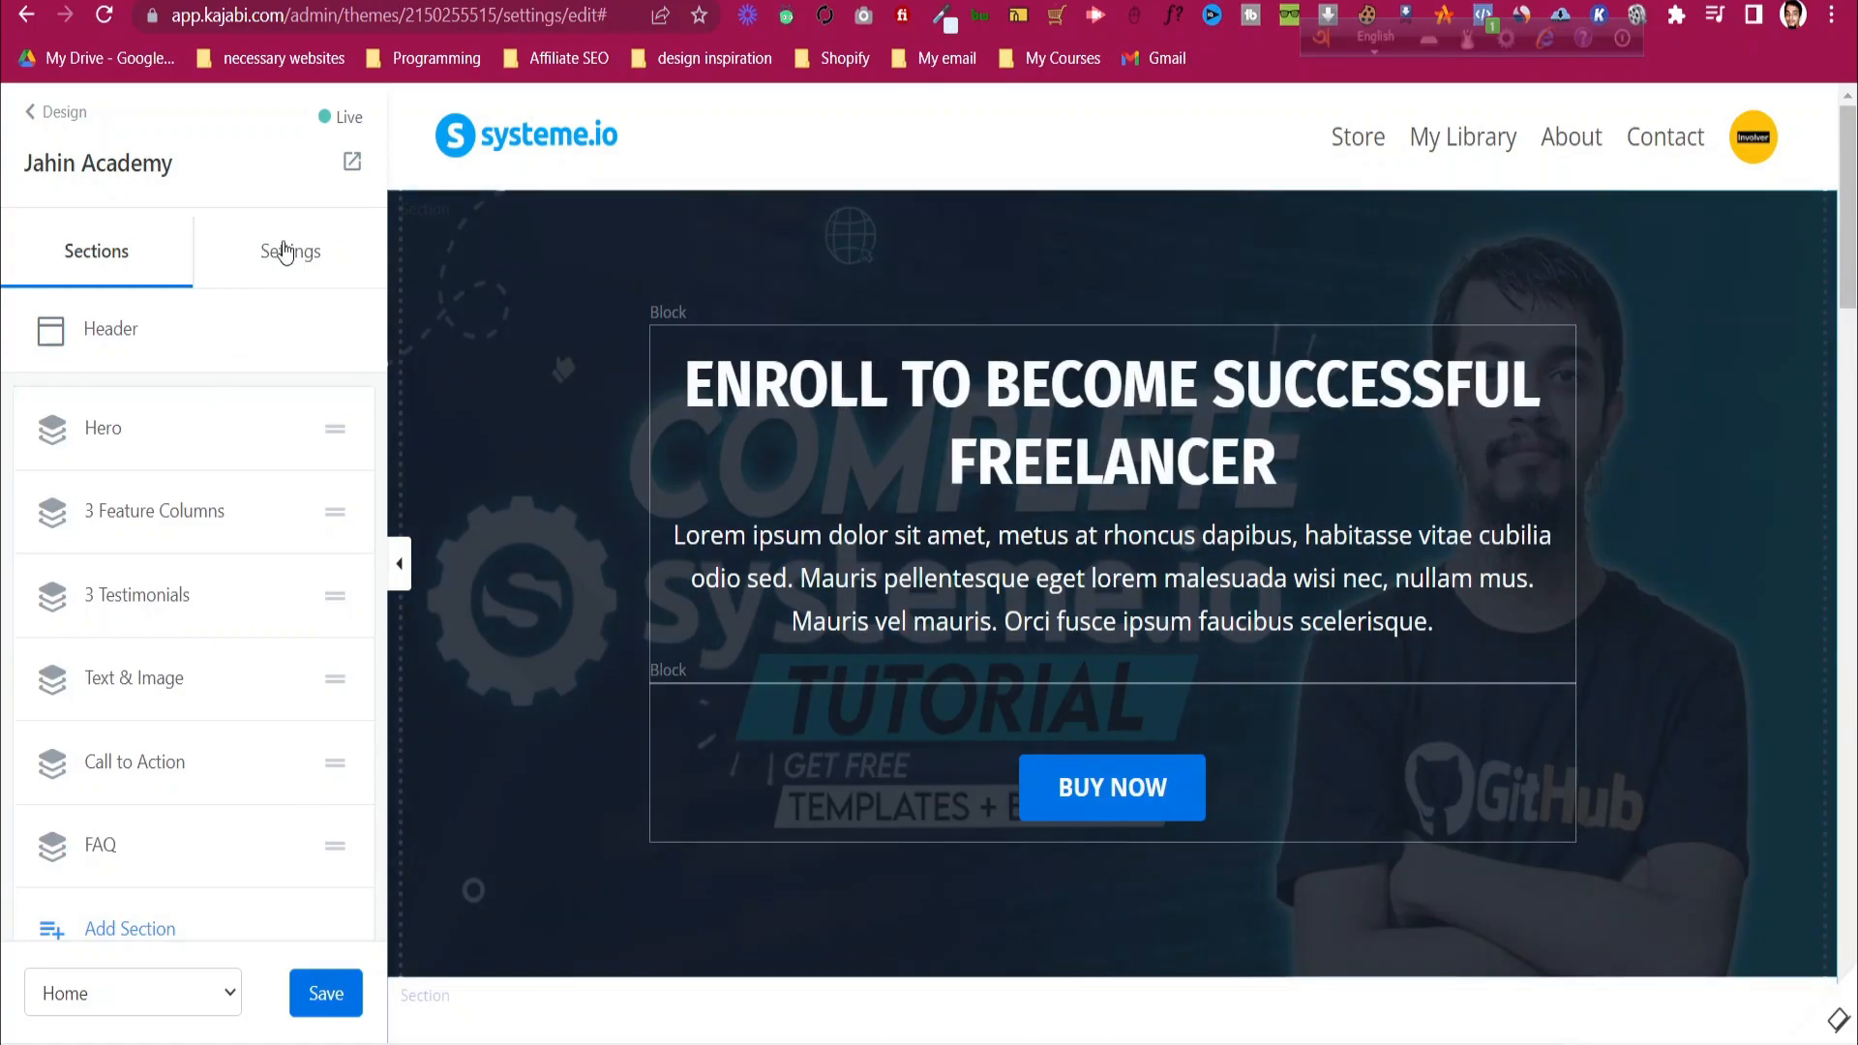
- In the theme's Style Guide settings, set the Button Background Color to red
{"action": "left_click", "coordinate": [285, 253]}
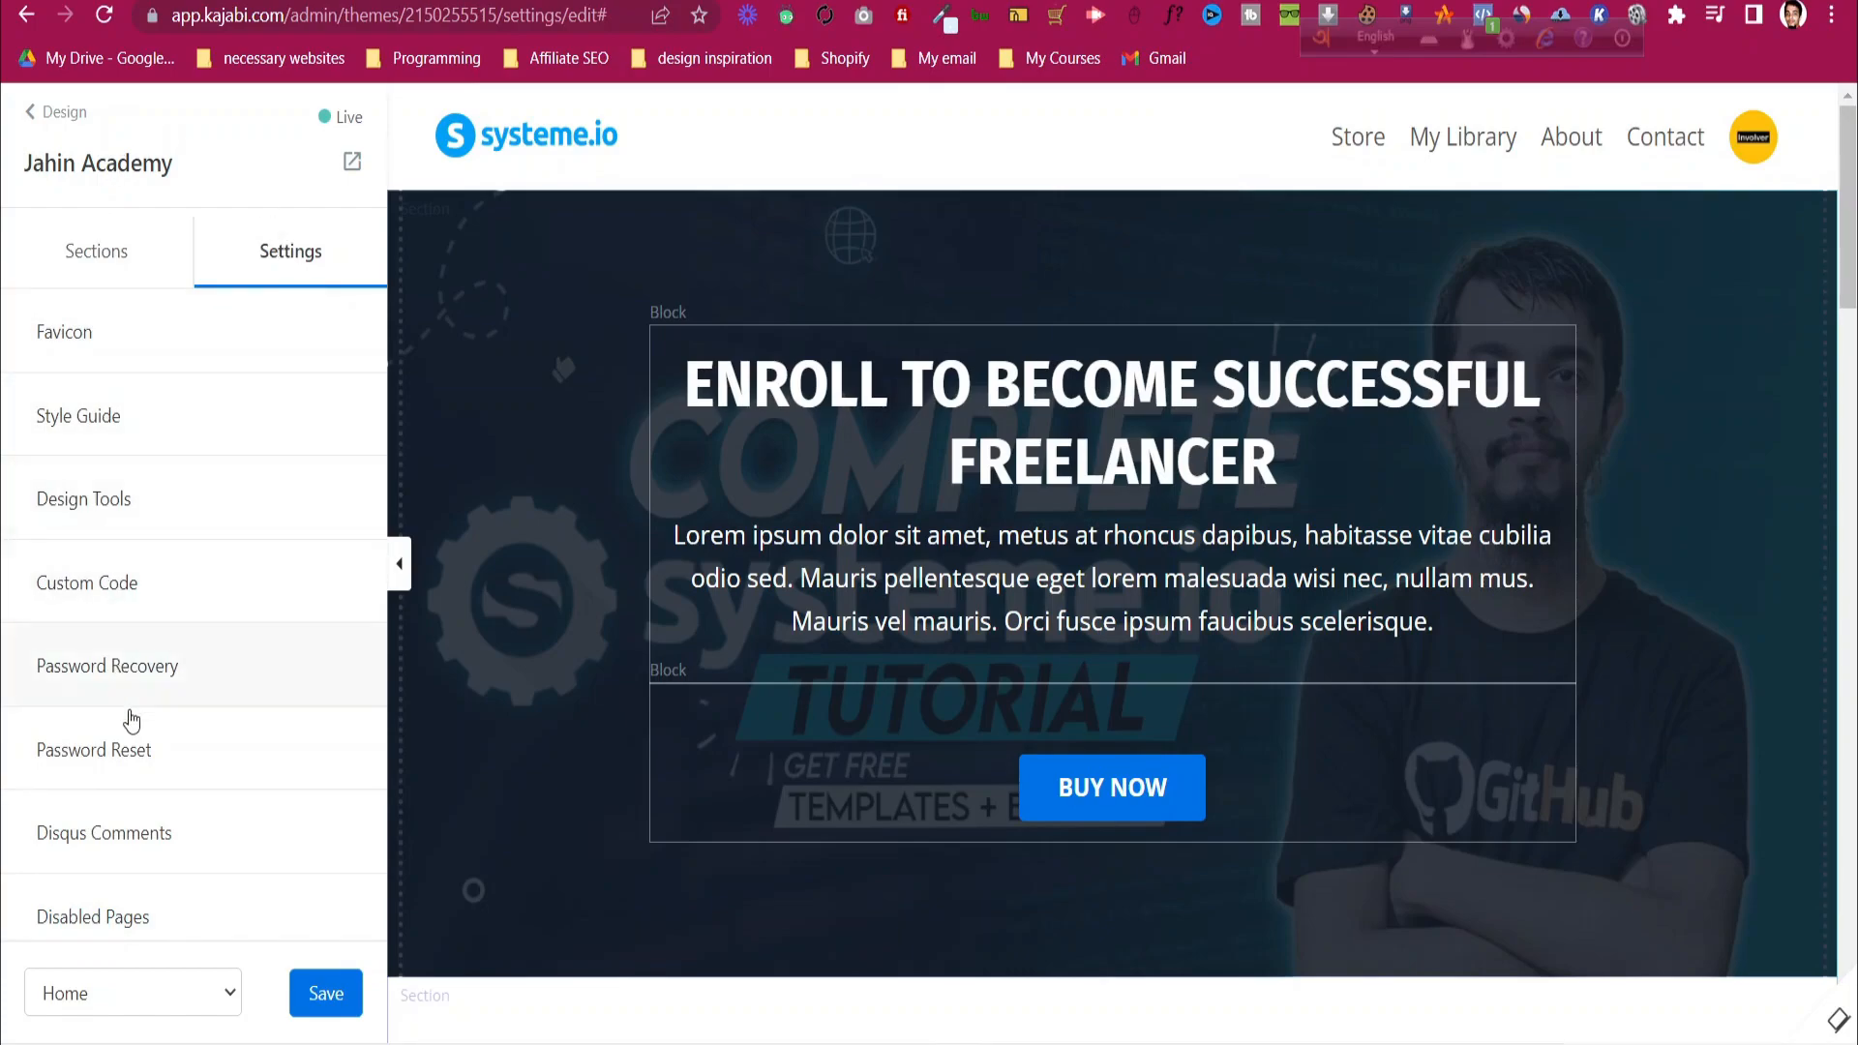
{"action": "scroll", "coordinate": [130, 718], "scroll_direction": "down", "scroll_amount": 4}
{"action": "scroll", "coordinate": [131, 699], "scroll_direction": "up", "scroll_amount": 3}
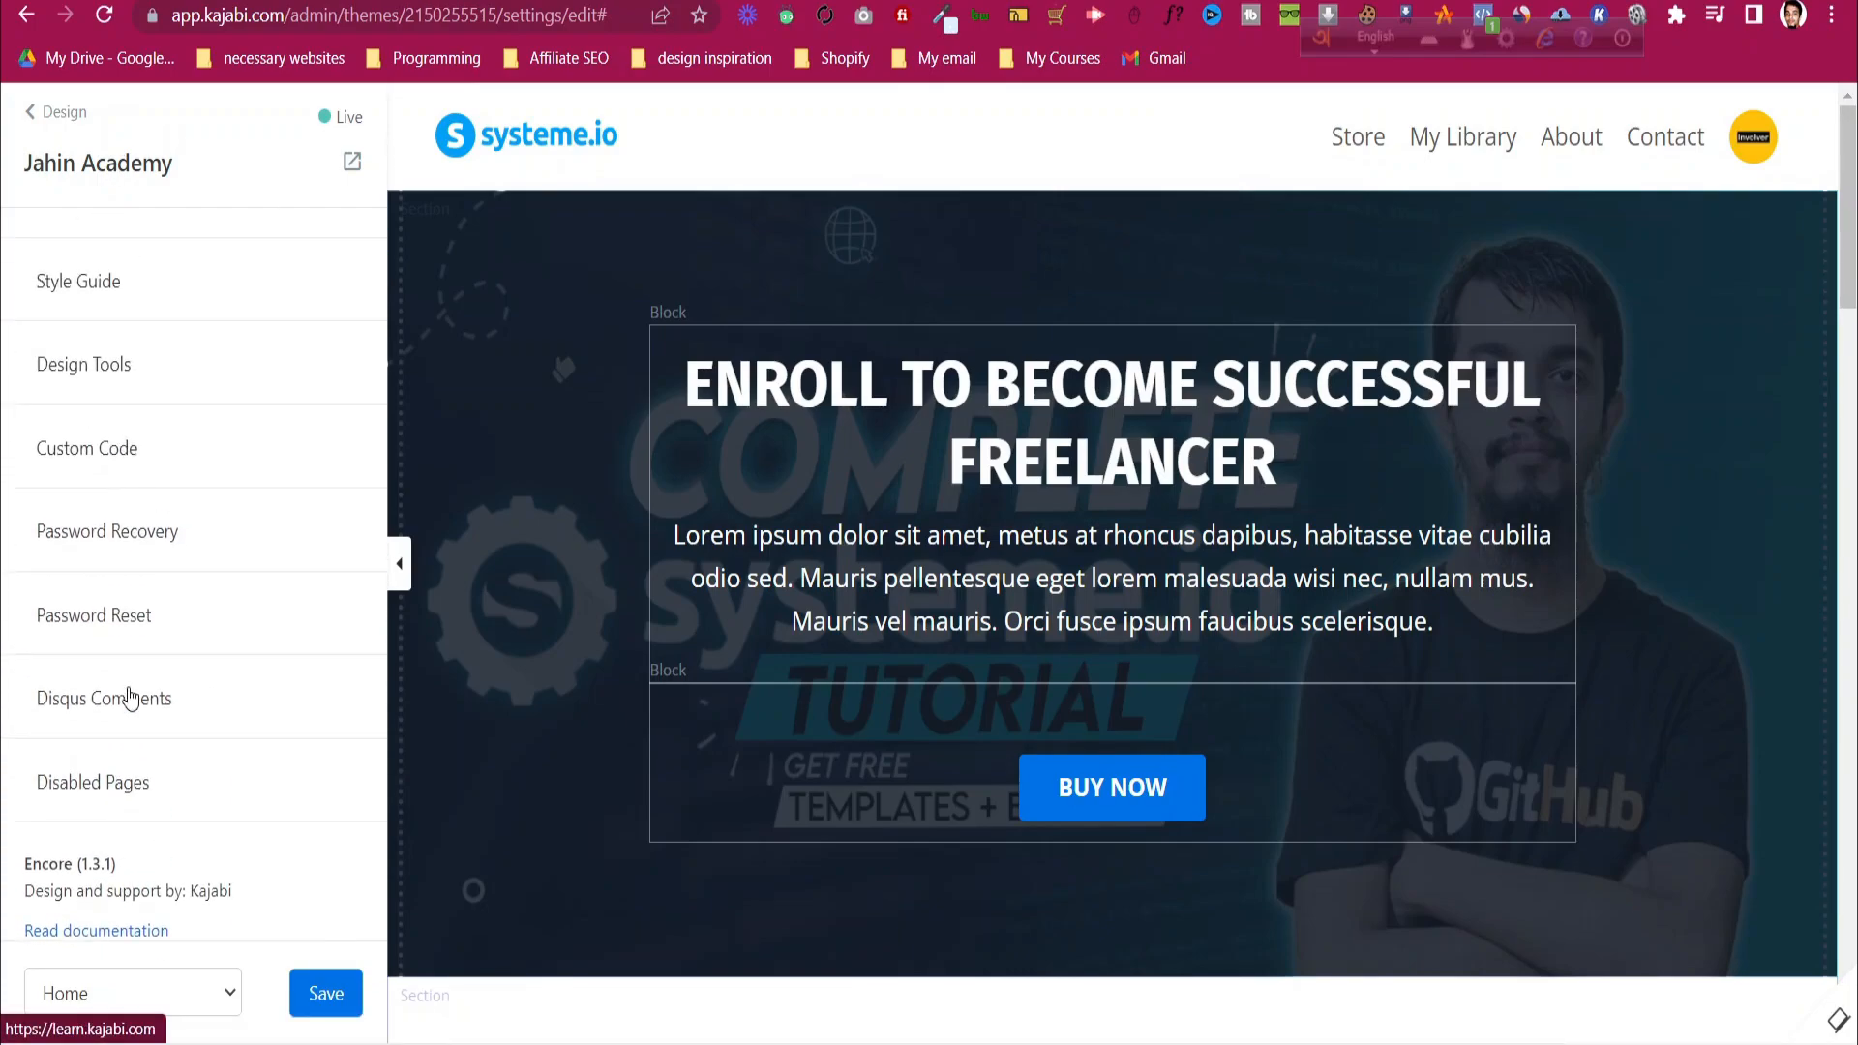
{"action": "scroll", "coordinate": [121, 629], "scroll_direction": "up", "scroll_amount": 2}
{"action": "left_click", "coordinate": [88, 416]}
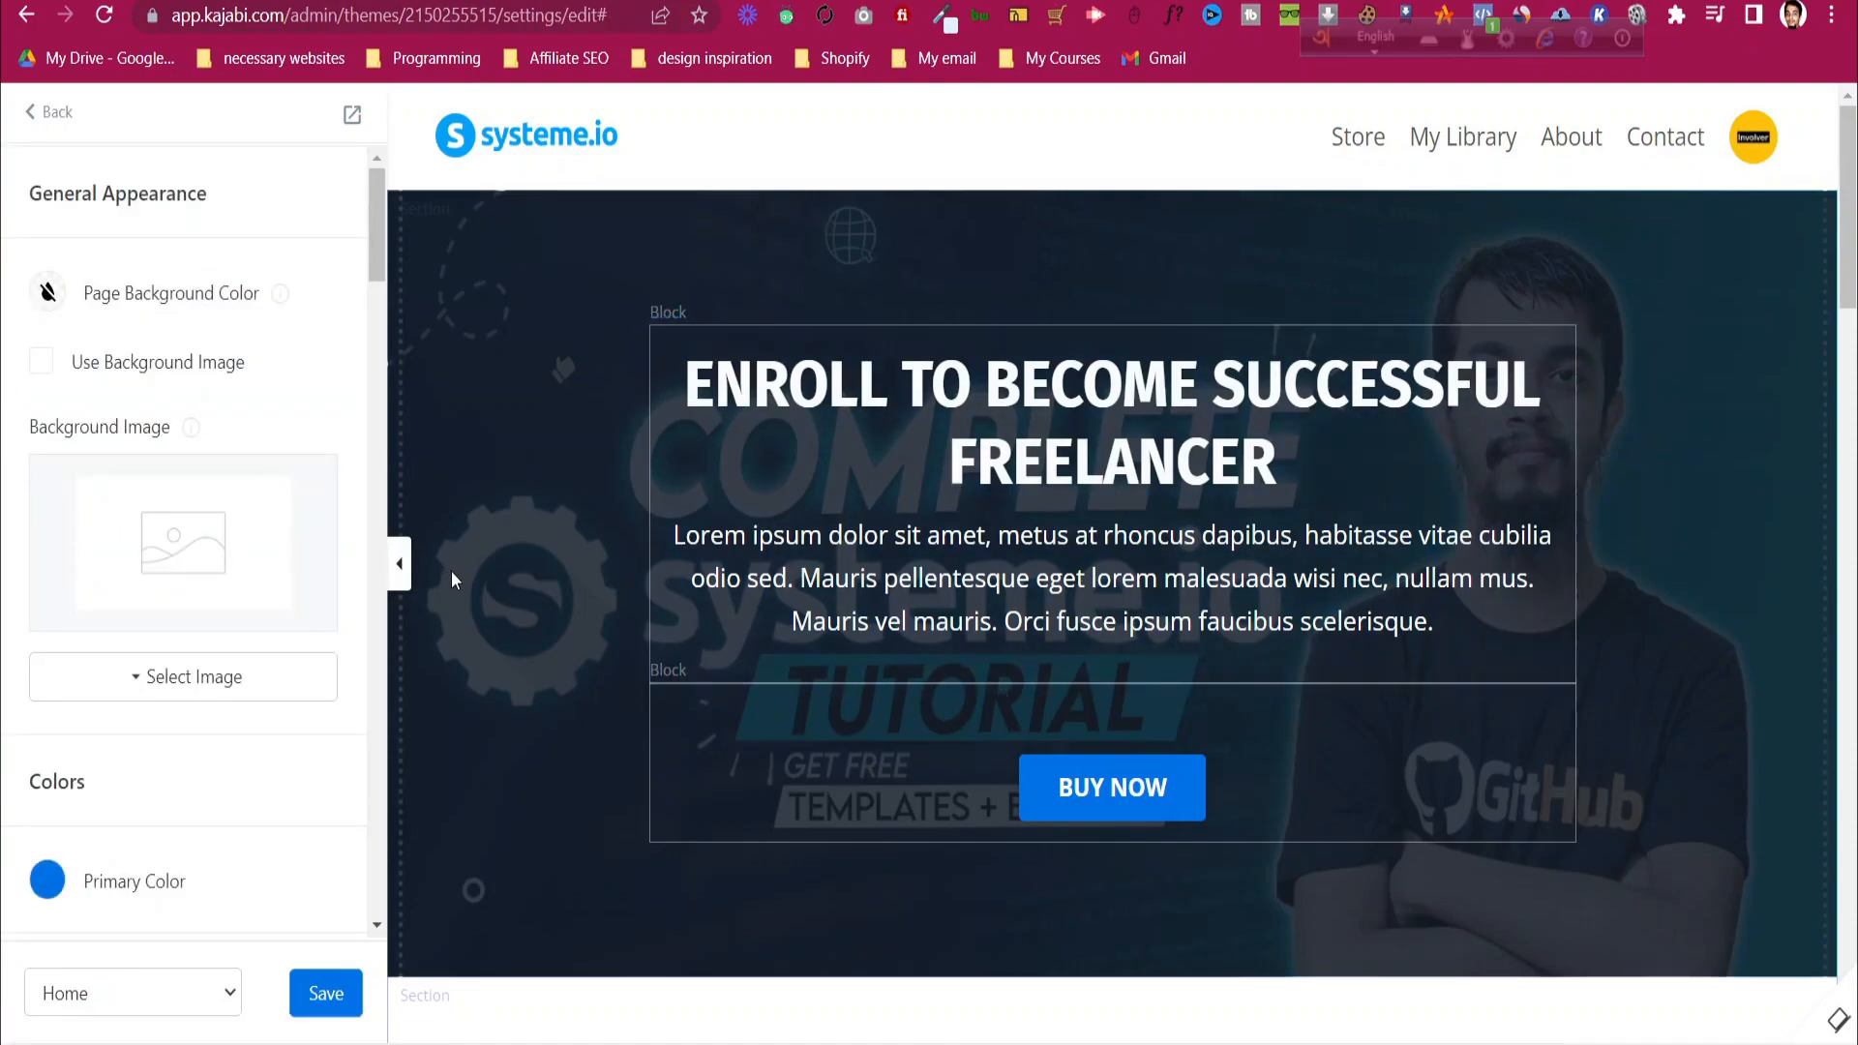
{"action": "scroll", "coordinate": [782, 540], "scroll_direction": "down", "scroll_amount": 7}
{"action": "scroll", "coordinate": [782, 540], "scroll_direction": "up", "scroll_amount": 4}
{"action": "scroll", "coordinate": [97, 658], "scroll_direction": "down", "scroll_amount": 3}
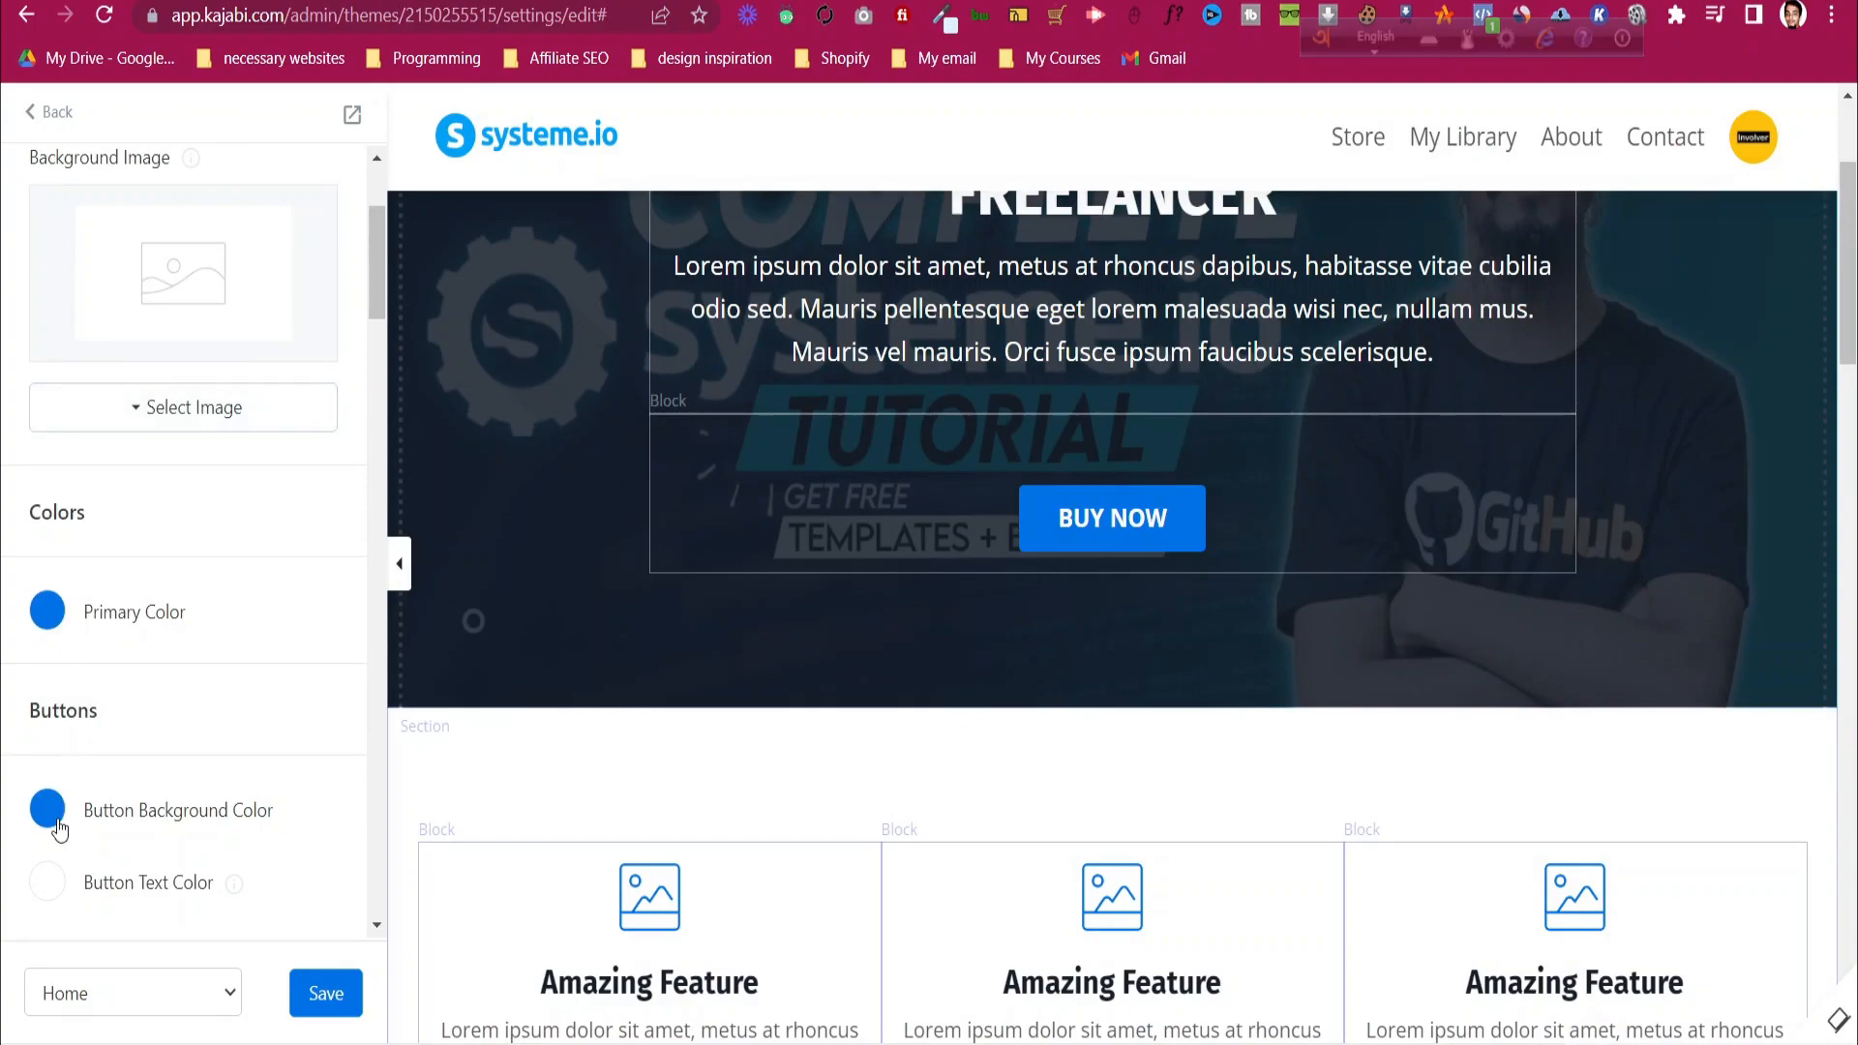
{"action": "scroll", "coordinate": [962, 656], "scroll_direction": "down", "scroll_amount": 8}
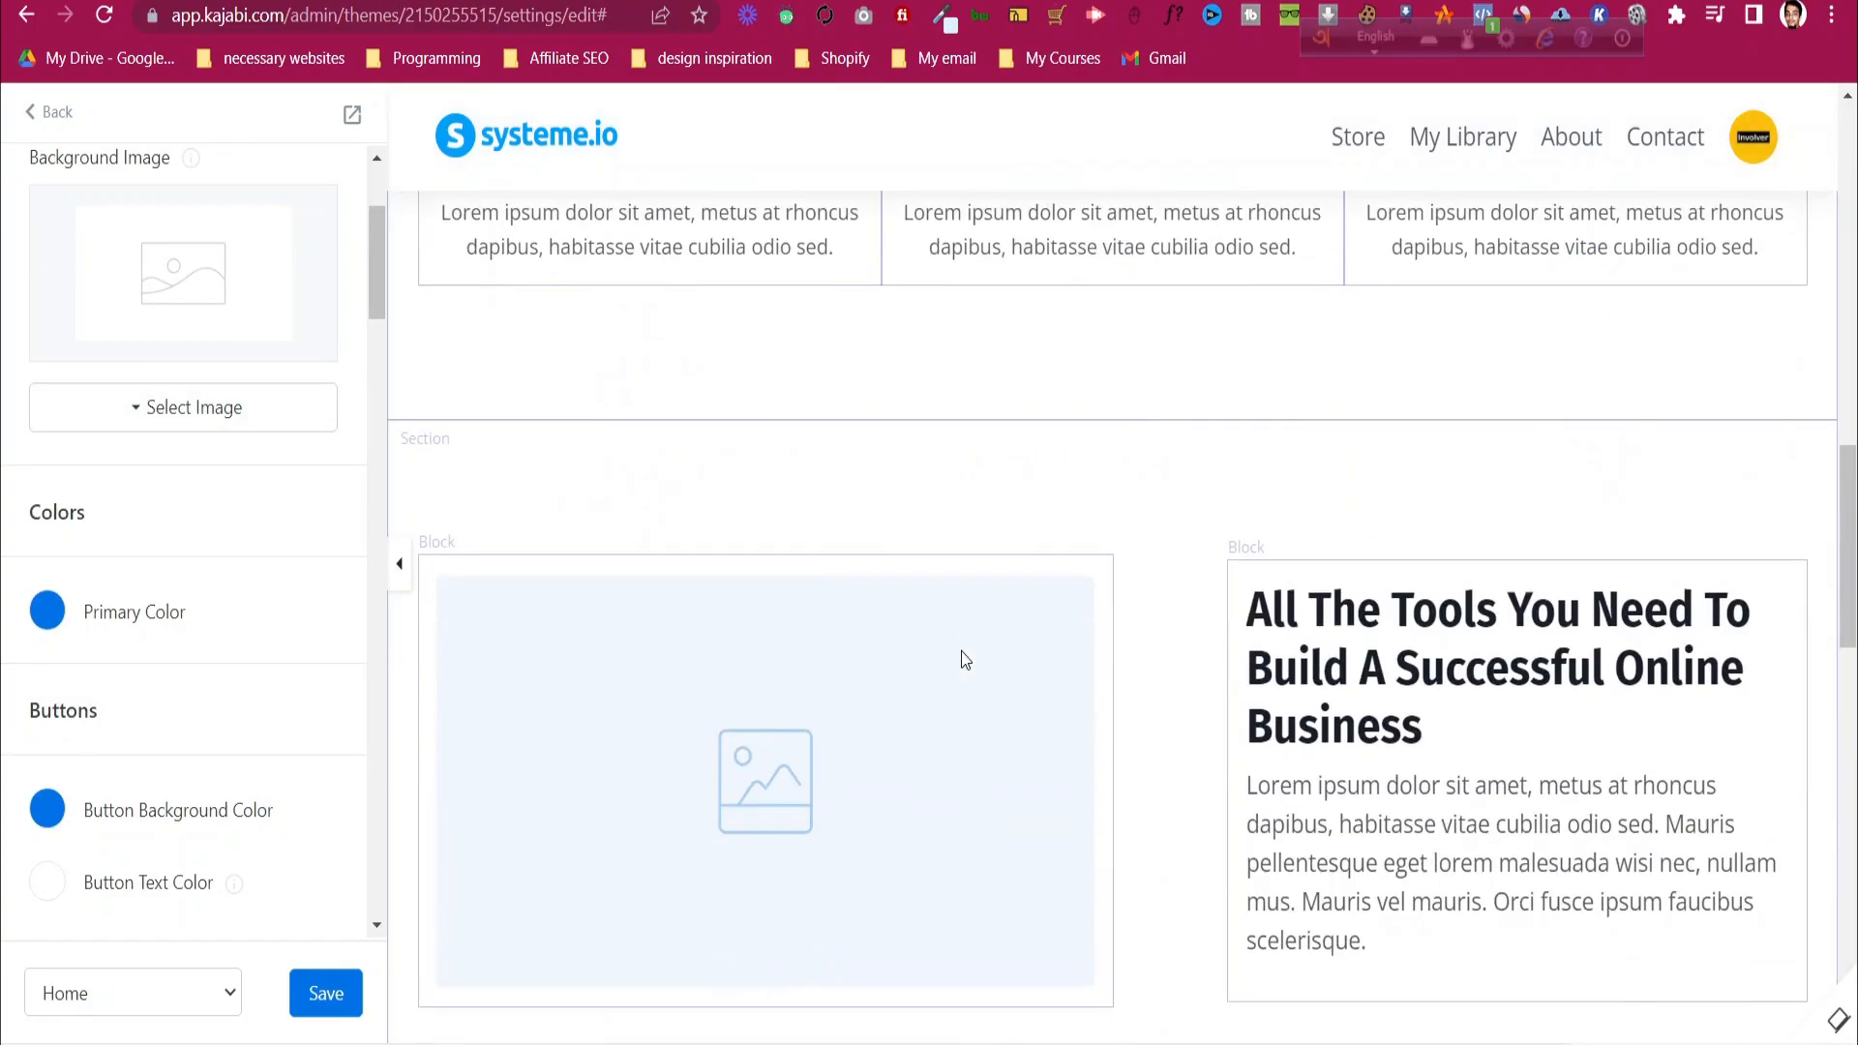
{"action": "scroll", "coordinate": [963, 653], "scroll_direction": "down", "scroll_amount": 8}
{"action": "left_click", "coordinate": [58, 820]}
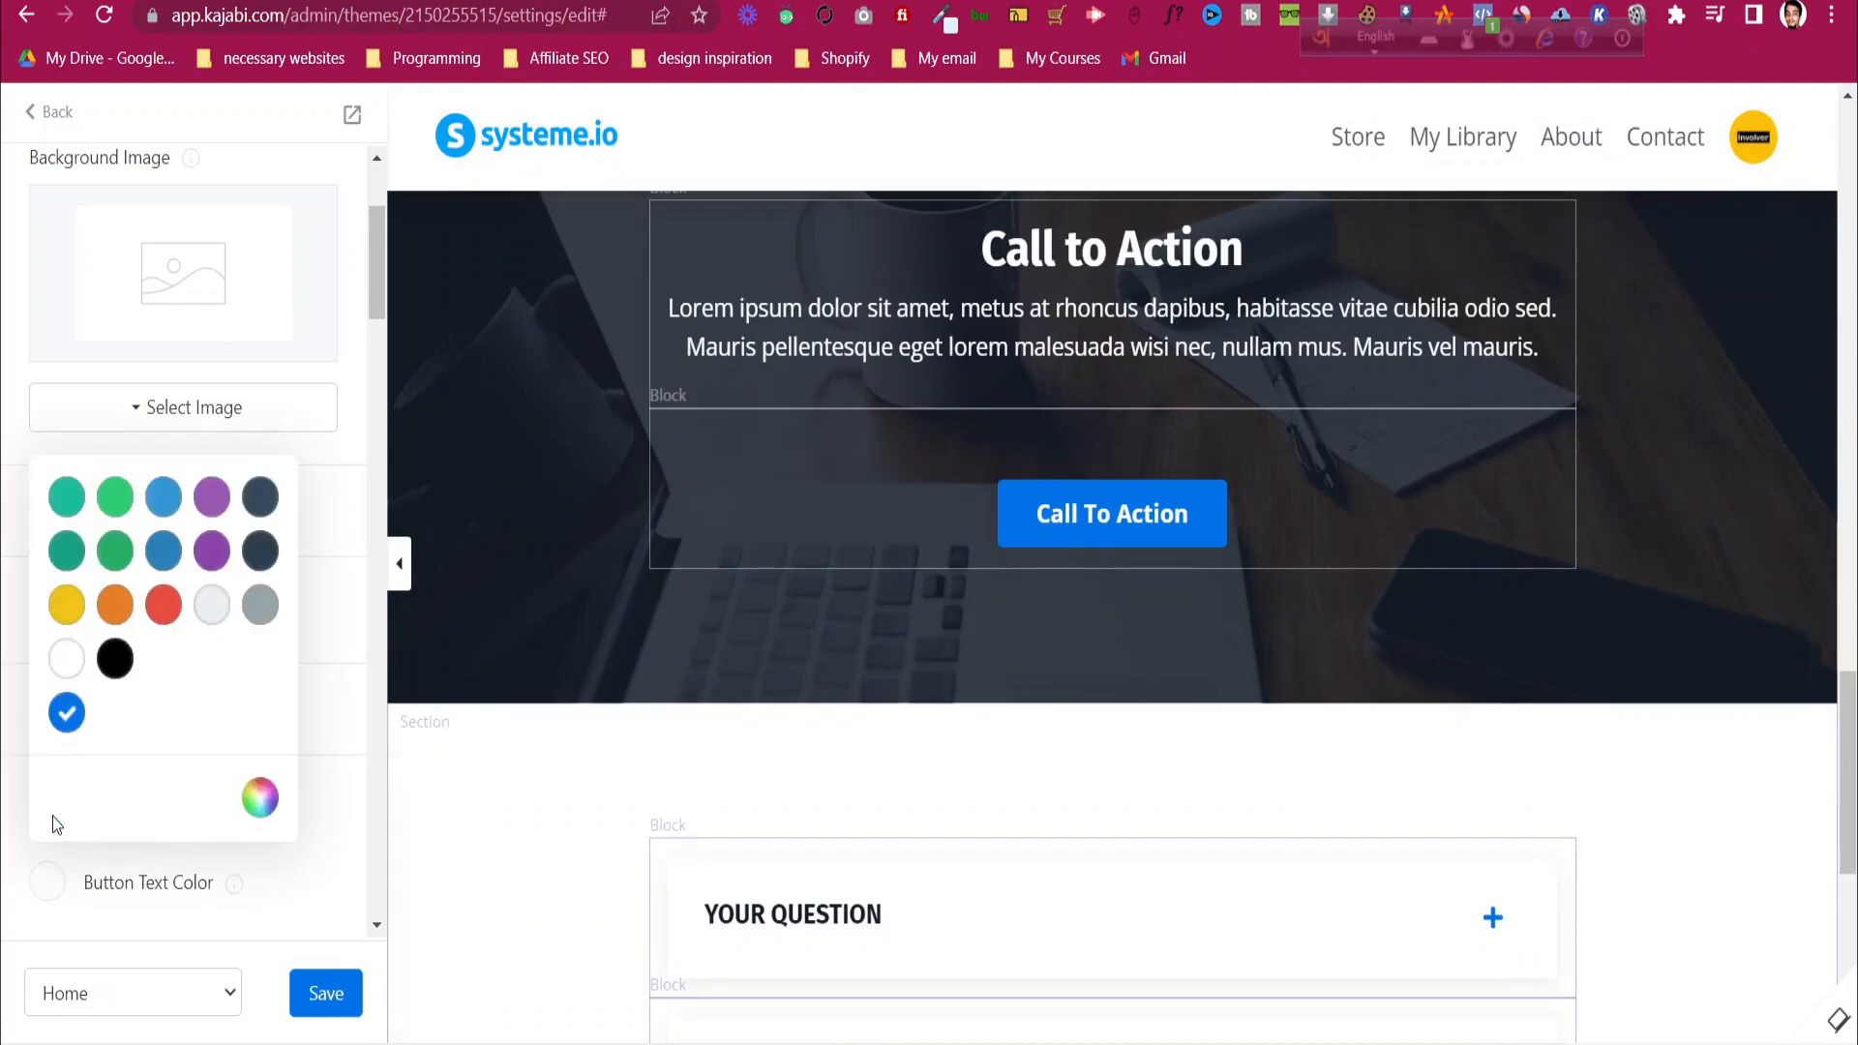
{"action": "left_click", "coordinate": [164, 607]}
{"action": "left_click", "coordinate": [345, 683]}
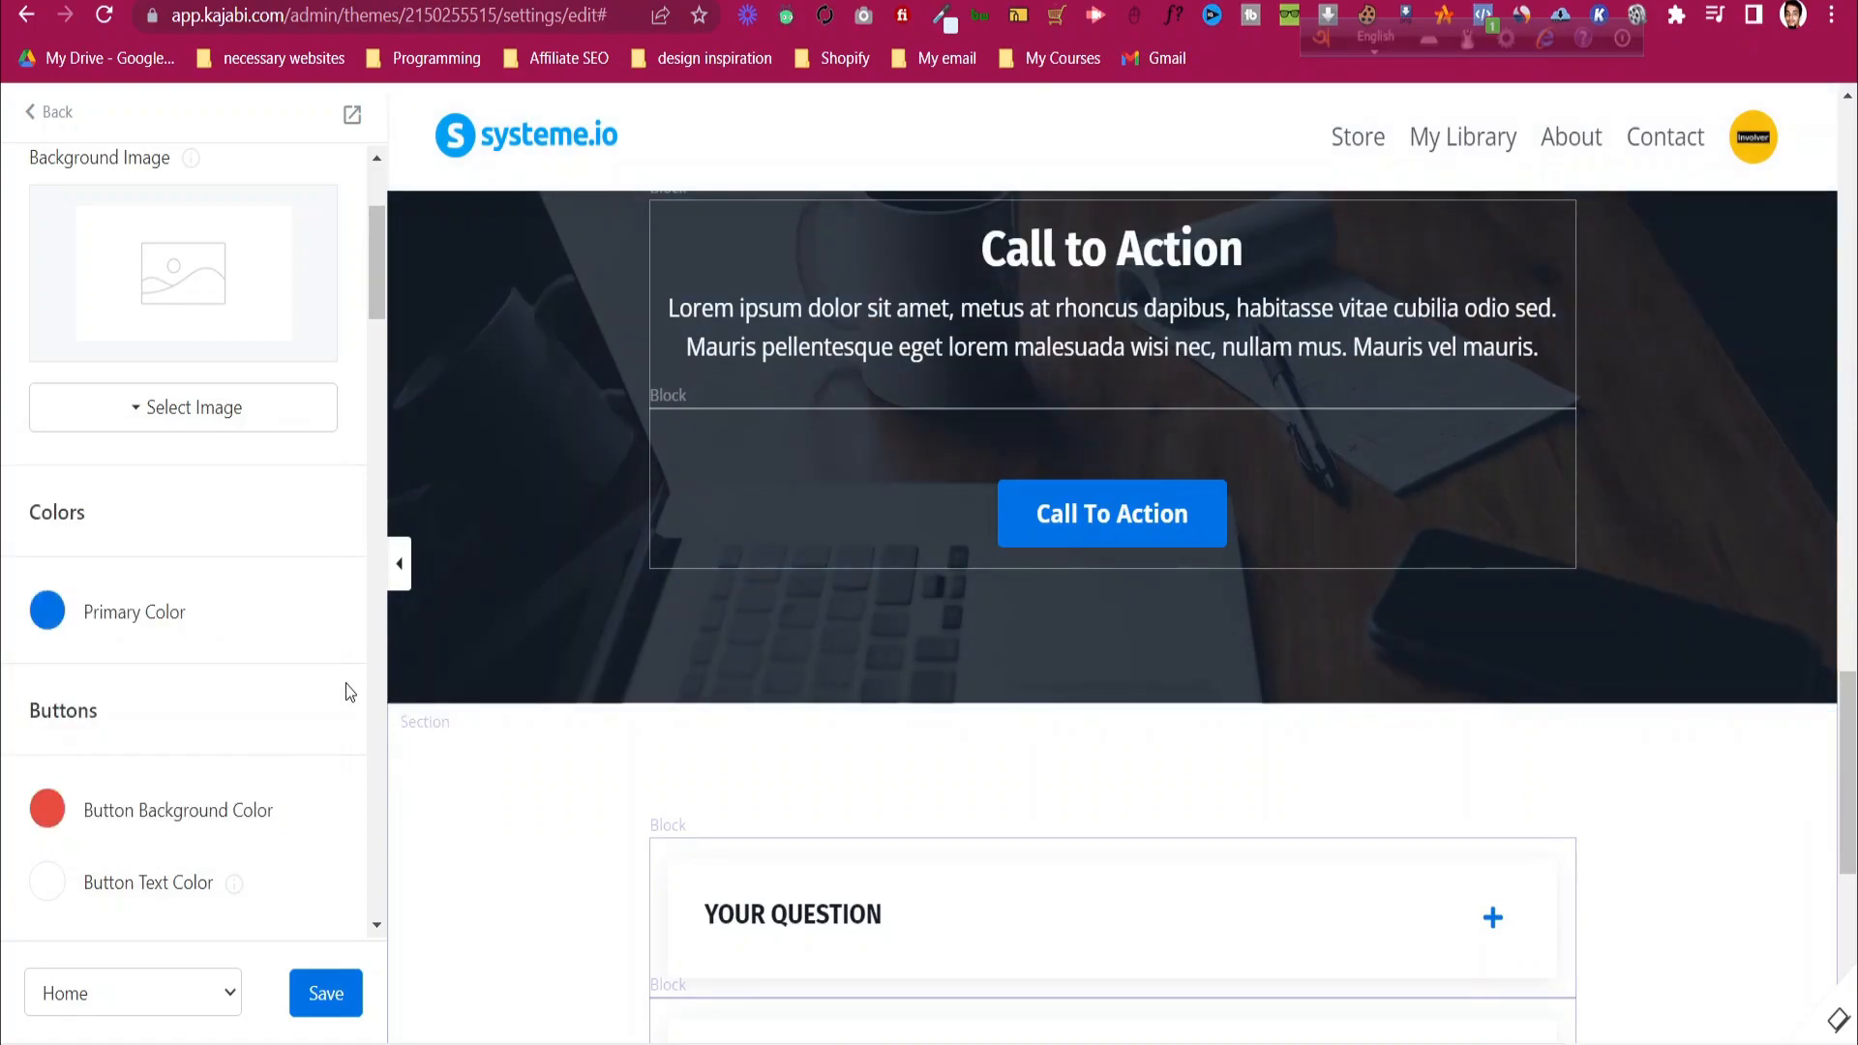
- Save the theme and review the red buttons on the Home page
{"action": "scroll", "coordinate": [1126, 500], "scroll_direction": "up", "scroll_amount": 14}
{"action": "scroll", "coordinate": [1132, 504], "scroll_direction": "up", "scroll_amount": 6}
{"action": "scroll", "coordinate": [246, 764], "scroll_direction": "down", "scroll_amount": 8}
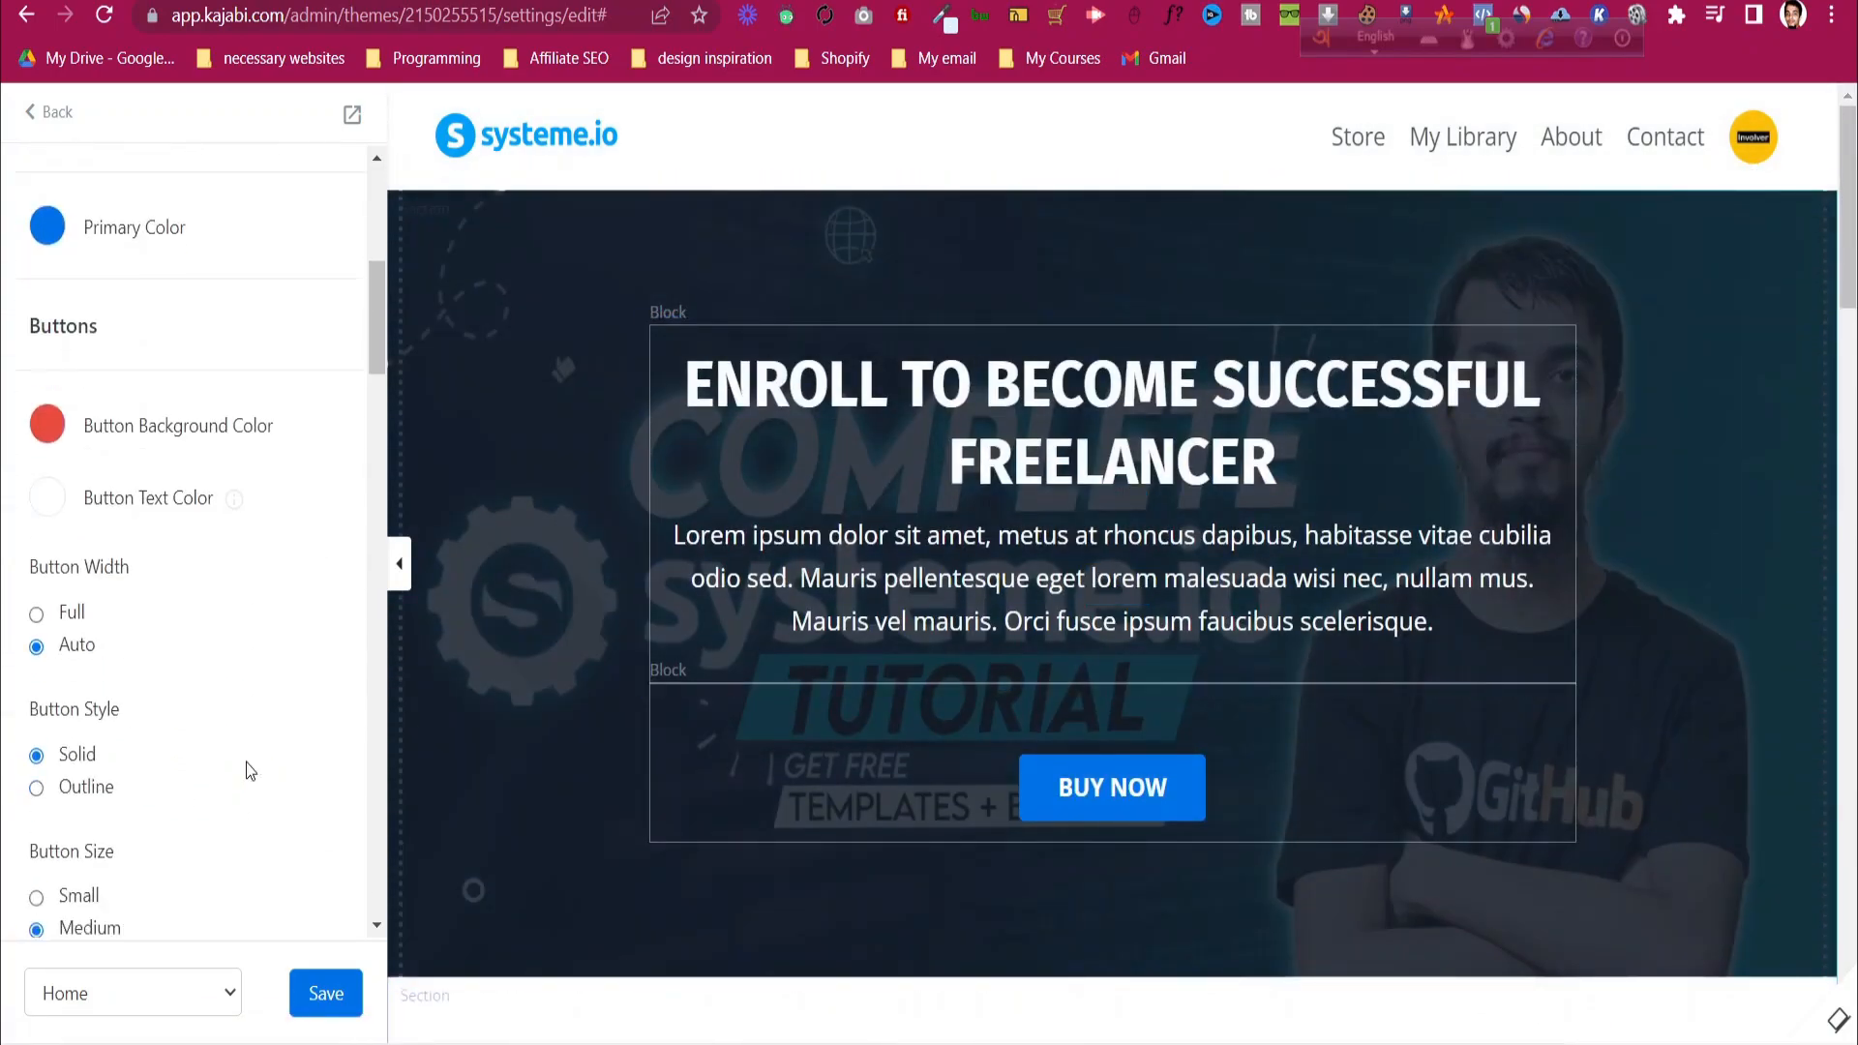
{"action": "scroll", "coordinate": [246, 762], "scroll_direction": "down", "scroll_amount": 1}
{"action": "left_click", "coordinate": [327, 993]}
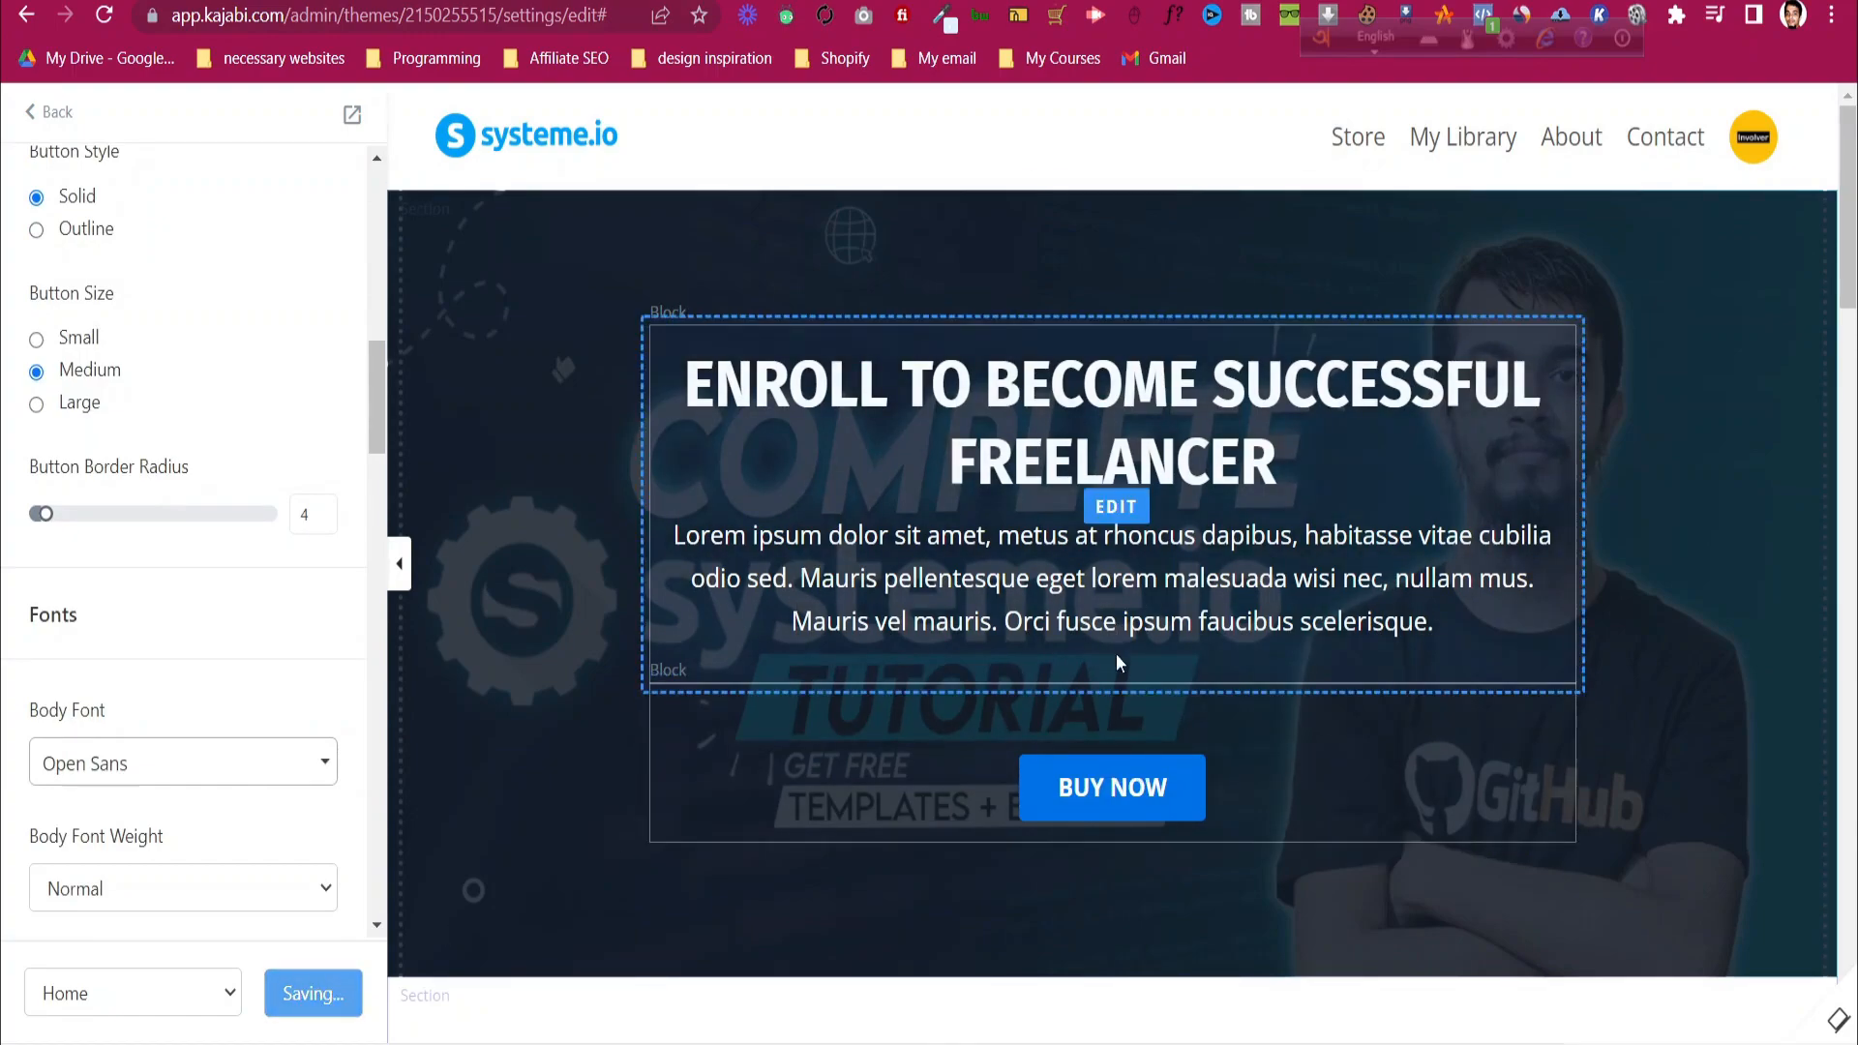
{"action": "scroll", "coordinate": [1018, 555], "scroll_direction": "down", "scroll_amount": 7}
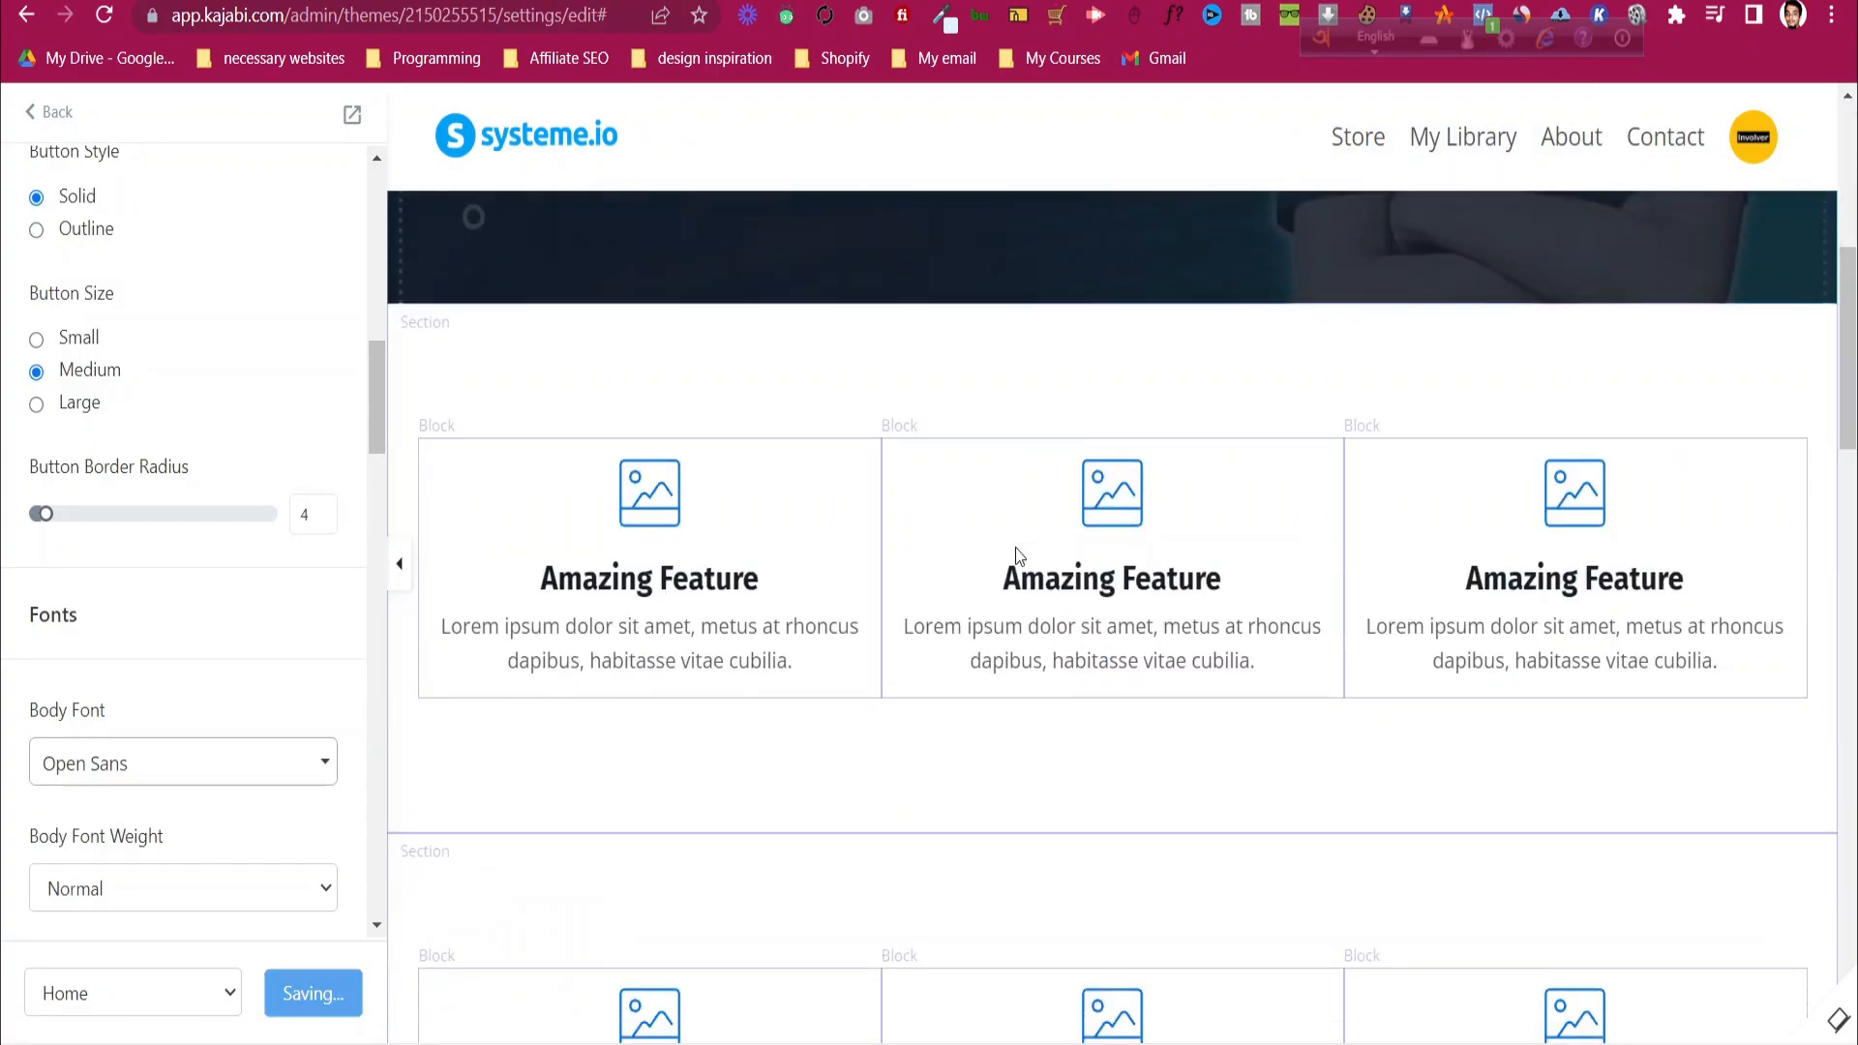
{"action": "scroll", "coordinate": [1016, 554], "scroll_direction": "down", "scroll_amount": 15}
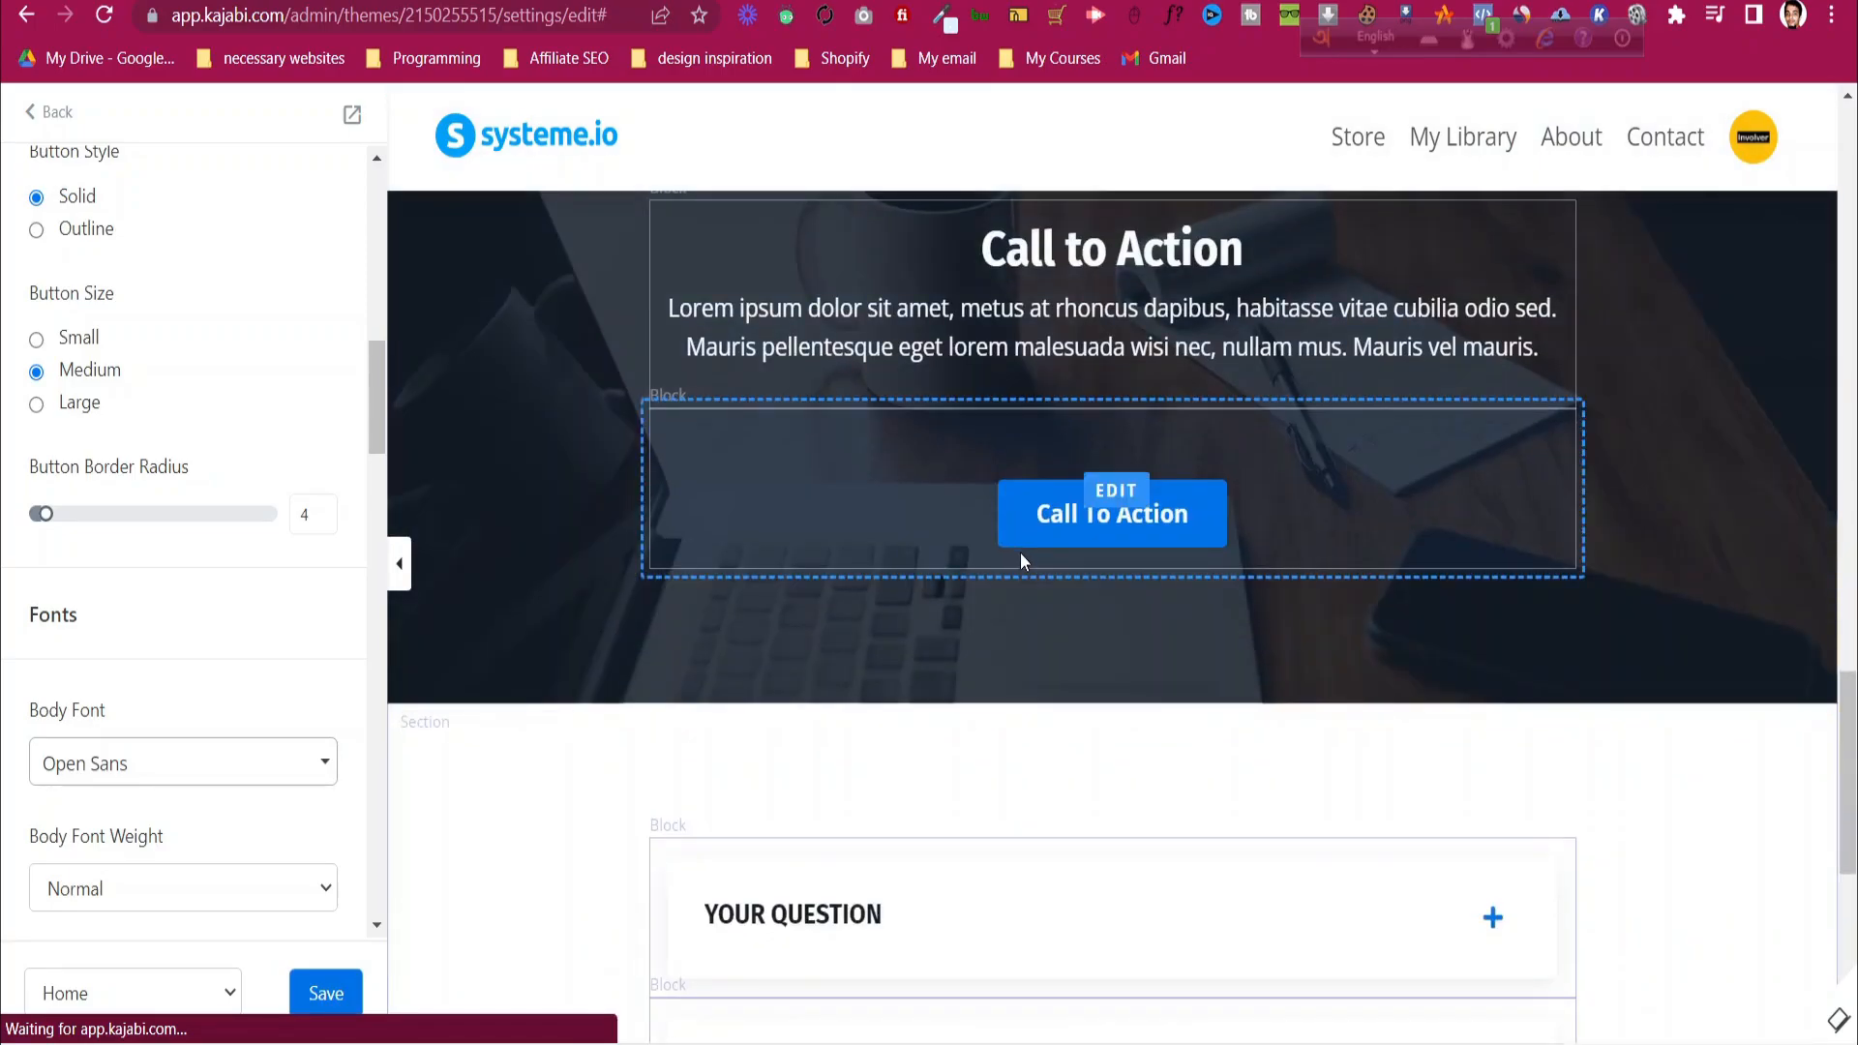
{"action": "scroll", "coordinate": [1599, 805], "scroll_direction": "down", "scroll_amount": 4}
{"action": "scroll", "coordinate": [1599, 806], "scroll_direction": "up", "scroll_amount": 20}
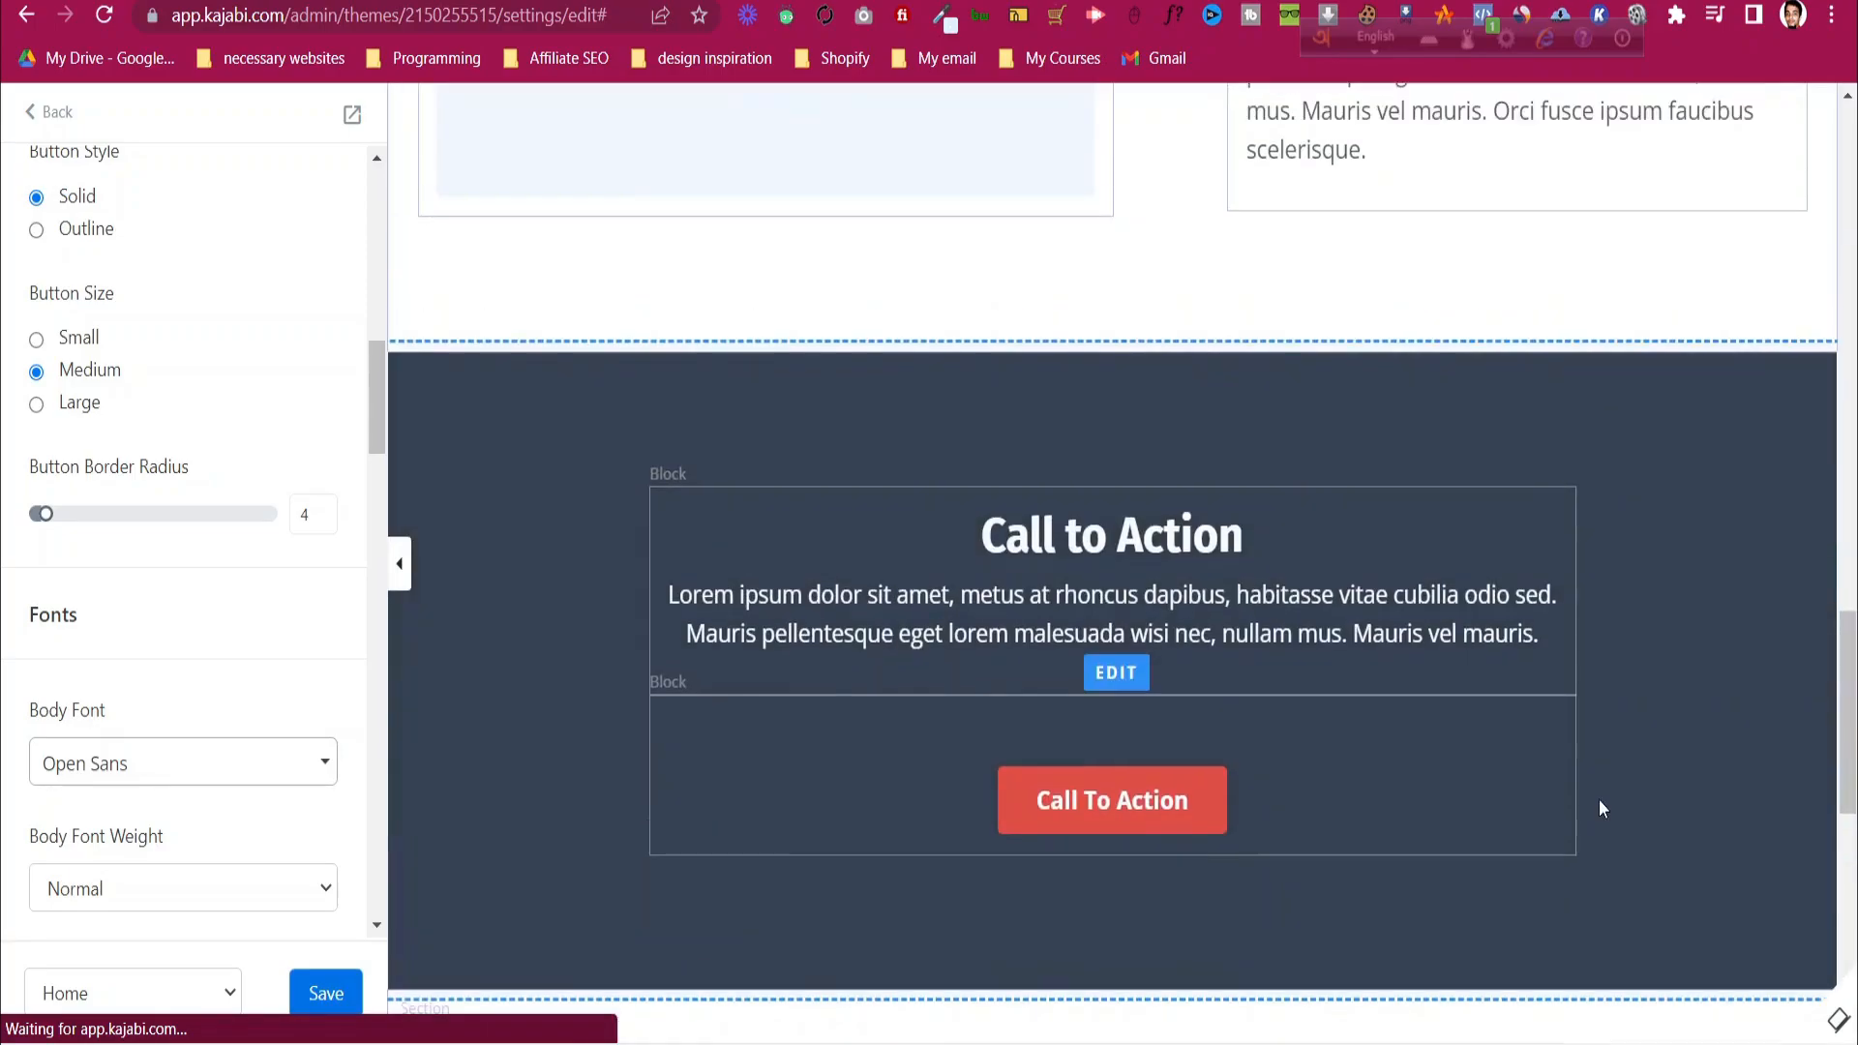
{"action": "scroll", "coordinate": [1357, 701], "scroll_direction": "down", "scroll_amount": 20}
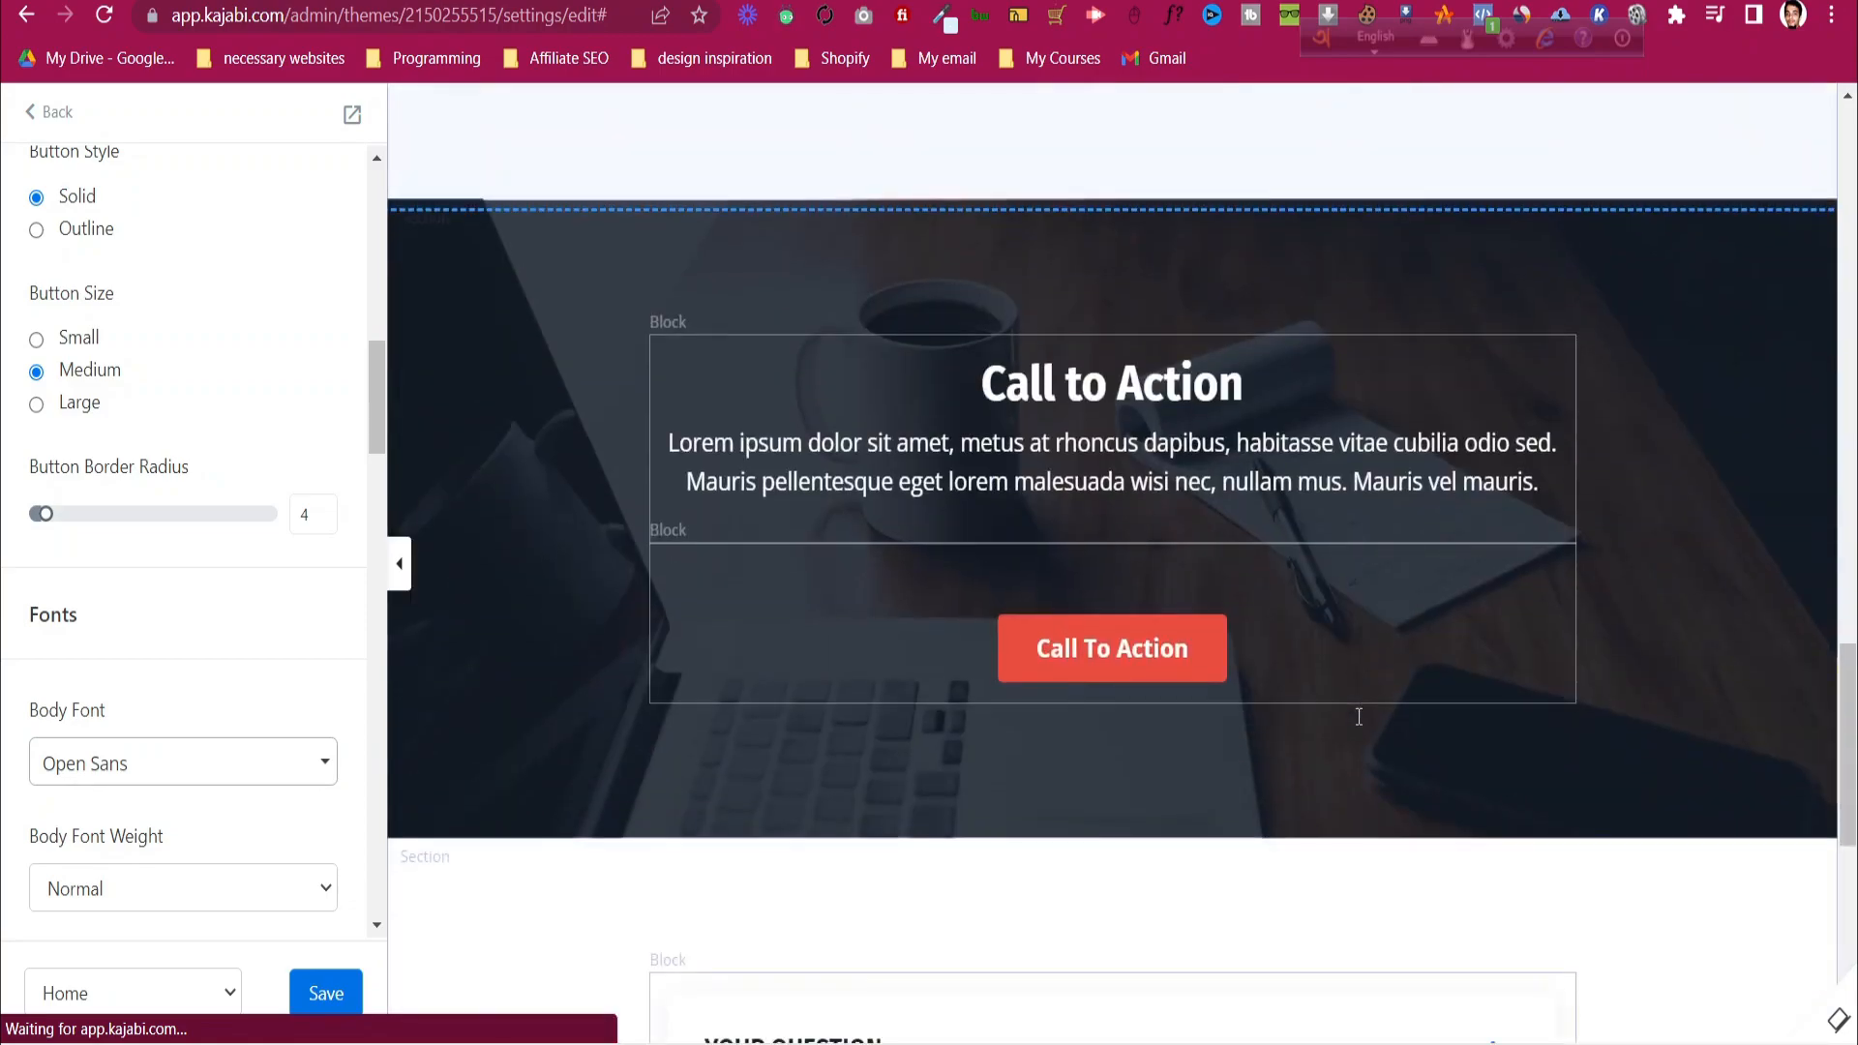
{"action": "scroll", "coordinate": [219, 689], "scroll_direction": "up", "scroll_amount": 5}
{"action": "scroll", "coordinate": [216, 684], "scroll_direction": "up", "scroll_amount": 5}
{"action": "scroll", "coordinate": [216, 685], "scroll_direction": "down", "scroll_amount": 2}
{"action": "scroll", "coordinate": [800, 675], "scroll_direction": "up", "scroll_amount": 4}
{"action": "scroll", "coordinate": [800, 678], "scroll_direction": "up", "scroll_amount": 15}
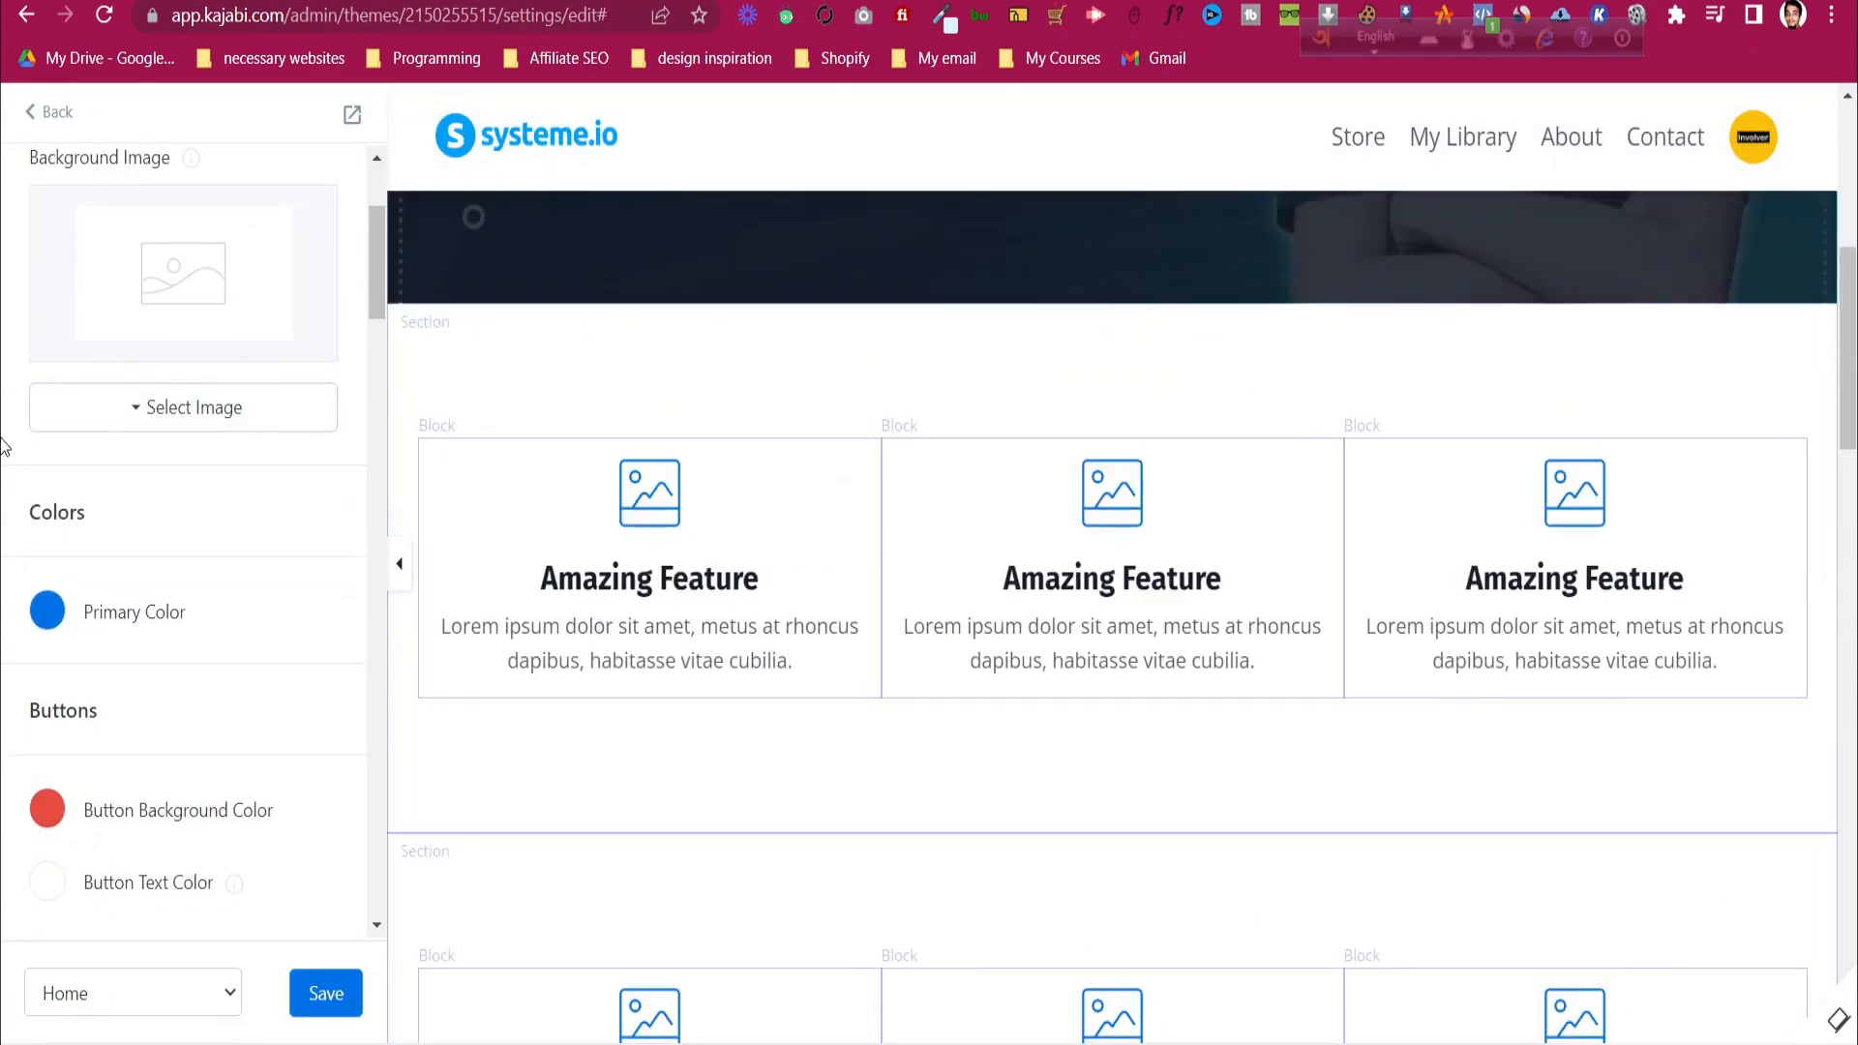
{"action": "scroll", "coordinate": [21, 464], "scroll_direction": "up", "scroll_amount": 3}
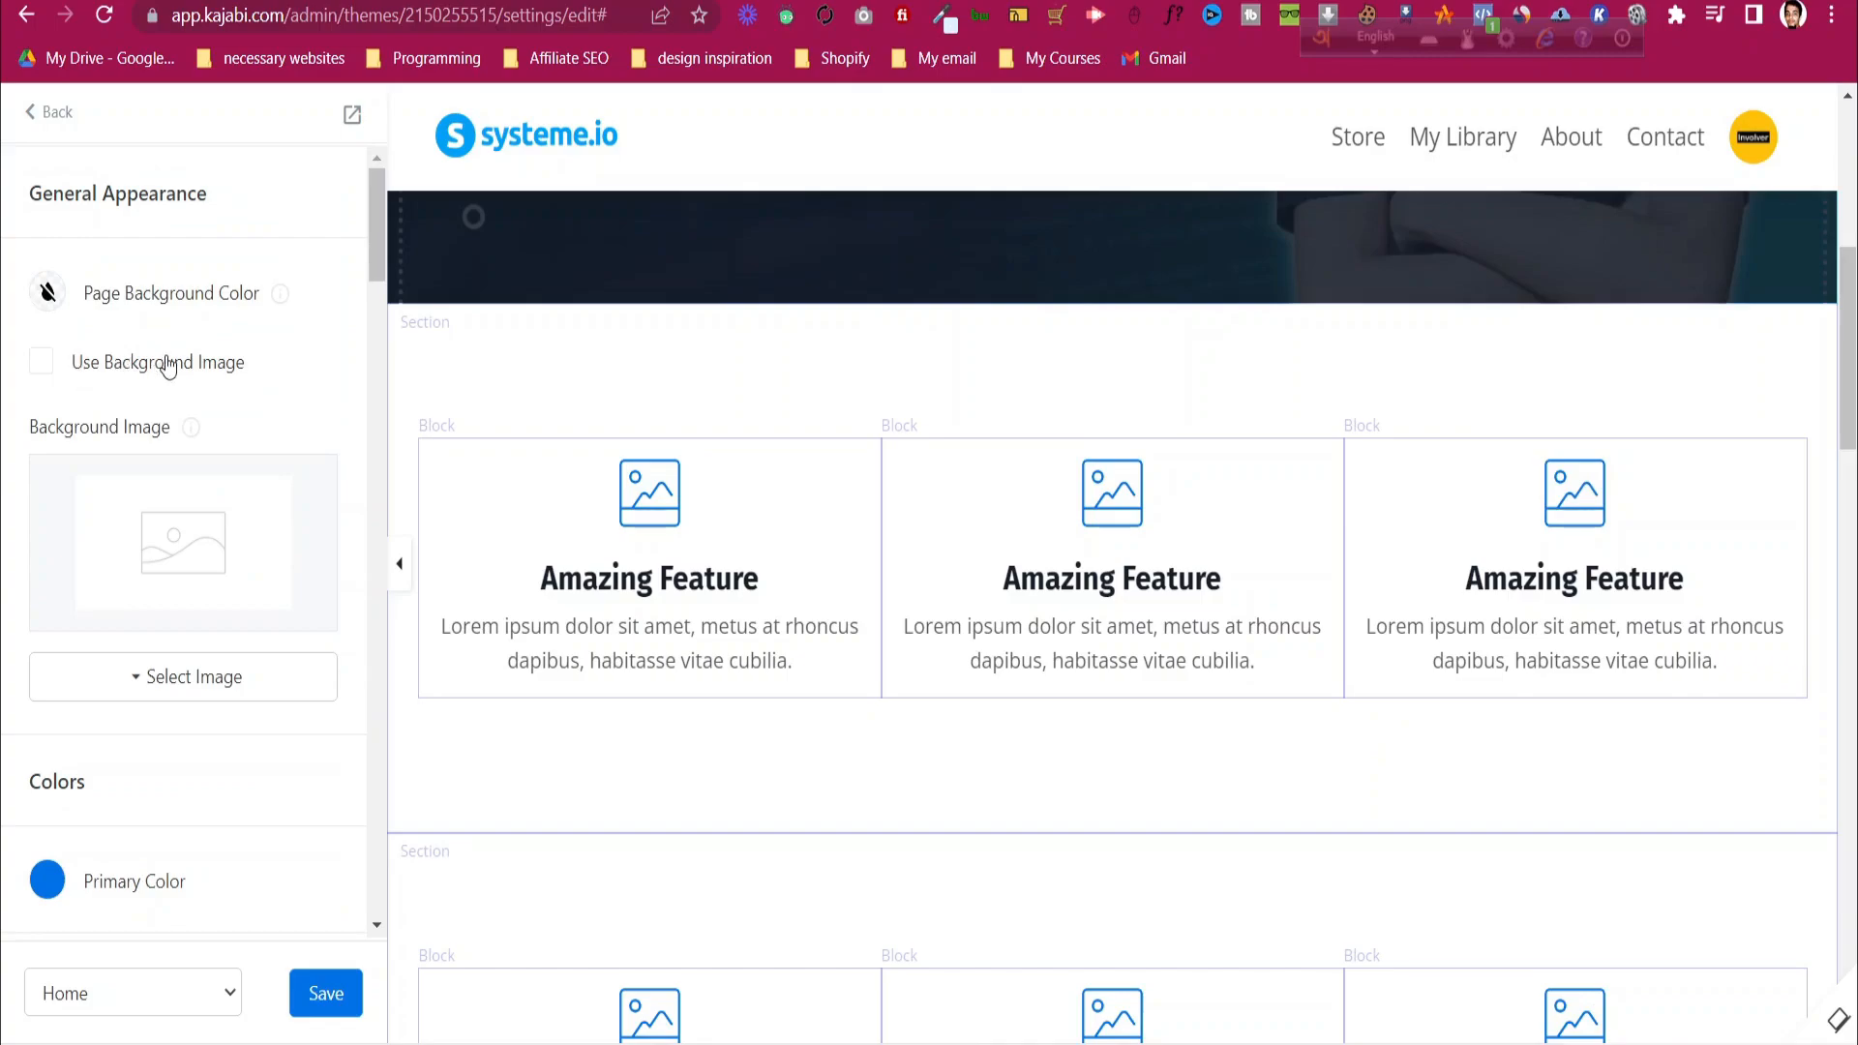
- Set the Page Background Color to dark navy and save the theme
{"action": "mouse_move", "coordinate": [293, 298]}
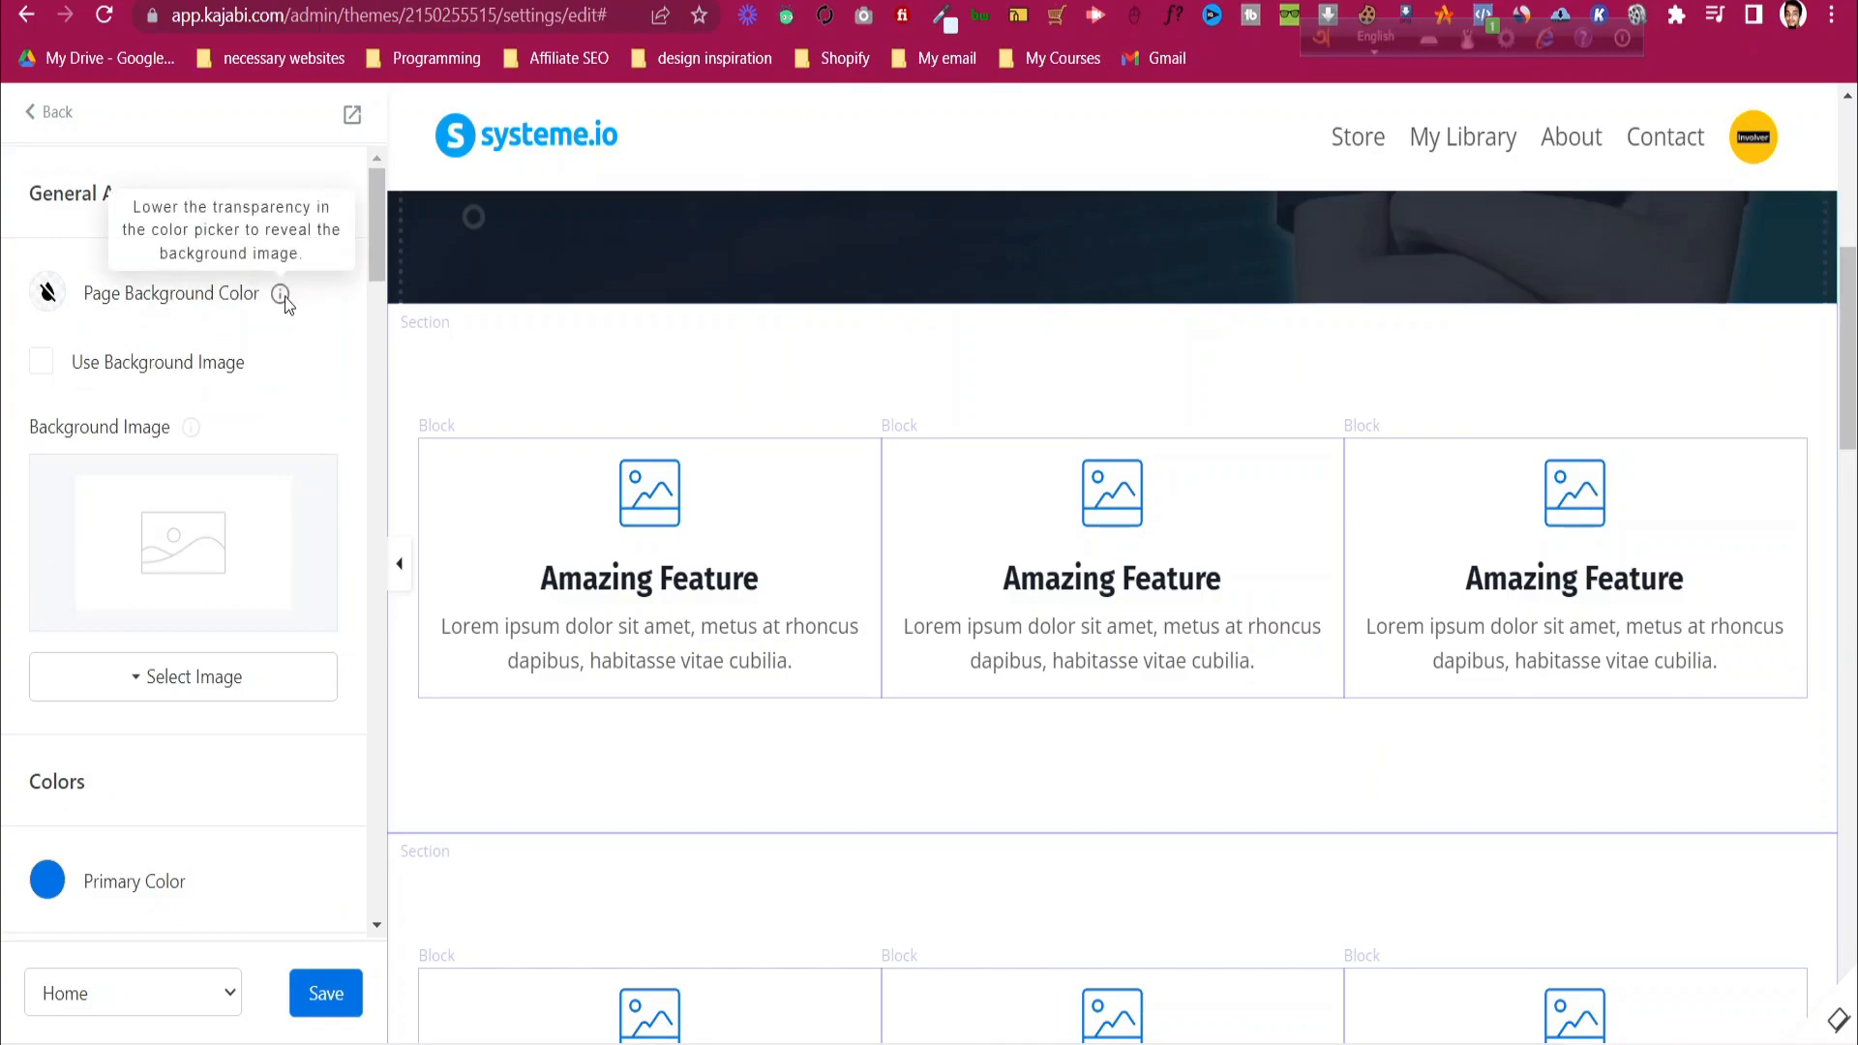
{"action": "left_click", "coordinate": [50, 293]}
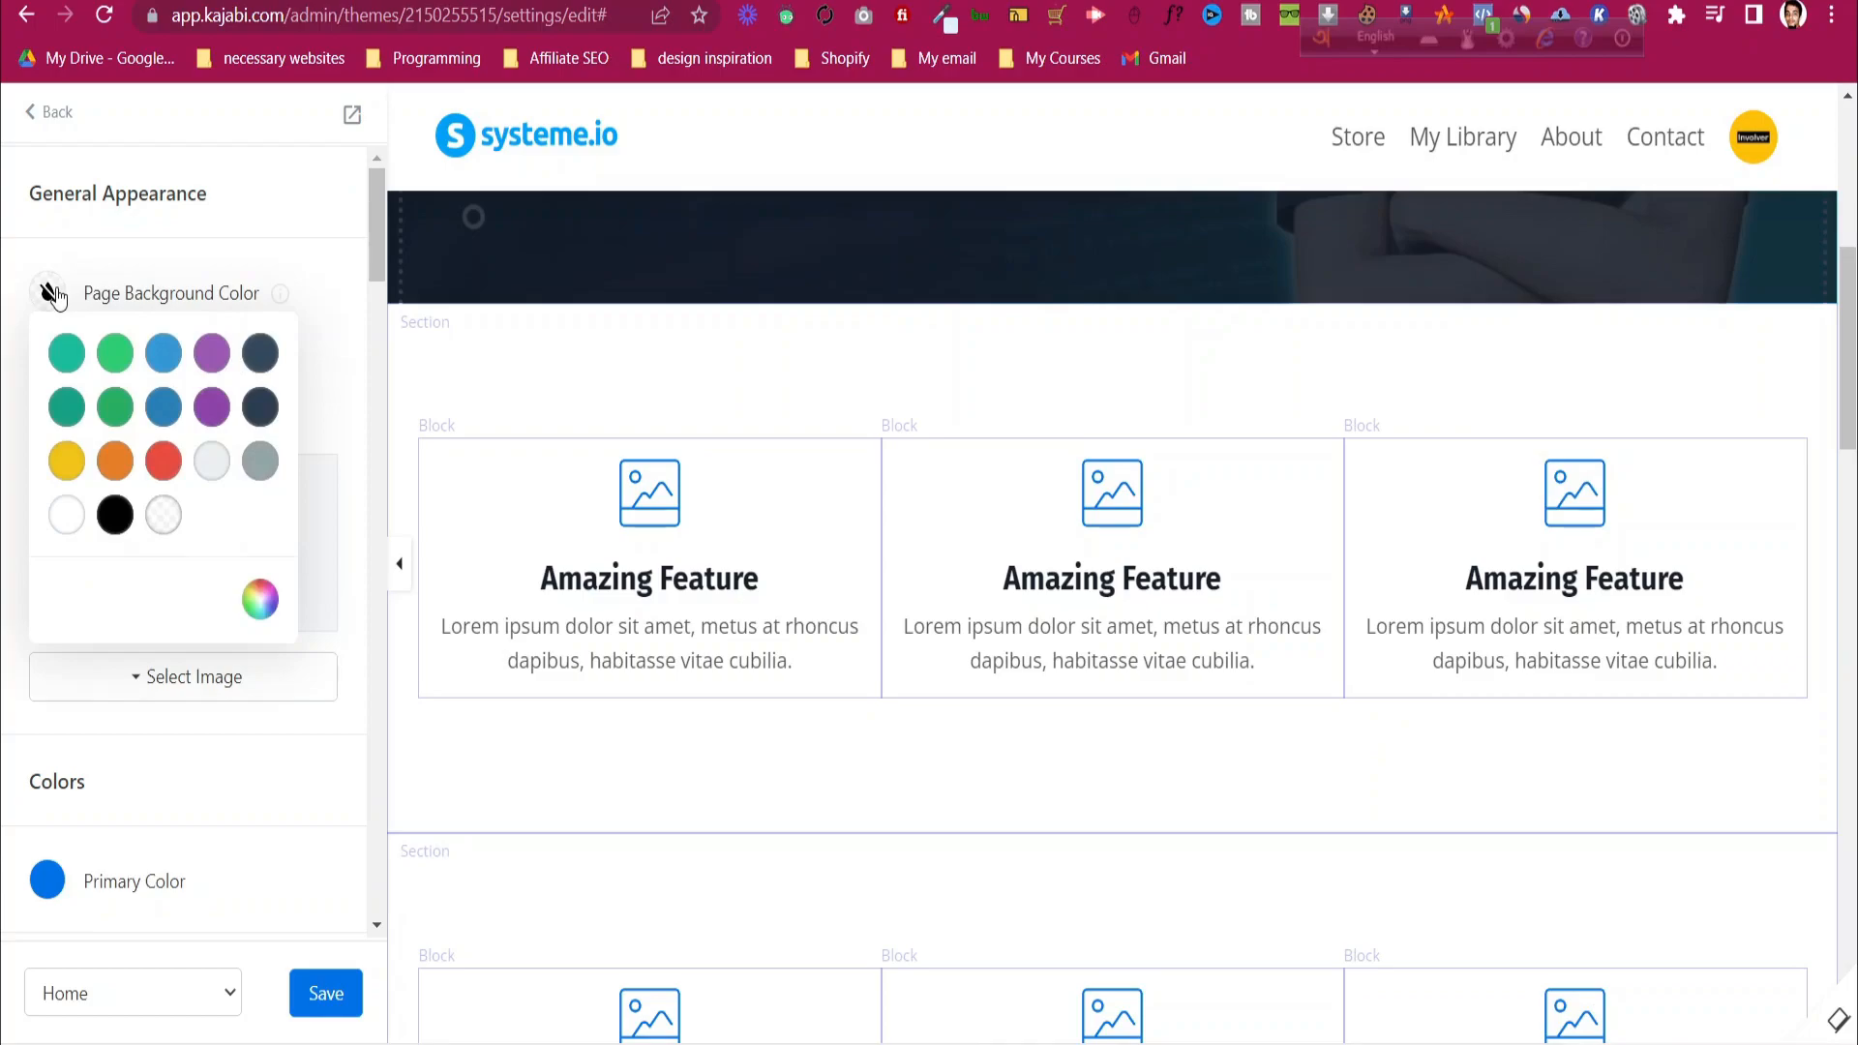
{"action": "left_click", "coordinate": [262, 353]}
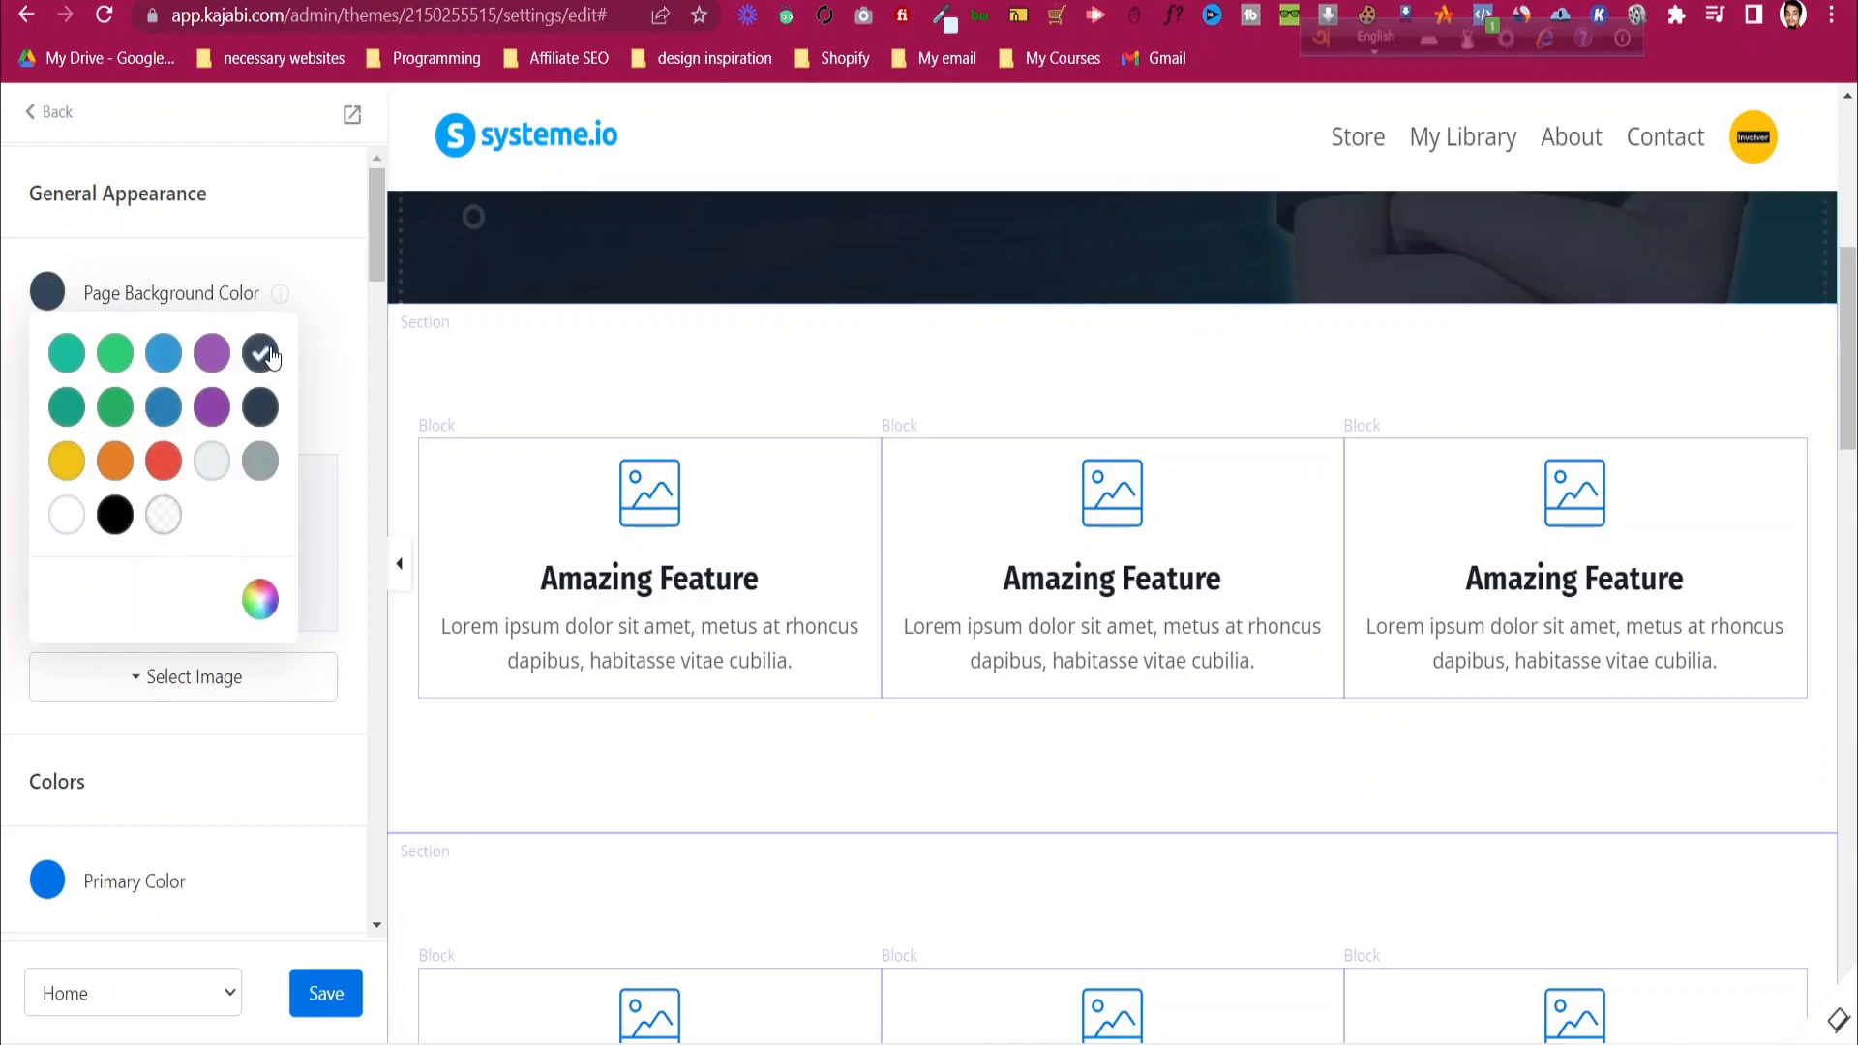
{"action": "left_click", "coordinate": [289, 274]}
{"action": "left_click", "coordinate": [329, 1010]}
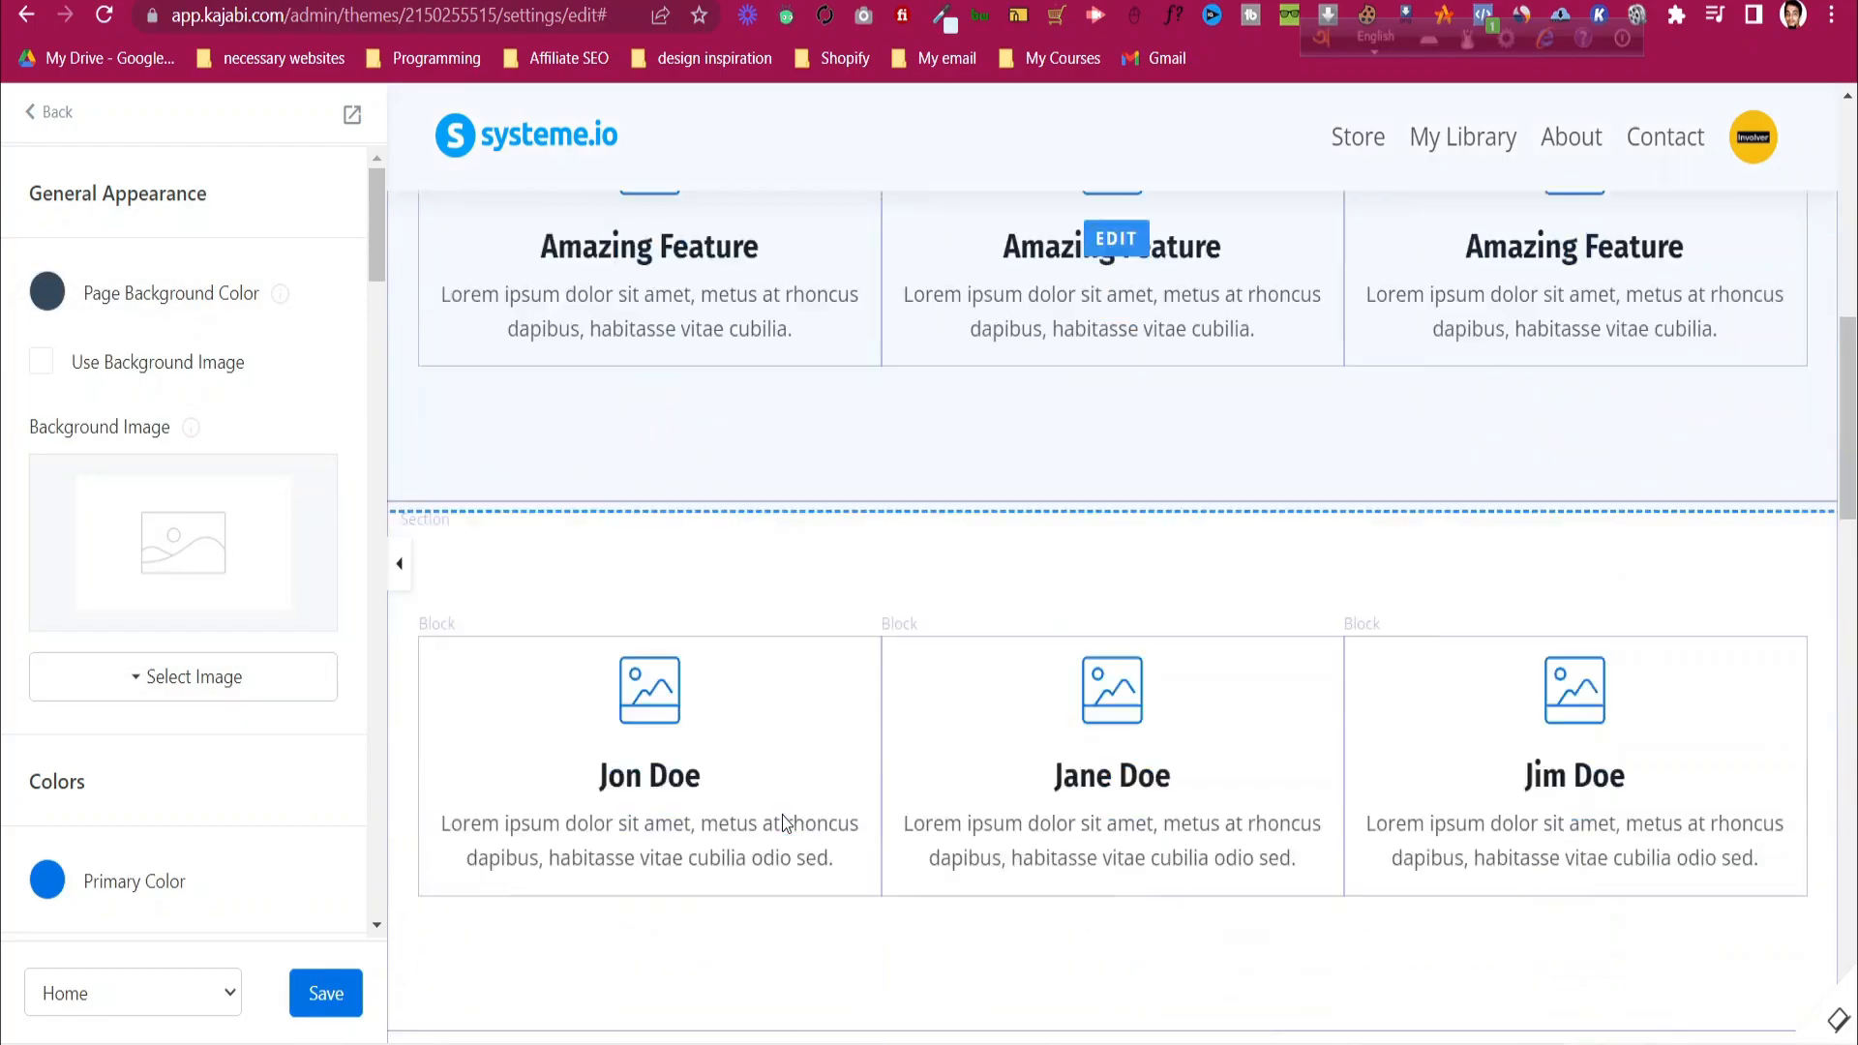
{"action": "left_click", "coordinate": [322, 1005]}
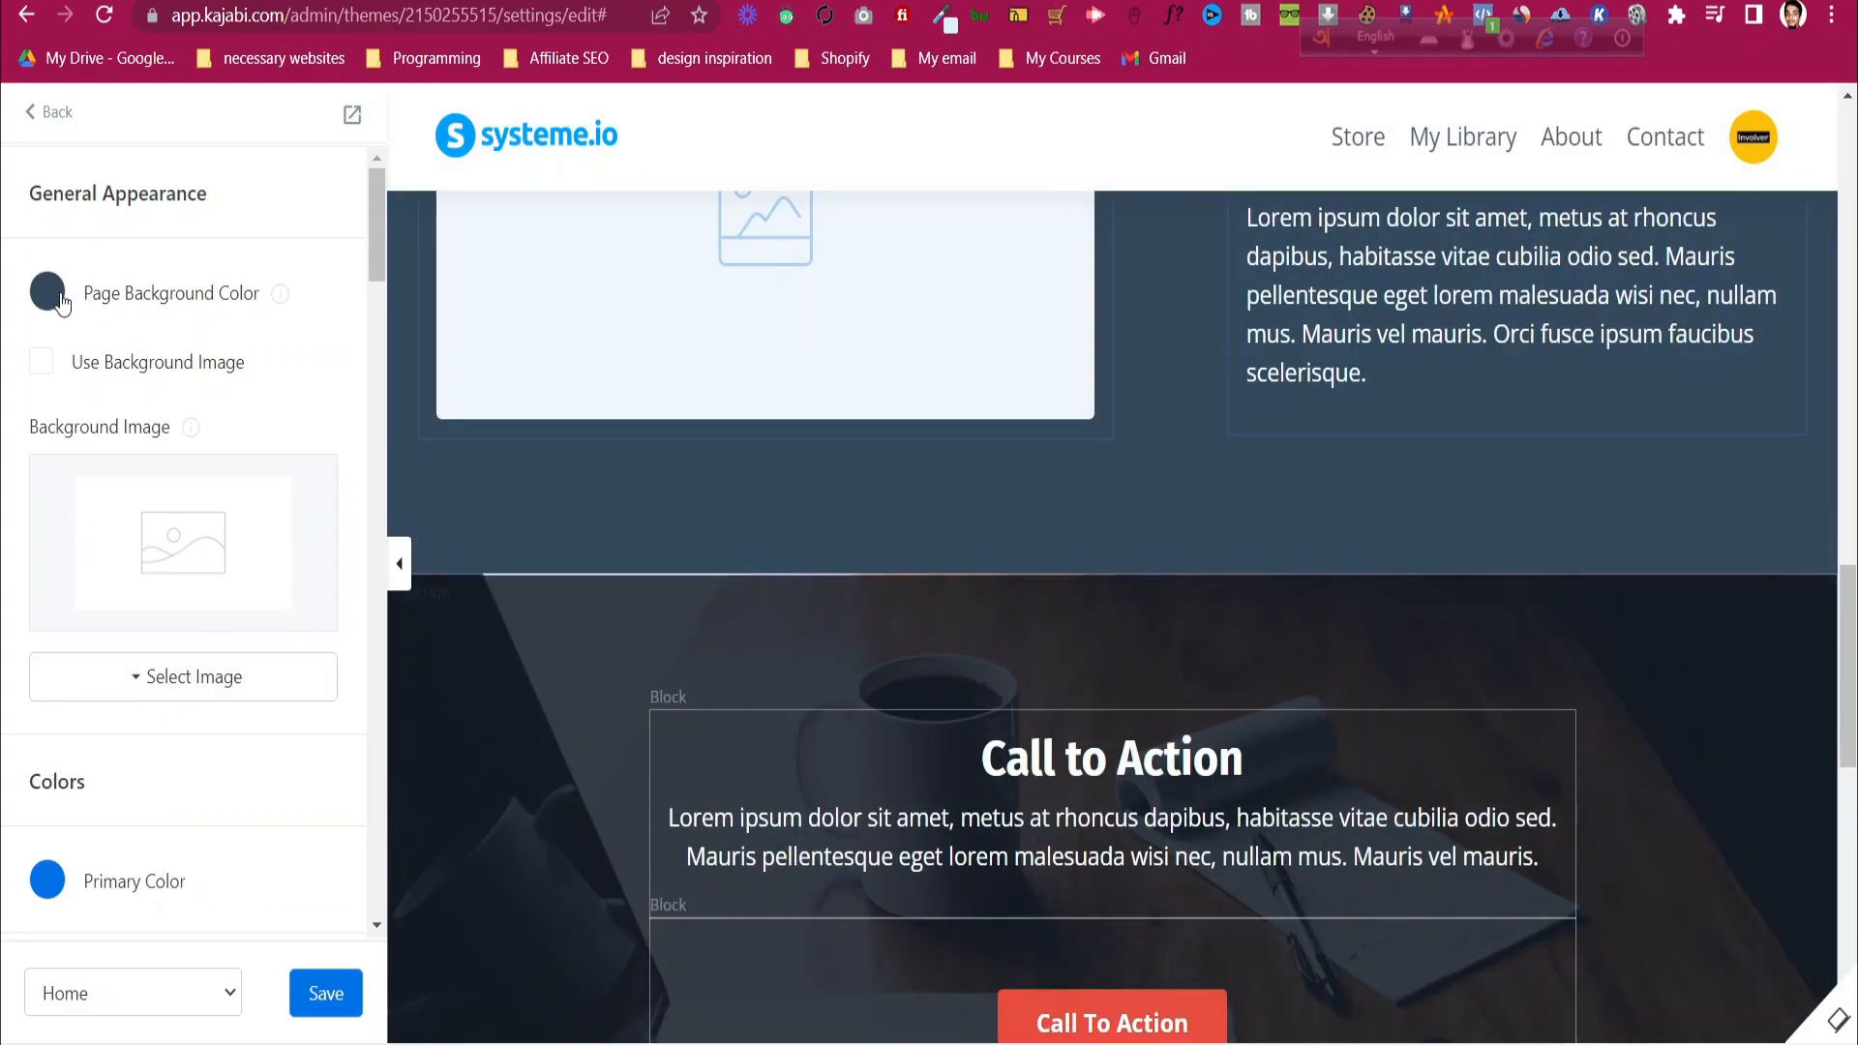
- Change the Page Background Color back to transparent and save again
{"action": "left_click", "coordinate": [48, 293]}
{"action": "left_click", "coordinate": [165, 517]}
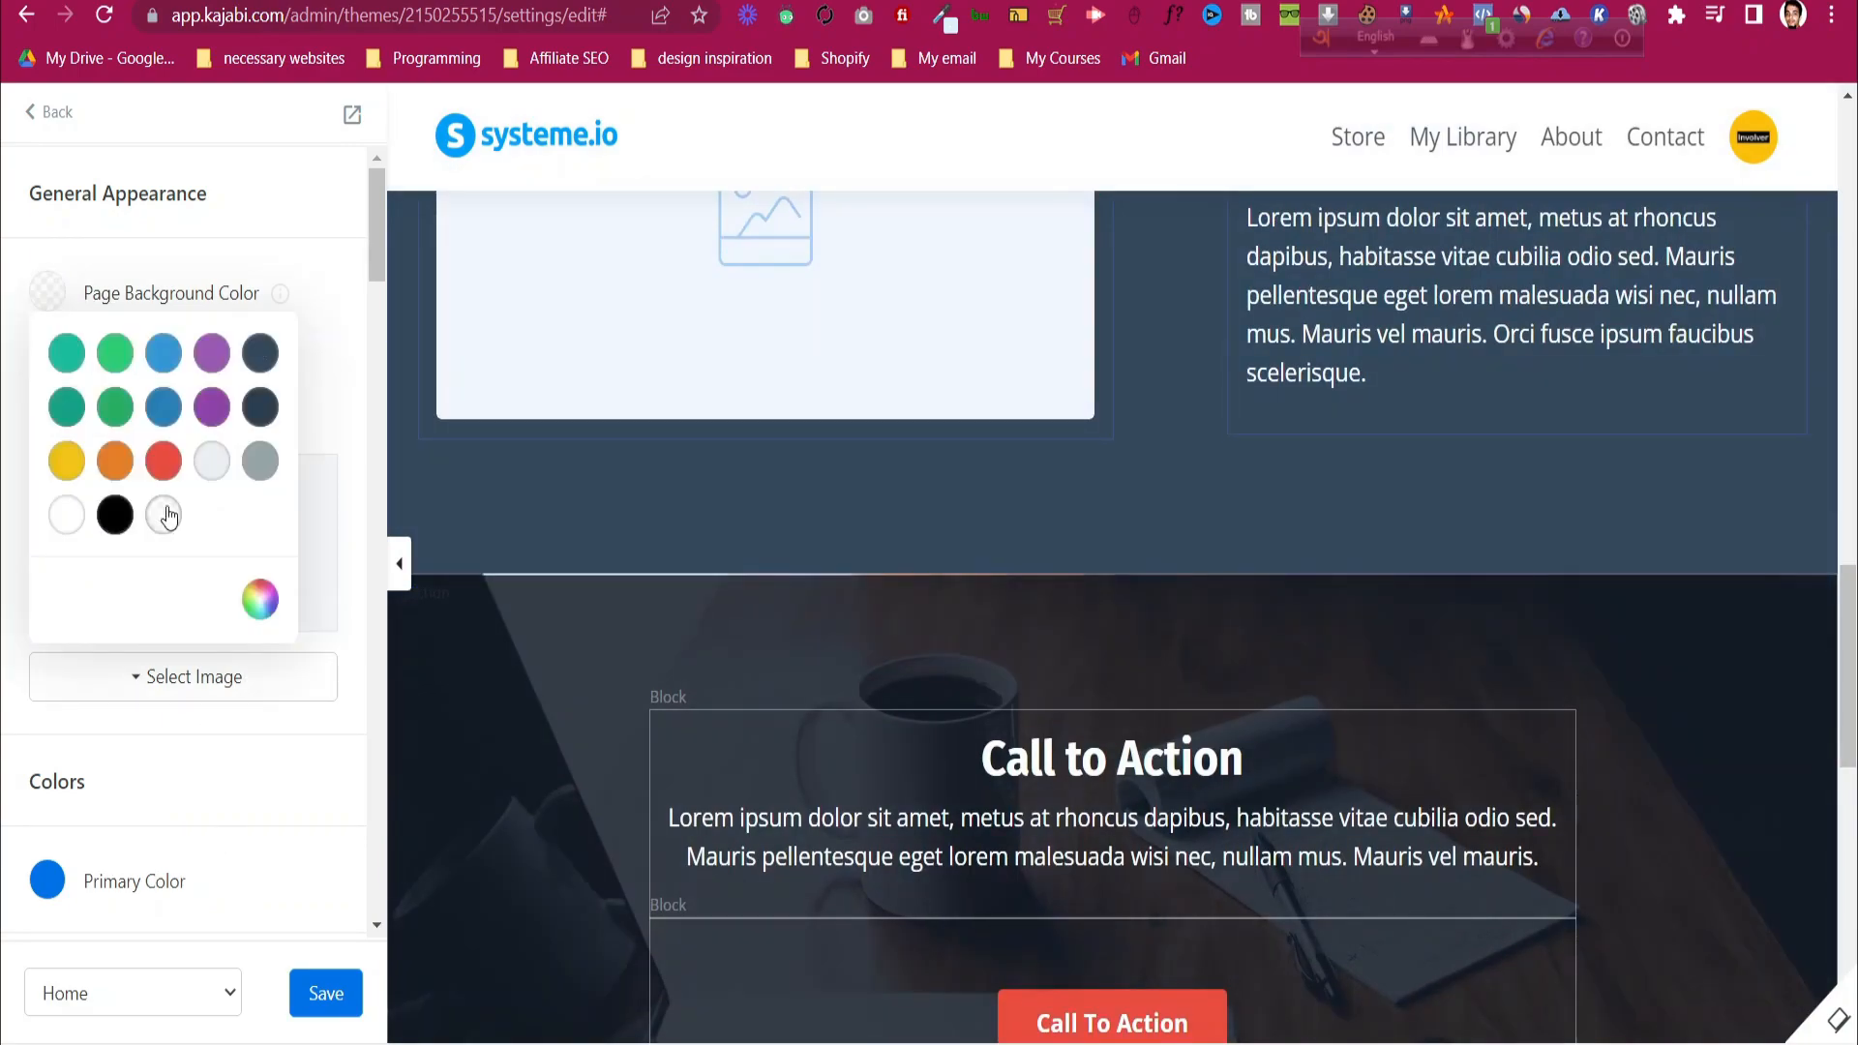
{"action": "left_click", "coordinate": [355, 271]}
{"action": "left_click", "coordinate": [349, 1009]}
{"action": "scroll", "coordinate": [524, 753], "scroll_direction": "down", "scroll_amount": 5}
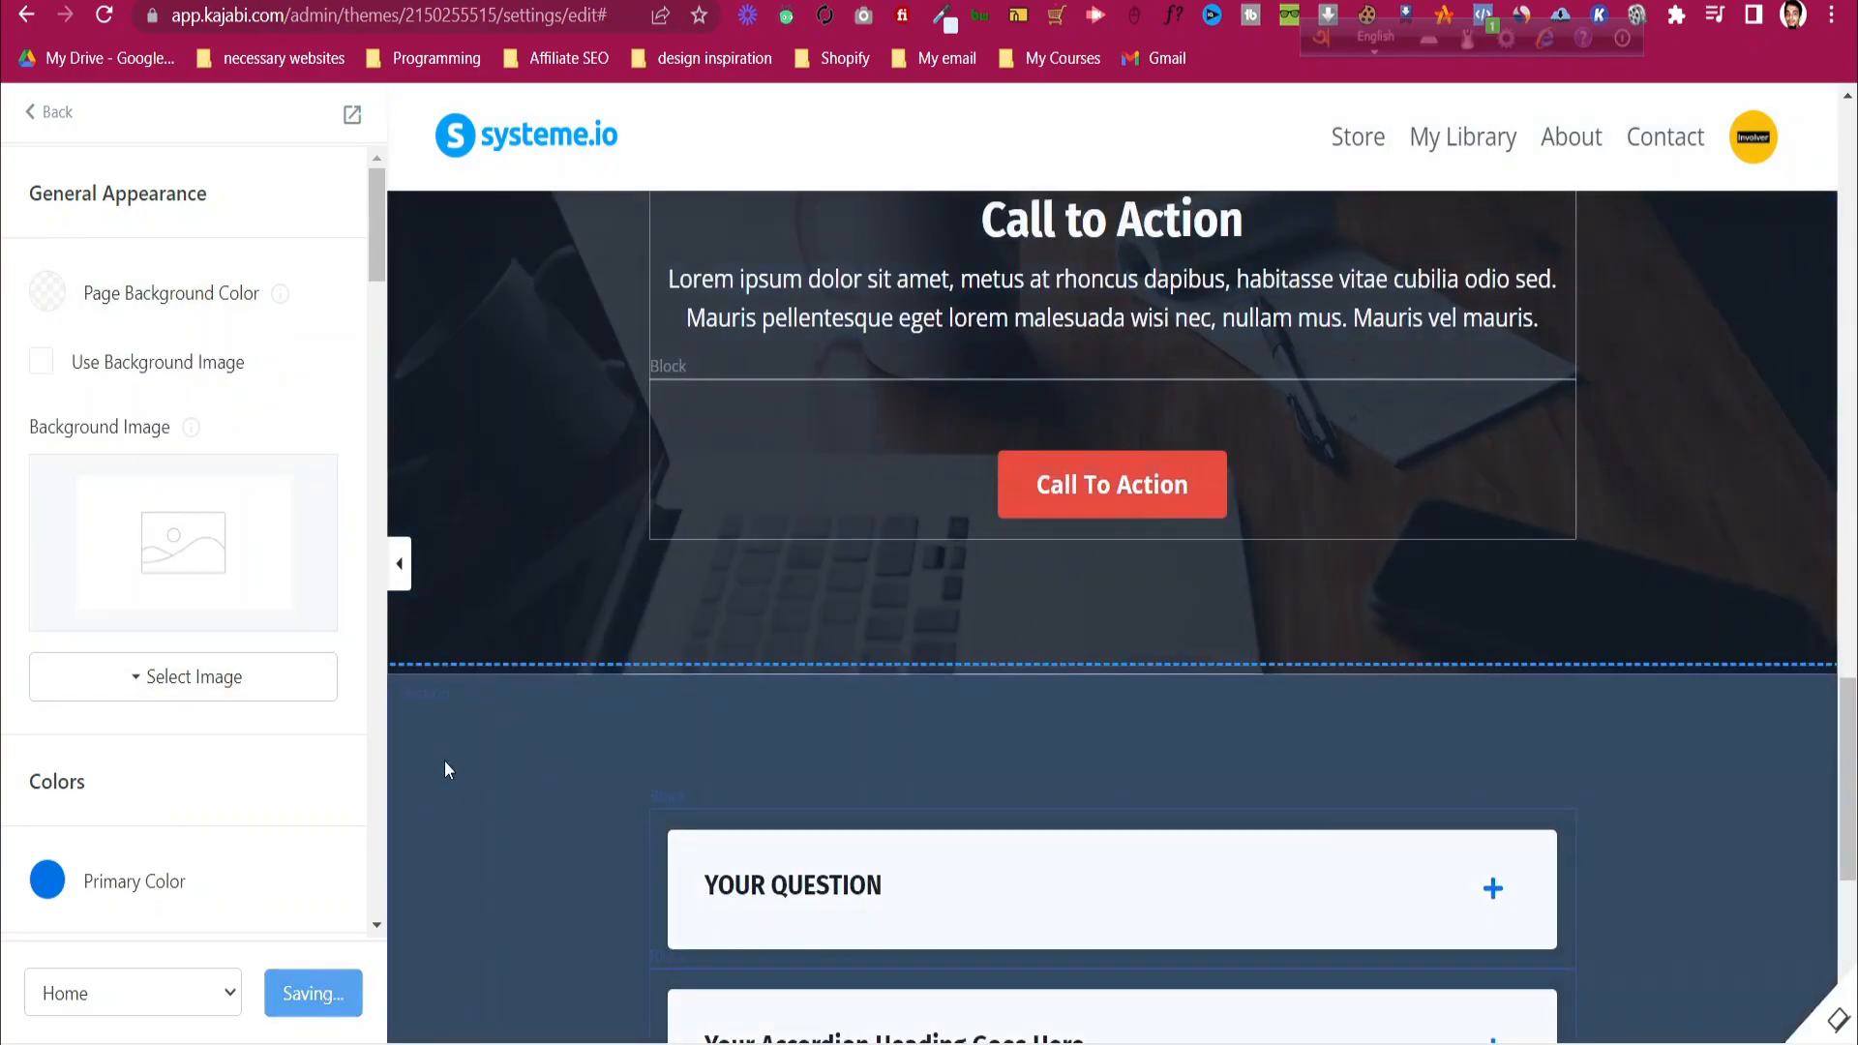
{"action": "scroll", "coordinate": [176, 759], "scroll_direction": "down", "scroll_amount": 12}
{"action": "scroll", "coordinate": [176, 758], "scroll_direction": "down", "scroll_amount": 3}
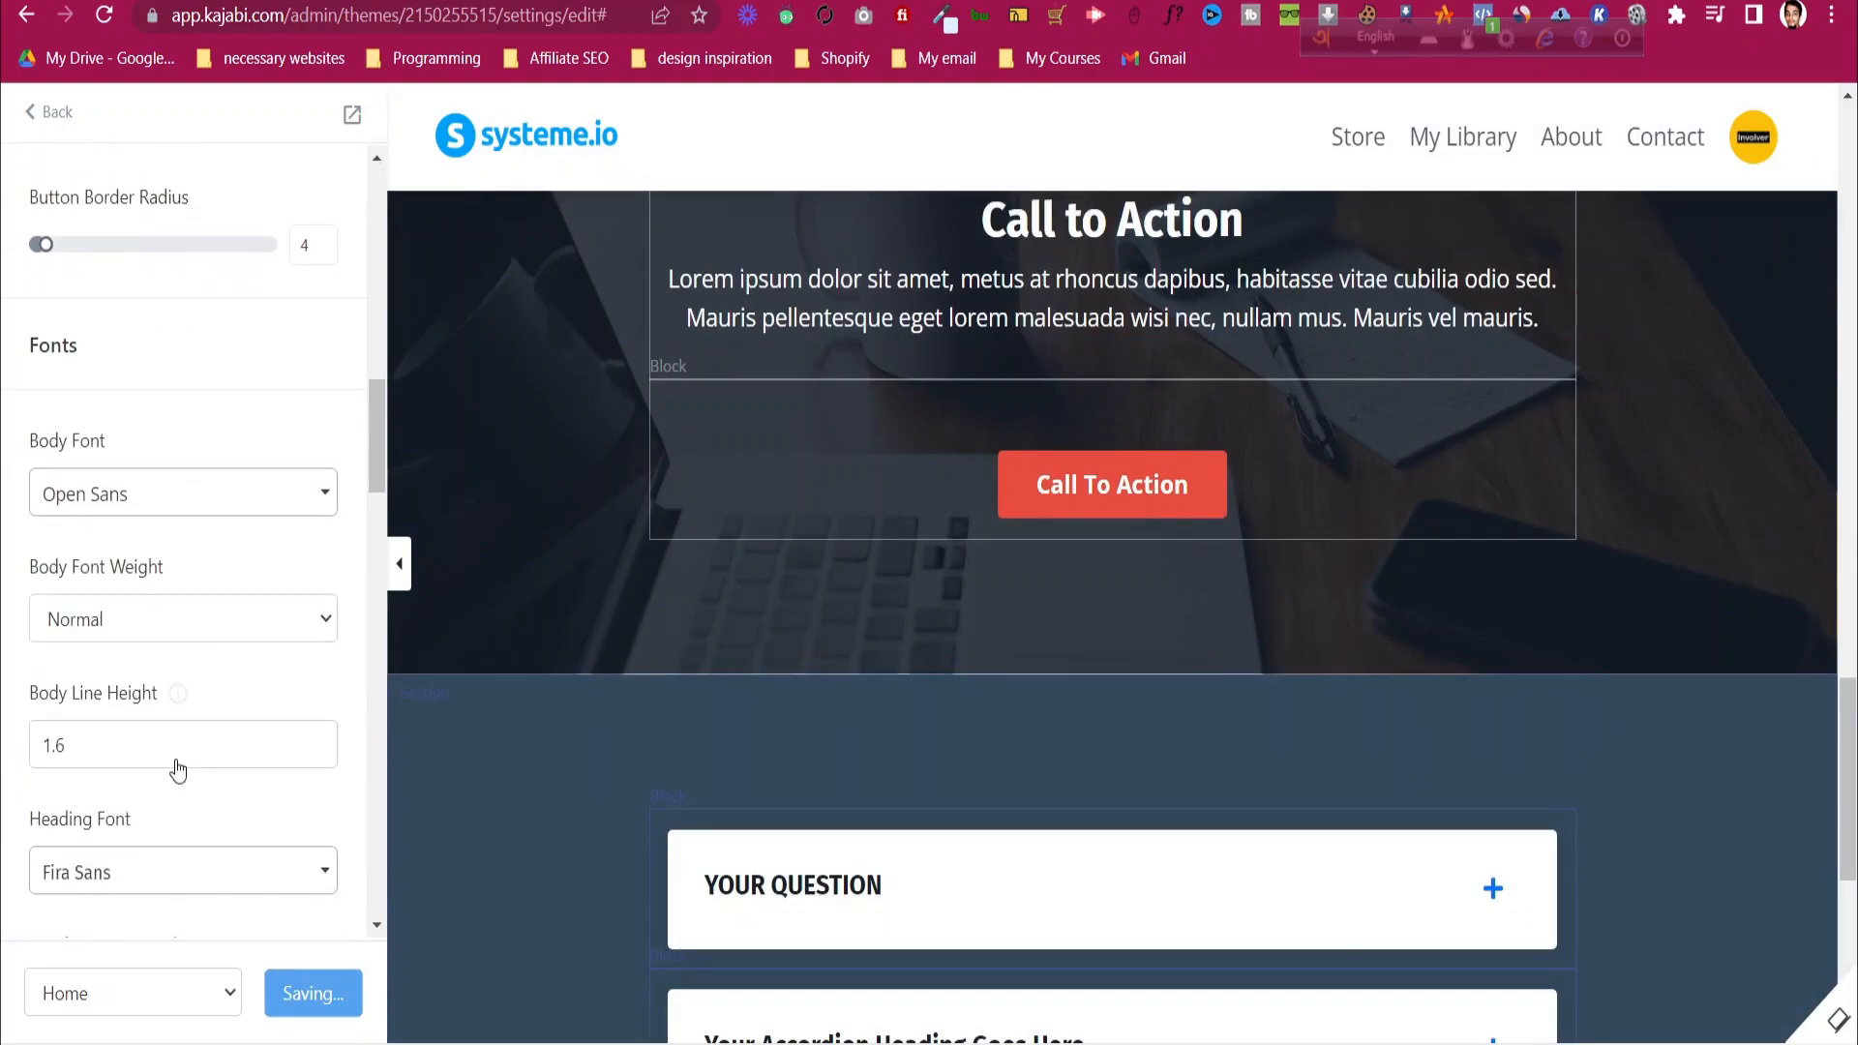
- Check the body font list and keep Open Sans as the body font
{"action": "scroll", "coordinate": [641, 811], "scroll_direction": "down", "scroll_amount": 6}
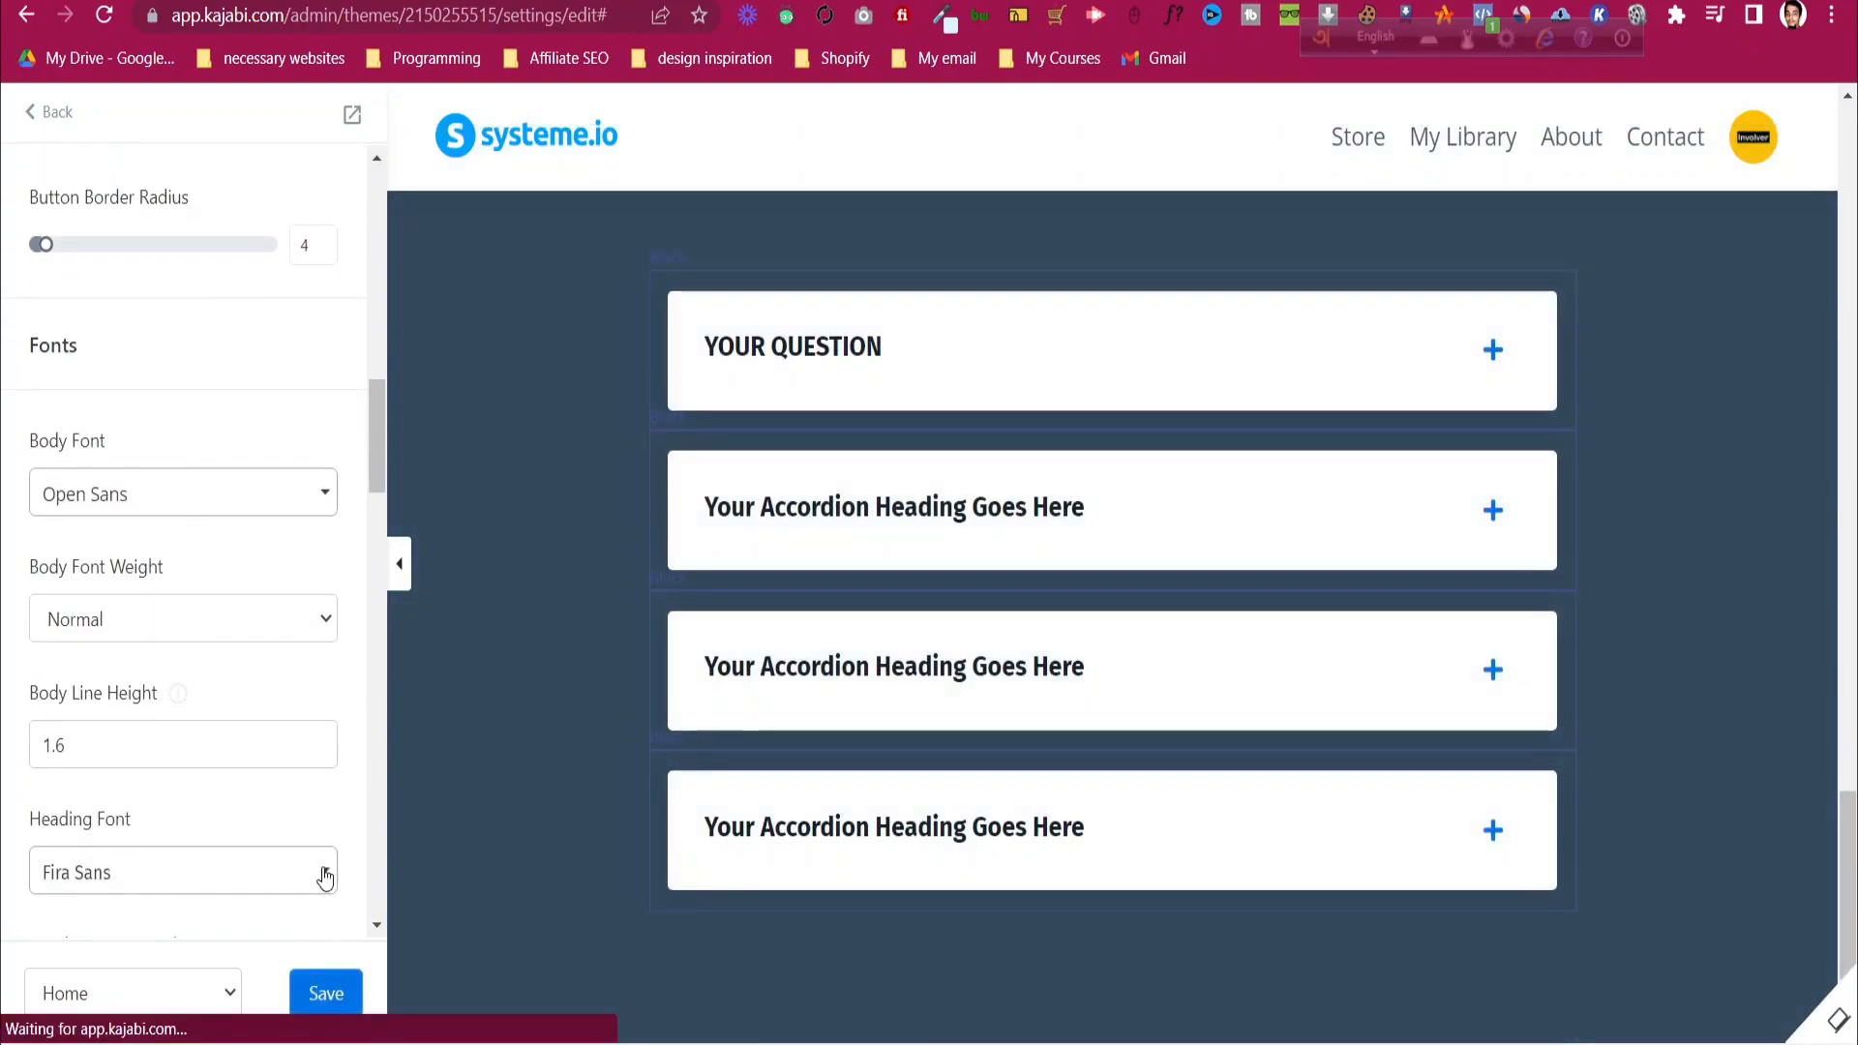
{"action": "scroll", "coordinate": [503, 415], "scroll_direction": "up", "scroll_amount": 3}
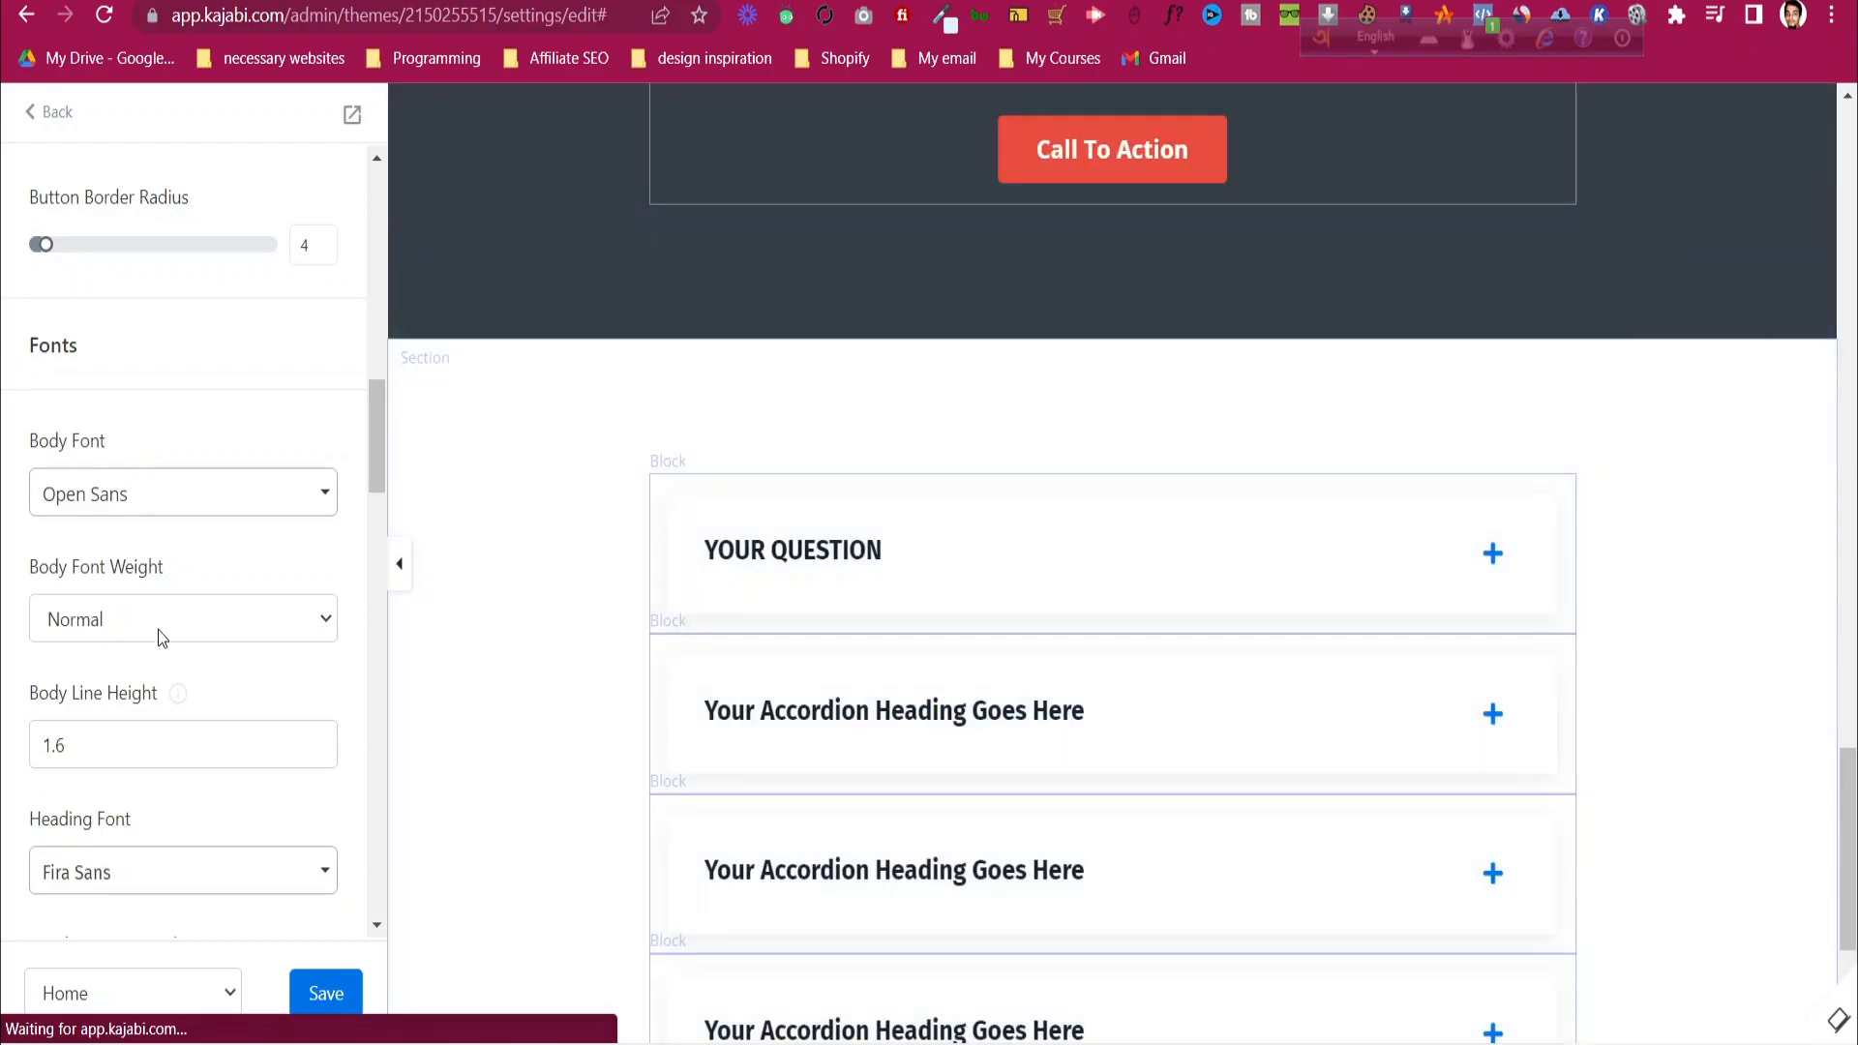
{"action": "left_click", "coordinate": [168, 513]}
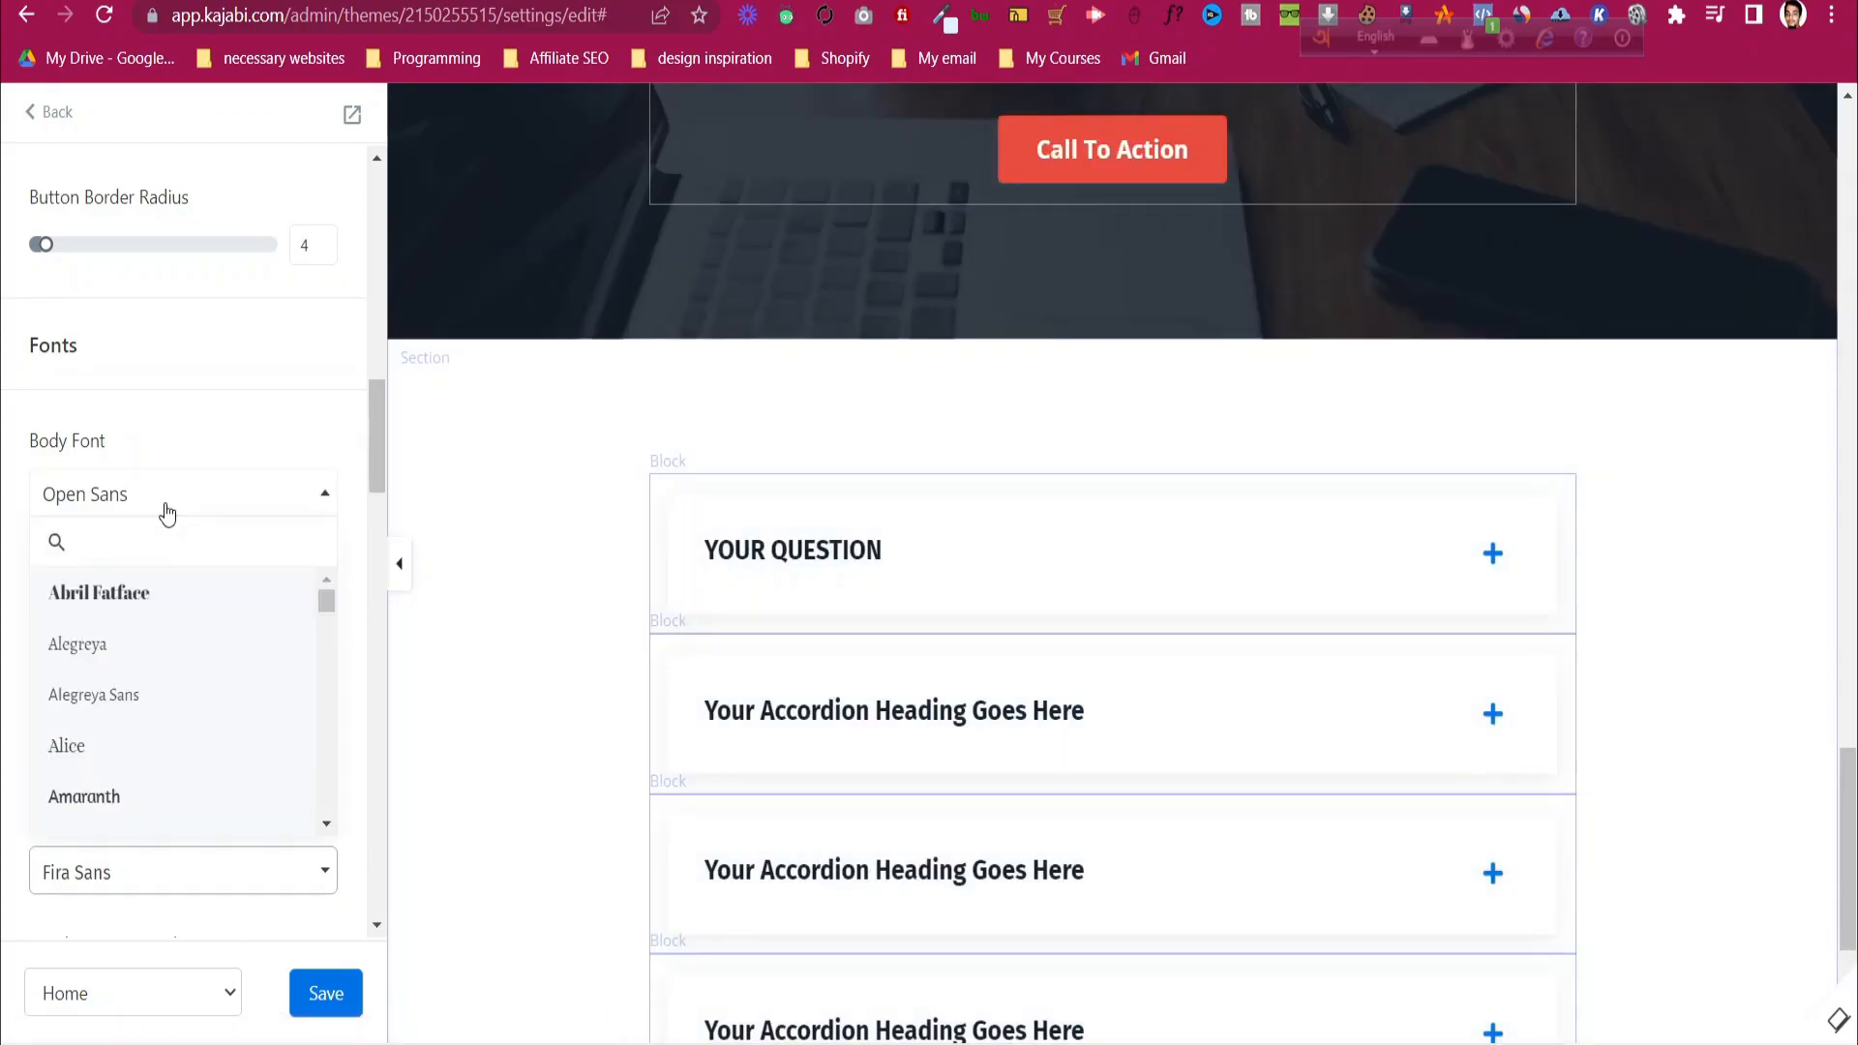
{"action": "left_click", "coordinate": [171, 508]}
- Set Heading Font Color to teal under Font Colors and save the theme settings
{"action": "scroll", "coordinate": [176, 520], "scroll_direction": "down", "scroll_amount": 3}
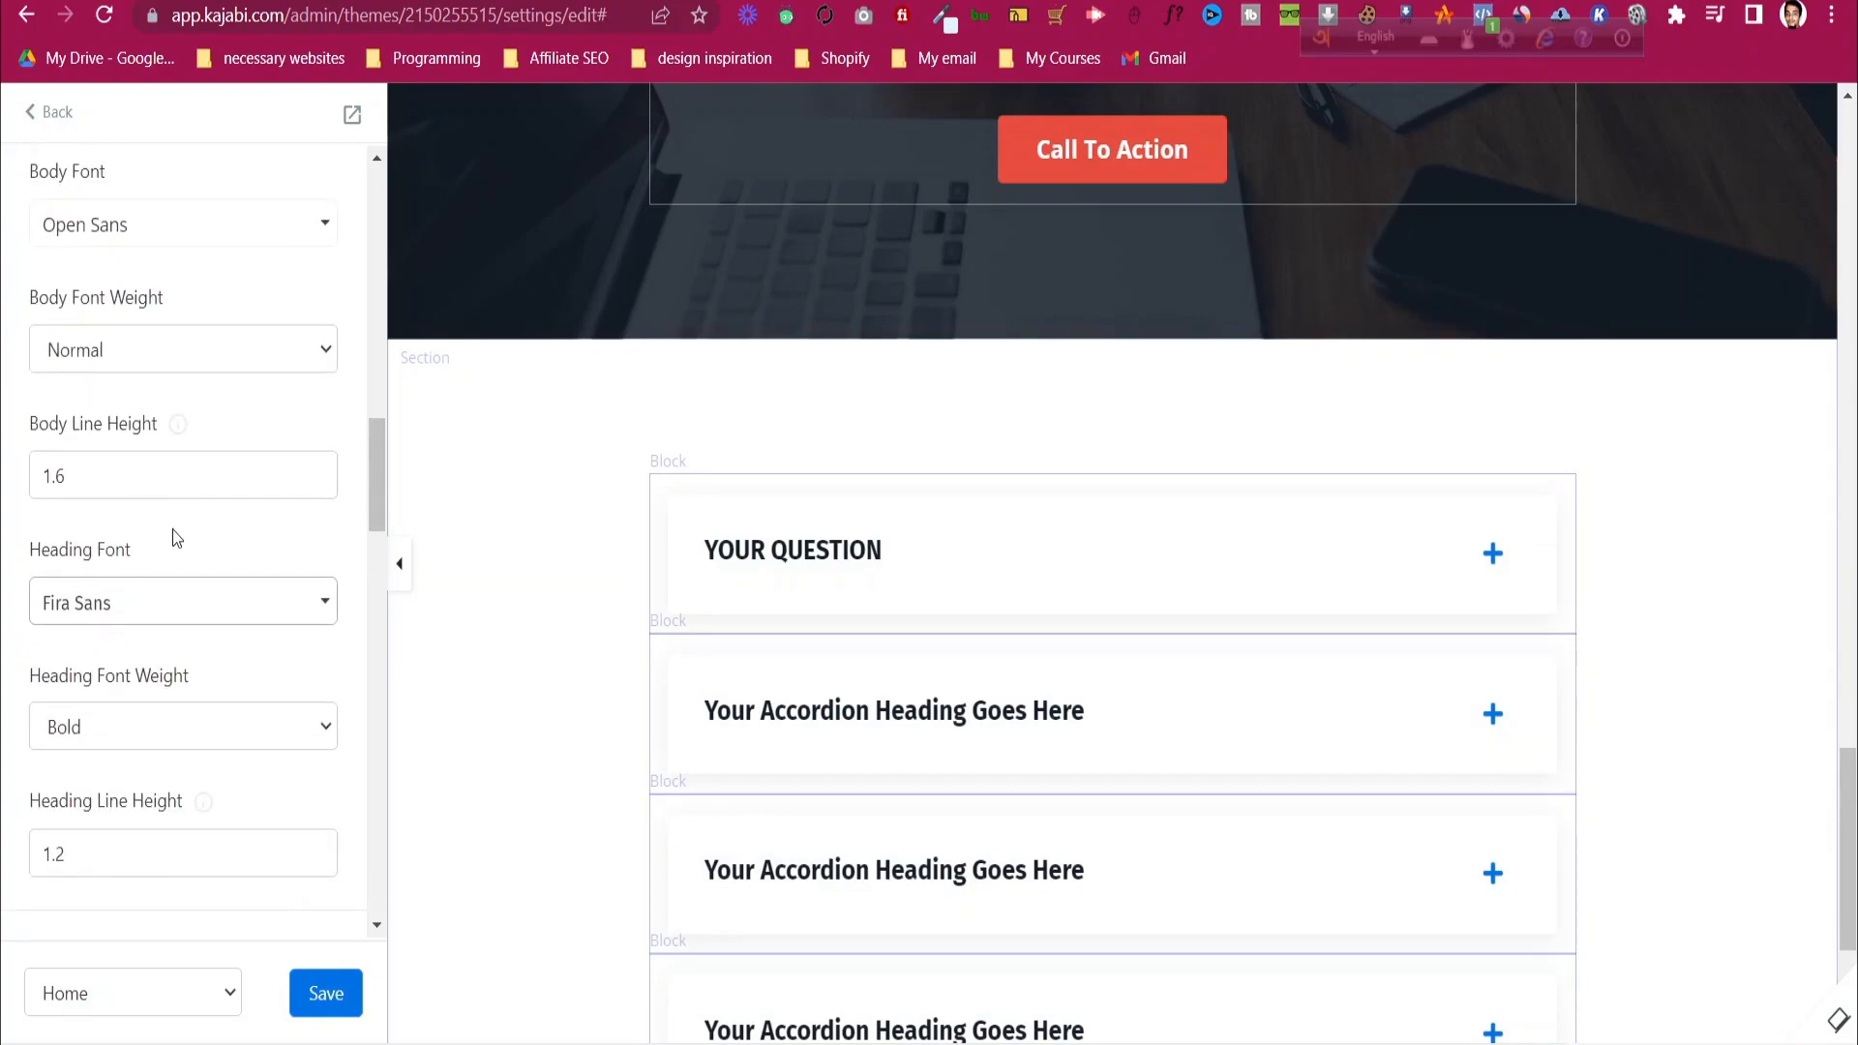
{"action": "scroll", "coordinate": [202, 595], "scroll_direction": "down", "scroll_amount": 4}
{"action": "scroll", "coordinate": [203, 607], "scroll_direction": "down", "scroll_amount": 1}
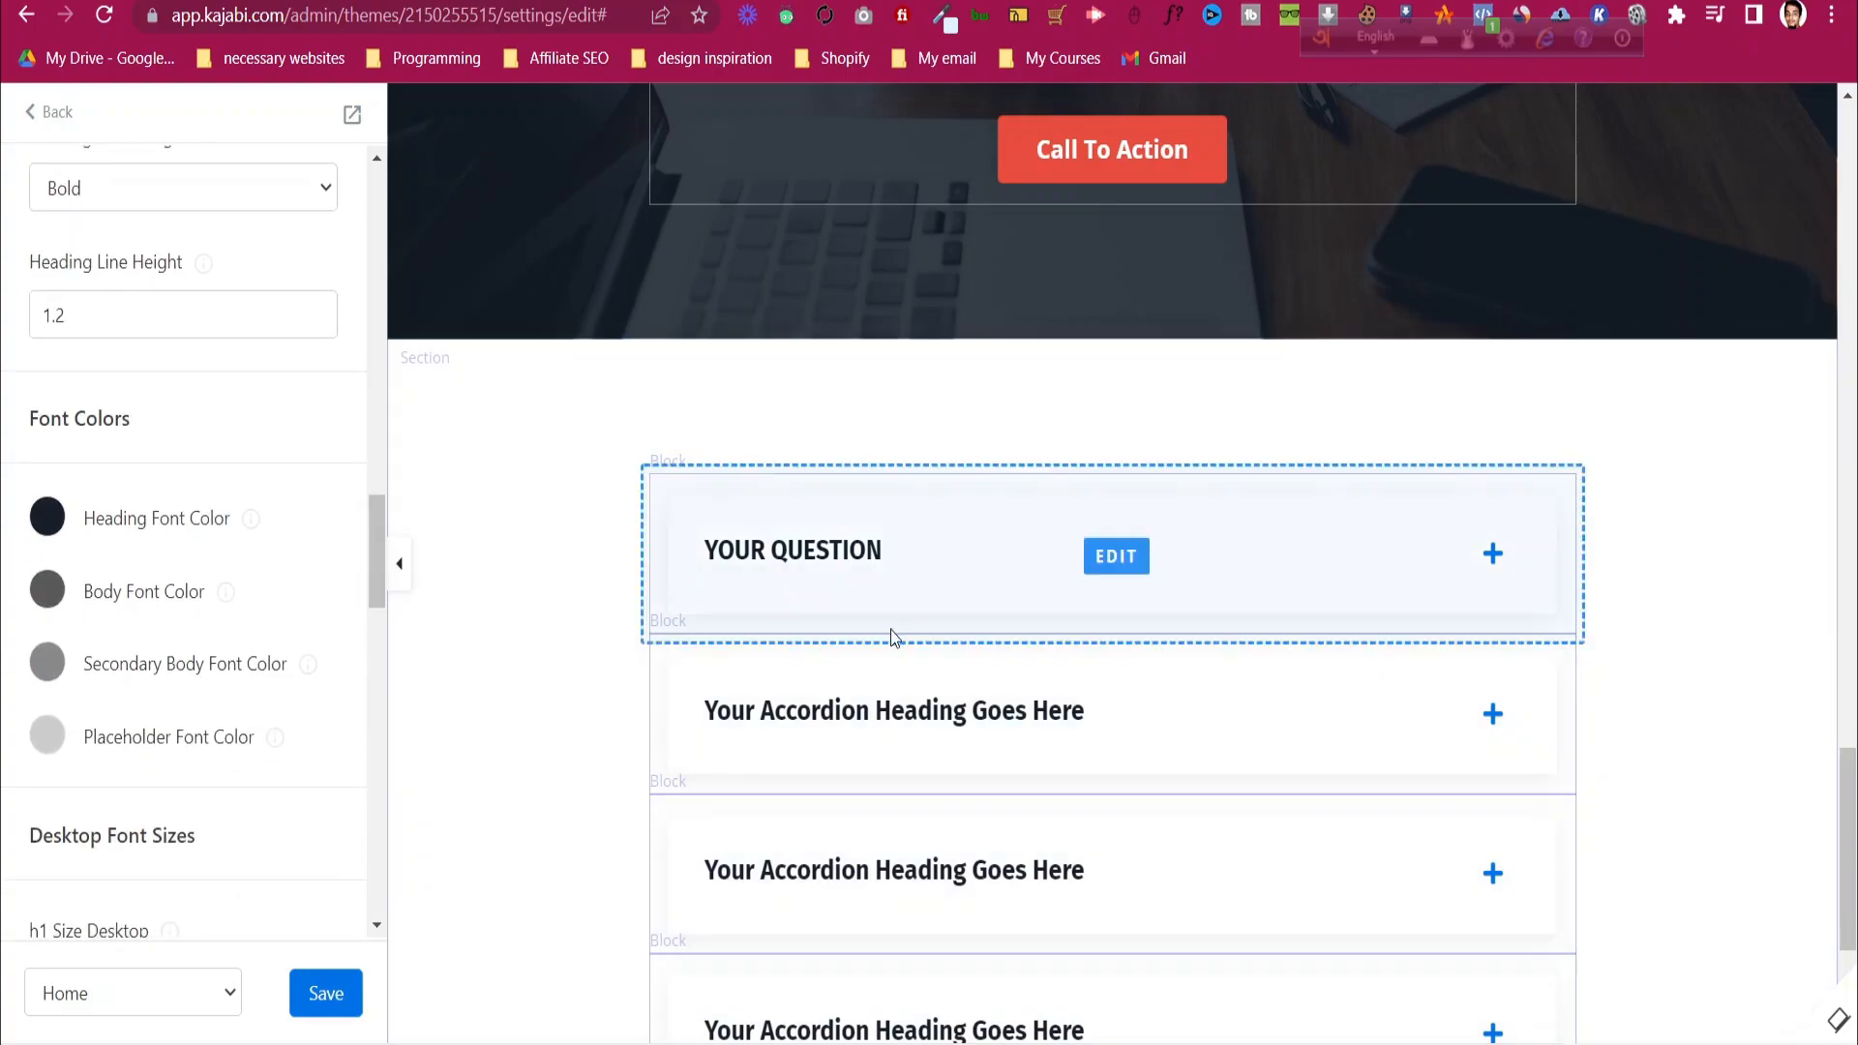
{"action": "left_click", "coordinate": [45, 518]}
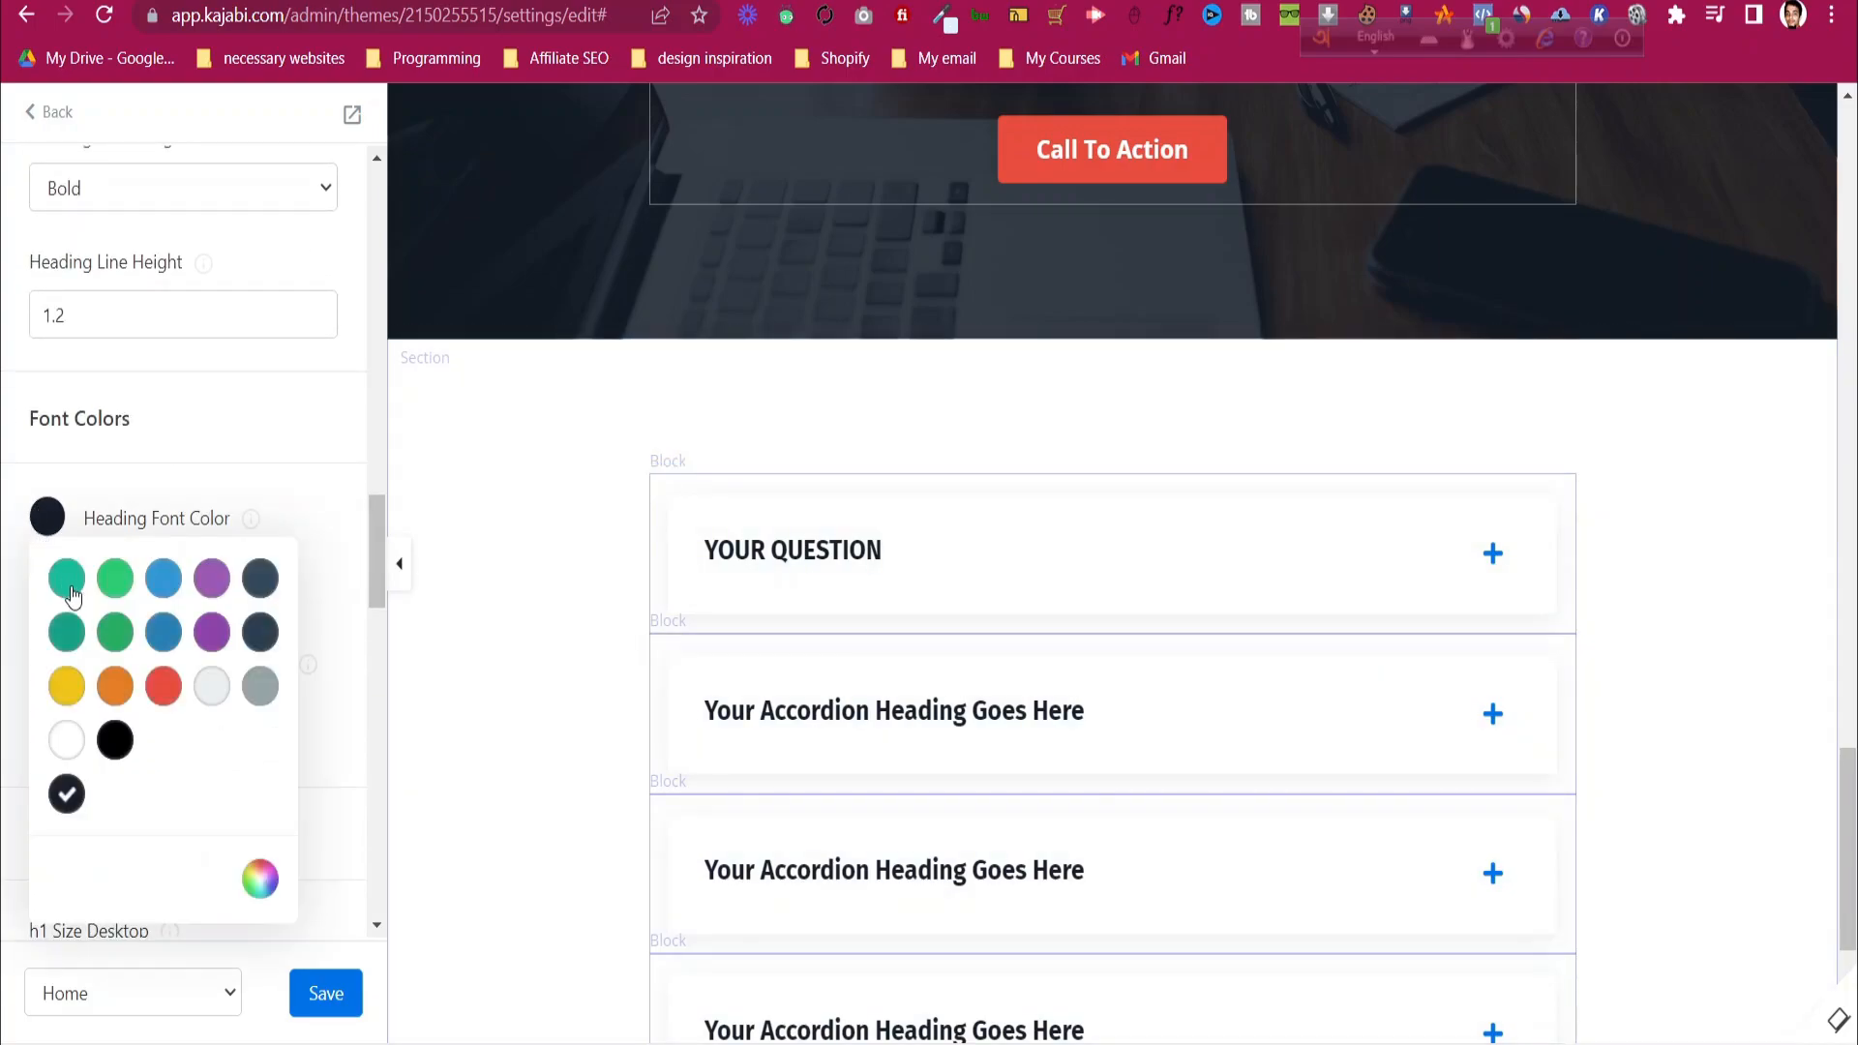
{"action": "left_click", "coordinate": [67, 581]}
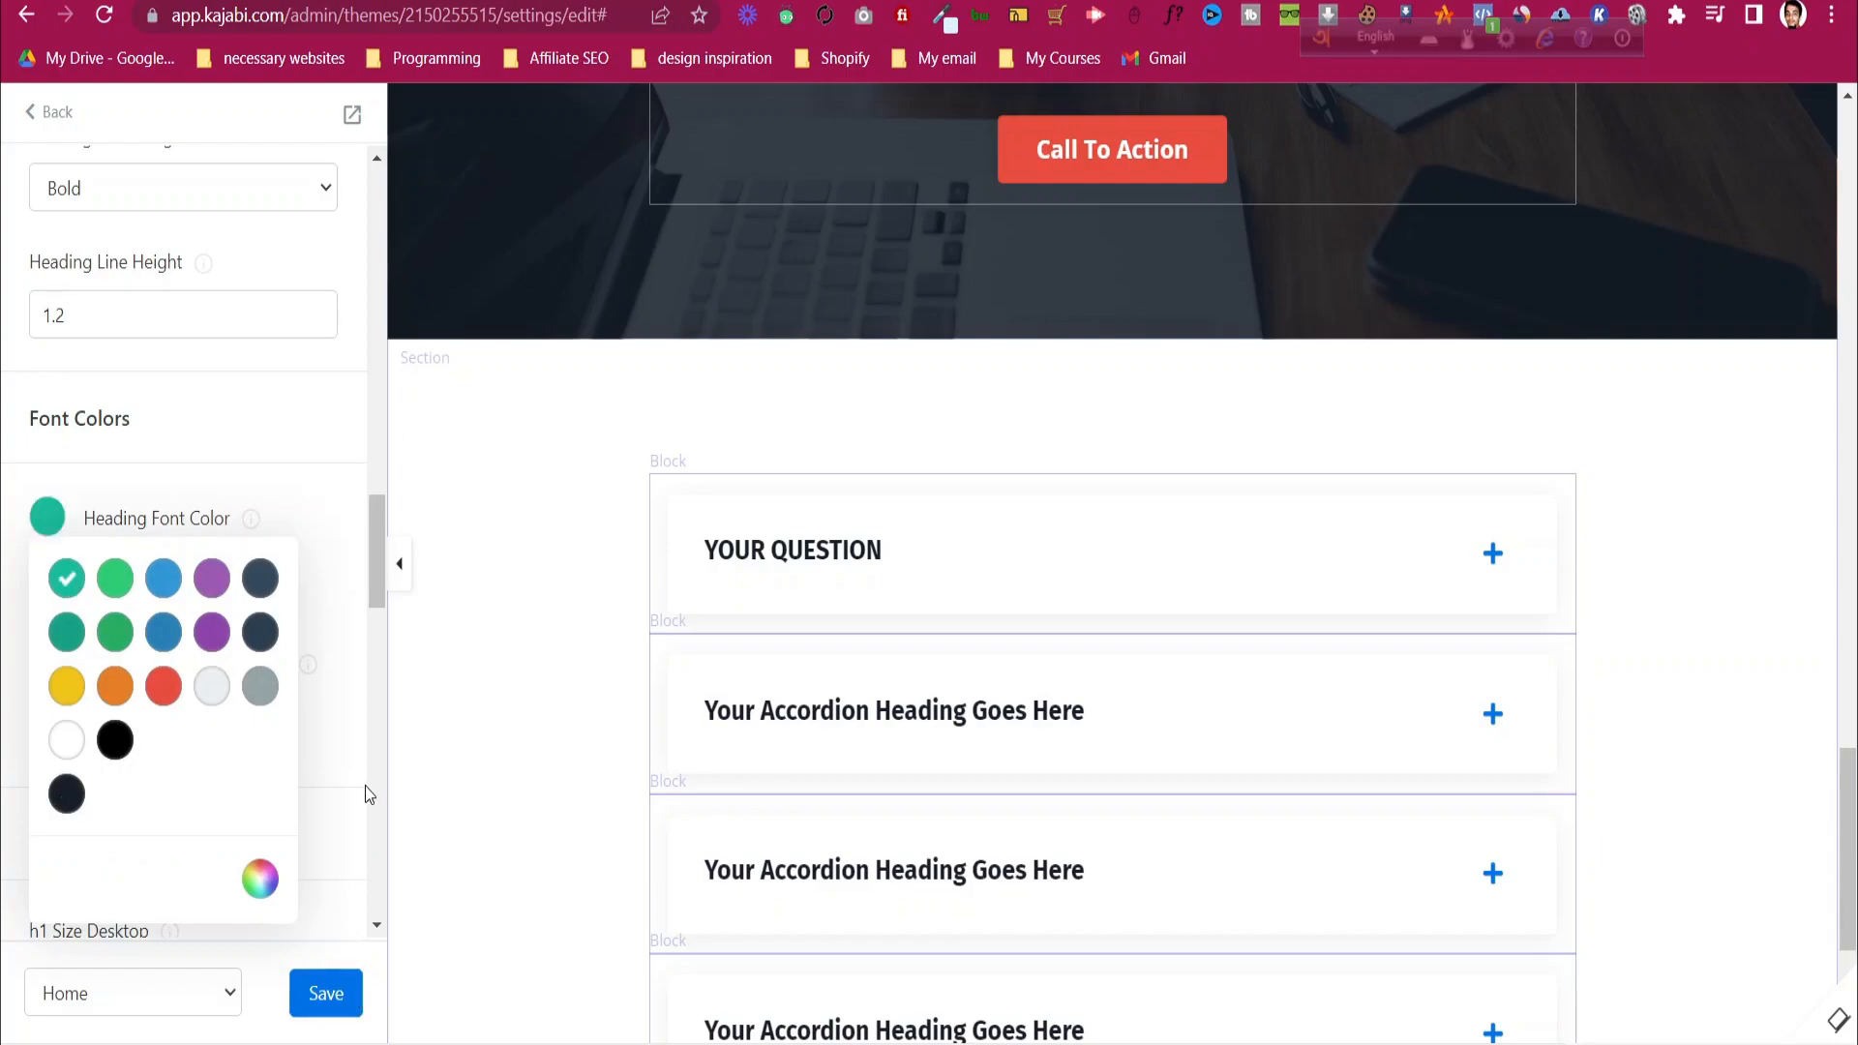
{"action": "left_click", "coordinate": [367, 794]}
{"action": "scroll", "coordinate": [348, 871], "scroll_direction": "down", "scroll_amount": 2}
{"action": "left_click", "coordinate": [326, 994]}
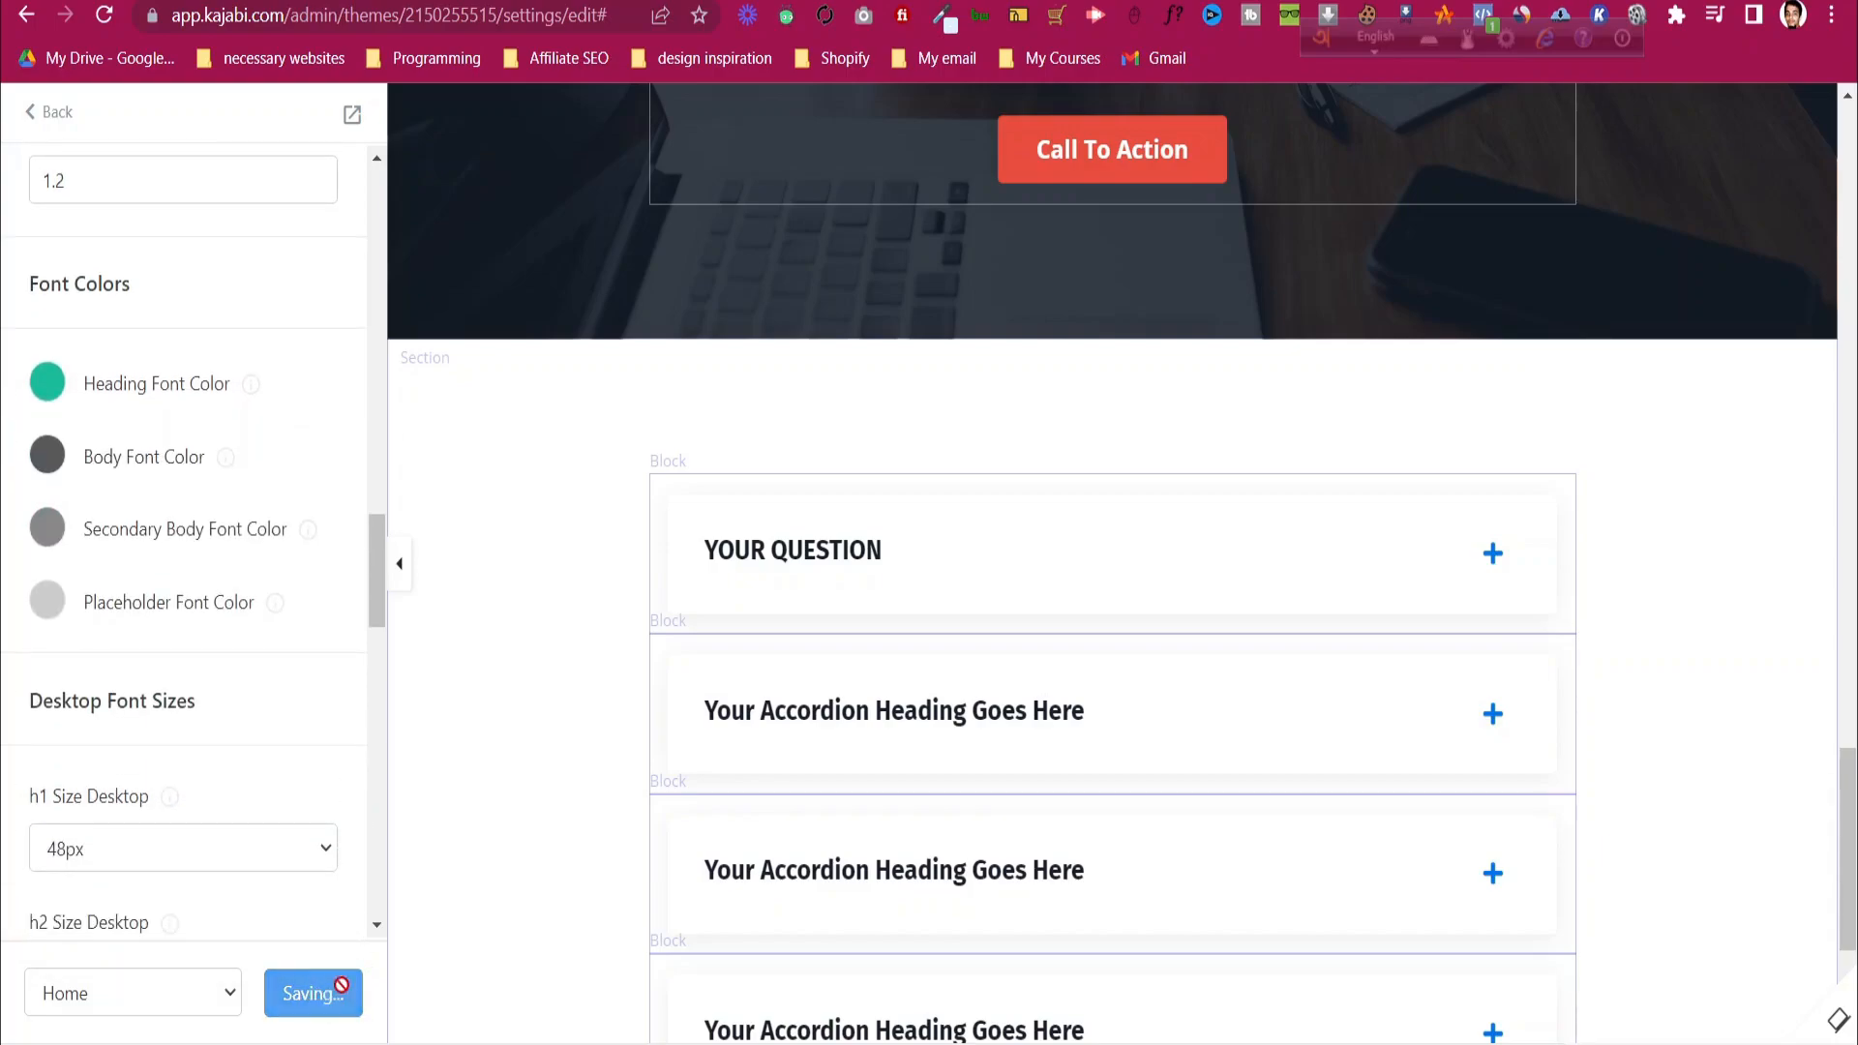
{"action": "scroll", "coordinate": [1316, 553], "scroll_direction": "up", "scroll_amount": 10}
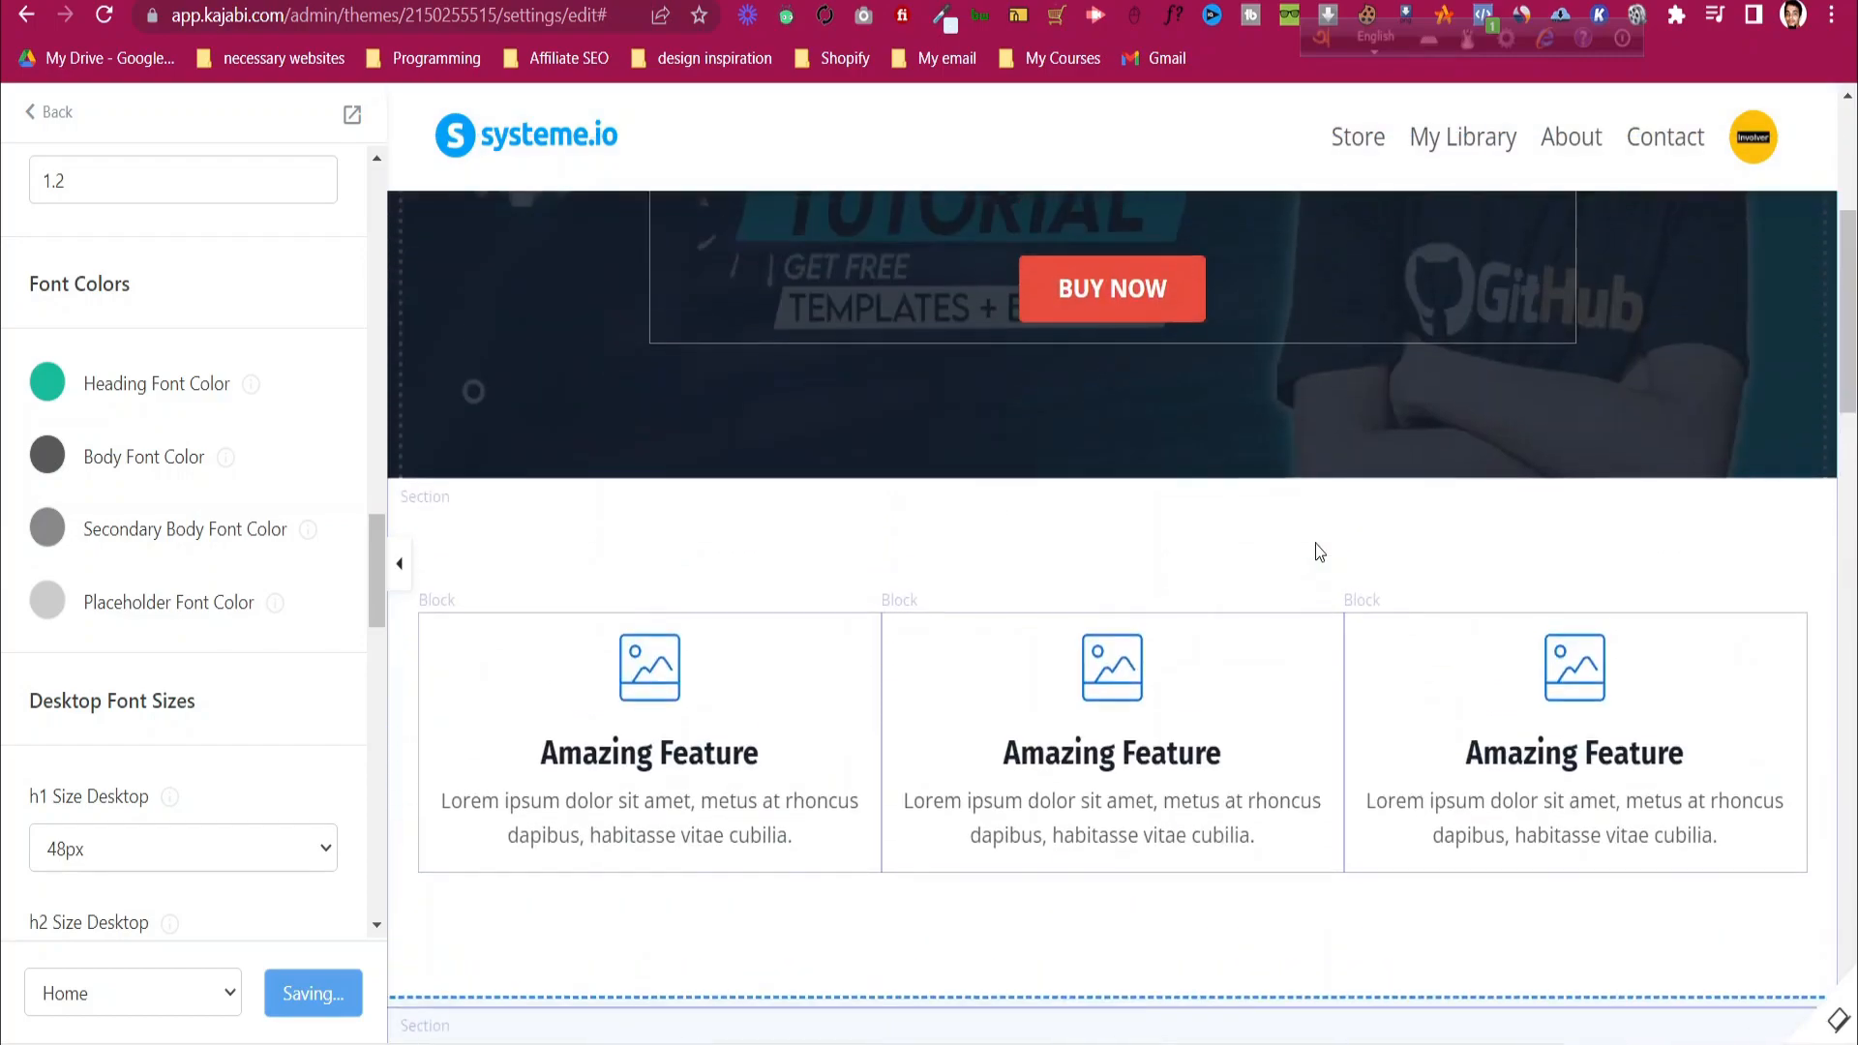
{"action": "scroll", "coordinate": [1316, 552], "scroll_direction": "down", "scroll_amount": 3}
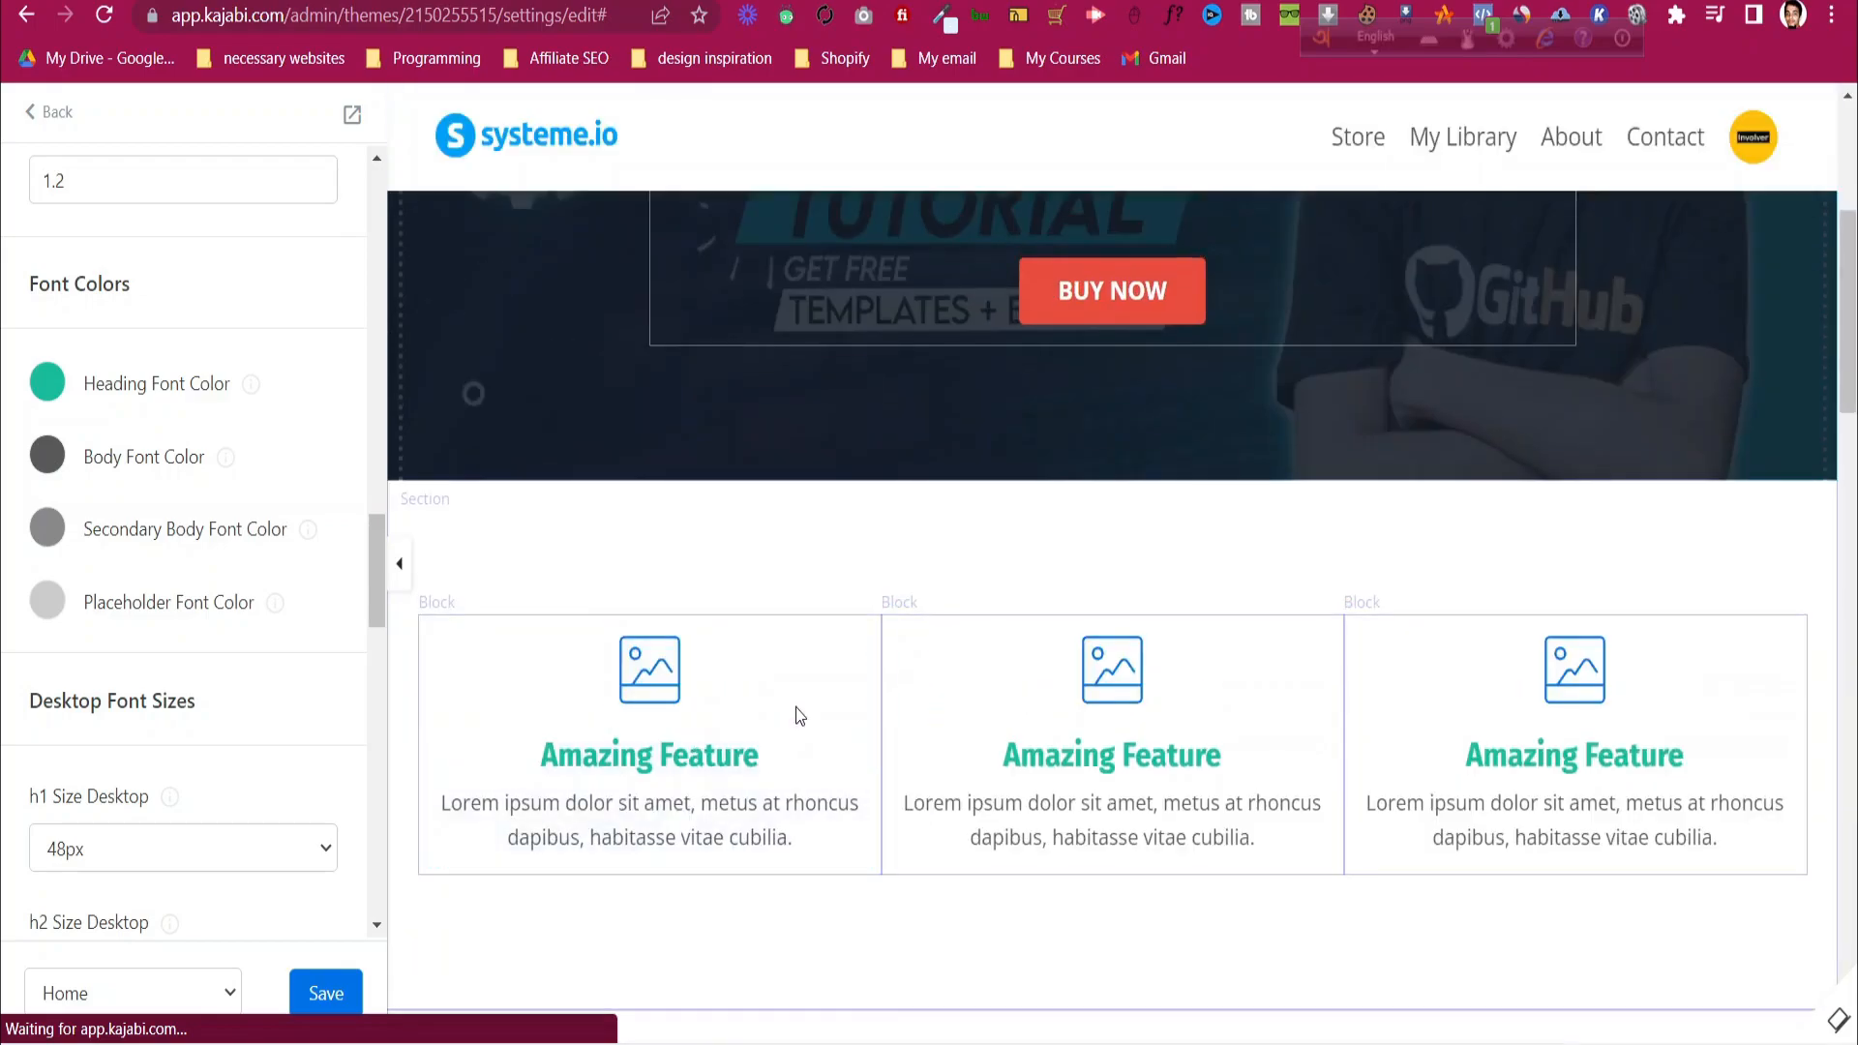
{"action": "scroll", "coordinate": [796, 711], "scroll_direction": "down", "scroll_amount": 15}
- Select the heading in the text block, give it a very light text colour, and save
{"action": "scroll", "coordinate": [800, 714], "scroll_direction": "down", "scroll_amount": 10}
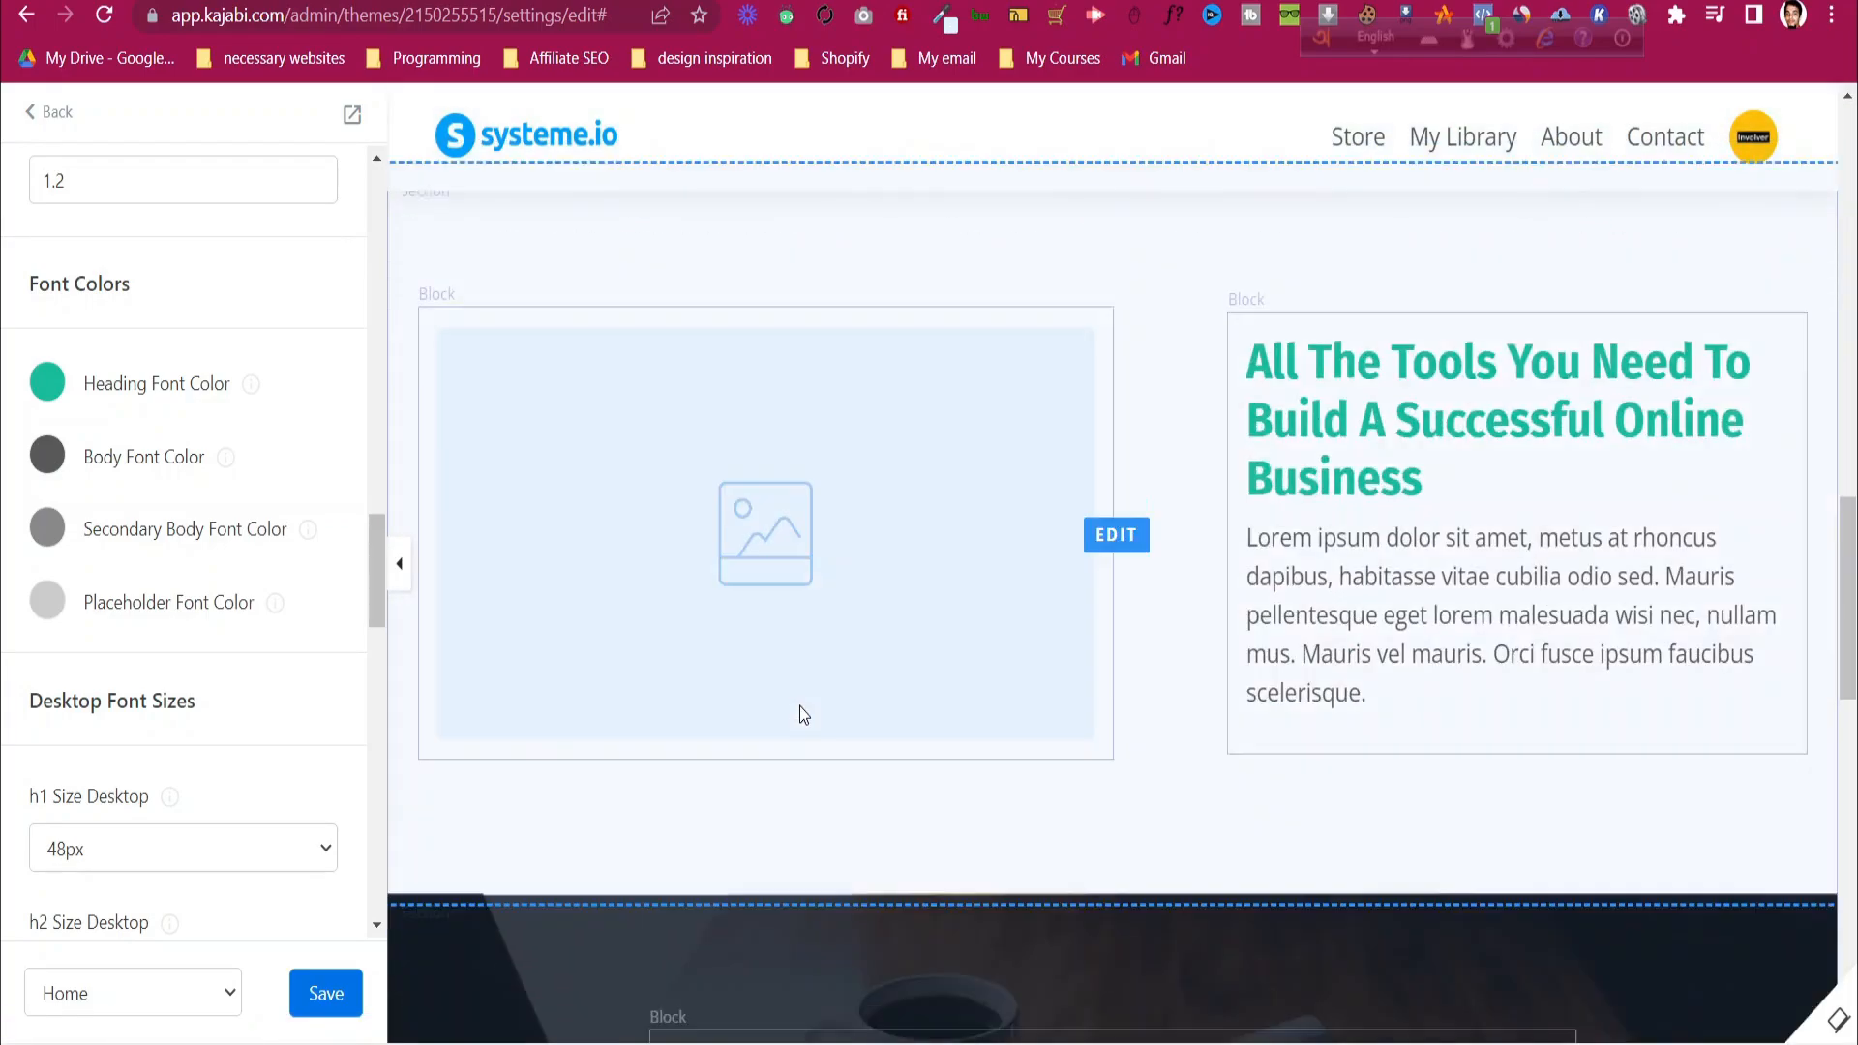
{"action": "scroll", "coordinate": [800, 714], "scroll_direction": "up", "scroll_amount": 5}
{"action": "scroll", "coordinate": [800, 715], "scroll_direction": "up", "scroll_amount": 4}
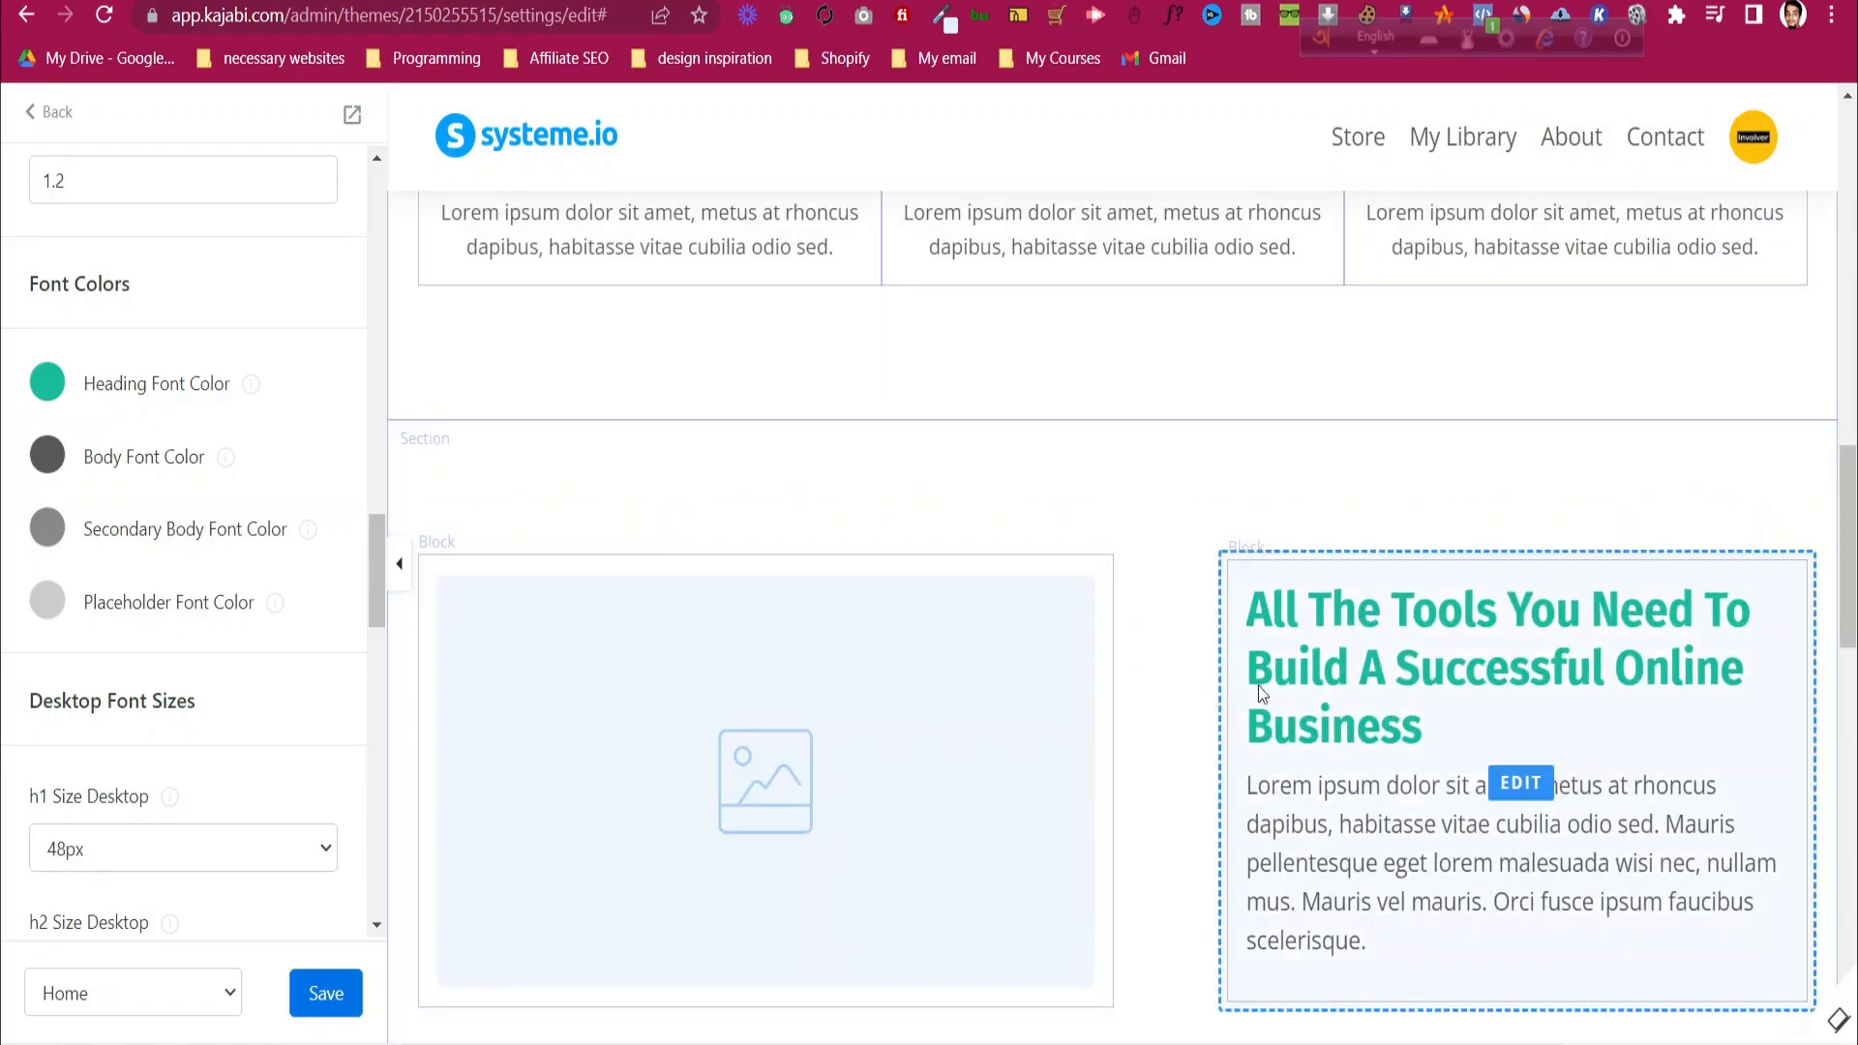
{"action": "left_click", "coordinate": [1331, 651]}
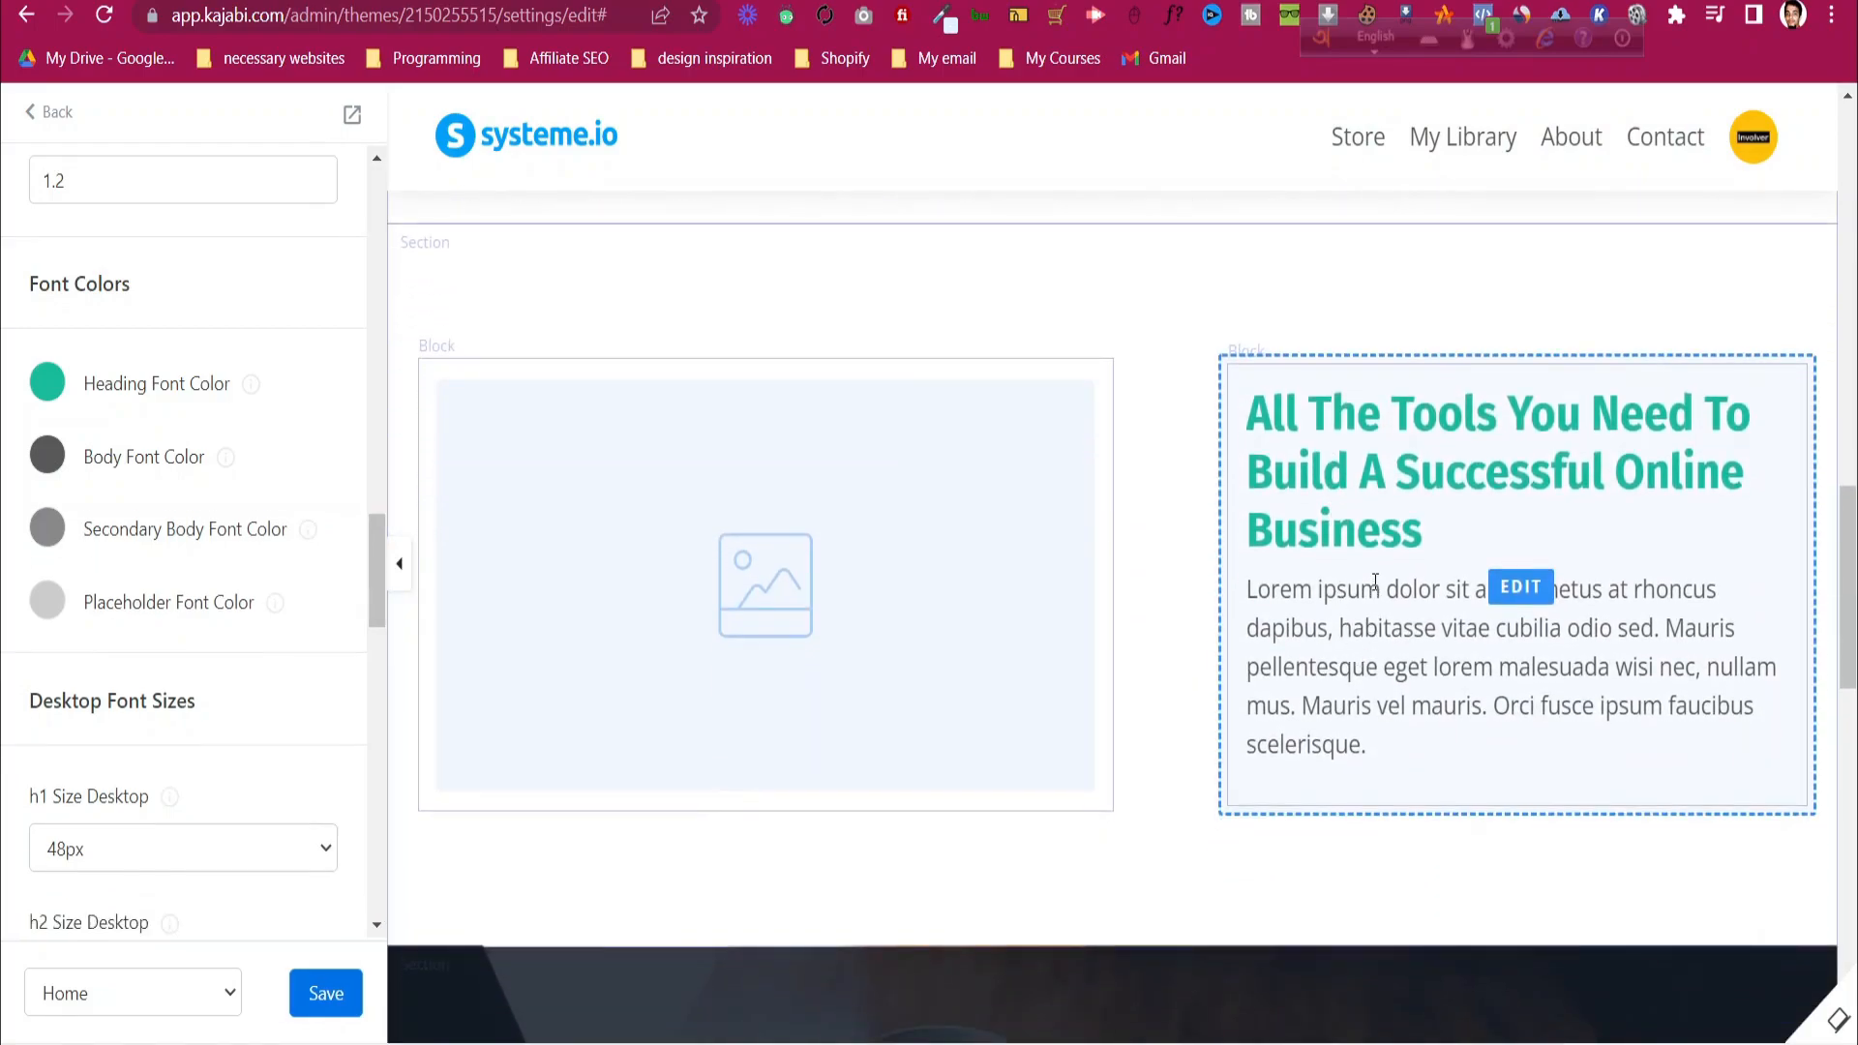
{"action": "scroll", "coordinate": [188, 631], "scroll_direction": "down", "scroll_amount": 5}
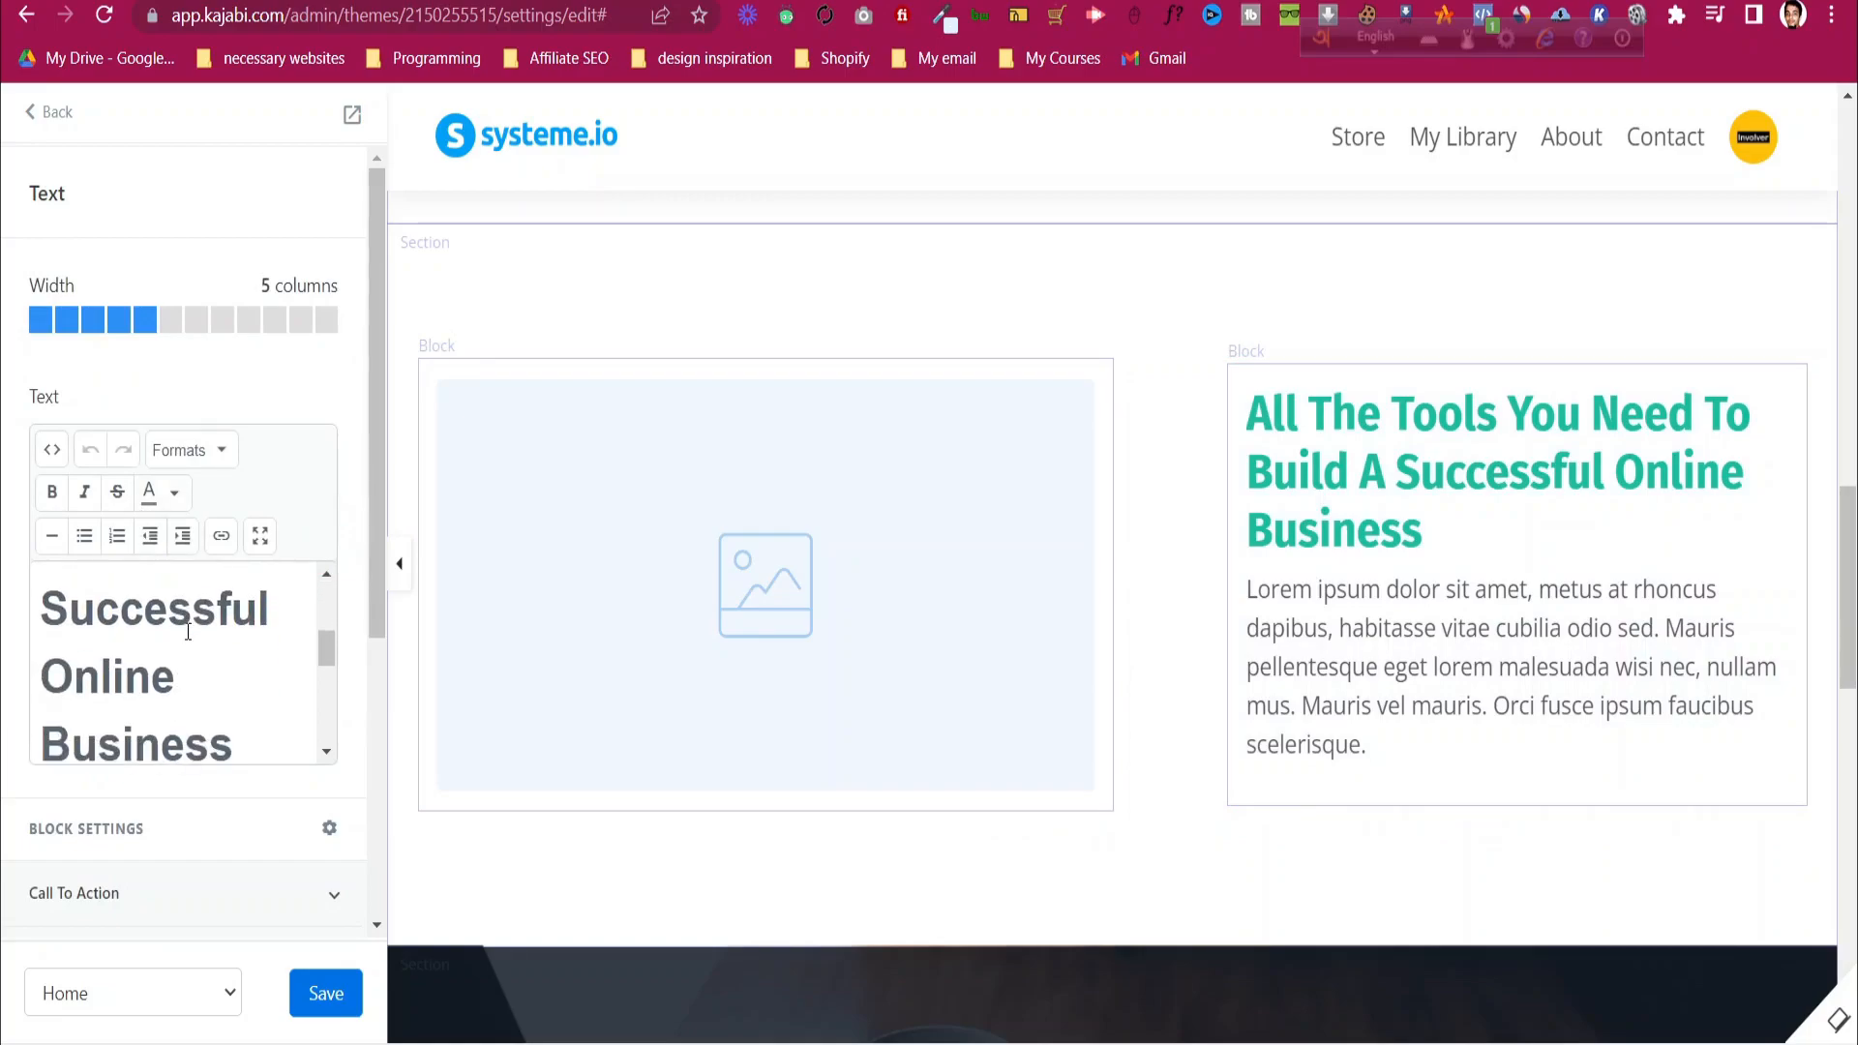
{"action": "scroll", "coordinate": [276, 678], "scroll_direction": "up", "scroll_amount": 5}
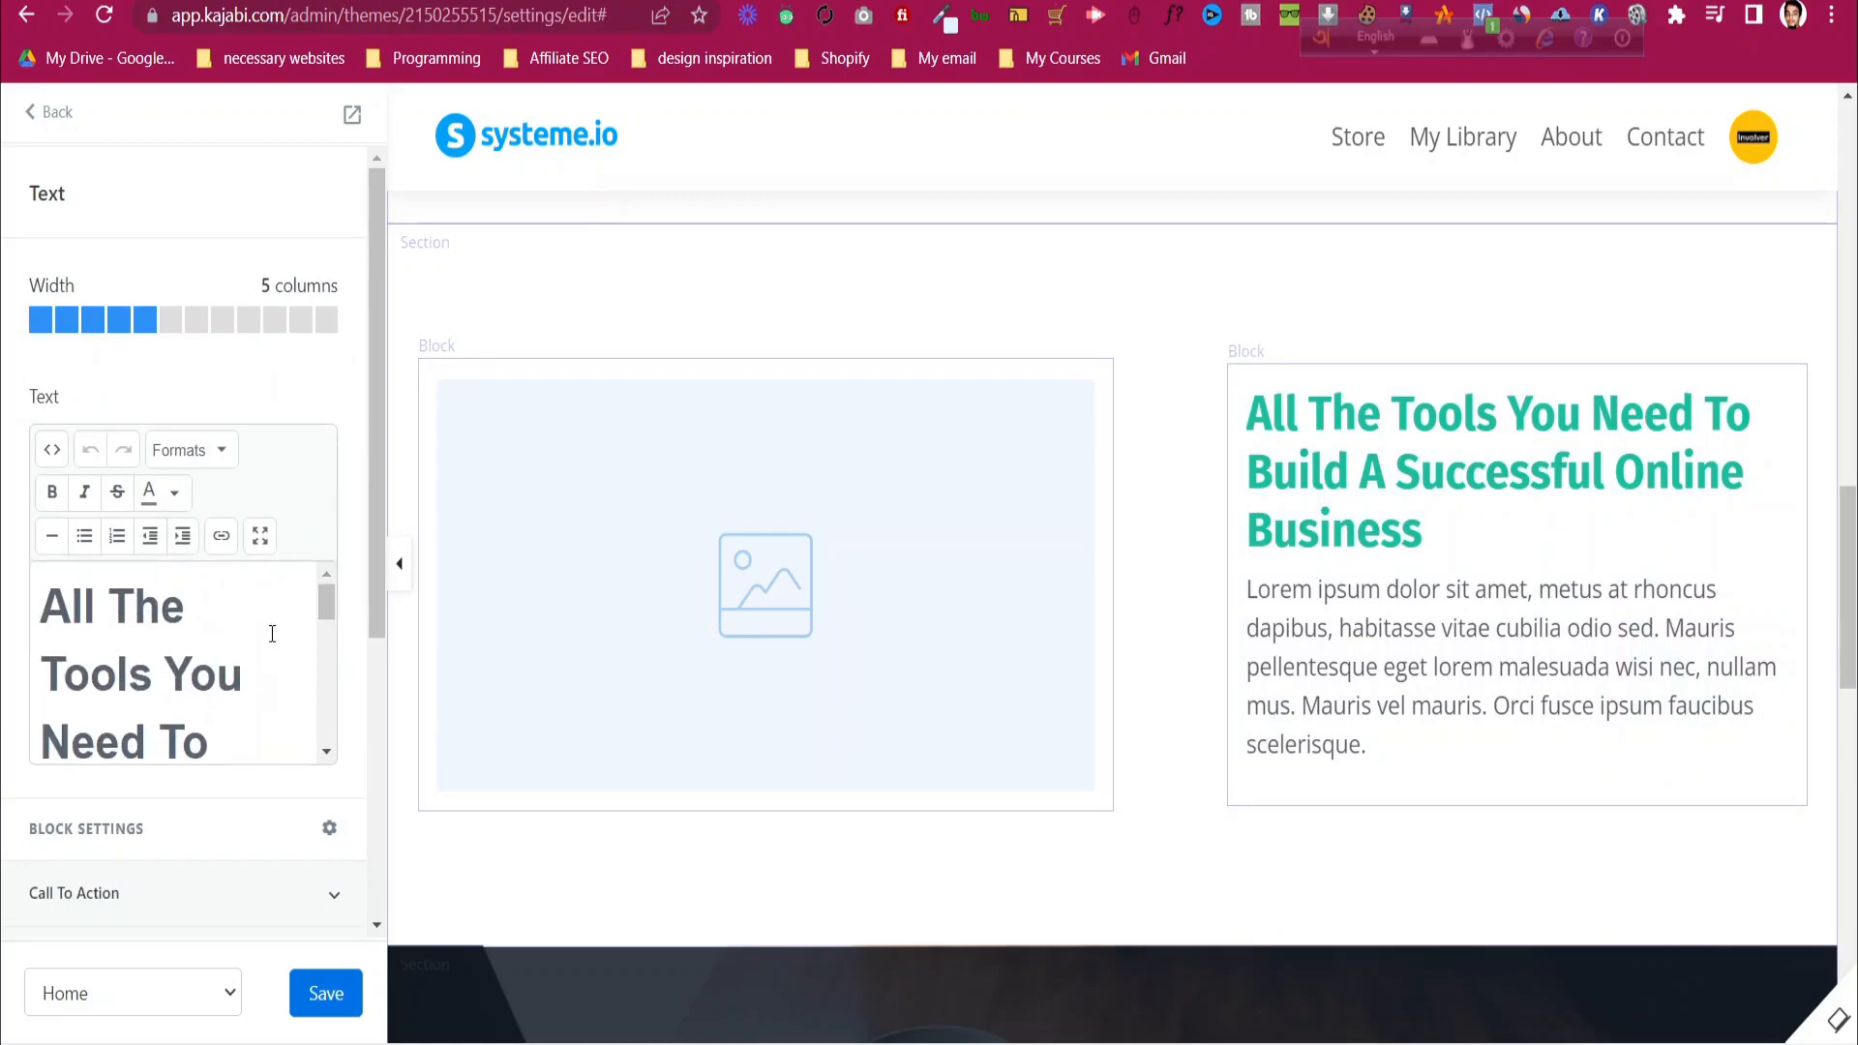
{"action": "left_click_drag", "start_coordinate": [41, 605], "coordinate": [246, 651]}
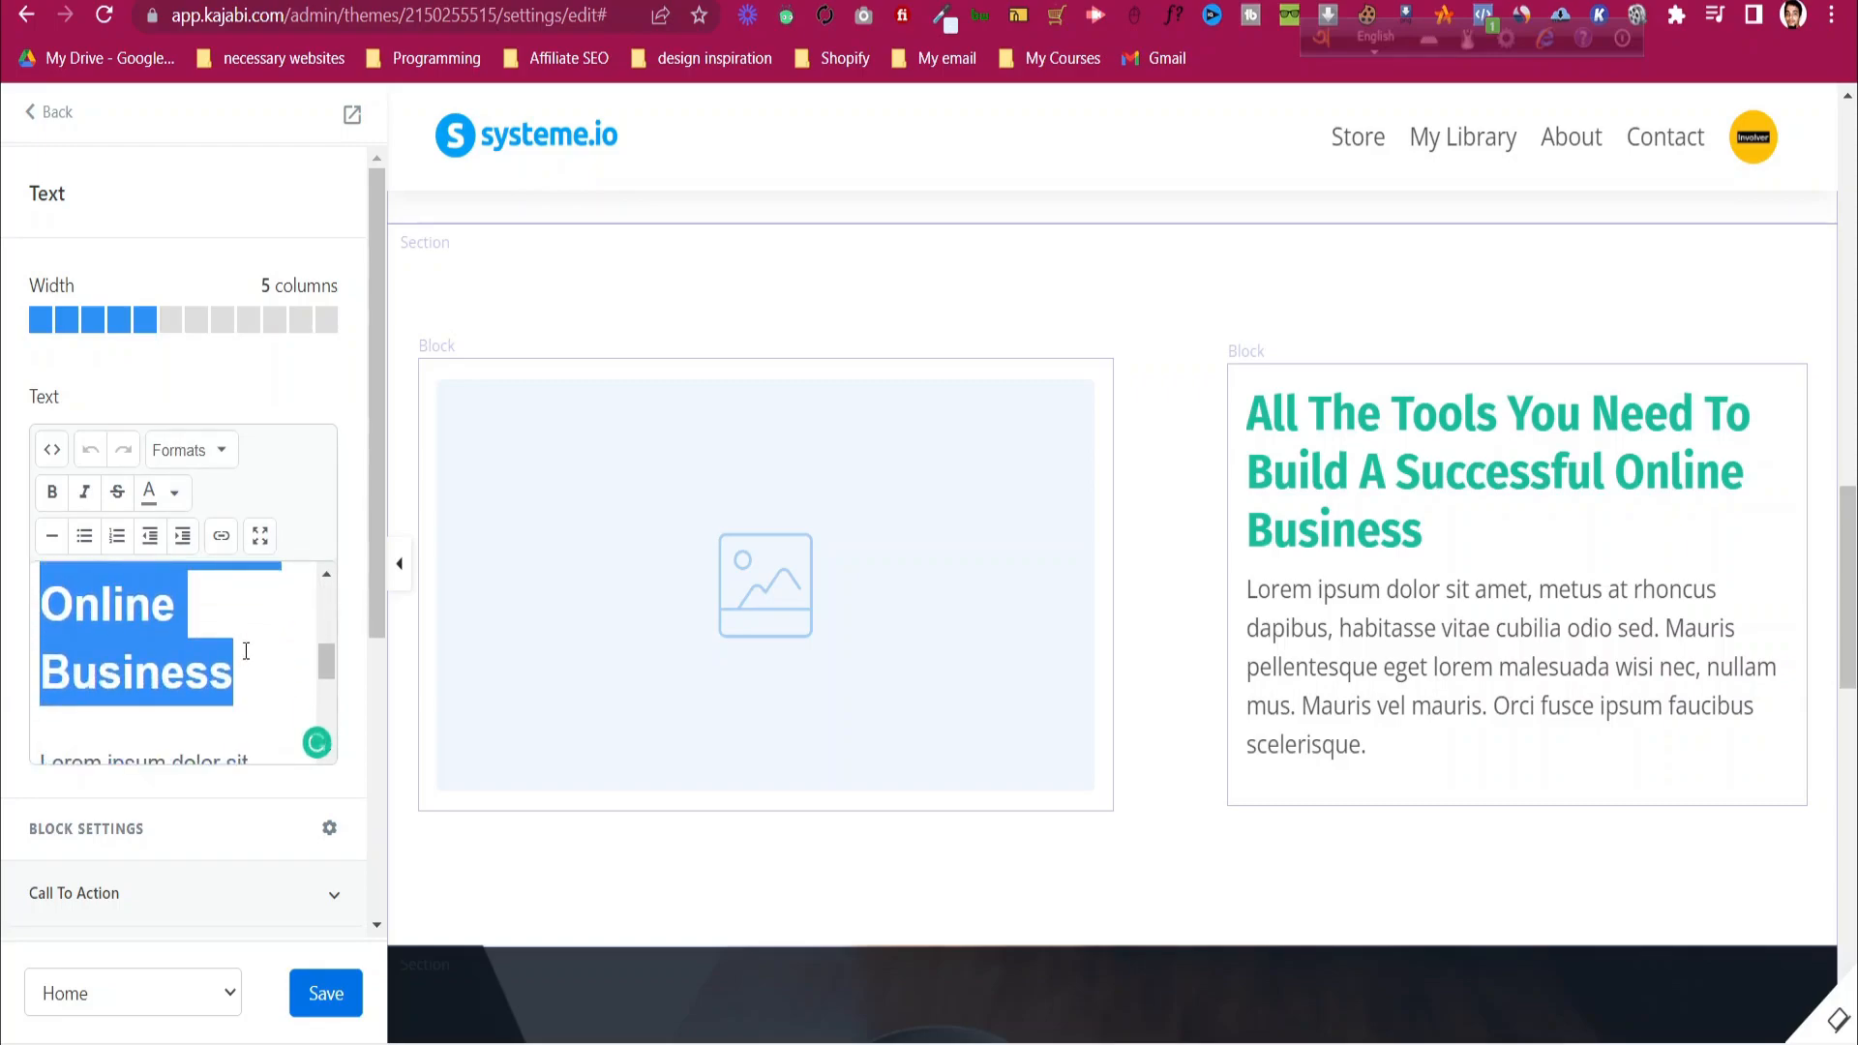
{"action": "left_click", "coordinate": [186, 504]}
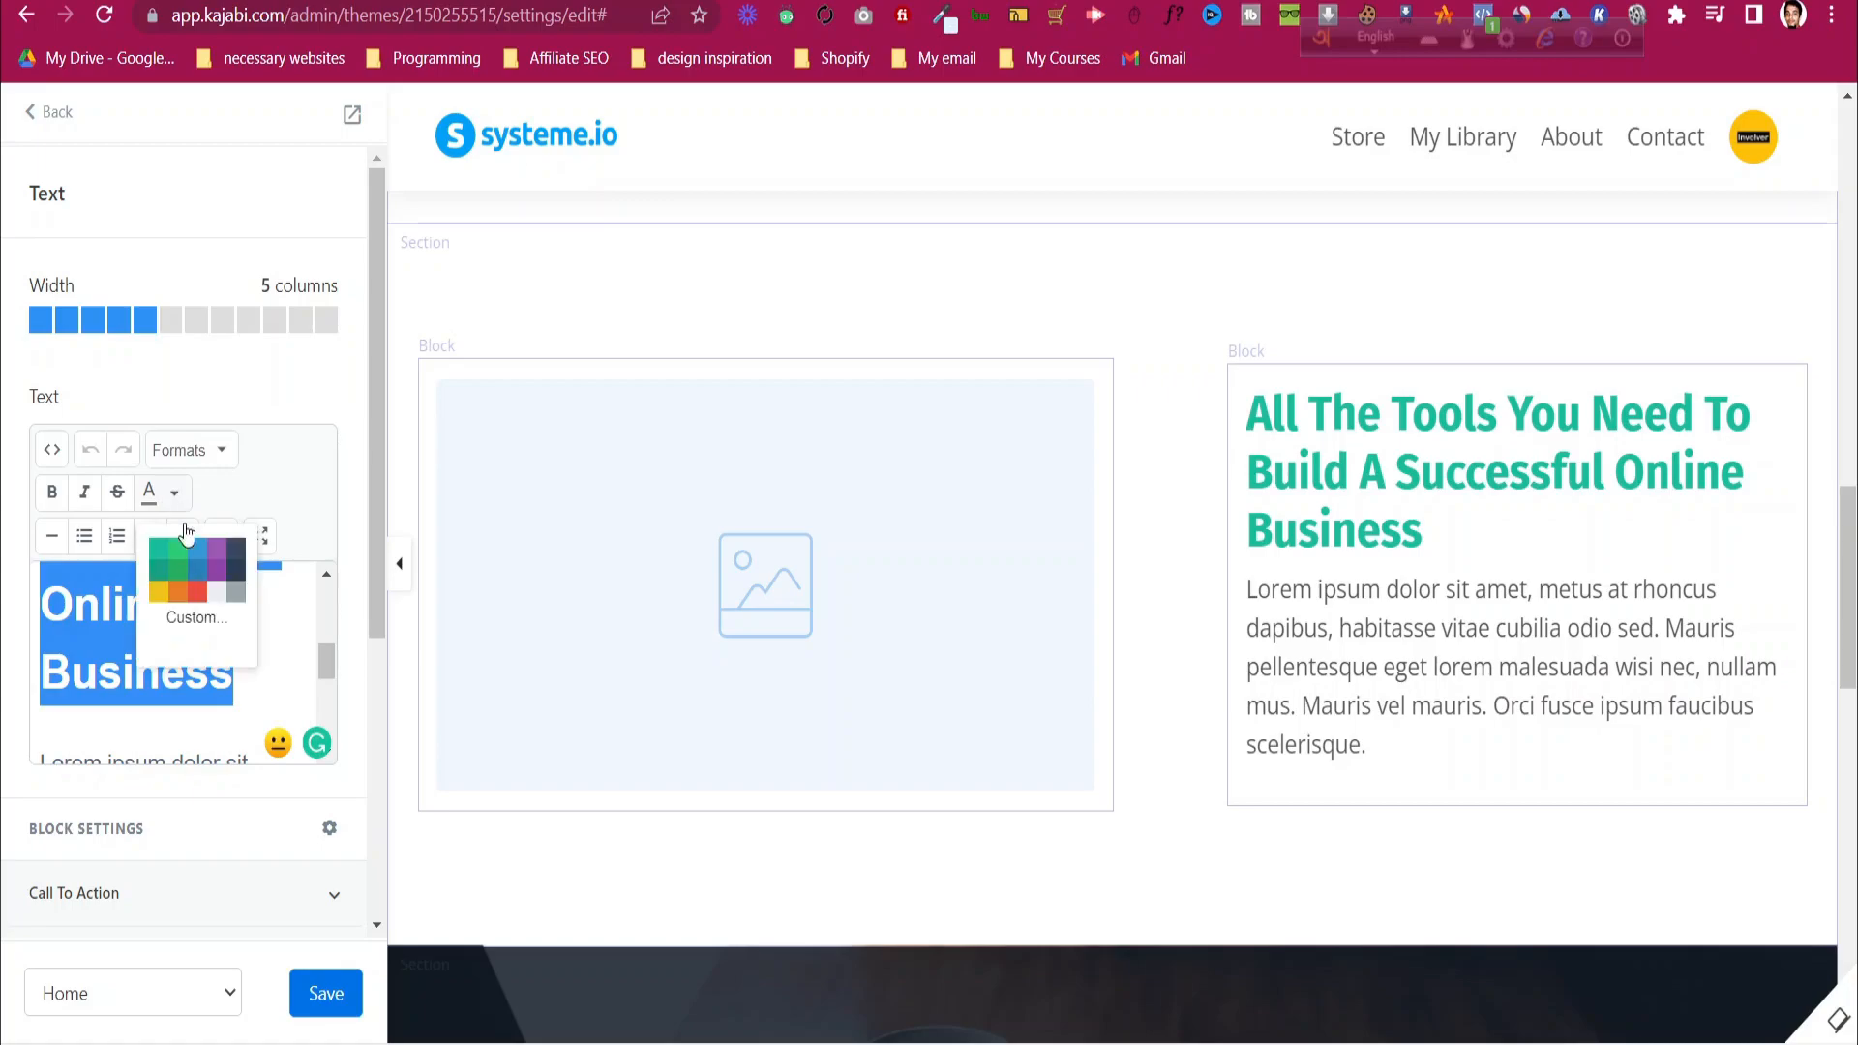
{"action": "left_click", "coordinate": [222, 597]}
{"action": "left_click", "coordinate": [220, 597]}
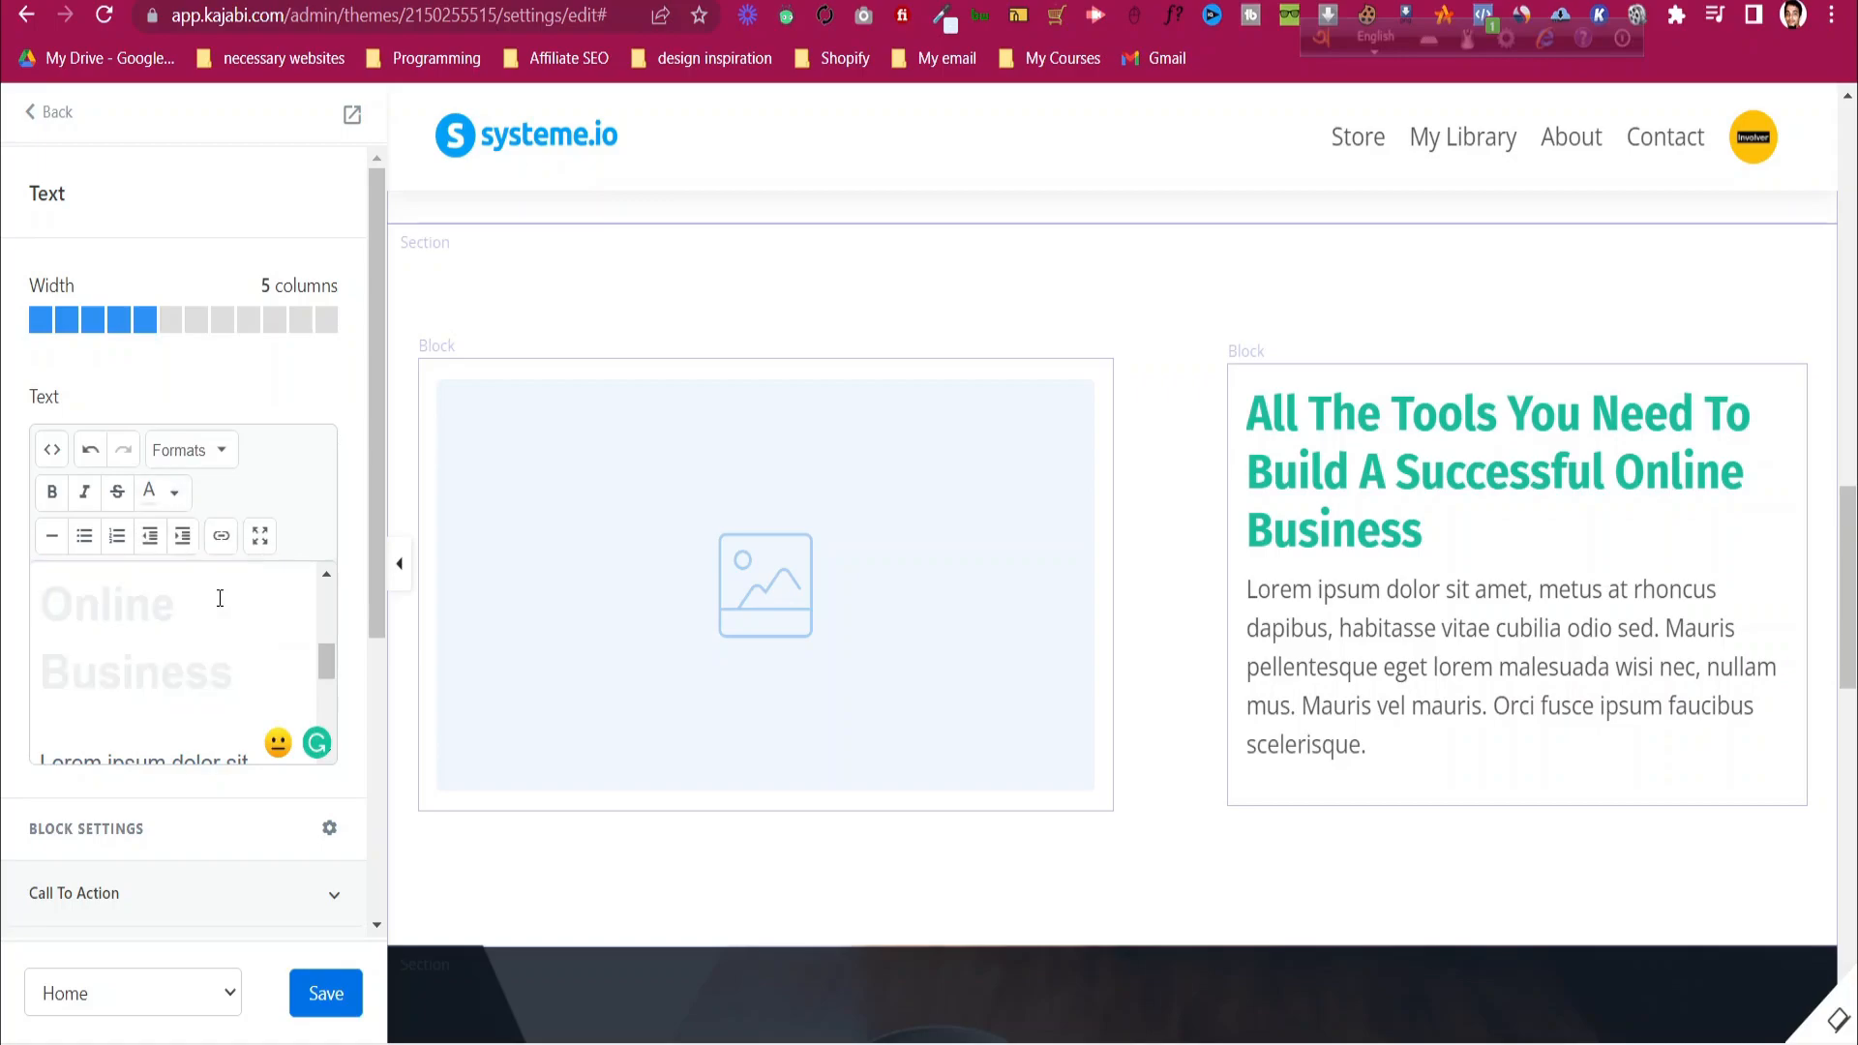
{"action": "left_click", "coordinate": [330, 995]}
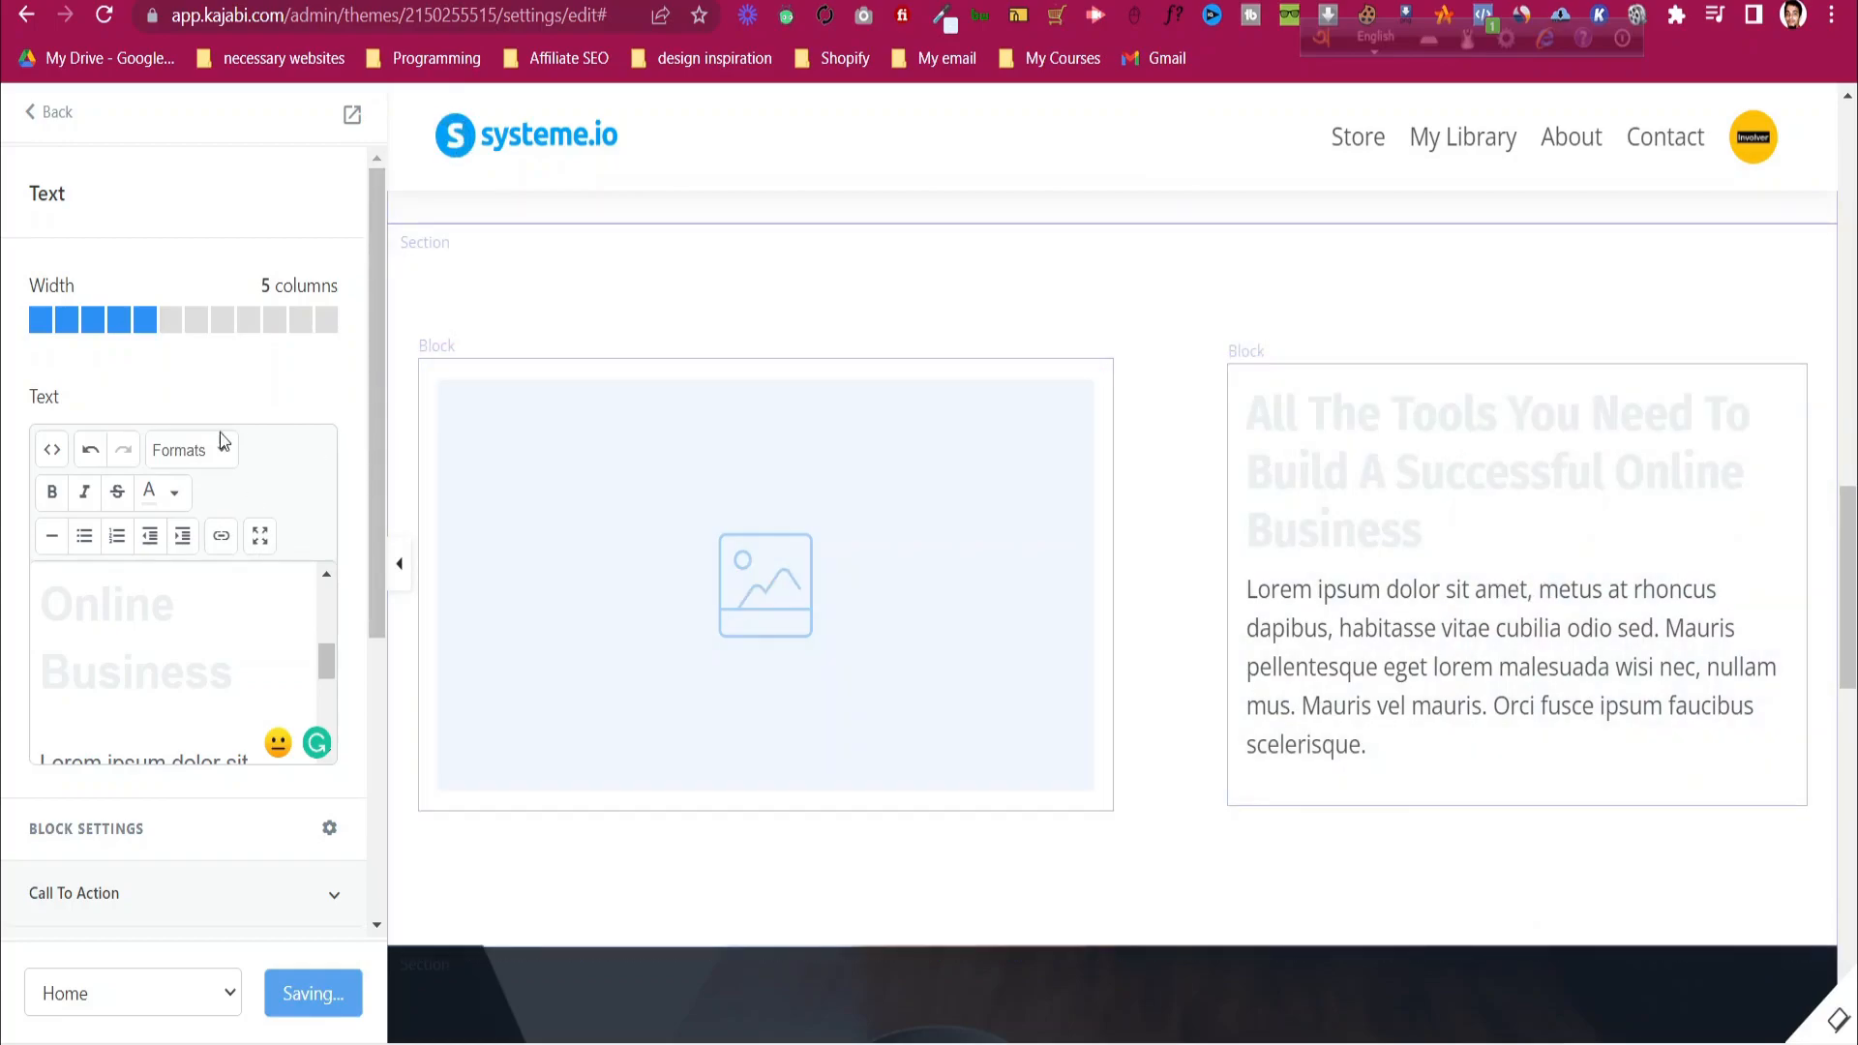
- Reselect the heading, change its text colour to a dark swatch, and save
{"action": "left_click_drag", "start_coordinate": [242, 679], "coordinate": [97, 606]}
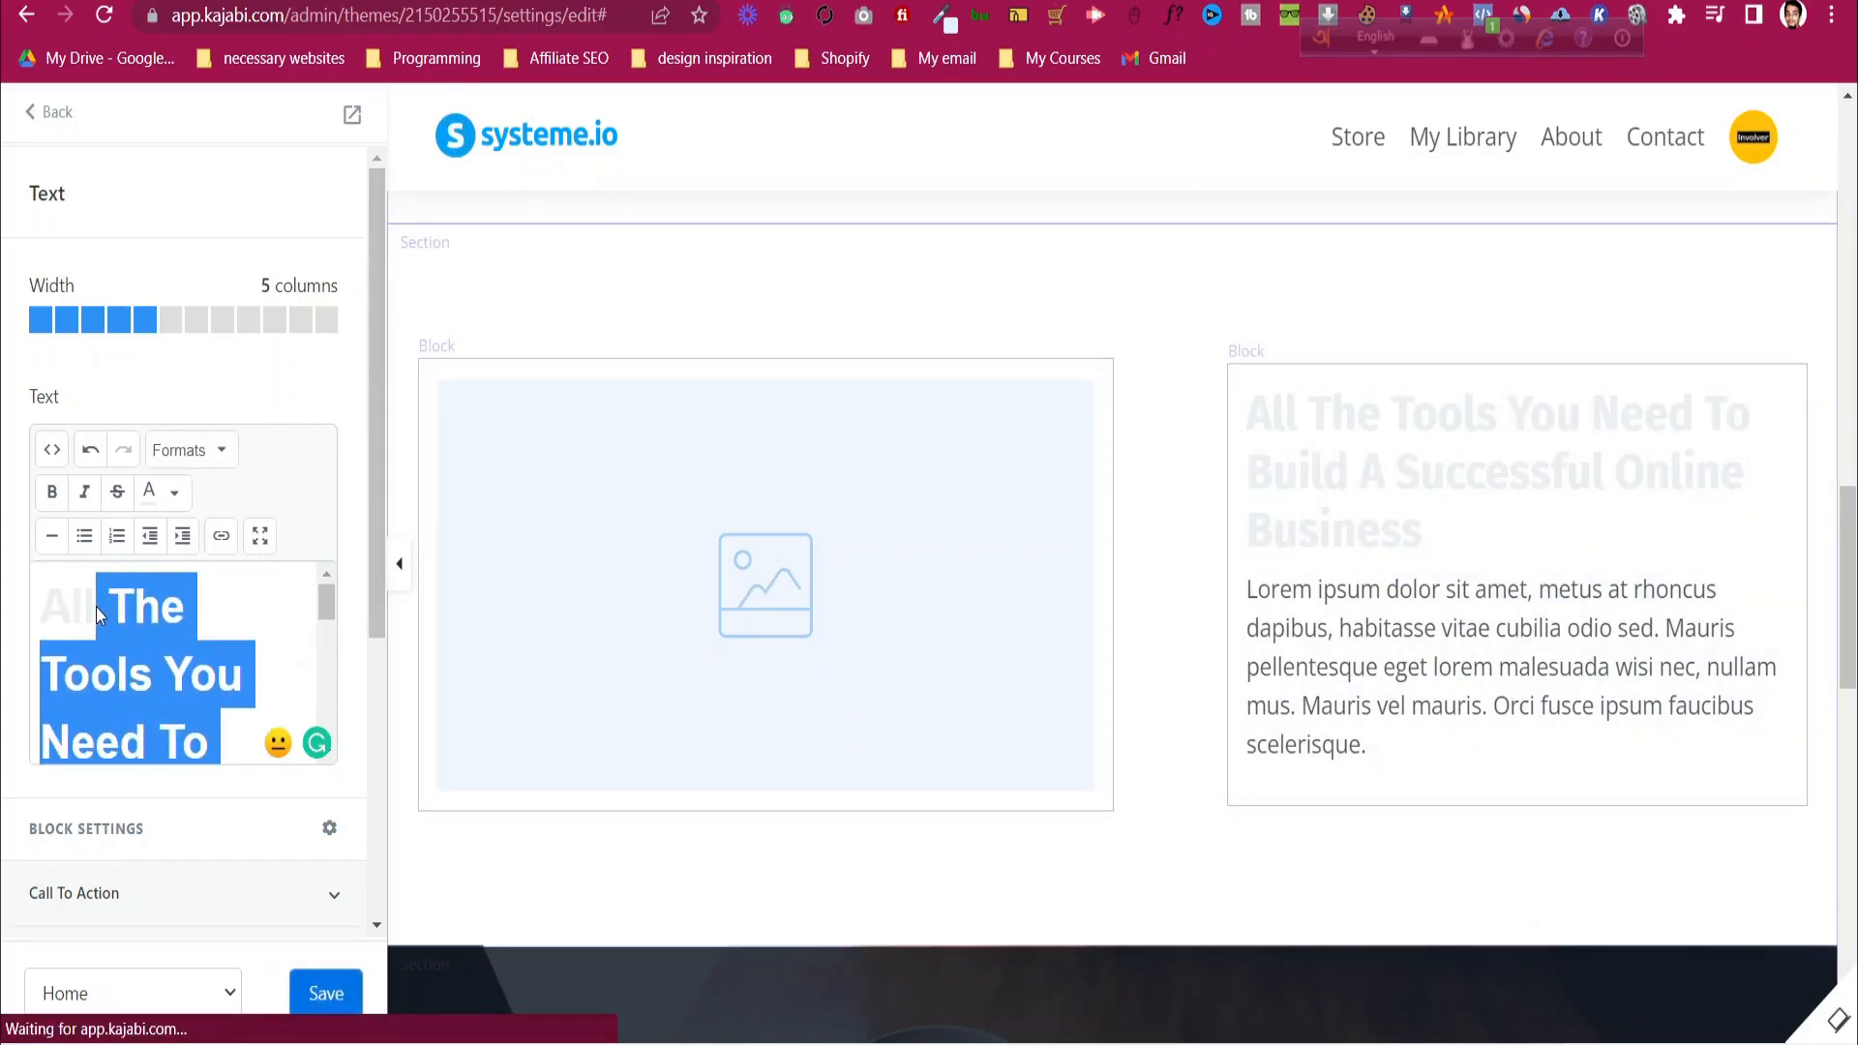
{"action": "left_click", "coordinate": [170, 496]}
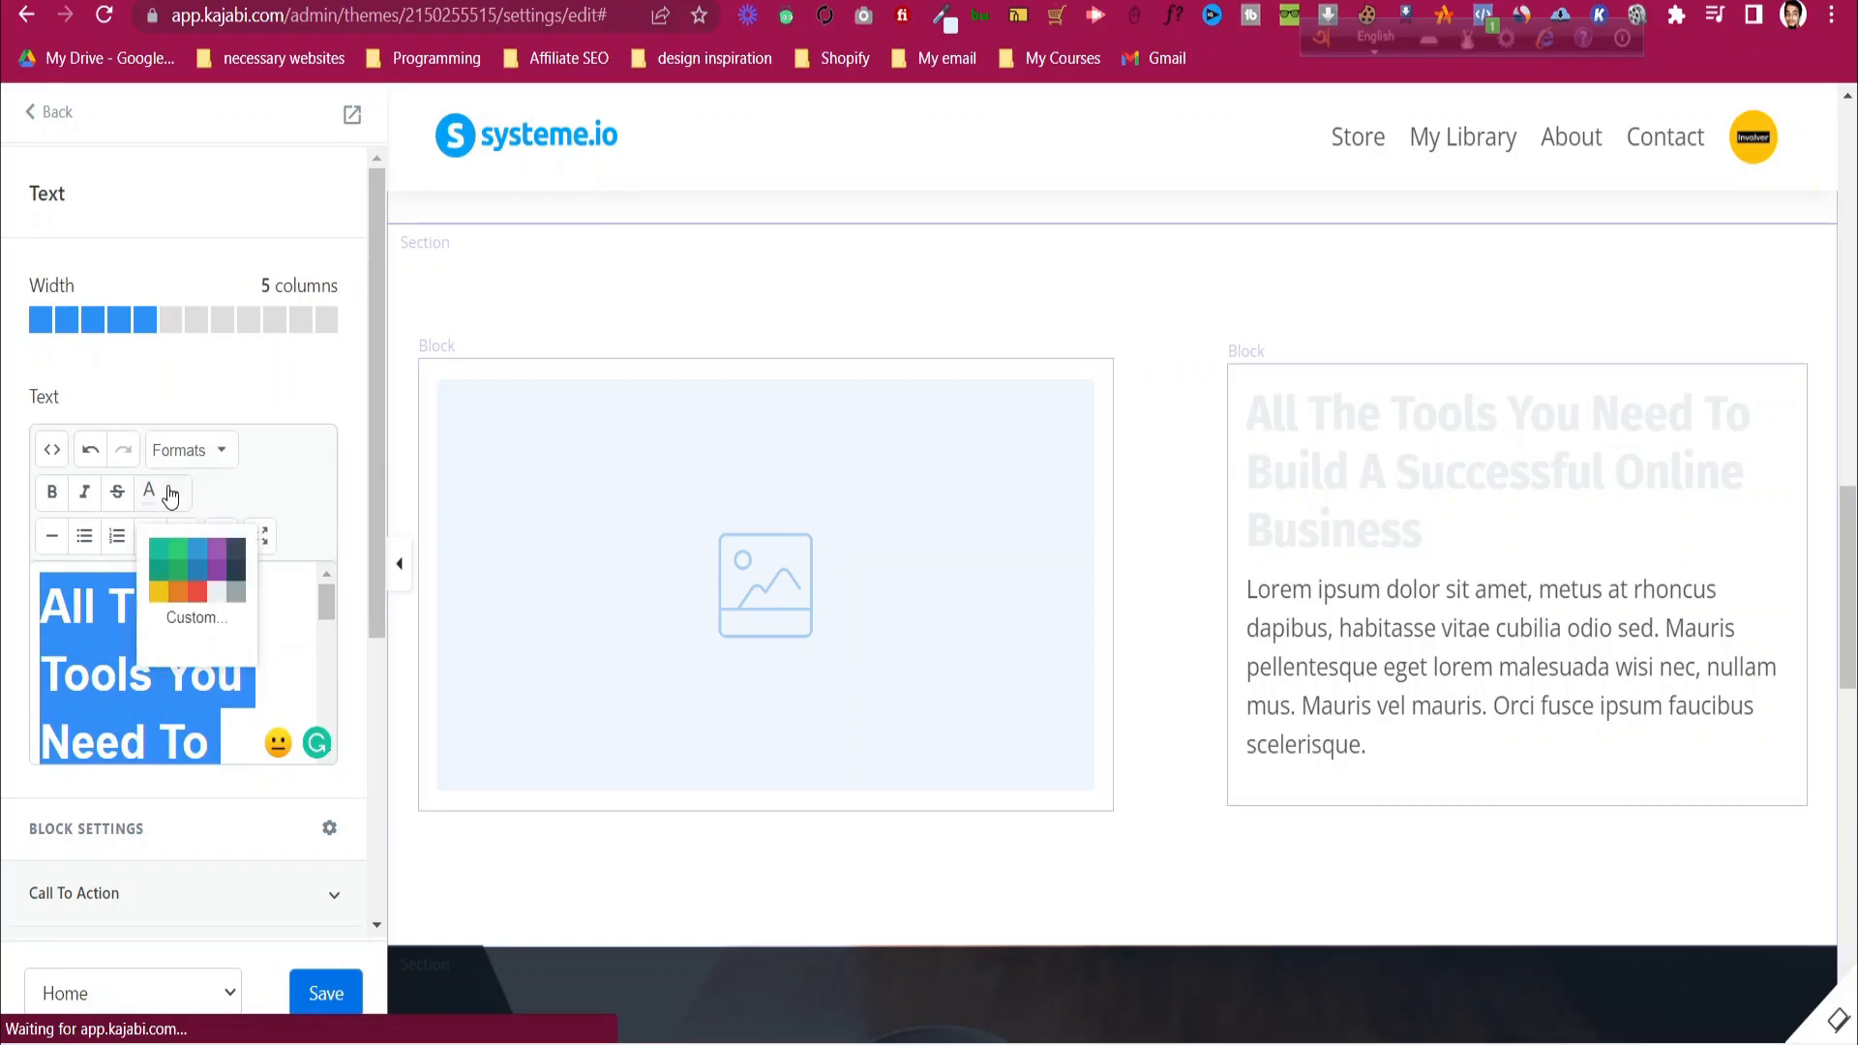
{"action": "left_click", "coordinate": [241, 558]}
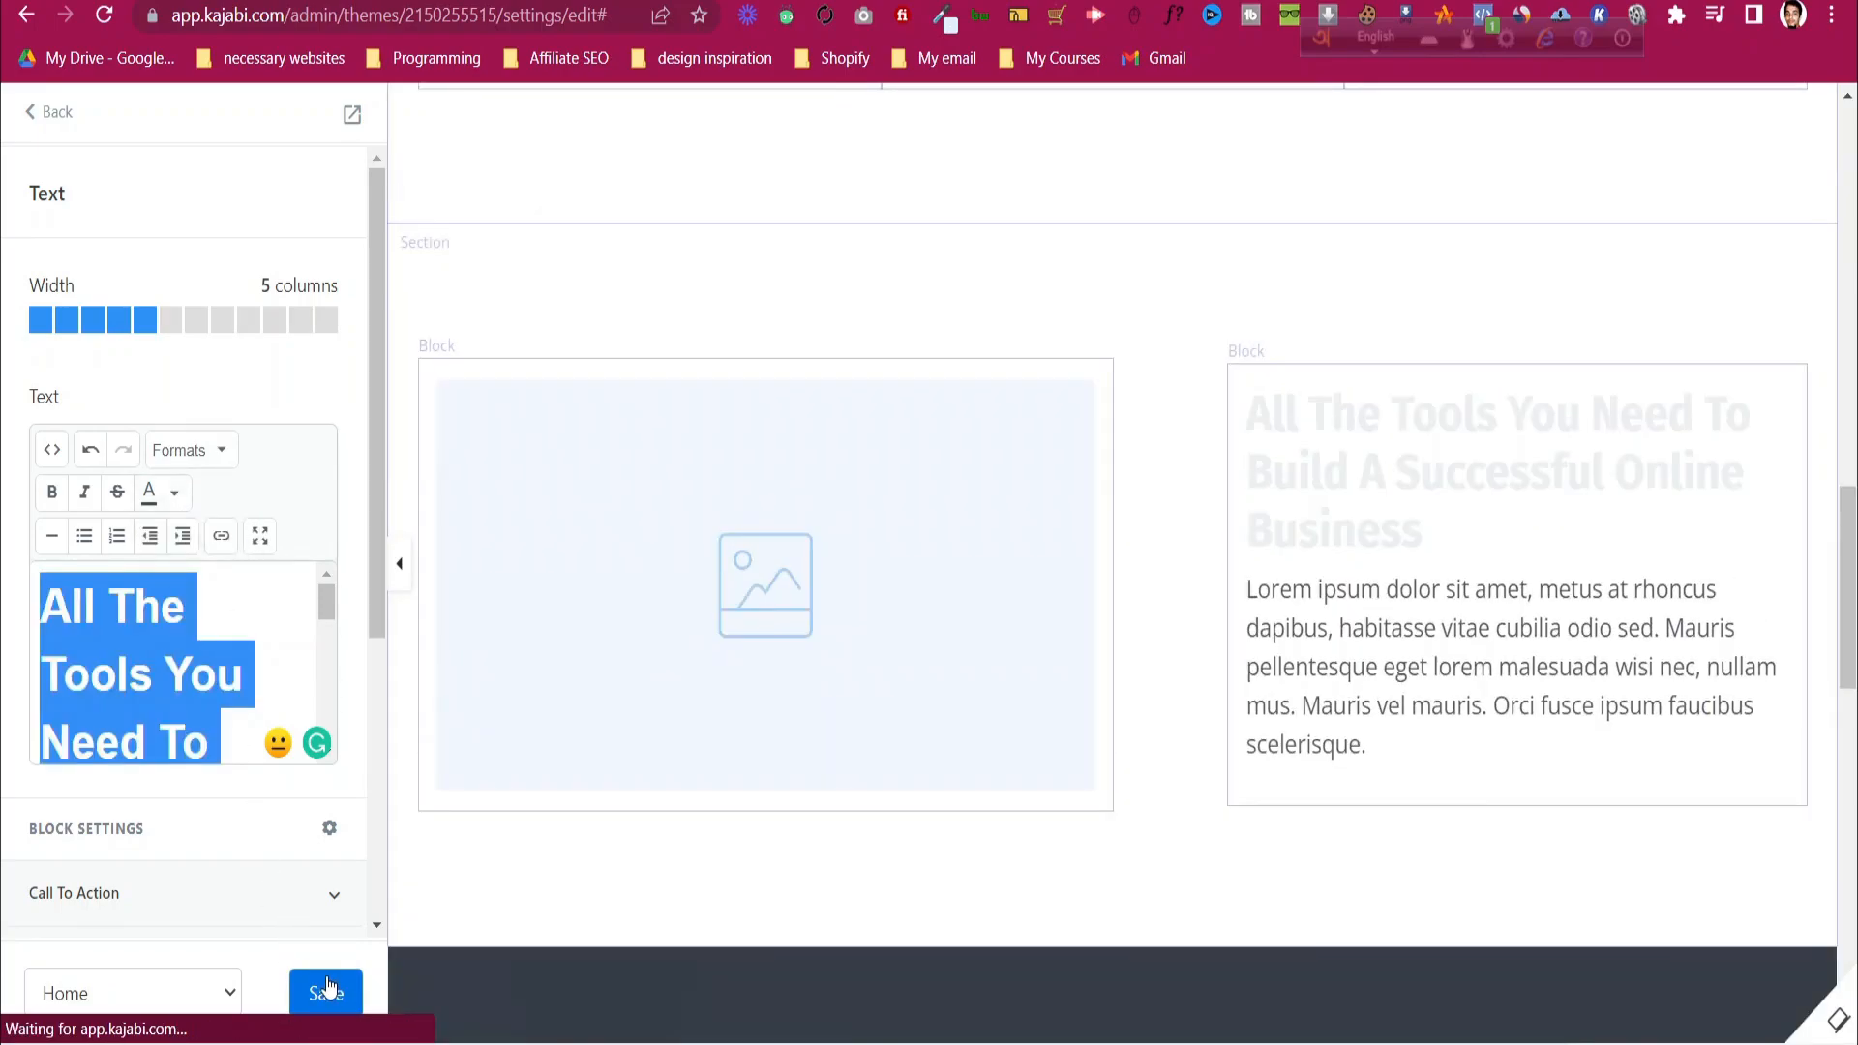
{"action": "left_click", "coordinate": [324, 991]}
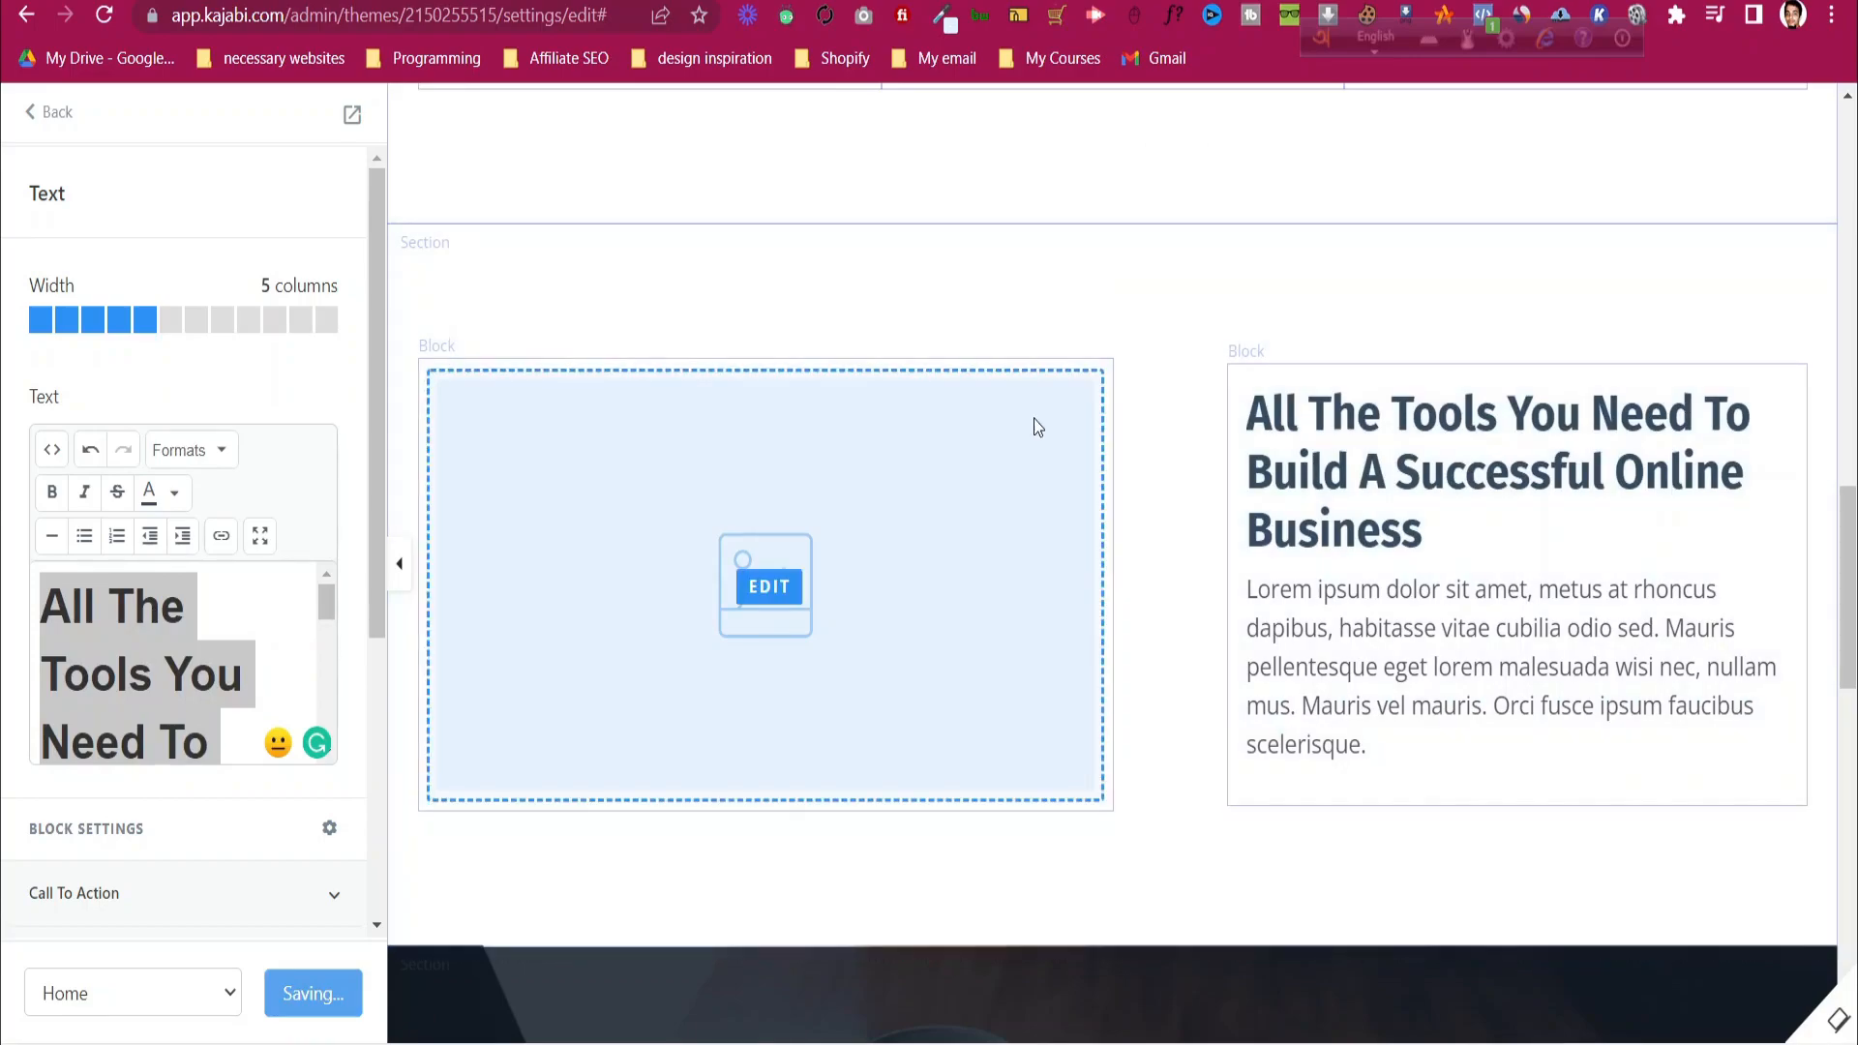
{"action": "left_click", "coordinate": [1165, 290]}
{"action": "scroll", "coordinate": [1165, 308], "scroll_direction": "down", "scroll_amount": 9}
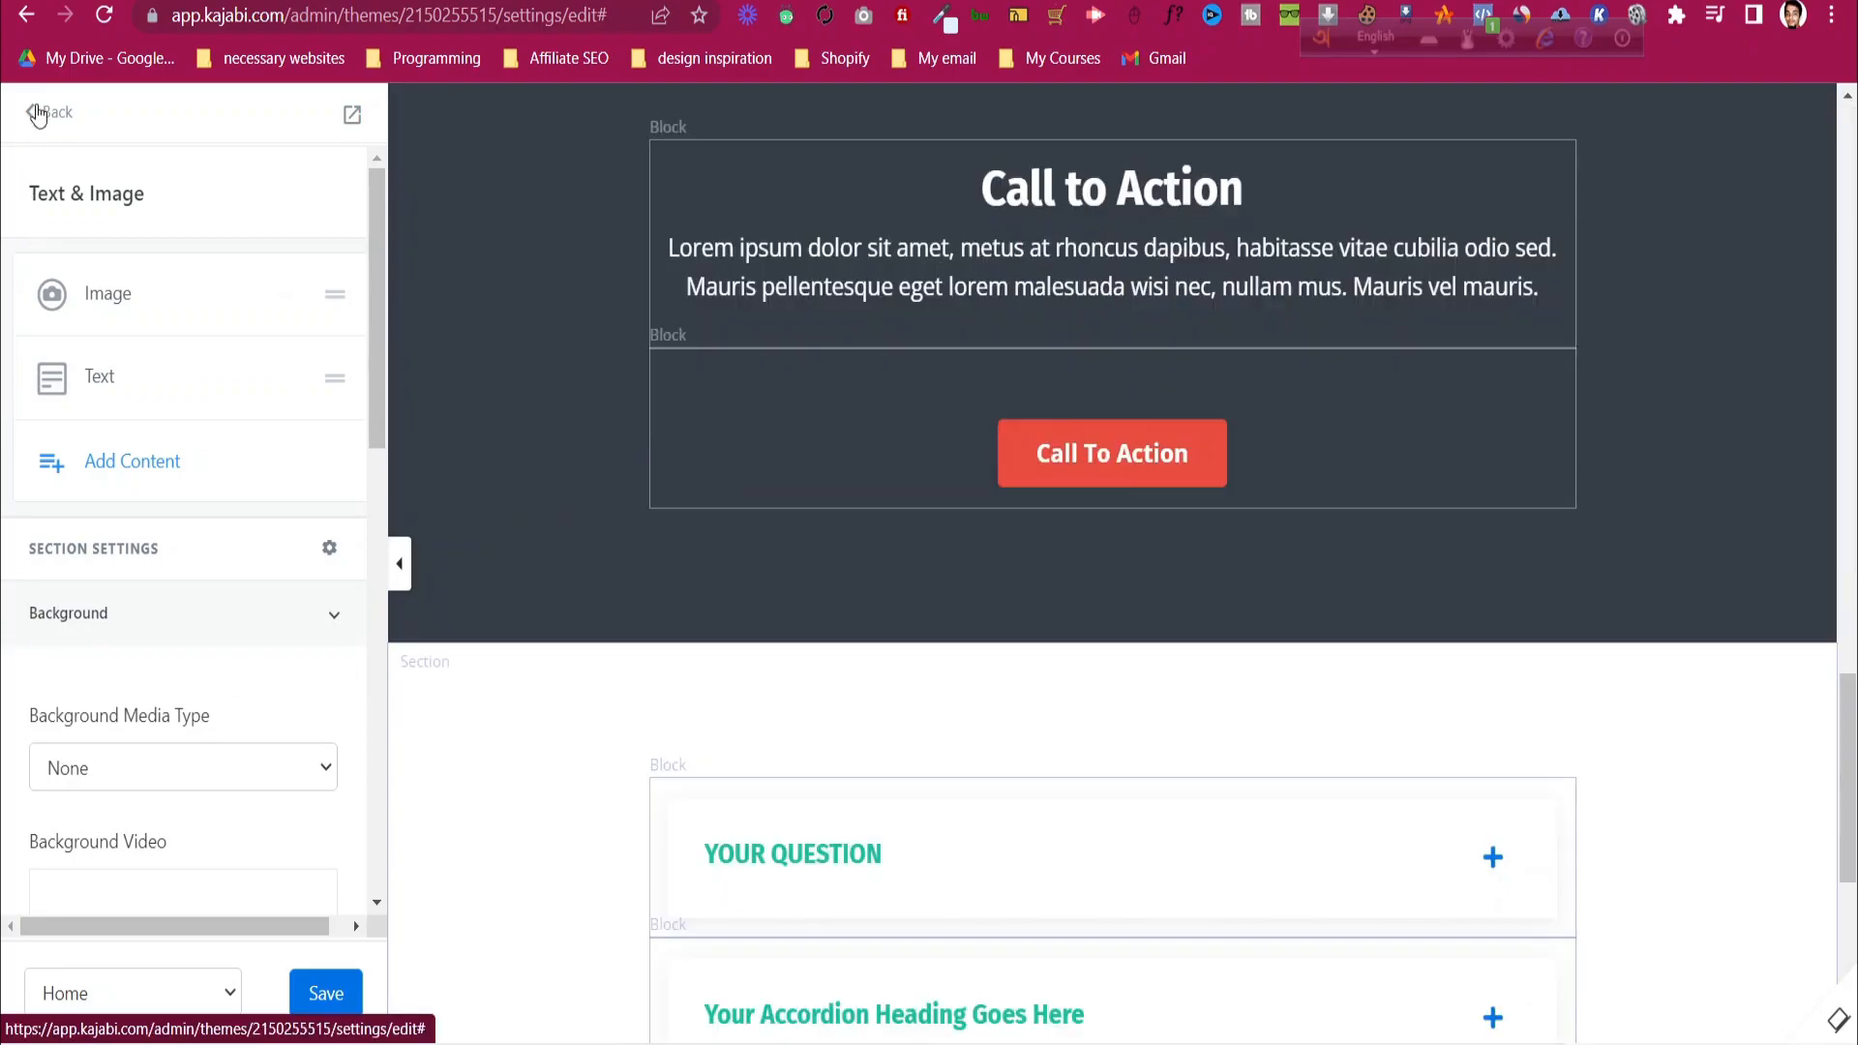
- Go back to the Sections list and open the Footer section's settings
{"action": "left_click", "coordinate": [38, 113]}
{"action": "left_click", "coordinate": [130, 255]}
{"action": "scroll", "coordinate": [171, 733], "scroll_direction": "down", "scroll_amount": 3}
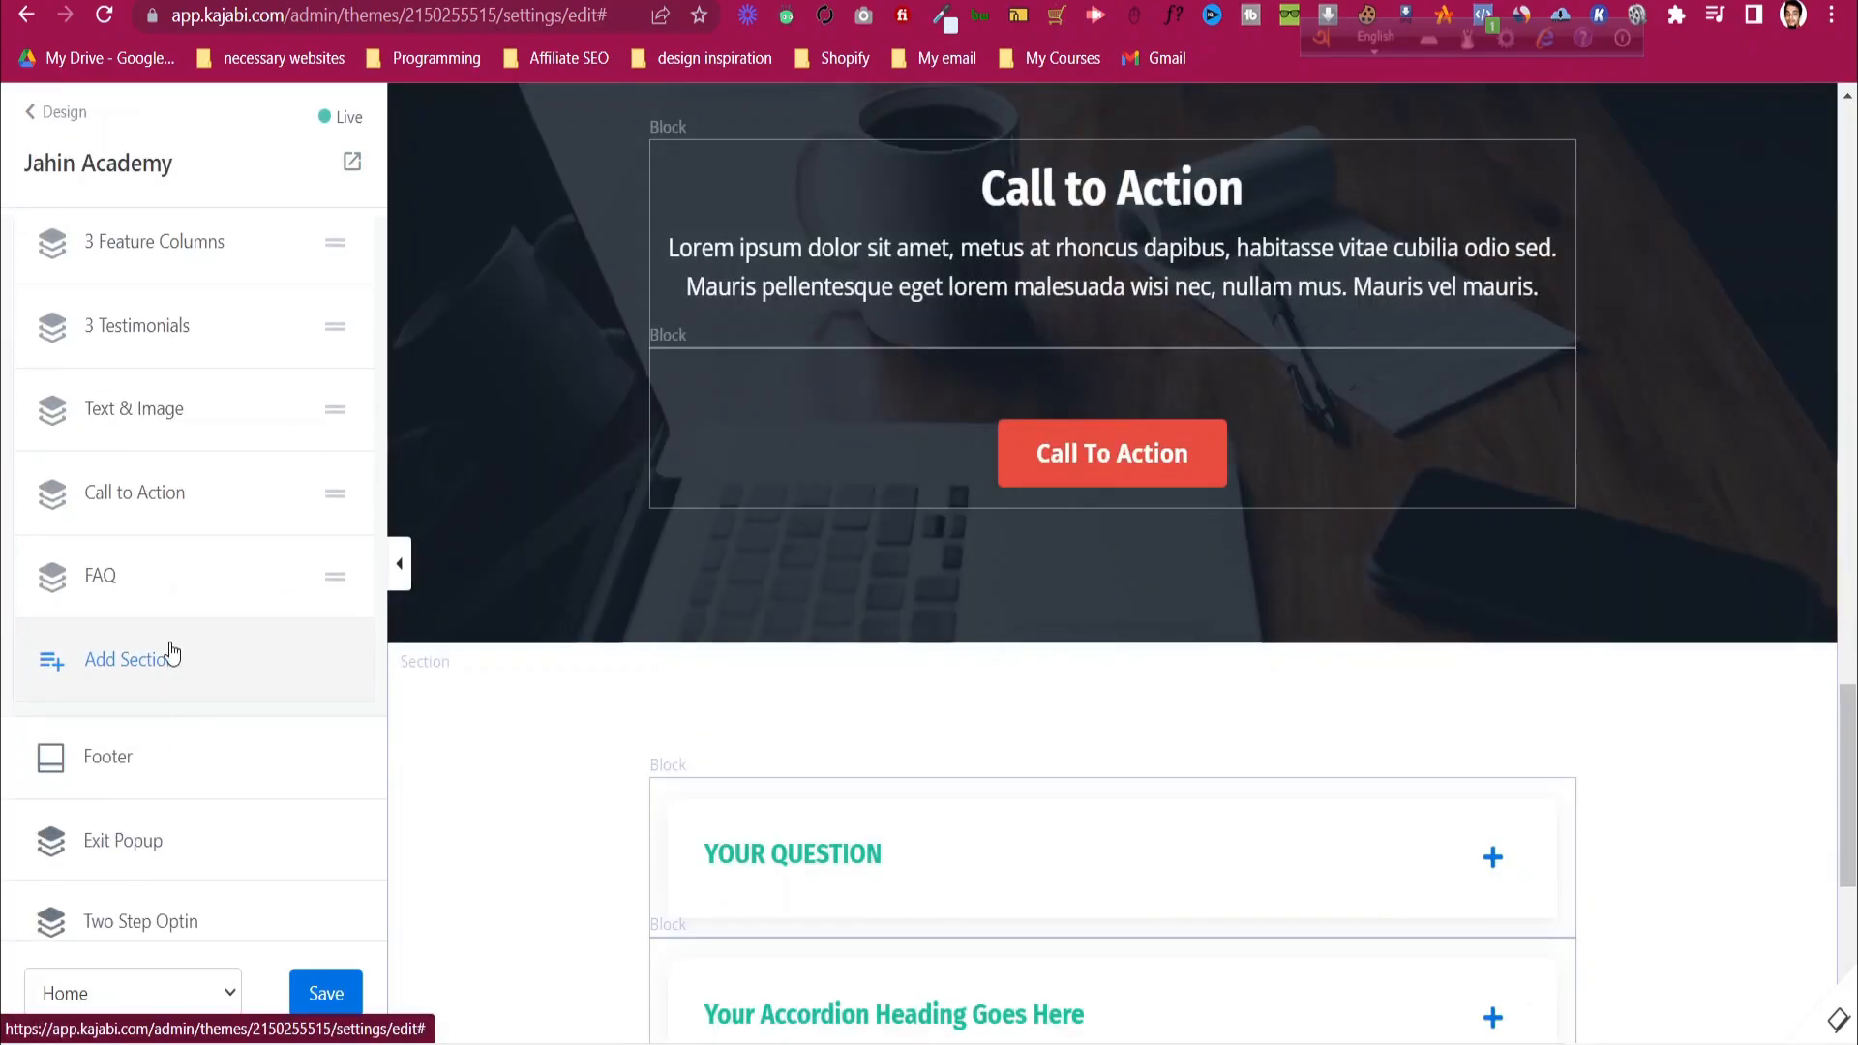
{"action": "scroll", "coordinate": [1564, 607], "scroll_direction": "up", "scroll_amount": 15}
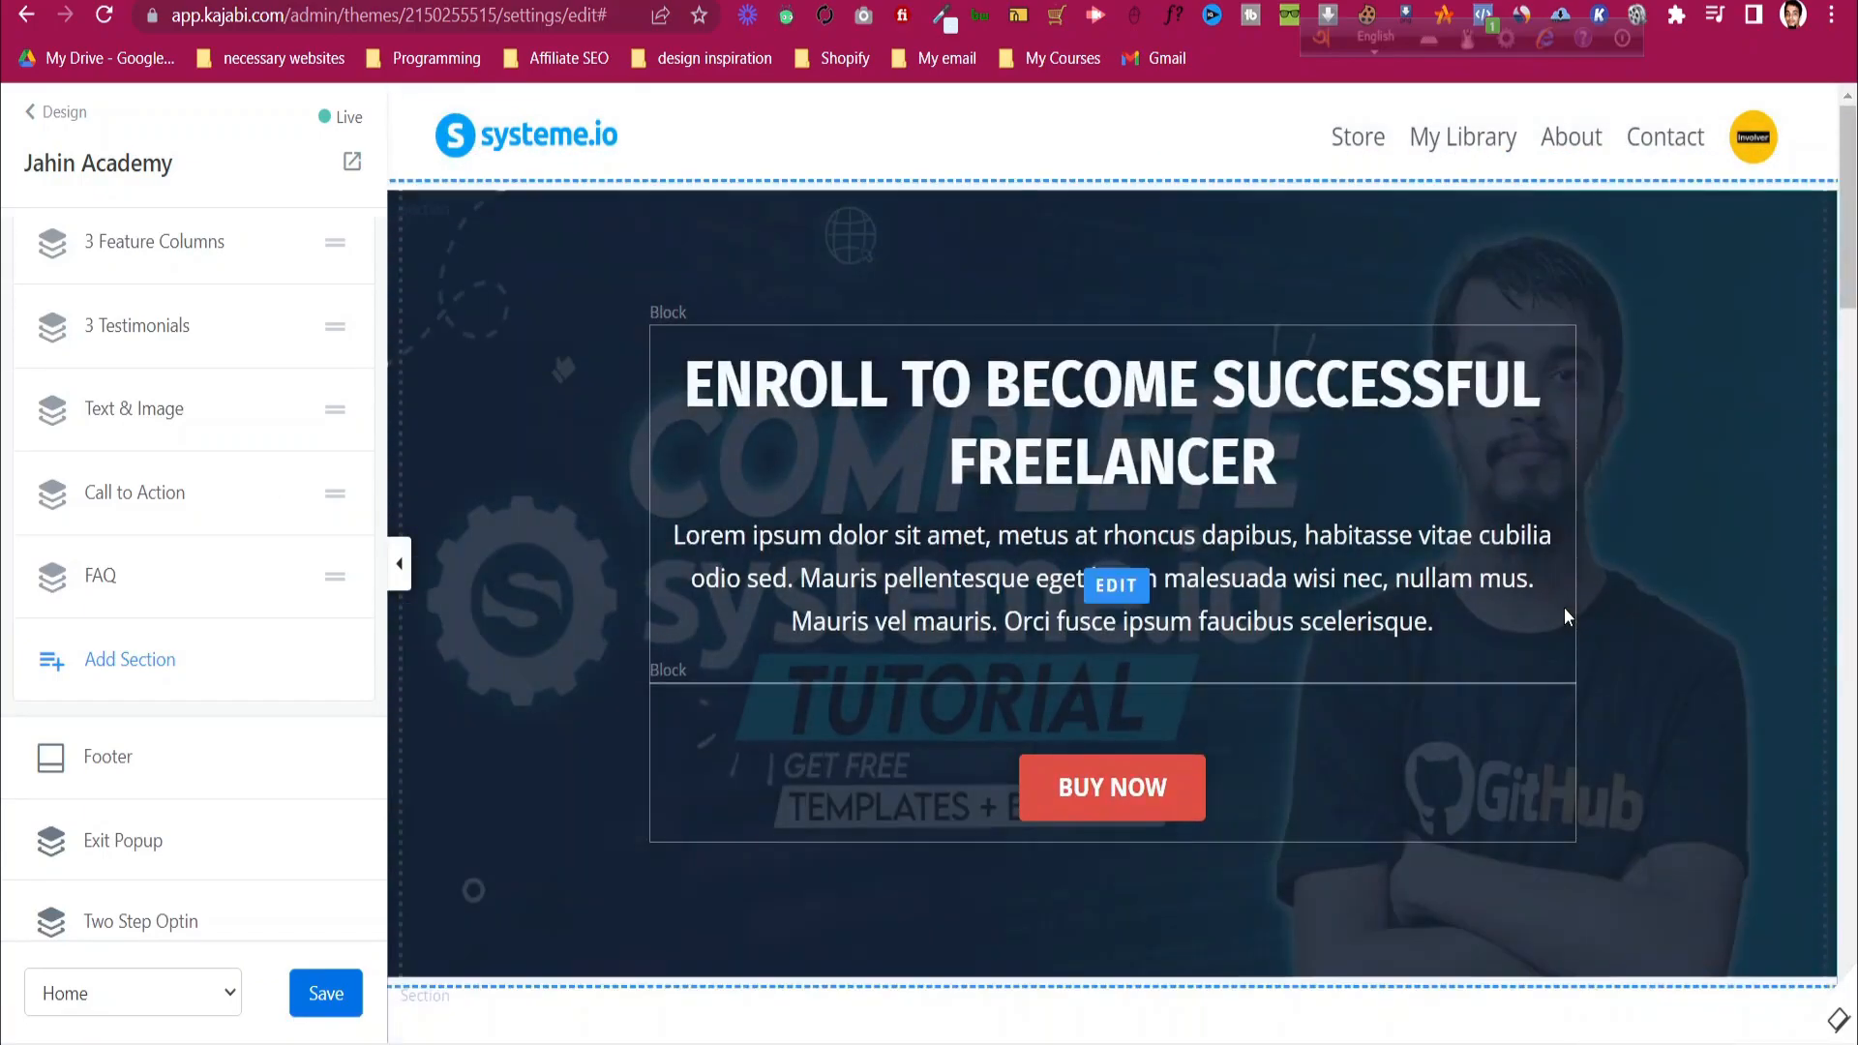
{"action": "scroll", "coordinate": [1152, 630], "scroll_direction": "down", "scroll_amount": 10}
{"action": "scroll", "coordinate": [1136, 693], "scroll_direction": "down", "scroll_amount": 12}
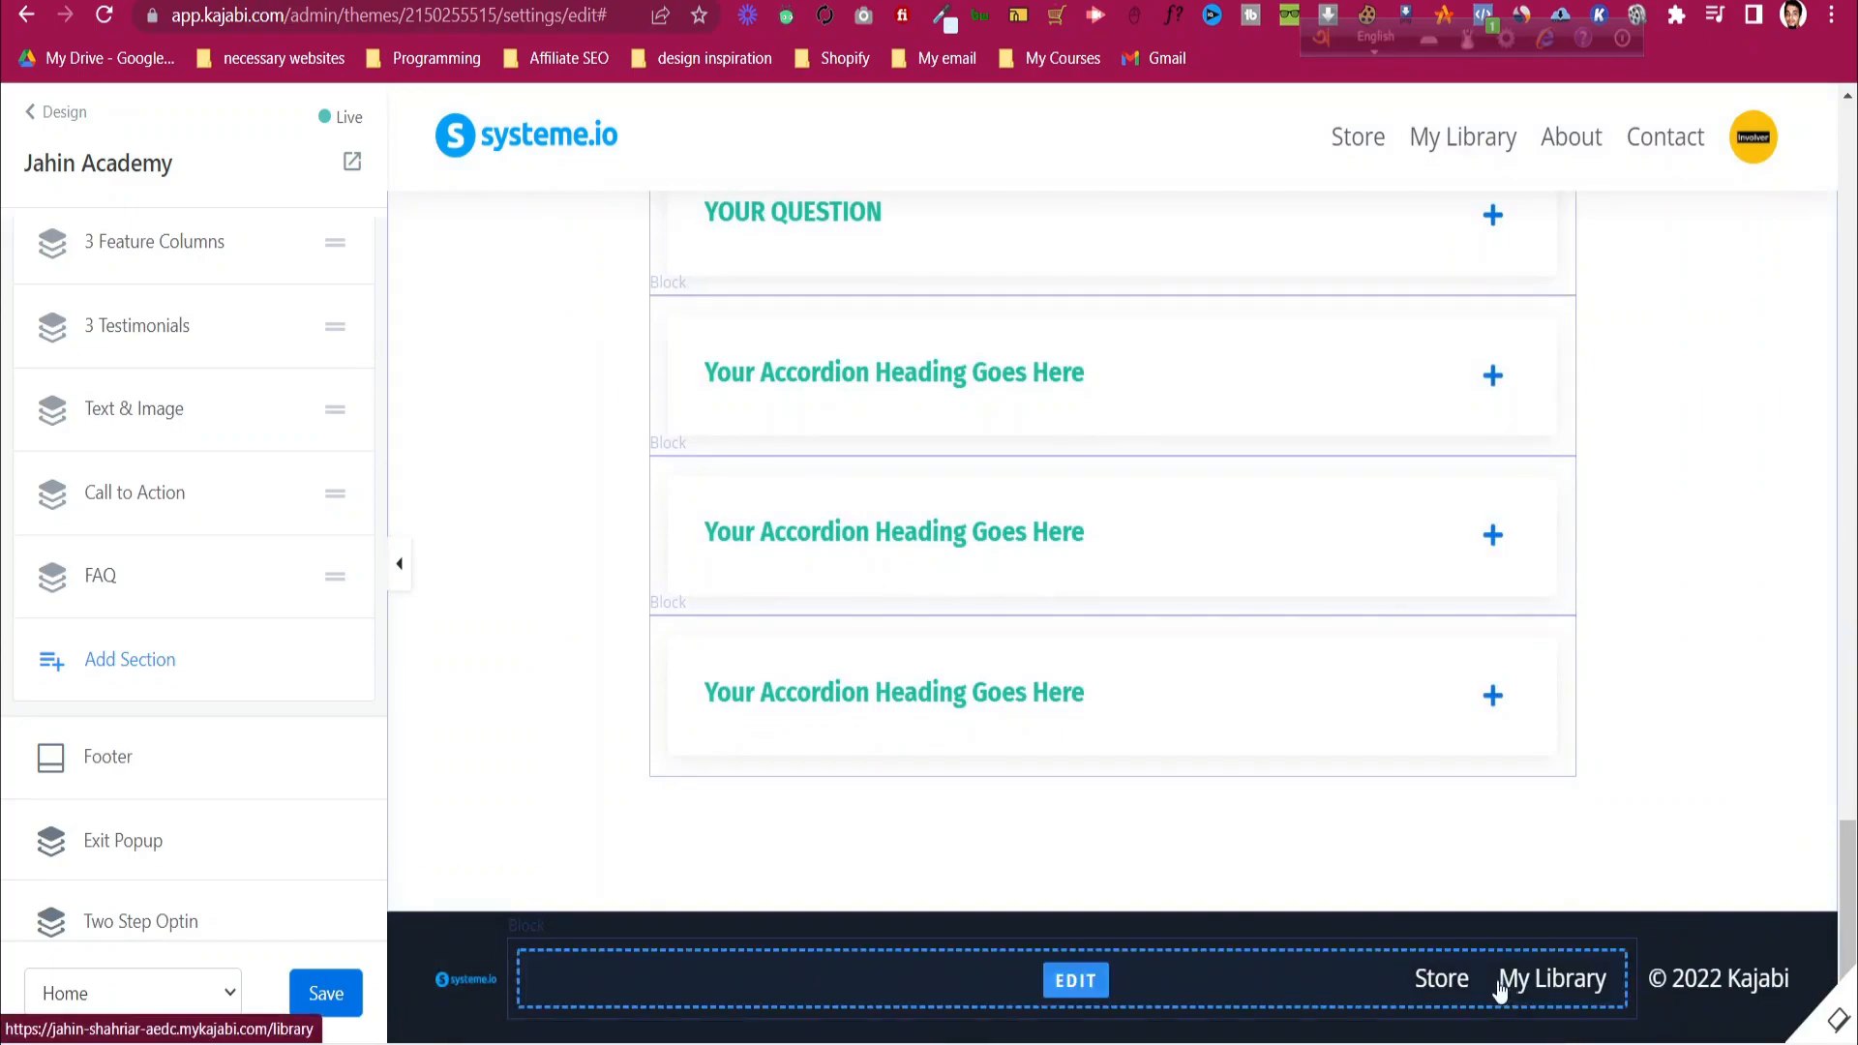
{"action": "left_click", "coordinate": [107, 757]}
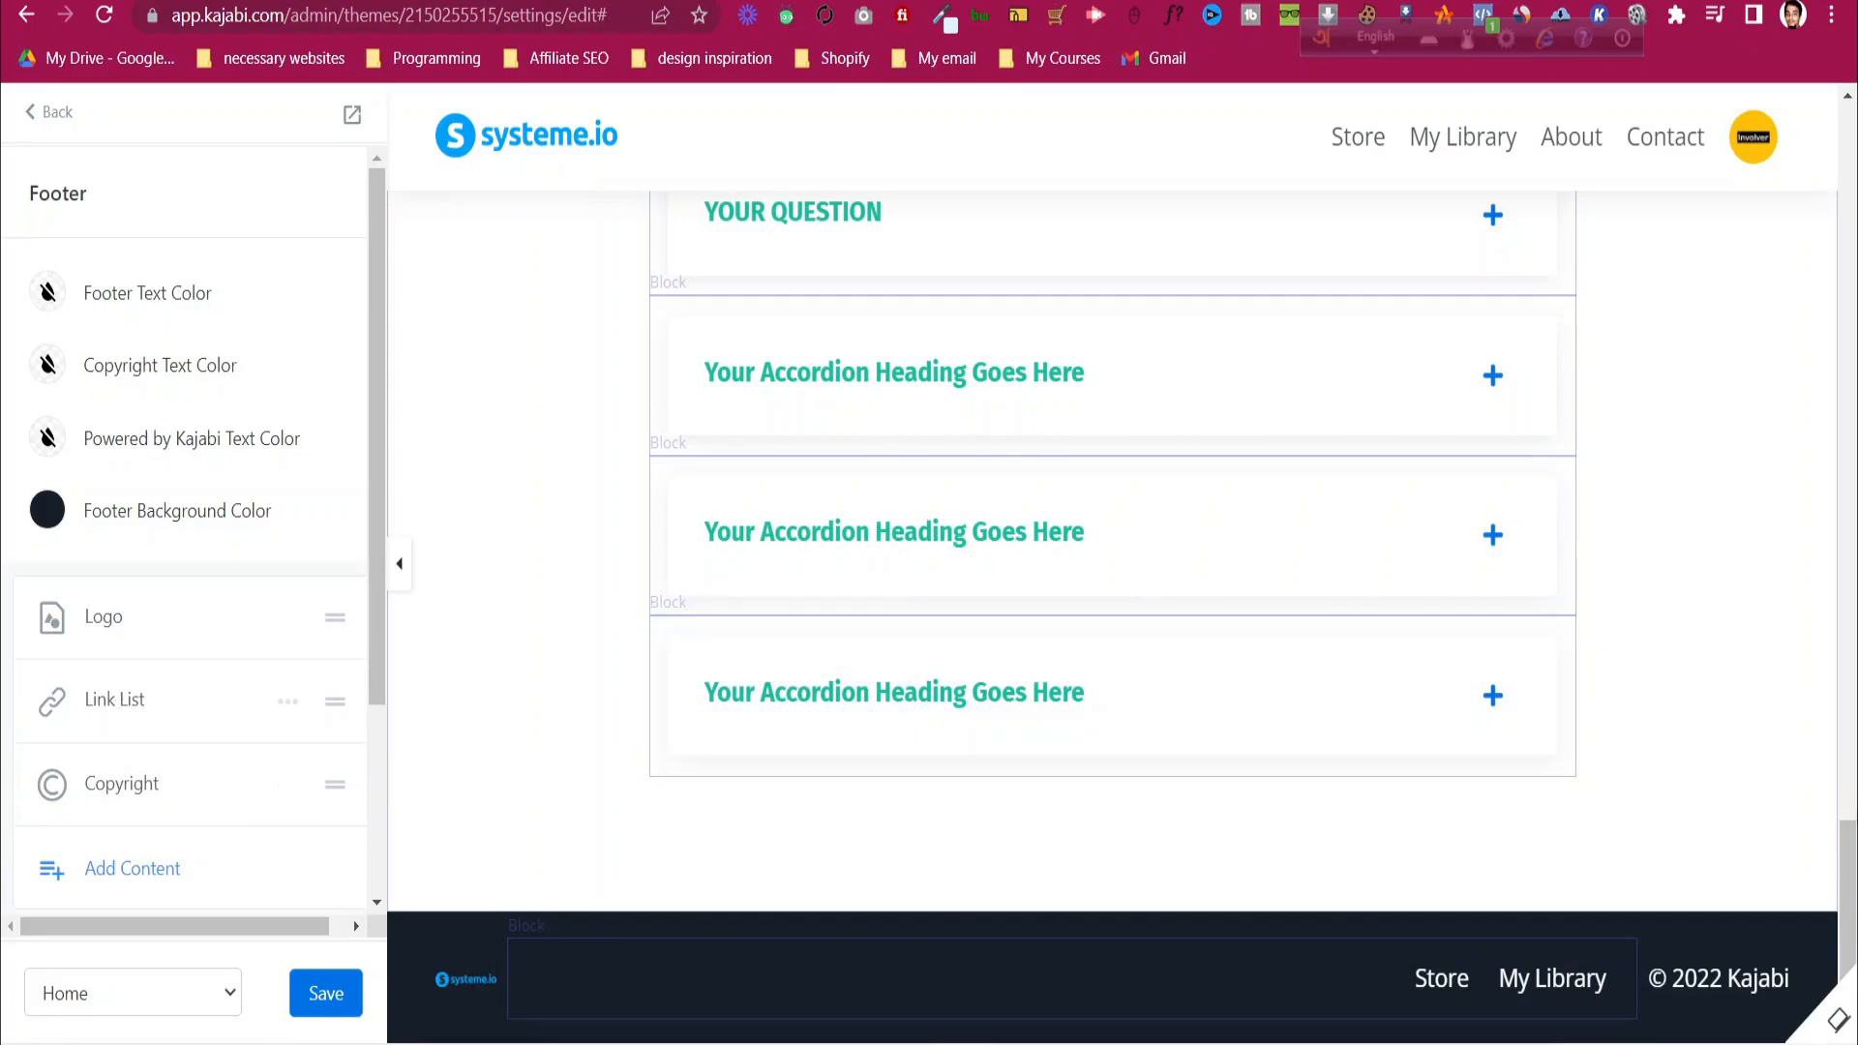
- Open the footer Copyright block and select its 'Kajabi' text, then return to footer settings
{"action": "left_click", "coordinate": [122, 784]}
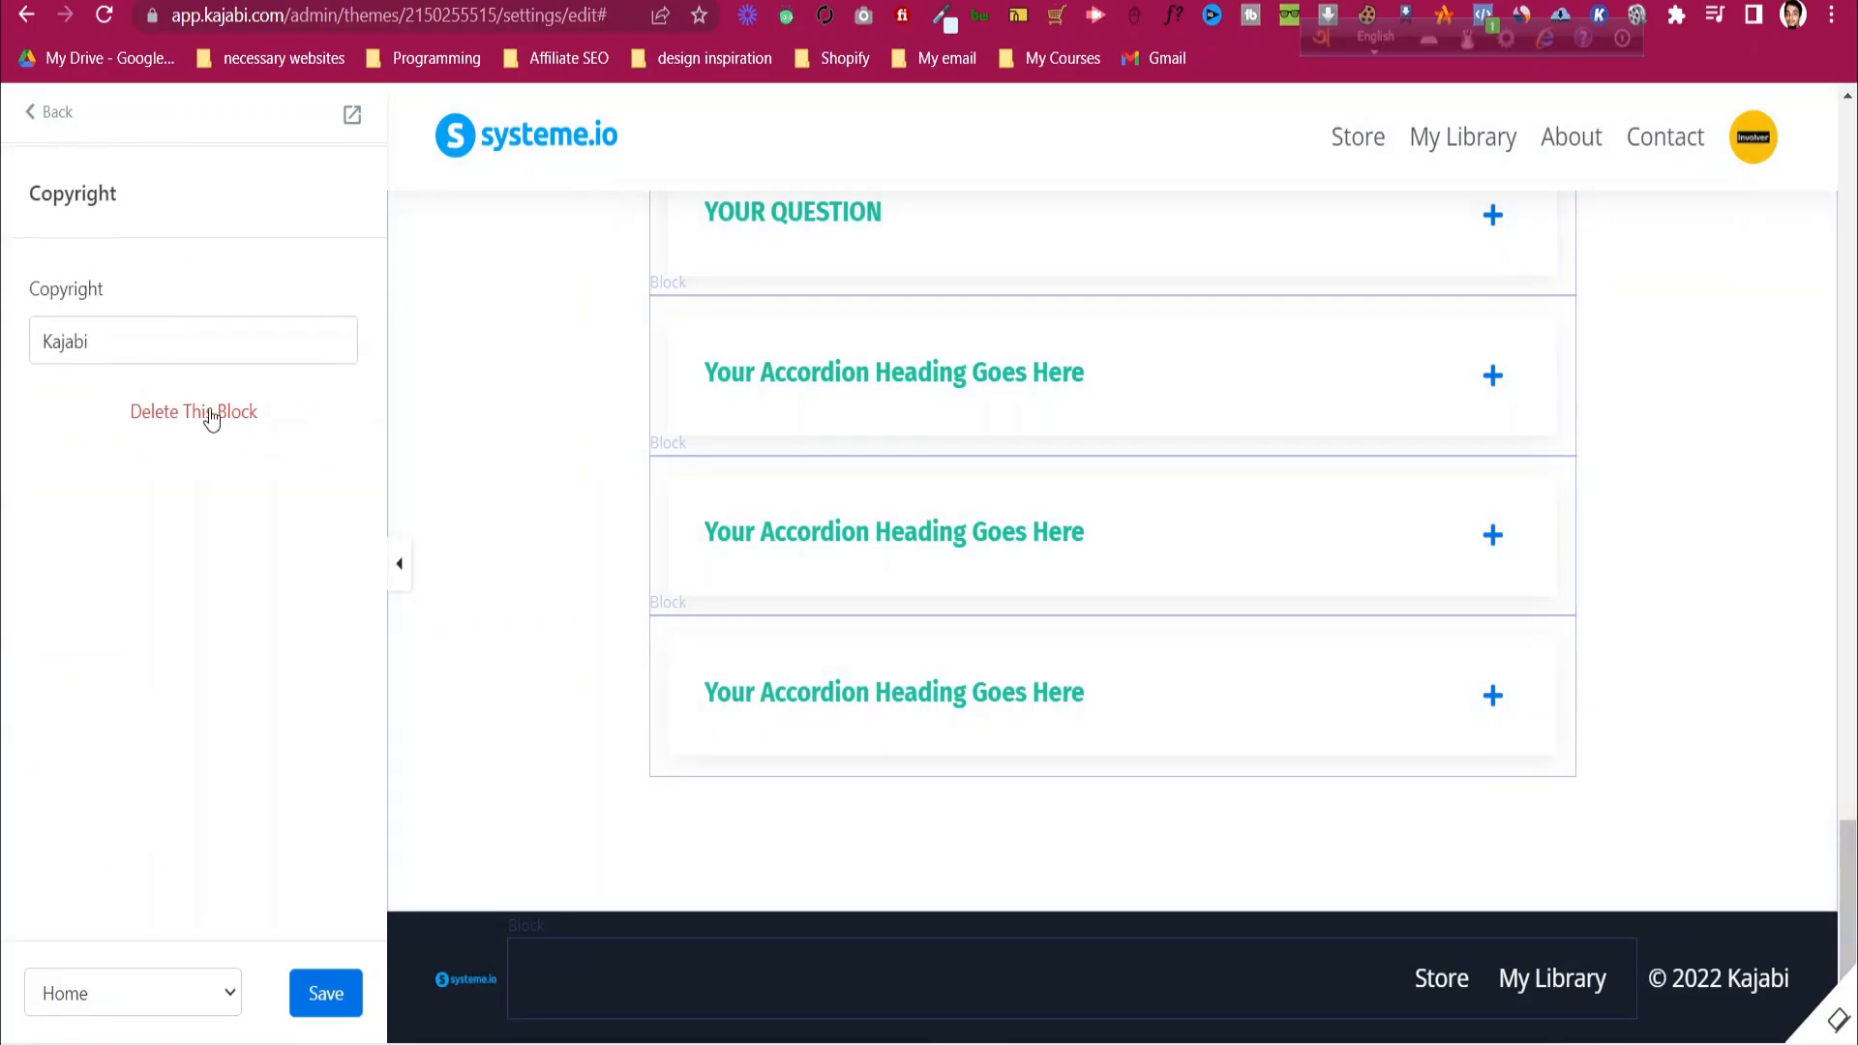
{"action": "left_click", "coordinate": [173, 340]}
{"action": "left_click_drag", "start_coordinate": [170, 339], "coordinate": [36, 327]}
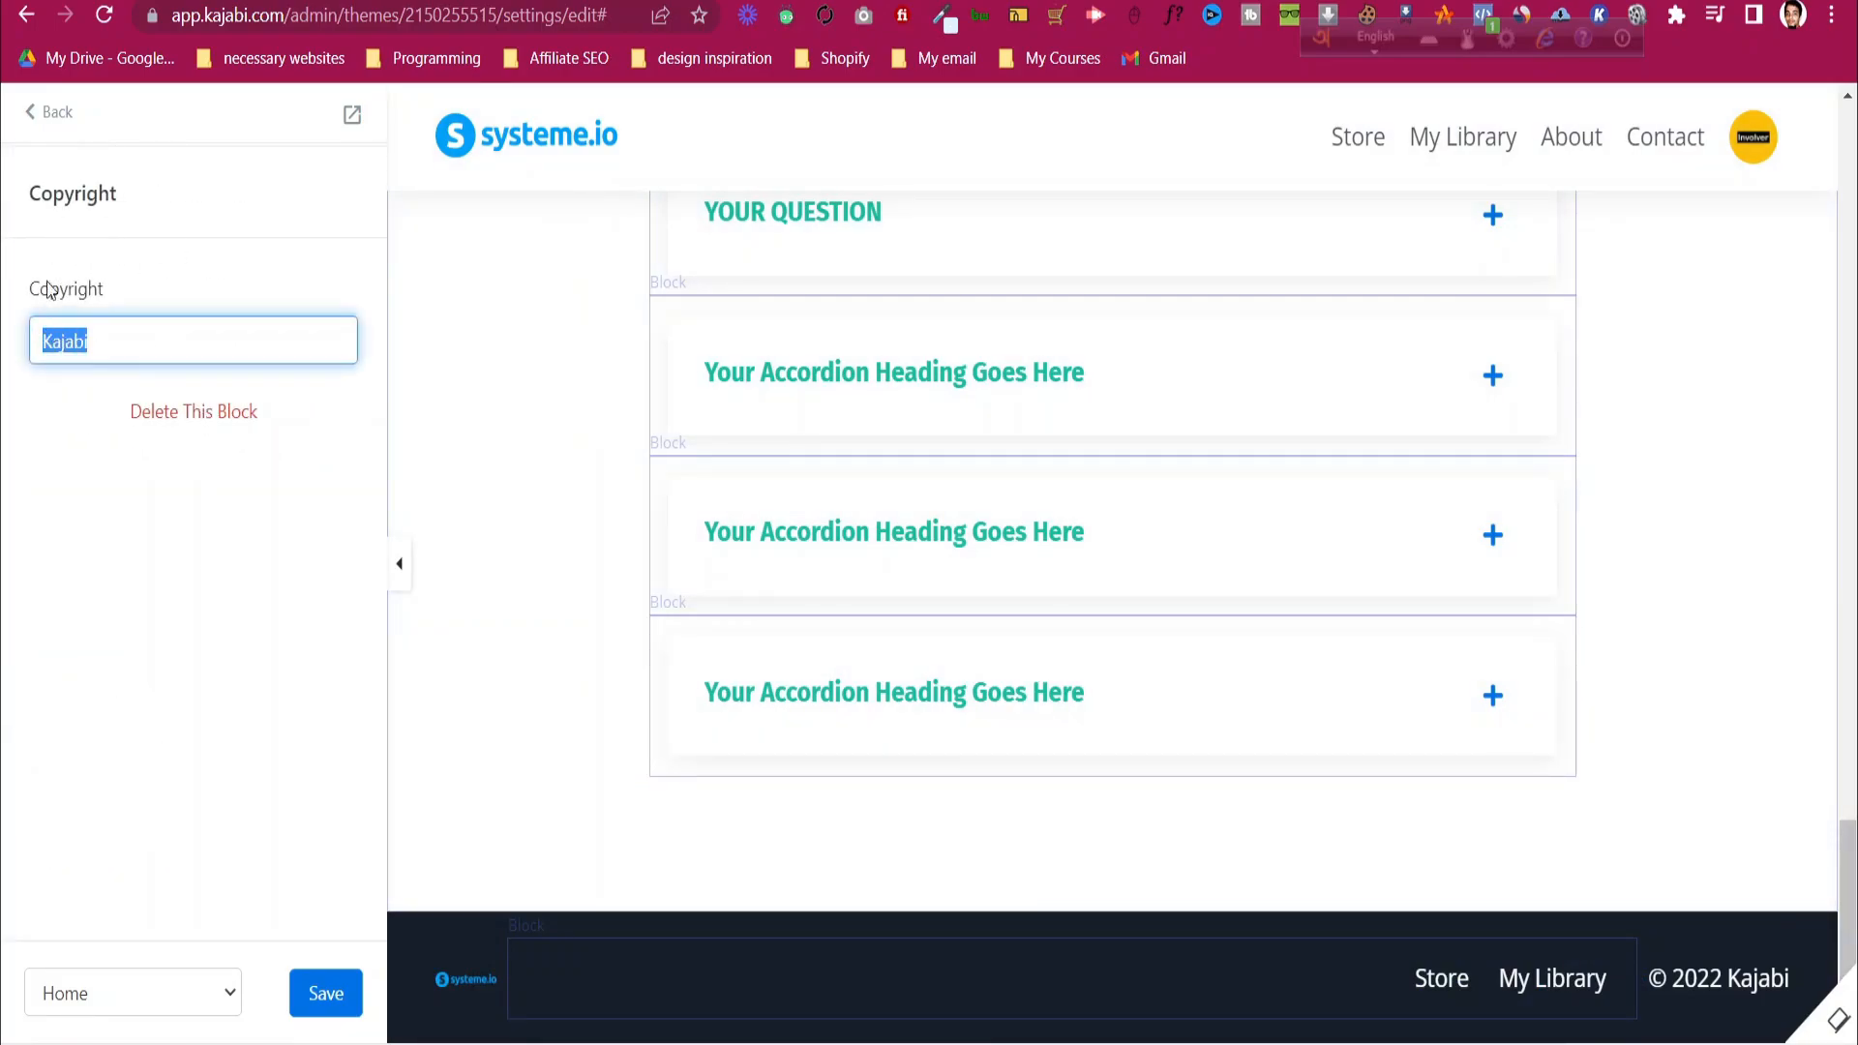
{"action": "left_click", "coordinate": [29, 118]}
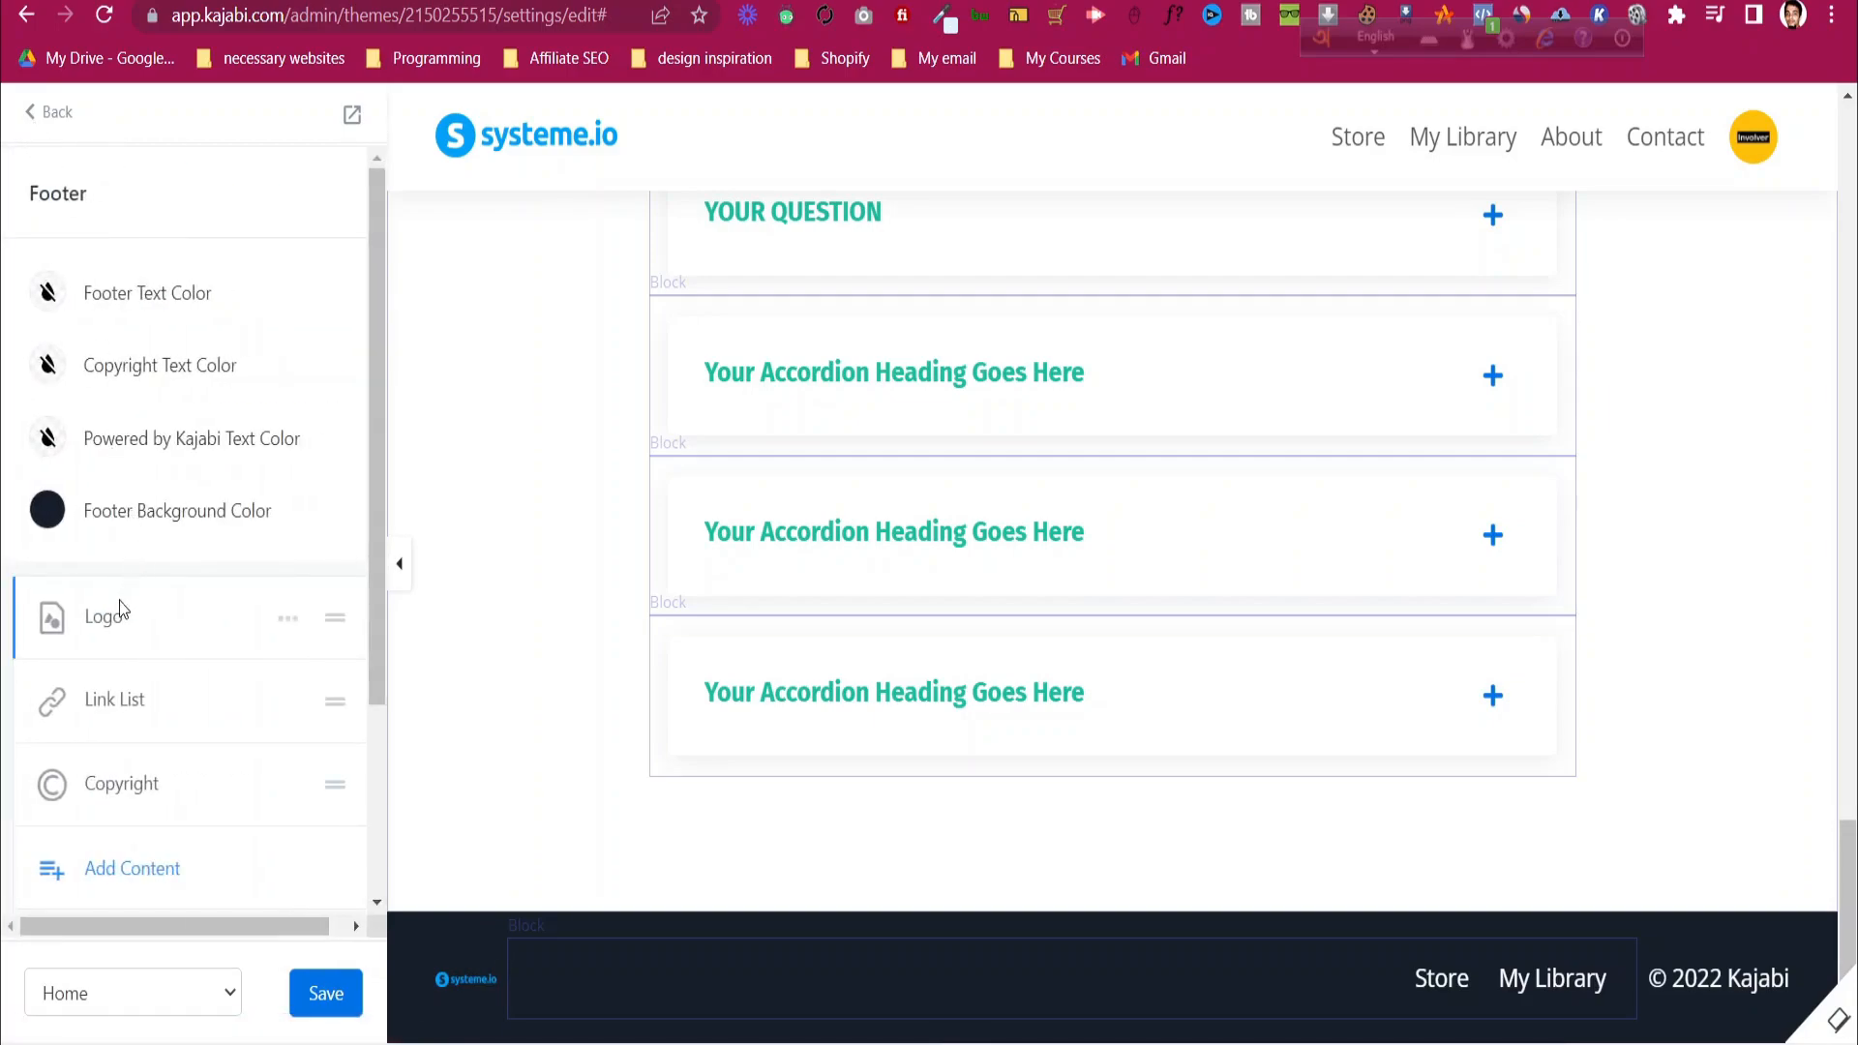
- Set the footer Logo Image Width to 150, save, and return to the sections list
{"action": "left_click", "coordinate": [111, 617]}
{"action": "scroll", "coordinate": [96, 609], "scroll_direction": "down", "scroll_amount": 3}
{"action": "left_click", "coordinate": [51, 627]}
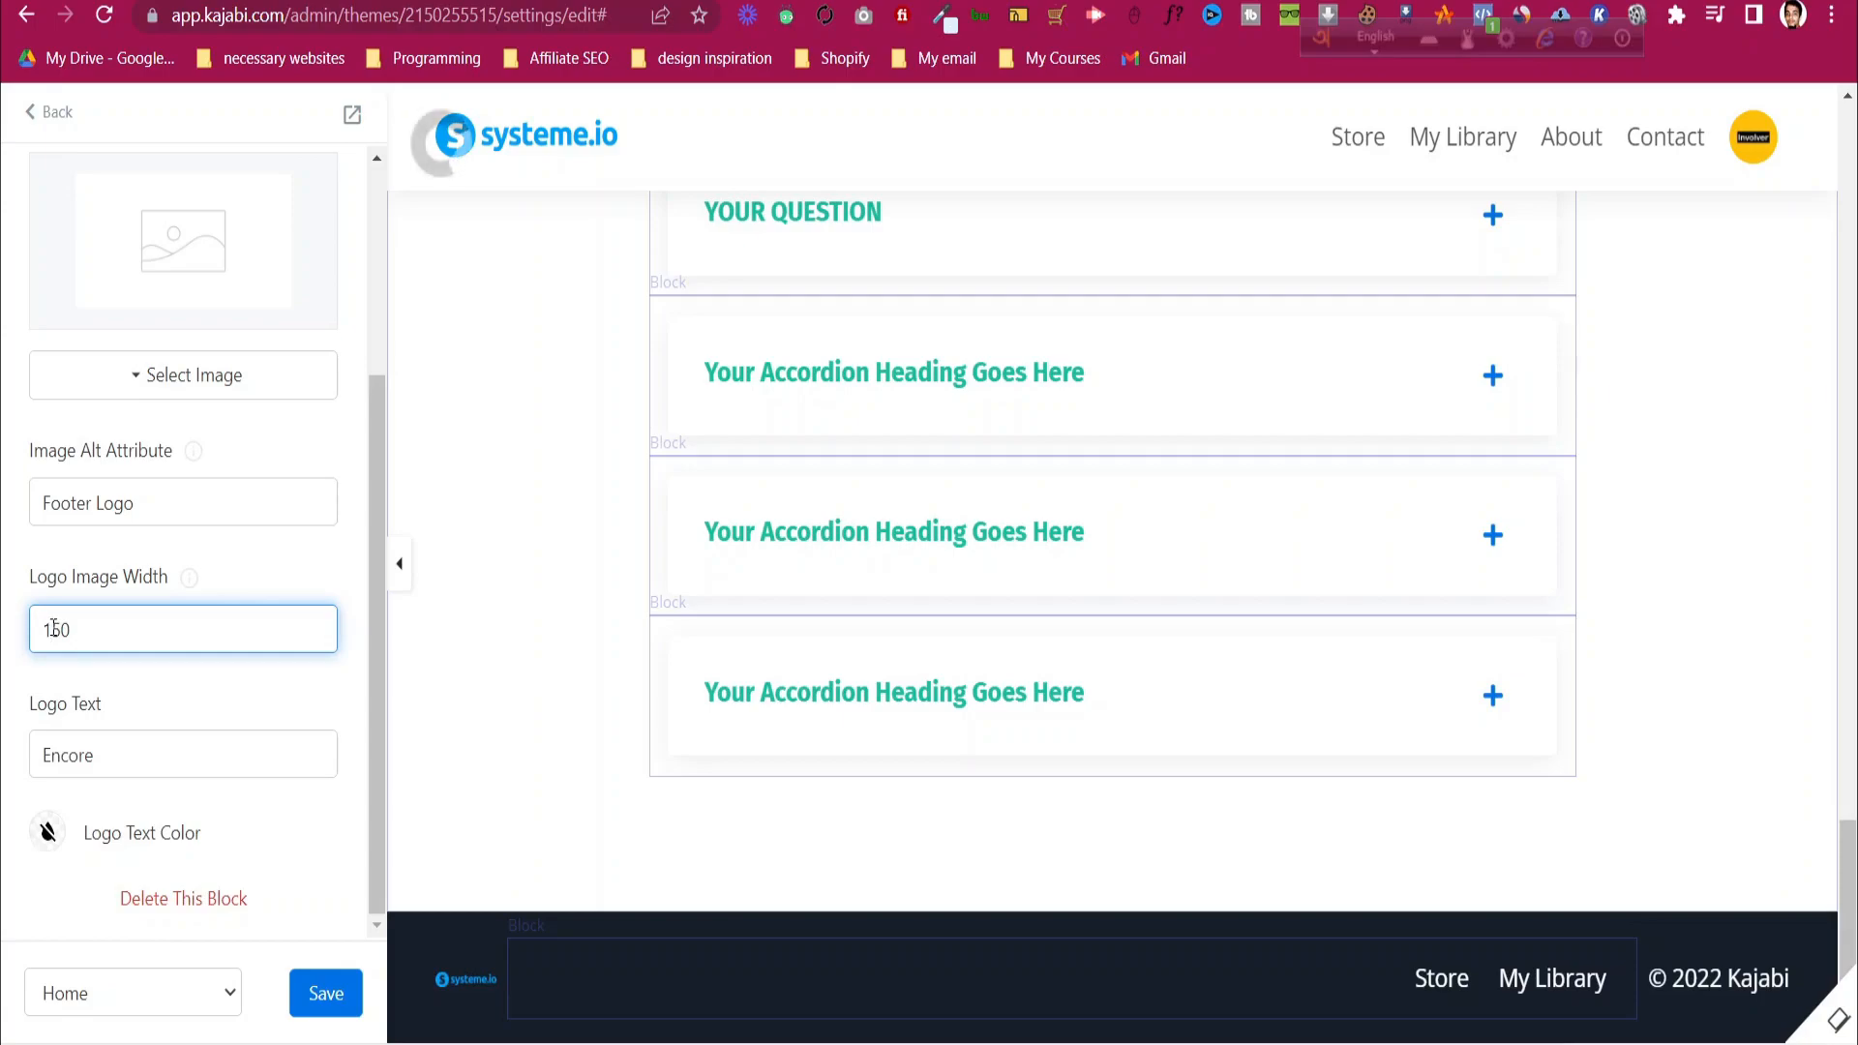
{"action": "left_click", "coordinate": [289, 588]}
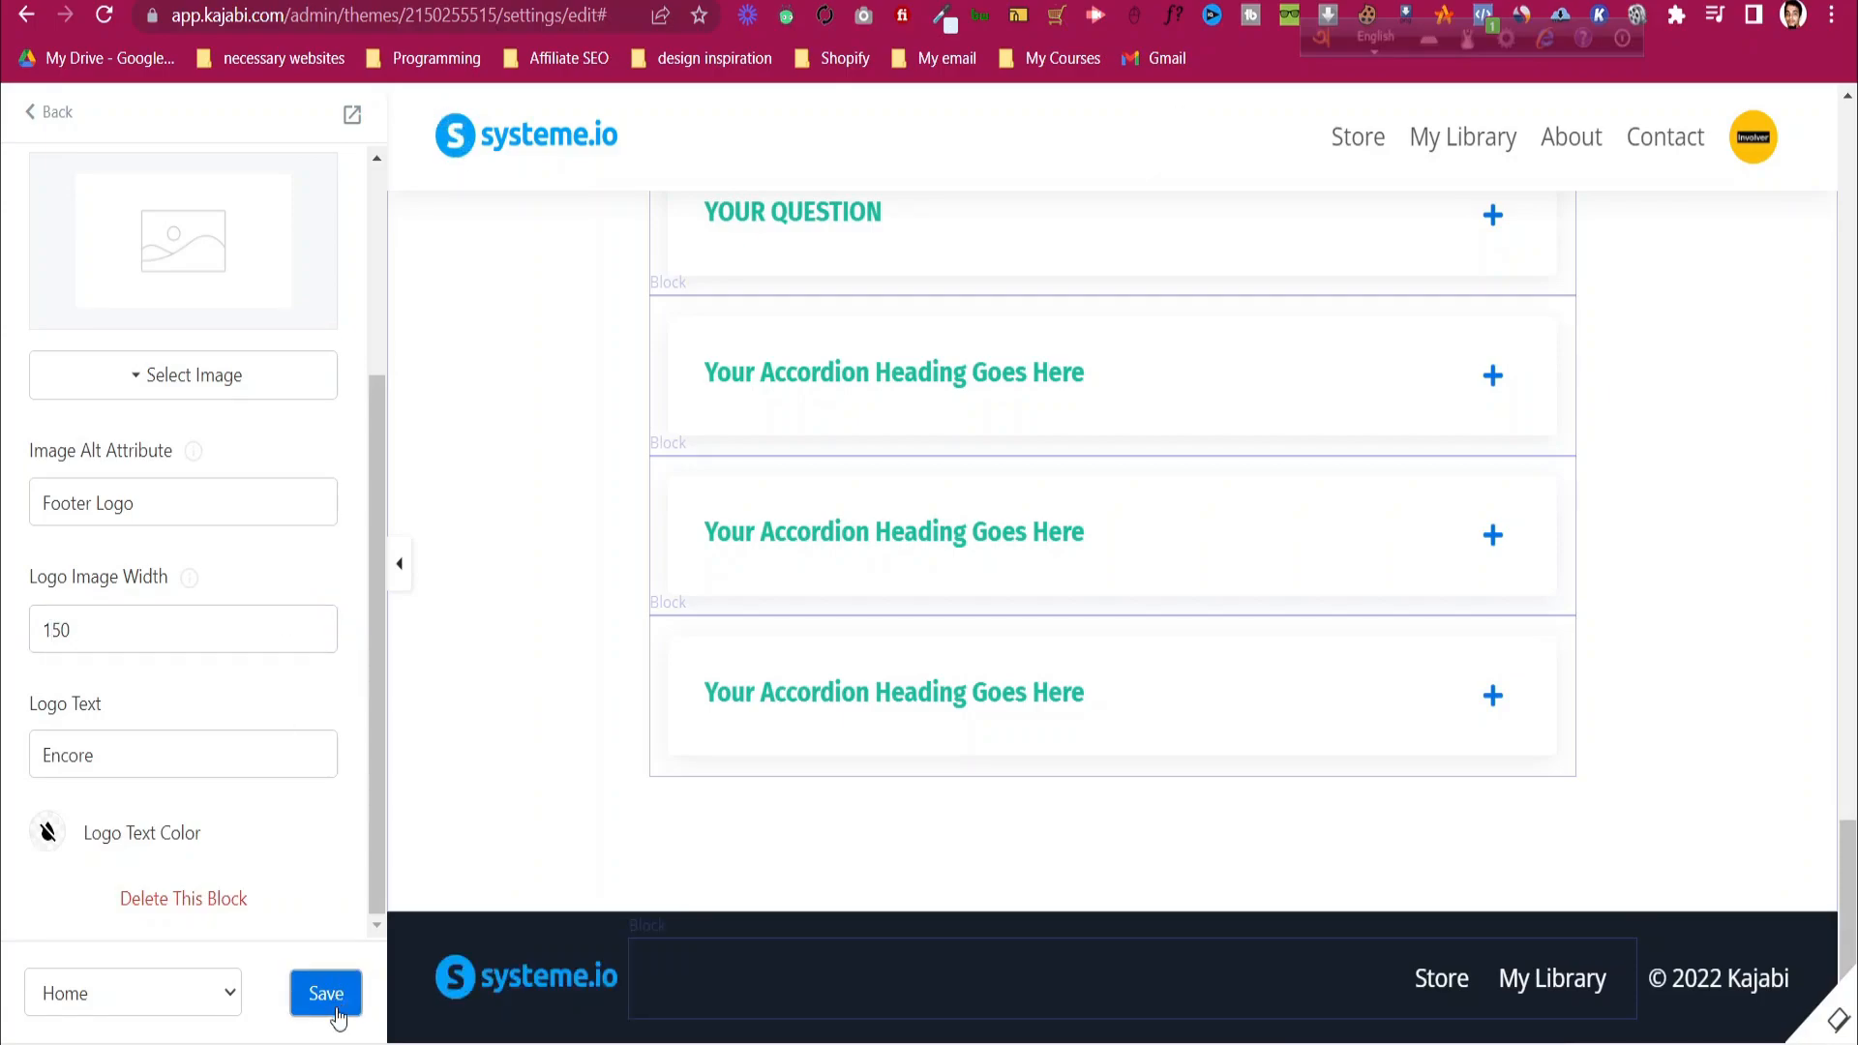
{"action": "left_click", "coordinate": [329, 1006]}
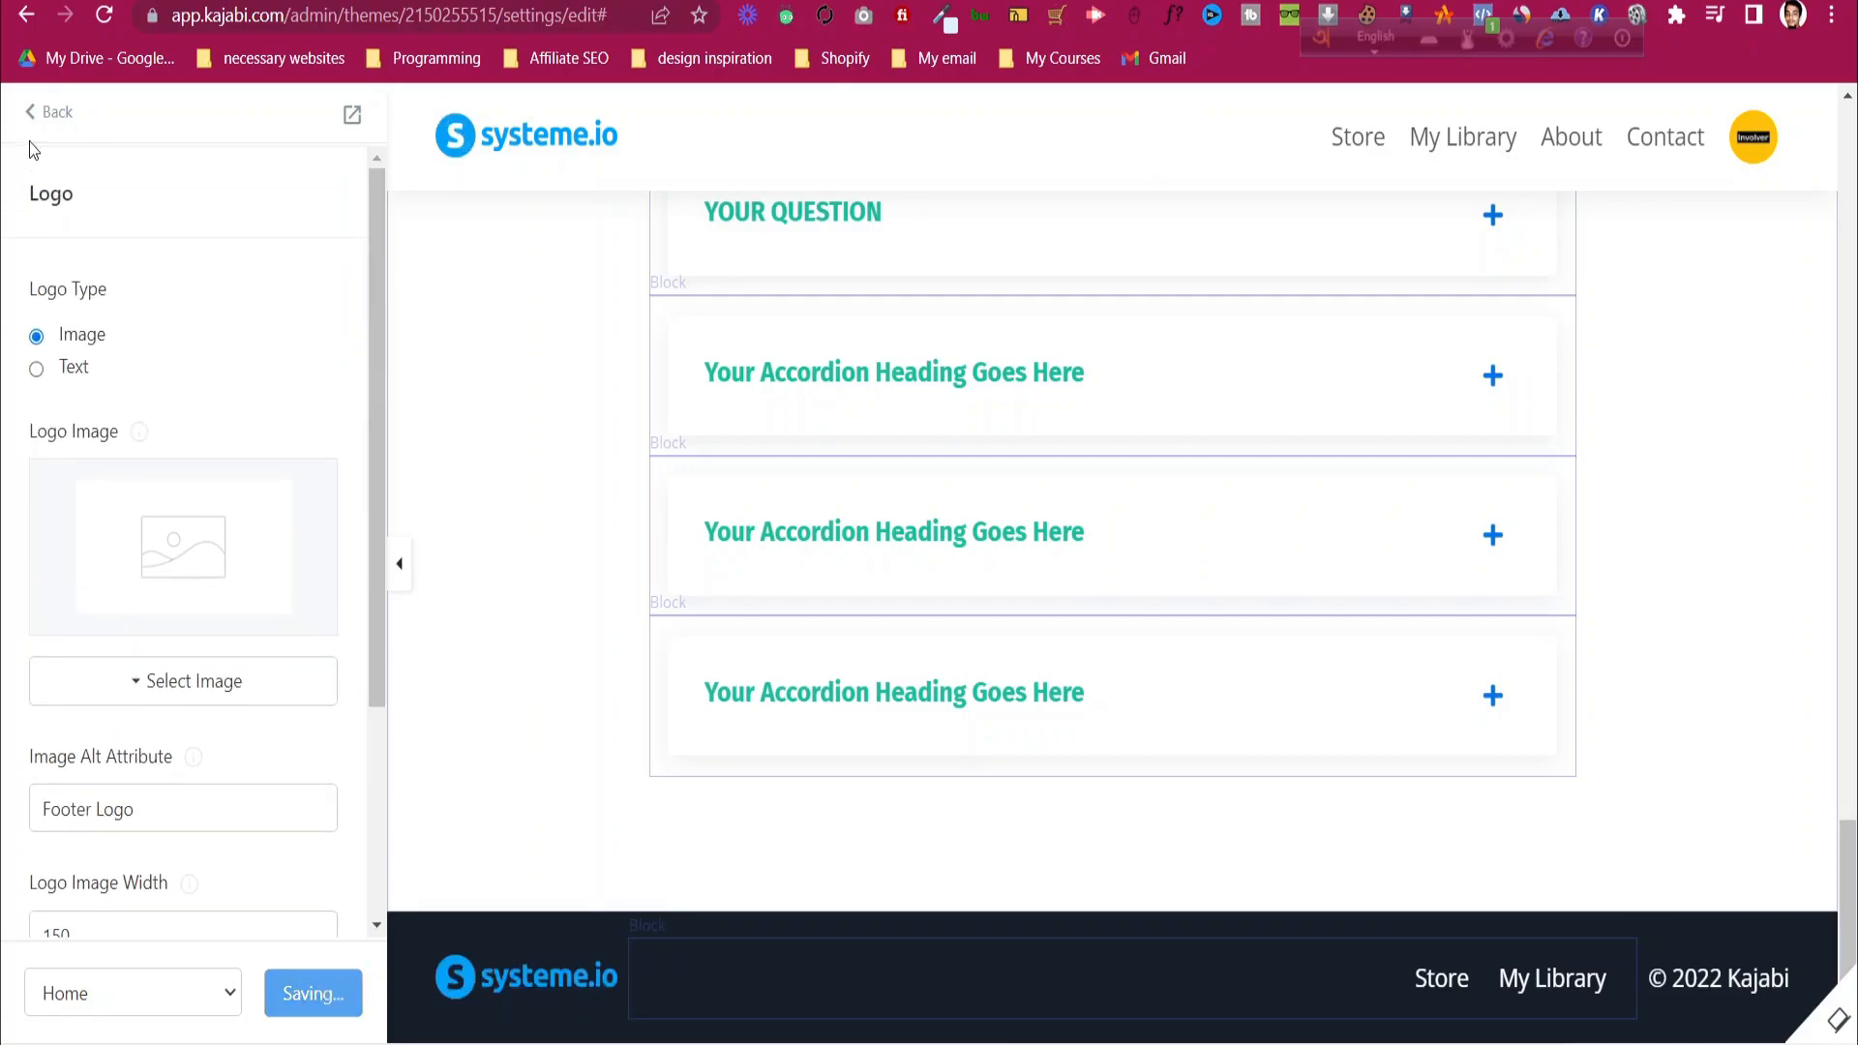
{"action": "left_click", "coordinate": [37, 113]}
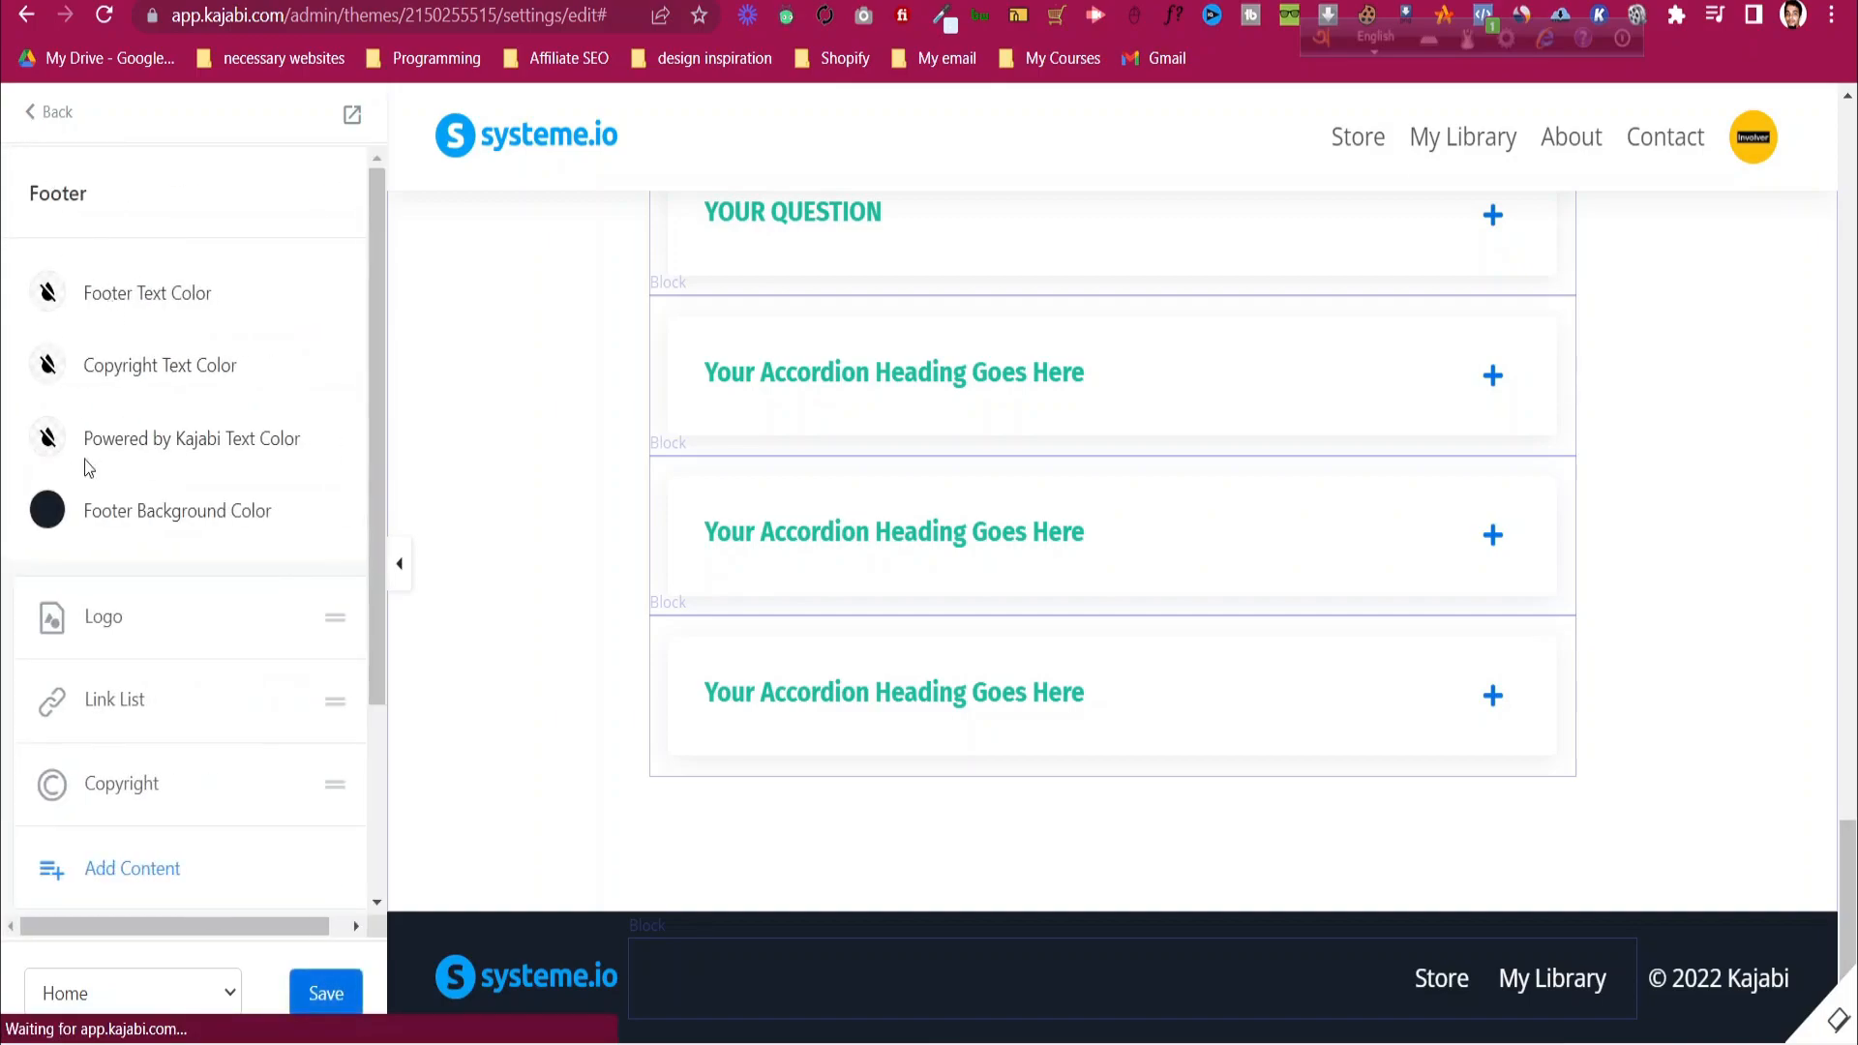
{"action": "scroll", "coordinate": [97, 436], "scroll_direction": "down", "scroll_amount": 3}
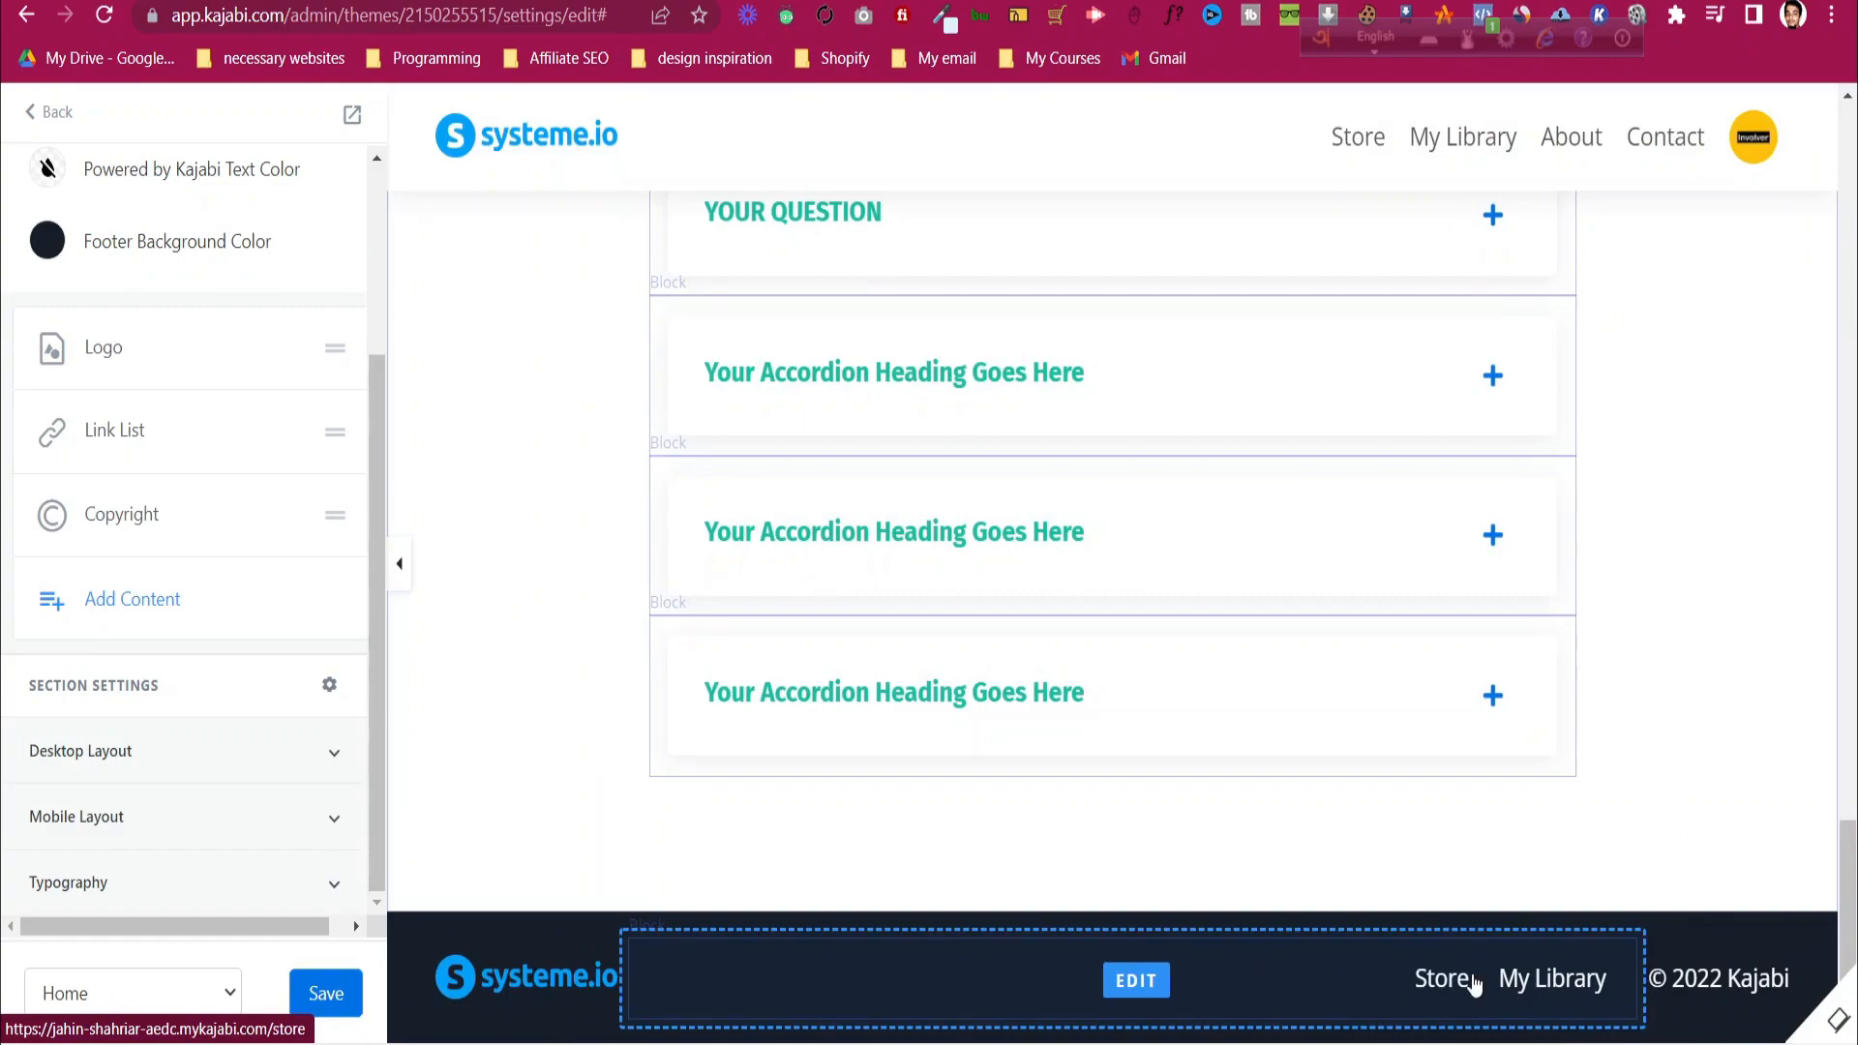
{"action": "left_click", "coordinate": [55, 114]}
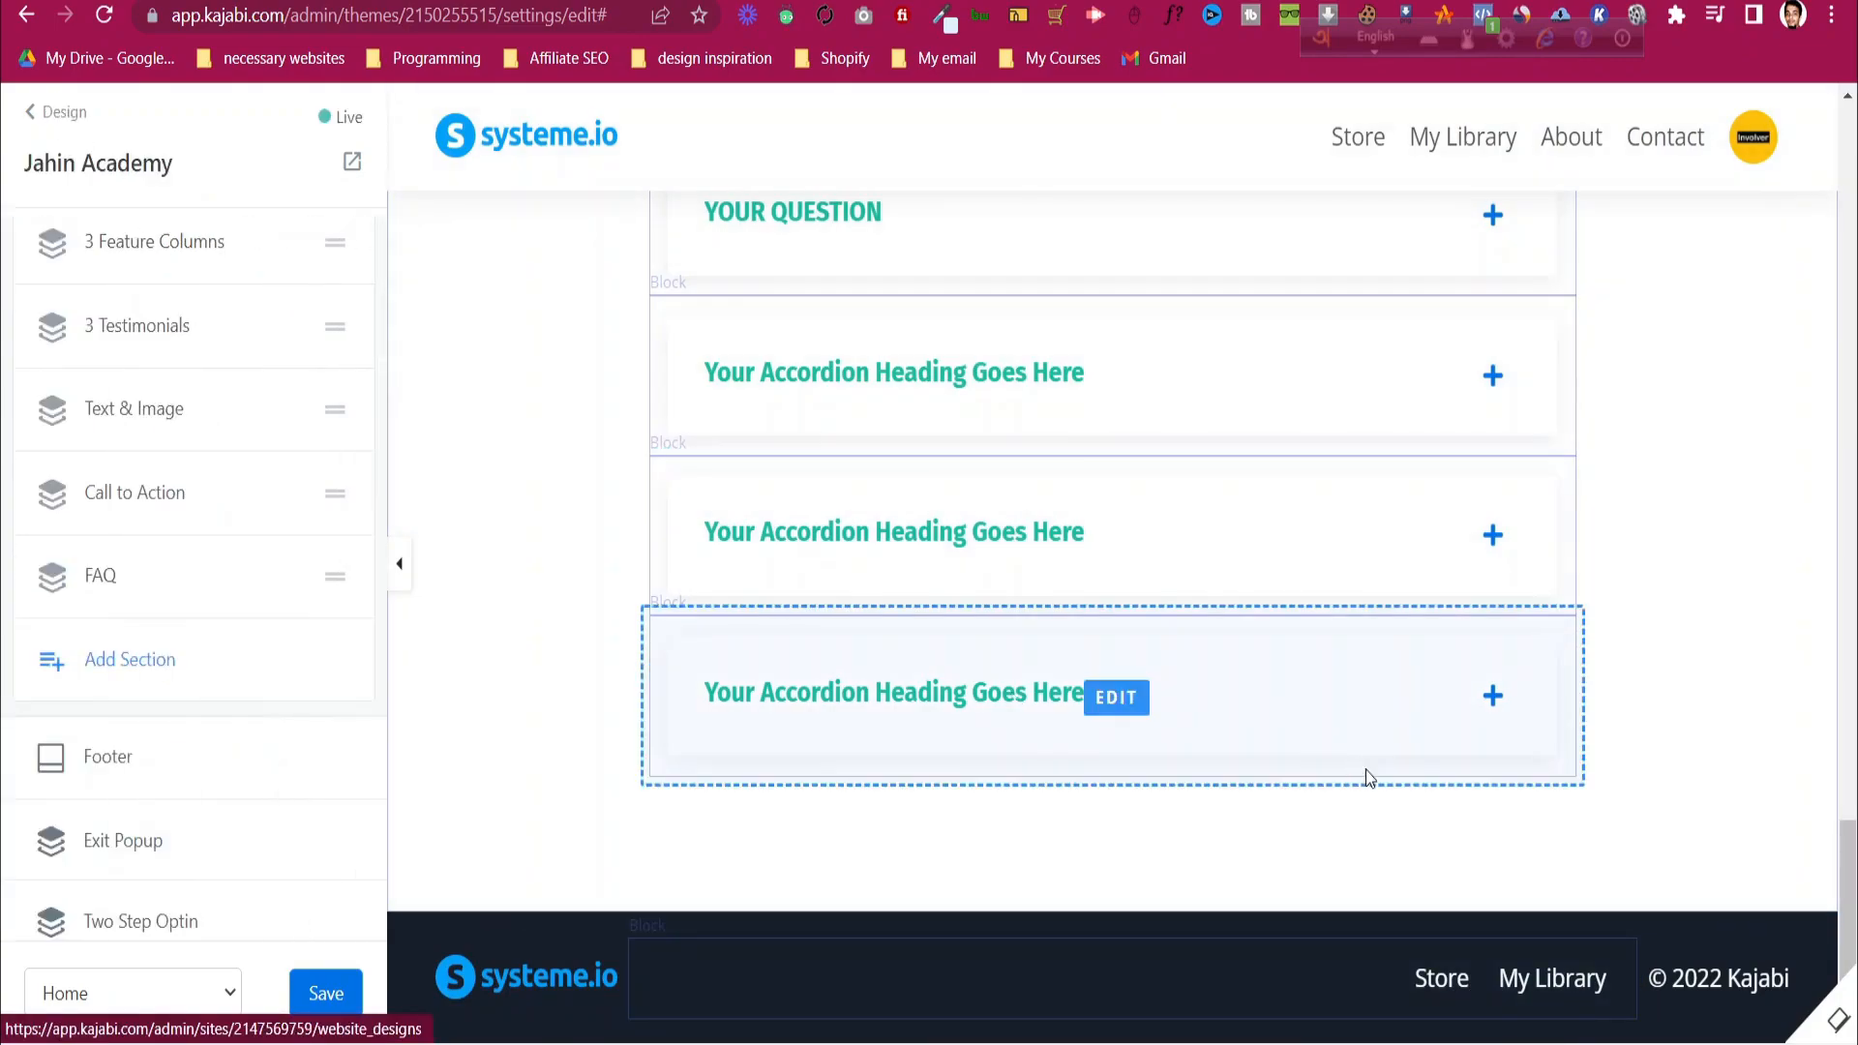
{"action": "scroll", "coordinate": [1411, 933], "scroll_direction": "up", "scroll_amount": 10}
{"action": "scroll", "coordinate": [1413, 939], "scroll_direction": "up", "scroll_amount": 10}
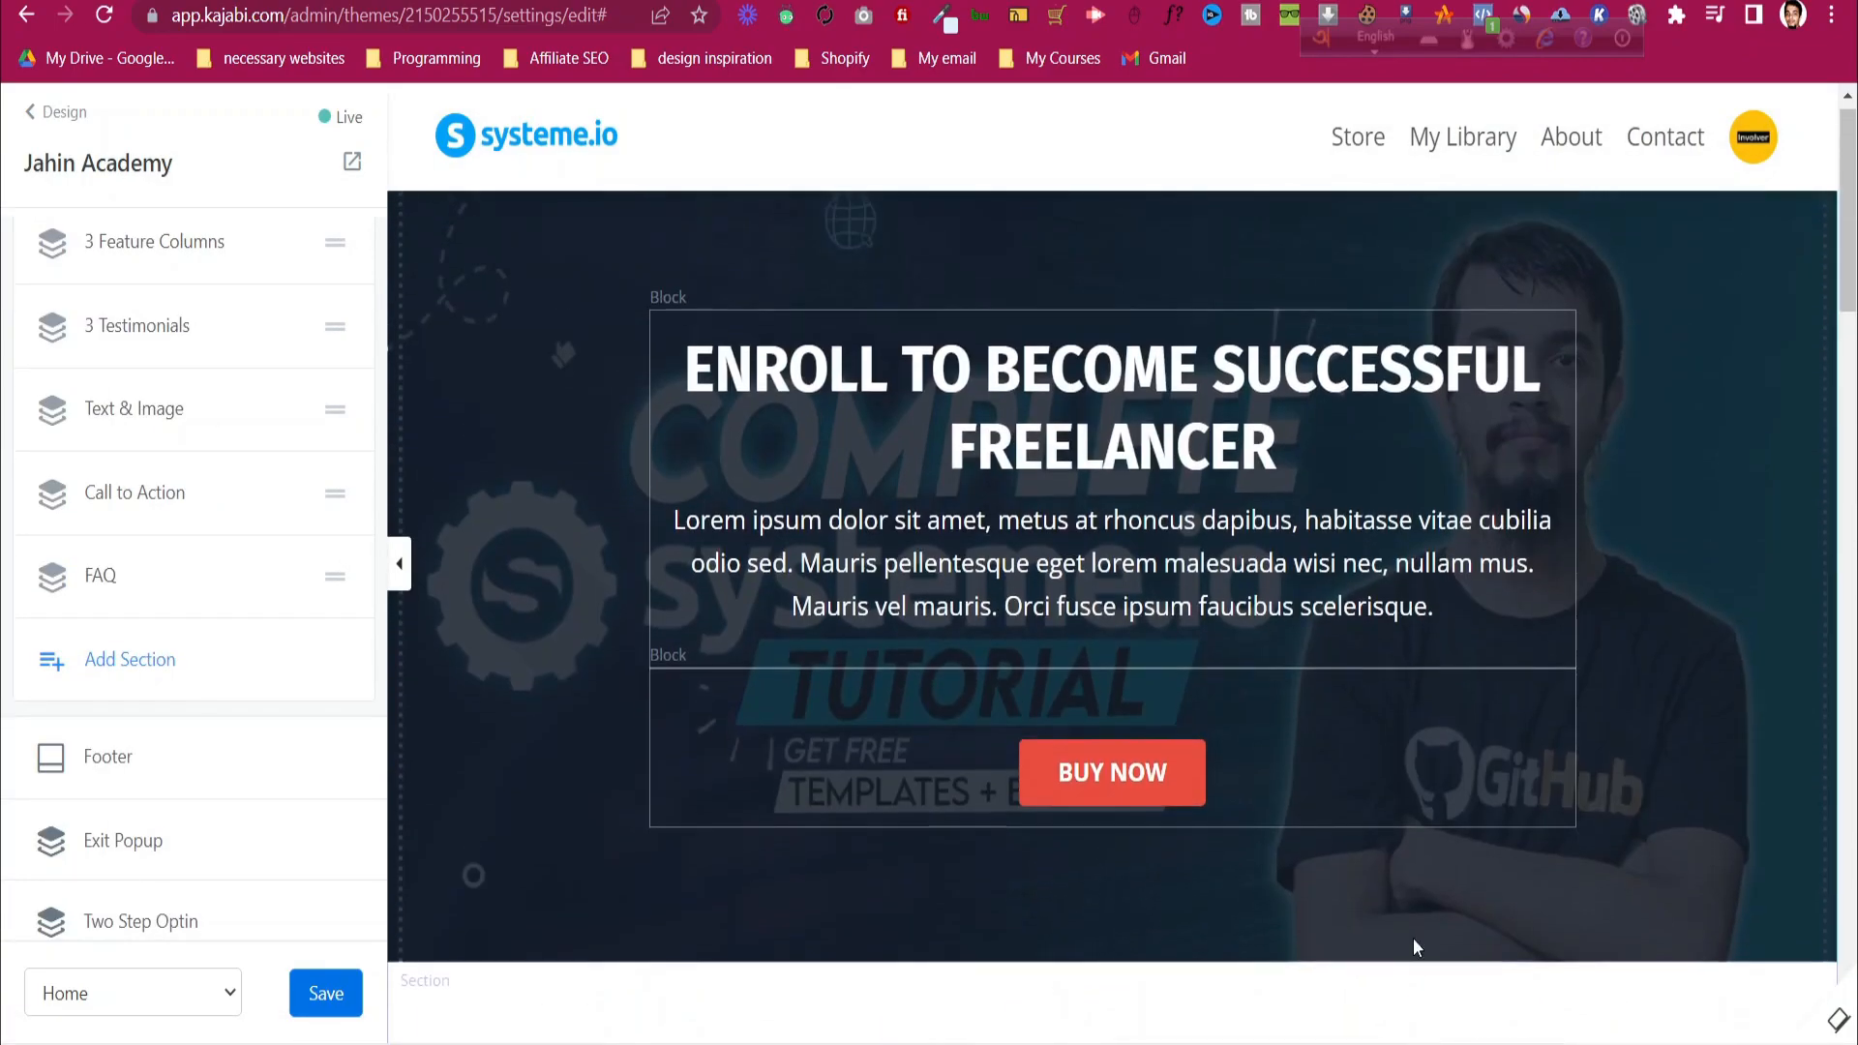
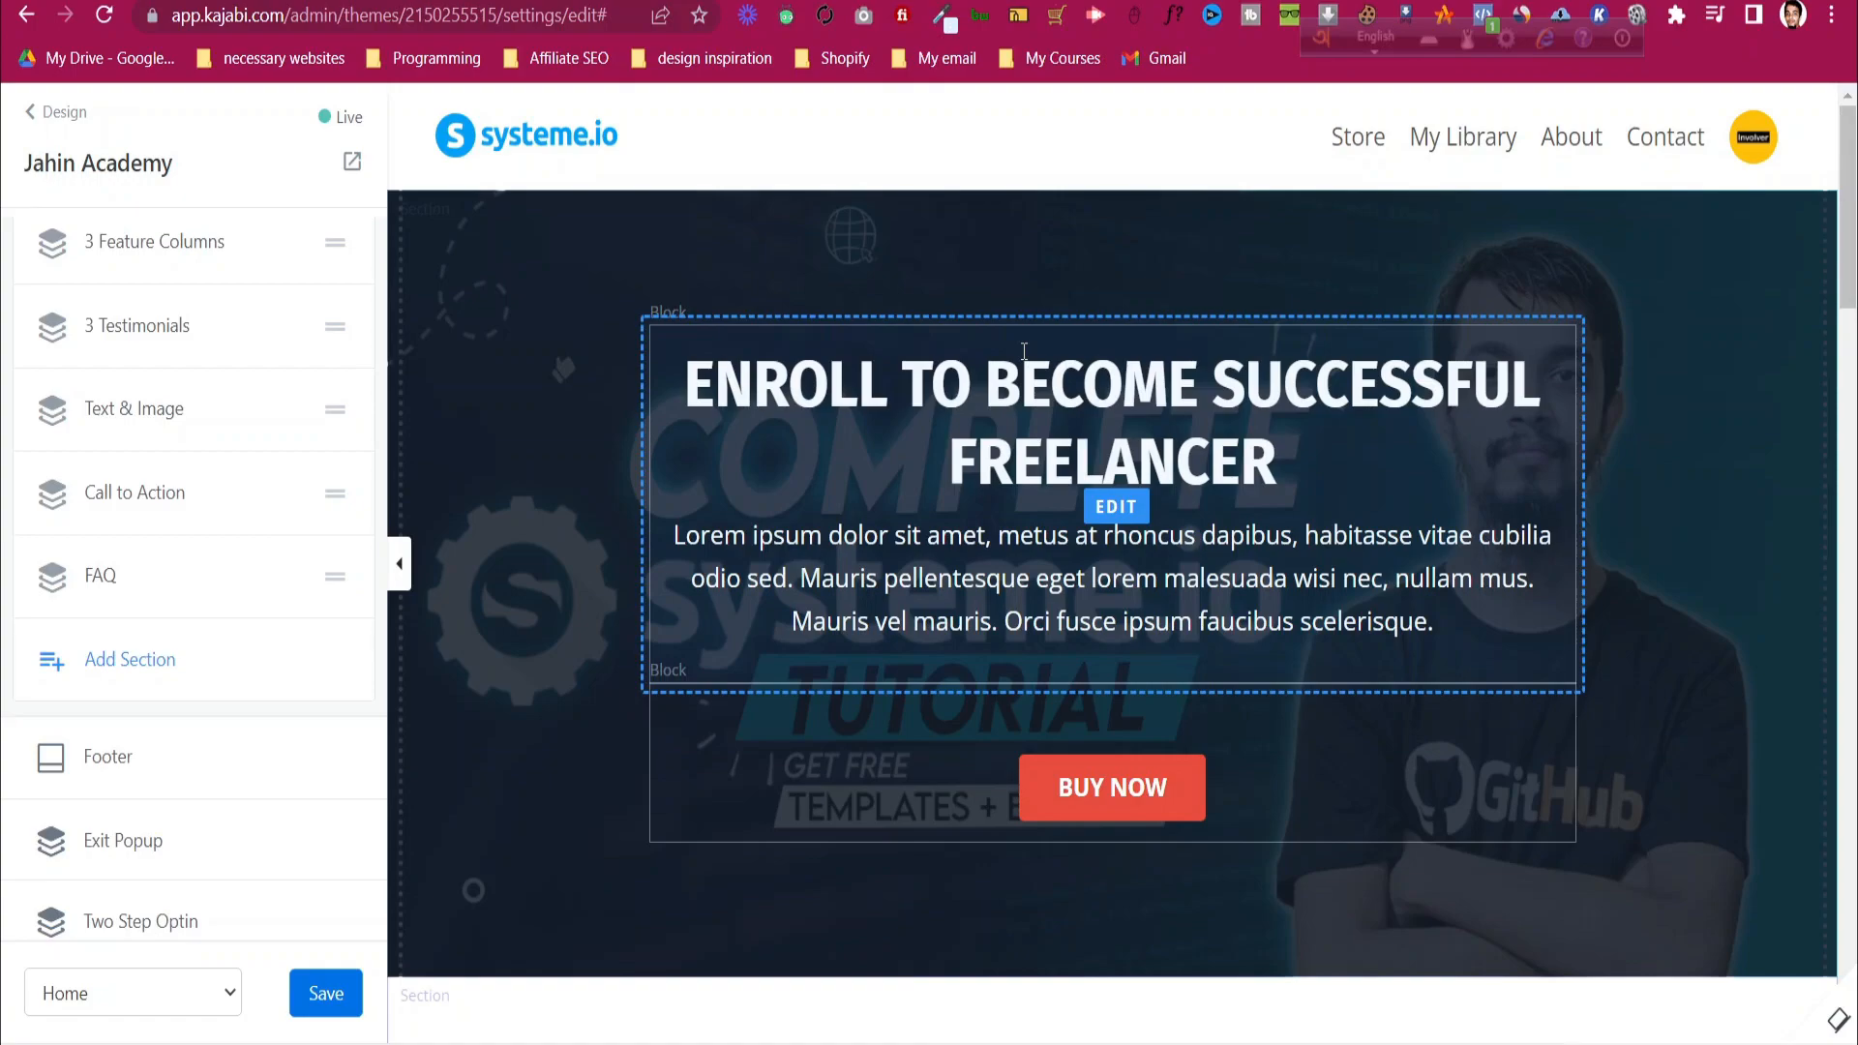
- Save the homepage theme with the new freelancer hero headline and footer edits
{"action": "scroll", "coordinate": [250, 455], "scroll_direction": "up", "scroll_amount": 3}
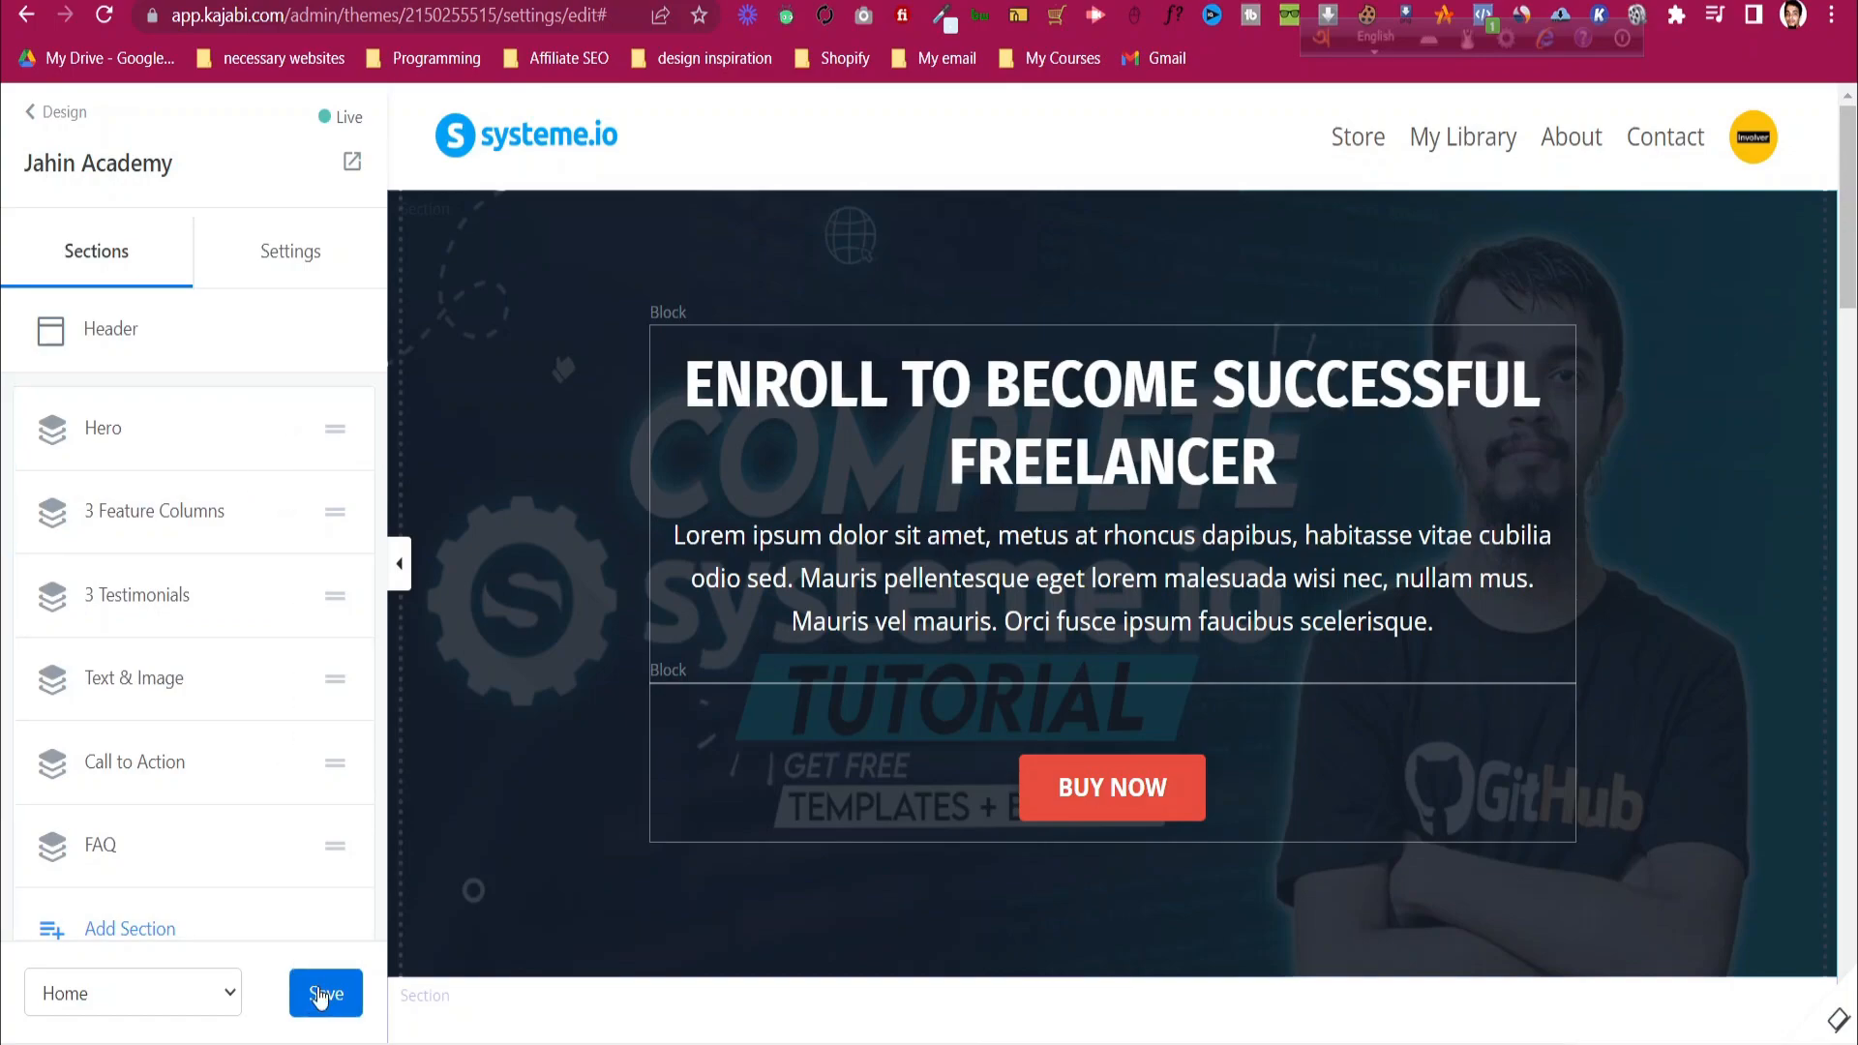
{"action": "left_click", "coordinate": [320, 998]}
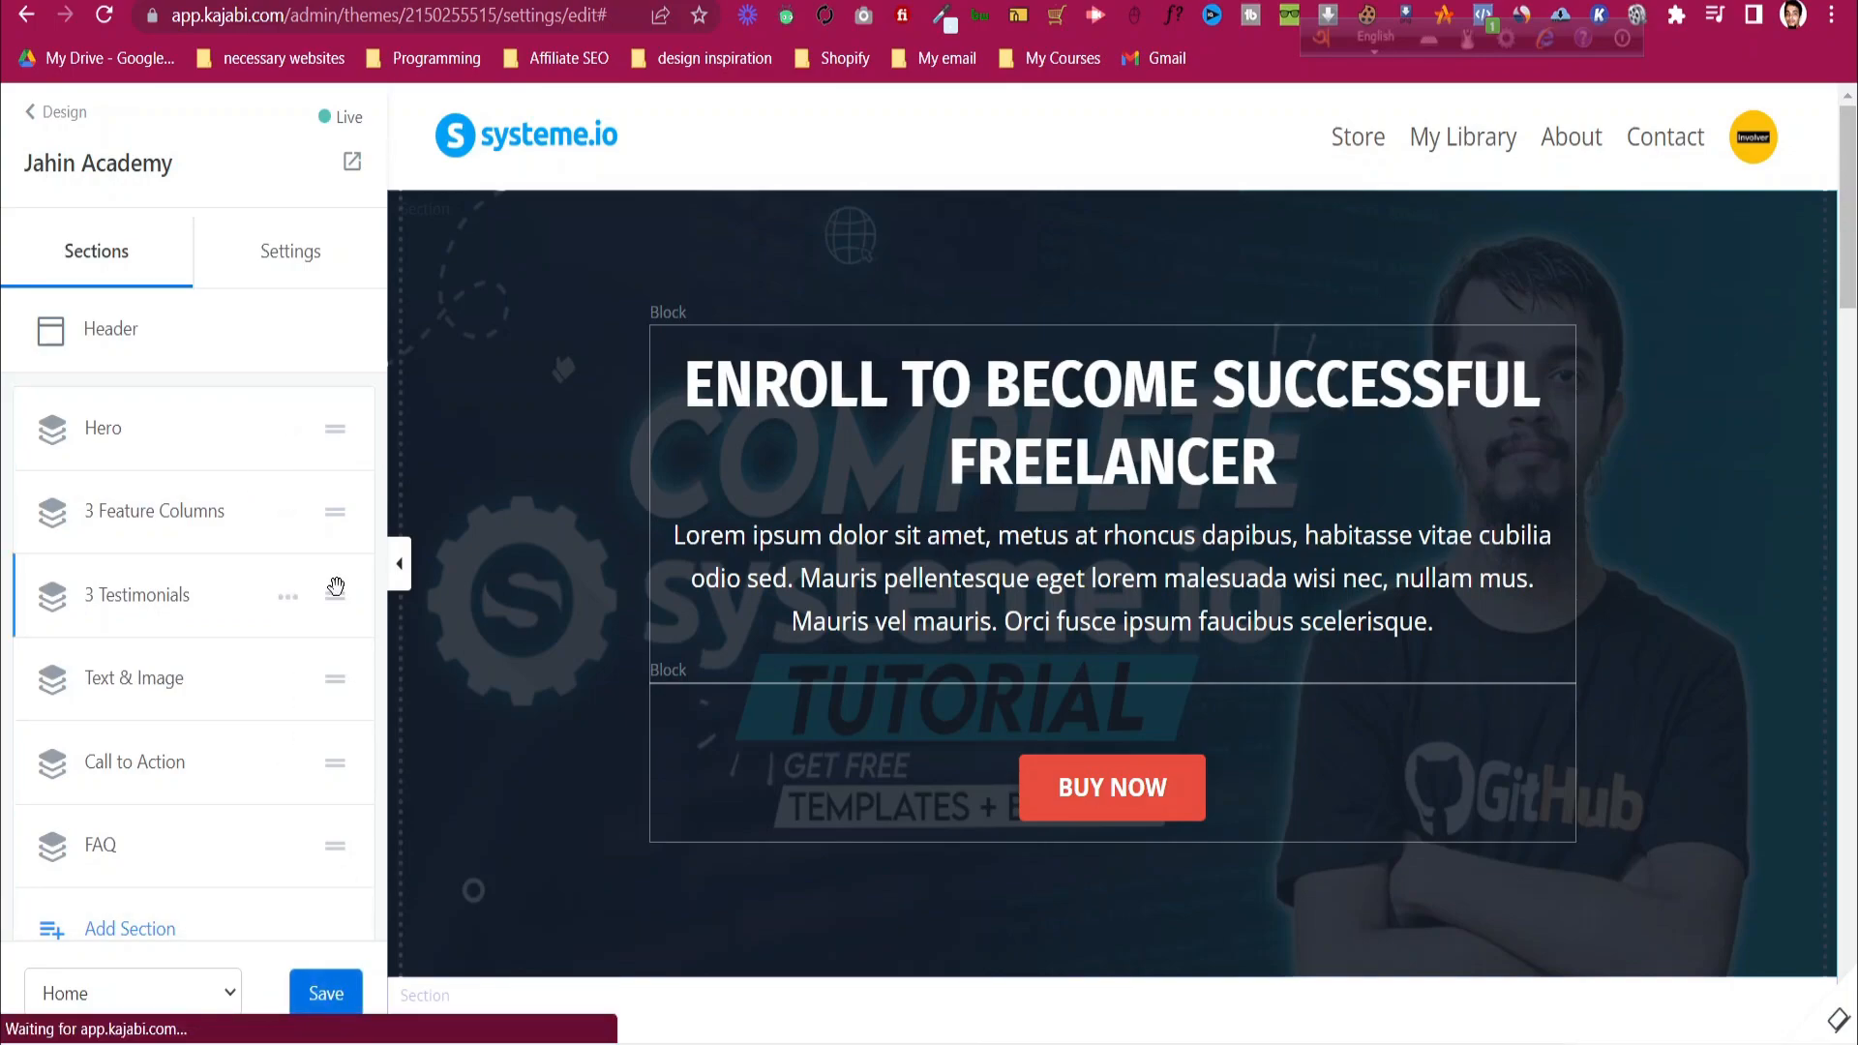
- Return to the Streamlined Home theme's Design overview and look over its updated preview
{"action": "left_click", "coordinate": [58, 113]}
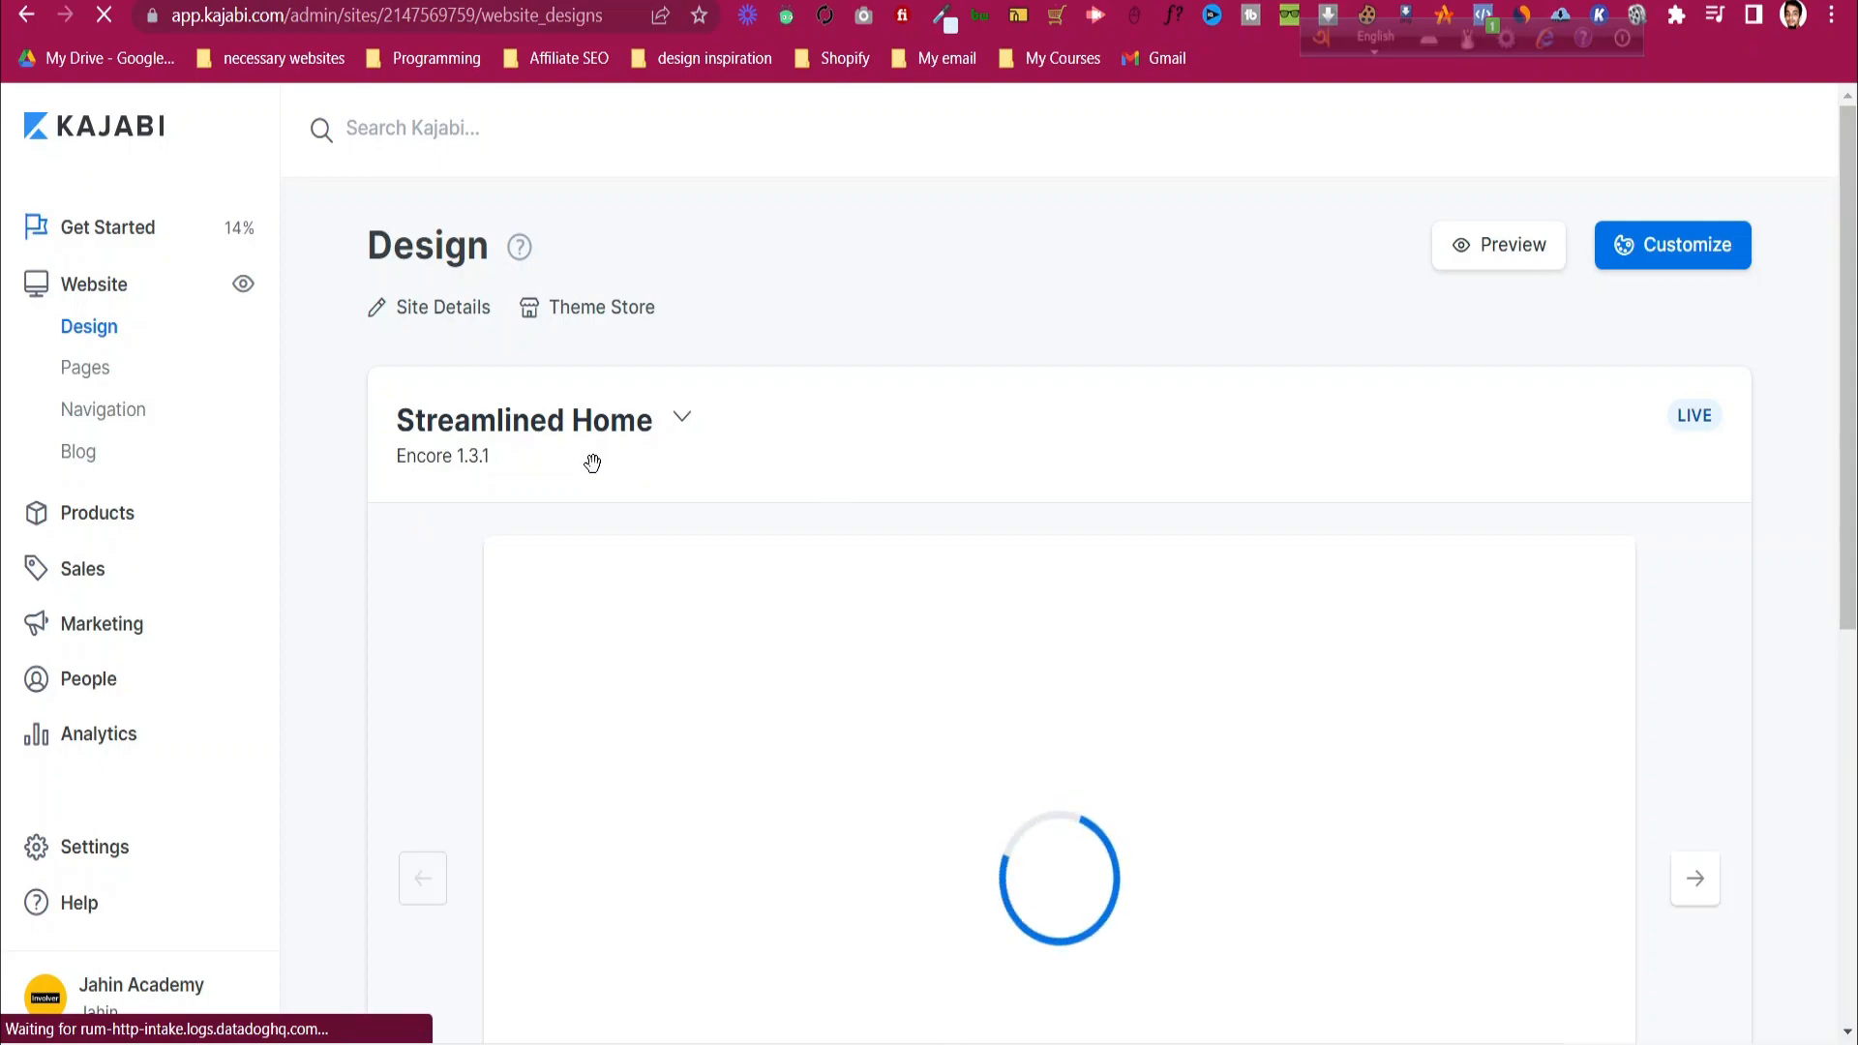
{"action": "scroll", "coordinate": [593, 464], "scroll_direction": "down", "scroll_amount": 5}
{"action": "scroll", "coordinate": [601, 479], "scroll_direction": "up", "scroll_amount": 4}
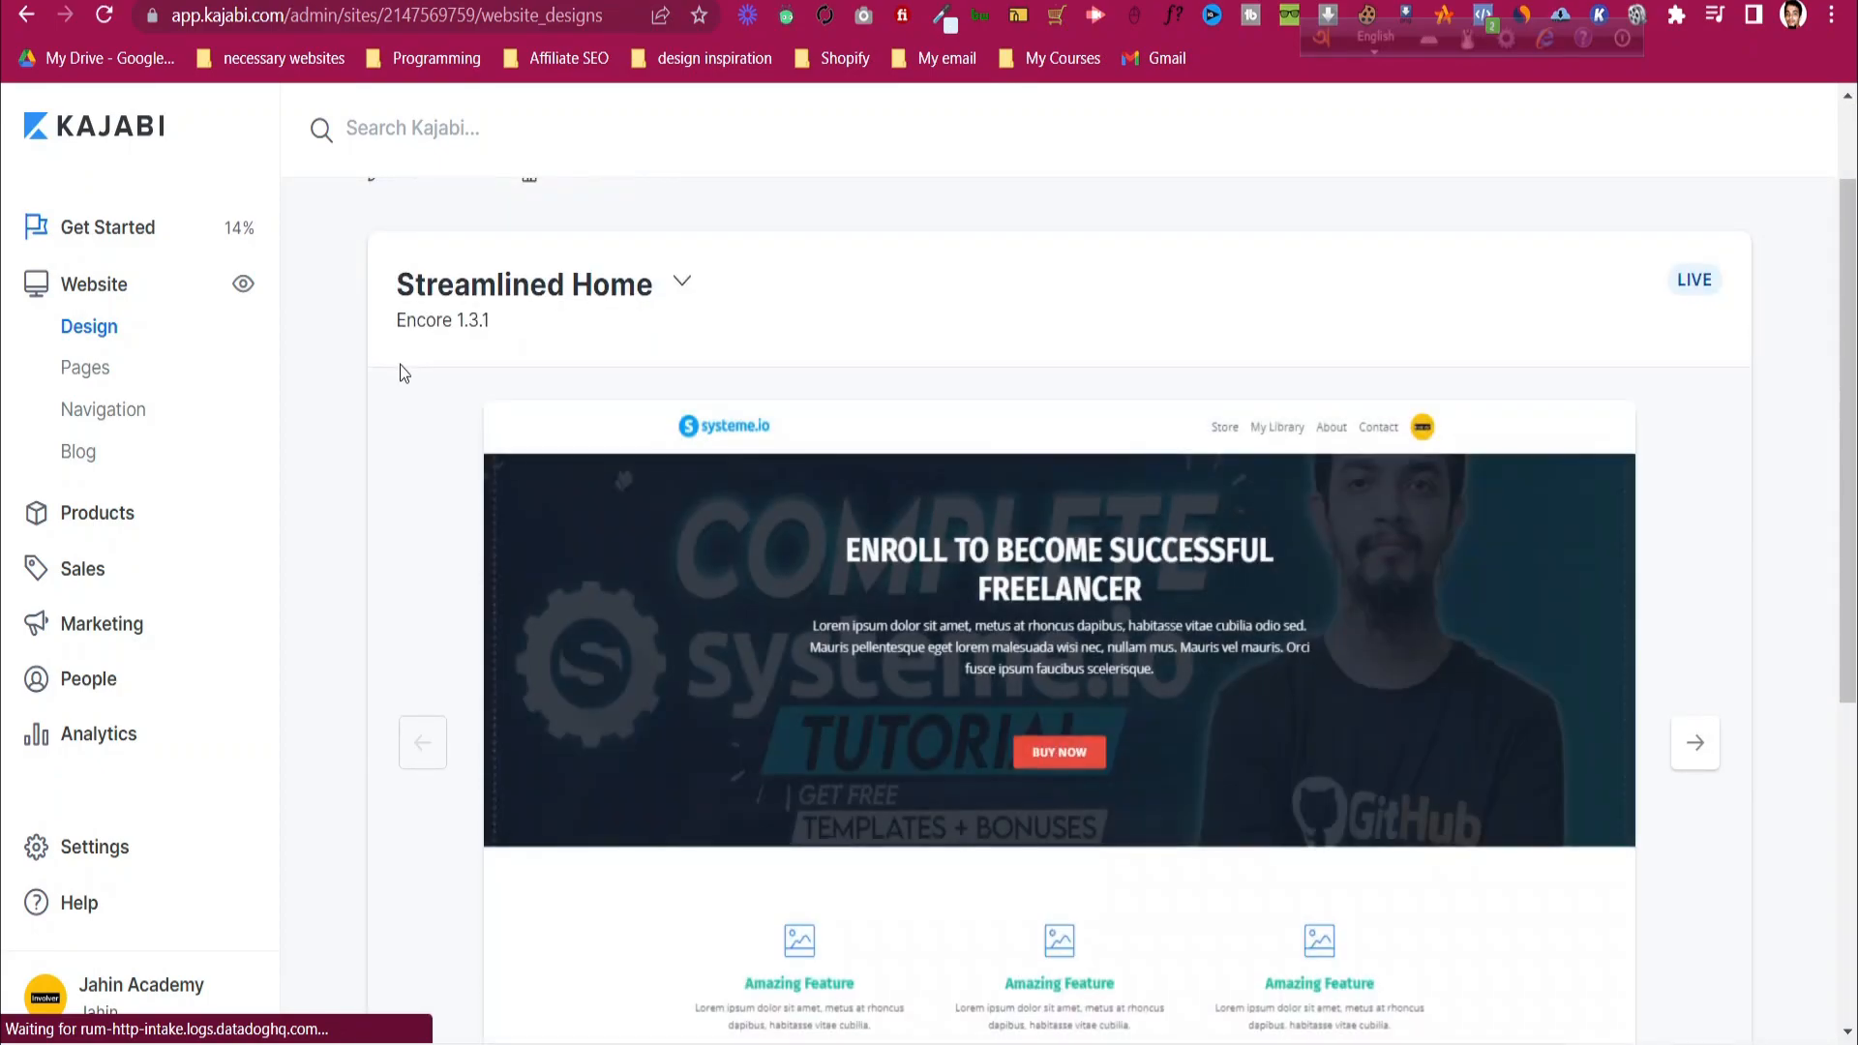
- Look through the 15 website pages, then go to the Products area
{"action": "left_click", "coordinate": [105, 378]}
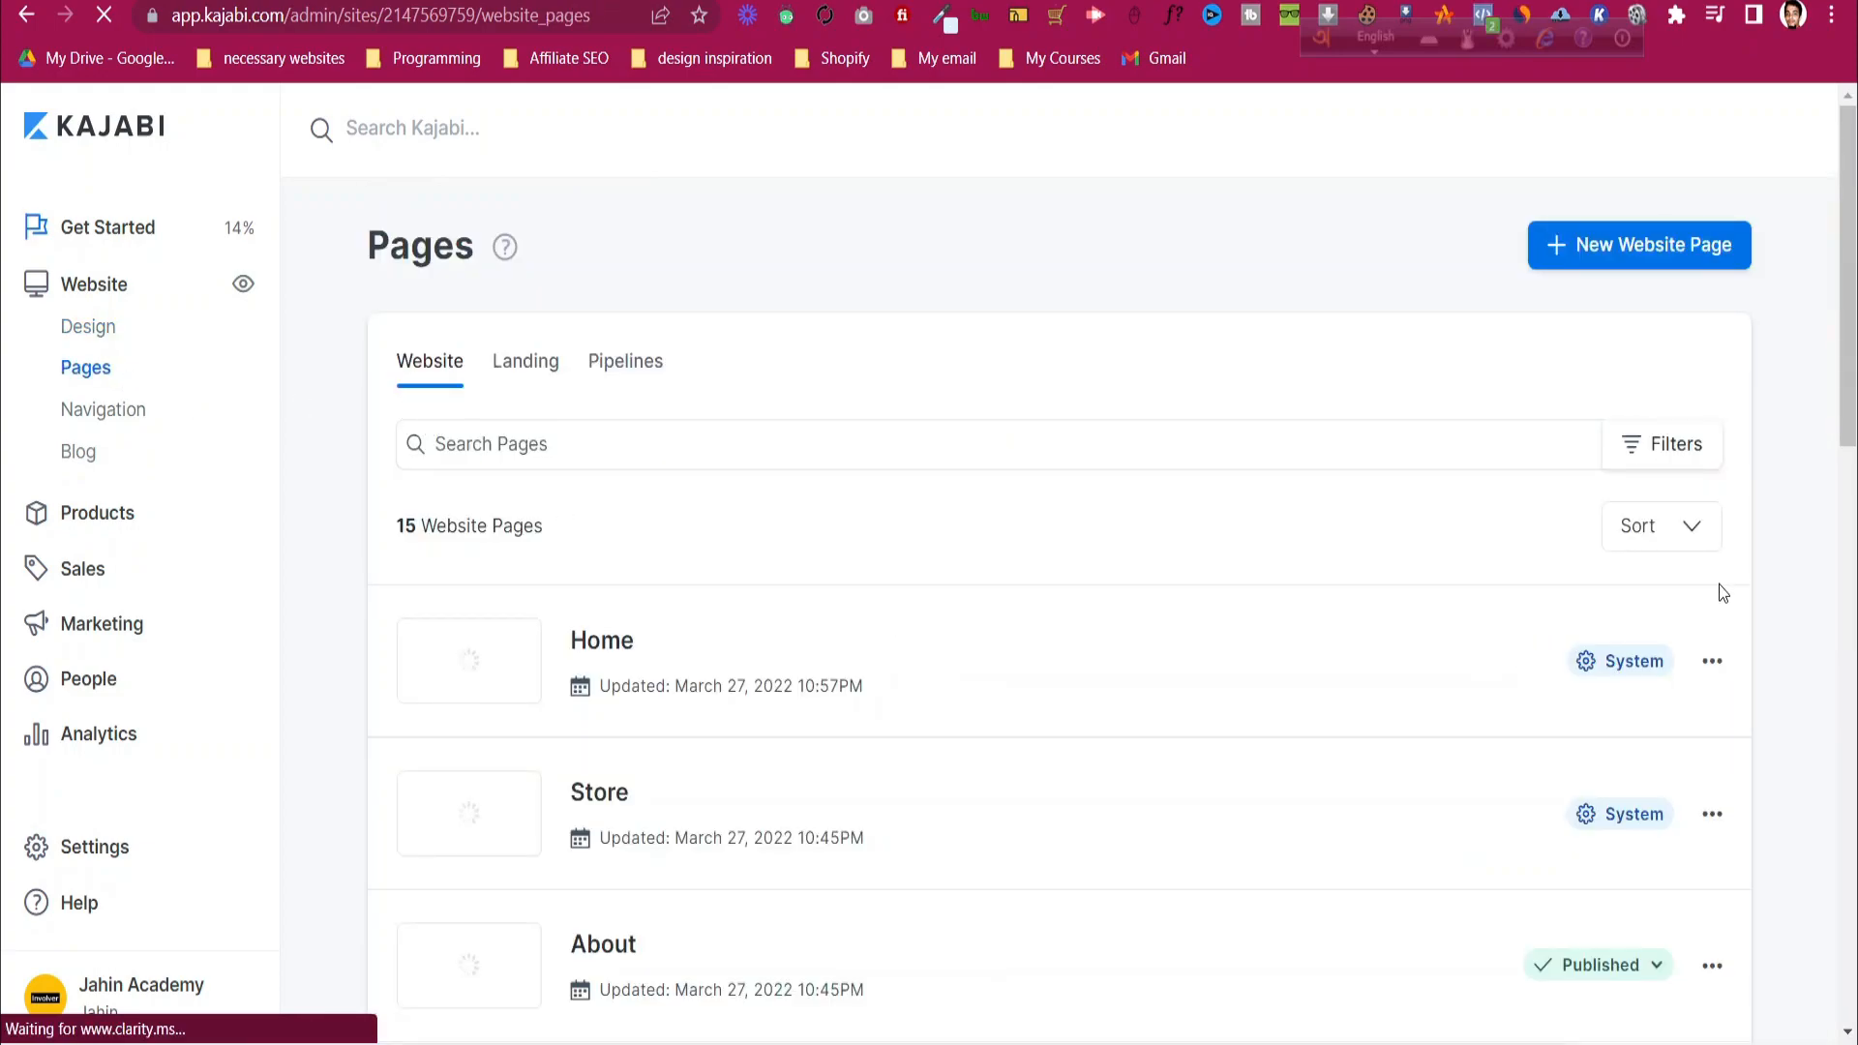
{"action": "scroll", "coordinate": [1723, 594], "scroll_direction": "down", "scroll_amount": 1}
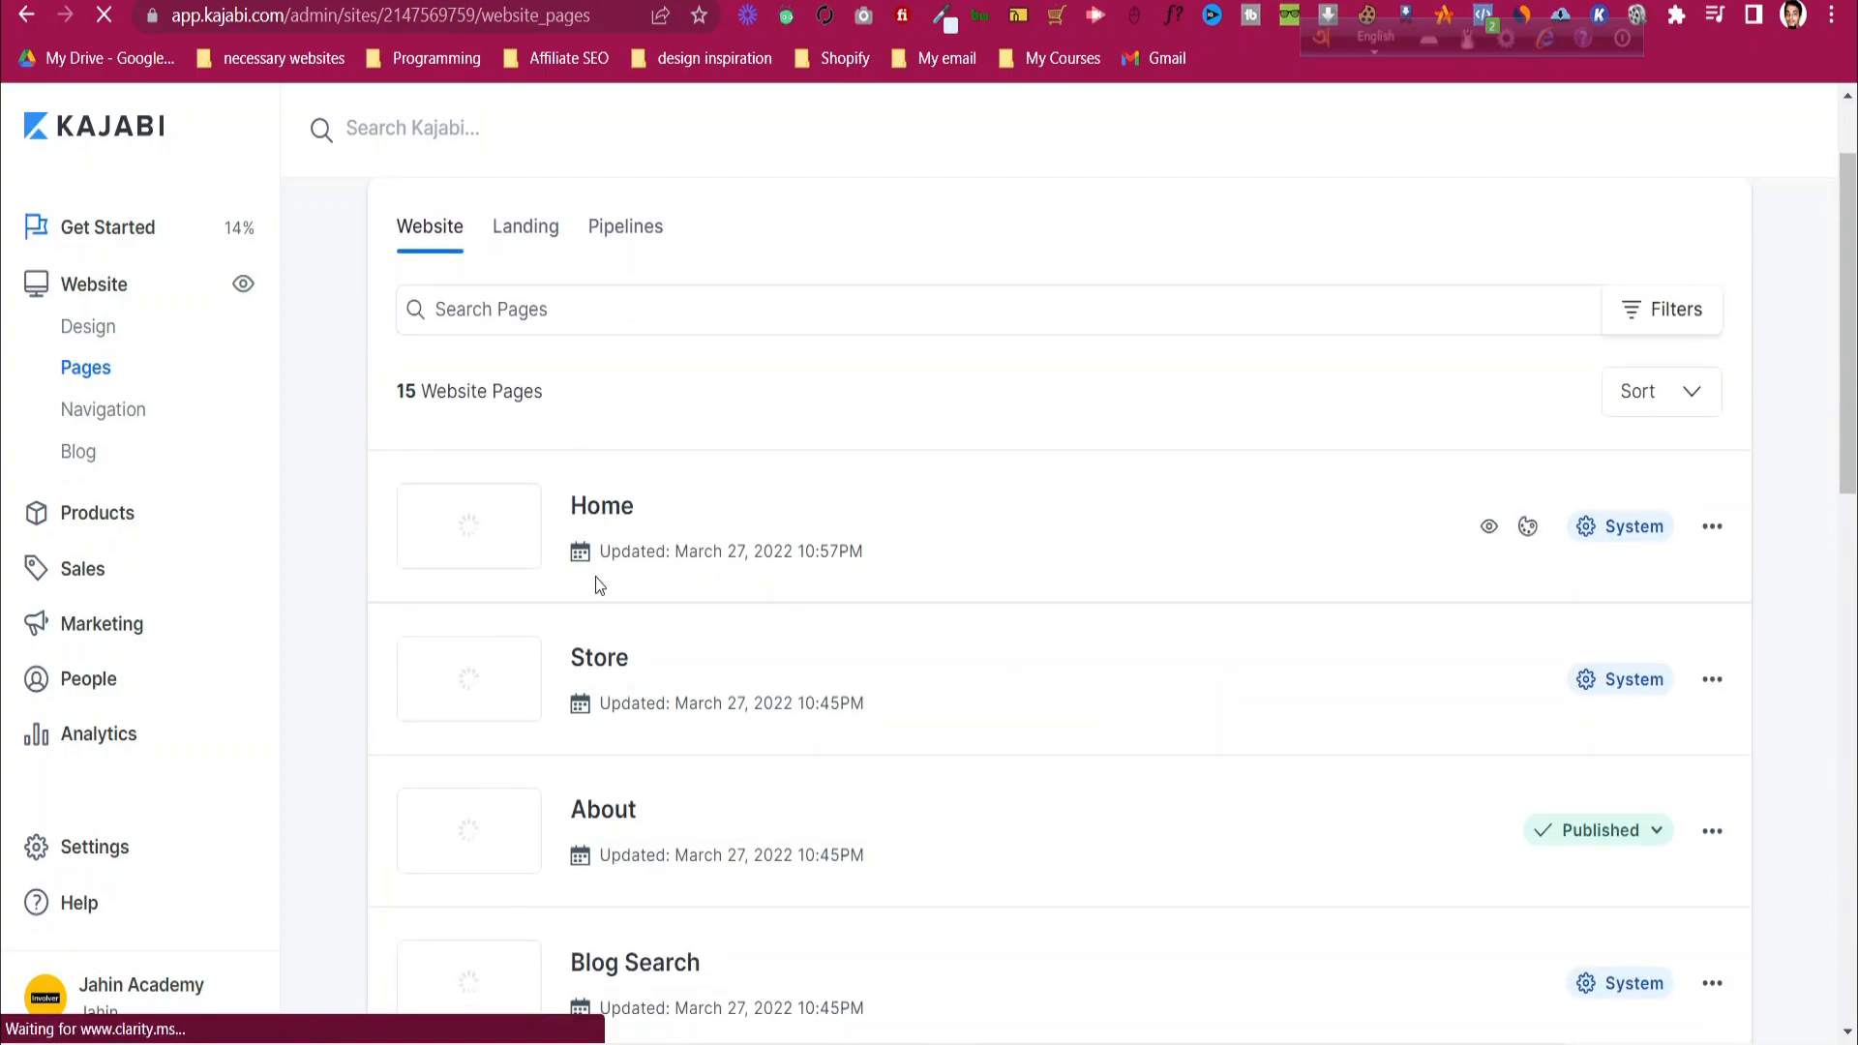
{"action": "scroll", "coordinate": [624, 679], "scroll_direction": "down", "scroll_amount": 2}
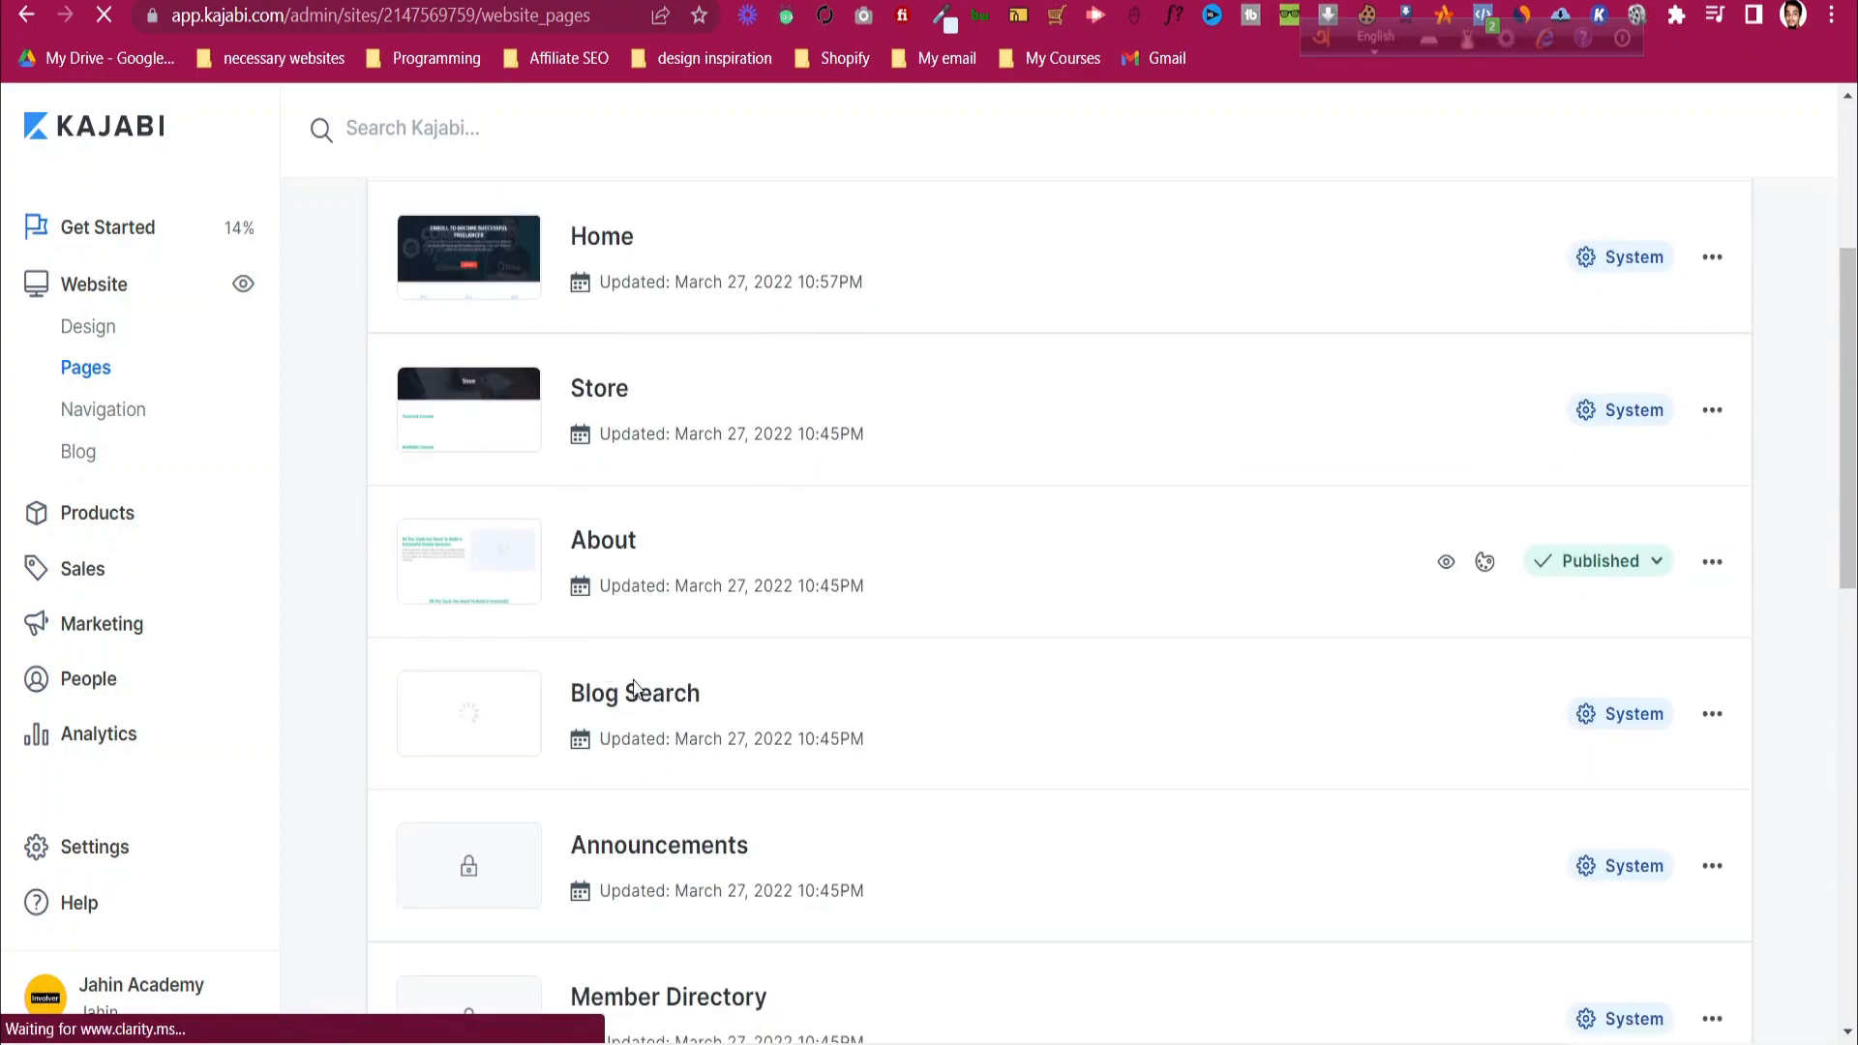
{"action": "scroll", "coordinate": [639, 697], "scroll_direction": "down", "scroll_amount": 1}
{"action": "scroll", "coordinate": [648, 726], "scroll_direction": "down", "scroll_amount": 4}
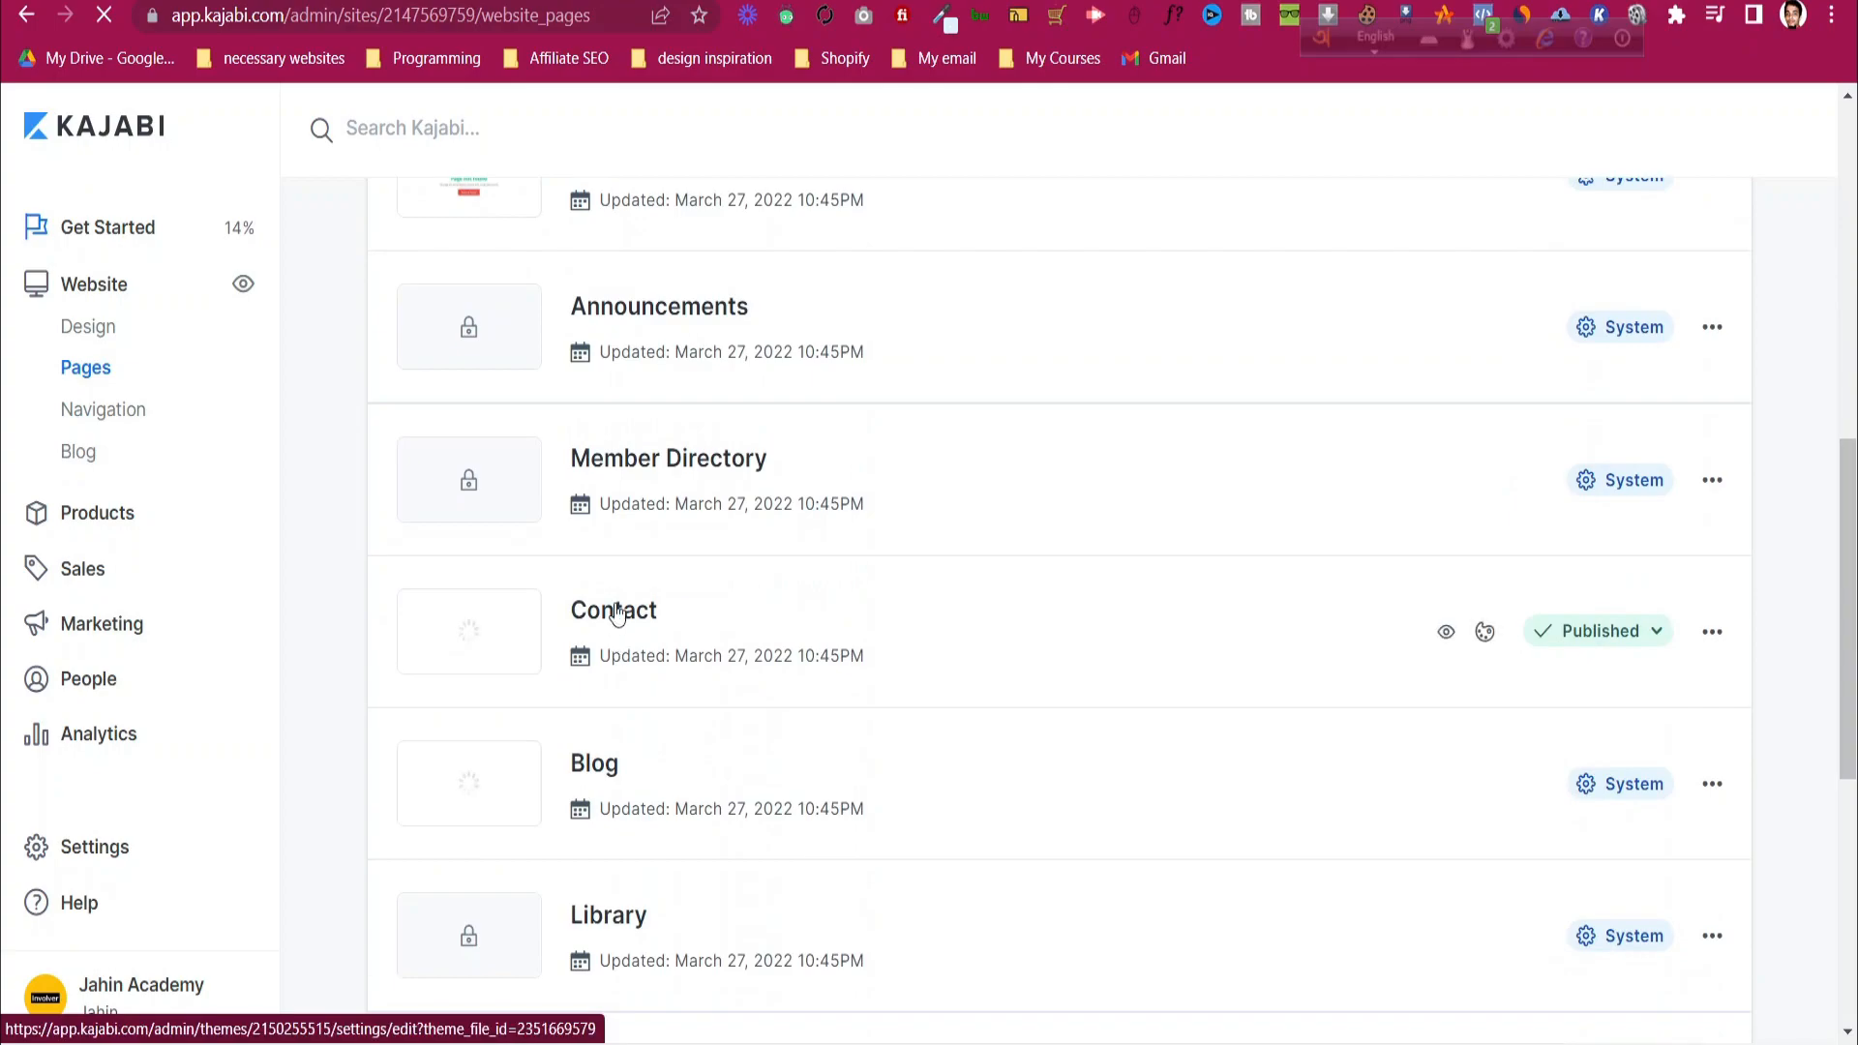
{"action": "scroll", "coordinate": [615, 745], "scroll_direction": "down", "scroll_amount": 3}
{"action": "scroll", "coordinate": [635, 770], "scroll_direction": "down", "scroll_amount": 4}
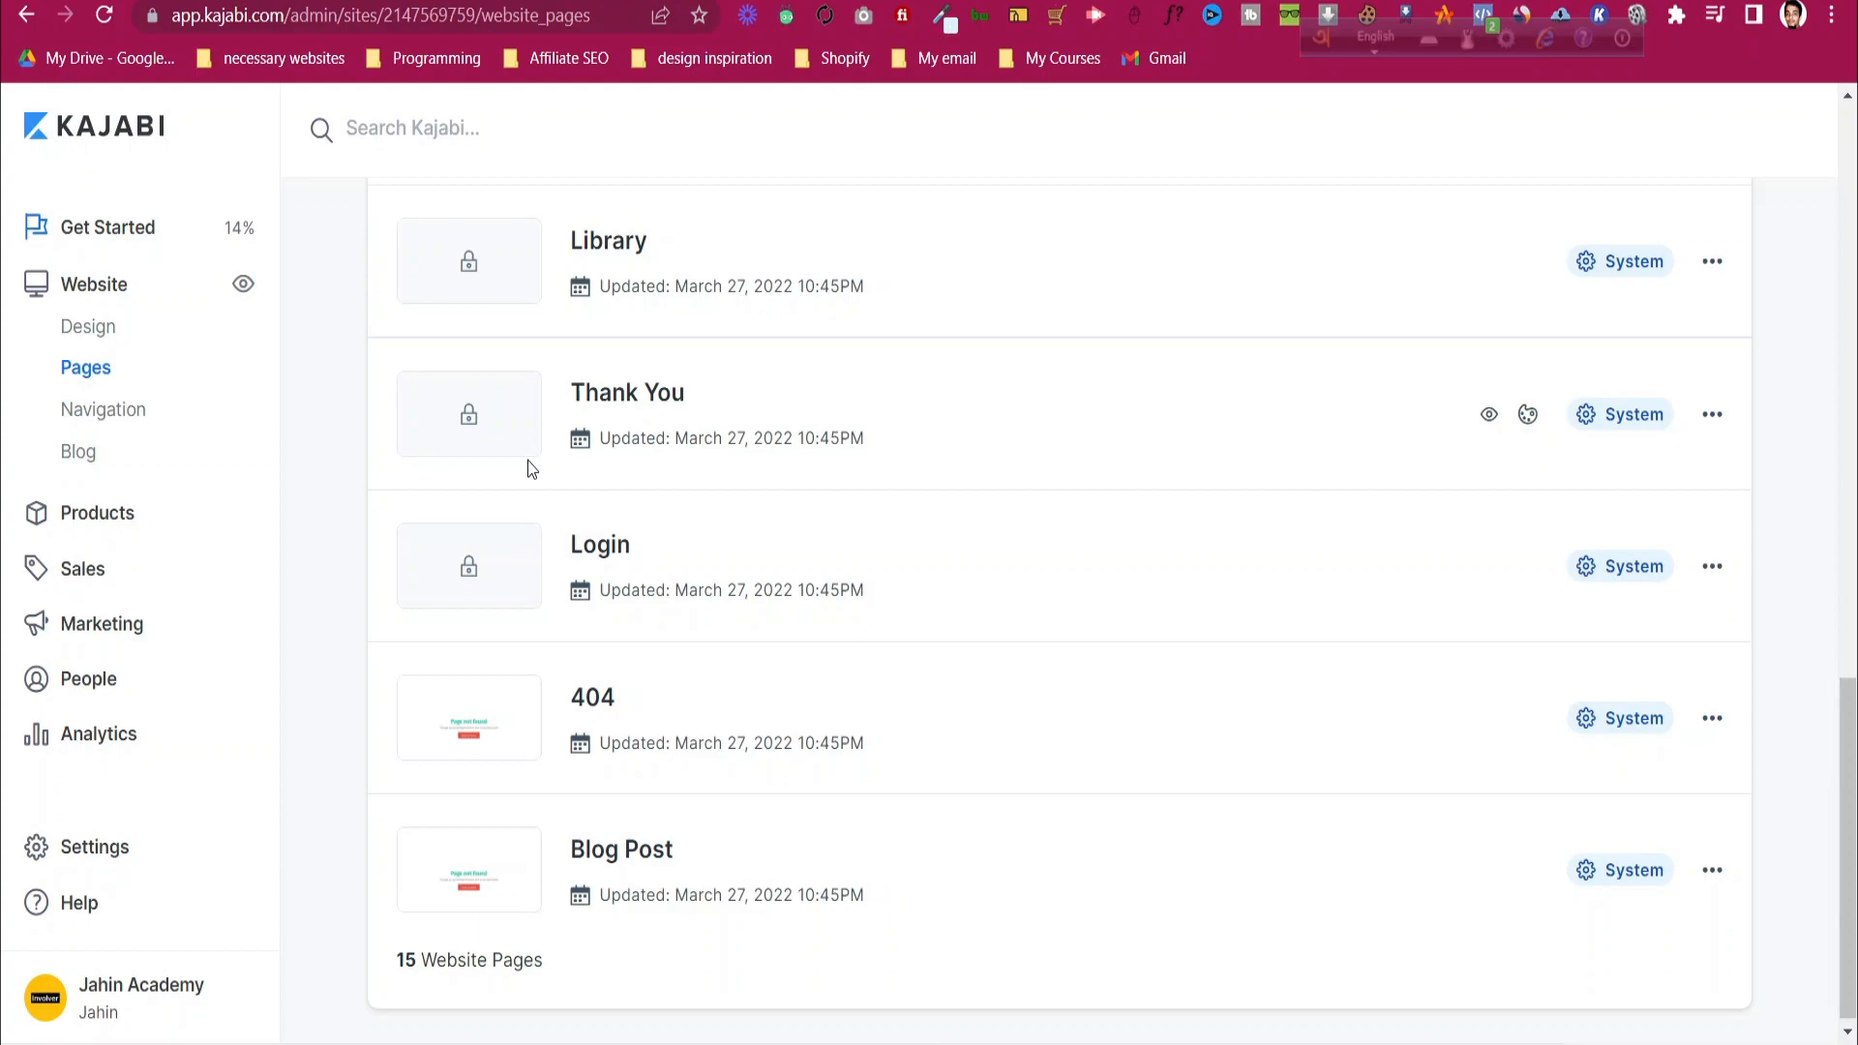
{"action": "scroll", "coordinate": [532, 470], "scroll_direction": "up", "scroll_amount": 8}
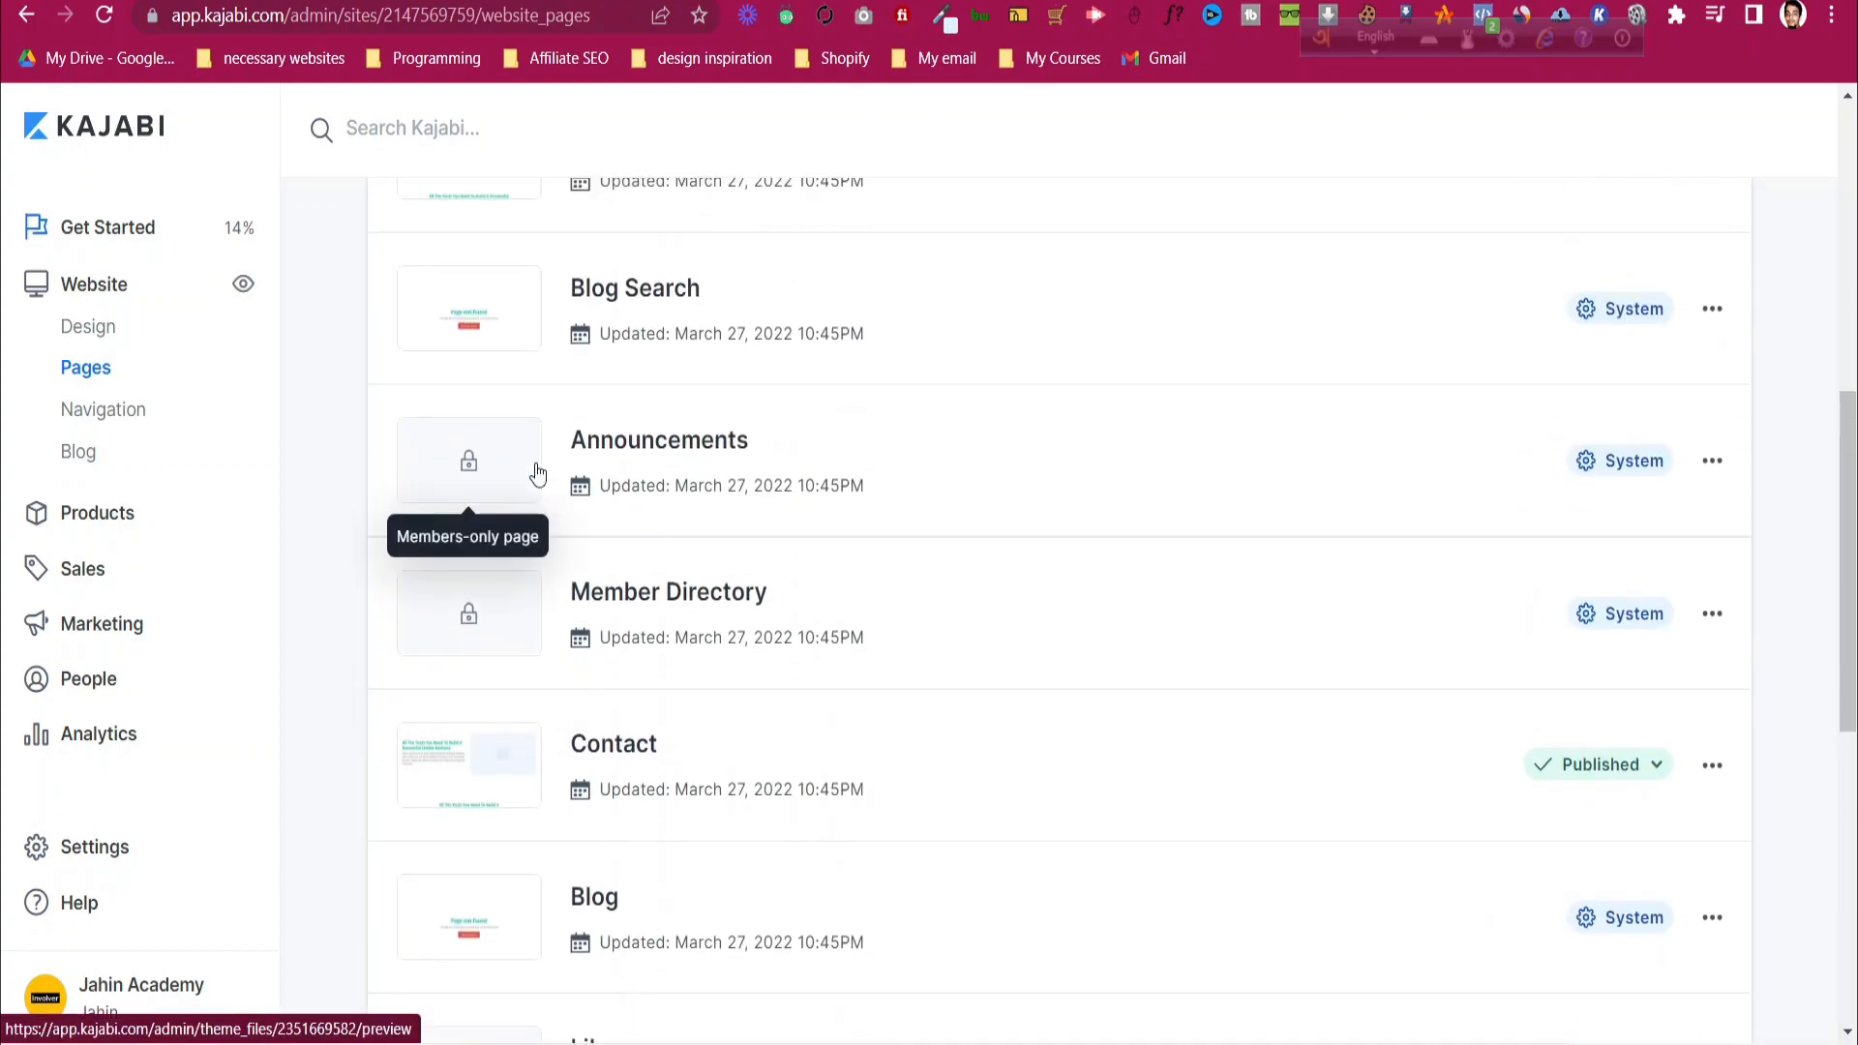
{"action": "scroll", "coordinate": [538, 474], "scroll_direction": "up", "scroll_amount": 3}
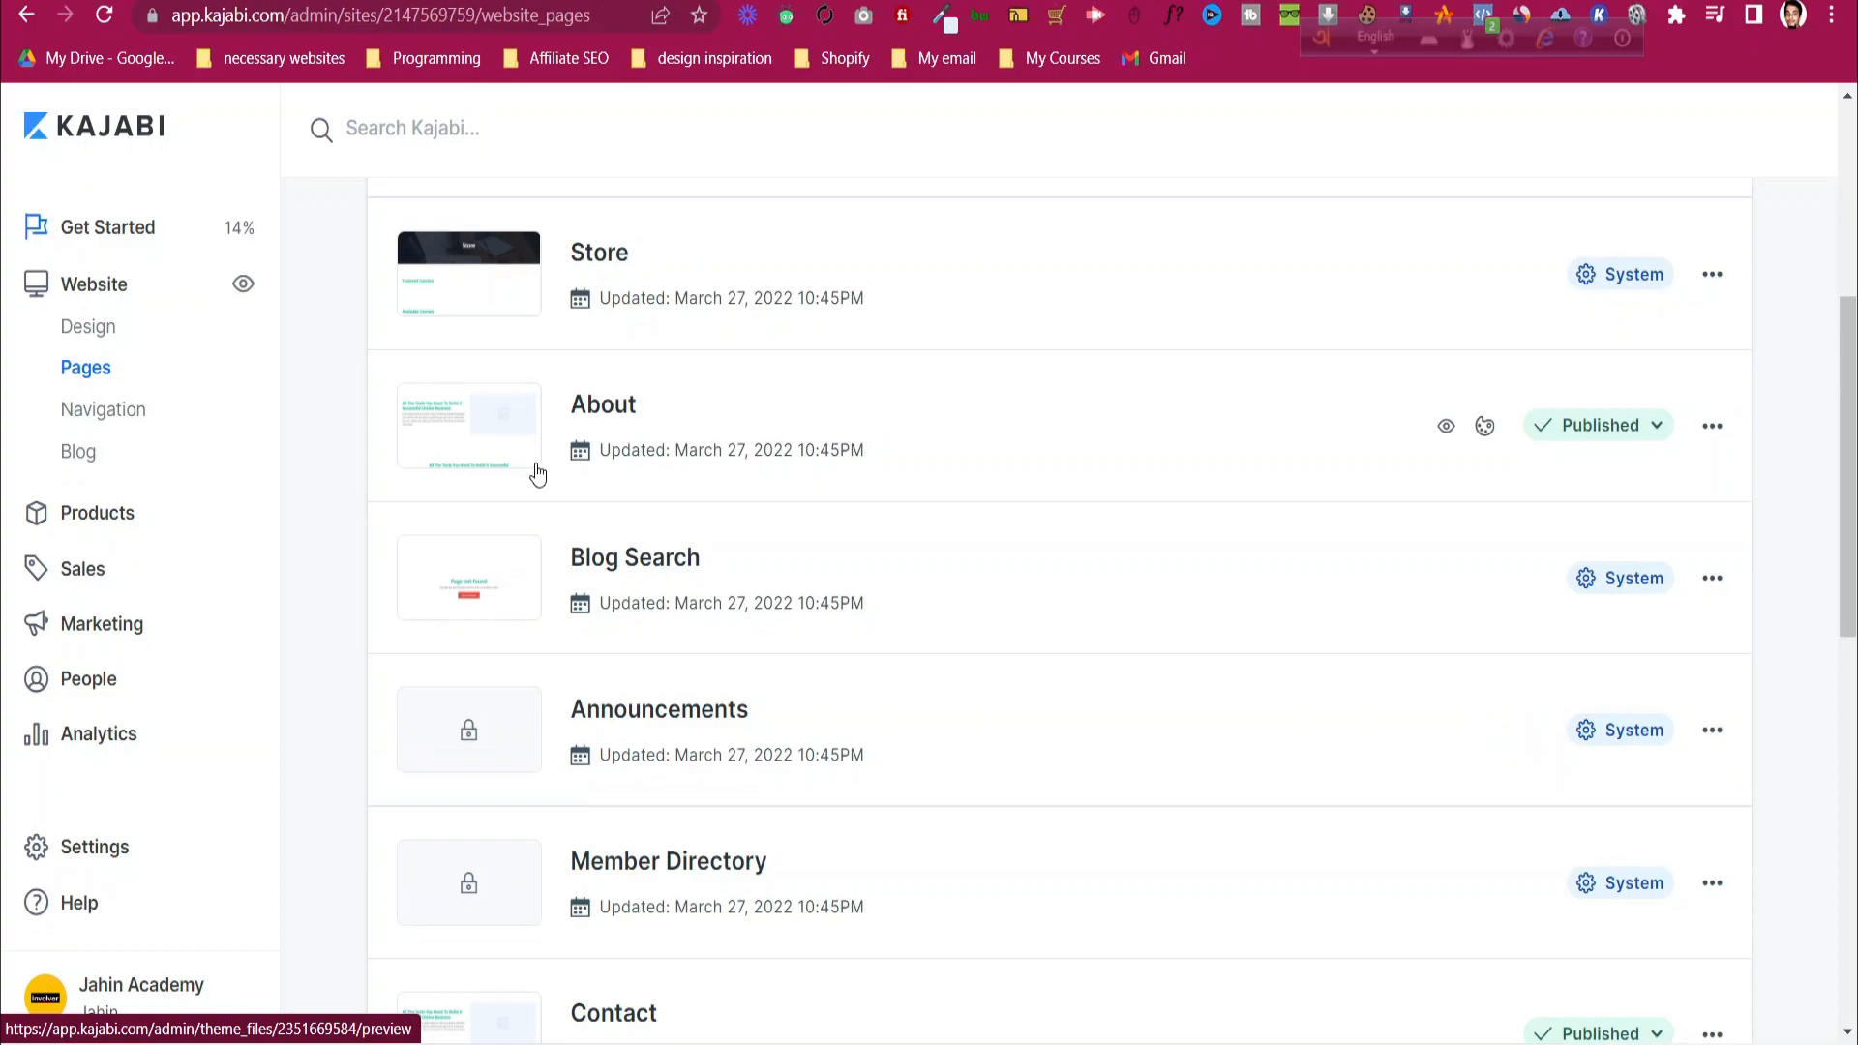
{"action": "scroll", "coordinate": [538, 474], "scroll_direction": "down", "scroll_amount": 3}
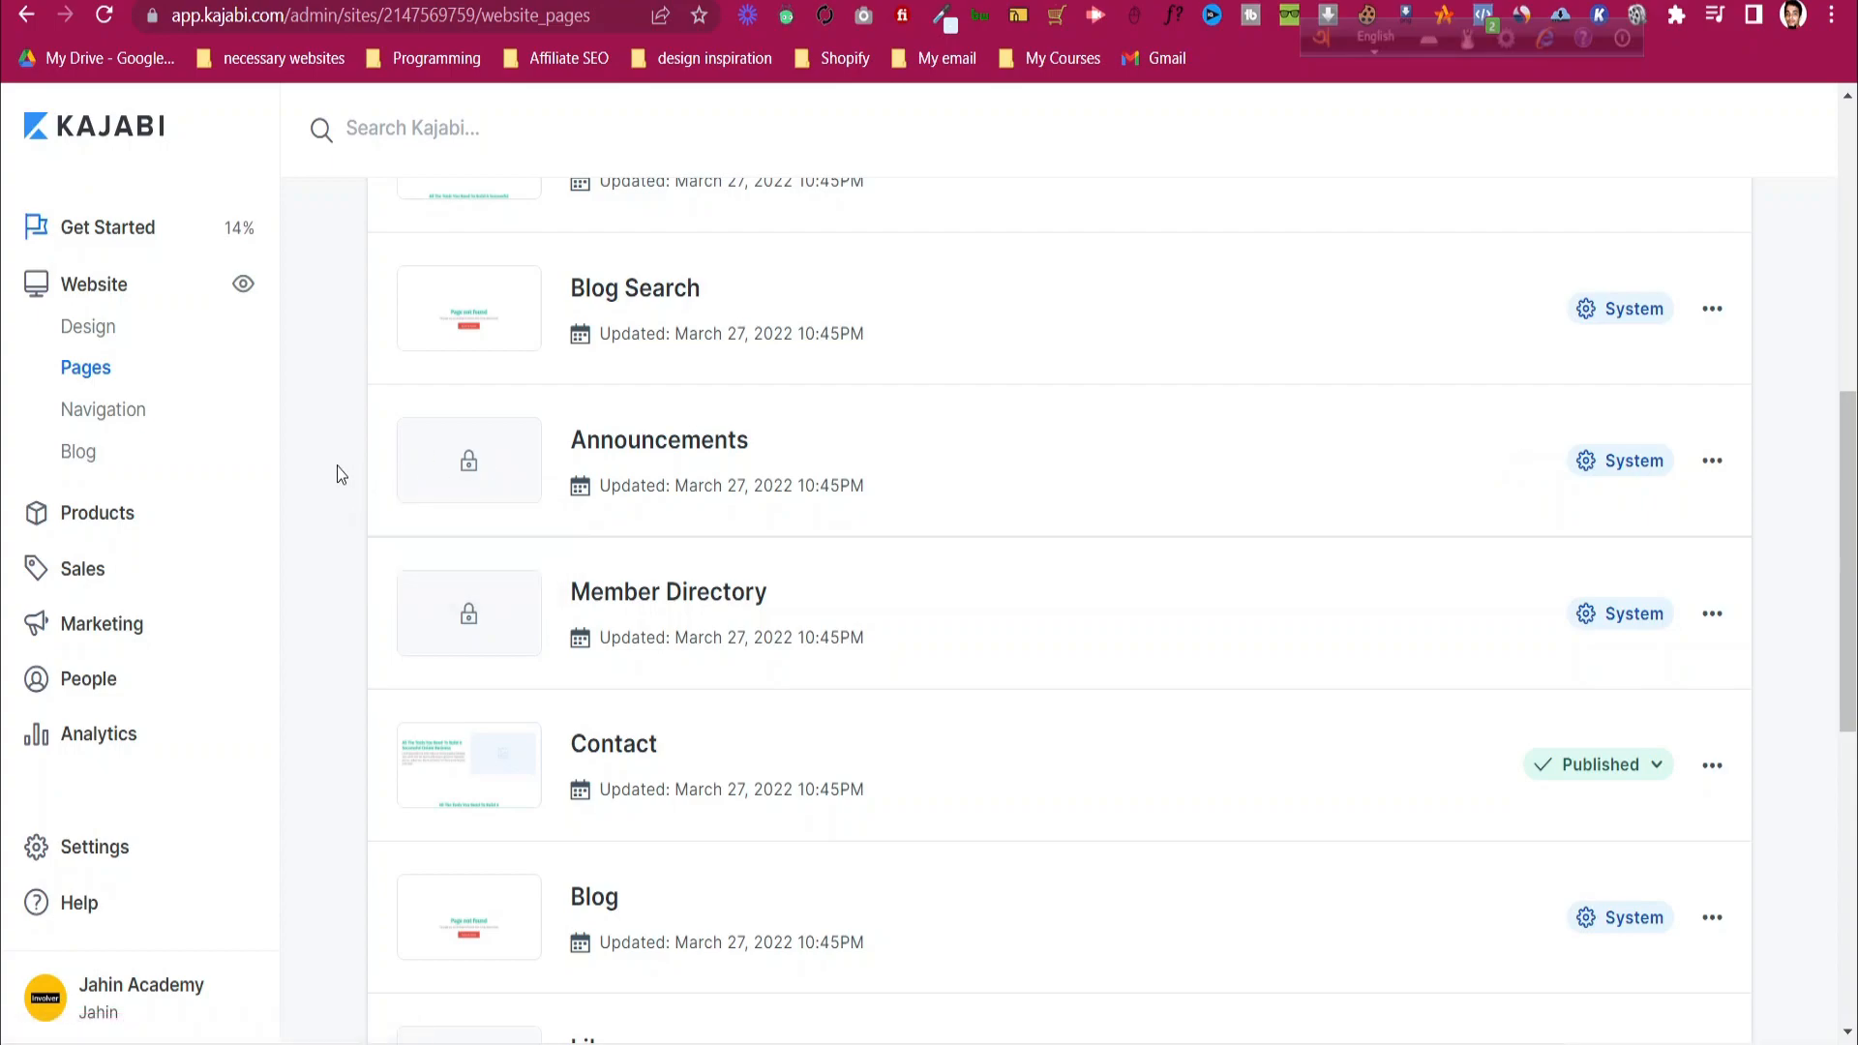
{"action": "scroll", "coordinate": [337, 467], "scroll_direction": "up", "scroll_amount": 6}
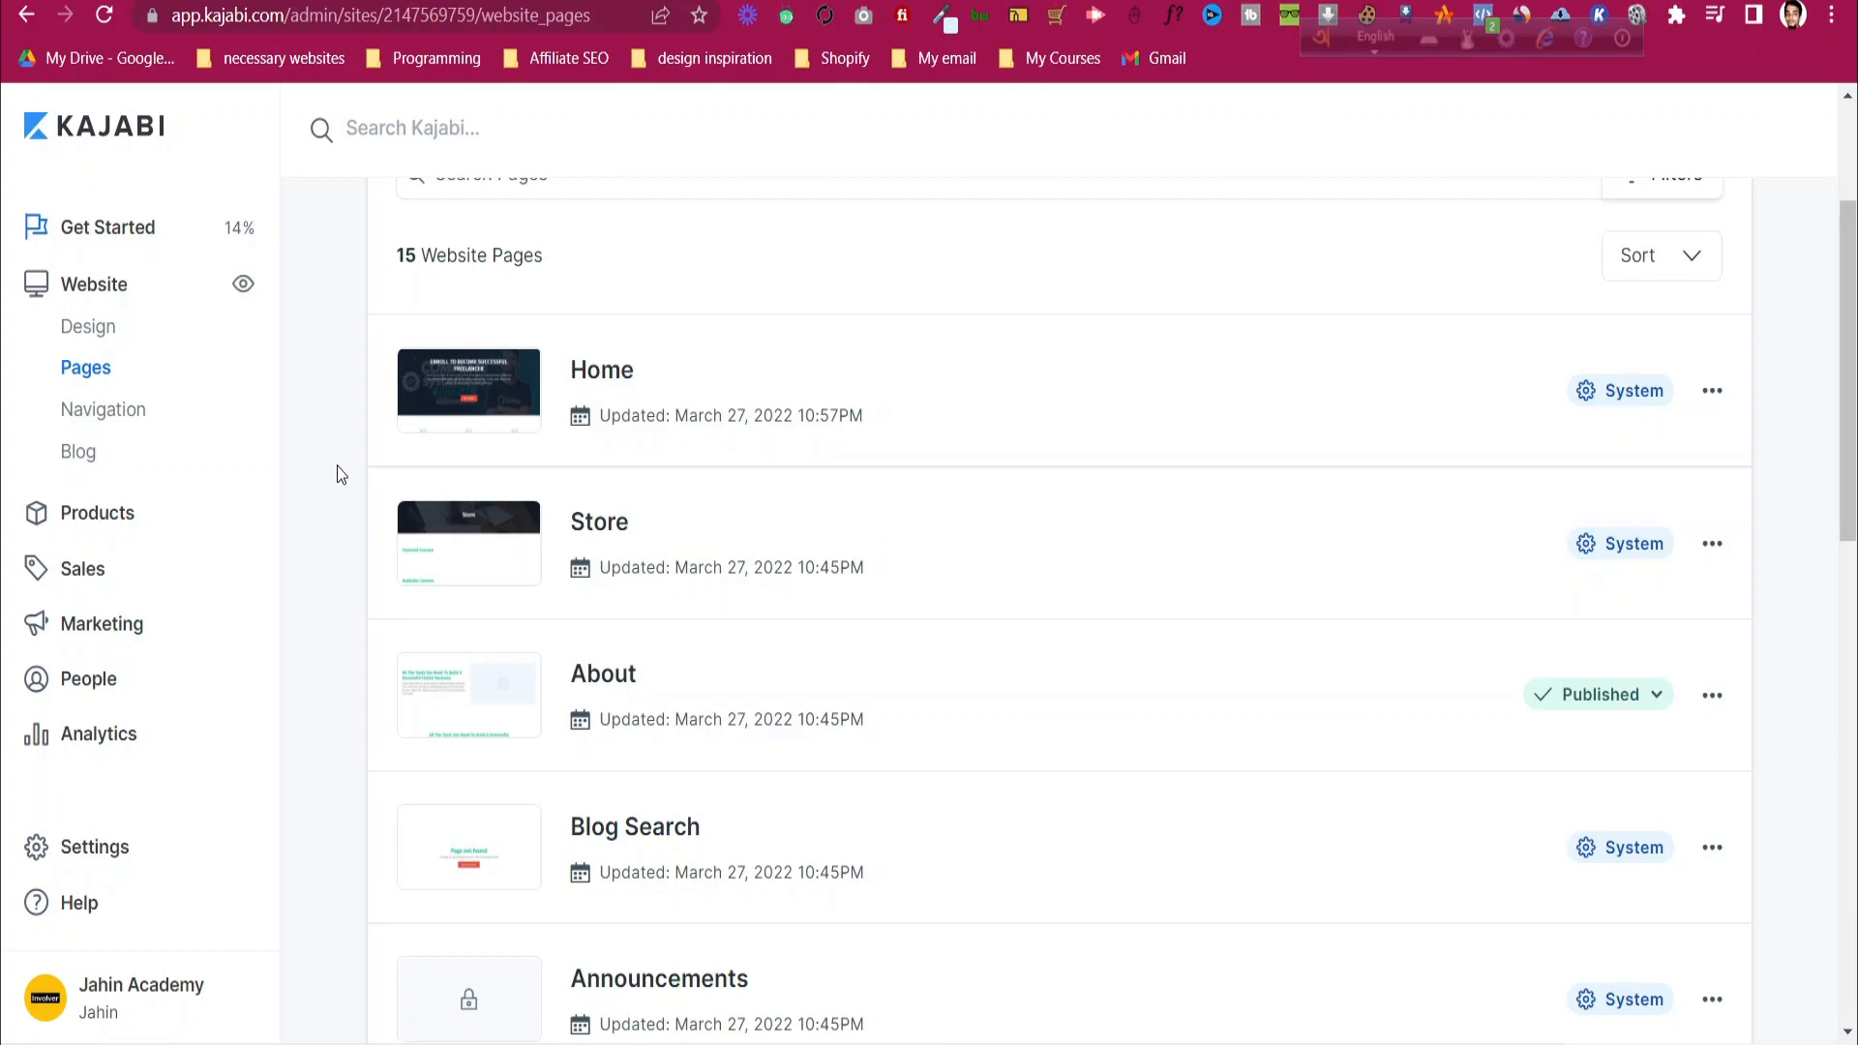
{"action": "scroll", "coordinate": [336, 466], "scroll_direction": "up", "scroll_amount": 3}
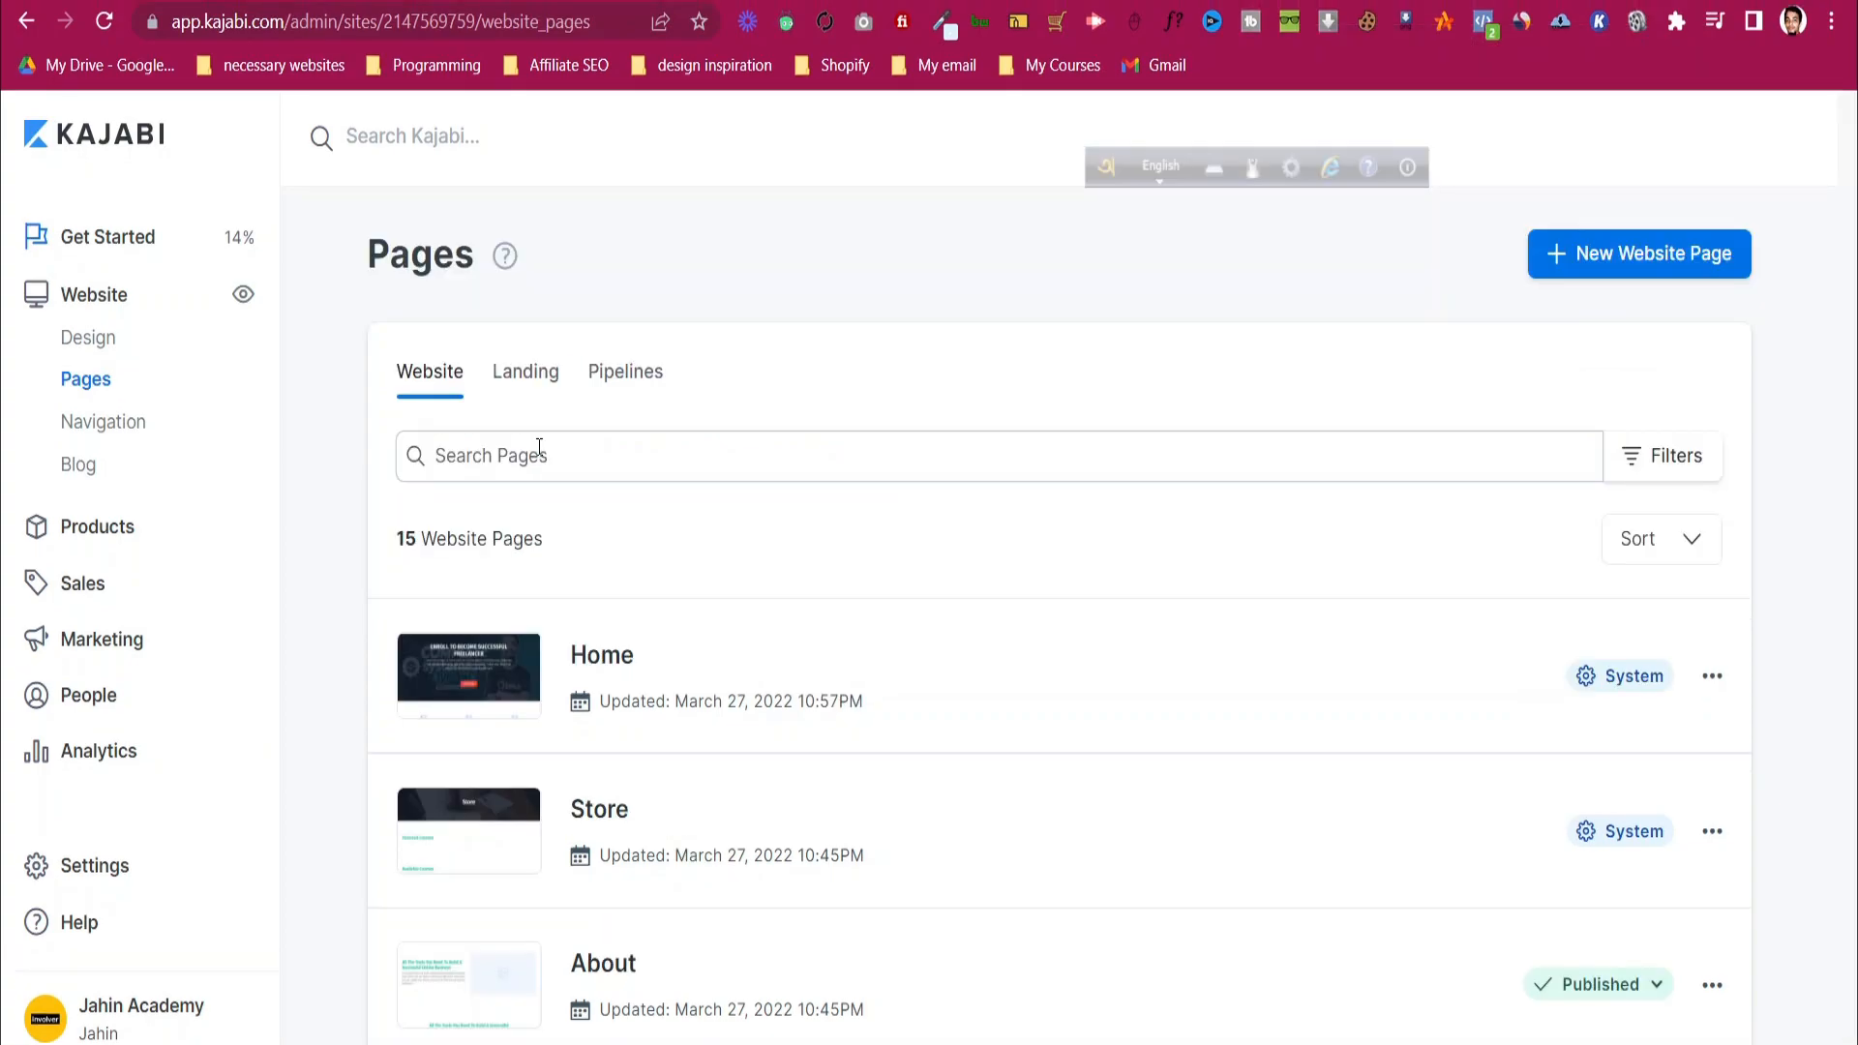
{"action": "left_click", "coordinate": [102, 535]}
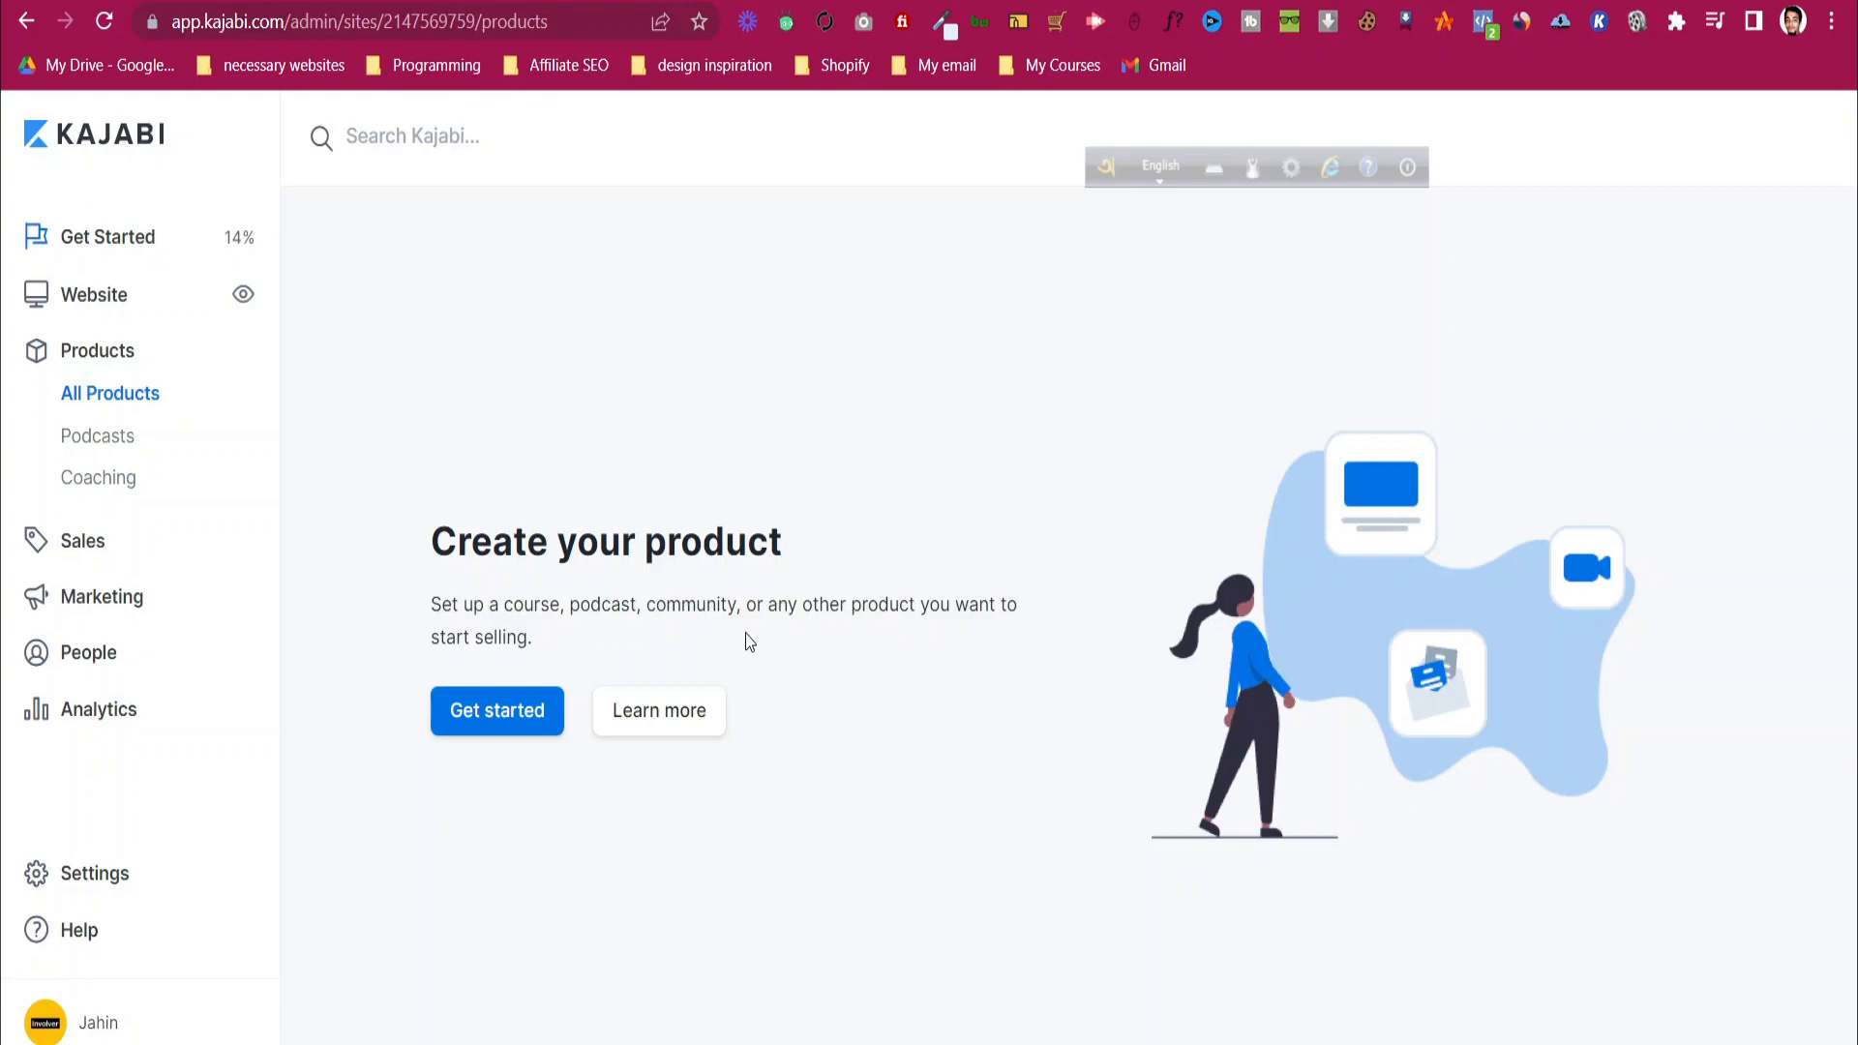
- Show the product blueprints: Blank, Mini Course, Online Course, Drip Course, Membership, Community
{"action": "left_click", "coordinate": [531, 700]}
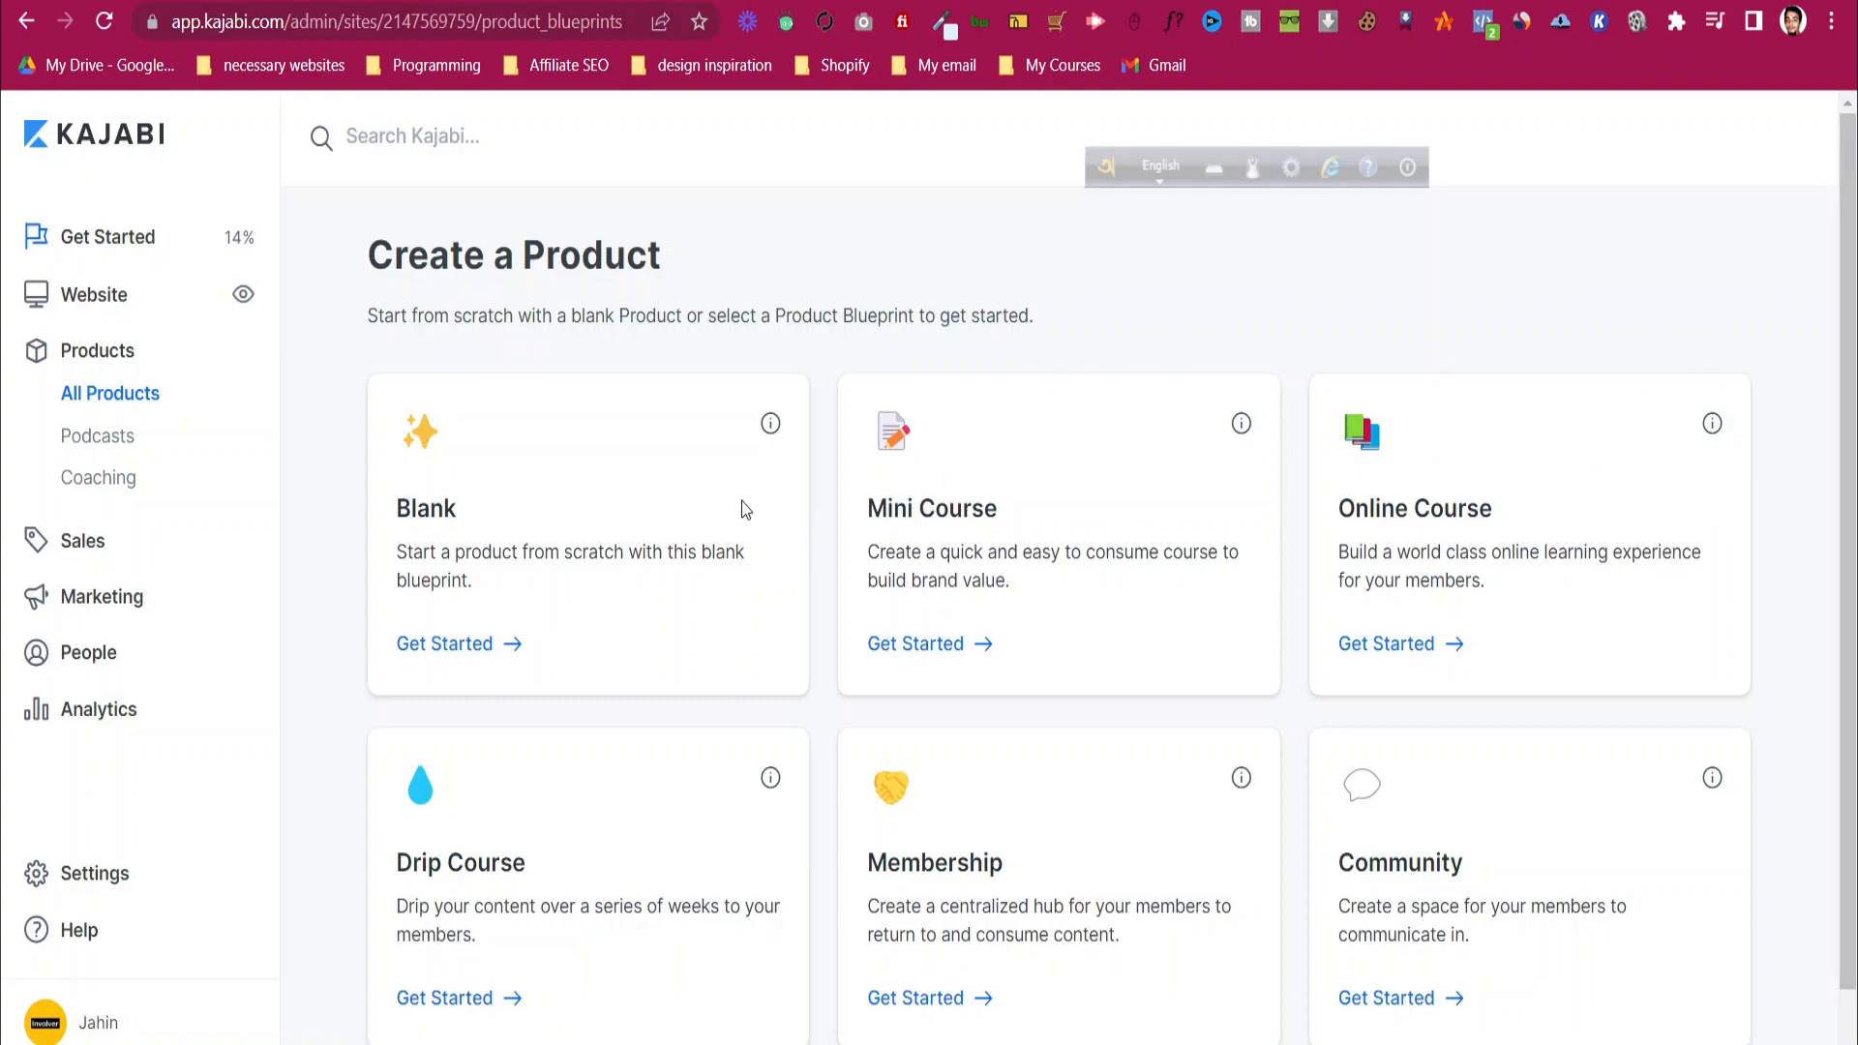
{"action": "scroll", "coordinate": [1432, 440], "scroll_direction": "down", "scroll_amount": 1}
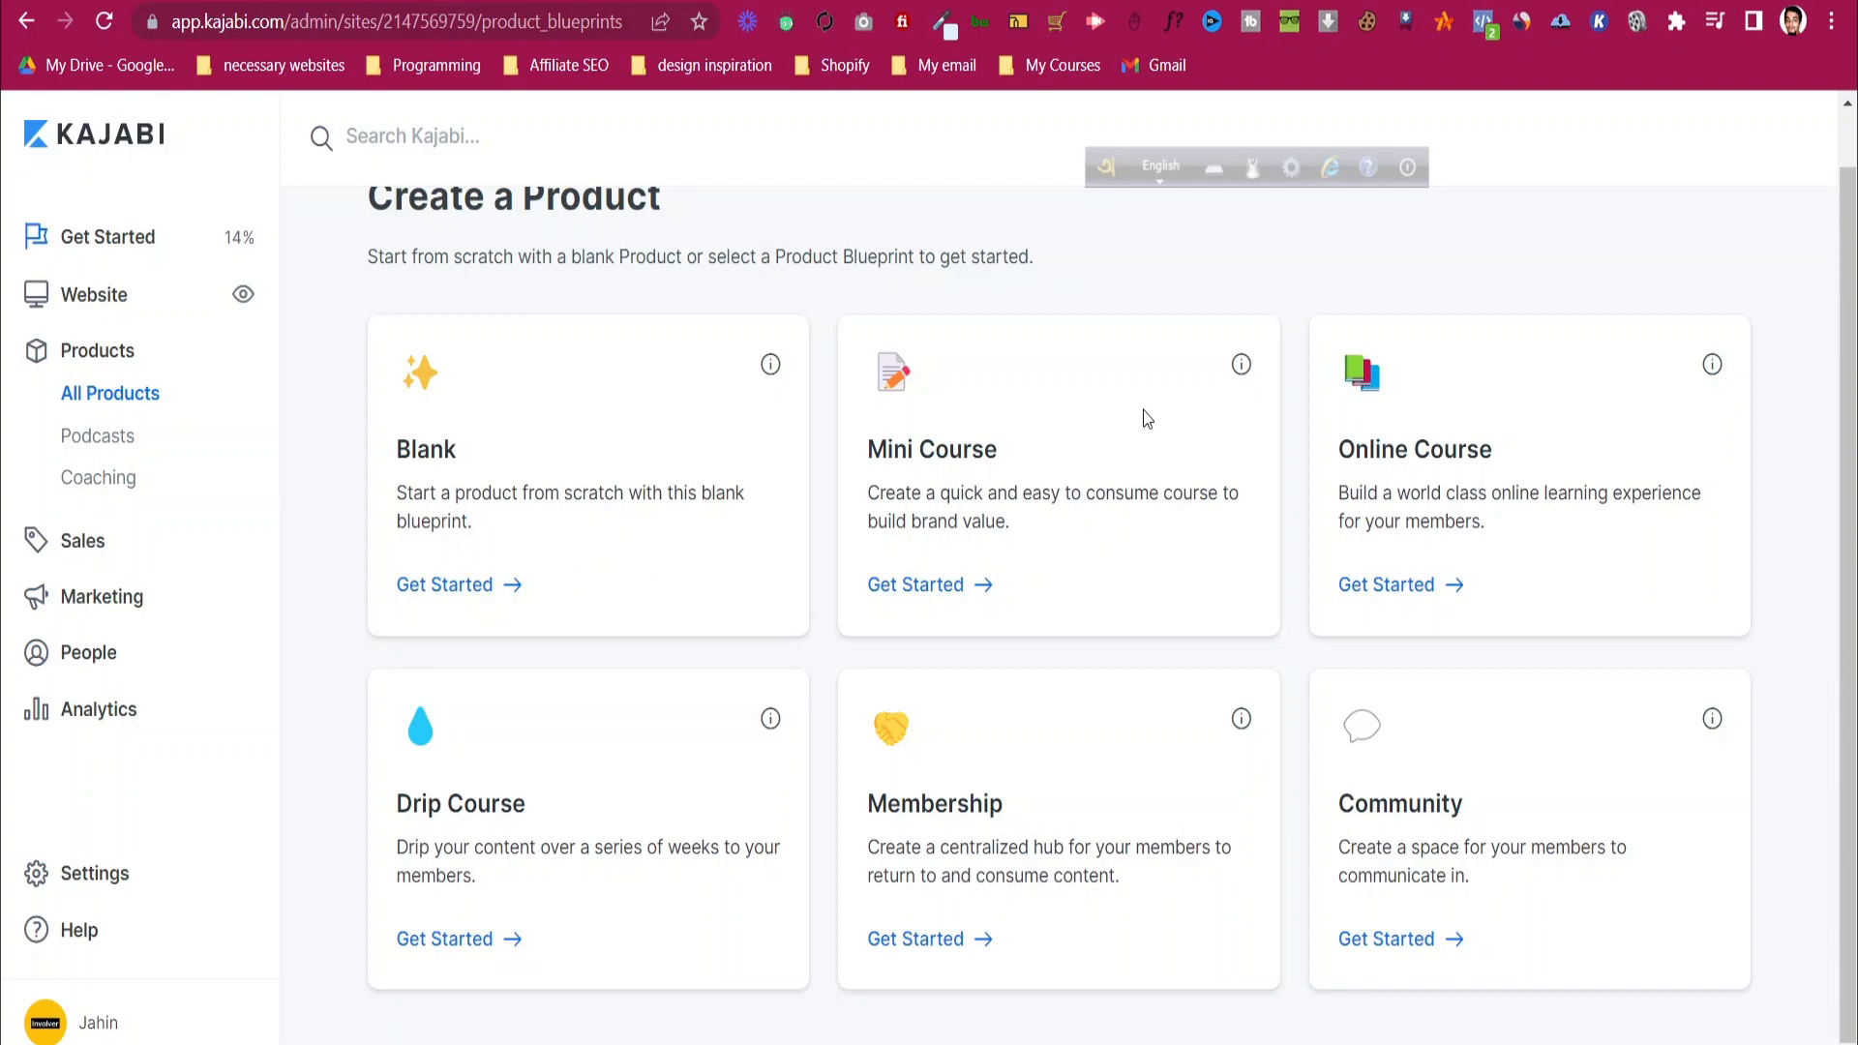
- Start an Online Course product titled 'Shopify Mastery'
{"action": "left_click", "coordinate": [1418, 585]}
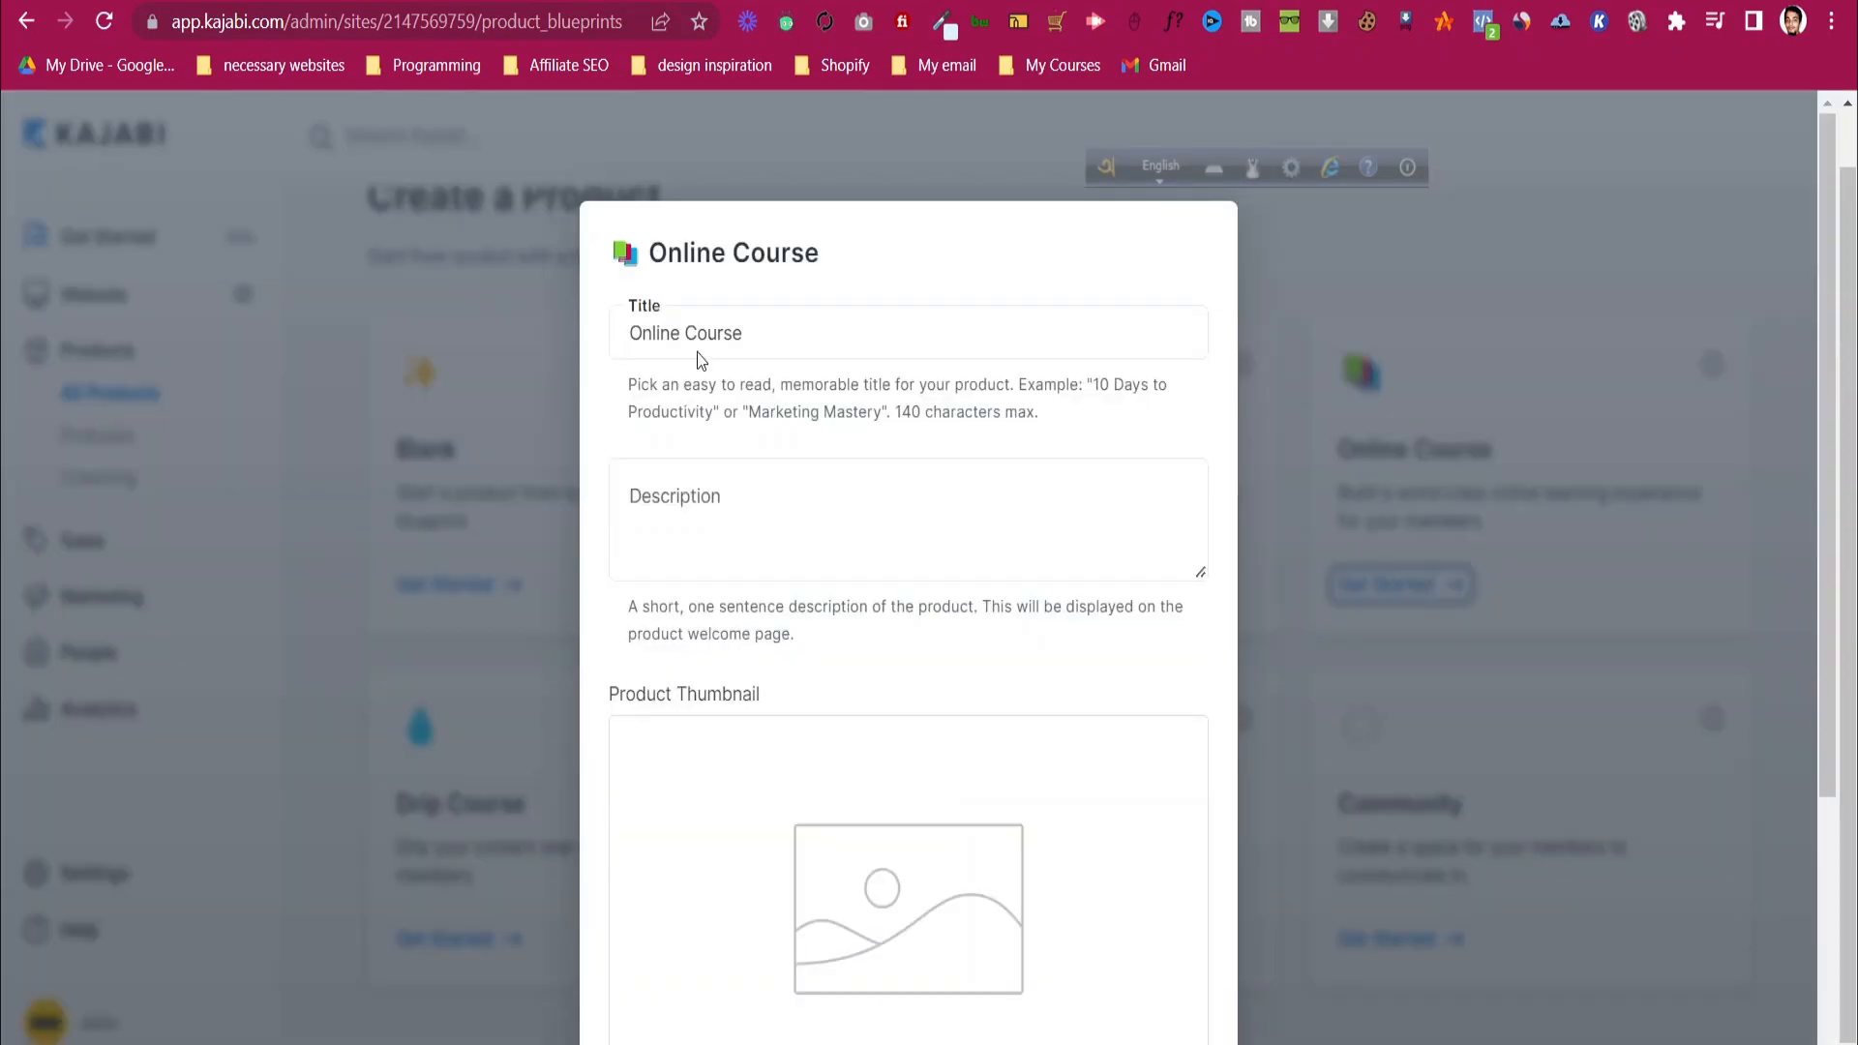
{"action": "left_click", "coordinate": [695, 334]}
{"action": "key", "text": "ctrl+a"}
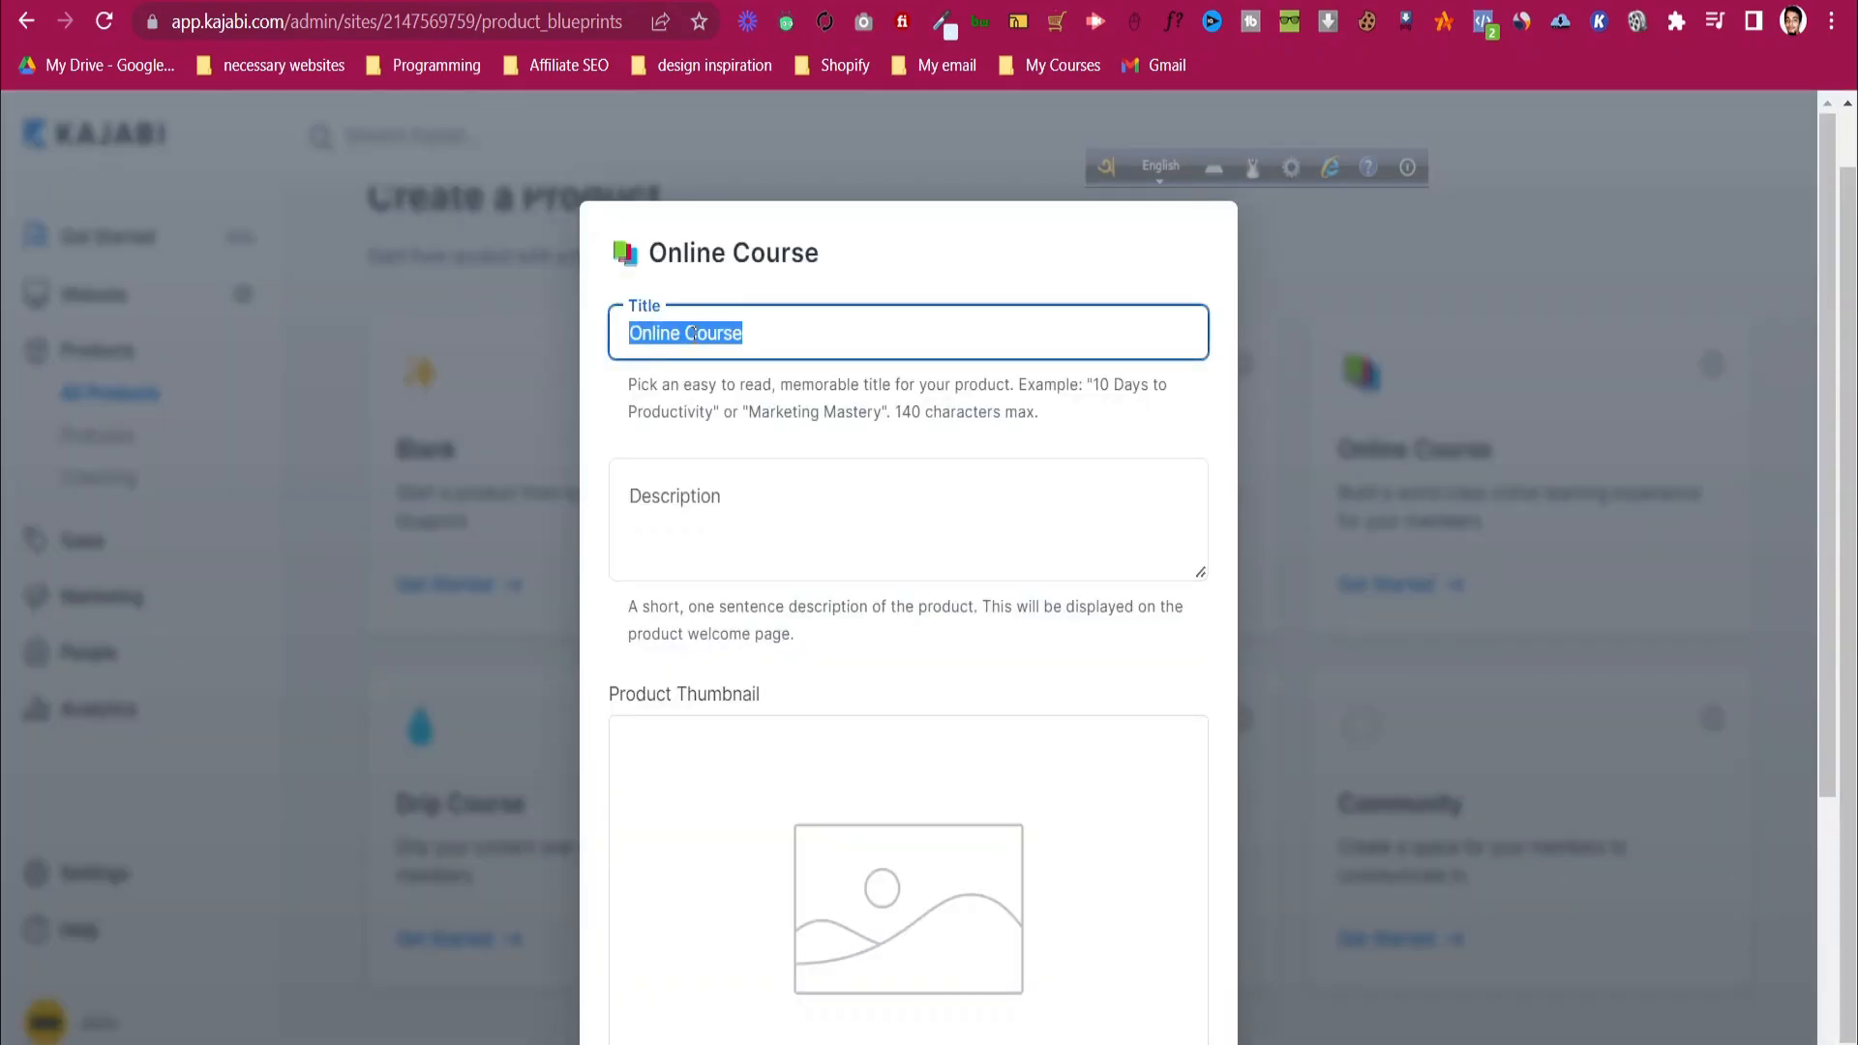
{"action": "type", "text": "Shopify Mastery"}
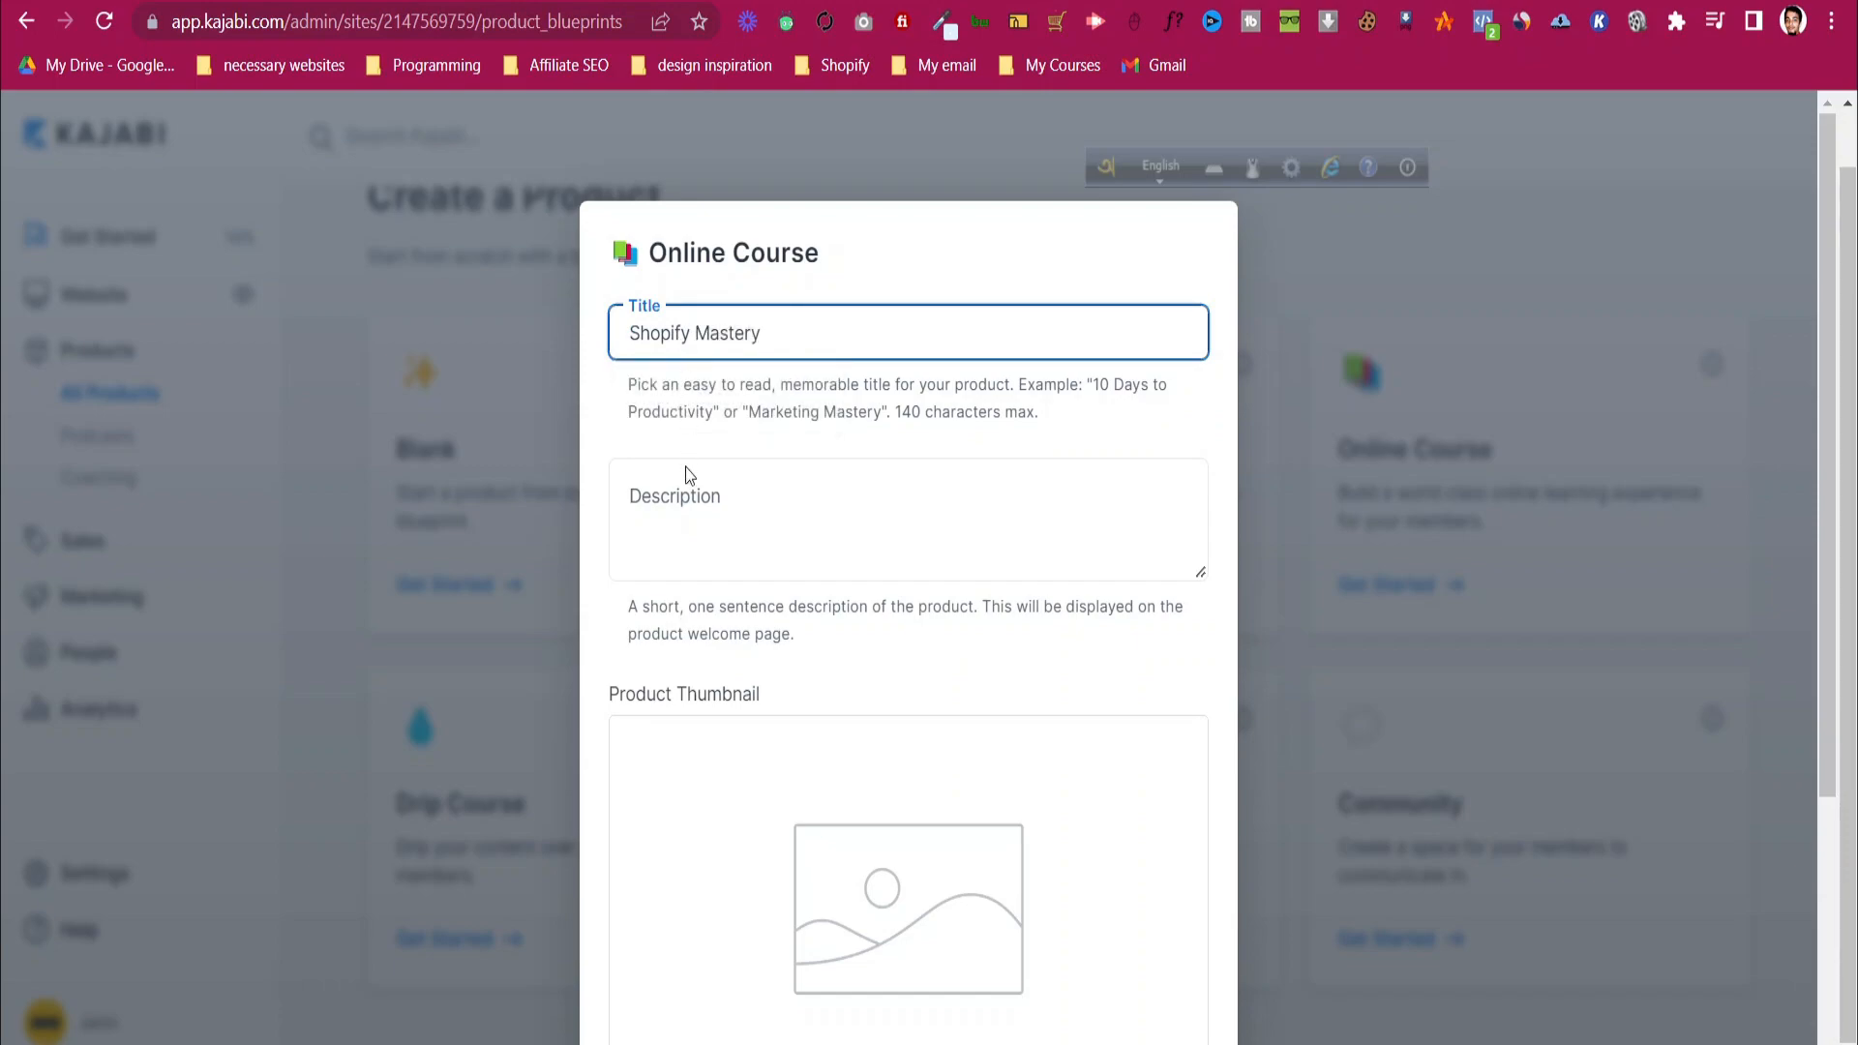
- Paste the copied title help text into the Description and choose to upload a new thumbnail
{"action": "left_click", "coordinate": [692, 519]}
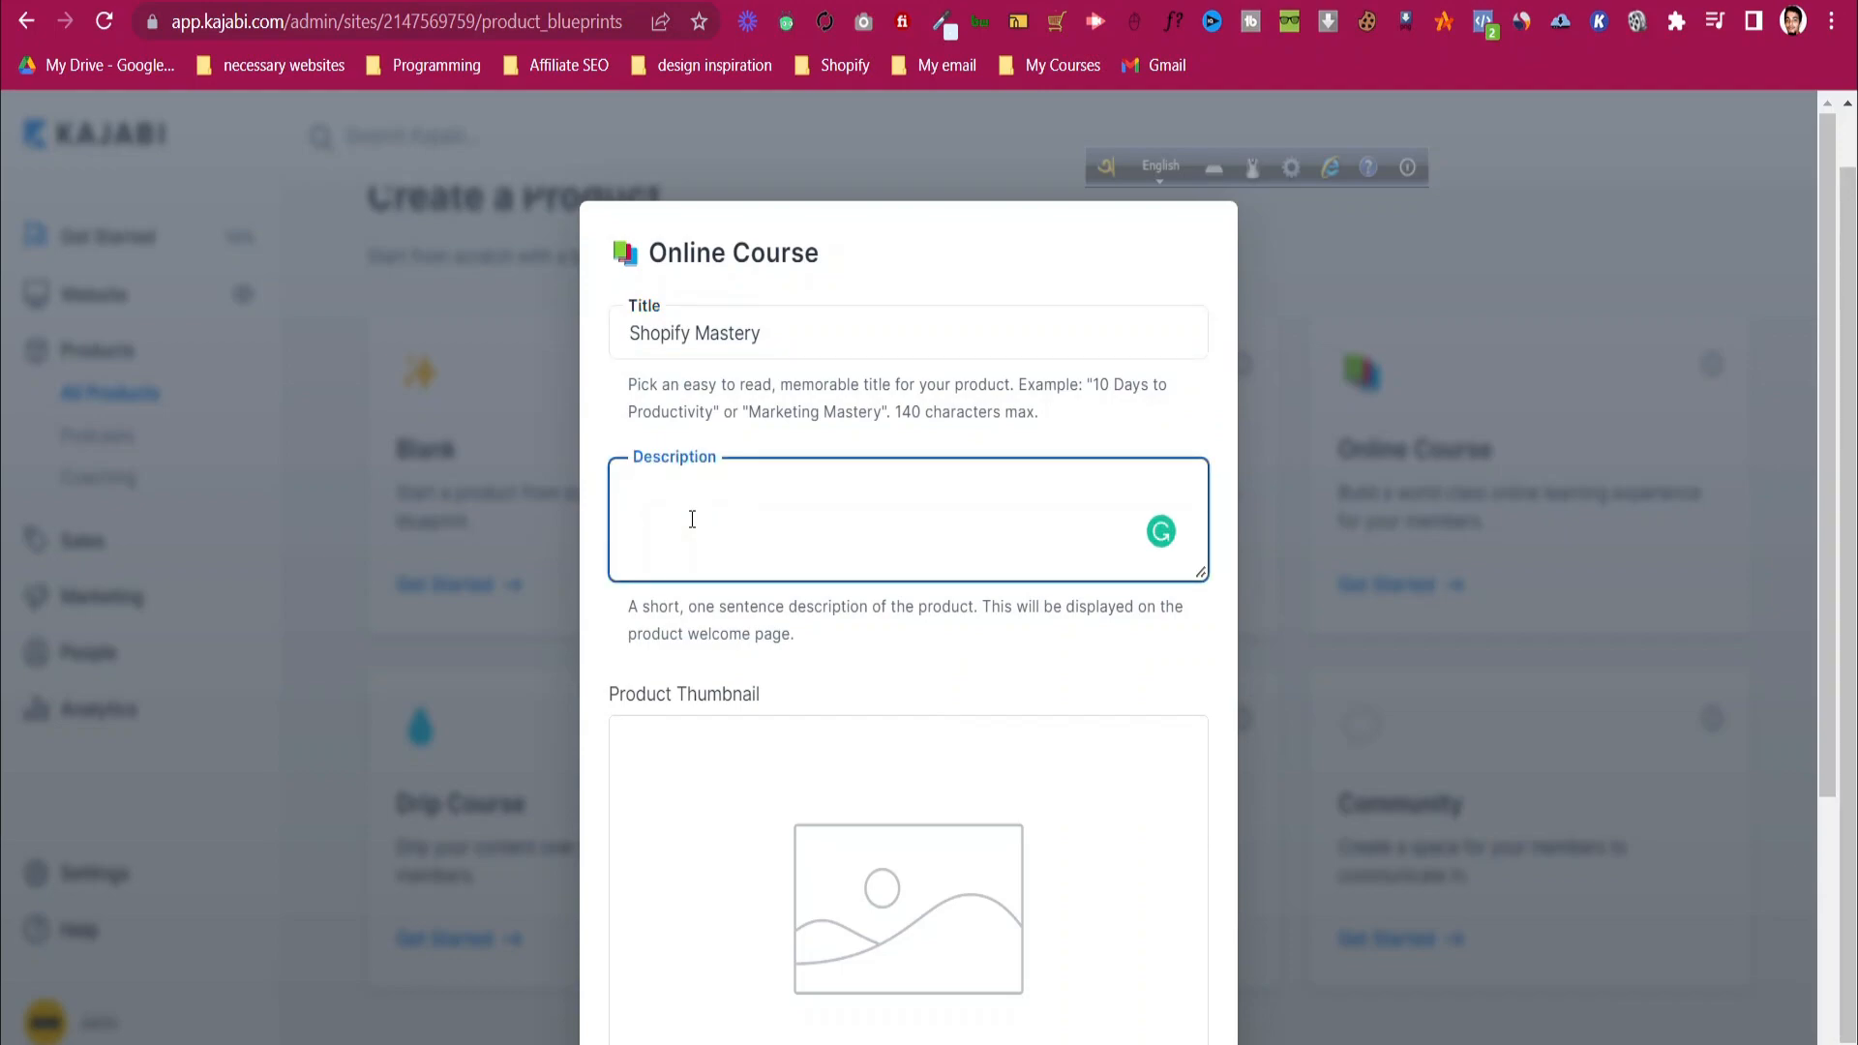
{"action": "triple_click", "coordinate": [697, 404]}
{"action": "right_click", "coordinate": [696, 401]}
{"action": "left_click", "coordinate": [712, 416]}
{"action": "left_click", "coordinate": [709, 523]}
{"action": "key", "text": "ctrl+v"}
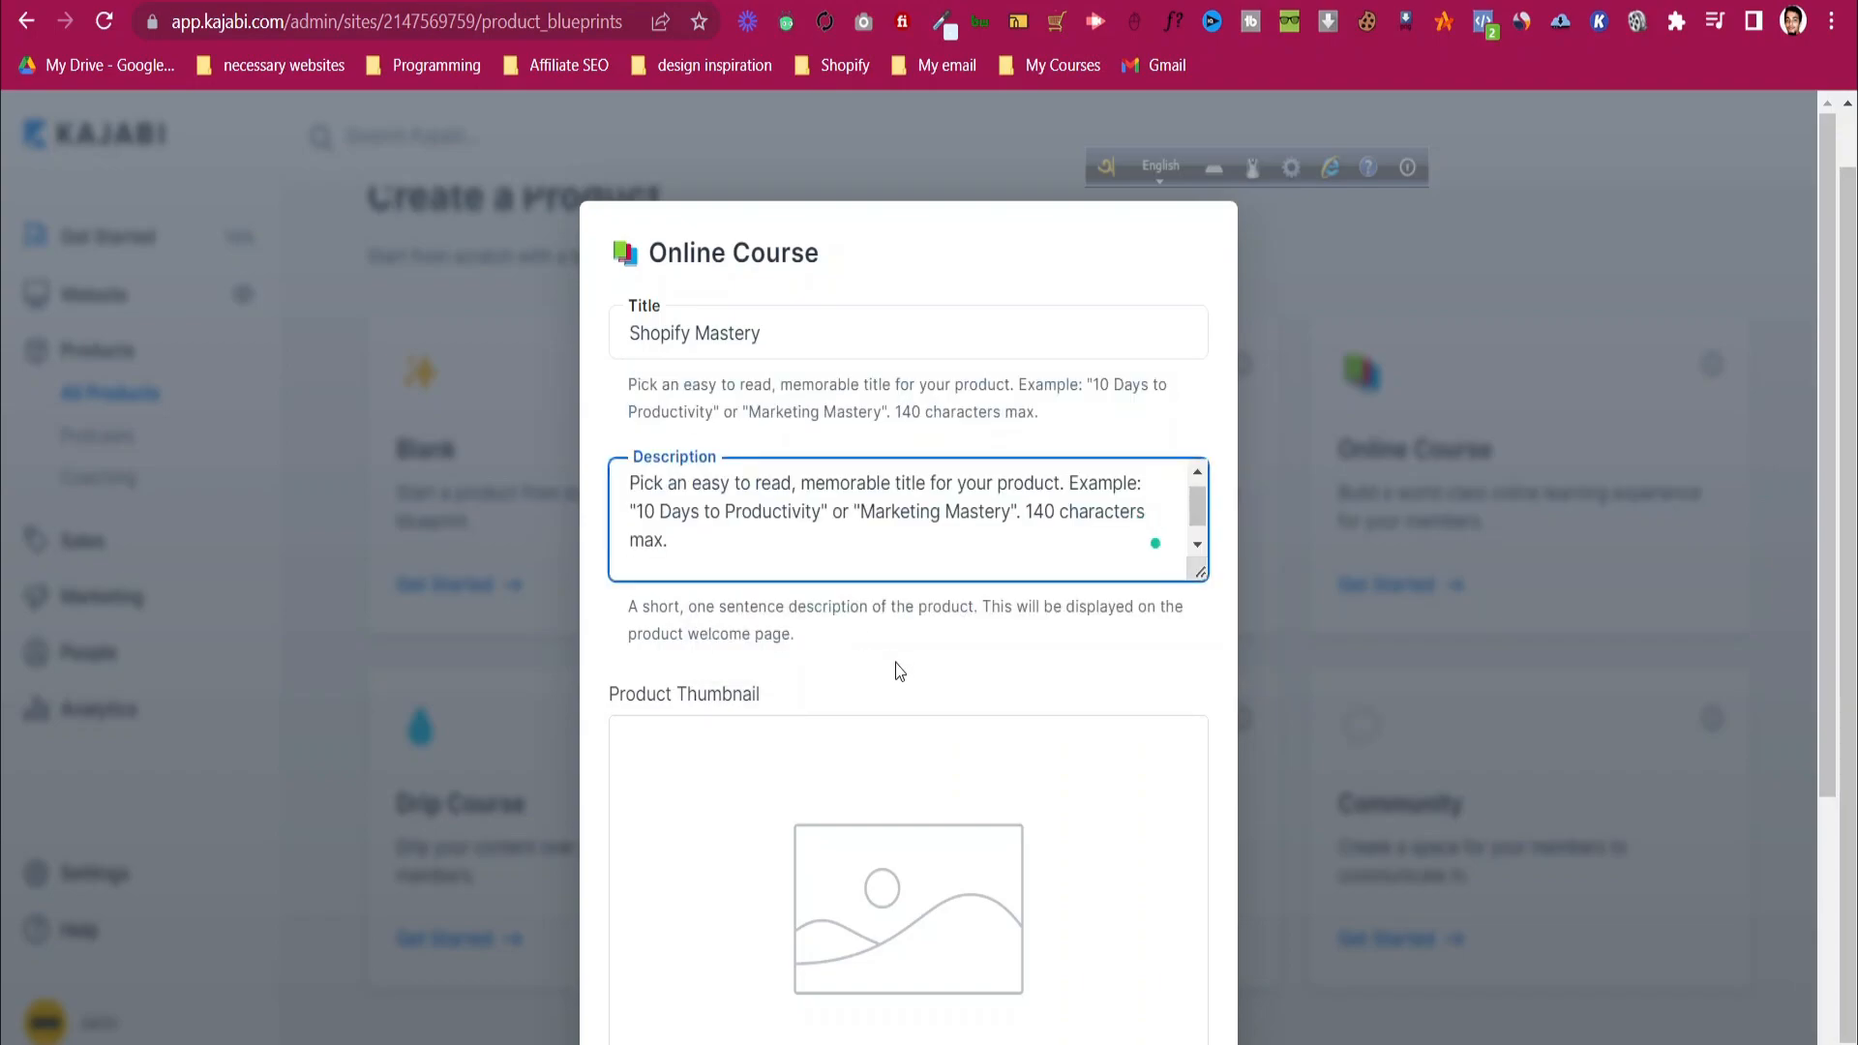
{"action": "scroll", "coordinate": [893, 660], "scroll_direction": "down", "scroll_amount": 3}
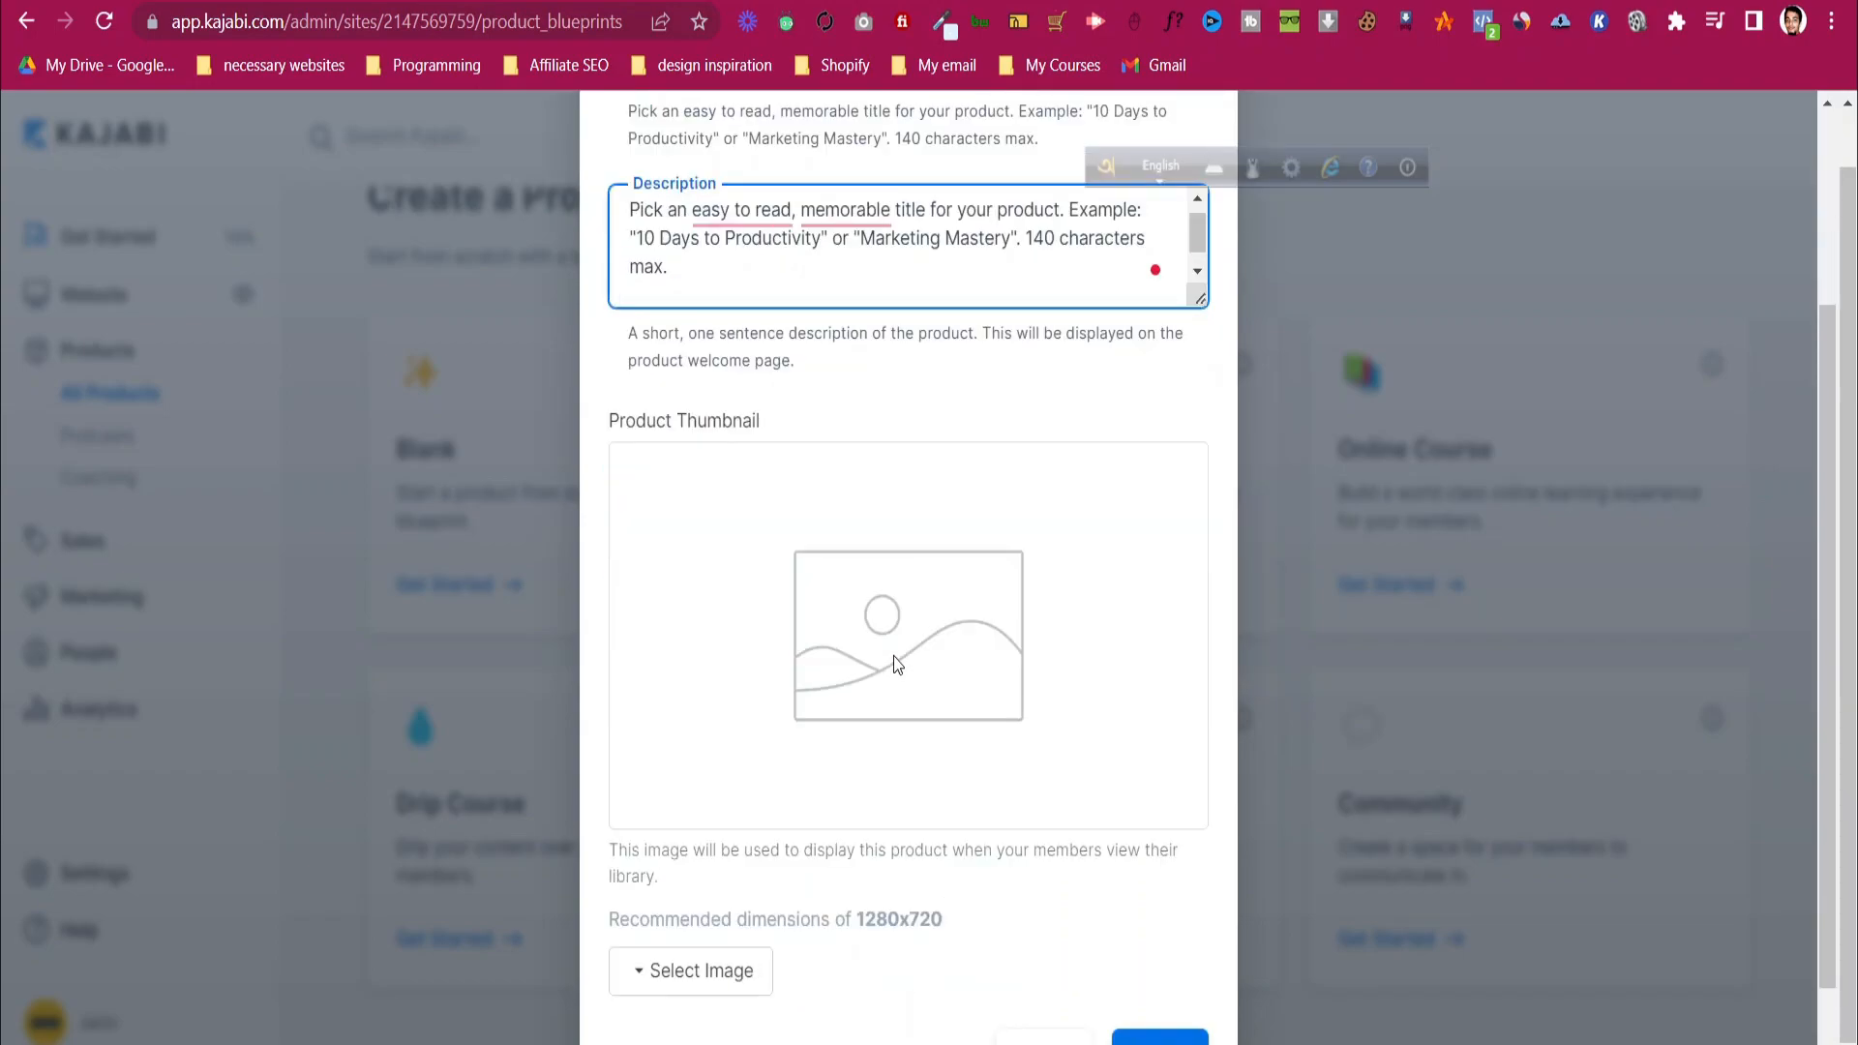
{"action": "scroll", "coordinate": [842, 775], "scroll_direction": "down", "scroll_amount": 1}
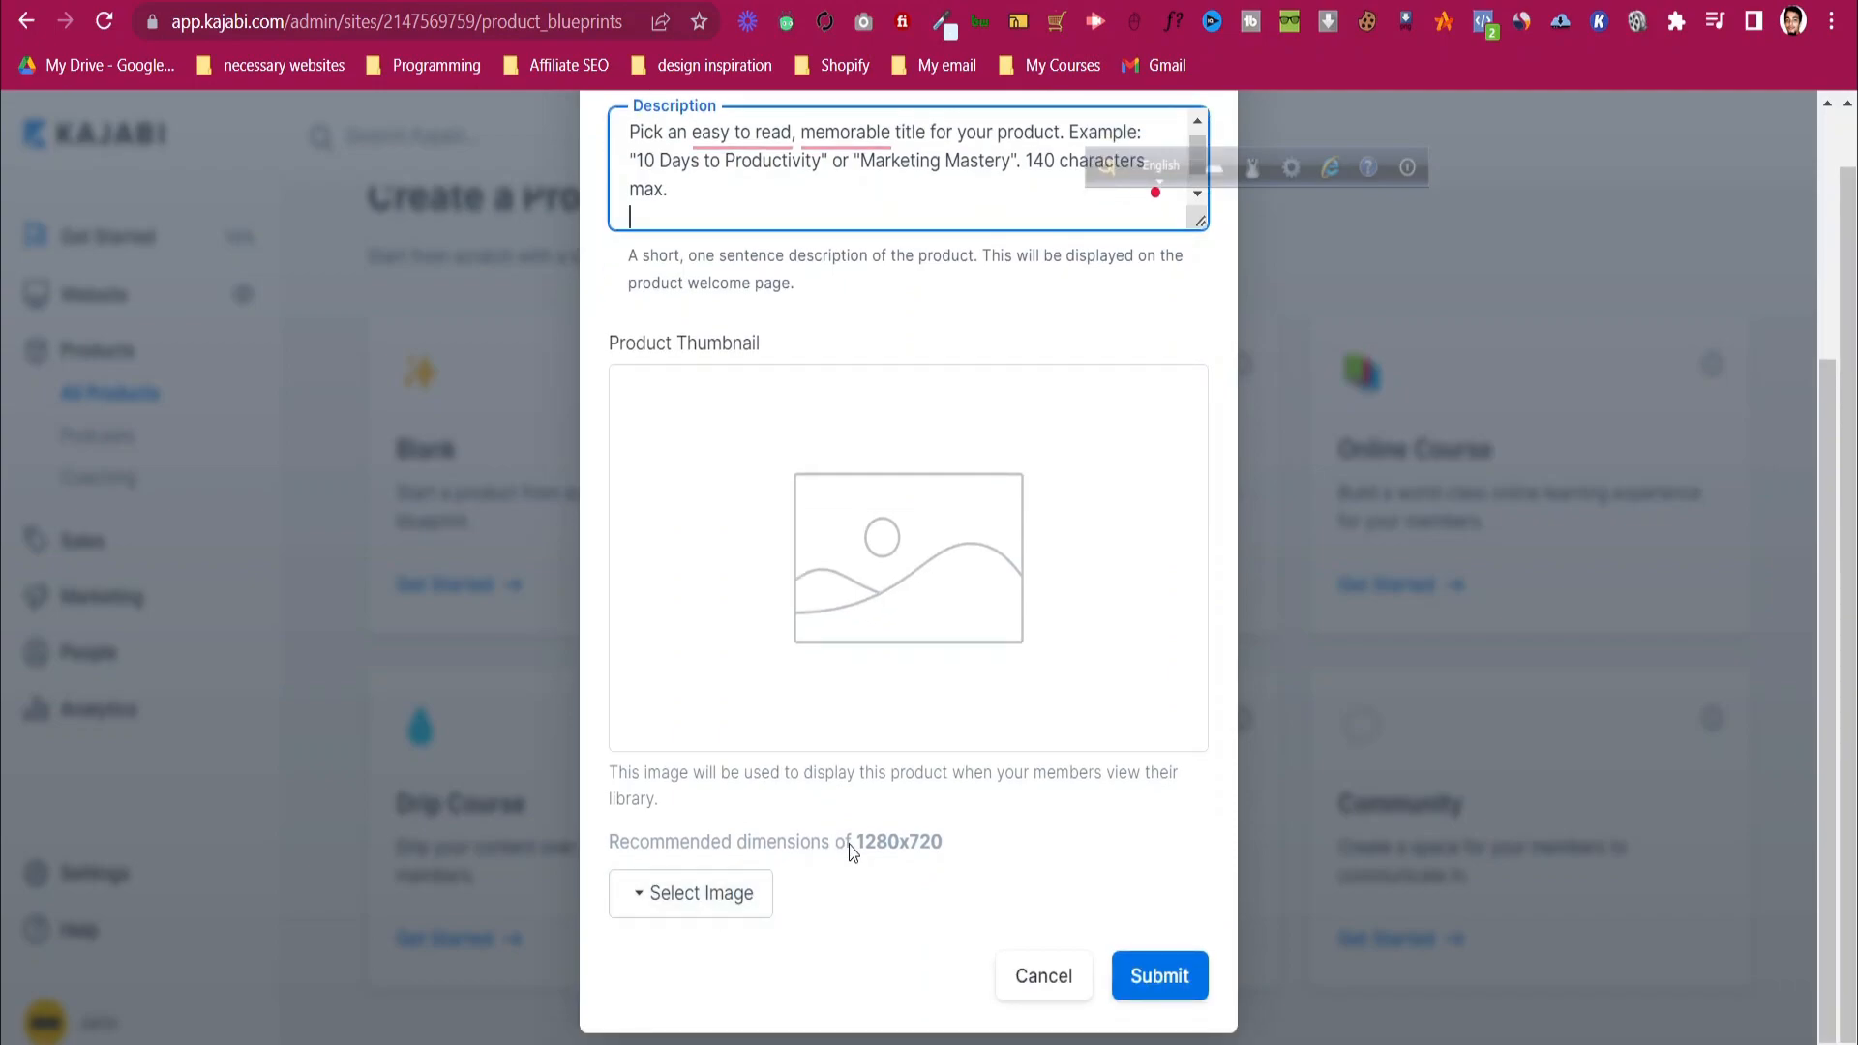
{"action": "left_click", "coordinate": [710, 895]}
{"action": "left_click", "coordinate": [727, 943]}
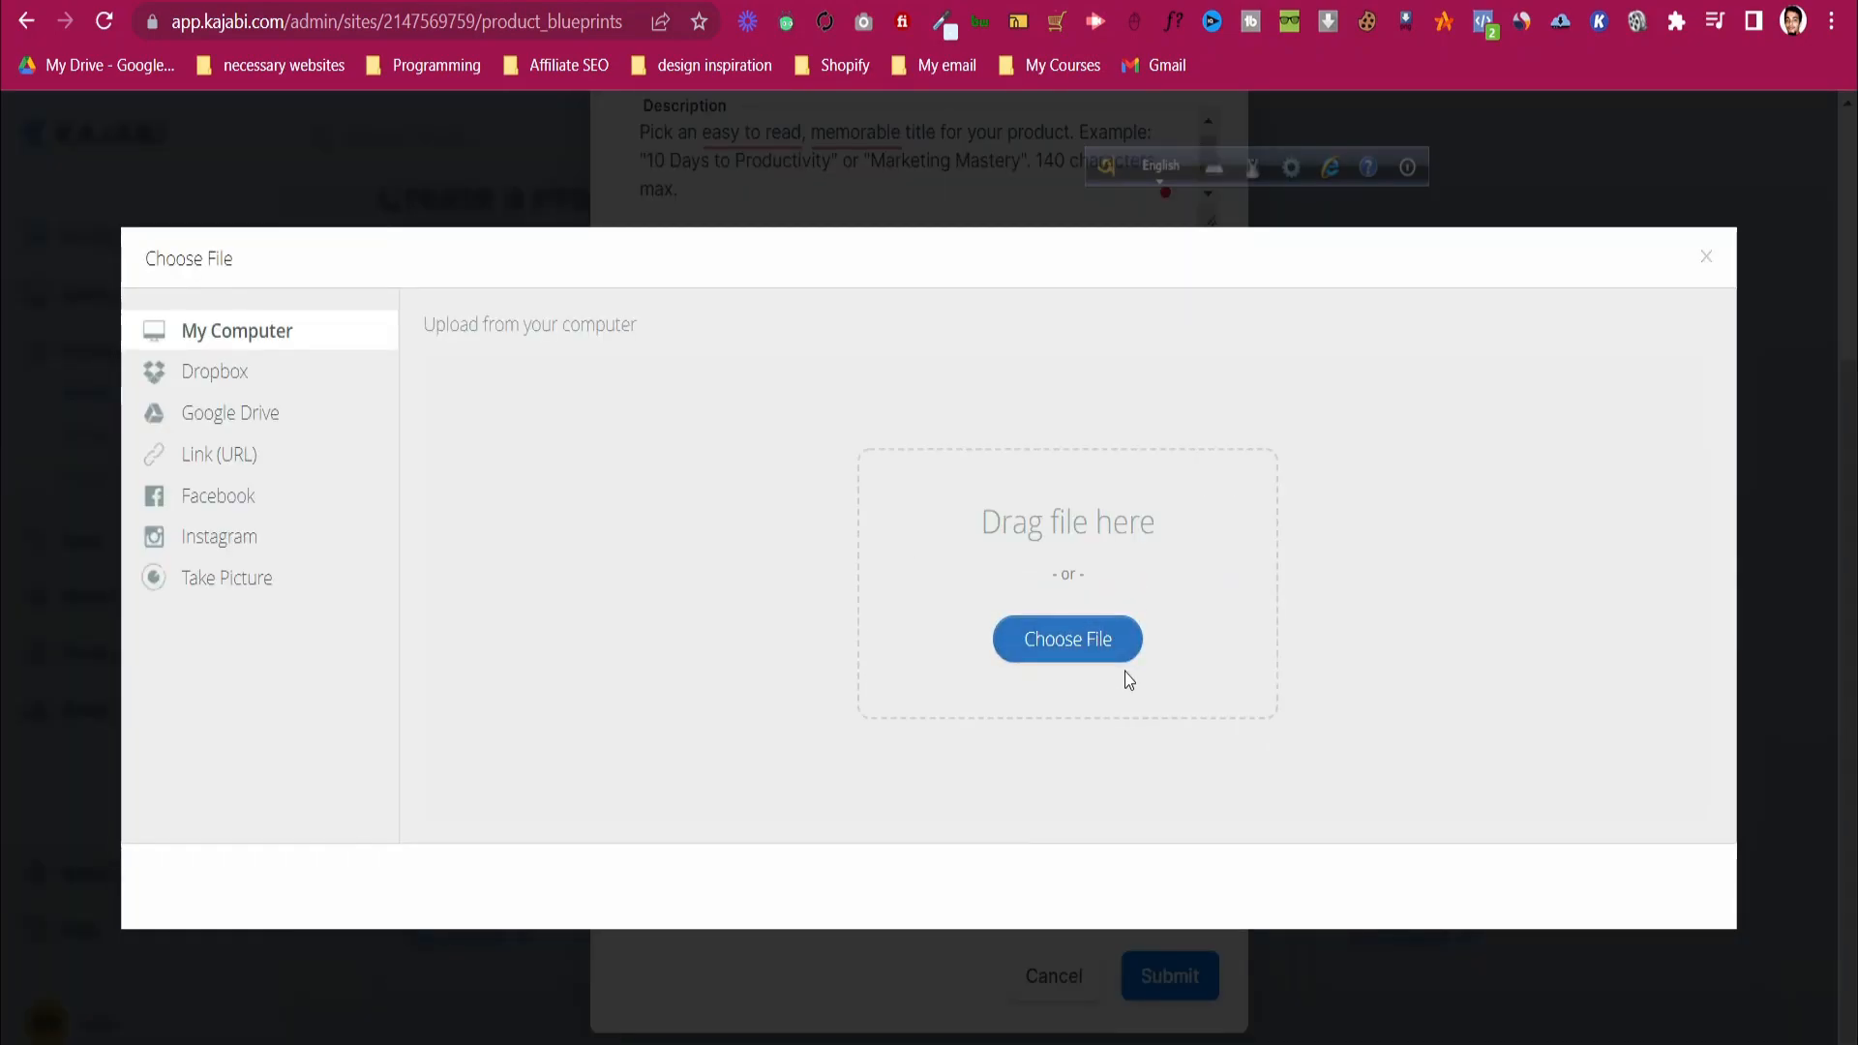
- Use 'Complete System.io tutorial.png' as the cropped thumbnail and submit the Shopify Mastery course
{"action": "left_click", "coordinate": [1107, 642]}
{"action": "left_click_drag", "start_coordinate": [910, 146], "coordinate": [910, 321]}
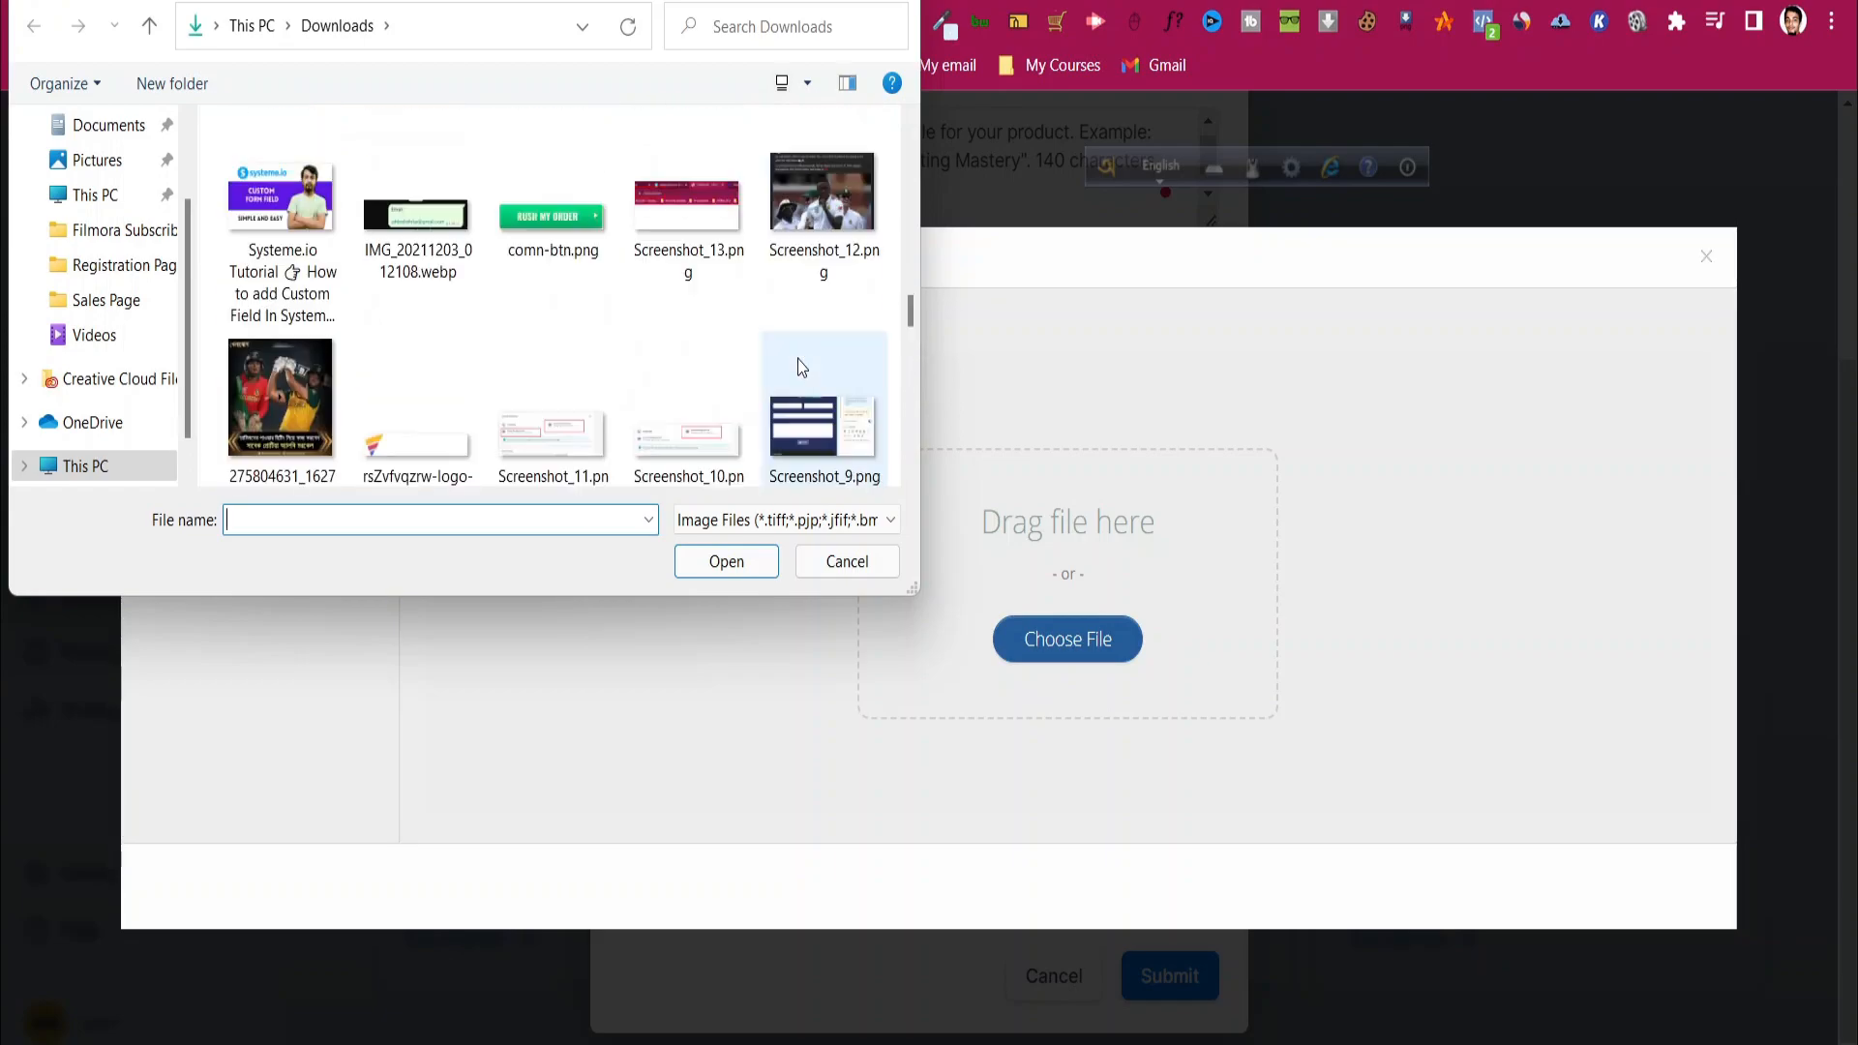
{"action": "left_click", "coordinate": [687, 208]}
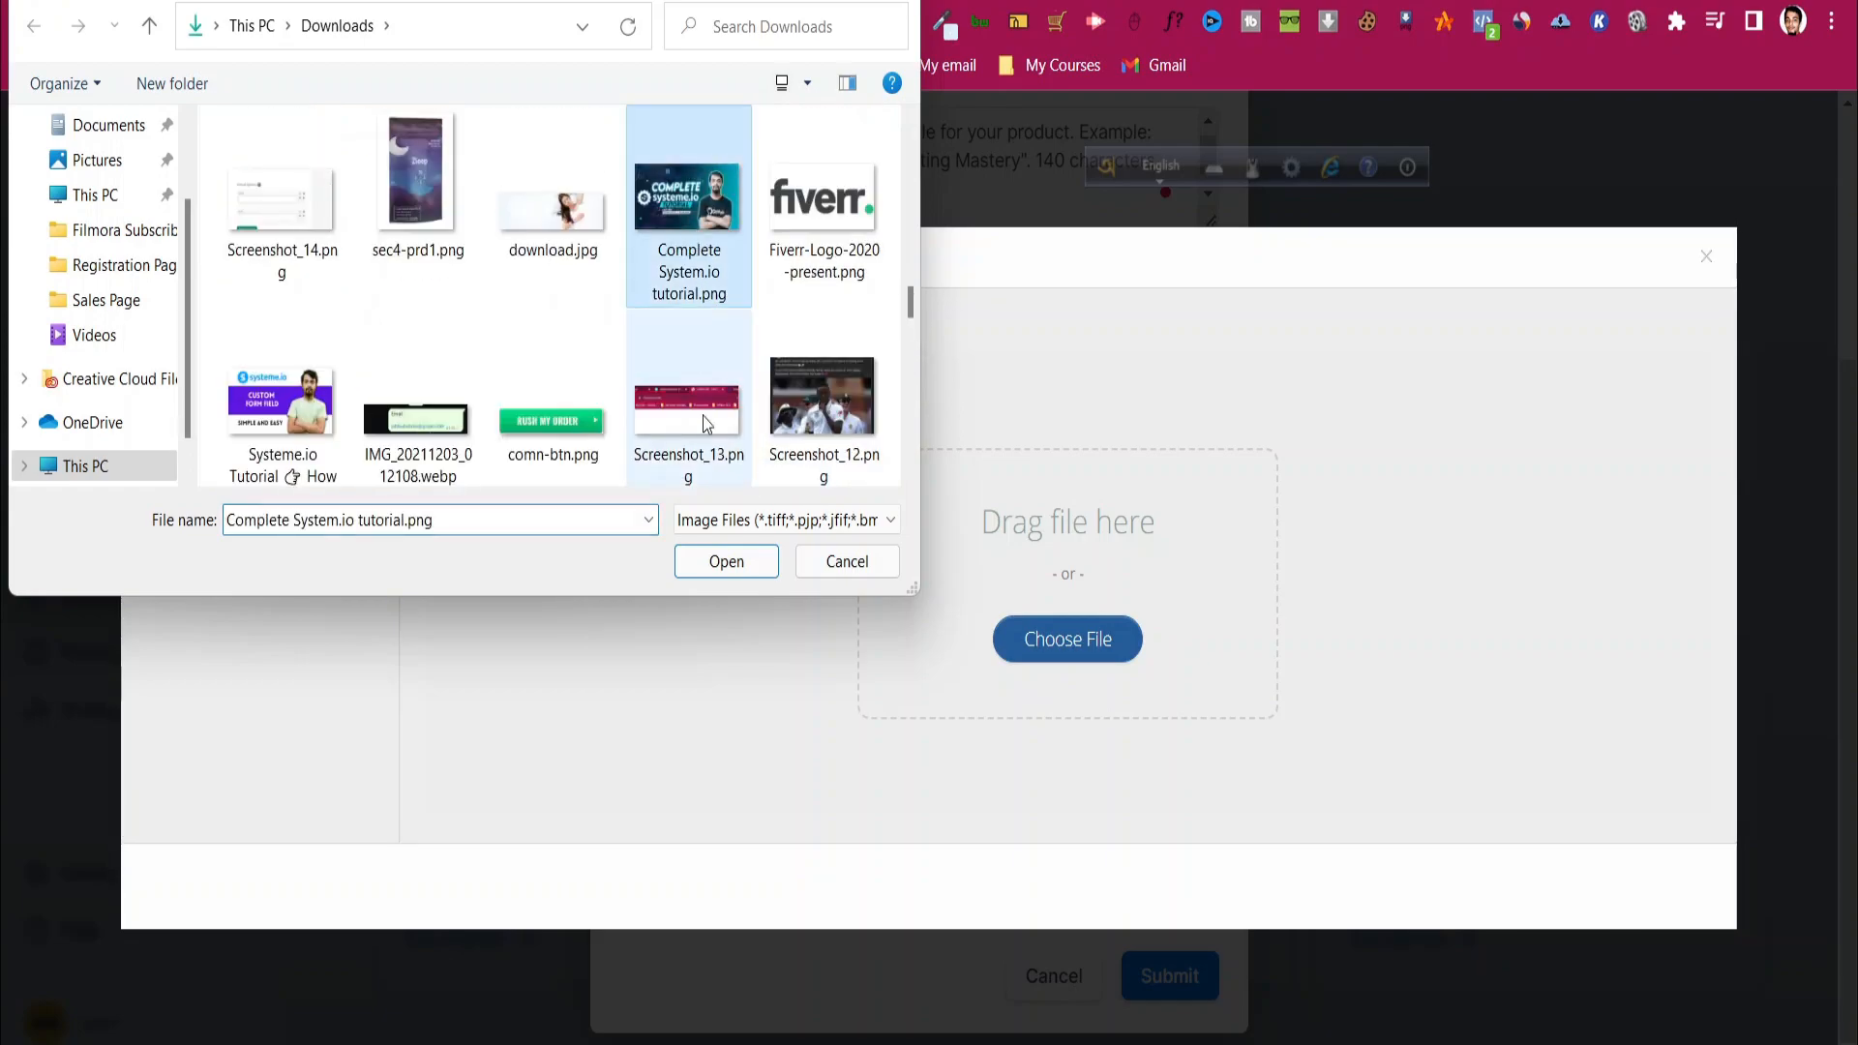
{"action": "left_click", "coordinate": [726, 562]}
{"action": "left_click", "coordinate": [1663, 883]}
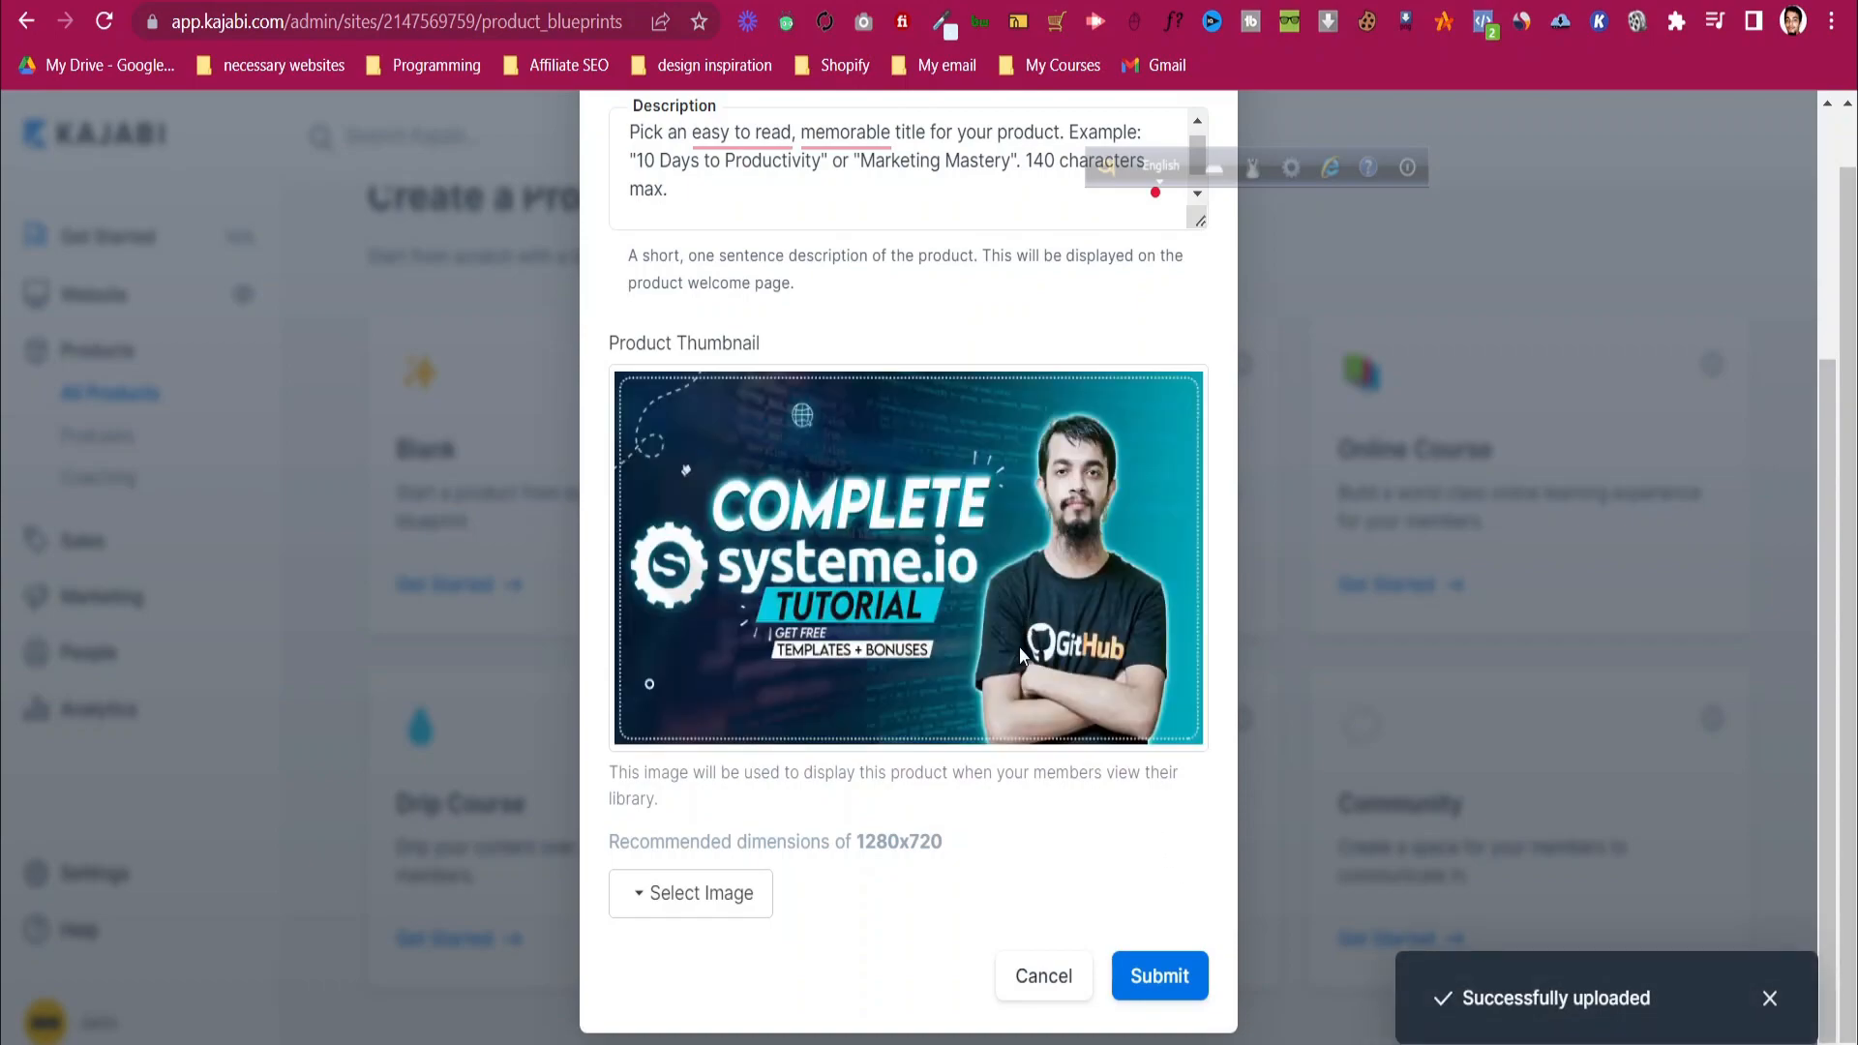
{"action": "left_click", "coordinate": [1167, 979]}
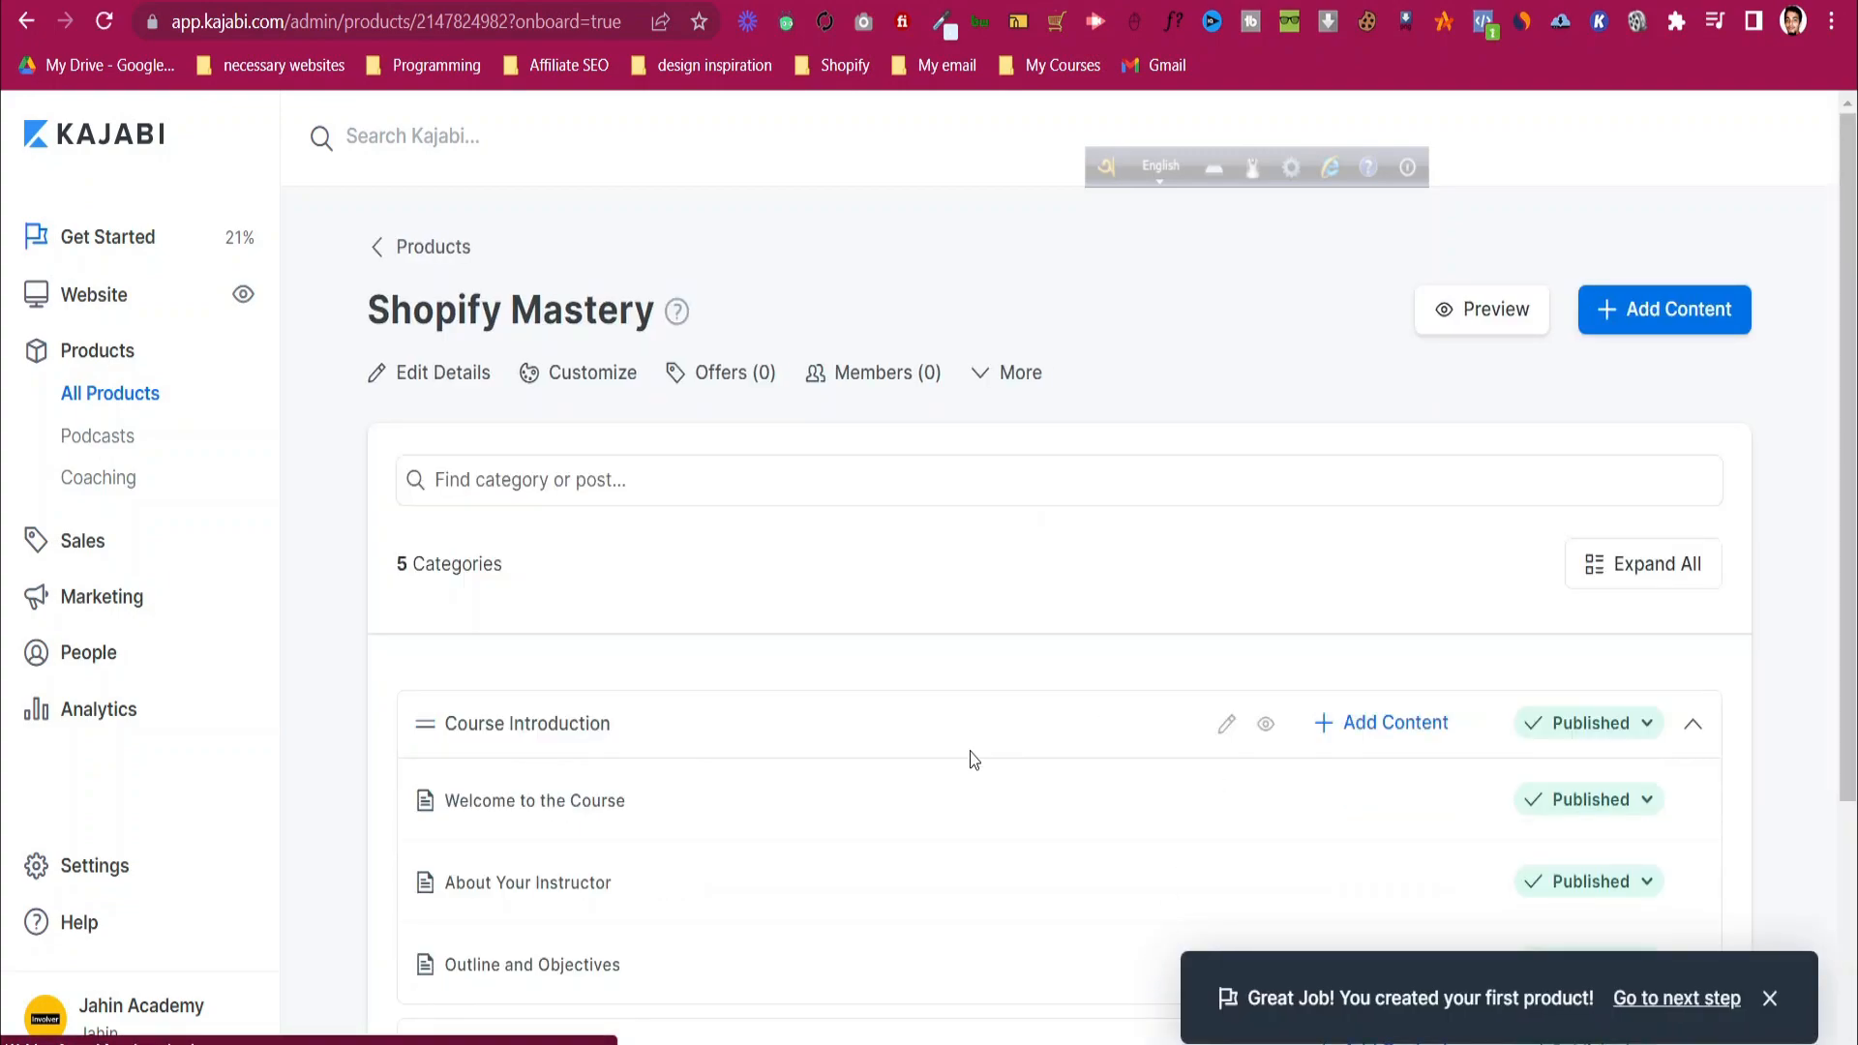
{"action": "scroll", "coordinate": [970, 602], "scroll_direction": "down", "scroll_amount": 1}
{"action": "scroll", "coordinate": [973, 609], "scroll_direction": "down", "scroll_amount": 1}
{"action": "scroll", "coordinate": [846, 619], "scroll_direction": "up", "scroll_amount": 1}
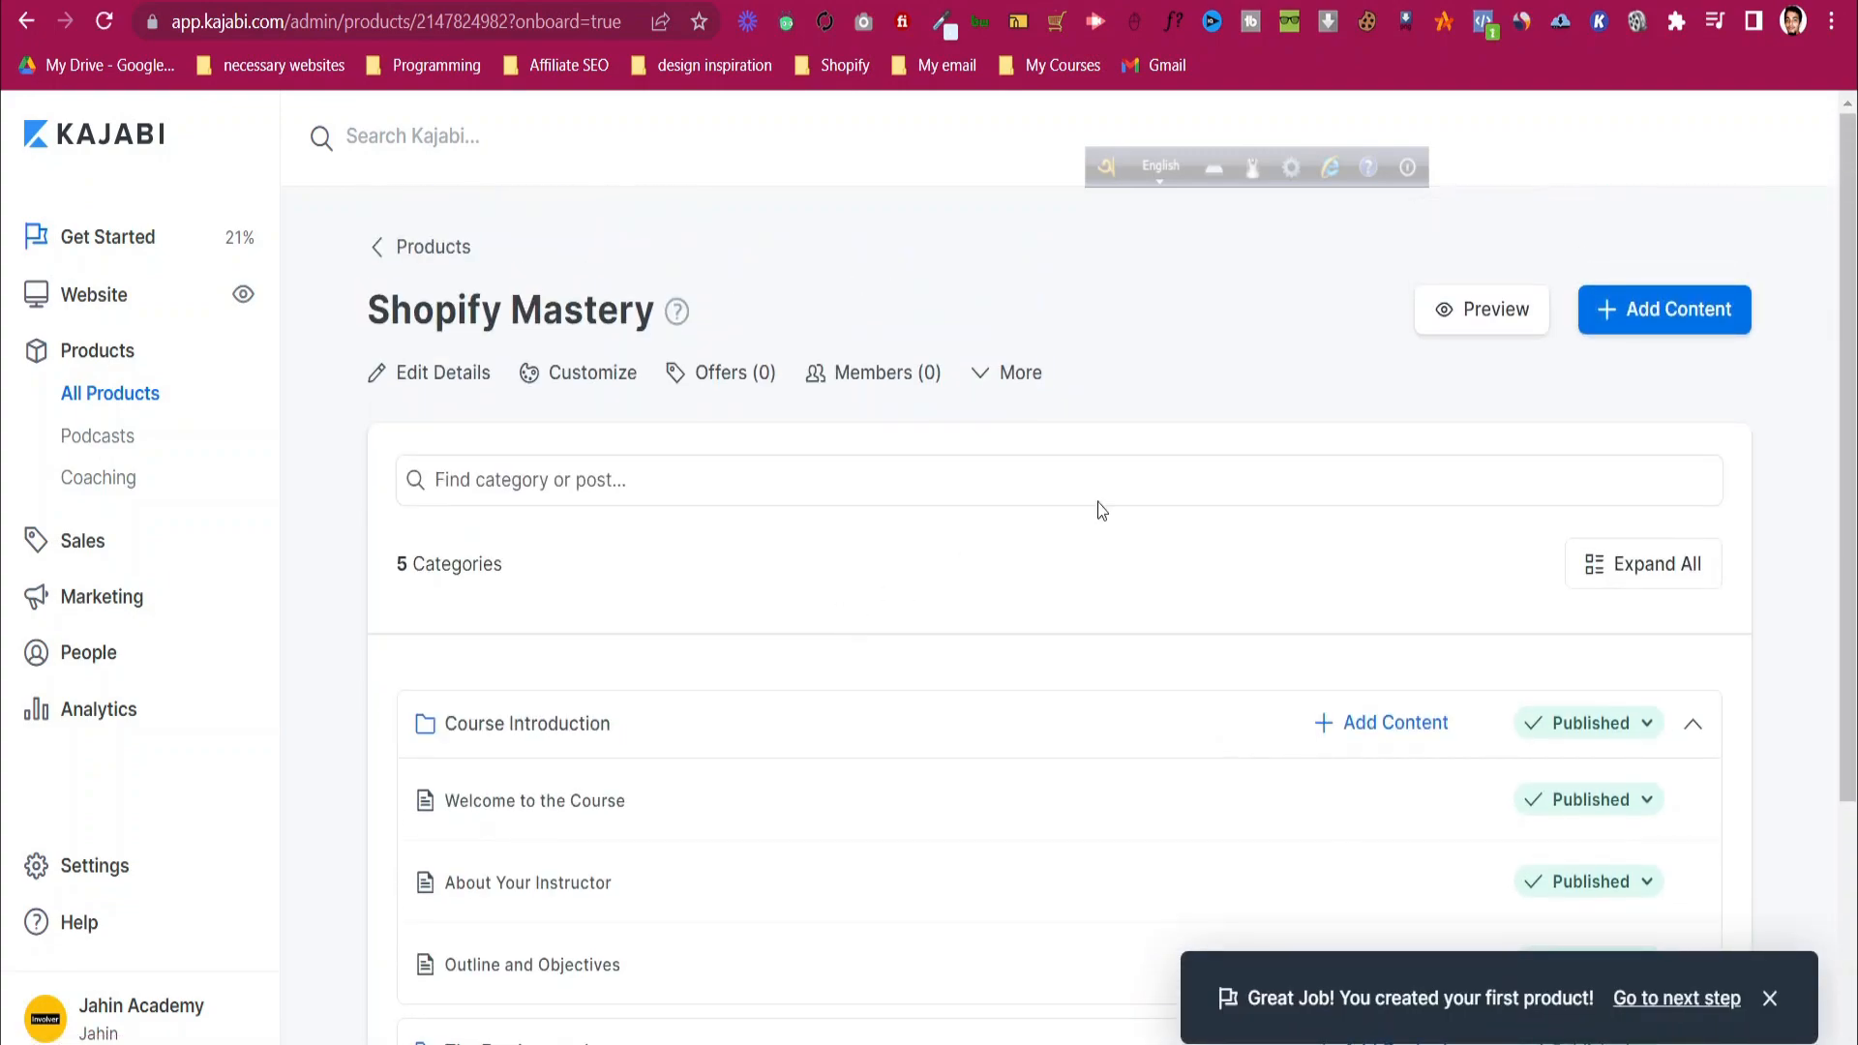
{"action": "scroll", "coordinate": [1118, 564], "scroll_direction": "down", "scroll_amount": 3}
{"action": "scroll", "coordinate": [1118, 566], "scroll_direction": "up", "scroll_amount": 3}
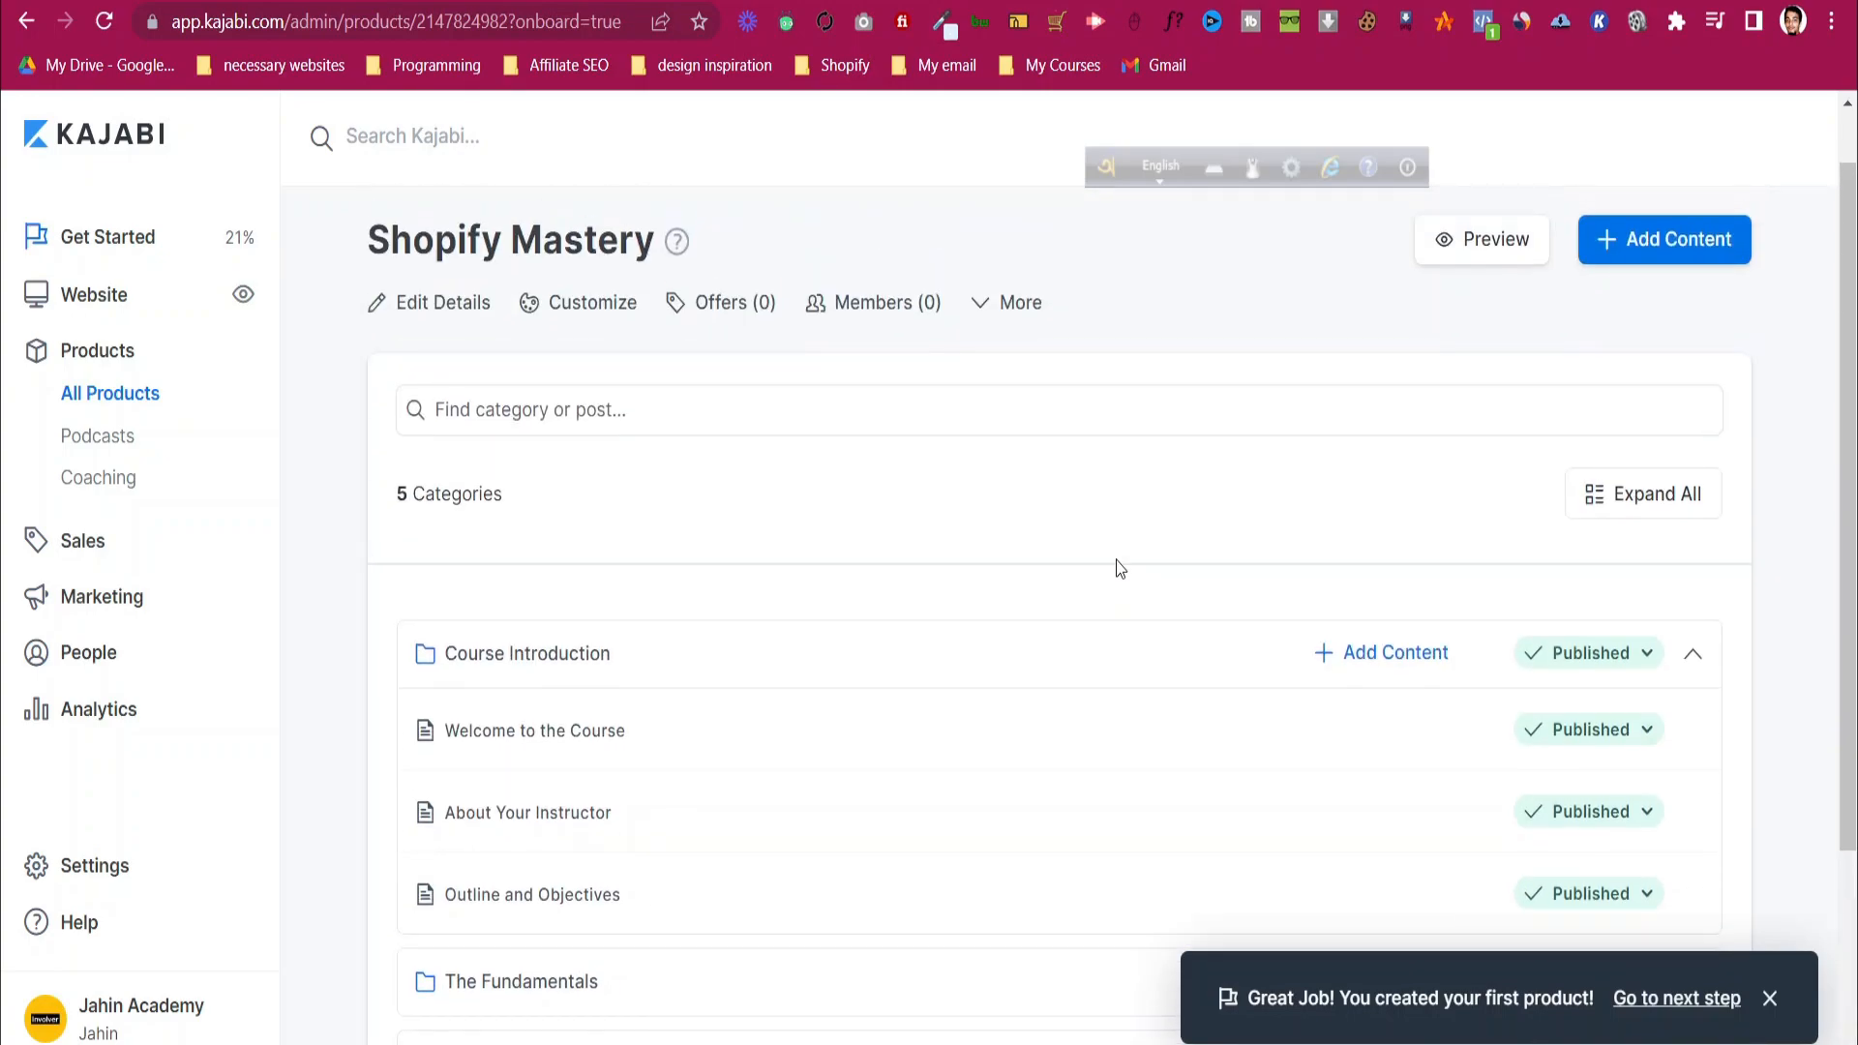
{"action": "scroll", "coordinate": [469, 651], "scroll_direction": "down", "scroll_amount": 1}
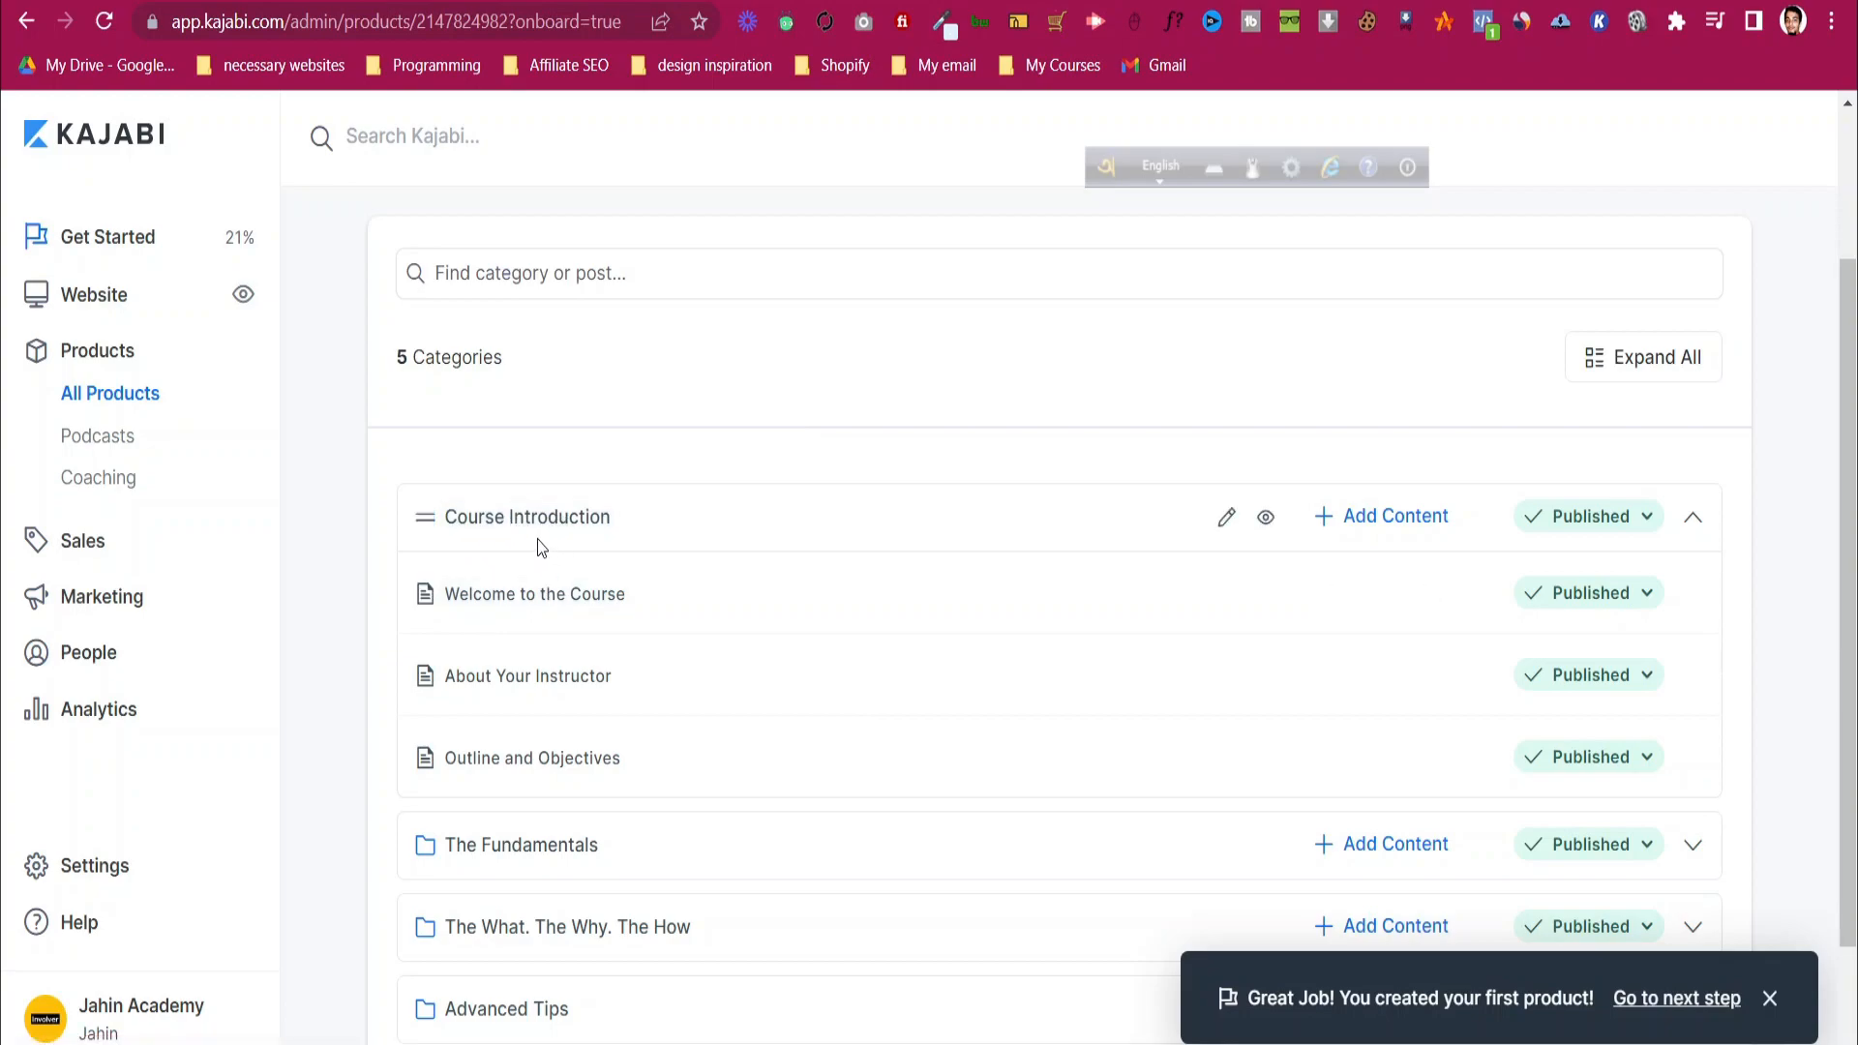
- Change the 'Course Introduction' category title to 'Introduction' and save the category
{"action": "left_click", "coordinate": [1225, 518]}
{"action": "left_click", "coordinate": [645, 332]}
{"action": "left_click", "coordinate": [780, 338]}
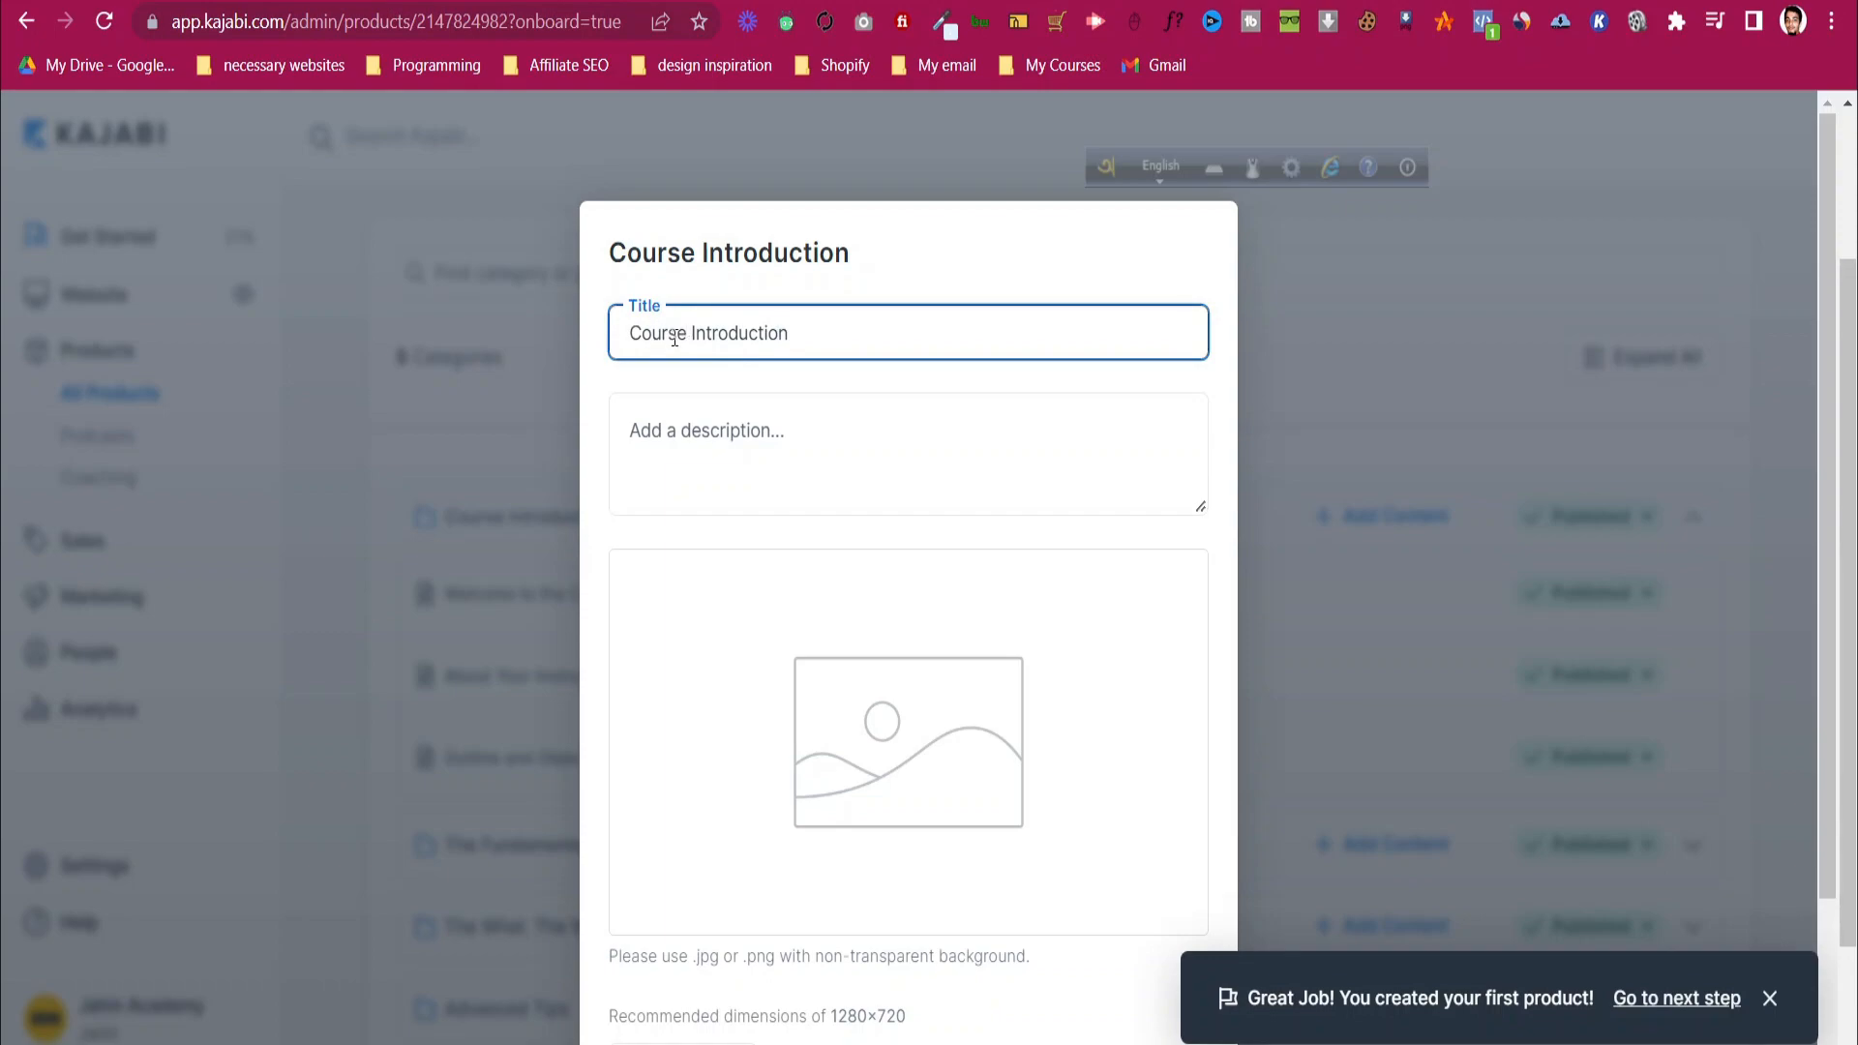
{"action": "left_click", "coordinate": [686, 340]}
{"action": "key", "text": "BackSpace"}
{"action": "key", "text": "BackSpace"}
{"action": "key", "text": "BackSpace"}
{"action": "key", "text": "BackSpace"}
{"action": "key", "text": "BackSpace"}
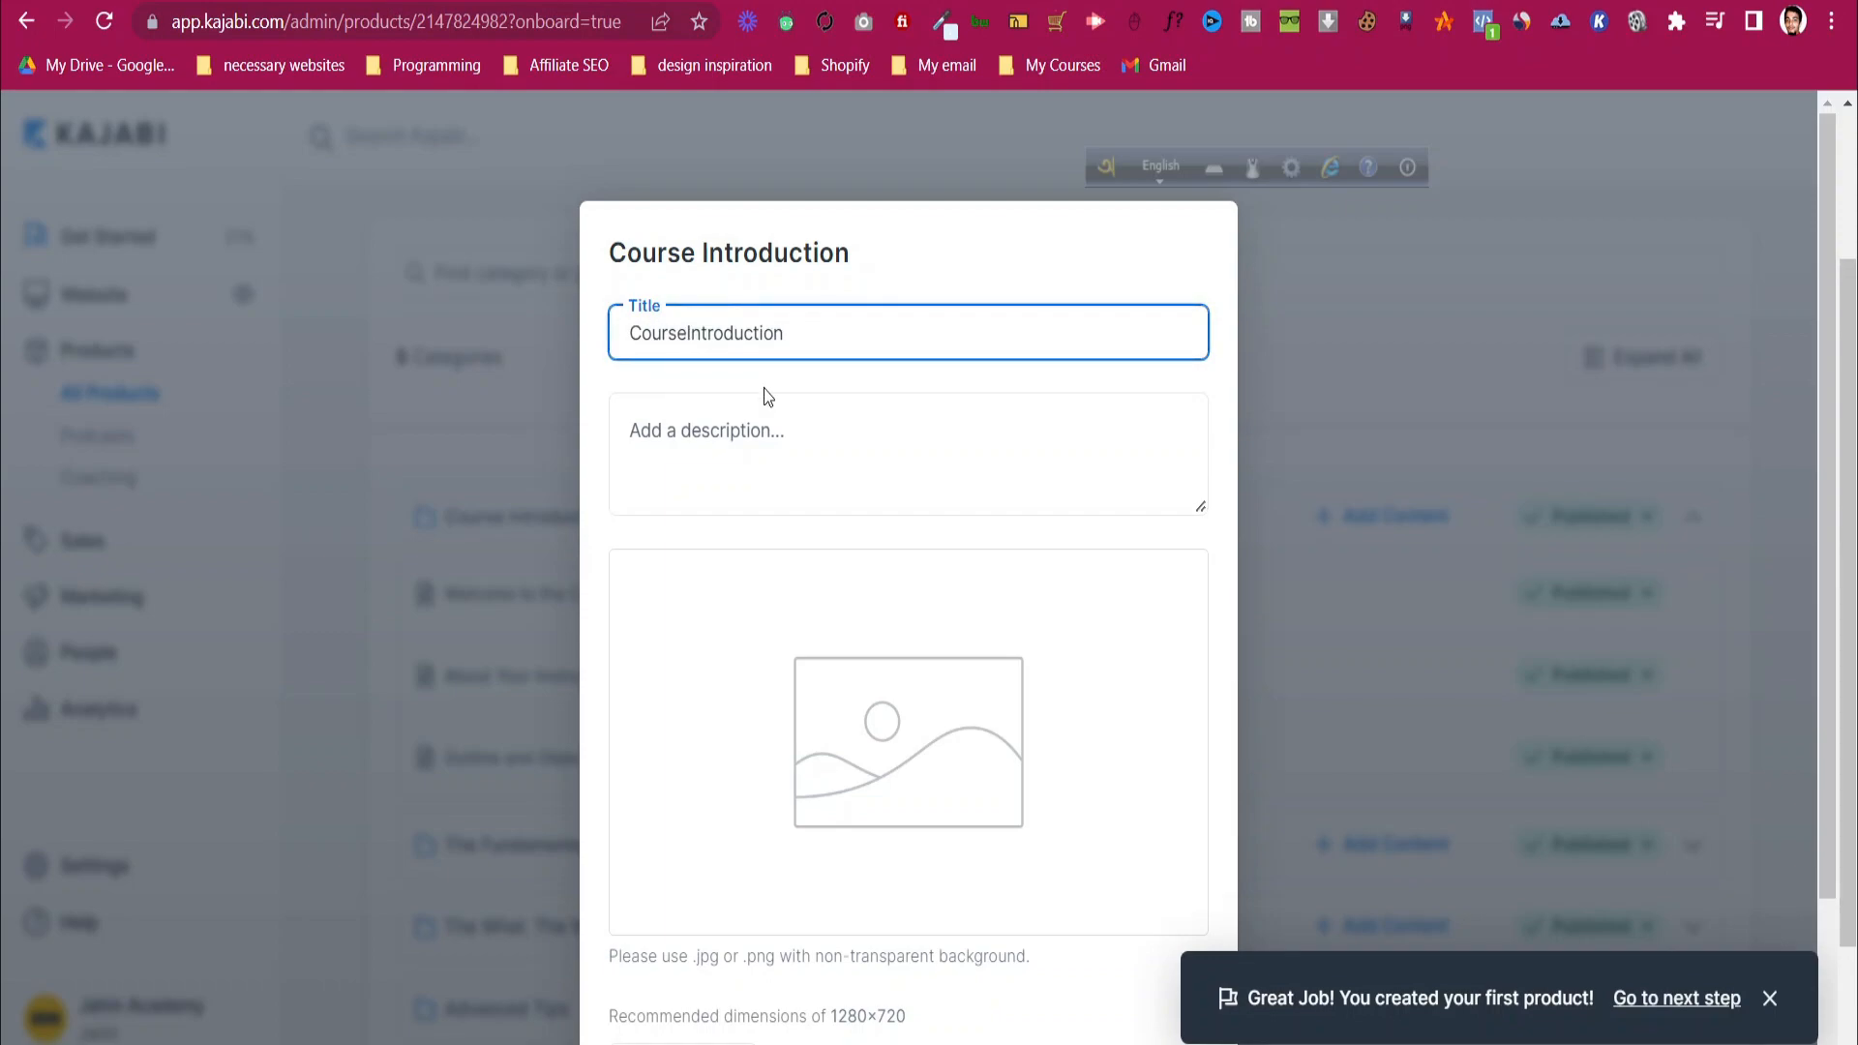
{"action": "key", "text": "BackSpace"}
{"action": "key", "text": "BackSpace"}
{"action": "scroll", "coordinate": [943, 445], "scroll_direction": "down", "scroll_amount": 2}
{"action": "left_click", "coordinate": [1108, 973]}
{"action": "scroll", "coordinate": [1132, 506], "scroll_direction": "up", "scroll_amount": 3}
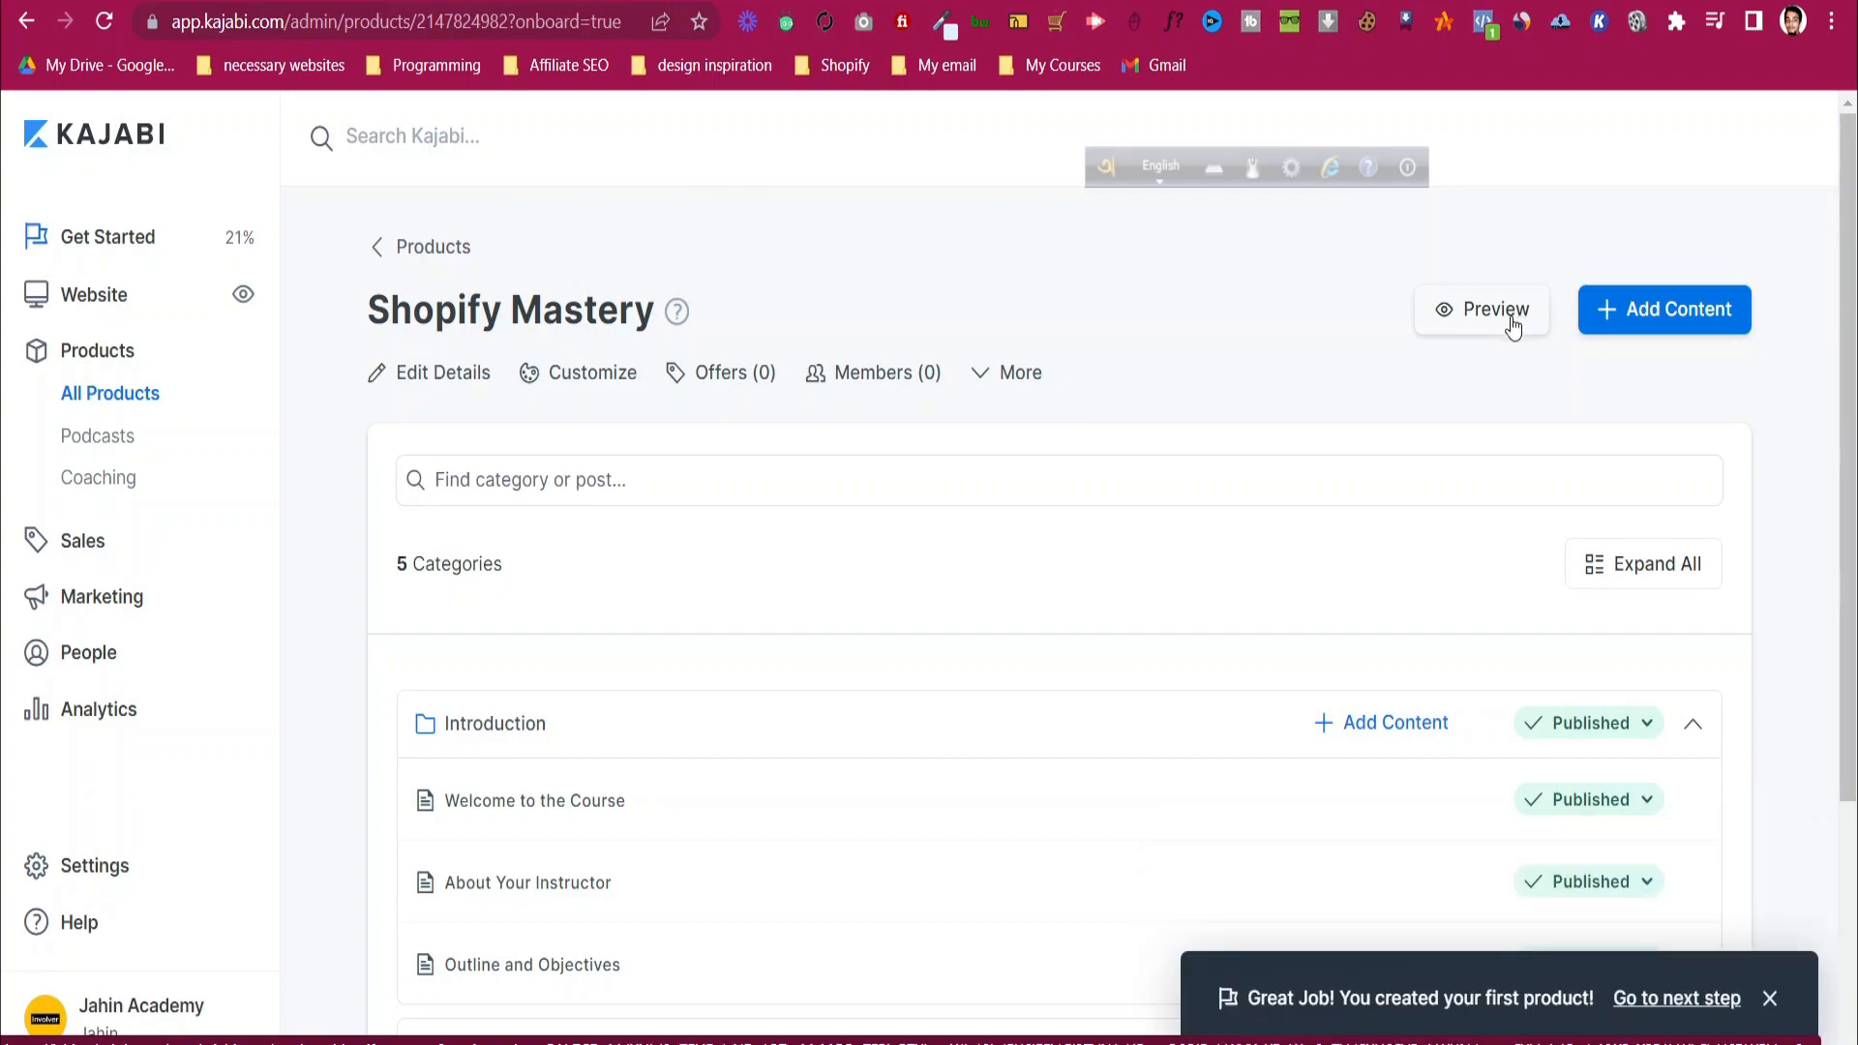
{"action": "left_click", "coordinate": [1495, 310]}
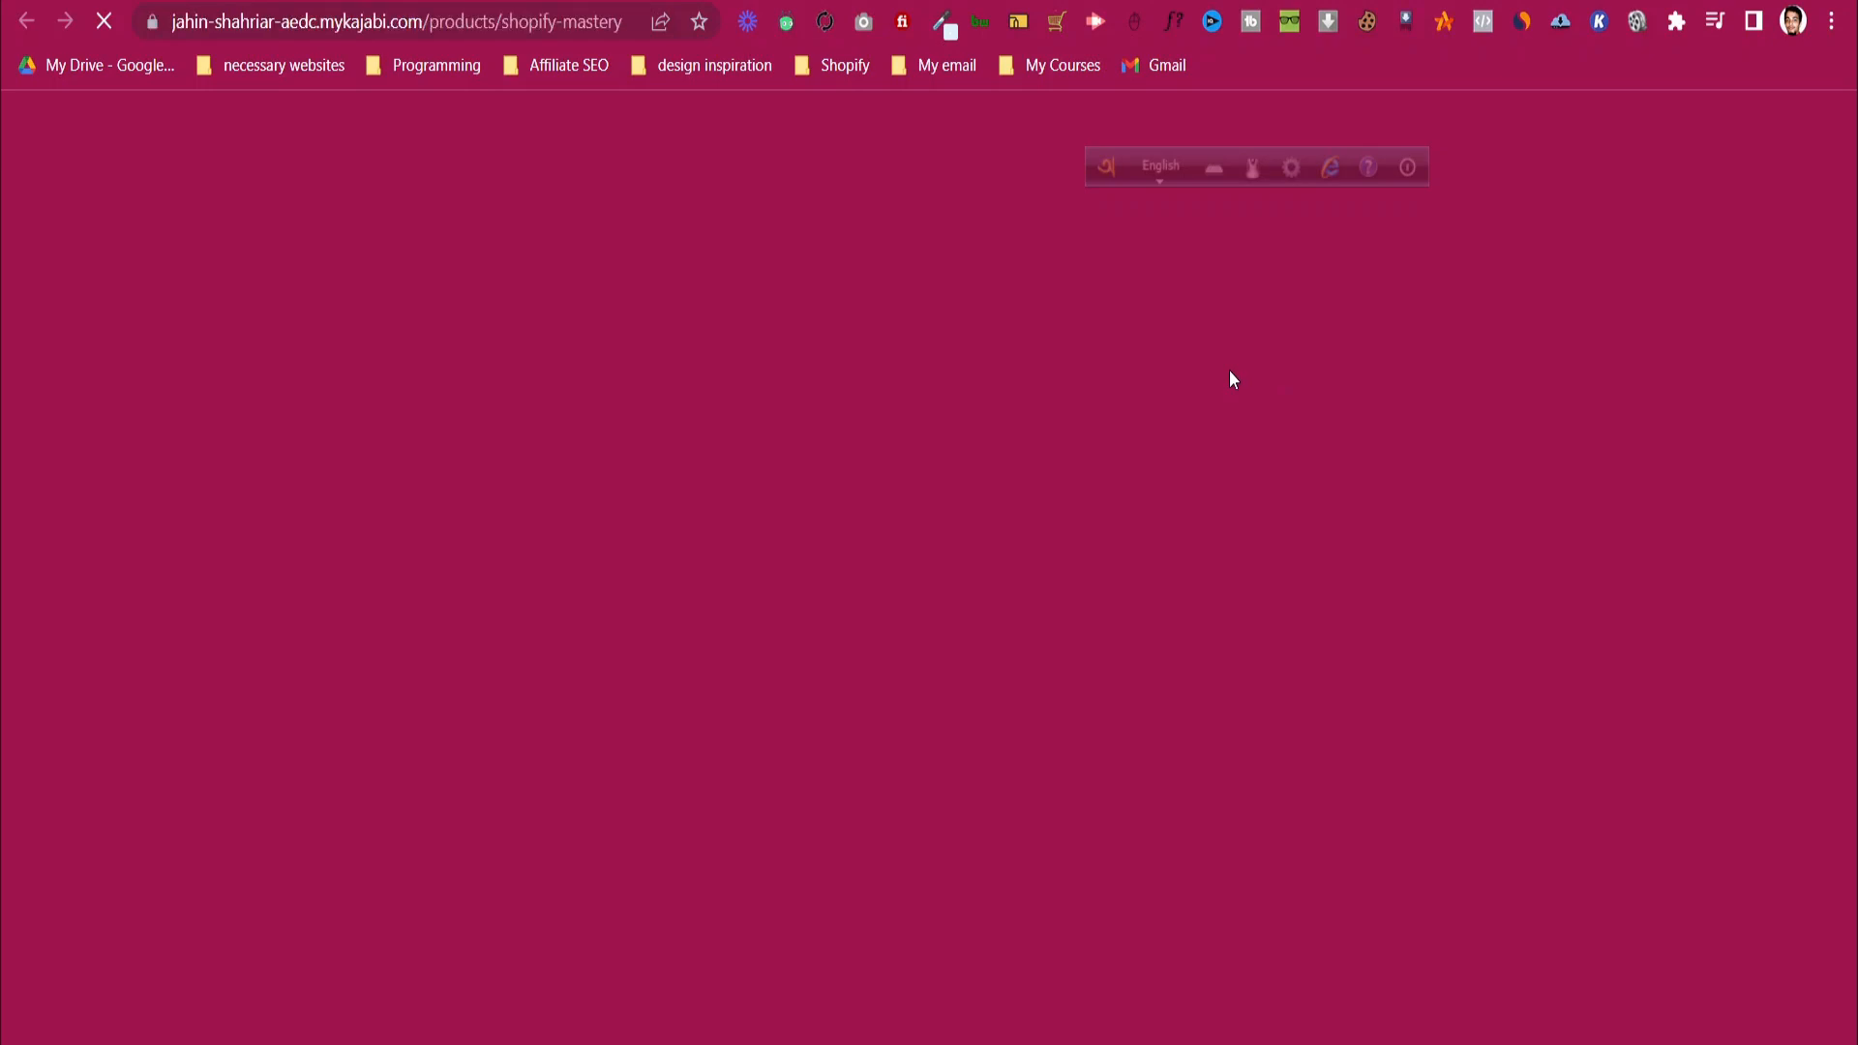
{"action": "scroll", "coordinate": [1231, 379], "scroll_direction": "down", "scroll_amount": 3}
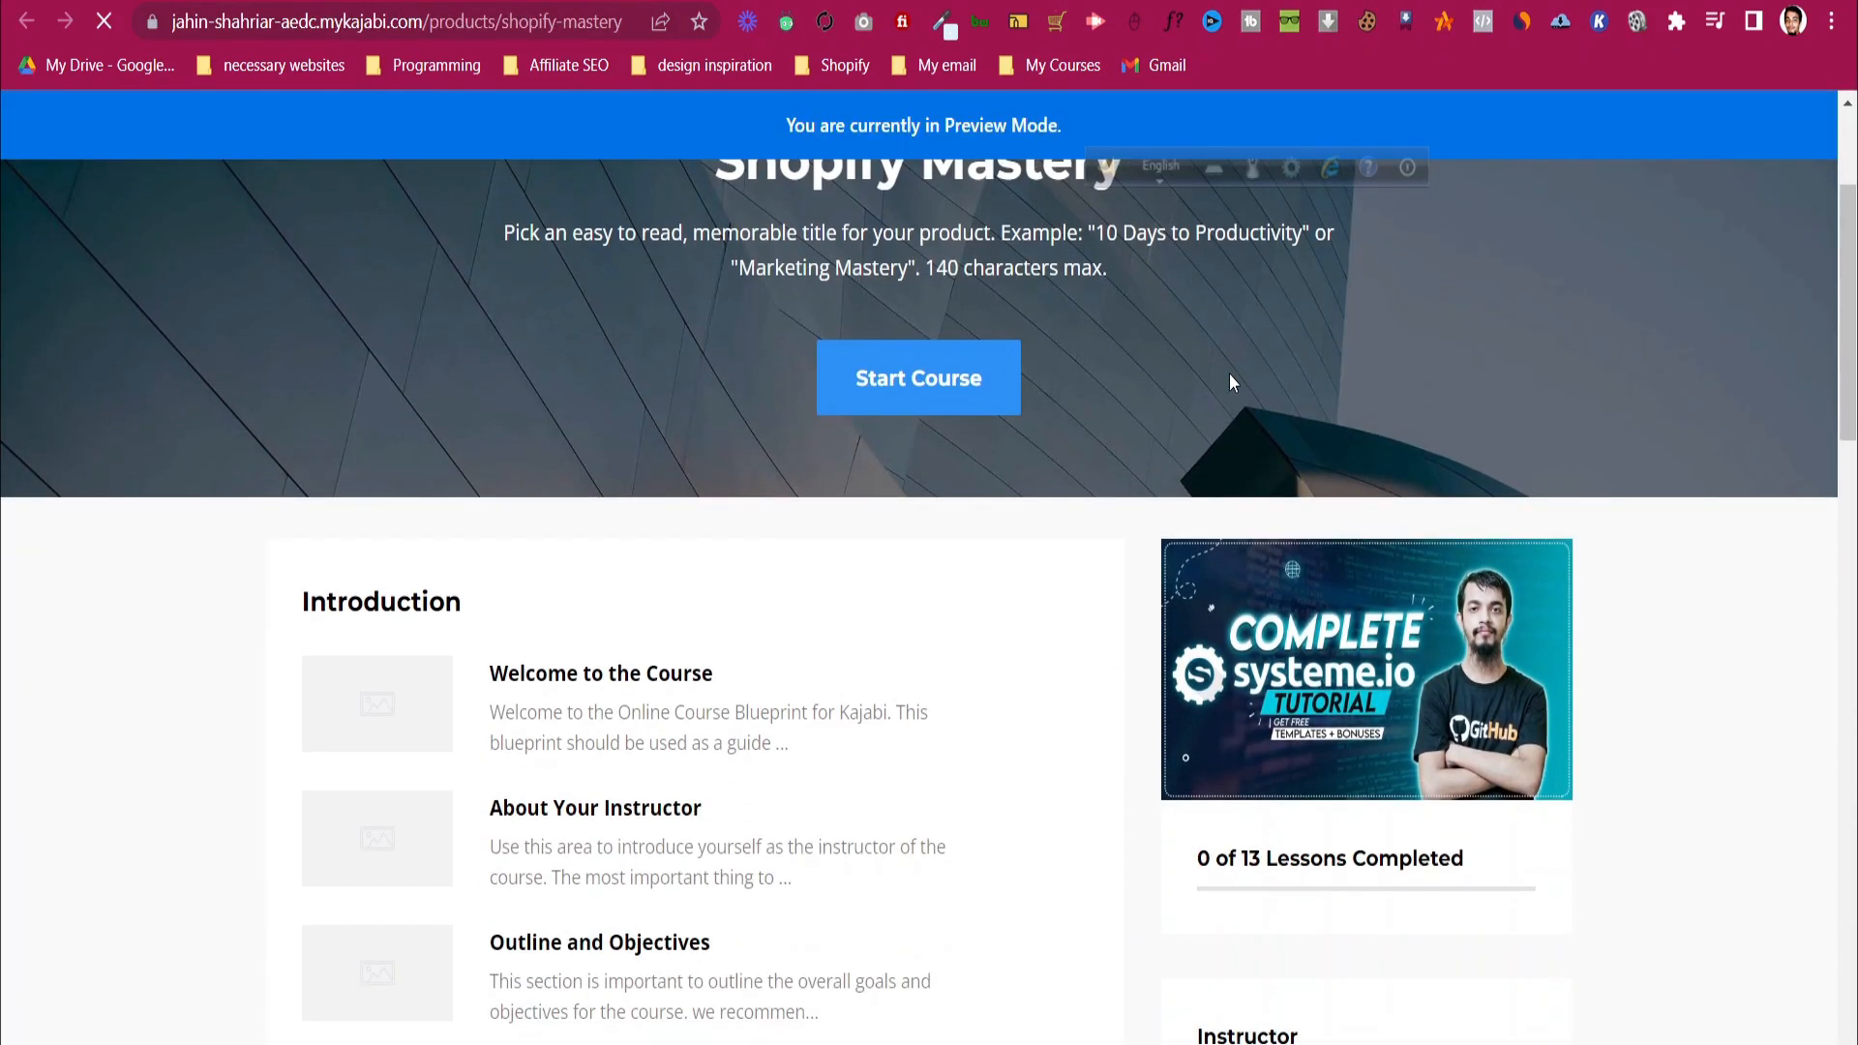
{"action": "scroll", "coordinate": [1231, 382], "scroll_direction": "down", "scroll_amount": 1}
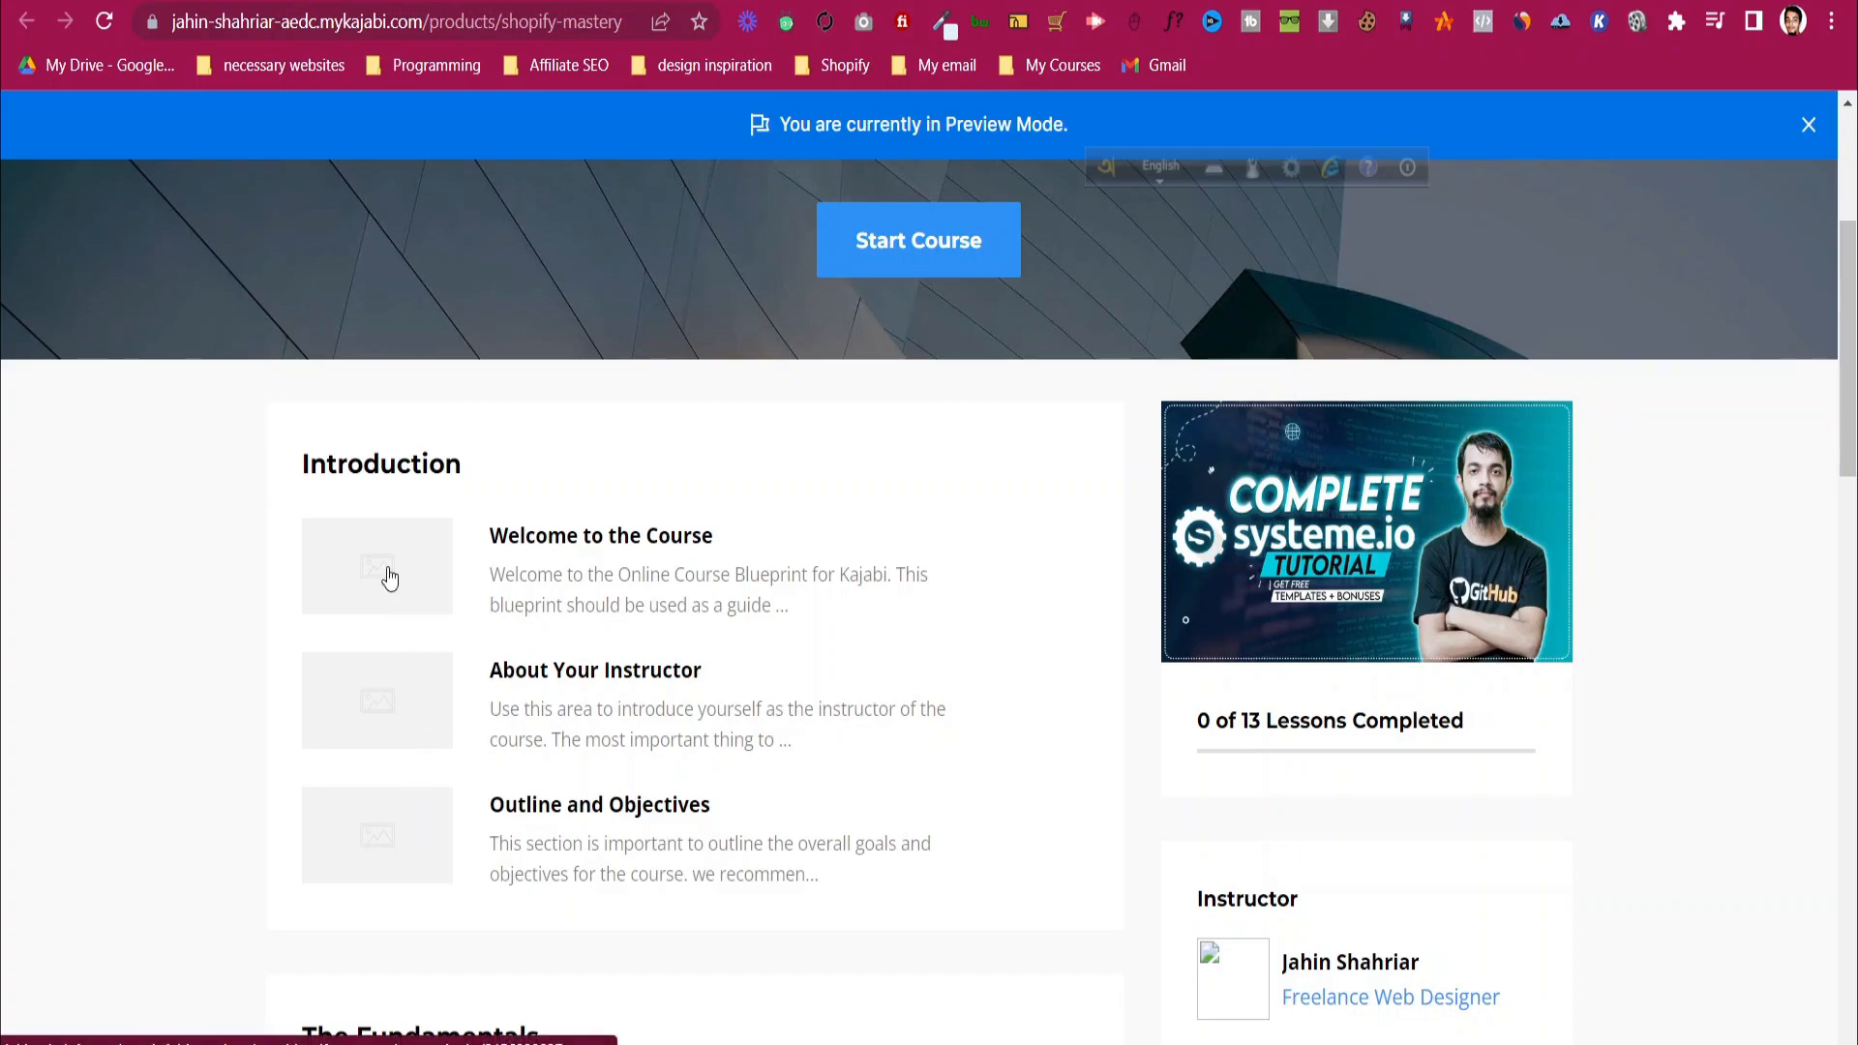
{"action": "scroll", "coordinate": [401, 621], "scroll_direction": "down", "scroll_amount": 3}
{"action": "scroll", "coordinate": [402, 614], "scroll_direction": "down", "scroll_amount": 3}
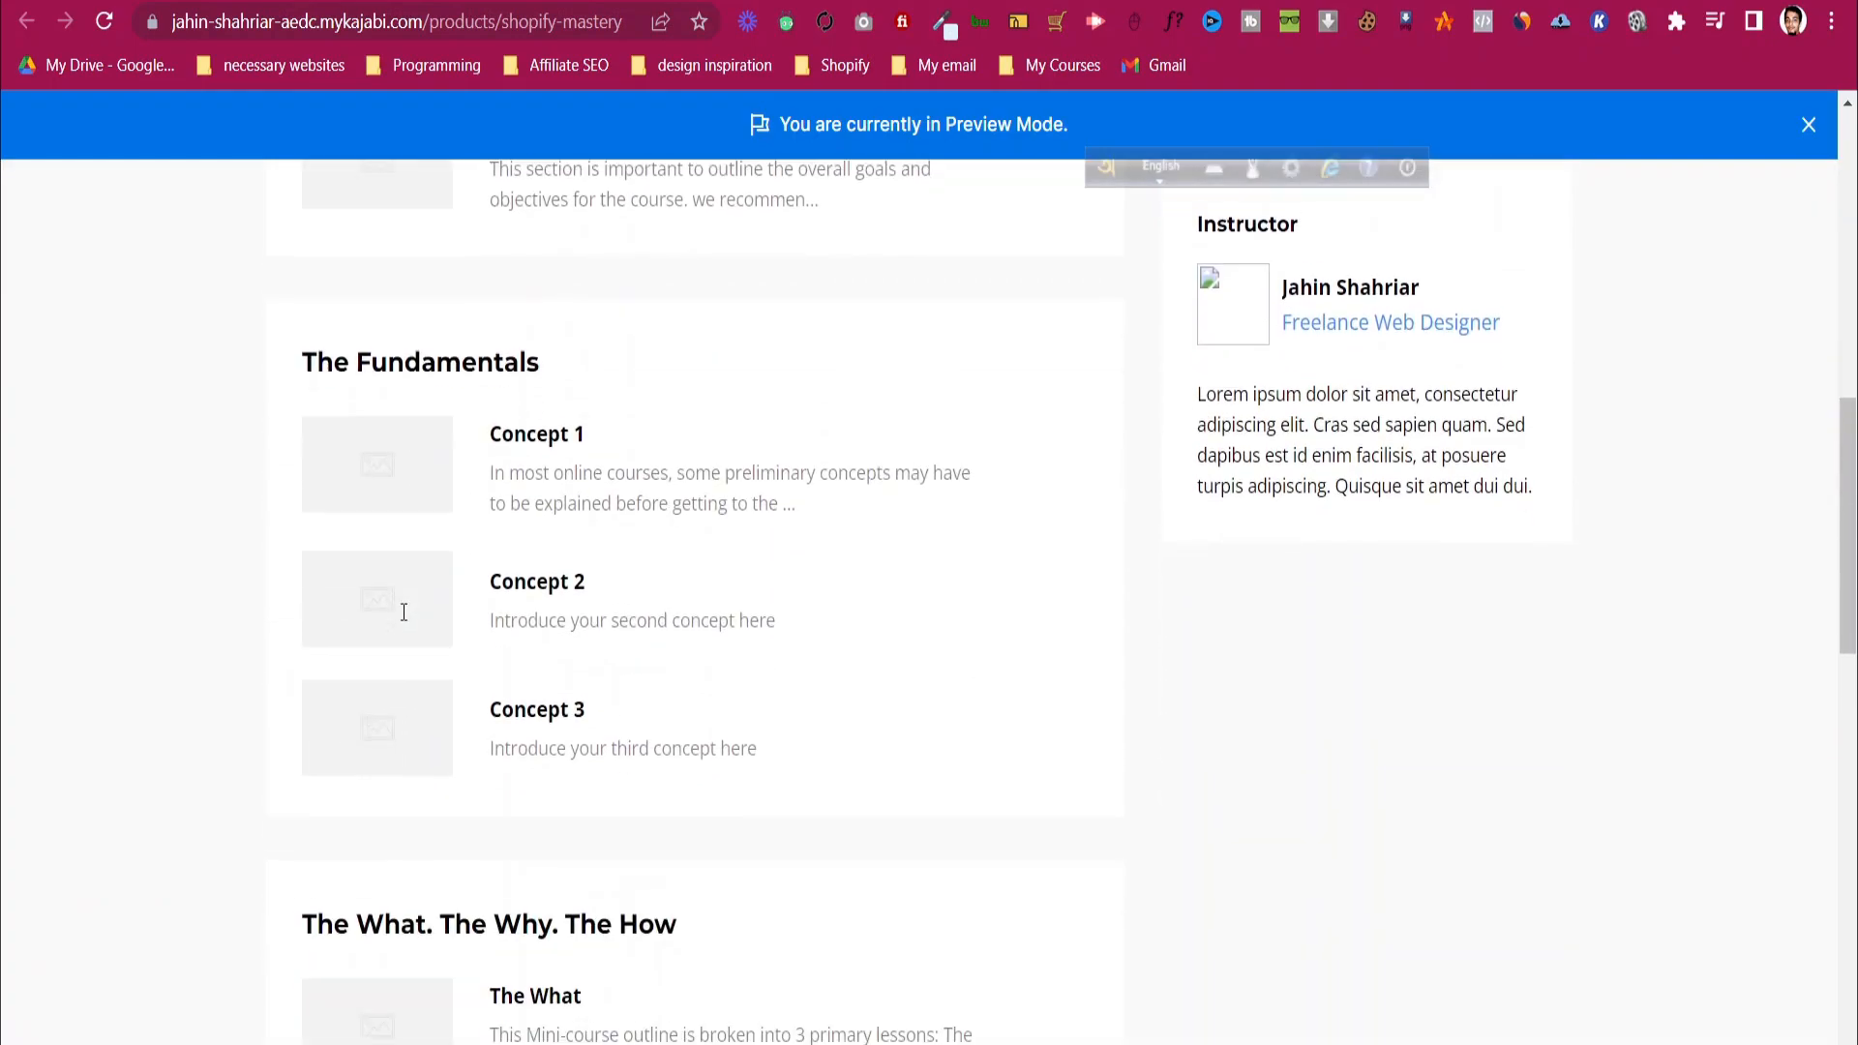
{"action": "key", "text": "ctrl+w"}
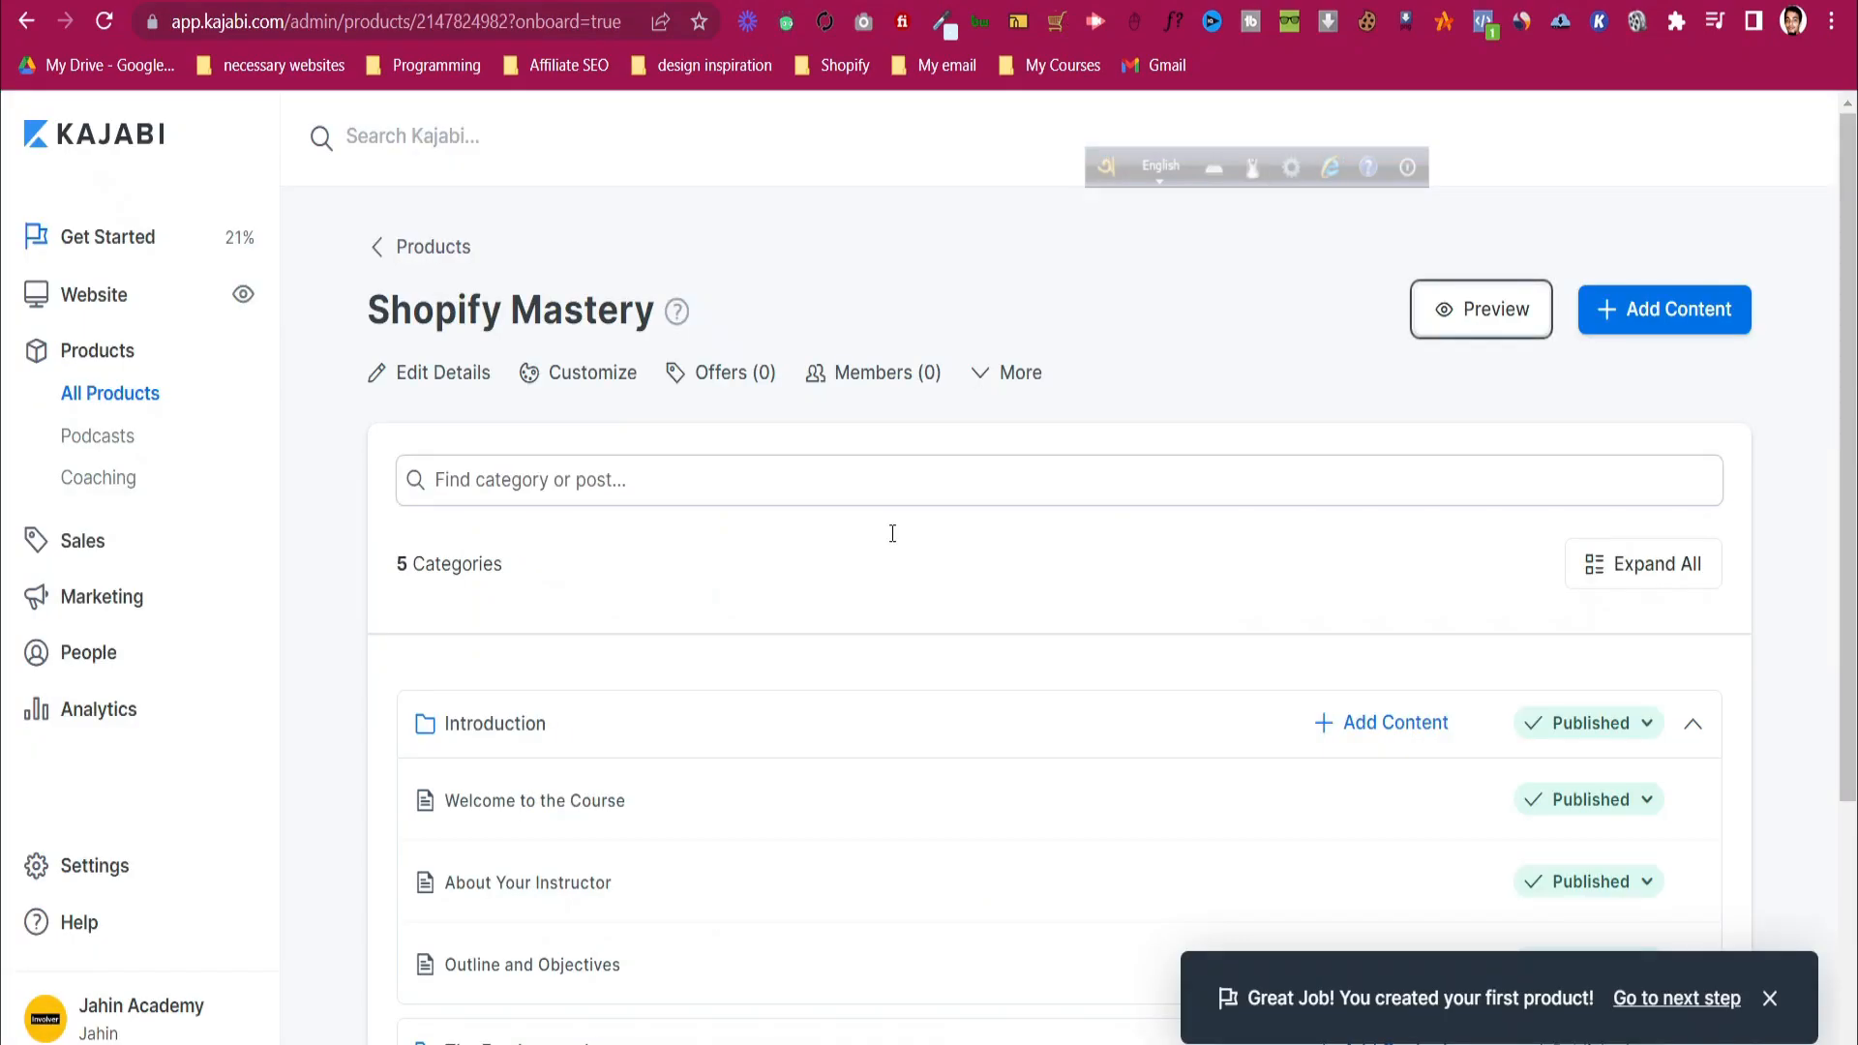
- Open 'Welcome to the Course', add an empty line above its text, and choose Video media
{"action": "scroll", "coordinate": [900, 513], "scroll_direction": "down", "scroll_amount": 1}
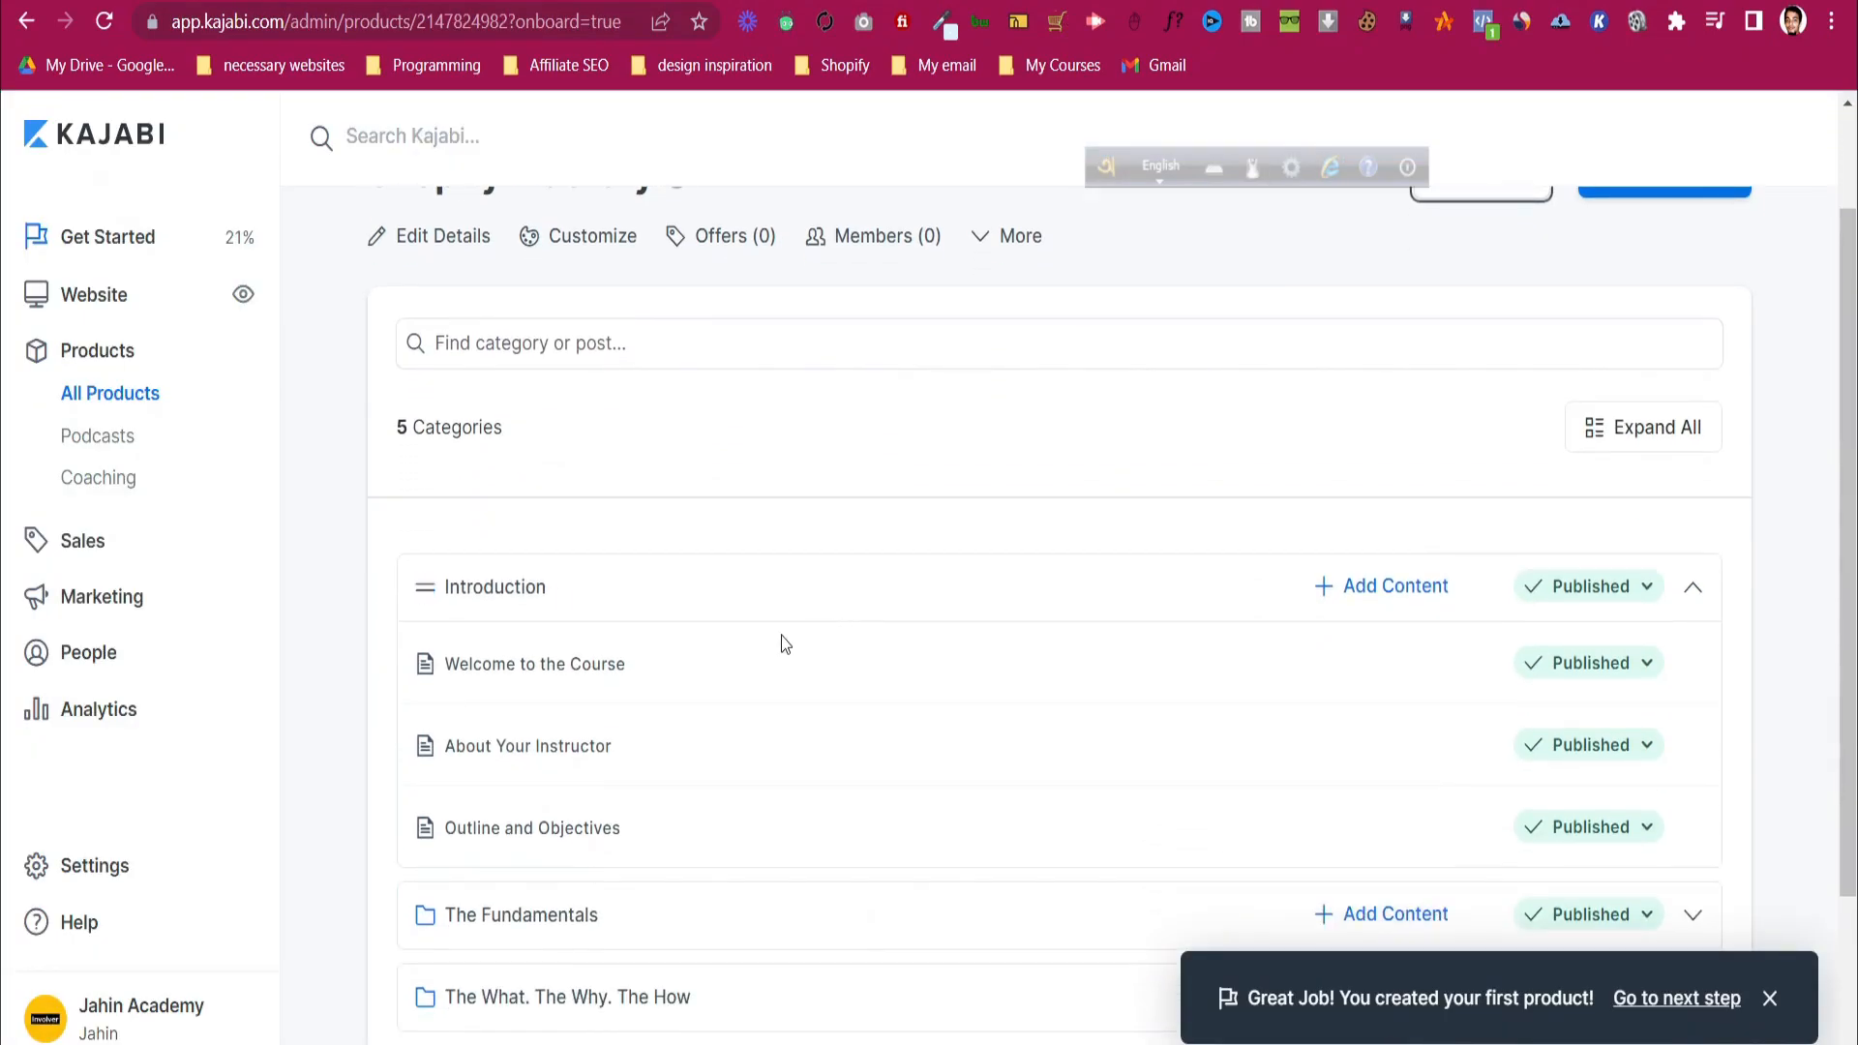
{"action": "left_click", "coordinate": [562, 681]}
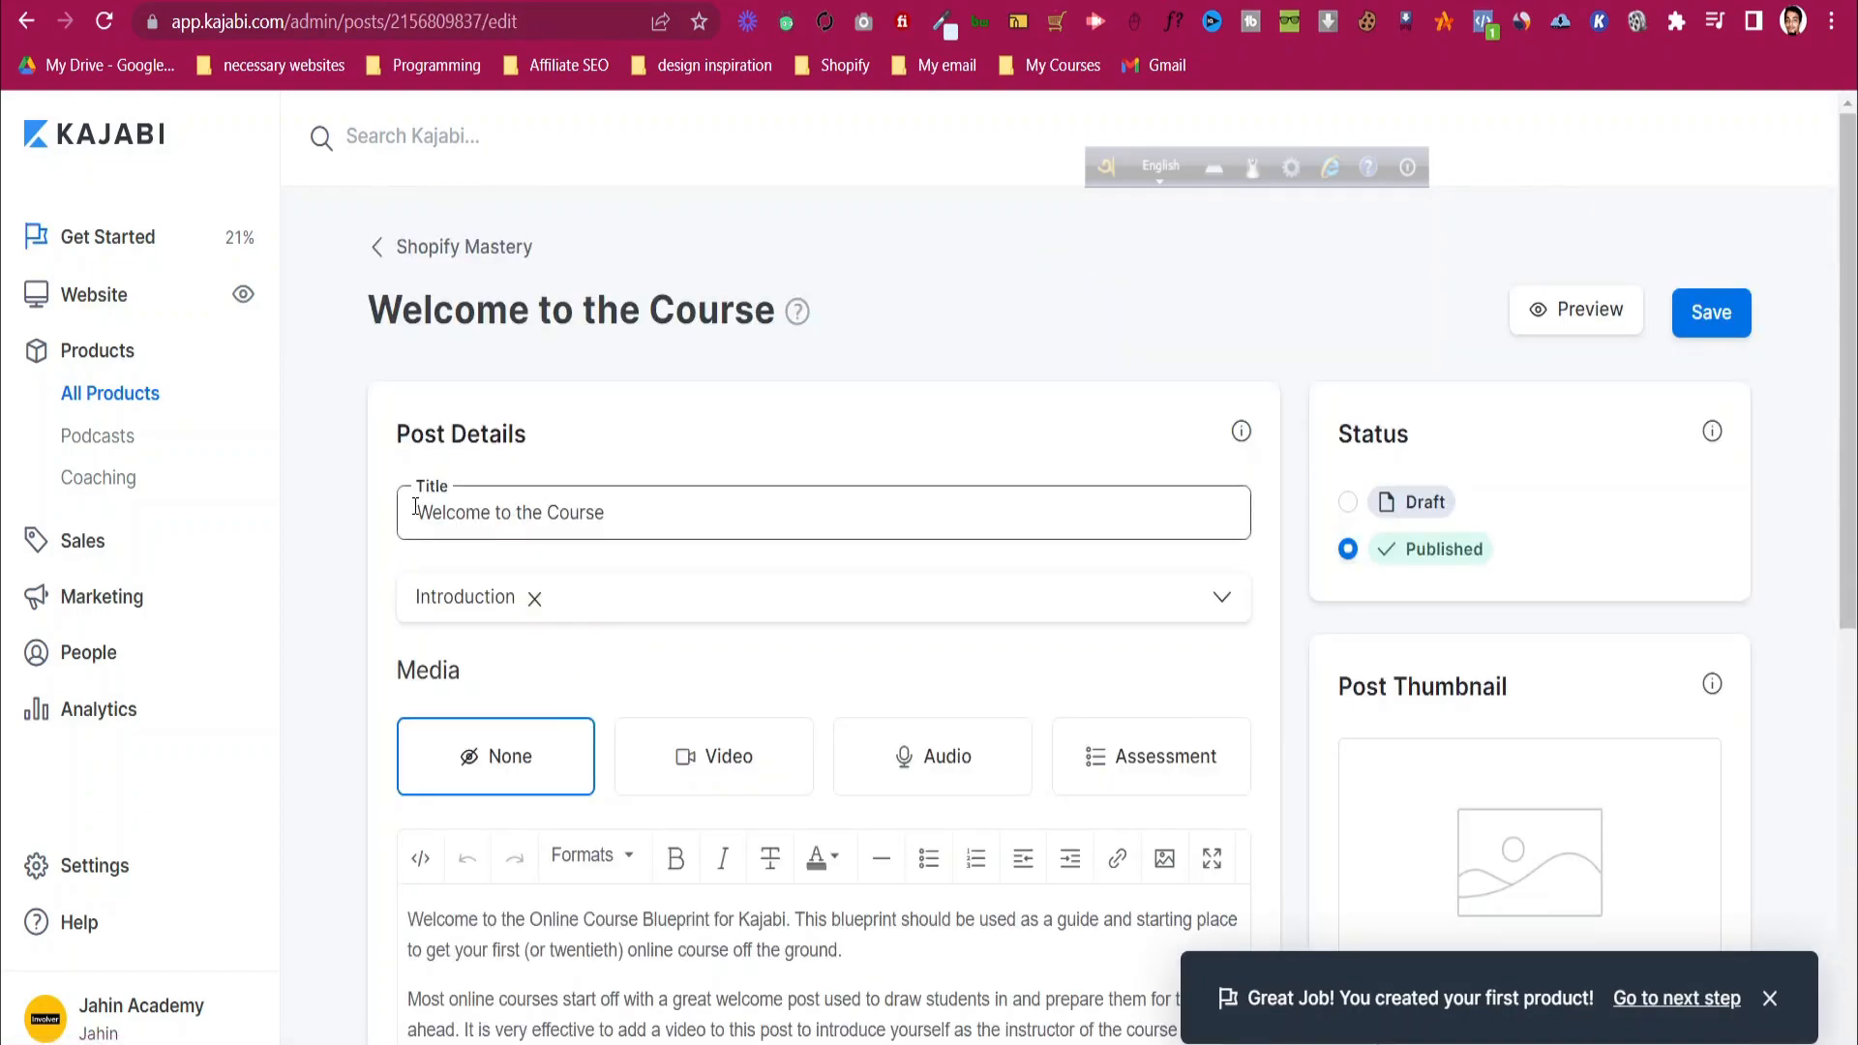
{"action": "scroll", "coordinate": [653, 527], "scroll_direction": "down", "scroll_amount": 3}
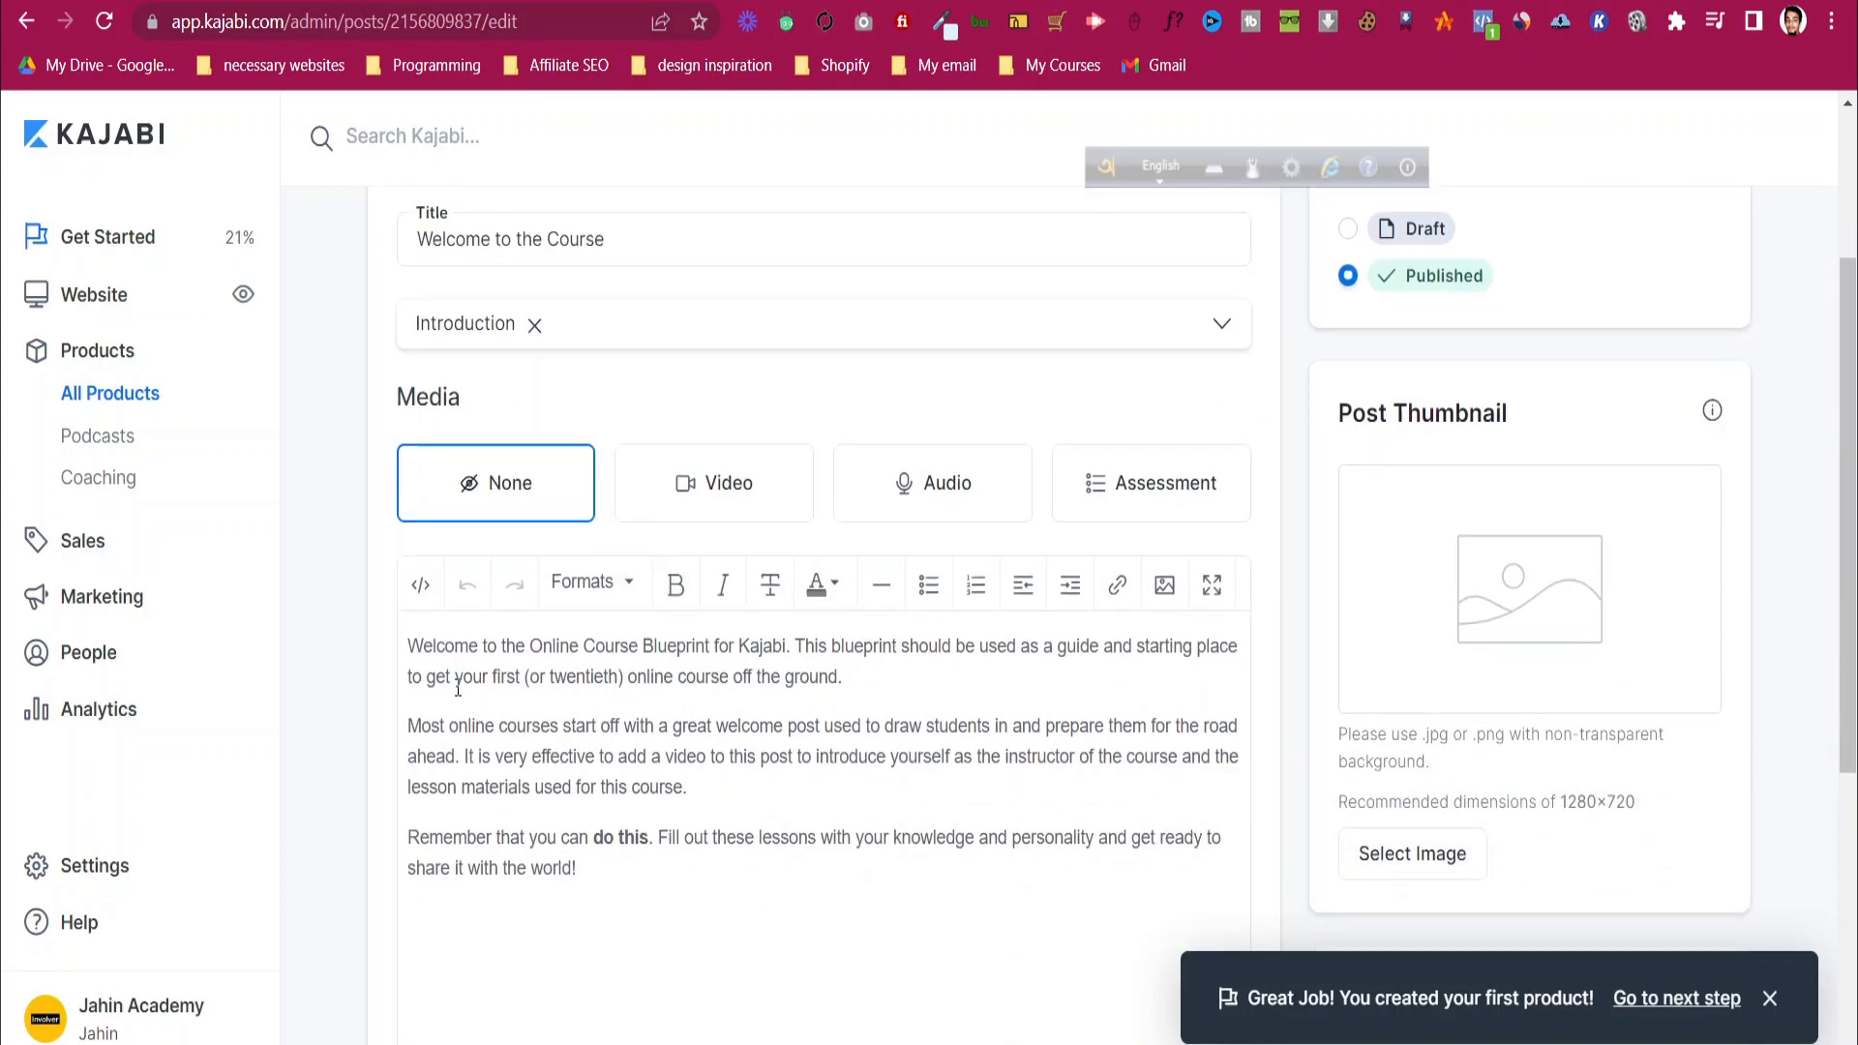
{"action": "key", "text": "Return"}
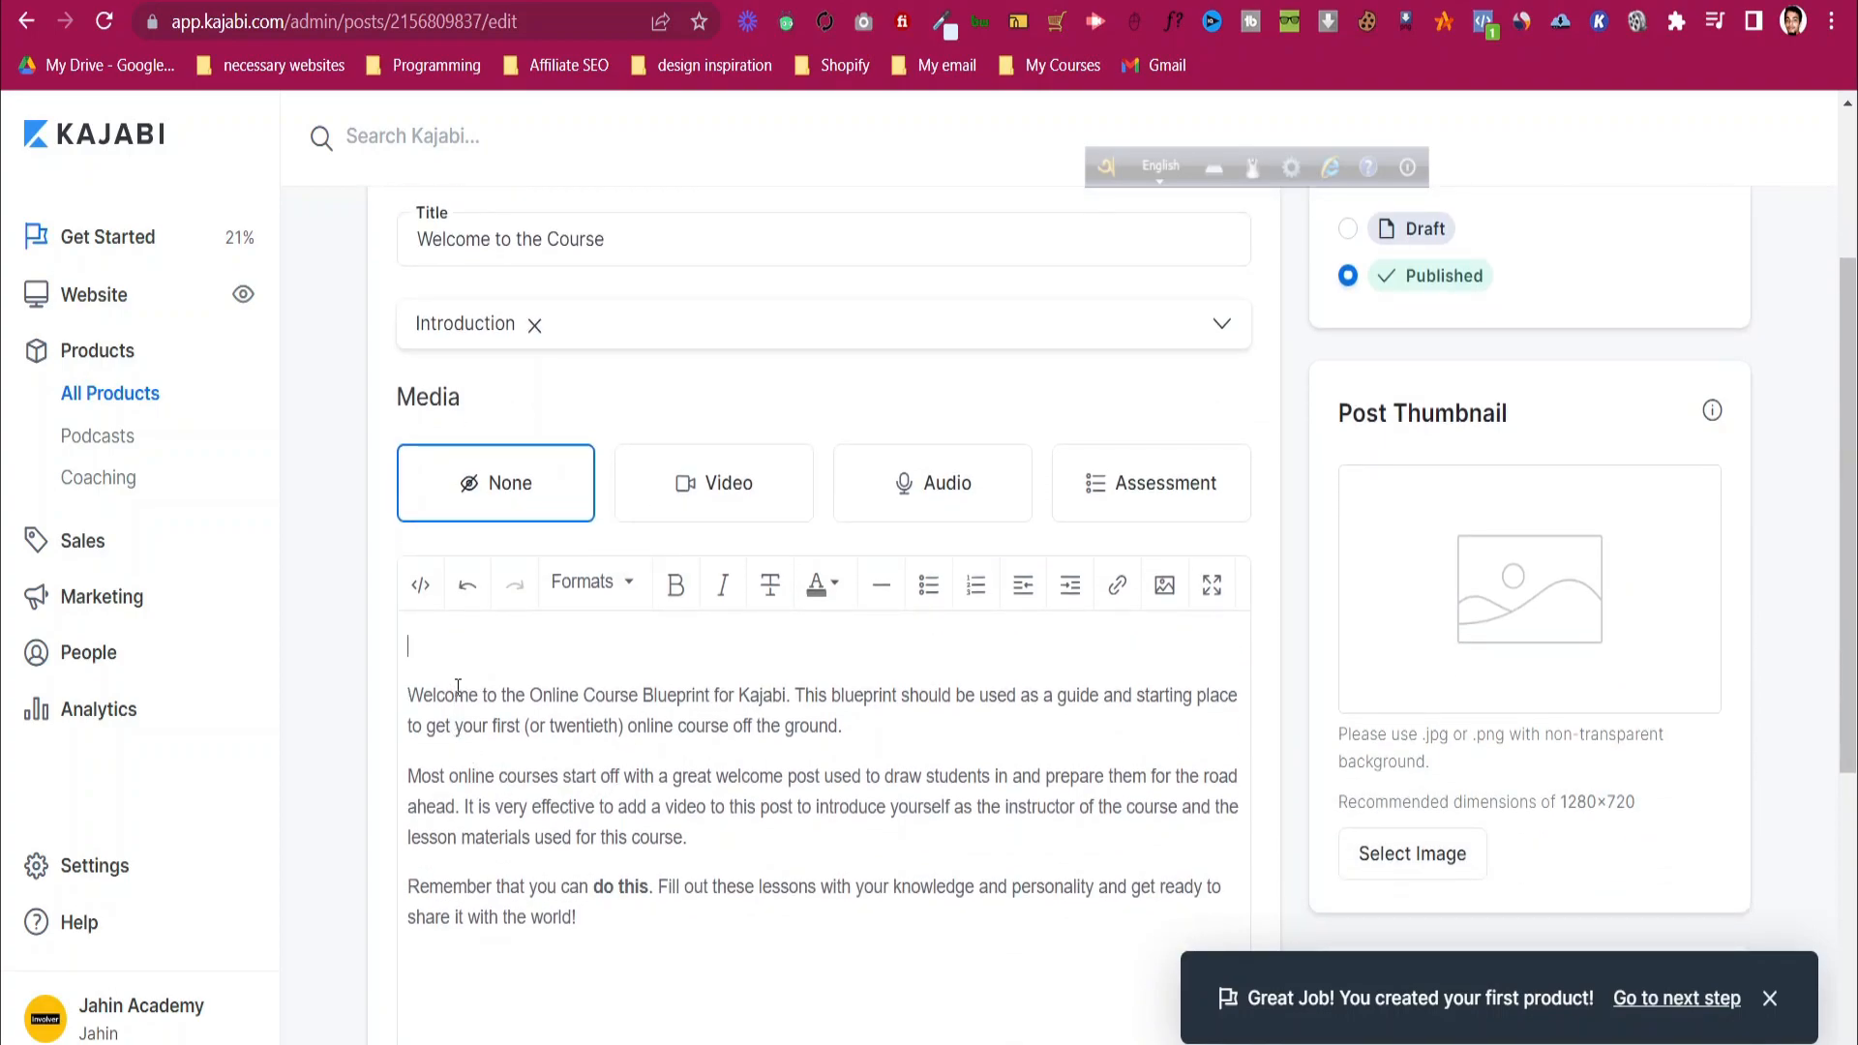
{"action": "left_click", "coordinate": [527, 669]}
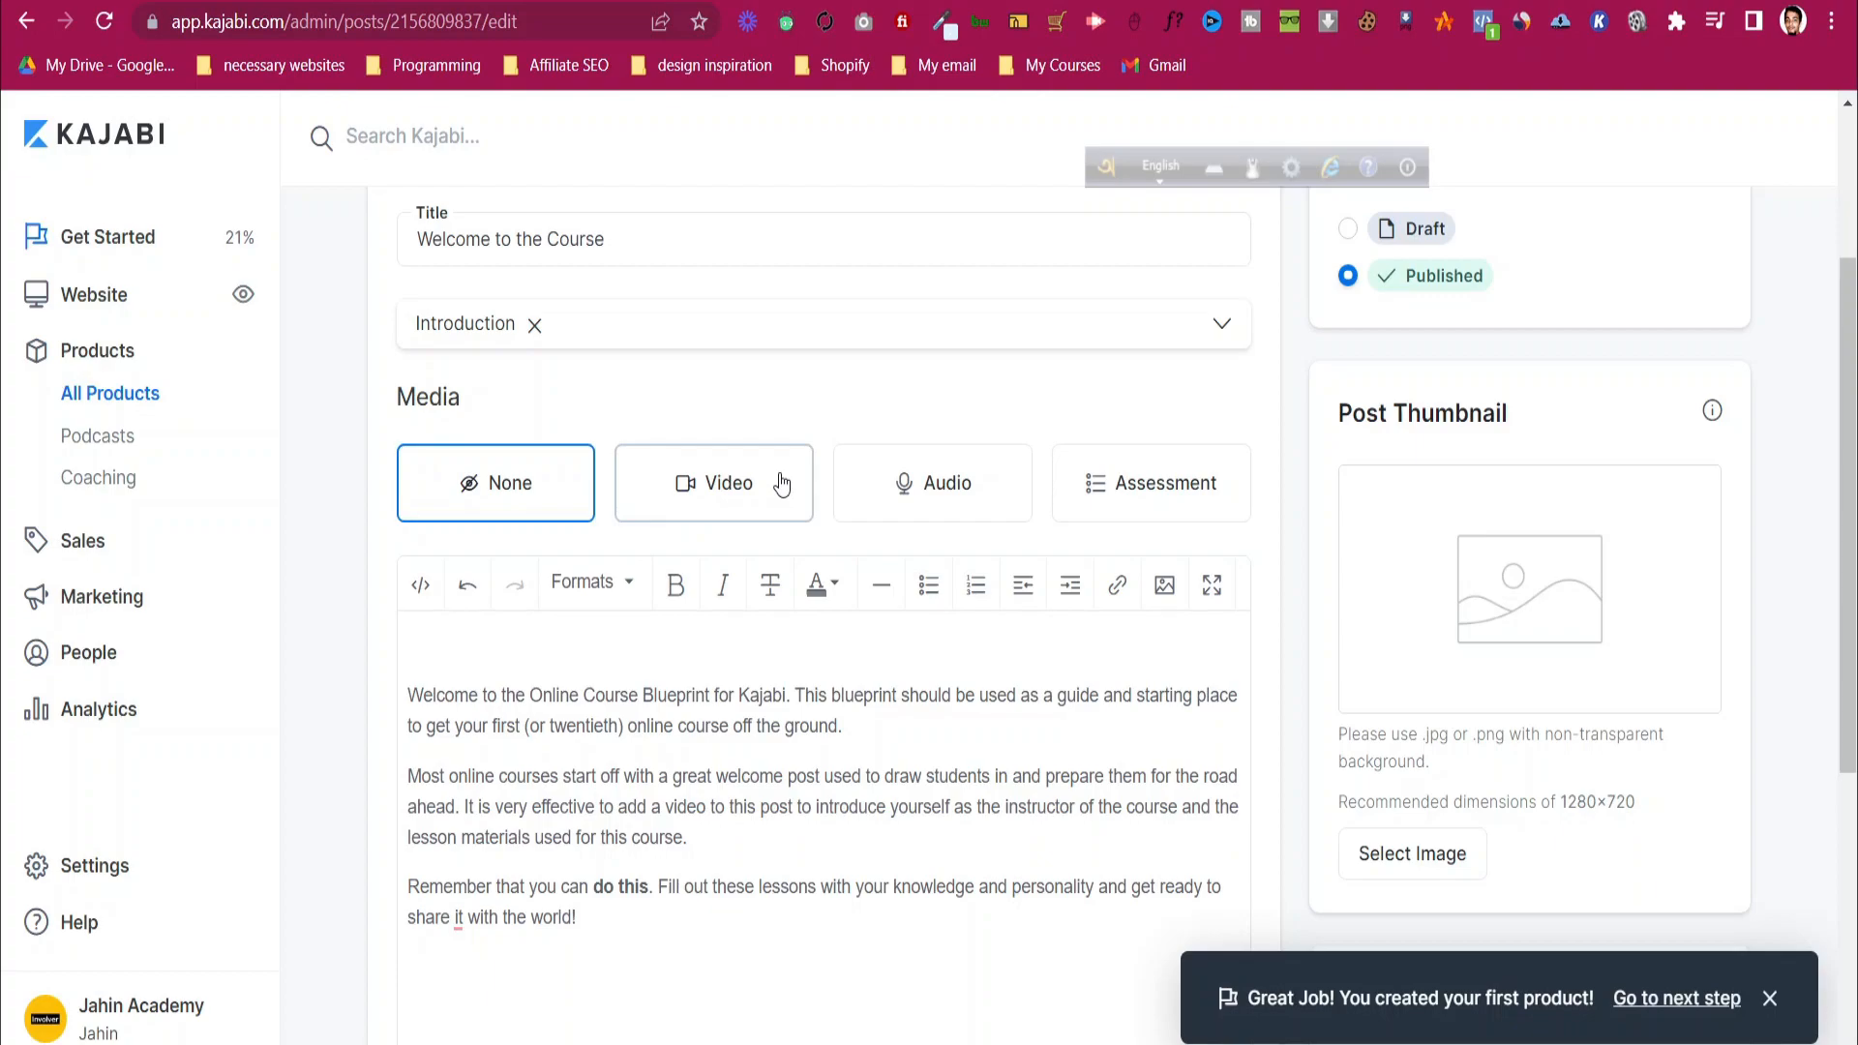
{"action": "left_click", "coordinate": [782, 484]}
- Upload 'Groove adding custom domain.mp4' from the Videos folder as the lesson video
{"action": "left_click", "coordinate": [840, 712]}
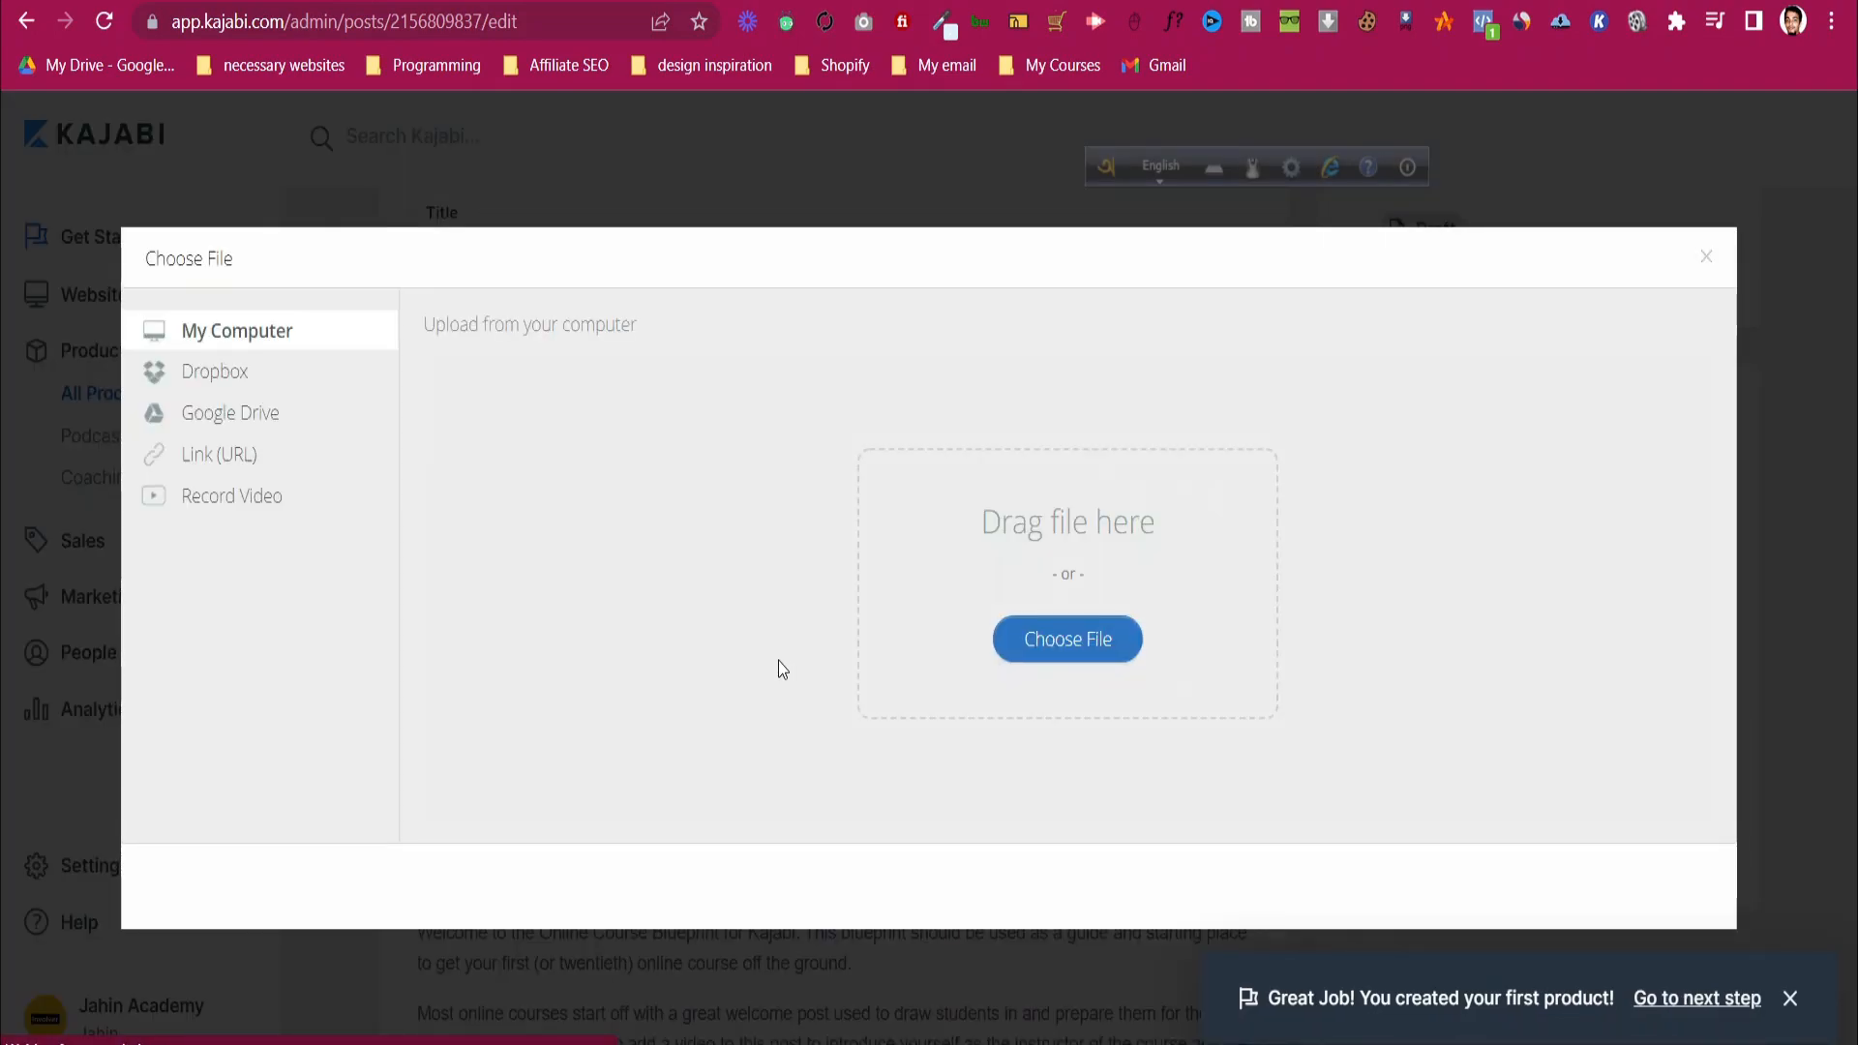
{"action": "left_click", "coordinate": [1031, 639]}
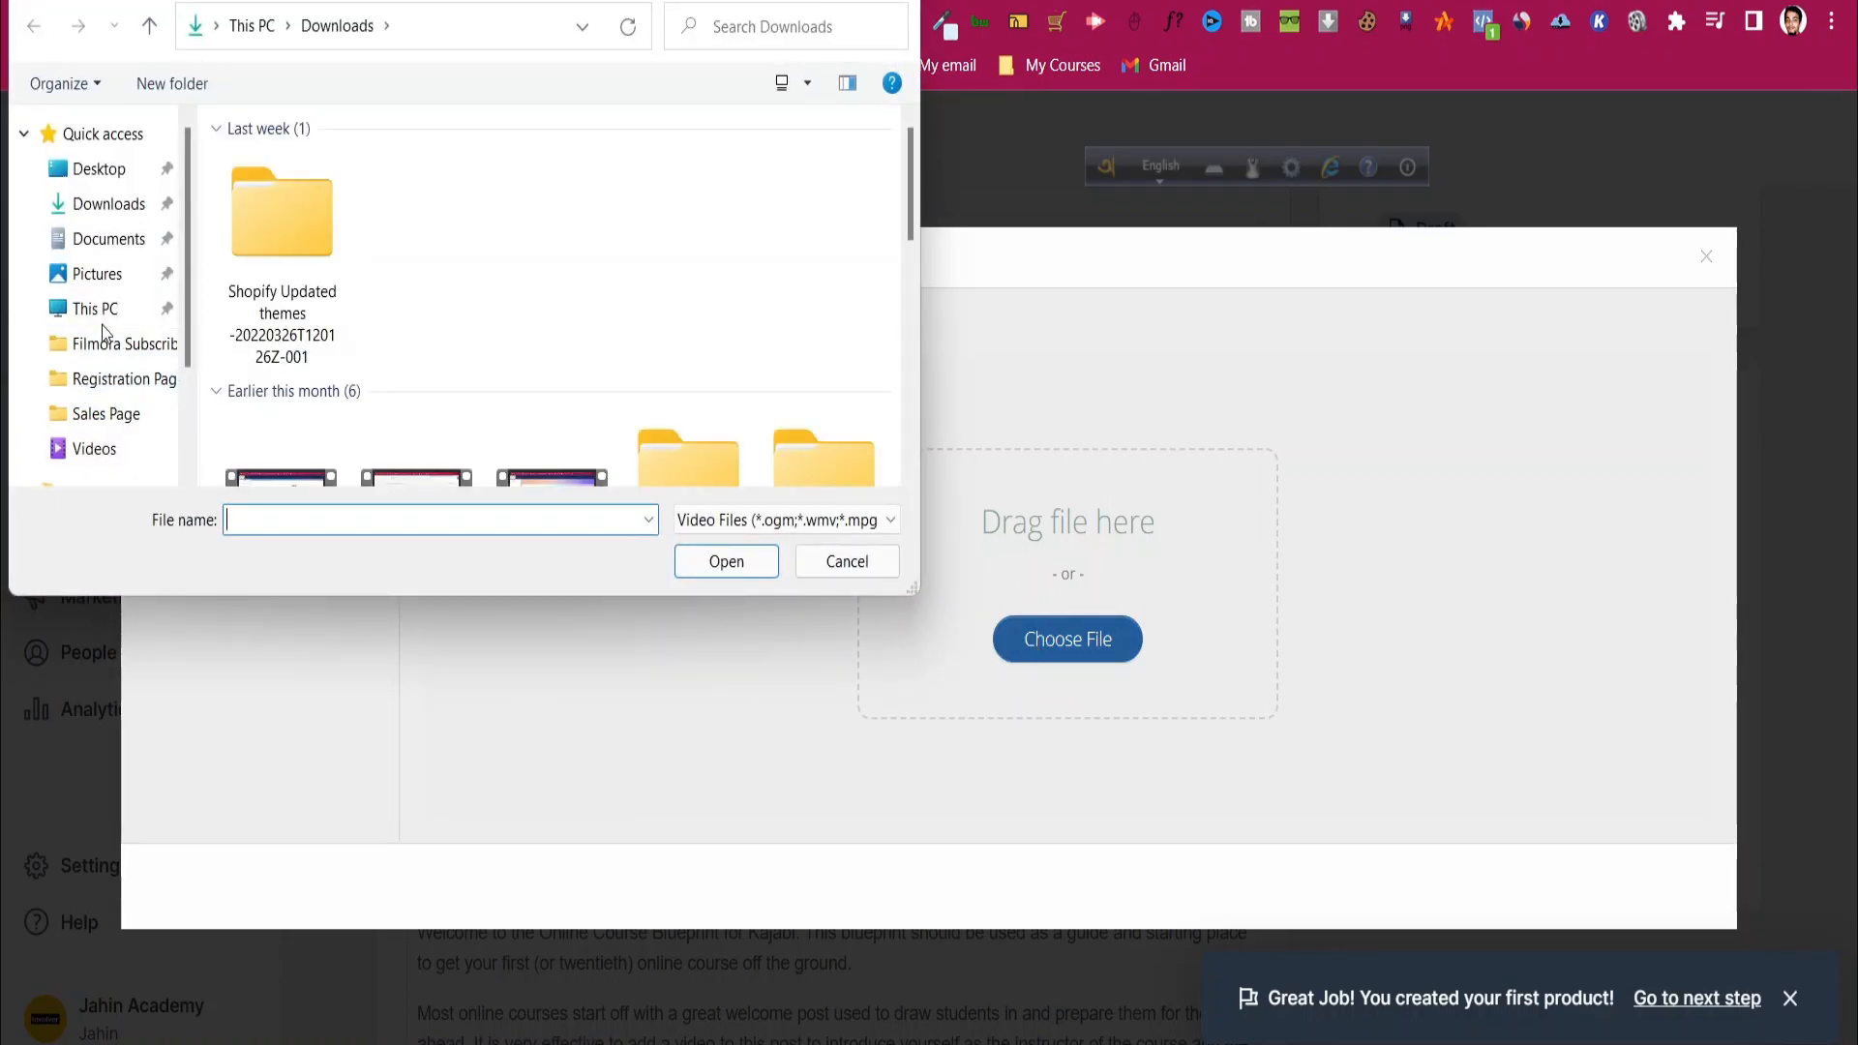
{"action": "left_click", "coordinate": [116, 447]}
{"action": "scroll", "coordinate": [476, 389], "scroll_direction": "down", "scroll_amount": 3}
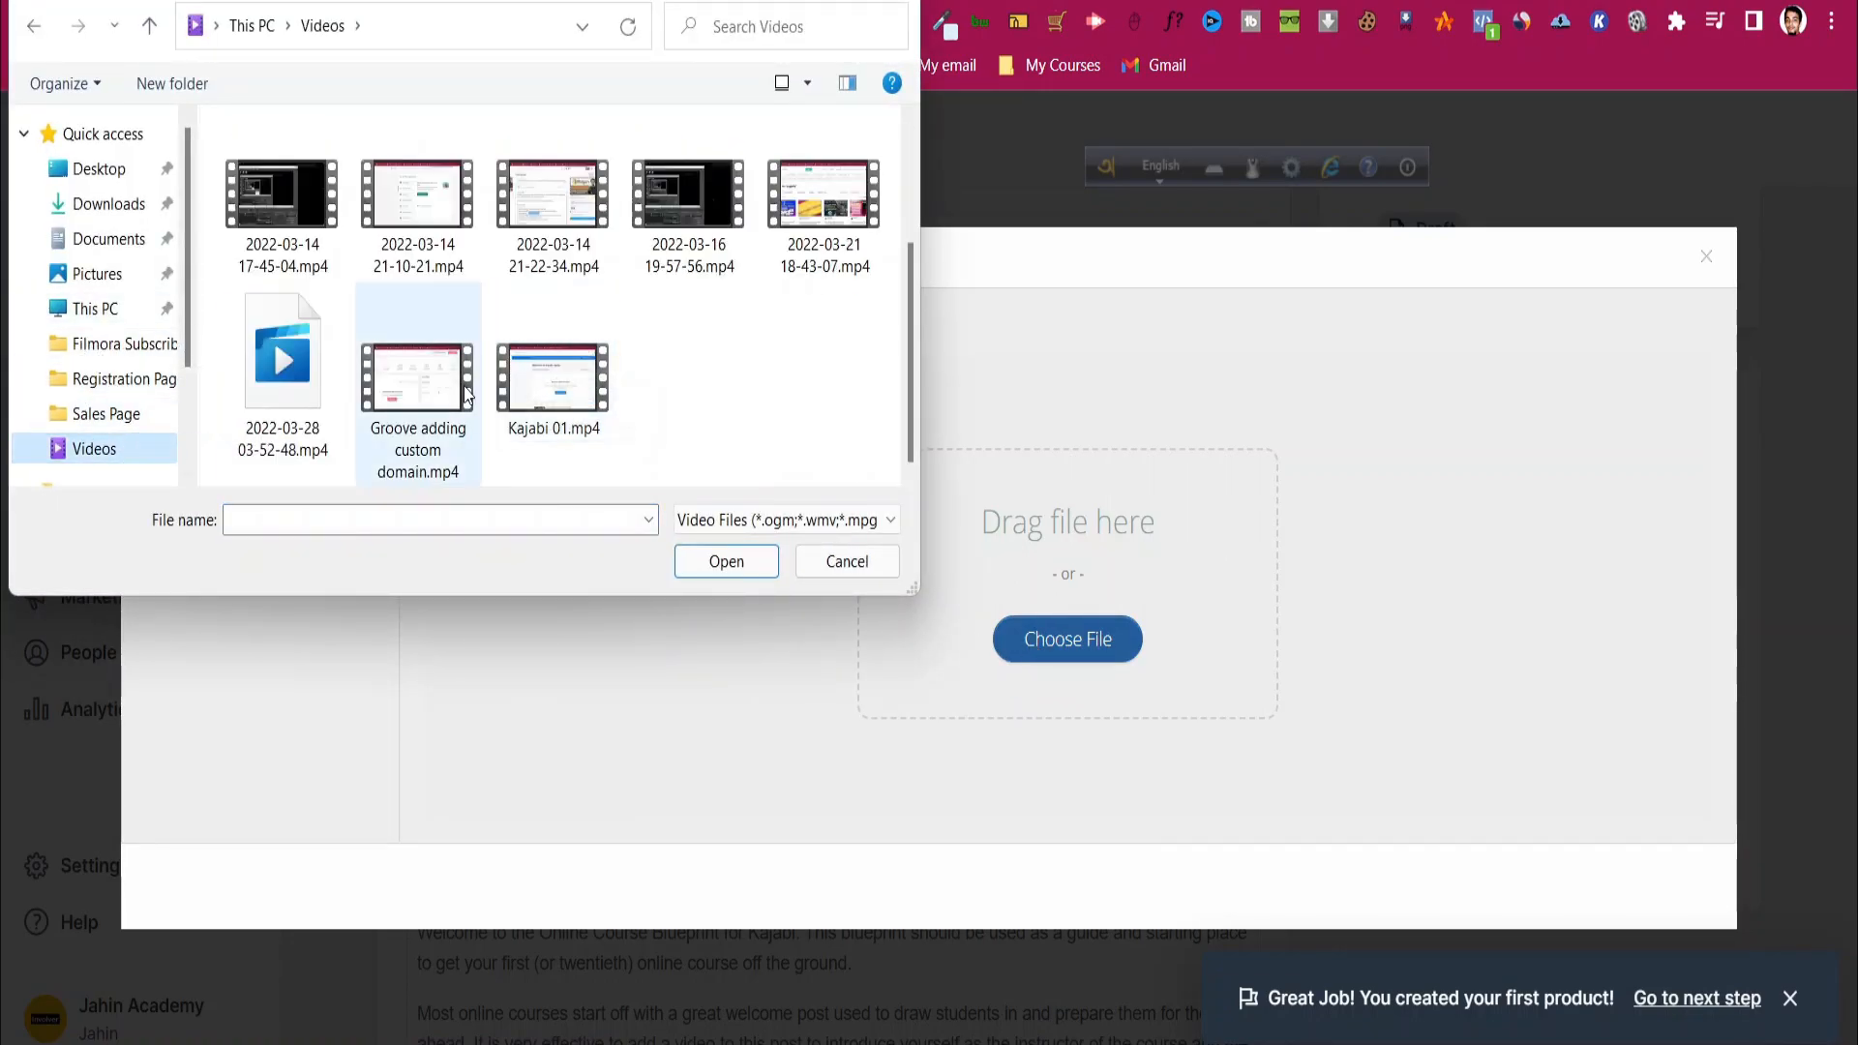
{"action": "left_click", "coordinate": [432, 411]}
{"action": "left_click", "coordinate": [741, 566]}
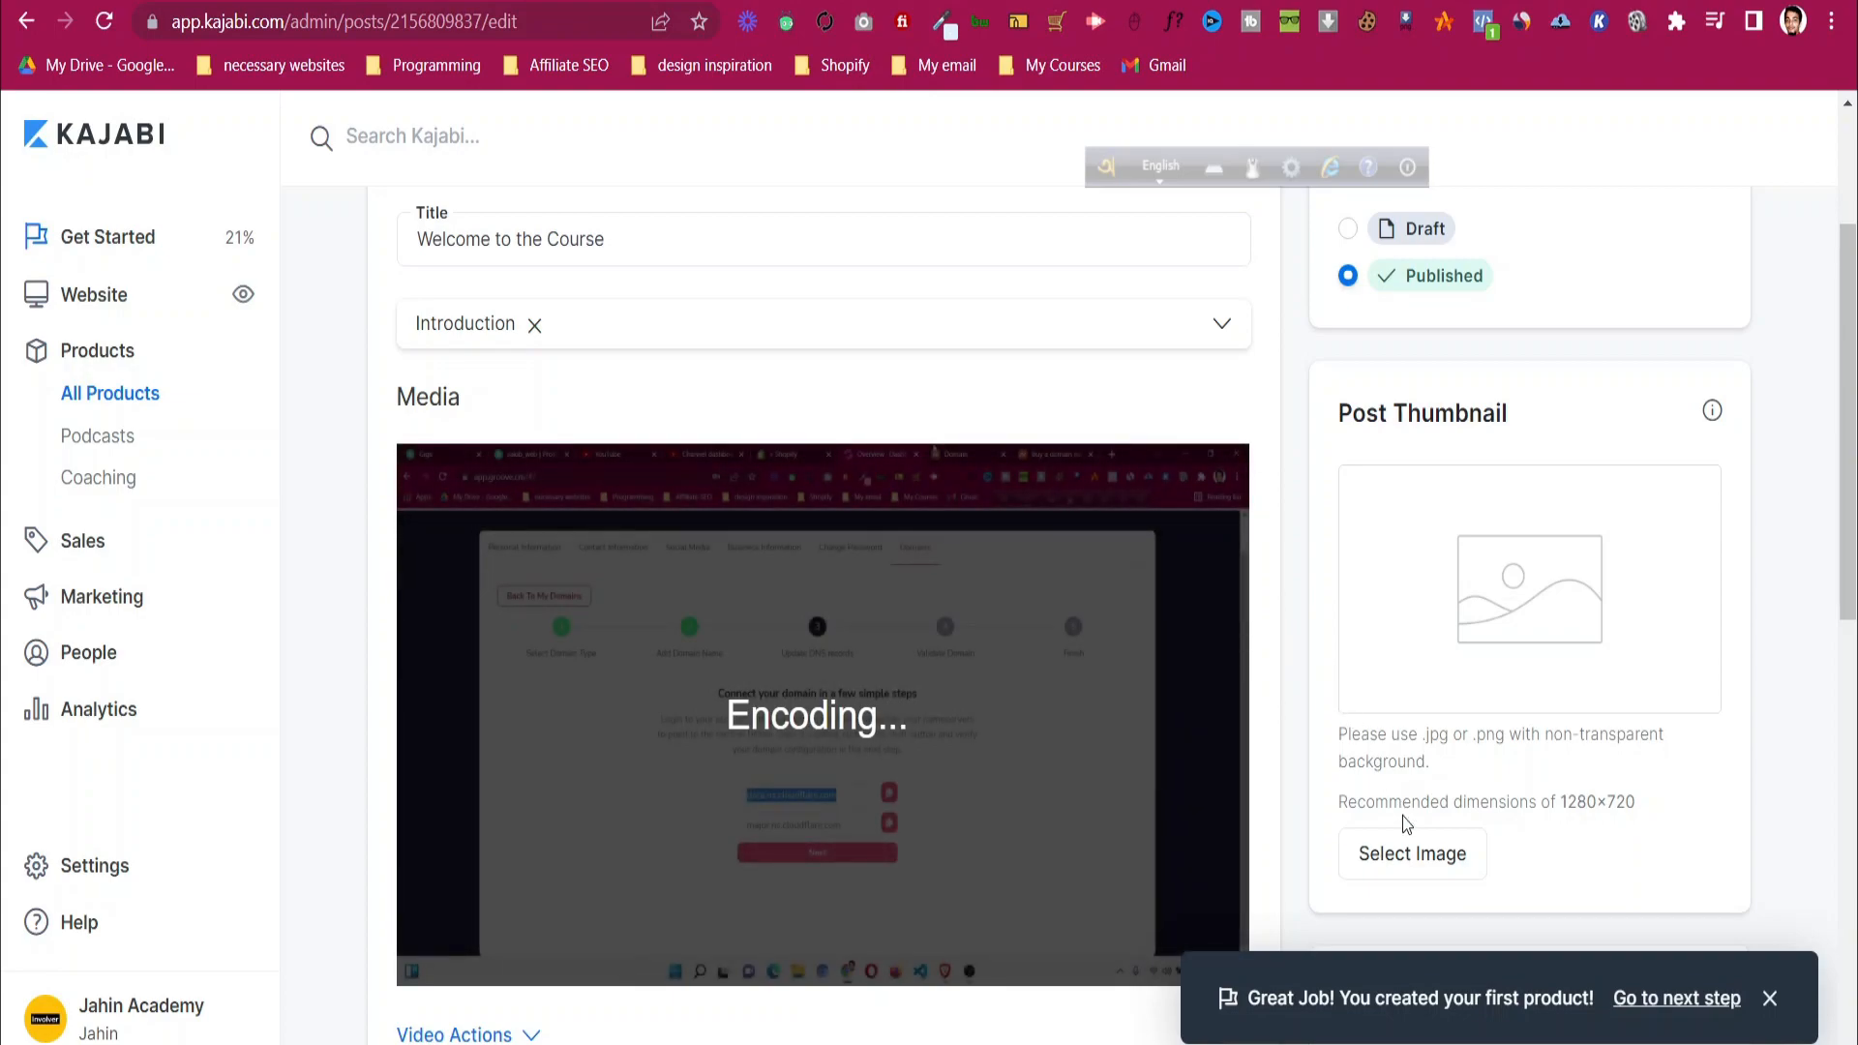
{"action": "scroll", "coordinate": [1437, 717], "scroll_direction": "down", "scroll_amount": 5}
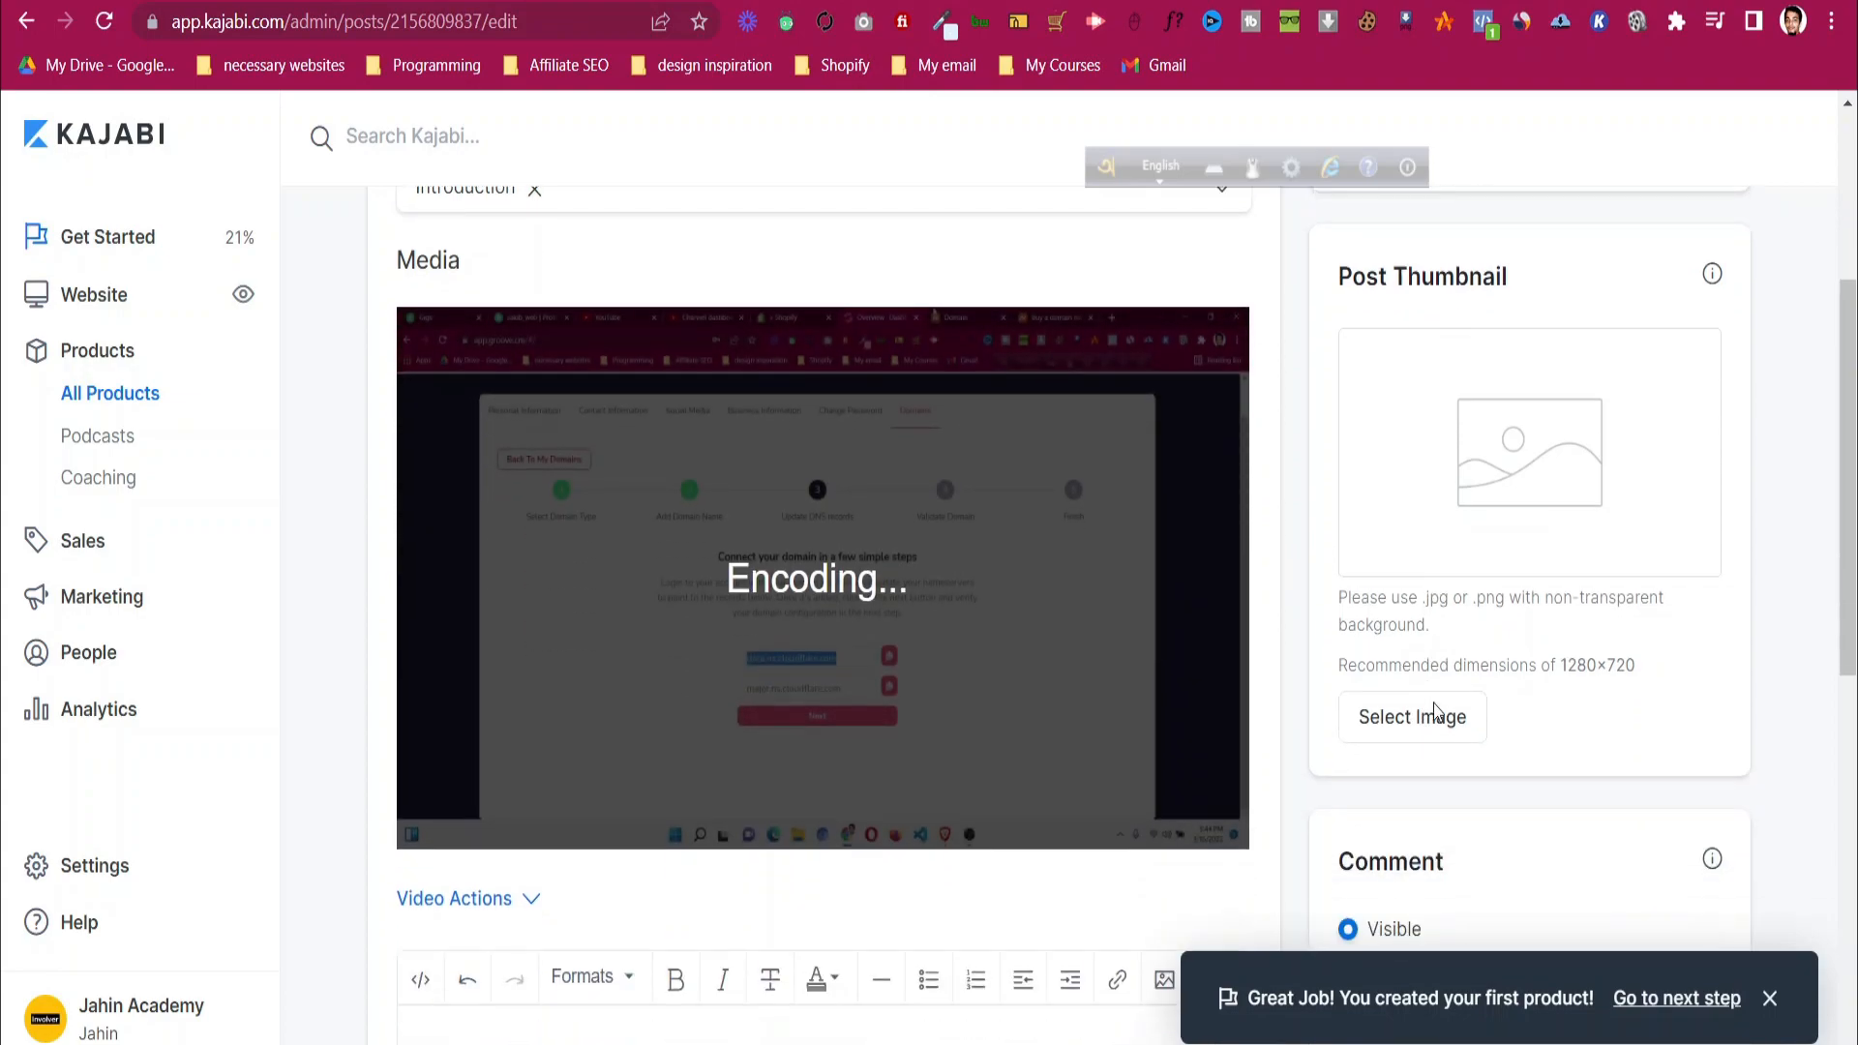
{"action": "scroll", "coordinate": [1439, 726], "scroll_direction": "down", "scroll_amount": 5}
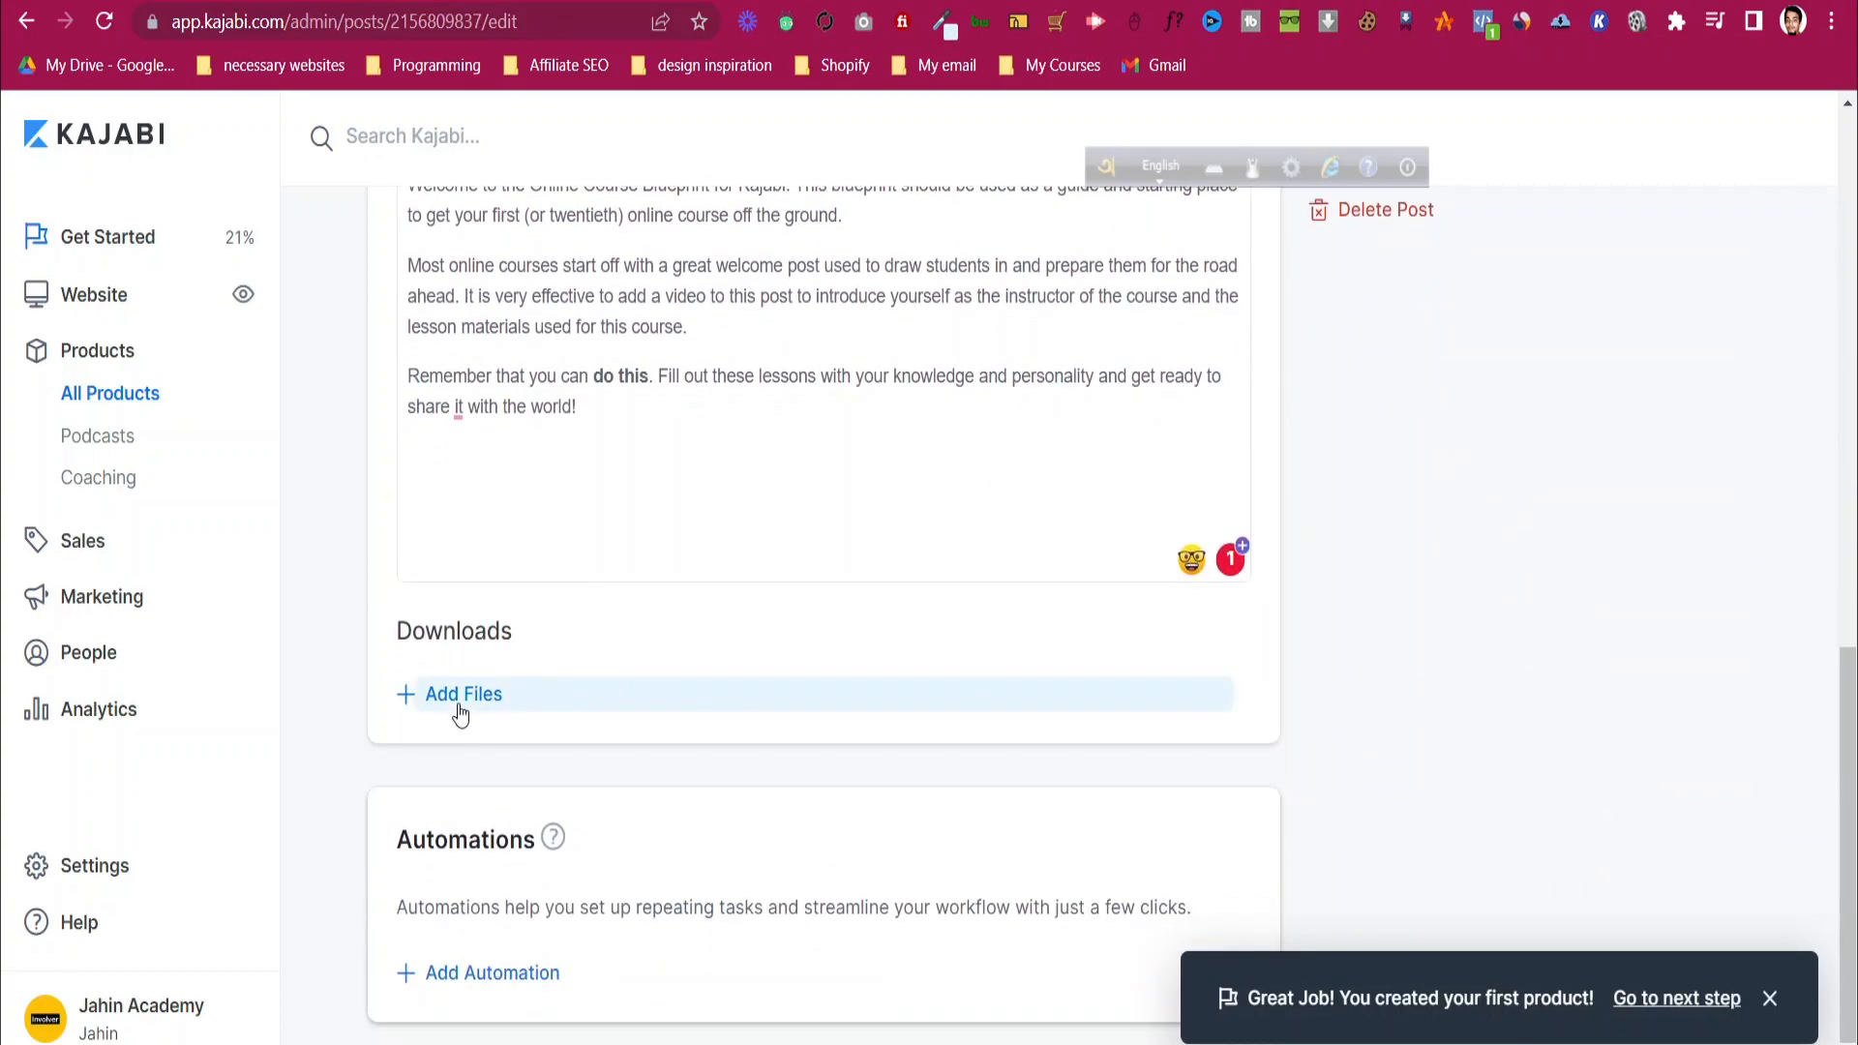
- Attach the Kajabi Mini Course Guide PDF from Downloads as a lesson download
{"action": "scroll", "coordinate": [534, 646], "scroll_direction": "up", "scroll_amount": 6}
{"action": "scroll", "coordinate": [537, 656], "scroll_direction": "down", "scroll_amount": 5}
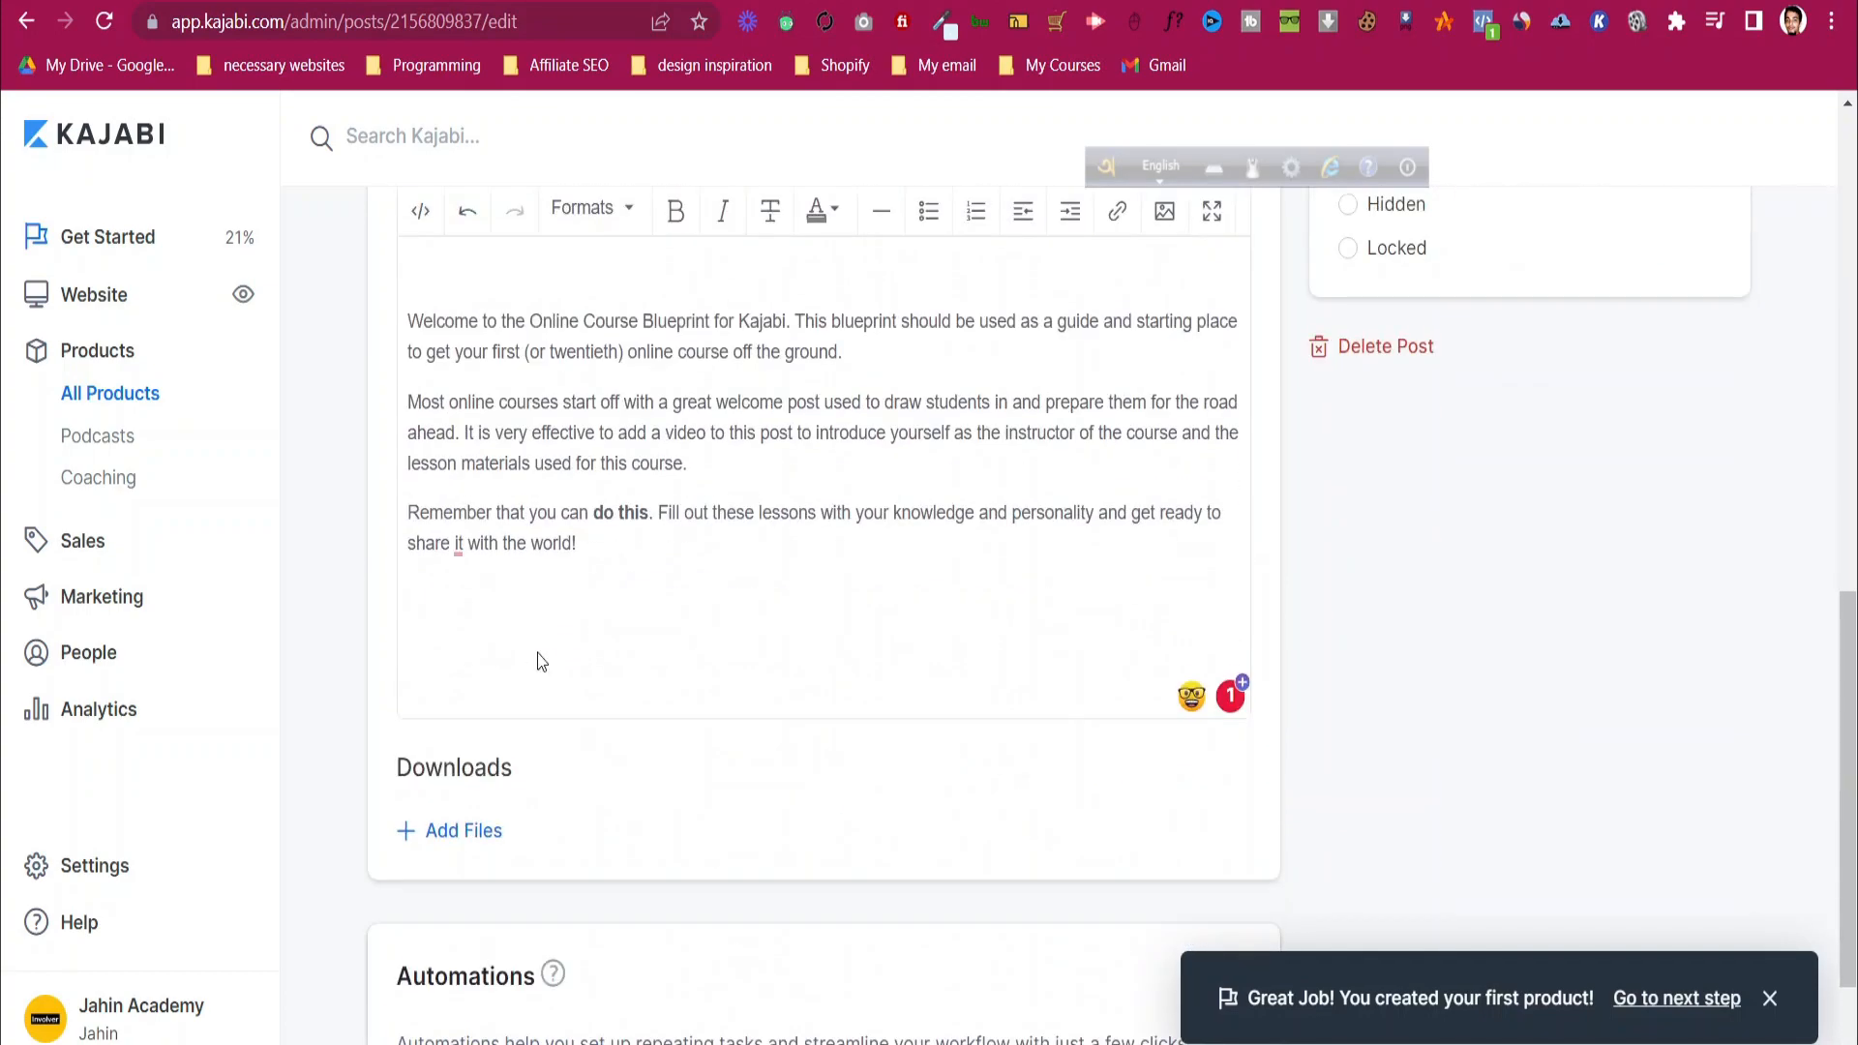
{"action": "scroll", "coordinate": [541, 662], "scroll_direction": "down", "scroll_amount": 1}
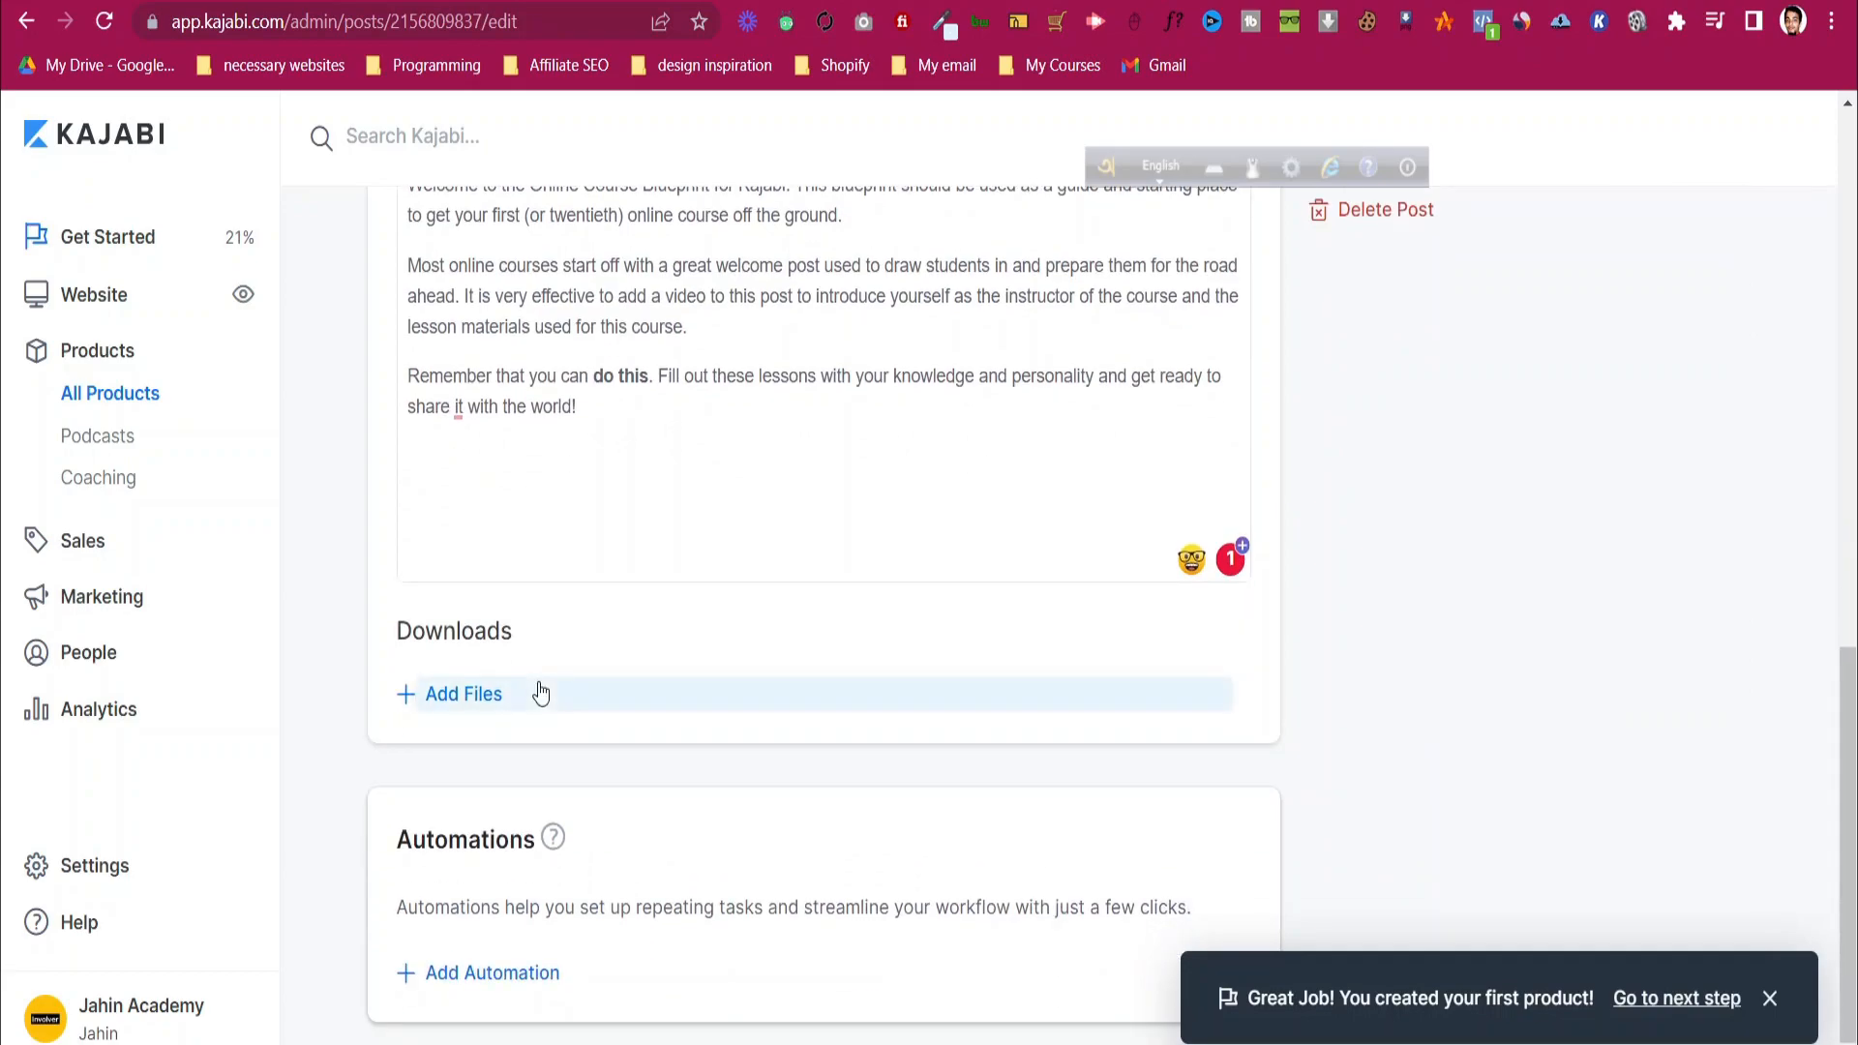
{"action": "left_click", "coordinate": [461, 707]}
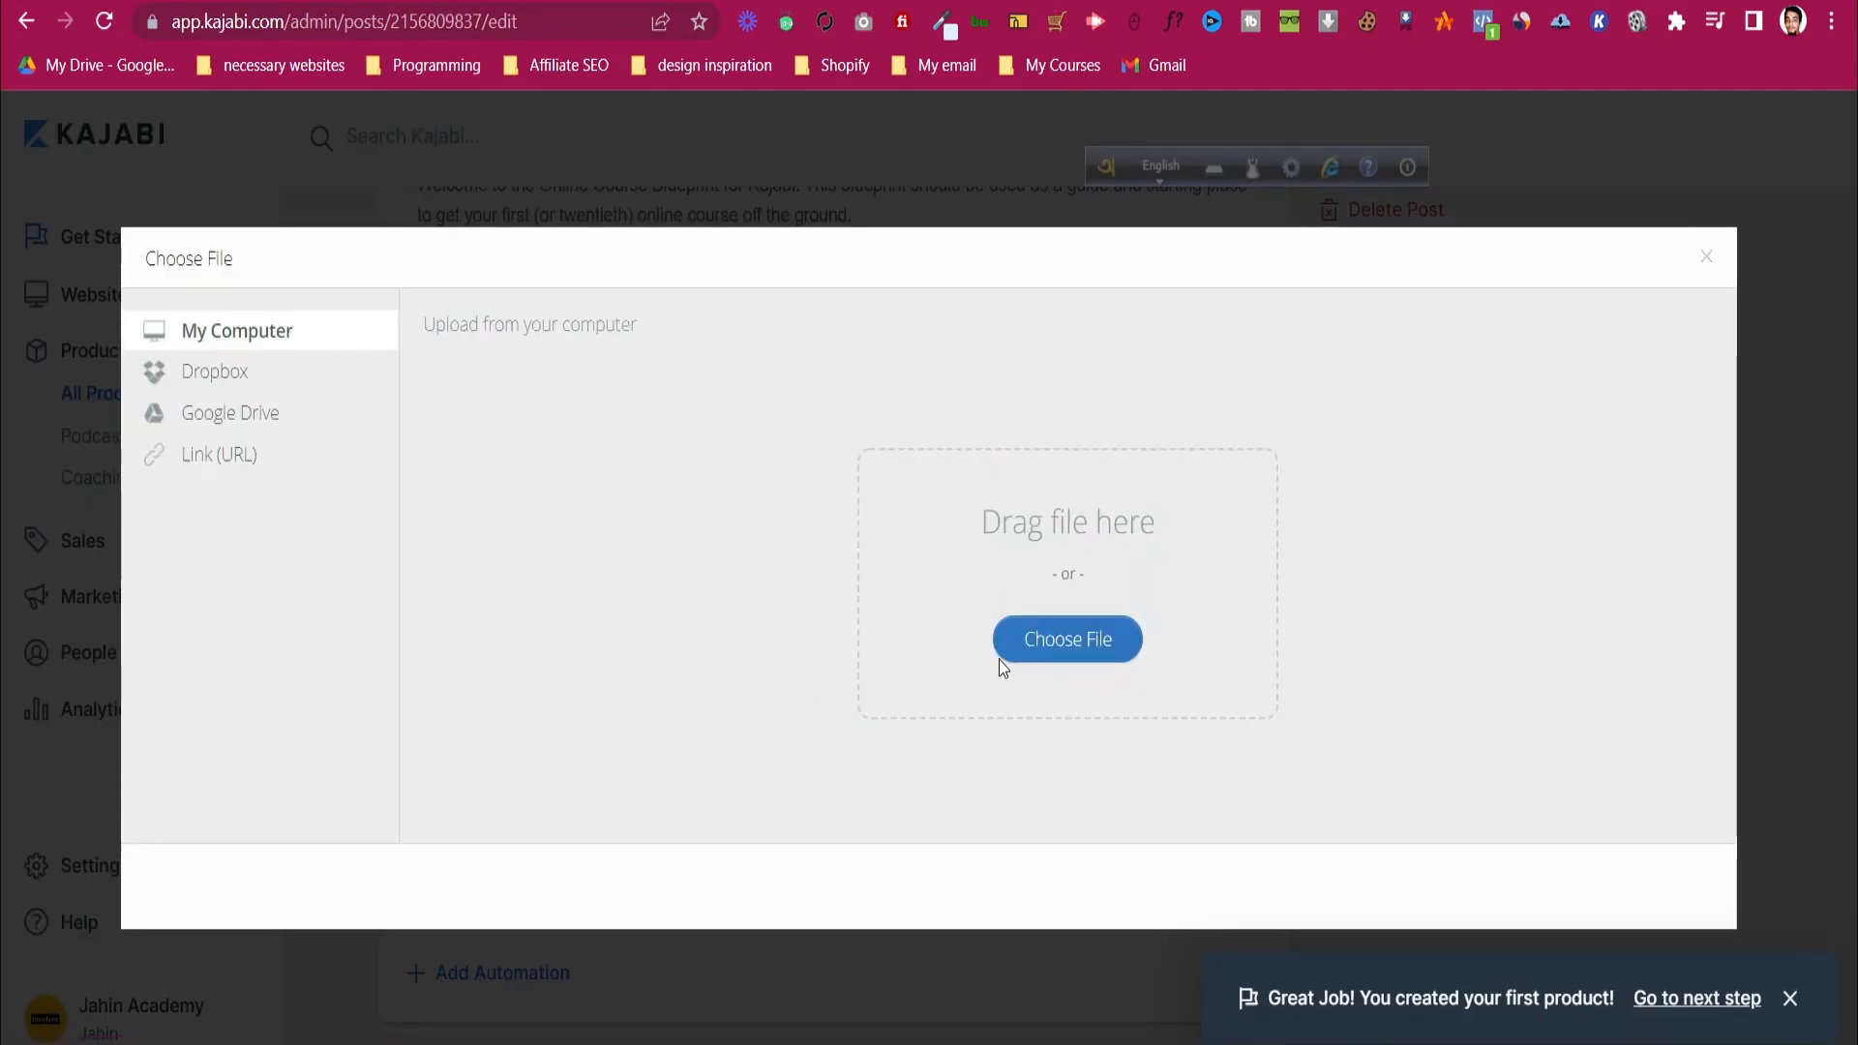
{"action": "left_click", "coordinate": [1007, 656]}
{"action": "scroll", "coordinate": [113, 256], "scroll_direction": "up", "scroll_amount": 2}
{"action": "left_click", "coordinate": [102, 204]}
{"action": "left_click", "coordinate": [270, 276]}
{"action": "left_click", "coordinate": [724, 562]}
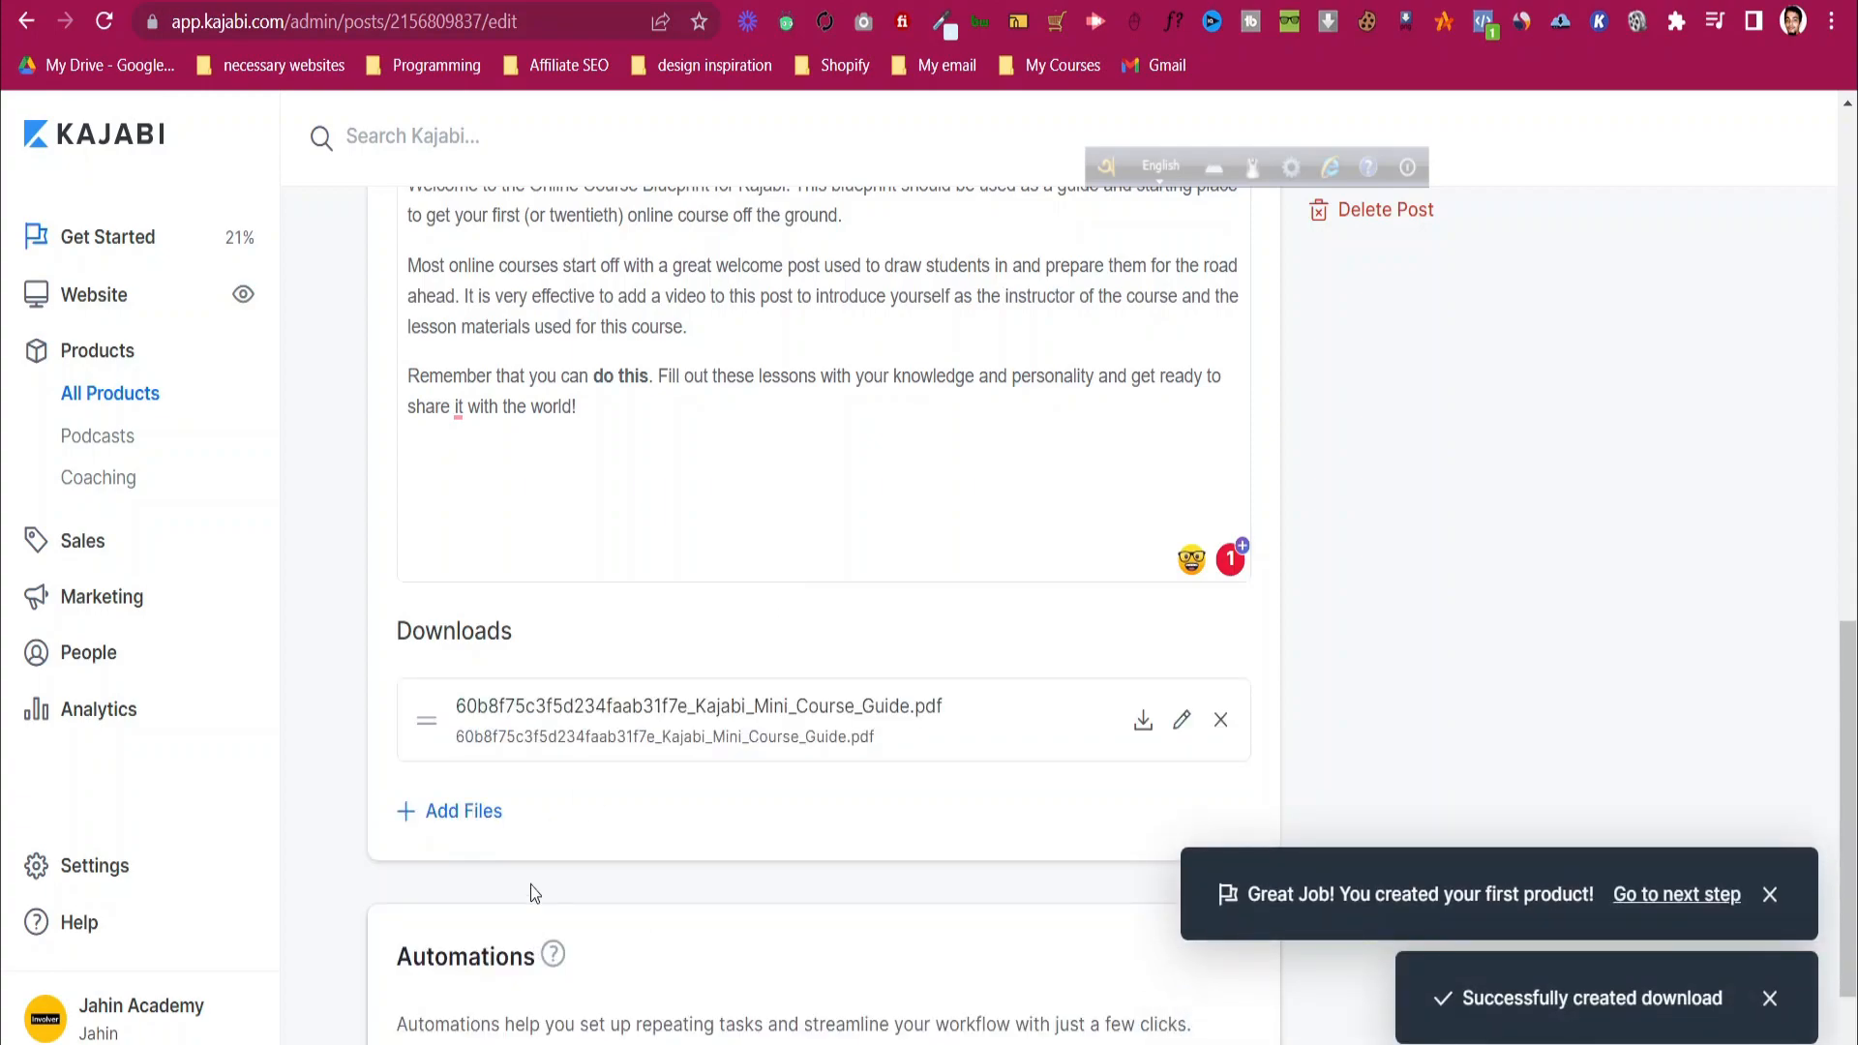
- Start a lesson automation, cancel it without choosing an action, and save the lesson
{"action": "scroll", "coordinate": [531, 893], "scroll_direction": "down", "scroll_amount": 1}
{"action": "left_click", "coordinate": [528, 976]}
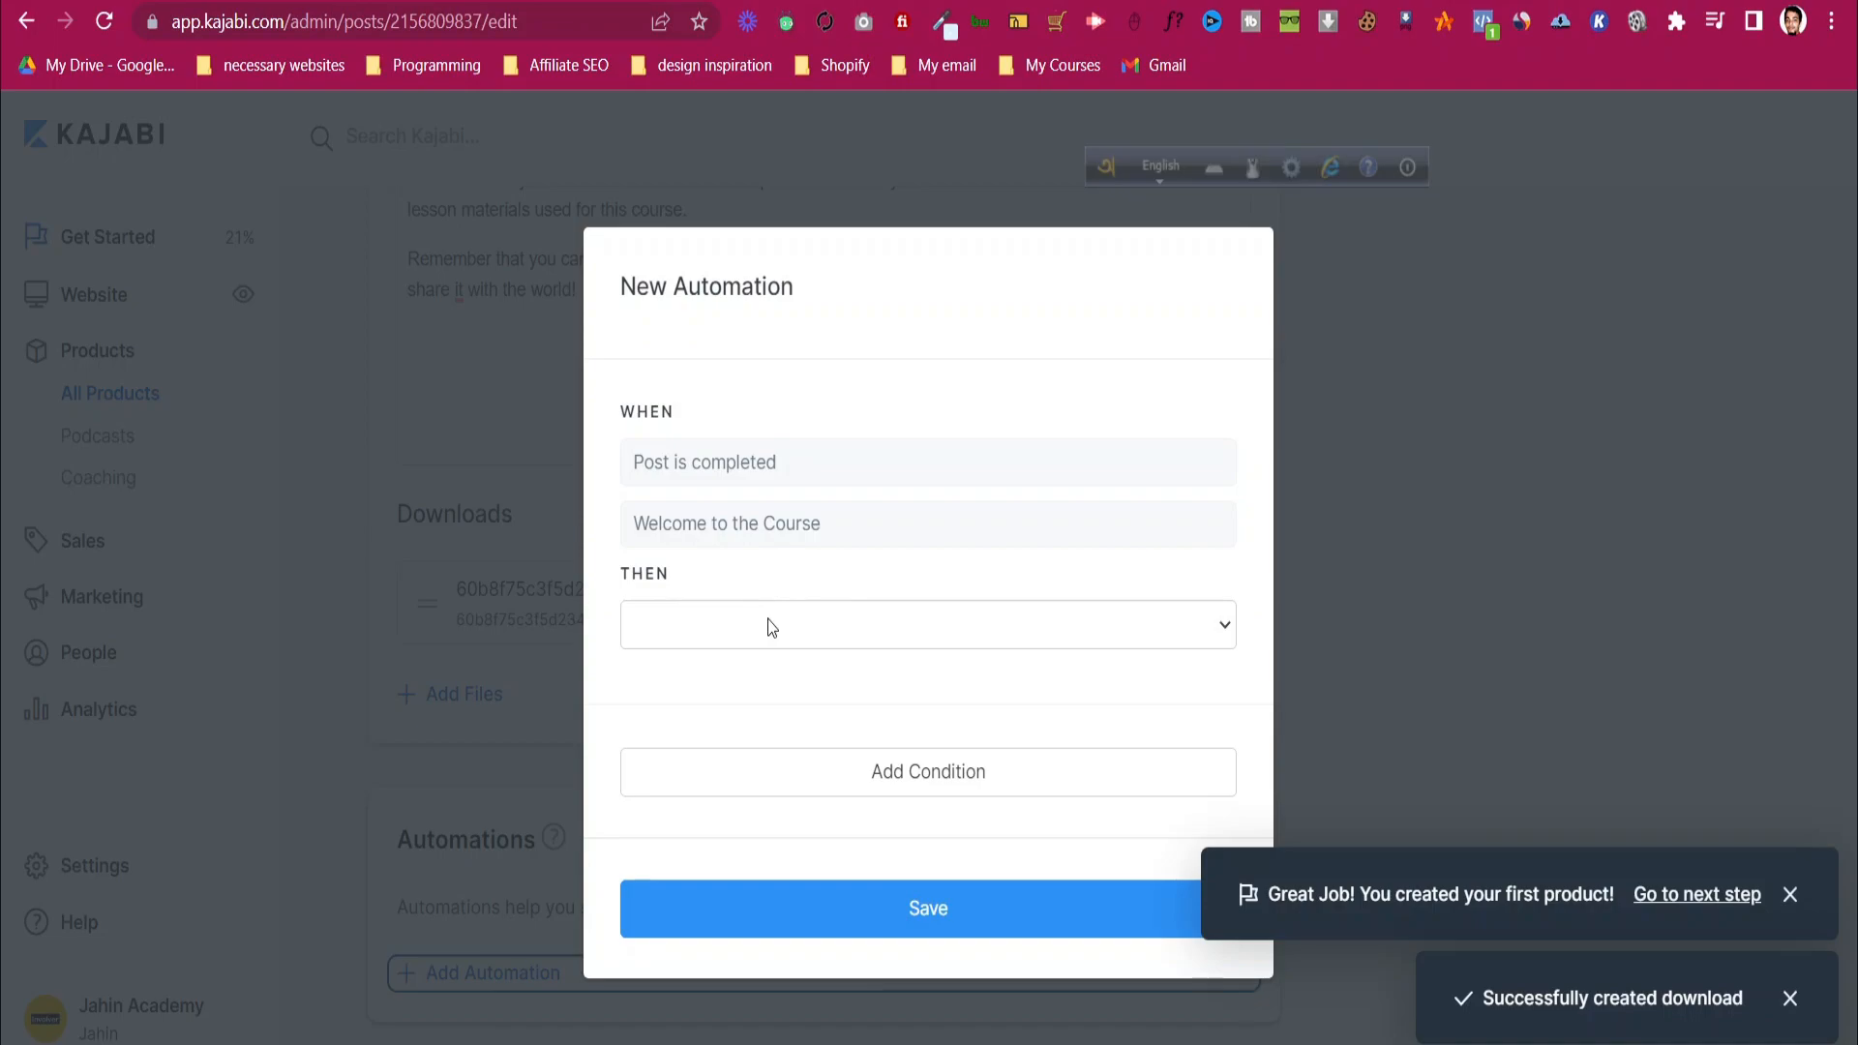
{"action": "left_click", "coordinate": [769, 626]}
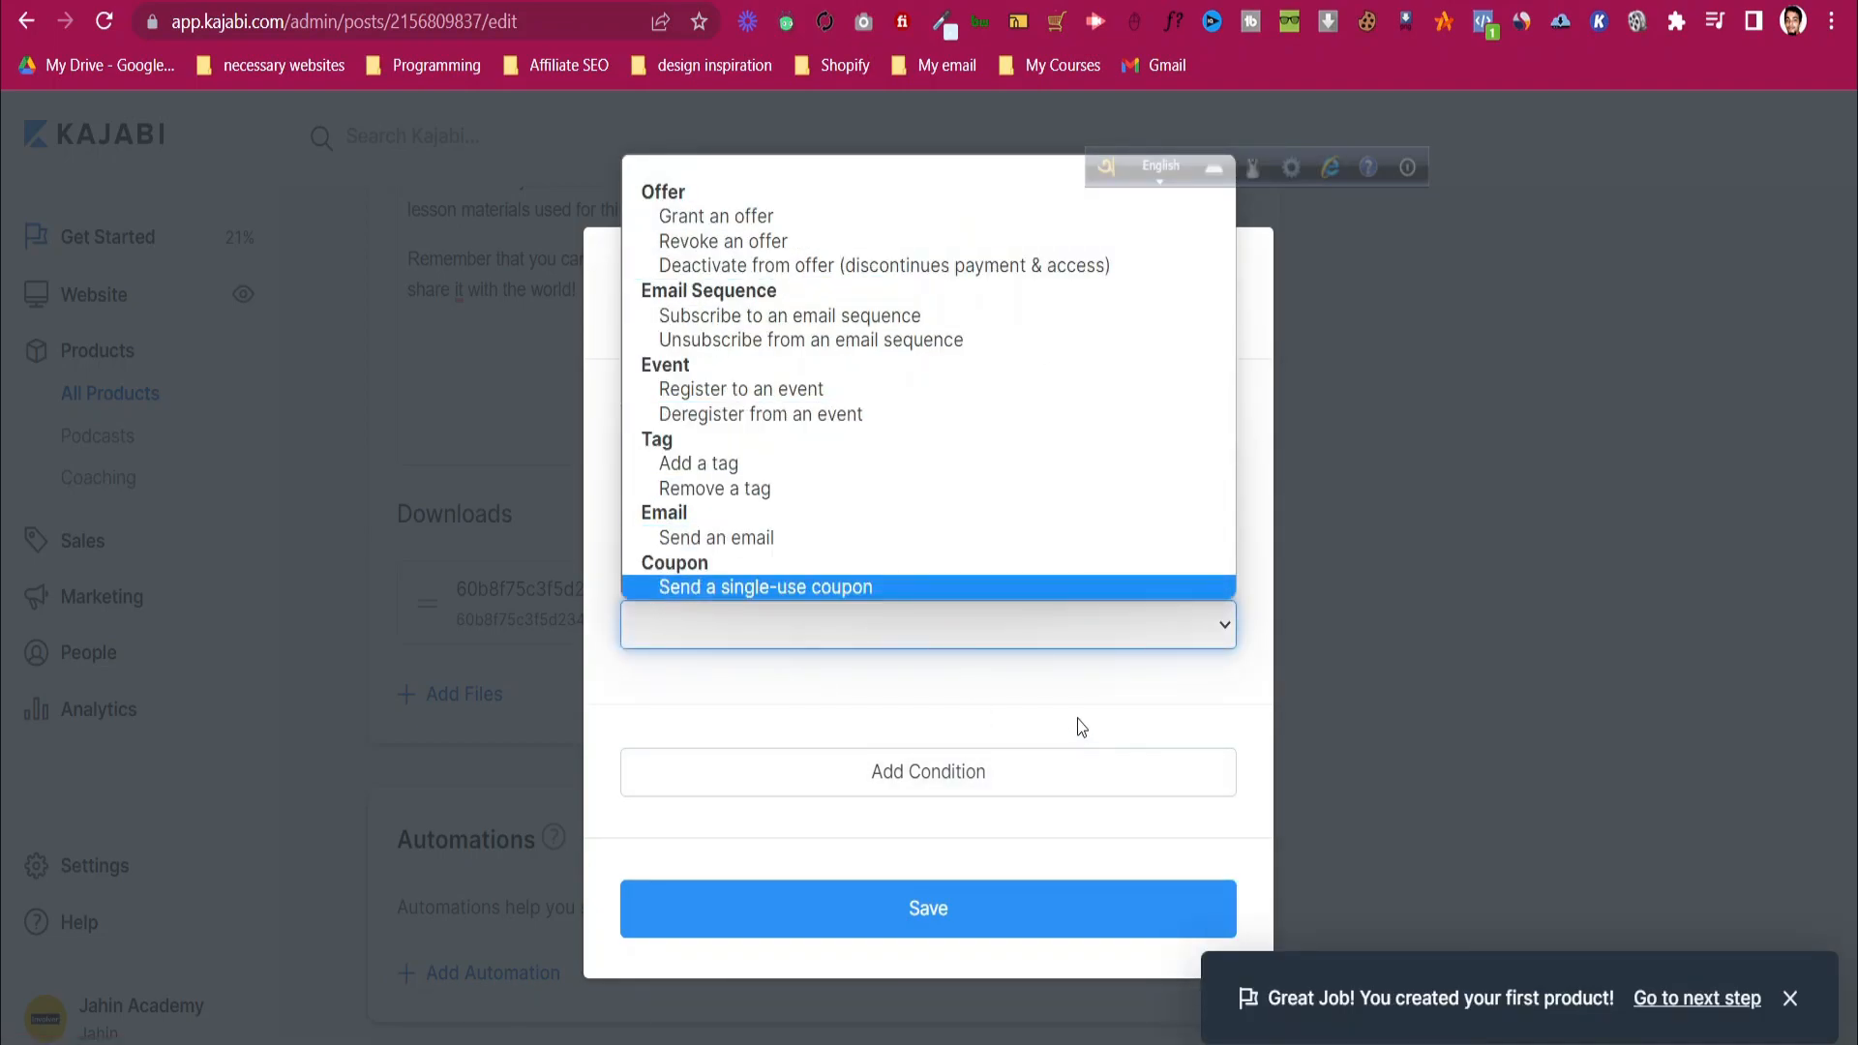
{"action": "left_click", "coordinate": [1217, 291]}
{"action": "left_click", "coordinate": [1530, 527]}
{"action": "scroll", "coordinate": [1375, 590], "scroll_direction": "up", "scroll_amount": 5}
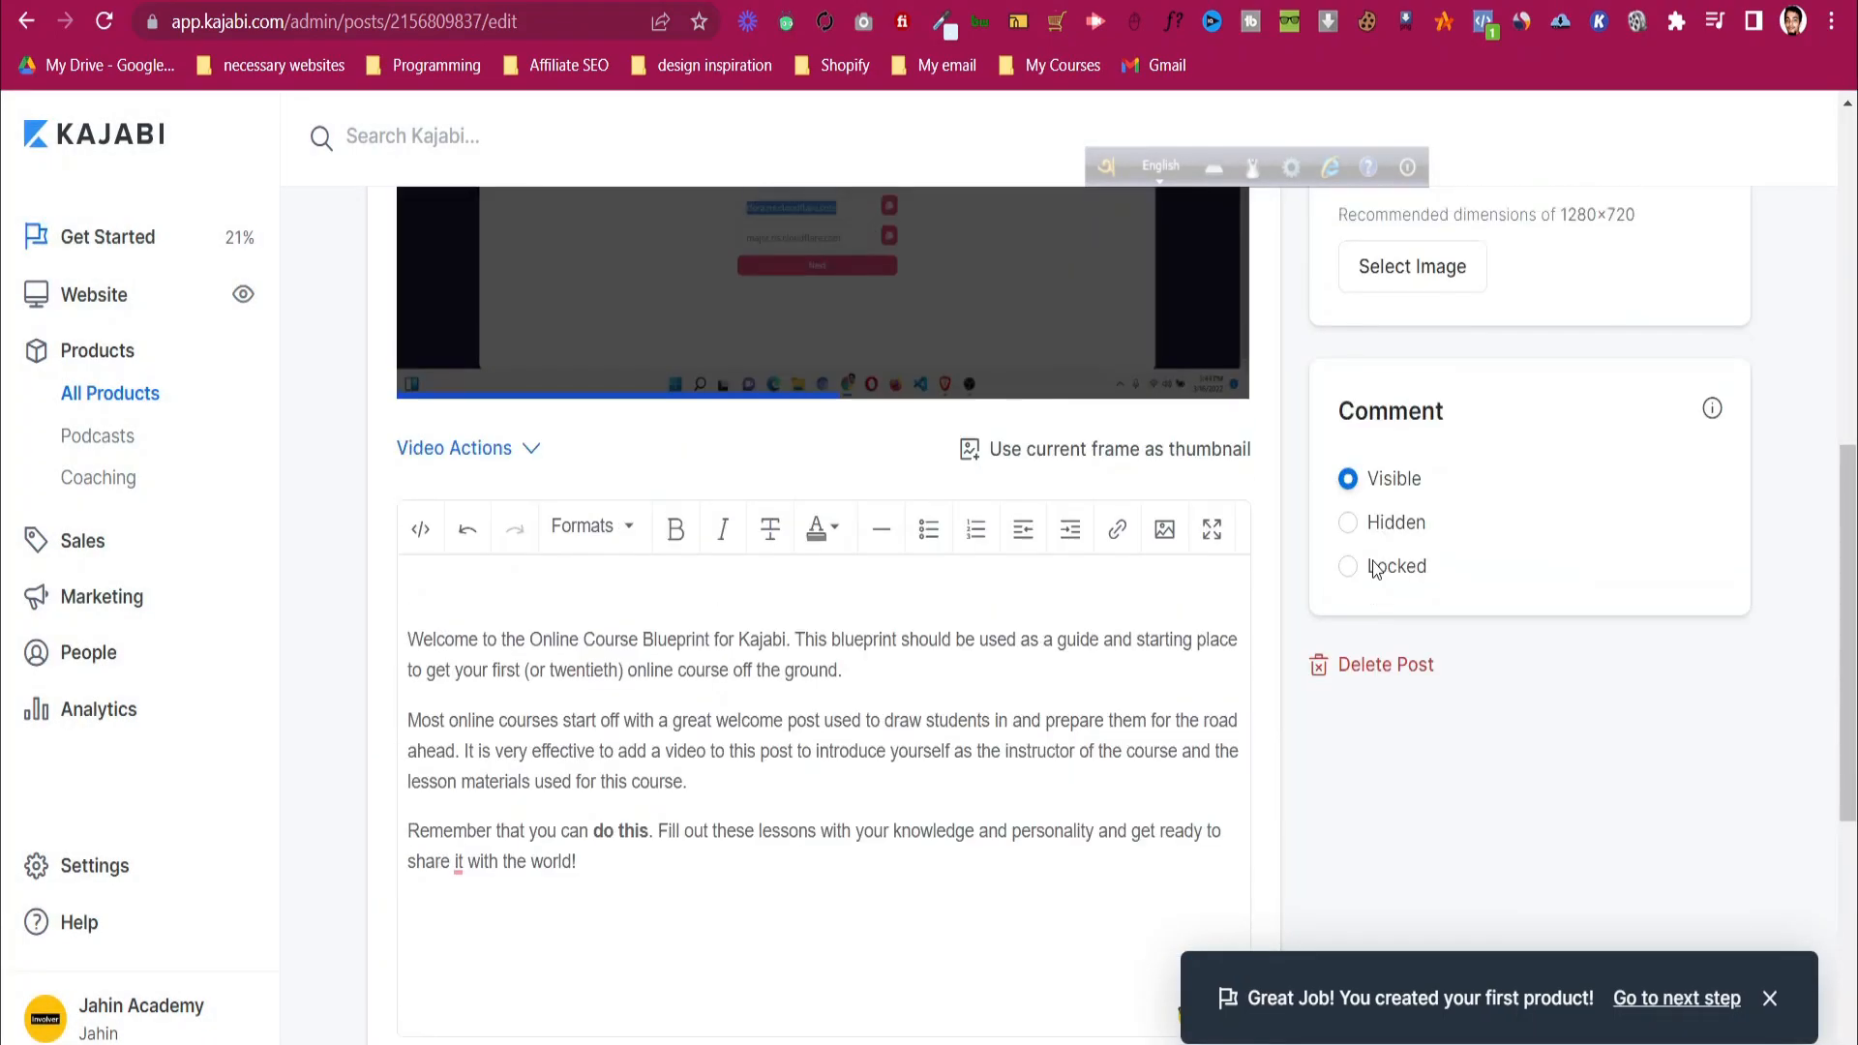
{"action": "scroll", "coordinate": [1376, 570], "scroll_direction": "up", "scroll_amount": 8}
{"action": "left_click", "coordinate": [1711, 324]}
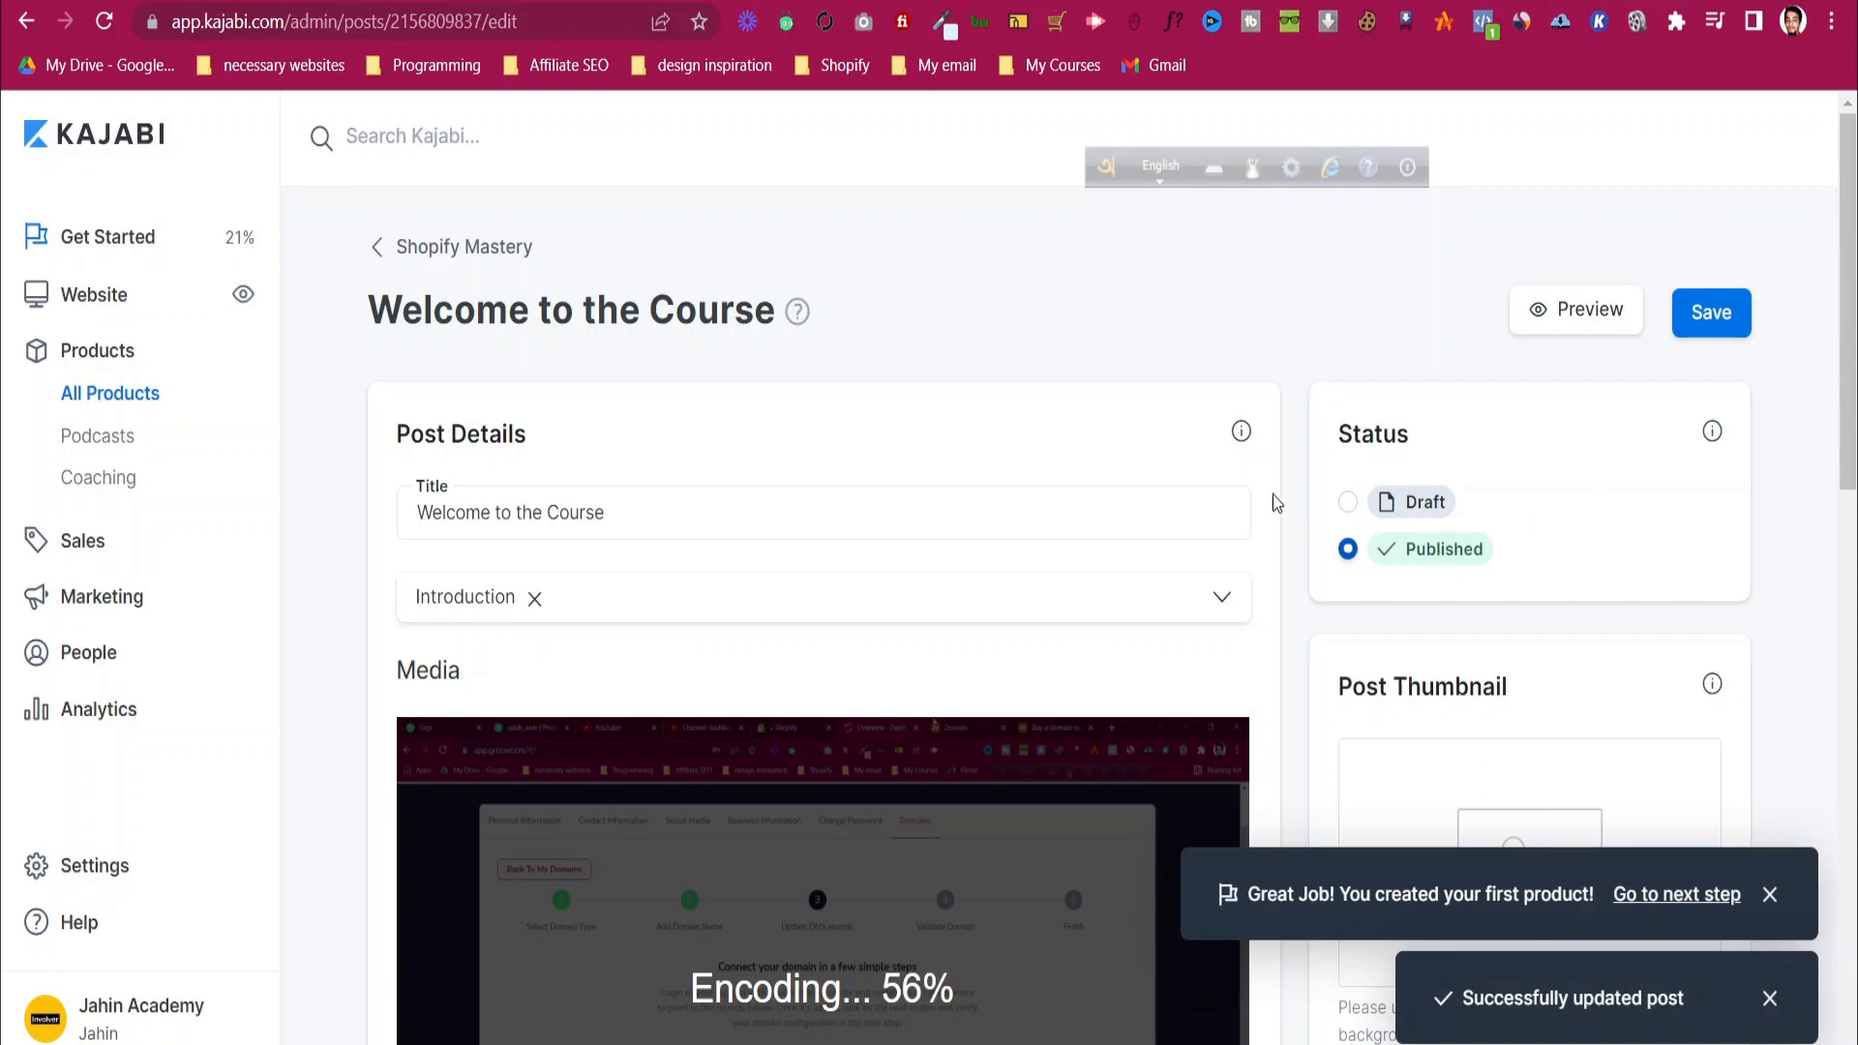
- From the Shopify Mastery breadcrumb, open the product's Edit Details page via More
{"action": "left_click", "coordinate": [503, 252]}
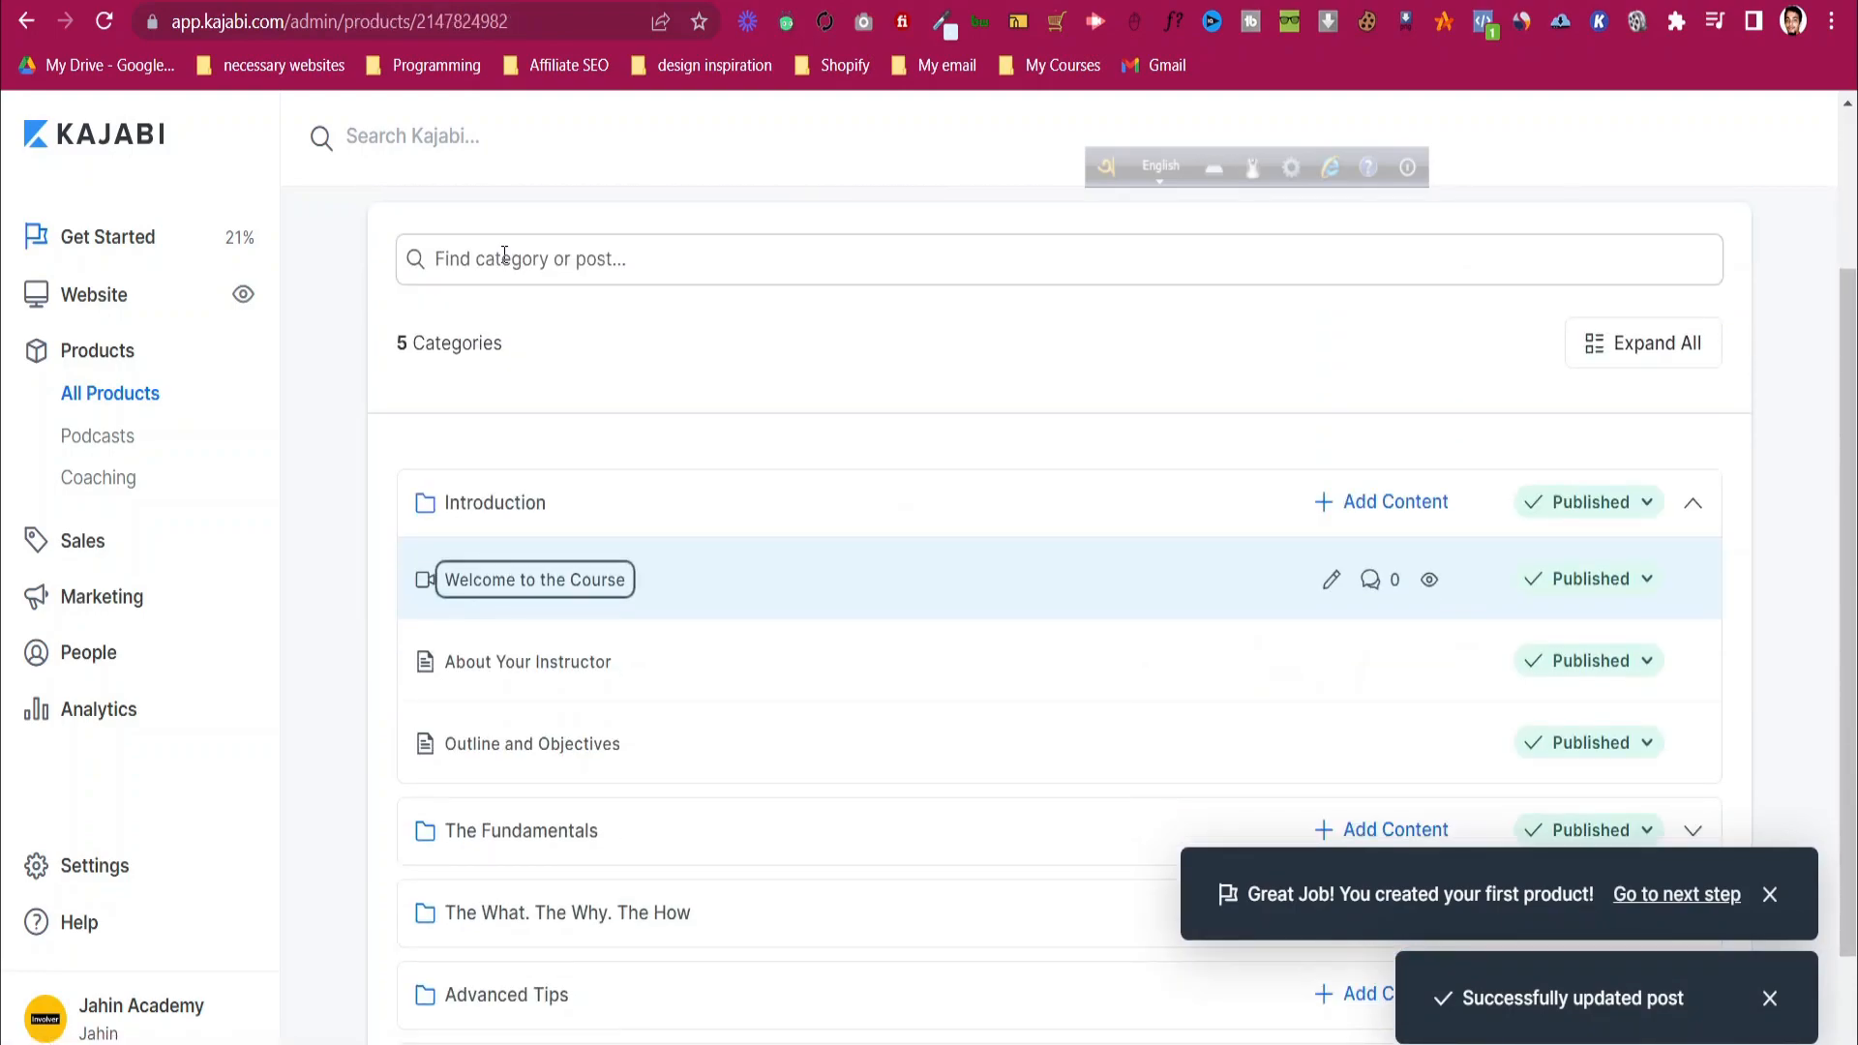
{"action": "scroll", "coordinate": [917, 548], "scroll_direction": "down", "scroll_amount": 1}
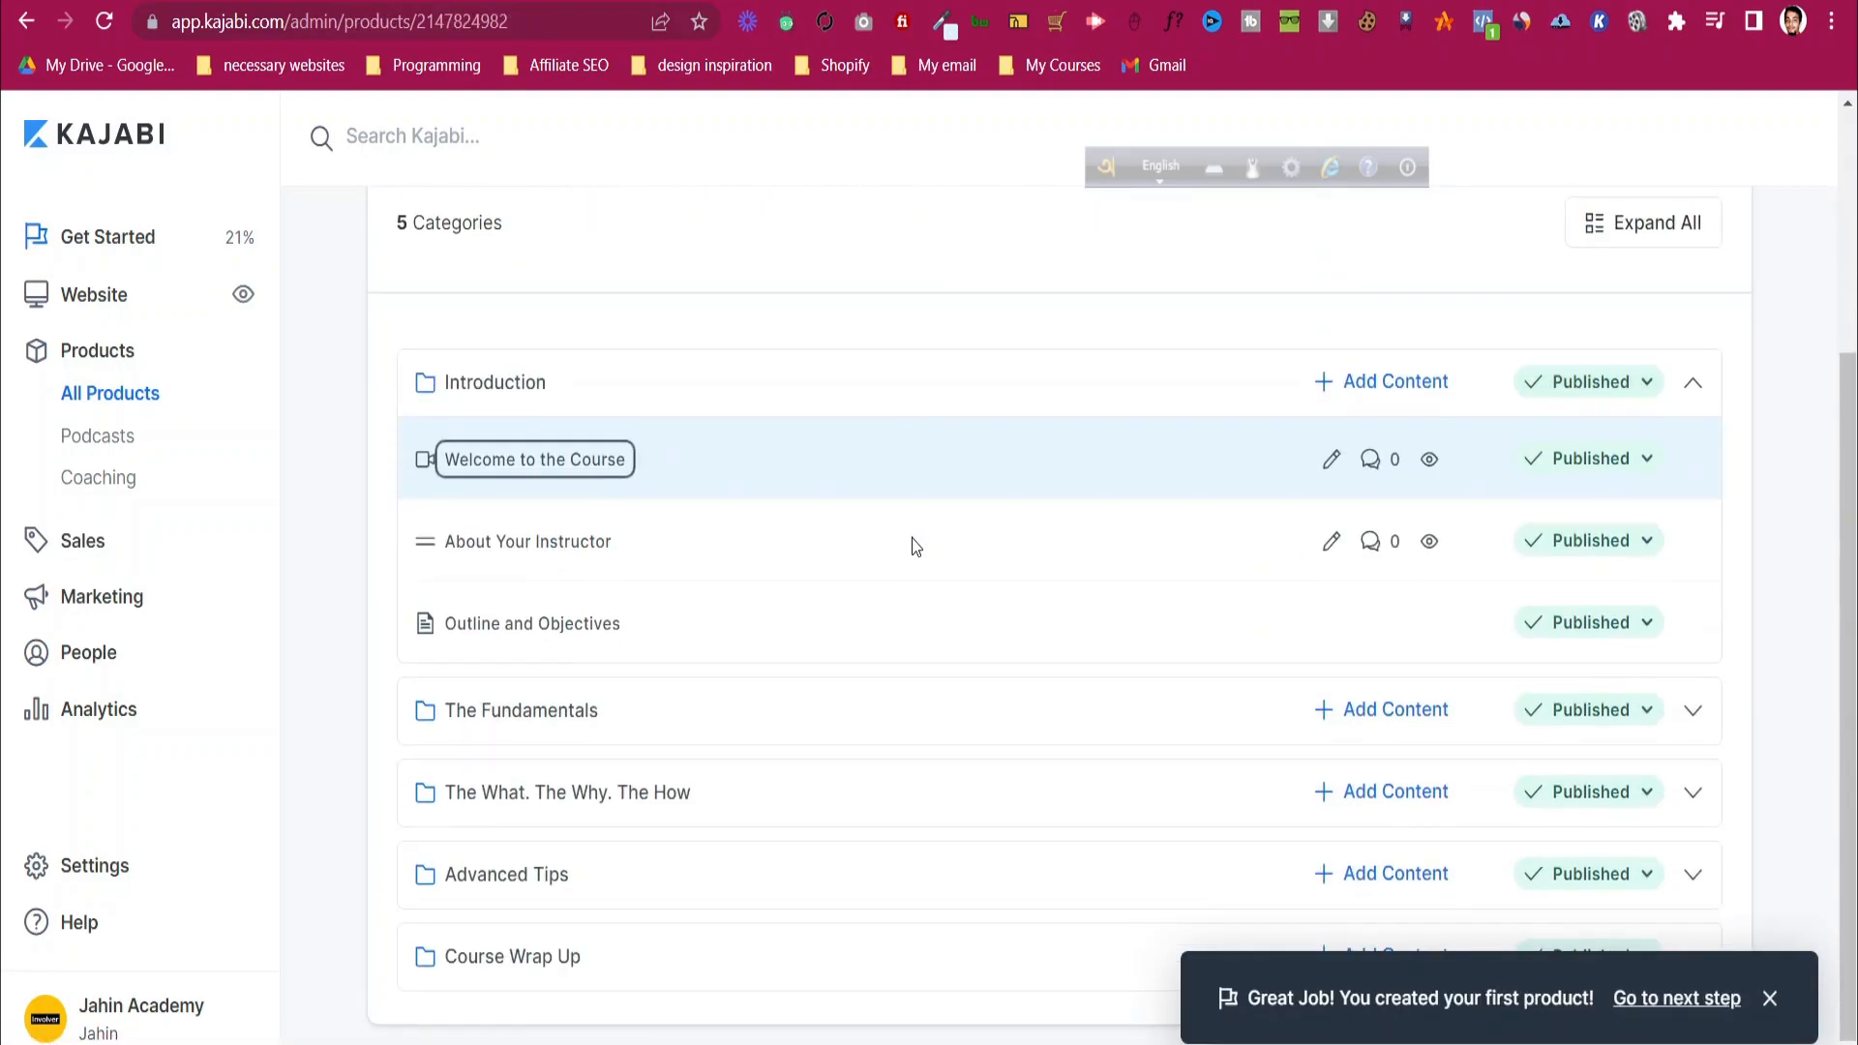
{"action": "scroll", "coordinate": [914, 546], "scroll_direction": "up", "scroll_amount": 3}
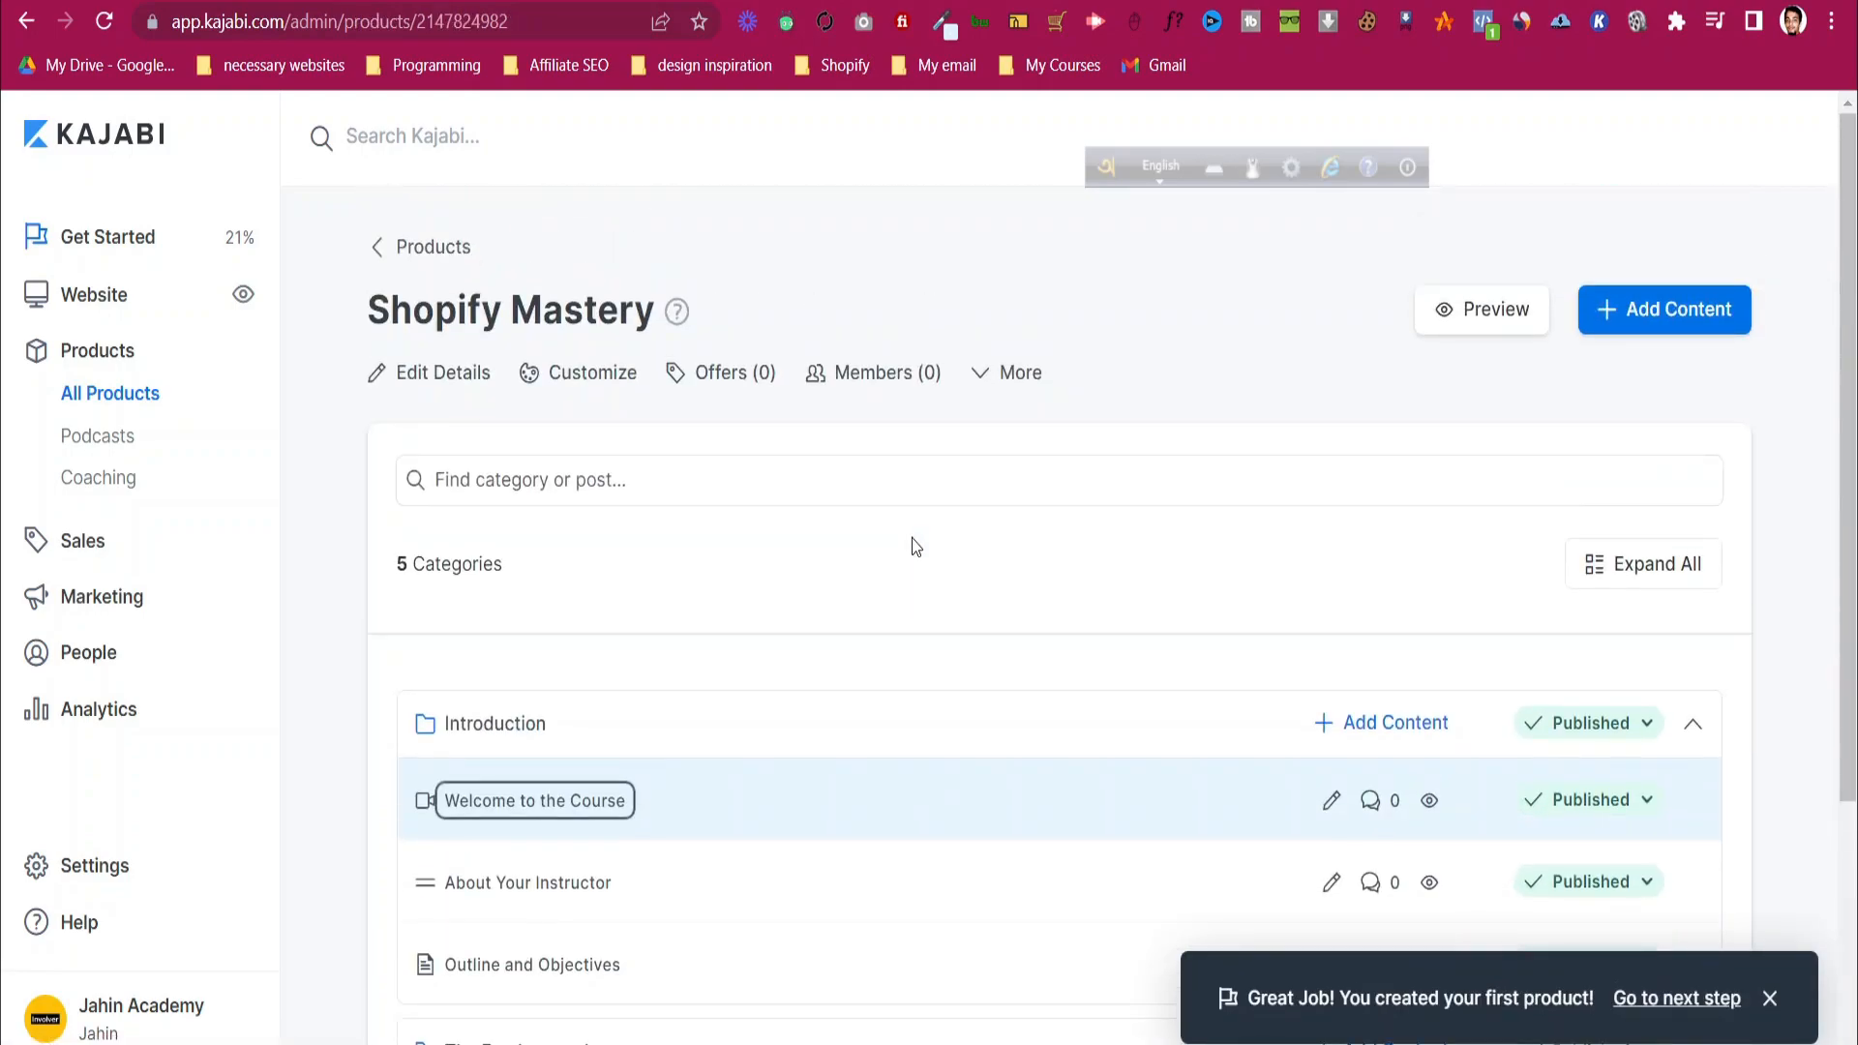
{"action": "left_click", "coordinate": [1006, 383]}
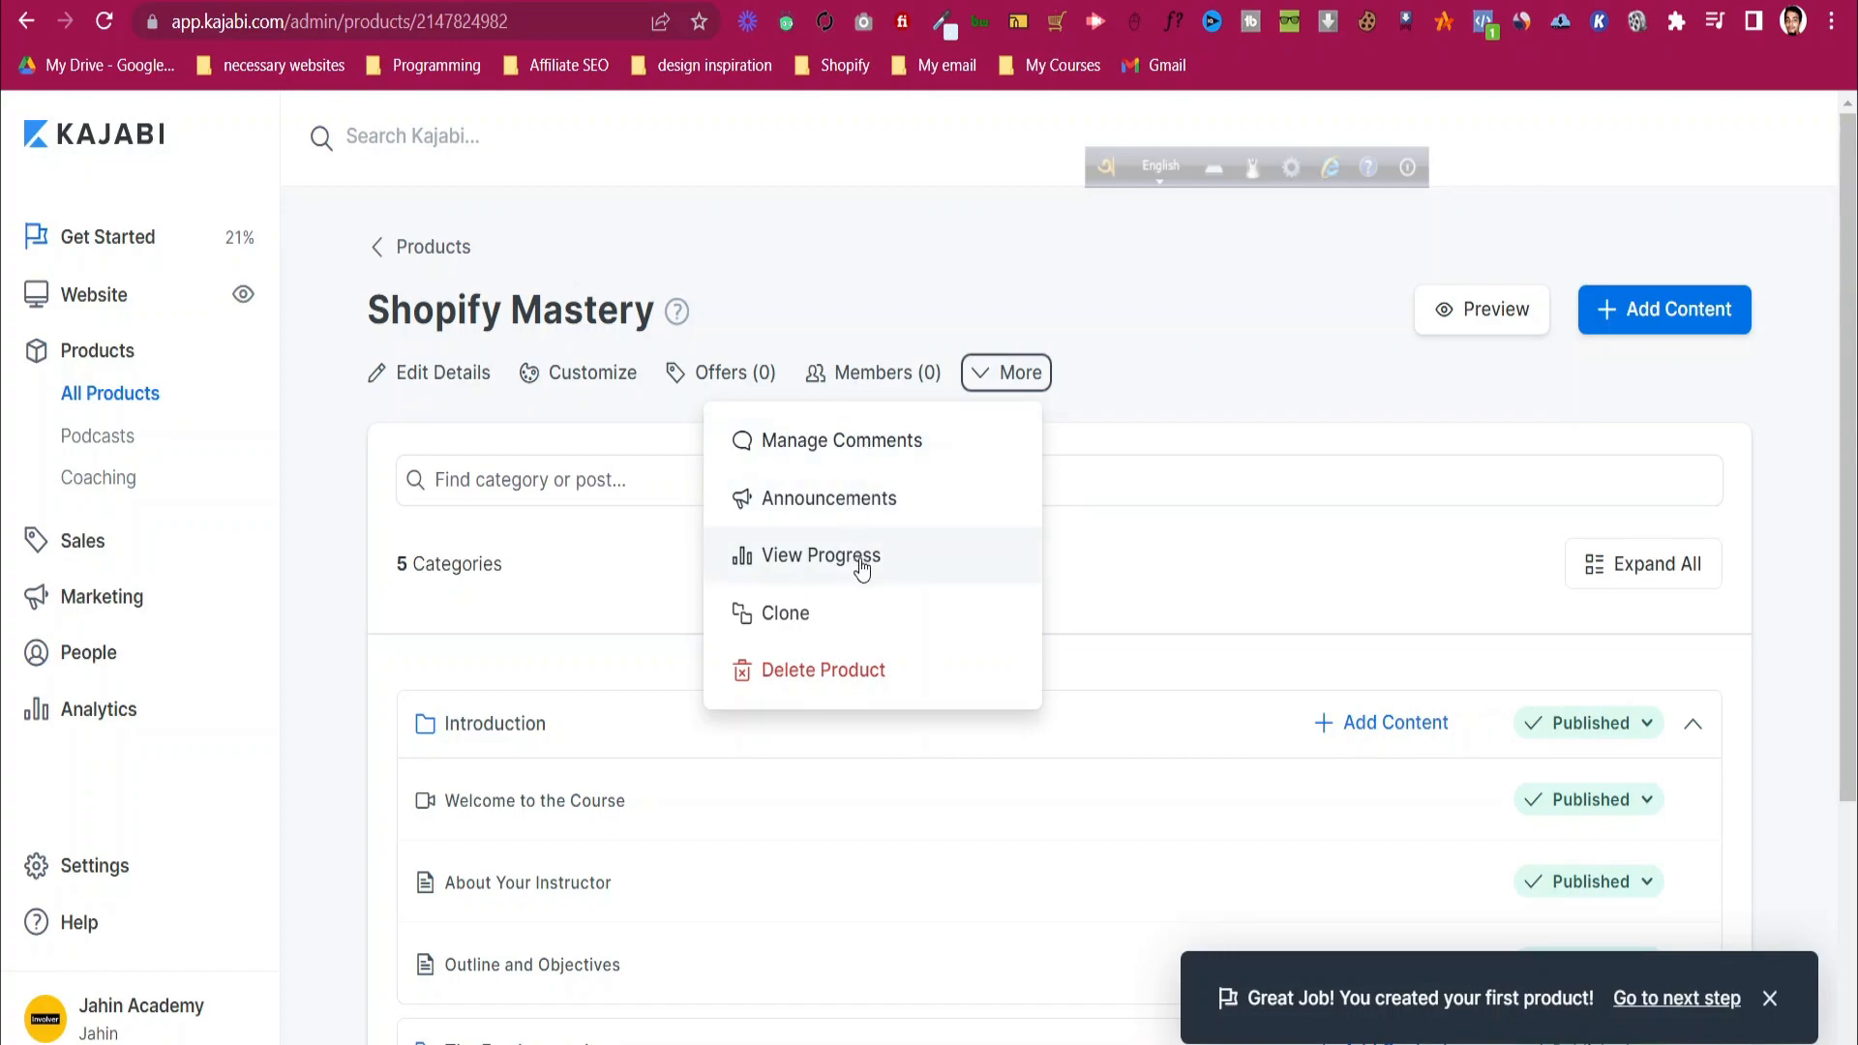
{"action": "left_click", "coordinate": [451, 381]}
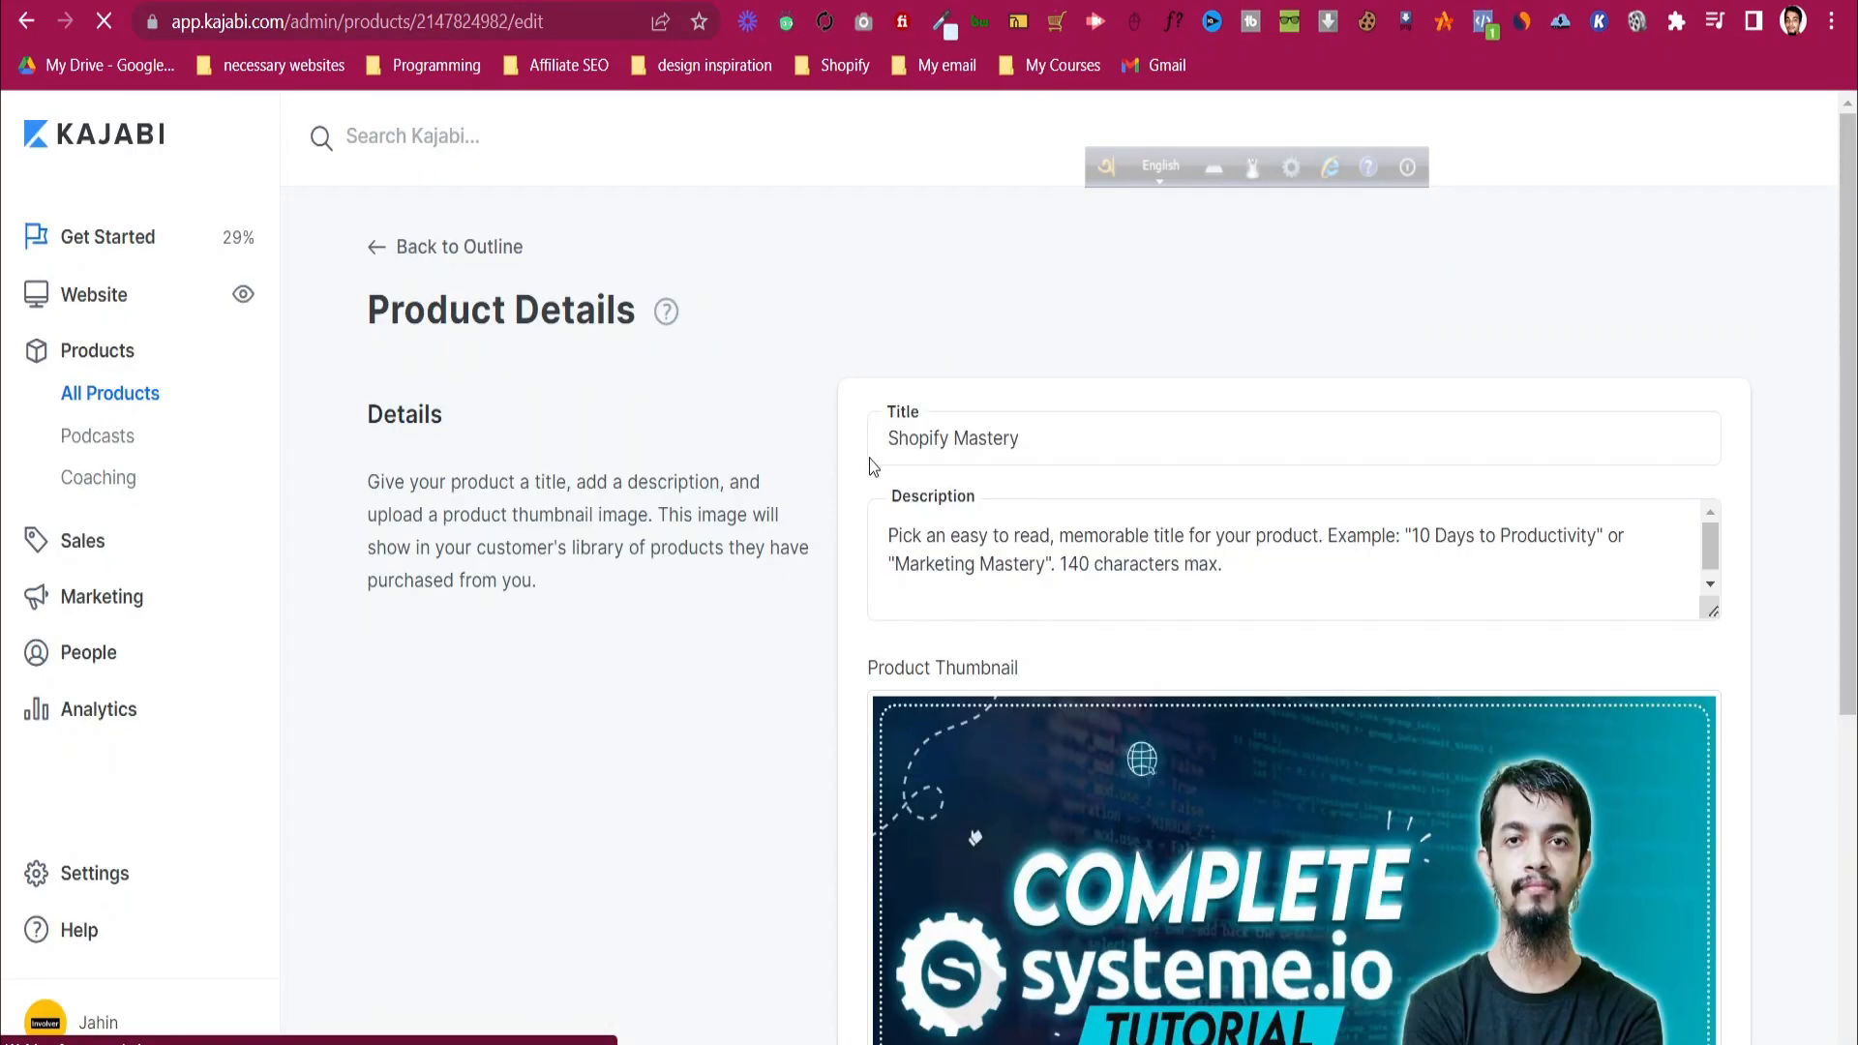
- Look over the Product Details page, then return to the Shopify Mastery course outline
{"action": "scroll", "coordinate": [871, 464], "scroll_direction": "down", "scroll_amount": 5}
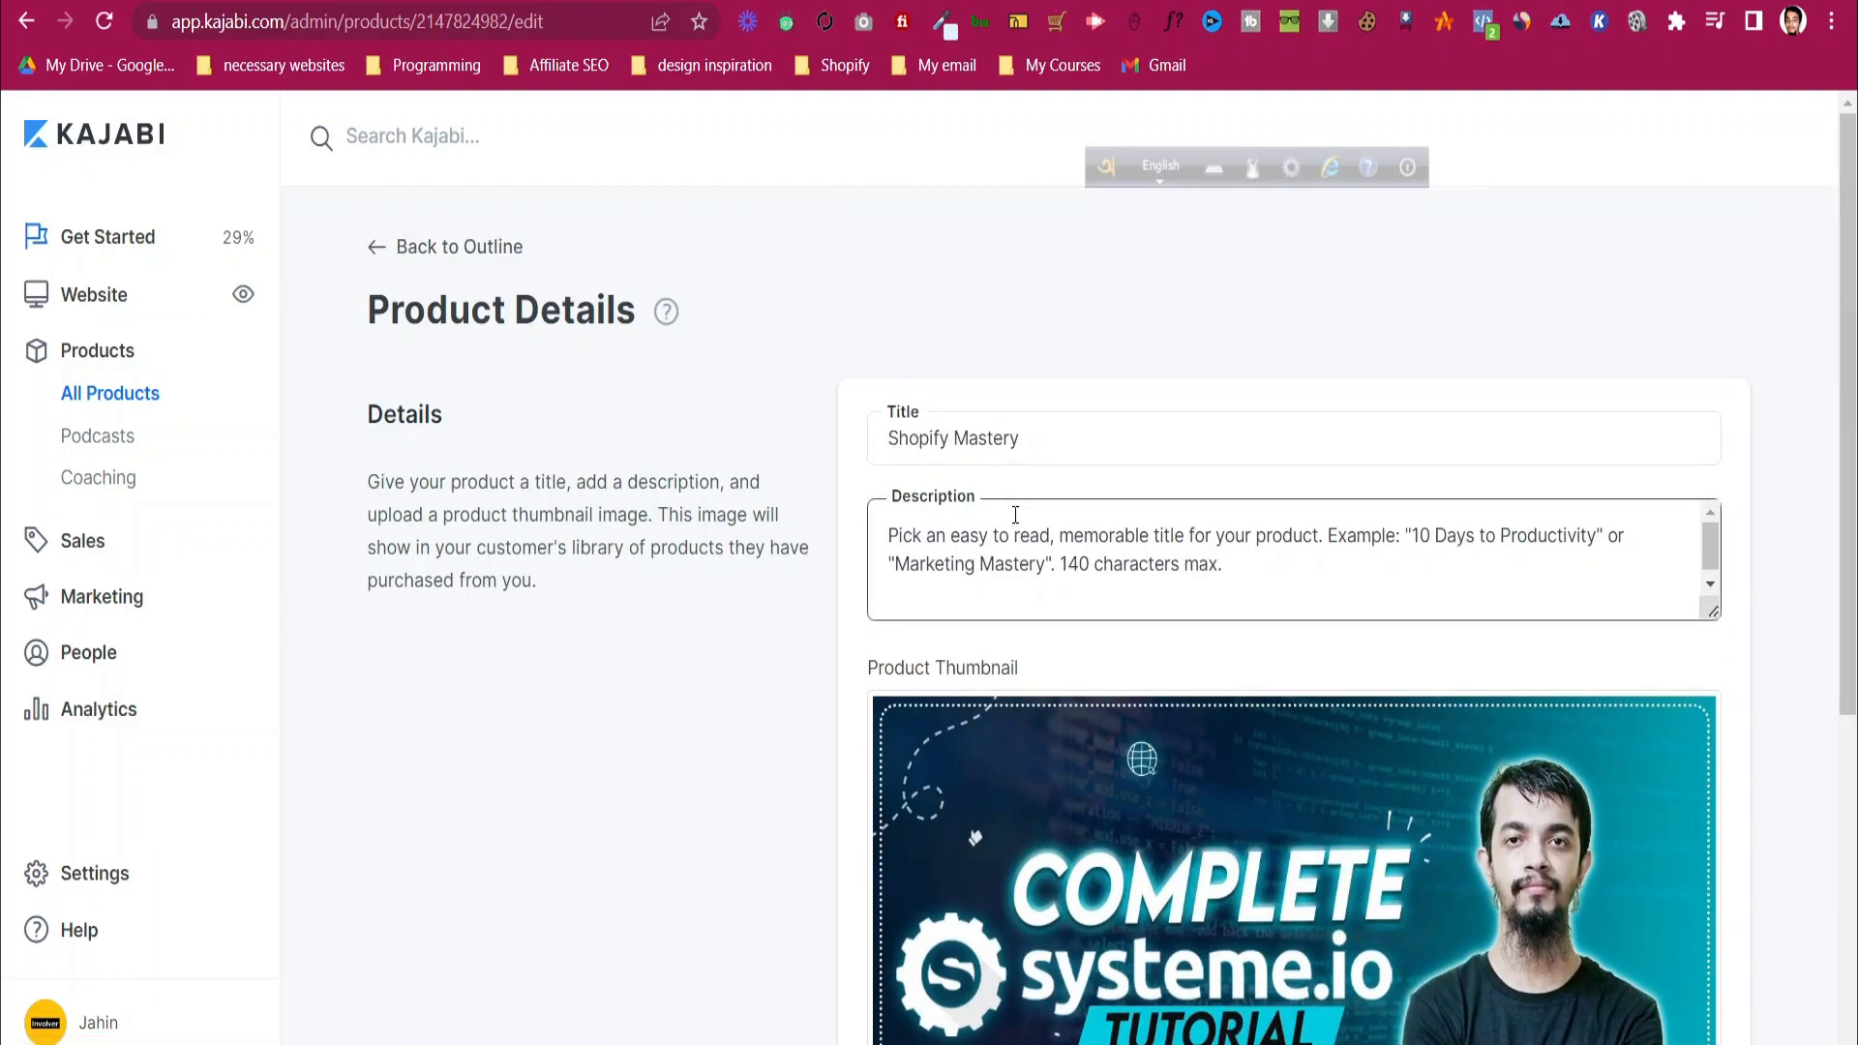
{"action": "scroll", "coordinate": [1037, 480], "scroll_direction": "down", "scroll_amount": 5}
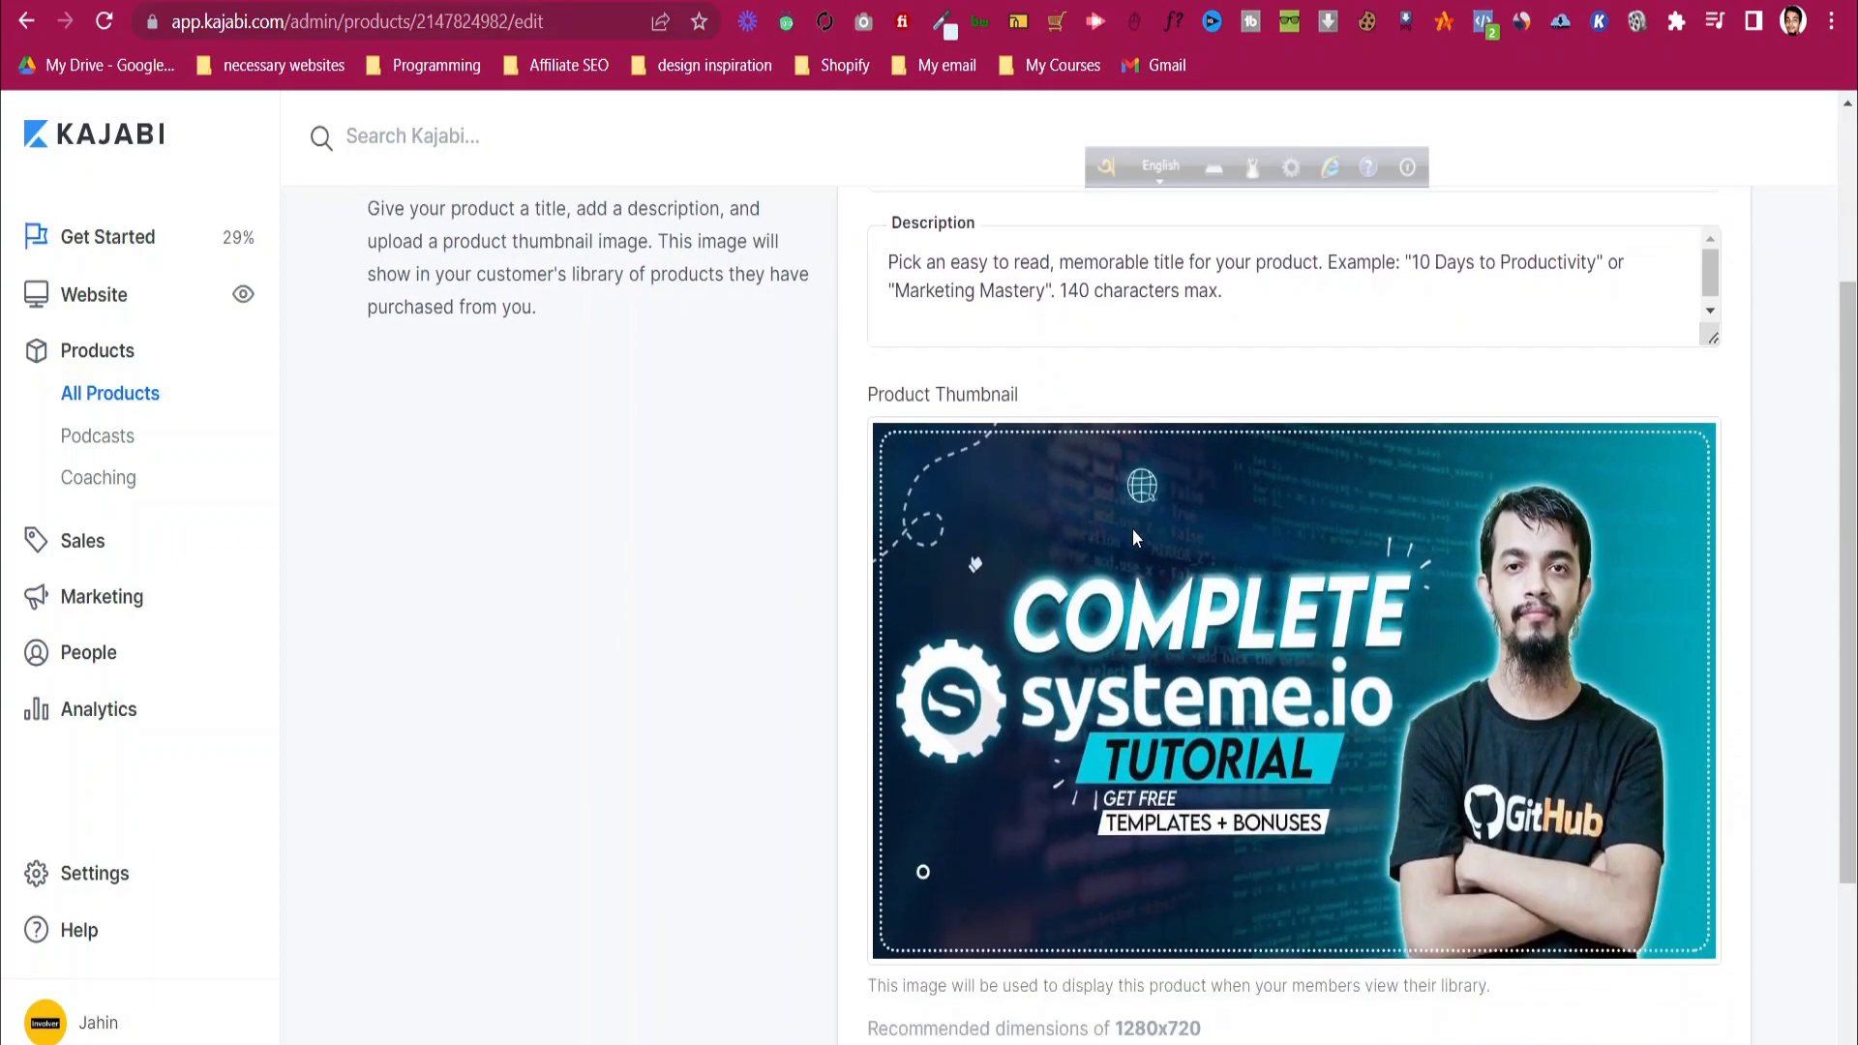
{"action": "scroll", "coordinate": [1152, 484], "scroll_direction": "up", "scroll_amount": 5}
{"action": "scroll", "coordinate": [1258, 435], "scroll_direction": "down", "scroll_amount": 5}
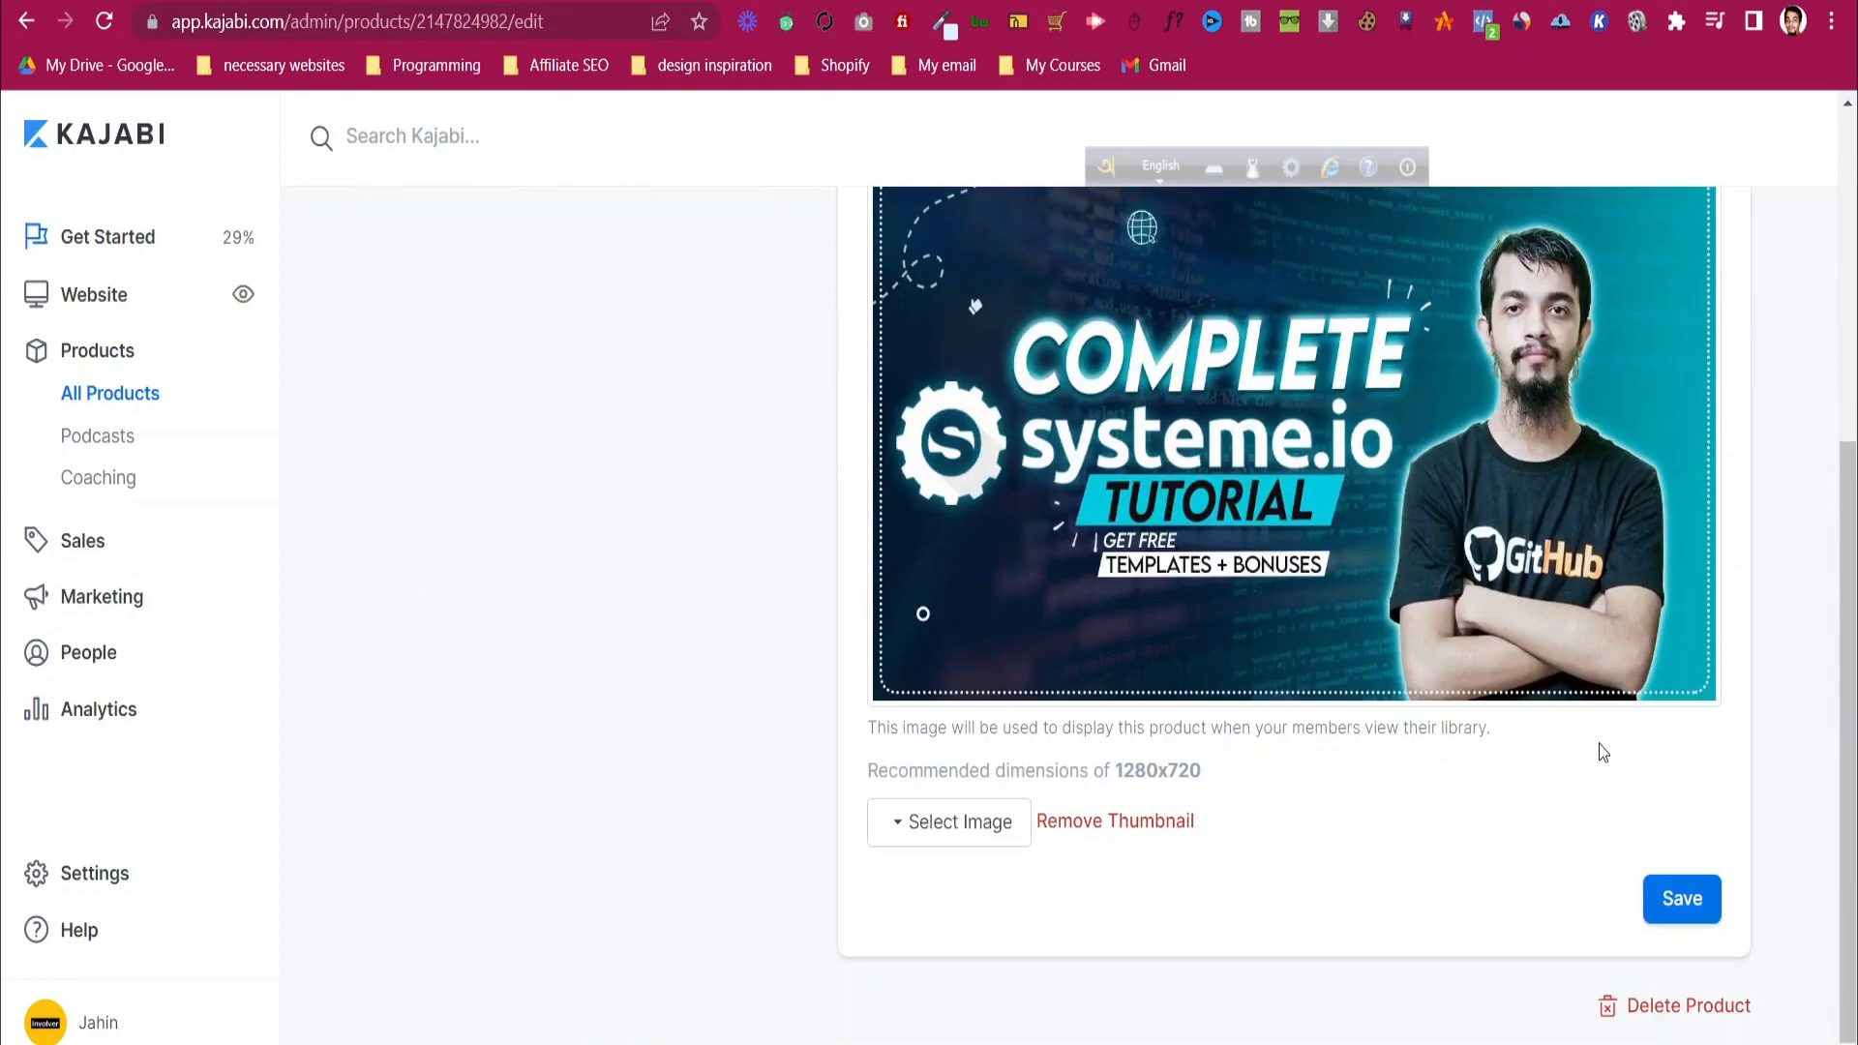
{"action": "scroll", "coordinate": [1113, 678], "scroll_direction": "up", "scroll_amount": 5}
{"action": "left_click", "coordinate": [480, 272]}
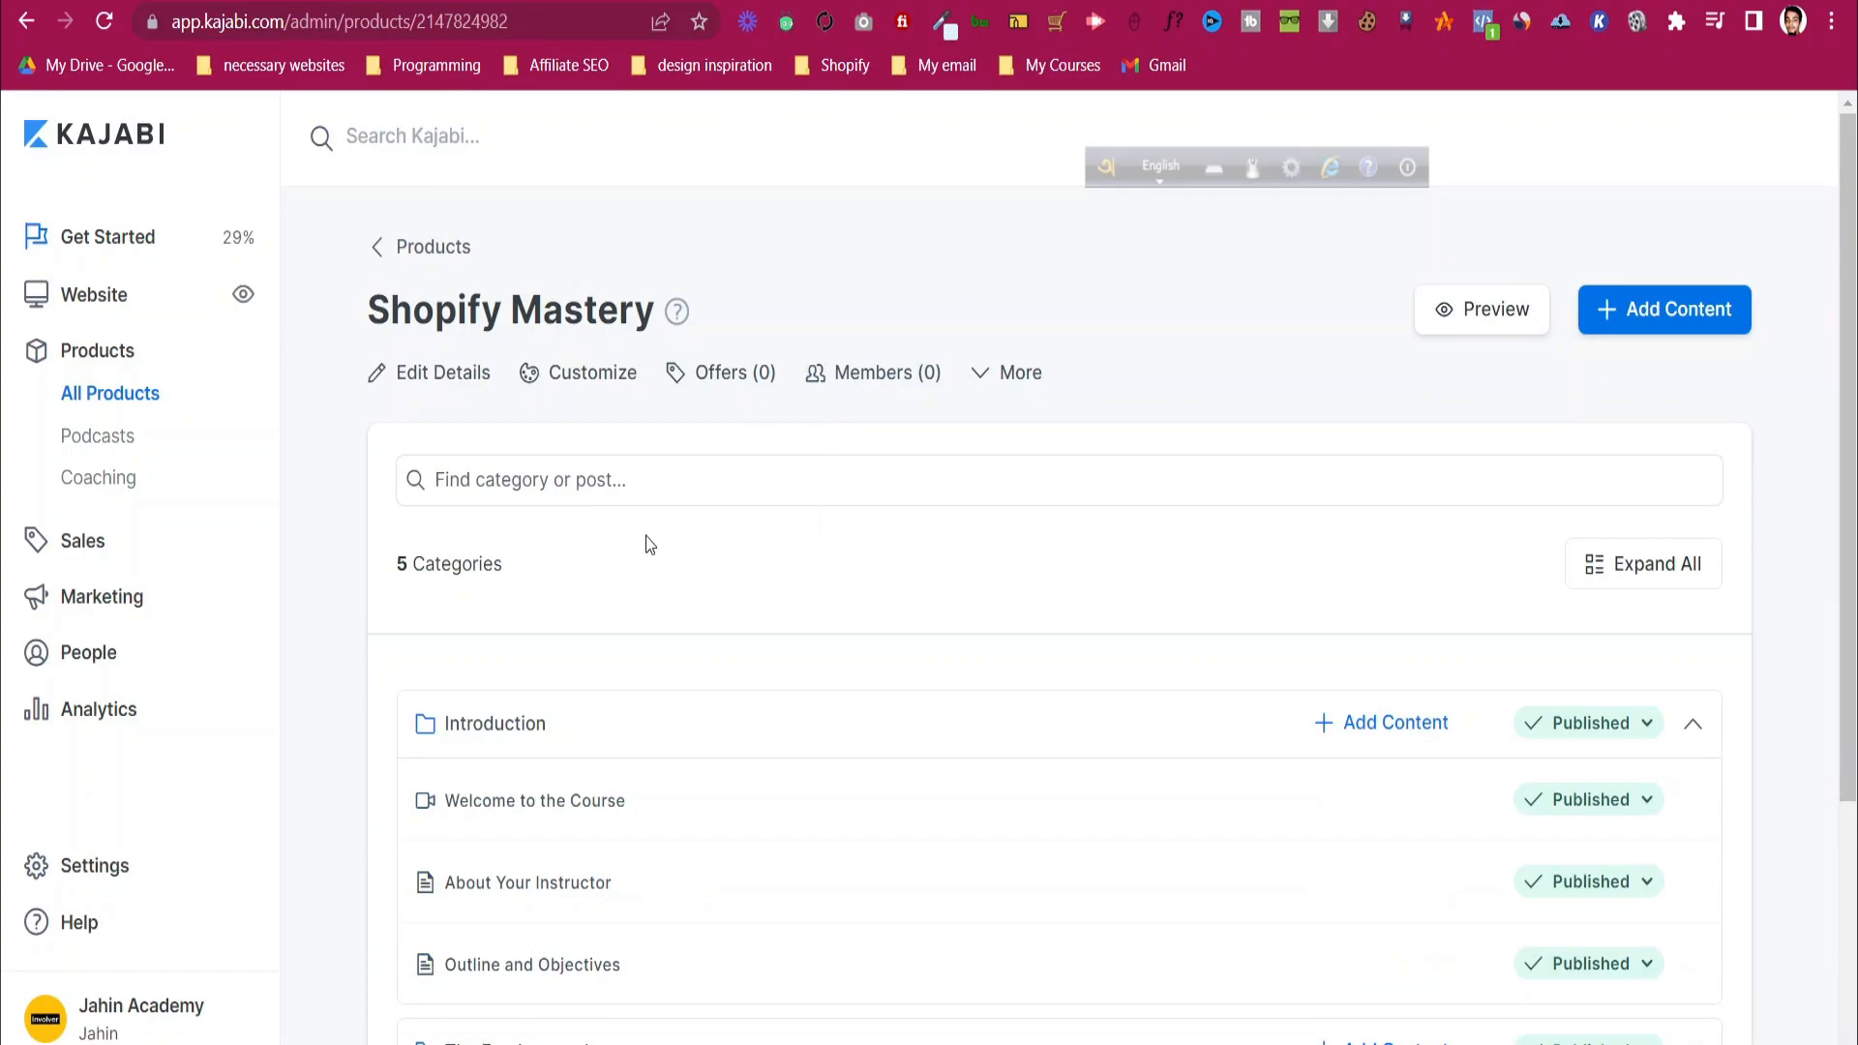
- Check the Introduction category's settings without saving, then show its New Subcategory/New Post options
{"action": "scroll", "coordinate": [547, 379], "scroll_direction": "down", "scroll_amount": 4}
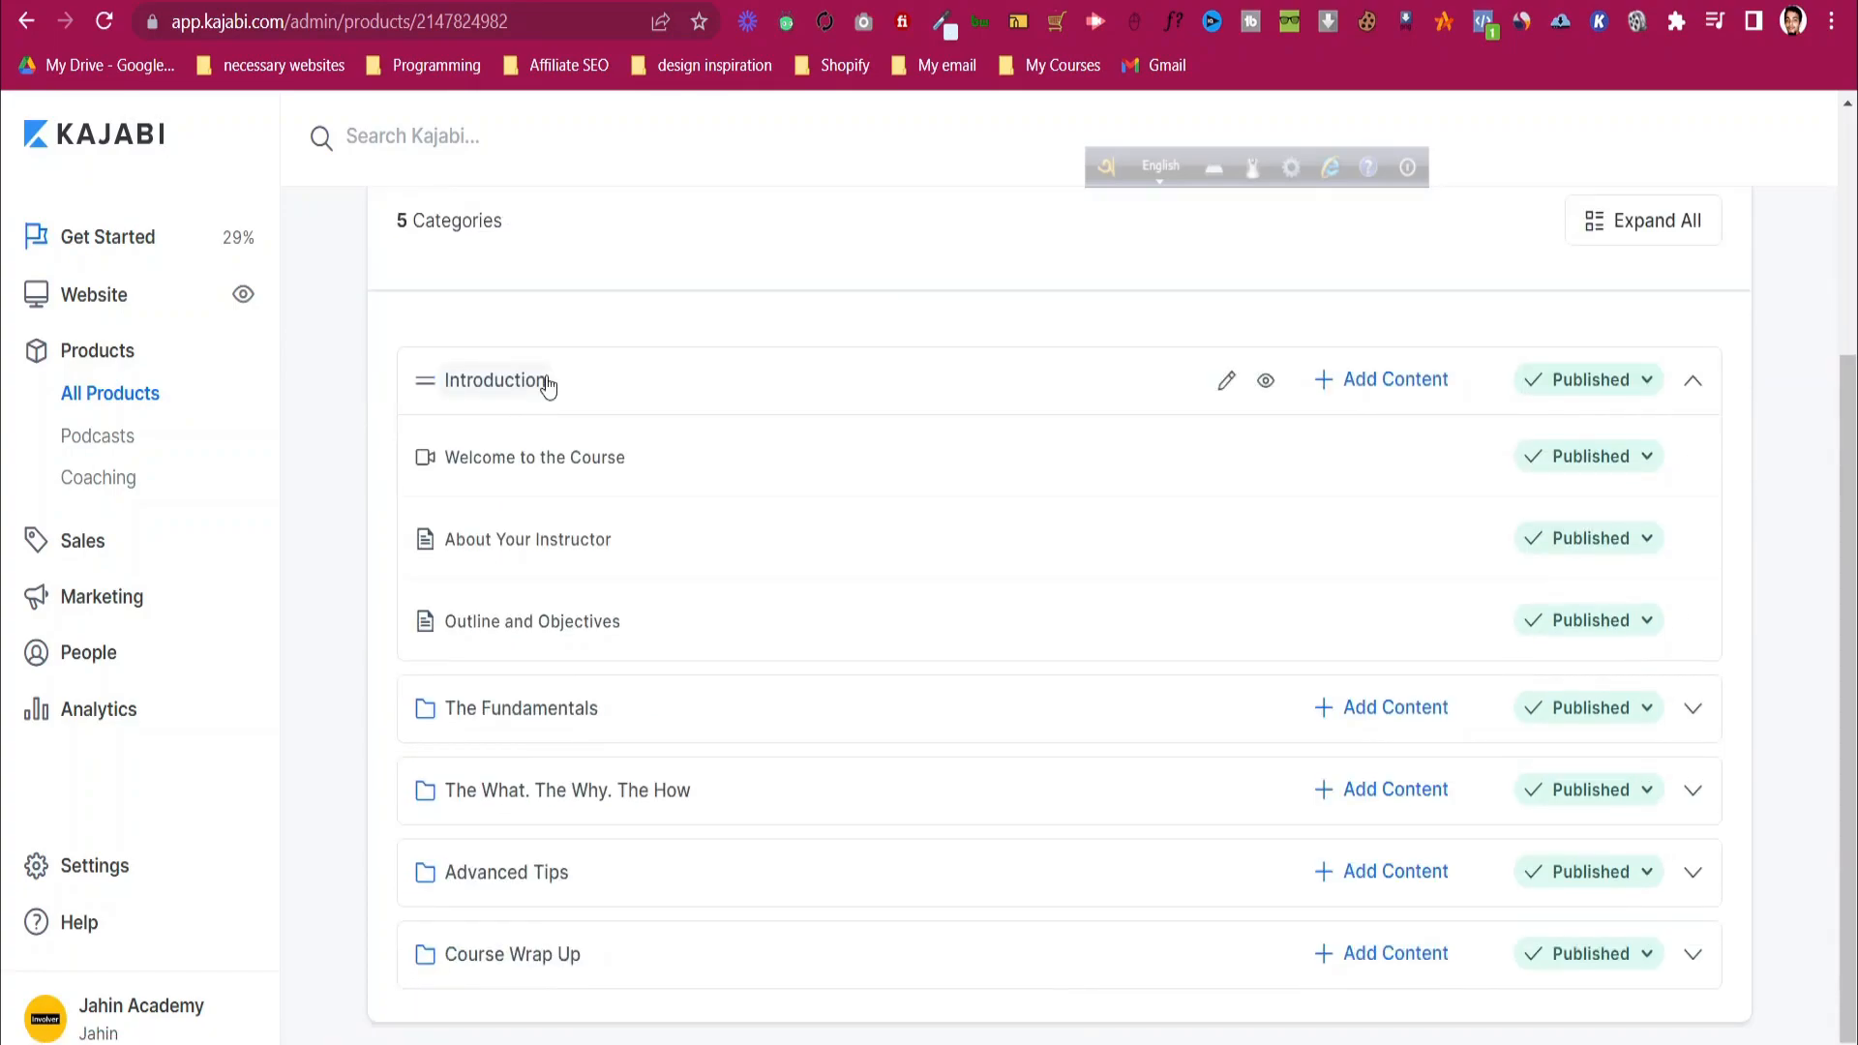
{"action": "scroll", "coordinate": [586, 394], "scroll_direction": "up", "scroll_amount": 4}
{"action": "scroll", "coordinate": [1556, 497], "scroll_direction": "down", "scroll_amount": 2}
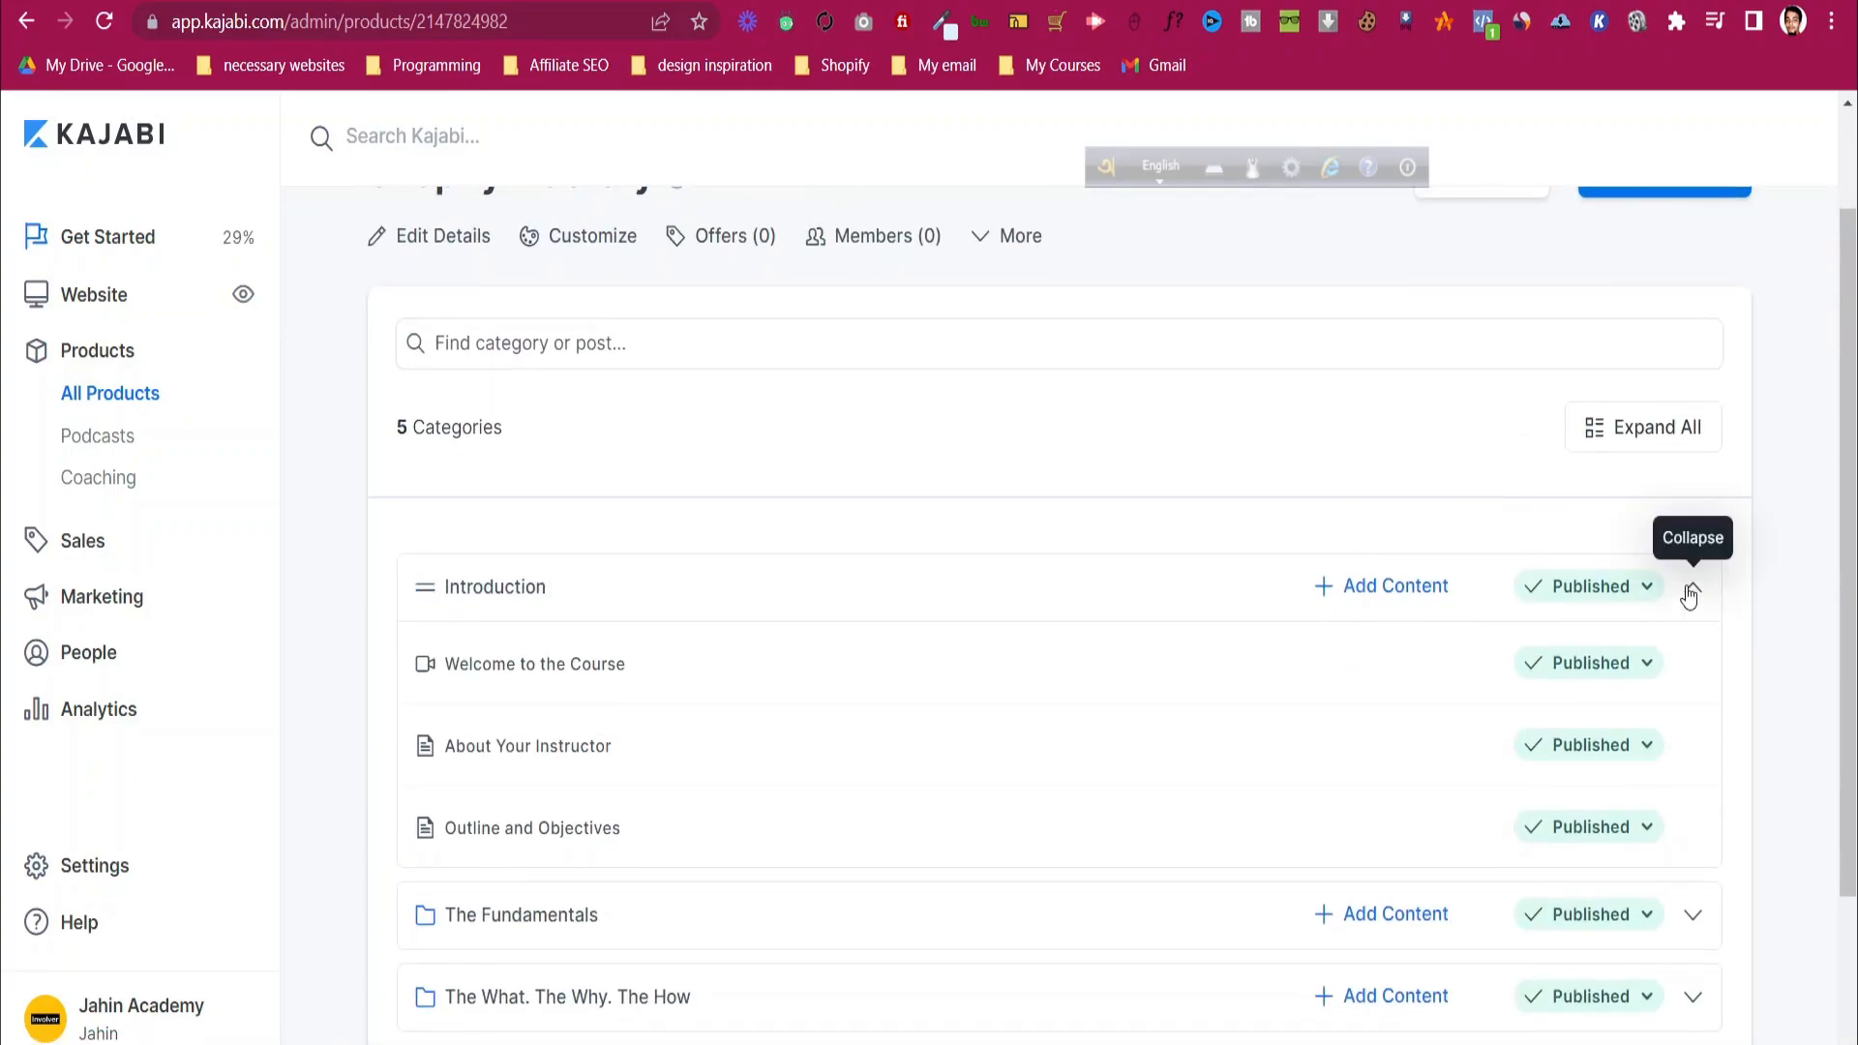
{"action": "left_click", "coordinate": [497, 586]}
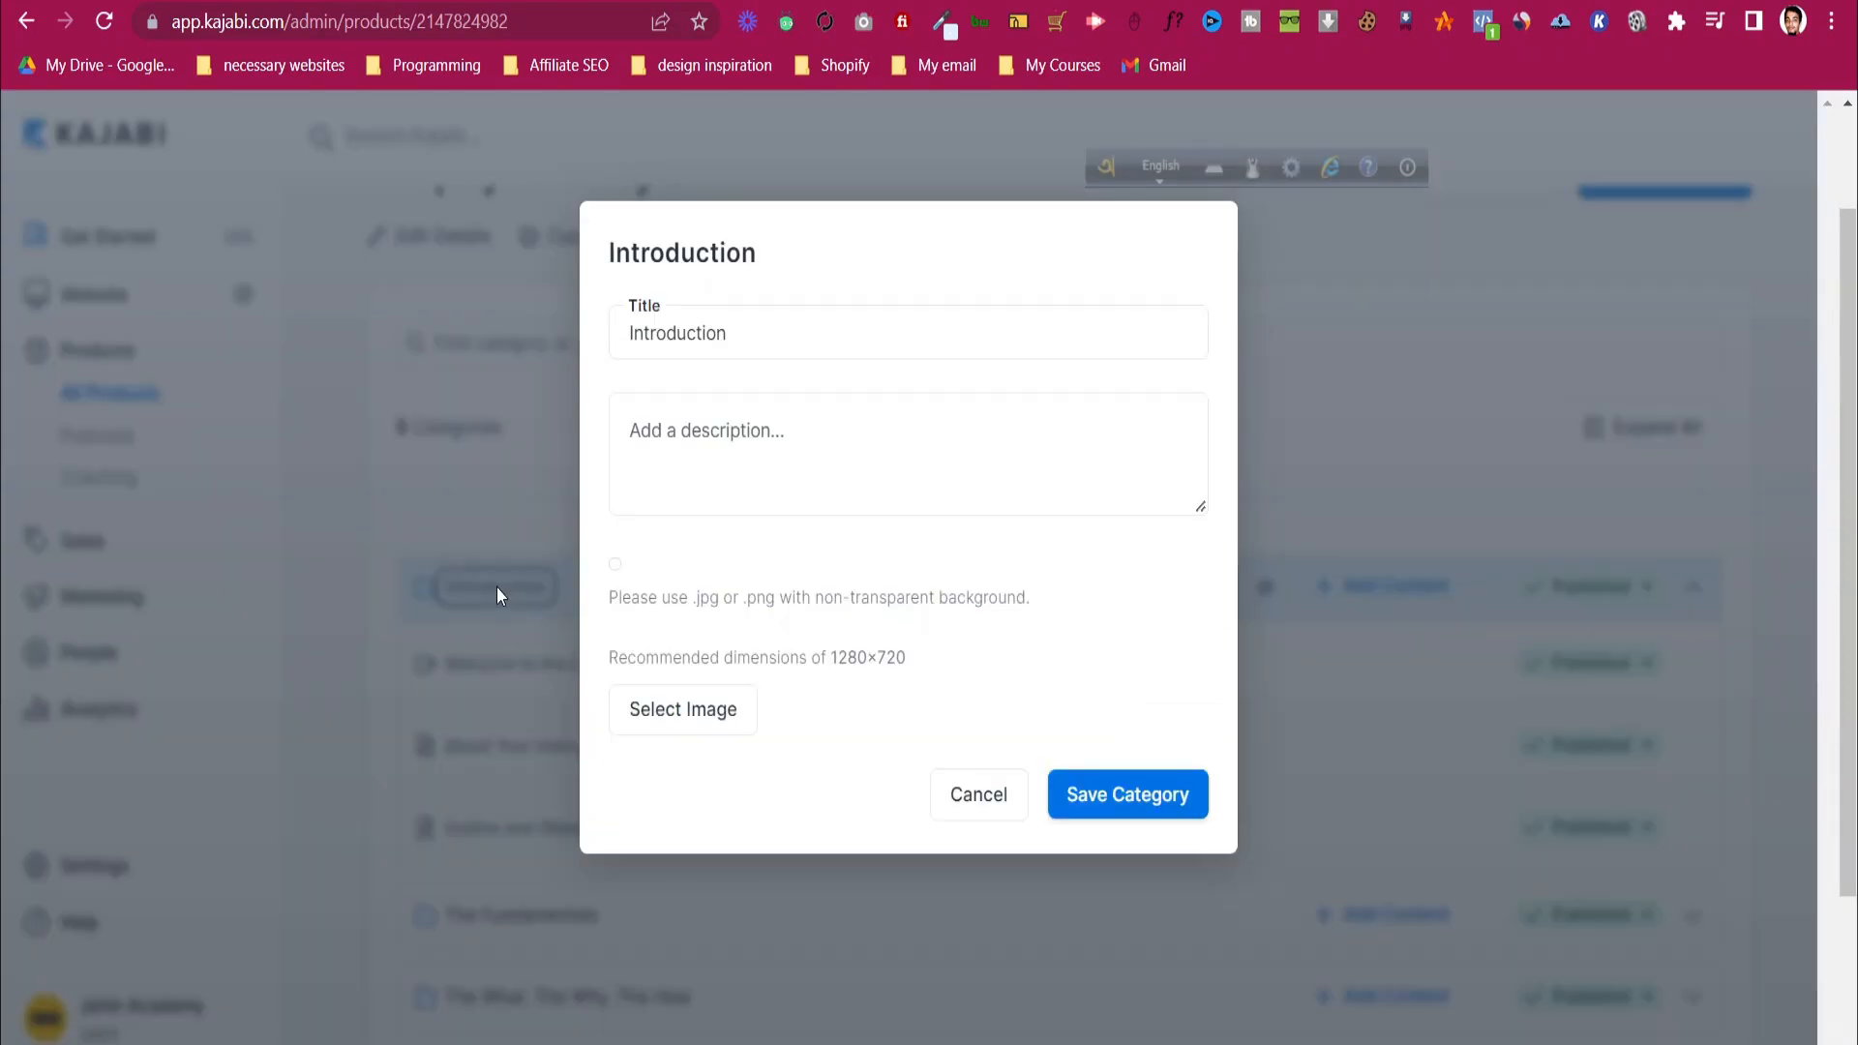
{"action": "scroll", "coordinate": [942, 801], "scroll_direction": "down", "scroll_amount": 3}
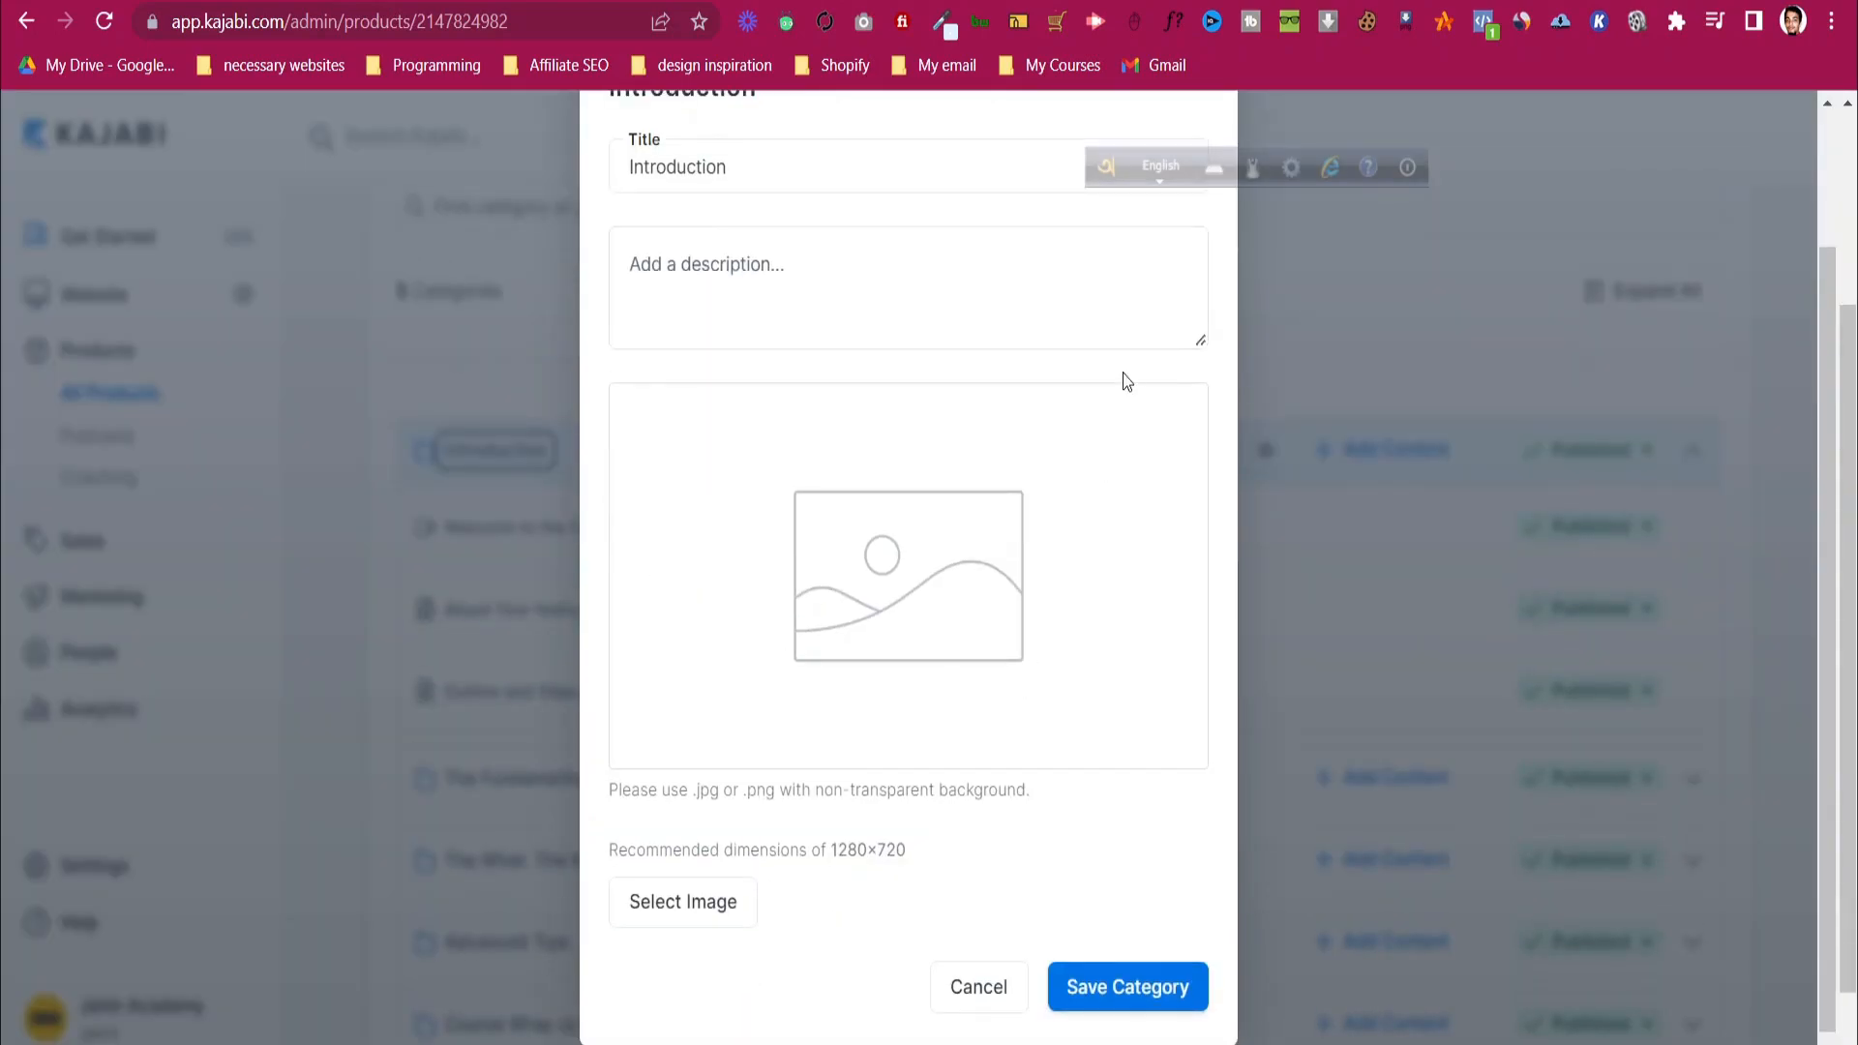
{"action": "scroll", "coordinate": [1123, 374], "scroll_direction": "up", "scroll_amount": 2}
{"action": "left_click", "coordinate": [1306, 395]}
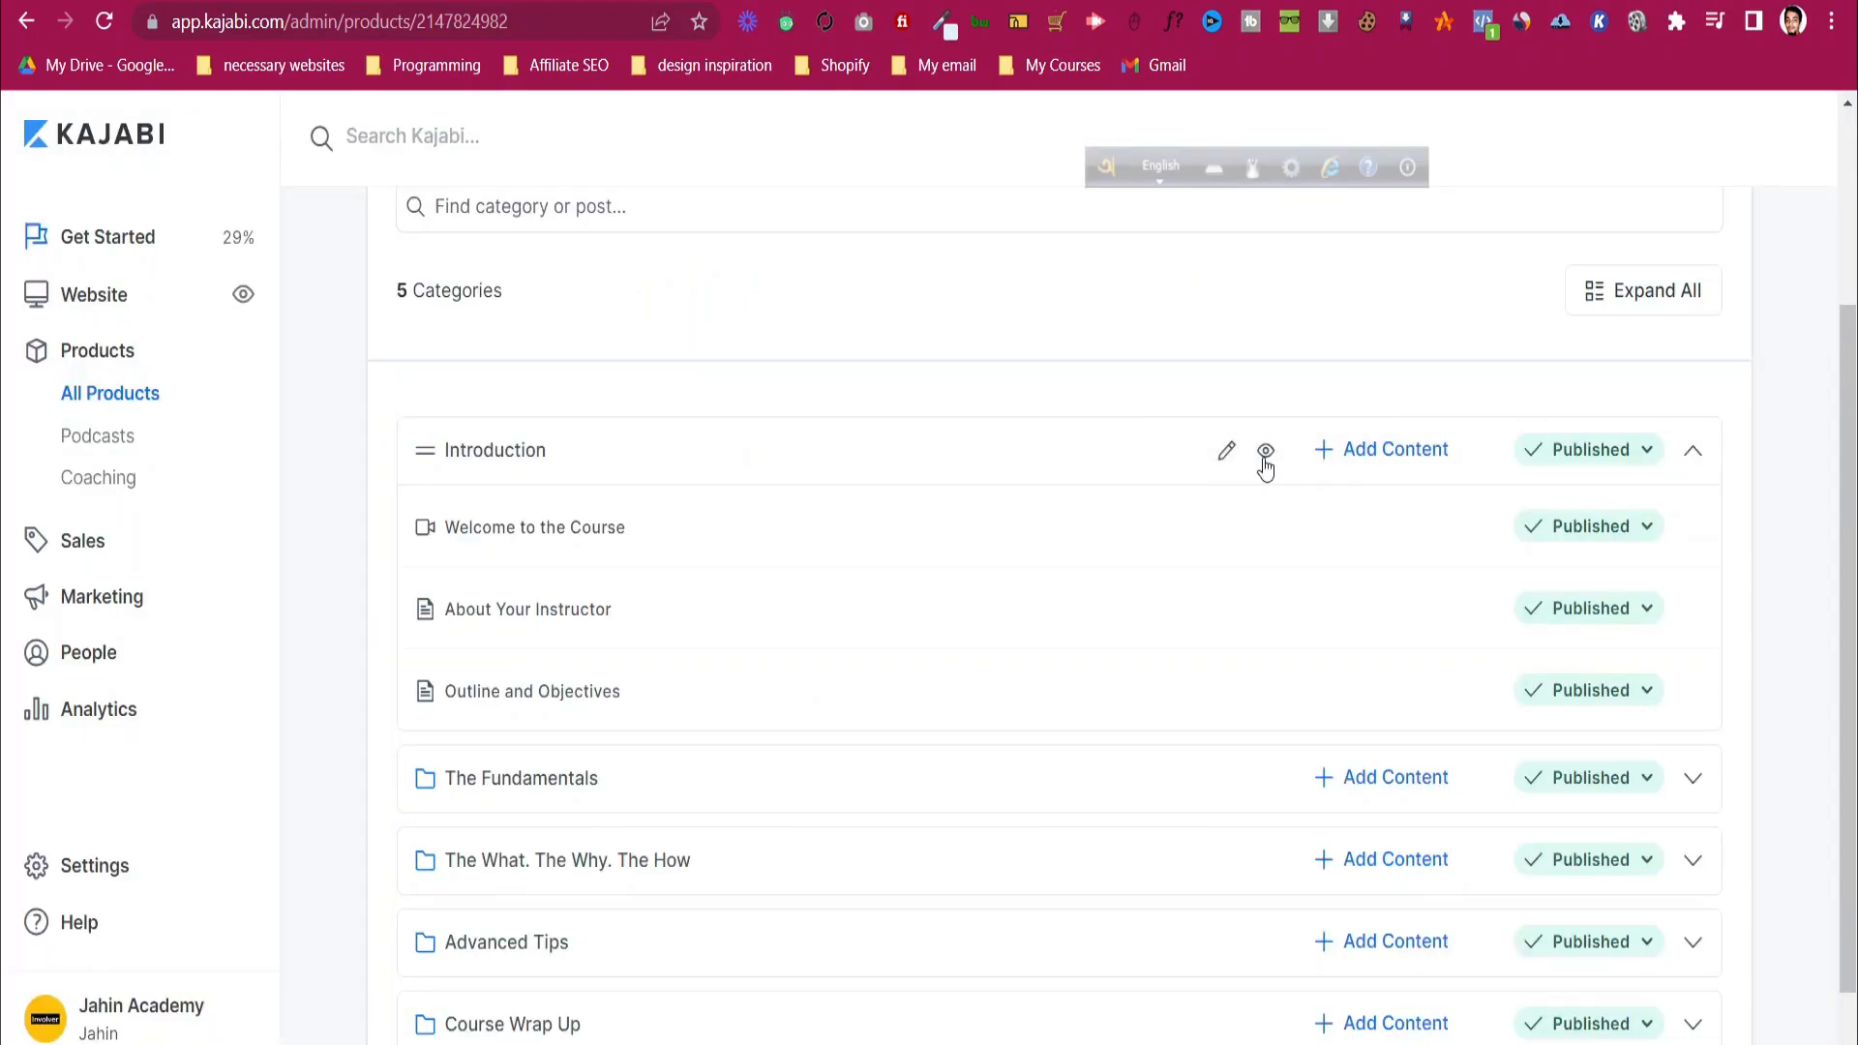
{"action": "left_click", "coordinate": [1224, 452]}
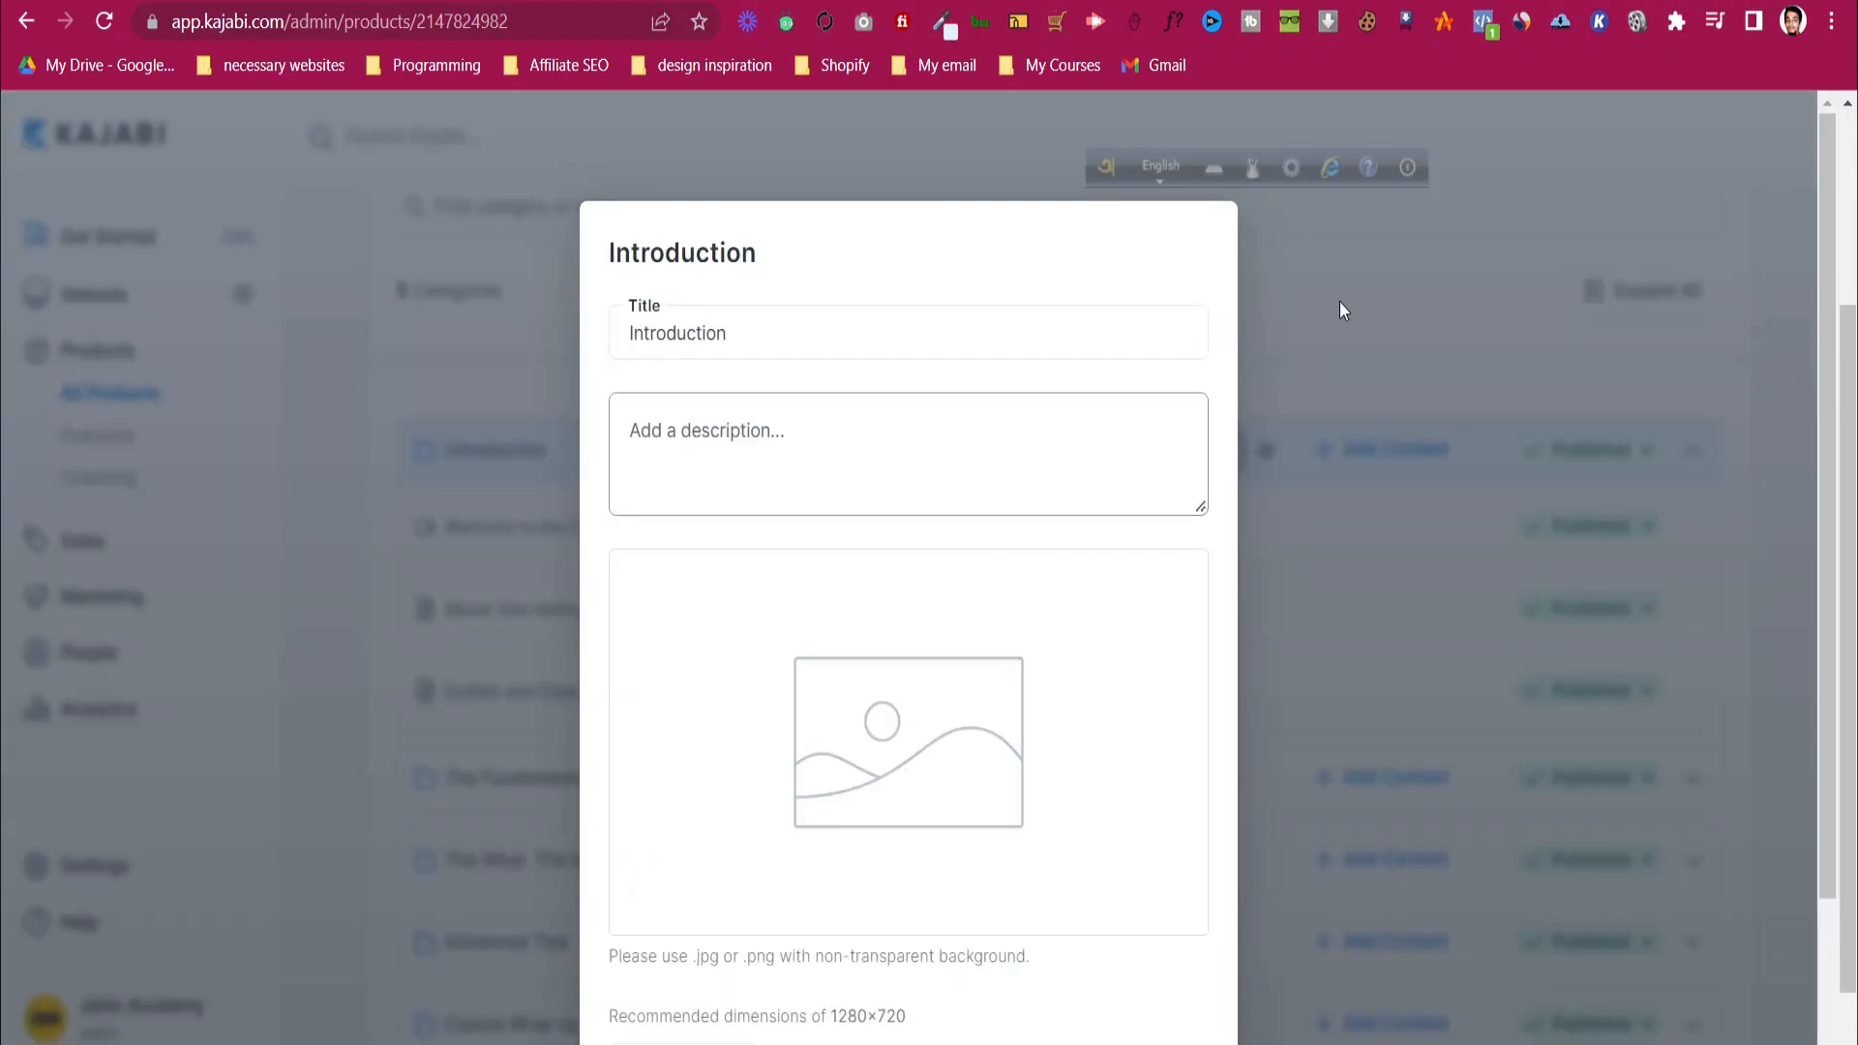
{"action": "left_click", "coordinate": [1340, 302]}
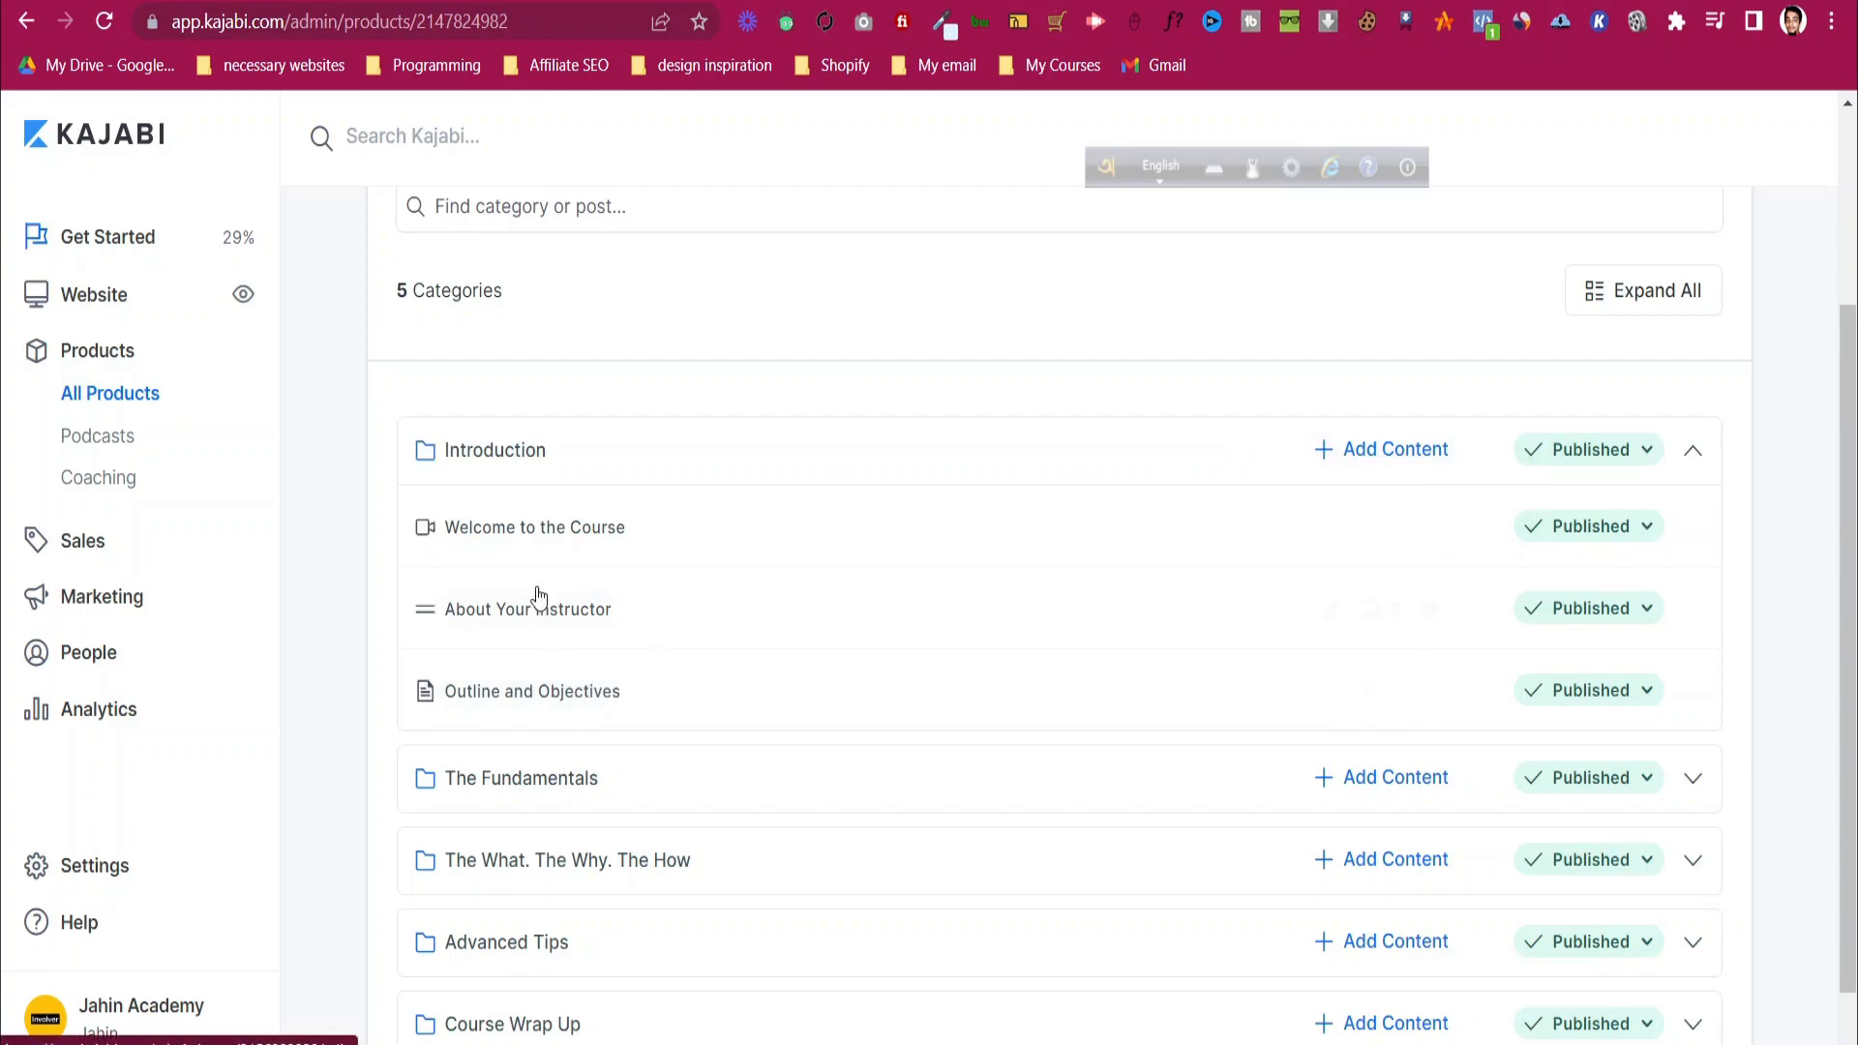
{"action": "left_click", "coordinate": [1412, 451]}
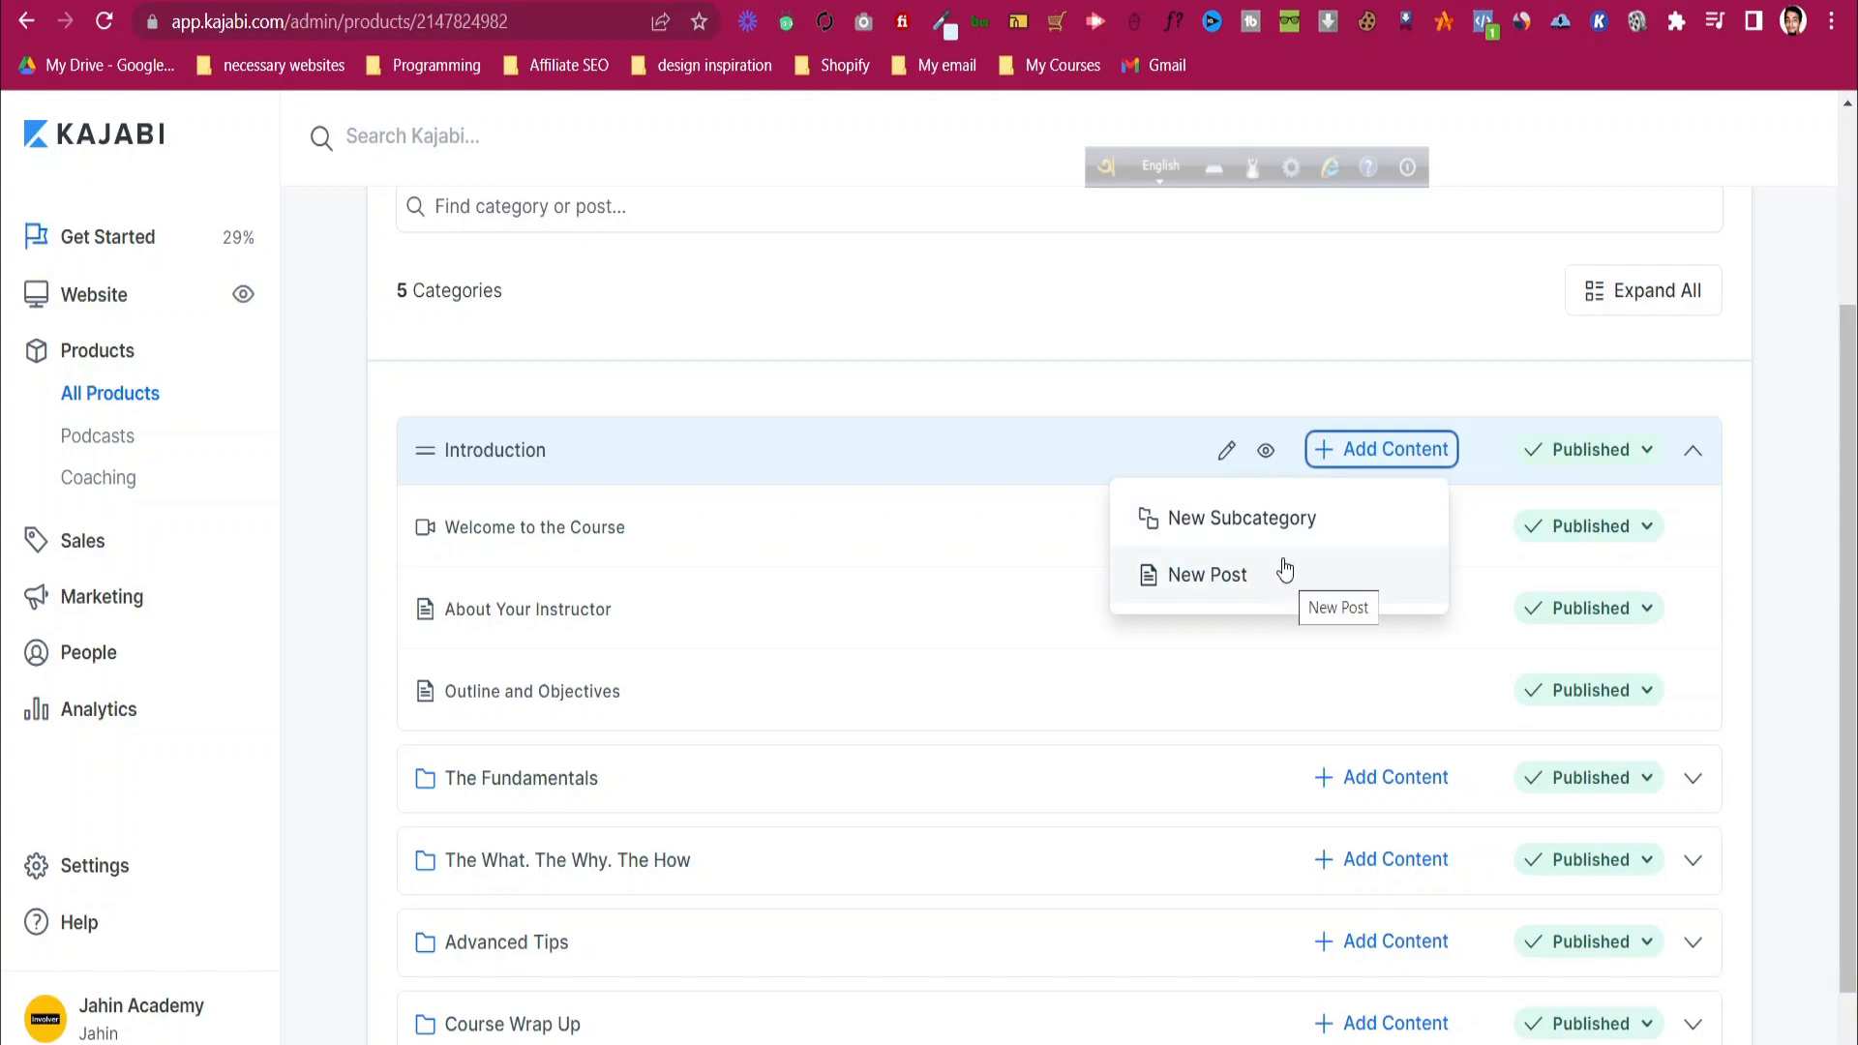
- Create a '4th Lesson' subcategory under Introduction and drag it out as its own category
{"action": "left_click", "coordinate": [1227, 523]}
{"action": "left_click", "coordinate": [672, 333]}
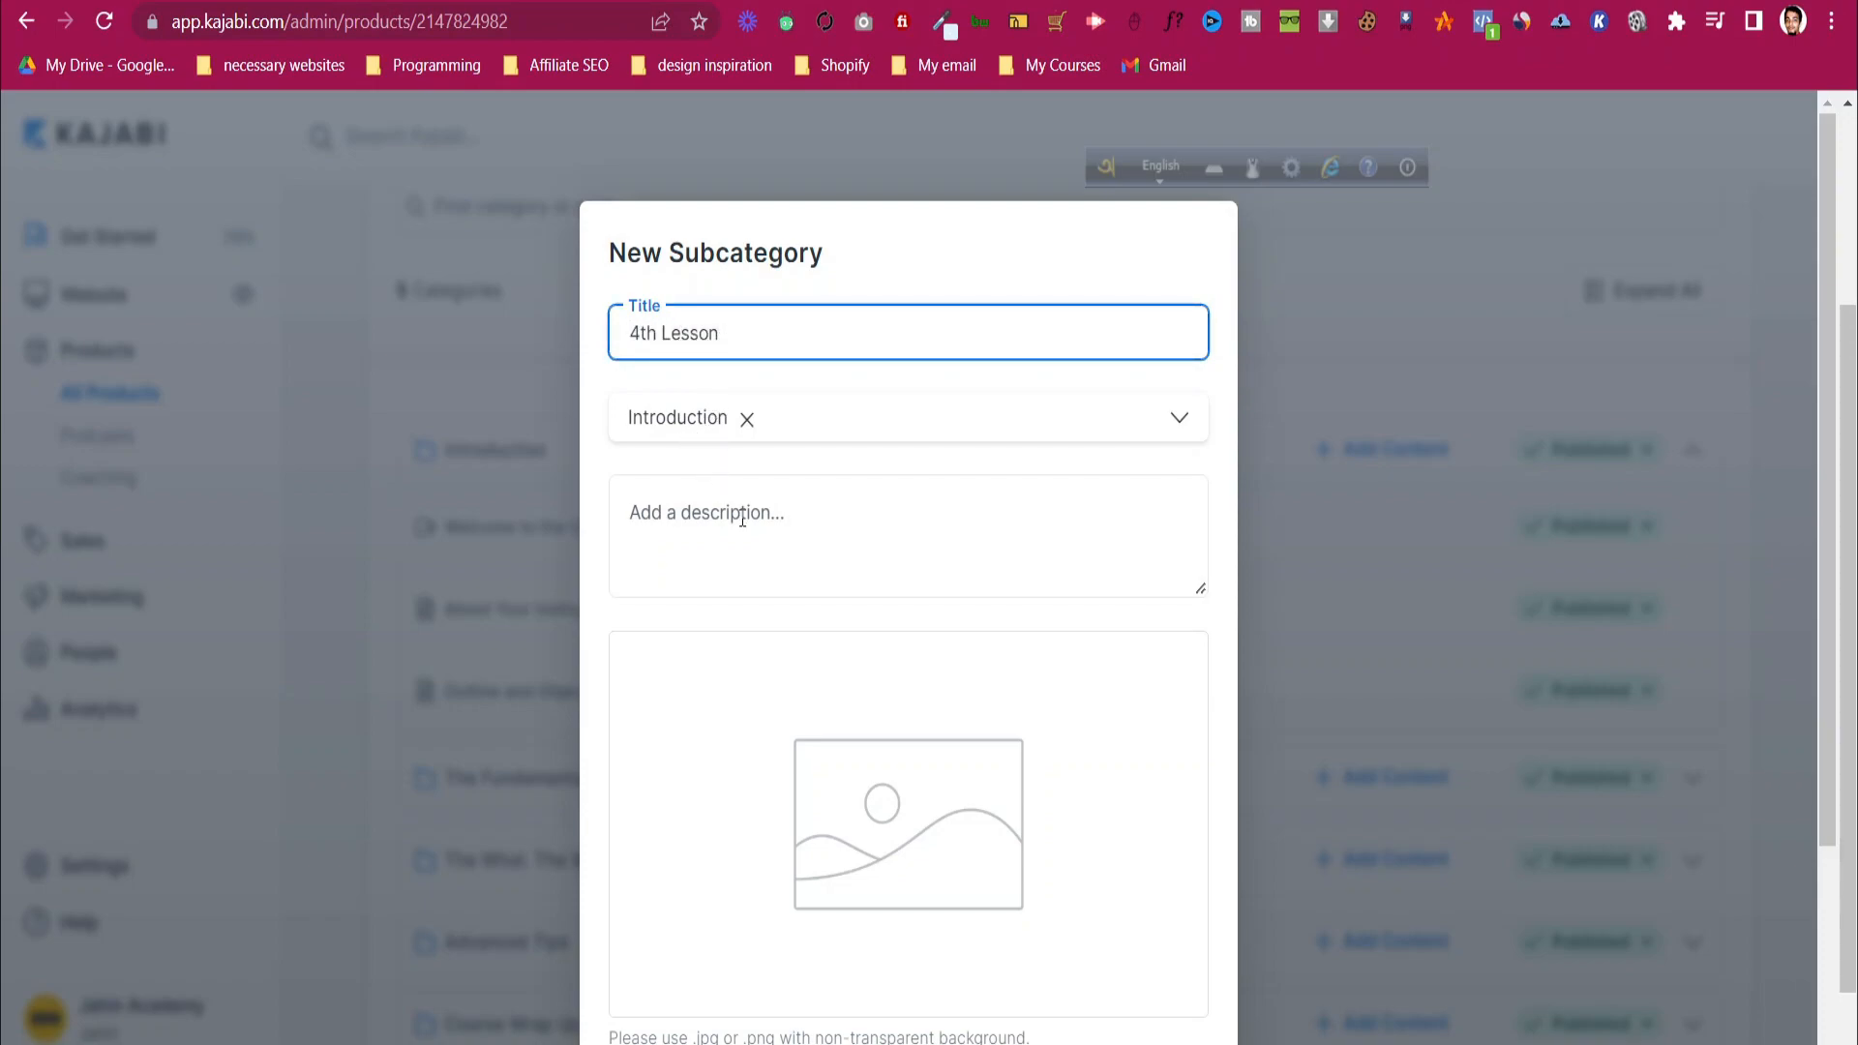
{"action": "scroll", "coordinate": [900, 580], "scroll_direction": "down", "scroll_amount": 3}
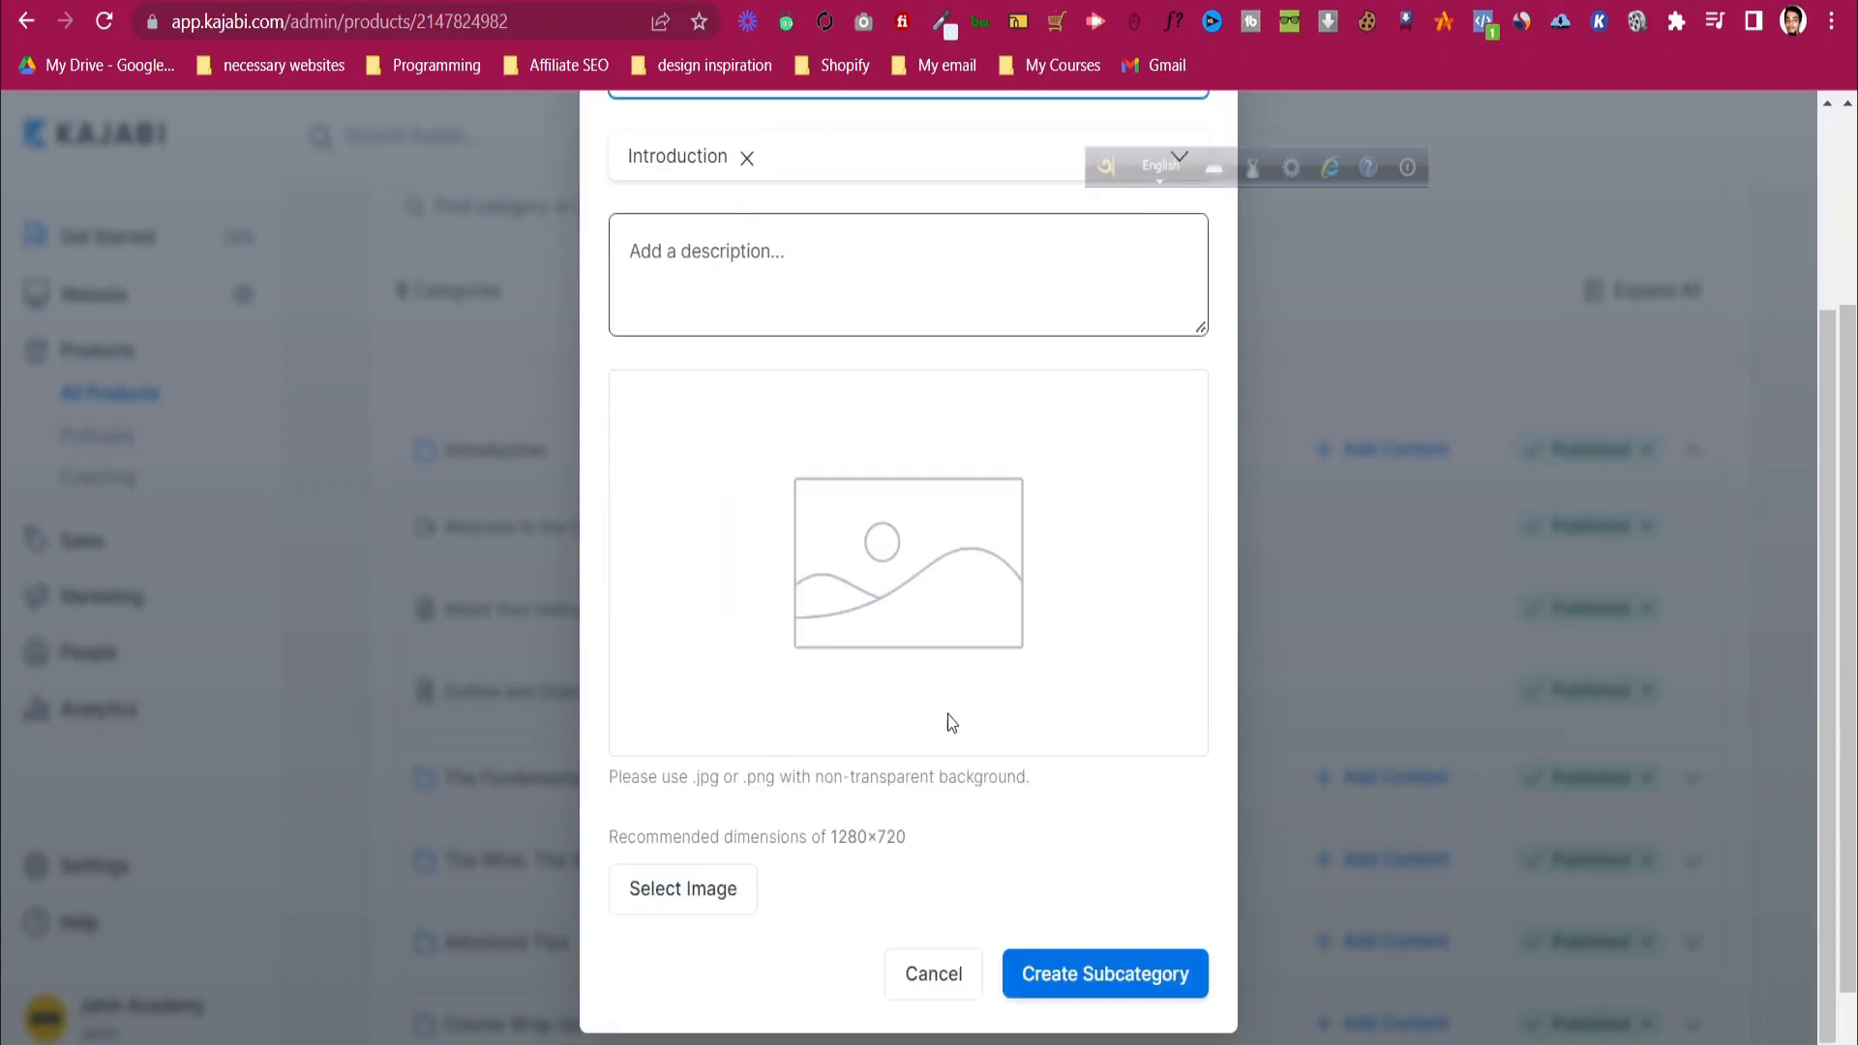
{"action": "left_click", "coordinate": [1084, 970]}
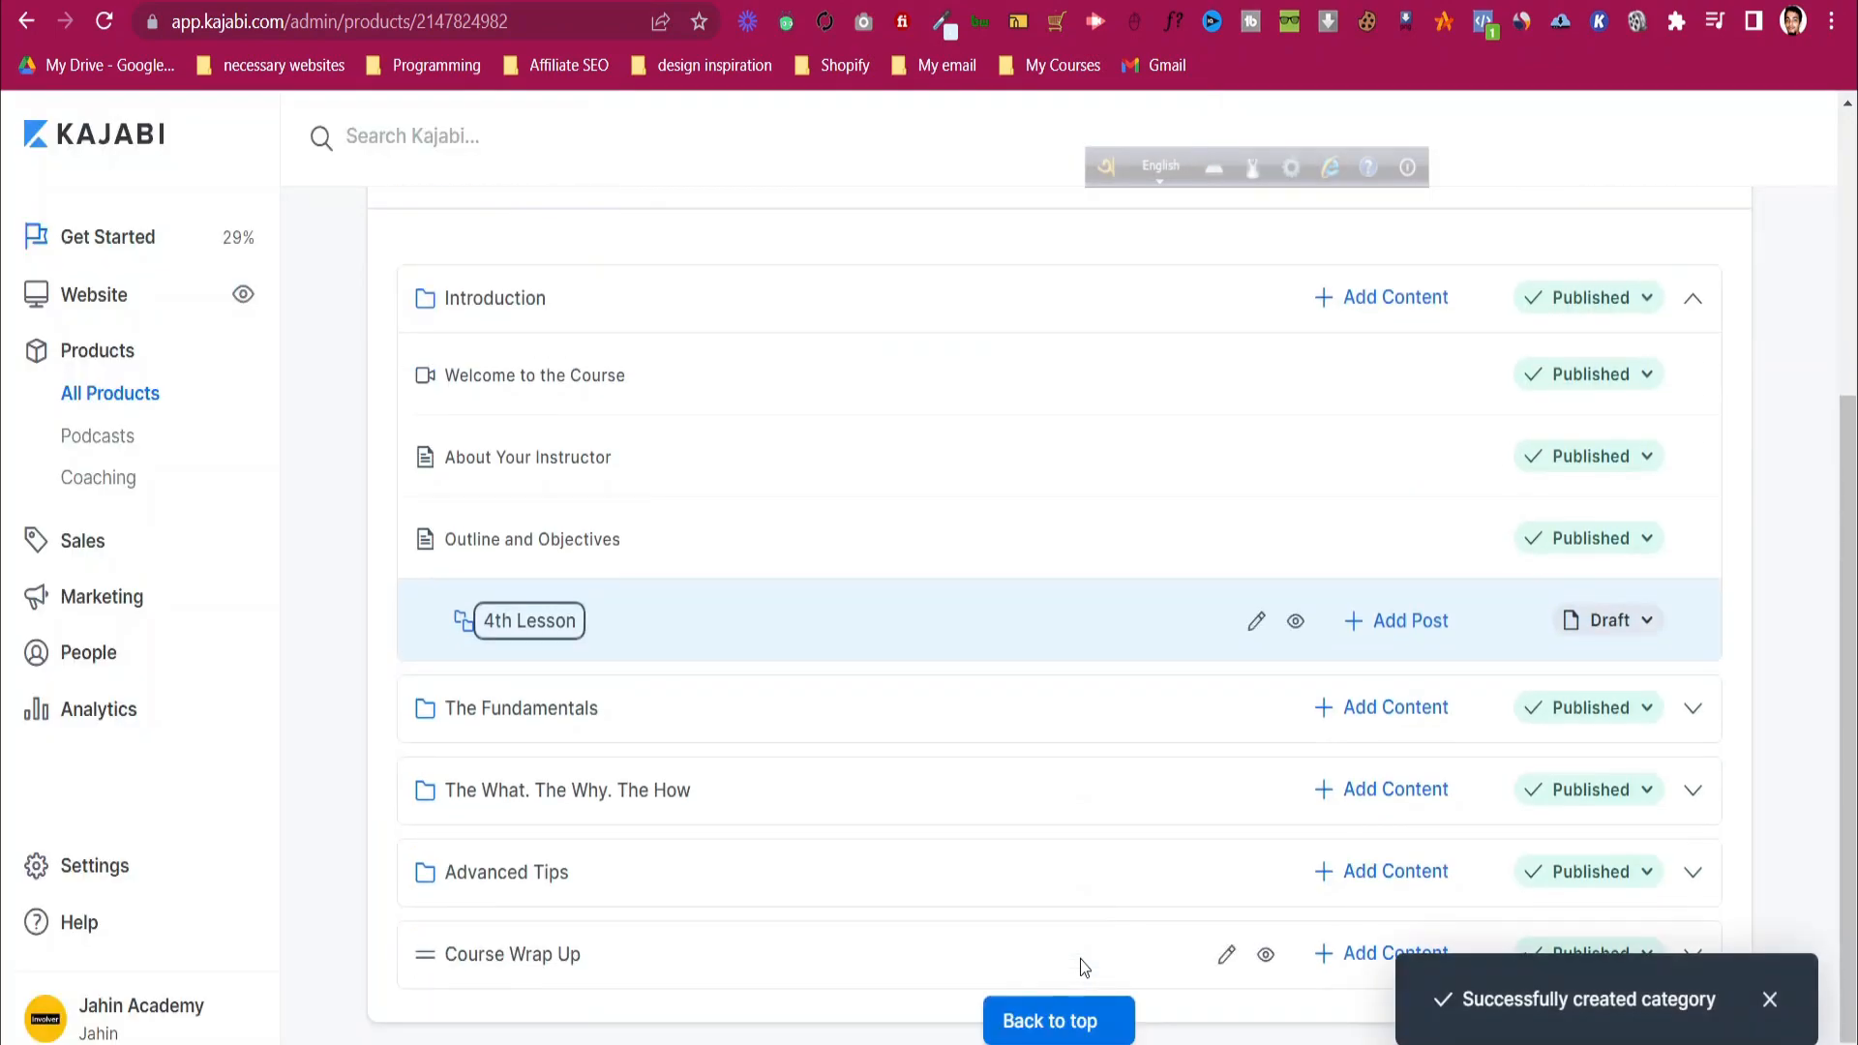
{"action": "left_click_drag", "start_coordinate": [444, 627], "coordinate": [414, 619]}
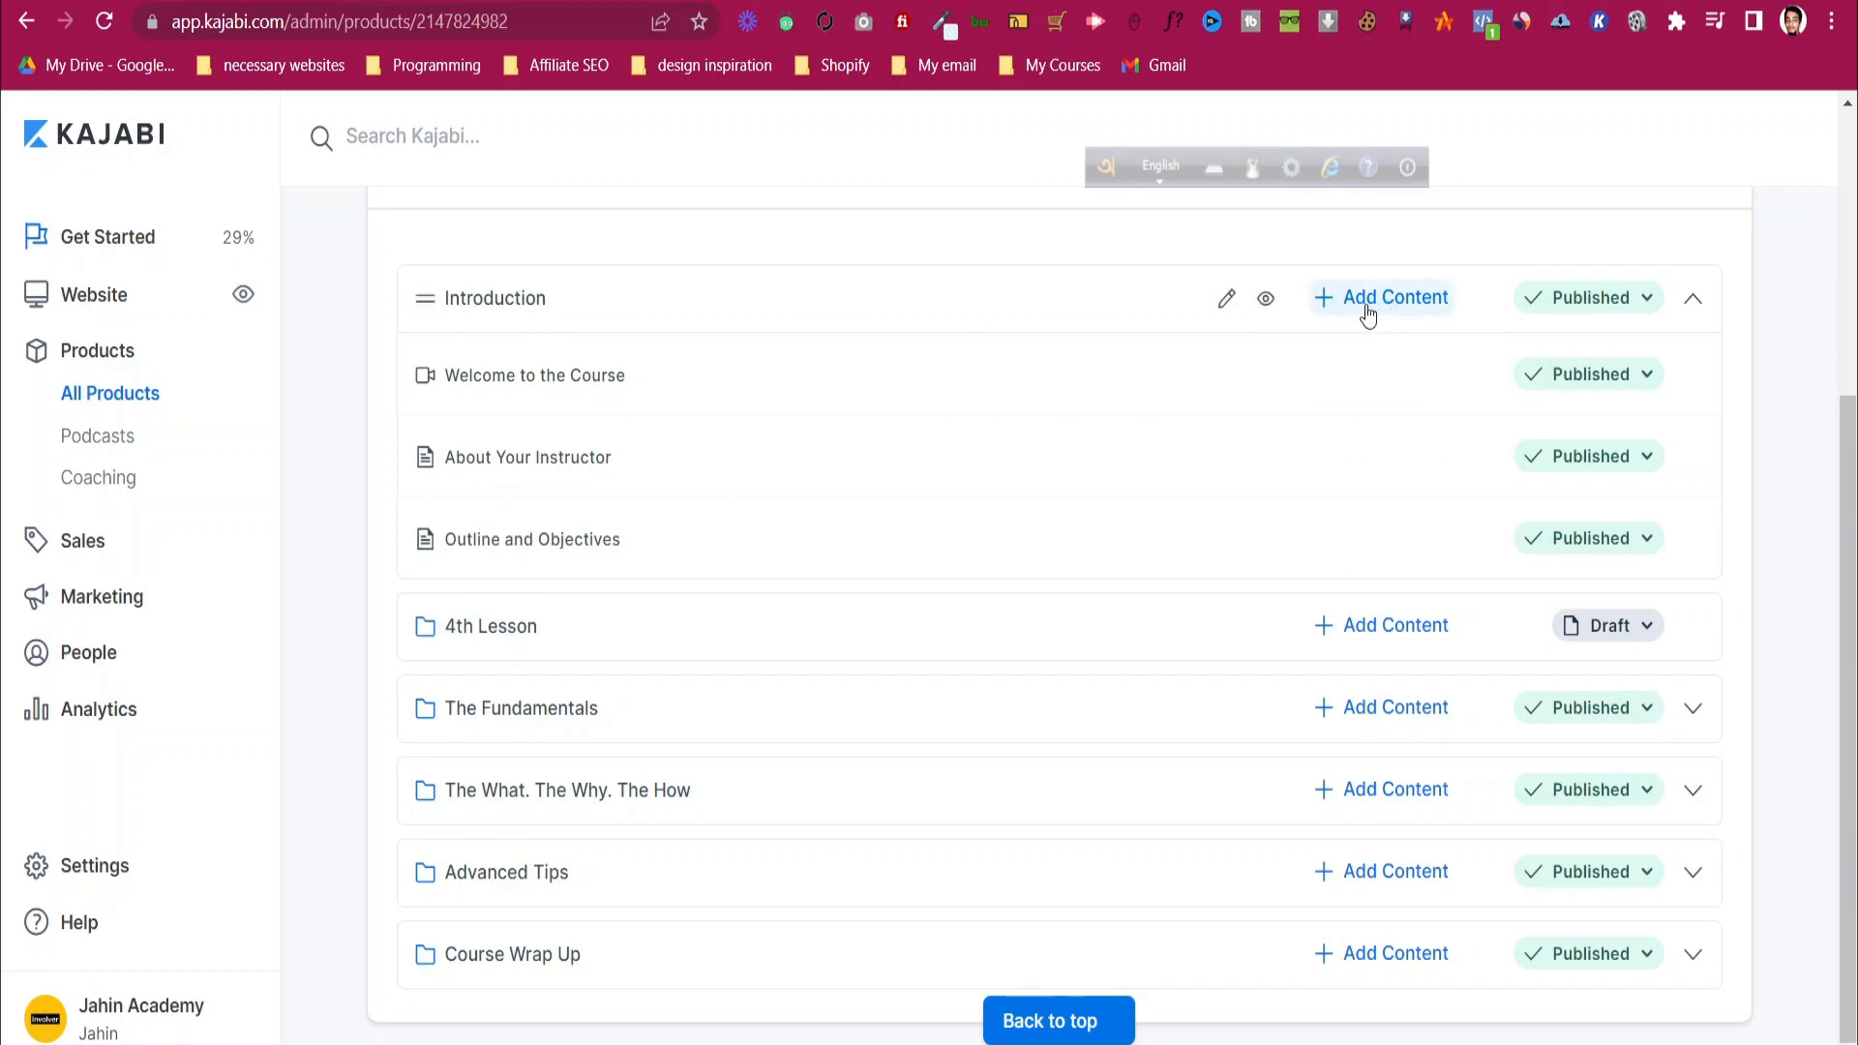
{"action": "left_click_drag", "start_coordinate": [455, 629], "coordinate": [465, 571]}
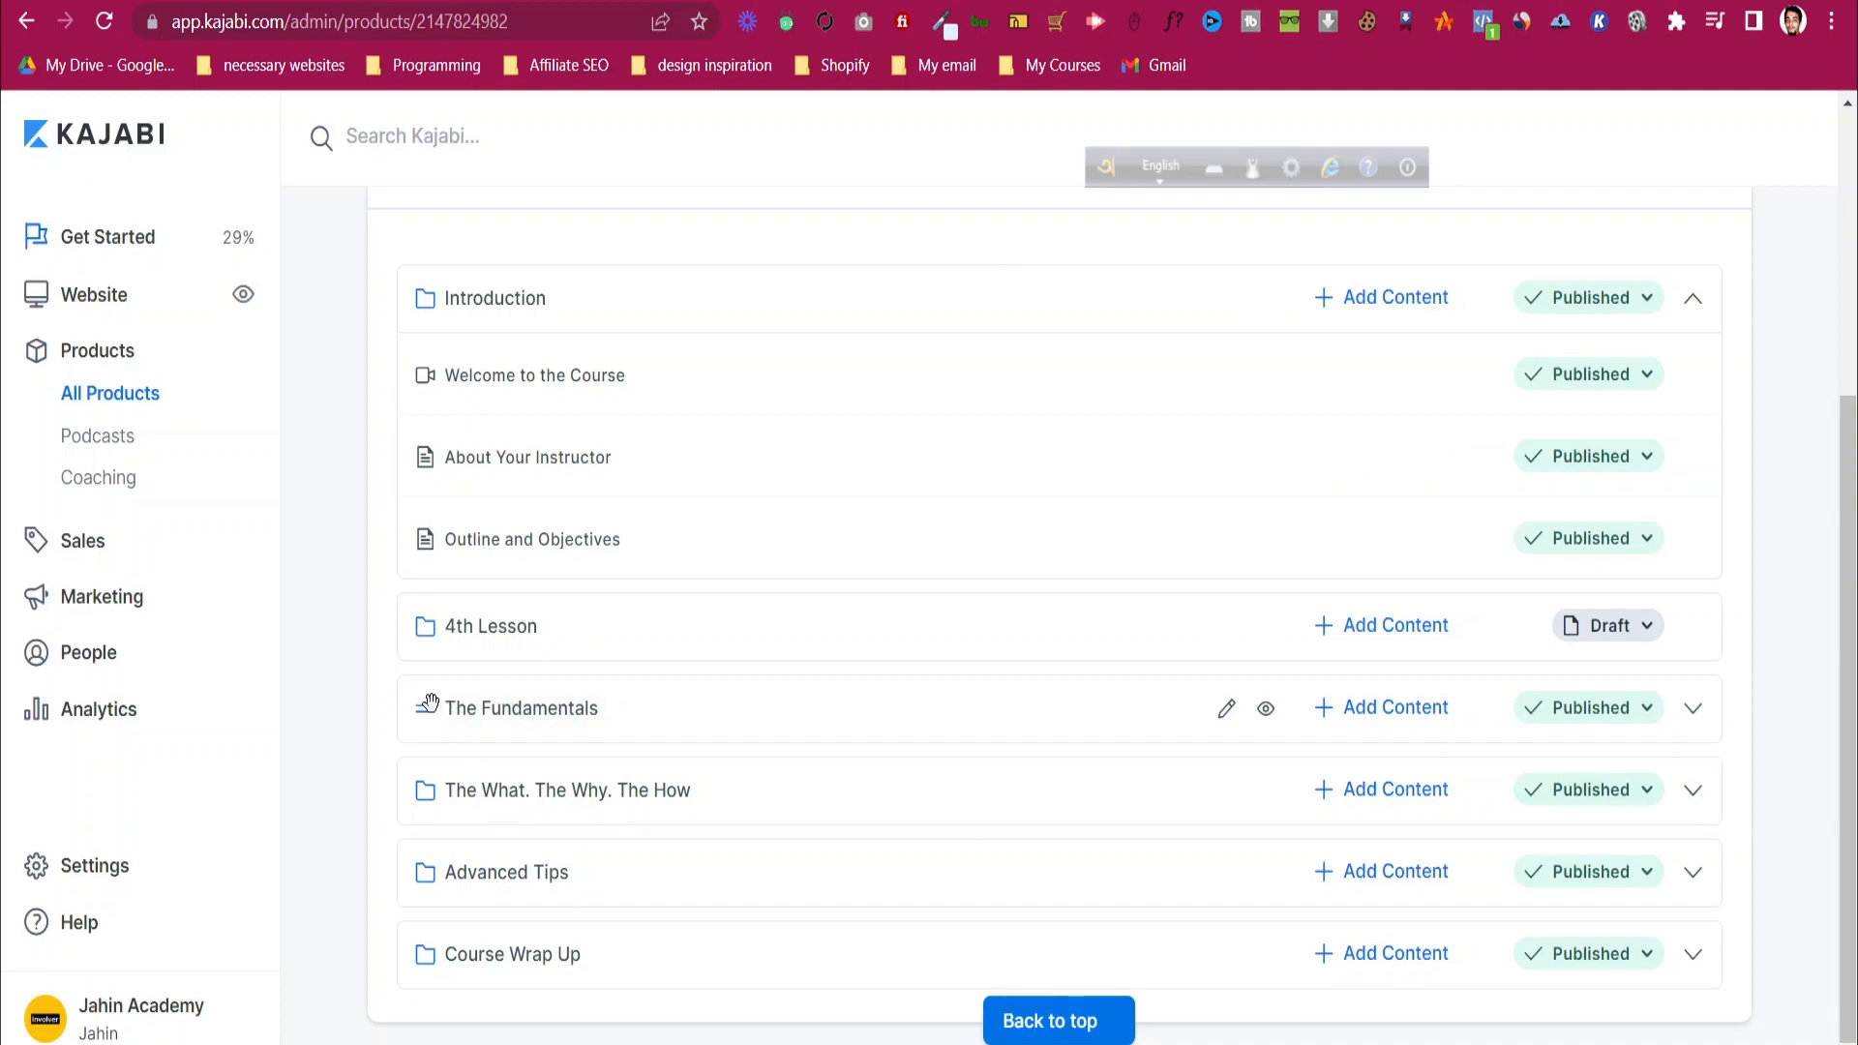
- Add a new post titled 'aa' to The Fundamentals category
{"action": "left_click", "coordinate": [1376, 708]}
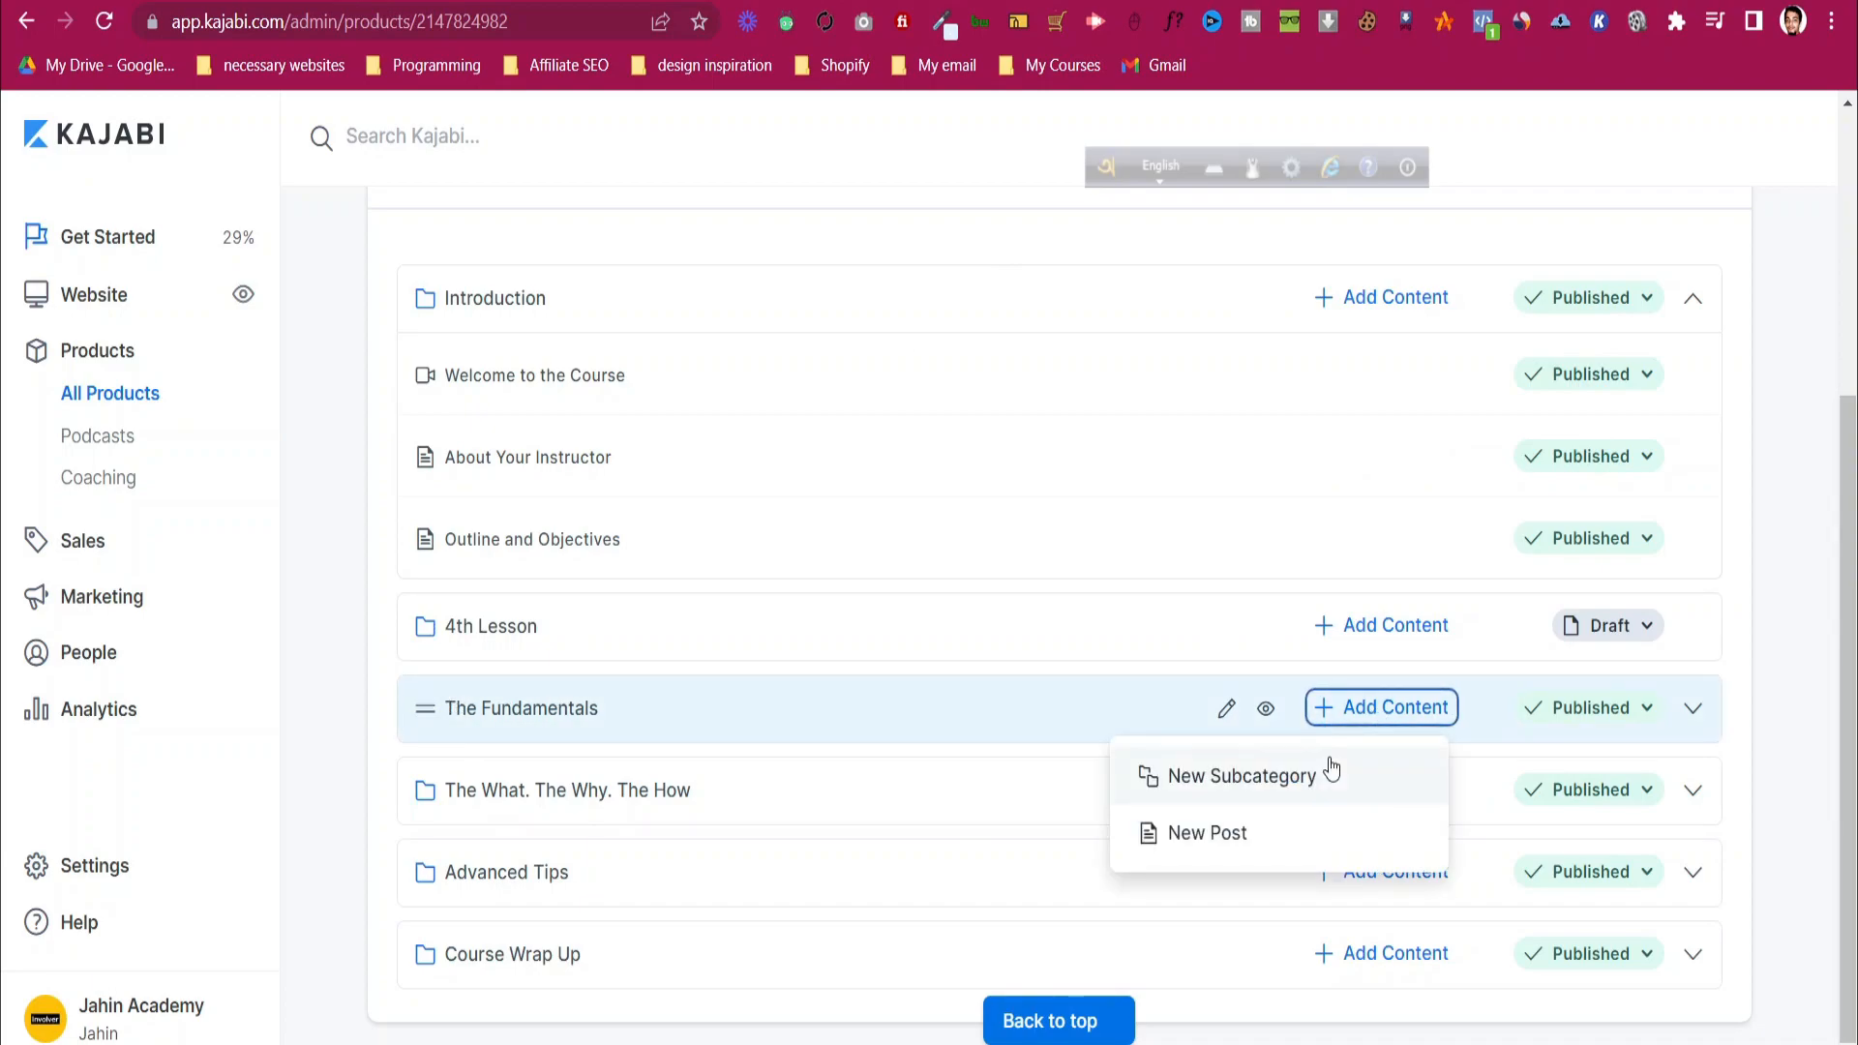
{"action": "left_click", "coordinate": [1310, 836]}
{"action": "left_click", "coordinate": [883, 310]}
{"action": "type", "text": "aa"}
{"action": "left_click", "coordinate": [1157, 518]}
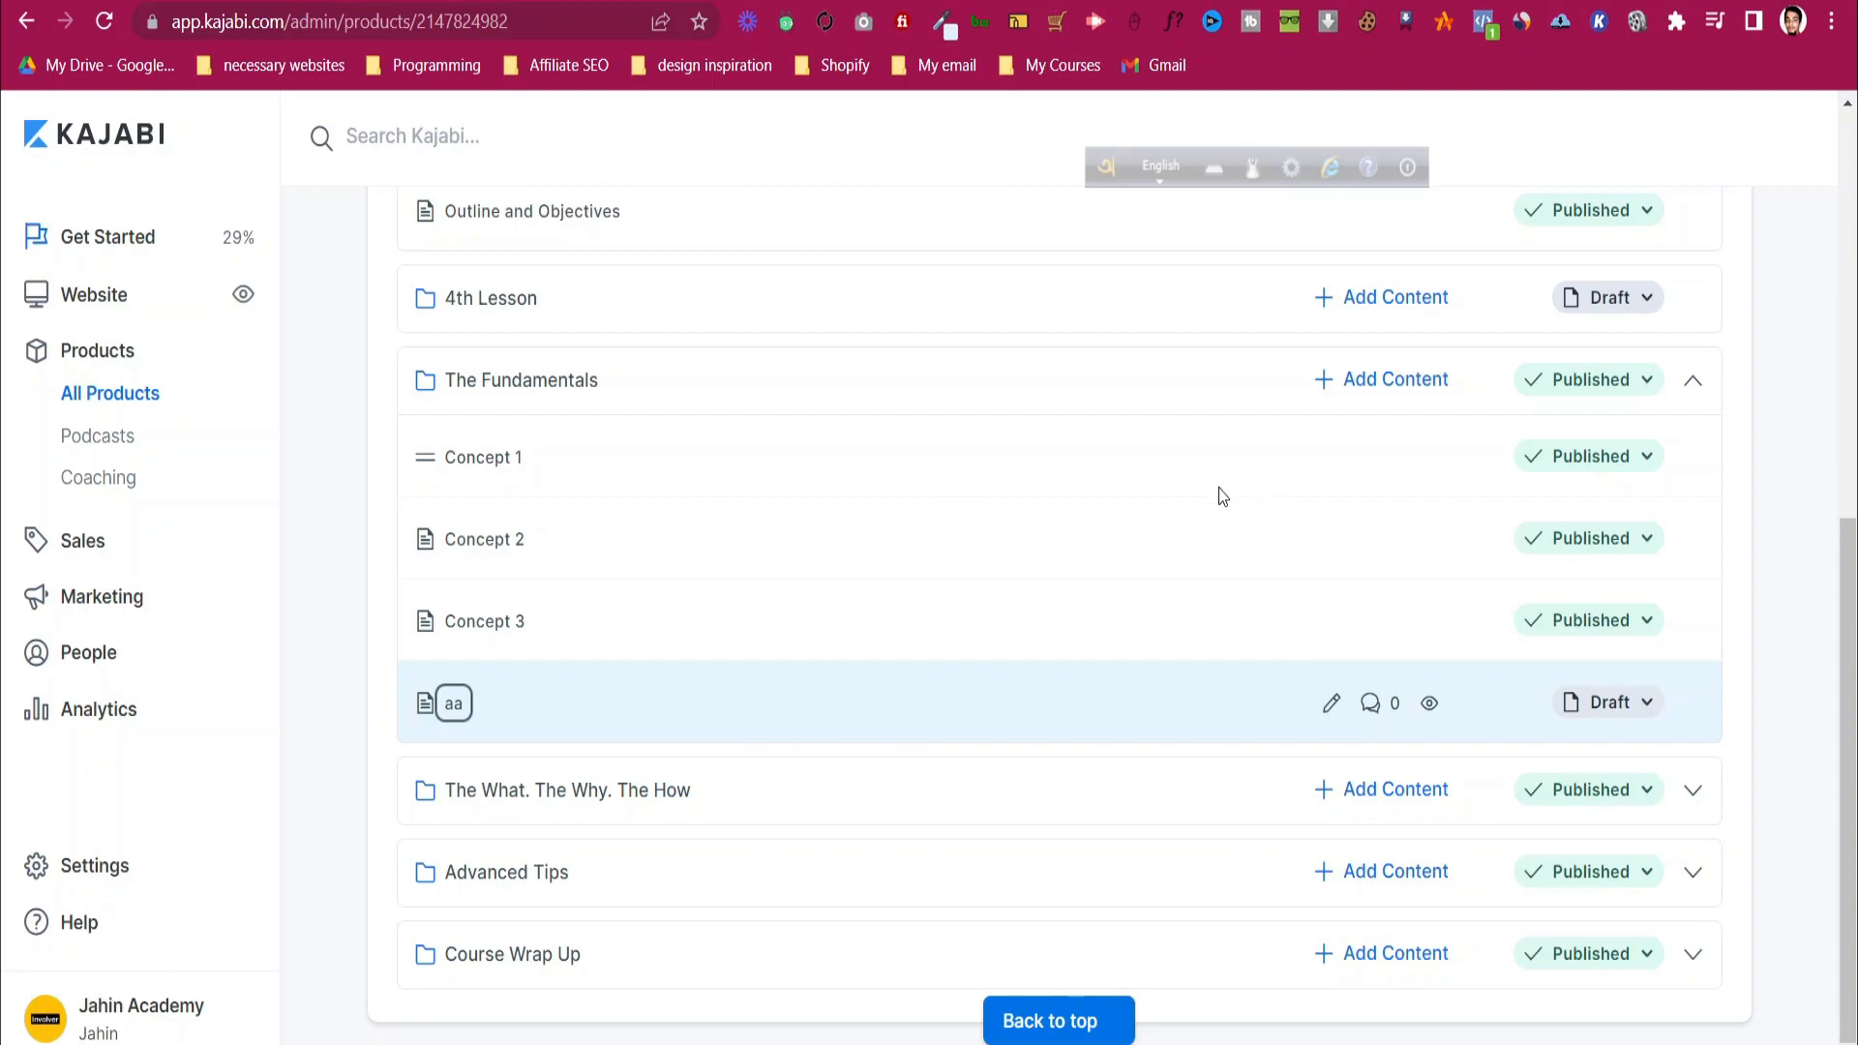
- Delete the 4th Lesson category from its Draft status menu and confirm
{"action": "scroll", "coordinate": [1243, 489], "scroll_direction": "up", "scroll_amount": 3}
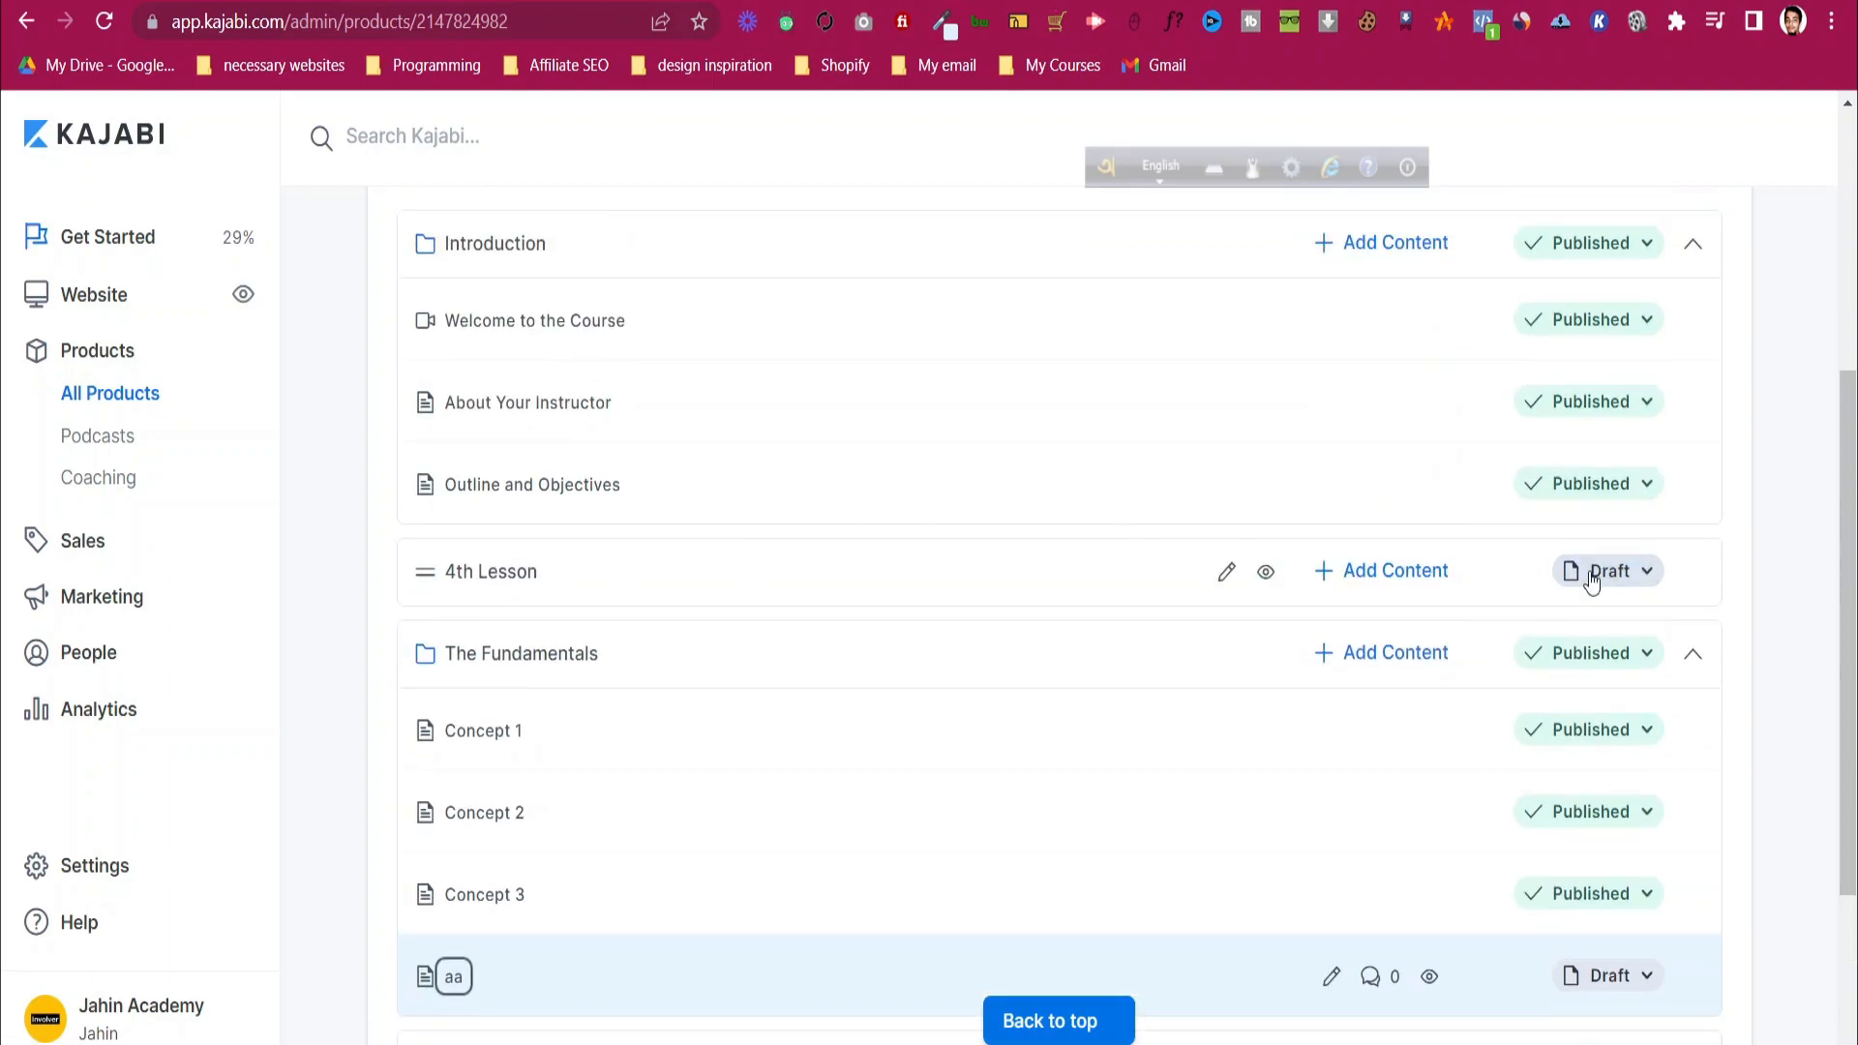
{"action": "left_click", "coordinate": [1633, 581]}
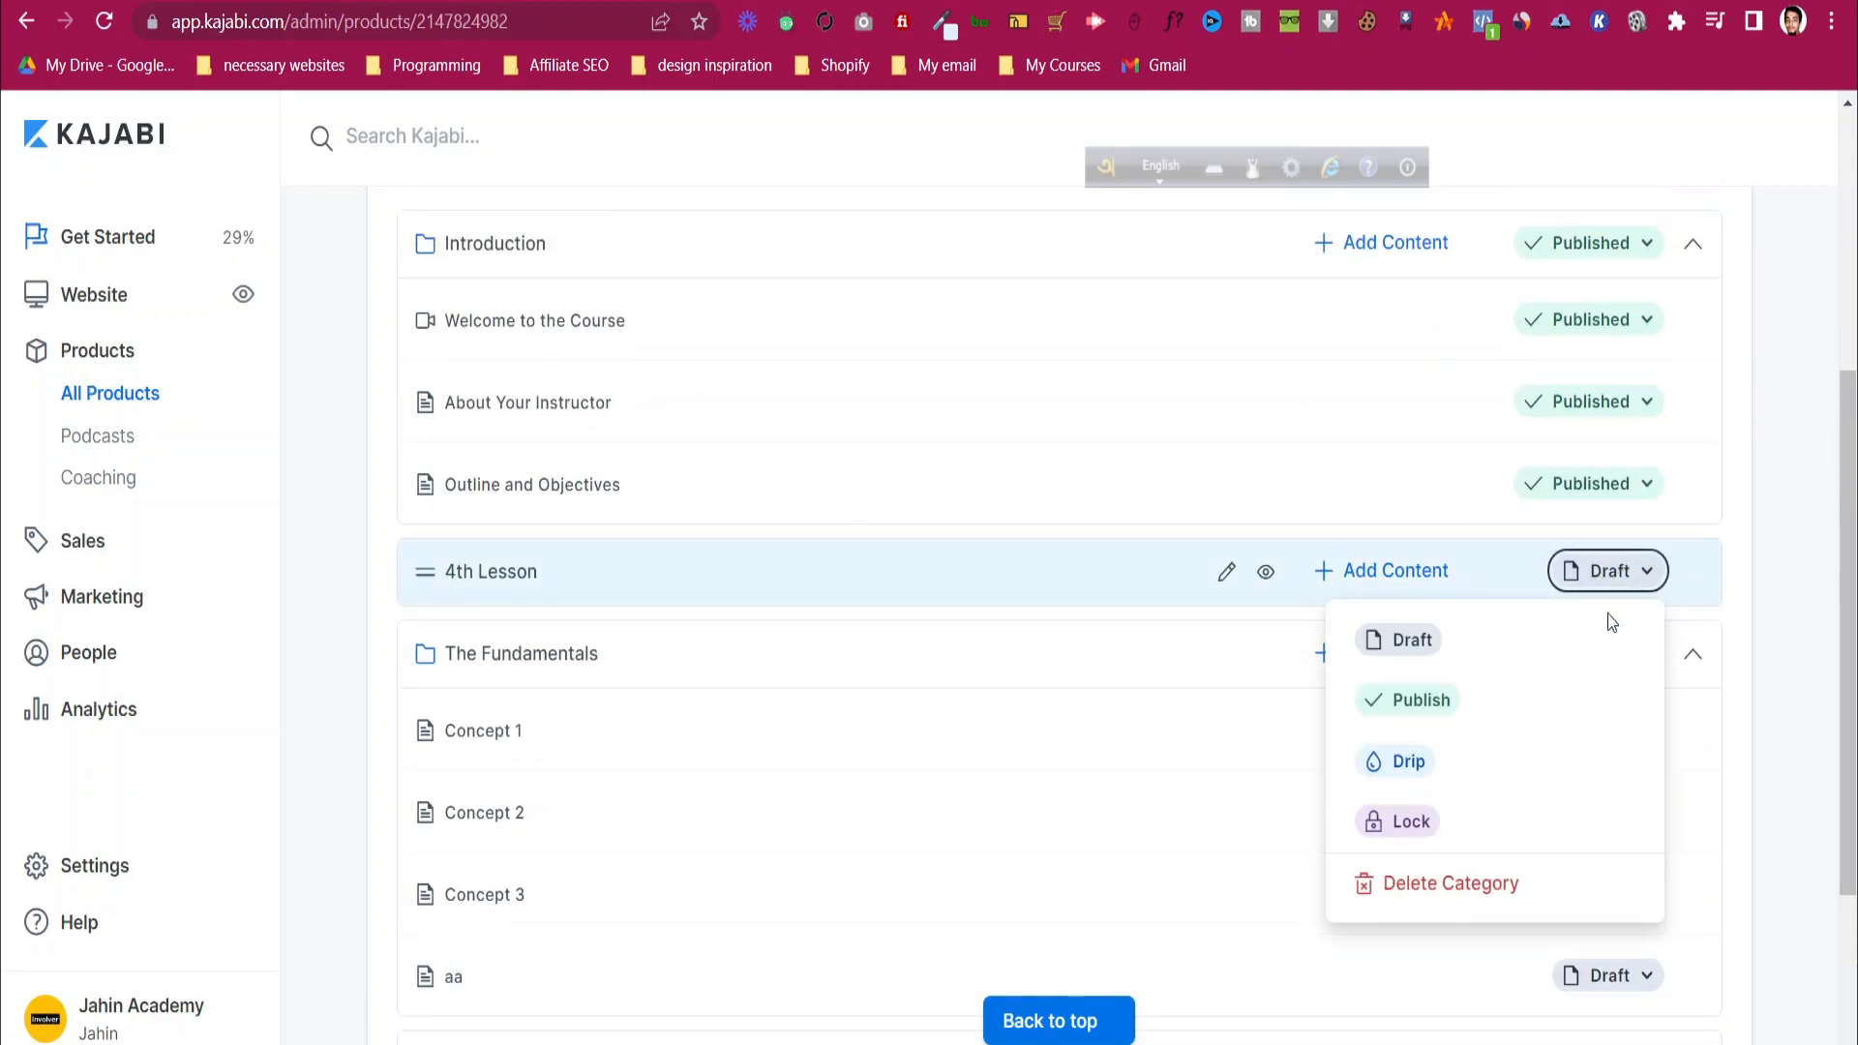
{"action": "left_click", "coordinate": [1436, 898]}
{"action": "left_click", "coordinate": [1128, 426]}
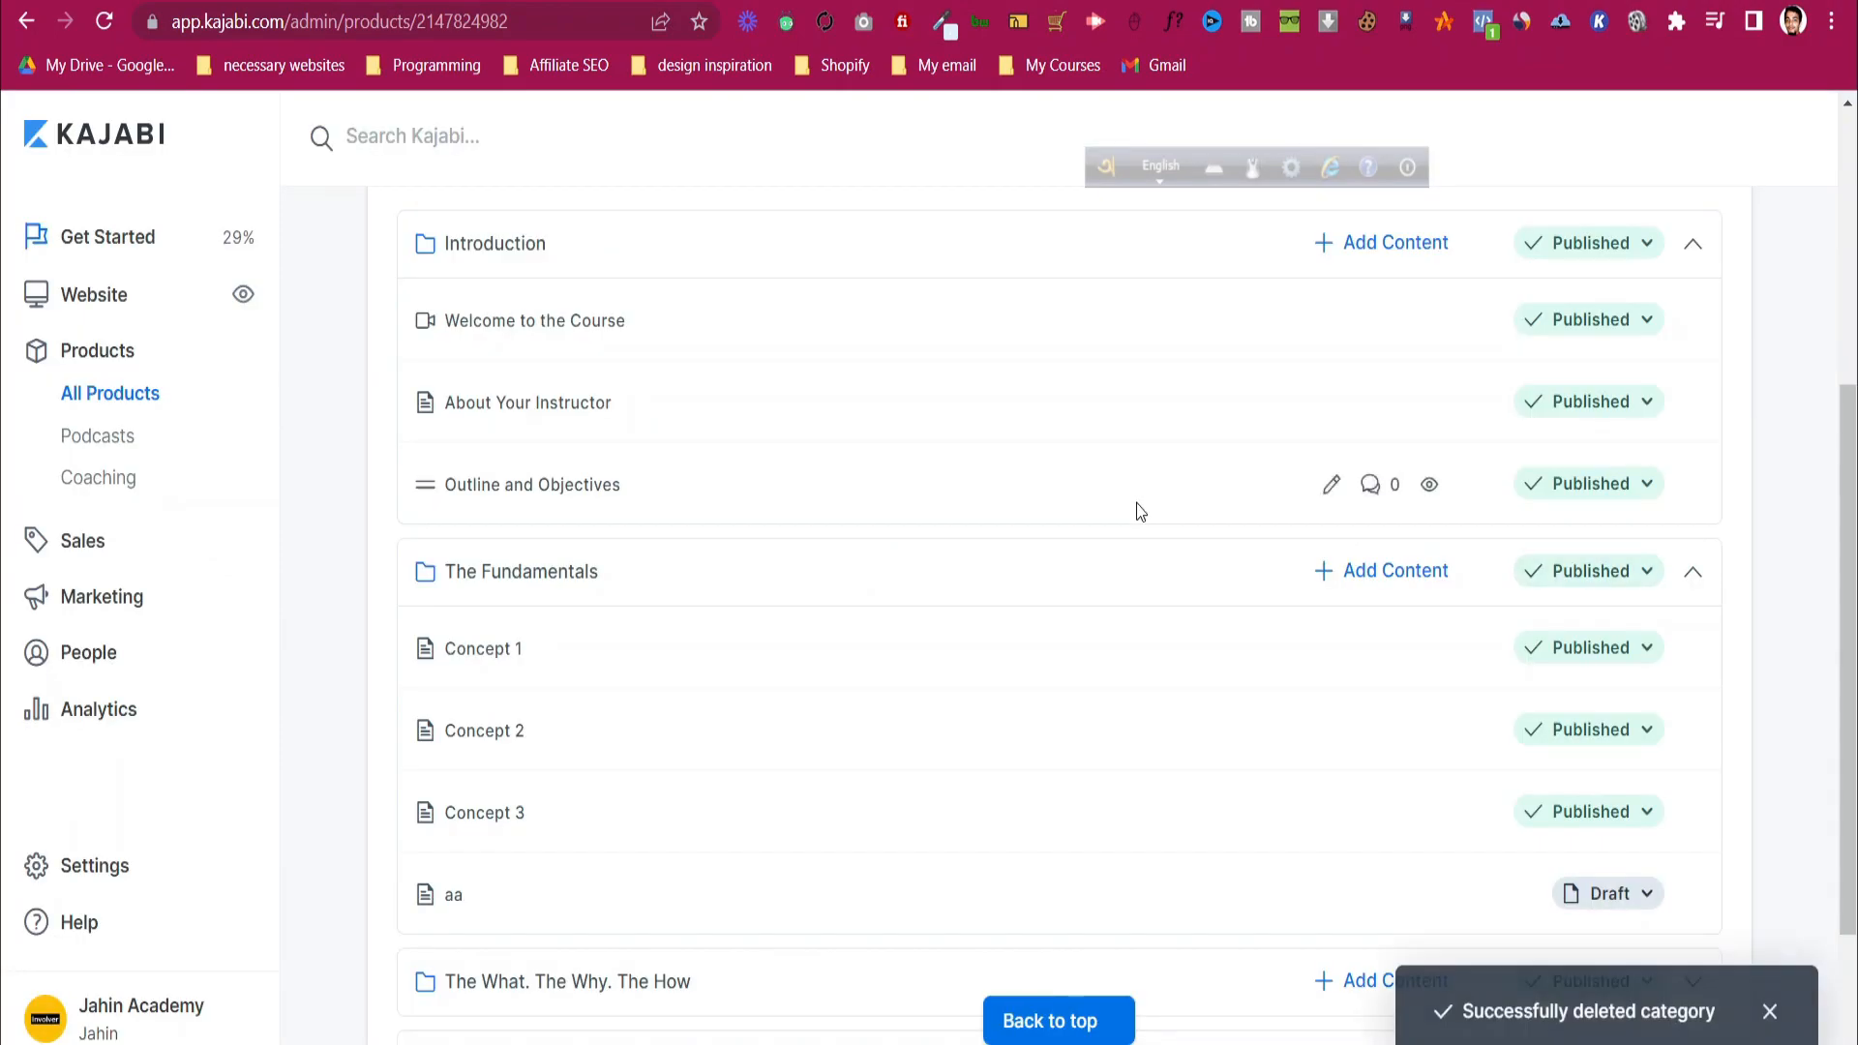
- Collapse and re-expand The Fundamentals, then bring up its status options
{"action": "scroll", "coordinate": [780, 536], "scroll_direction": "up", "scroll_amount": 1}
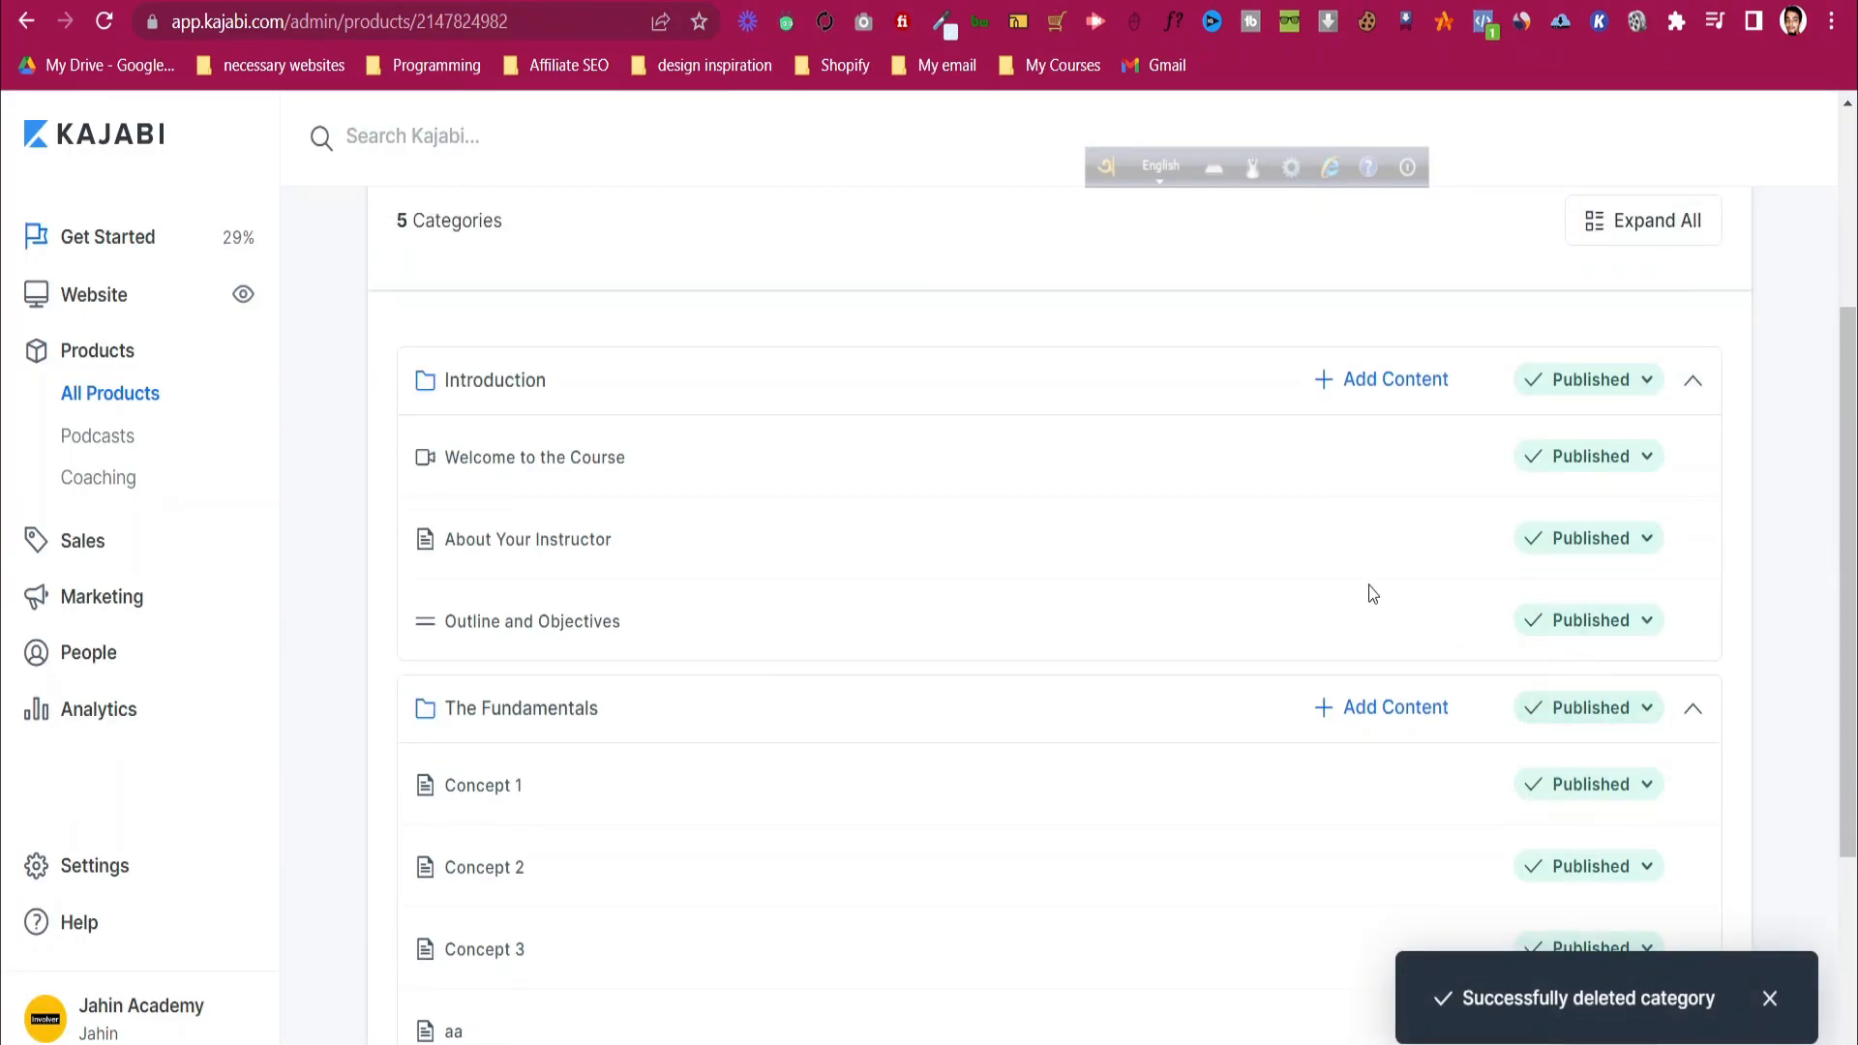
{"action": "scroll", "coordinate": [1489, 630], "scroll_direction": "down", "scroll_amount": 1}
{"action": "left_click", "coordinate": [1692, 572]}
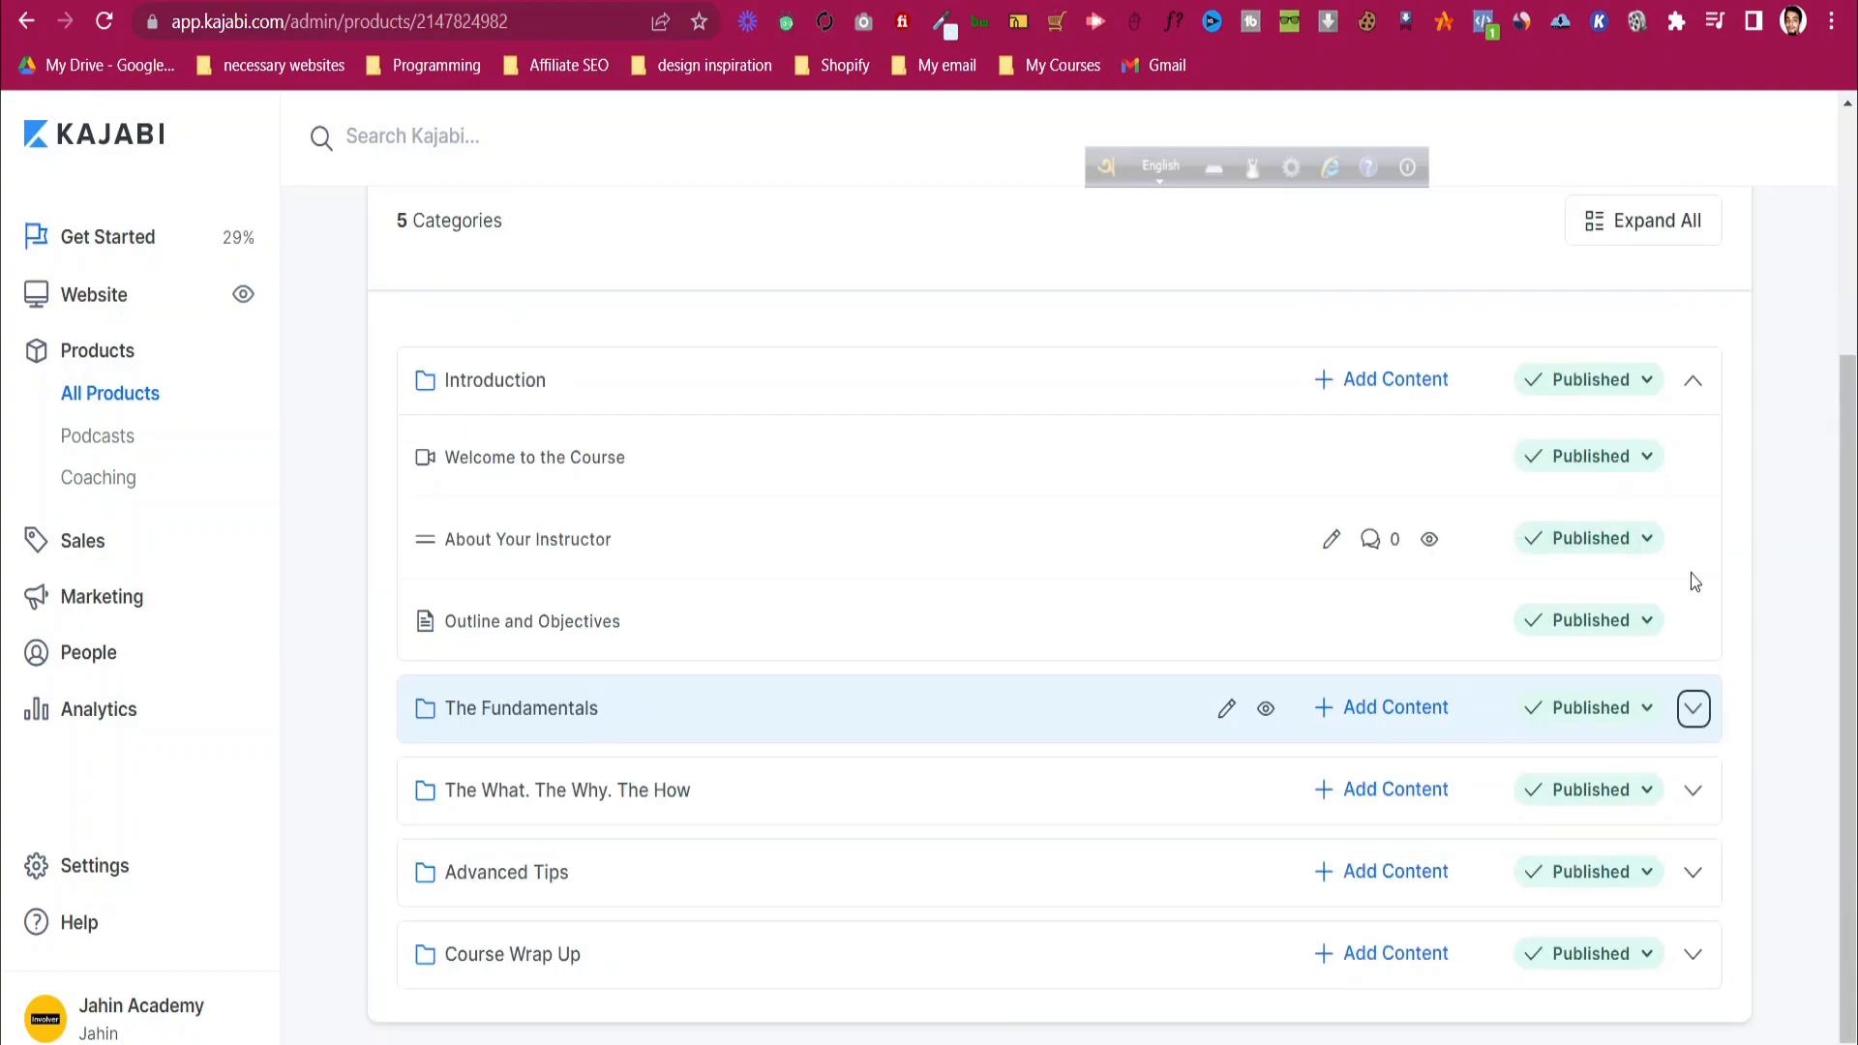
{"action": "left_click", "coordinate": [1689, 710]}
{"action": "left_click", "coordinate": [1642, 572]}
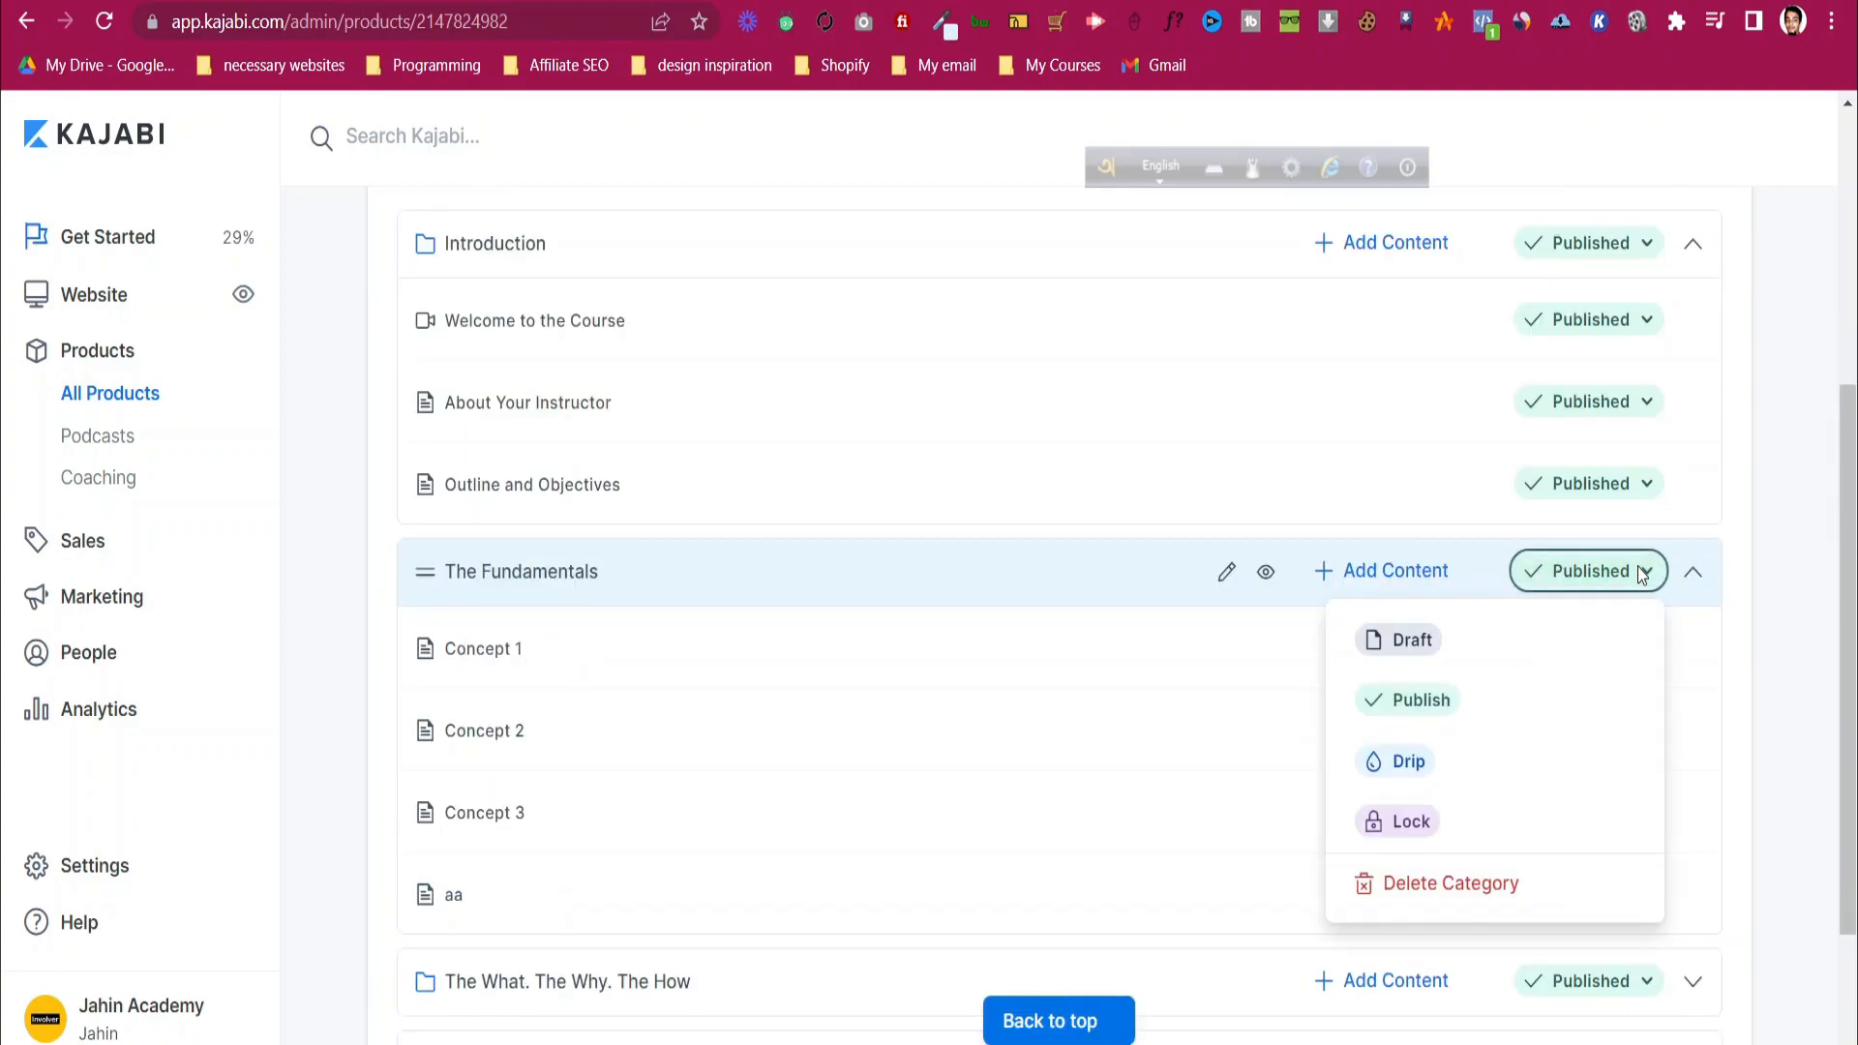
- Switch The Fundamentals category's status to Drip with 1 drip day and save
{"action": "left_click", "coordinate": [1409, 761]}
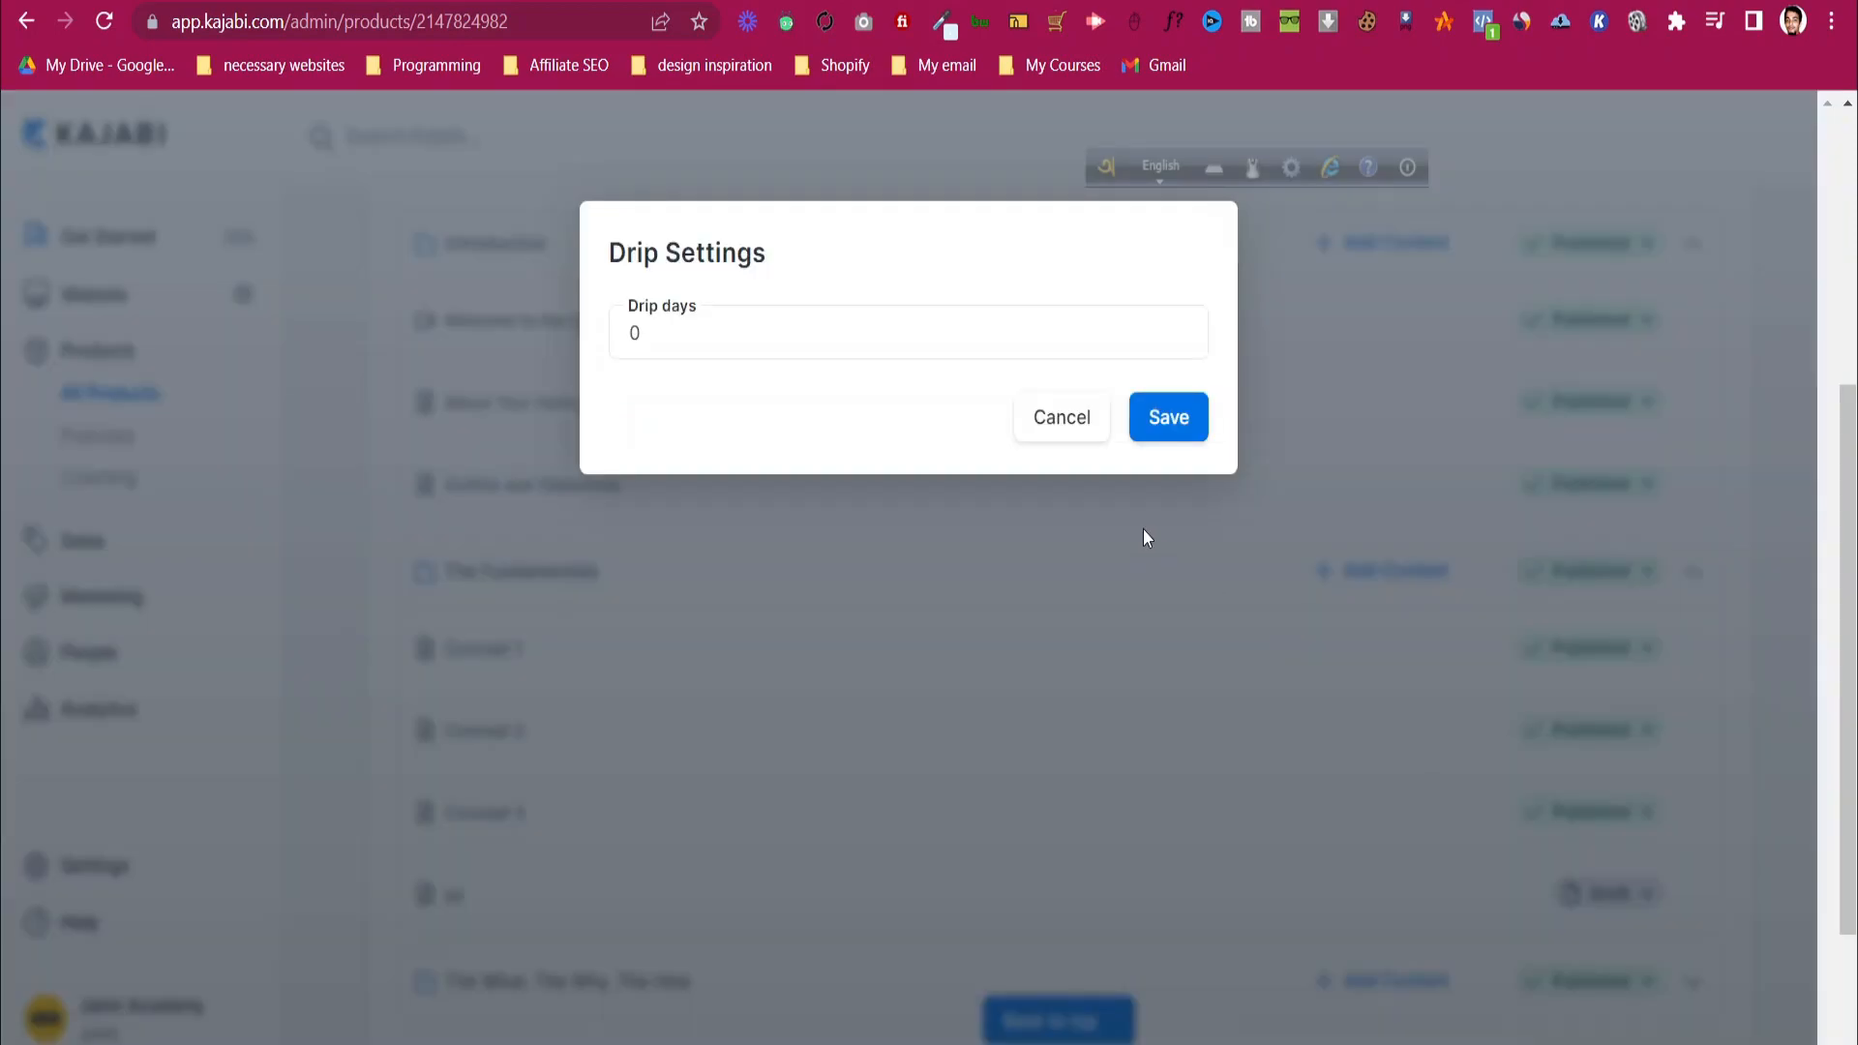
{"action": "left_click", "coordinate": [799, 321]}
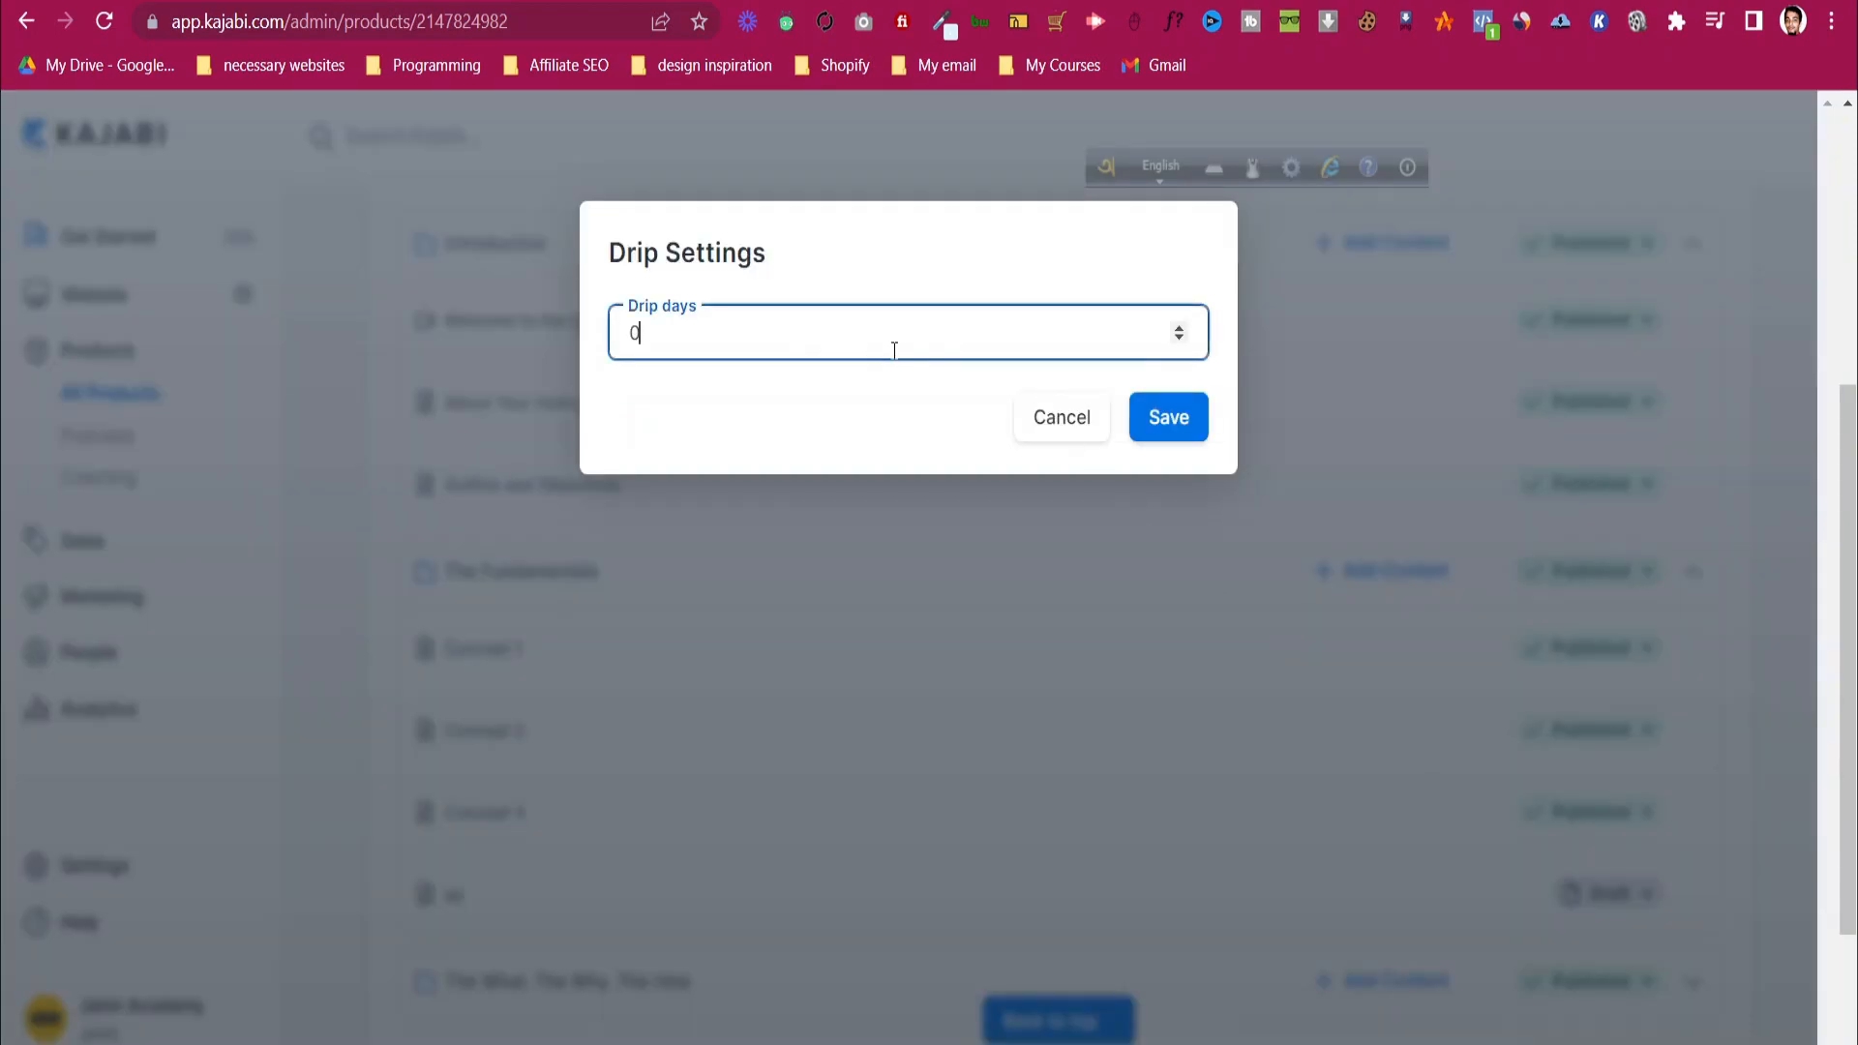
{"action": "left_click", "coordinate": [1083, 427]}
{"action": "left_click", "coordinate": [1159, 463]}
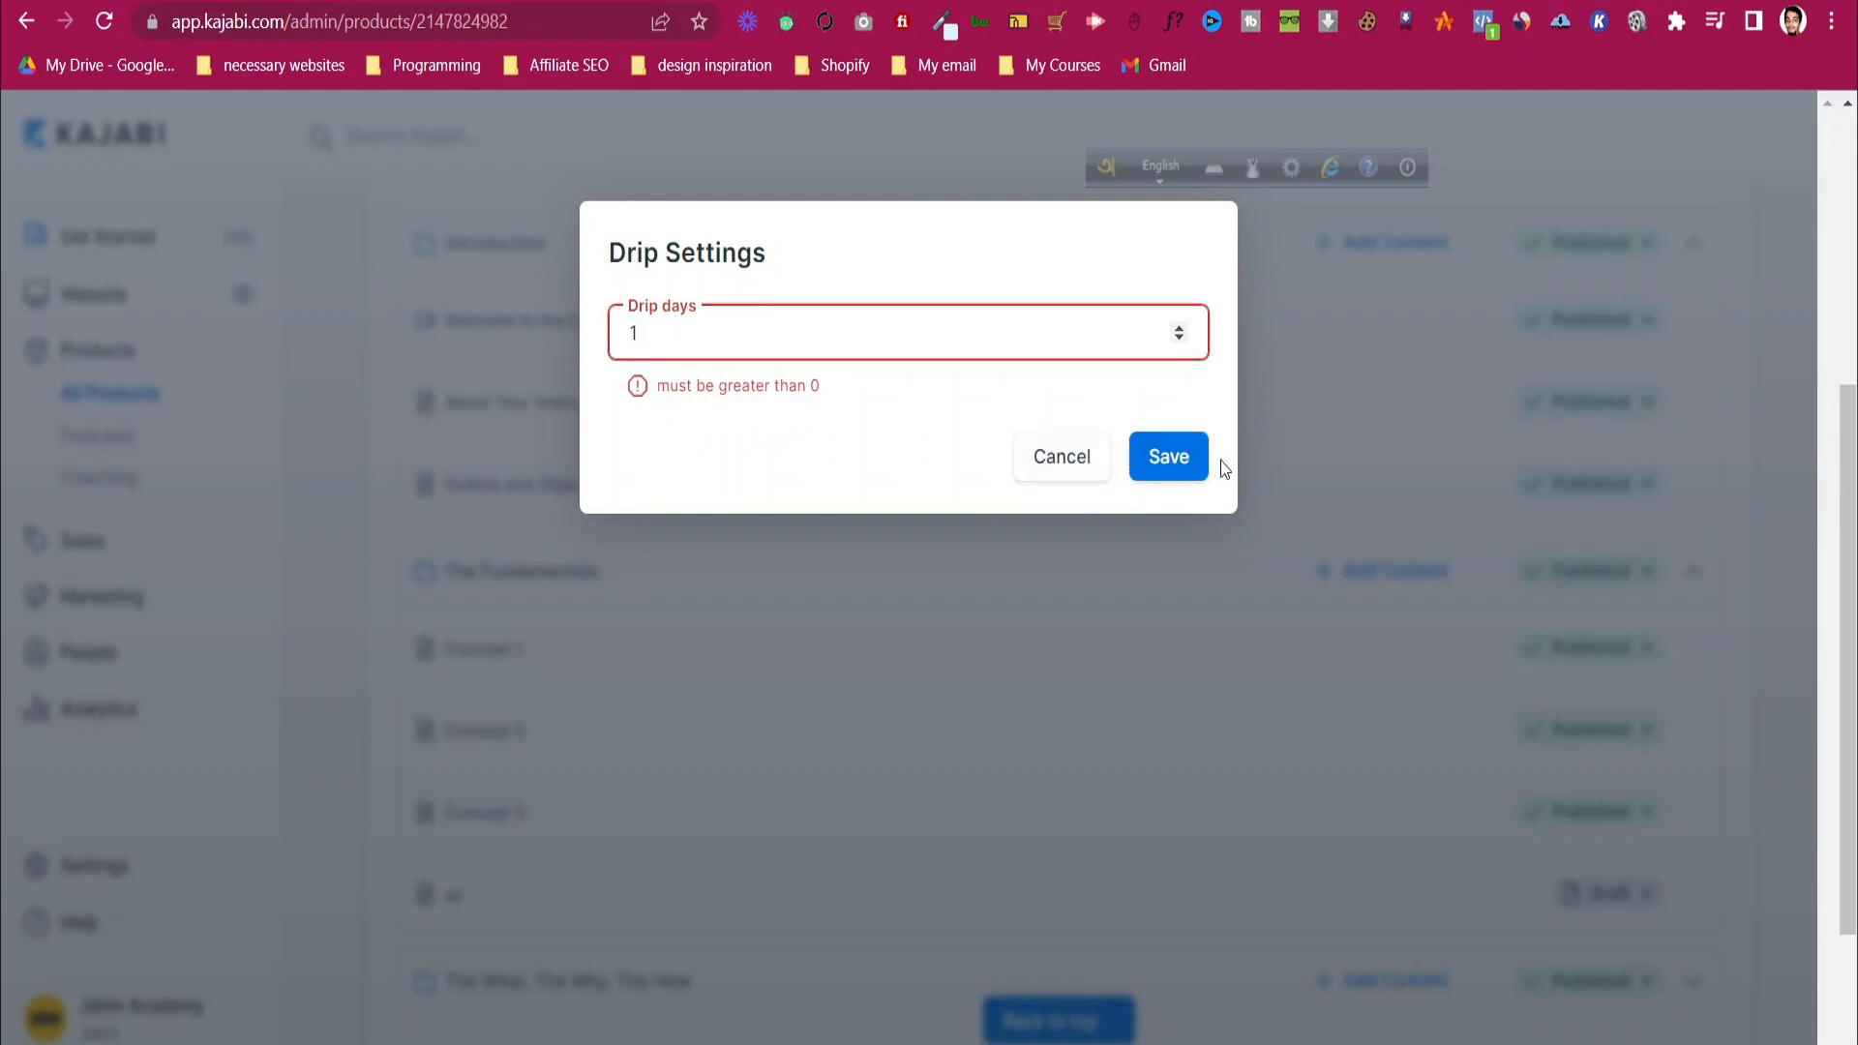
{"action": "left_click", "coordinate": [1192, 457]}
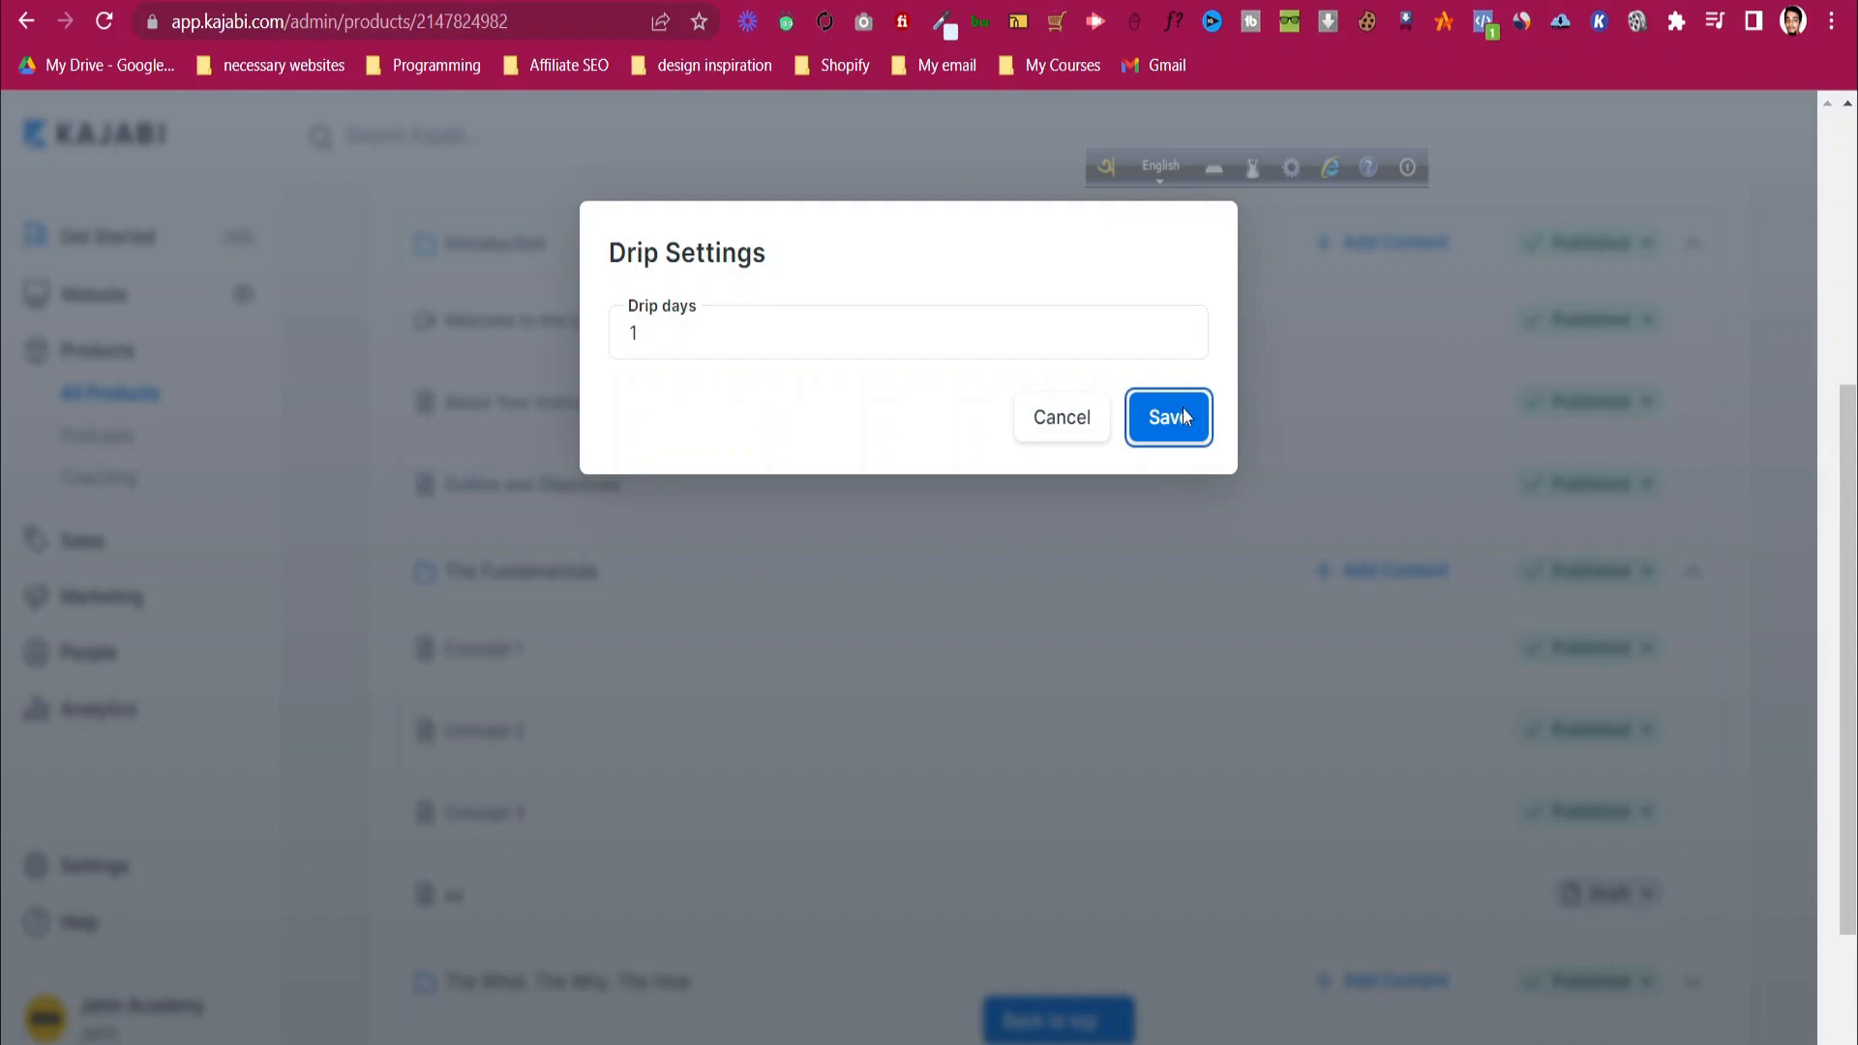
{"action": "left_click", "coordinate": [1182, 411]}
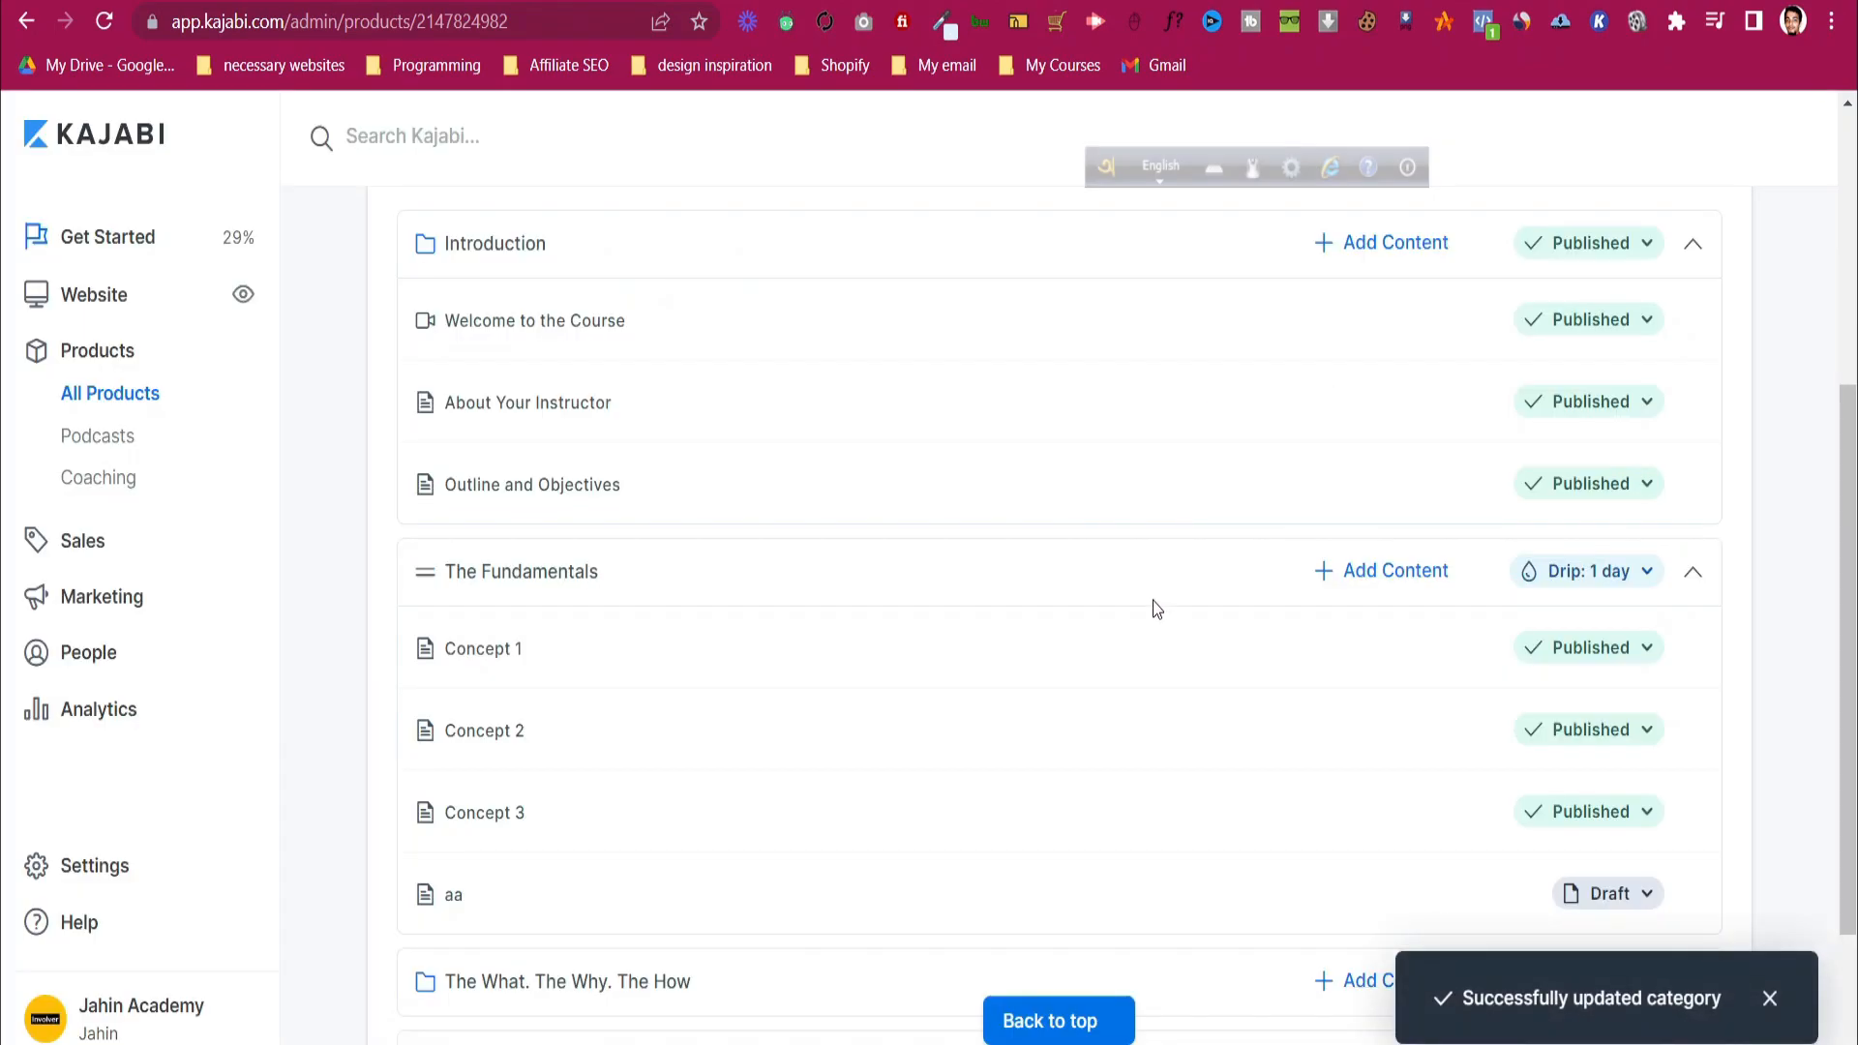
{"action": "scroll", "coordinate": [1674, 602], "scroll_direction": "down", "scroll_amount": 2}
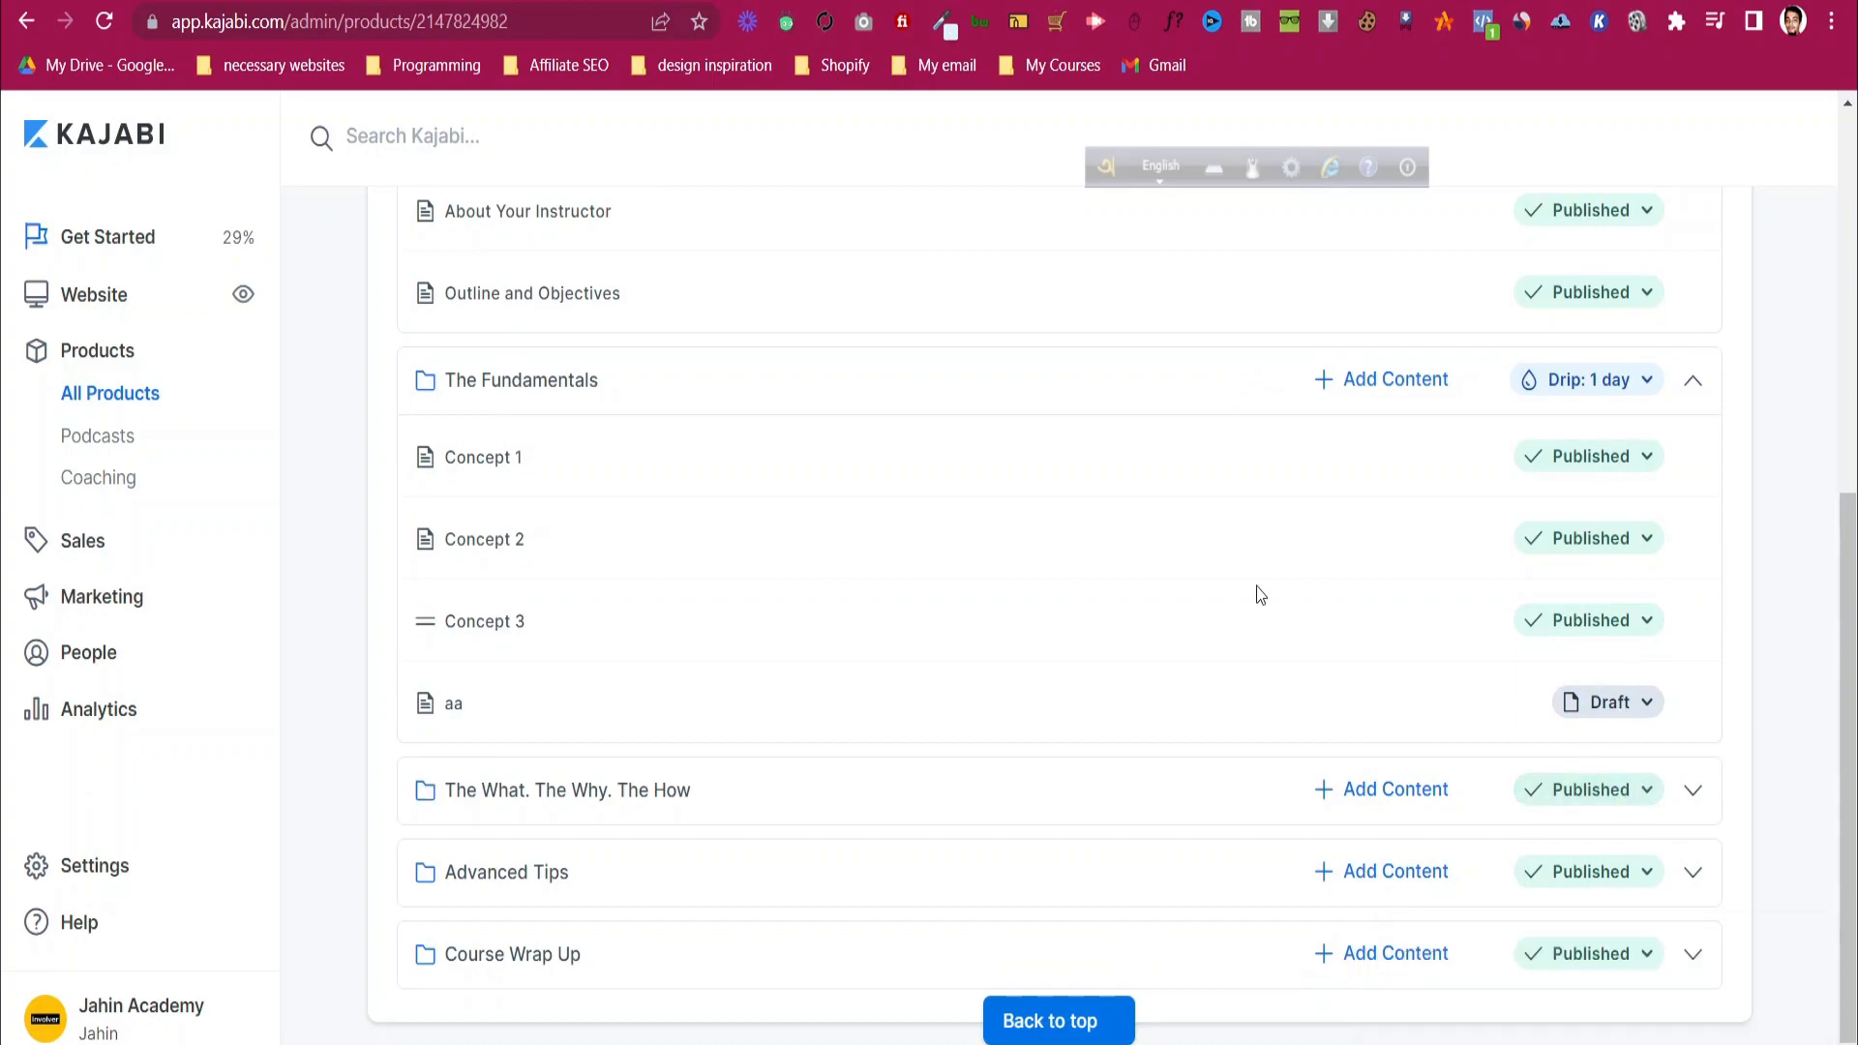
{"action": "scroll", "coordinate": [1264, 592], "scroll_direction": "up", "scroll_amount": 1}
{"action": "scroll", "coordinate": [1582, 534], "scroll_direction": "down", "scroll_amount": 1}
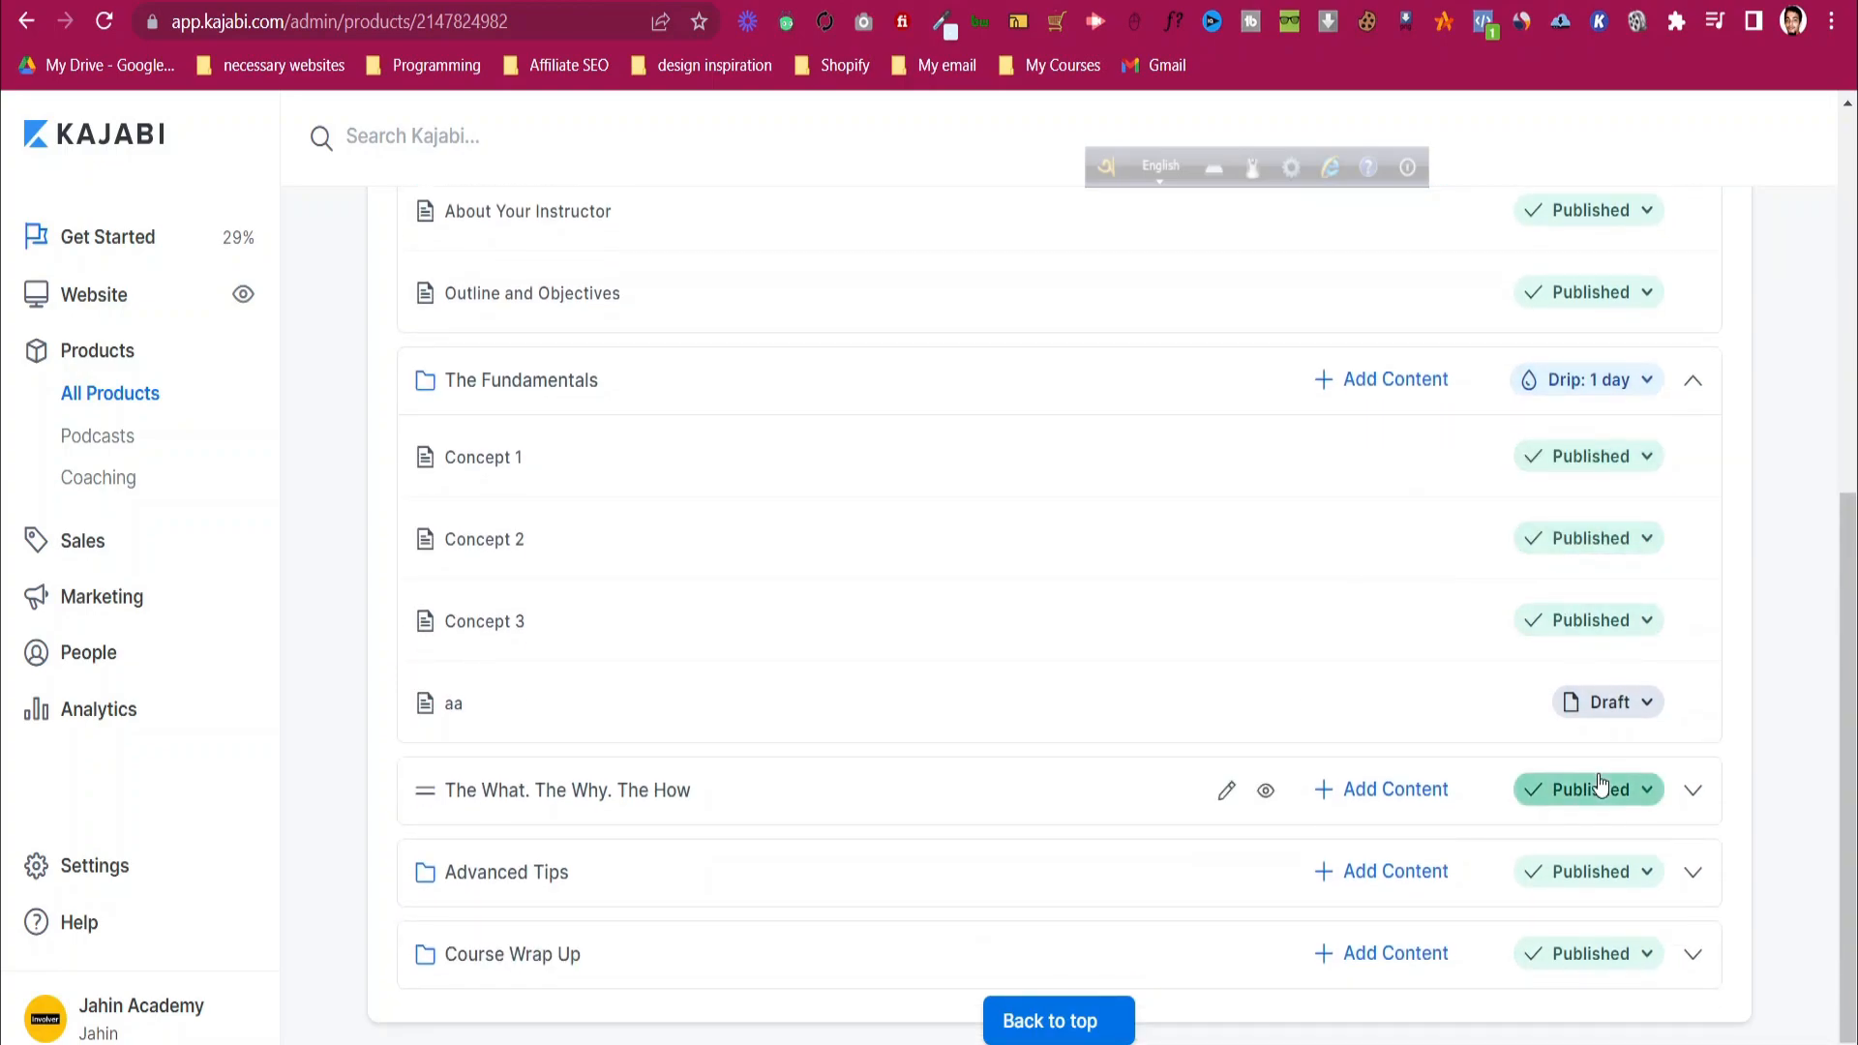
{"action": "scroll", "coordinate": [1136, 640], "scroll_direction": "up", "scroll_amount": 10}
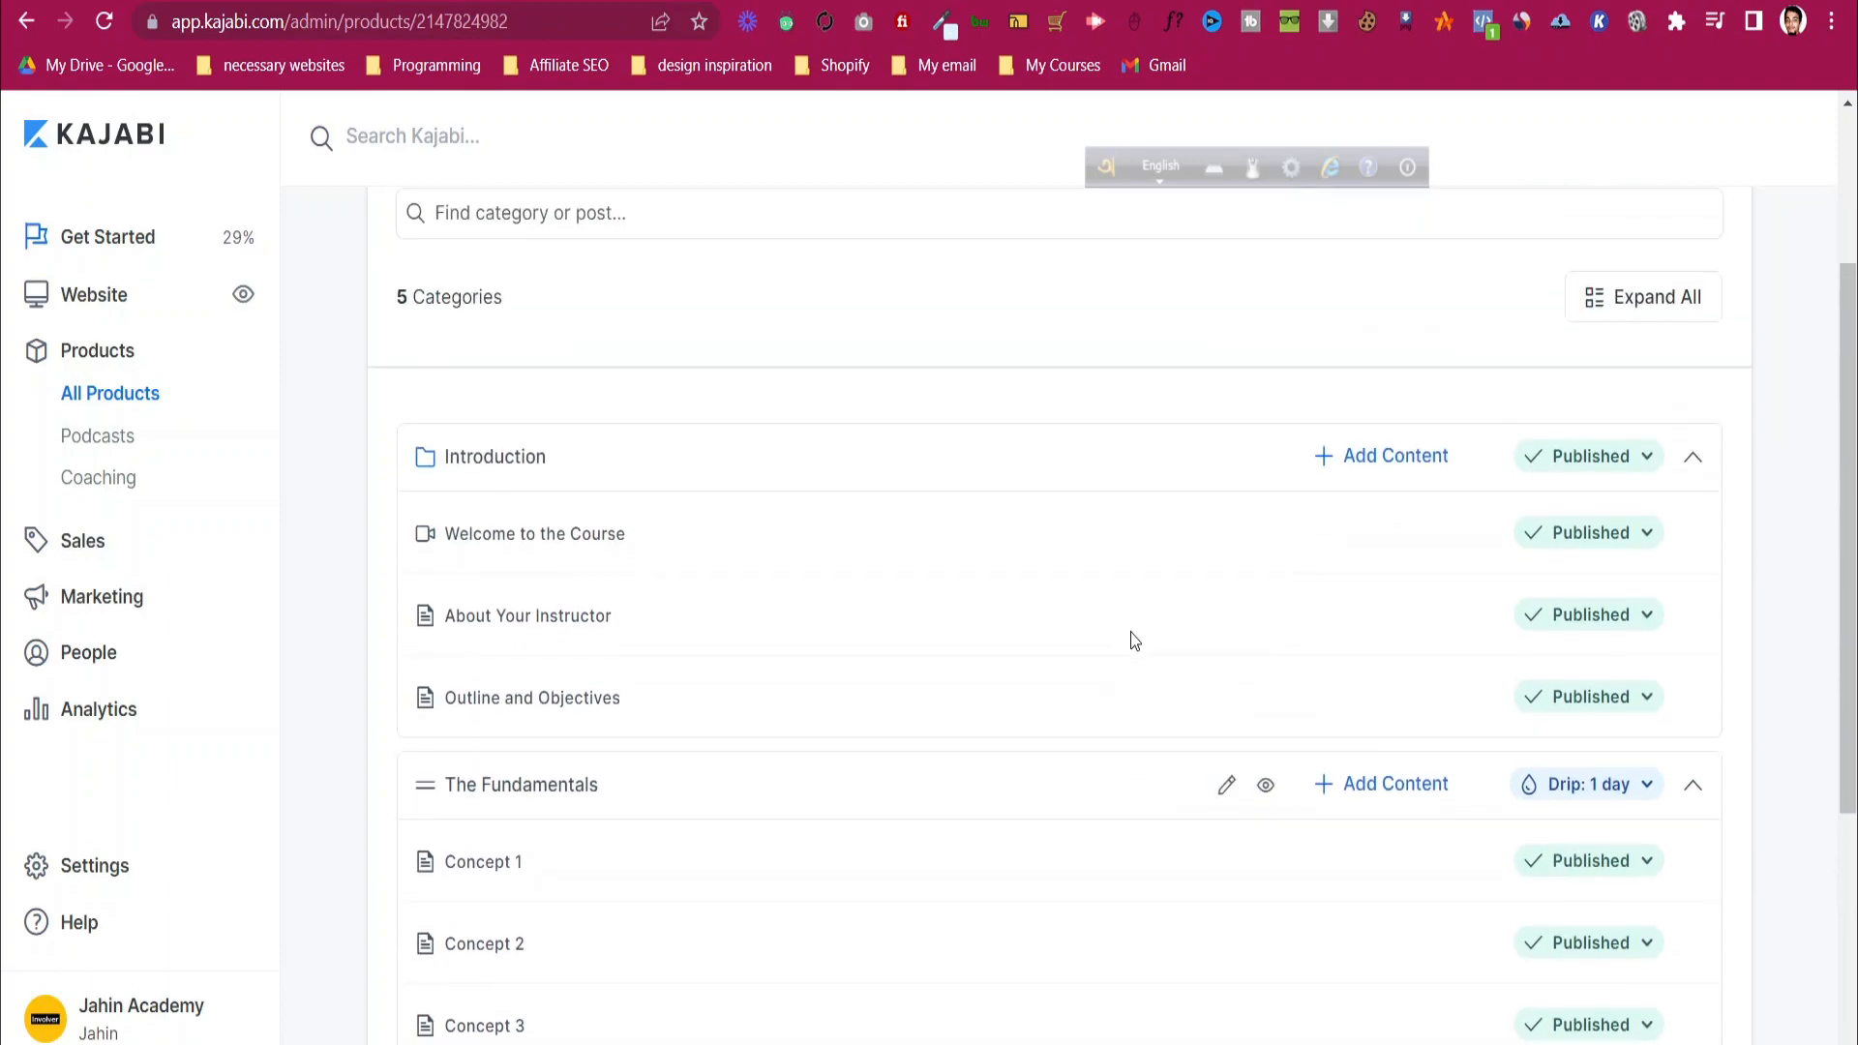
{"action": "scroll", "coordinate": [1239, 628], "scroll_direction": "down", "scroll_amount": 3}
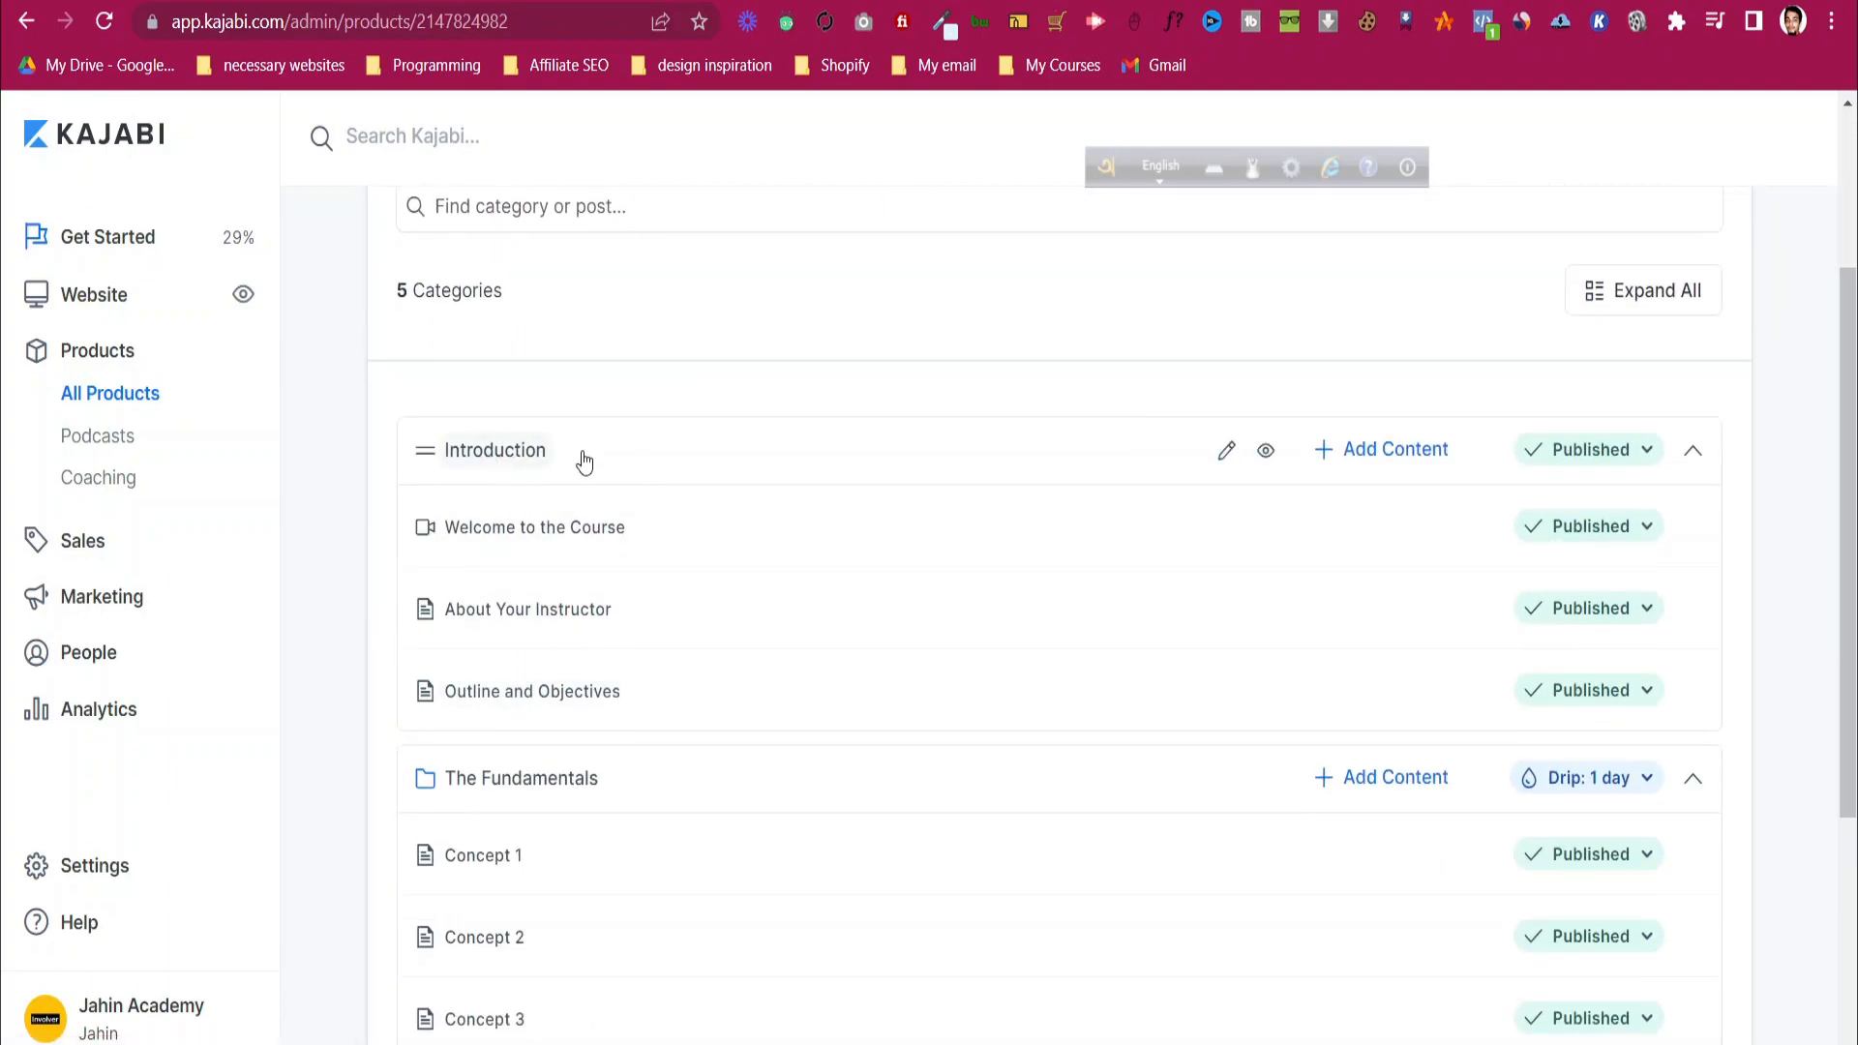
- Create a draft post 'Fouth Lesson' under Introduction and open it in the post editor
{"action": "left_click", "coordinate": [1384, 455]}
{"action": "left_click", "coordinate": [1286, 579]}
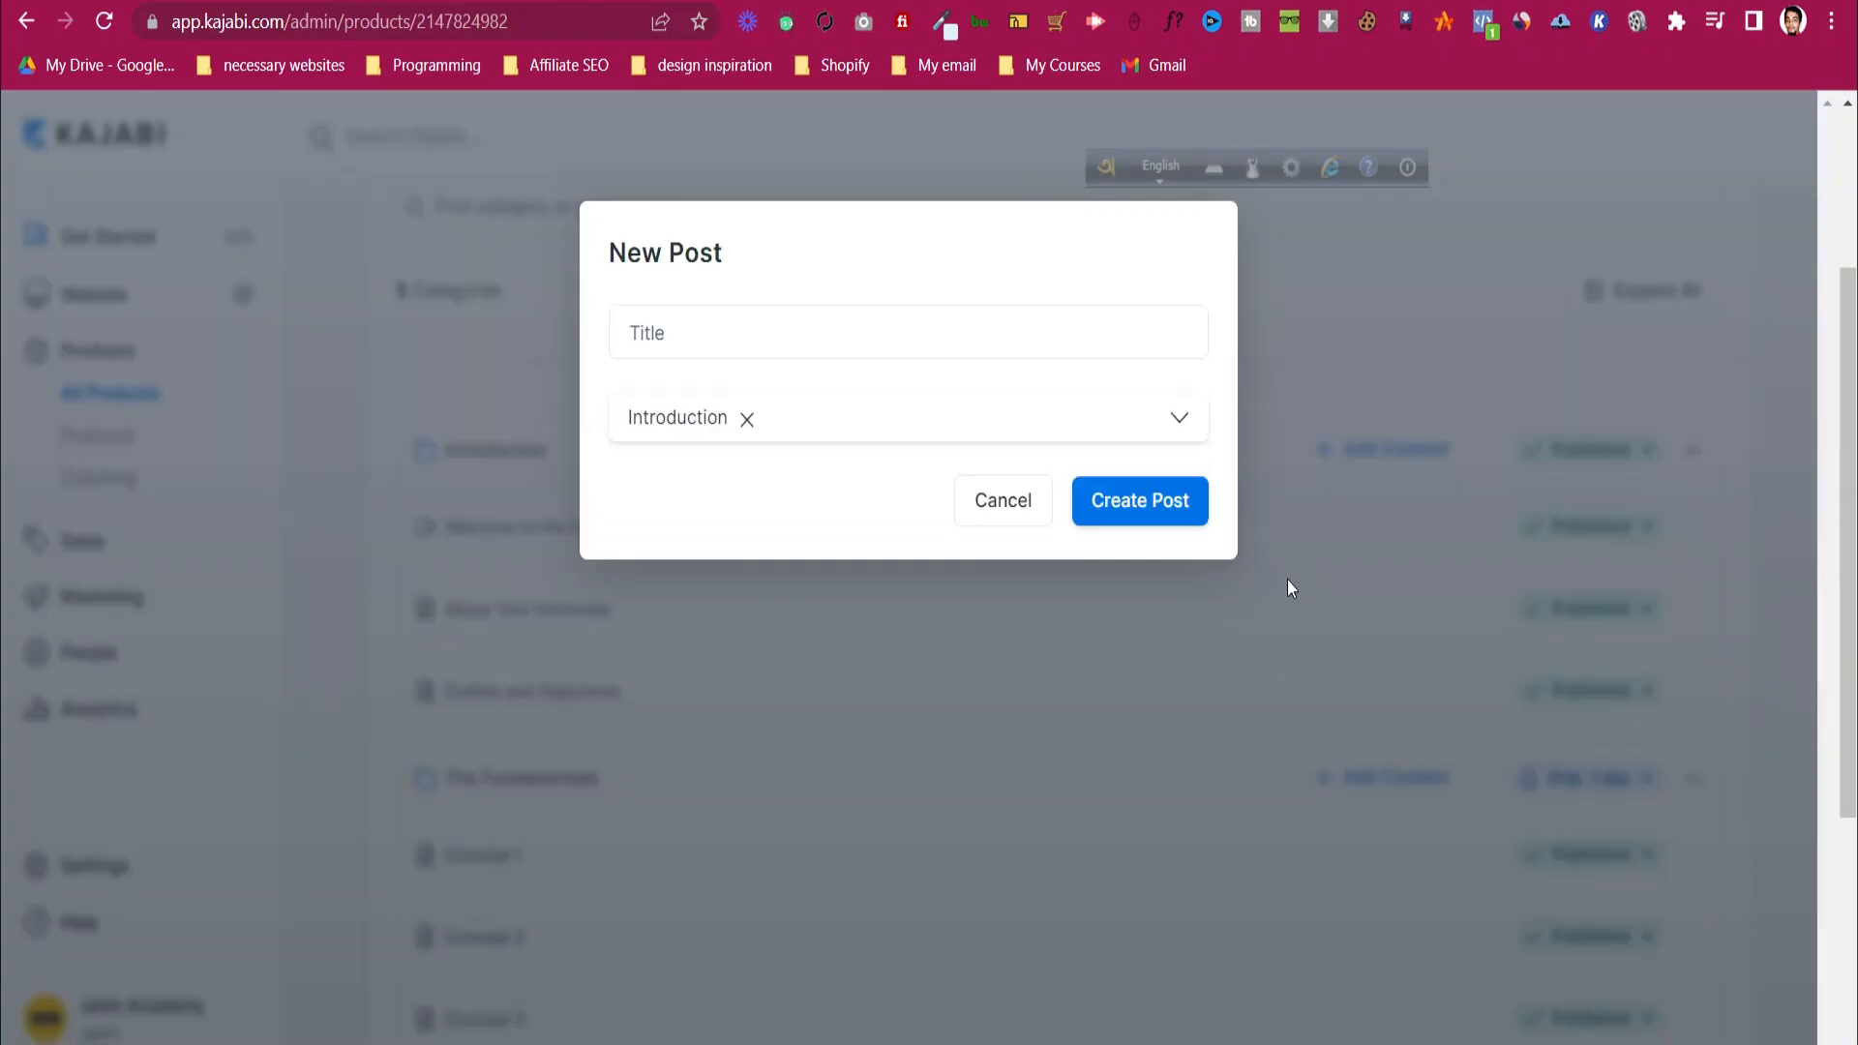
{"action": "left_click", "coordinate": [813, 329]}
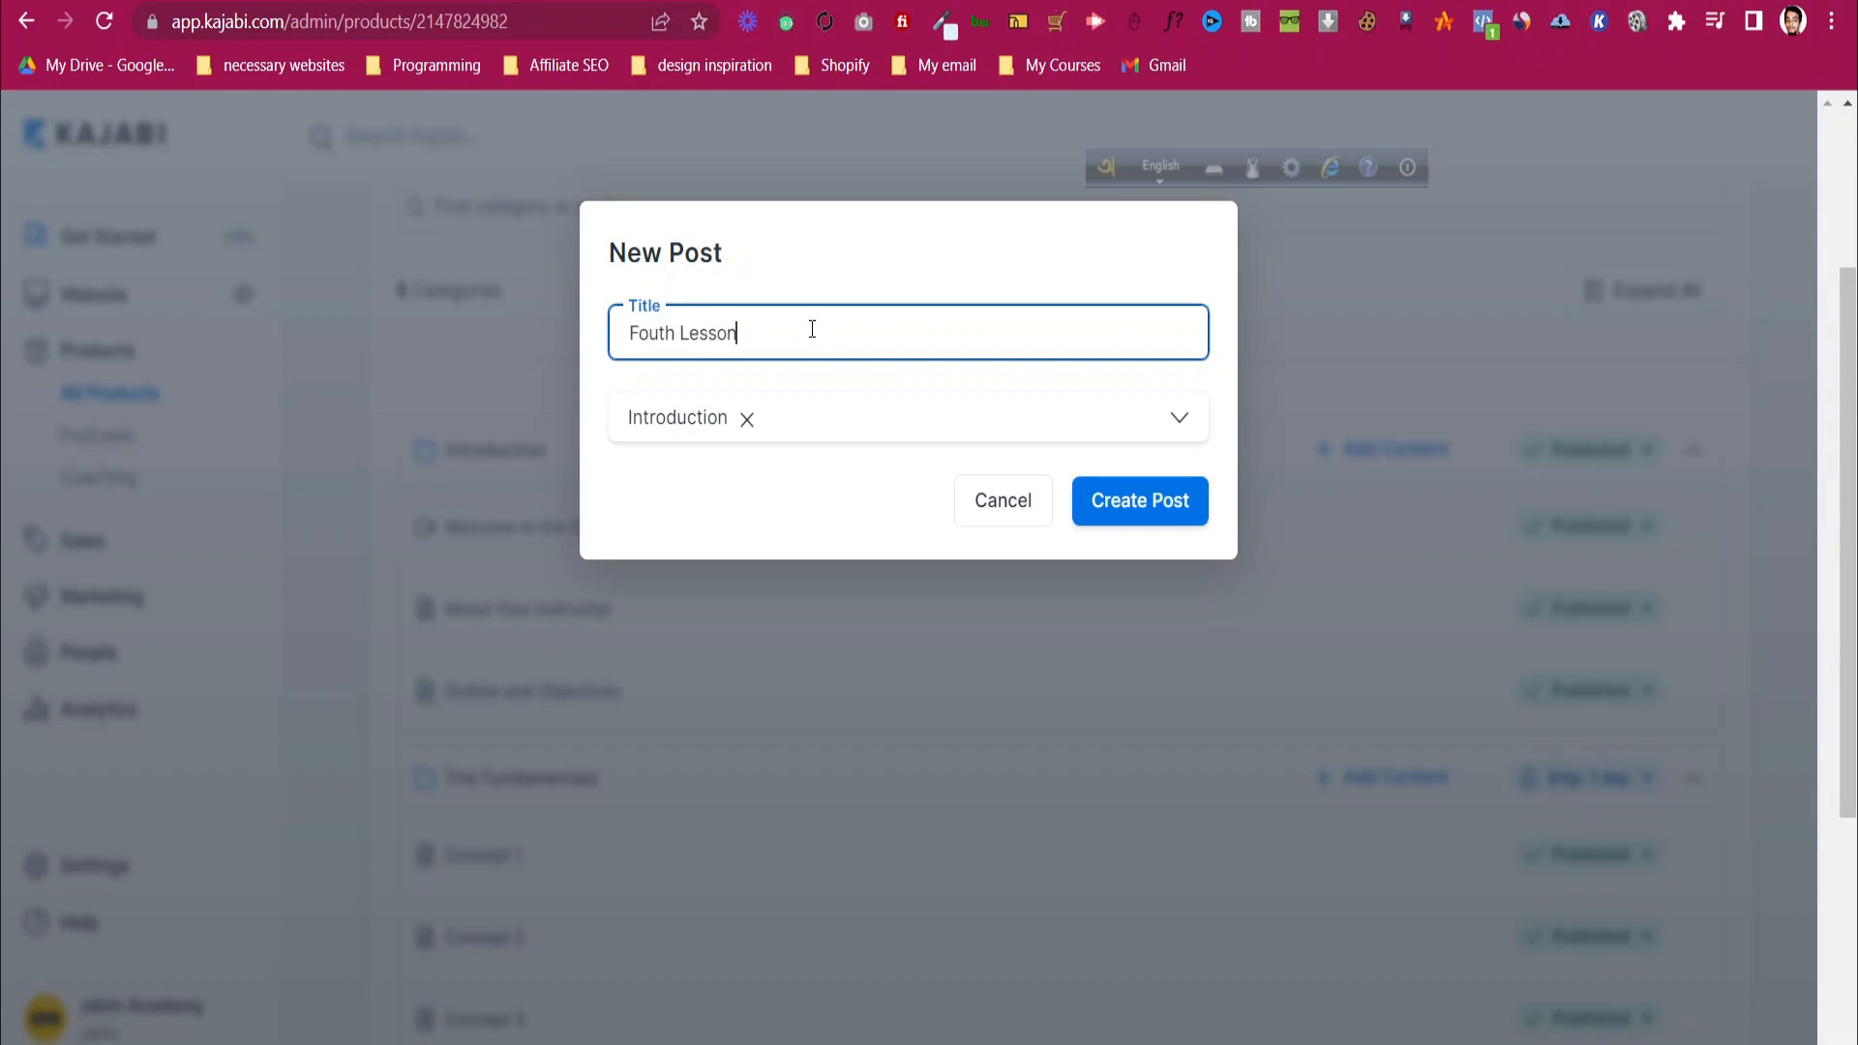
{"action": "left_click", "coordinate": [1102, 521]}
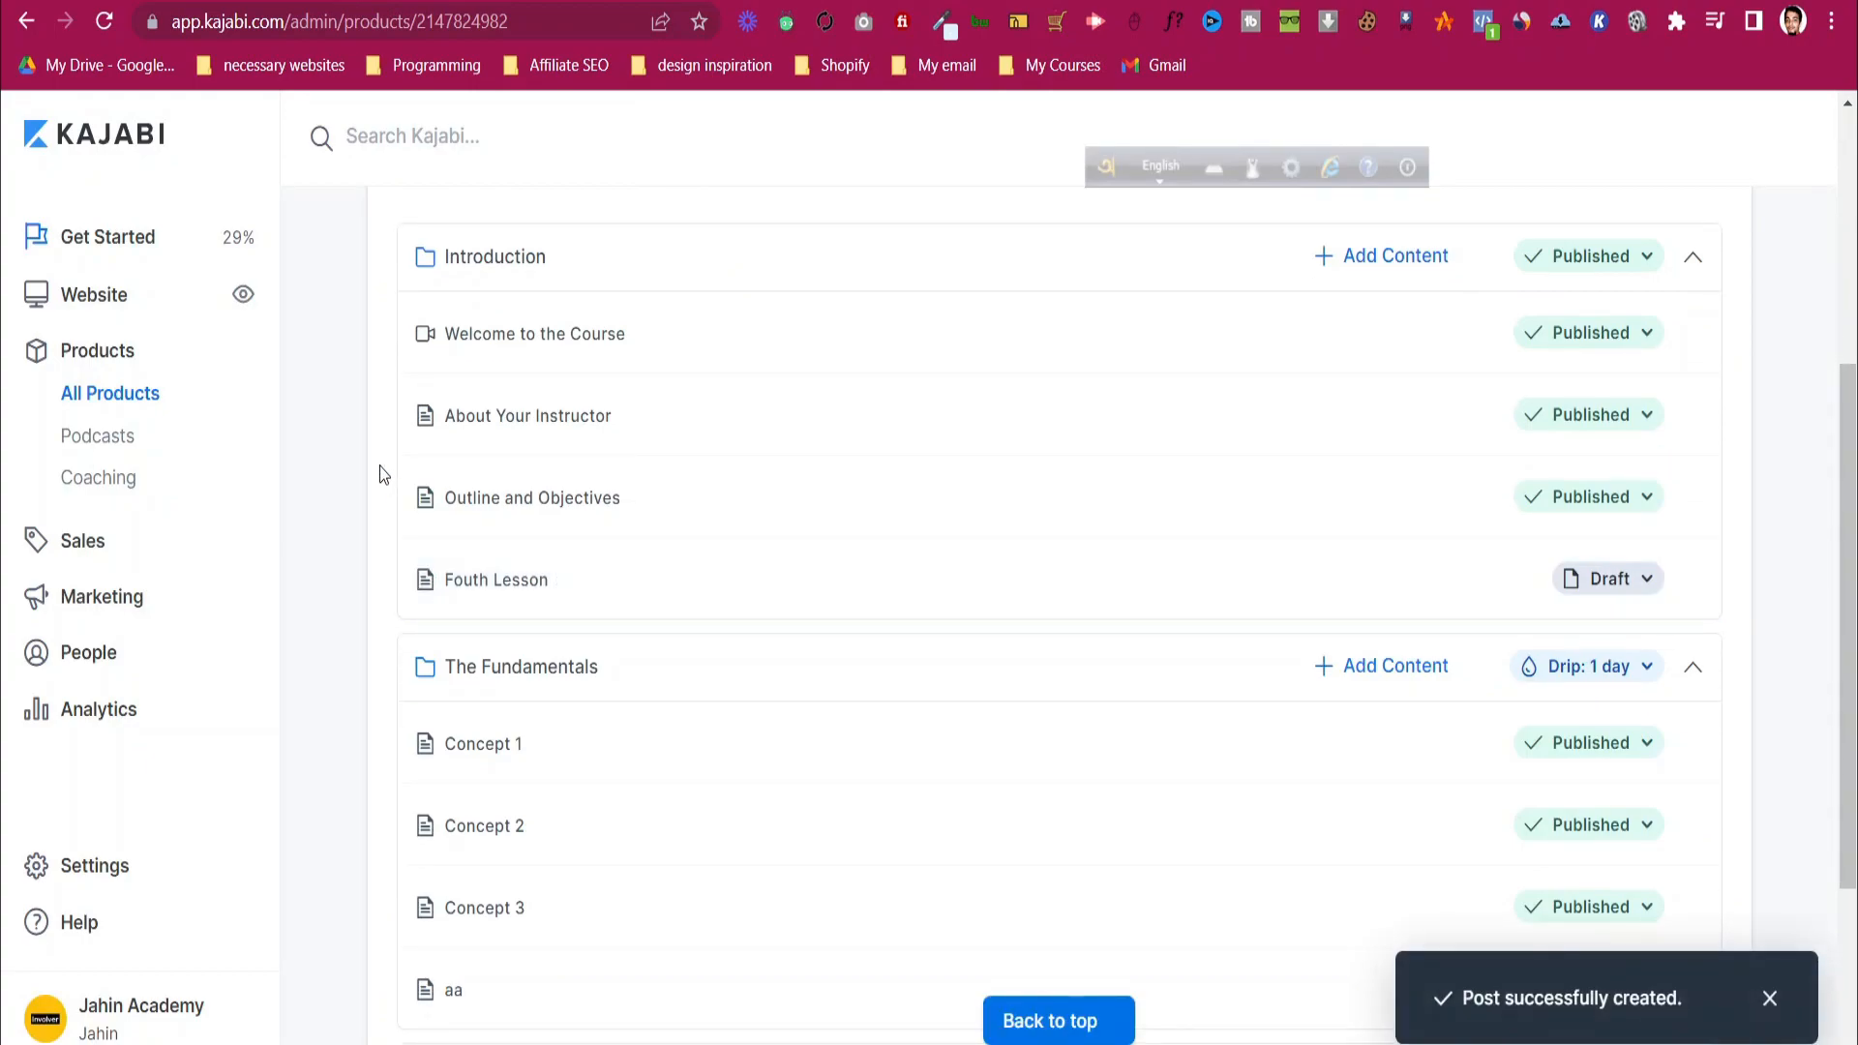
{"action": "left_click", "coordinate": [1332, 581]}
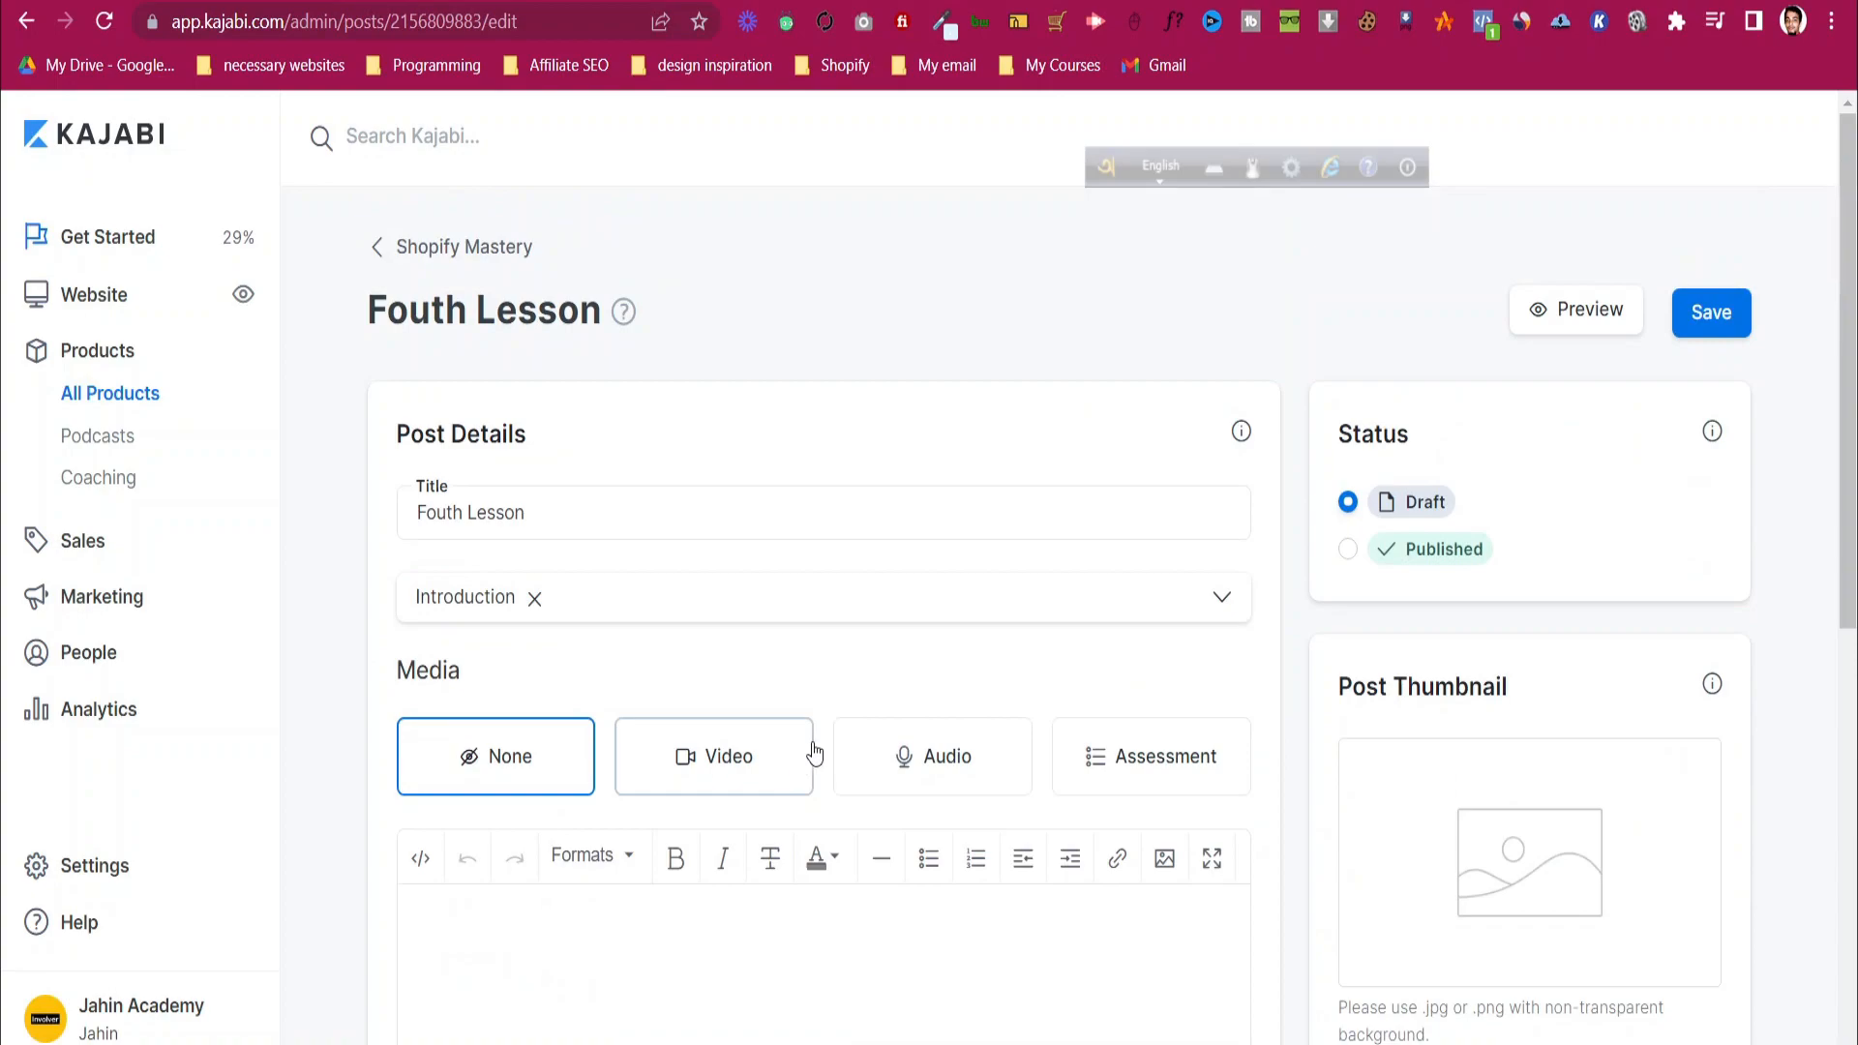
- Set the Fouth Lesson post's media to Assessment and start a new assessment
{"action": "scroll", "coordinate": [1157, 801], "scroll_direction": "down", "scroll_amount": 3}
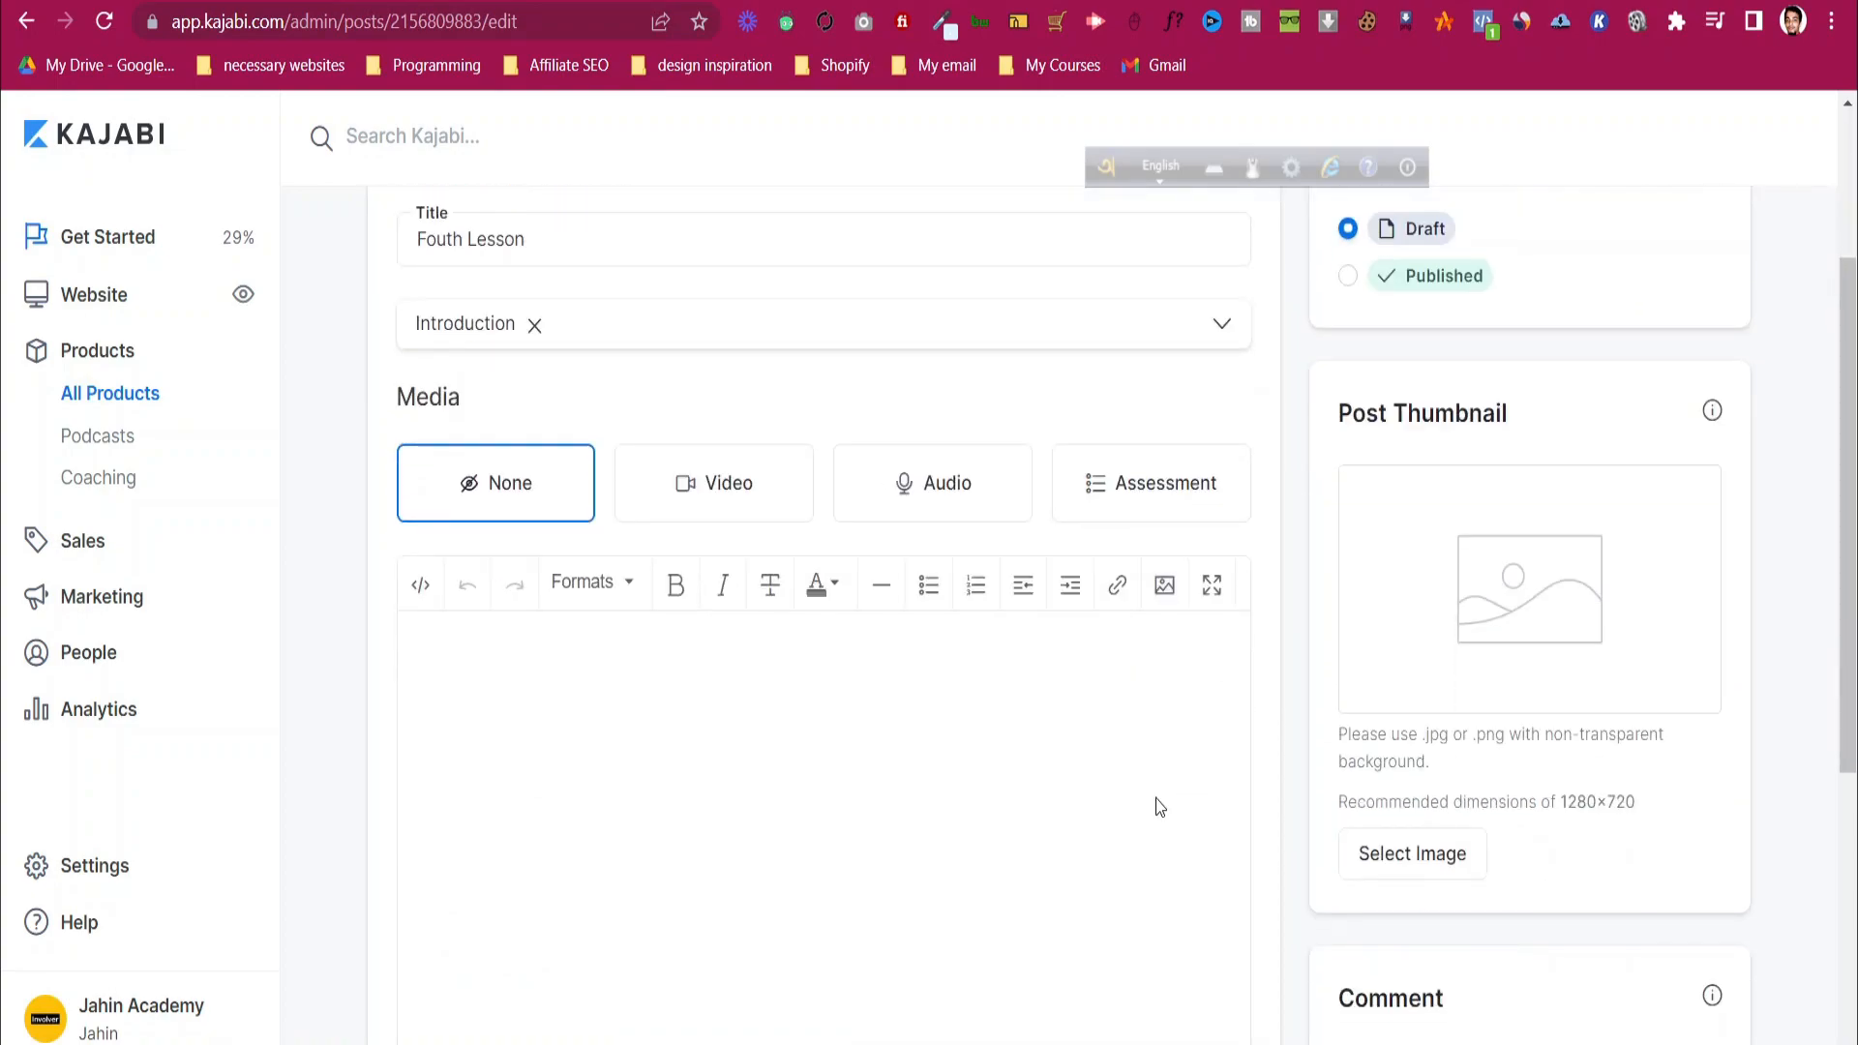
{"action": "left_click", "coordinate": [1159, 506]}
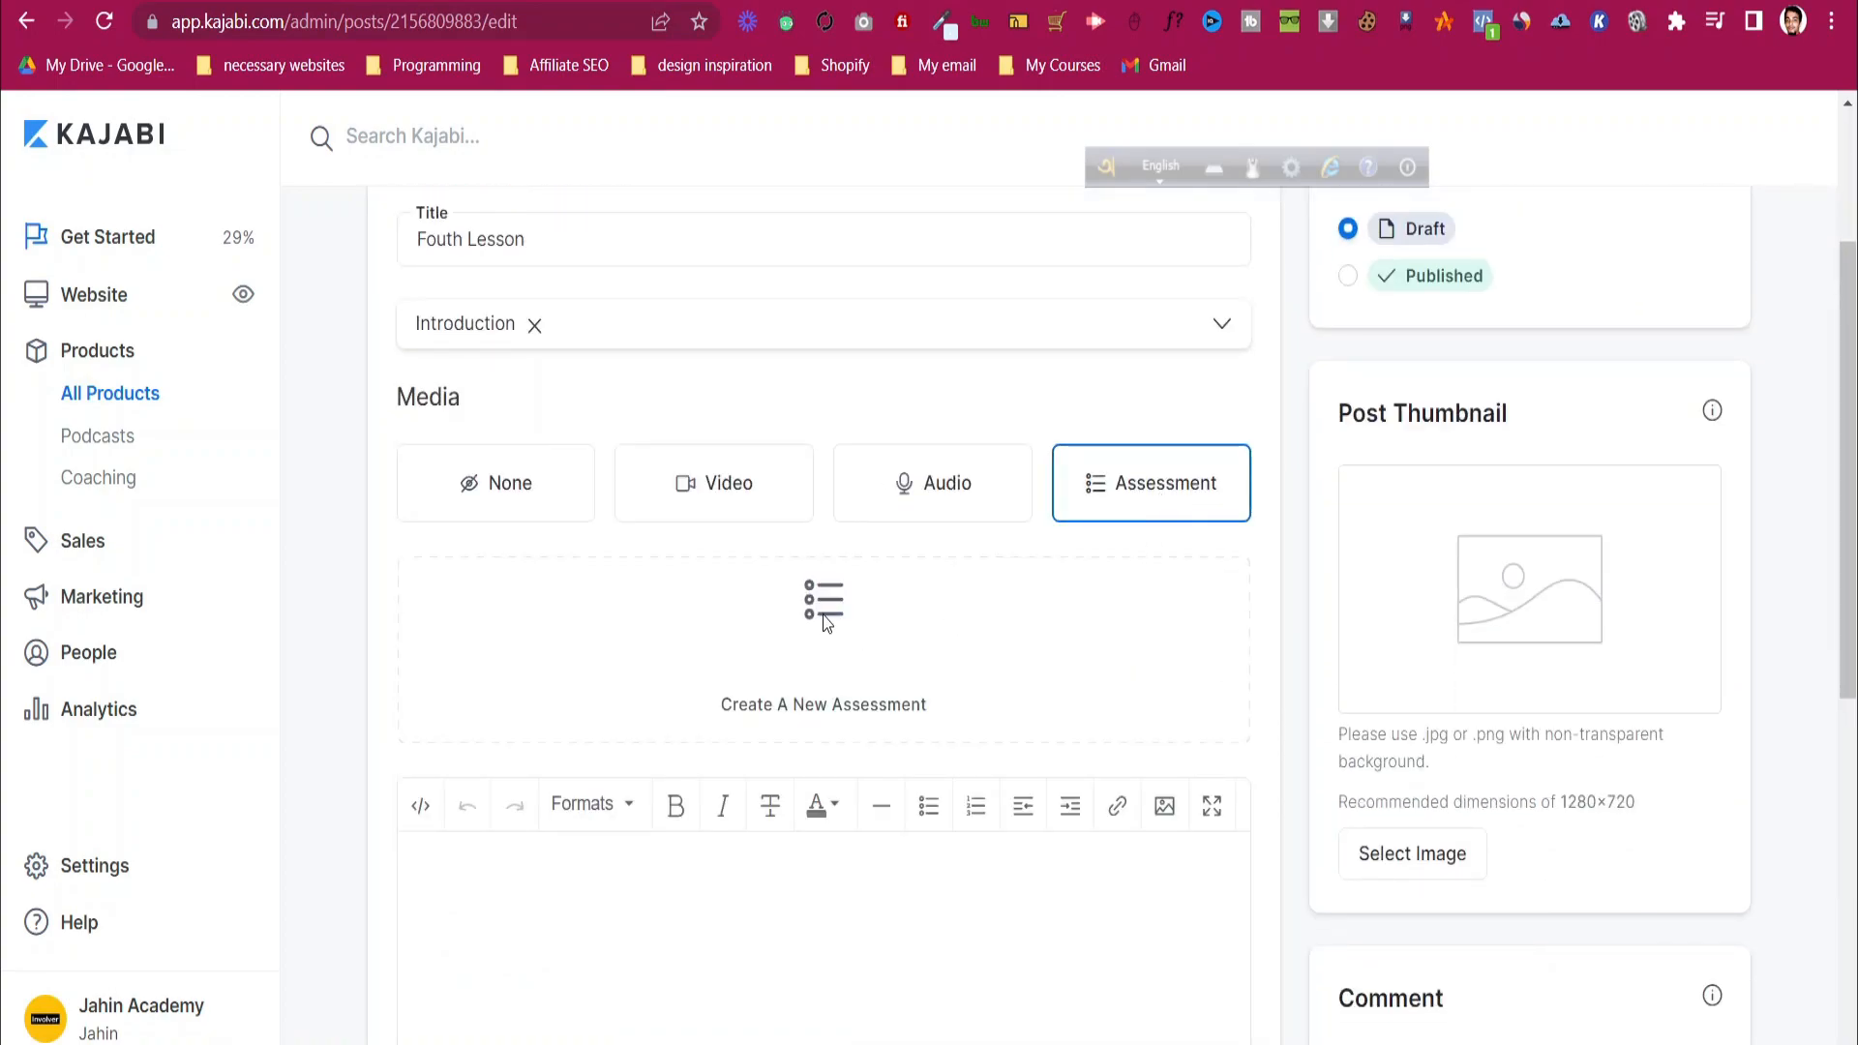
{"action": "left_click", "coordinate": [793, 711]}
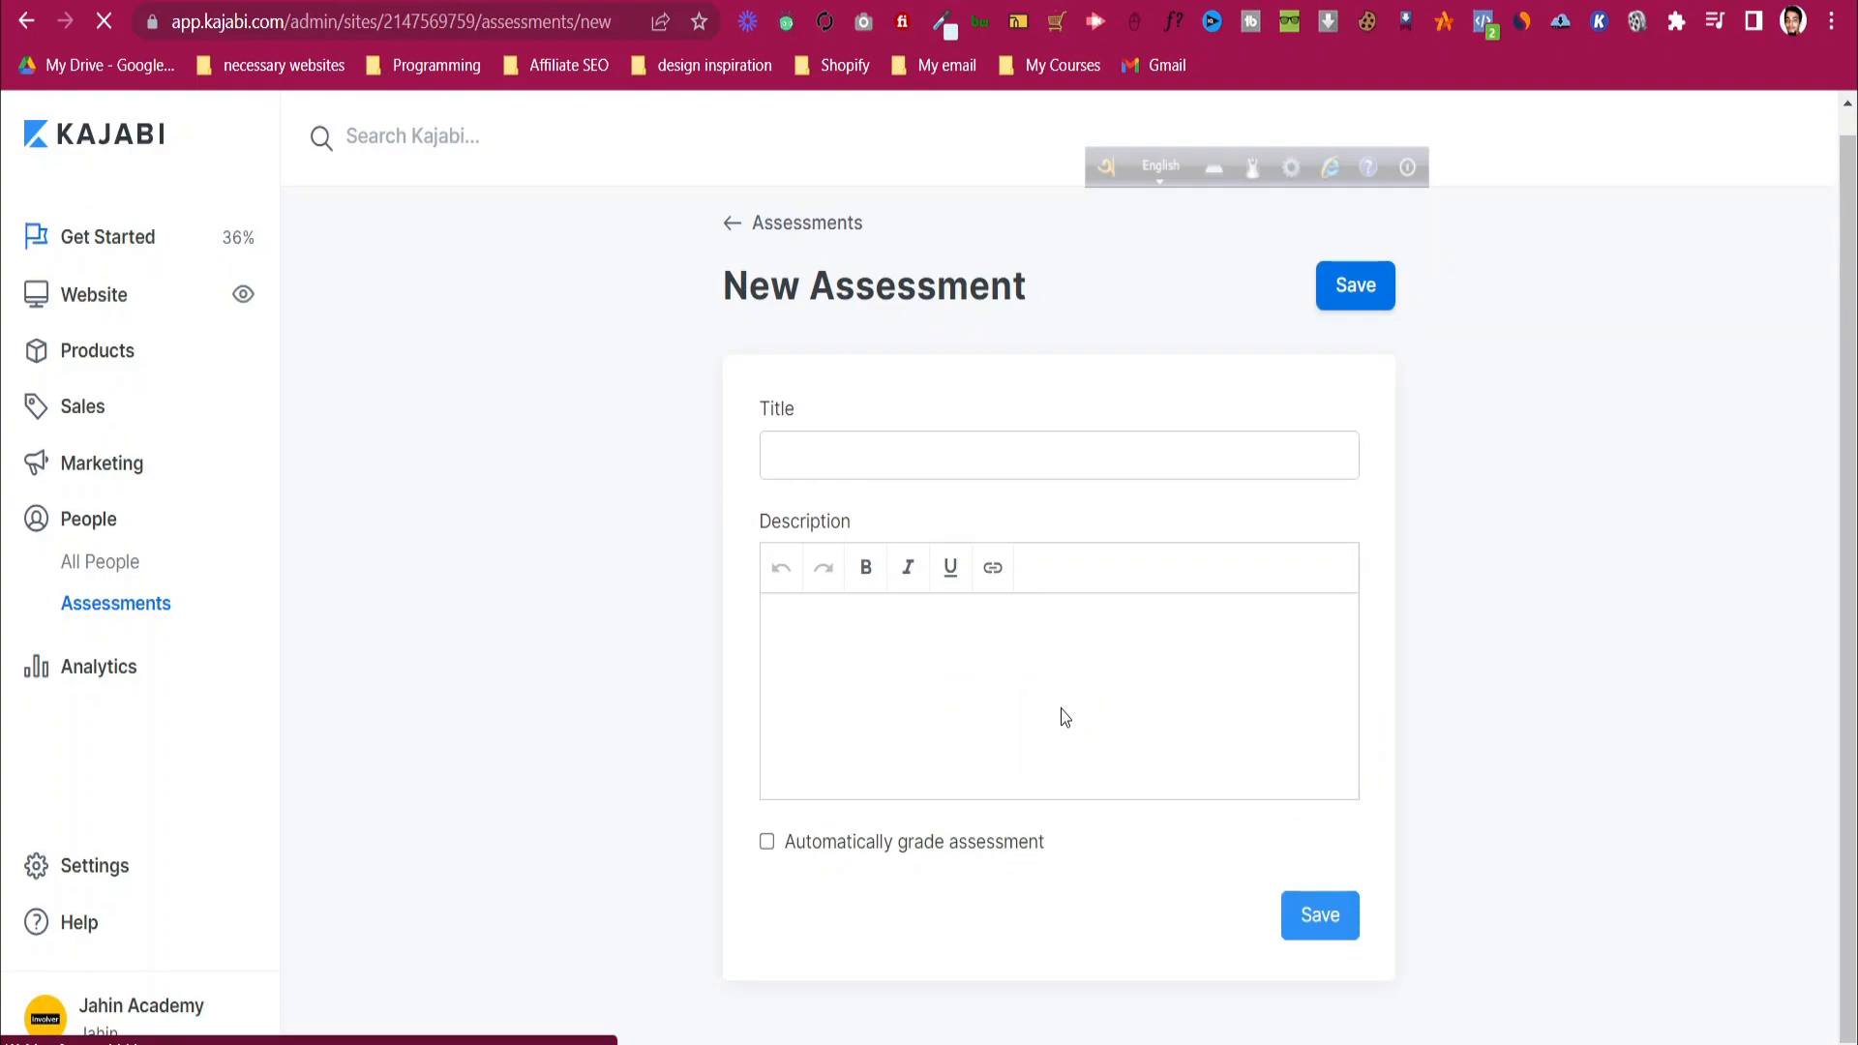
- Save an assessment with title 'a' and description 'a', then open its questions
{"action": "left_click", "coordinate": [915, 474]}
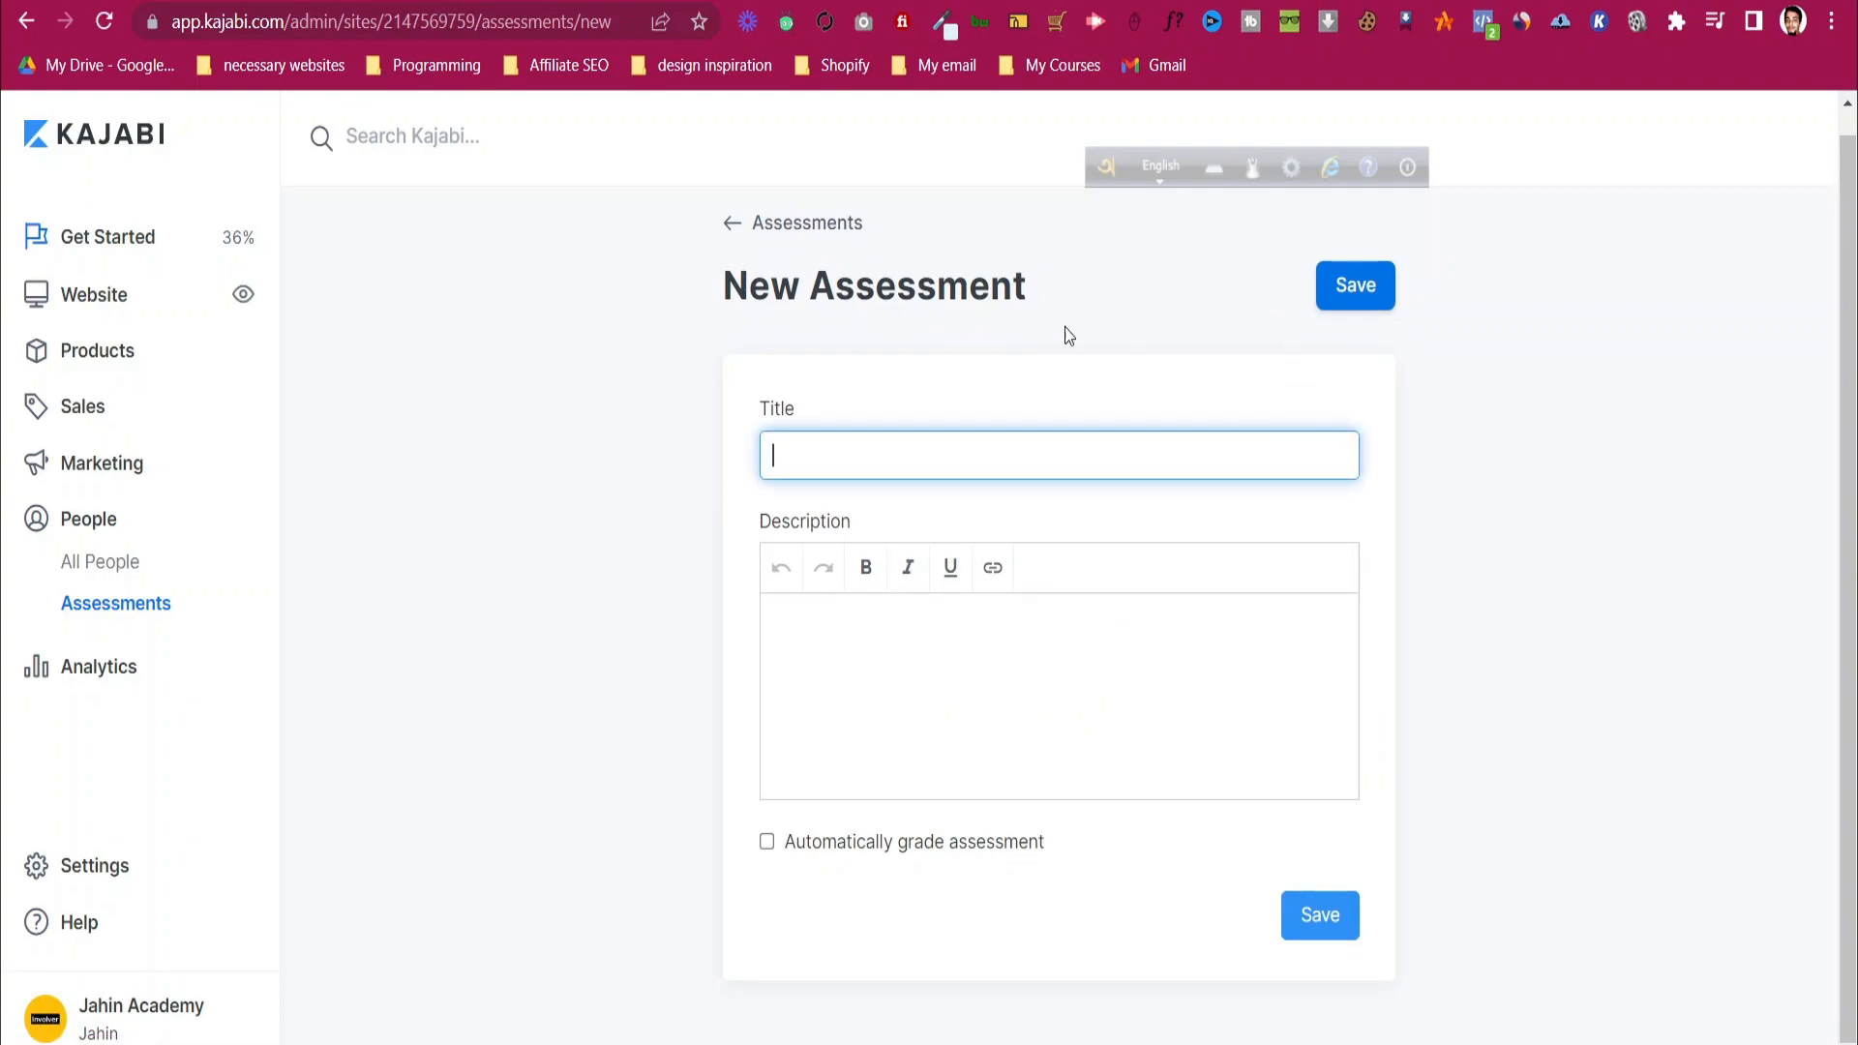
{"action": "left_click", "coordinate": [818, 222]}
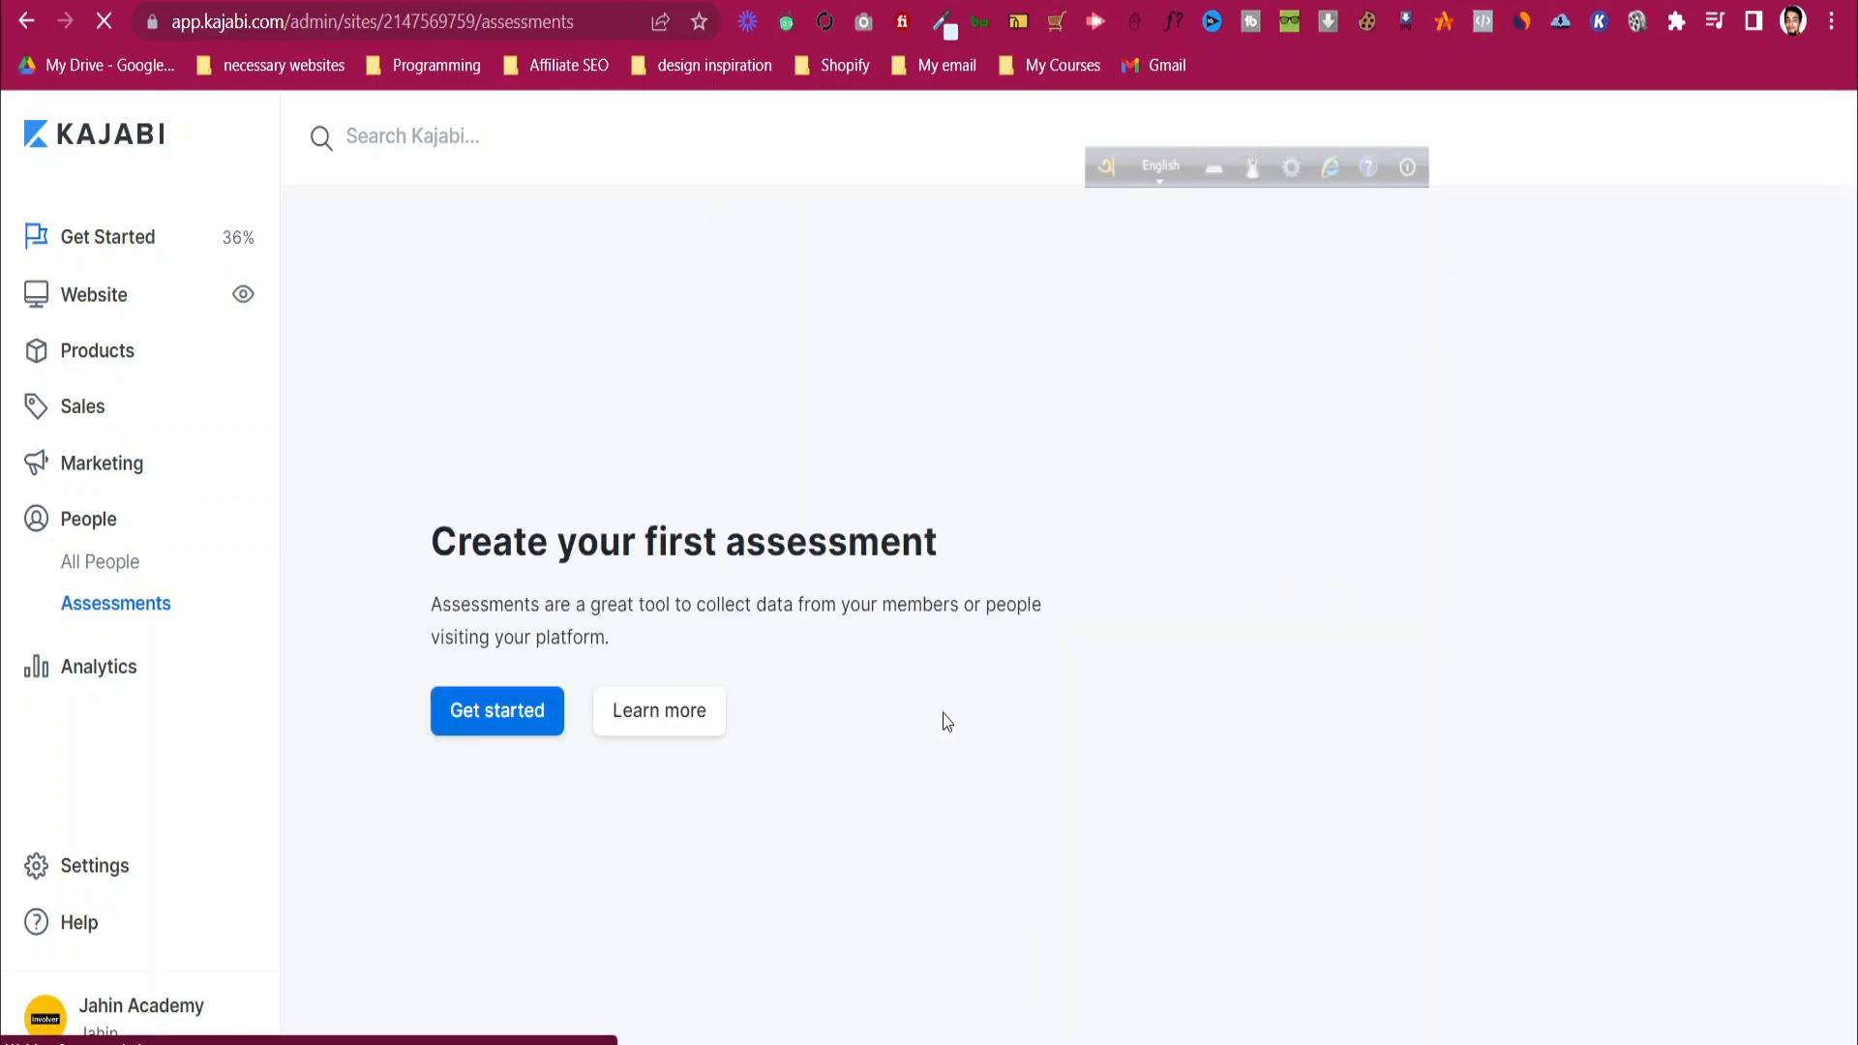
{"action": "left_click", "coordinate": [494, 714]}
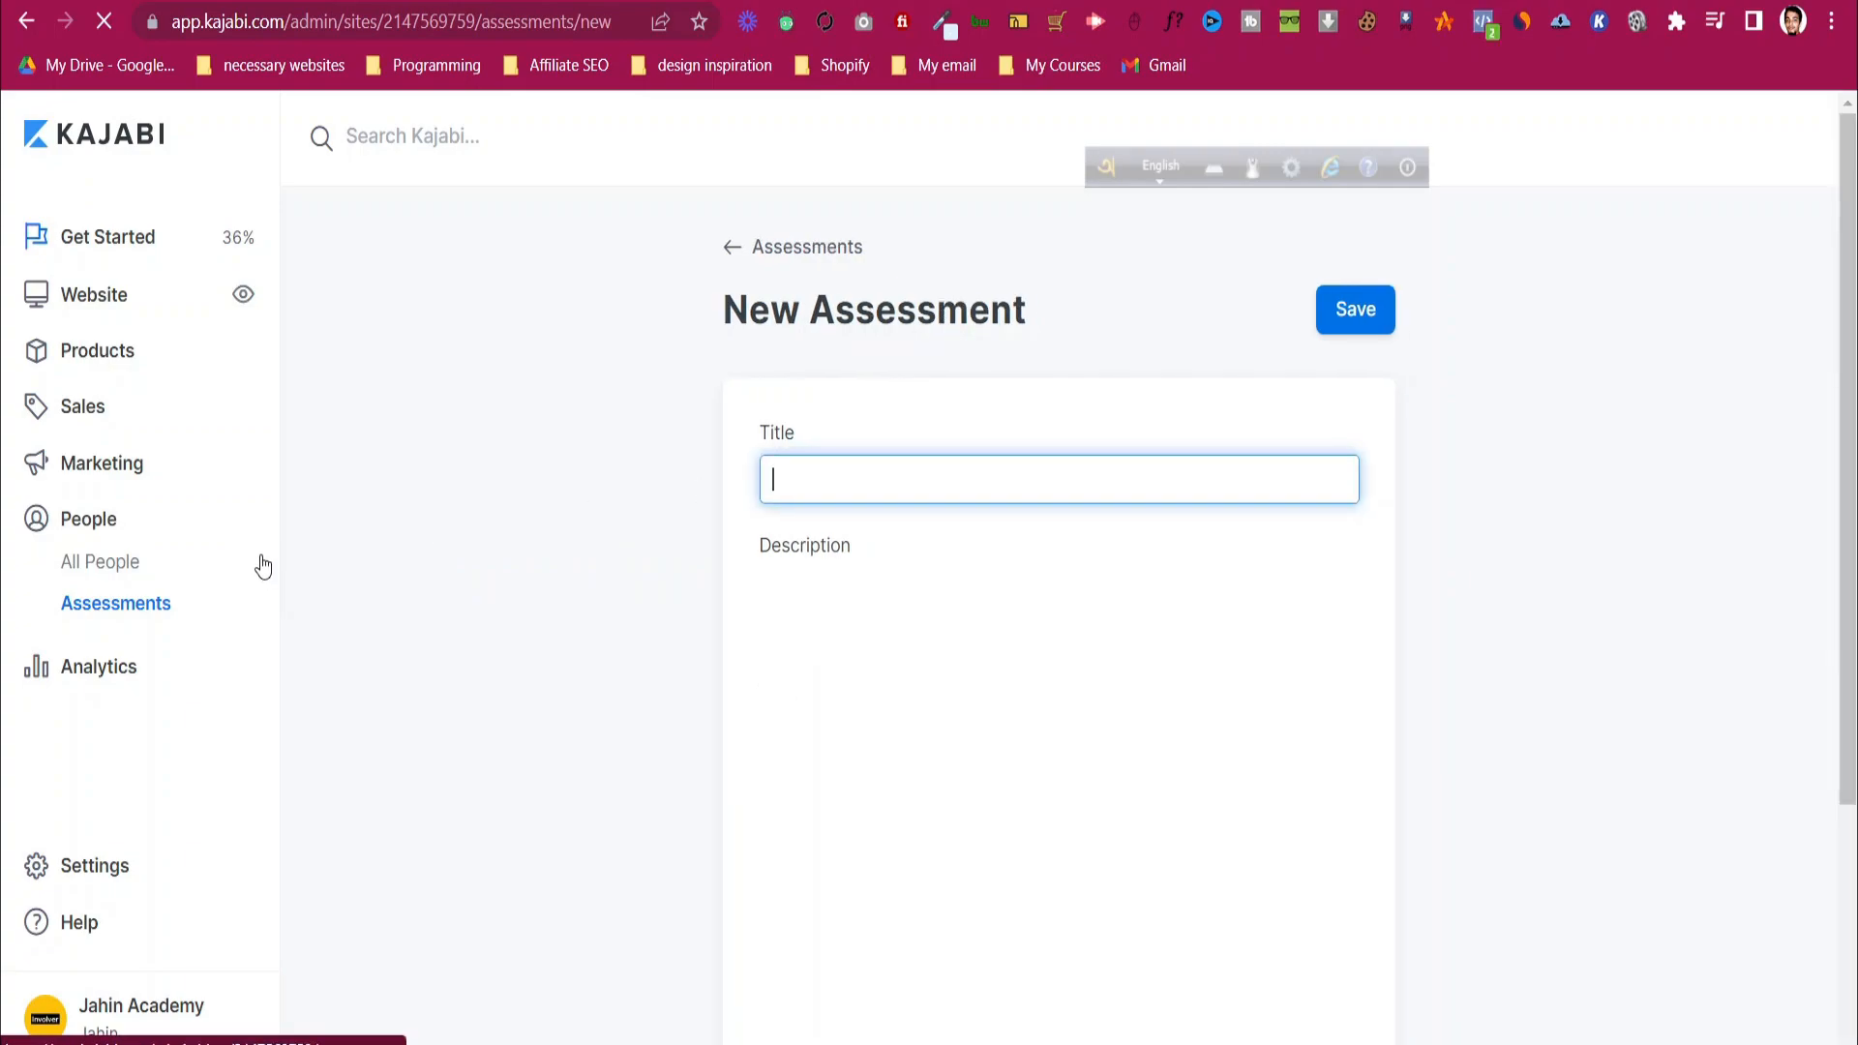
{"action": "type", "text": "a"}
{"action": "left_click", "coordinate": [966, 655]}
{"action": "type", "text": "a"}
{"action": "left_click", "coordinate": [1358, 935]}
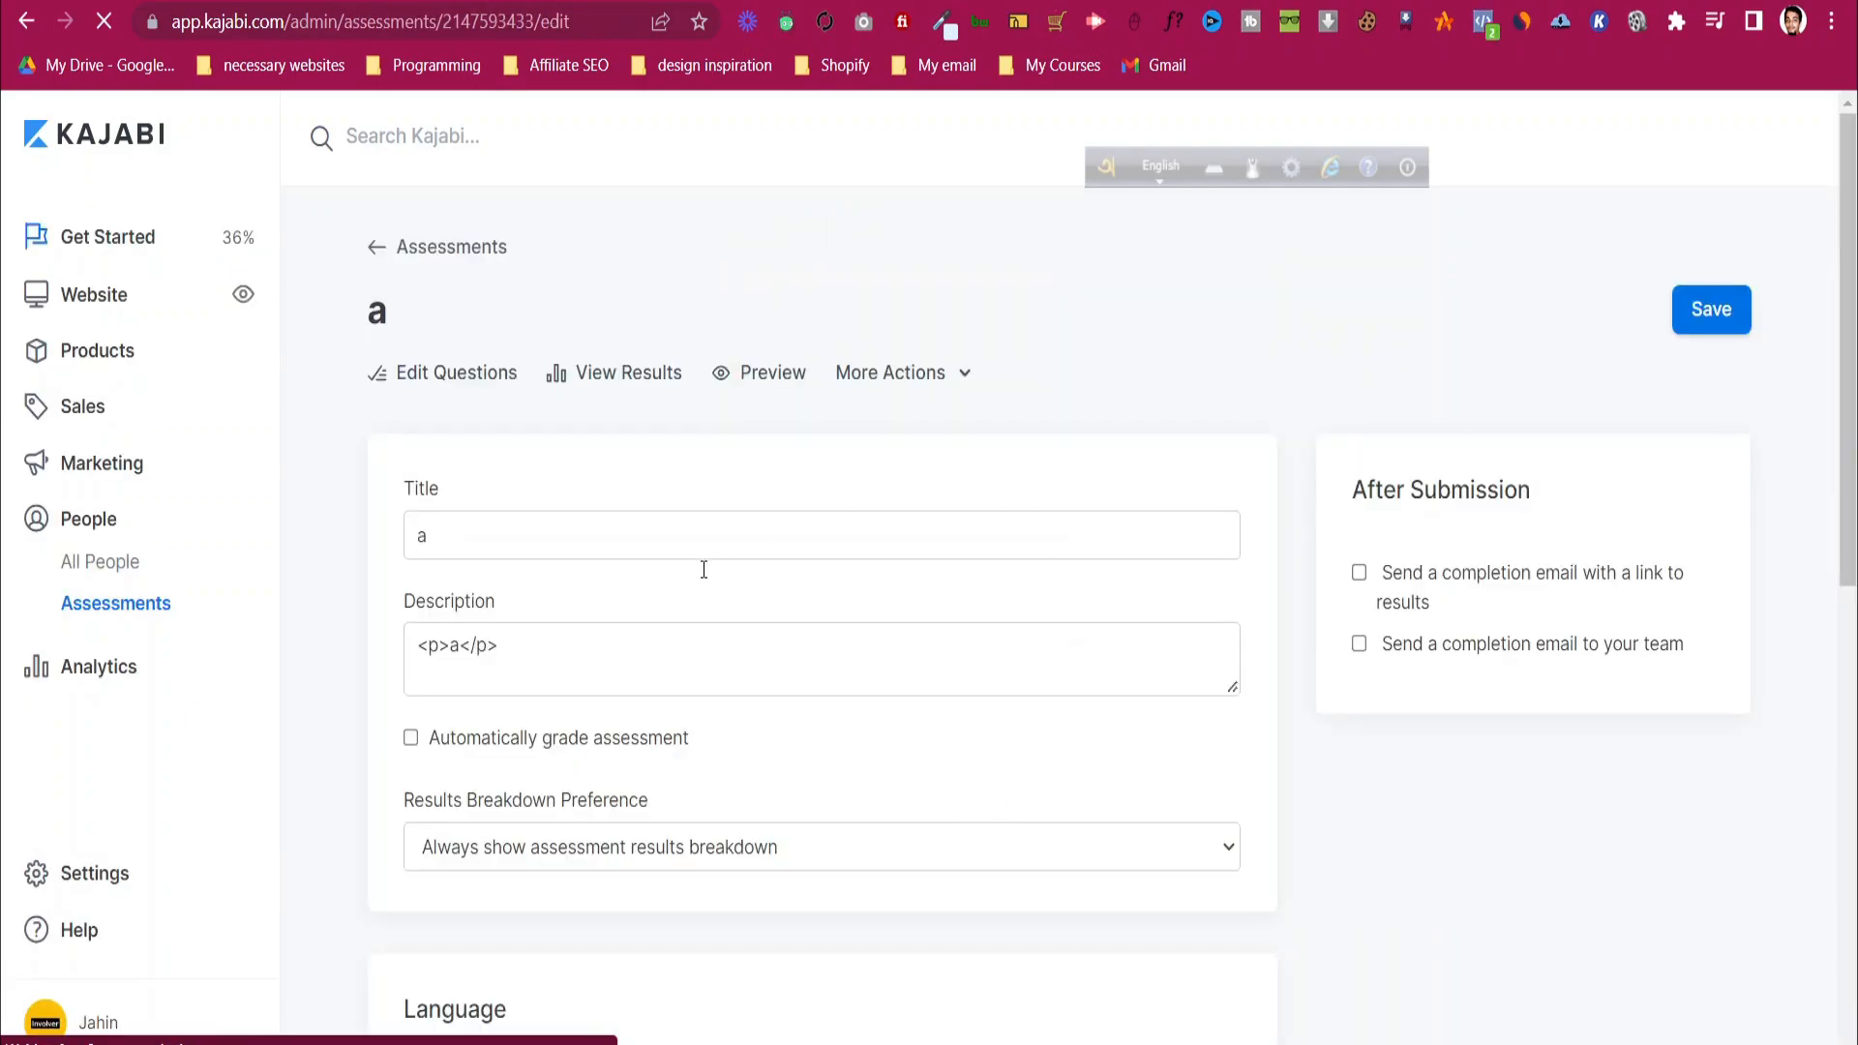
{"action": "scroll", "coordinate": [739, 639], "scroll_direction": "down", "scroll_amount": 4}
{"action": "scroll", "coordinate": [738, 641], "scroll_direction": "down", "scroll_amount": 7}
{"action": "scroll", "coordinate": [738, 646], "scroll_direction": "up", "scroll_amount": 4}
{"action": "scroll", "coordinate": [737, 646], "scroll_direction": "up", "scroll_amount": 7}
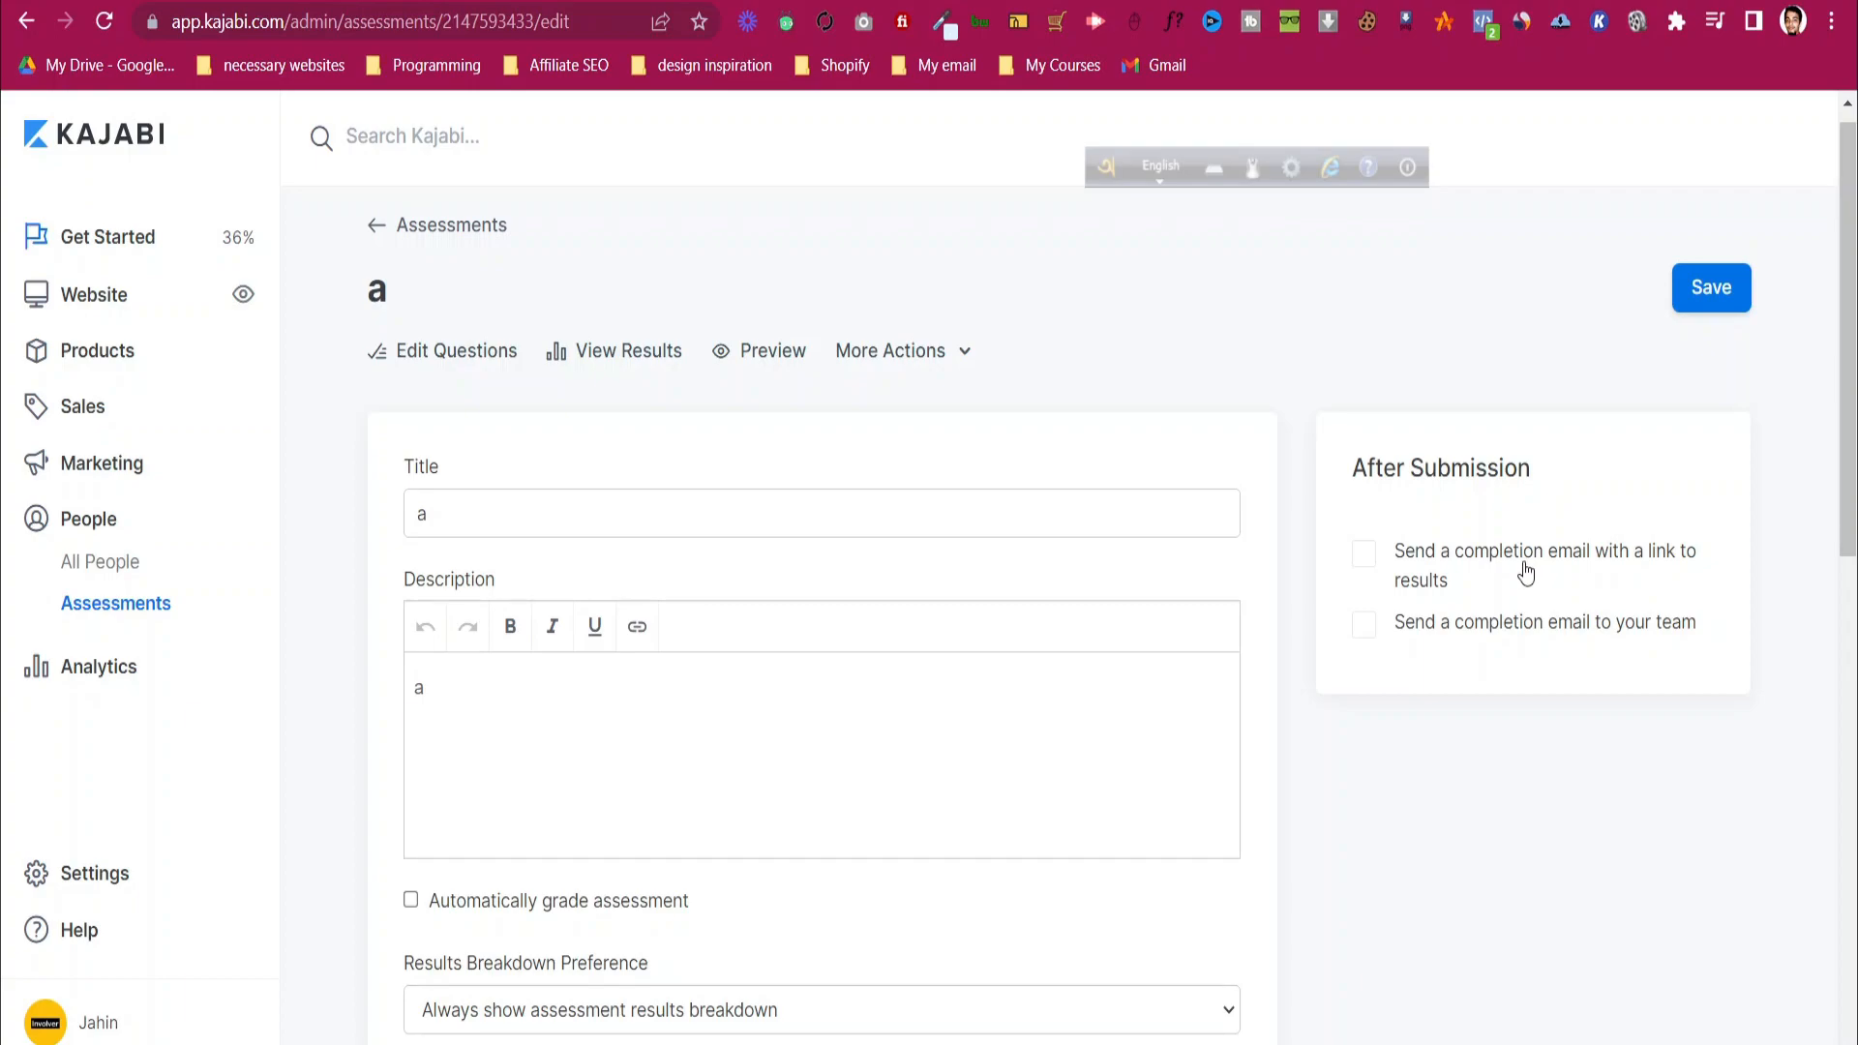
{"action": "left_click", "coordinate": [496, 360]}
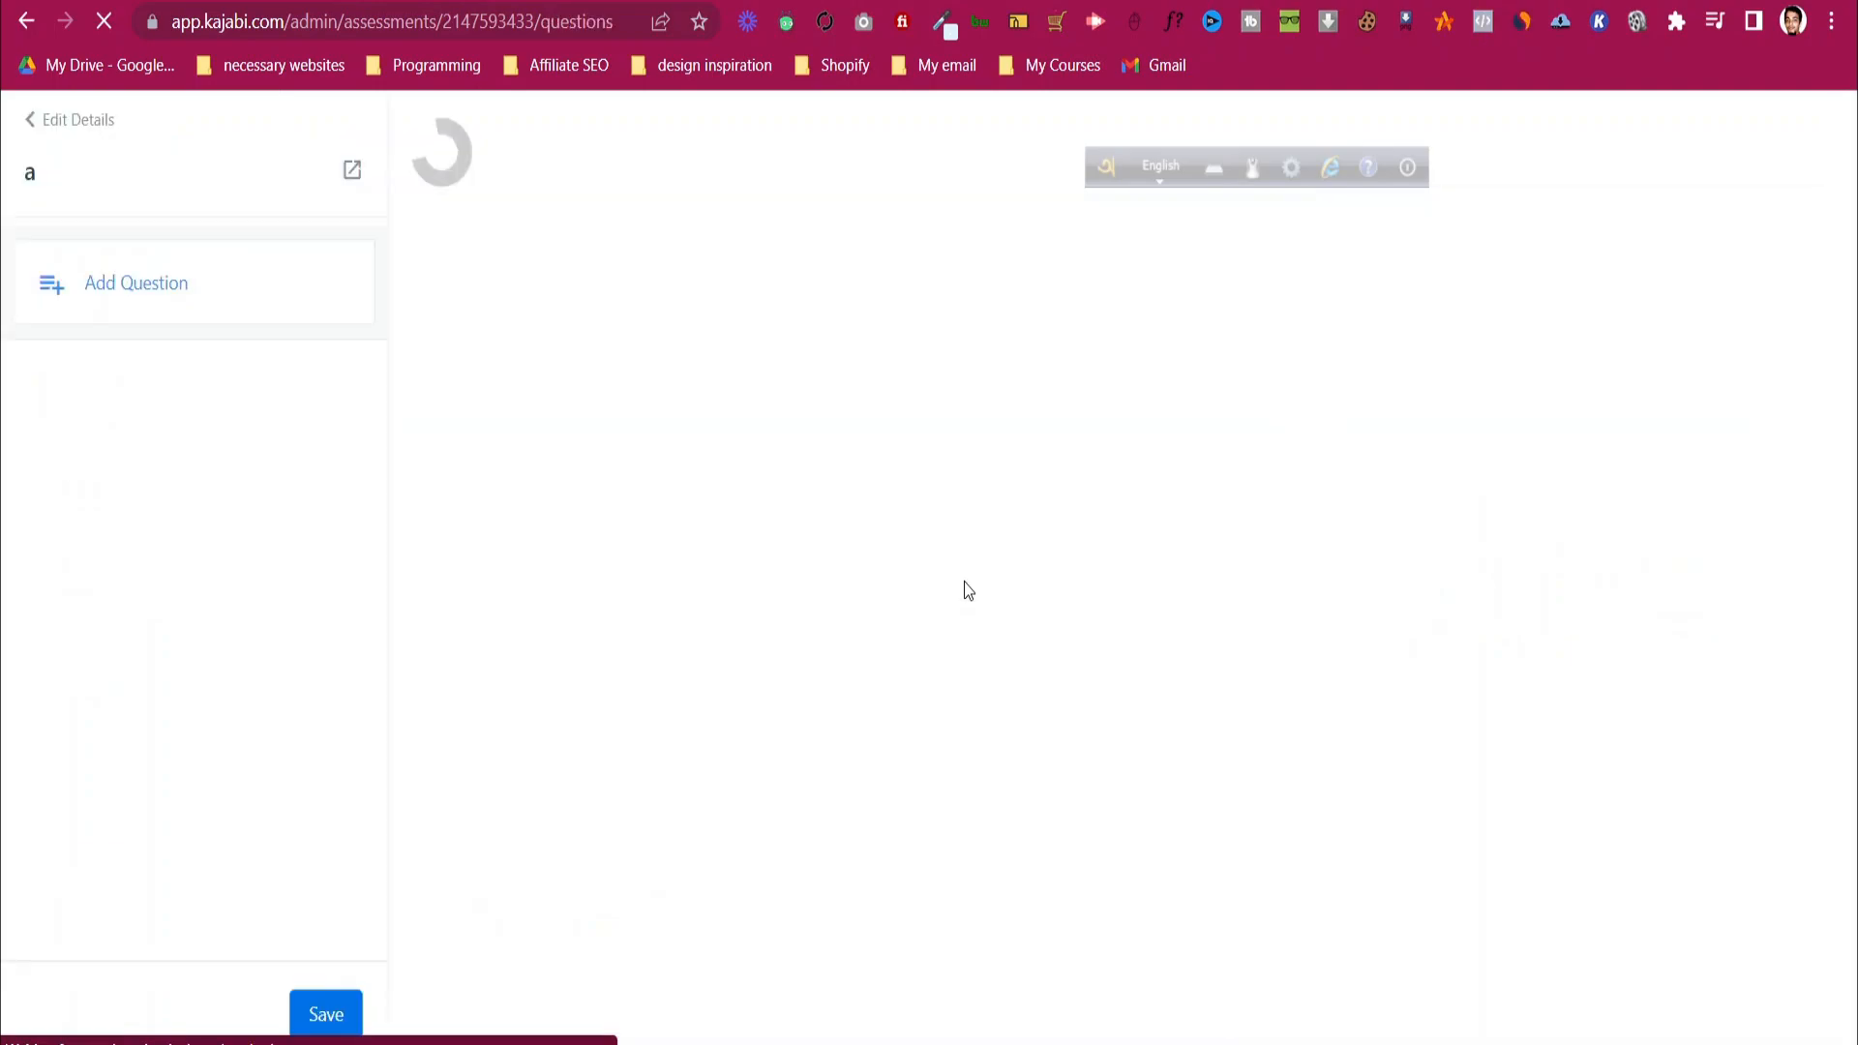
- Add a multiple-choice question with an answer edited to 'New Choicea' and save
{"action": "left_click", "coordinate": [173, 290]}
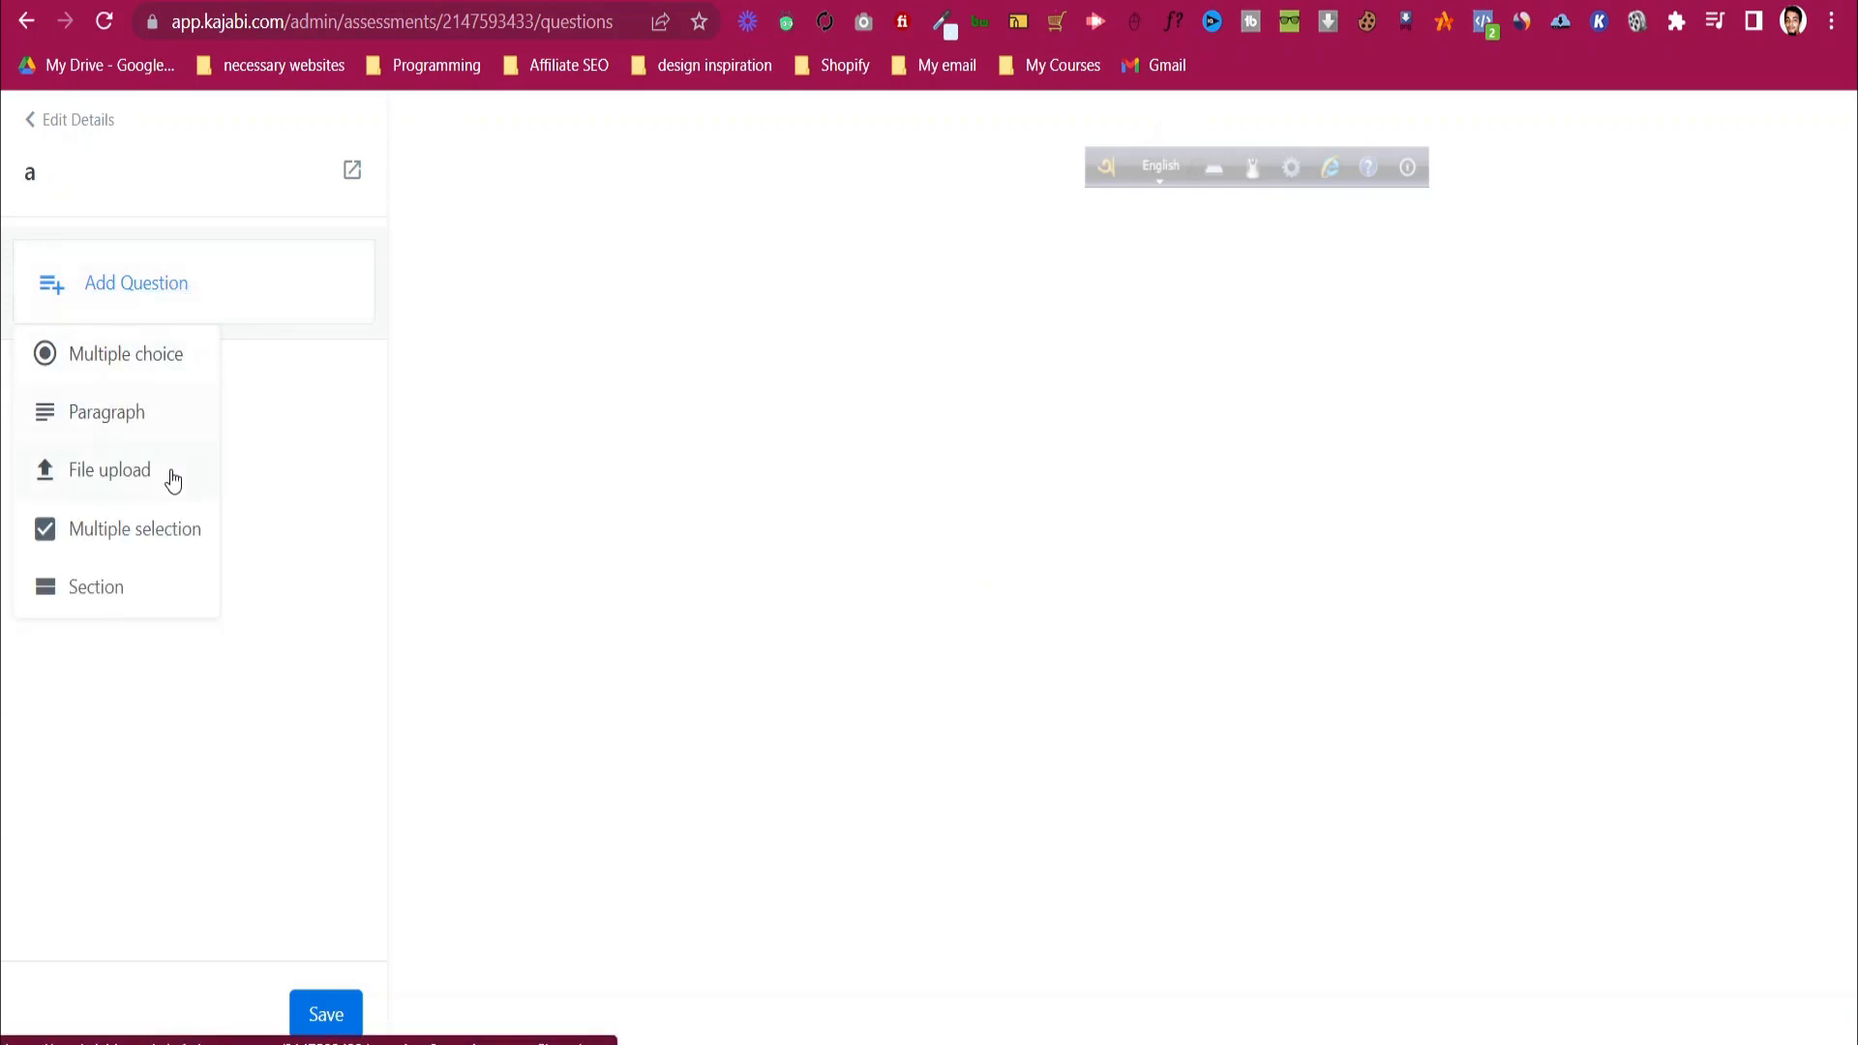
{"action": "left_click", "coordinate": [162, 380]}
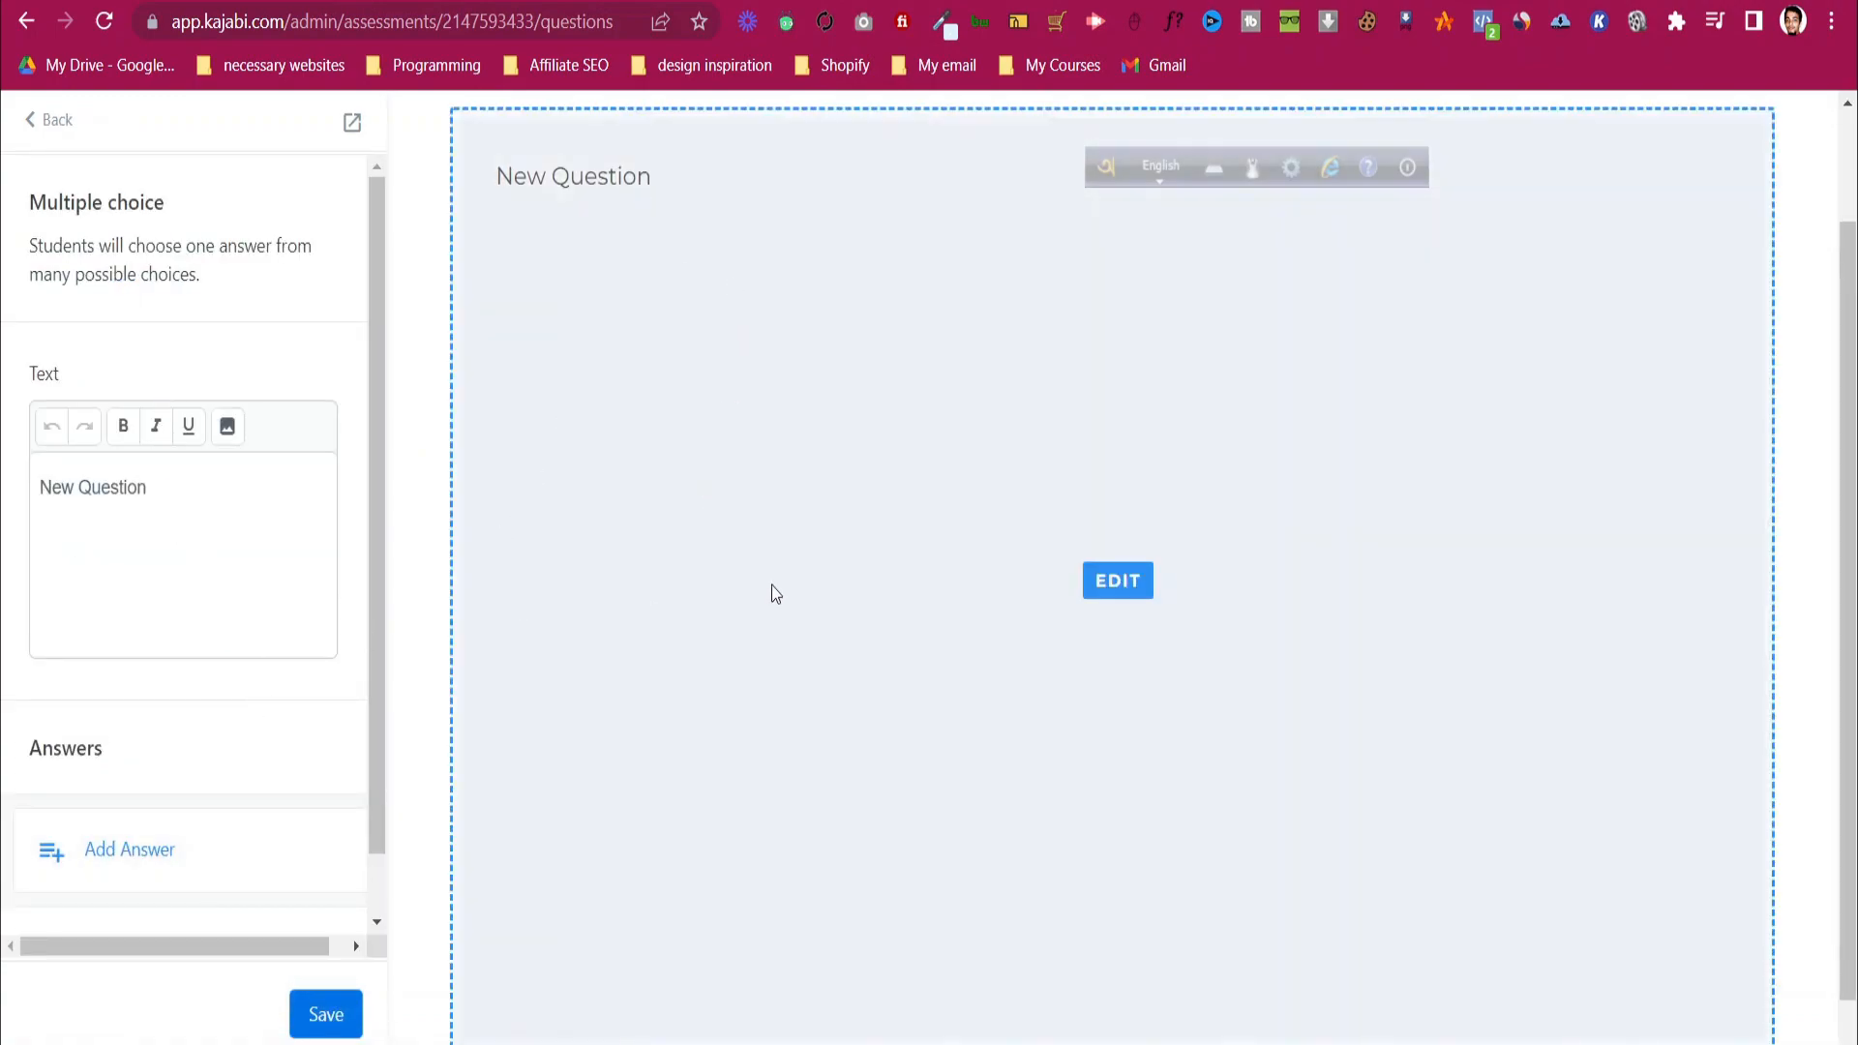
{"action": "scroll", "coordinate": [200, 585], "scroll_direction": "down", "scroll_amount": 1}
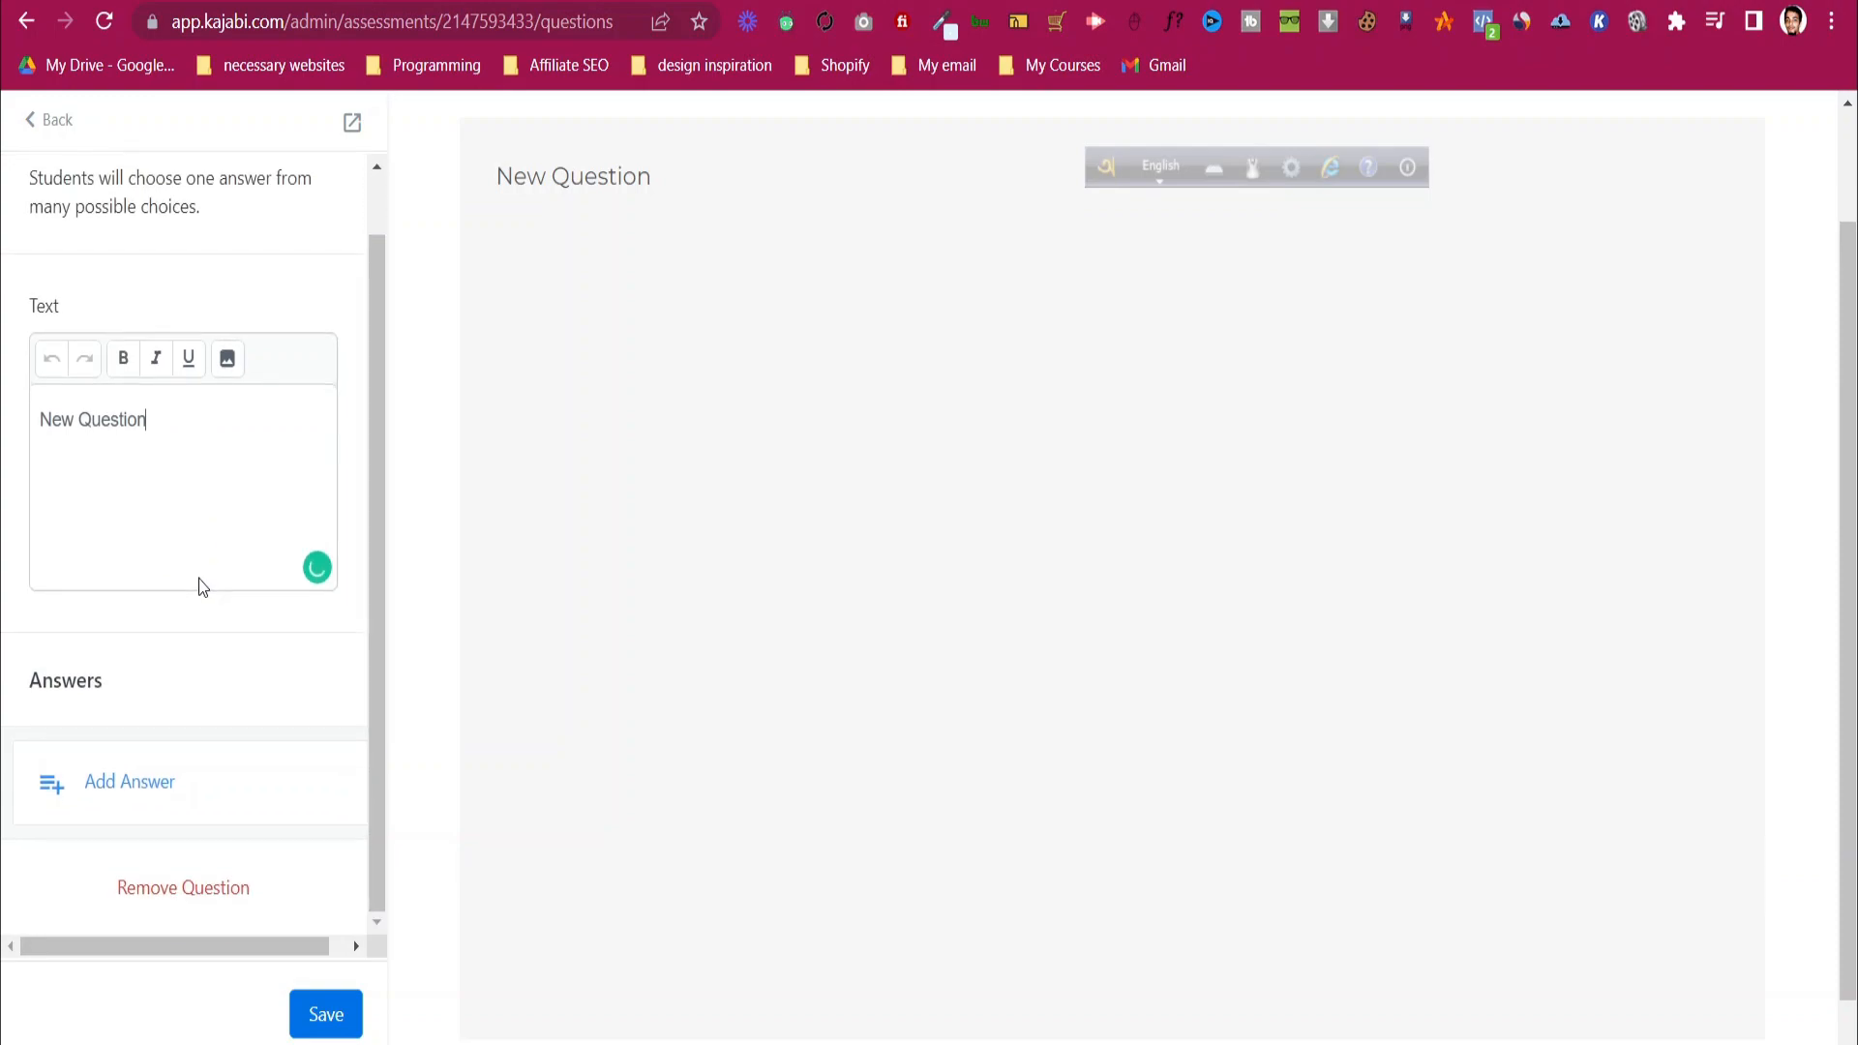
{"action": "left_click", "coordinate": [153, 787]}
{"action": "left_click", "coordinate": [174, 276]}
{"action": "type", "text": "a"}
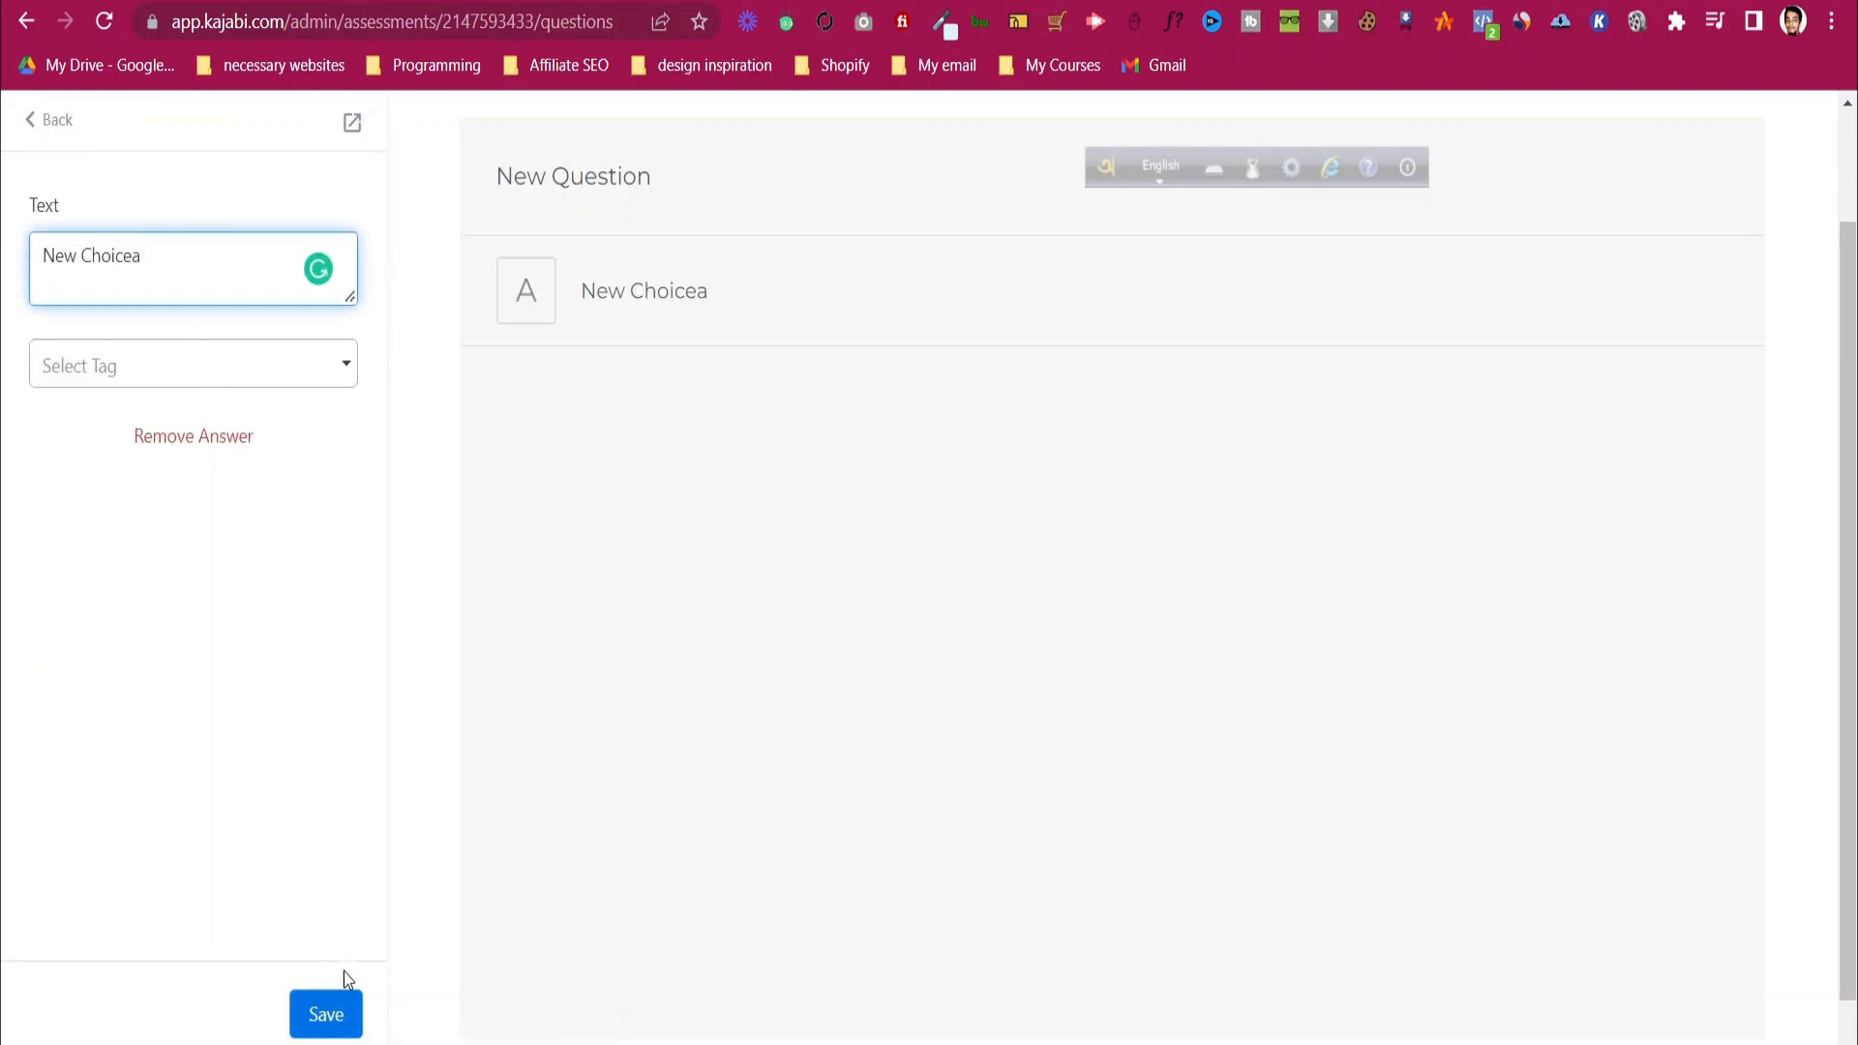
{"action": "left_click", "coordinate": [351, 1016]}
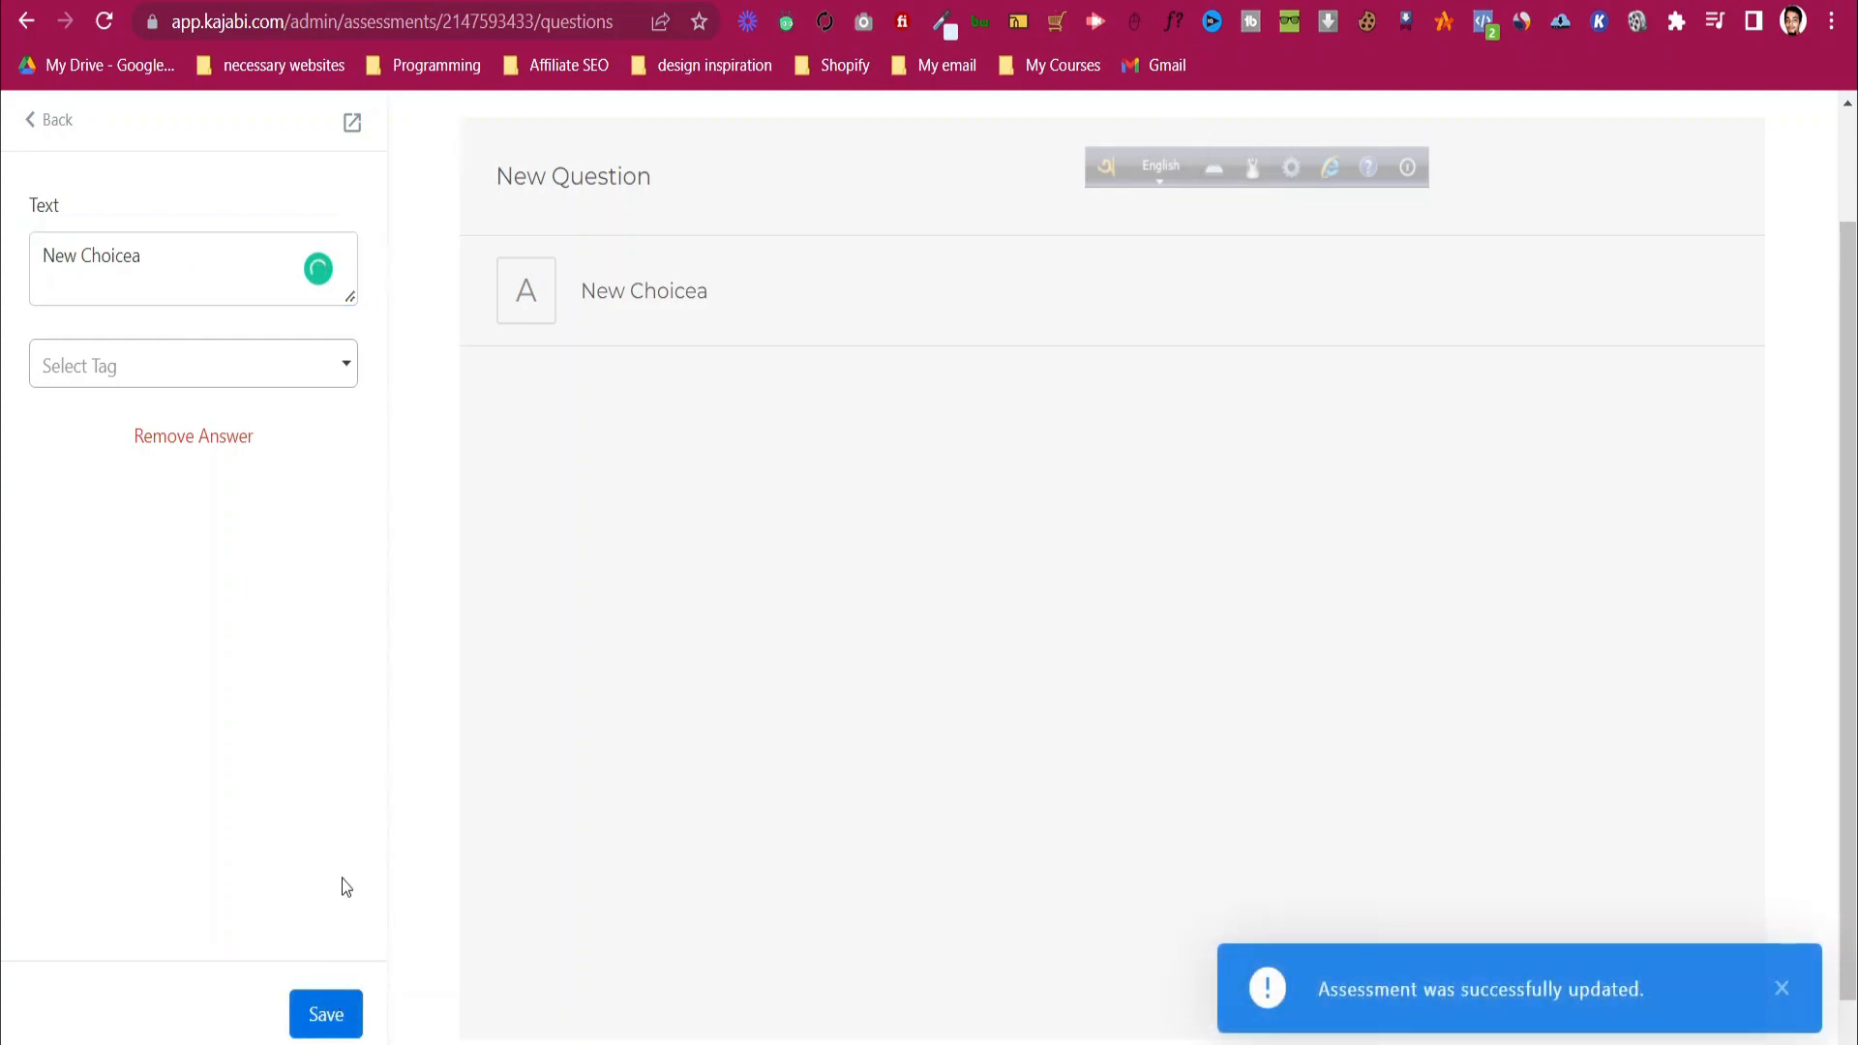
- Open the New Choicea answer and look at its tag choices
{"action": "left_click", "coordinate": [44, 131]}
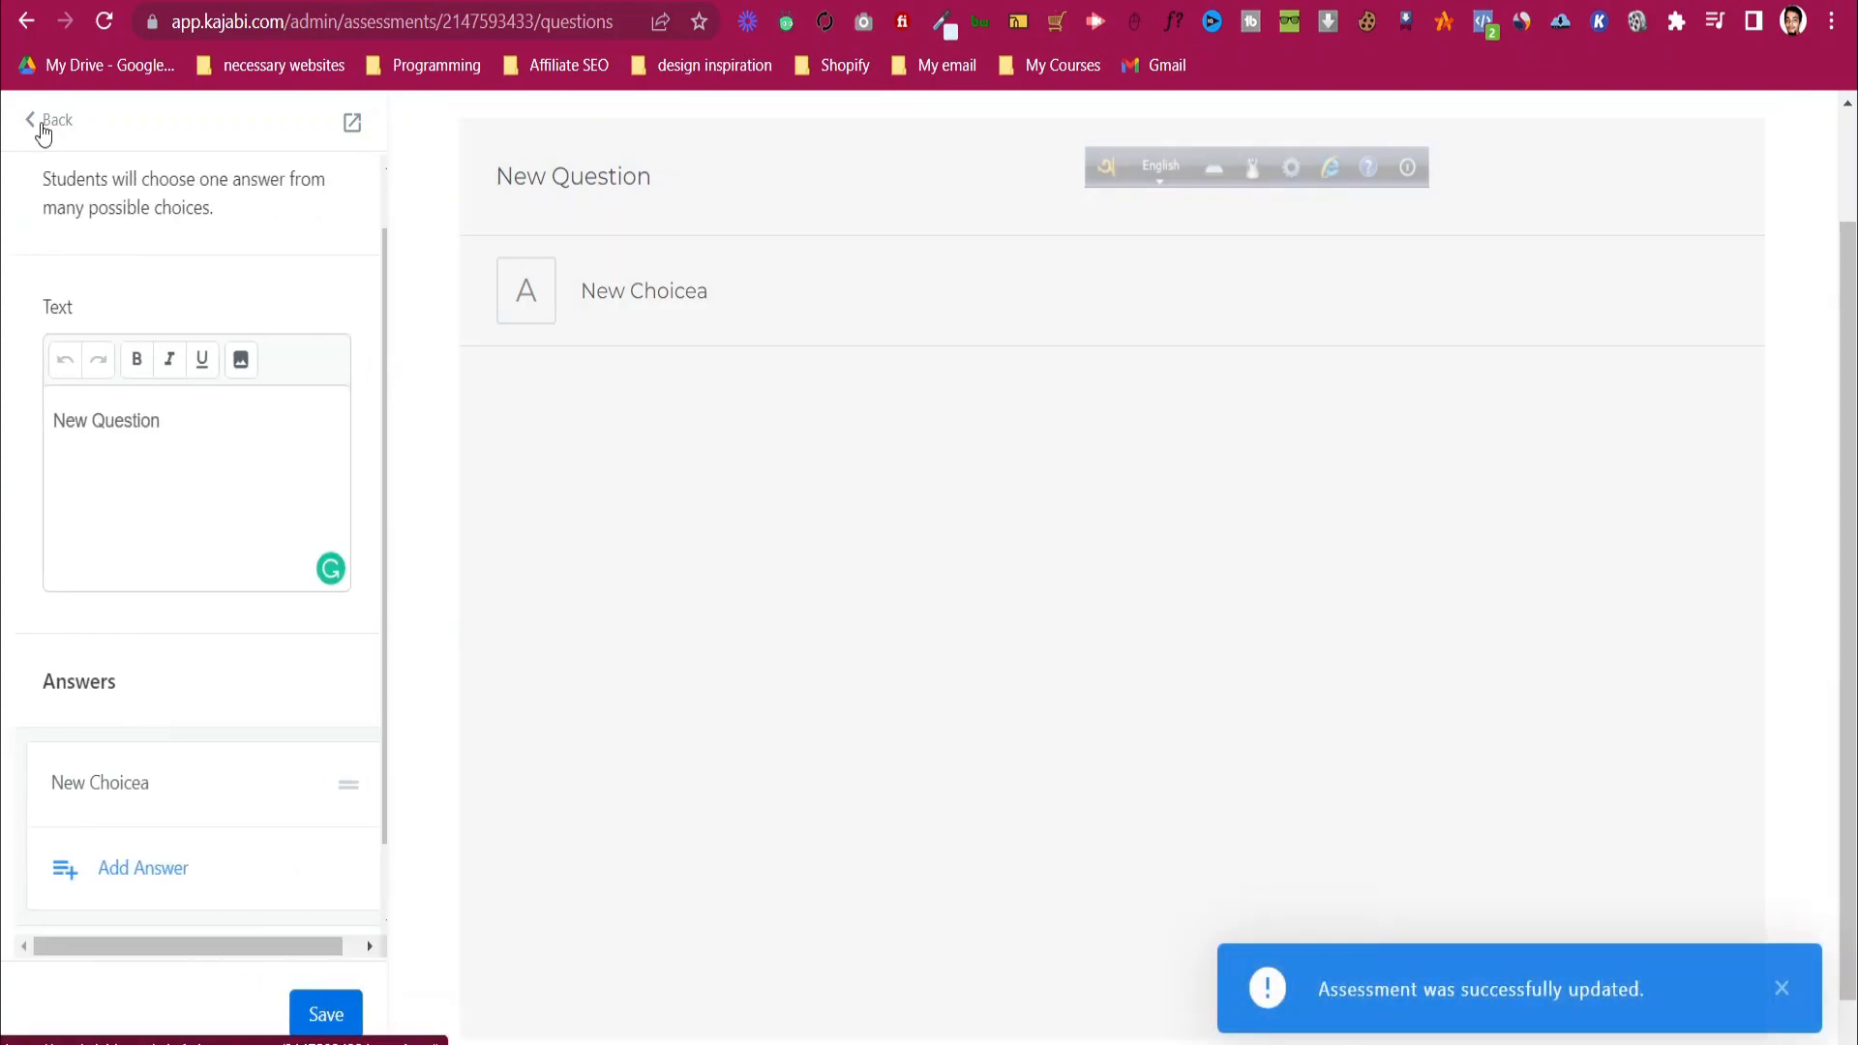
{"action": "scroll", "coordinate": [116, 767], "scroll_direction": "down", "scroll_amount": 2}
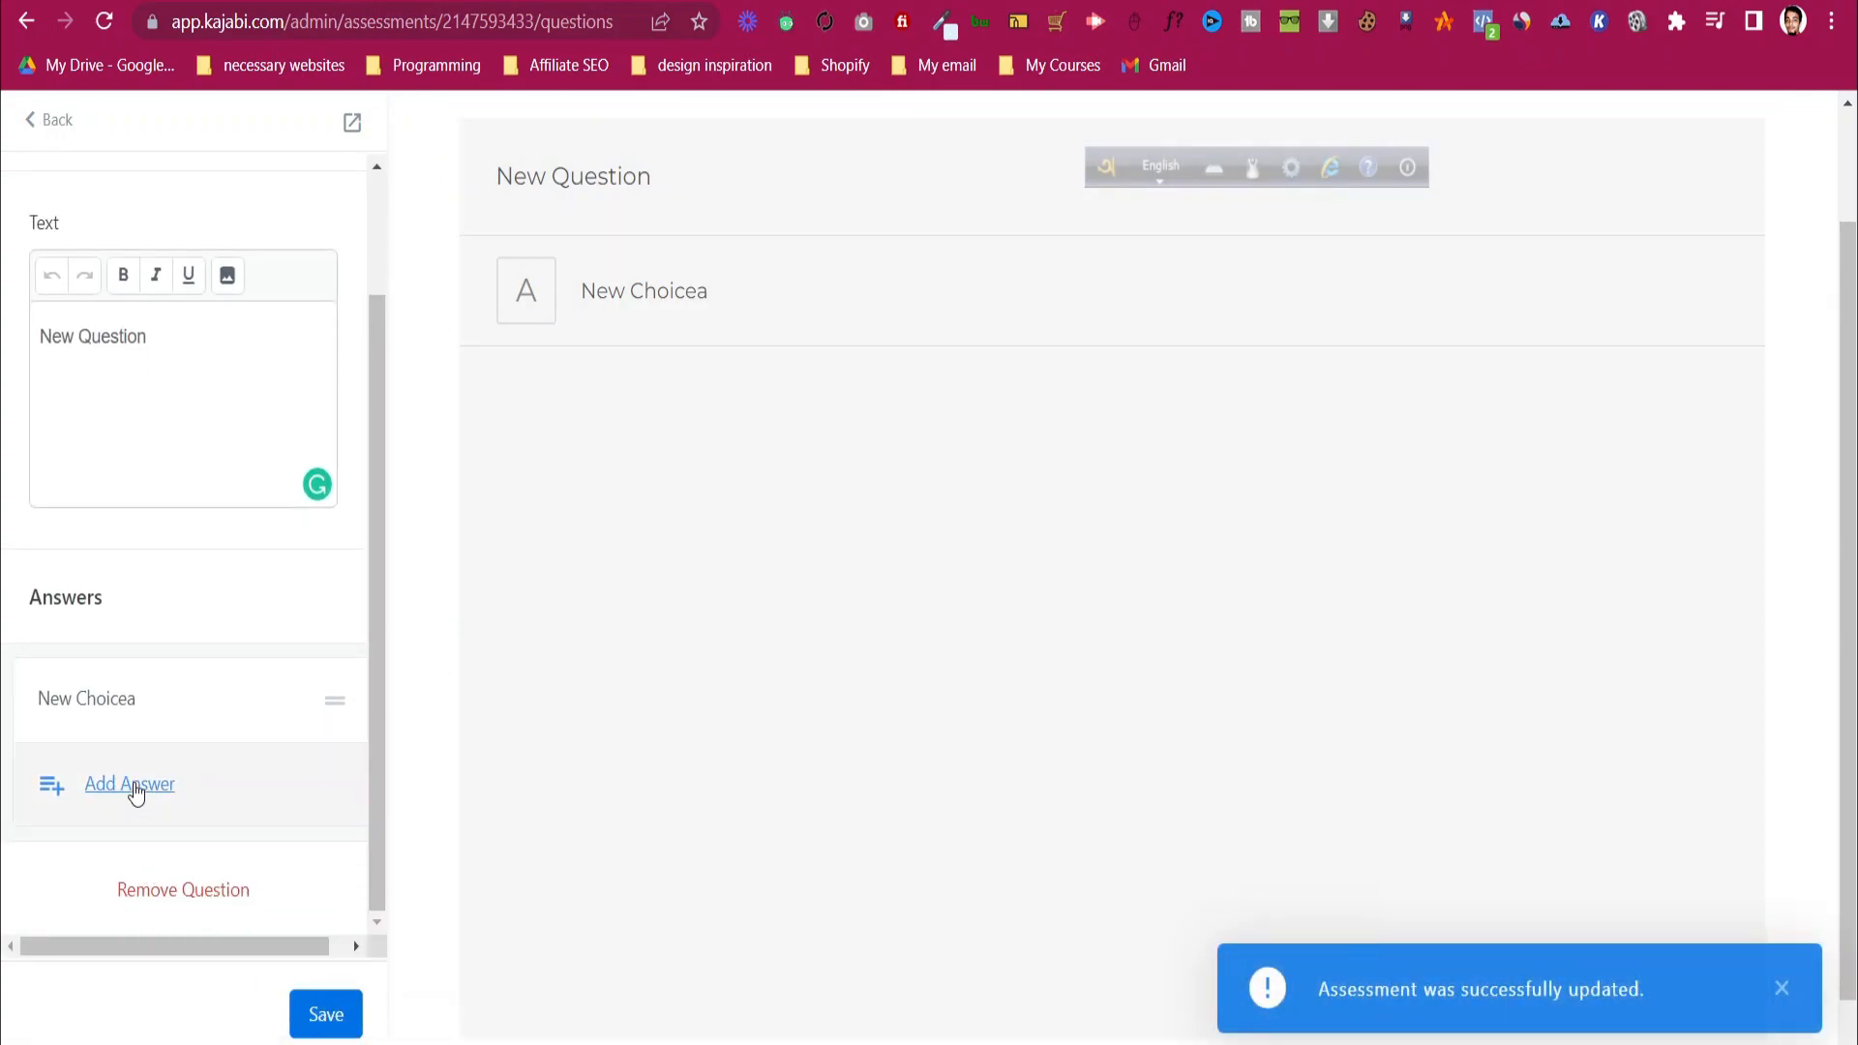
{"action": "left_click", "coordinate": [340, 699]}
{"action": "left_click", "coordinate": [159, 377]}
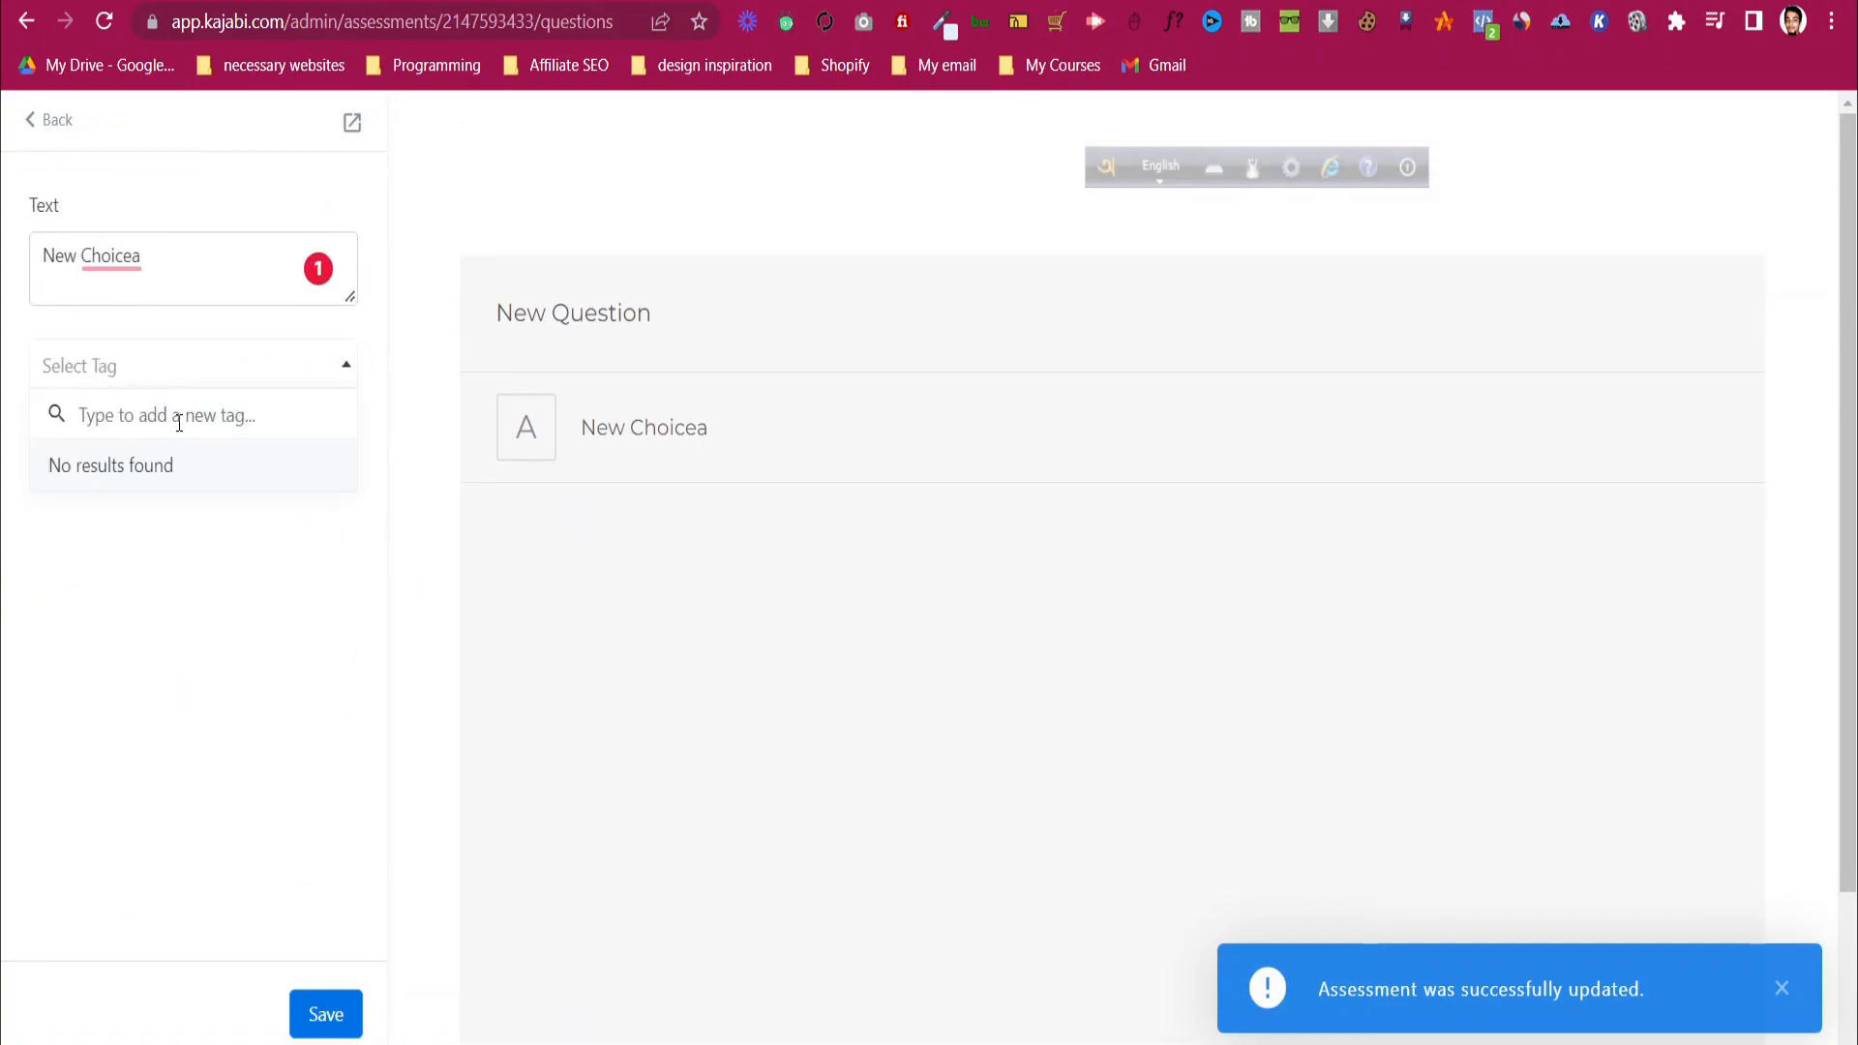
{"action": "left_click", "coordinate": [43, 143]}
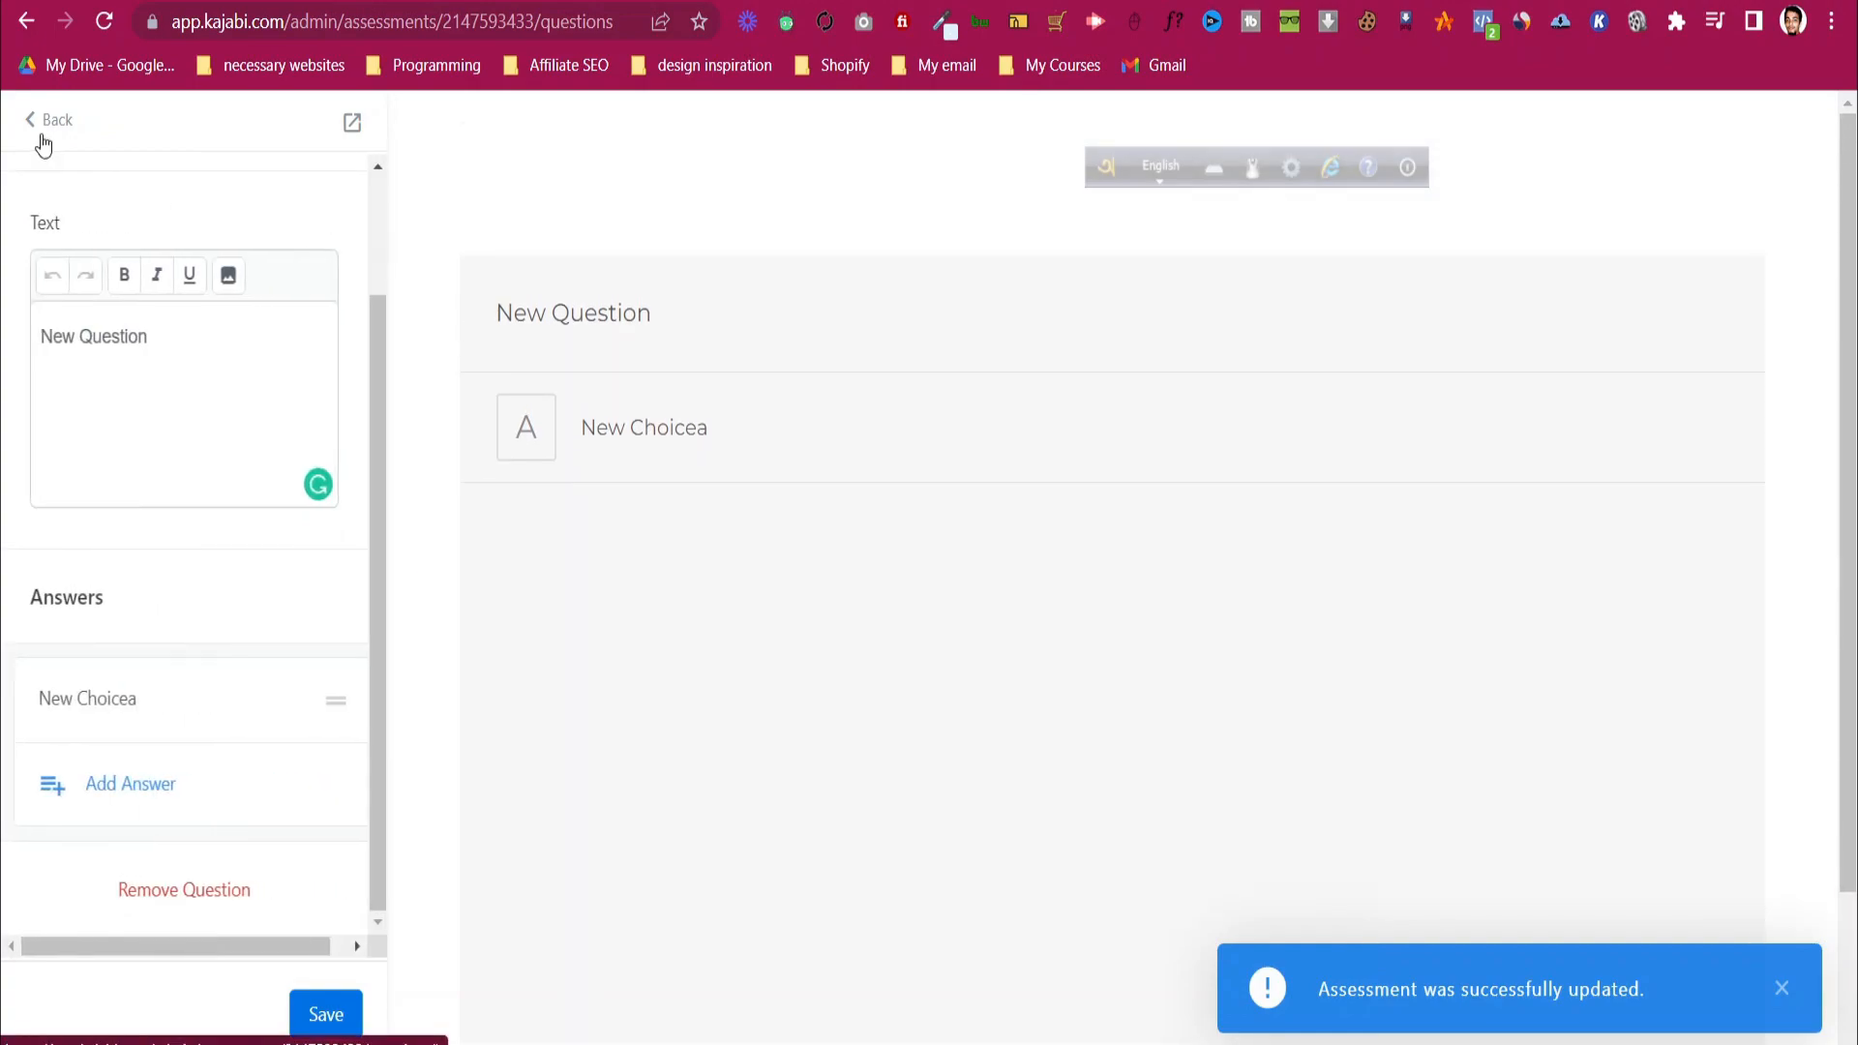
- Add and save a second answer choice, then list the question types to add
{"action": "left_click", "coordinate": [150, 786]}
{"action": "left_click", "coordinate": [100, 274]}
{"action": "left_click", "coordinate": [331, 1012]}
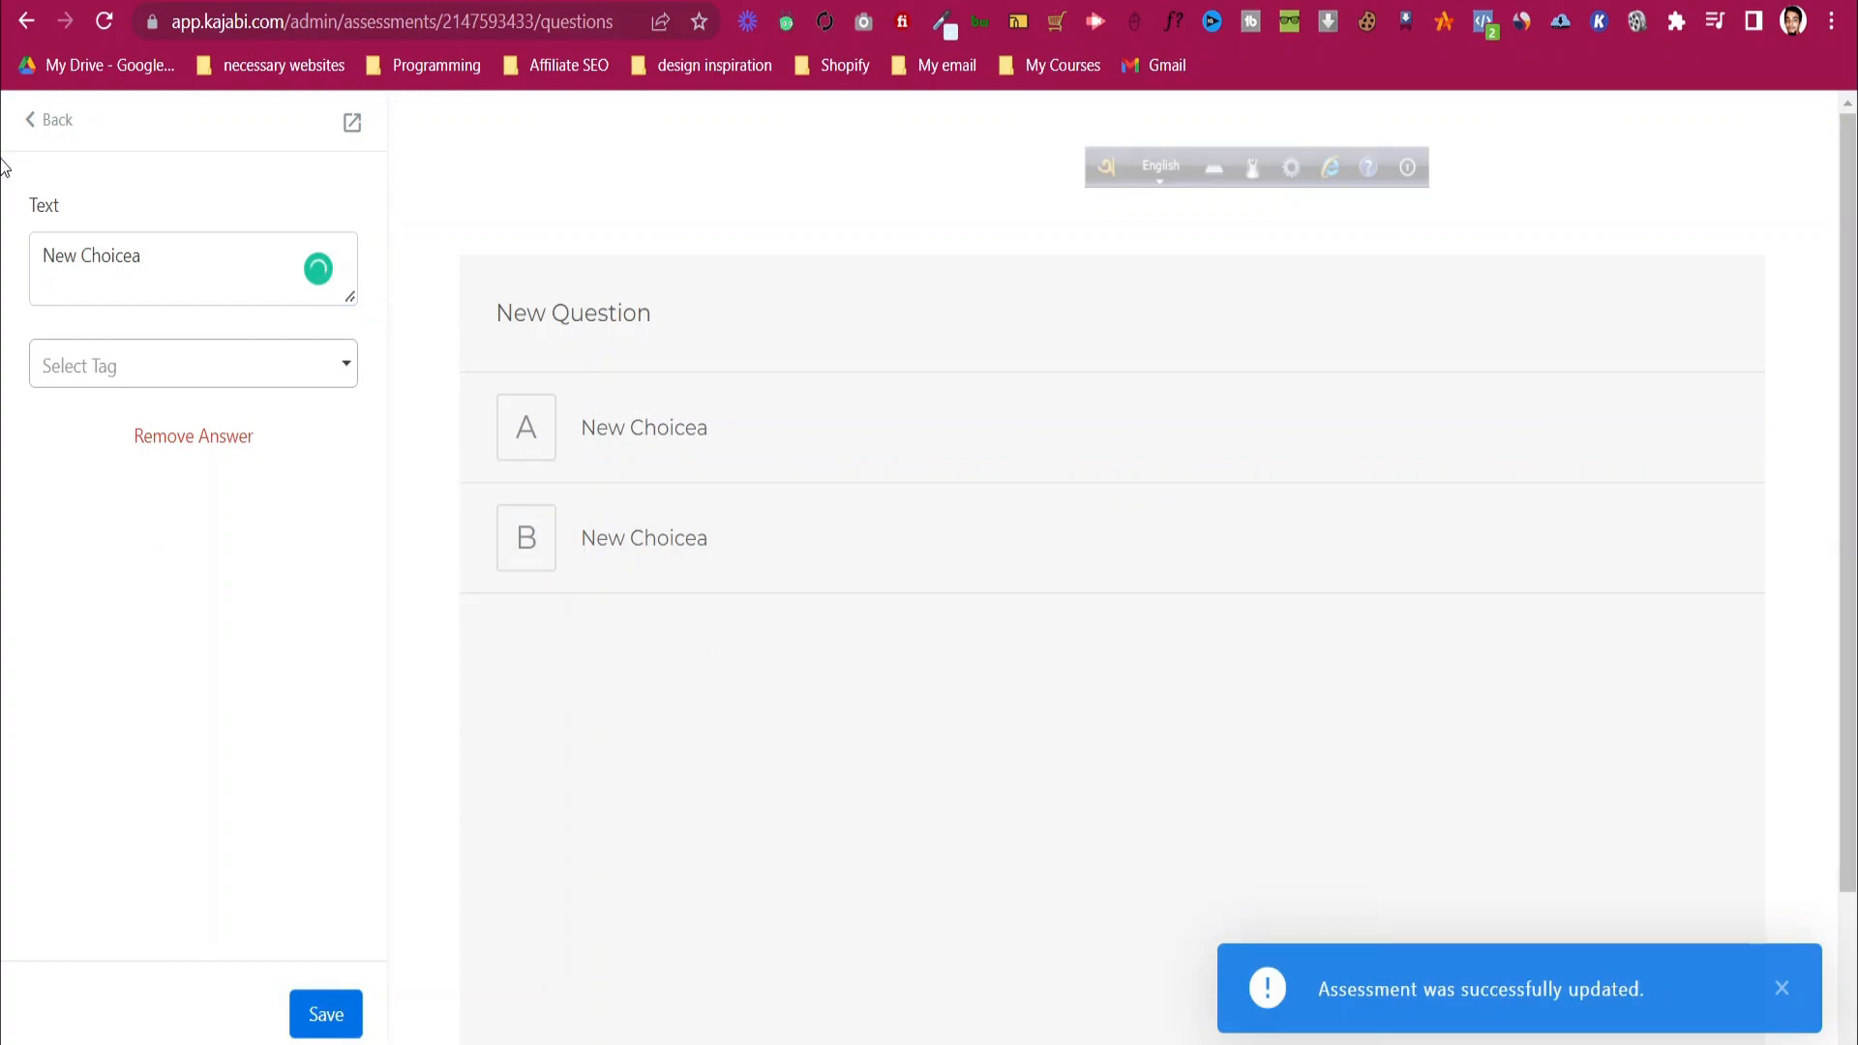
{"action": "left_click", "coordinate": [39, 120]}
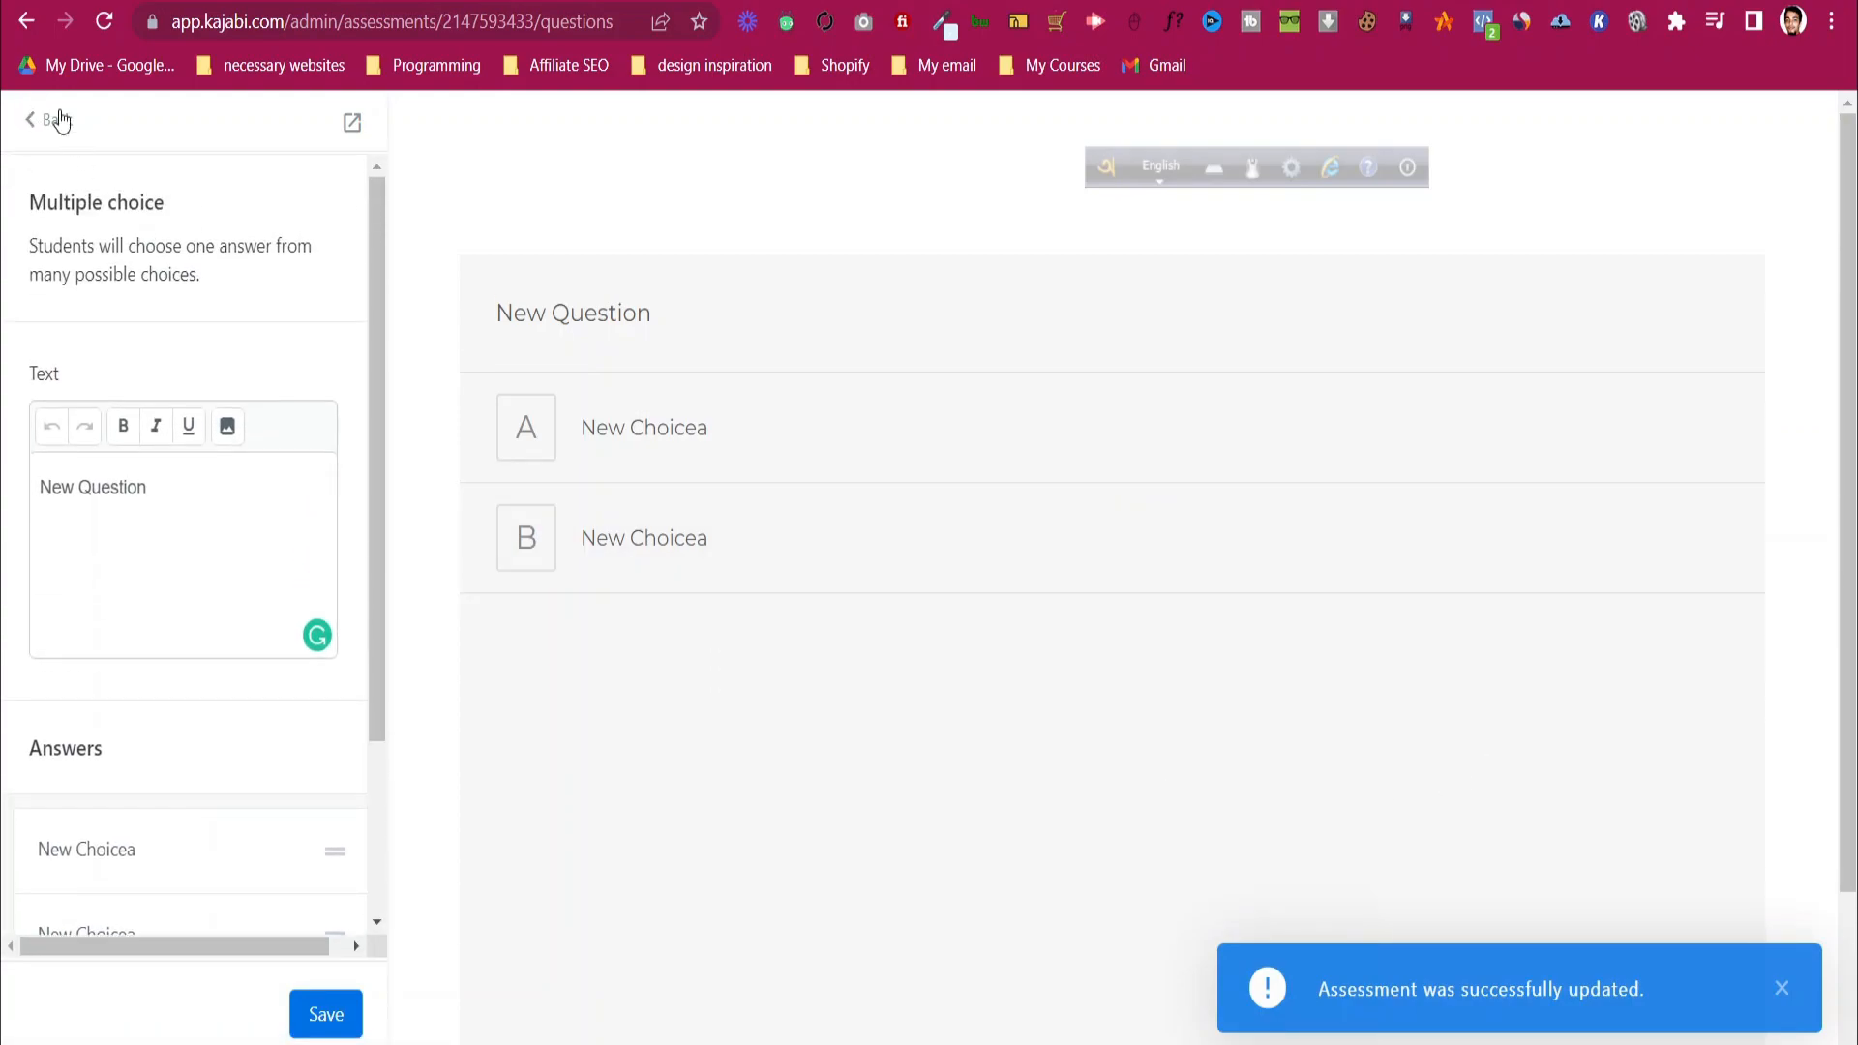
{"action": "left_click", "coordinate": [53, 119]}
{"action": "left_click", "coordinate": [136, 377]}
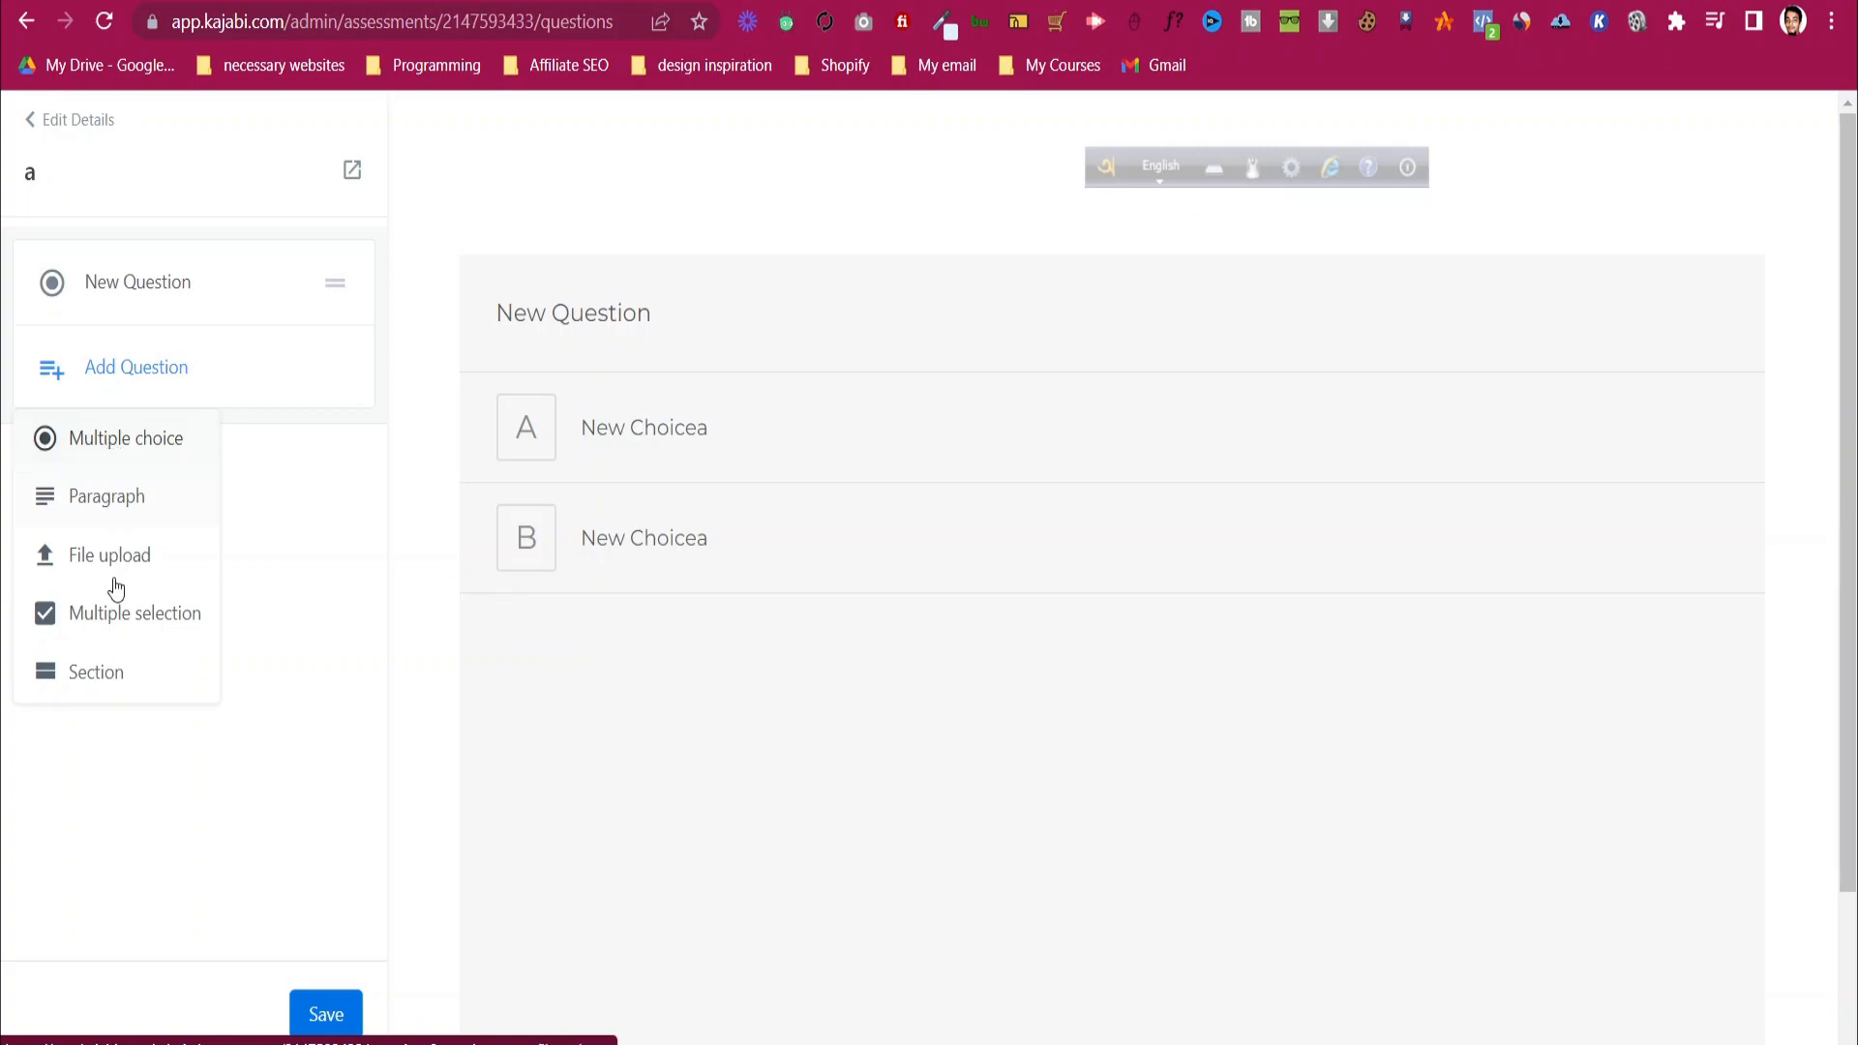
- Add a Section and a Multiple selection question, save the assessment, and leave the editor
{"action": "left_click", "coordinate": [122, 680]}
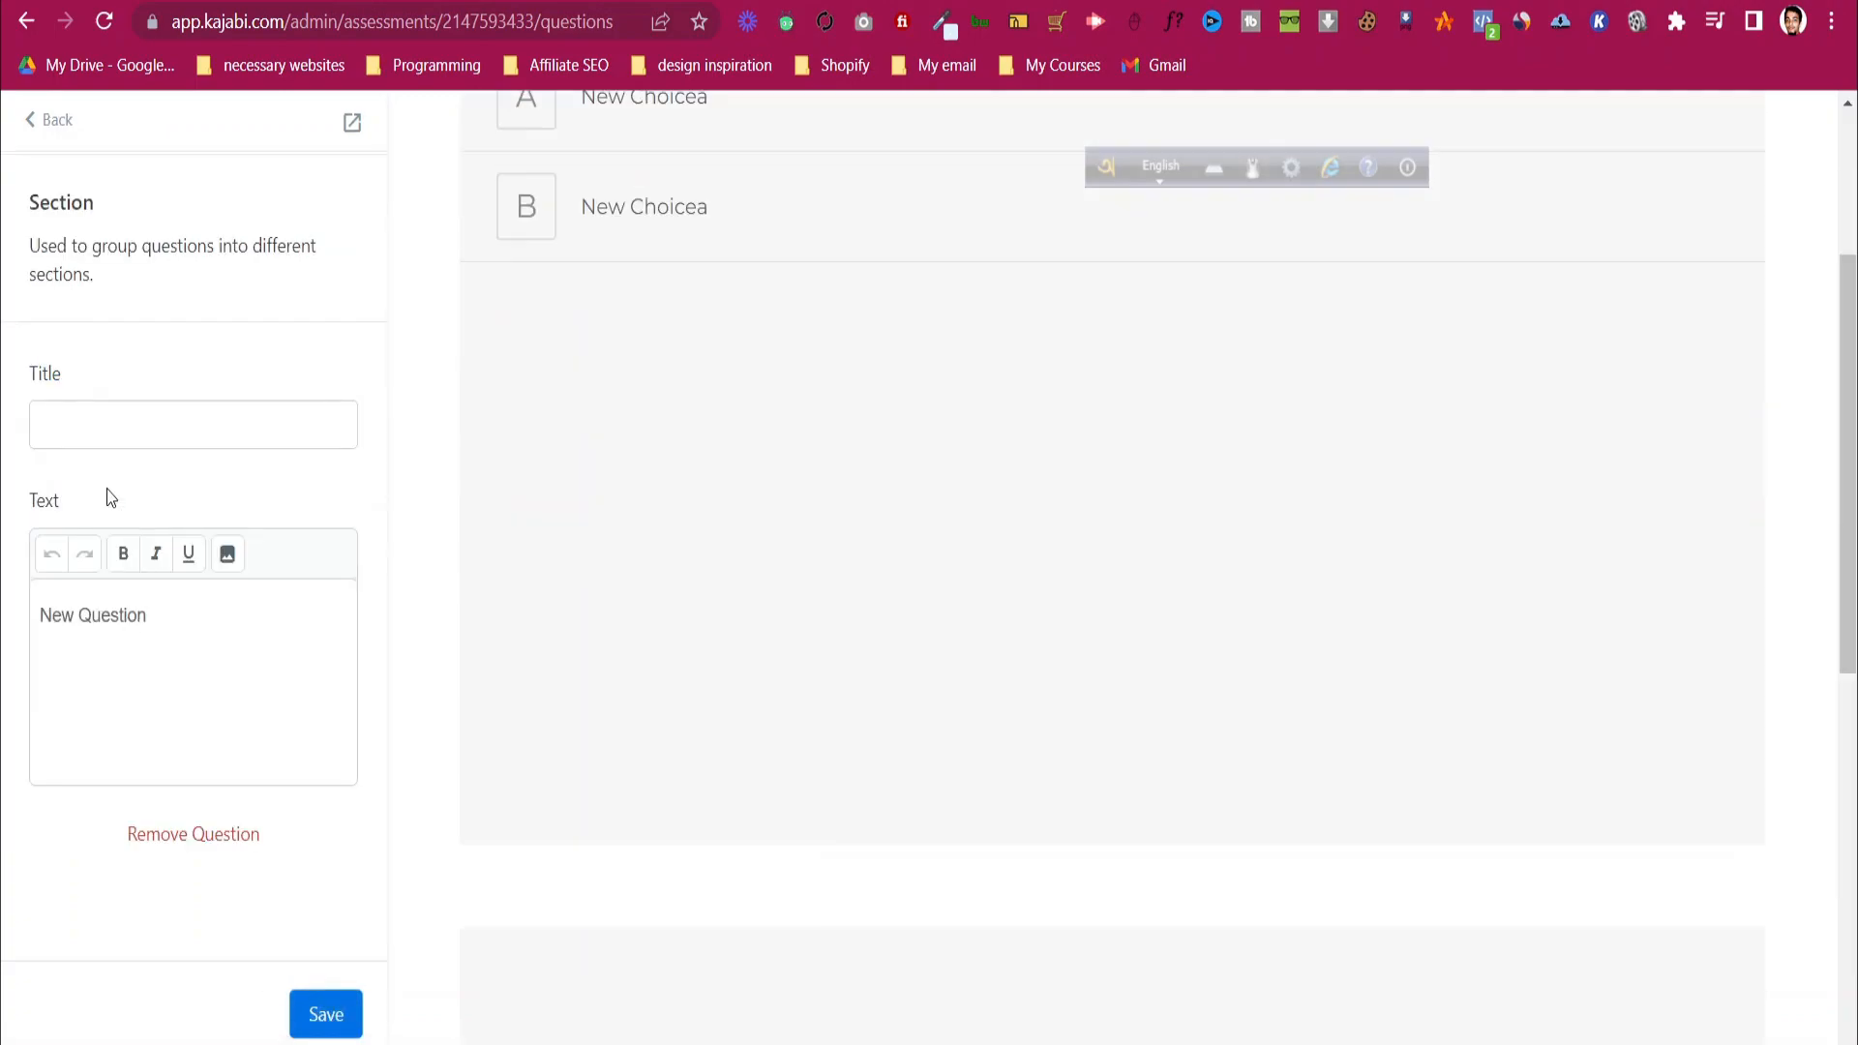
{"action": "left_click", "coordinate": [35, 135]}
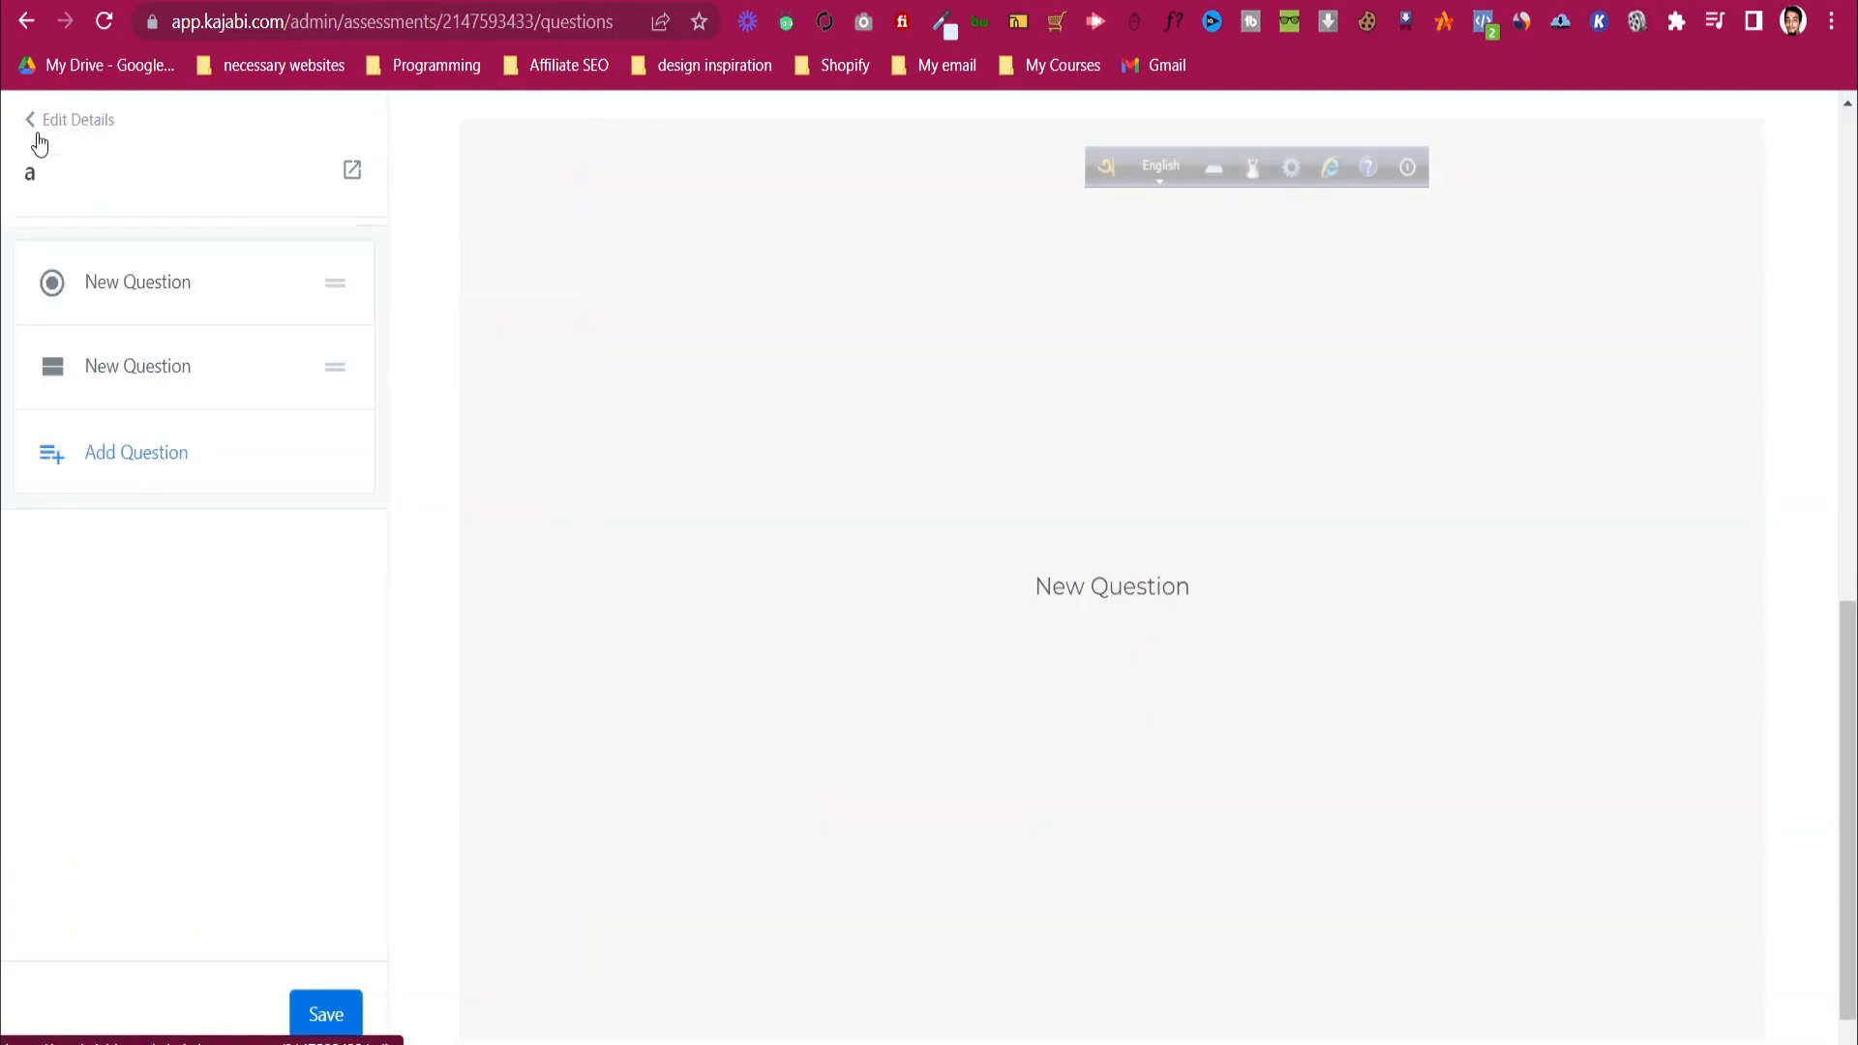
{"action": "left_click", "coordinate": [137, 450]}
{"action": "left_click", "coordinate": [170, 702]}
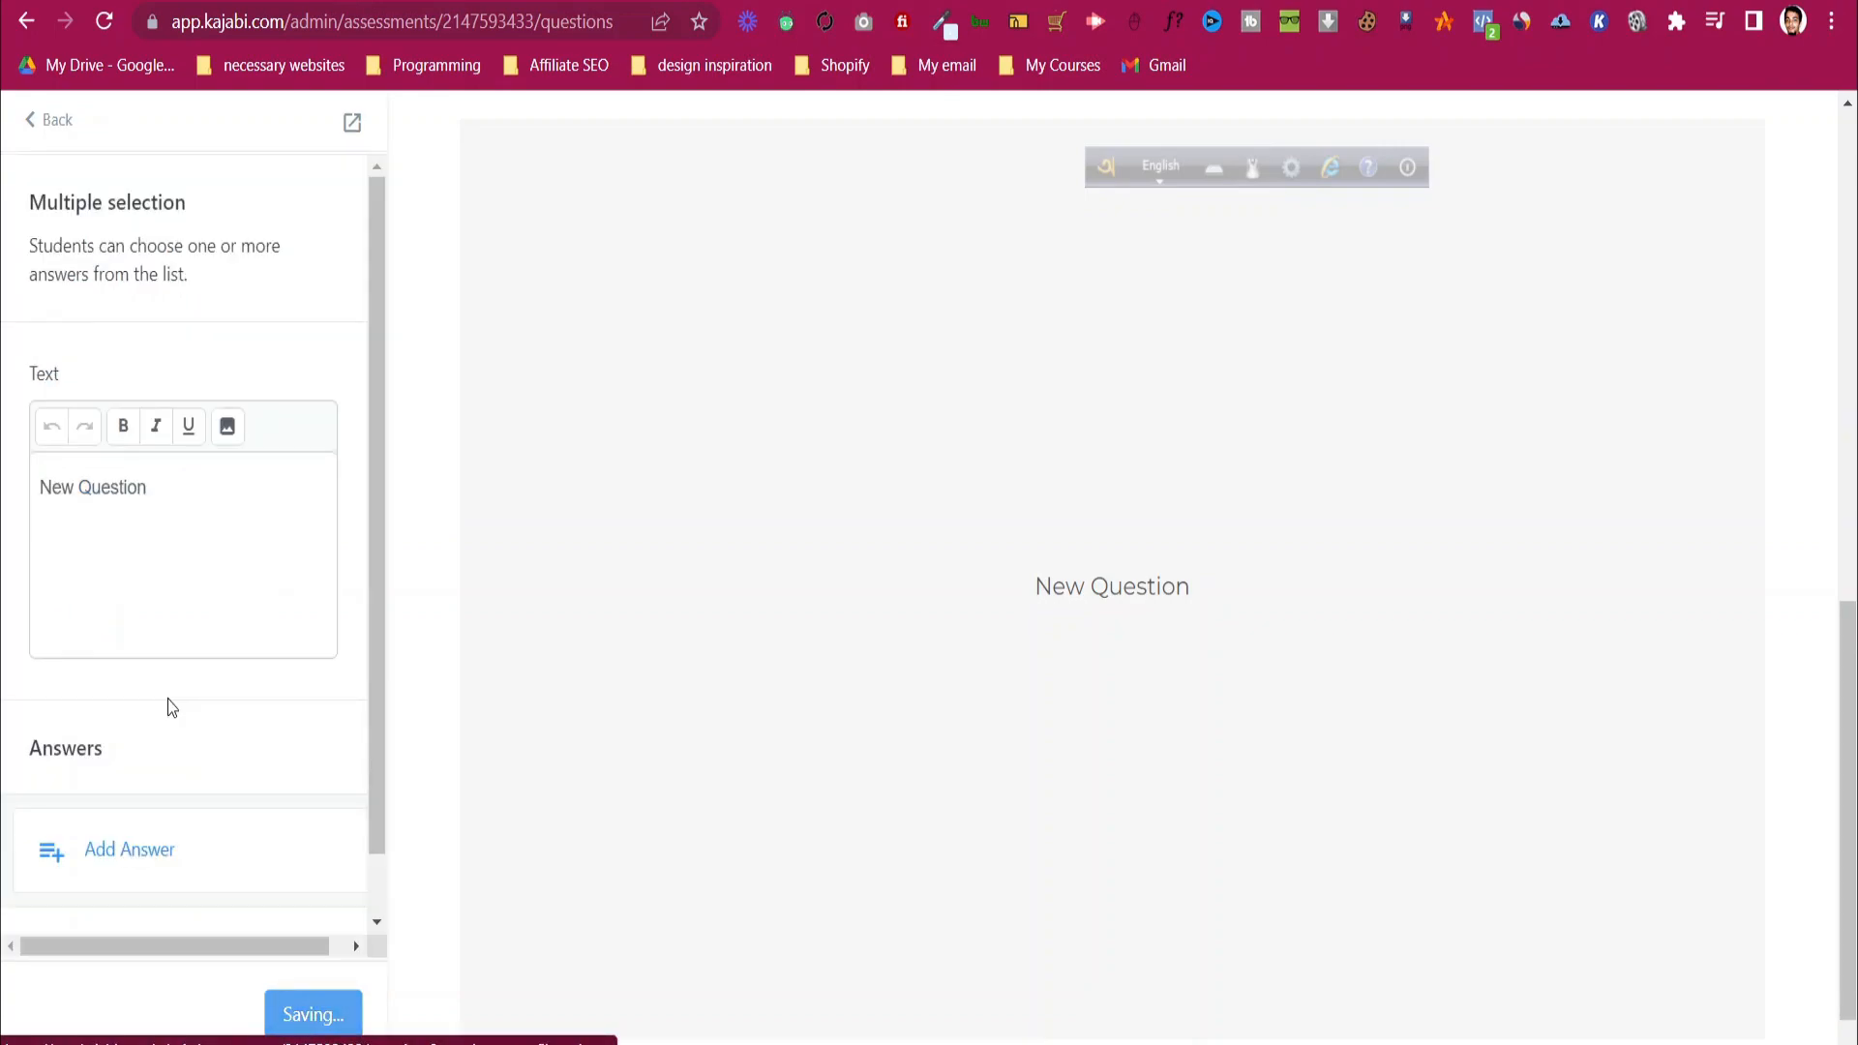
{"action": "scroll", "coordinate": [155, 678], "scroll_direction": "down", "scroll_amount": 1}
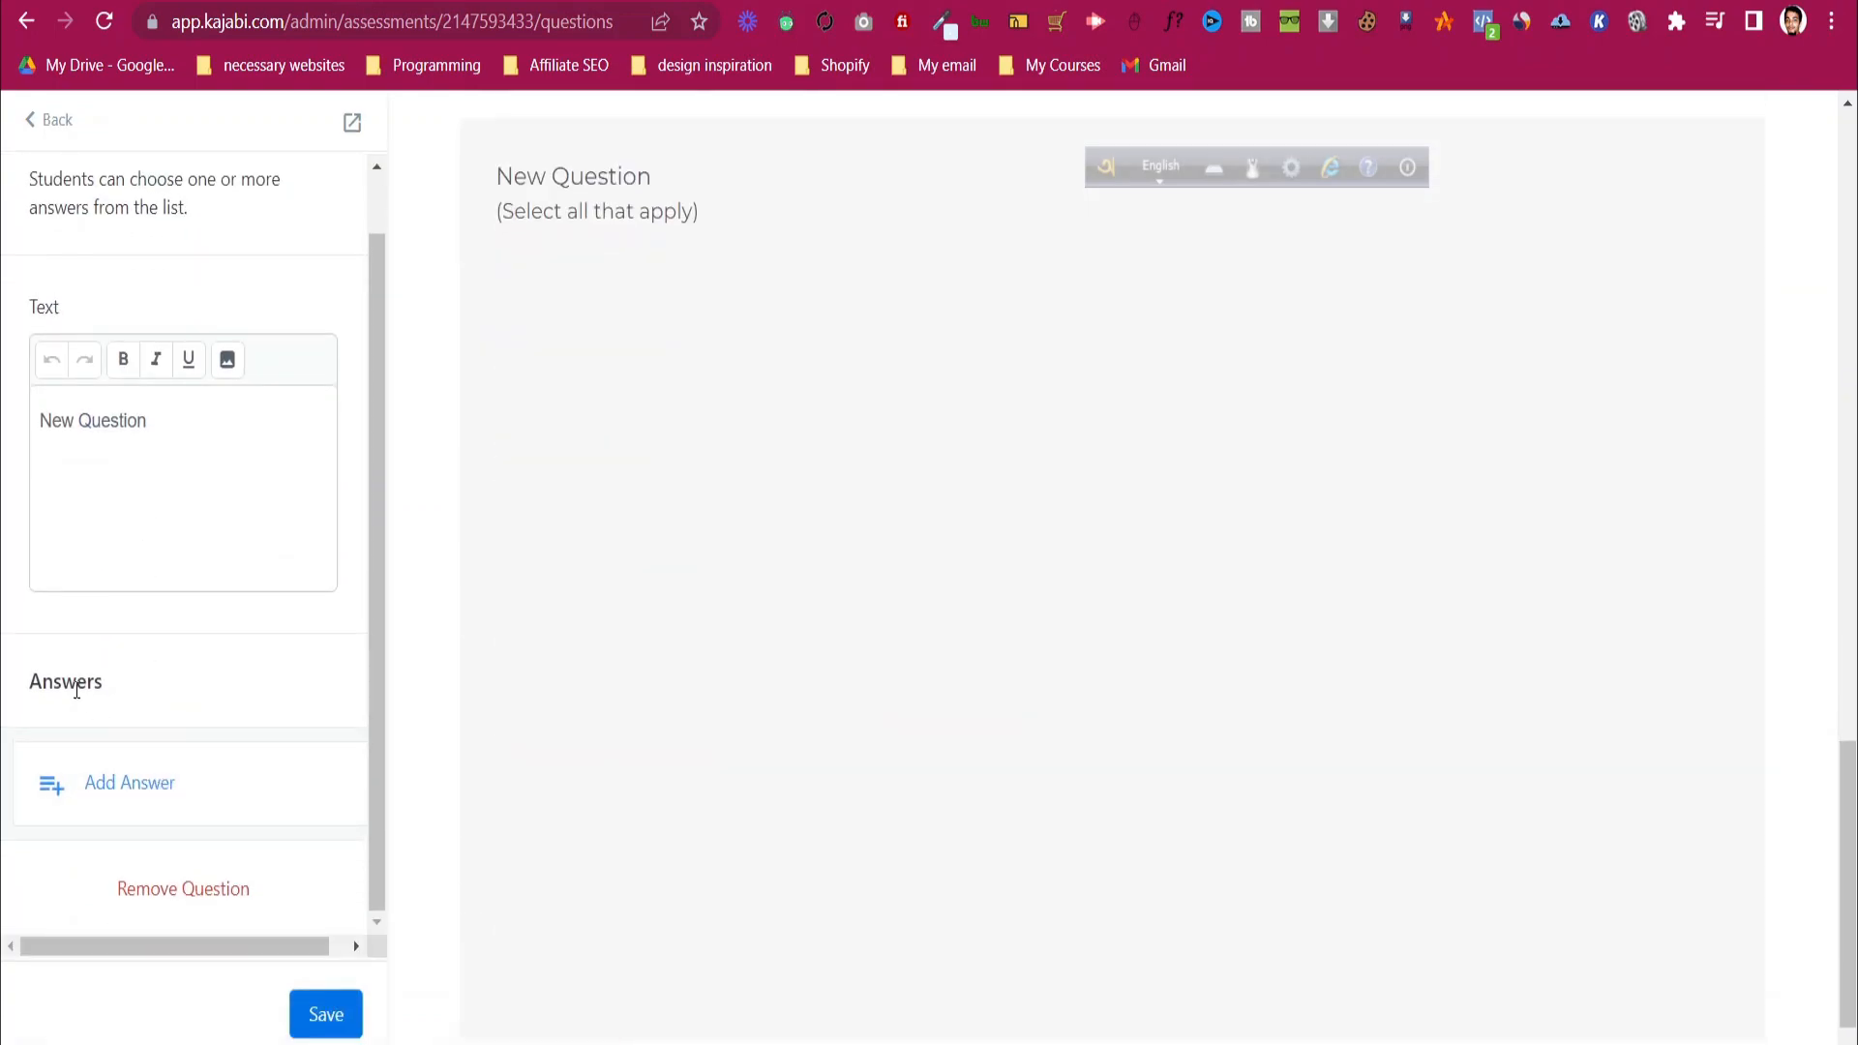
{"action": "scroll", "coordinate": [87, 222], "scroll_direction": "up", "scroll_amount": 1}
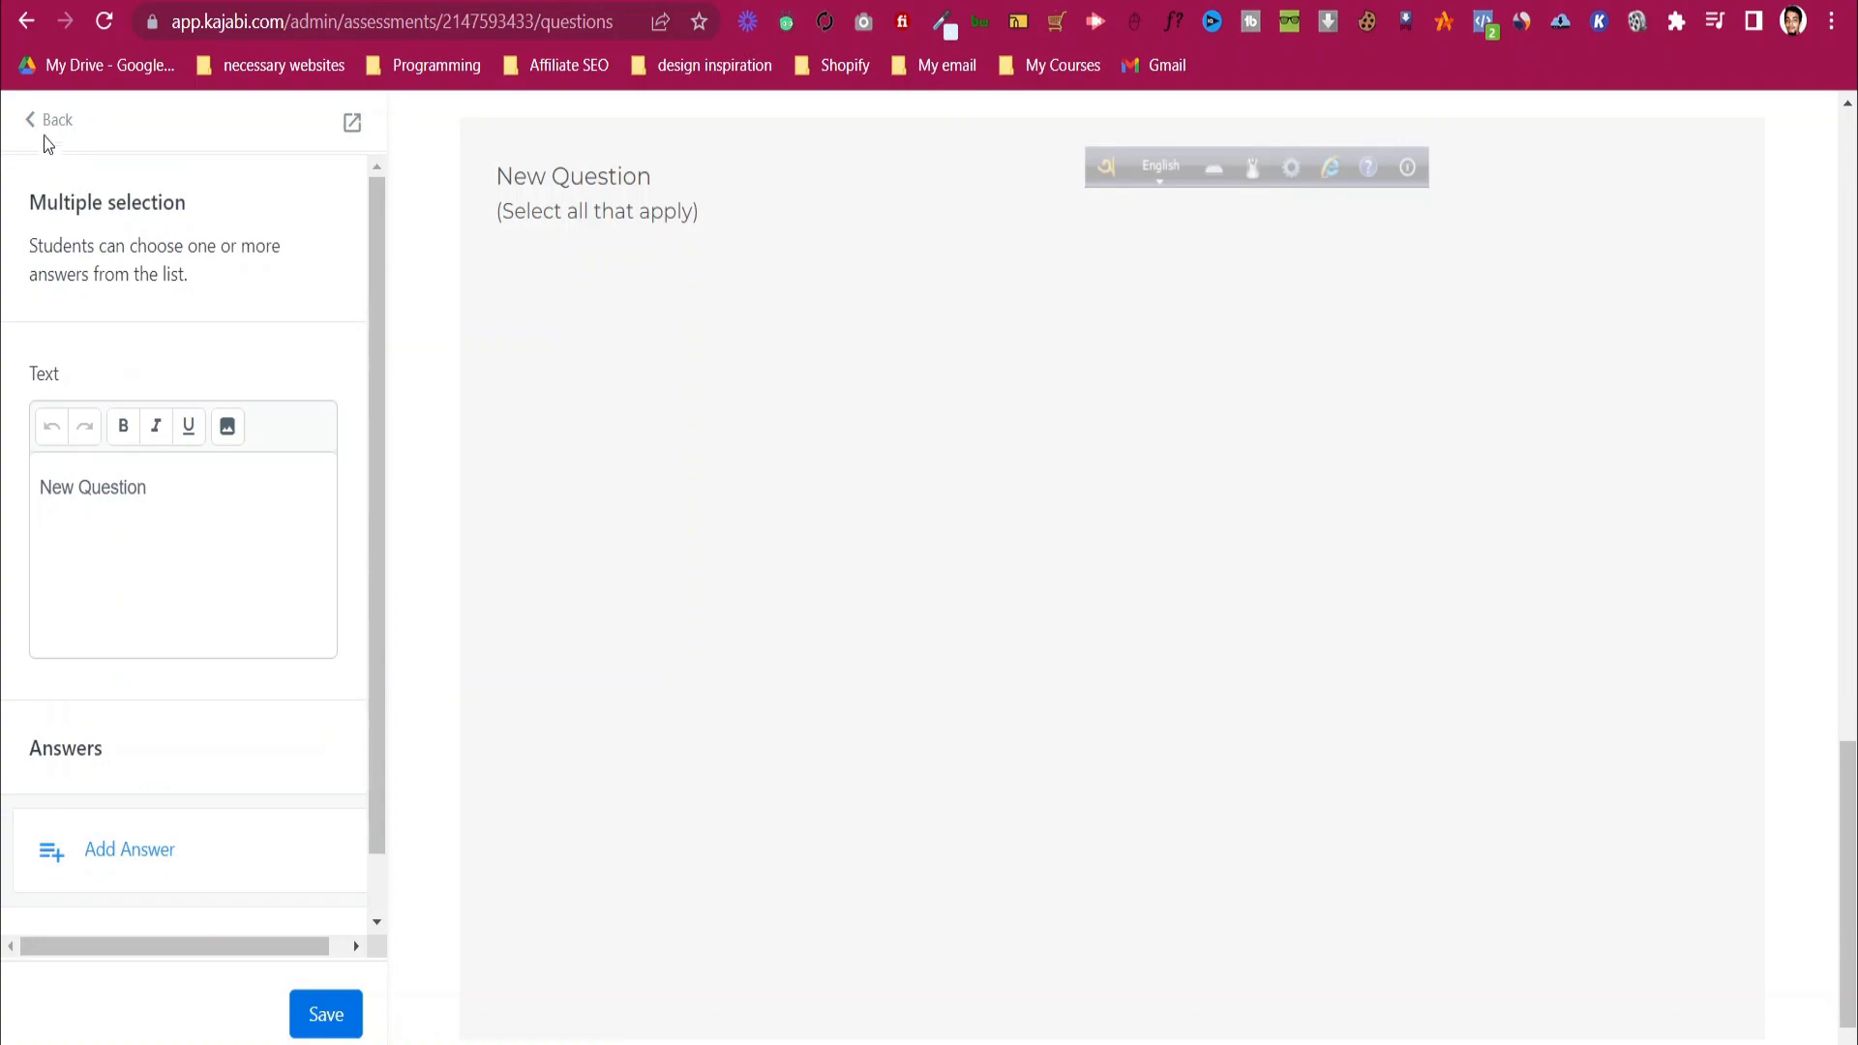
{"action": "left_click", "coordinate": [44, 122]}
{"action": "left_click", "coordinate": [350, 1021]}
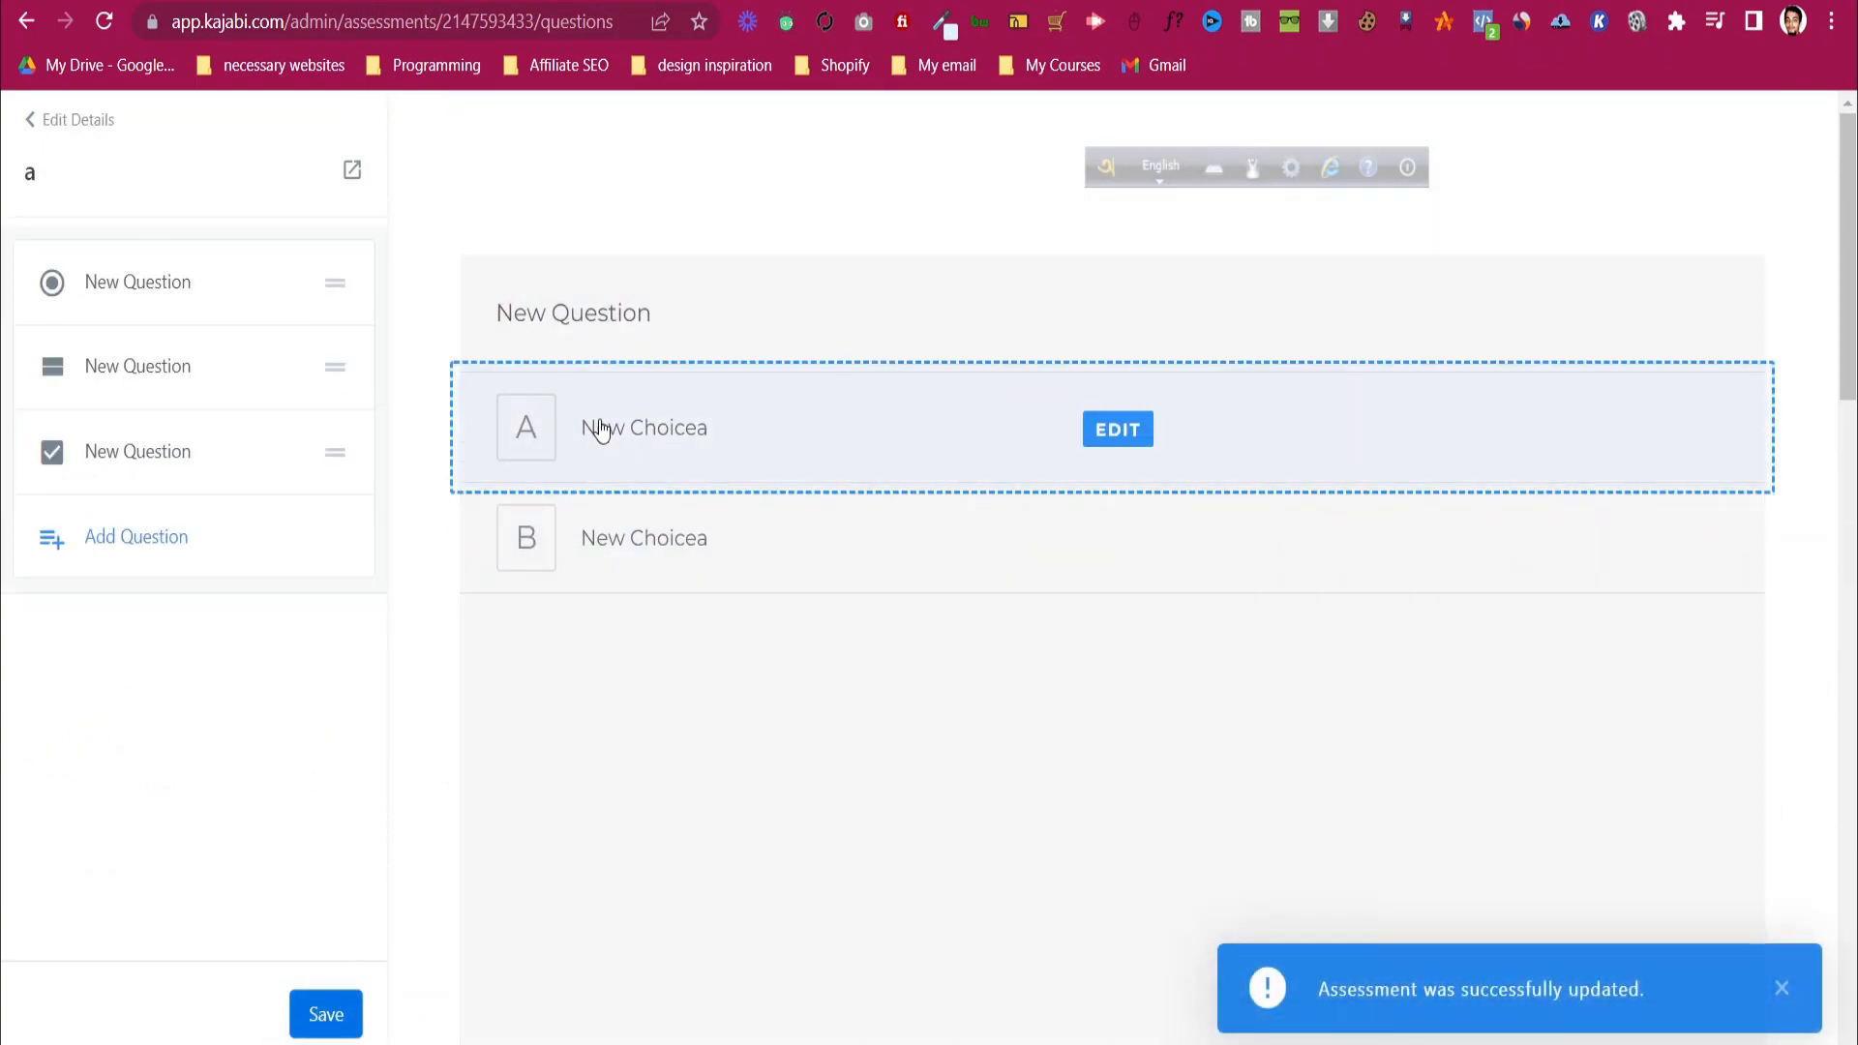
{"action": "left_click", "coordinate": [53, 131]}
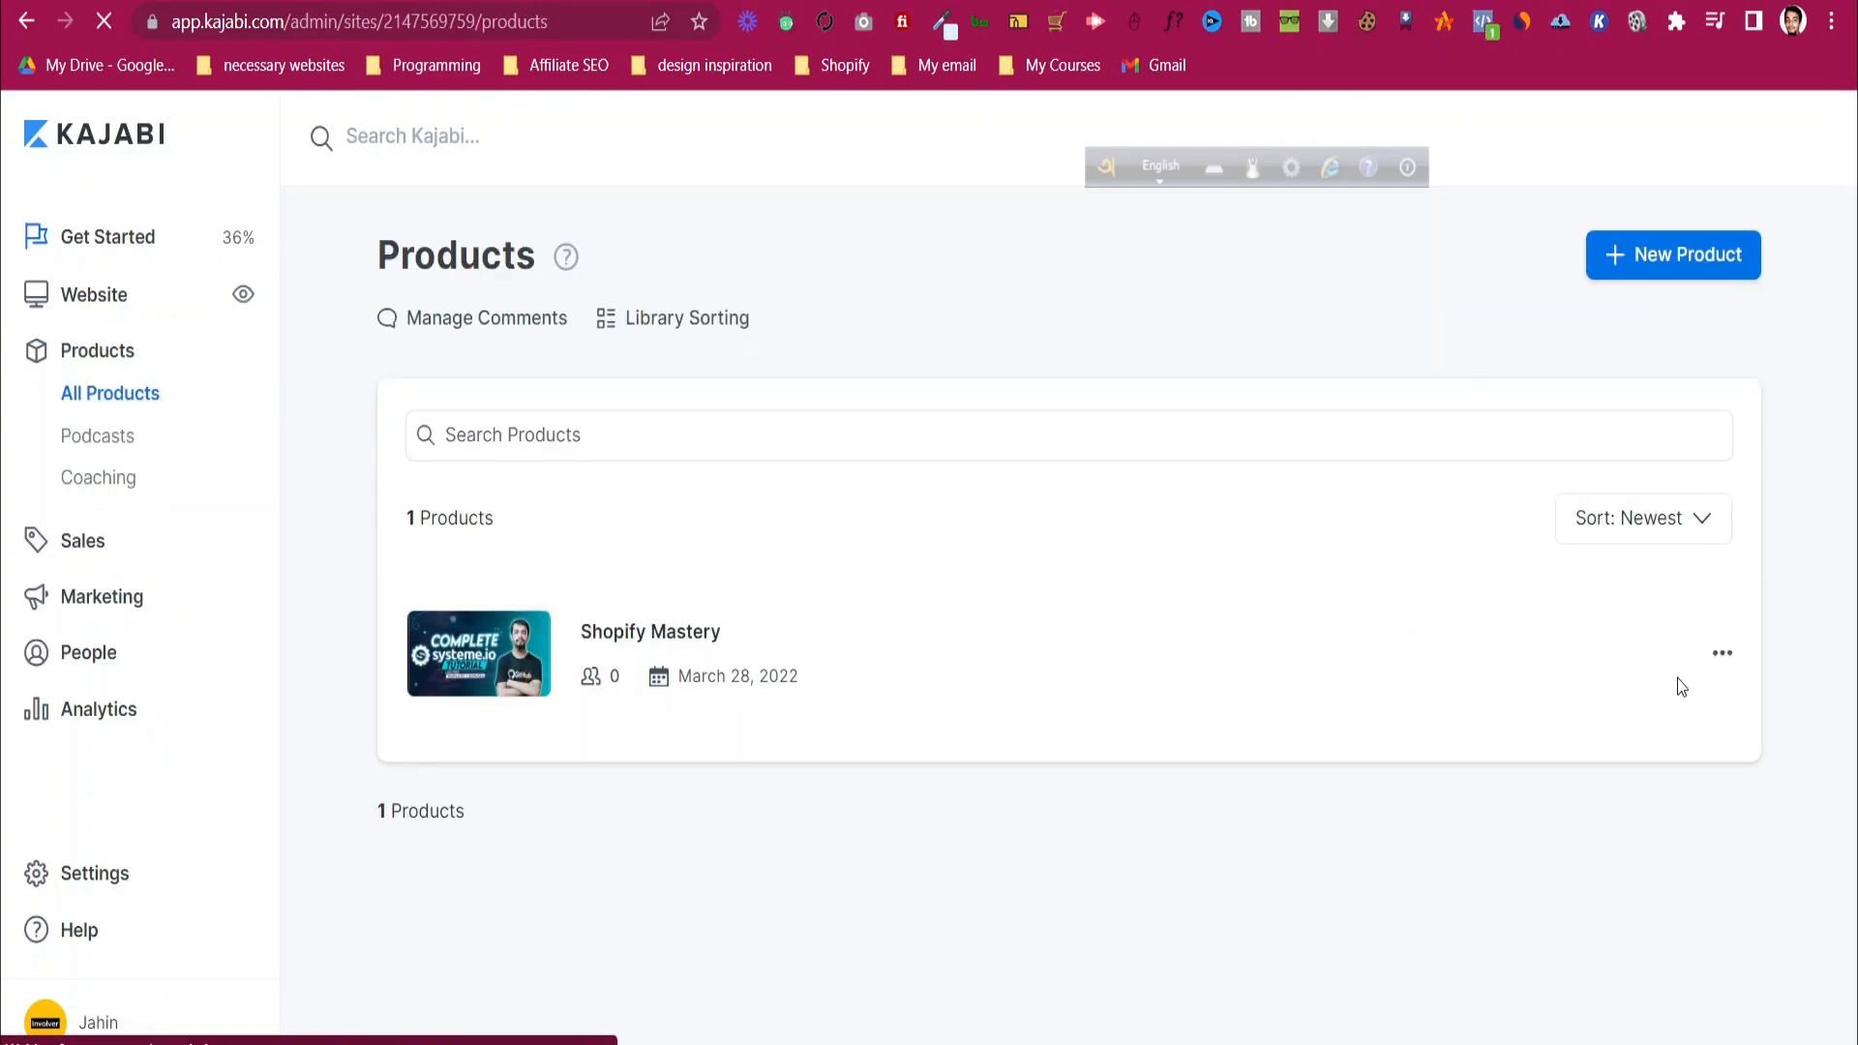
- Open Shopify Mastery's details, return to its outline, and view its live Premier Product theme page
{"action": "left_click", "coordinate": [1723, 658]}
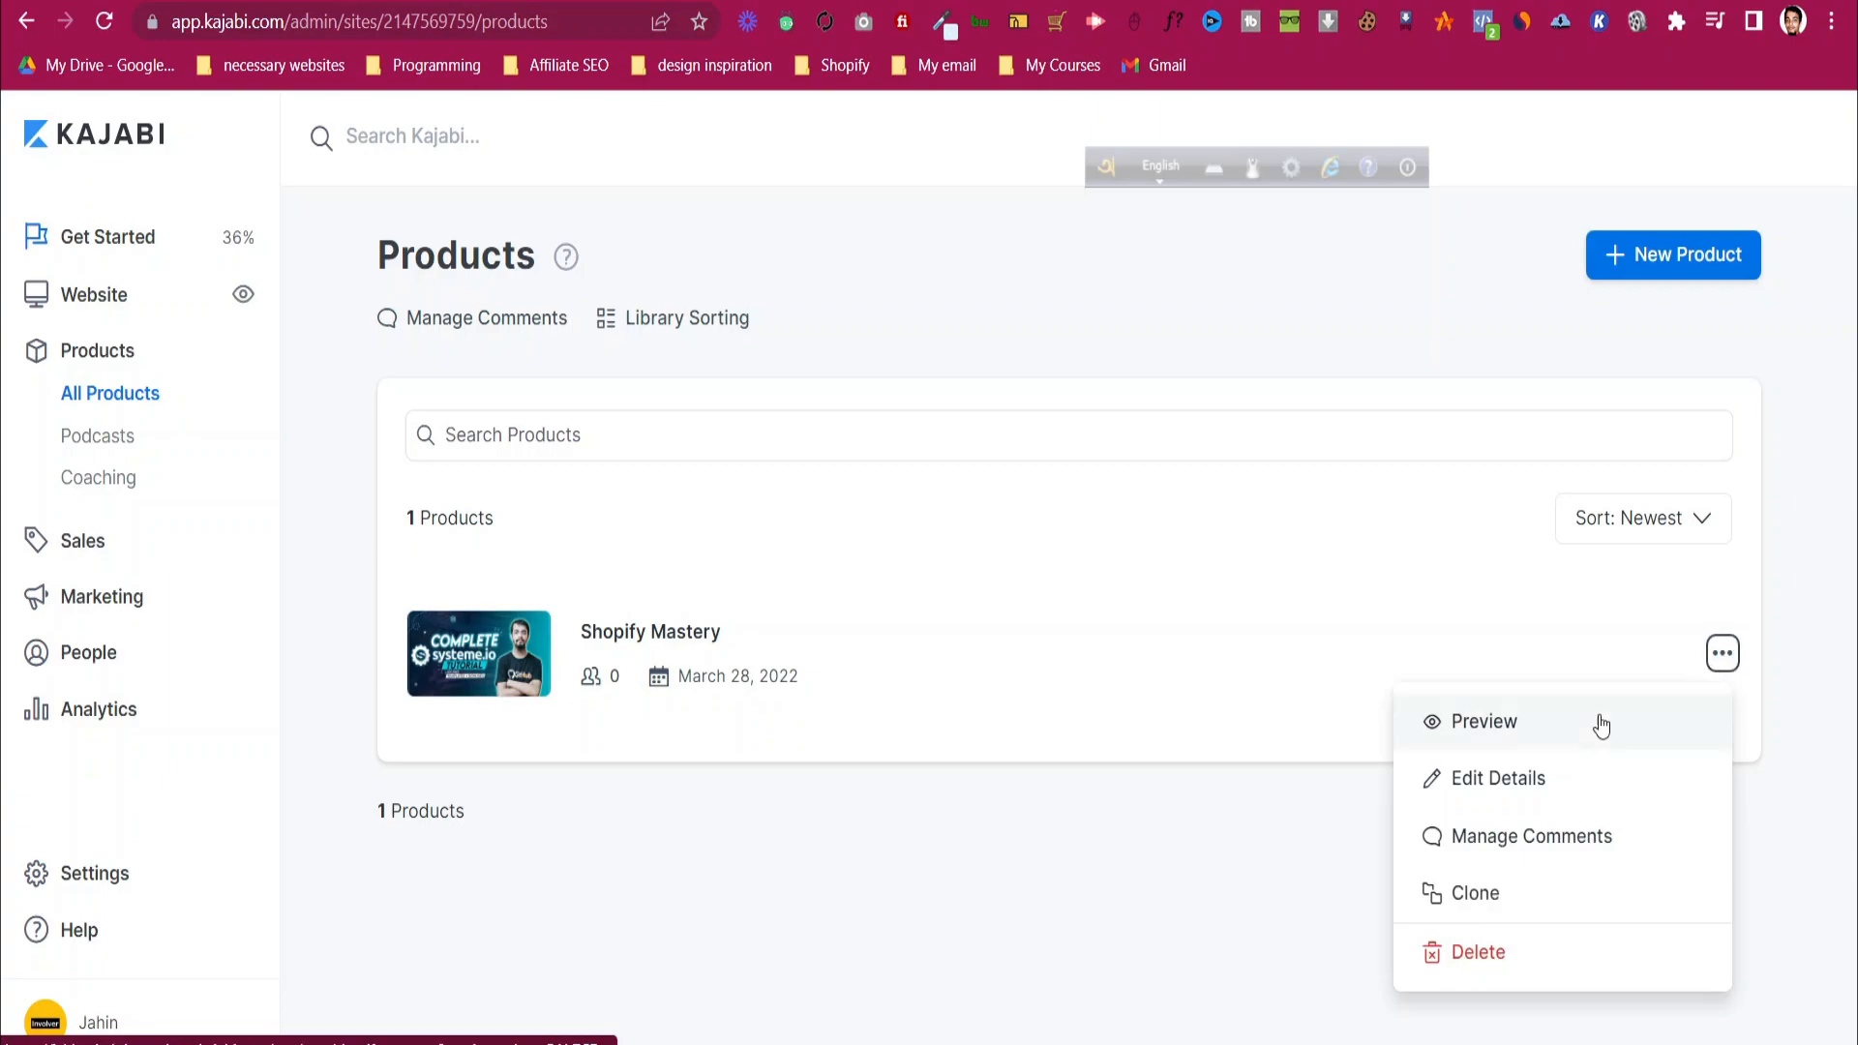
{"action": "left_click", "coordinate": [1546, 780]}
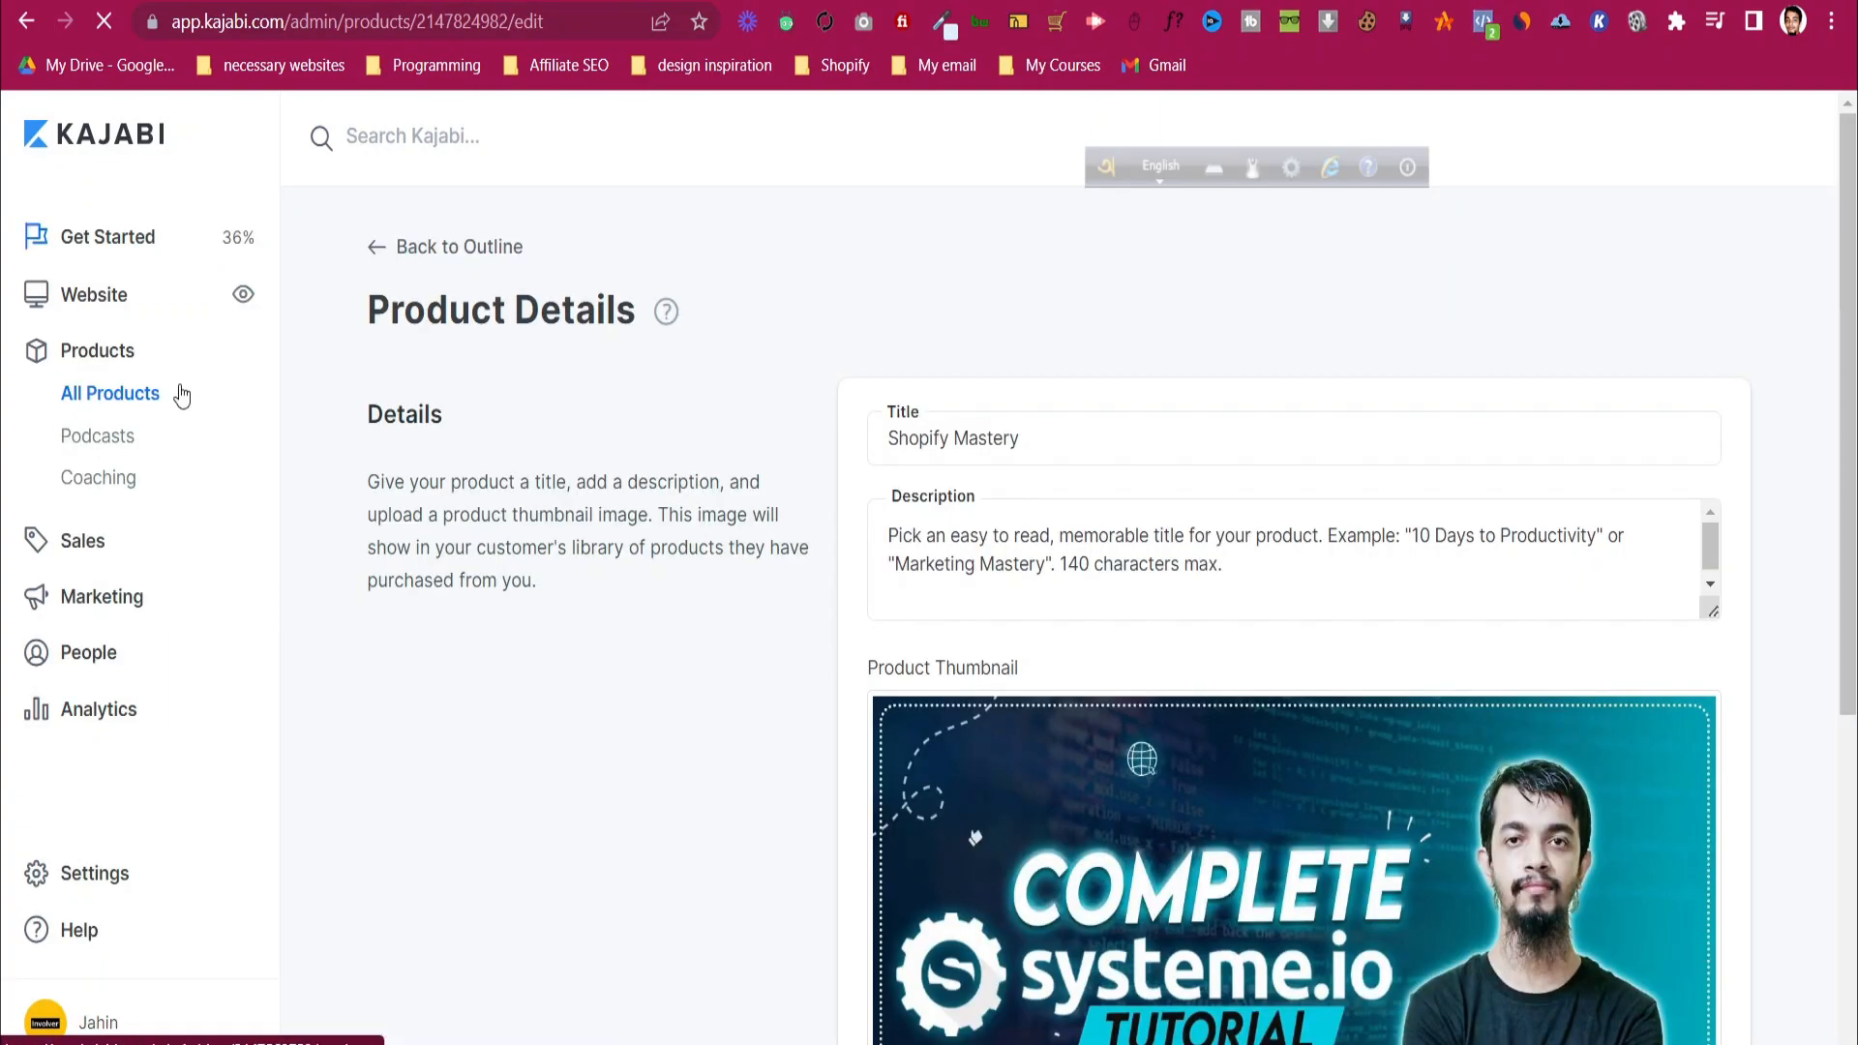
{"action": "left_click", "coordinate": [438, 252]}
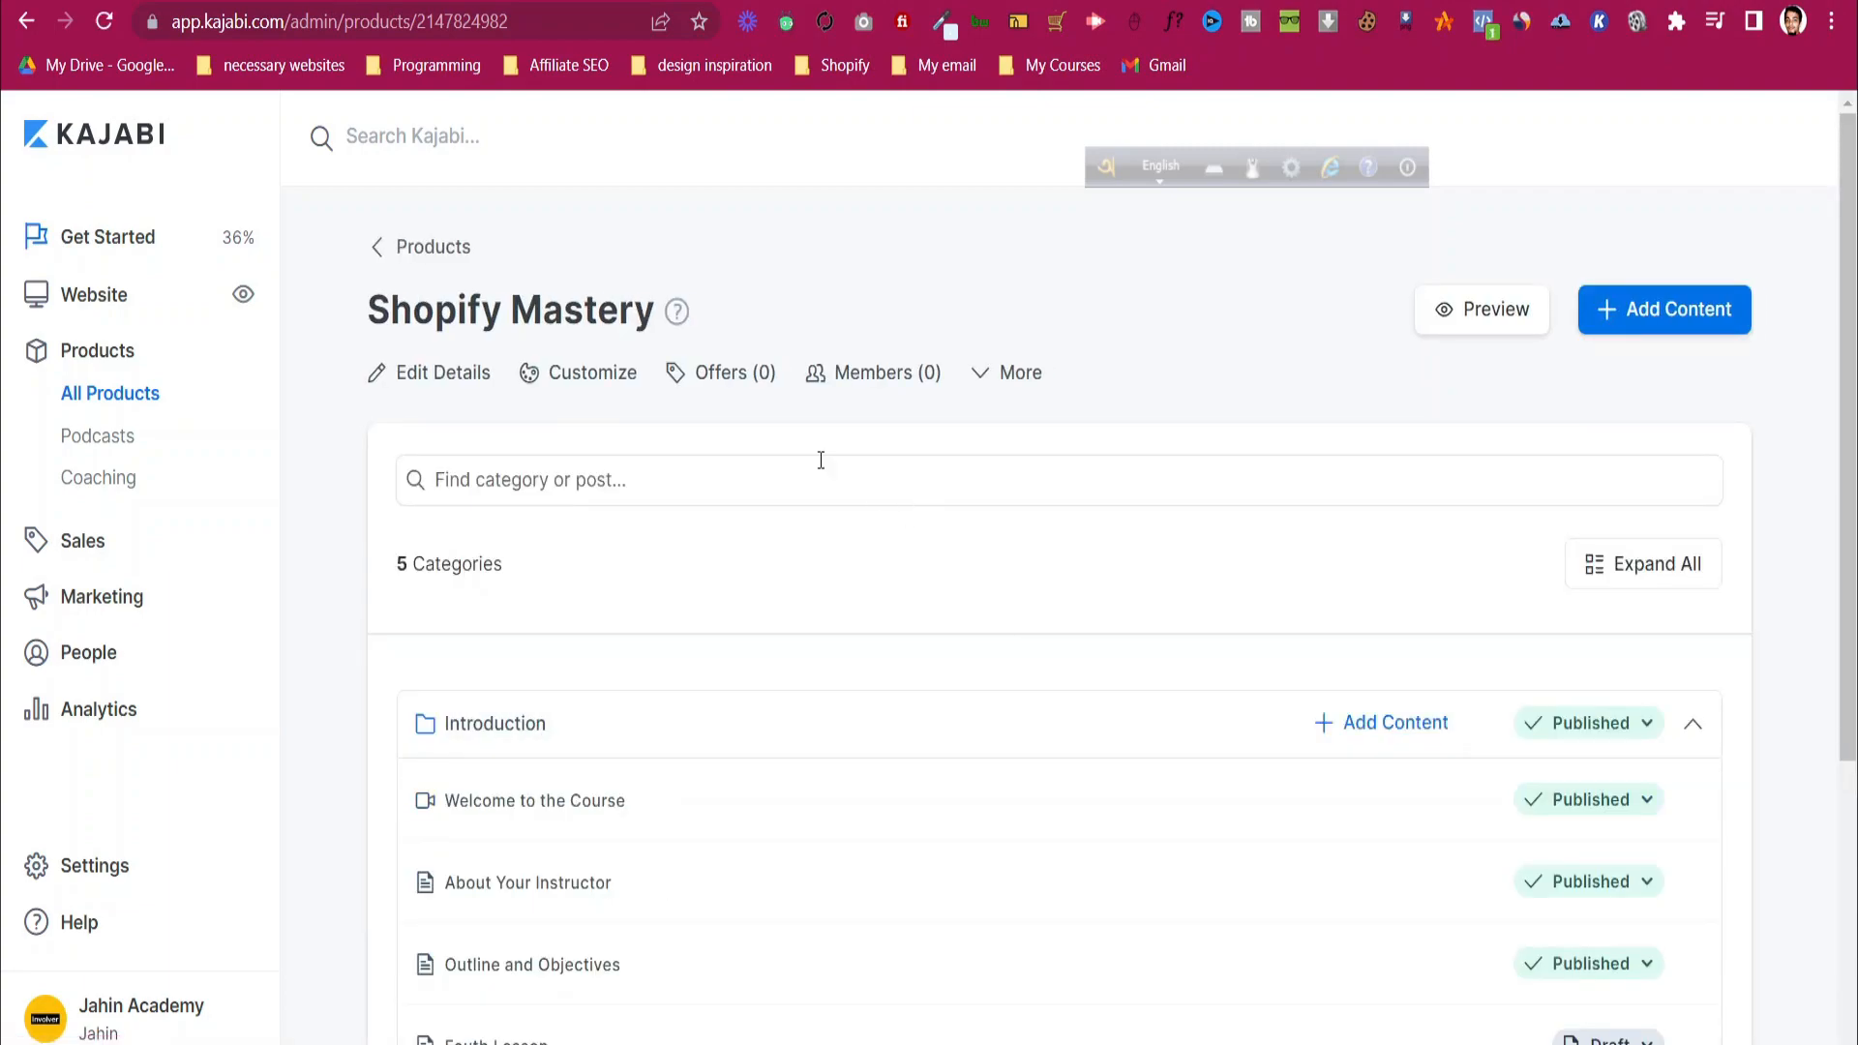
{"action": "left_click", "coordinate": [616, 383]}
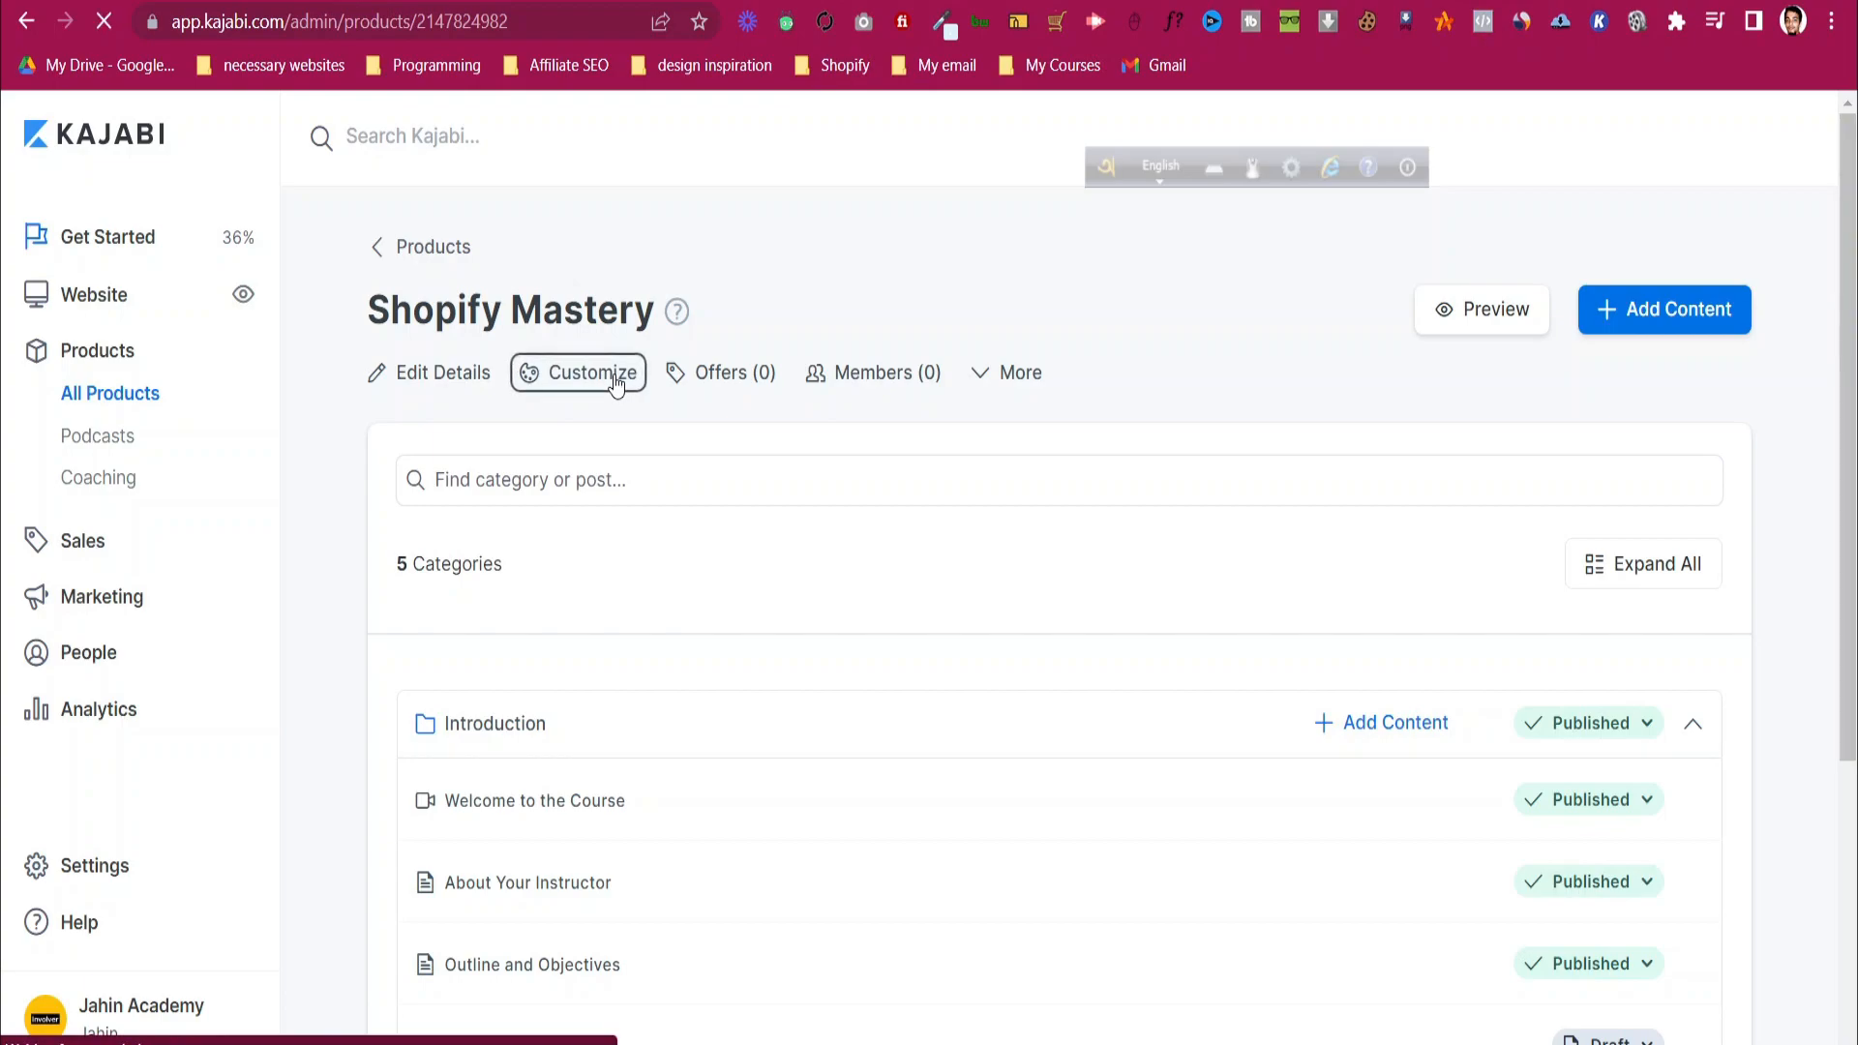
{"action": "mouse_move", "coordinate": [995, 630]}
{"action": "scroll", "coordinate": [722, 467], "scroll_direction": "down", "scroll_amount": 4}
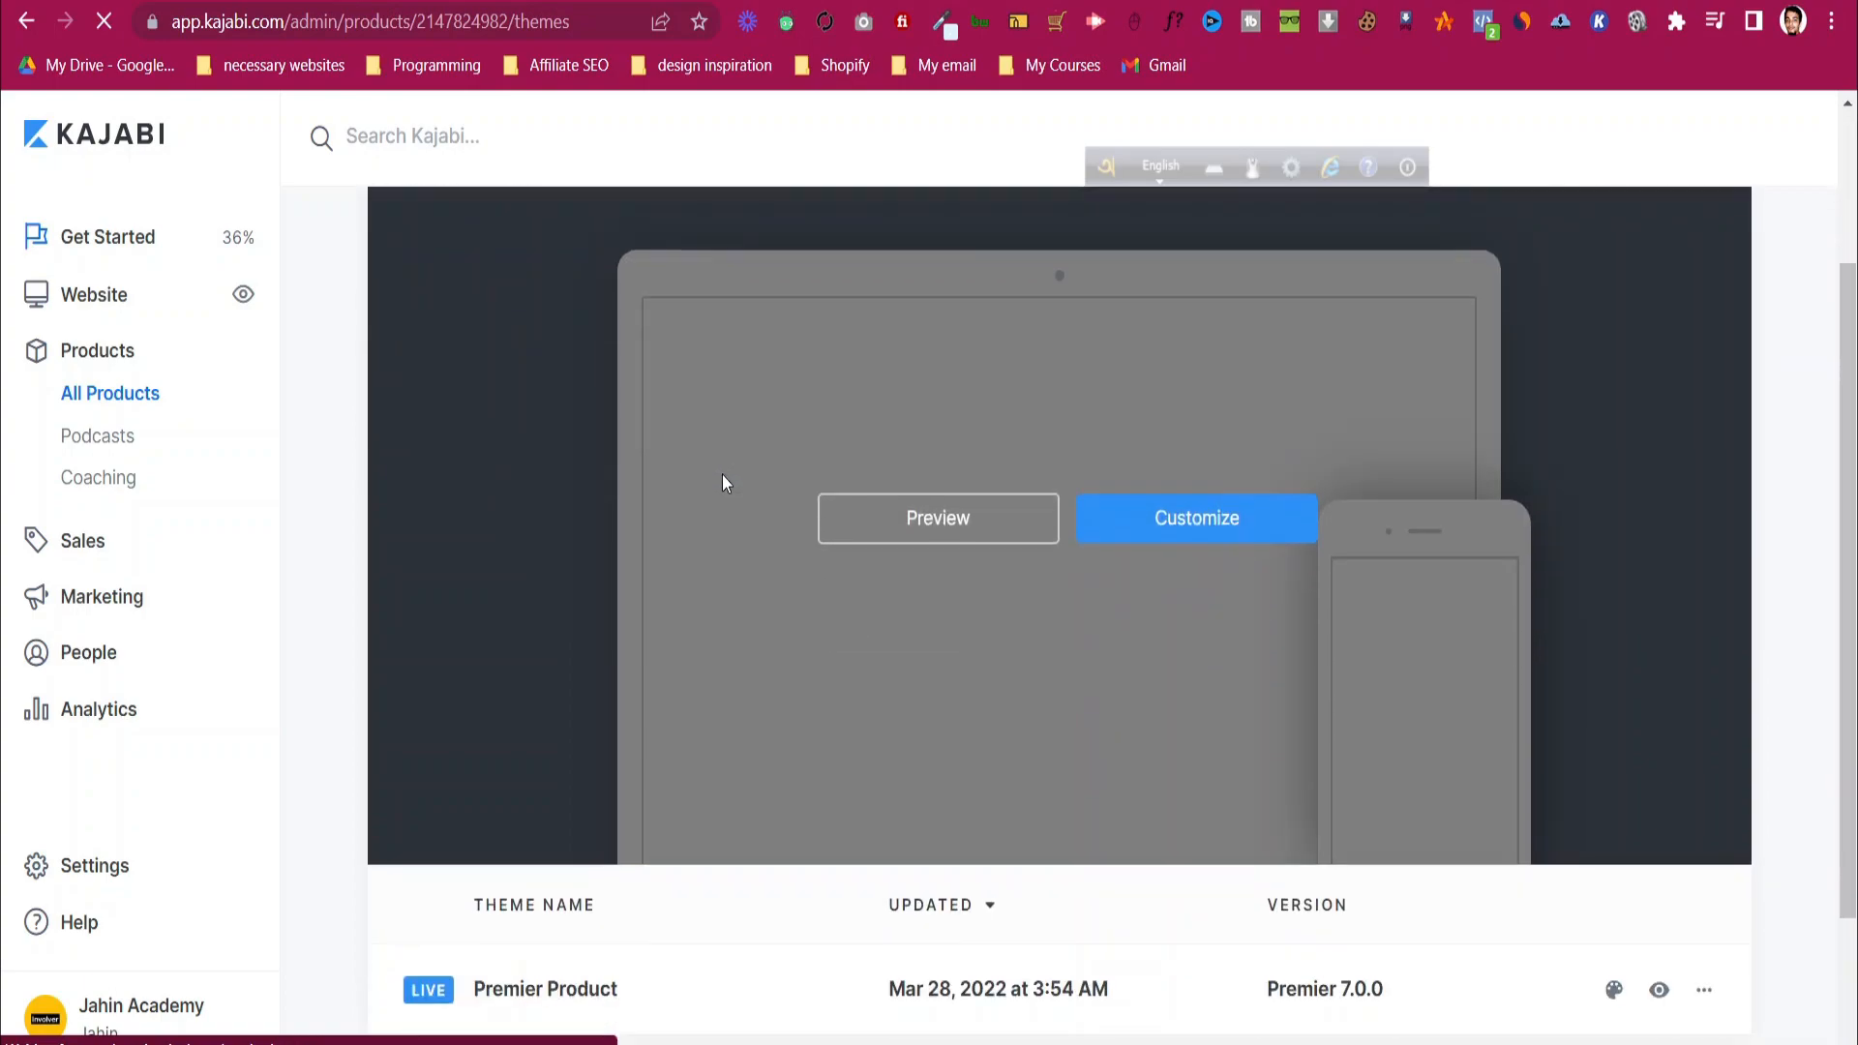
{"action": "scroll", "coordinate": [1096, 411], "scroll_direction": "up", "scroll_amount": 3}
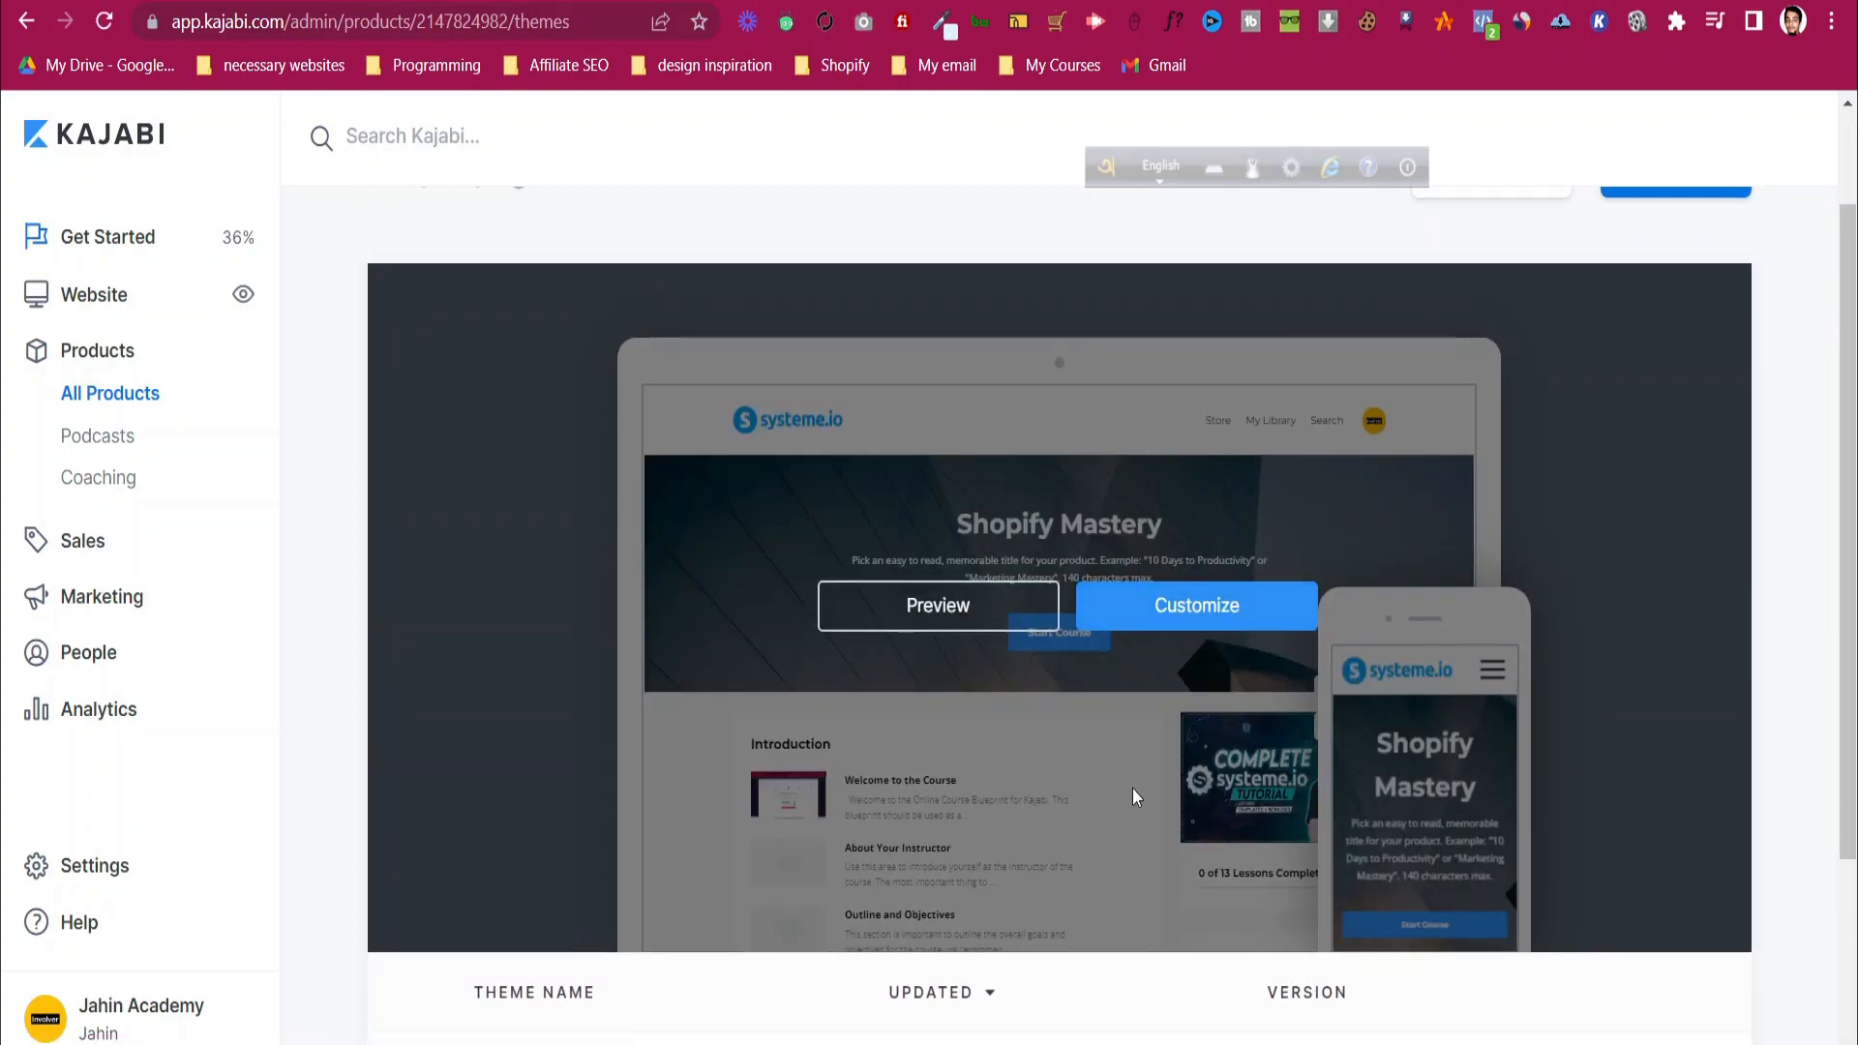
- Open the theme editor for the Shopify Mastery product page
{"action": "left_click", "coordinate": [1211, 600]}
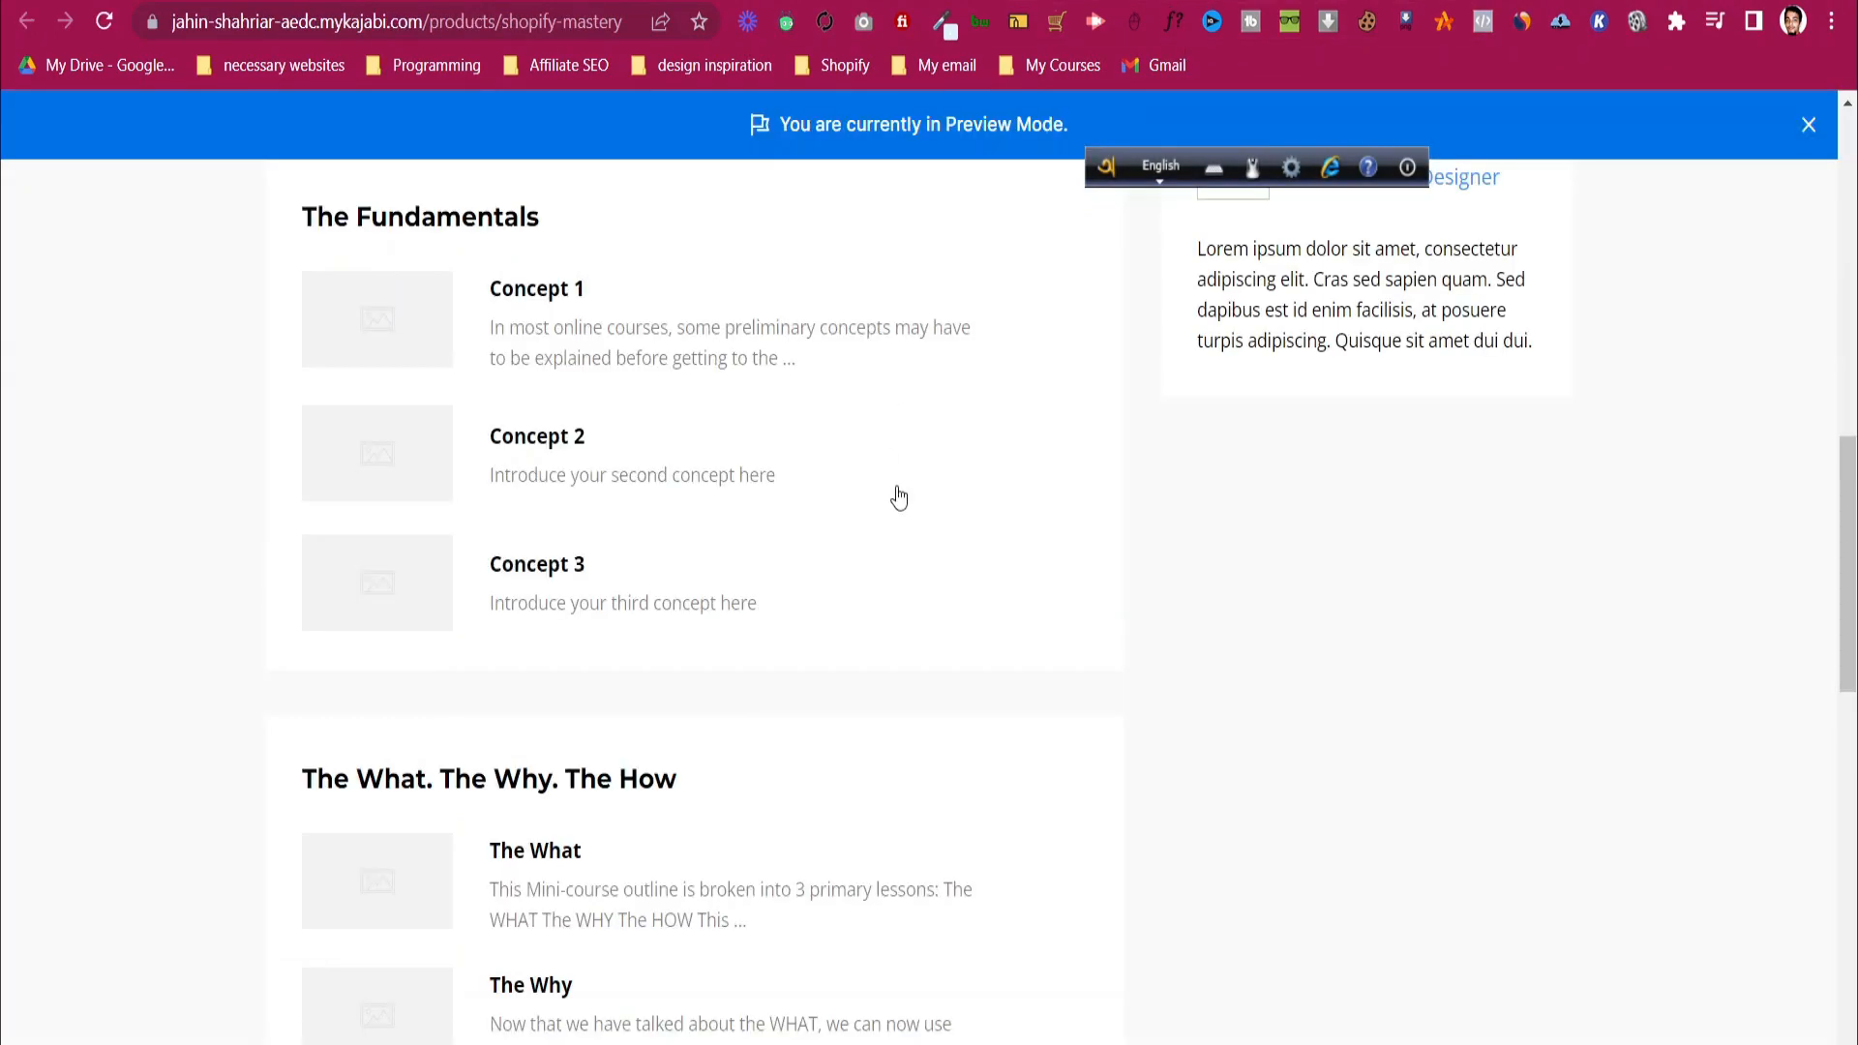
{"action": "scroll", "coordinate": [896, 497], "scroll_direction": "up", "scroll_amount": 8}
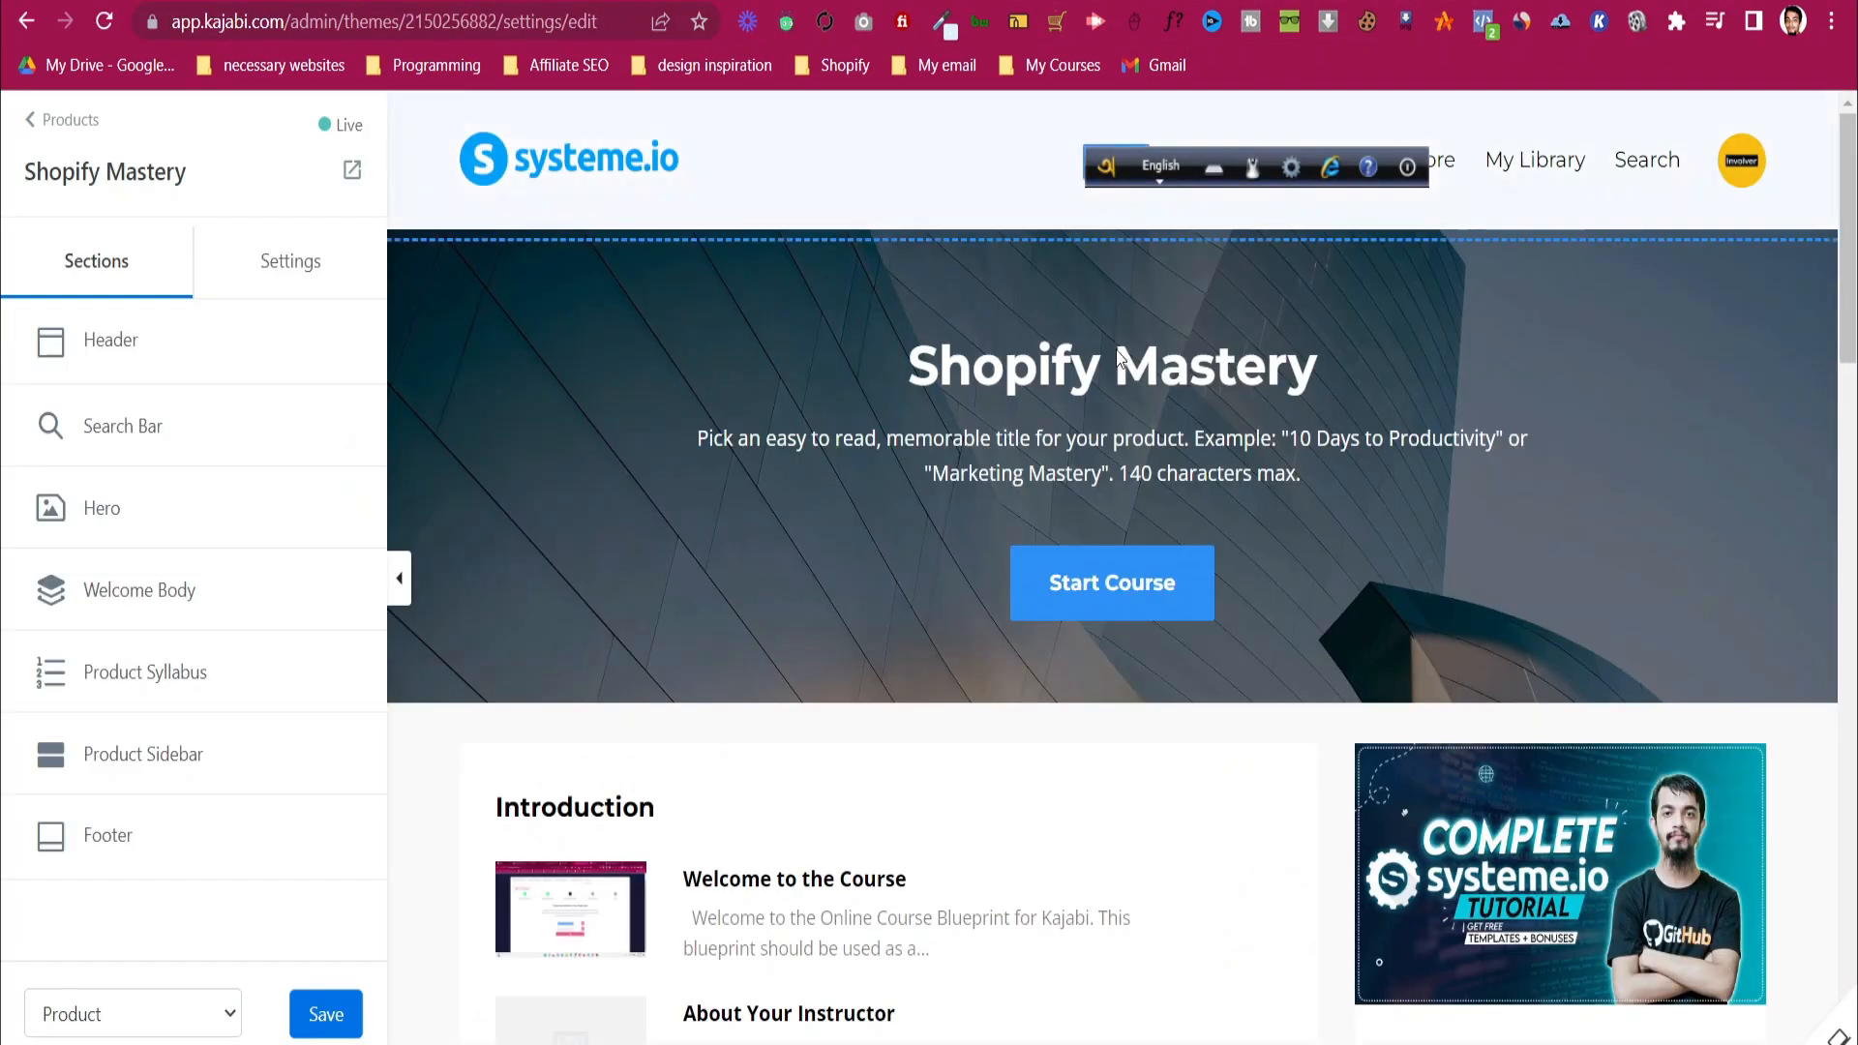
{"action": "scroll", "coordinate": [1066, 759], "scroll_direction": "down", "scroll_amount": 4}
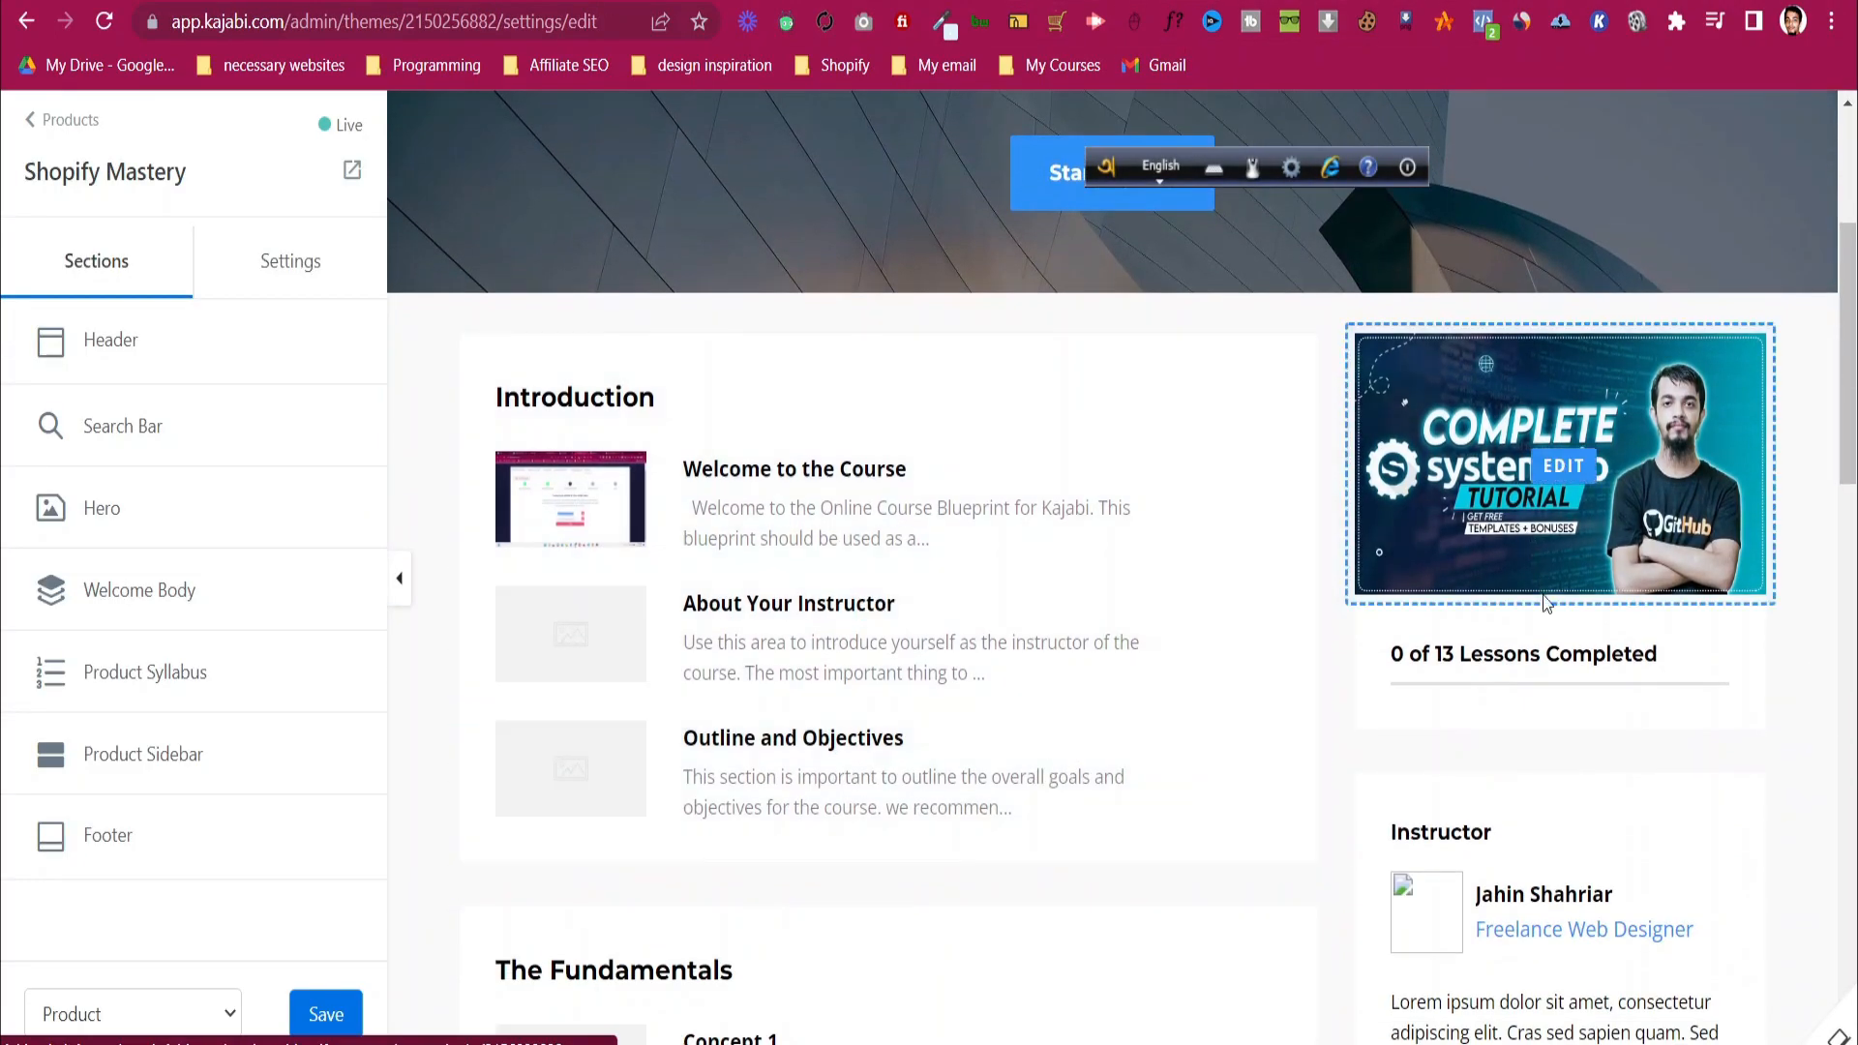
{"action": "scroll", "coordinate": [1544, 587], "scroll_direction": "down", "scroll_amount": 3}
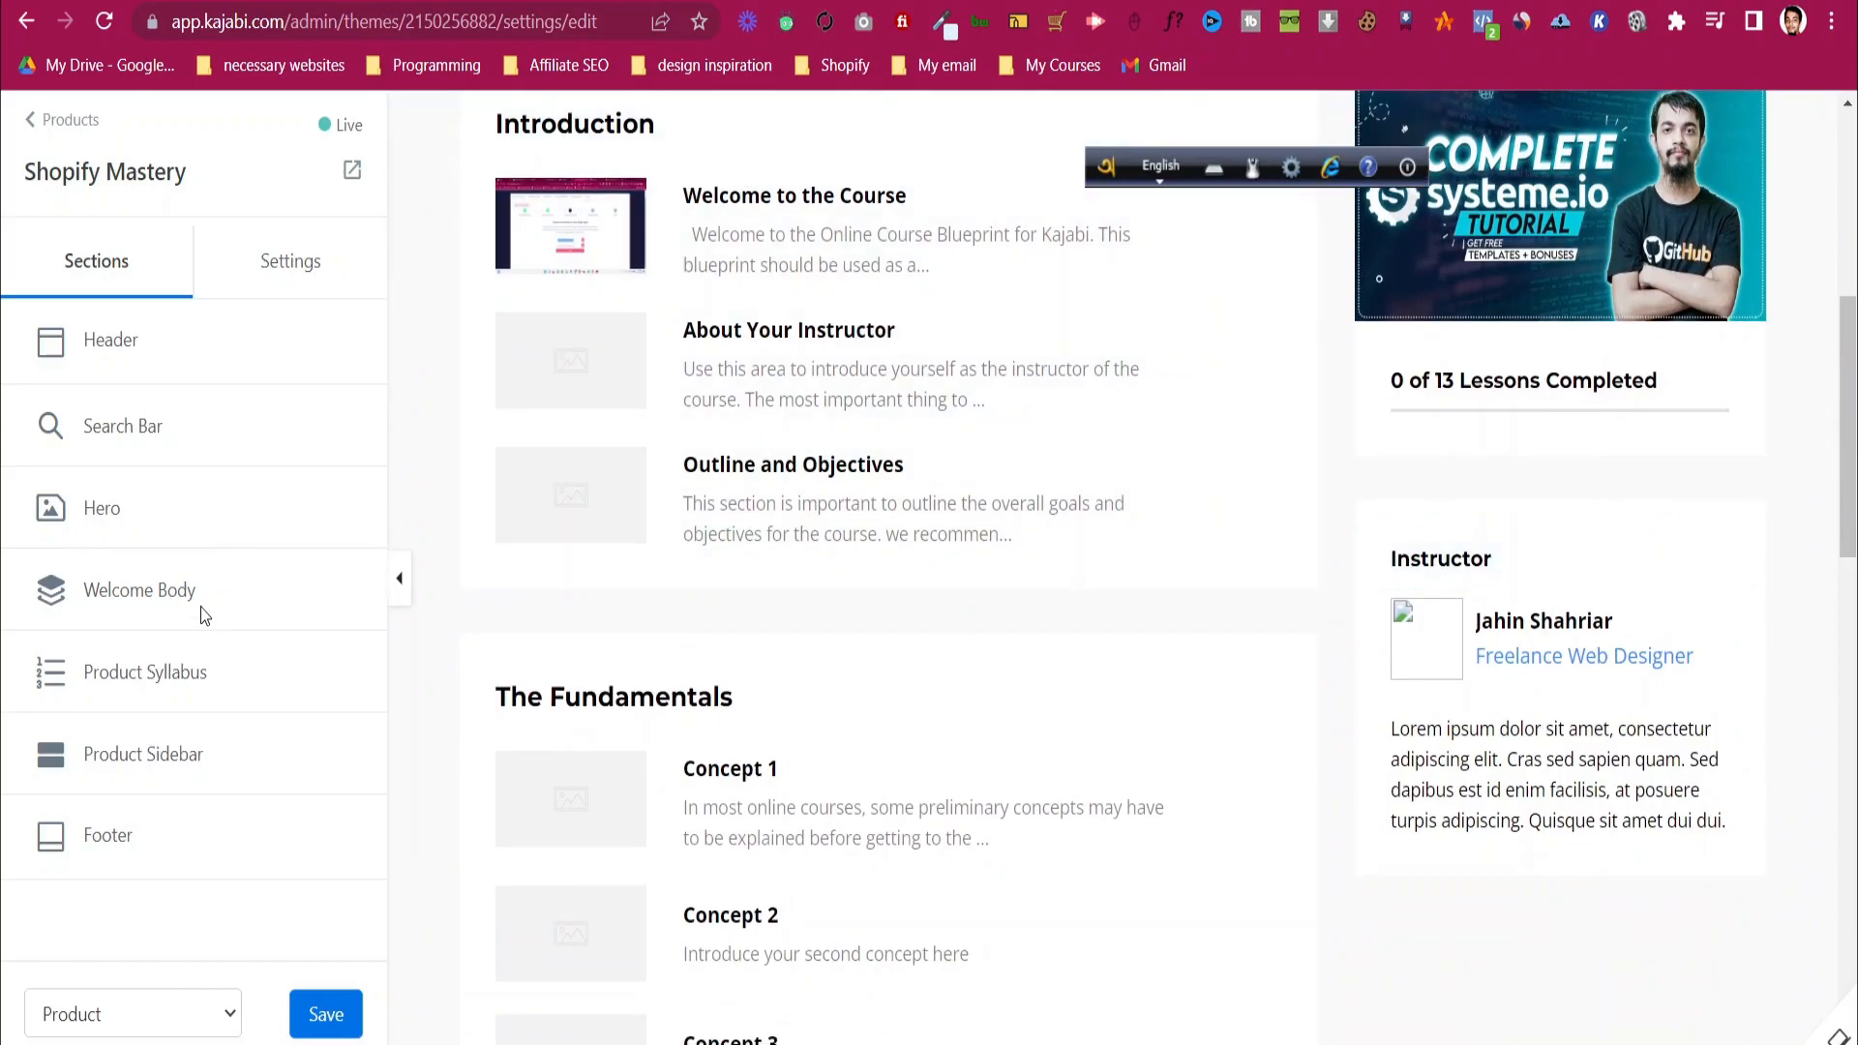
{"action": "scroll", "coordinate": [676, 548], "scroll_direction": "up", "scroll_amount": 7}
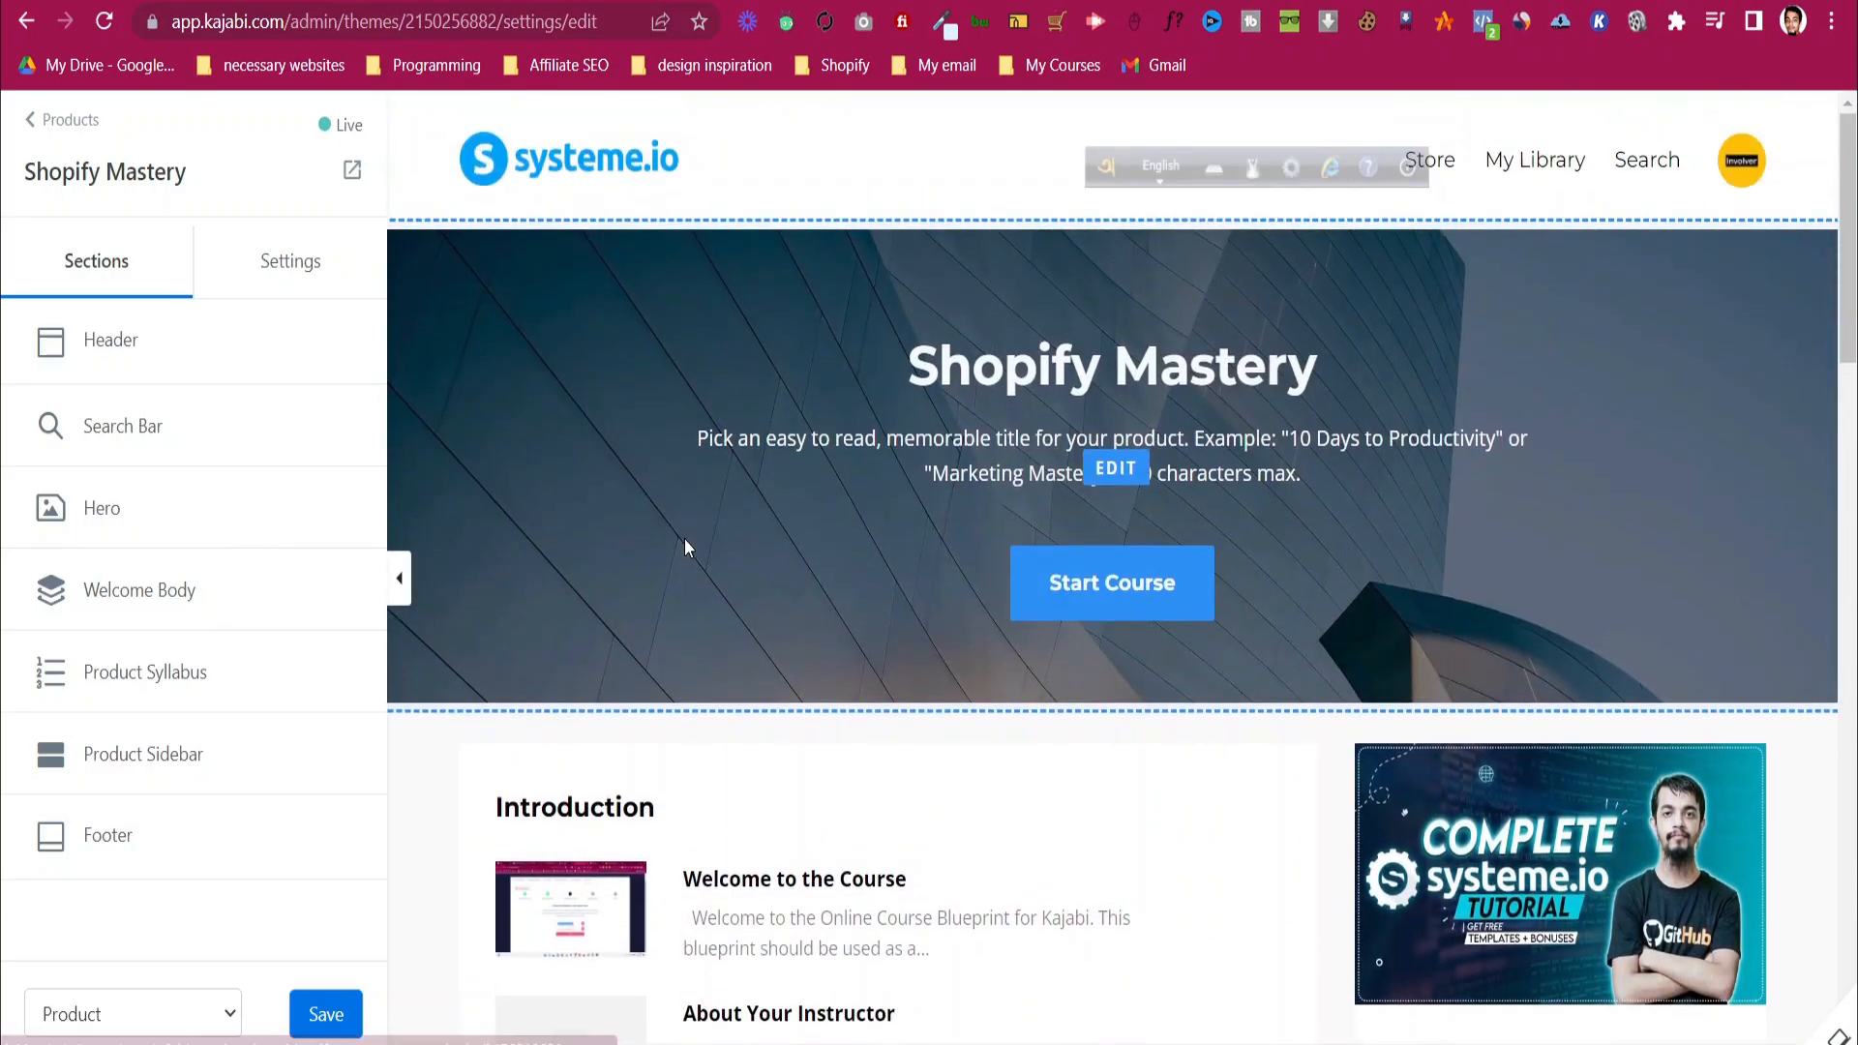
{"action": "scroll", "coordinate": [684, 538], "scroll_direction": "down", "scroll_amount": 20}
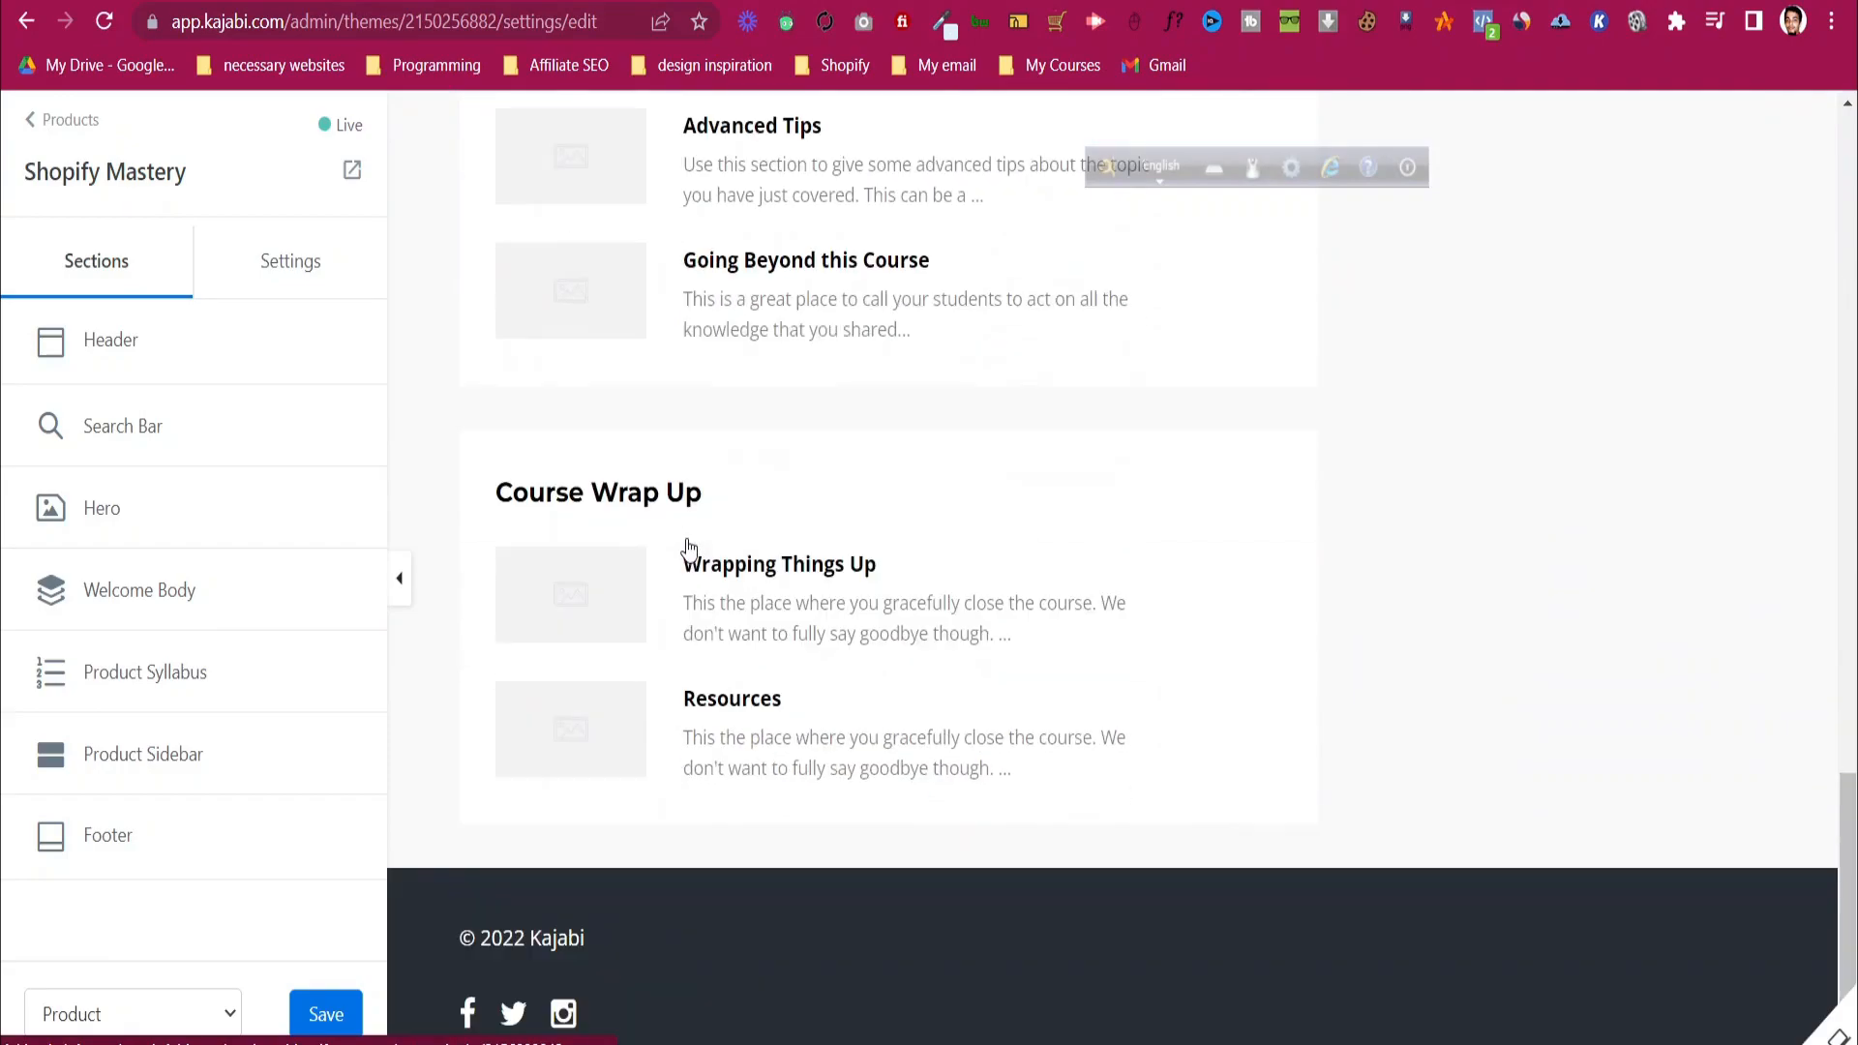
{"action": "scroll", "coordinate": [688, 548], "scroll_direction": "up", "scroll_amount": 20}
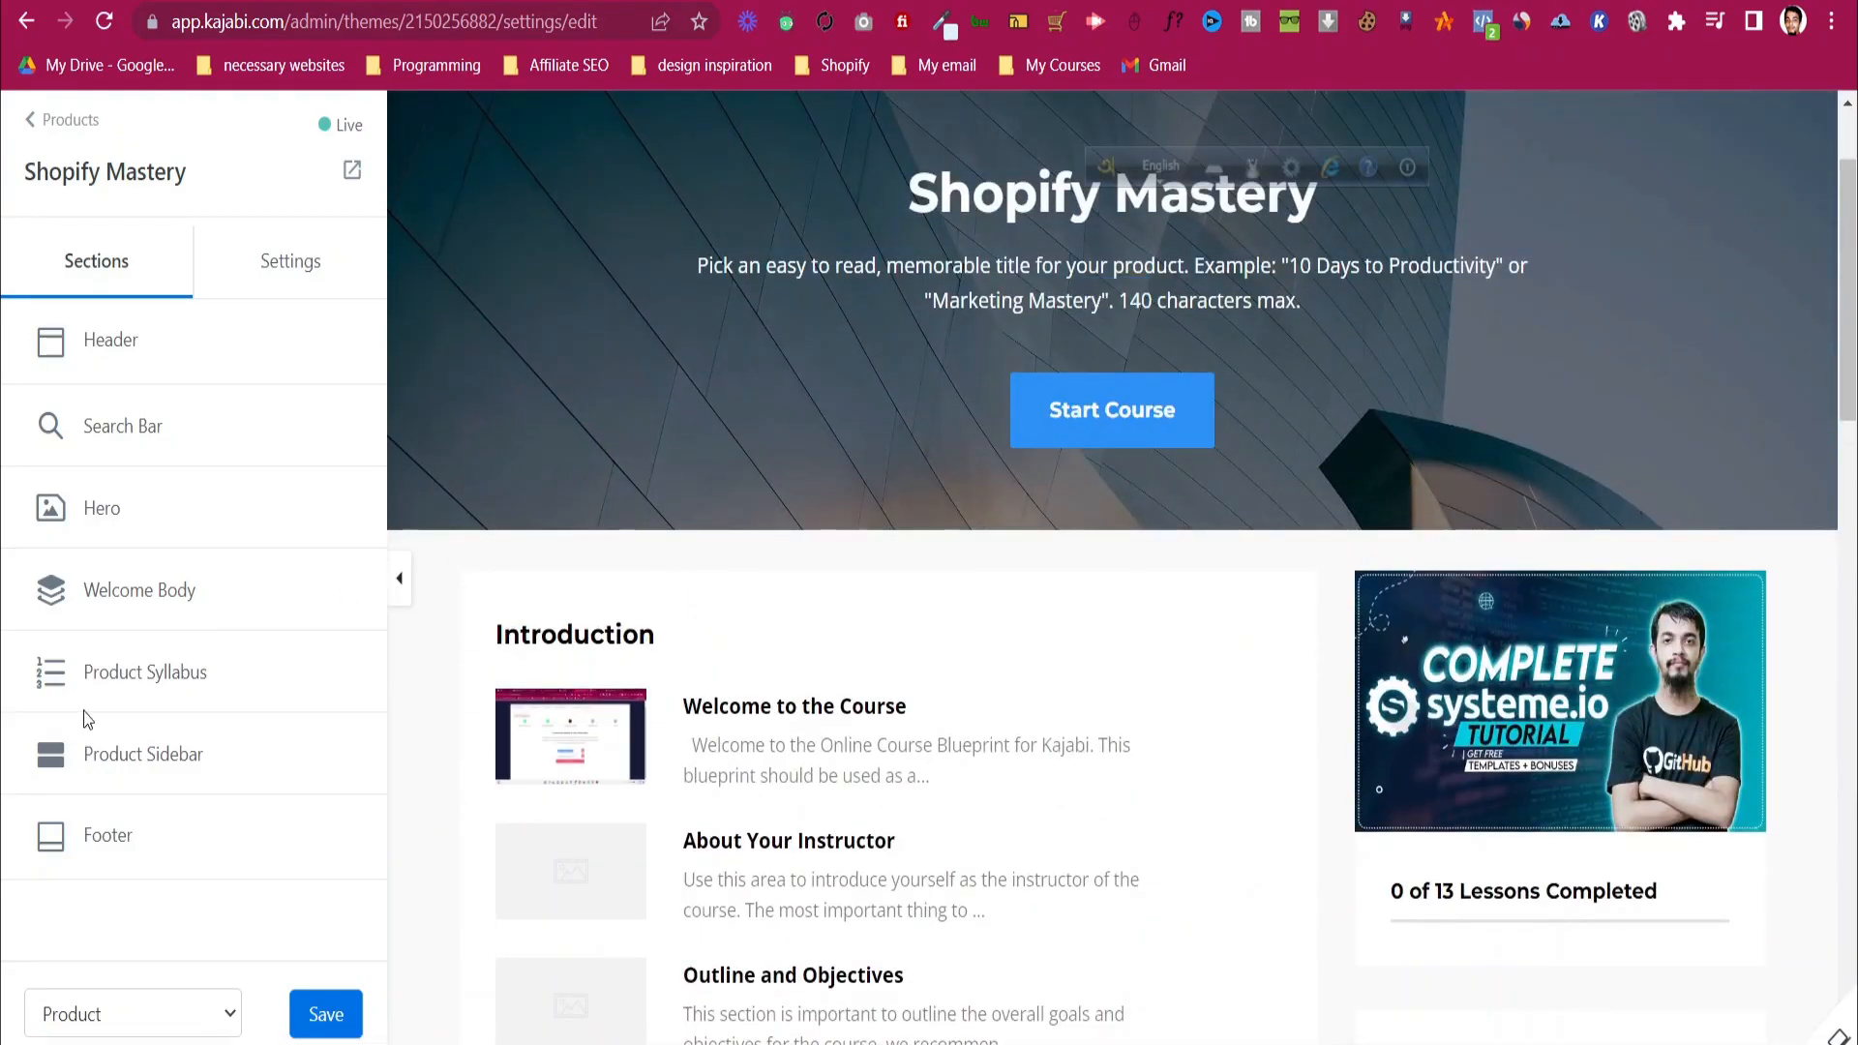
{"action": "scroll", "coordinate": [963, 774], "scroll_direction": "down", "scroll_amount": 3}
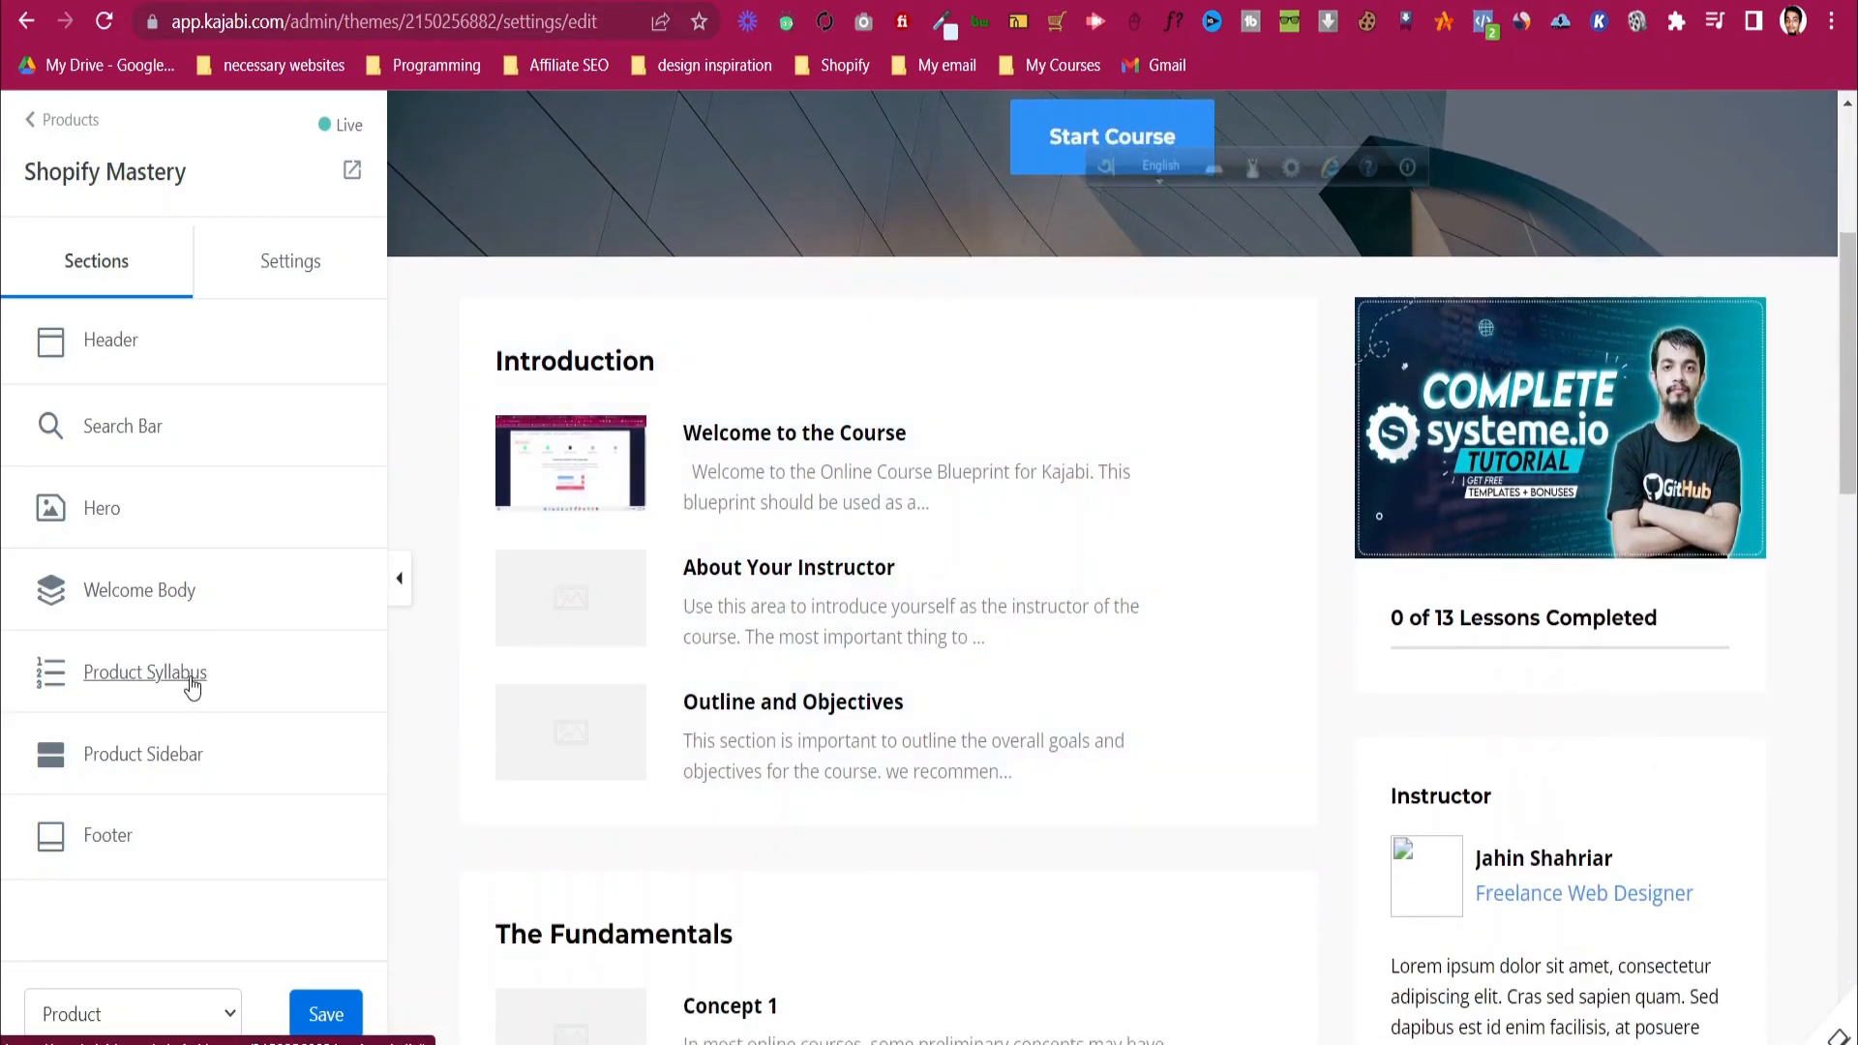
- Keep Show Syllabus enabled in Product Syllabus, then return to the sections list
{"action": "left_click", "coordinate": [145, 673]}
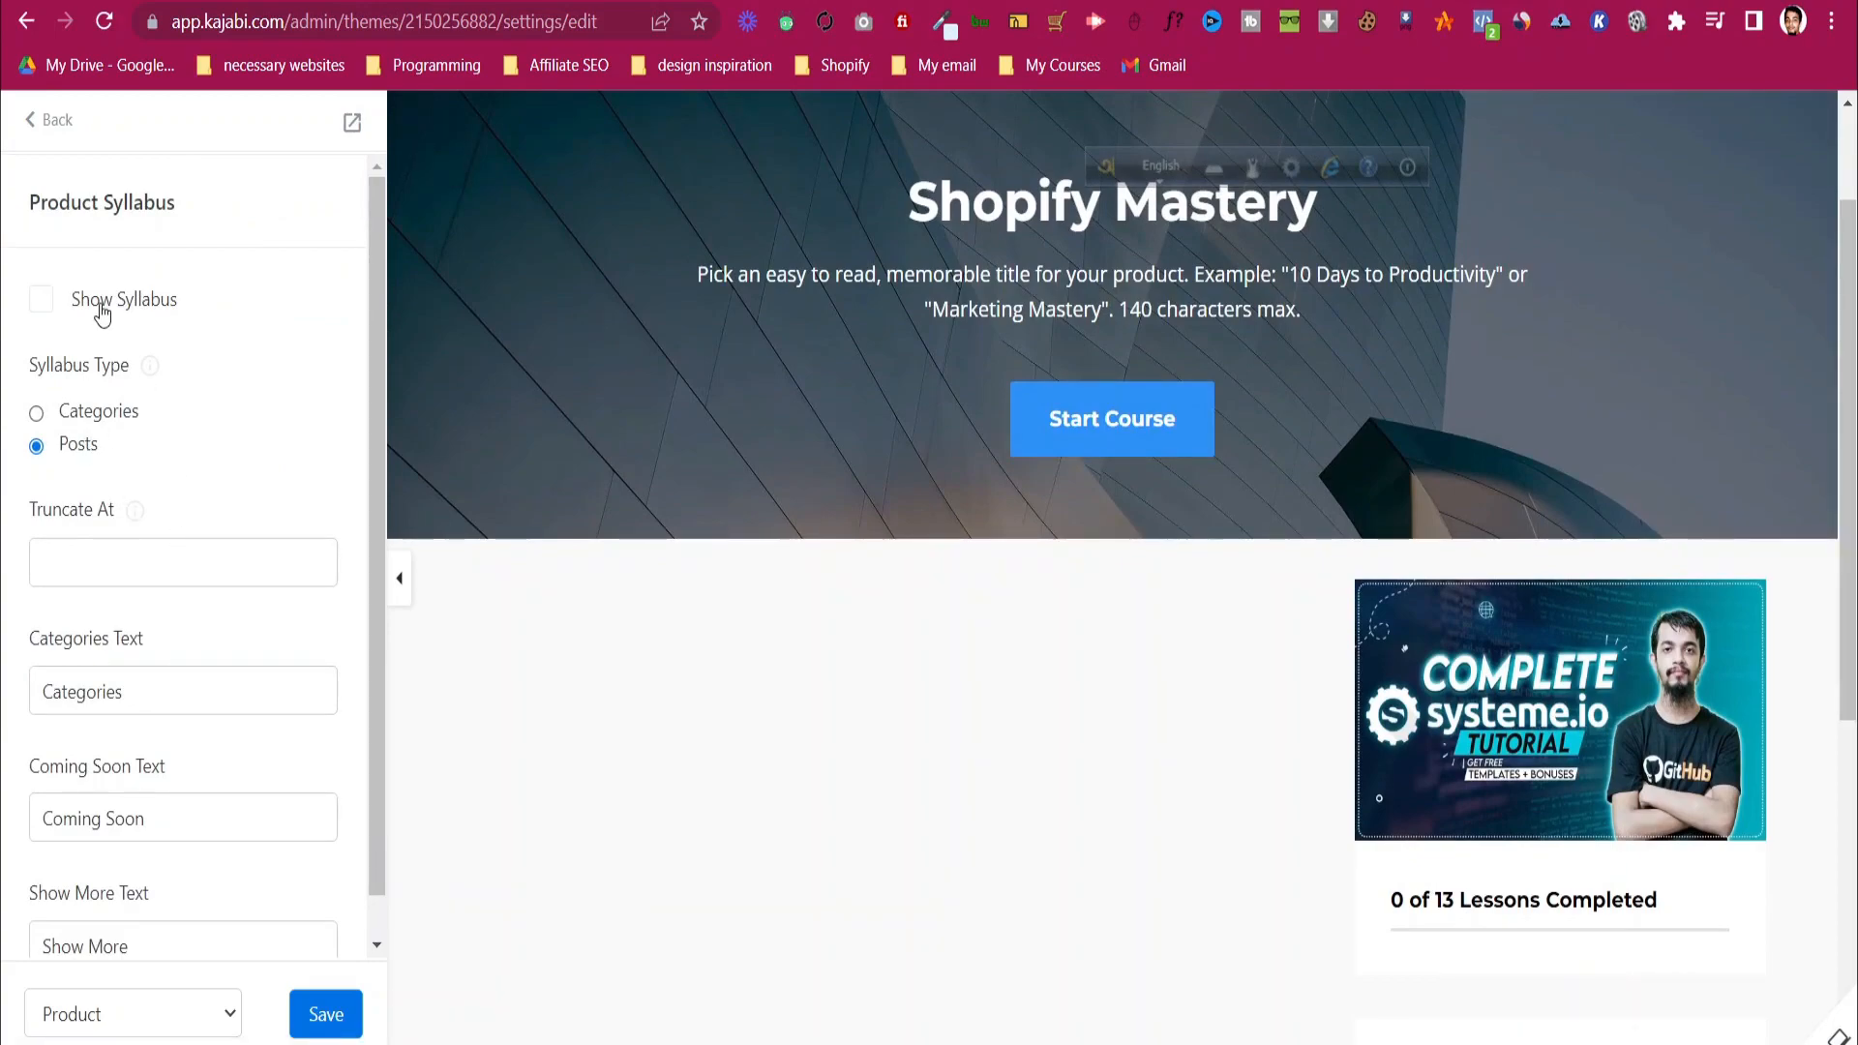
{"action": "scroll", "coordinate": [165, 780], "scroll_direction": "down", "scroll_amount": 1}
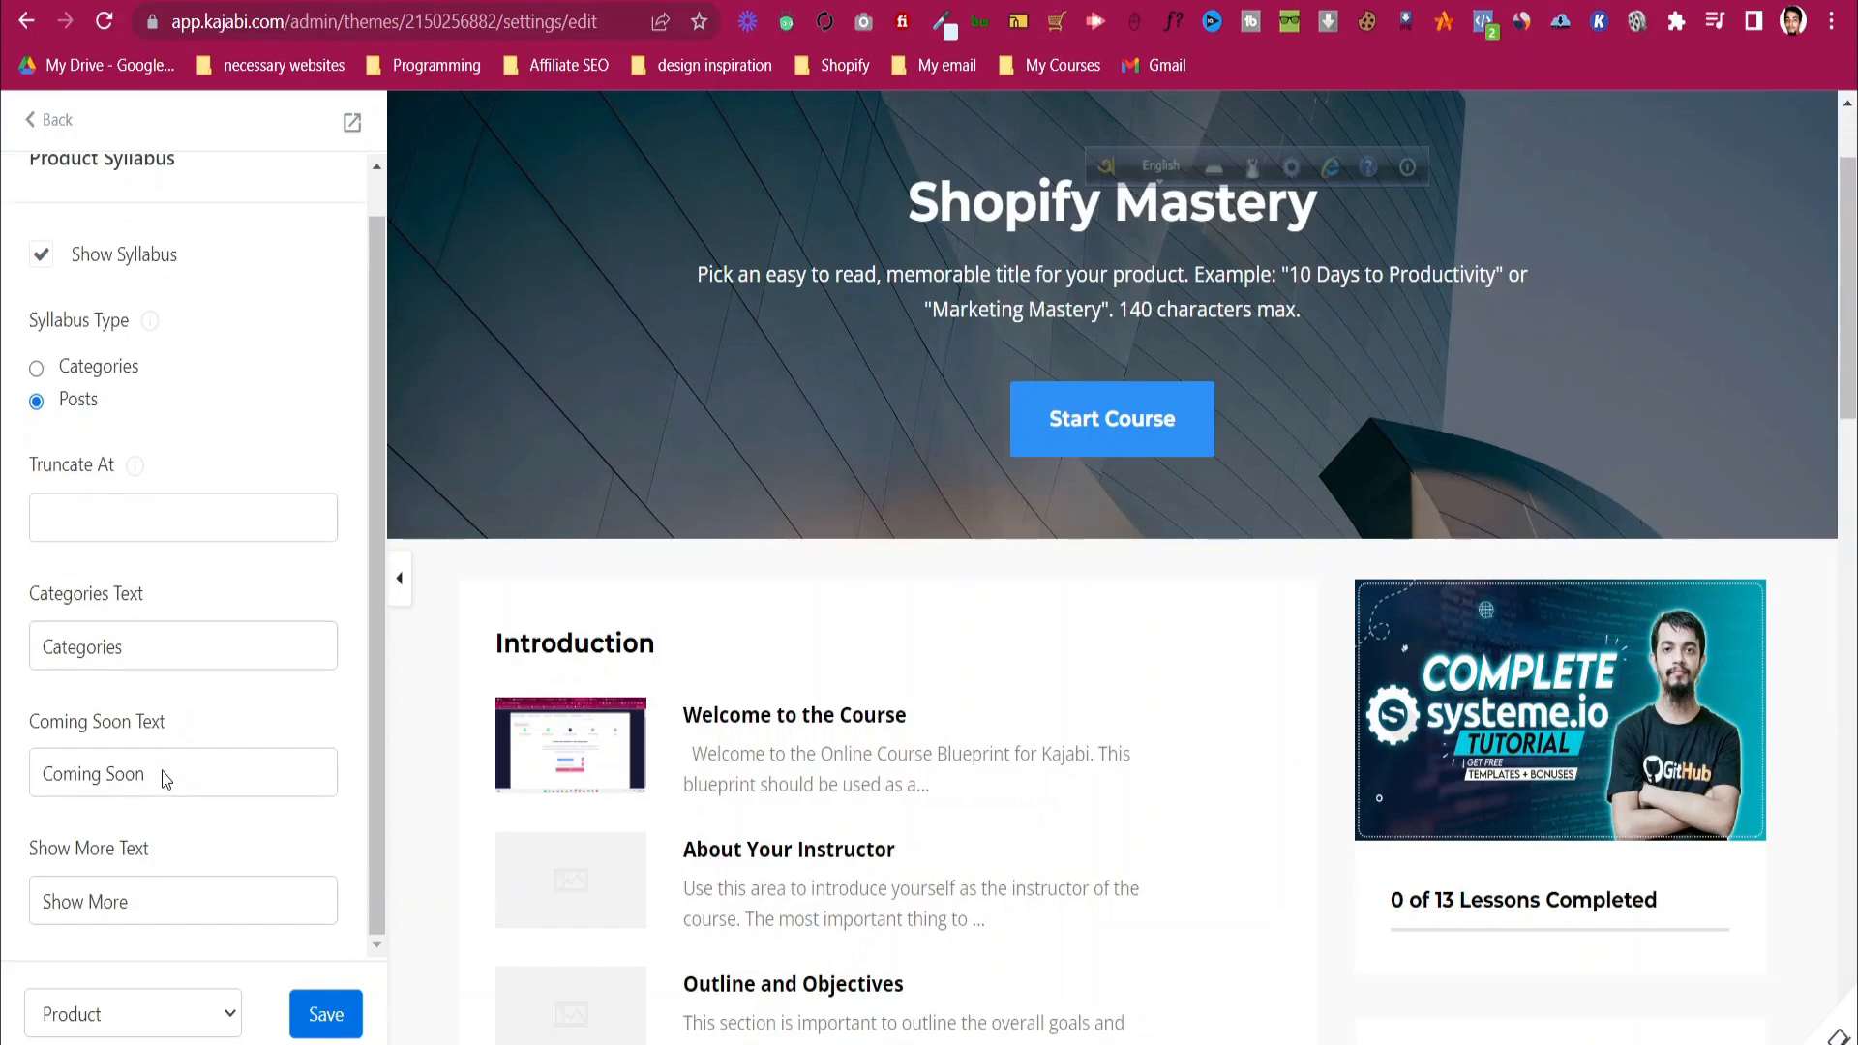
{"action": "scroll", "coordinate": [994, 712], "scroll_direction": "down", "scroll_amount": 1}
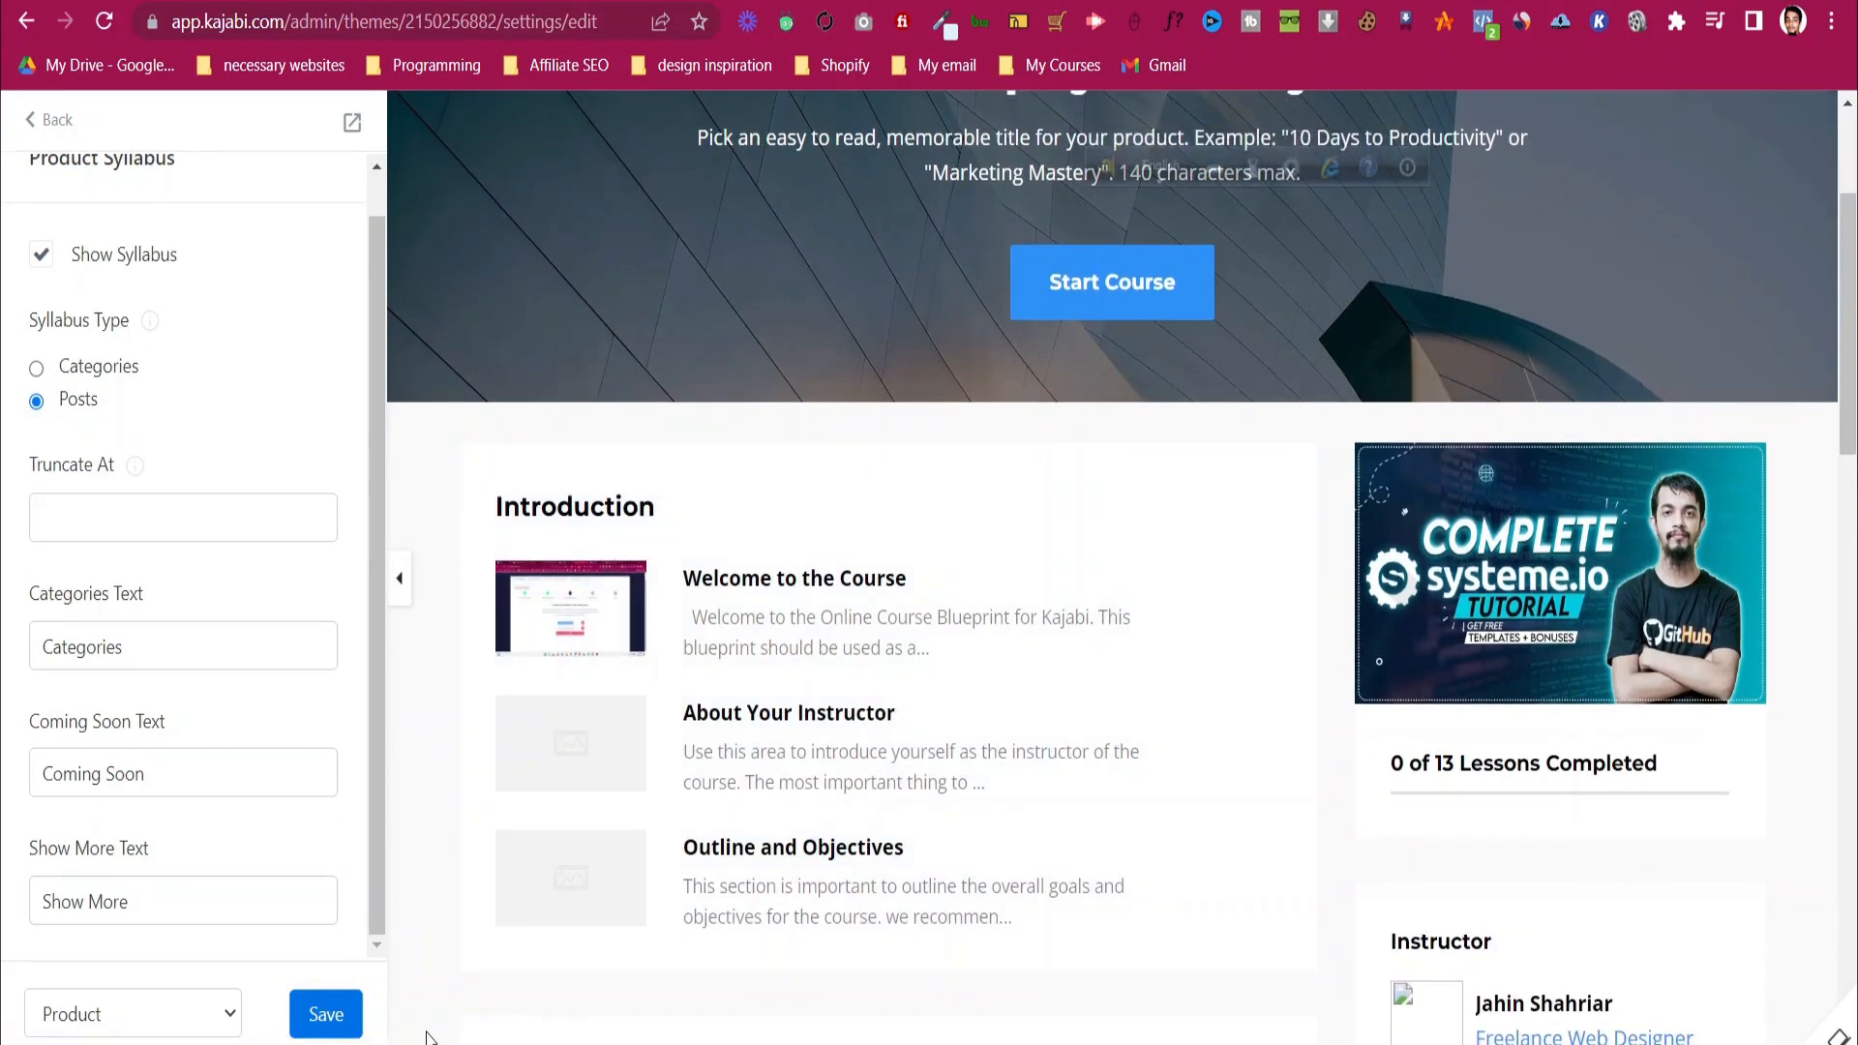
{"action": "left_click", "coordinate": [57, 120]}
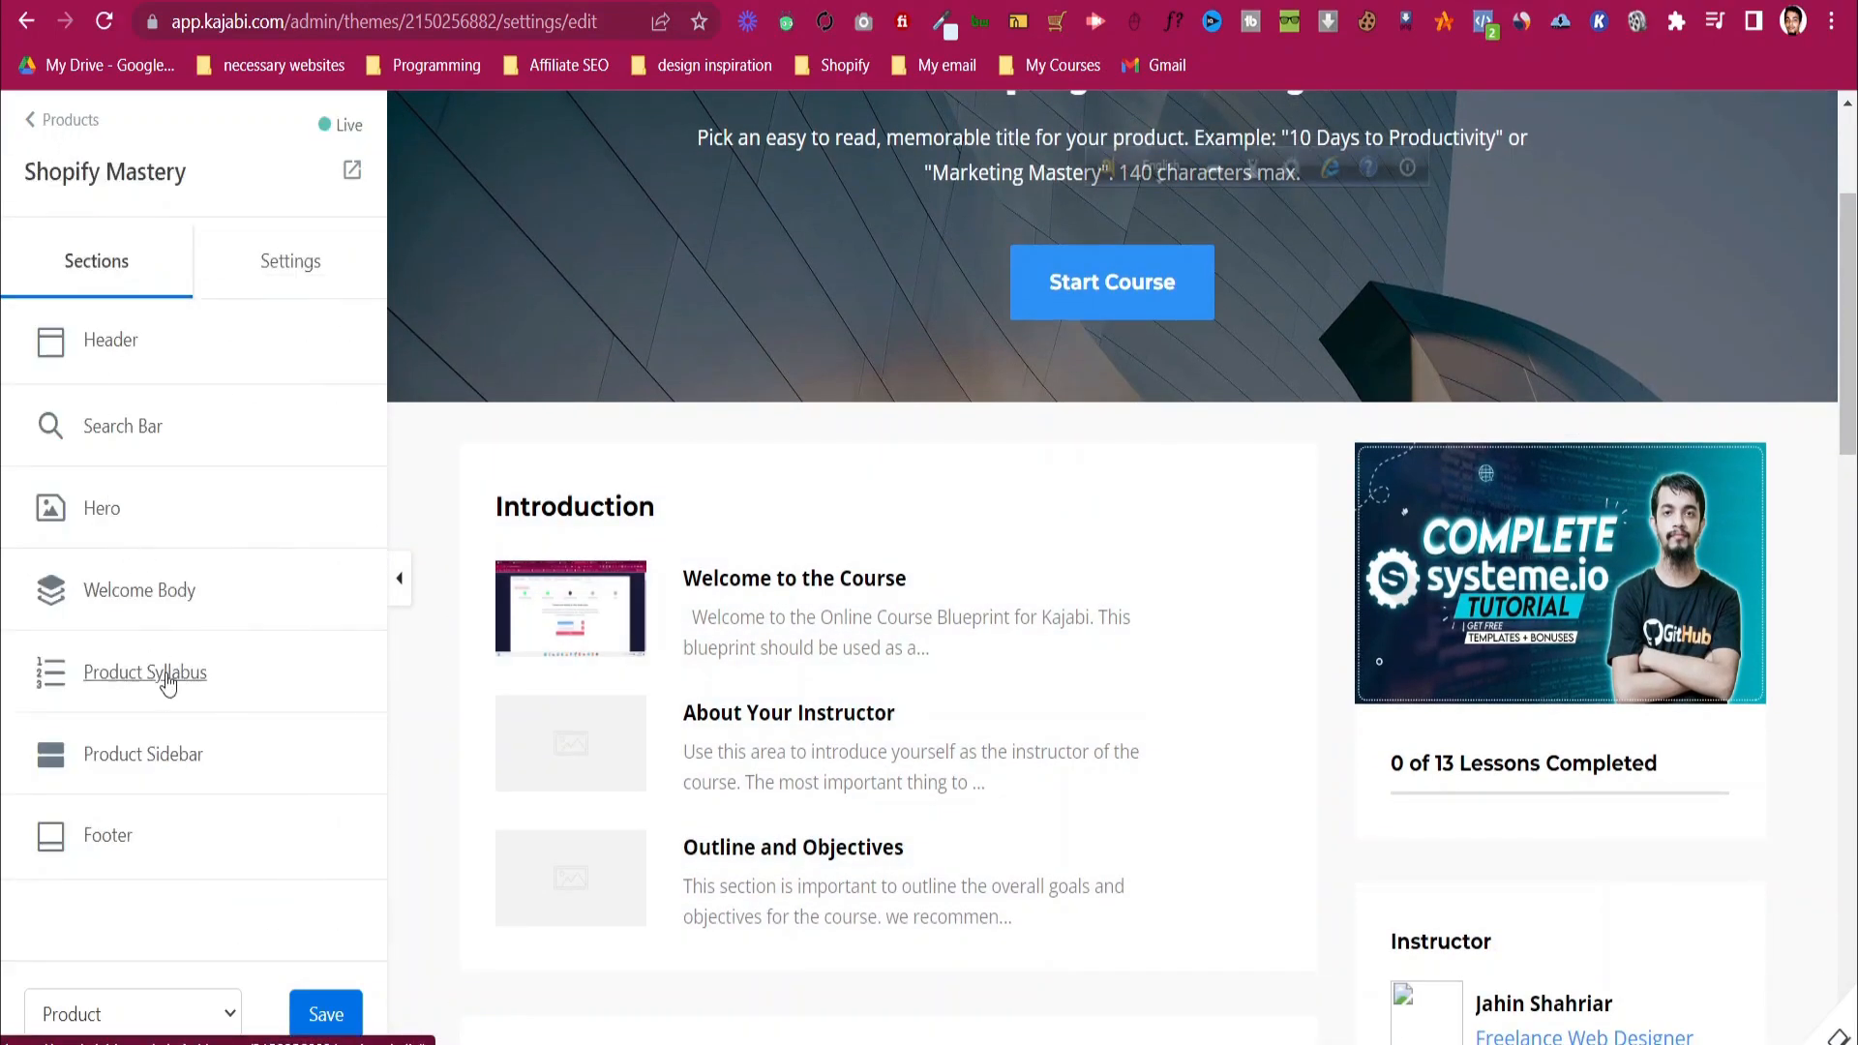
- Enable Show Sidebar in Product Sidebar, keeping its Course Progress and Instructor blocks
{"action": "left_click", "coordinate": [144, 754]}
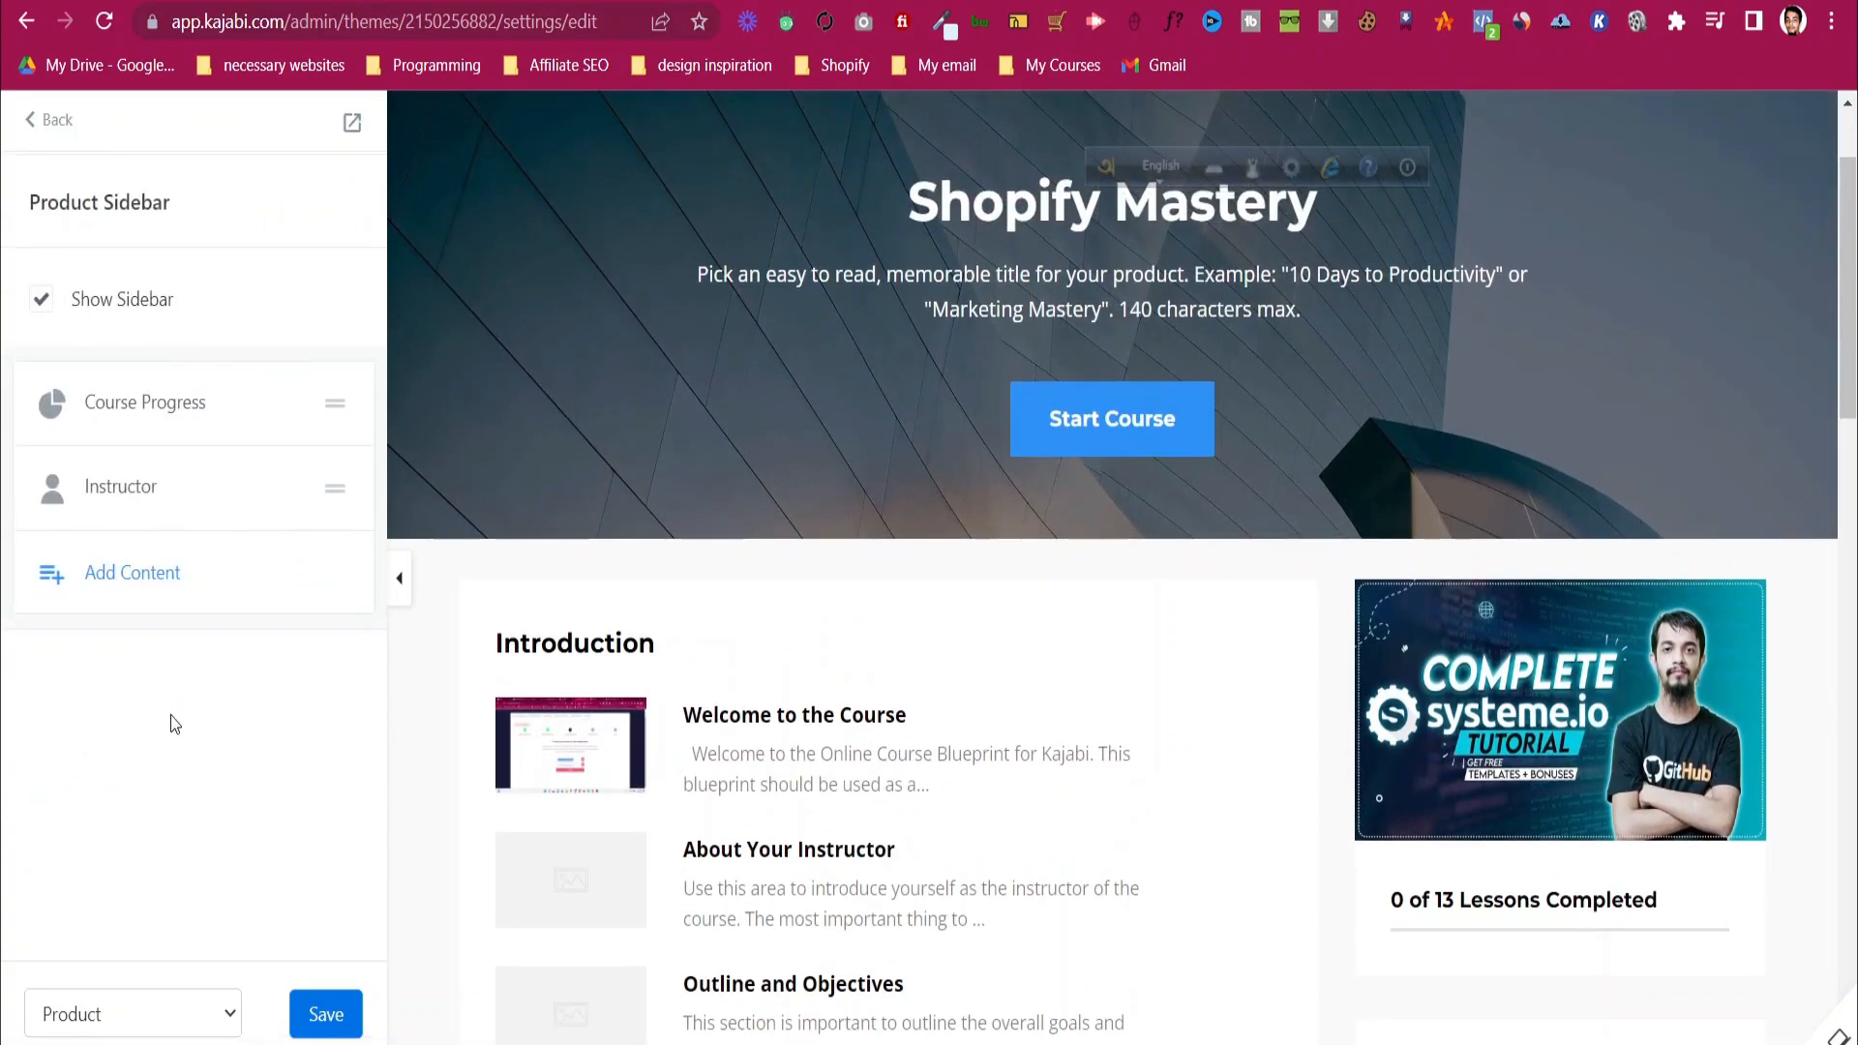
{"action": "scroll", "coordinate": [1633, 945], "scroll_direction": "down", "scroll_amount": 1}
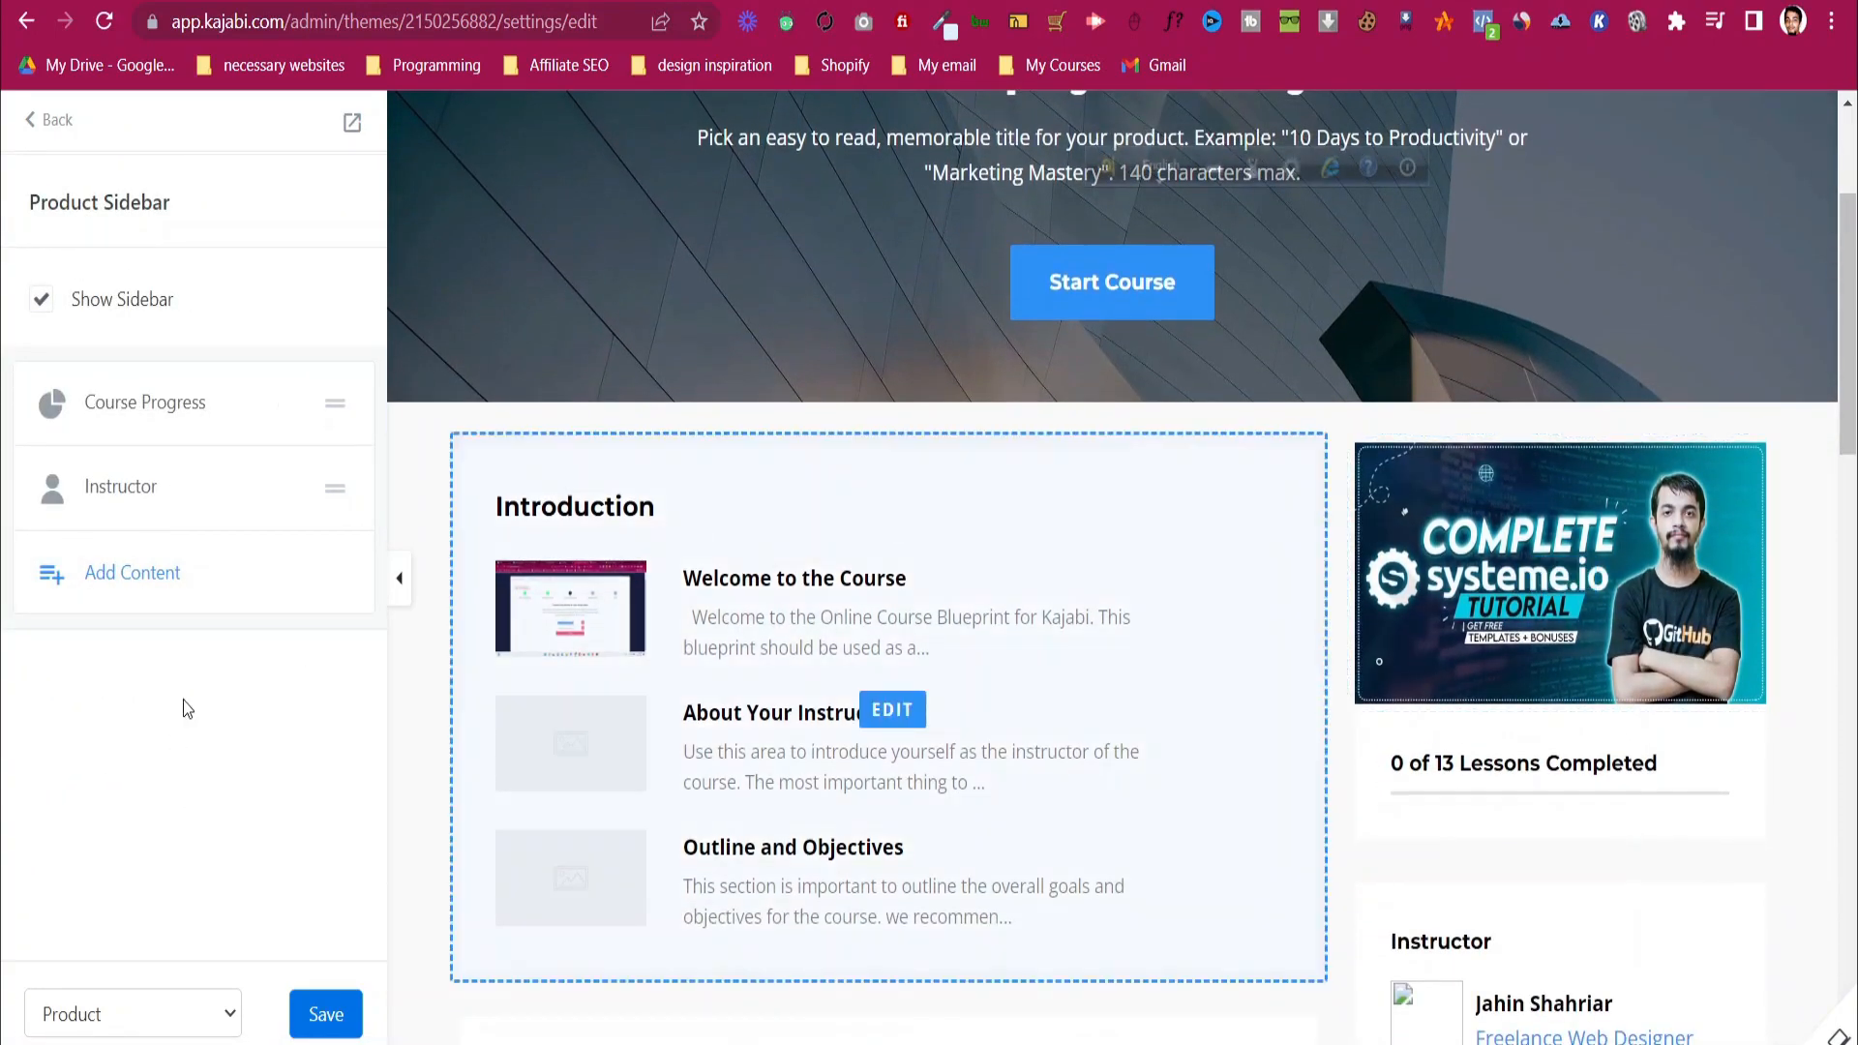
{"action": "left_click", "coordinate": [51, 304]}
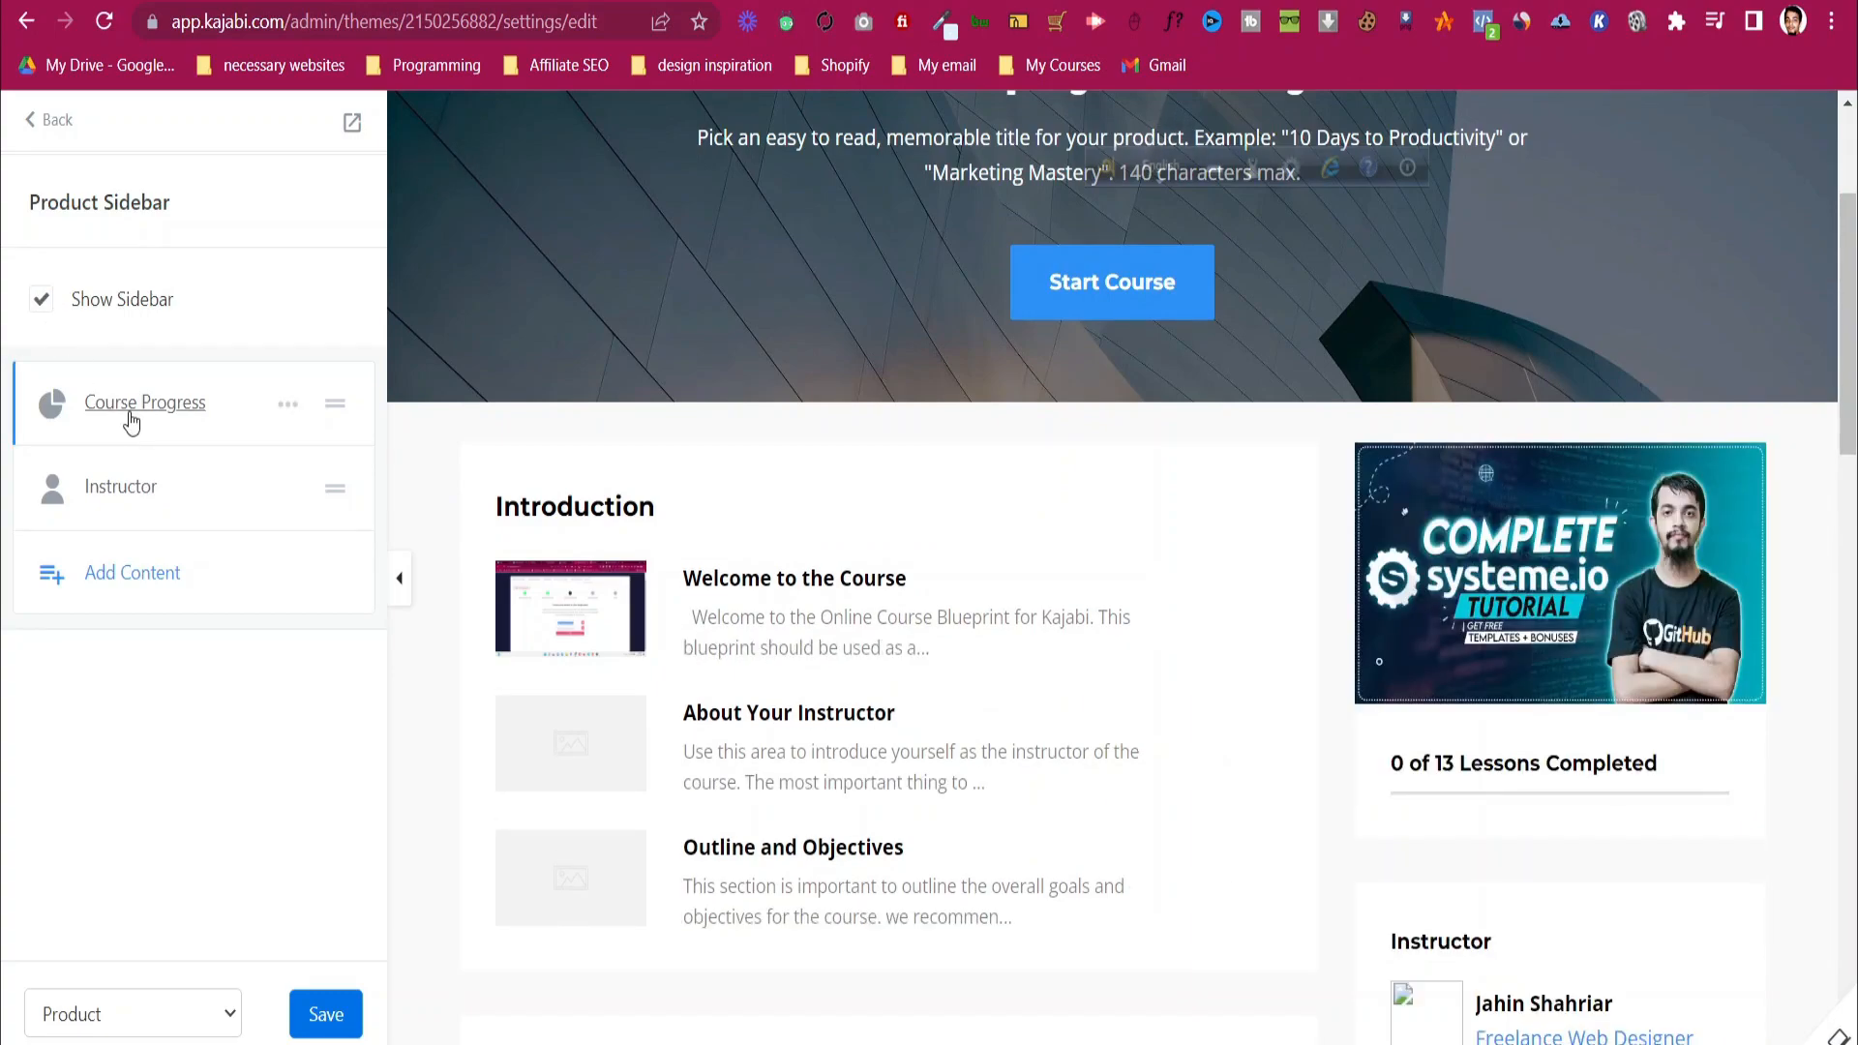
{"action": "left_click", "coordinate": [132, 404]}
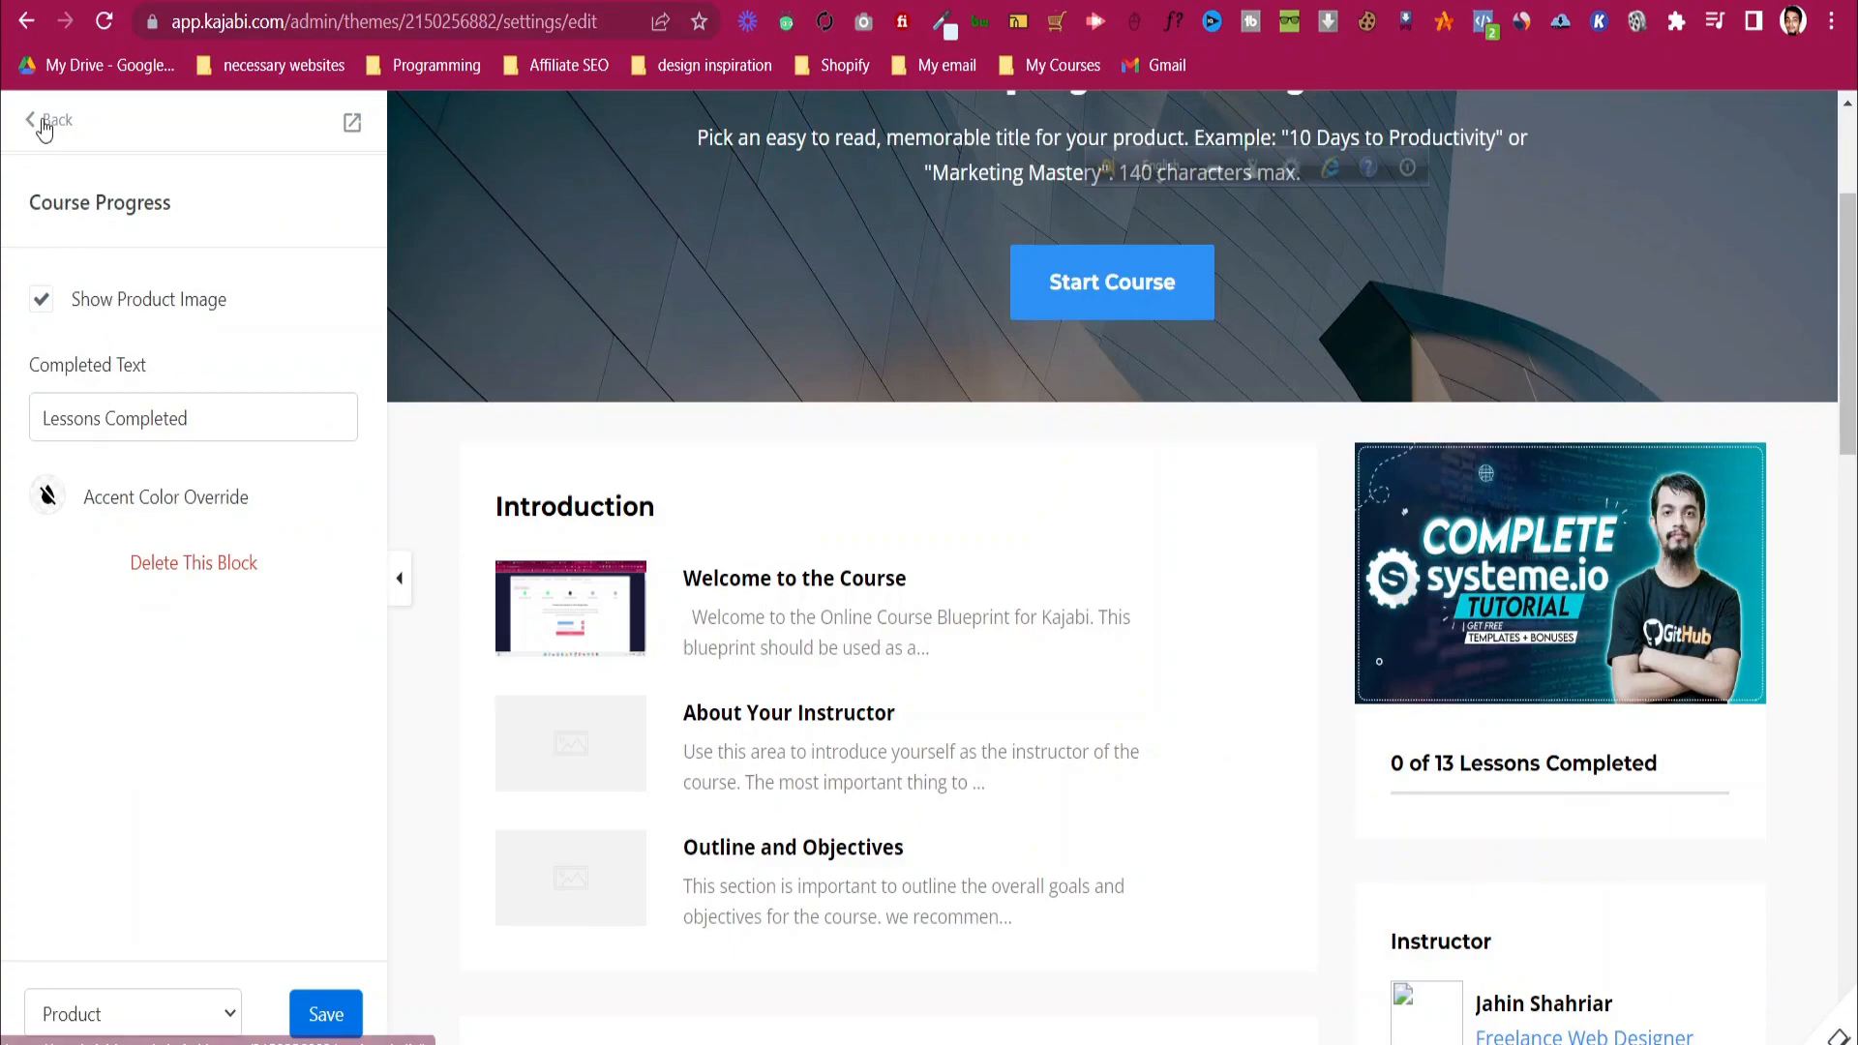
{"action": "left_click", "coordinate": [48, 119]}
{"action": "left_click", "coordinate": [290, 404]}
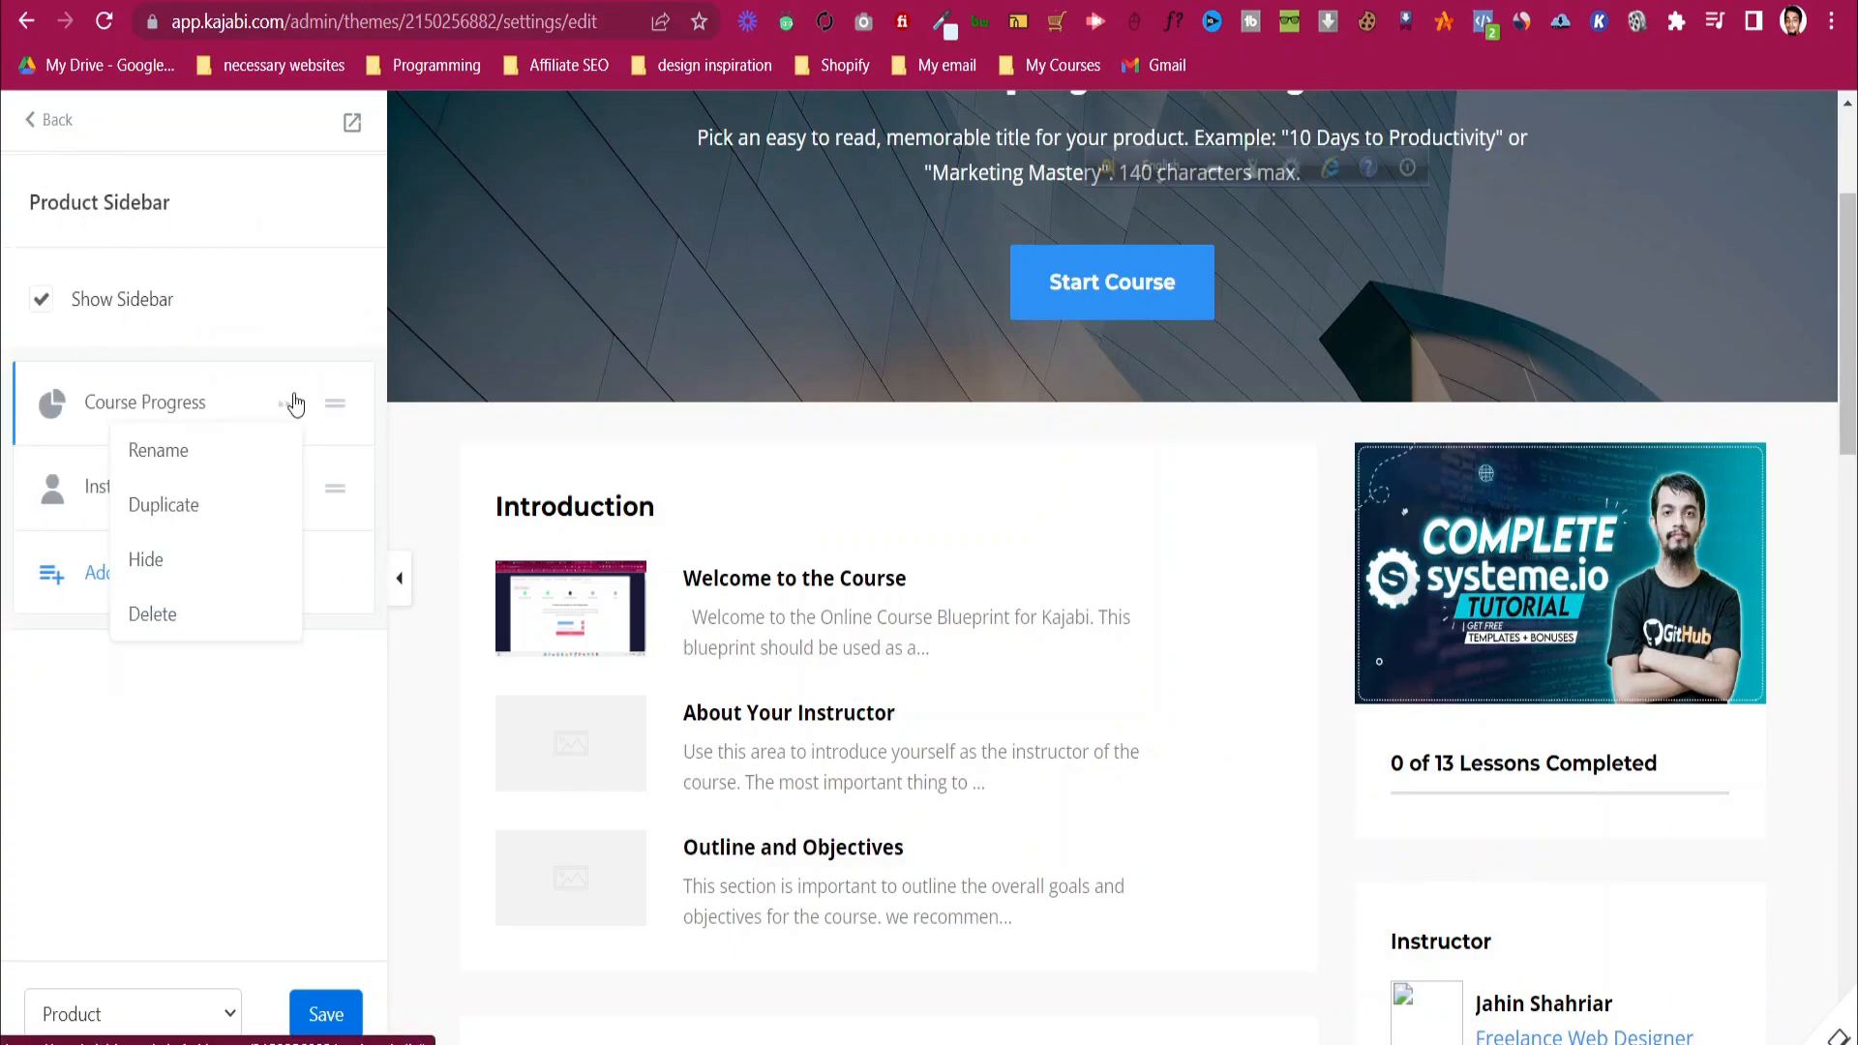
{"action": "scroll", "coordinate": [1661, 861], "scroll_direction": "down", "scroll_amount": 4}
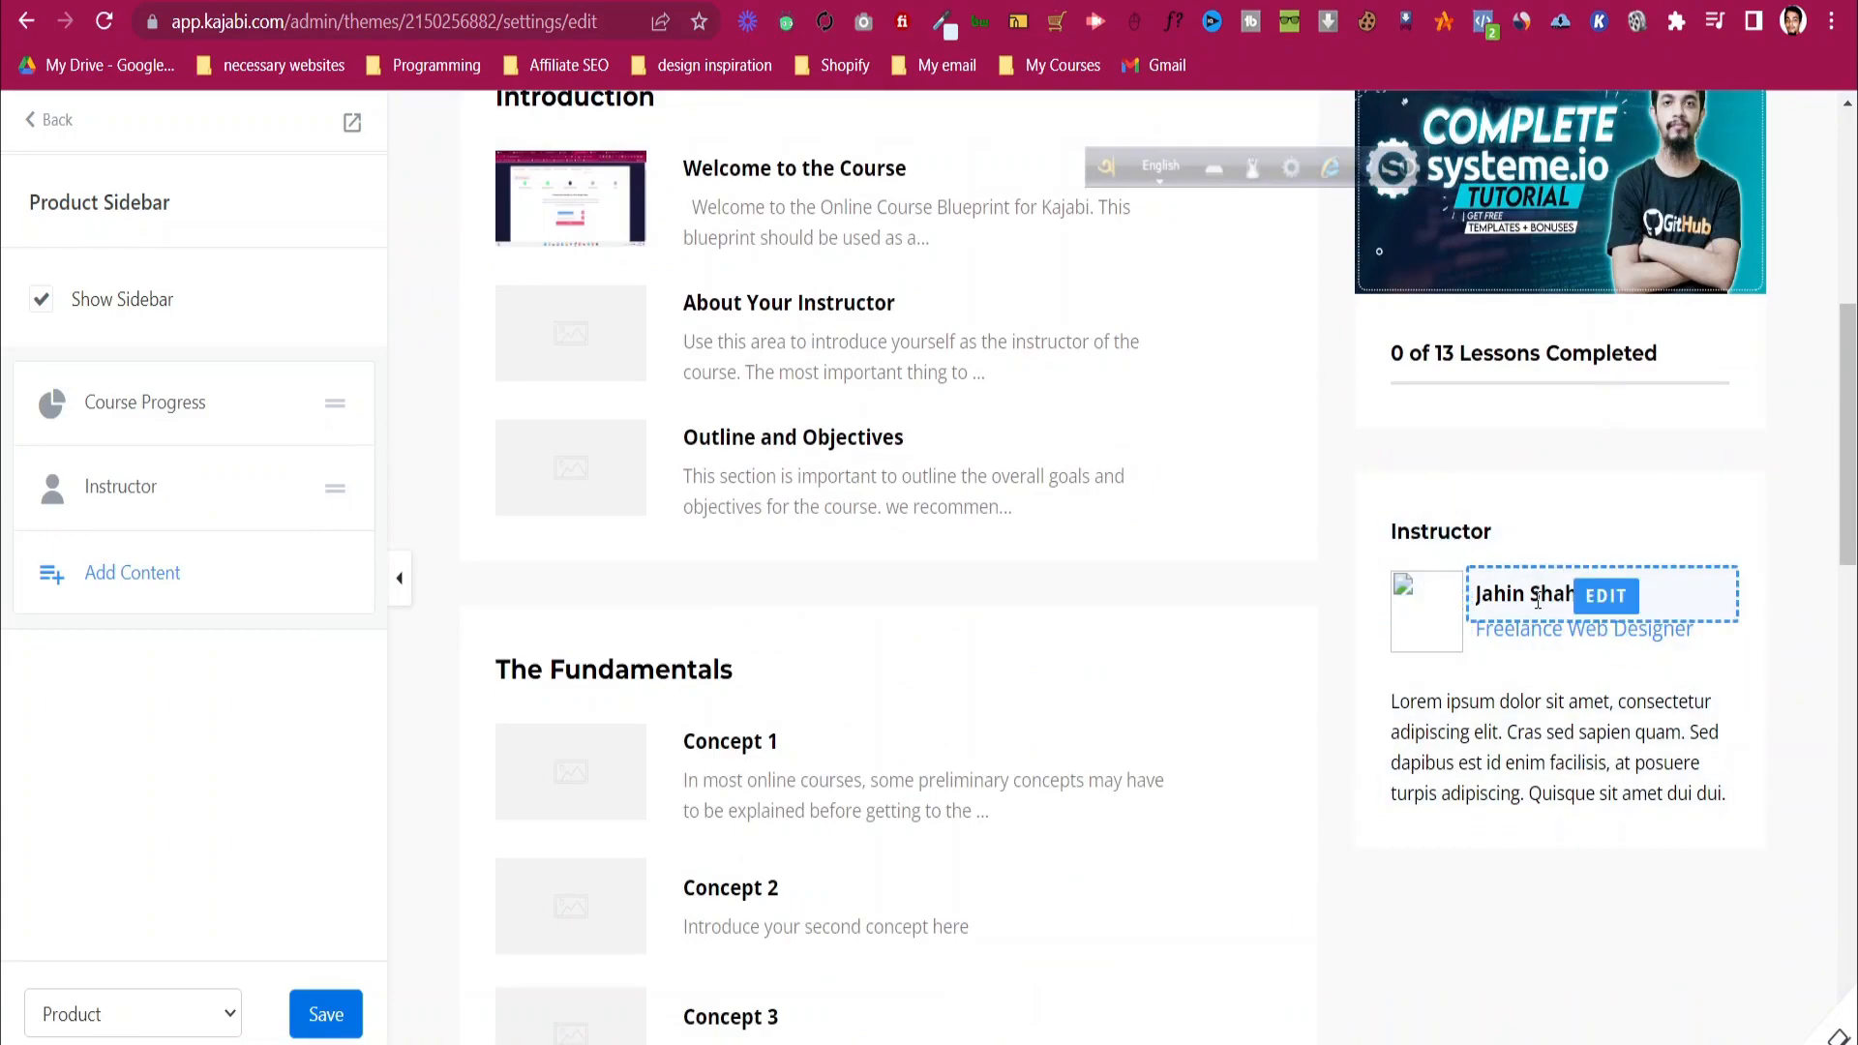
- Replace the Instructor block's bio with 'Freelancing for last 2 year' and save
{"action": "left_click", "coordinate": [116, 487]}
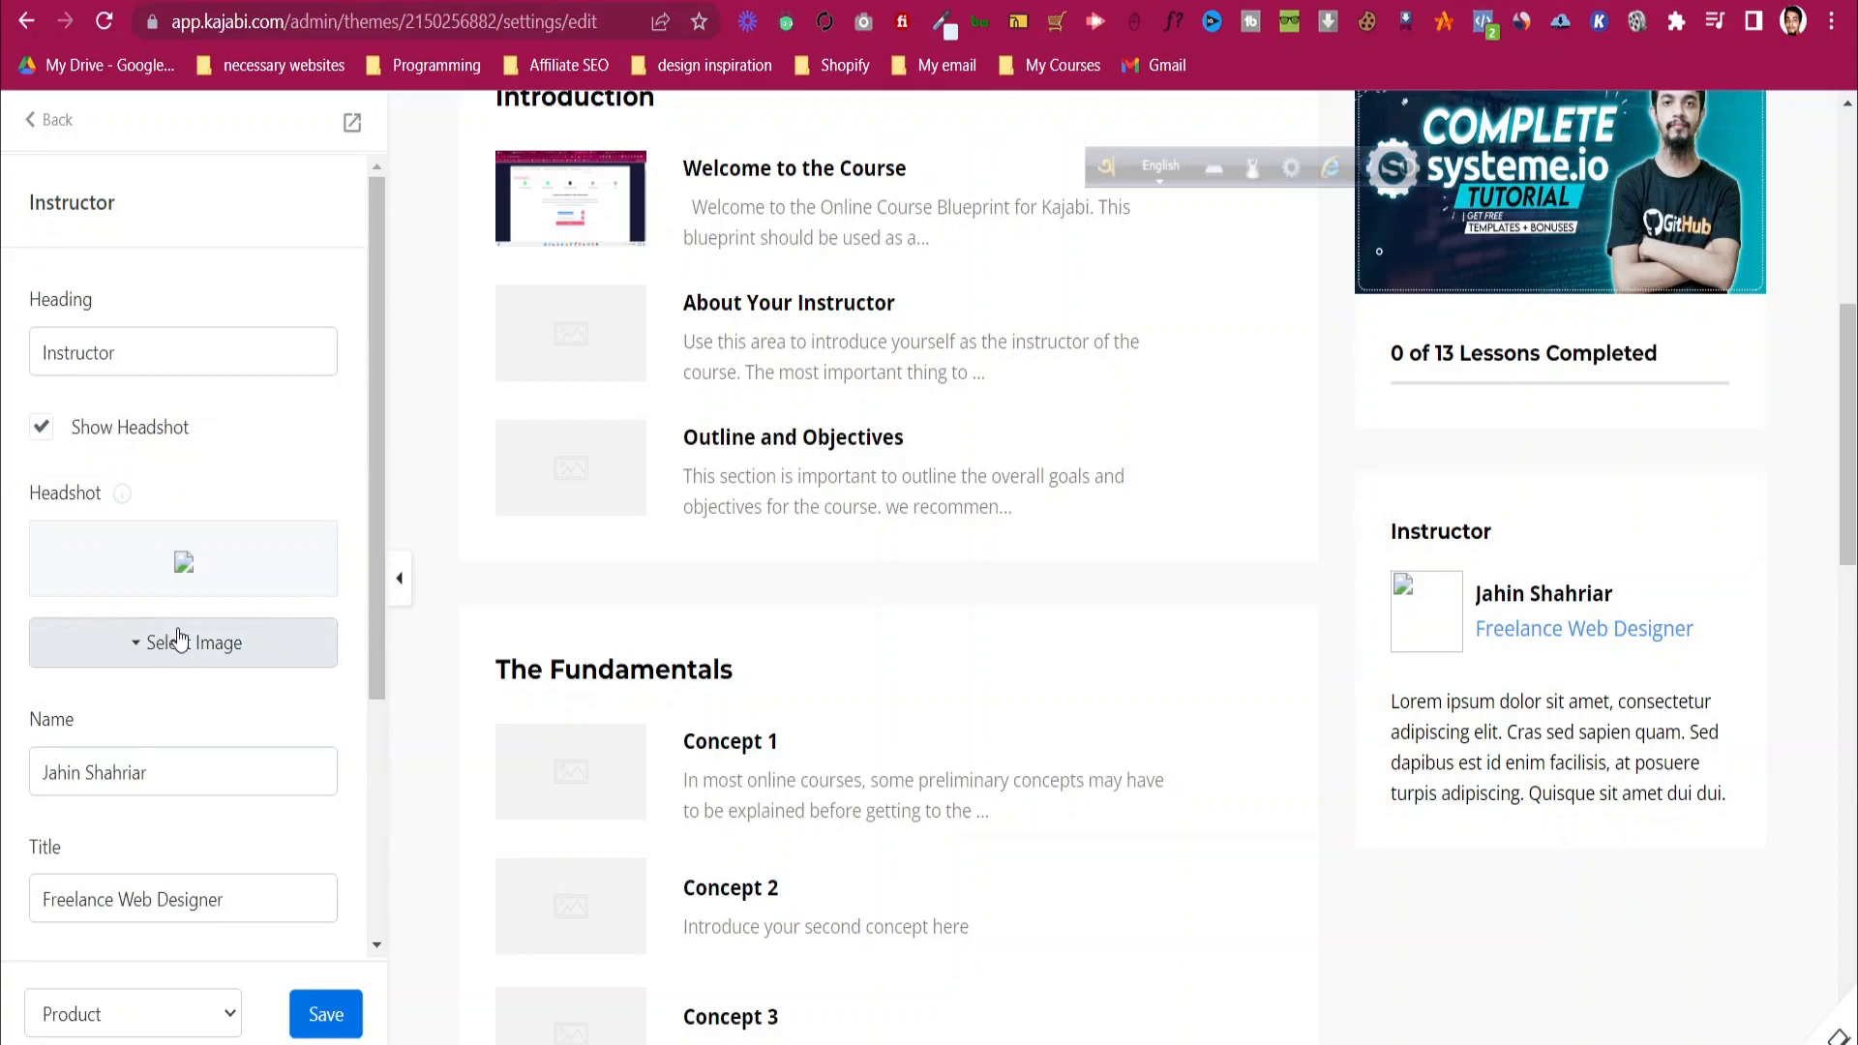
{"action": "scroll", "coordinate": [178, 641], "scroll_direction": "down", "scroll_amount": 4}
{"action": "left_click", "coordinate": [173, 724]}
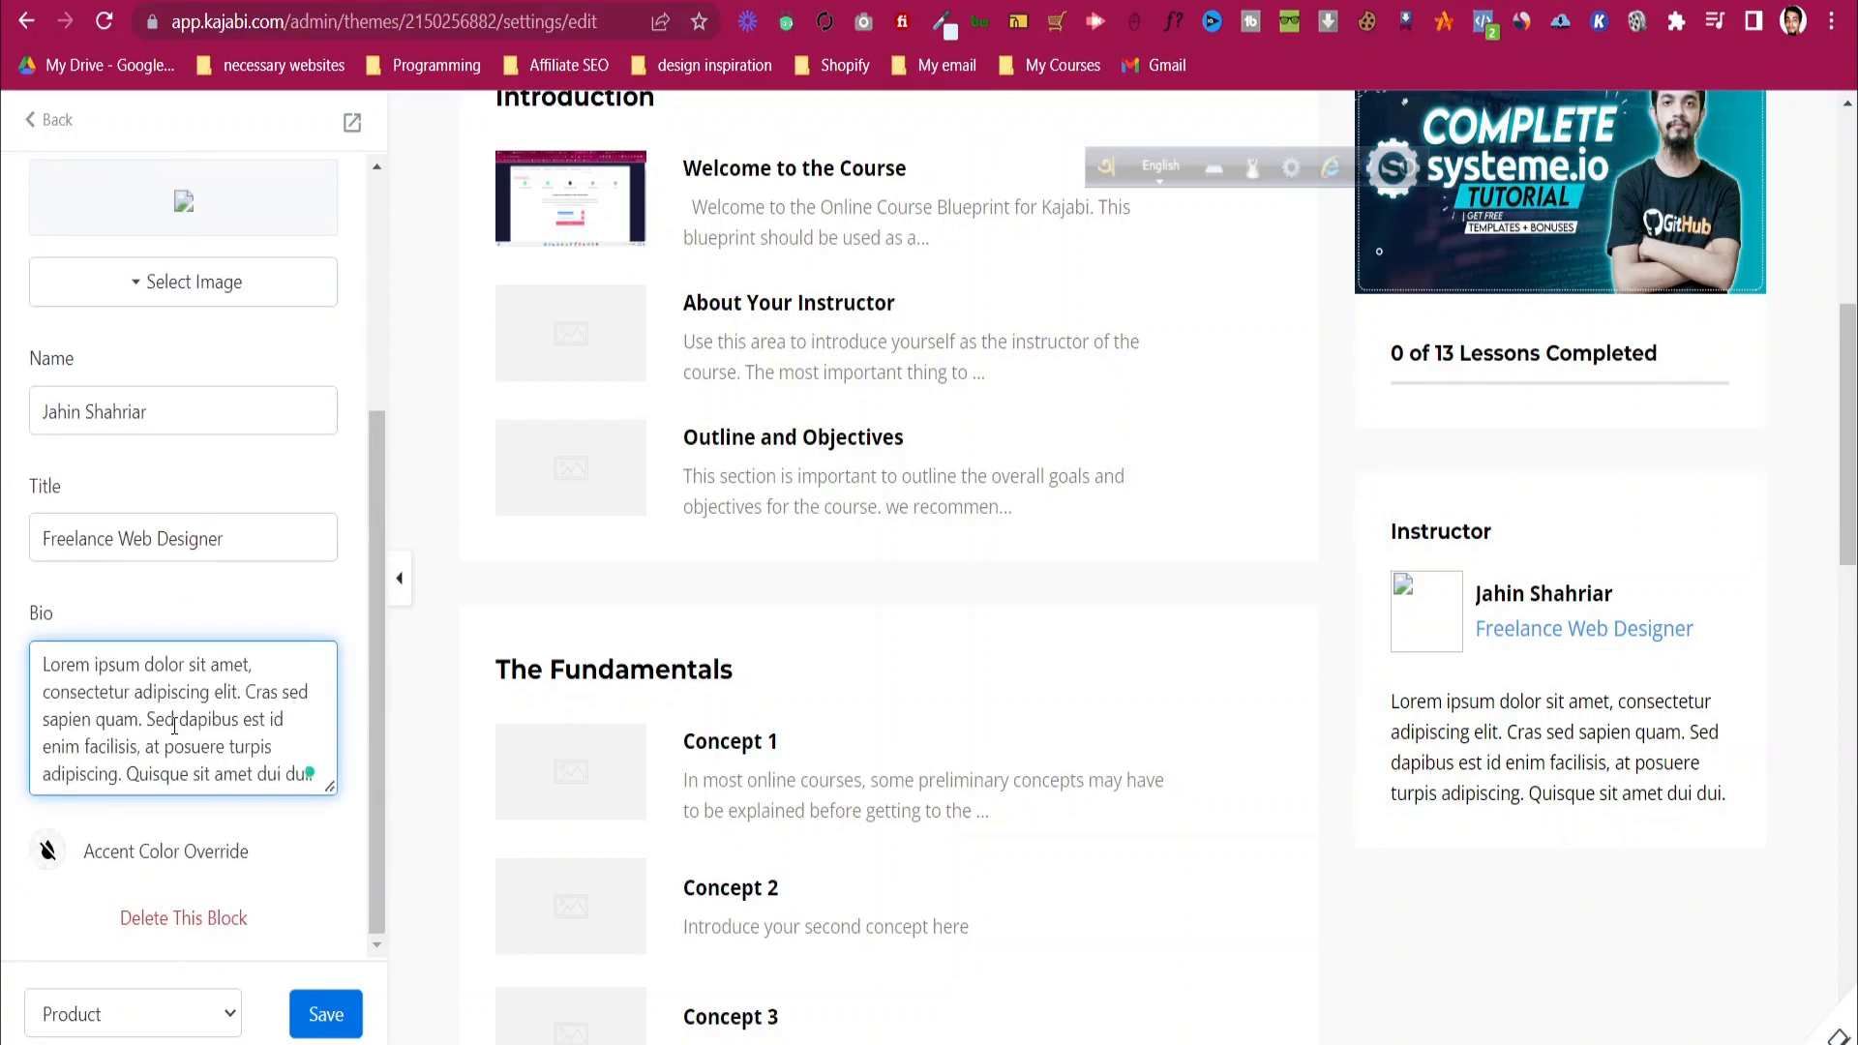
{"action": "key", "text": "ctrl+a"}
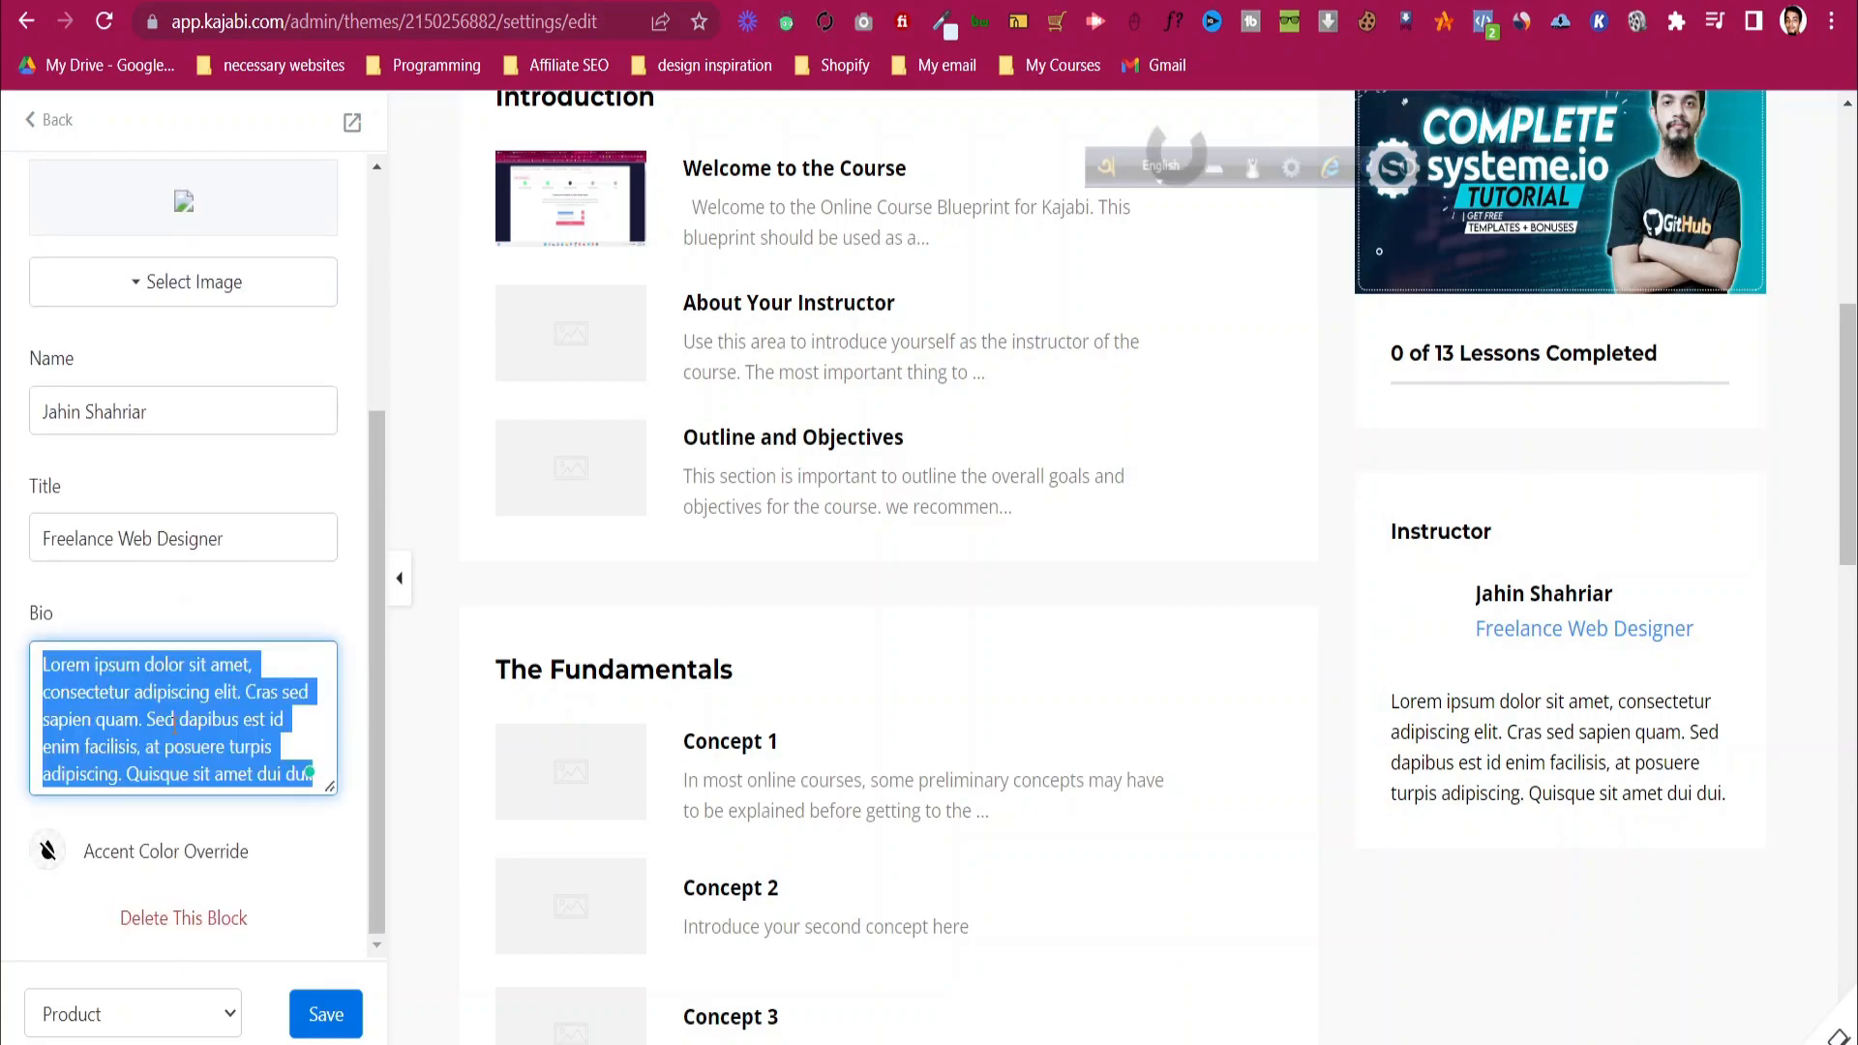
{"action": "type", "text": "Freela"}
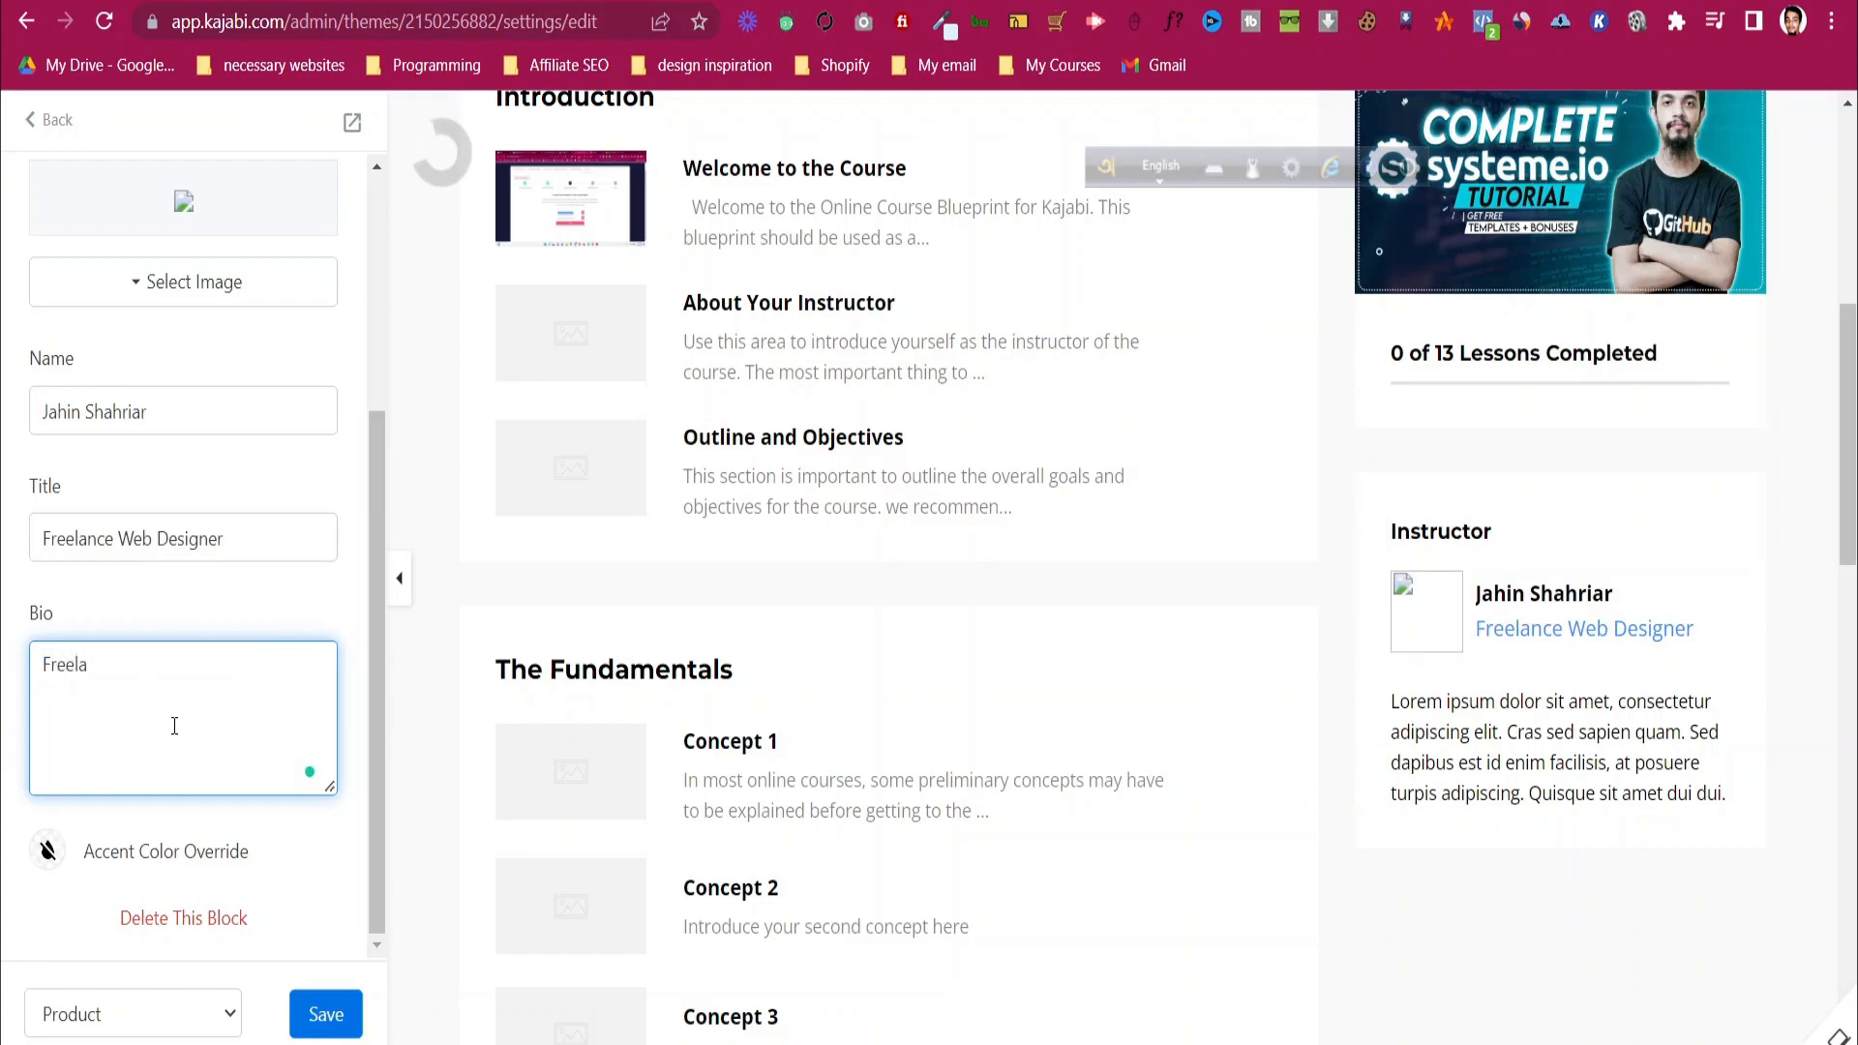
{"action": "type", "text": "ncing for last 2 eya"}
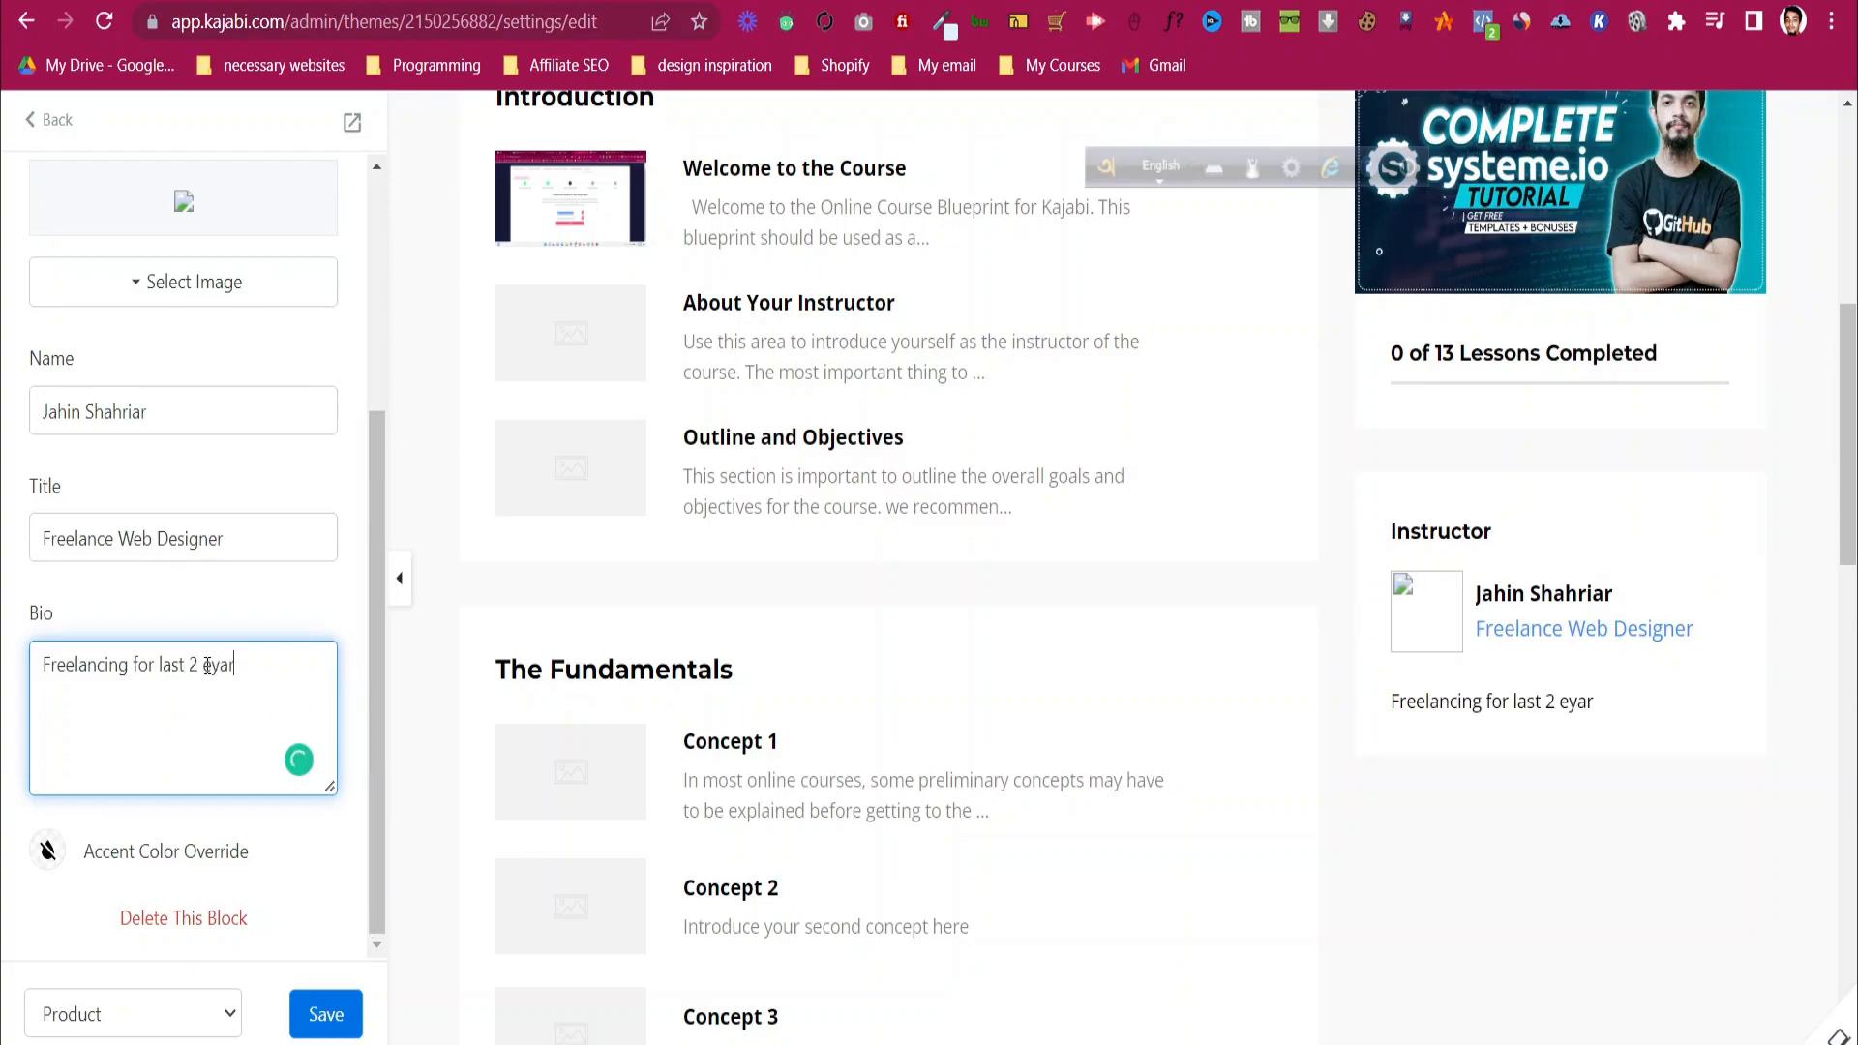
{"action": "type", "text": "r"}
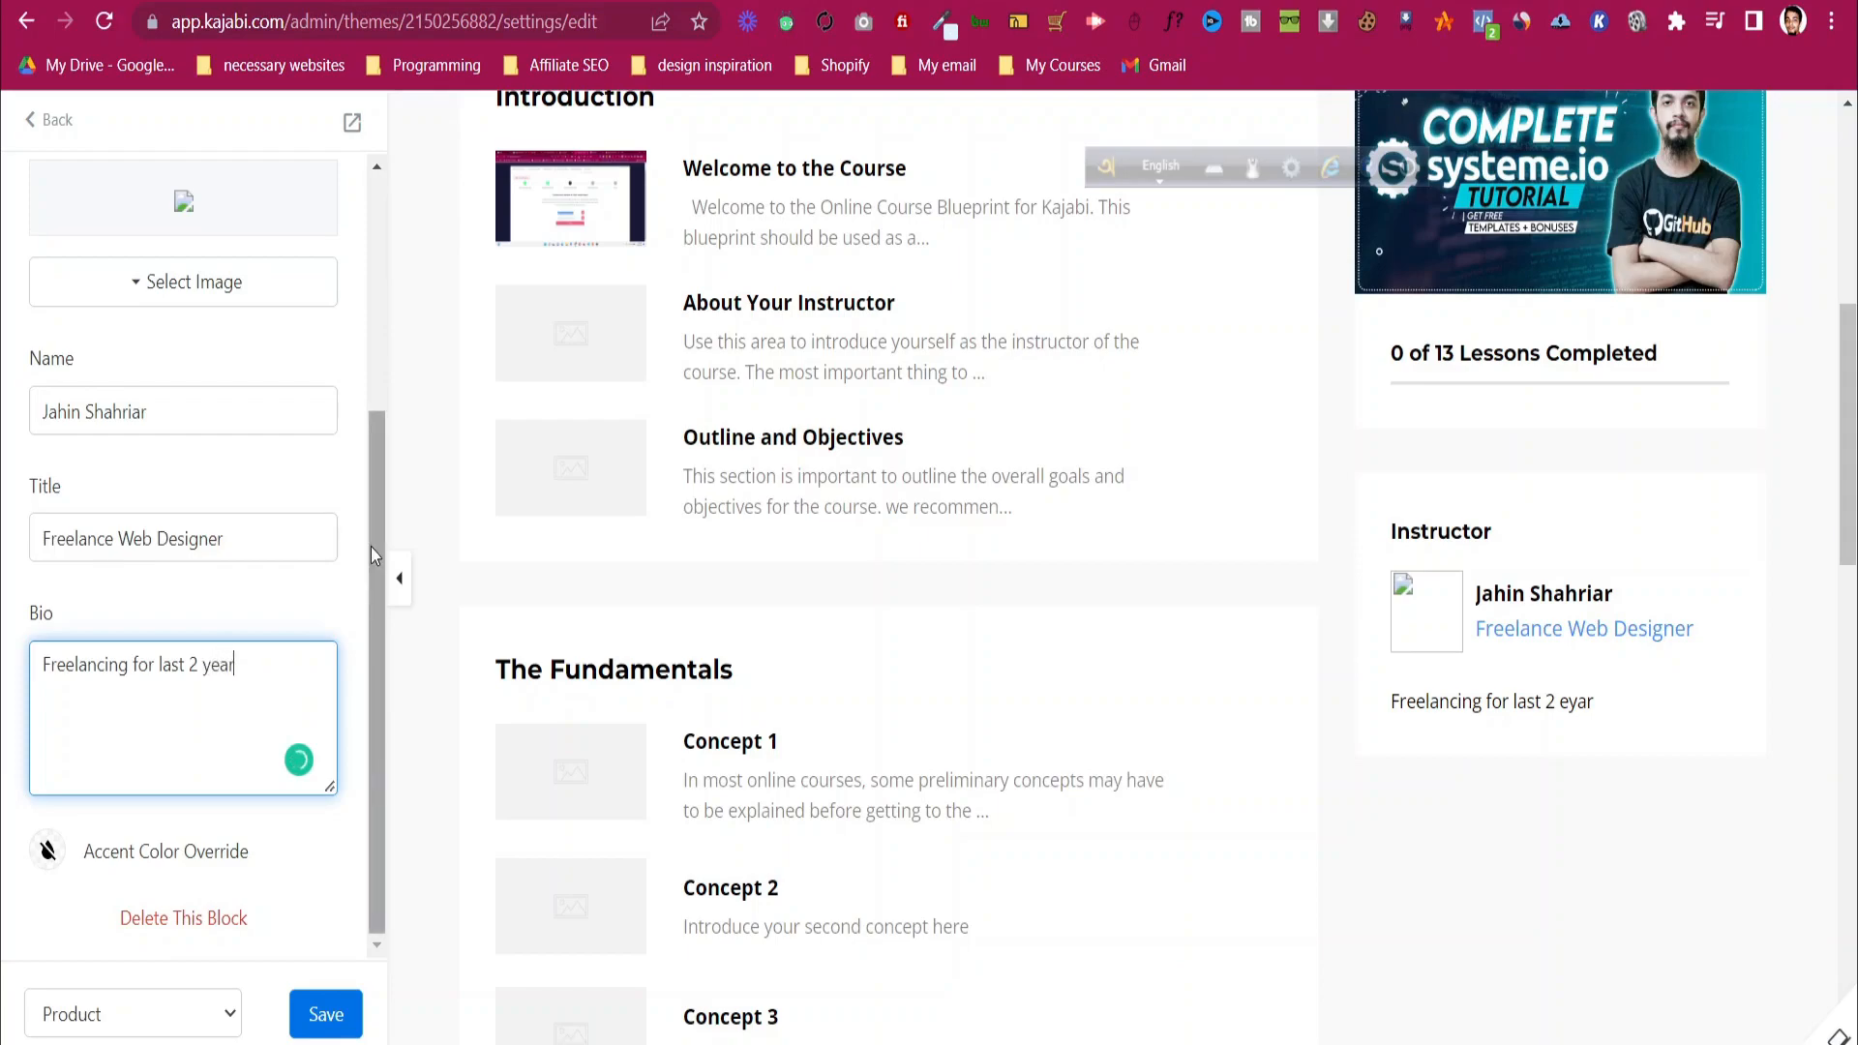
{"action": "left_click", "coordinate": [317, 1016]}
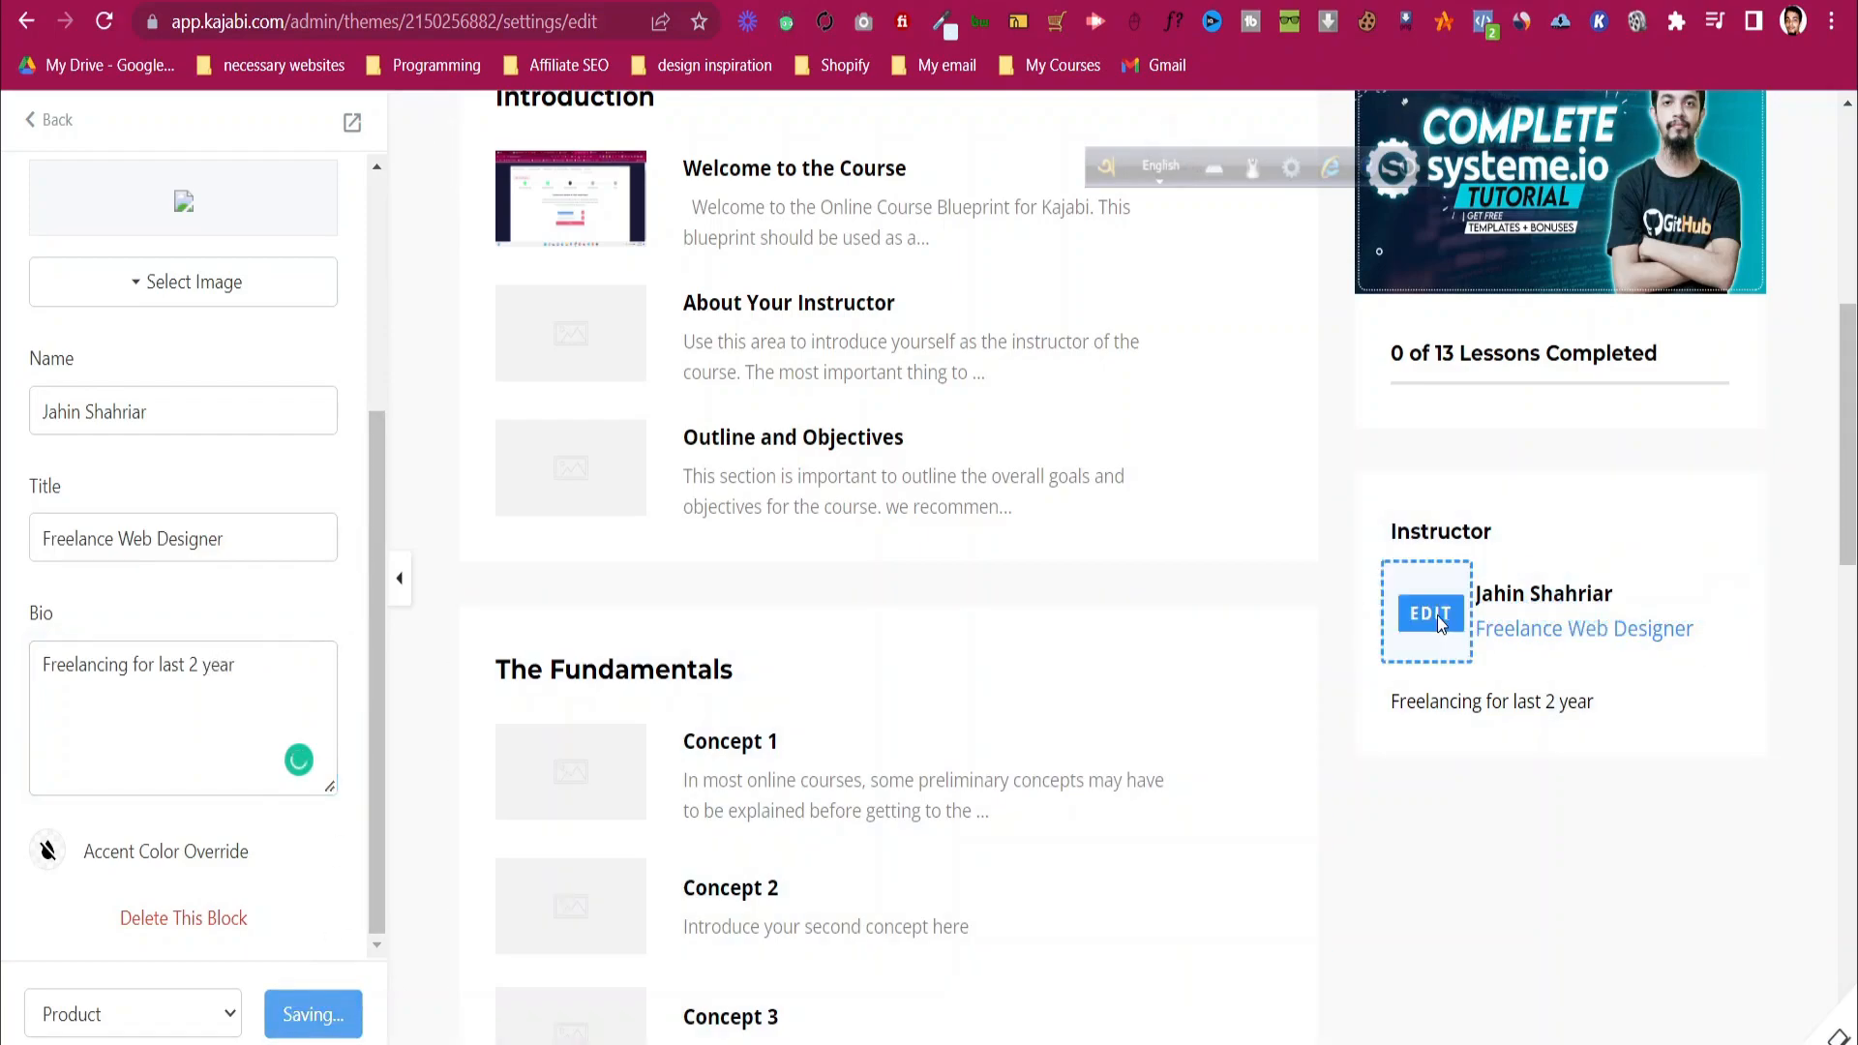
{"action": "scroll", "coordinate": [121, 519], "scroll_direction": "up", "scroll_amount": 4}
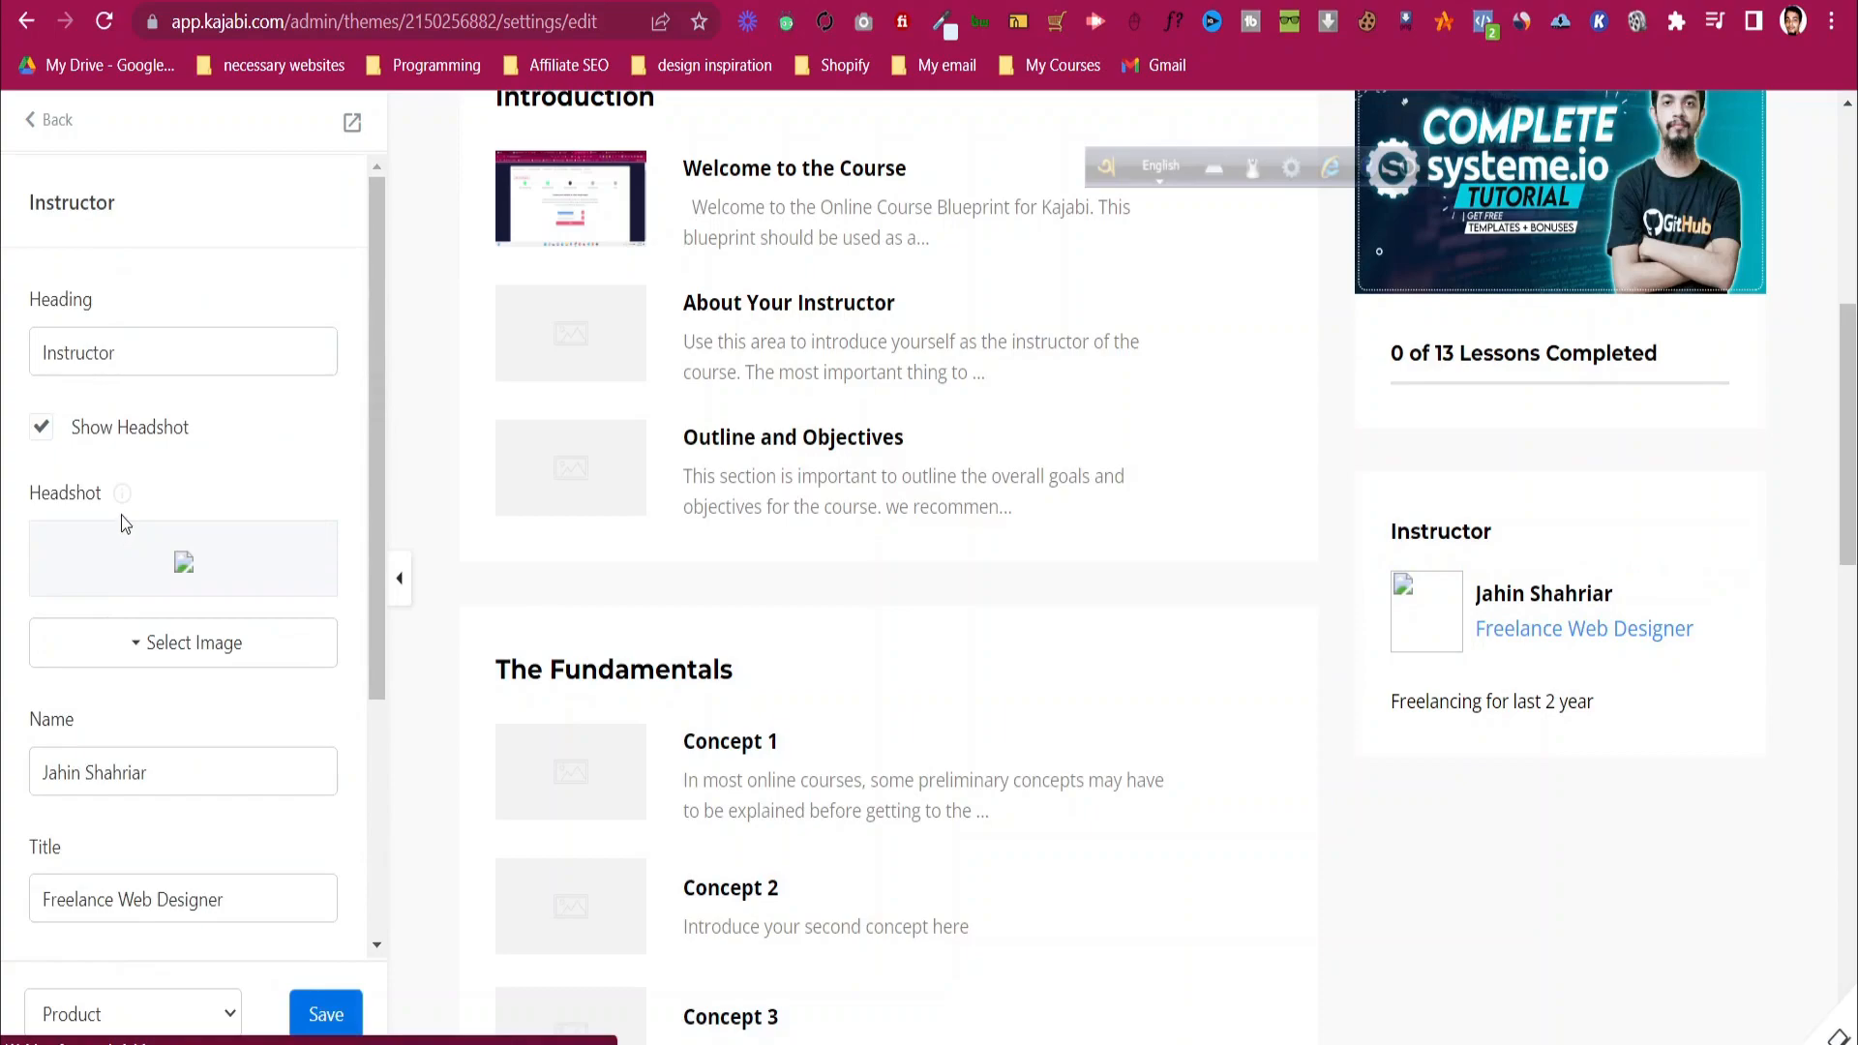
- Upload Group 1.png as the Instructor block's headshot and accept the crop
{"action": "left_click", "coordinate": [201, 655]}
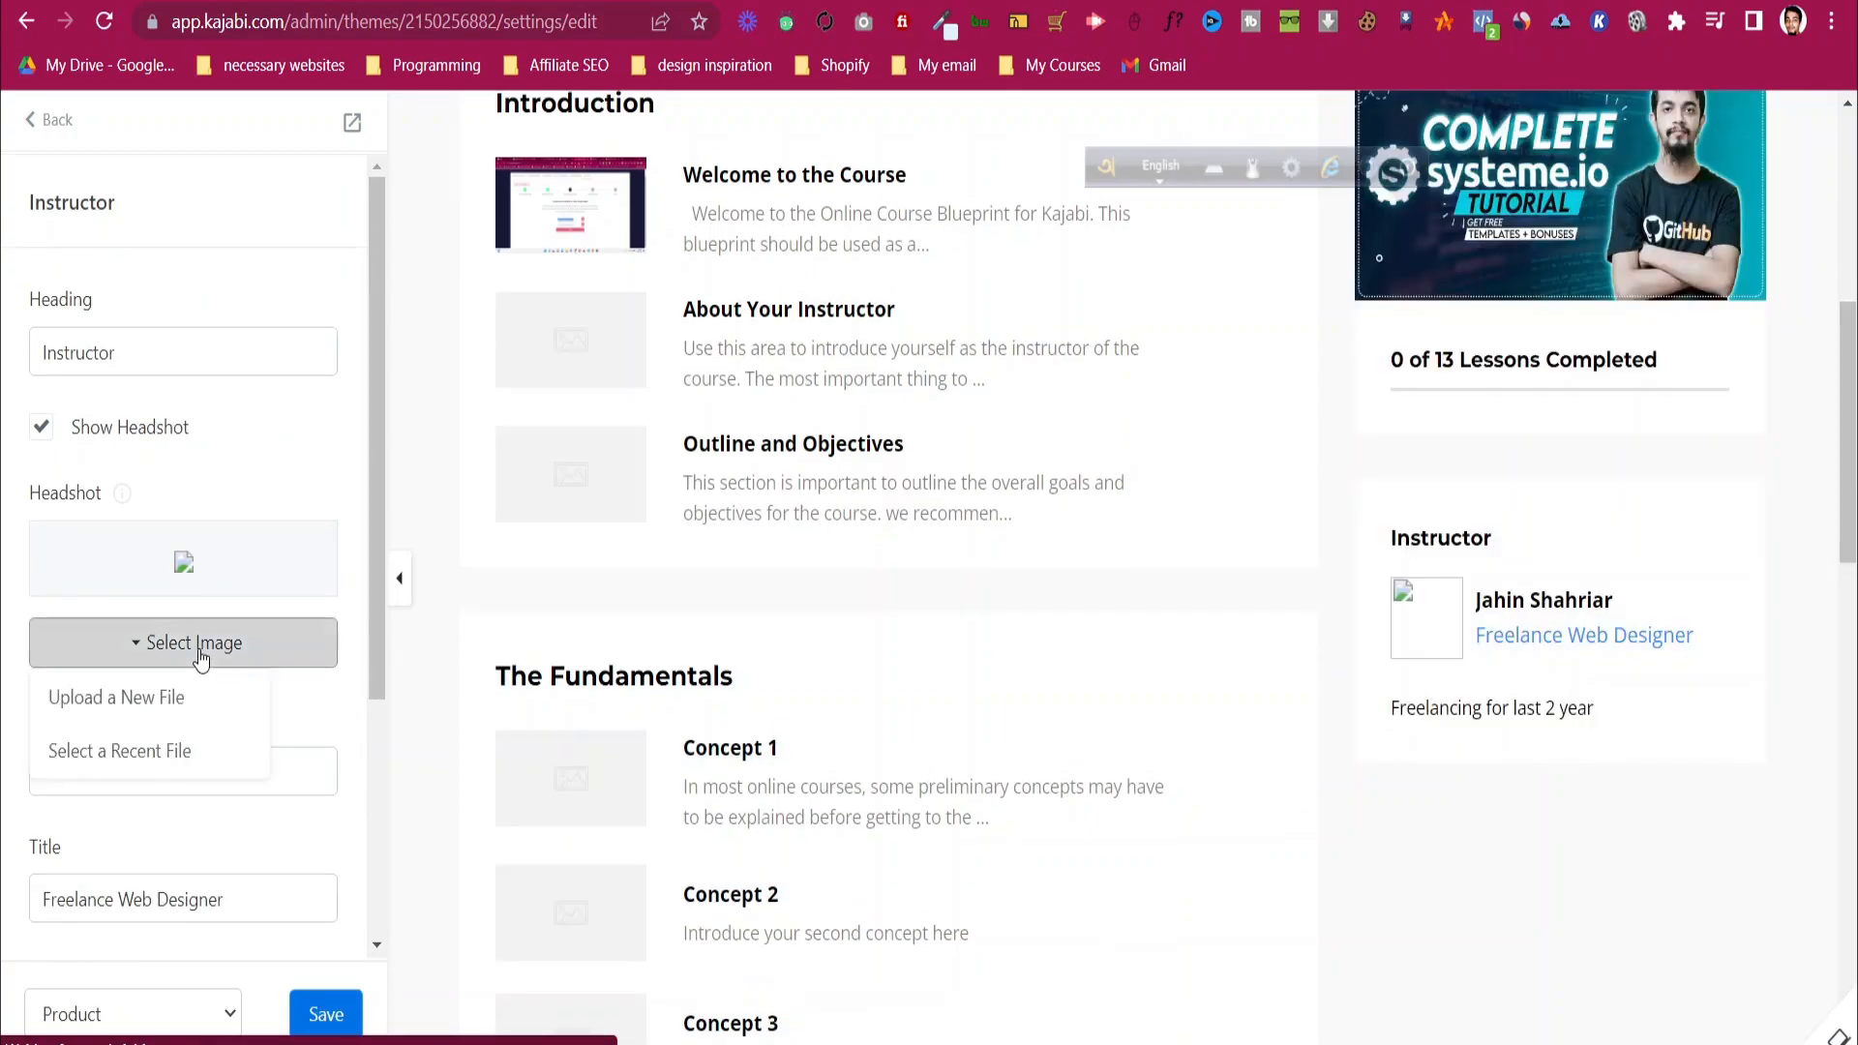
{"action": "left_click", "coordinate": [174, 698]}
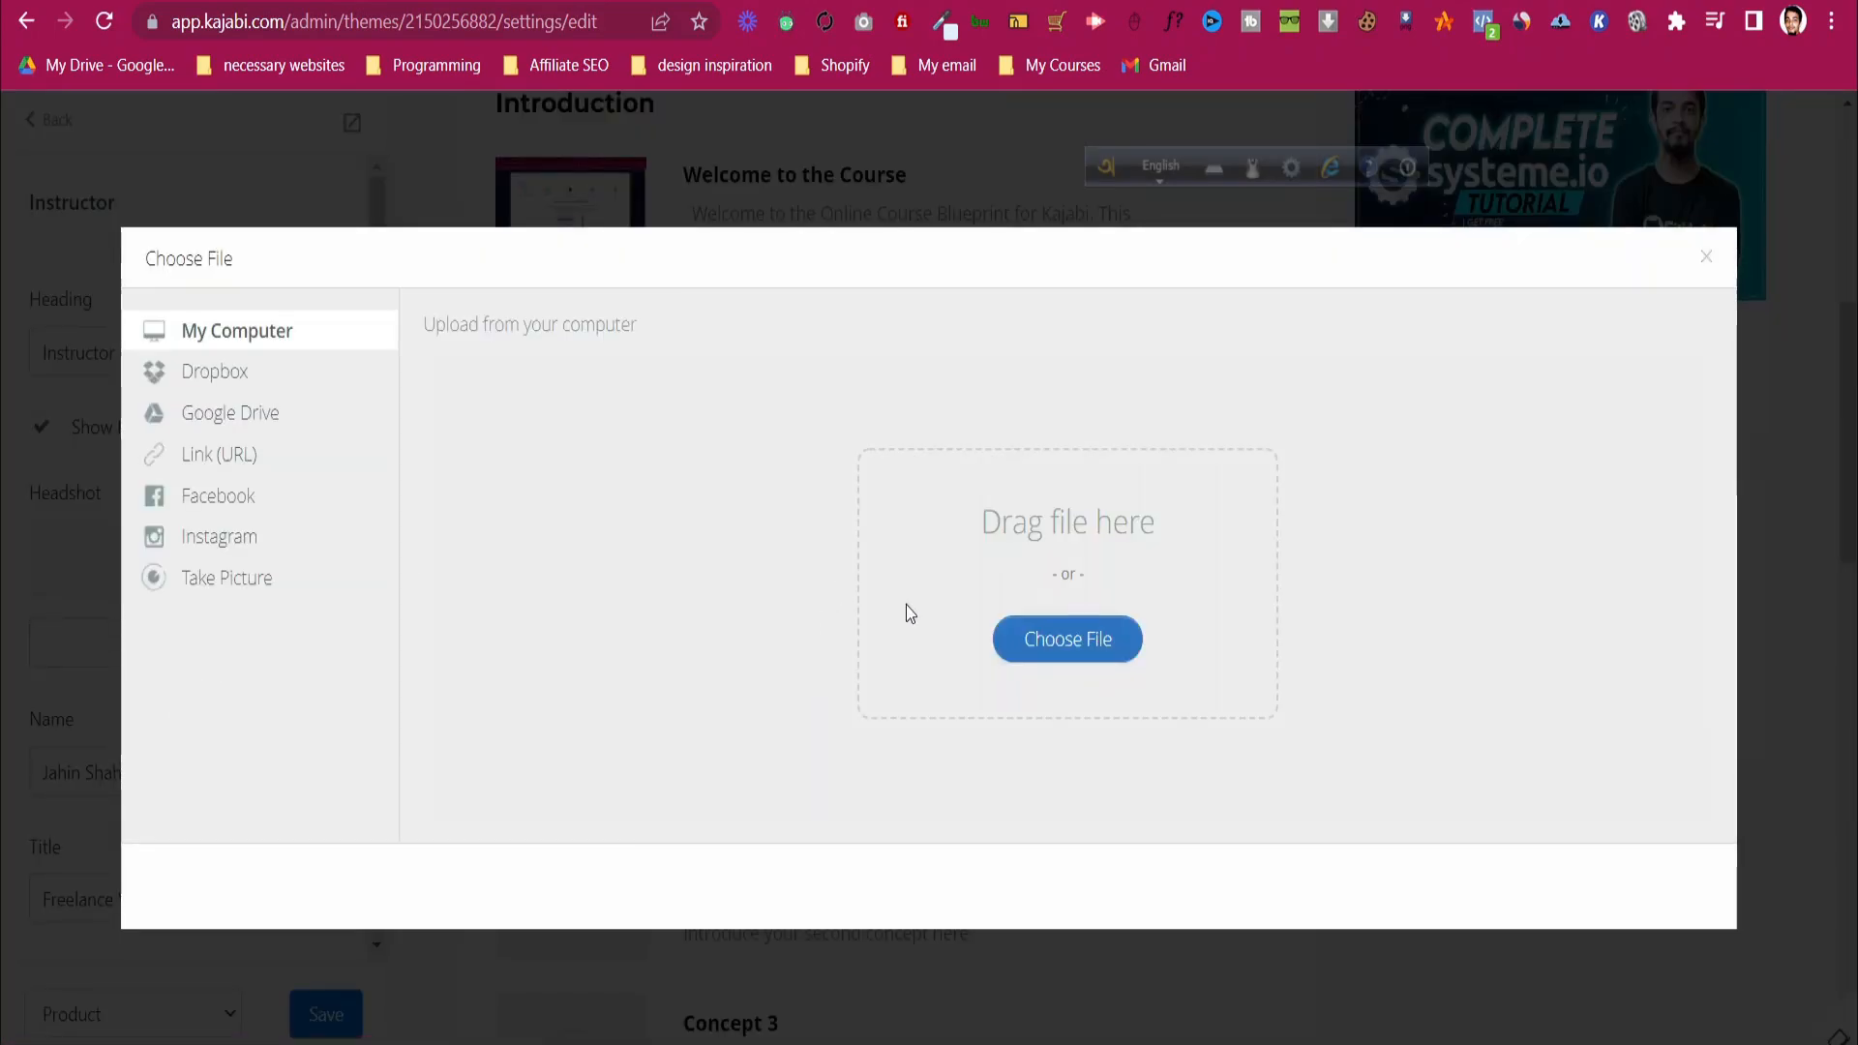
{"action": "left_click_drag", "start_coordinate": [909, 139], "coordinate": [923, 432]}
{"action": "scroll", "coordinate": [734, 364], "scroll_direction": "up", "scroll_amount": 3}
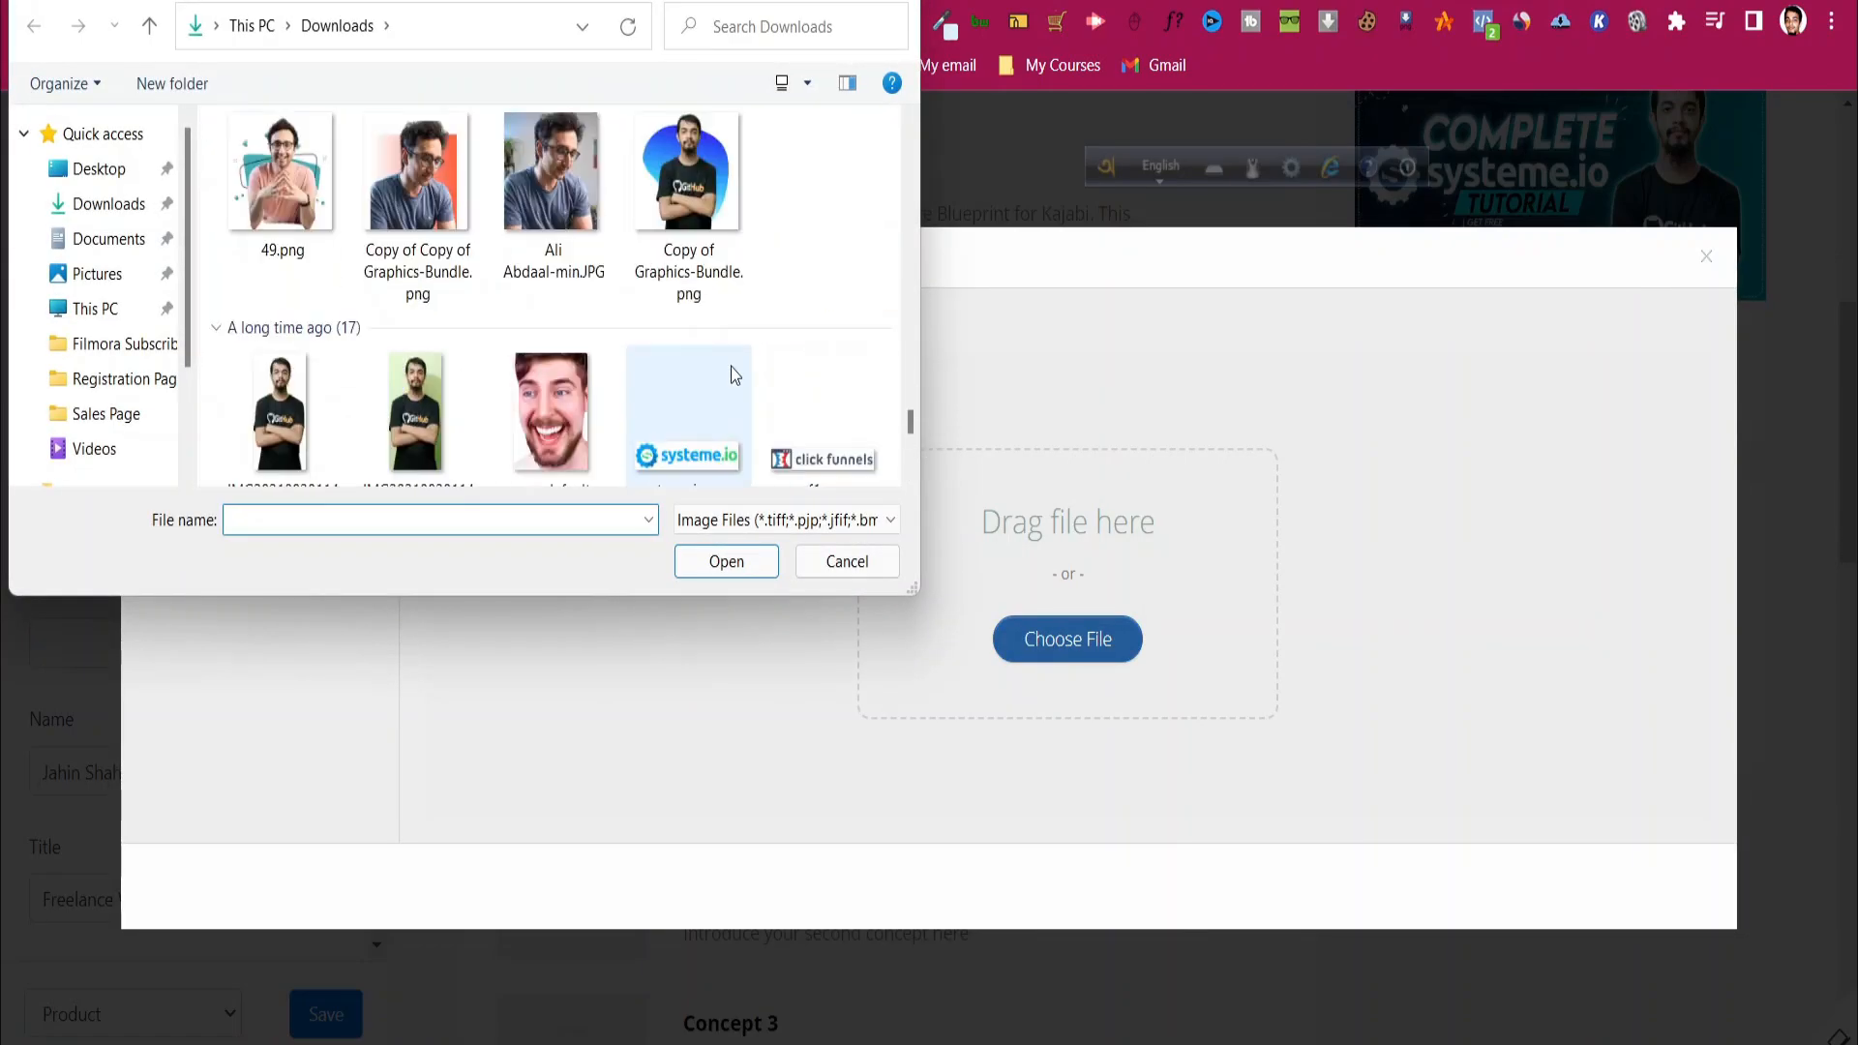
{"action": "scroll", "coordinate": [733, 363], "scroll_direction": "down", "scroll_amount": 4}
{"action": "left_click", "coordinate": [418, 333]}
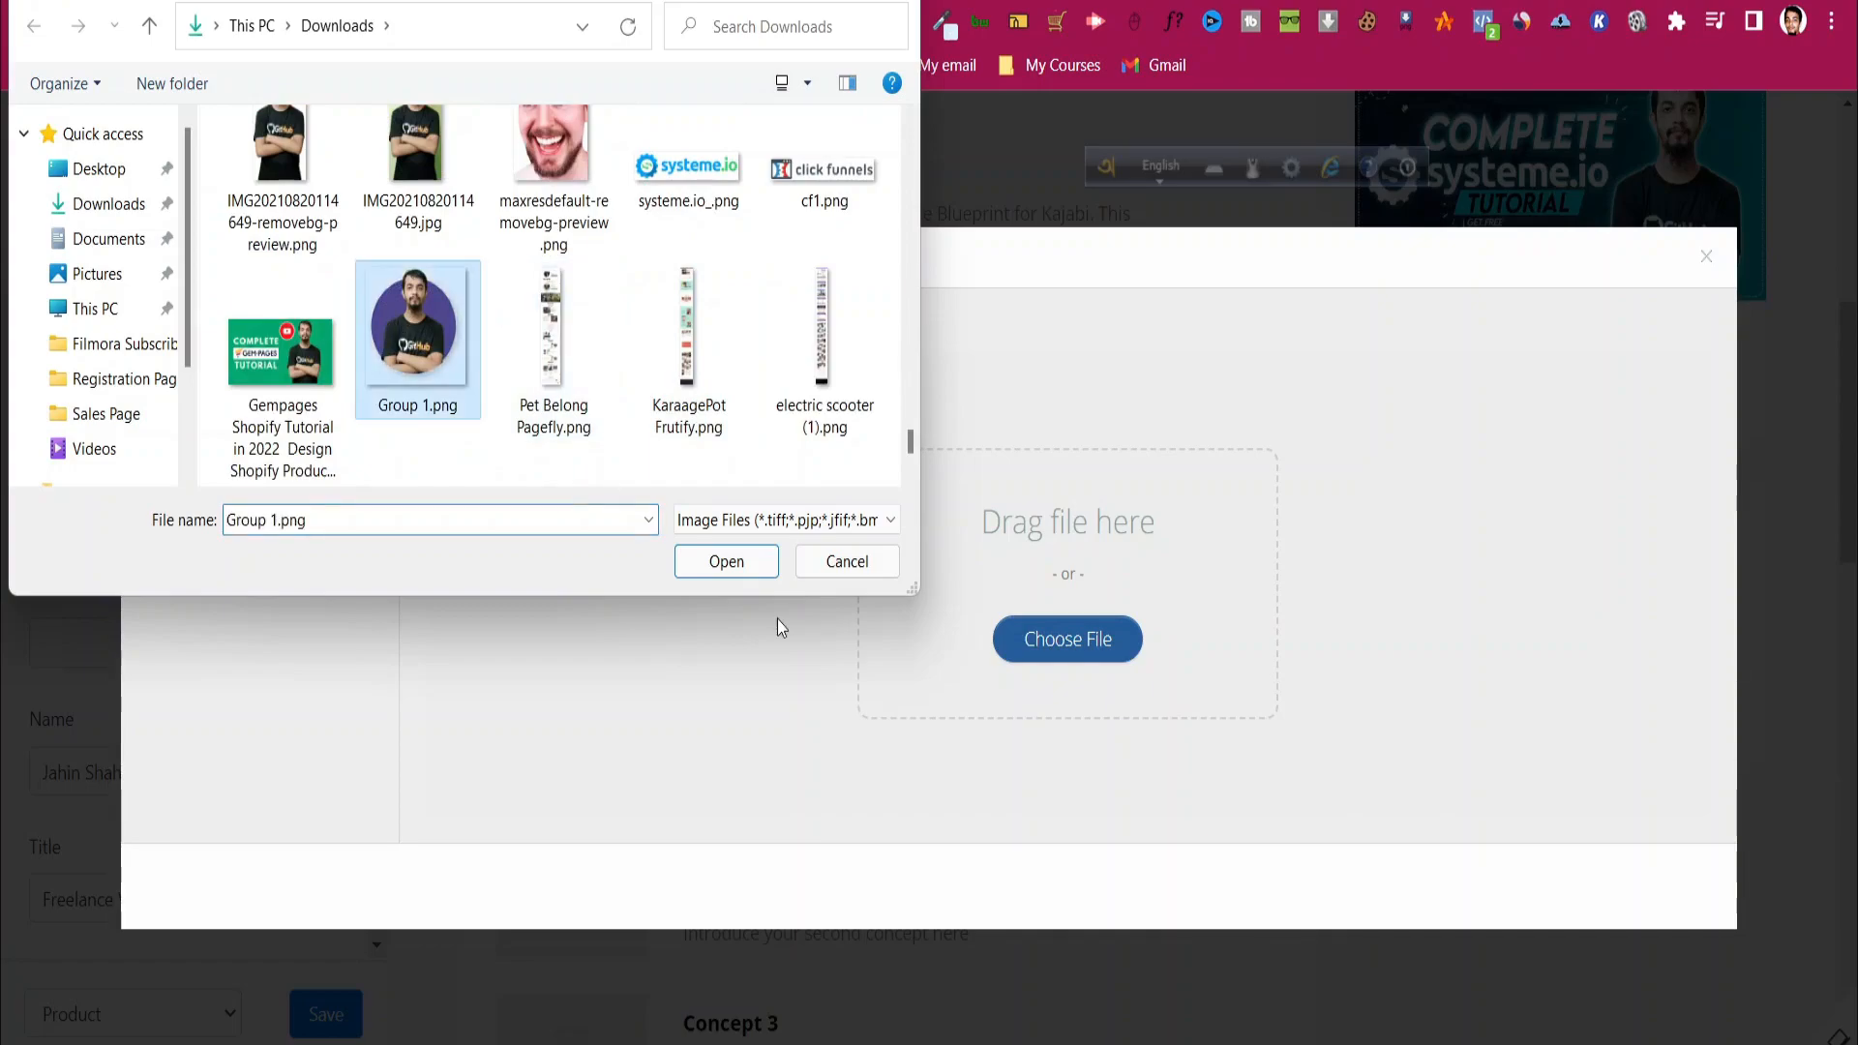
{"action": "left_click", "coordinate": [725, 562]}
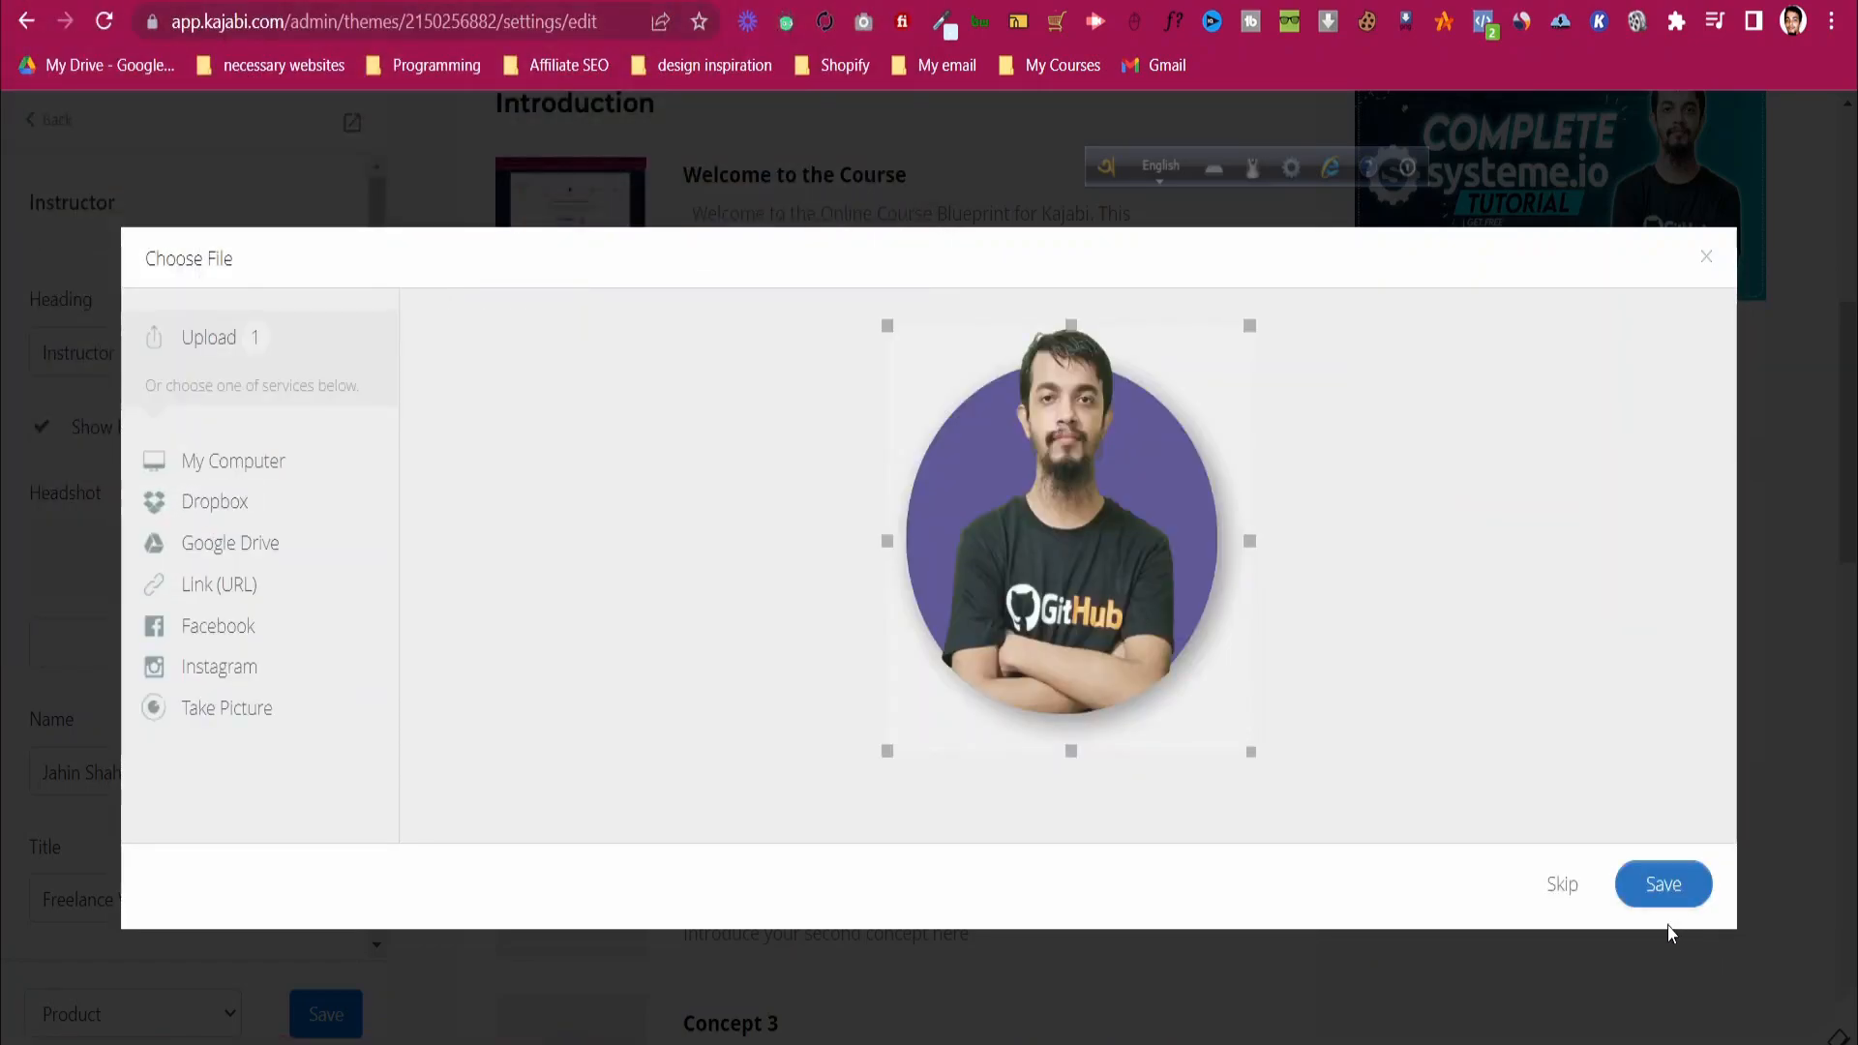
{"action": "left_click", "coordinate": [1663, 885]}
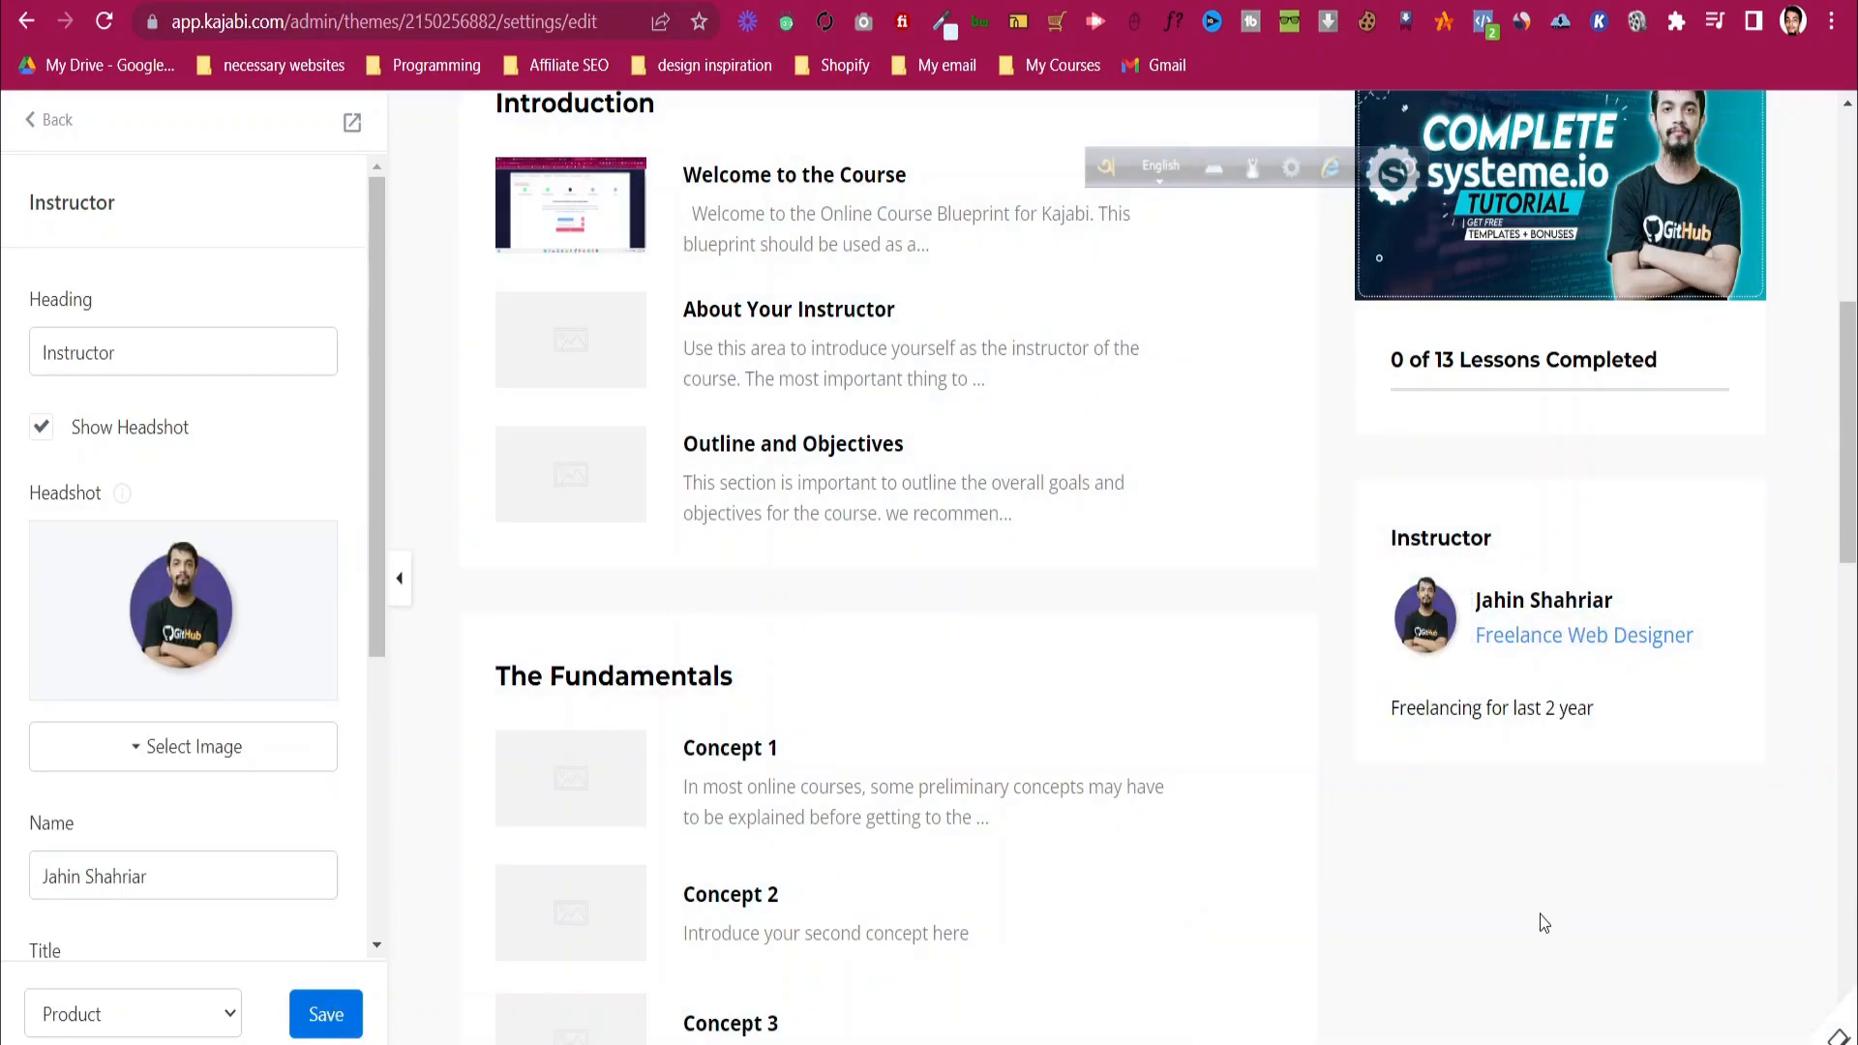
- Save the headshot change, browse addable sidebar blocks without adding any, and return to sections
{"action": "left_click", "coordinate": [320, 1013]}
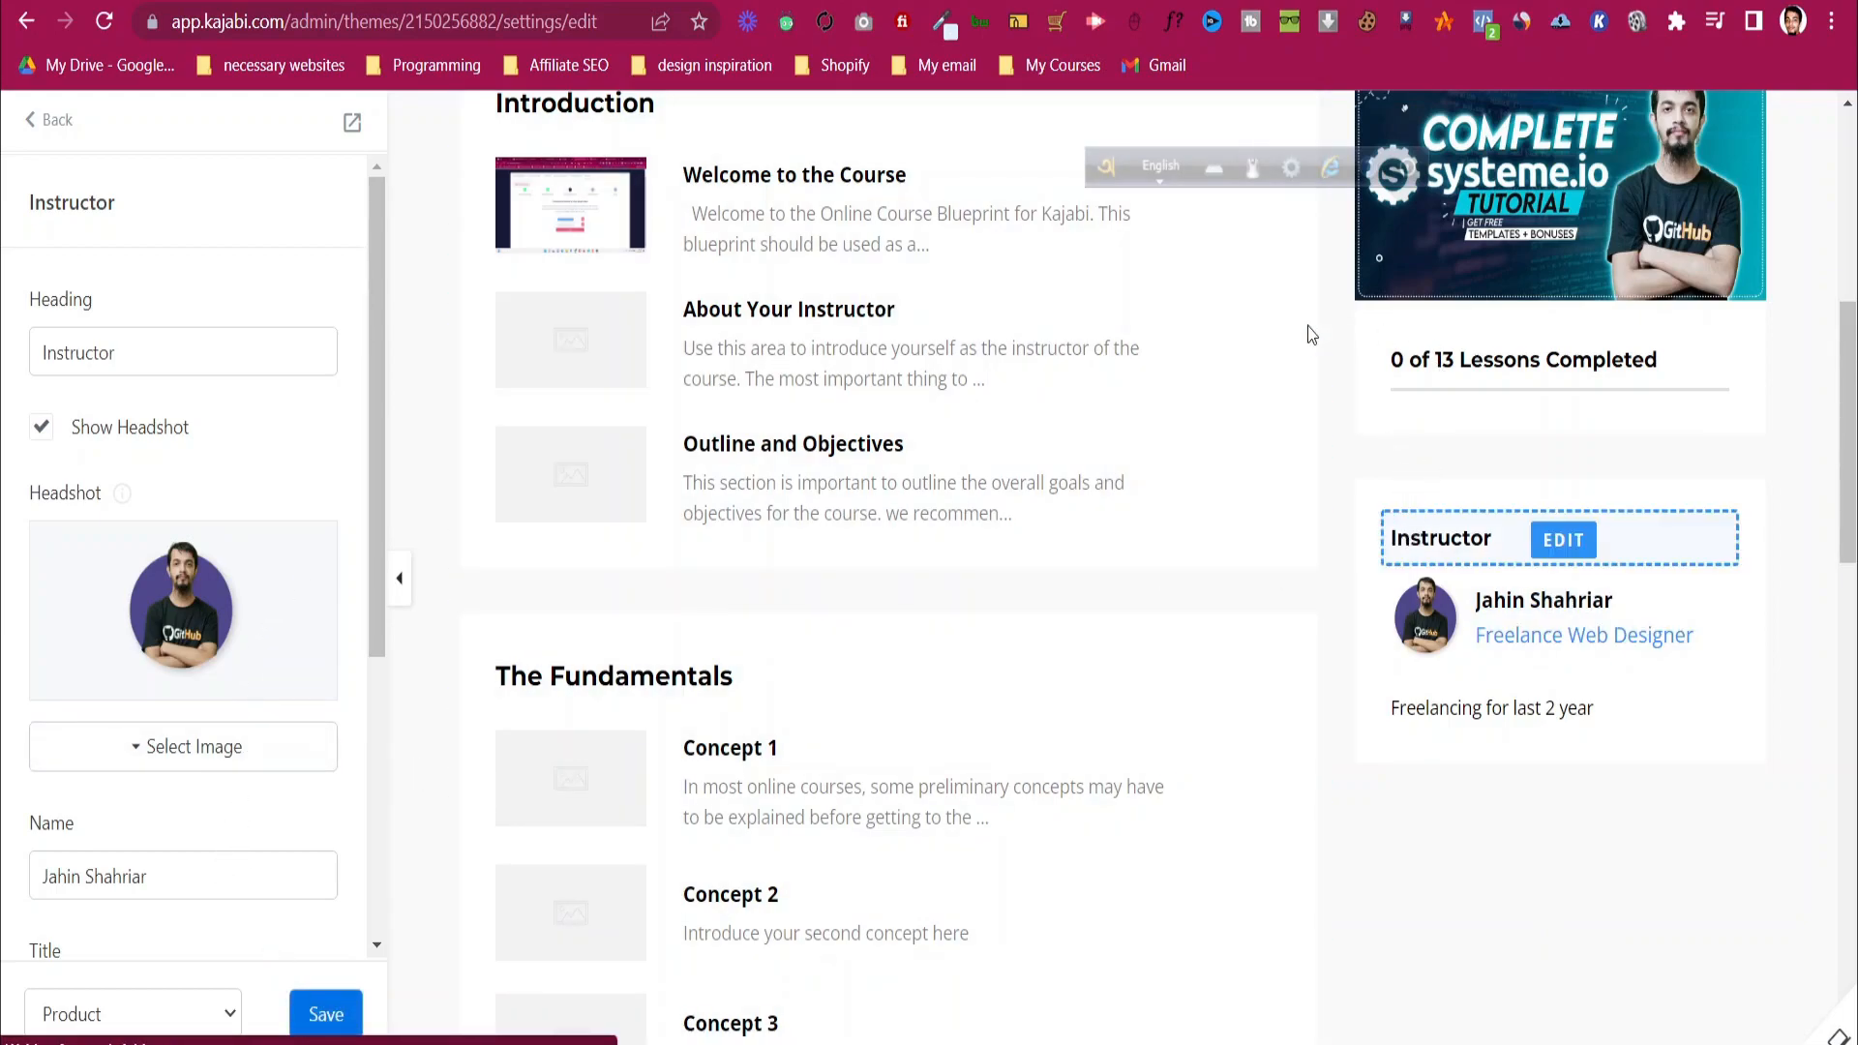
{"action": "left_click", "coordinate": [33, 119]}
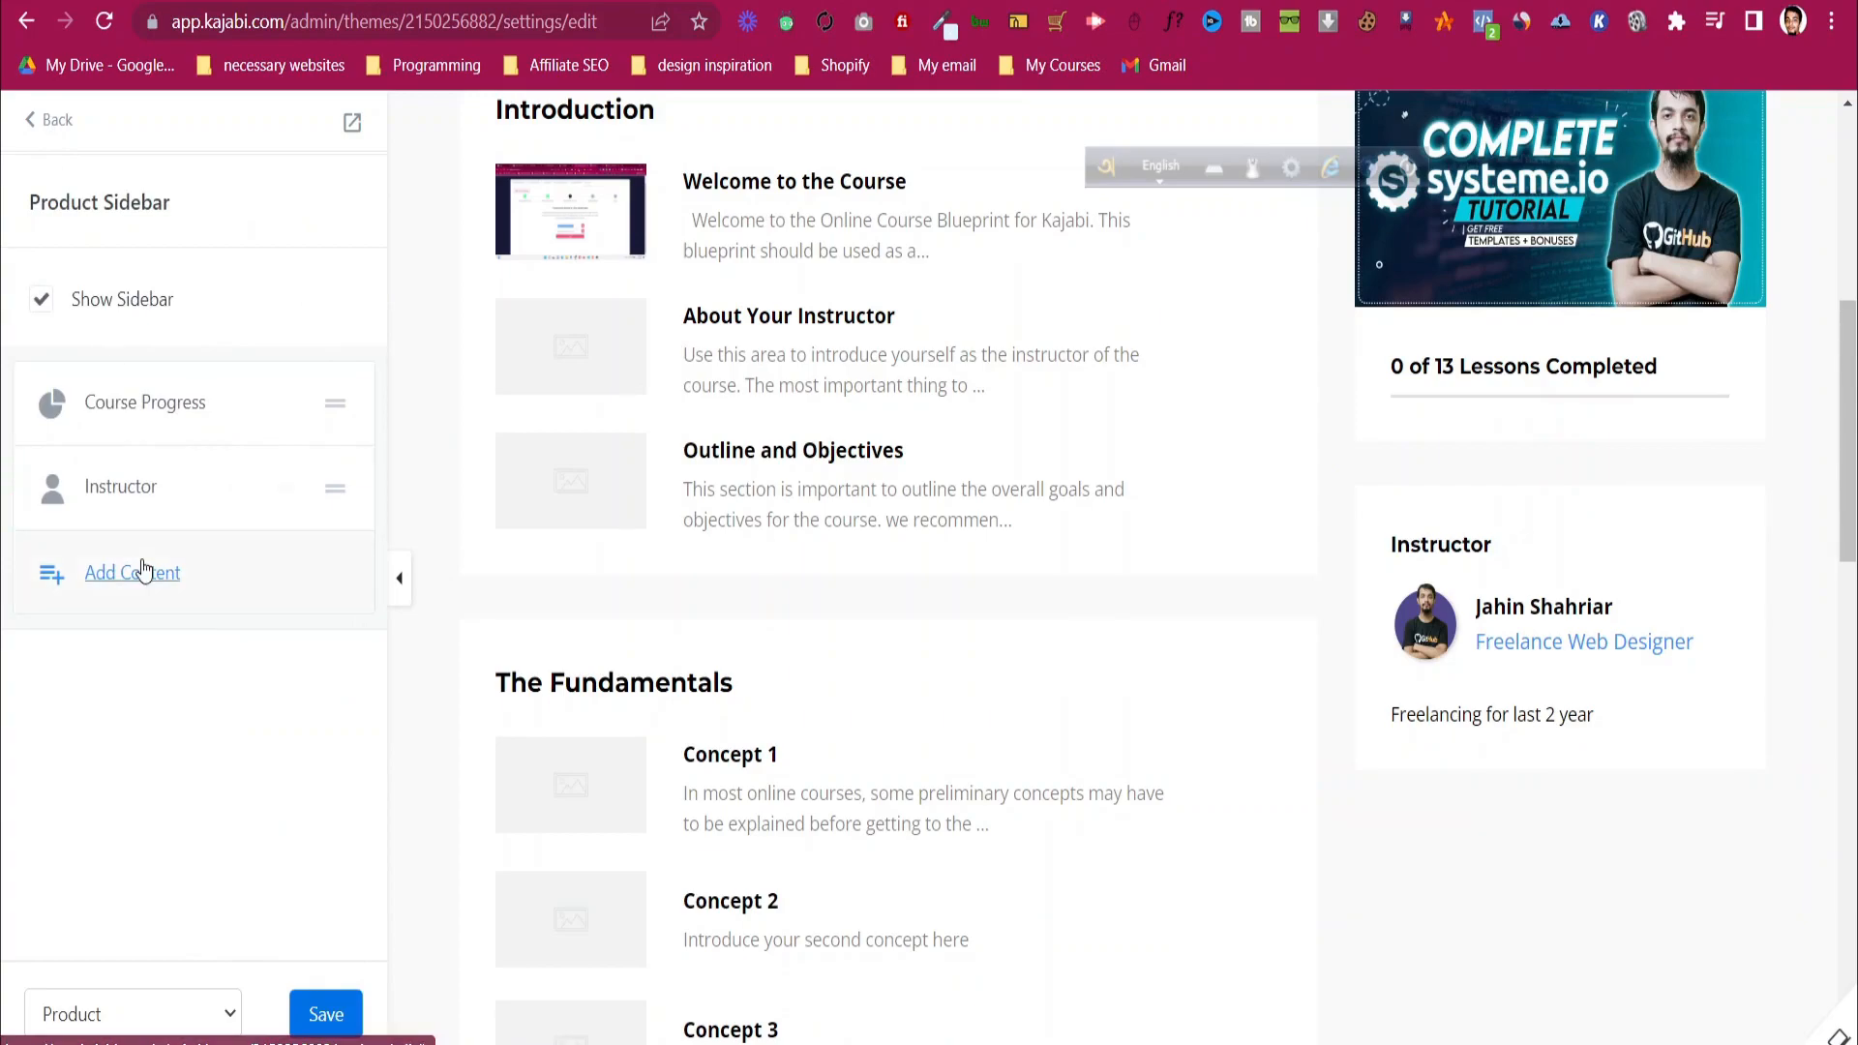
{"action": "left_click", "coordinate": [143, 568]}
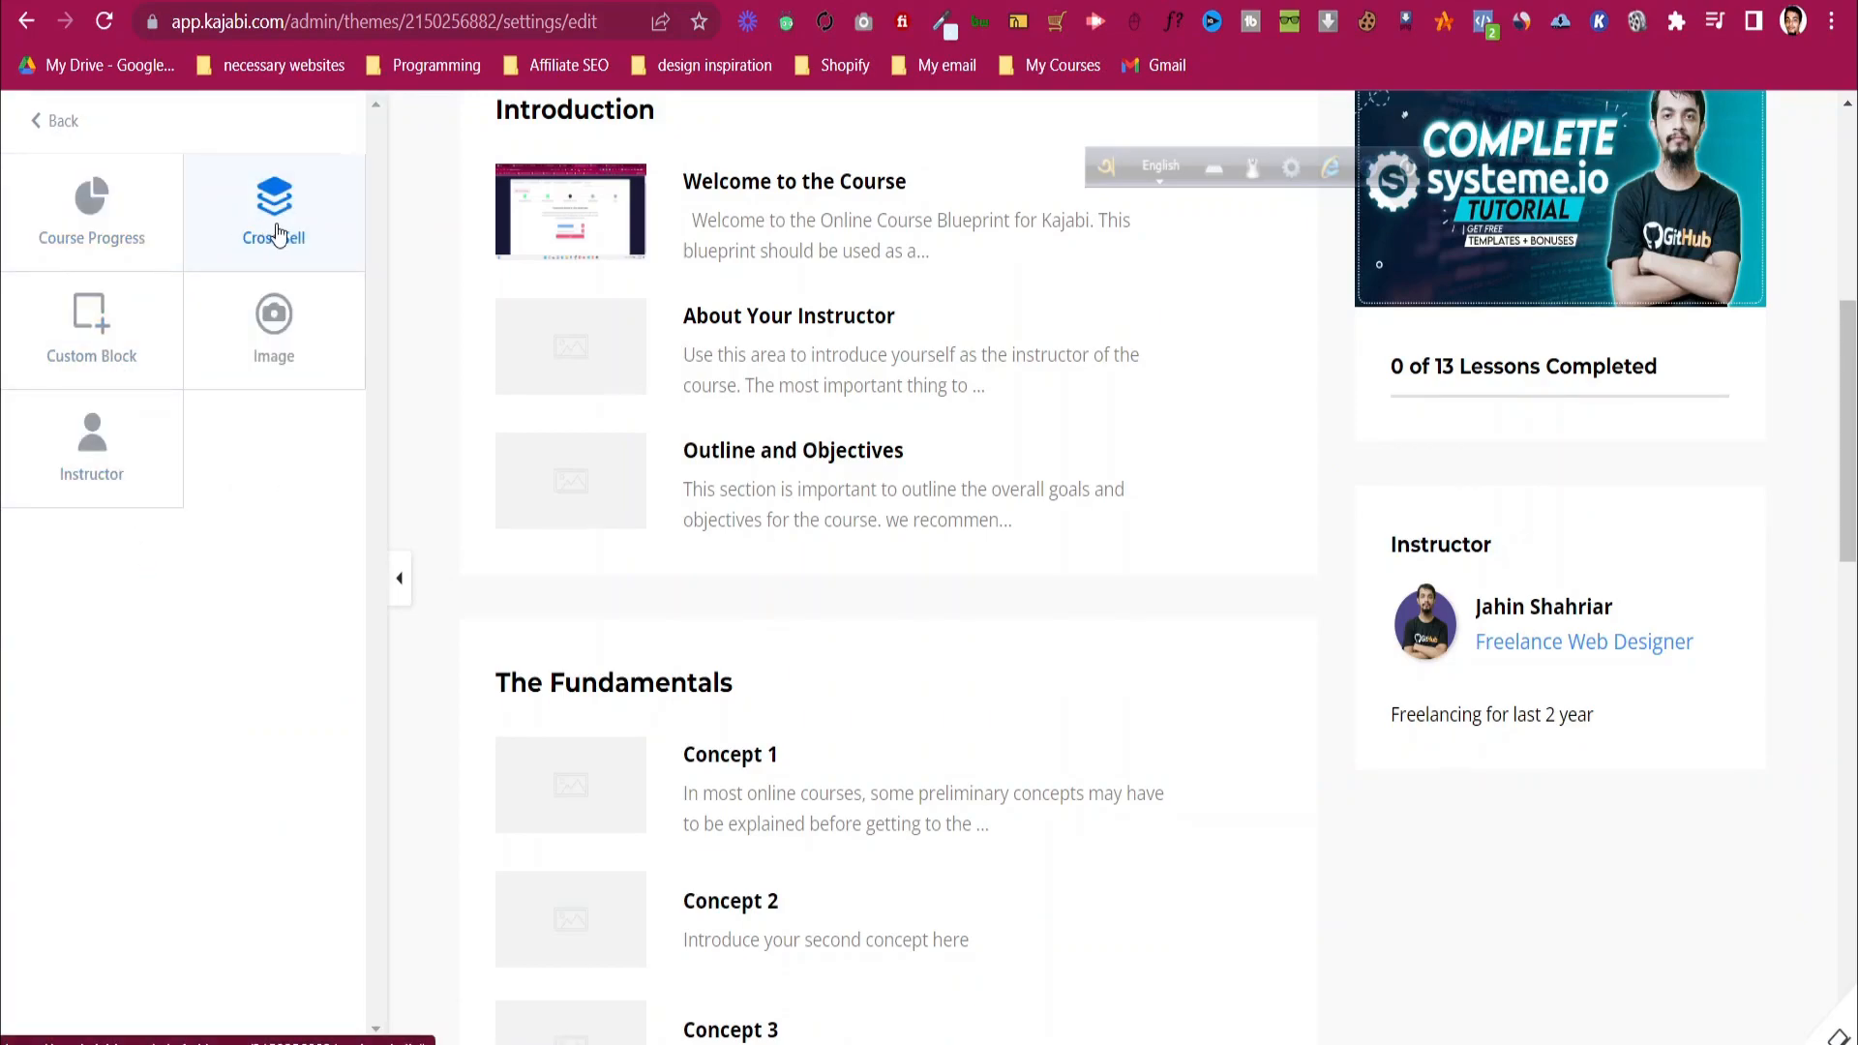
{"action": "scroll", "coordinate": [933, 739], "scroll_direction": "down", "scroll_amount": 15}
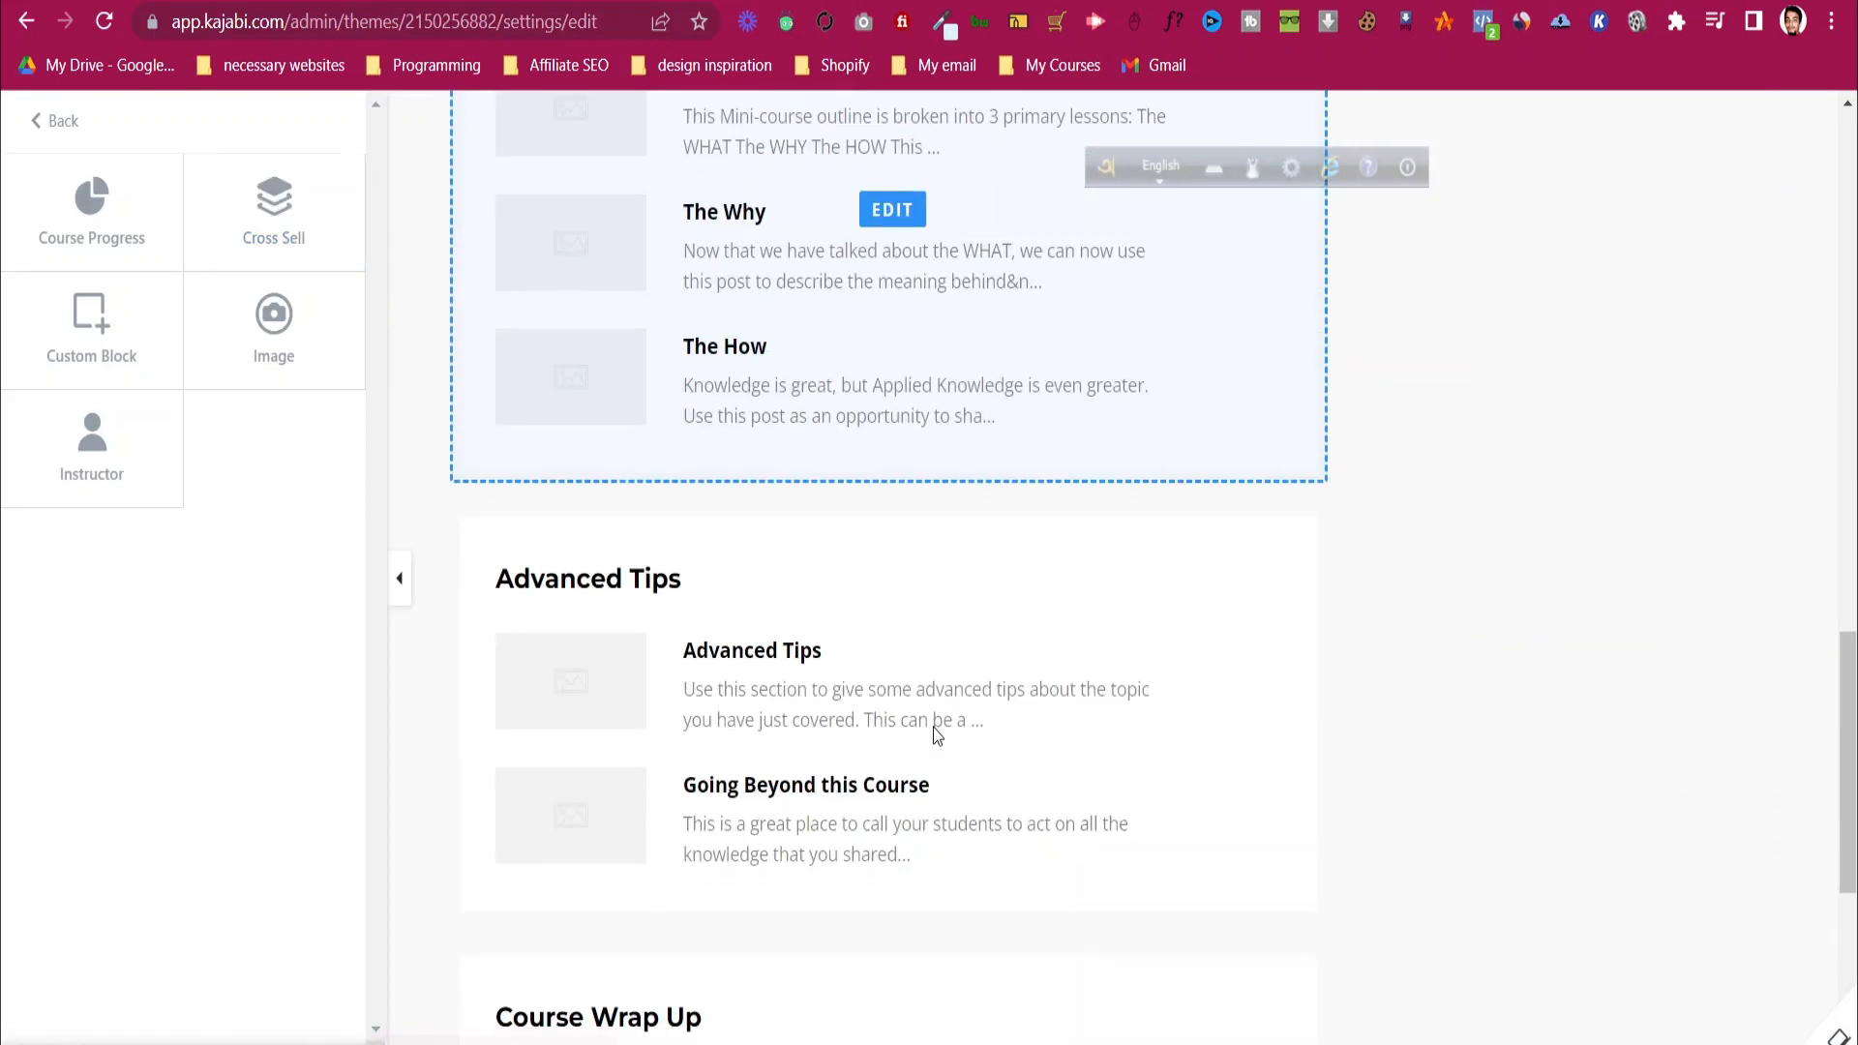
{"action": "scroll", "coordinate": [935, 740], "scroll_direction": "up", "scroll_amount": 15}
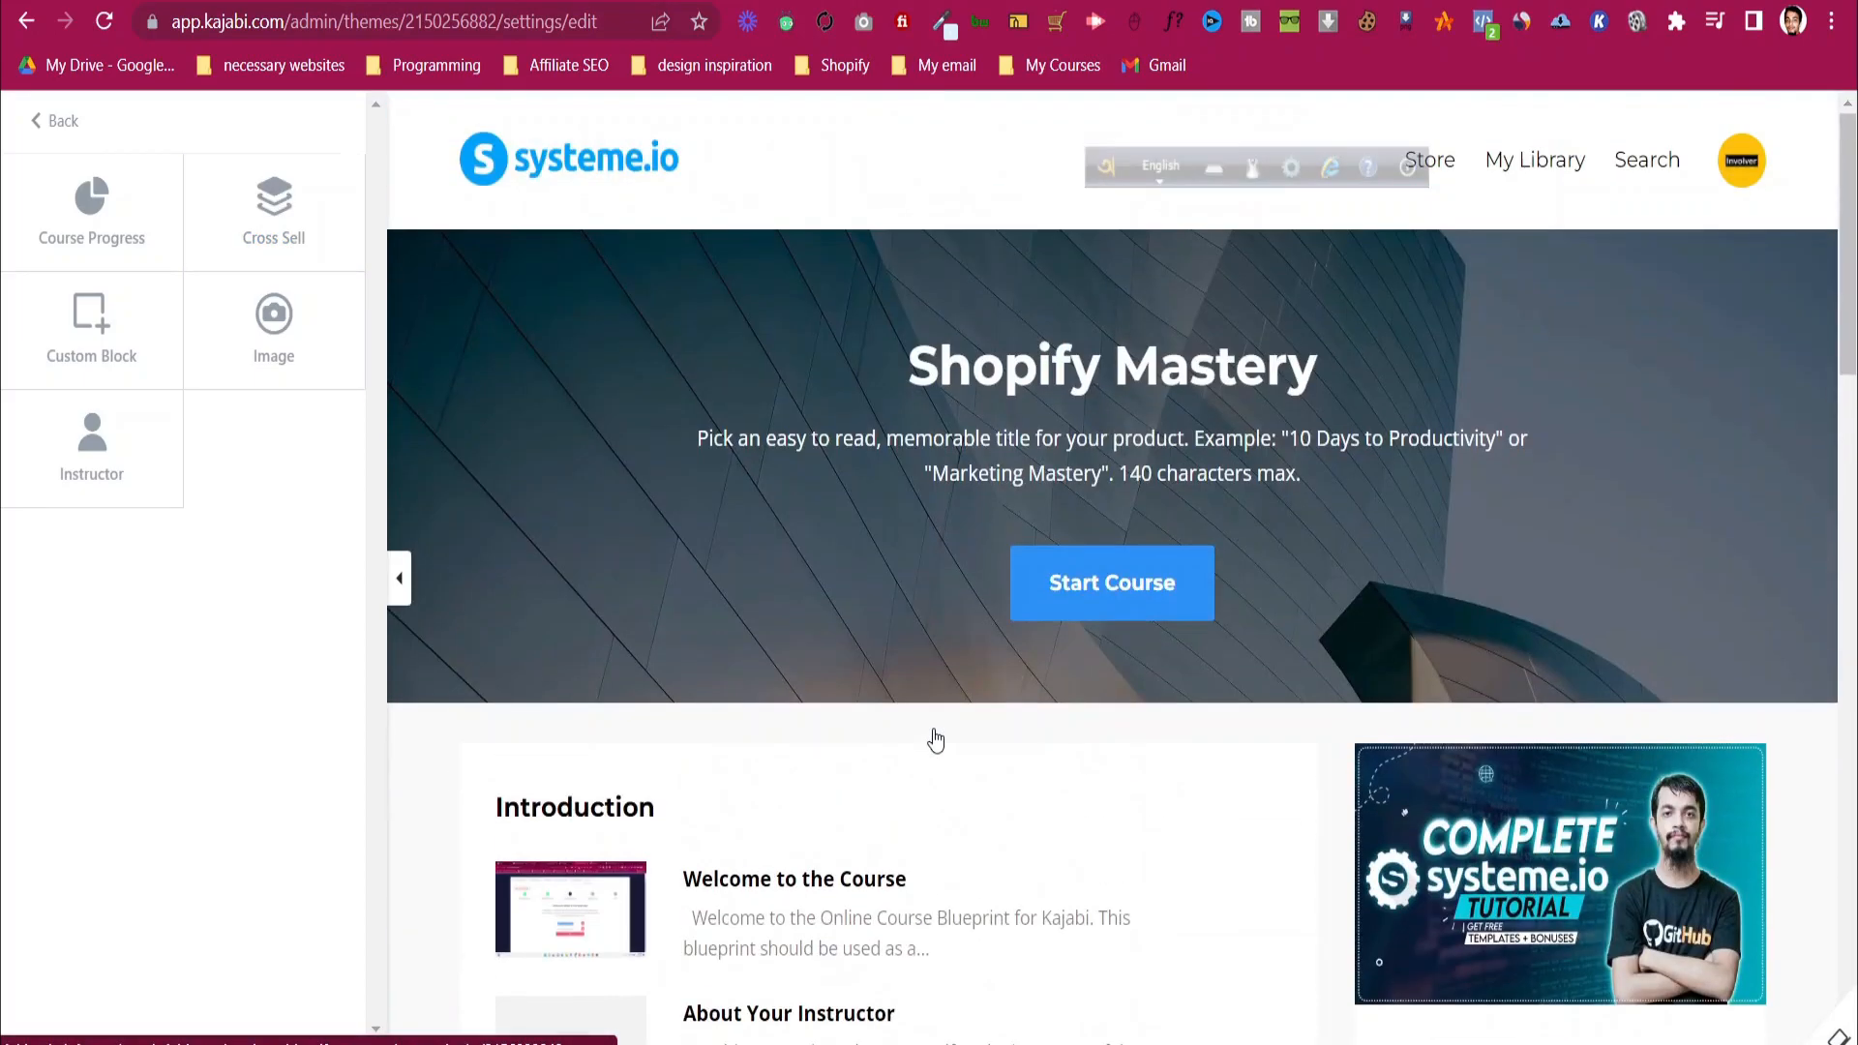
{"action": "scroll", "coordinate": [955, 738], "scroll_direction": "down", "scroll_amount": 15}
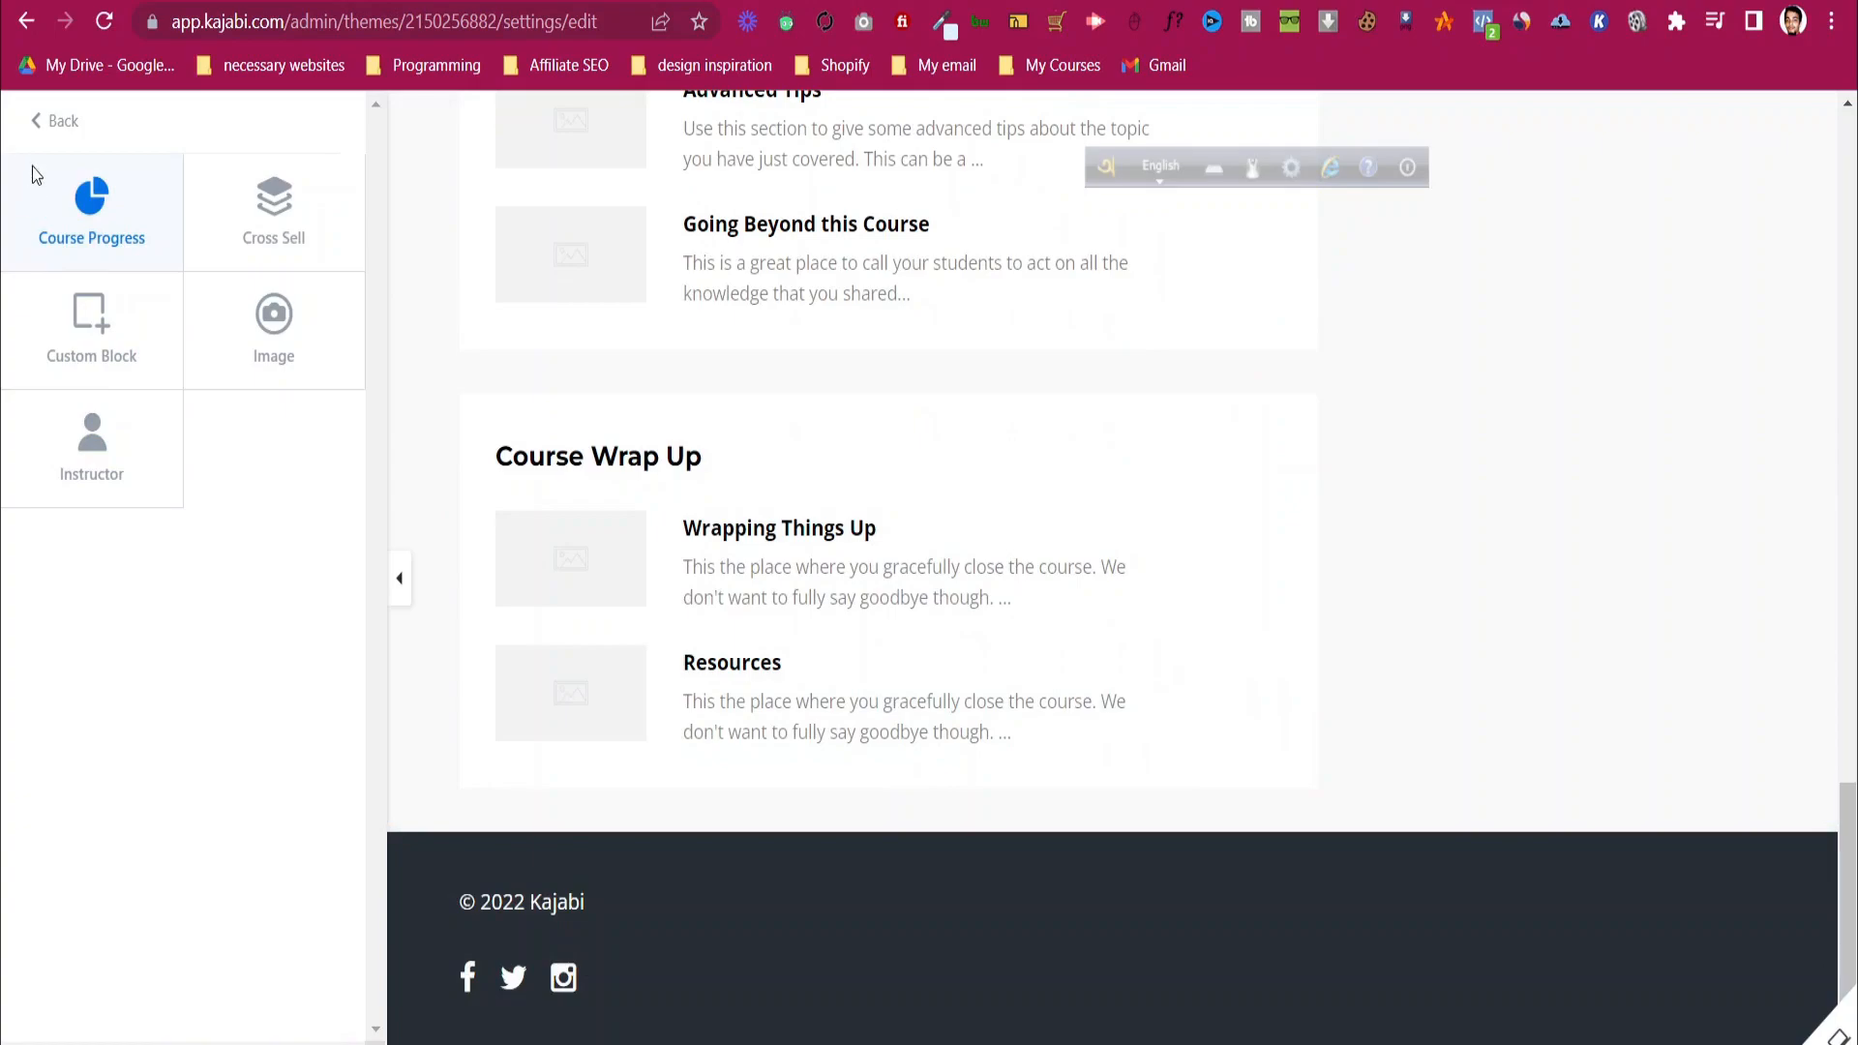
{"action": "left_click", "coordinate": [51, 134]}
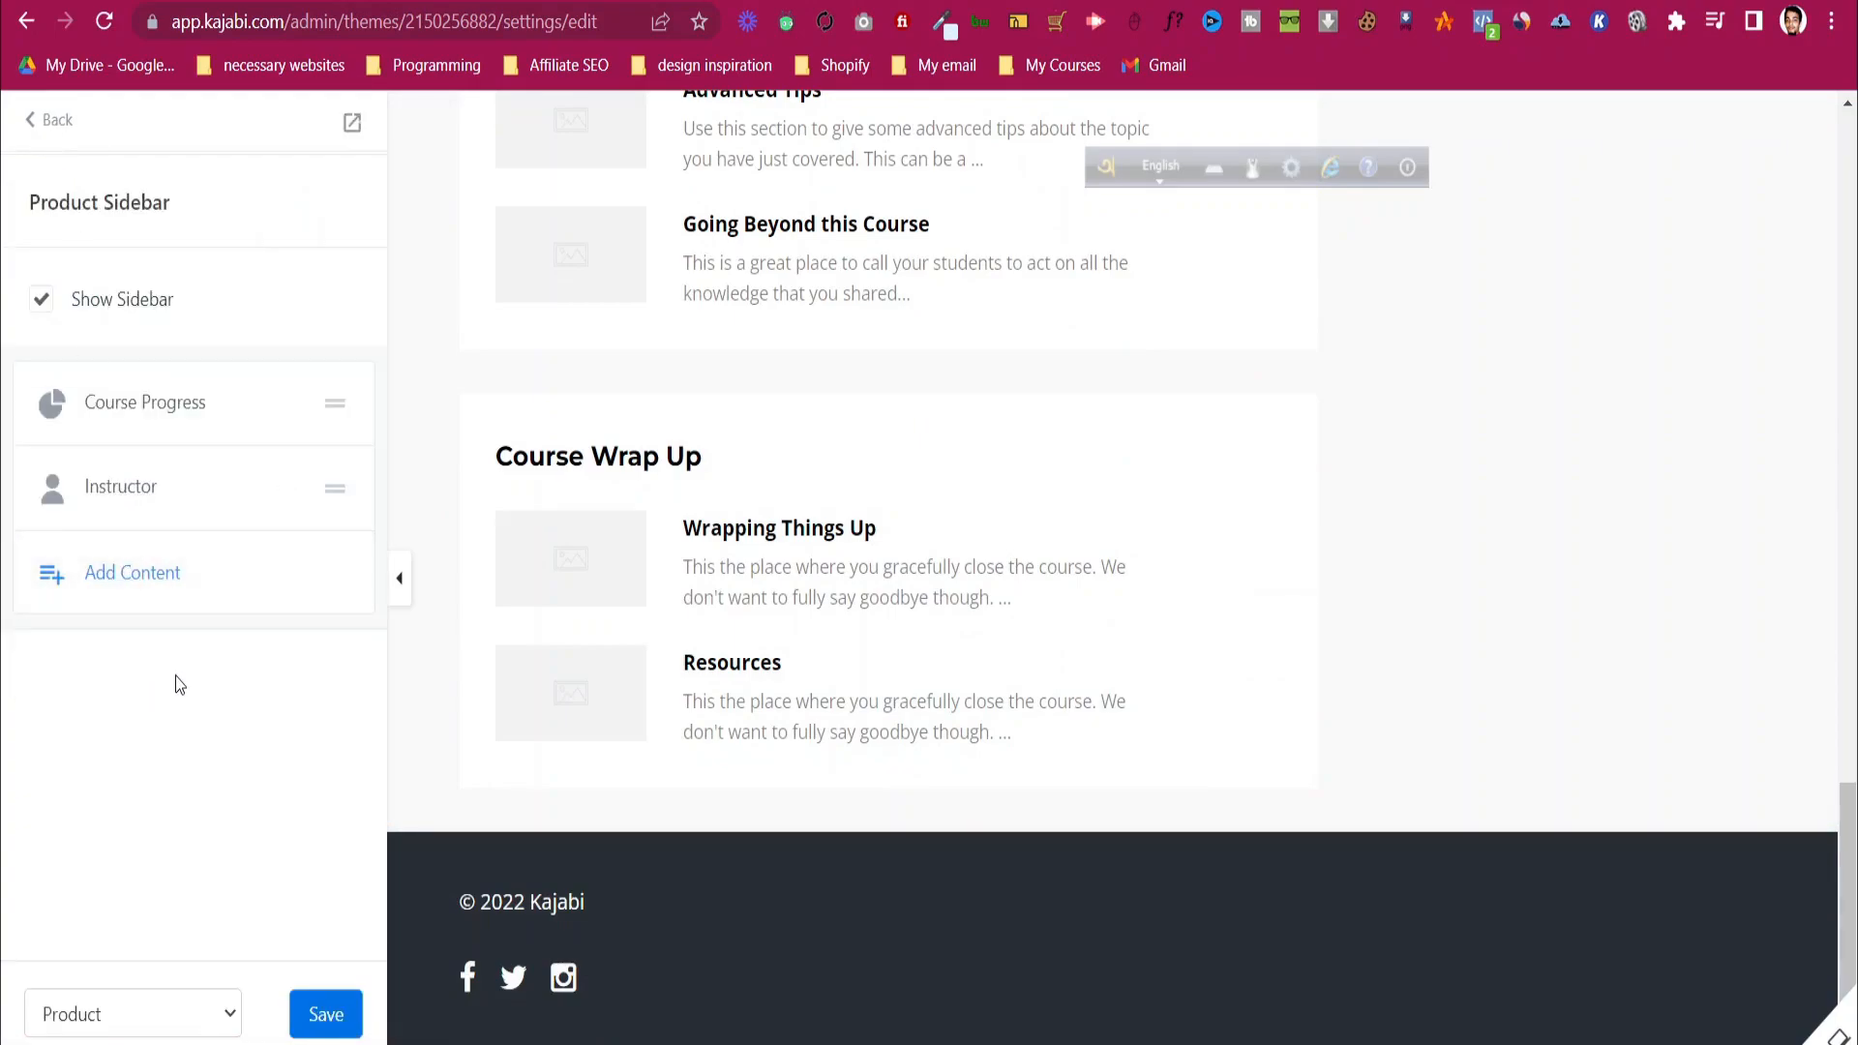
{"action": "left_click", "coordinate": [49, 123]}
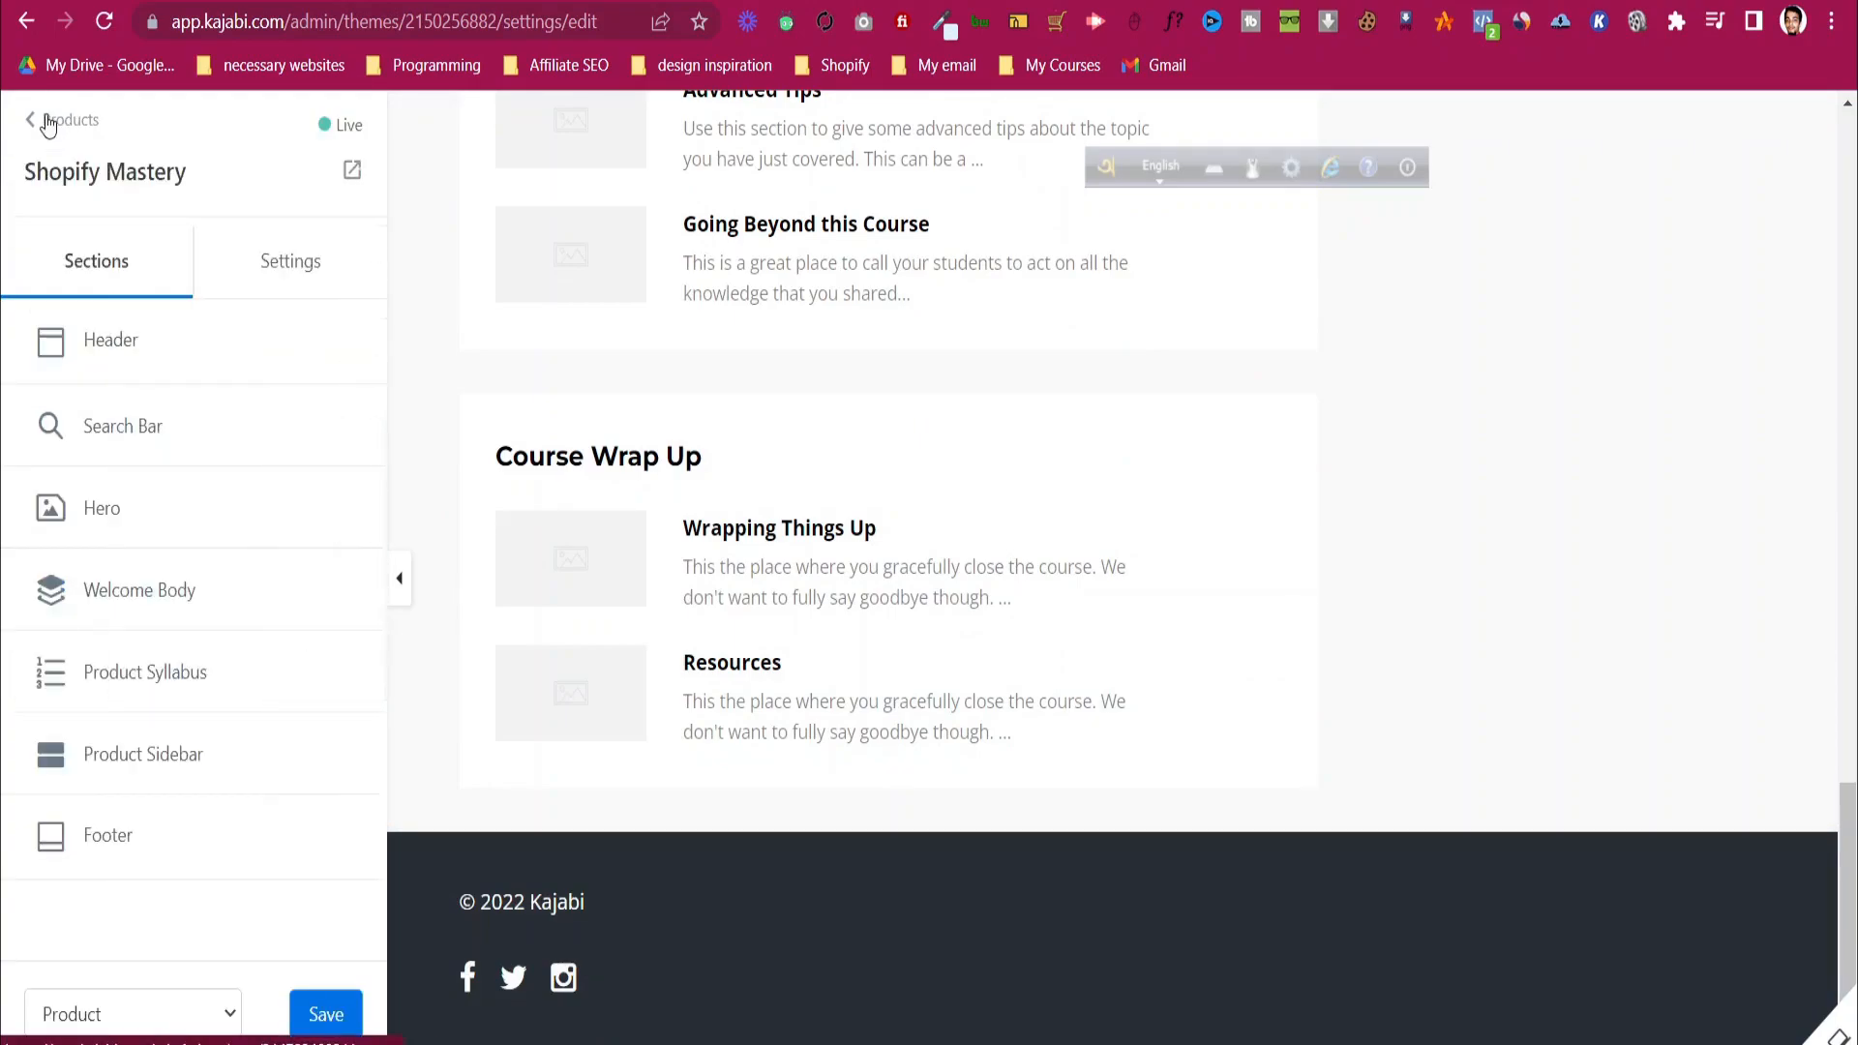
- Open the Footer section's settings
{"action": "left_click", "coordinate": [110, 835]}
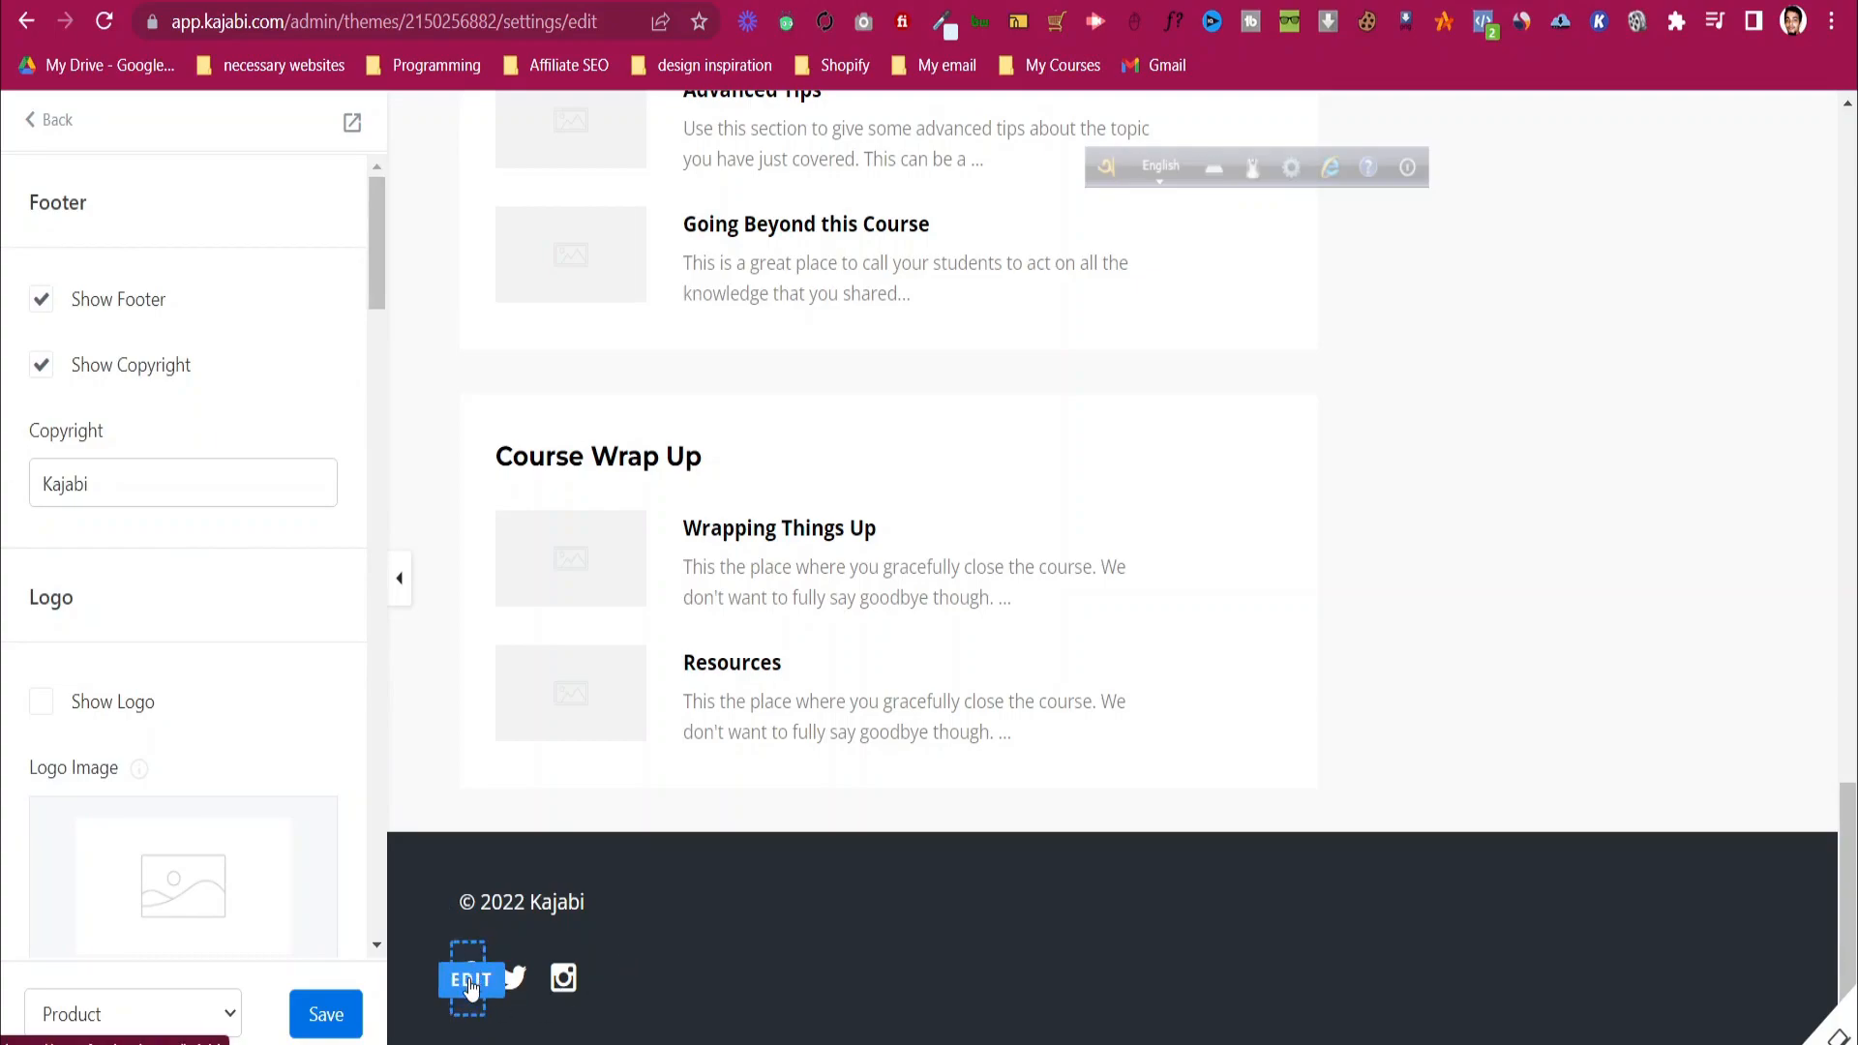
{"action": "scroll", "coordinate": [233, 677], "scroll_direction": "down", "scroll_amount": 10}
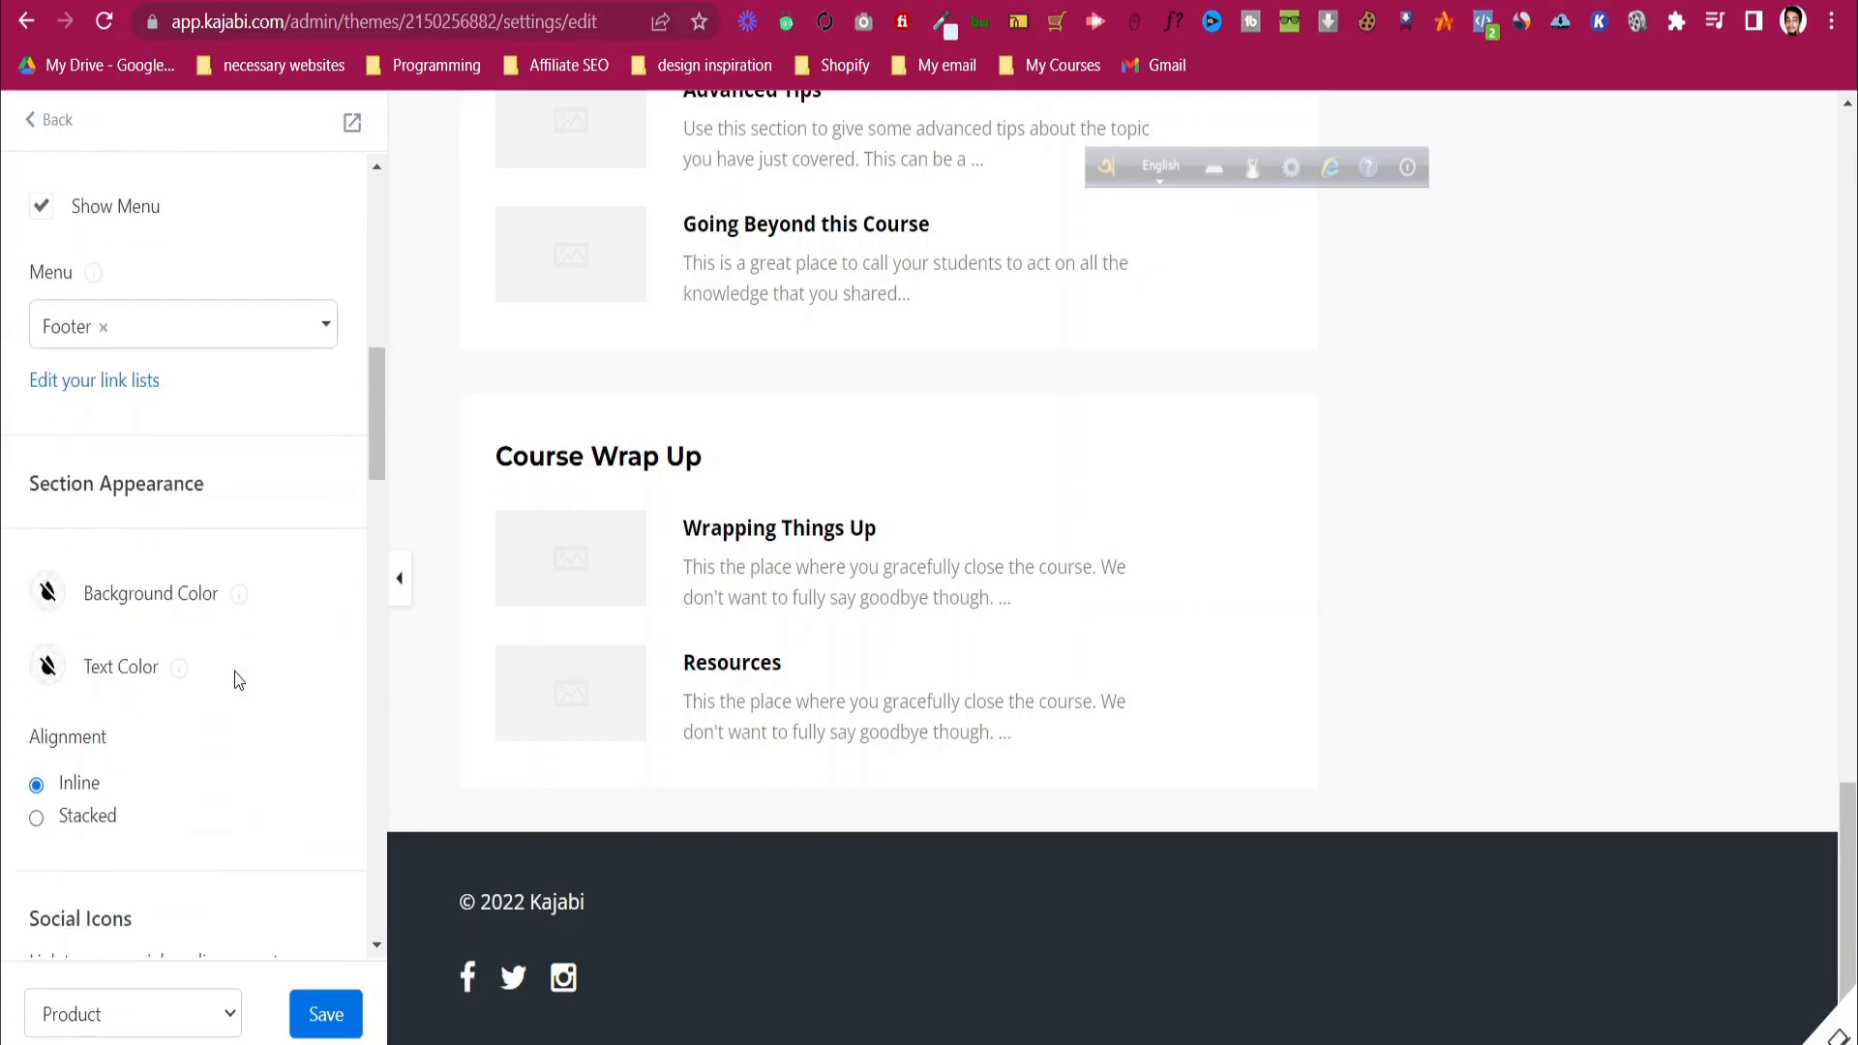
{"action": "scroll", "coordinate": [148, 581], "scroll_direction": "down", "scroll_amount": 15}
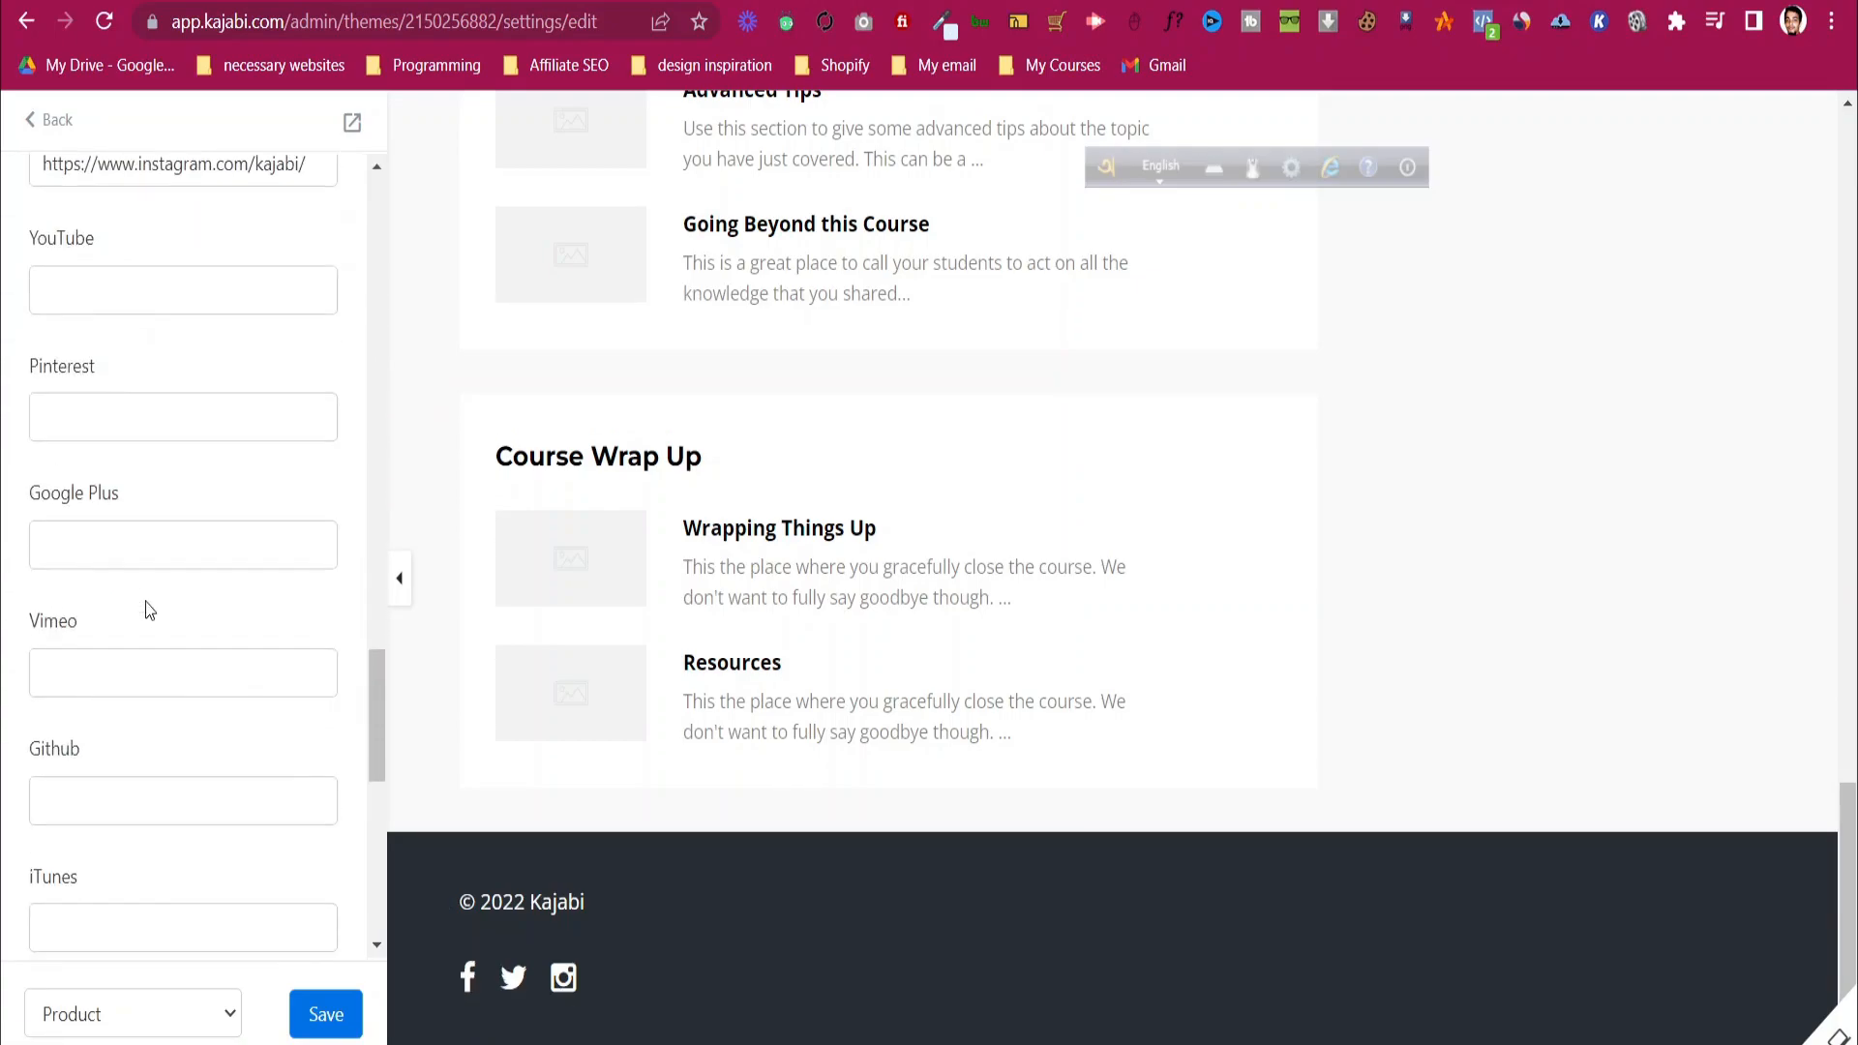
{"action": "scroll", "coordinate": [150, 605], "scroll_direction": "up", "scroll_amount": 4}
{"action": "scroll", "coordinate": [231, 434], "scroll_direction": "up", "scroll_amount": 15}
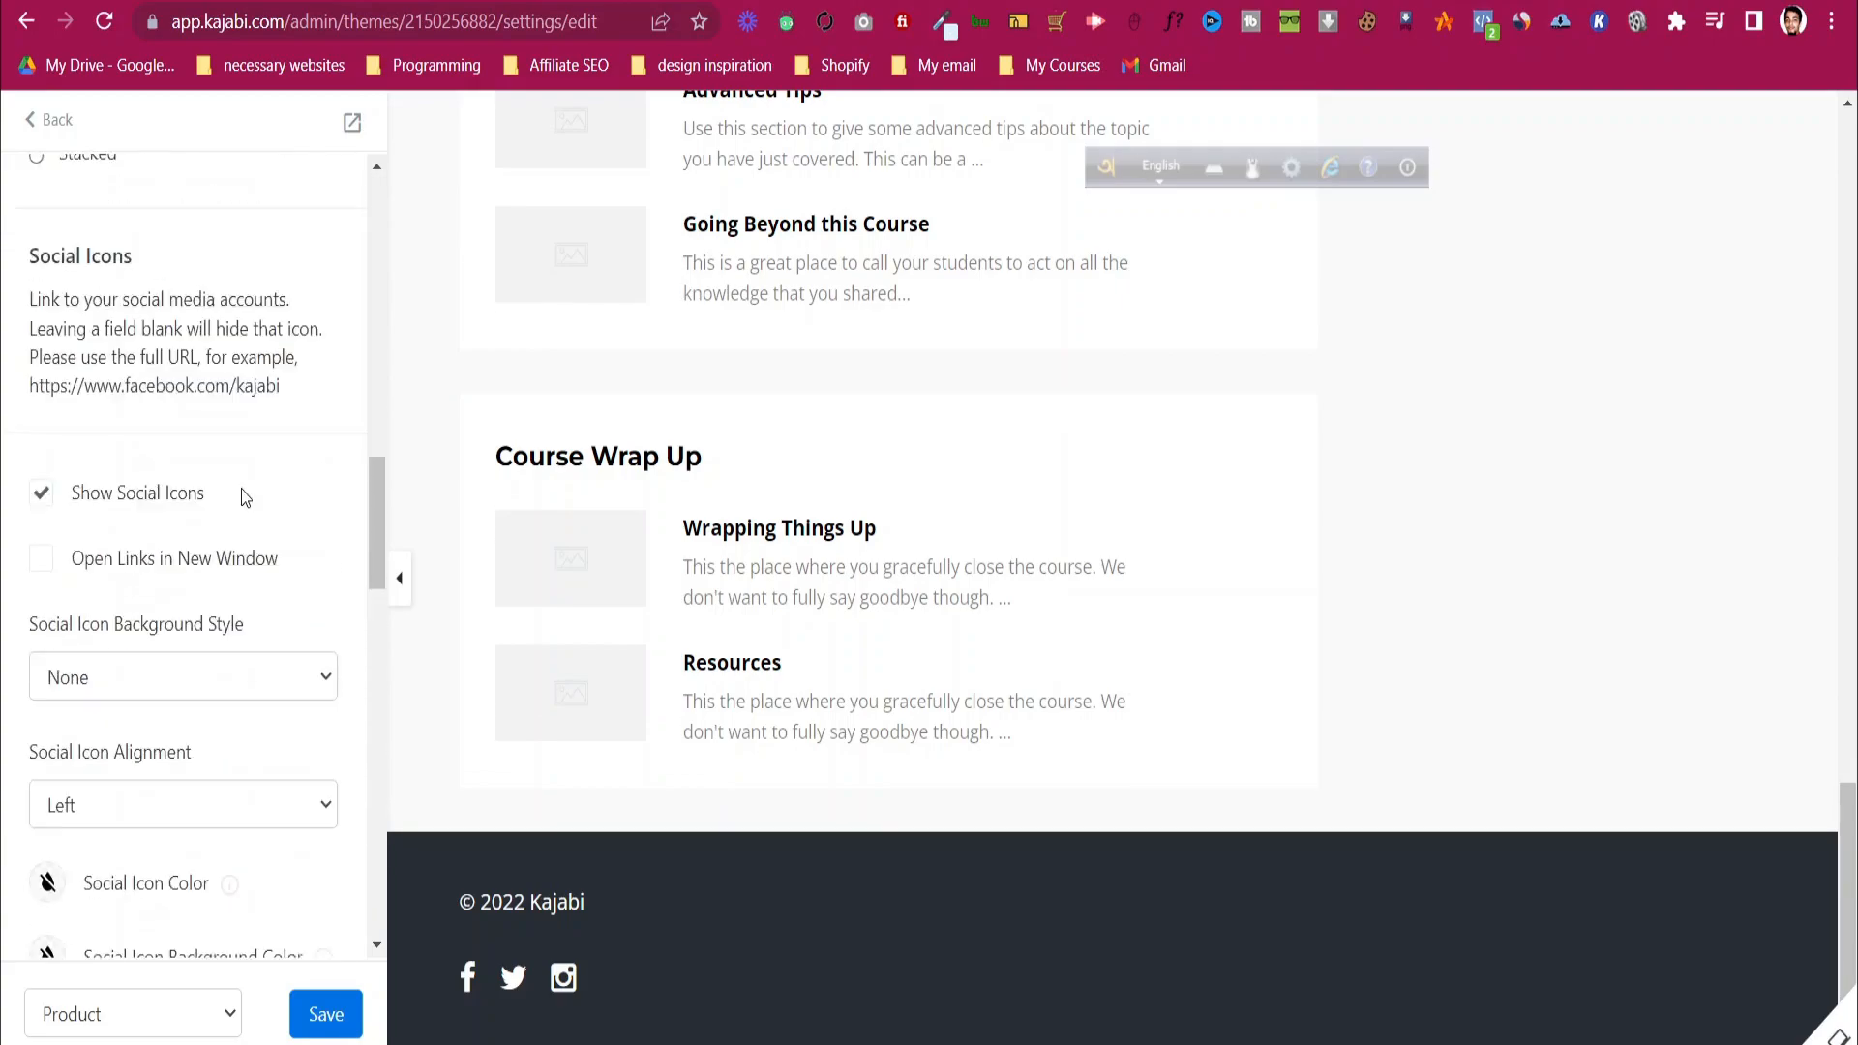
{"action": "scroll", "coordinate": [225, 480], "scroll_direction": "down", "scroll_amount": 4}
{"action": "scroll", "coordinate": [224, 481], "scroll_direction": "up", "scroll_amount": 4}
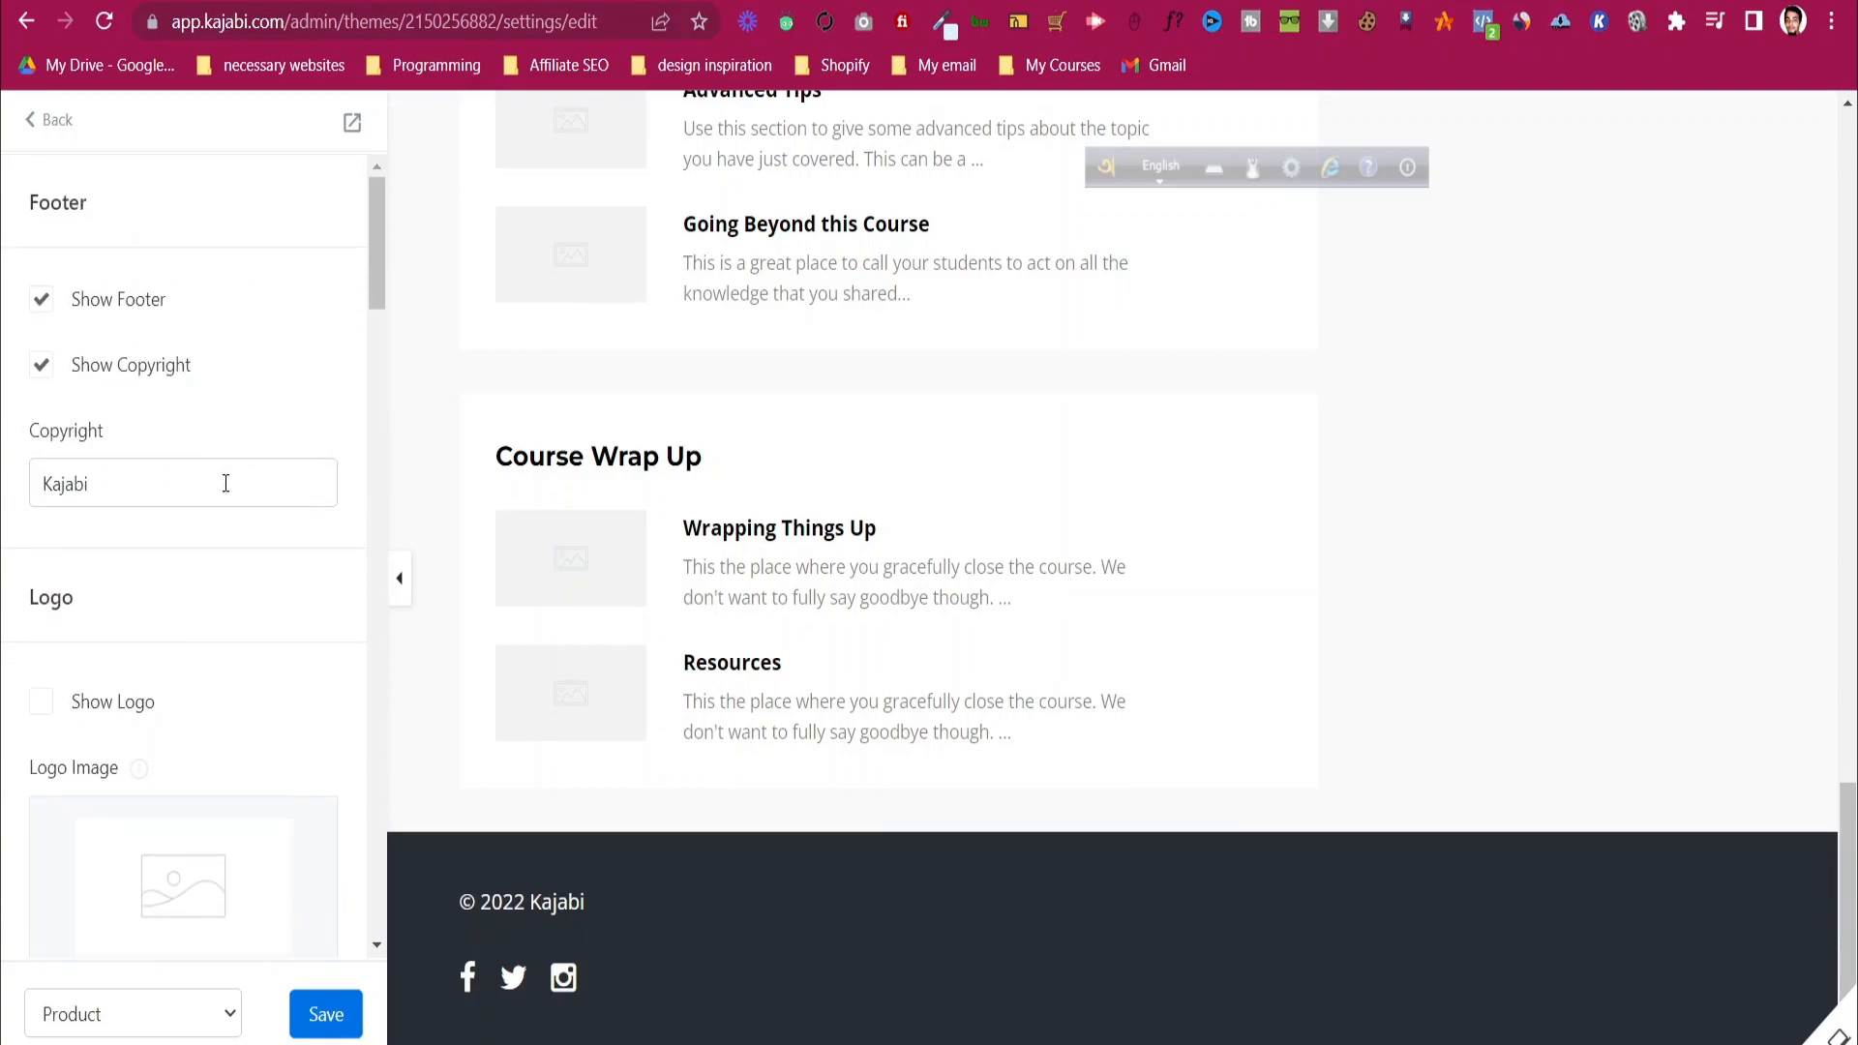
{"action": "scroll", "coordinate": [225, 483], "scroll_direction": "down", "scroll_amount": 12}
{"action": "scroll", "coordinate": [228, 494], "scroll_direction": "down", "scroll_amount": 5}
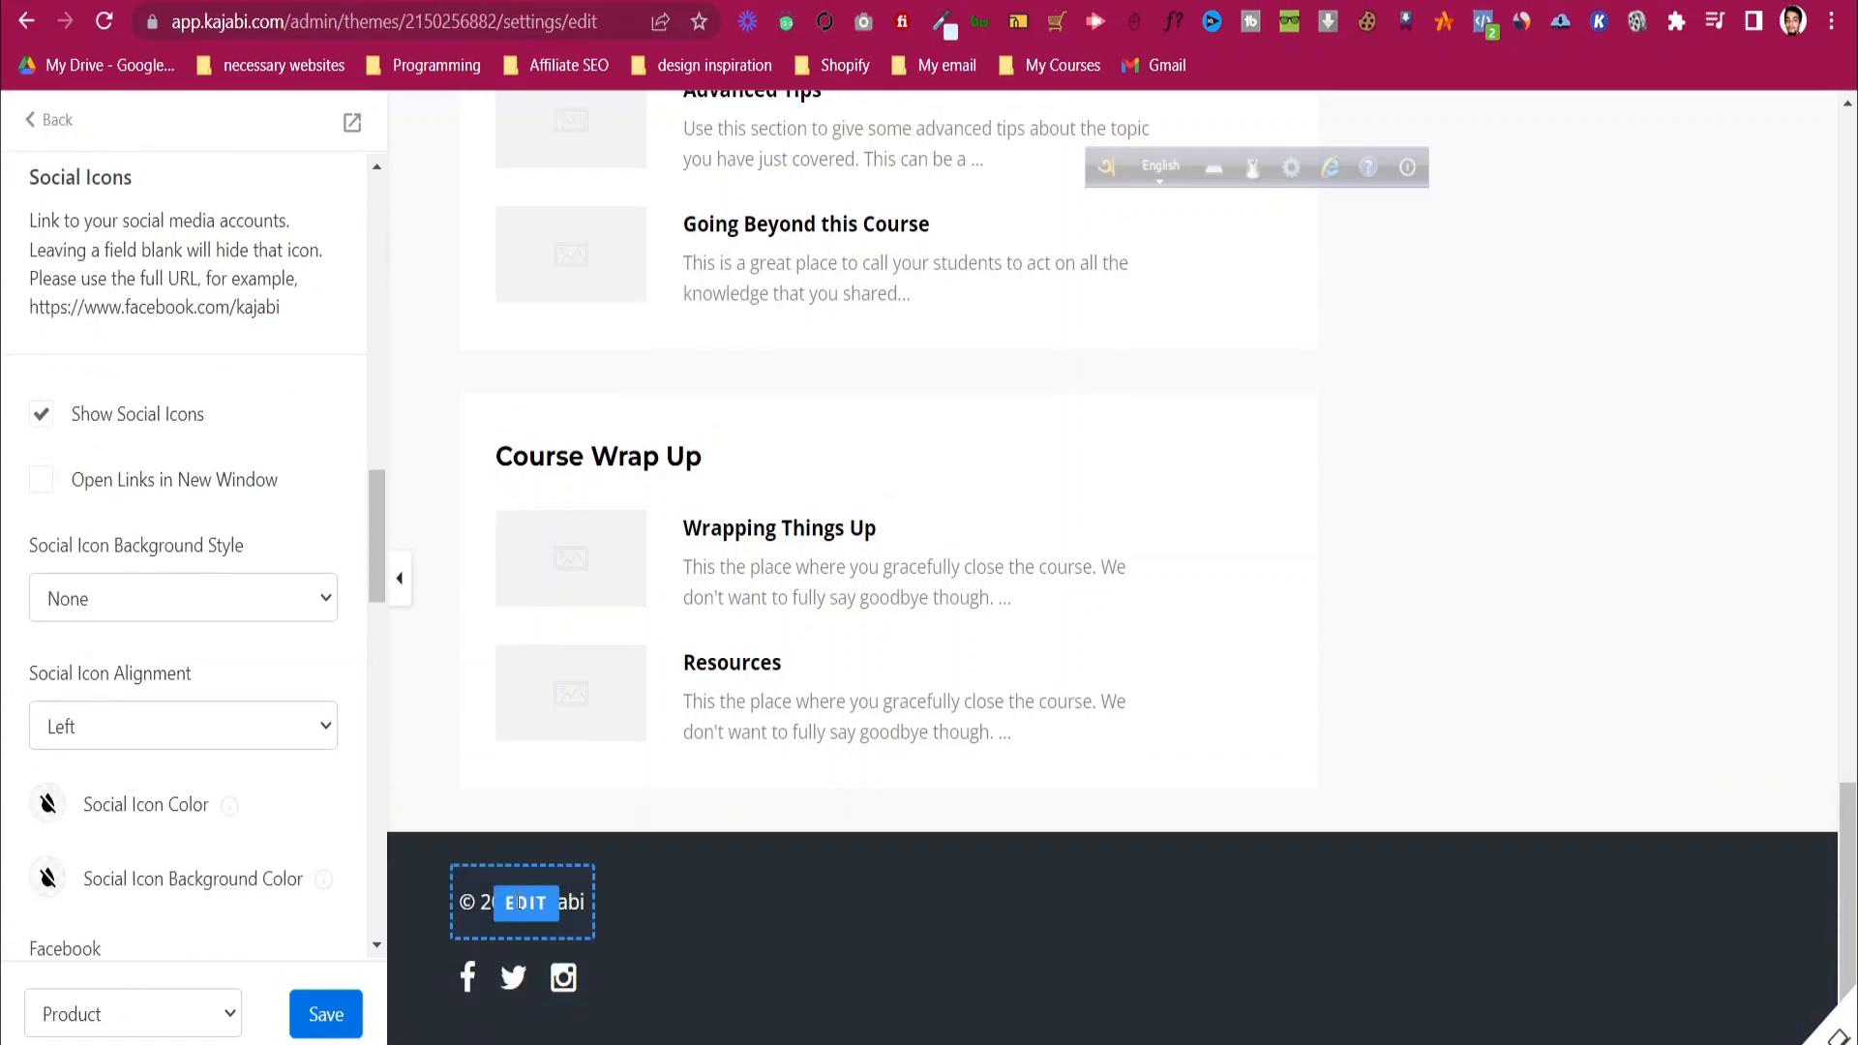
- Replace 'Kajabi' in the footer copyright with the creator's name, leaving the logo hidden
{"action": "left_click", "coordinate": [519, 903]}
{"action": "left_click", "coordinate": [192, 484]}
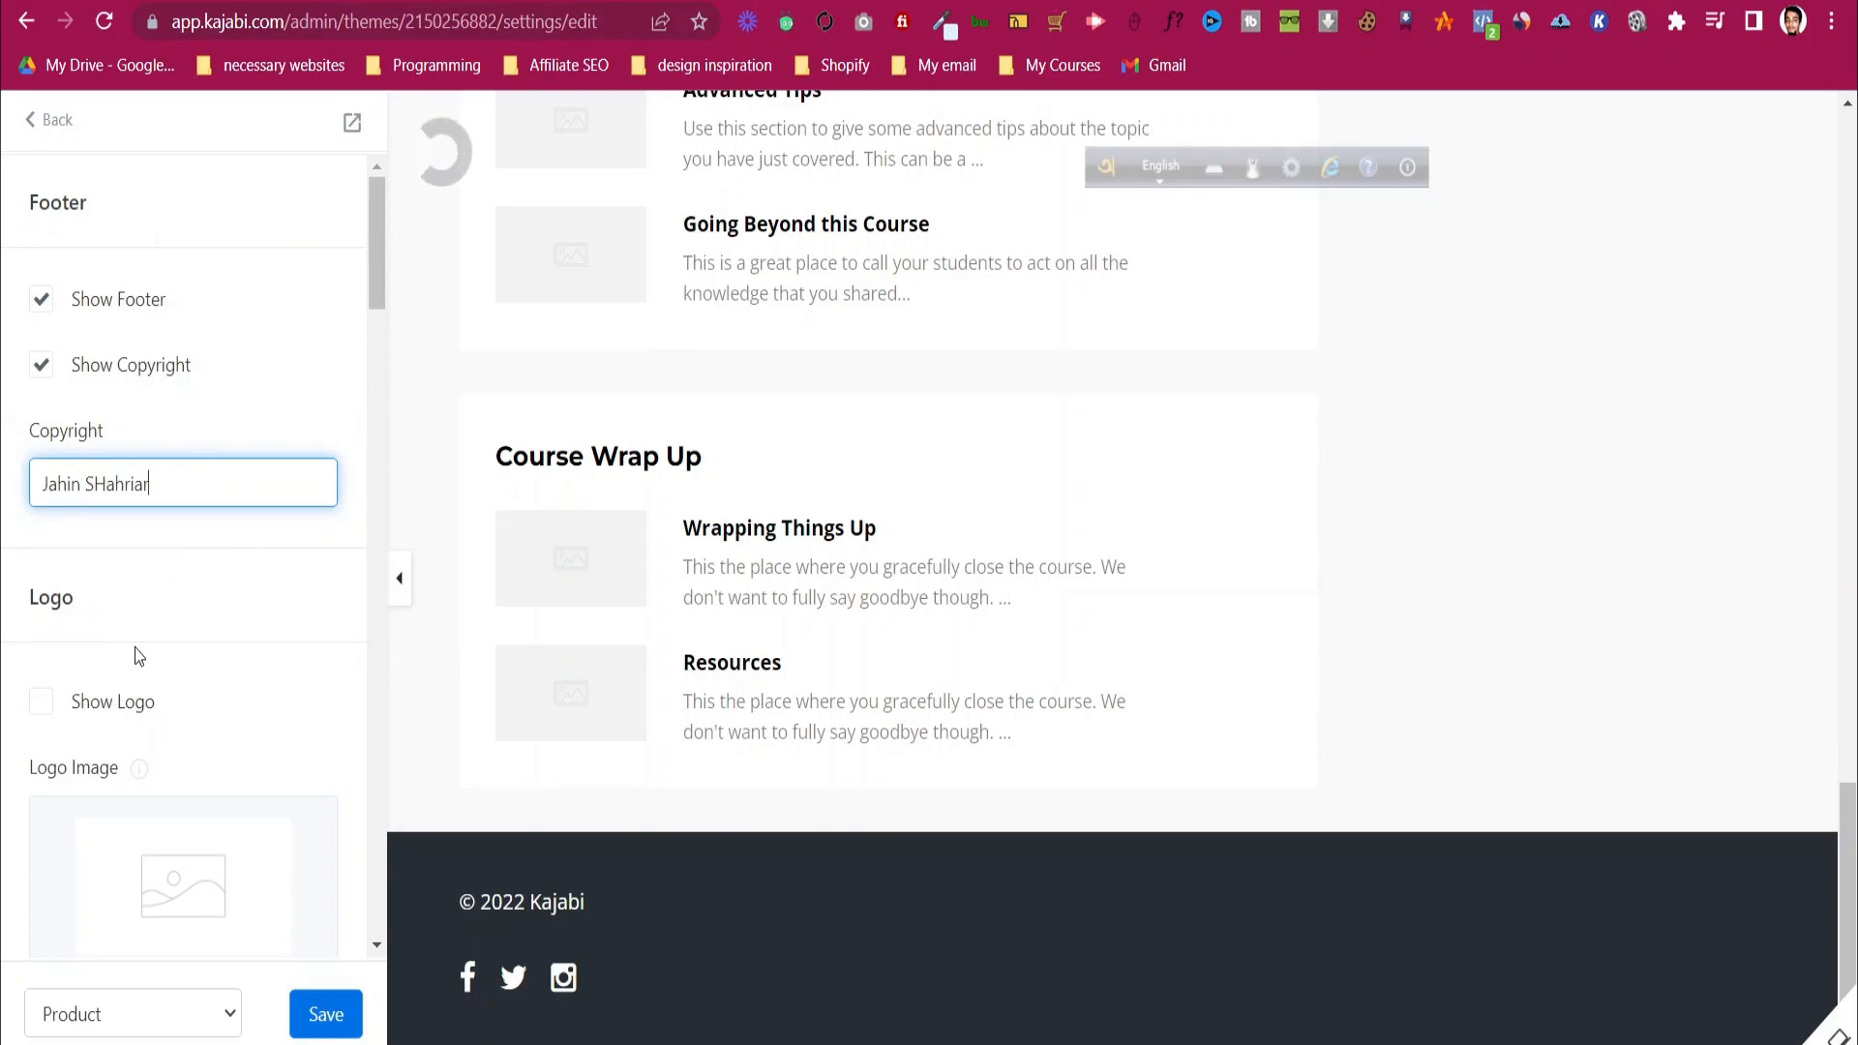
{"action": "left_click", "coordinate": [104, 714]}
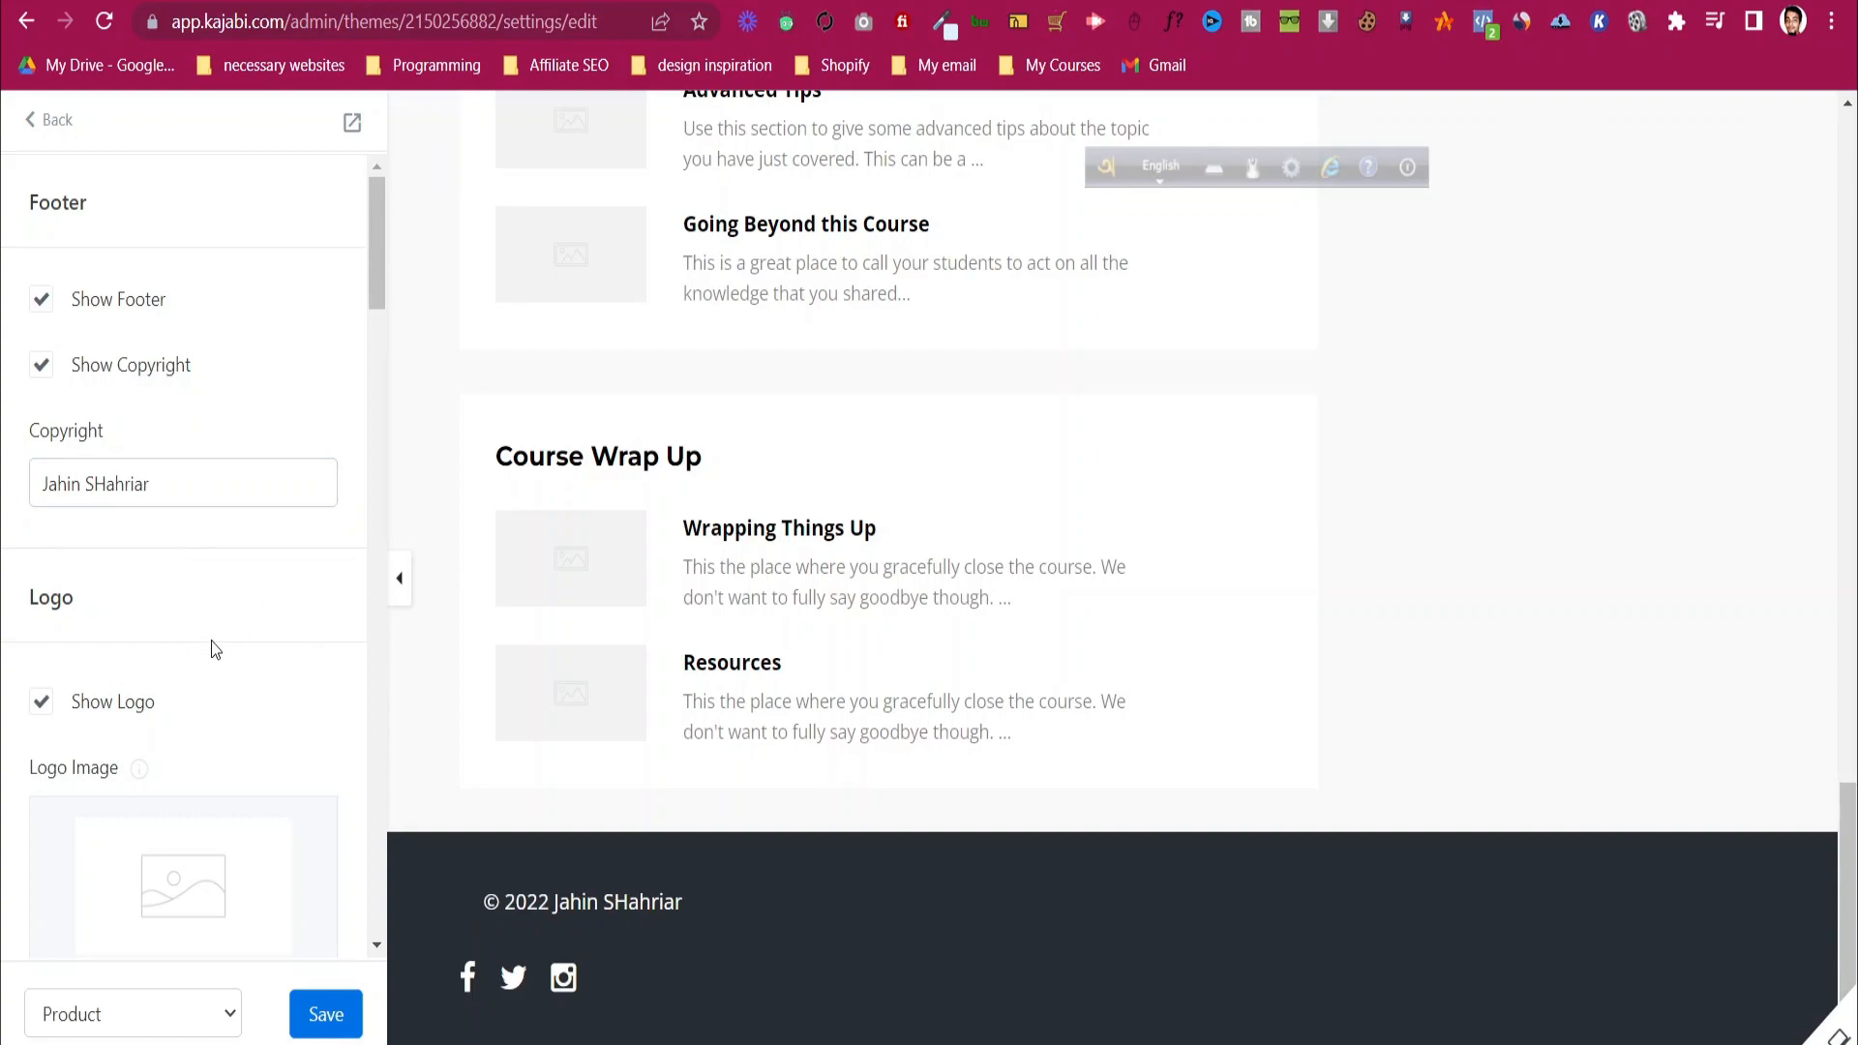
{"action": "left_click", "coordinate": [108, 704]}
{"action": "scroll", "coordinate": [107, 693], "scroll_direction": "down", "scroll_amount": 5}
{"action": "scroll", "coordinate": [107, 693], "scroll_direction": "down", "scroll_amount": 1}
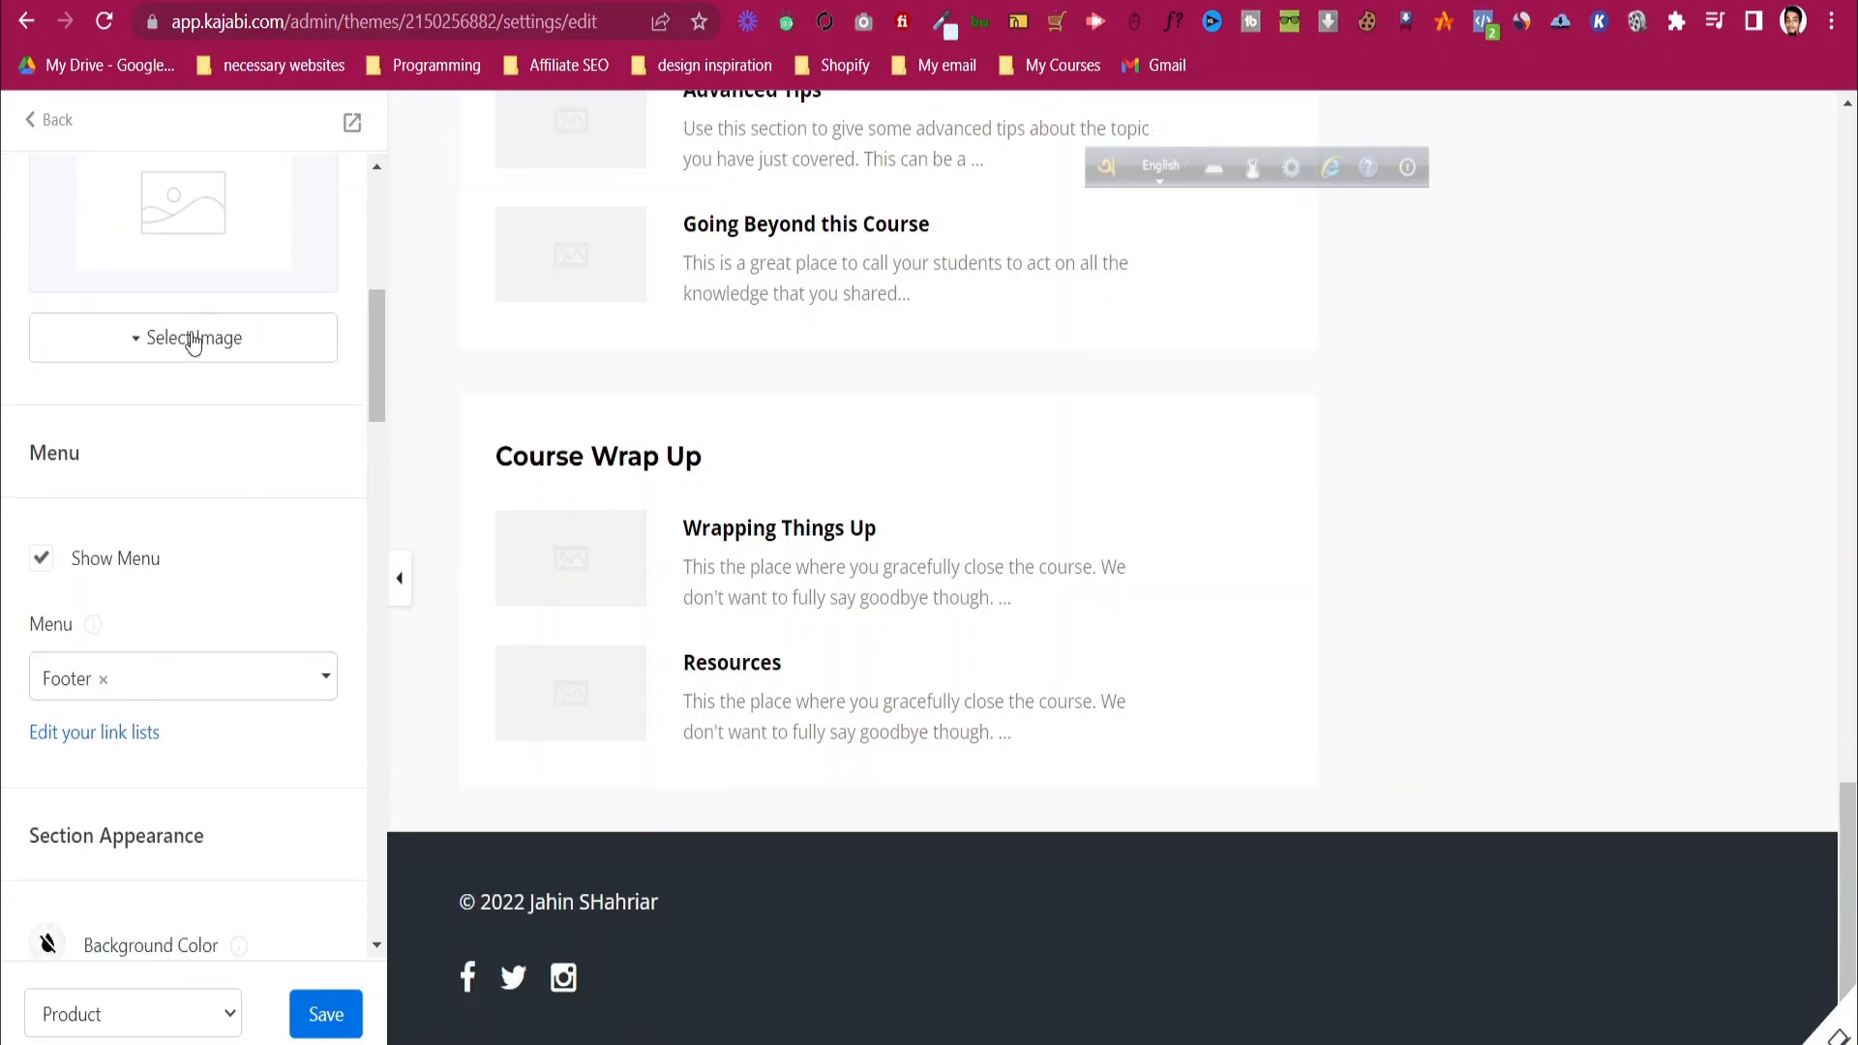
{"action": "scroll", "coordinate": [214, 458], "scroll_direction": "down", "scroll_amount": 10}
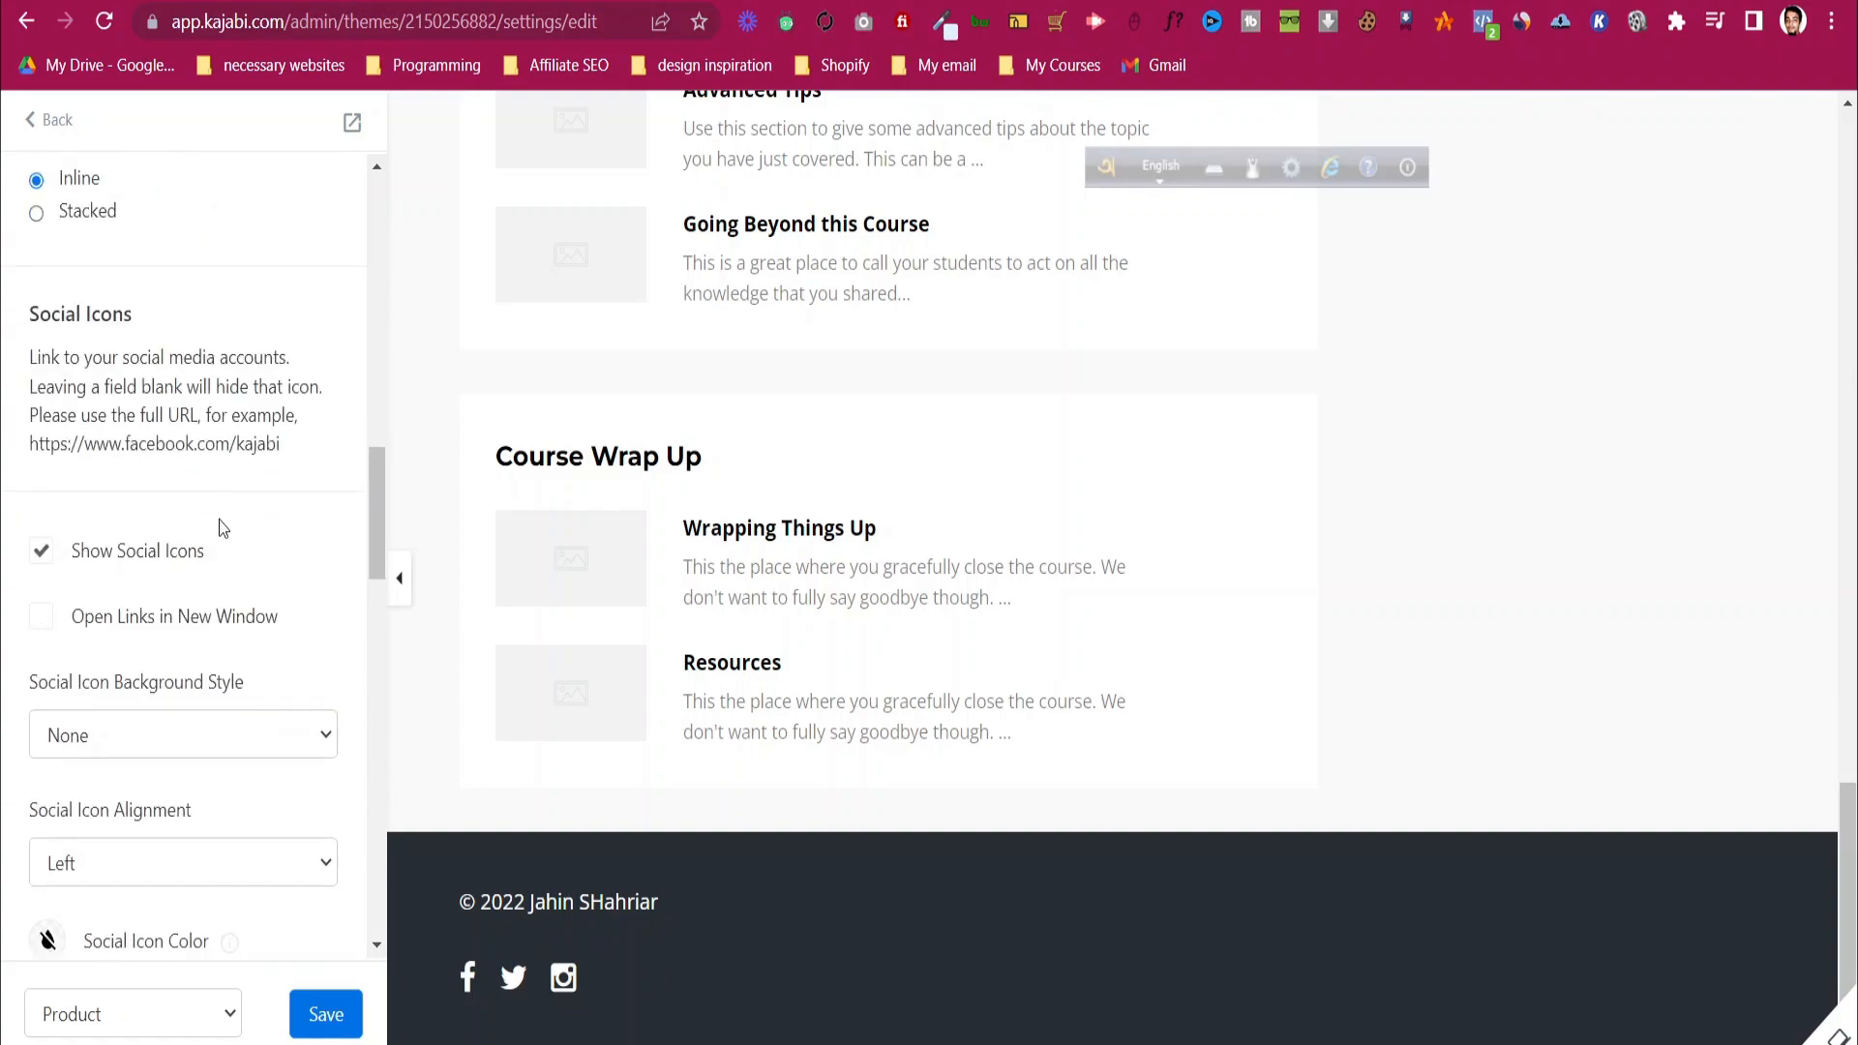
{"action": "scroll", "coordinate": [218, 527], "scroll_direction": "down", "scroll_amount": 5}
{"action": "scroll", "coordinate": [118, 817], "scroll_direction": "down", "scroll_amount": 10}
{"action": "scroll", "coordinate": [122, 832], "scroll_direction": "up", "scroll_amount": 15}
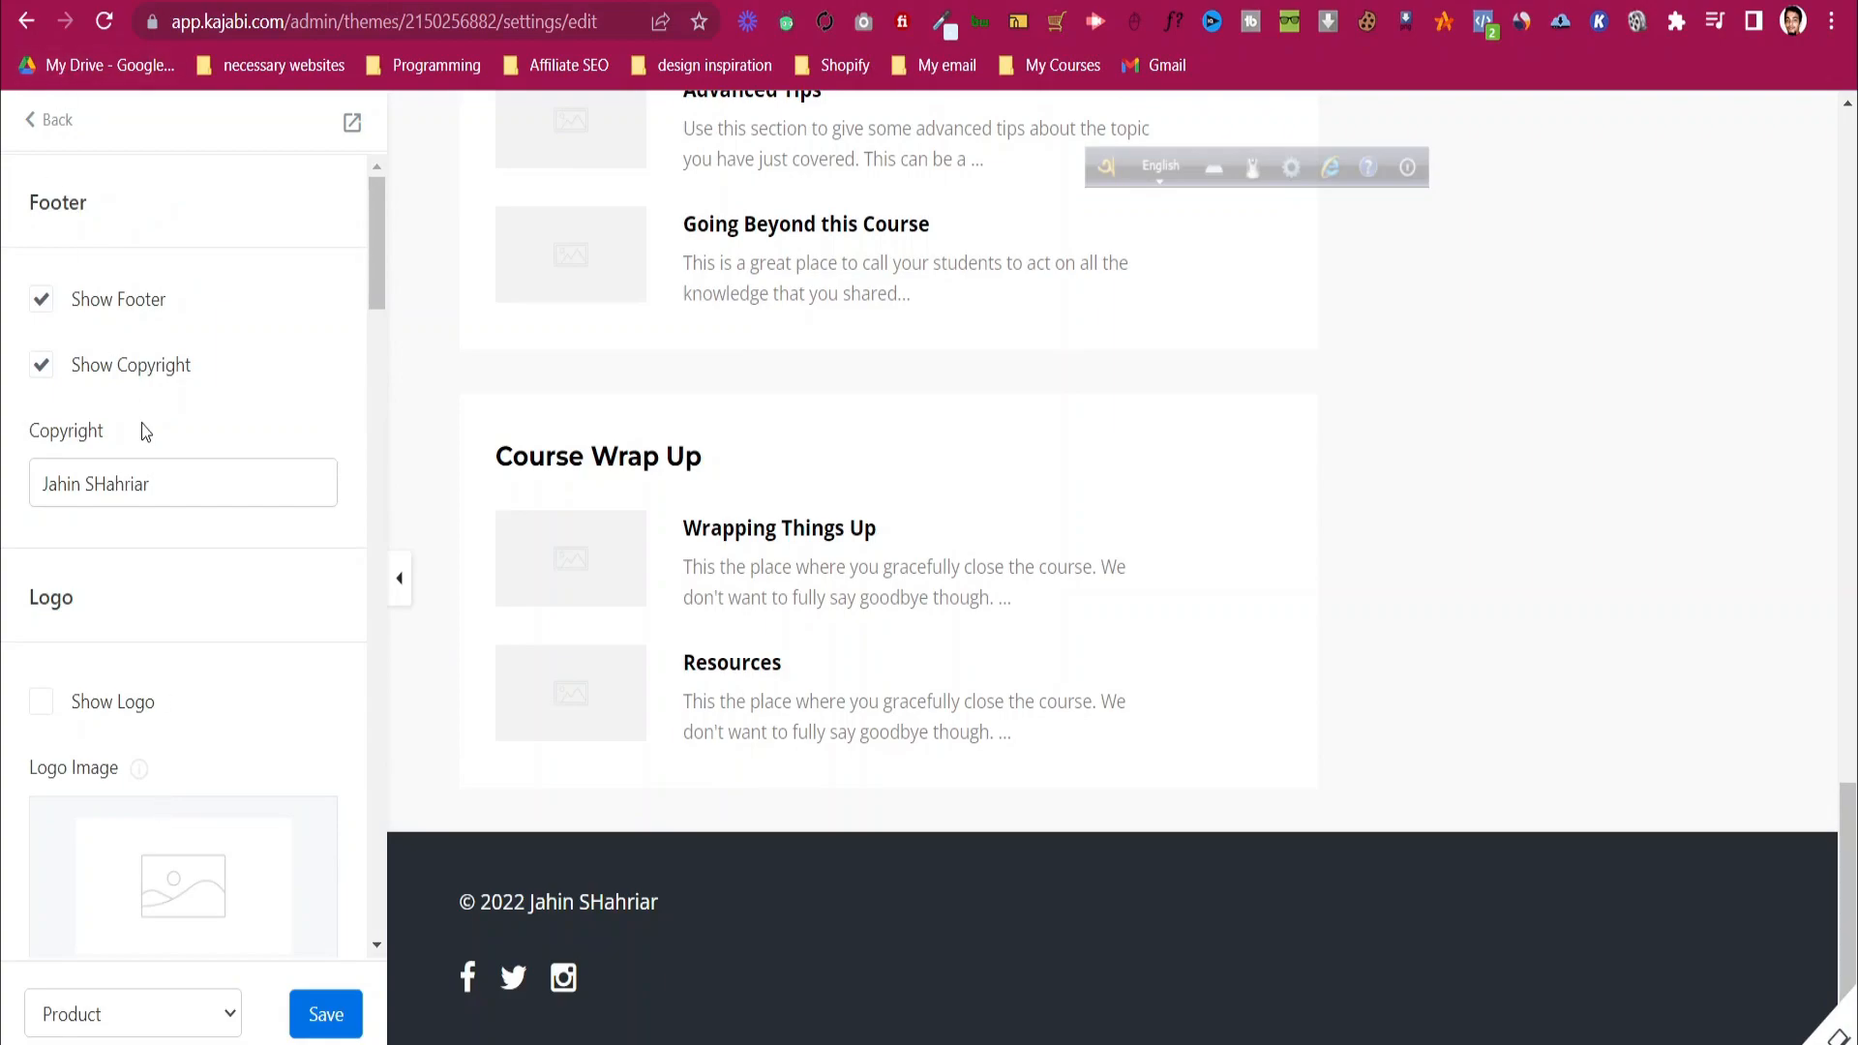
{"action": "scroll", "coordinate": [170, 589], "scroll_direction": "down", "scroll_amount": 8}
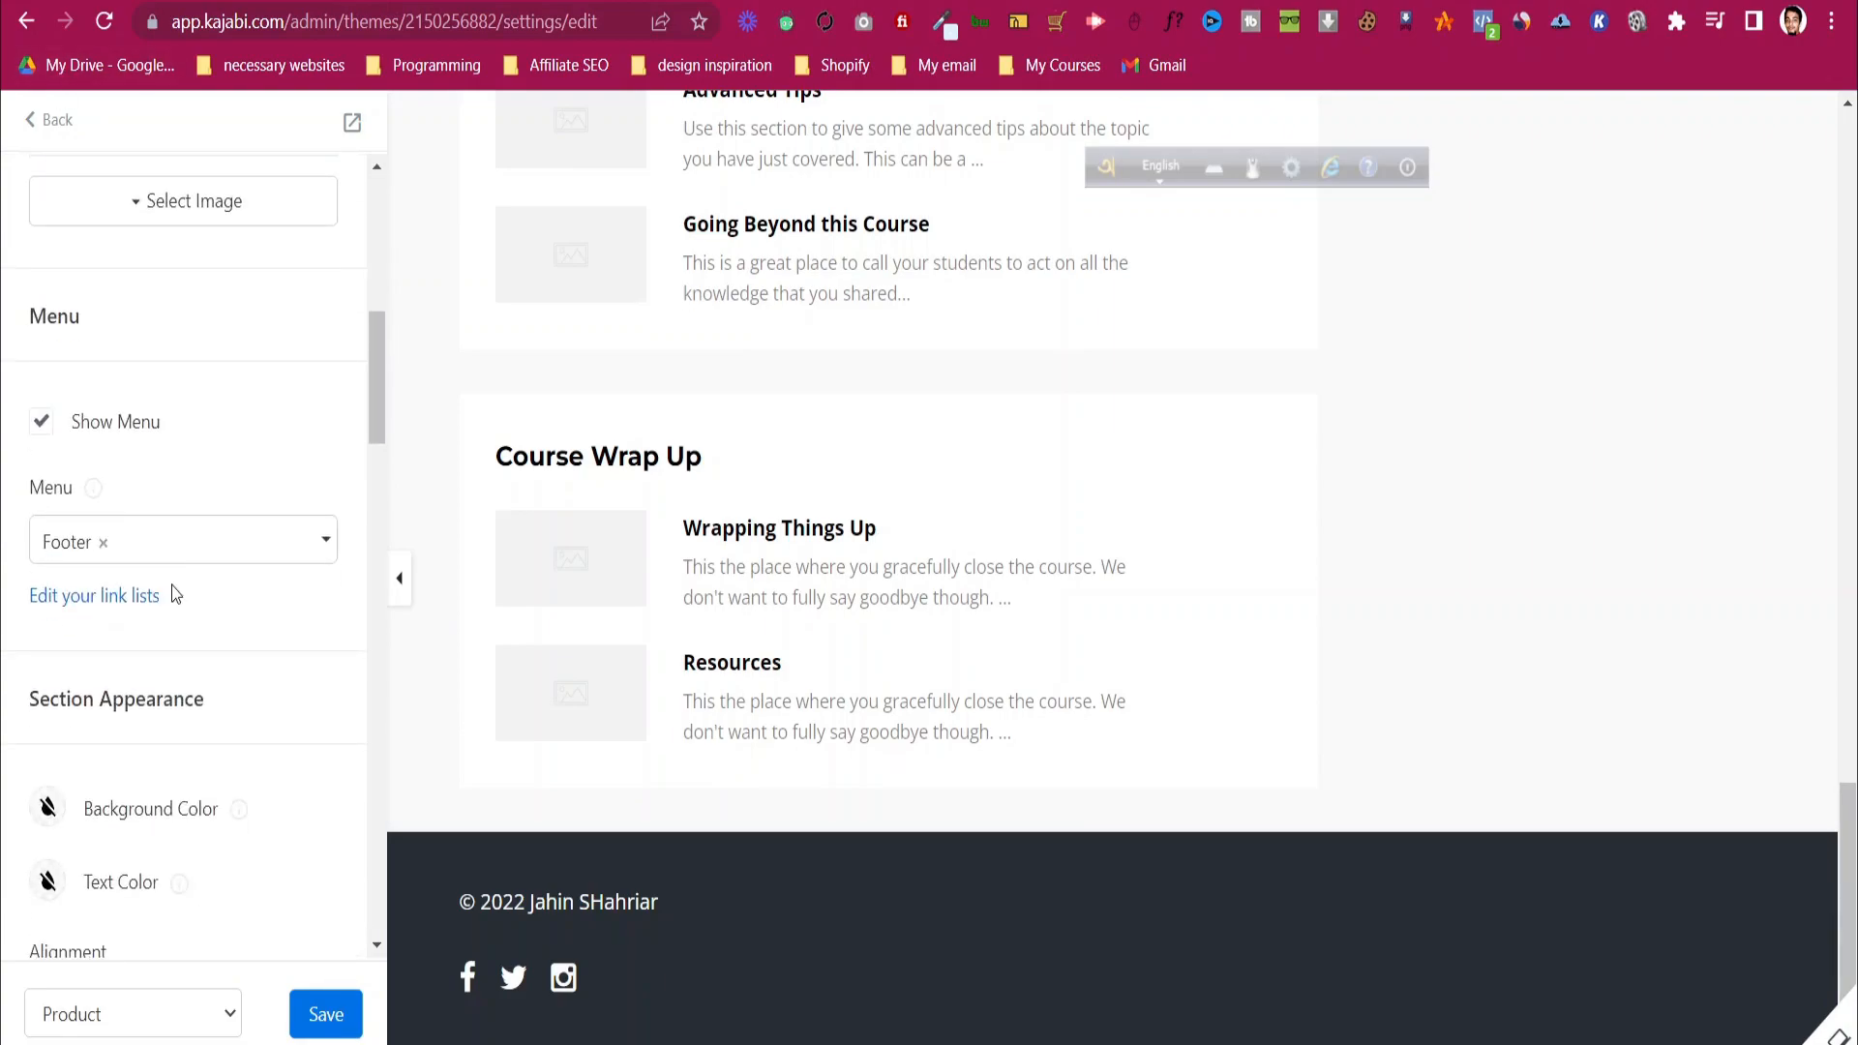
{"action": "scroll", "coordinate": [170, 593], "scroll_direction": "up", "scroll_amount": 8}
- Save the footer change after cancelling the Leave site prompt
{"action": "left_click", "coordinate": [31, 119]}
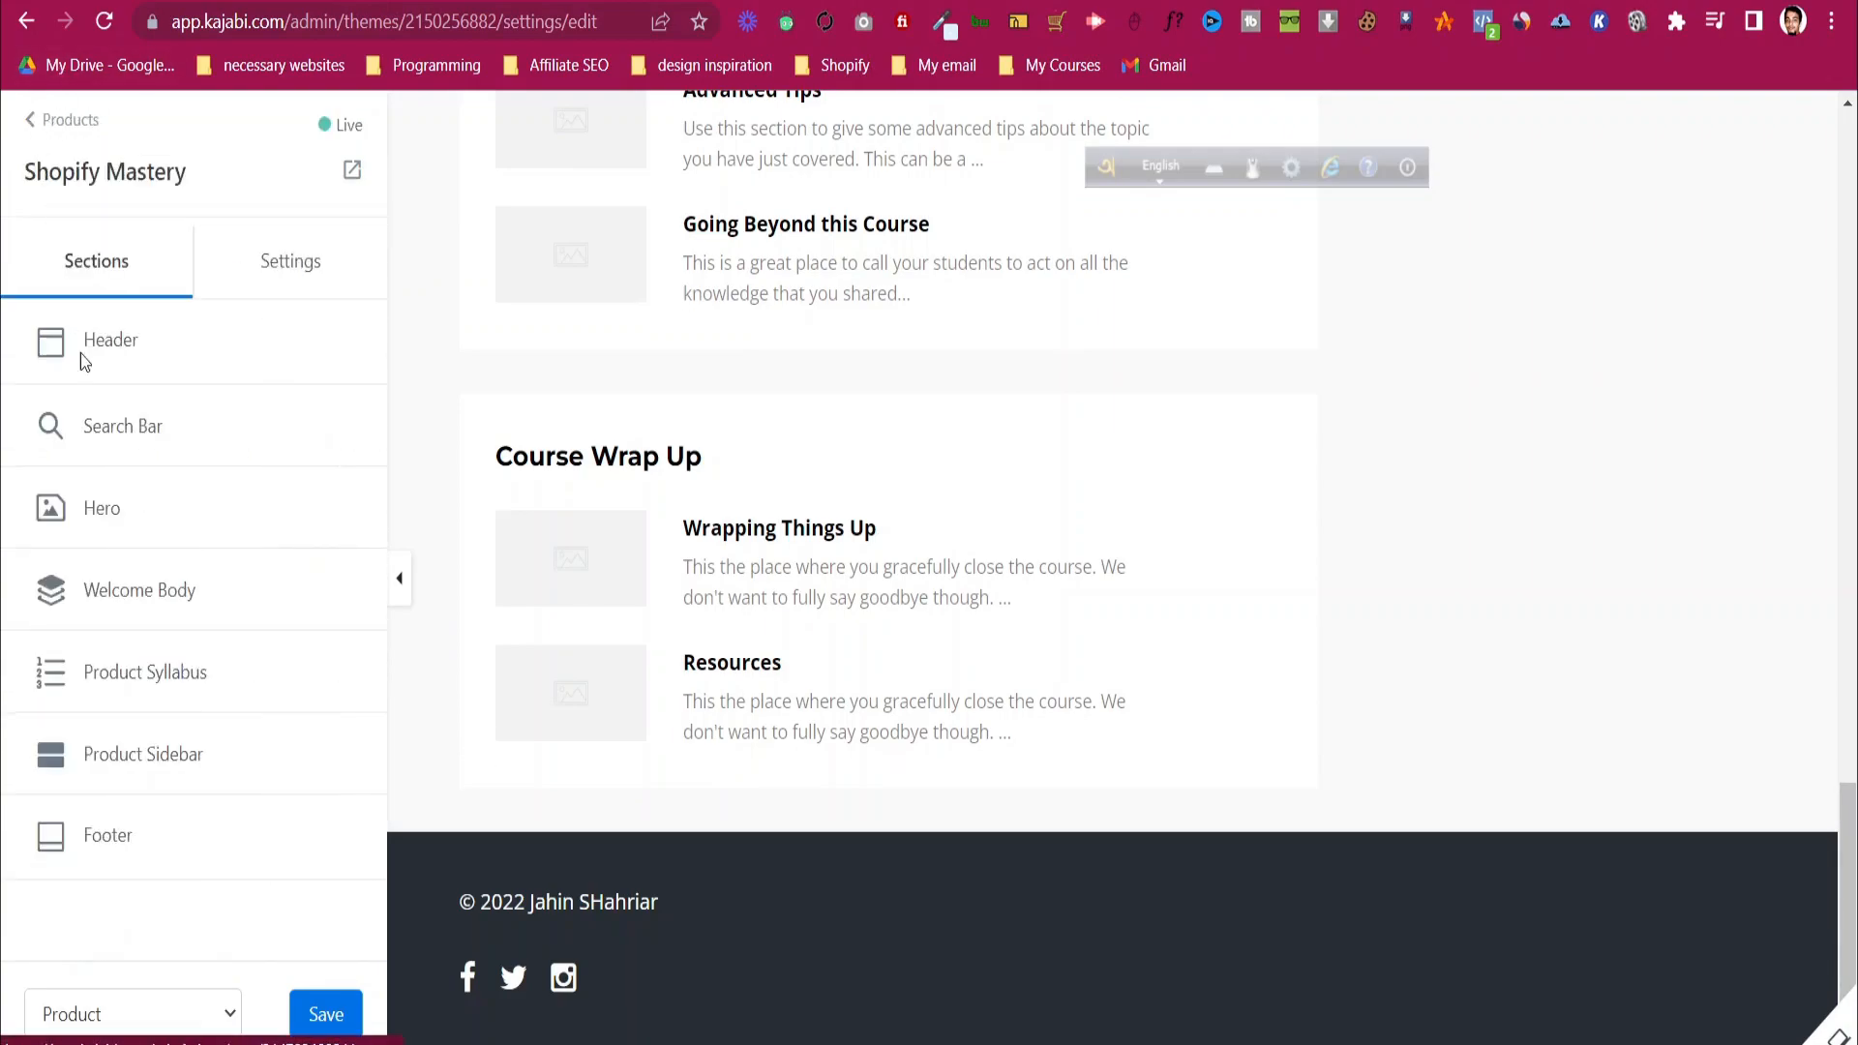
{"action": "left_click", "coordinate": [289, 272]}
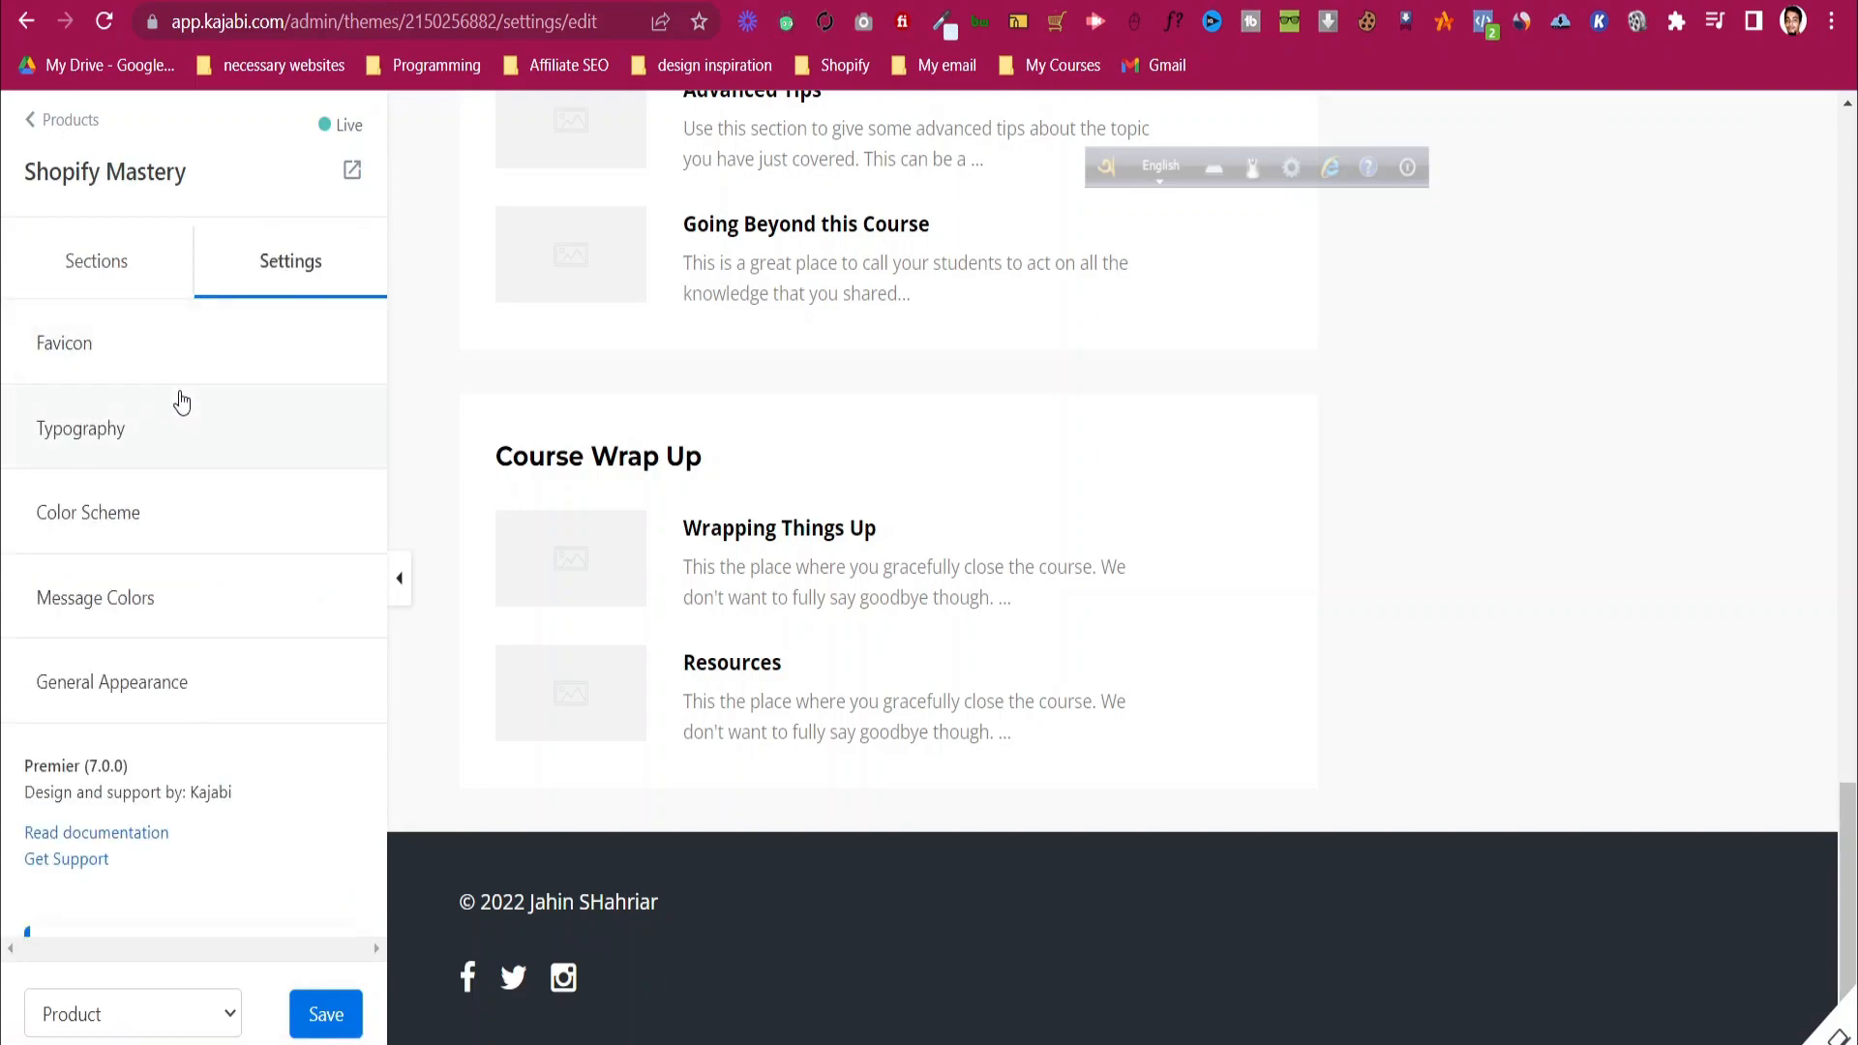
{"action": "left_click", "coordinate": [60, 120]}
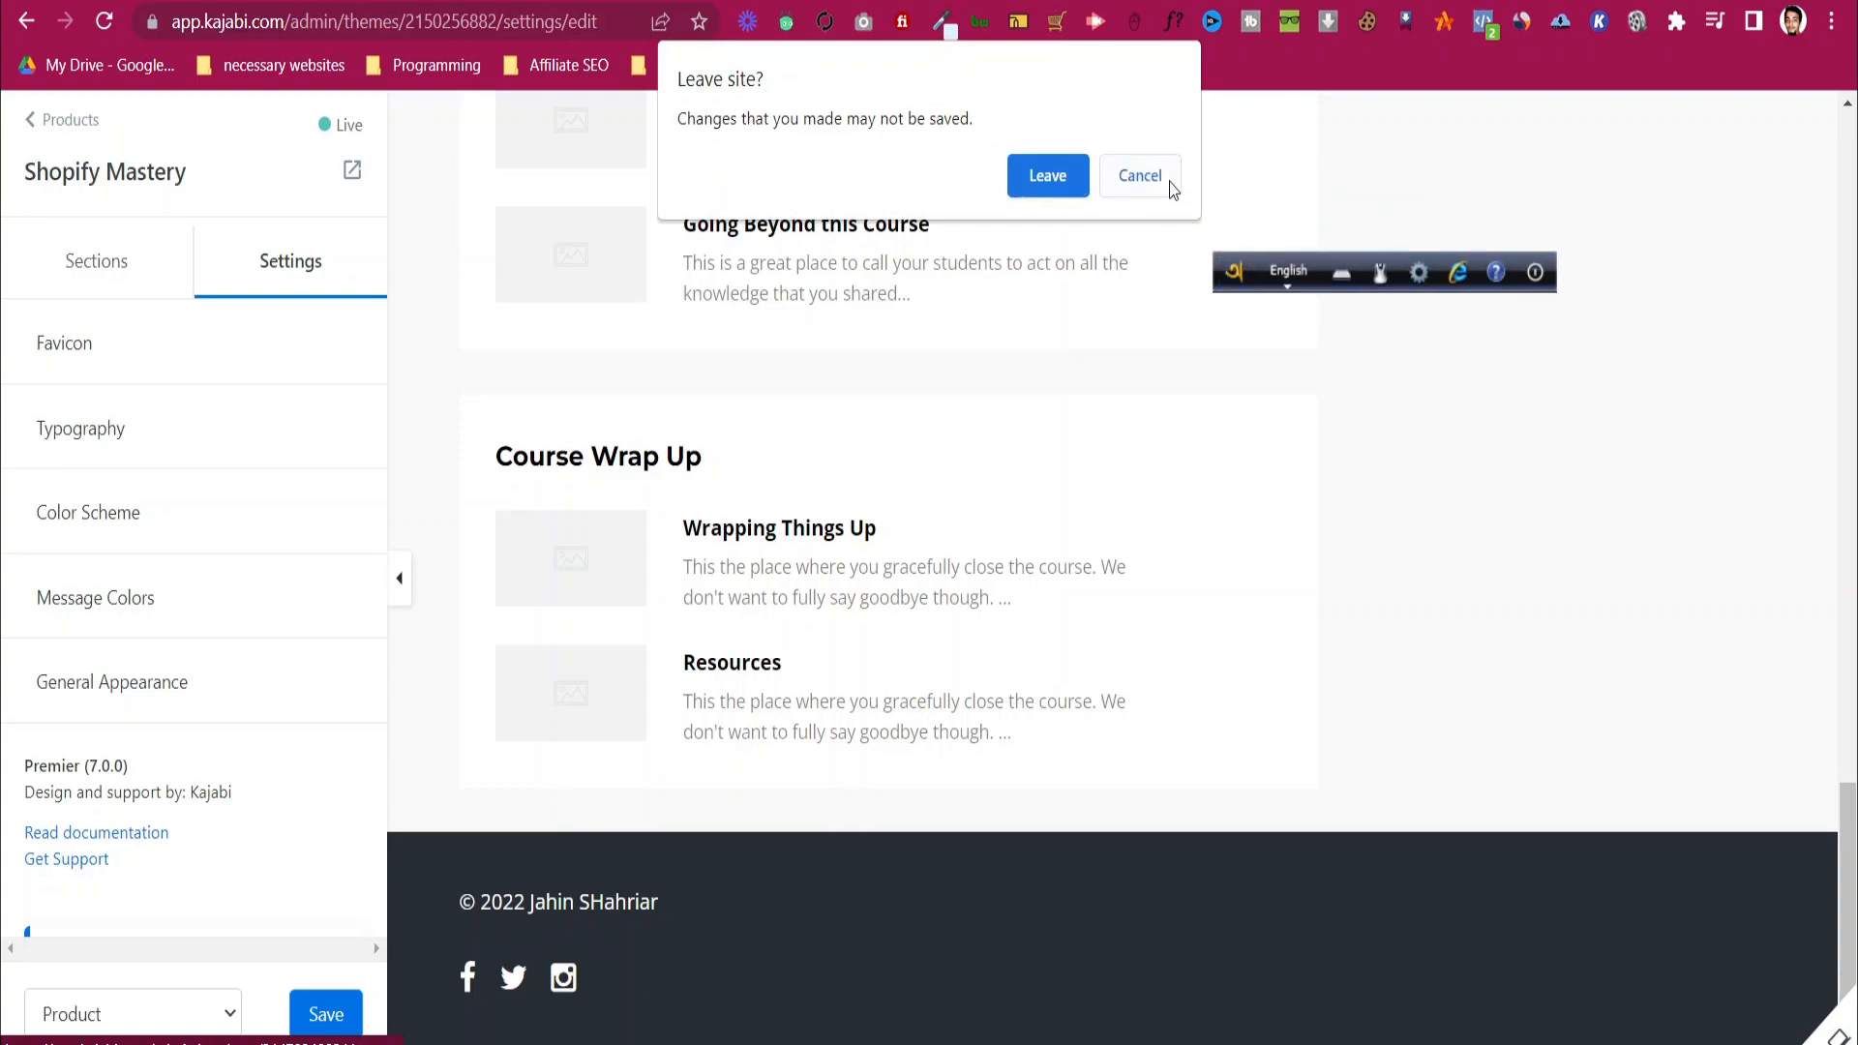
{"action": "left_click", "coordinate": [1170, 182]}
{"action": "left_click", "coordinate": [341, 1017]}
{"action": "scroll", "coordinate": [871, 702], "scroll_direction": "up", "scroll_amount": 20}
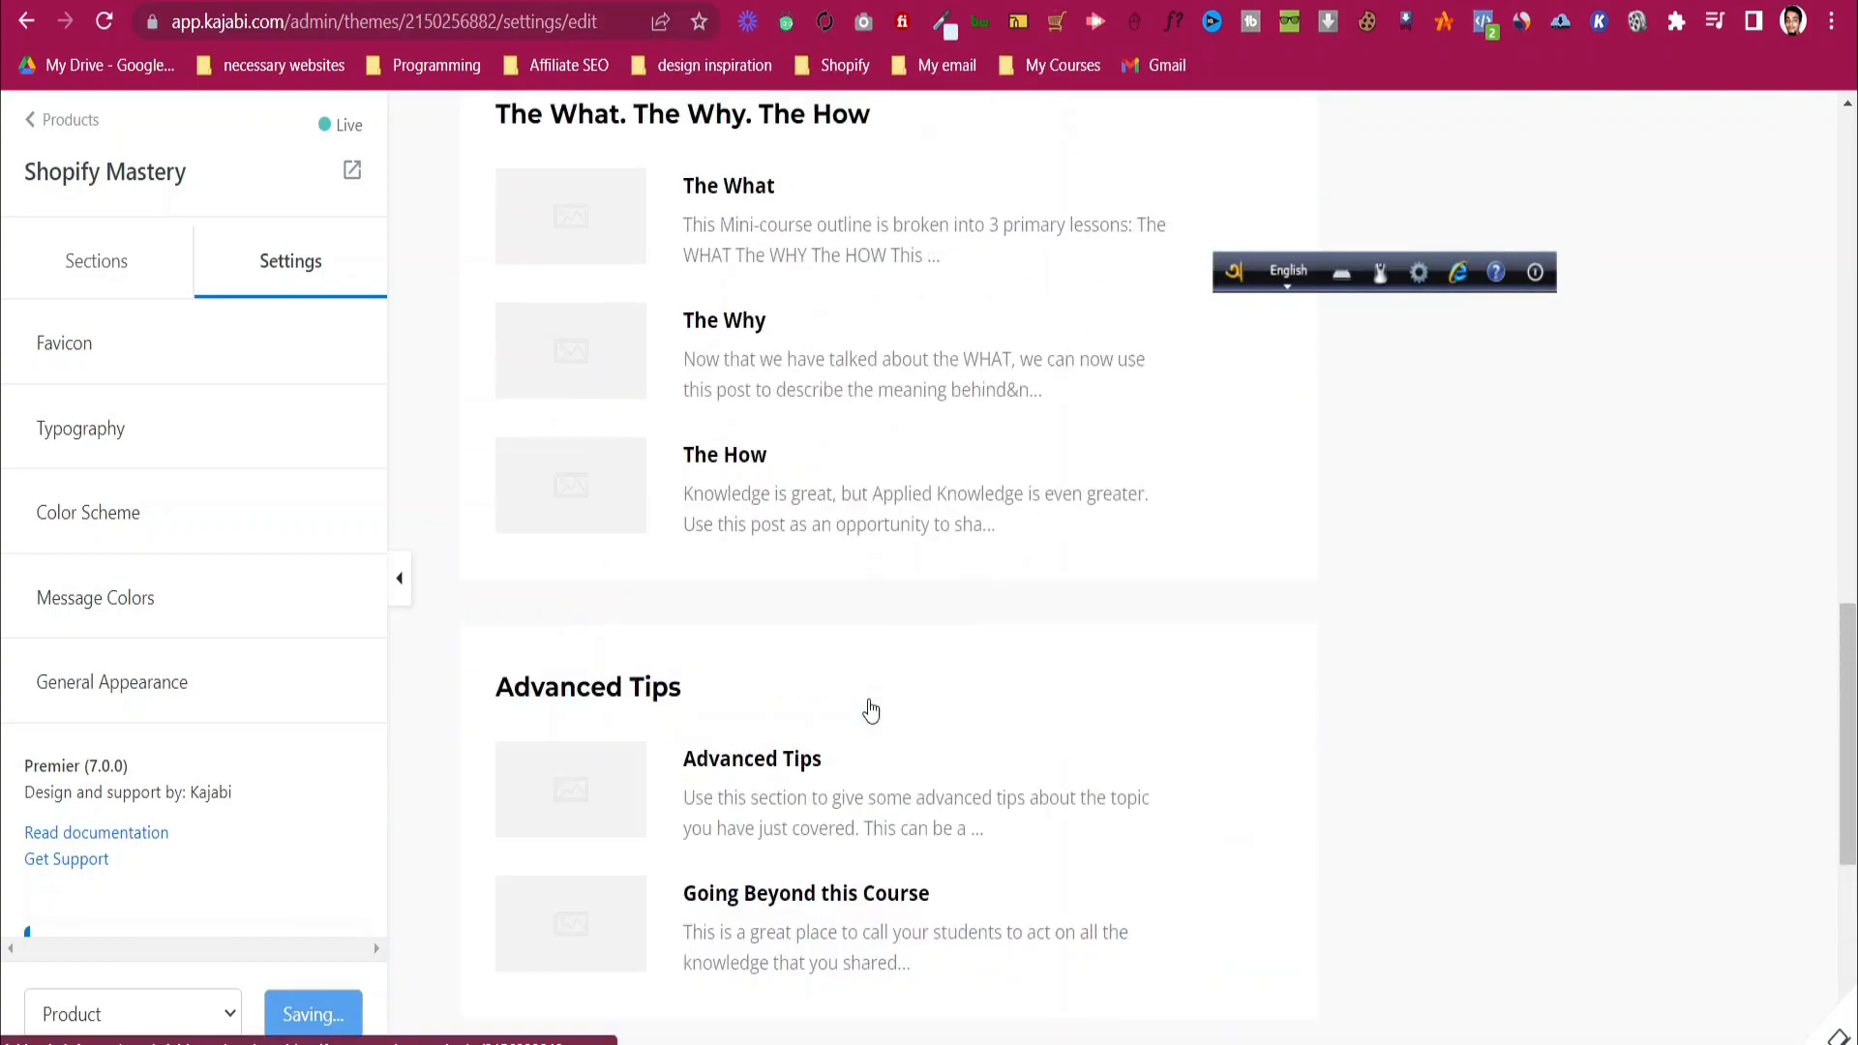
- Return to the product's Theme page and reopen the Shopify Mastery theme editor
{"action": "left_click", "coordinate": [895, 569]}
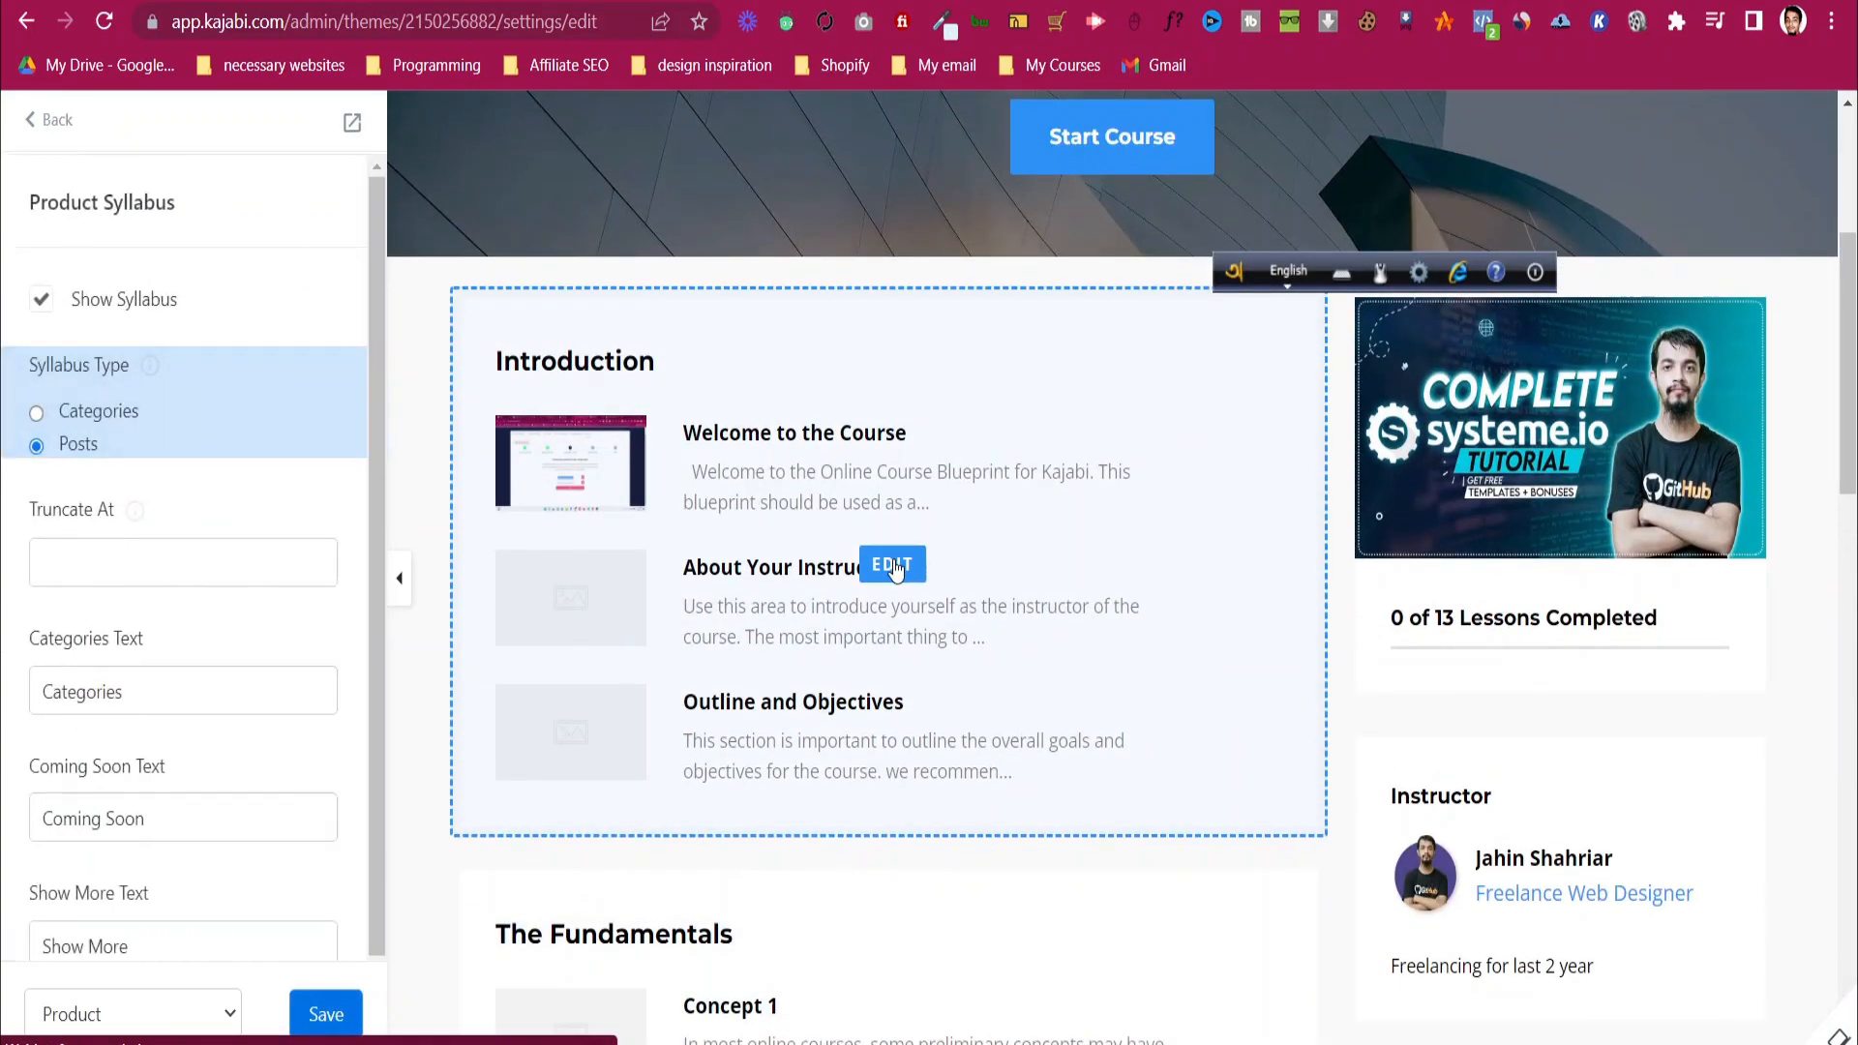
{"action": "scroll", "coordinate": [120, 489], "scroll_direction": "down", "scroll_amount": 1}
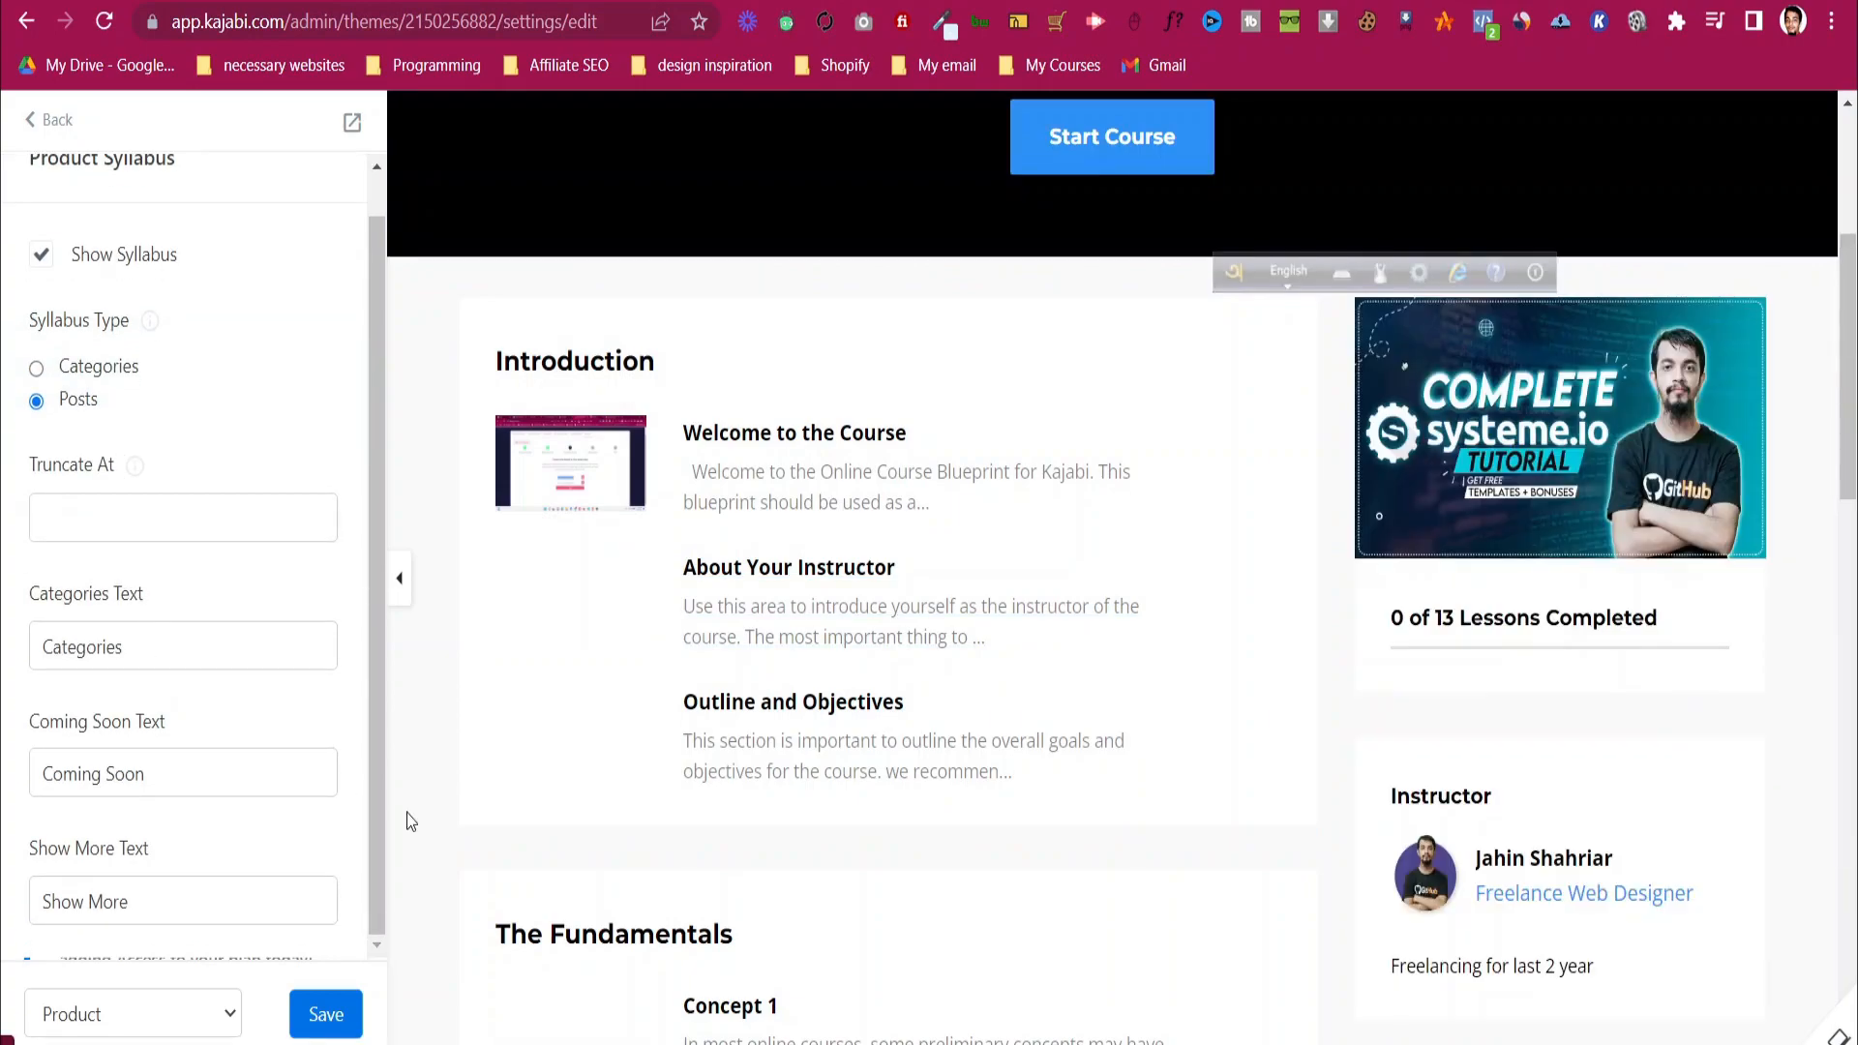
{"action": "scroll", "coordinate": [891, 697], "scroll_direction": "down", "scroll_amount": 4}
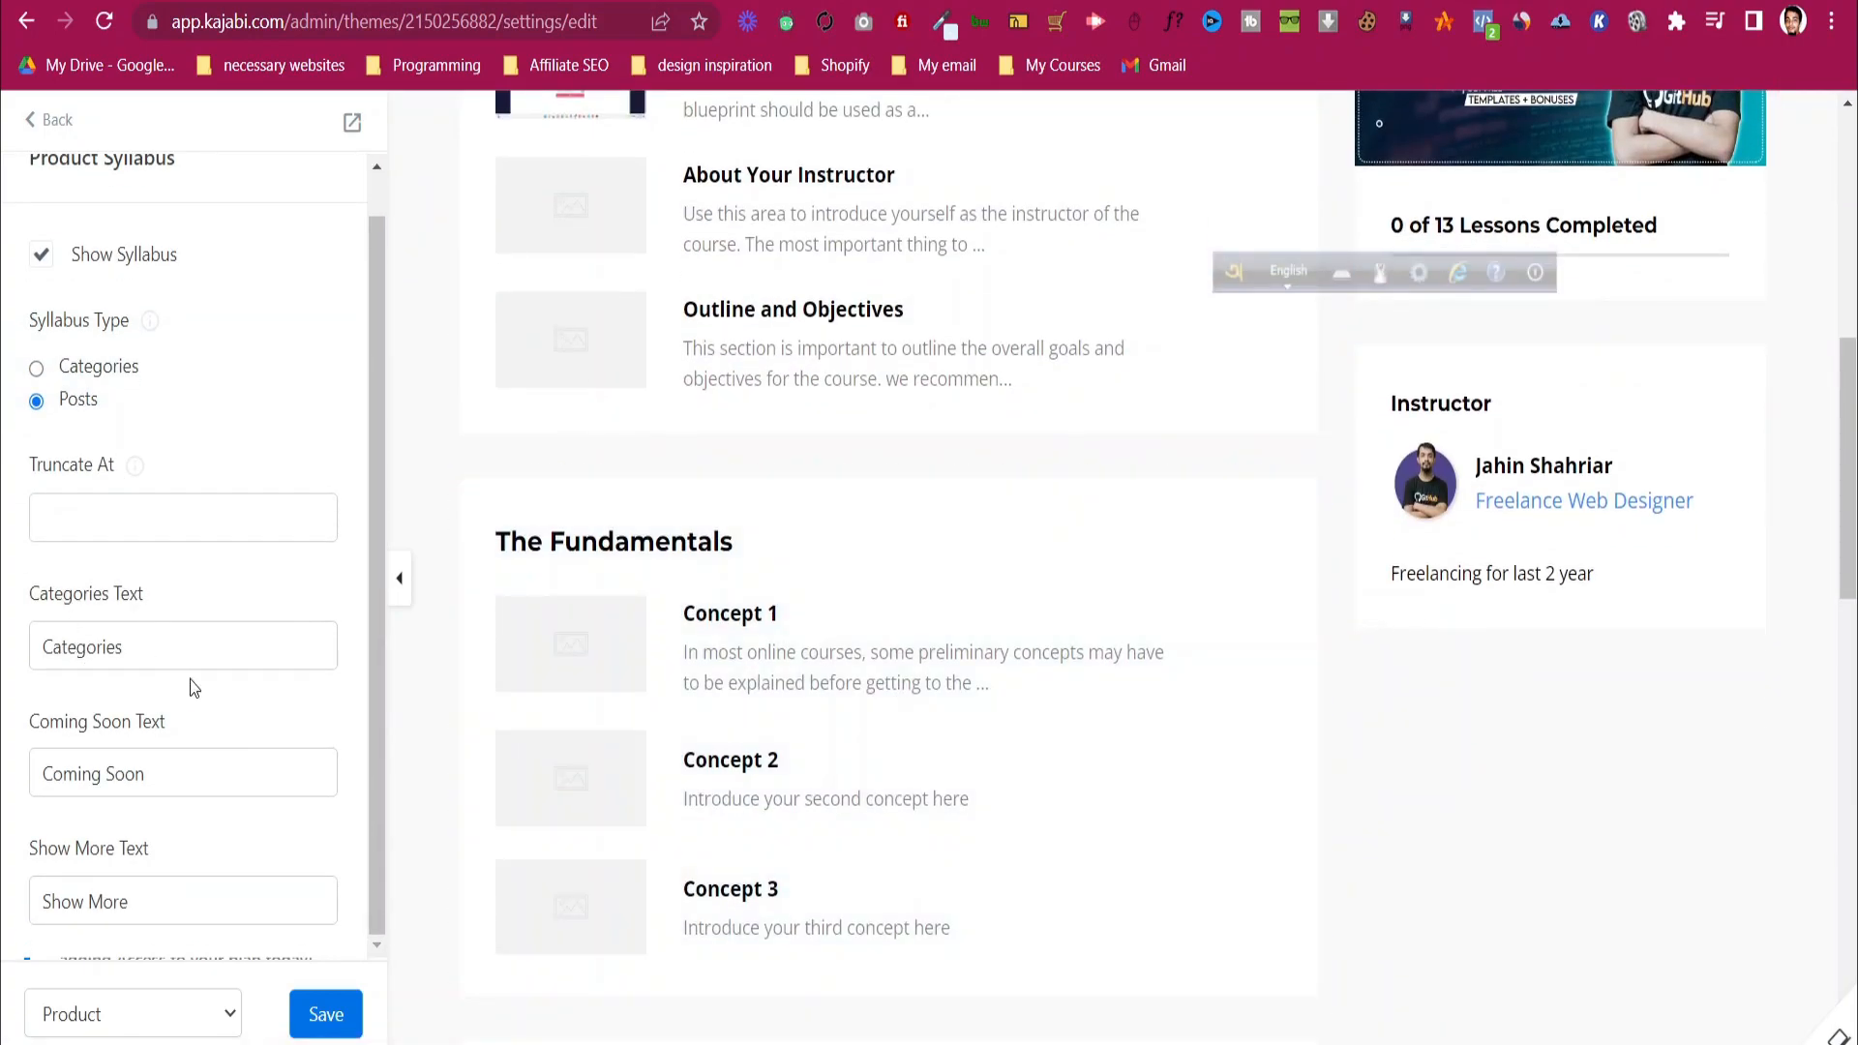
{"action": "scroll", "coordinate": [194, 668], "scroll_direction": "up", "scroll_amount": 1}
{"action": "left_click", "coordinate": [58, 121]}
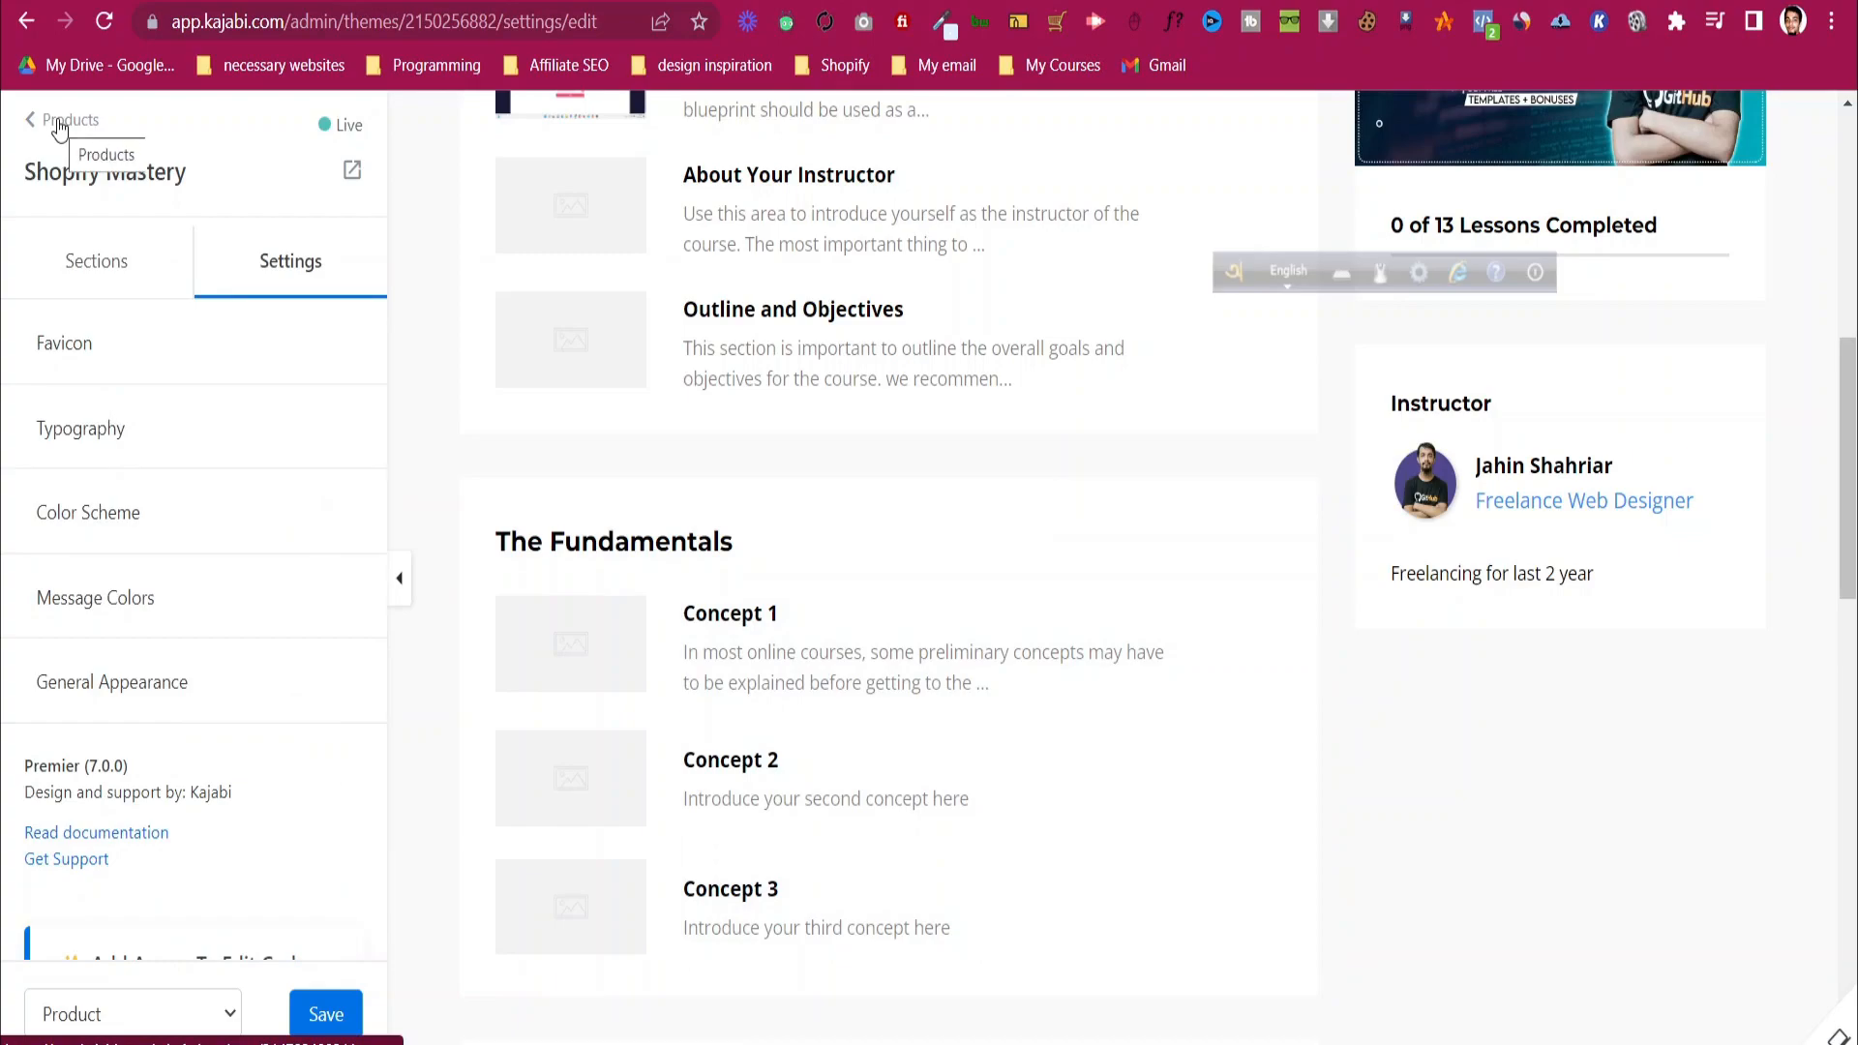
{"action": "scroll", "coordinate": [886, 341], "scroll_direction": "up", "scroll_amount": 9}
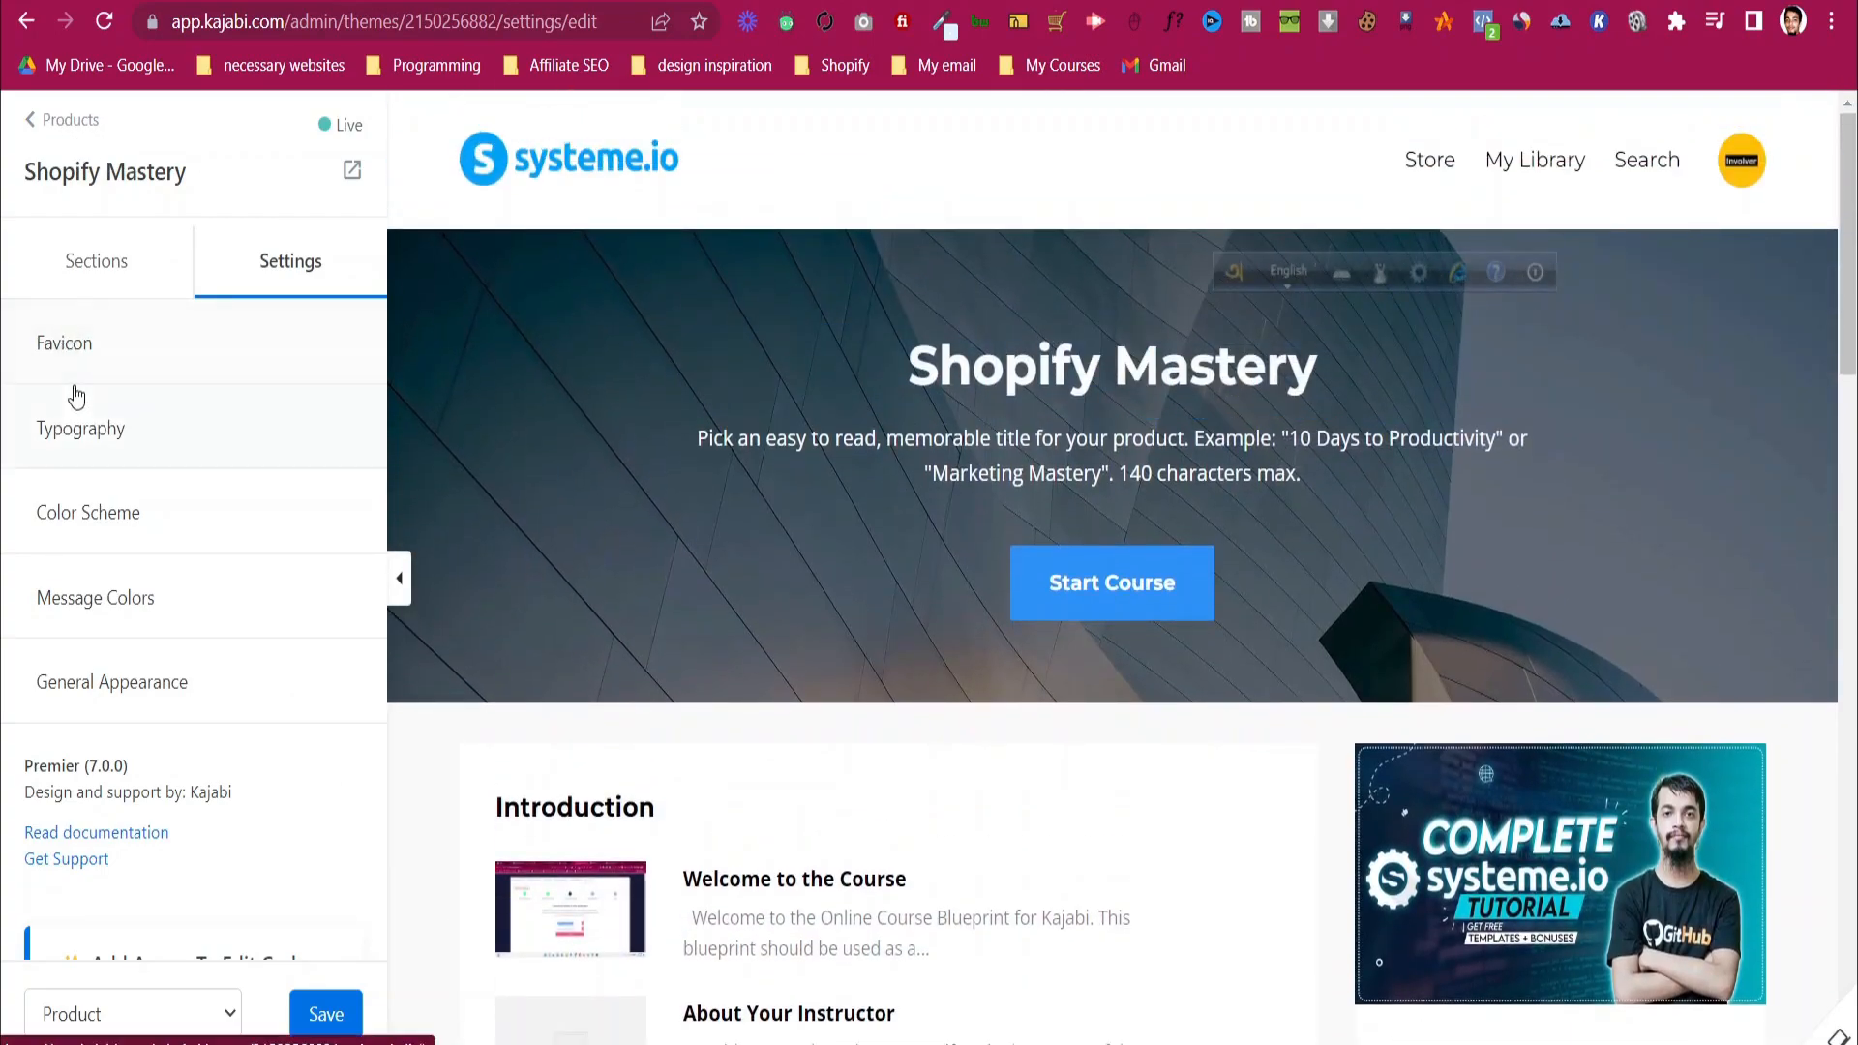
{"action": "left_click", "coordinate": [67, 123]}
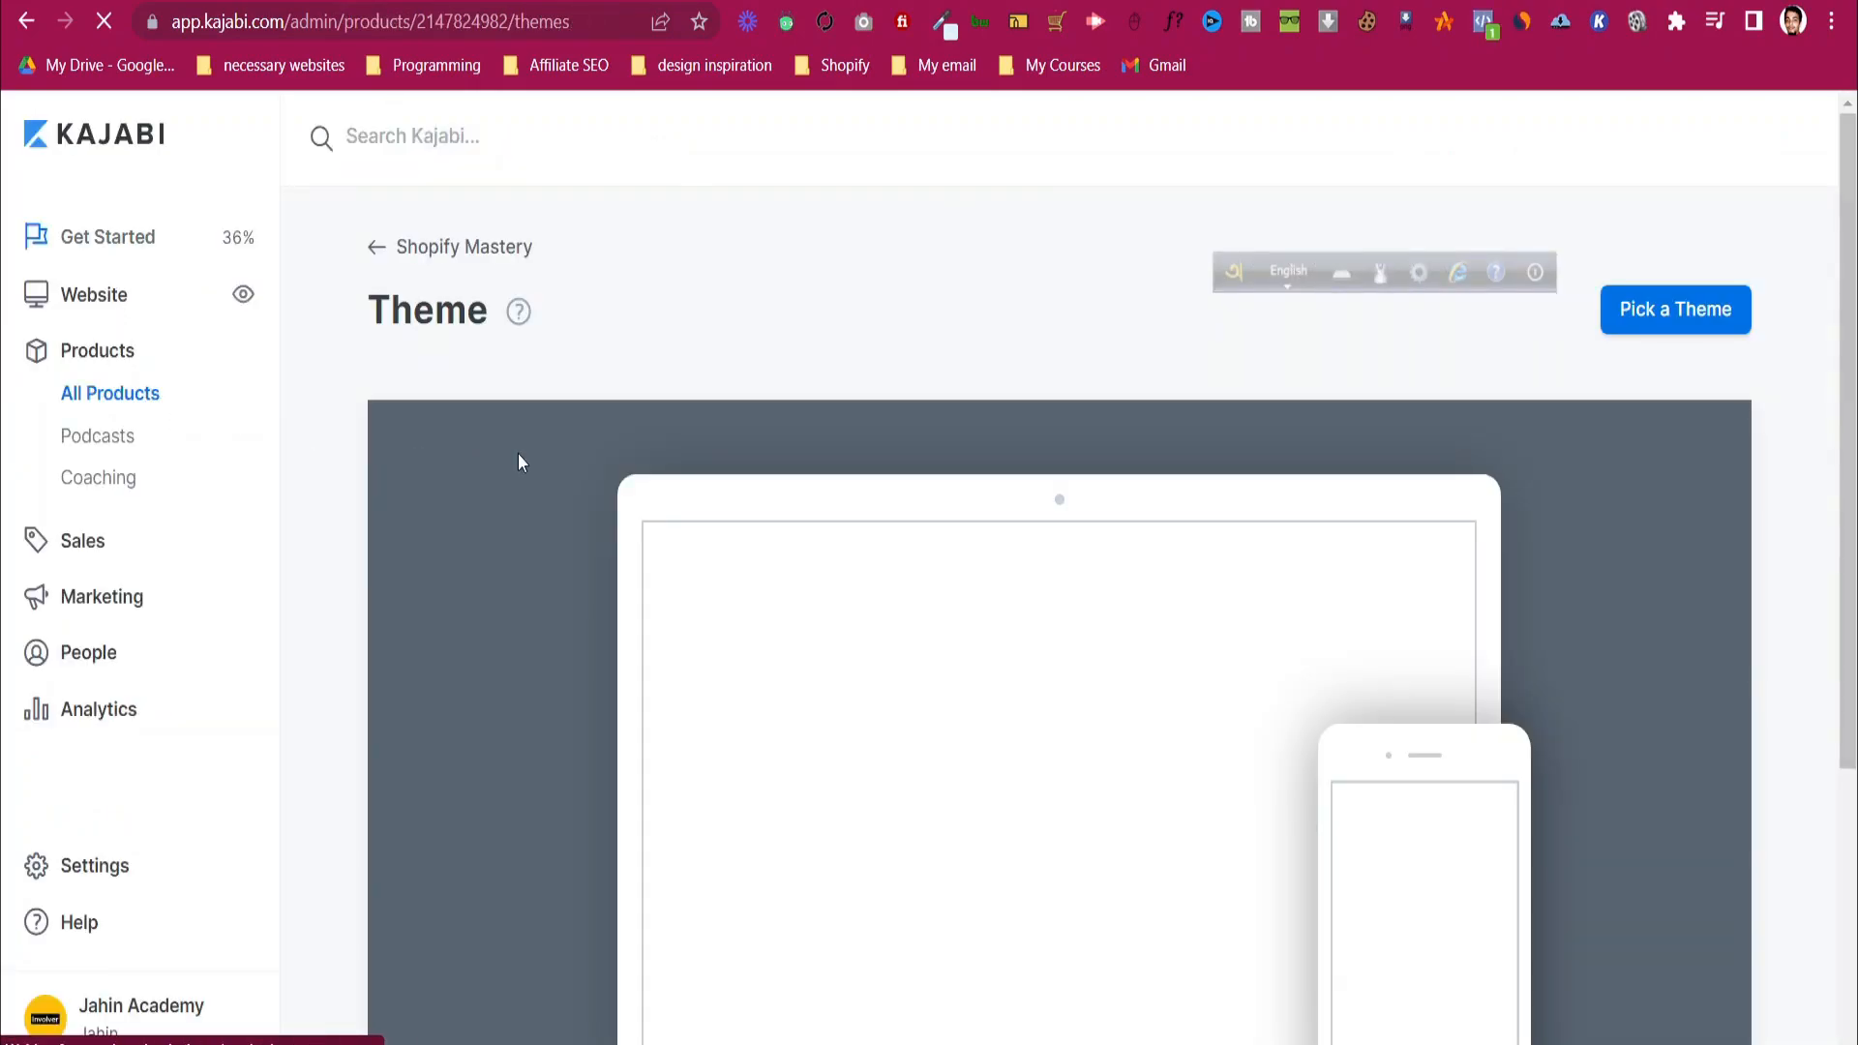
{"action": "mouse_move", "coordinate": [1159, 554]}
{"action": "scroll", "coordinate": [1227, 605], "scroll_direction": "down", "scroll_amount": 1}
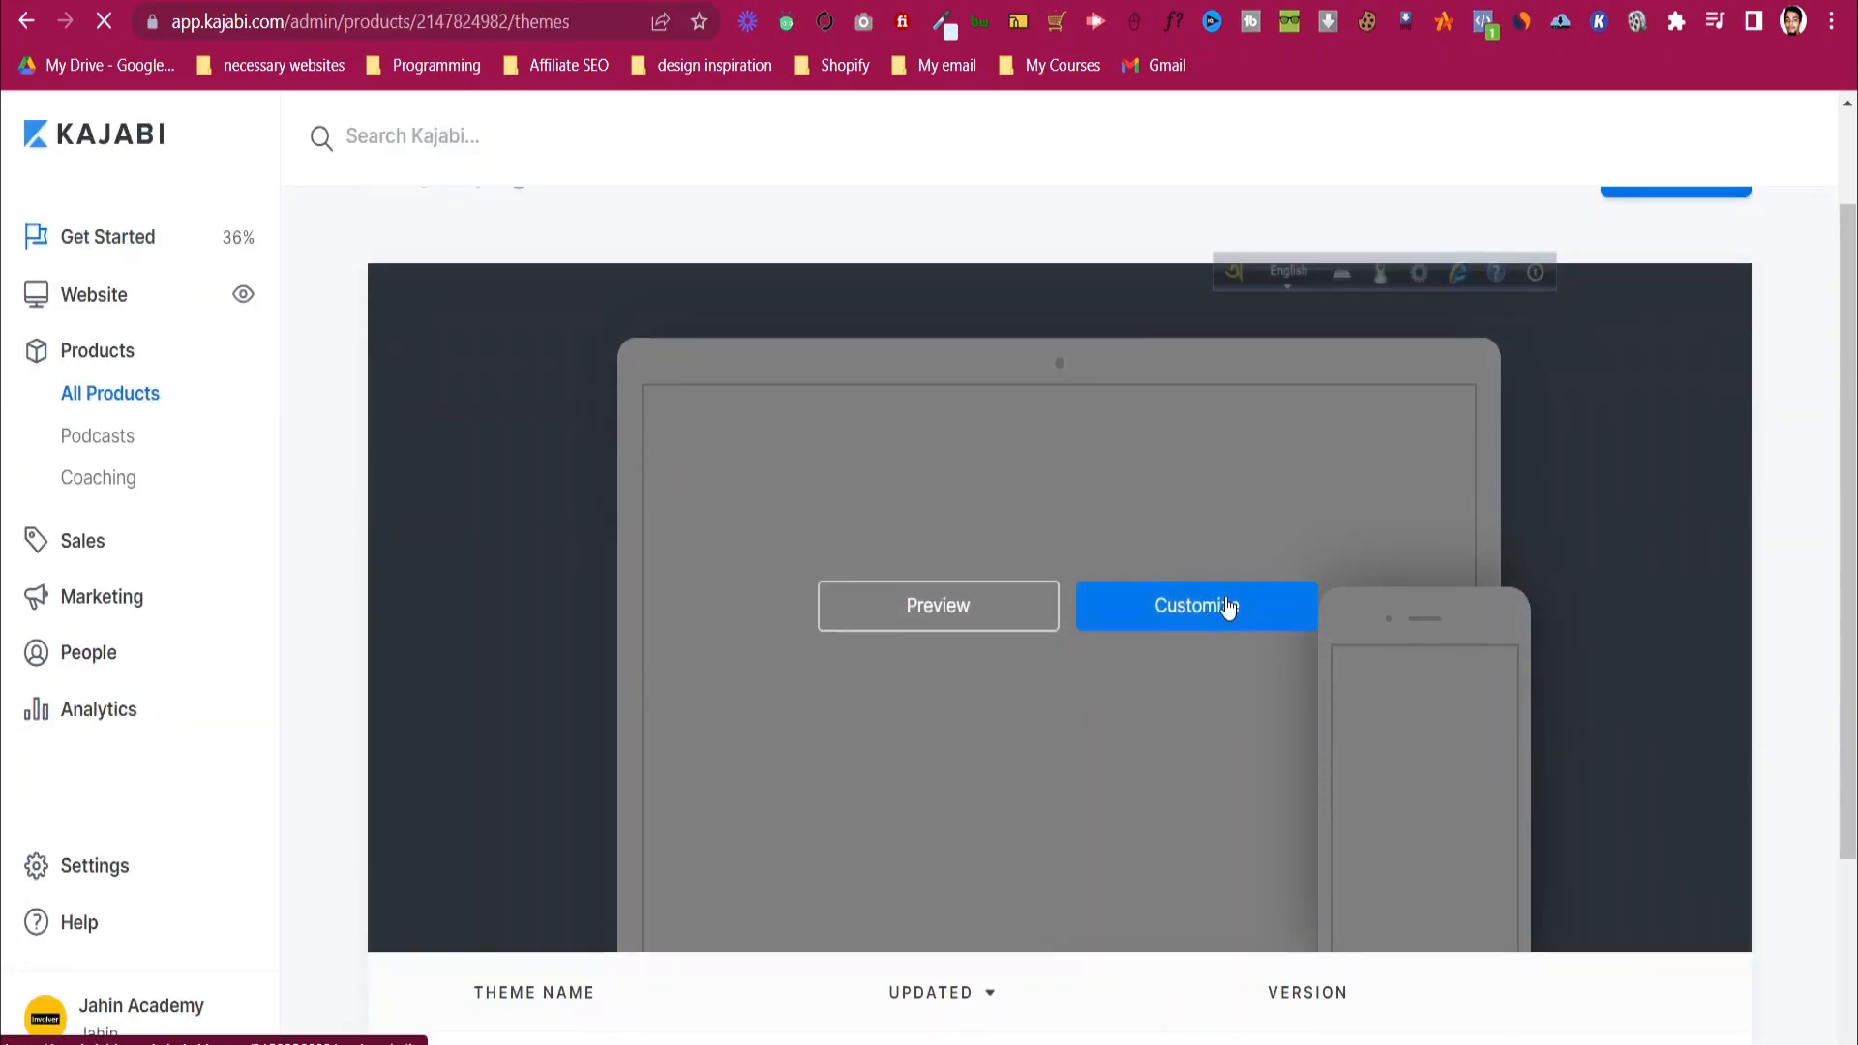
{"action": "left_click", "coordinate": [1088, 617]}
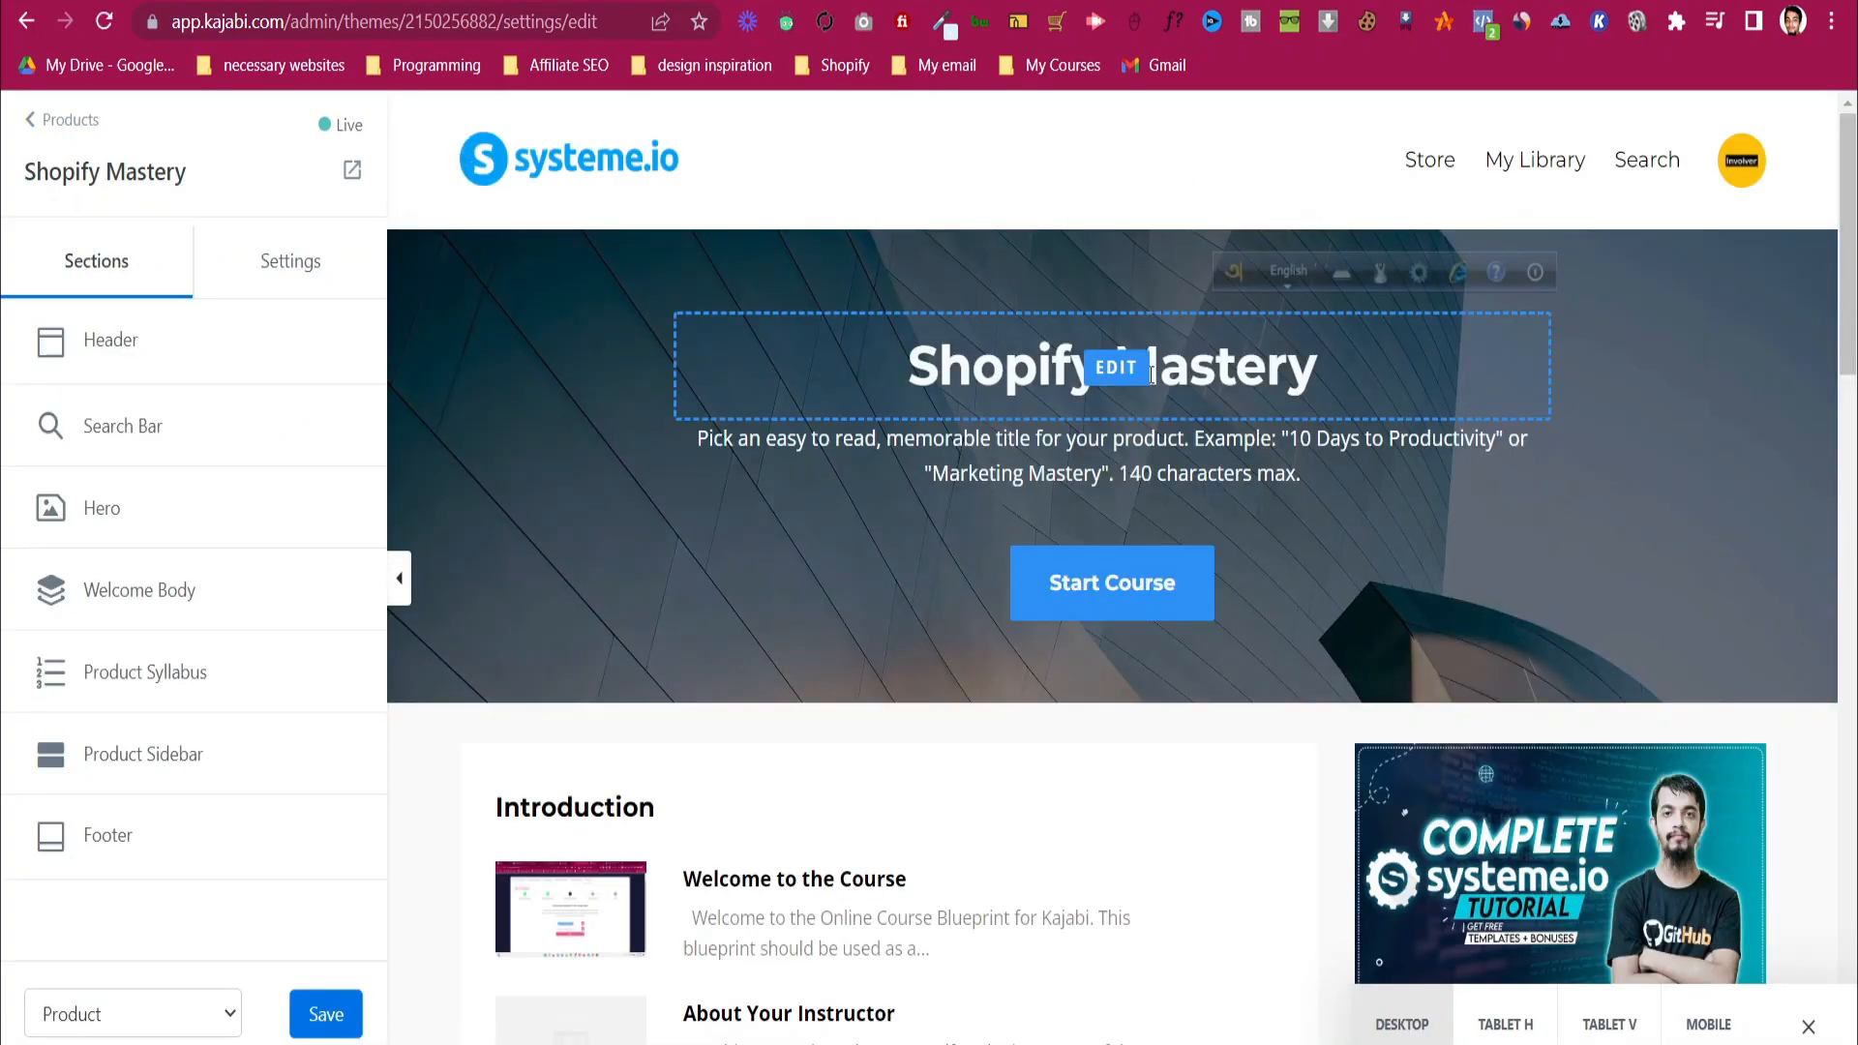
{"action": "left_click", "coordinate": [106, 511]}
{"action": "scroll", "coordinate": [241, 572], "scroll_direction": "down", "scroll_amount": 6}
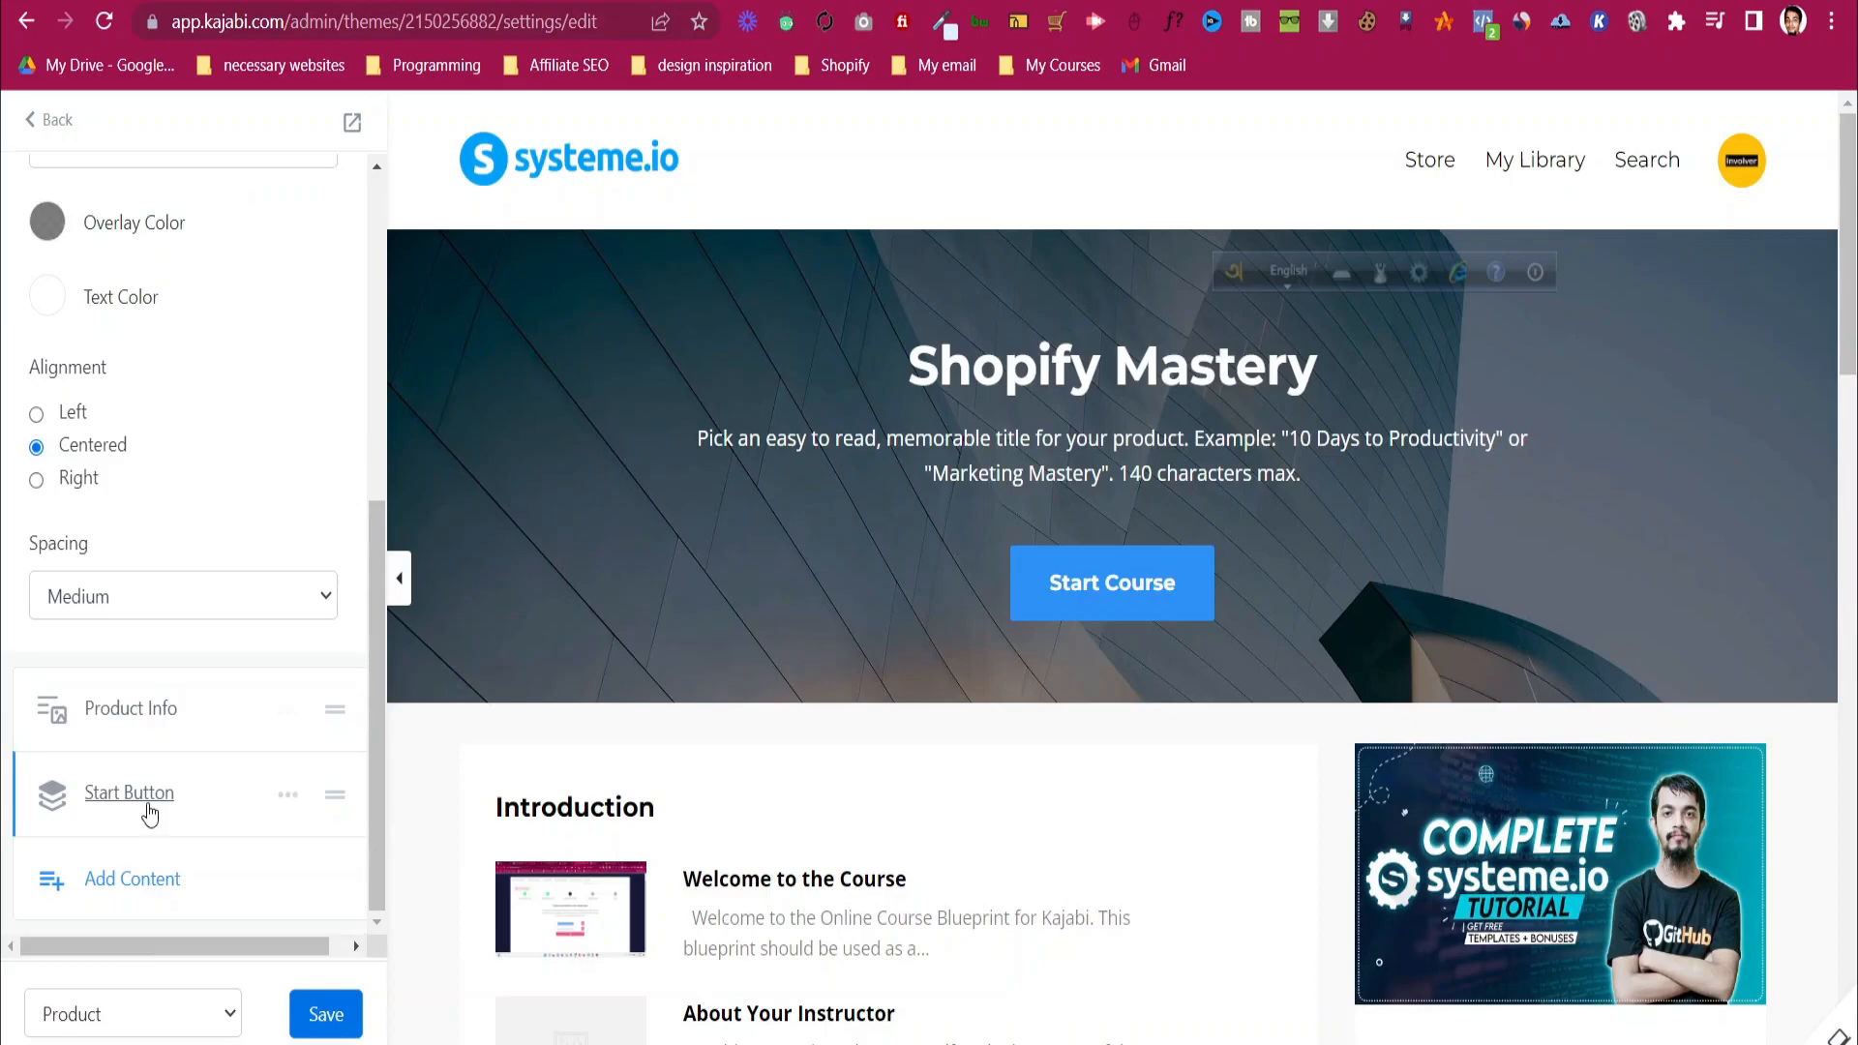
{"action": "left_click", "coordinate": [151, 721]}
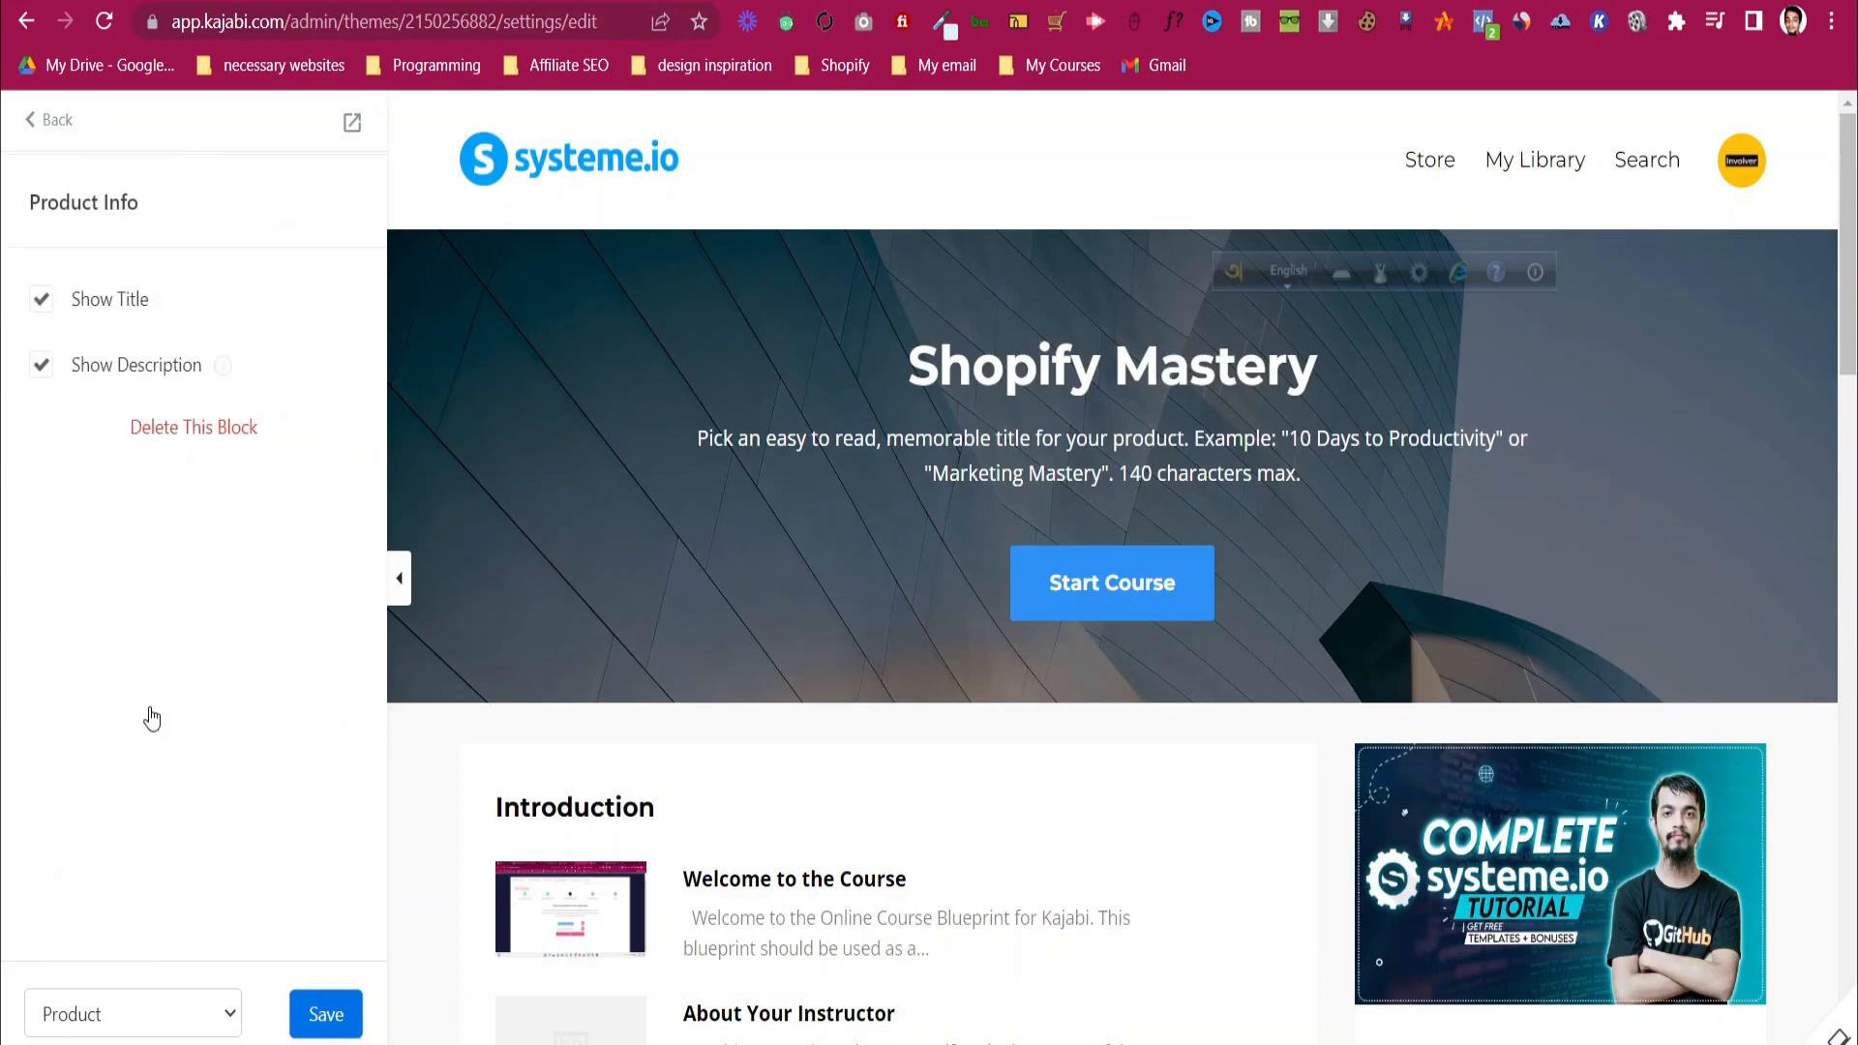
{"action": "left_click", "coordinate": [114, 300]}
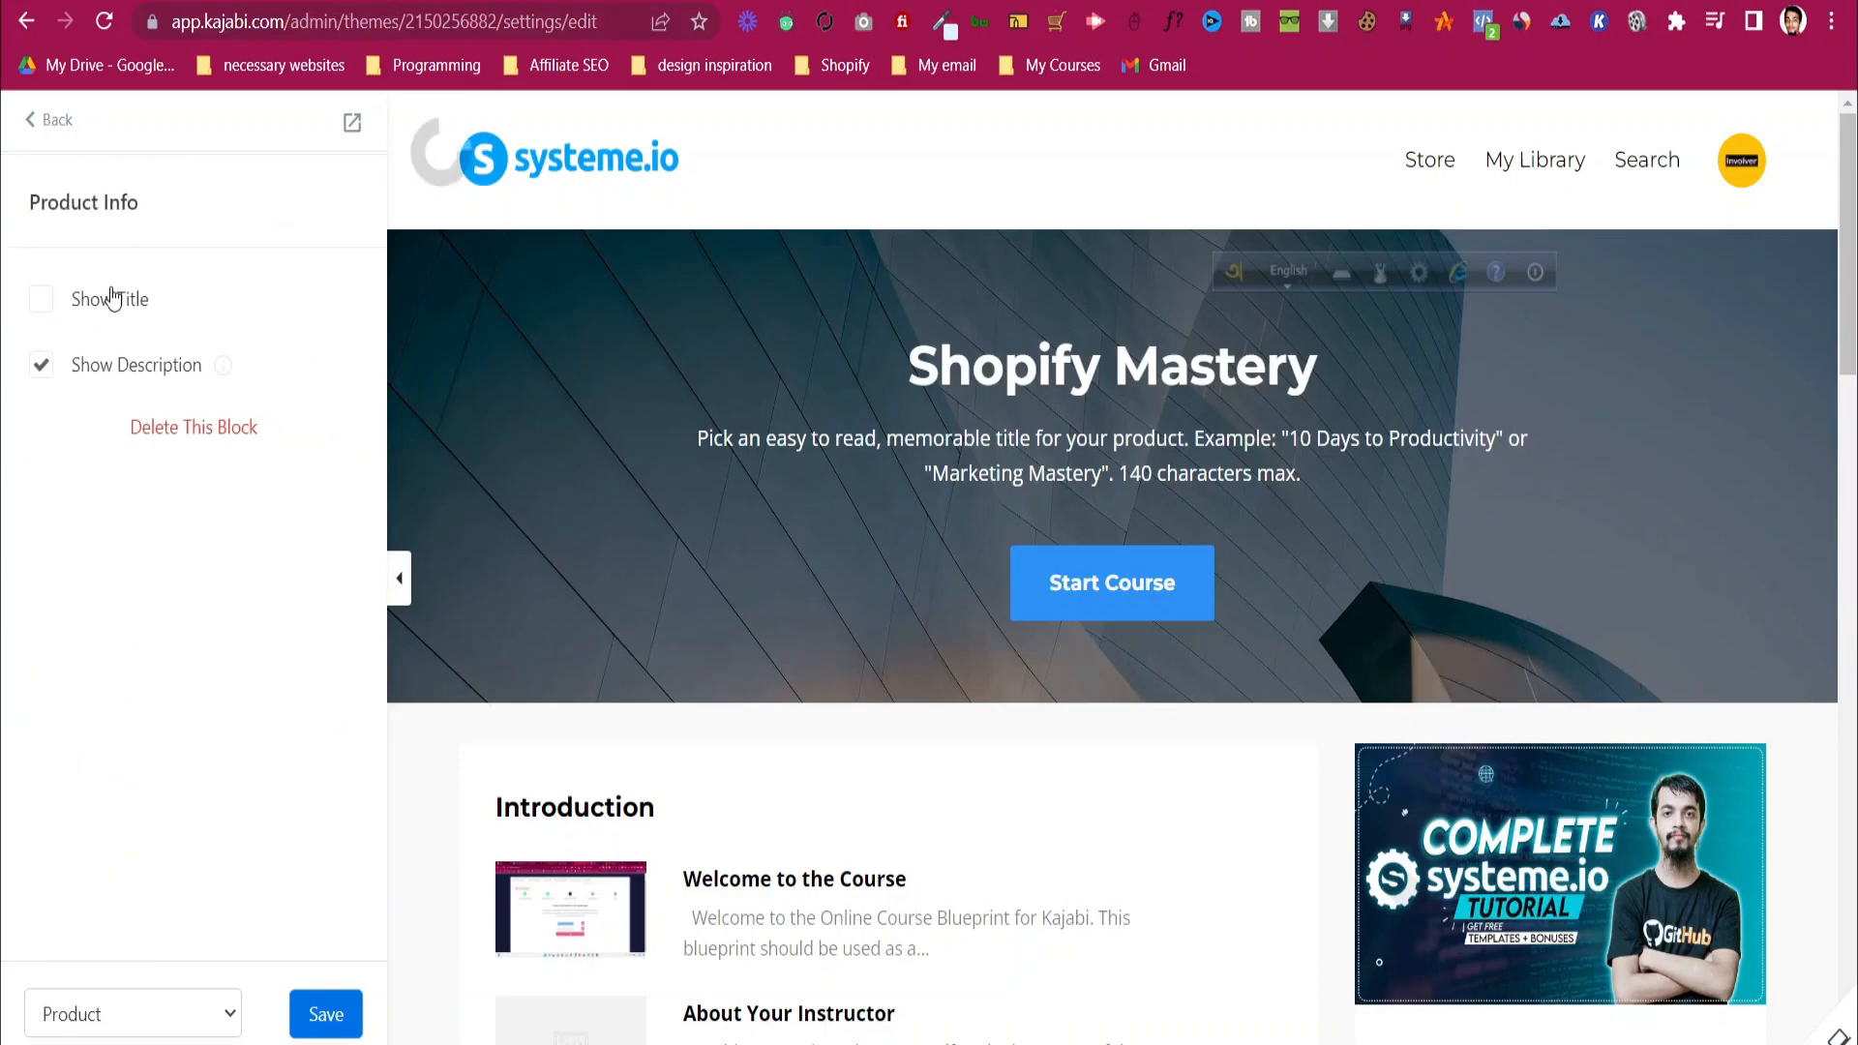
{"action": "left_click", "coordinate": [113, 298]}
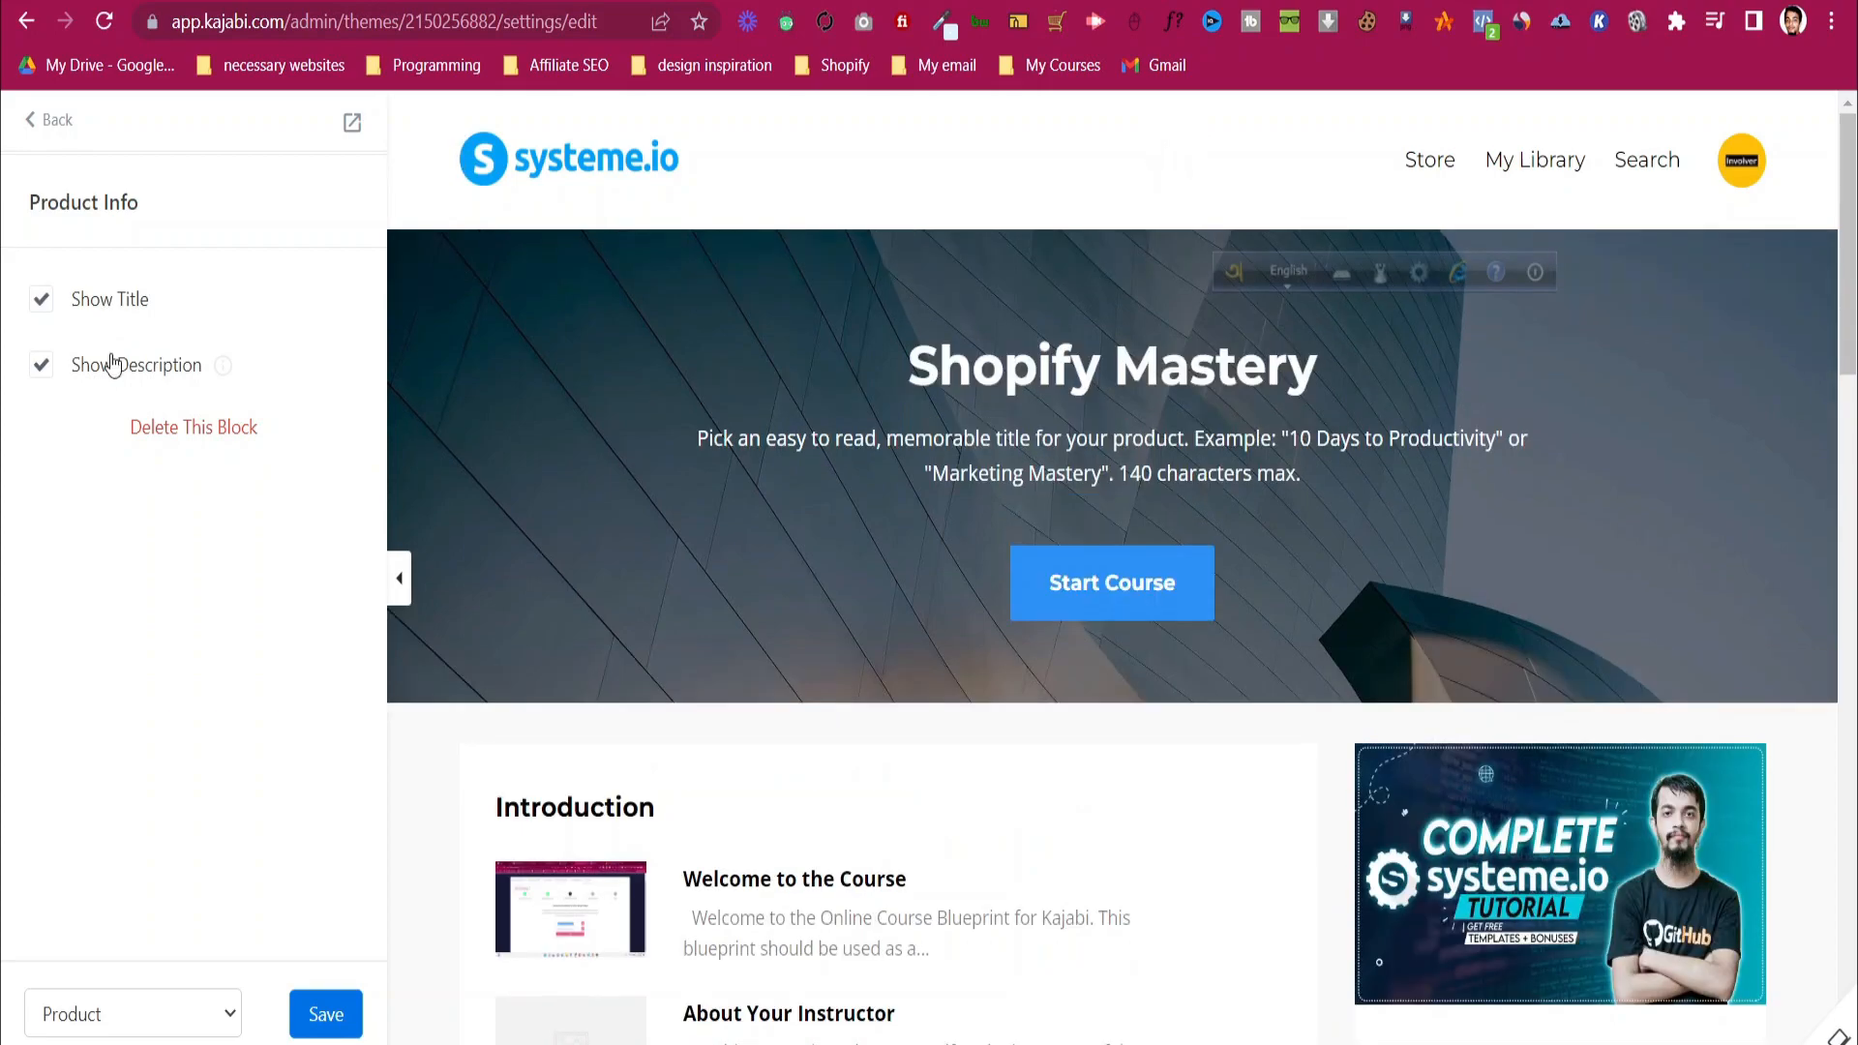
{"action": "left_click", "coordinate": [46, 120]}
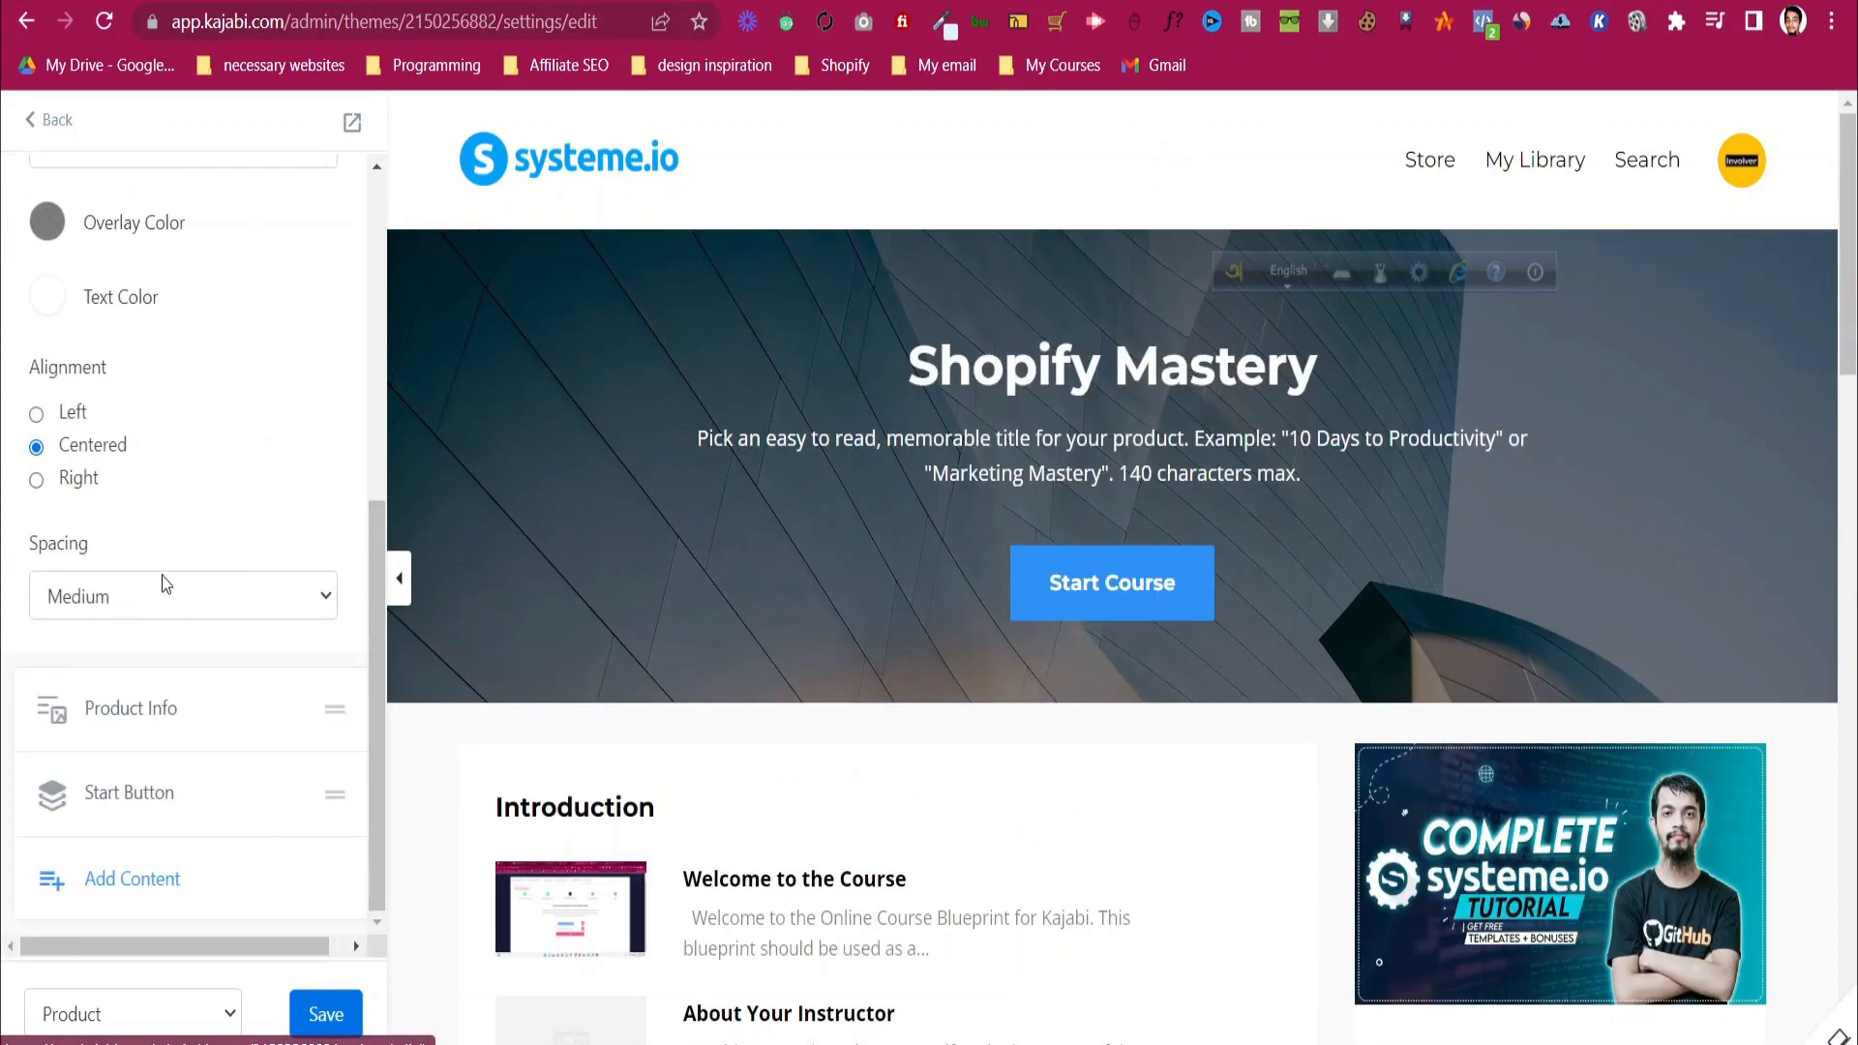
{"action": "left_click", "coordinate": [60, 124]}
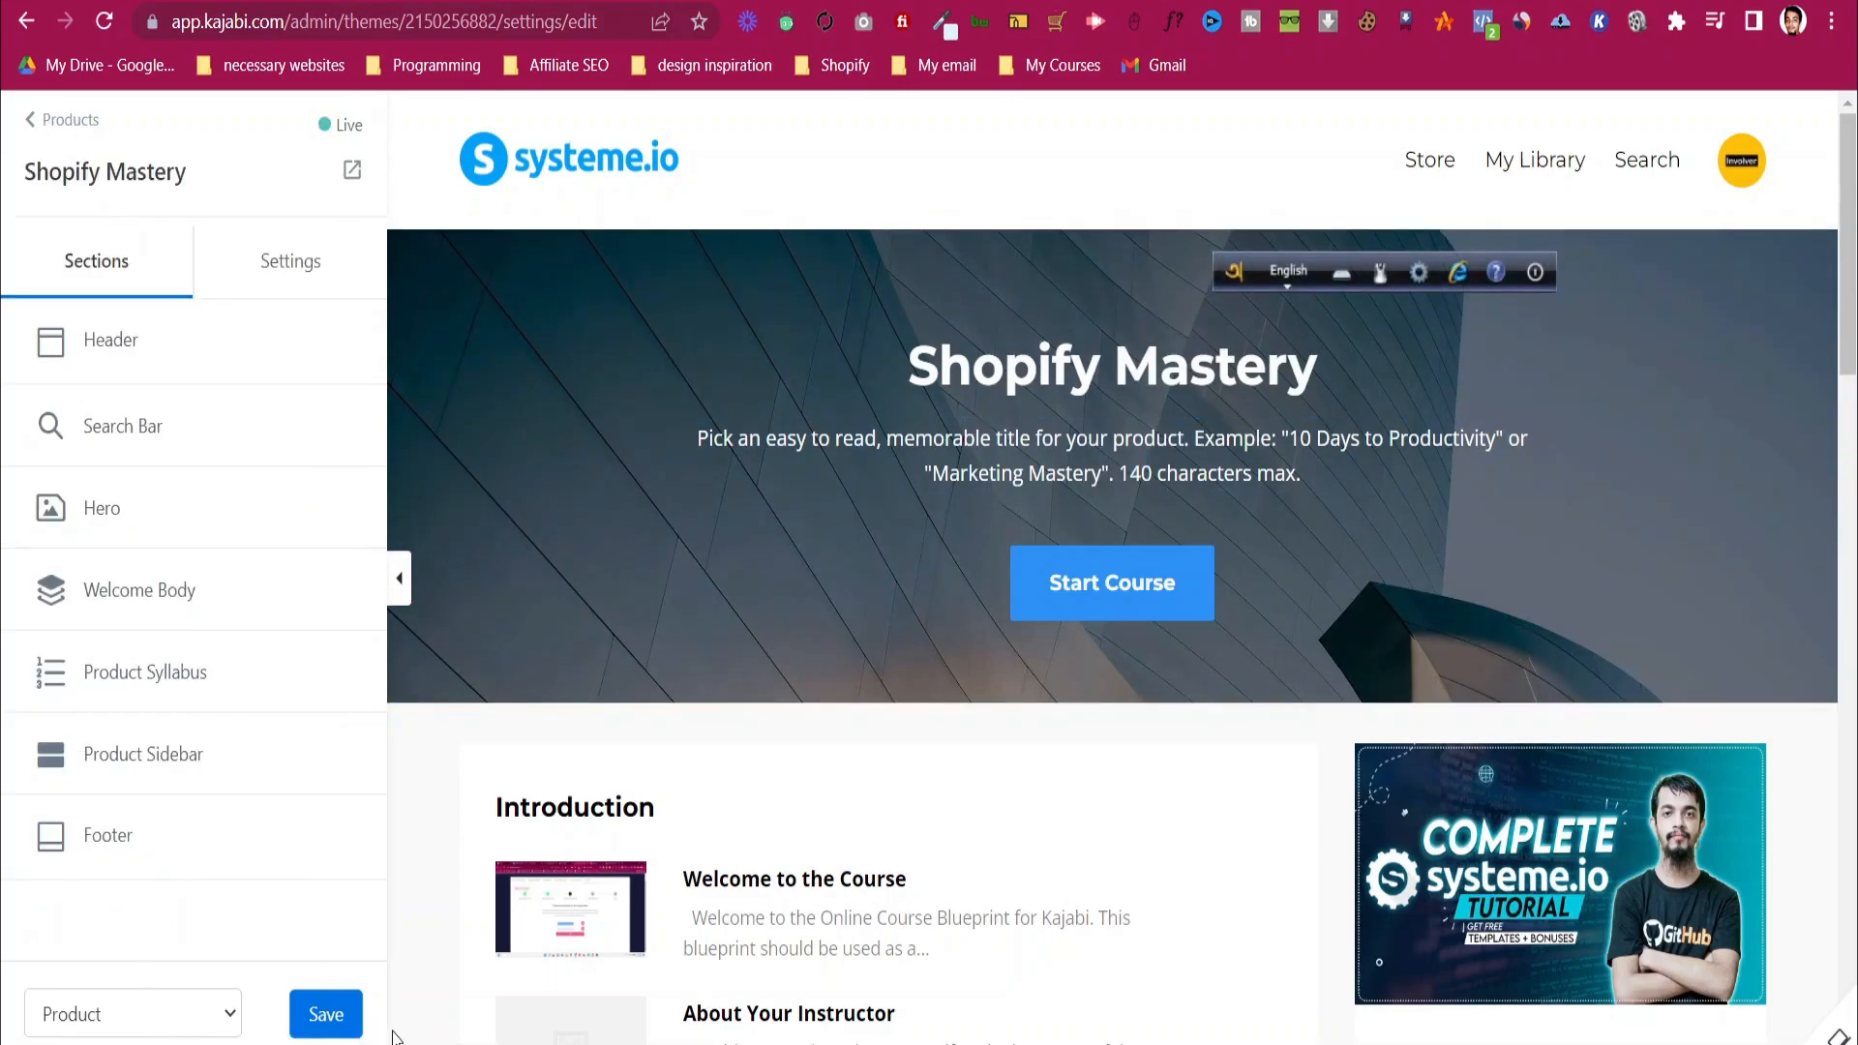
{"action": "left_click", "coordinate": [341, 1026]}
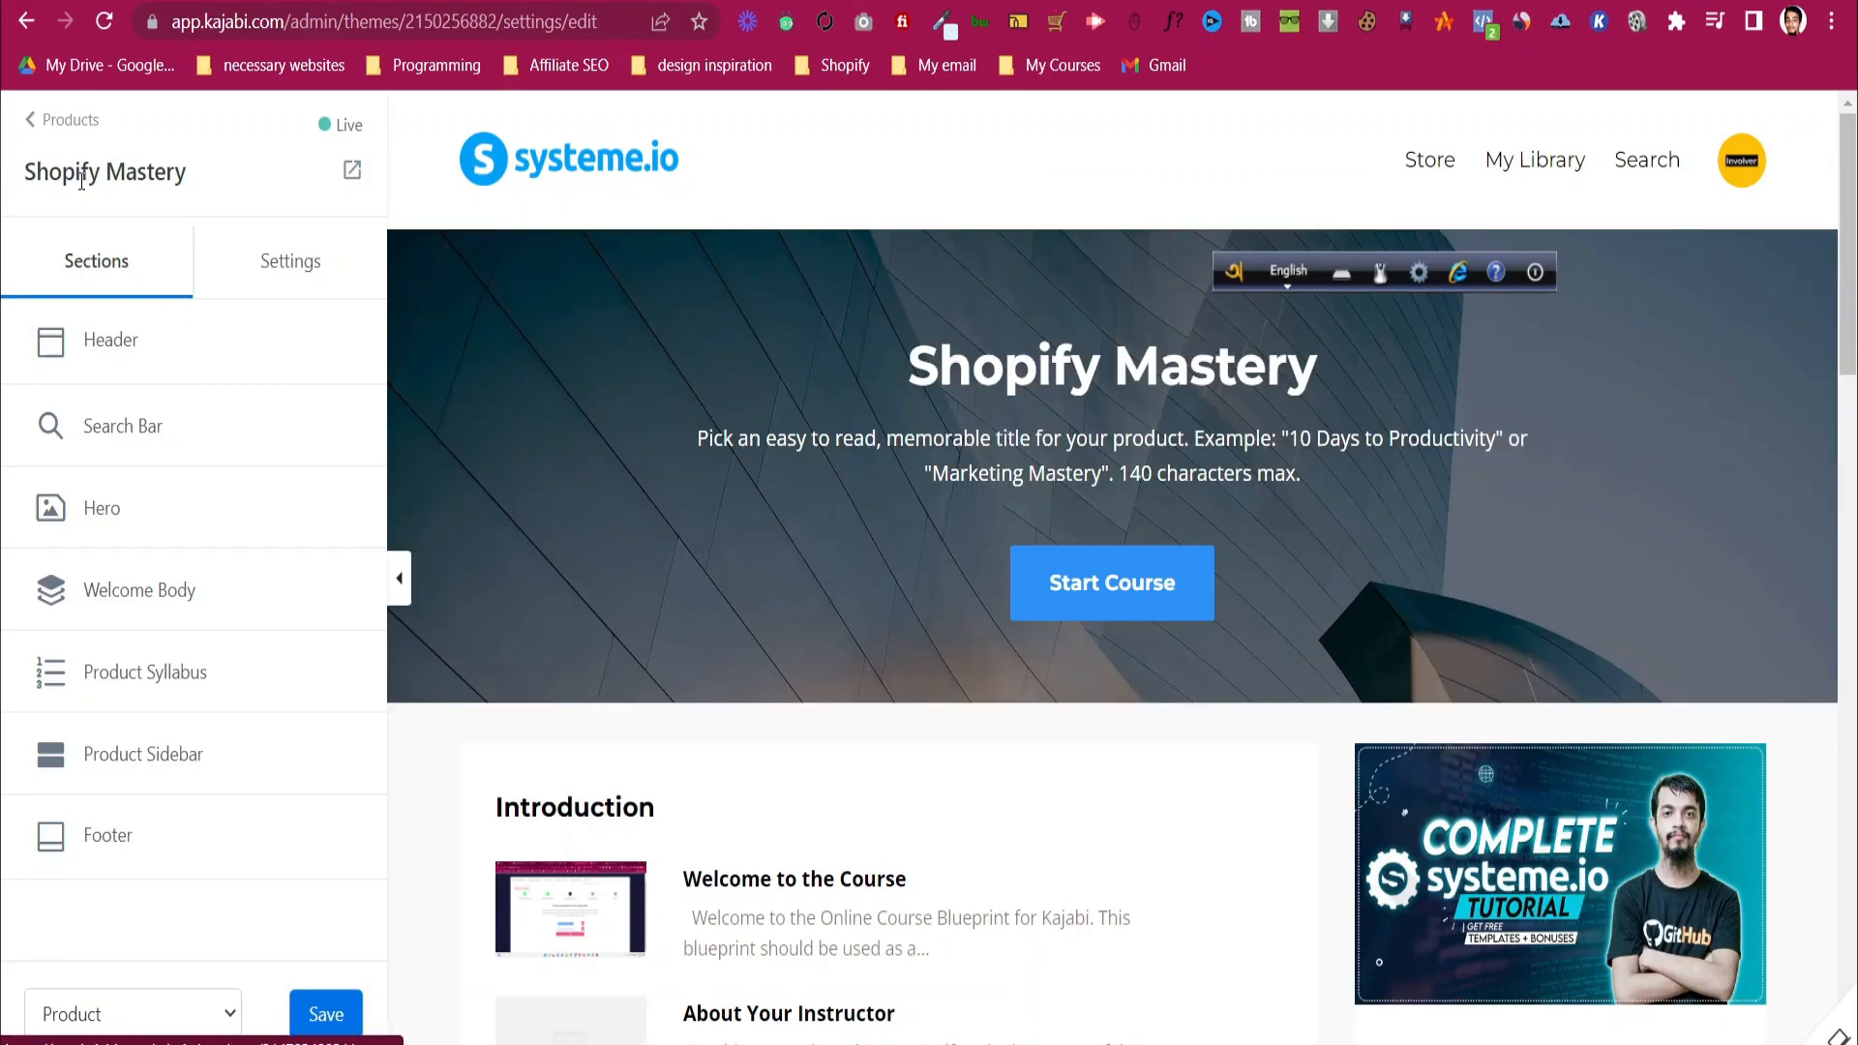
- Navigate from the page editor through All Products to the empty Sales Offers page
{"action": "left_click", "coordinate": [74, 127]}
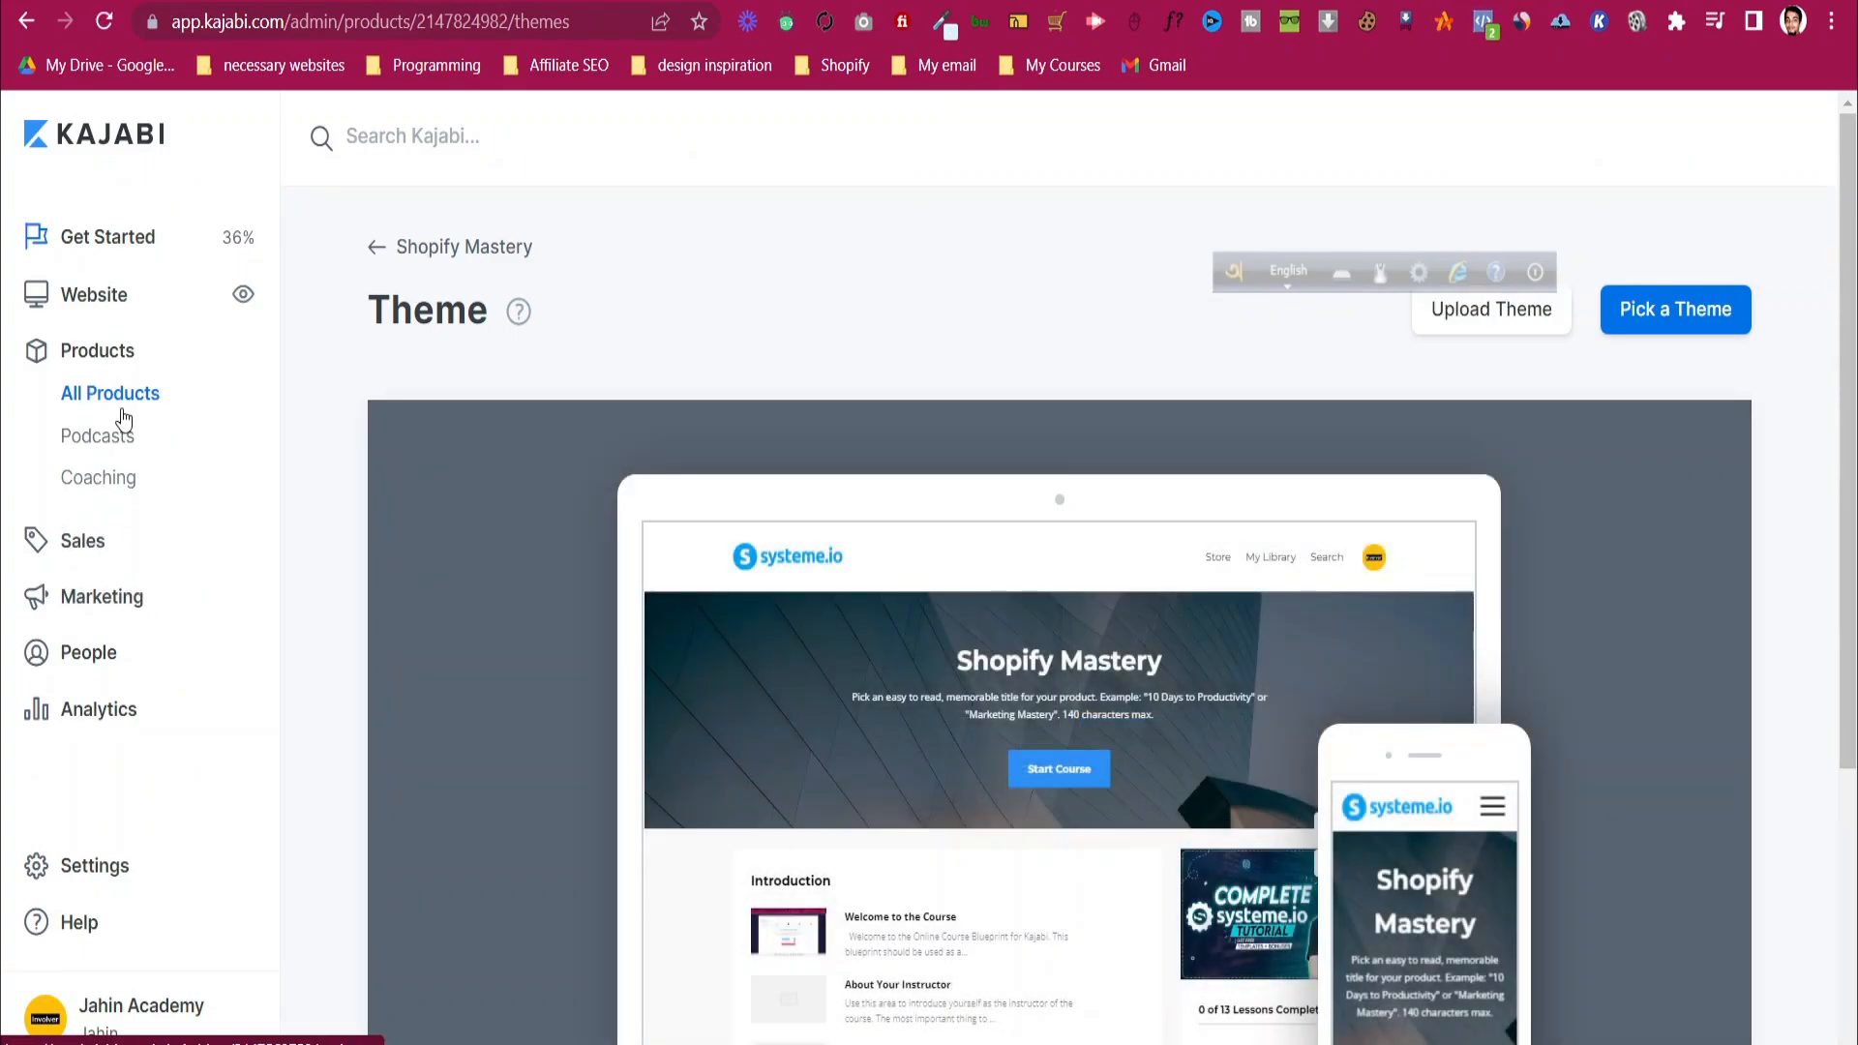
{"action": "left_click", "coordinate": [123, 407]}
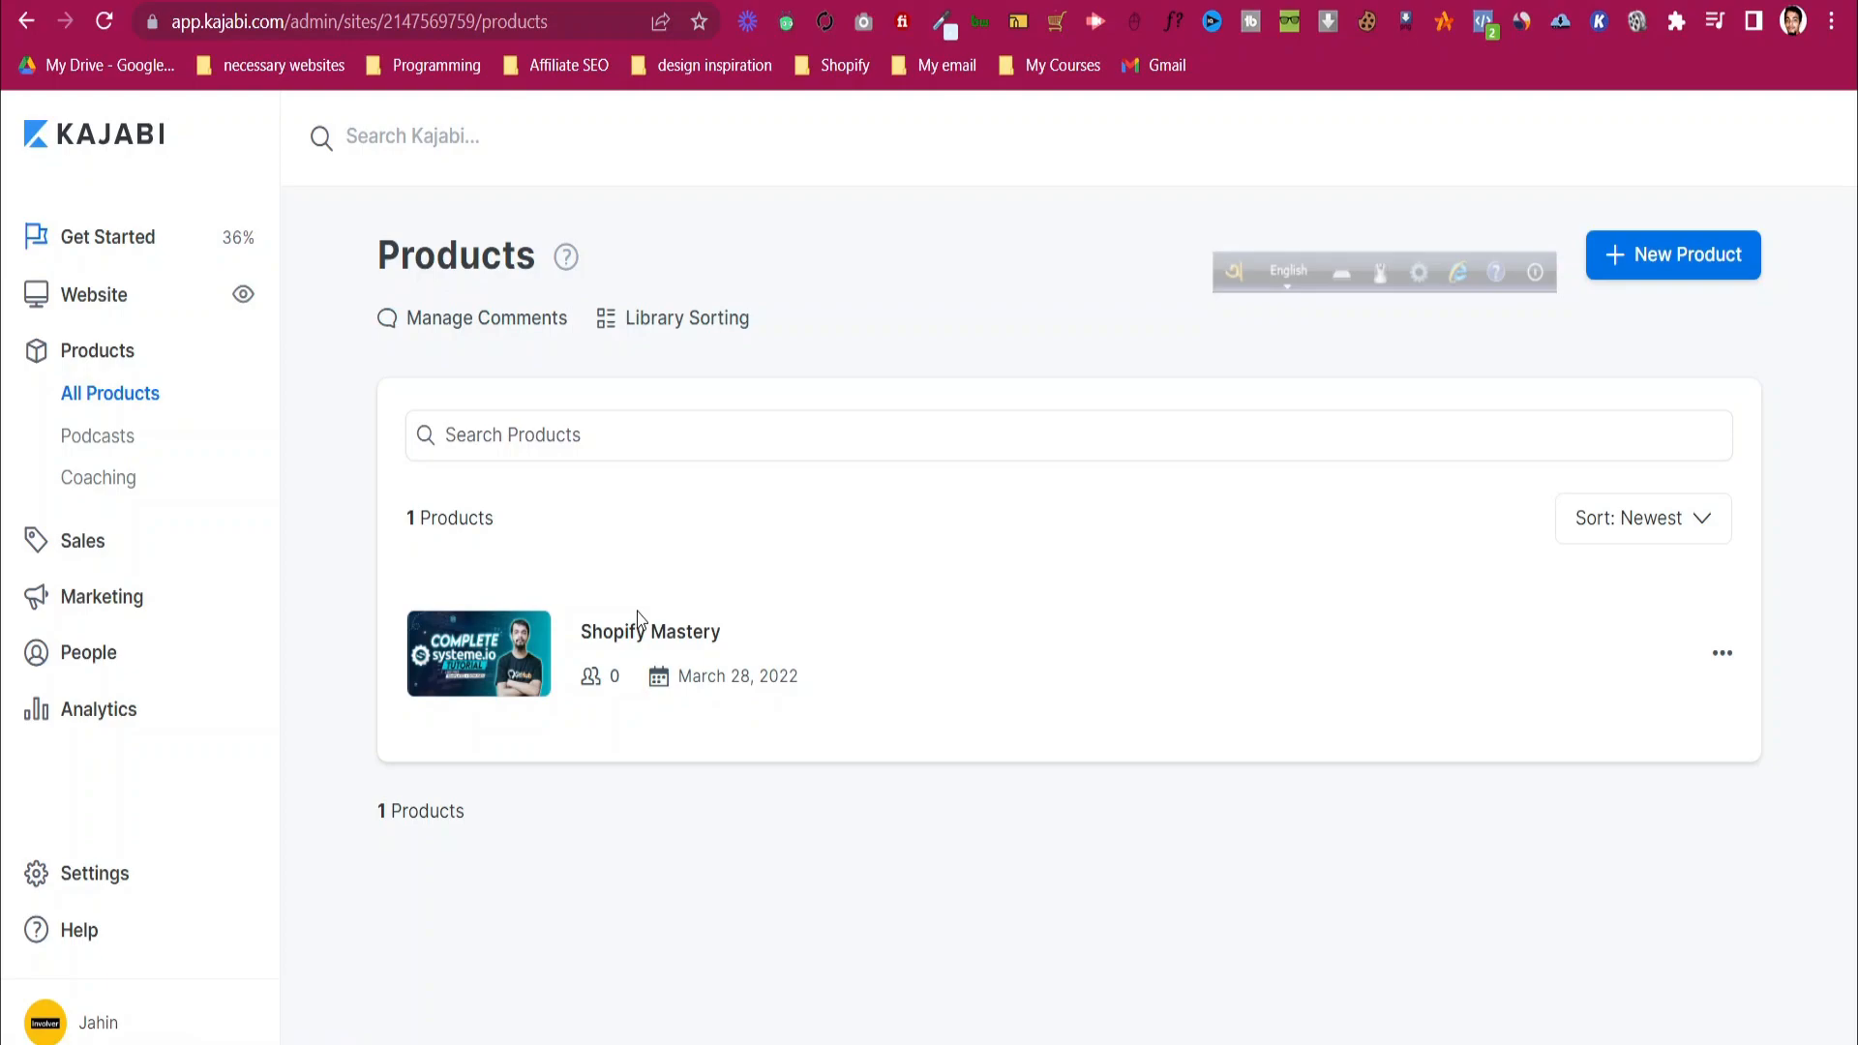
{"action": "left_click", "coordinate": [103, 548]}
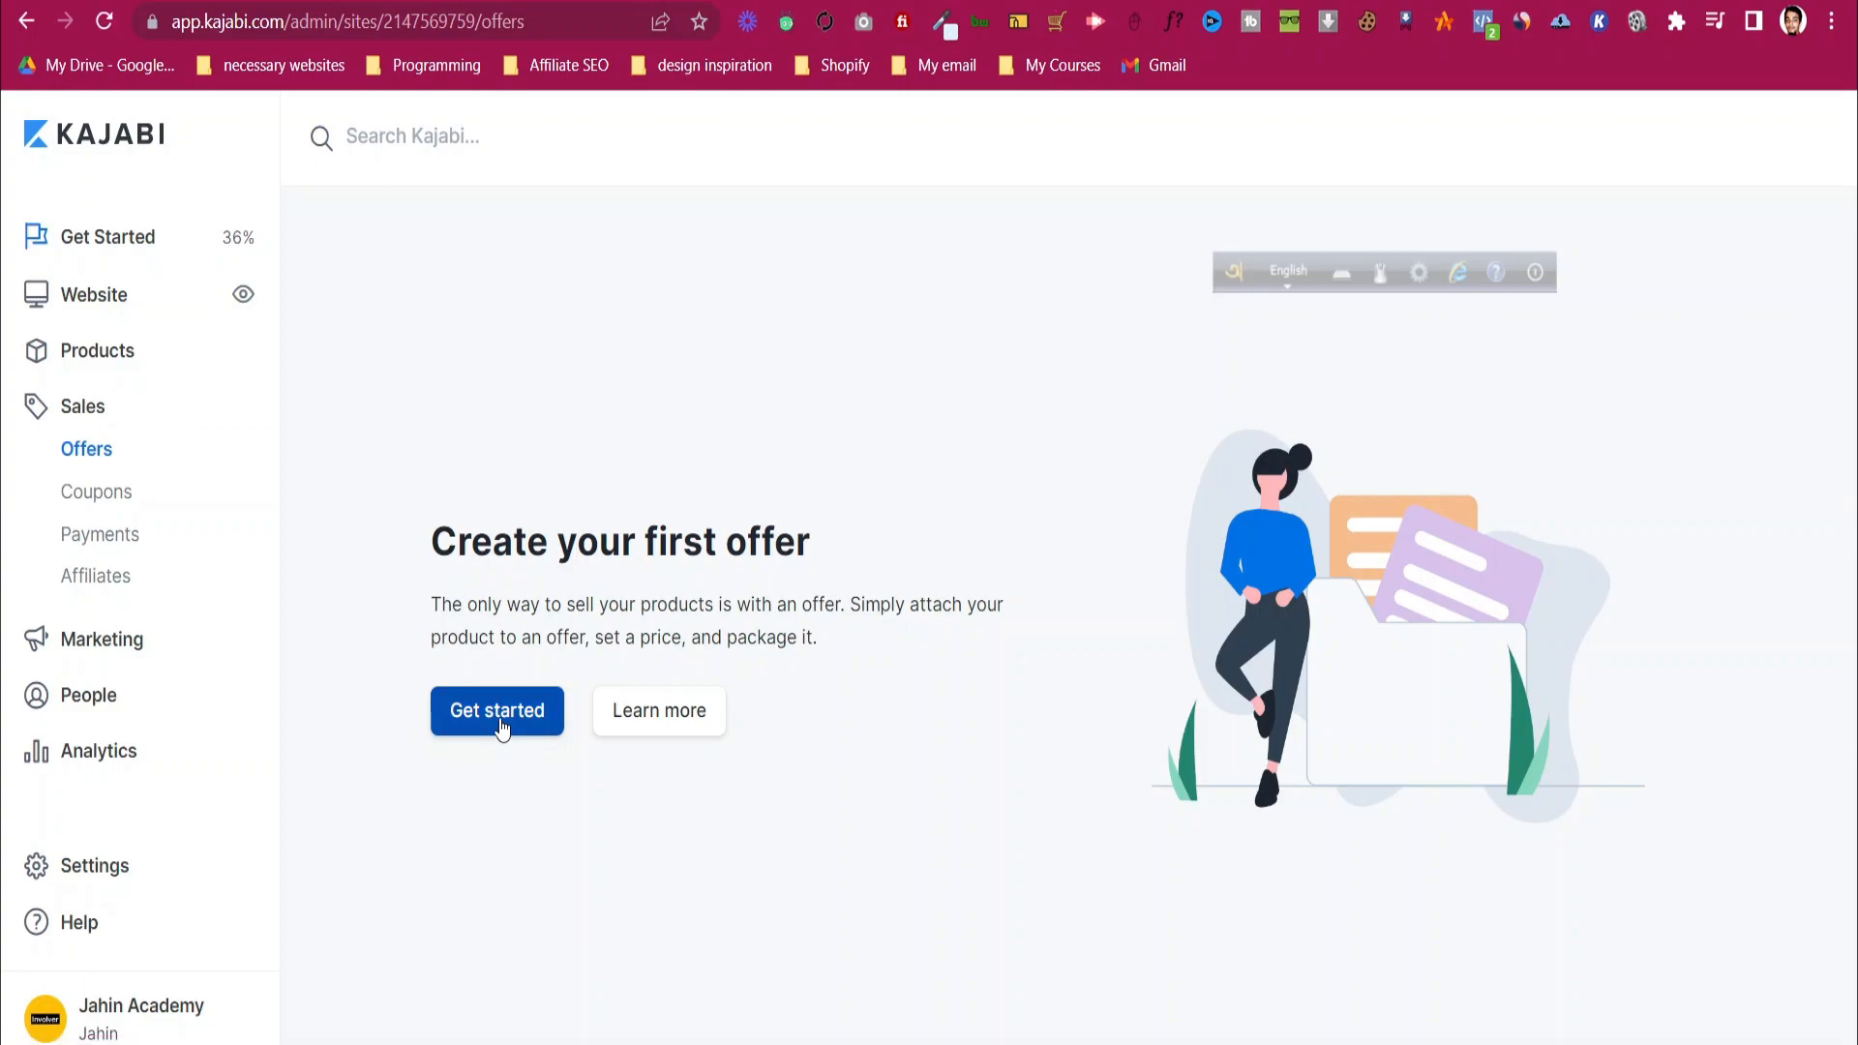
- Start a new offer titled 'Shopify Course'
{"action": "left_click", "coordinate": [499, 724]}
{"action": "left_click", "coordinate": [744, 327]}
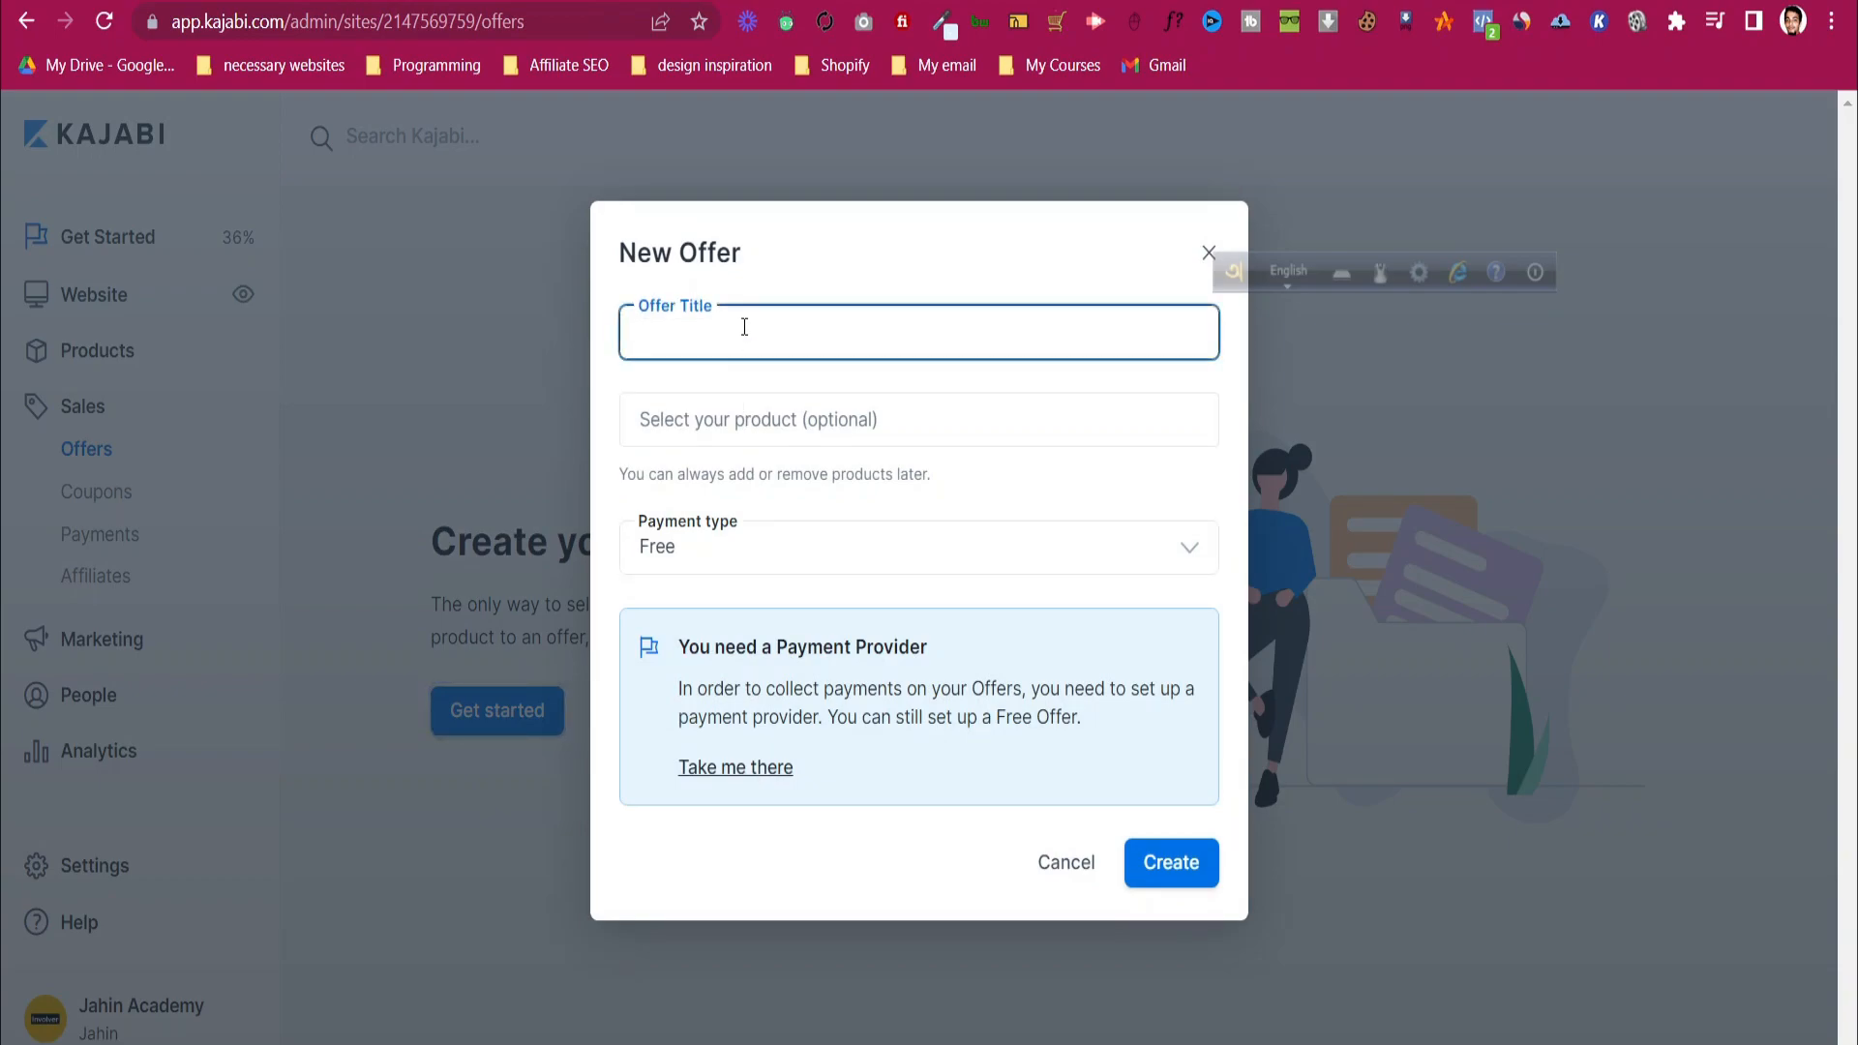
{"action": "type", "text": "Shopify Course"}
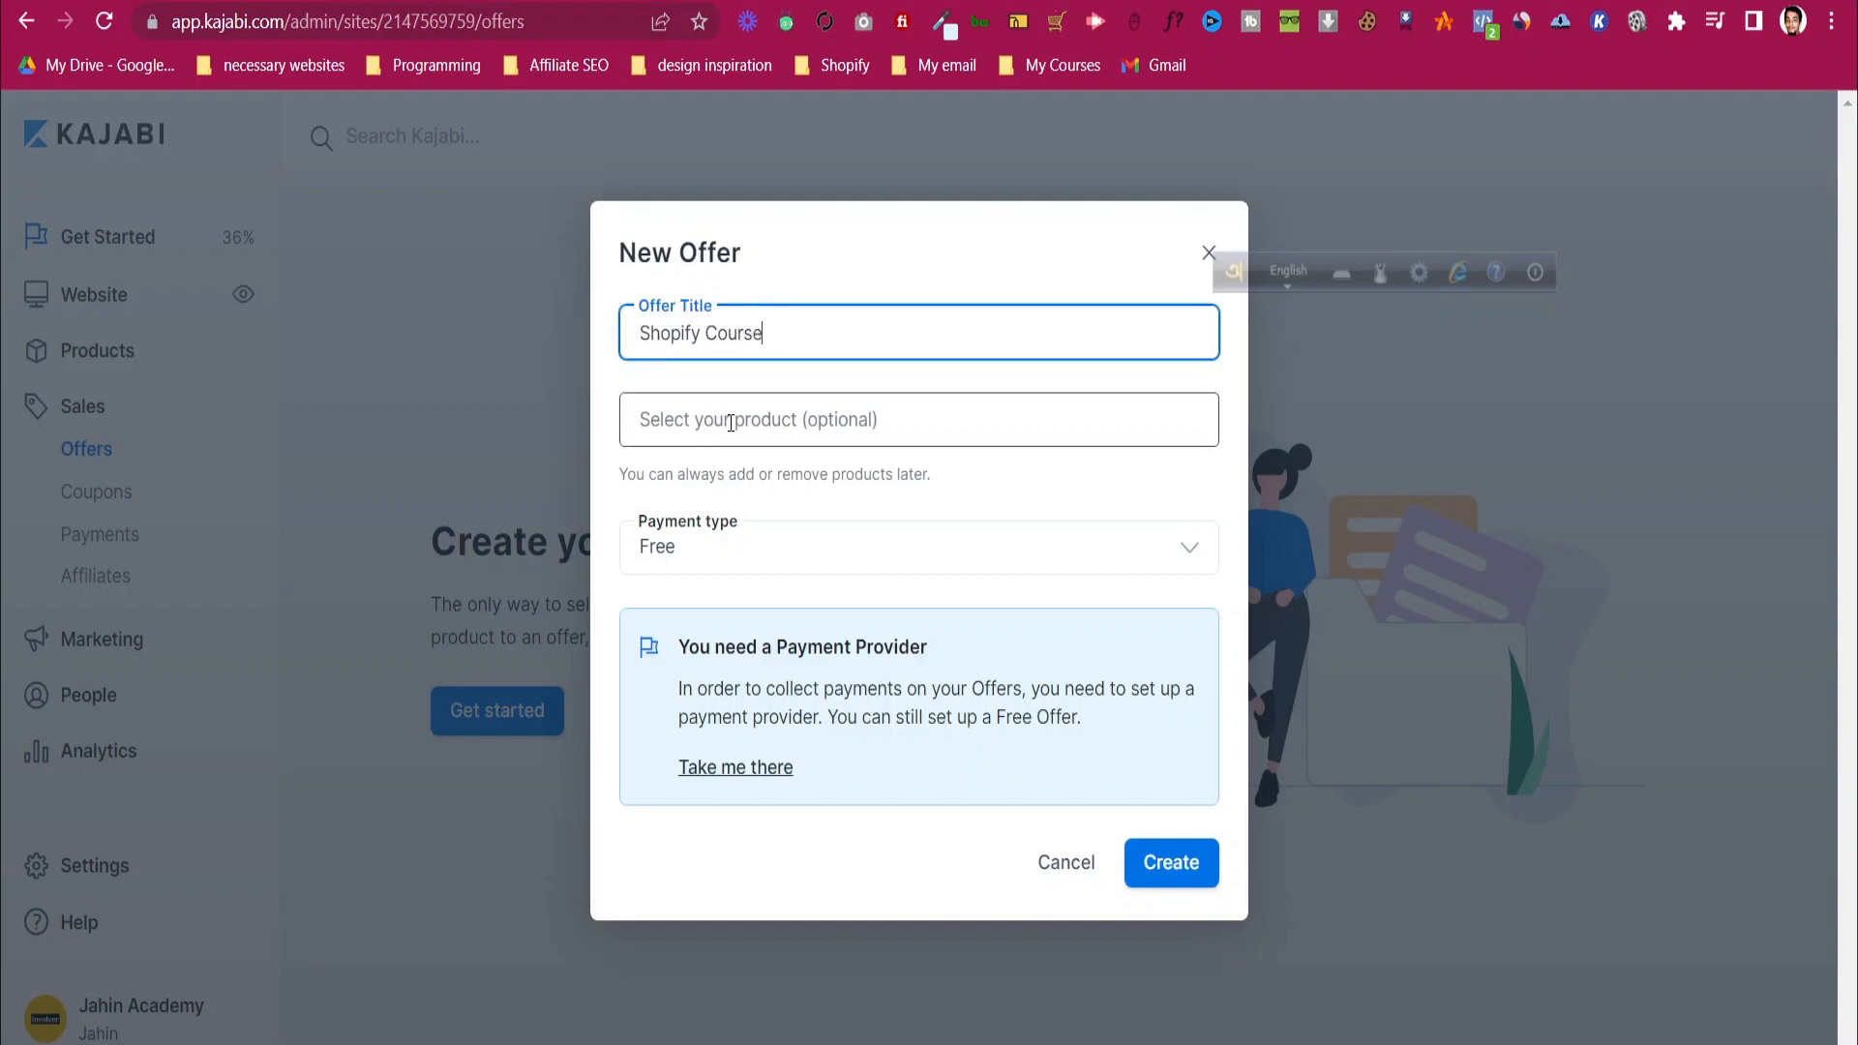
- Check payment types, visit Payment integrations showing unconnected Stripe and PayPal, then return to Offers
{"action": "left_click", "coordinate": [785, 549]}
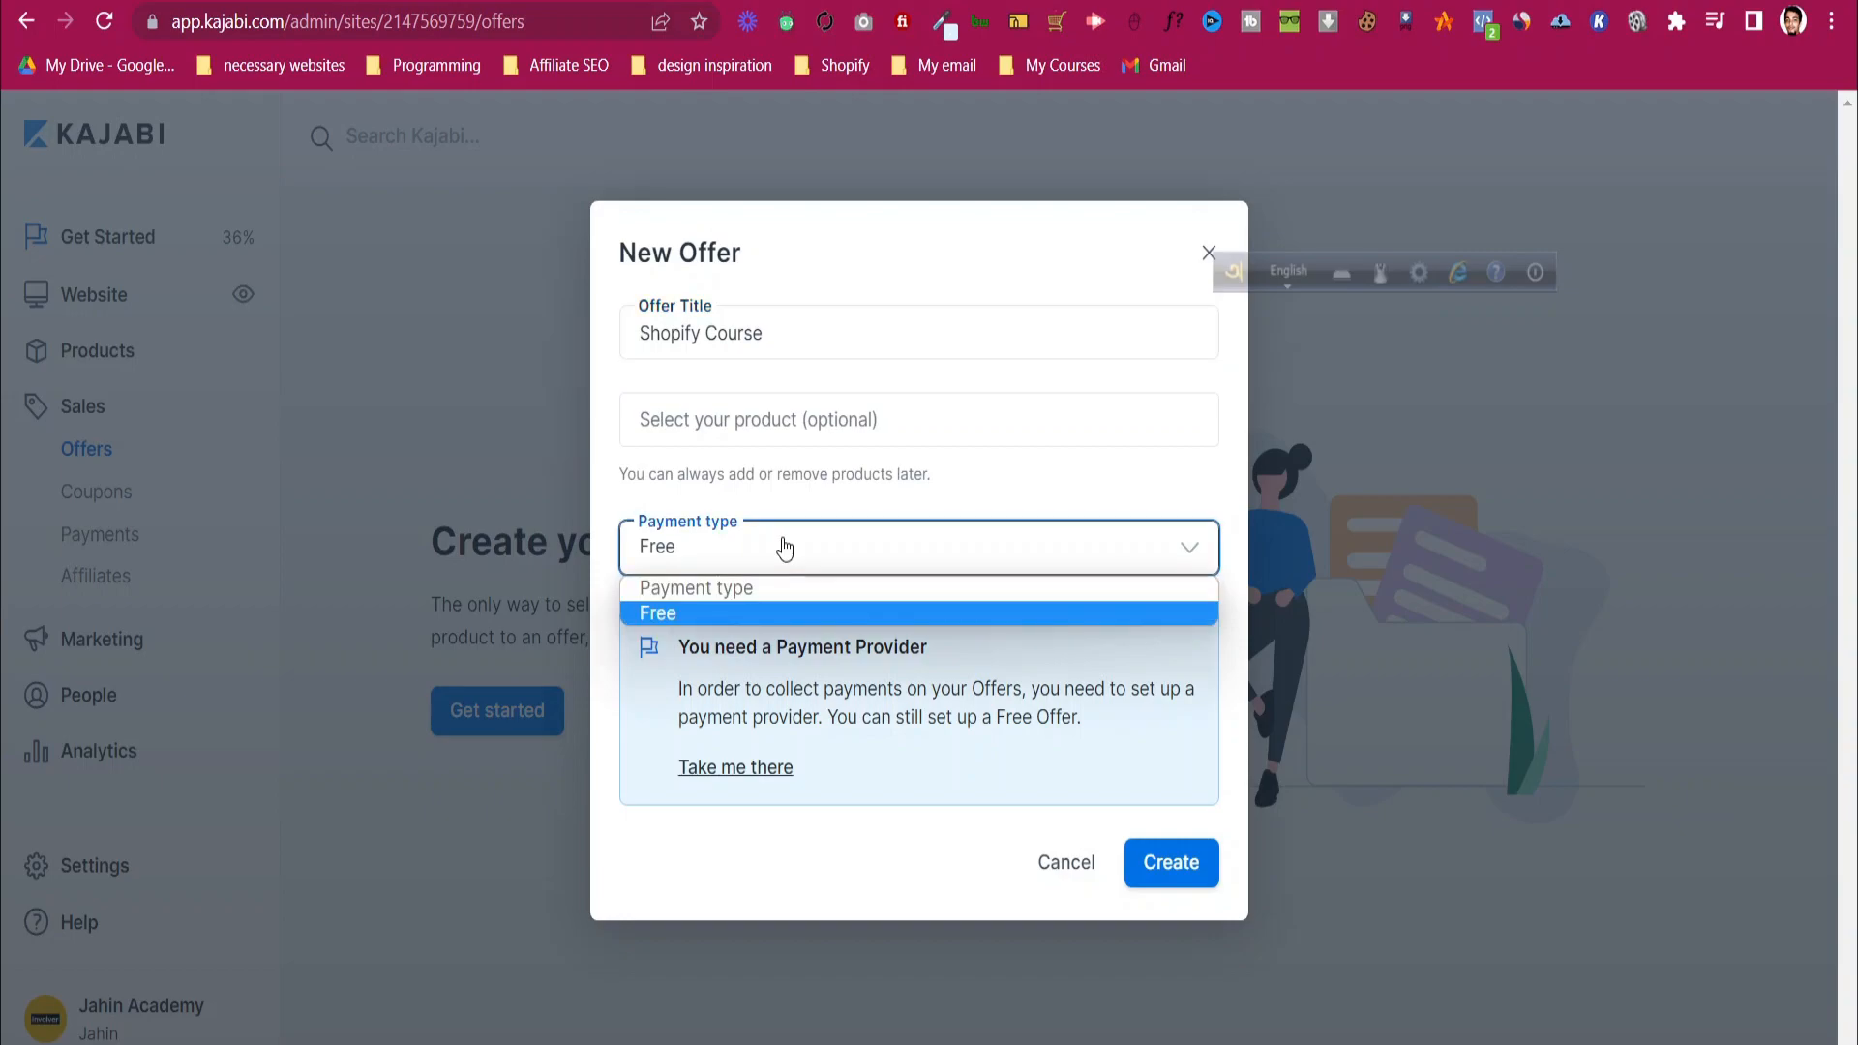
{"action": "left_click", "coordinate": [796, 612]}
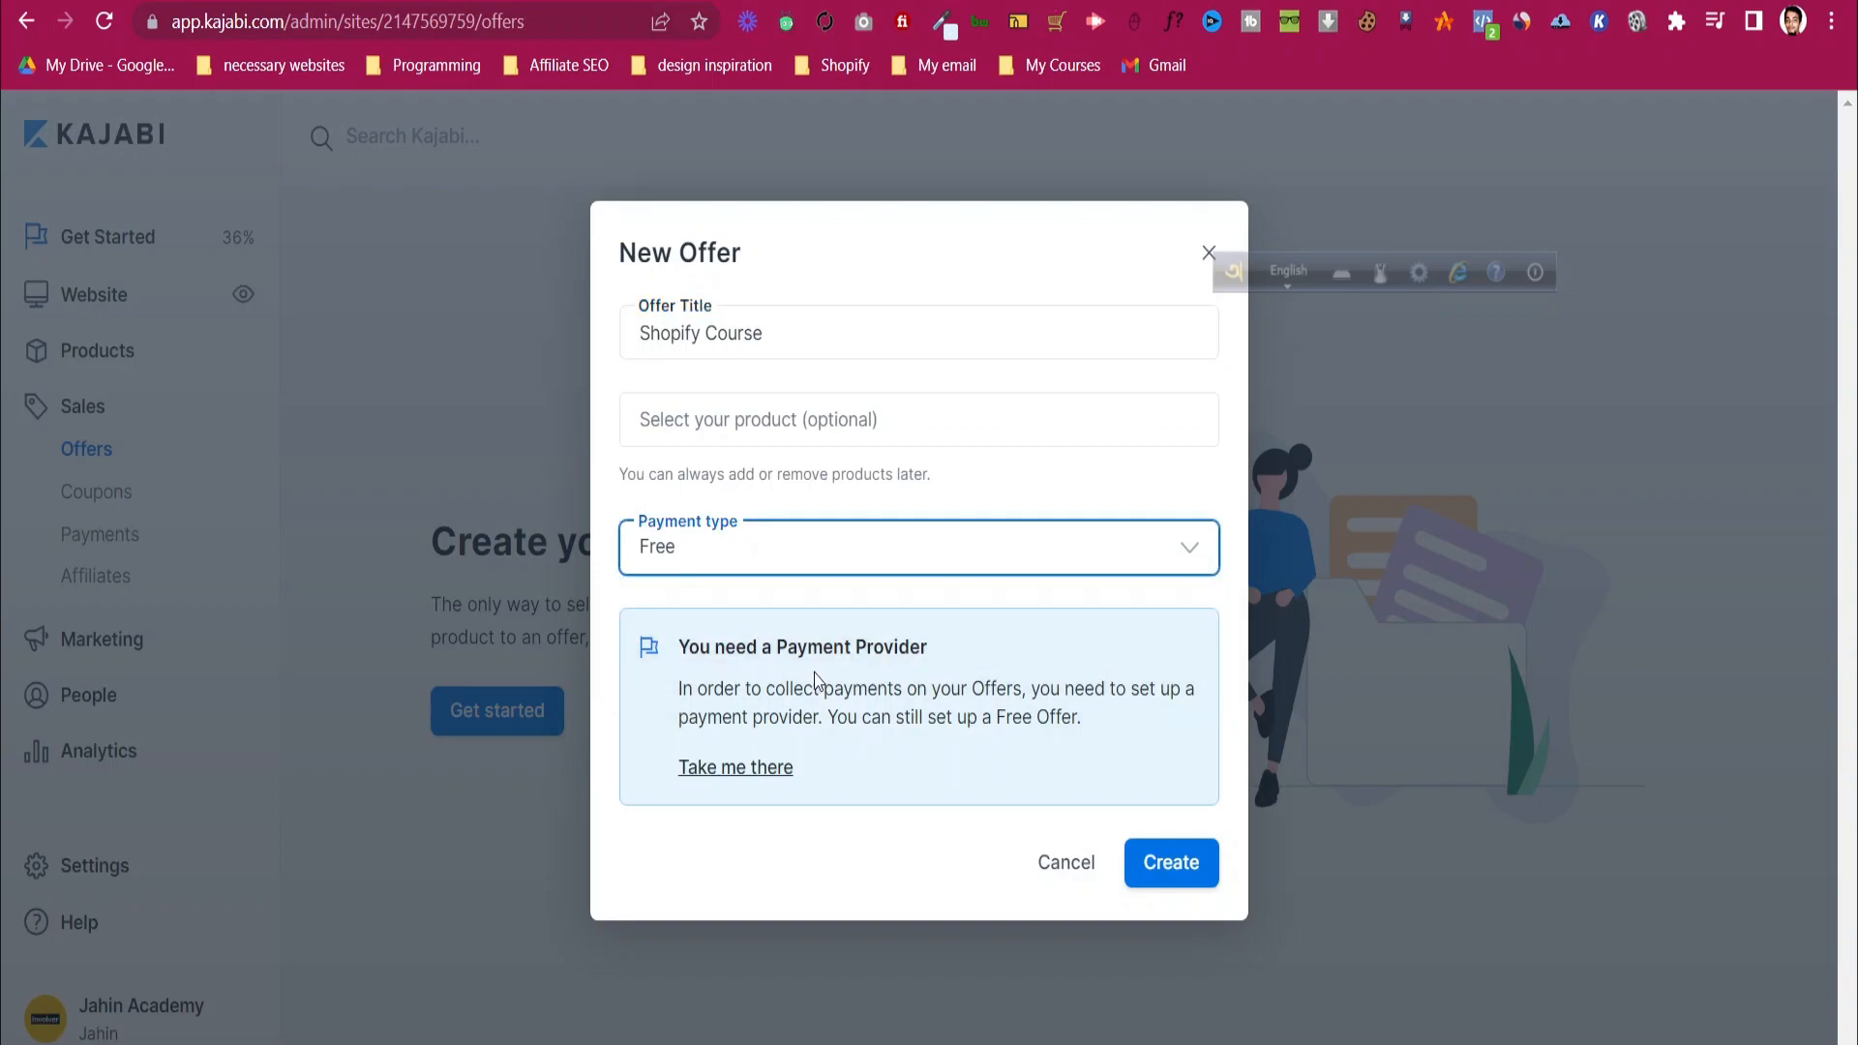
{"action": "left_click", "coordinate": [783, 762]}
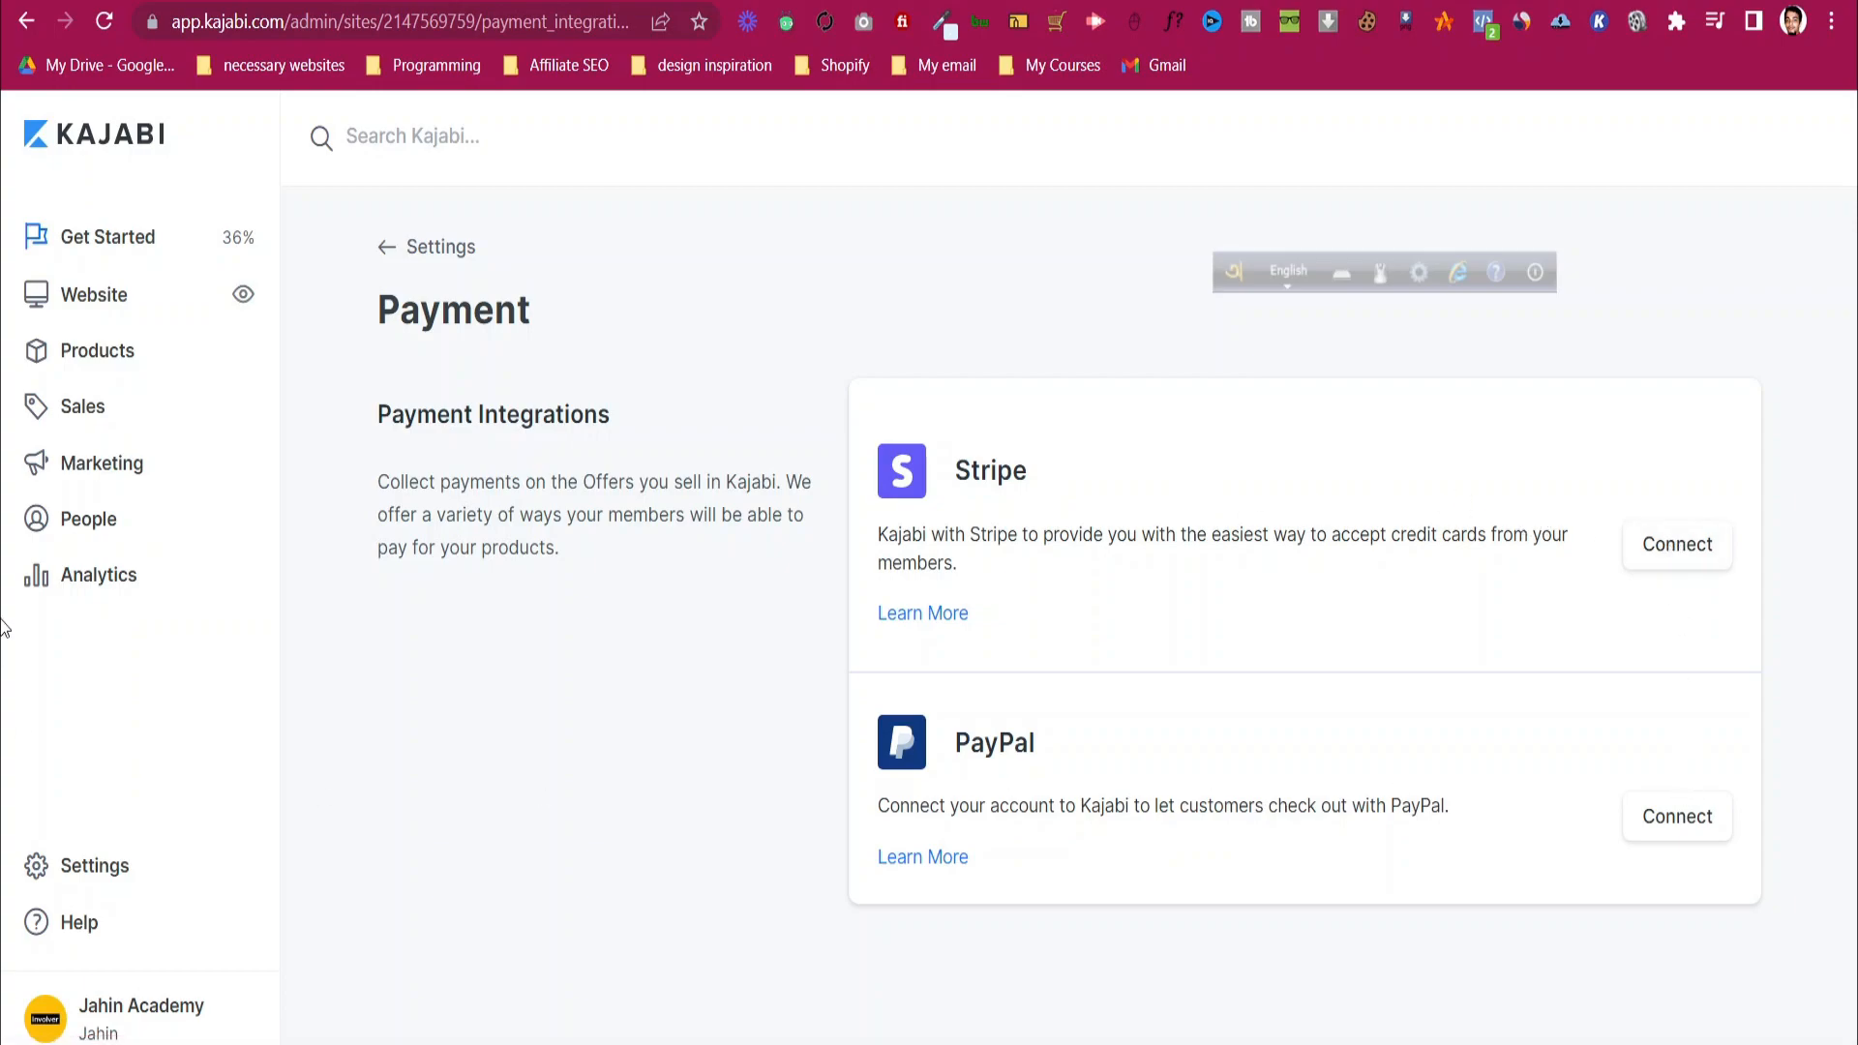
{"action": "left_click", "coordinate": [87, 406]}
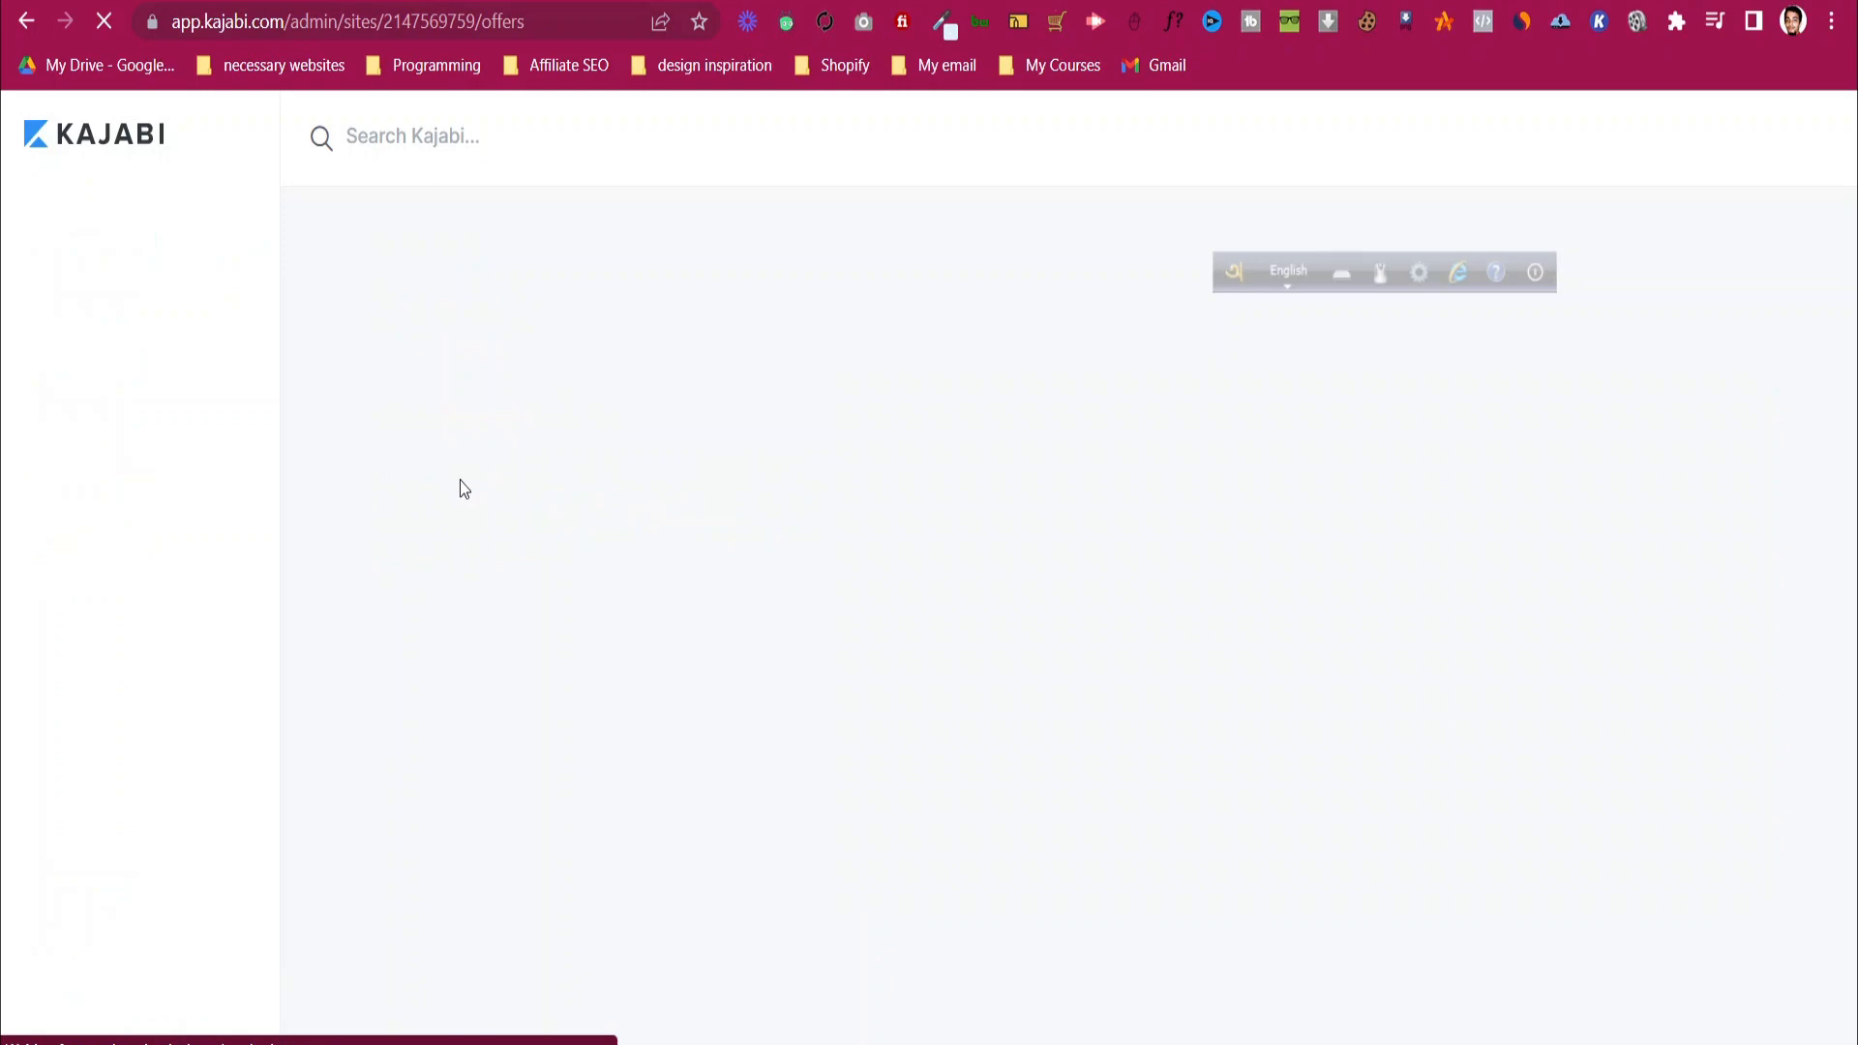
- From the Sales offers page, create a new offer titled 'Shopify Course'
{"action": "left_click", "coordinate": [499, 713]}
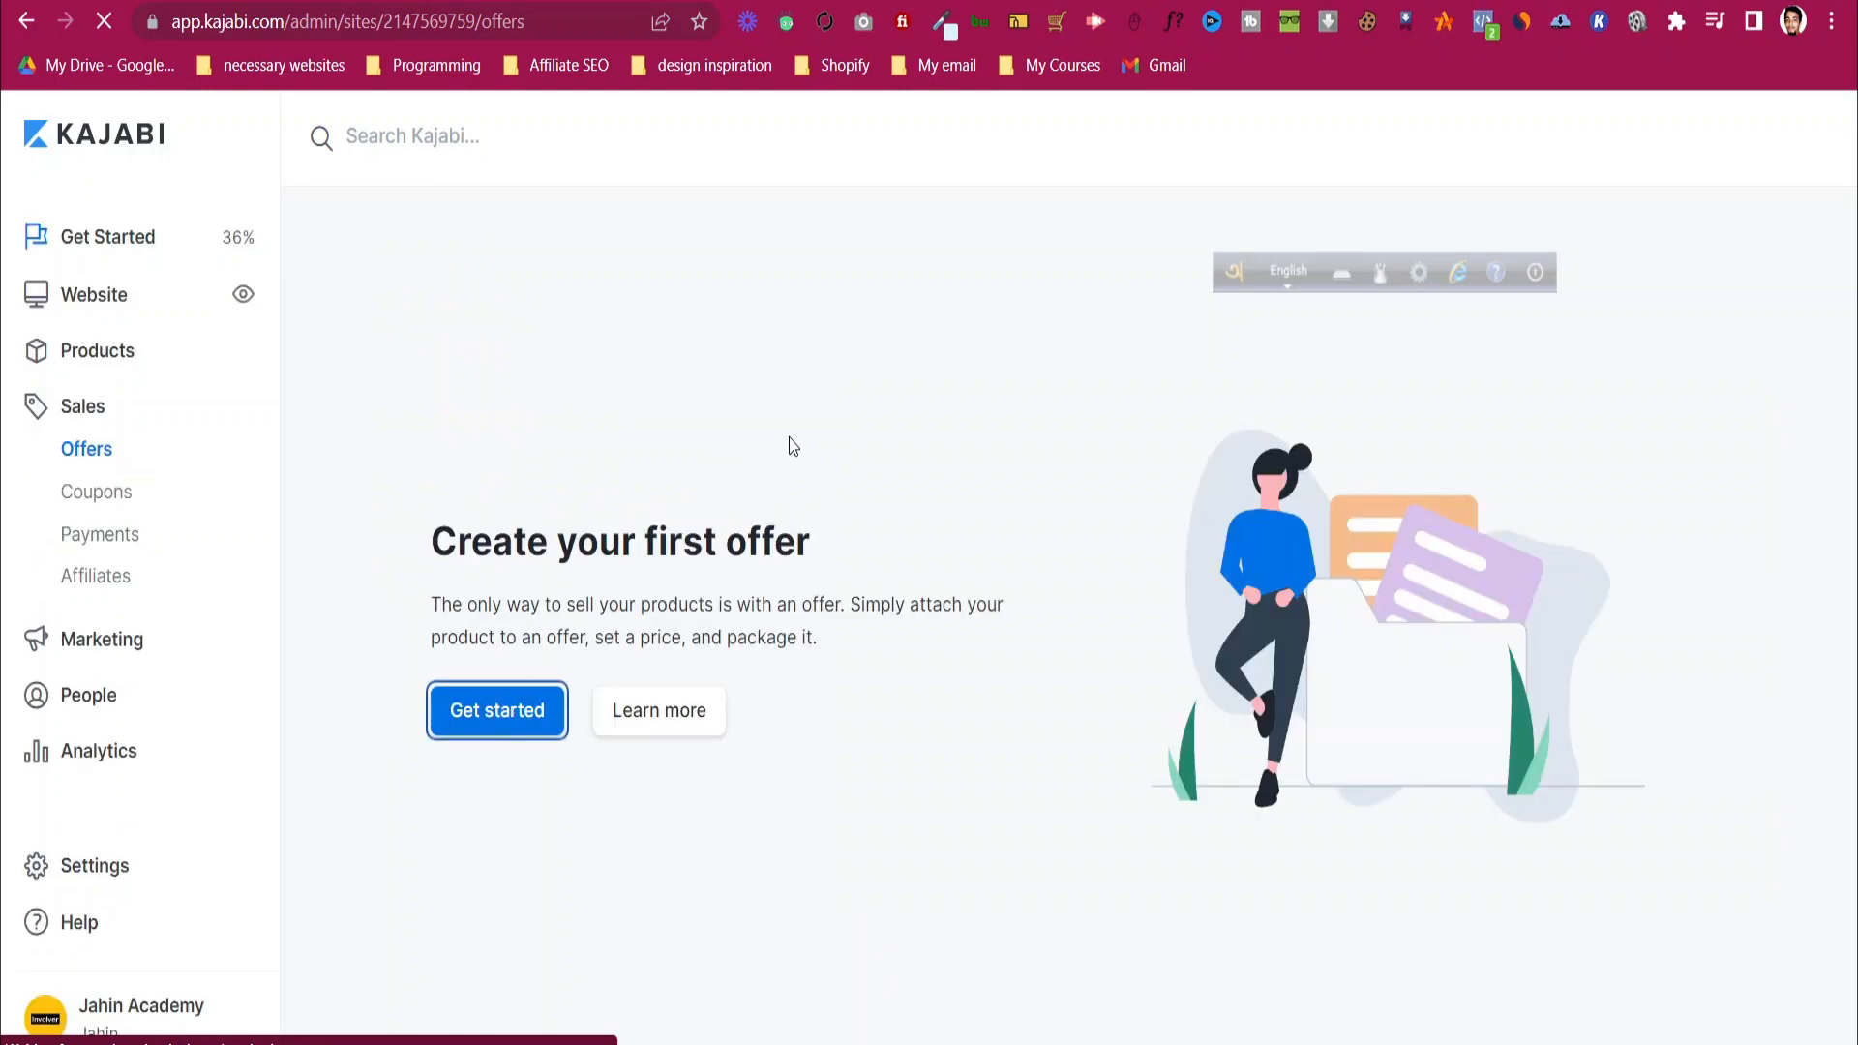
{"action": "left_click", "coordinate": [474, 716]}
{"action": "left_click", "coordinate": [834, 338]}
{"action": "type", "text": "Shopify Course"}
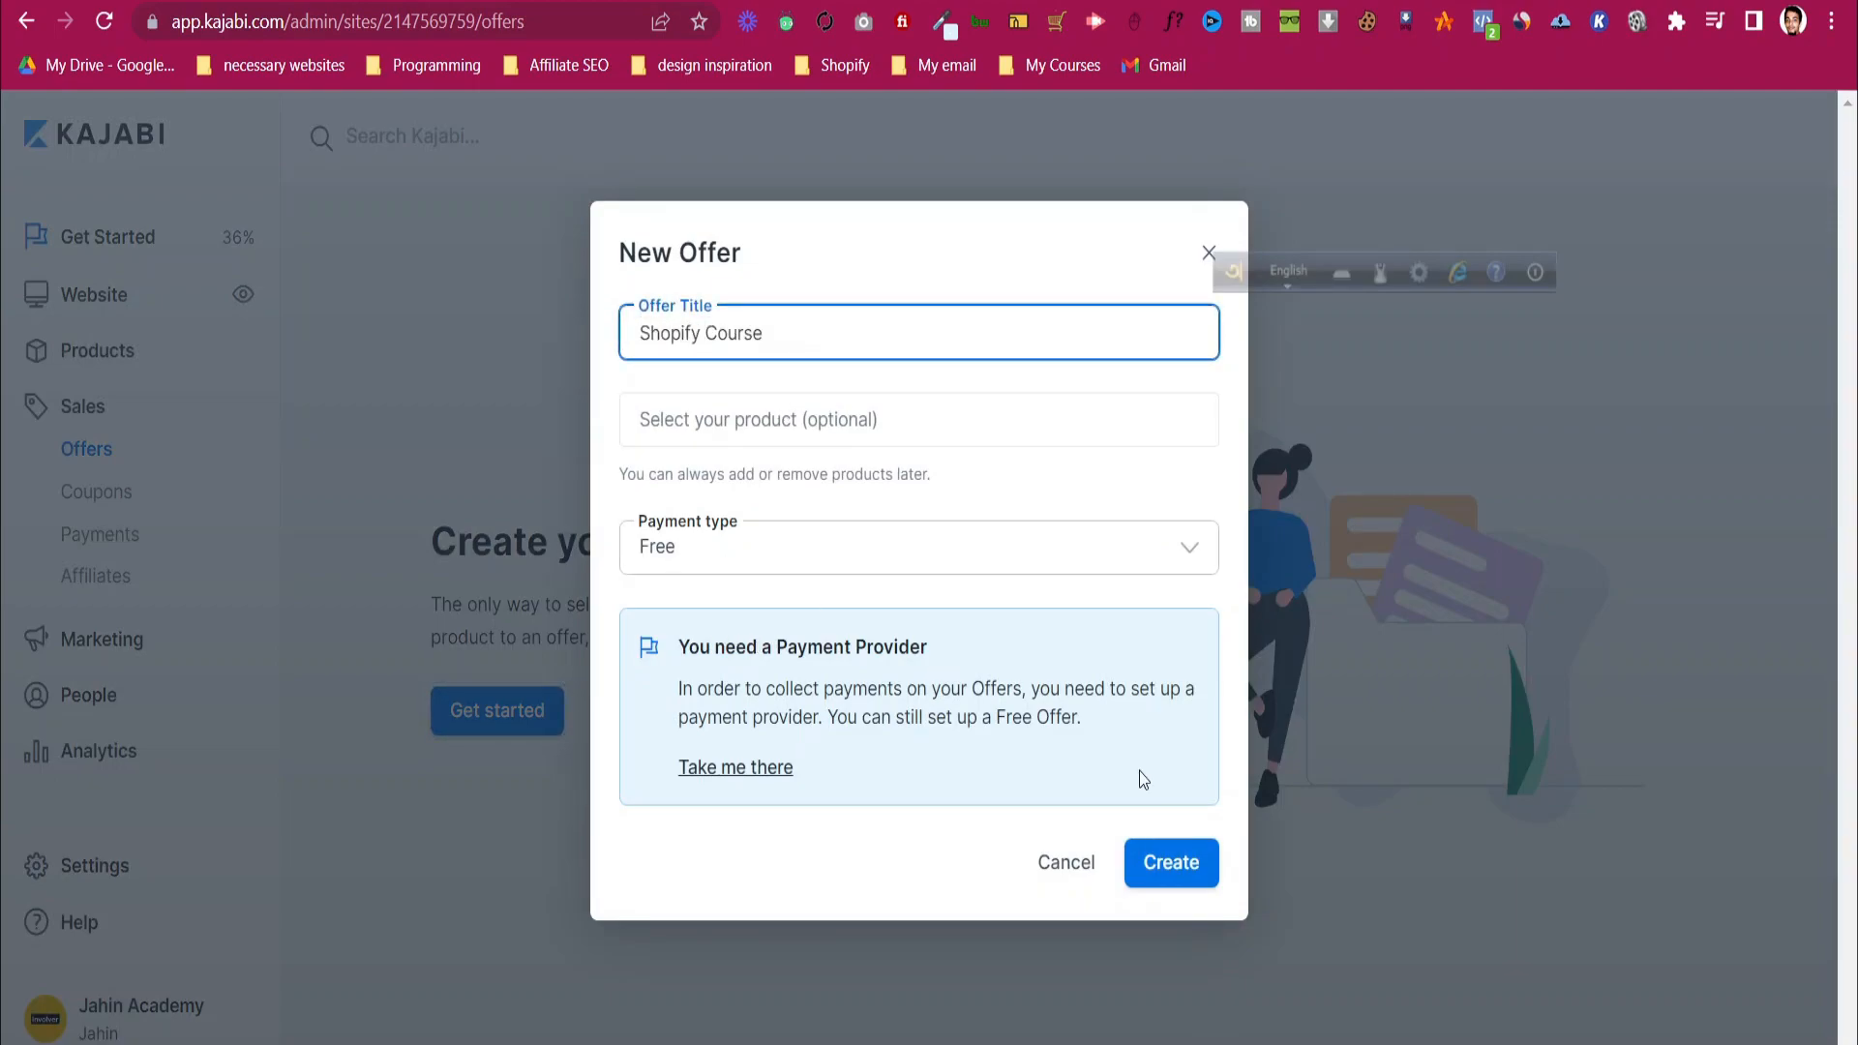
{"action": "left_click", "coordinate": [1178, 862]}
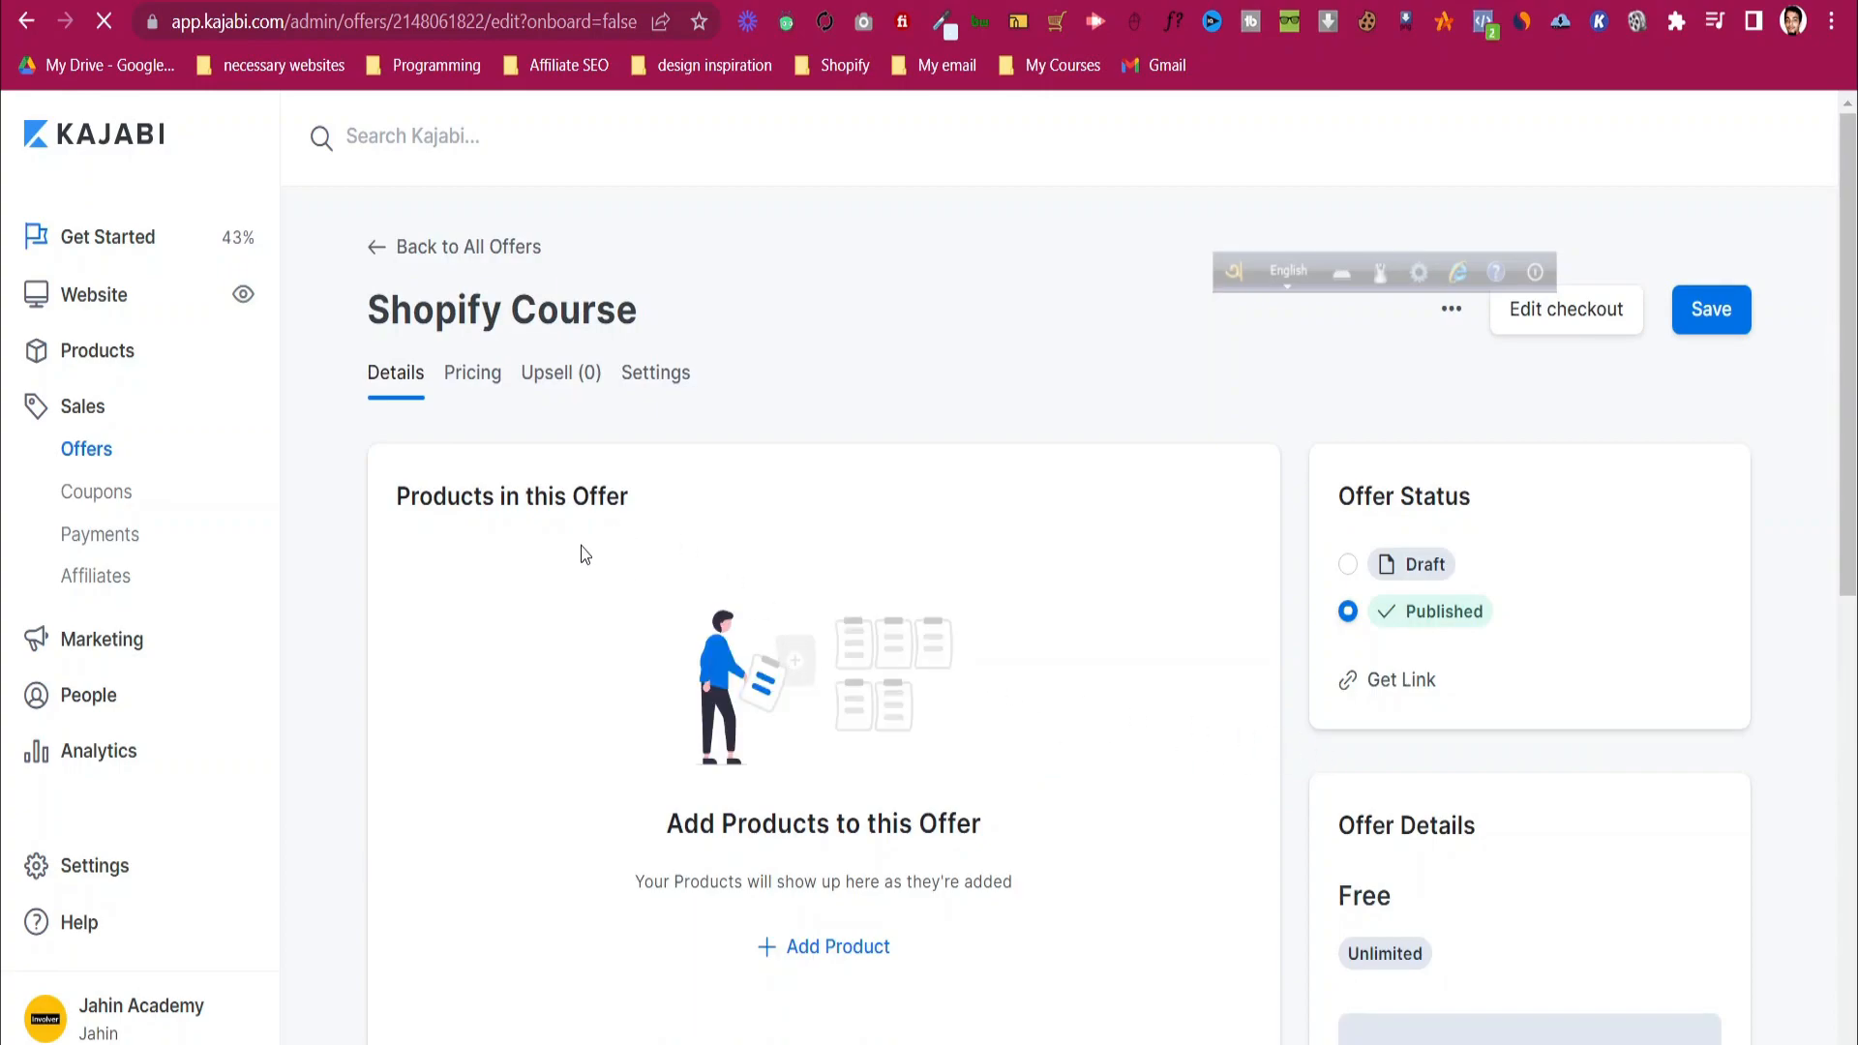
- Add the Shopify Mastery product to the offer
{"action": "scroll", "coordinate": [678, 600], "scroll_direction": "down", "scroll_amount": 2}
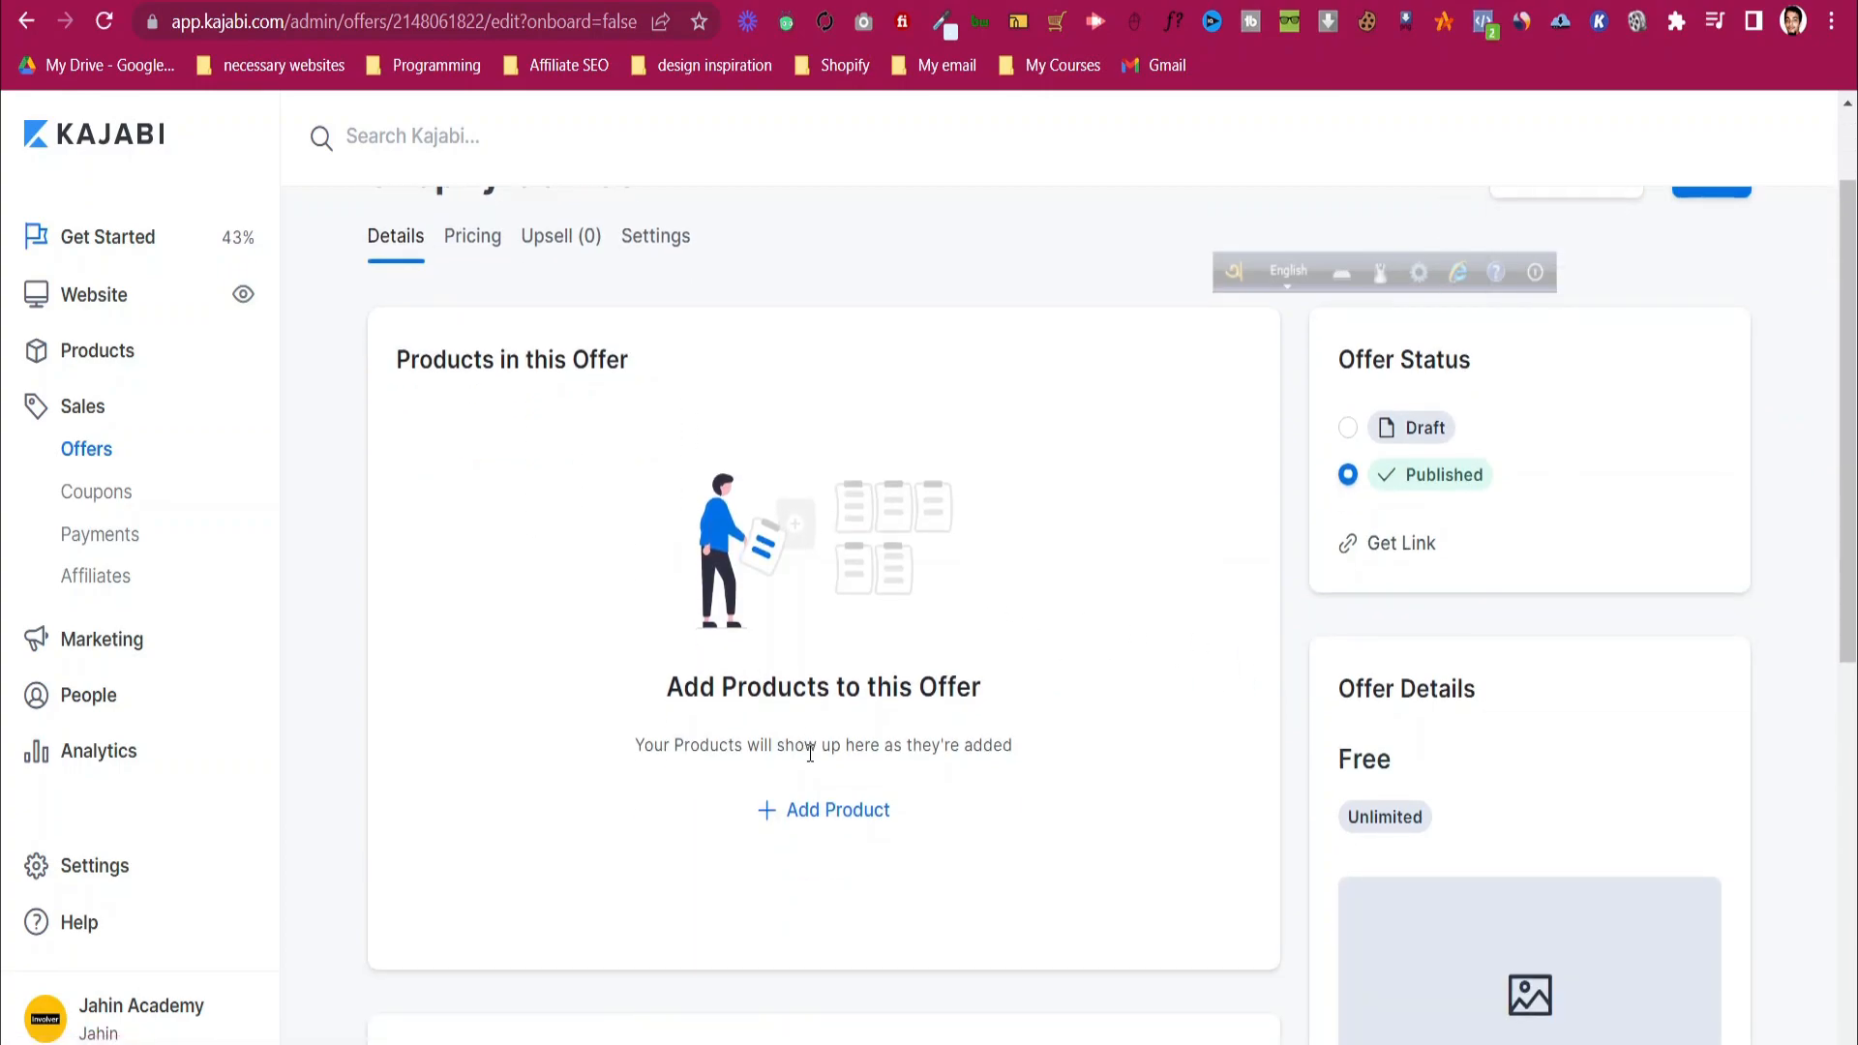
{"action": "left_click", "coordinate": [832, 818]}
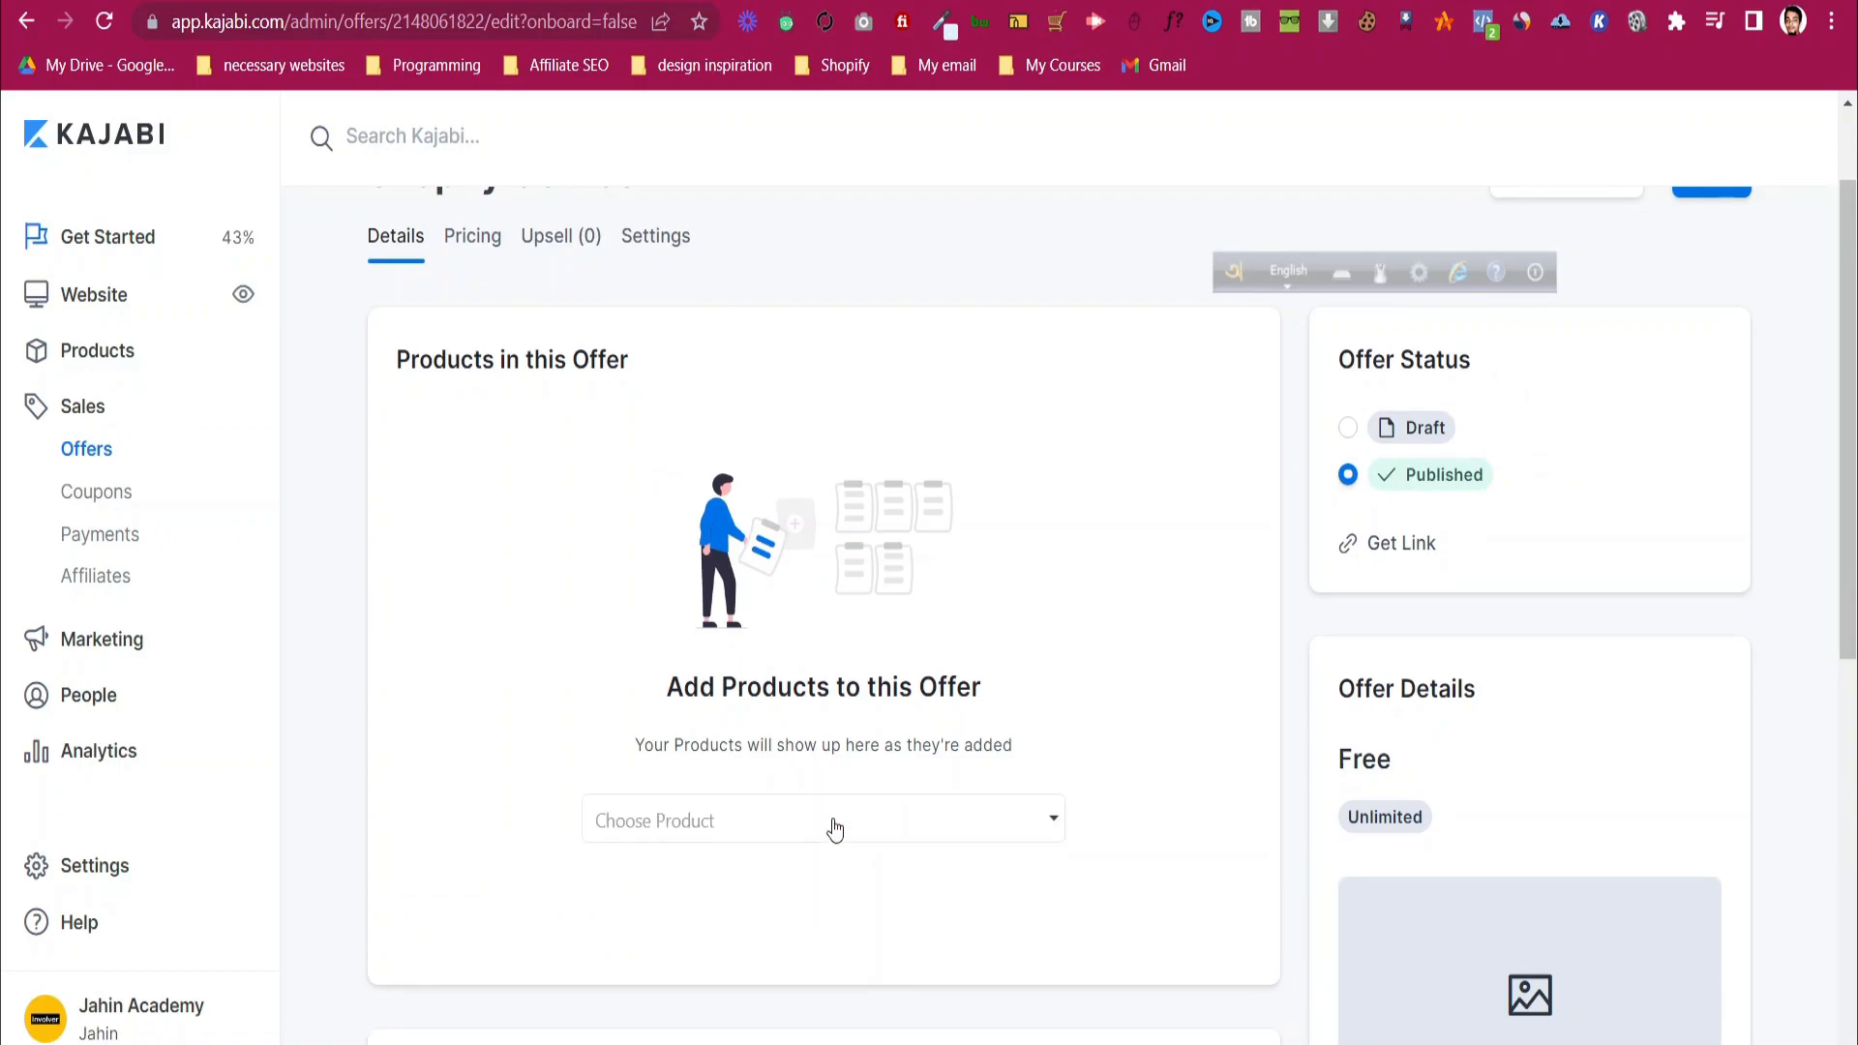
{"action": "left_click", "coordinate": [821, 830]}
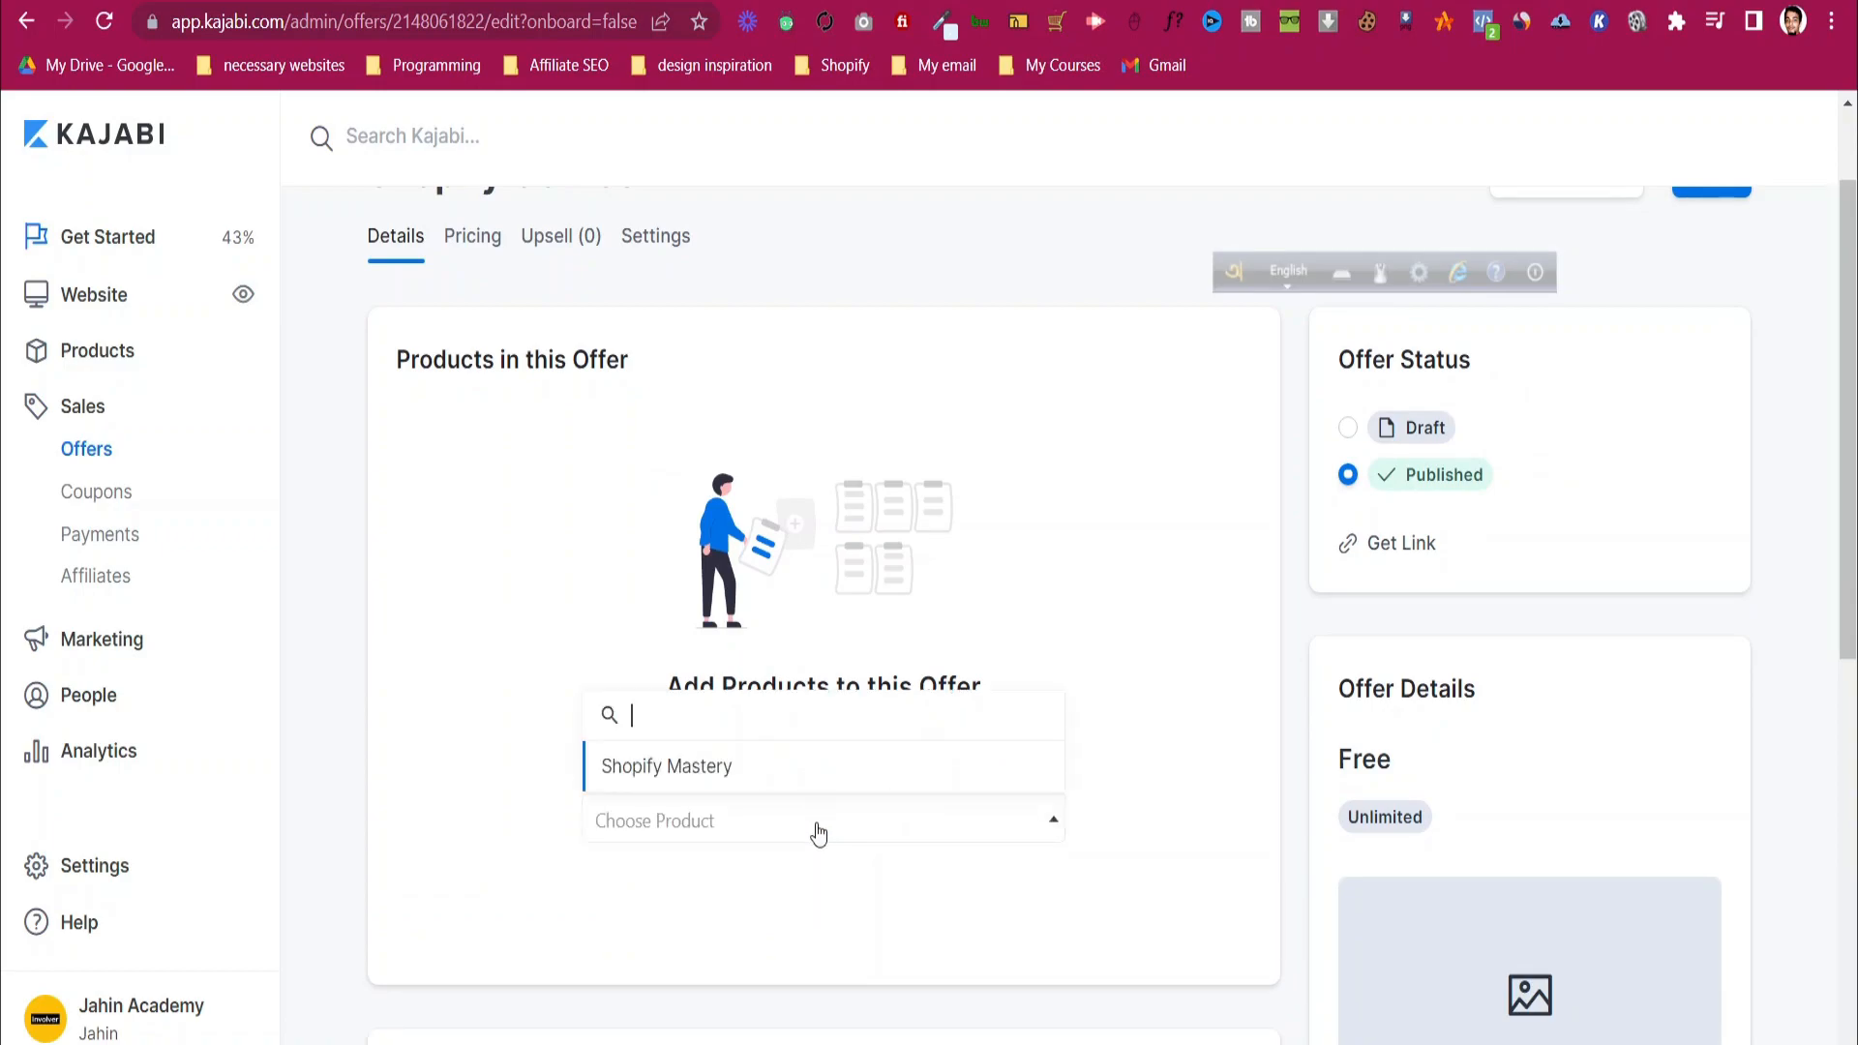
{"action": "left_click", "coordinate": [736, 786]}
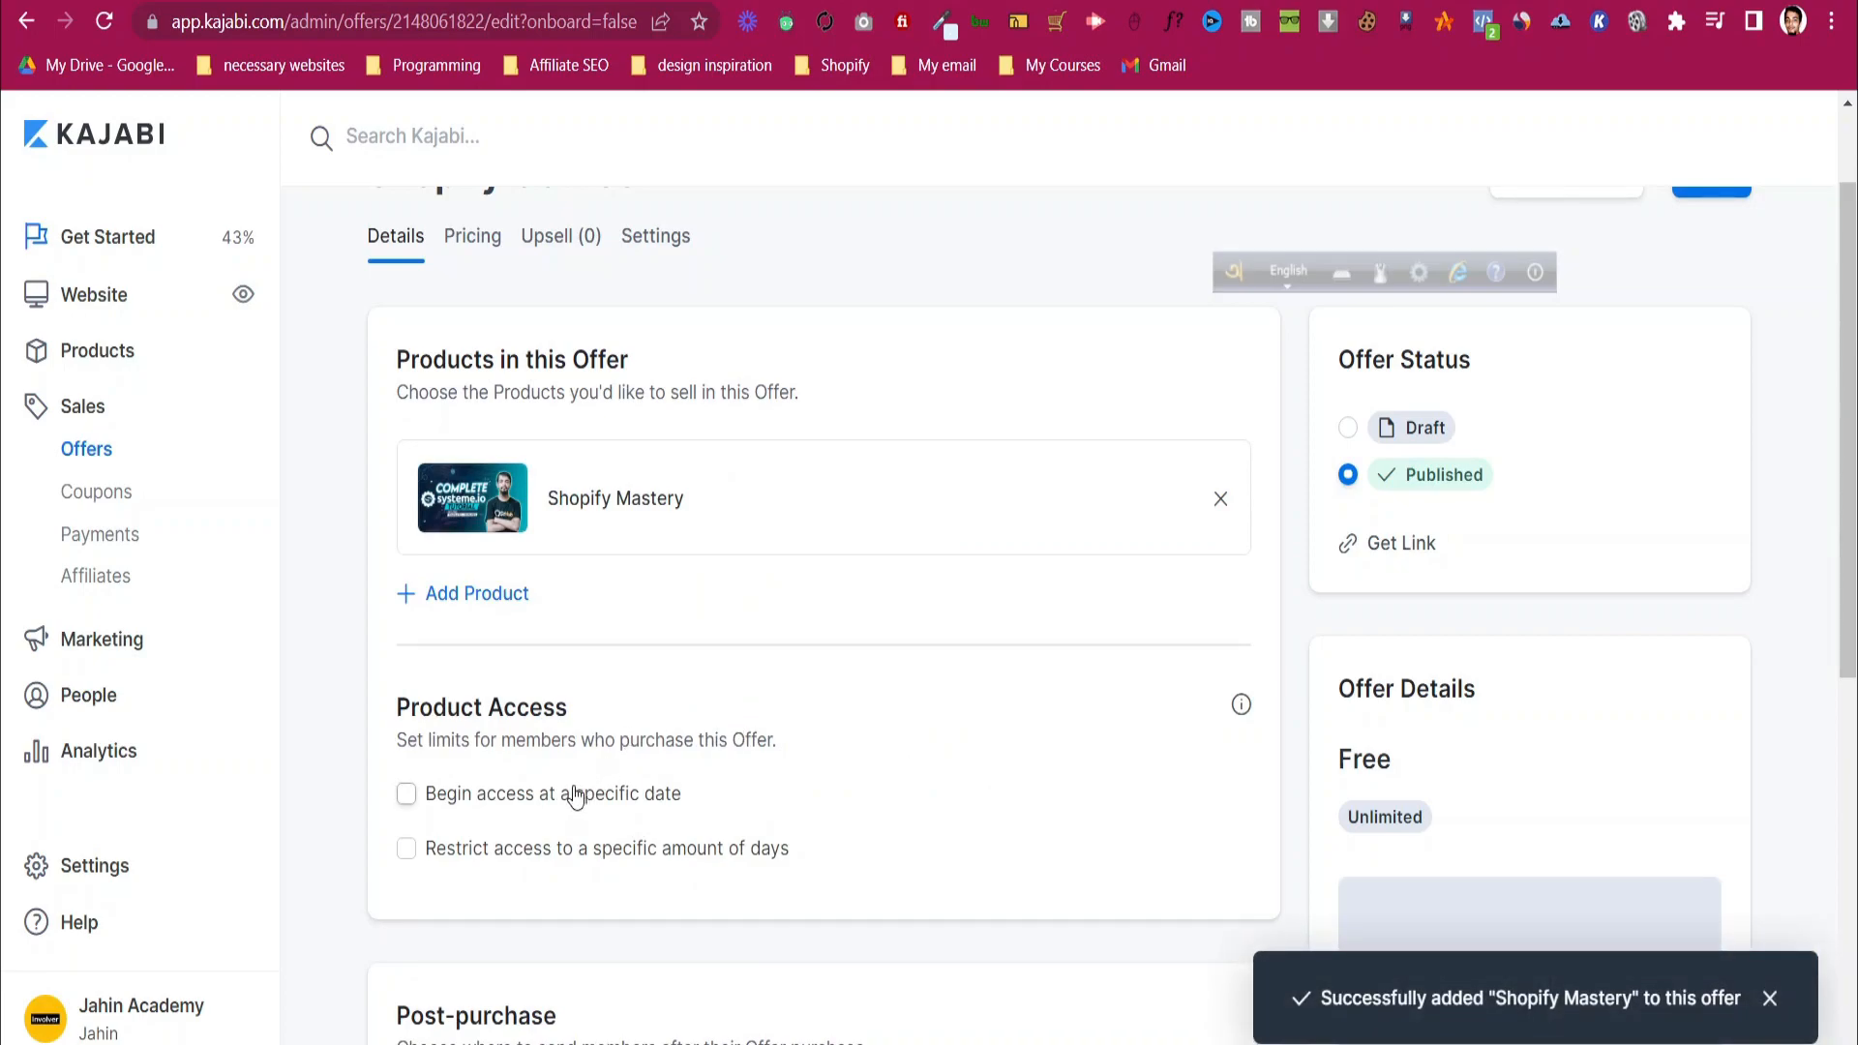
- Try limiting product access to 10 days, then remove the days-based restriction
{"action": "left_click", "coordinate": [594, 861]}
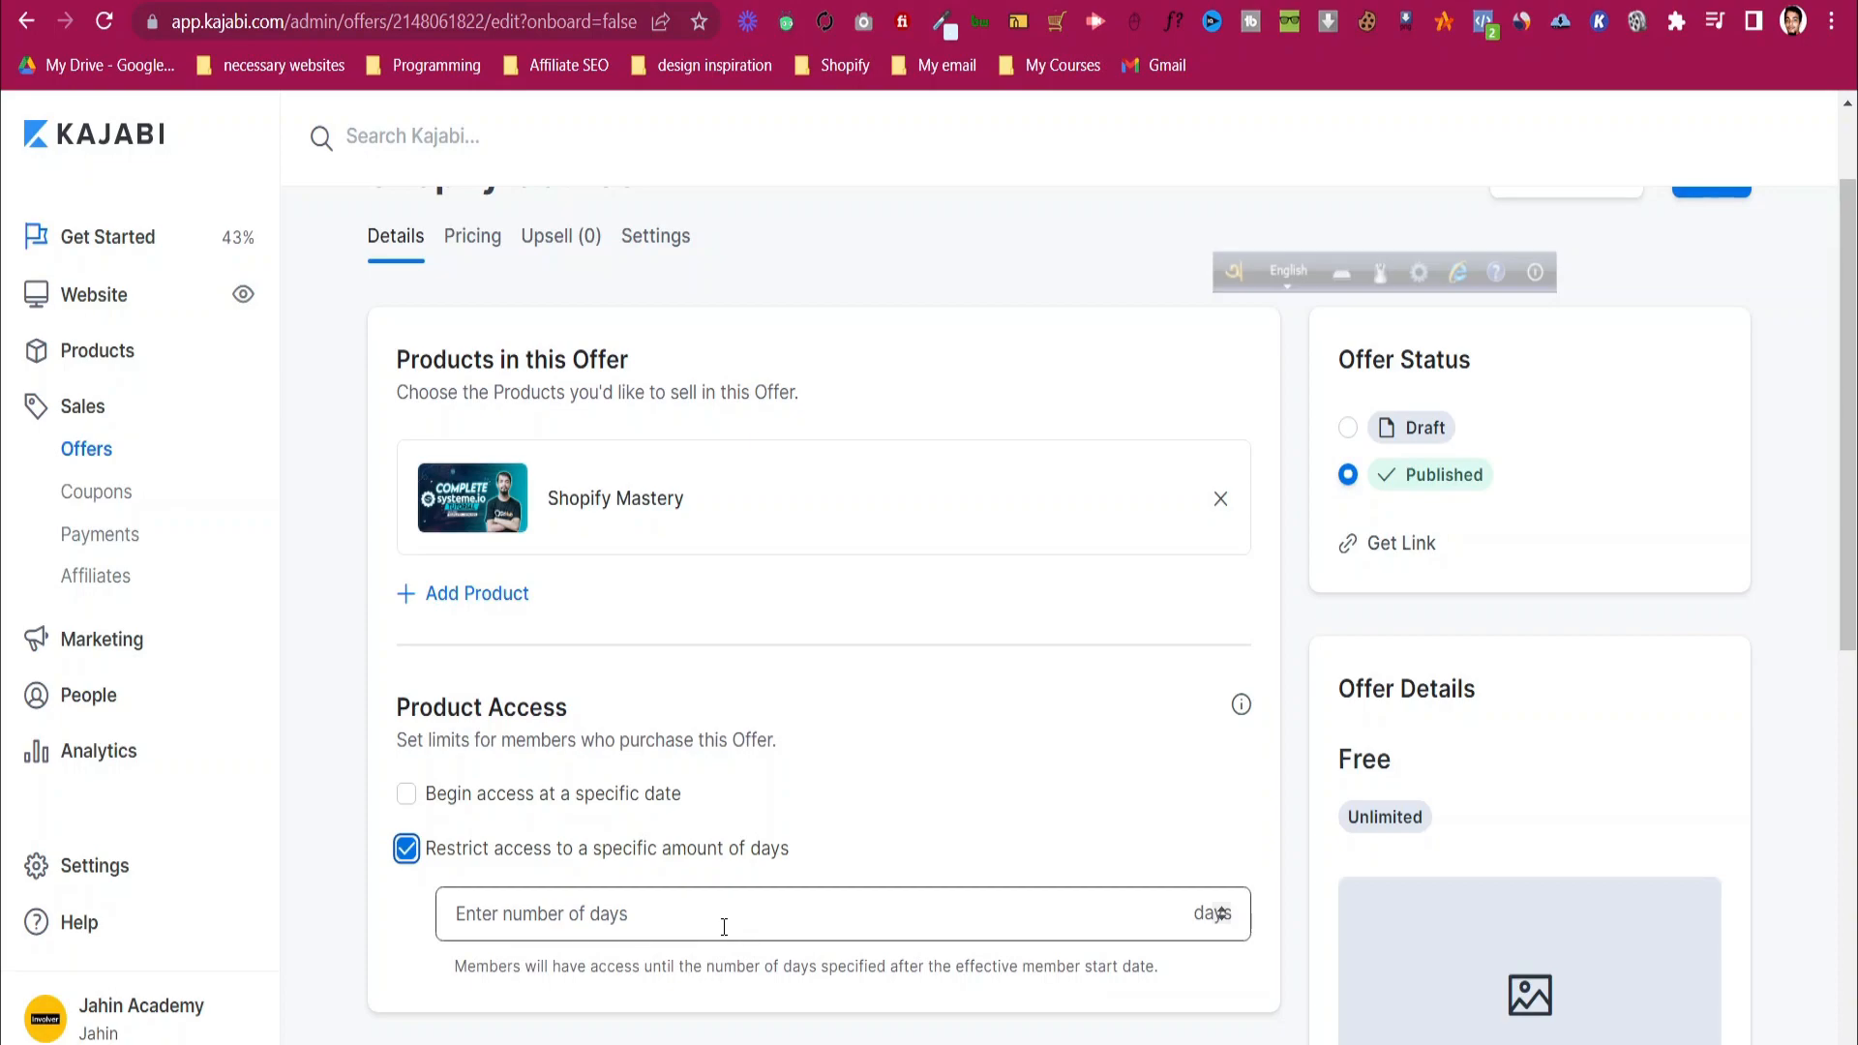
{"action": "left_click", "coordinate": [749, 902]}
{"action": "type", "text": "10"}
{"action": "left_click", "coordinate": [533, 850]}
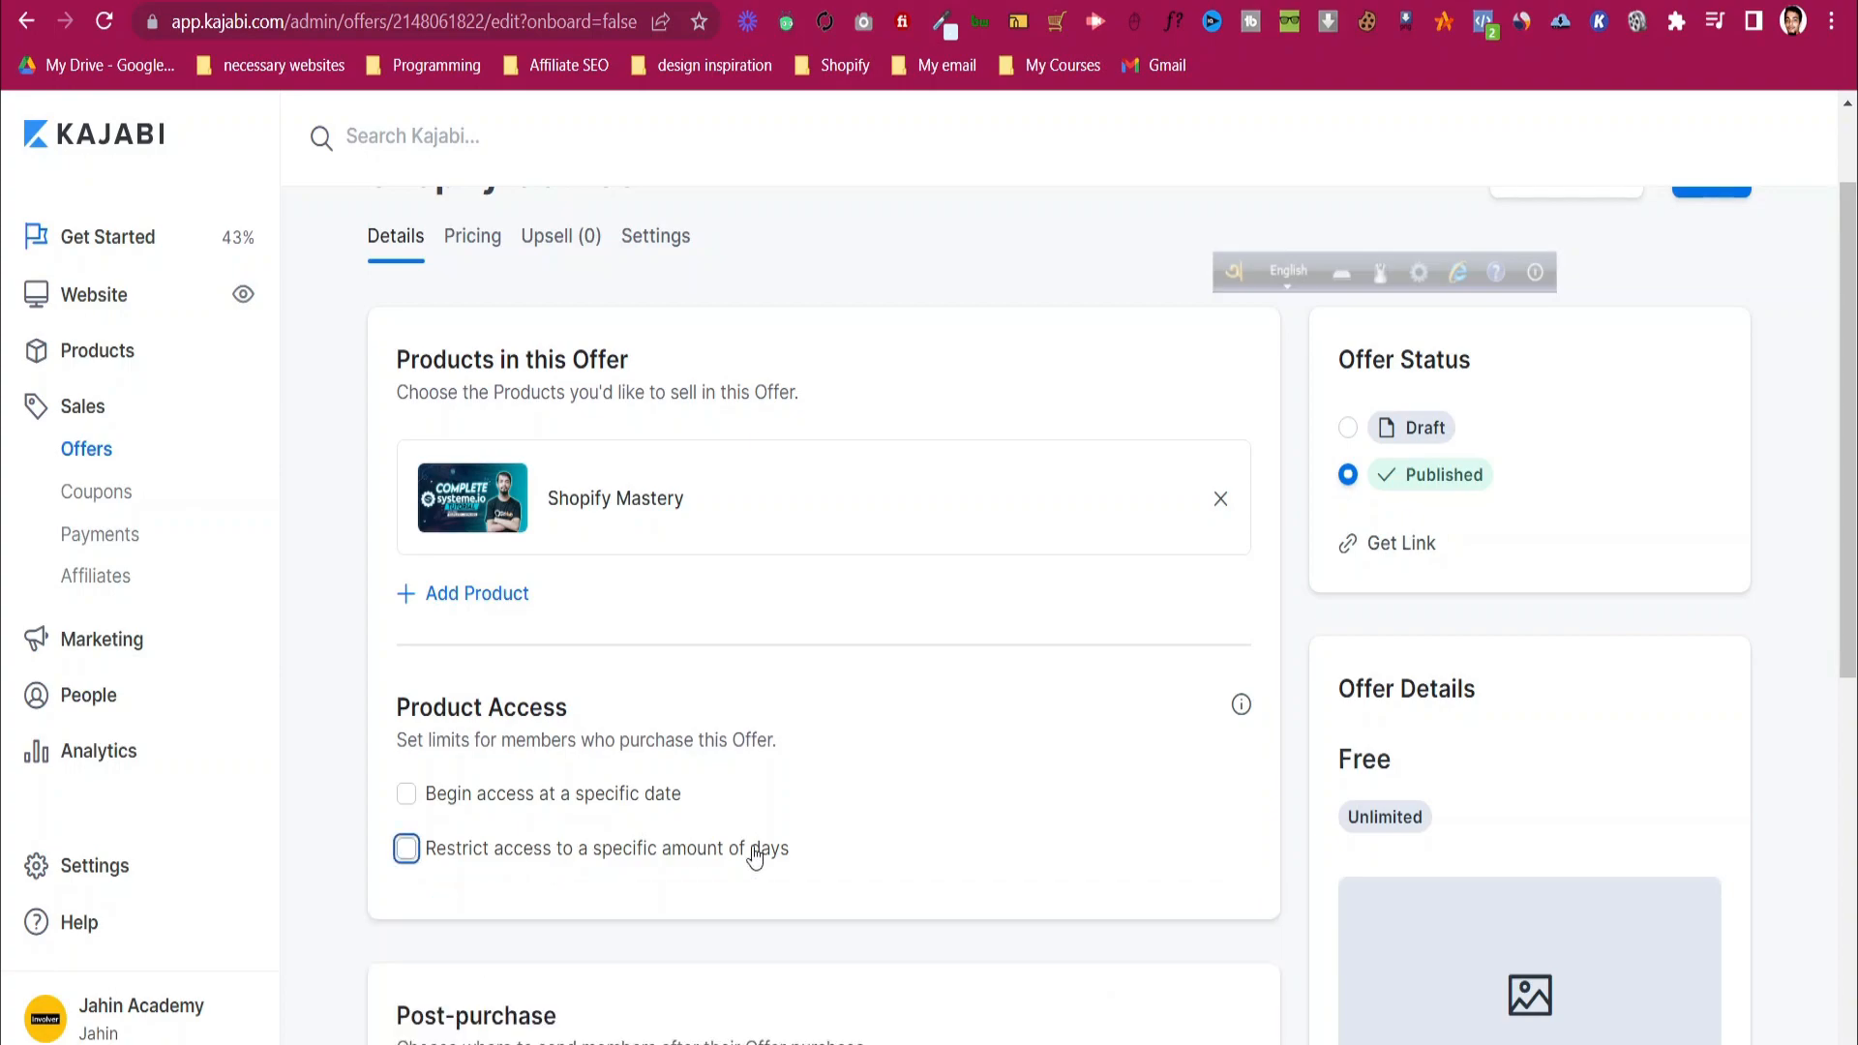
- Review the offer page and open Offer Details for editing
{"action": "scroll", "coordinate": [888, 833], "scroll_direction": "down", "scroll_amount": 3}
{"action": "scroll", "coordinate": [888, 826], "scroll_direction": "down", "scroll_amount": 2}
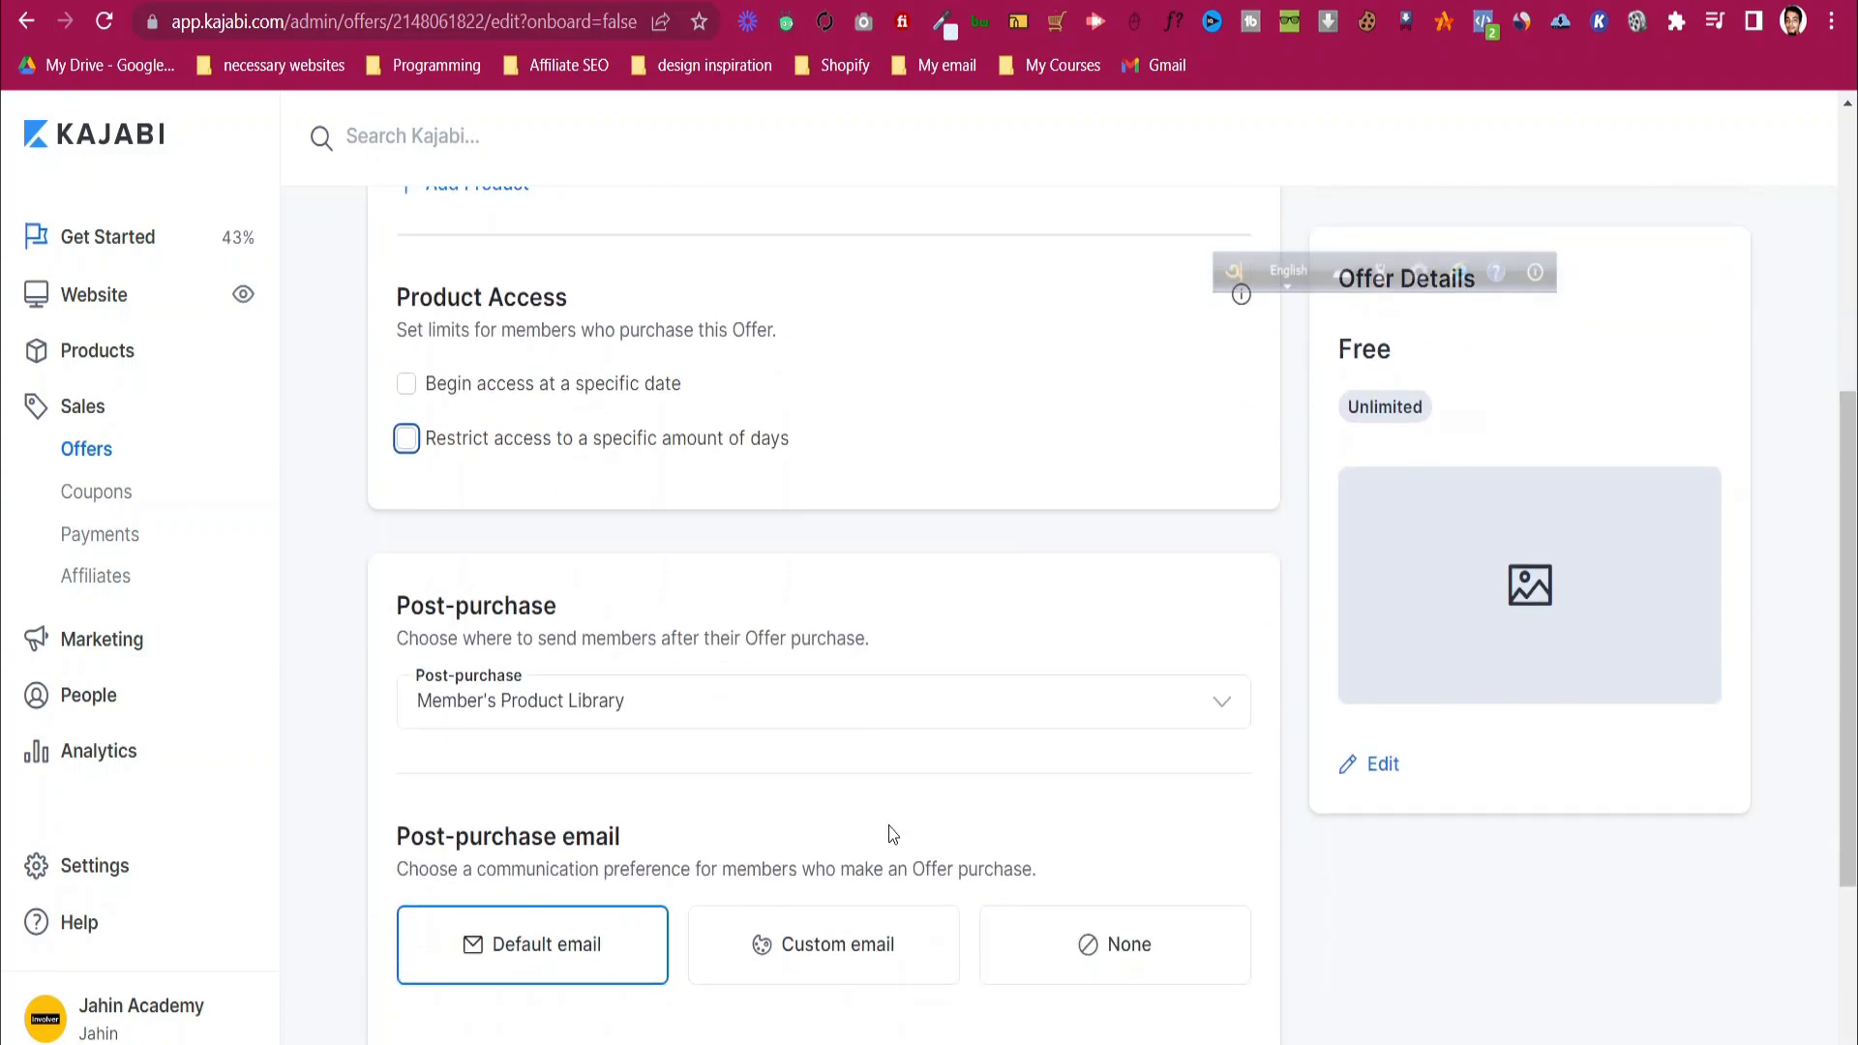
{"action": "scroll", "coordinate": [888, 827], "scroll_direction": "down", "scroll_amount": 1}
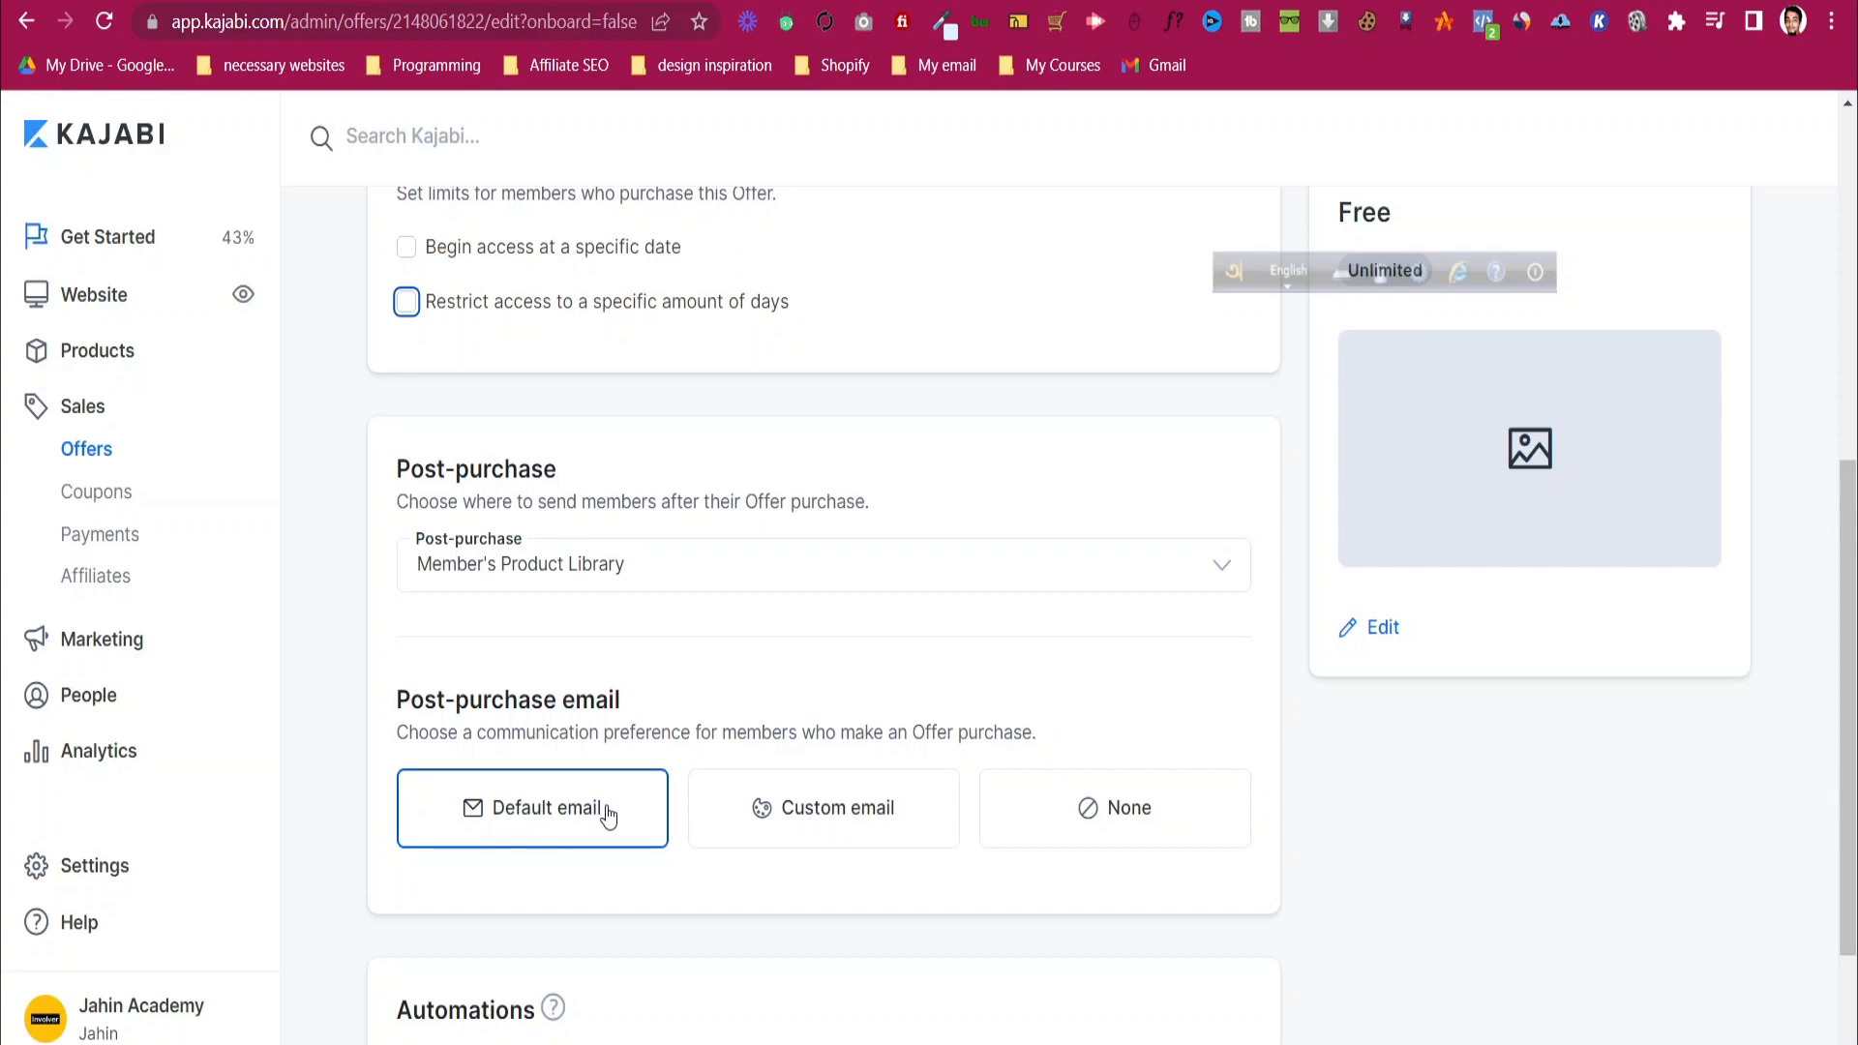
{"action": "scroll", "coordinate": [793, 817], "scroll_direction": "down", "scroll_amount": 2}
{"action": "scroll", "coordinate": [800, 813], "scroll_direction": "up", "scroll_amount": 3}
{"action": "scroll", "coordinate": [784, 817], "scroll_direction": "down", "scroll_amount": 3}
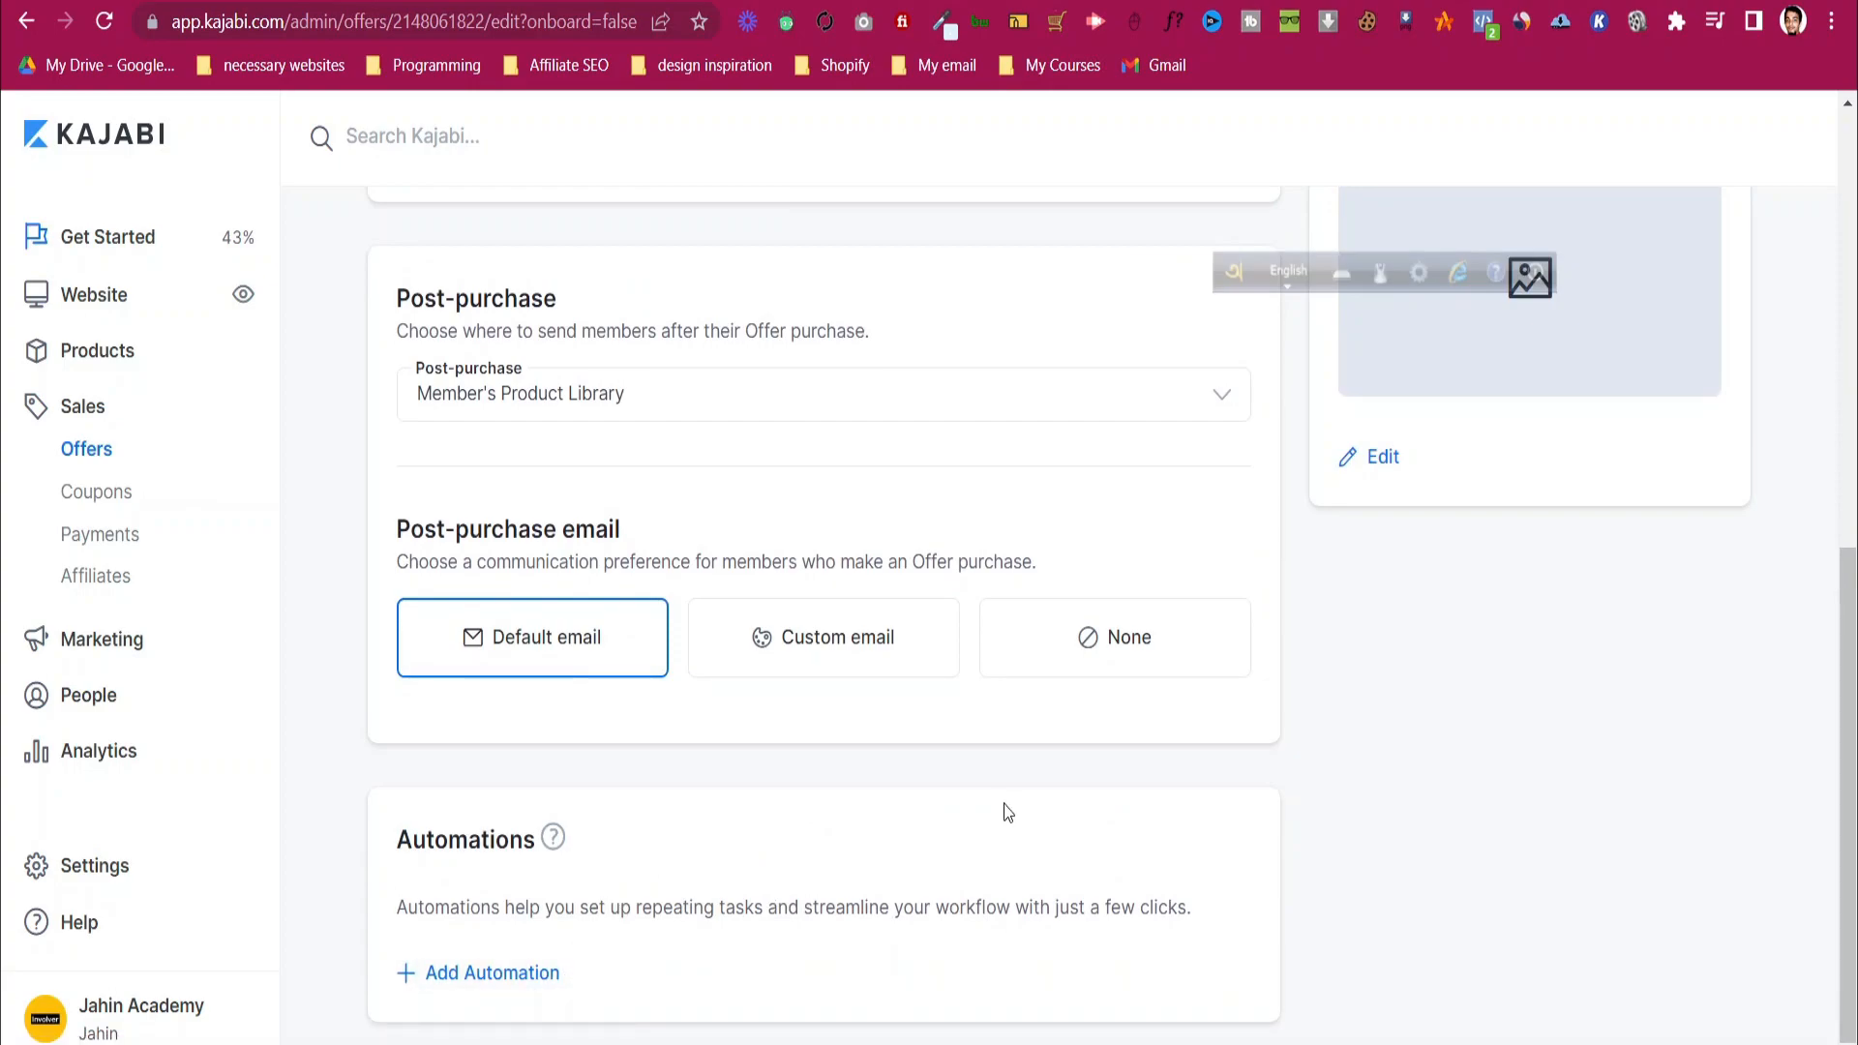
{"action": "scroll", "coordinate": [1007, 811], "scroll_direction": "up", "scroll_amount": 8}
{"action": "scroll", "coordinate": [1332, 746], "scroll_direction": "down", "scroll_amount": 5}
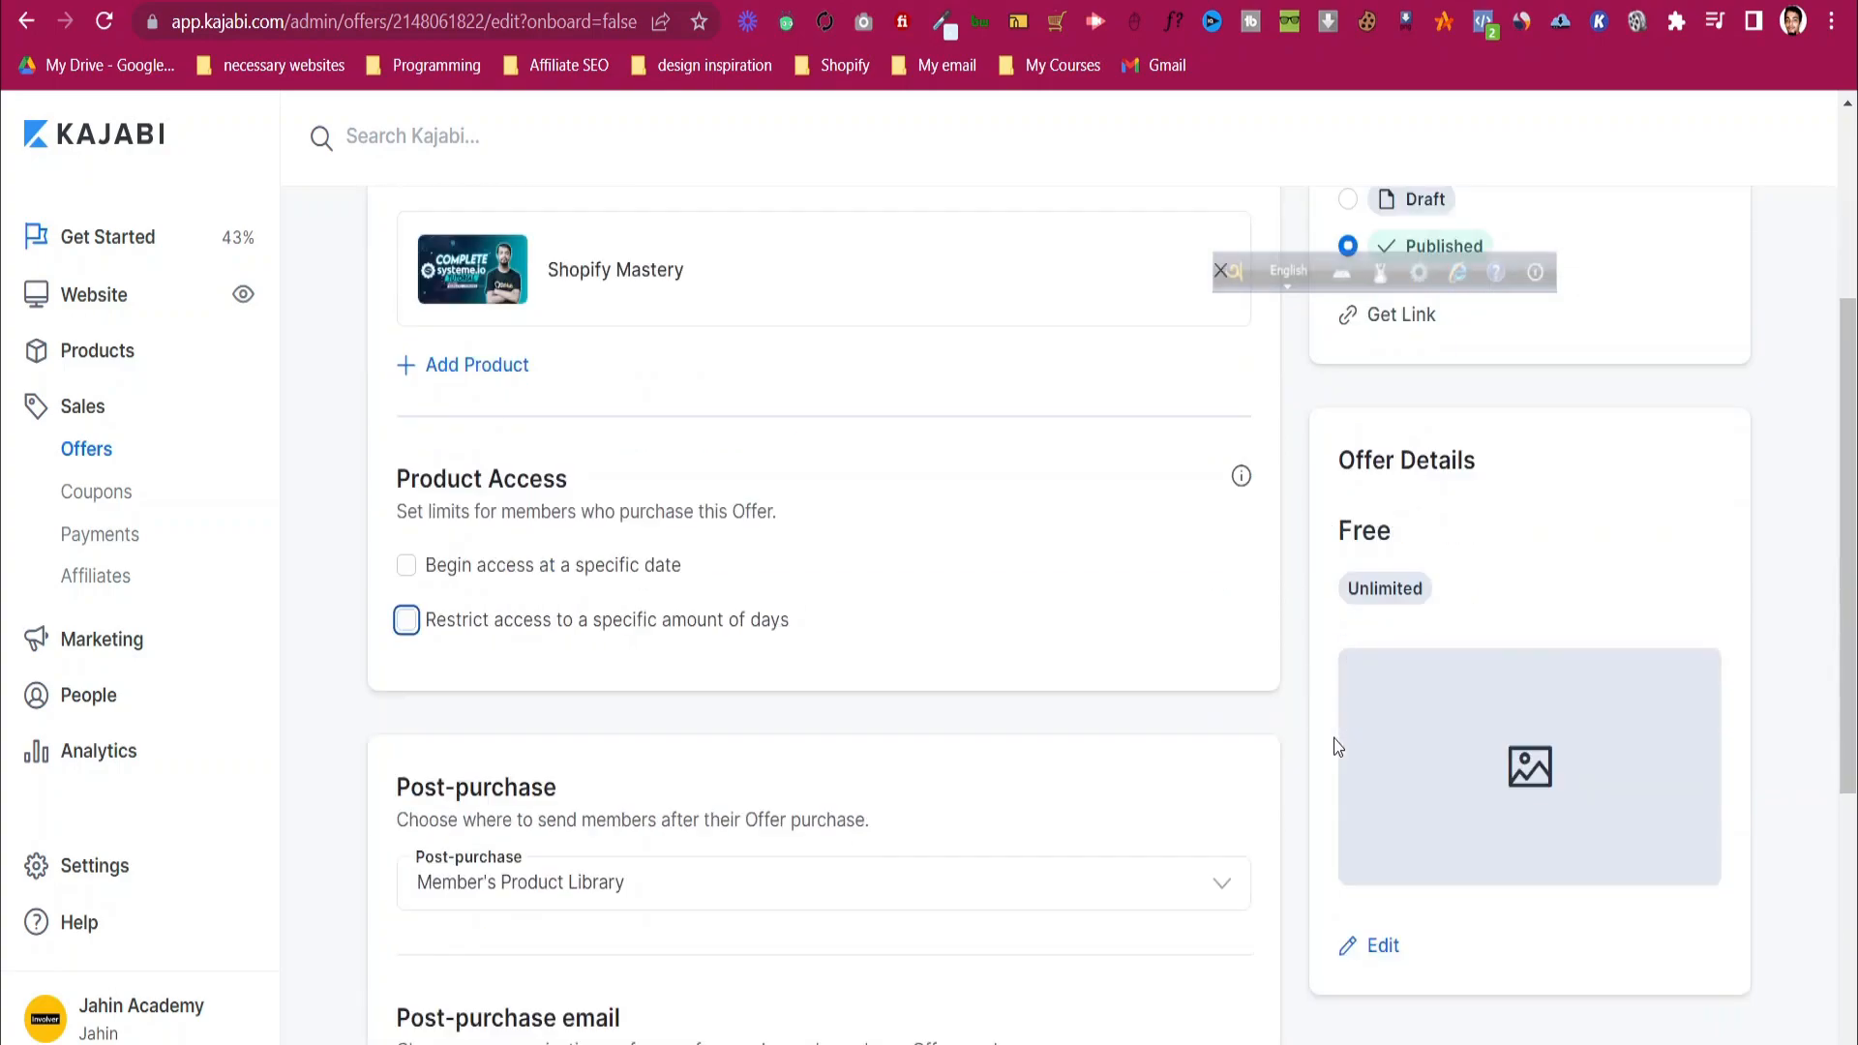
{"action": "scroll", "coordinate": [1430, 645], "scroll_direction": "up", "scroll_amount": 2}
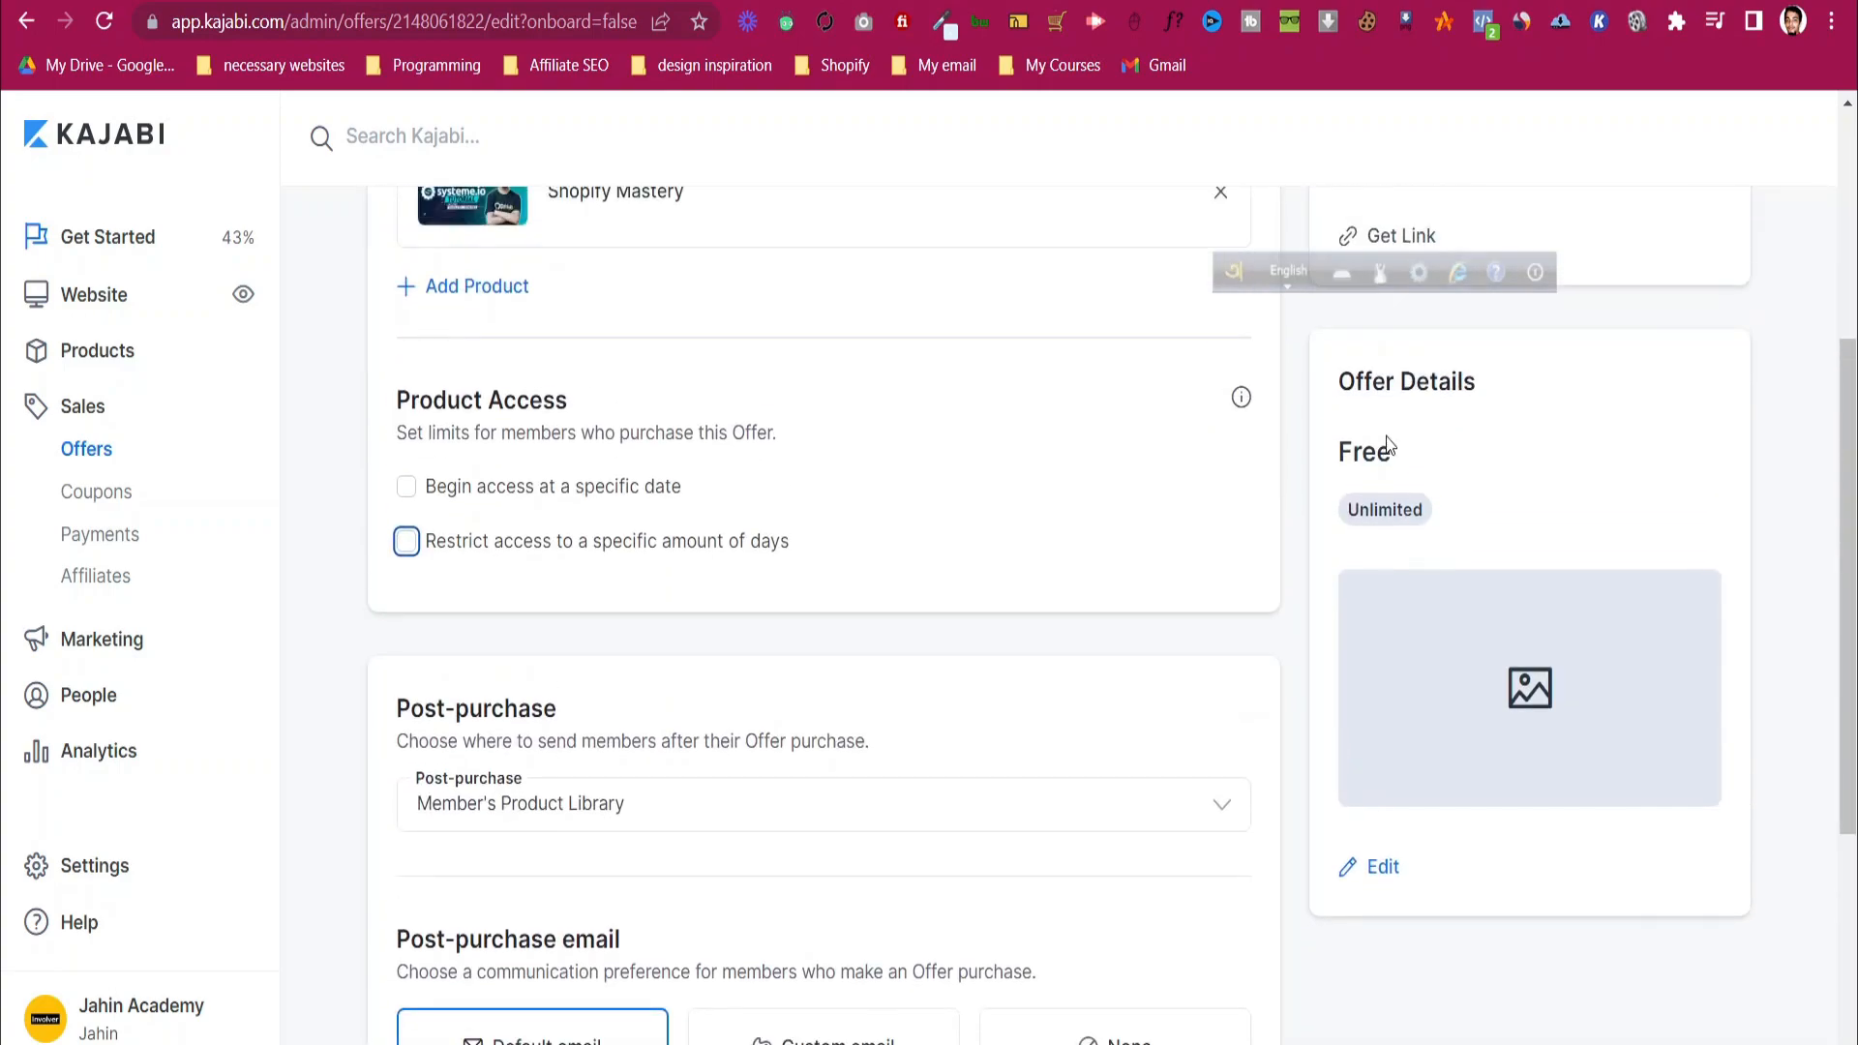
{"action": "left_click", "coordinate": [1381, 866]}
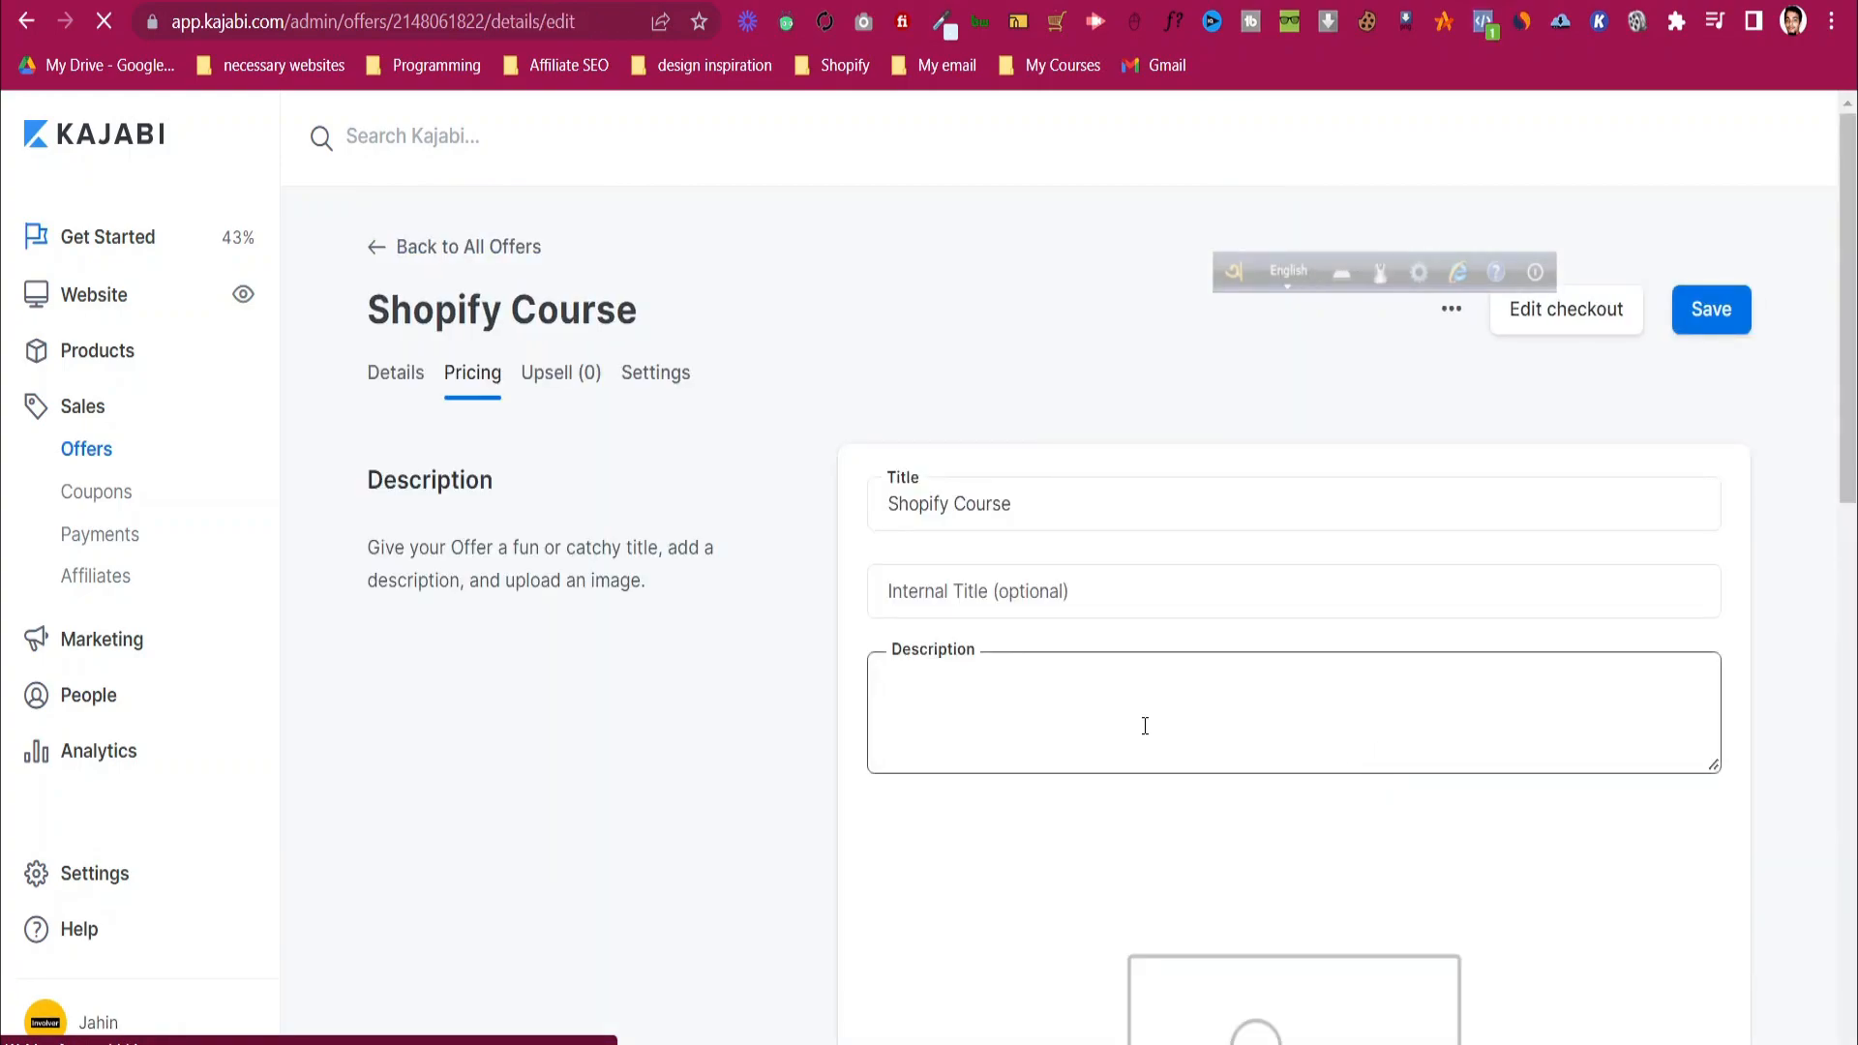
- Enable a quantity limit on the offer, check its limit-reached options, and save
{"action": "scroll", "coordinate": [1025, 713], "scroll_direction": "down", "scroll_amount": 10}
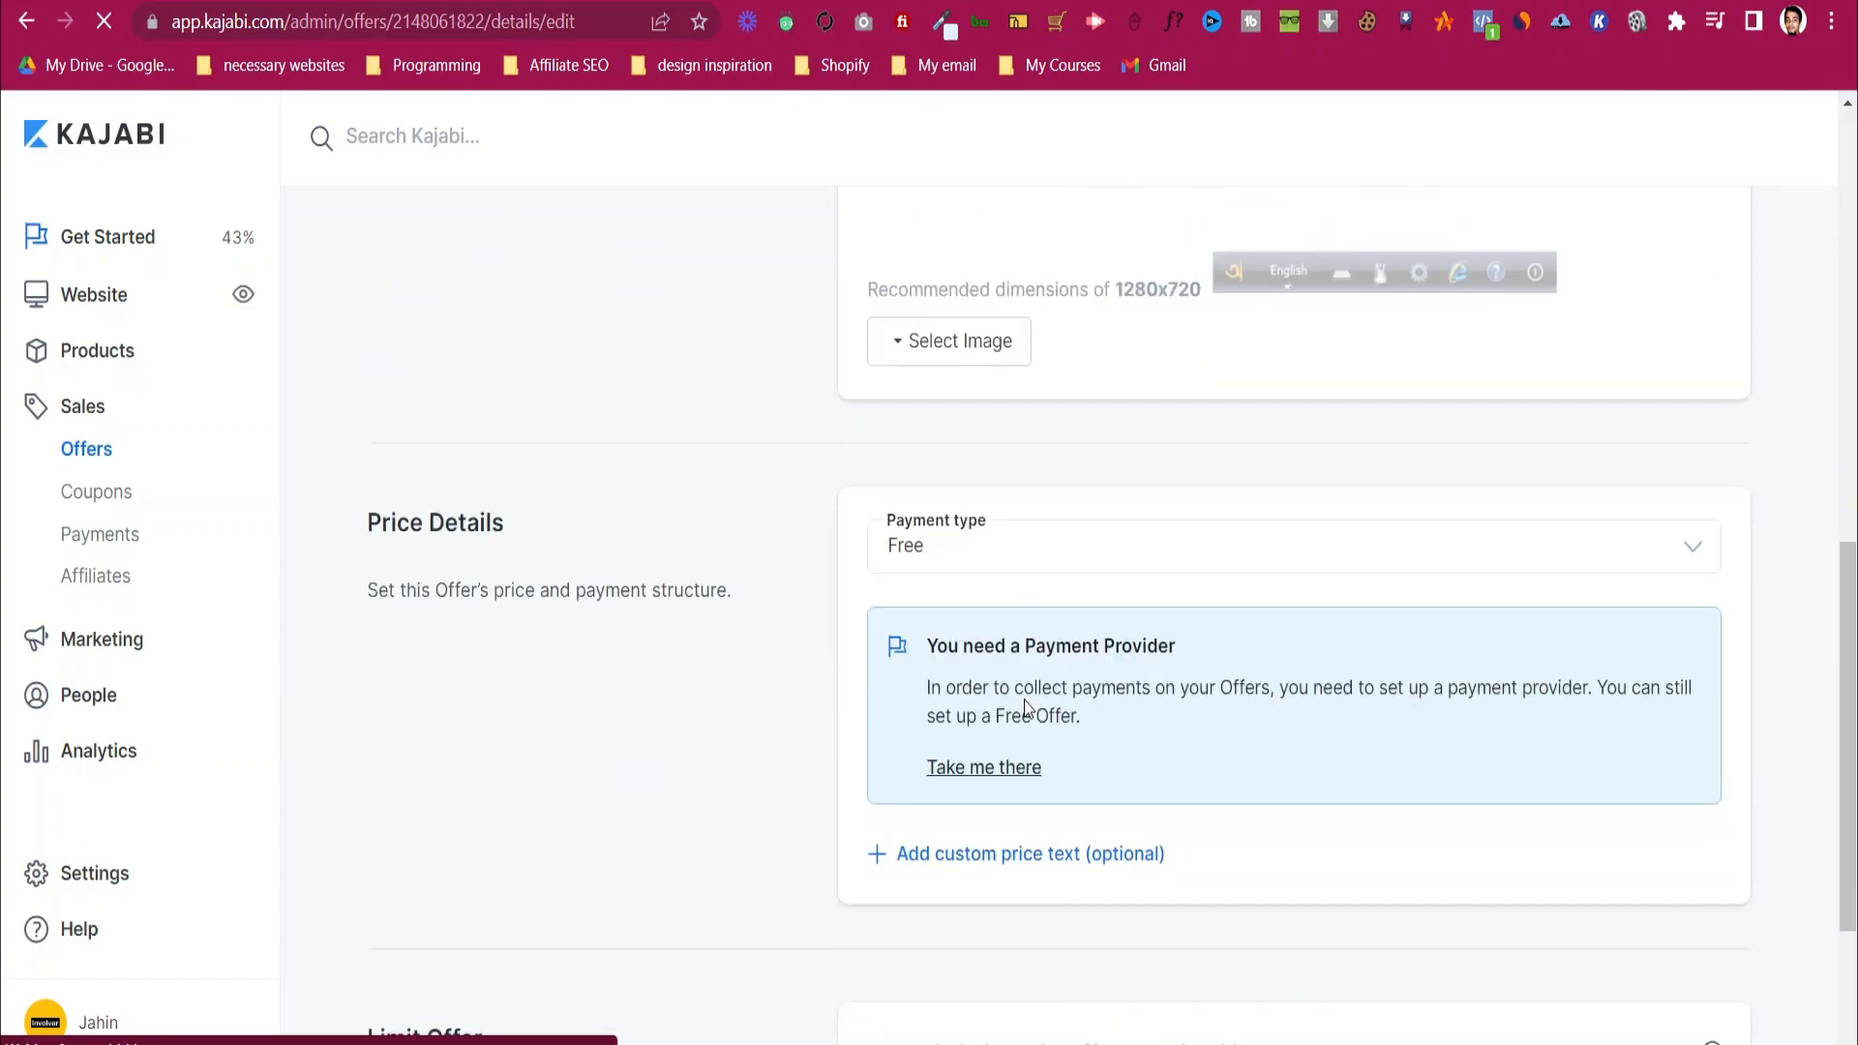
{"action": "scroll", "coordinate": [997, 706], "scroll_direction": "down", "scroll_amount": 7}
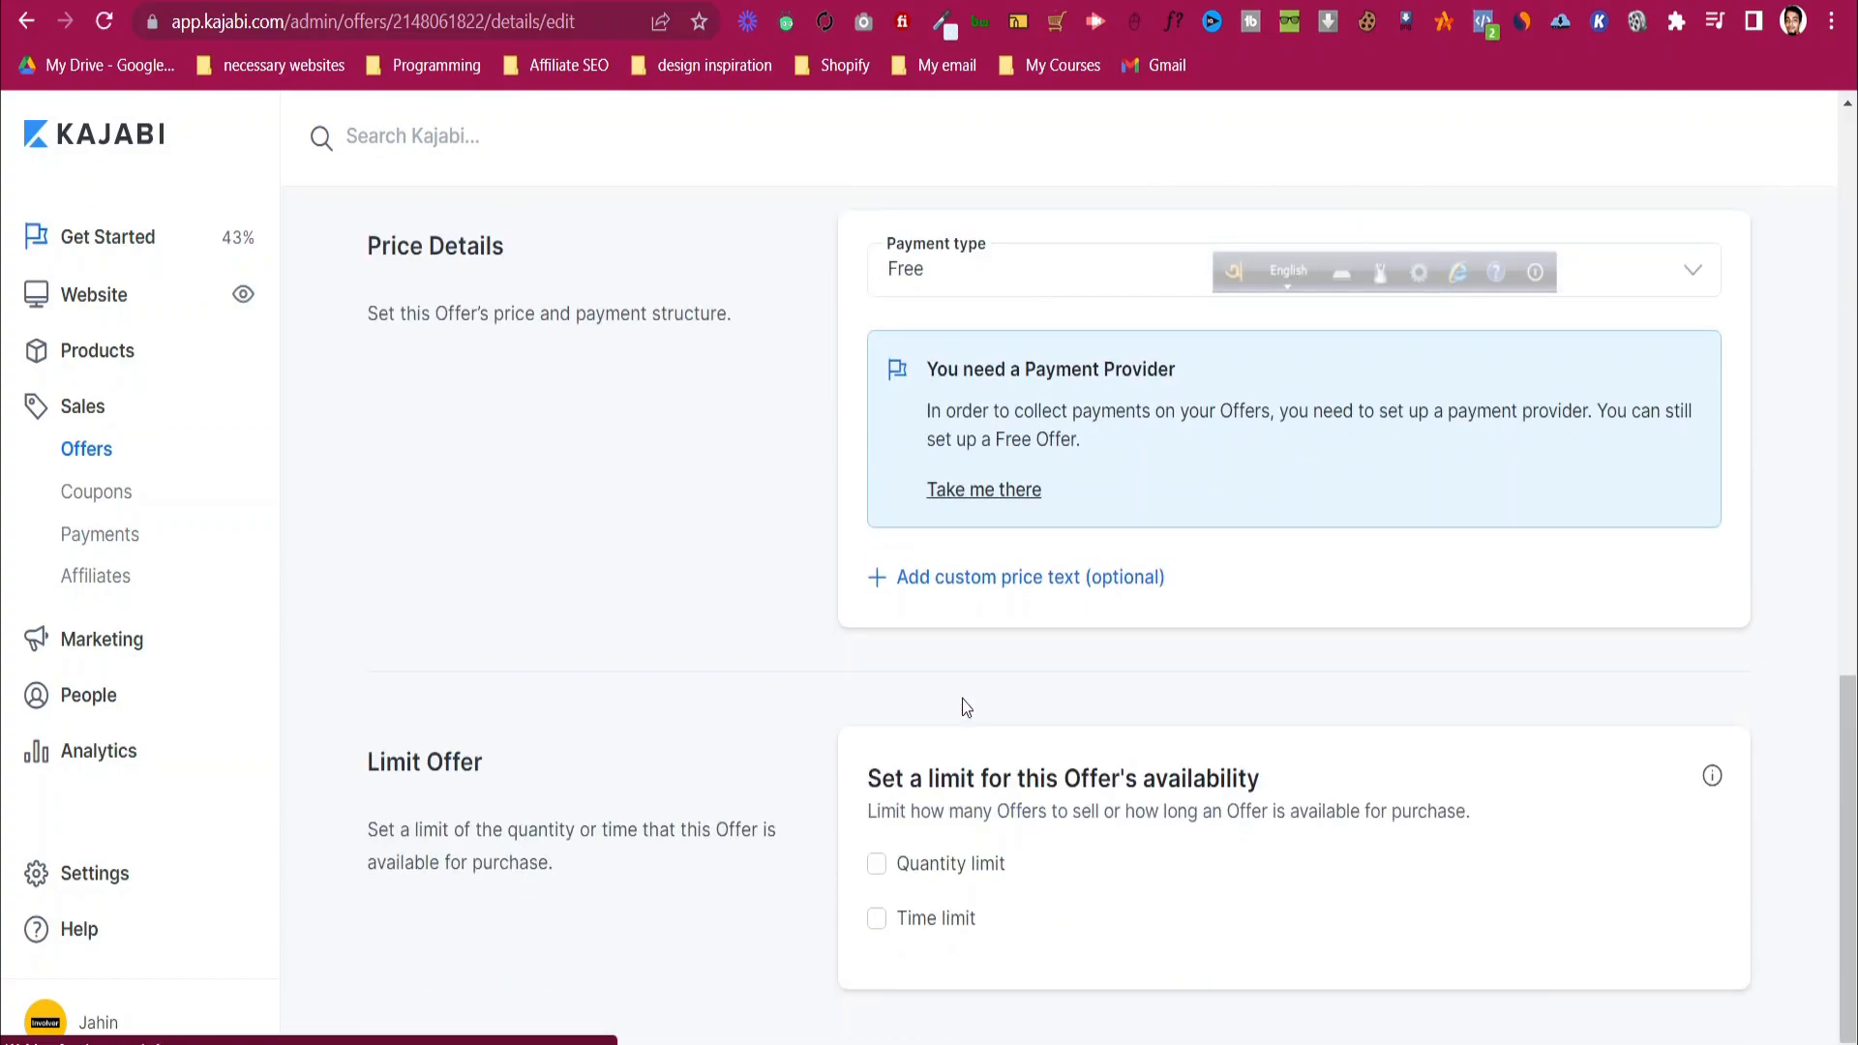
{"action": "left_click", "coordinate": [950, 870]}
{"action": "scroll", "coordinate": [944, 782], "scroll_direction": "down", "scroll_amount": 2}
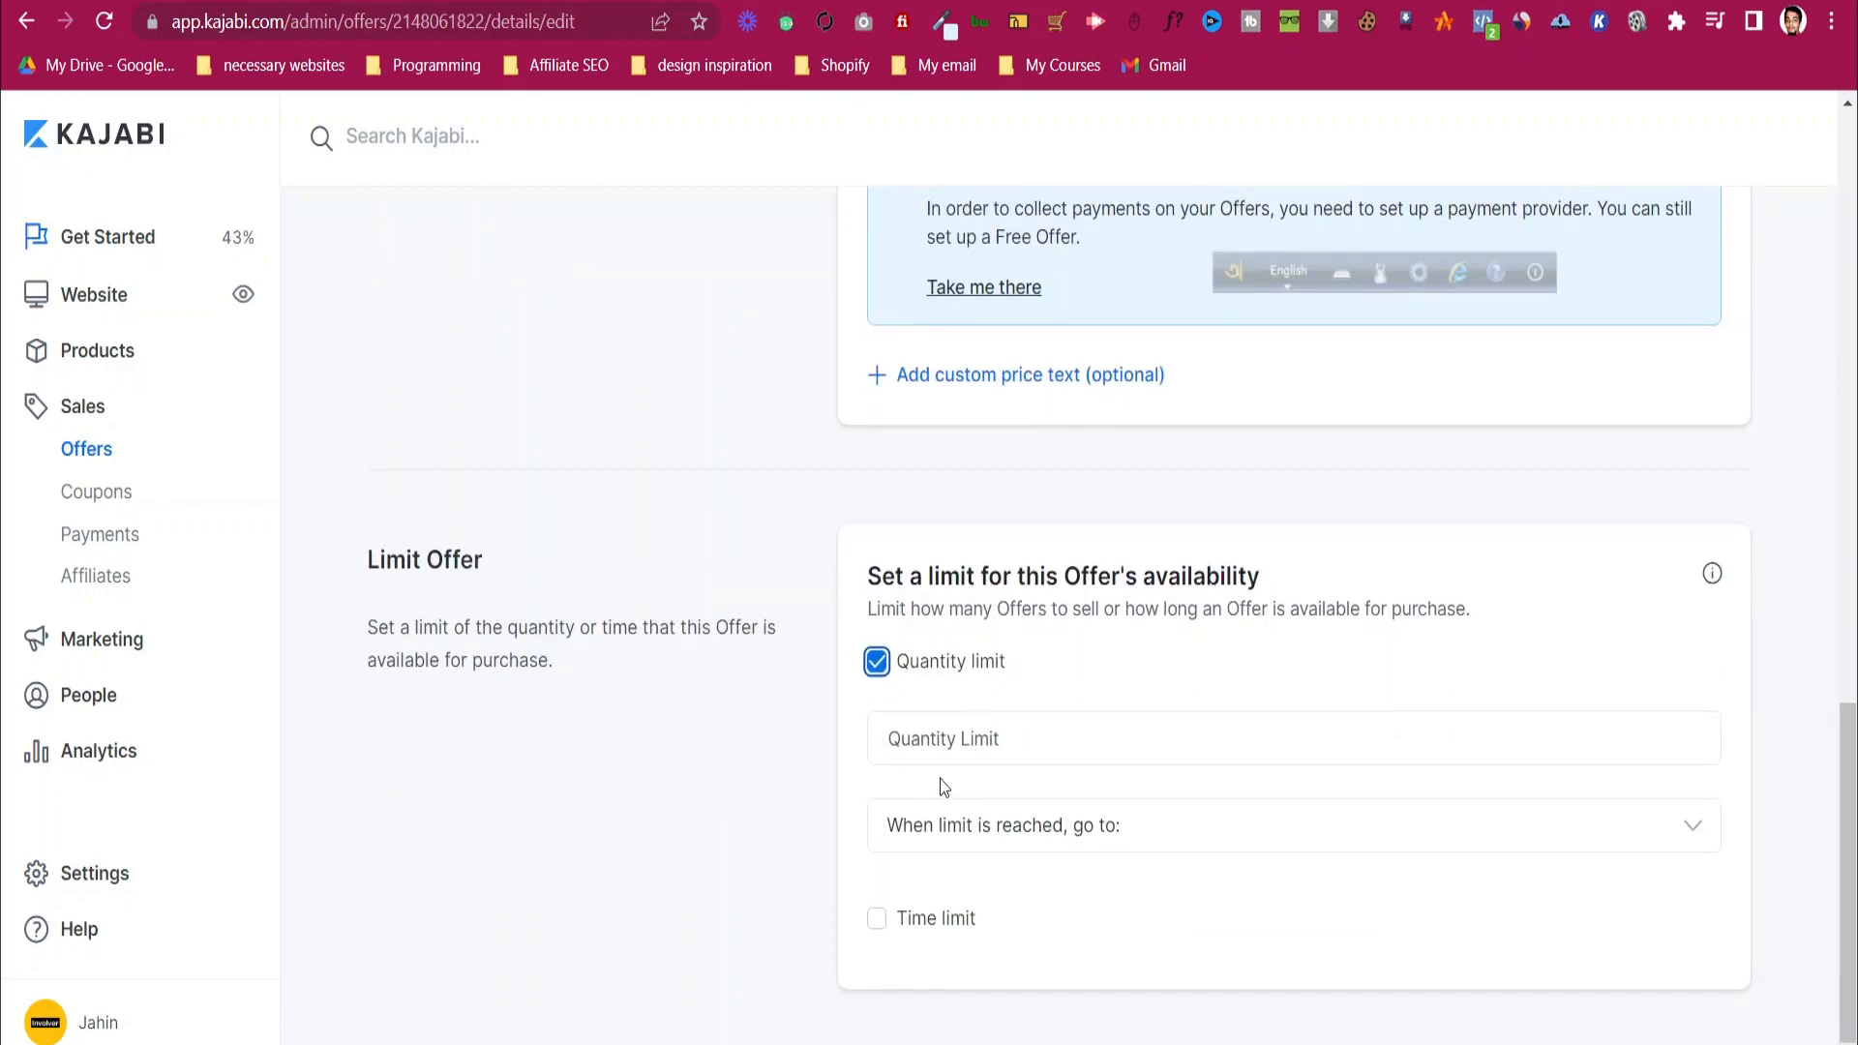
{"action": "left_click", "coordinate": [991, 825]}
{"action": "left_click", "coordinate": [991, 828]}
{"action": "left_click", "coordinate": [991, 829]}
{"action": "left_click", "coordinate": [991, 829]}
{"action": "left_click", "coordinate": [953, 750]}
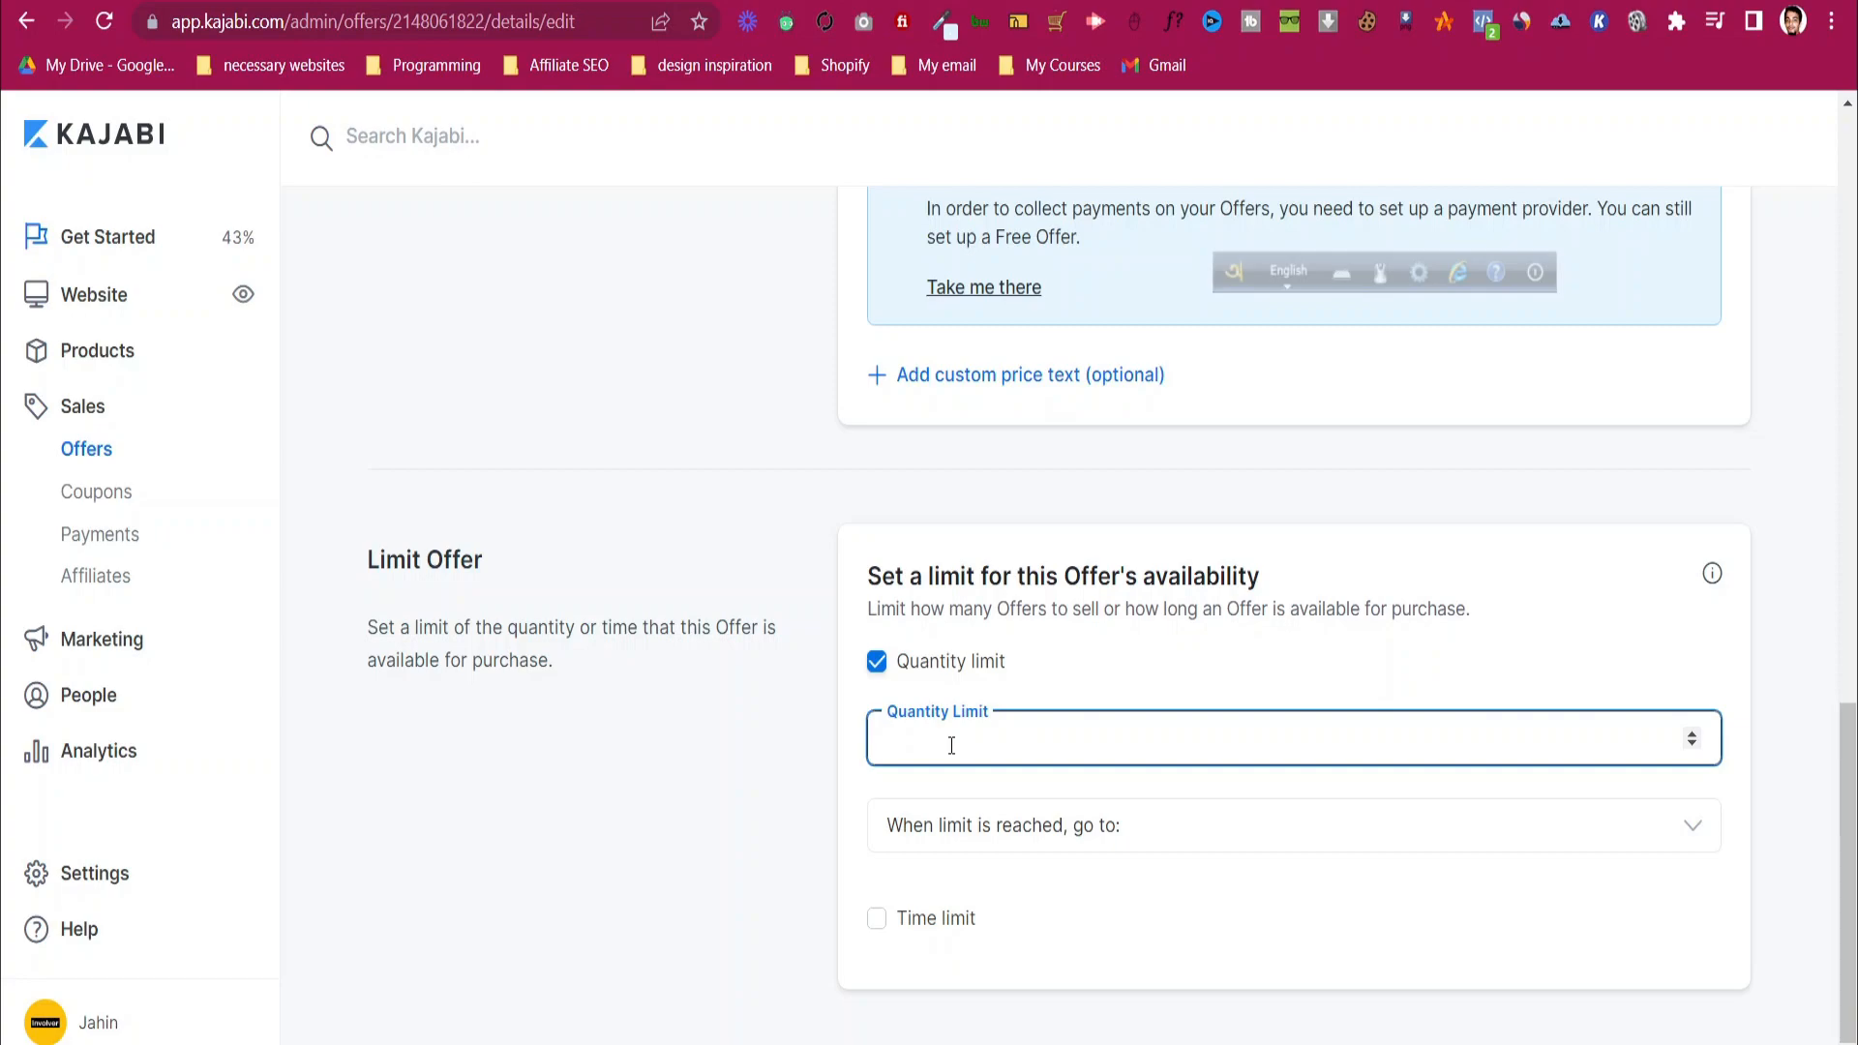
{"action": "scroll", "coordinate": [949, 667], "scroll_direction": "up", "scroll_amount": 15}
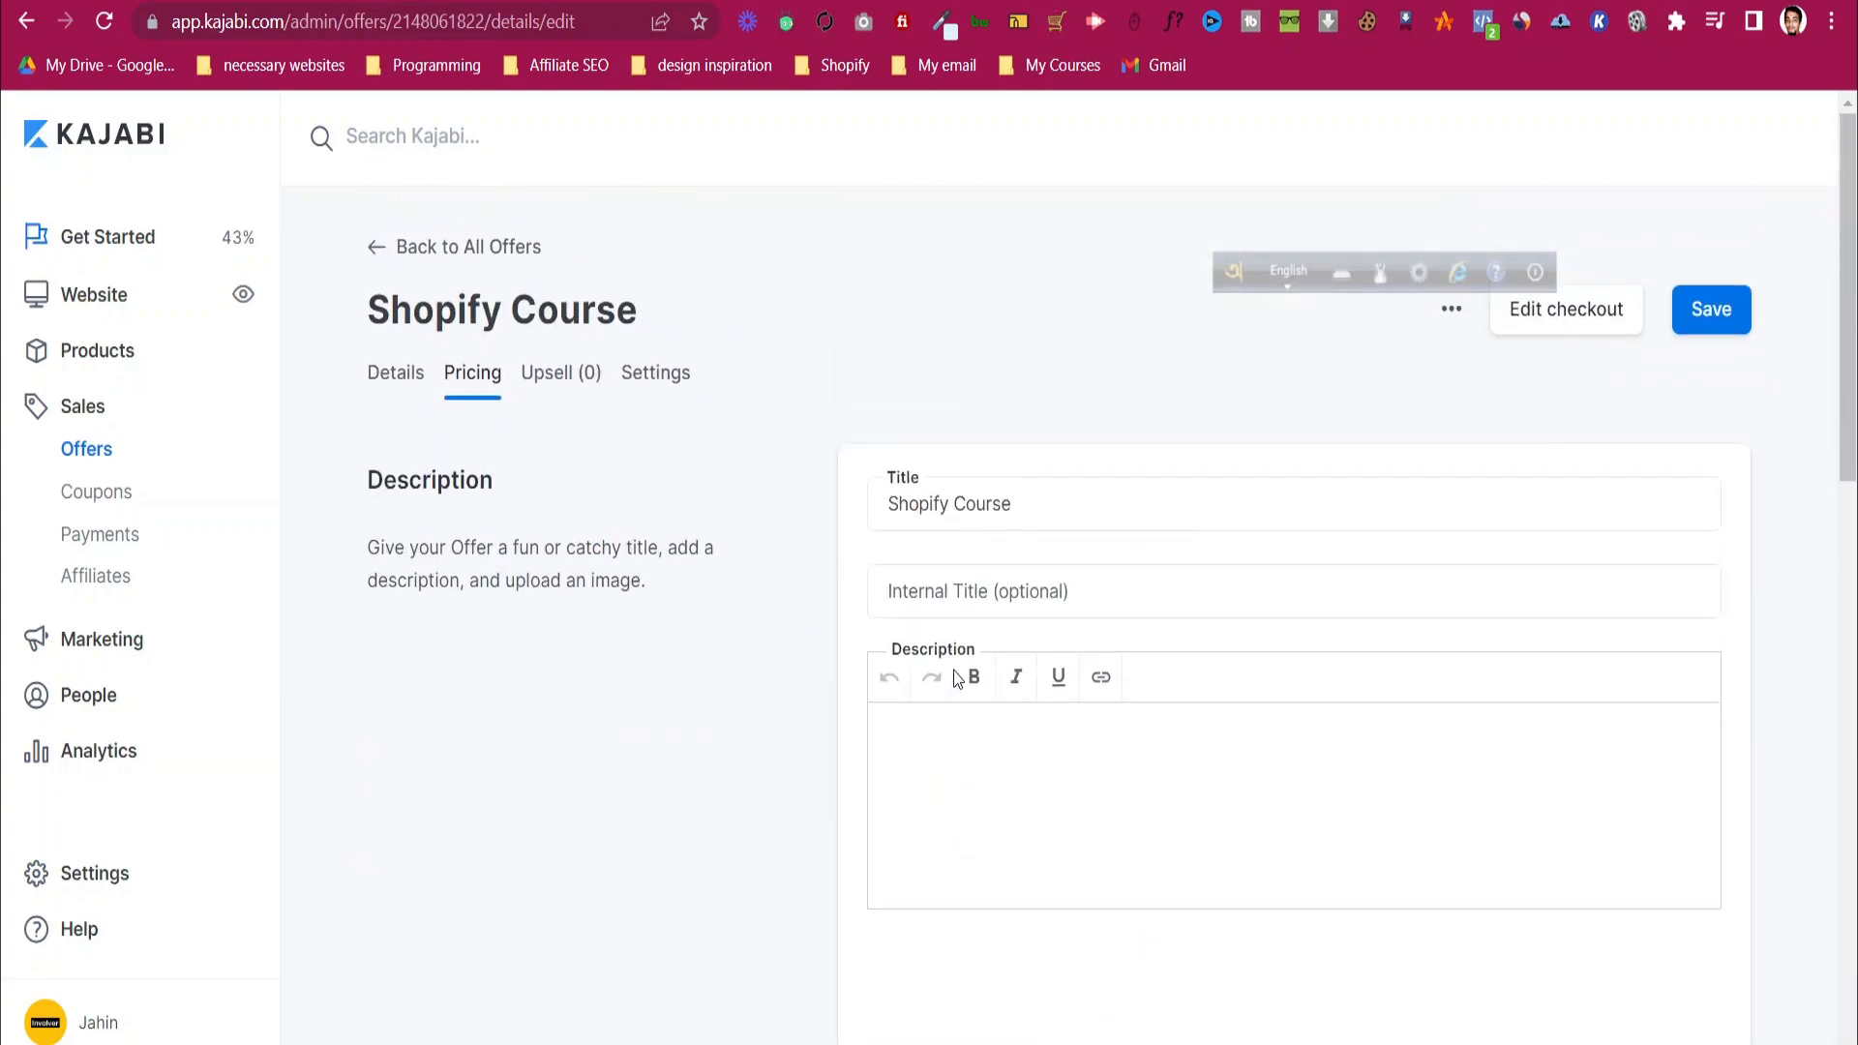
{"action": "left_click", "coordinate": [1711, 308]}
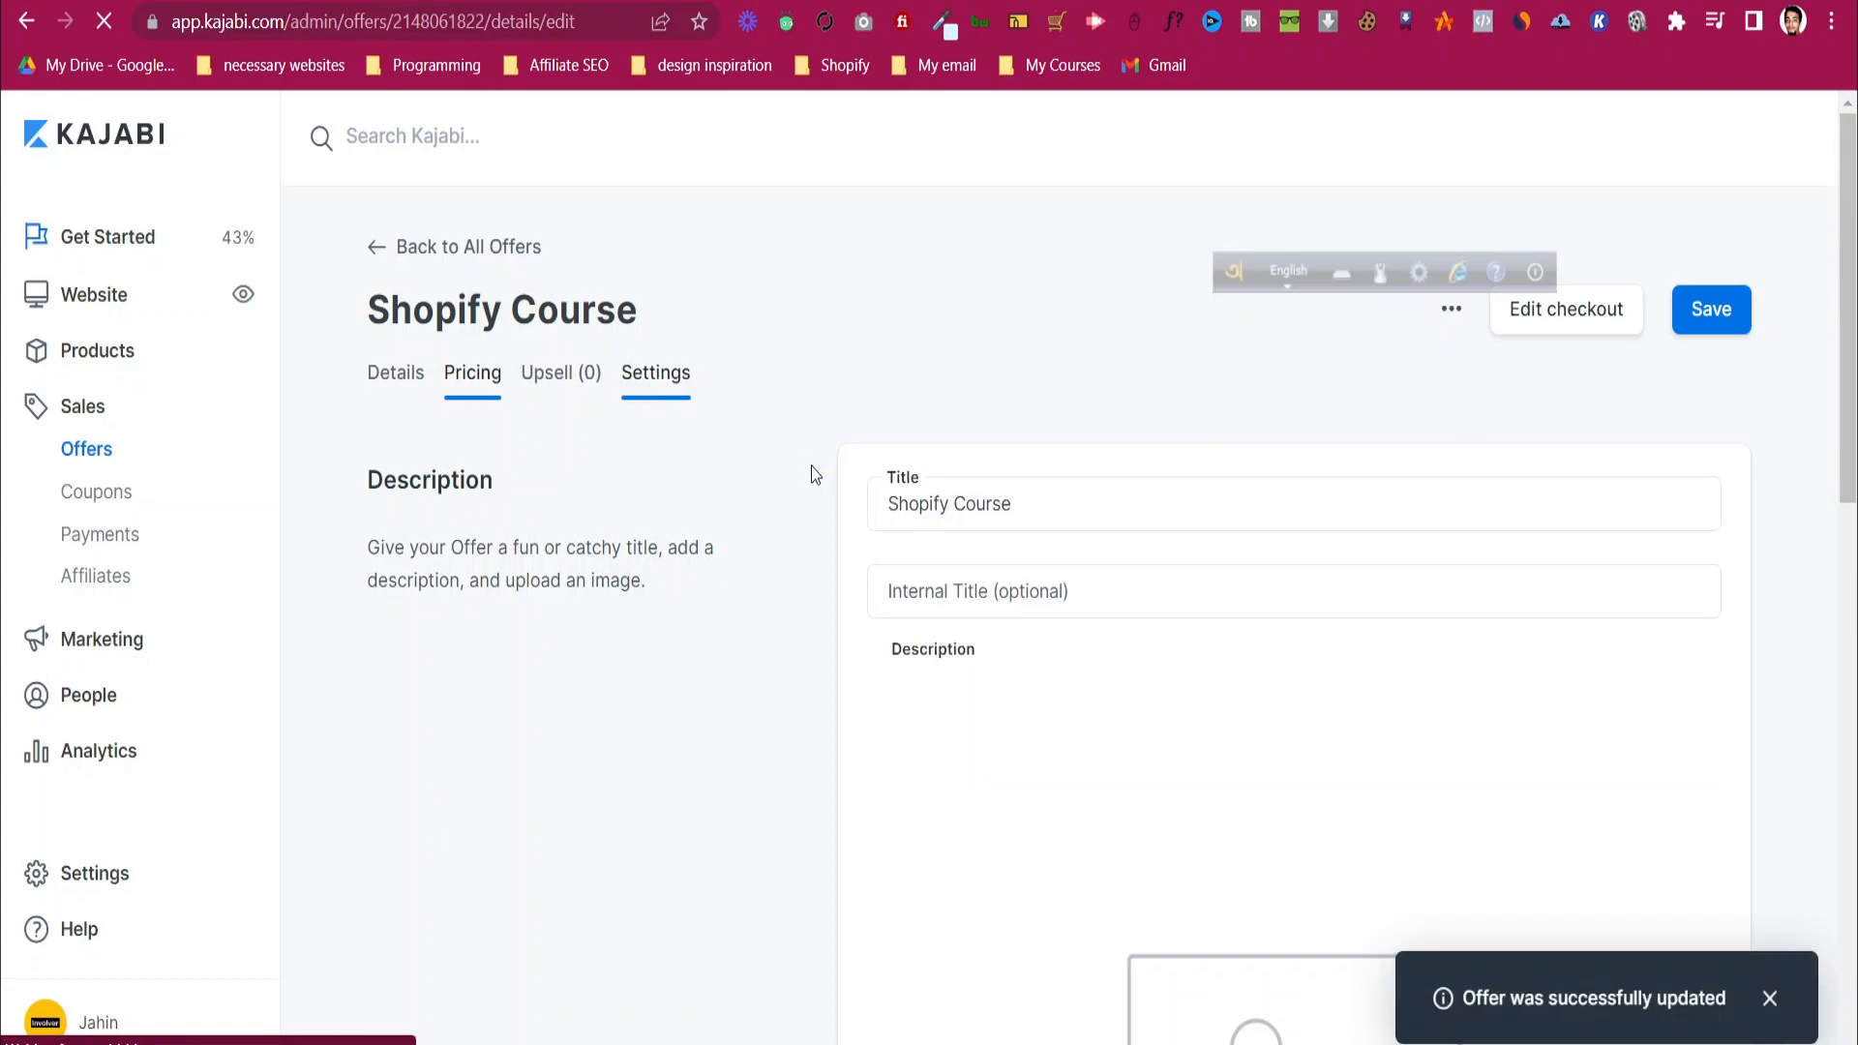
- In the offer Settings, toggle third-party email provider sending on and back off
{"action": "left_click", "coordinate": [667, 383]}
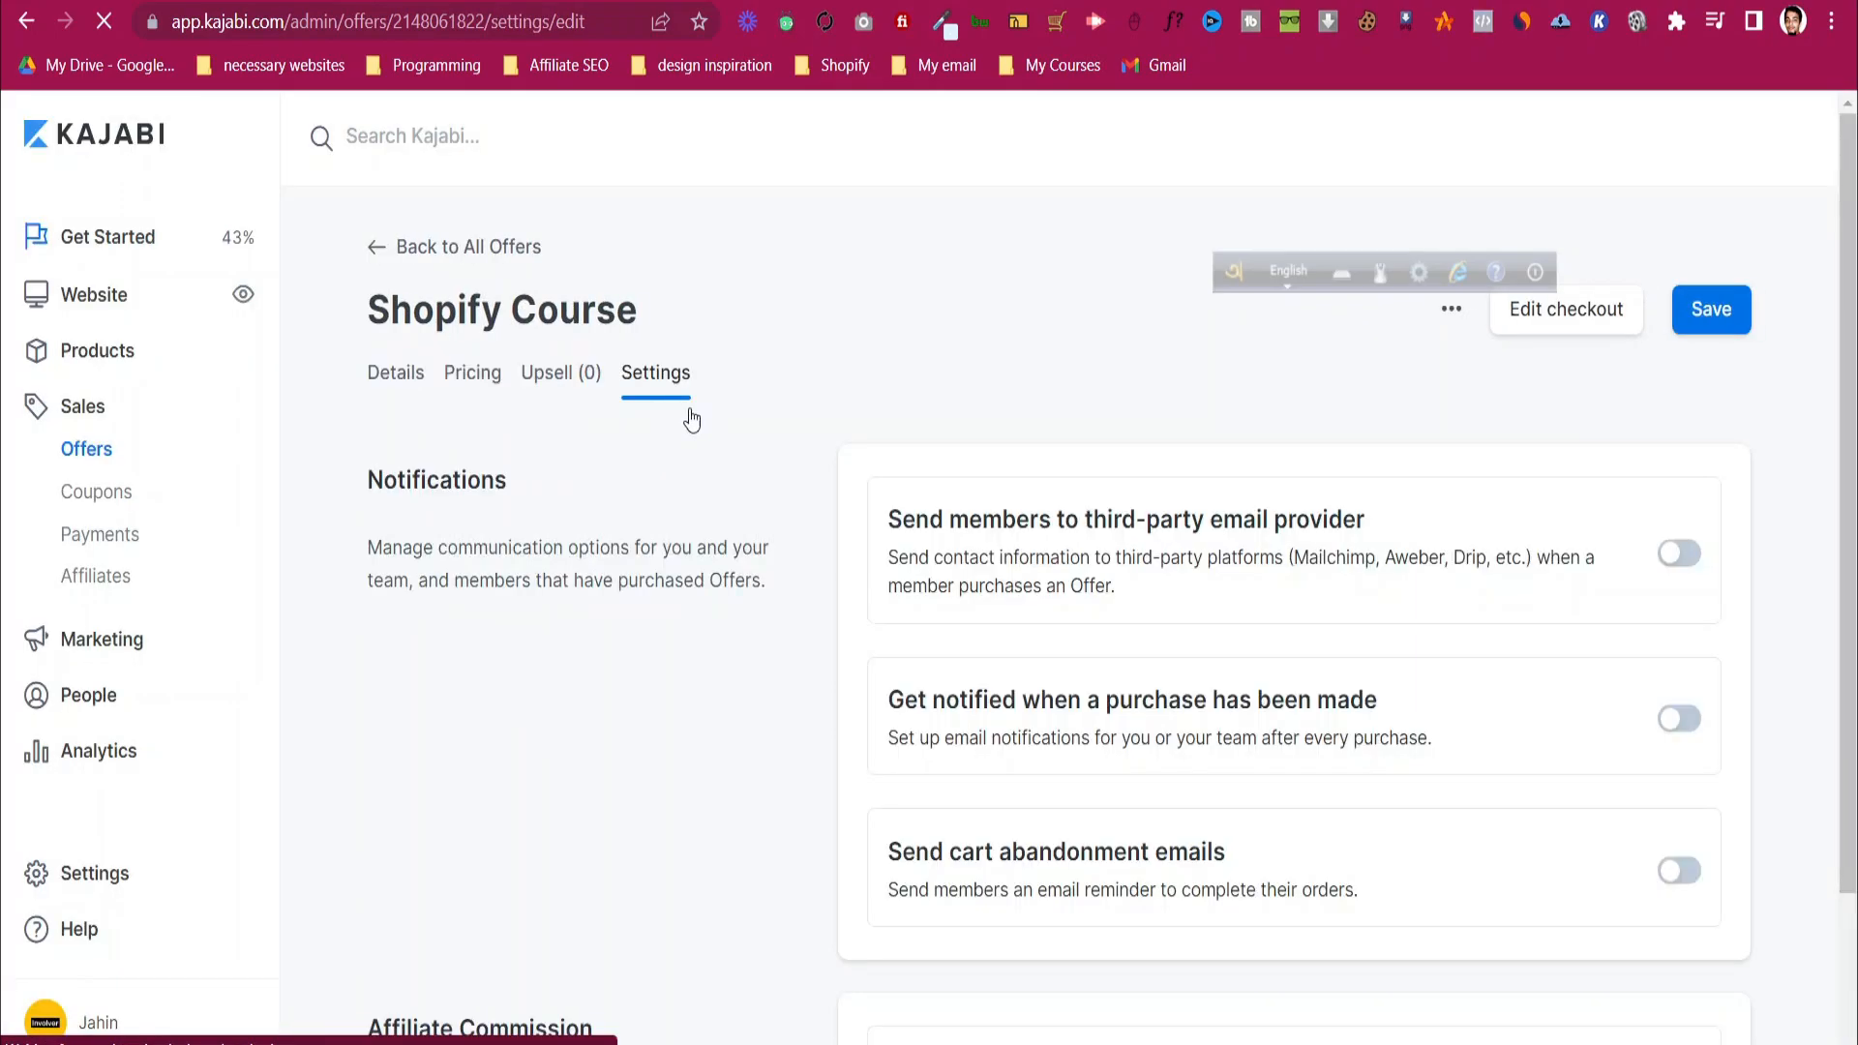
{"action": "left_click", "coordinate": [1681, 555]}
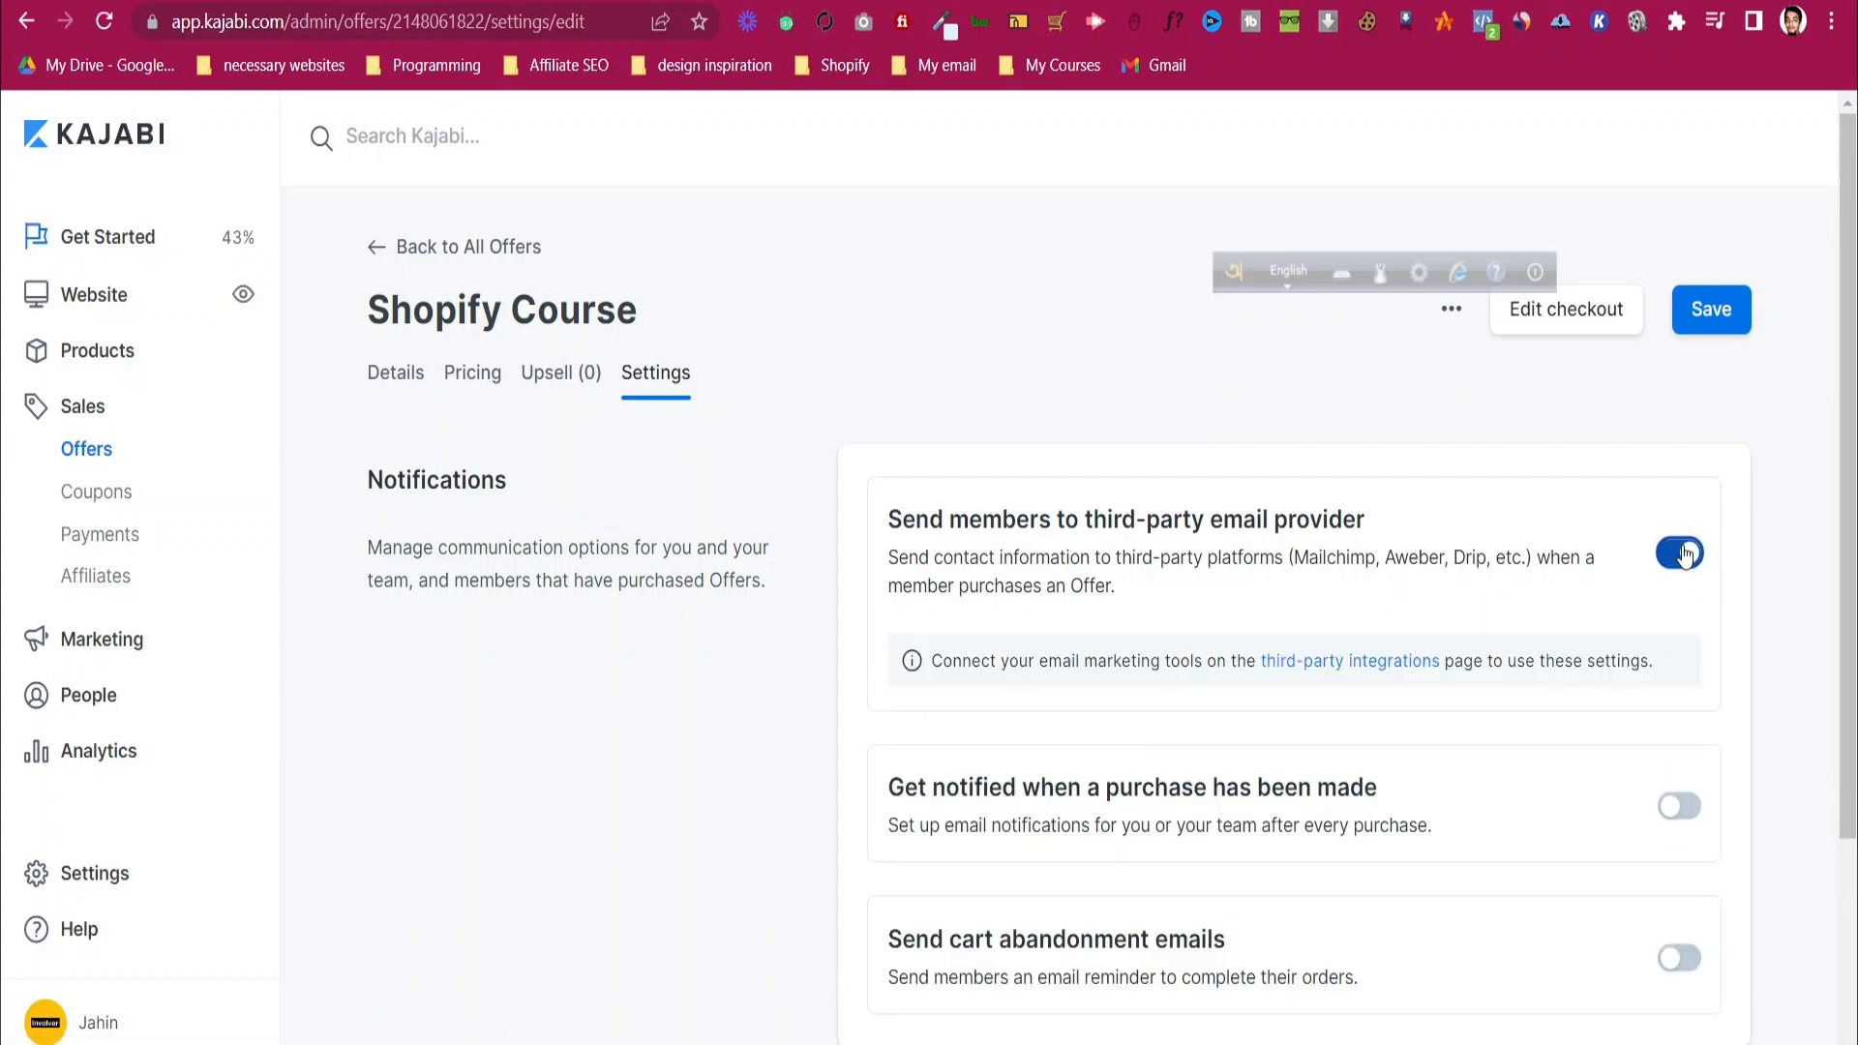
{"action": "left_click", "coordinate": [1681, 554]}
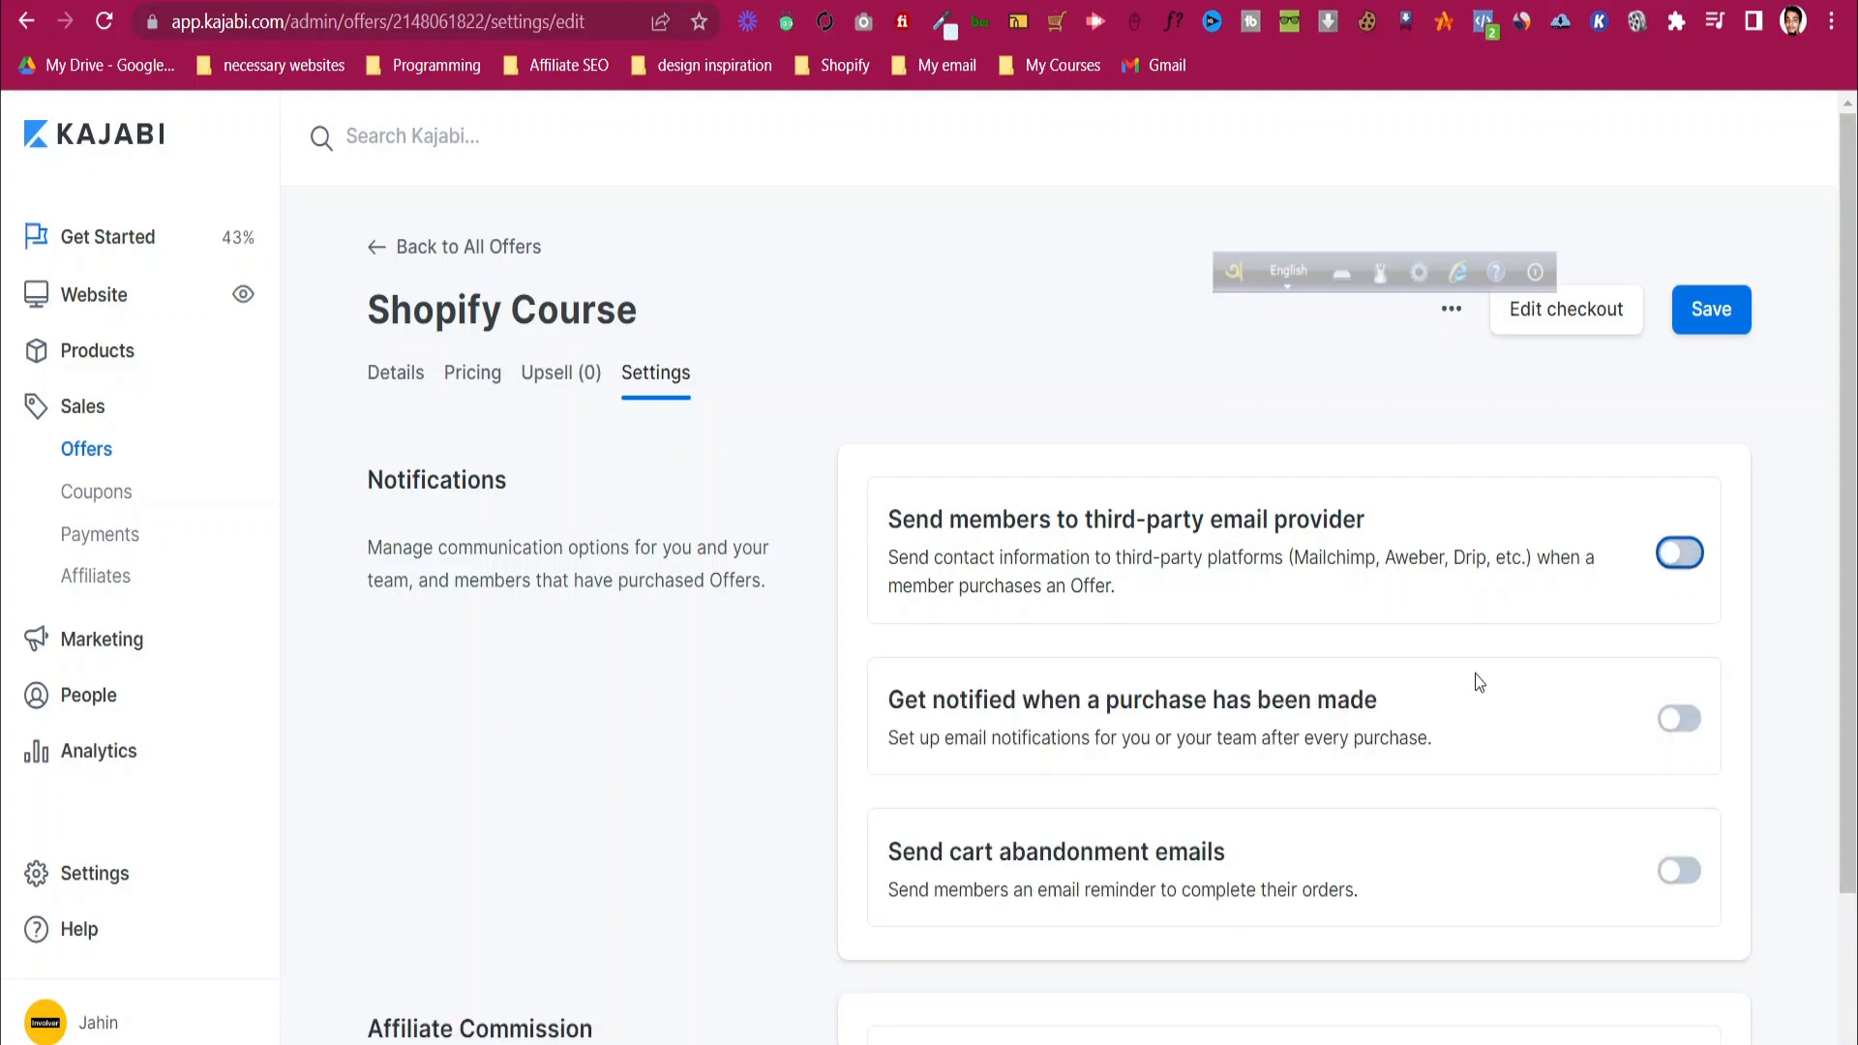
{"action": "scroll", "coordinate": [1476, 677], "scroll_direction": "down", "scroll_amount": 2}
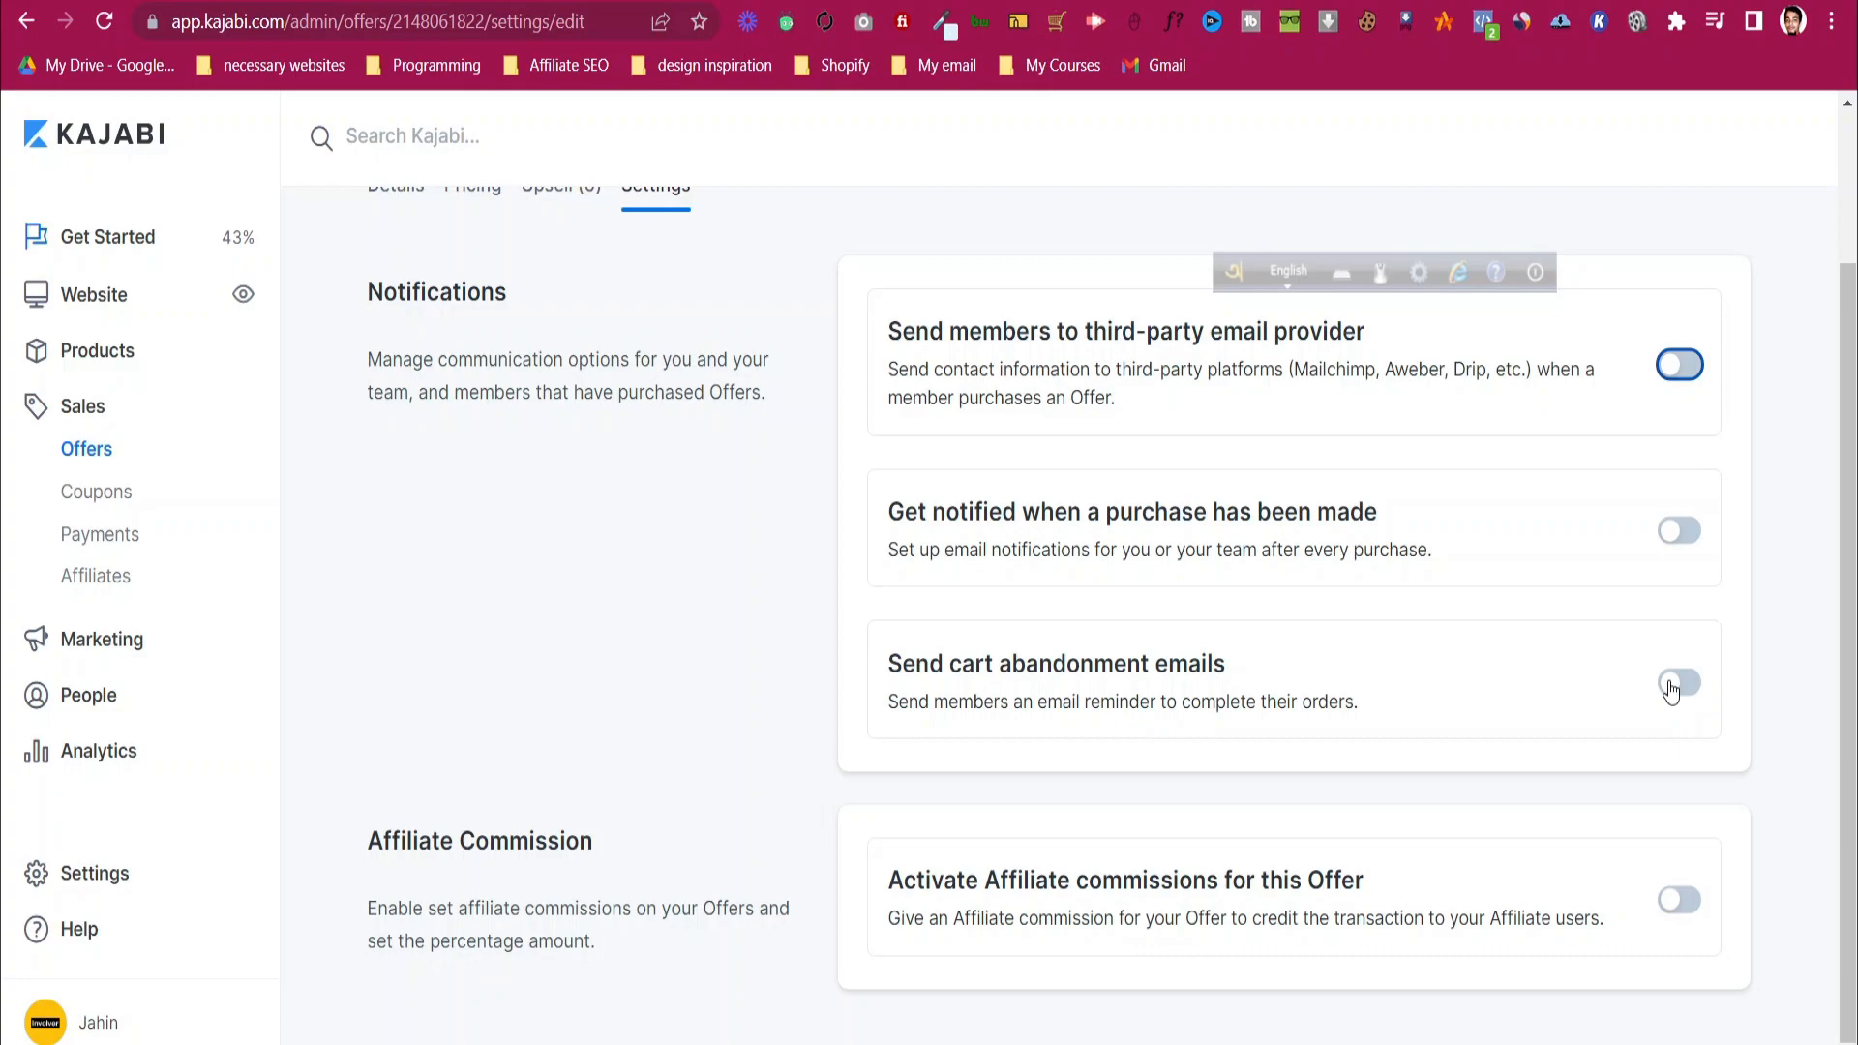
- Turn on cart abandonment emails, save the settings, and open the checkout editor
{"action": "left_click", "coordinate": [1671, 685]}
{"action": "scroll", "coordinate": [1396, 640], "scroll_direction": "down", "scroll_amount": 1}
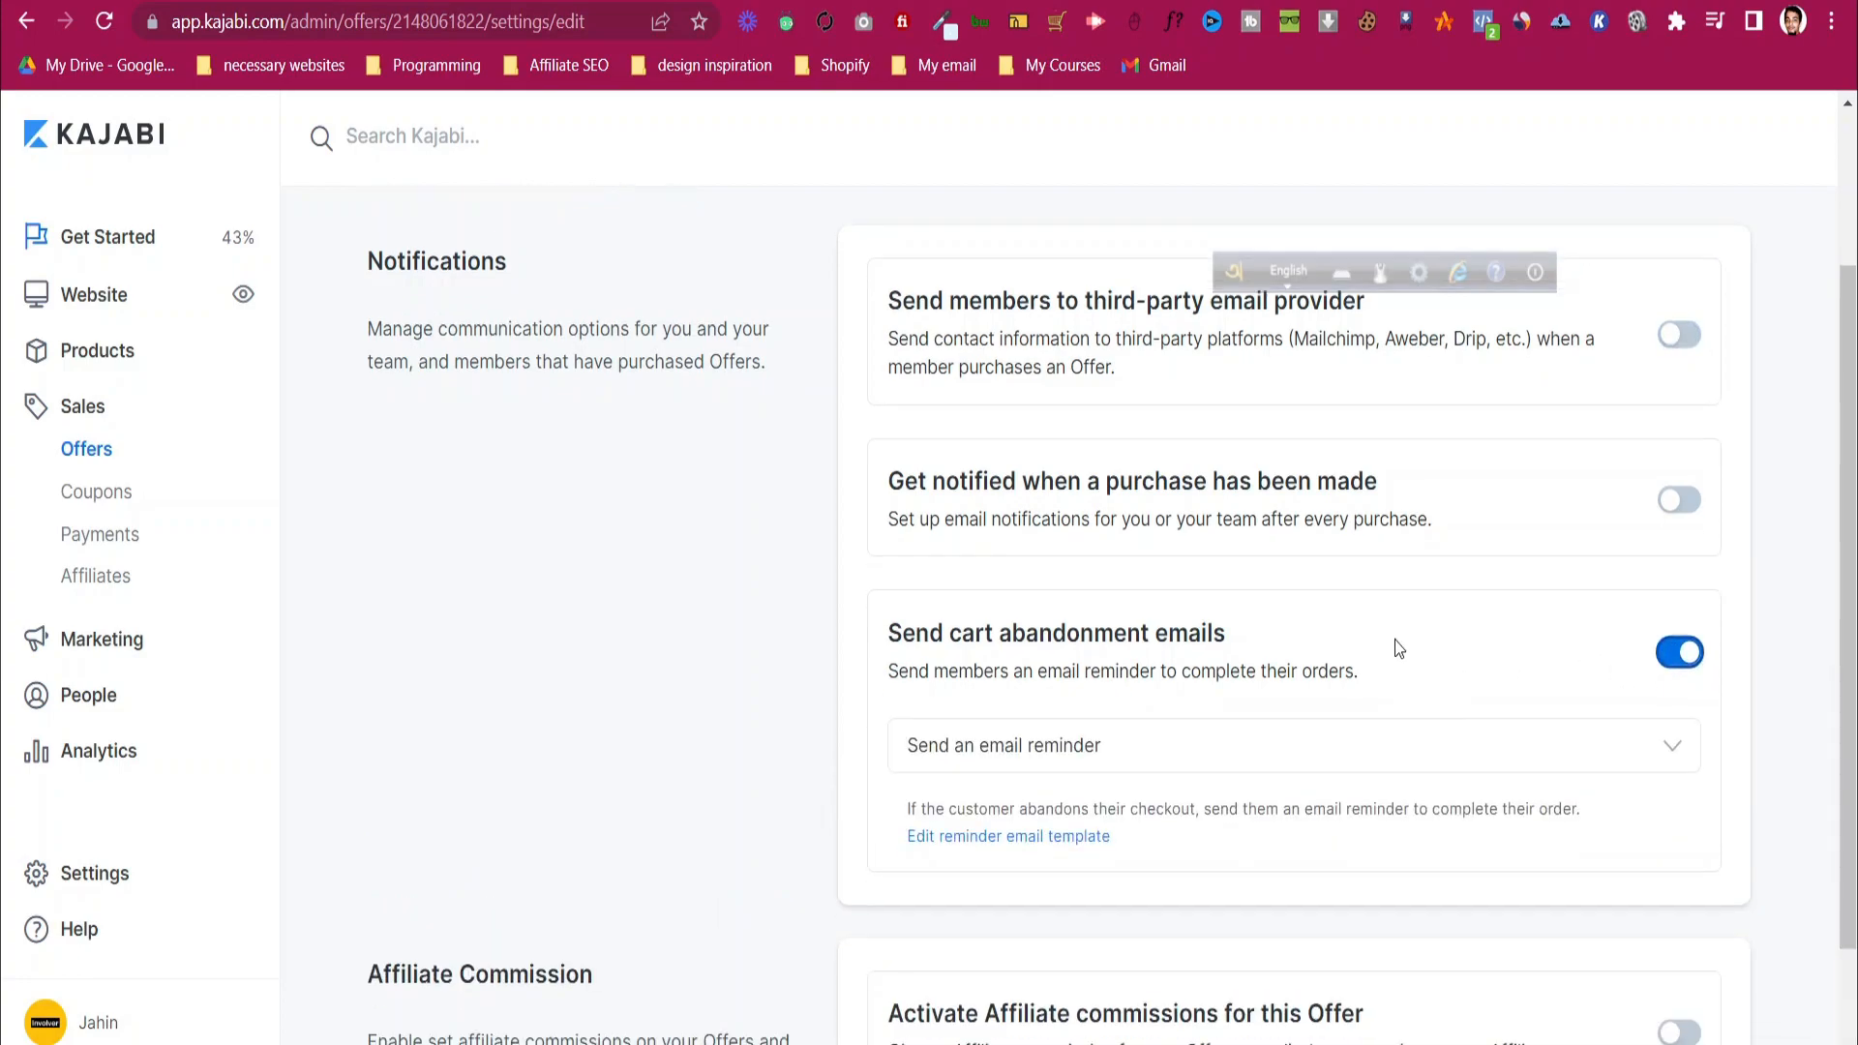
{"action": "scroll", "coordinate": [1395, 641], "scroll_direction": "down", "scroll_amount": 1}
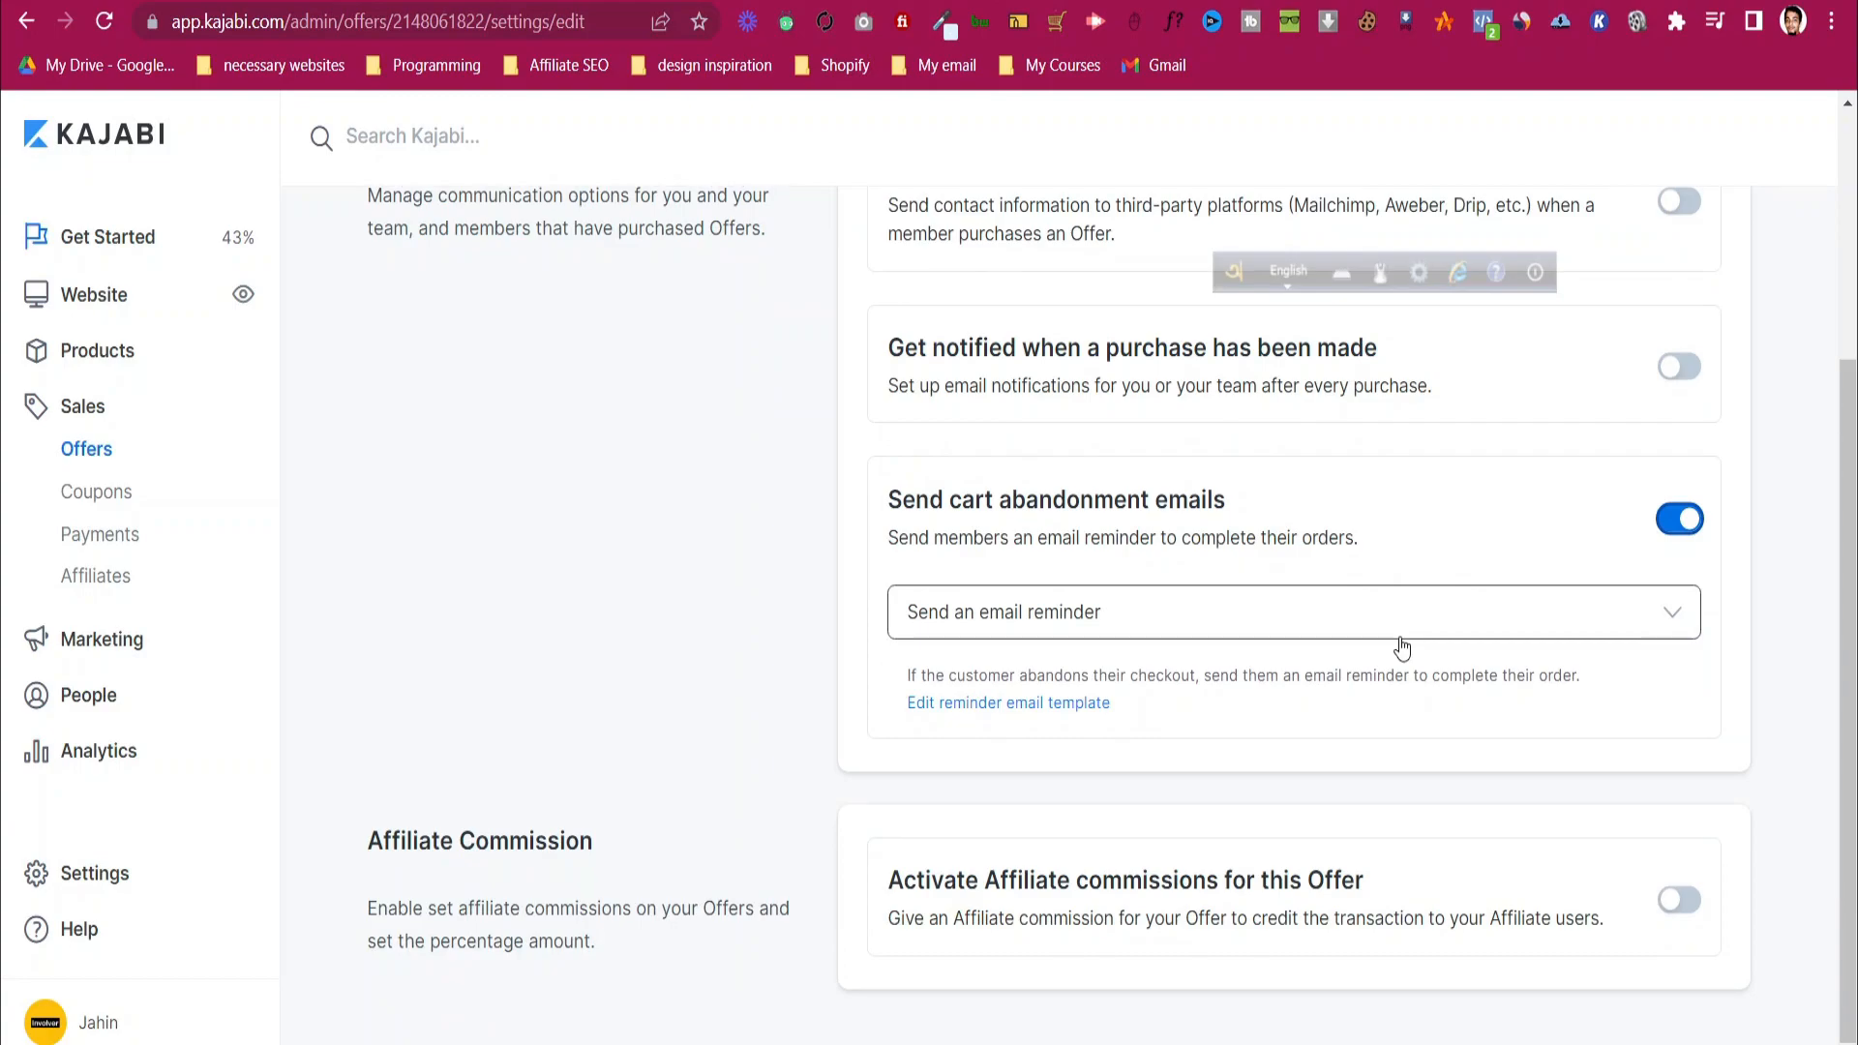
{"action": "scroll", "coordinate": [1141, 610], "scroll_direction": "up", "scroll_amount": 4}
{"action": "left_click", "coordinate": [1702, 311]}
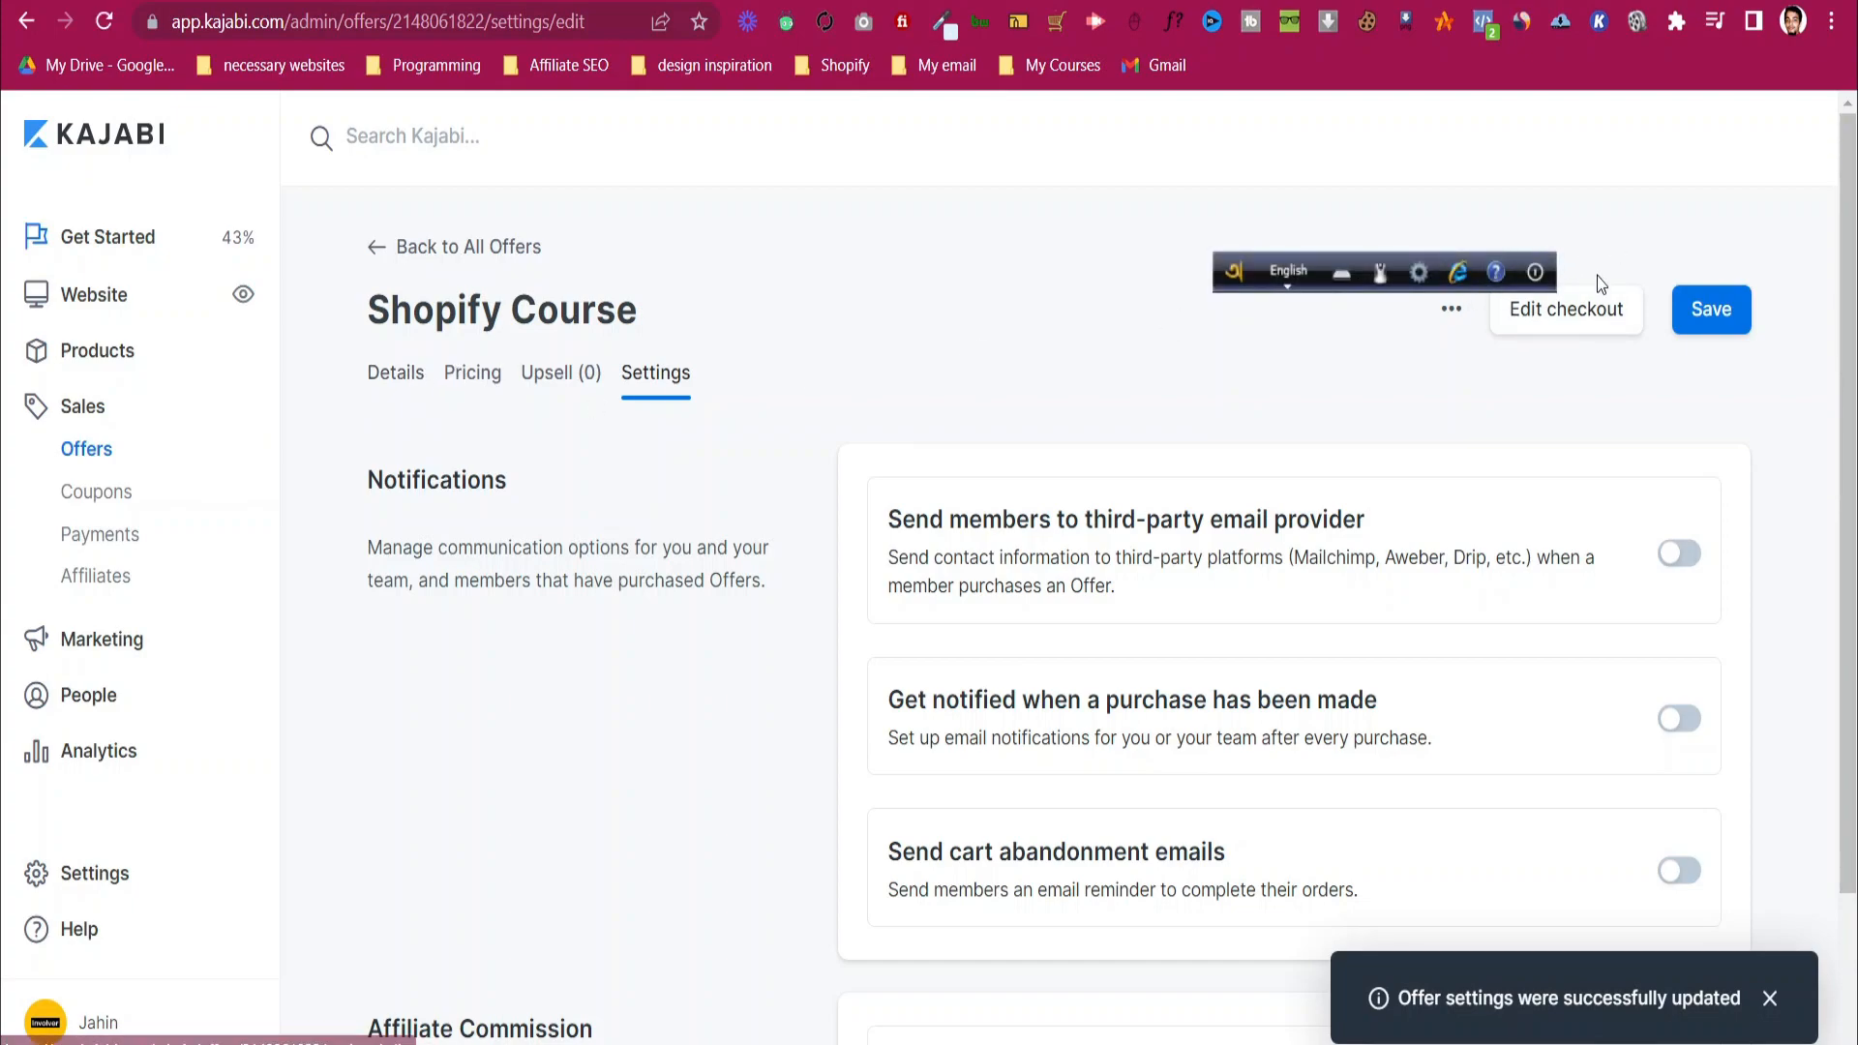
{"action": "left_click", "coordinate": [1558, 309]}
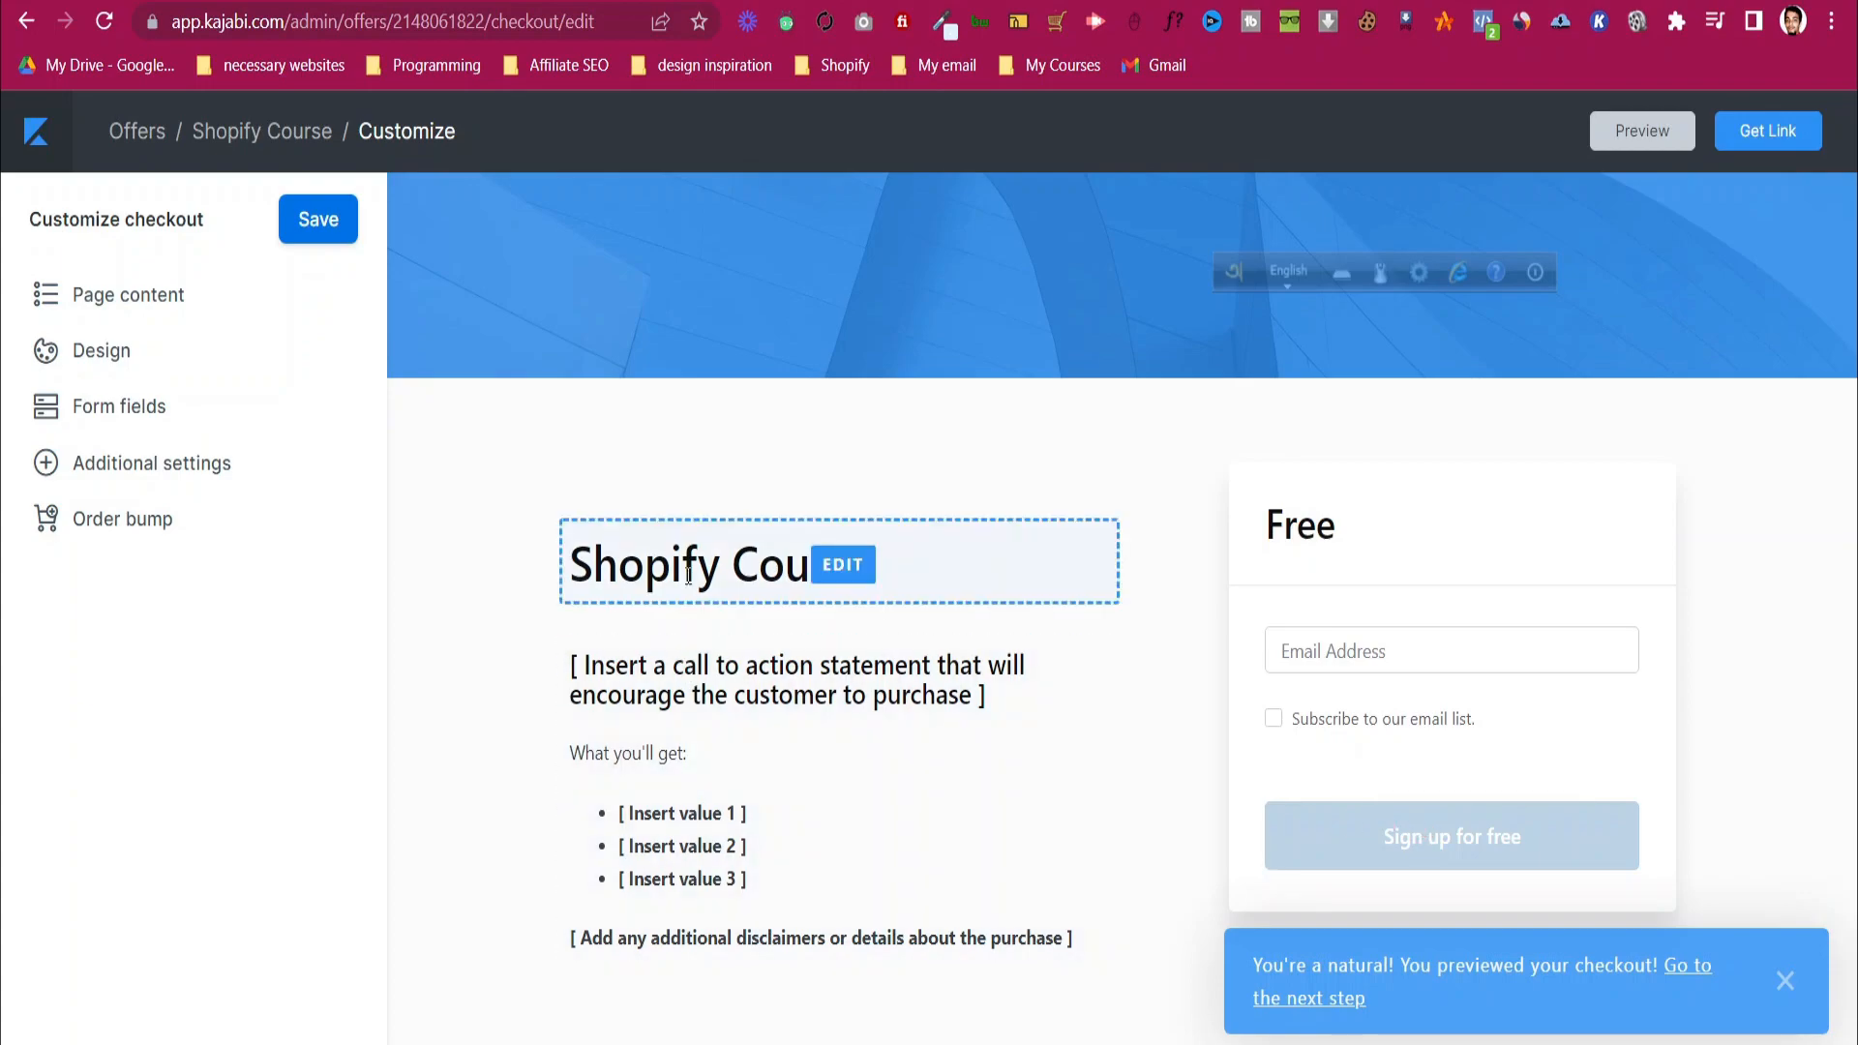
- Open the checkout description block for editing
{"action": "left_click", "coordinate": [842, 801]}
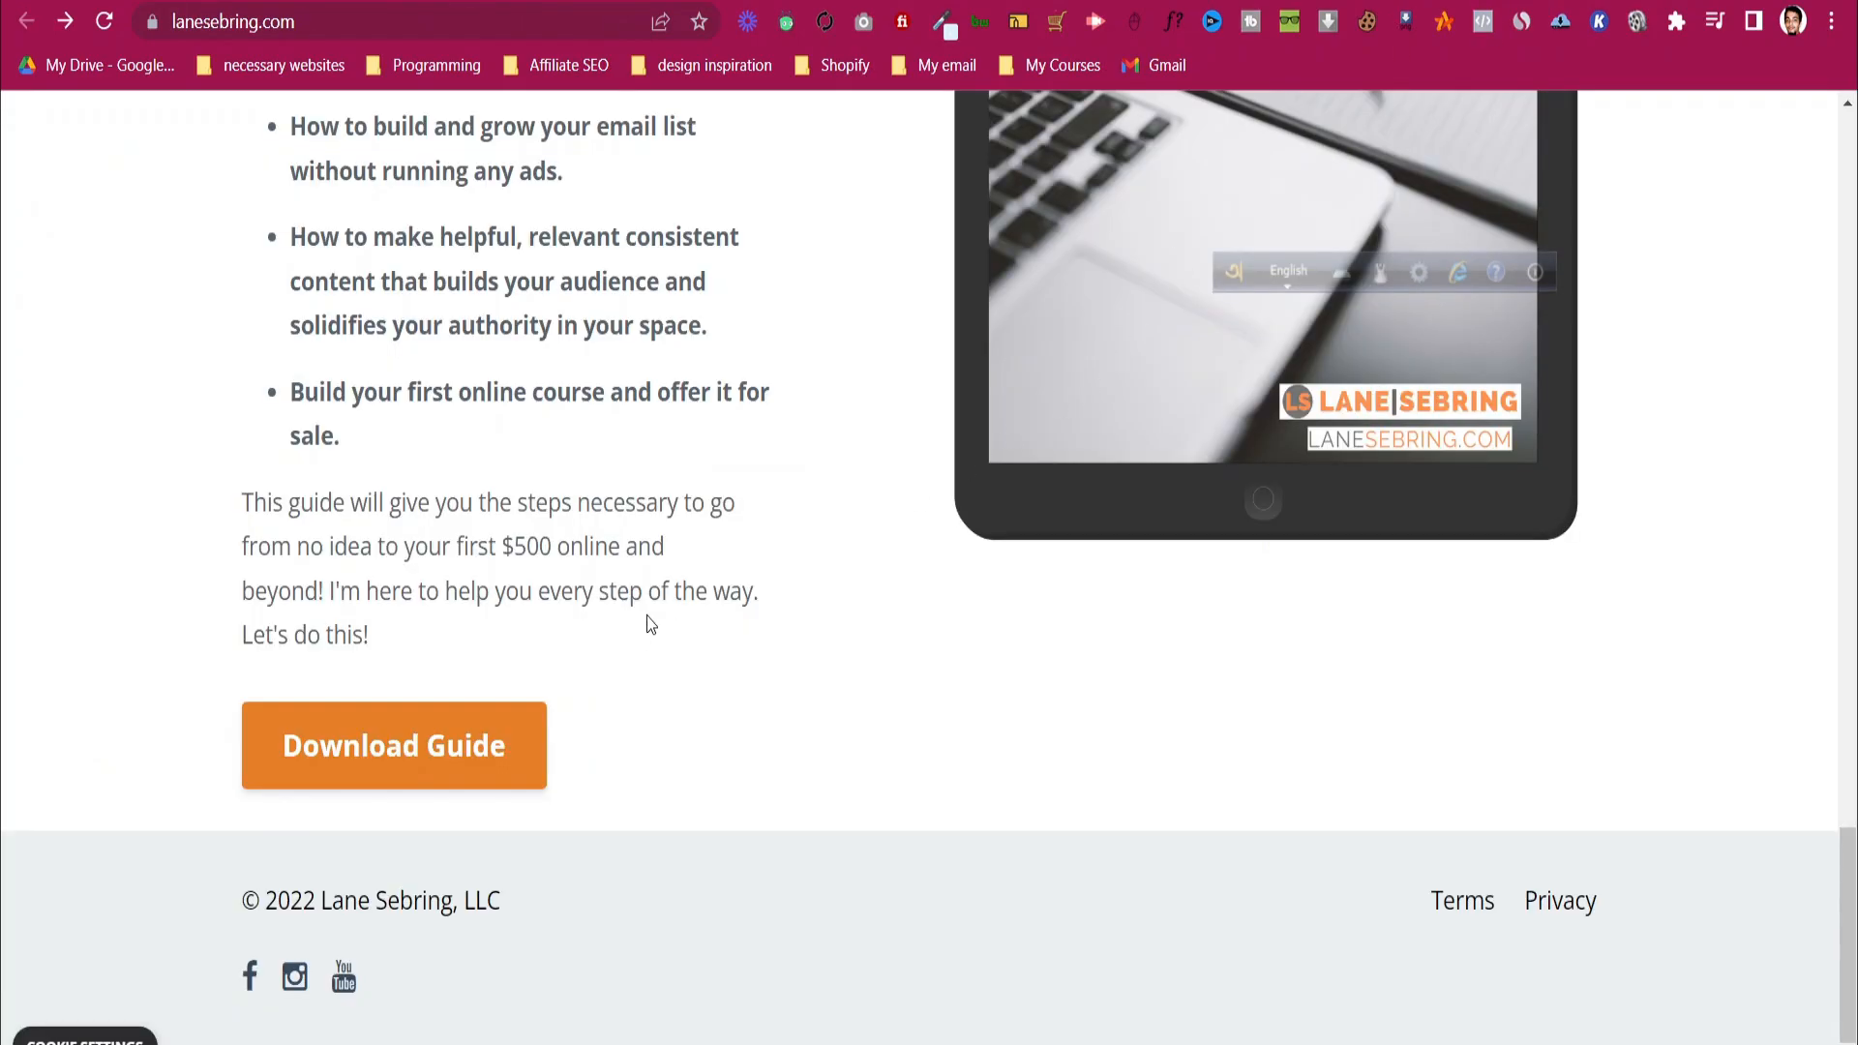
{"action": "scroll", "coordinate": [650, 625], "scroll_direction": "up", "scroll_amount": 20}
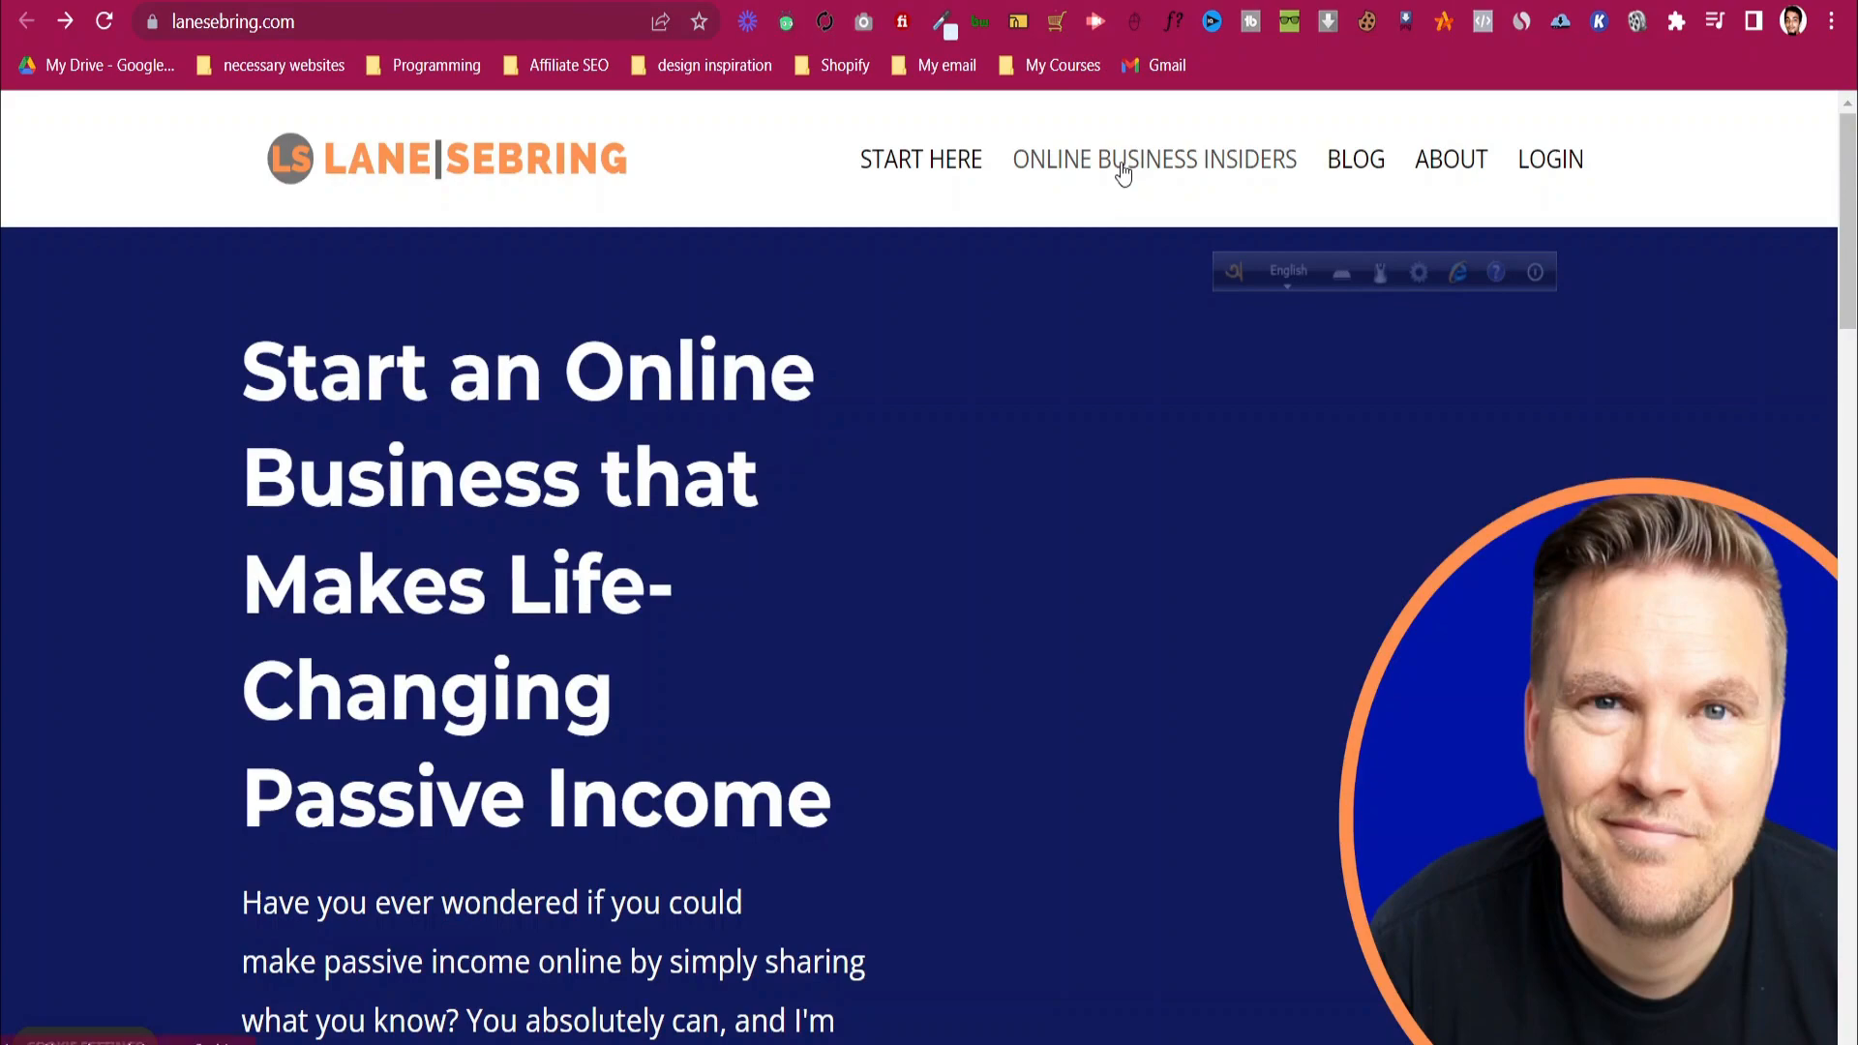
- Browse lanesebring.com's Insiders page and its application form, then go back
{"action": "left_click", "coordinate": [1123, 170]}
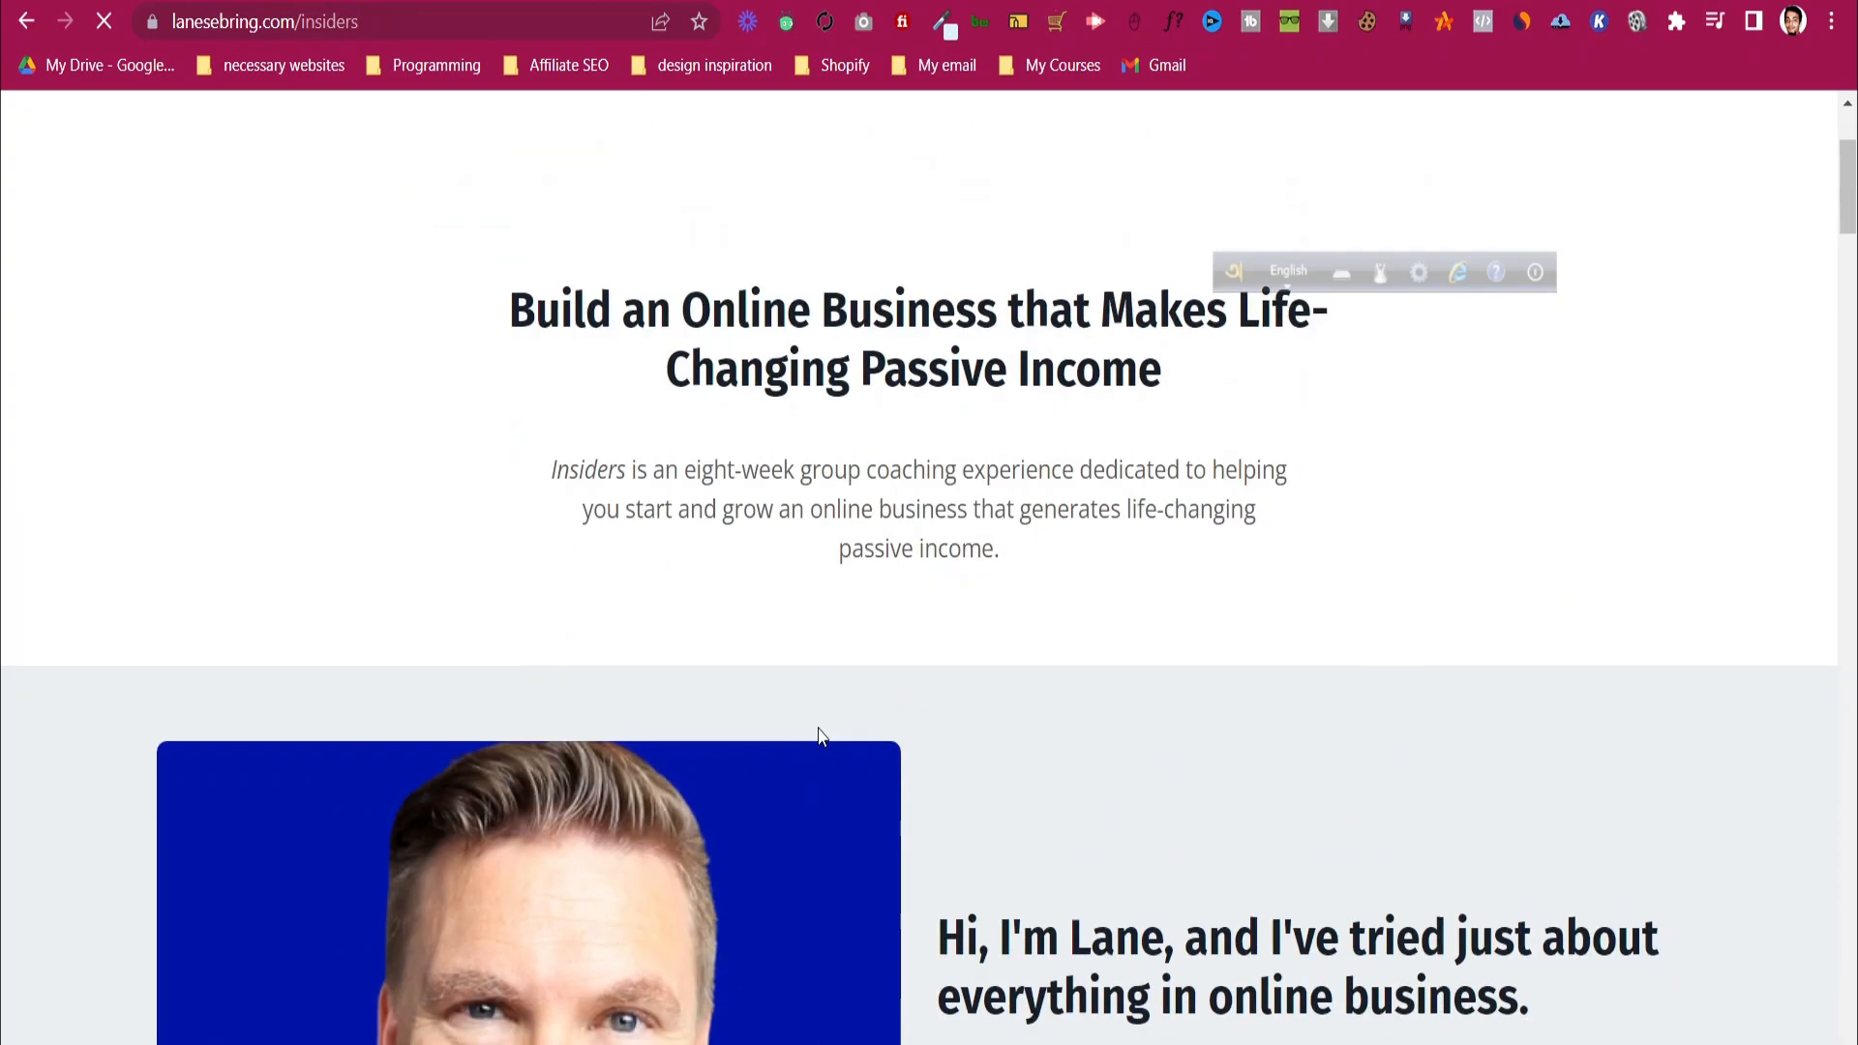
{"action": "scroll", "coordinate": [821, 732], "scroll_direction": "down", "scroll_amount": 10}
{"action": "left_click", "coordinate": [1018, 304]}
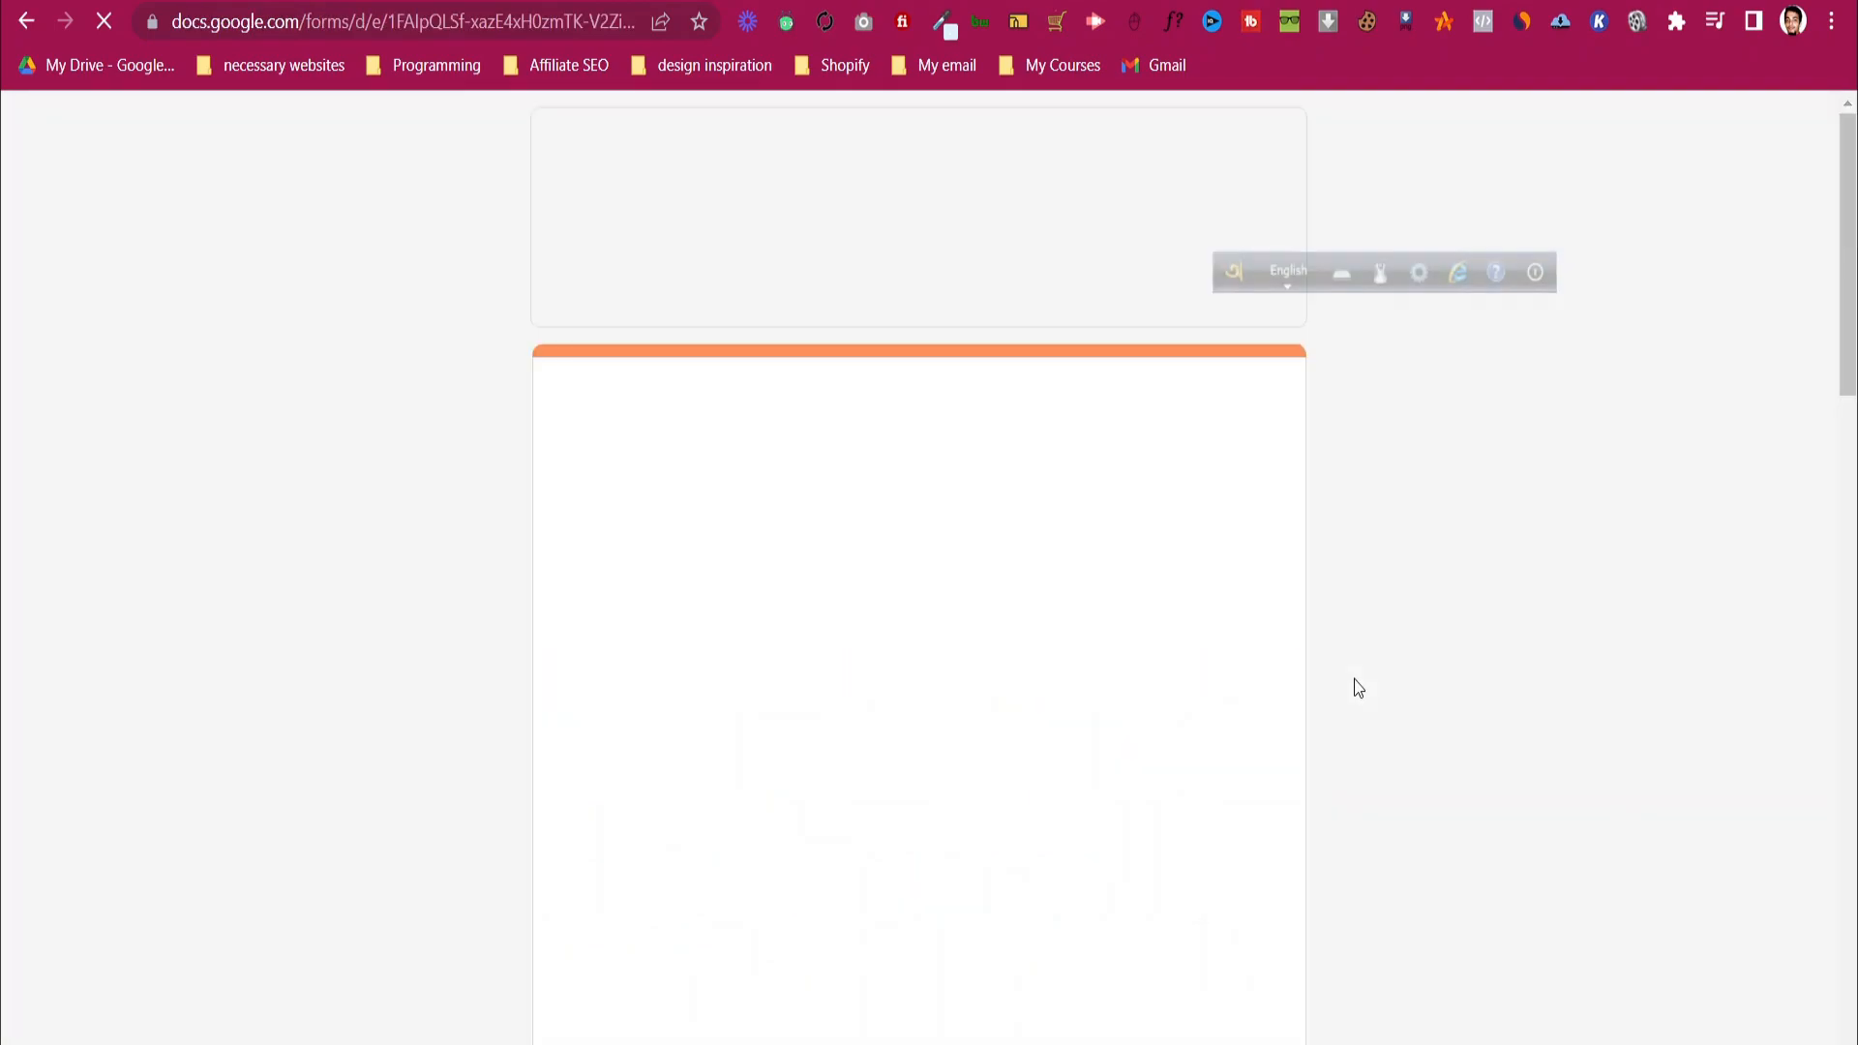
{"action": "scroll", "coordinate": [1349, 677], "scroll_direction": "down", "scroll_amount": 9}
{"action": "scroll", "coordinate": [1349, 676], "scroll_direction": "up", "scroll_amount": 9}
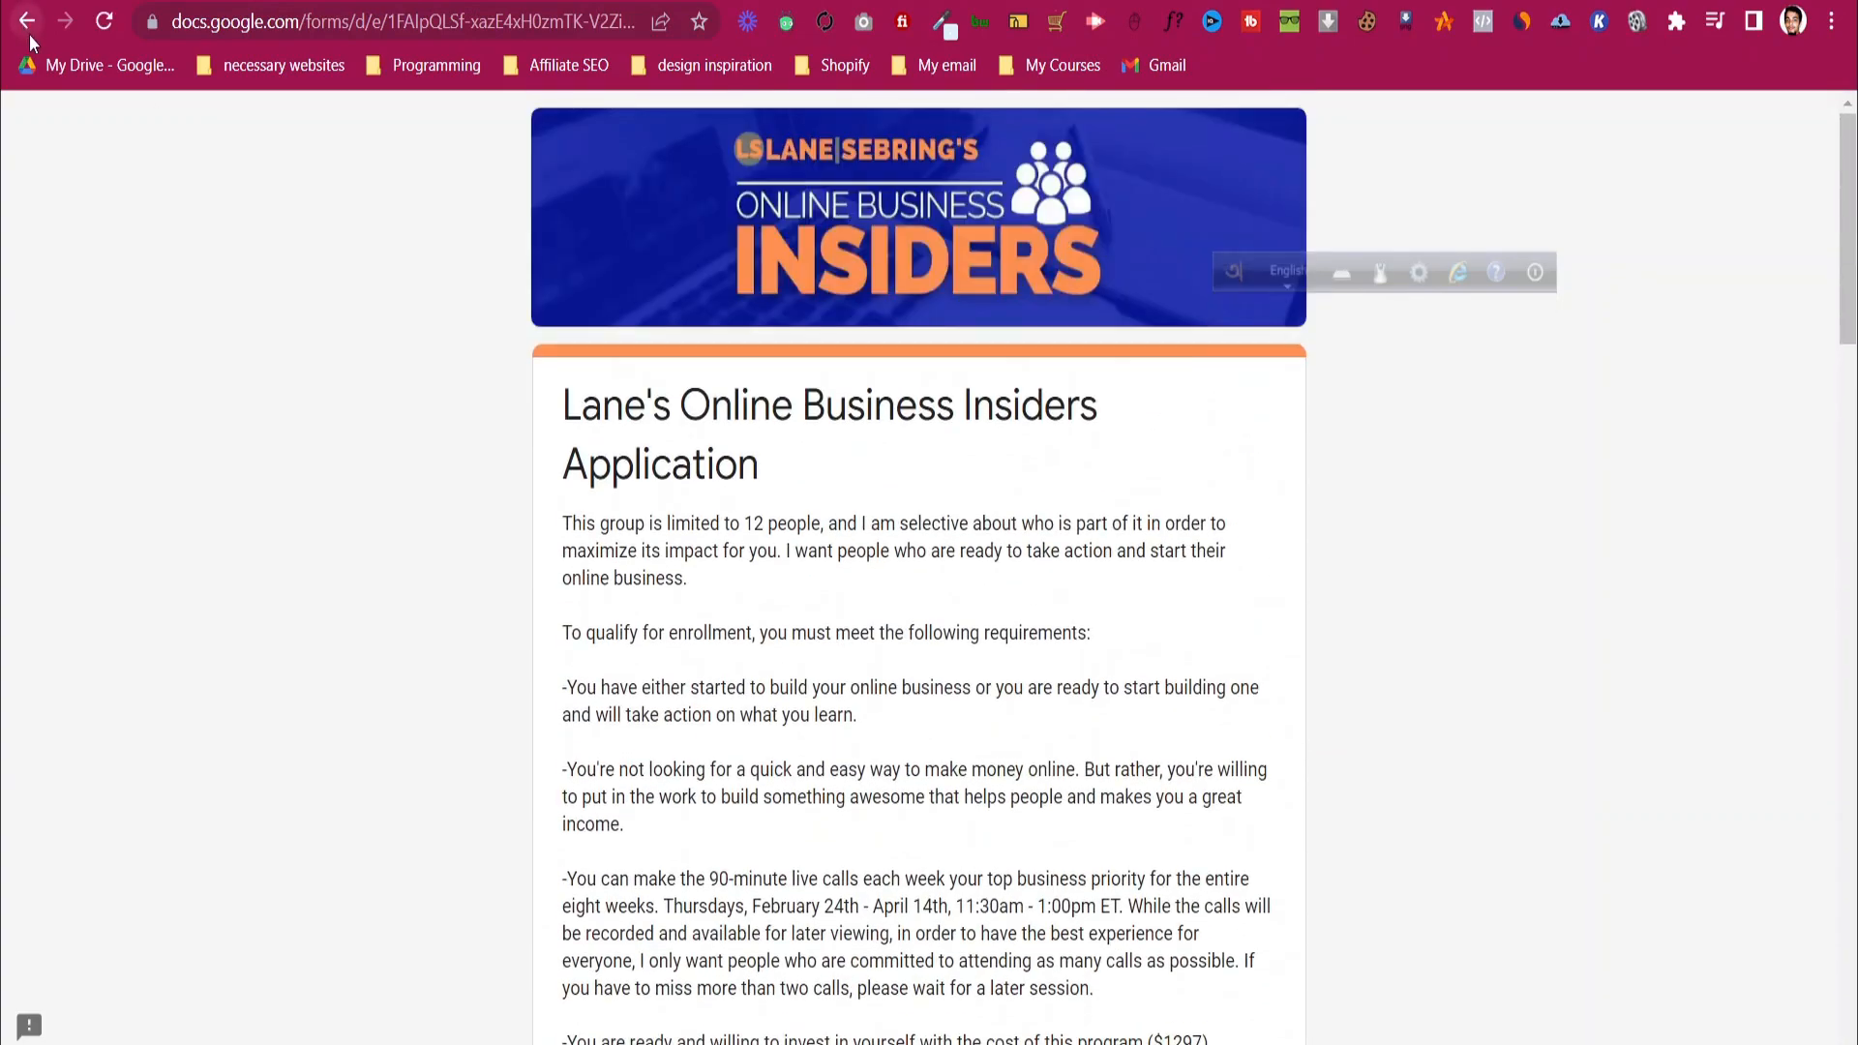
{"action": "left_click", "coordinate": [27, 21]}
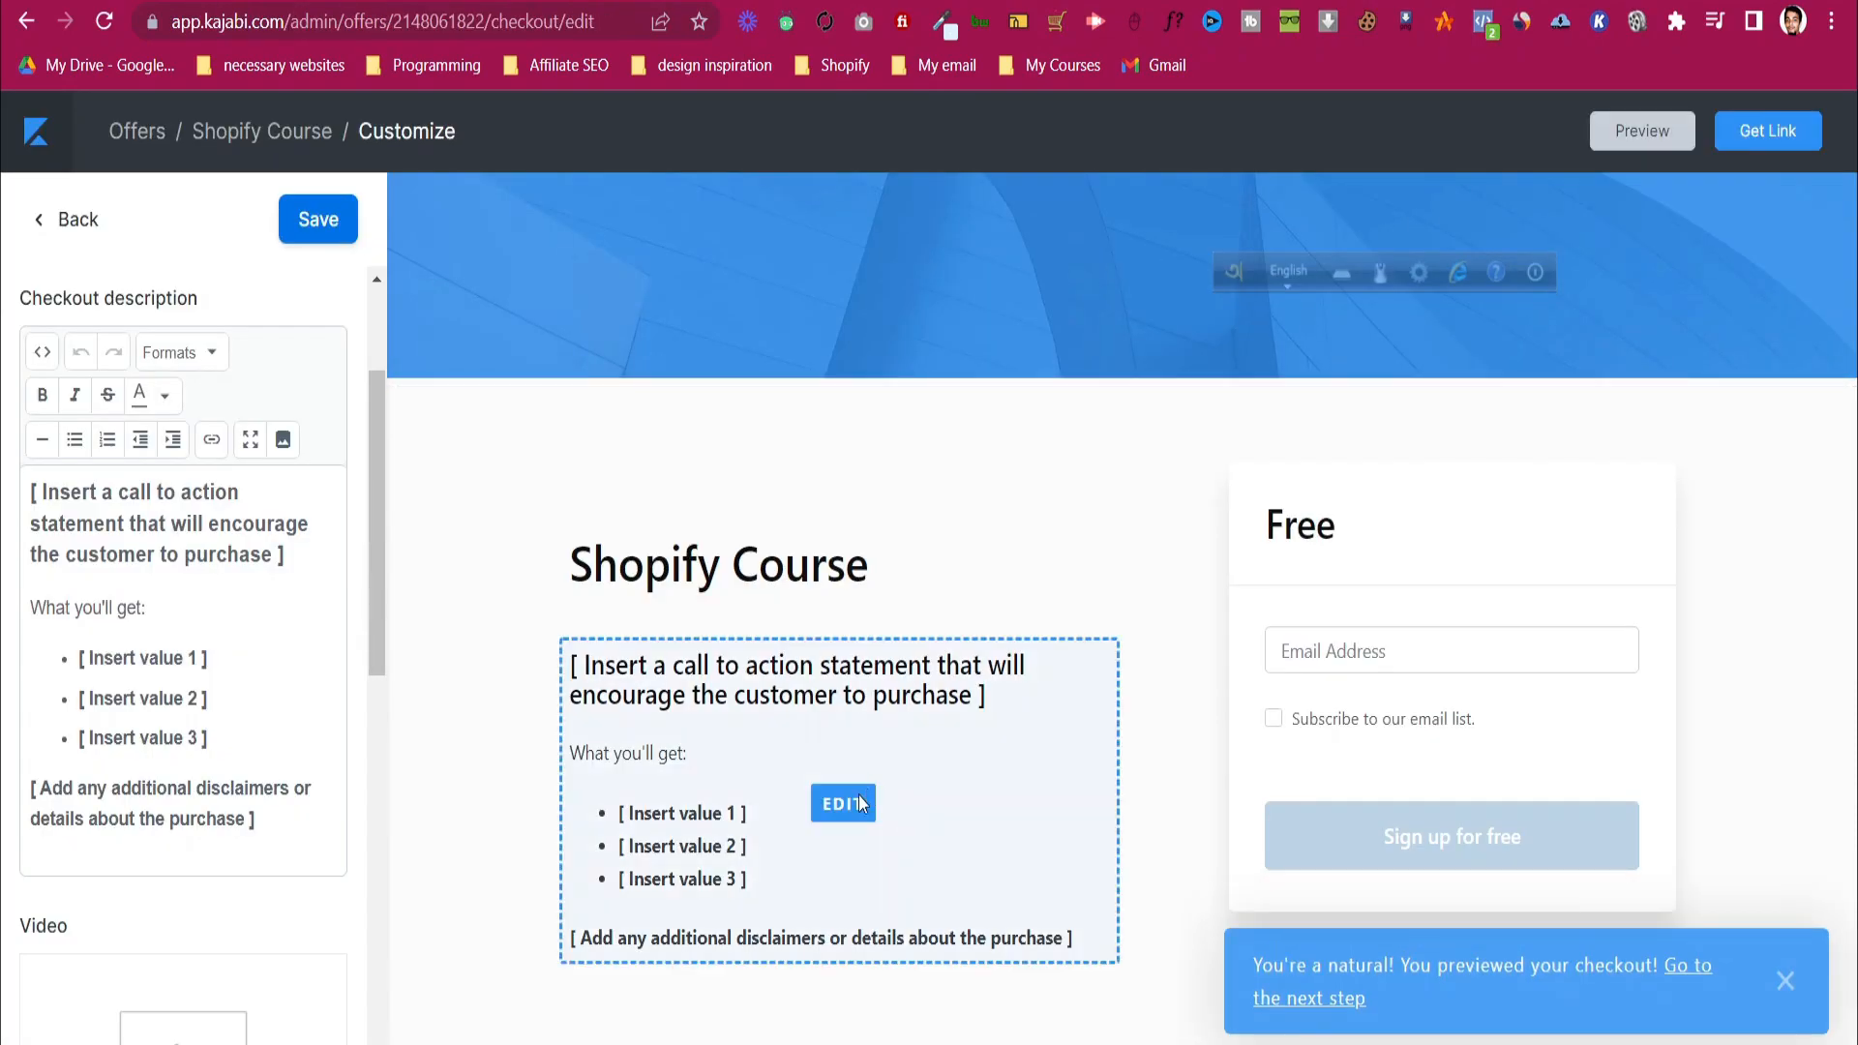
{"action": "left_click", "coordinate": [868, 811]}
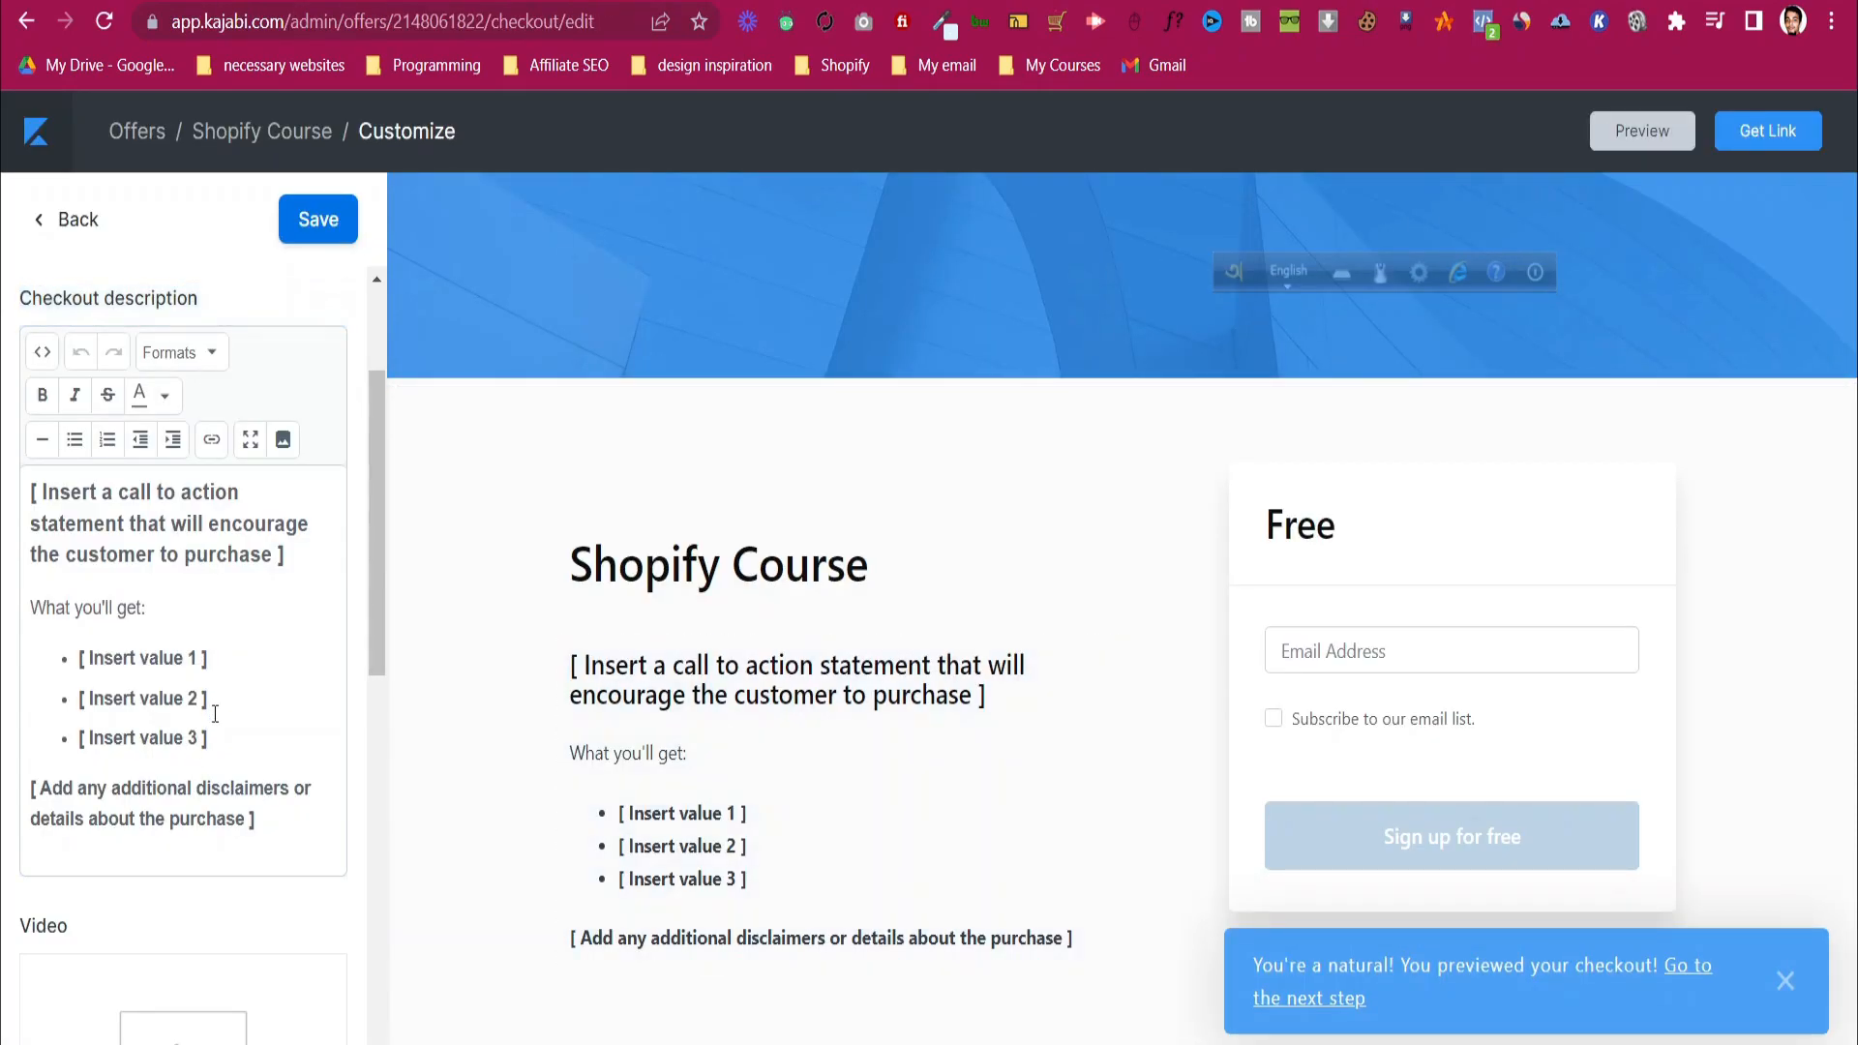
{"action": "scroll", "coordinate": [213, 719], "scroll_direction": "down", "scroll_amount": 3}
{"action": "scroll", "coordinate": [213, 719], "scroll_direction": "down", "scroll_amount": 4}
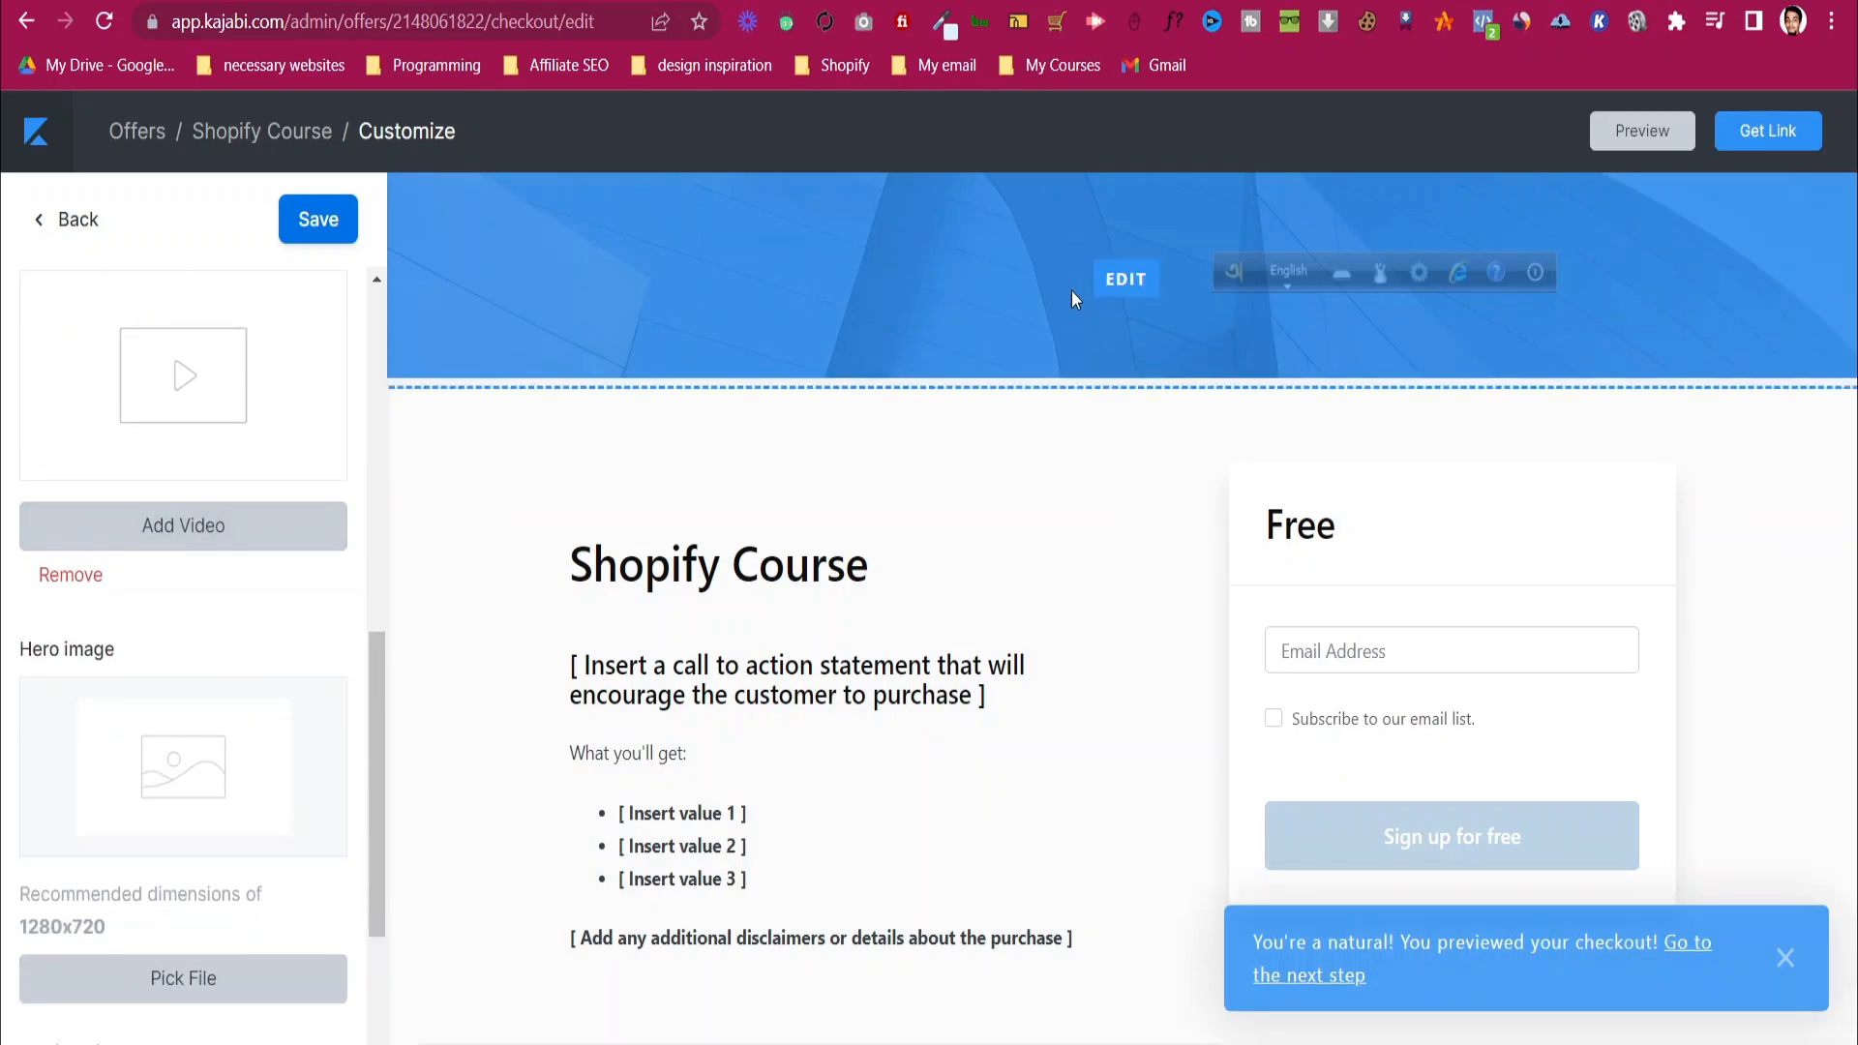
{"action": "left_click", "coordinate": [1121, 281]}
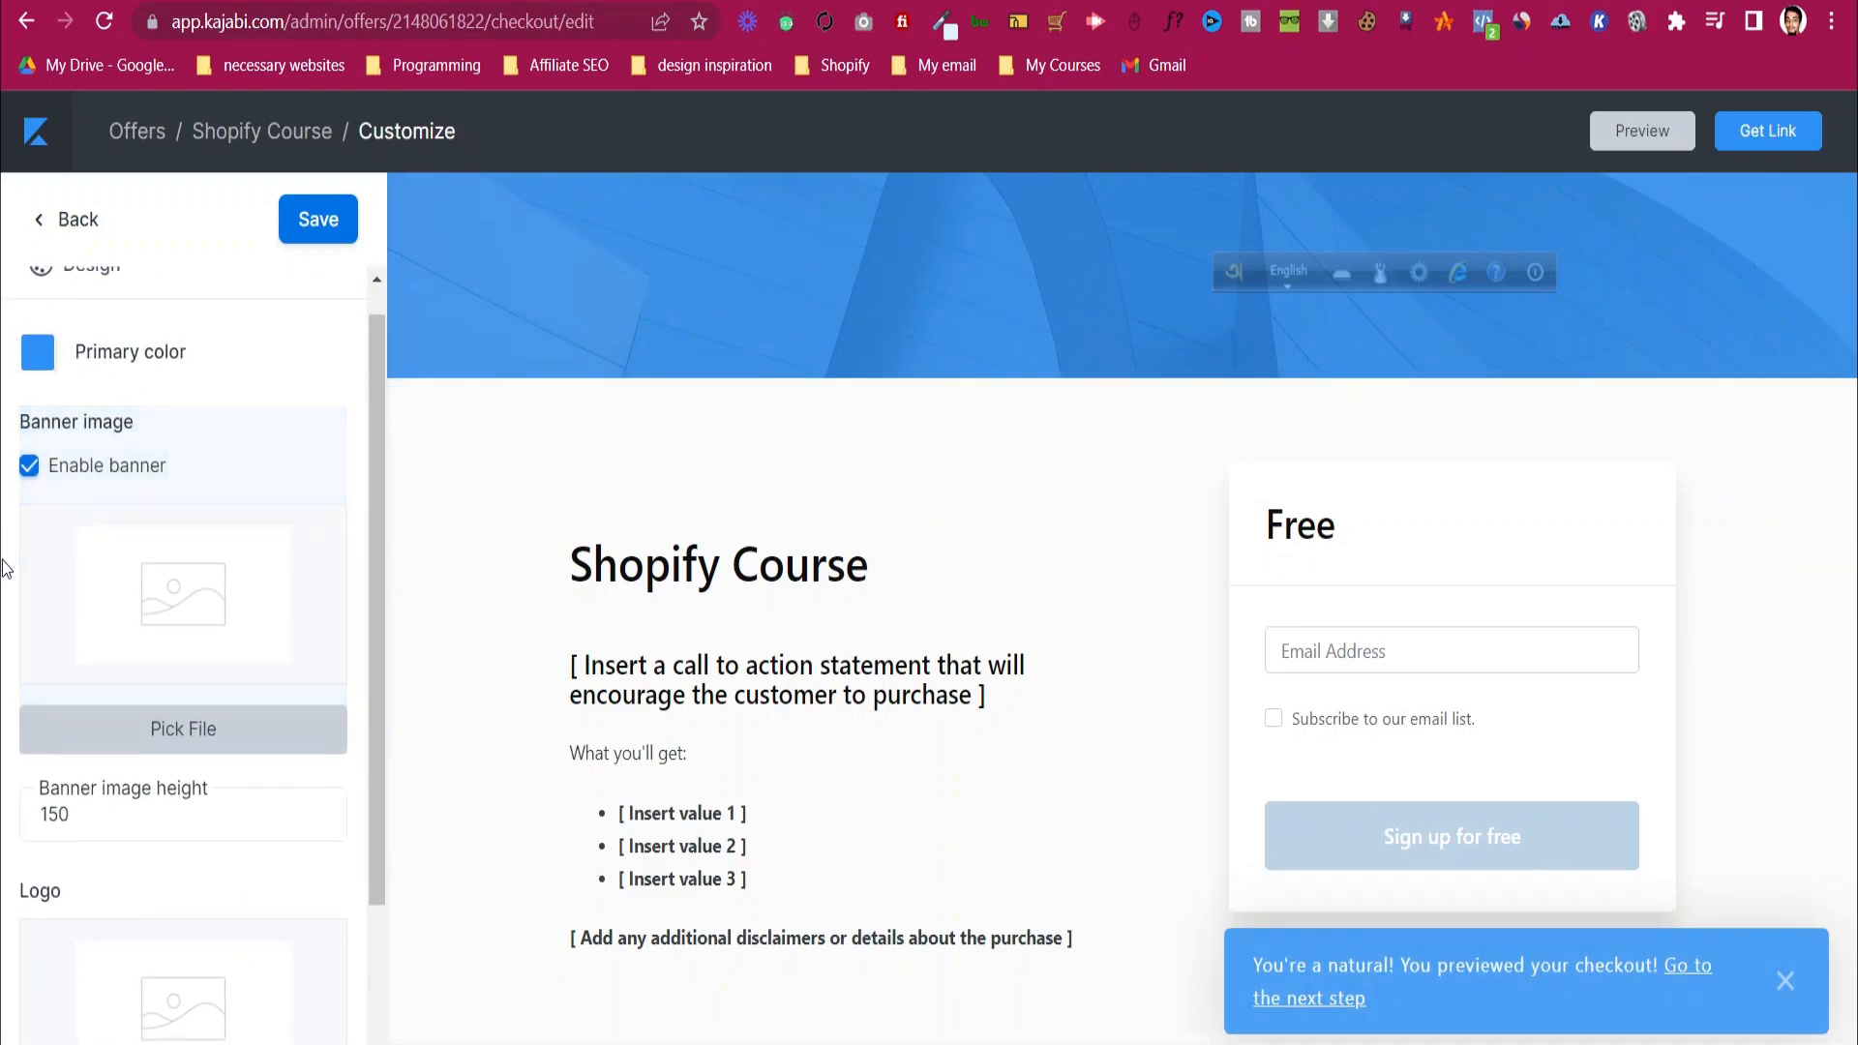
{"action": "scroll", "coordinate": [169, 689], "scroll_direction": "down", "scroll_amount": 1}
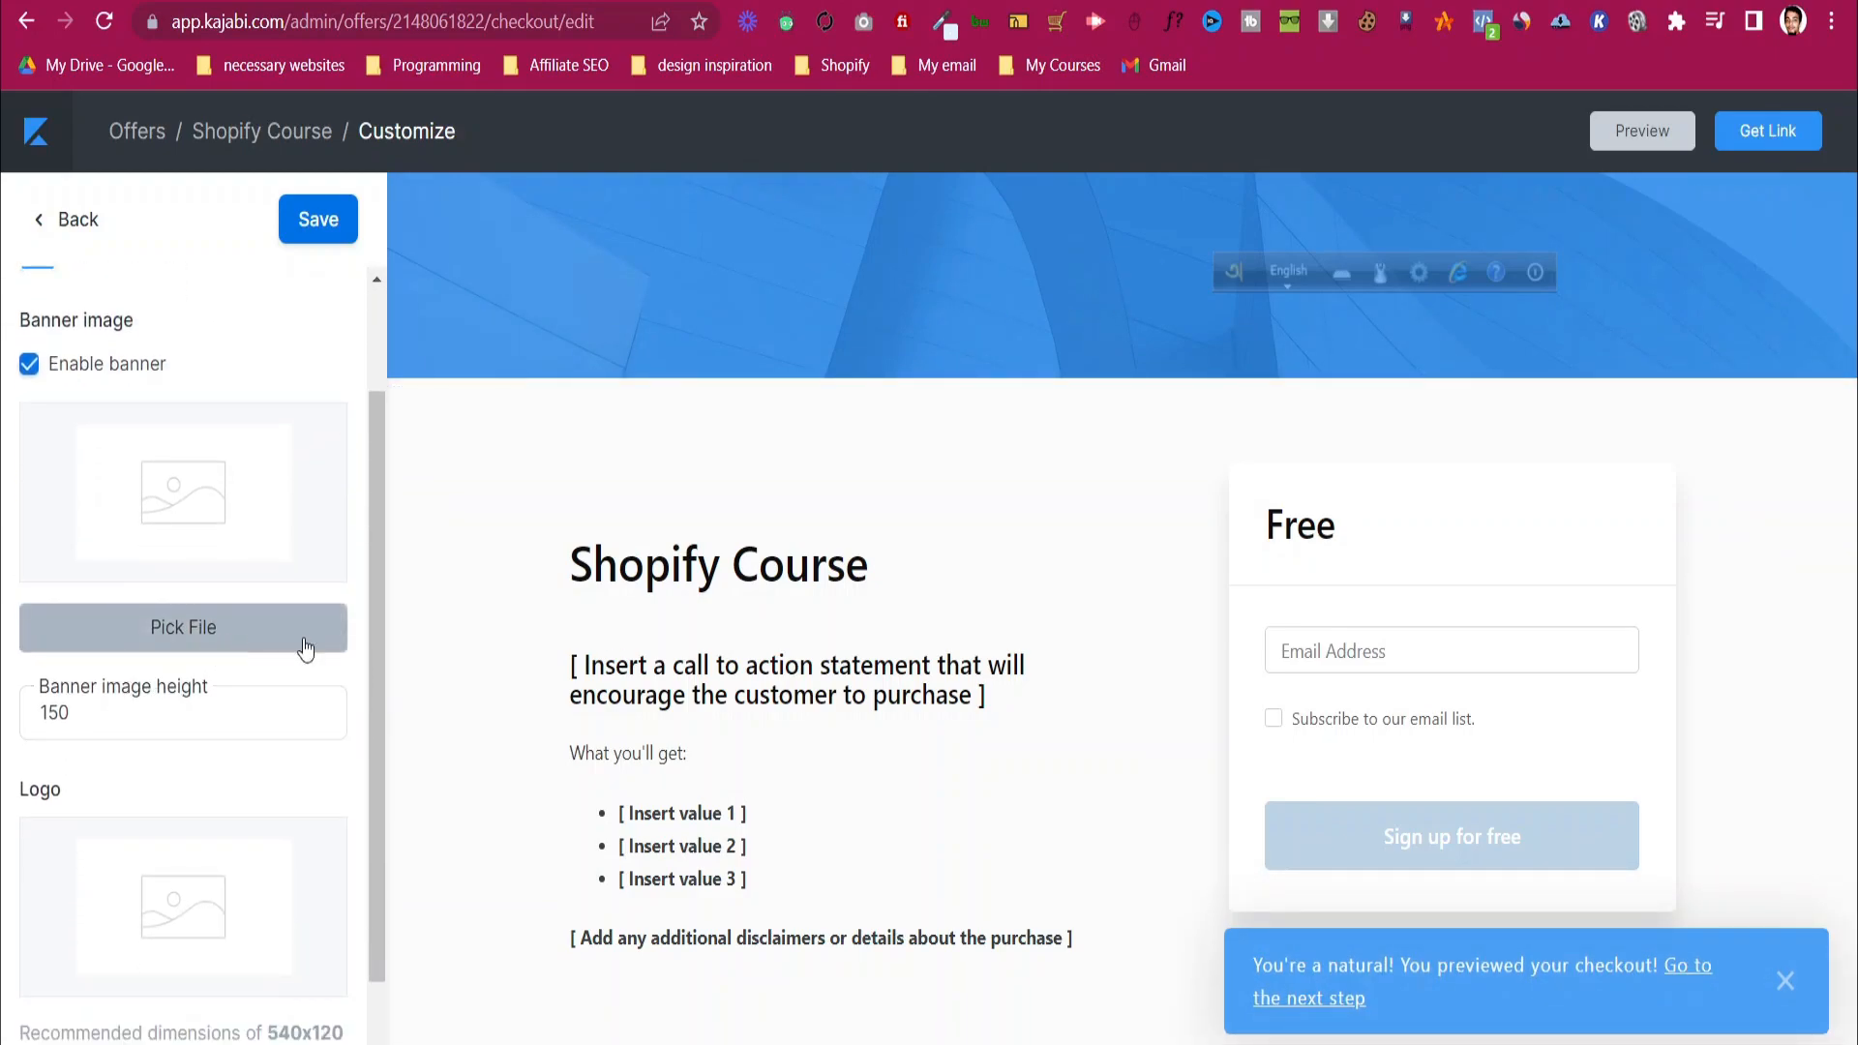
{"action": "scroll", "coordinate": [87, 412], "scroll_direction": "up", "scroll_amount": 1}
{"action": "scroll", "coordinate": [136, 480], "scroll_direction": "down", "scroll_amount": 2}
{"action": "scroll", "coordinate": [137, 352], "scroll_direction": "up", "scroll_amount": 2}
{"action": "left_click", "coordinate": [75, 219]}
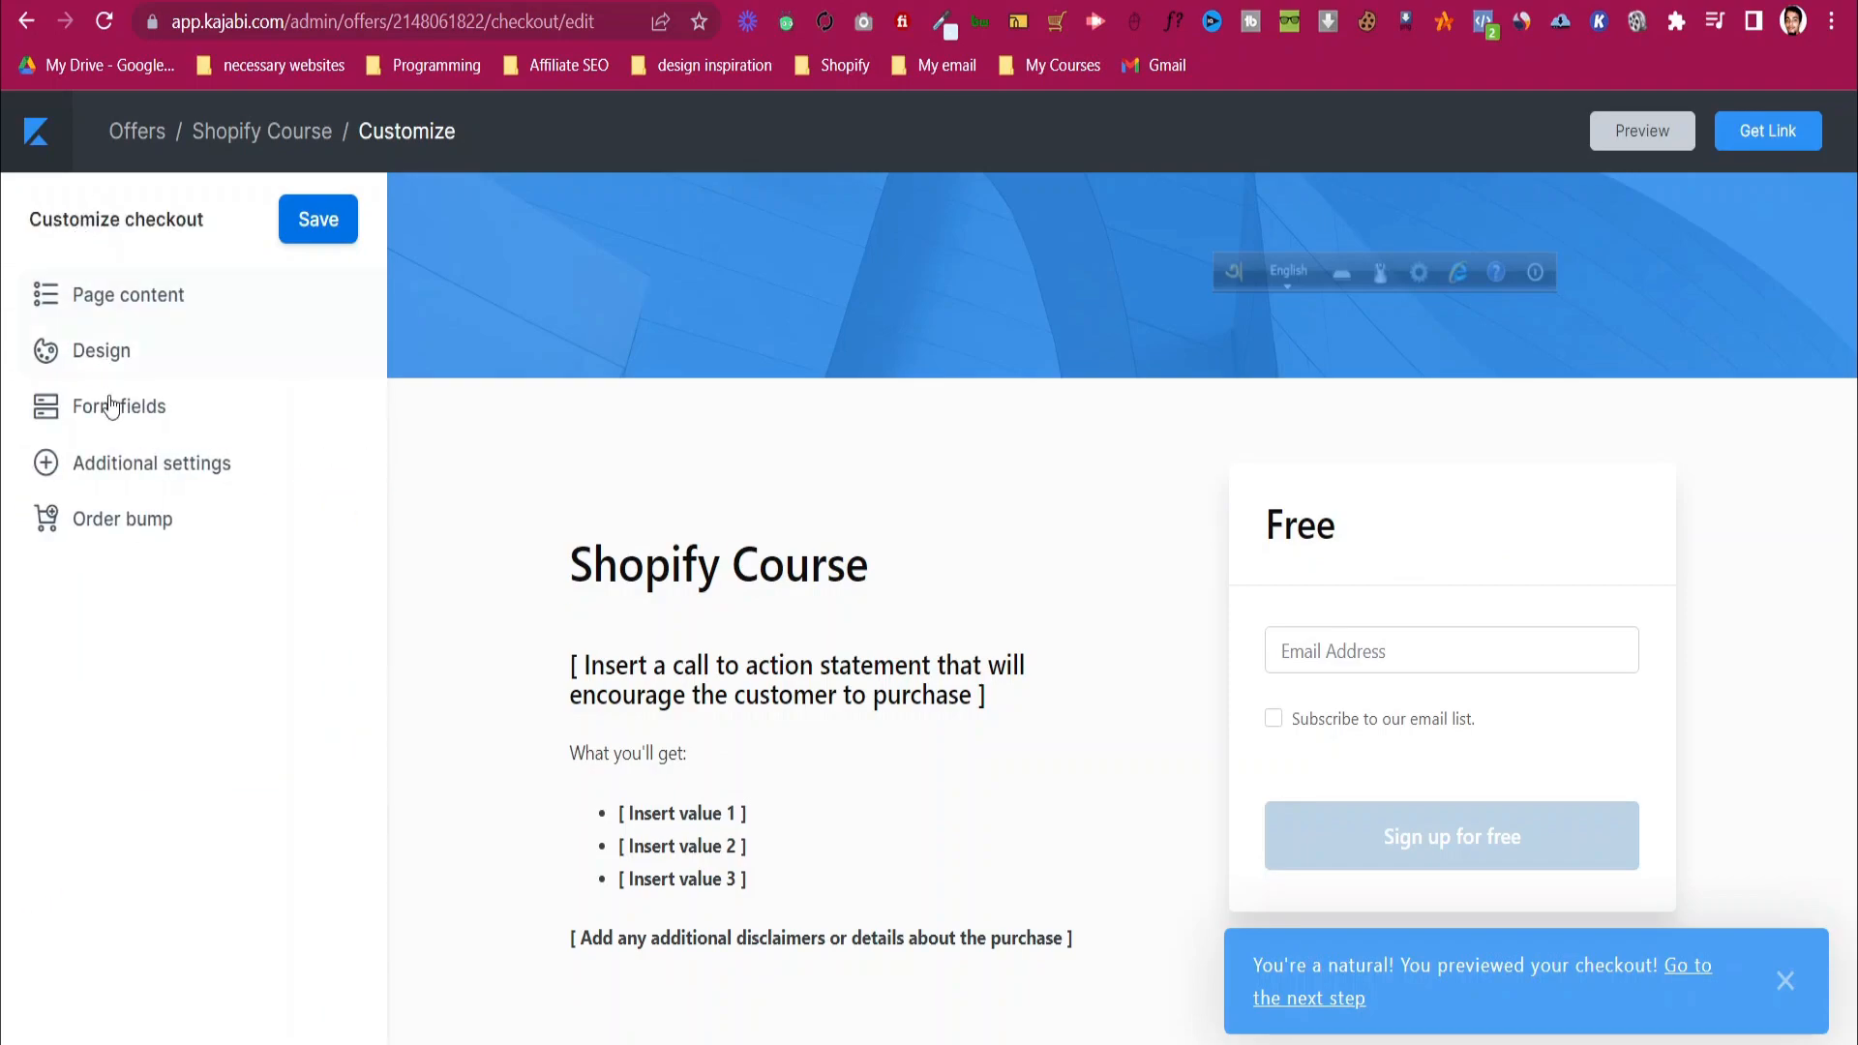
{"action": "left_click", "coordinate": [158, 302]}
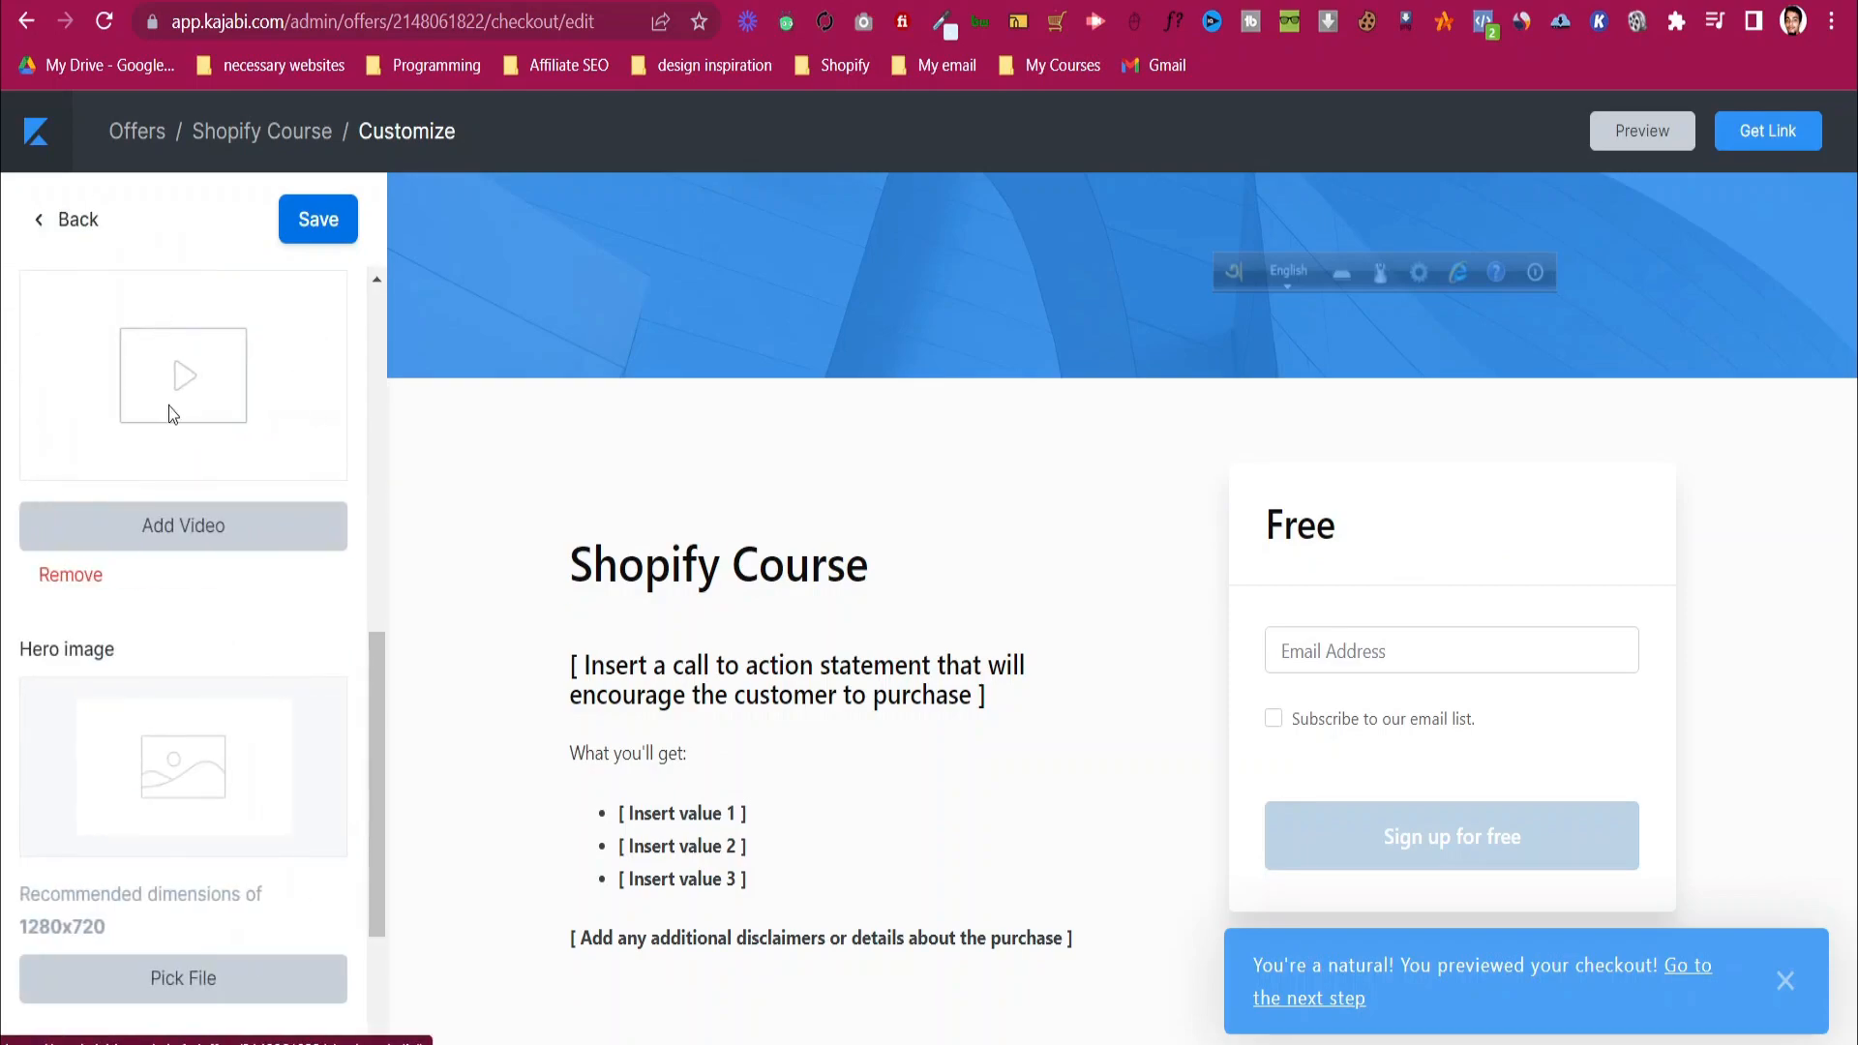
{"action": "scroll", "coordinate": [104, 429], "scroll_direction": "up", "scroll_amount": 5}
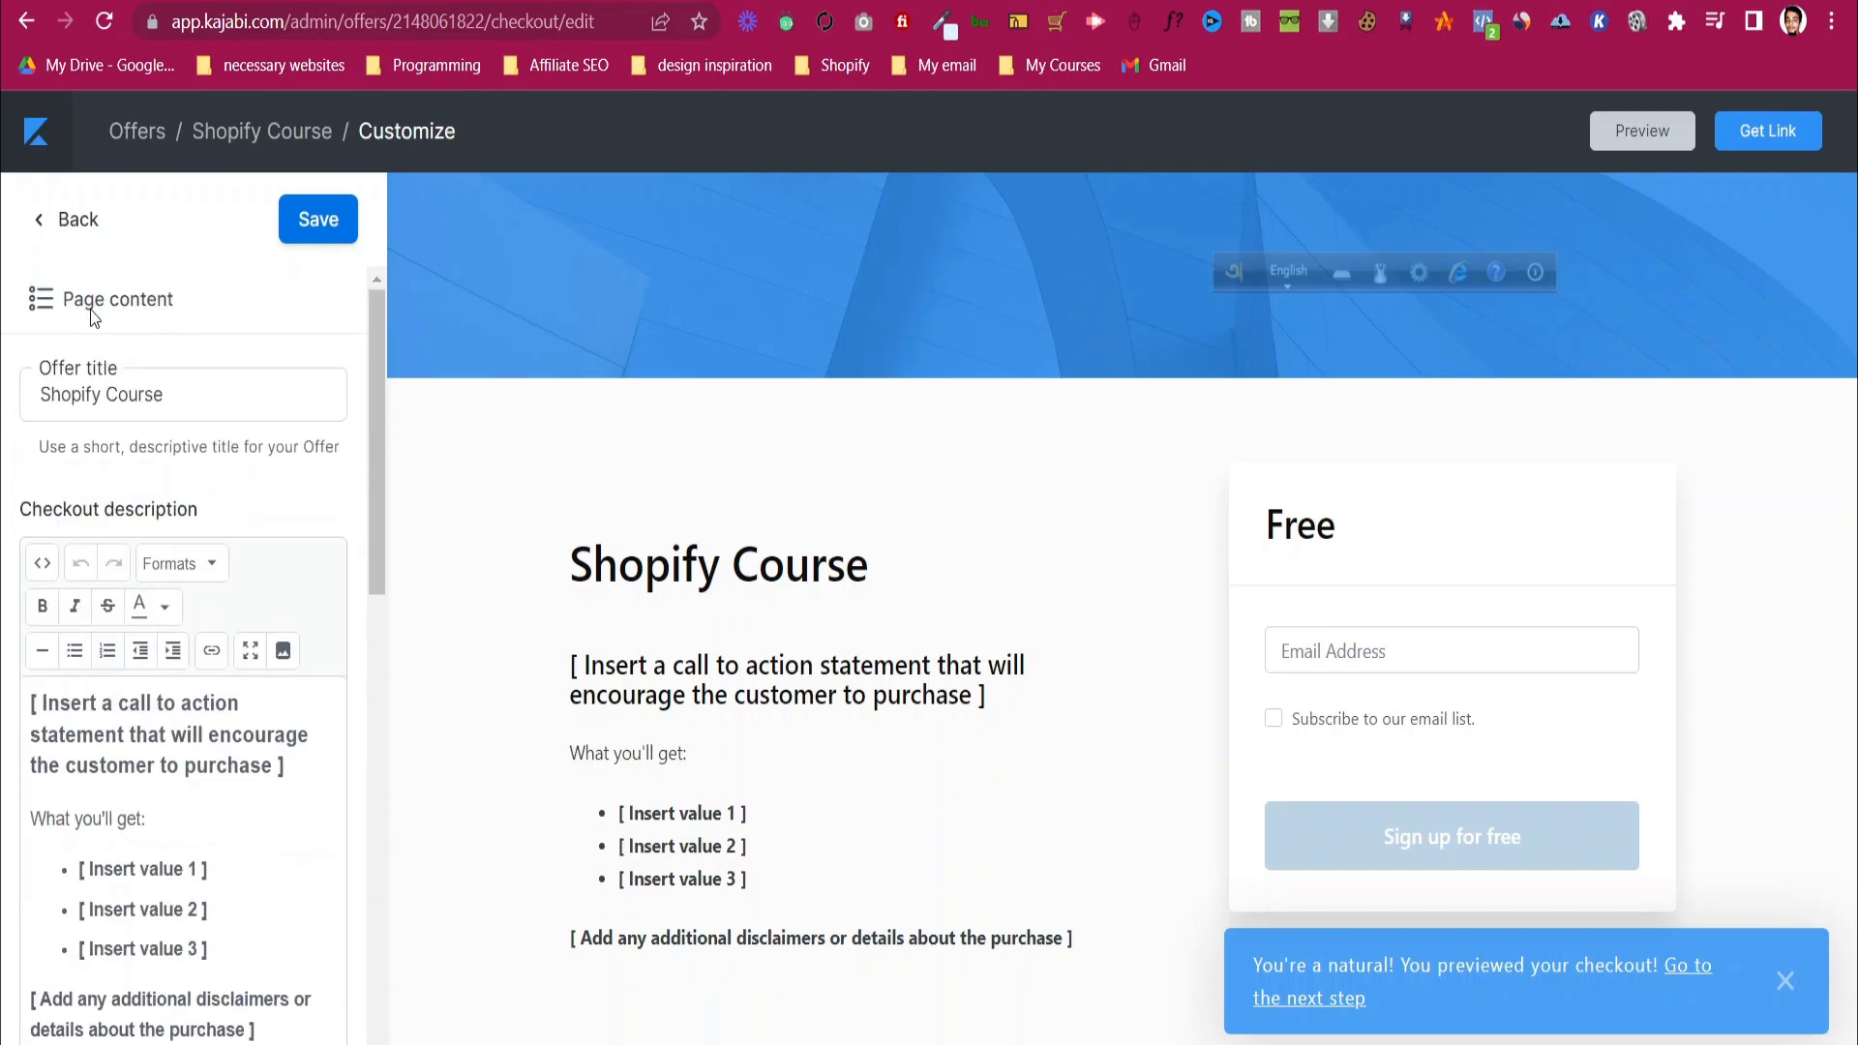
{"action": "left_click", "coordinate": [64, 217]}
- Enable 'Collect name' in the checkout form fields and save the checkout
{"action": "left_click", "coordinate": [137, 414]}
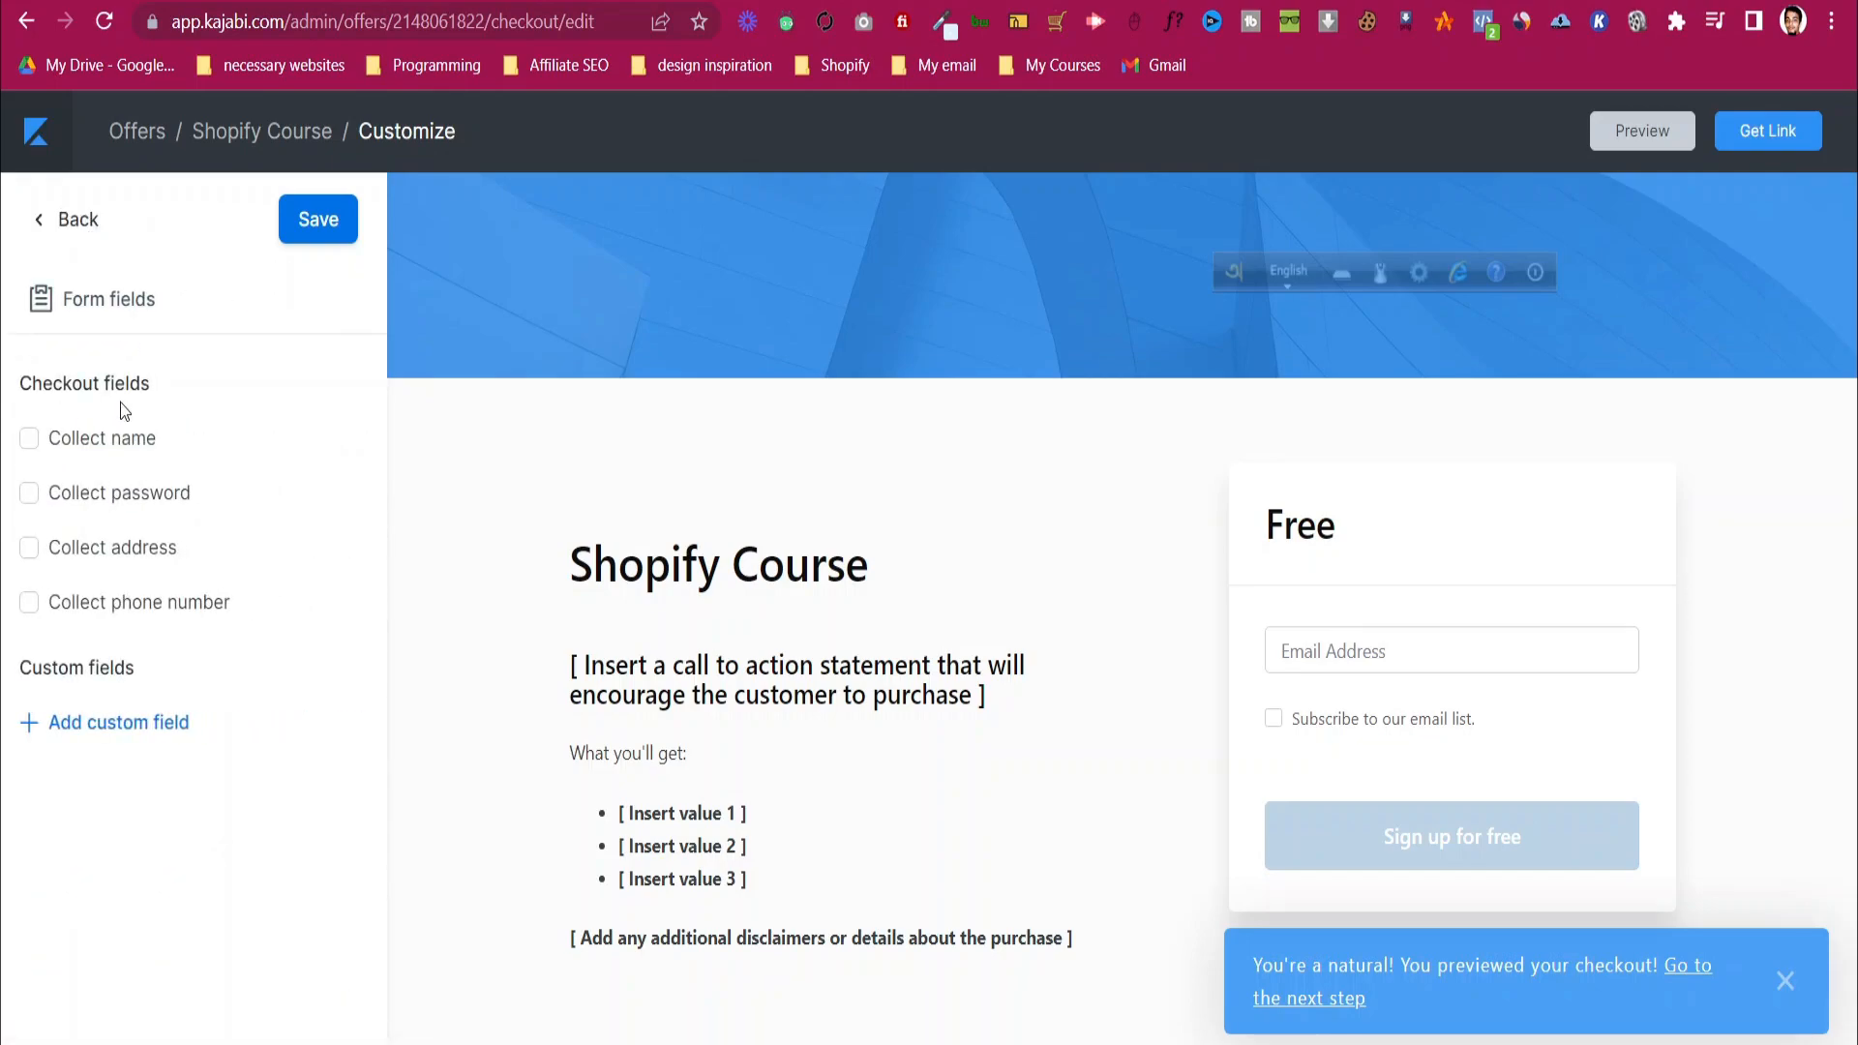
{"action": "left_click", "coordinate": [115, 438]}
{"action": "left_click", "coordinate": [317, 221]}
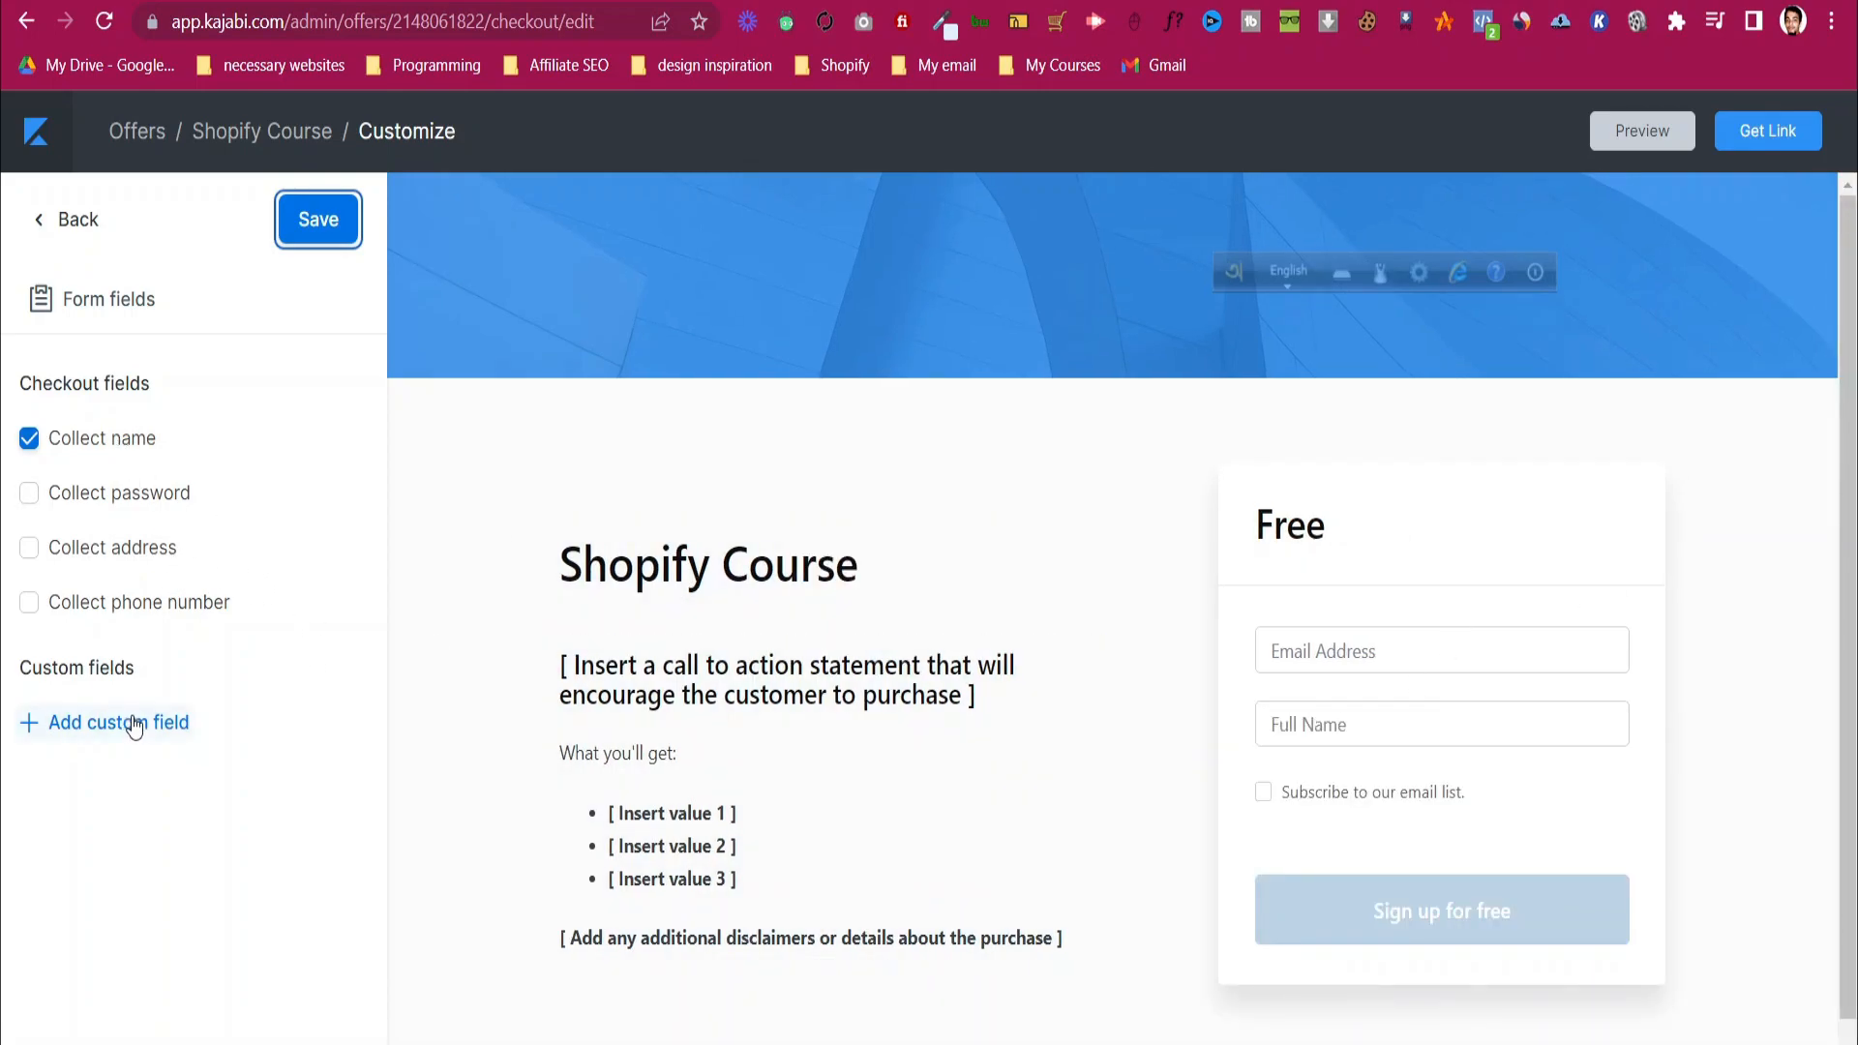
{"action": "left_click", "coordinate": [63, 220]}
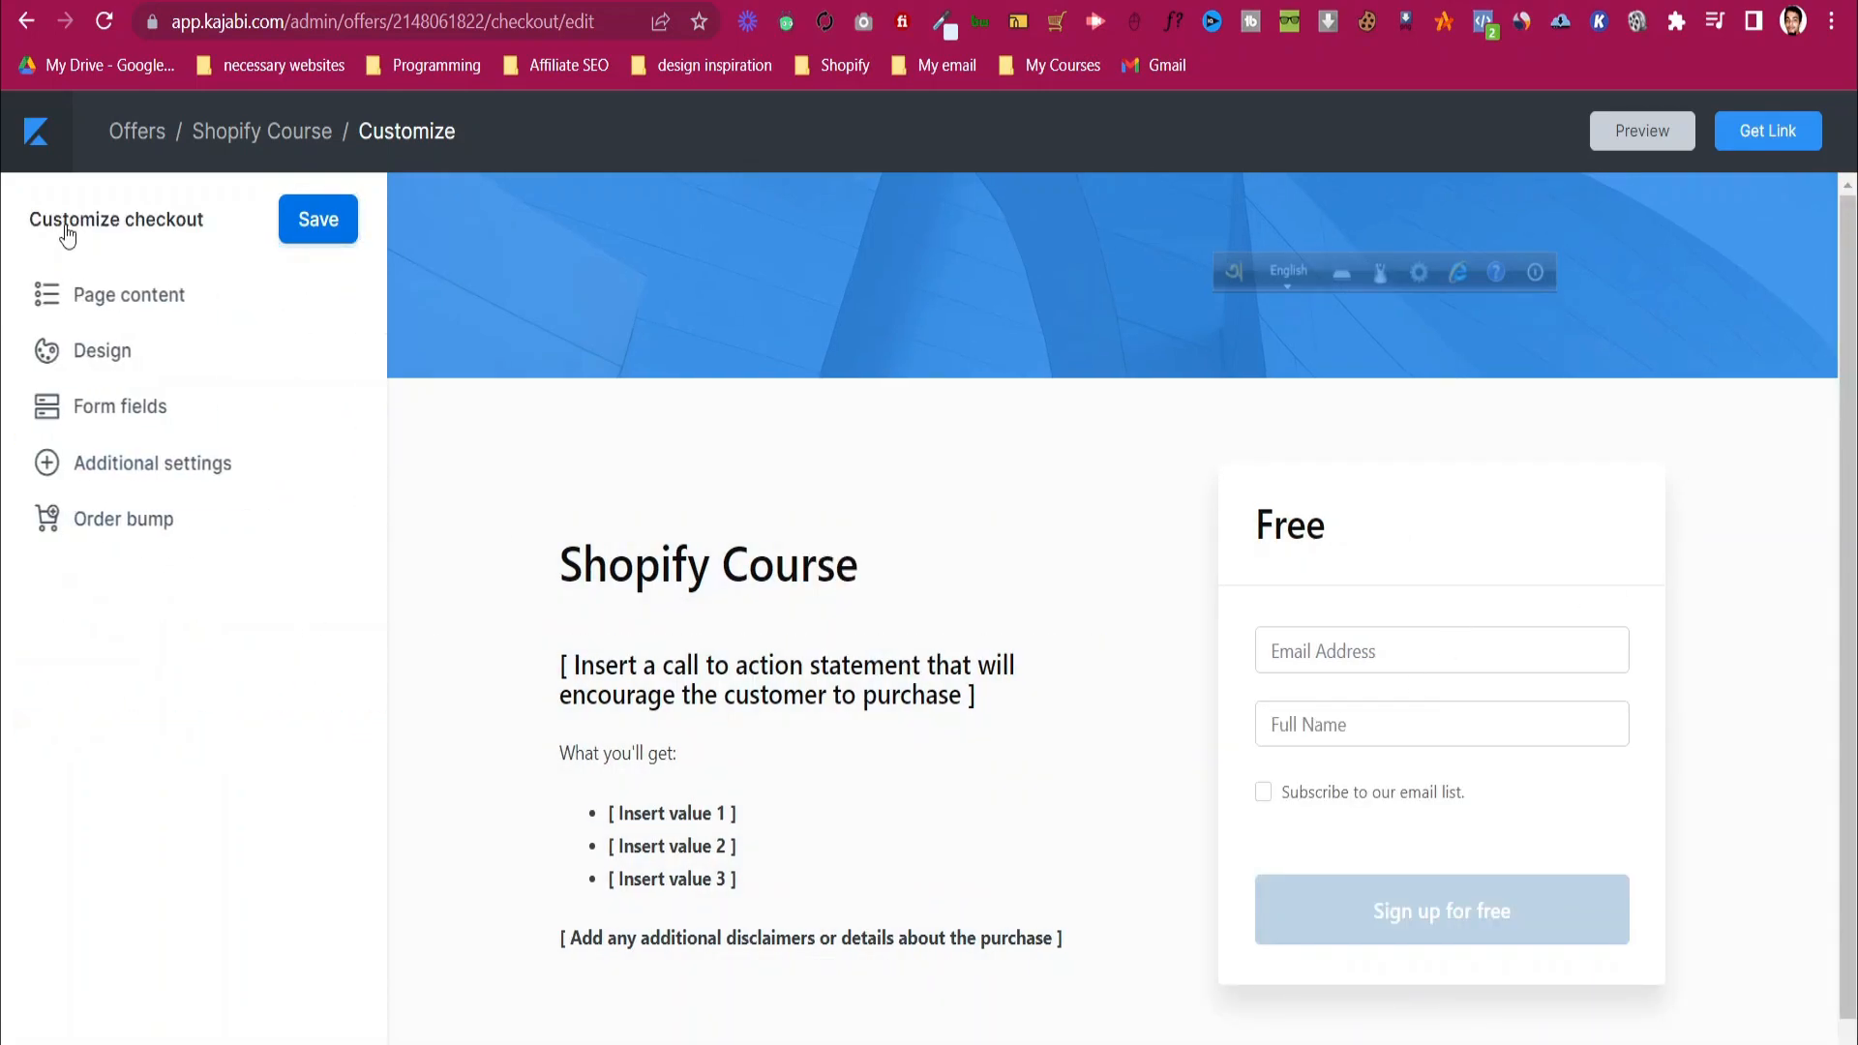
- Browse the Additional settings and Order bump panels, including the footer navbar list
{"action": "left_click", "coordinate": [165, 464]}
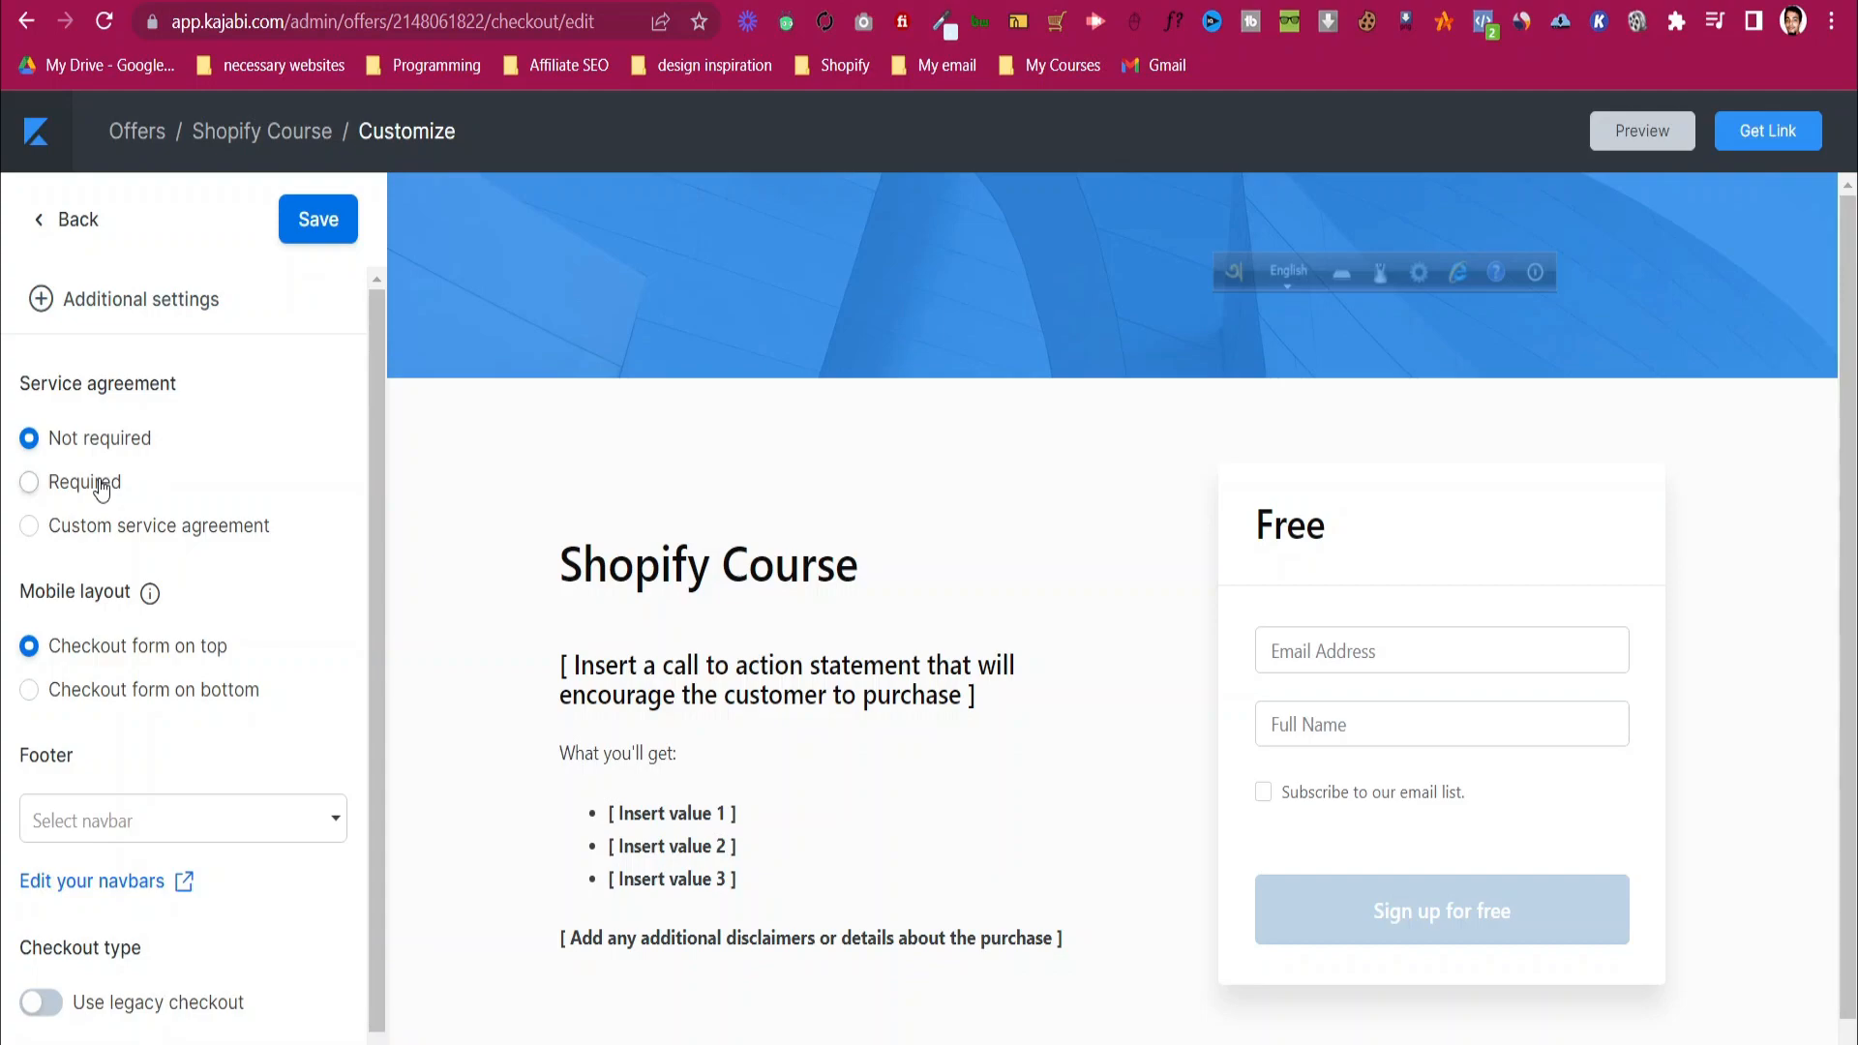
{"action": "scroll", "coordinate": [126, 808], "scroll_direction": "down", "scroll_amount": 1}
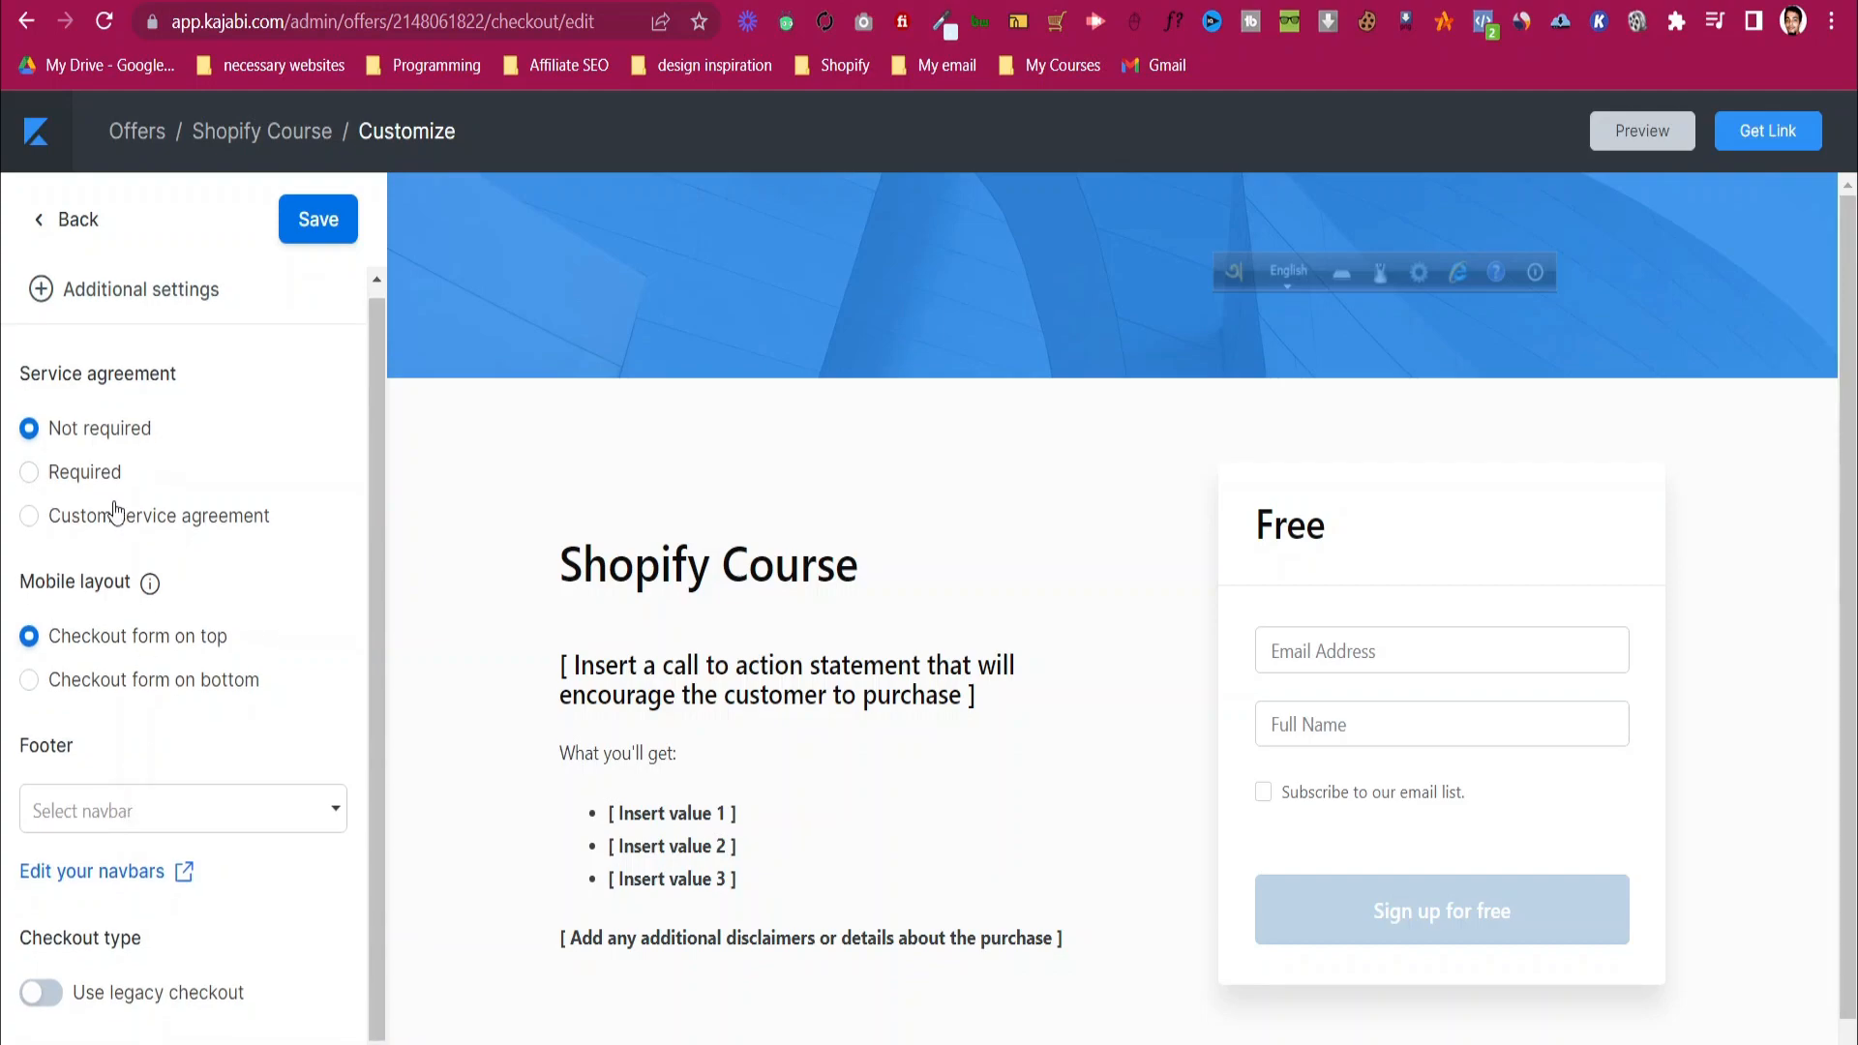
{"action": "left_click", "coordinate": [68, 225]}
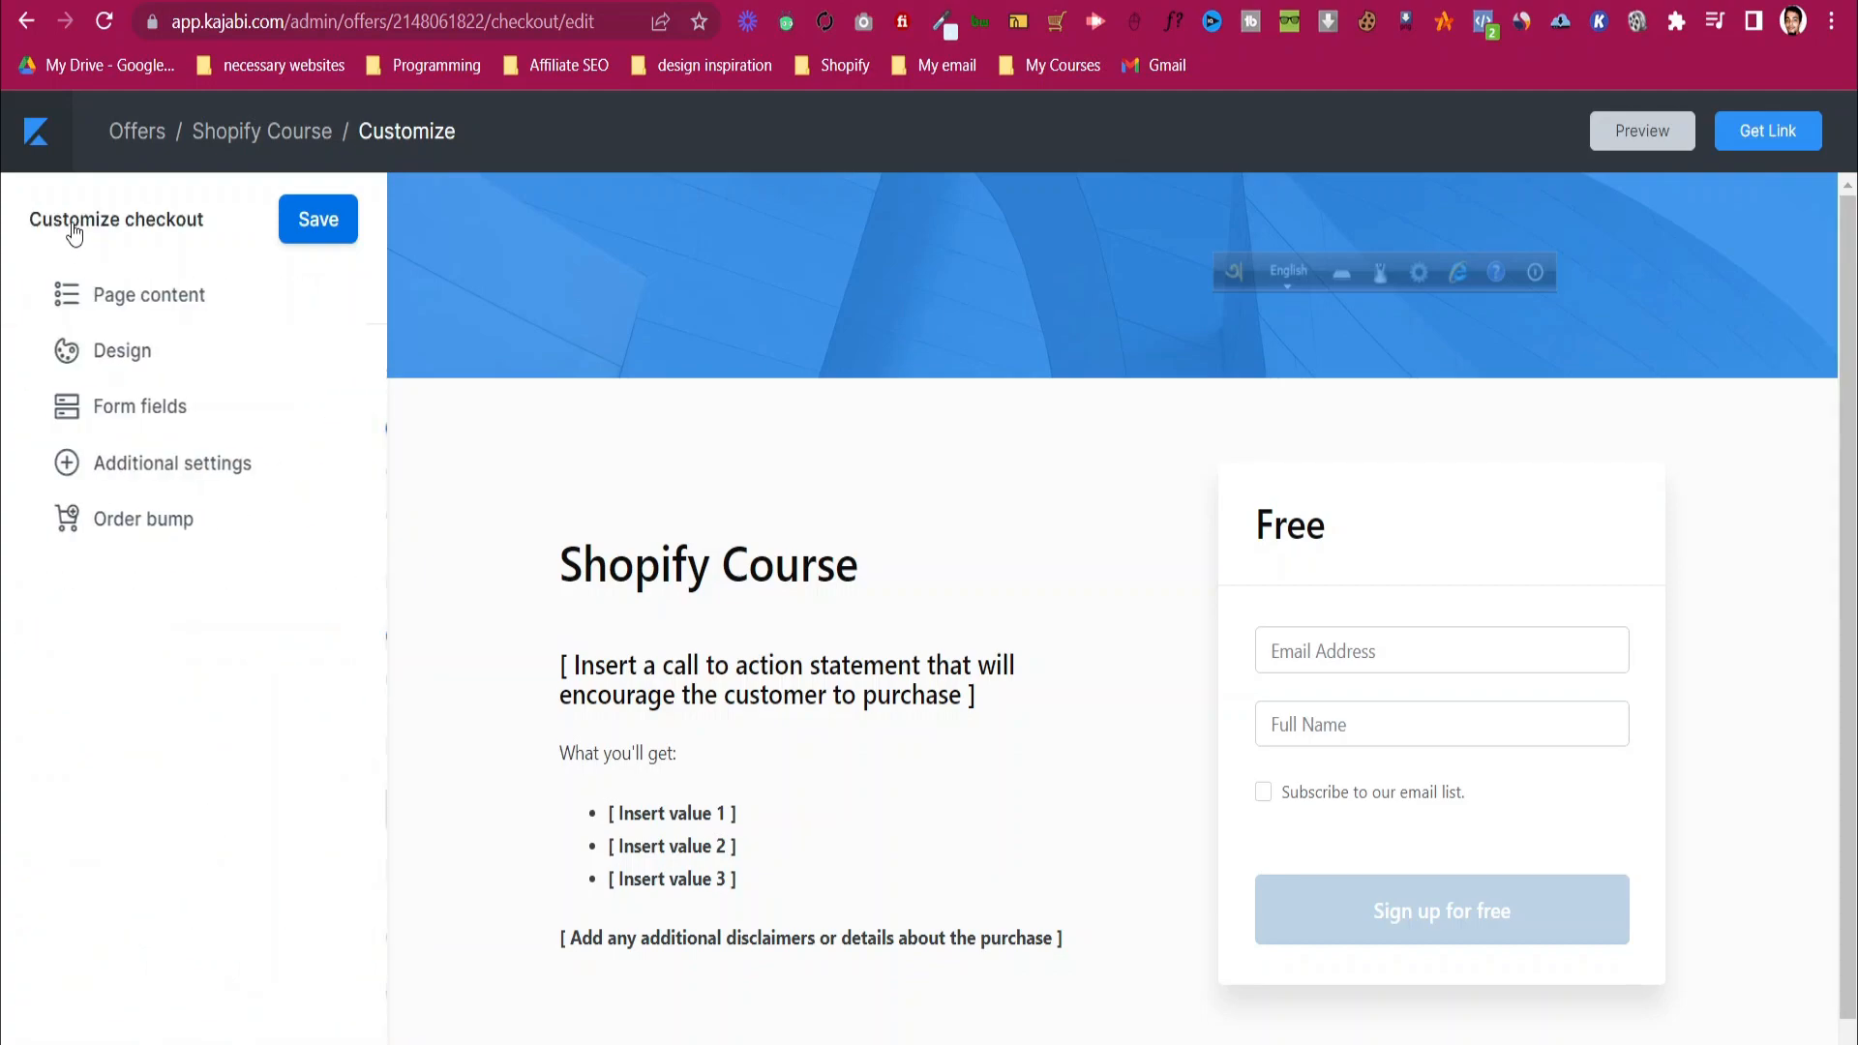
{"action": "left_click", "coordinate": [165, 522]}
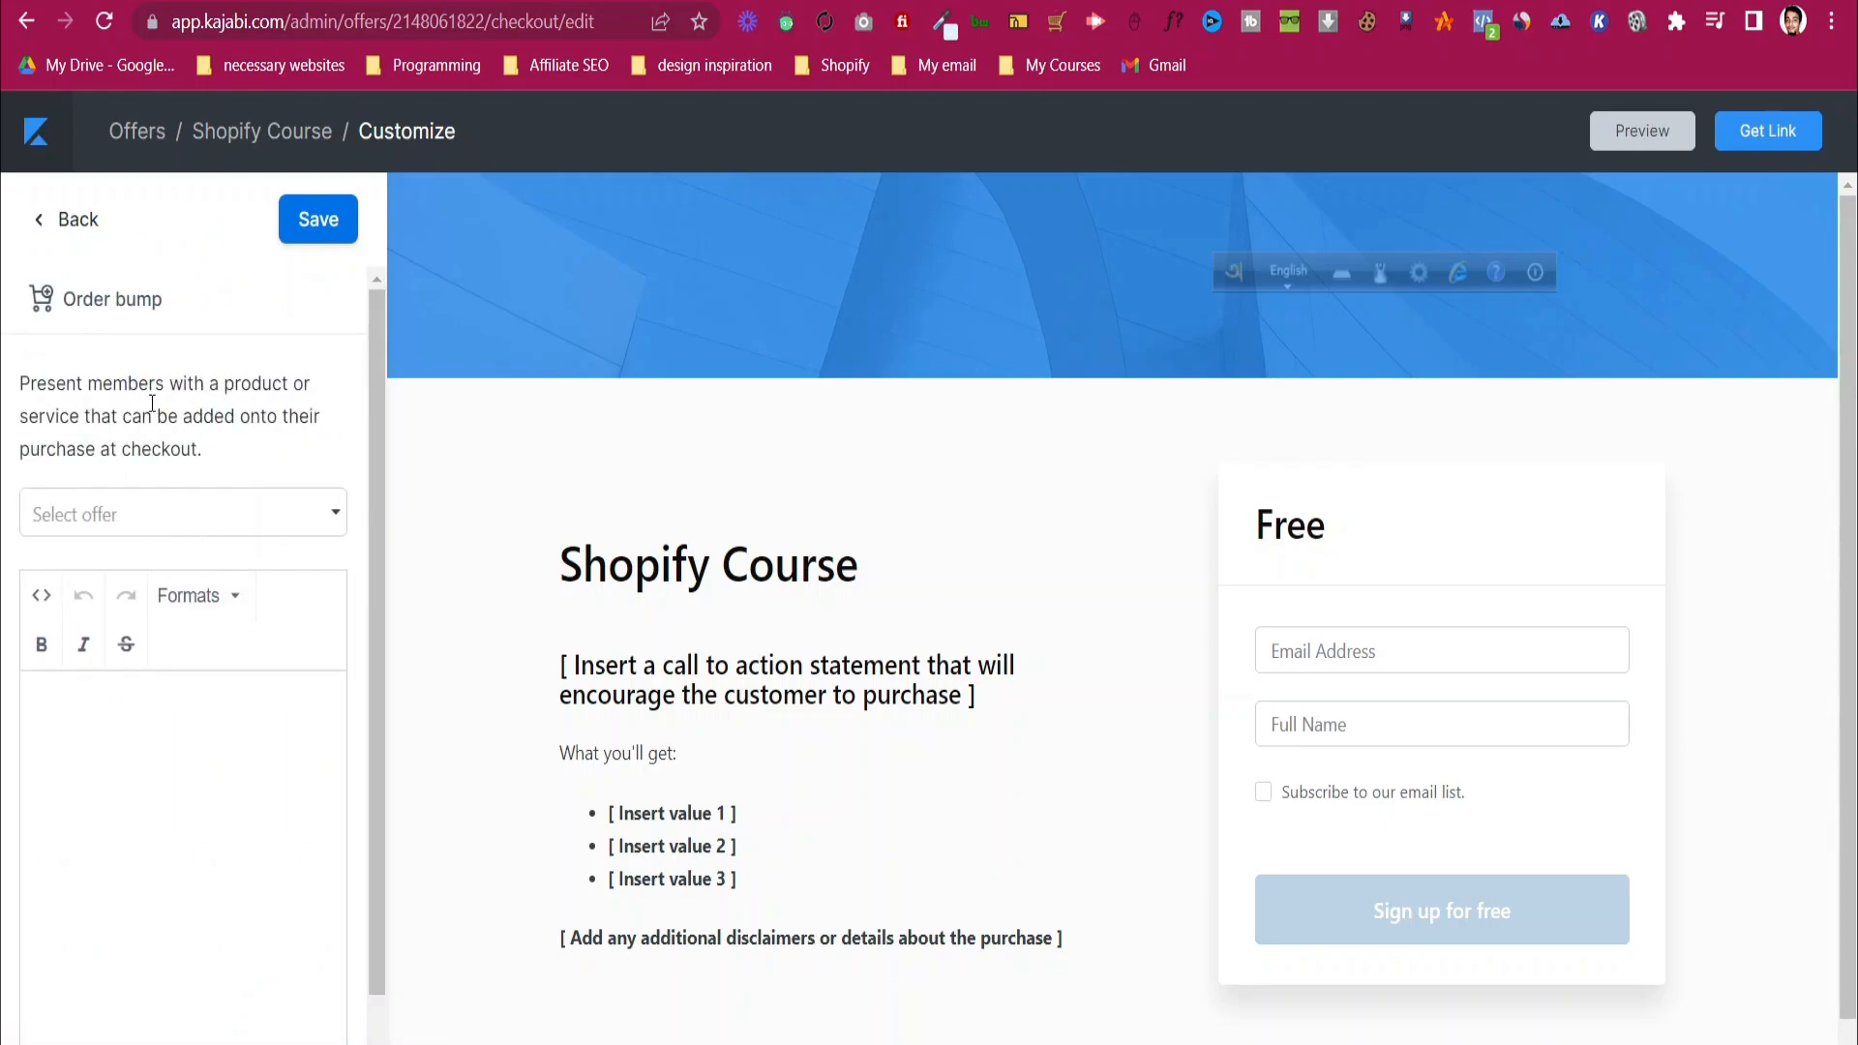
{"action": "left_click", "coordinate": [76, 221]}
{"action": "left_click", "coordinate": [155, 474]}
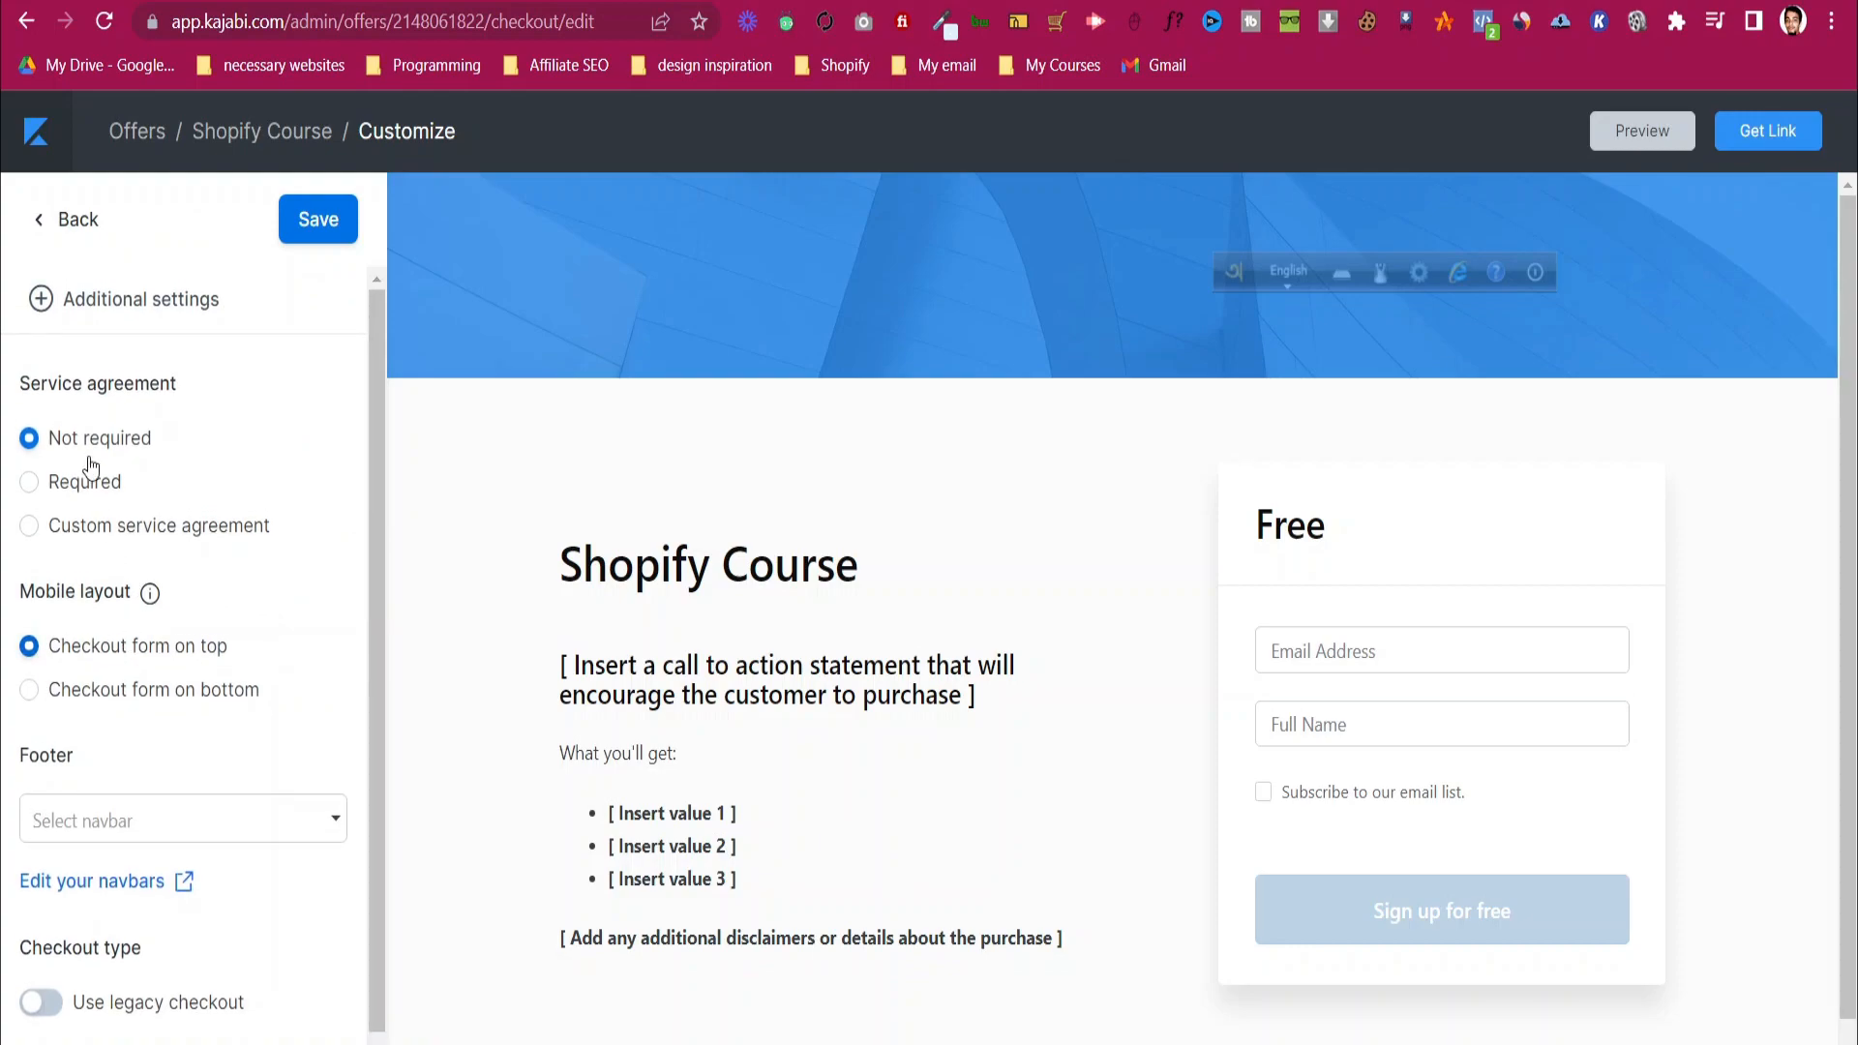
{"action": "left_click", "coordinate": [46, 224]}
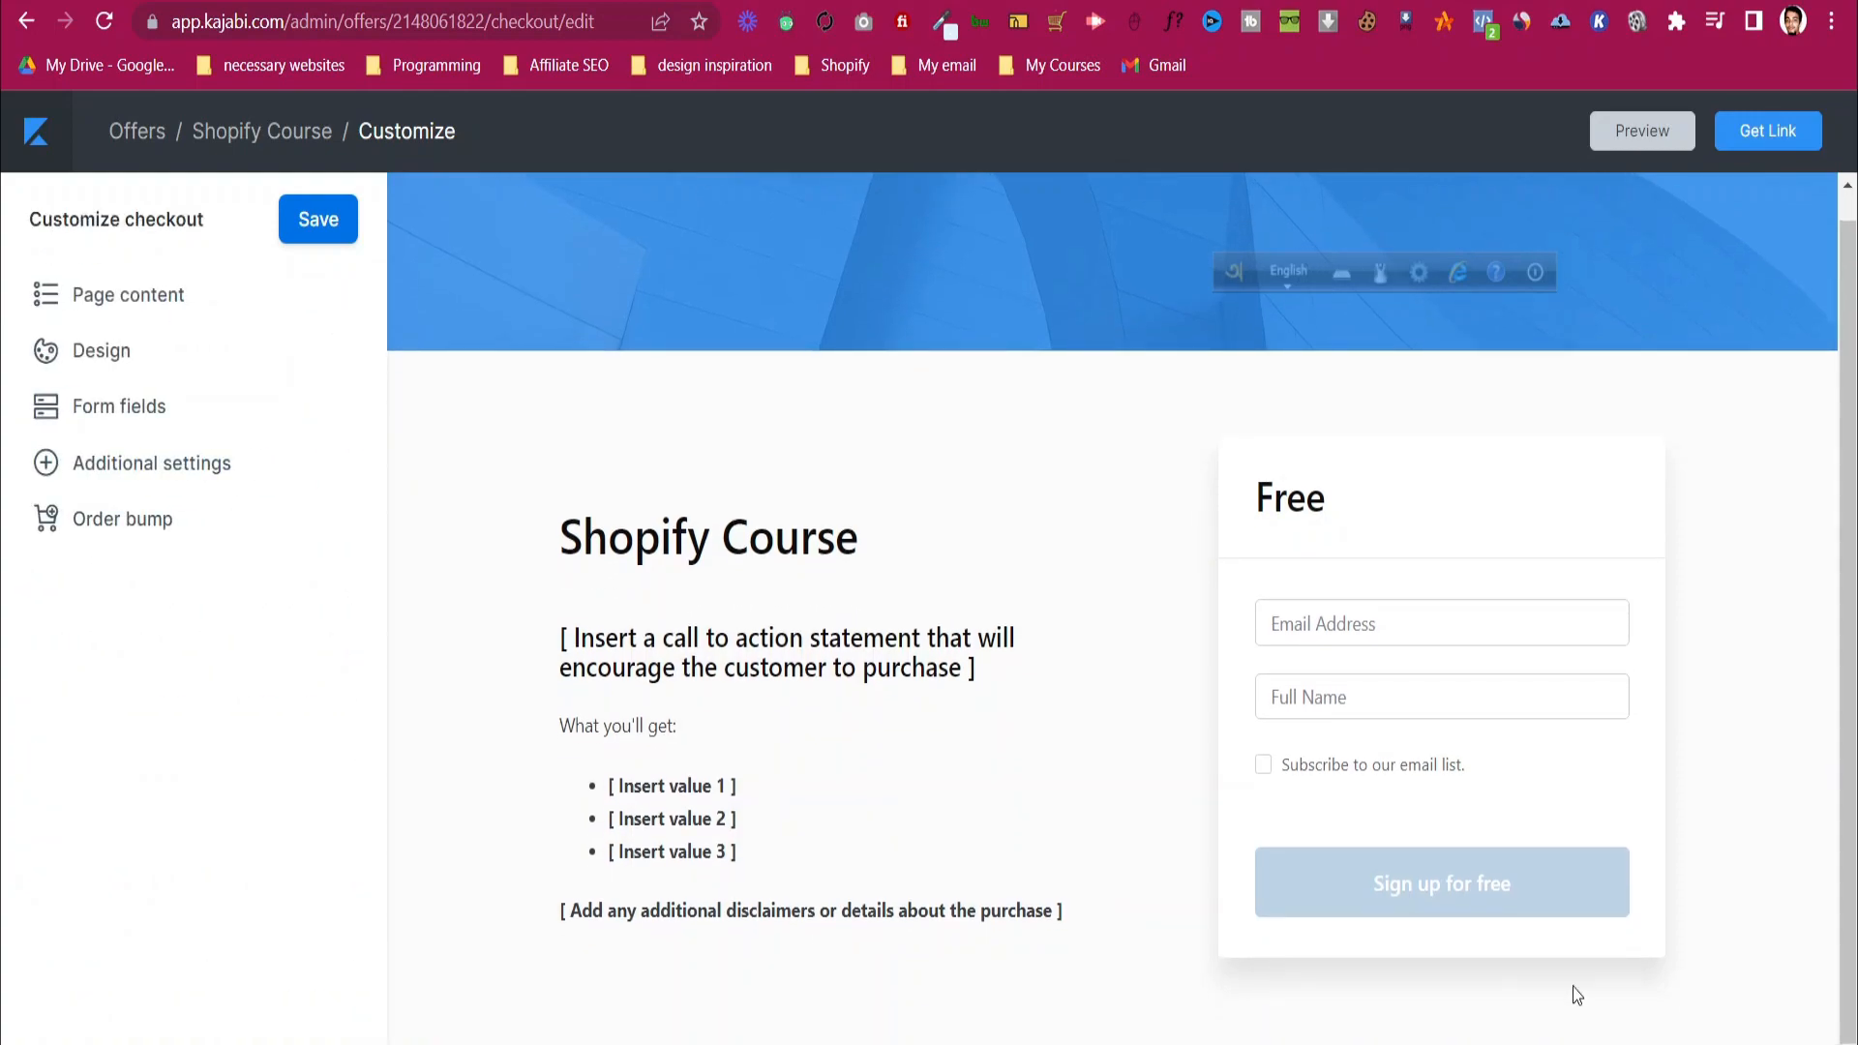
{"action": "left_click", "coordinate": [158, 474]}
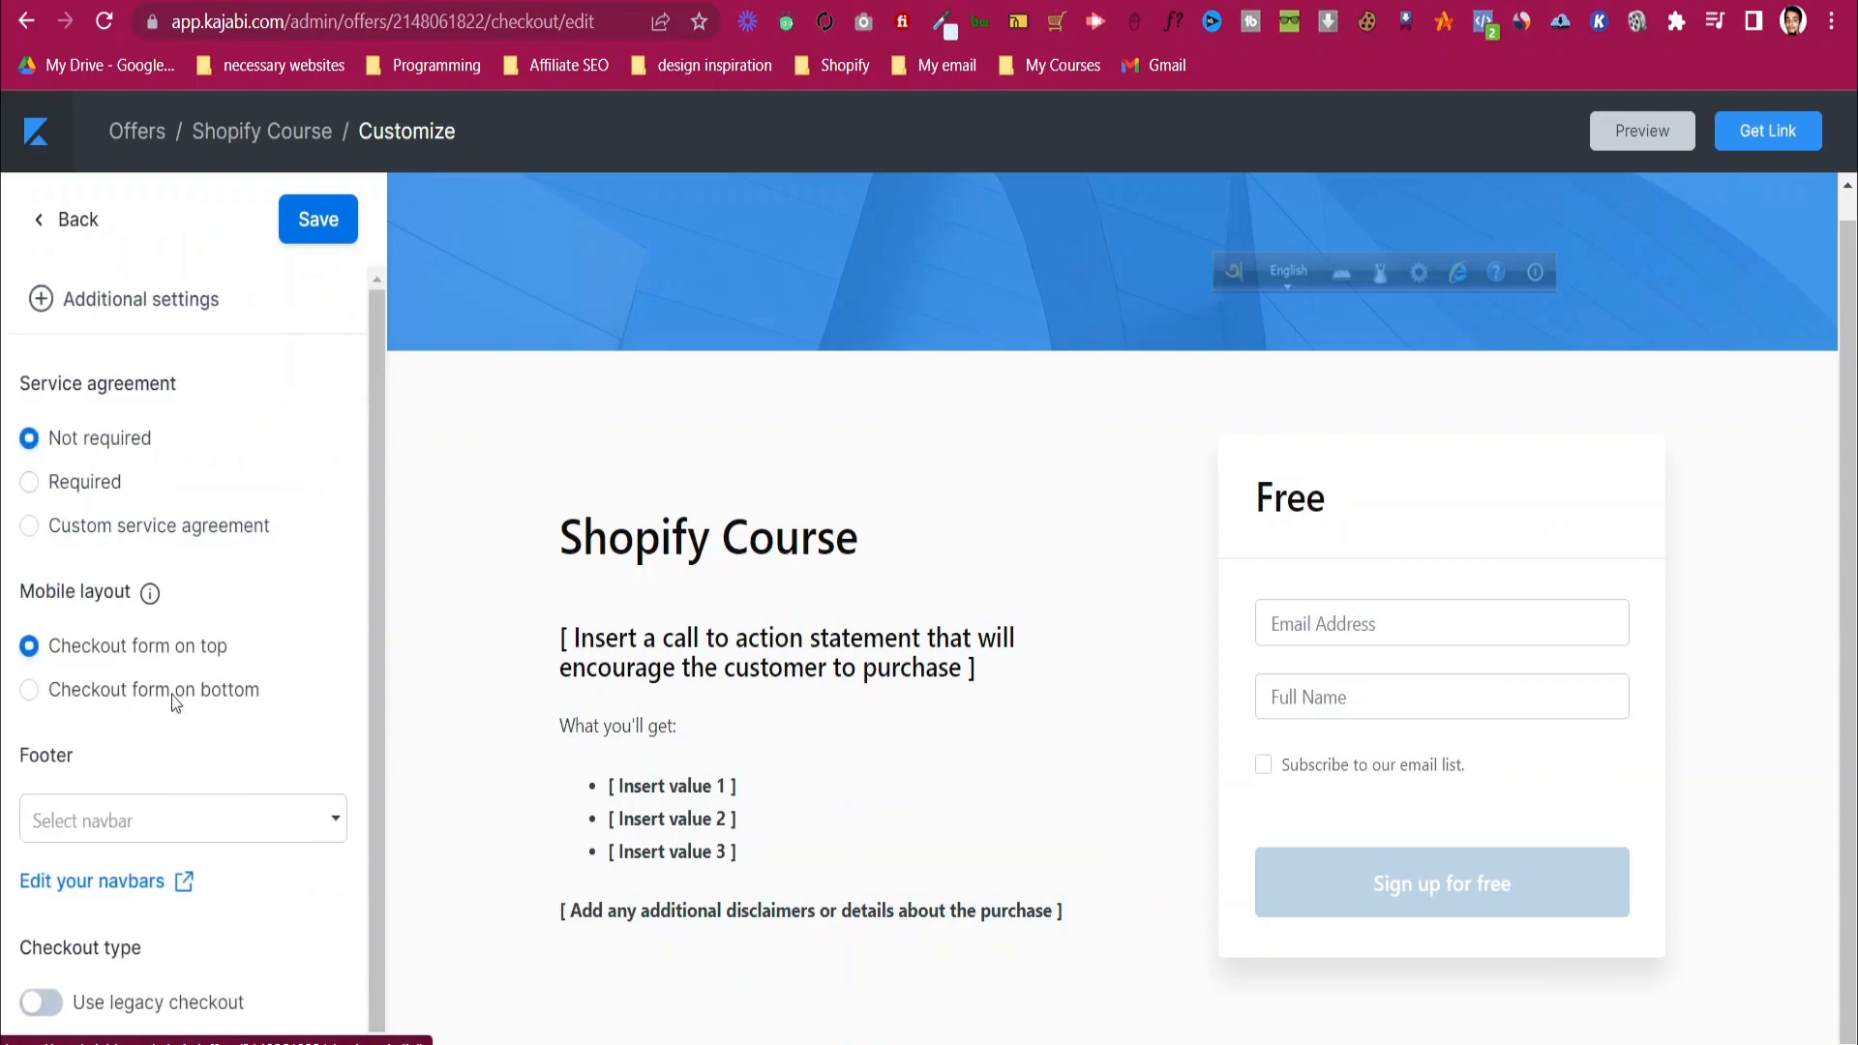
{"action": "left_click", "coordinate": [170, 813]}
{"action": "left_click", "coordinate": [155, 817]}
{"action": "left_click", "coordinate": [71, 211]}
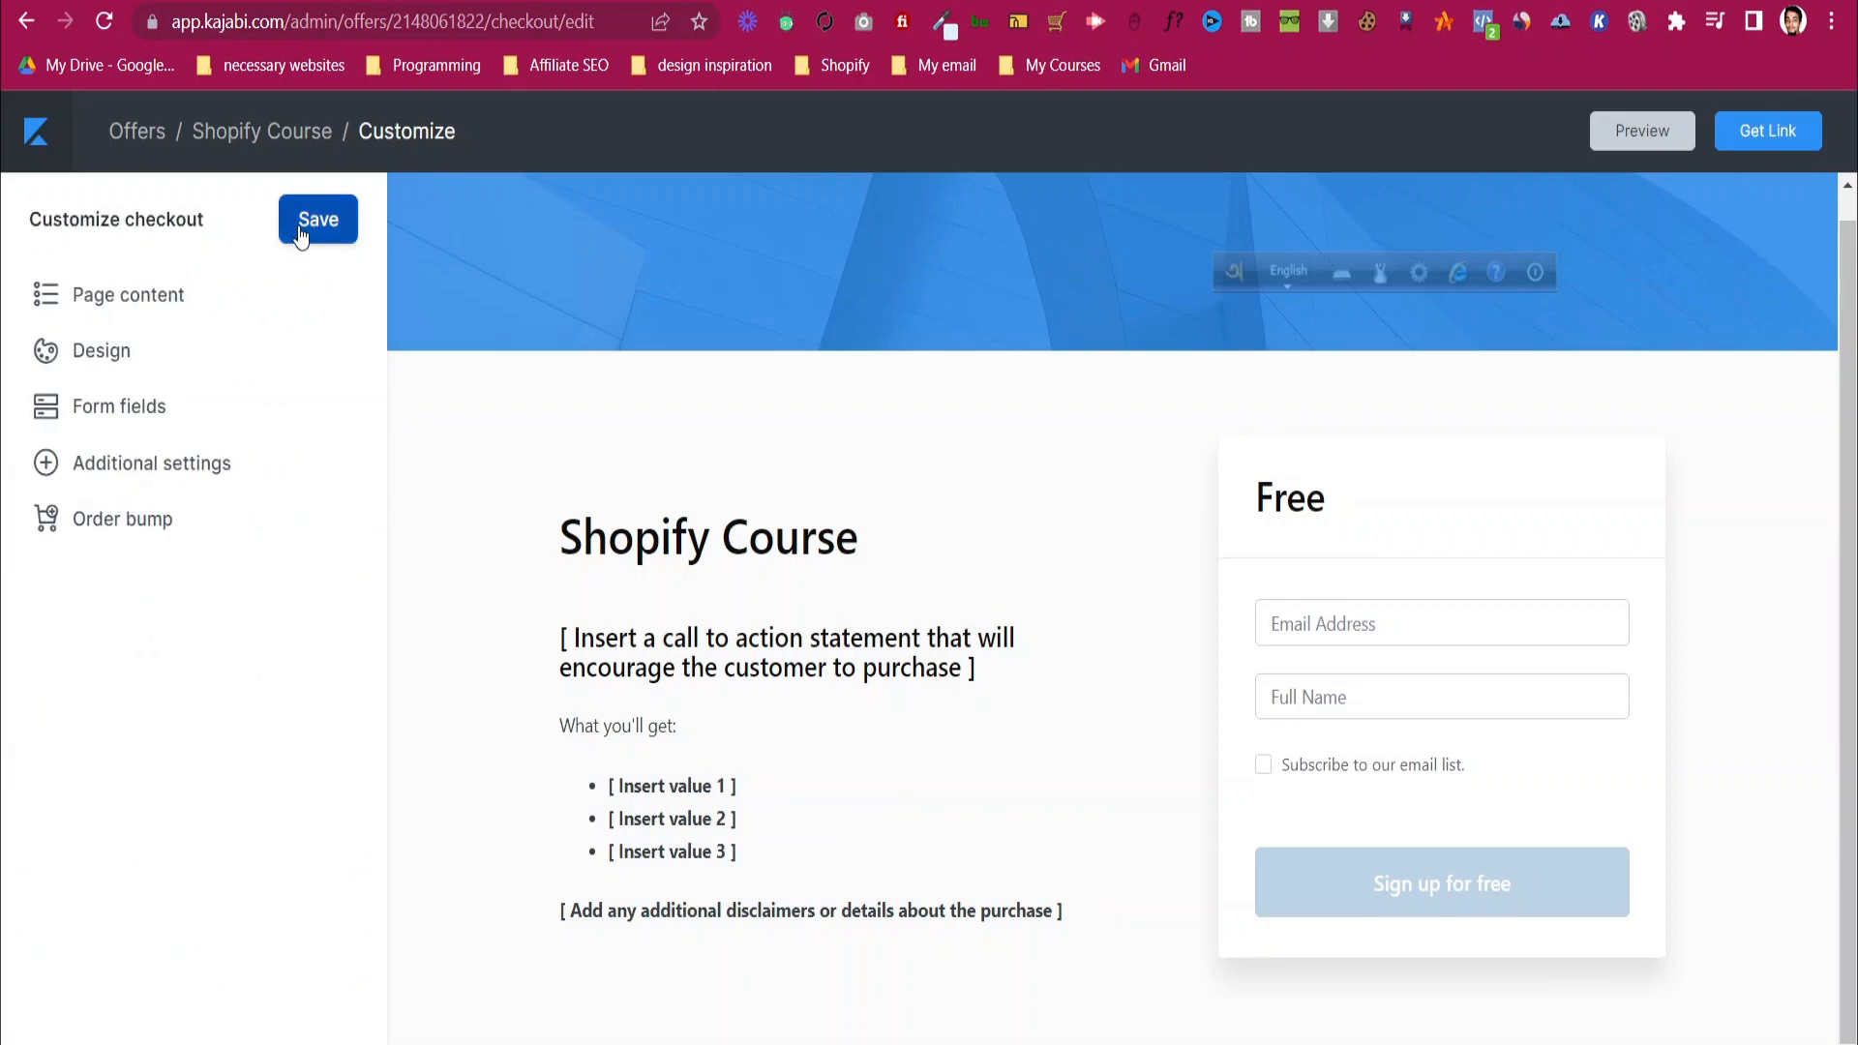
- Look through the page content settings and dismiss the new testimonial form
{"action": "left_click", "coordinate": [176, 304]}
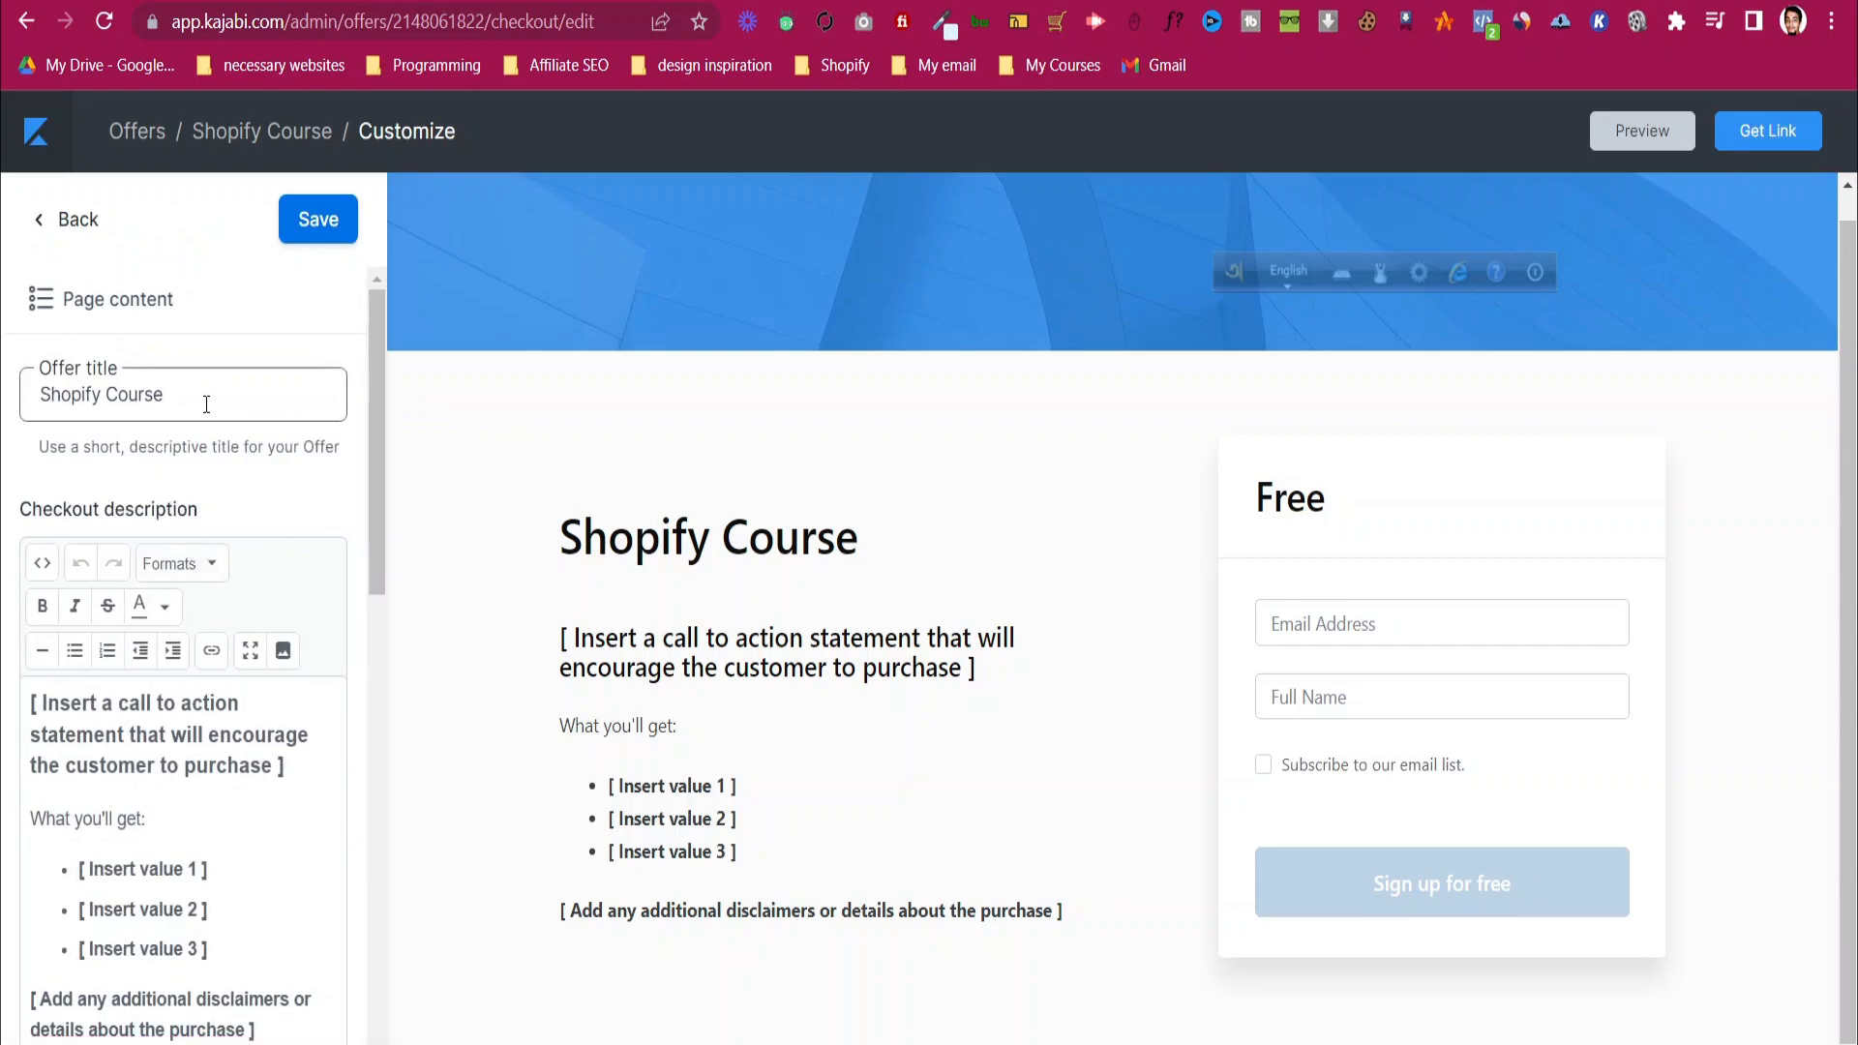
{"action": "scroll", "coordinate": [207, 406], "scroll_direction": "down", "scroll_amount": 4}
{"action": "scroll", "coordinate": [211, 446], "scroll_direction": "up", "scroll_amount": 5}
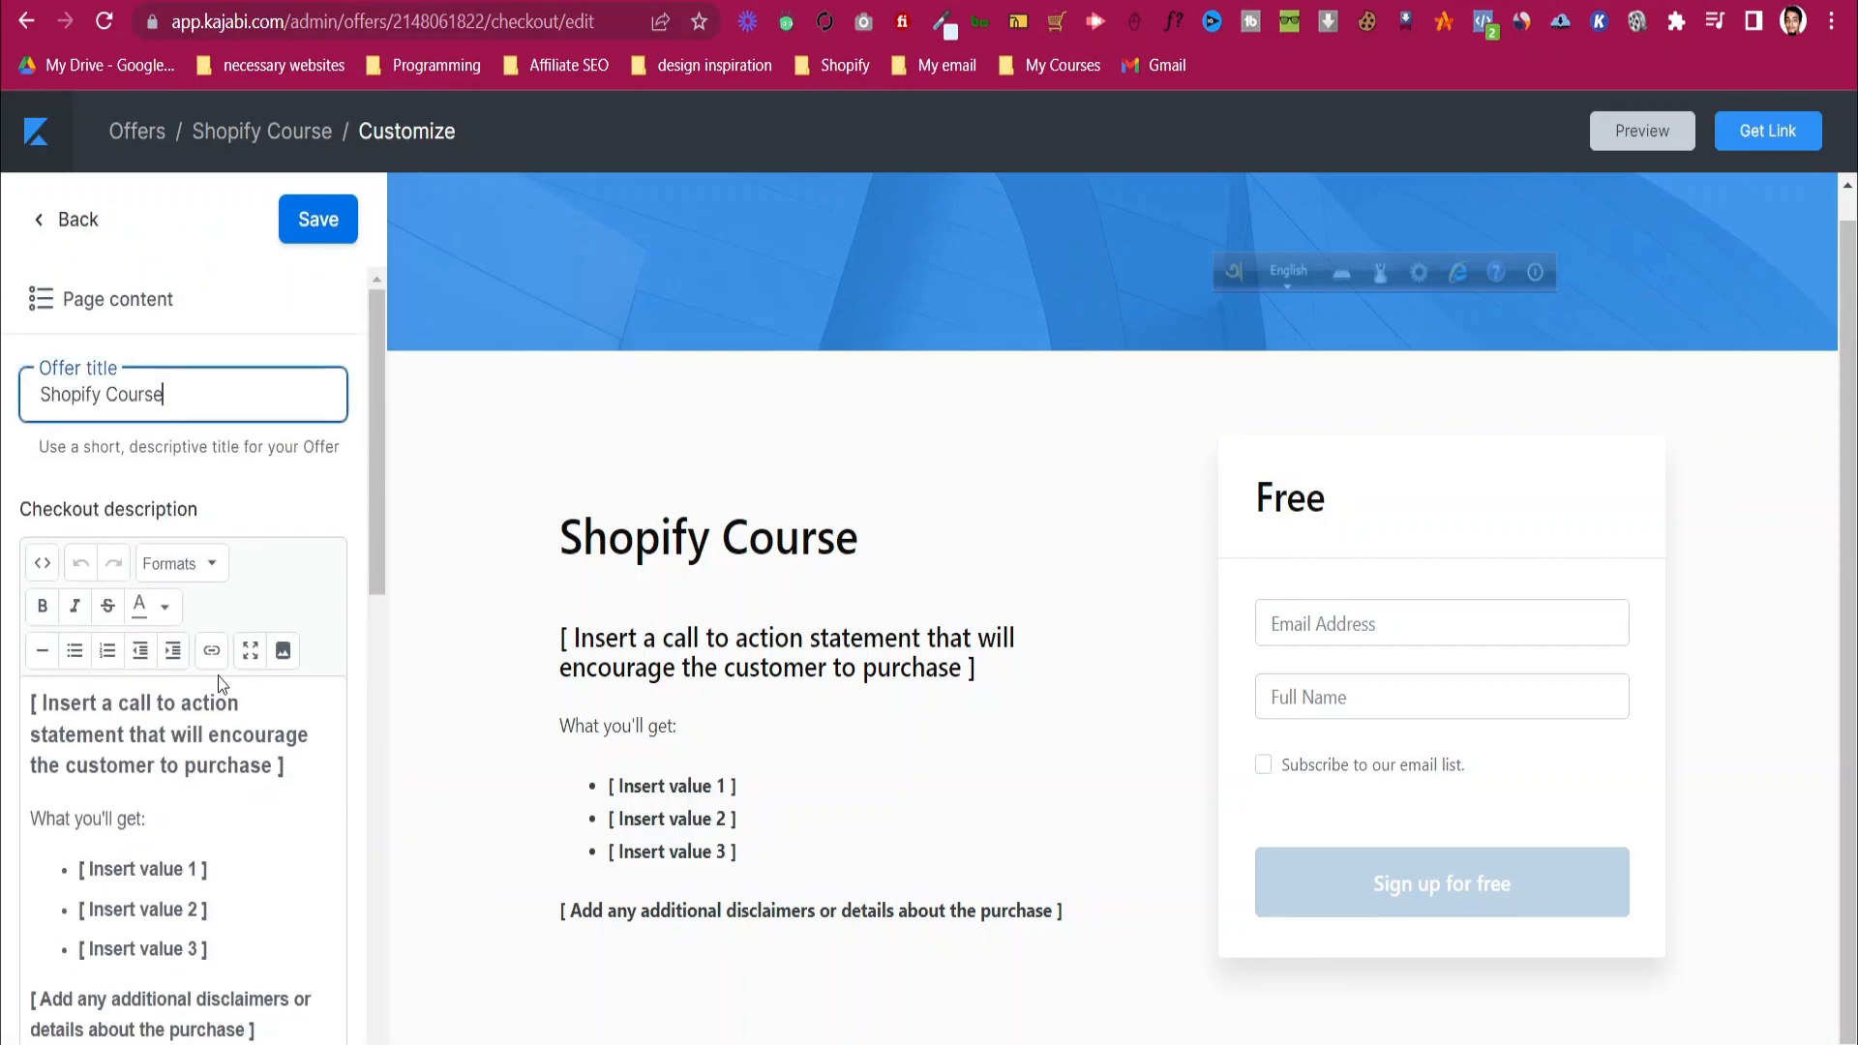
{"action": "scroll", "coordinate": [223, 697], "scroll_direction": "down", "scroll_amount": 10}
{"action": "left_click", "coordinate": [174, 943]}
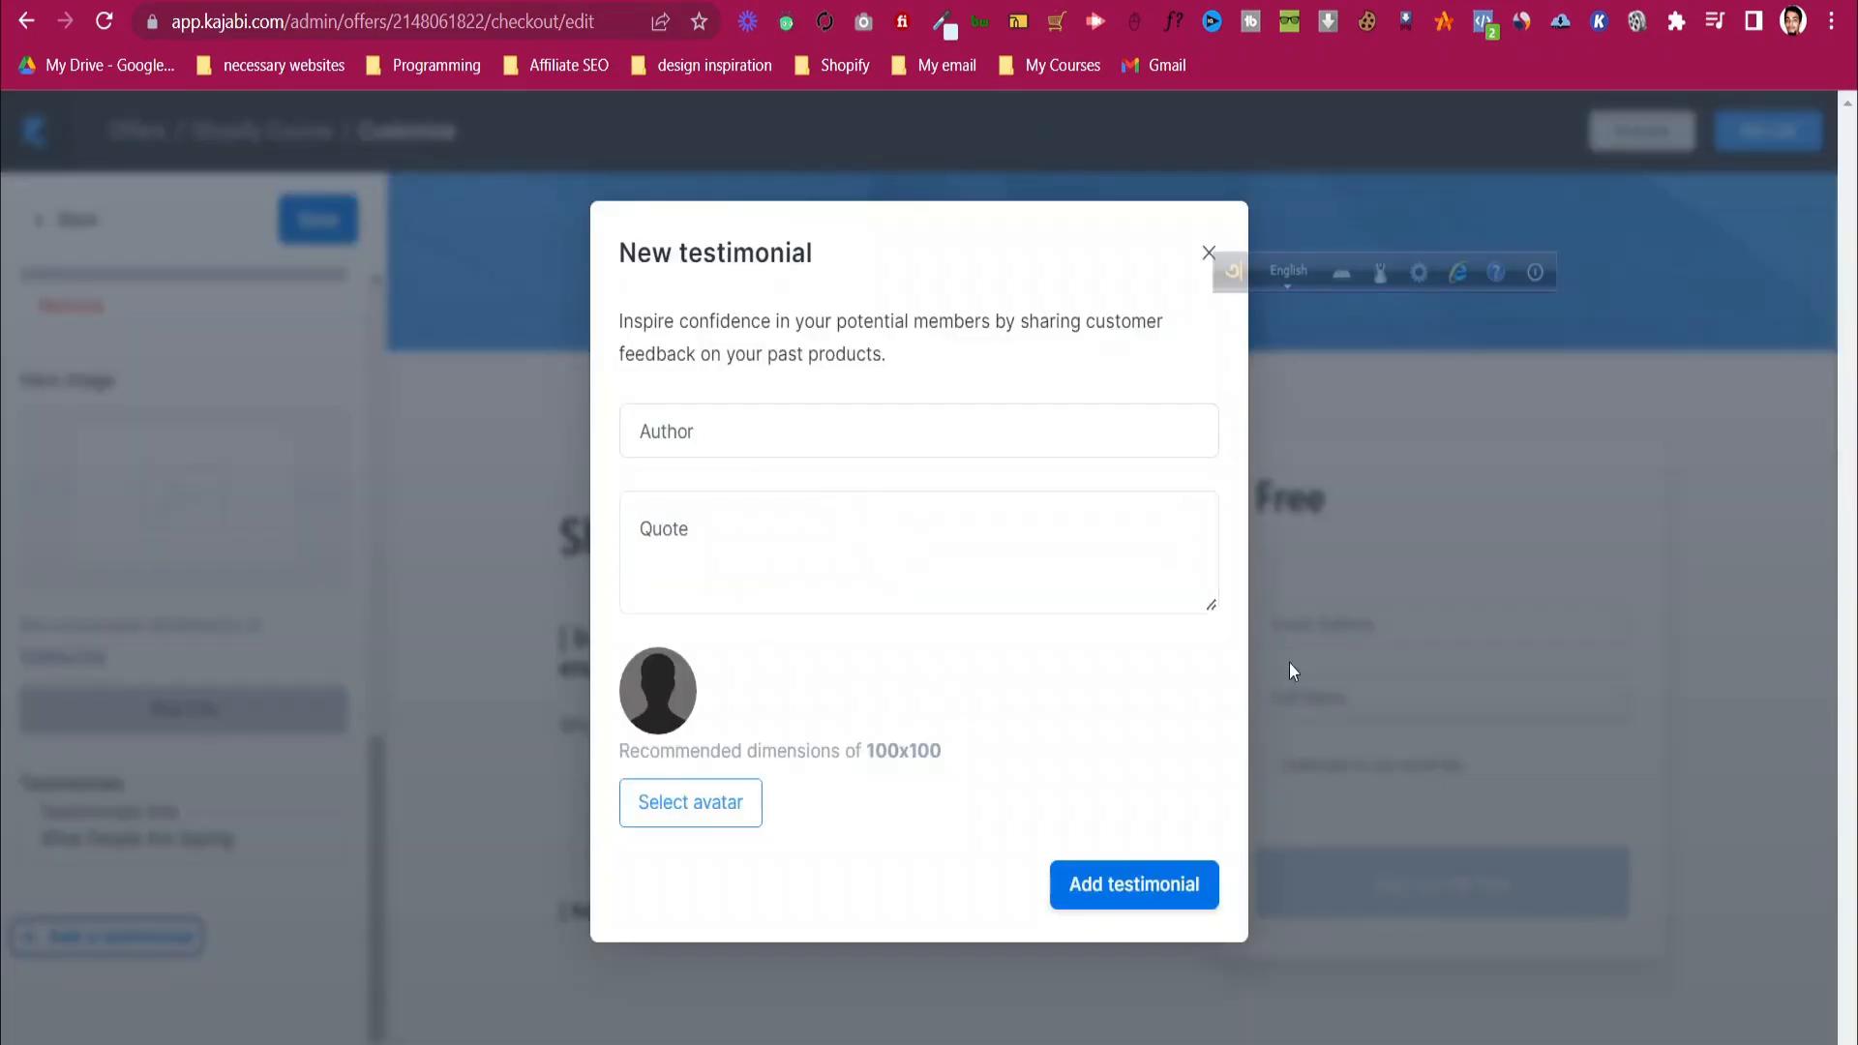
{"action": "left_click", "coordinate": [1209, 253]}
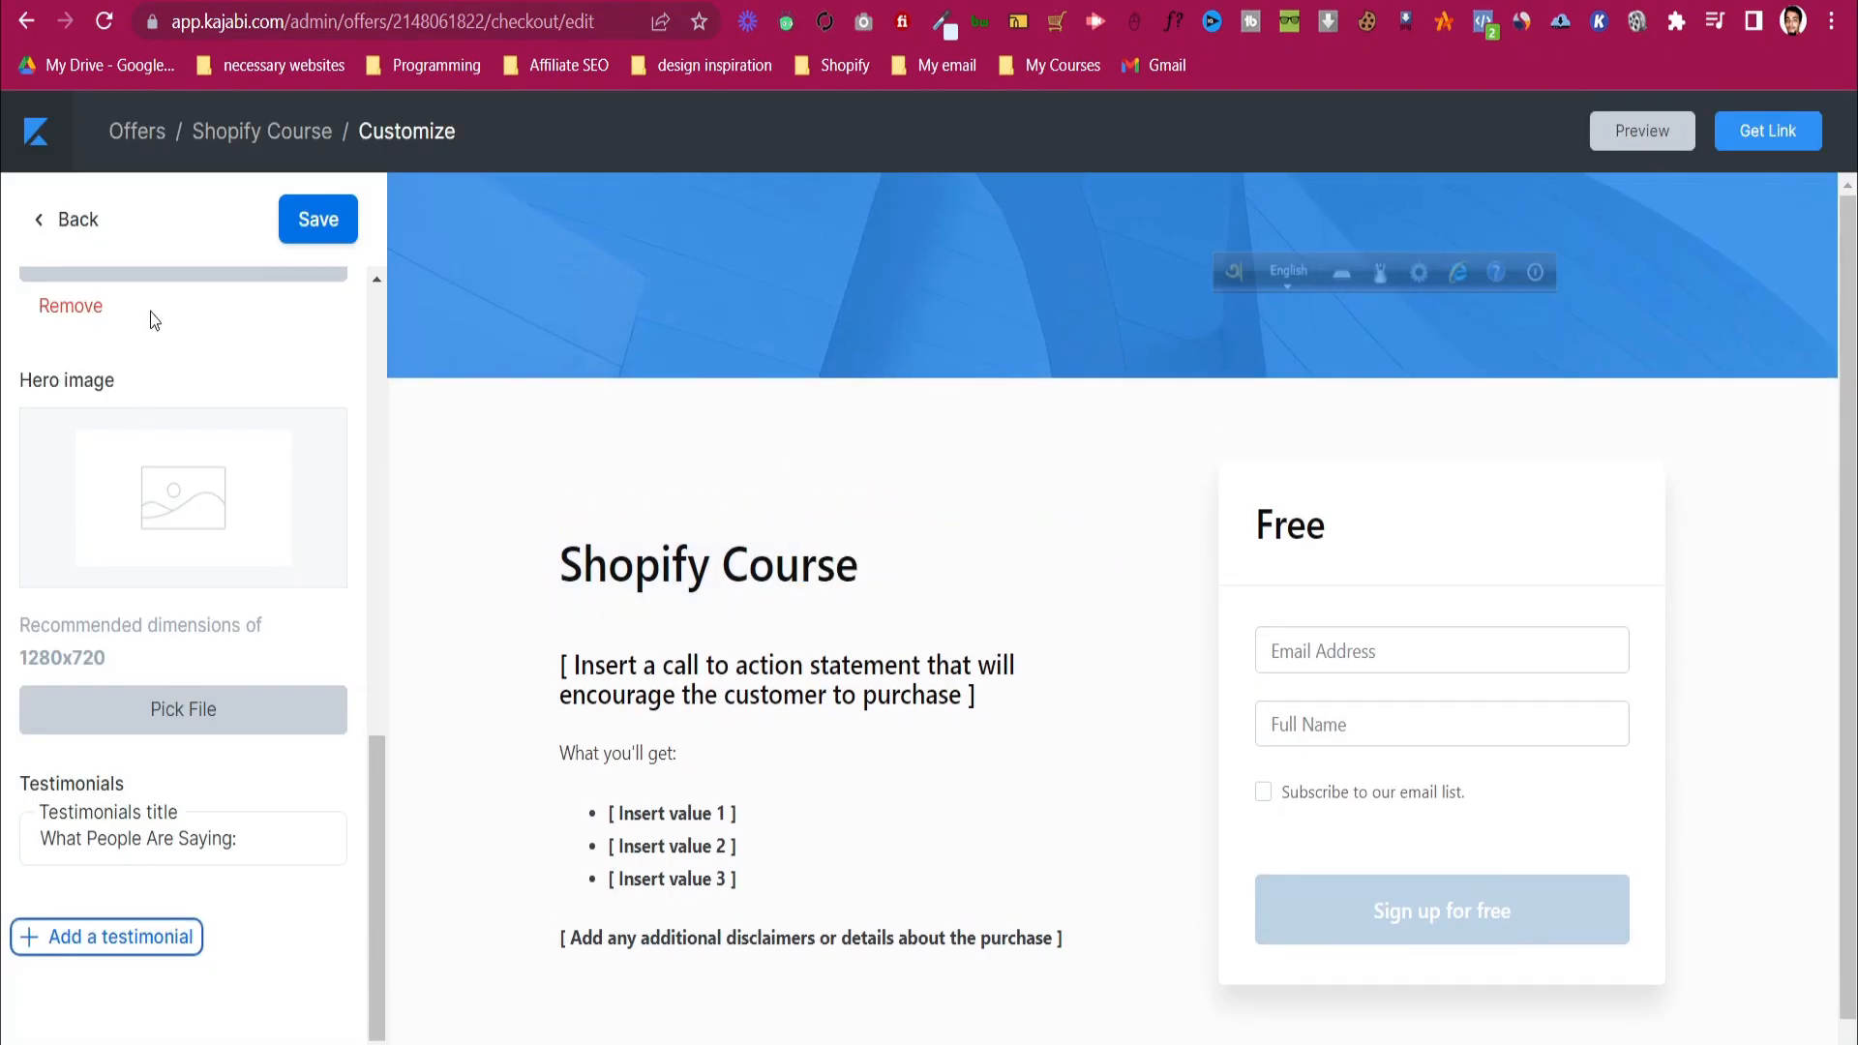
{"action": "left_click", "coordinate": [82, 215]}
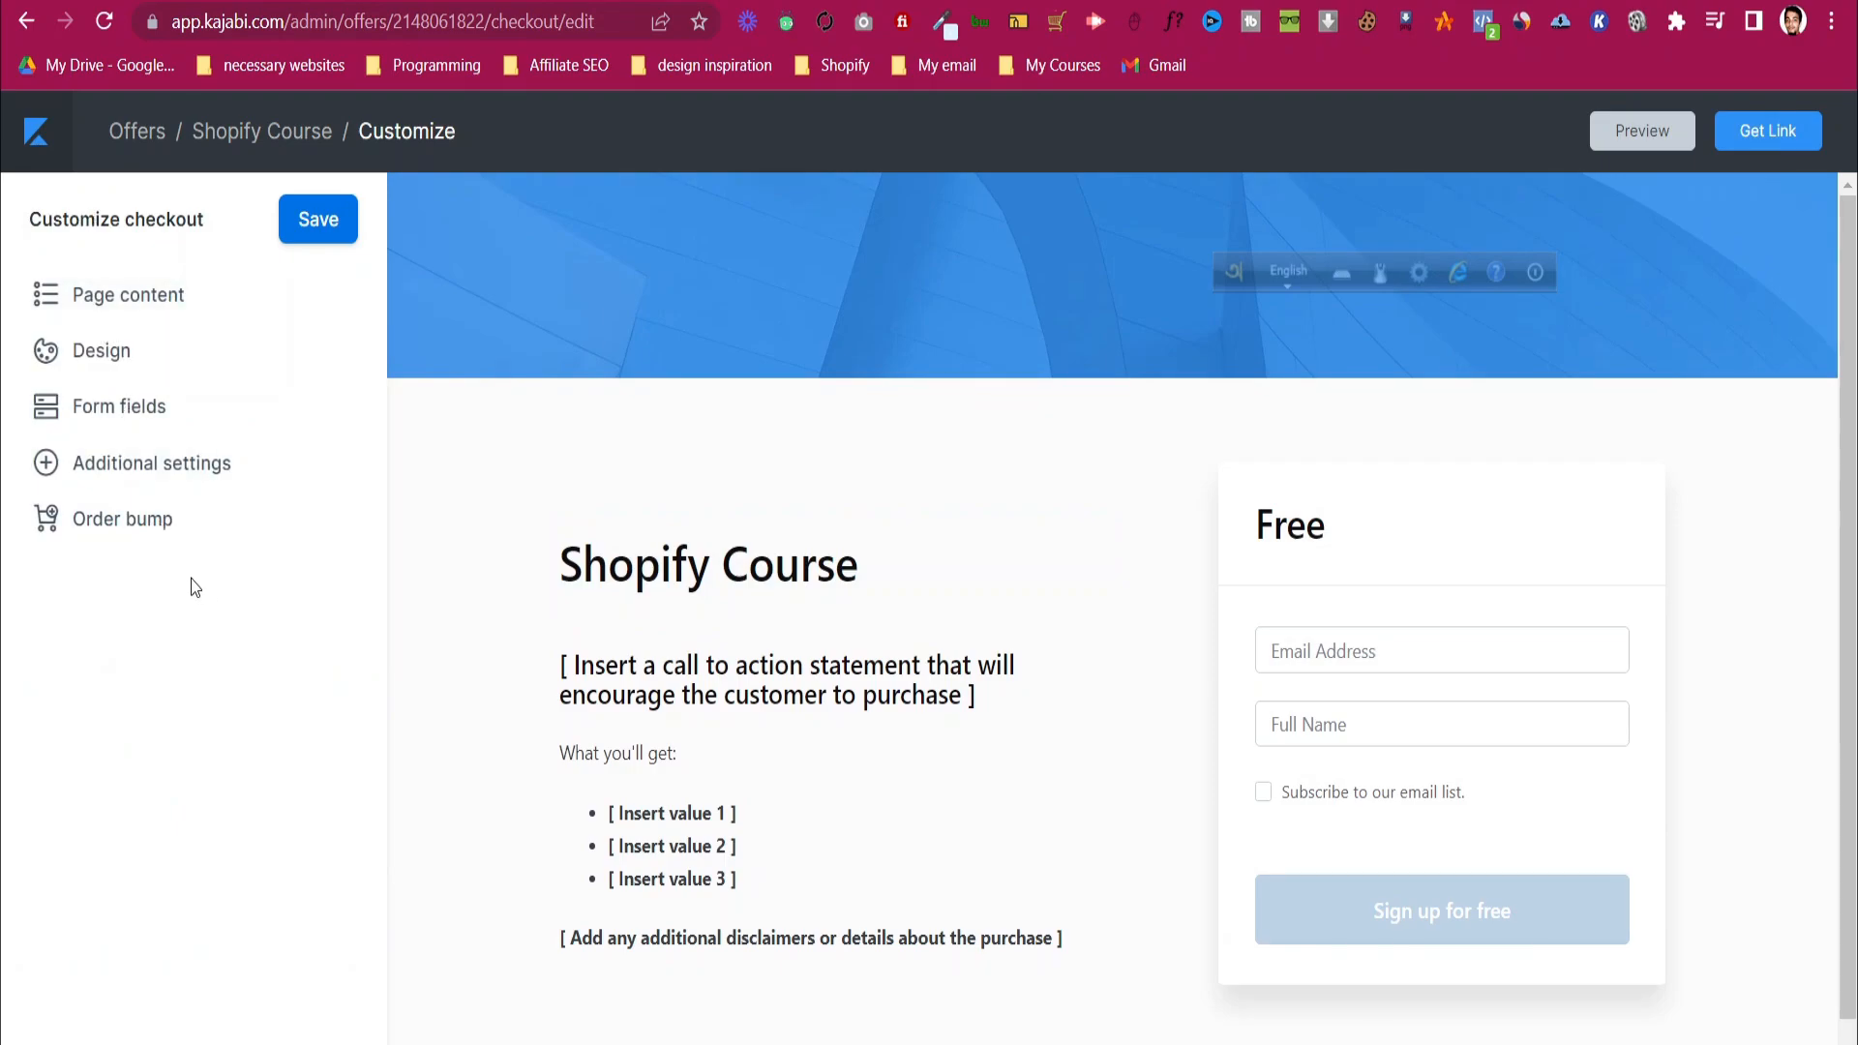
- Save the checkout, confirm the name field is collected, and return to Offers
{"action": "left_click", "coordinate": [343, 228]}
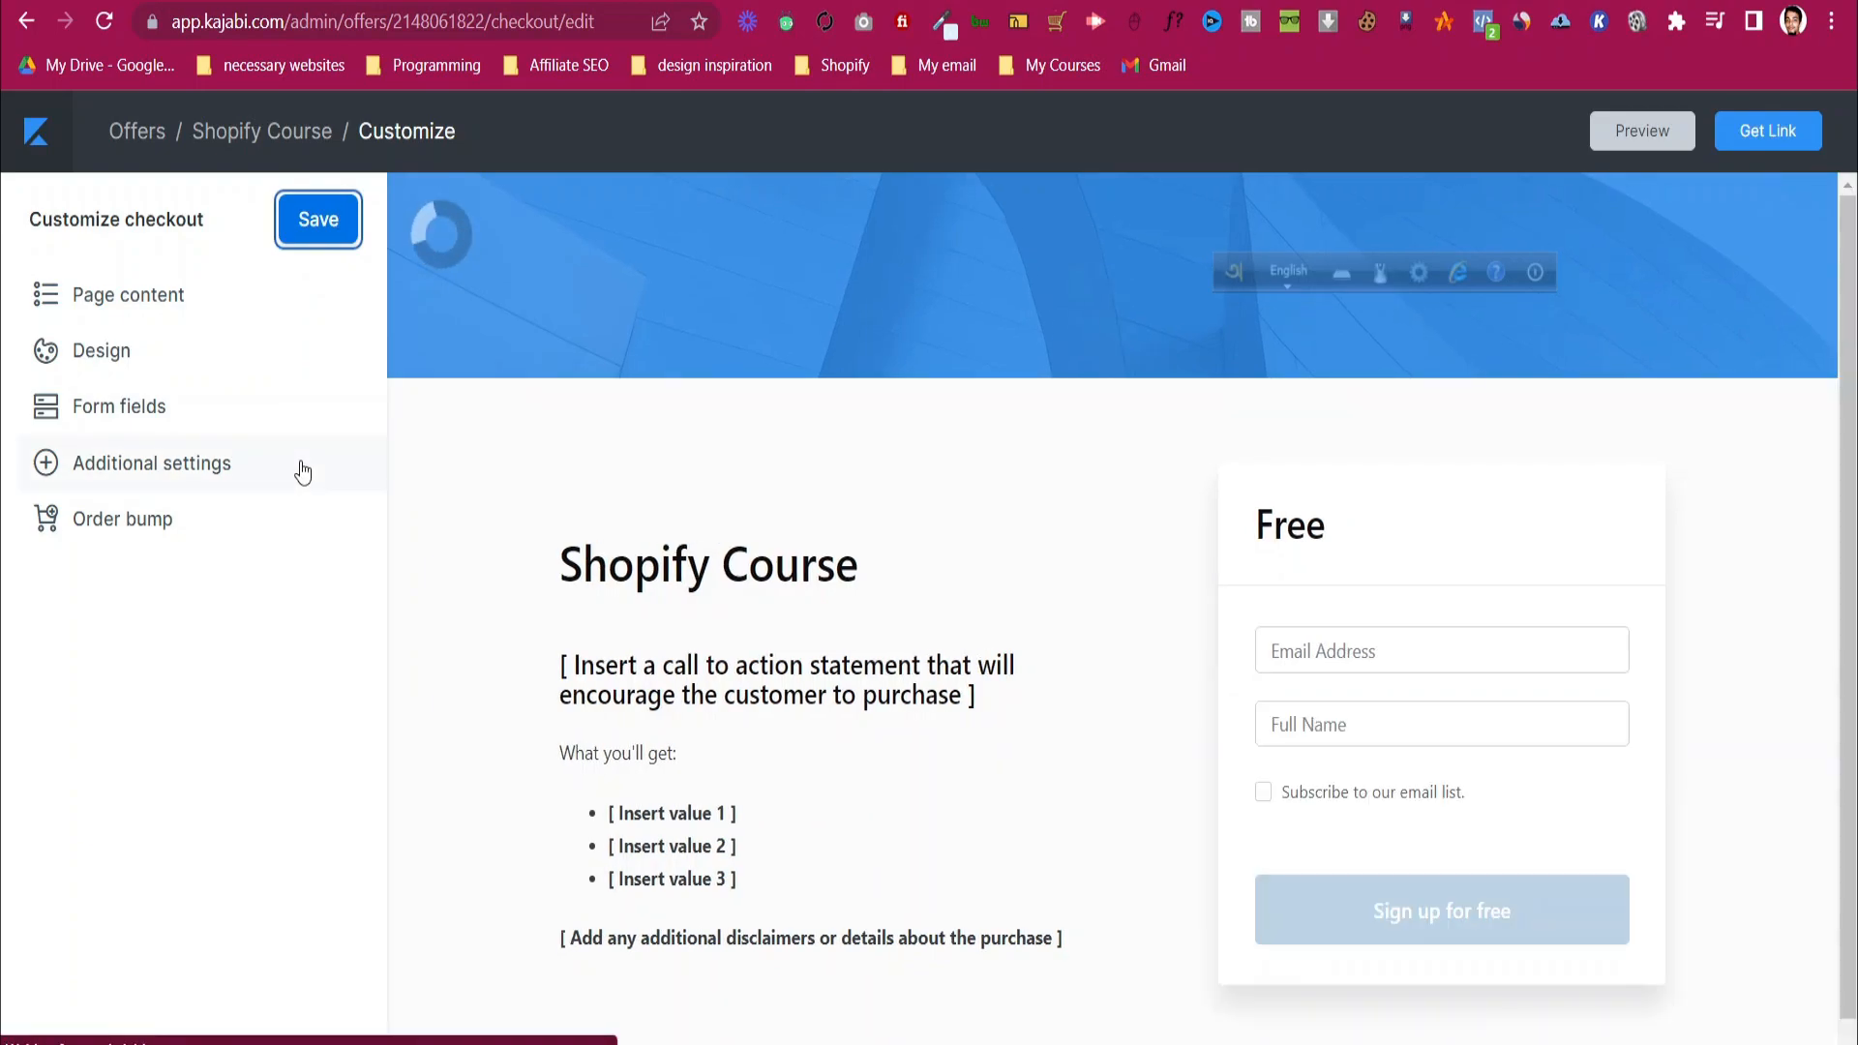
{"action": "left_click", "coordinate": [146, 414]}
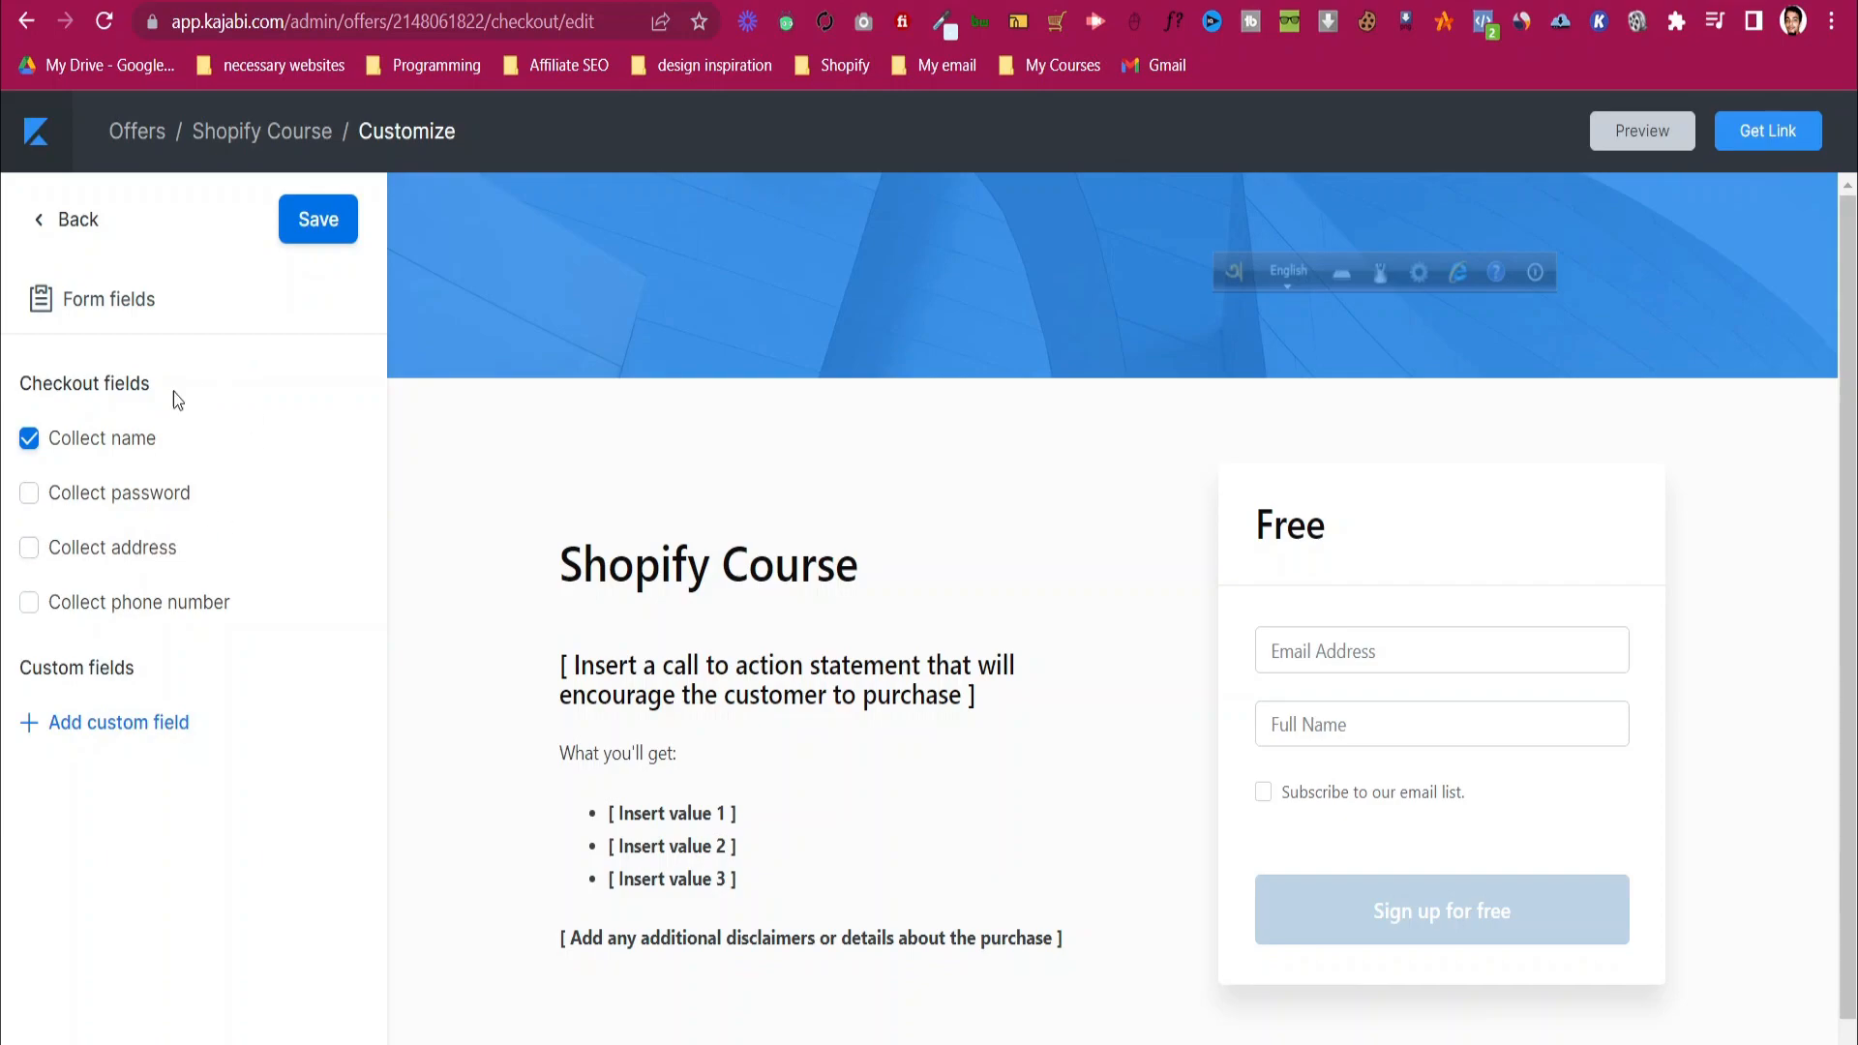
{"action": "left_click", "coordinate": [55, 219]}
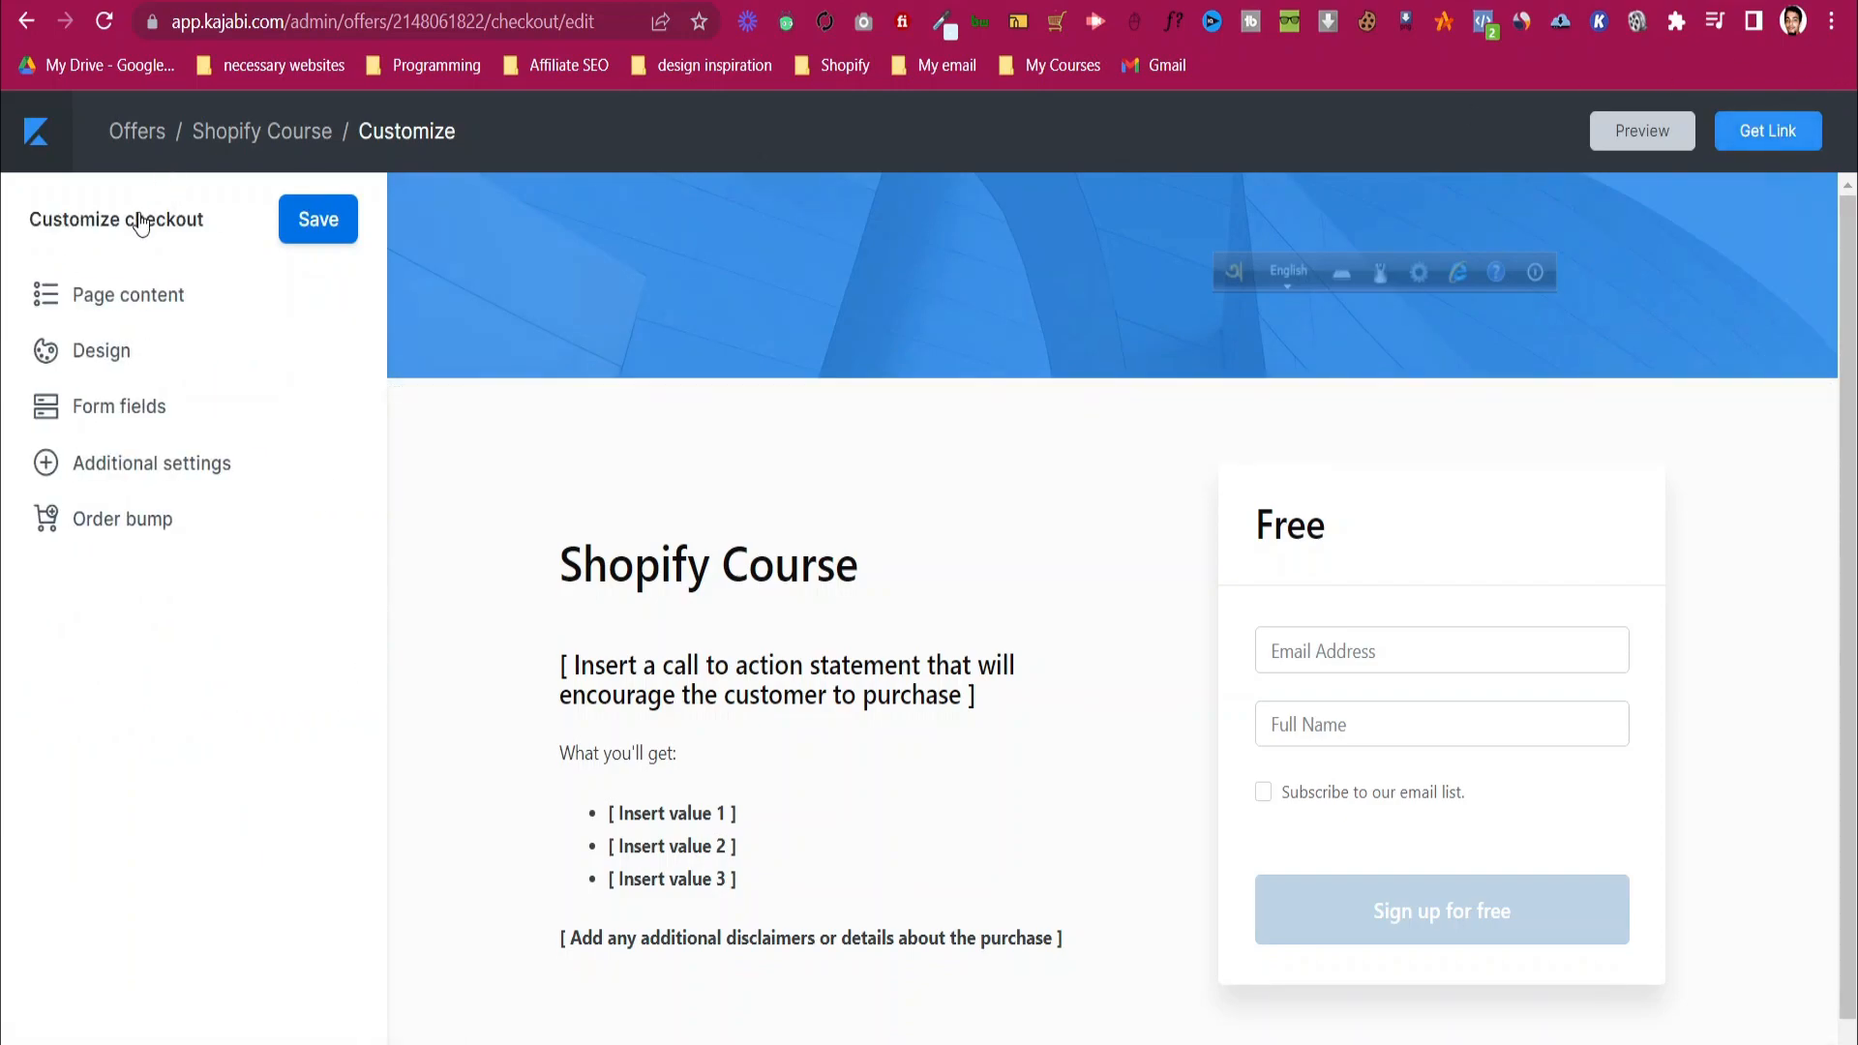
{"action": "left_click", "coordinate": [141, 132]}
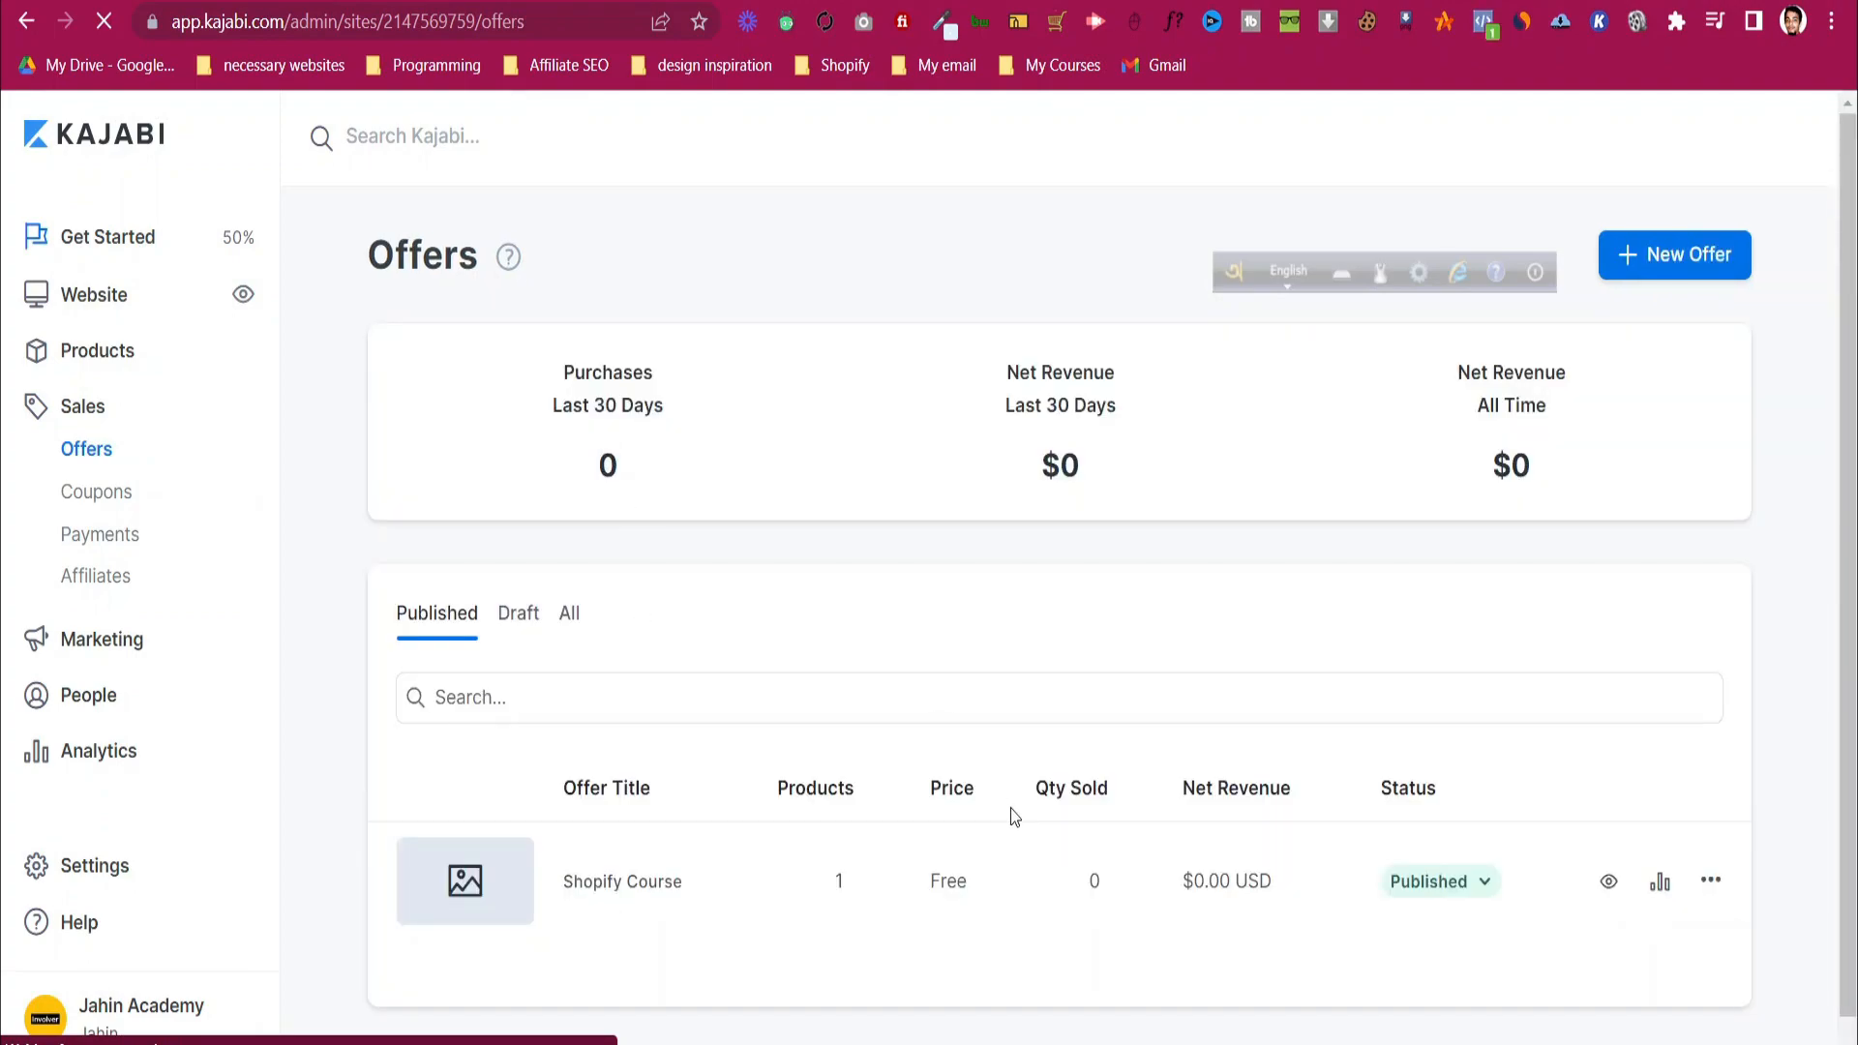
- View the Shopify Course offer's action menu (Preview, Clone, Stats, Delete) and close it
{"action": "left_click", "coordinate": [1711, 883]}
{"action": "scroll", "coordinate": [1711, 882], "scroll_direction": "down", "scroll_amount": 1}
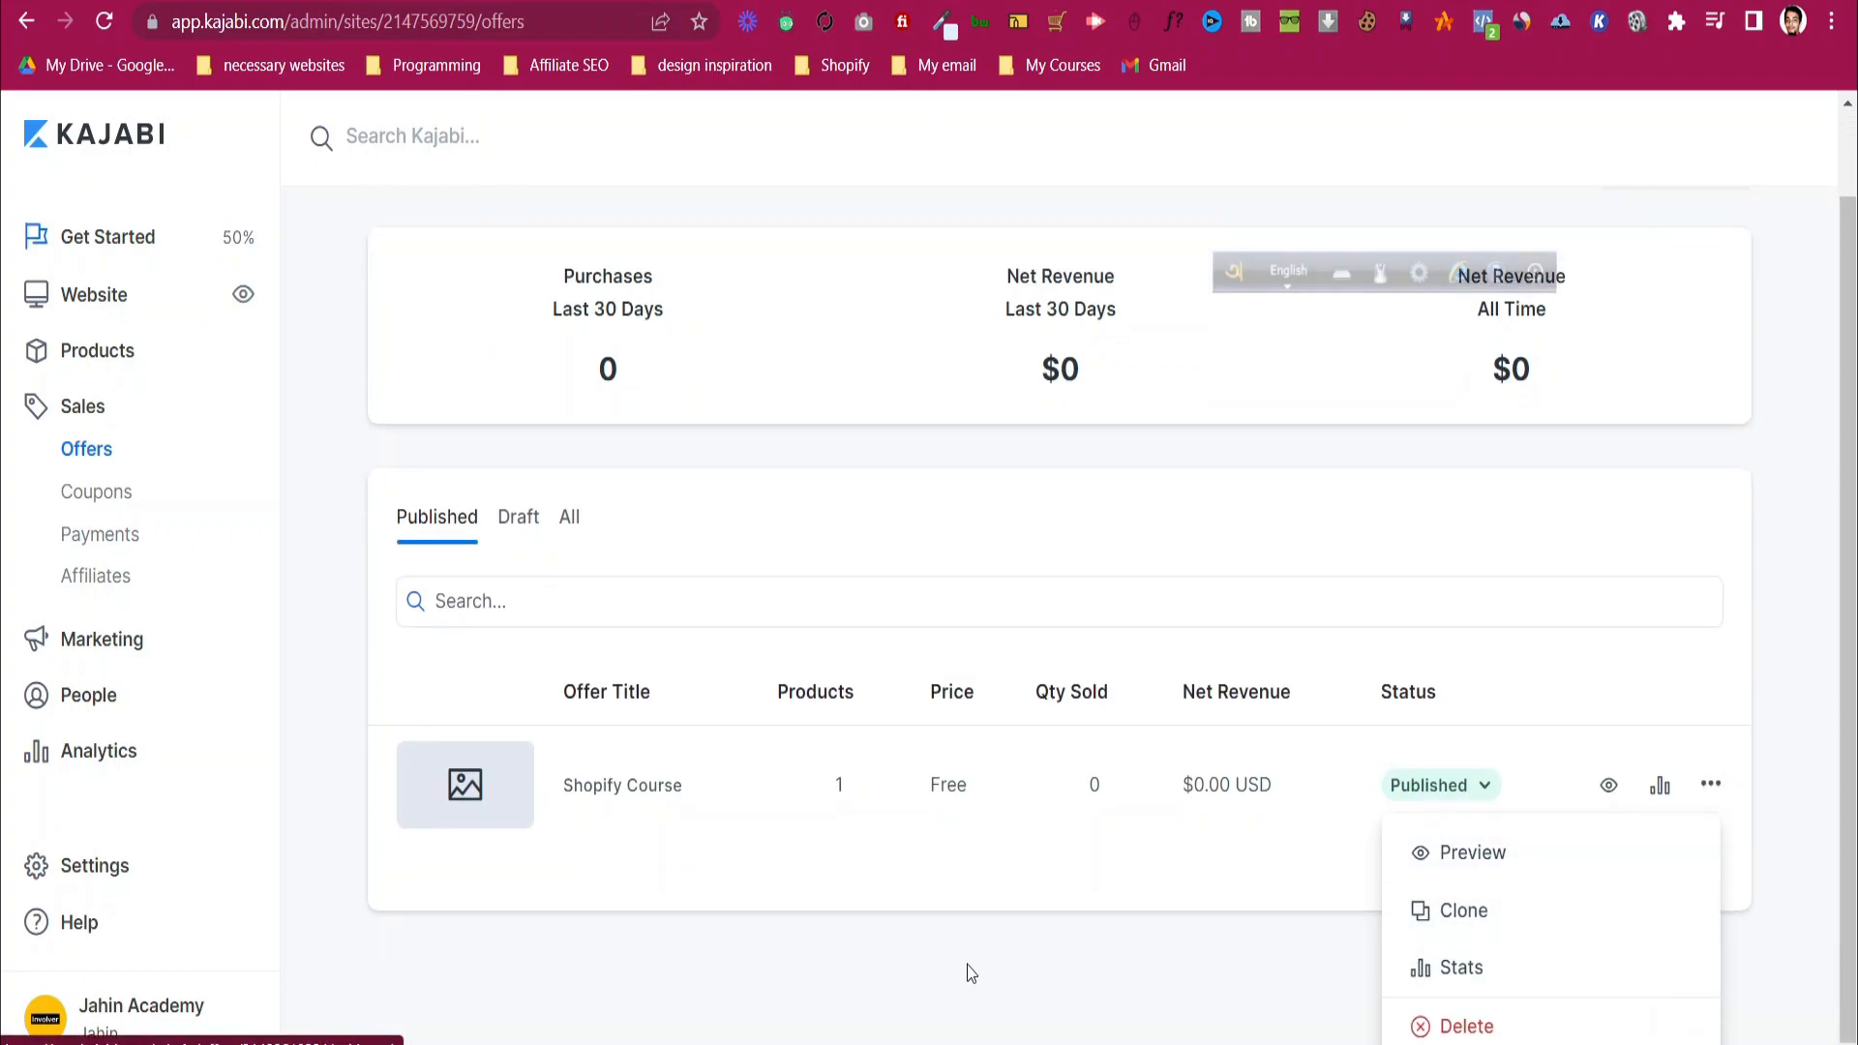
{"action": "left_click", "coordinate": [1050, 864]}
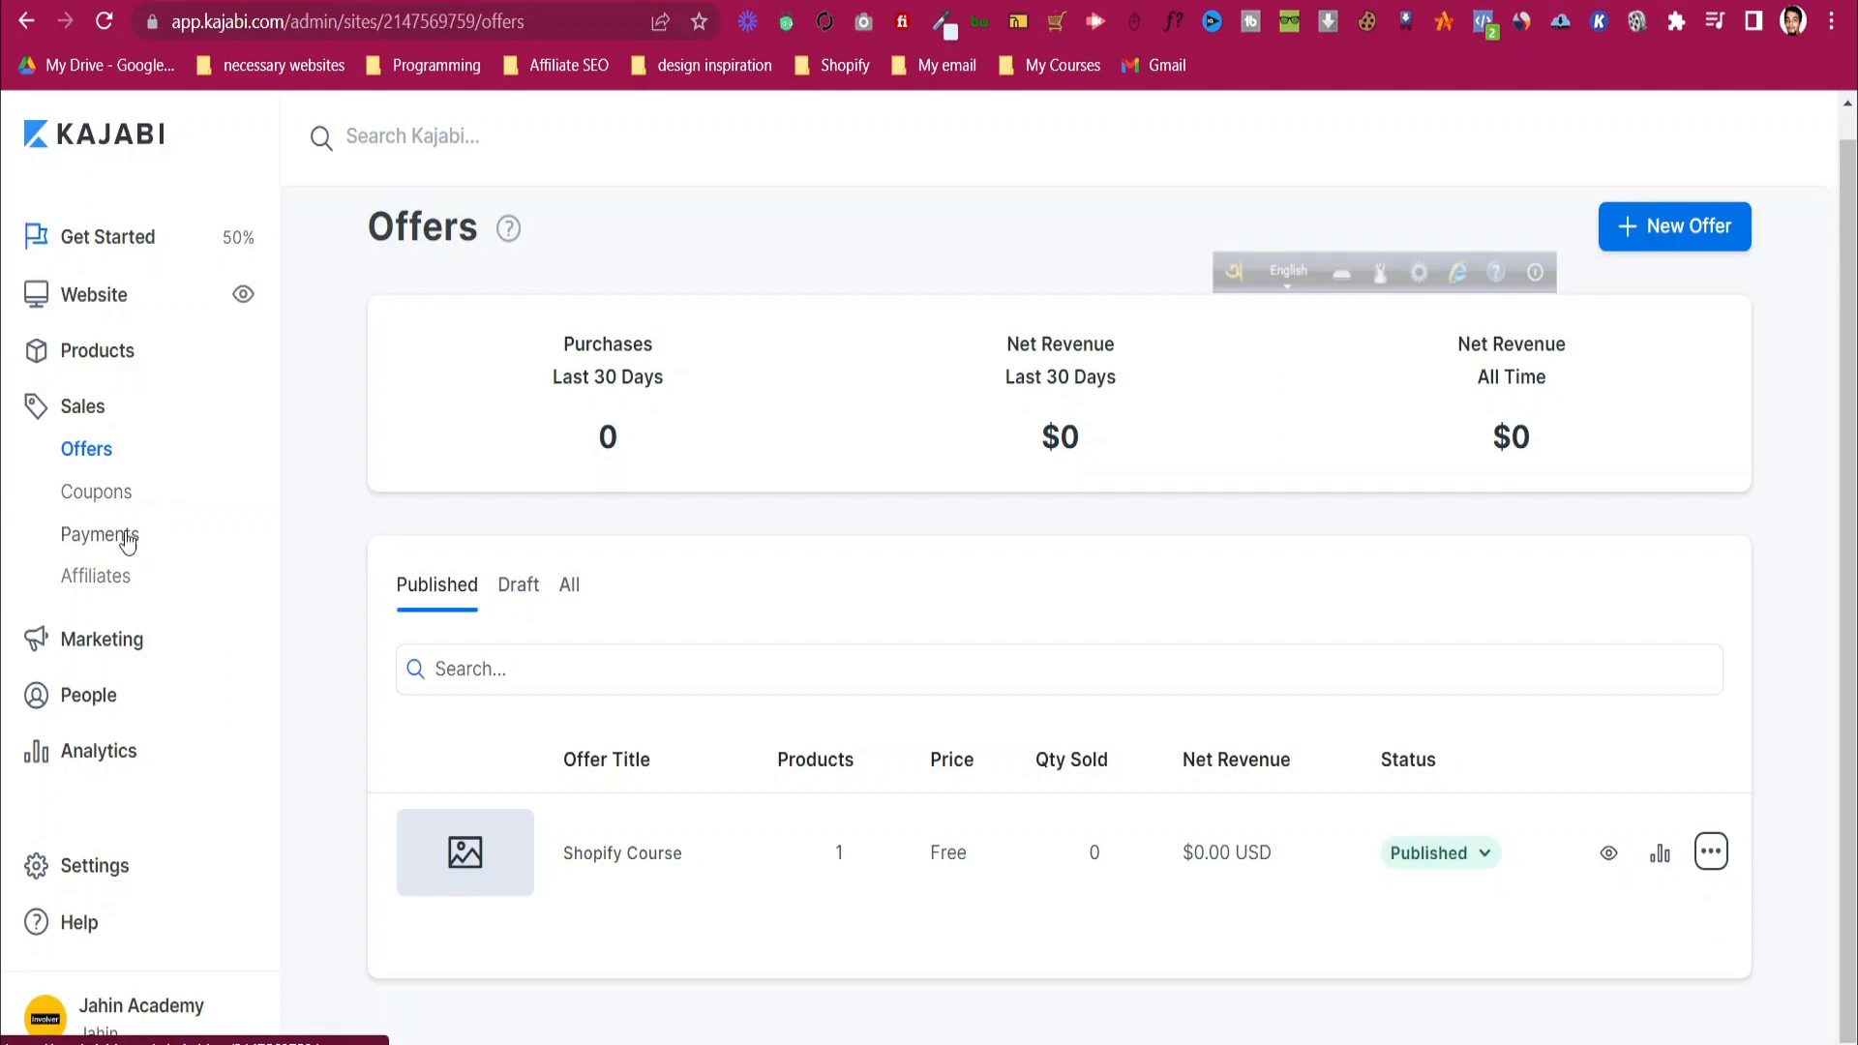
- Start a new single coupon from the Coupons page with 50 percent off
{"action": "left_click", "coordinate": [120, 498]}
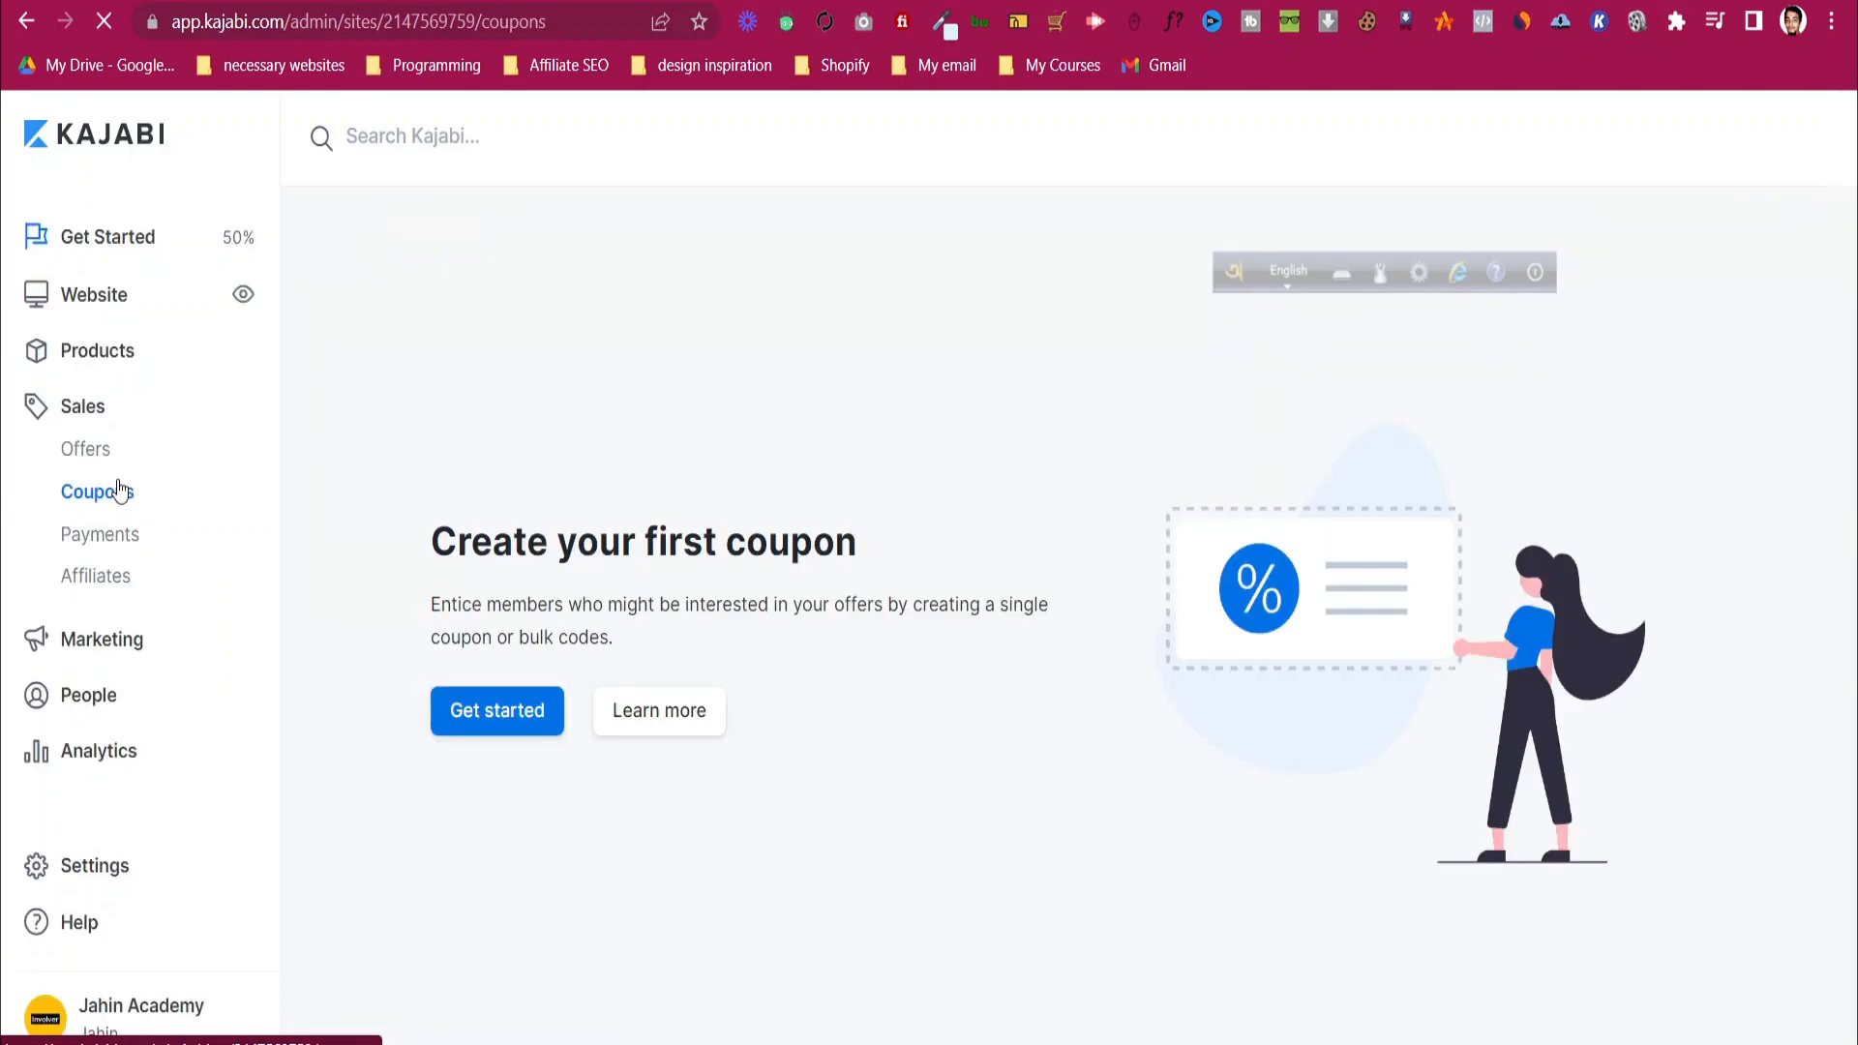
{"action": "left_click", "coordinate": [479, 735]}
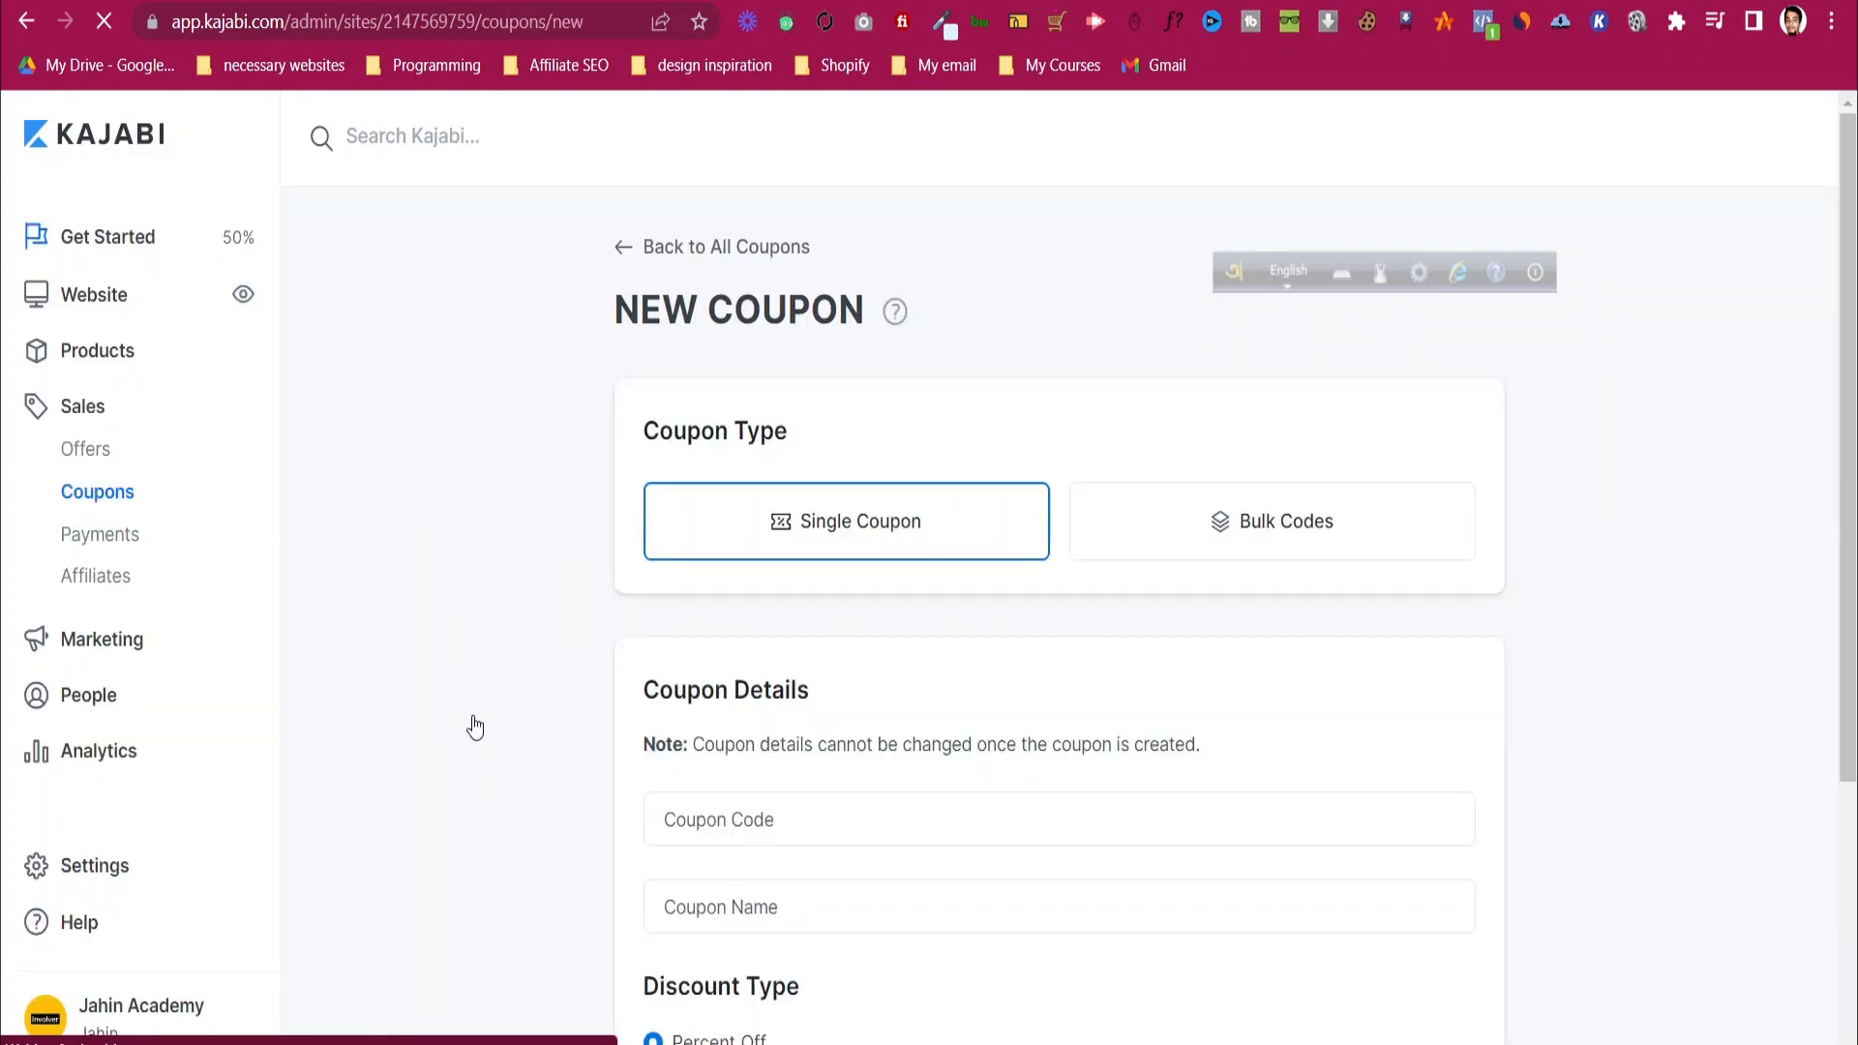
{"action": "scroll", "coordinate": [472, 716], "scroll_direction": "down", "scroll_amount": 4}
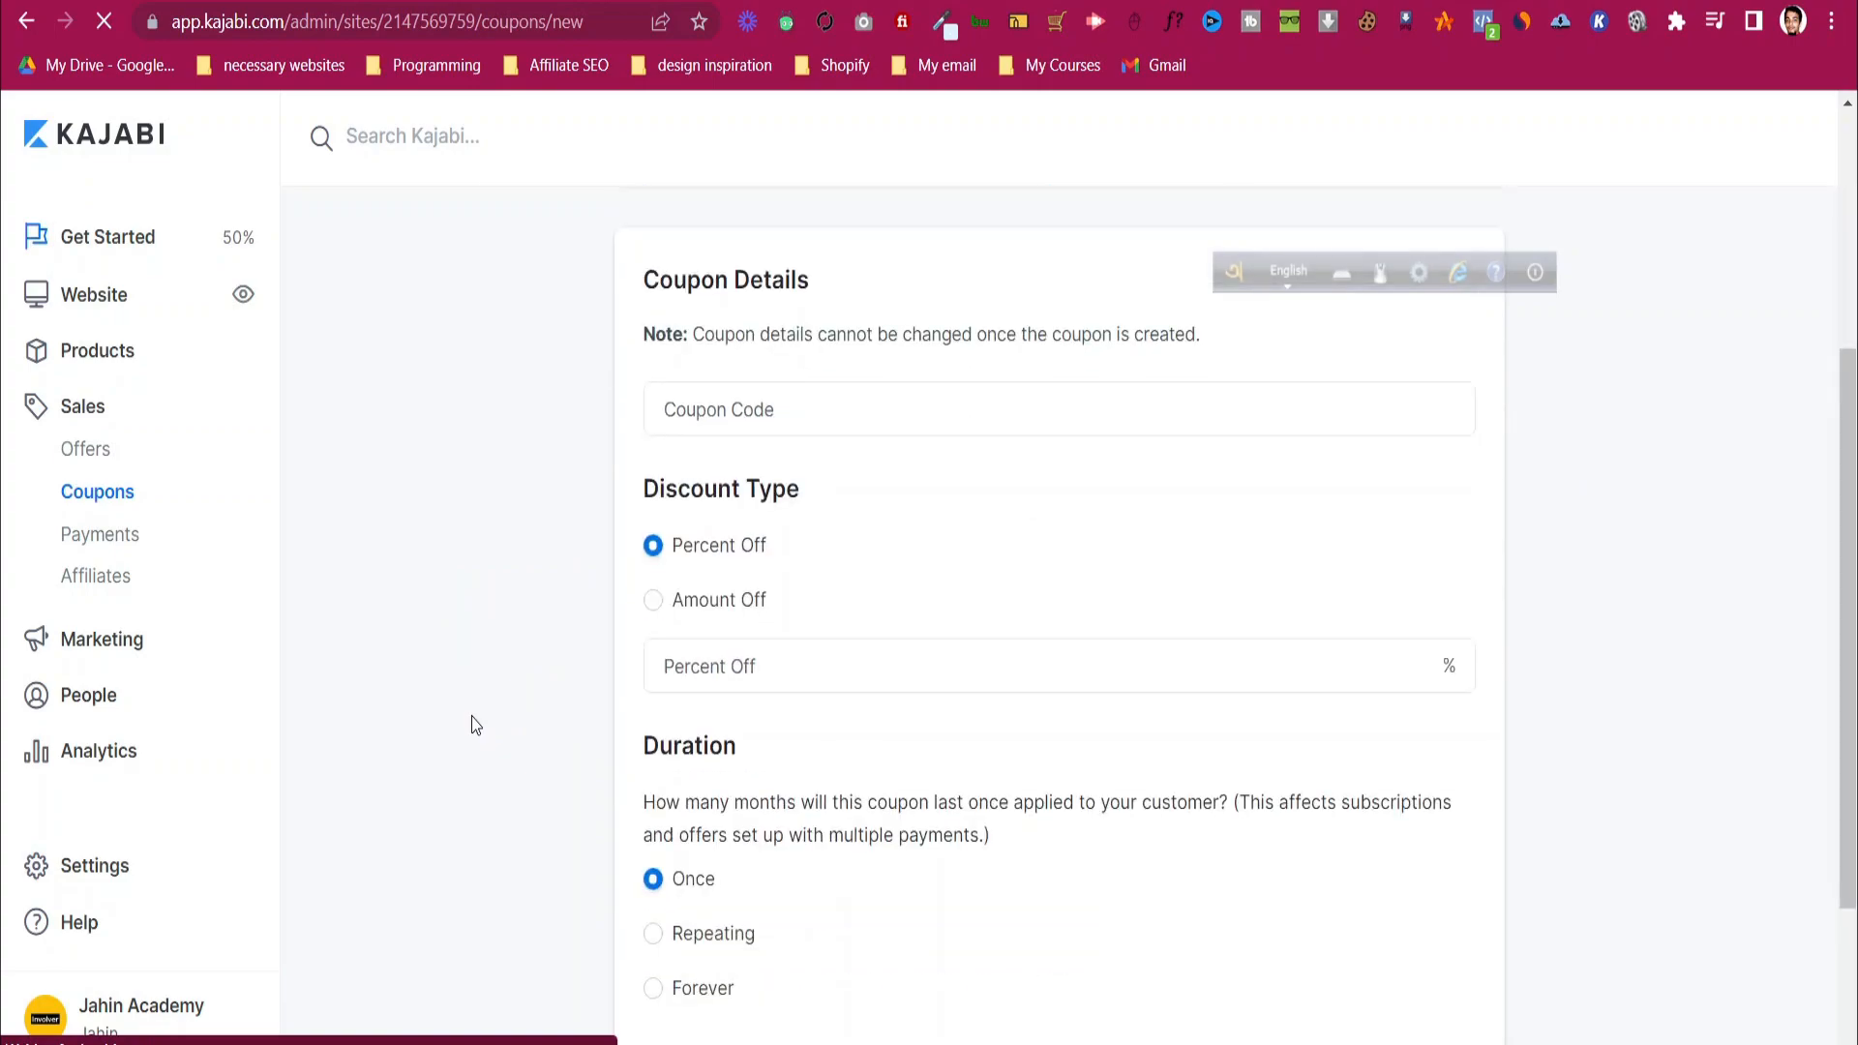
{"action": "left_click", "coordinate": [786, 658]}
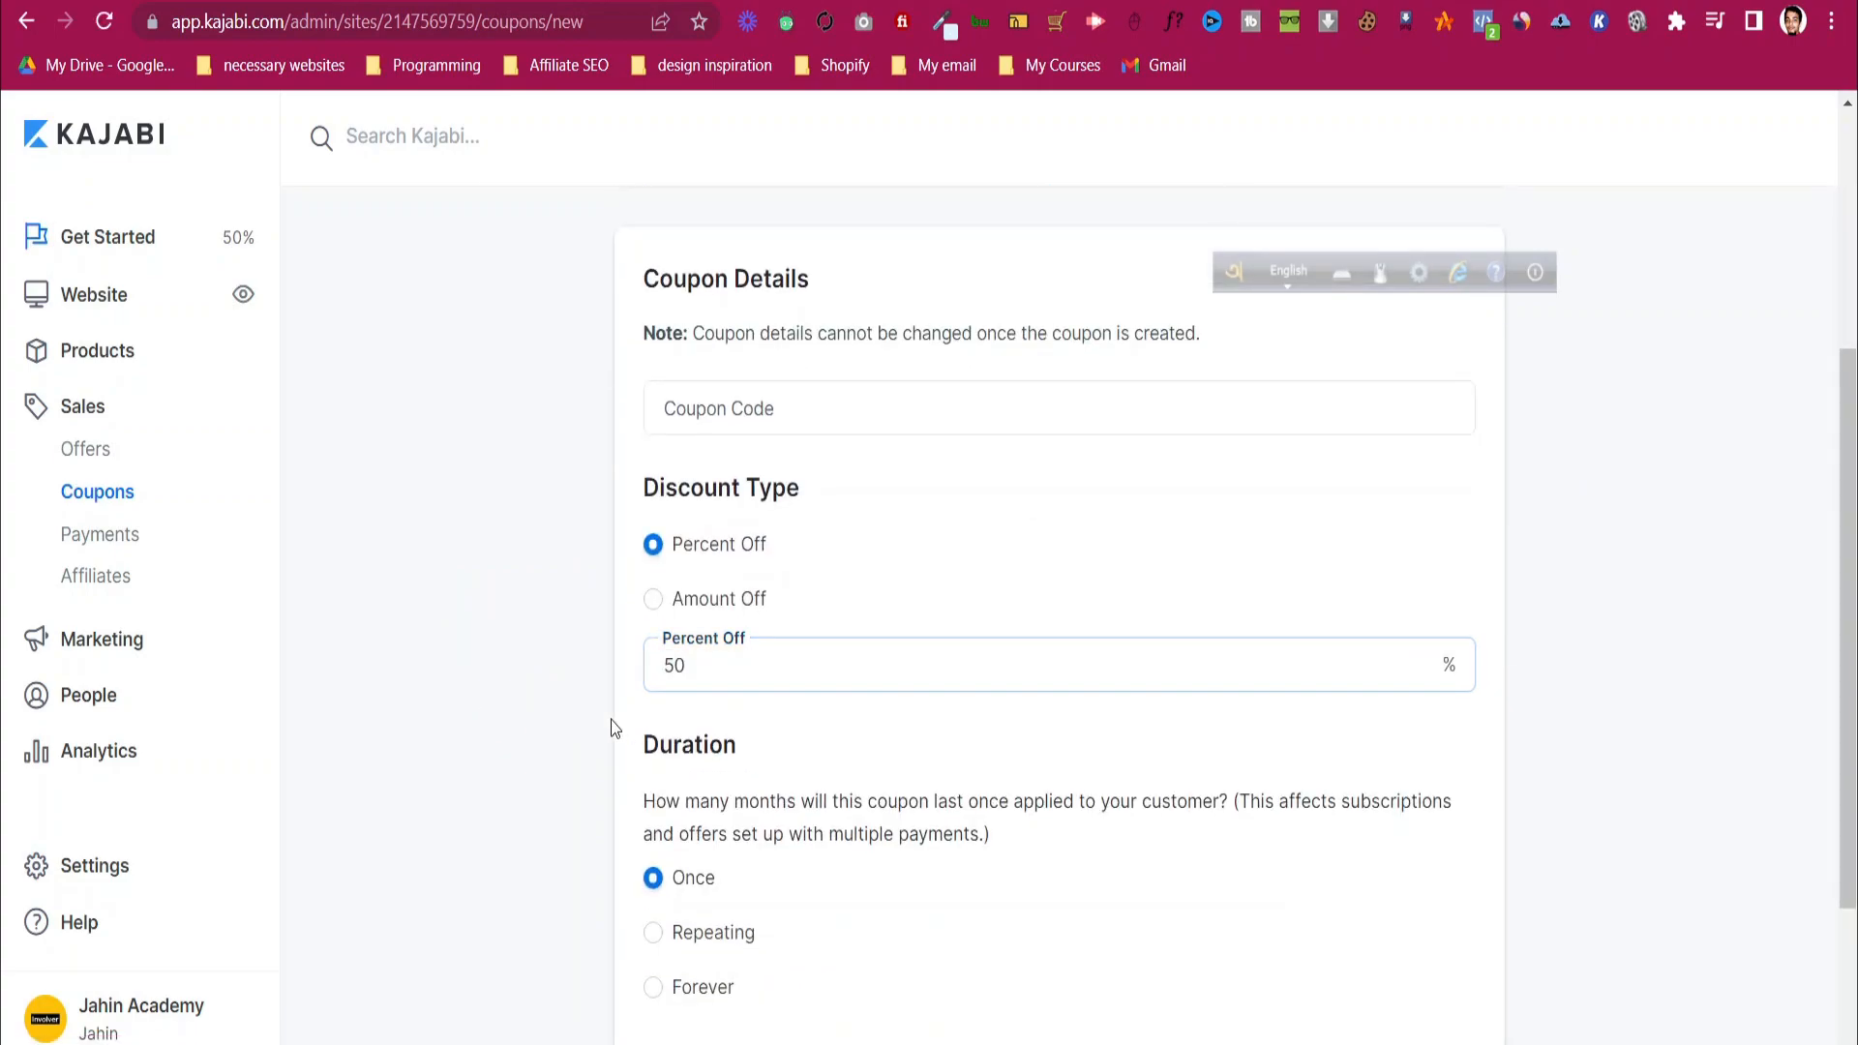
{"action": "scroll", "coordinate": [774, 677], "scroll_direction": "down", "scroll_amount": 3}
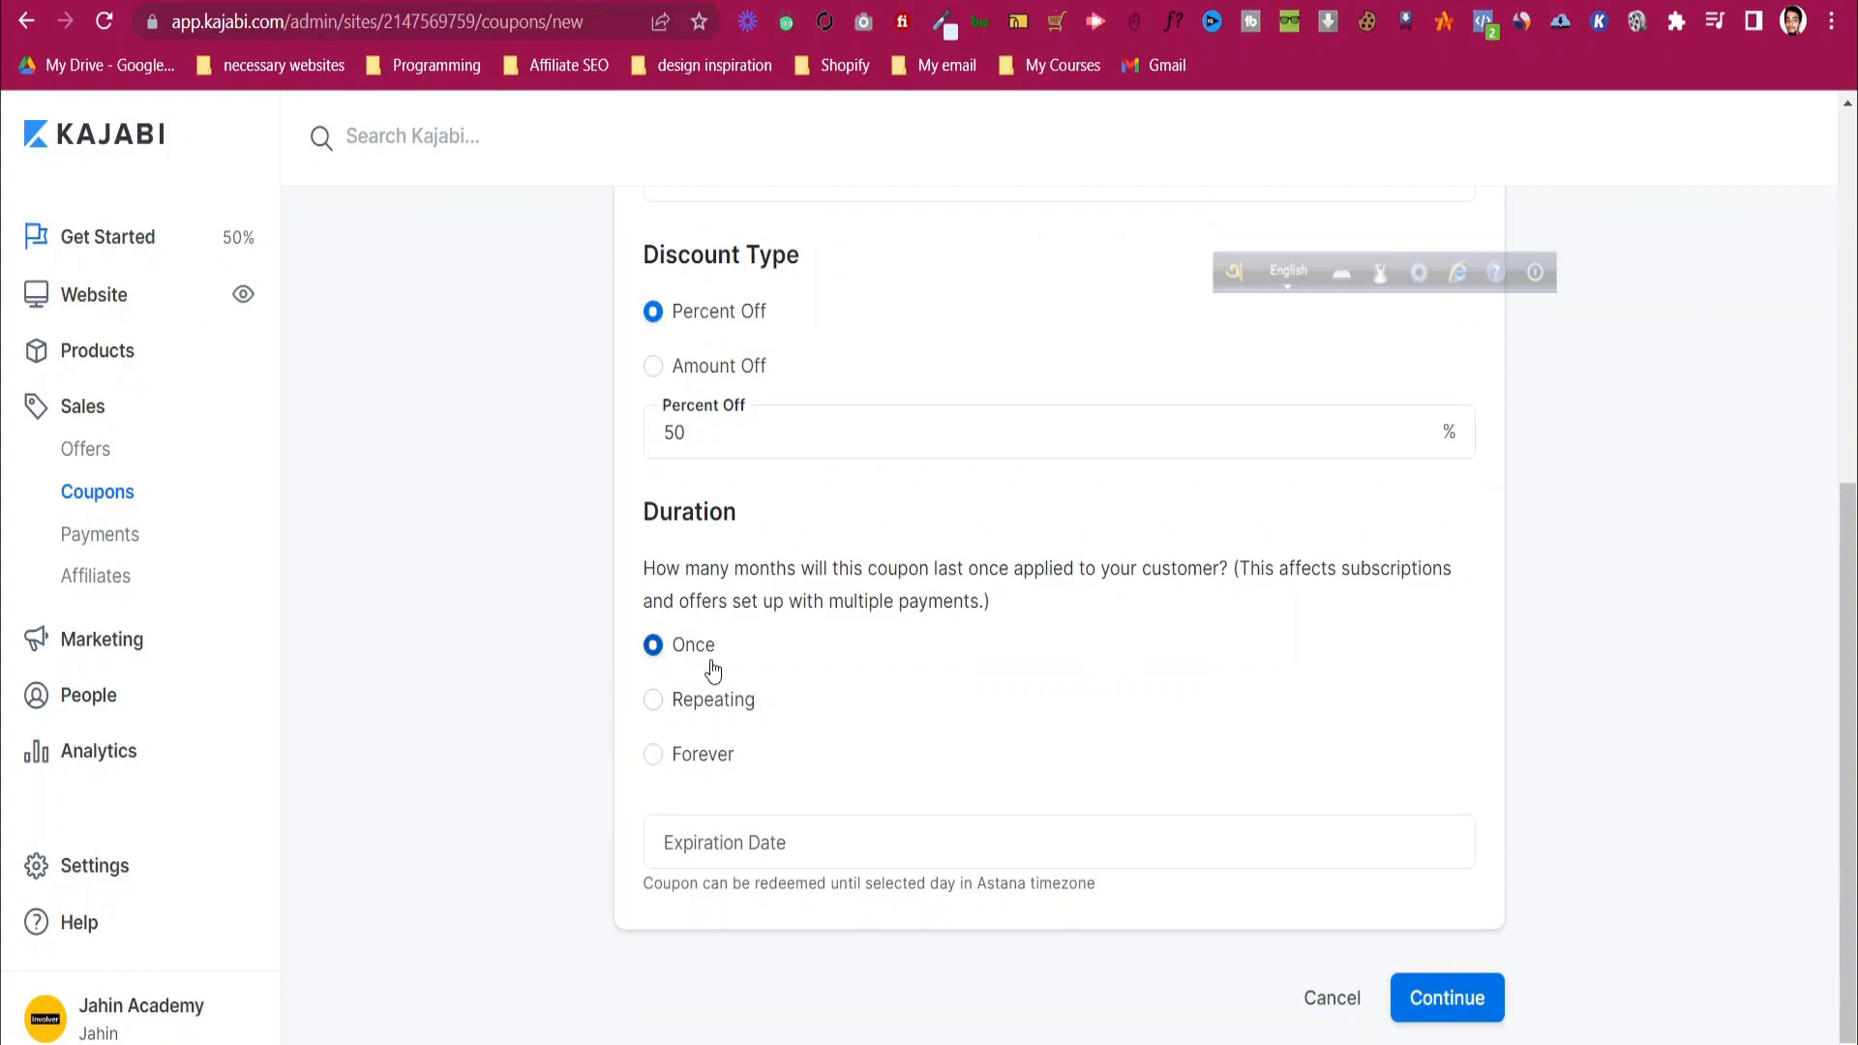
- Set the coupon to expire on April 8, 2022
{"action": "left_click", "coordinate": [800, 832]}
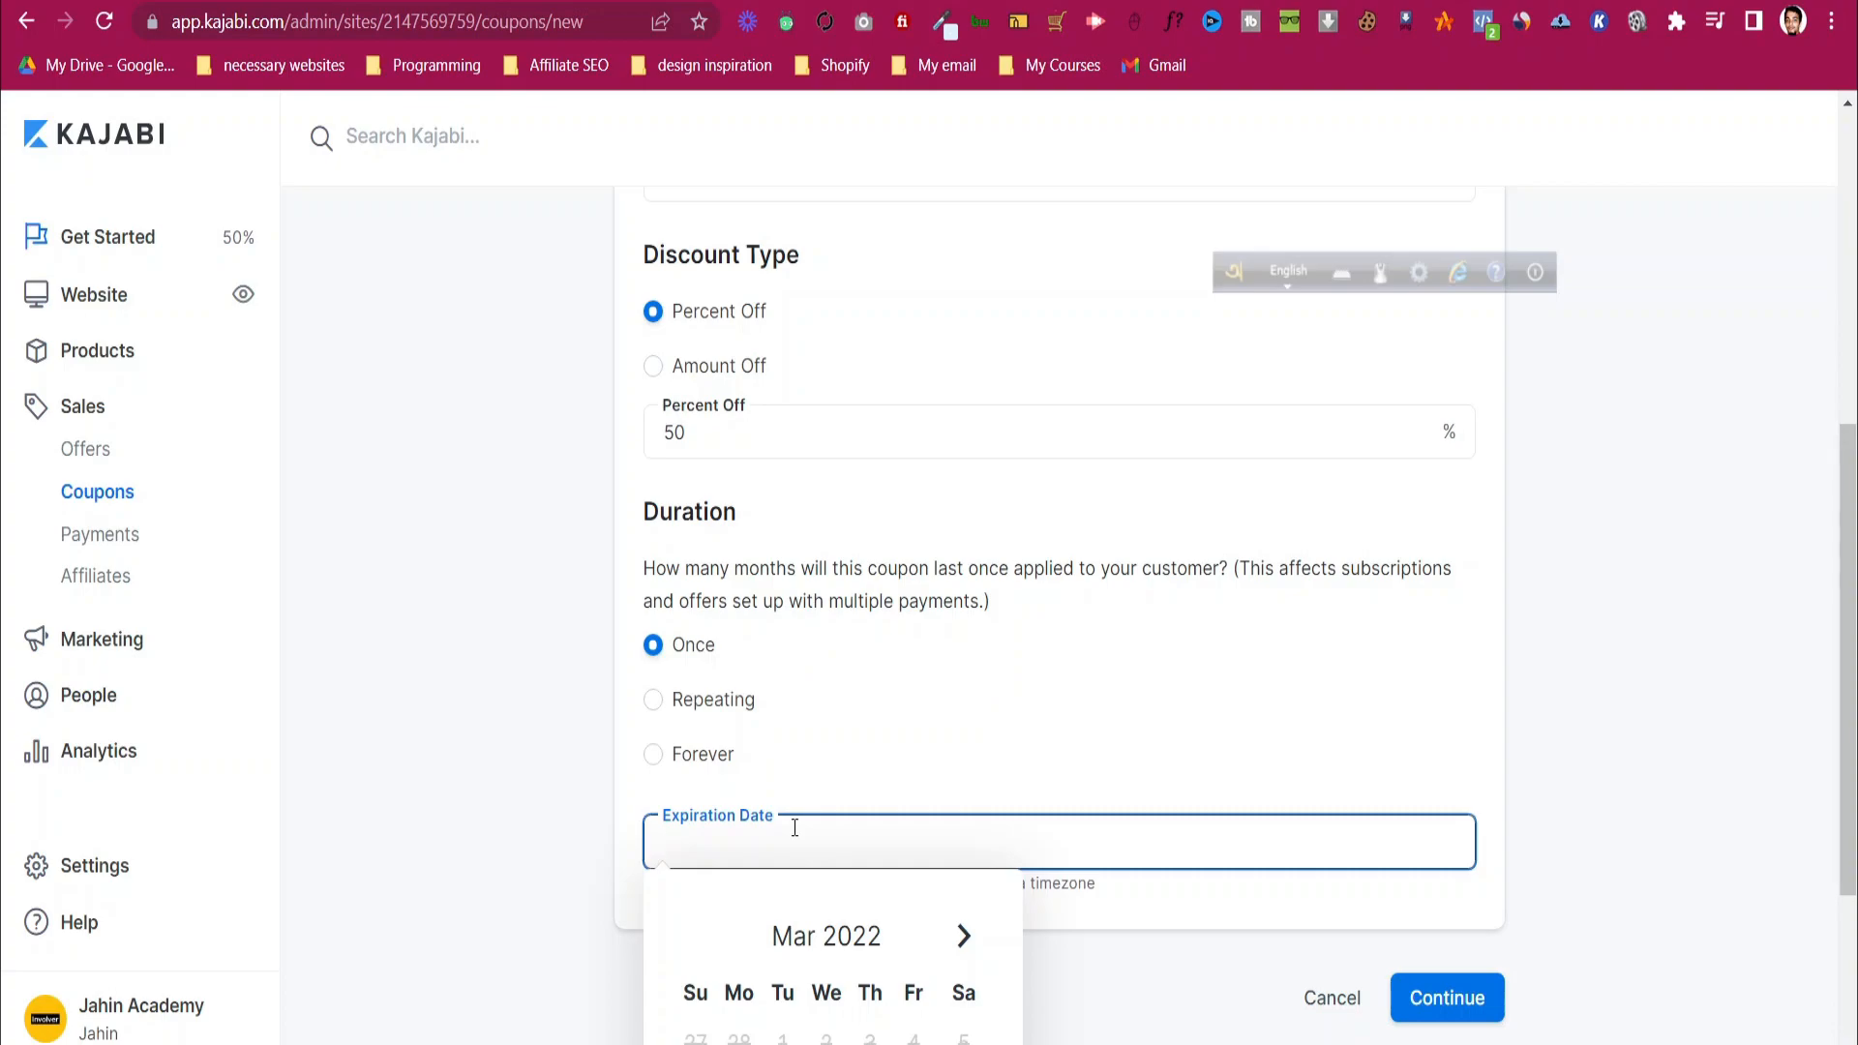
{"action": "scroll", "coordinate": [825, 738], "scroll_direction": "down", "scroll_amount": 3}
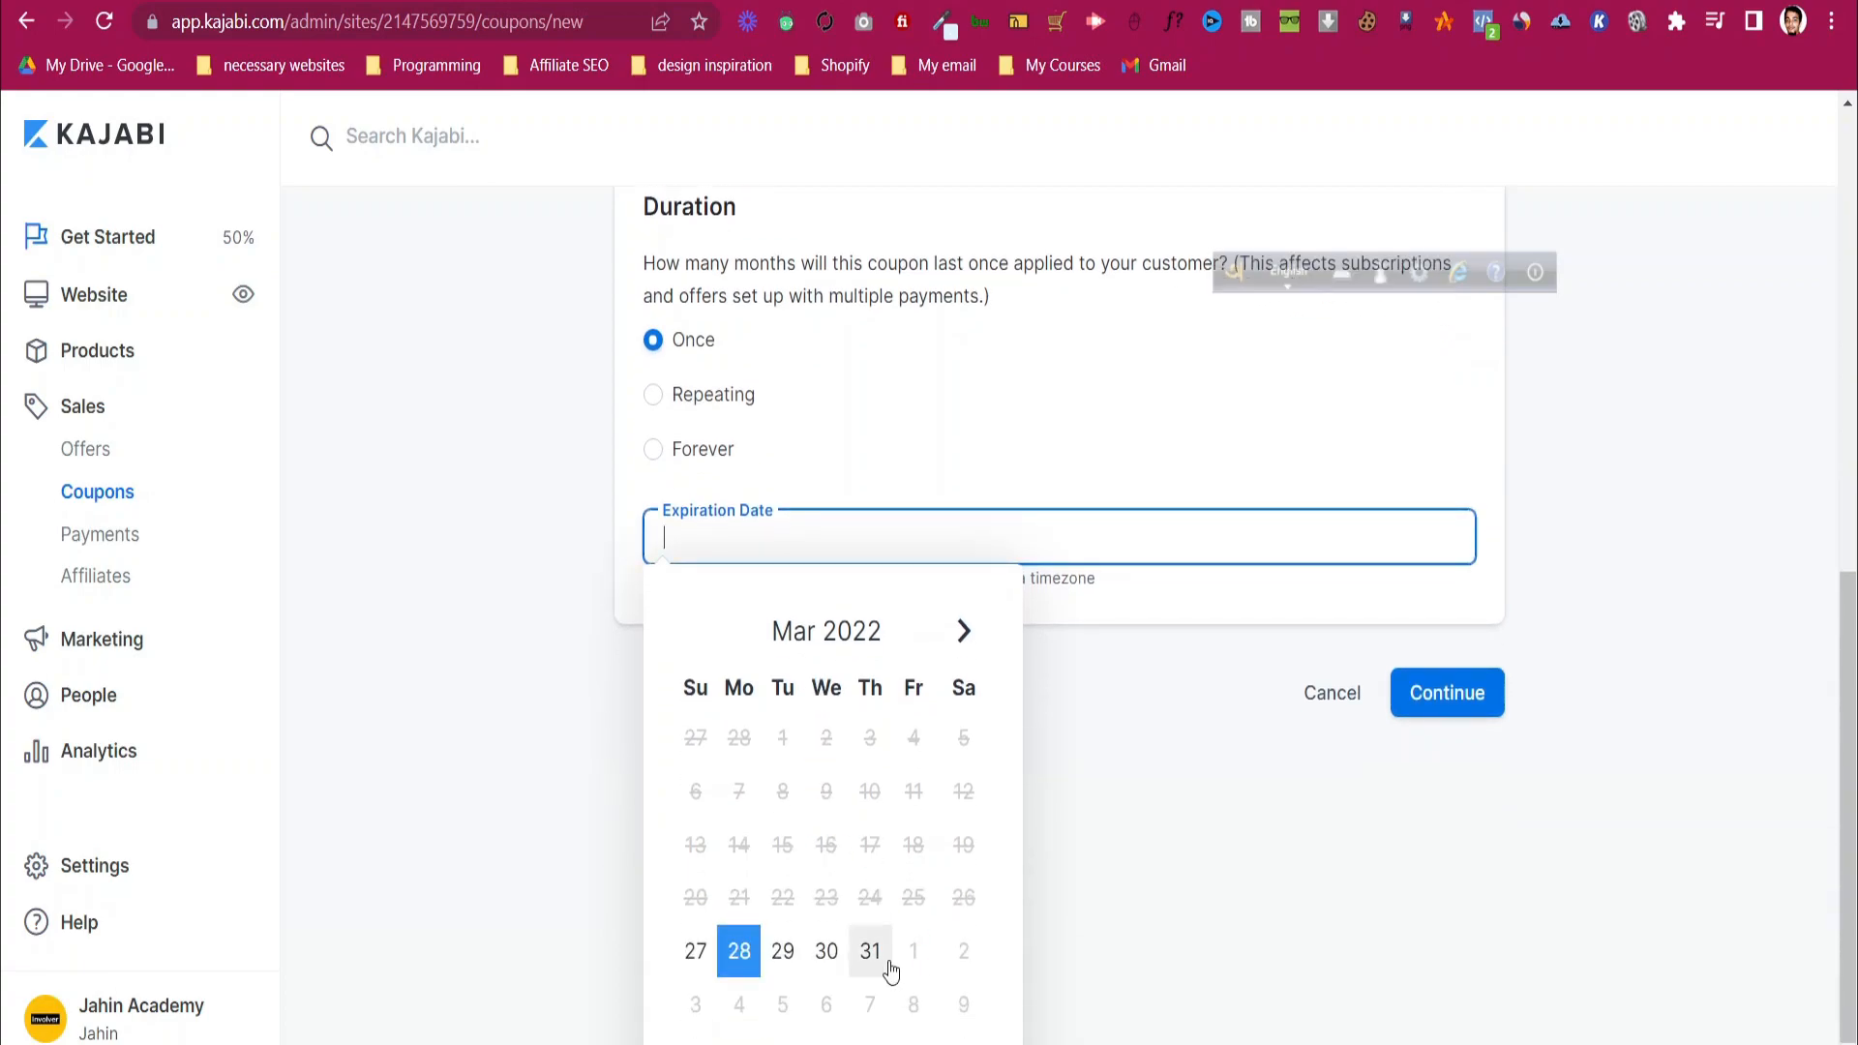
{"action": "left_click", "coordinate": [965, 631]}
{"action": "left_click", "coordinate": [916, 790]}
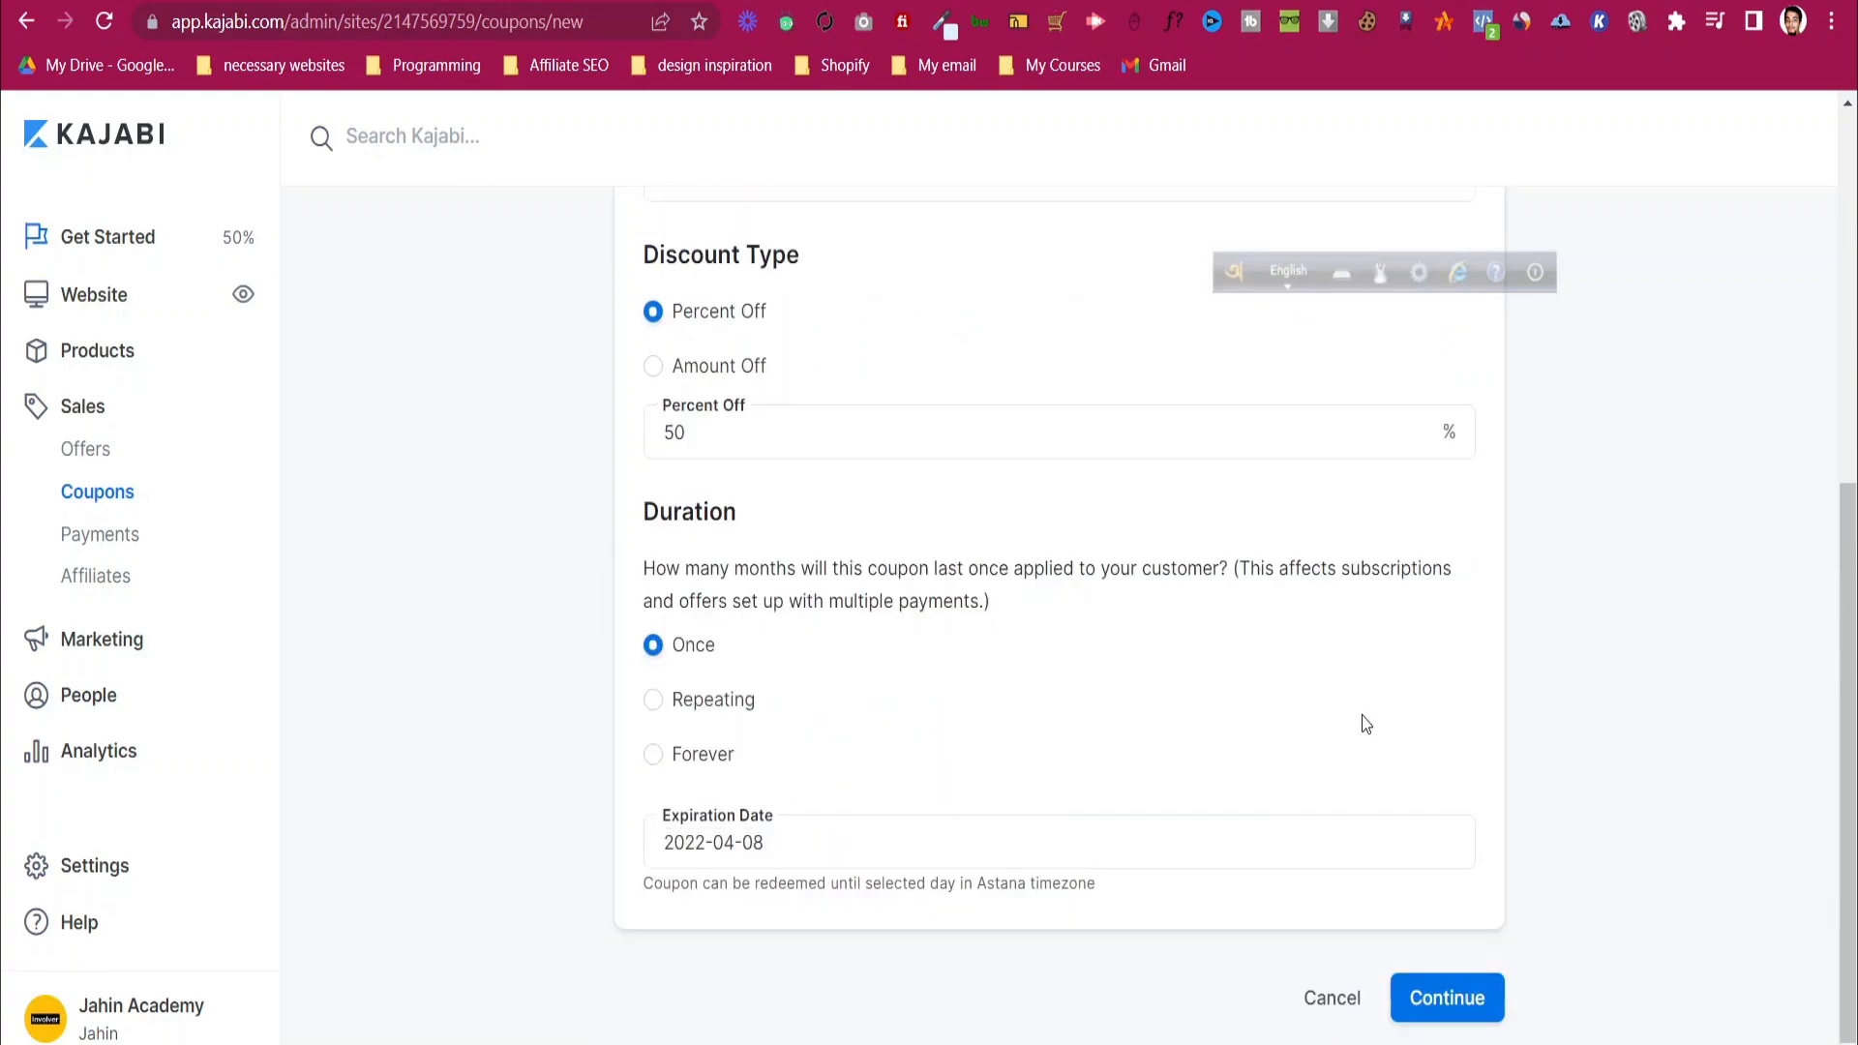
- Enter the coupon code and create the coupon
{"action": "left_click", "coordinate": [1454, 987]}
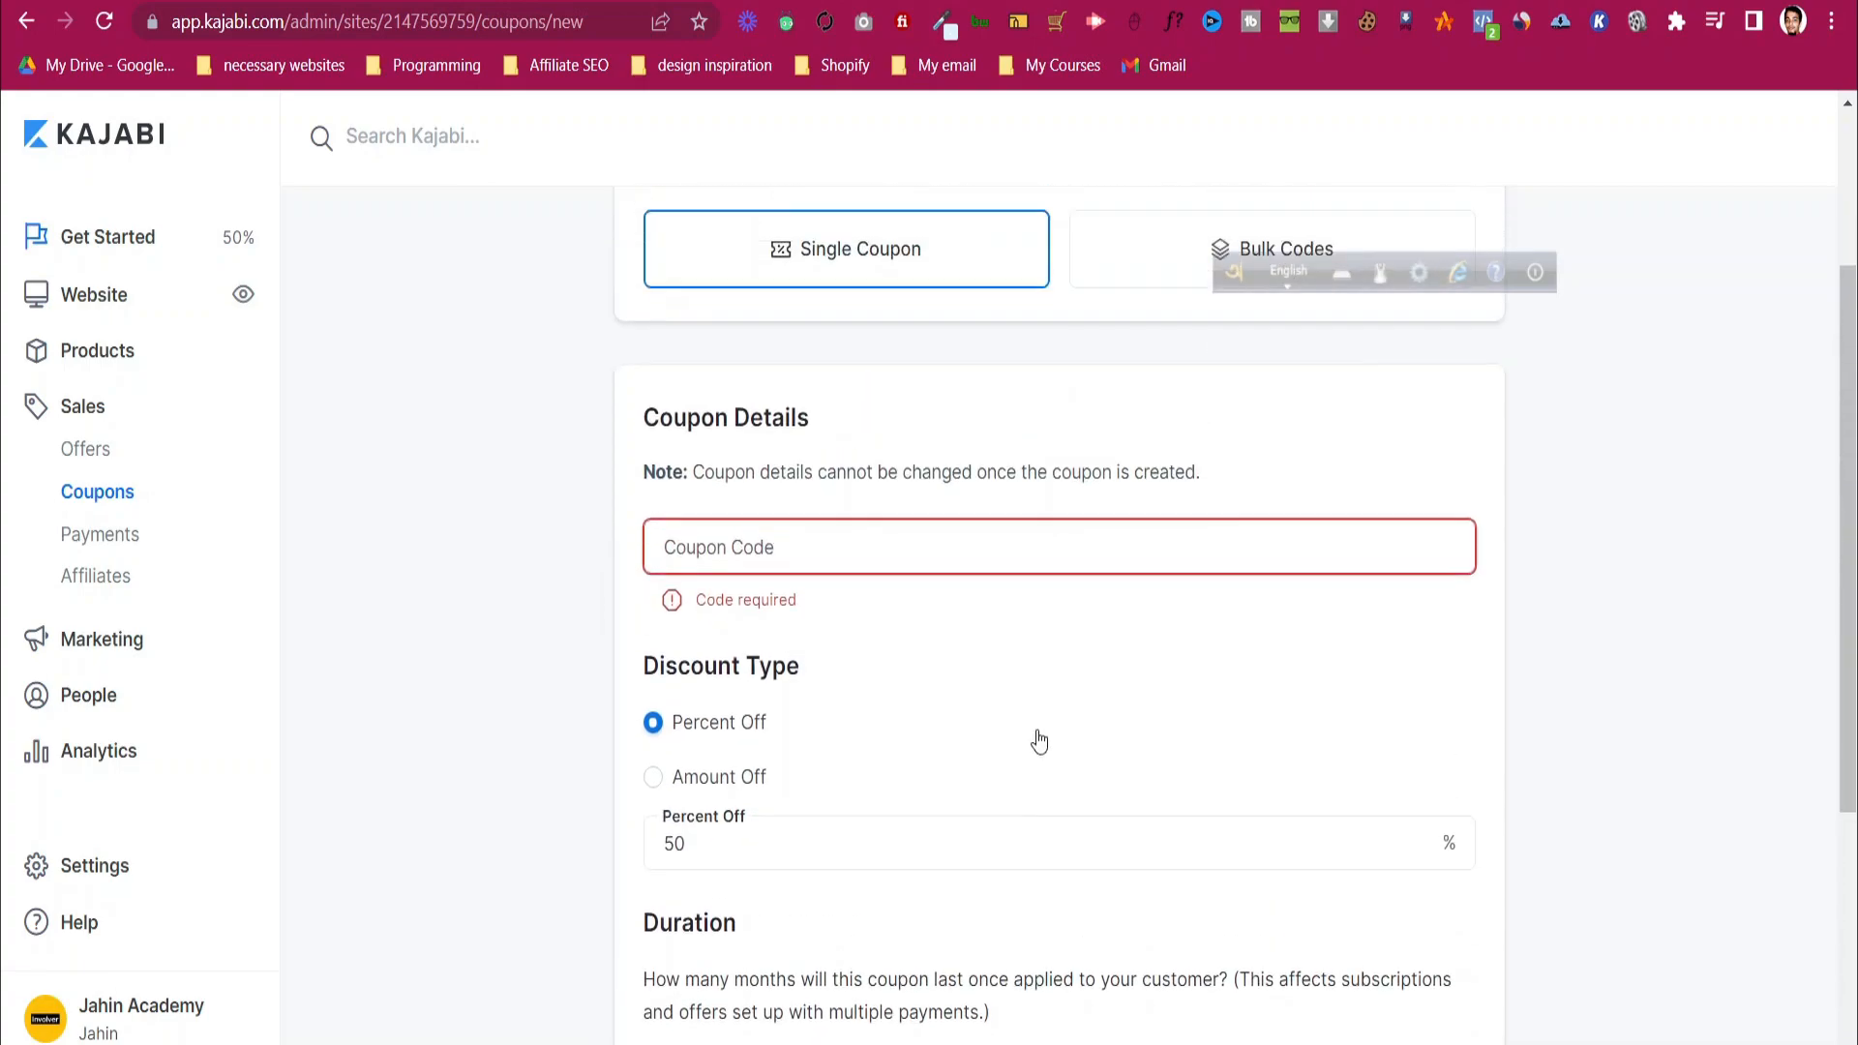
{"action": "left_click", "coordinate": [847, 580]}
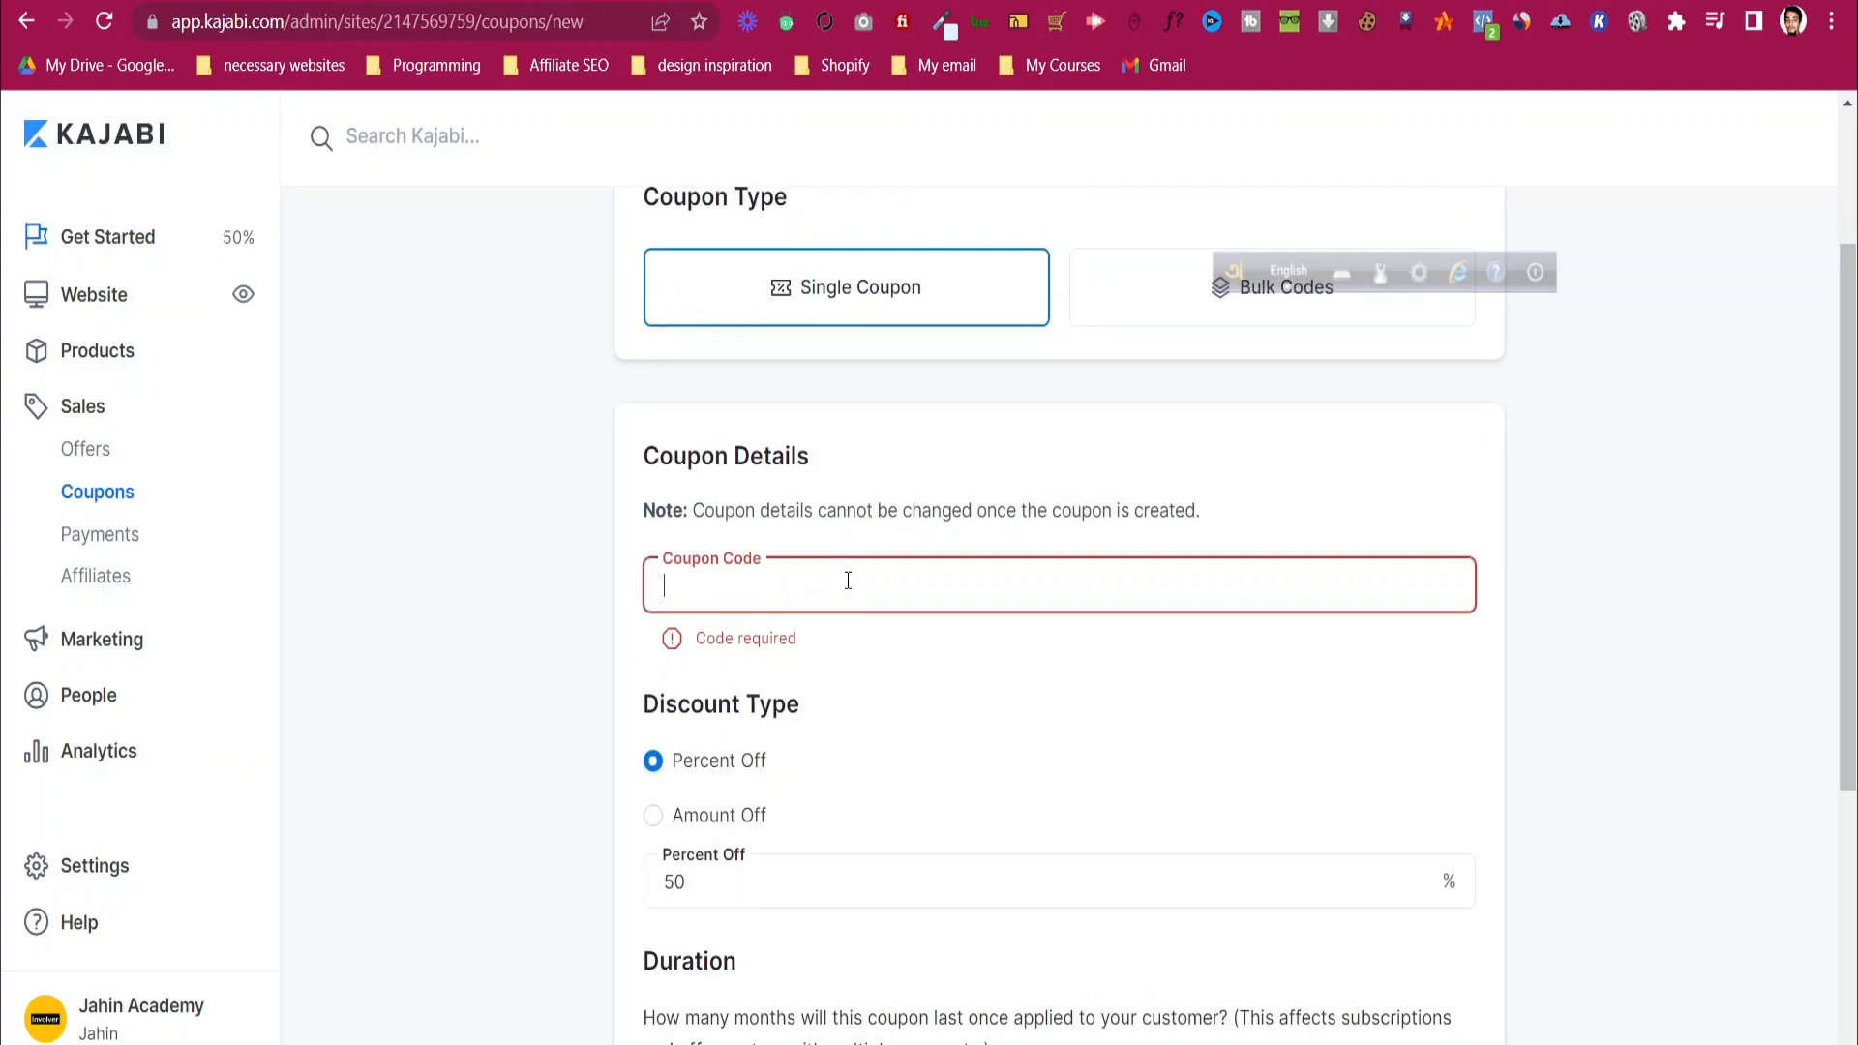
{"action": "type", "text": "50"}
{"action": "key", "text": "BackSpace"}
{"action": "key", "text": "BackSpace"}
{"action": "key", "text": "BackSpace"}
{"action": "type", "text": "JAHIN50"}
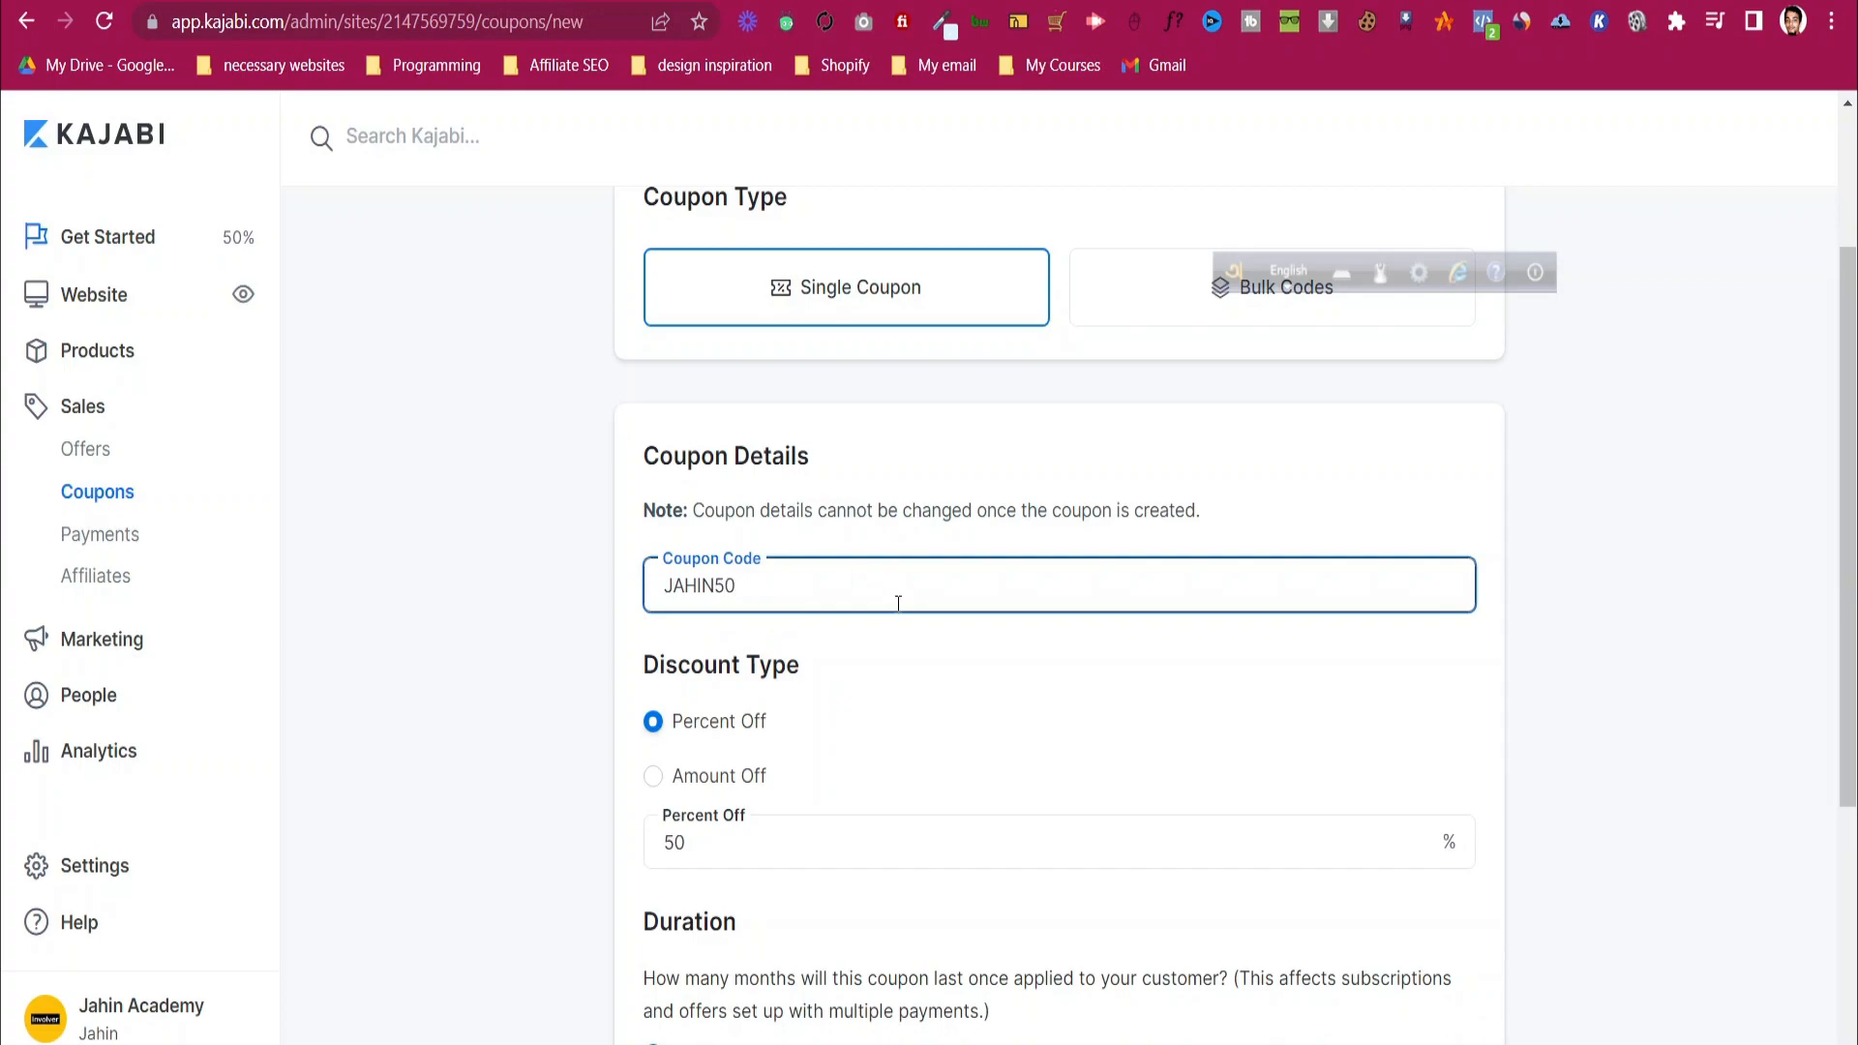
{"action": "scroll", "coordinate": [978, 635], "scroll_direction": "down", "scroll_amount": 4}
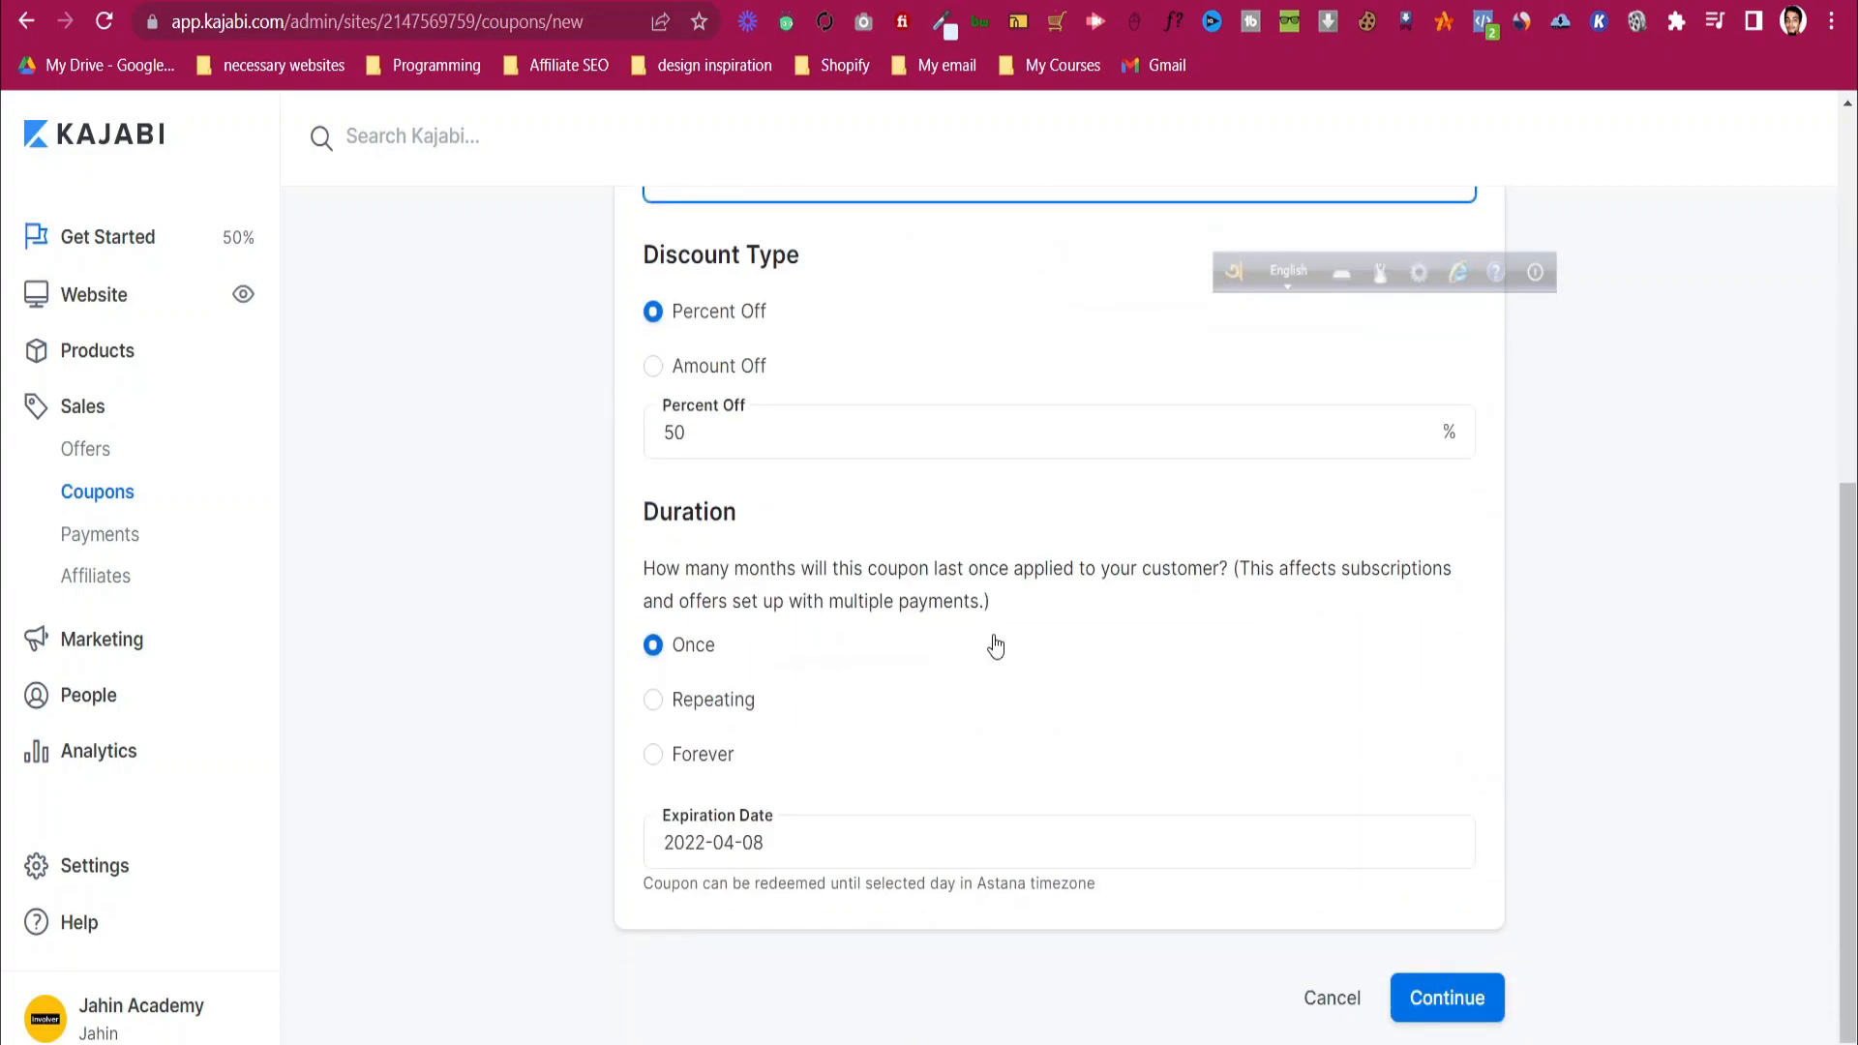
{"action": "left_click", "coordinate": [1442, 997]}
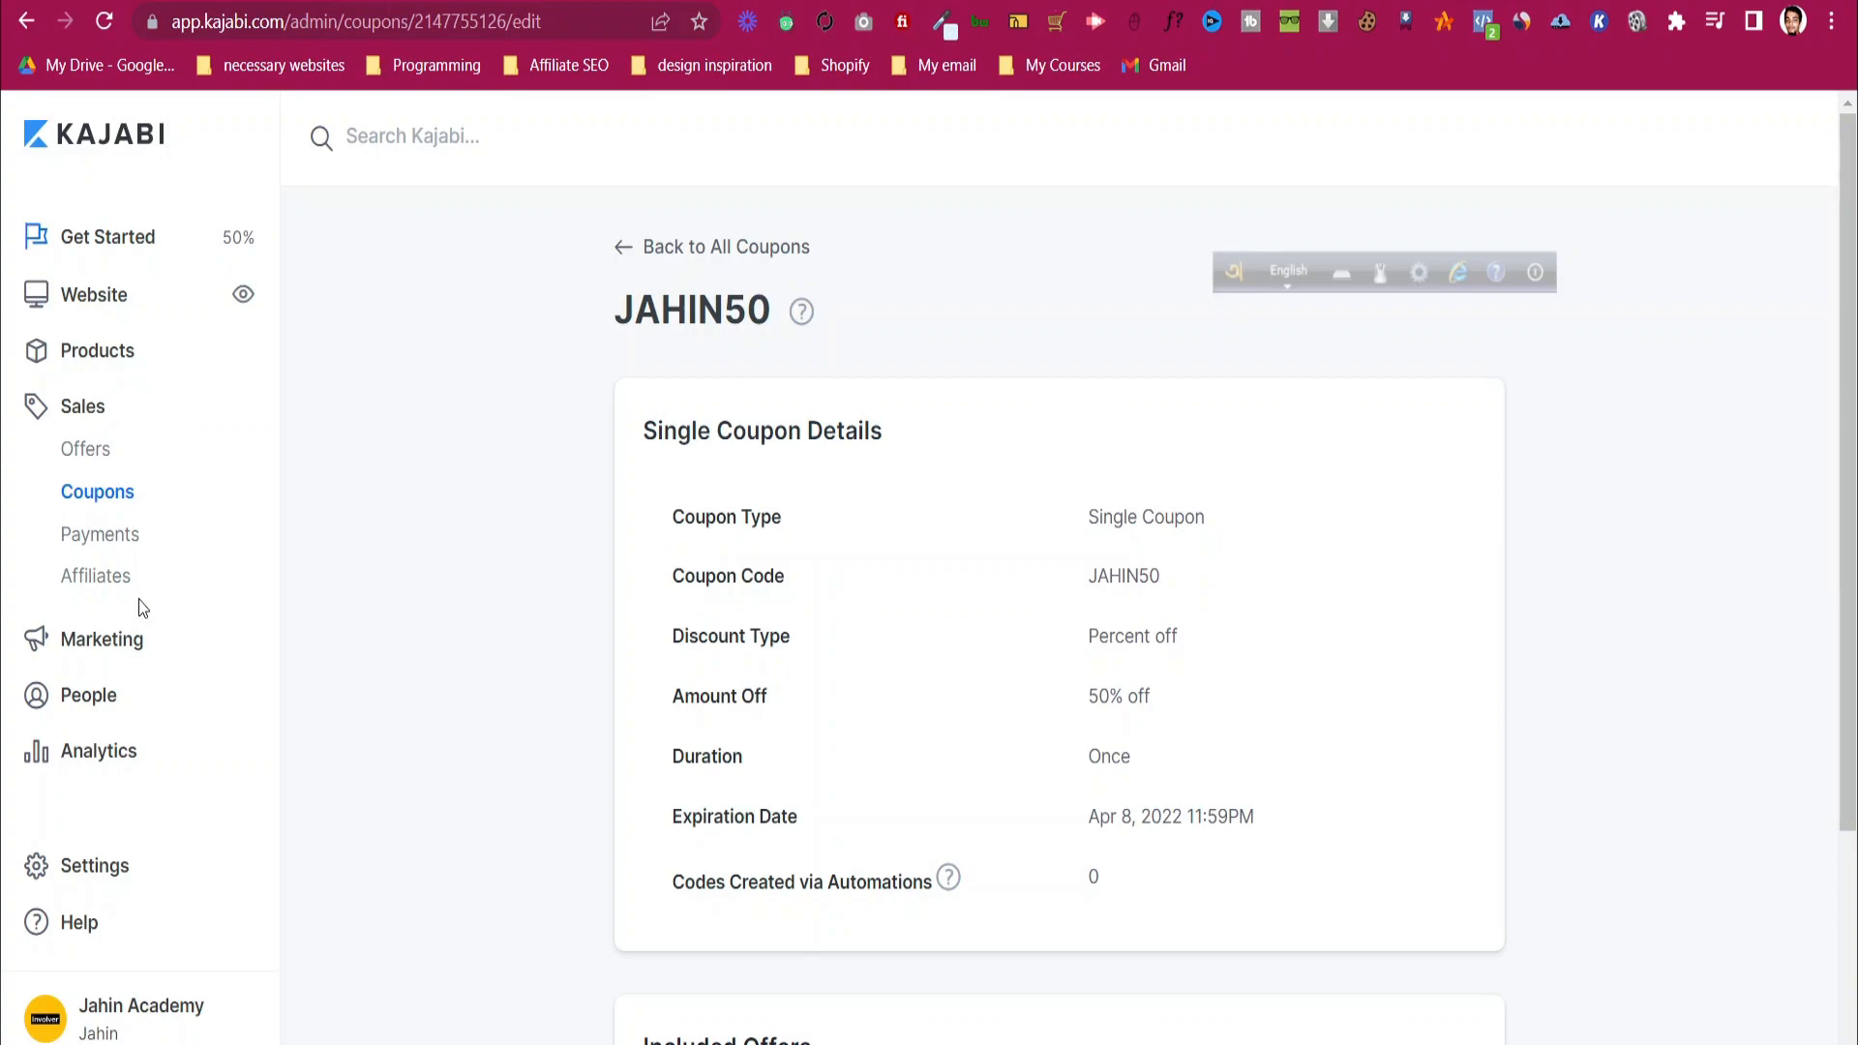
- Navigate via Products and Sales to the Payments page to connect a payment provider
{"action": "left_click", "coordinate": [110, 358]}
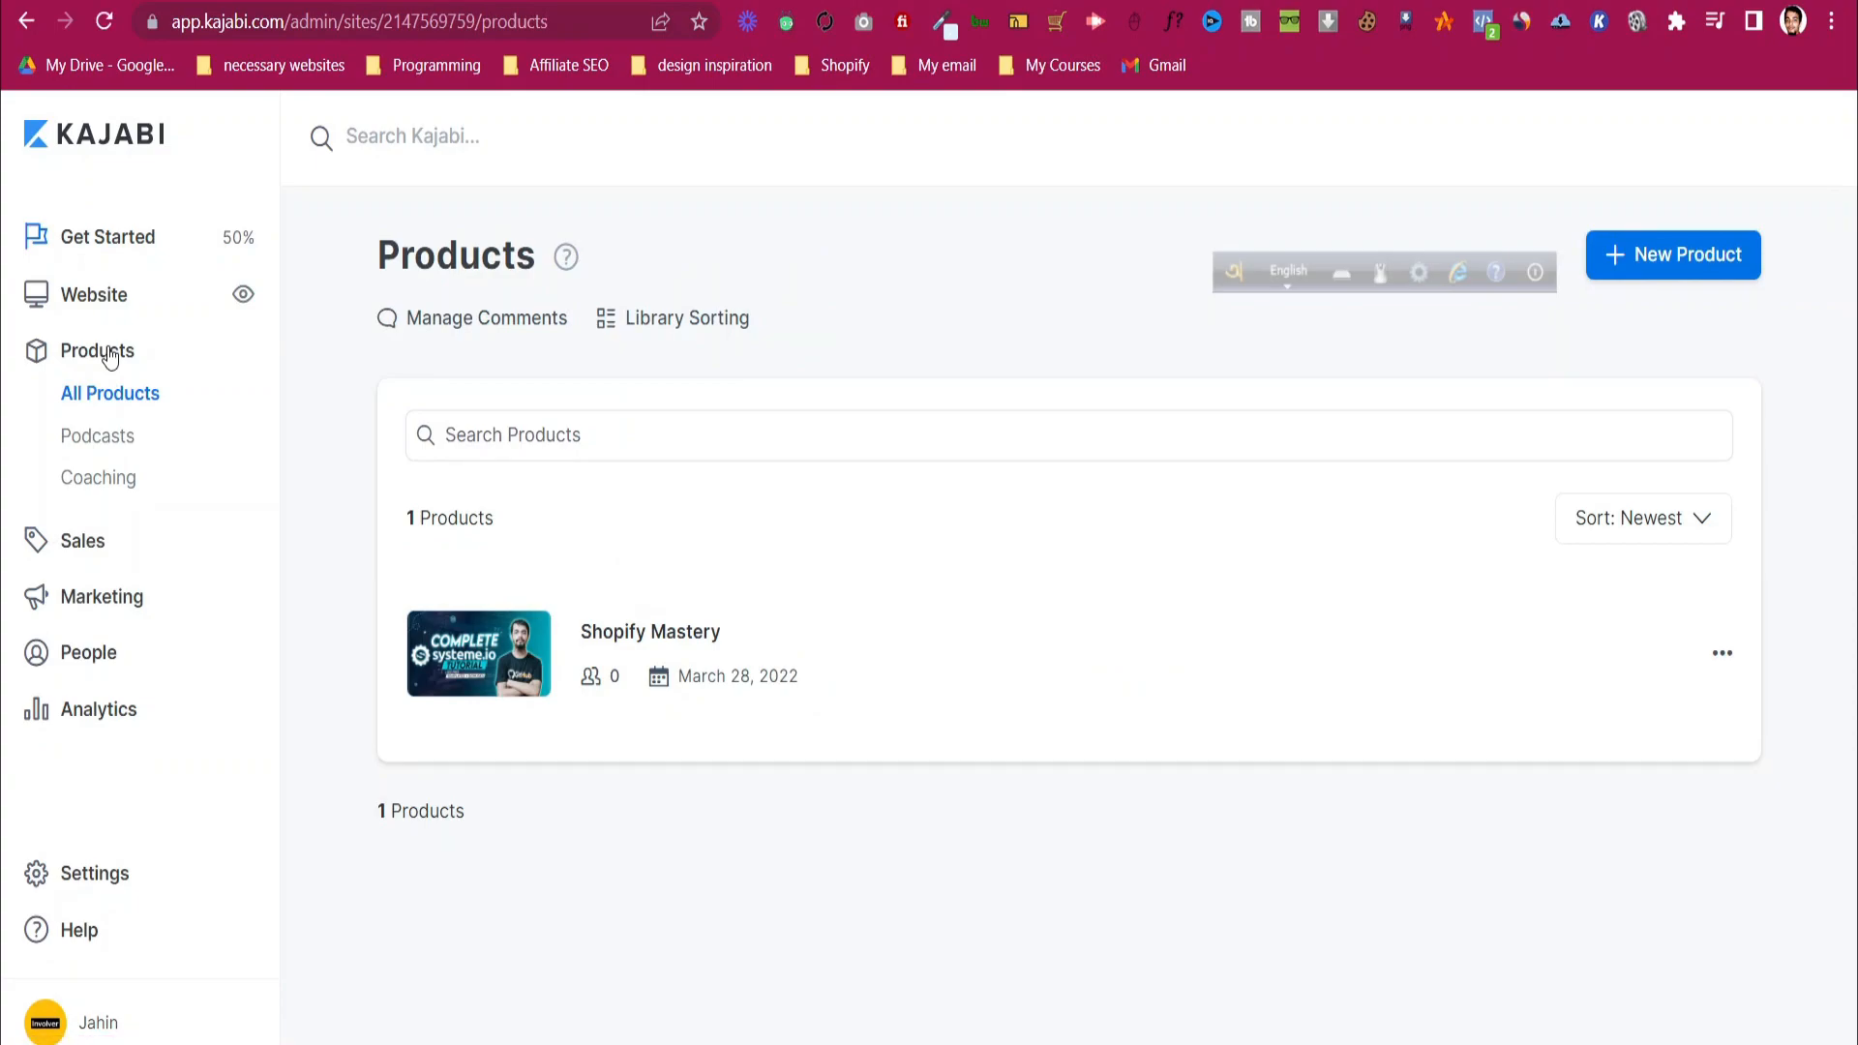
{"action": "left_click", "coordinate": [90, 547]}
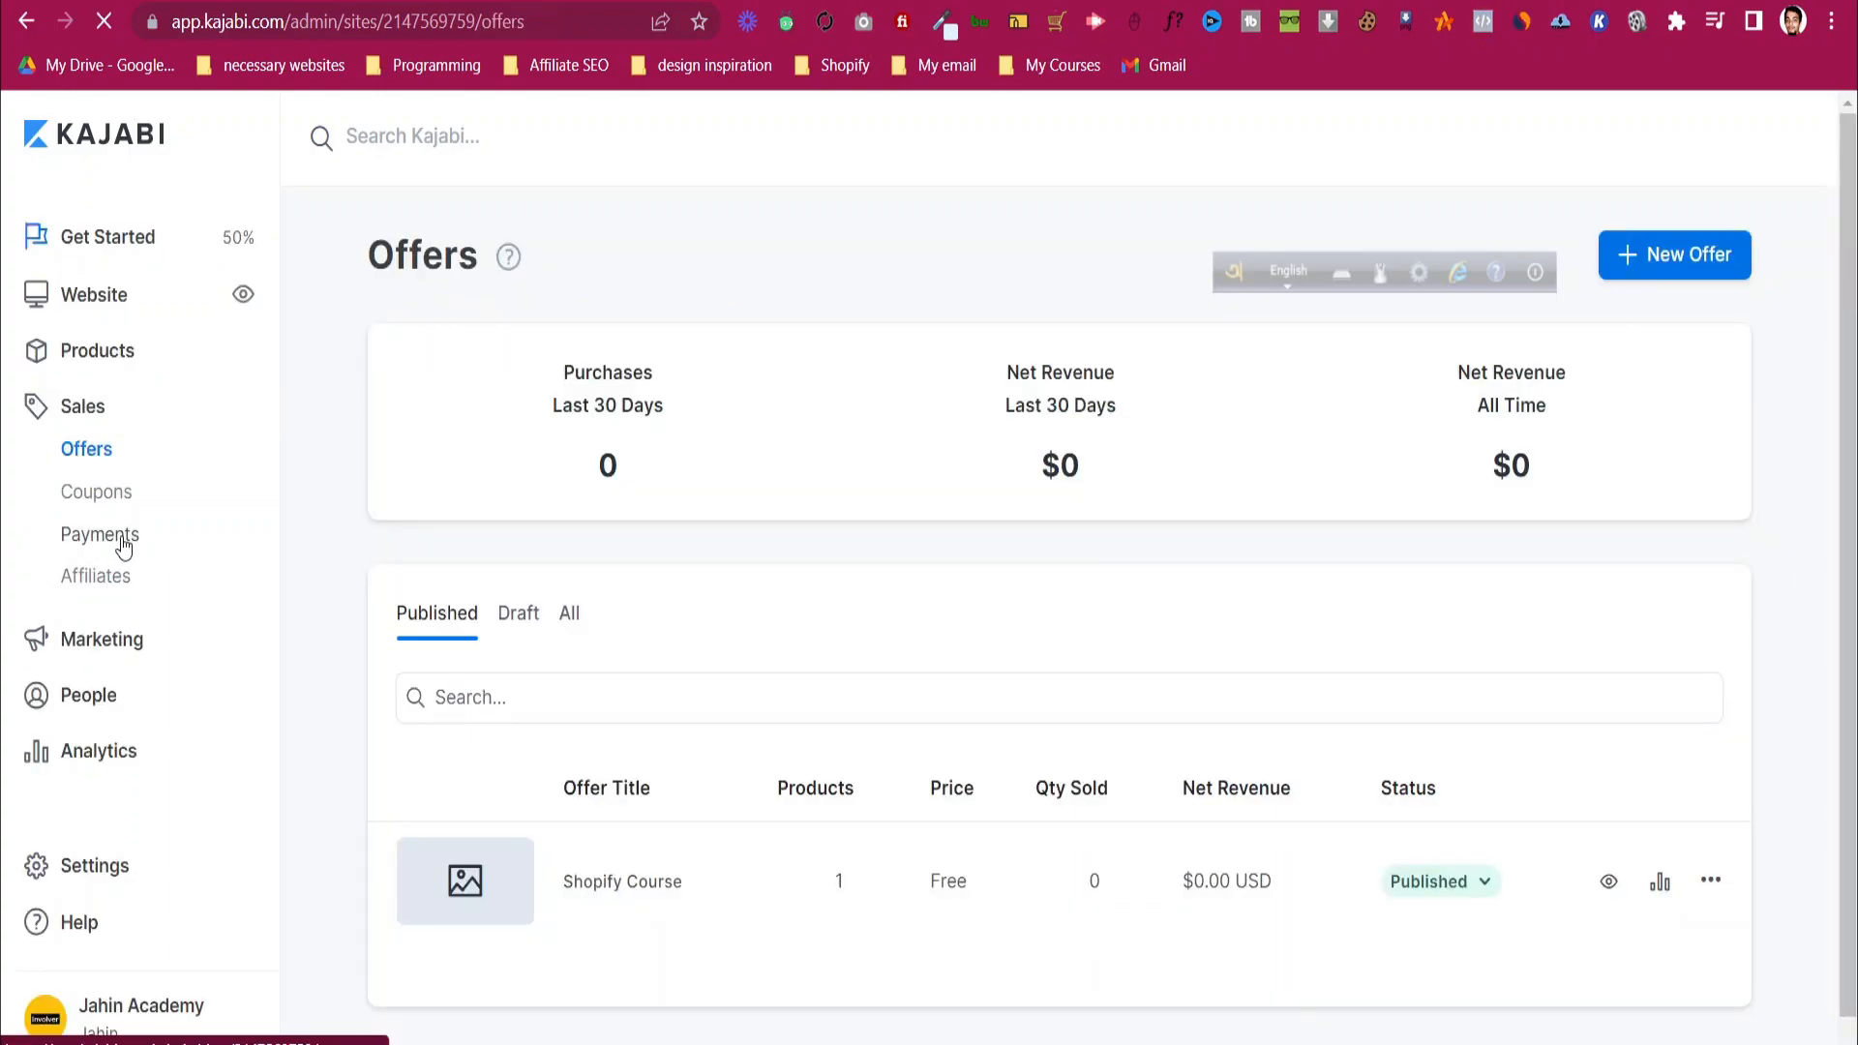
{"action": "left_click", "coordinate": [123, 540]}
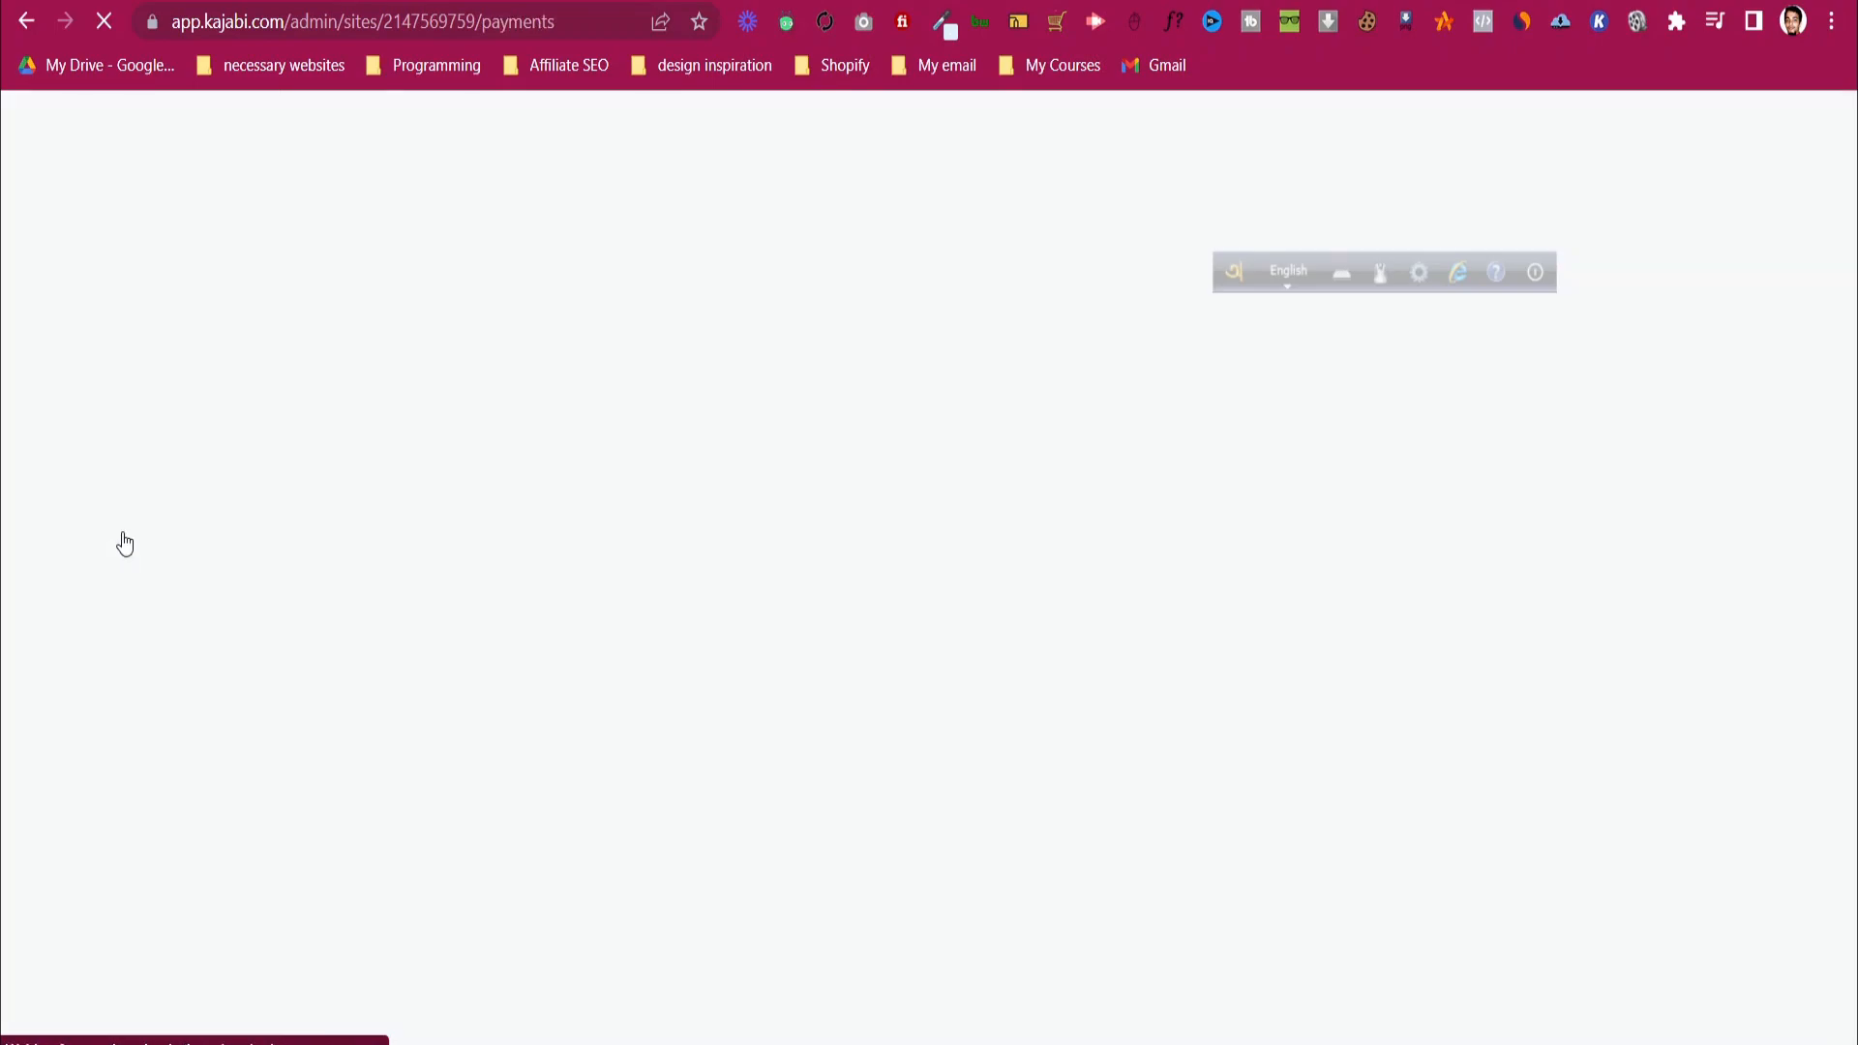
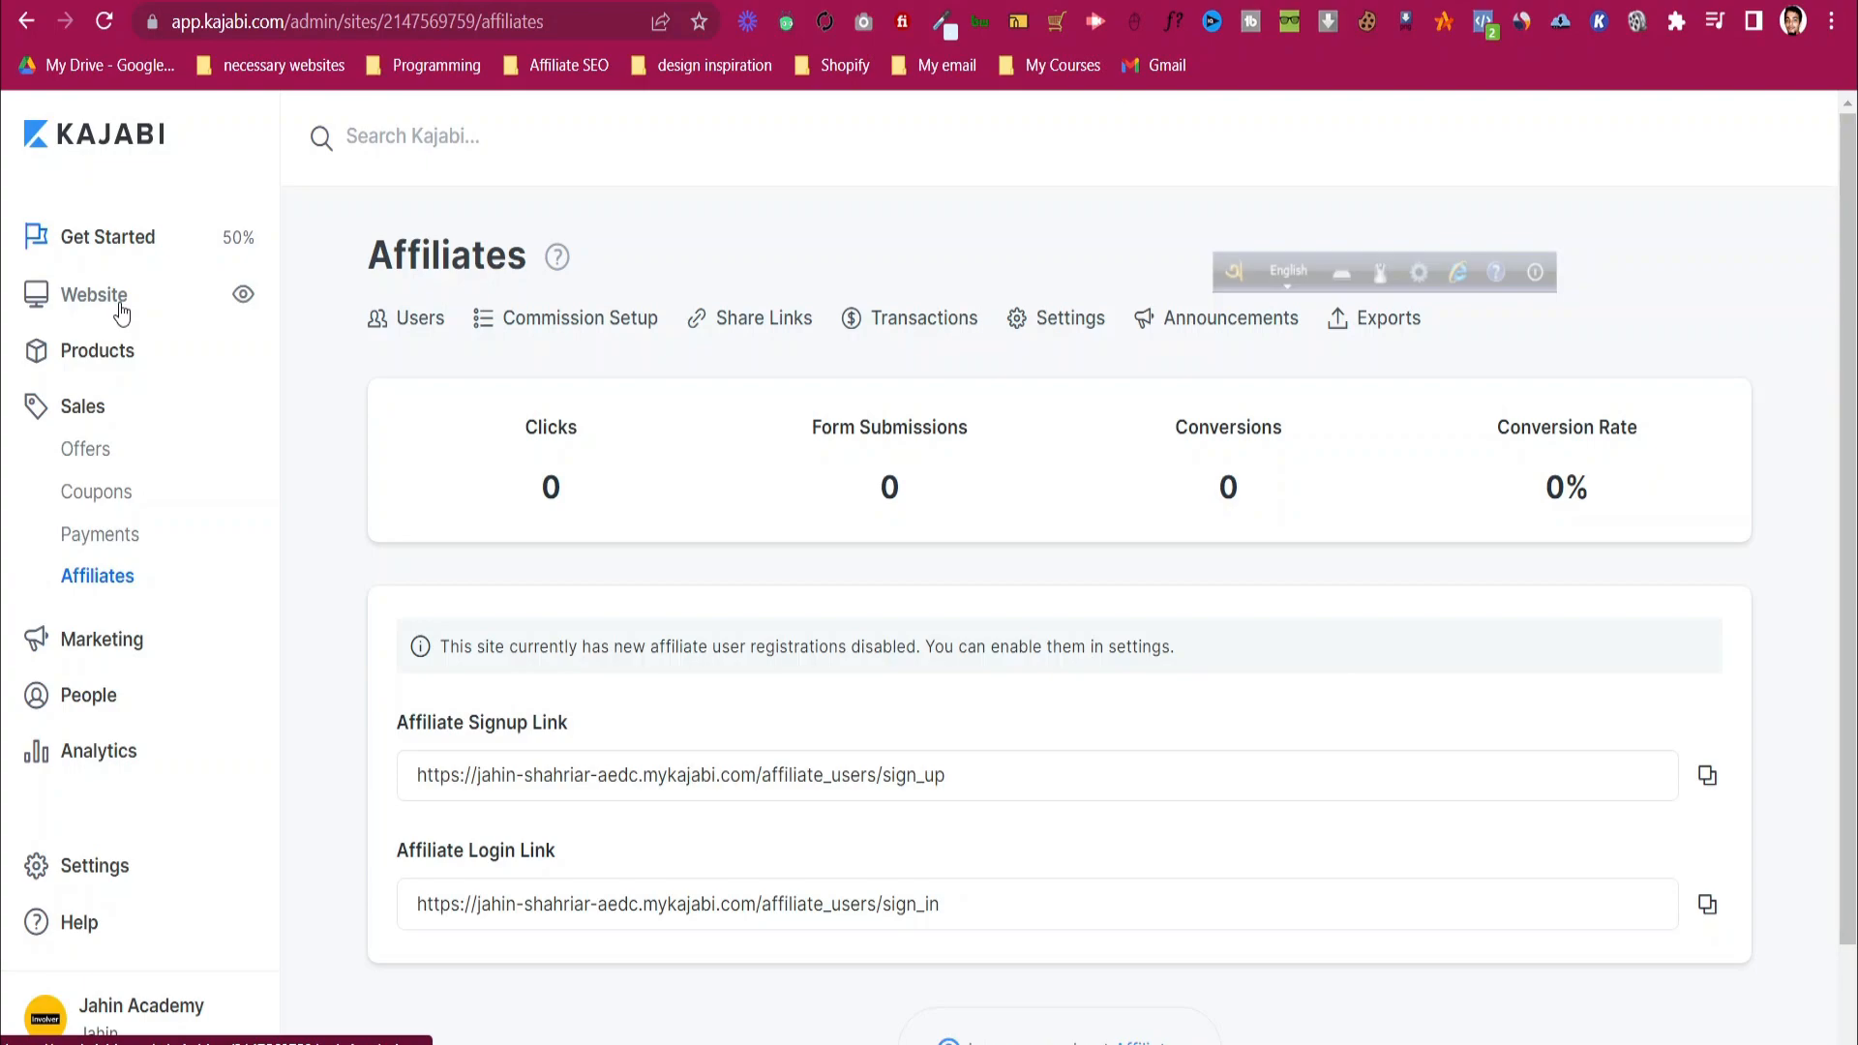
- Go to Website > Pages and switch to the Landing pages list
{"action": "left_click", "coordinate": [120, 306]}
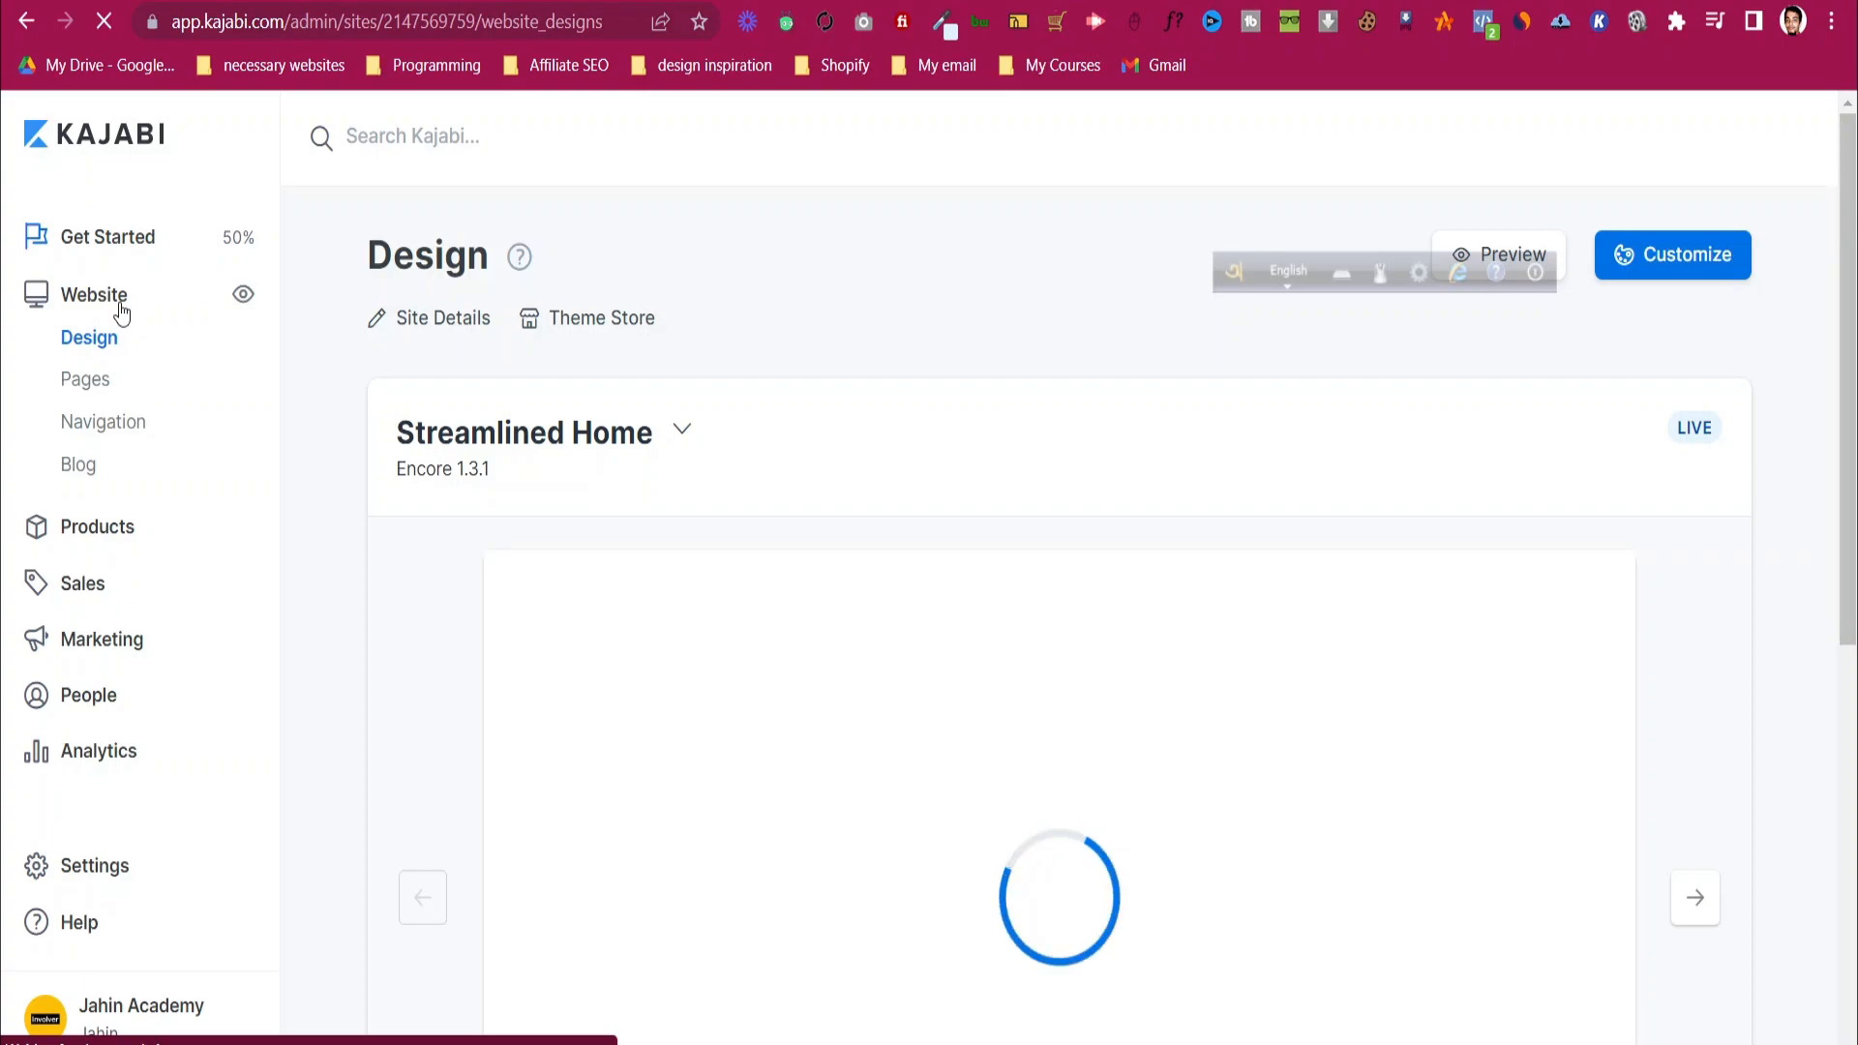
{"action": "left_click", "coordinate": [108, 381]}
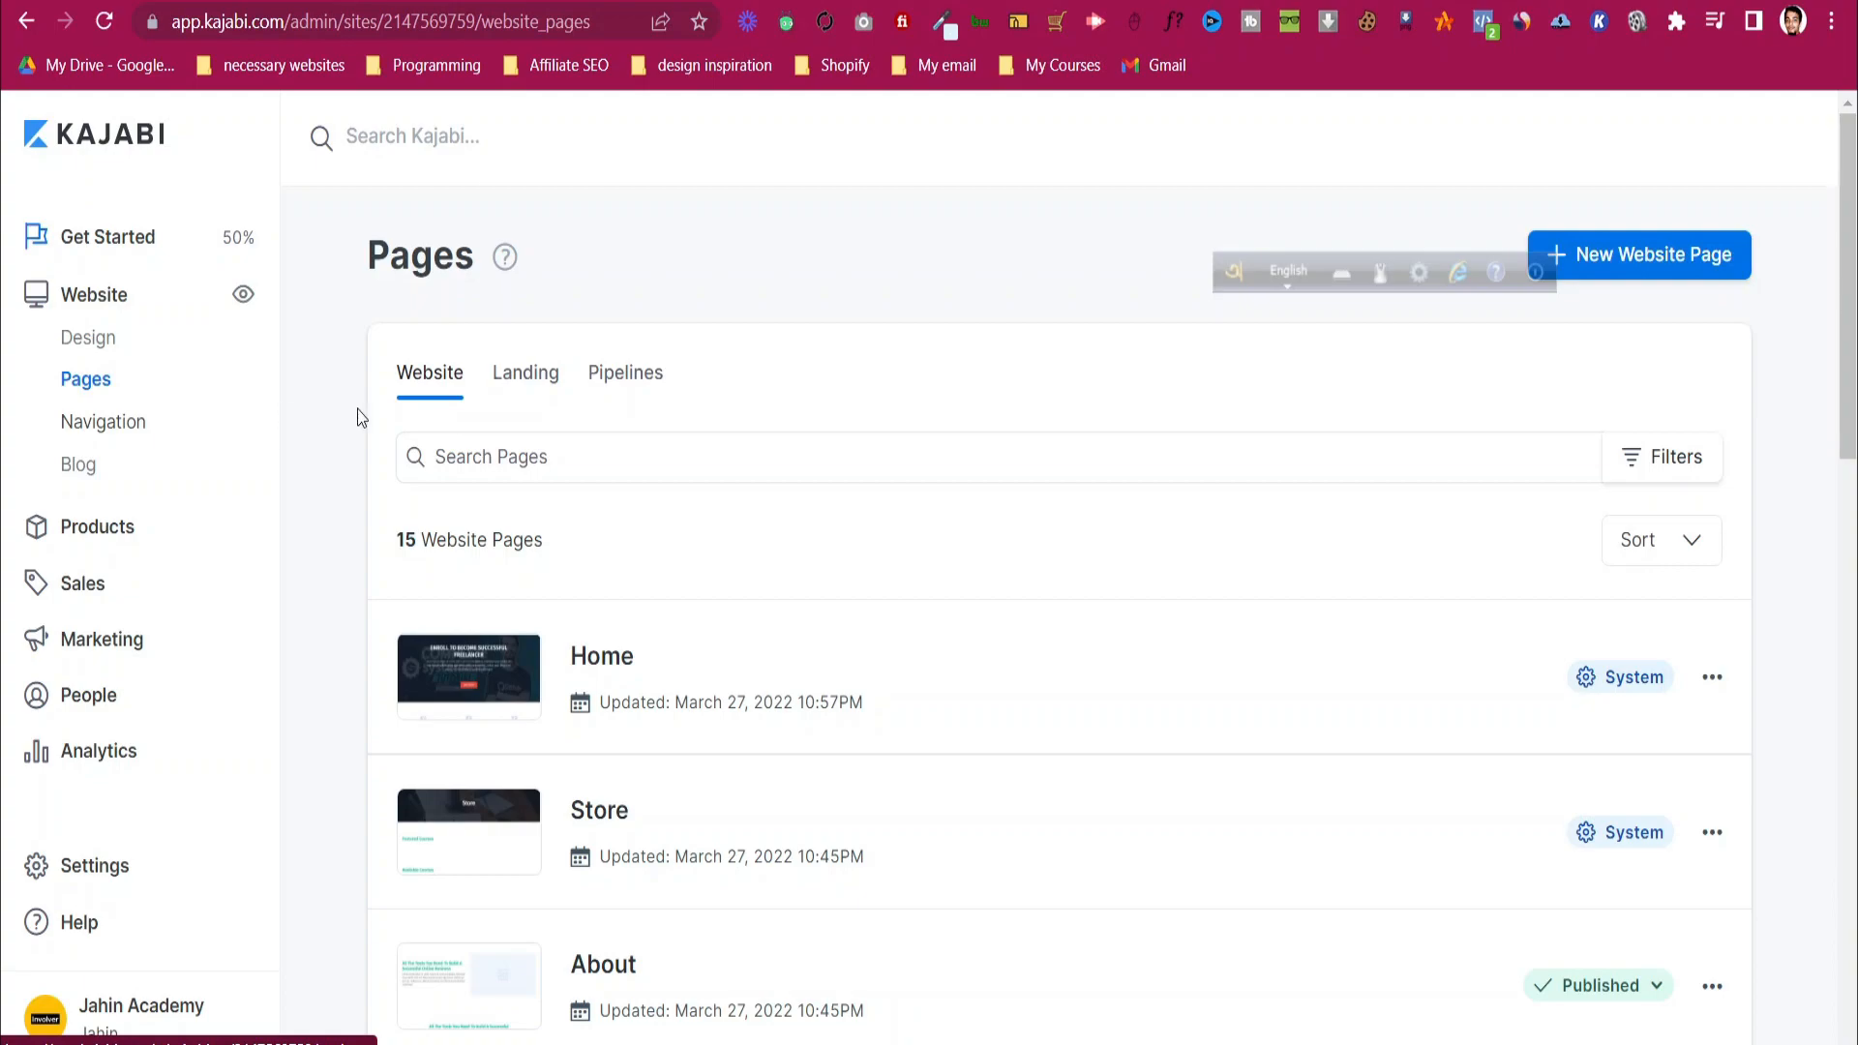
{"action": "mouse_move", "coordinate": [792, 642]}
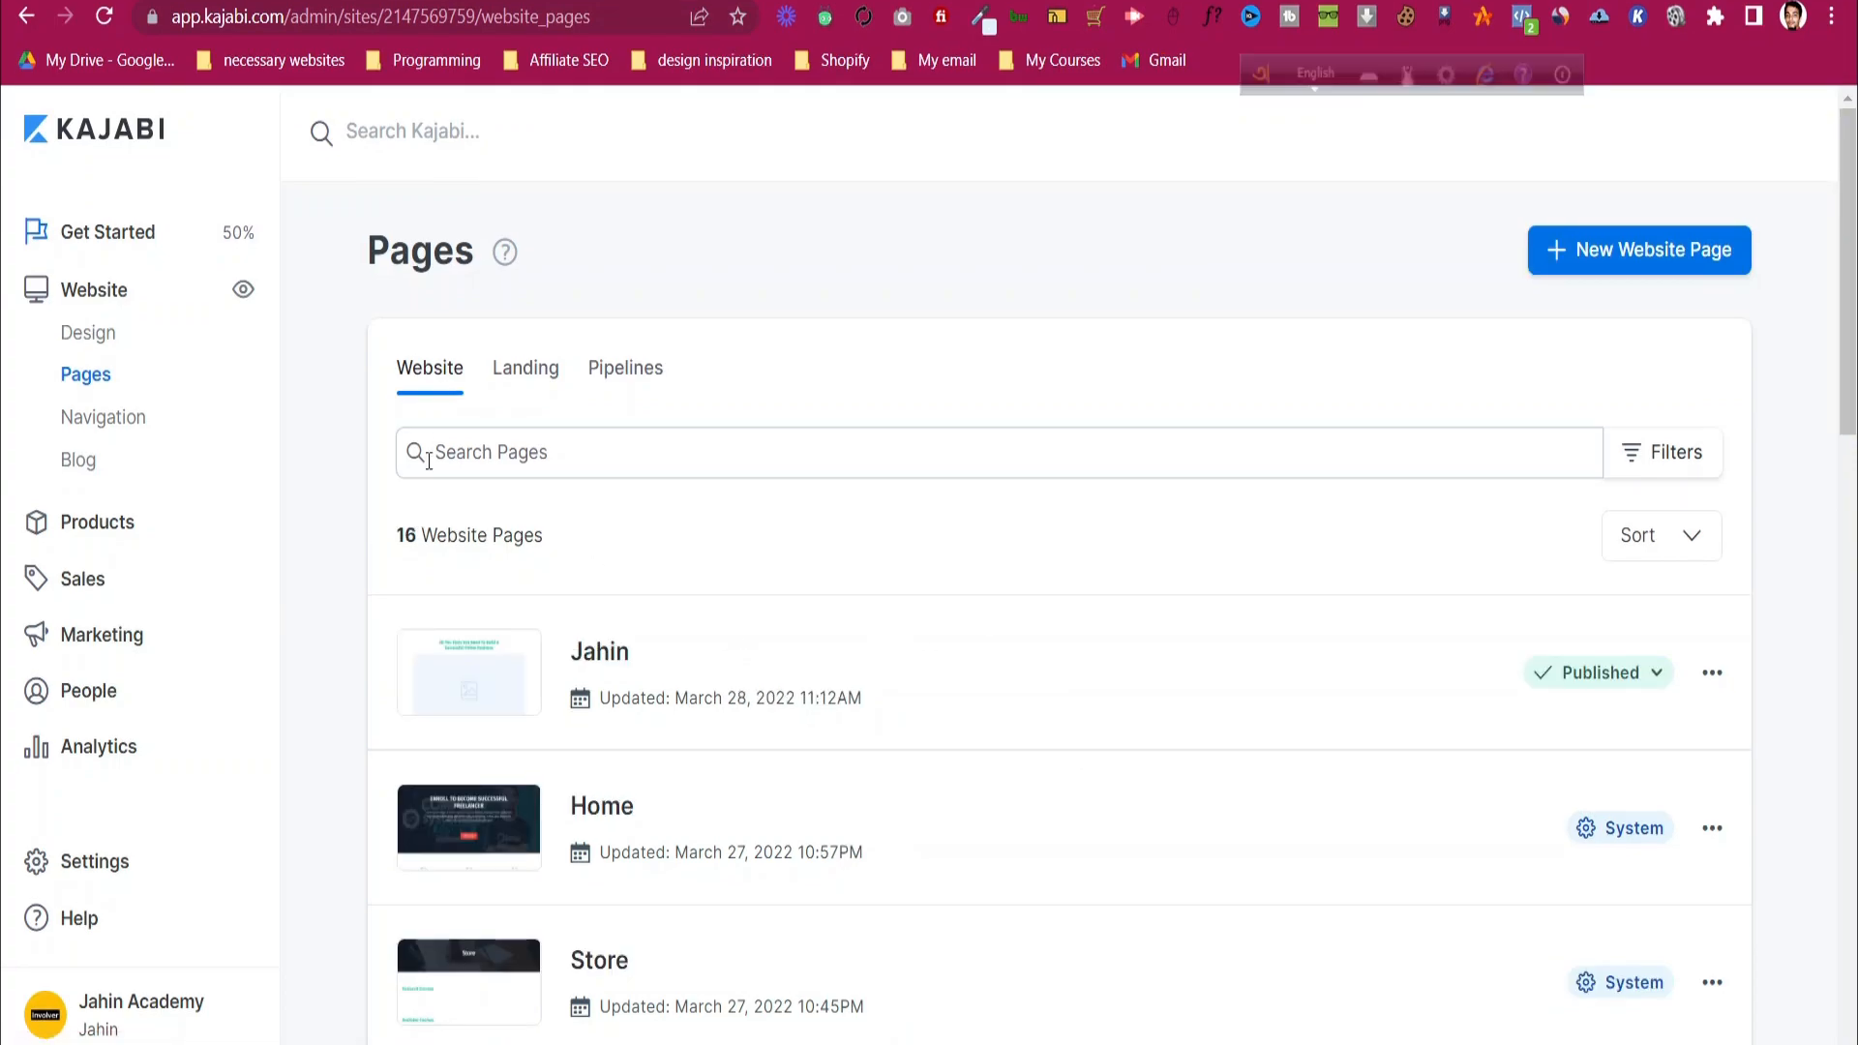
{"action": "left_click", "coordinate": [524, 377]}
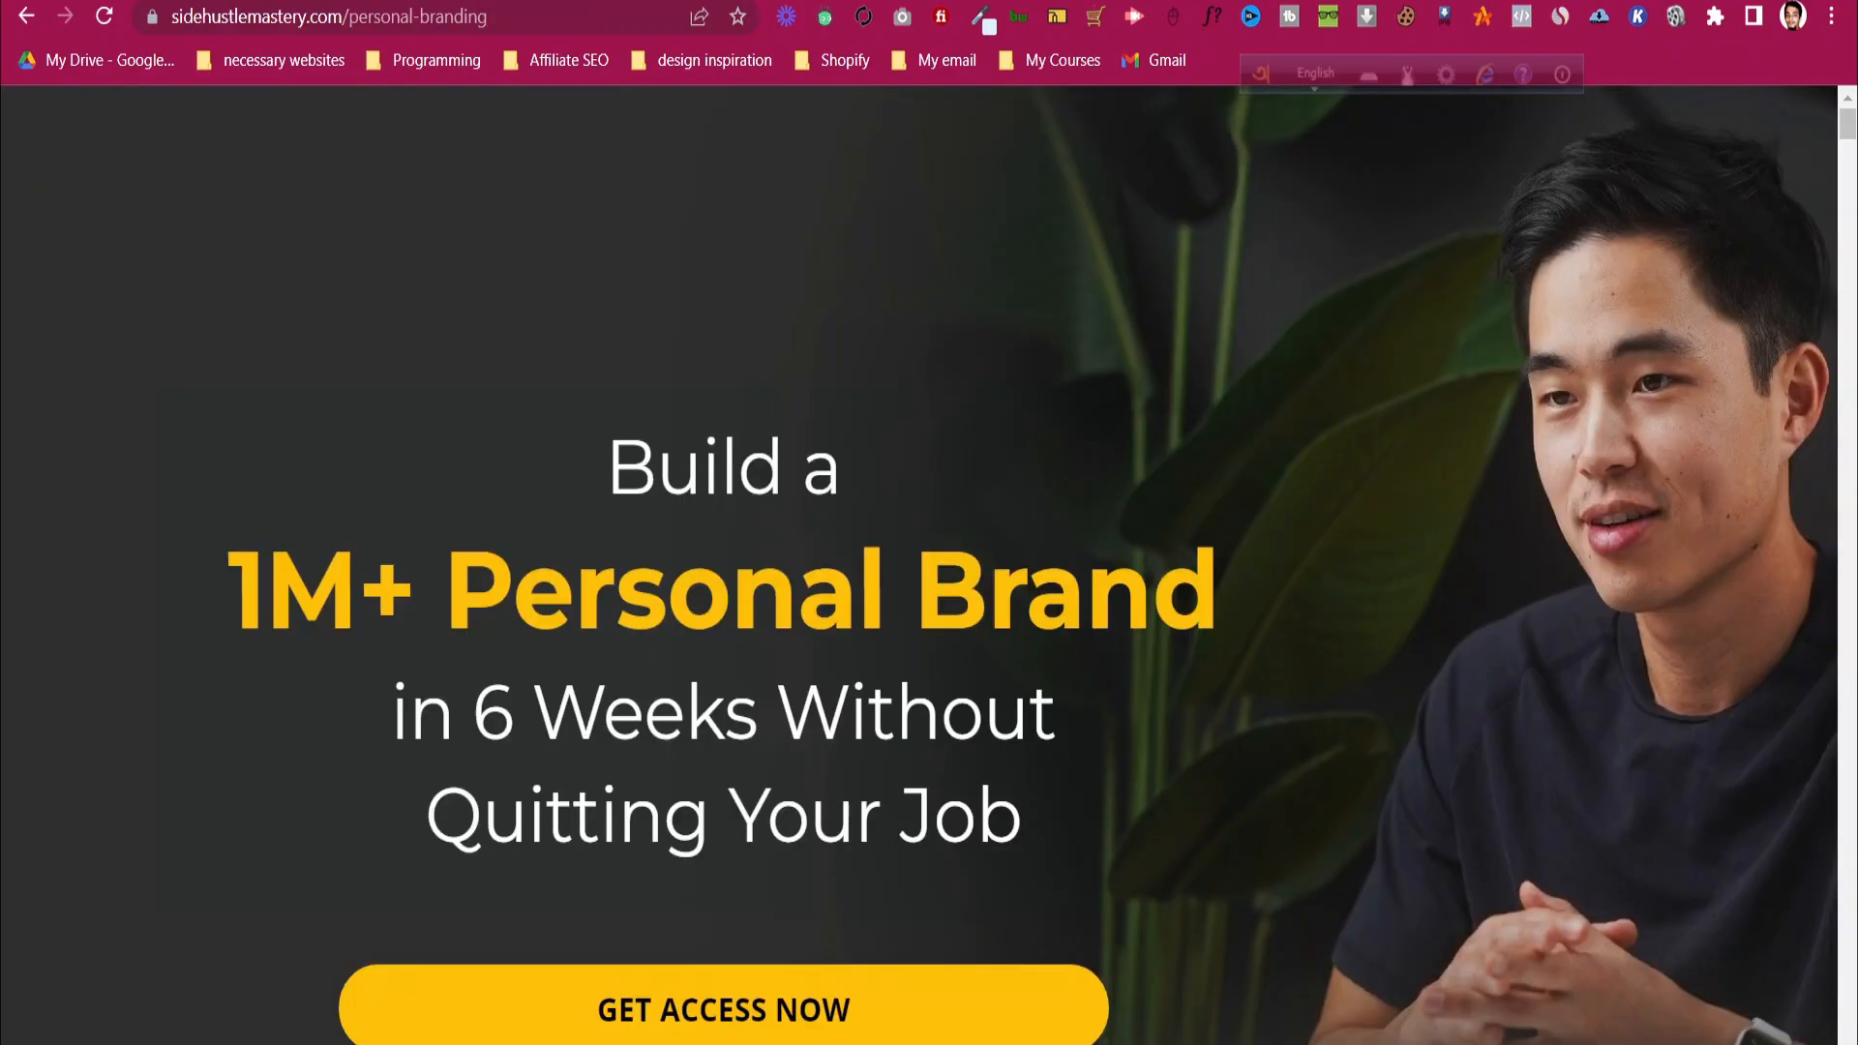
- Scroll through the Side Hustle Mastery personal-branding sales page down to its footer
{"action": "scroll", "coordinate": [1281, 386], "scroll_direction": "down", "scroll_amount": 15}
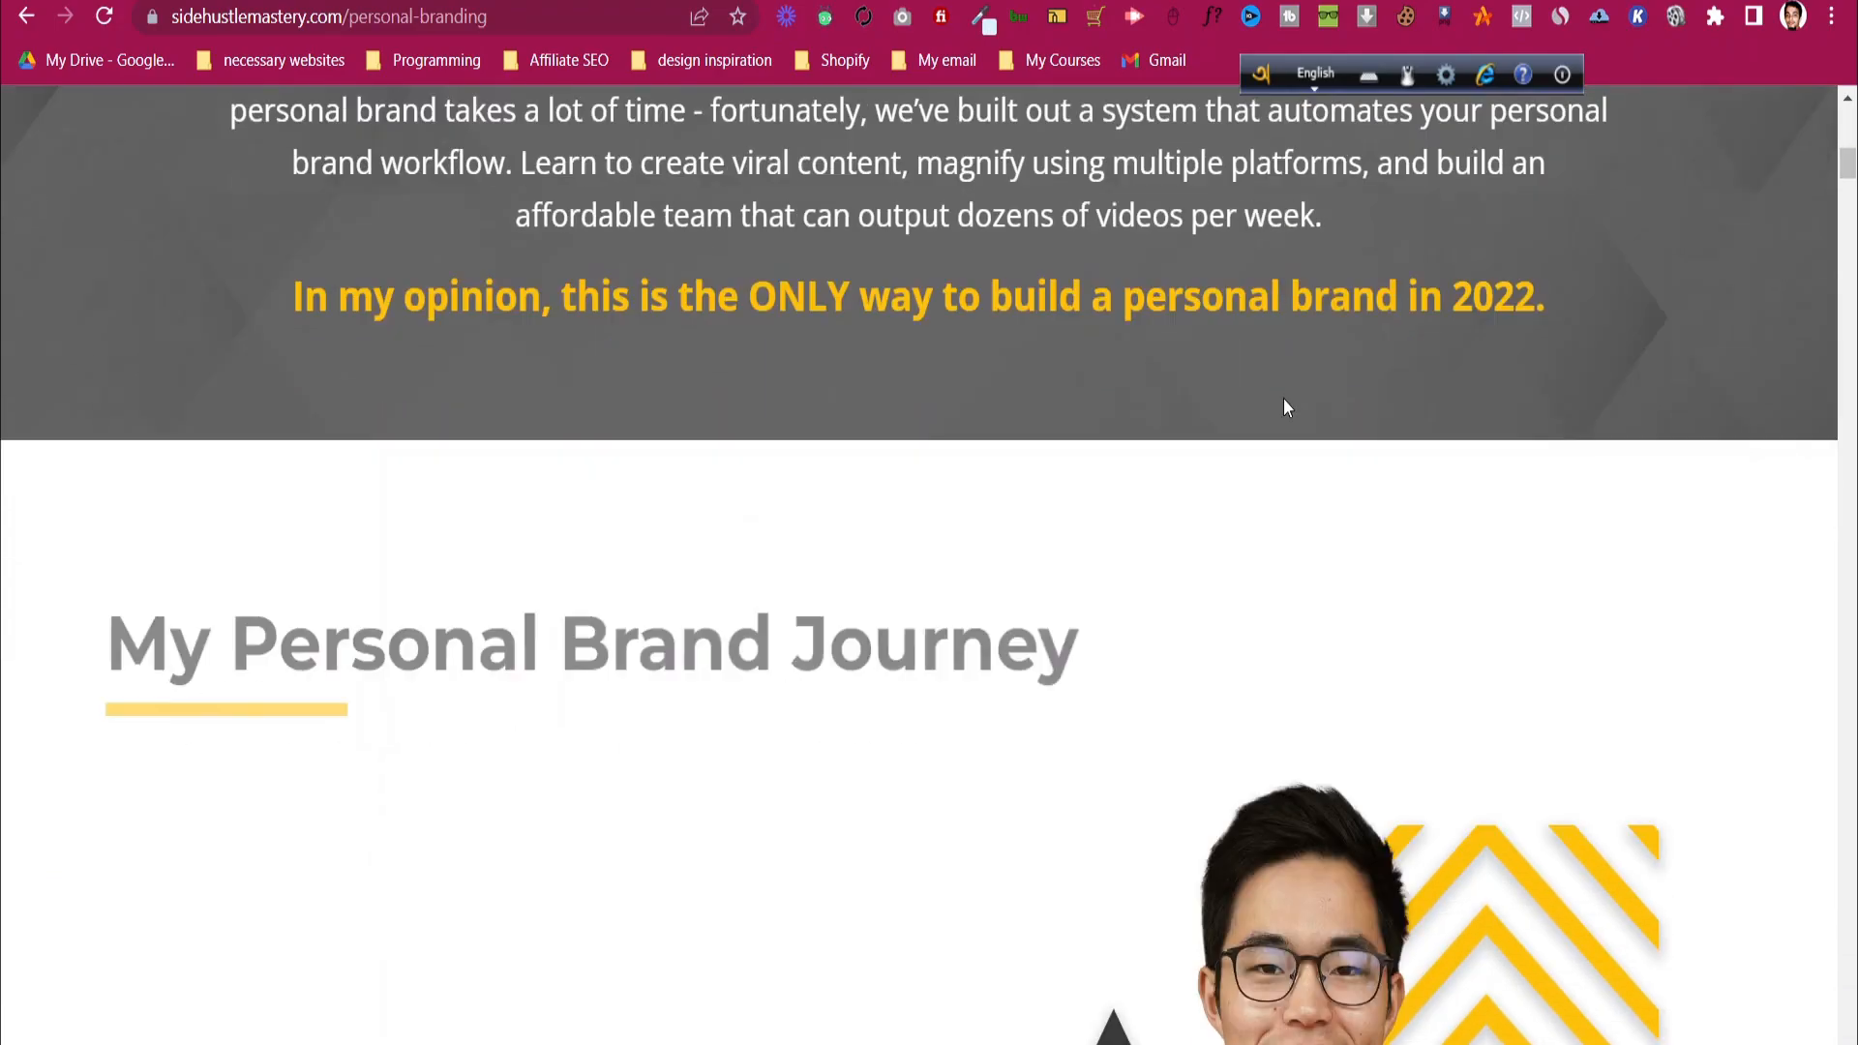
{"action": "scroll", "coordinate": [1309, 438], "scroll_direction": "down", "scroll_amount": 20}
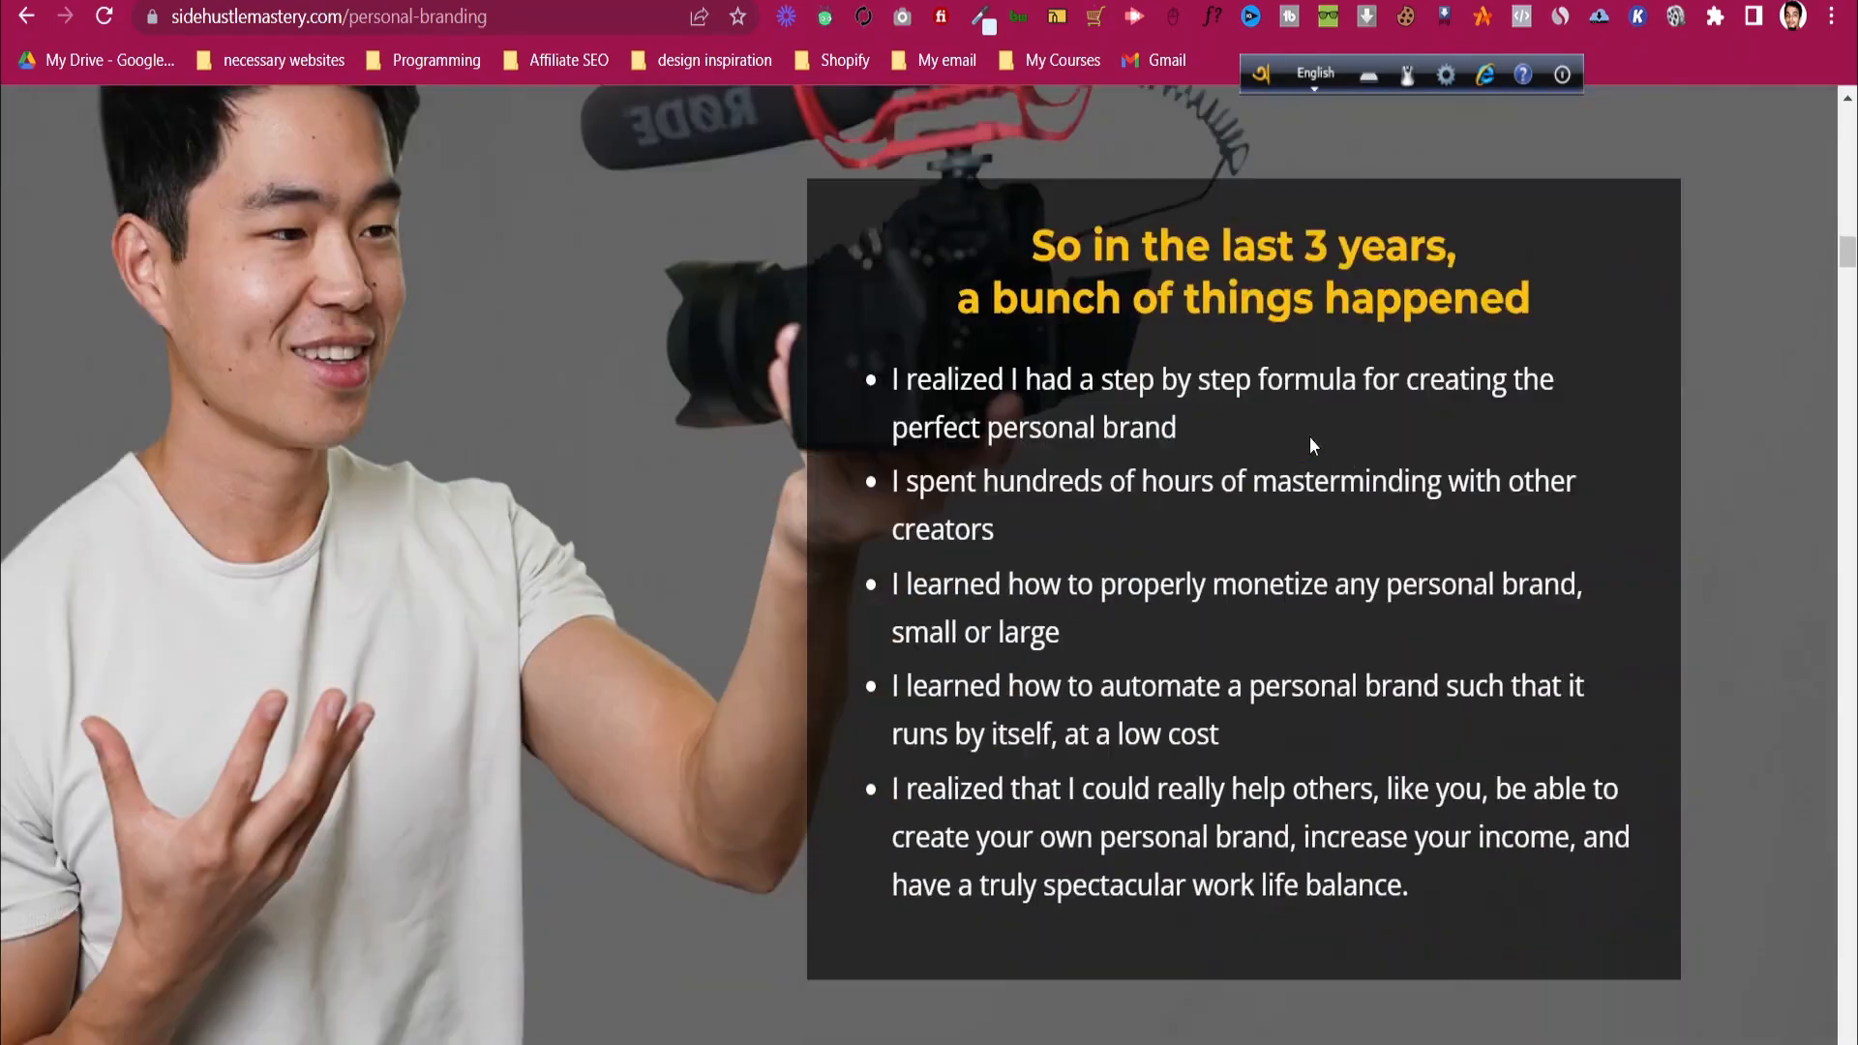
{"action": "scroll", "coordinate": [1309, 440], "scroll_direction": "up", "scroll_amount": 10}
{"action": "scroll", "coordinate": [1321, 480], "scroll_direction": "down", "scroll_amount": 20}
{"action": "scroll", "coordinate": [1333, 504], "scroll_direction": "down", "scroll_amount": 3}
{"action": "scroll", "coordinate": [1334, 504], "scroll_direction": "down", "scroll_amount": 20}
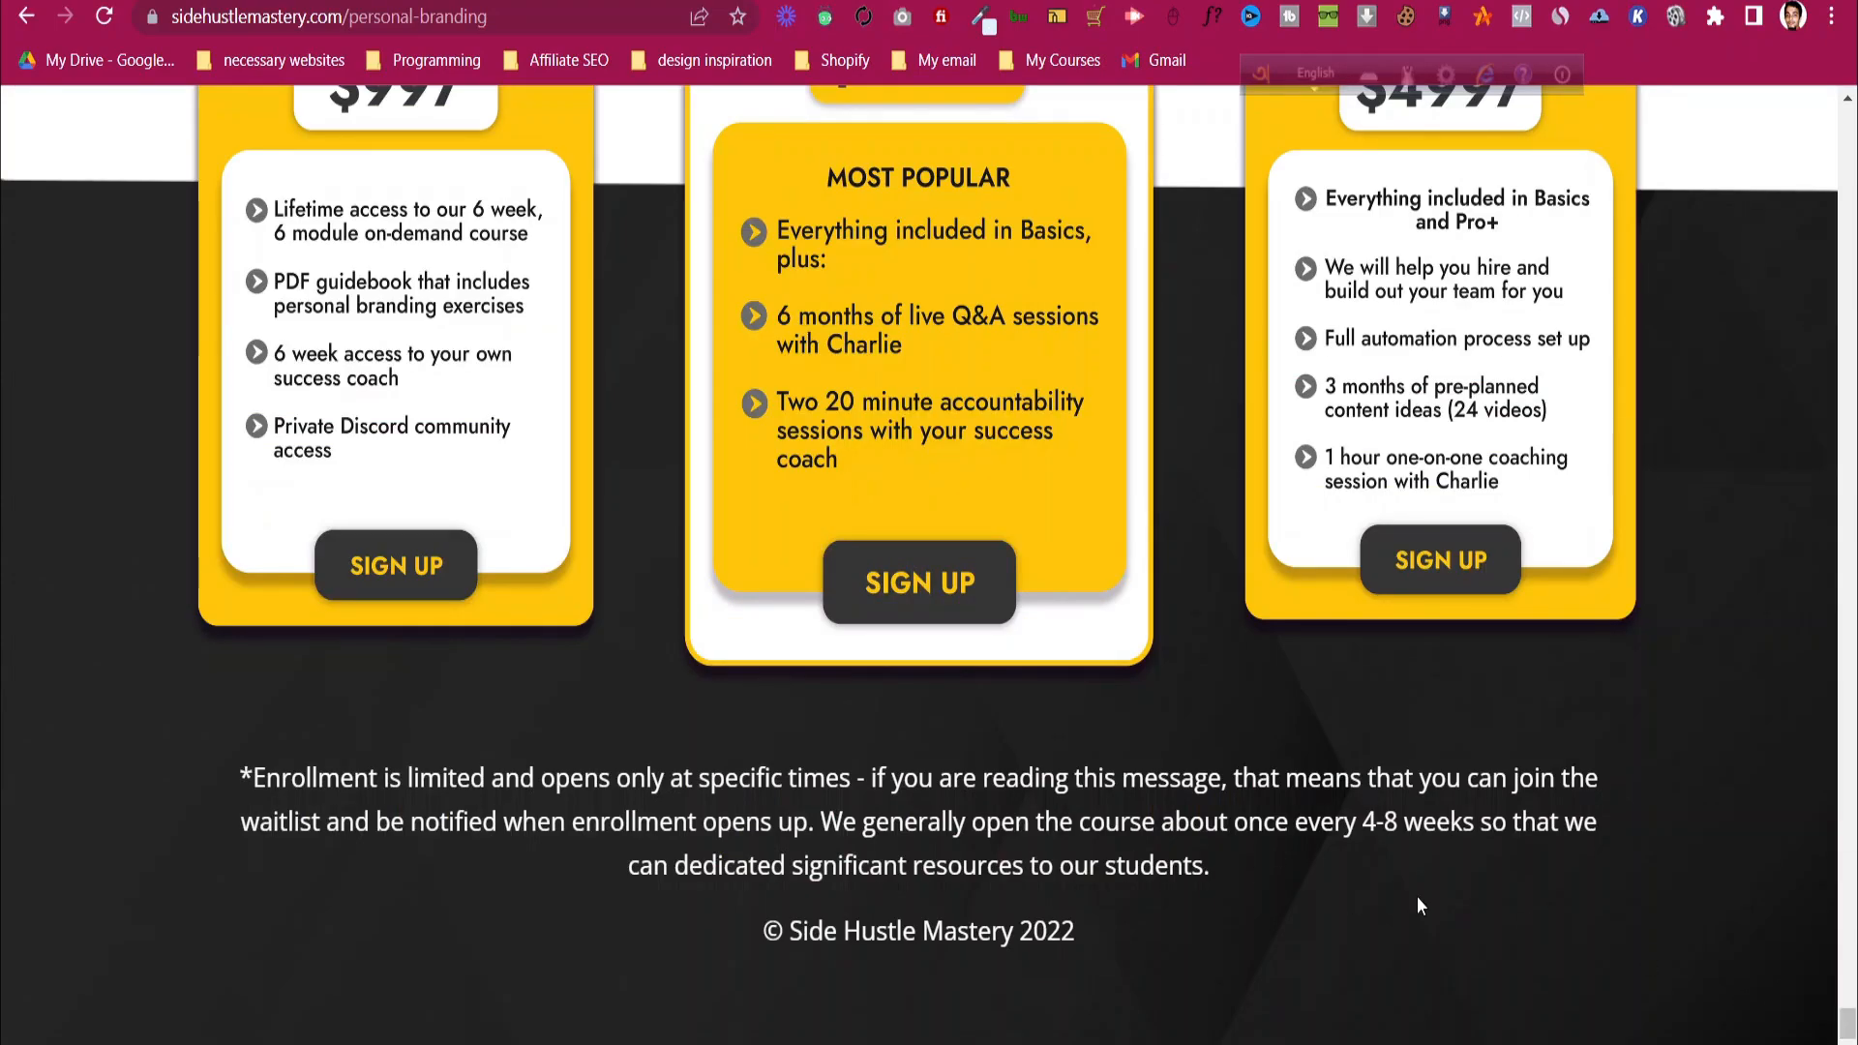
{"action": "left_click_drag", "start_coordinate": [1855, 1028], "coordinate": [1854, 122]}
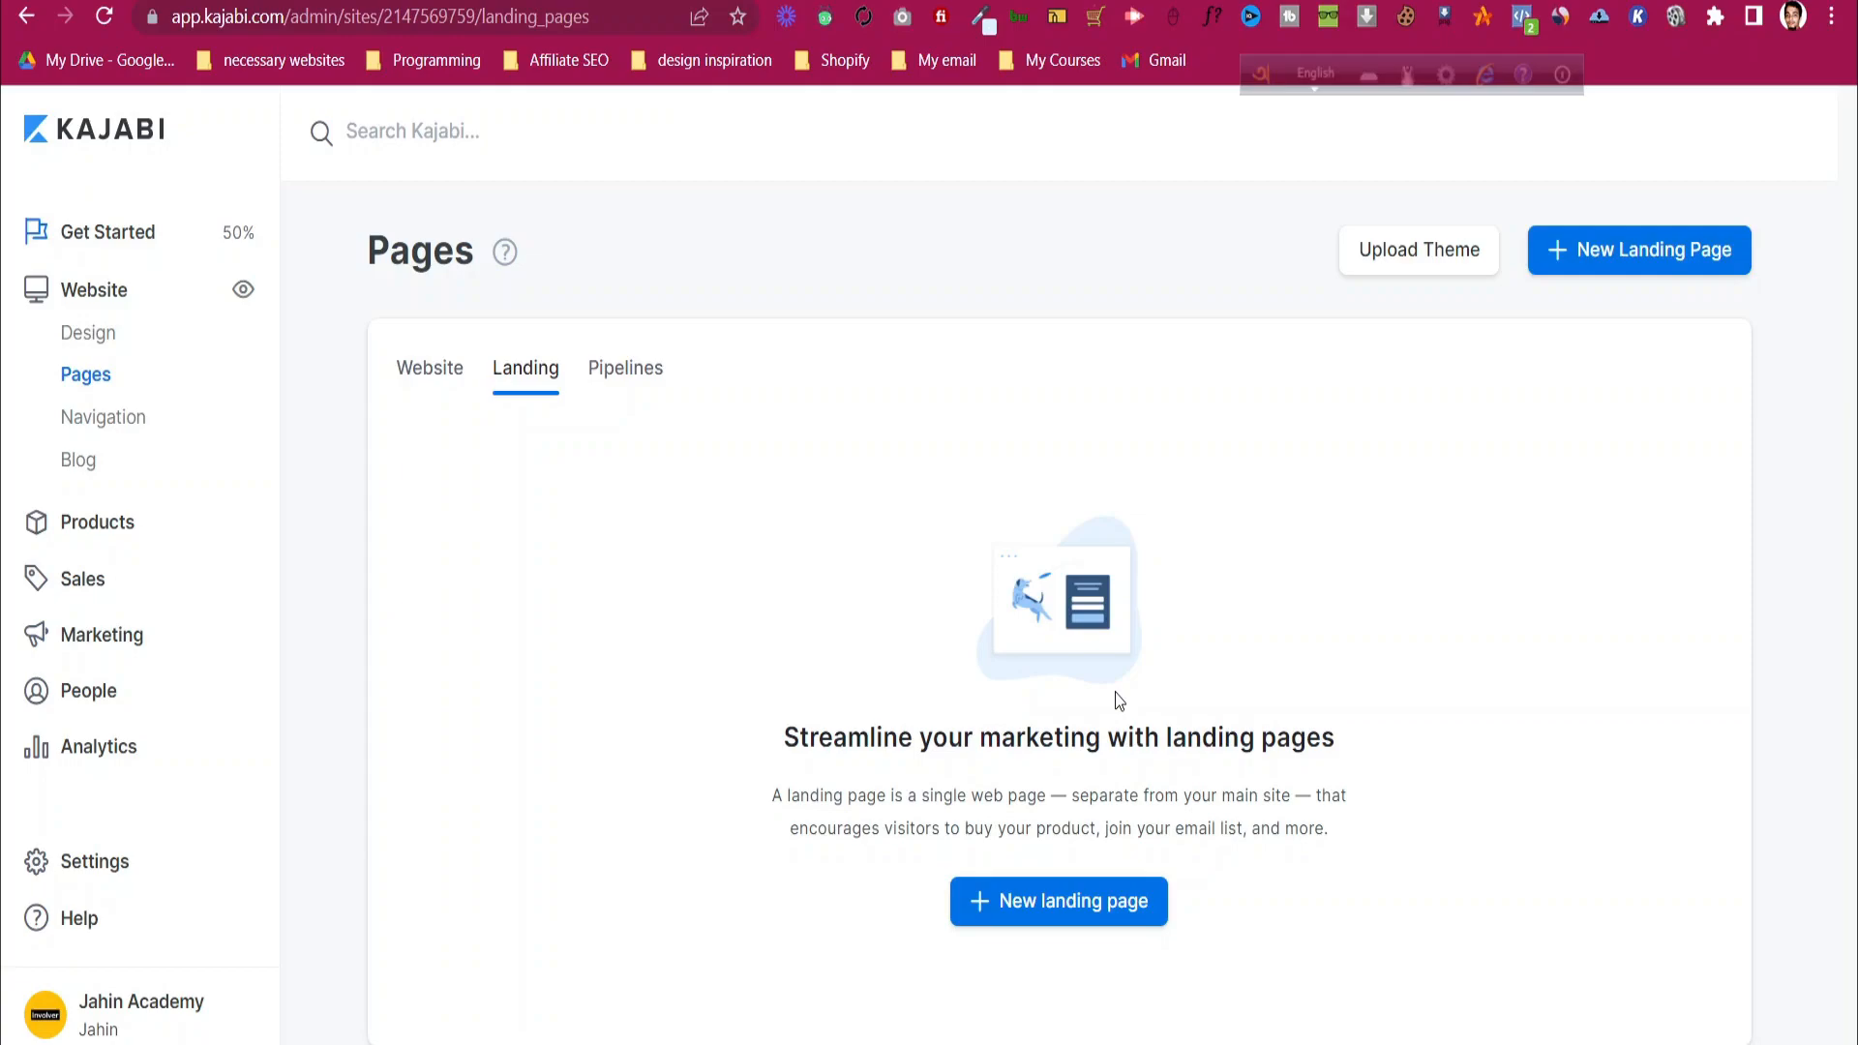
- Browse the landing page templates, preview Flawless and start a page from it
{"action": "left_click", "coordinate": [1065, 924]}
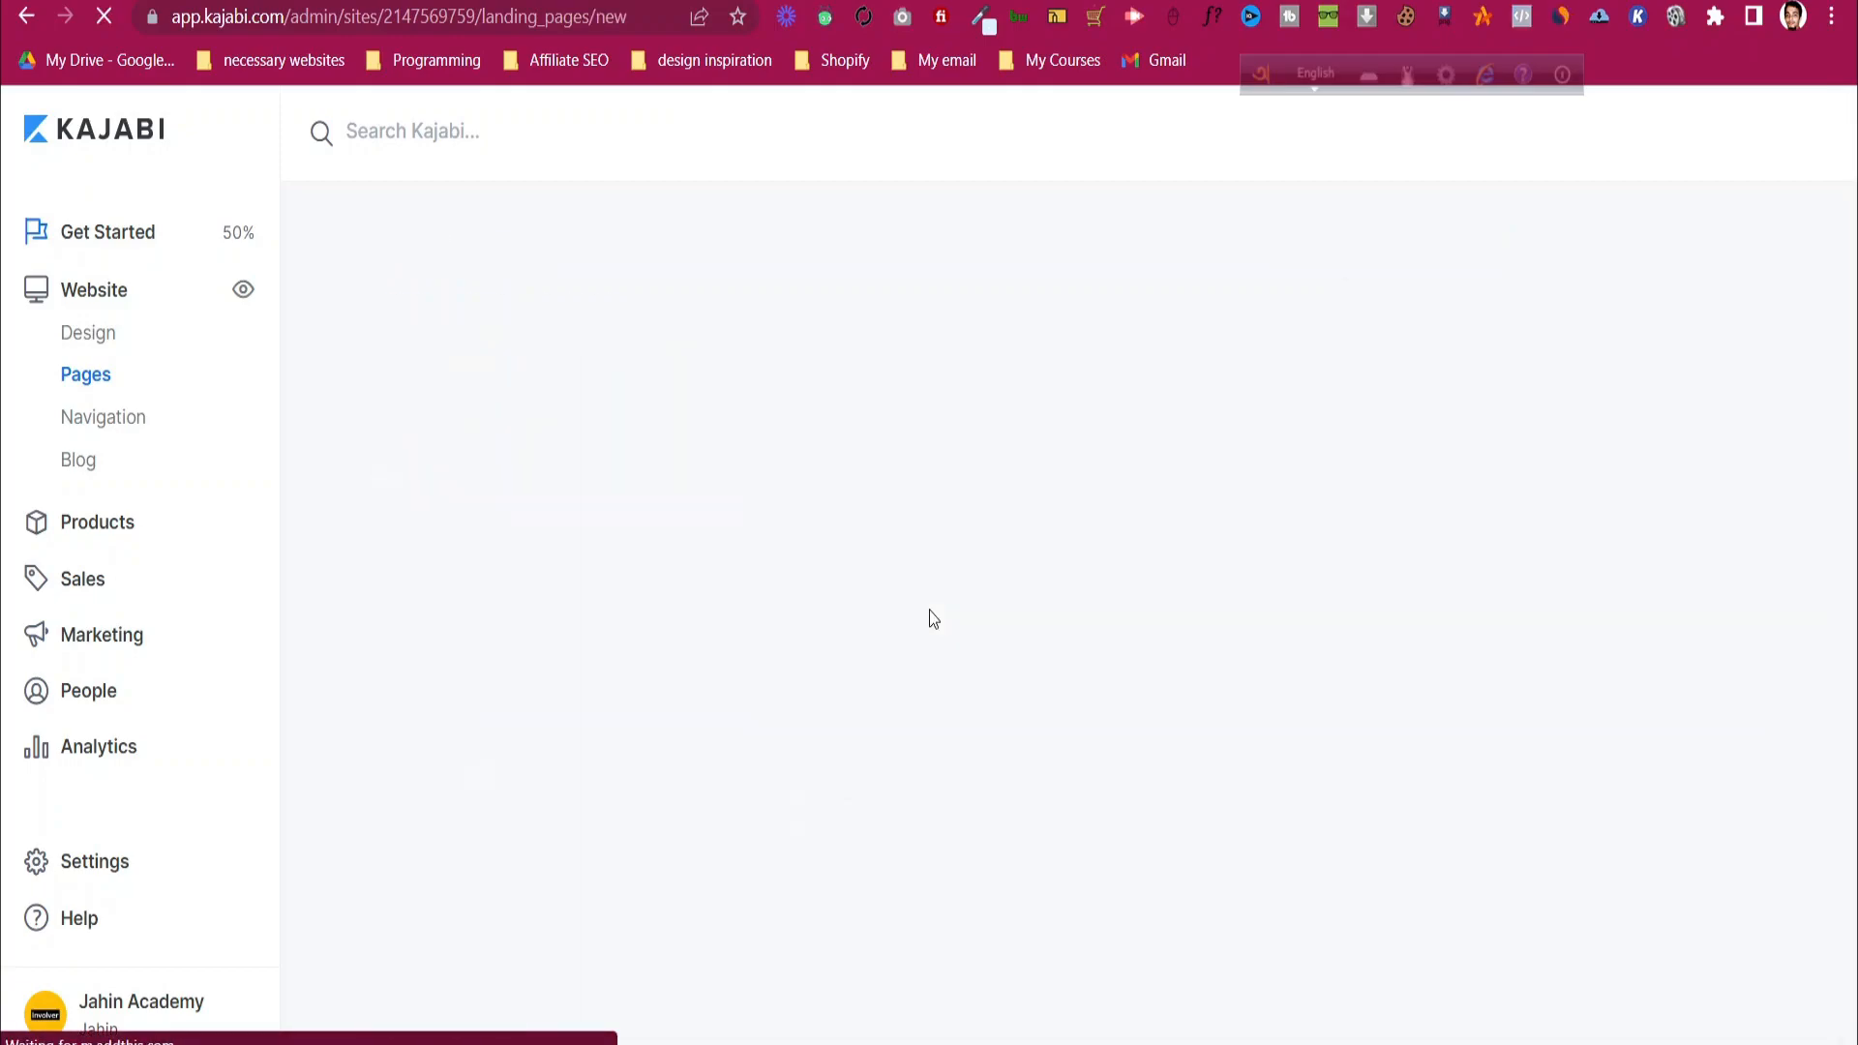
{"action": "scroll", "coordinate": [863, 549], "scroll_direction": "down", "scroll_amount": 2}
{"action": "scroll", "coordinate": [863, 548], "scroll_direction": "down", "scroll_amount": 5}
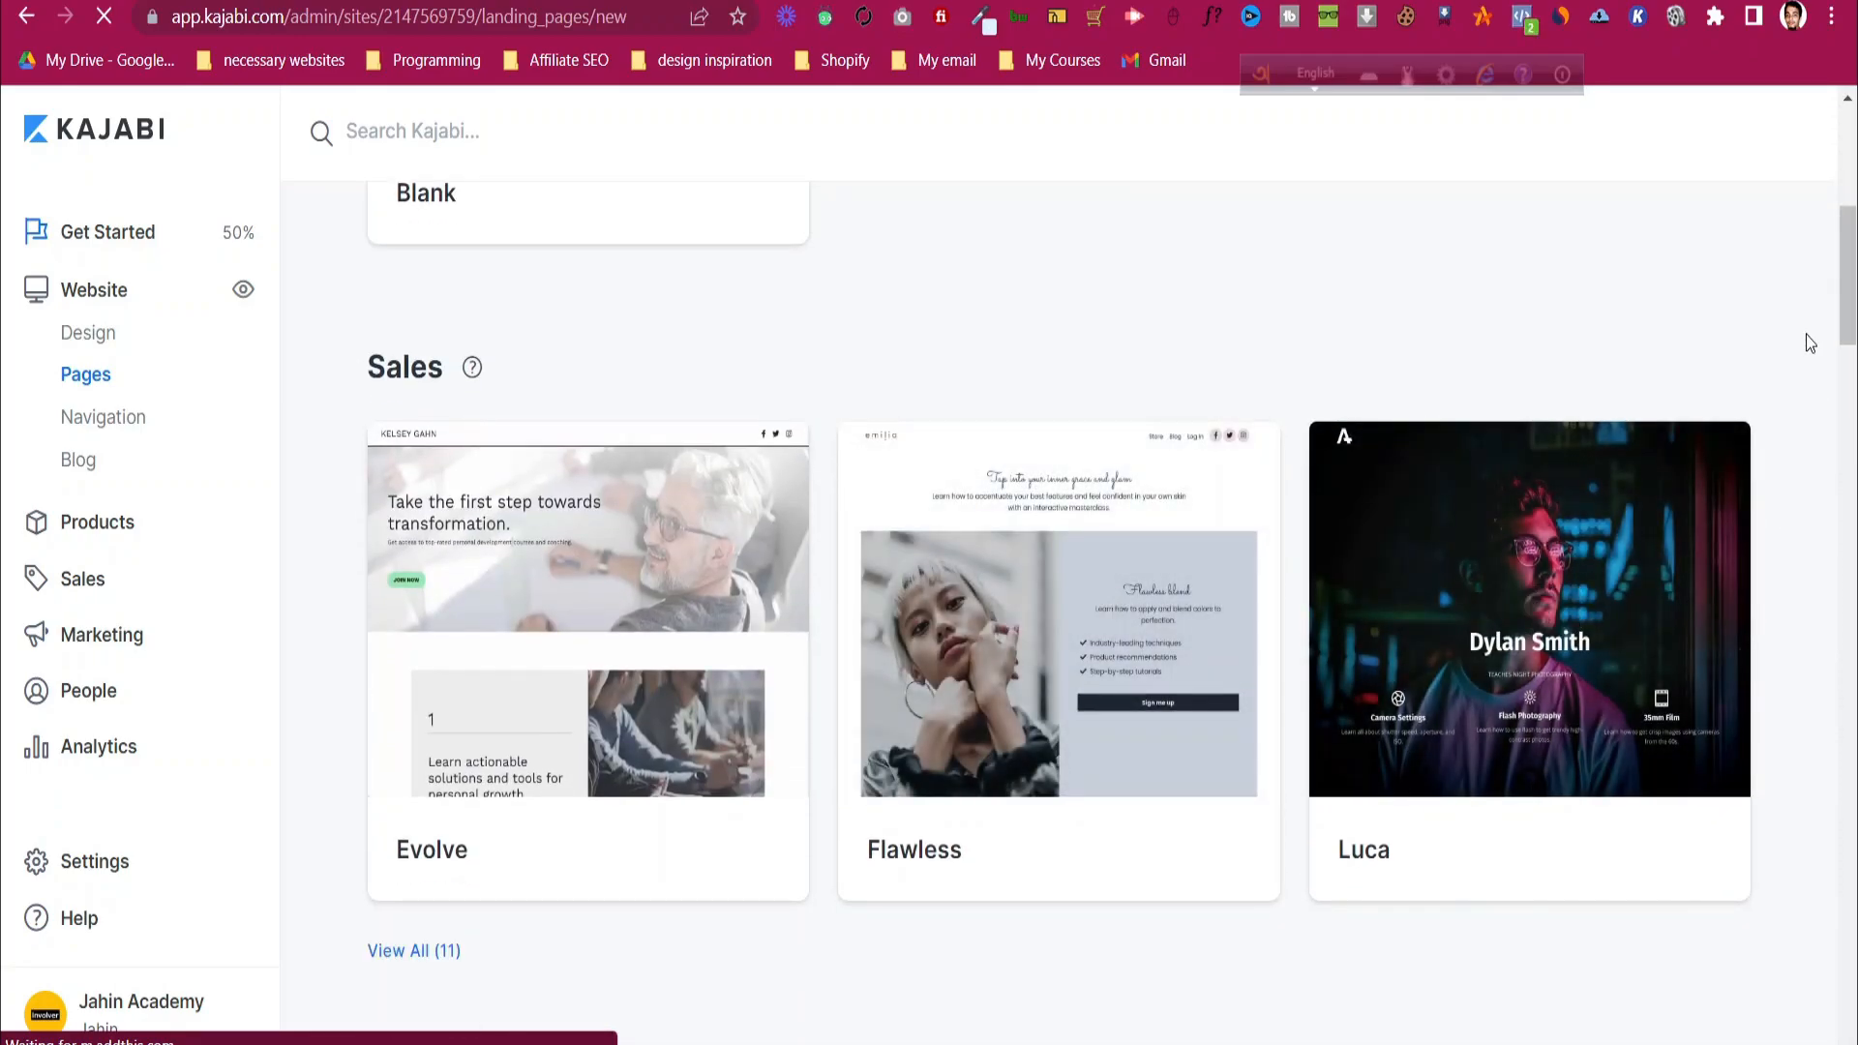
{"action": "scroll", "coordinate": [1787, 346], "scroll_direction": "down", "scroll_amount": 4}
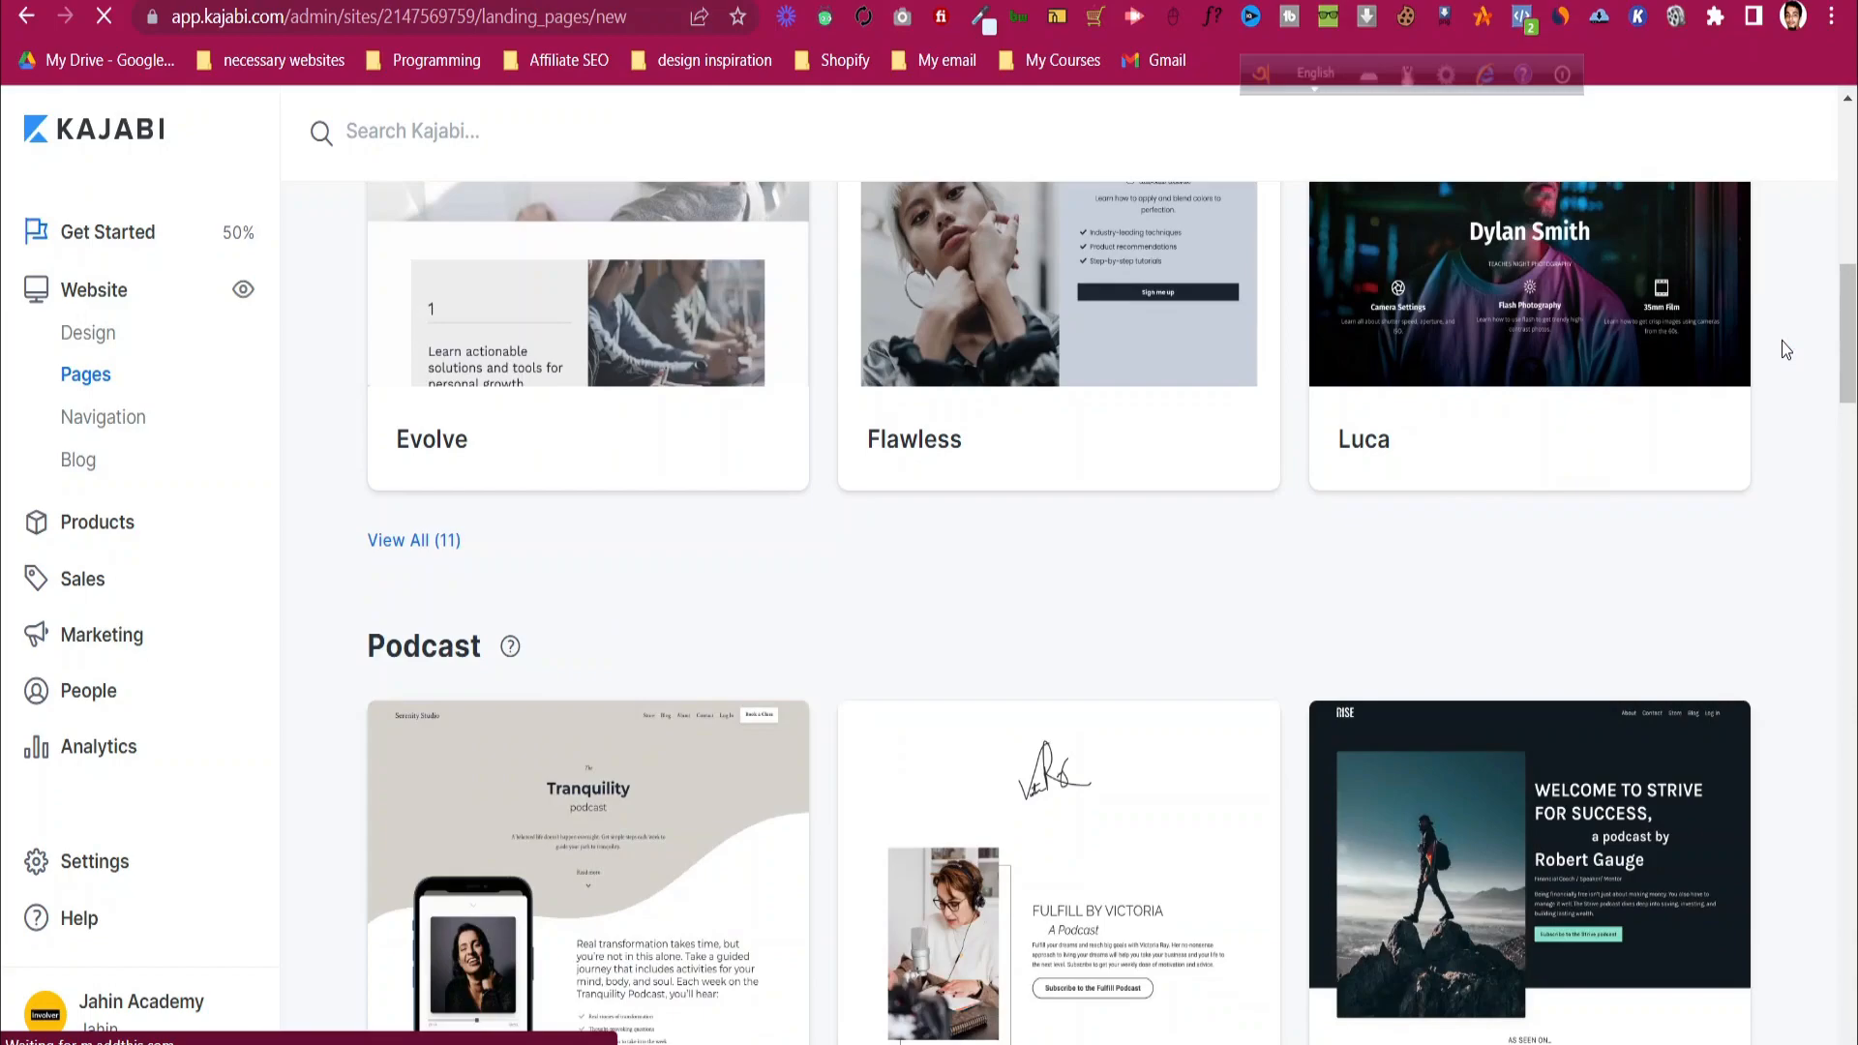
{"action": "scroll", "coordinate": [1787, 351], "scroll_direction": "down", "scroll_amount": 3}
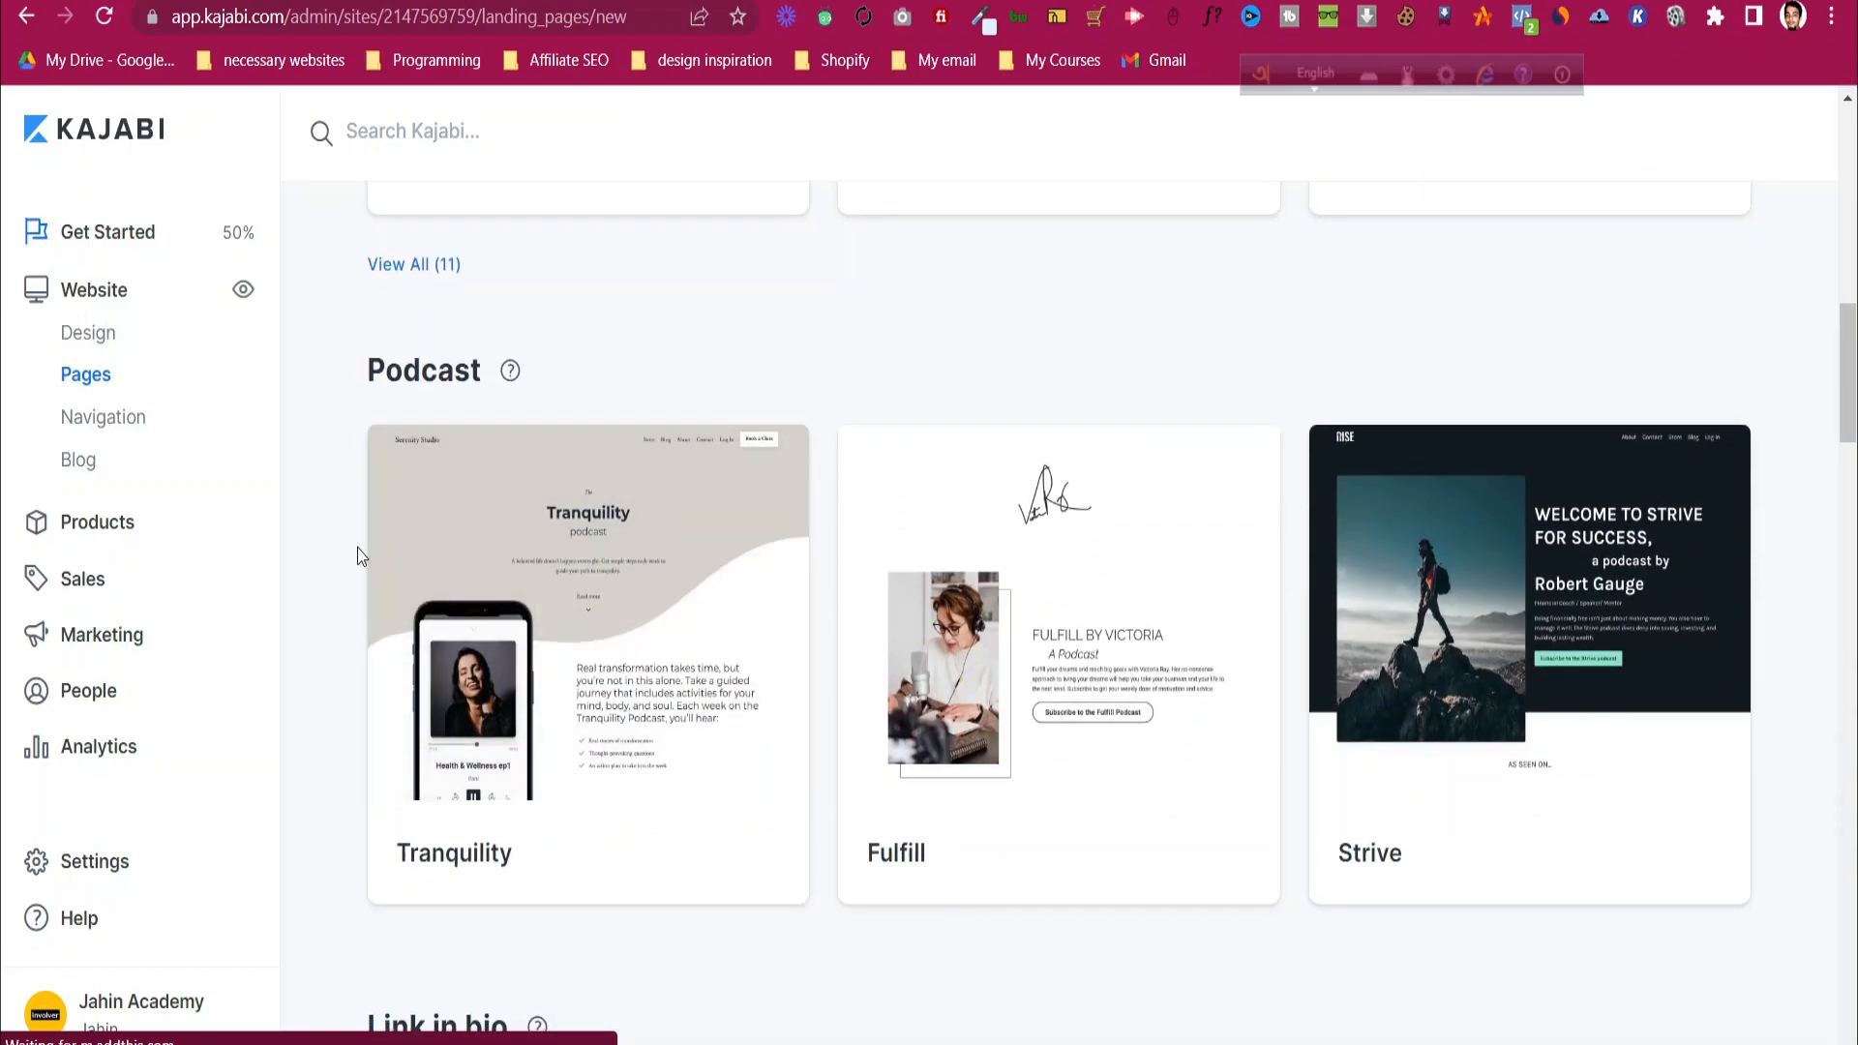
{"action": "scroll", "coordinate": [1750, 480], "scroll_direction": "down", "scroll_amount": 2}
{"action": "scroll", "coordinate": [1750, 480], "scroll_direction": "down", "scroll_amount": 5}
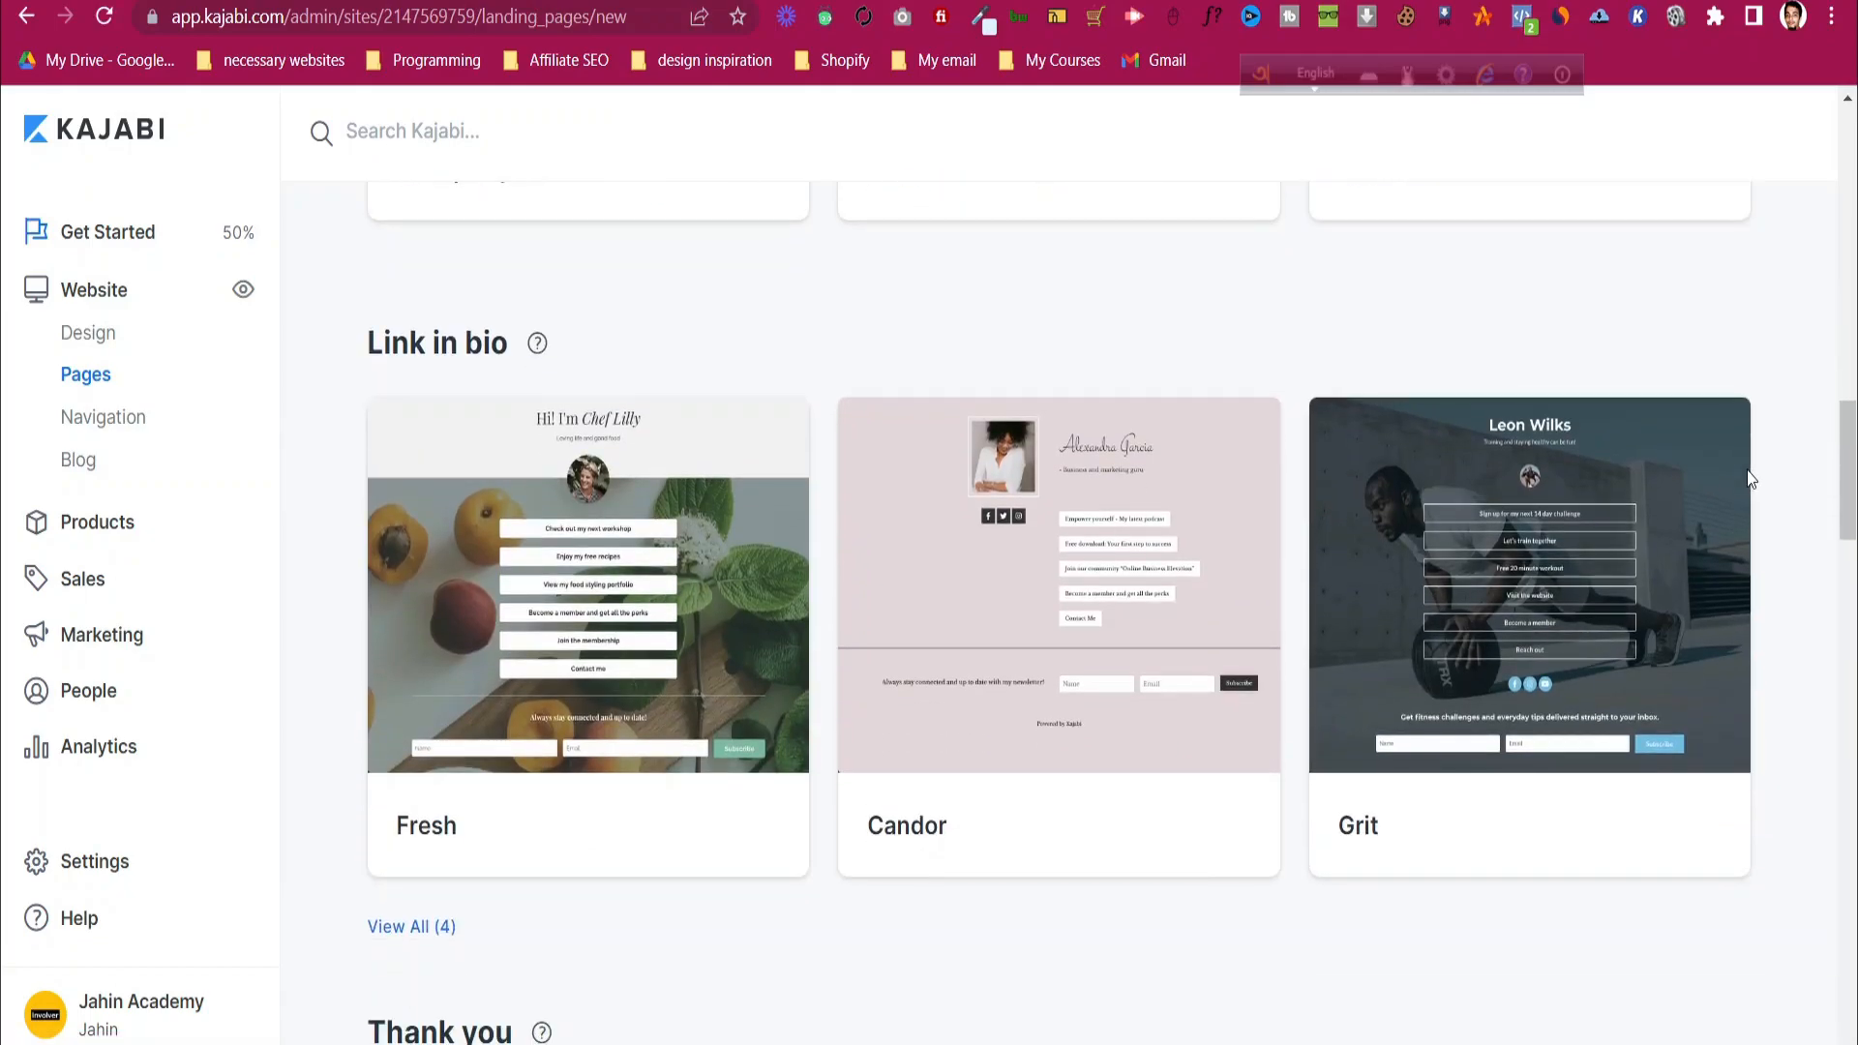
{"action": "scroll", "coordinate": [1749, 481], "scroll_direction": "up", "scroll_amount": 4}
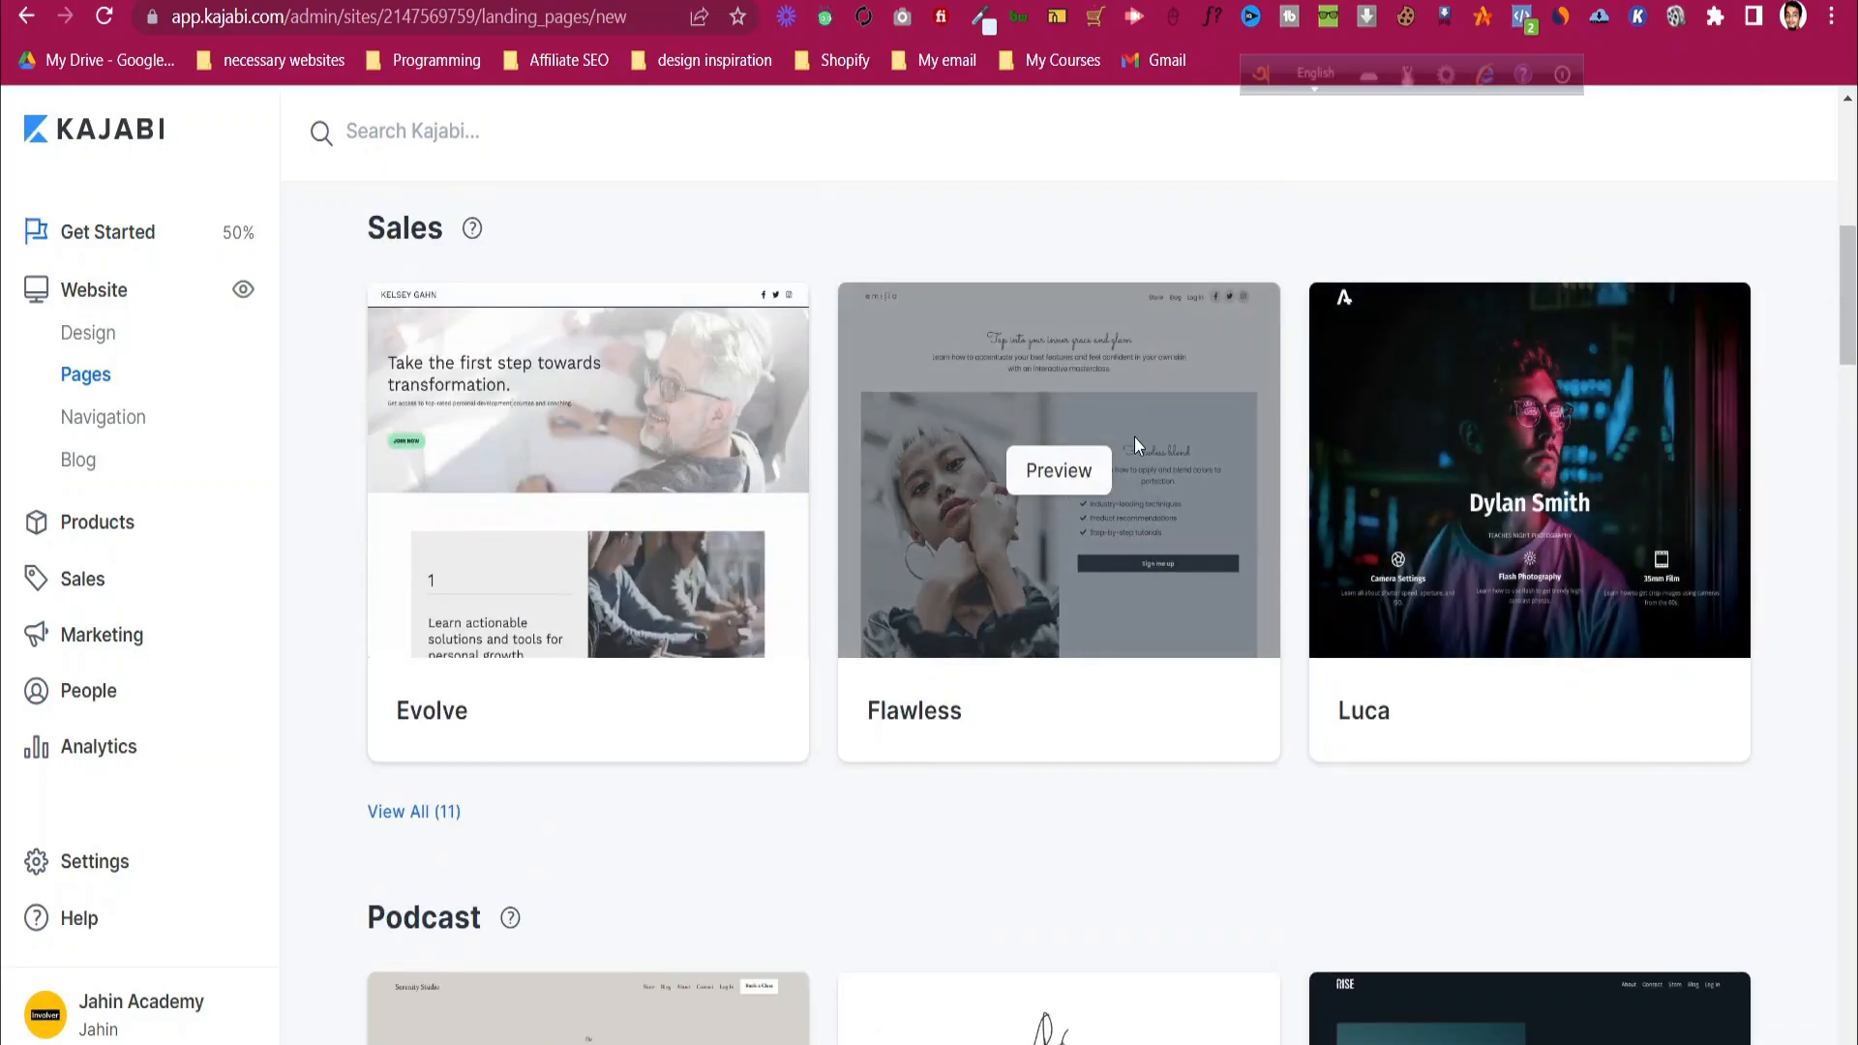
{"action": "left_click", "coordinate": [1063, 475]}
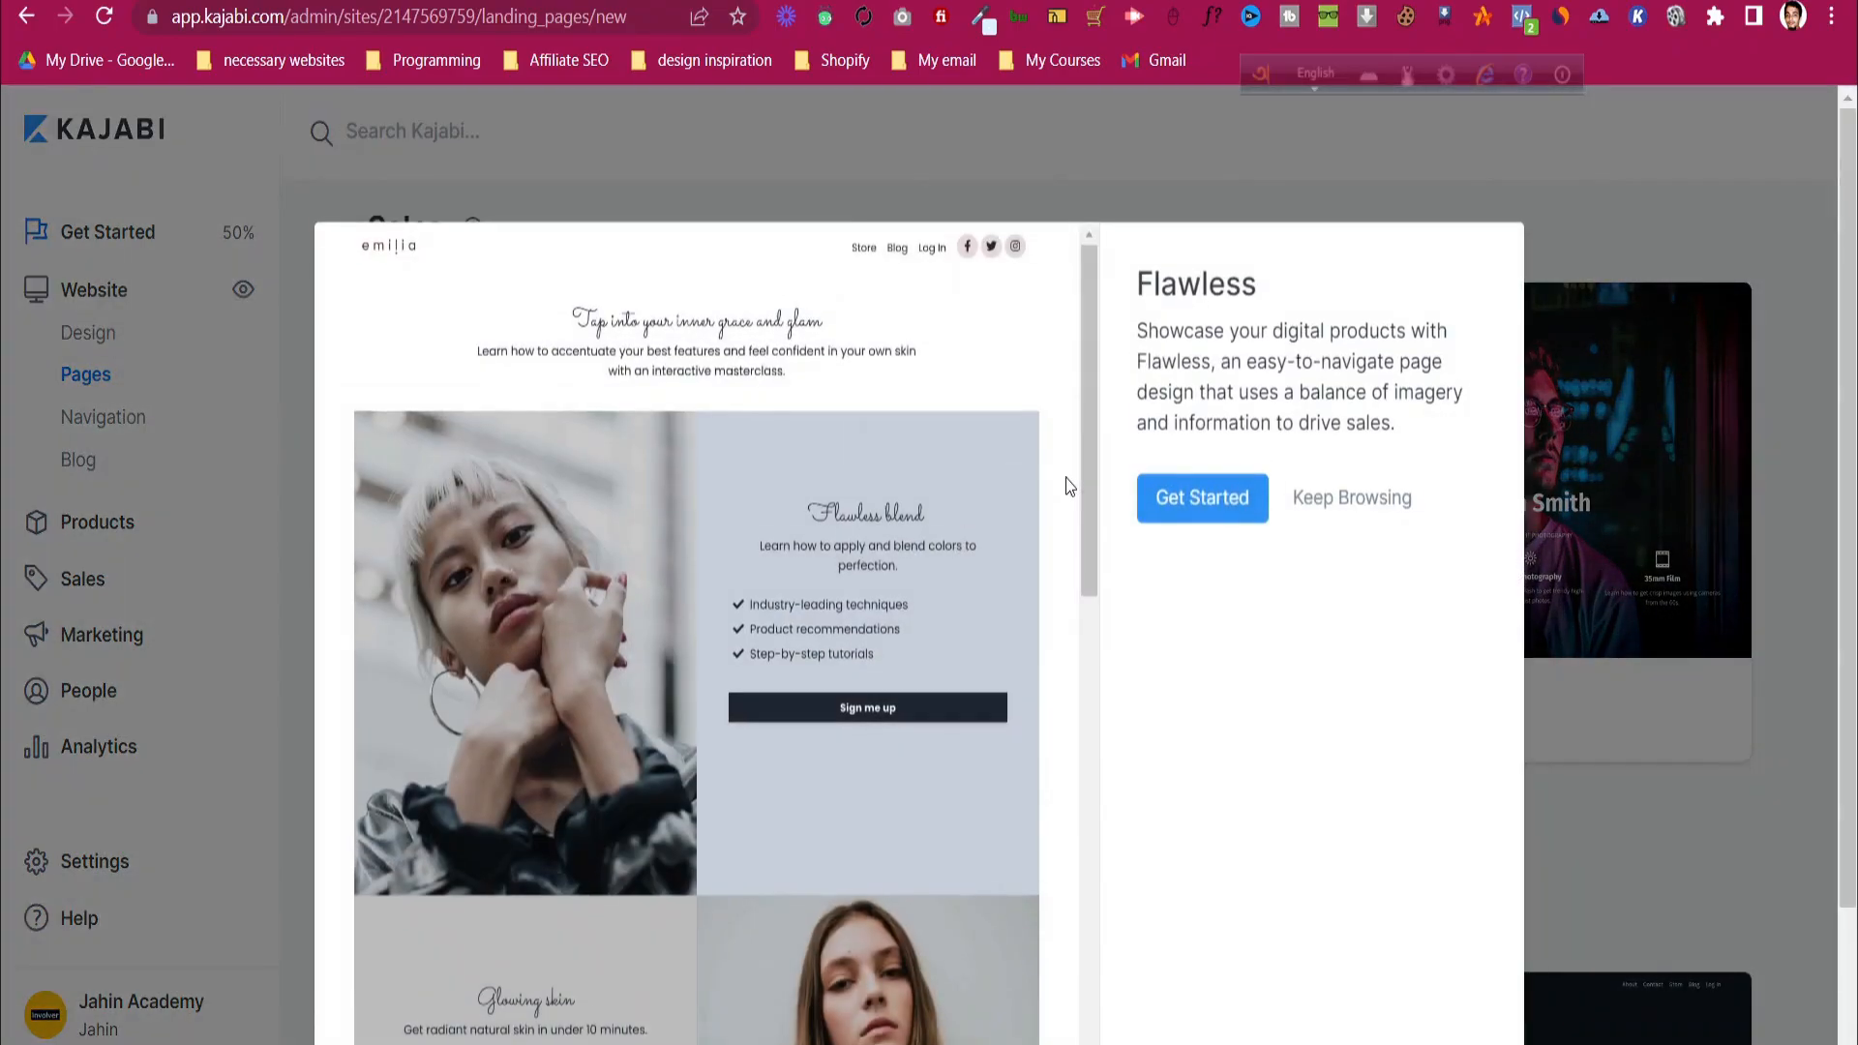
{"action": "left_click", "coordinate": [1205, 499]}
- Title the new landing page 'Shopify Course Landing Page' and create it
{"action": "left_click", "coordinate": [1207, 511]}
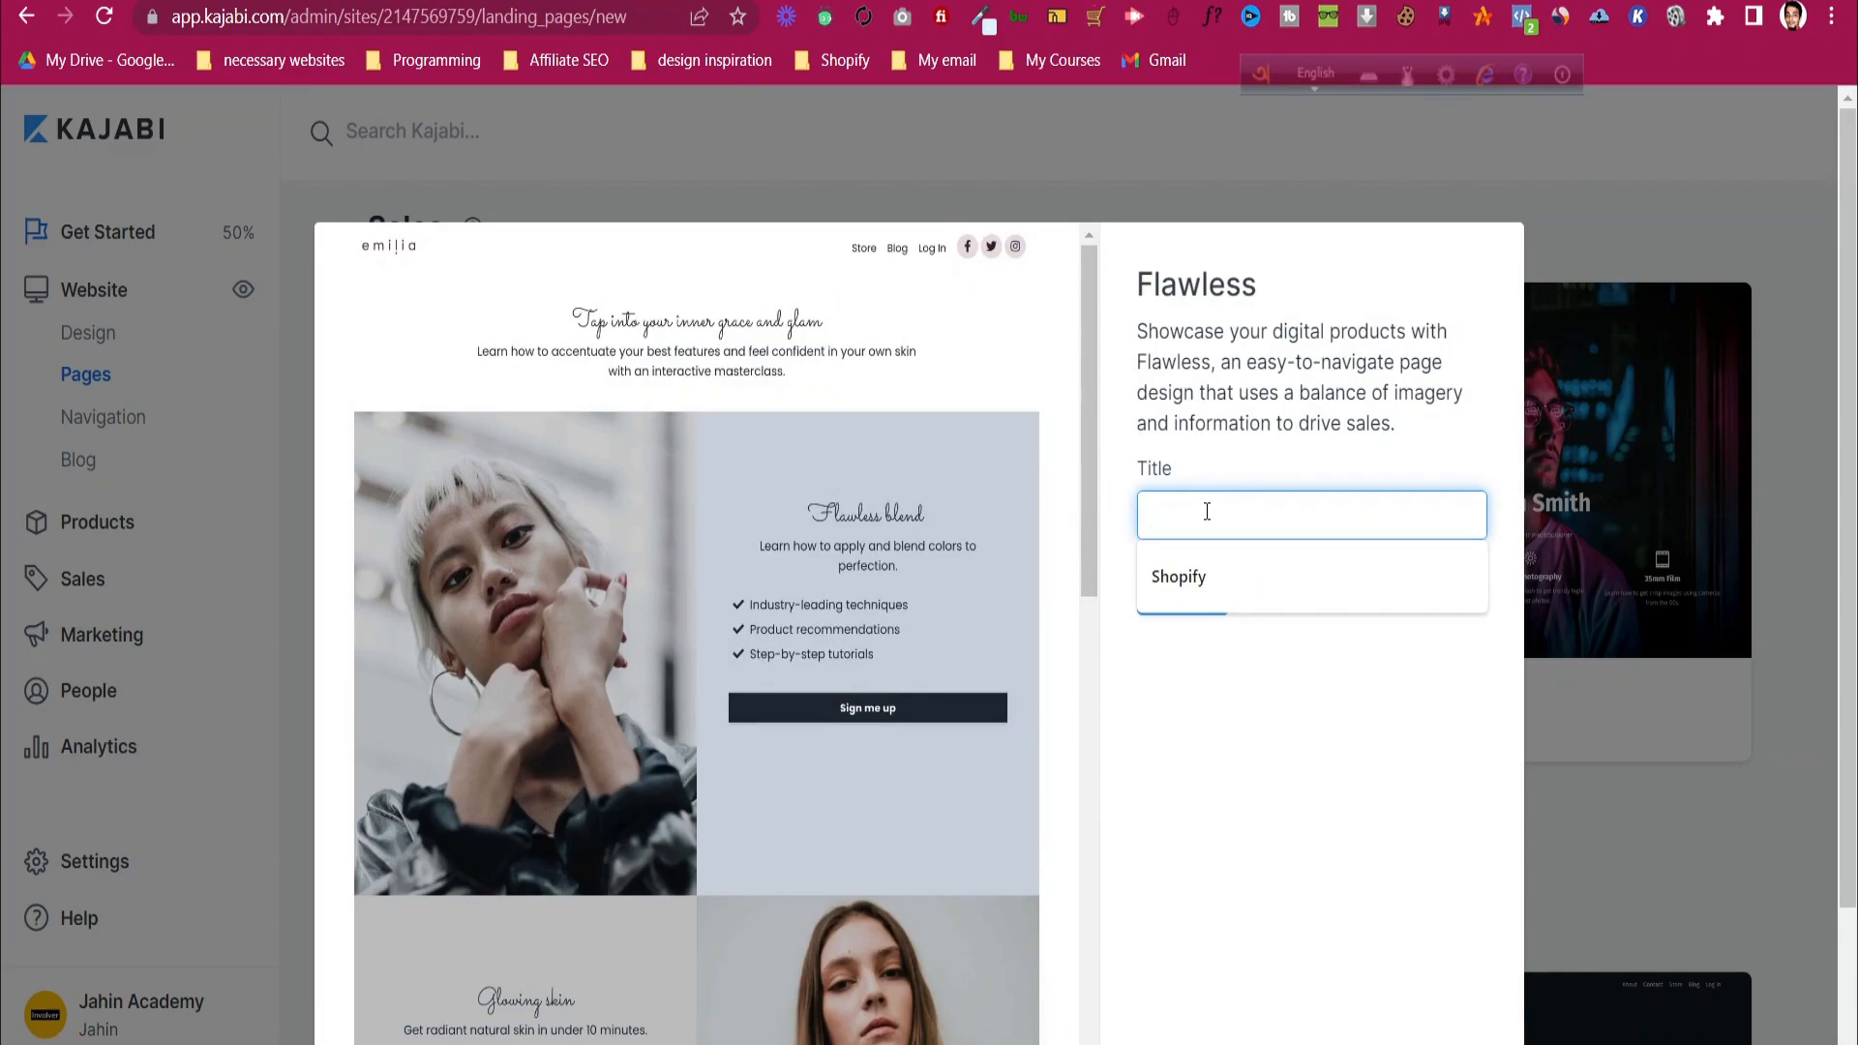
{"action": "type", "text": "Shopify"}
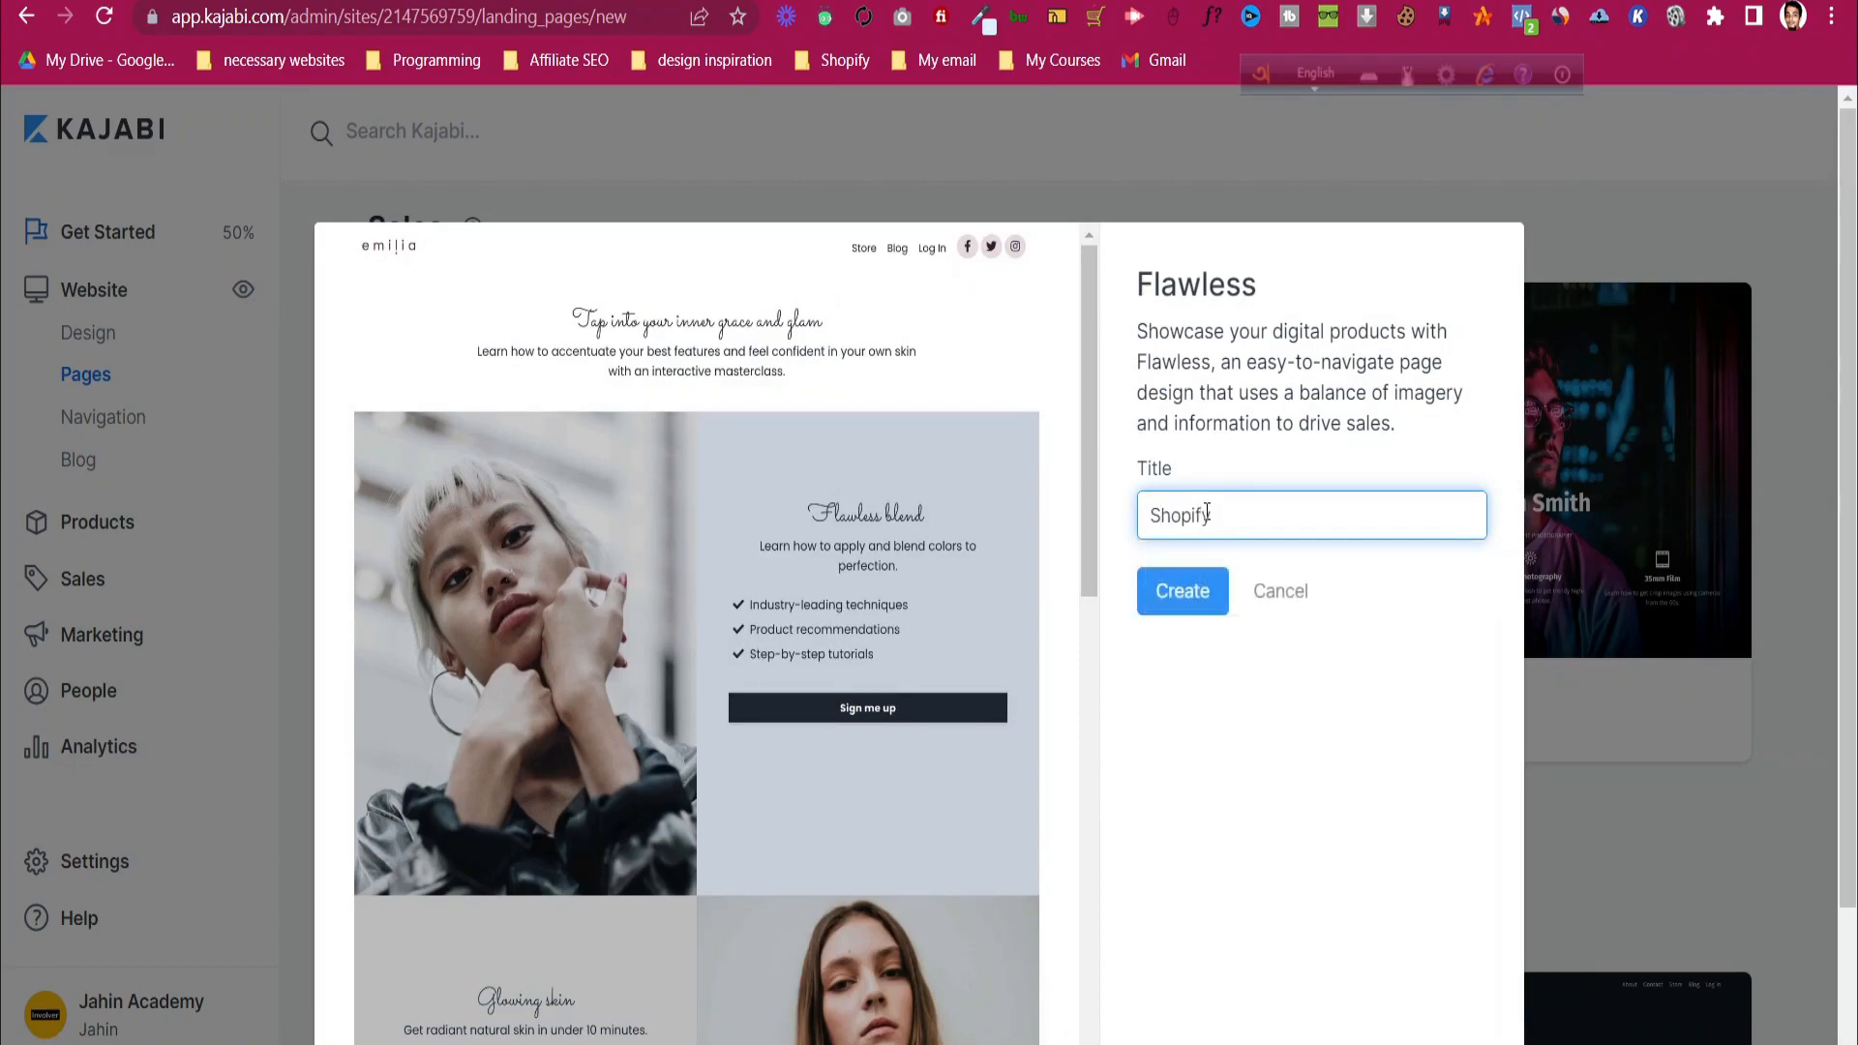
{"action": "type", "text": " Course LAnding Page"}
{"action": "scroll", "coordinate": [1302, 671], "scroll_direction": "down", "scroll_amount": 2}
{"action": "left_click", "coordinate": [1185, 427]}
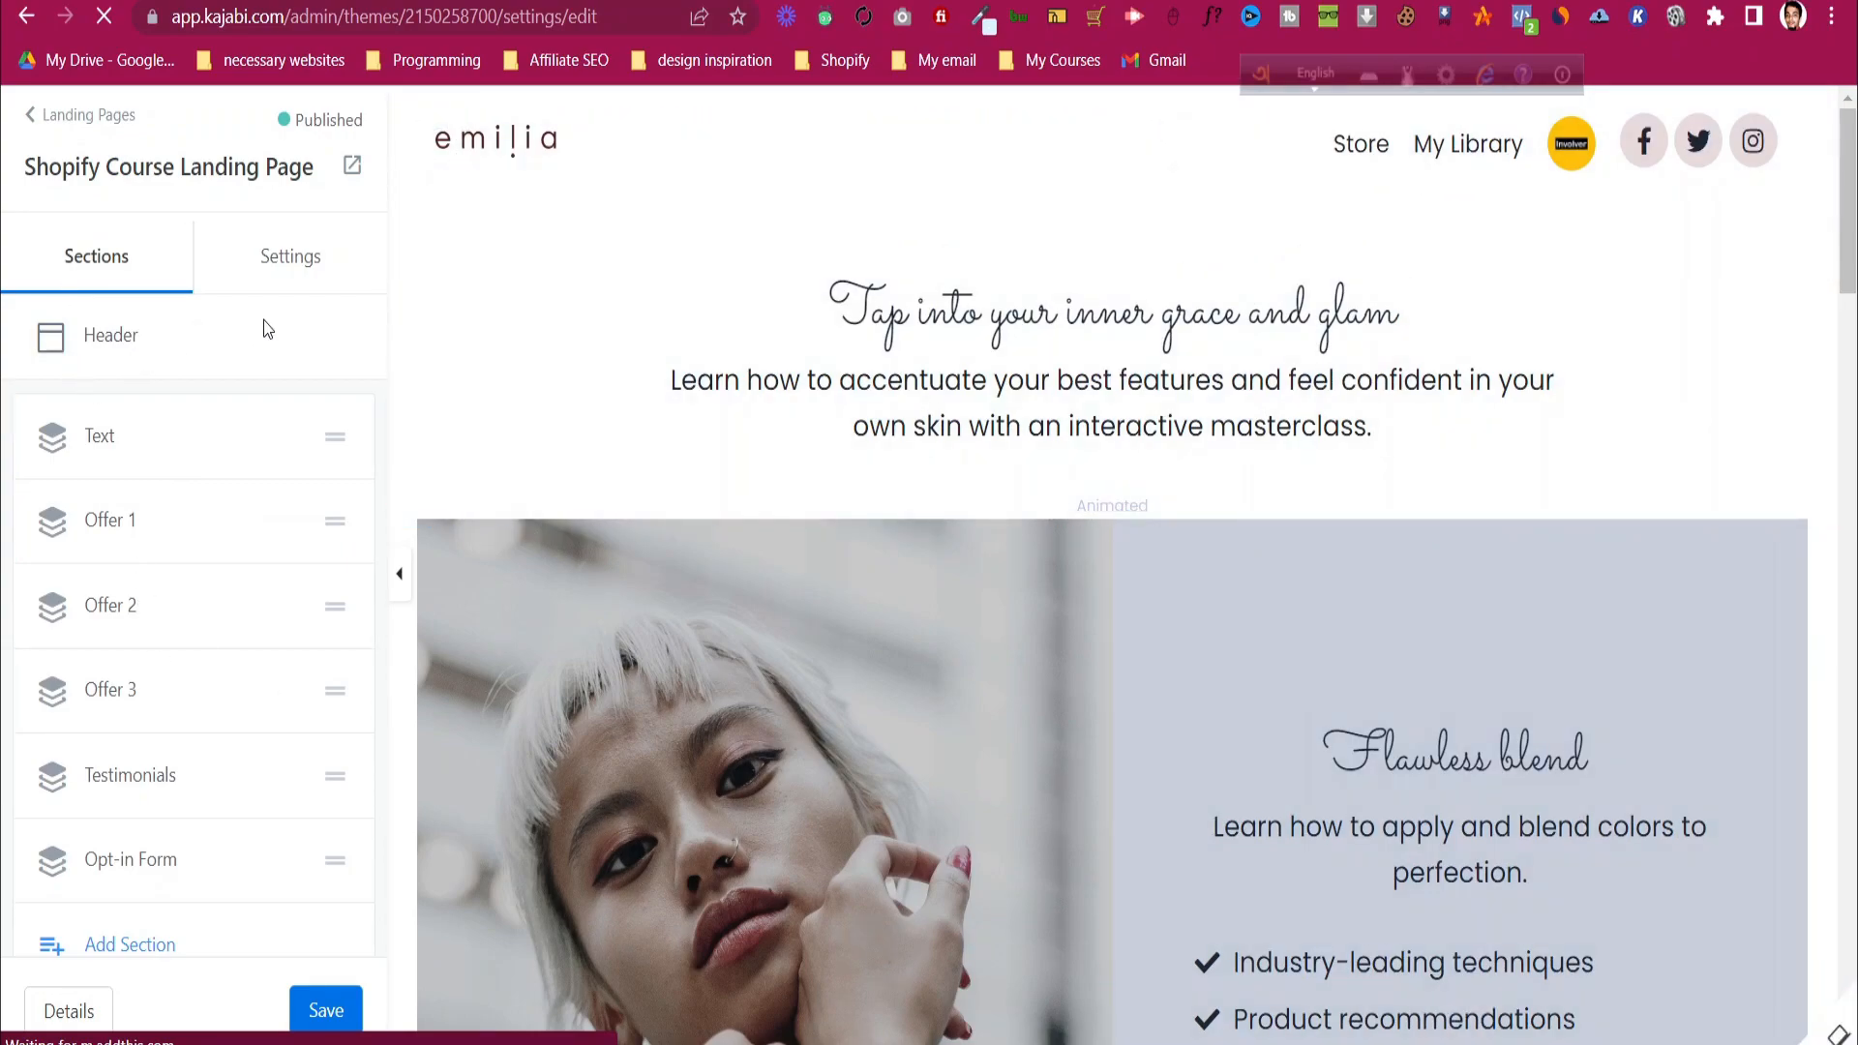
- Check the page's theme Settings, then return to the Sections list
{"action": "scroll", "coordinate": [1376, 594], "scroll_direction": "down", "scroll_amount": 6}
{"action": "scroll", "coordinate": [1374, 600], "scroll_direction": "up", "scroll_amount": 6}
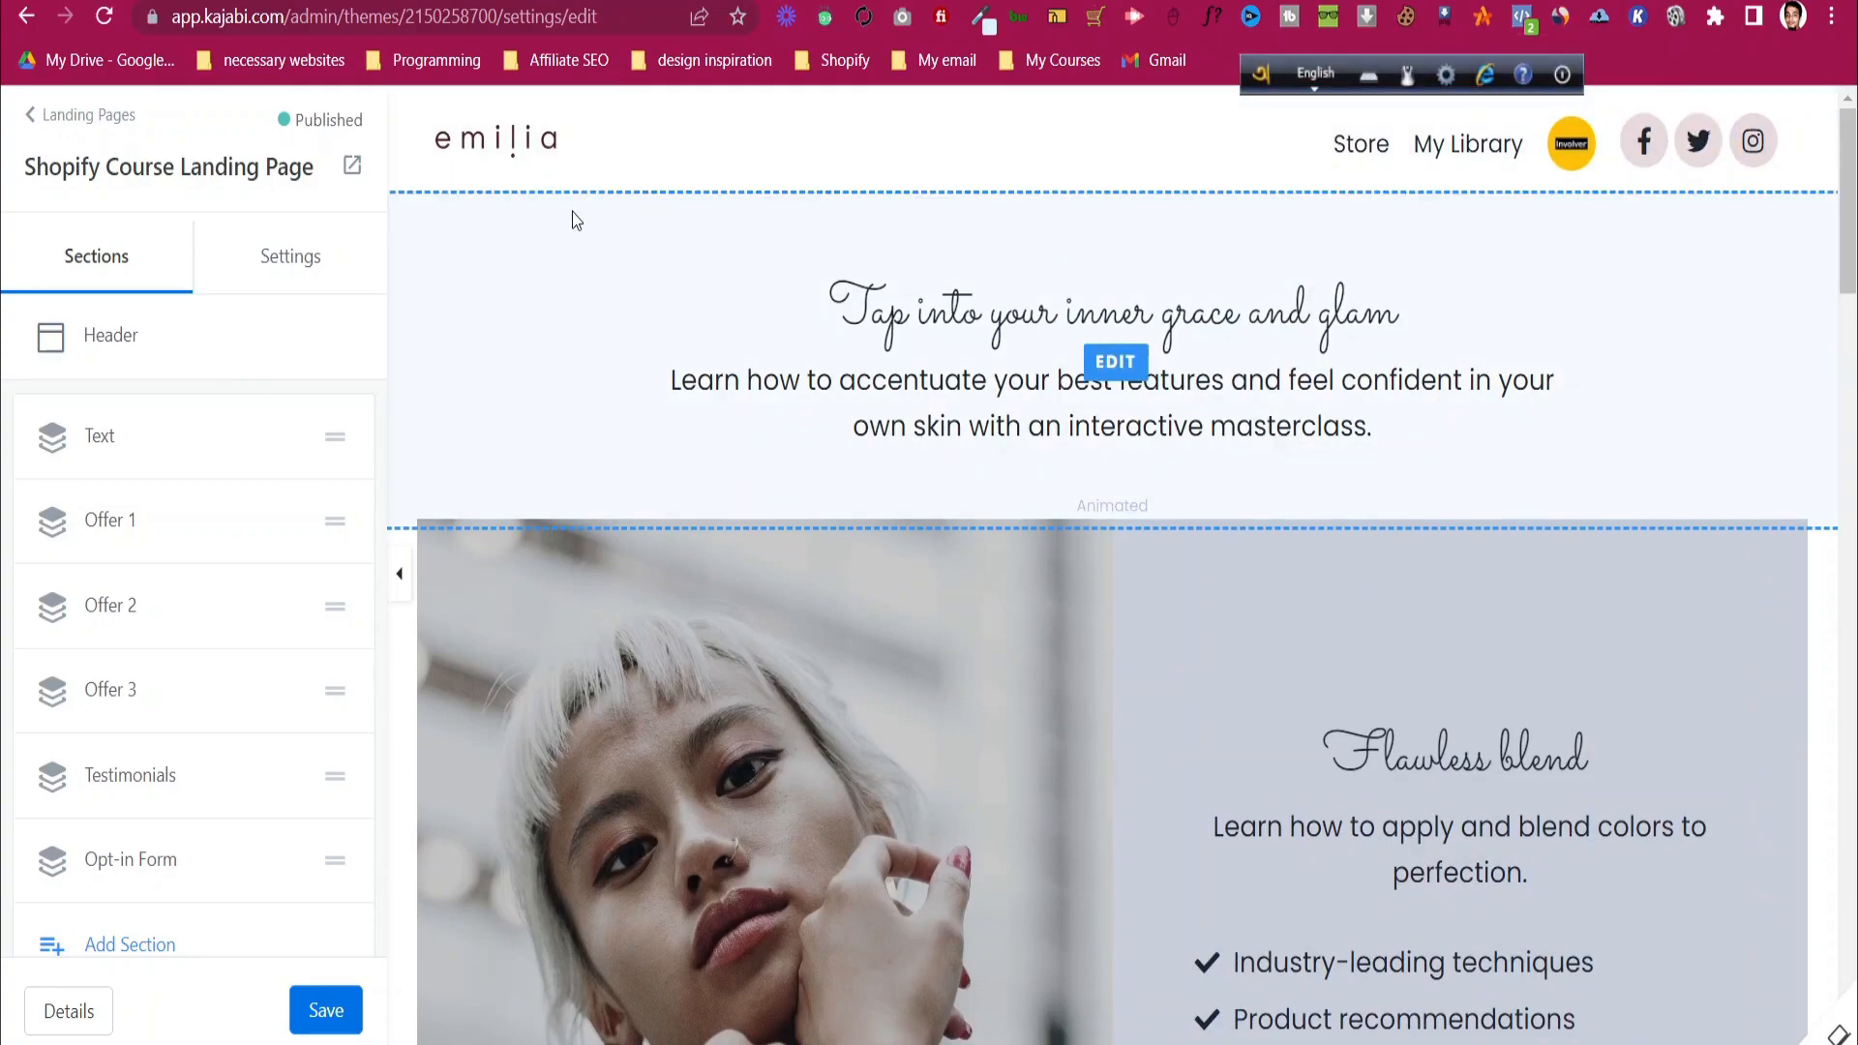
{"action": "left_click", "coordinate": [267, 271]}
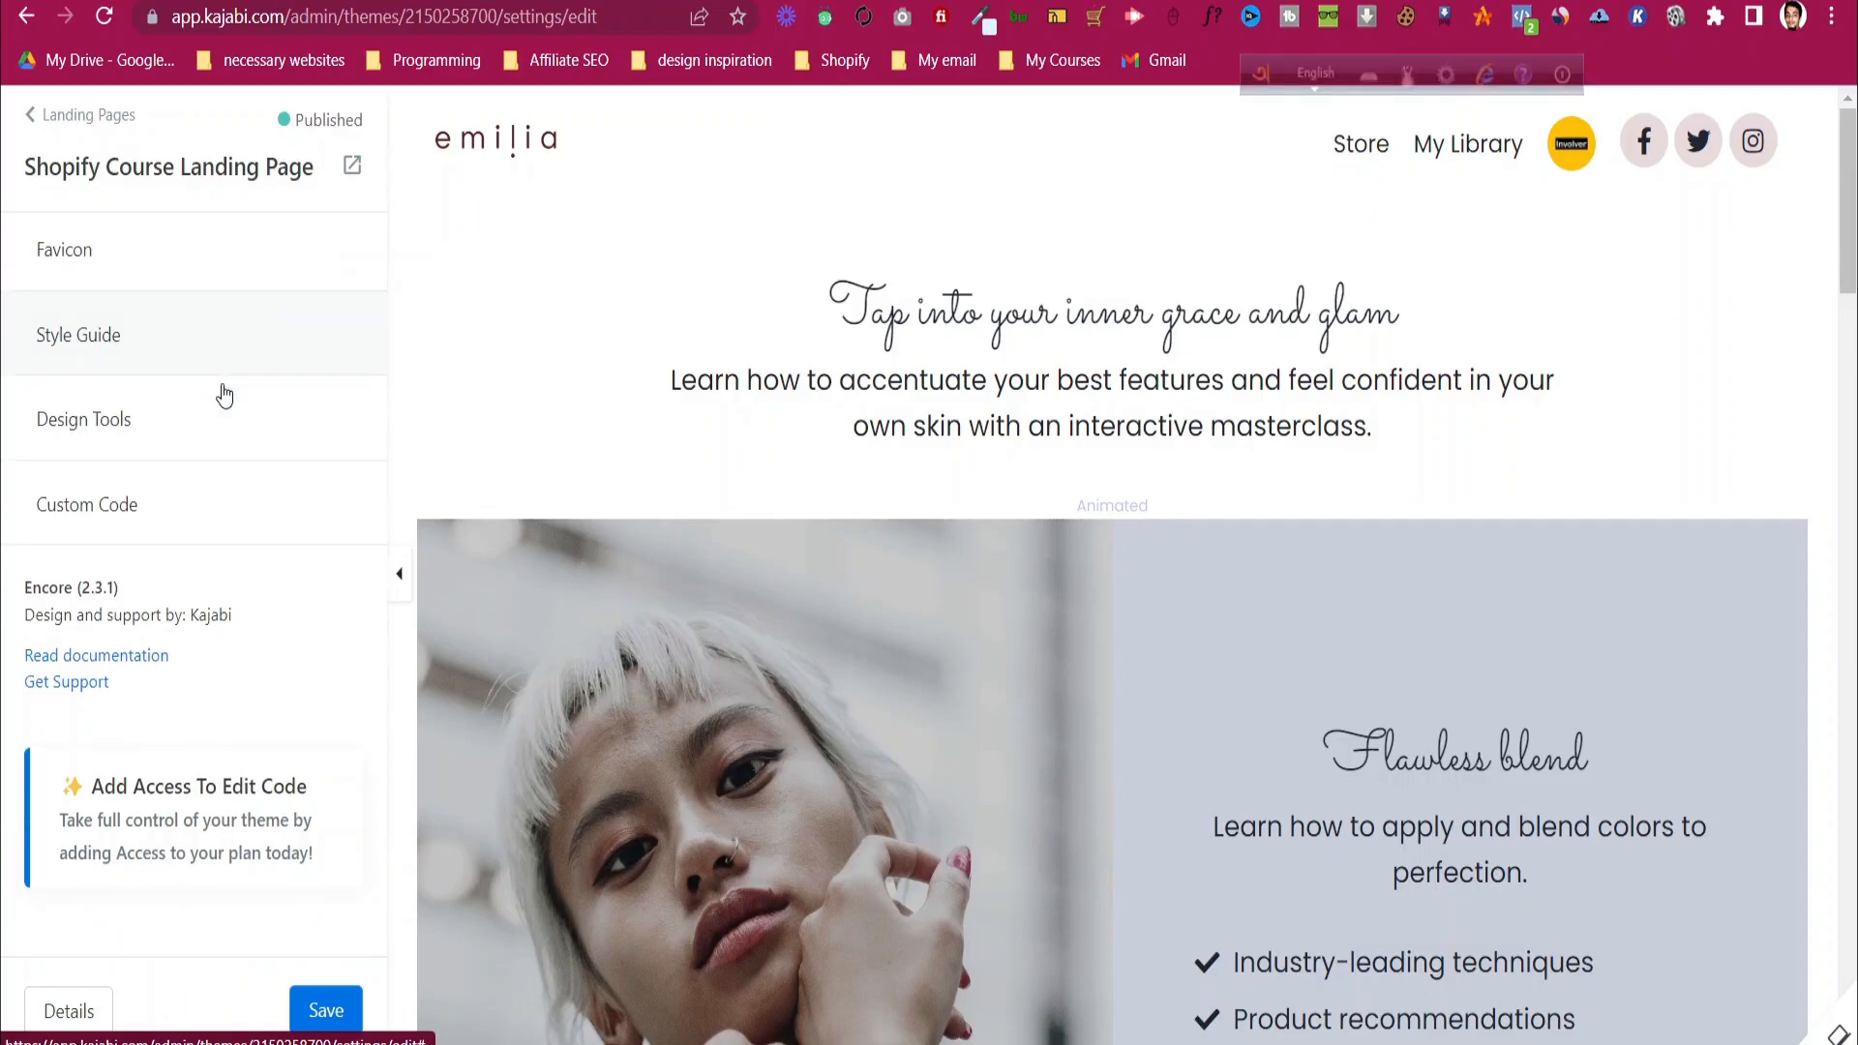
{"action": "left_click", "coordinate": [85, 261]}
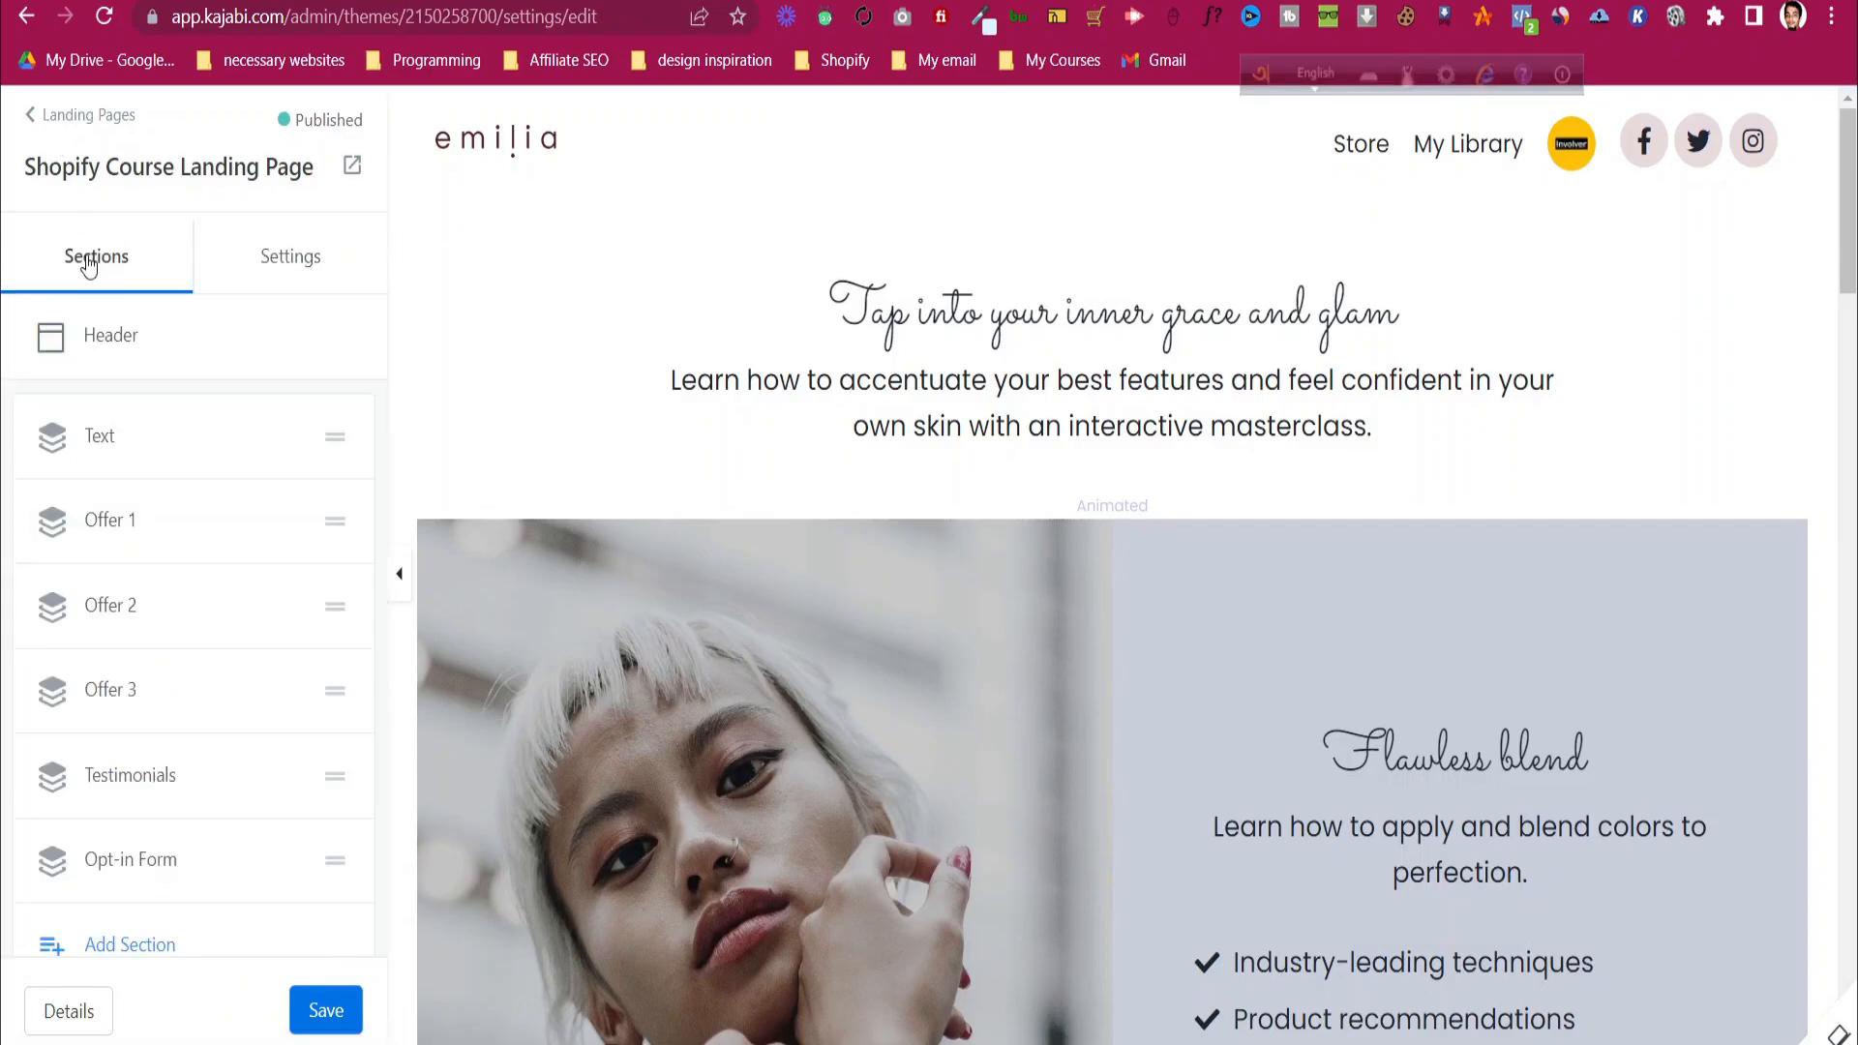
- Scroll the preview to review the Text, Offer, Testimonials and Opt-in Form sections
{"action": "scroll", "coordinate": [1034, 645], "scroll_direction": "down", "scroll_amount": 12}
{"action": "scroll", "coordinate": [1034, 645], "scroll_direction": "down", "scroll_amount": 15}
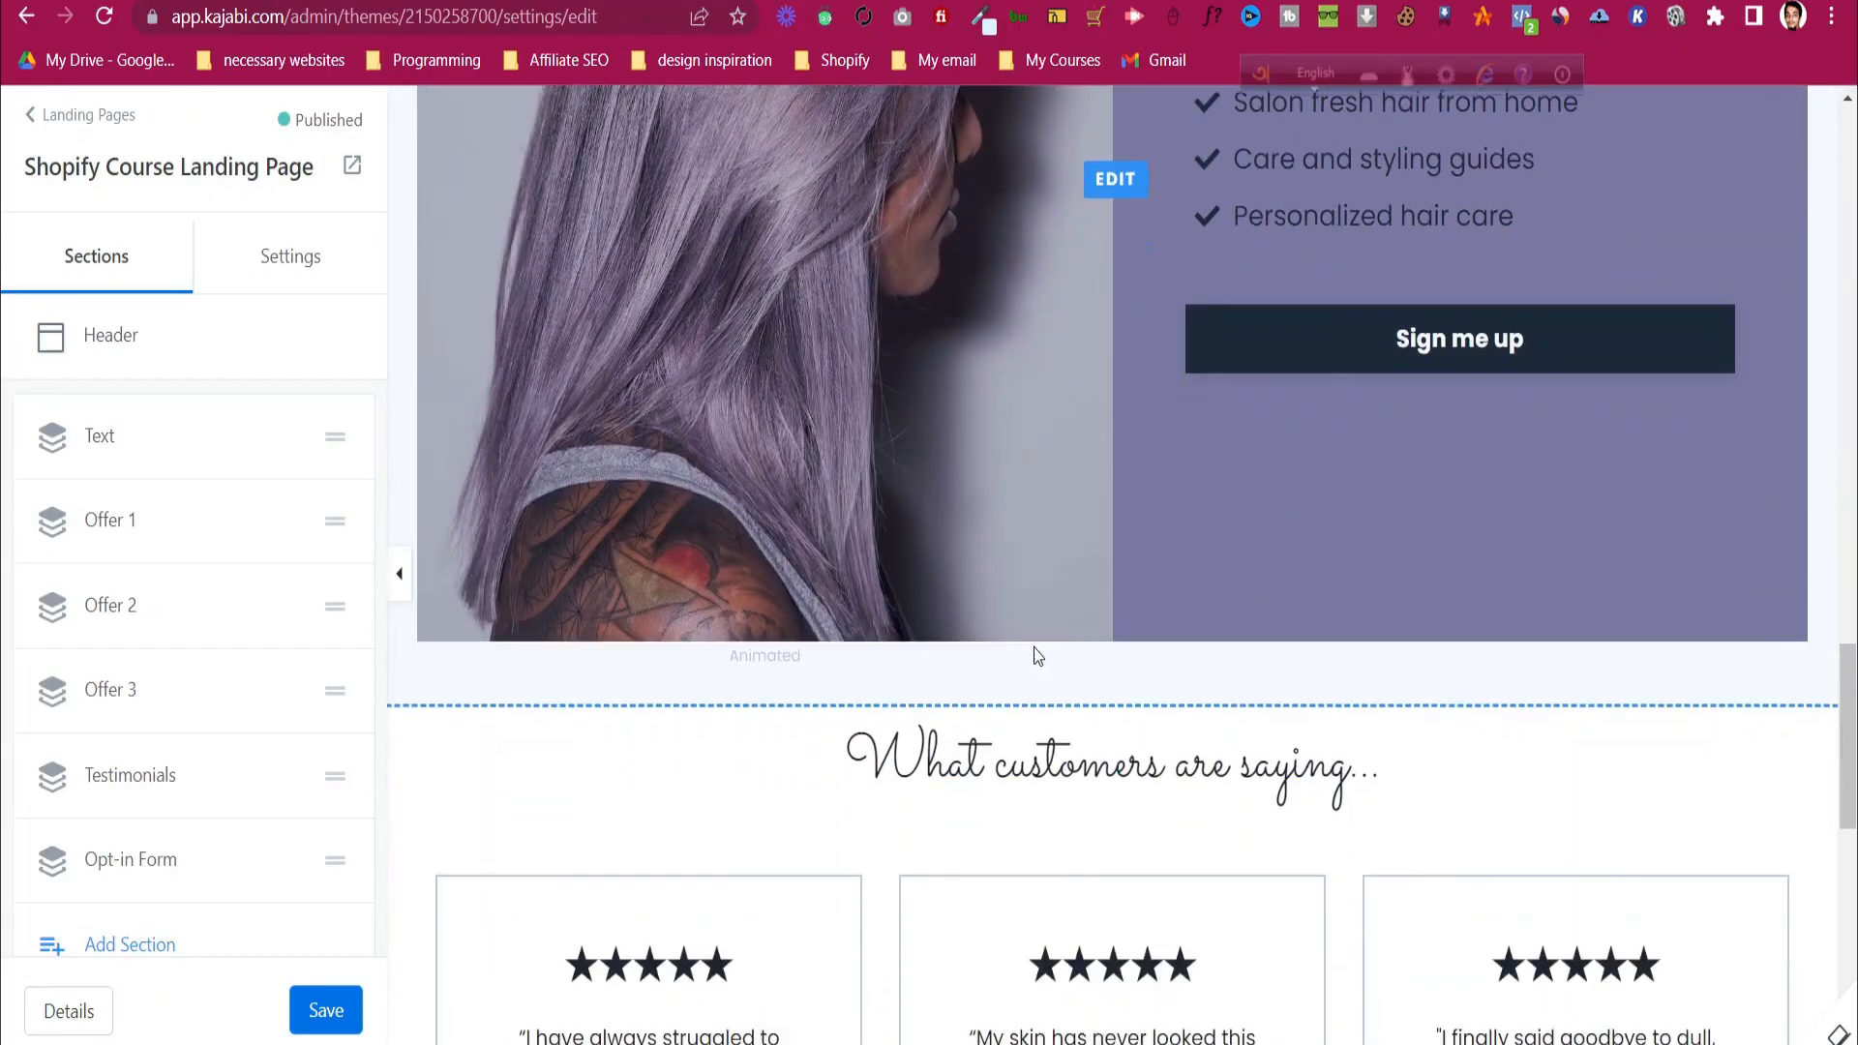
{"action": "scroll", "coordinate": [1034, 646], "scroll_direction": "up", "scroll_amount": 20}
{"action": "scroll", "coordinate": [1034, 648], "scroll_direction": "up", "scroll_amount": 12}
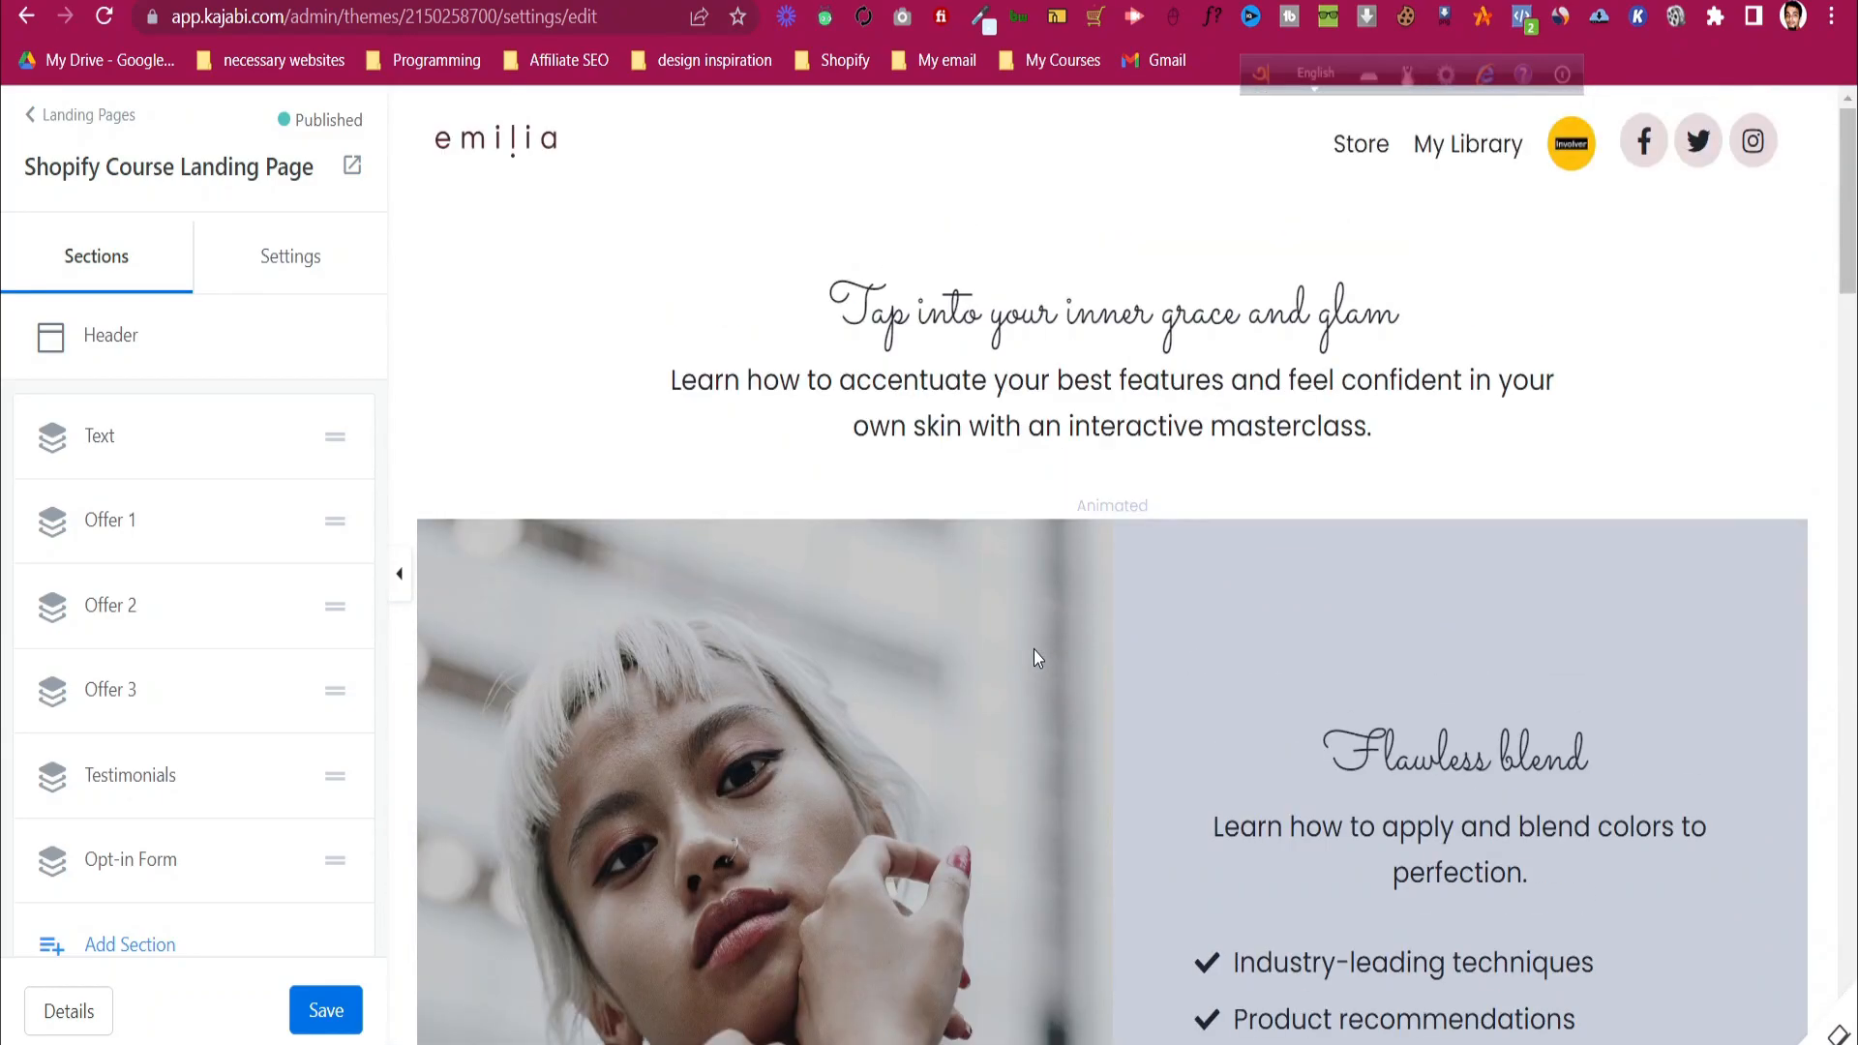
{"action": "scroll", "coordinate": [1311, 551], "scroll_direction": "down", "scroll_amount": 18}
{"action": "scroll", "coordinate": [1313, 559], "scroll_direction": "down", "scroll_amount": 8}
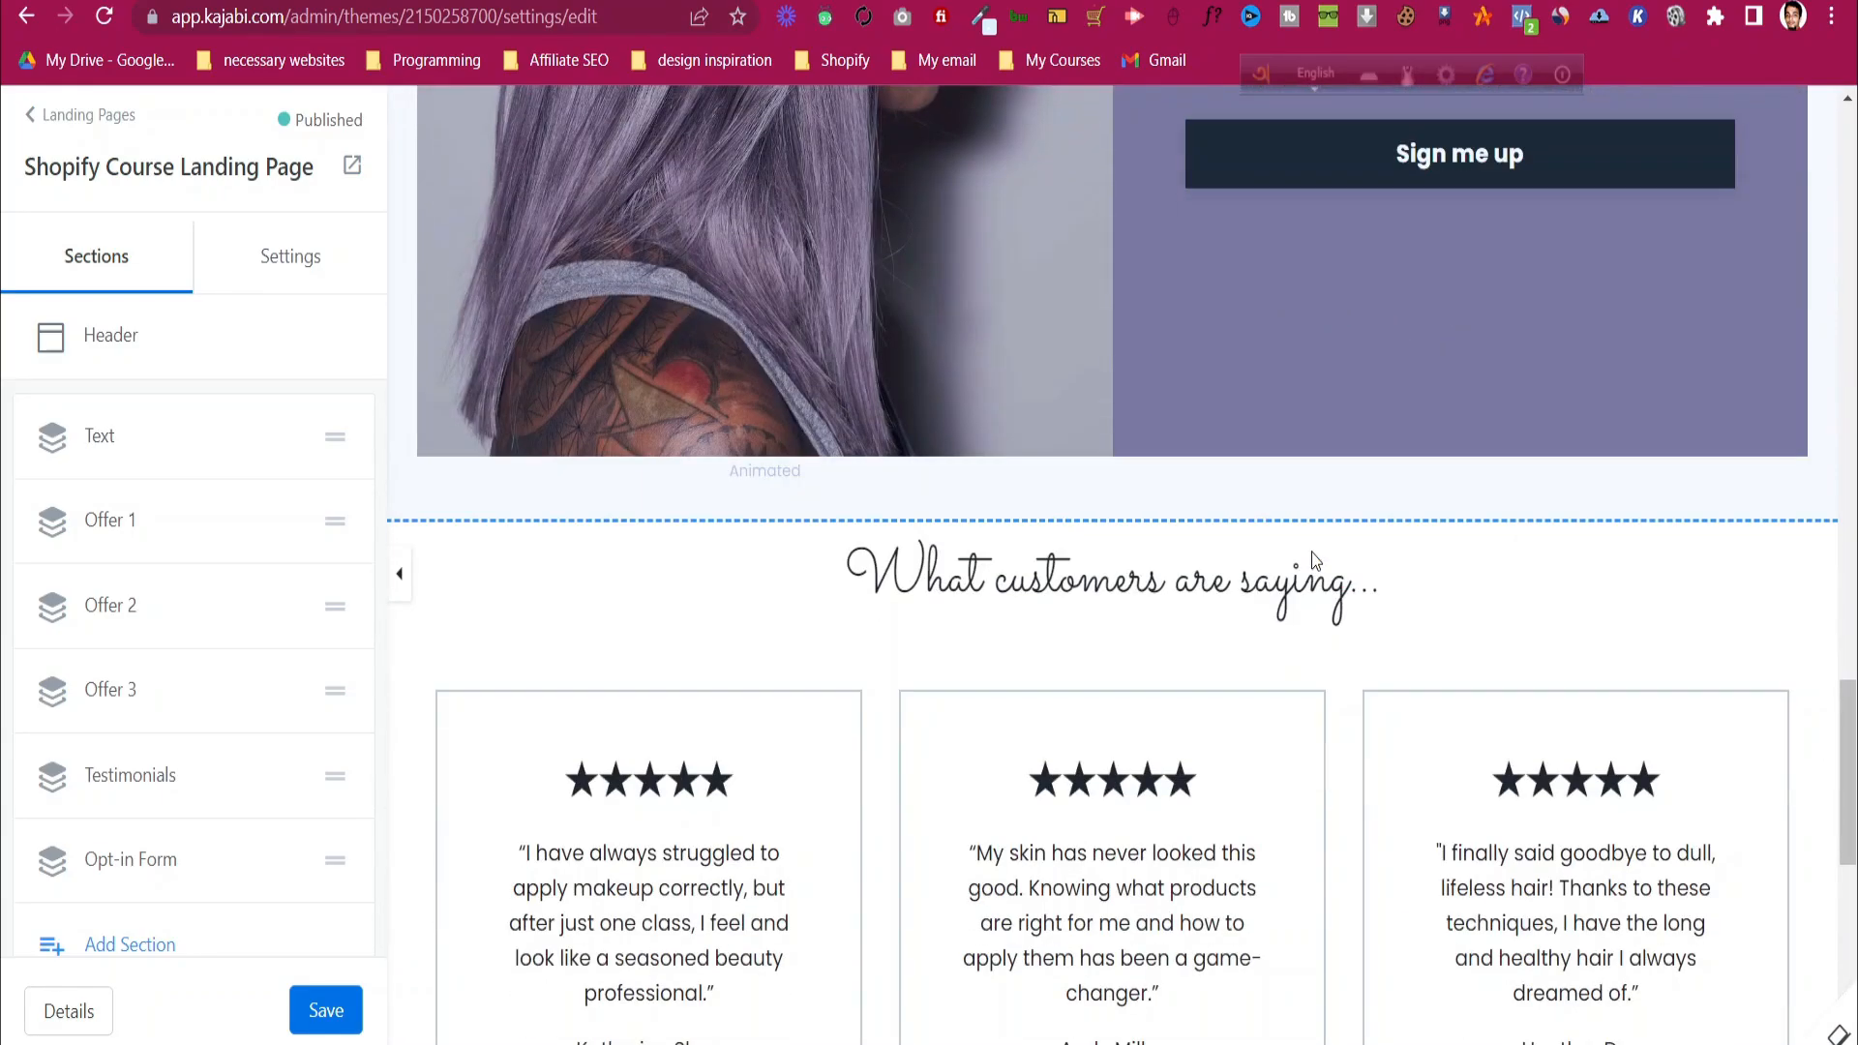
{"action": "scroll", "coordinate": [678, 803], "scroll_direction": "down", "scroll_amount": 5}
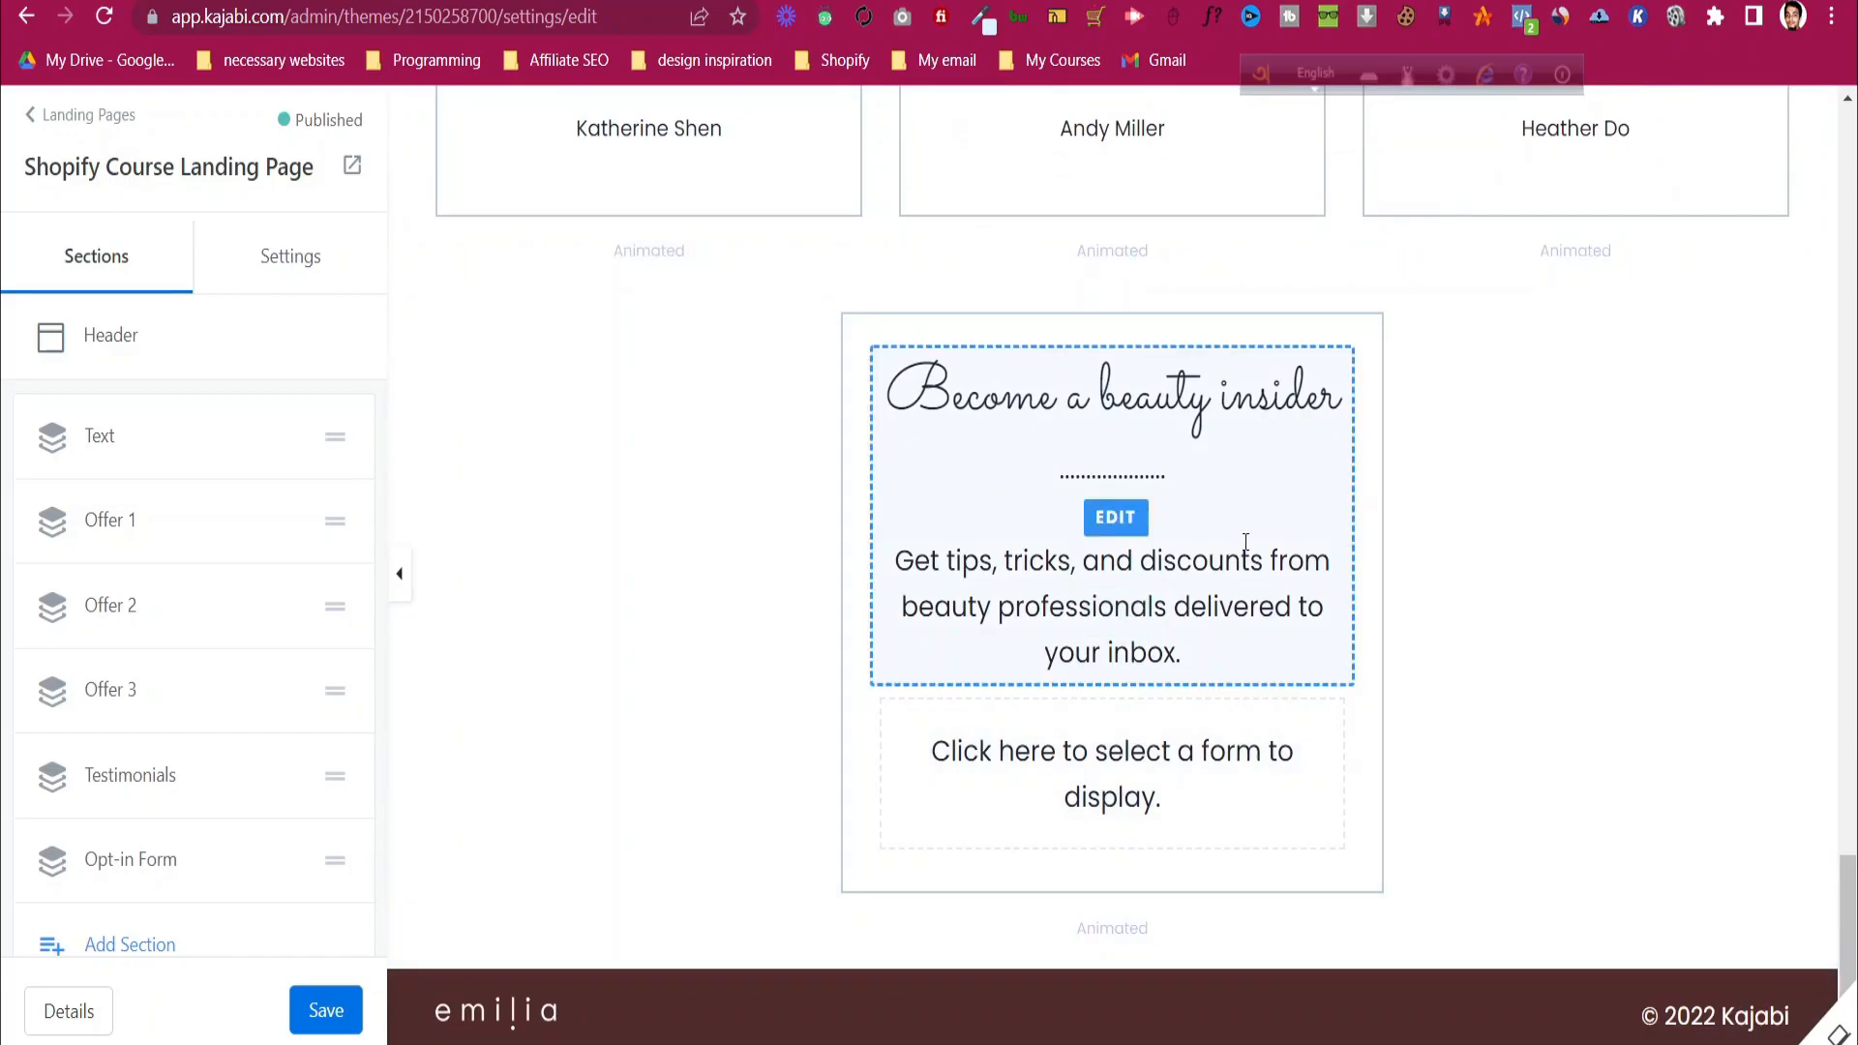
{"action": "scroll", "coordinate": [1266, 557], "scroll_direction": "up", "scroll_amount": 10}
{"action": "scroll", "coordinate": [1263, 557], "scroll_direction": "up", "scroll_amount": 3}
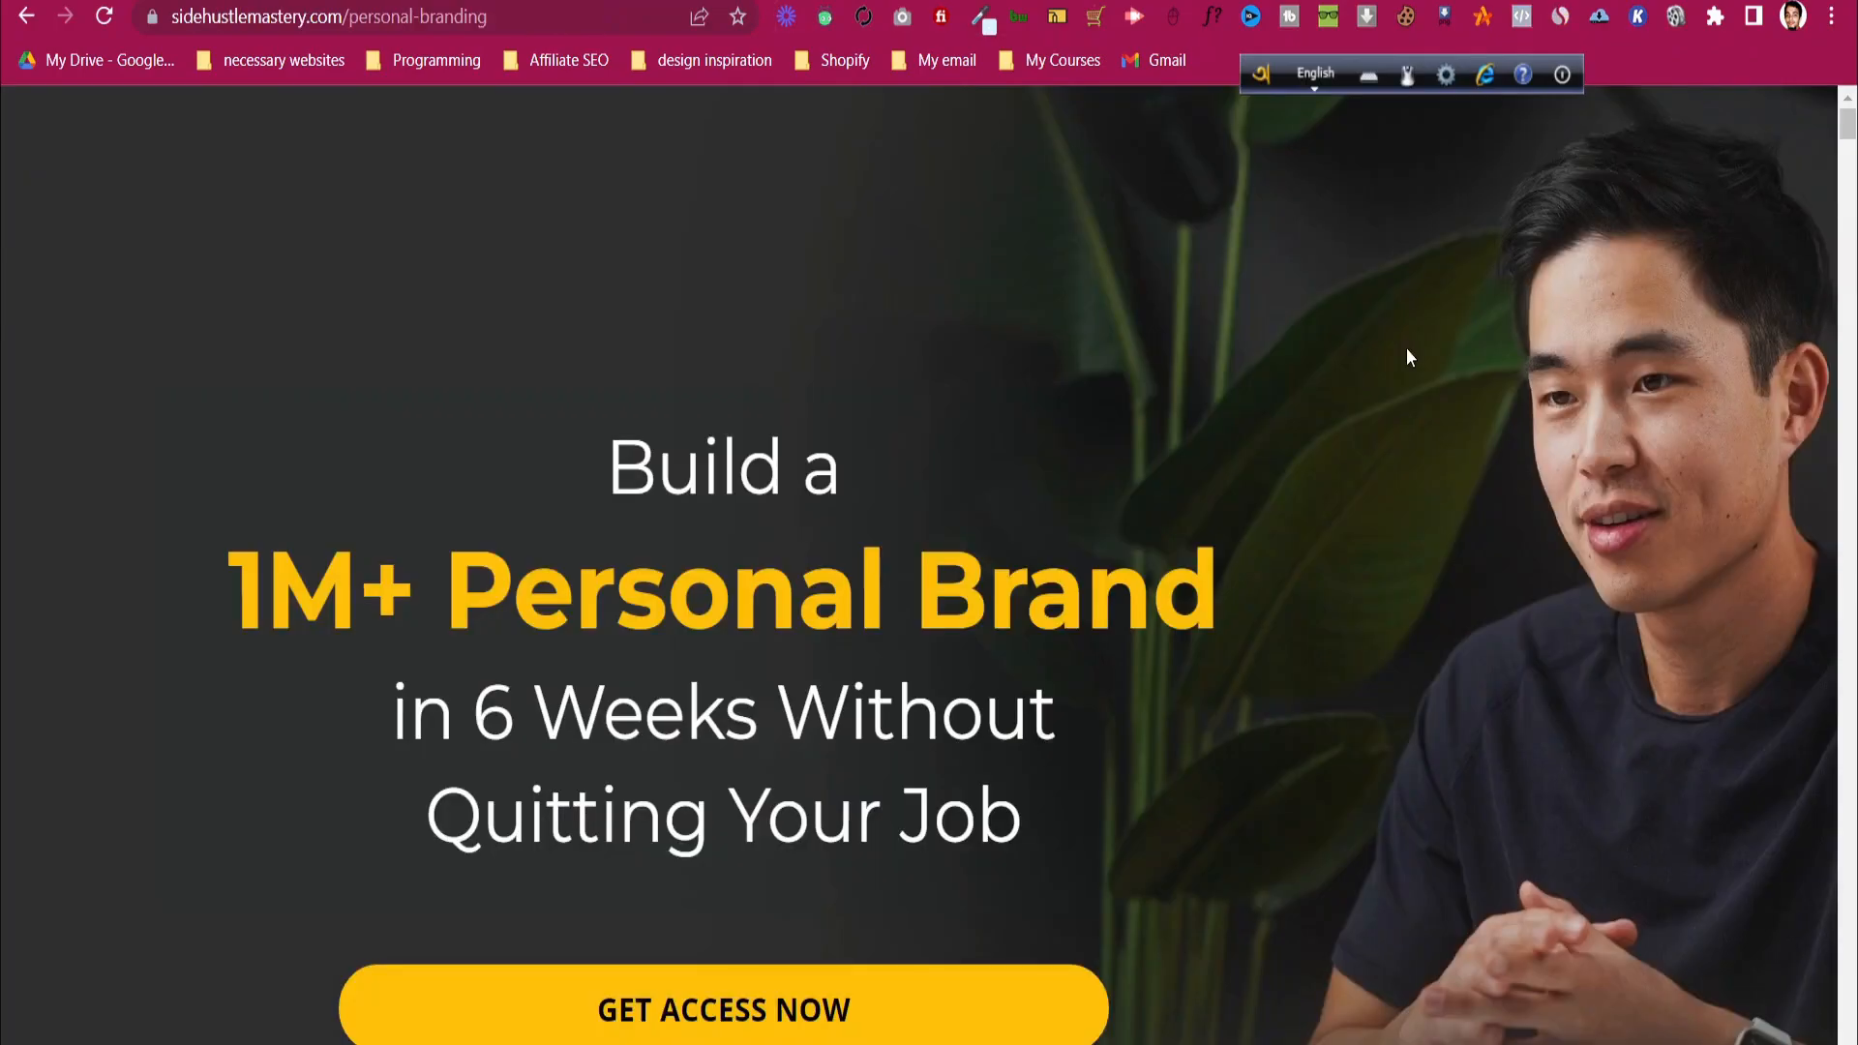
{"action": "scroll", "coordinate": [1409, 381], "scroll_direction": "down", "scroll_amount": 7}
{"action": "scroll", "coordinate": [1409, 391], "scroll_direction": "up", "scroll_amount": 5}
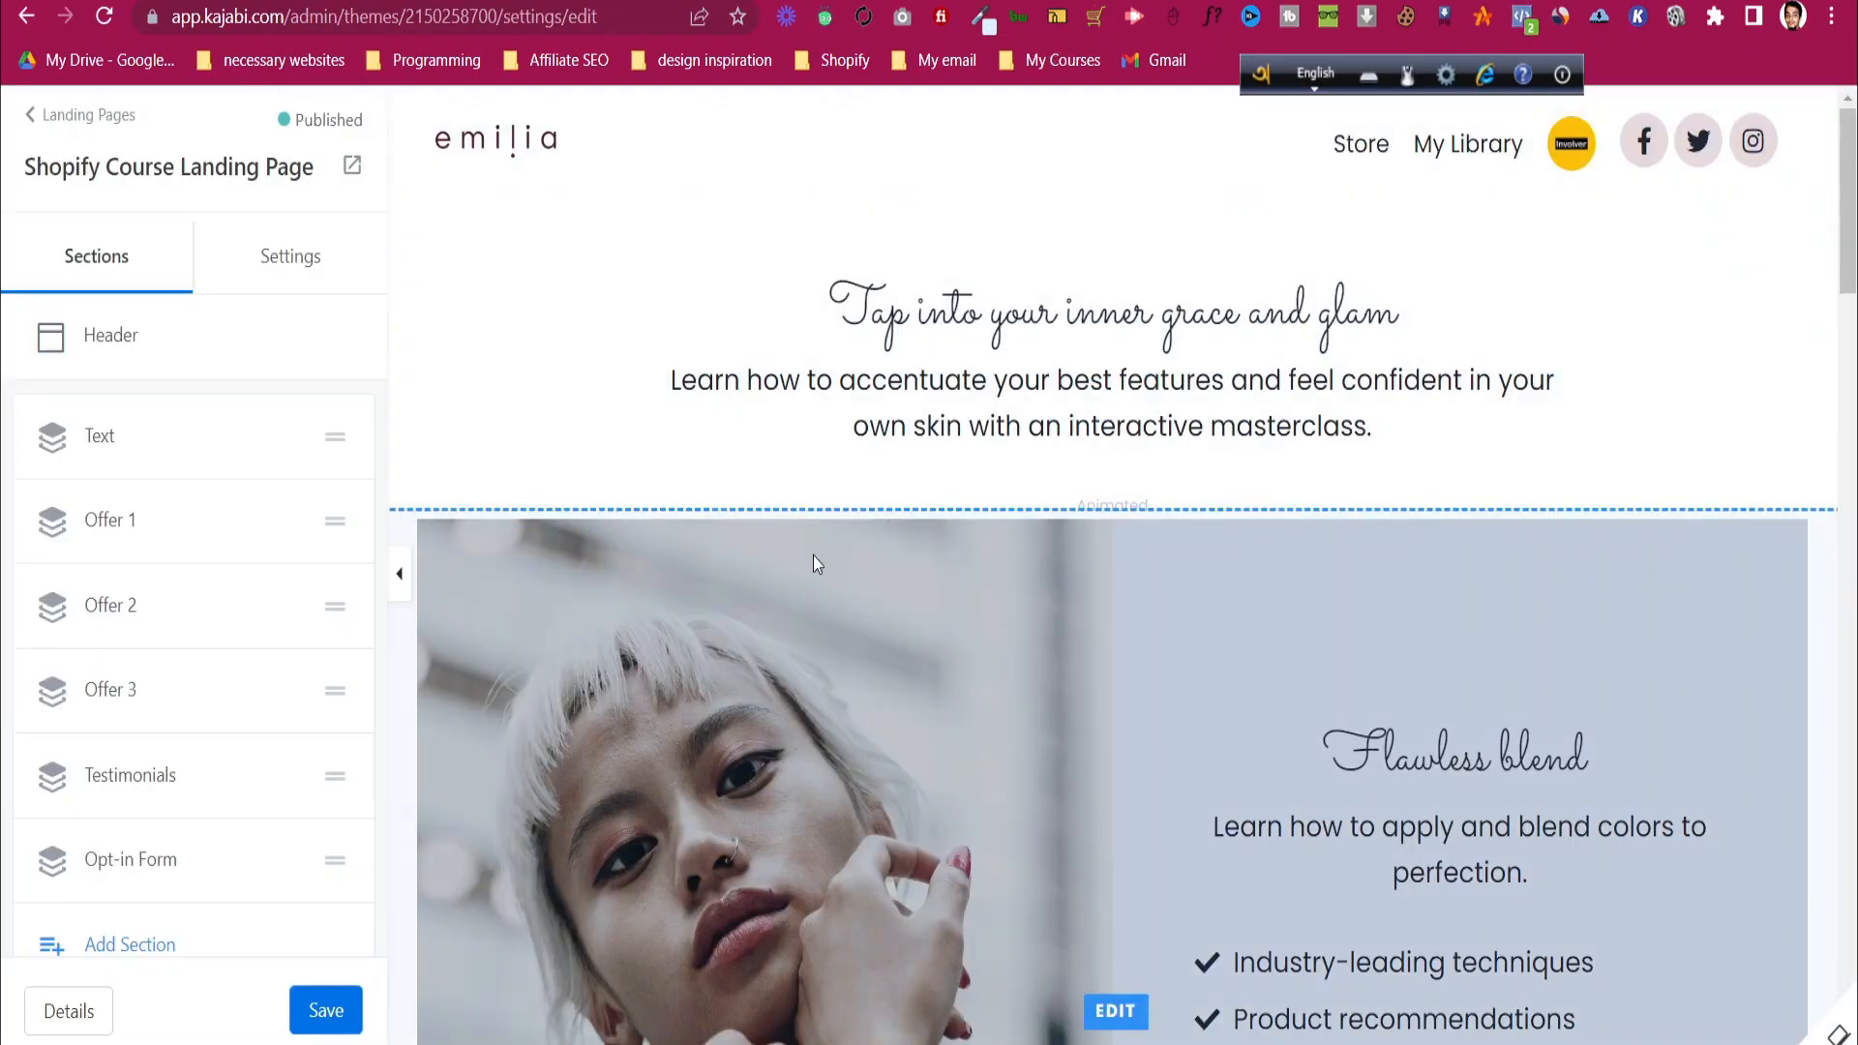
{"action": "scroll", "coordinate": [204, 842], "scroll_direction": "down", "scroll_amount": 2}
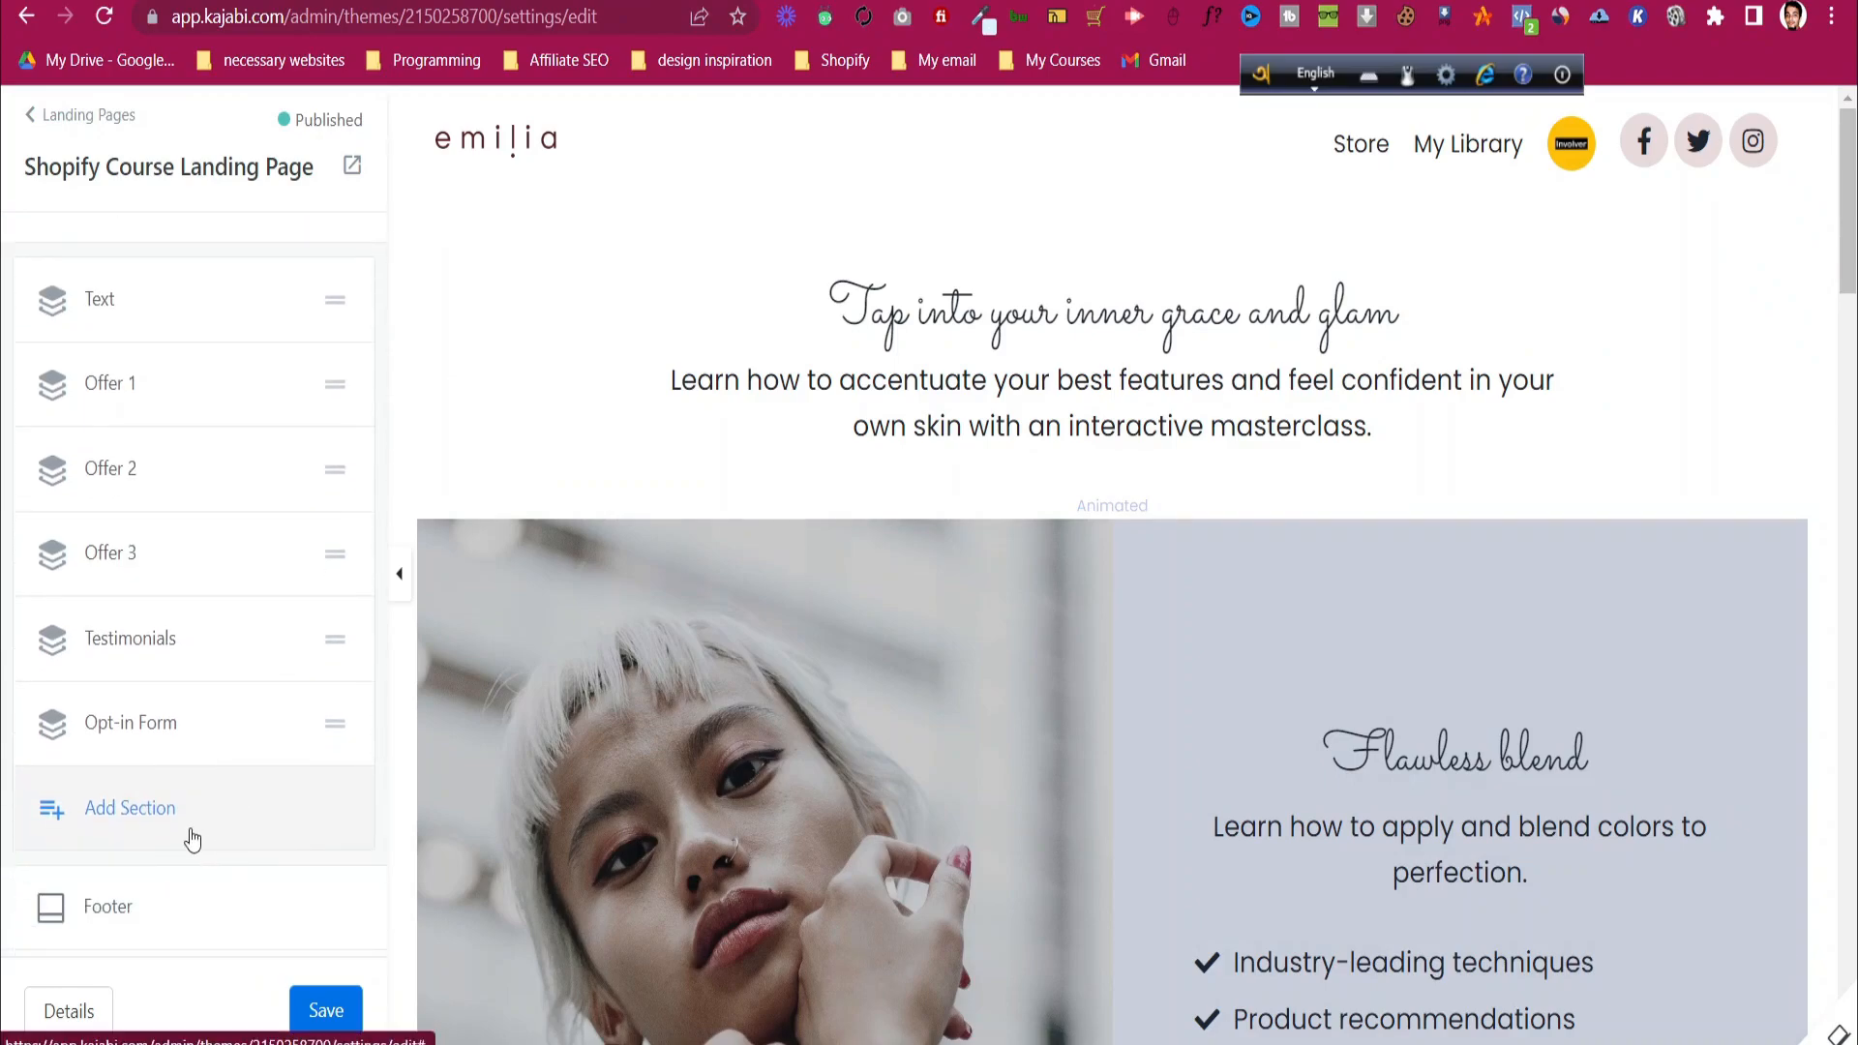
- Add a Hero section headed 'All The Tools You Need To Build A Successful Online Business'
{"action": "left_click", "coordinate": [165, 818]}
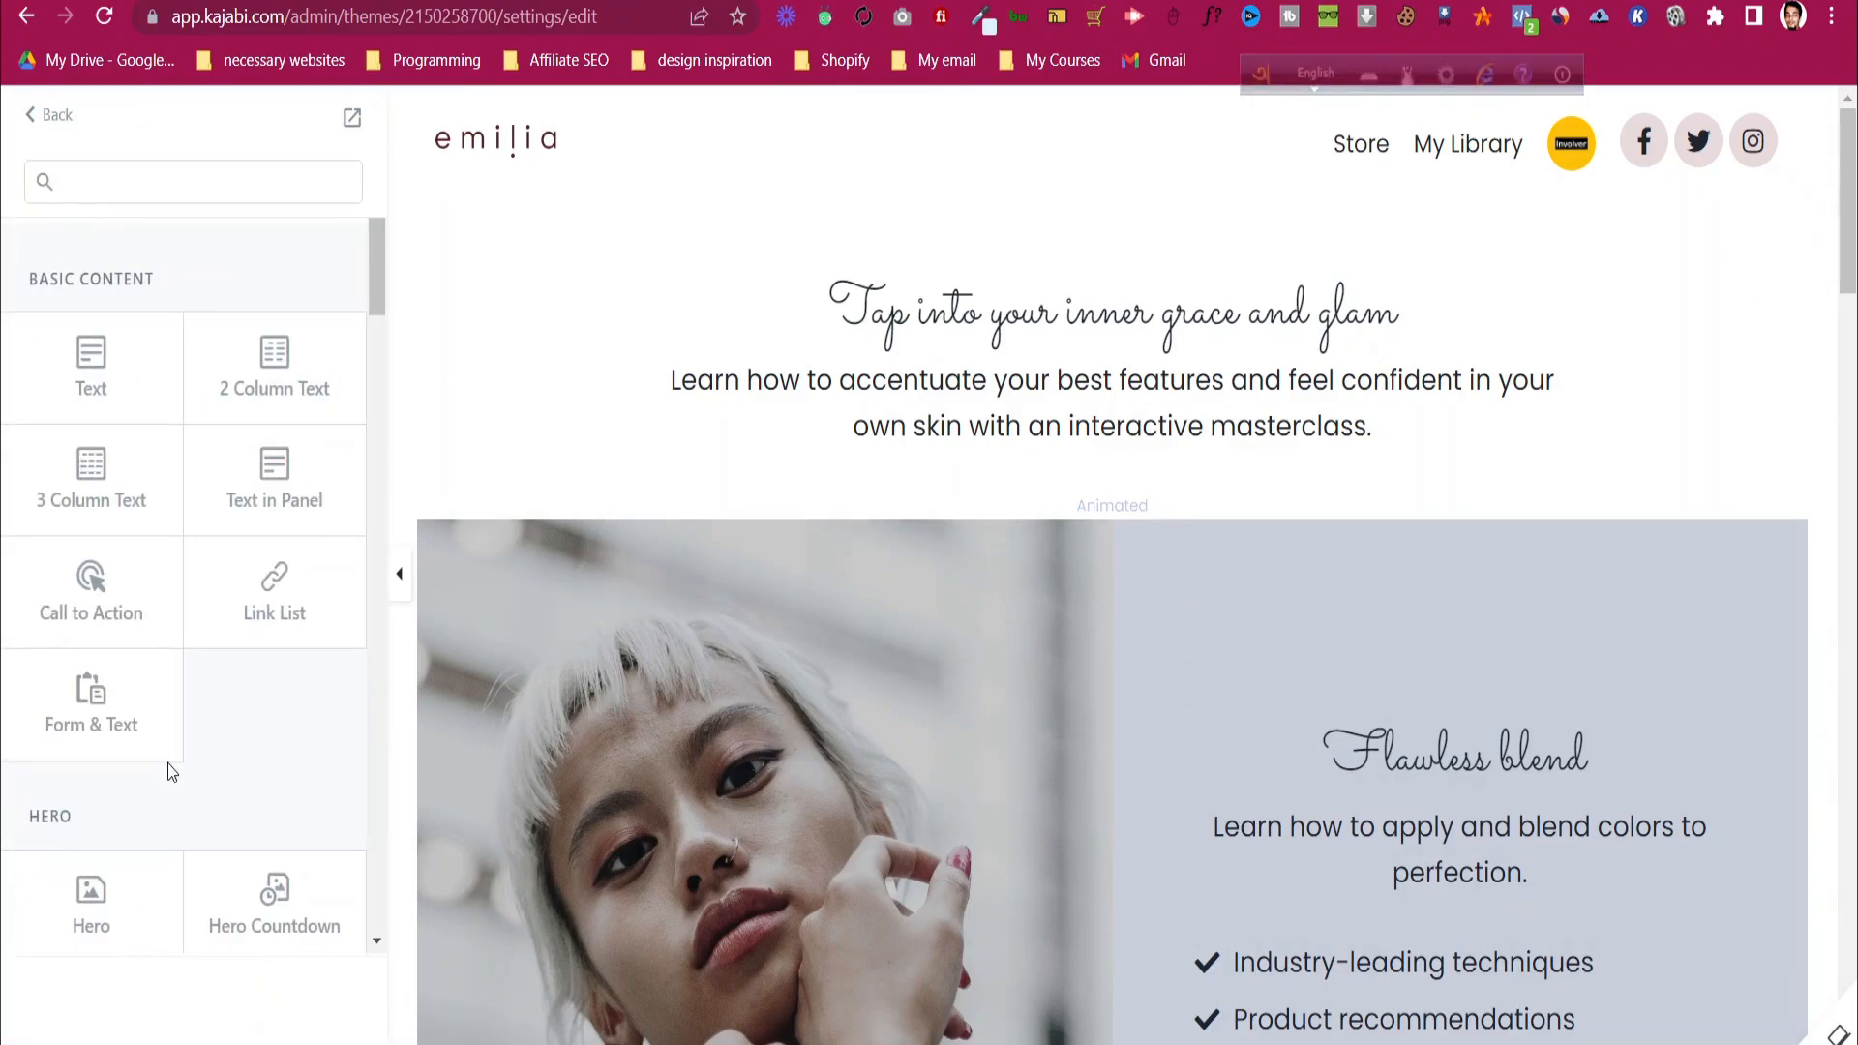
{"action": "scroll", "coordinate": [174, 771], "scroll_direction": "down", "scroll_amount": 2}
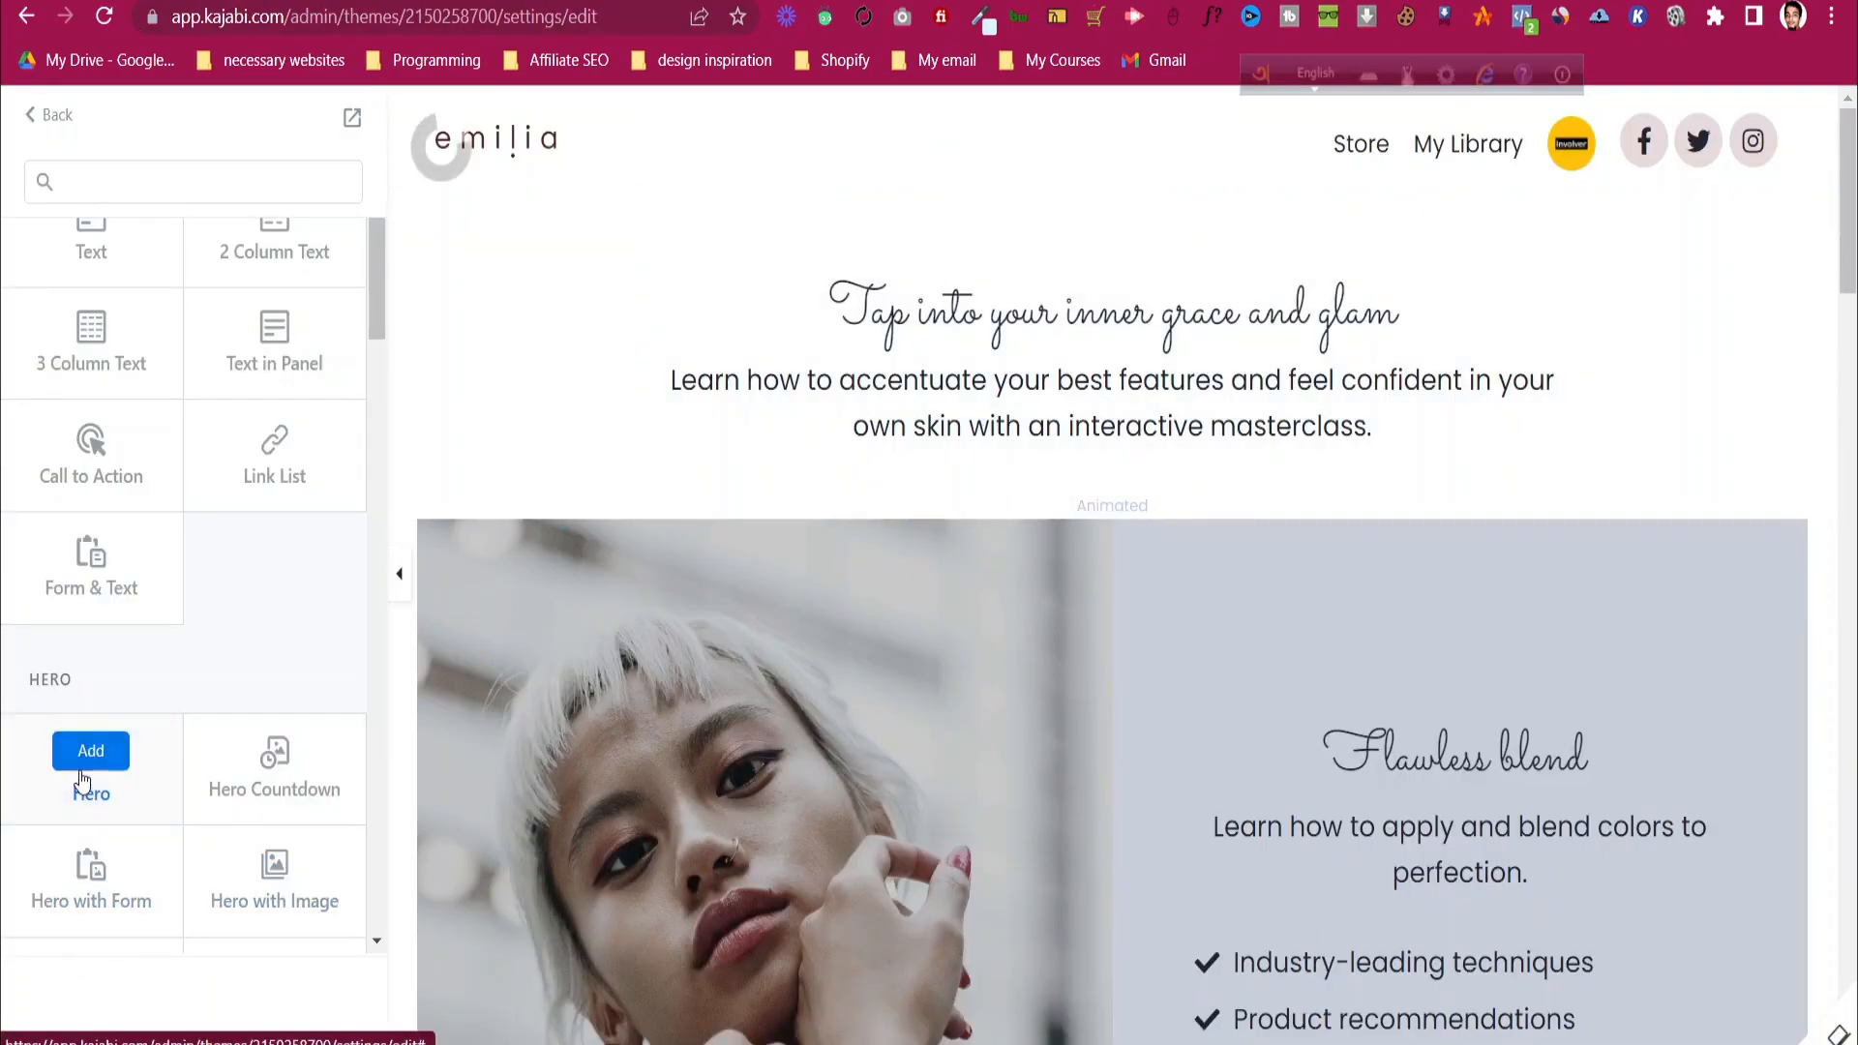
{"action": "left_click", "coordinate": [82, 774]}
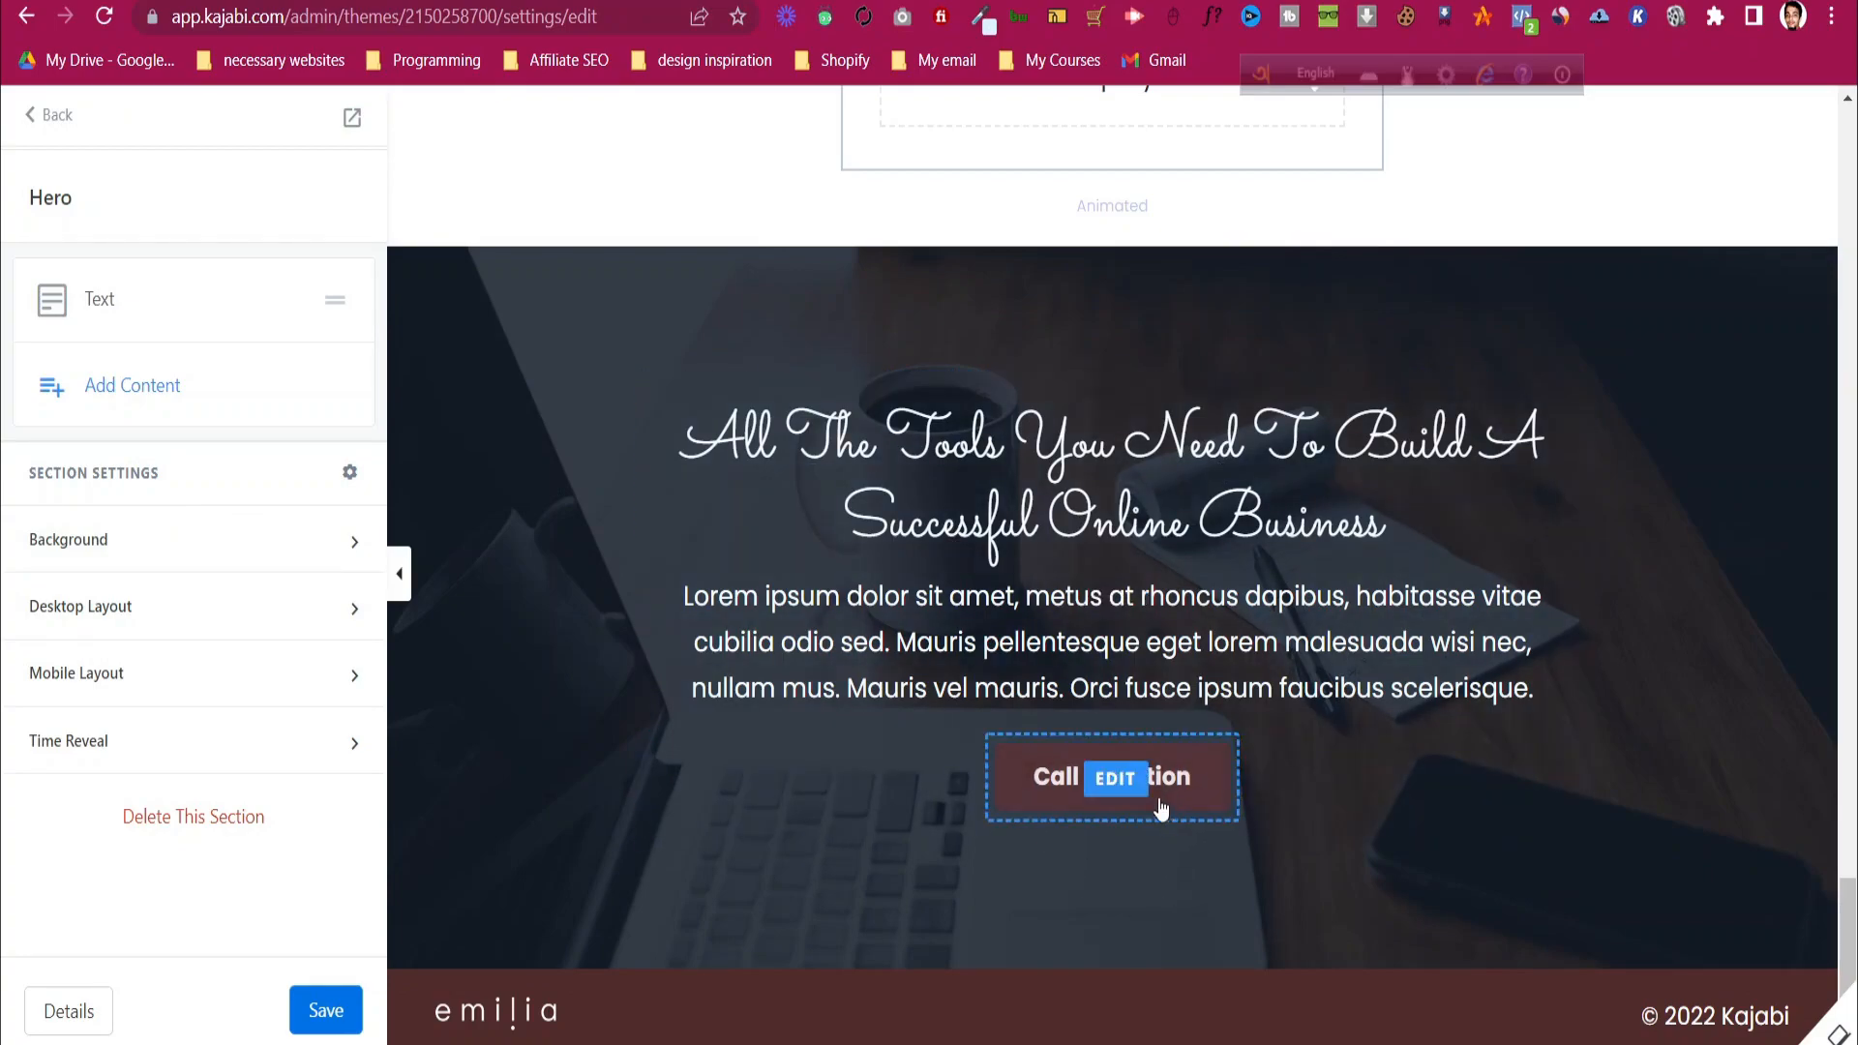
- Expand the hero Text block's Call To Action settings and open the Button Action choices
{"action": "left_click", "coordinate": [98, 295]}
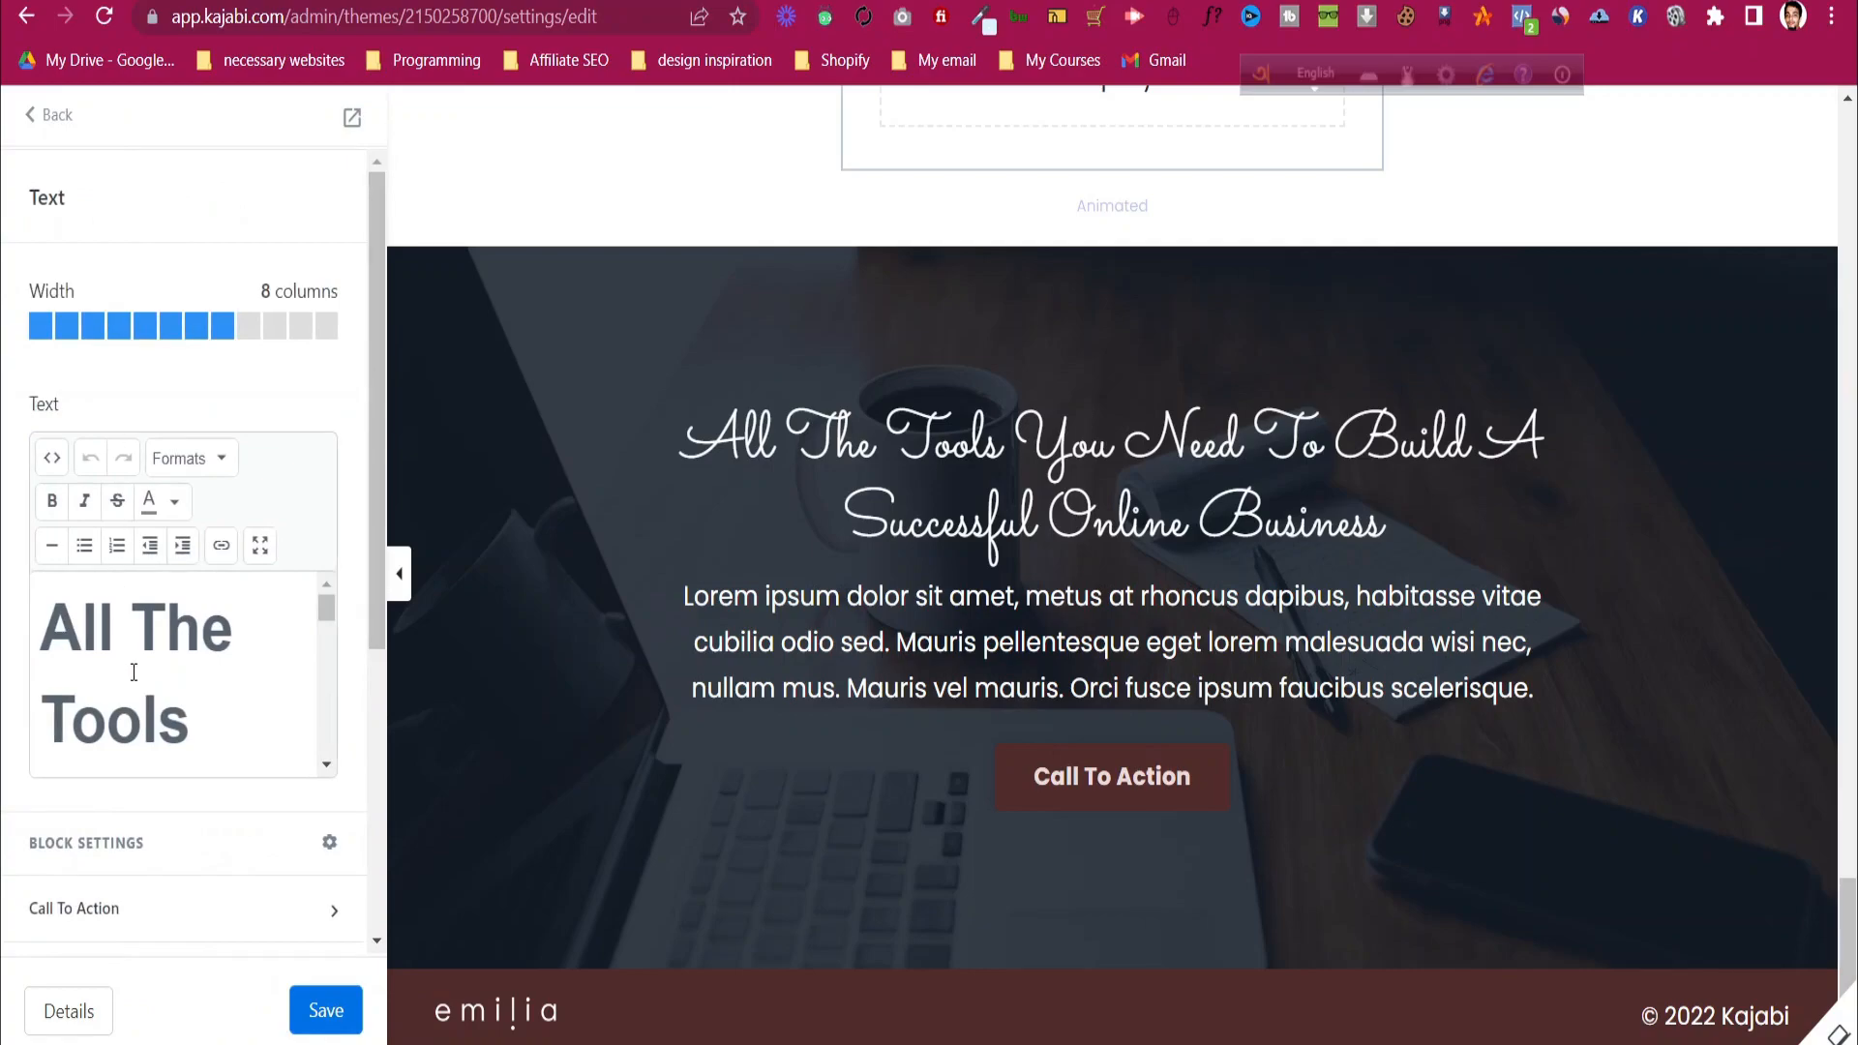
{"action": "scroll", "coordinate": [133, 672], "scroll_direction": "down", "scroll_amount": 8}
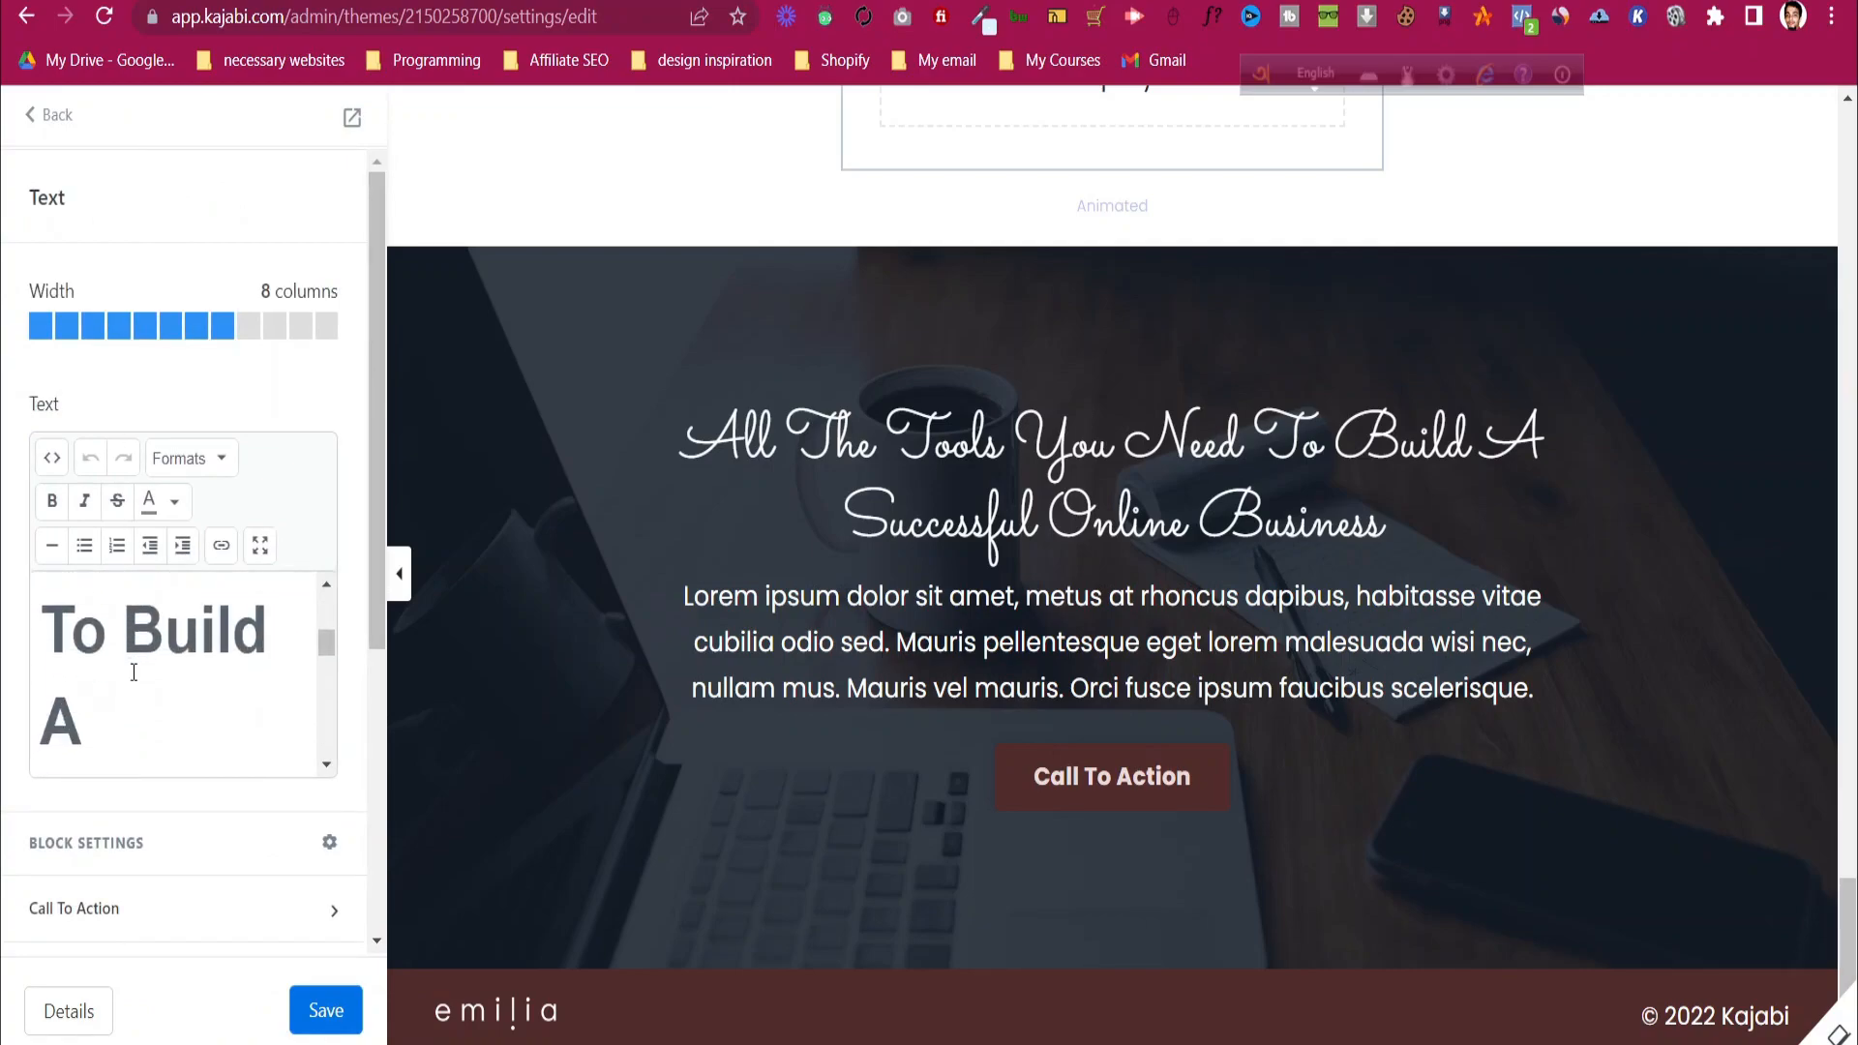
{"action": "scroll", "coordinate": [135, 672], "scroll_direction": "down", "scroll_amount": 6}
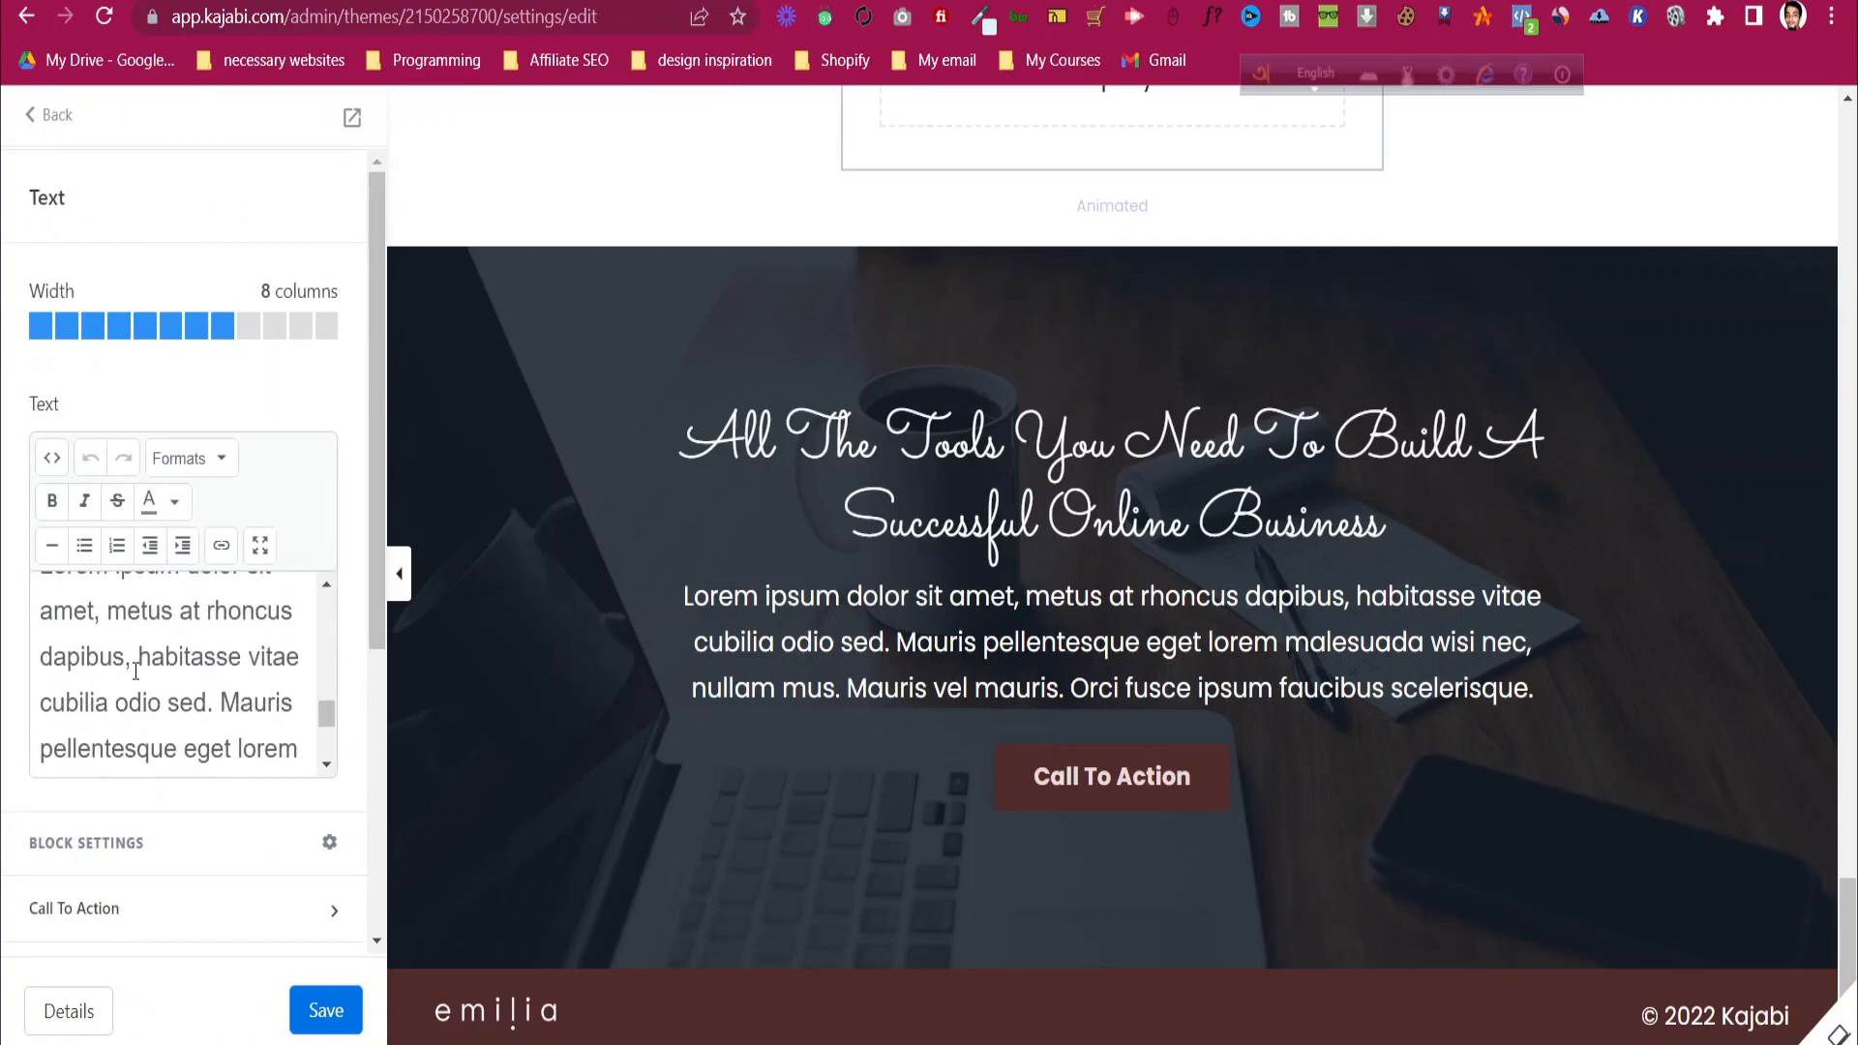
{"action": "left_click", "coordinate": [34, 120]}
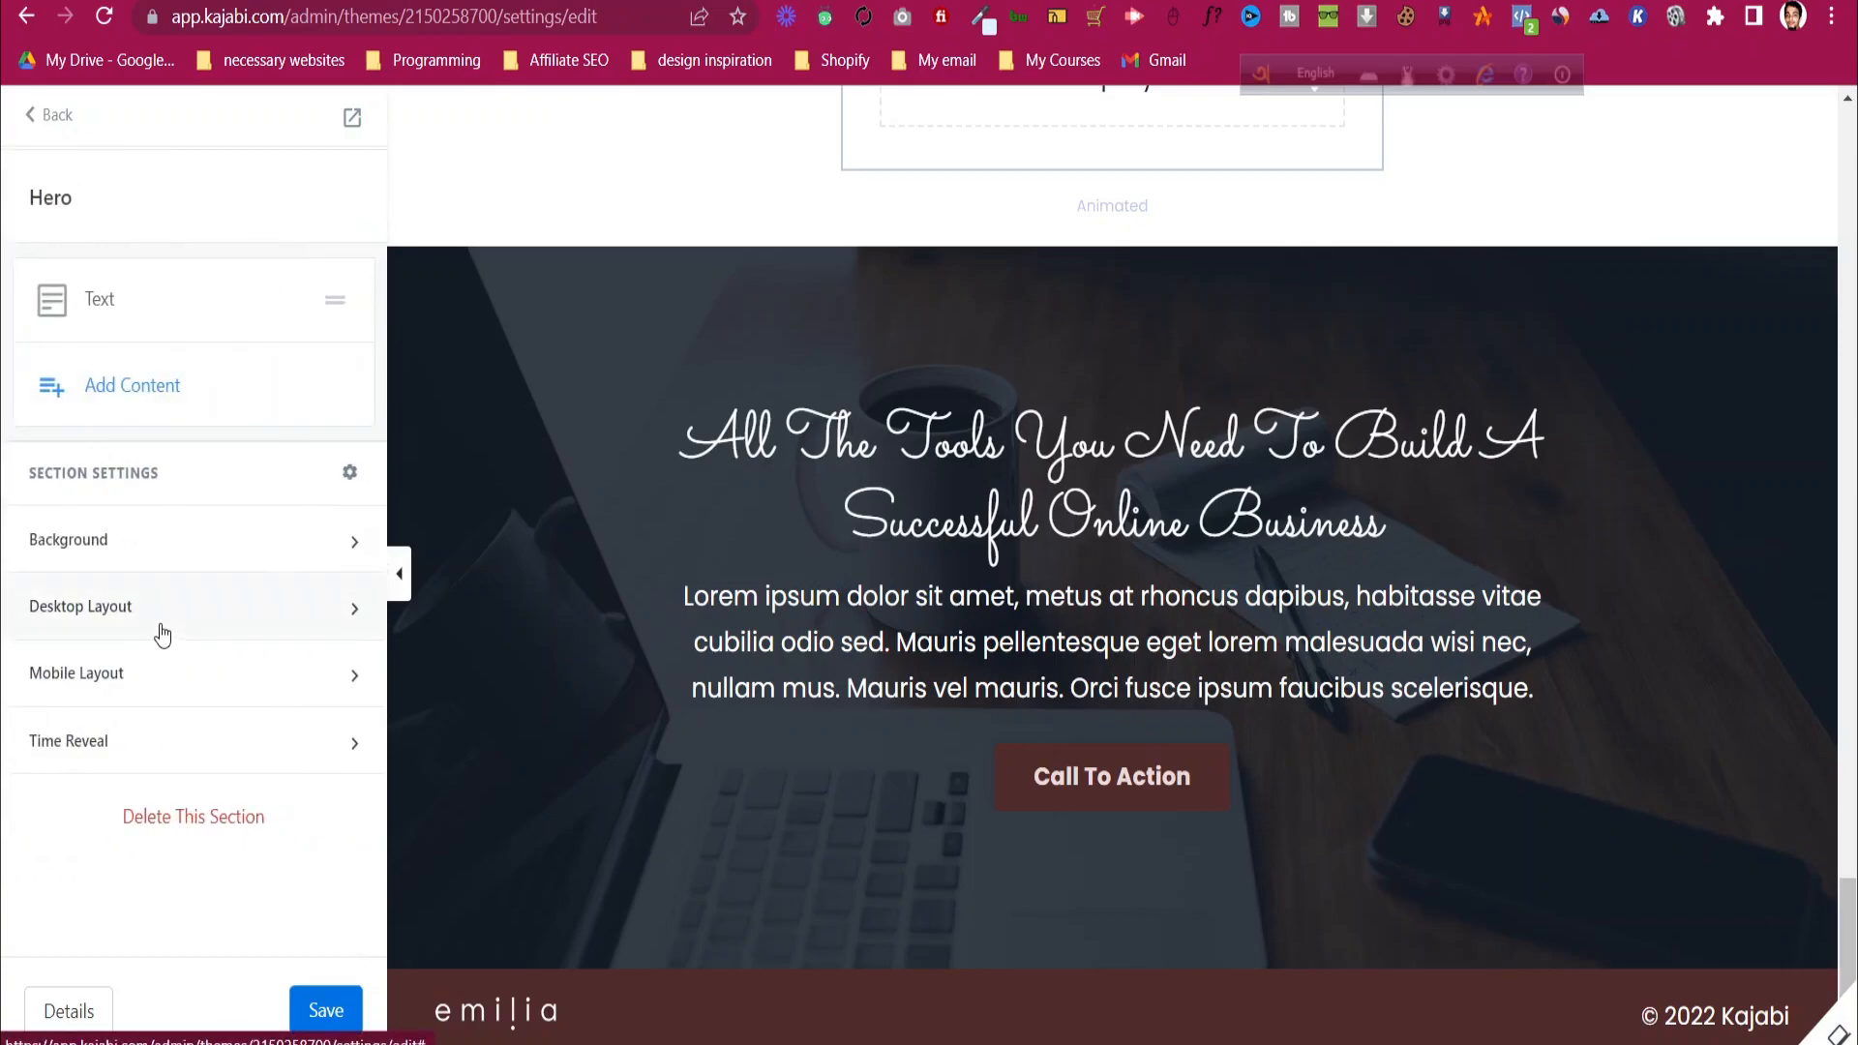
{"action": "left_click", "coordinate": [104, 300]}
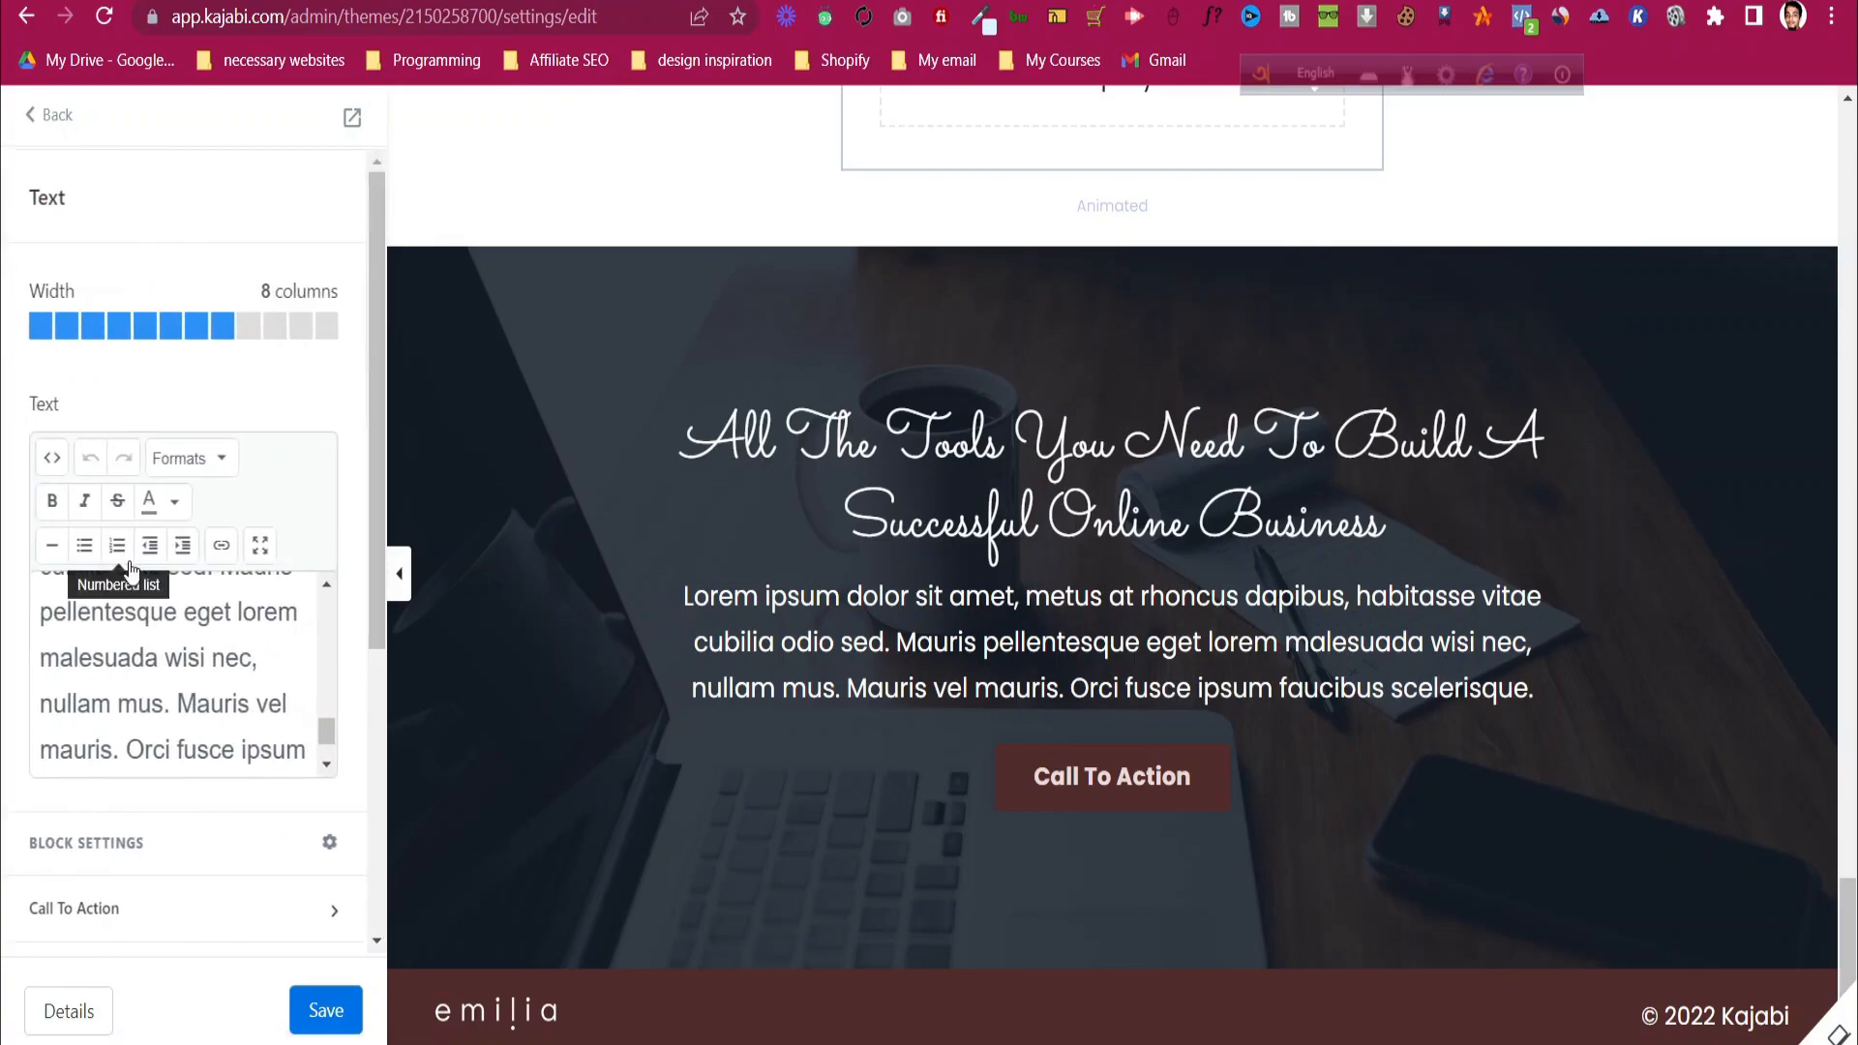
{"action": "left_click", "coordinate": [186, 920]}
{"action": "scroll", "coordinate": [174, 812], "scroll_direction": "down", "scroll_amount": 5}
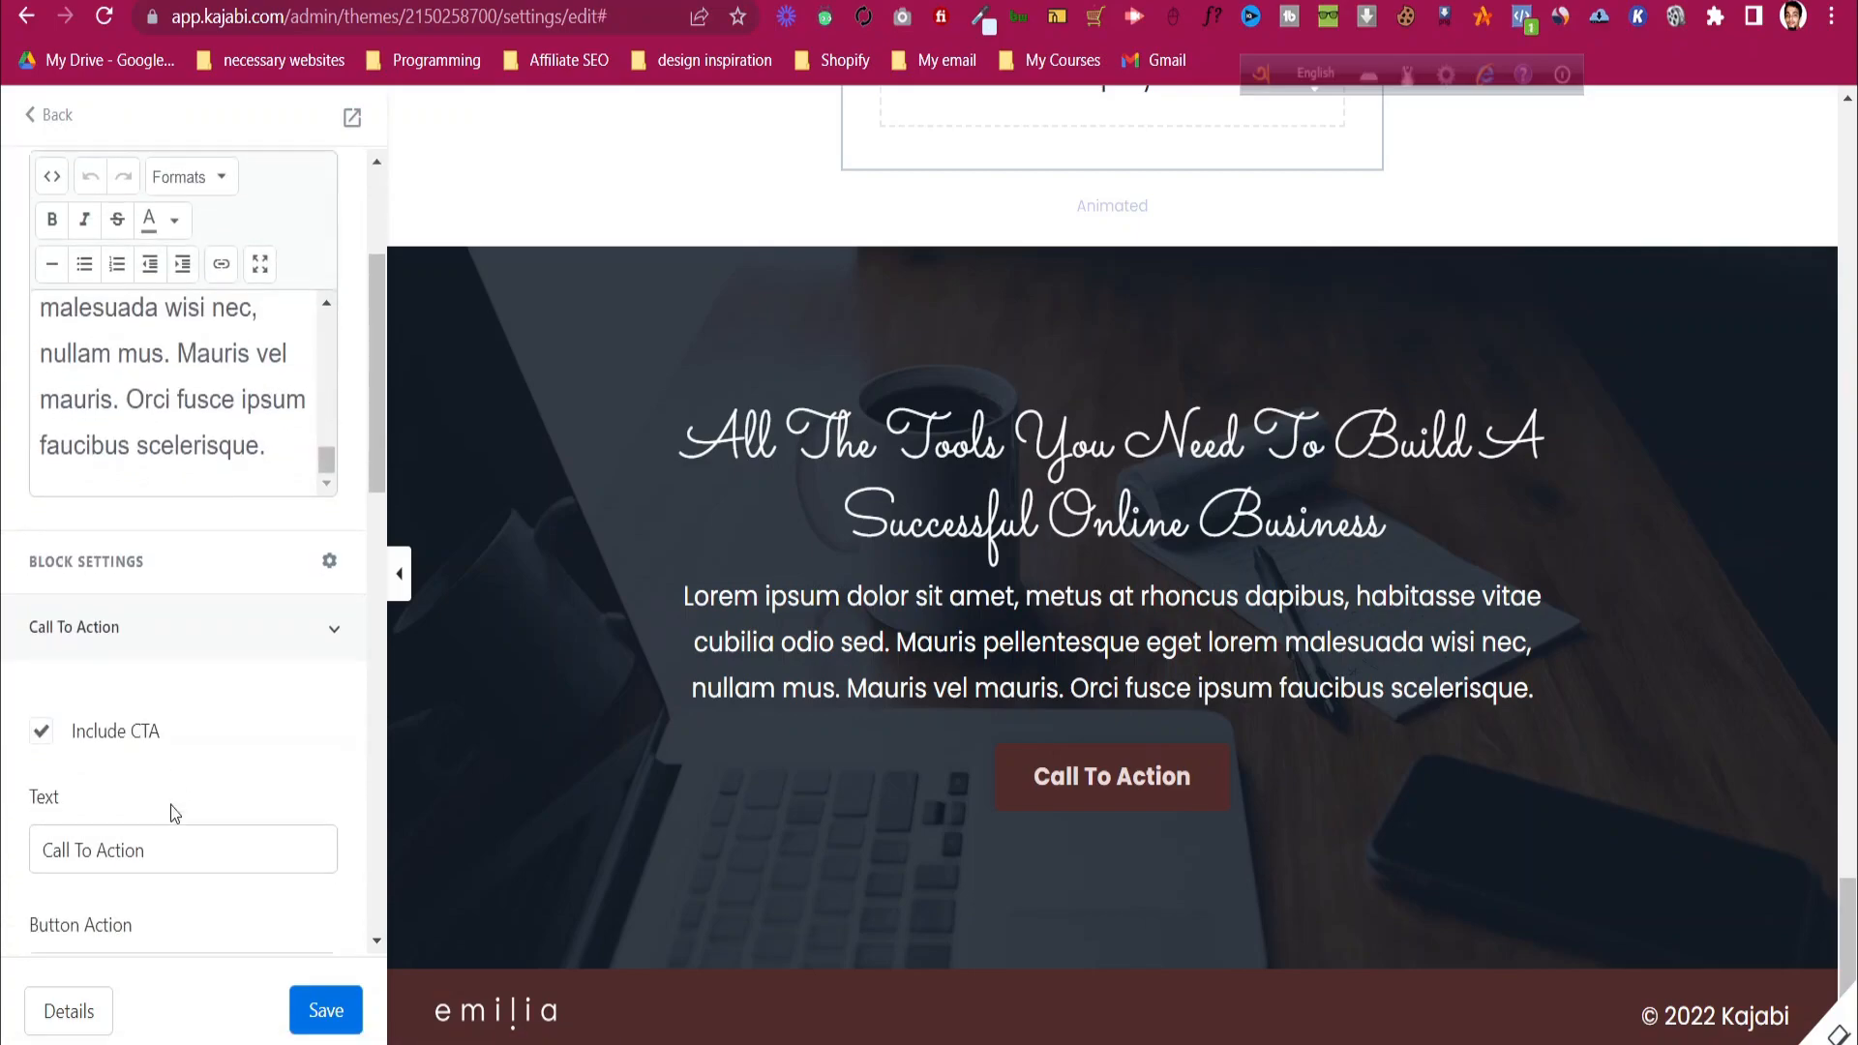
{"action": "scroll", "coordinate": [150, 701], "scroll_direction": "down", "scroll_amount": 2}
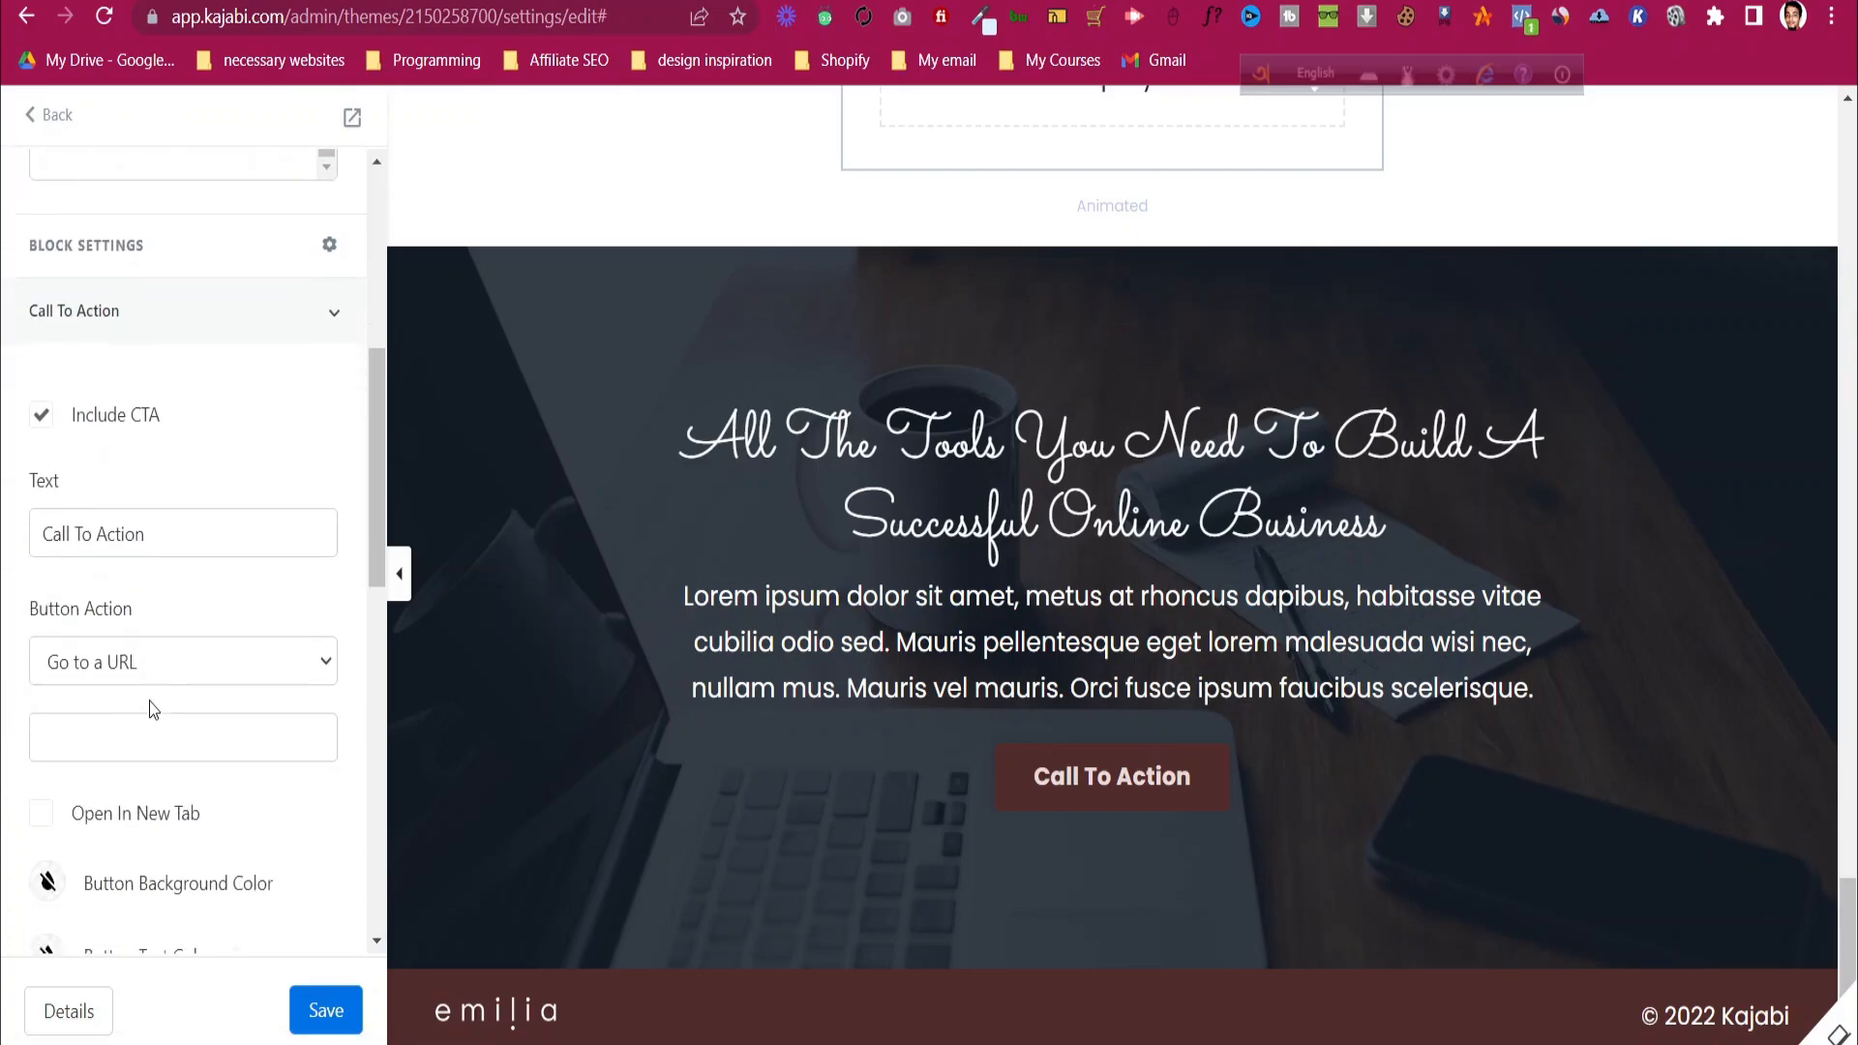
{"action": "left_click", "coordinate": [177, 576]}
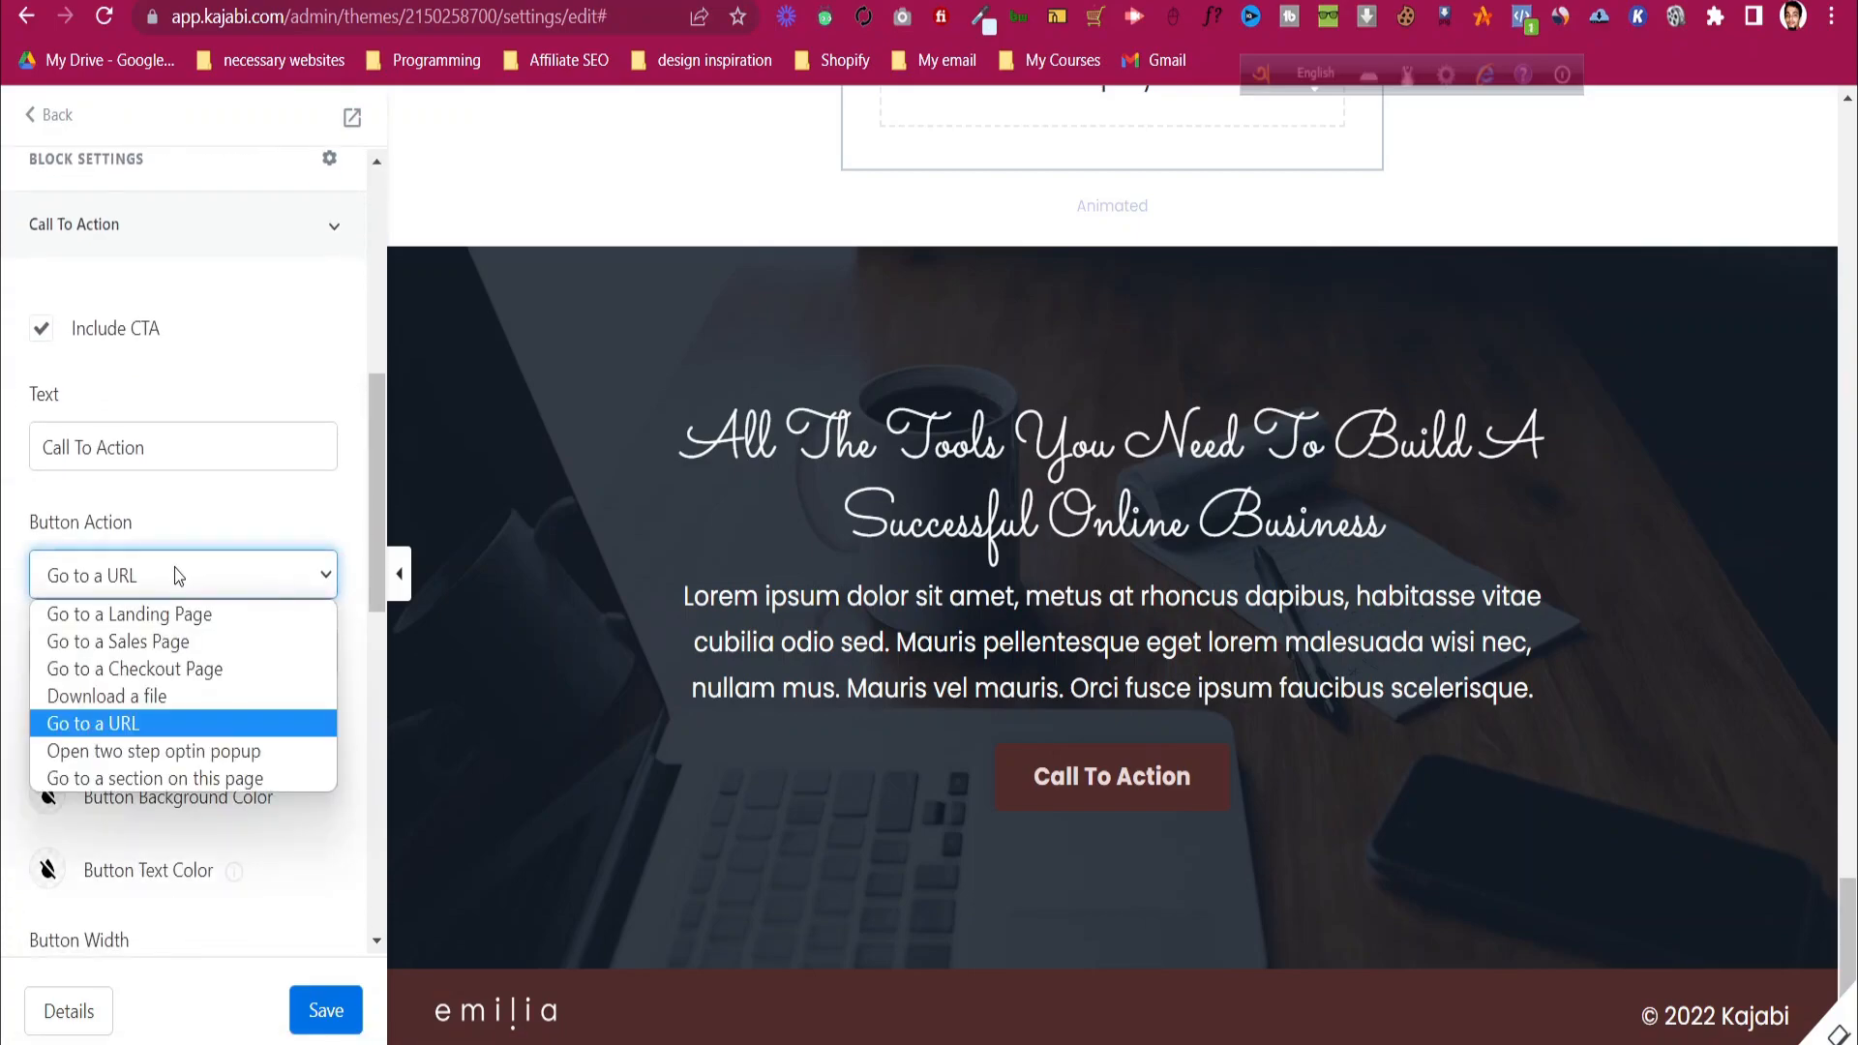
- Make the button read ENROLL NOW and go to the Shopify Course checkout page
{"action": "left_click", "coordinate": [196, 669]}
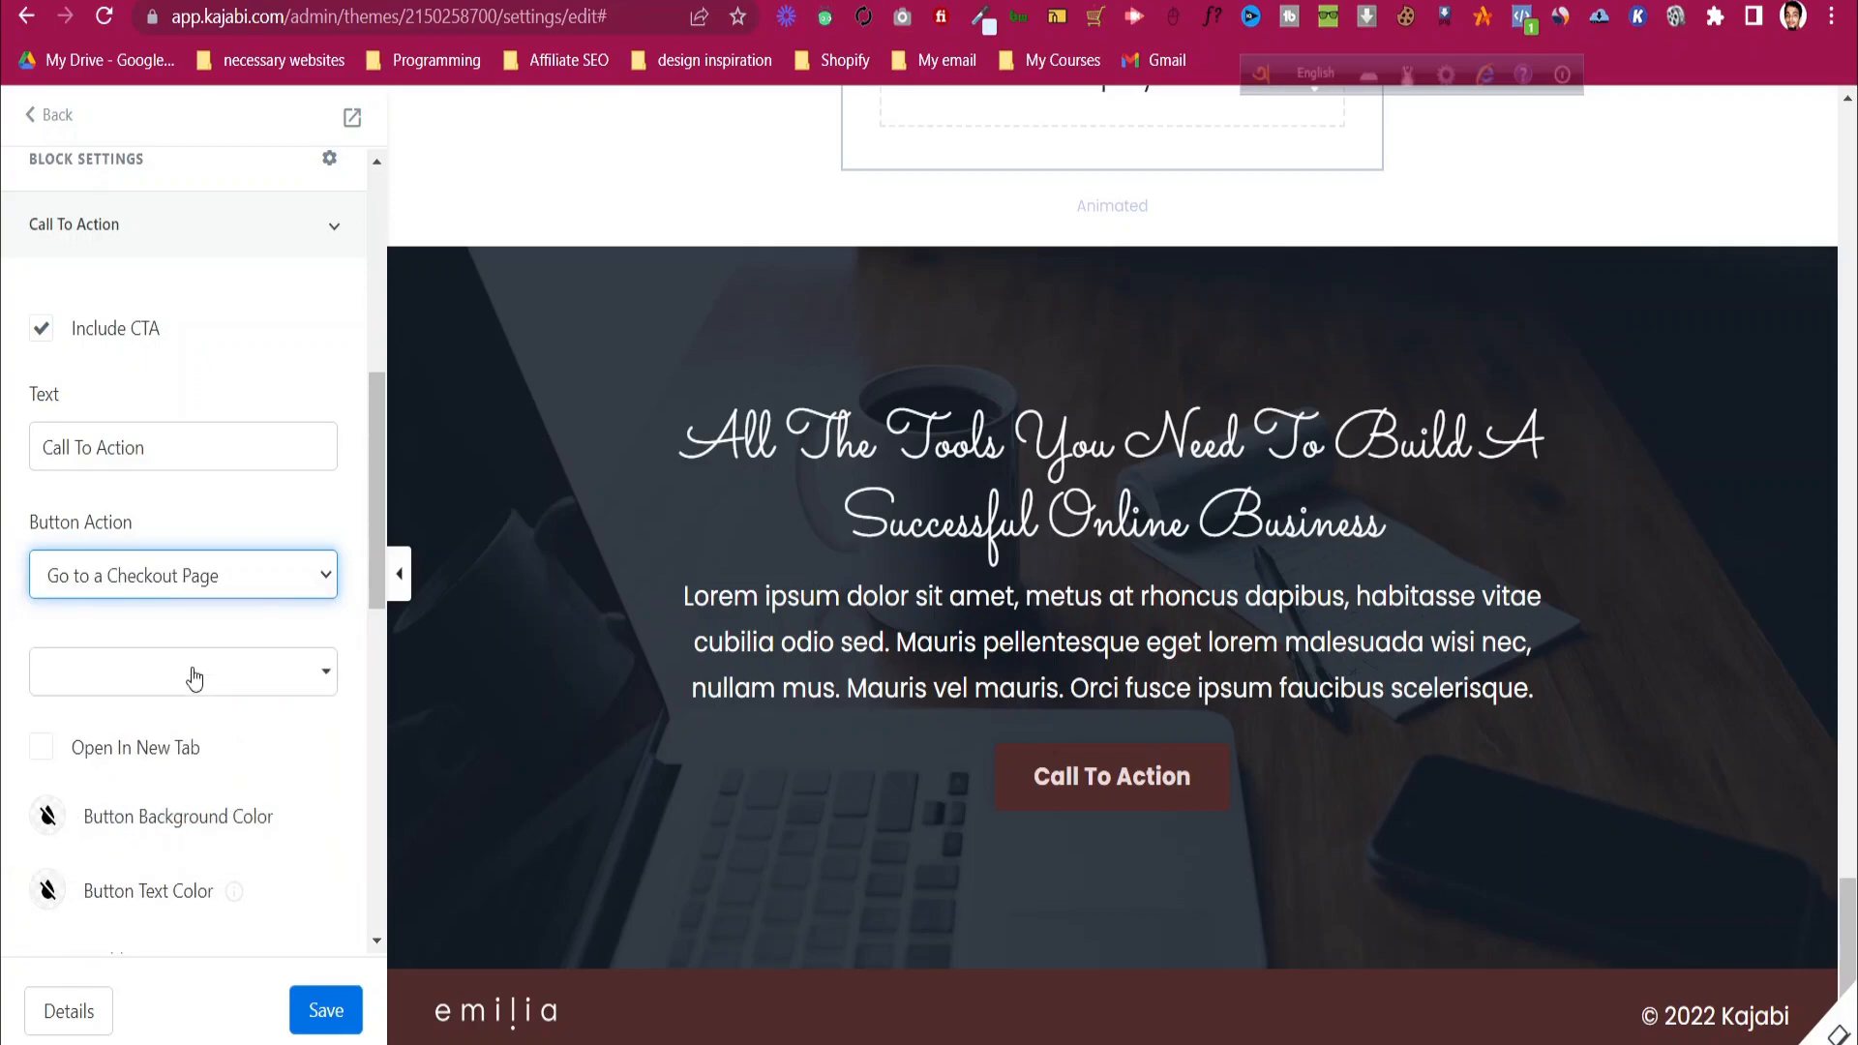
{"action": "triple_click", "coordinate": [175, 443]}
{"action": "type", "text": "ENROLL NOW"}
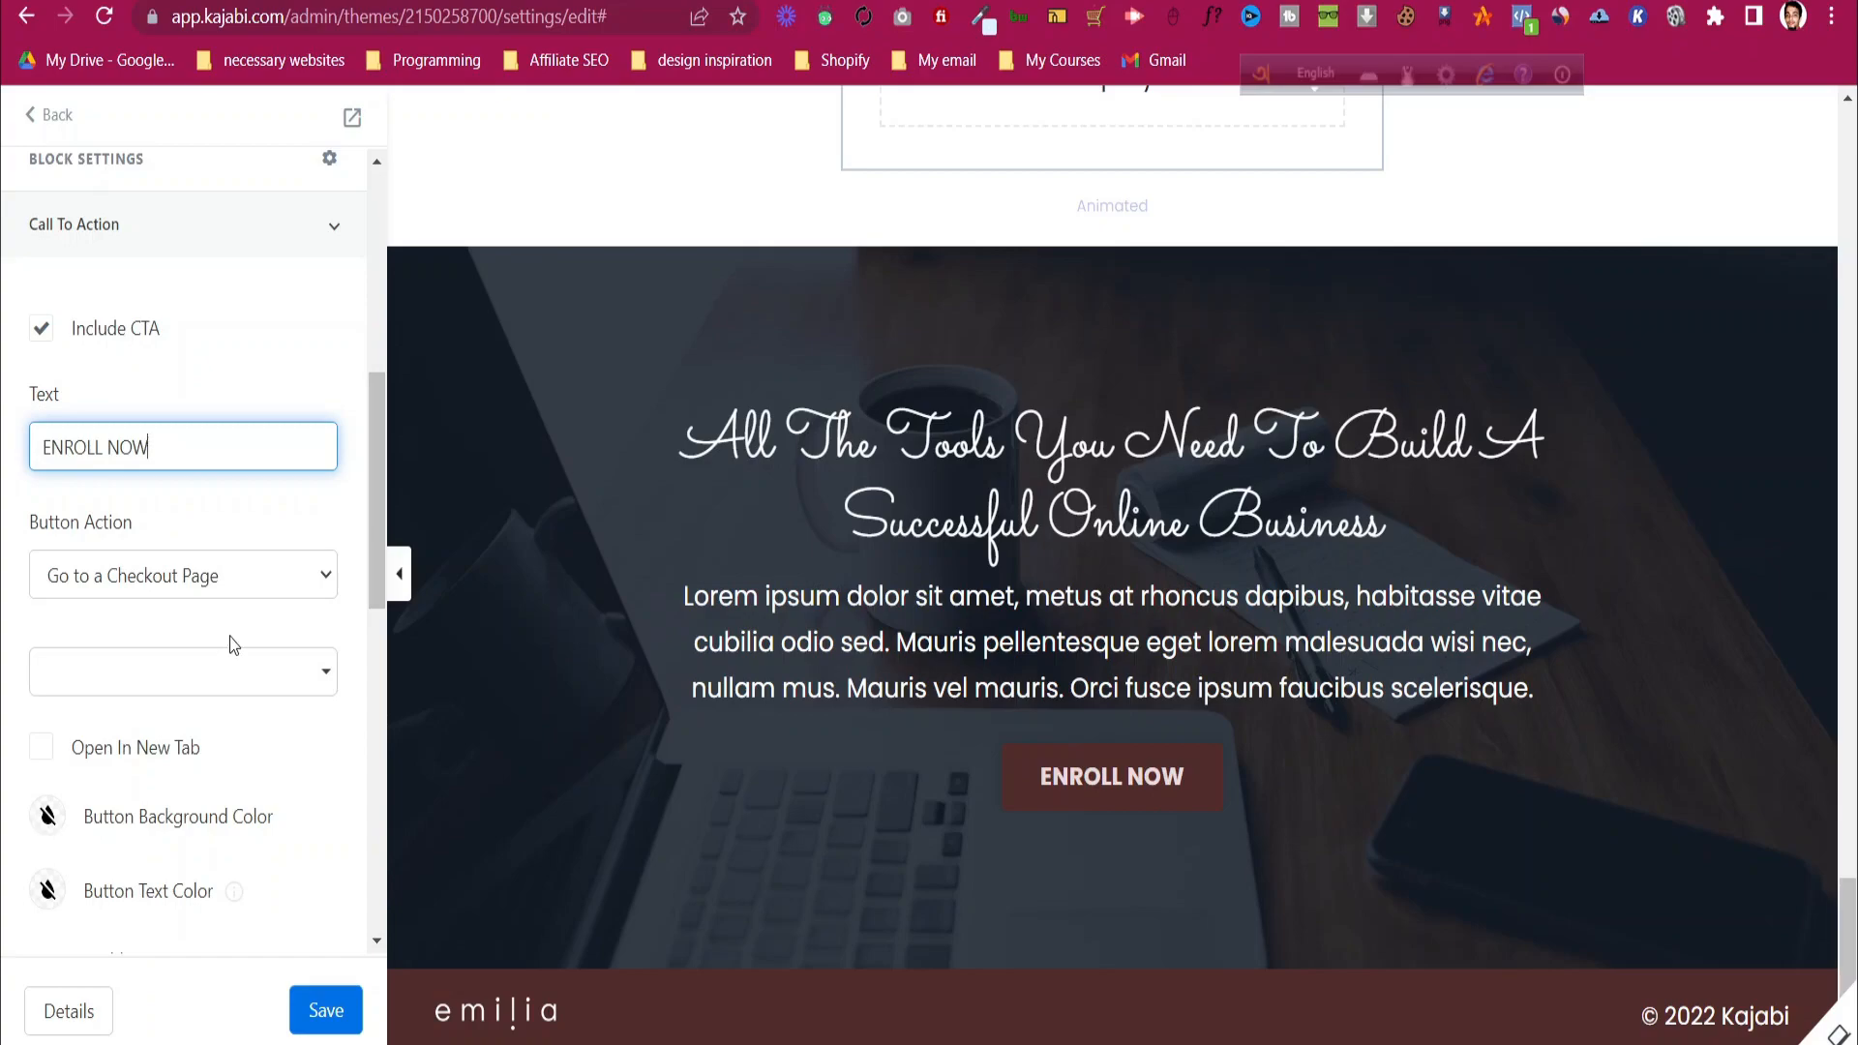
{"action": "left_click", "coordinate": [237, 687]}
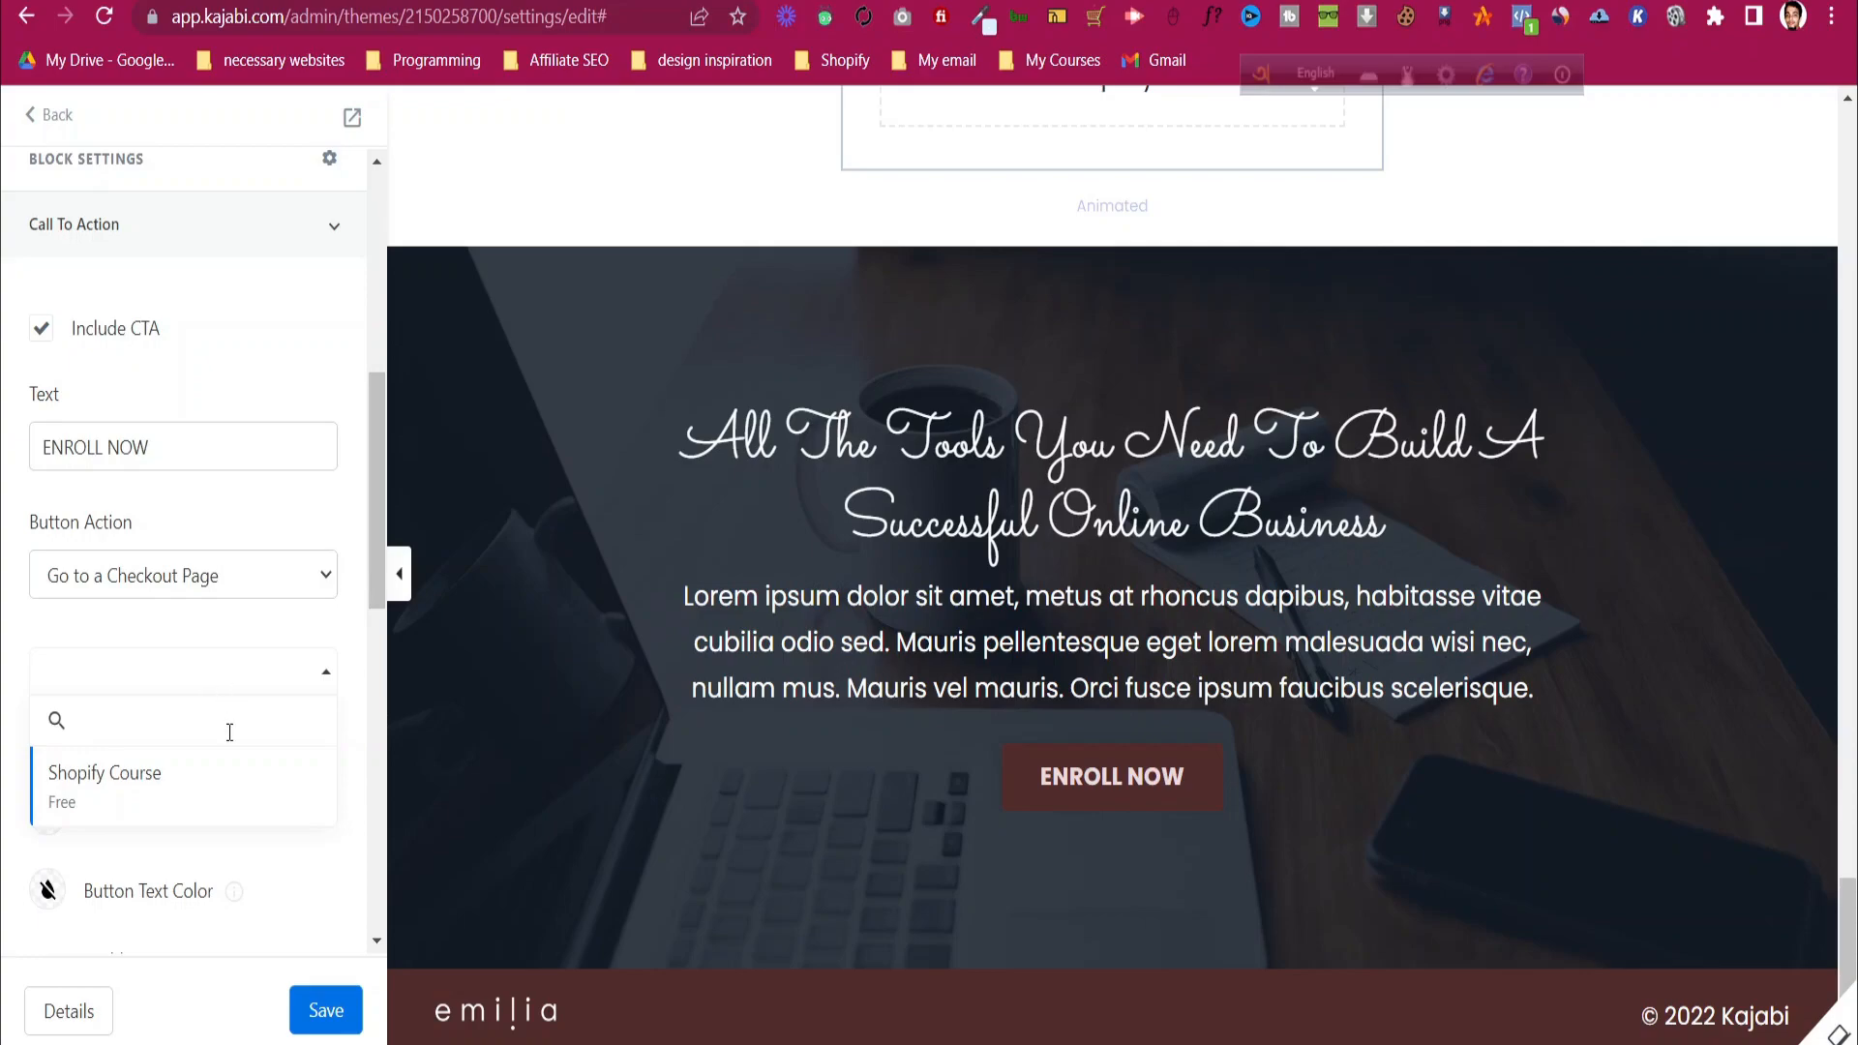
{"action": "left_click", "coordinate": [212, 780]}
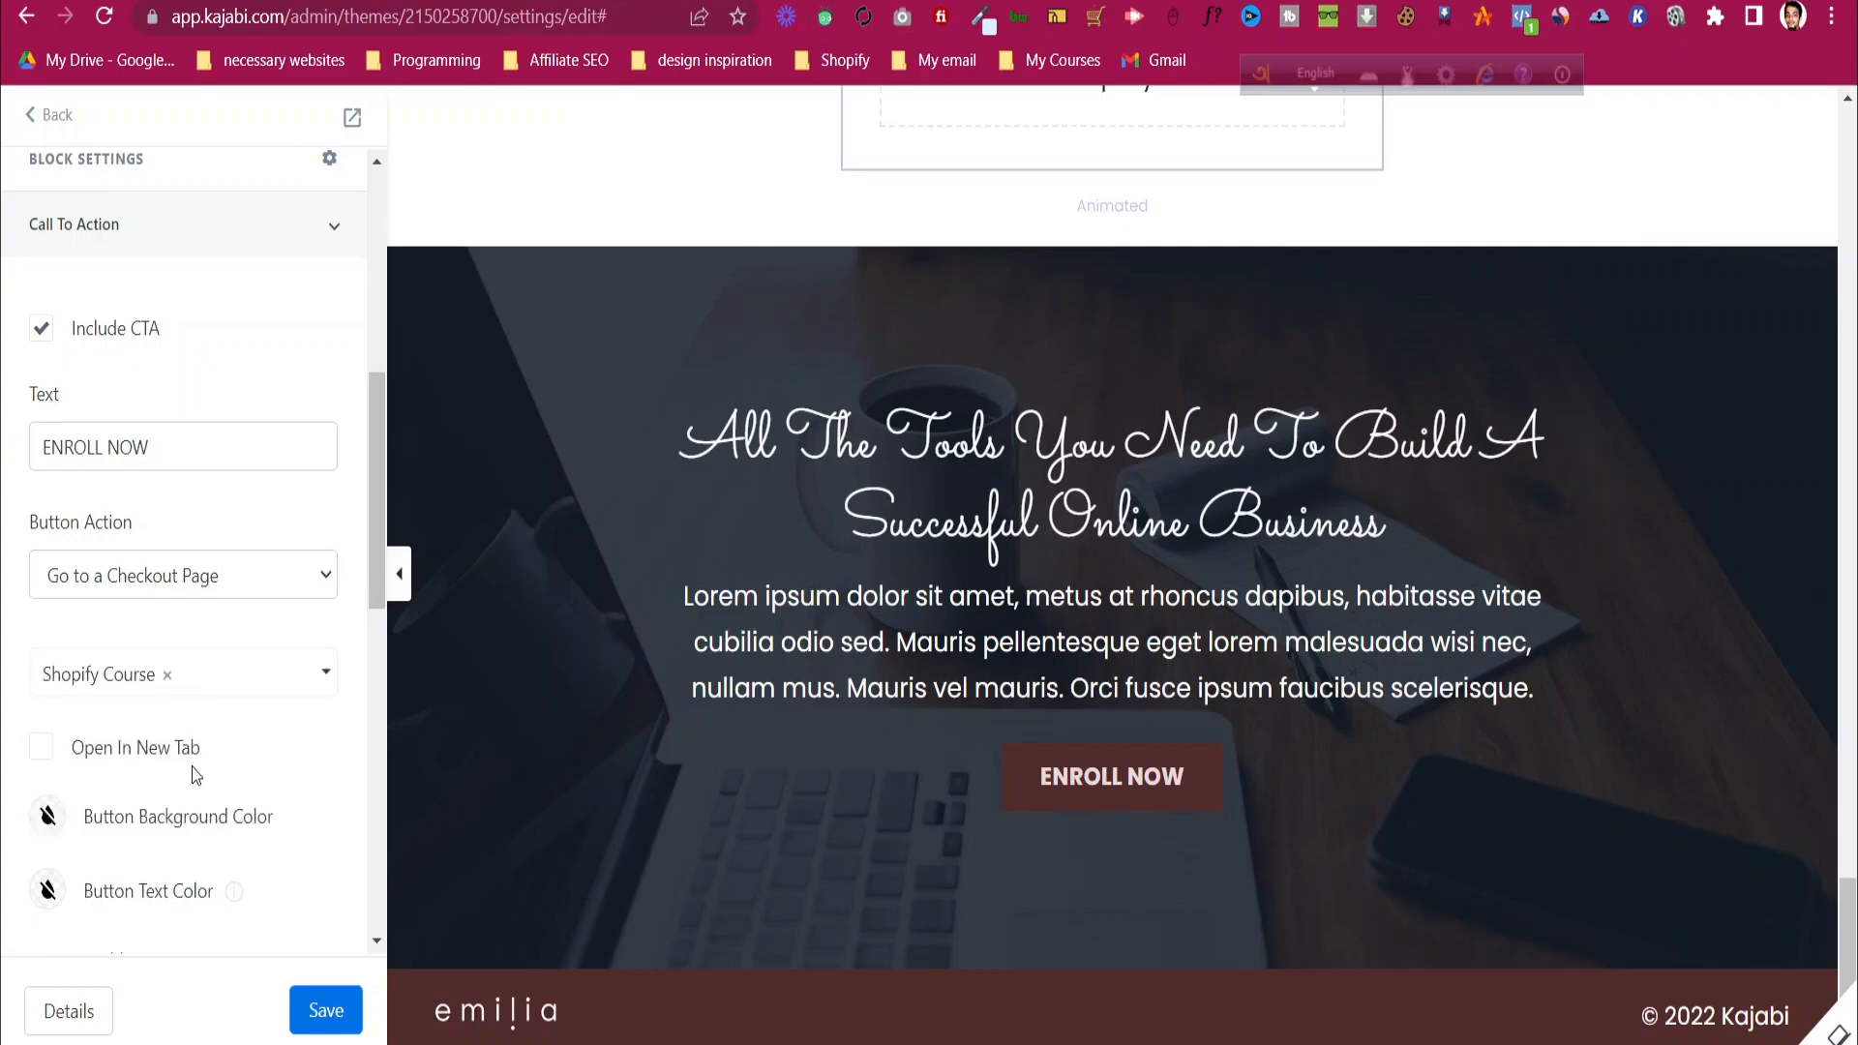
{"action": "scroll", "coordinate": [201, 775], "scroll_direction": "down", "scroll_amount": 2}
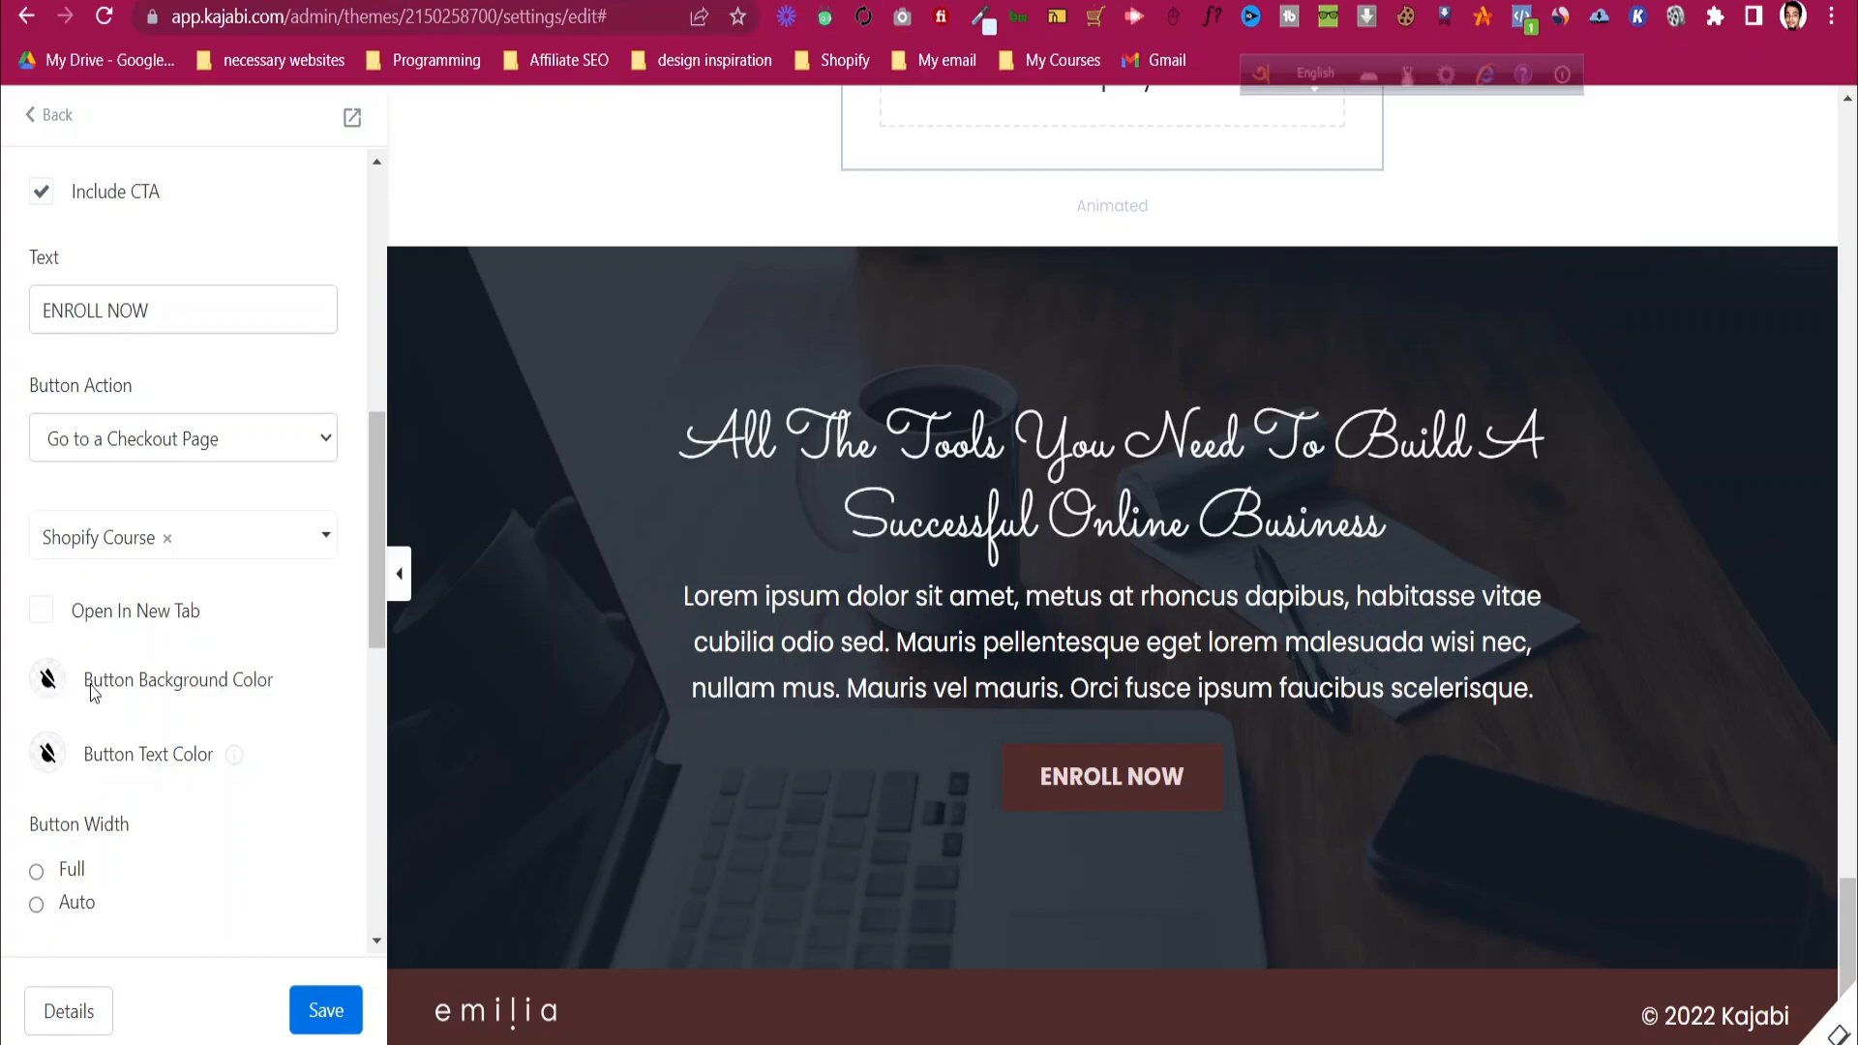
- Keep the button's background colour and set its width to Auto
{"action": "left_click", "coordinate": [51, 683]}
{"action": "left_click", "coordinate": [50, 683]}
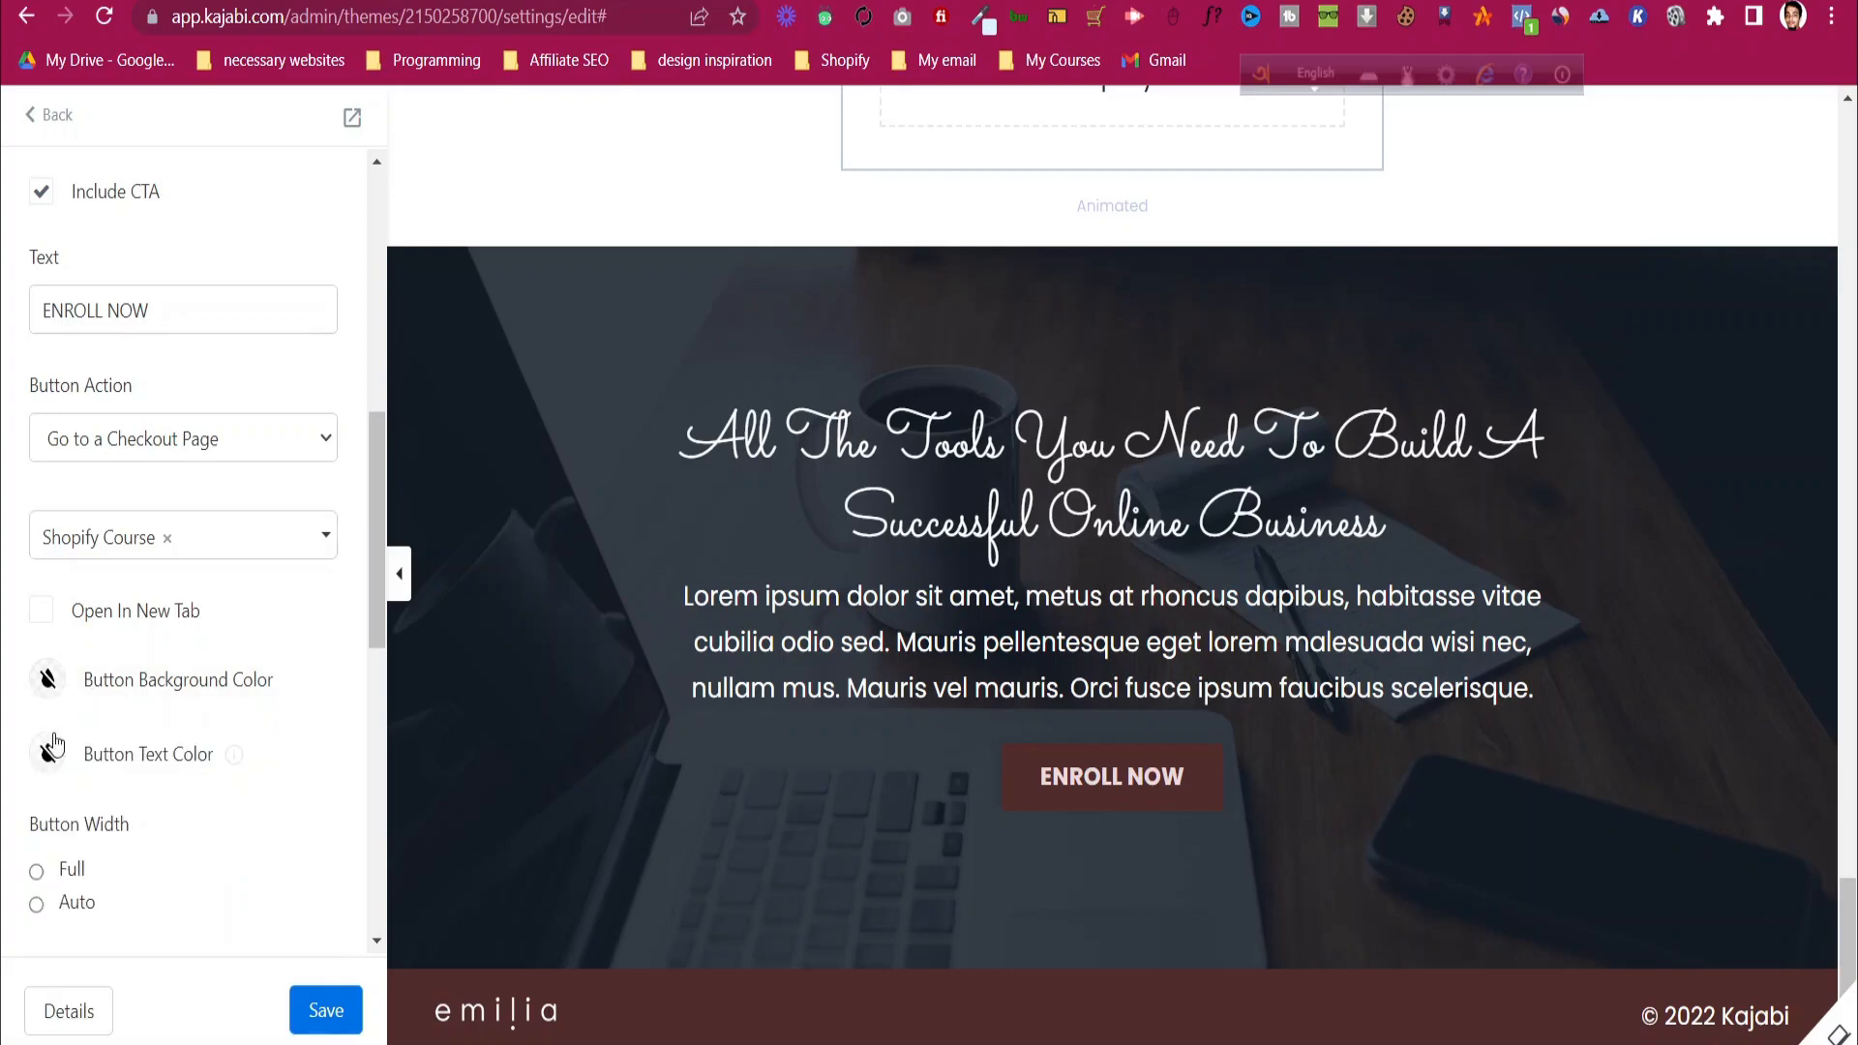
{"action": "scroll", "coordinate": [97, 751], "scroll_direction": "down", "scroll_amount": 3}
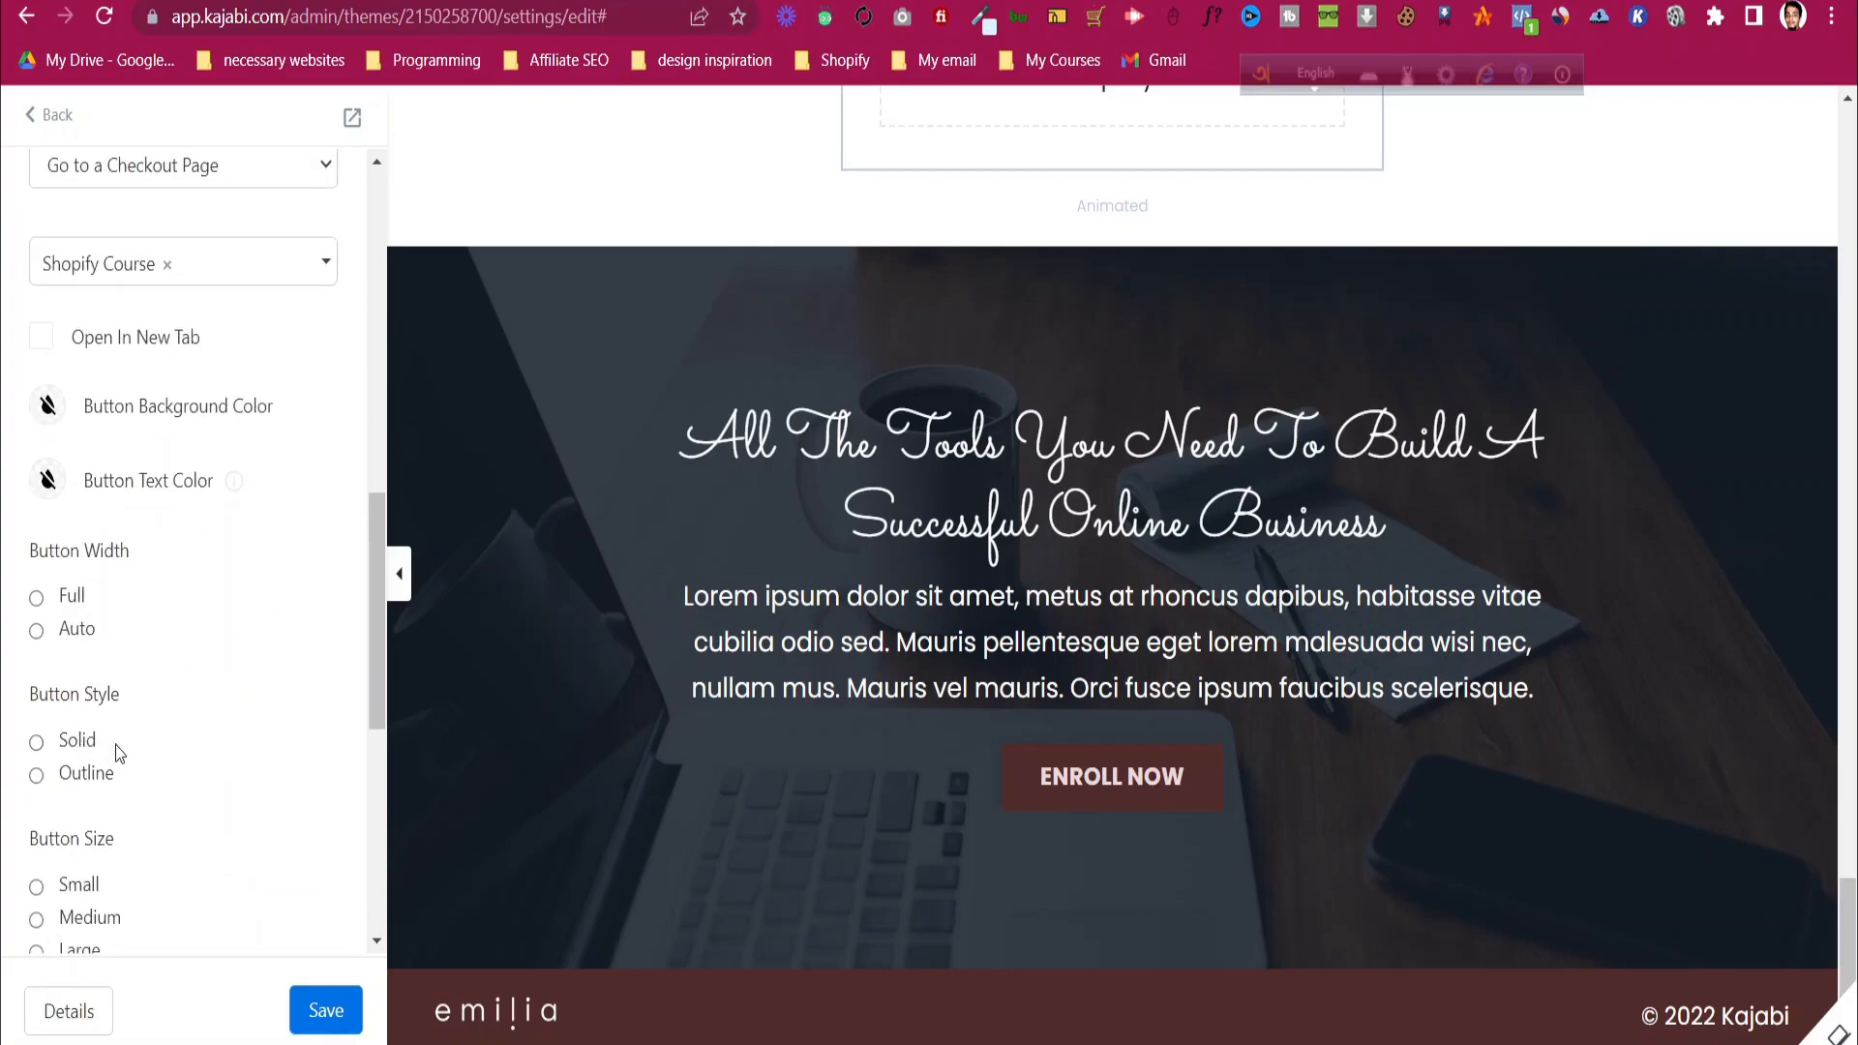
{"action": "left_click", "coordinate": [74, 597]}
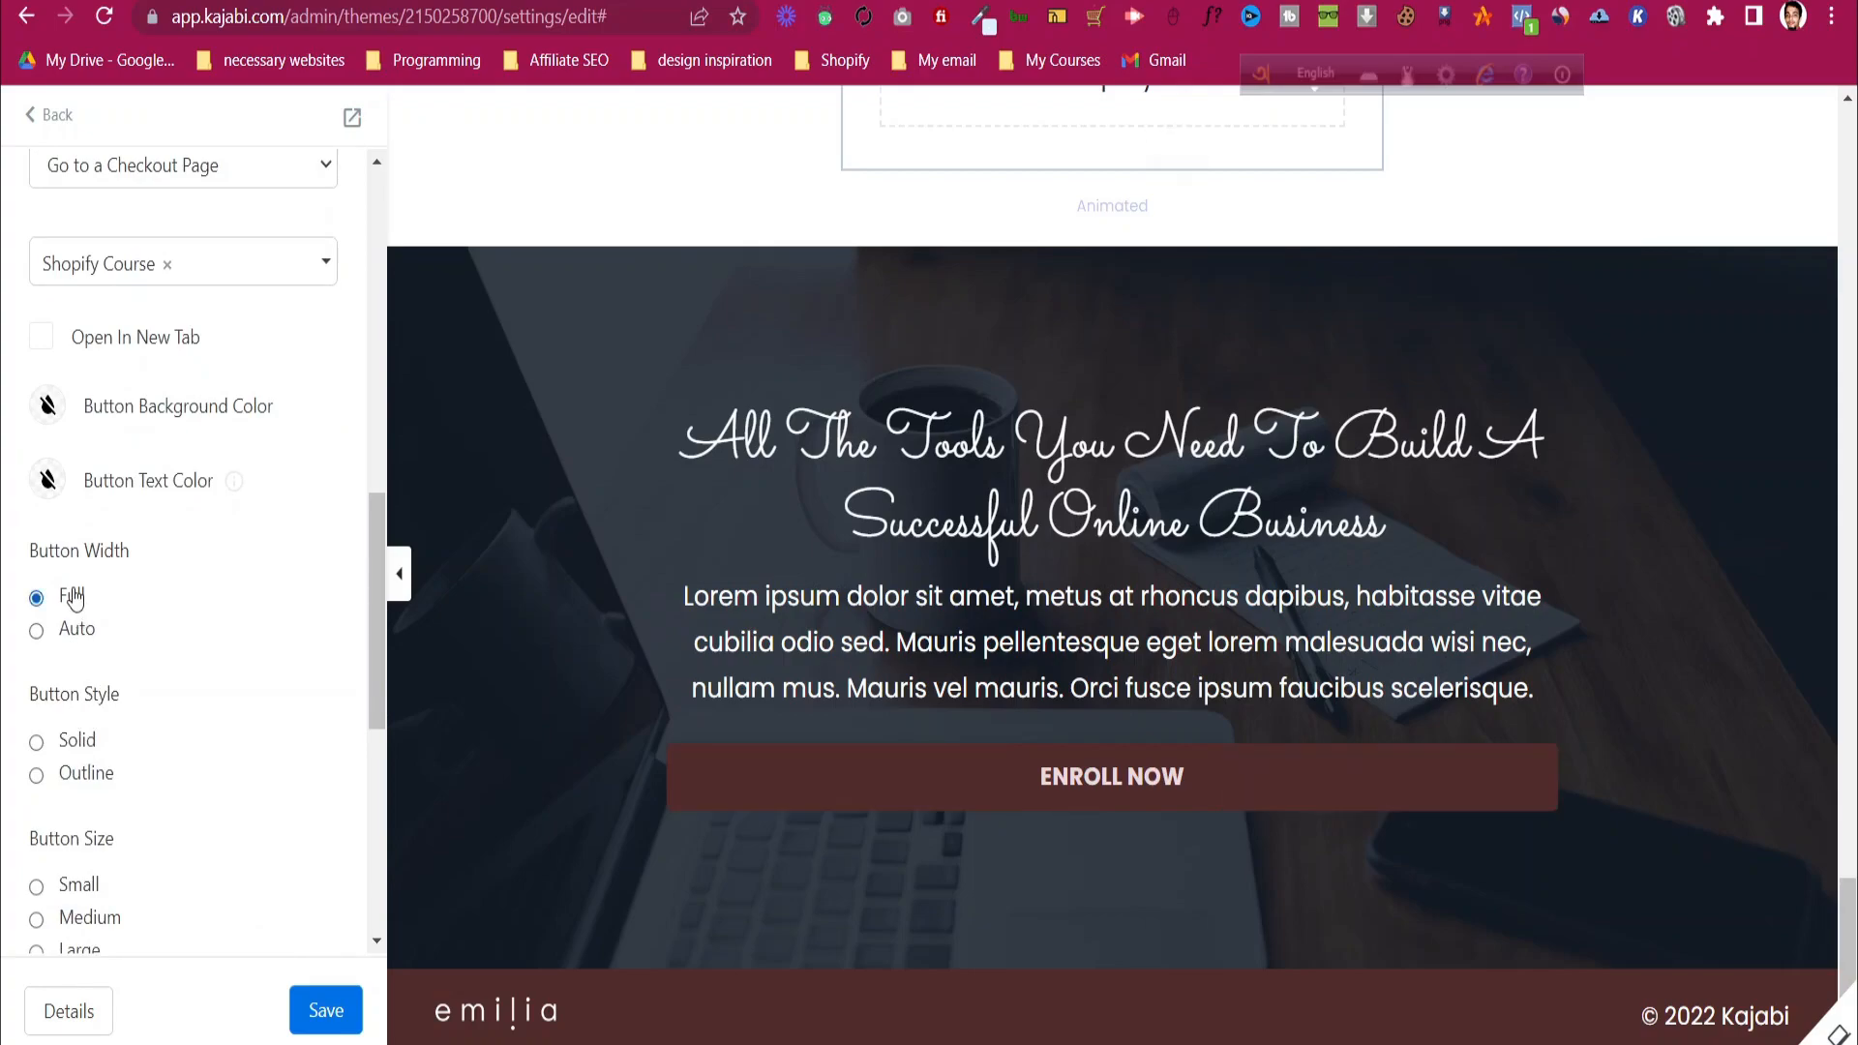
{"action": "left_click", "coordinate": [37, 631]}
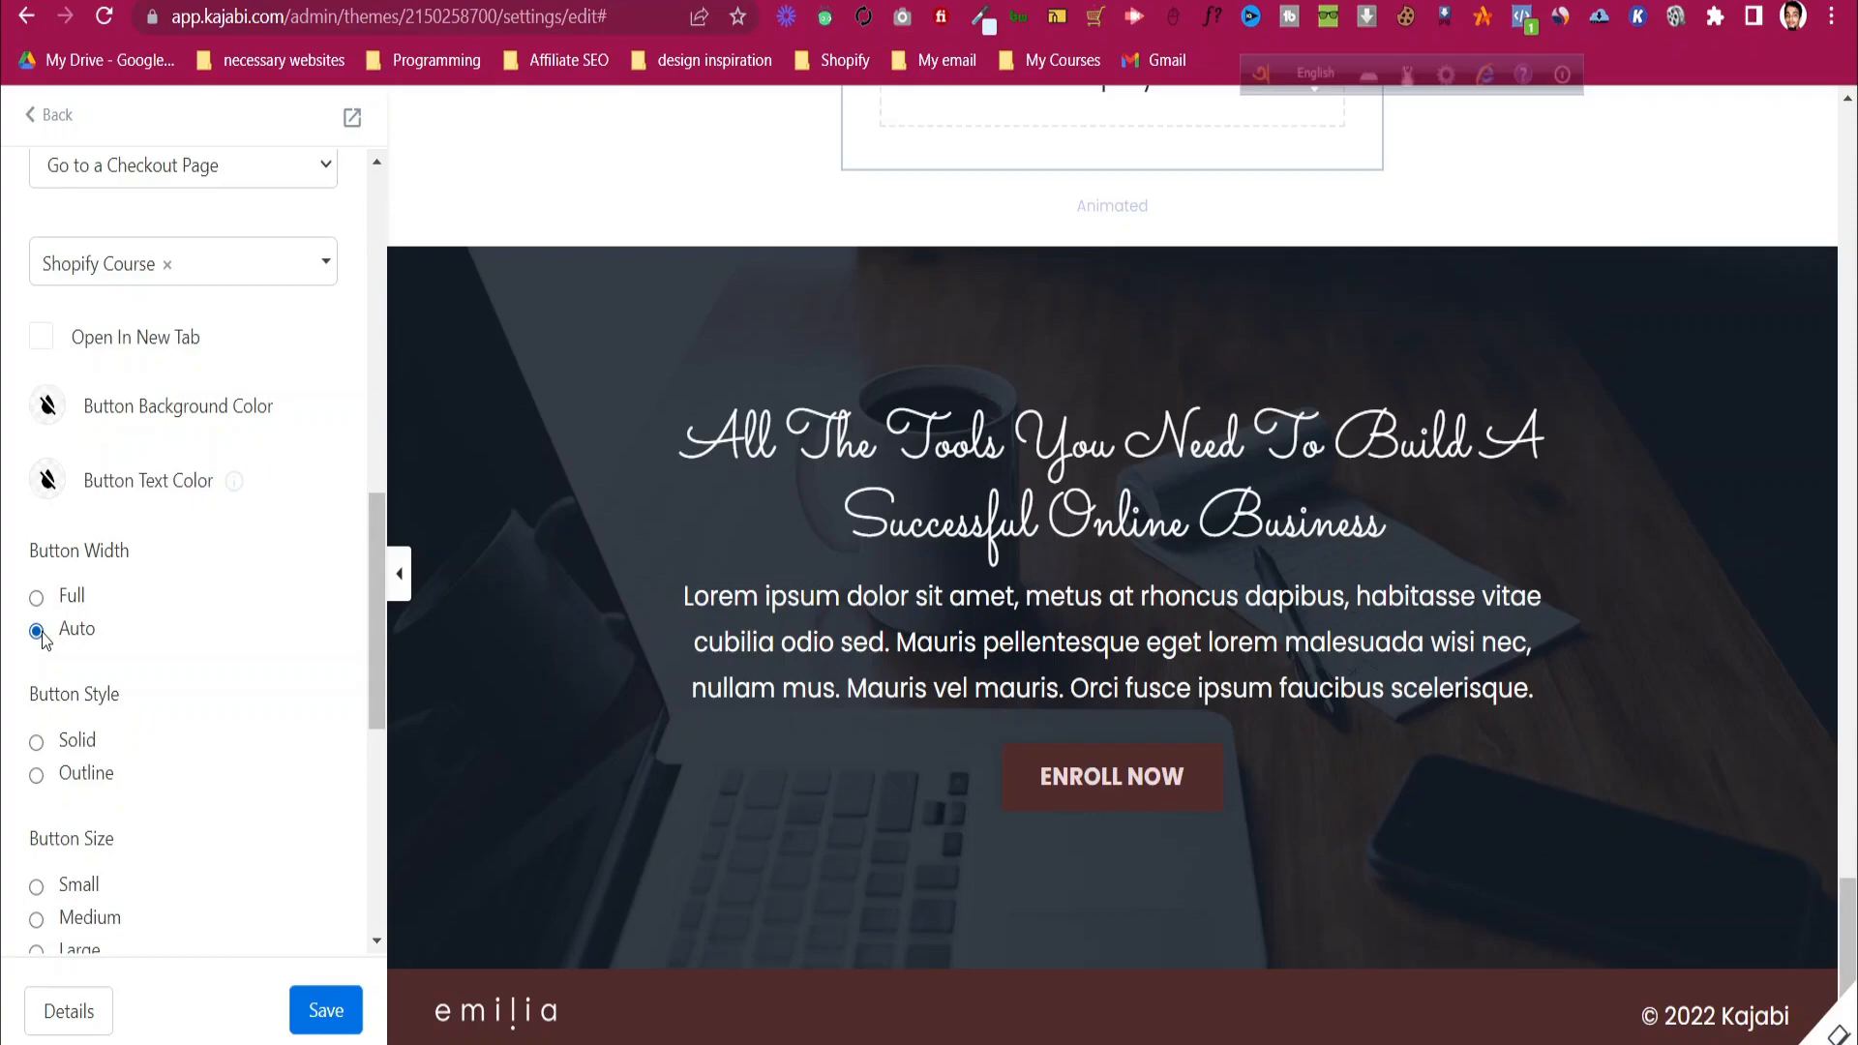
- Set the button style to Solid and its size to Medium
{"action": "scroll", "coordinate": [117, 649], "scroll_direction": "down", "scroll_amount": 3}
{"action": "left_click", "coordinate": [85, 469]}
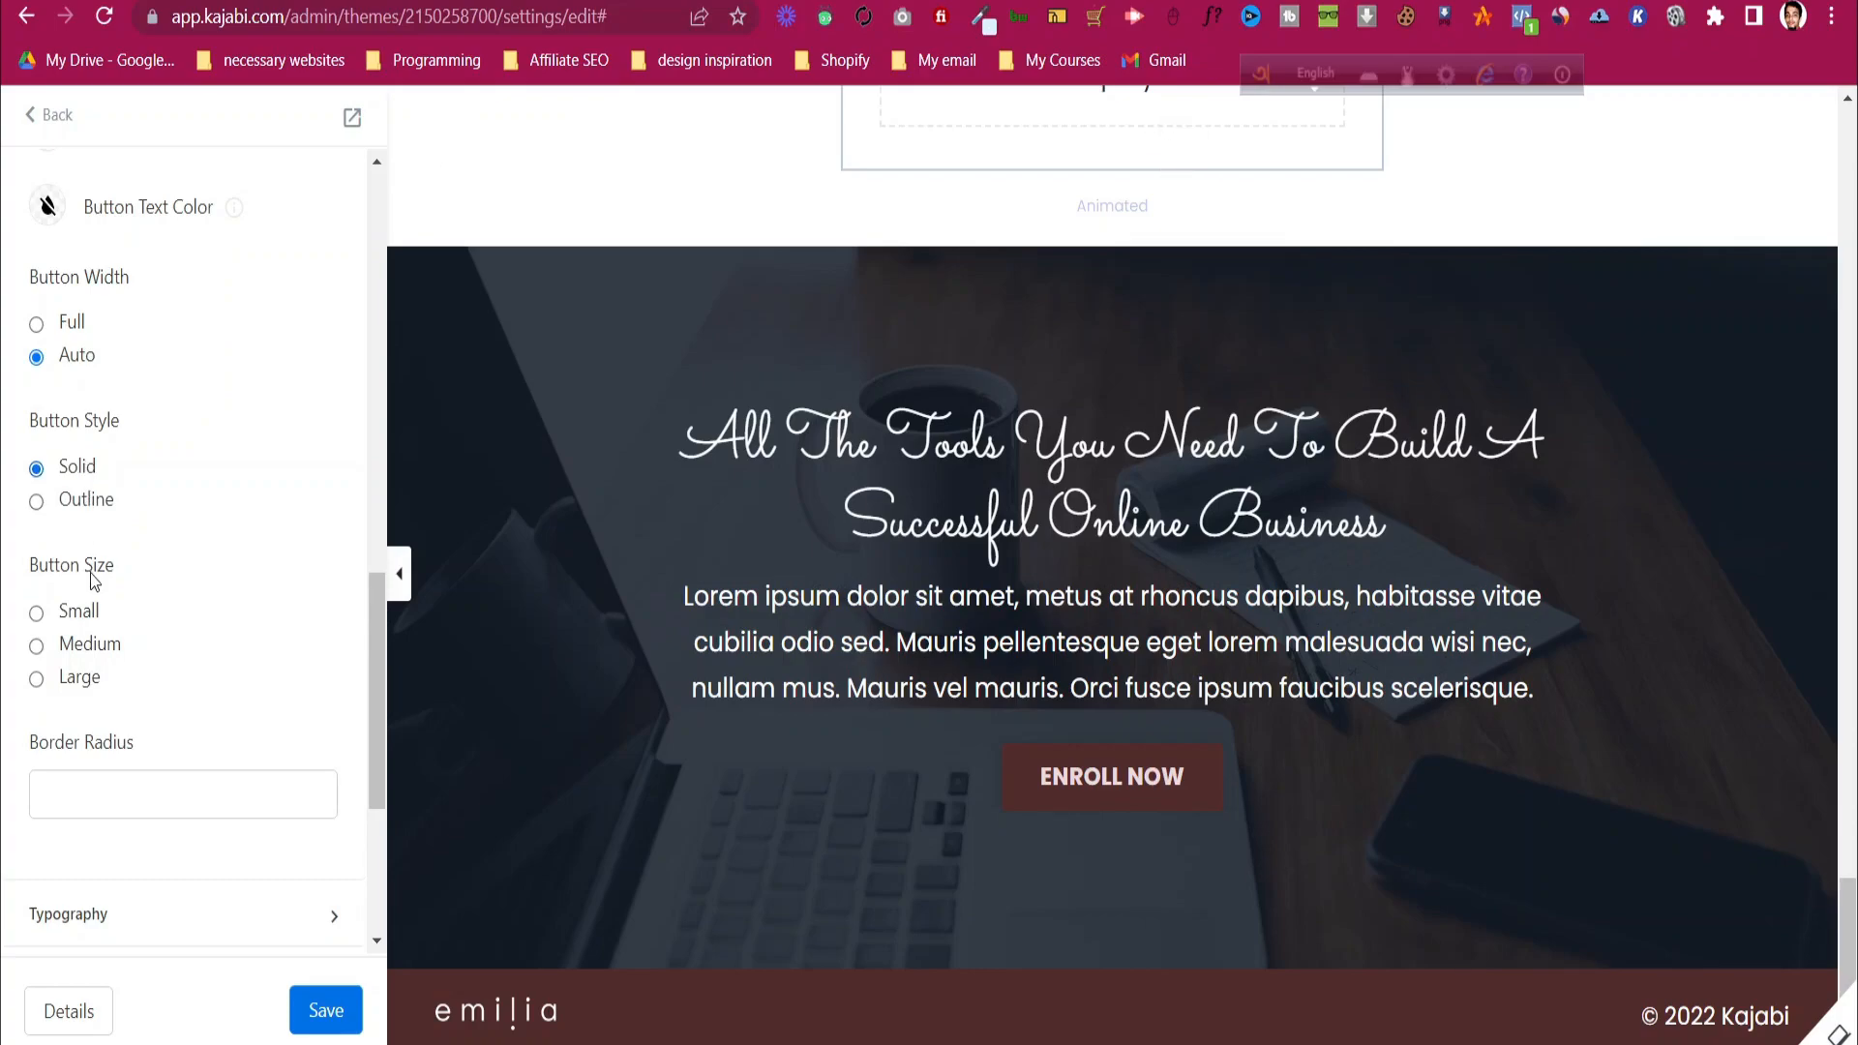
{"action": "left_click", "coordinate": [82, 513]}
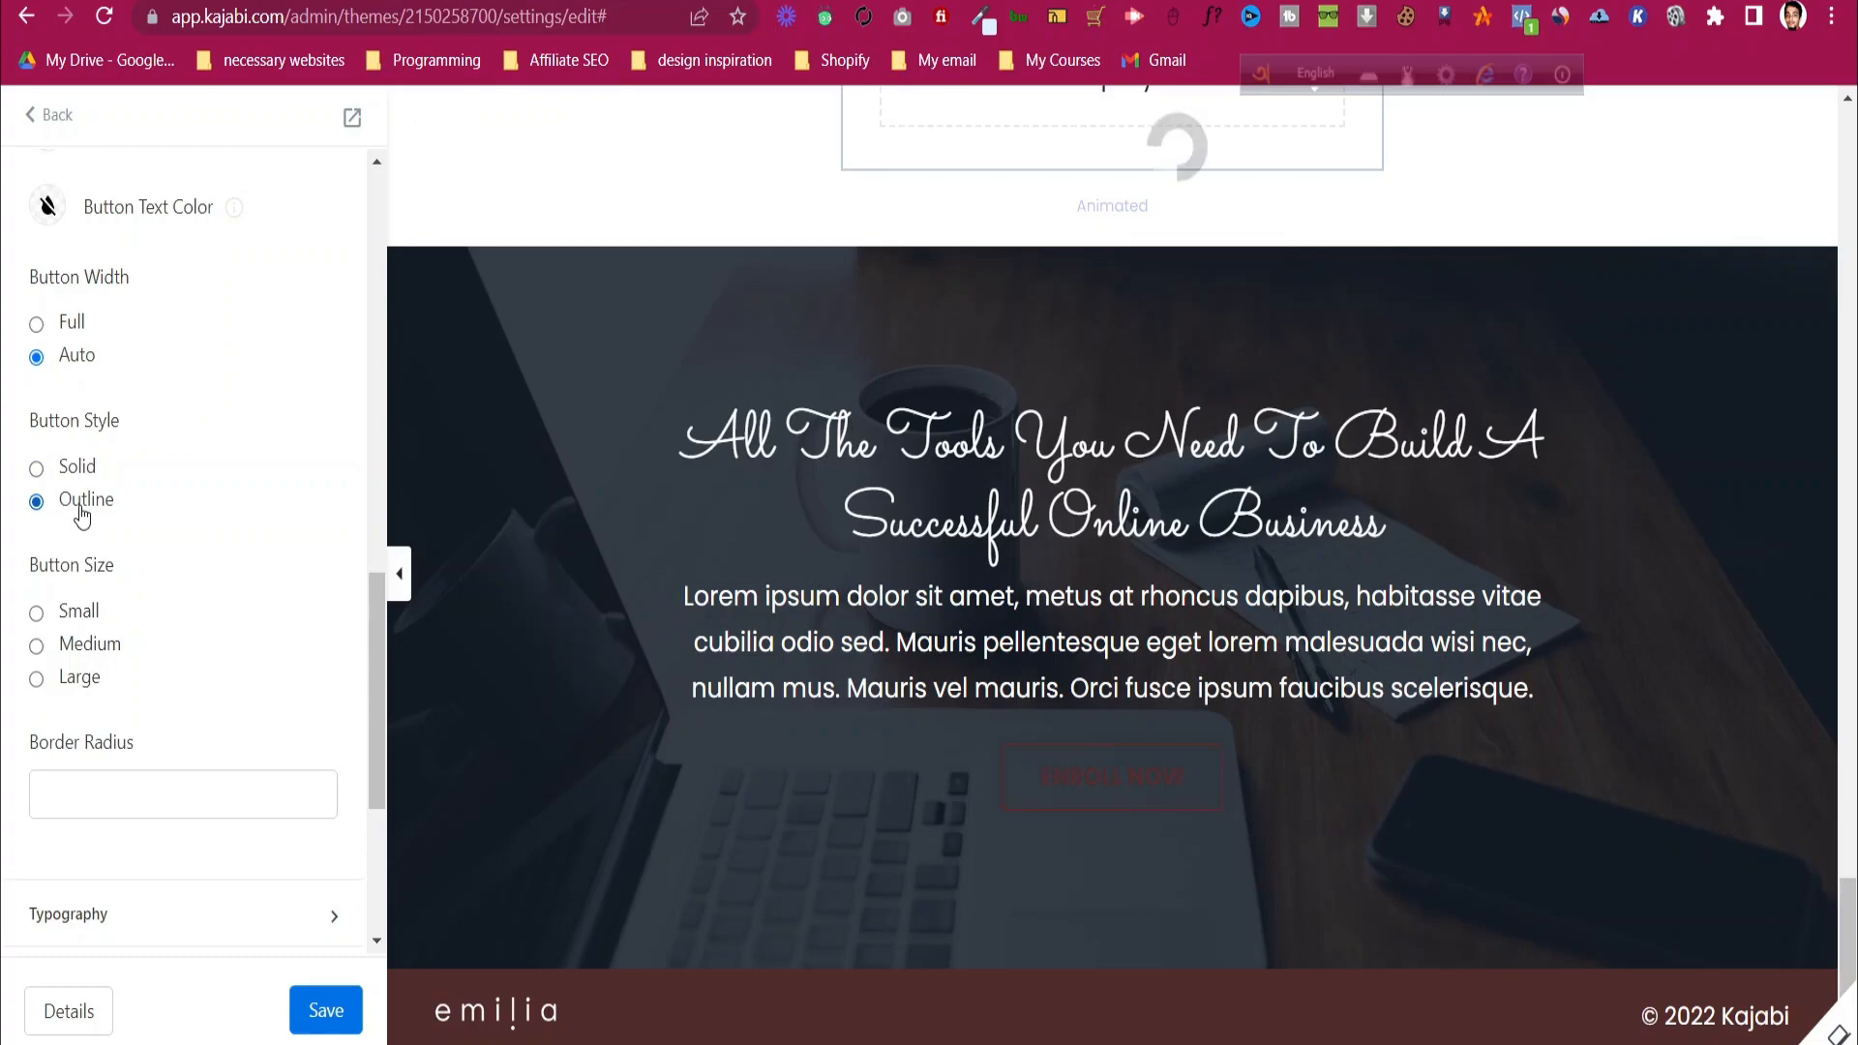
{"action": "left_click", "coordinate": [79, 468]}
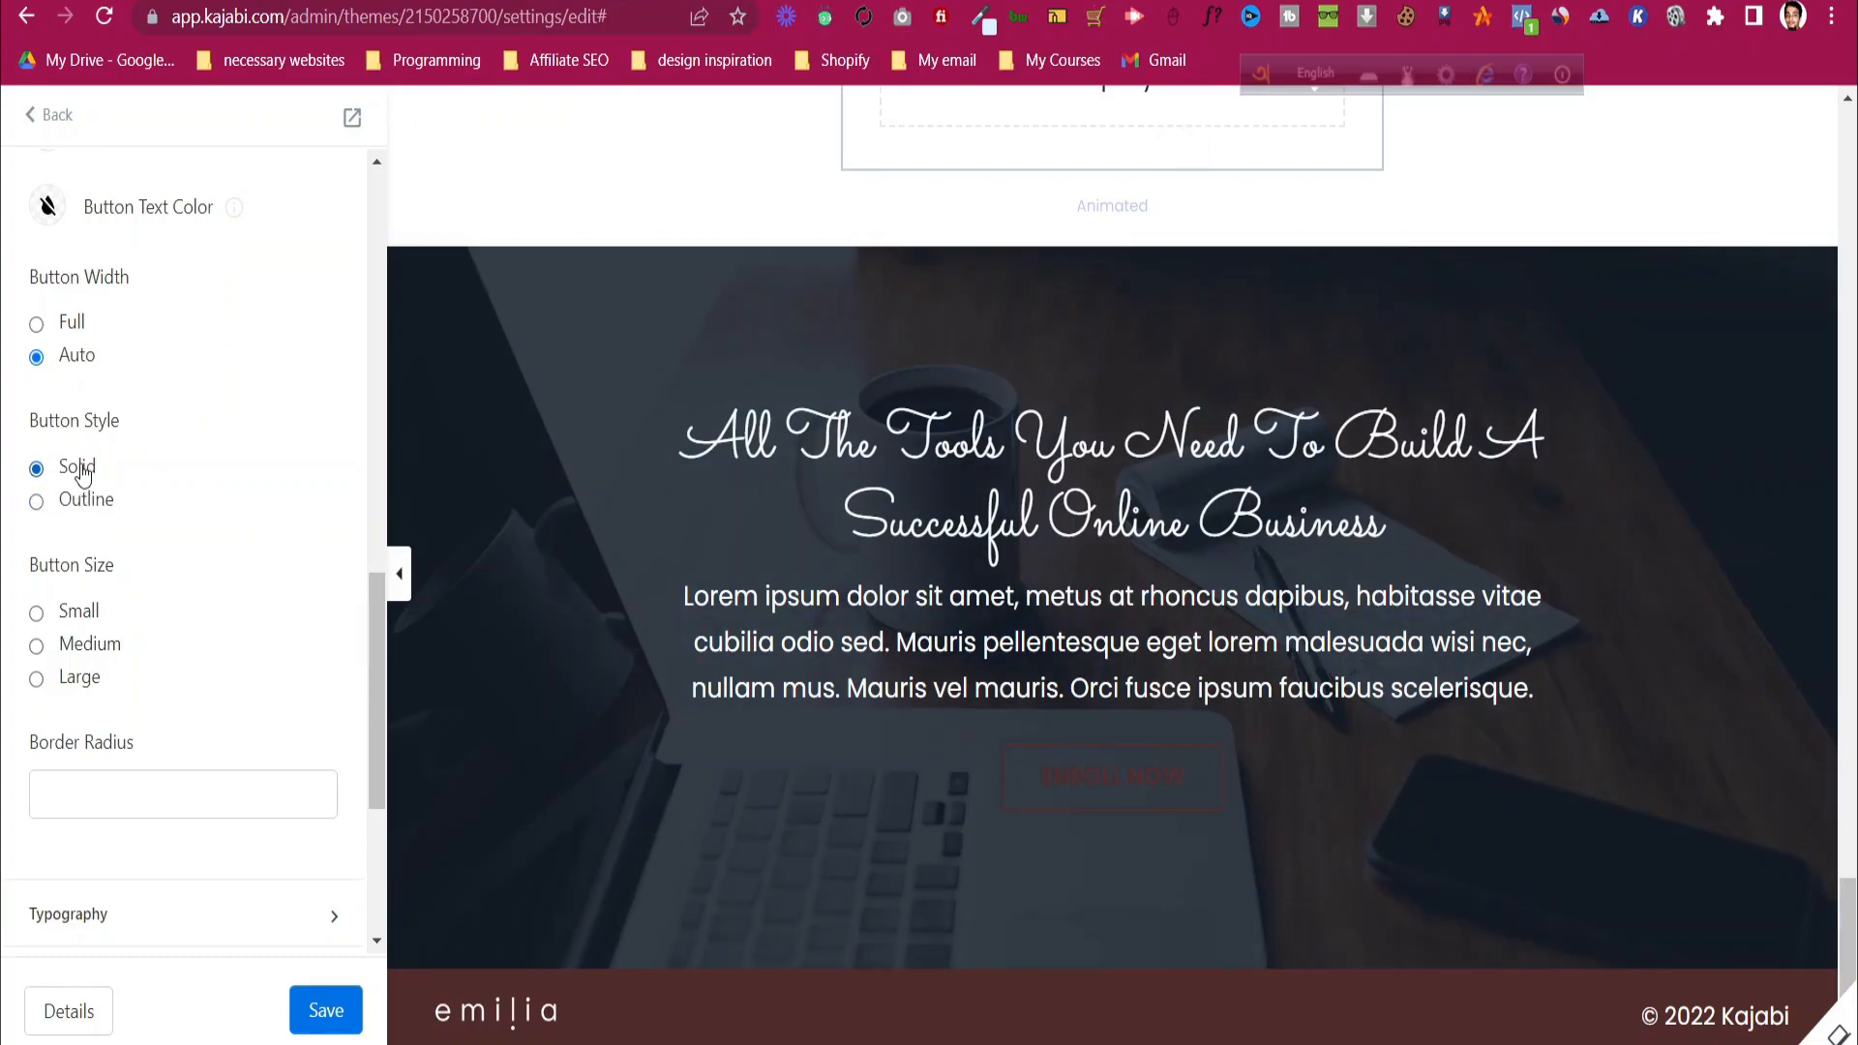
{"action": "left_click", "coordinate": [85, 681]}
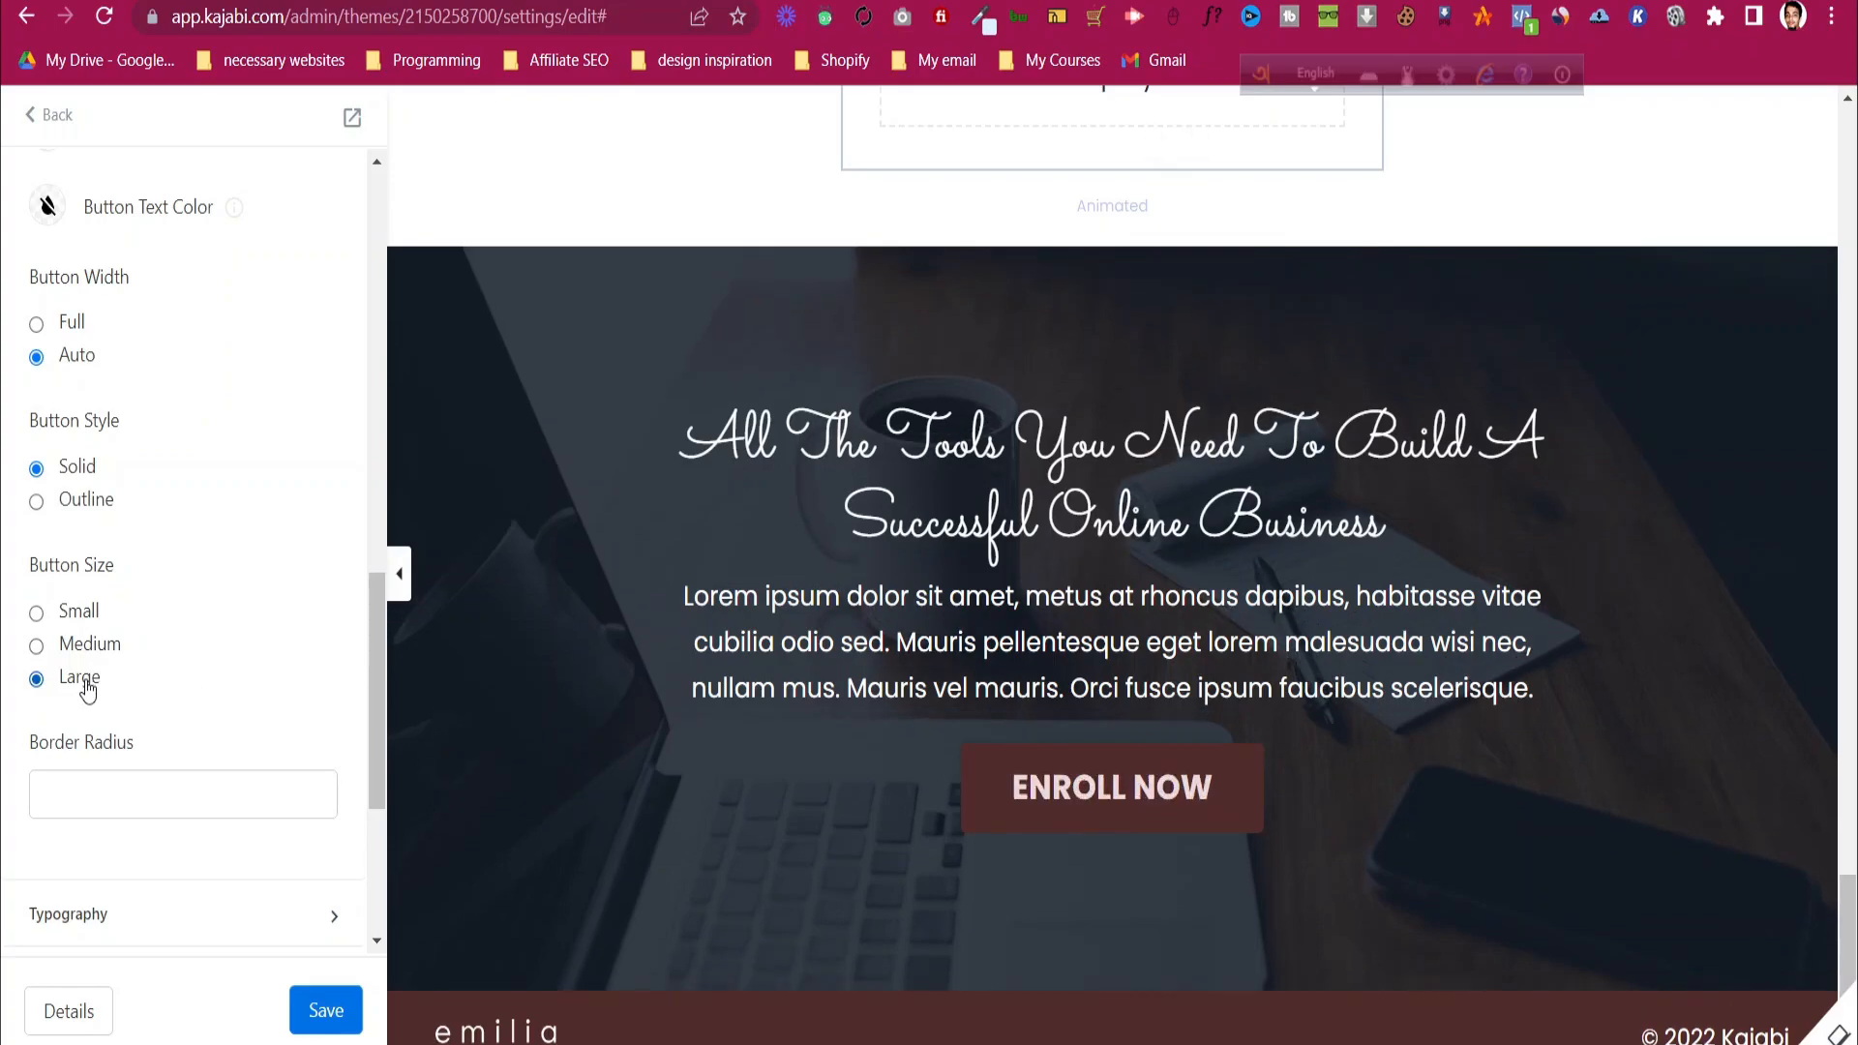
{"action": "left_click", "coordinate": [87, 662]}
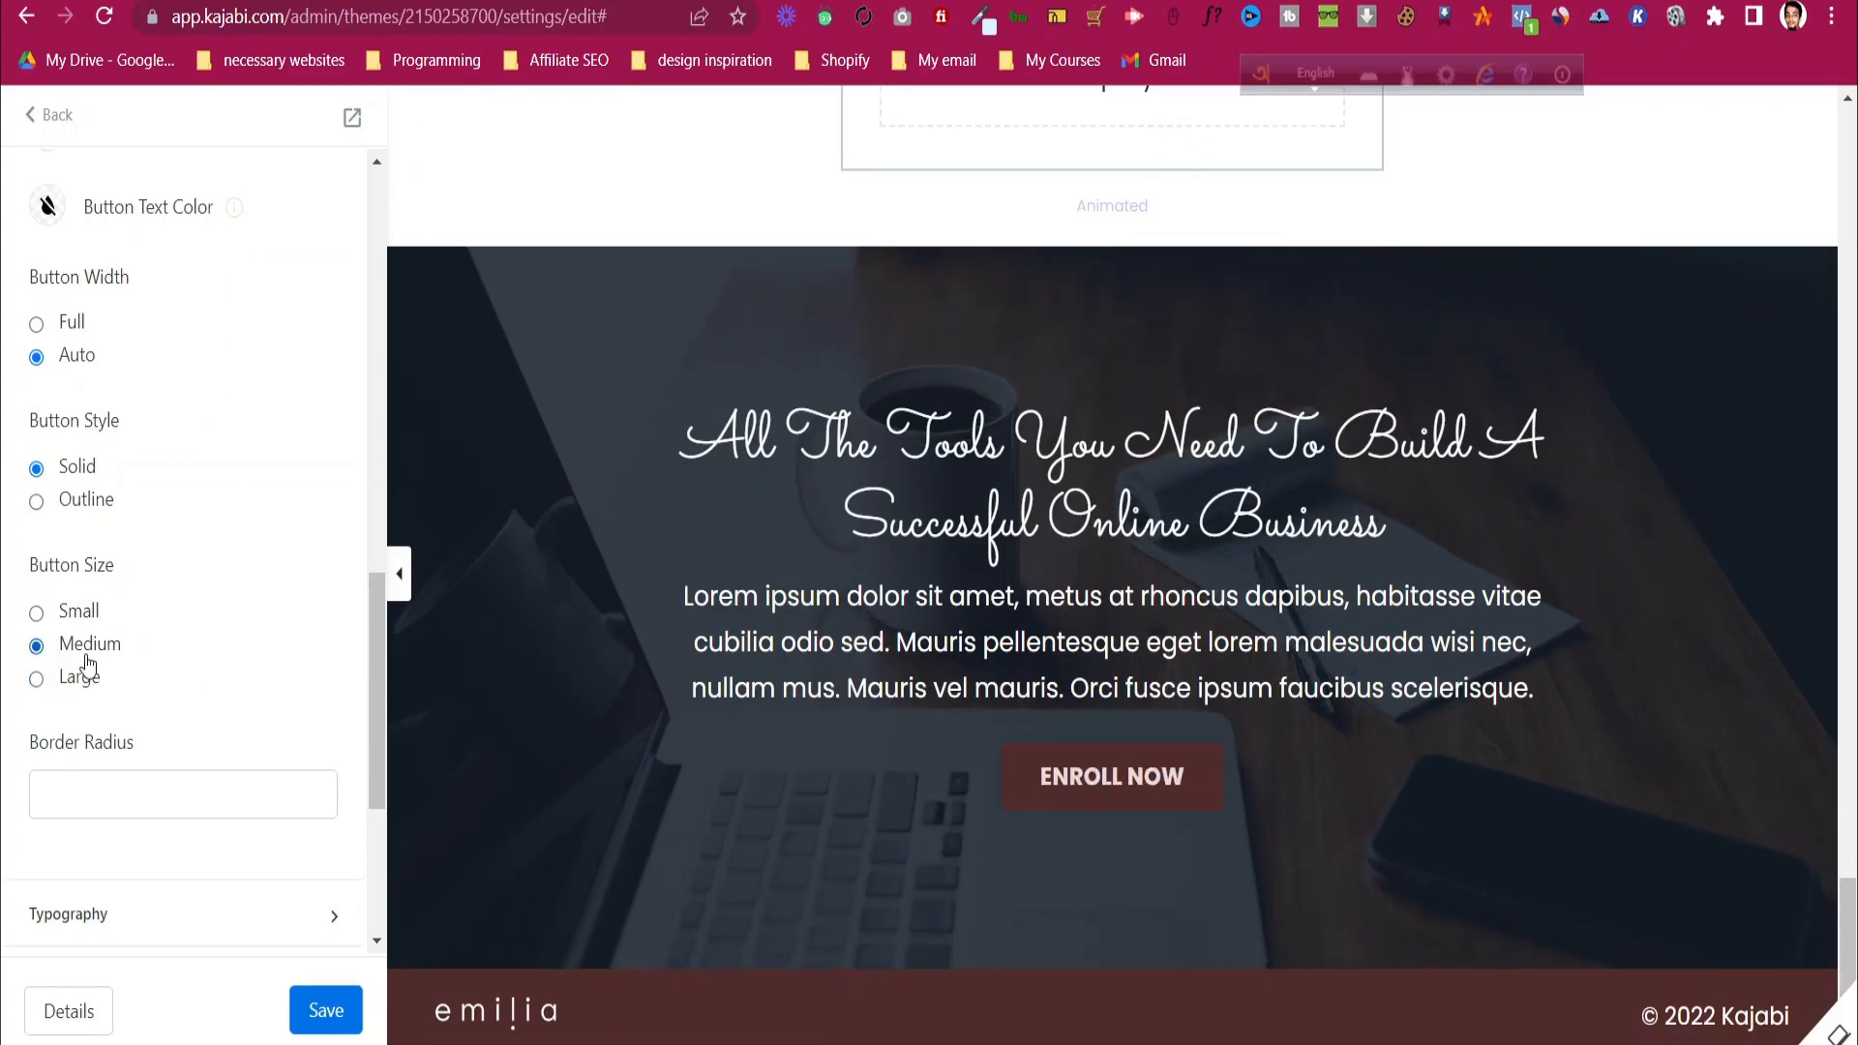
{"action": "scroll", "coordinate": [107, 697], "scroll_direction": "down", "scroll_amount": 3}
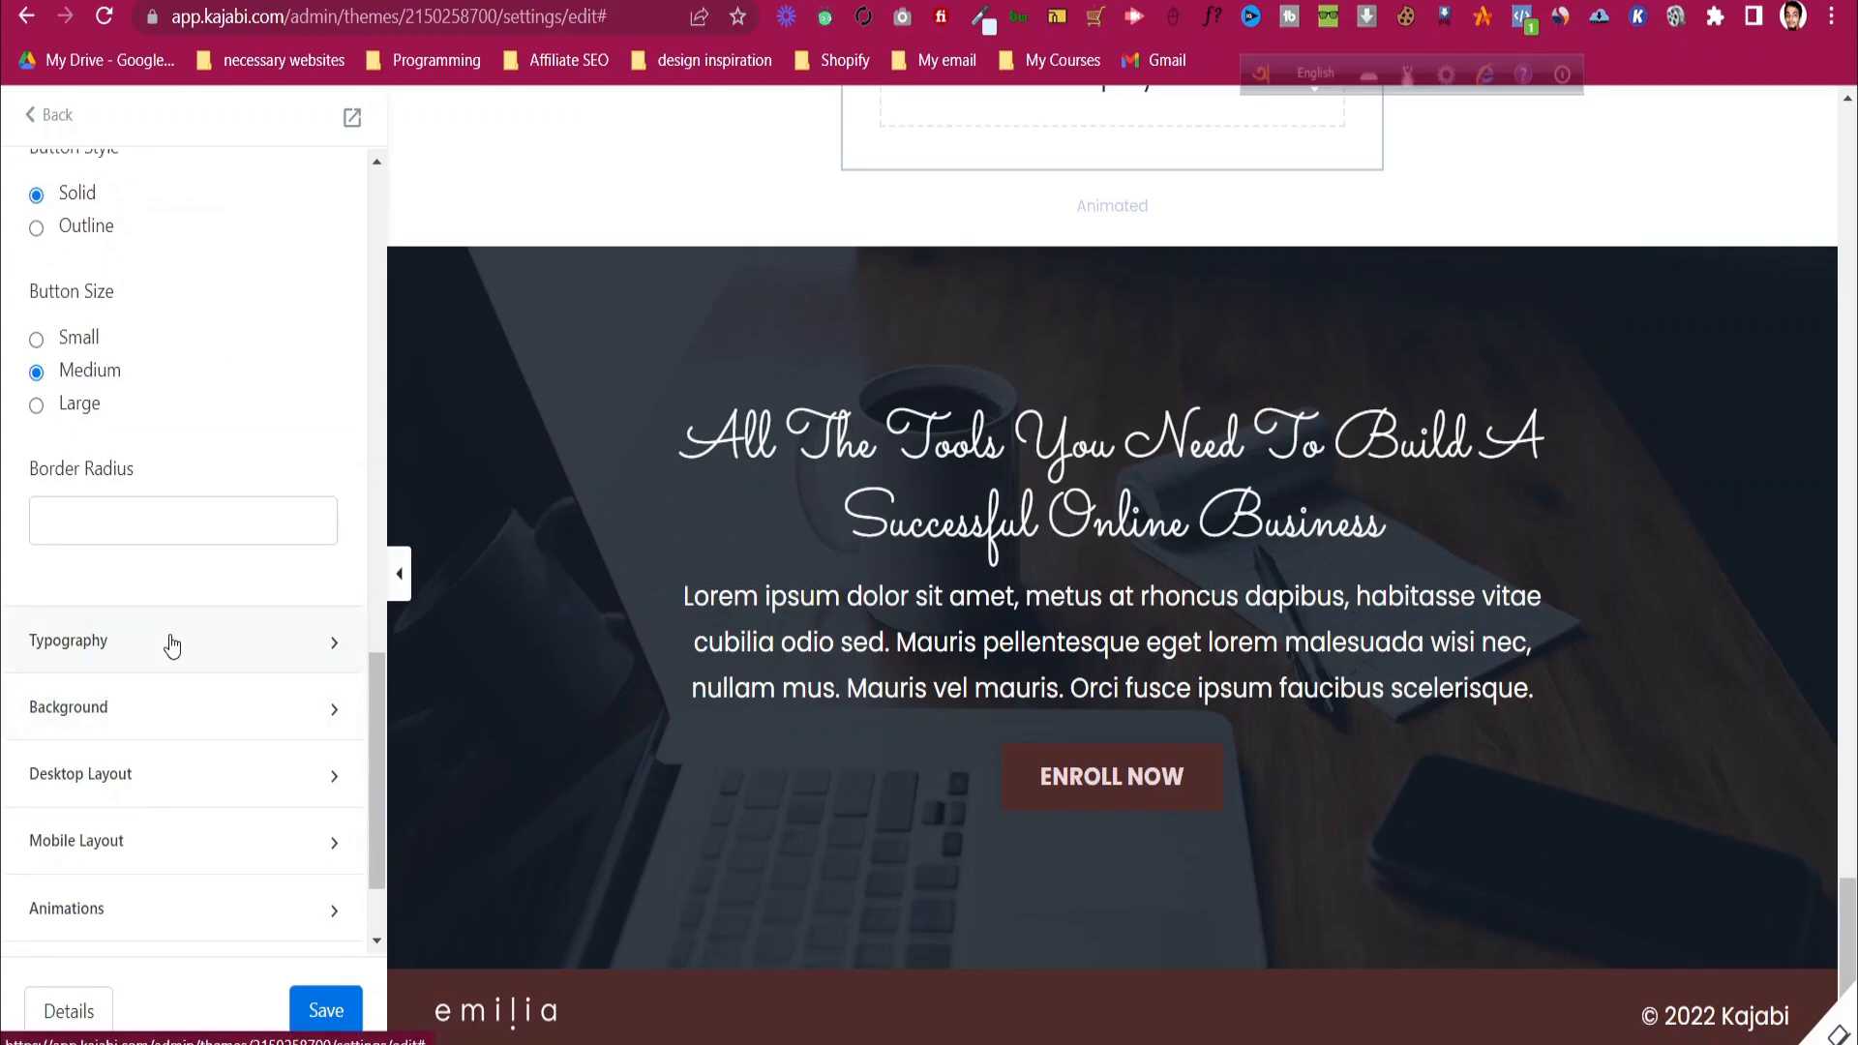
{"action": "scroll", "coordinate": [172, 645], "scroll_direction": "down", "scroll_amount": 2}
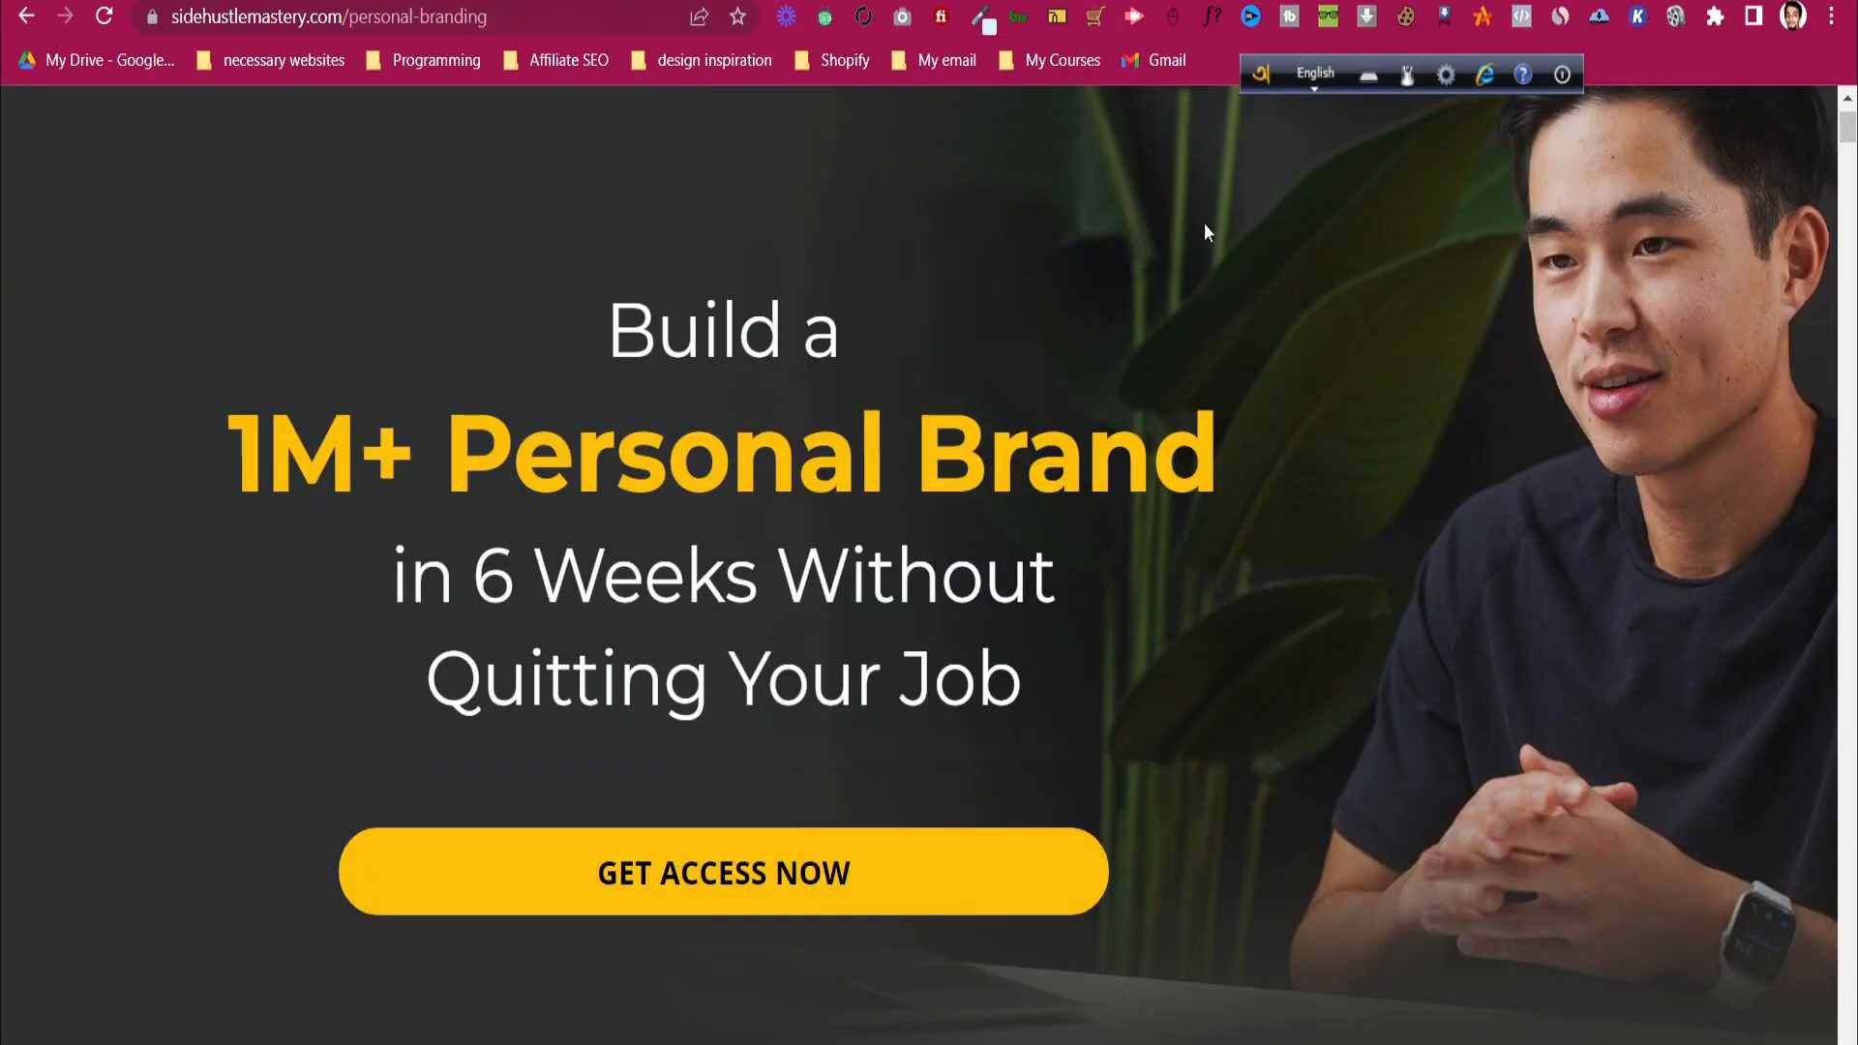
{"action": "scroll", "coordinate": [1204, 227], "scroll_direction": "down", "scroll_amount": 15}
{"action": "scroll", "coordinate": [1198, 444], "scroll_direction": "up", "scroll_amount": 10}
{"action": "scroll", "coordinate": [1198, 444], "scroll_direction": "down", "scroll_amount": 12}
{"action": "scroll", "coordinate": [1196, 449], "scroll_direction": "up", "scroll_amount": 9}
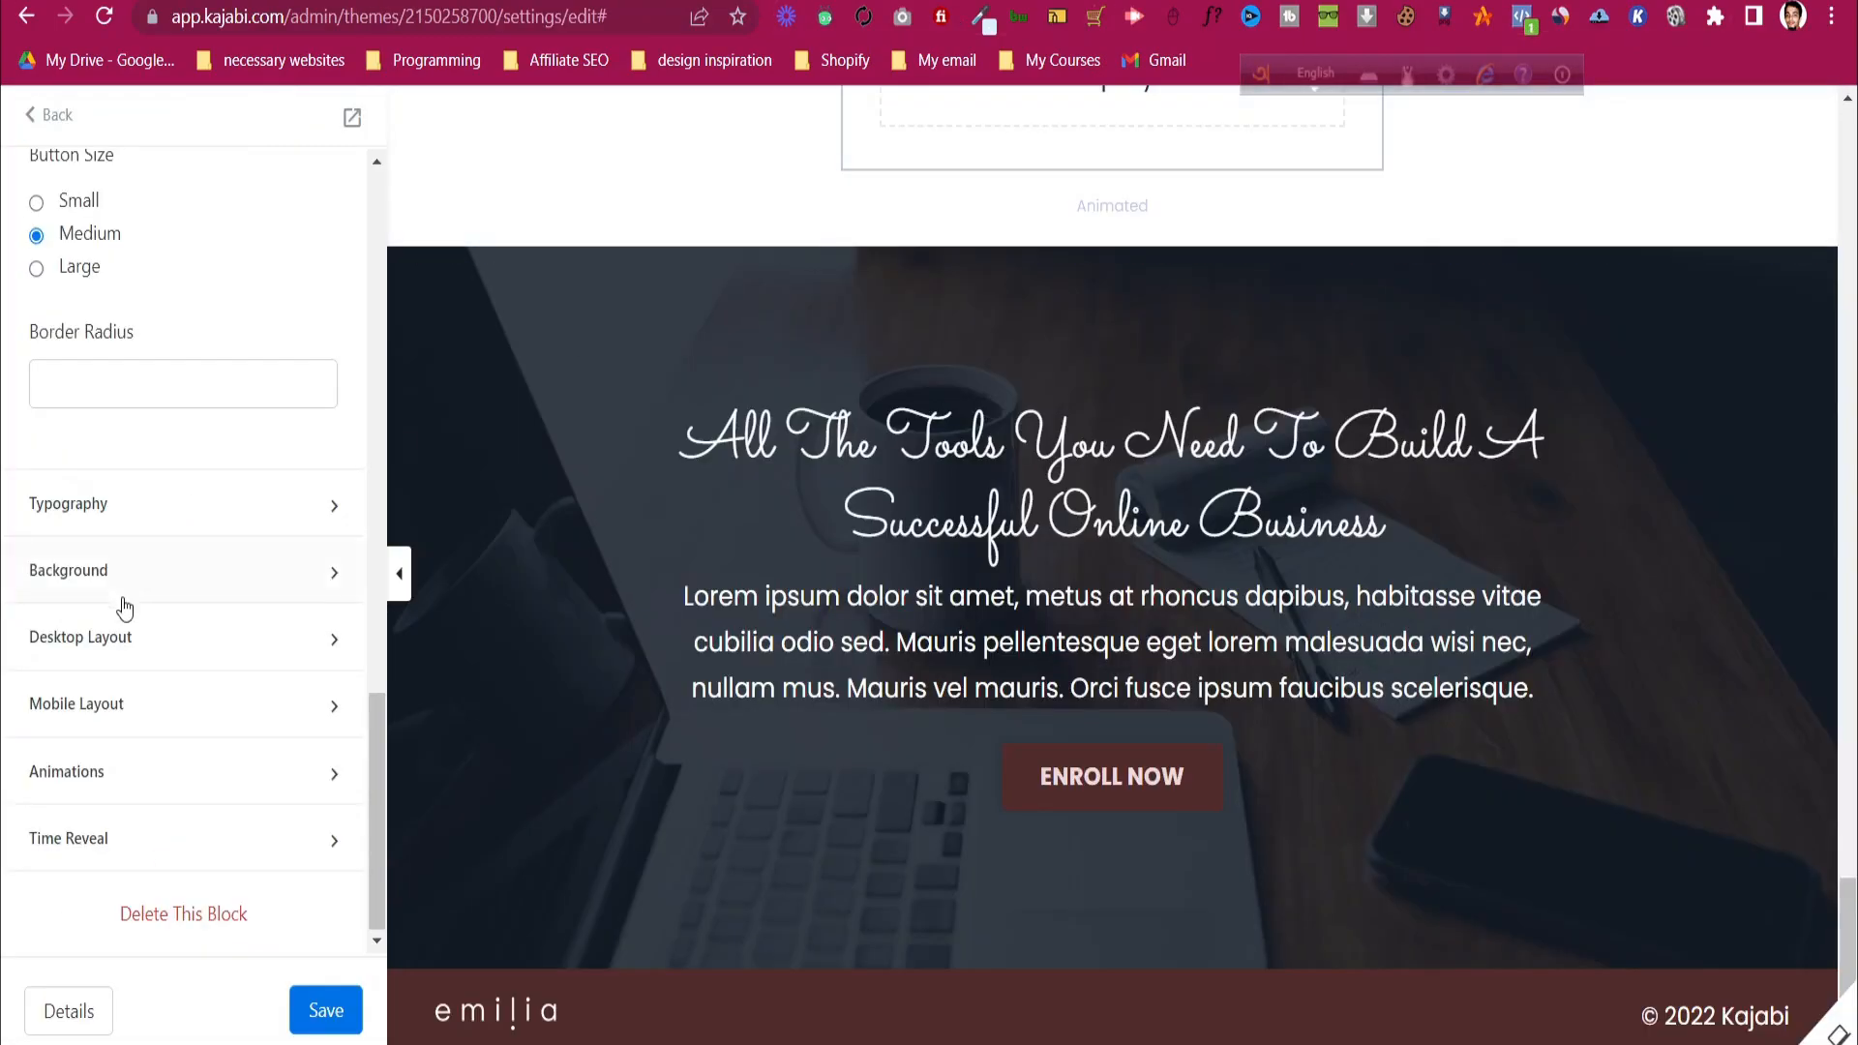
- Leave the hero block's animation type and direction at None, then show the device preview options
{"action": "left_click", "coordinate": [161, 780]}
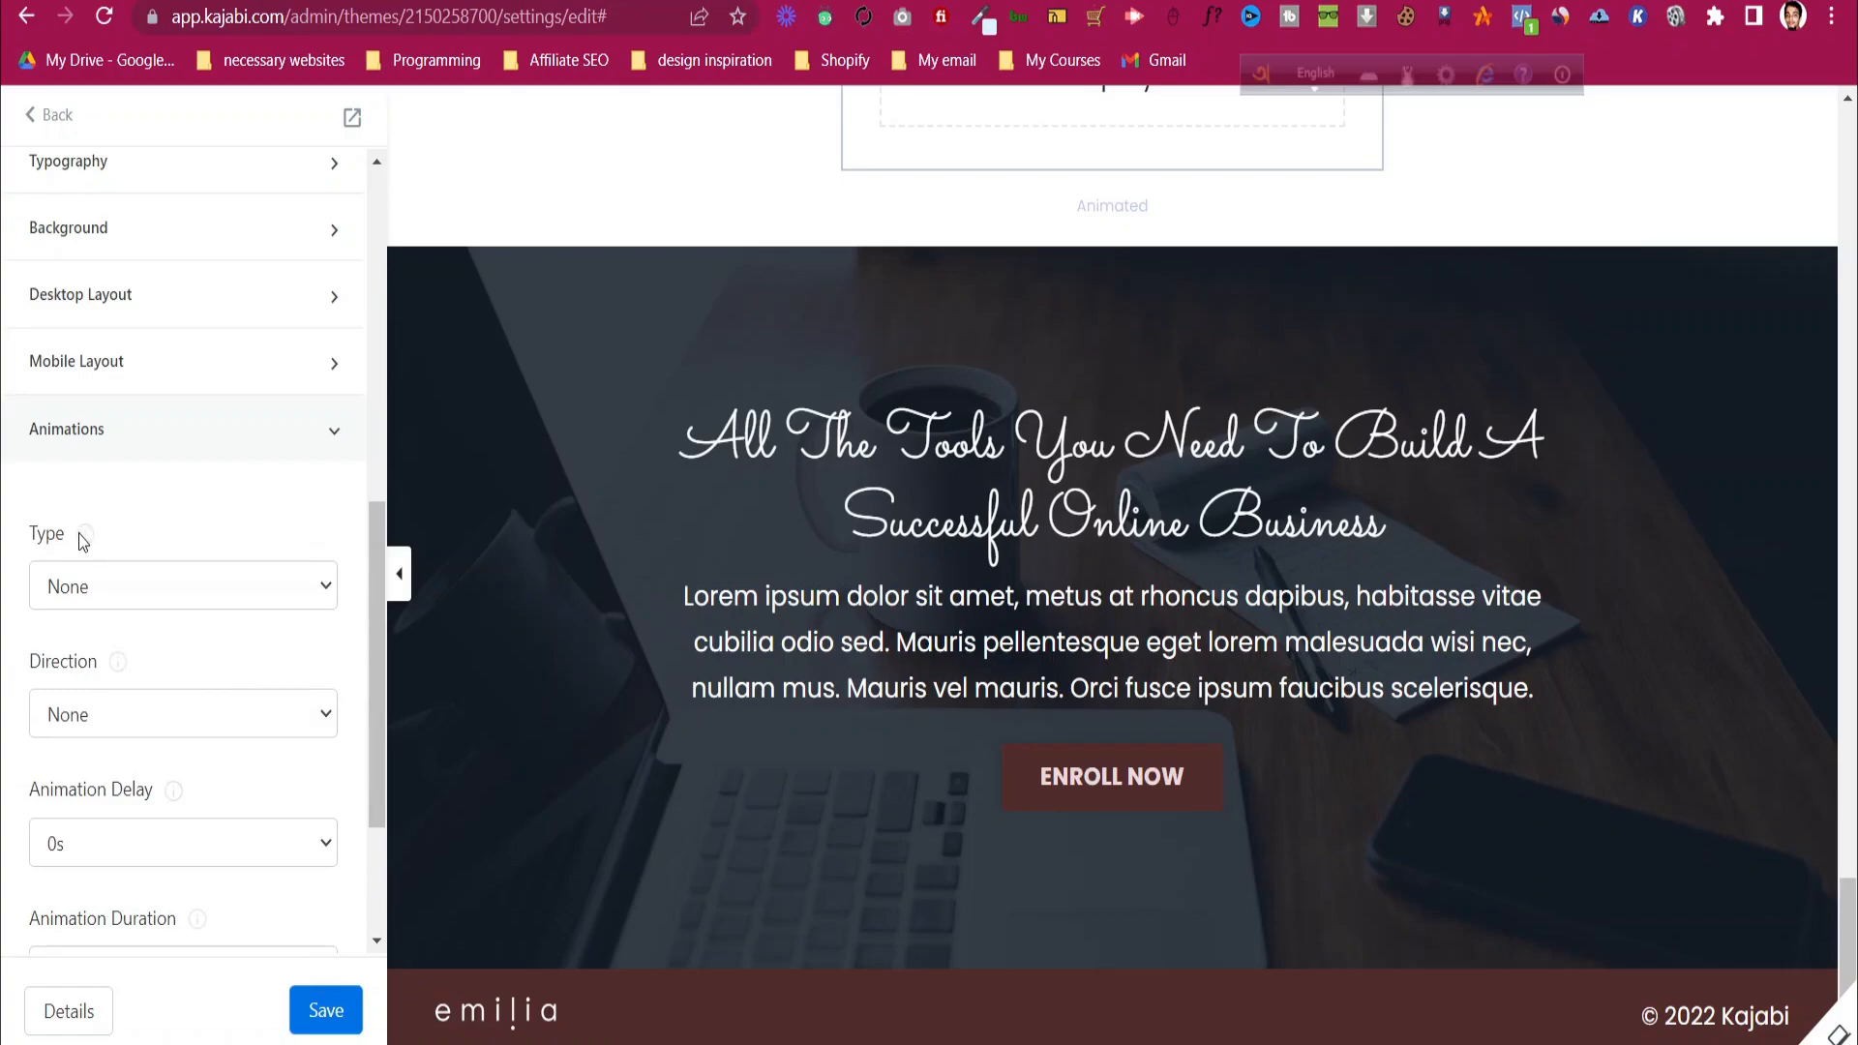
{"action": "left_click", "coordinate": [113, 591]}
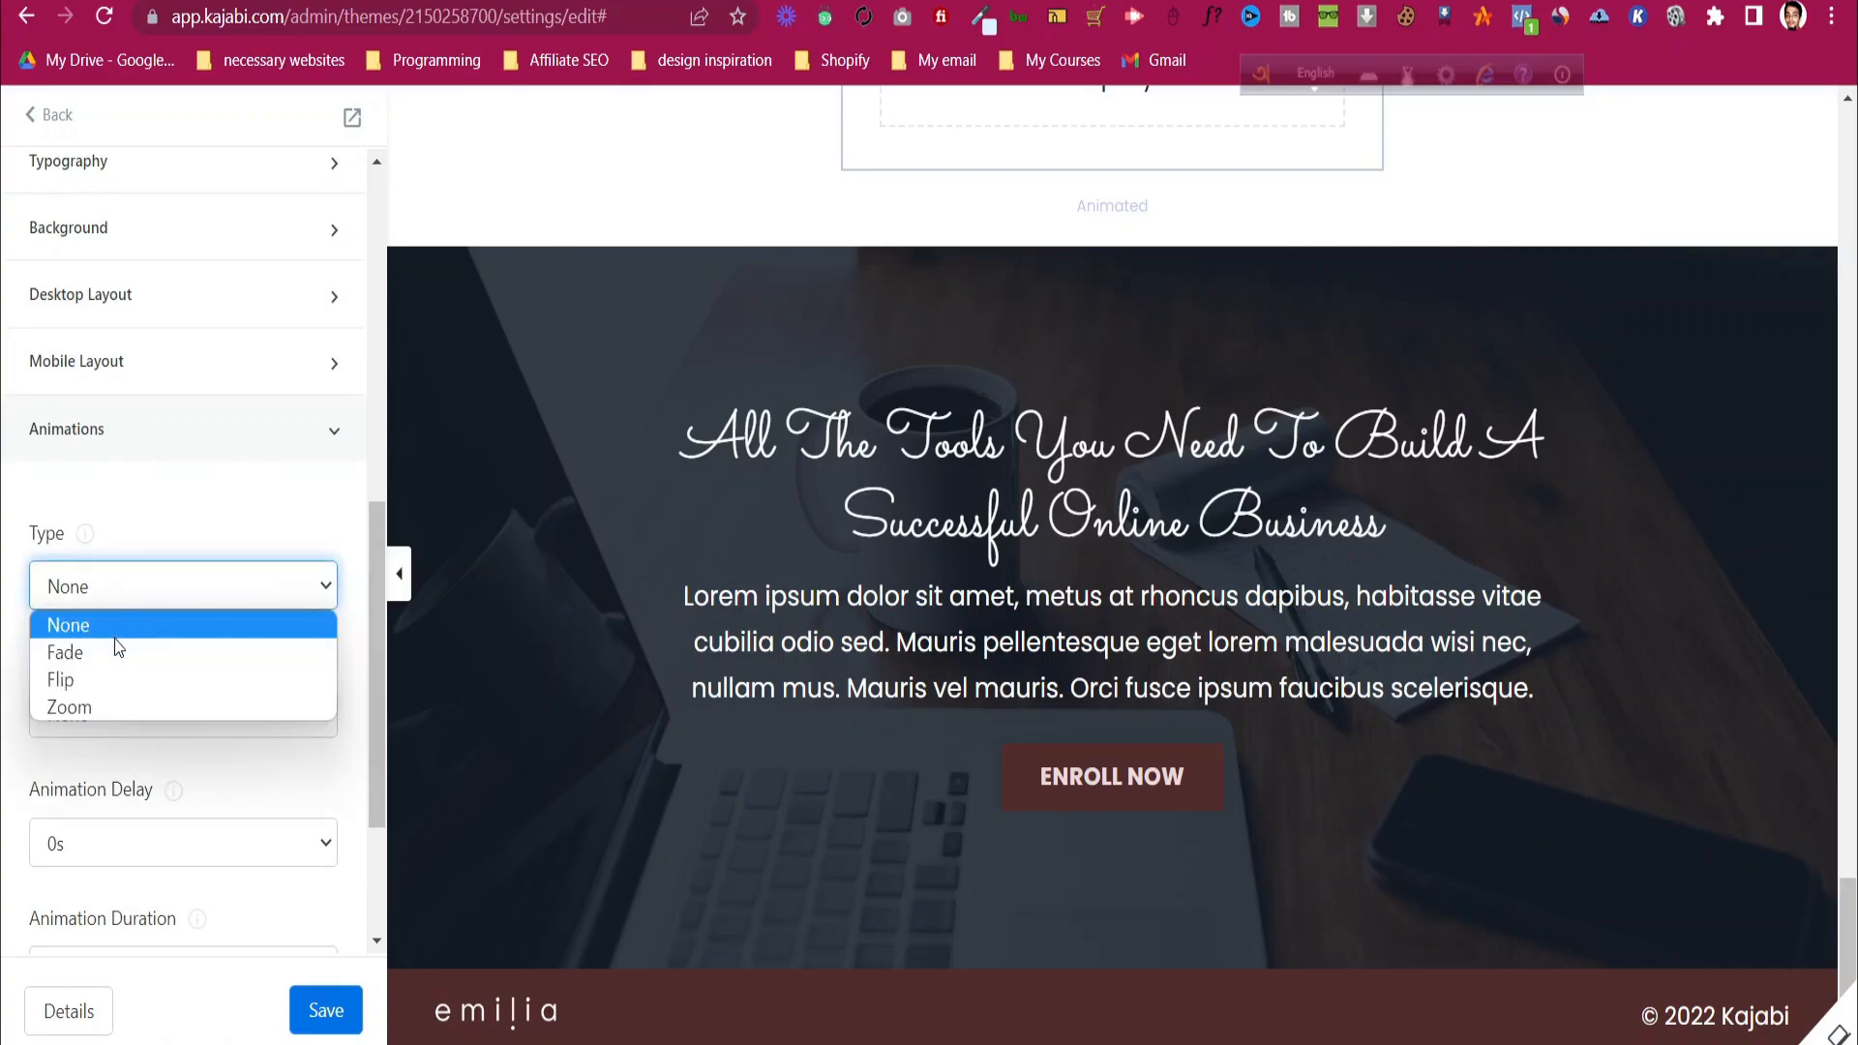
{"action": "left_click", "coordinate": [116, 625]}
{"action": "left_click", "coordinate": [116, 713]}
{"action": "left_click", "coordinate": [117, 713]}
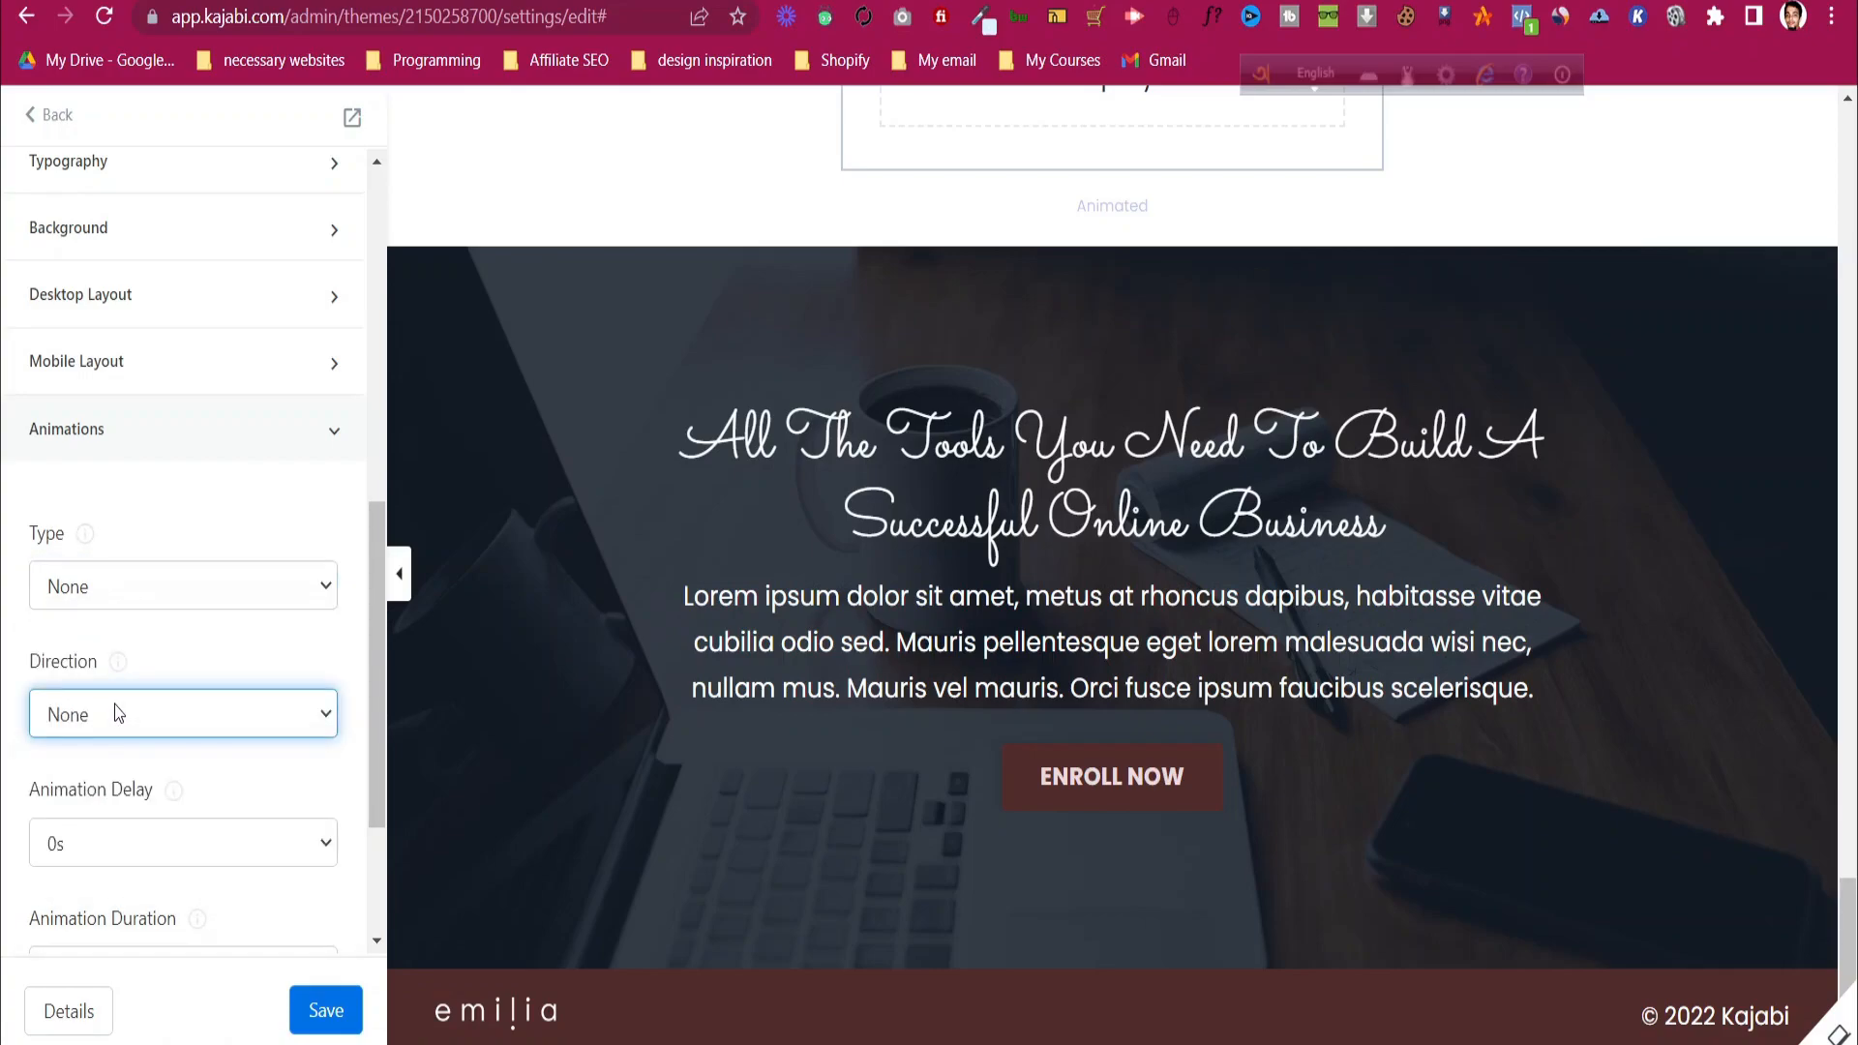
{"action": "scroll", "coordinate": [120, 711], "scroll_direction": "down", "scroll_amount": 1}
{"action": "scroll", "coordinate": [120, 711], "scroll_direction": "down", "scroll_amount": 1}
{"action": "scroll", "coordinate": [118, 722], "scroll_direction": "up", "scroll_amount": 1}
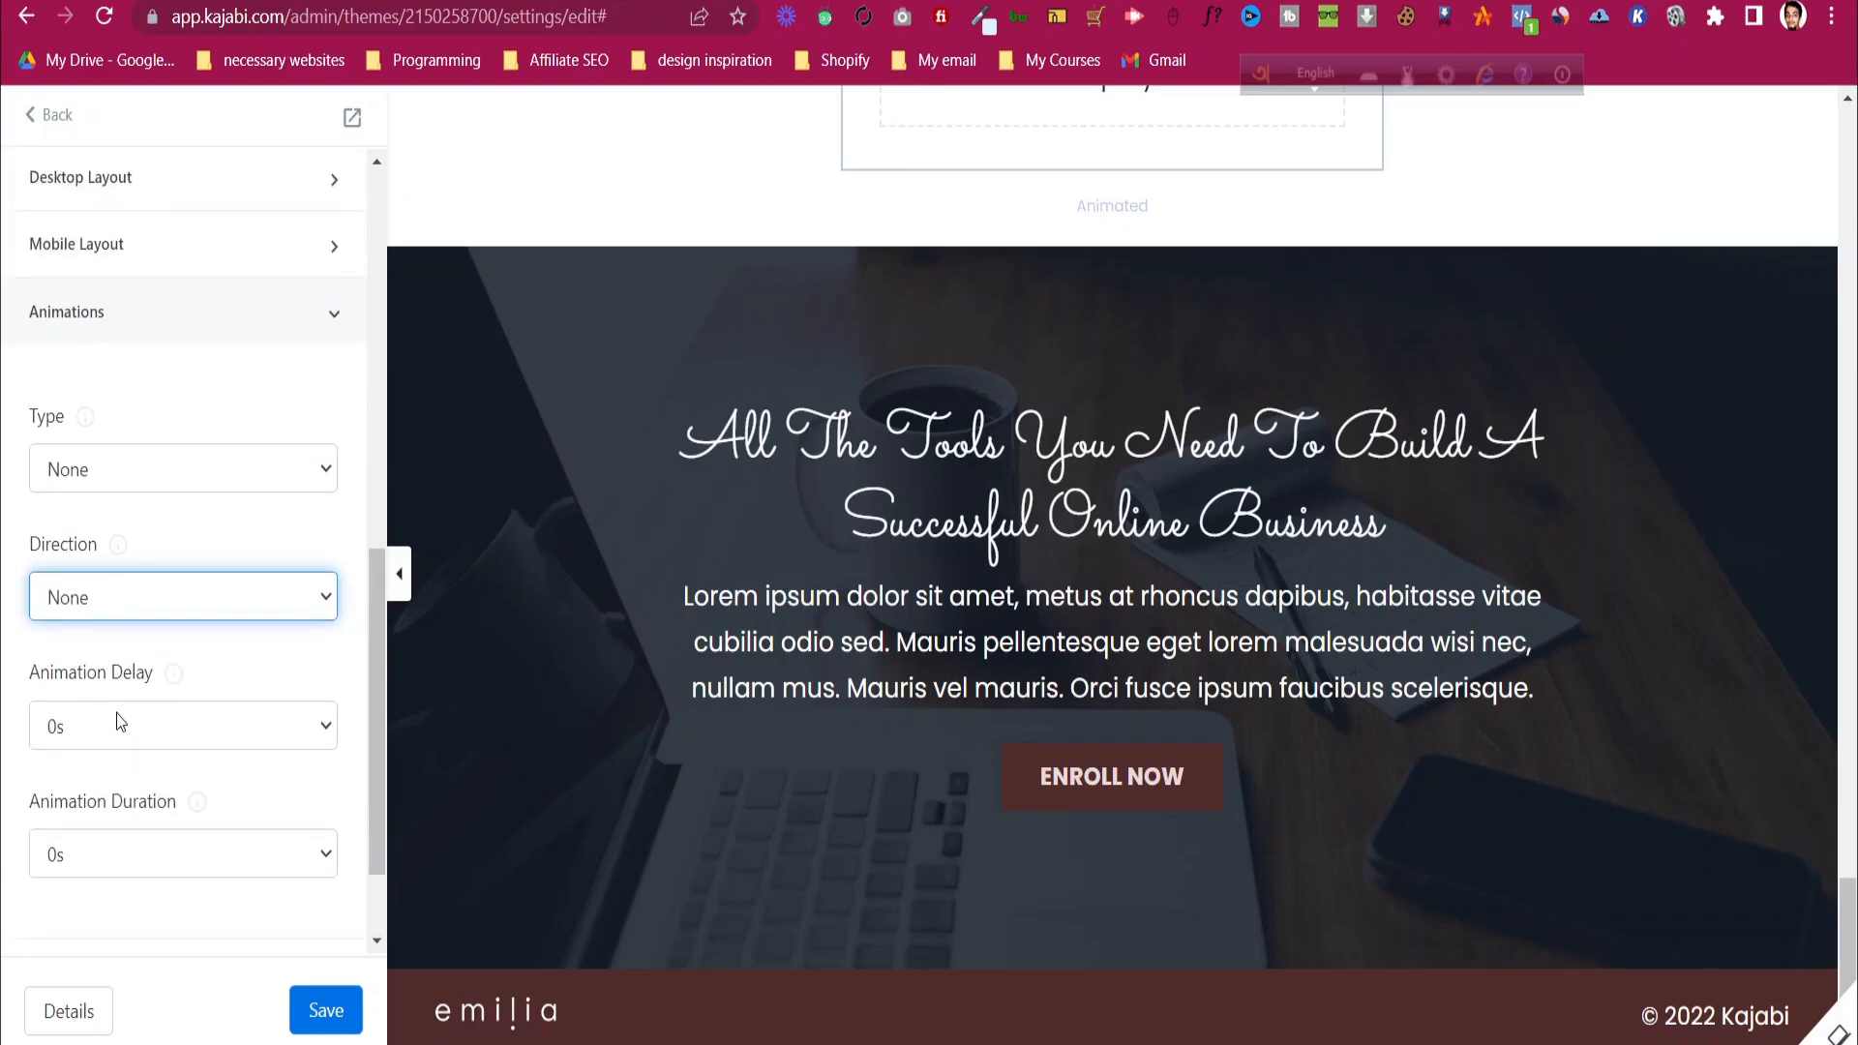
{"action": "left_click", "coordinate": [193, 305]}
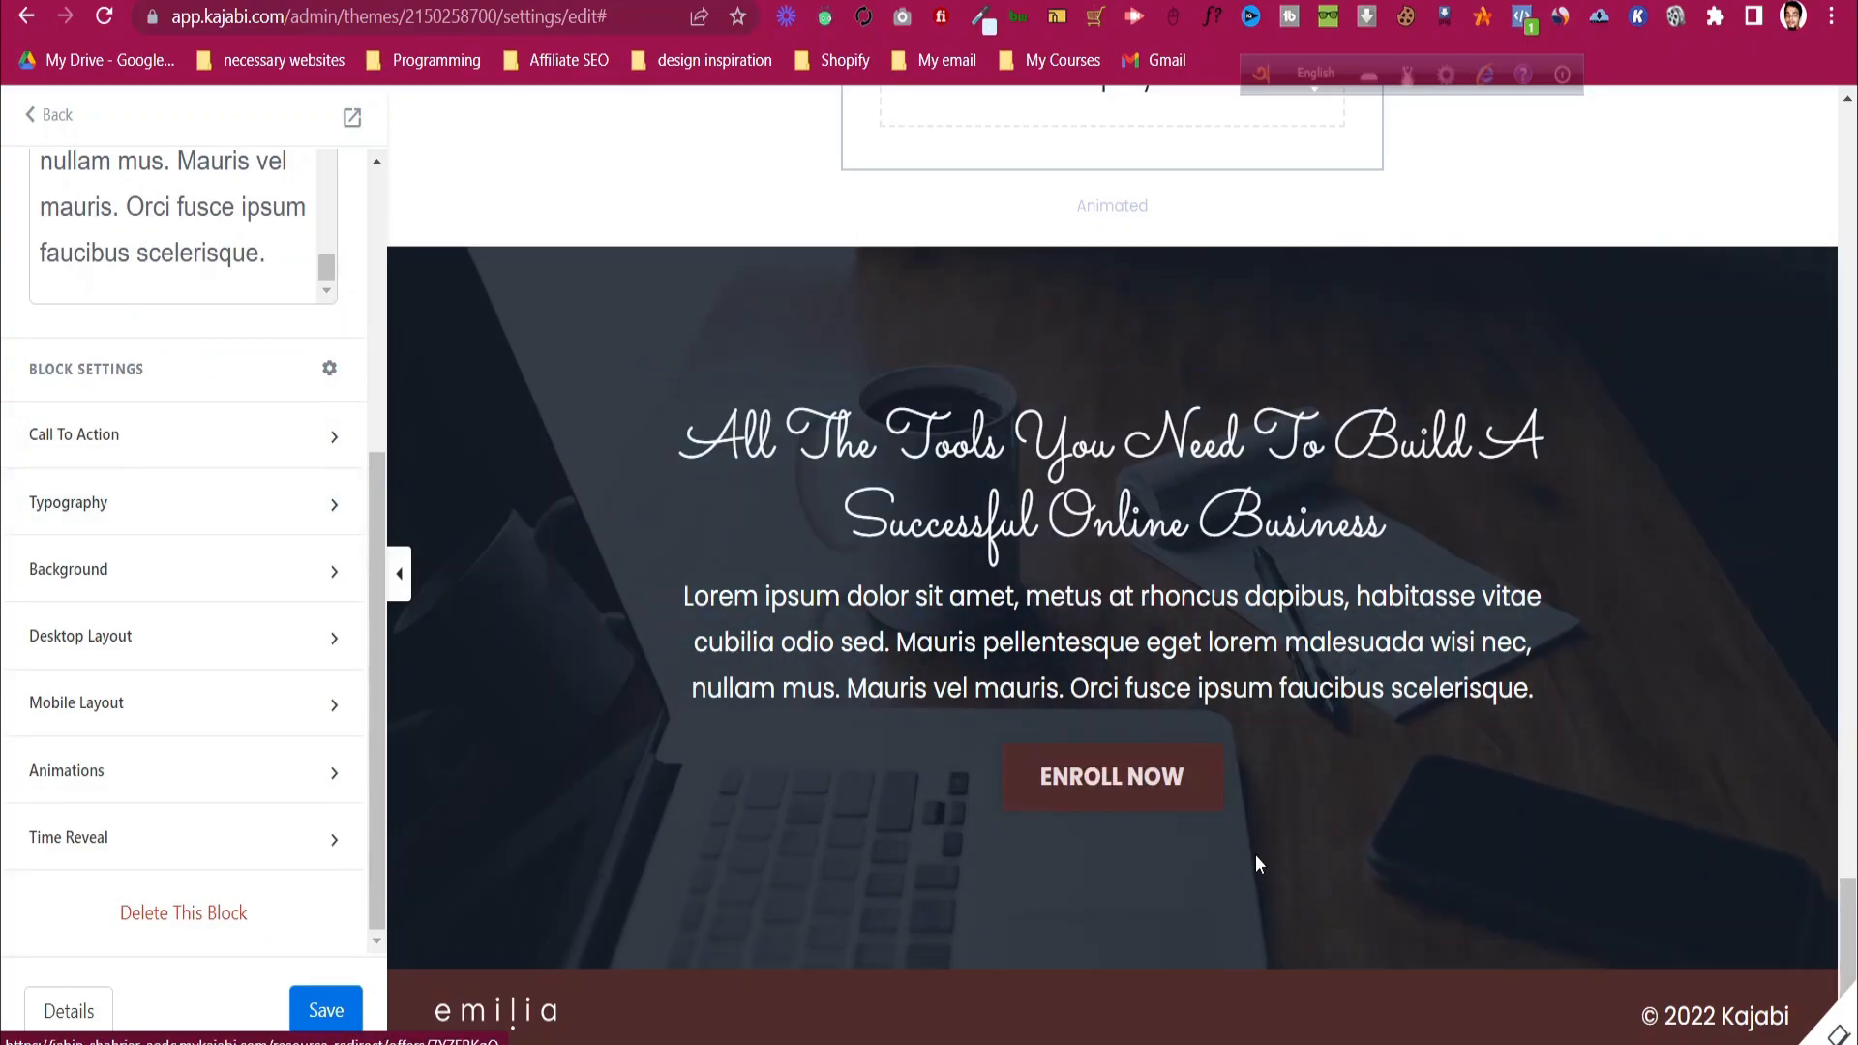
{"action": "left_click", "coordinate": [1839, 1034]}
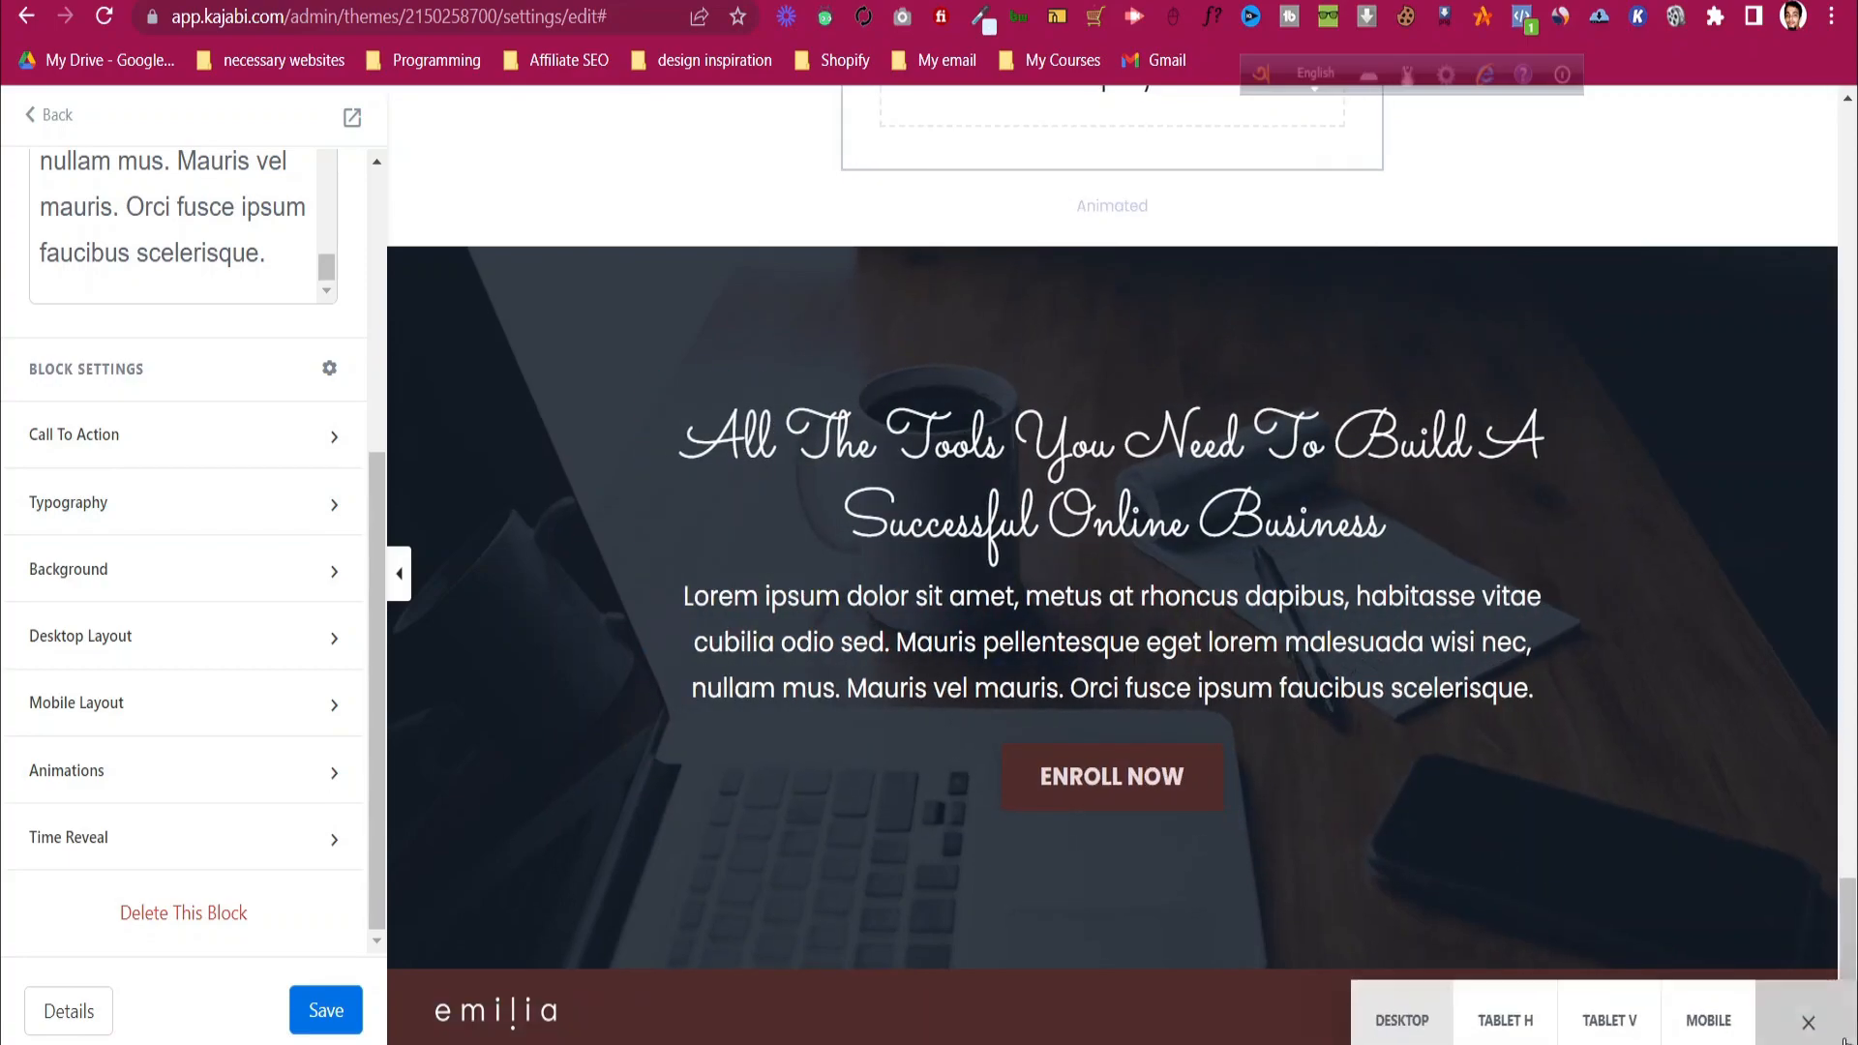
- In Mobile preview, set the hero text's Mobile Text Alignment to center and save
{"action": "left_click", "coordinate": [1708, 1023]}
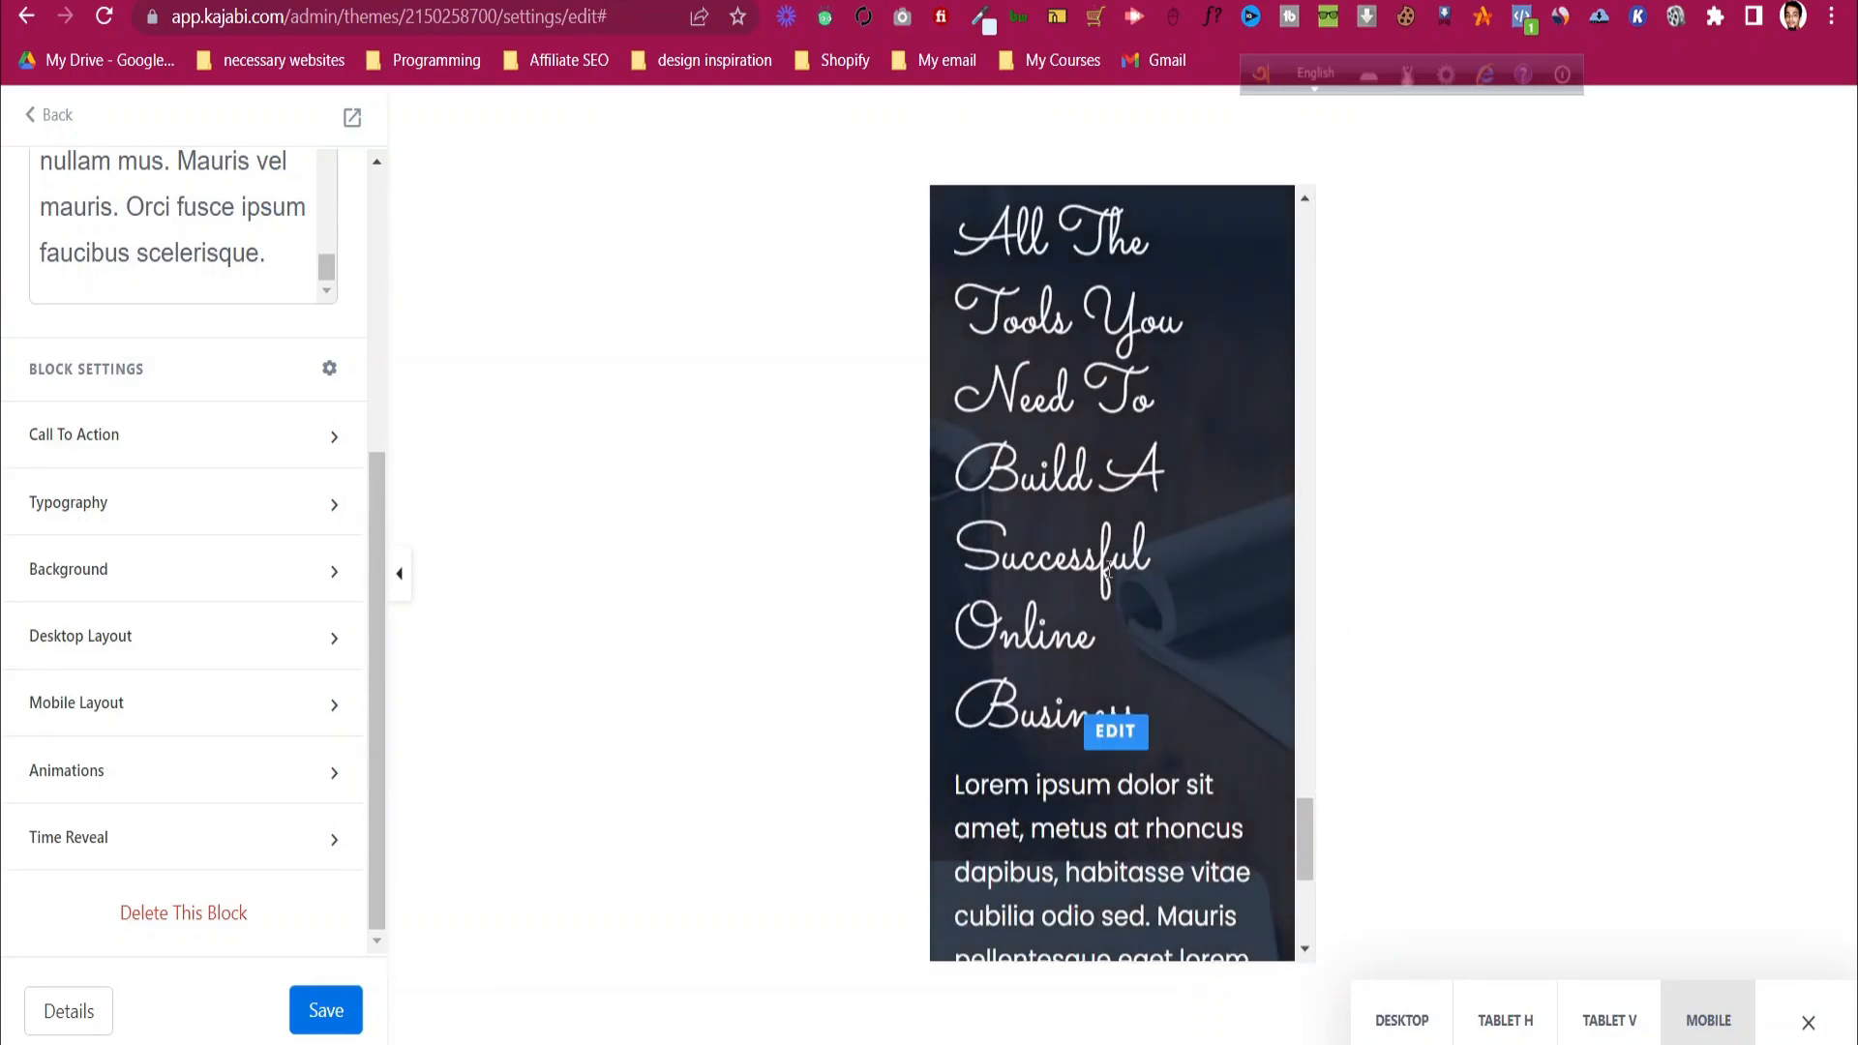
{"action": "left_click", "coordinate": [1107, 571]}
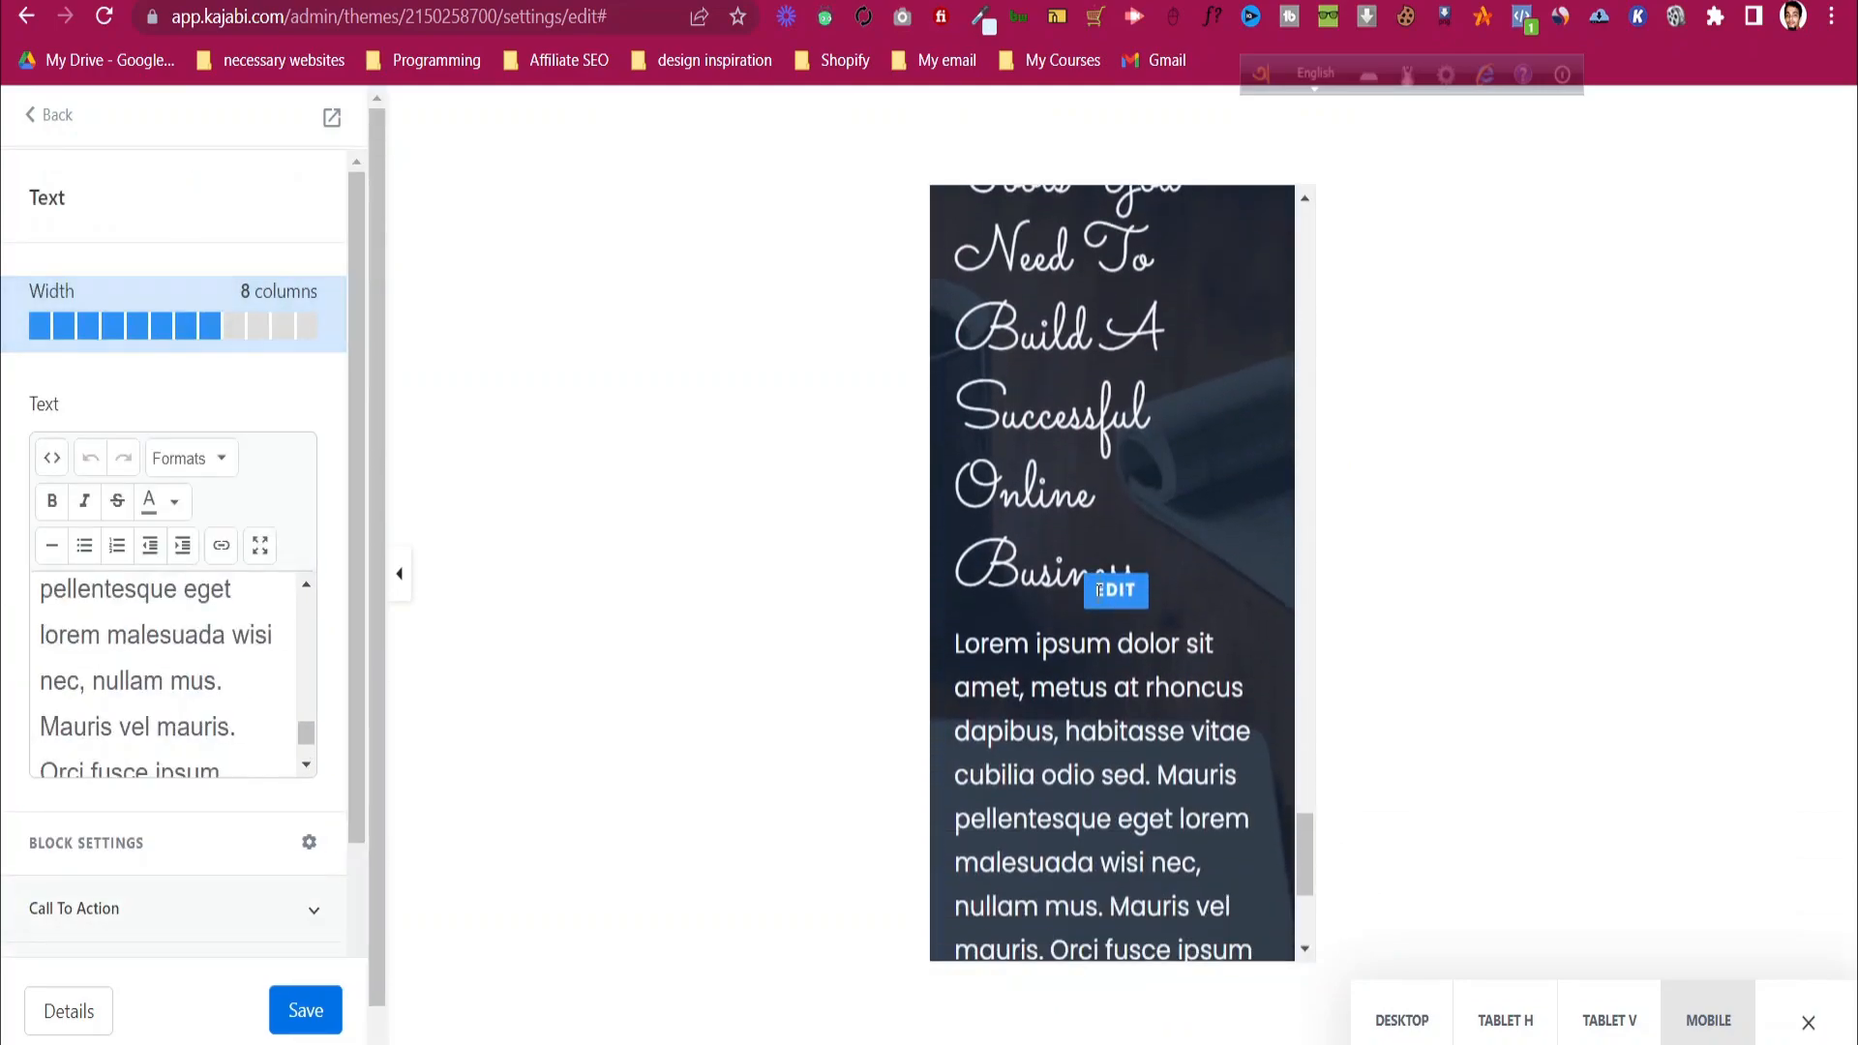
{"action": "scroll", "coordinate": [232, 813], "scroll_direction": "down", "scroll_amount": 5}
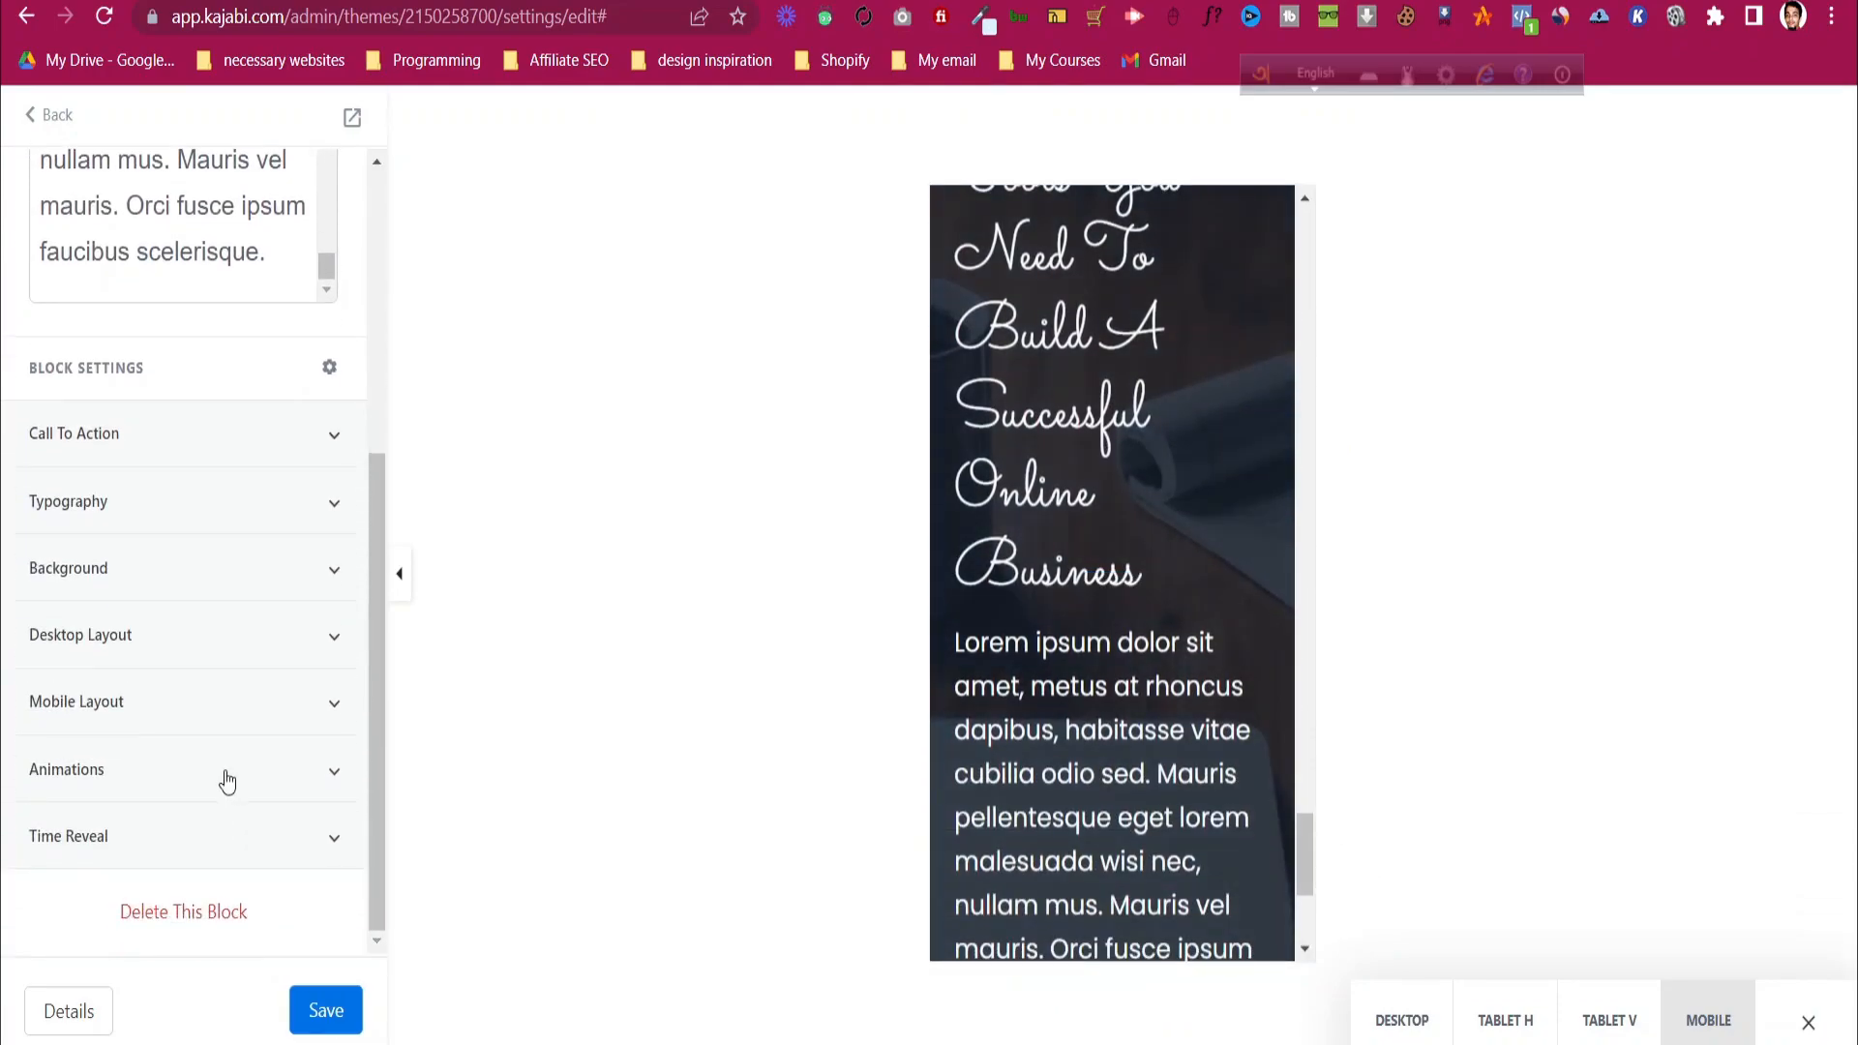
{"action": "left_click", "coordinate": [245, 716]}
{"action": "scroll", "coordinate": [245, 721], "scroll_direction": "down", "scroll_amount": 3}
{"action": "left_click", "coordinate": [187, 674]}
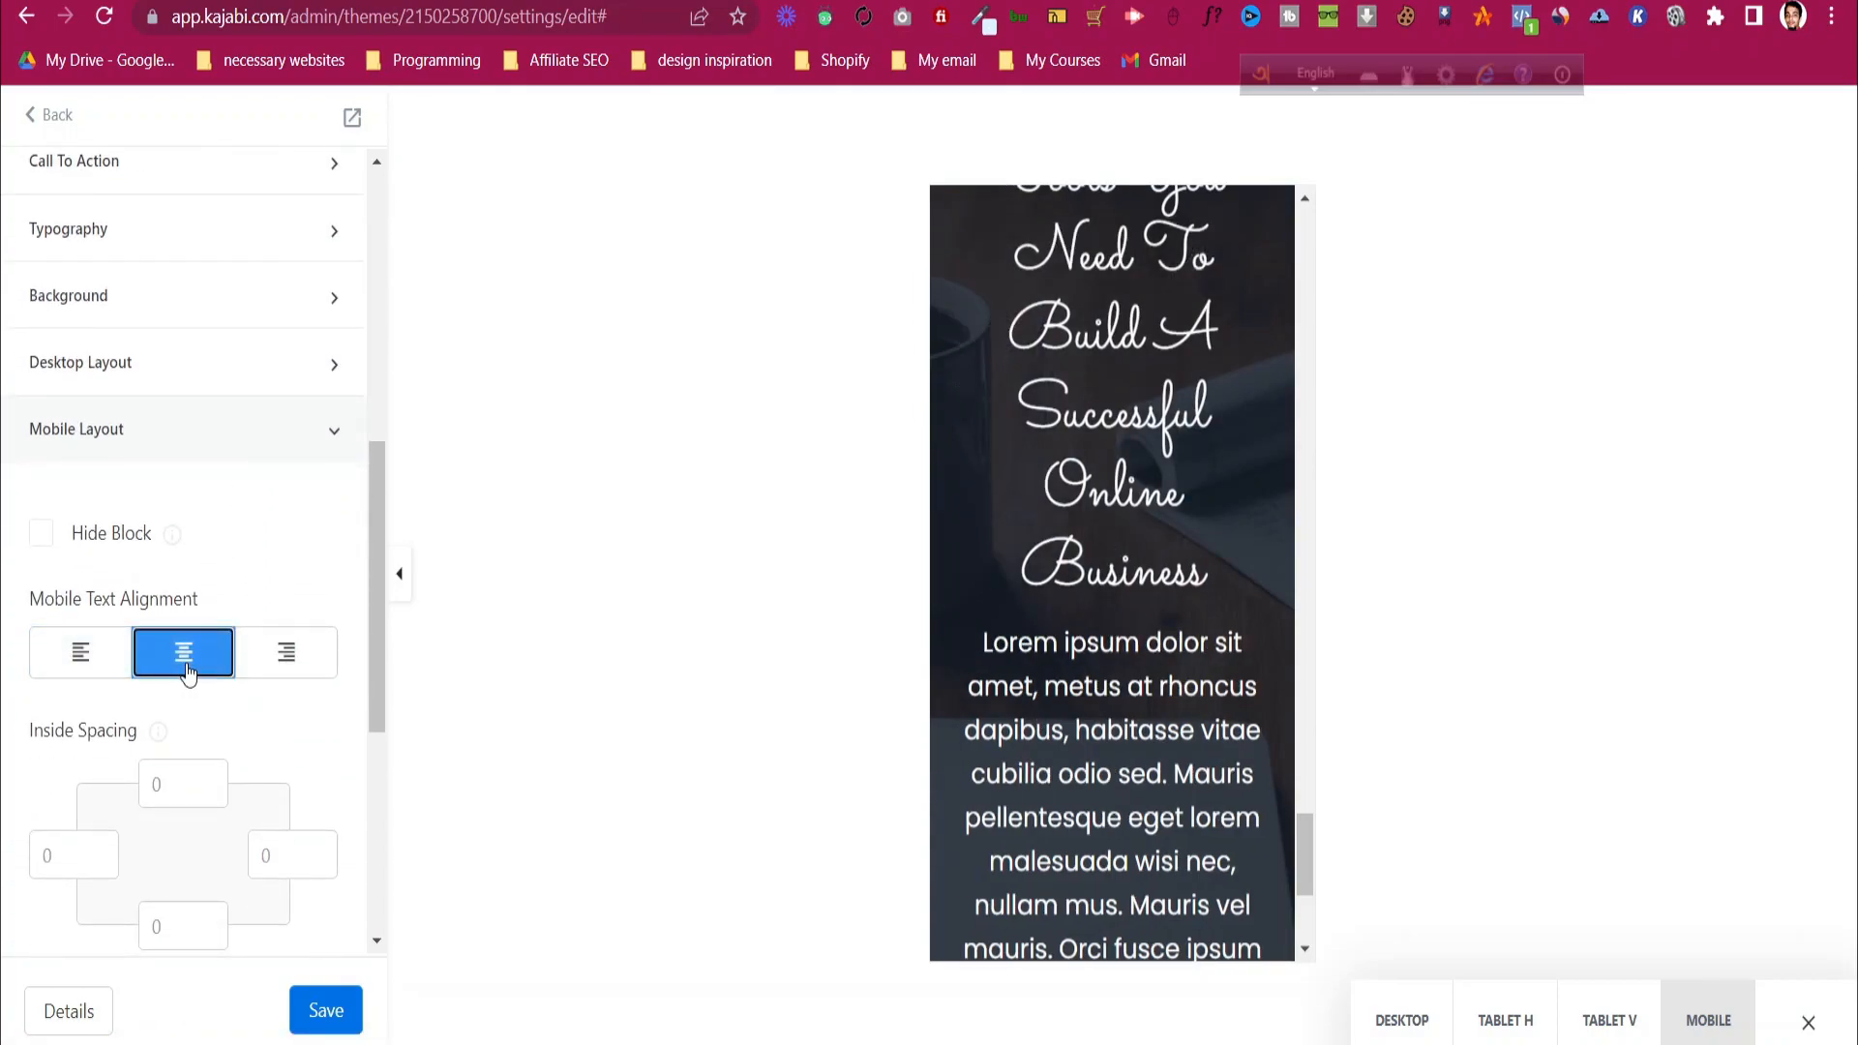
{"action": "scroll", "coordinate": [186, 674], "scroll_direction": "up", "scroll_amount": 8}
{"action": "scroll", "coordinate": [187, 675], "scroll_direction": "up", "scroll_amount": 10}
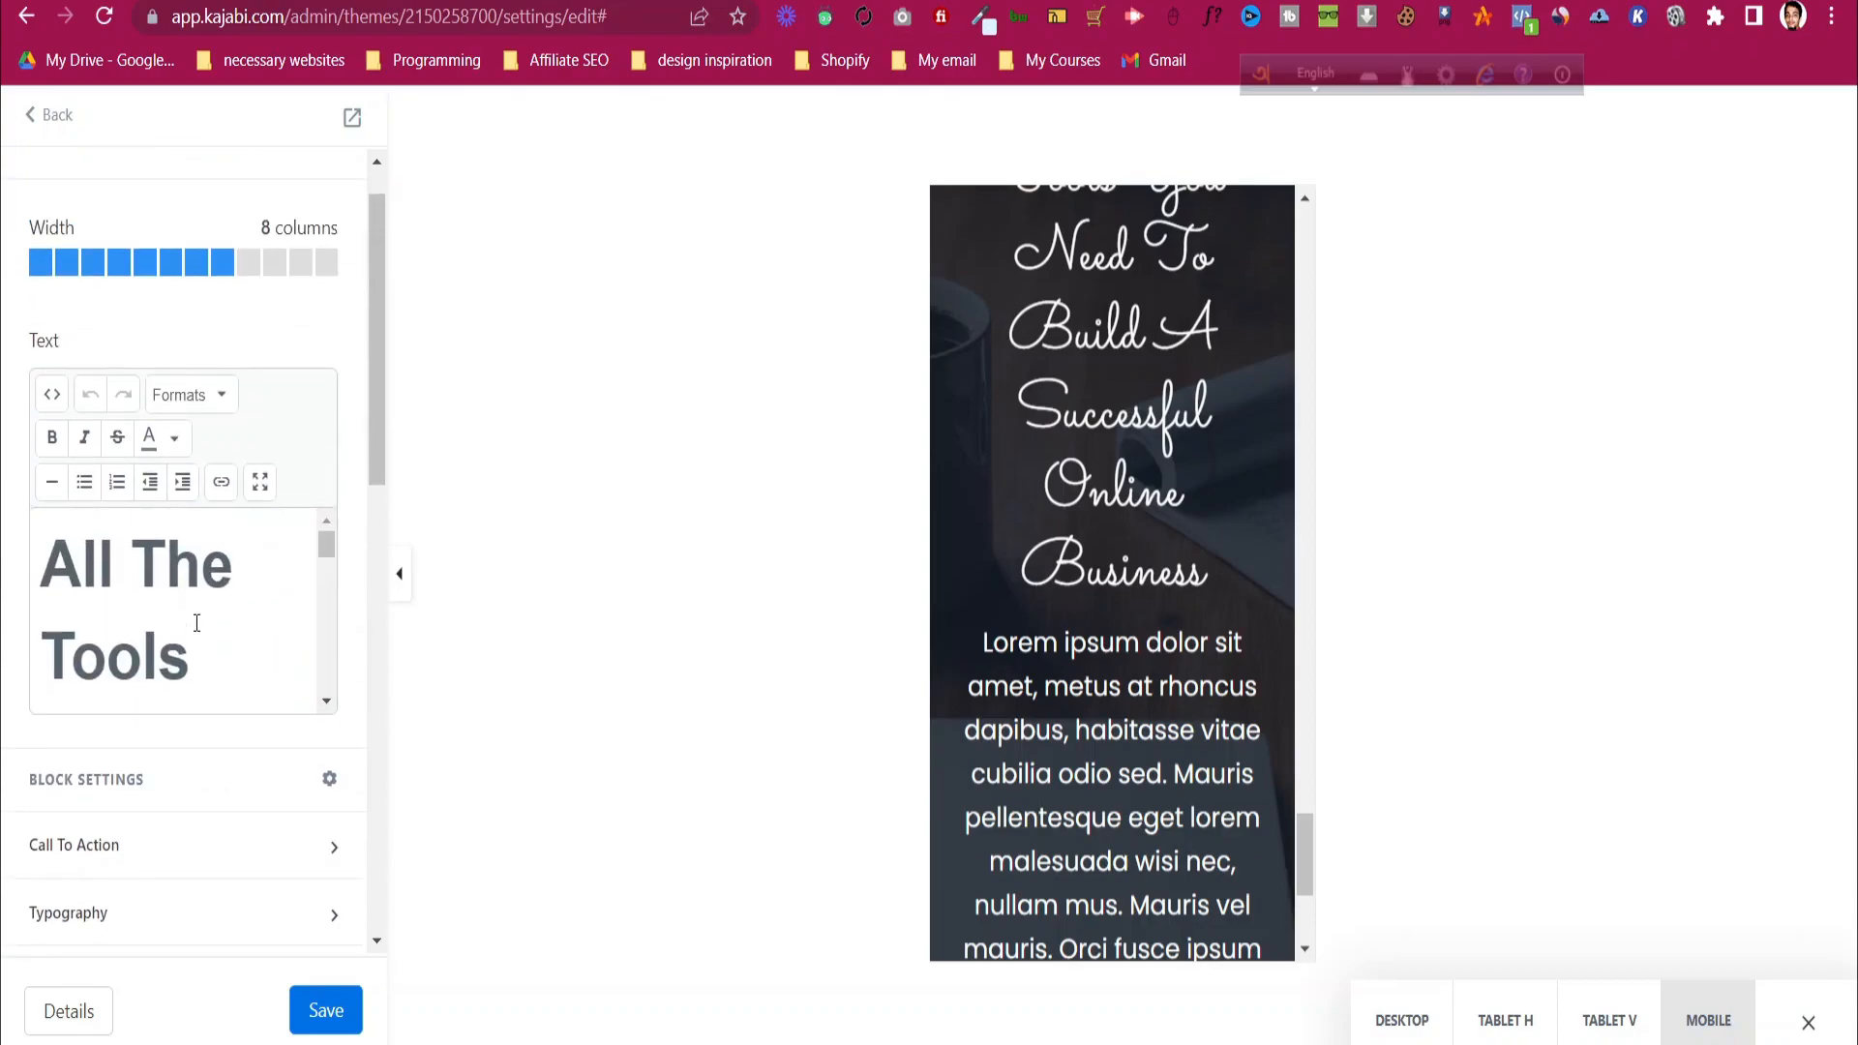
{"action": "scroll", "coordinate": [228, 391], "scroll_direction": "up", "scroll_amount": 1}
{"action": "scroll", "coordinate": [228, 416], "scroll_direction": "down", "scroll_amount": 10}
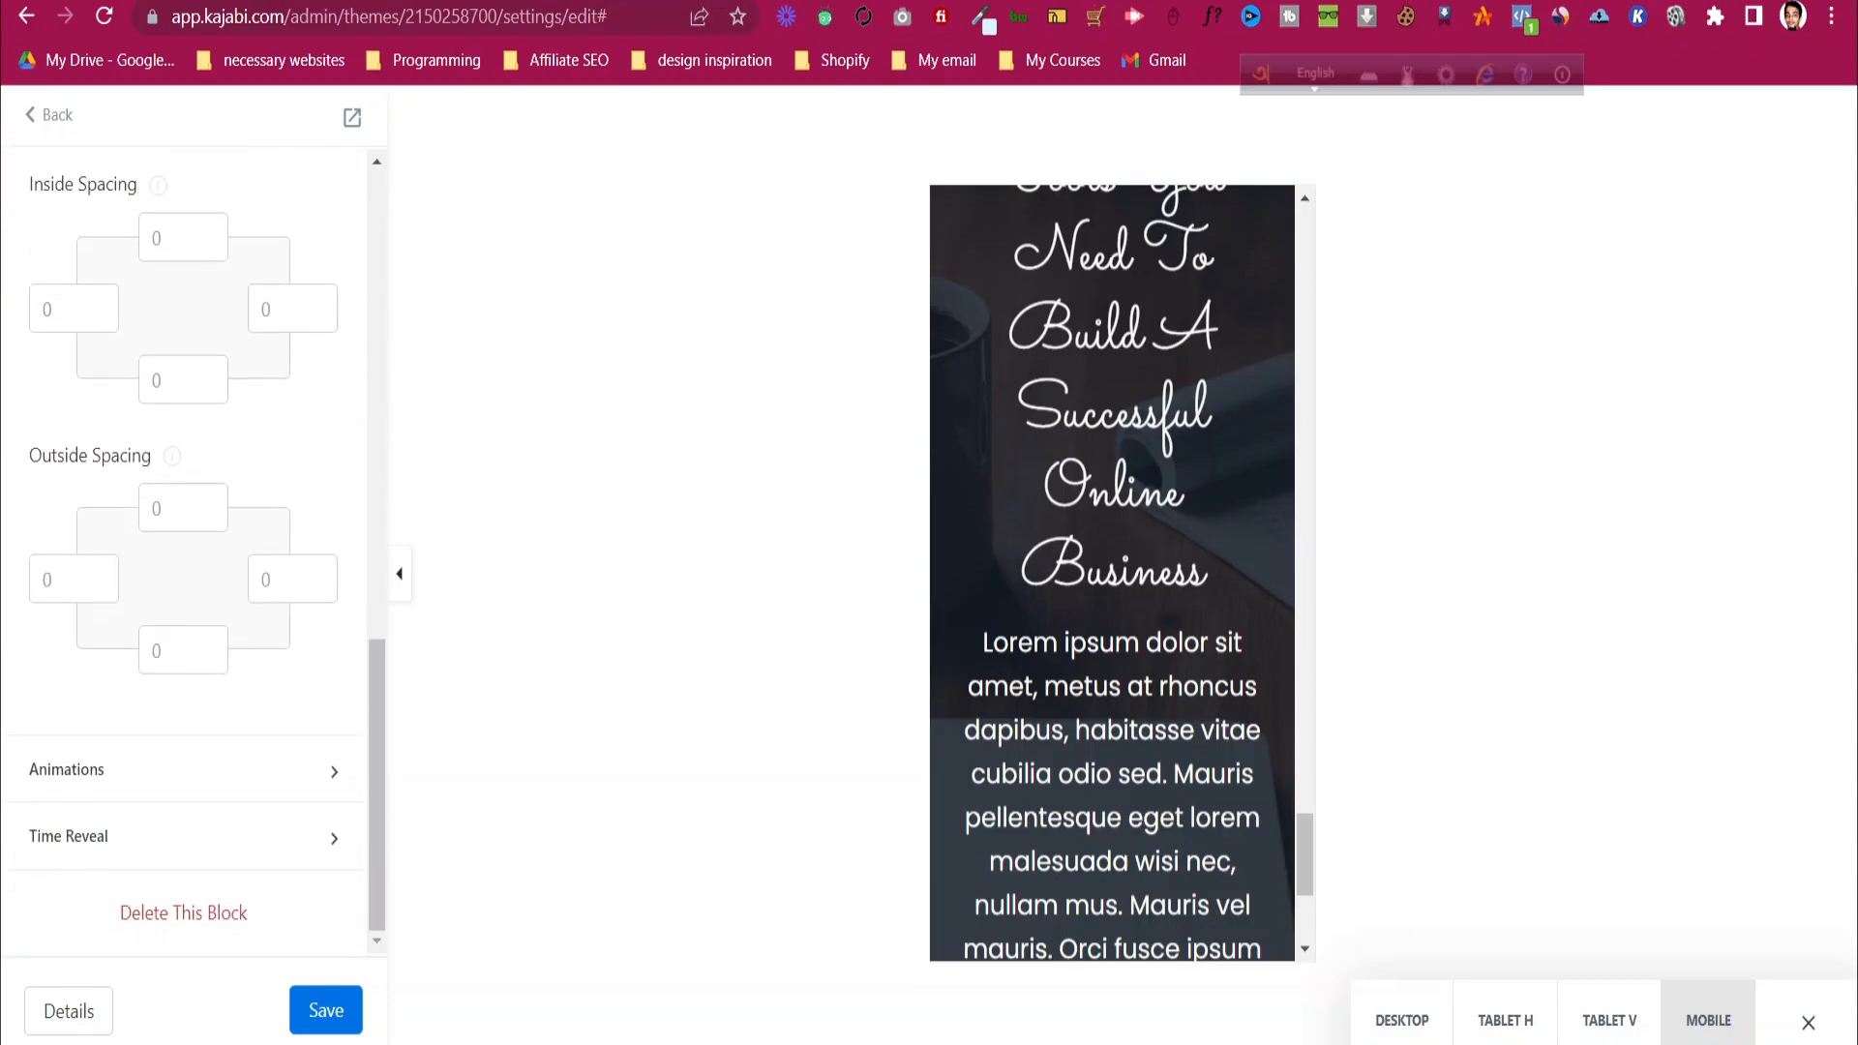
{"action": "left_click", "coordinate": [336, 1016]}
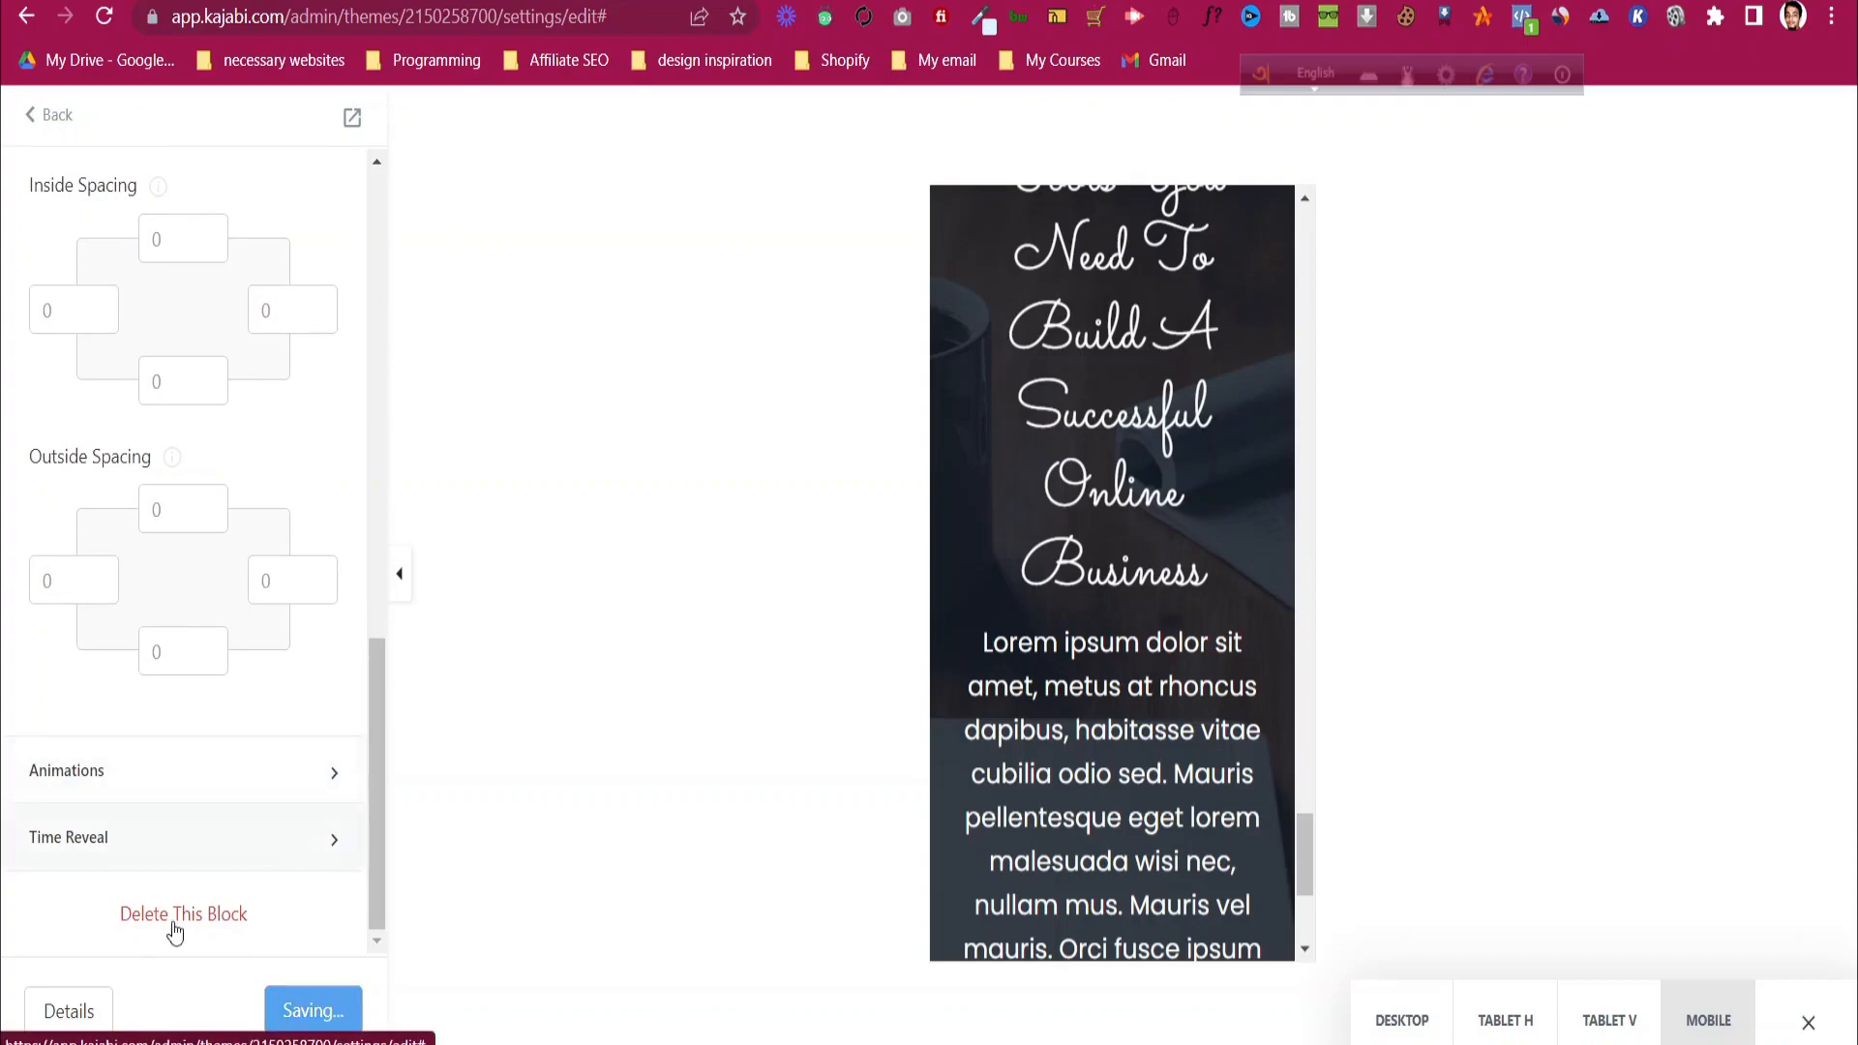
{"action": "left_click", "coordinate": [50, 115]}
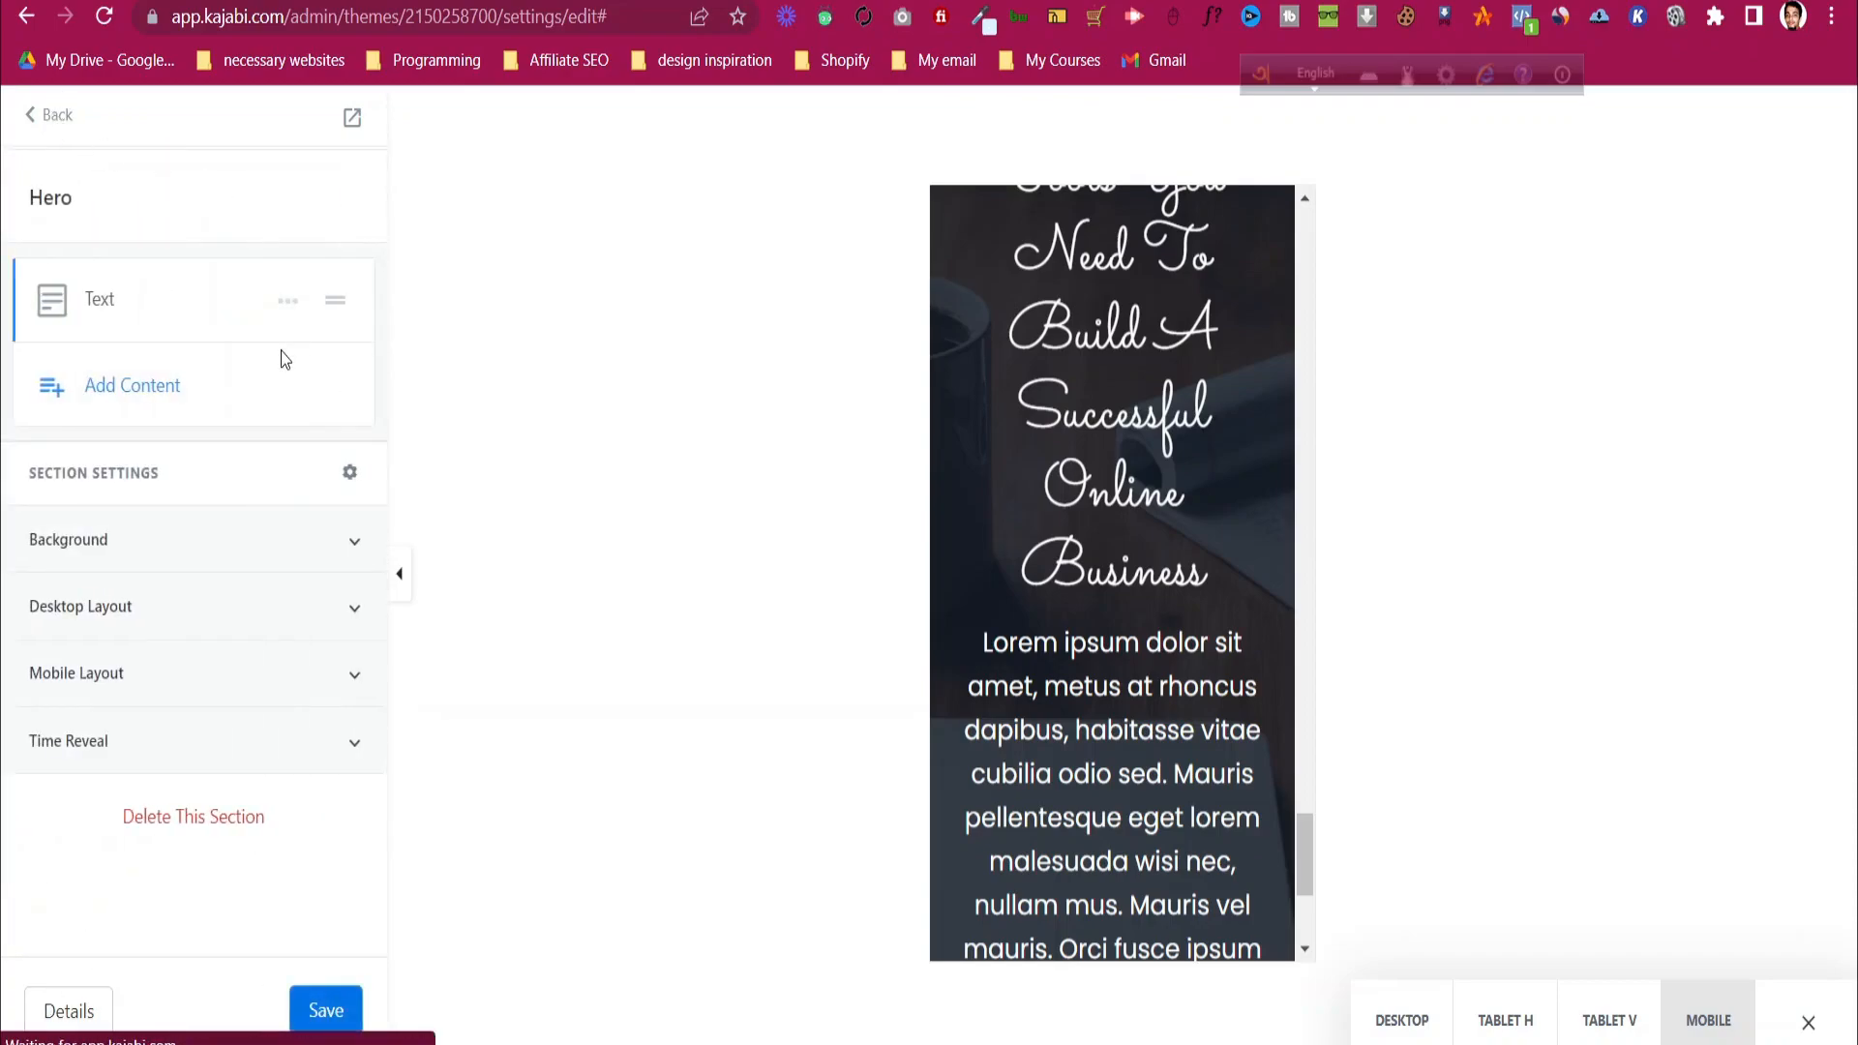
- Open the theme's Style Guide settings and scroll down to Mobile Font Sizes
{"action": "left_click", "coordinate": [53, 118]}
{"action": "left_click", "coordinate": [279, 256]}
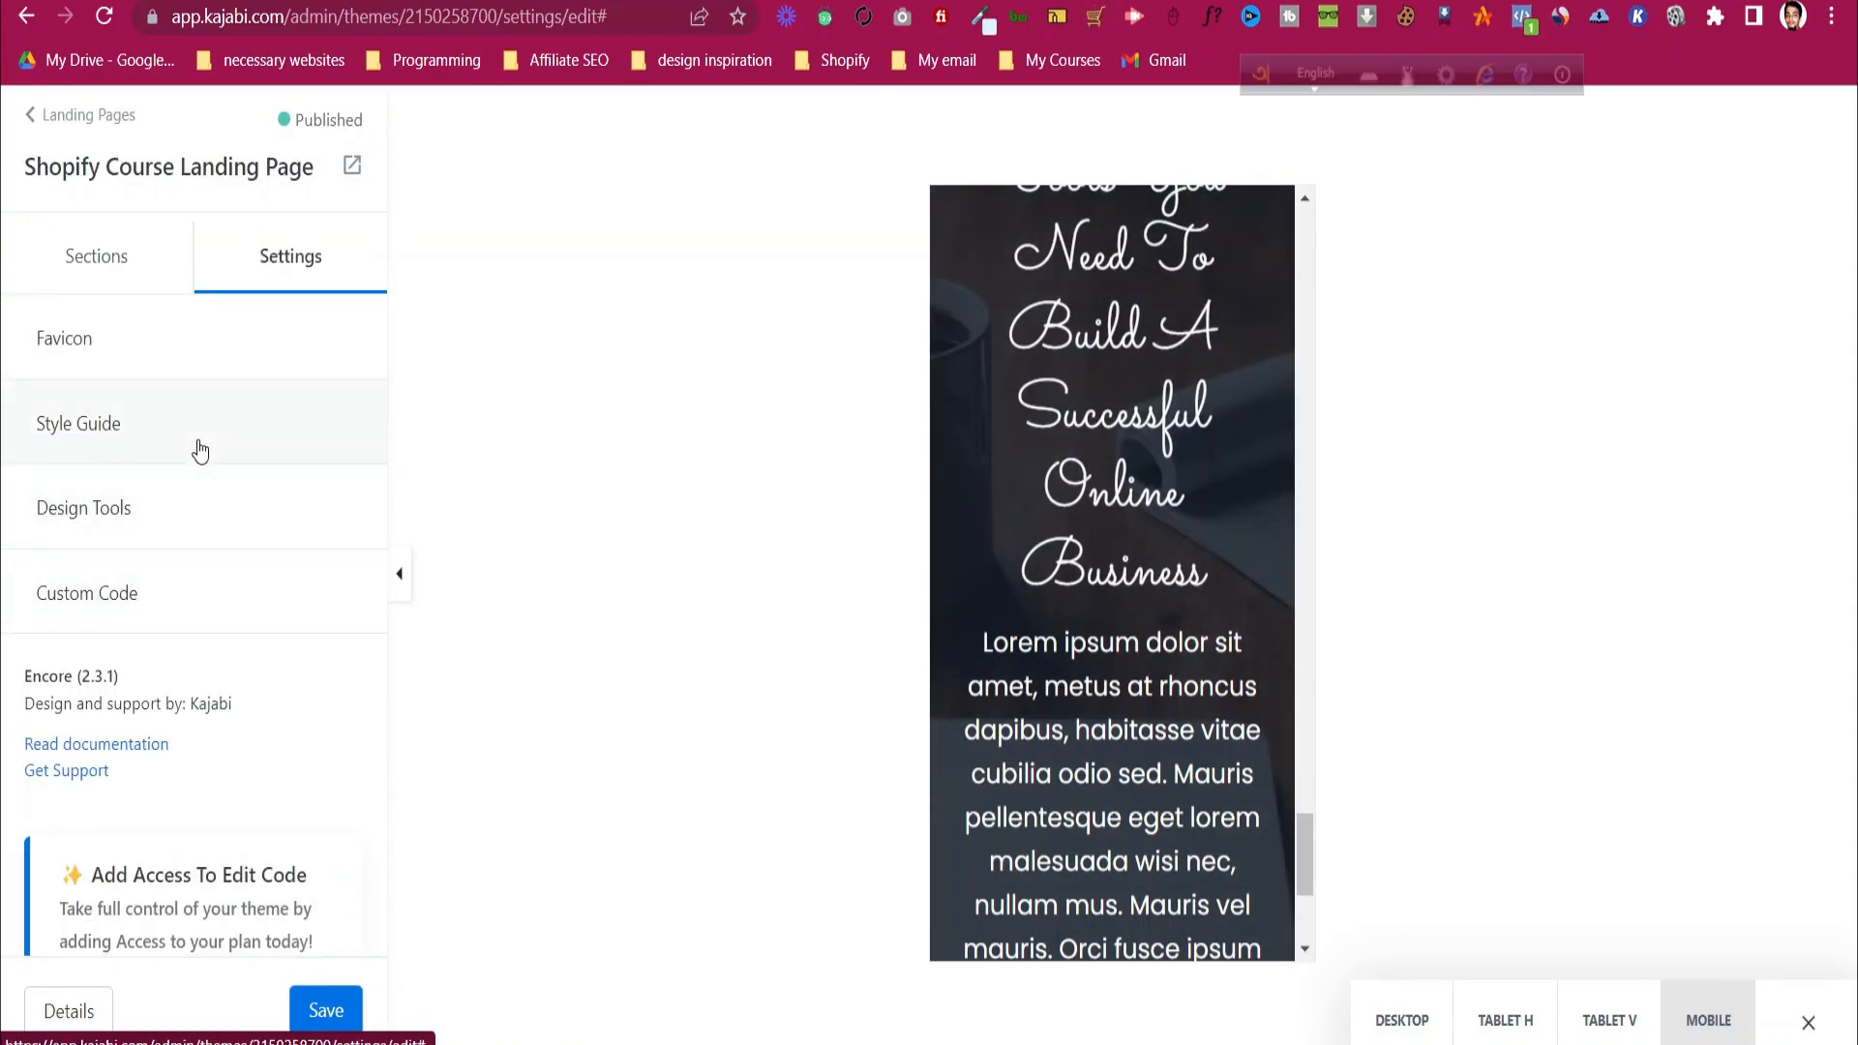
{"action": "left_click", "coordinate": [196, 447]}
{"action": "scroll", "coordinate": [242, 631], "scroll_direction": "down", "scroll_amount": 12}
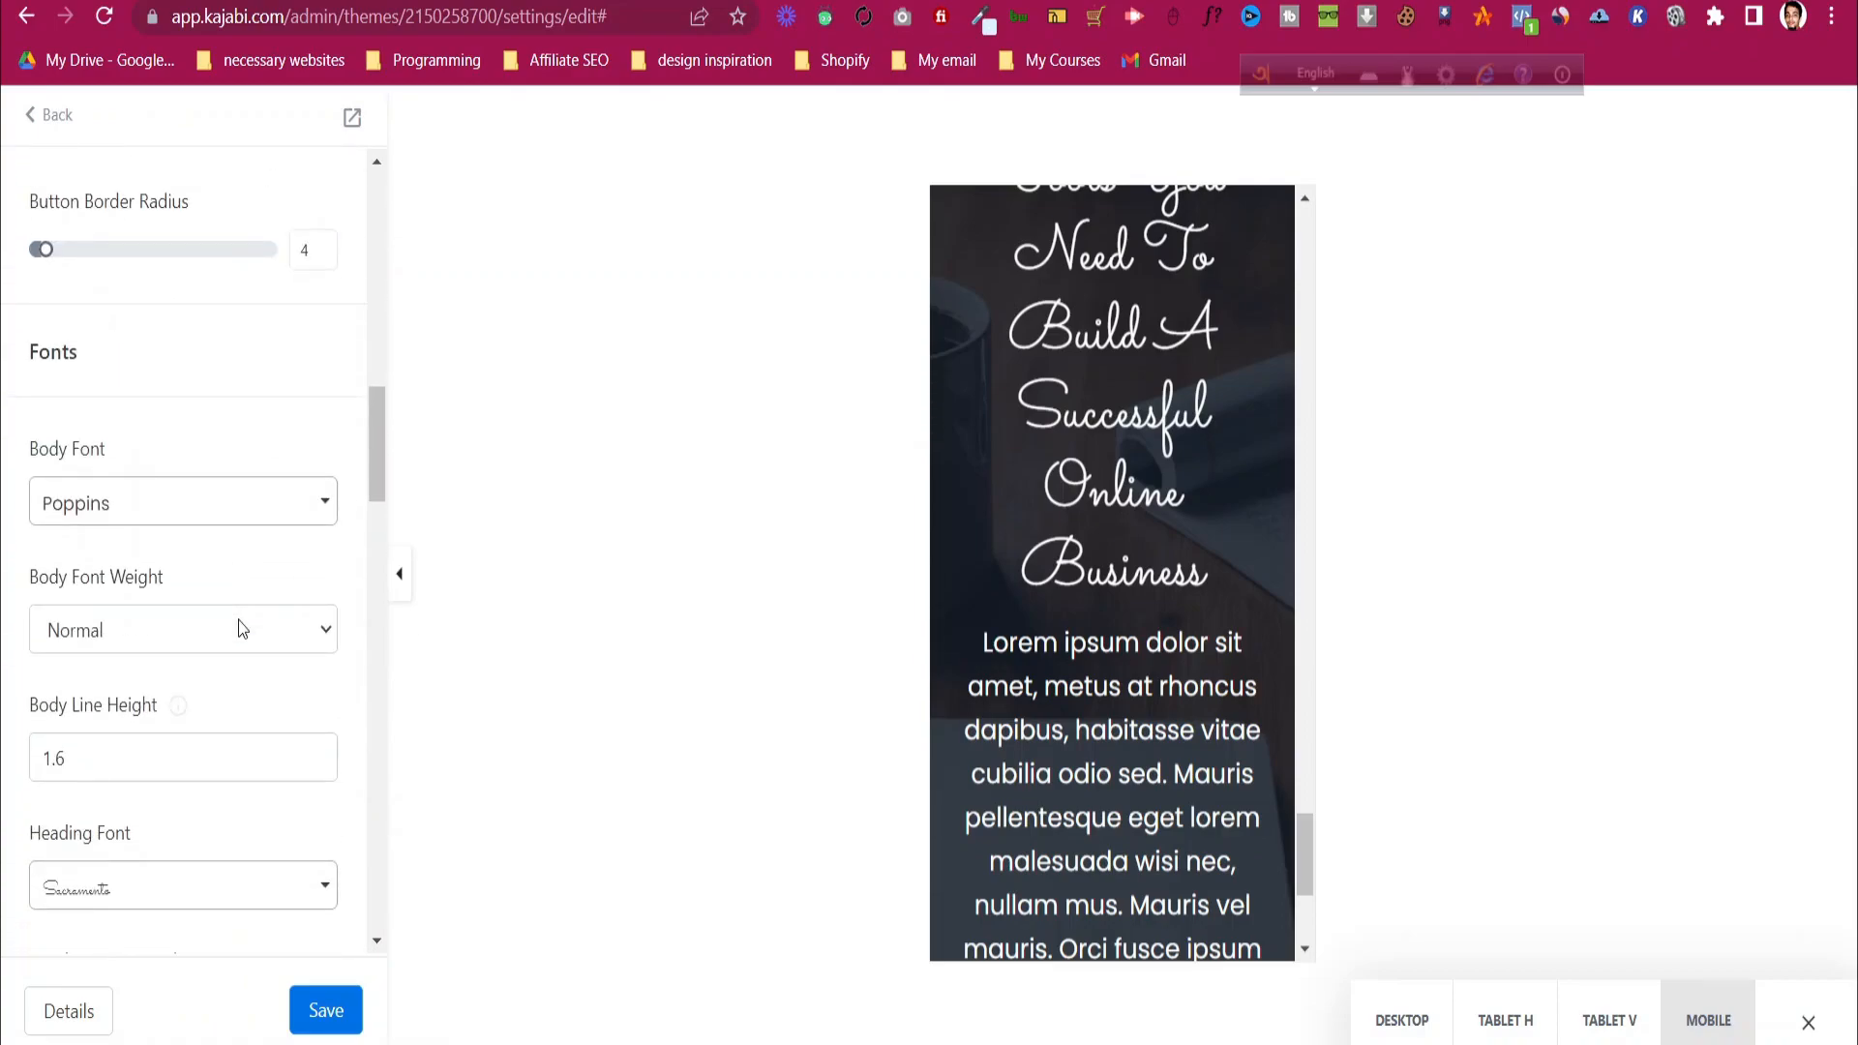
{"action": "scroll", "coordinate": [242, 631], "scroll_direction": "down", "scroll_amount": 10}
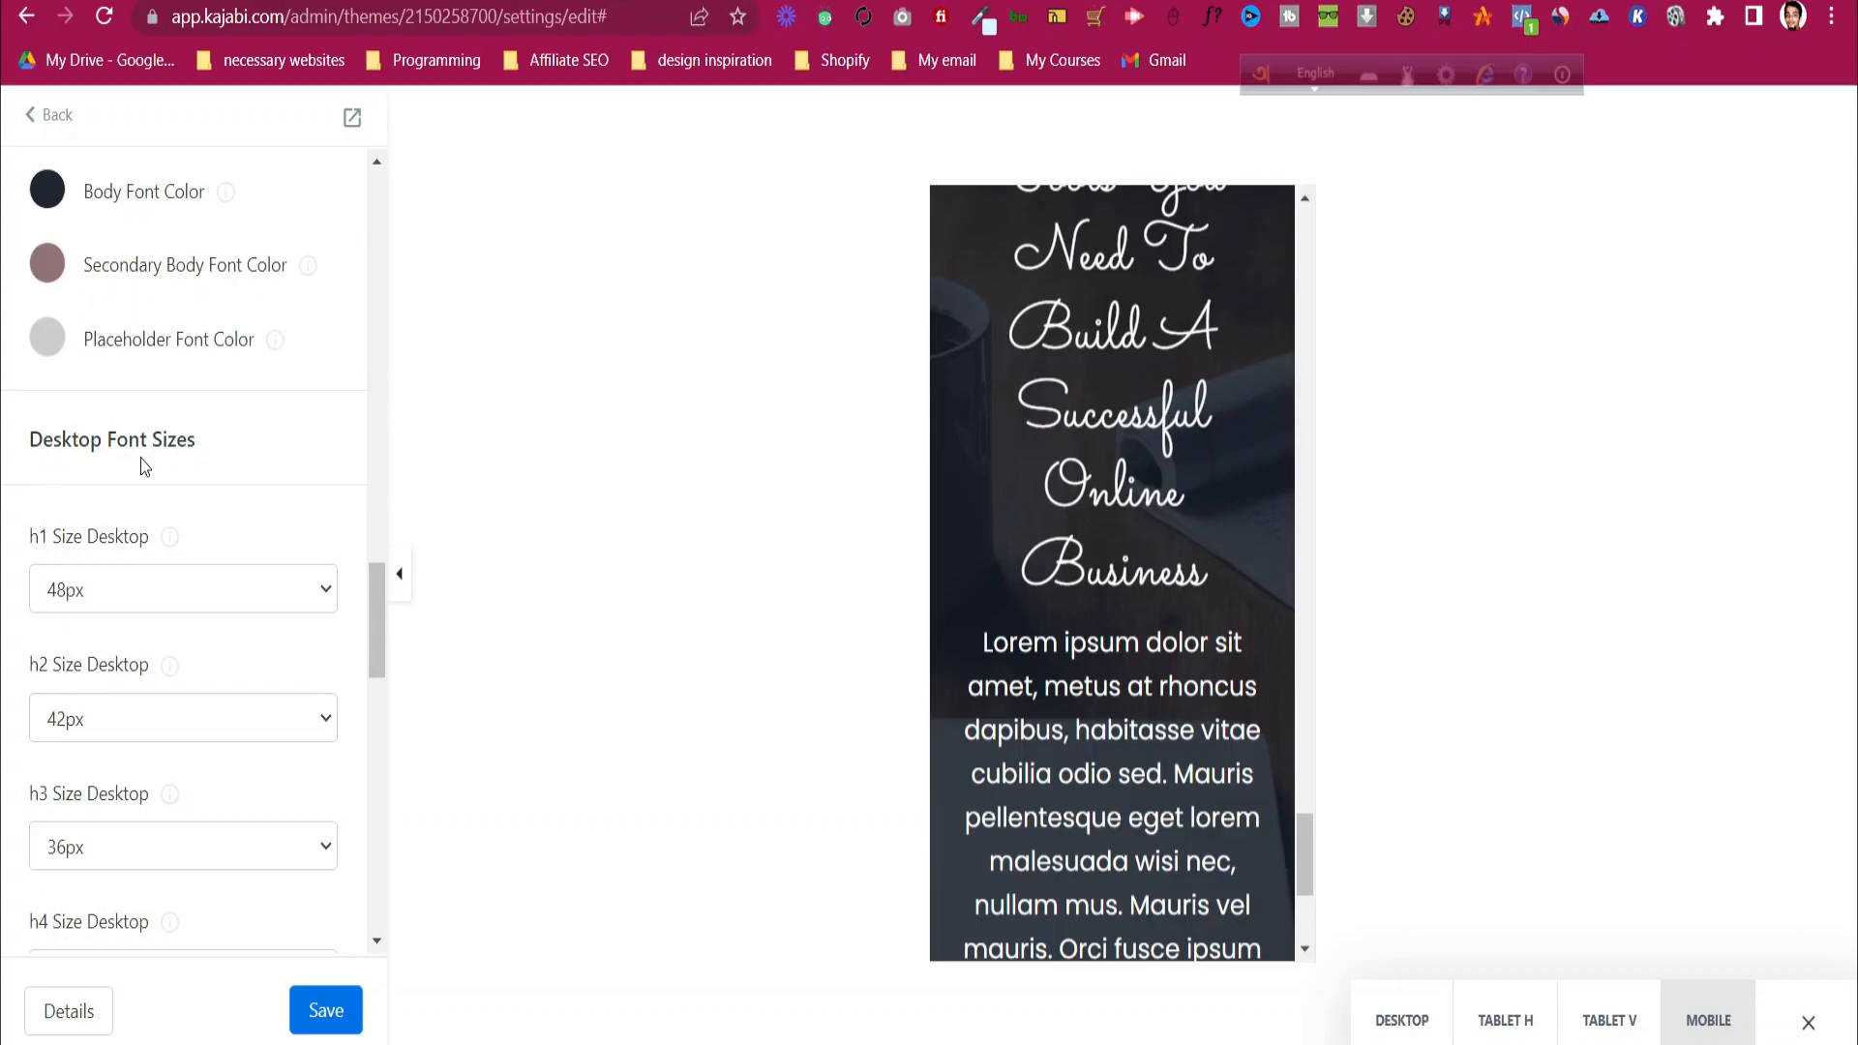
{"action": "scroll", "coordinate": [166, 566], "scroll_direction": "down", "scroll_amount": 1}
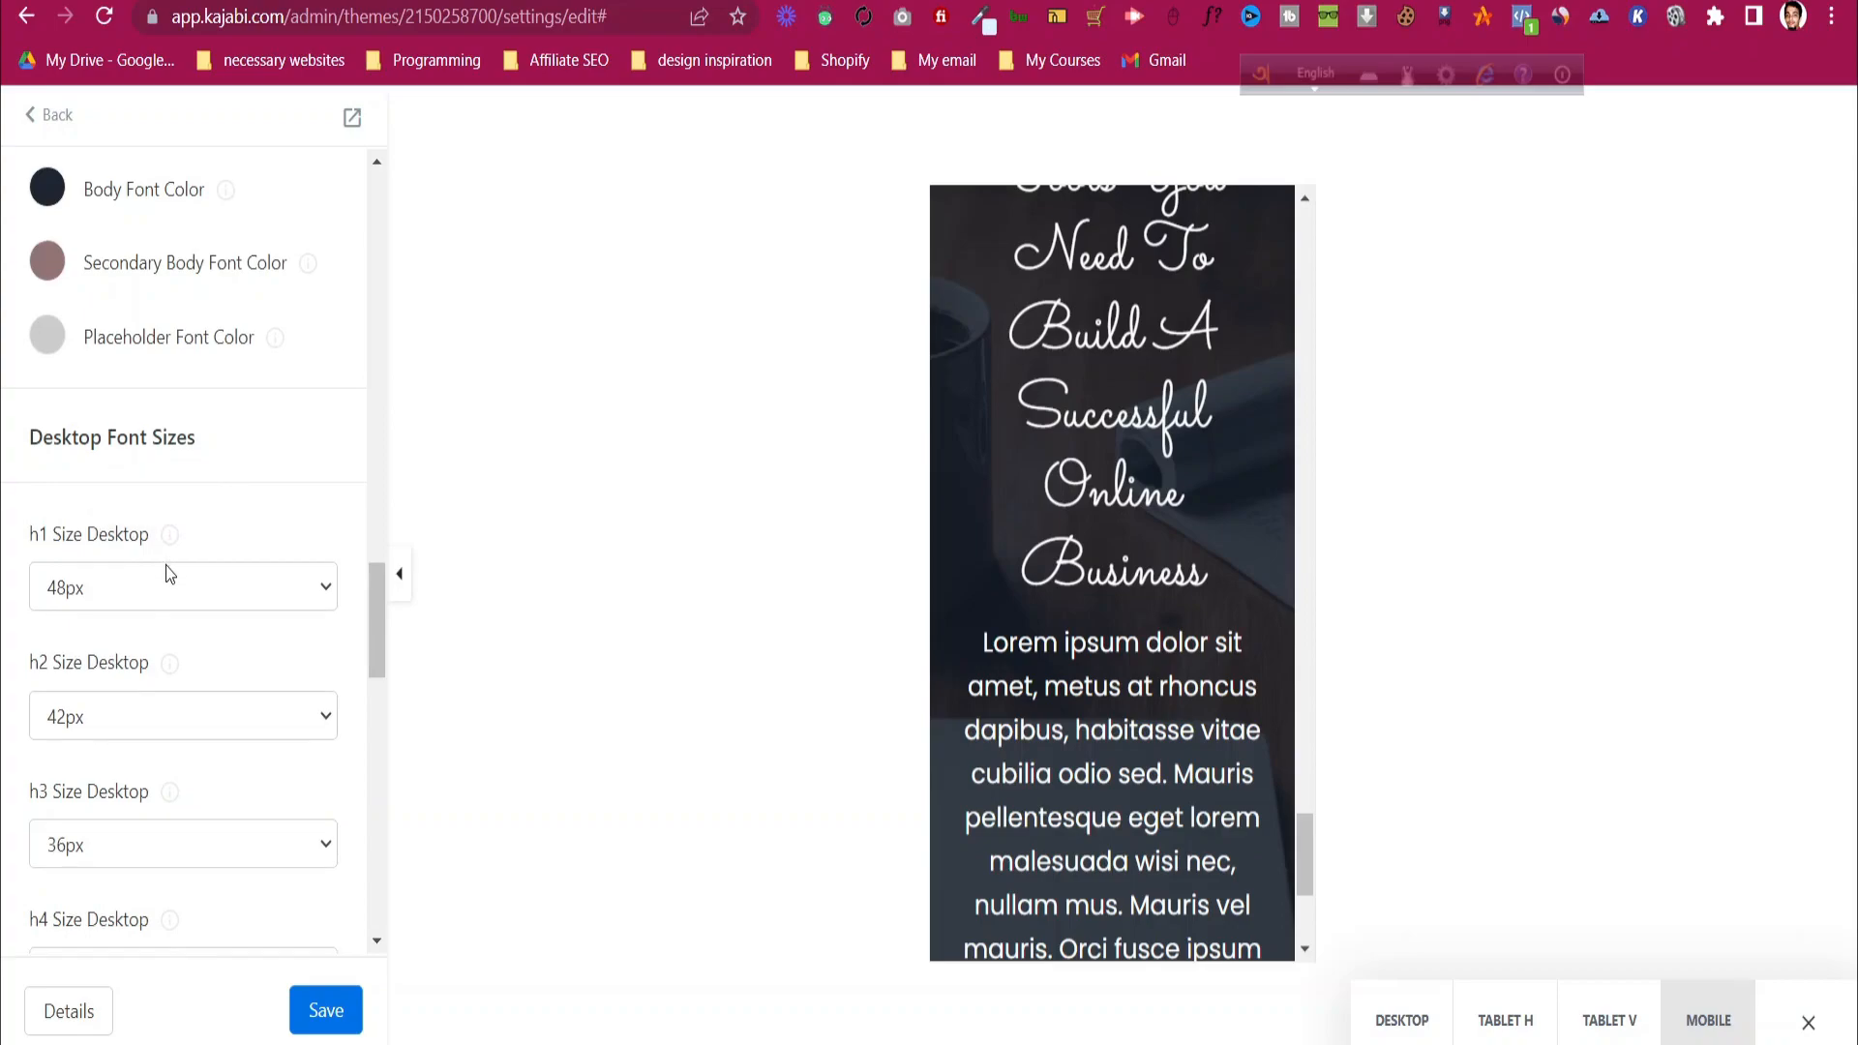
{"action": "scroll", "coordinate": [166, 565], "scroll_direction": "down", "scroll_amount": 11}
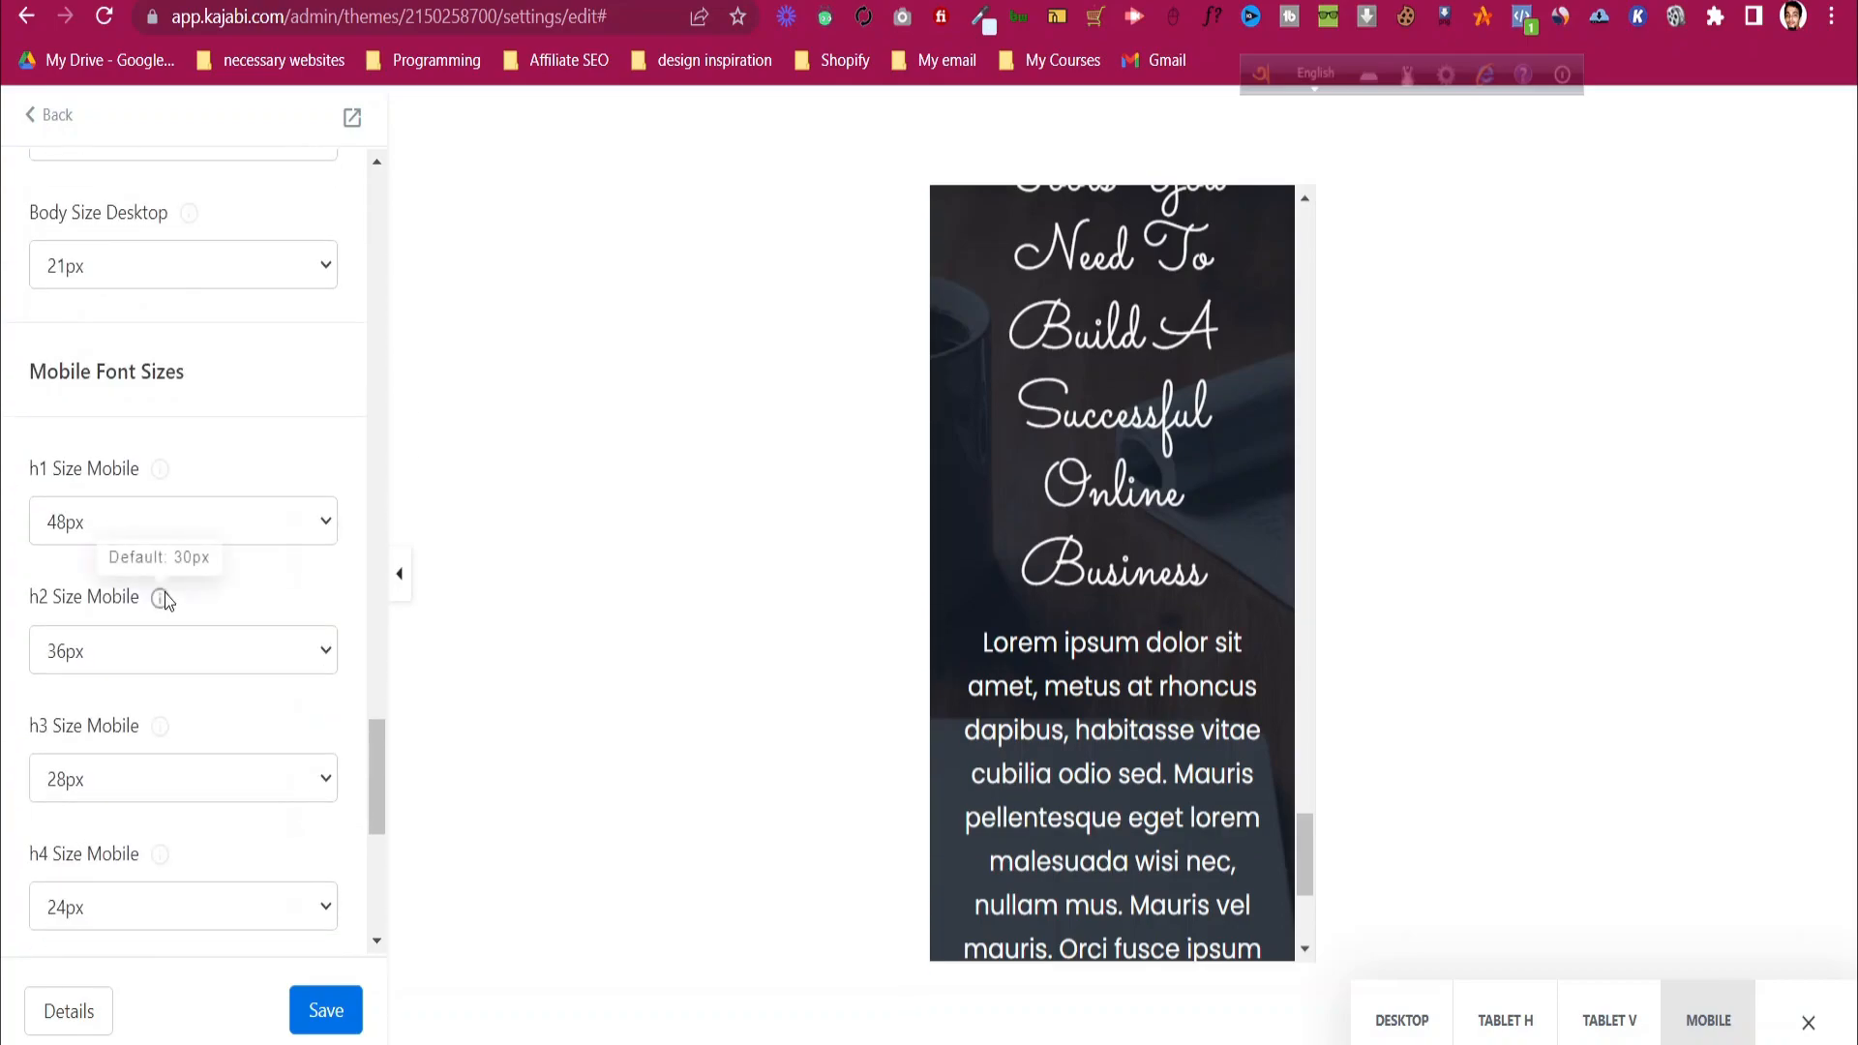
- Change the mobile h1 size from 48px to 30px
{"action": "left_click", "coordinate": [164, 533]}
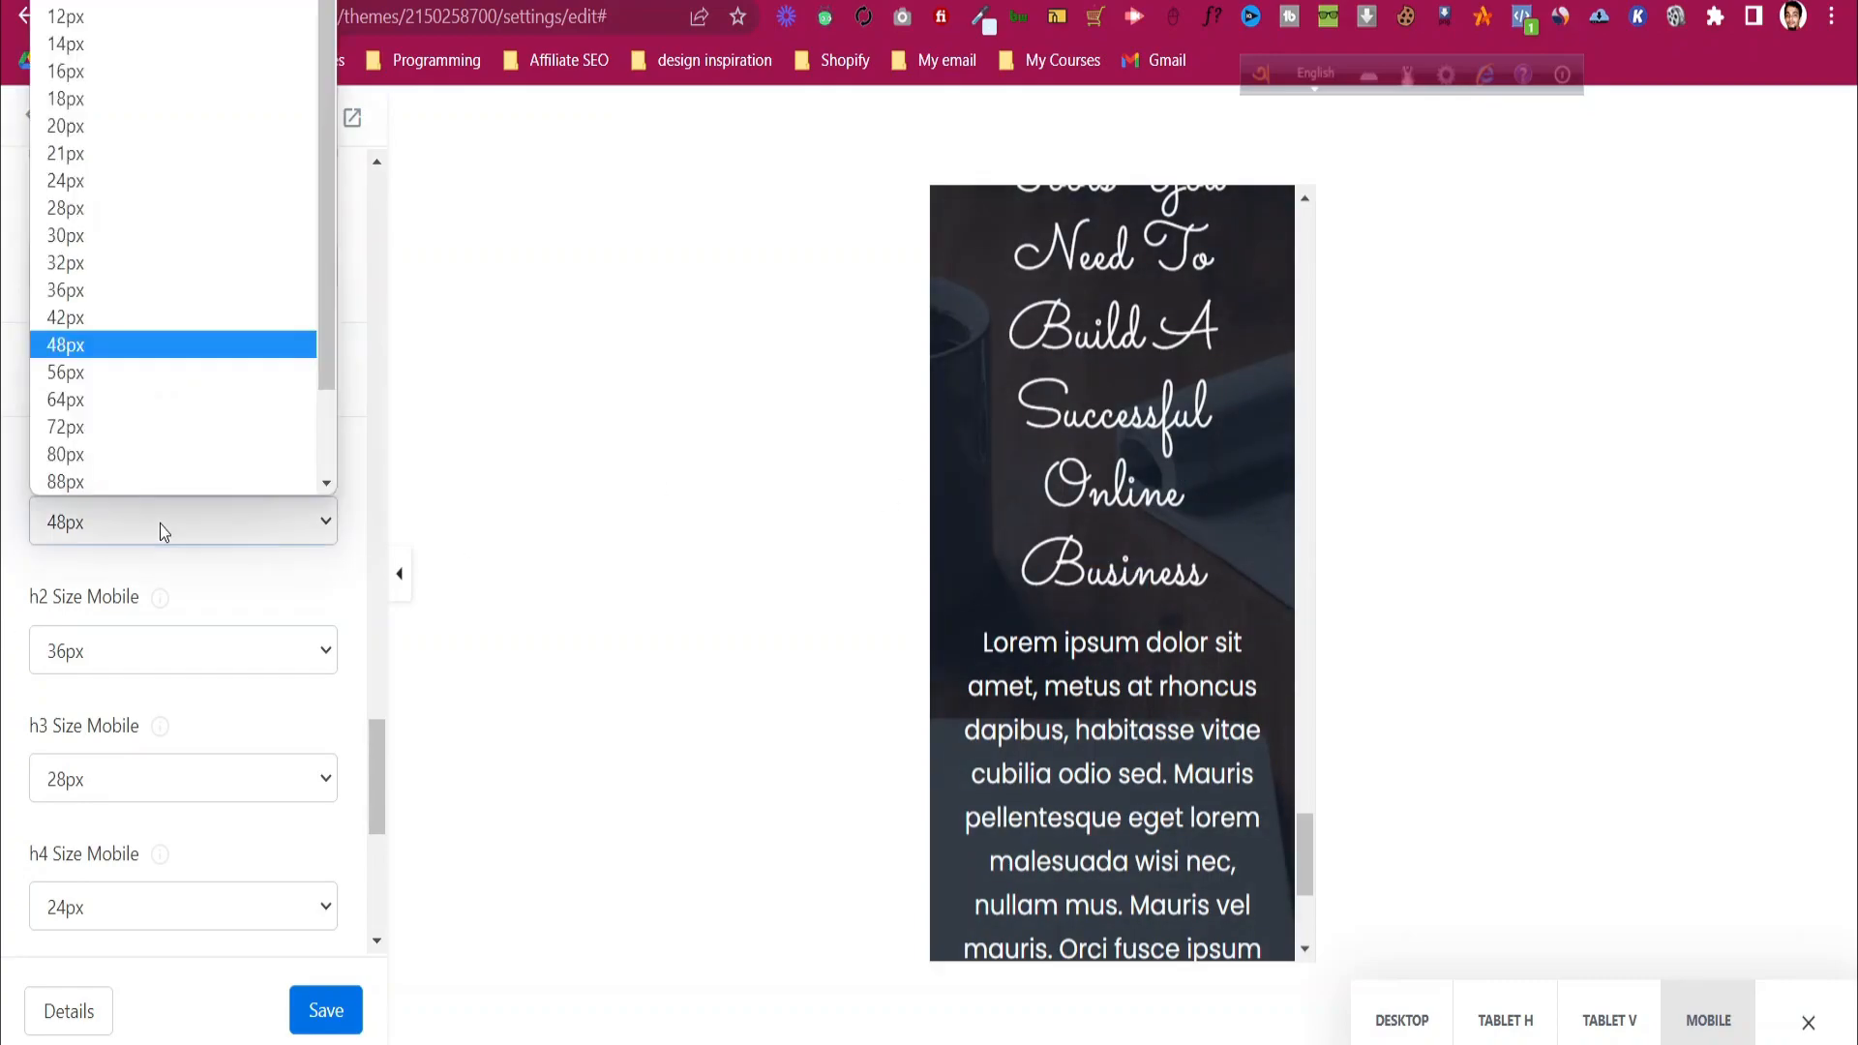
{"action": "left_click", "coordinate": [159, 525]}
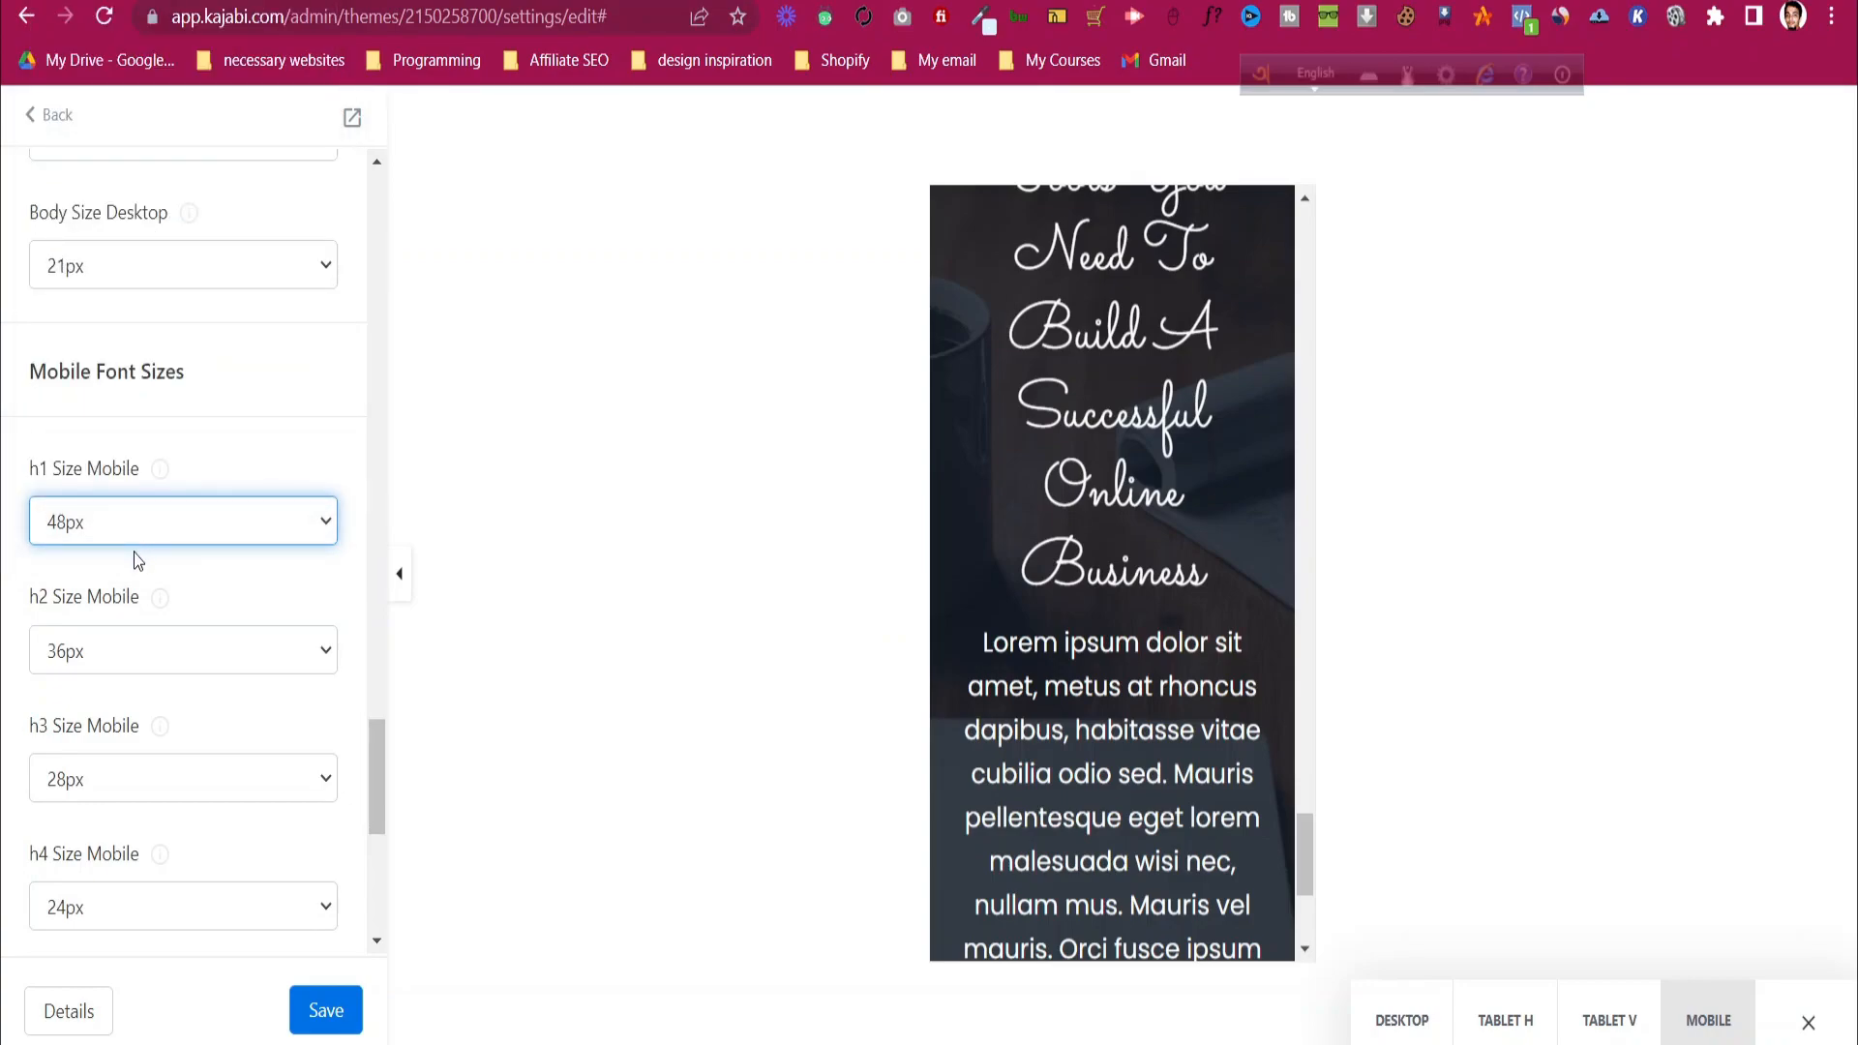
{"action": "scroll", "coordinate": [137, 559], "scroll_direction": "up", "scroll_amount": 10}
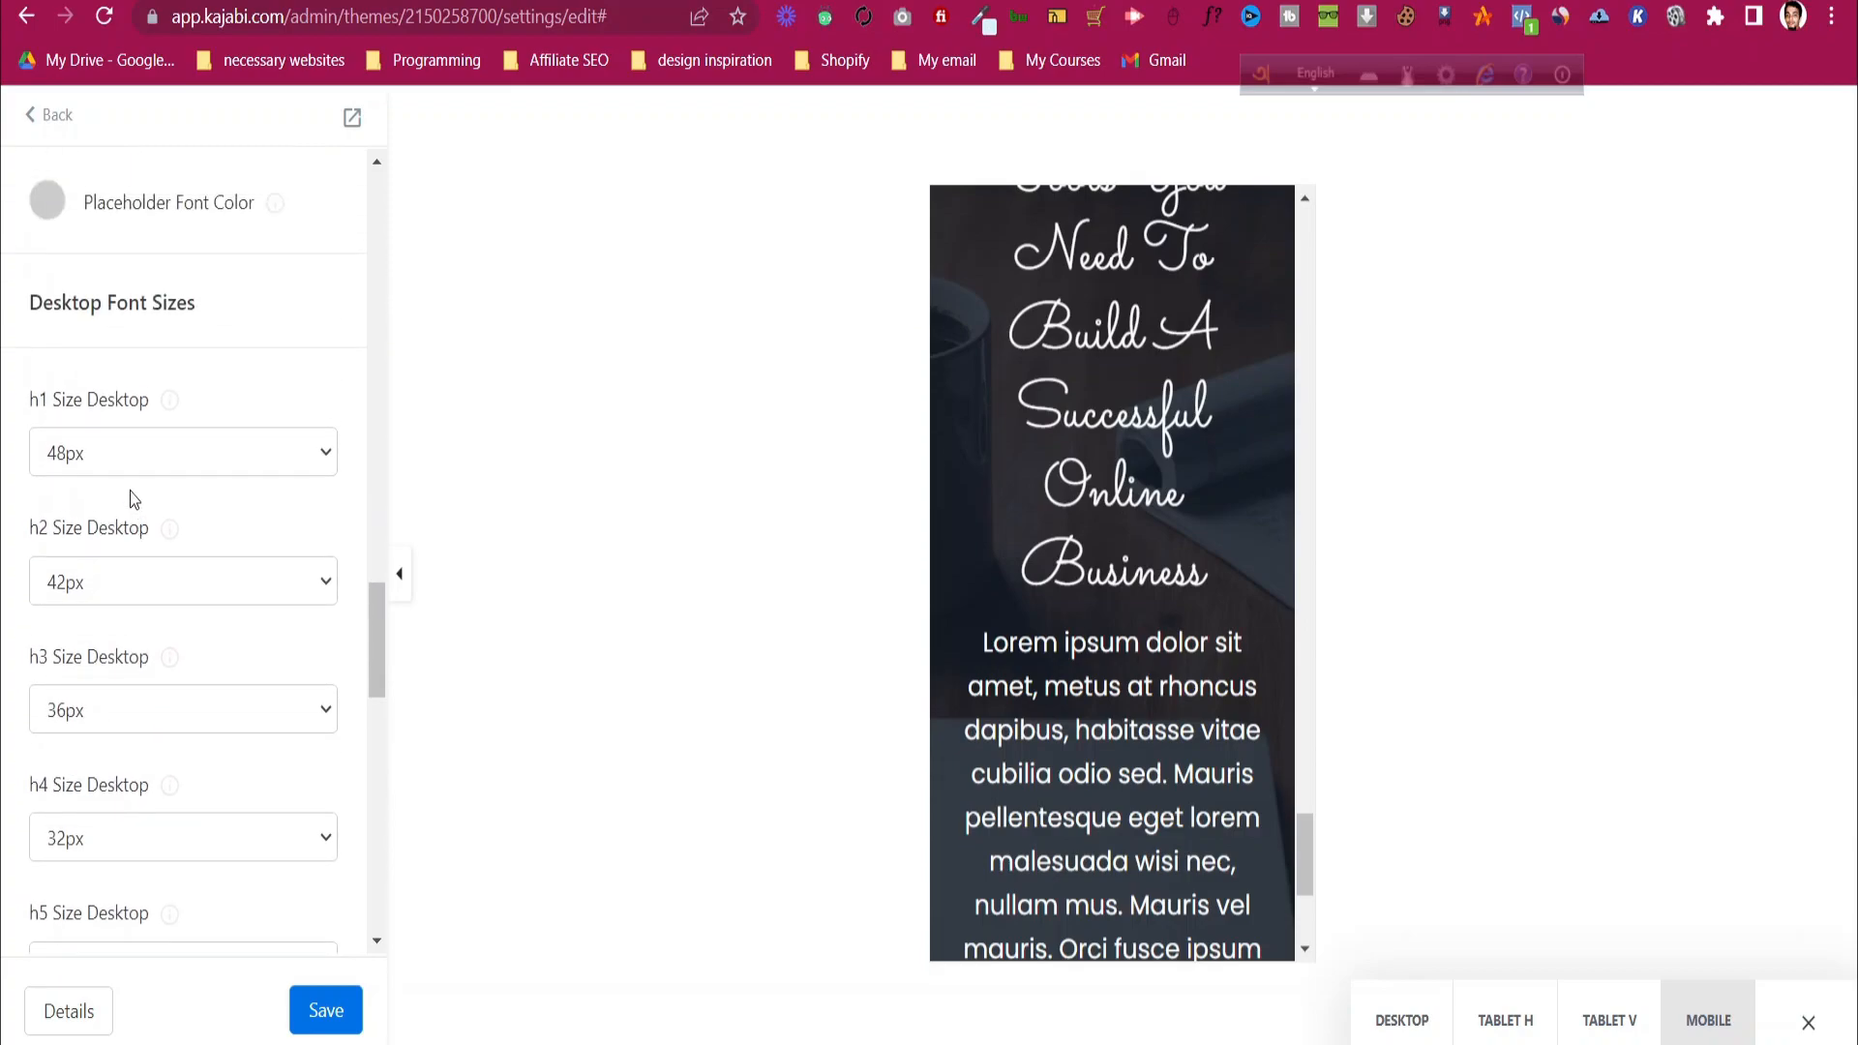
{"action": "scroll", "coordinate": [137, 514], "scroll_direction": "down", "scroll_amount": 8}
{"action": "left_click", "coordinate": [167, 670]}
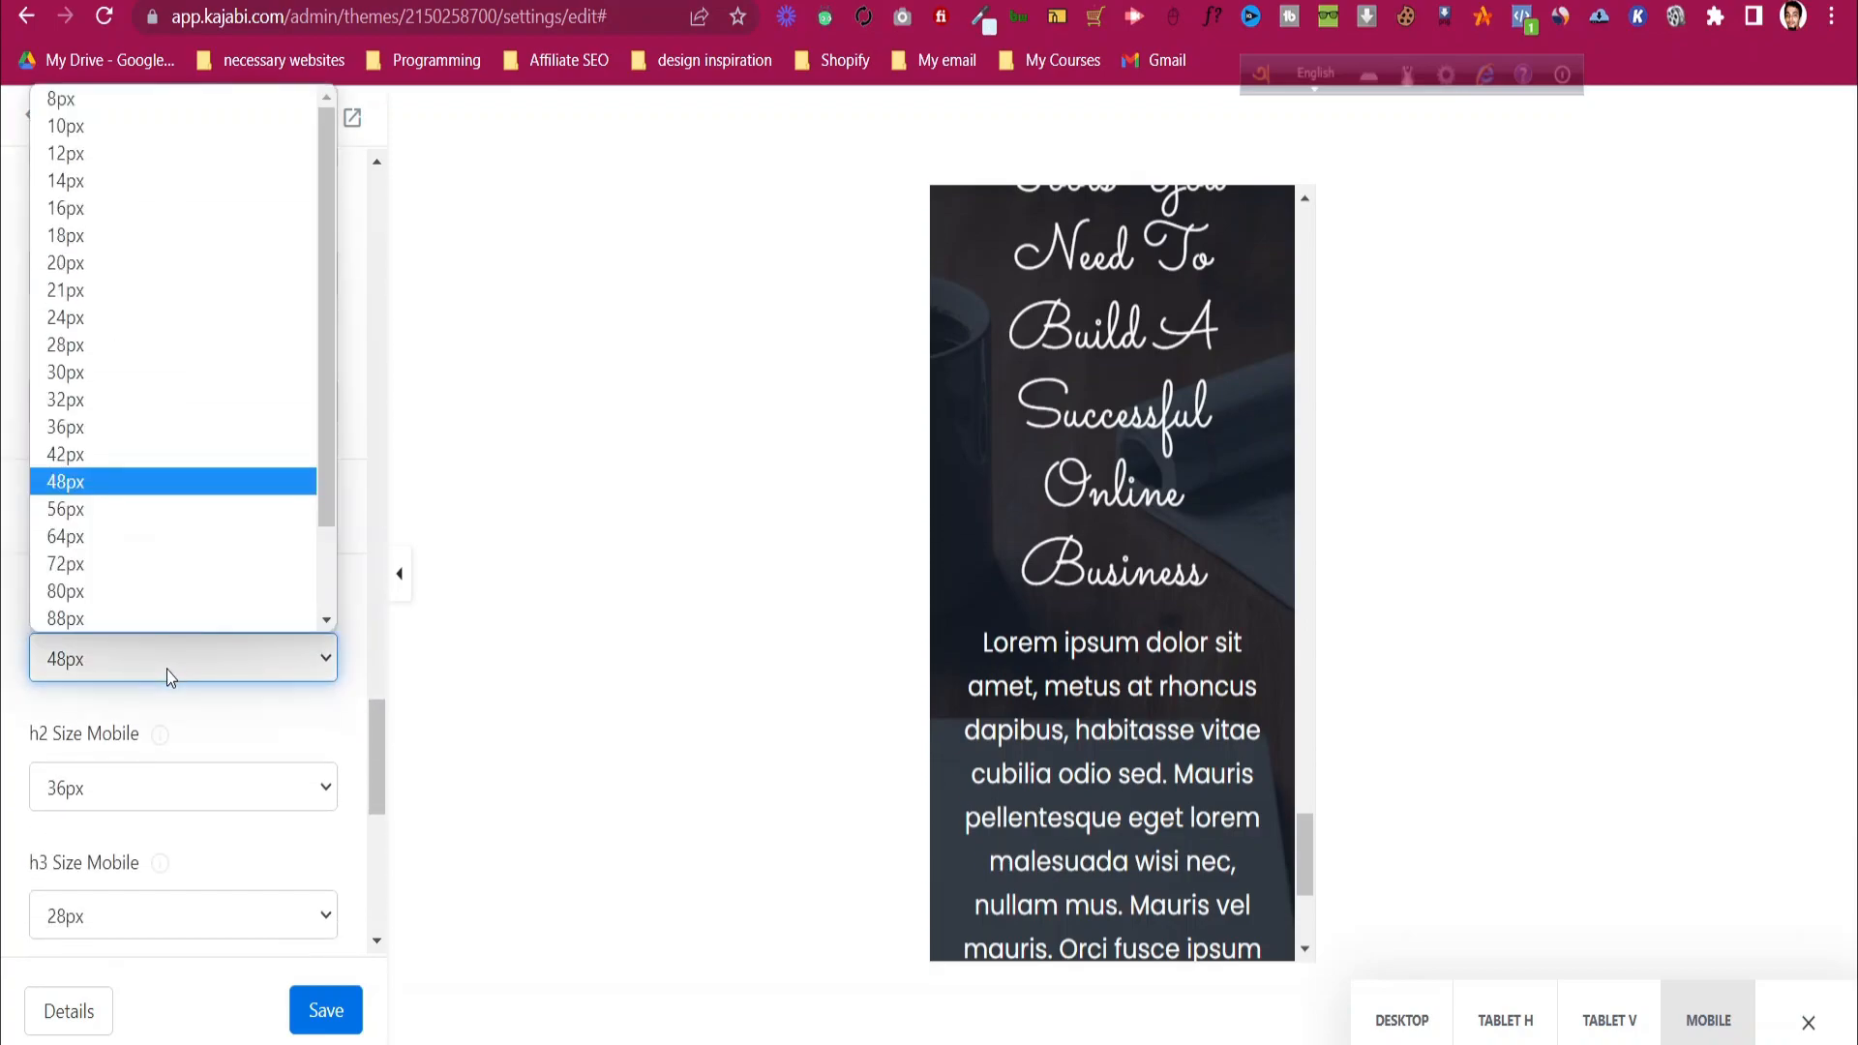
{"action": "left_click", "coordinate": [136, 375]}
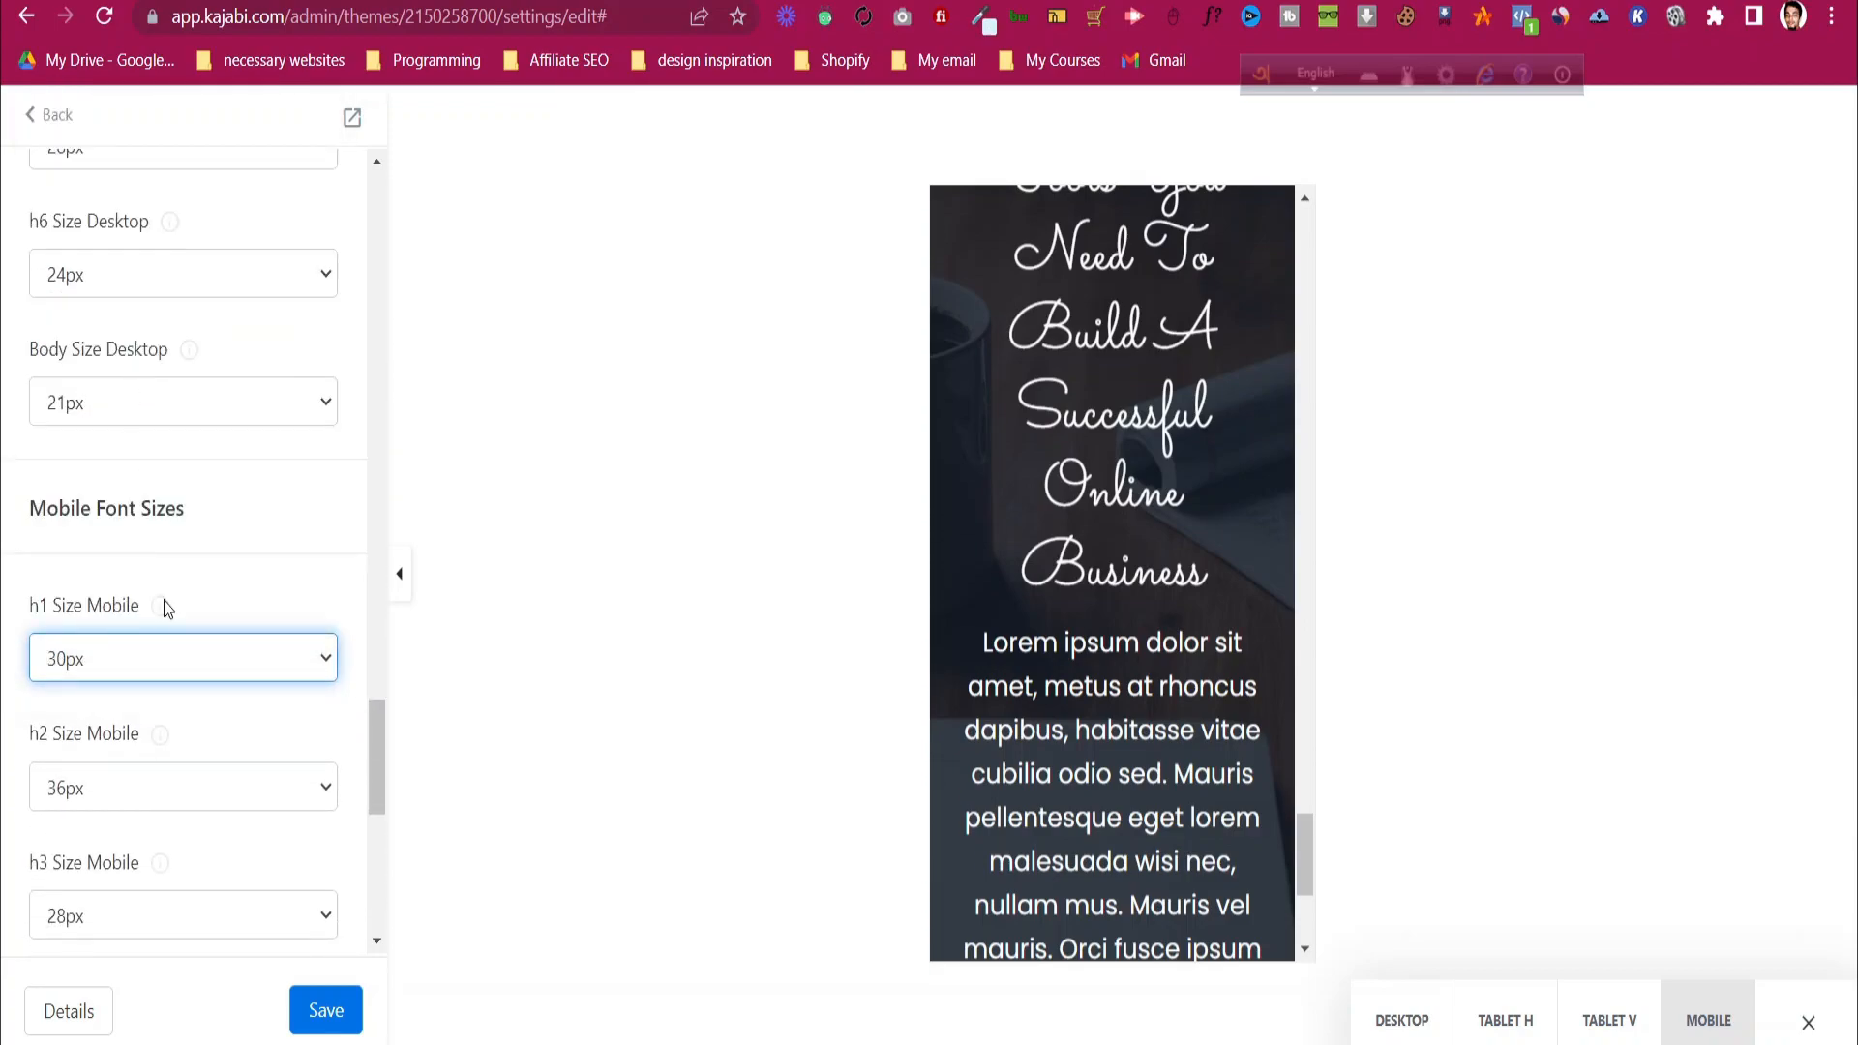
{"action": "left_click", "coordinate": [287, 591]}
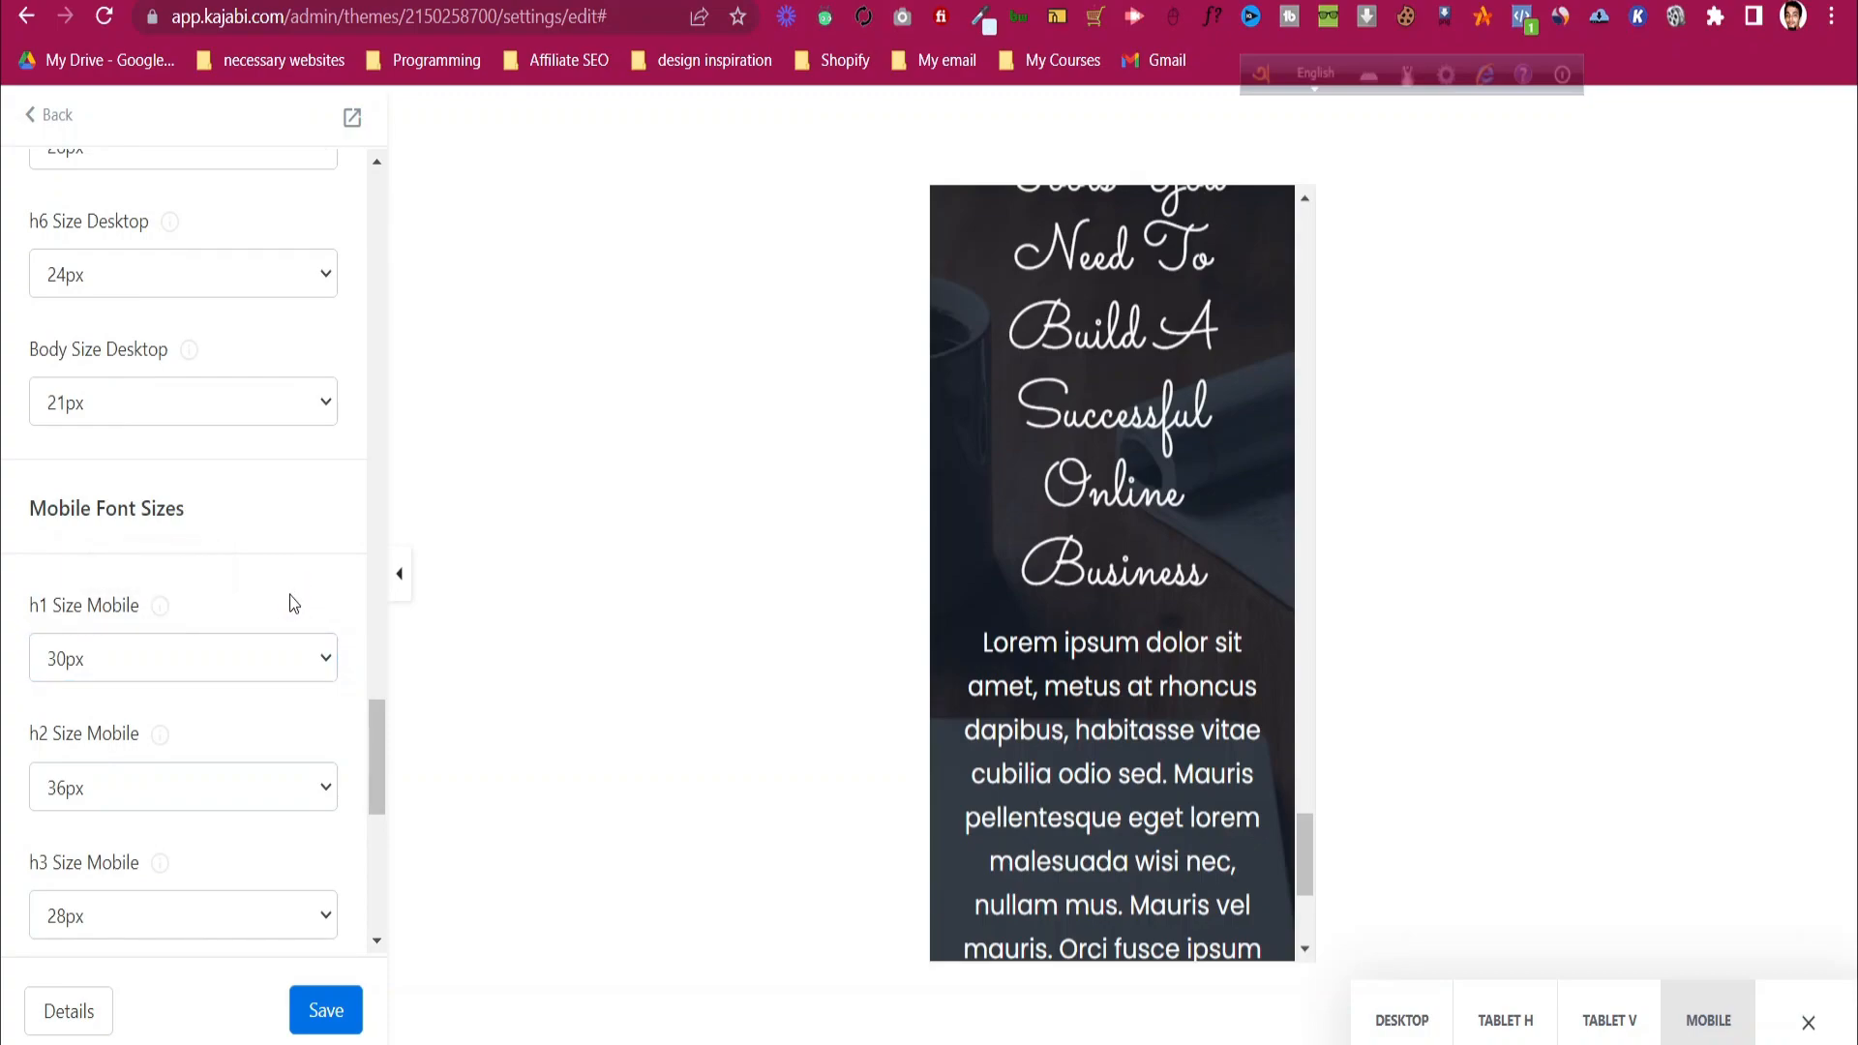
{"action": "scroll", "coordinate": [293, 604], "scroll_direction": "down", "scroll_amount": 3}
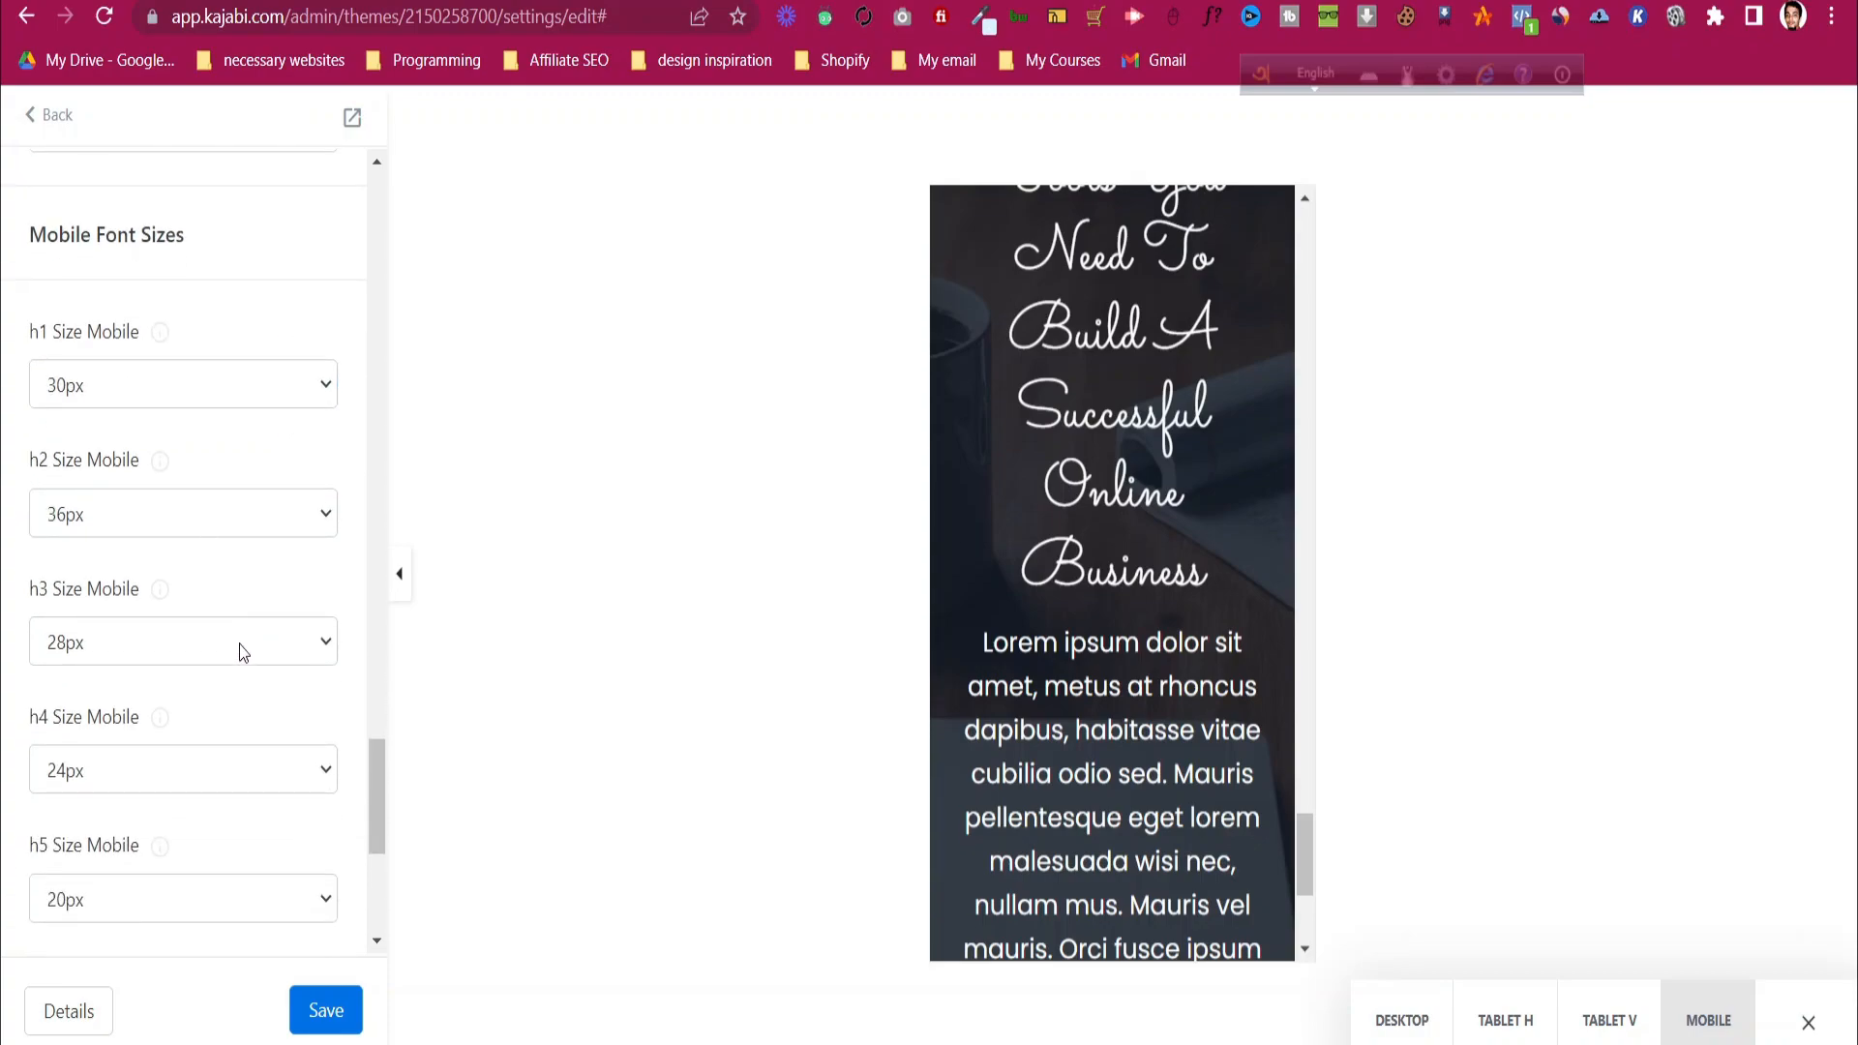
{"action": "scroll", "coordinate": [249, 775], "scroll_direction": "down", "scroll_amount": 5}
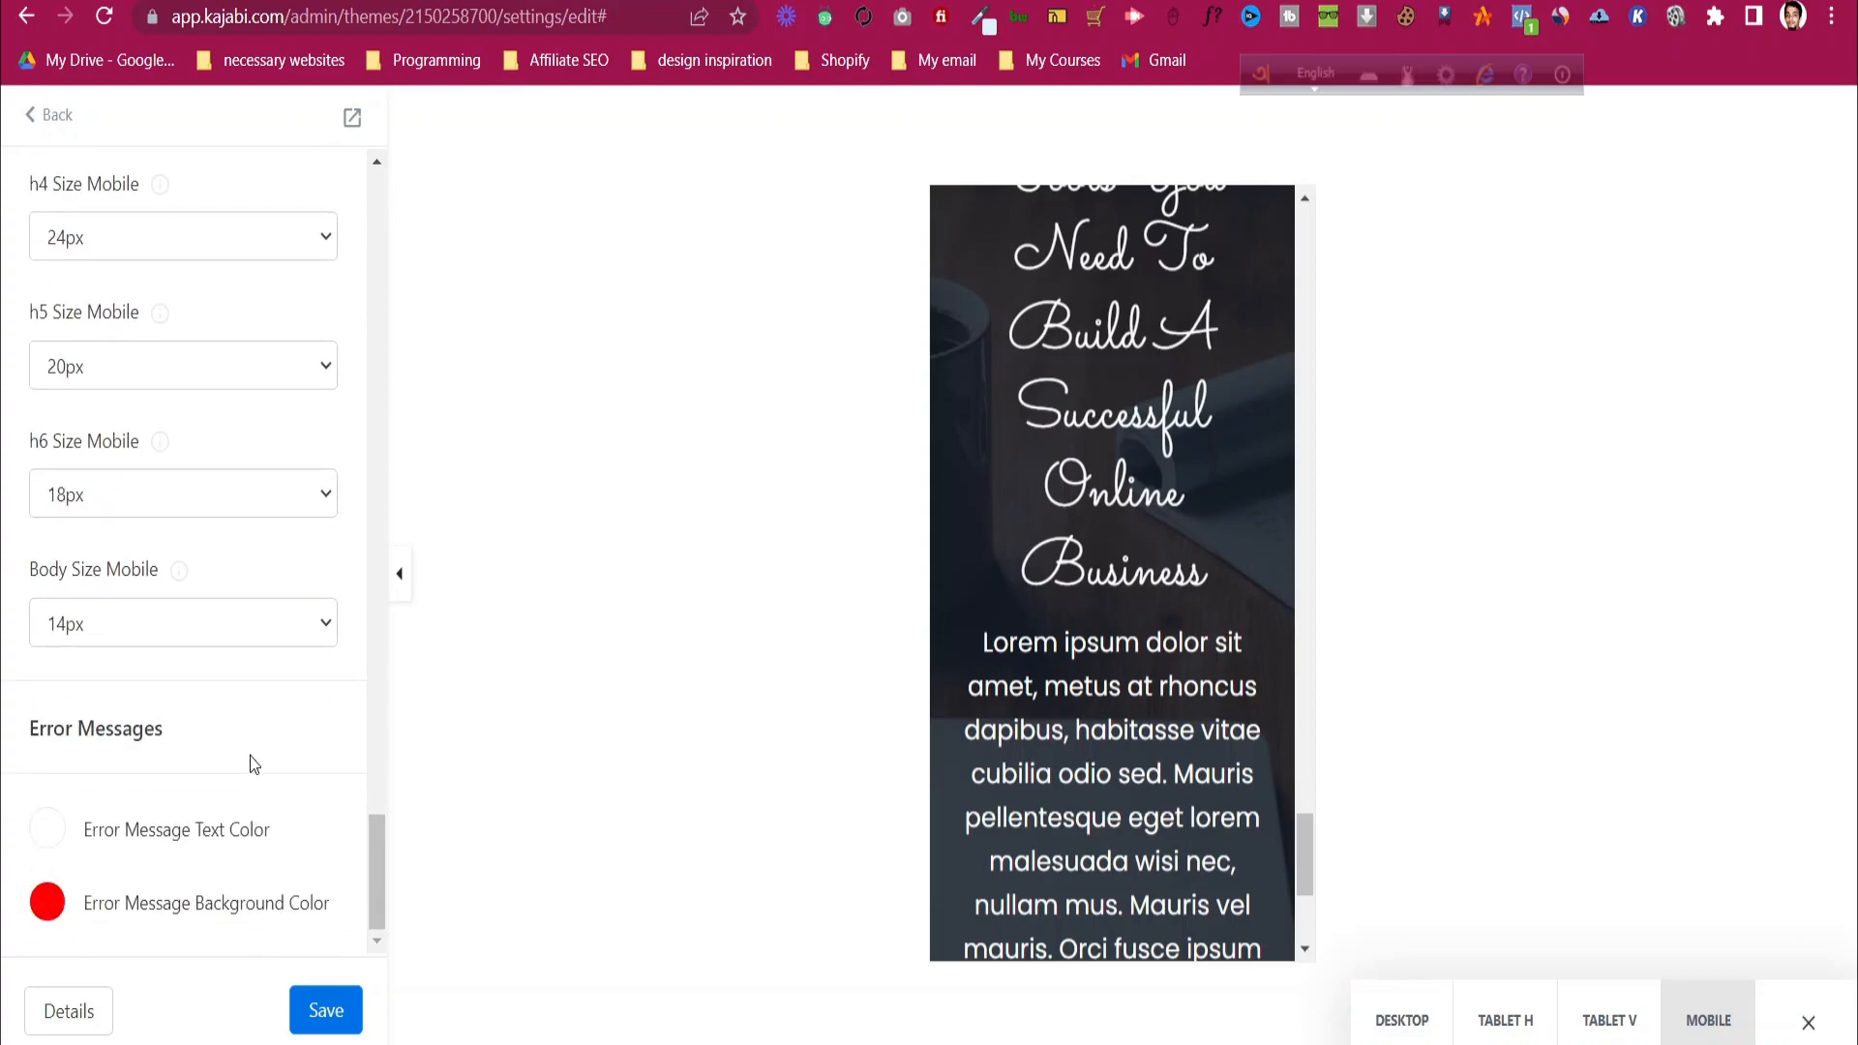
{"action": "scroll", "coordinate": [254, 765], "scroll_direction": "up", "scroll_amount": 13}
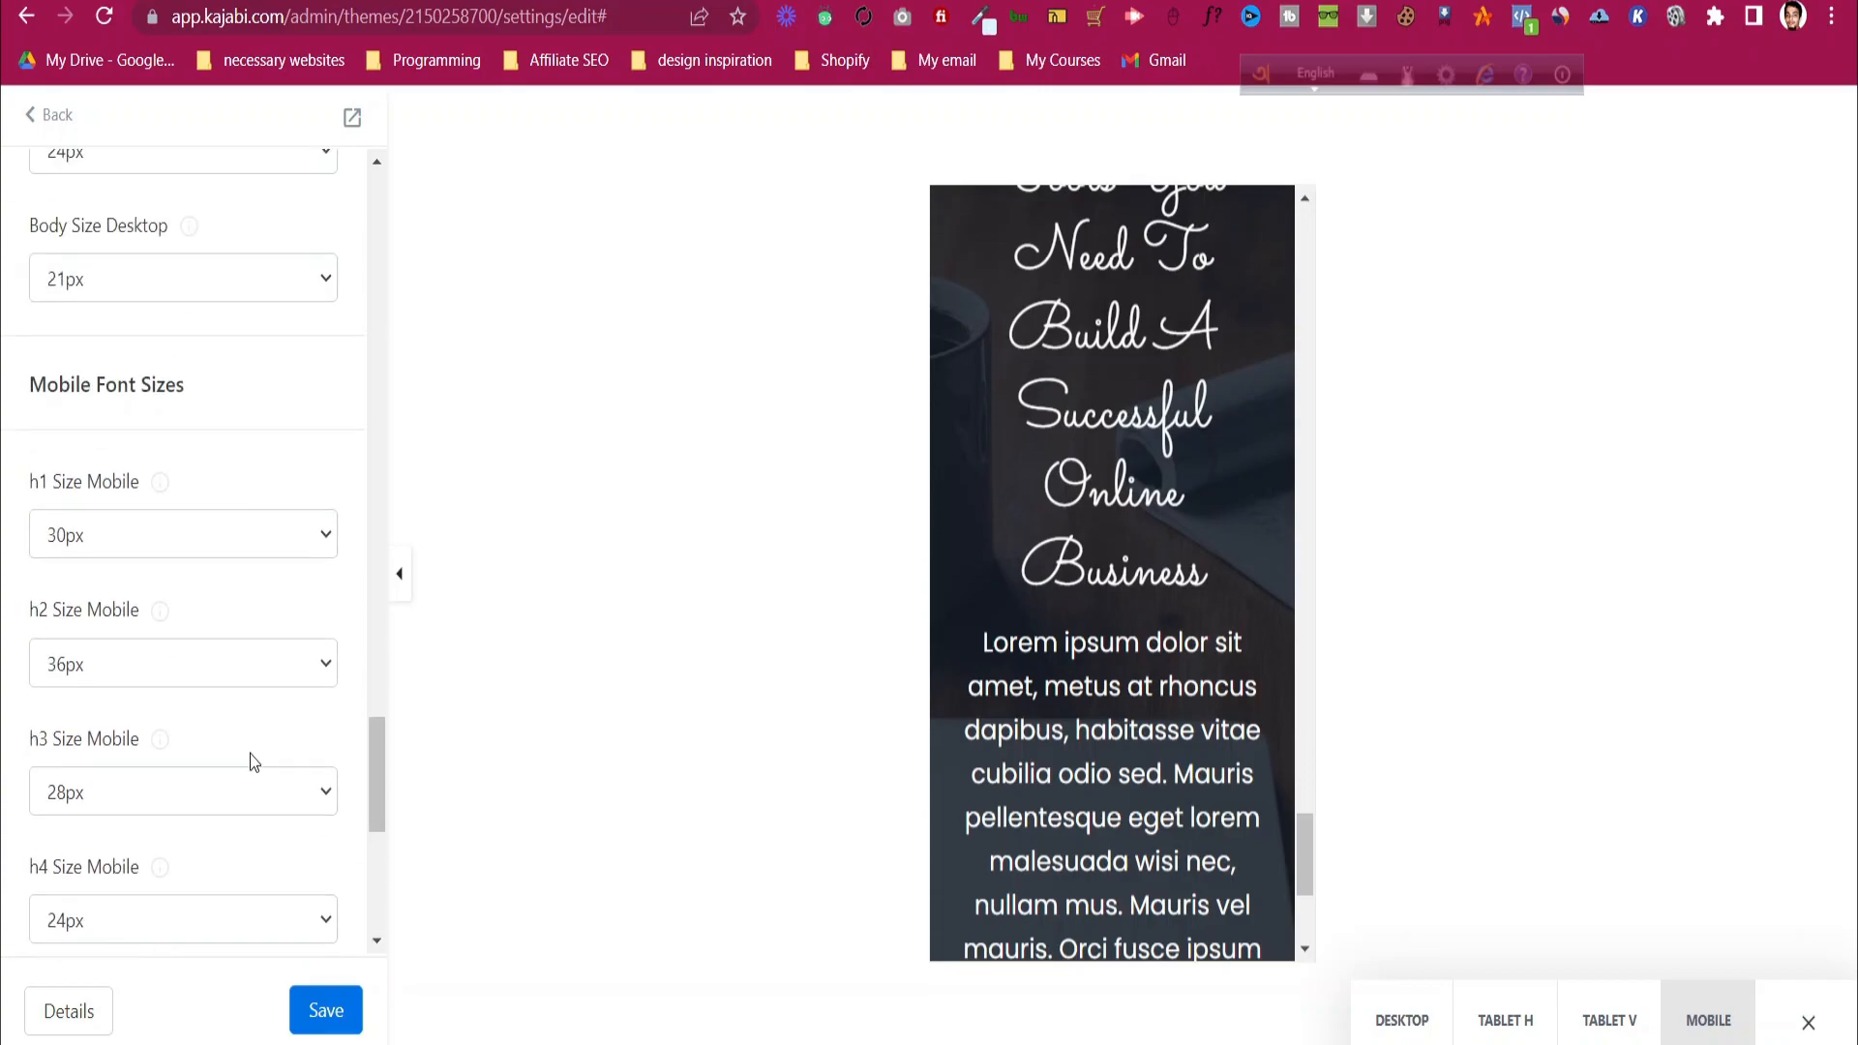
{"action": "scroll", "coordinate": [255, 763], "scroll_direction": "up", "scroll_amount": 10}
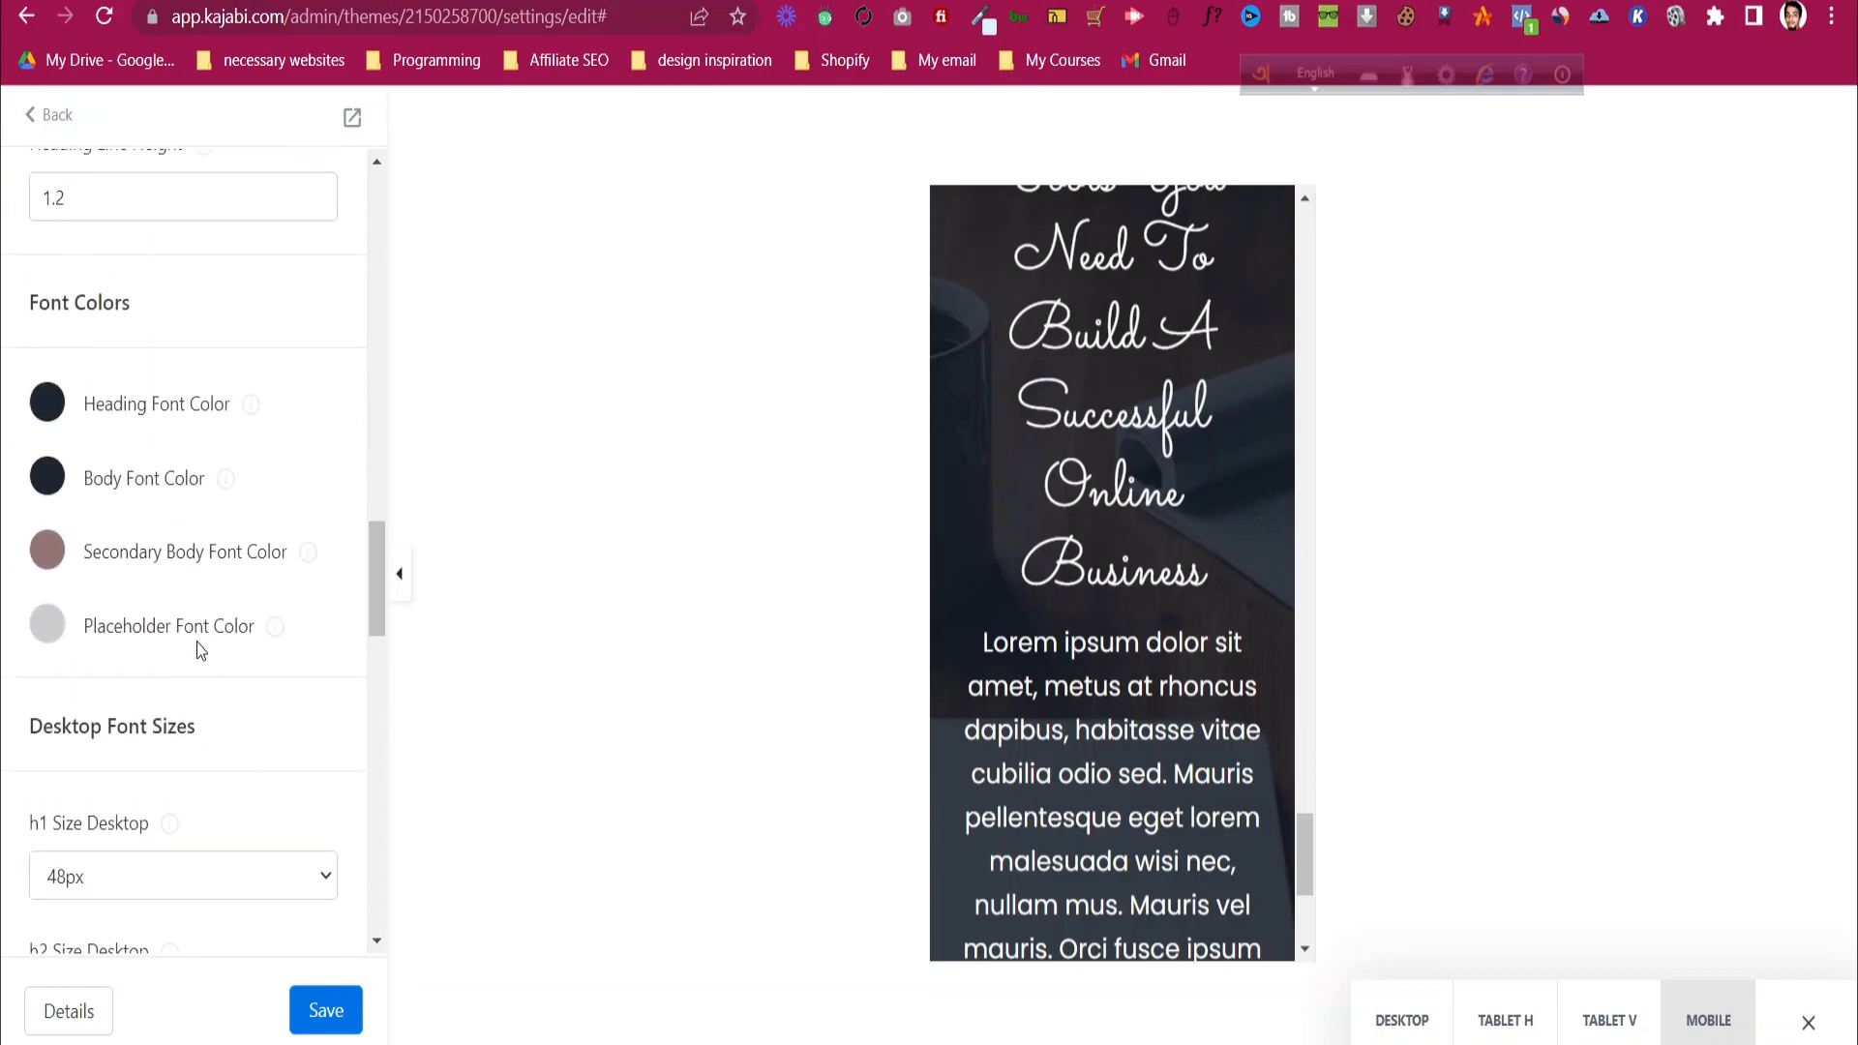
{"action": "scroll", "coordinate": [206, 669], "scroll_direction": "up", "scroll_amount": 10}
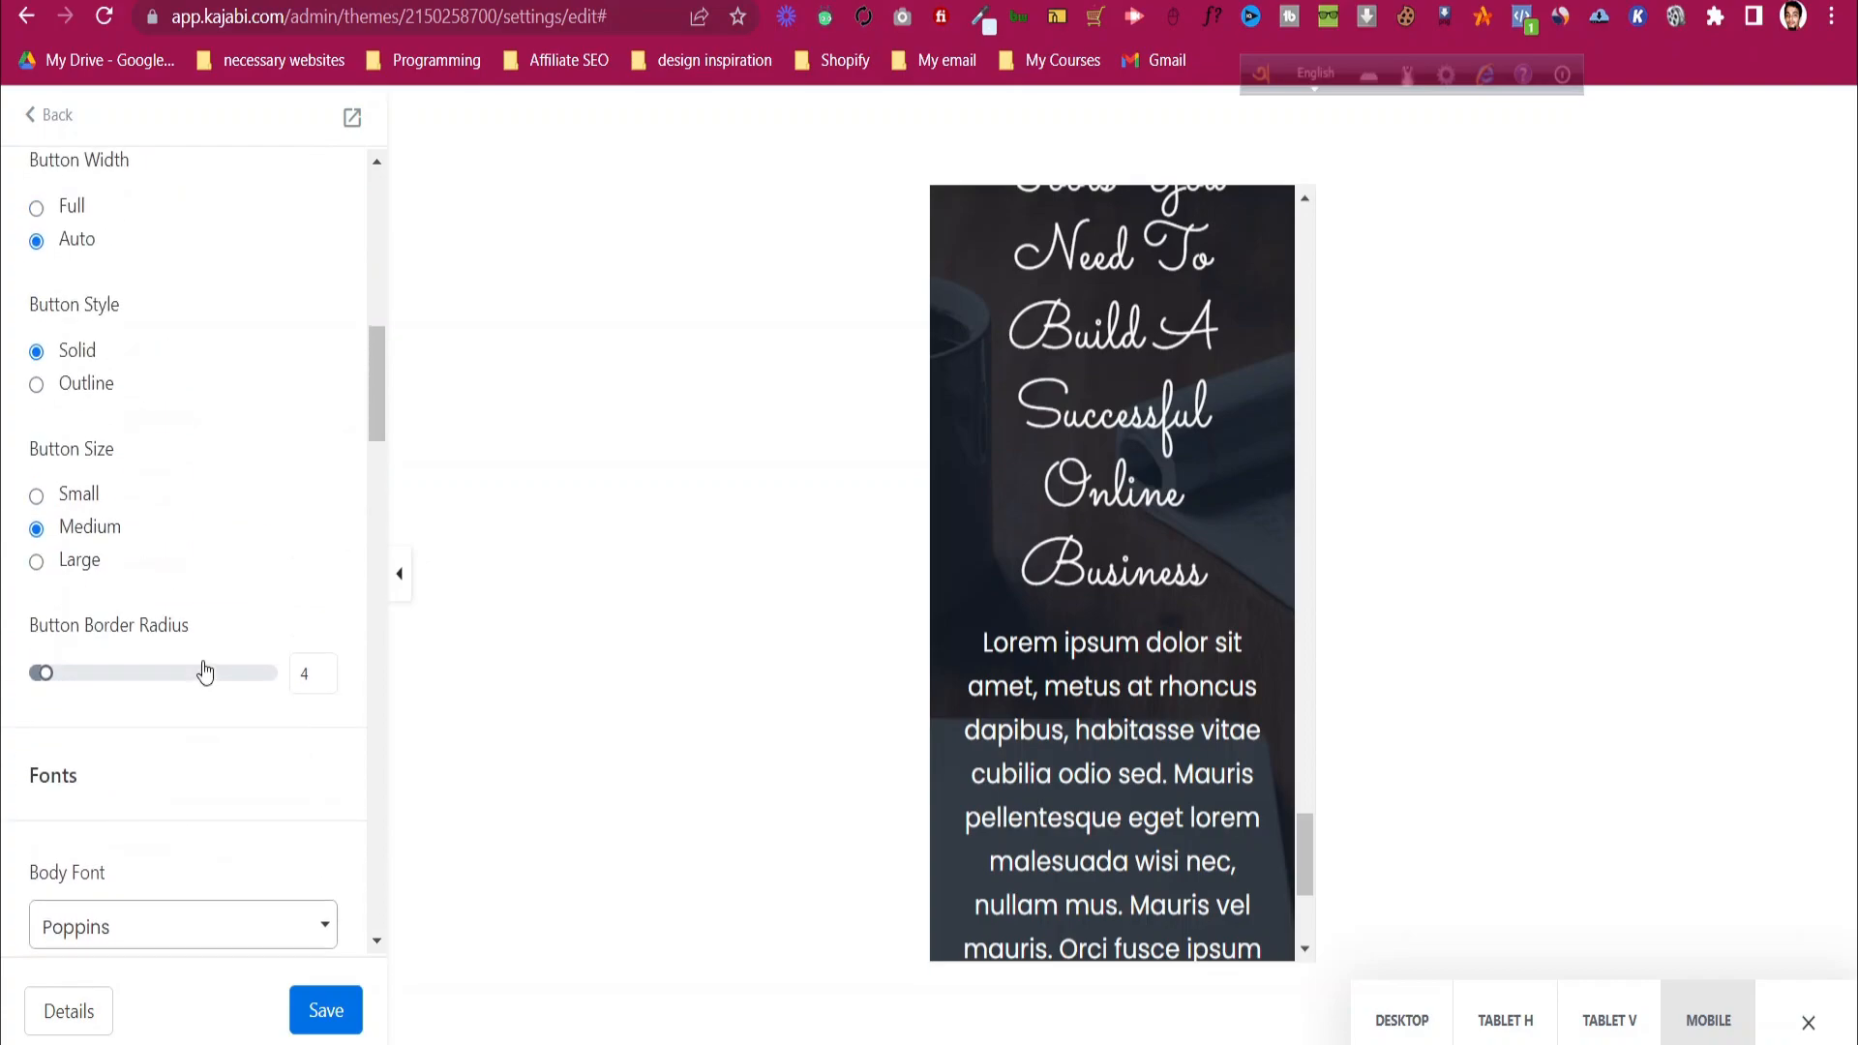
{"action": "left_click", "coordinate": [51, 115]}
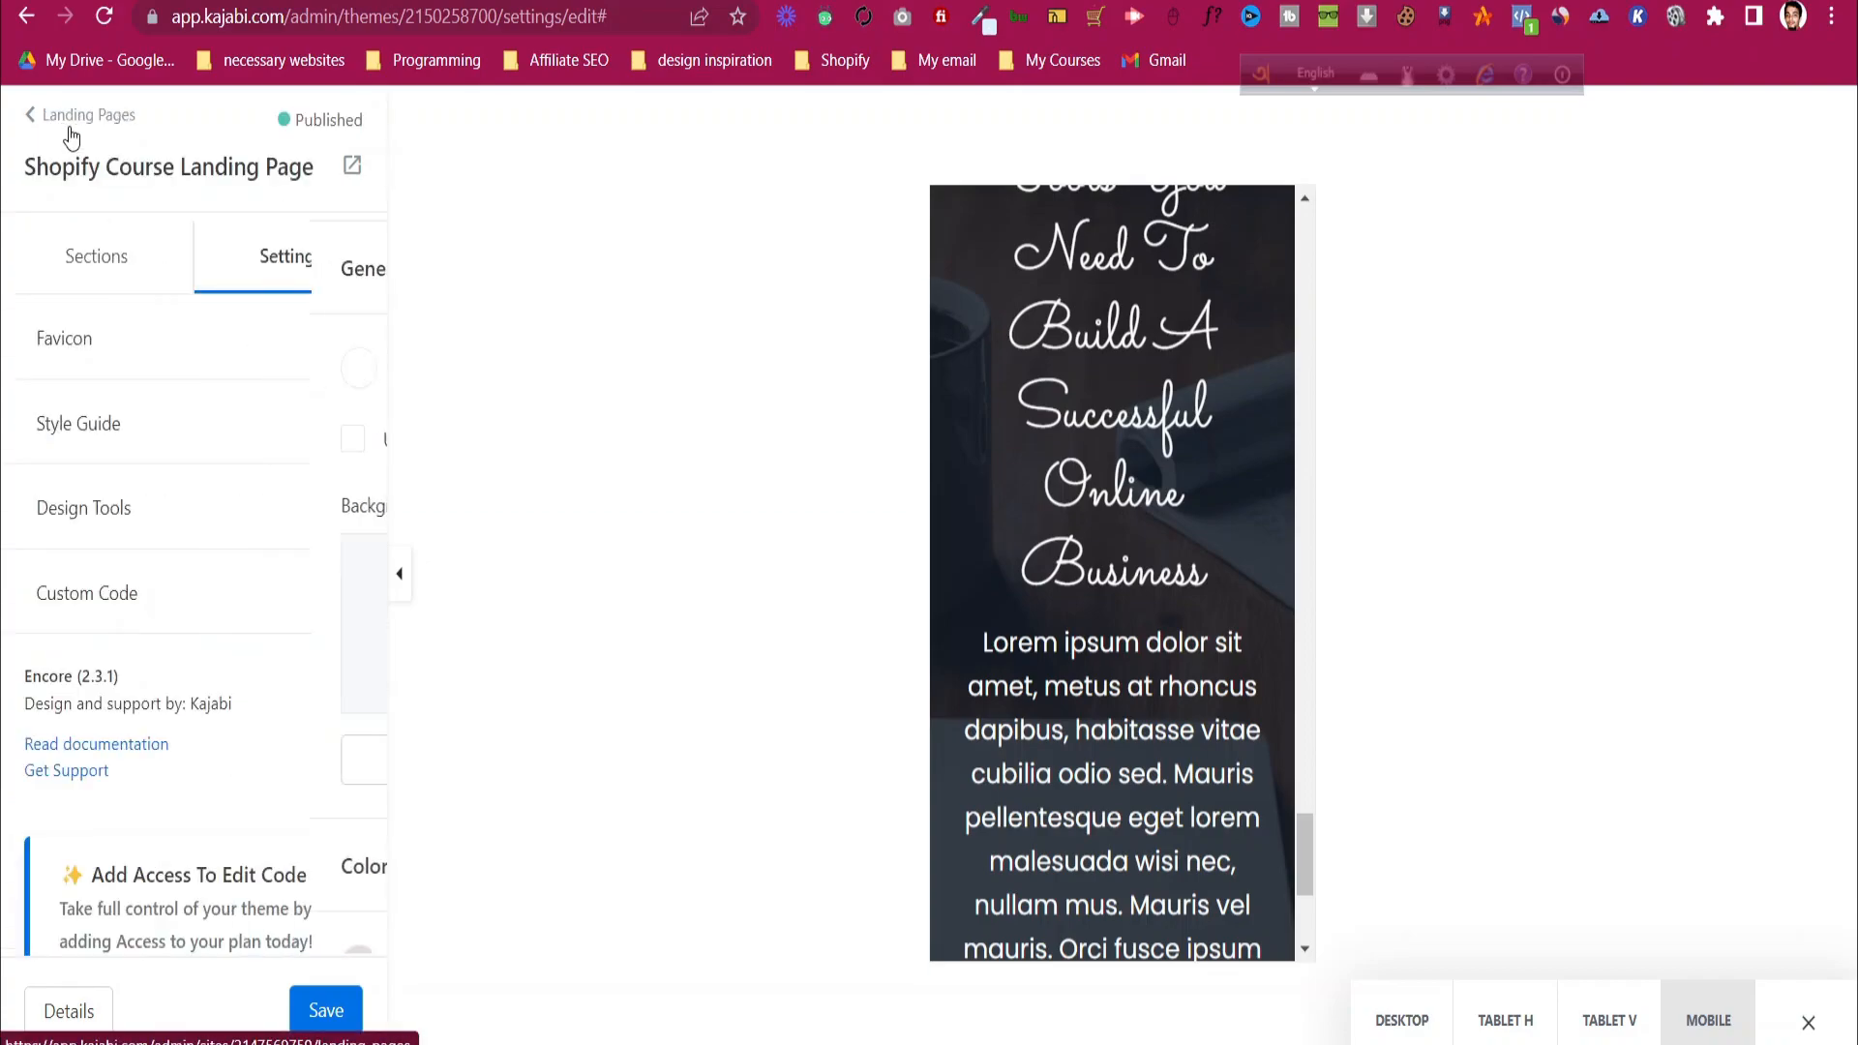
- Turn on the layout guides in Design Tools, save the theme settings, then turn them off
{"action": "left_click", "coordinate": [277, 534]}
{"action": "left_click", "coordinate": [123, 302]}
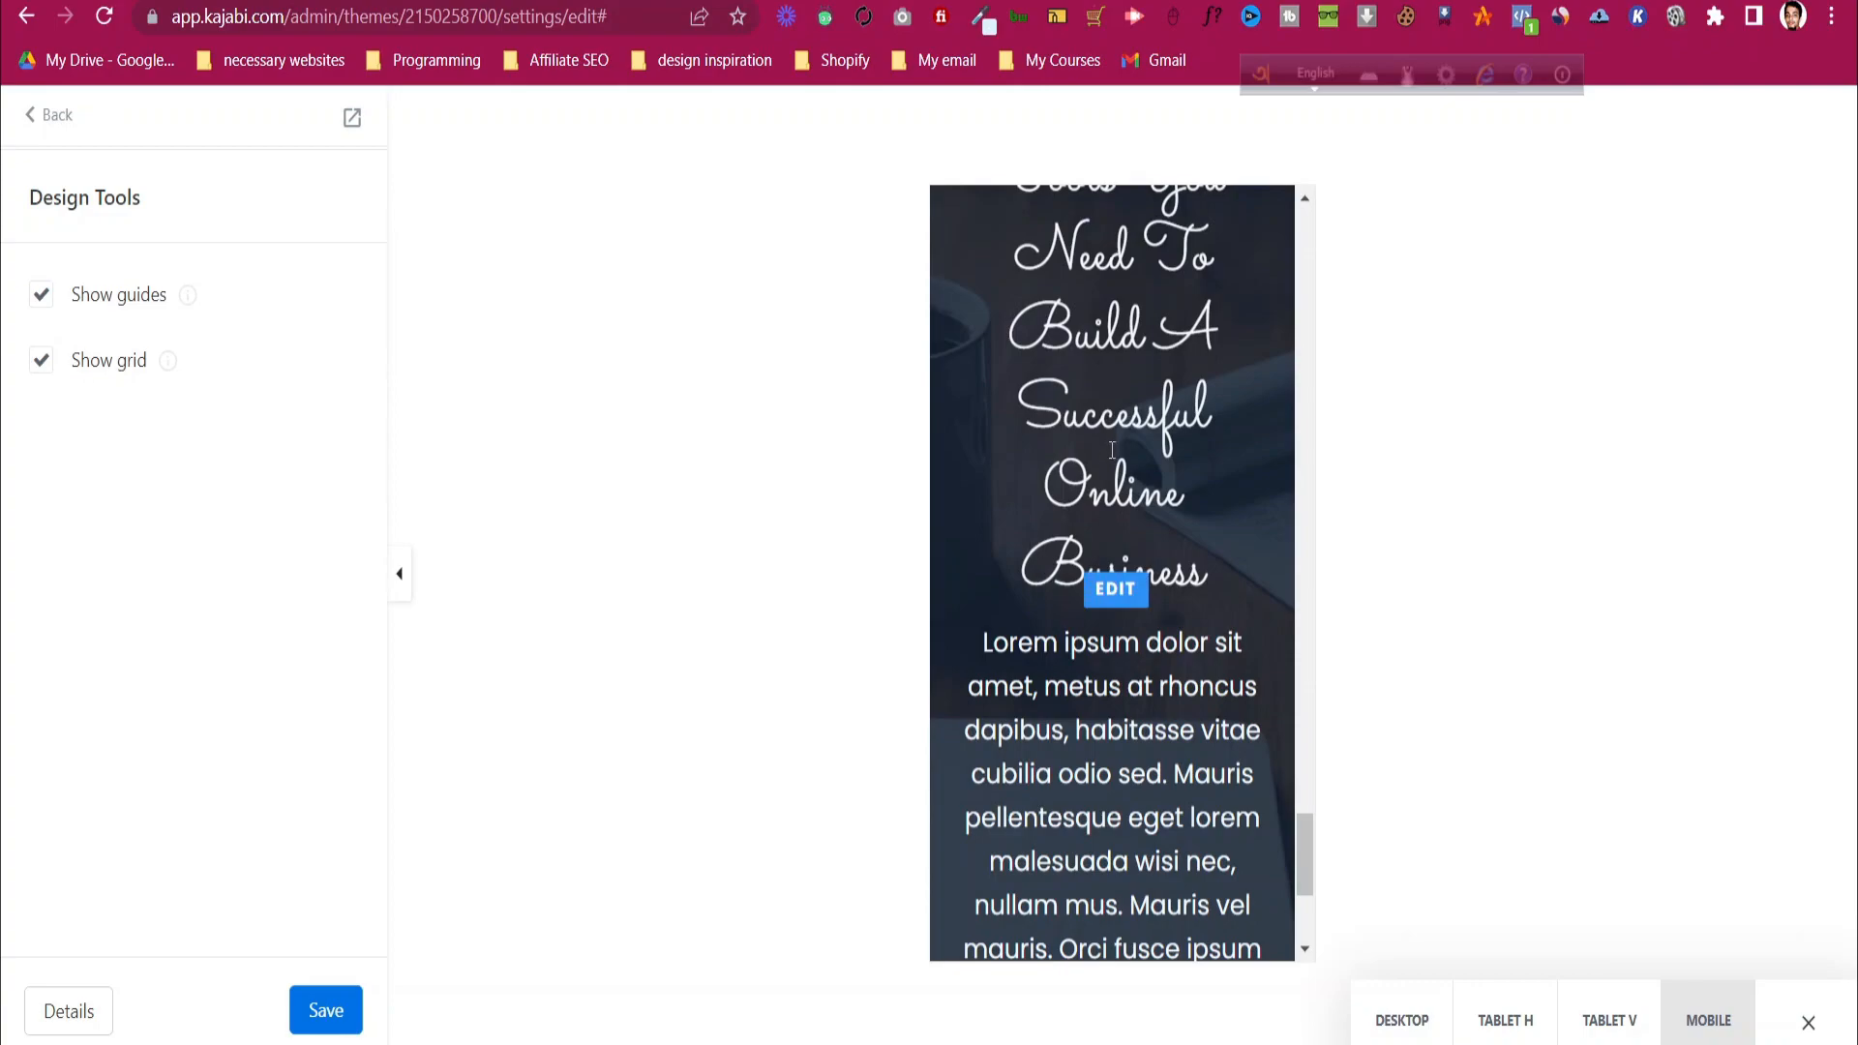
{"action": "left_click", "coordinate": [345, 1028]}
{"action": "scroll", "coordinate": [1065, 484], "scroll_direction": "up", "scroll_amount": 8}
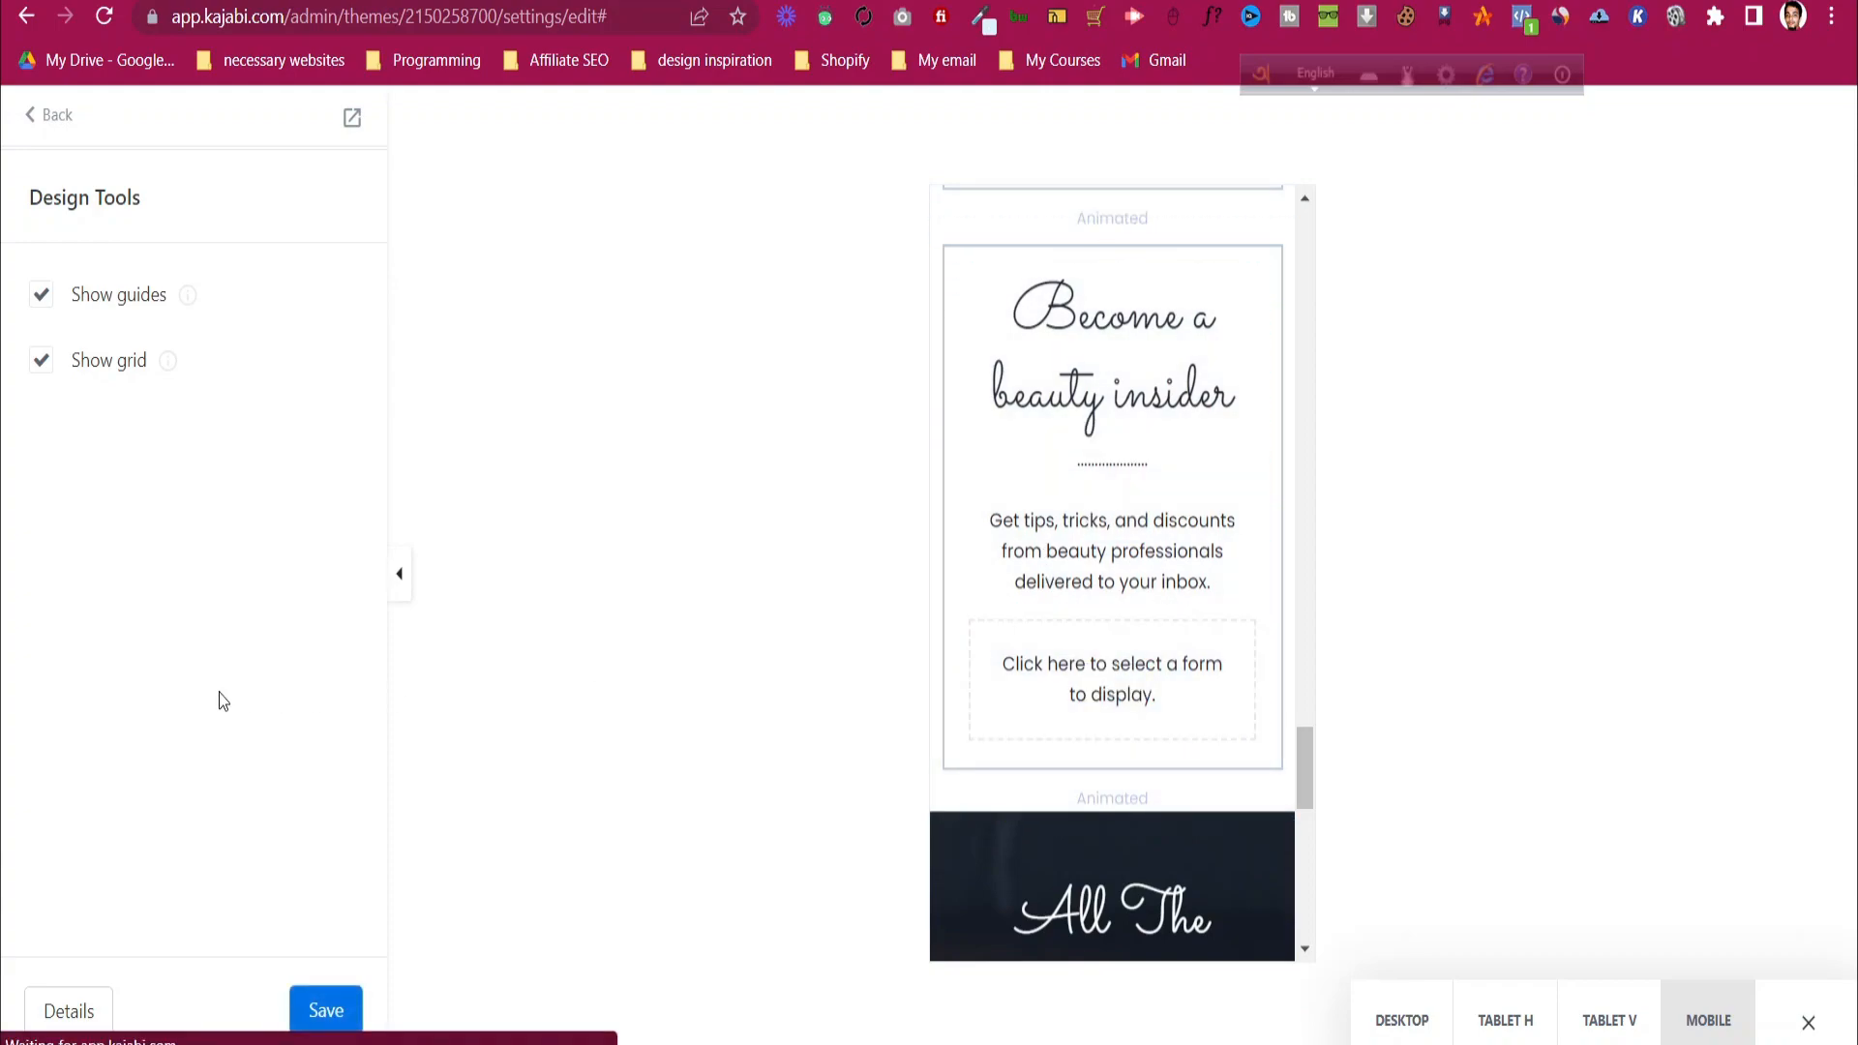
{"action": "left_click", "coordinate": [62, 293]}
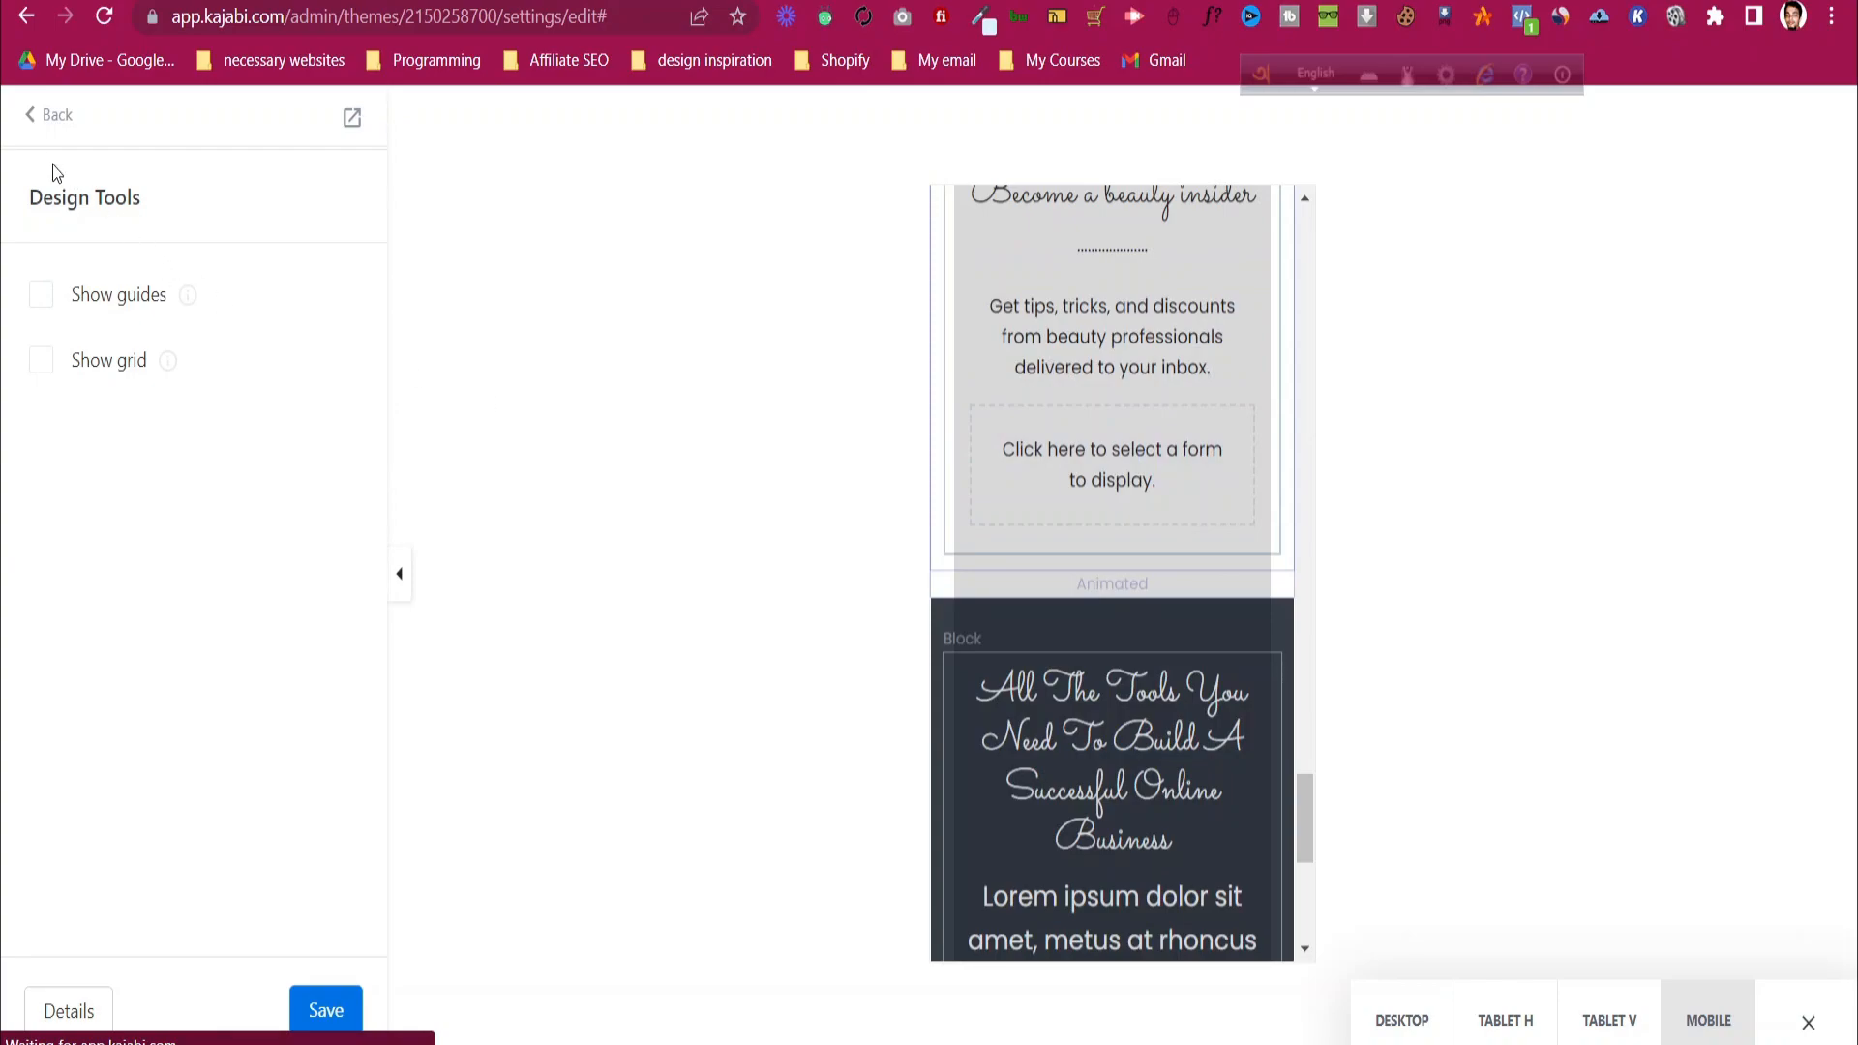
- Look over the Favicon settings, then return to the page's list of sections
{"action": "left_click", "coordinate": [50, 115]}
{"action": "left_click", "coordinate": [137, 353]}
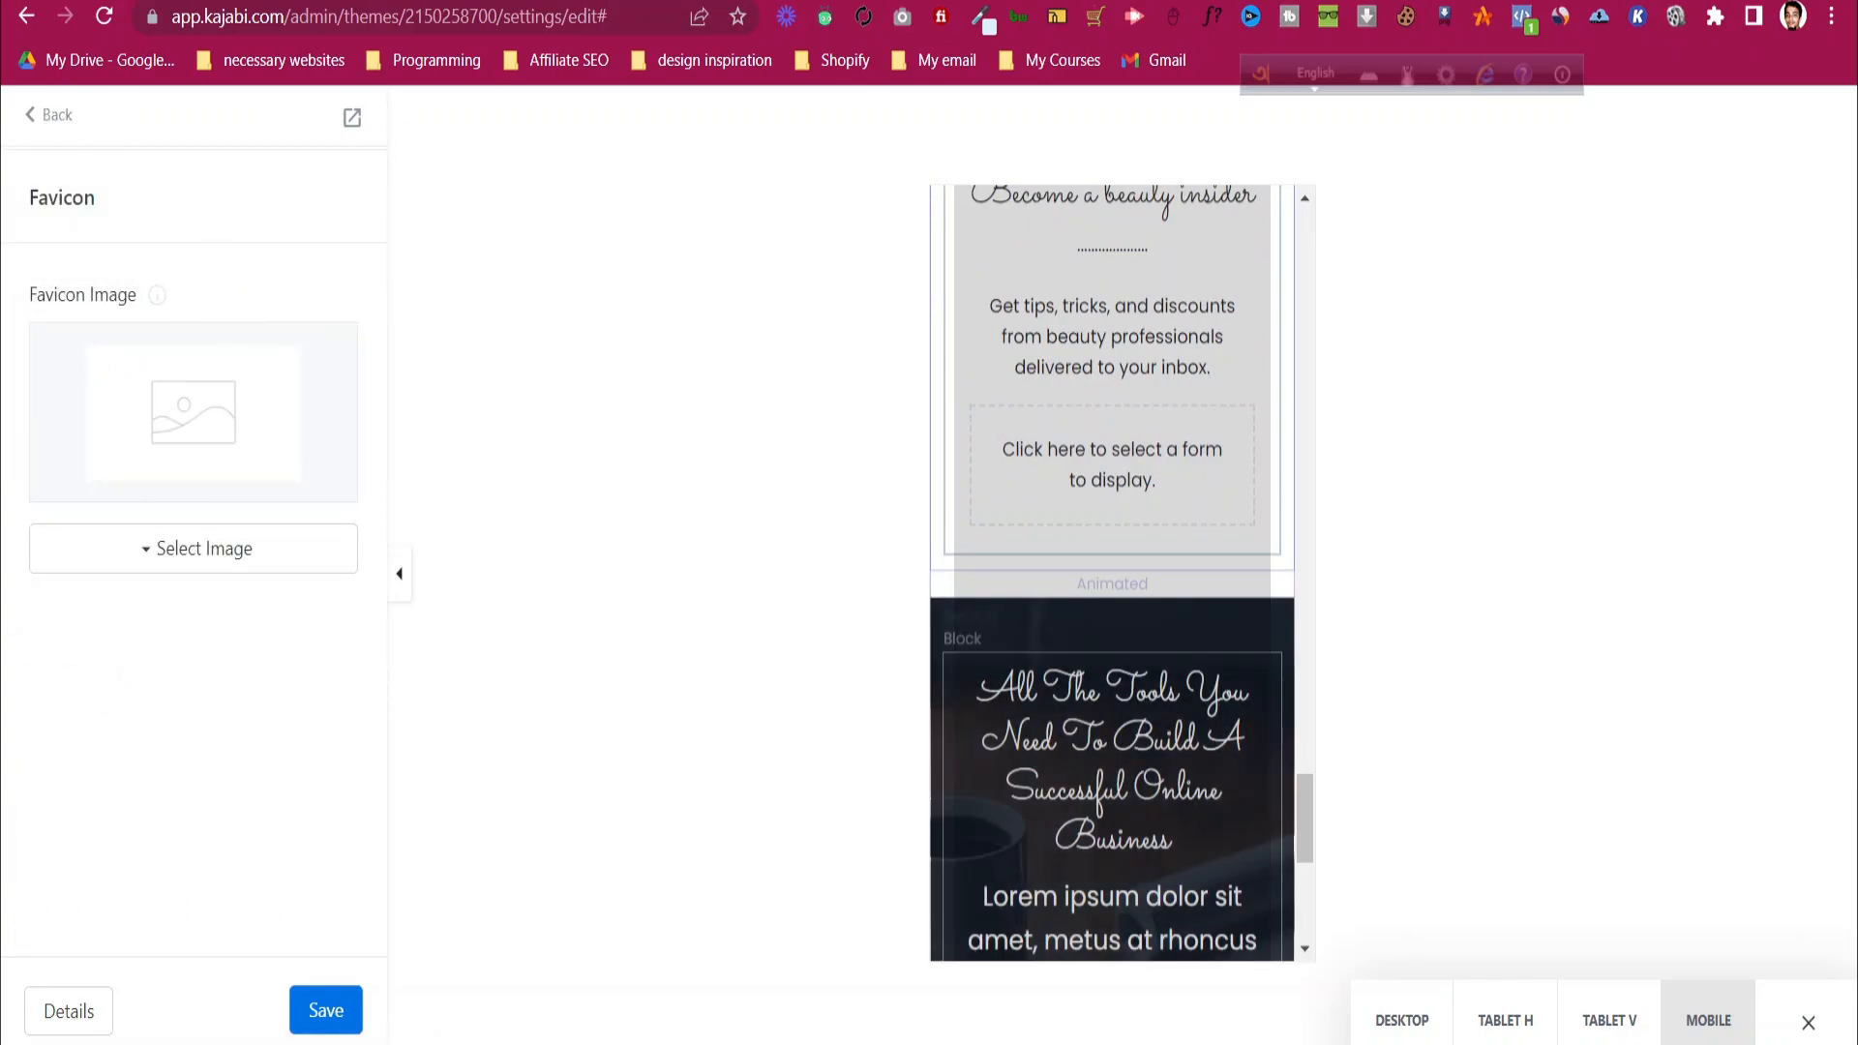
{"action": "left_click", "coordinate": [53, 115]}
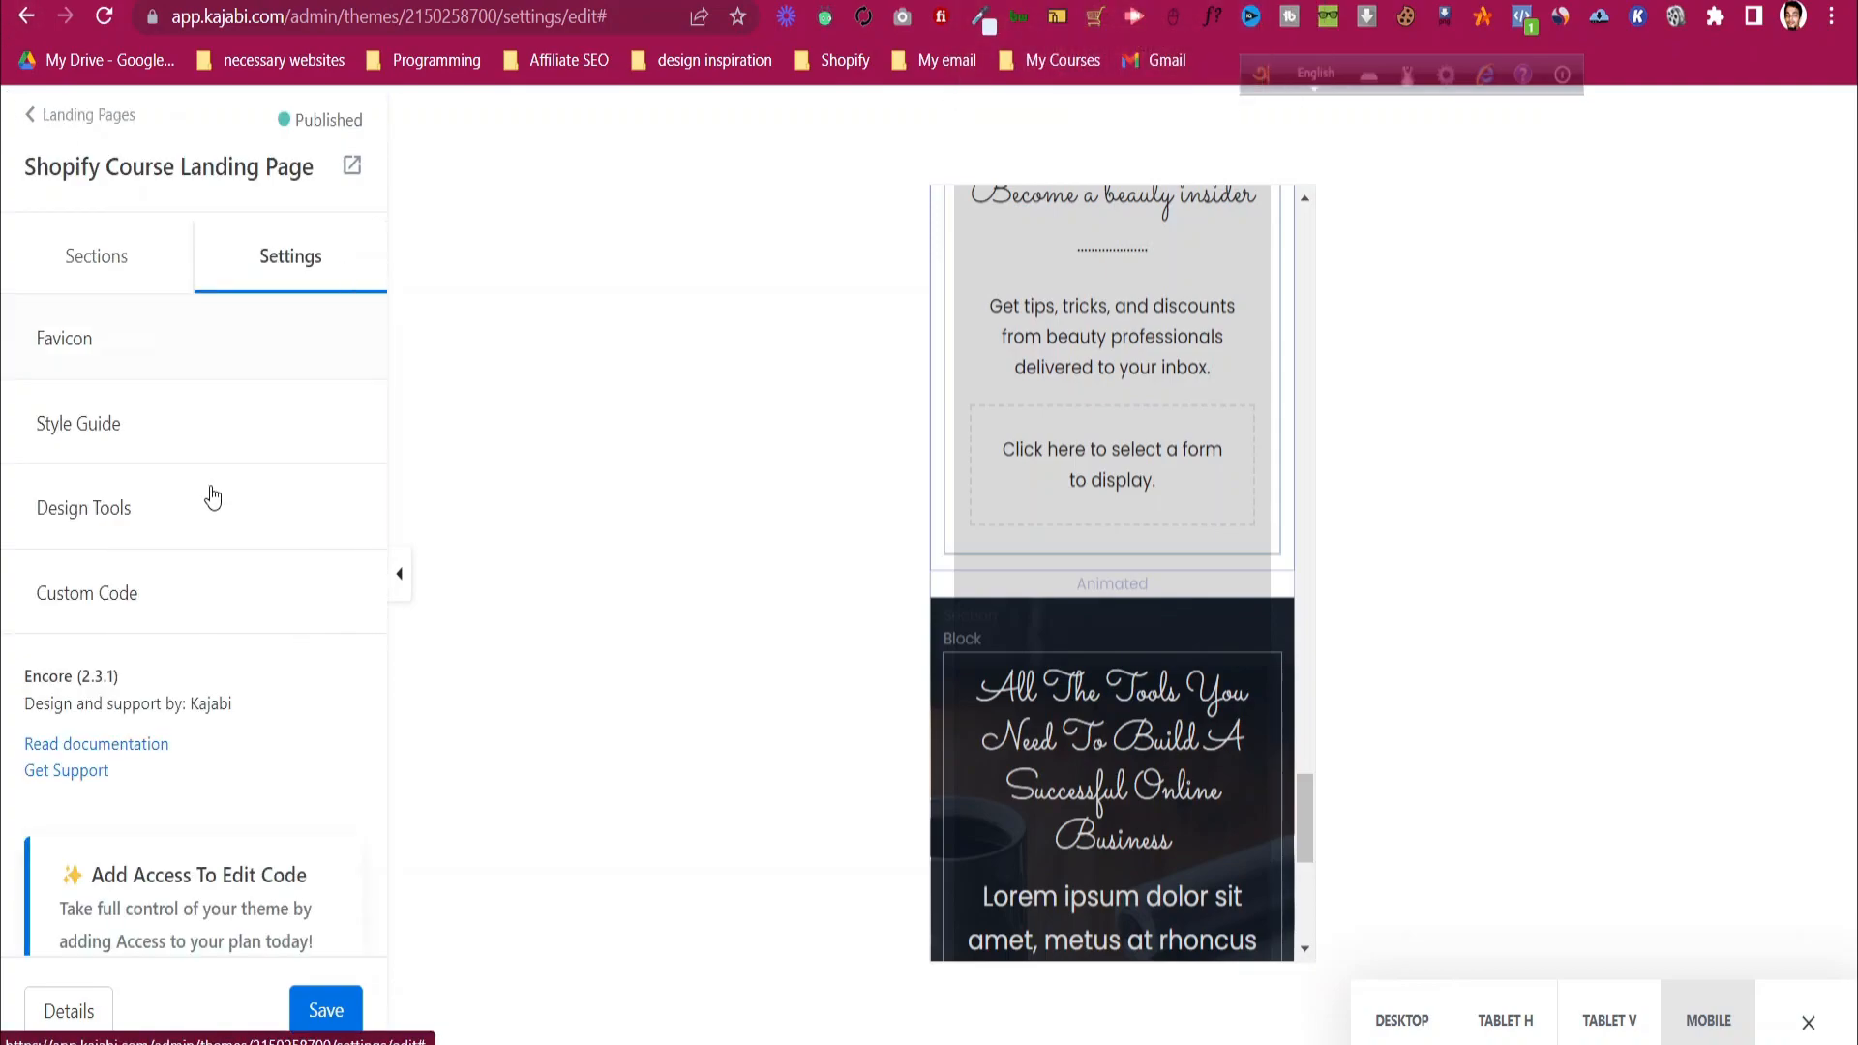
{"action": "scroll", "coordinate": [217, 533], "scroll_direction": "up", "scroll_amount": 1}
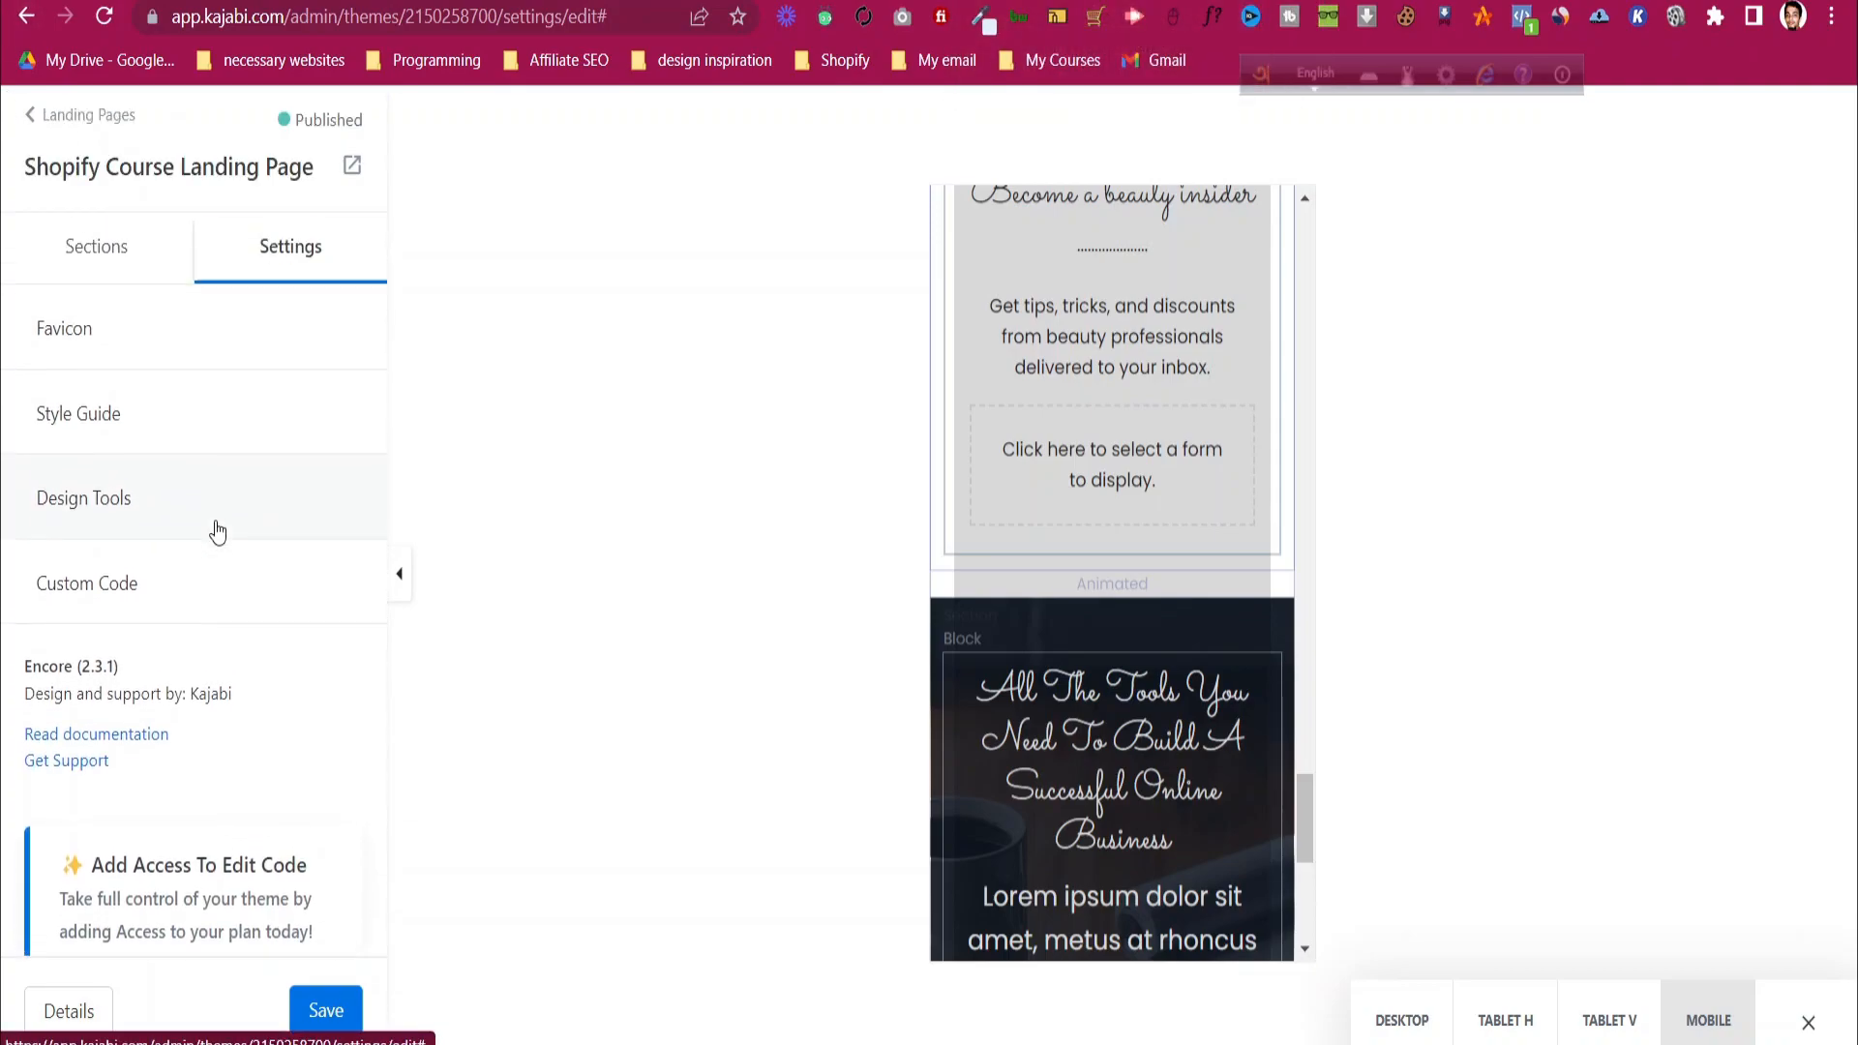
{"action": "left_click", "coordinate": [93, 255]}
{"action": "left_click", "coordinate": [115, 335]}
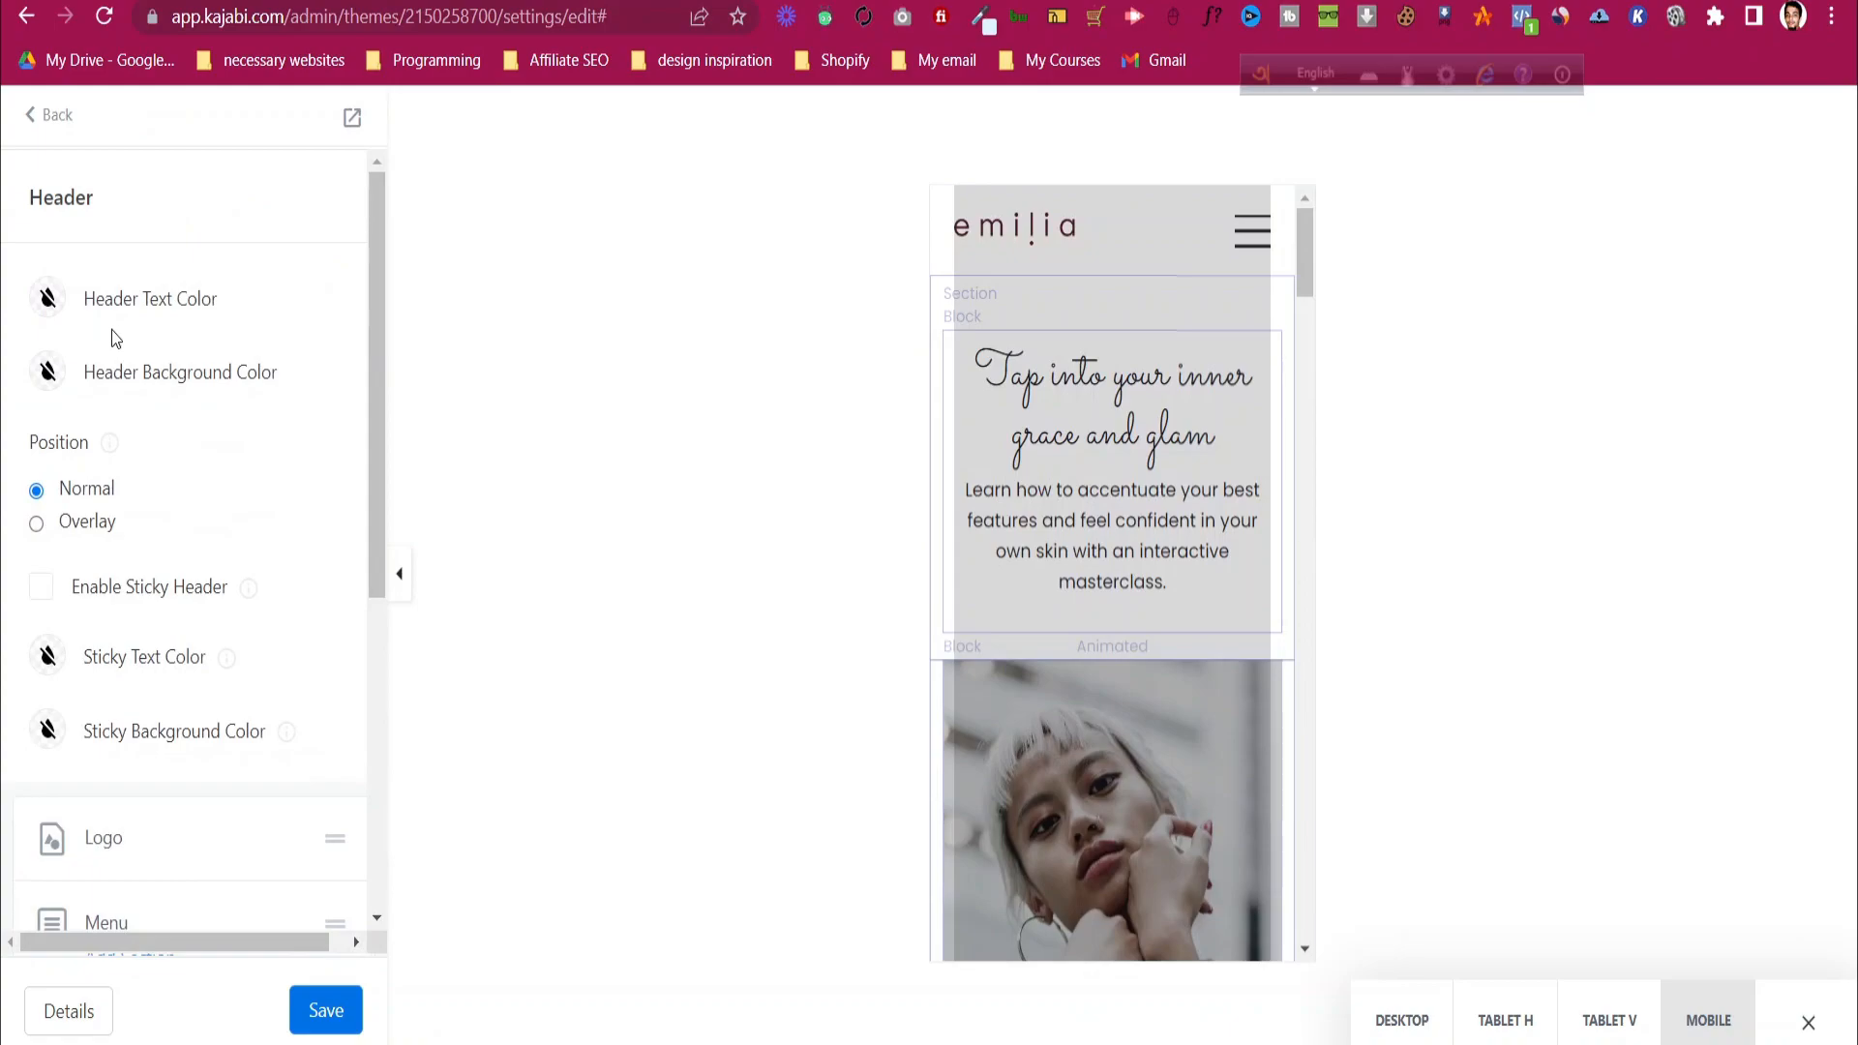
{"action": "scroll", "coordinate": [220, 600], "scroll_direction": "down", "scroll_amount": 5}
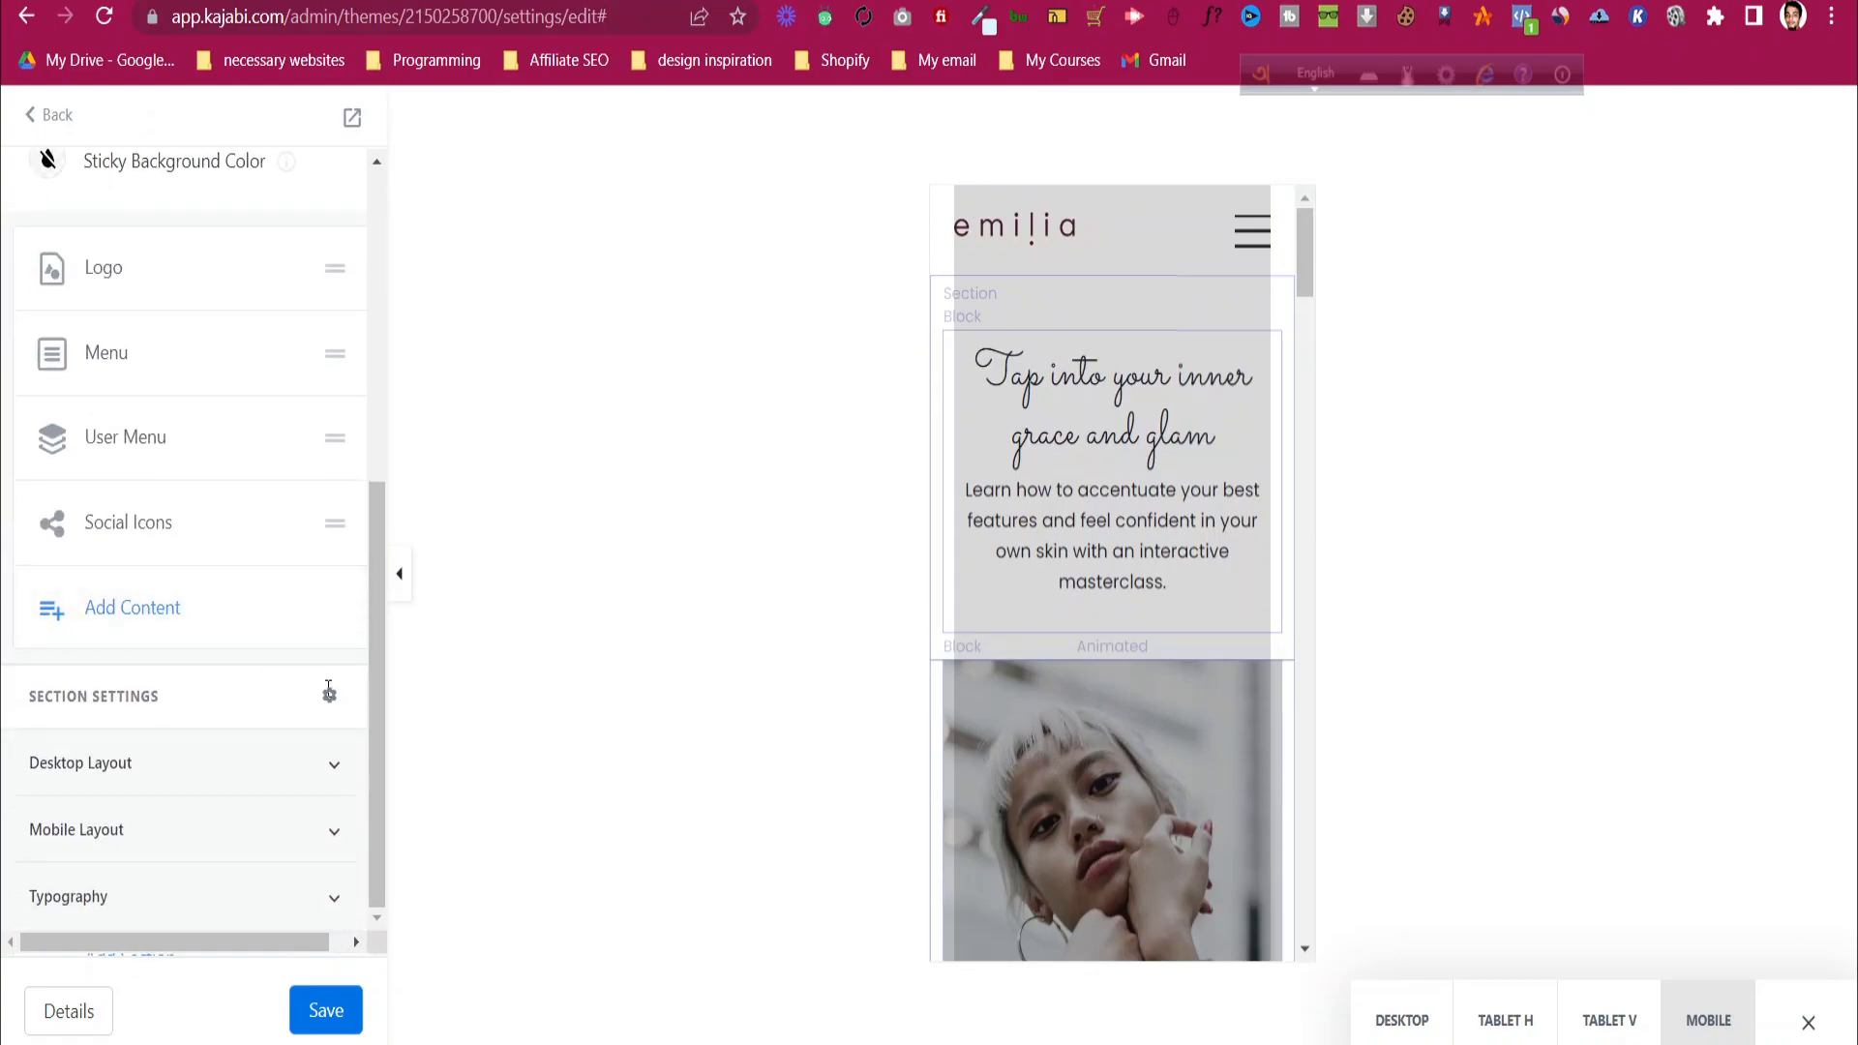
{"action": "left_click", "coordinate": [334, 829]}
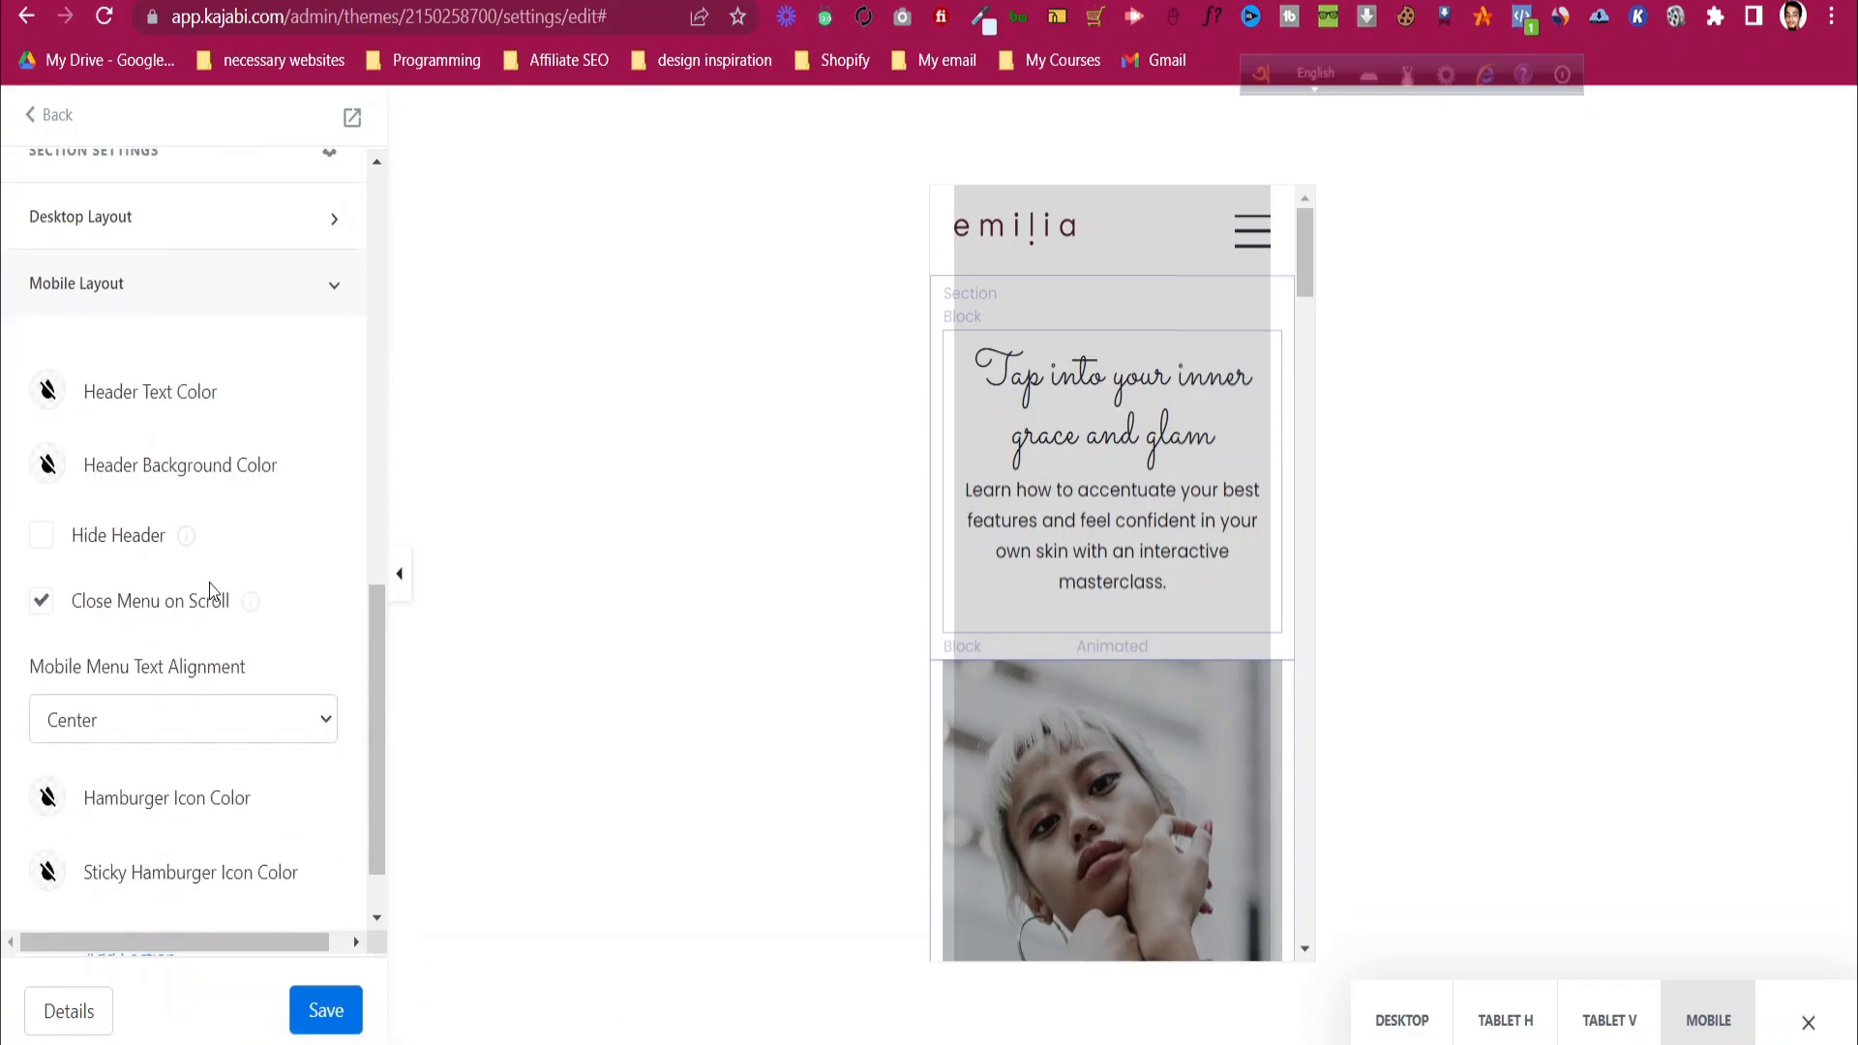
{"action": "scroll", "coordinate": [226, 650], "scroll_direction": "down", "scroll_amount": 1}
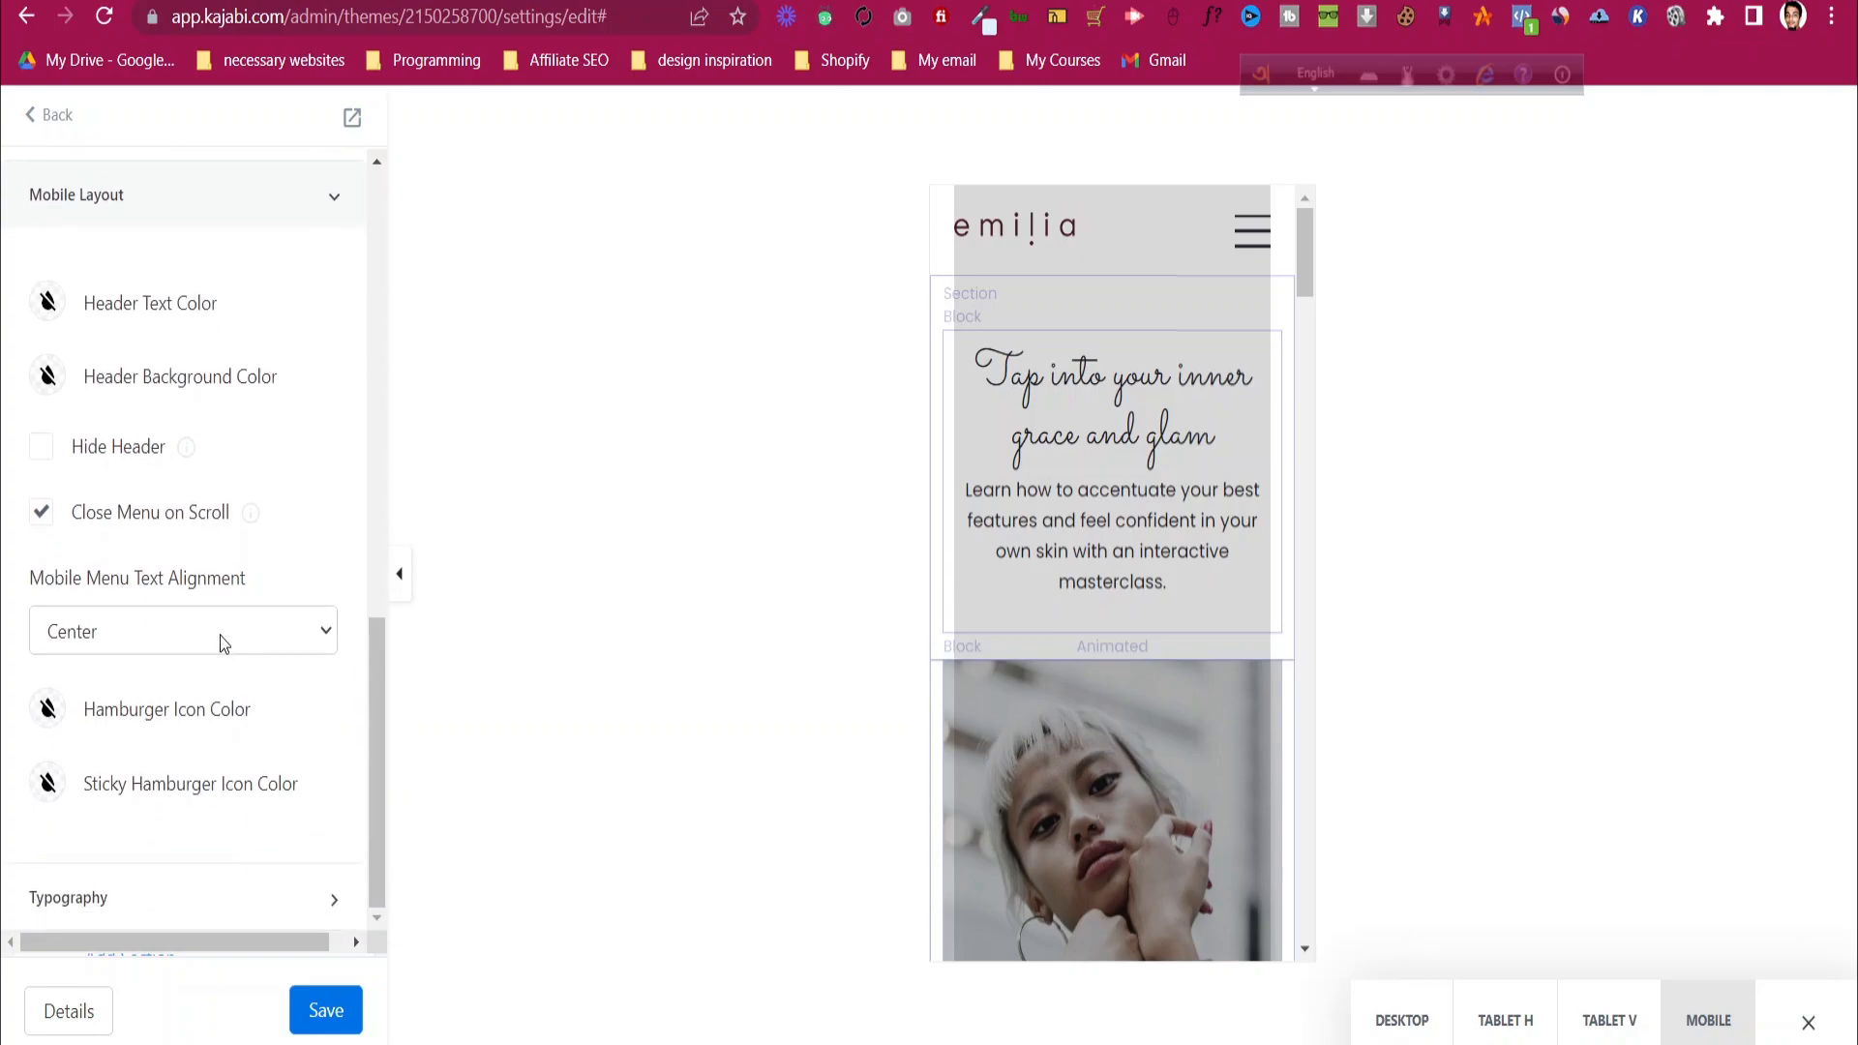
{"action": "scroll", "coordinate": [70, 352], "scroll_direction": "up", "scroll_amount": 12}
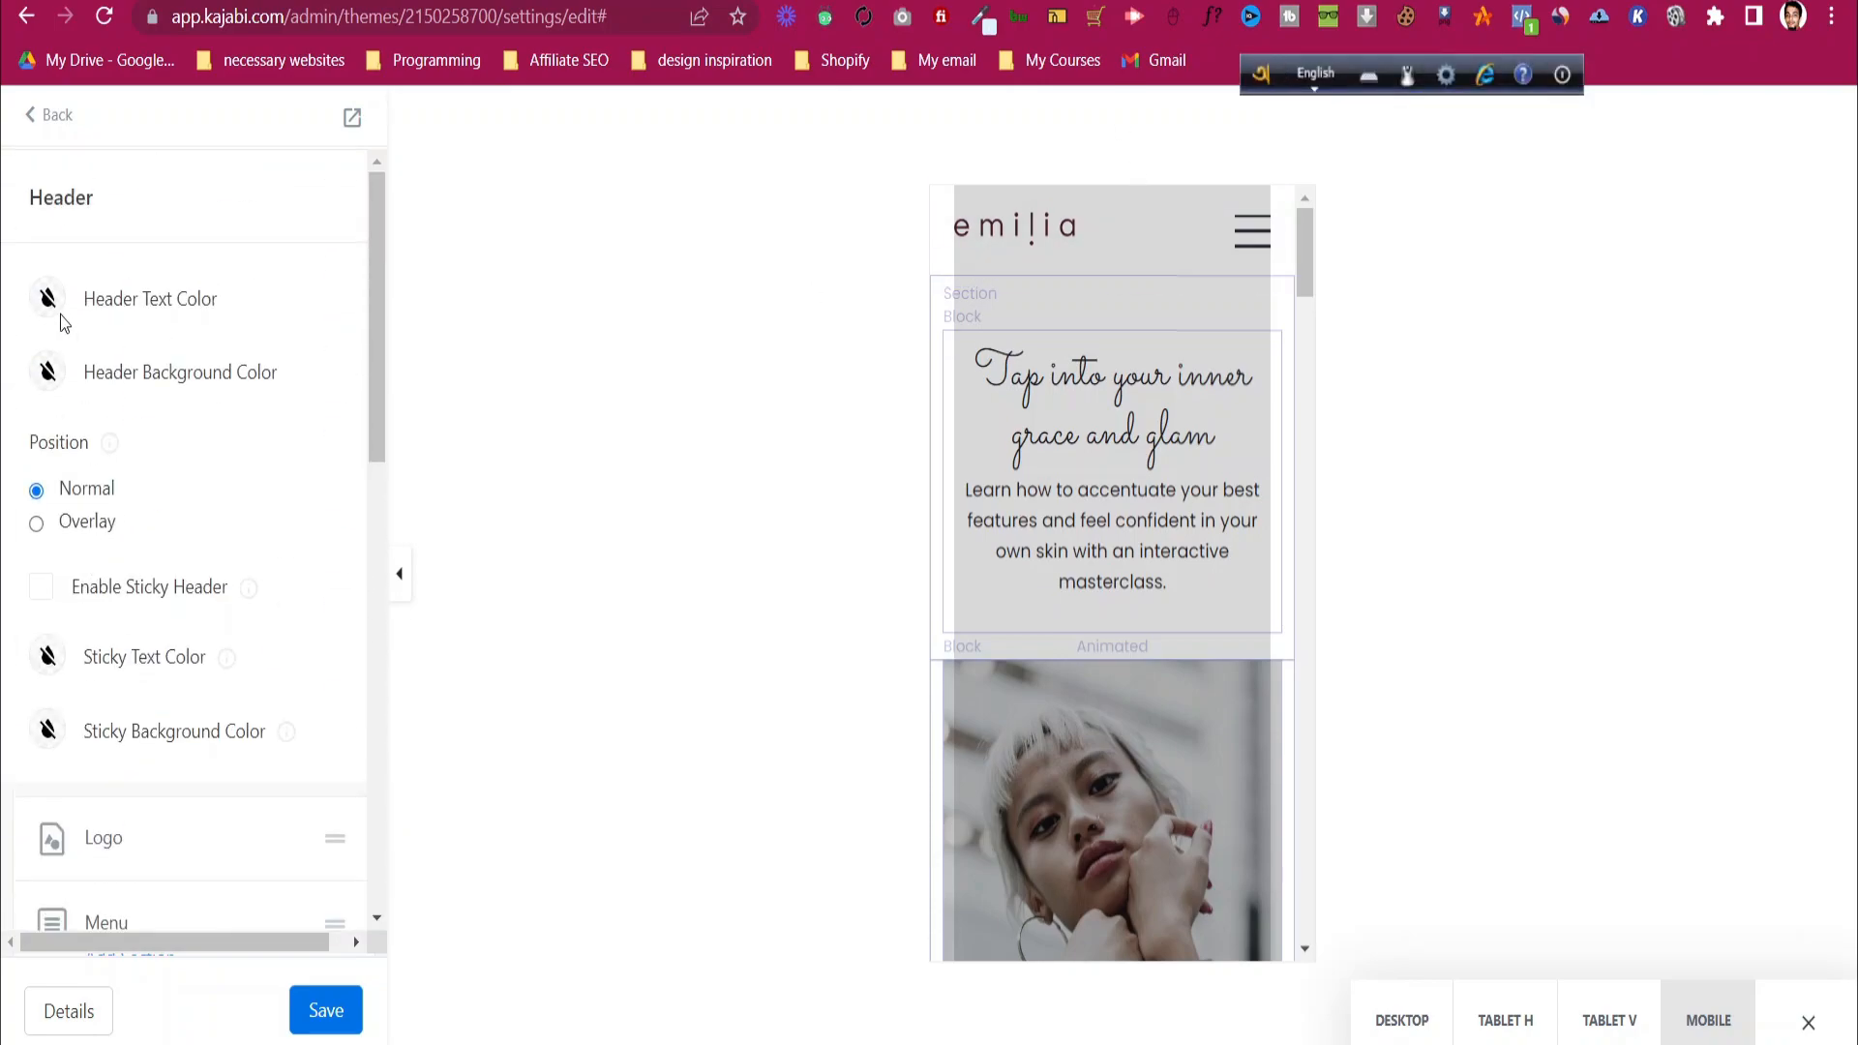
{"action": "left_click", "coordinate": [56, 115]}
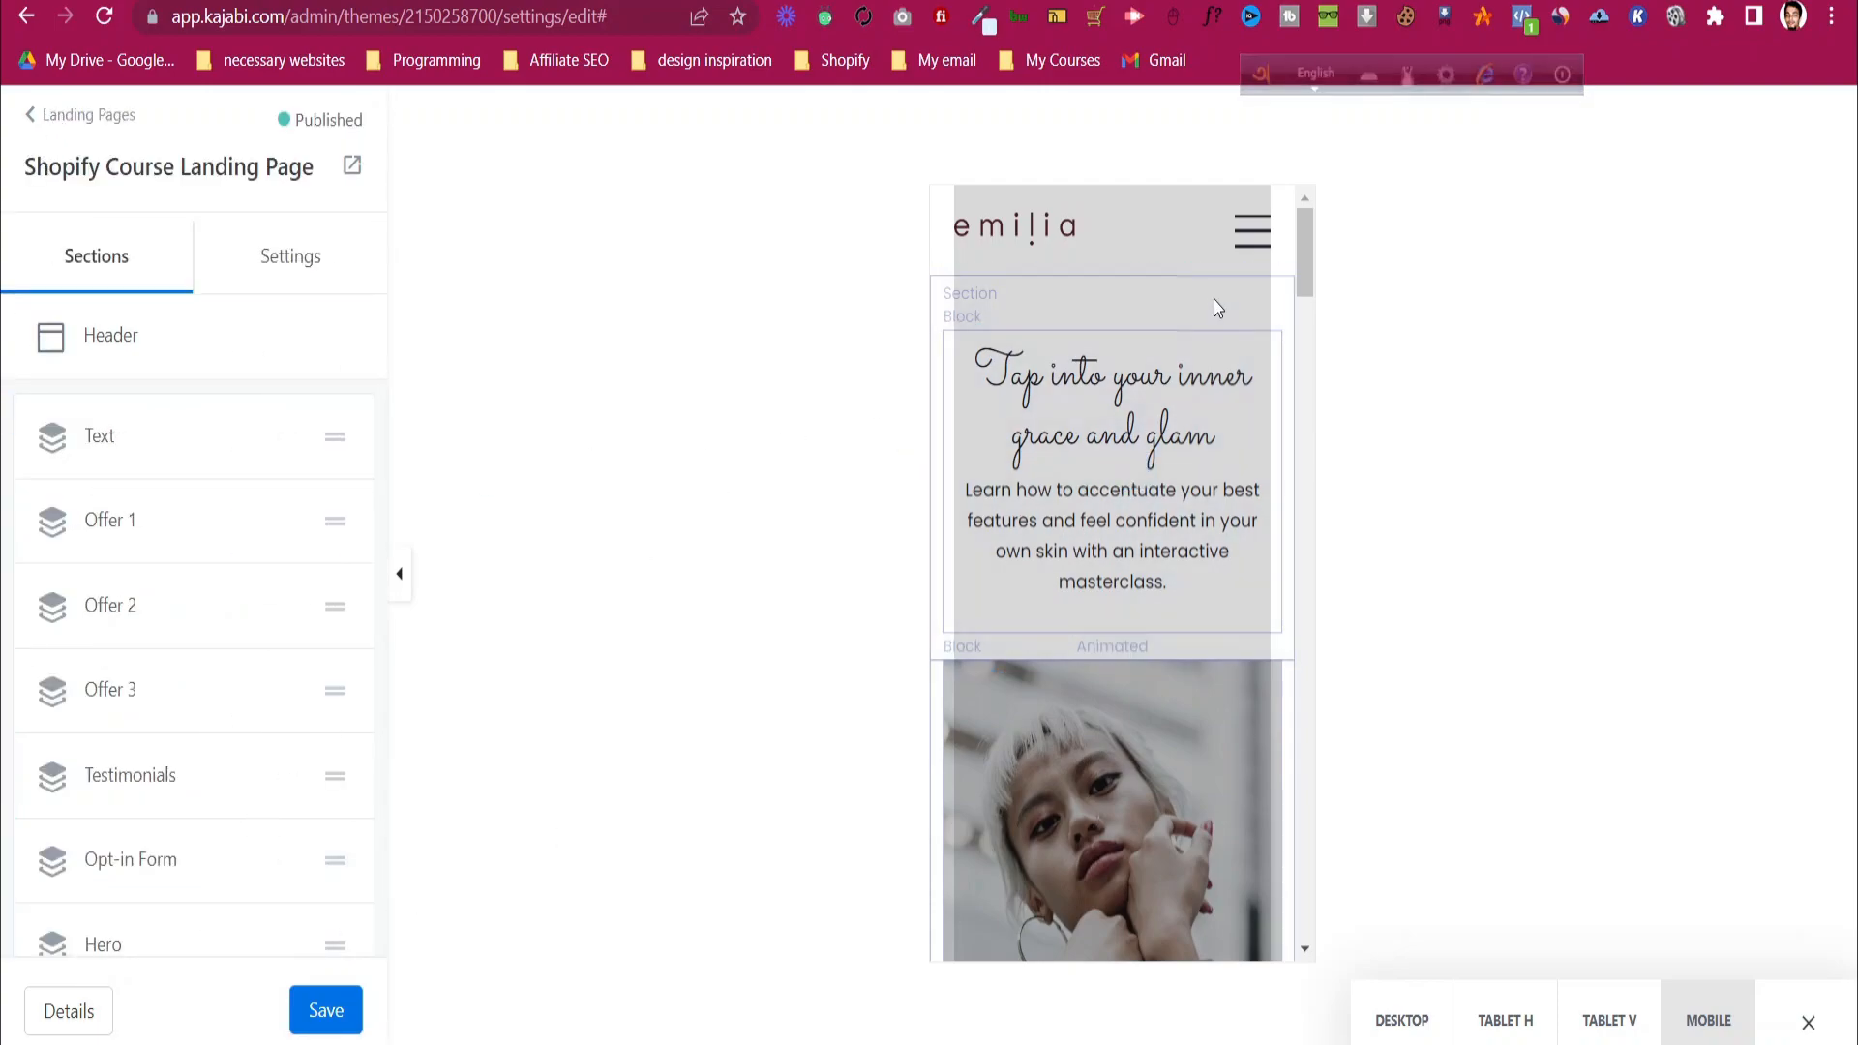
- Save the Shopify Course Landing Page and view its preview at desktop width
{"action": "left_click", "coordinate": [1399, 1020]}
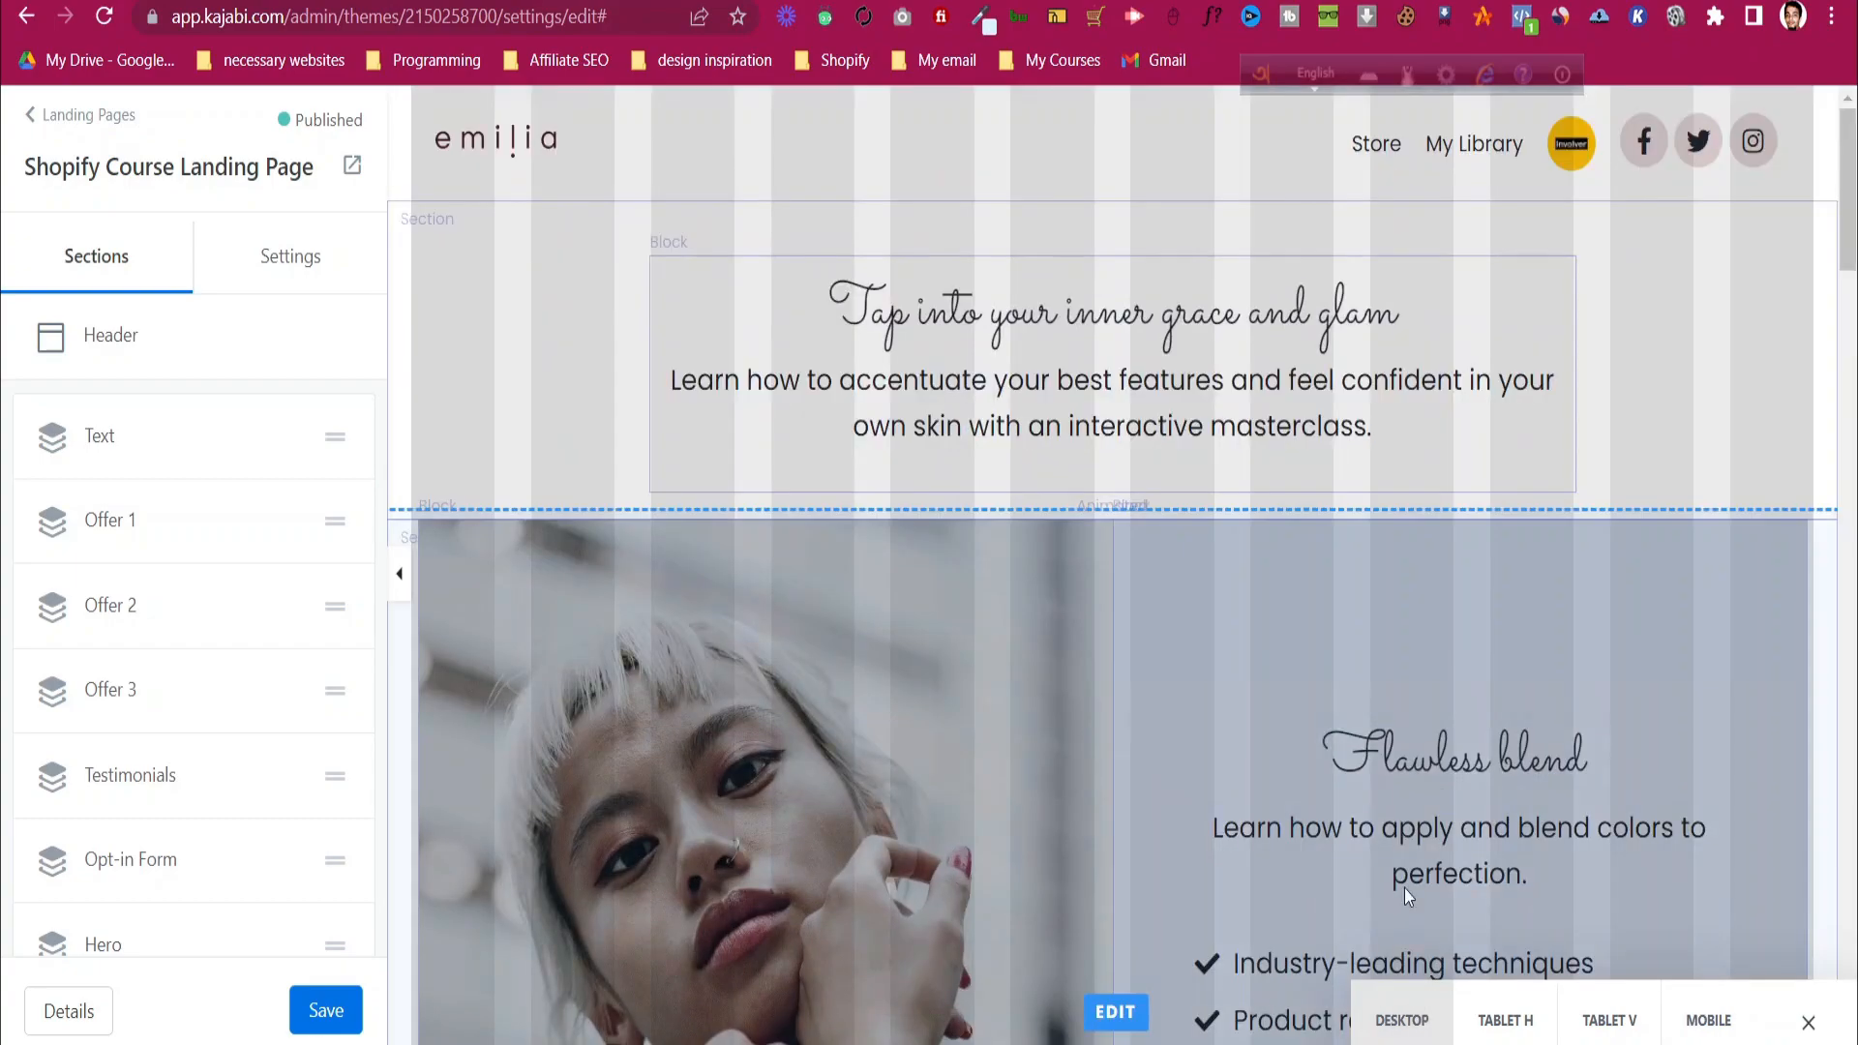
{"action": "left_click", "coordinate": [350, 1010]}
{"action": "left_click", "coordinate": [1809, 1022]}
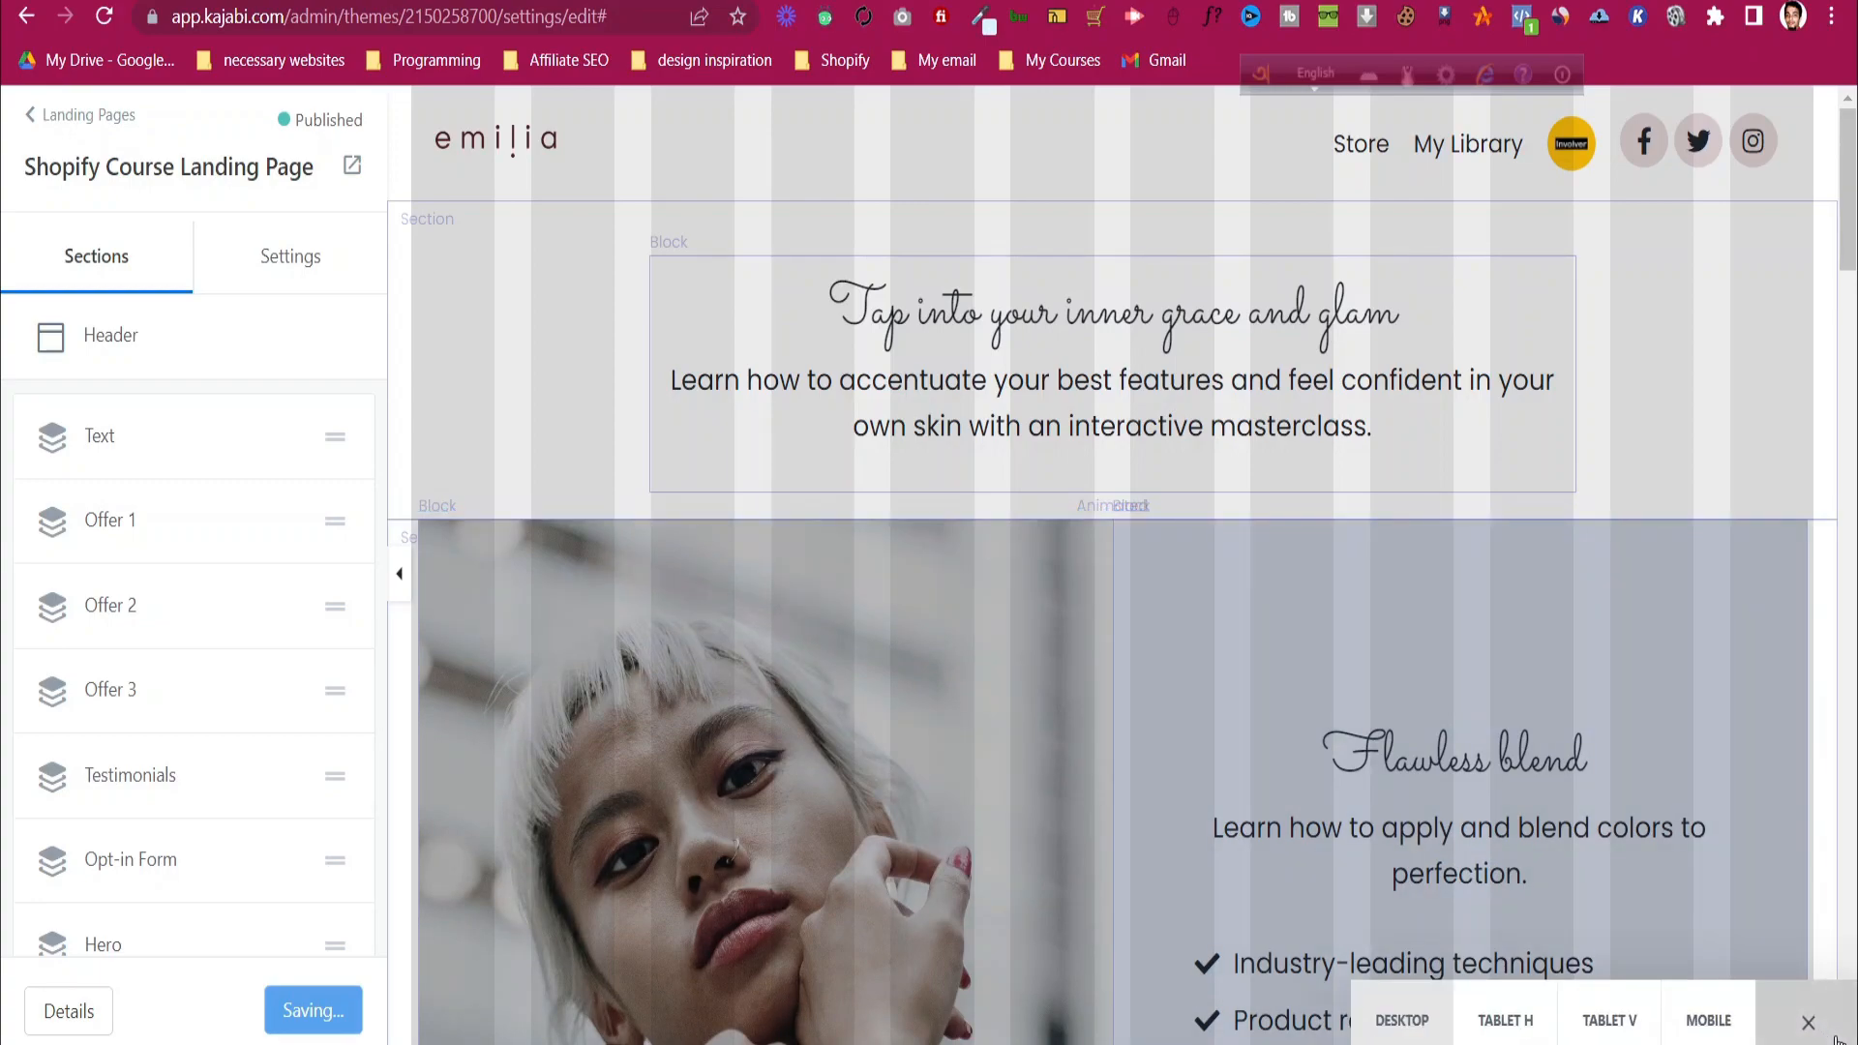
{"action": "left_click", "coordinate": [1839, 1033]}
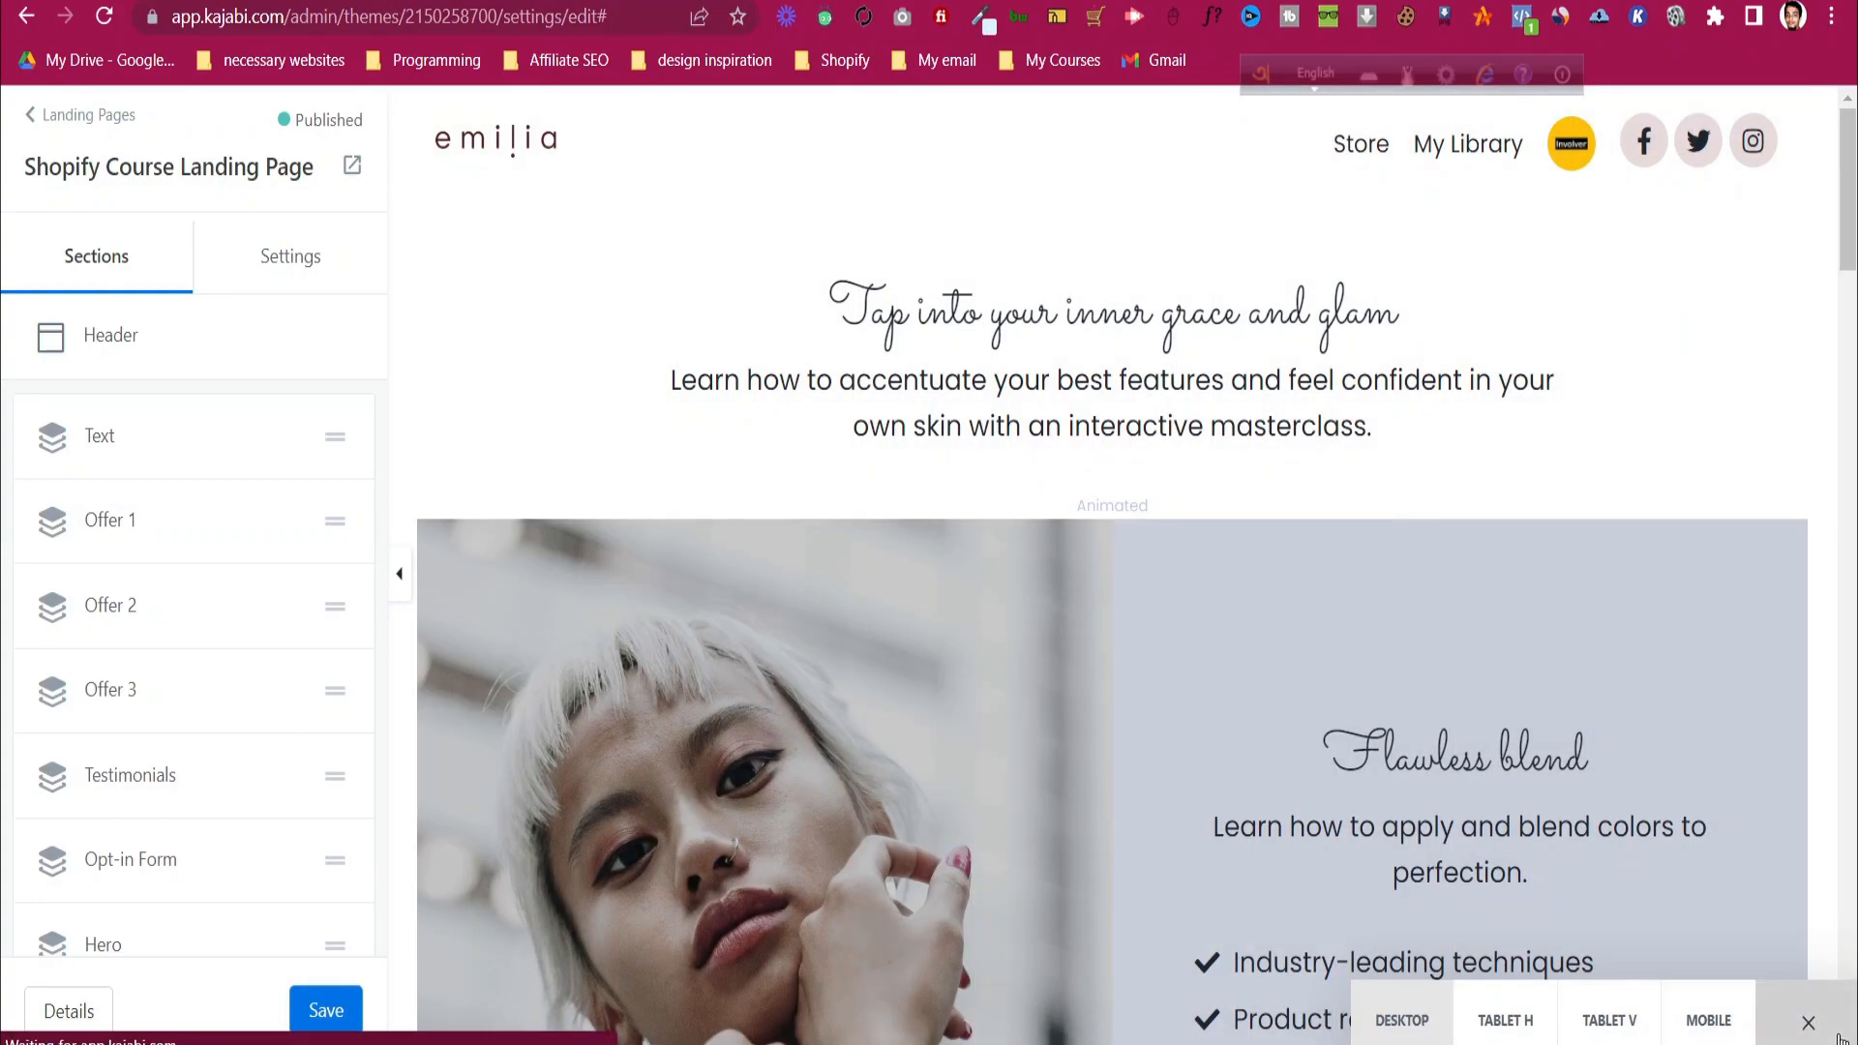
{"action": "scroll", "coordinate": [1269, 699], "scroll_direction": "down", "scroll_amount": 3}
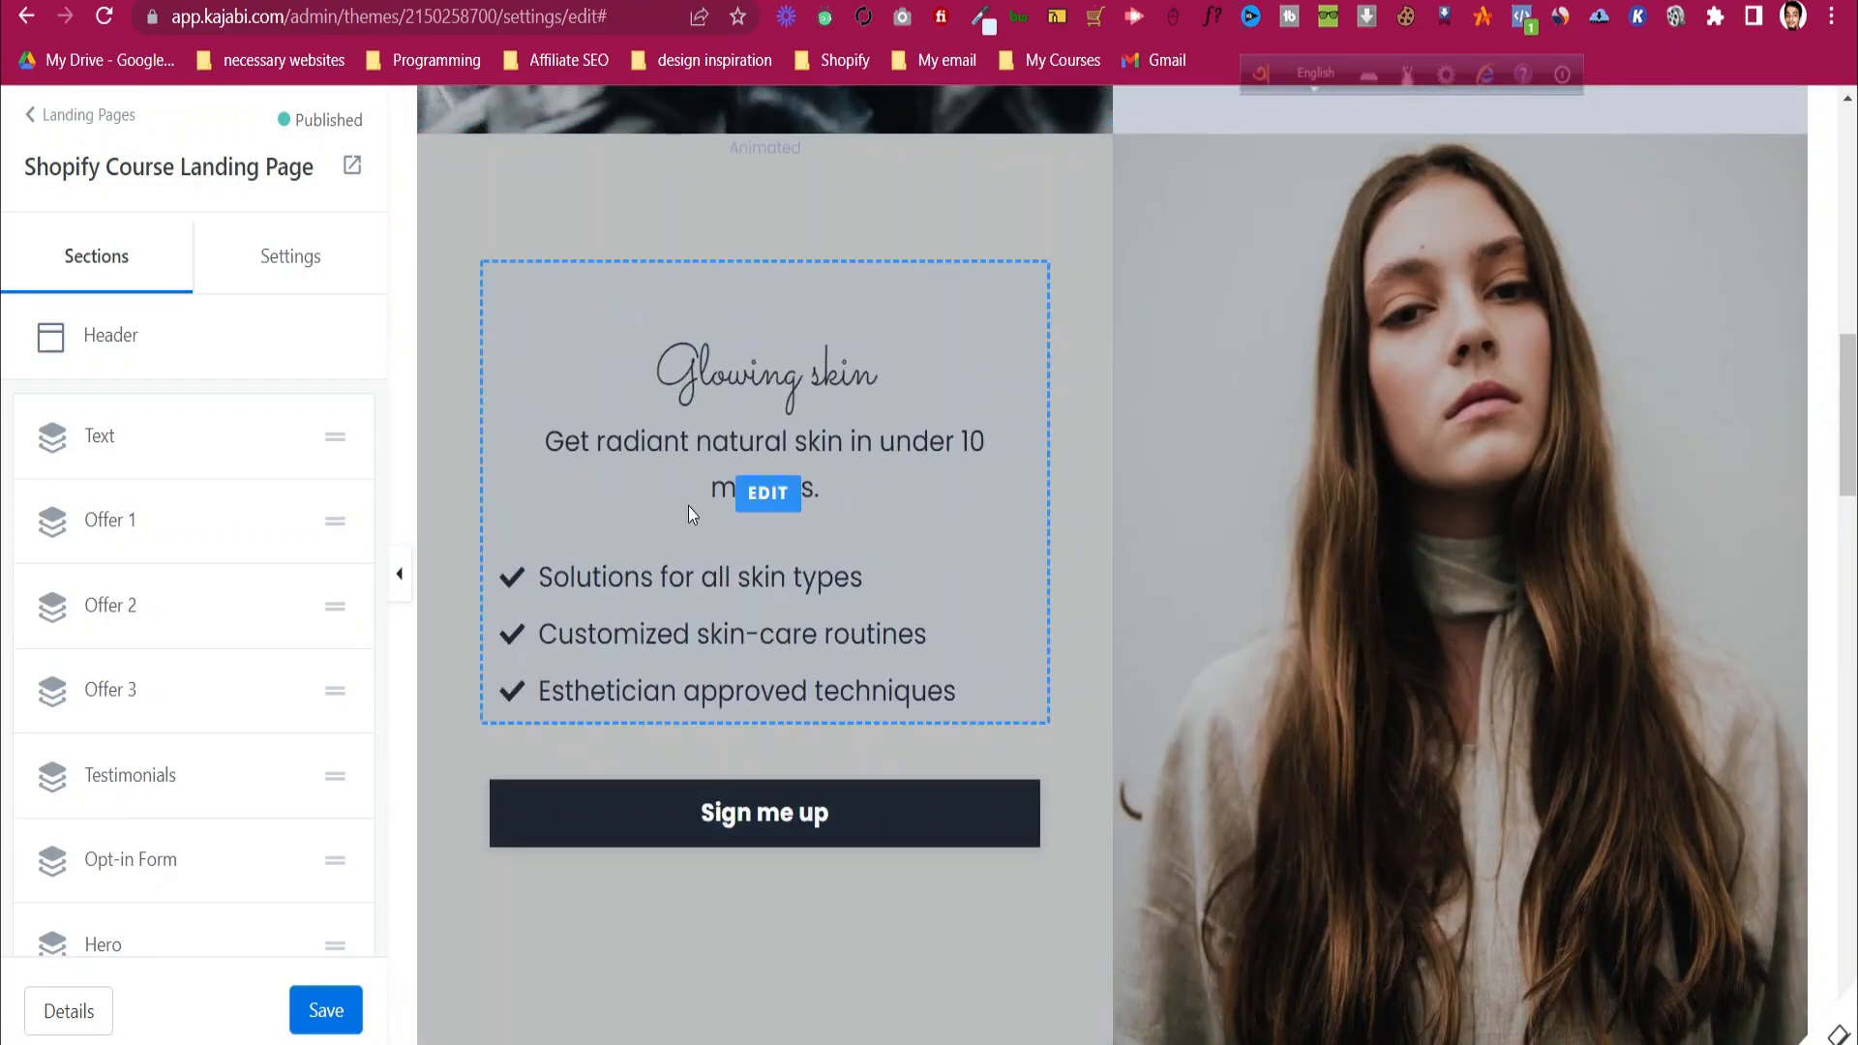
- In the Glowing skin pricing card, try plus-sign list icons, then revert to check marks
{"action": "left_click", "coordinate": [688, 507]}
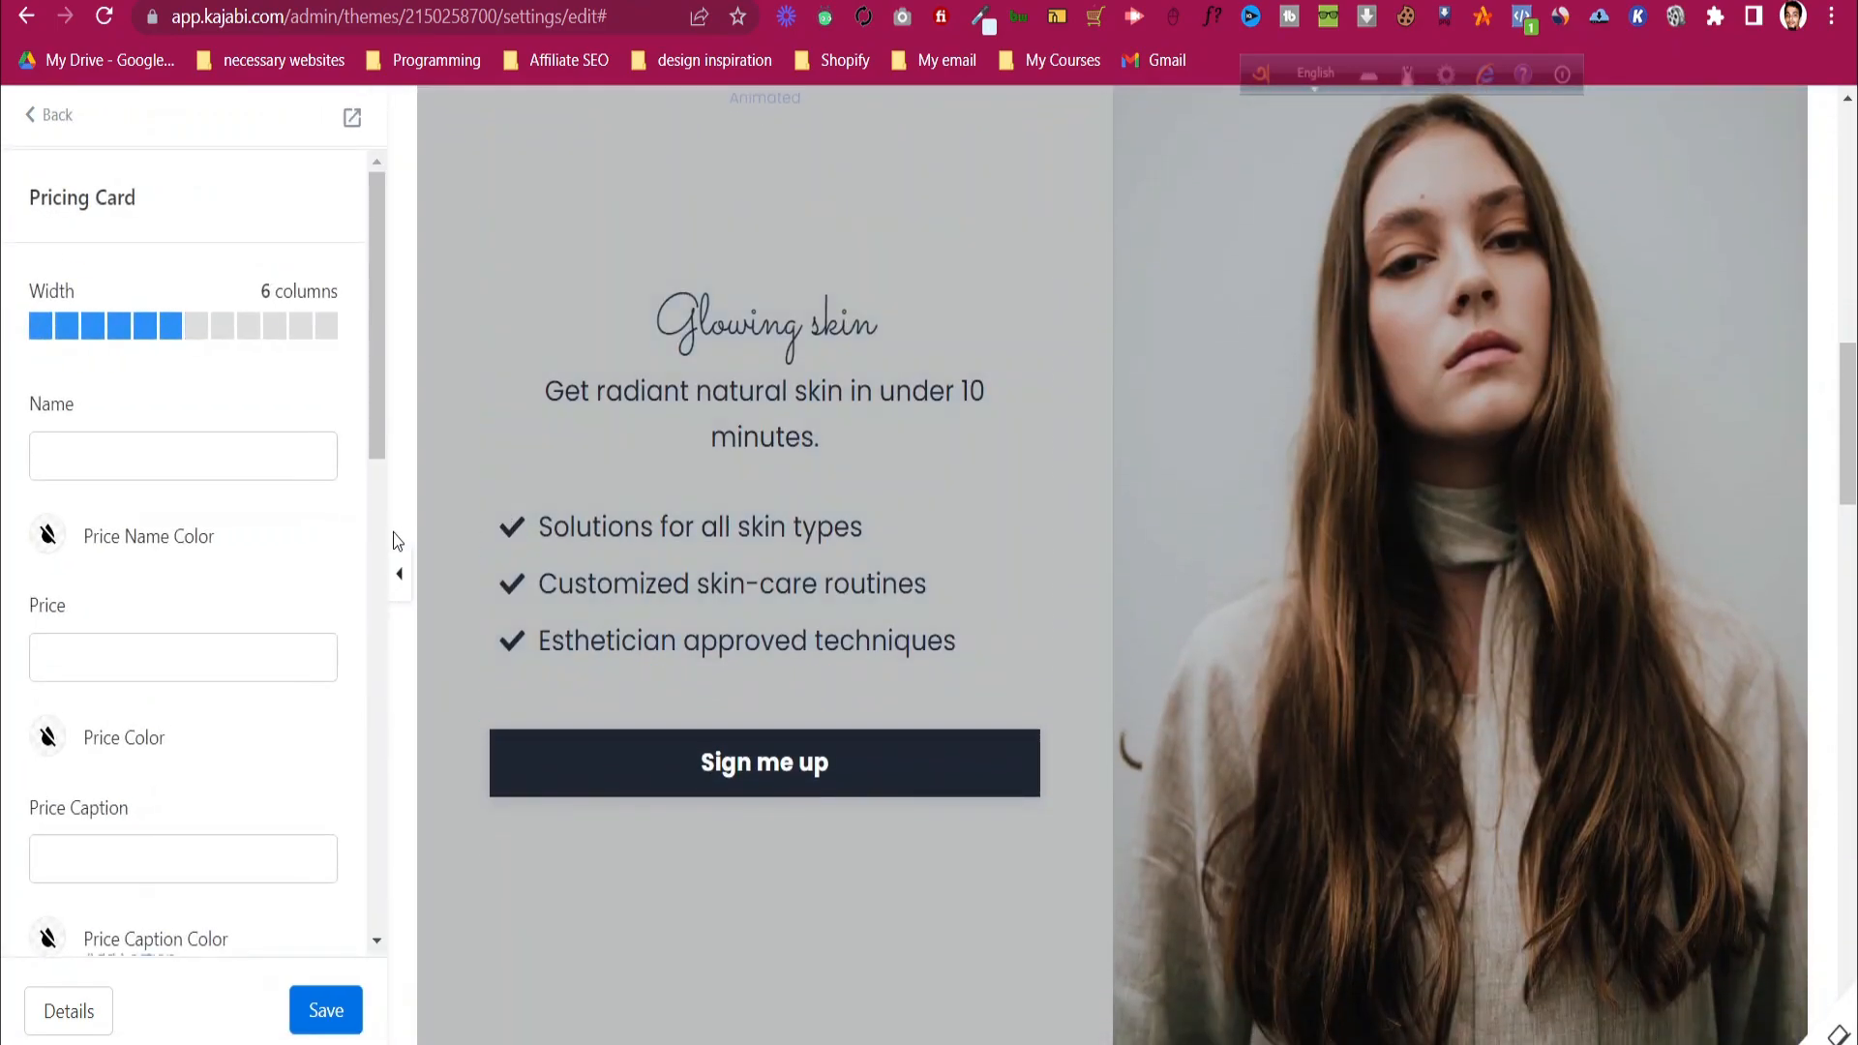
{"action": "left_click", "coordinate": [50, 120]}
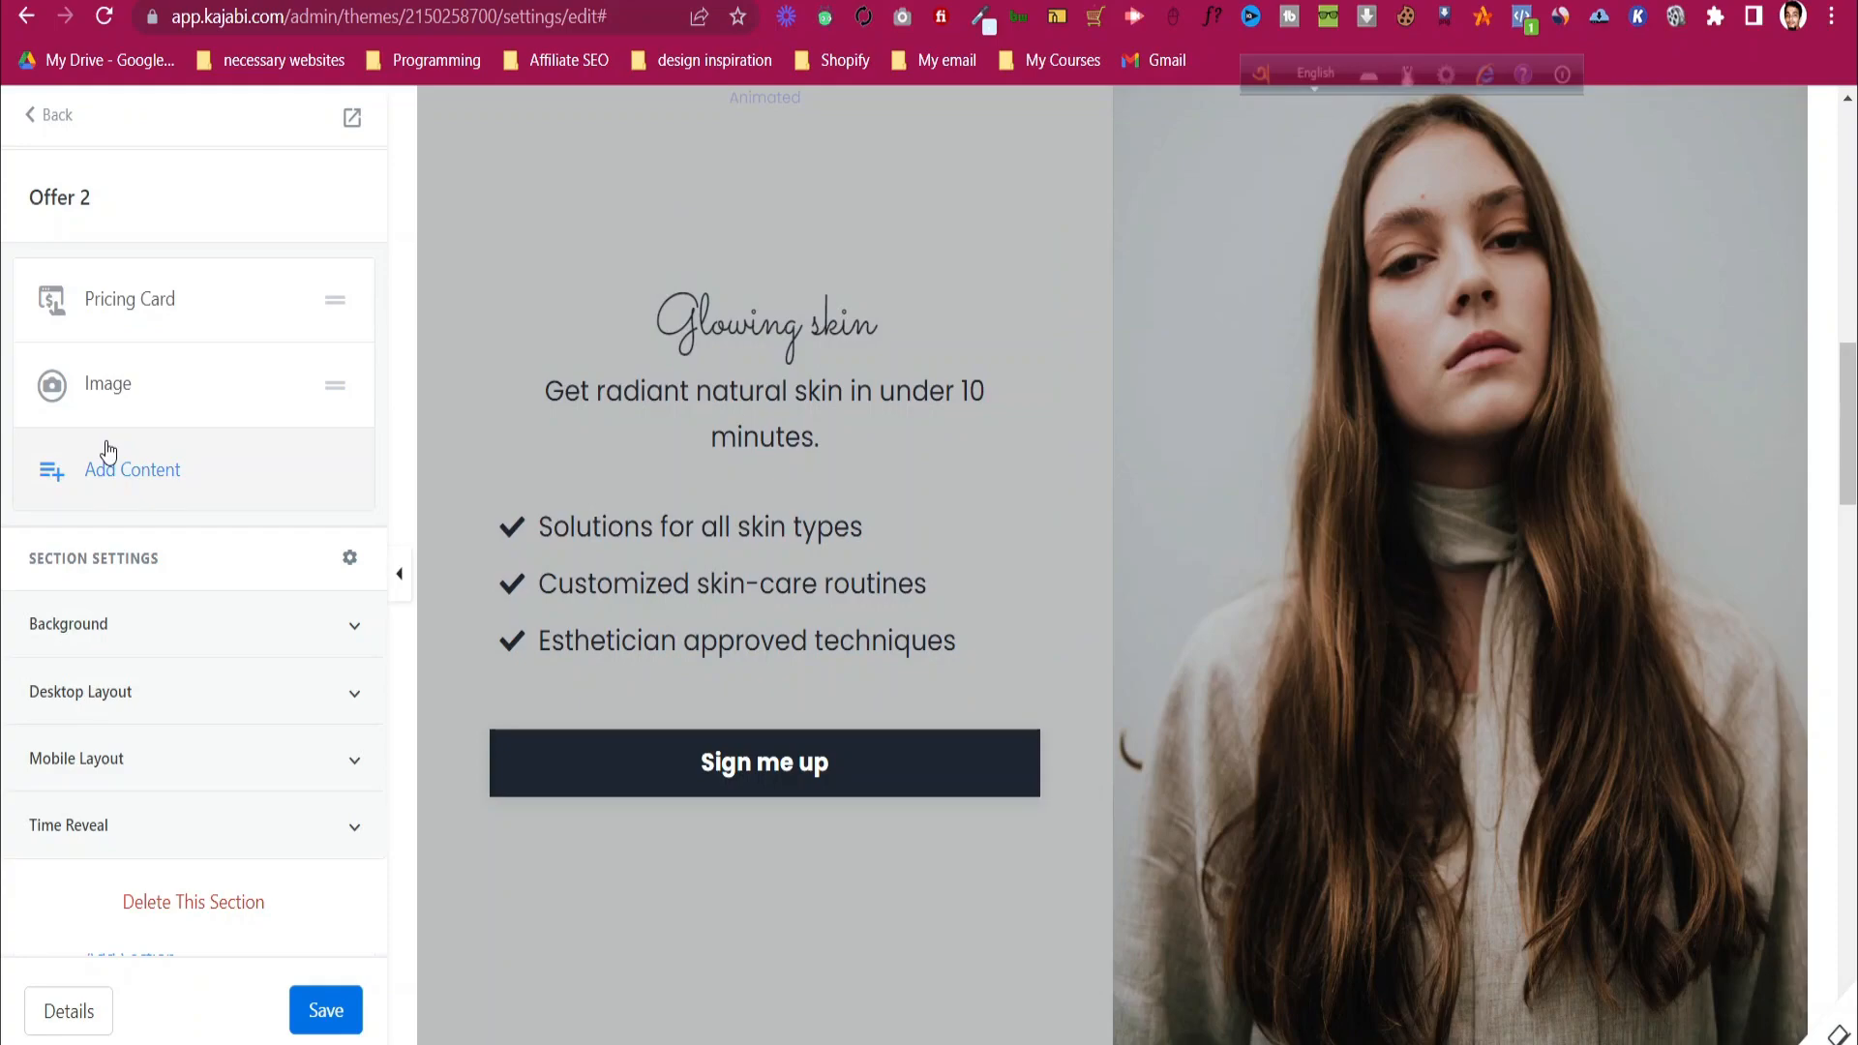
{"action": "left_click", "coordinate": [130, 296]}
{"action": "scroll", "coordinate": [174, 600], "scroll_direction": "down", "scroll_amount": 6}
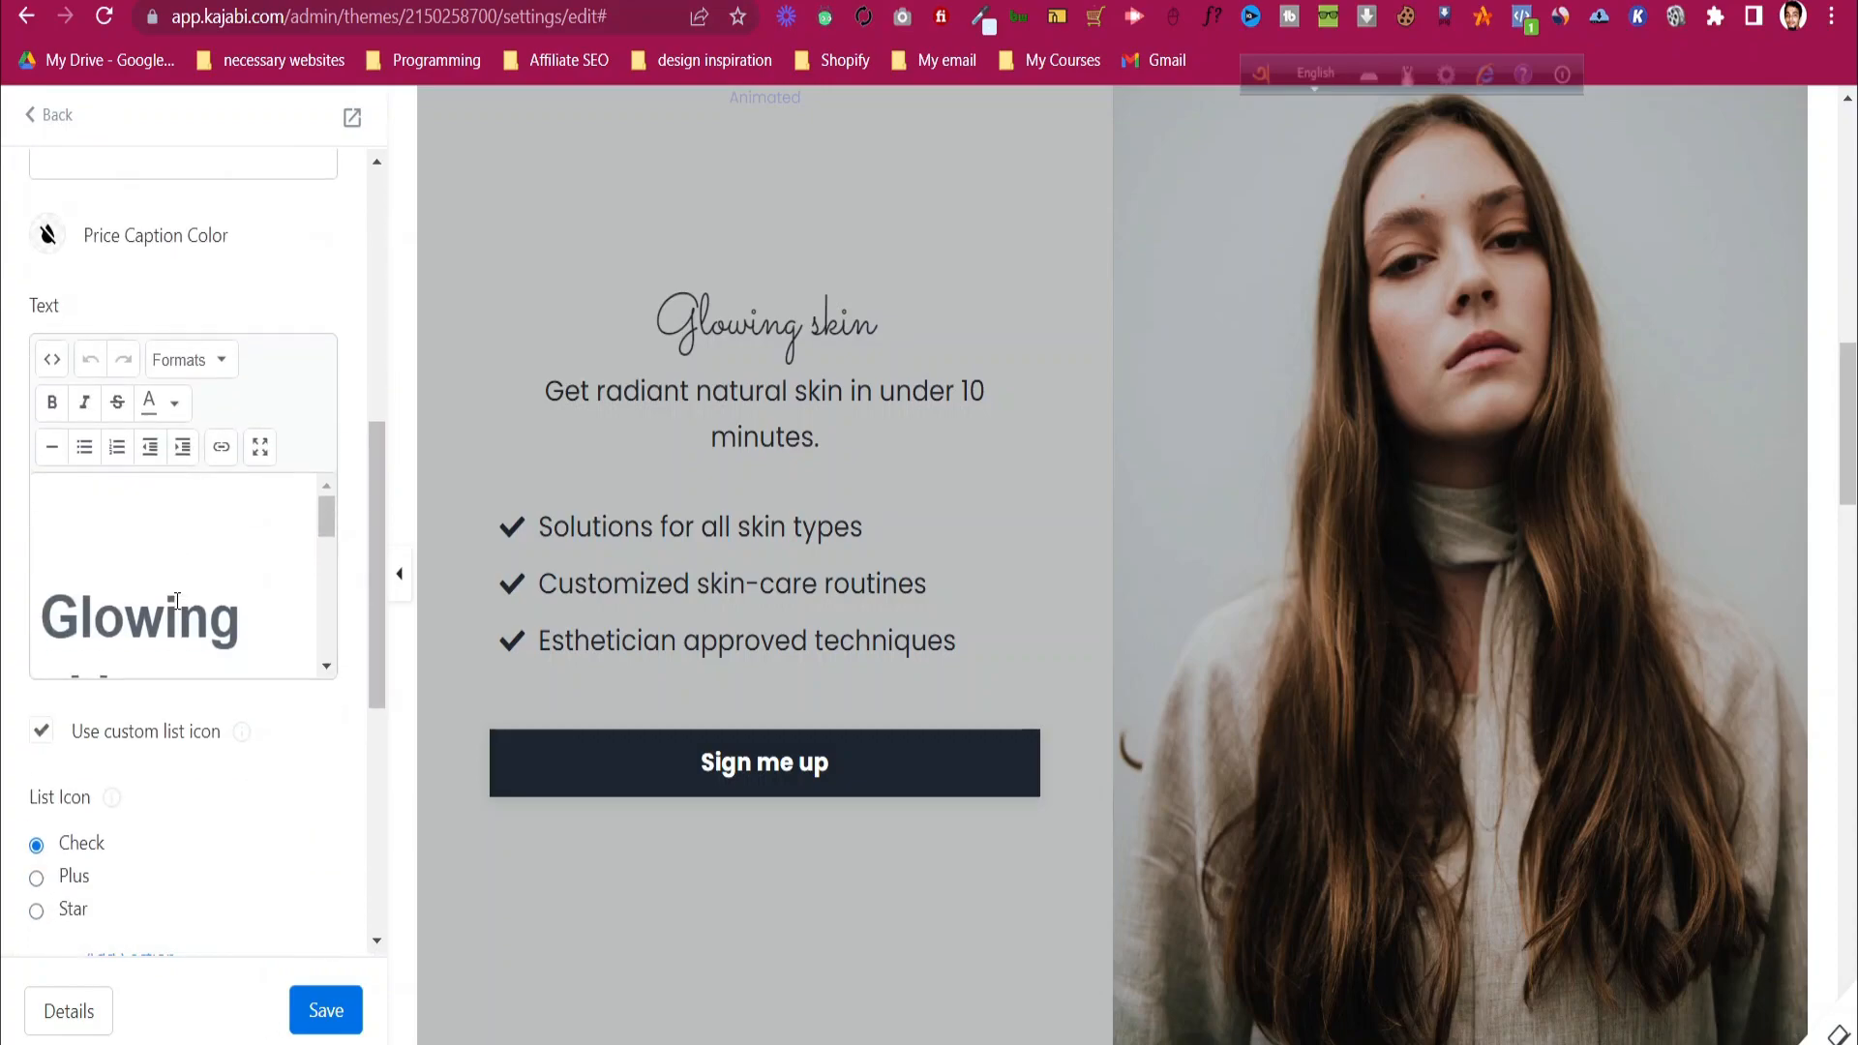
{"action": "scroll", "coordinate": [176, 600], "scroll_direction": "down", "scroll_amount": 3}
{"action": "scroll", "coordinate": [143, 394], "scroll_direction": "down", "scroll_amount": 1}
{"action": "scroll", "coordinate": [143, 395], "scroll_direction": "down", "scroll_amount": 4}
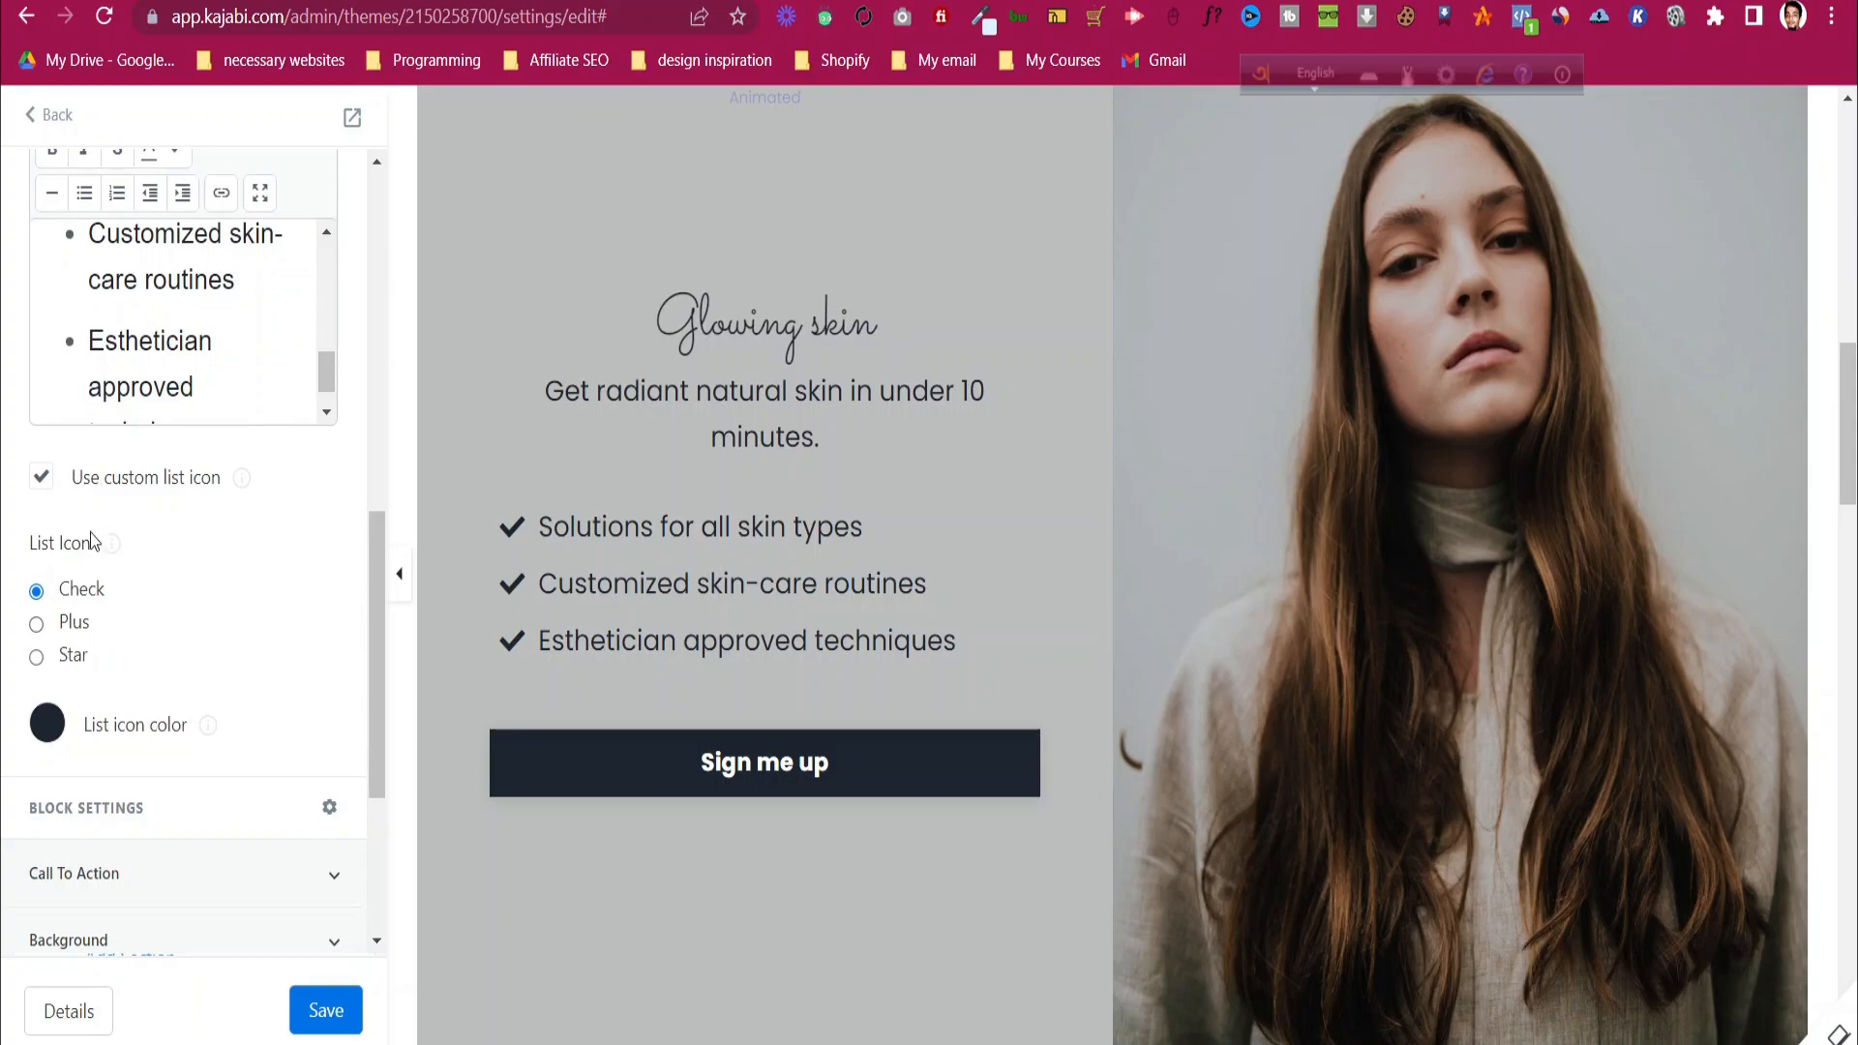
{"action": "left_click", "coordinate": [75, 624]}
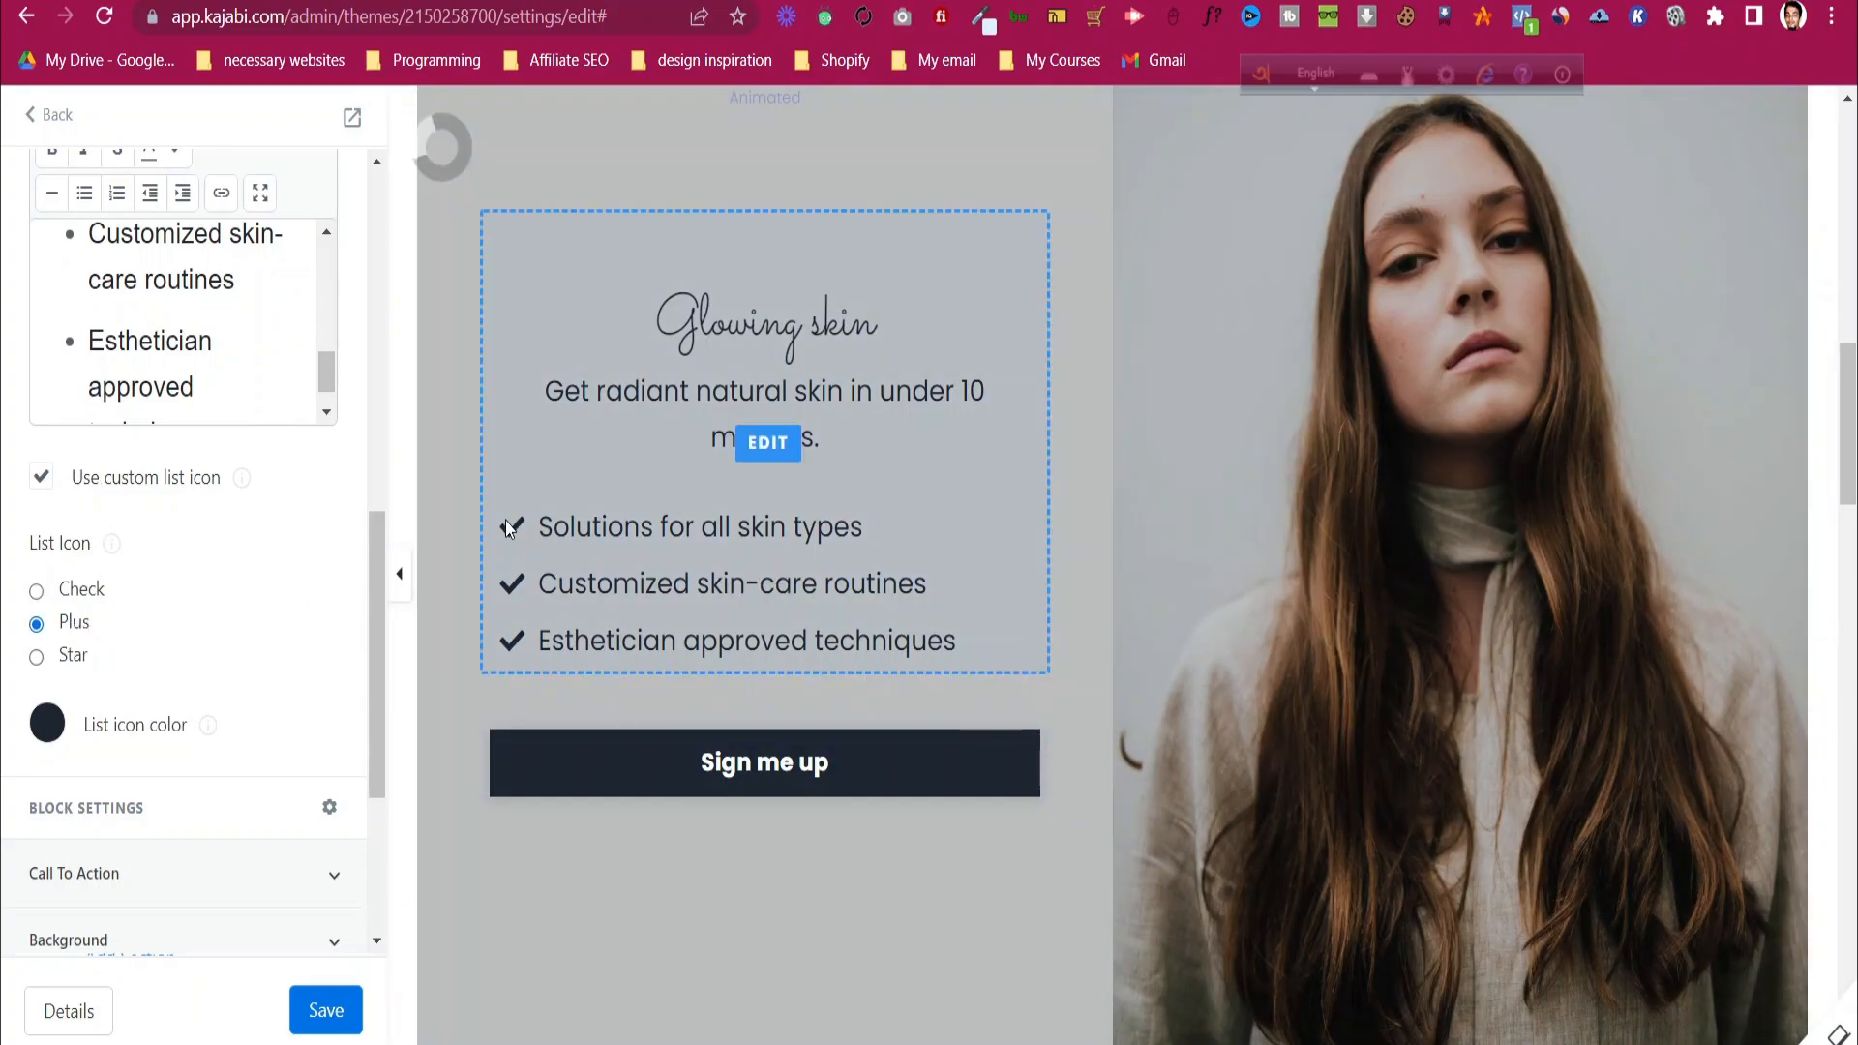
{"action": "left_click", "coordinate": [51, 594]}
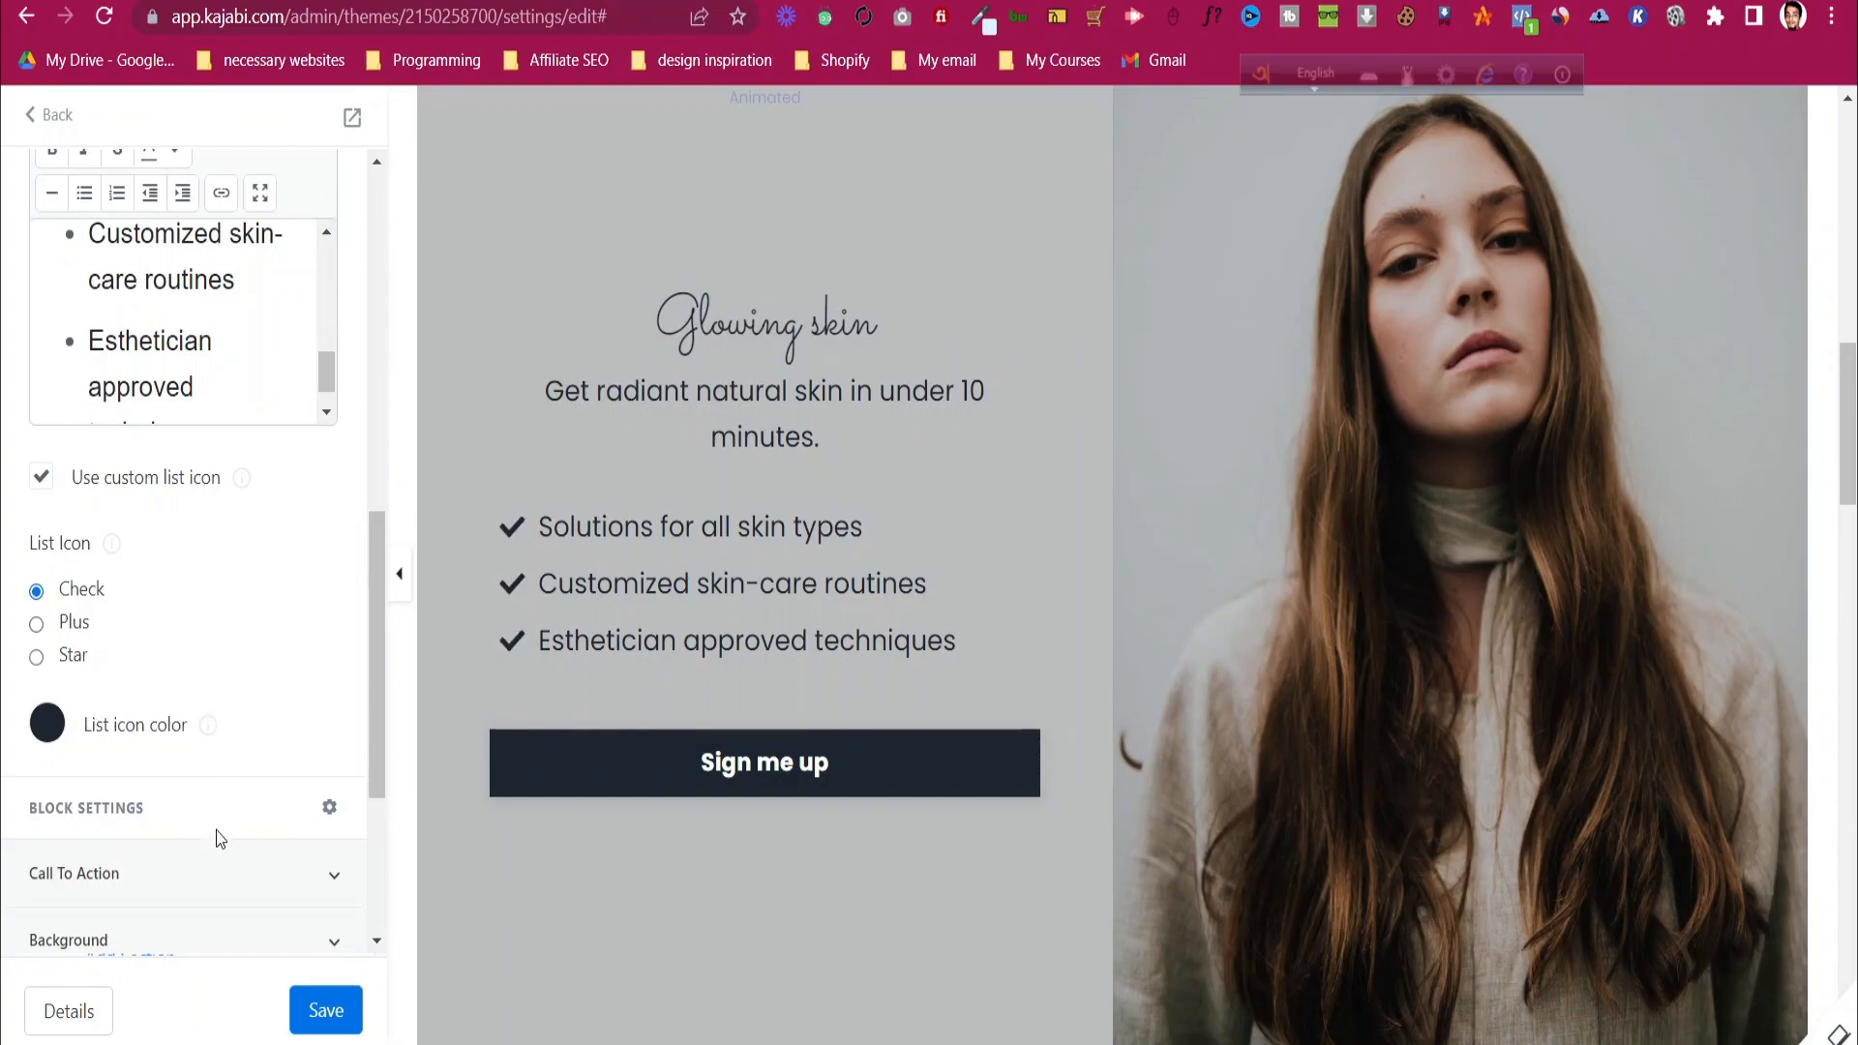
- Expand the card's Call To Action settings and select the Sign me up button's URL field
{"action": "scroll", "coordinate": [213, 832], "scroll_direction": "down", "scroll_amount": 1}
{"action": "left_click", "coordinate": [227, 759]}
{"action": "scroll", "coordinate": [240, 683], "scroll_direction": "down", "scroll_amount": 5}
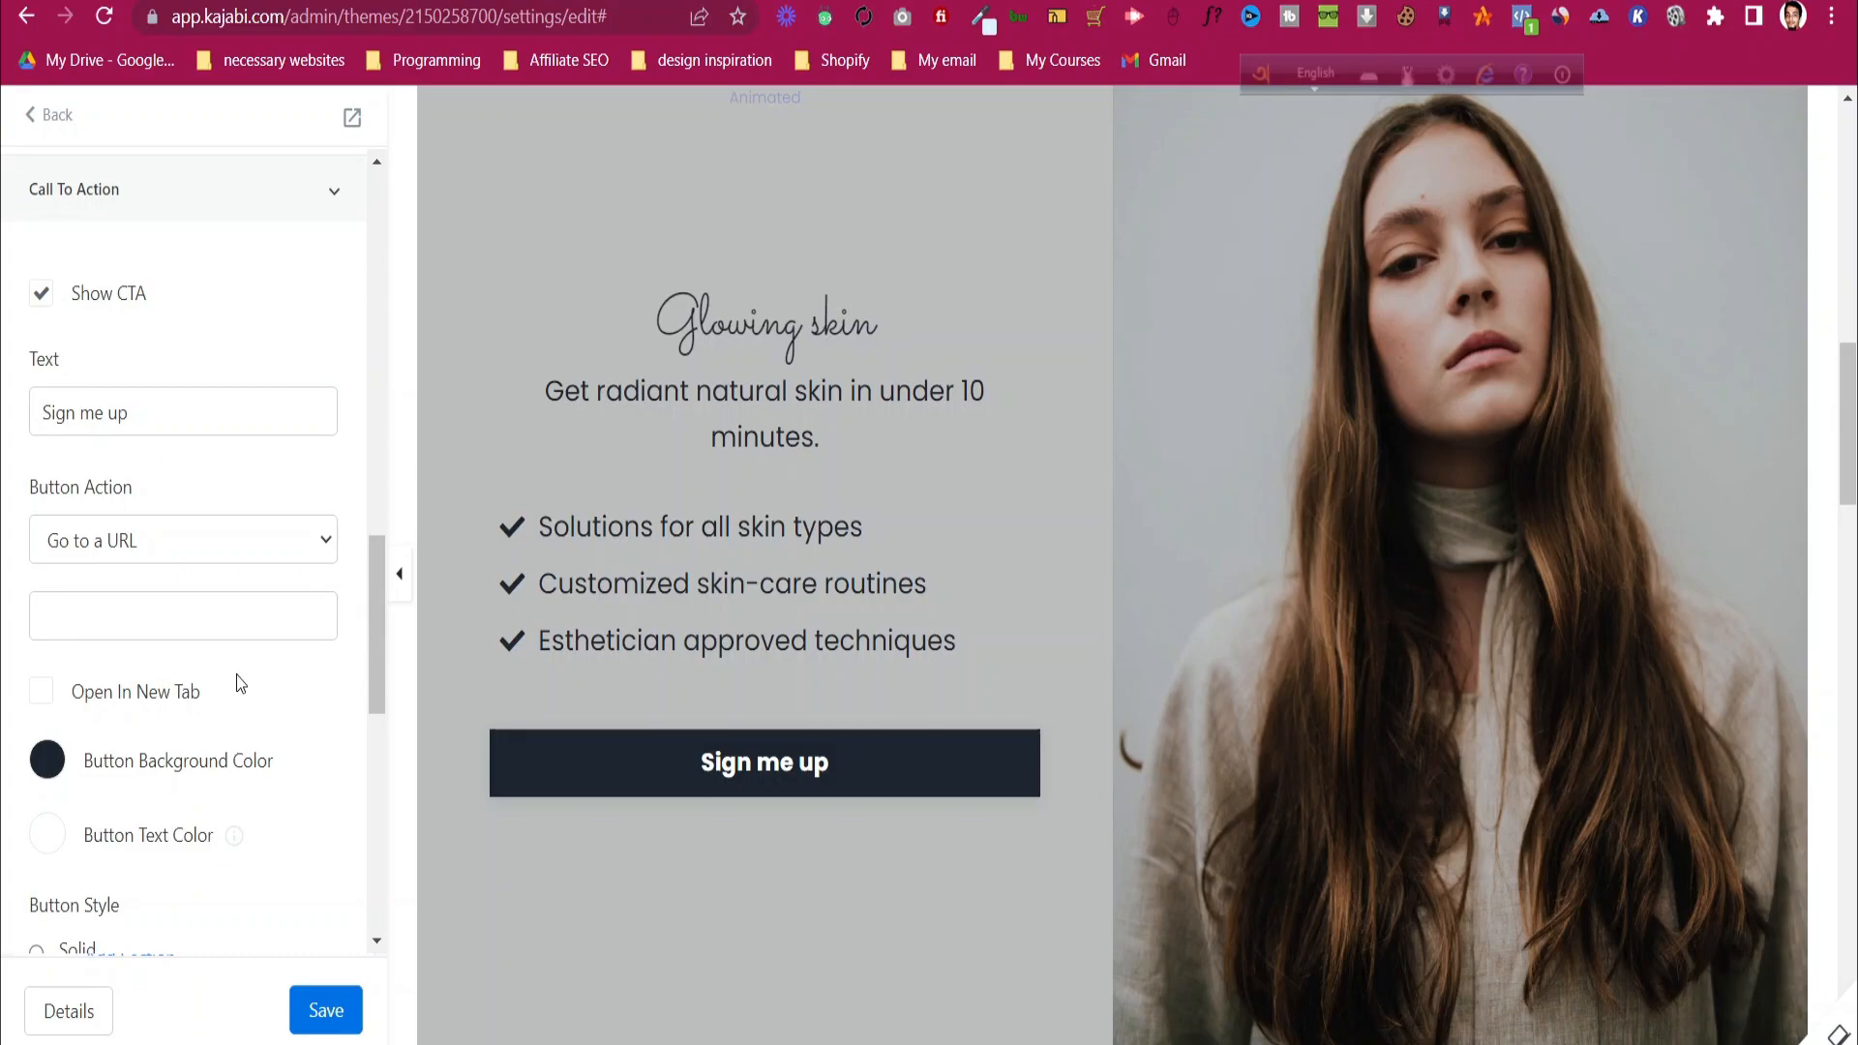
{"action": "left_click", "coordinate": [211, 607]}
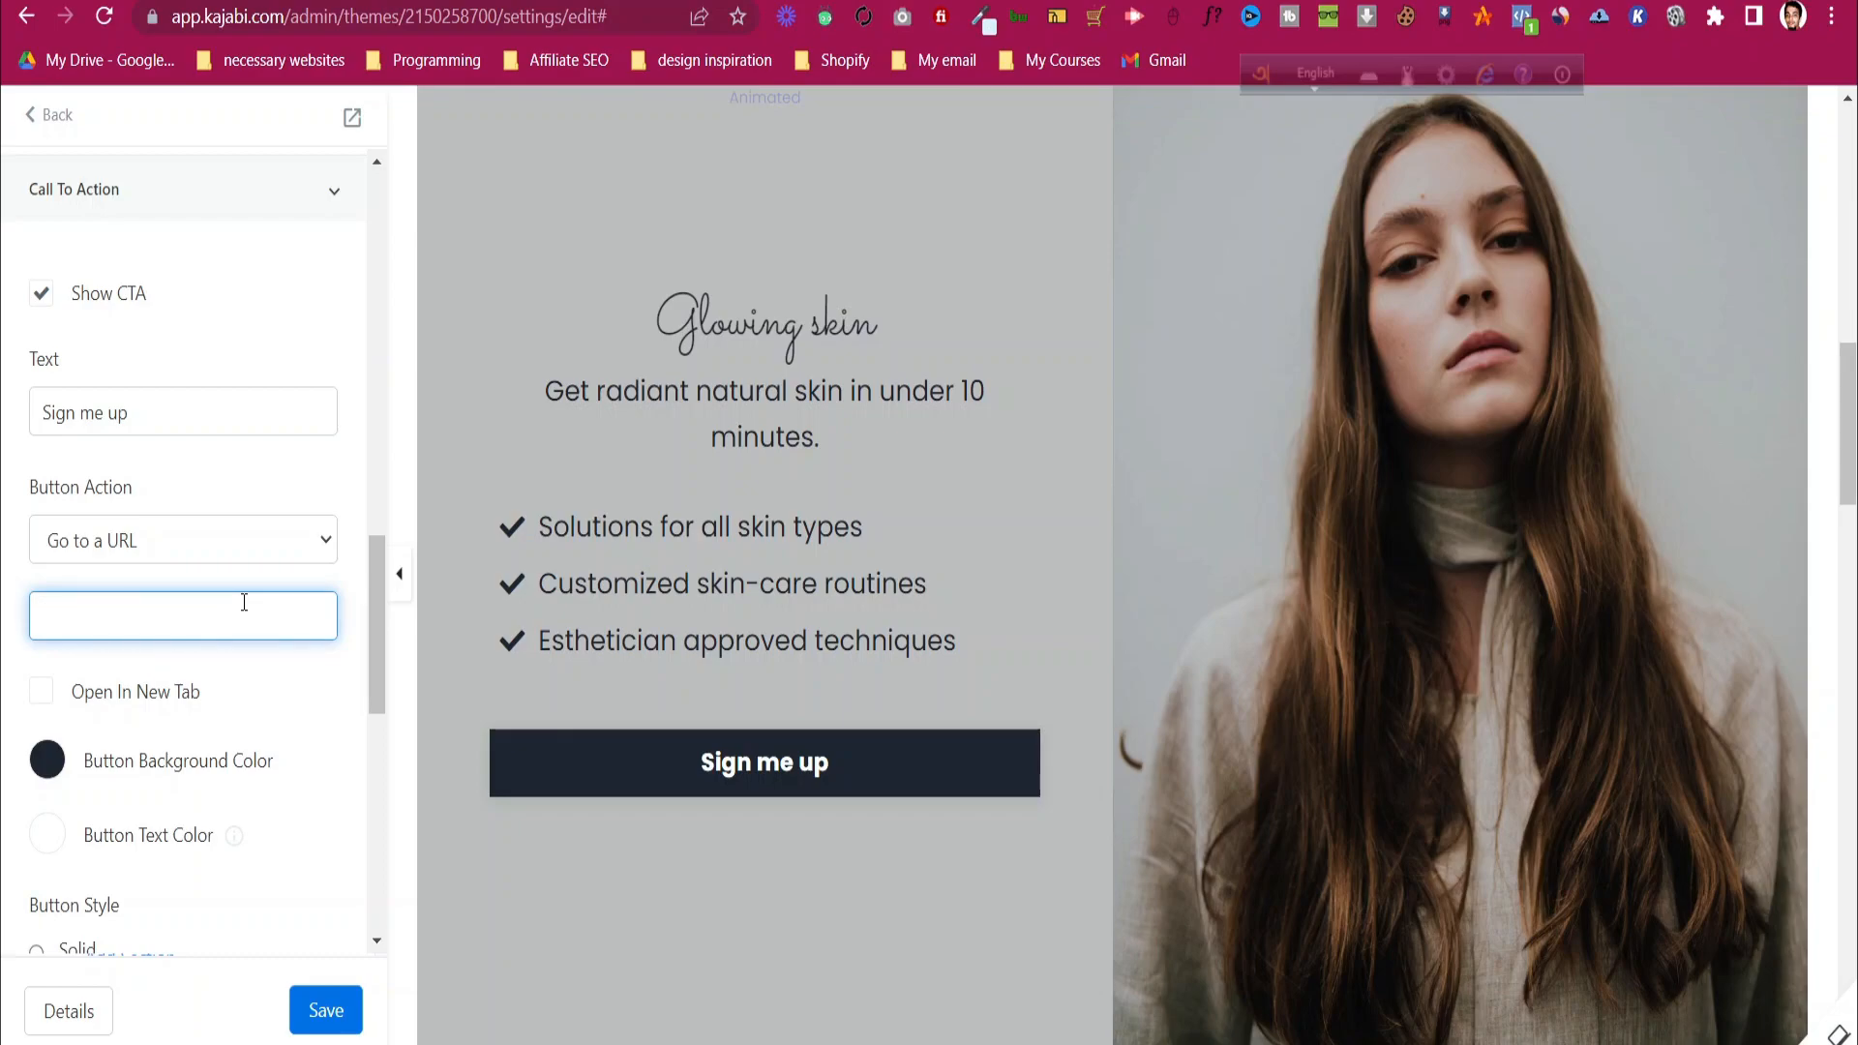
{"action": "left_click", "coordinate": [1006, 1]}
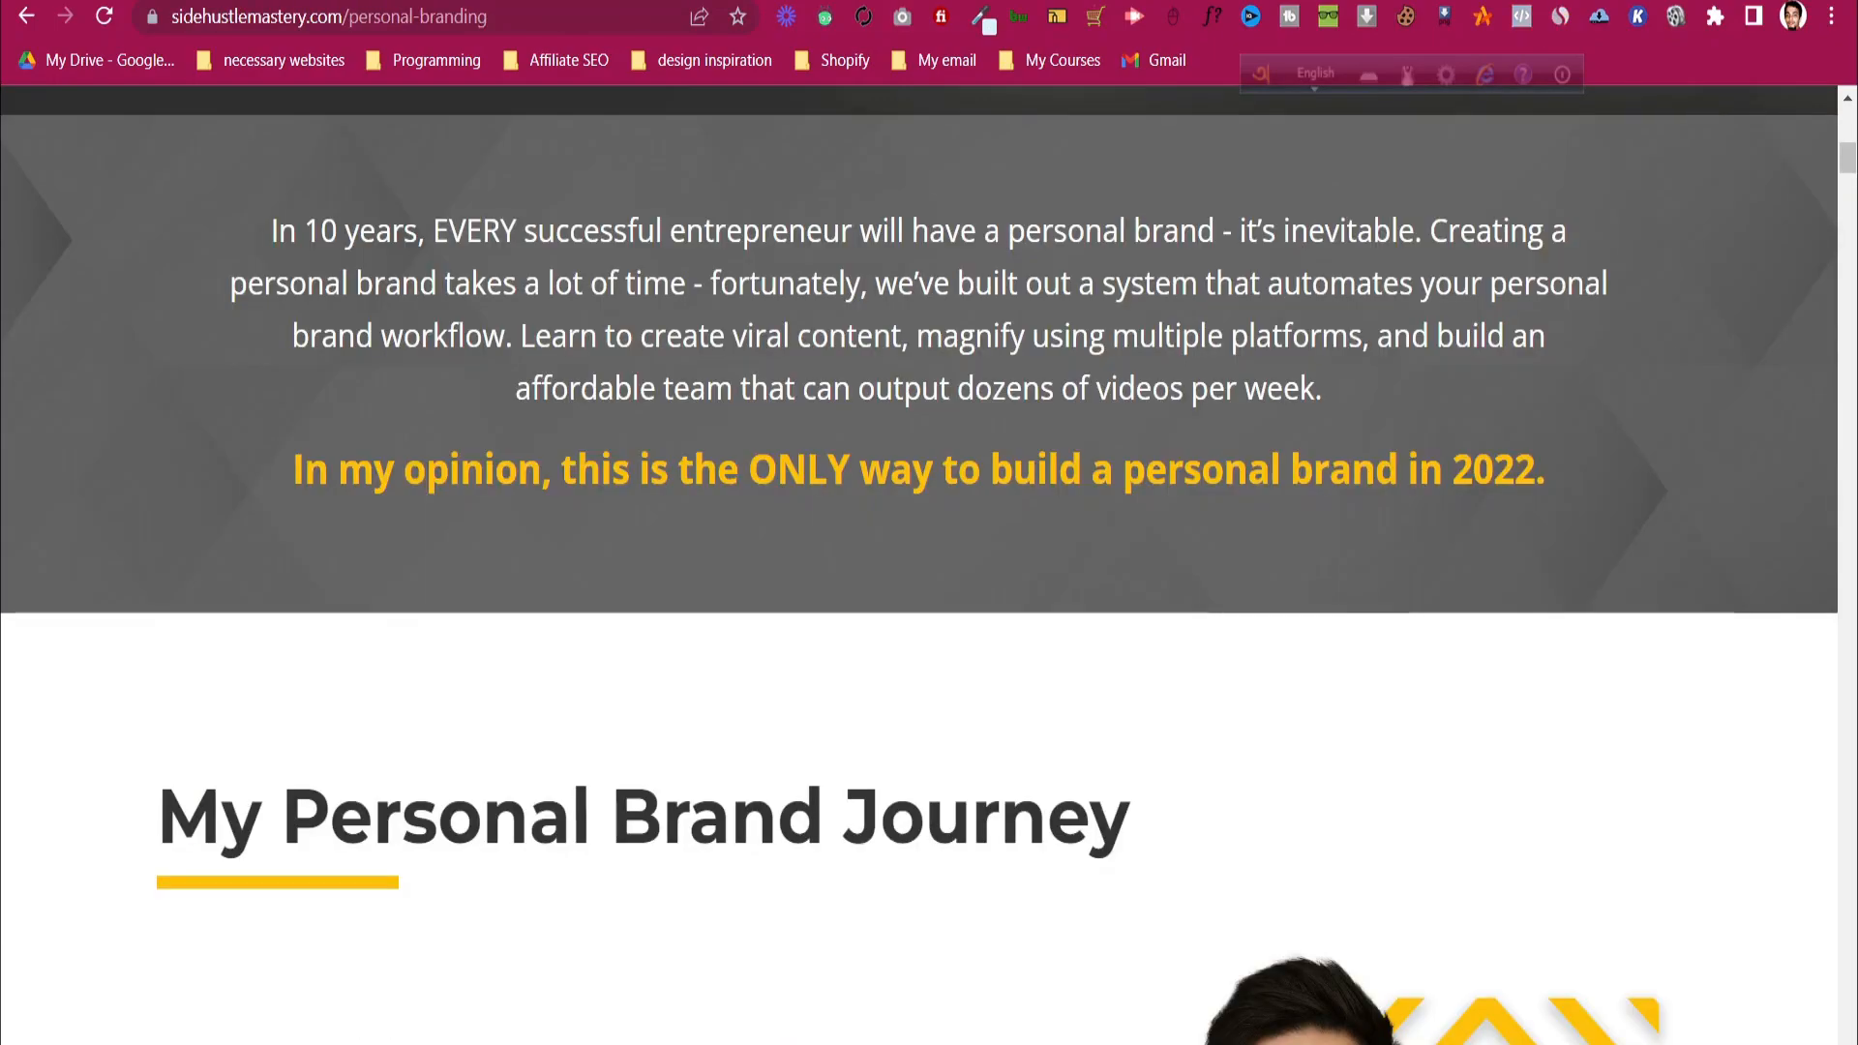
- Copy the sidehustlemastery personal-branding page's URL and return to the Kajabi editor
{"action": "left_click", "coordinate": [505, 26]}
{"action": "right_click", "coordinate": [500, 26]}
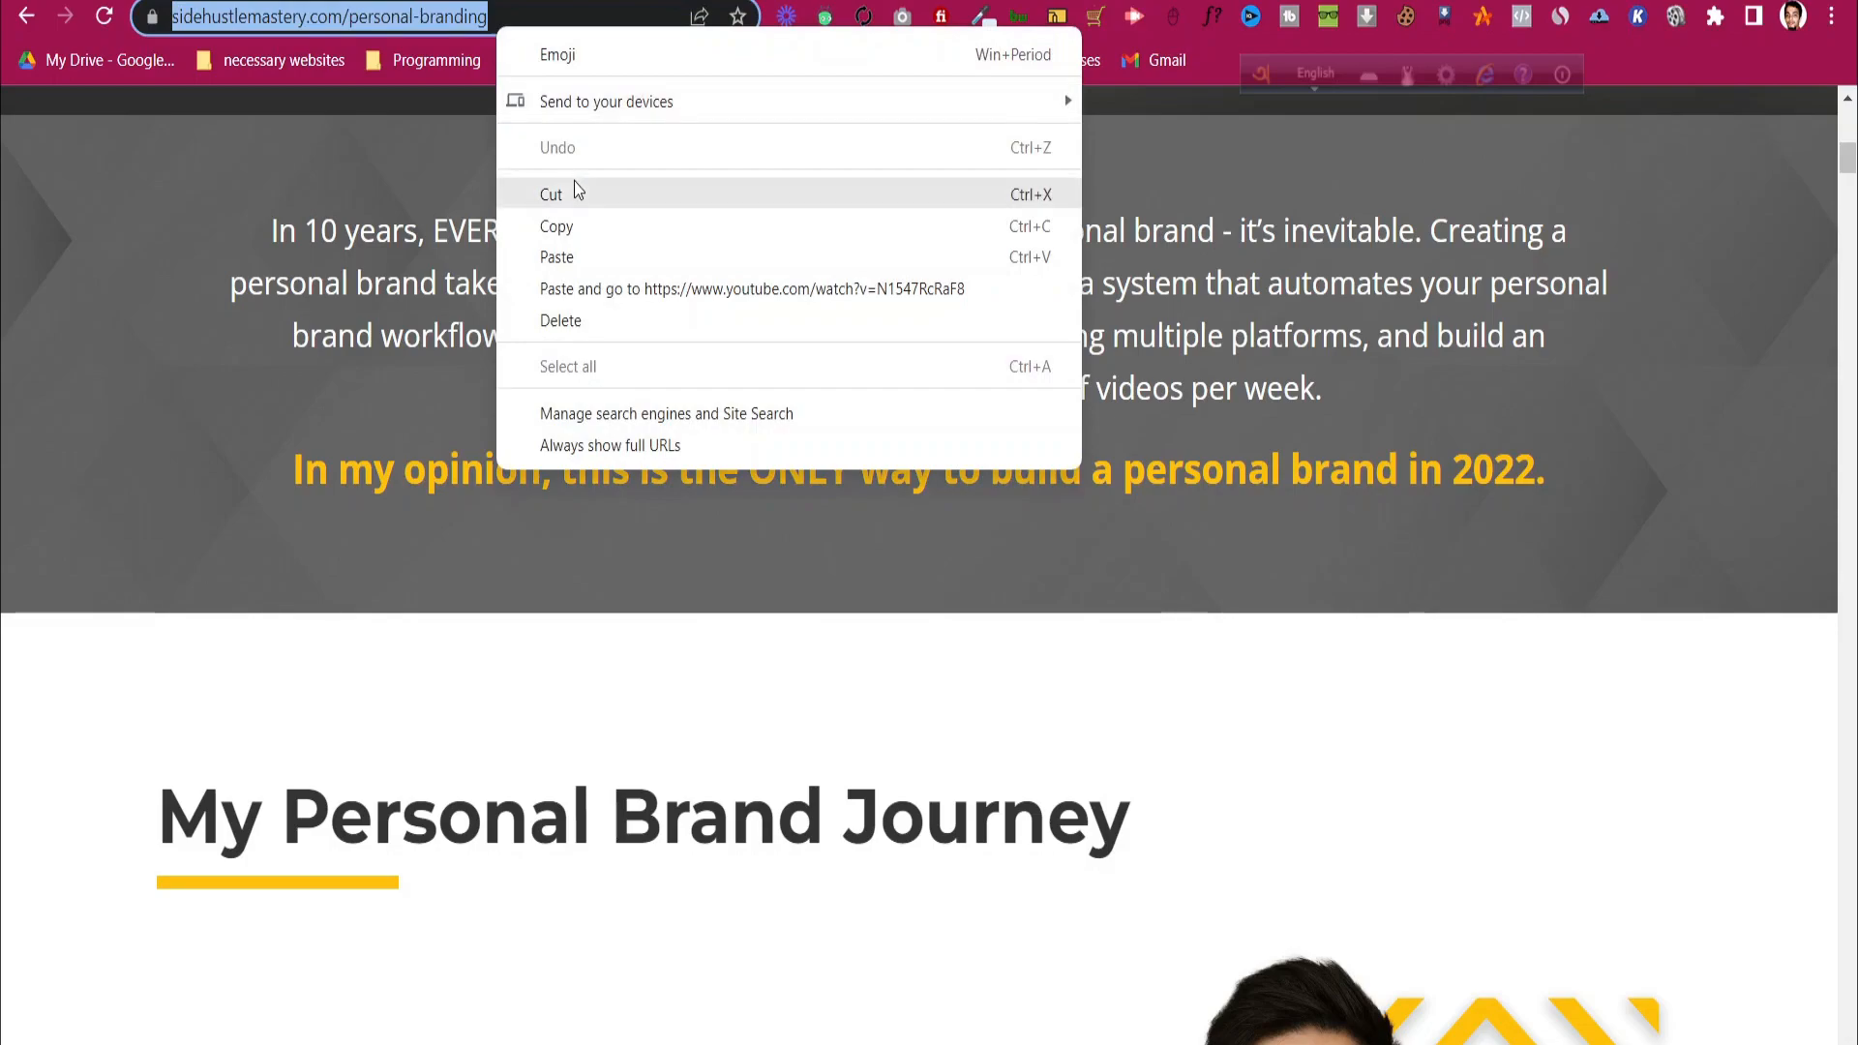
{"action": "left_click", "coordinate": [593, 229]}
{"action": "key", "text": "ctrl+shift+Tab"}
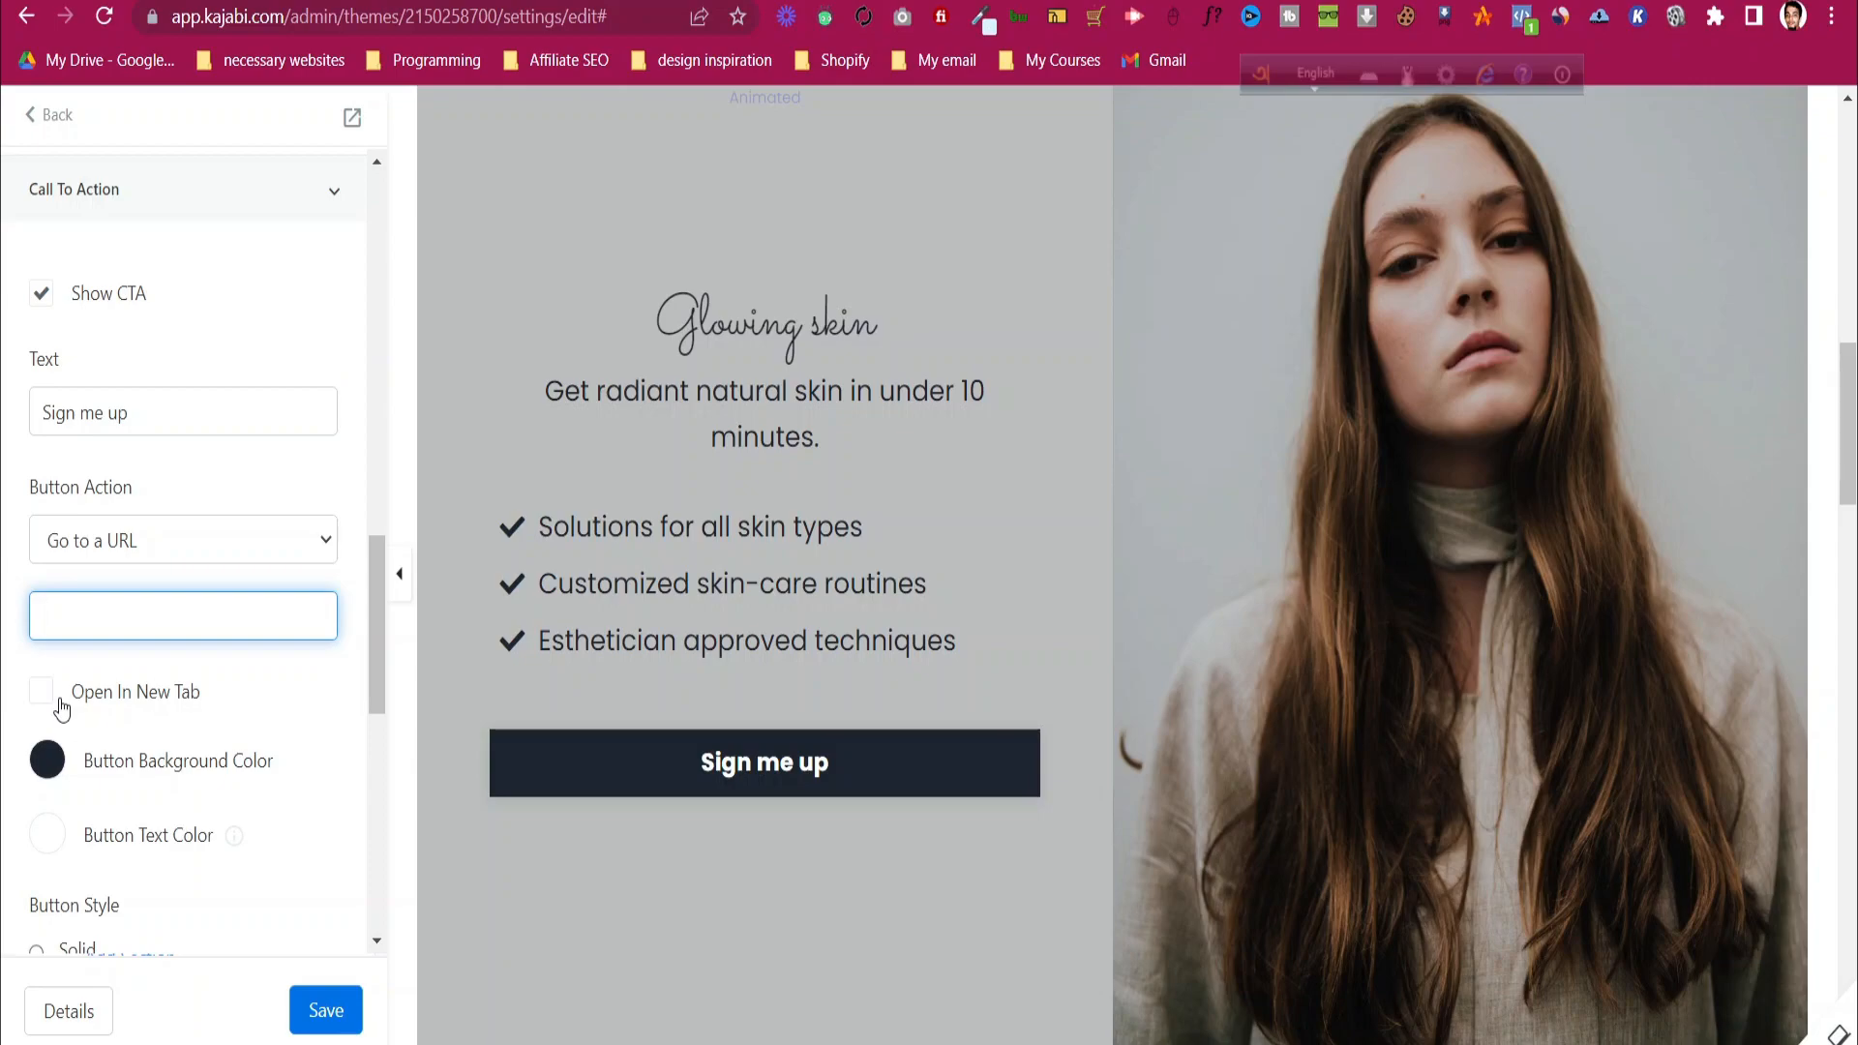
- Point the Sign me up button to the Shopify Course checkout page and save the page
{"action": "left_click", "coordinate": [295, 542]}
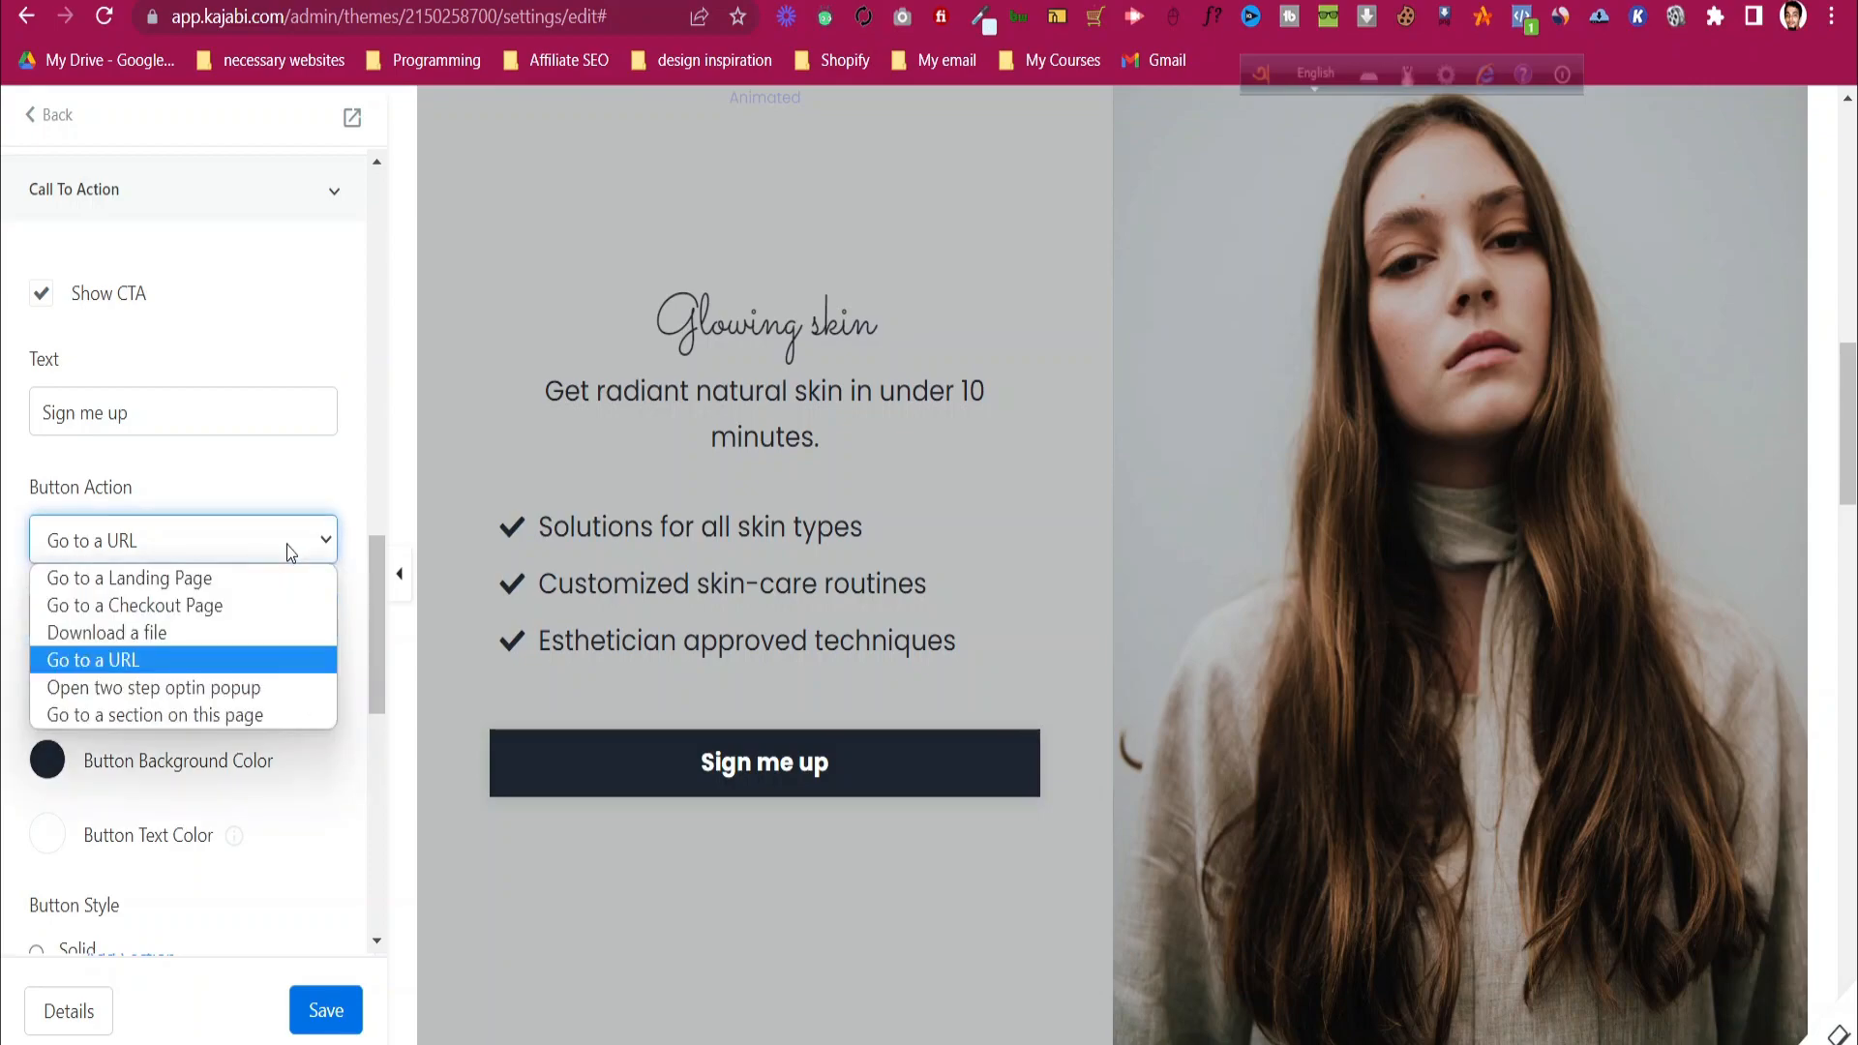
{"action": "left_click", "coordinate": [276, 609]}
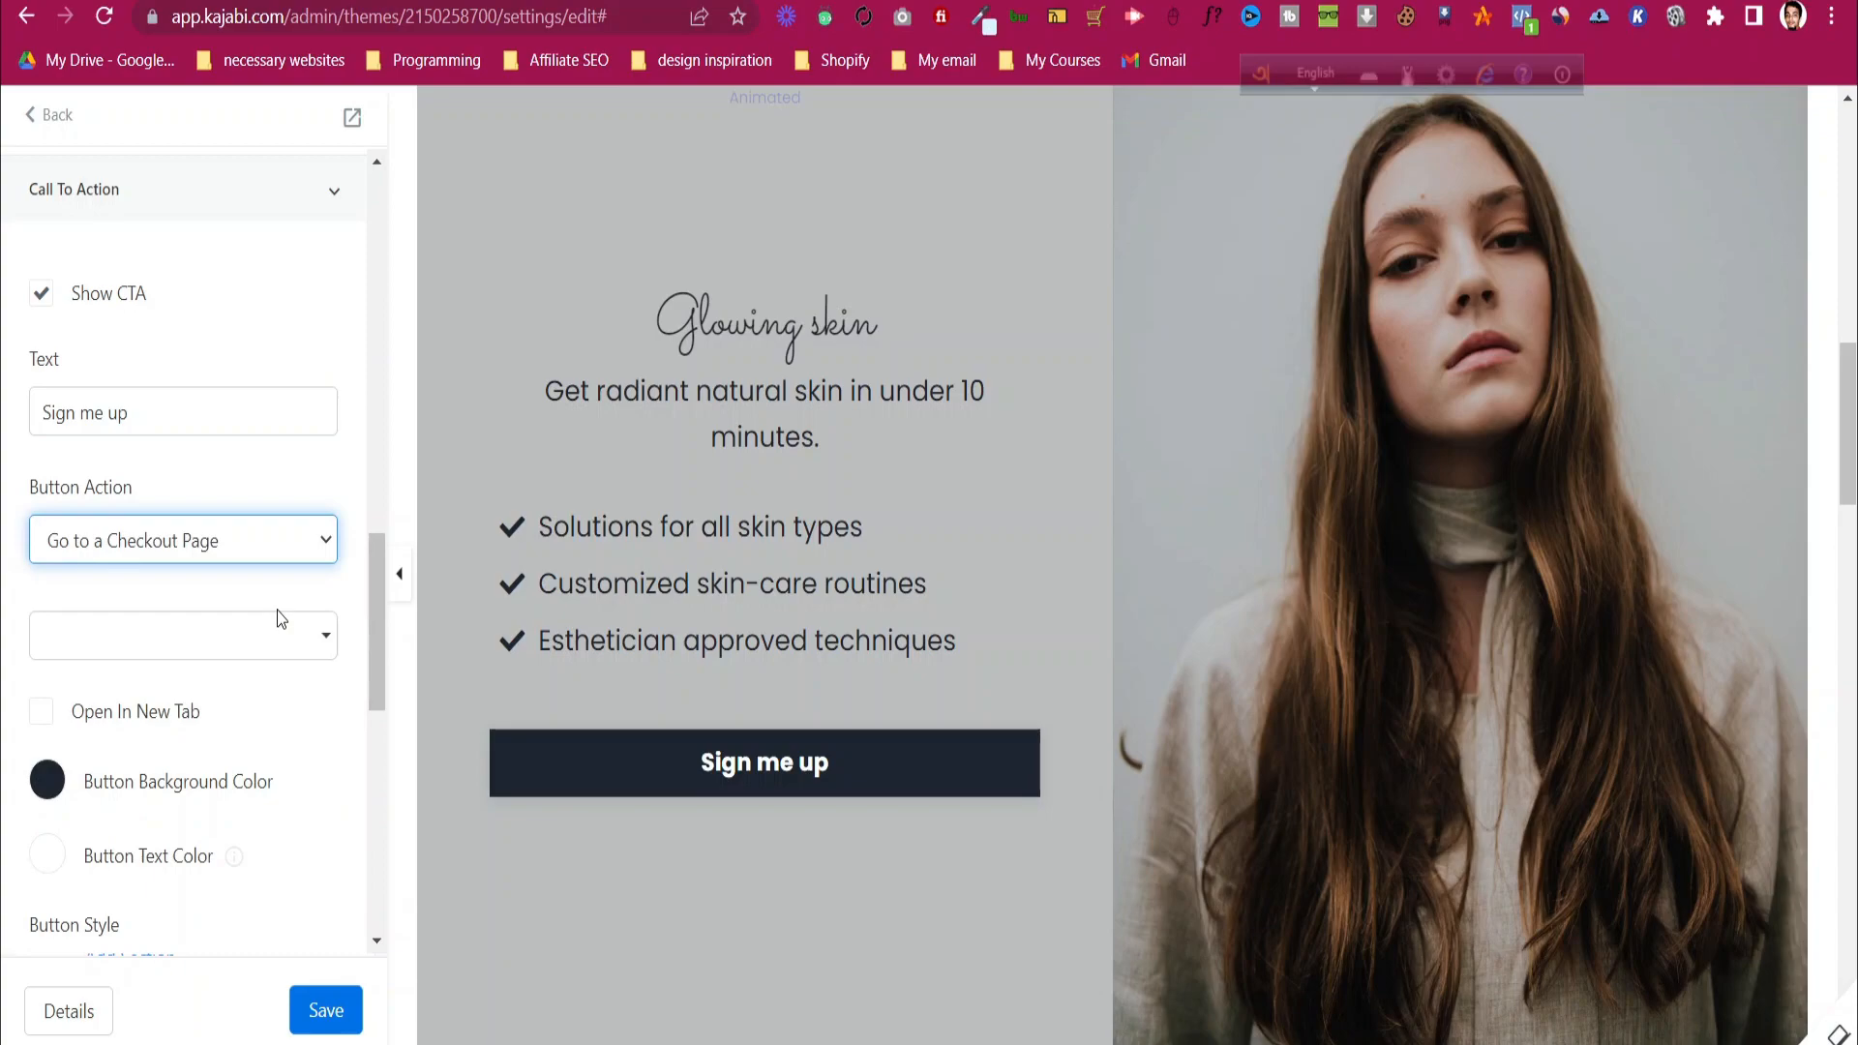
{"action": "left_click", "coordinate": [282, 636]}
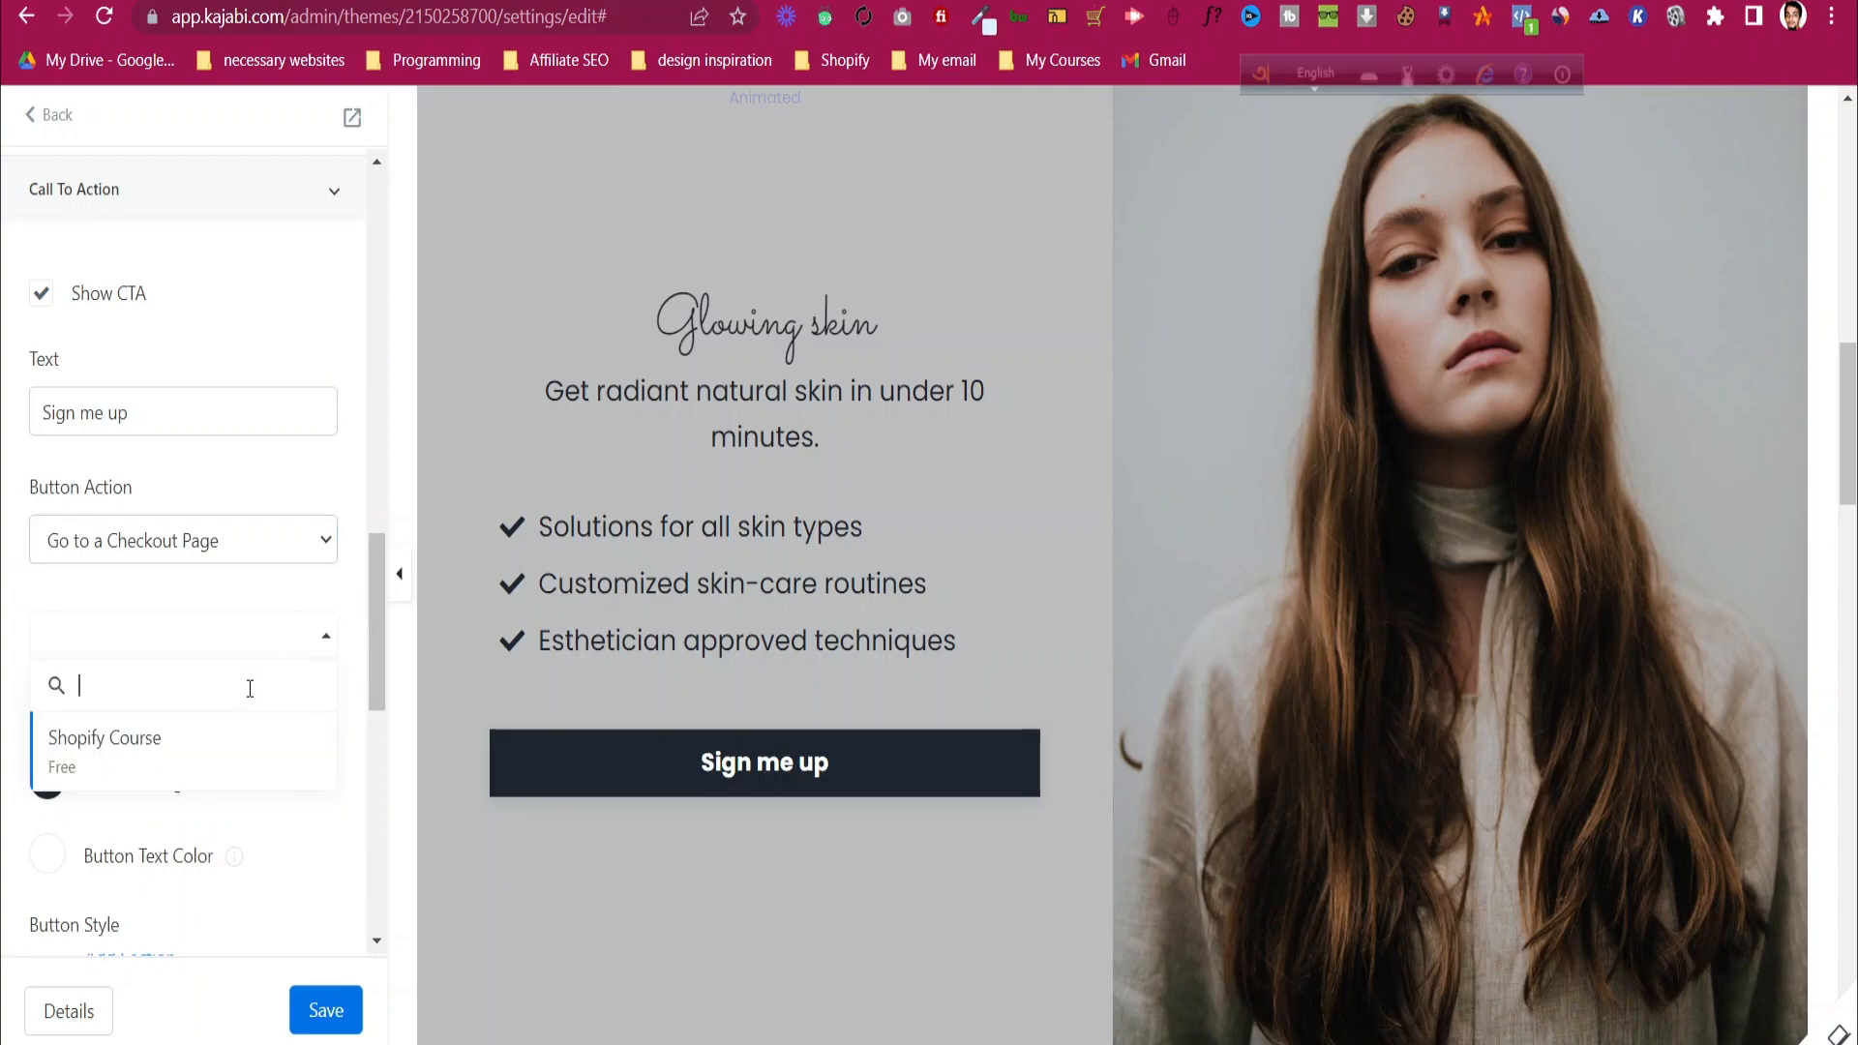
{"action": "left_click", "coordinate": [231, 753]}
{"action": "left_click", "coordinate": [319, 1014]}
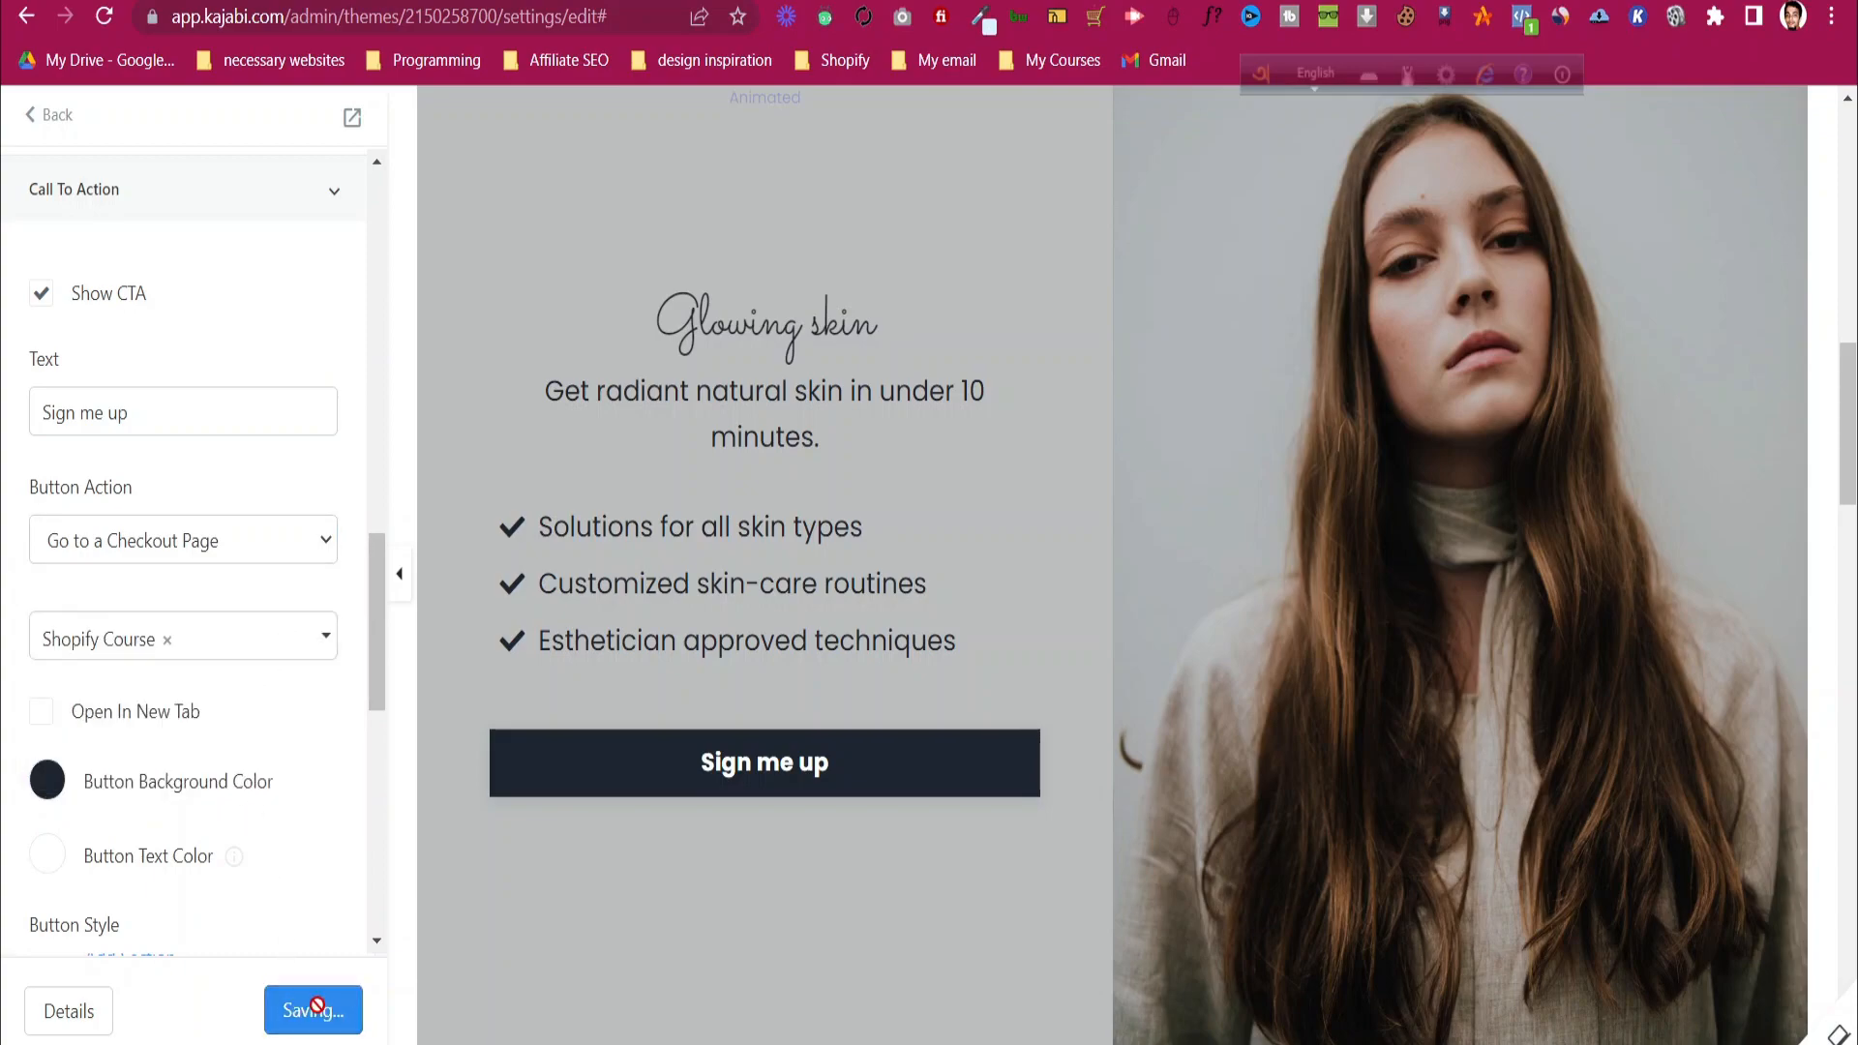
{"action": "scroll", "coordinate": [1689, 677], "scroll_direction": "down", "scroll_amount": 20}
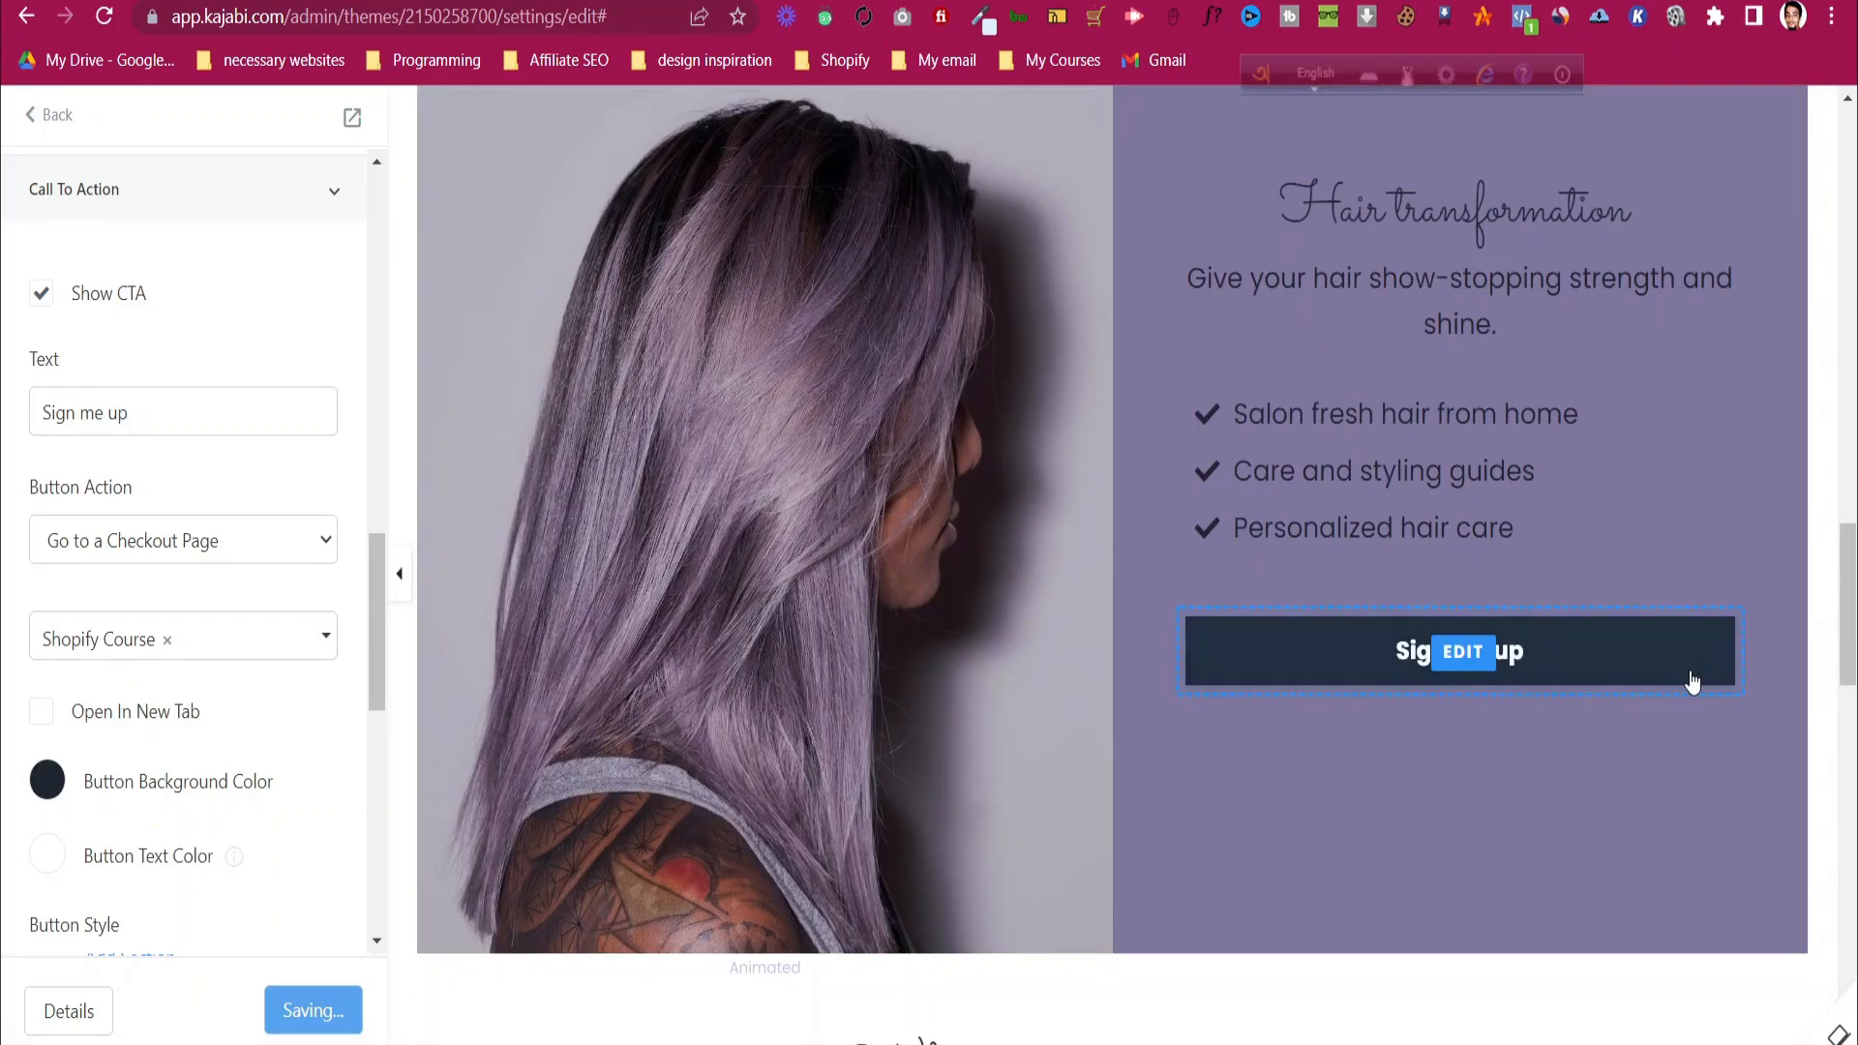
{"action": "left_click", "coordinate": [37, 116]}
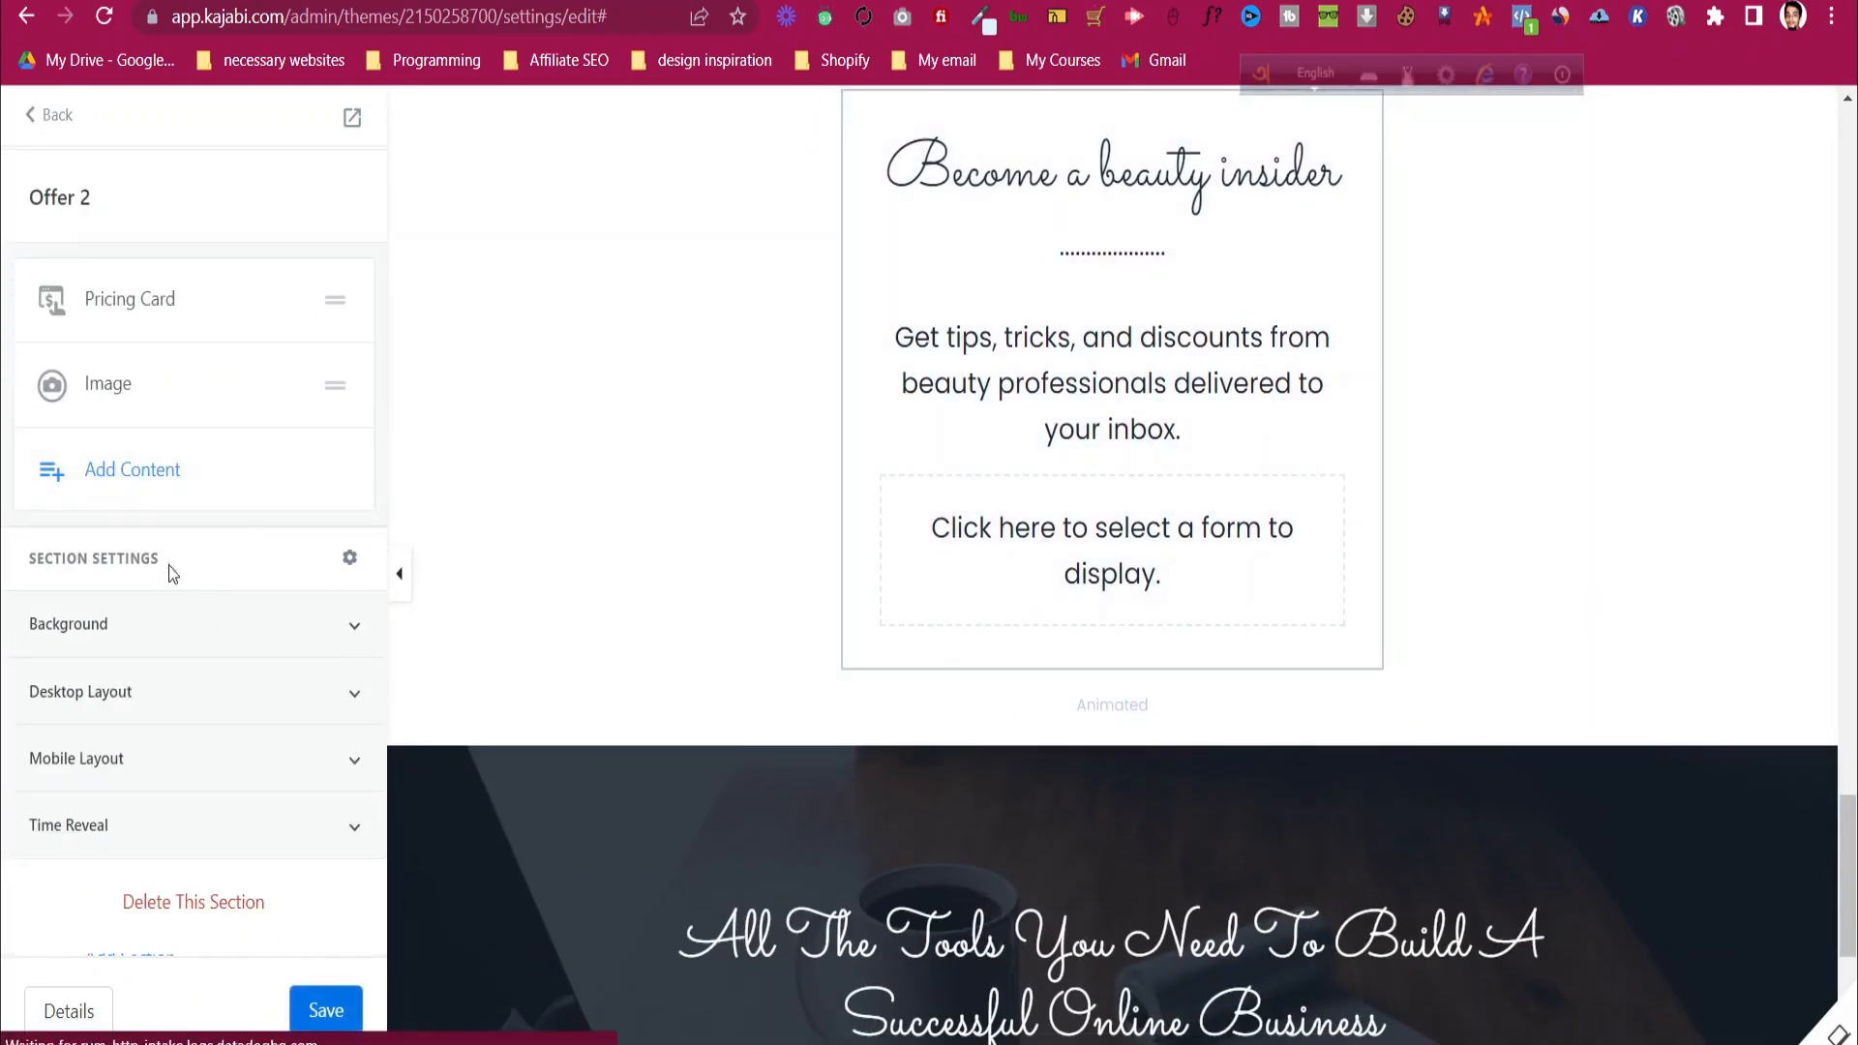
- Return to the Shopify Course Landing Page's list of sections
{"action": "left_click", "coordinate": [38, 117]}
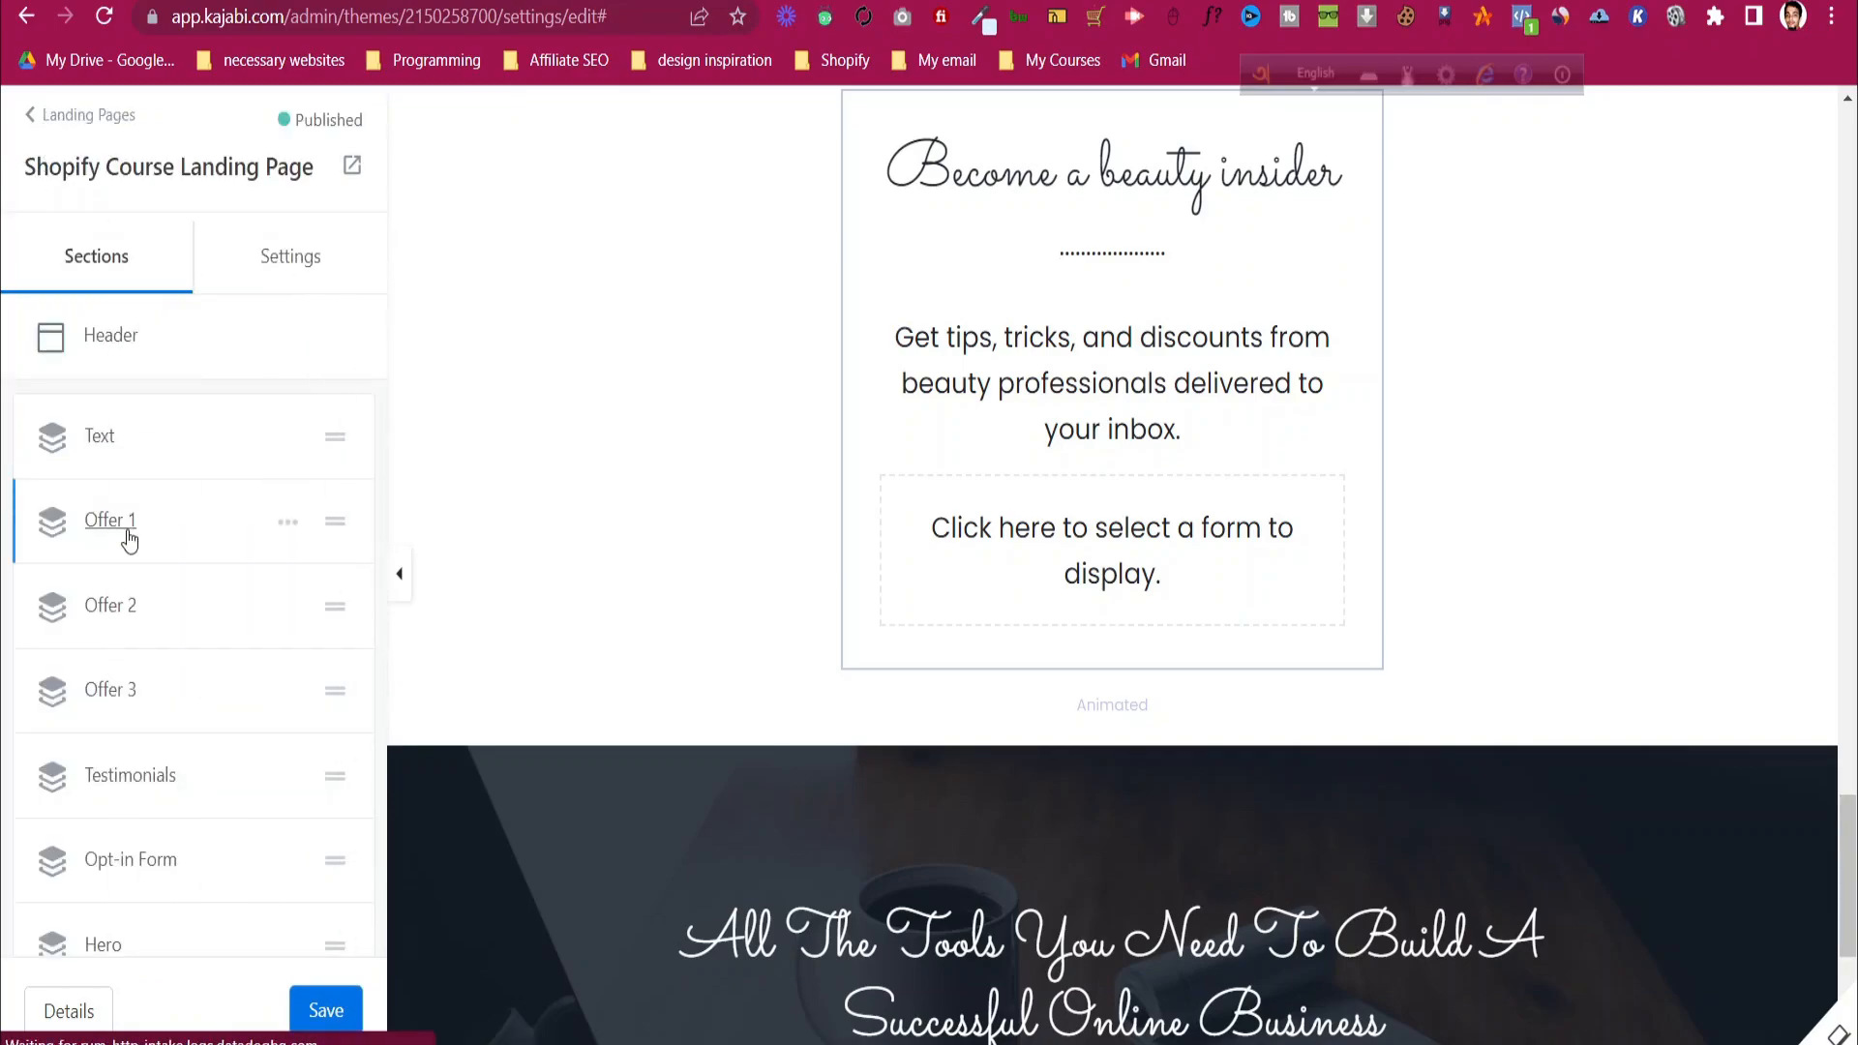
{"action": "scroll", "coordinate": [868, 437], "scroll_direction": "up", "scroll_amount": 4}
{"action": "scroll", "coordinate": [868, 438], "scroll_direction": "up", "scroll_amount": 15}
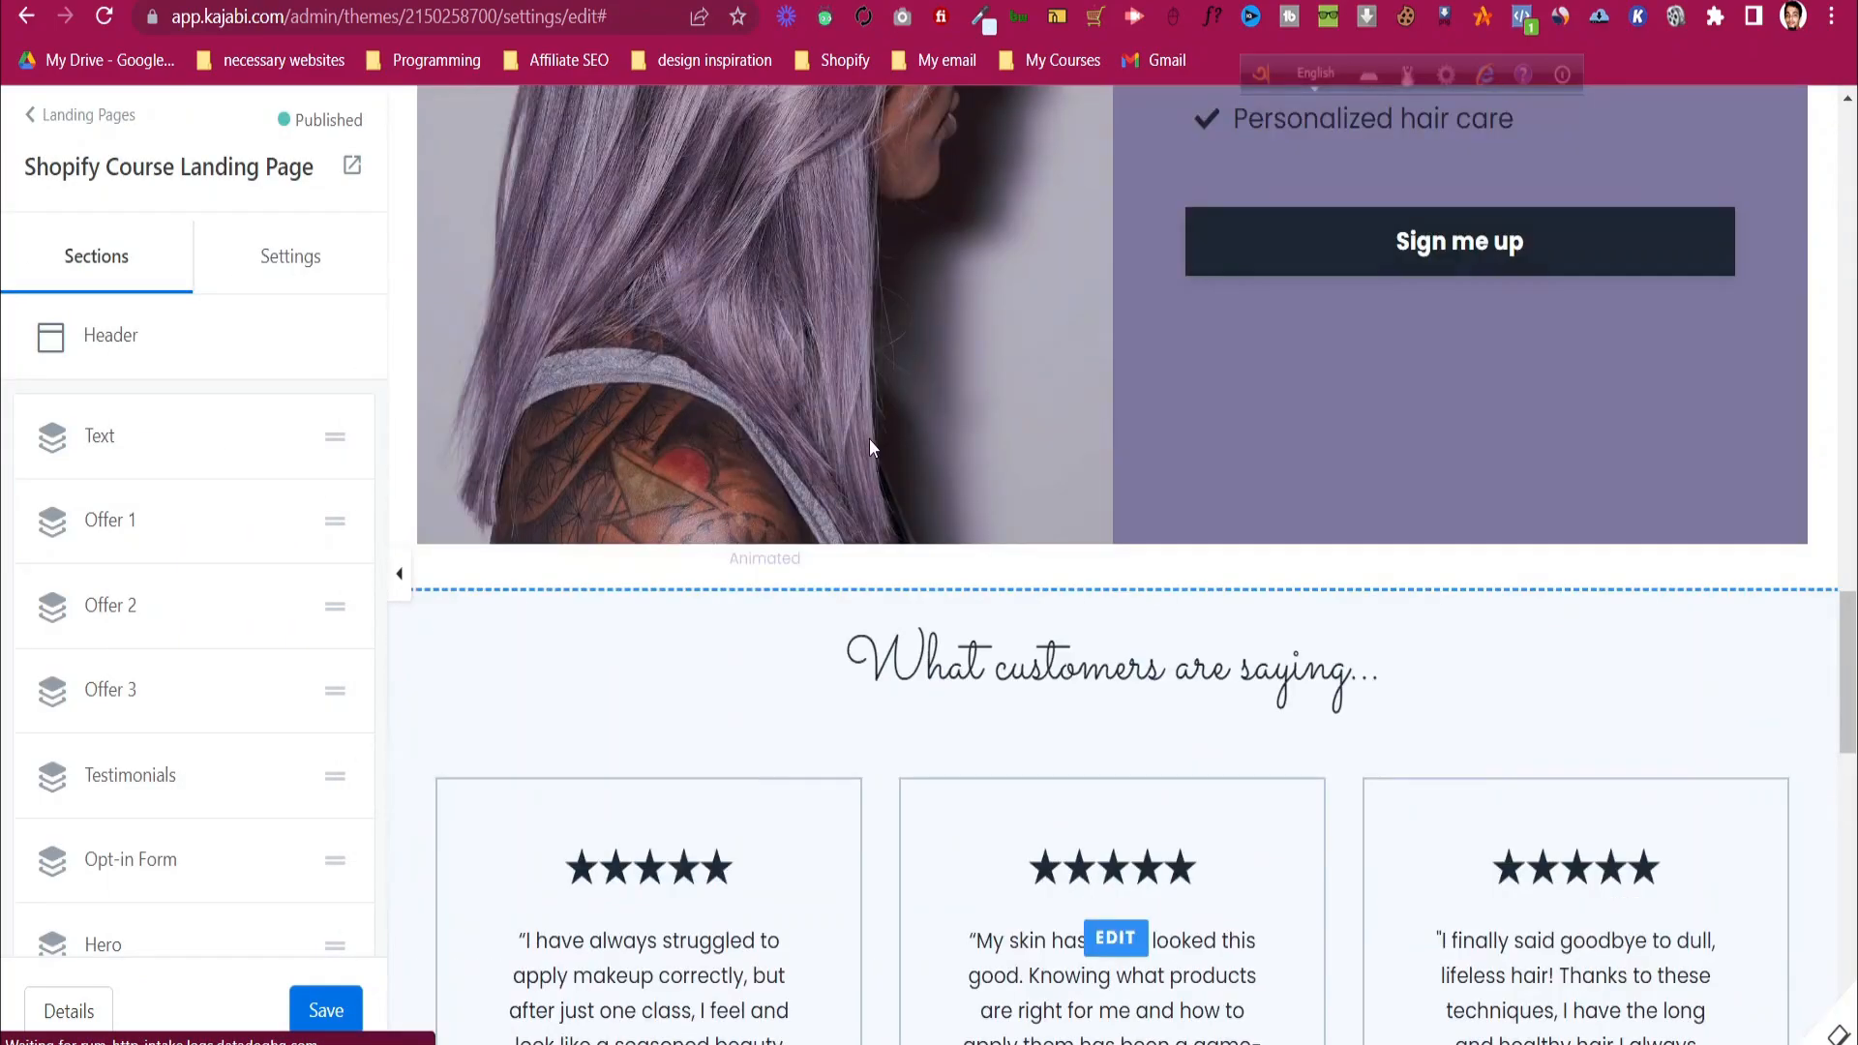
{"action": "scroll", "coordinate": [14, 755], "scroll_direction": "down", "scroll_amount": 2}
{"action": "scroll", "coordinate": [14, 755], "scroll_direction": "down", "scroll_amount": 1}
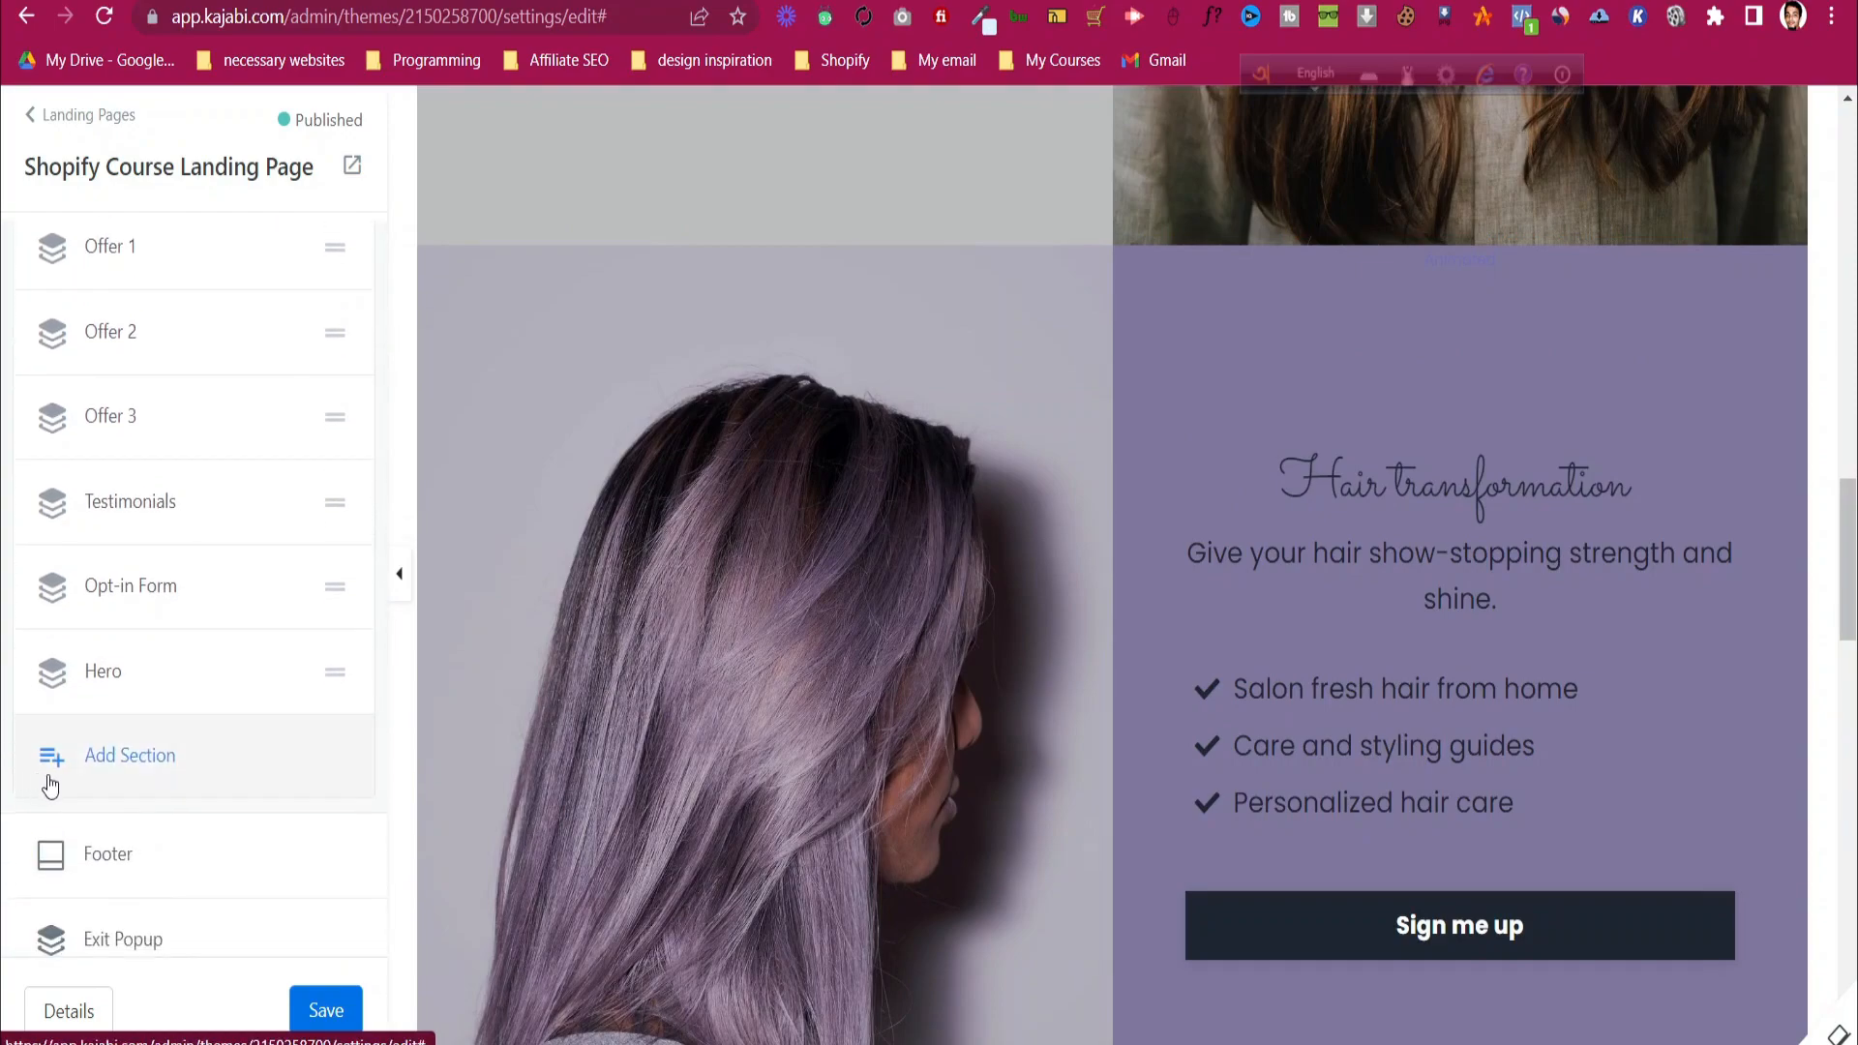
- Browse the Add Section picker and leave it without adding any section
{"action": "left_click", "coordinate": [126, 755]}
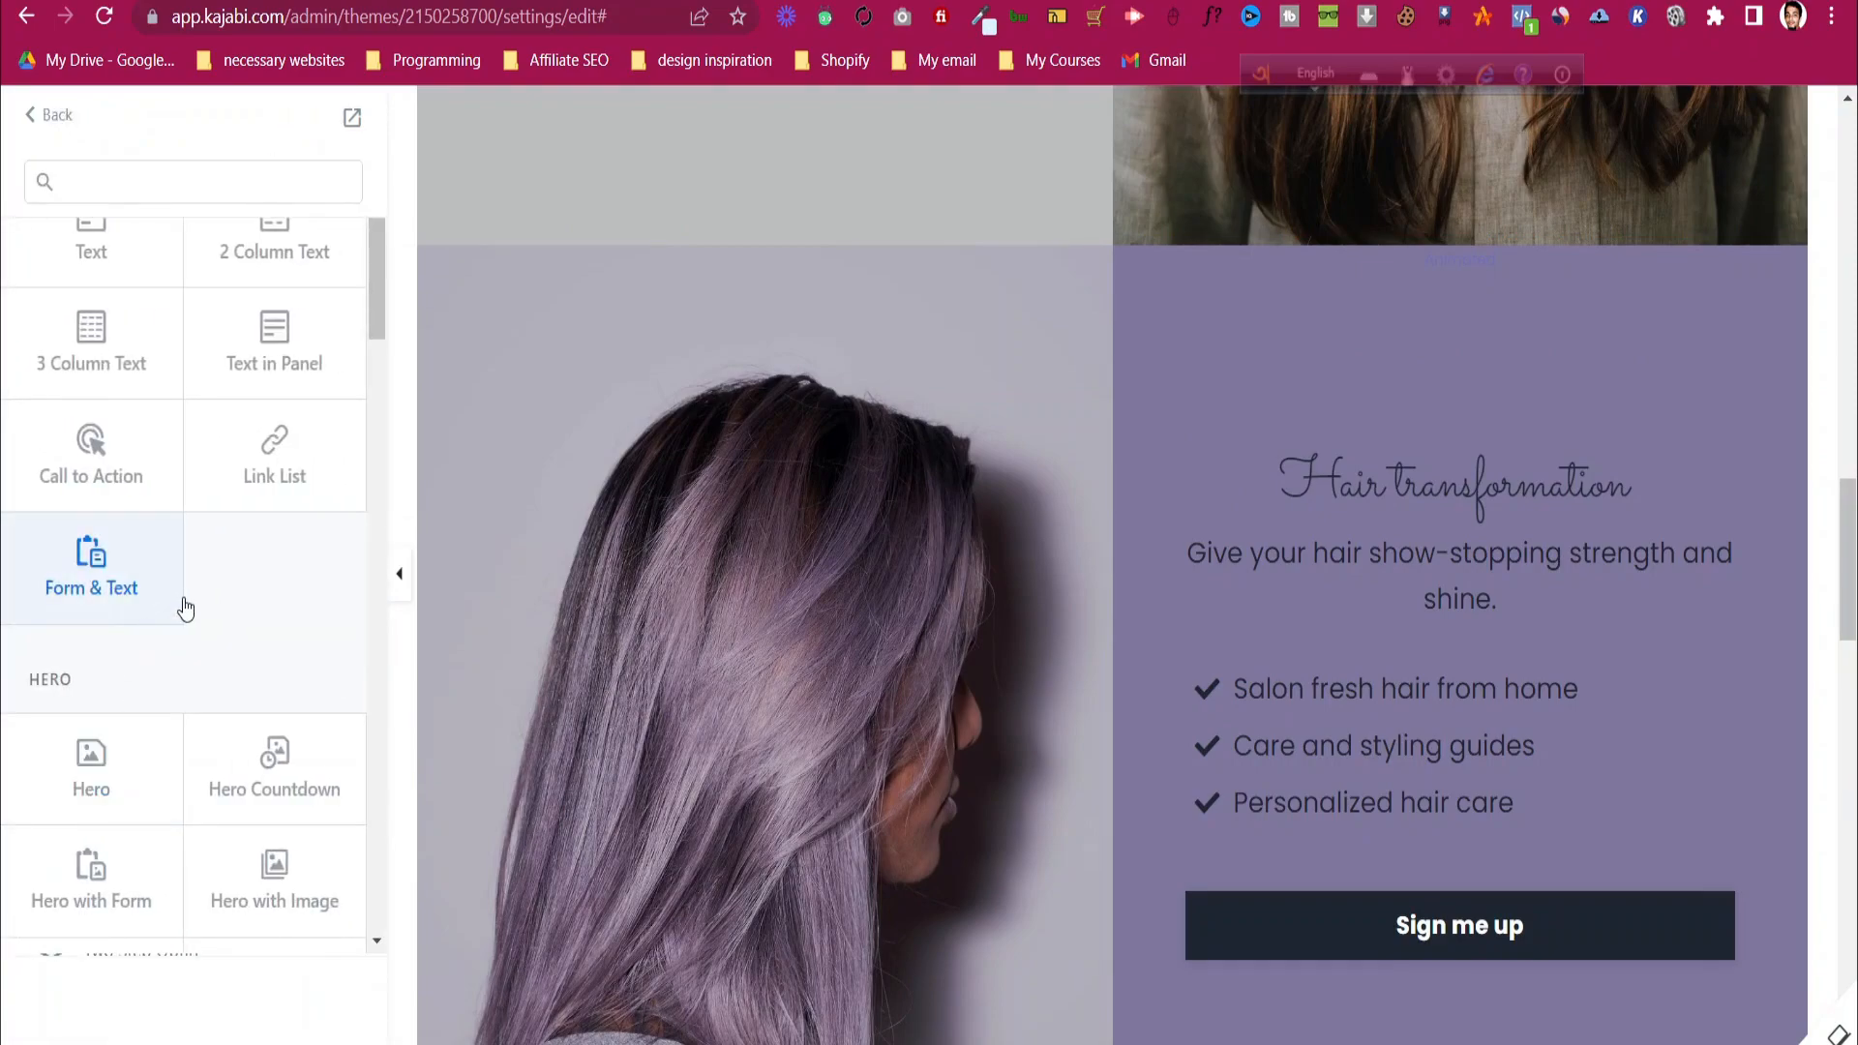
{"action": "scroll", "coordinate": [189, 600], "scroll_direction": "down", "scroll_amount": 12}
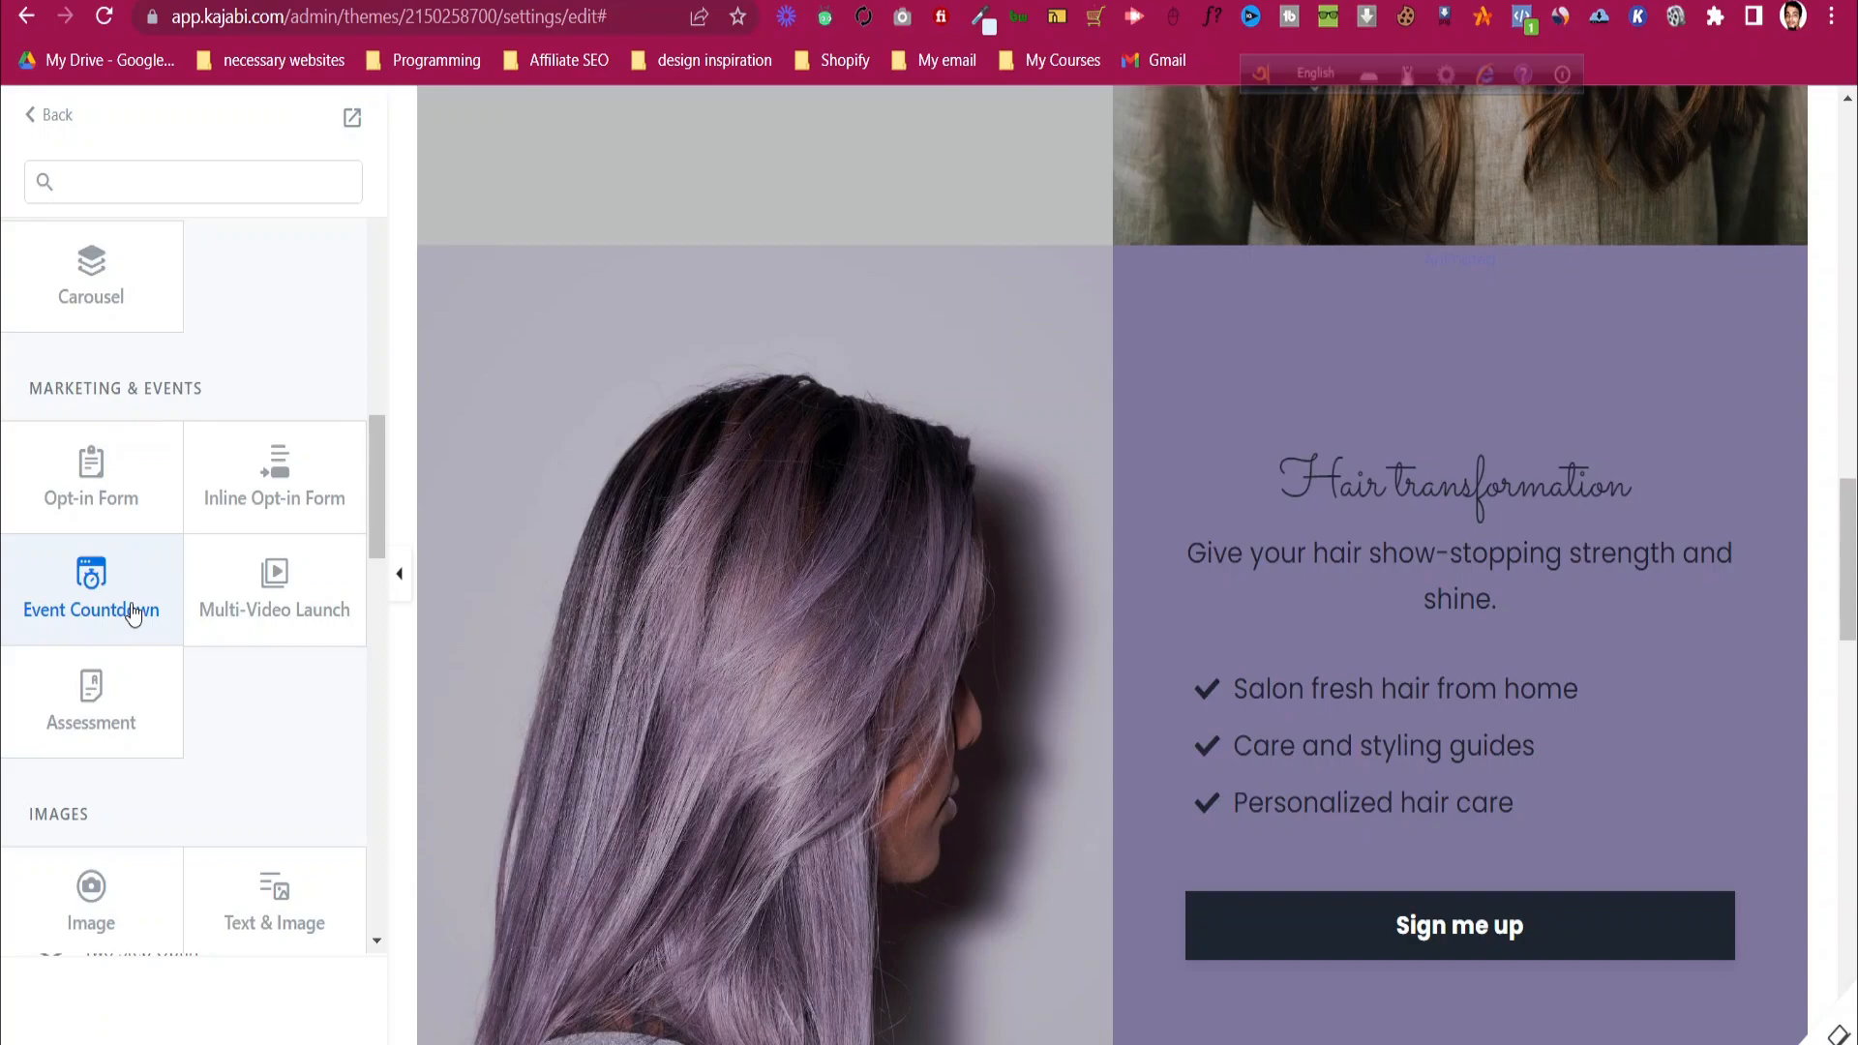
{"action": "scroll", "coordinate": [133, 619], "scroll_direction": "down", "scroll_amount": 3}
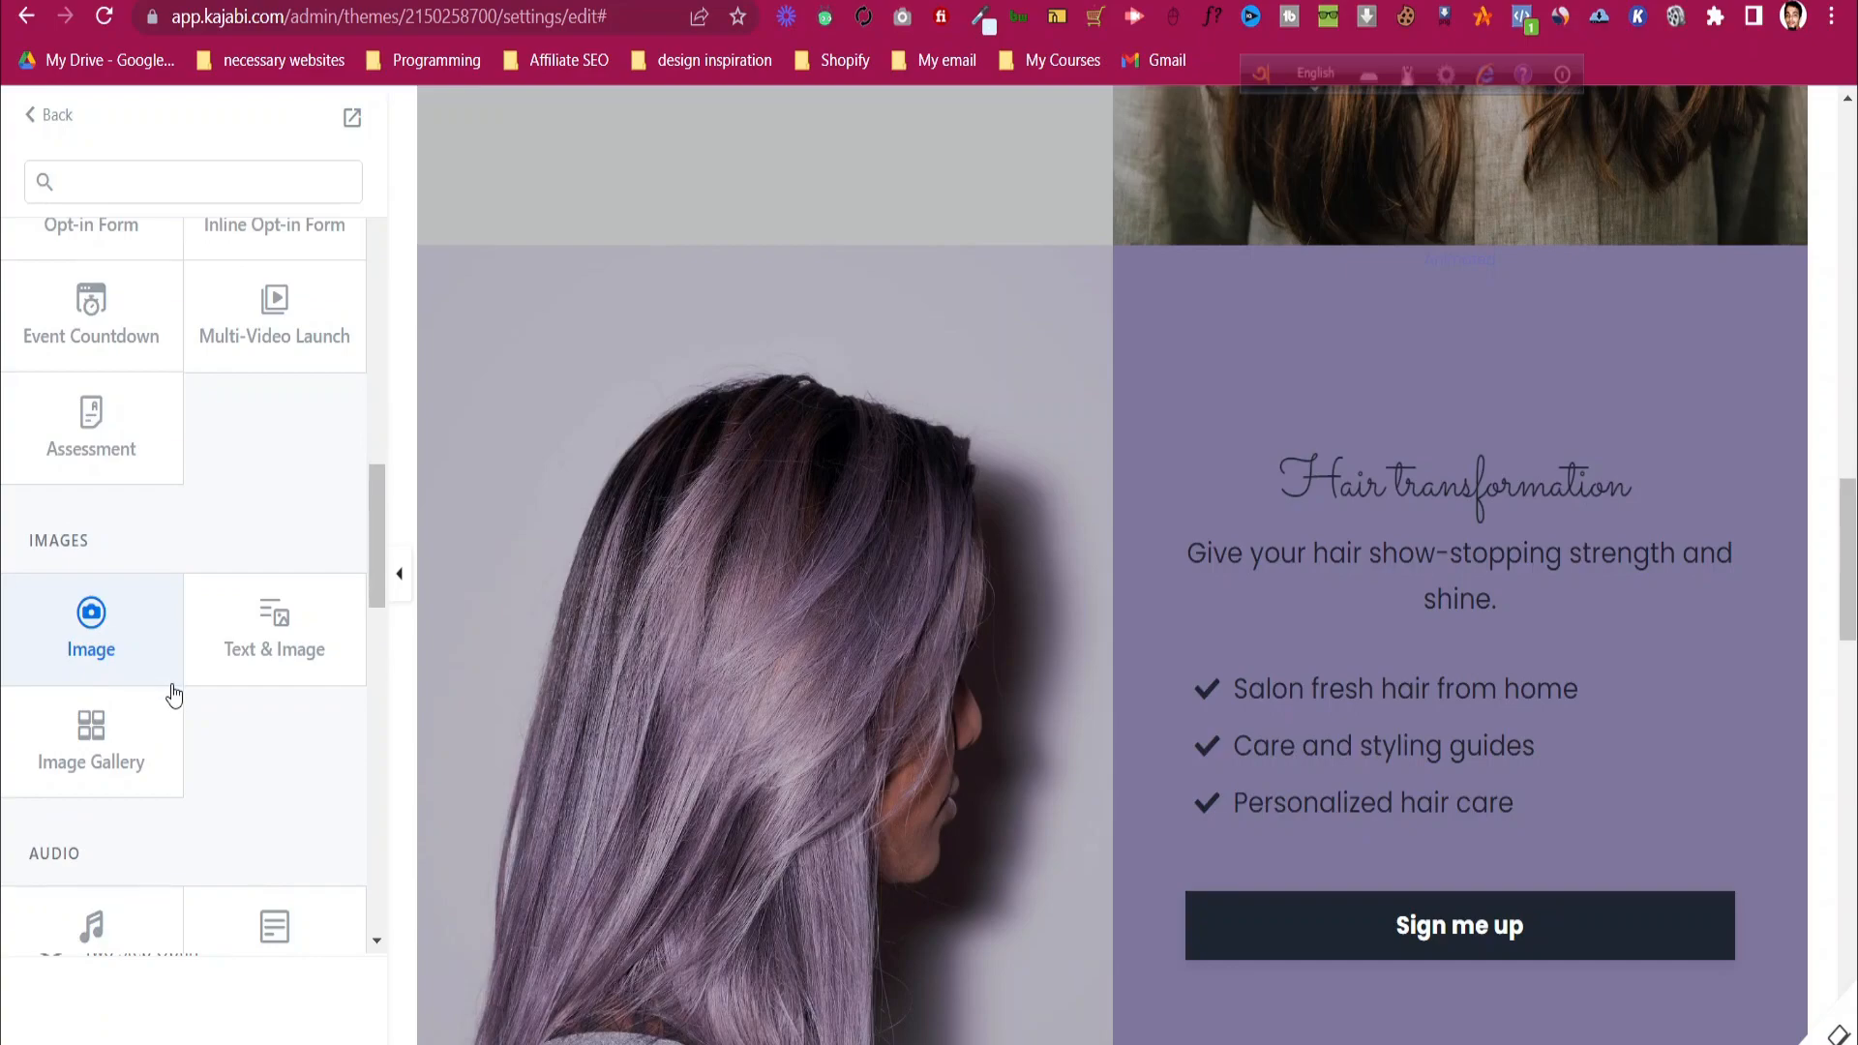
{"action": "scroll", "coordinate": [173, 695], "scroll_direction": "down", "scroll_amount": 4}
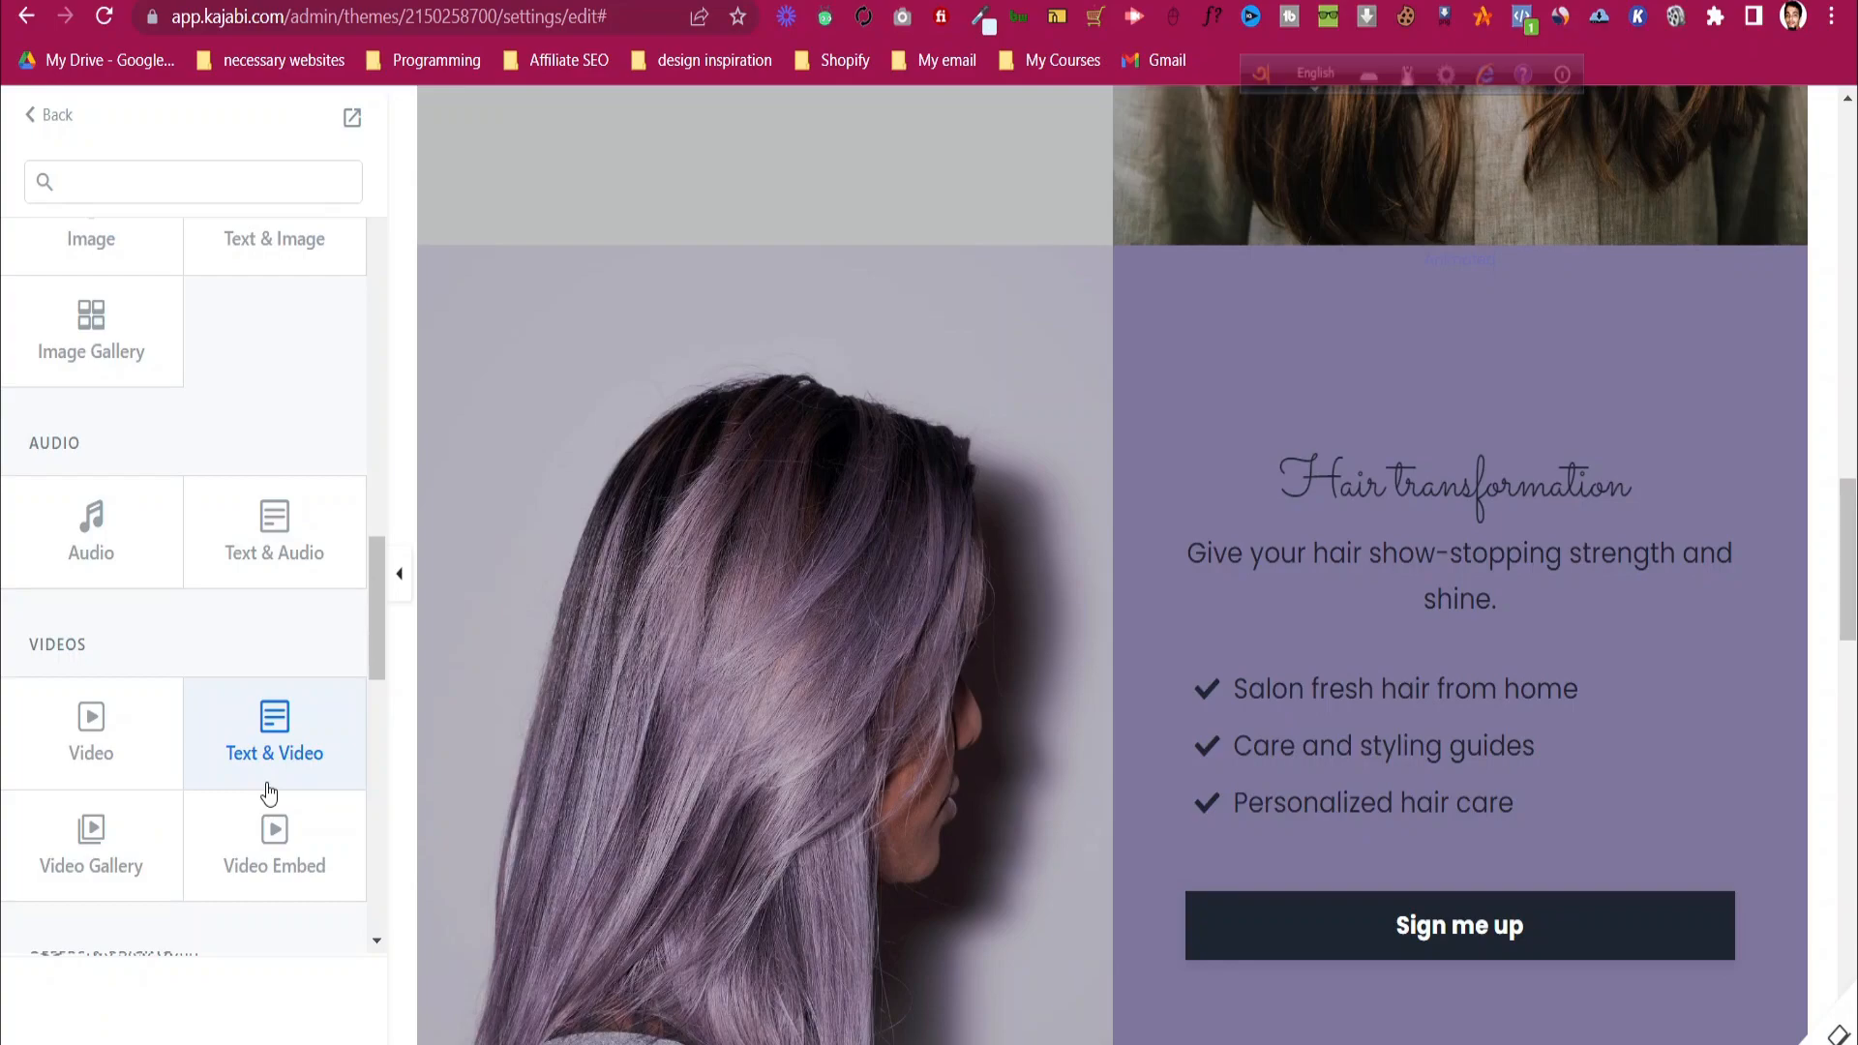
{"action": "scroll", "coordinate": [242, 561], "scroll_direction": "up", "scroll_amount": 15}
{"action": "scroll", "coordinate": [362, 918], "scroll_direction": "down", "scroll_amount": 10}
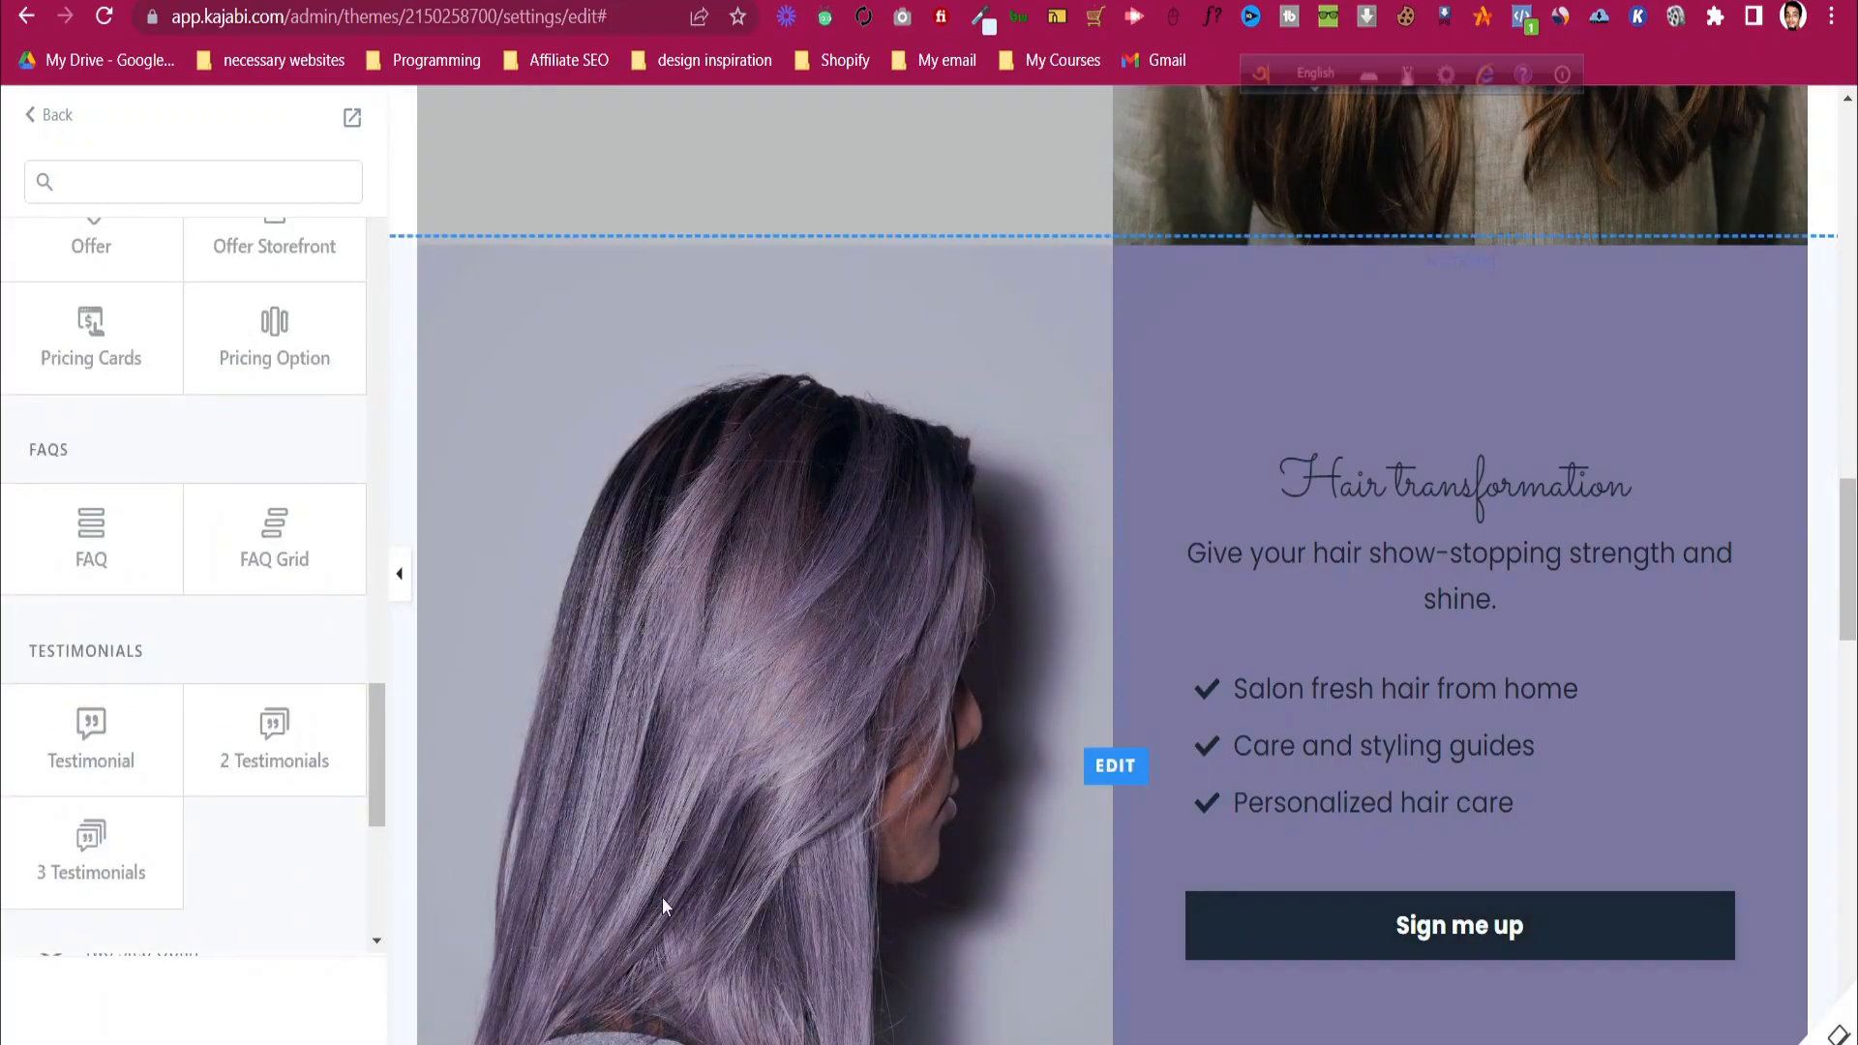
{"action": "scroll", "coordinate": [237, 829], "scroll_direction": "up", "scroll_amount": 12}
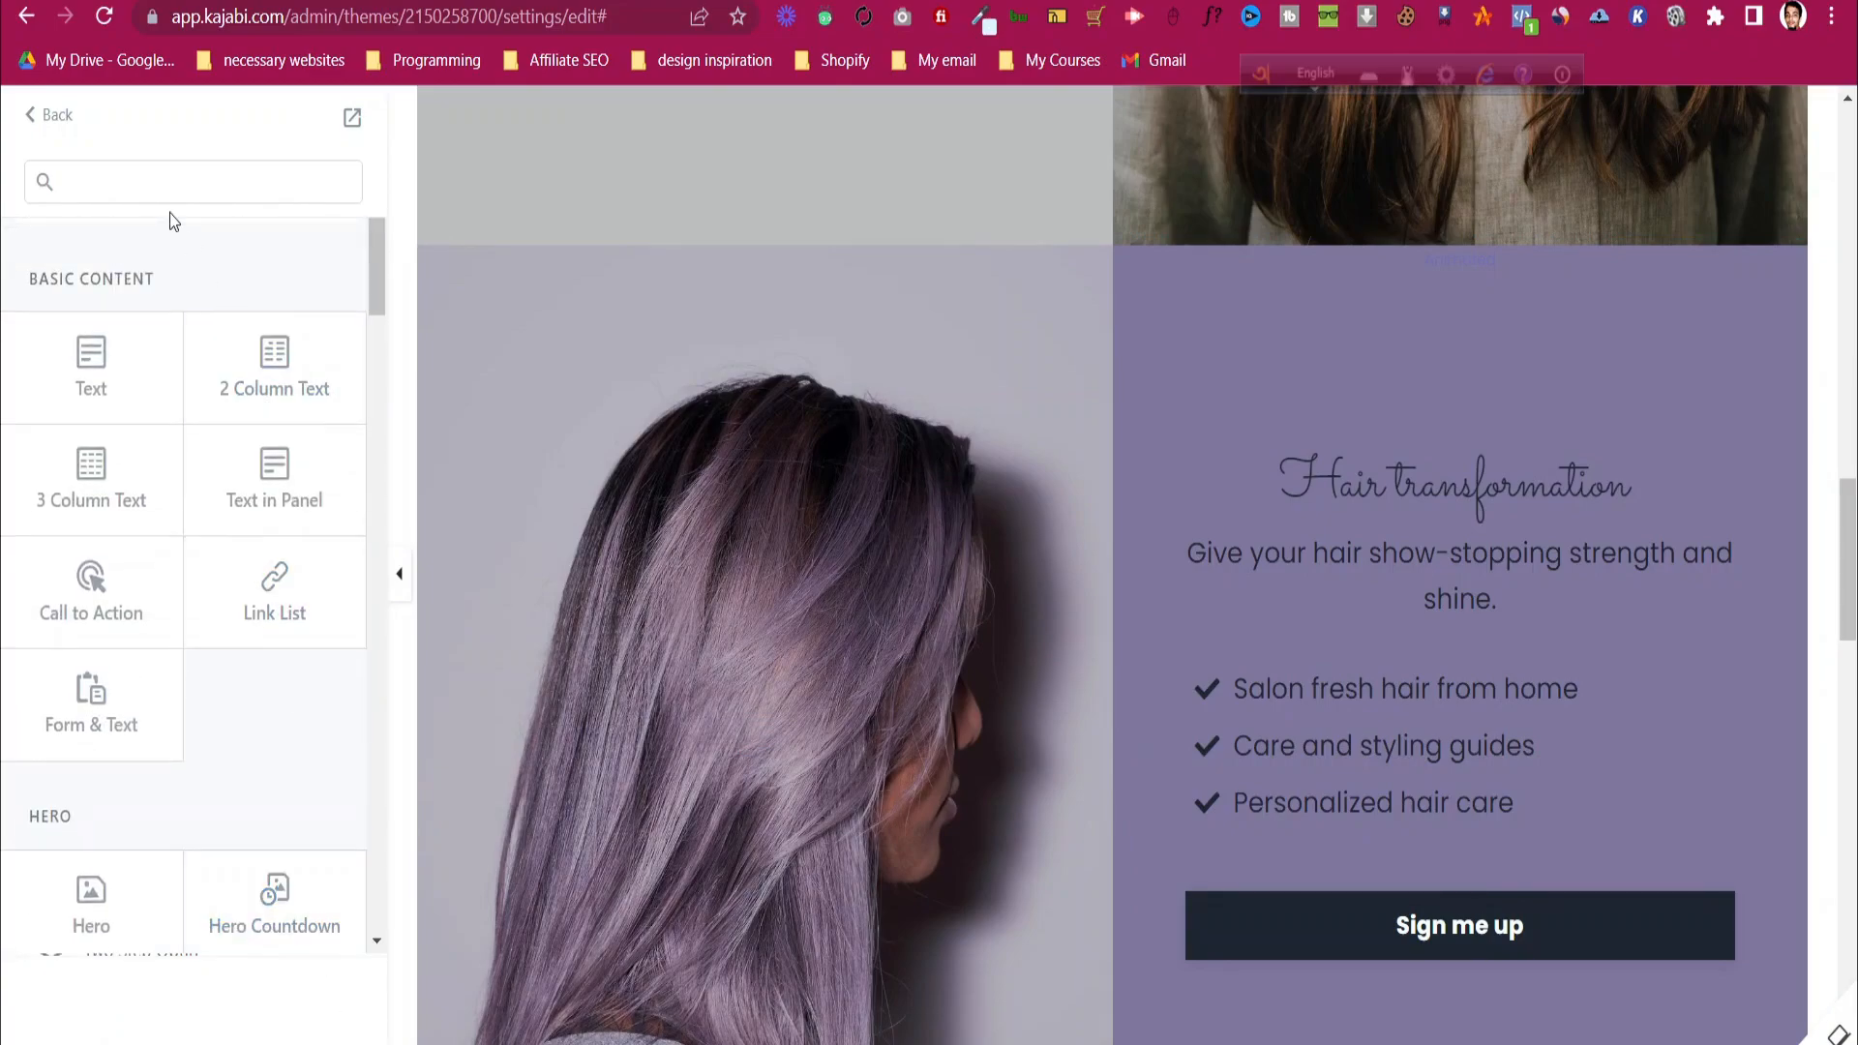
{"action": "left_click", "coordinate": [57, 120]}
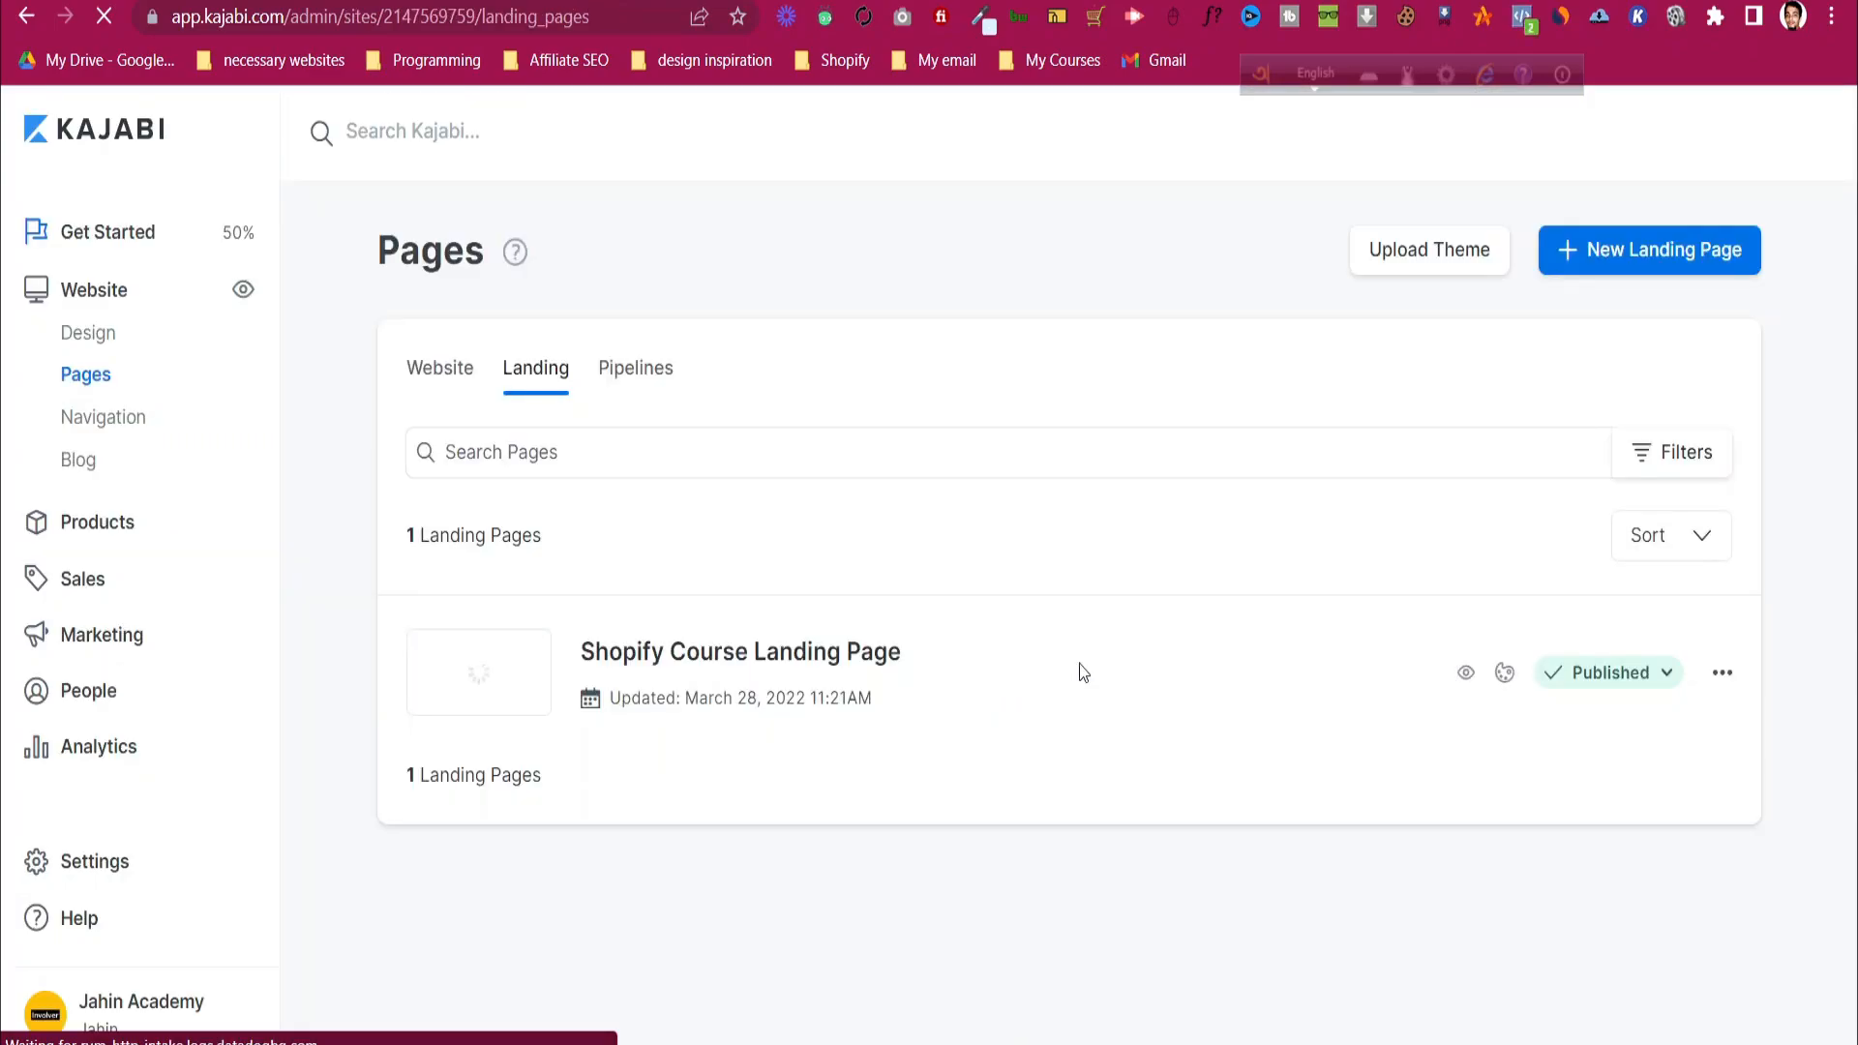
- Check the Shopify Course Landing Page's actions menu, then close it
{"action": "left_click", "coordinate": [1725, 677]}
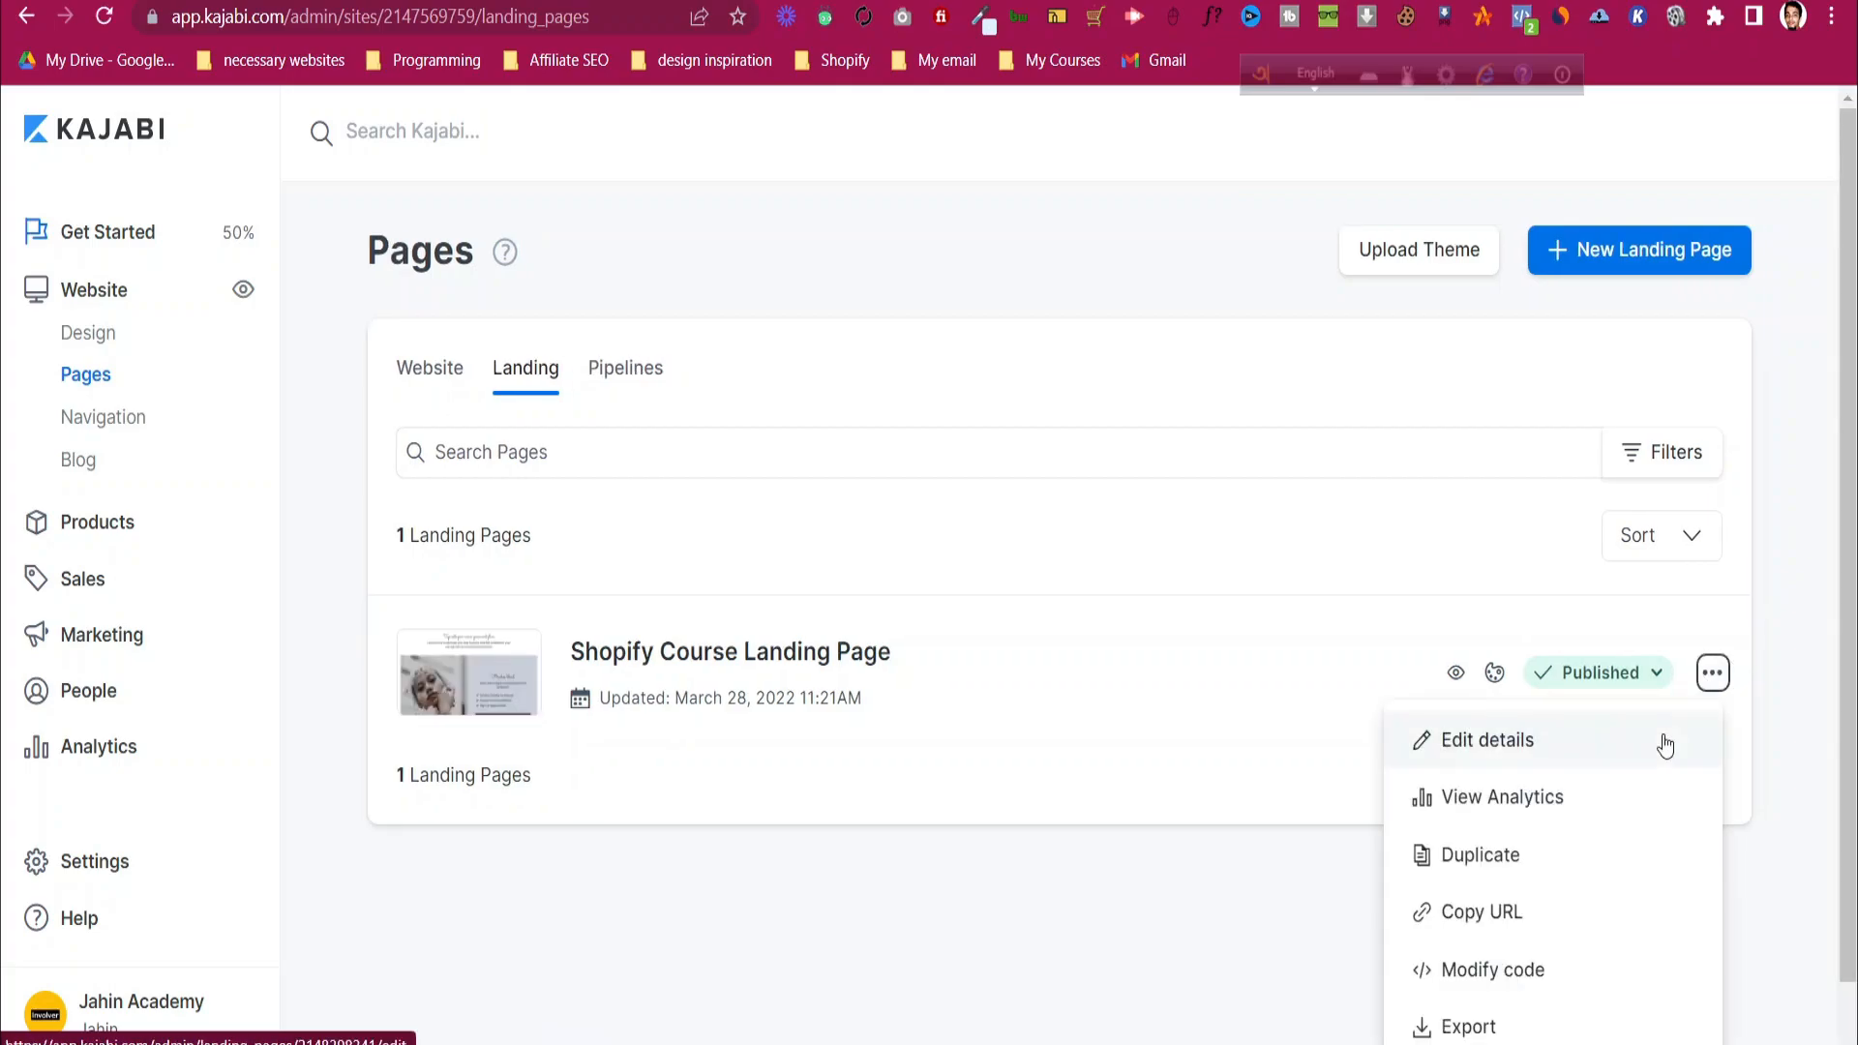
{"action": "scroll", "coordinate": [1403, 852], "scroll_direction": "down", "scroll_amount": 1}
{"action": "left_click", "coordinate": [1134, 950]}
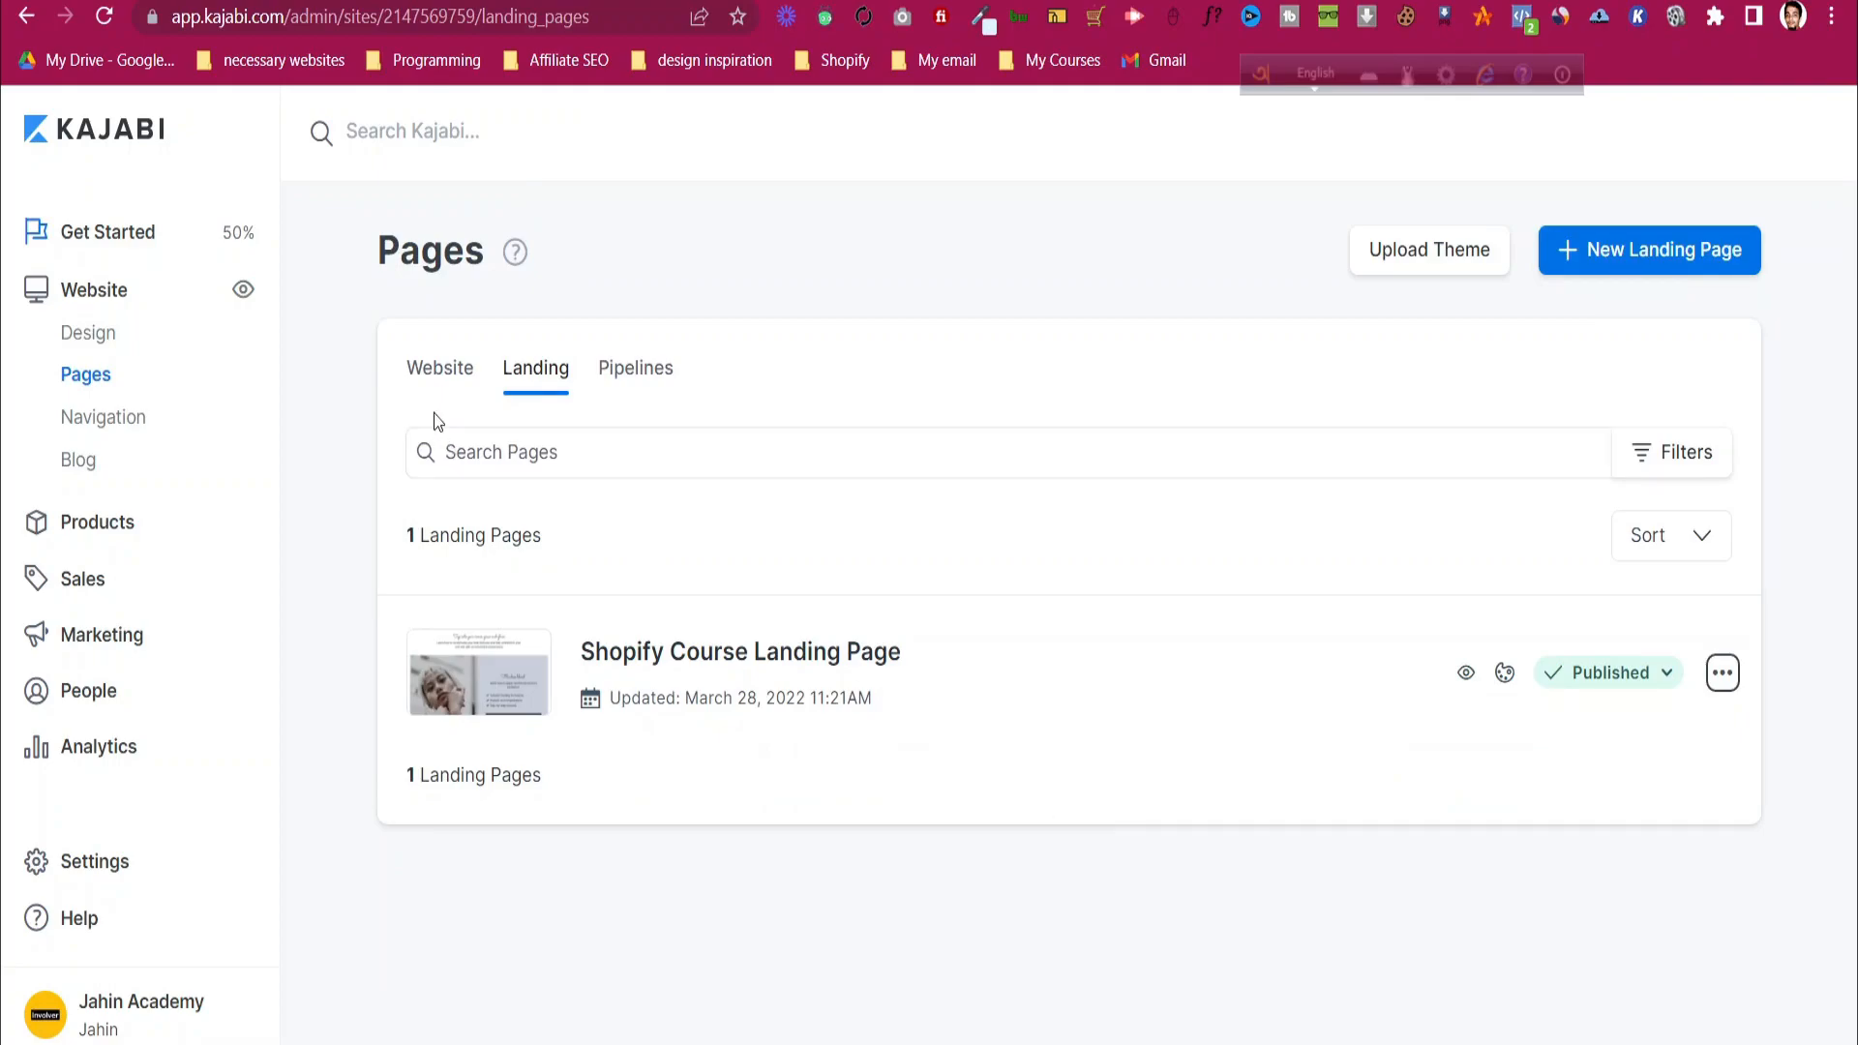
- Preview the Home page from the Website pages list and scroll through its sections
{"action": "left_click", "coordinate": [433, 375]}
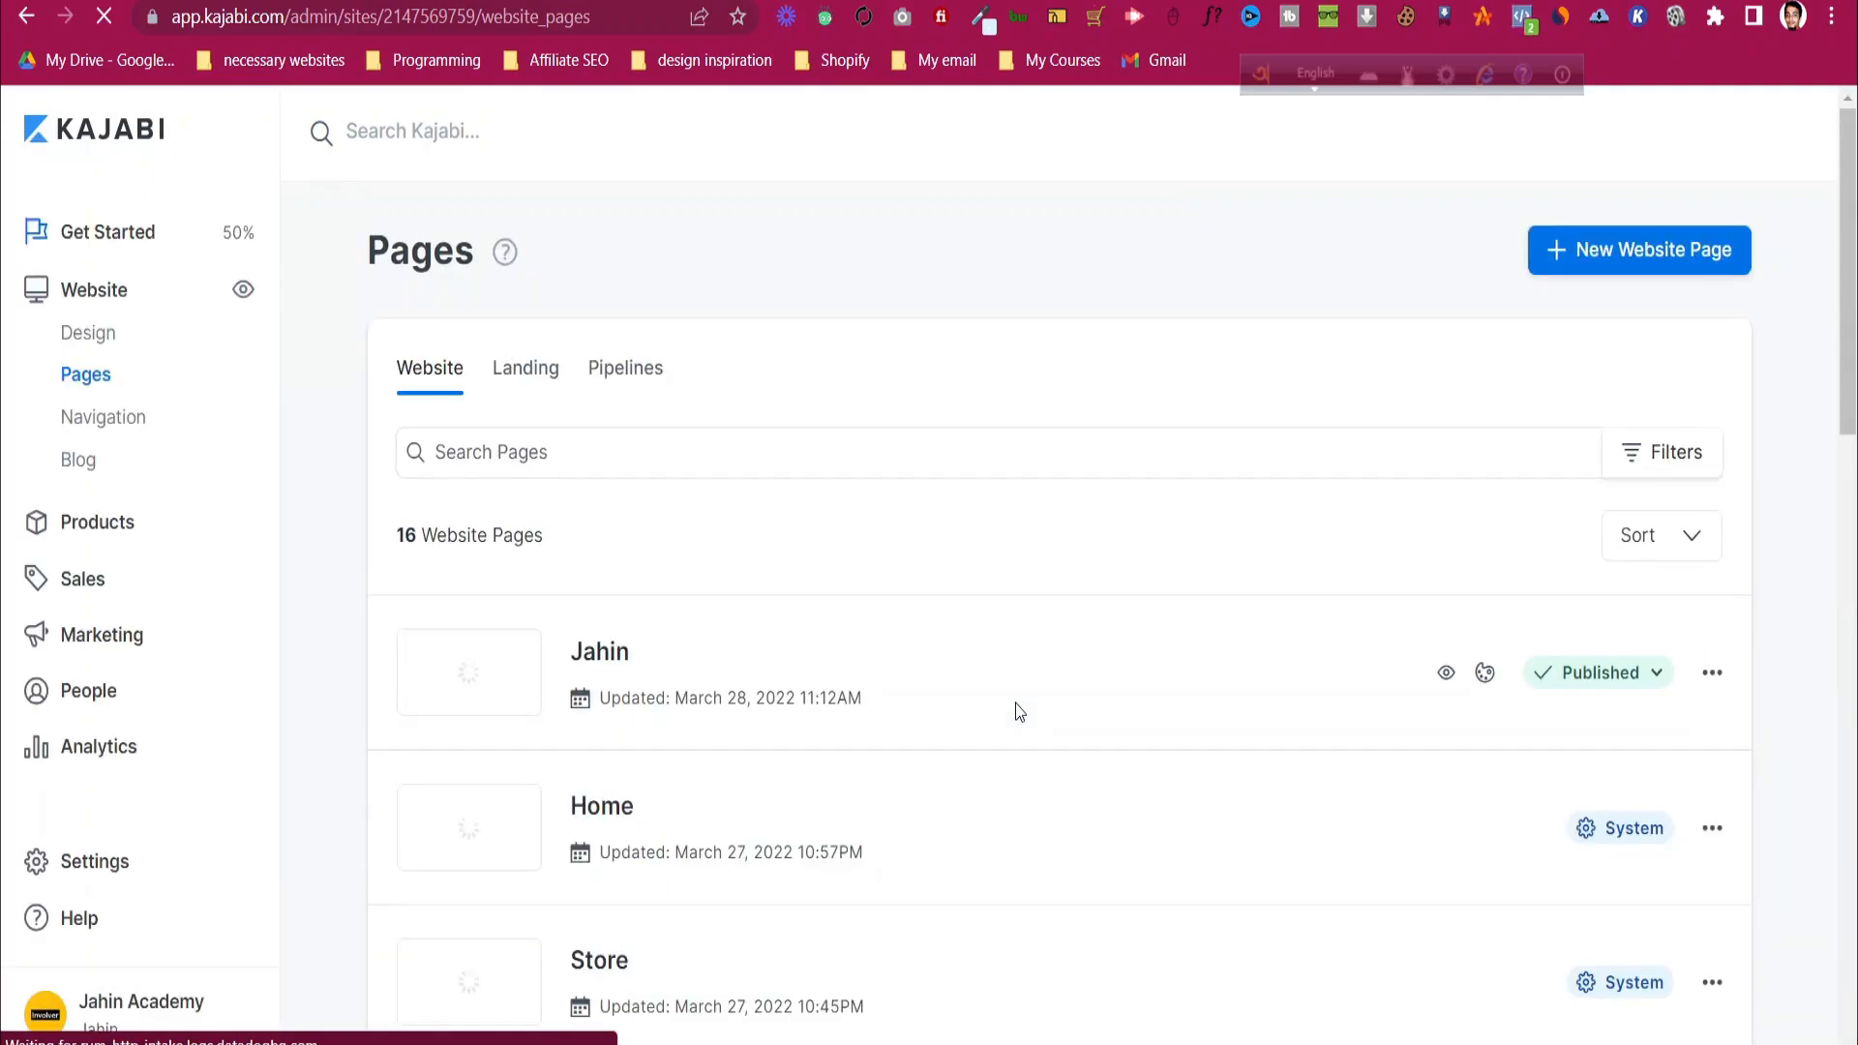
{"action": "scroll", "coordinate": [1016, 712], "scroll_direction": "down", "scroll_amount": 2}
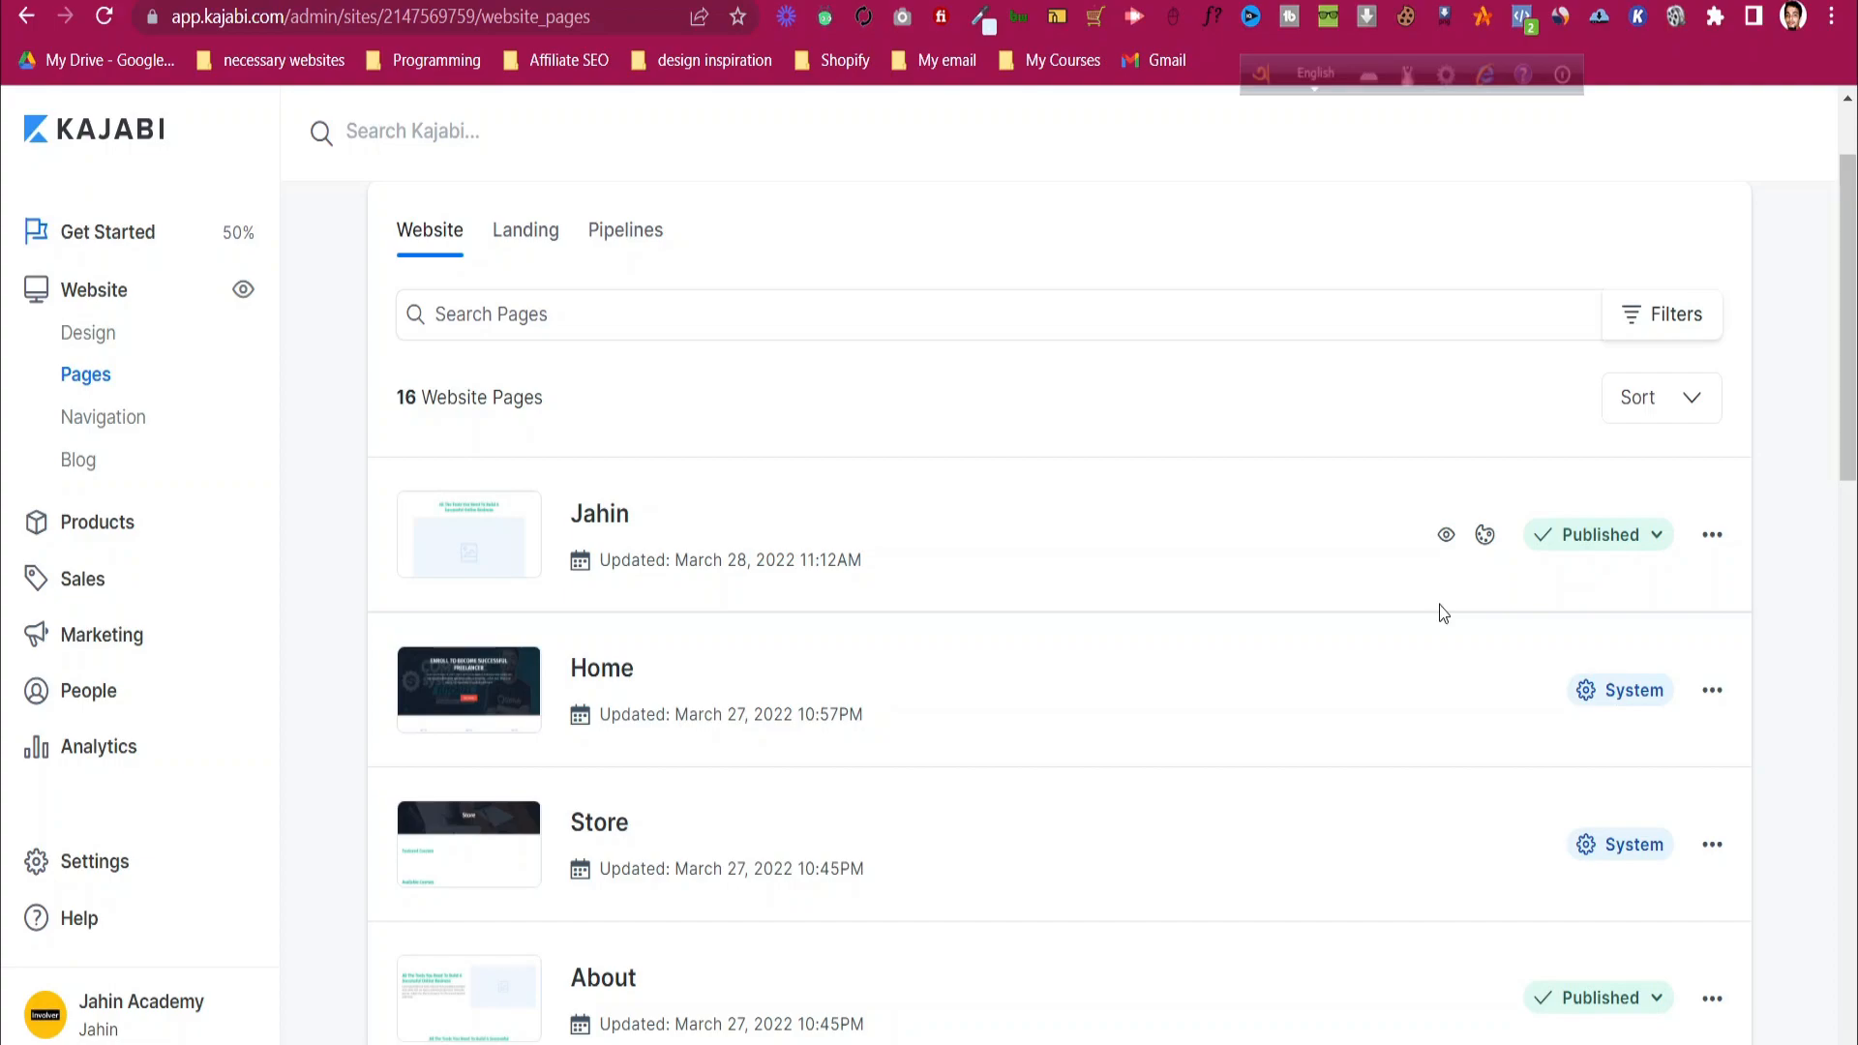
{"action": "scroll", "coordinate": [1312, 555], "scroll_direction": "up", "scroll_amount": 2}
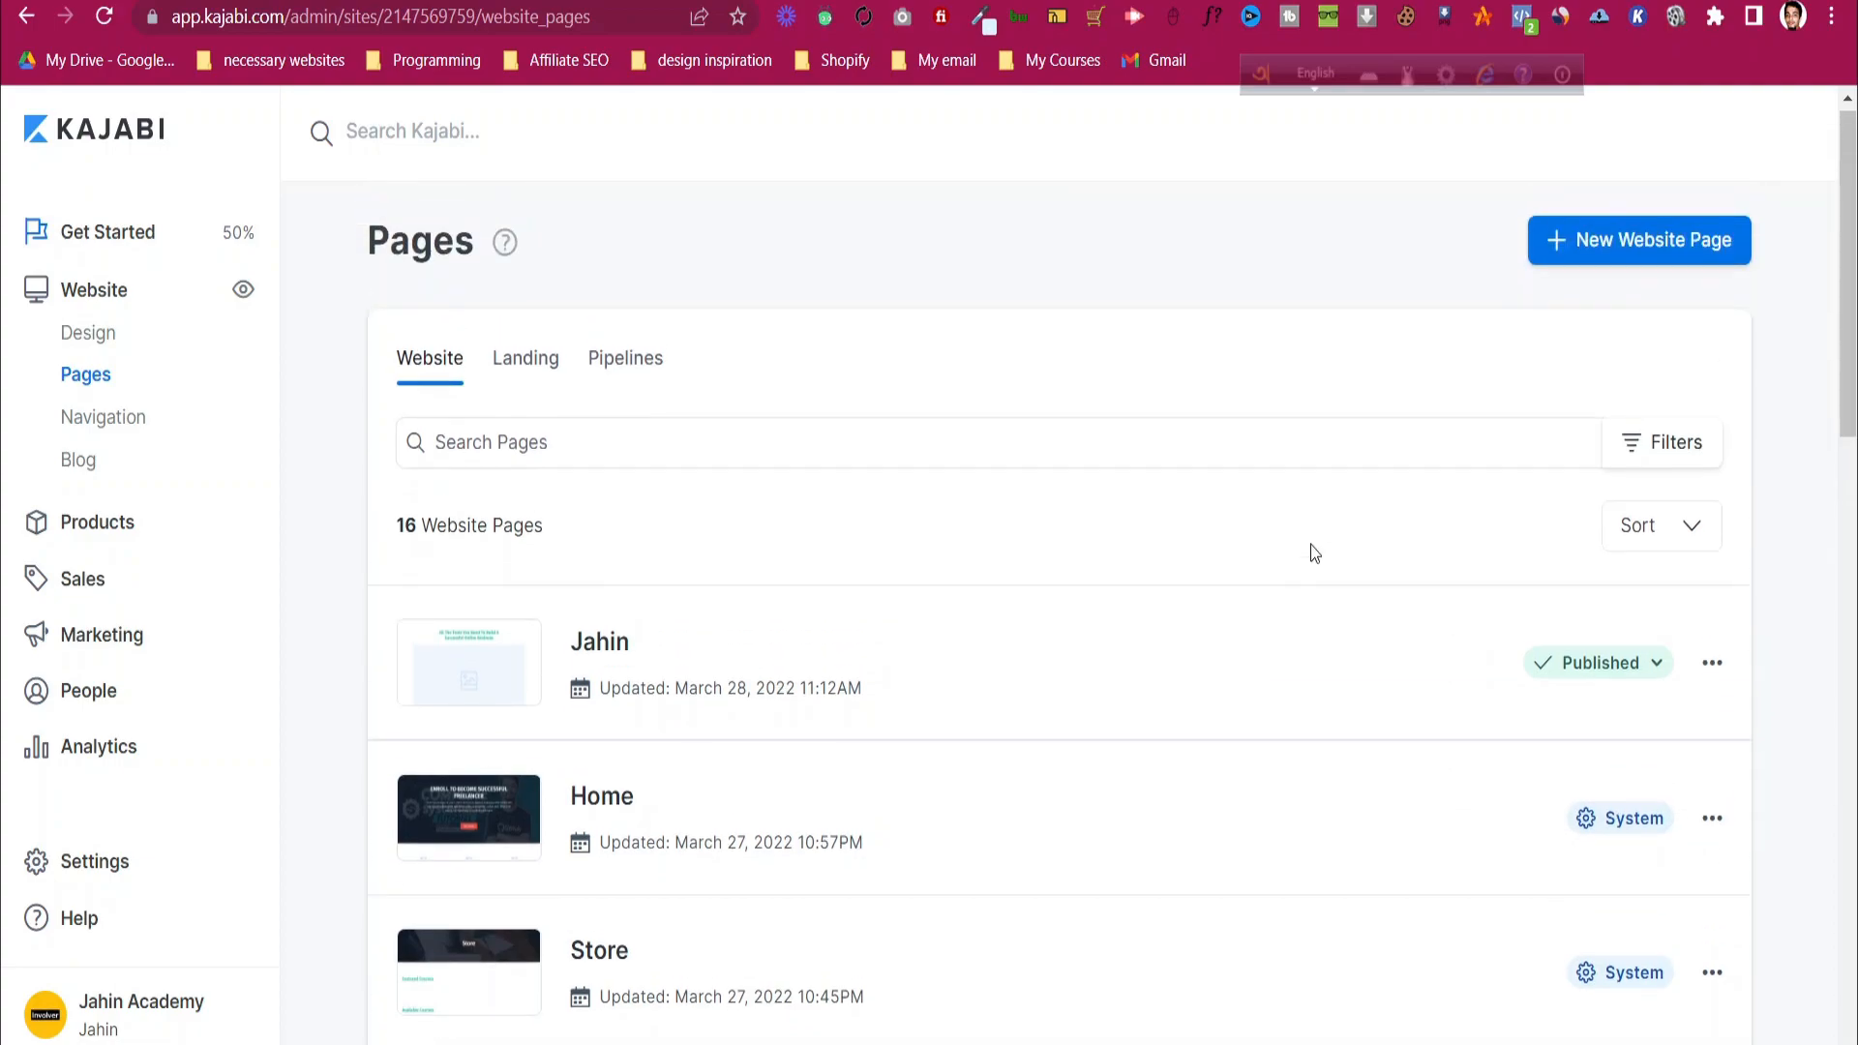
{"action": "left_click", "coordinate": [1715, 833]}
{"action": "scroll", "coordinate": [1588, 874], "scroll_direction": "down", "scroll_amount": 3}
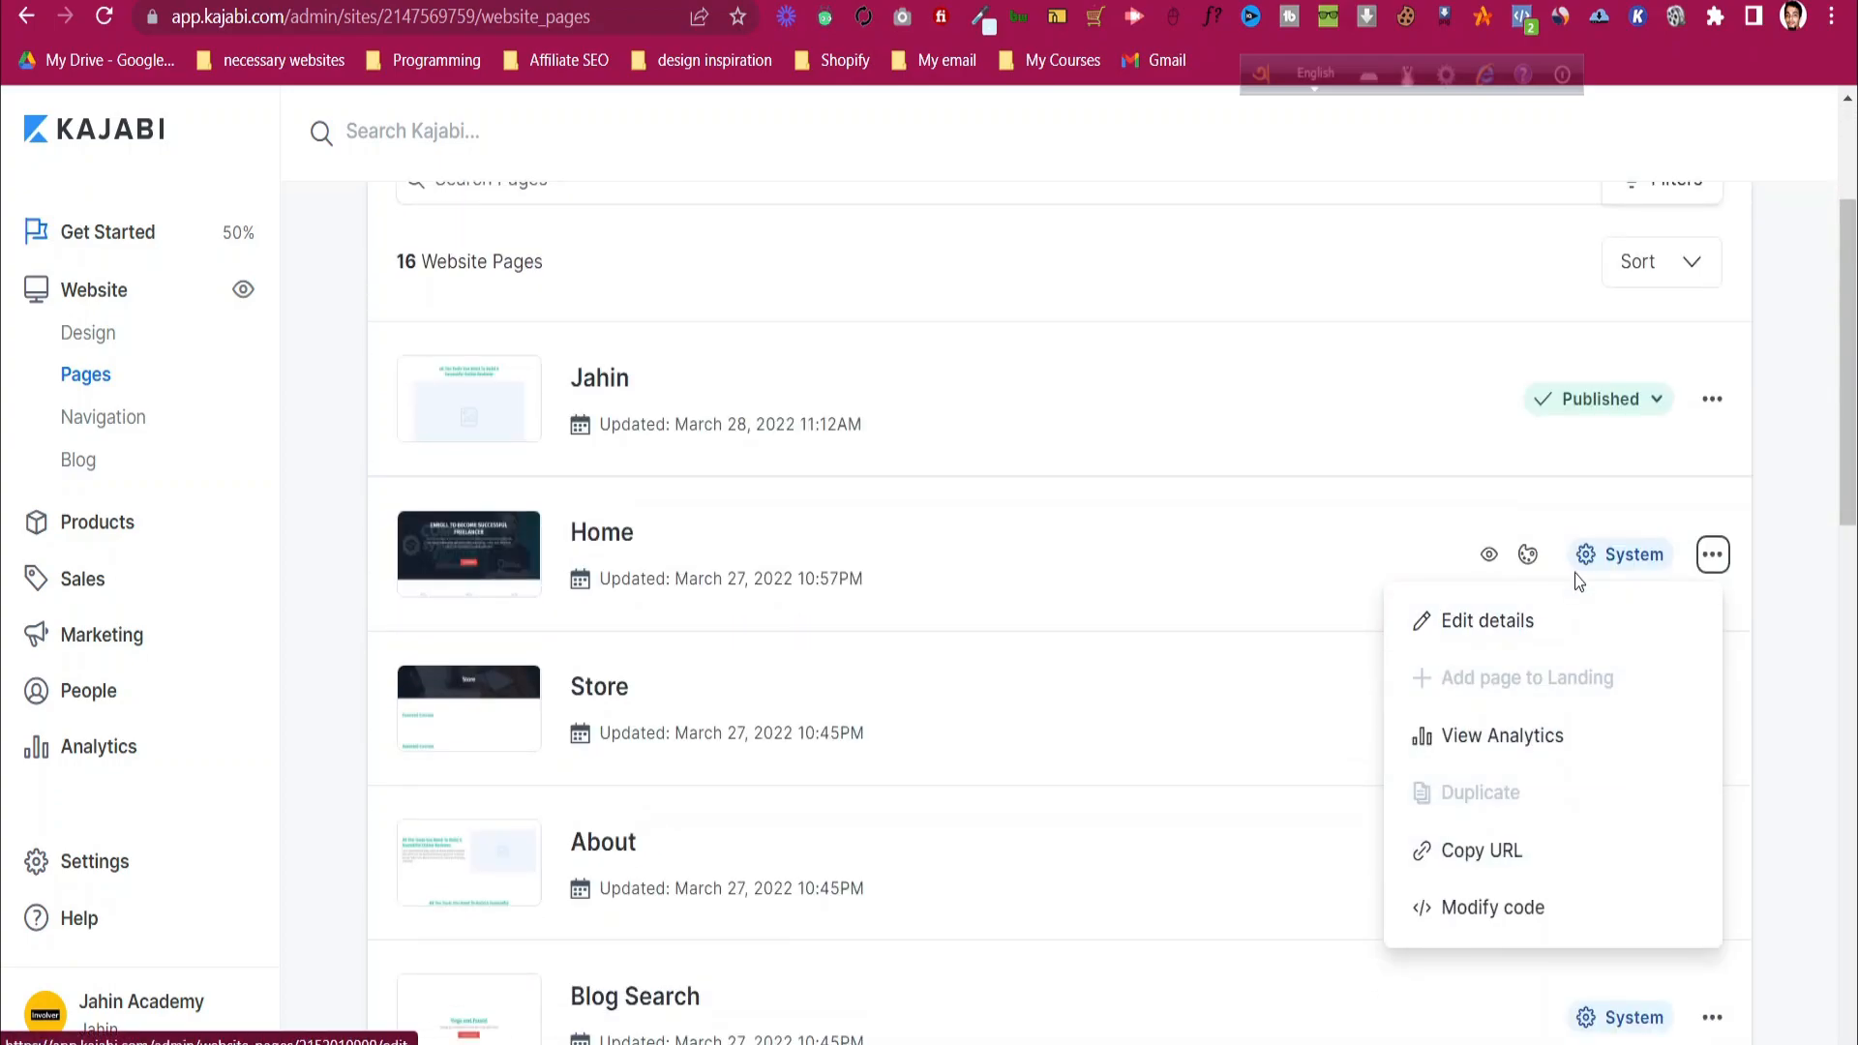
{"action": "left_click", "coordinate": [1489, 555]}
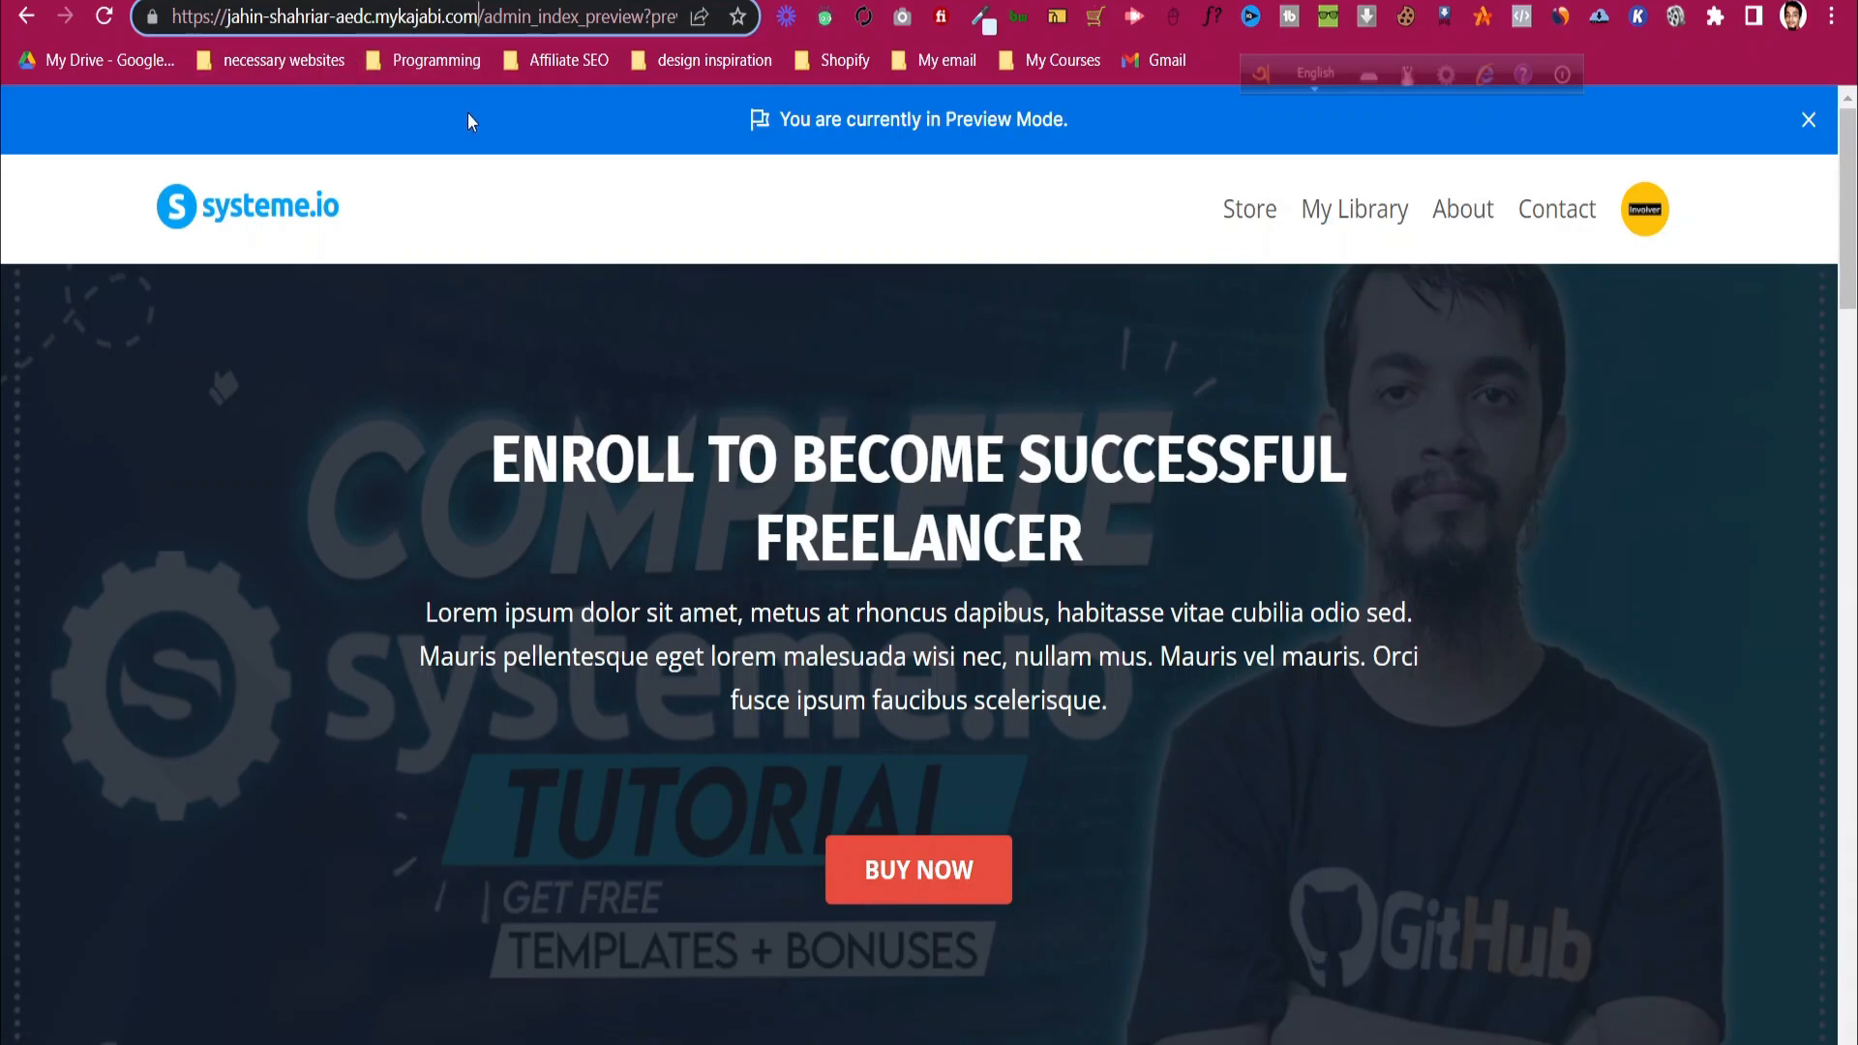
{"action": "scroll", "coordinate": [465, 339], "scroll_direction": "down", "scroll_amount": 4}
{"action": "scroll", "coordinate": [465, 341], "scroll_direction": "down", "scroll_amount": 20}
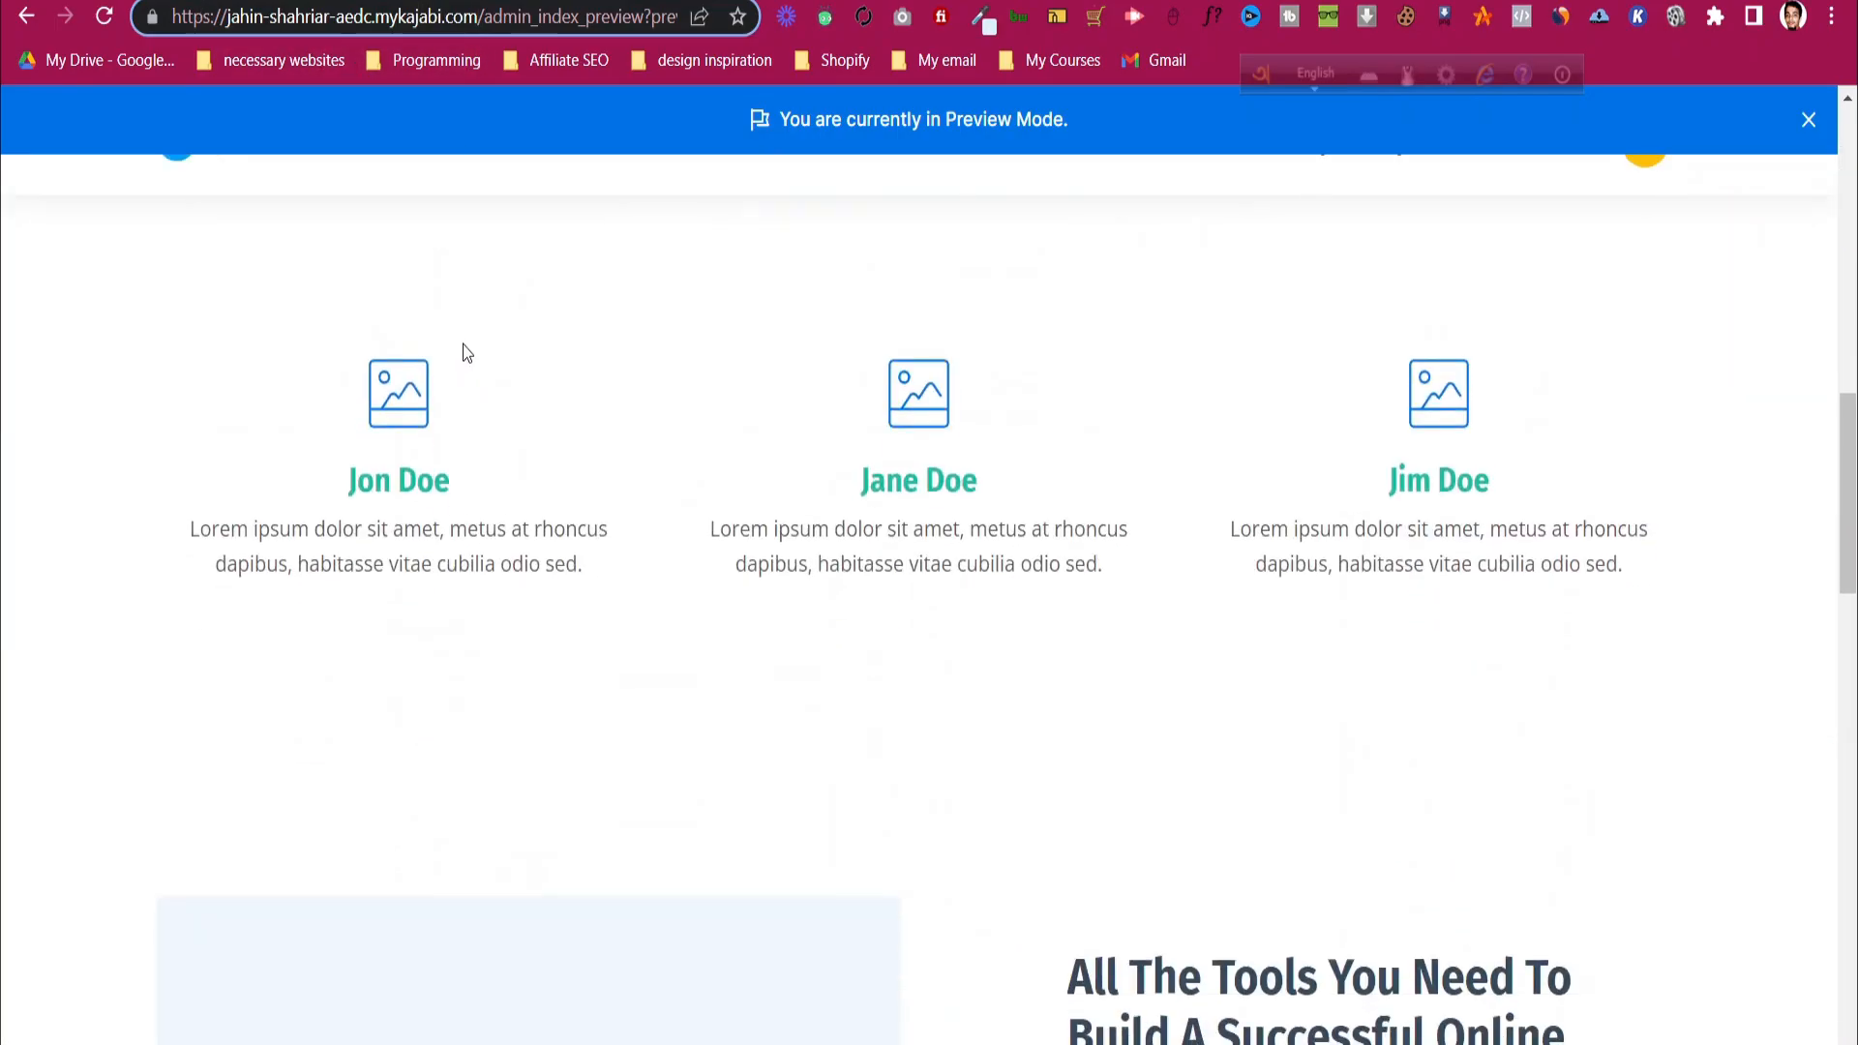
{"action": "scroll", "coordinate": [462, 346], "scroll_direction": "up", "scroll_amount": 6}
{"action": "scroll", "coordinate": [461, 349], "scroll_direction": "up", "scroll_amount": 10}
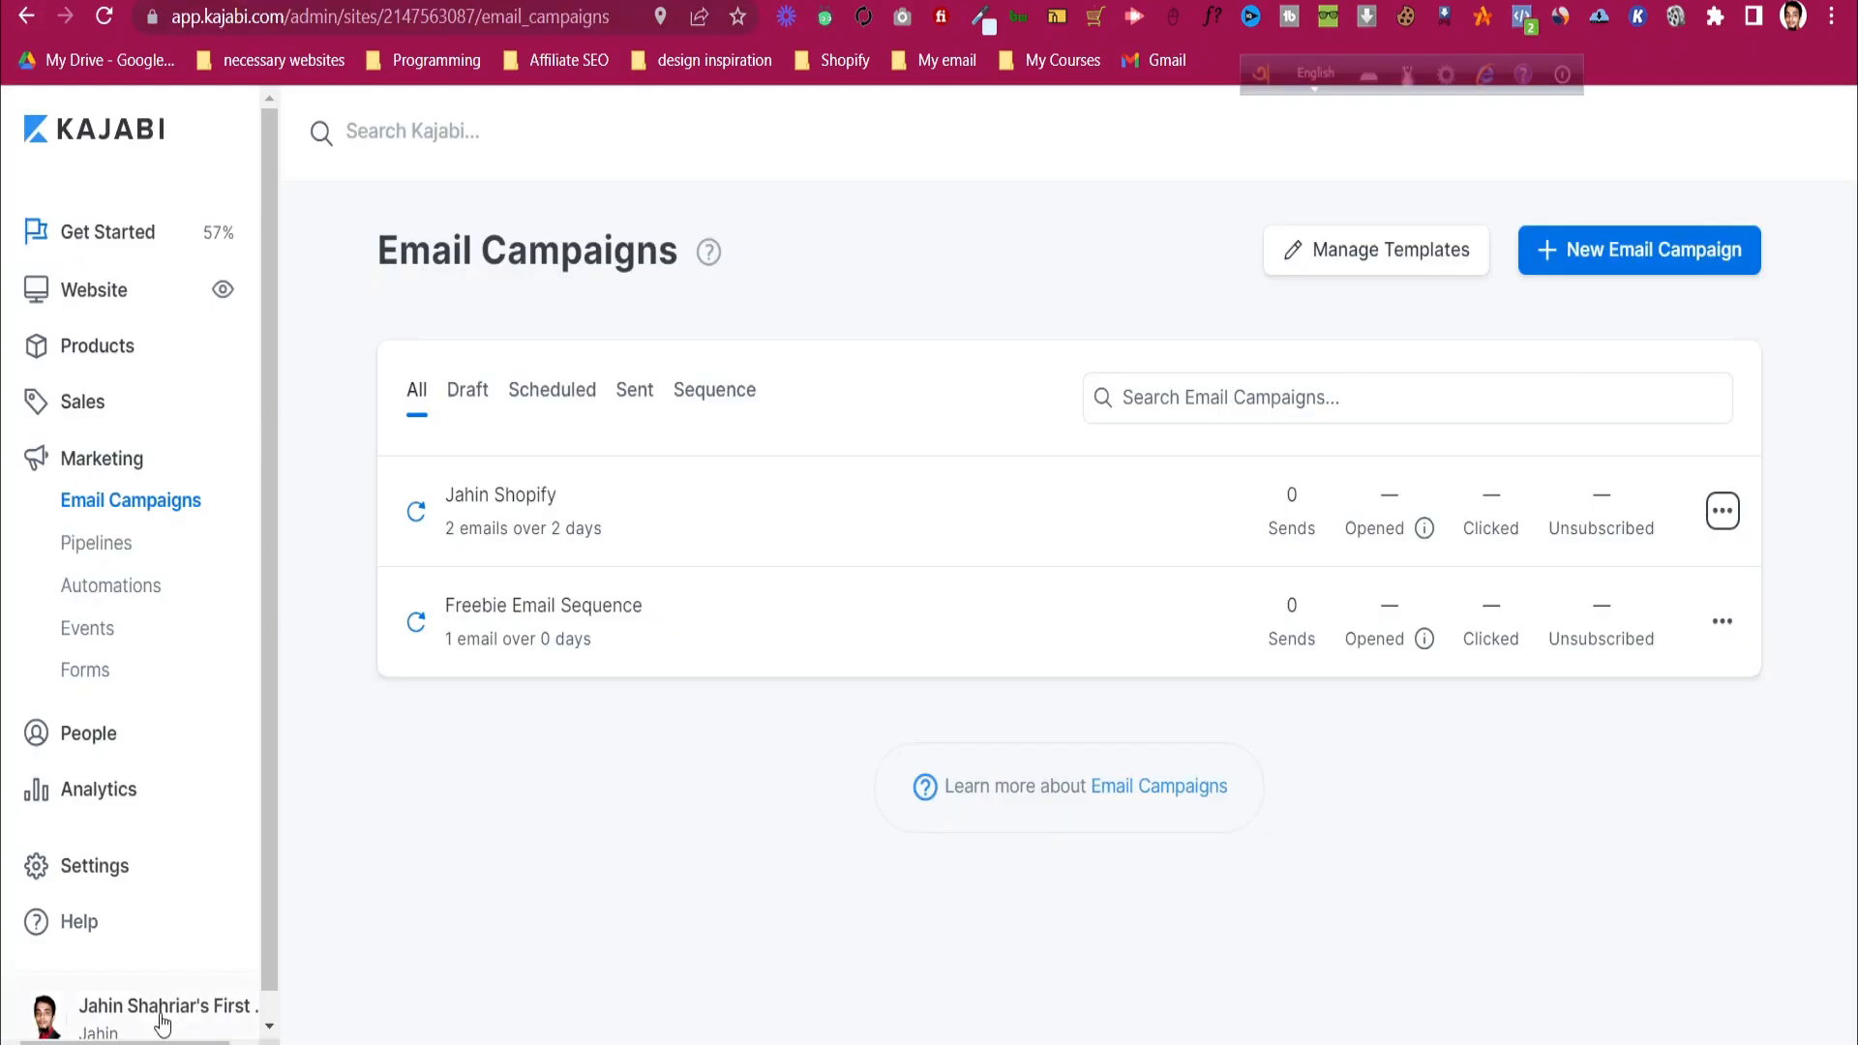
- Leave the Home page preview and open the site Settings
{"action": "scroll", "coordinate": [158, 1012], "scroll_direction": "down", "scroll_amount": 1}
{"action": "left_click", "coordinate": [136, 839]}
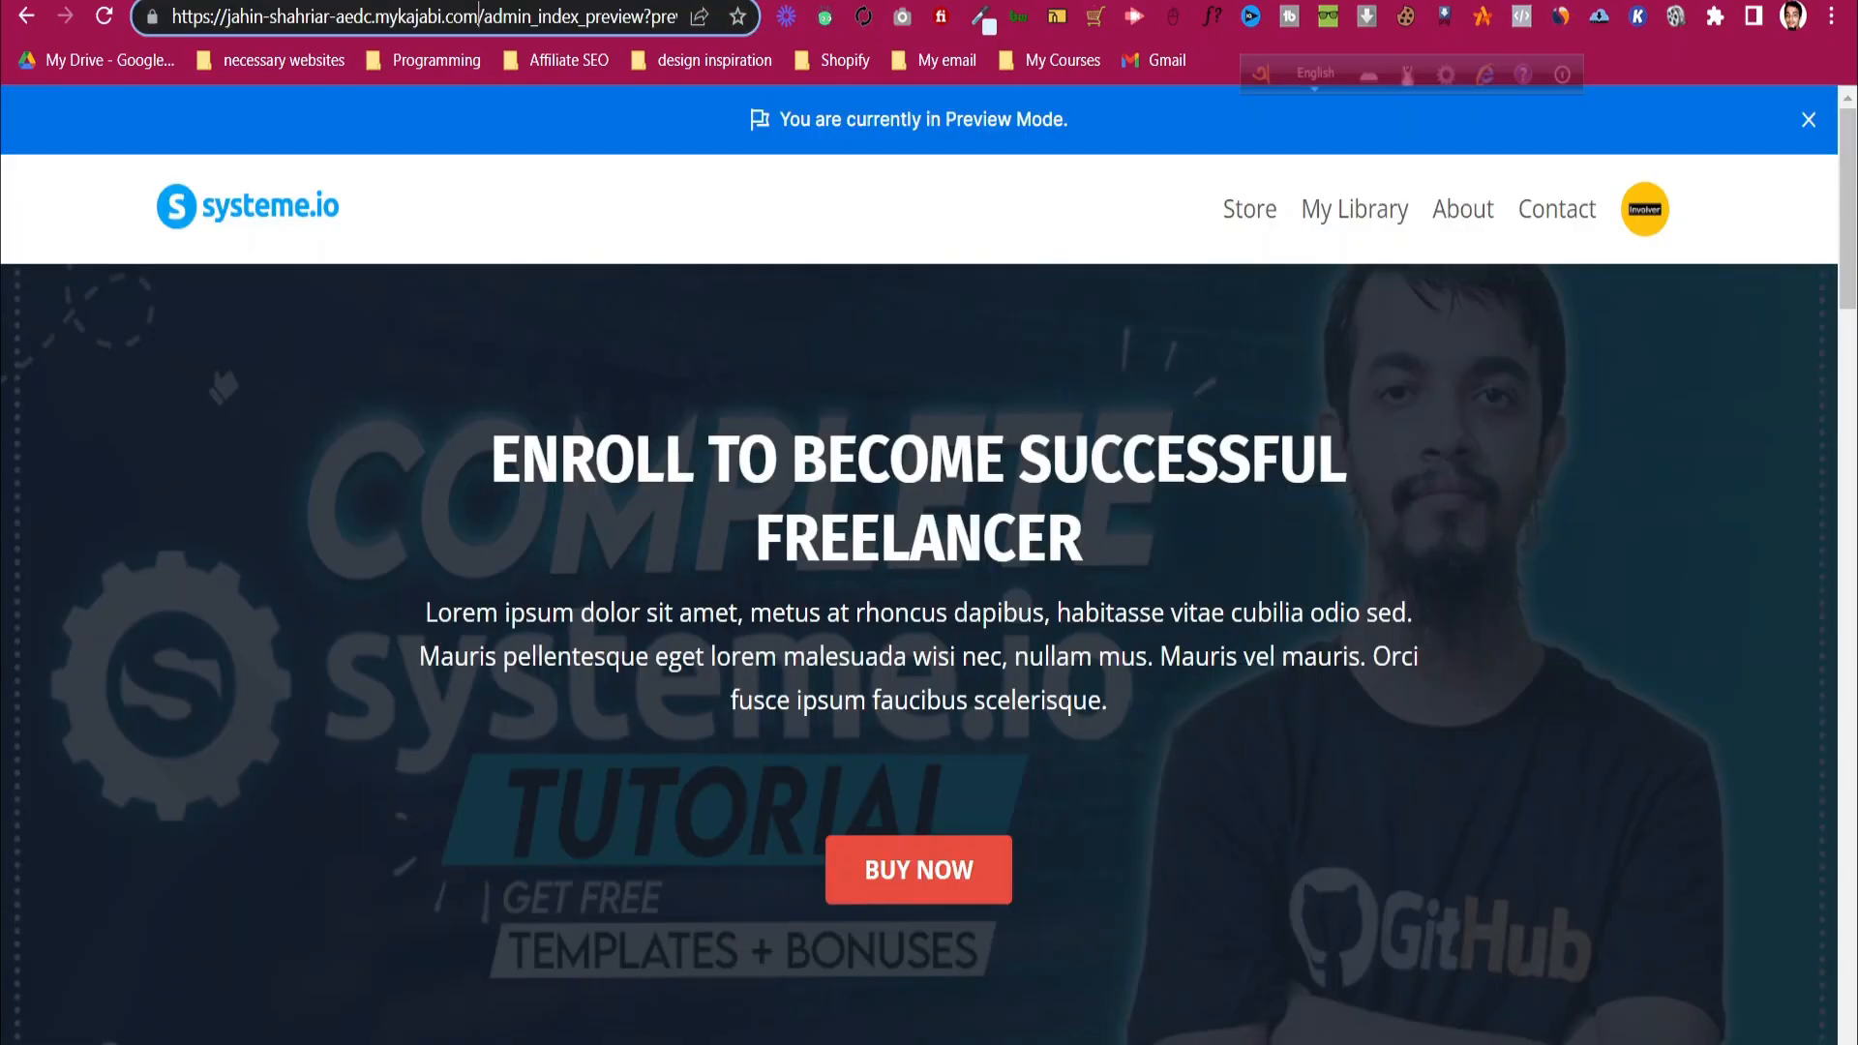
{"action": "left_click", "coordinate": [27, 16]}
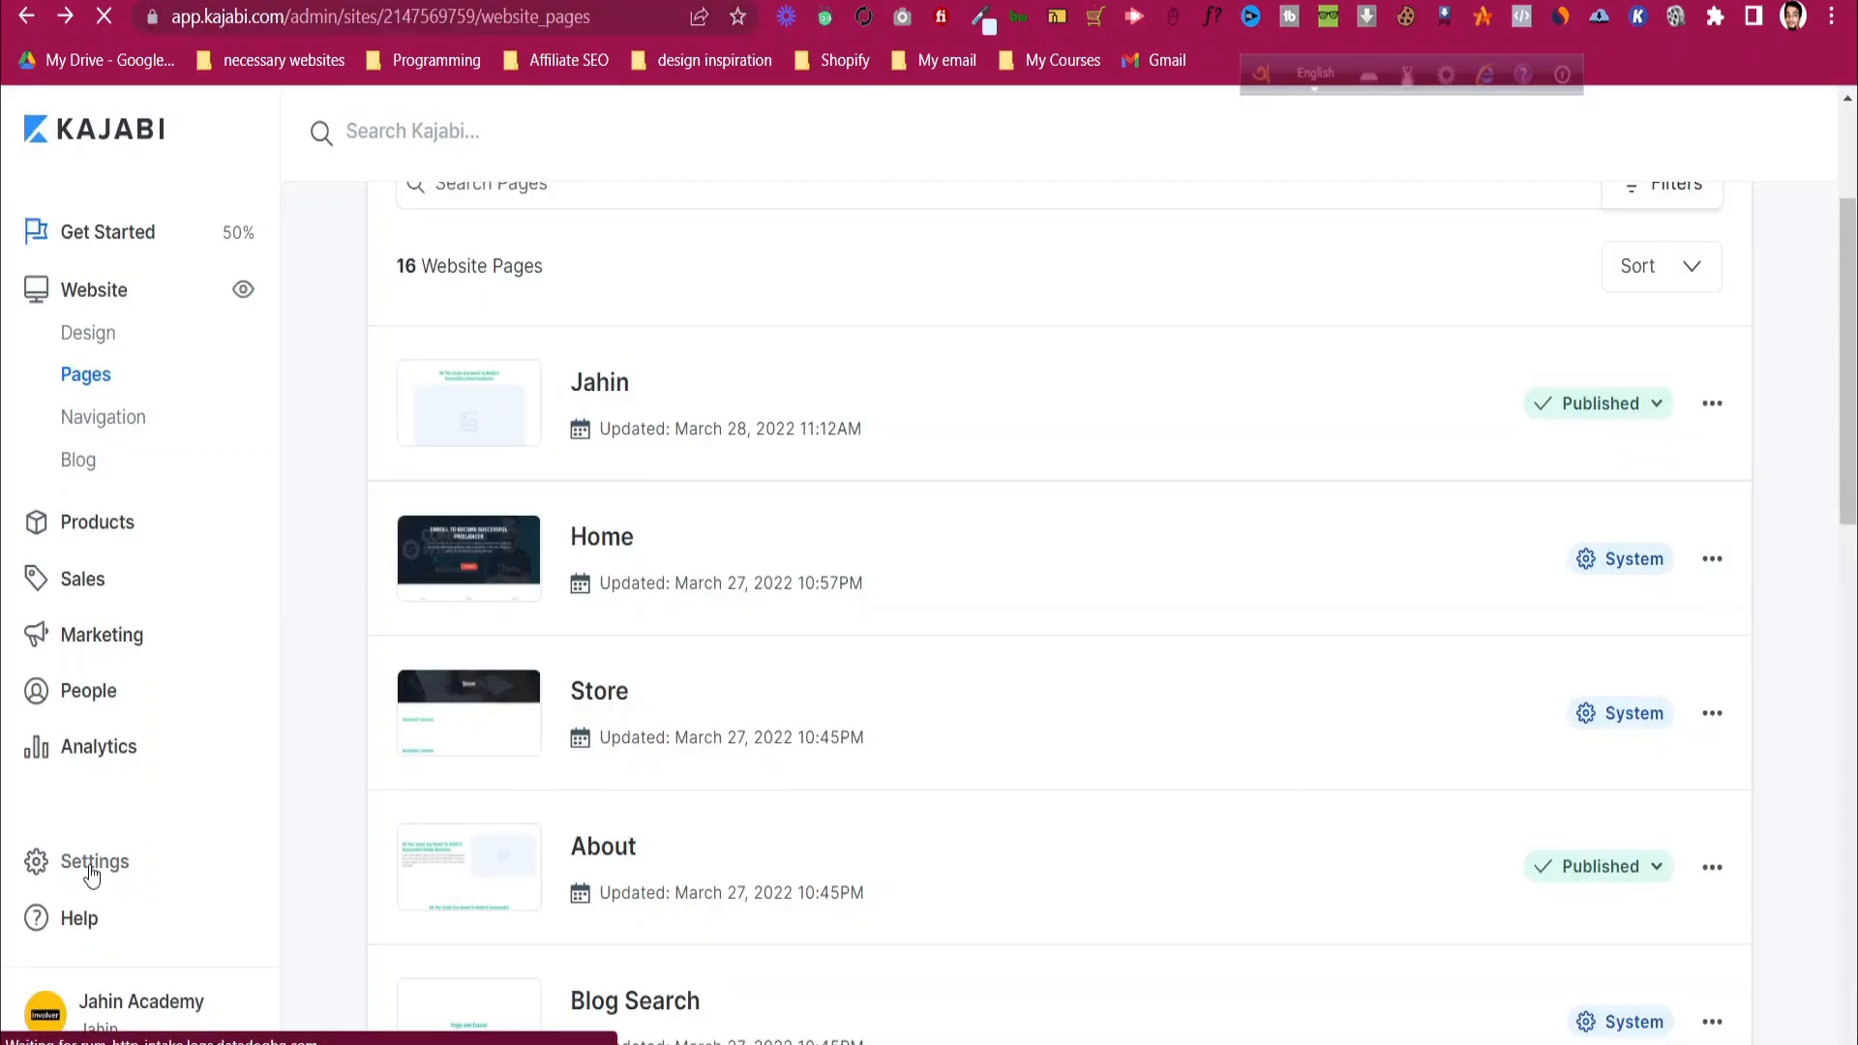
{"action": "left_click", "coordinate": [116, 860]}
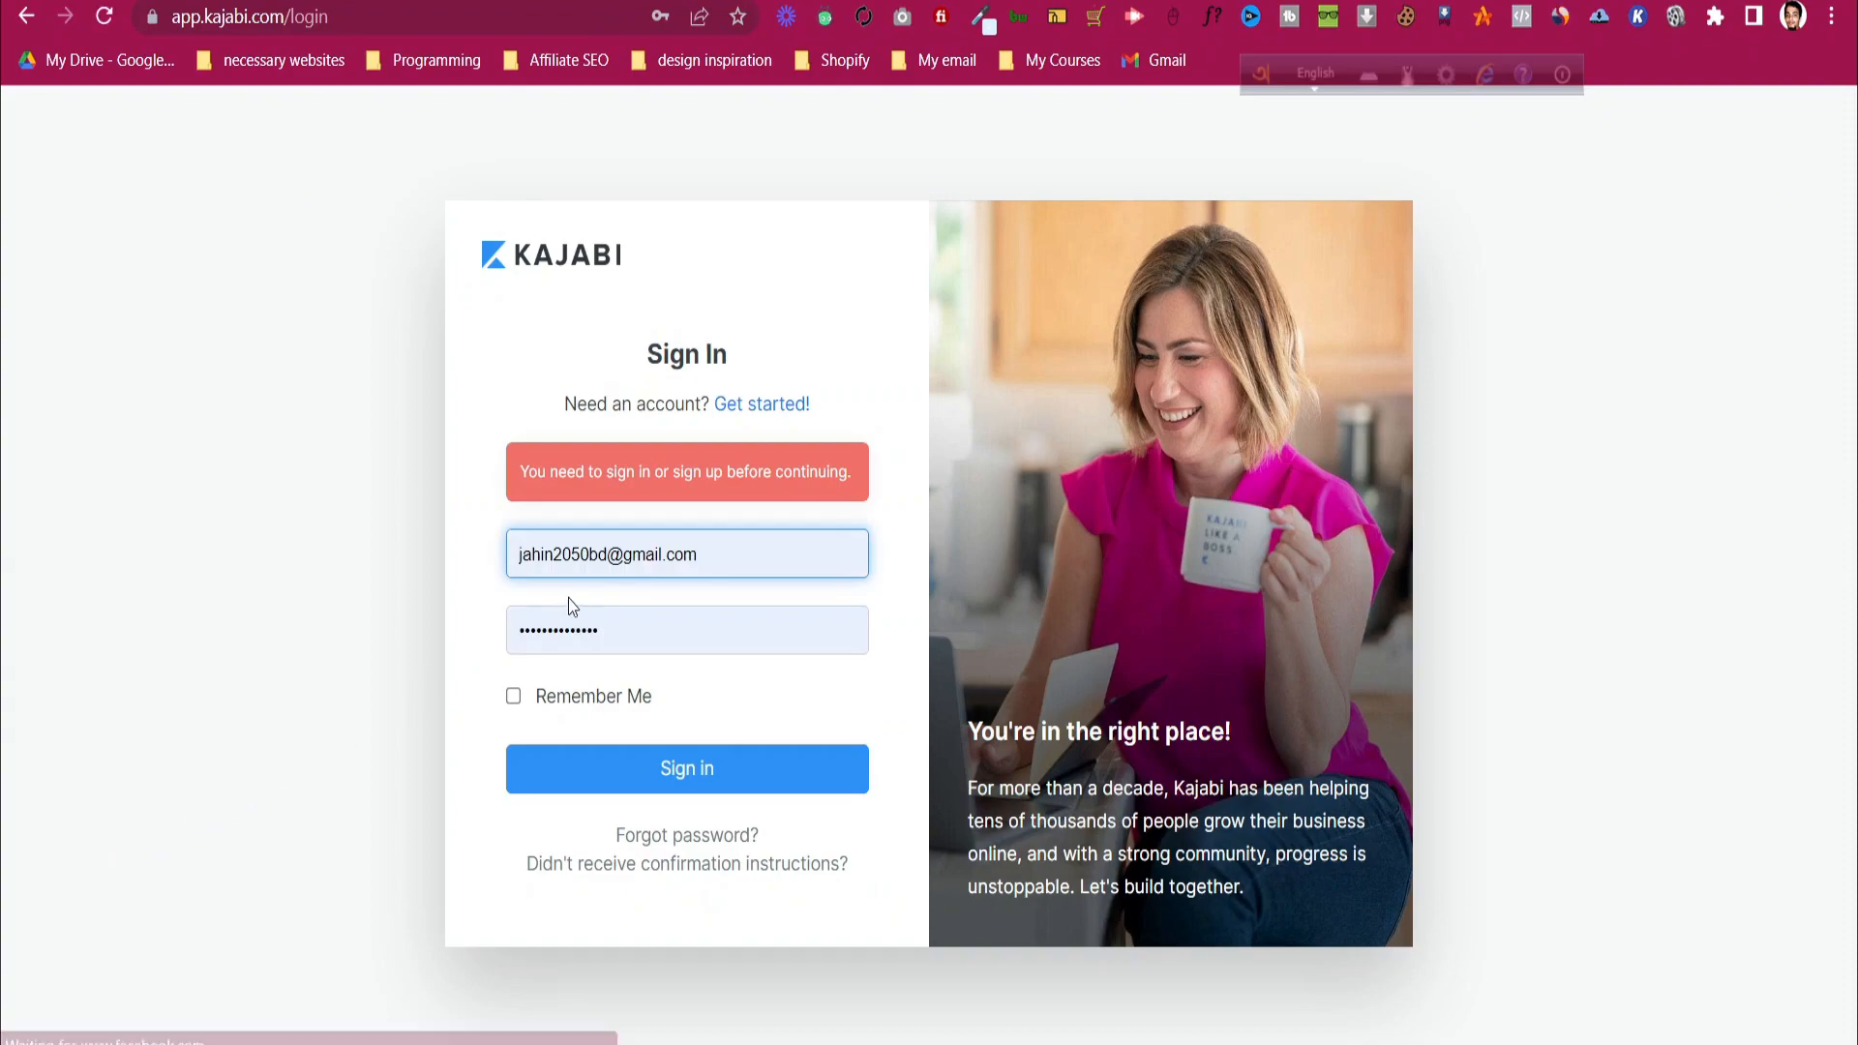
- Sign back in using the saved account login and the account password
{"action": "left_click", "coordinate": [581, 570]}
{"action": "key", "text": "ctrl+a"}
{"action": "type", "text": "jahinw"}
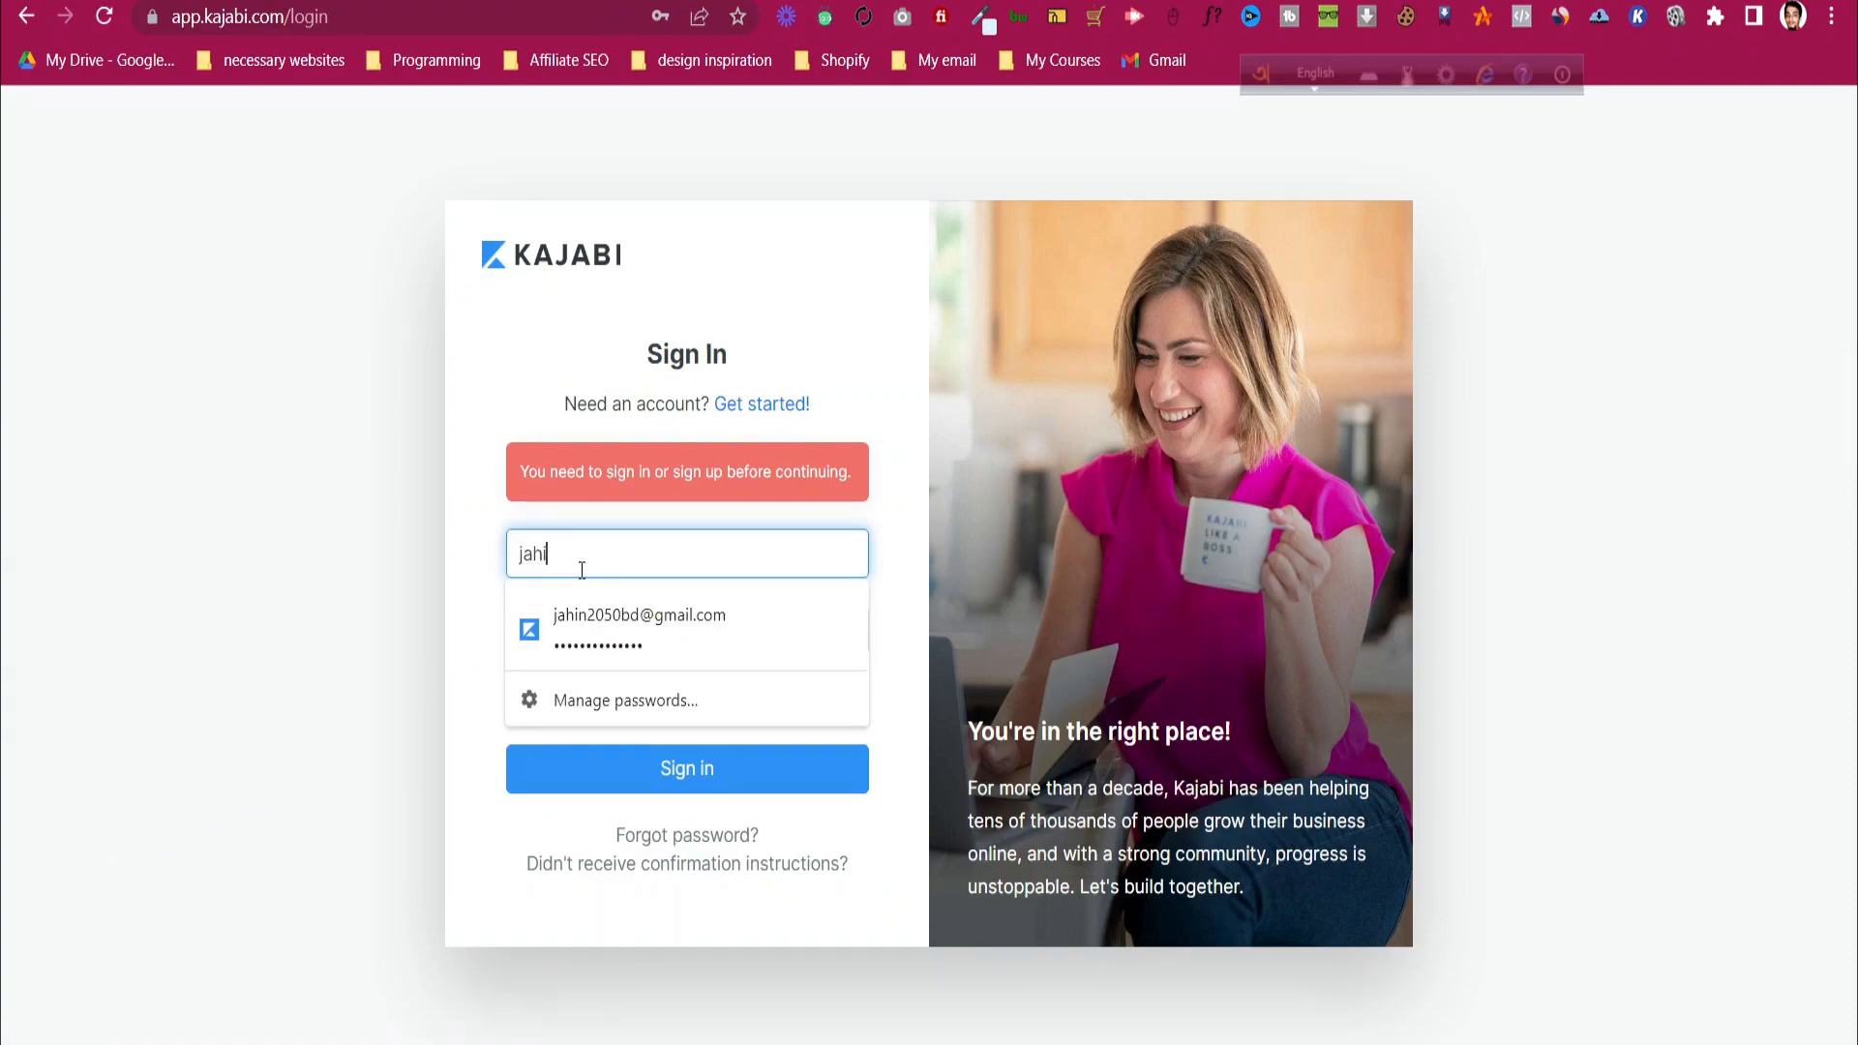
{"action": "left_click", "coordinate": [561, 615]}
{"action": "left_click", "coordinate": [538, 634]}
{"action": "left_click", "coordinate": [677, 646]}
{"action": "key", "text": "ctrl+a"}
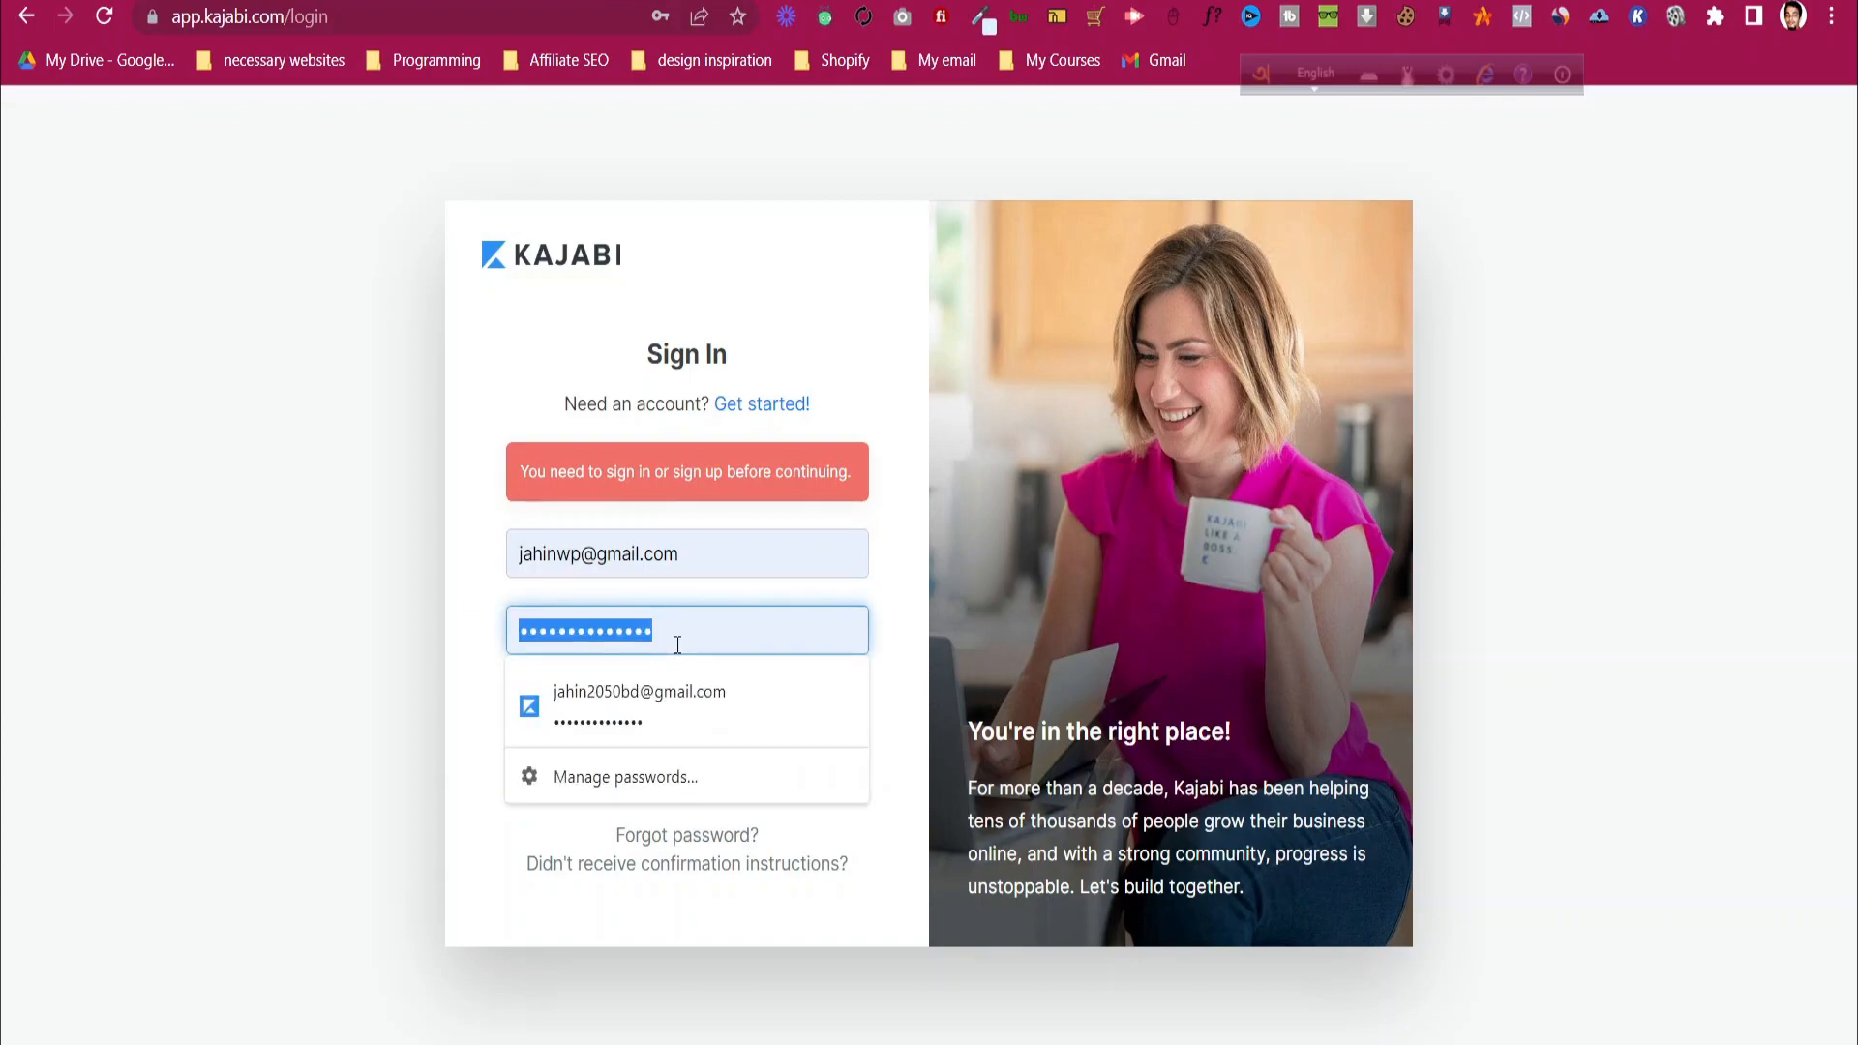
{"action": "type", "text": "•••••••••"}
{"action": "key", "text": "Return"}
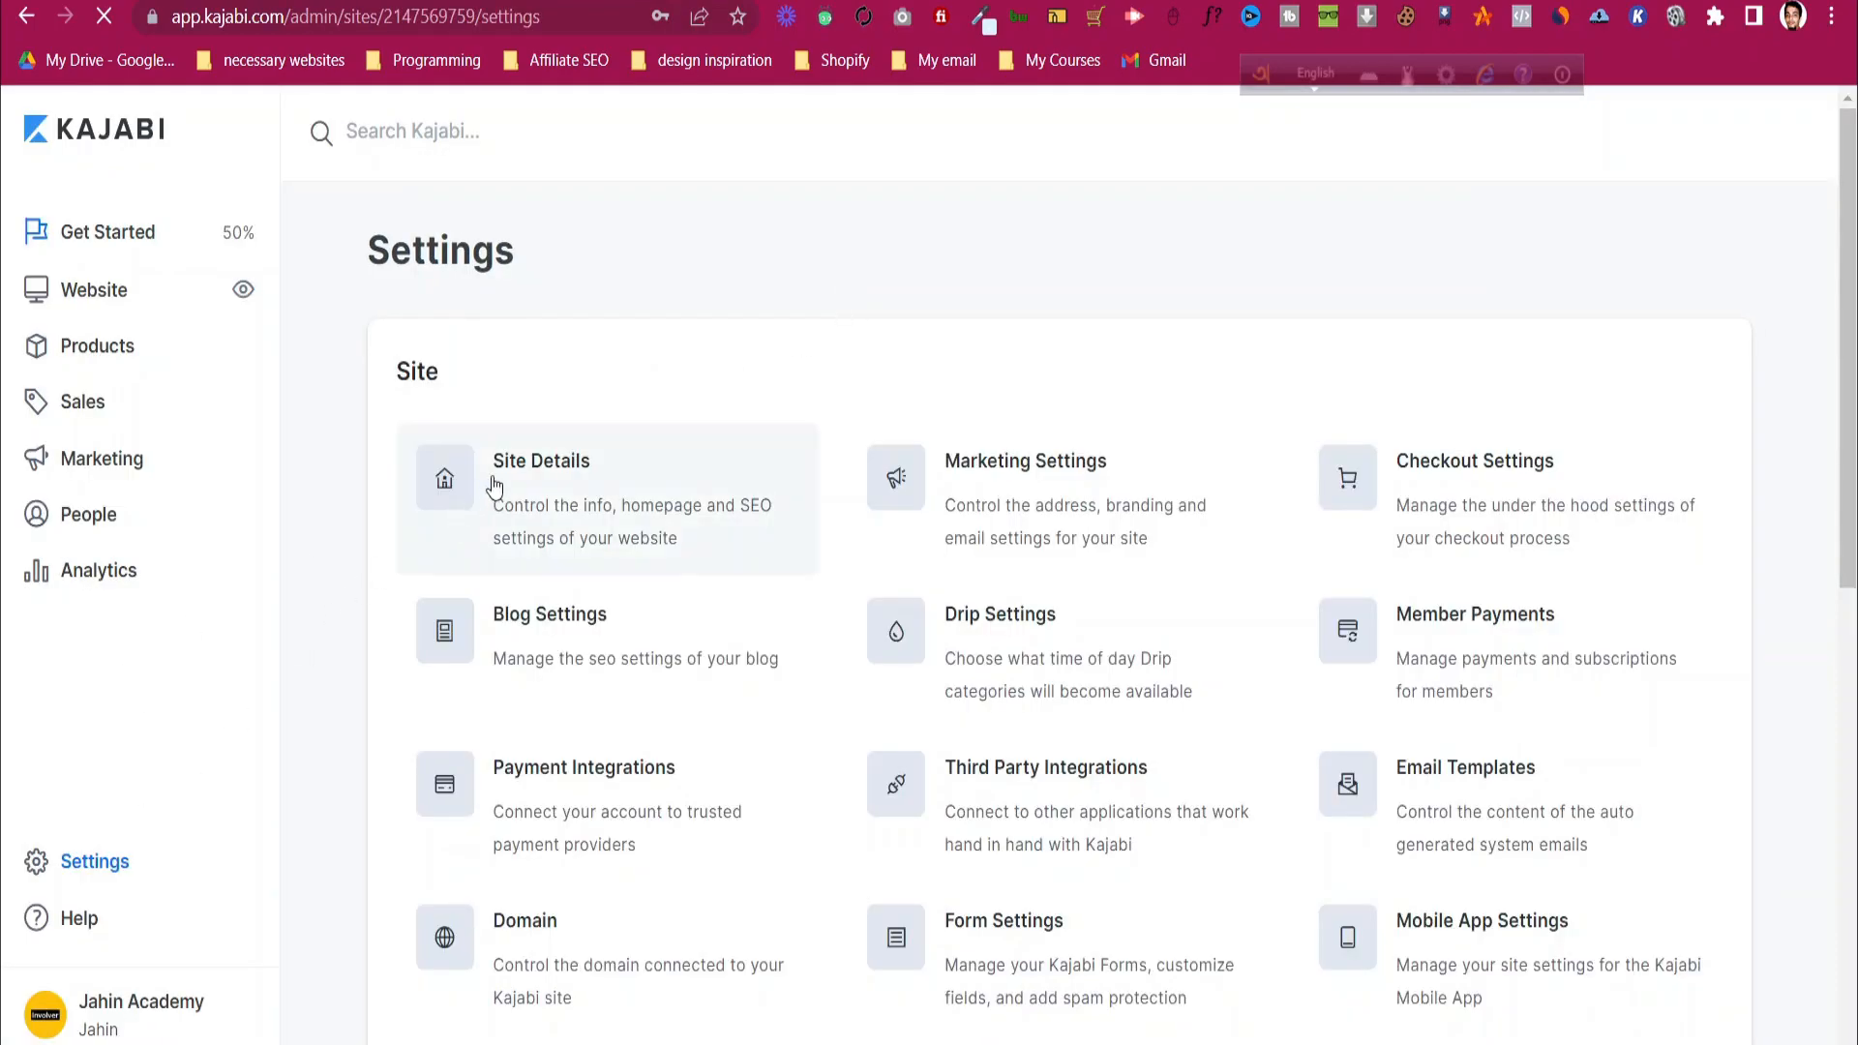
- In Site Details, make the homepage show the Shopify Course Landing Page
{"action": "left_click", "coordinate": [513, 474]}
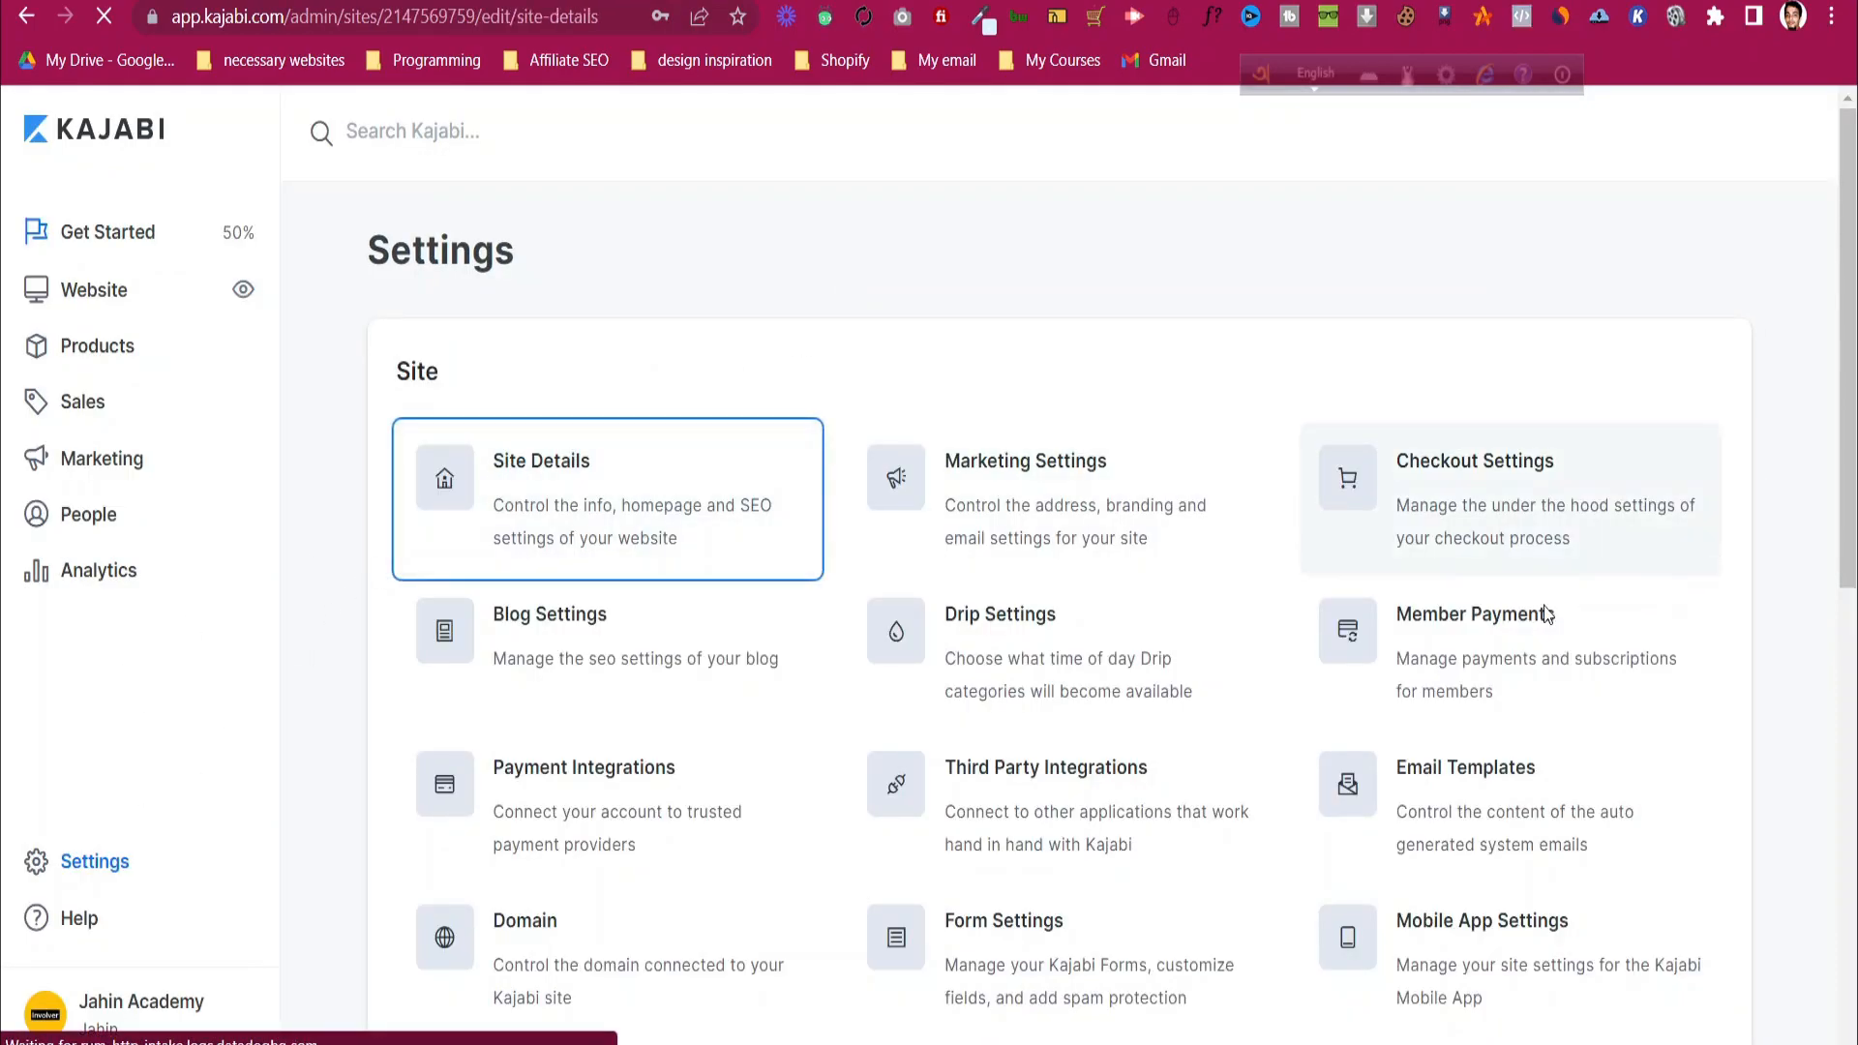
{"action": "scroll", "coordinate": [1554, 601], "scroll_direction": "down", "scroll_amount": 10}
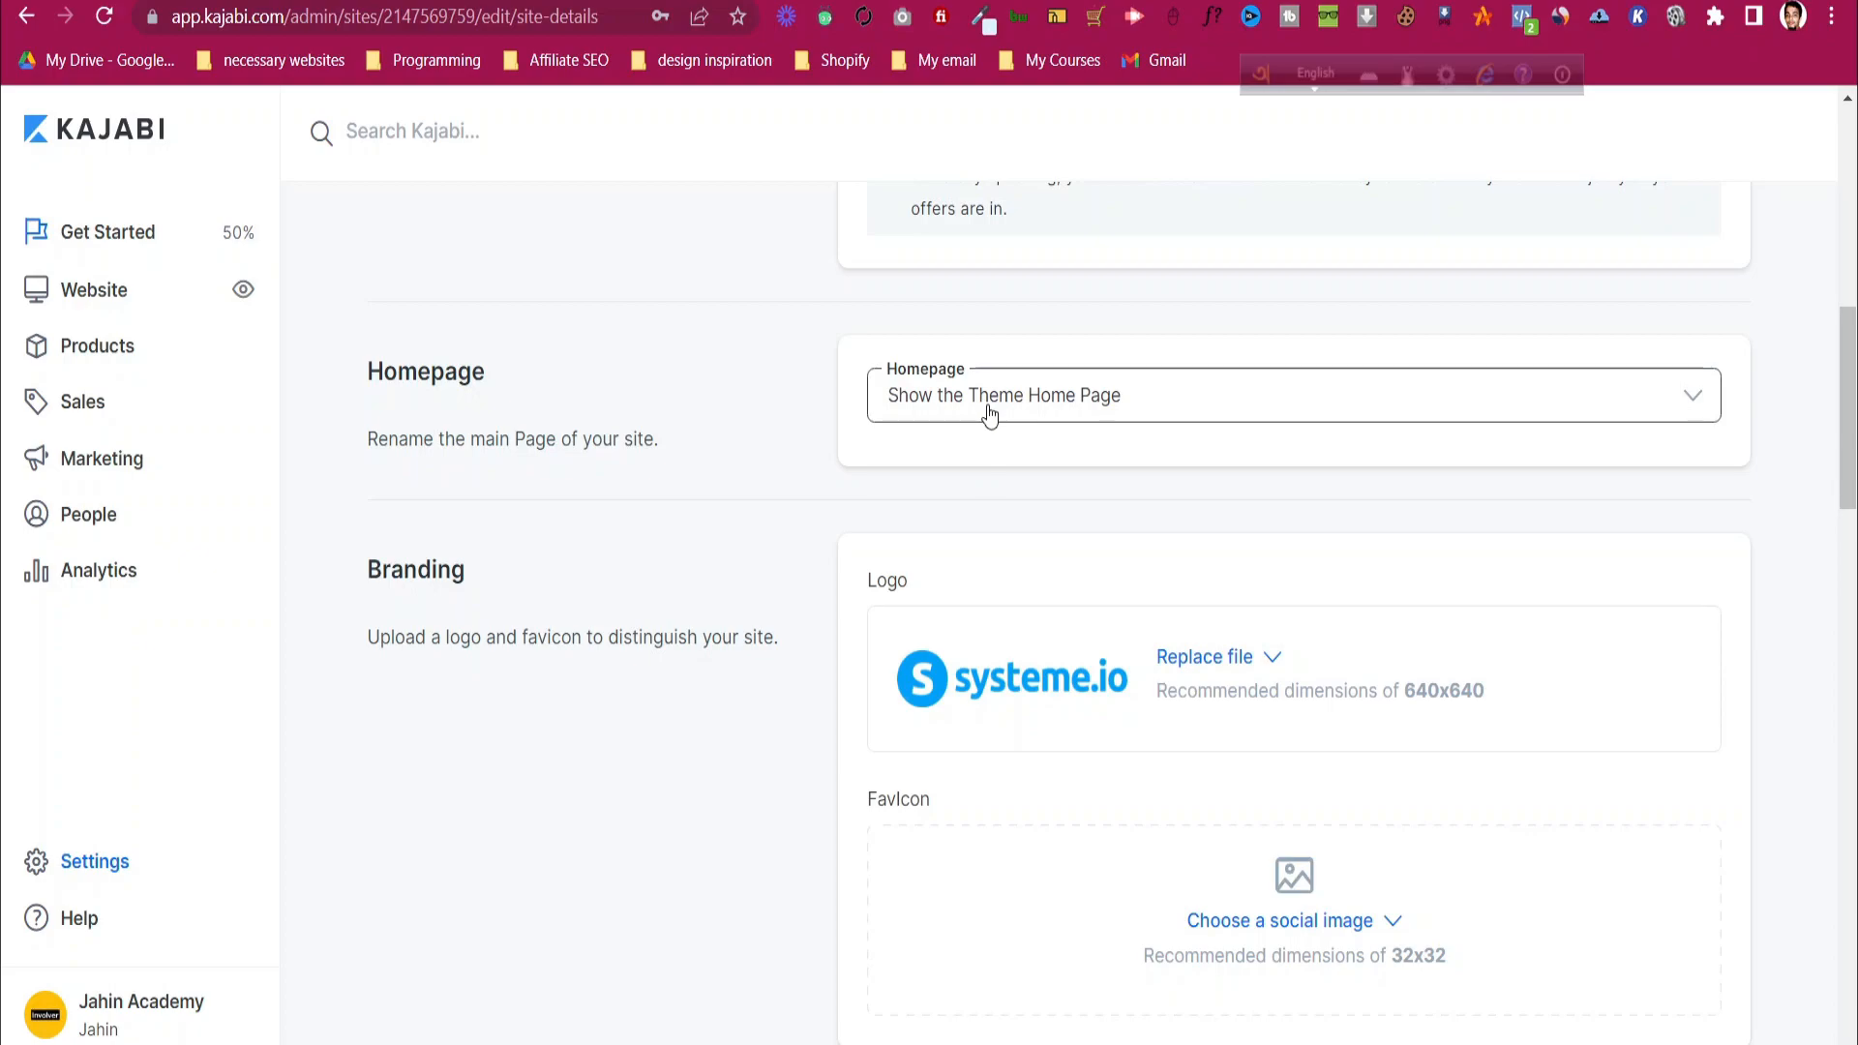
{"action": "left_click", "coordinate": [1115, 397]}
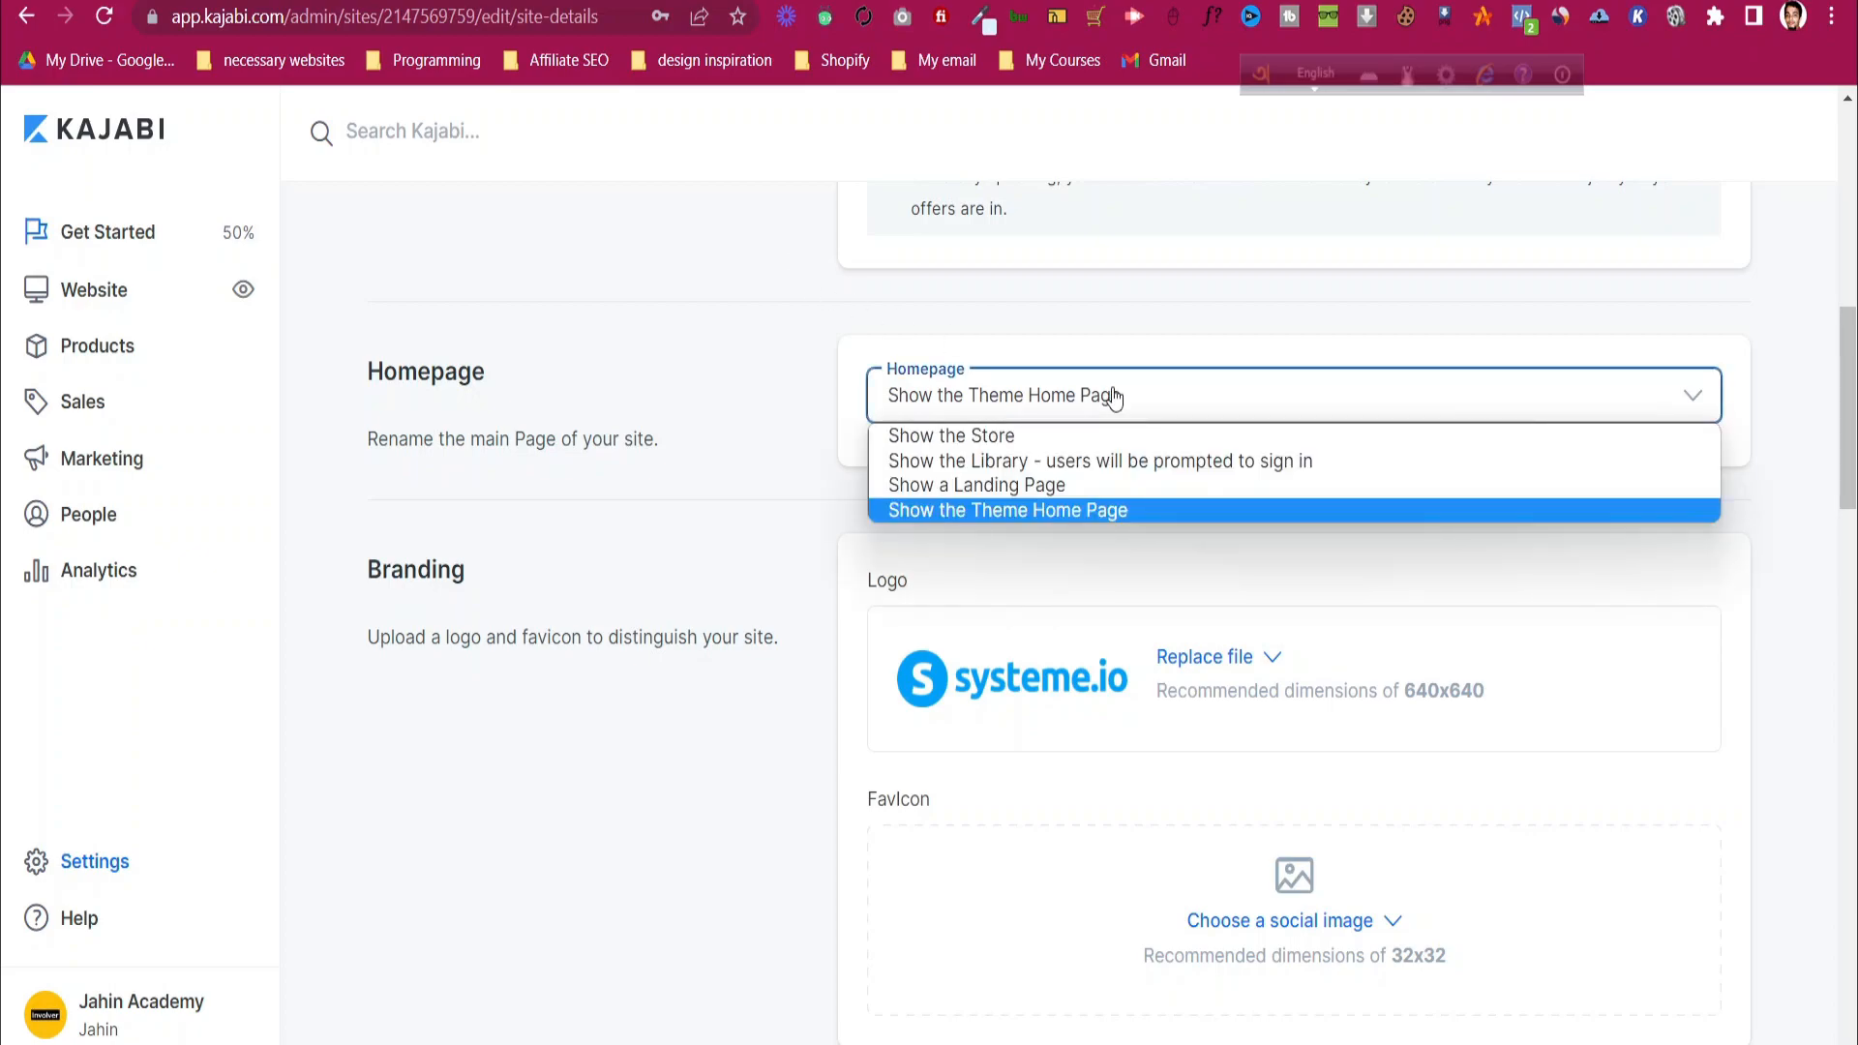
{"action": "left_click", "coordinate": [1118, 485]}
{"action": "left_click", "coordinate": [1121, 474]}
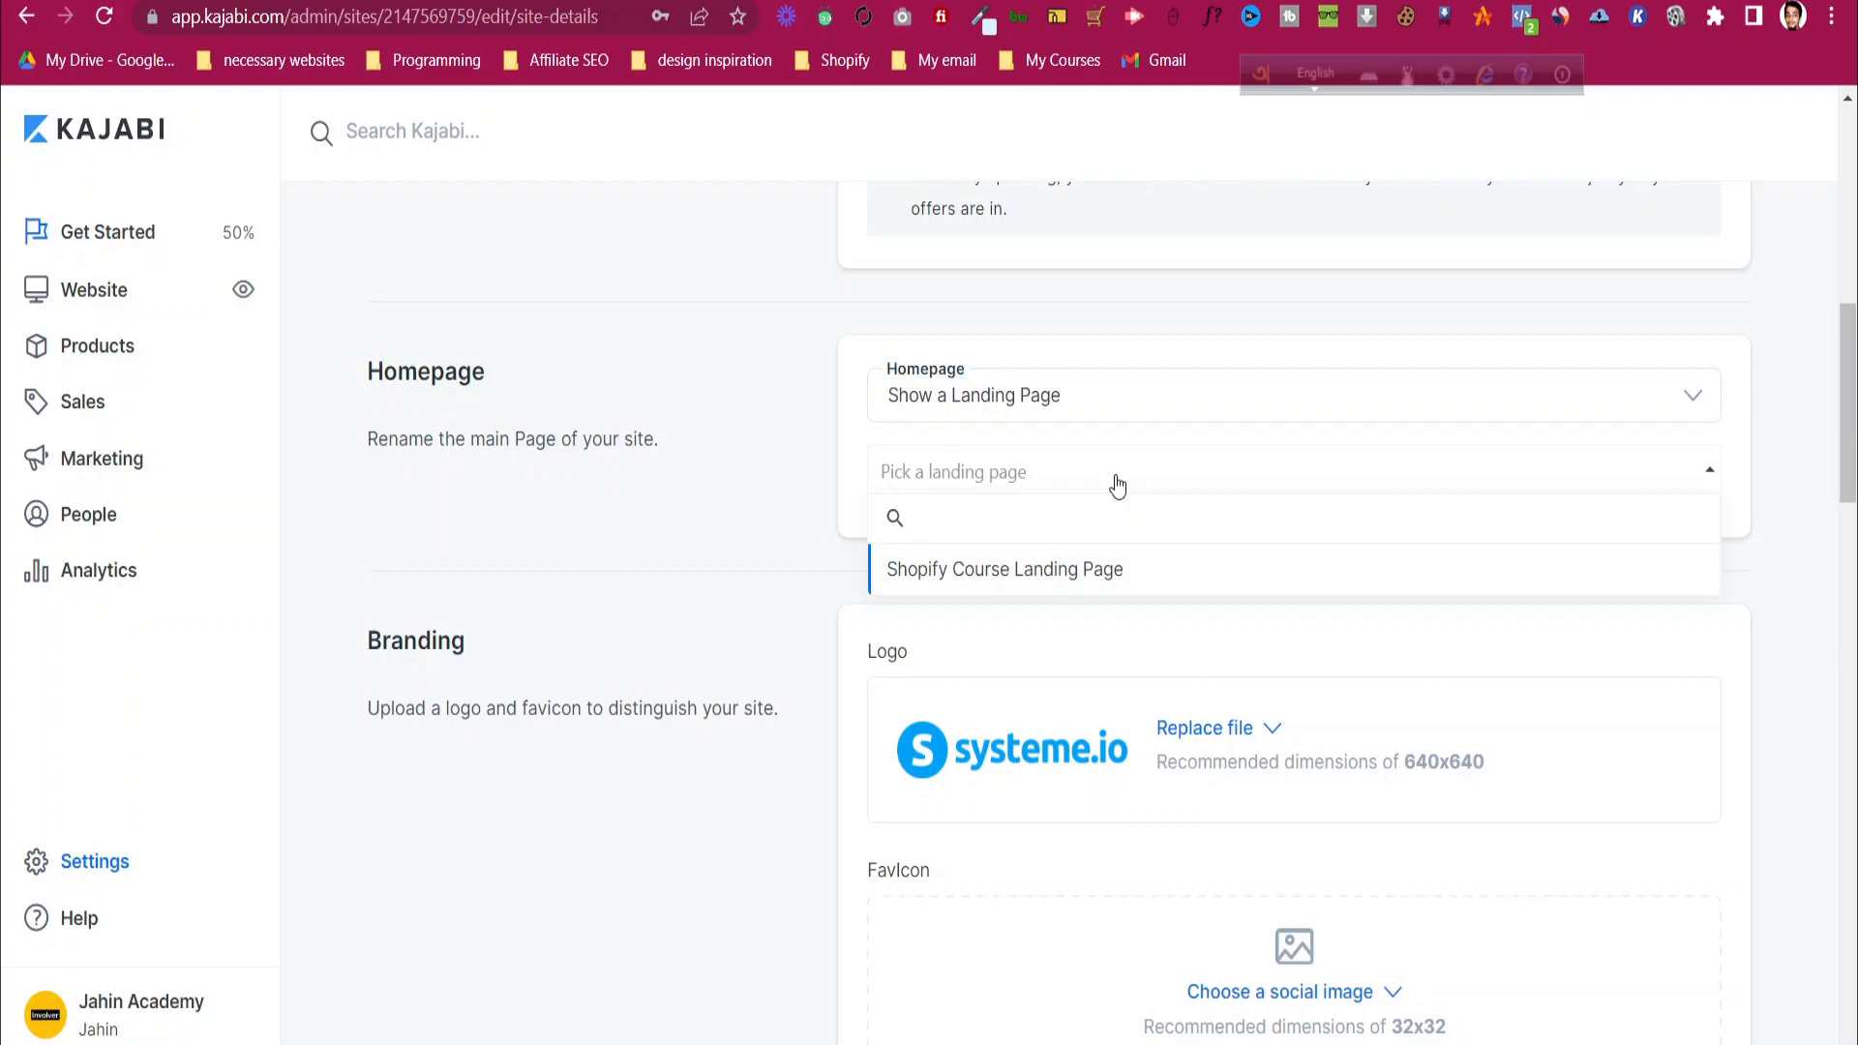
{"action": "left_click", "coordinate": [1120, 585]}
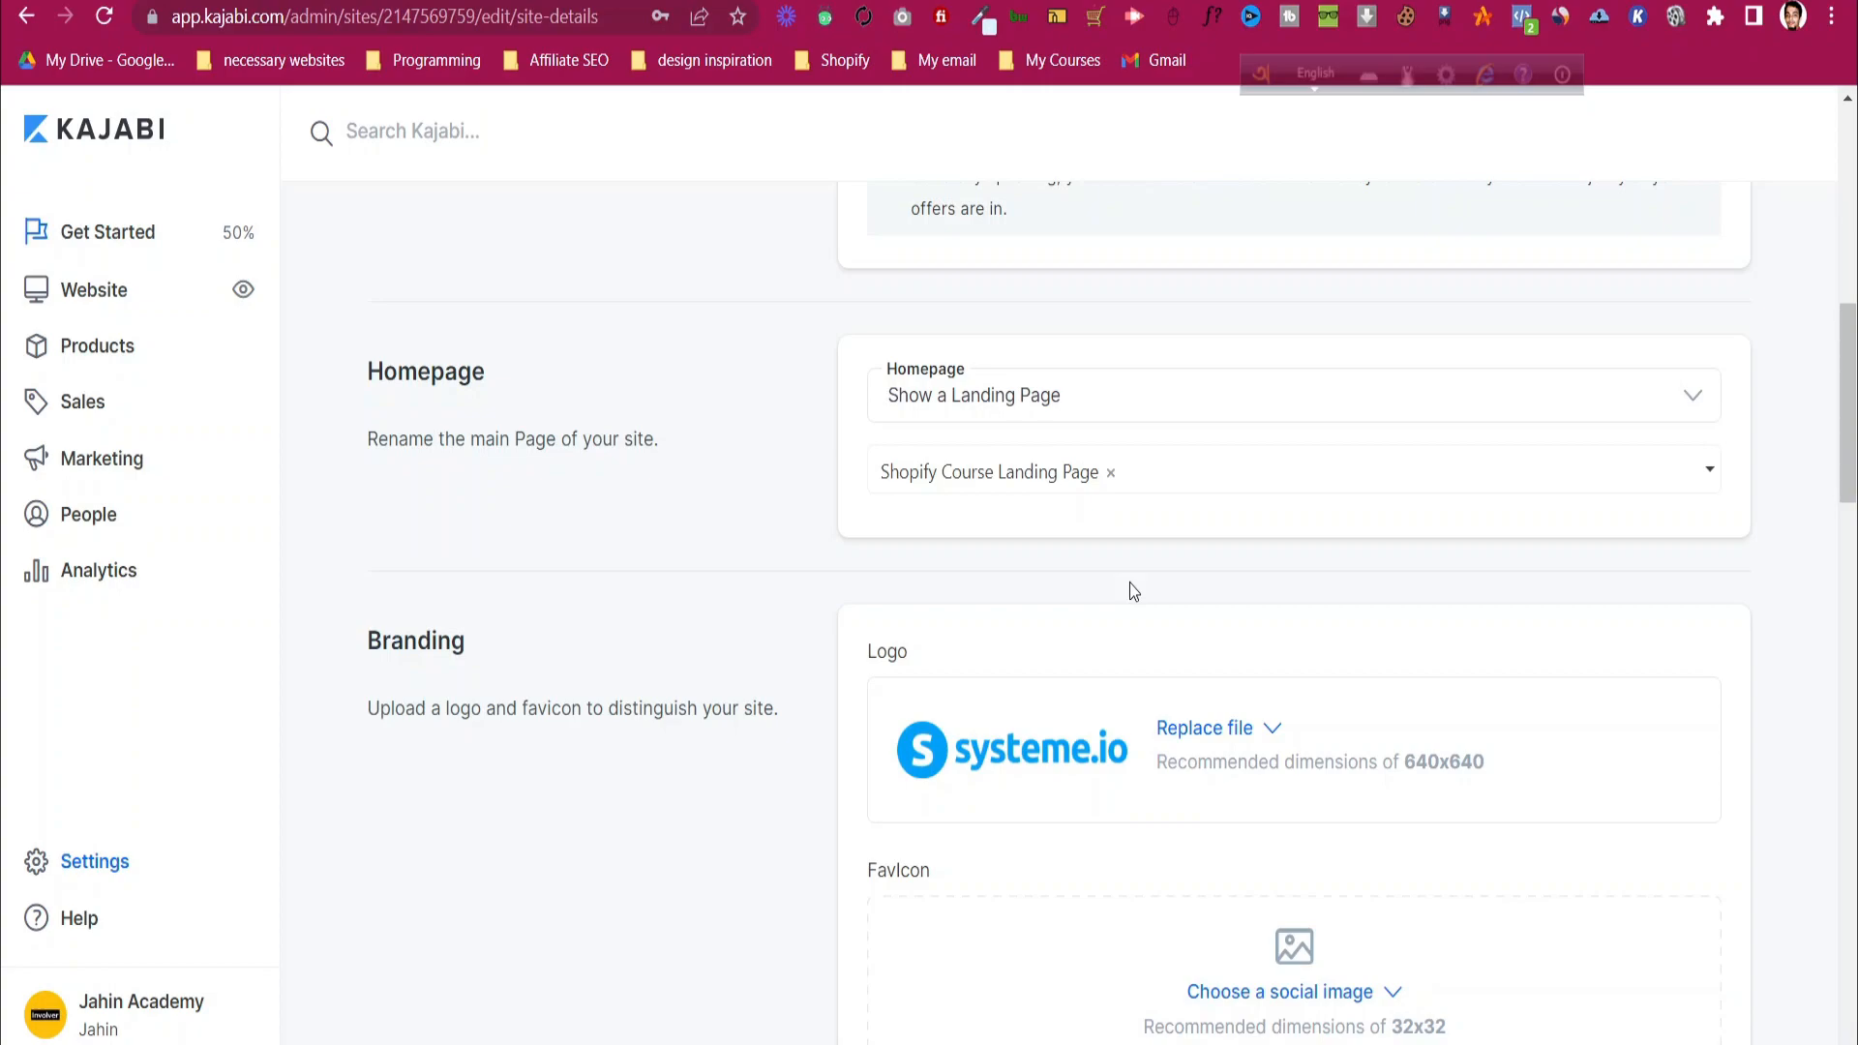
- Save the Site Details settings and return to the top of the page
{"action": "scroll", "coordinate": [1130, 583], "scroll_direction": "down", "scroll_amount": 15}
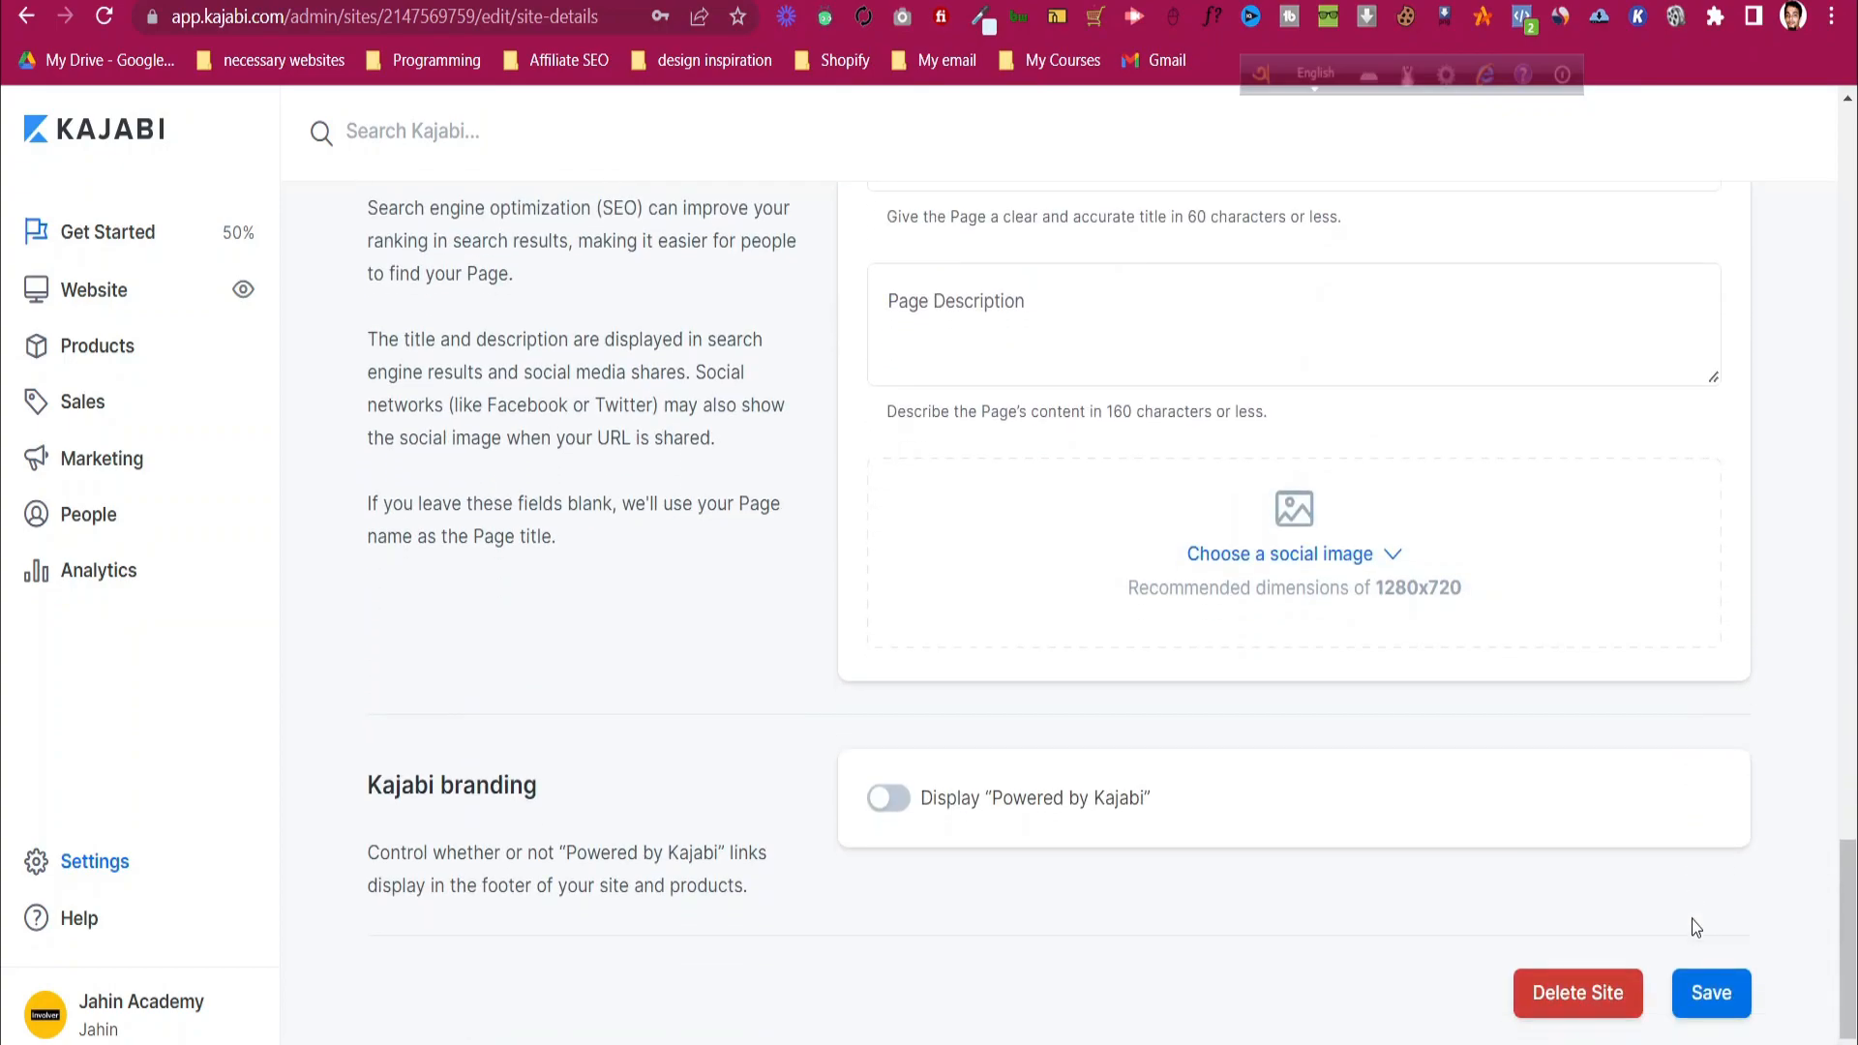
{"action": "left_click", "coordinate": [1707, 994]}
{"action": "scroll", "coordinate": [1290, 845], "scroll_direction": "up", "scroll_amount": 1}
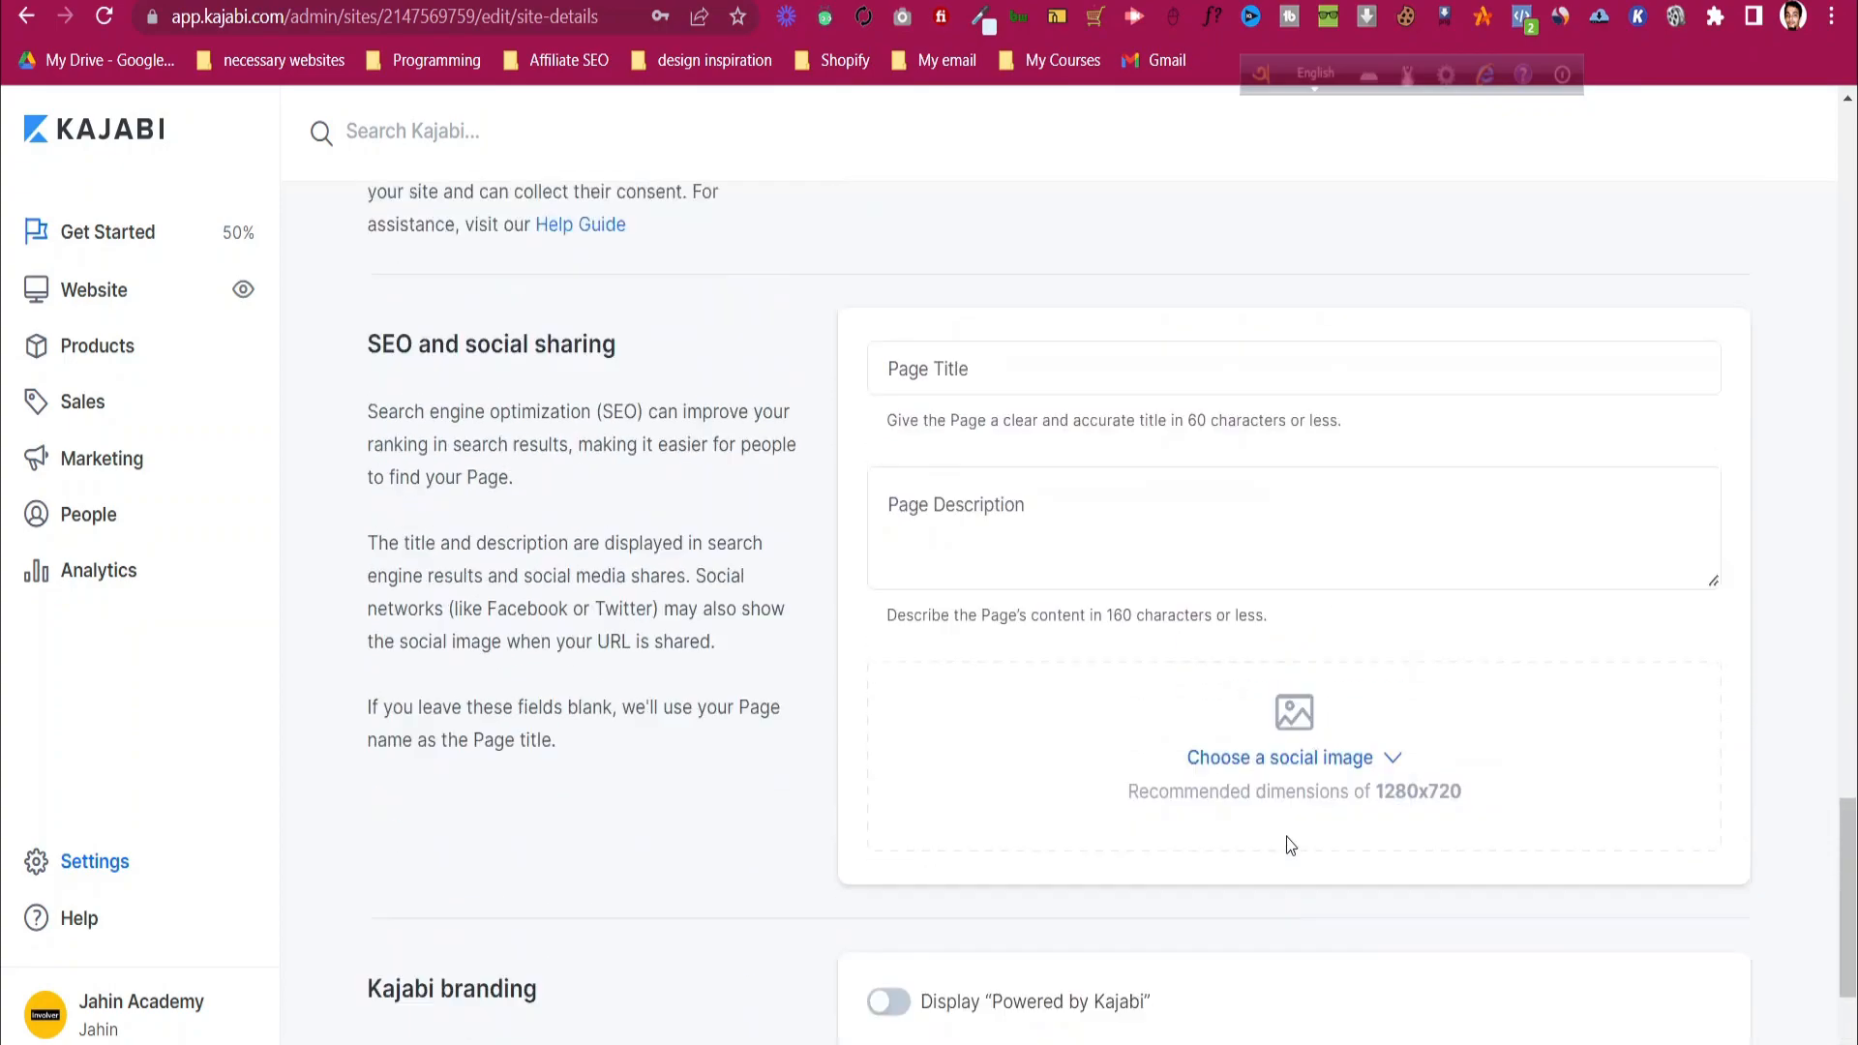
{"action": "scroll", "coordinate": [1291, 845], "scroll_direction": "up", "scroll_amount": 3}
{"action": "scroll", "coordinate": [1288, 836], "scroll_direction": "up", "scroll_amount": 8}
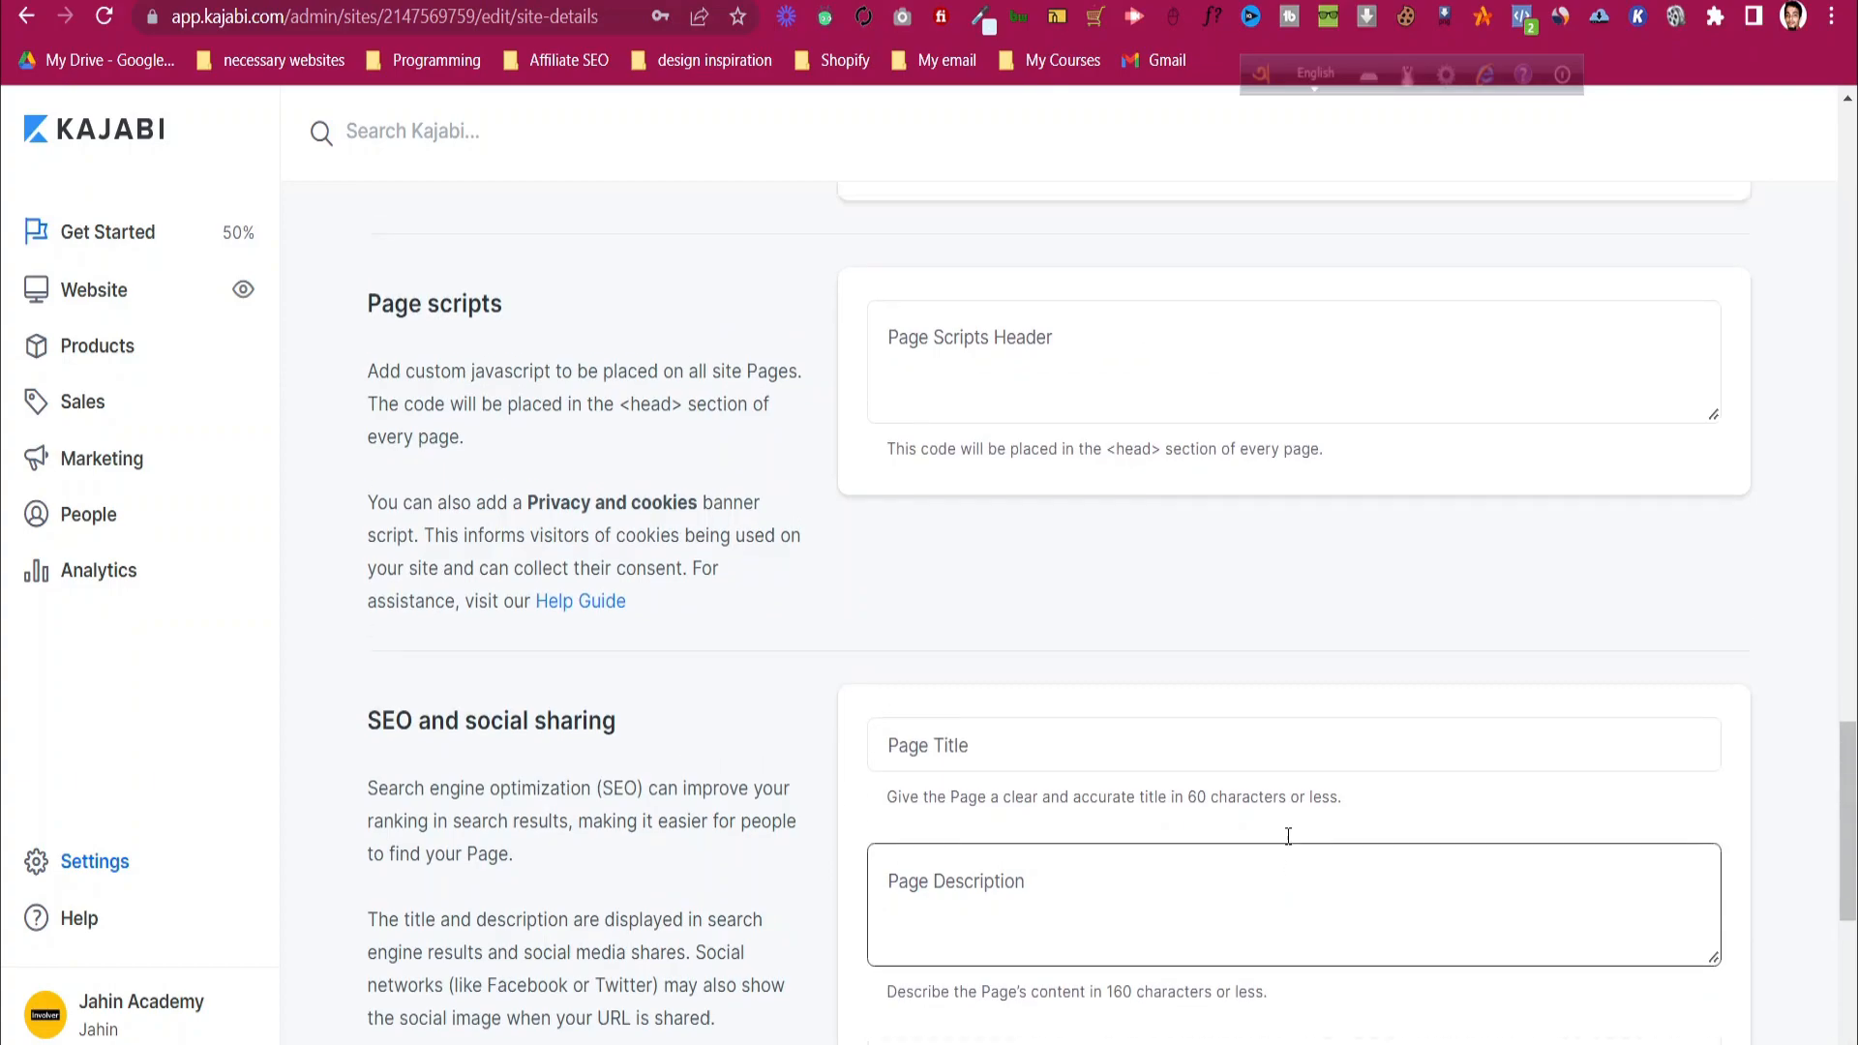
{"action": "scroll", "coordinate": [1289, 836], "scroll_direction": "up", "scroll_amount": 15}
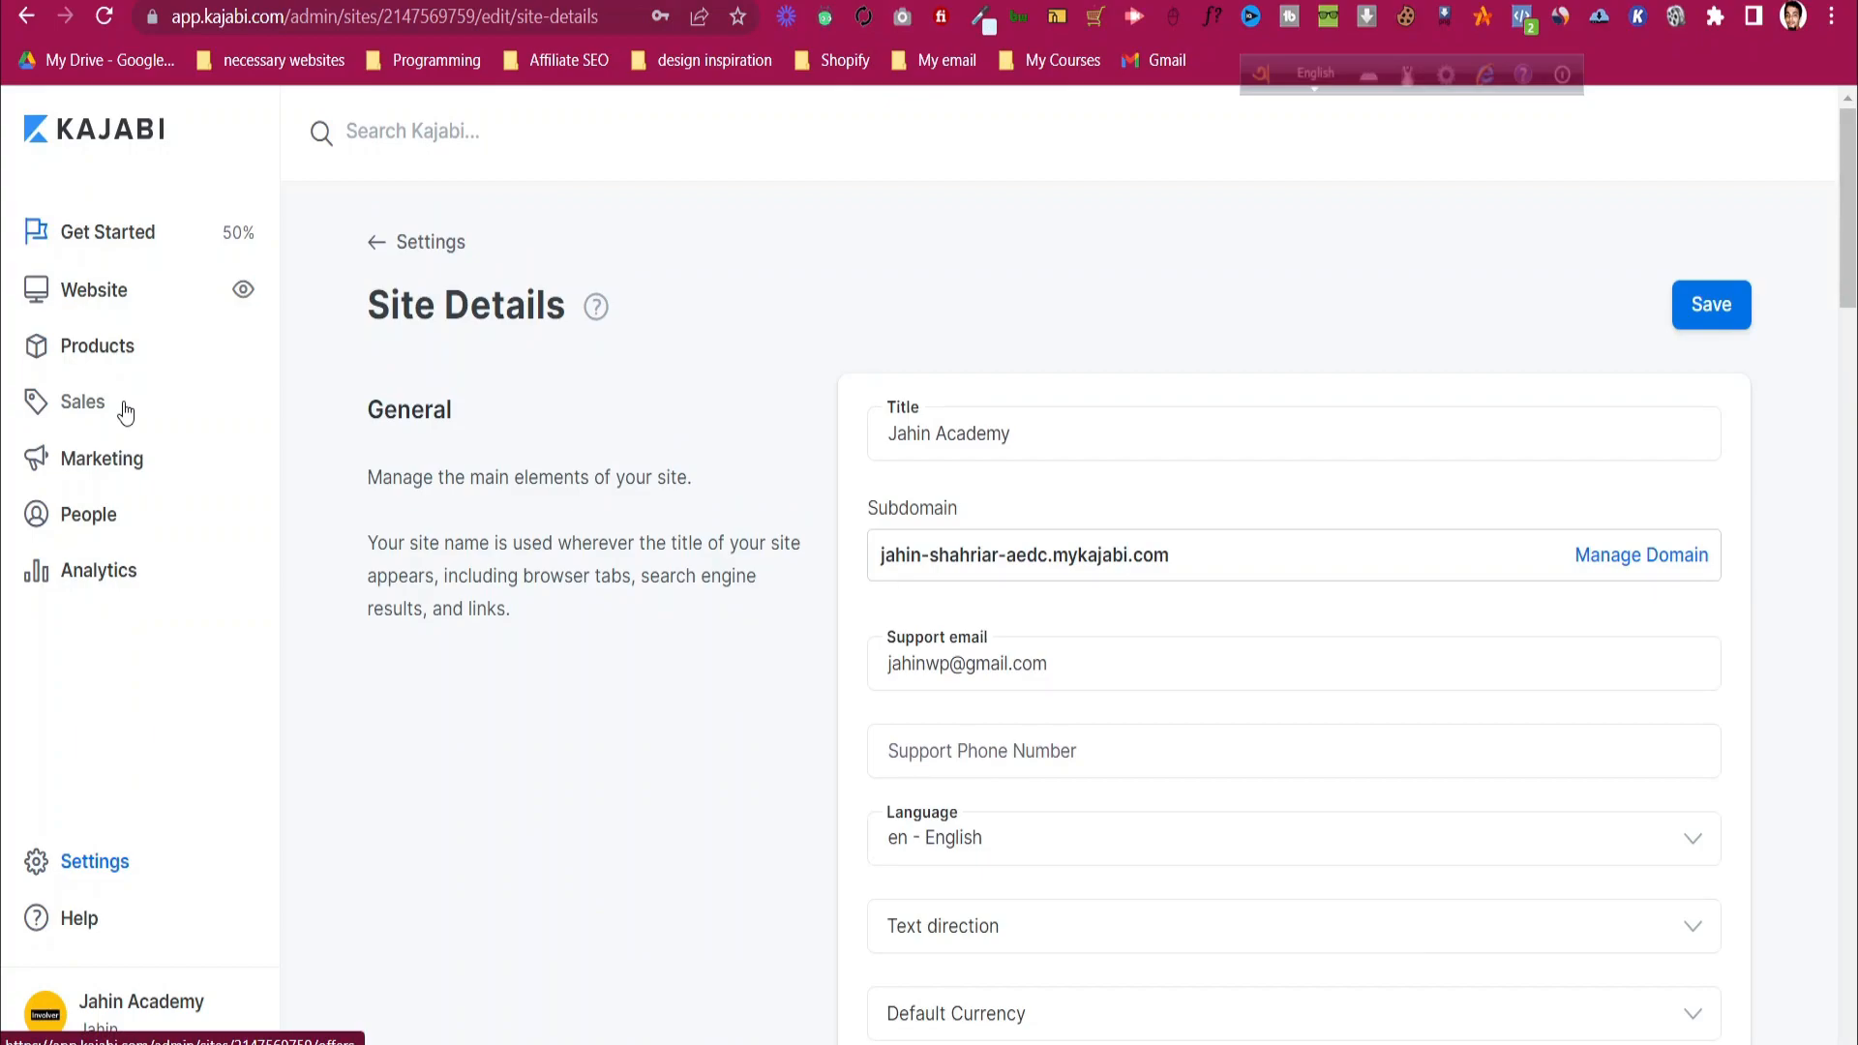
- Load the live site's home page in the Website preview
{"action": "left_click", "coordinate": [126, 291]}
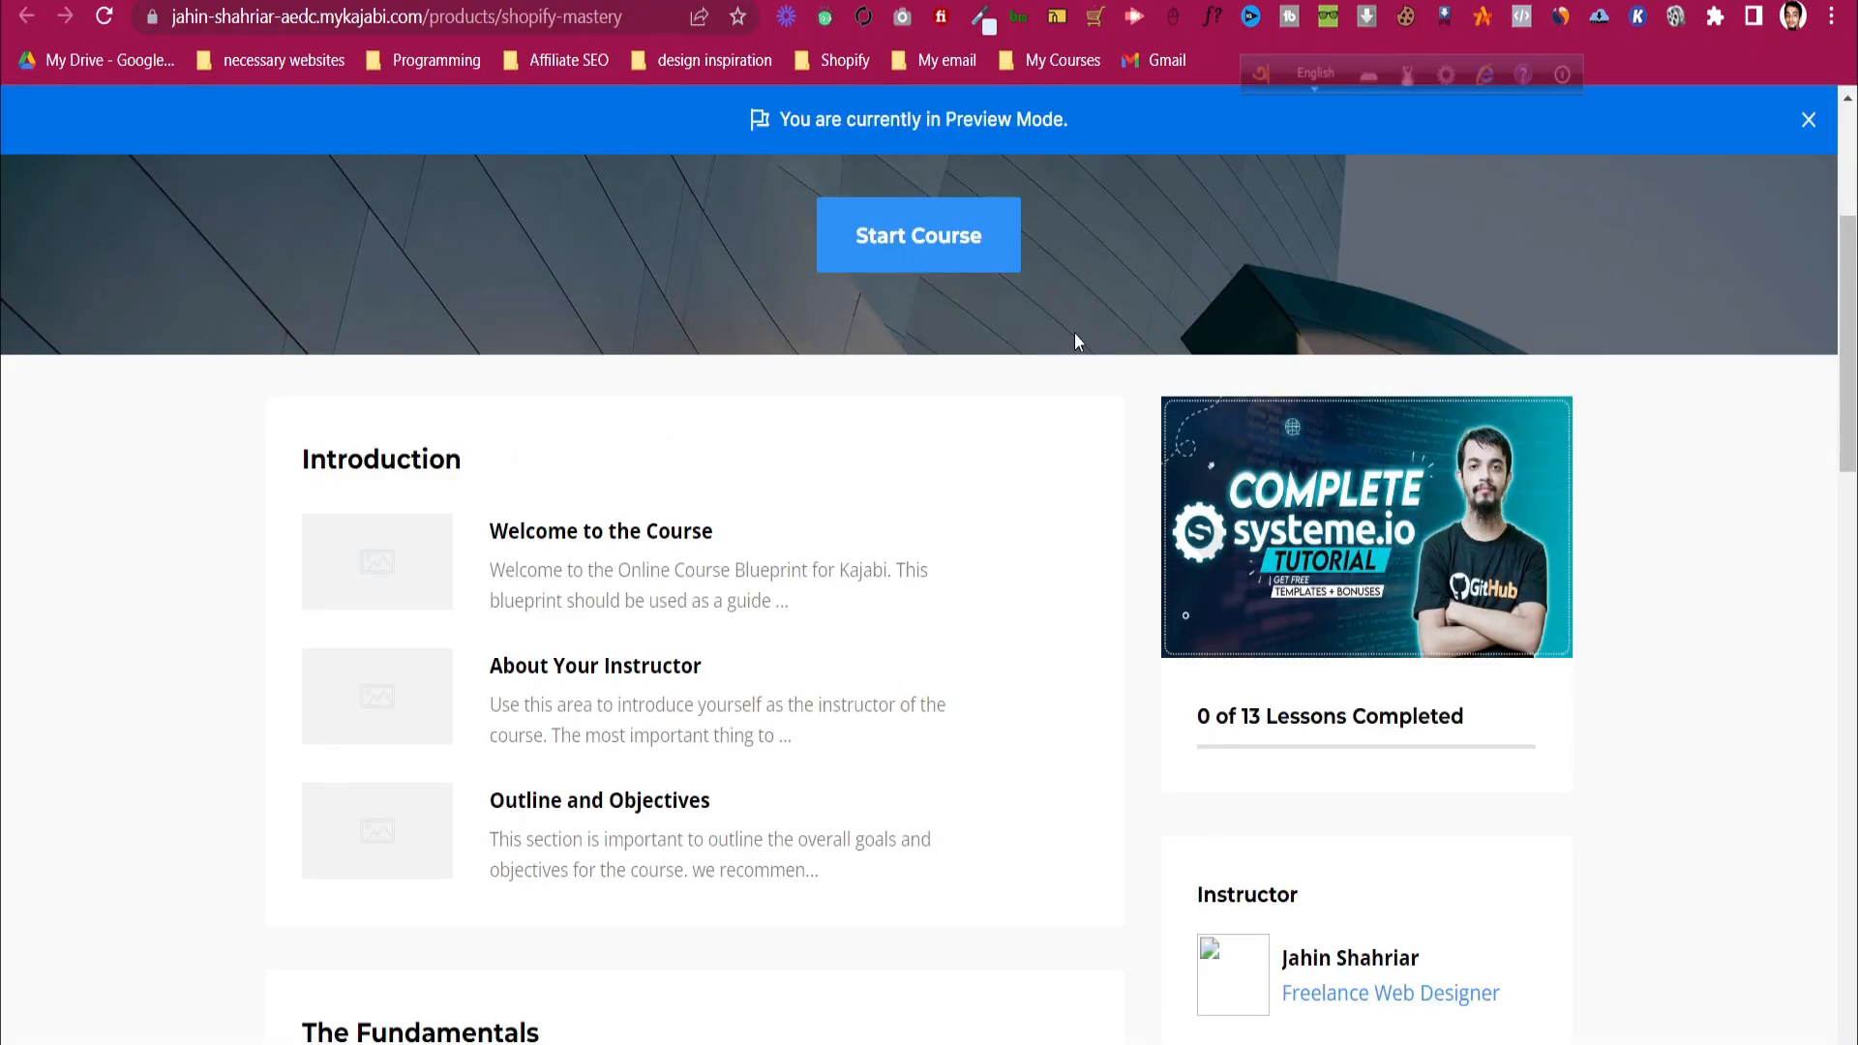
{"action": "scroll", "coordinate": [1064, 368], "scroll_direction": "up", "scroll_amount": 4}
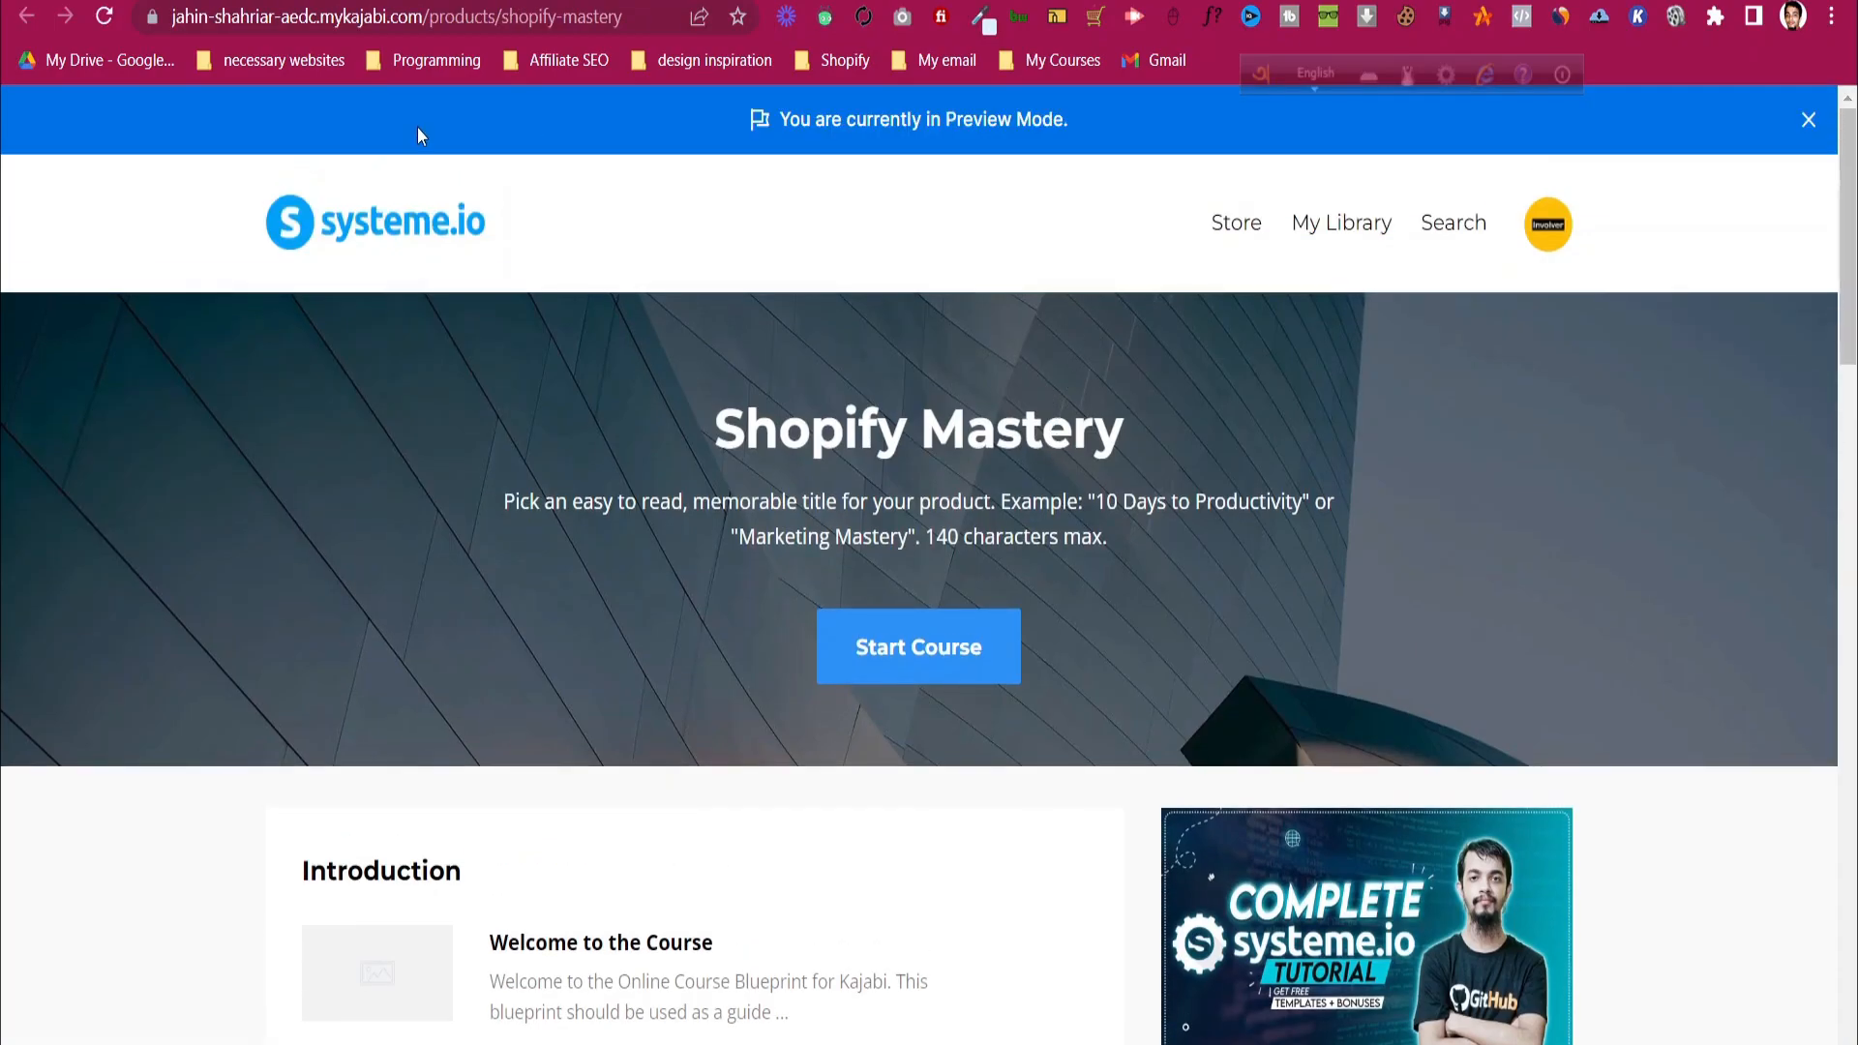
{"action": "left_click", "coordinate": [416, 239]}
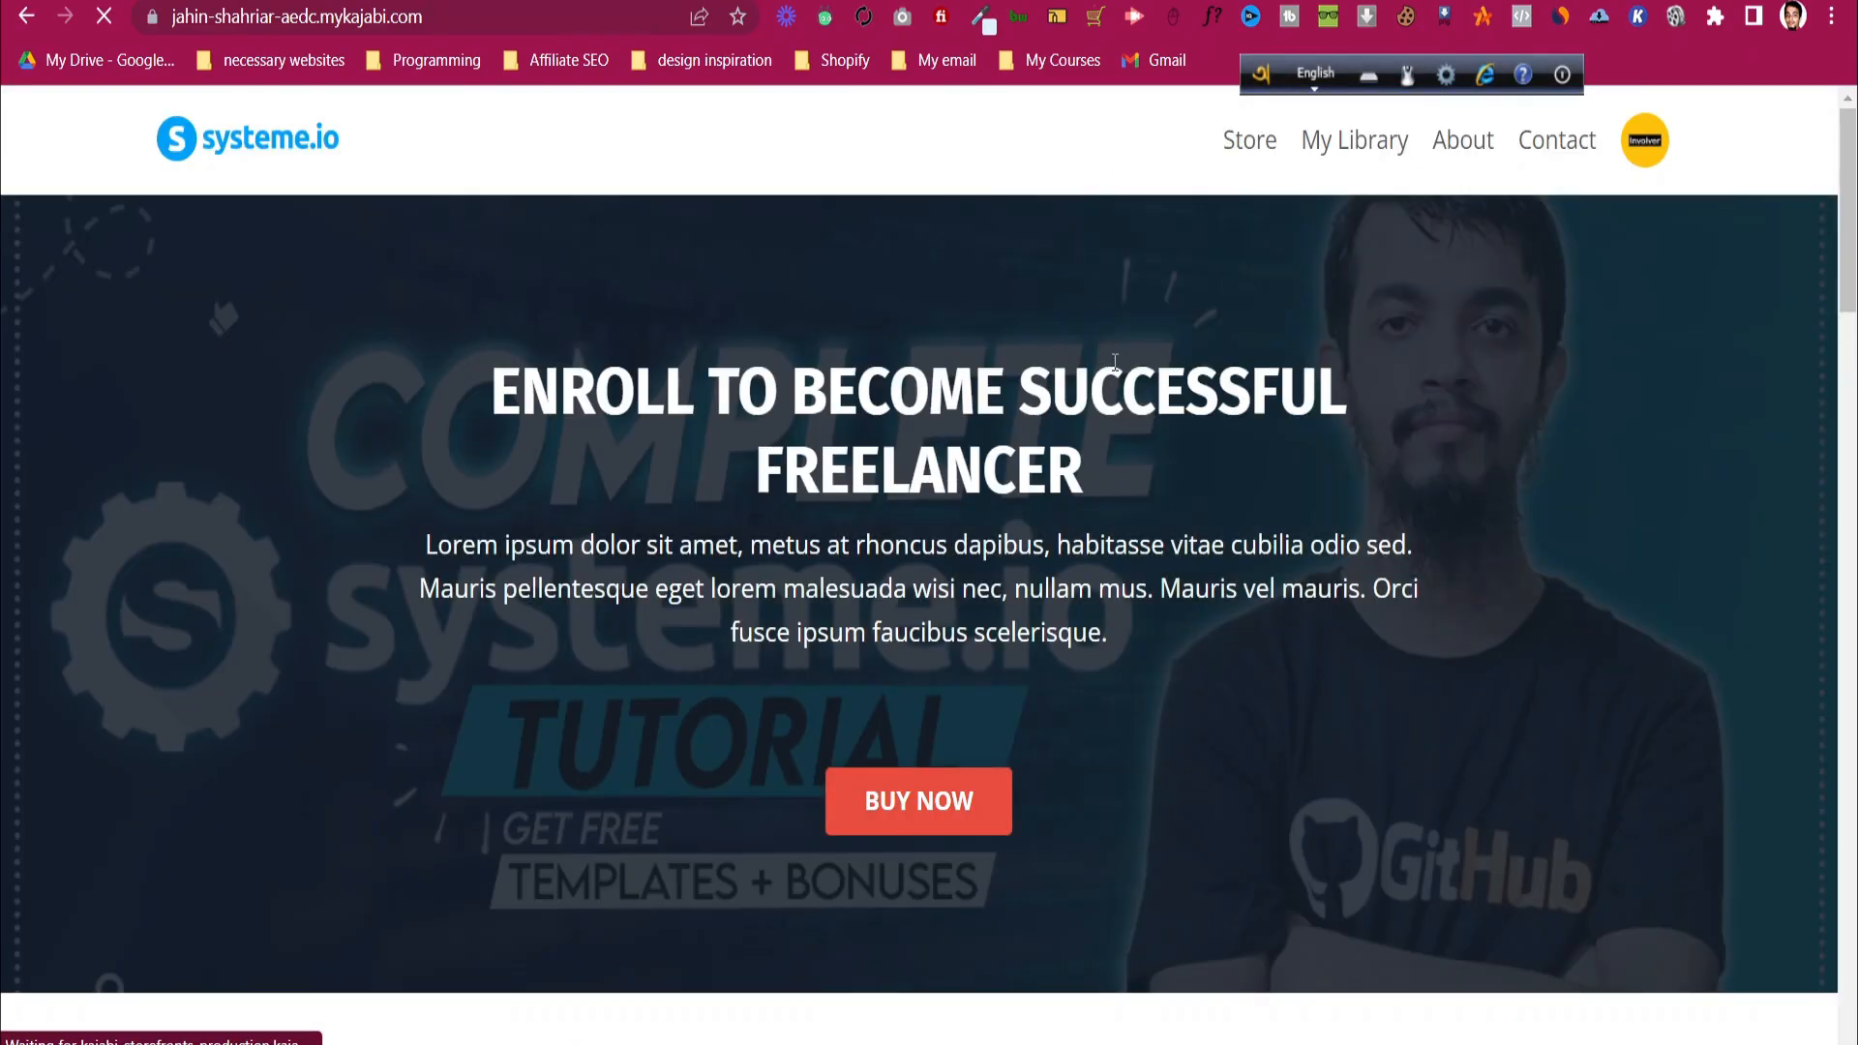
{"action": "scroll", "coordinate": [1135, 435], "scroll_direction": "down", "scroll_amount": 10}
{"action": "scroll", "coordinate": [1152, 450], "scroll_direction": "up", "scroll_amount": 10}
- Open the site's Store page from the navigation and scroll through it
{"action": "left_click", "coordinate": [1251, 207]}
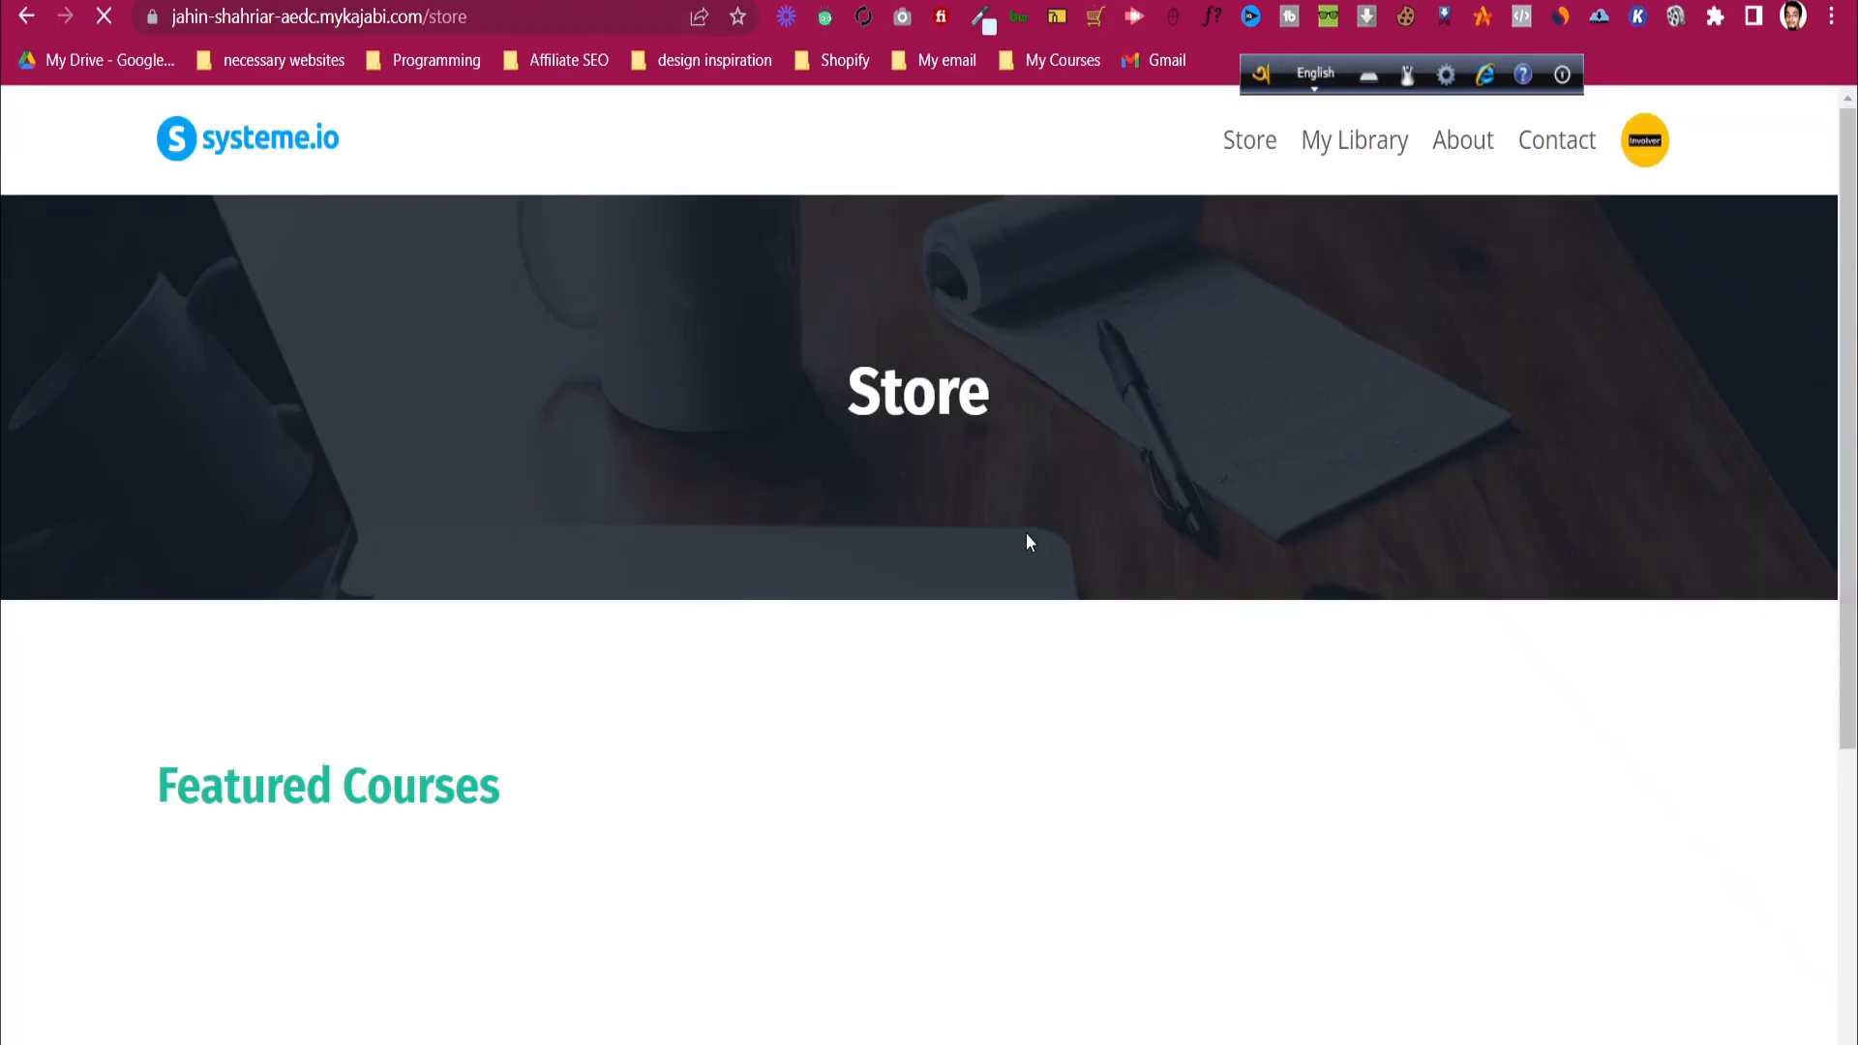
{"action": "scroll", "coordinate": [1027, 534], "scroll_direction": "down", "scroll_amount": 5}
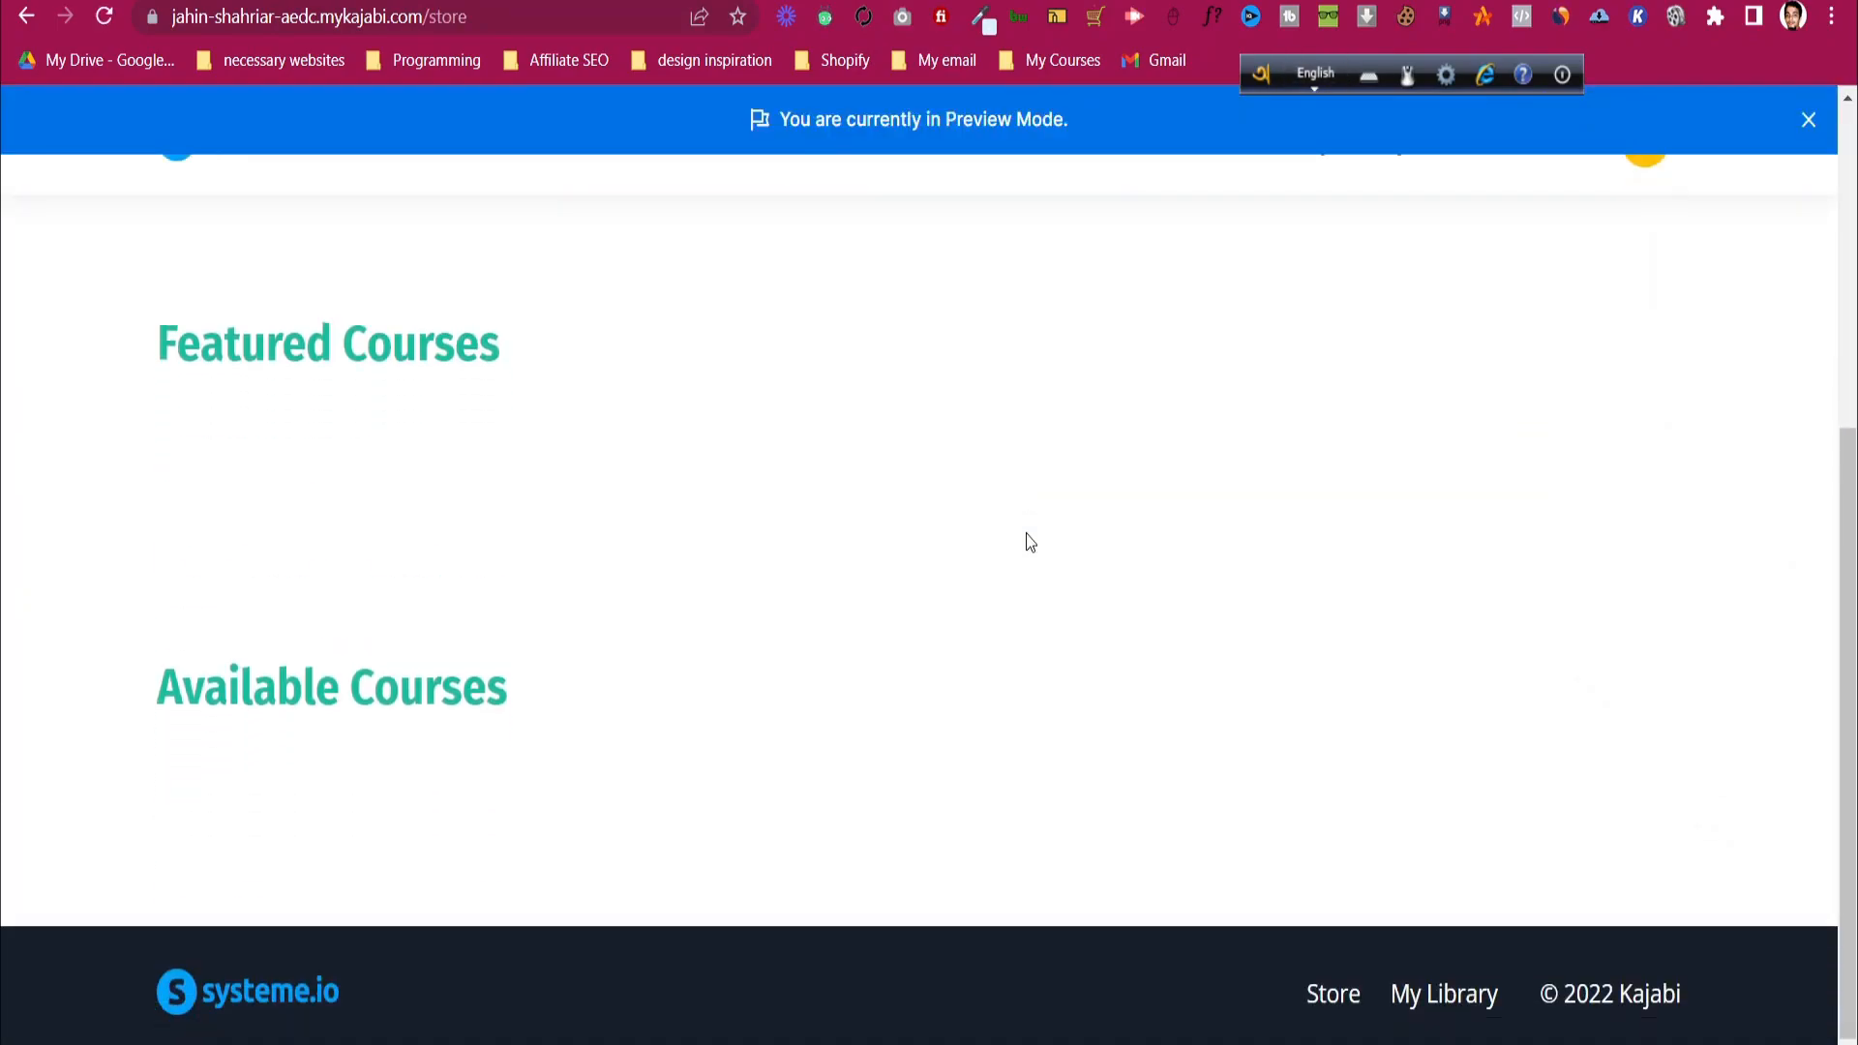
{"action": "scroll", "coordinate": [1028, 540], "scroll_direction": "up", "scroll_amount": 5}
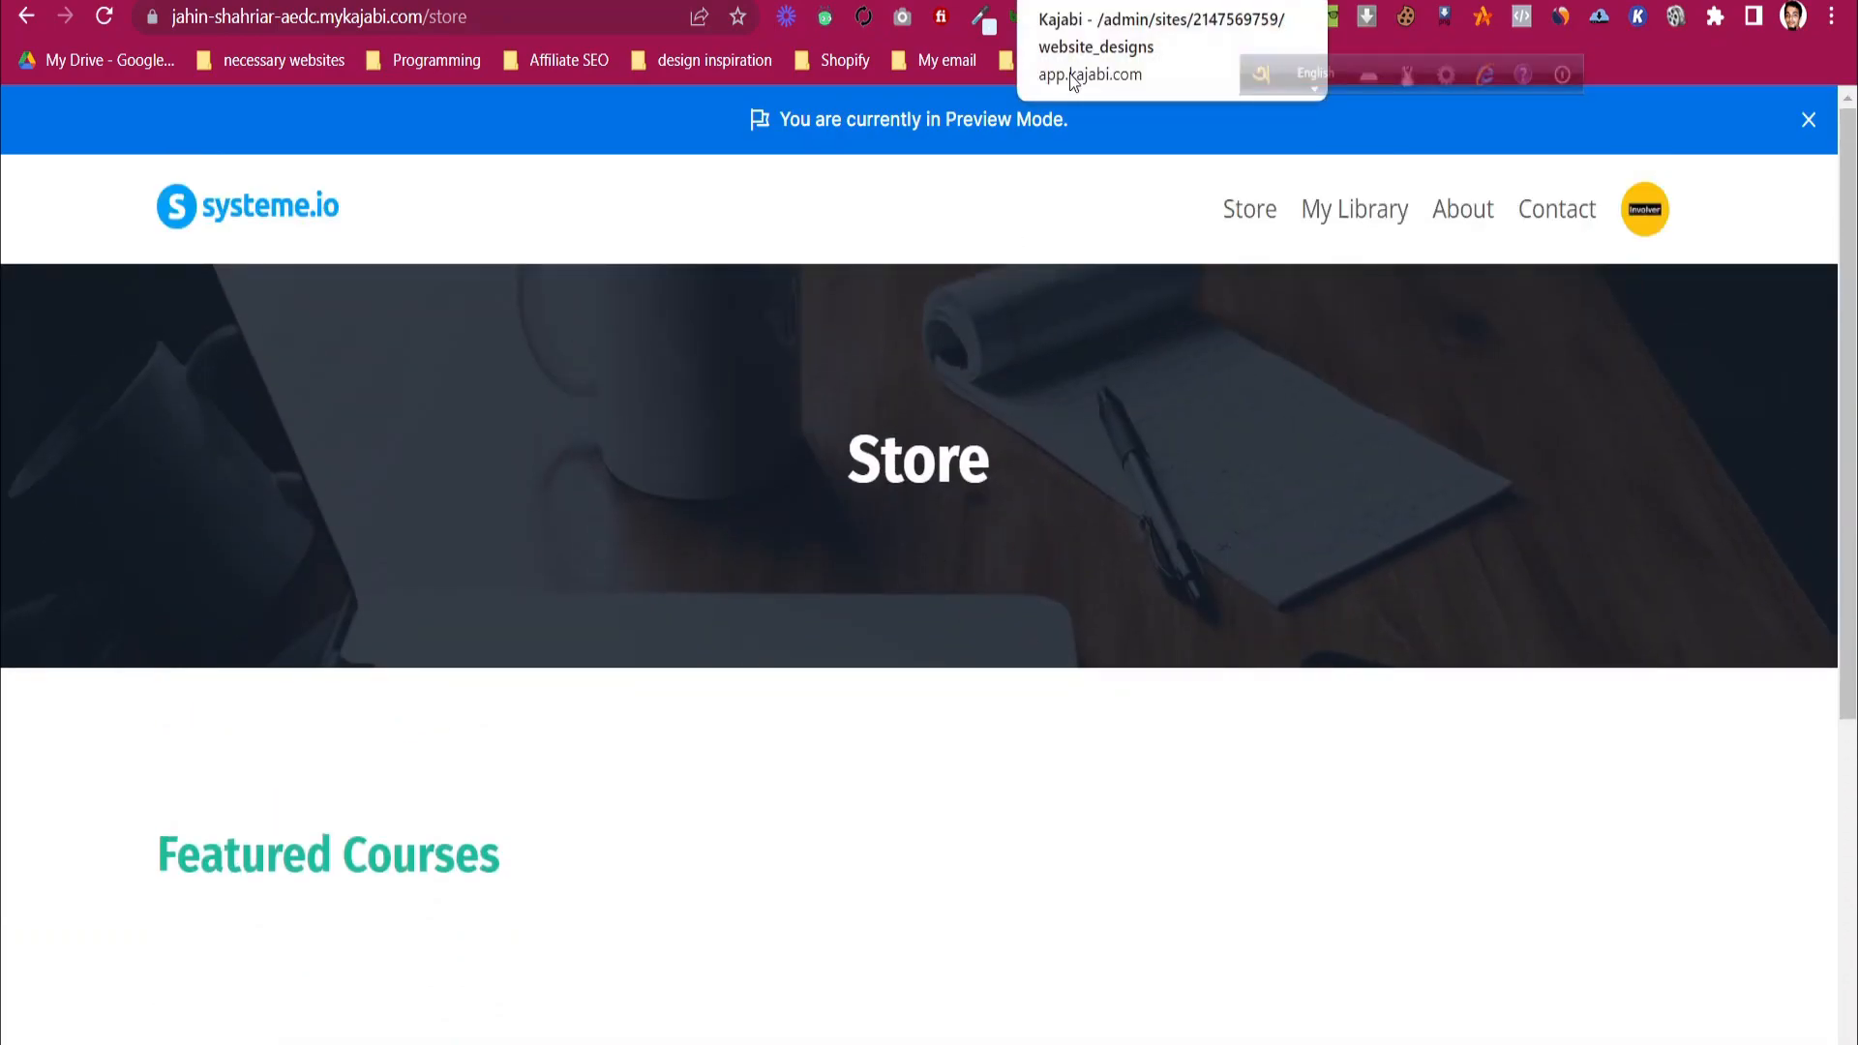
{"action": "scroll", "coordinate": [892, 745], "scroll_direction": "down", "scroll_amount": 5}
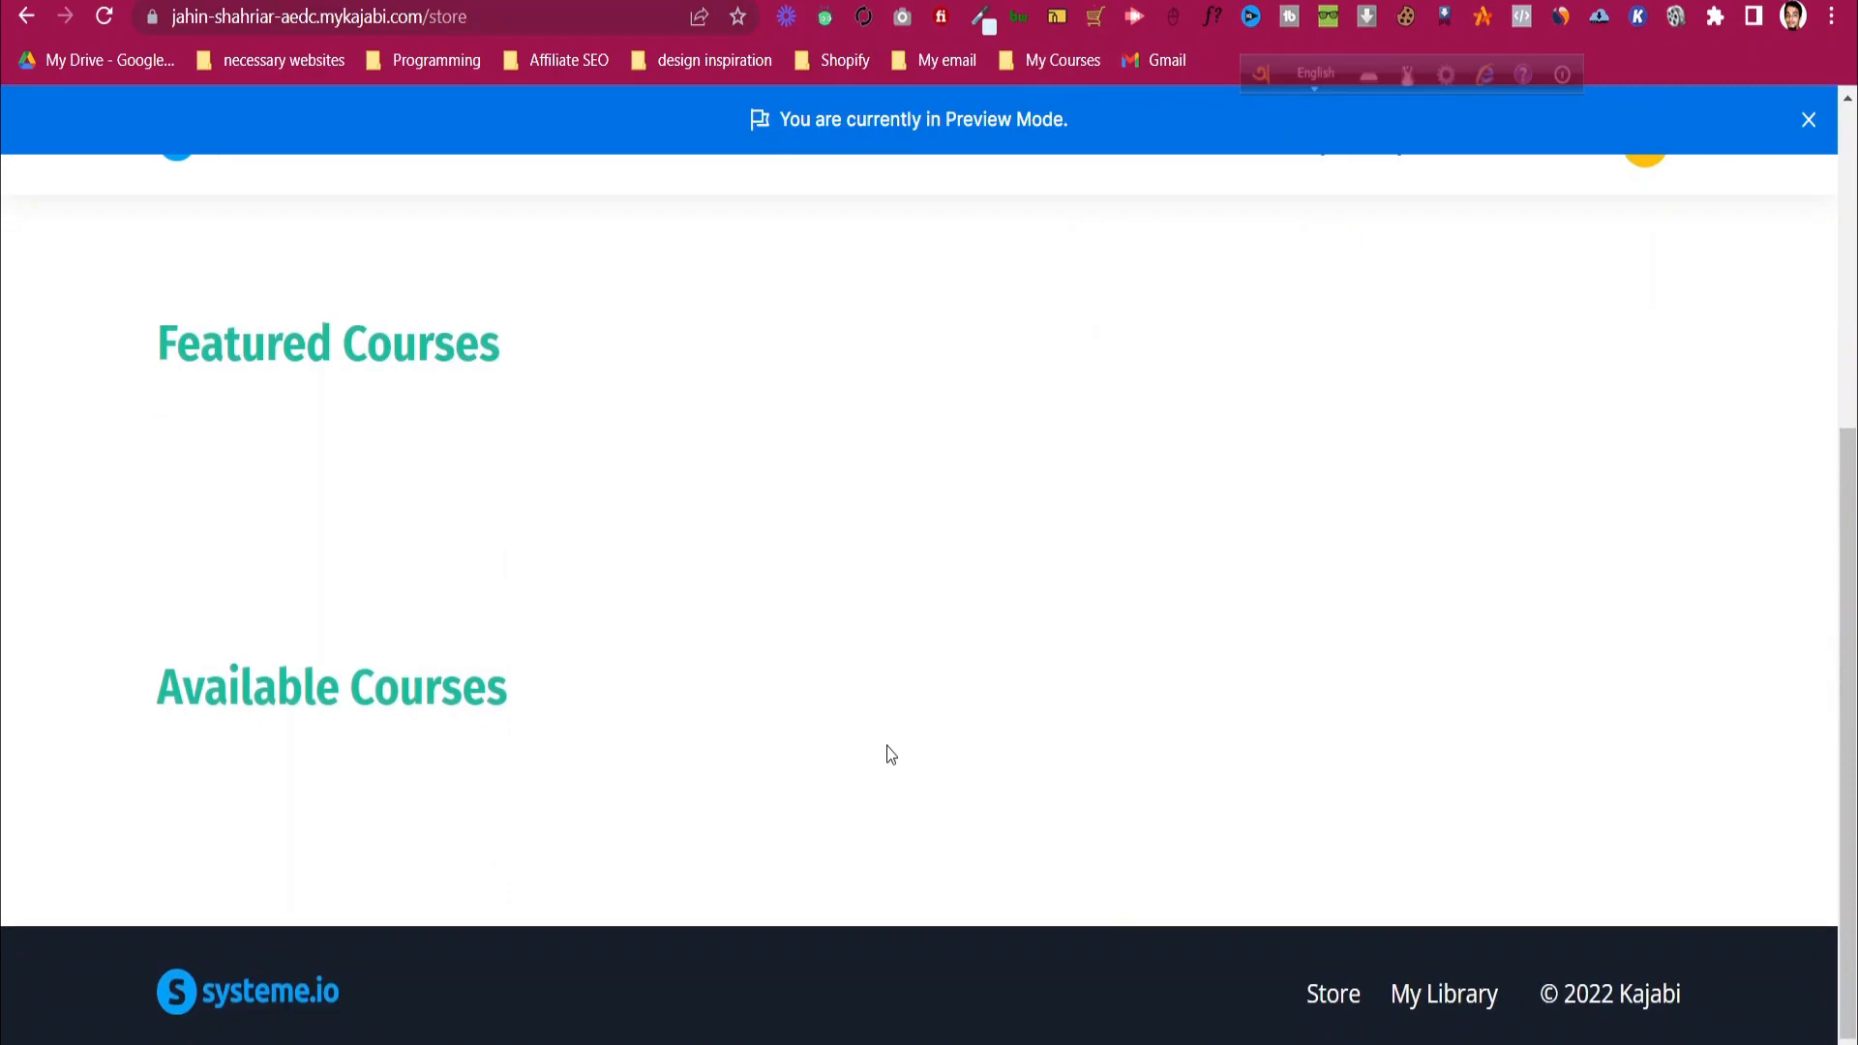
{"action": "scroll", "coordinate": [891, 755], "scroll_direction": "up", "scroll_amount": 4}
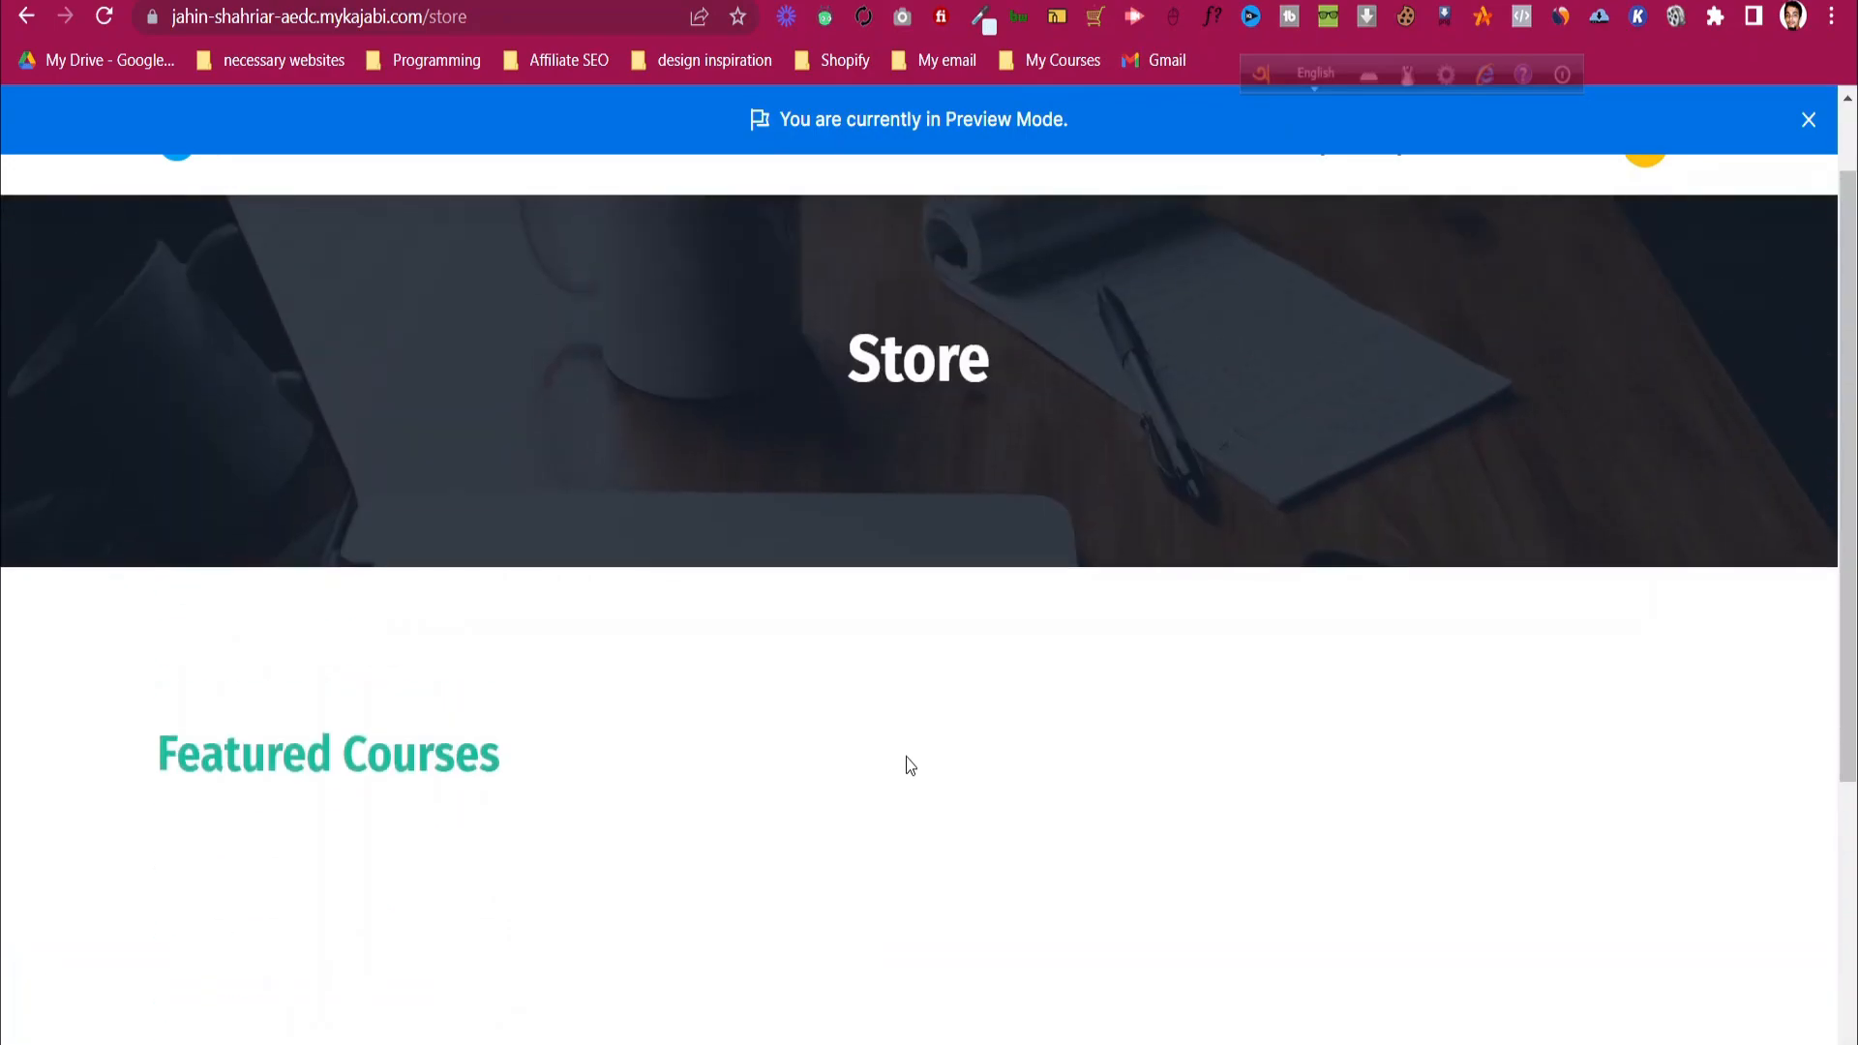
- Return to the Kajabi admin and bring up the Website Pages list
{"action": "key", "text": "ctrl+shift+Tab"}
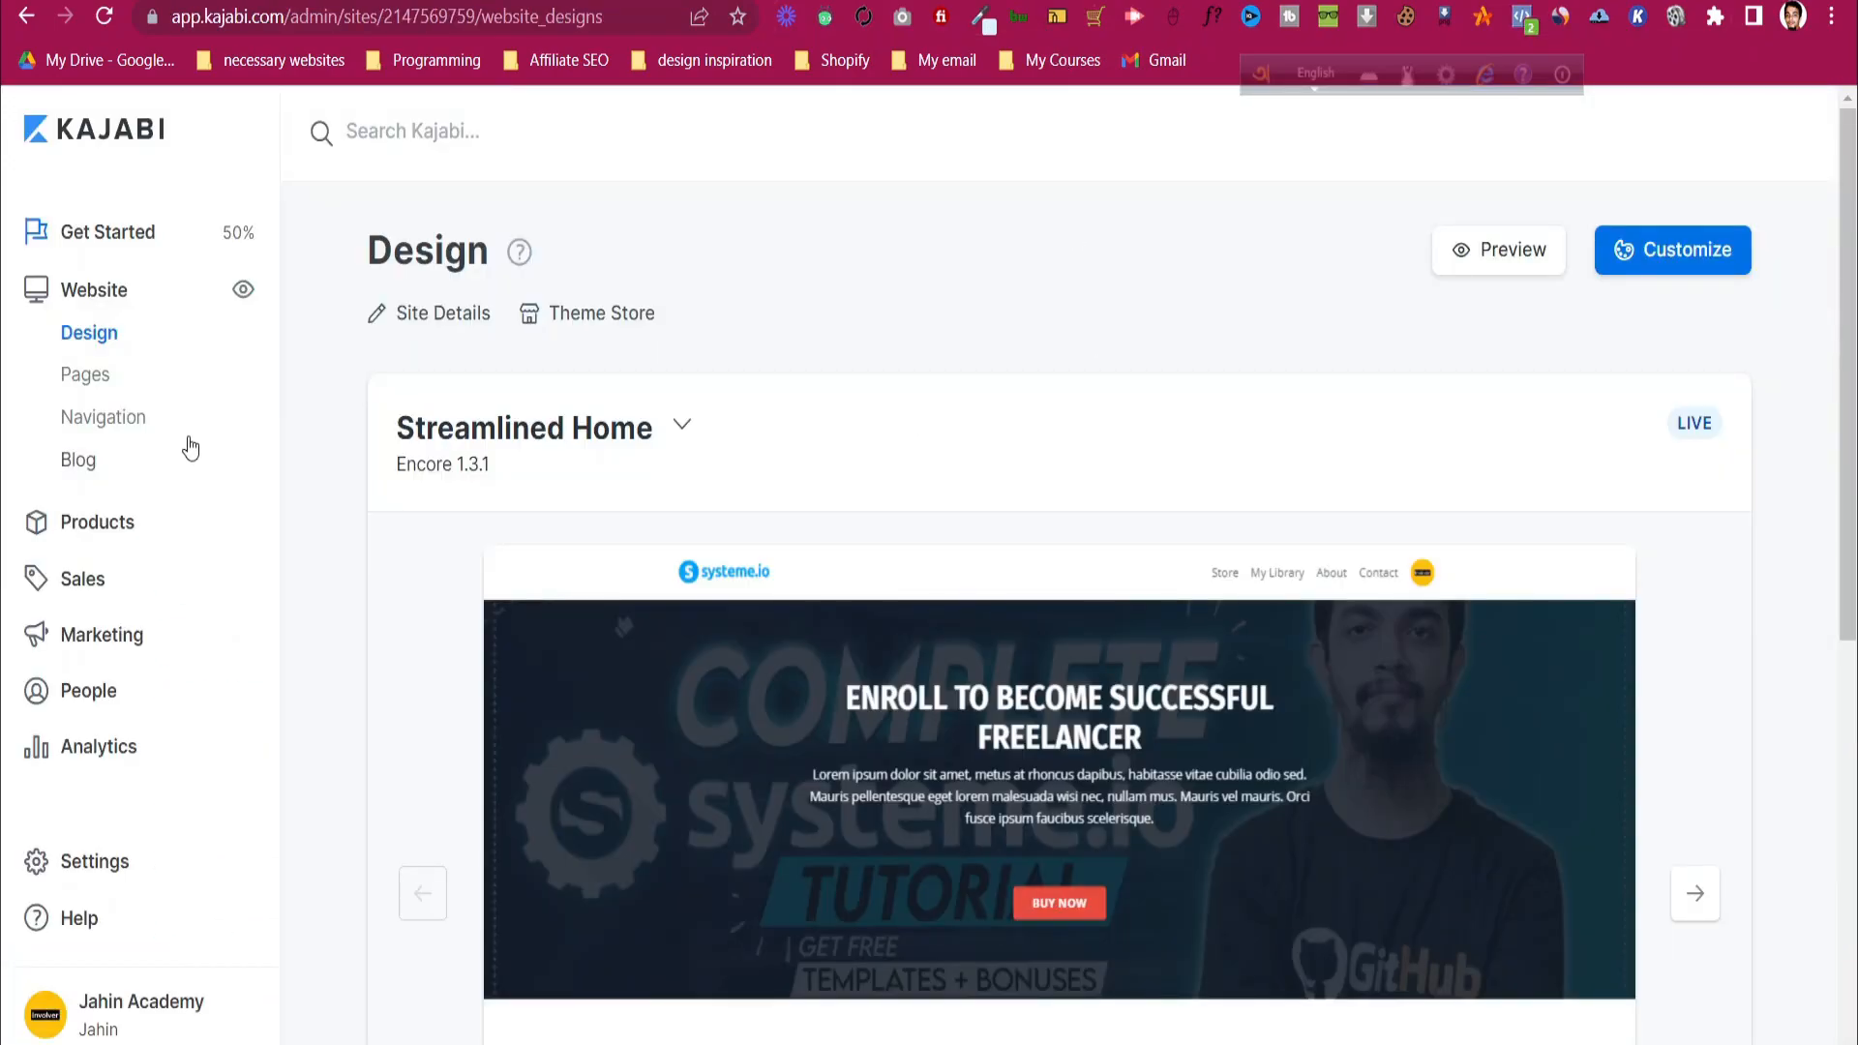
{"action": "left_click", "coordinate": [107, 383]}
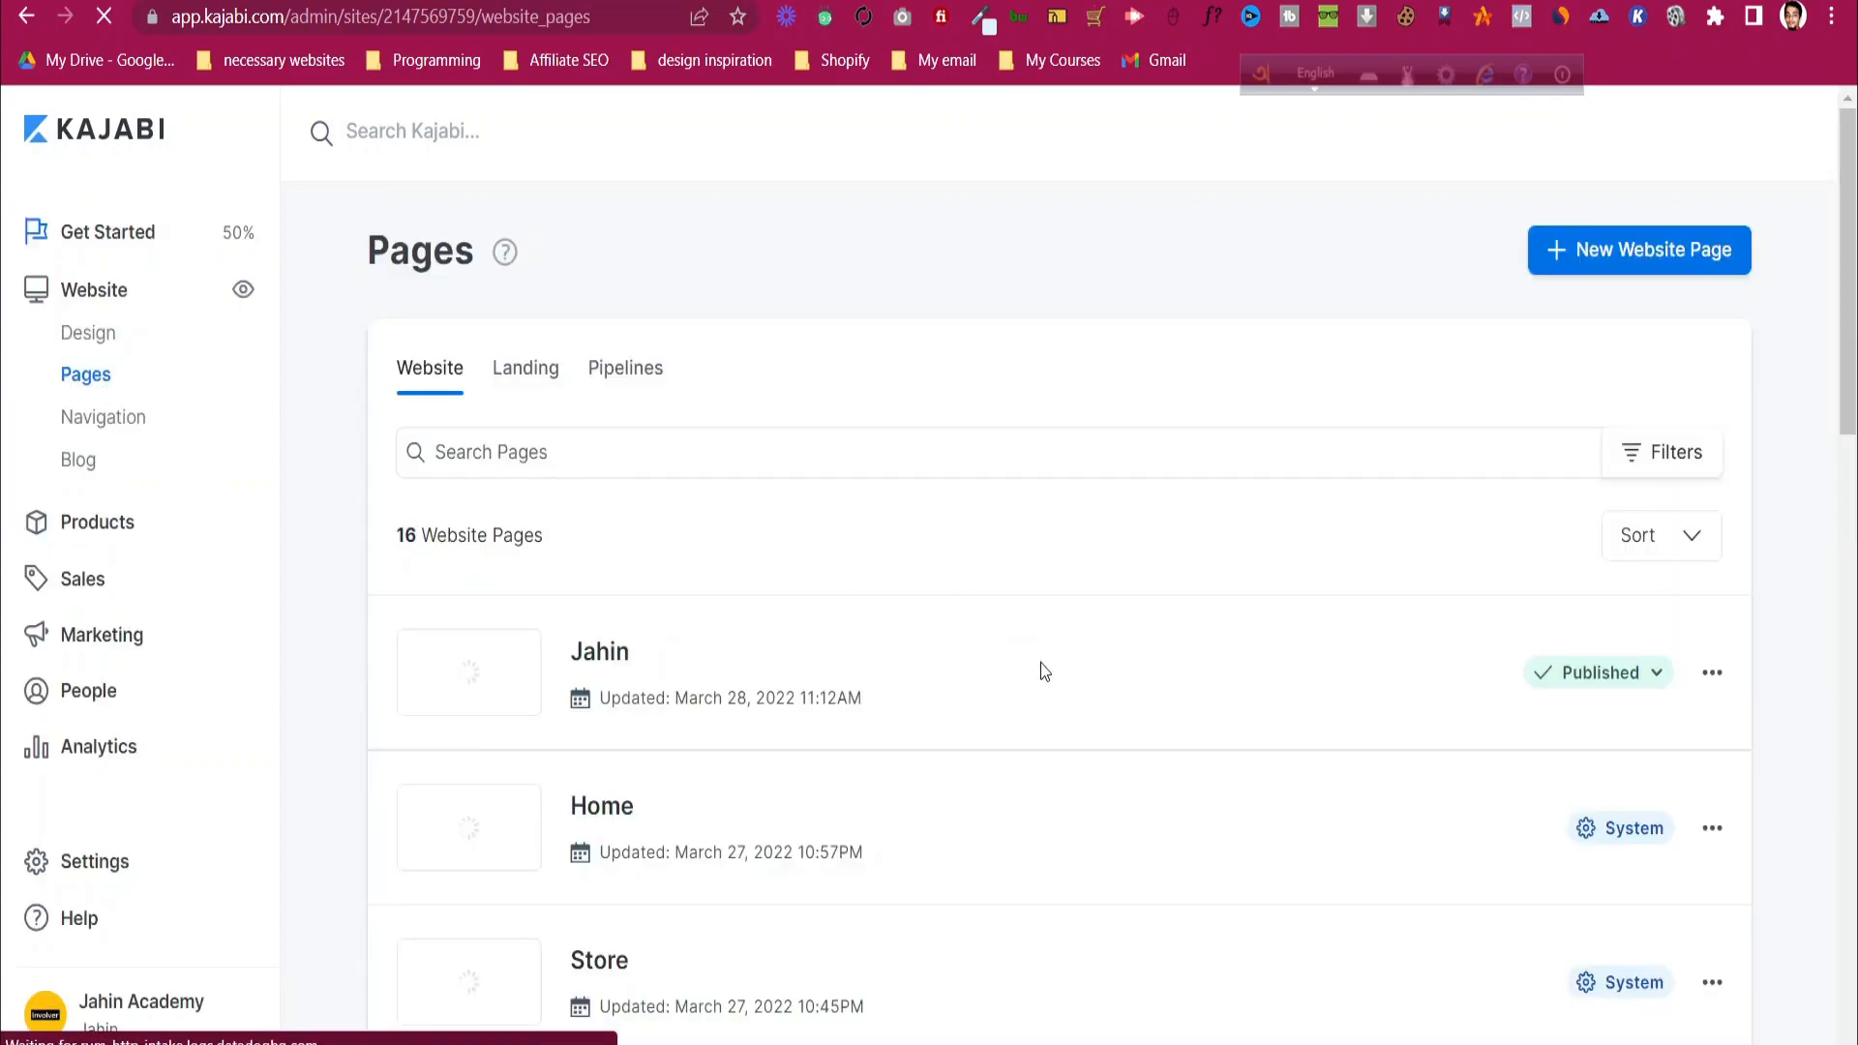
{"action": "scroll", "coordinate": [1084, 588], "scroll_direction": "down", "scroll_amount": 3}
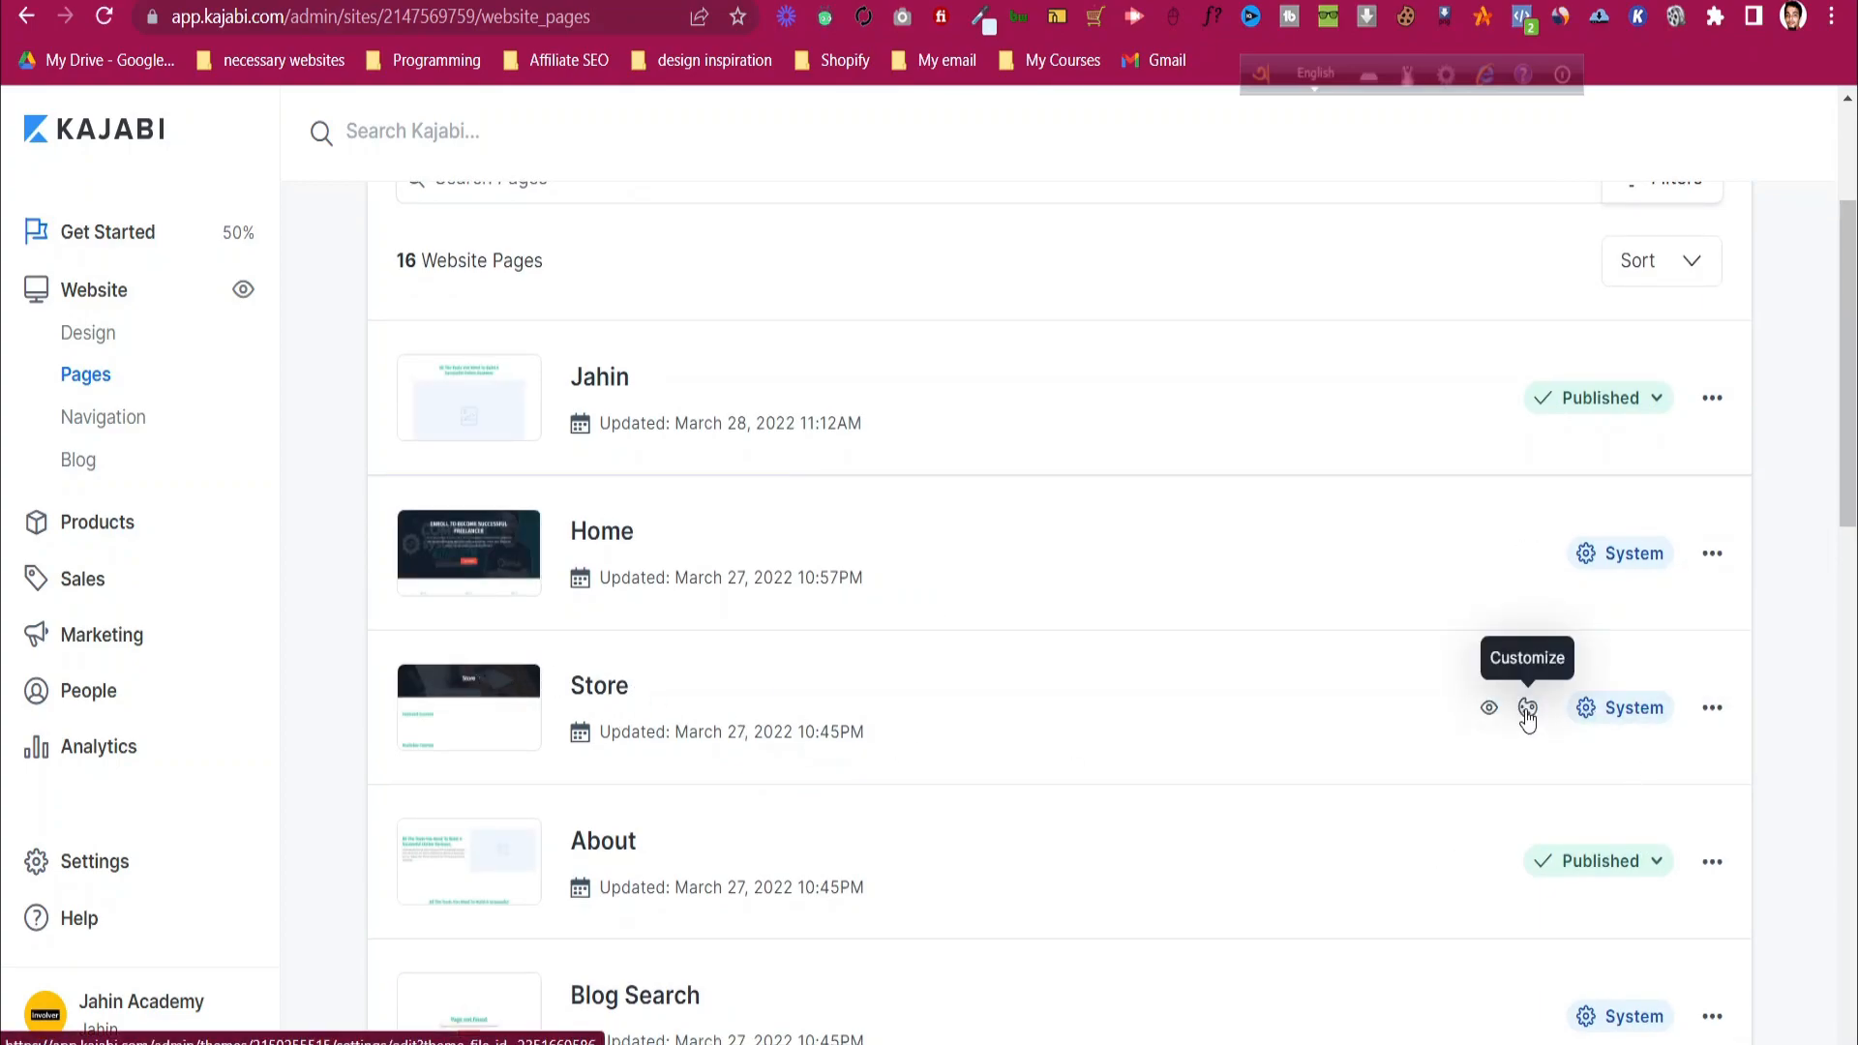
- Insert a Text & Image section from the Images category below Available Courses on the Store page
{"action": "left_click", "coordinate": [1528, 712]}
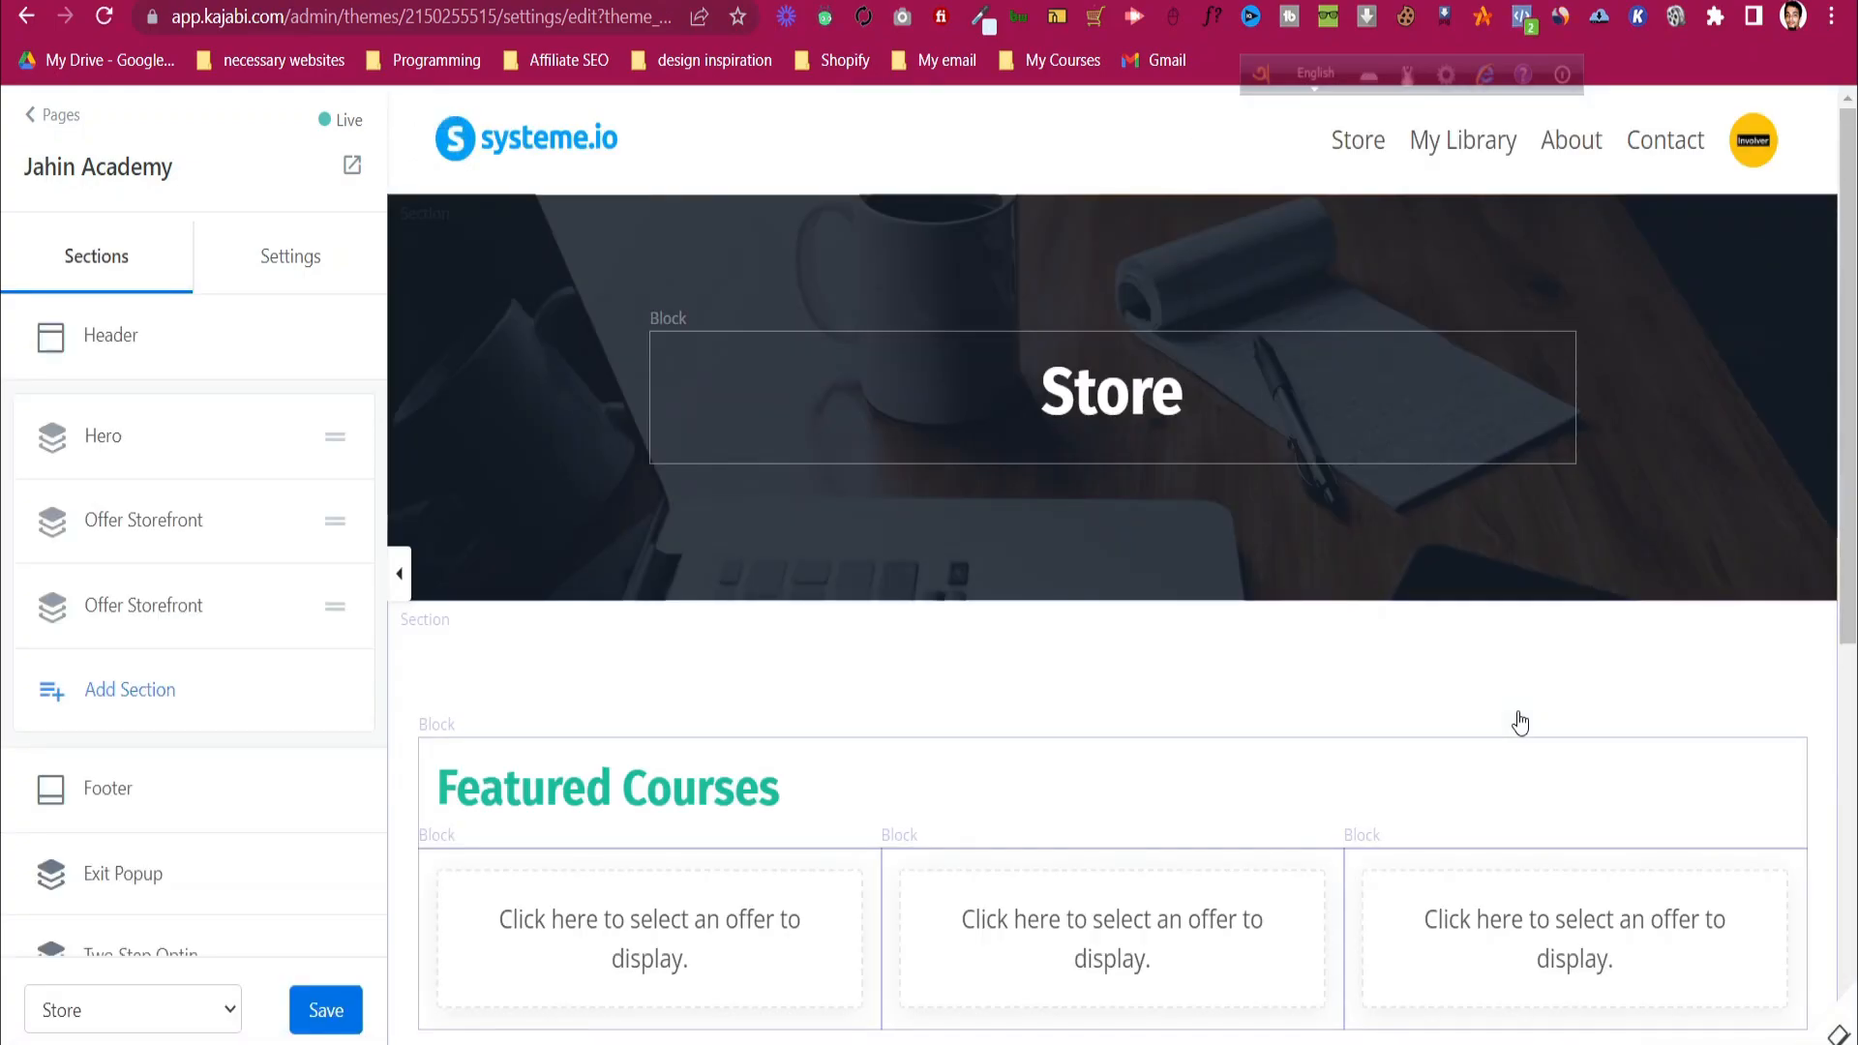
{"action": "scroll", "coordinate": [1520, 724], "scroll_direction": "down", "scroll_amount": 4}
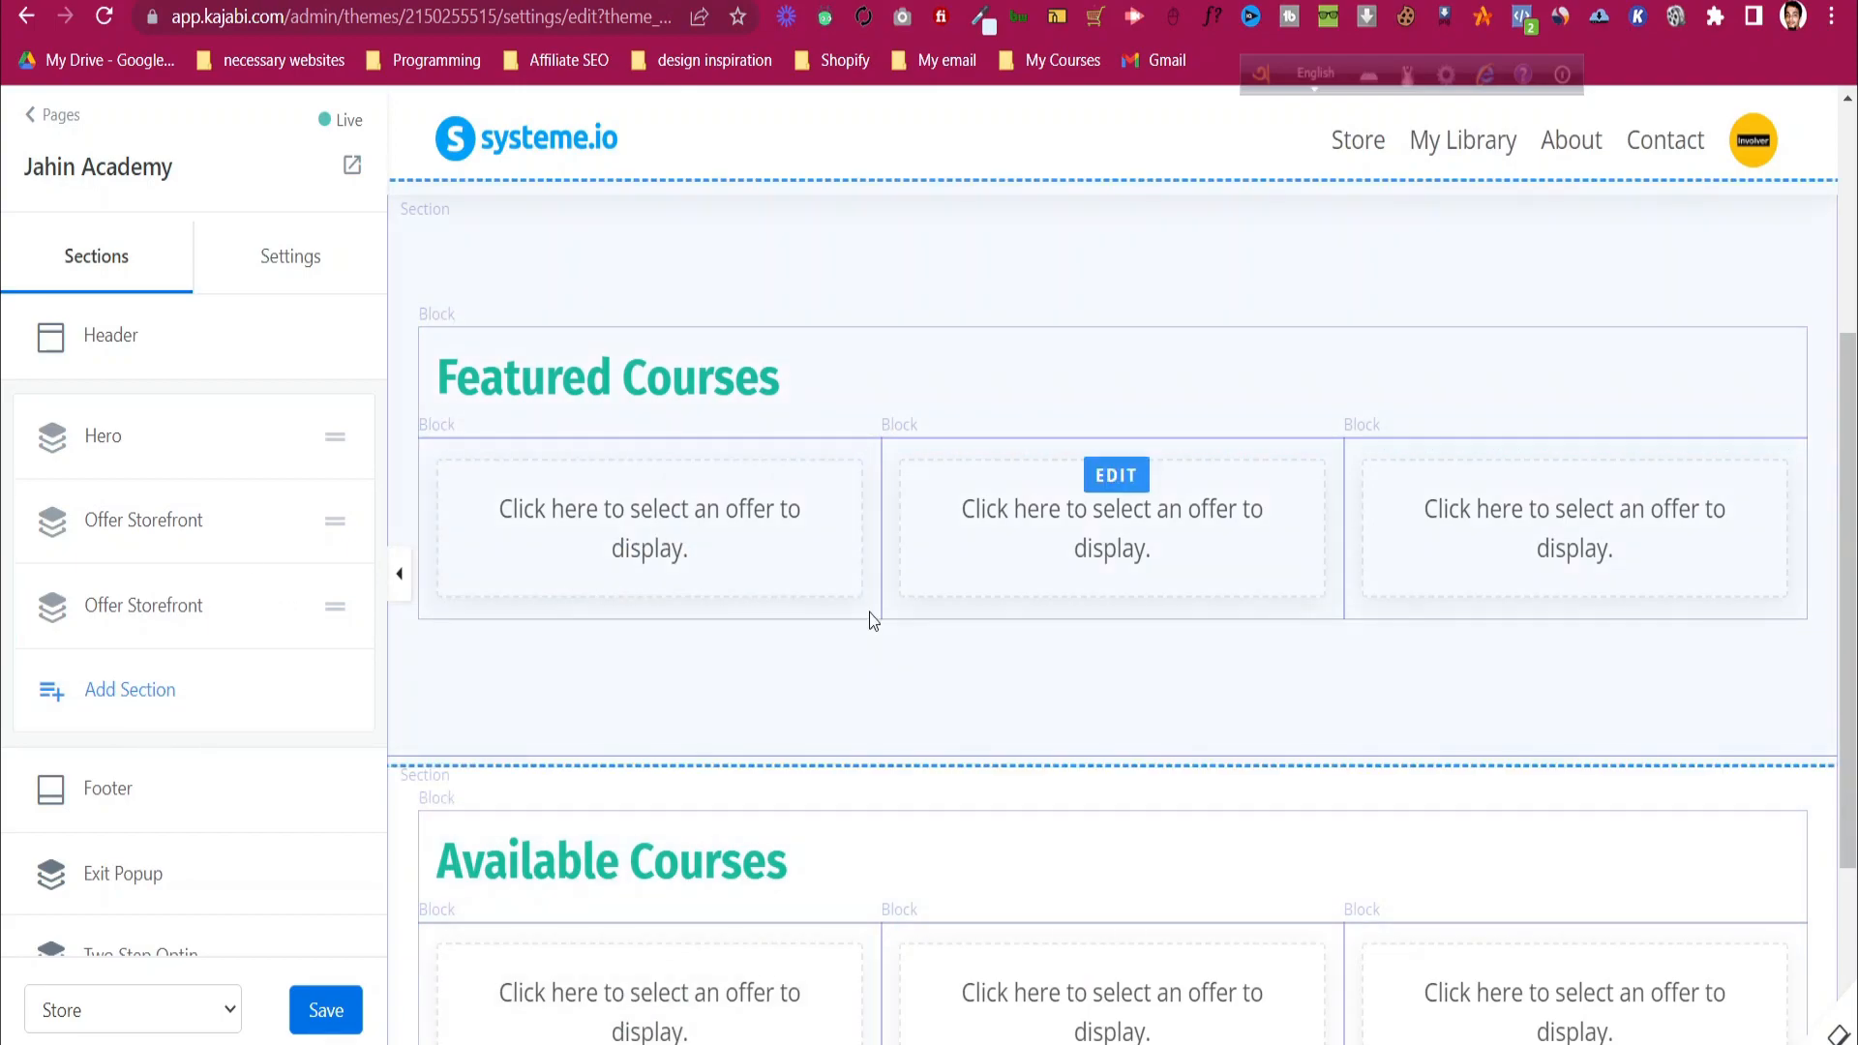
{"action": "left_click", "coordinate": [132, 697]}
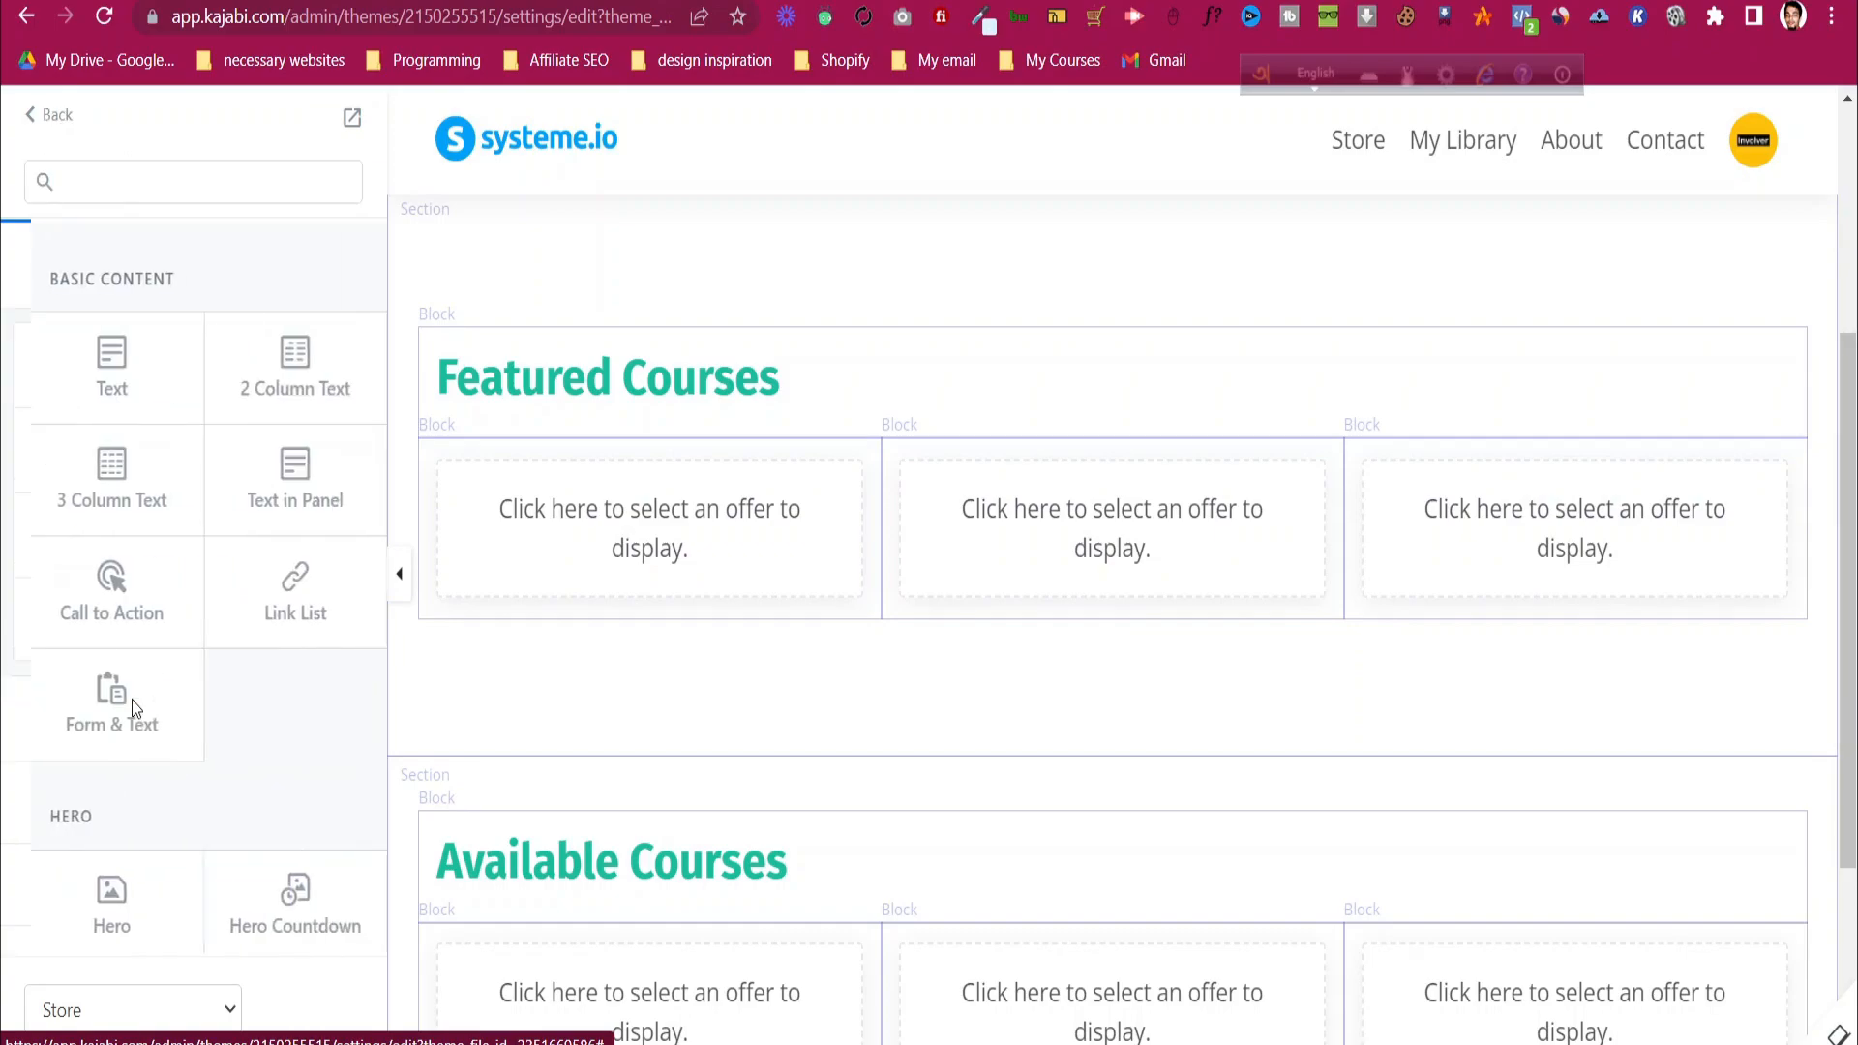
{"action": "scroll", "coordinate": [263, 576], "scroll_direction": "down", "scroll_amount": 3}
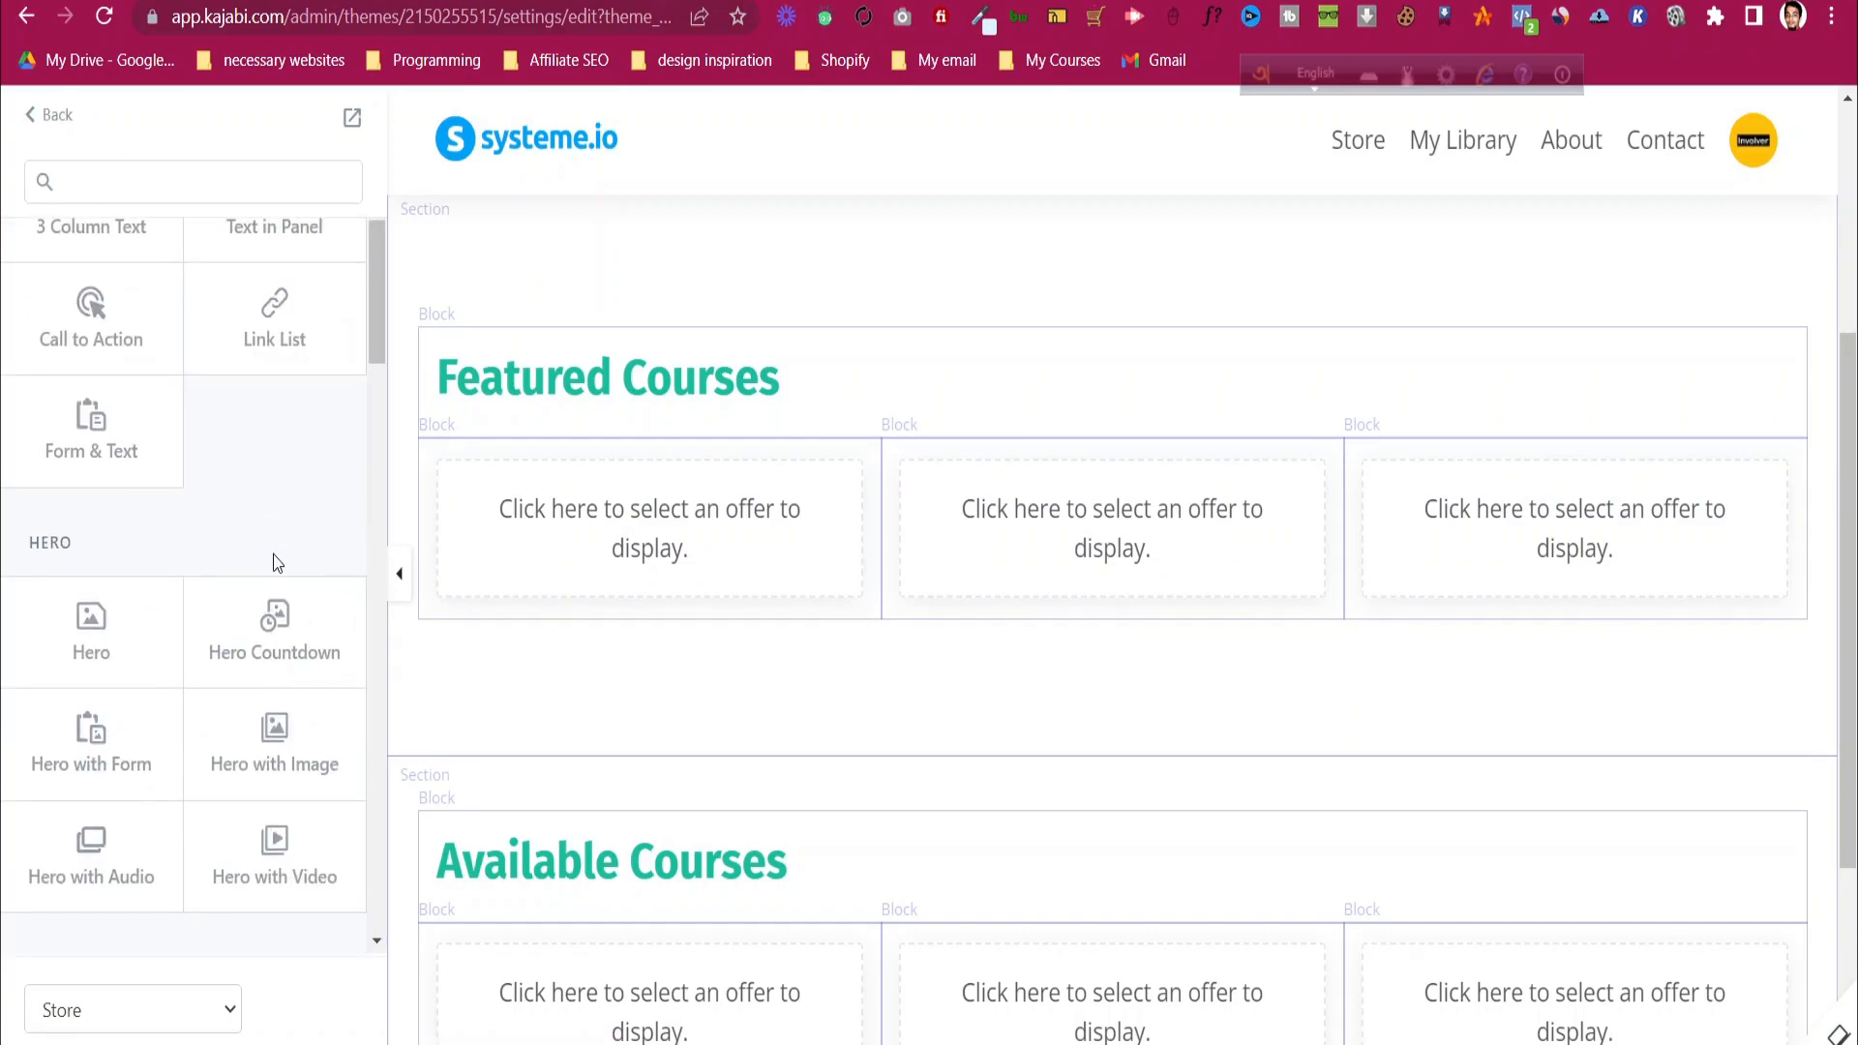
{"action": "scroll", "coordinate": [278, 561], "scroll_direction": "down", "scroll_amount": 10}
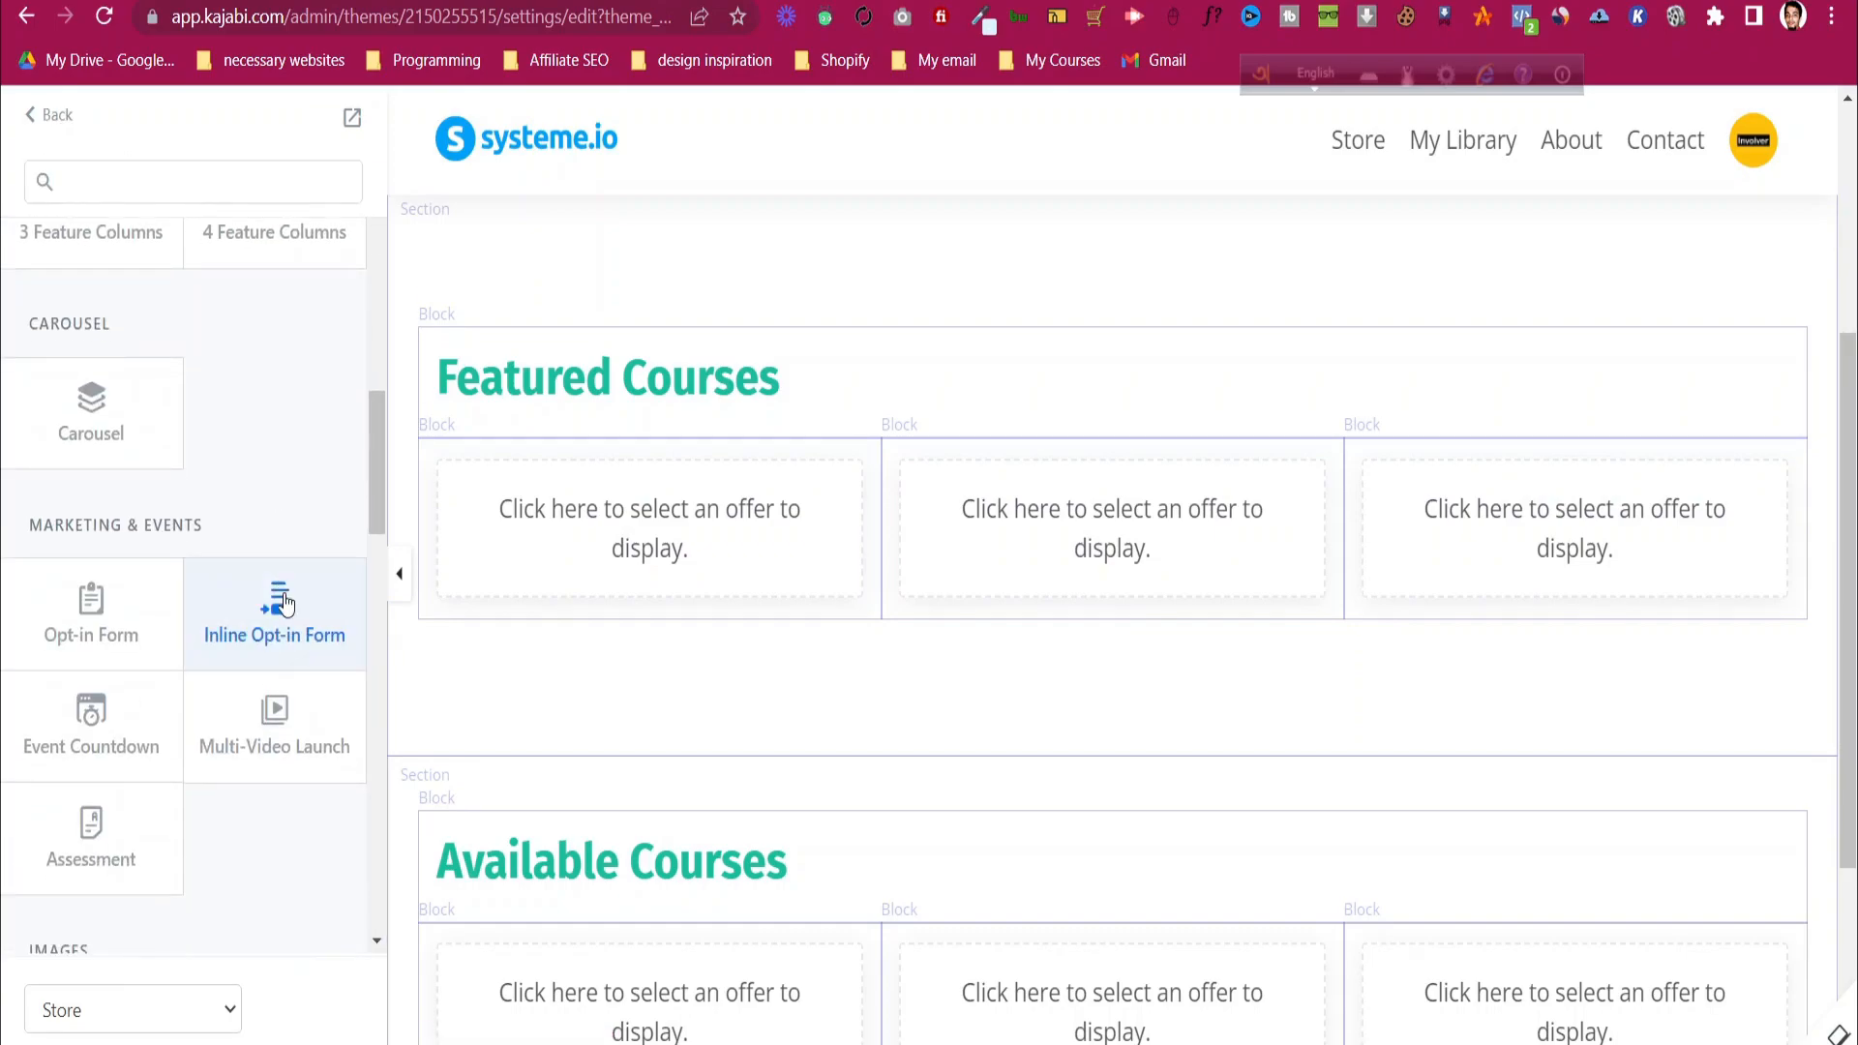
{"action": "scroll", "coordinate": [280, 587], "scroll_direction": "down", "scroll_amount": 6}
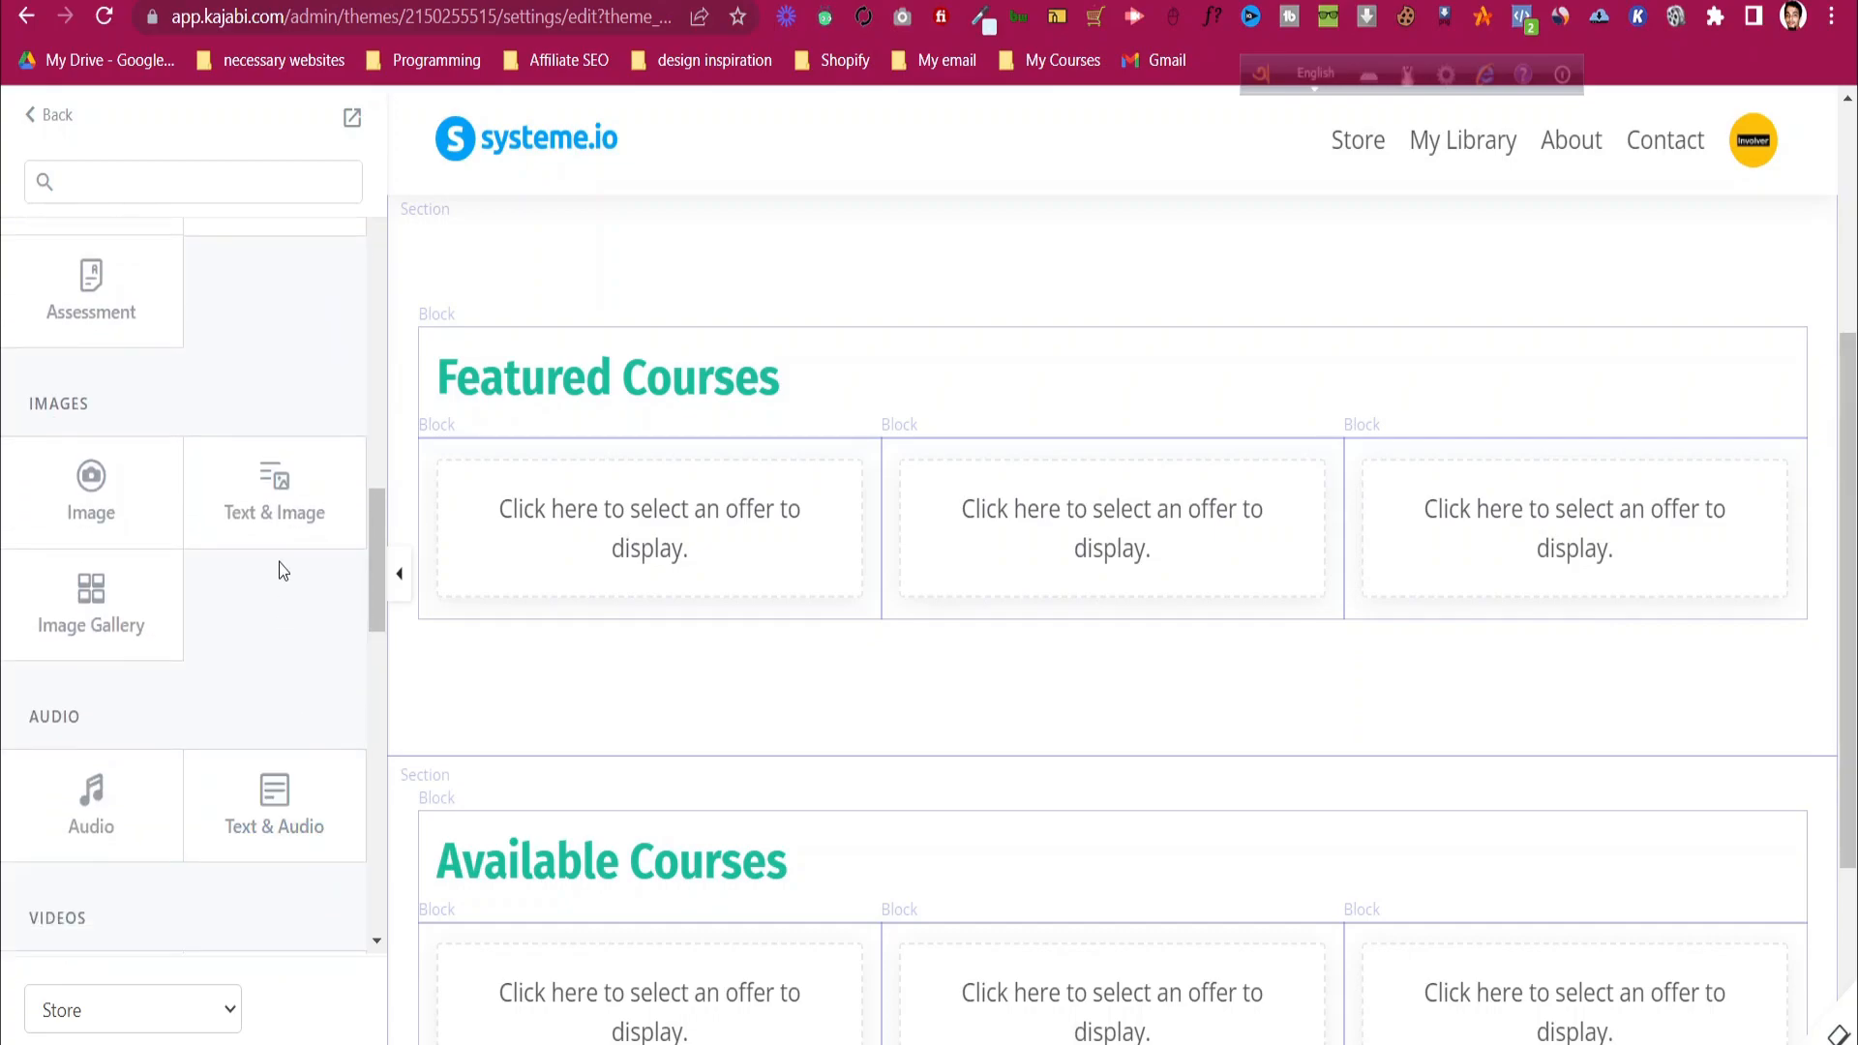
{"action": "left_click", "coordinate": [270, 513]}
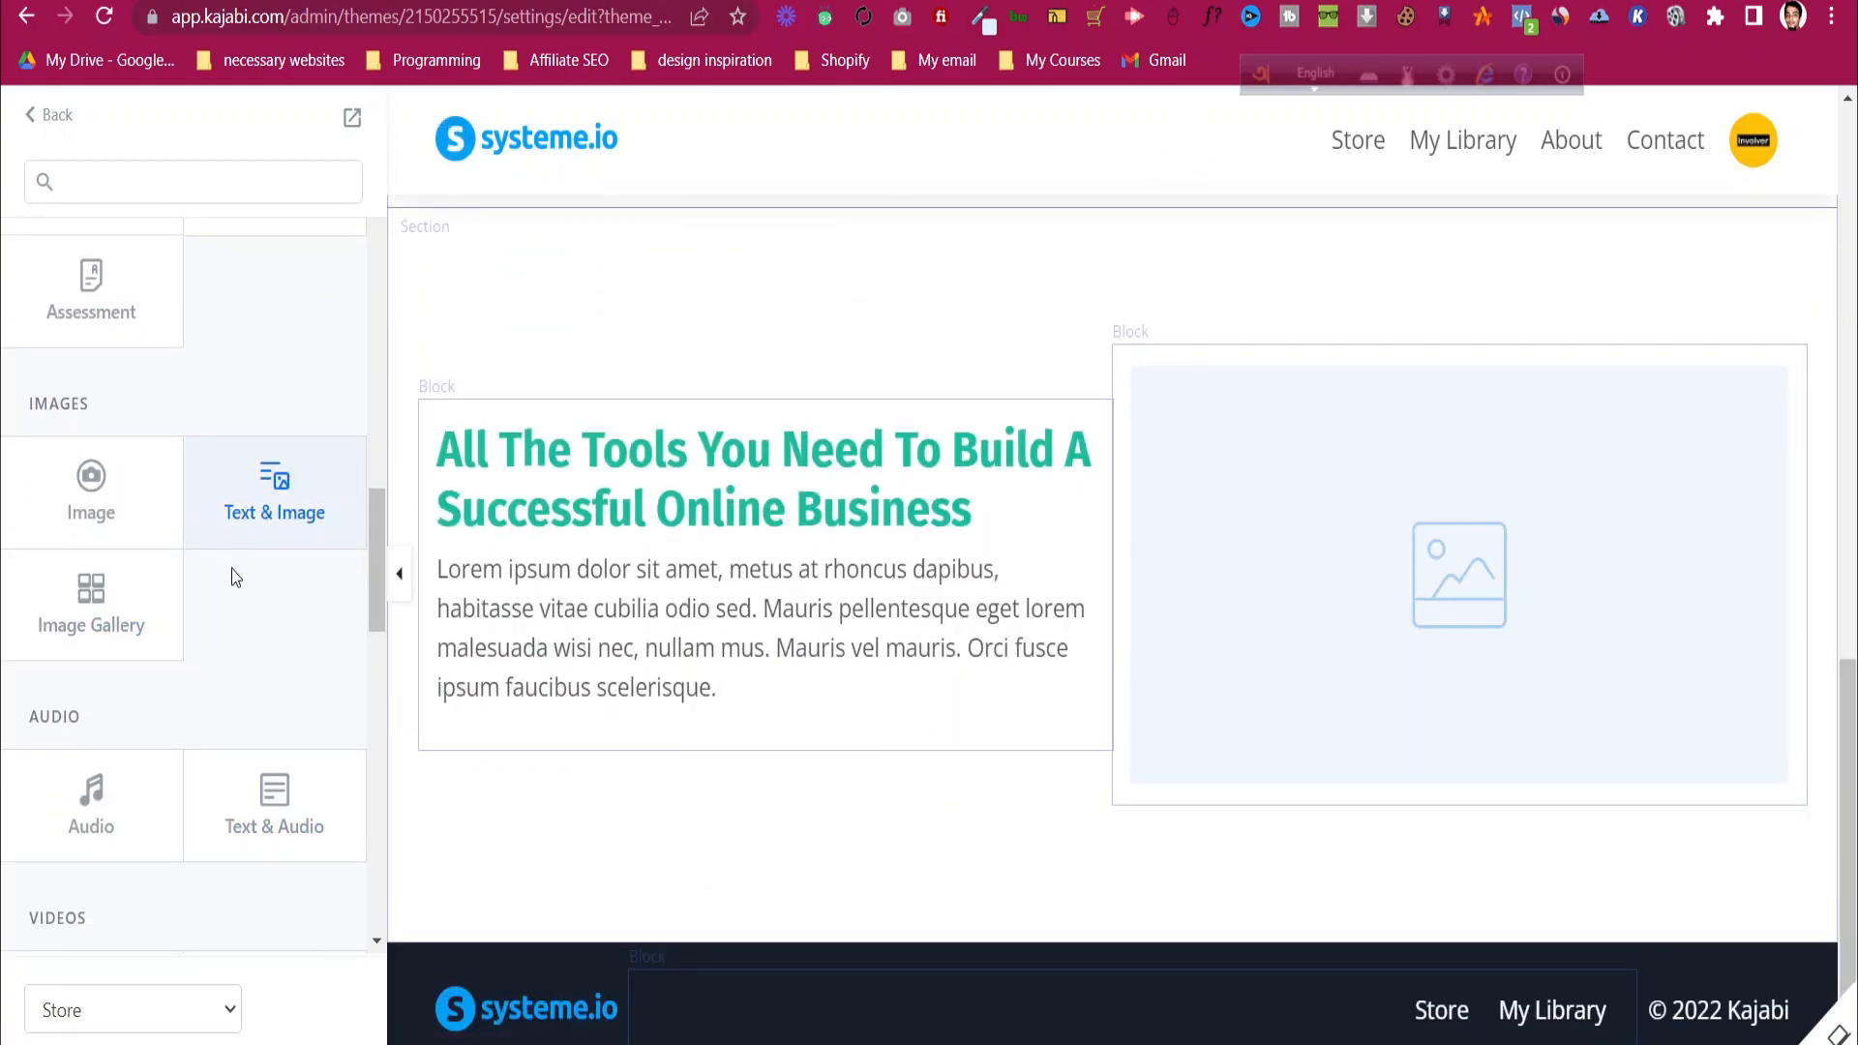
- Set the Store page hero heading to Store, with no call-to-action button, and save
{"action": "left_click", "coordinate": [1116, 576]}
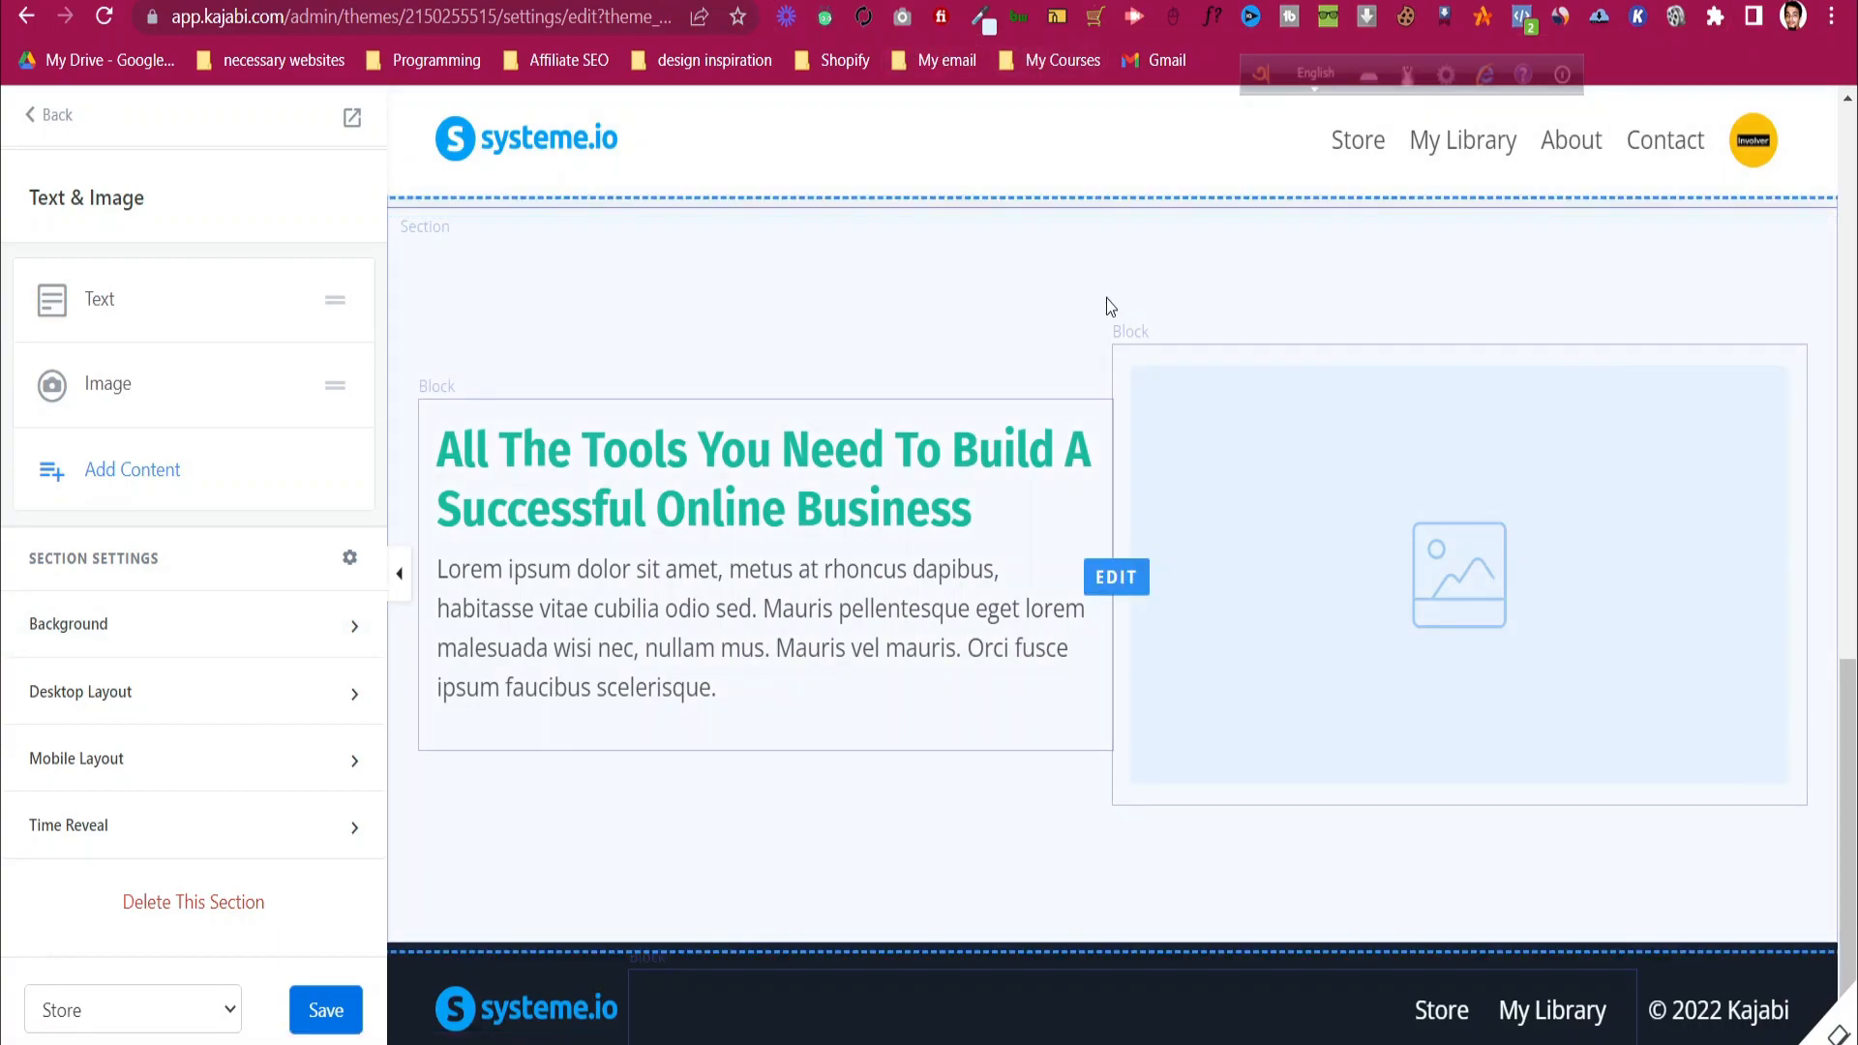
{"action": "scroll", "coordinate": [1072, 281], "scroll_direction": "up", "scroll_amount": 10}
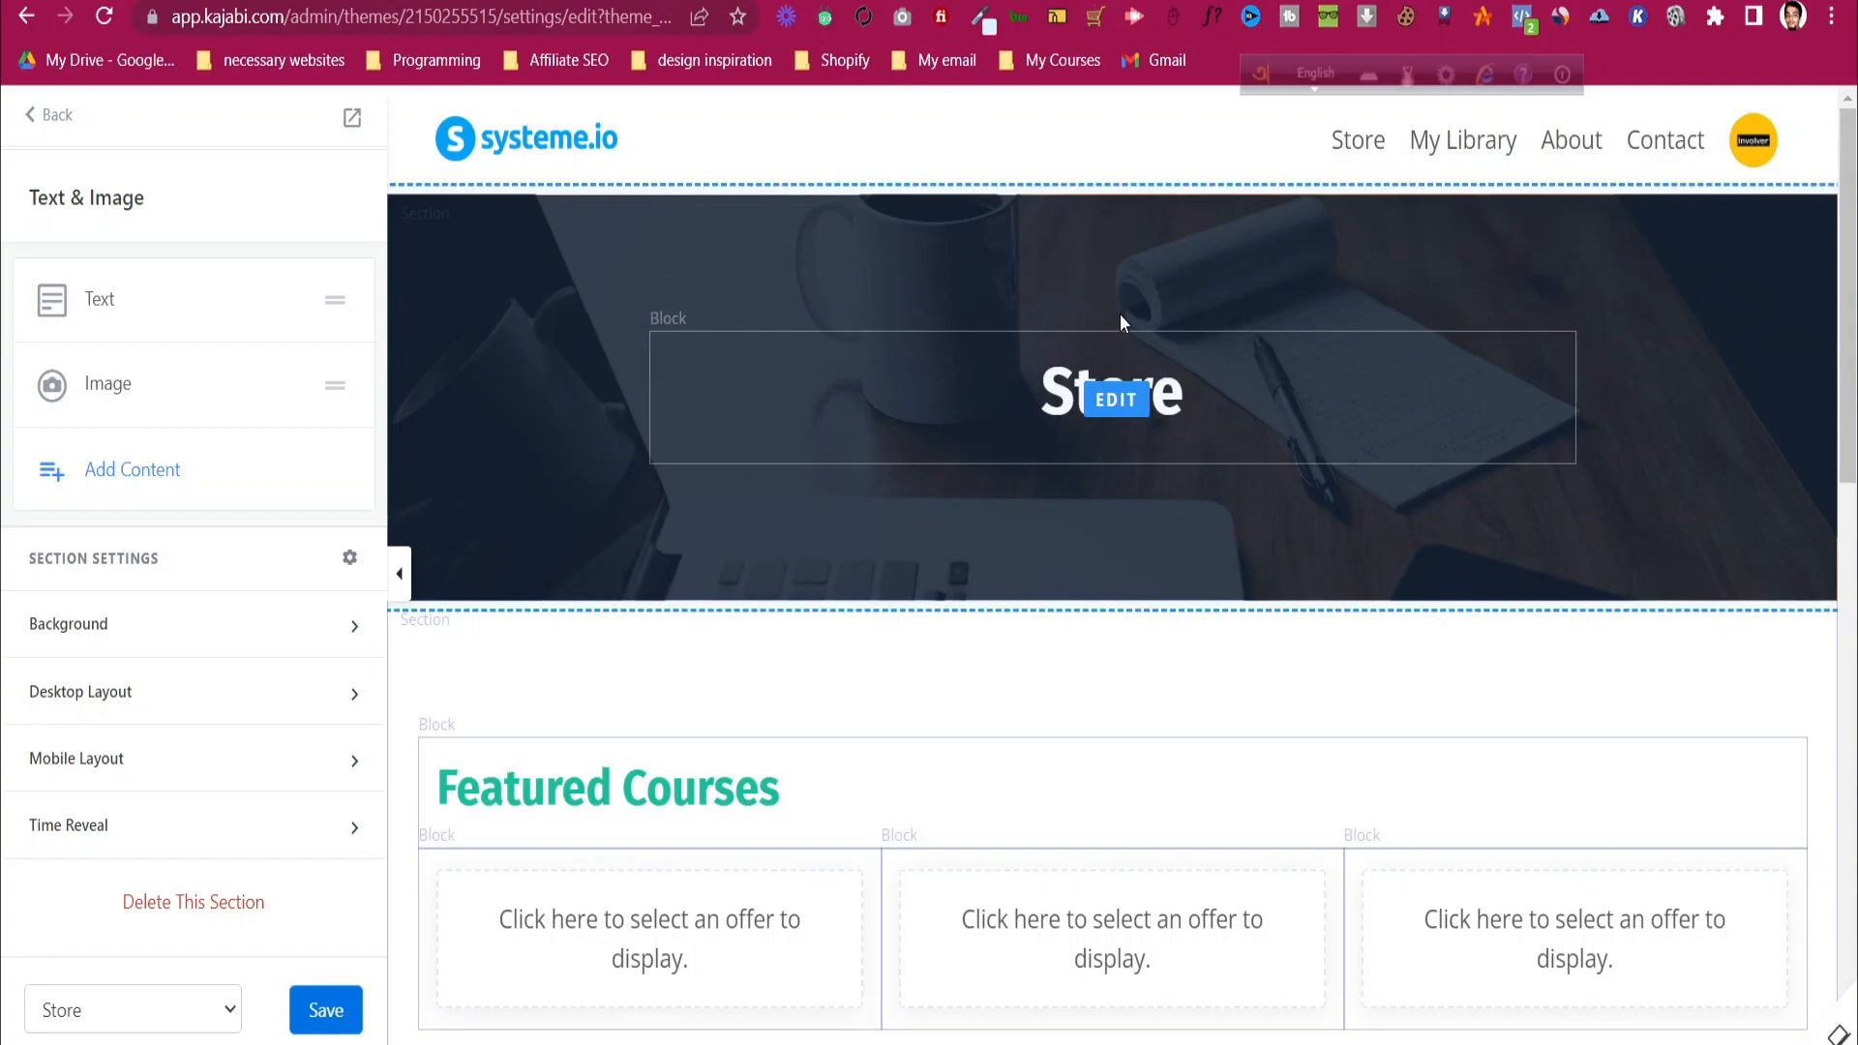
{"action": "left_click", "coordinate": [1121, 400]}
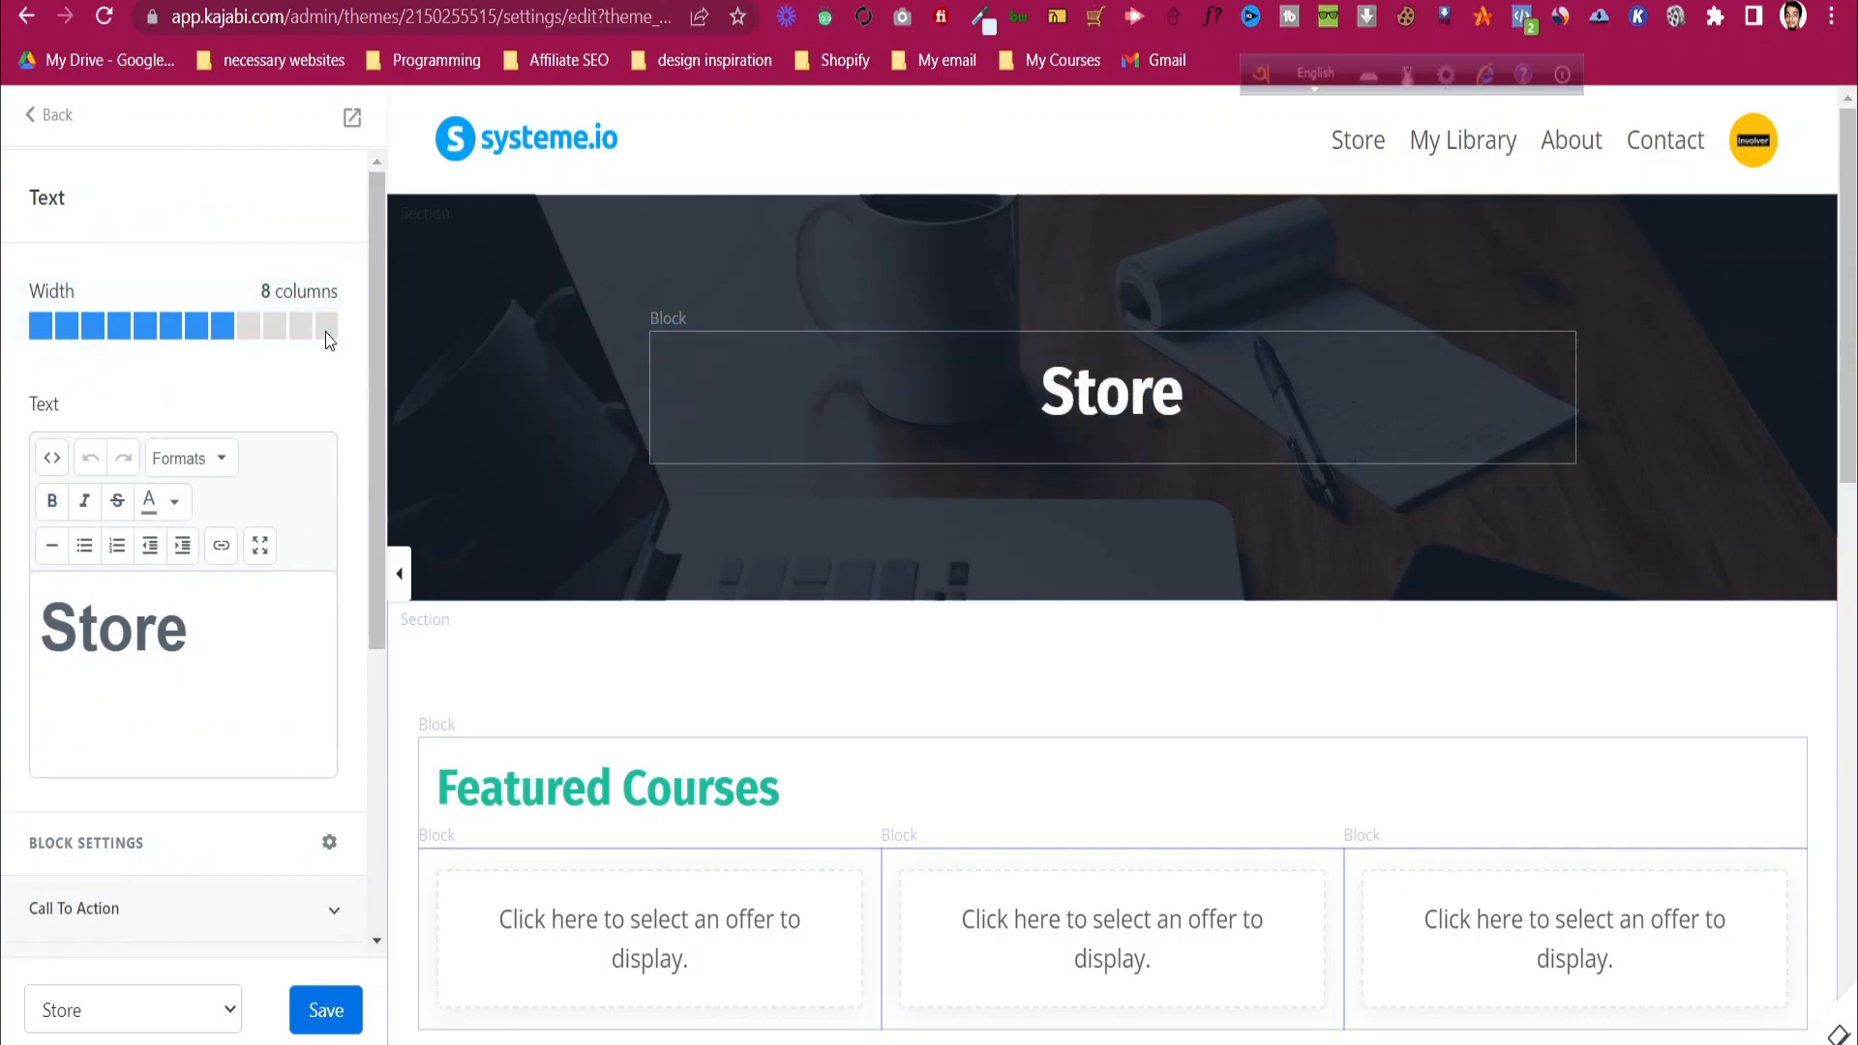
{"action": "left_click", "coordinate": [228, 621]}
{"action": "scroll", "coordinate": [229, 624], "scroll_direction": "down", "scroll_amount": 4}
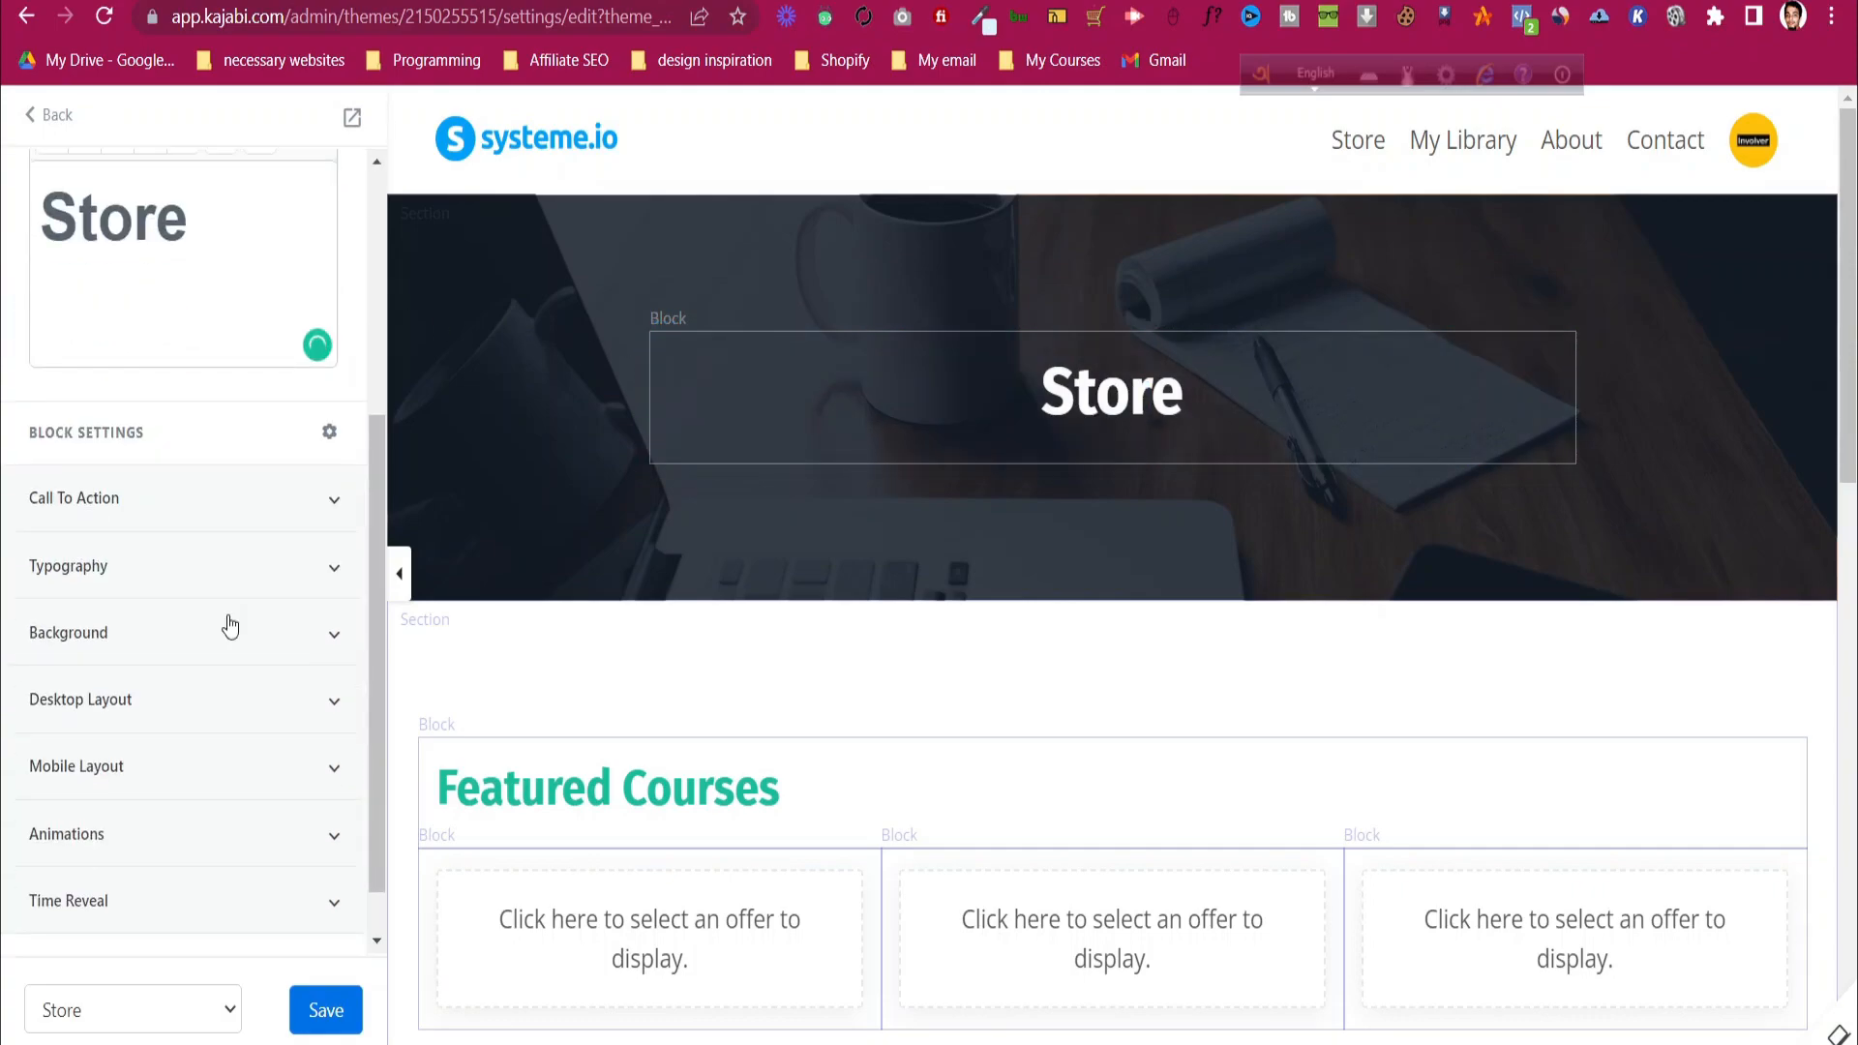
{"action": "left_click", "coordinate": [248, 529]}
{"action": "left_click", "coordinate": [42, 604]}
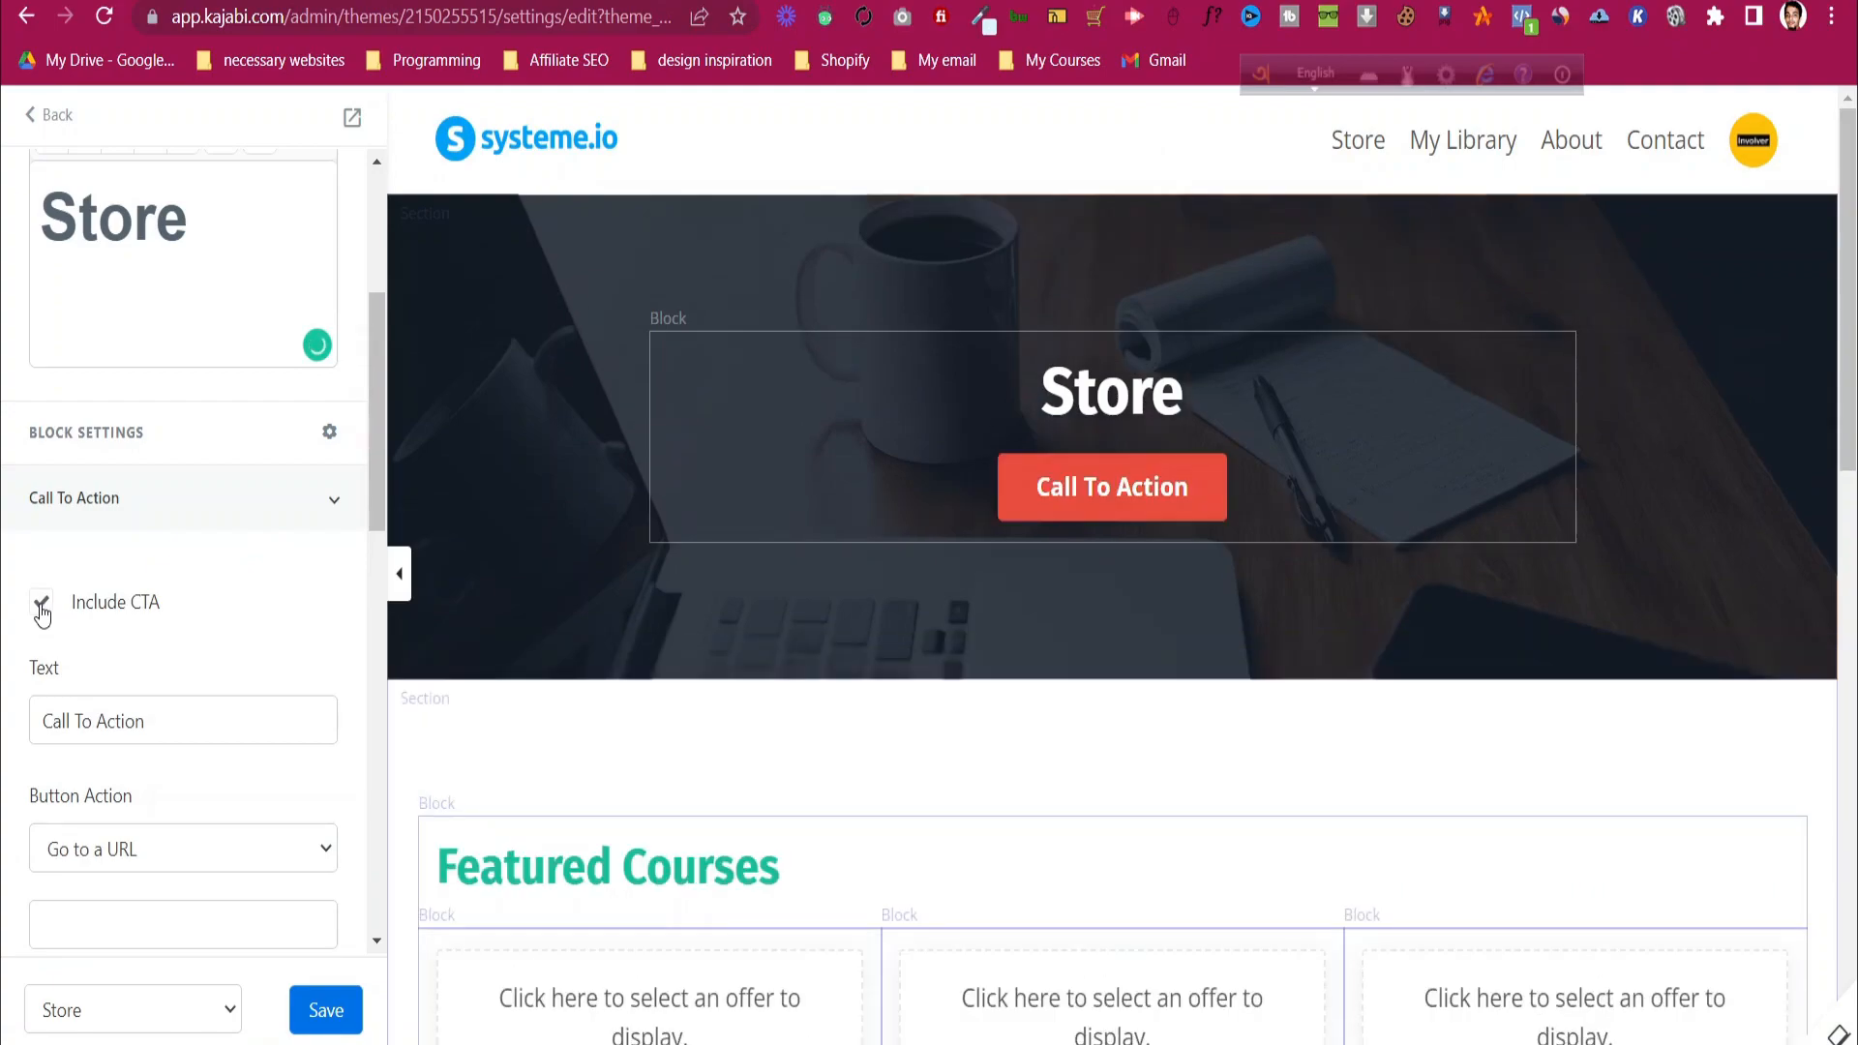
{"action": "left_click", "coordinate": [41, 604]}
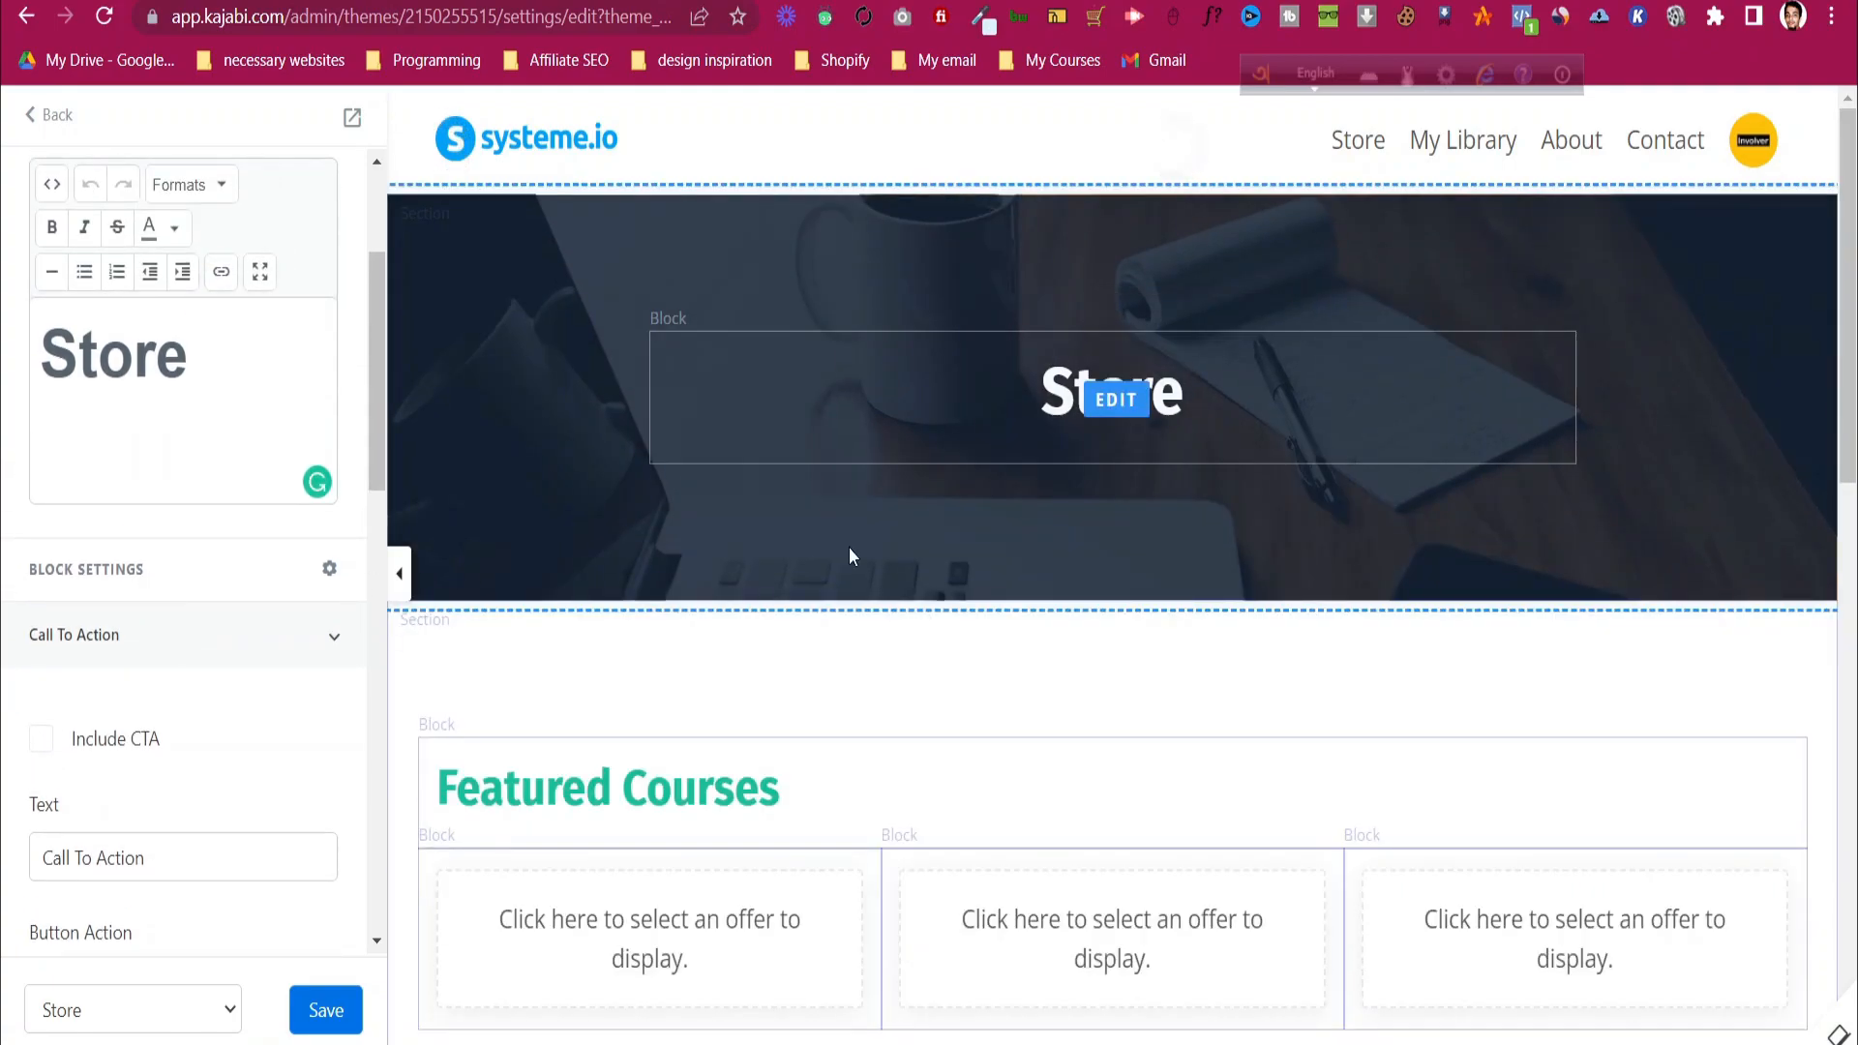
{"action": "scroll", "coordinate": [1145, 533], "scroll_direction": "down", "scroll_amount": 8}
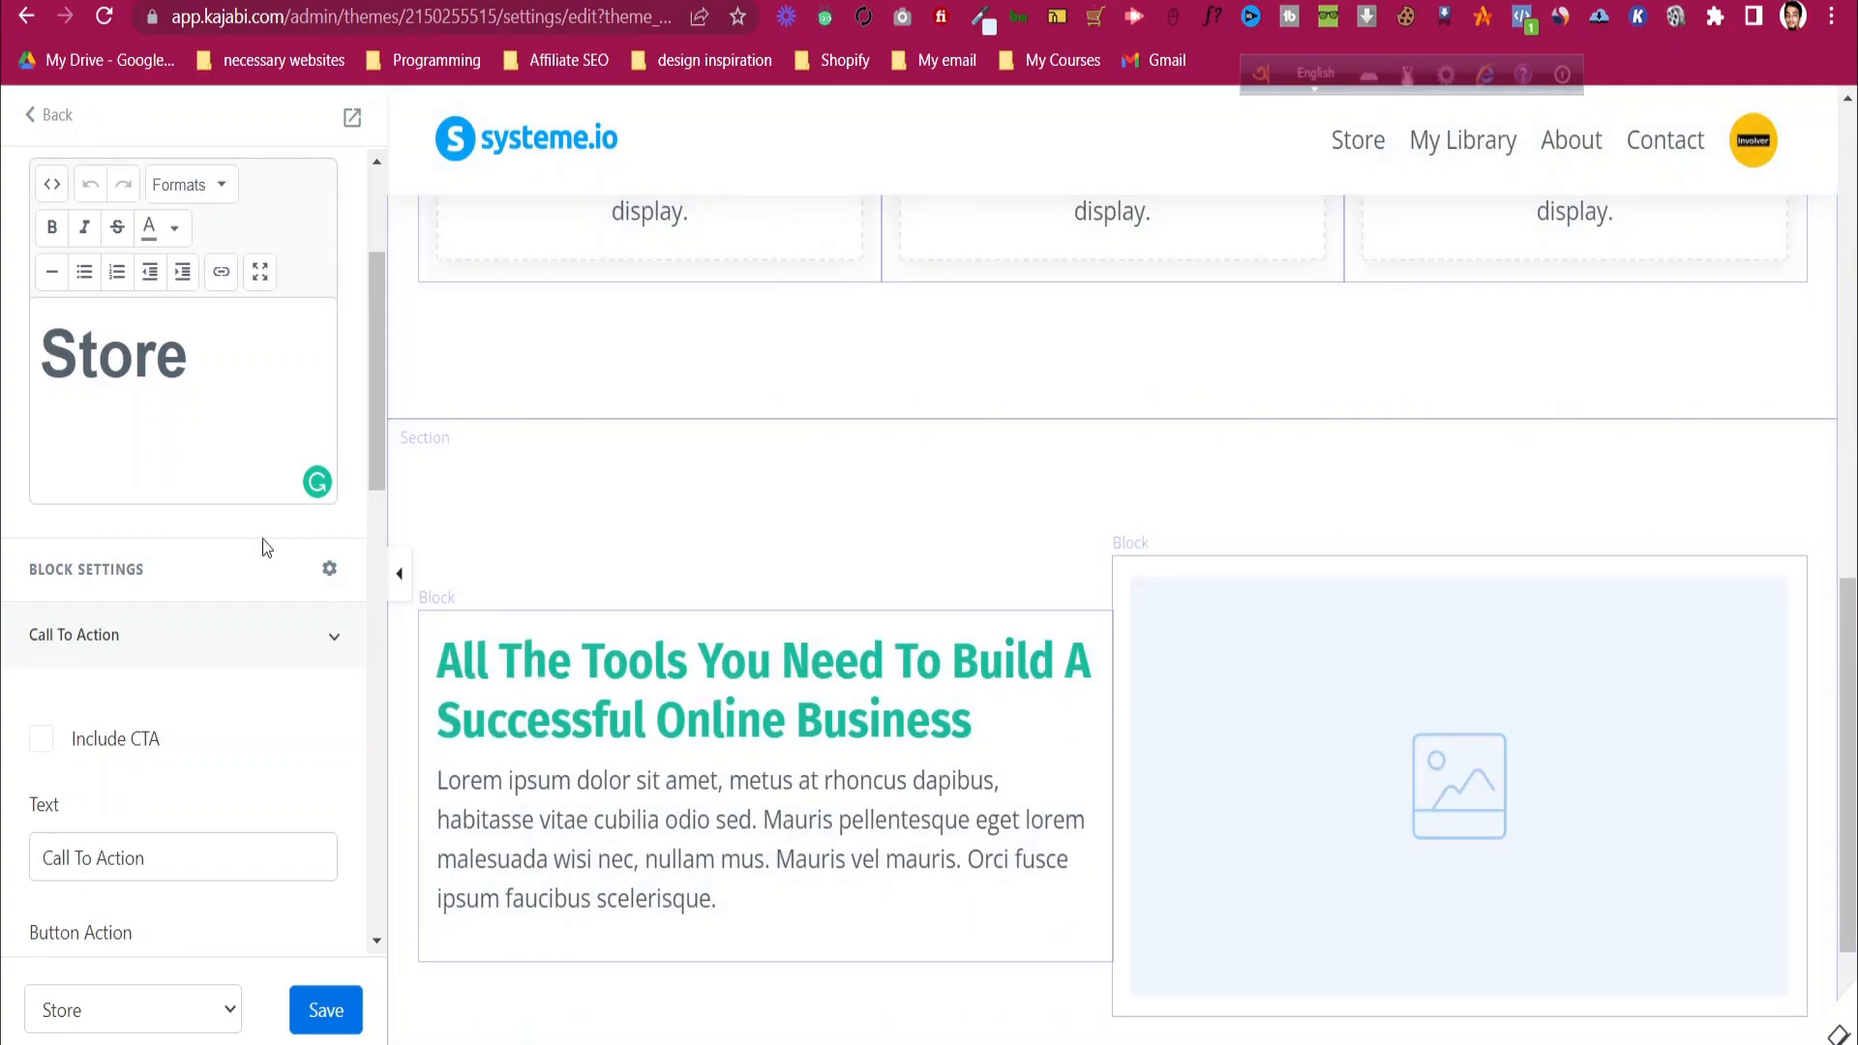
{"action": "left_click", "coordinate": [334, 1009]}
- Scroll down to inspect the Store page's Text block, then go back to the section list
{"action": "scroll", "coordinate": [977, 751], "scroll_direction": "down", "scroll_amount": 2}
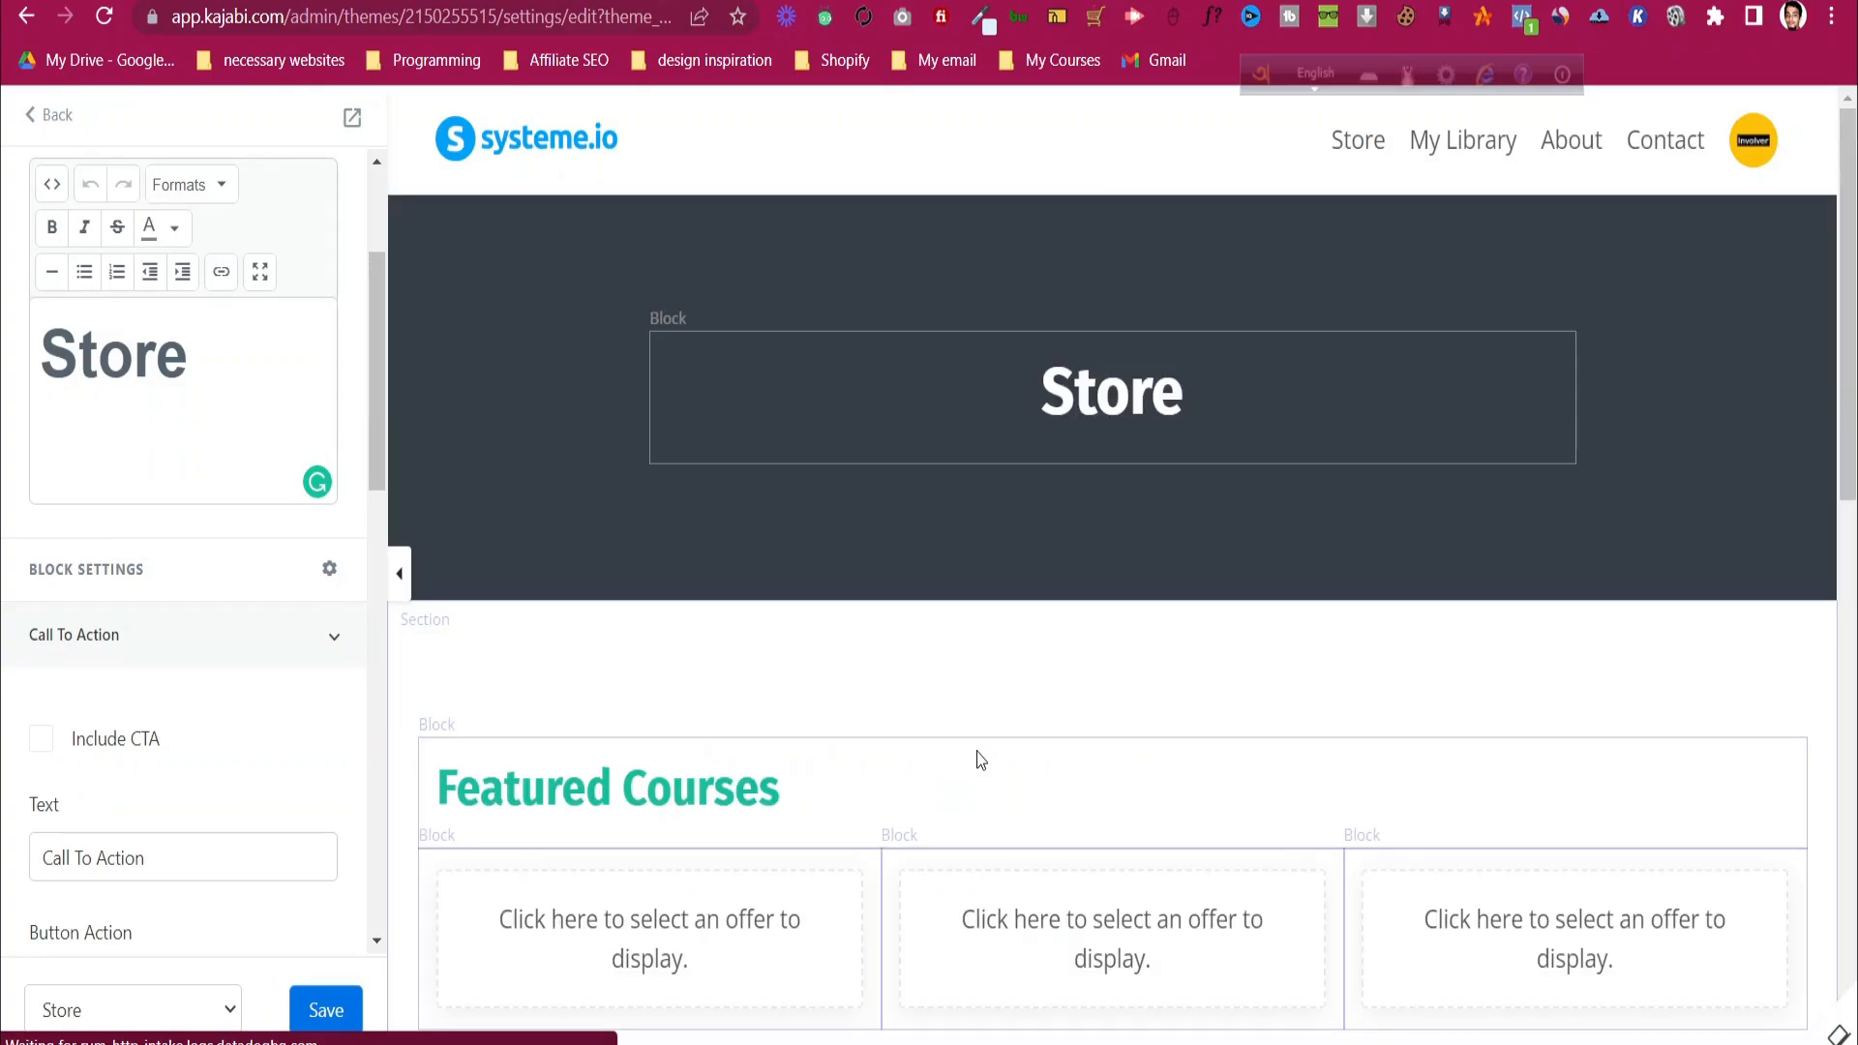
{"action": "scroll", "coordinate": [981, 759], "scroll_direction": "down", "scroll_amount": 5}
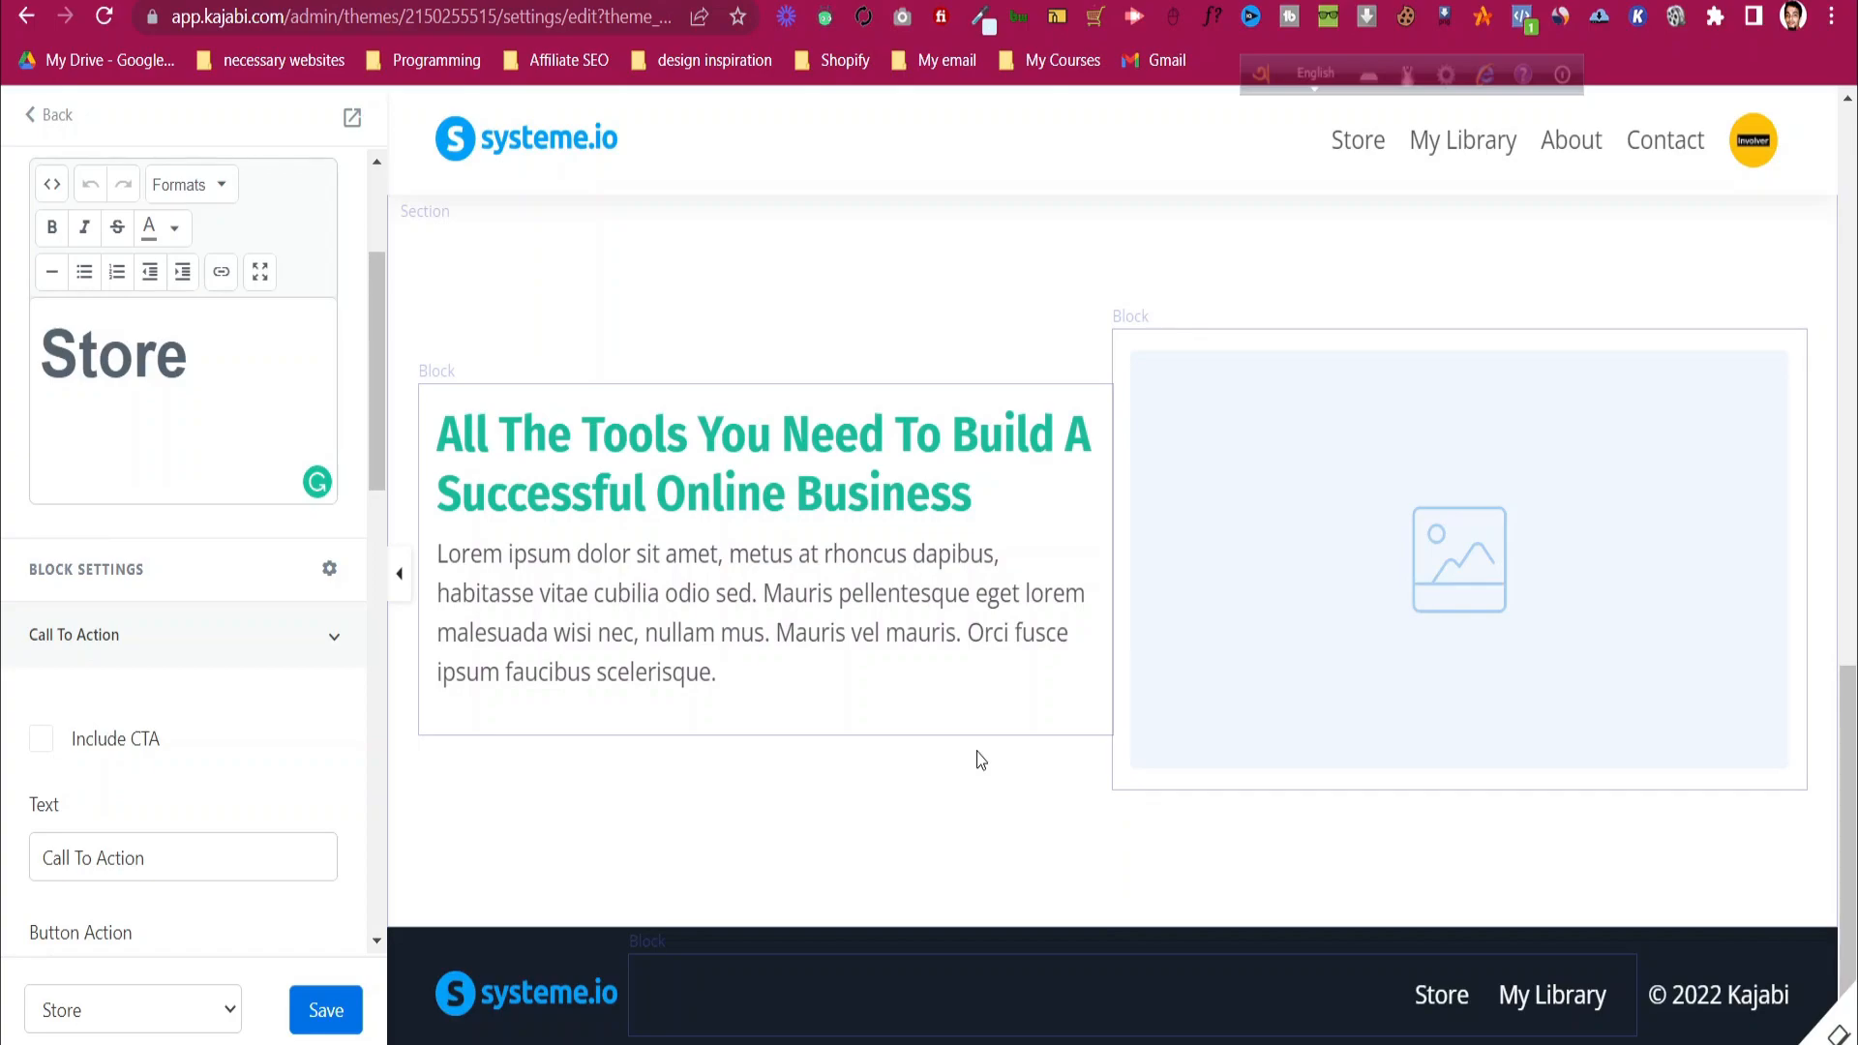
{"action": "left_click", "coordinate": [519, 532]}
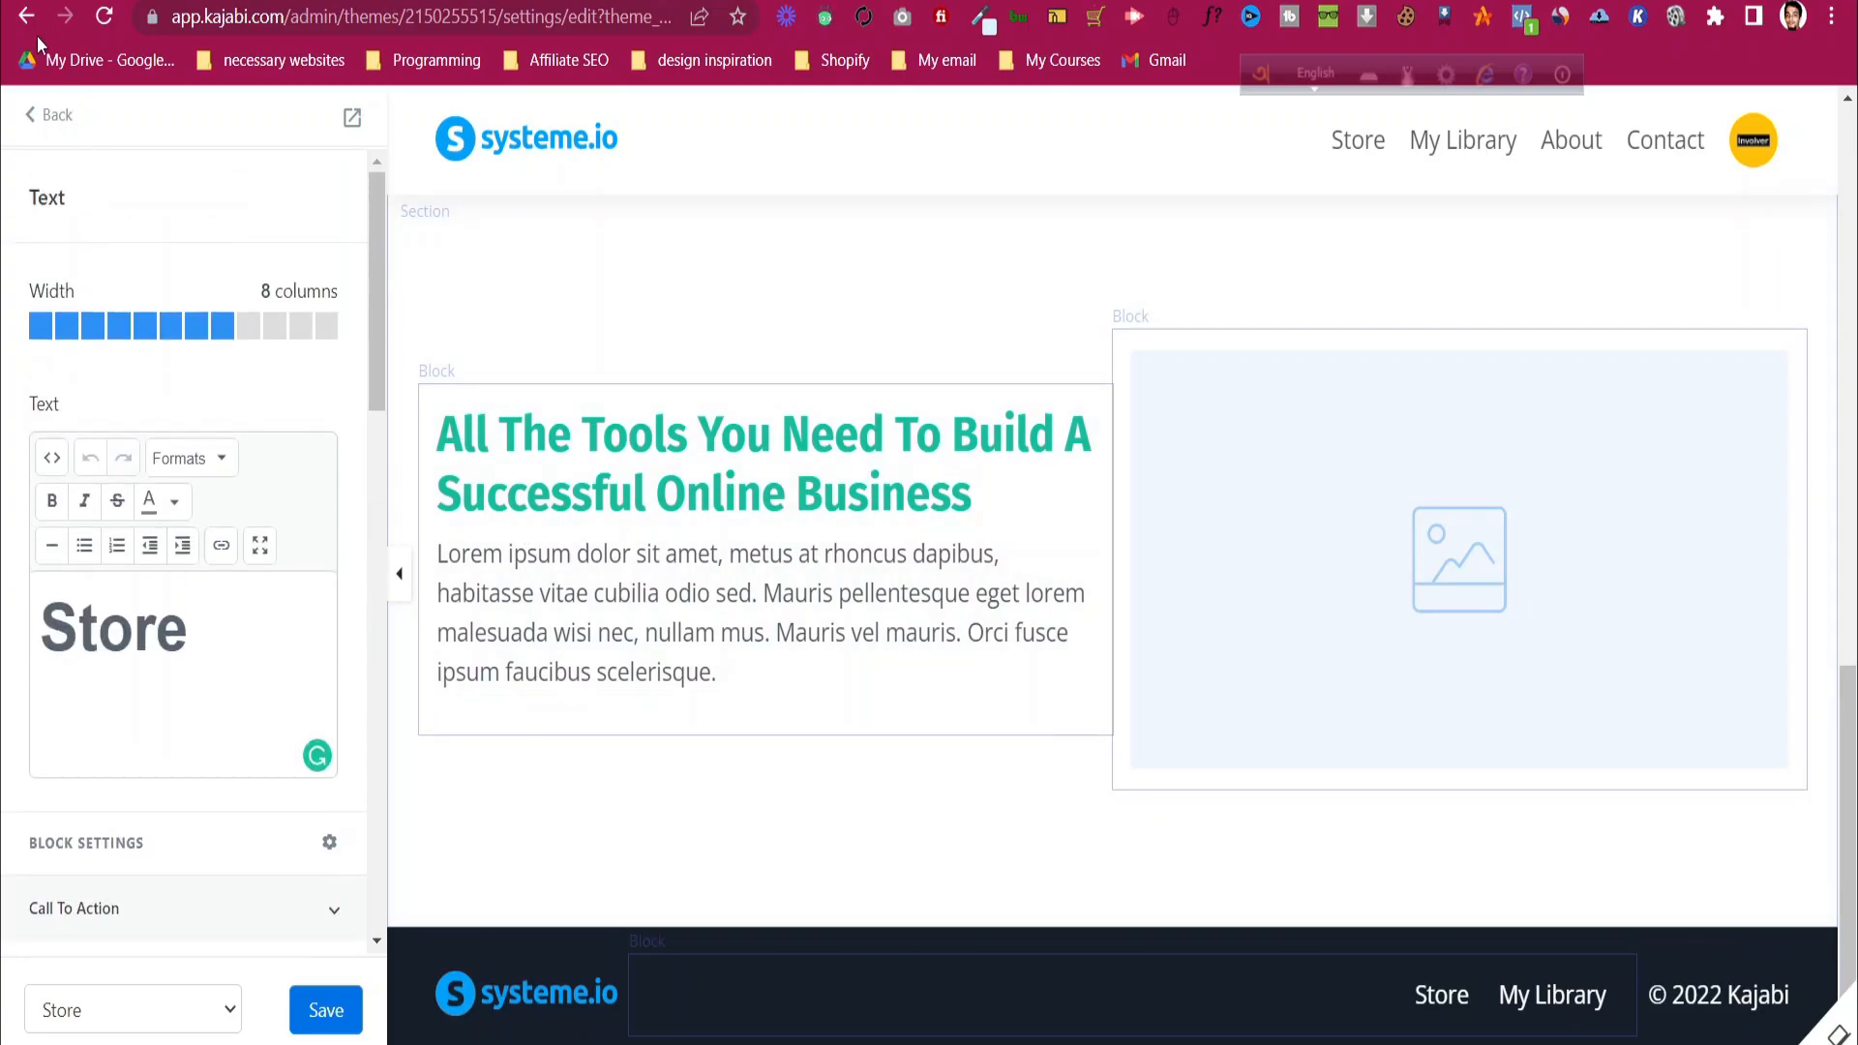
{"action": "left_click", "coordinate": [58, 116]}
- Exit the Store editor, preview the live Contact page, then close the preview tab
{"action": "left_click", "coordinate": [64, 126]}
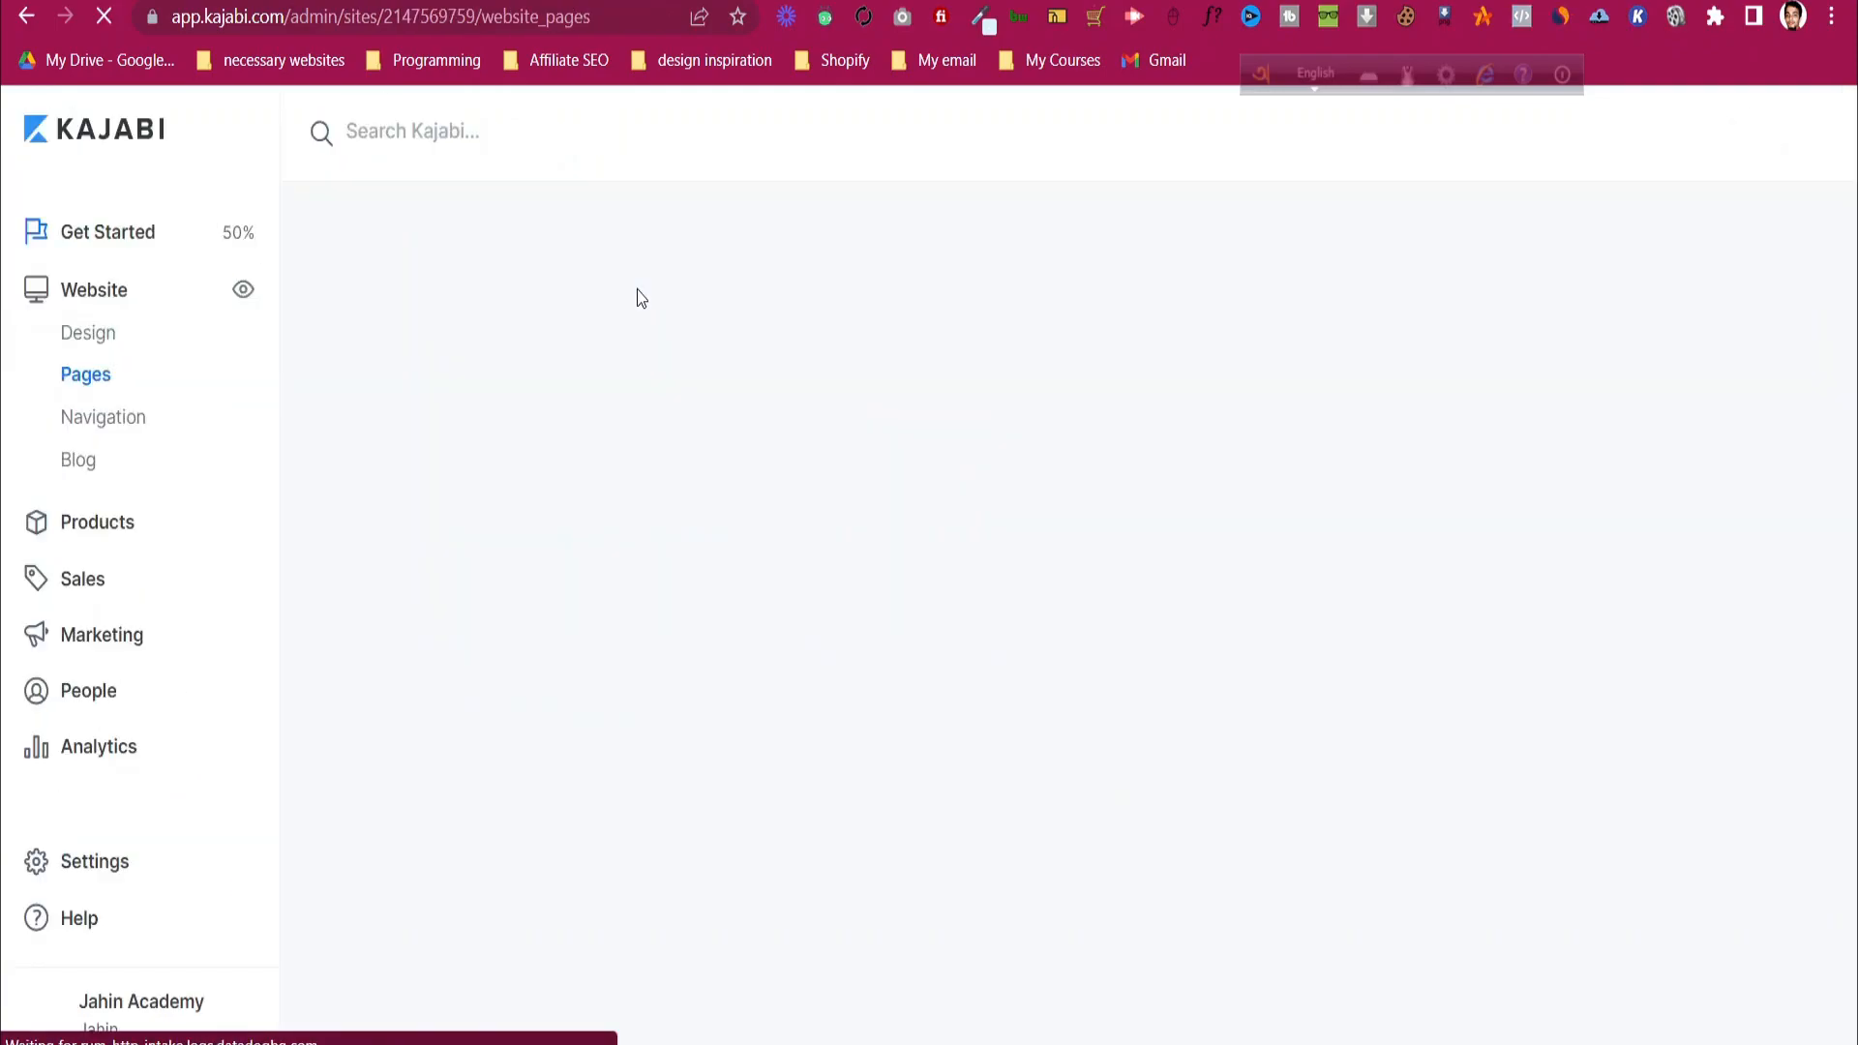
{"action": "scroll", "coordinate": [763, 557], "scroll_direction": "down", "scroll_amount": 10}
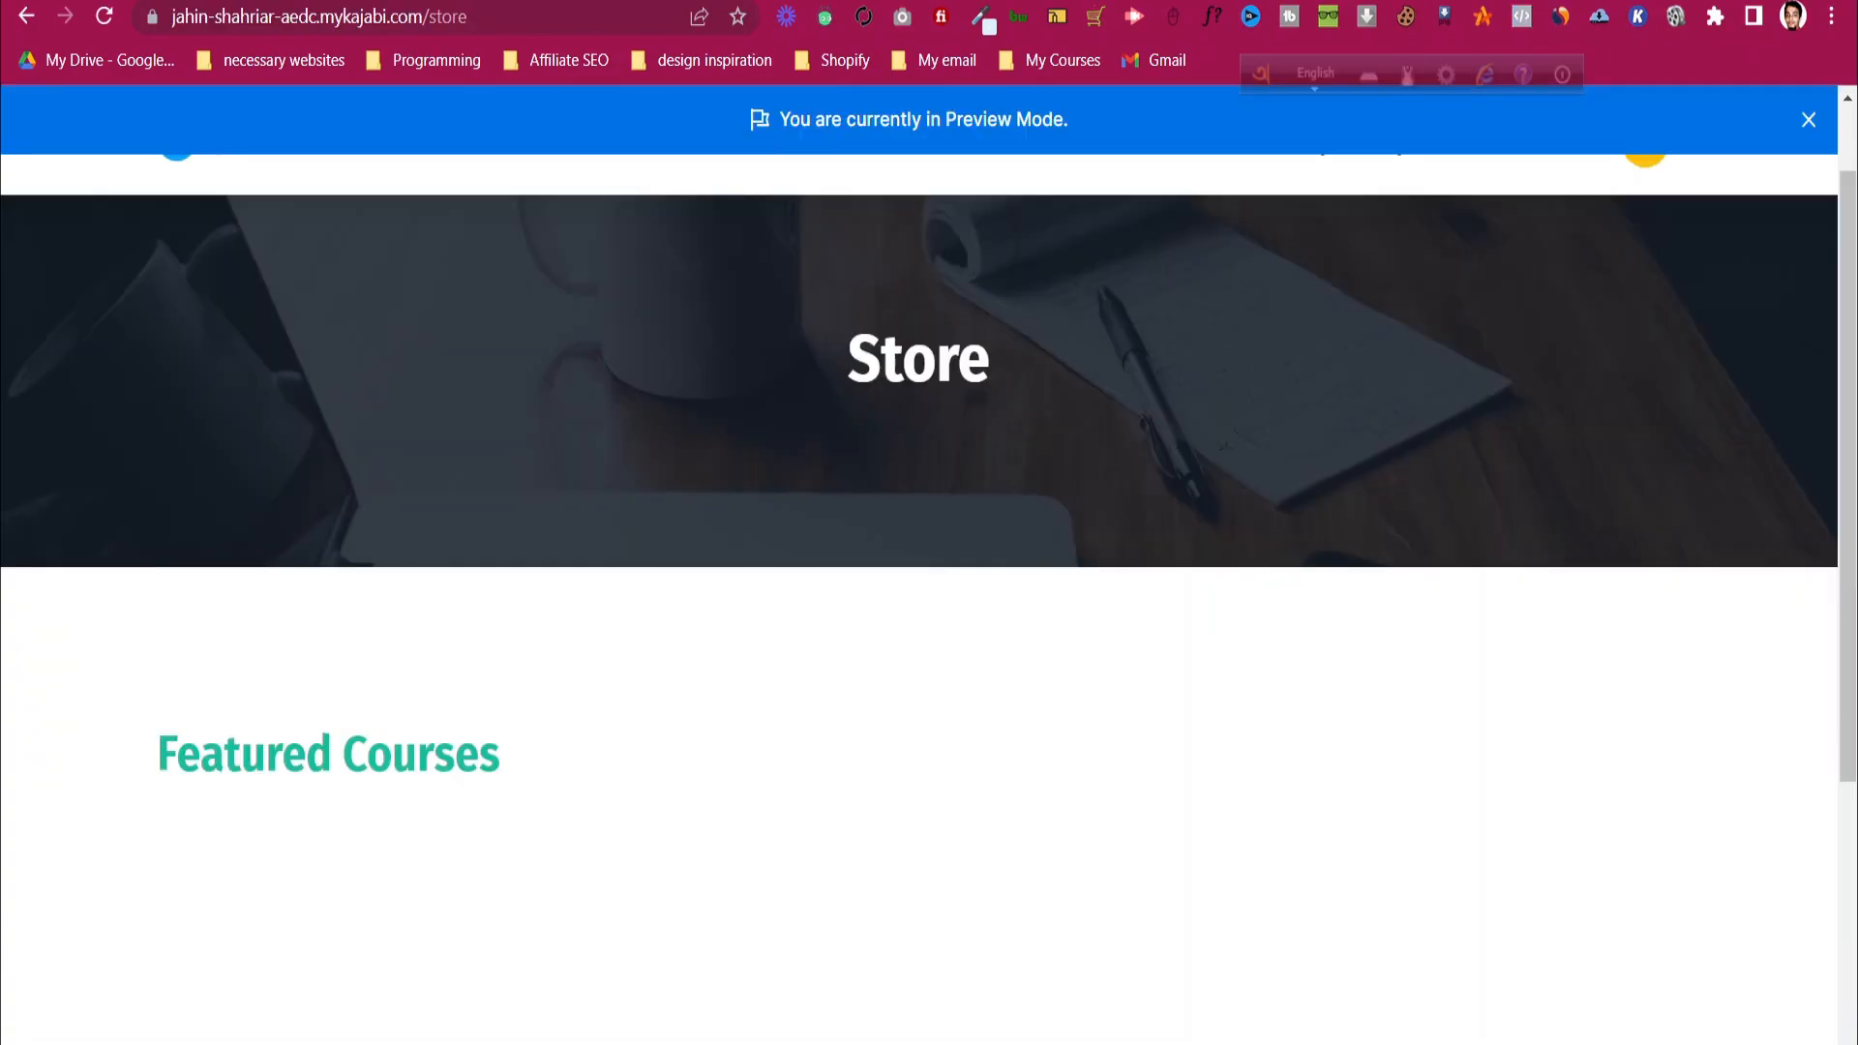
{"action": "scroll", "coordinate": [1452, 400], "scroll_direction": "up", "scroll_amount": 1}
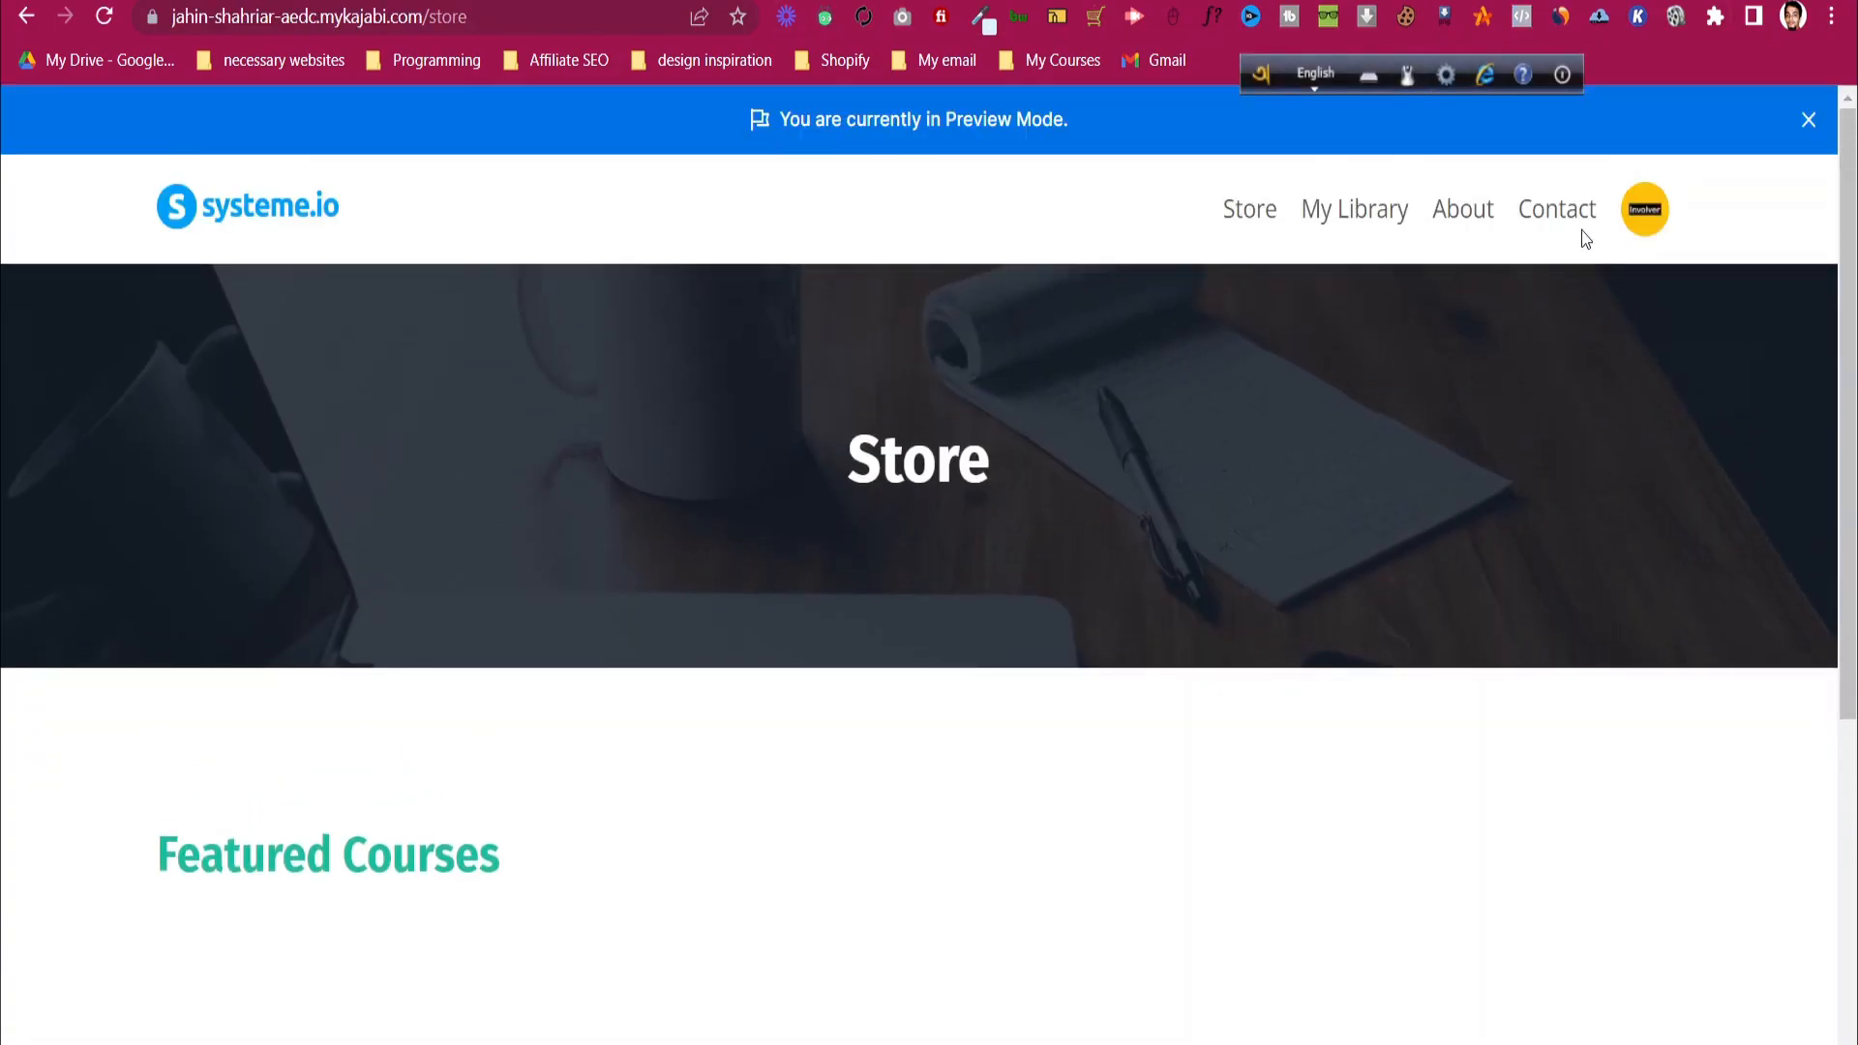
{"action": "left_click", "coordinate": [1561, 209]}
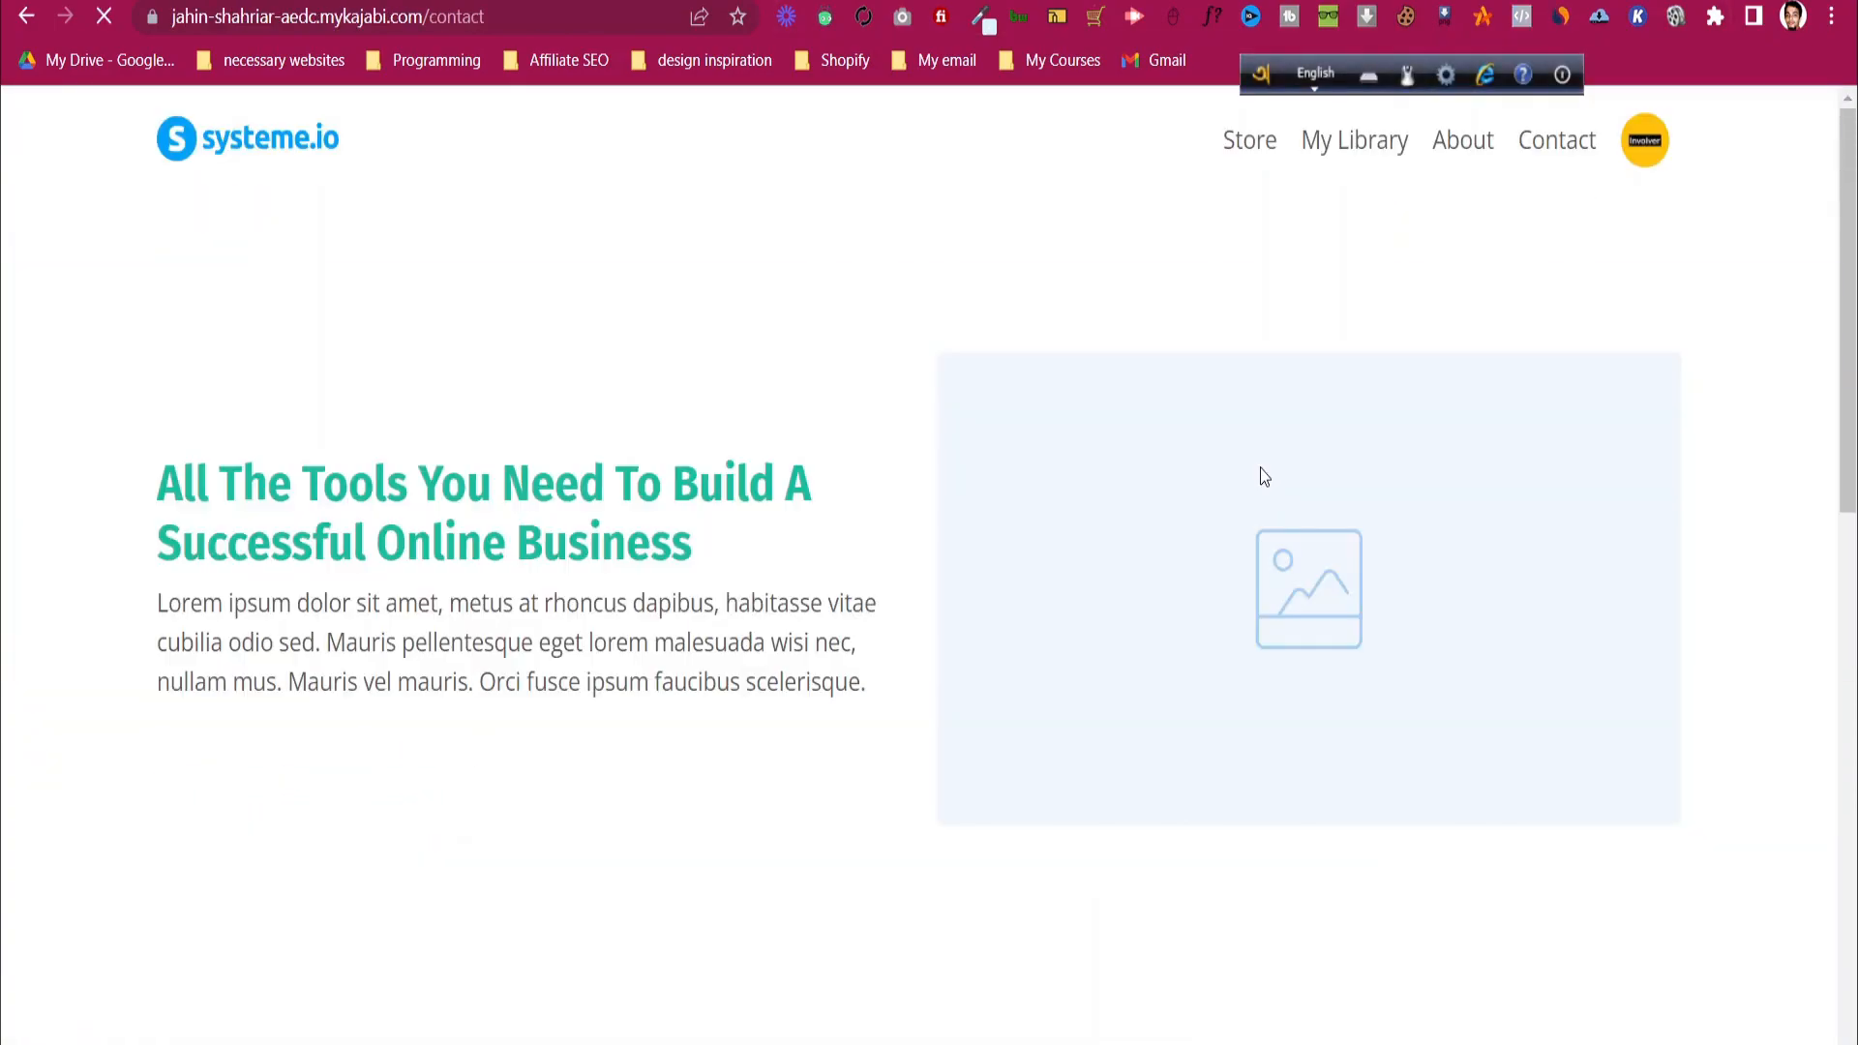
{"action": "scroll", "coordinate": [792, 679], "scroll_direction": "down", "scroll_amount": 9}
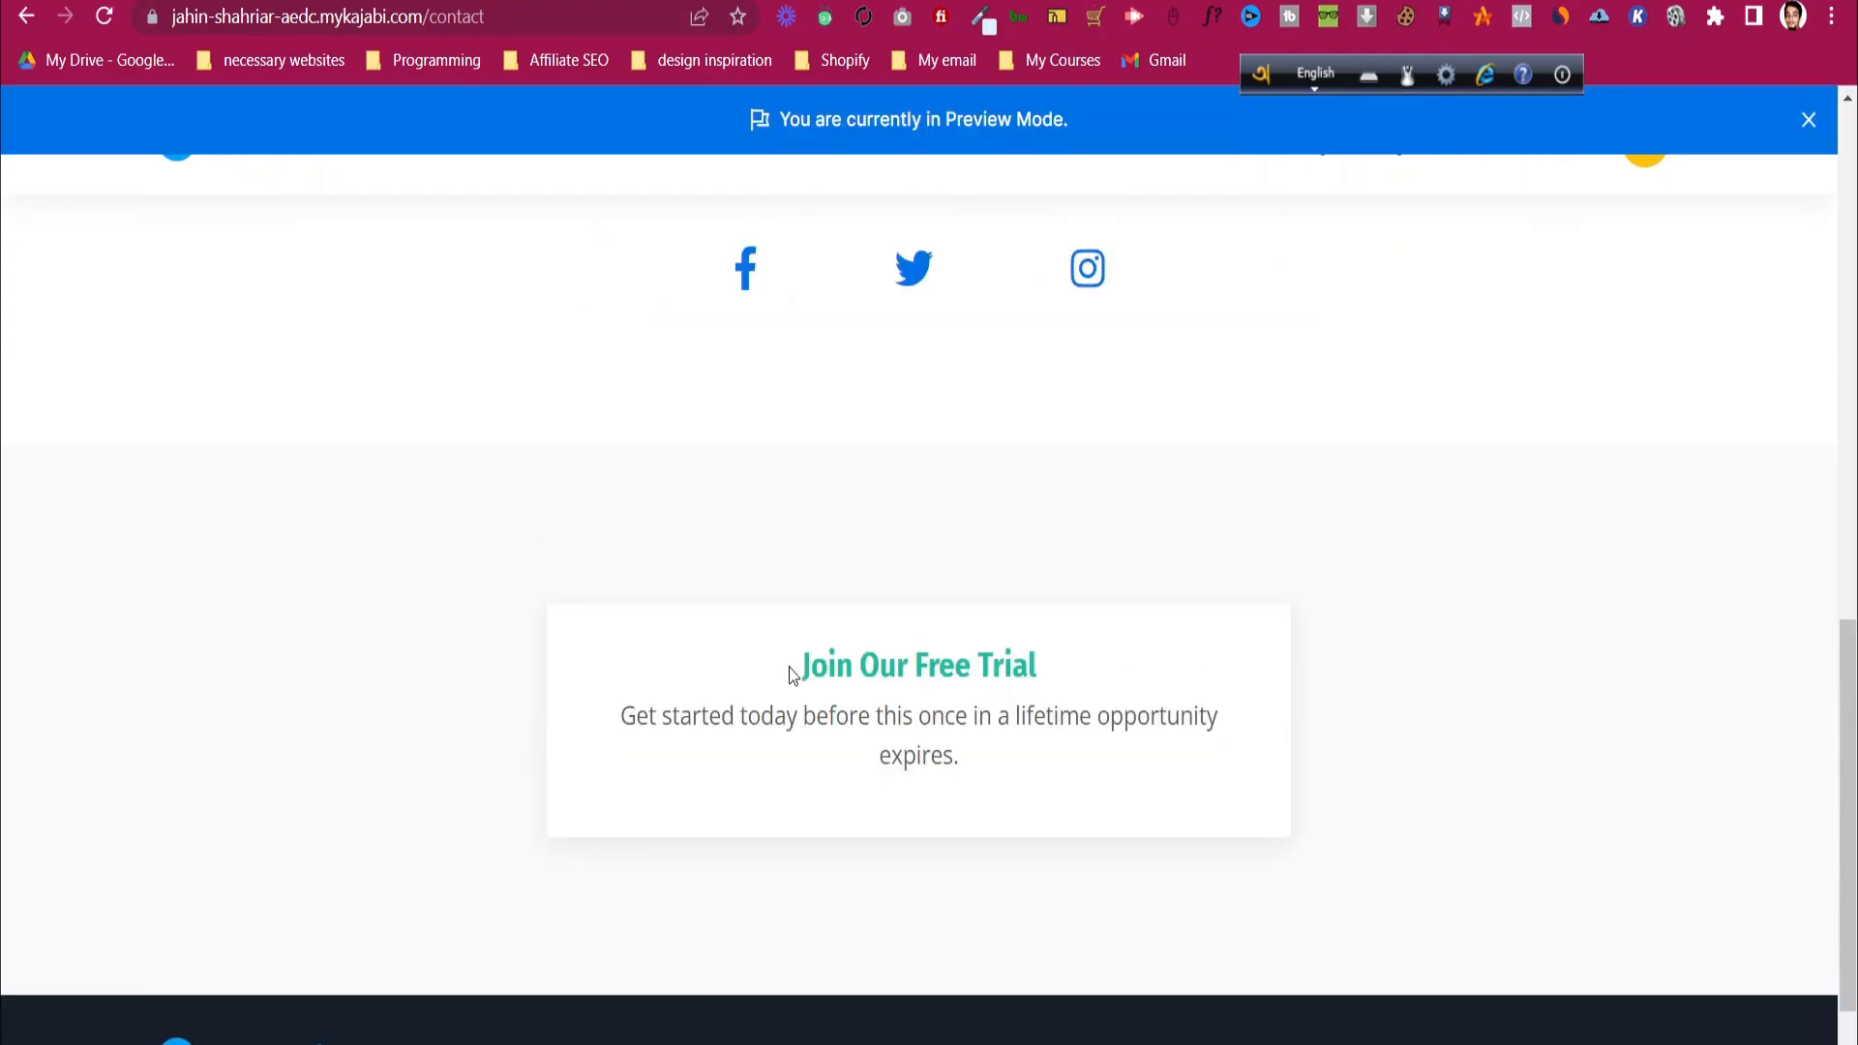
{"action": "scroll", "coordinate": [929, 673], "scroll_direction": "up", "scroll_amount": 10}
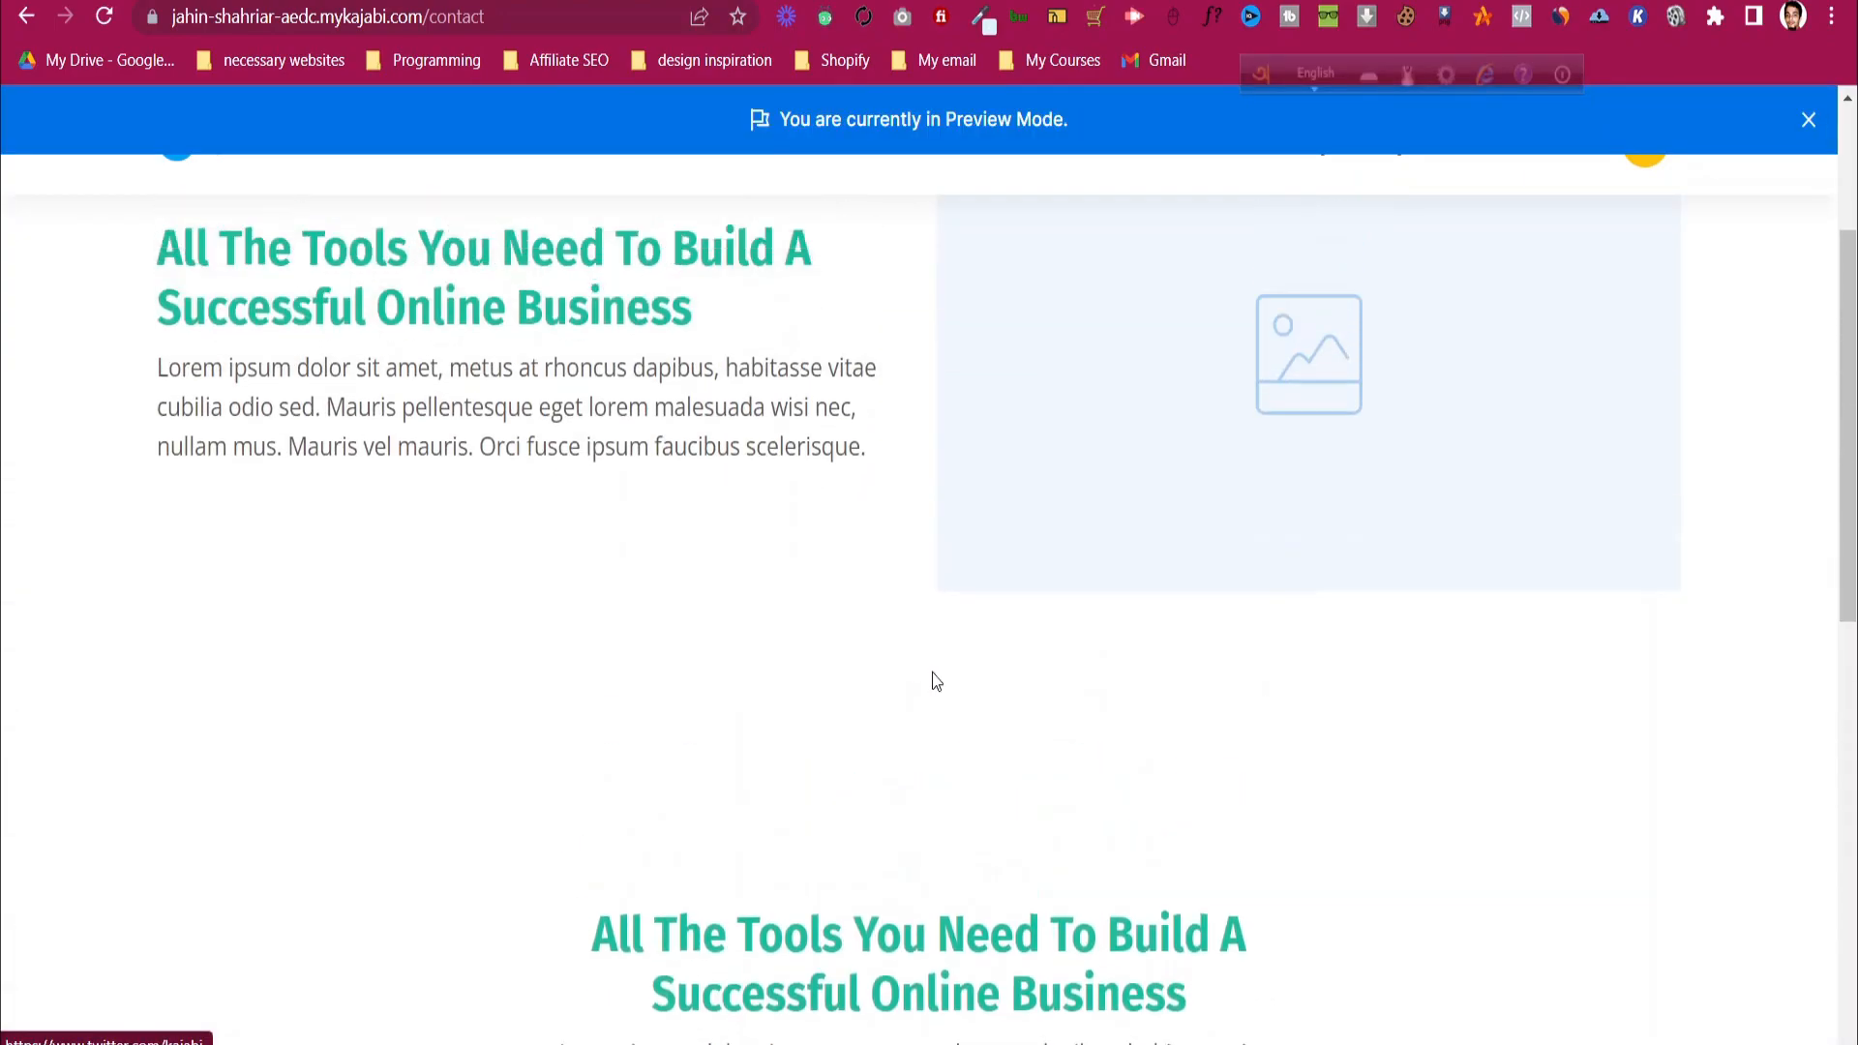
{"action": "scroll", "coordinate": [934, 676], "scroll_direction": "down", "scroll_amount": 10}
{"action": "left_click_drag", "start_coordinate": [805, 650], "coordinate": [810, 600]}
{"action": "left_click", "coordinate": [1084, 665]}
{"action": "key", "text": "ctrl+w"}
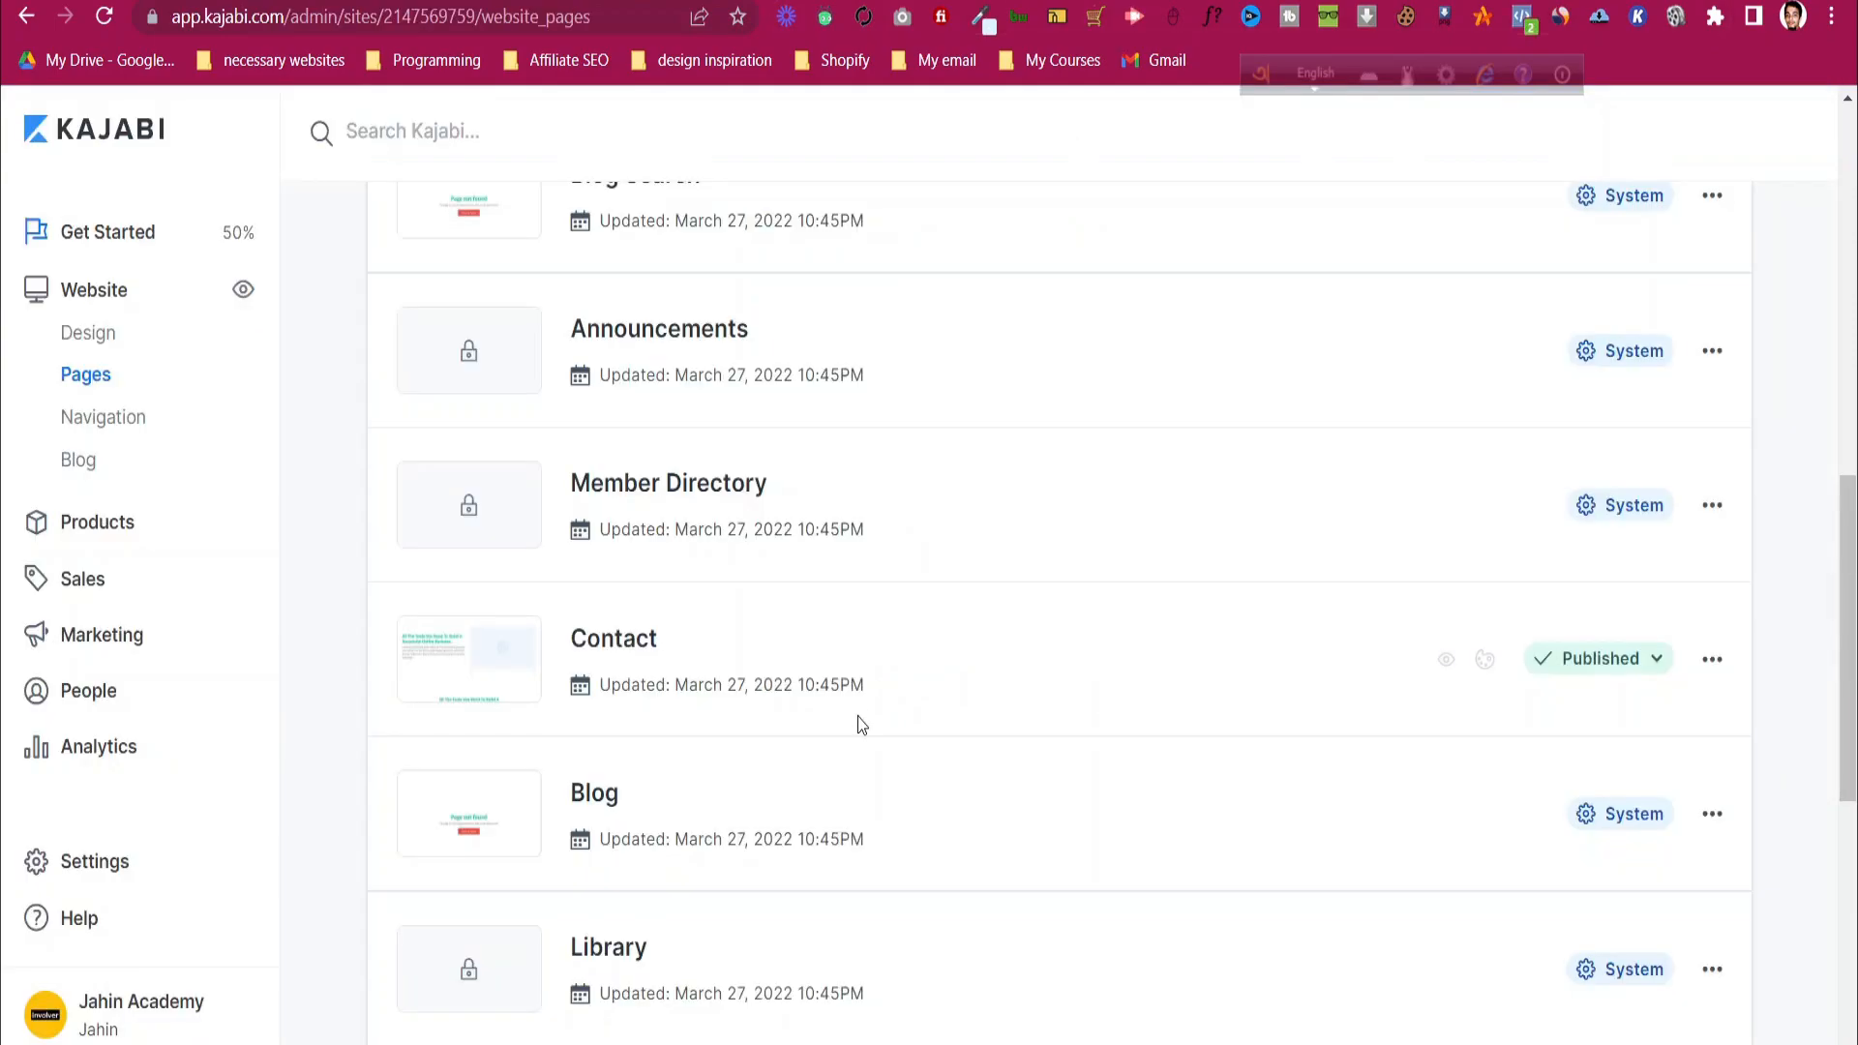
- Select Default Form for the form block in the Contact page's Join Our Free Trial opt-in
{"action": "left_click", "coordinate": [1486, 661]}
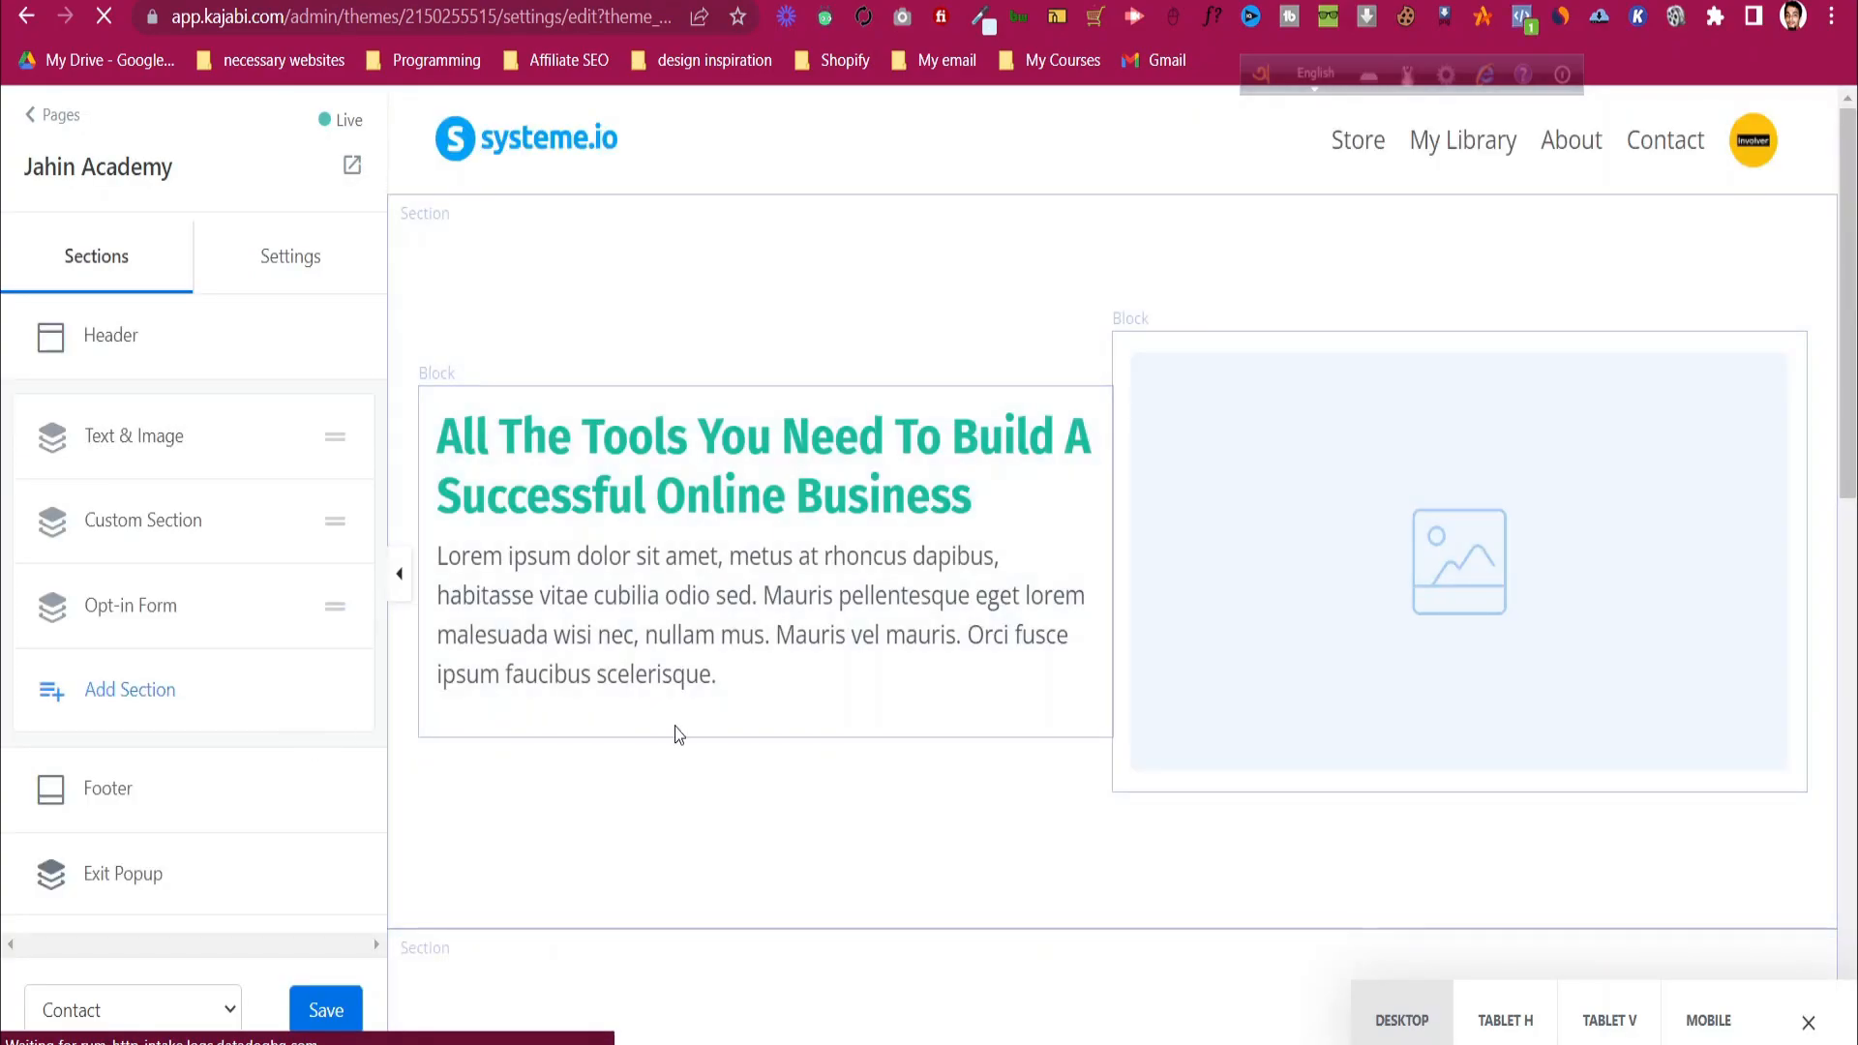
{"action": "scroll", "coordinate": [1119, 726], "scroll_direction": "down", "scroll_amount": 5}
{"action": "left_click", "coordinate": [113, 616]}
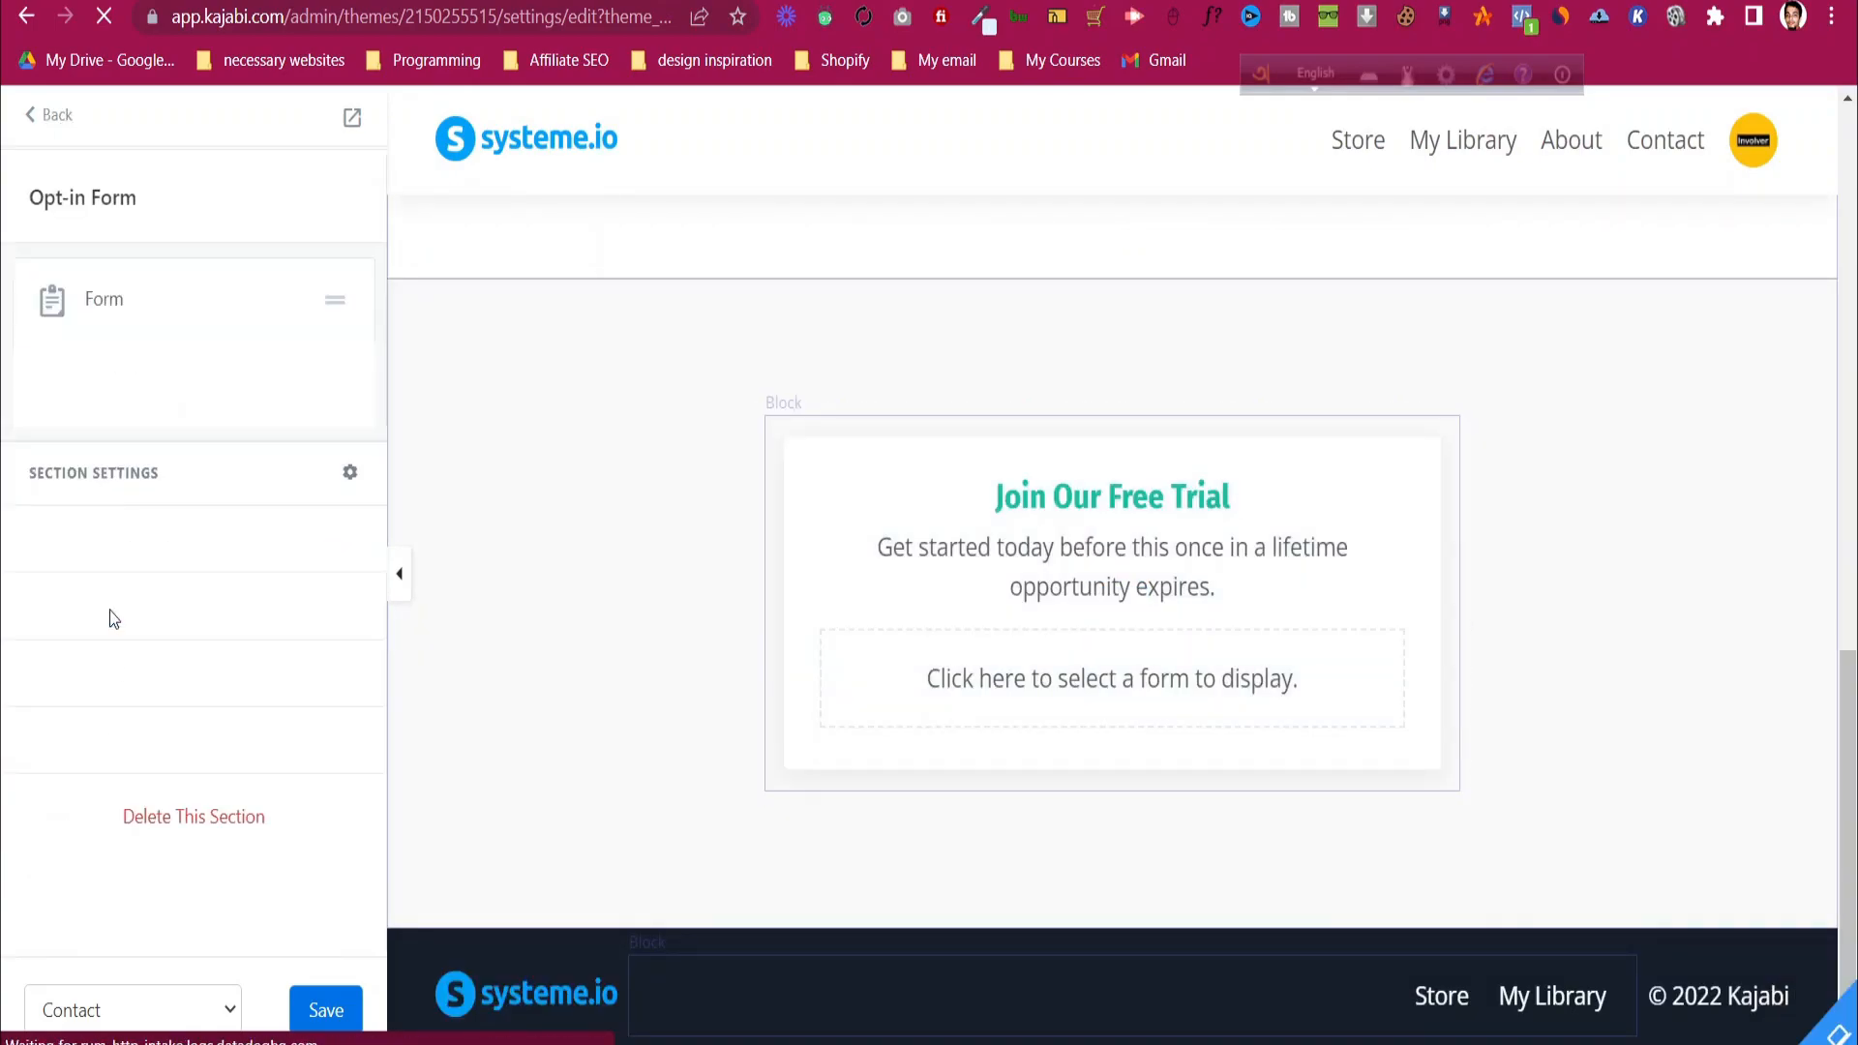
{"action": "left_click", "coordinate": [106, 298]}
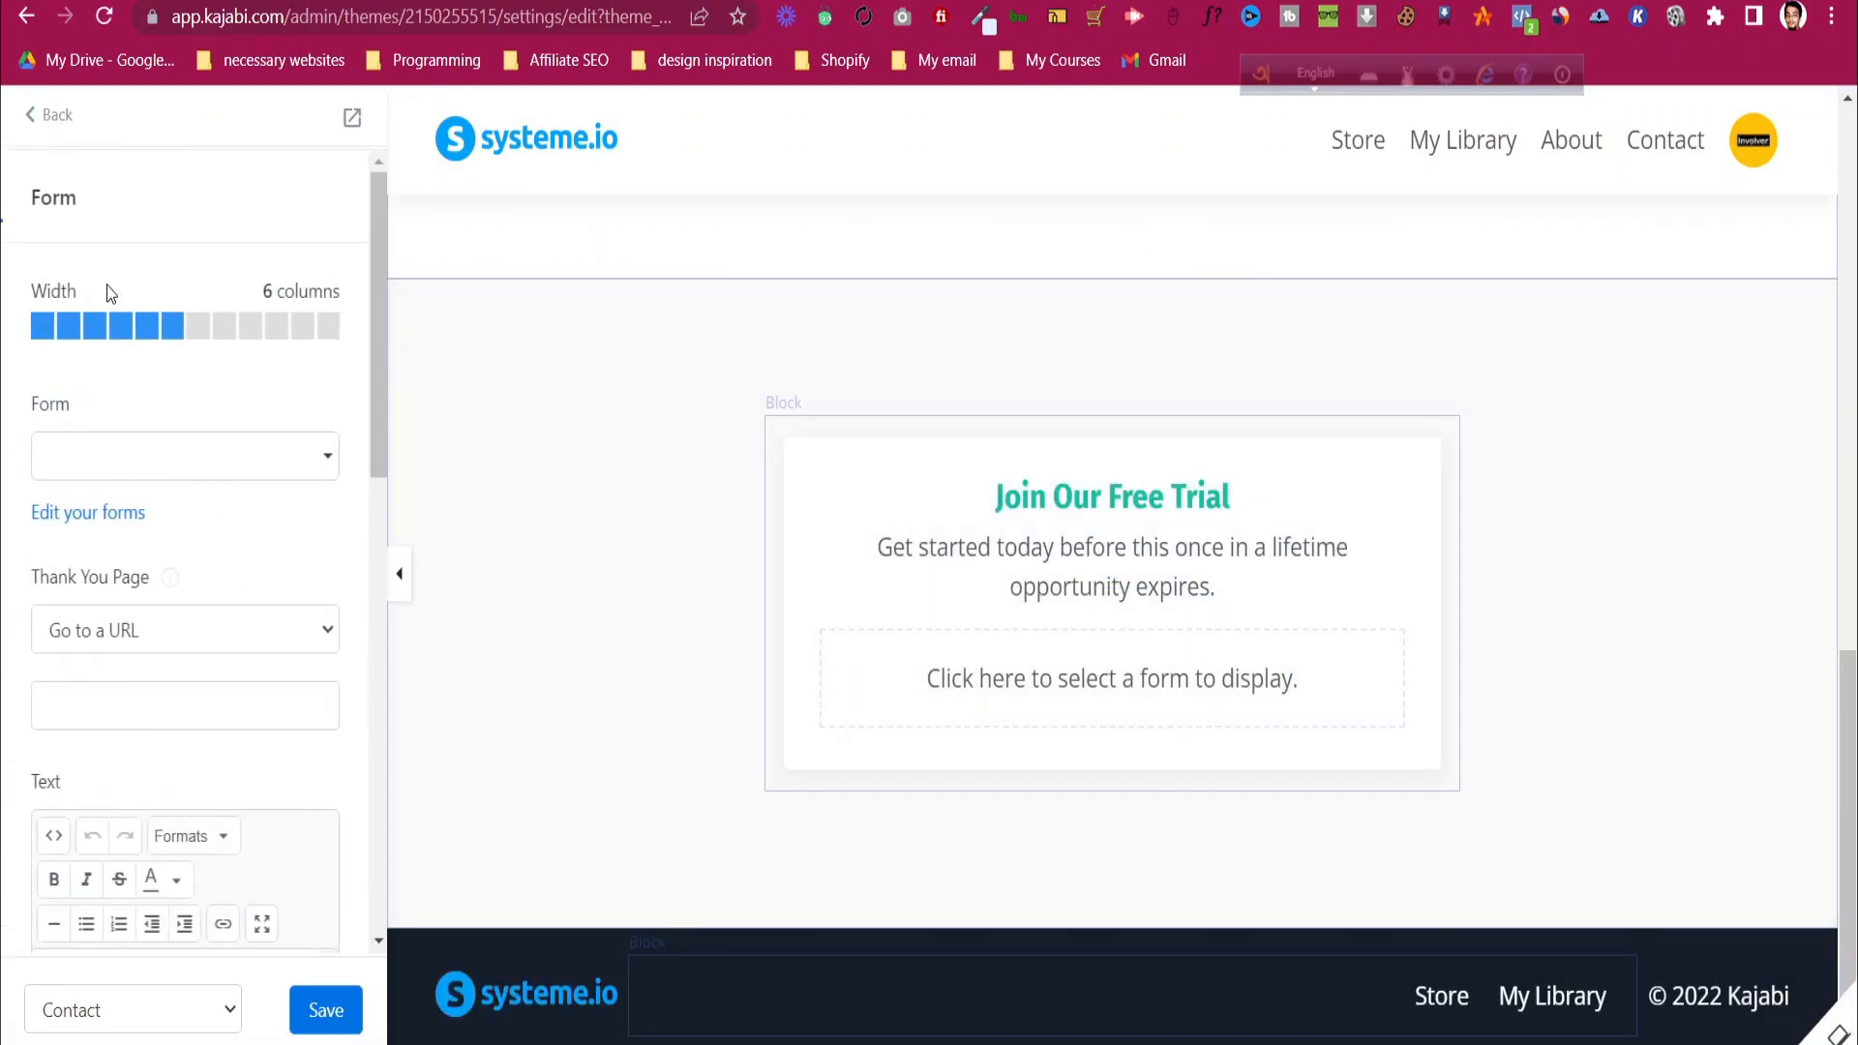
{"action": "left_click", "coordinate": [145, 473]}
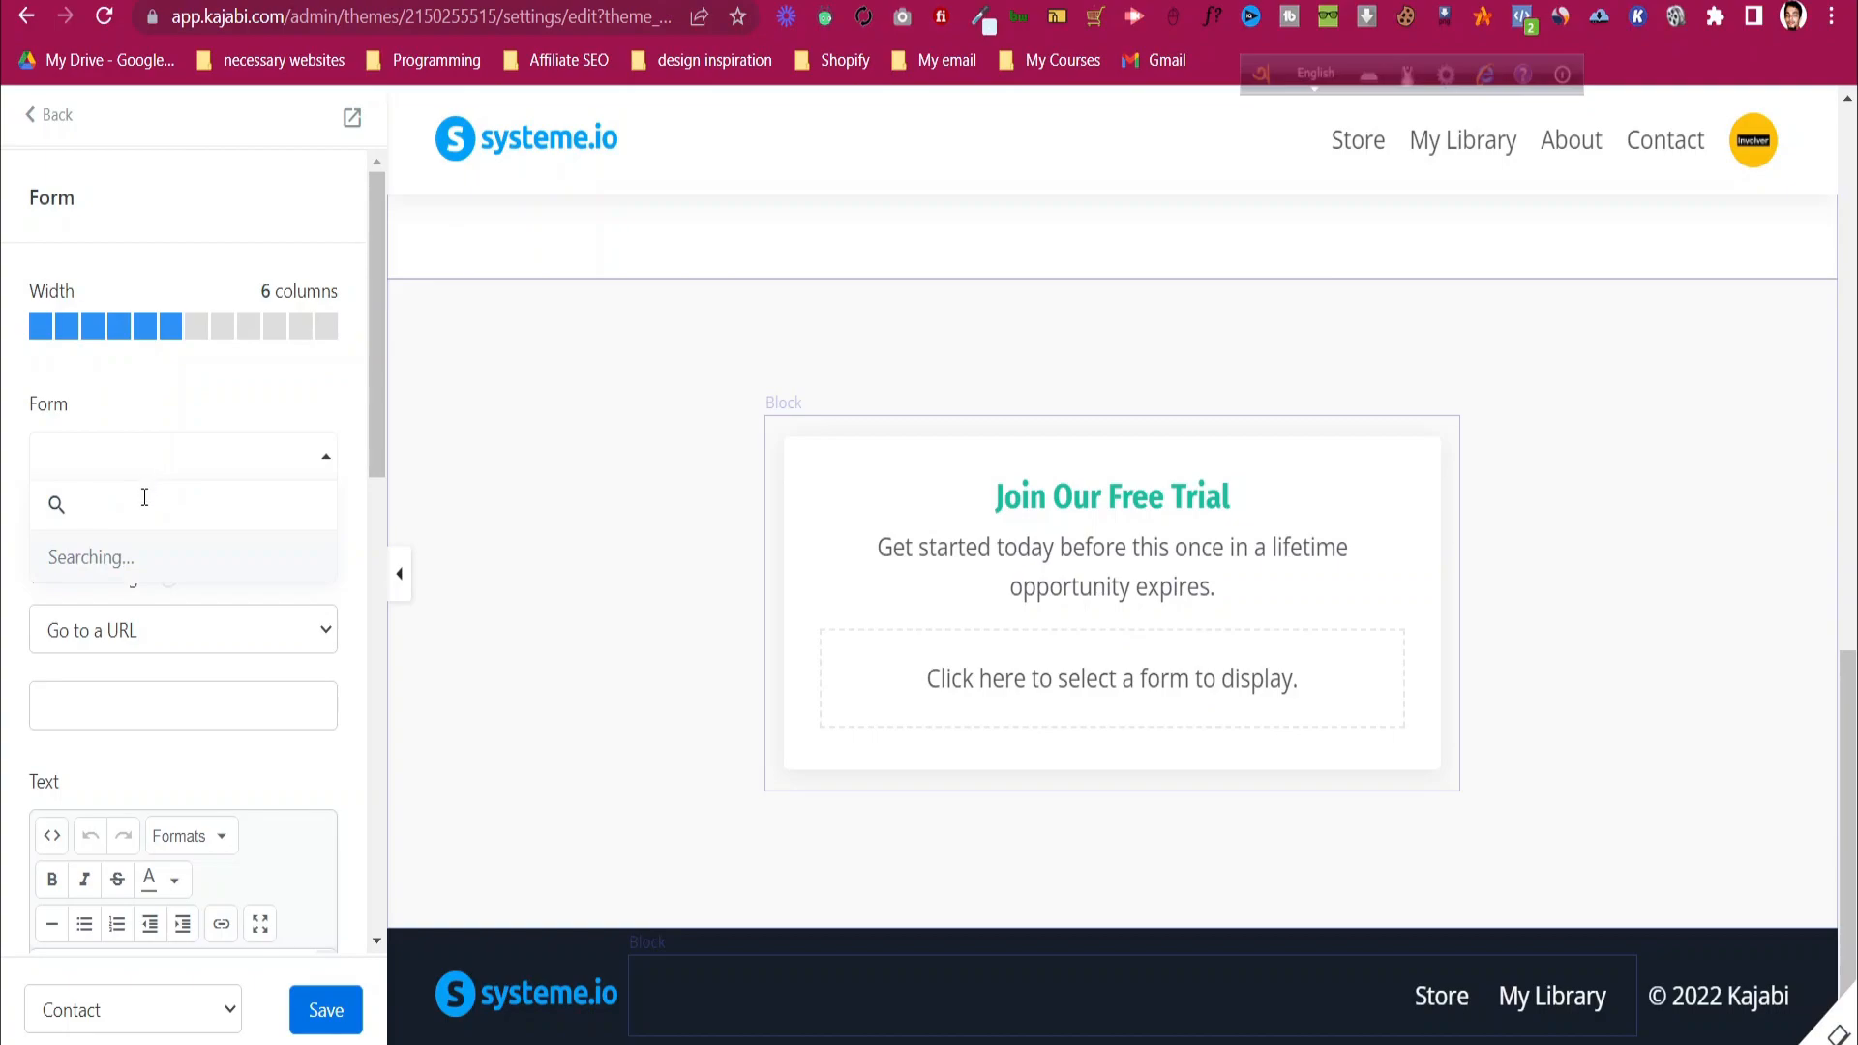
{"action": "left_click", "coordinate": [151, 561]}
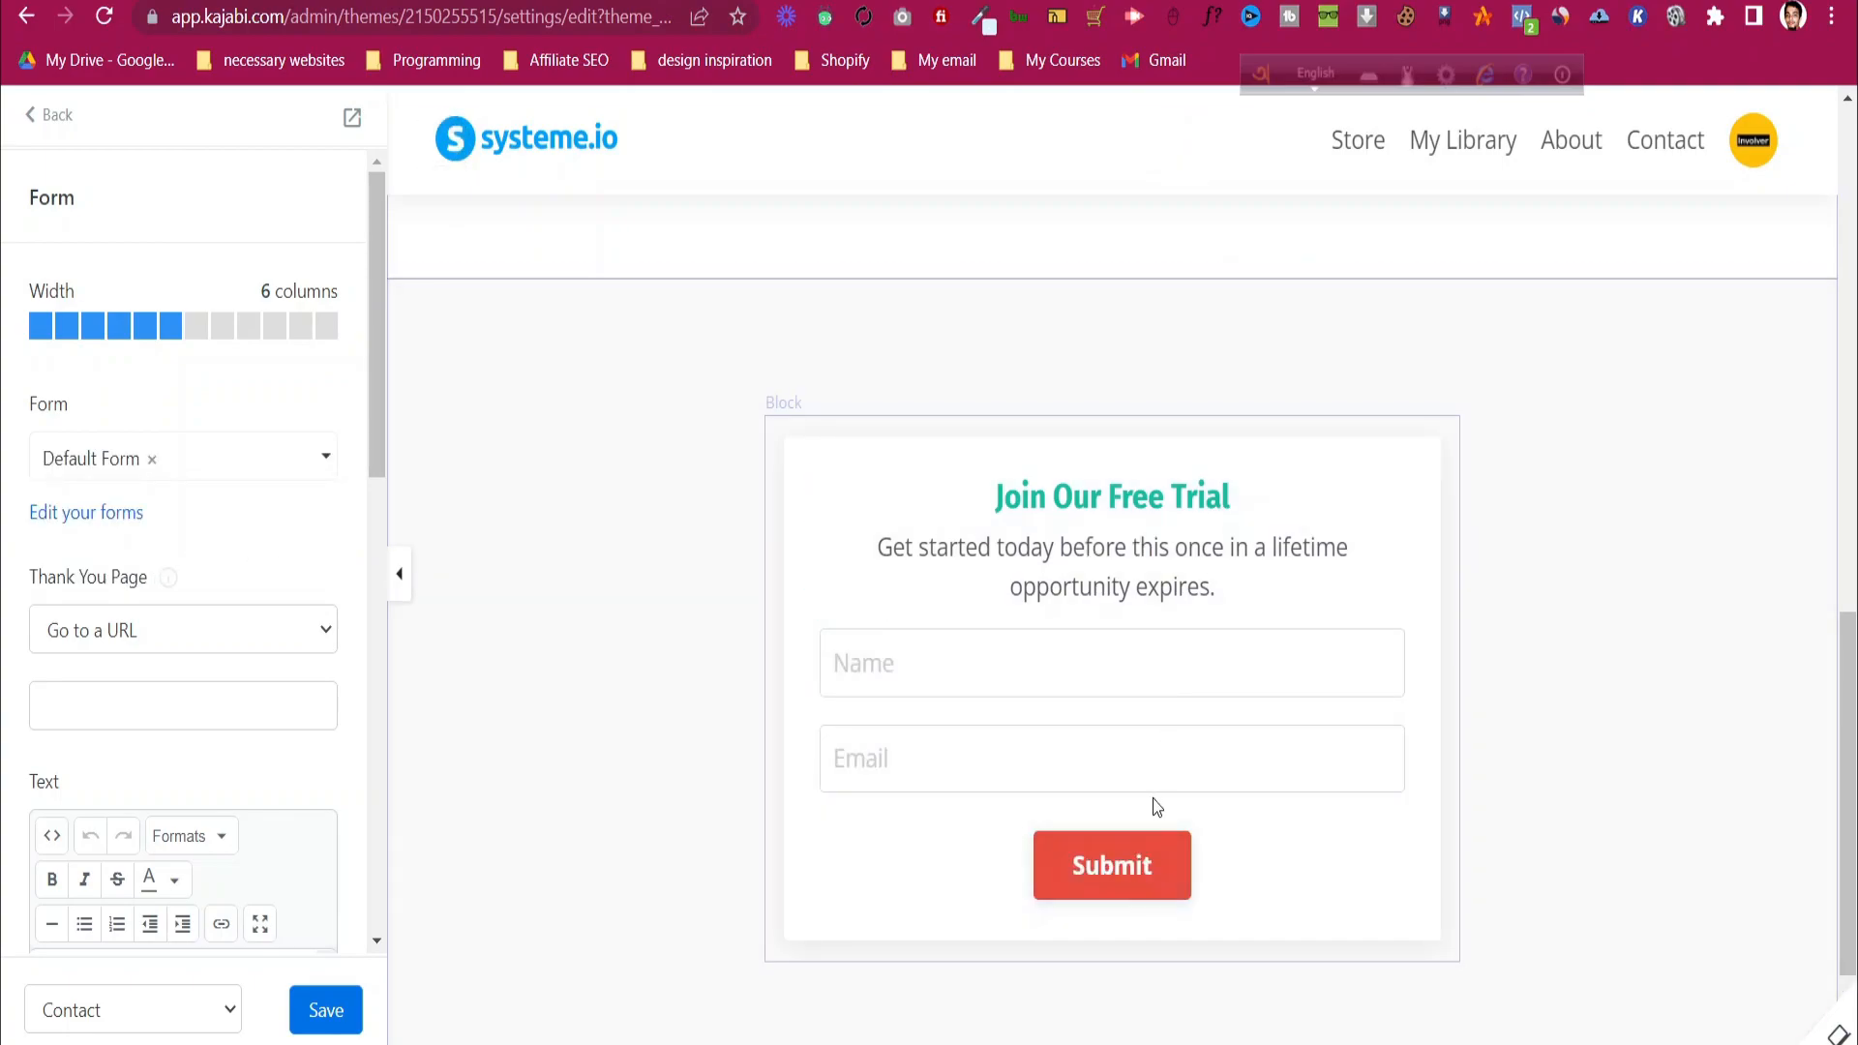
- Keep the Thank You Page as Go to a URL and save the Contact page
{"action": "left_click", "coordinate": [222, 641]}
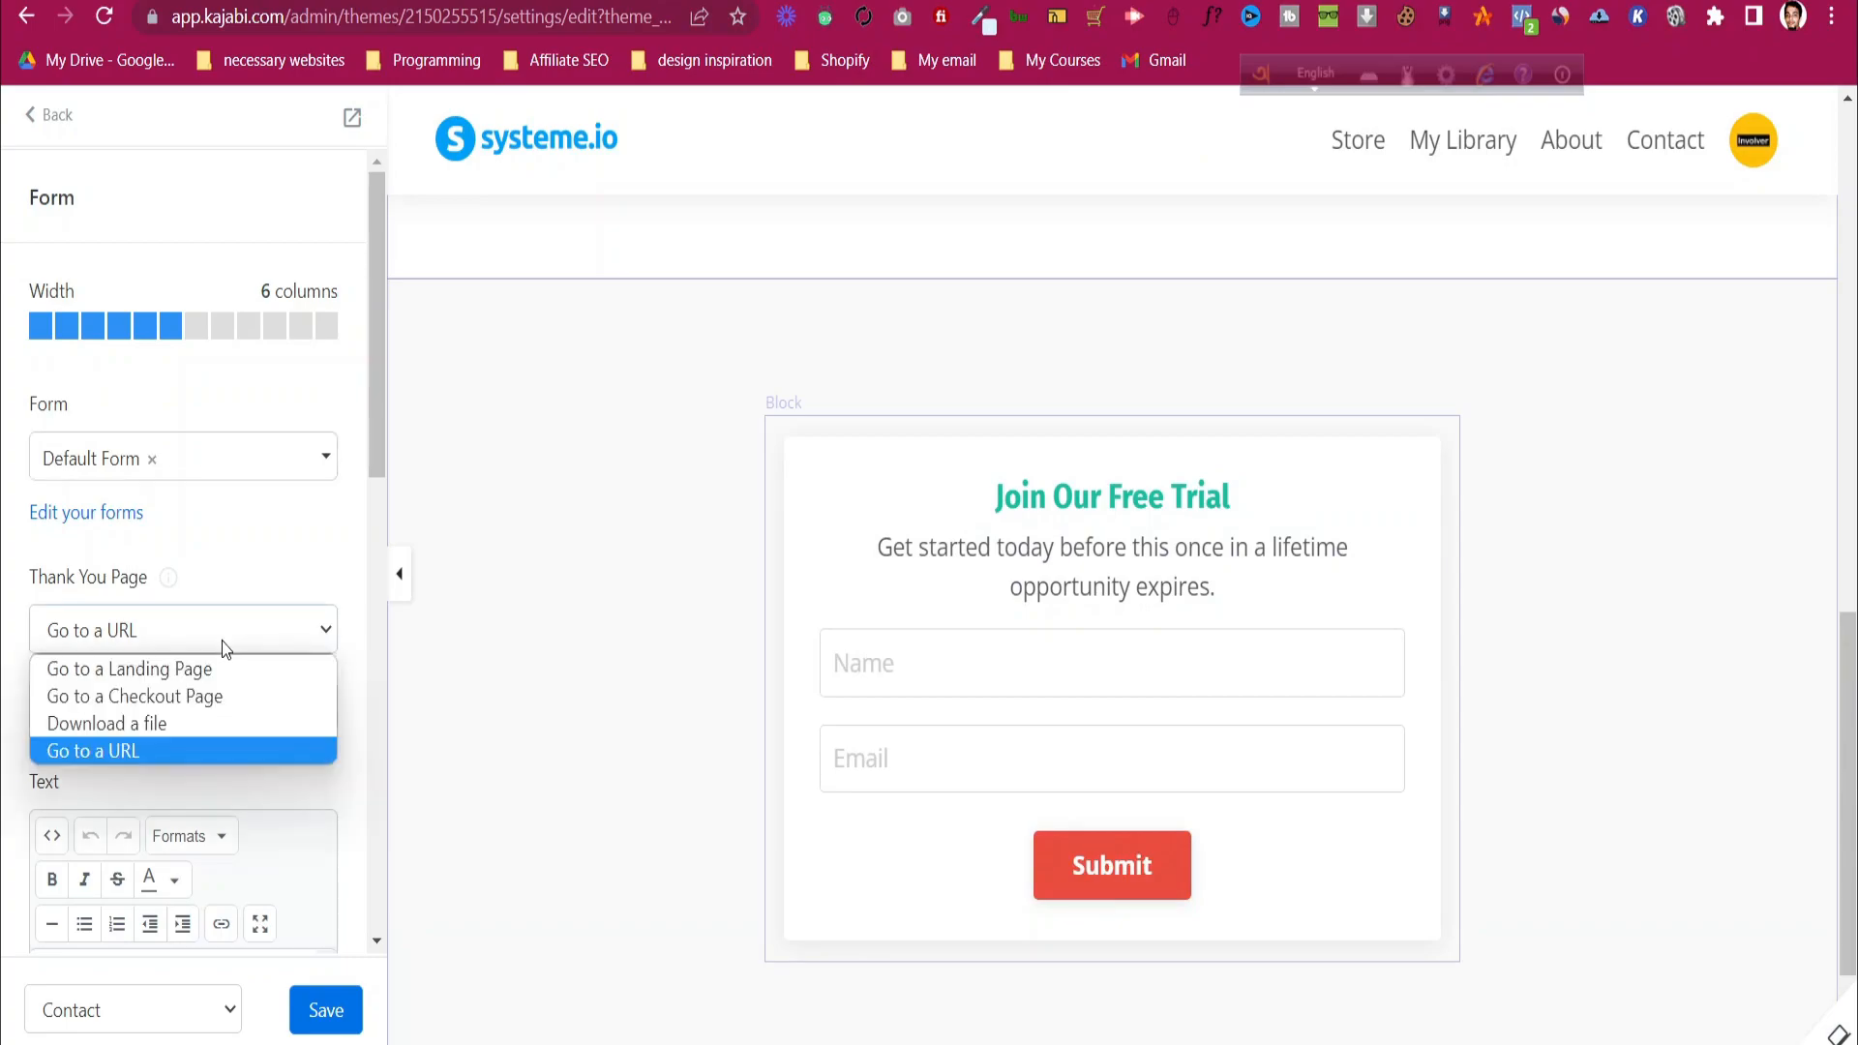
{"action": "left_click", "coordinate": [223, 640]}
{"action": "left_click", "coordinate": [223, 641]}
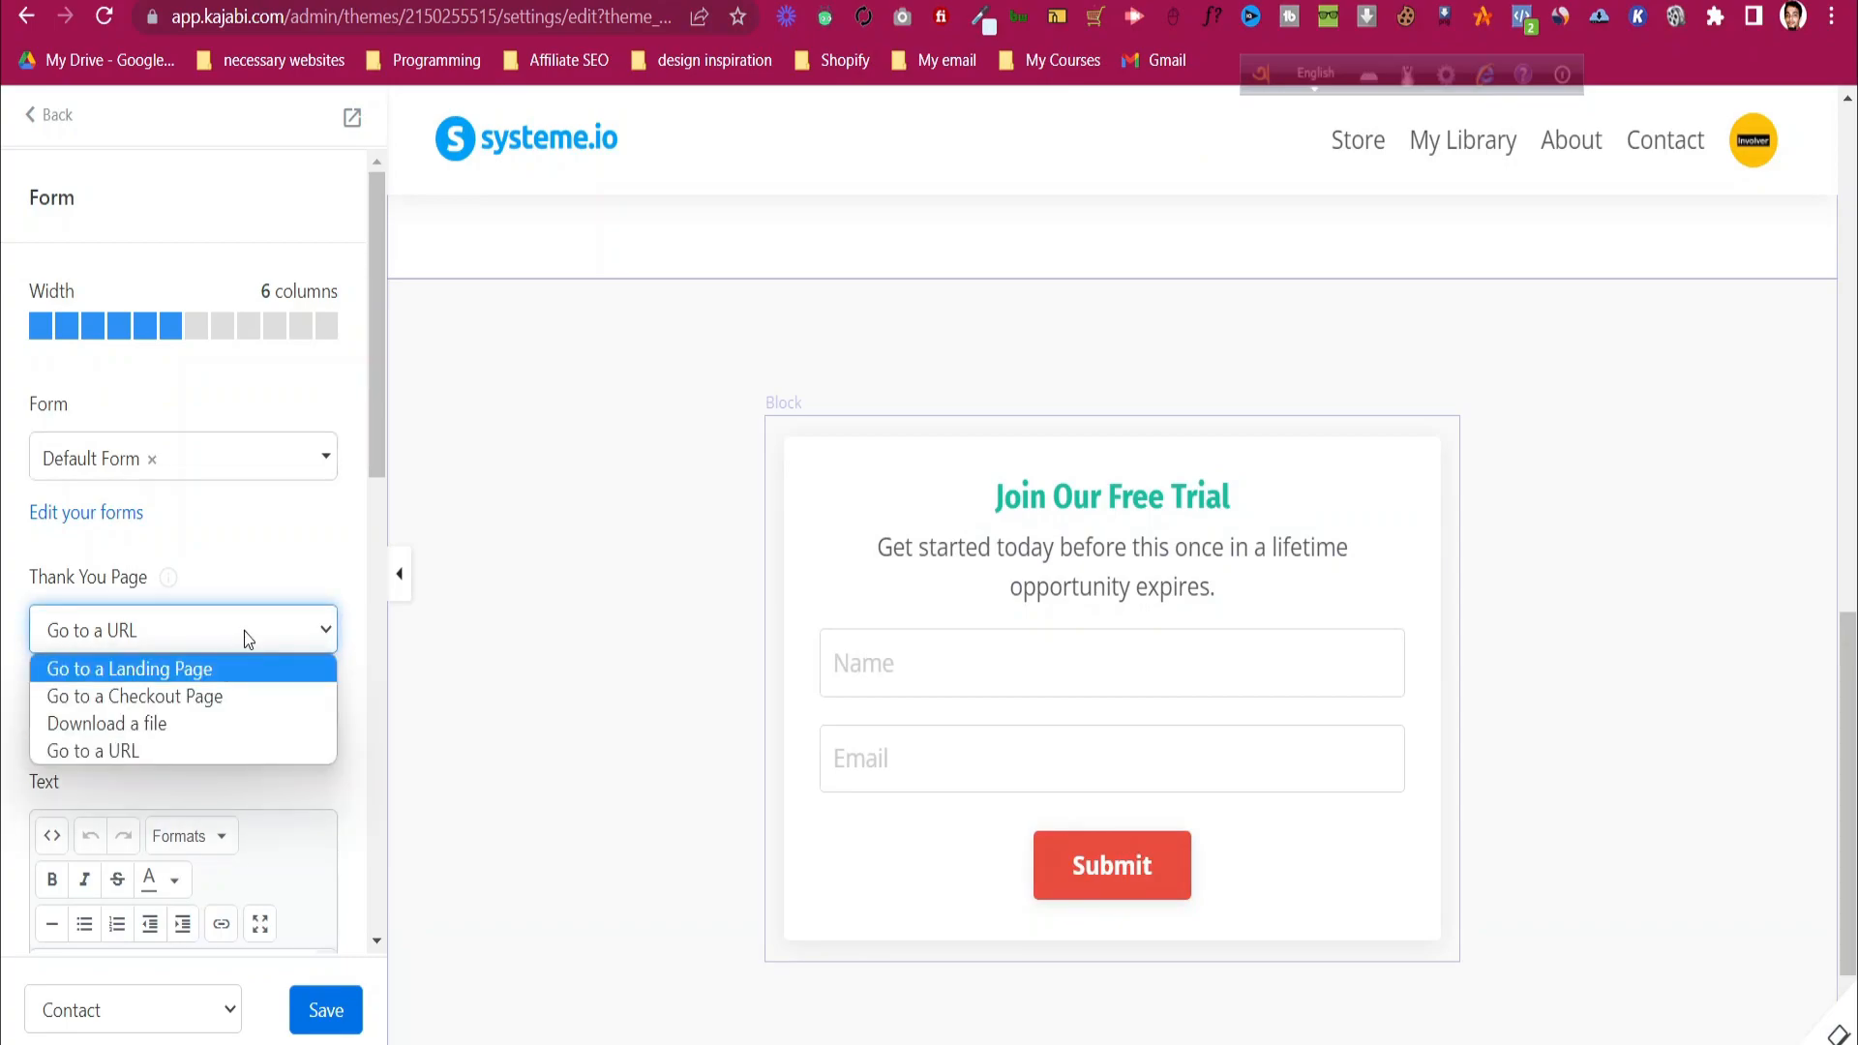
{"action": "left_click", "coordinate": [247, 643]}
{"action": "scroll", "coordinate": [230, 784], "scroll_direction": "down", "scroll_amount": 1}
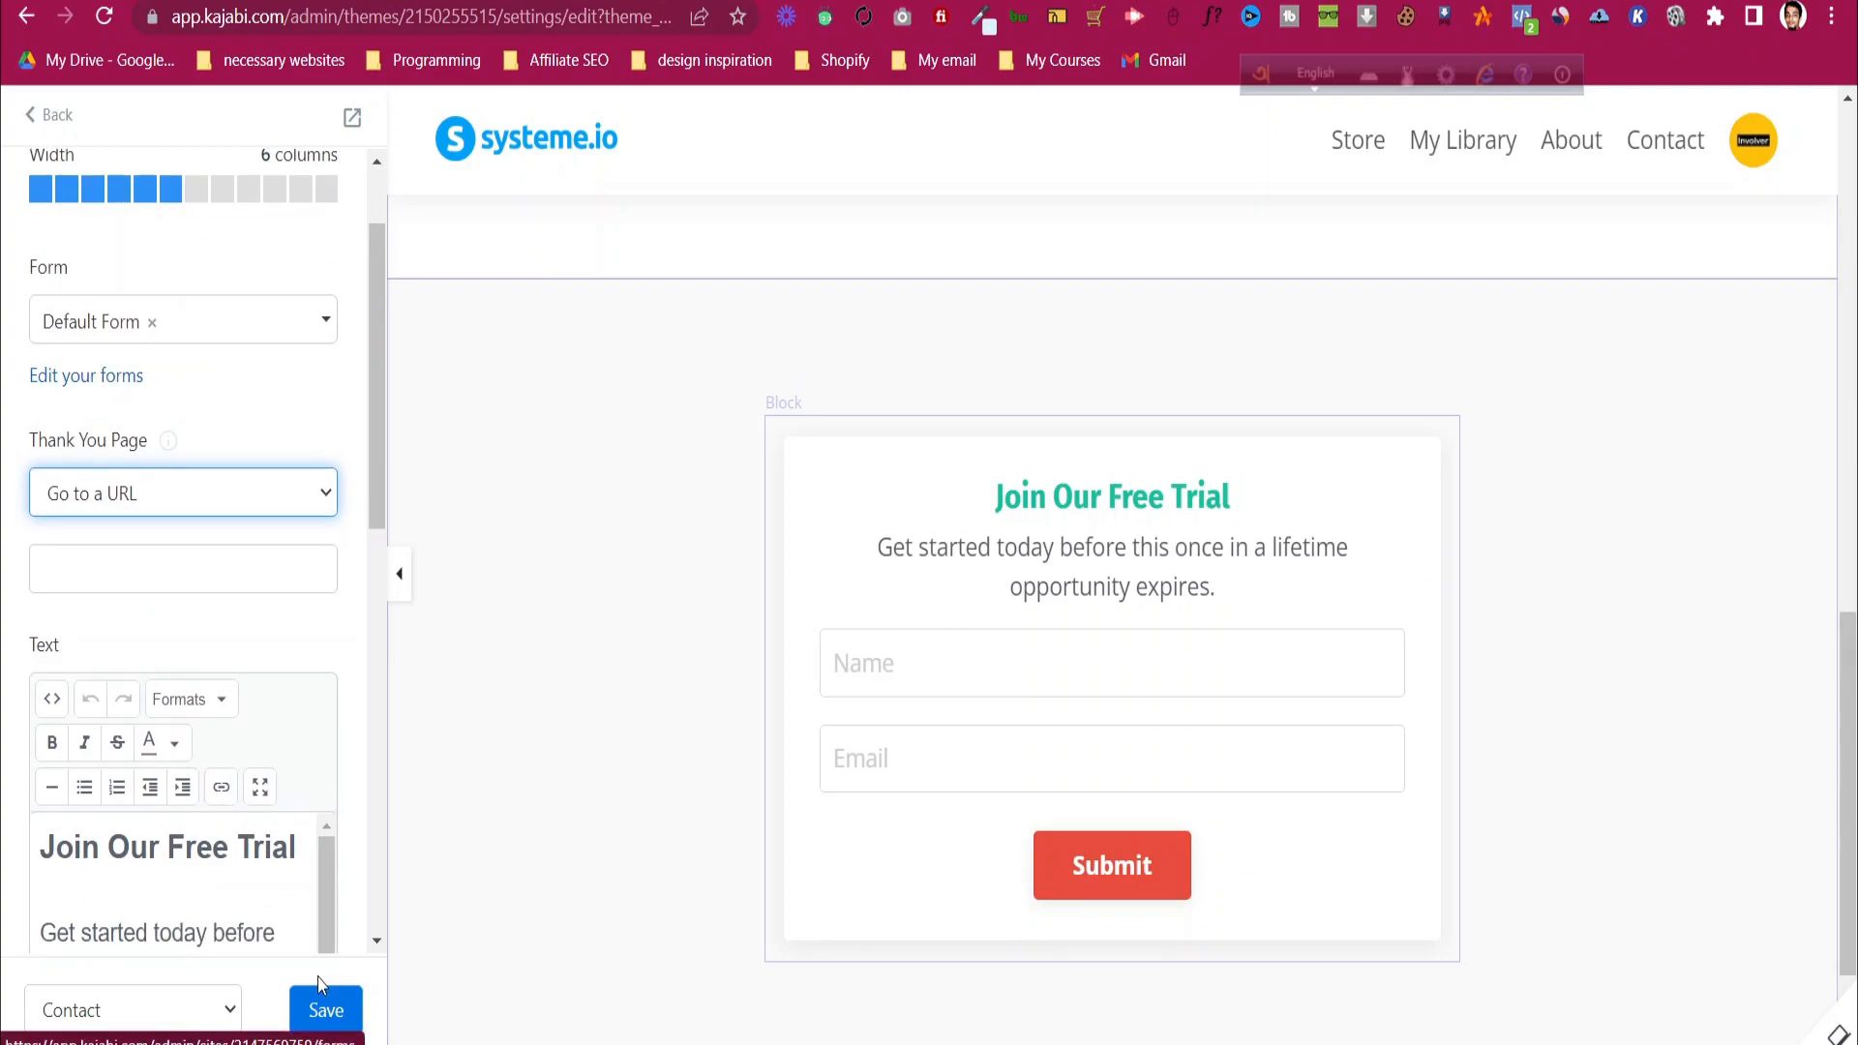
{"action": "left_click", "coordinate": [320, 1009]}
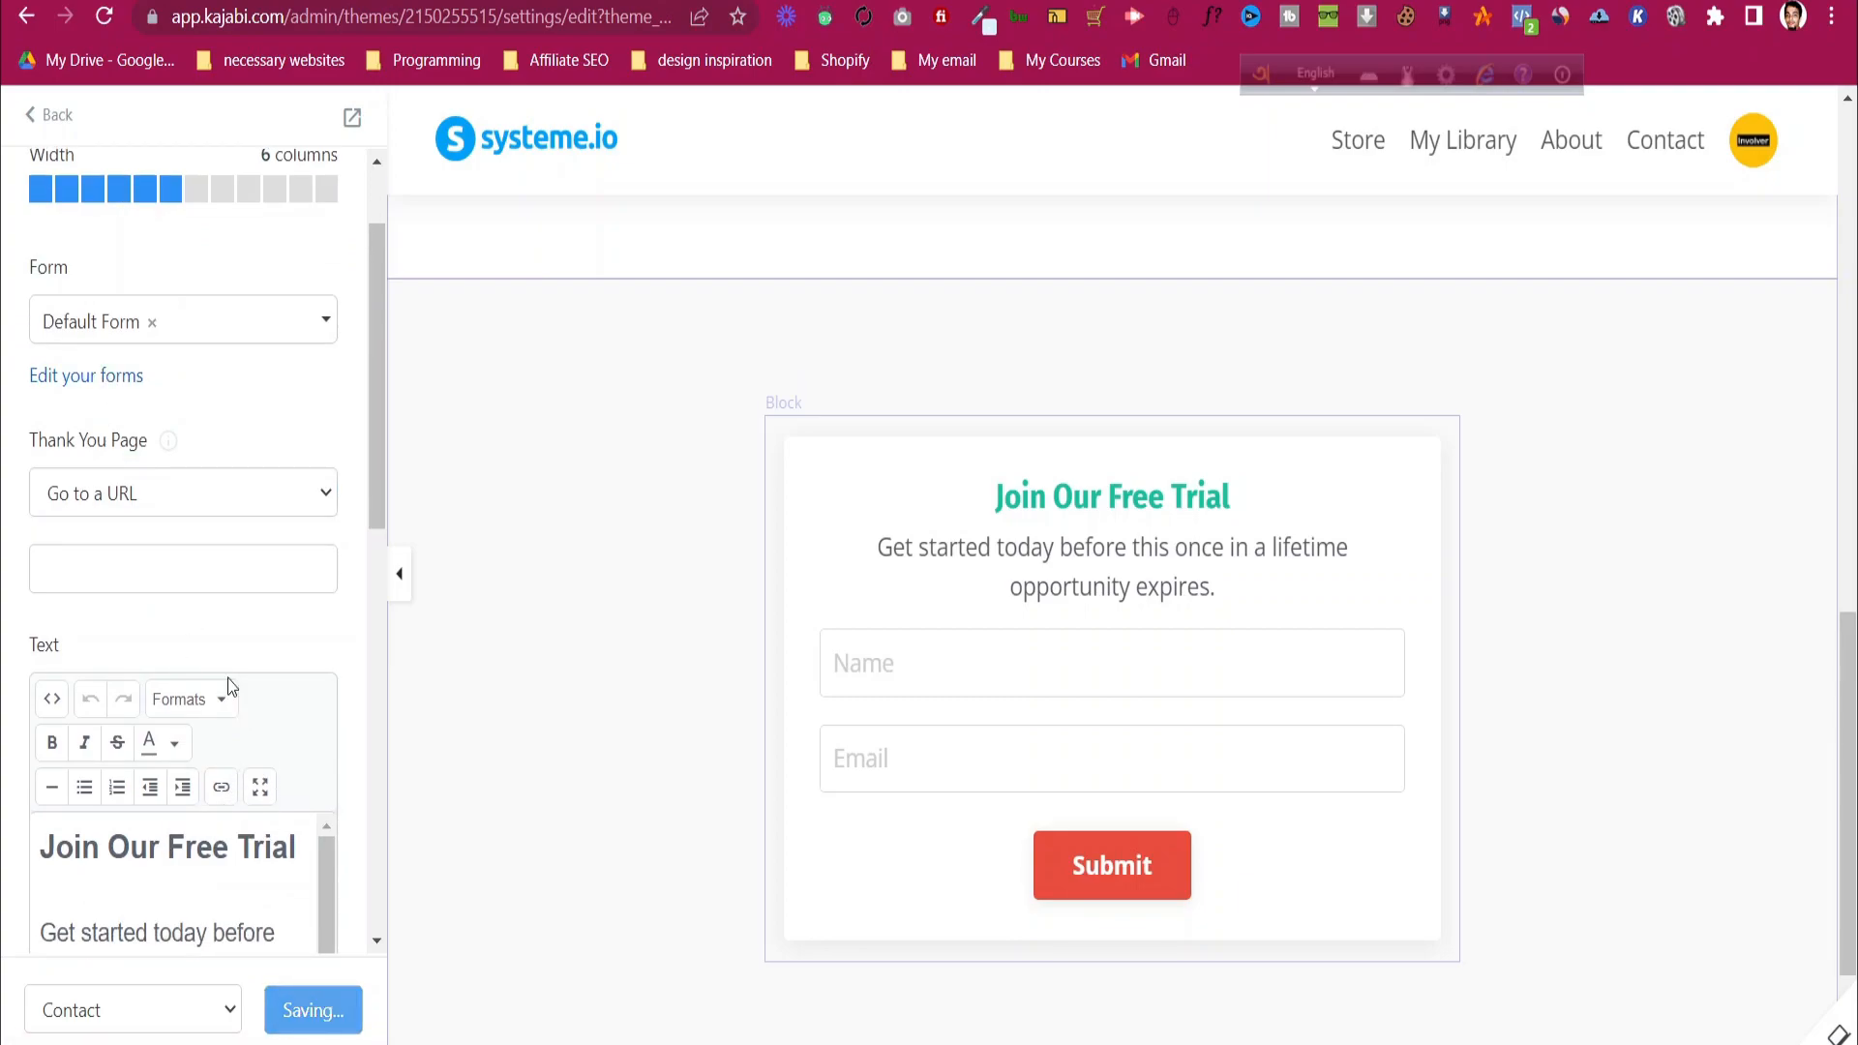
{"action": "scroll", "coordinate": [227, 682], "scroll_direction": "up", "scroll_amount": 1}
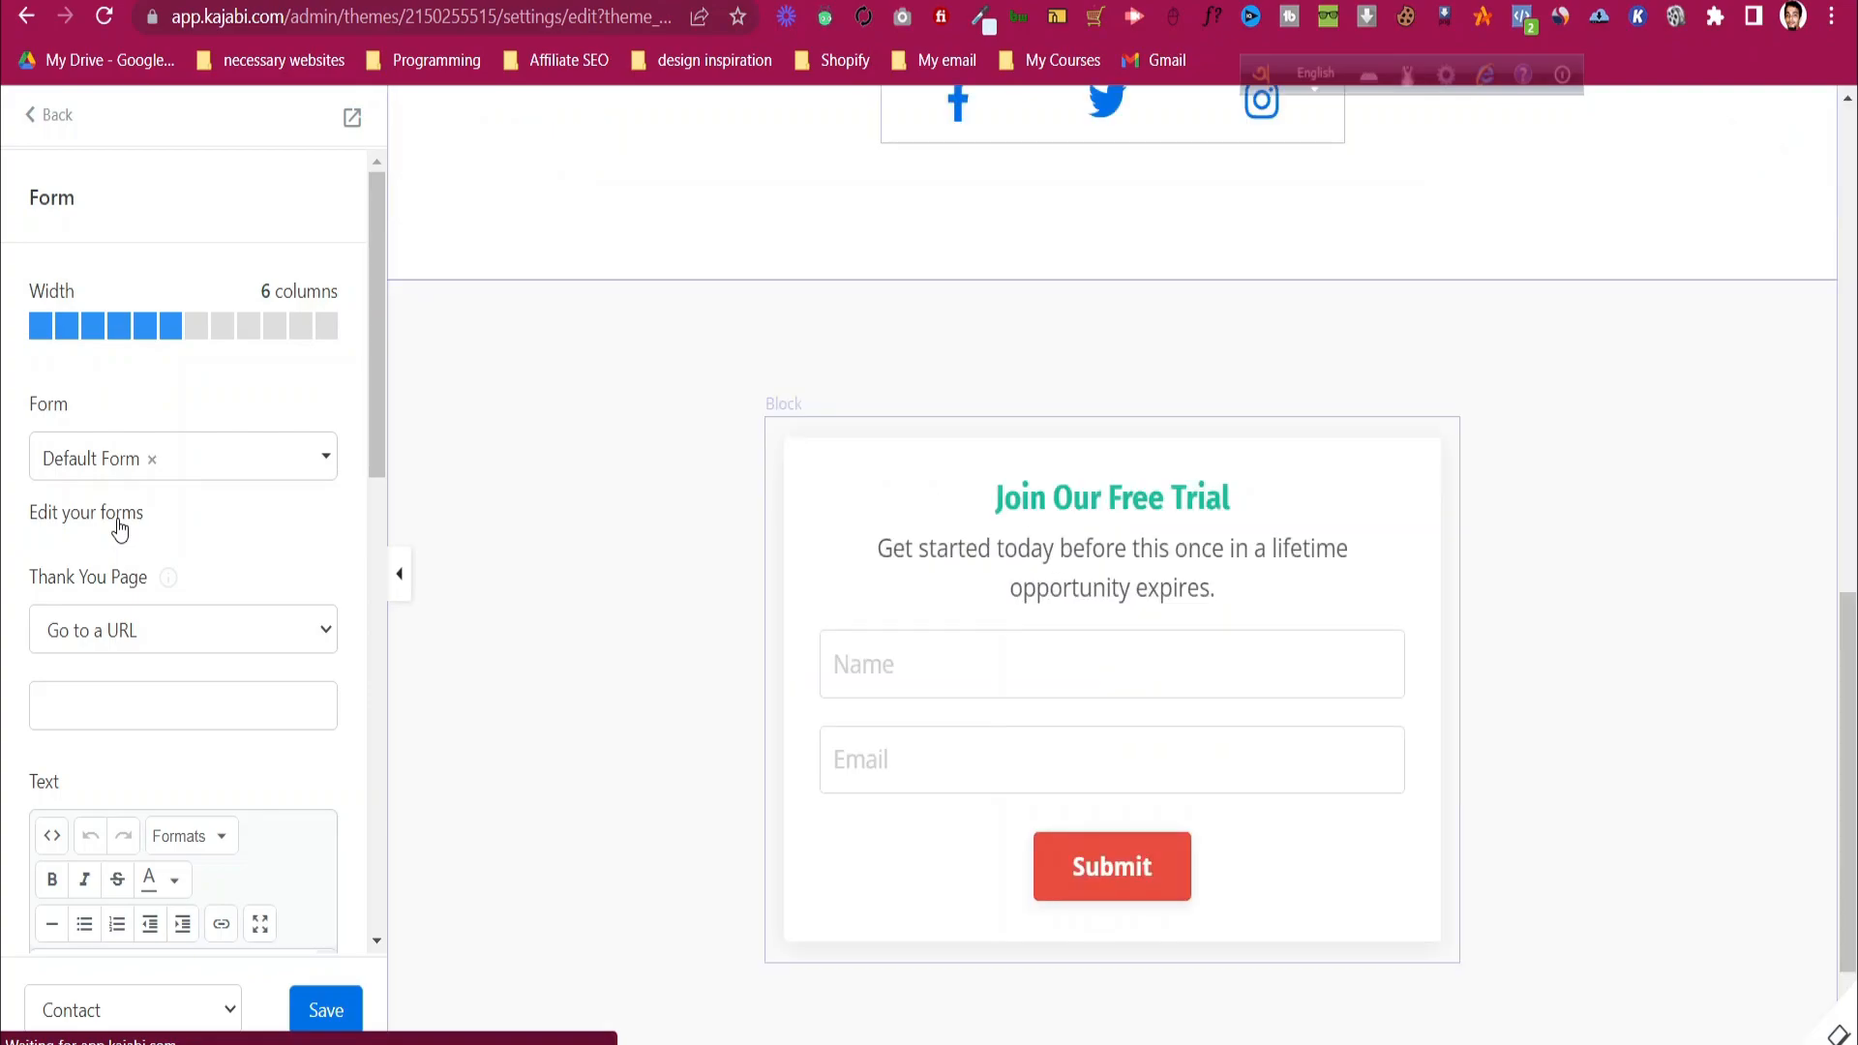
{"action": "left_click", "coordinate": [118, 523]}
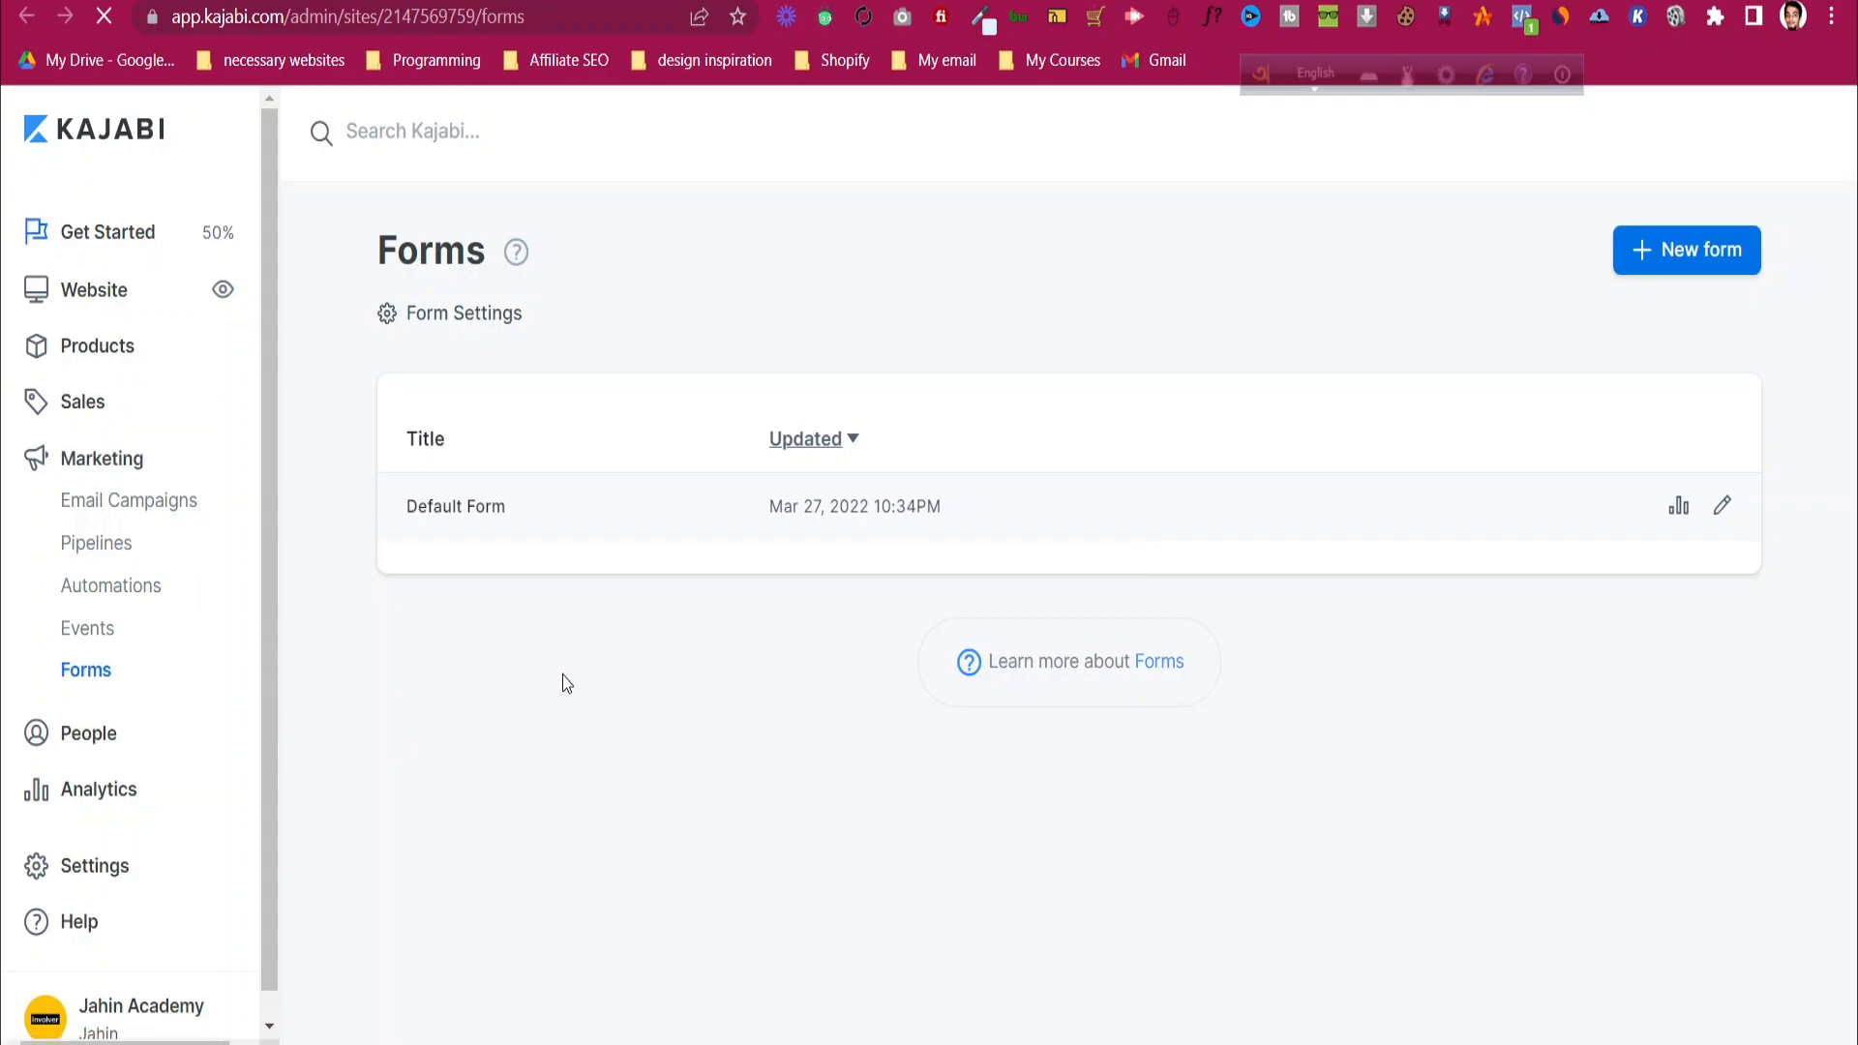
- Create a new form titled 'Inquiry' under Marketing > Forms and save it
{"action": "left_click", "coordinate": [98, 467]}
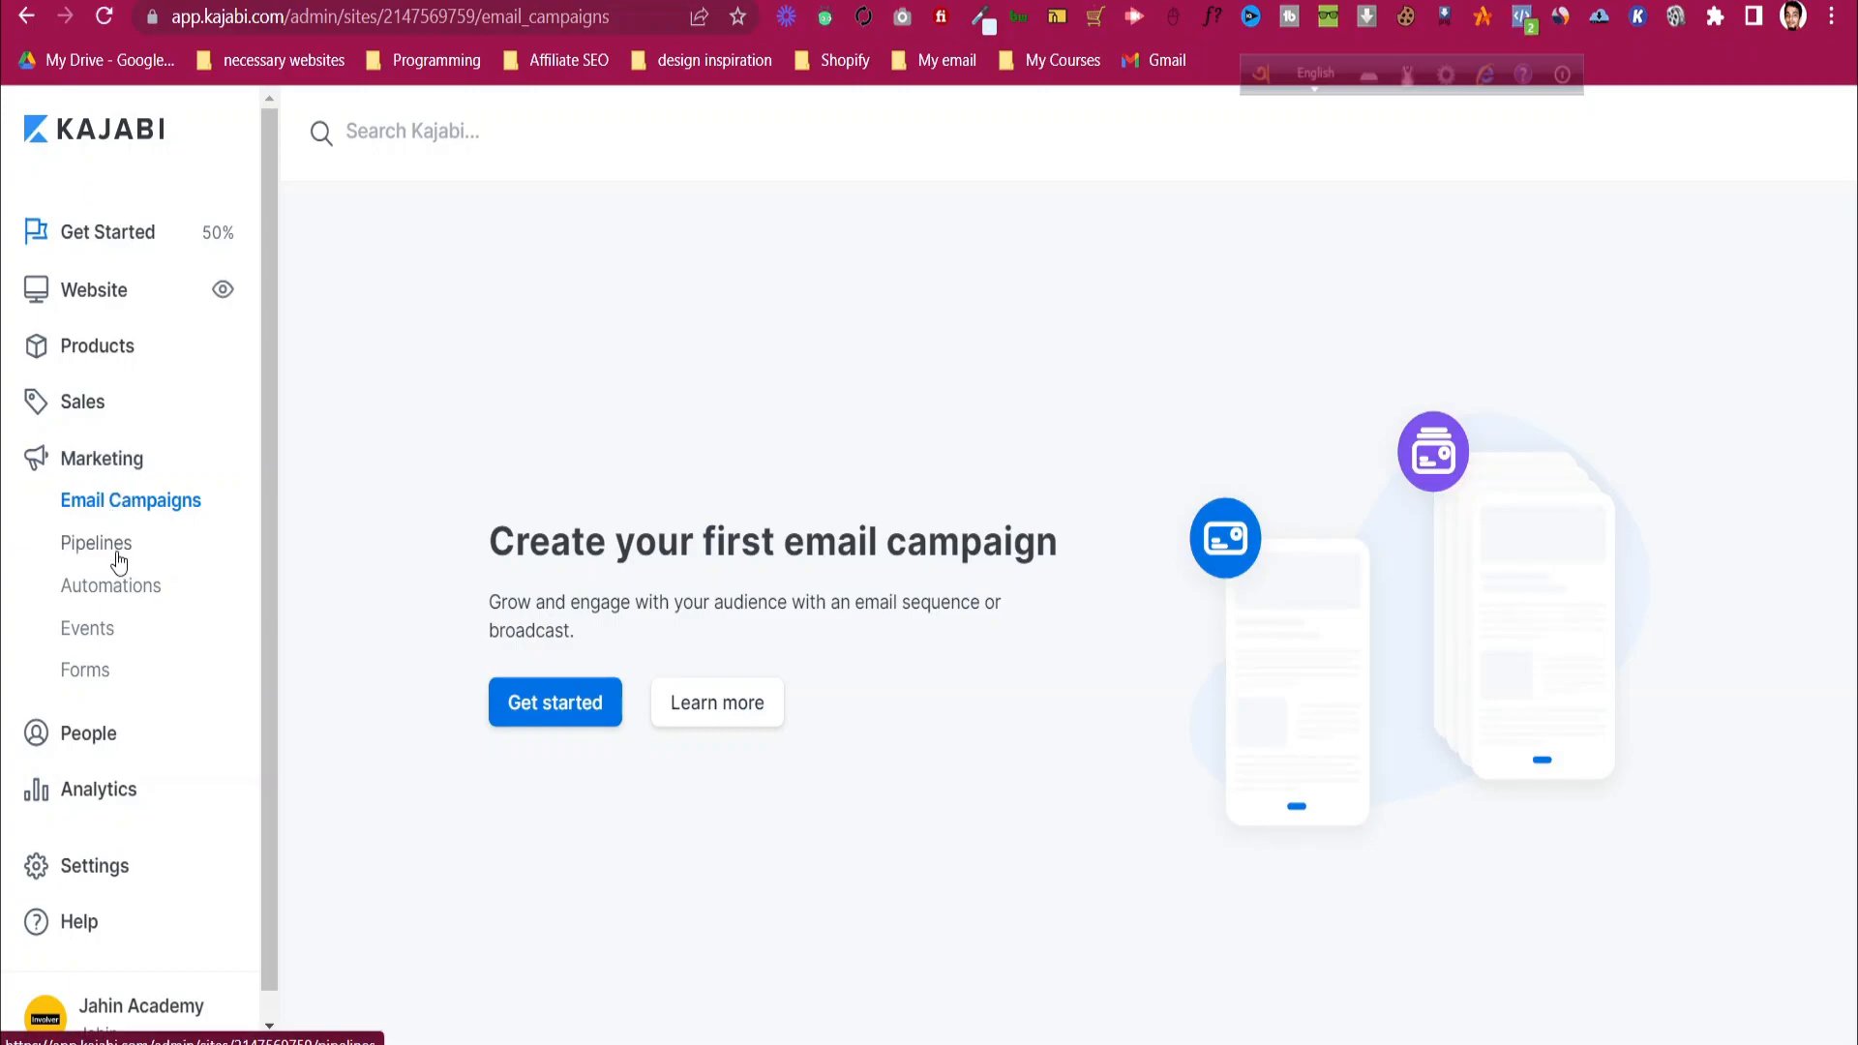
{"action": "left_click", "coordinate": [102, 668]}
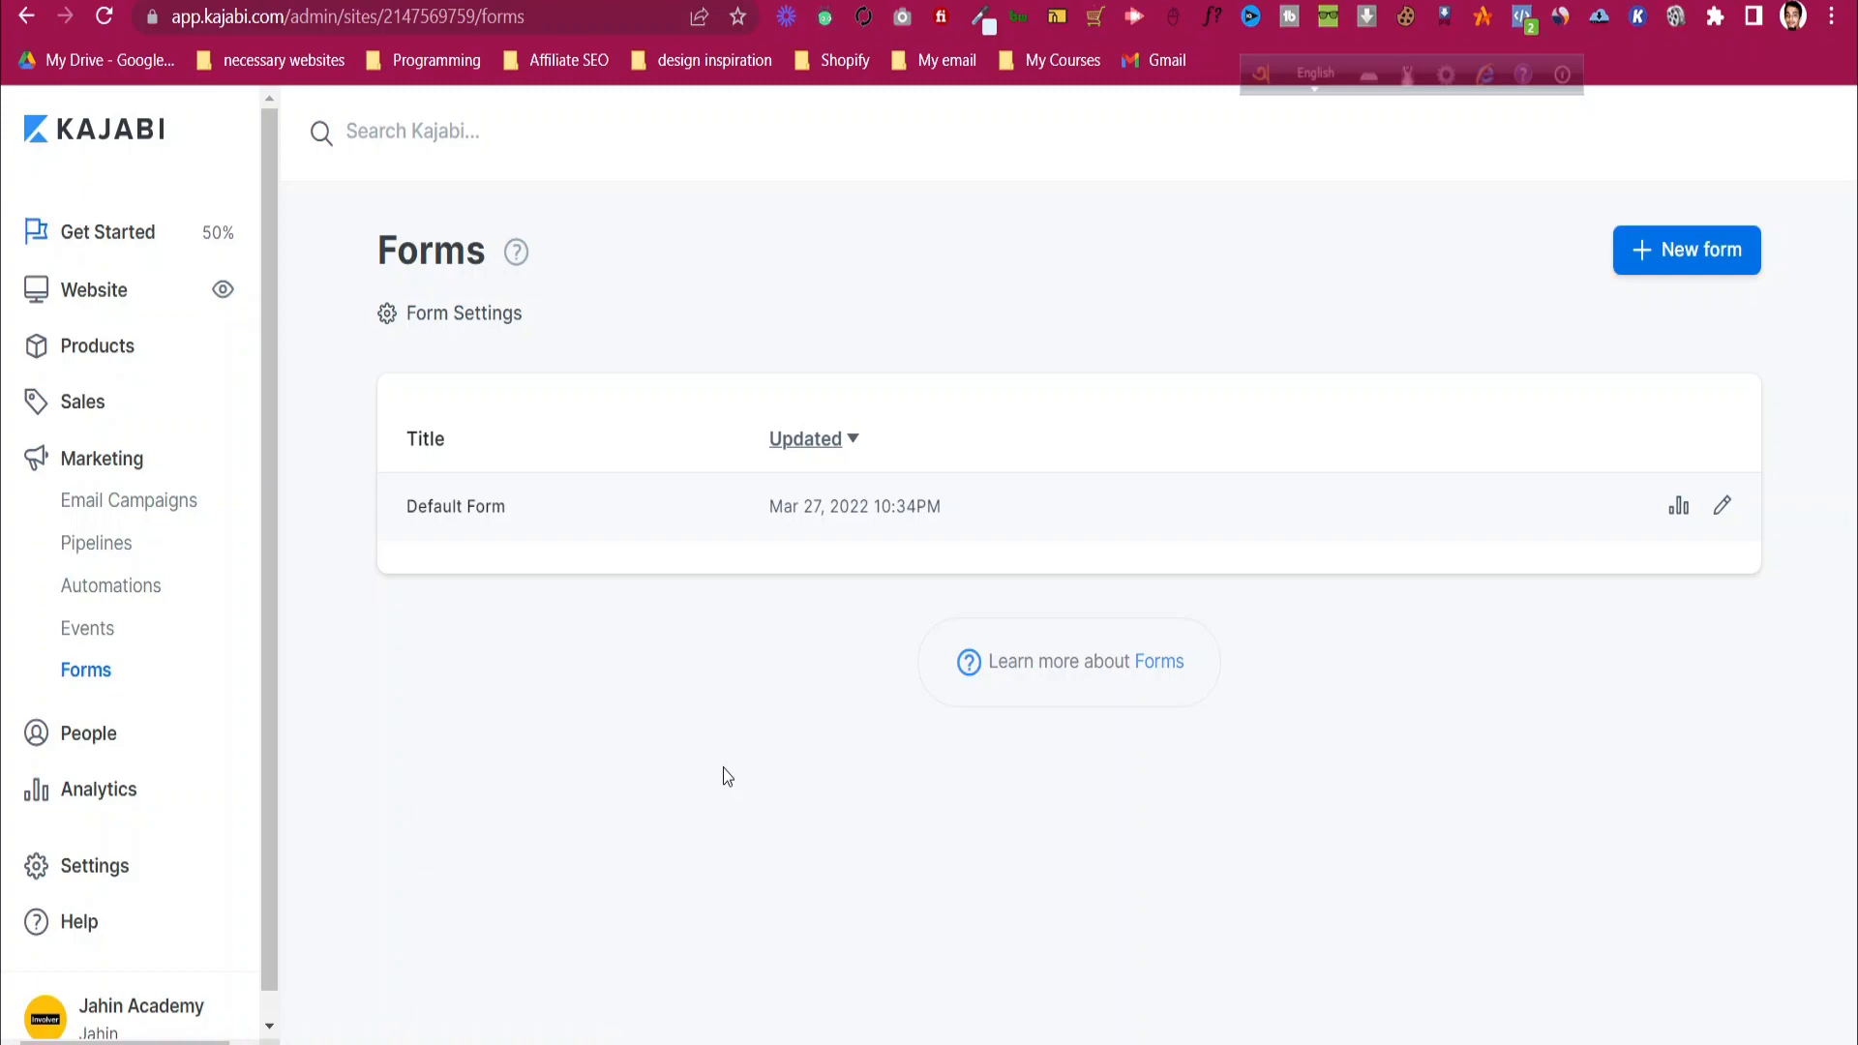
{"action": "left_click", "coordinate": [1668, 255]}
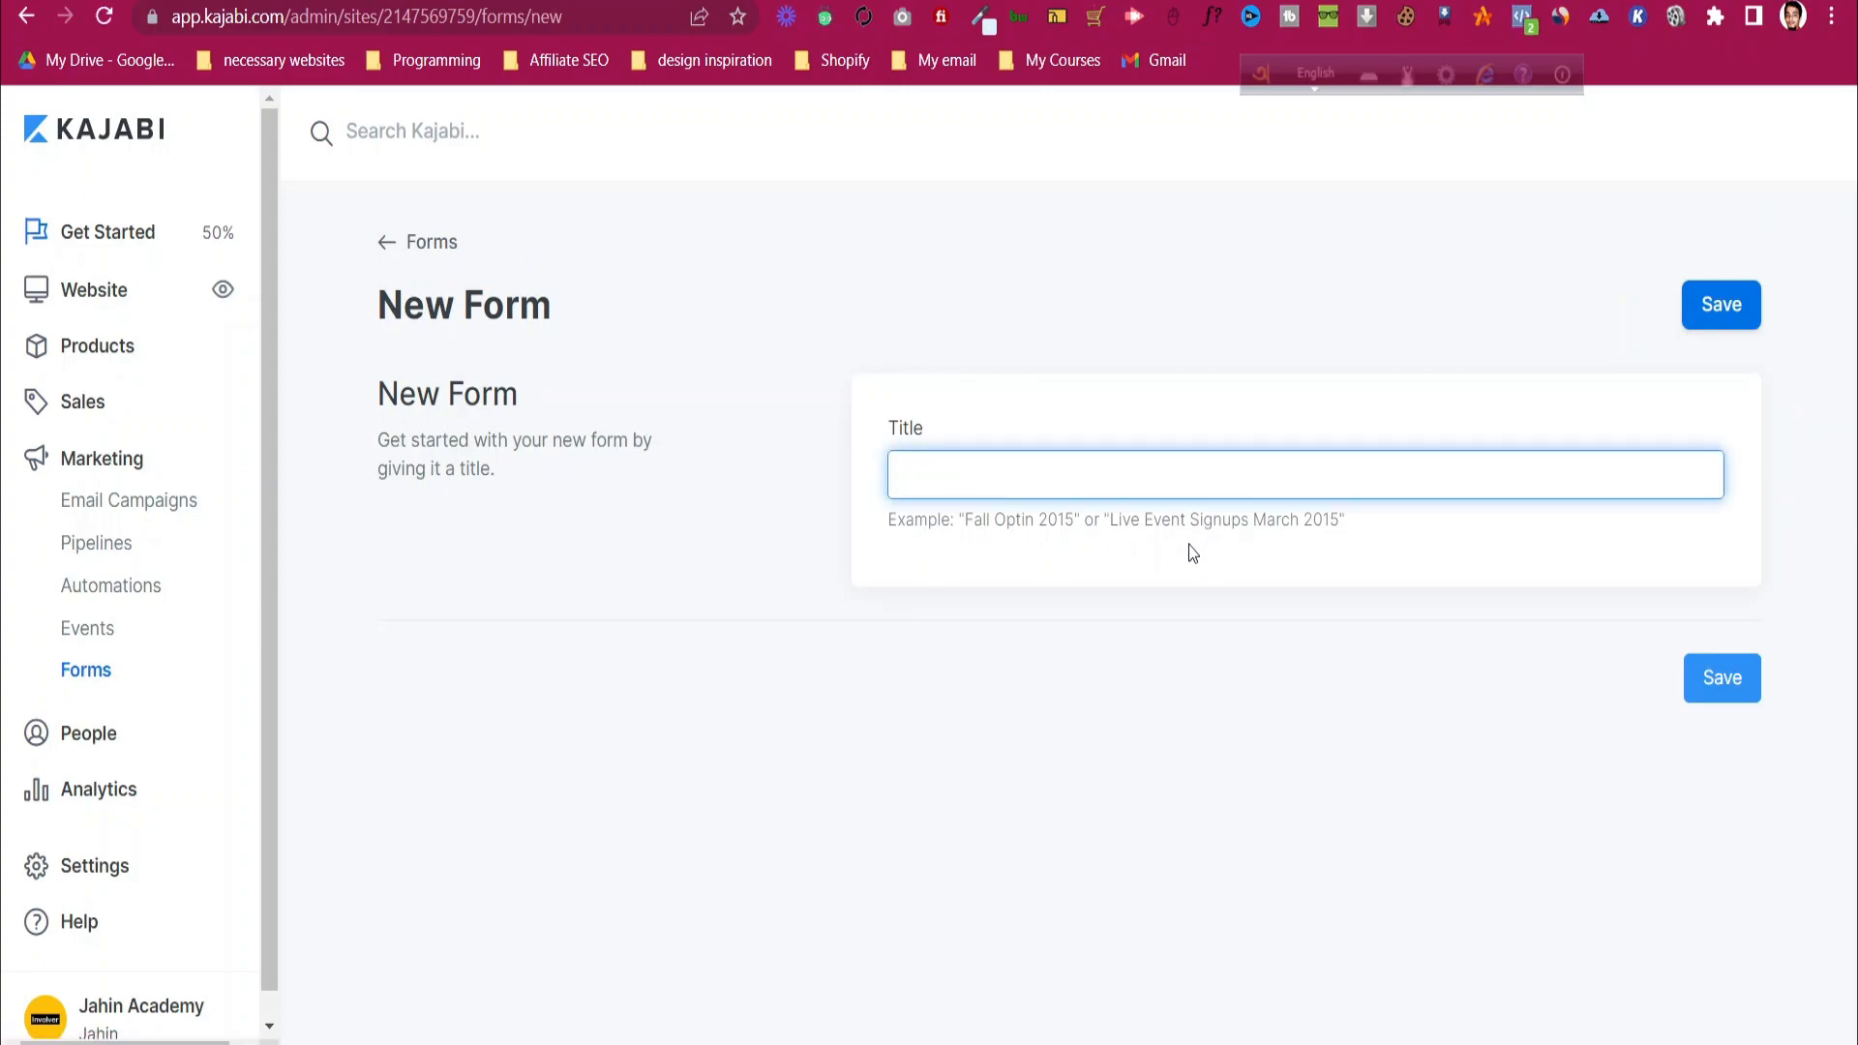
{"action": "type", "text": "Inquiry"}
{"action": "left_click", "coordinate": [1693, 692]}
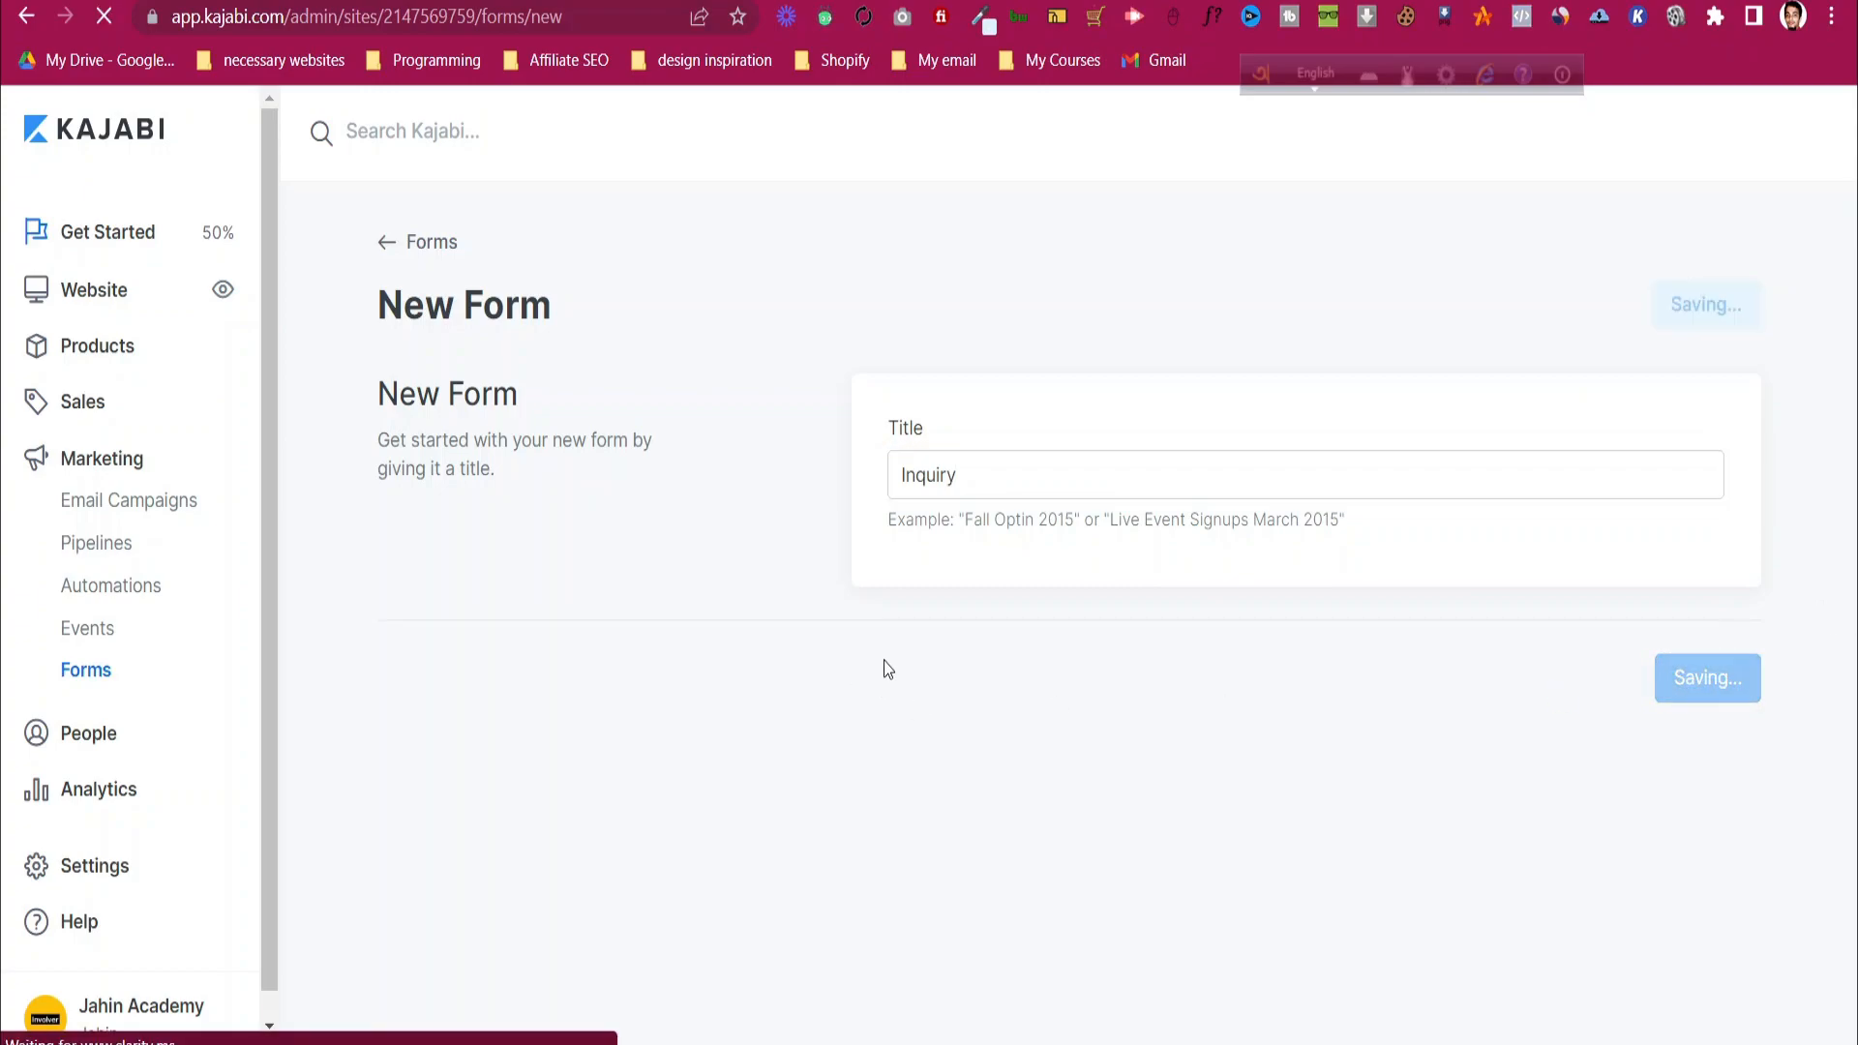
{"action": "scroll", "coordinate": [856, 658], "scroll_direction": "down", "scroll_amount": 1}
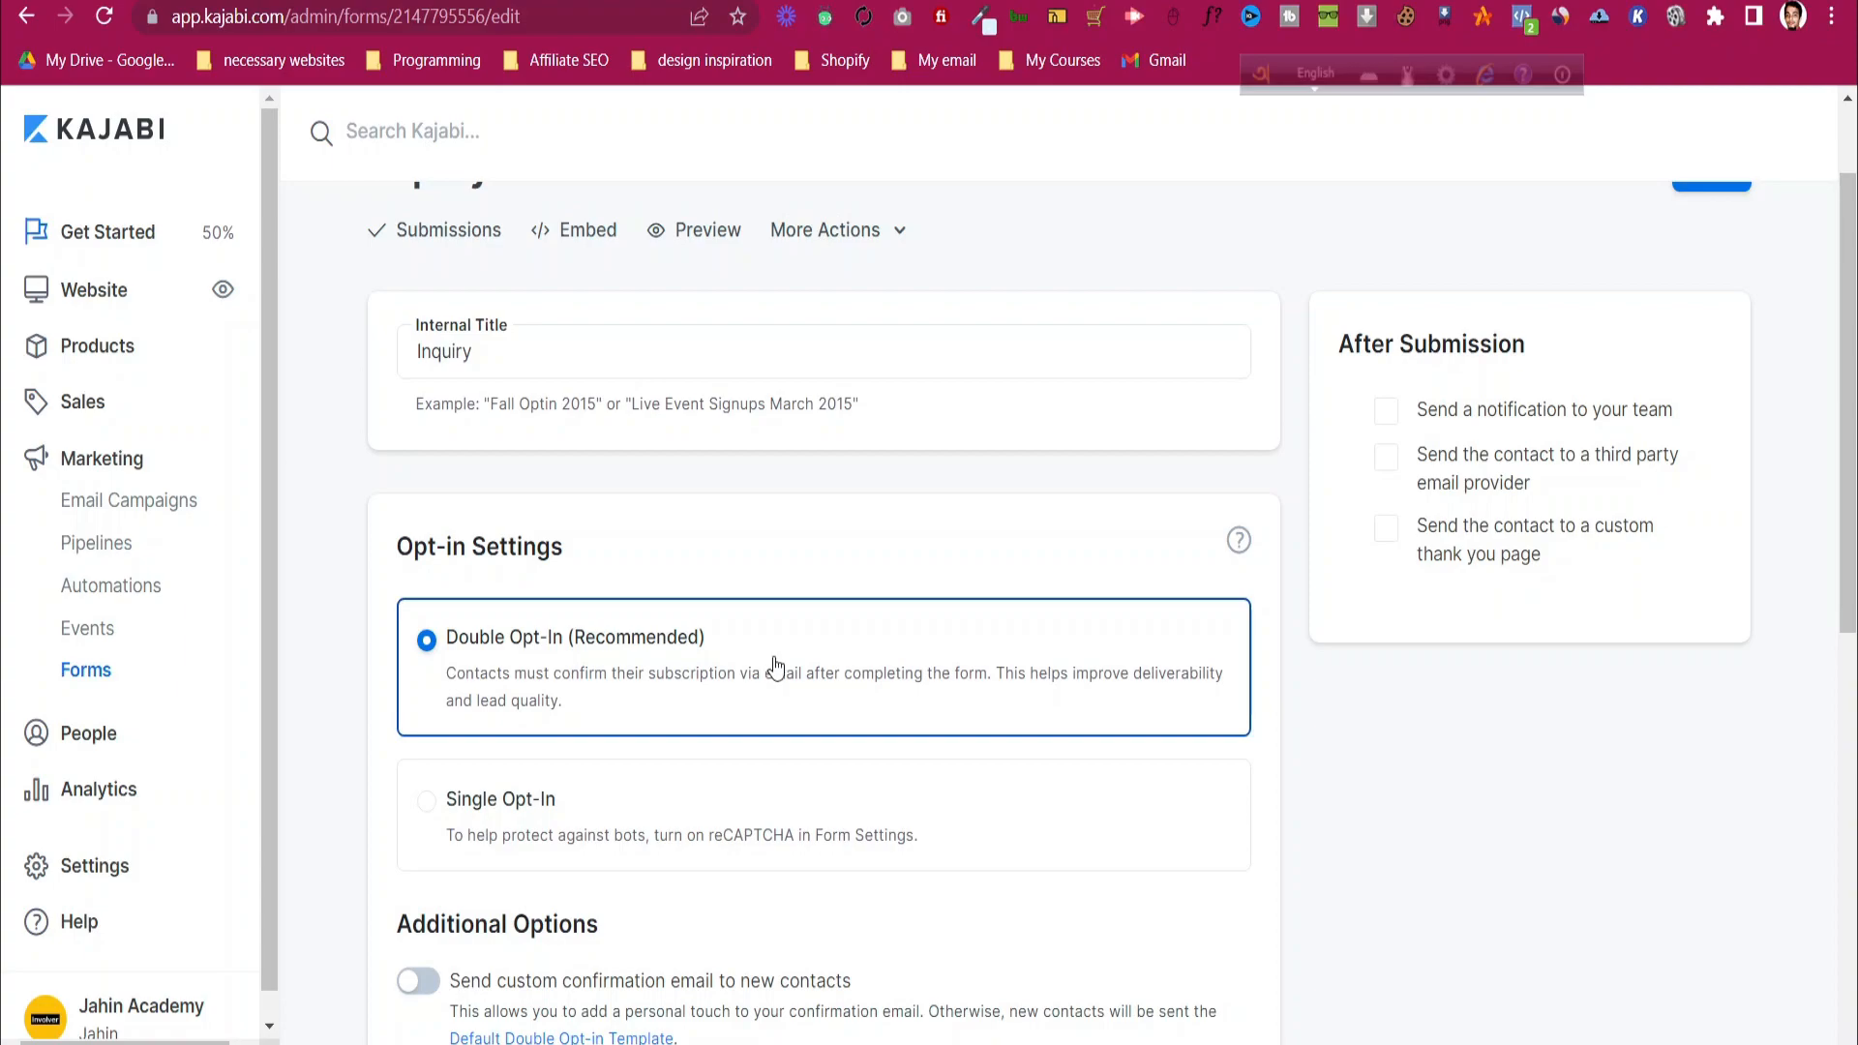
- Inspect the Inquiry form's Name field settings and save them unchanged
{"action": "scroll", "coordinate": [781, 665], "scroll_direction": "down", "scroll_amount": 7}
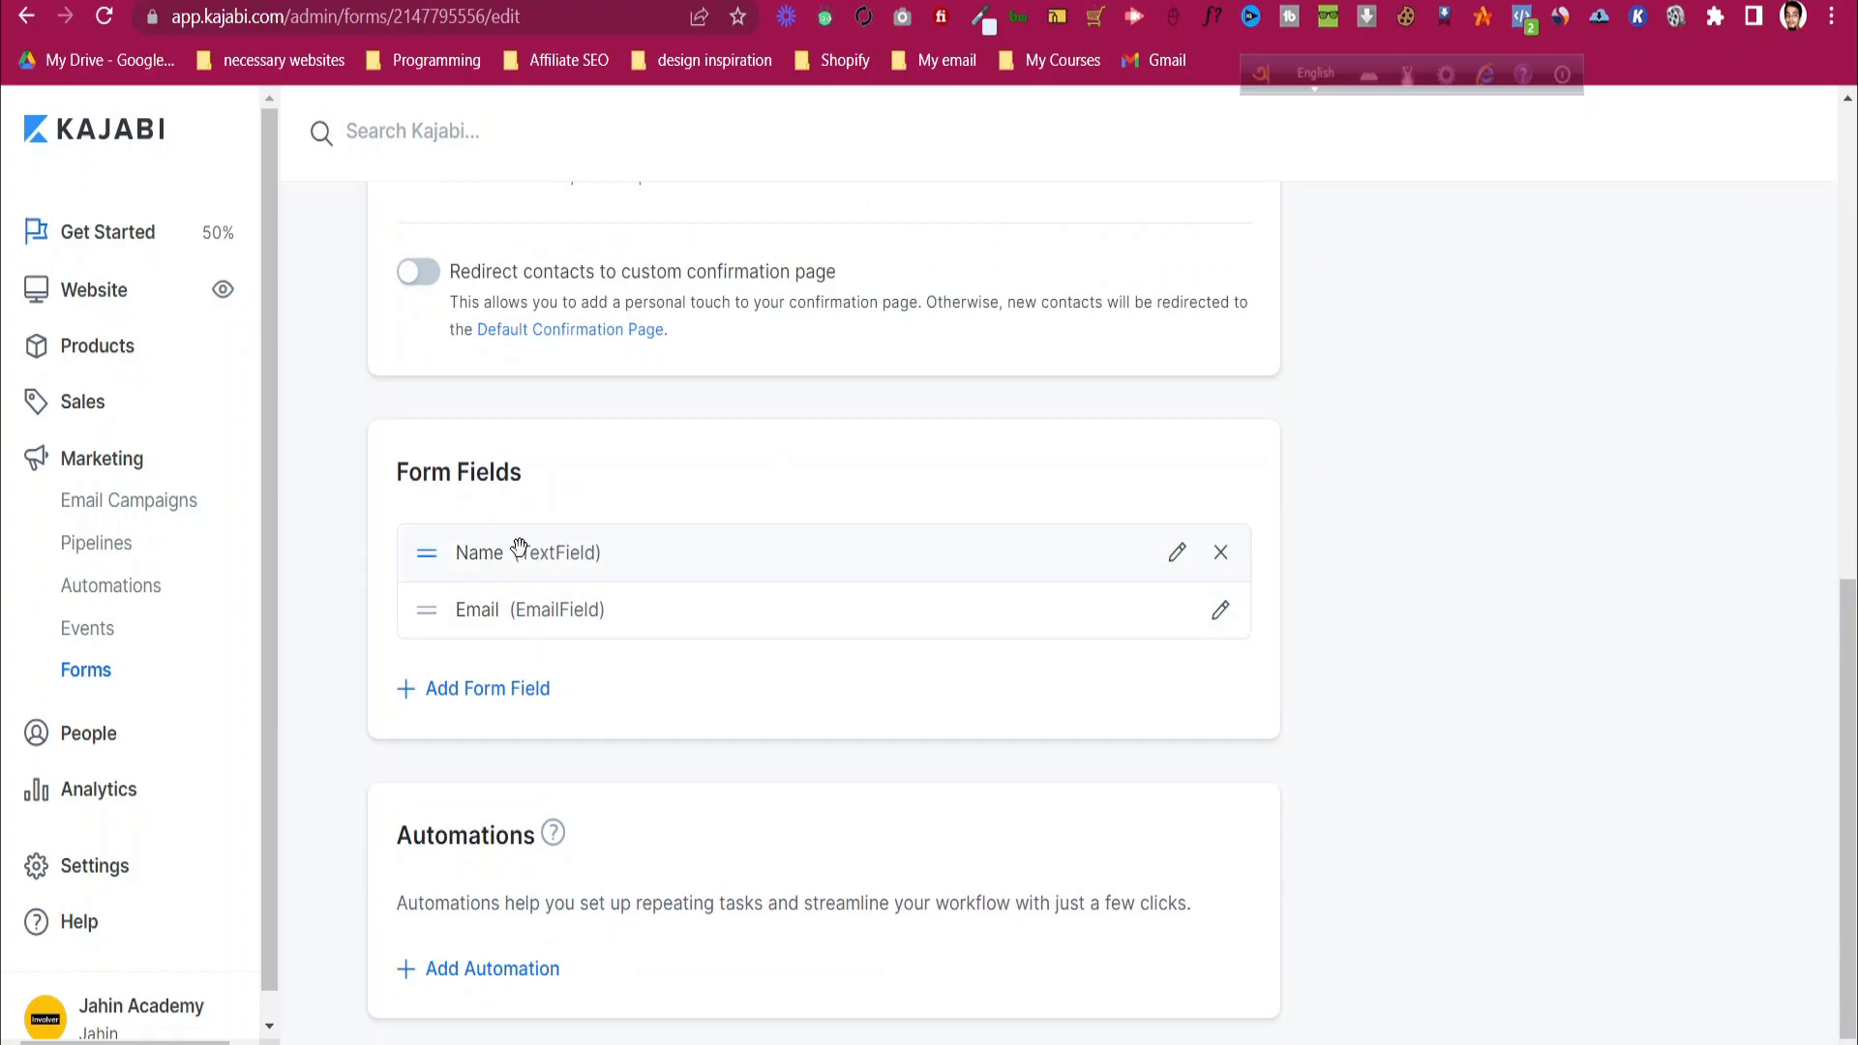
{"action": "left_click", "coordinate": [1176, 552]}
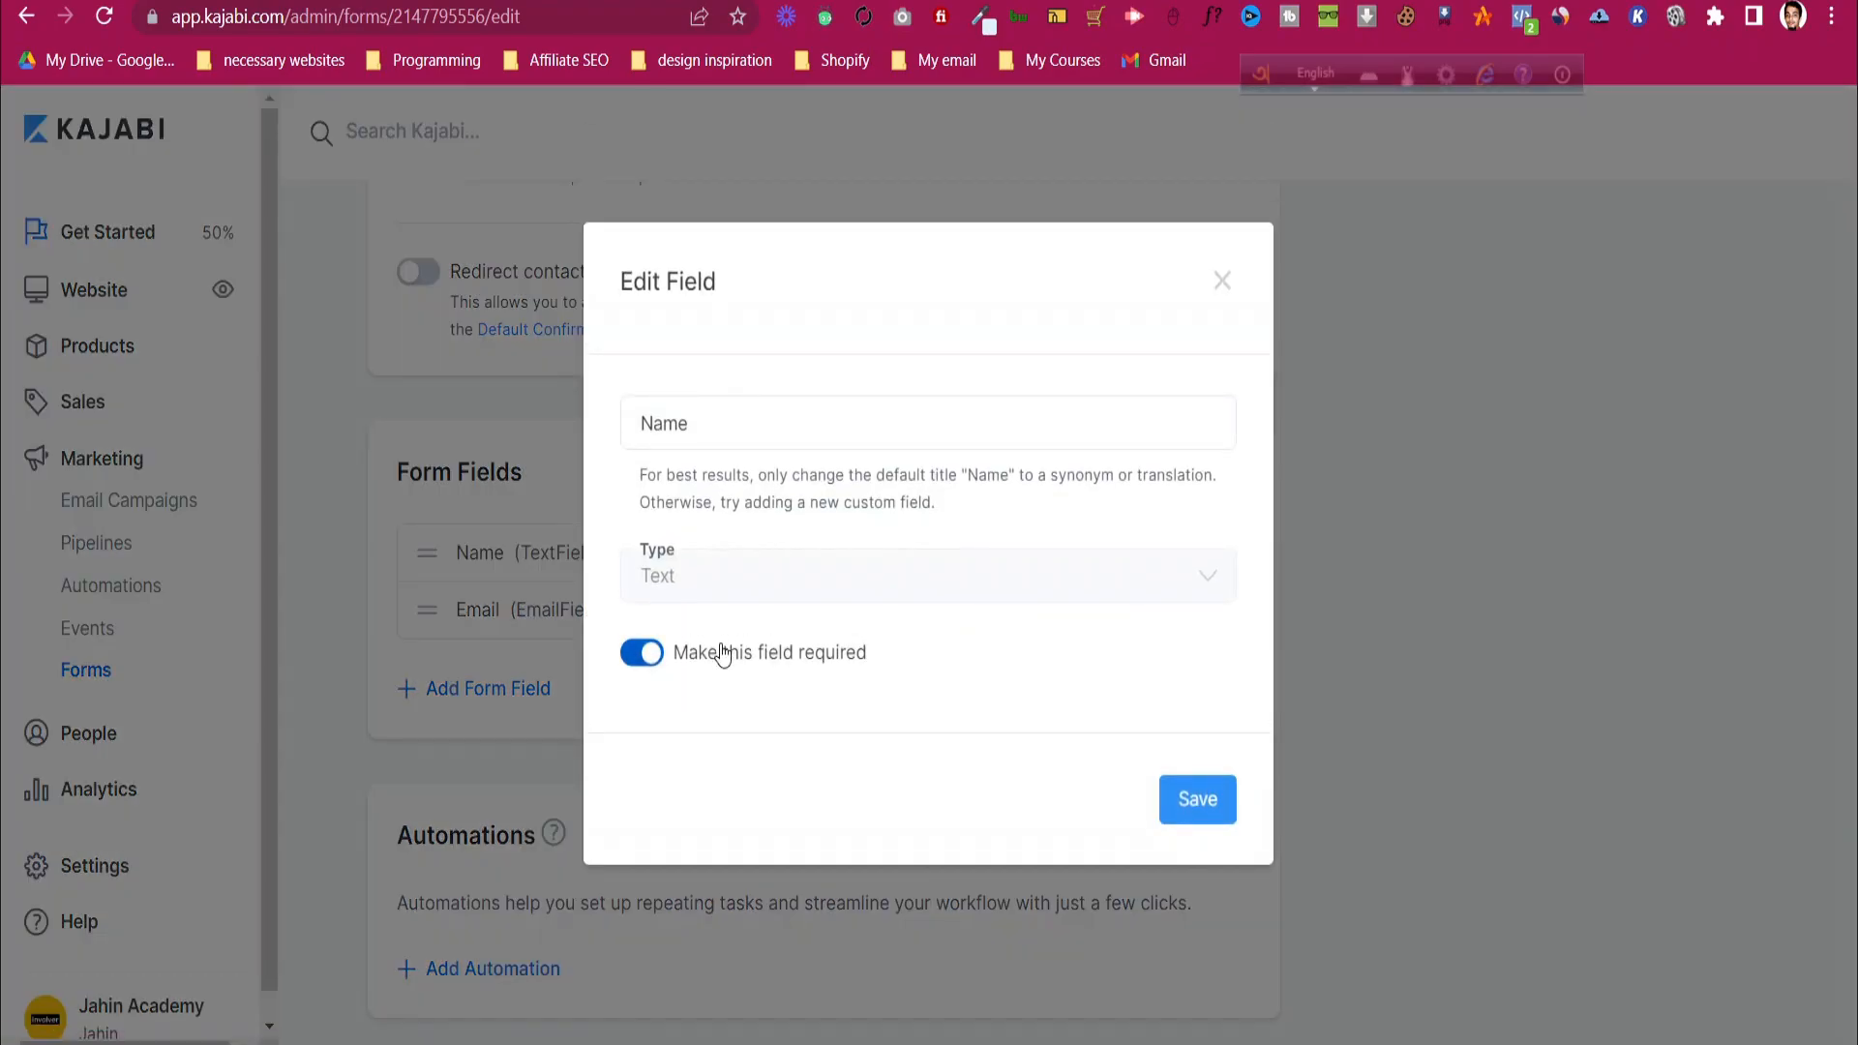
{"action": "left_click", "coordinate": [751, 435]}
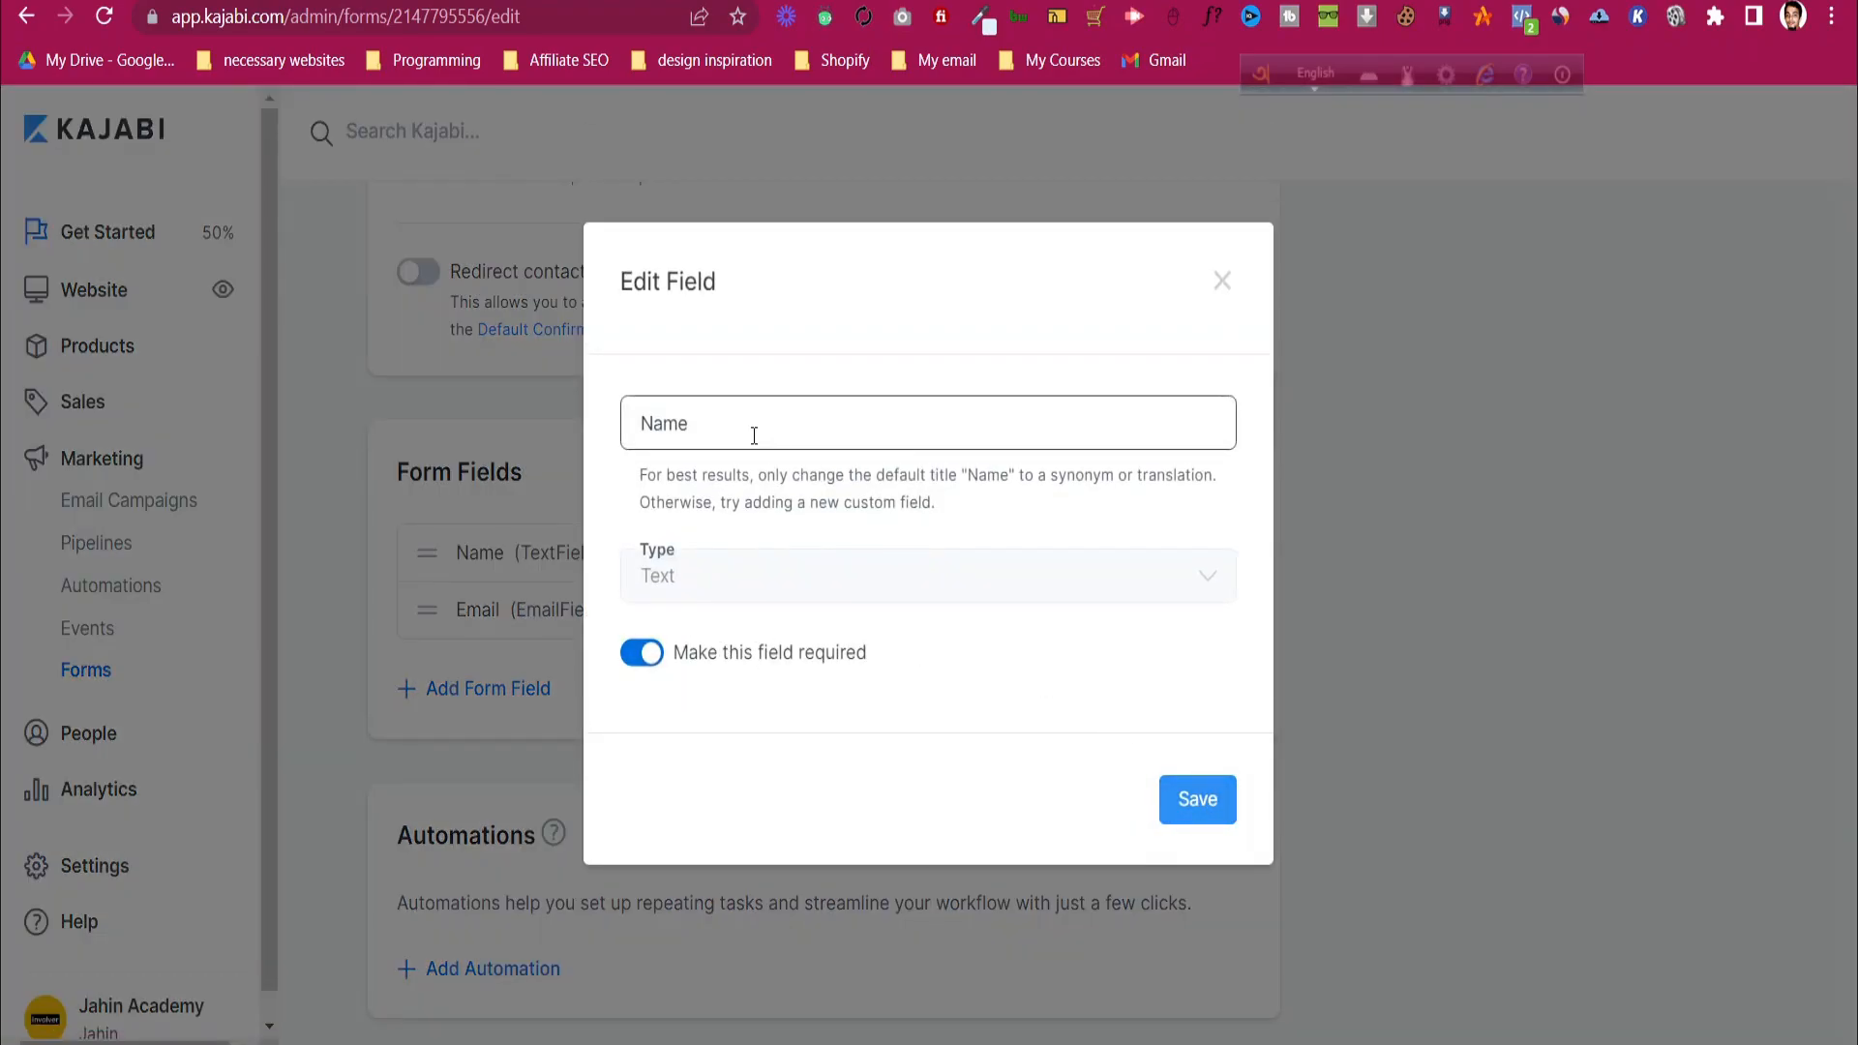
{"action": "left_click", "coordinate": [1200, 800]}
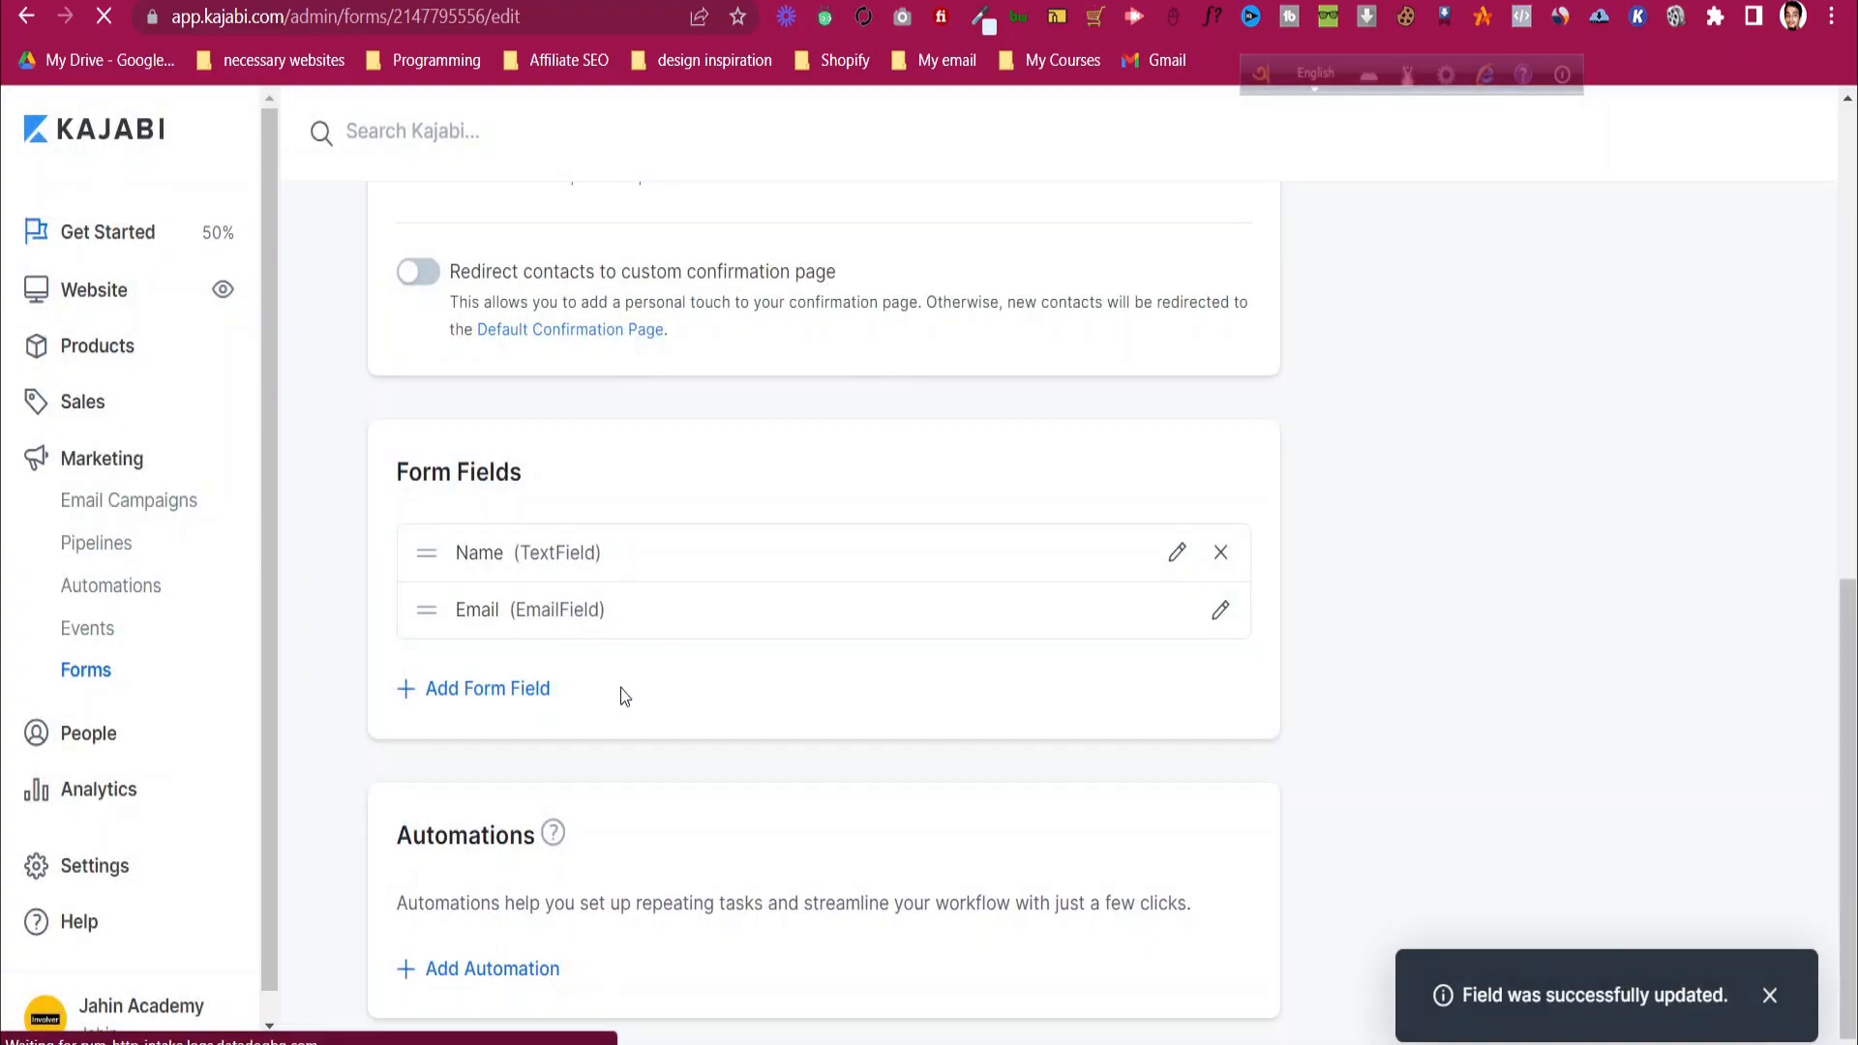
- Browse the list of existing fields to add, closing it without adding anything
{"action": "left_click", "coordinate": [523, 688]}
{"action": "scroll", "coordinate": [737, 709], "scroll_direction": "down", "scroll_amount": 6}
{"action": "scroll", "coordinate": [523, 516], "scroll_direction": "down", "scroll_amount": 3}
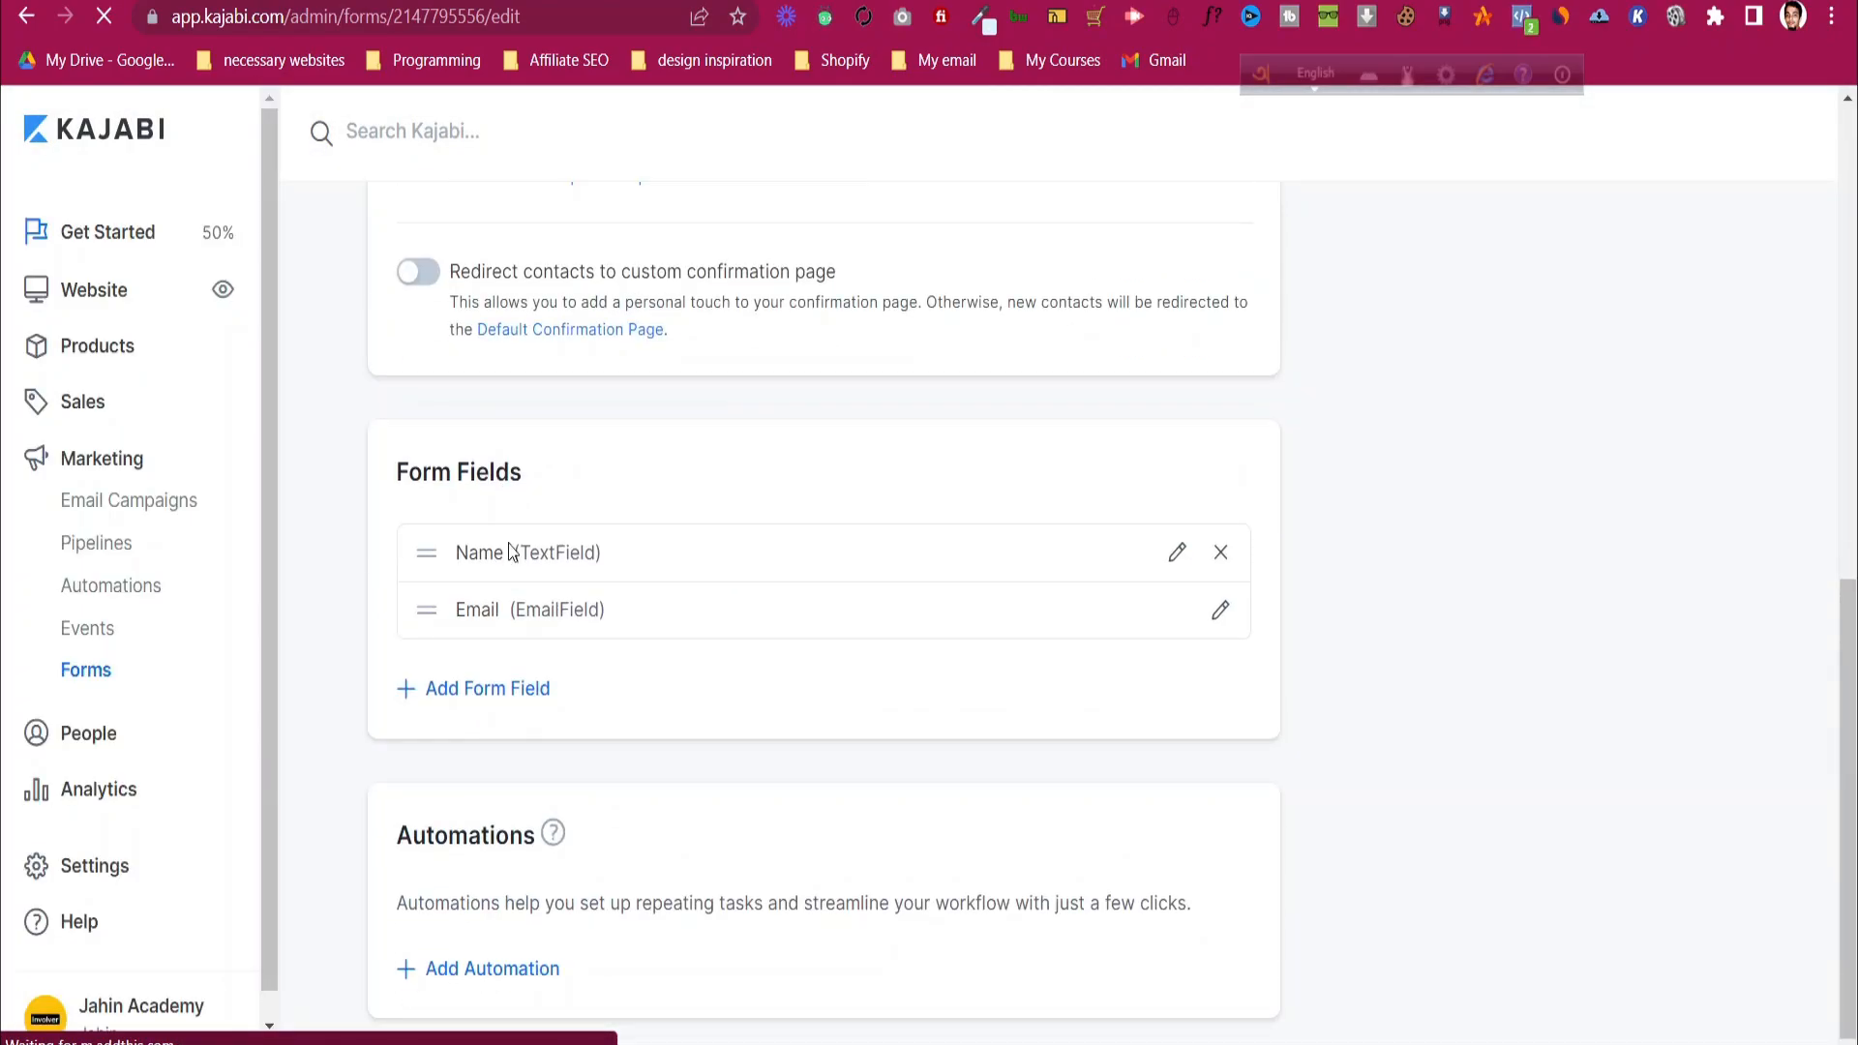
{"action": "left_click", "coordinate": [514, 689]}
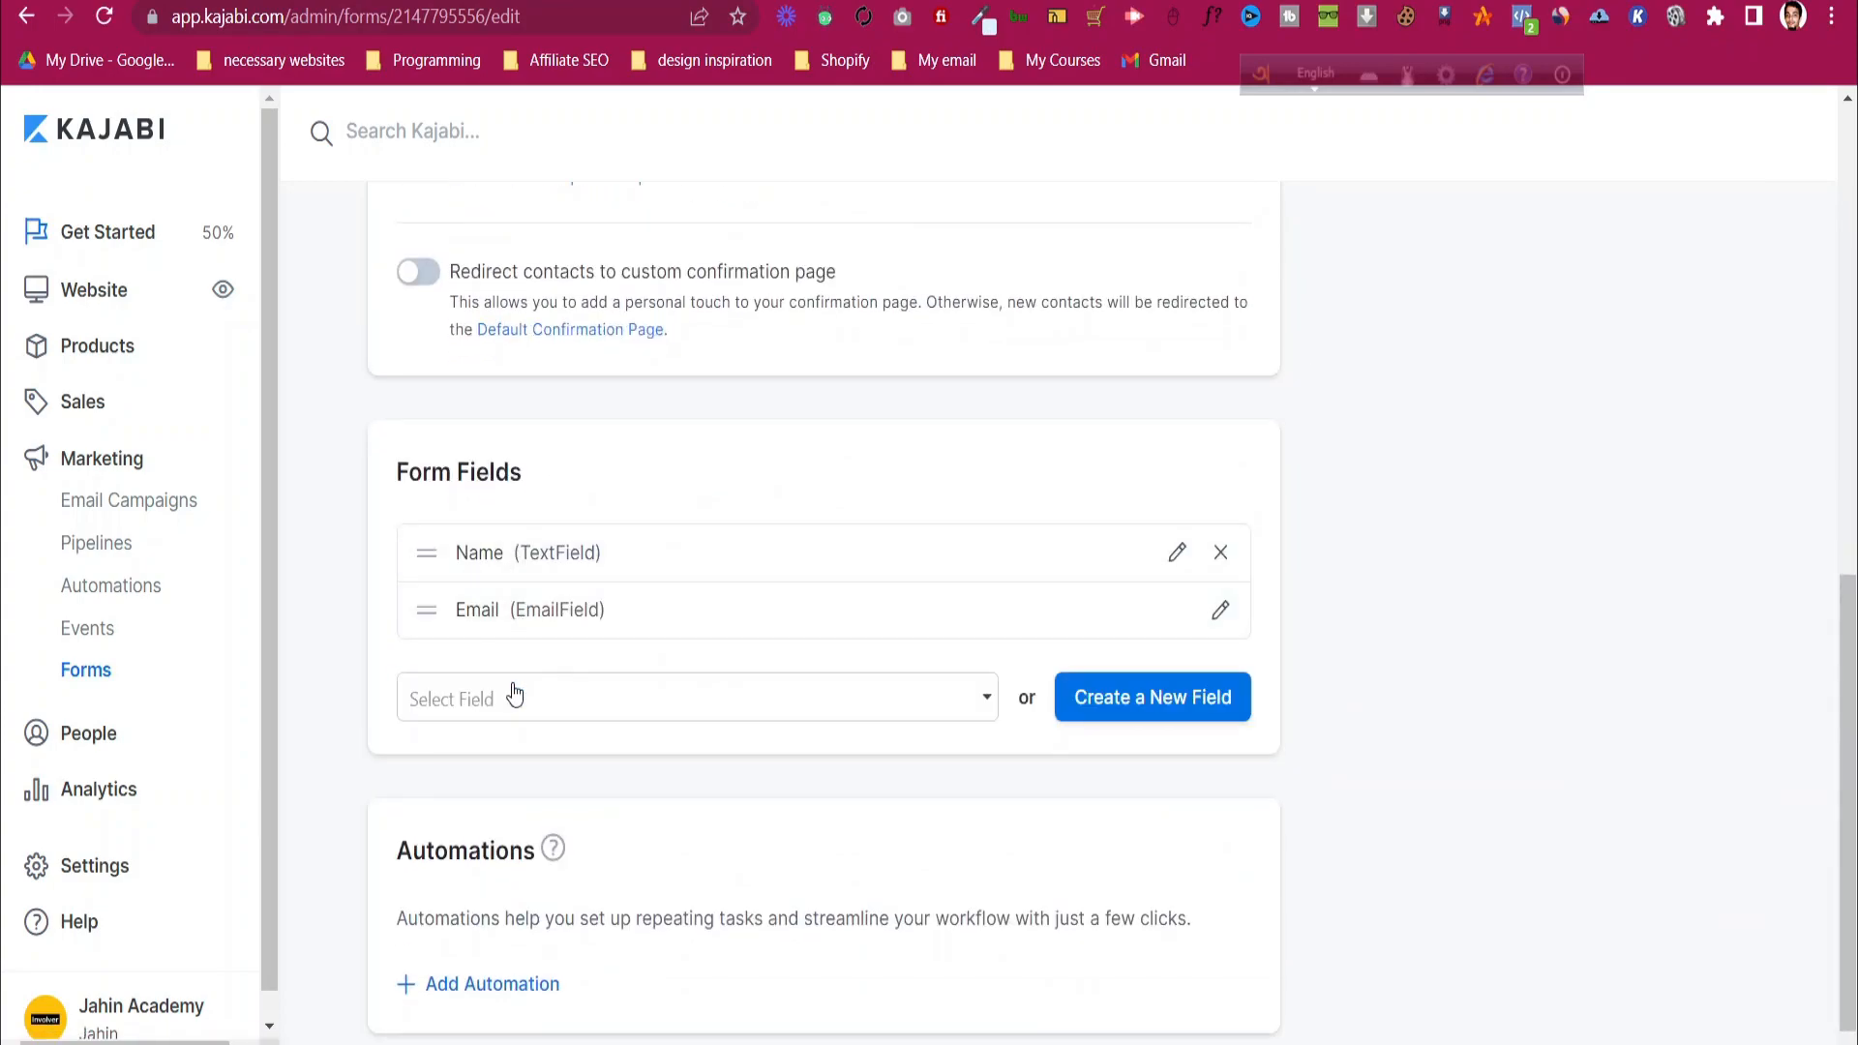
{"action": "left_click", "coordinate": [527, 696]}
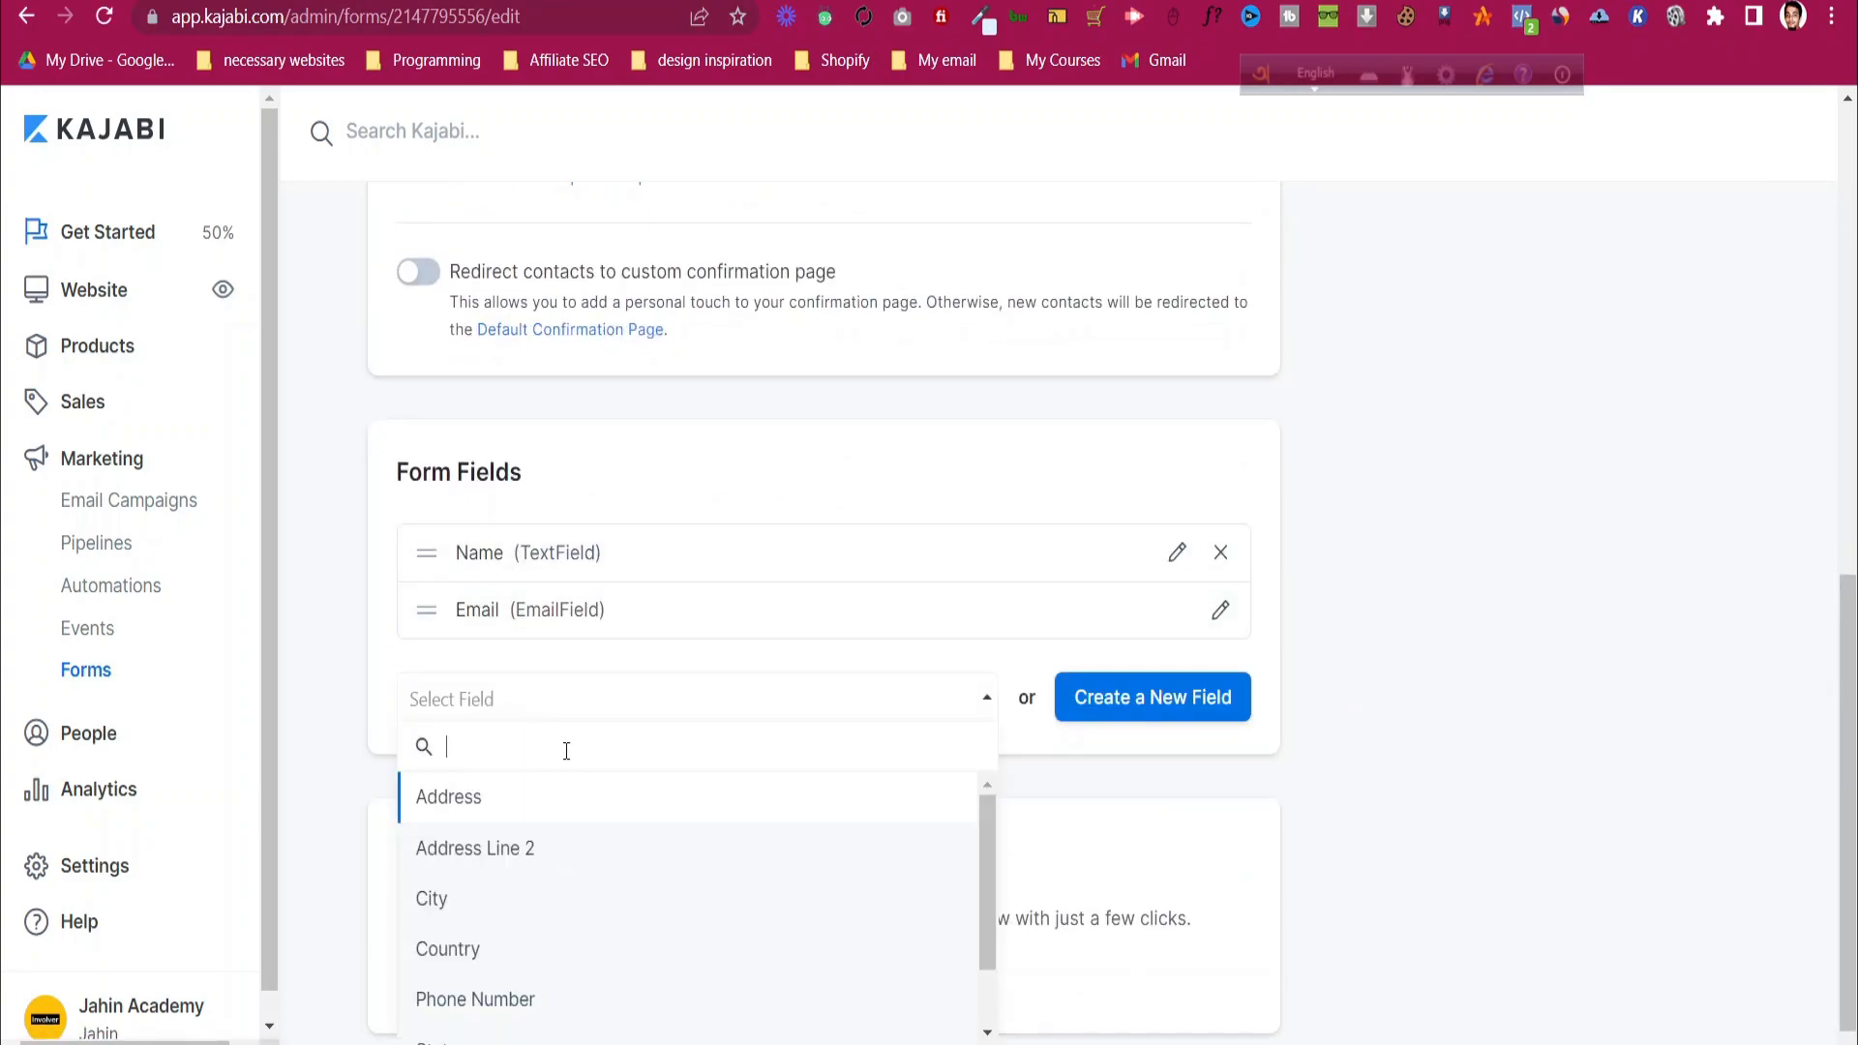
{"action": "scroll", "coordinate": [1689, 821], "scroll_direction": "down", "scroll_amount": 1}
{"action": "scroll", "coordinate": [786, 817], "scroll_direction": "down", "scroll_amount": 1}
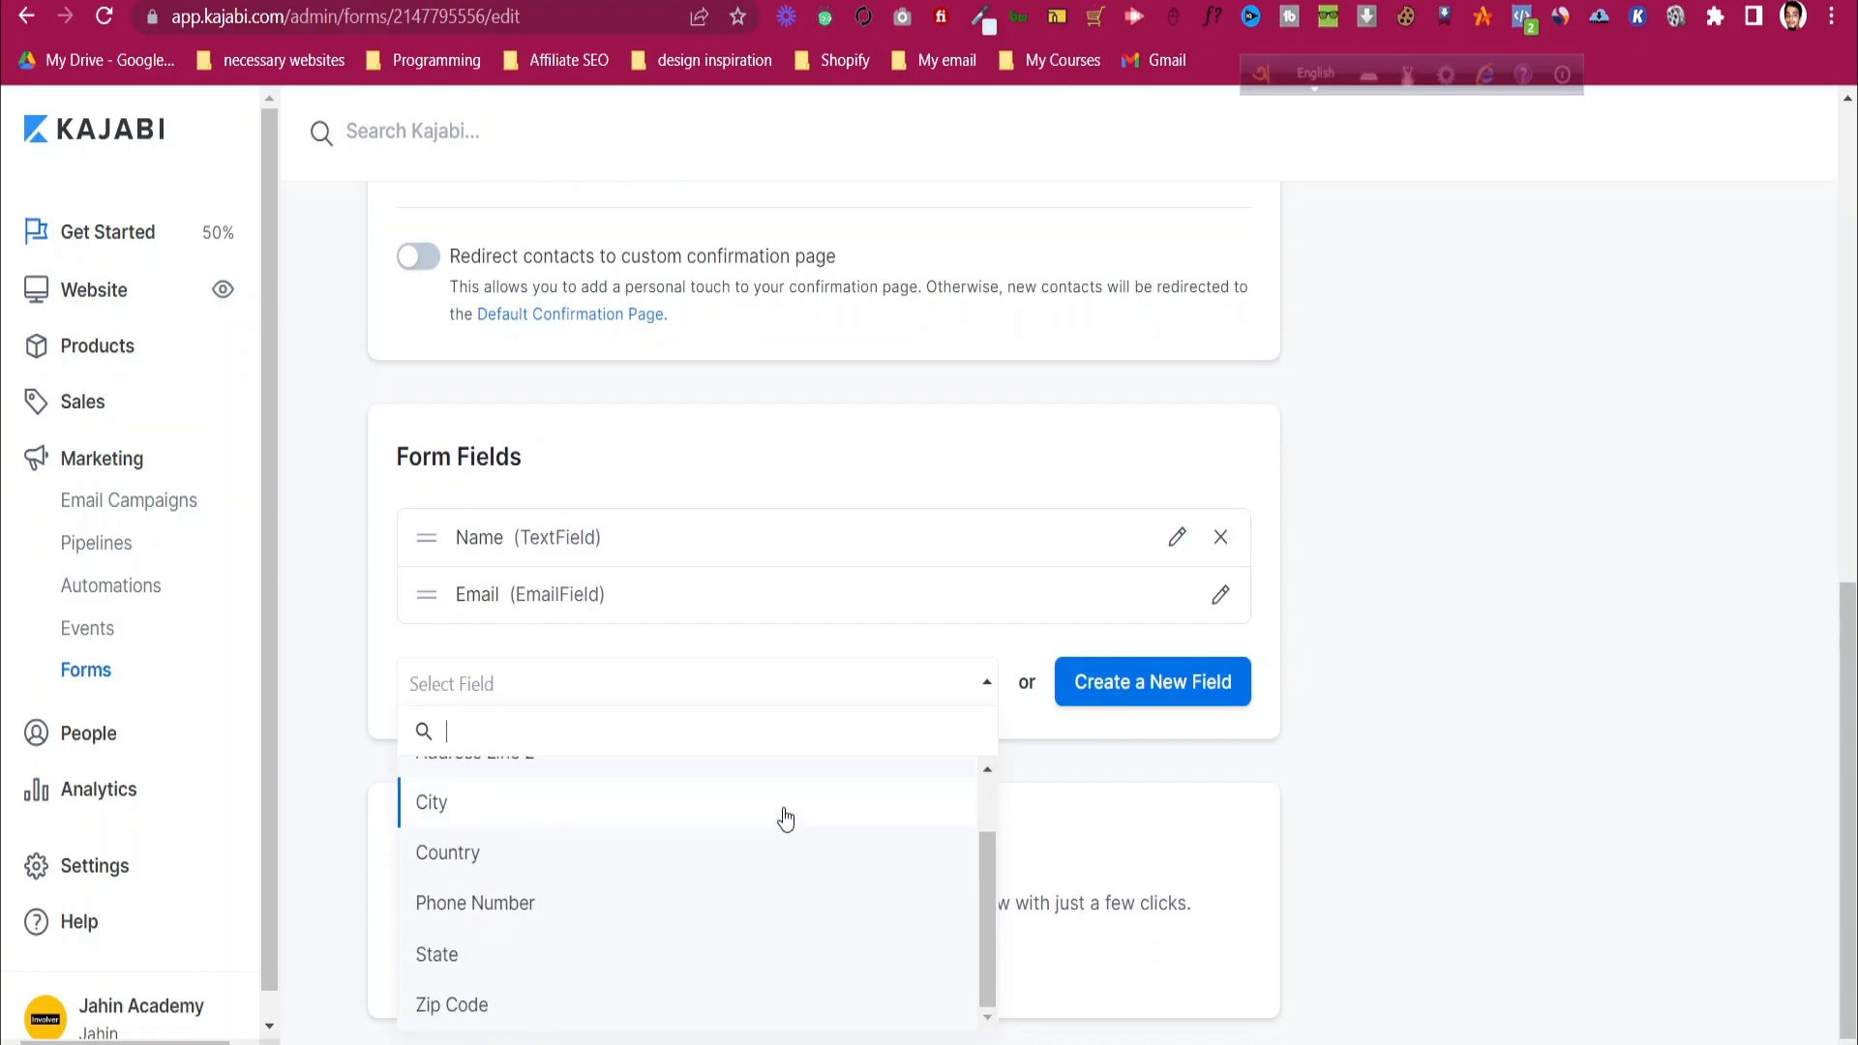
{"action": "scroll", "coordinate": [658, 943], "scroll_direction": "up", "scroll_amount": 1}
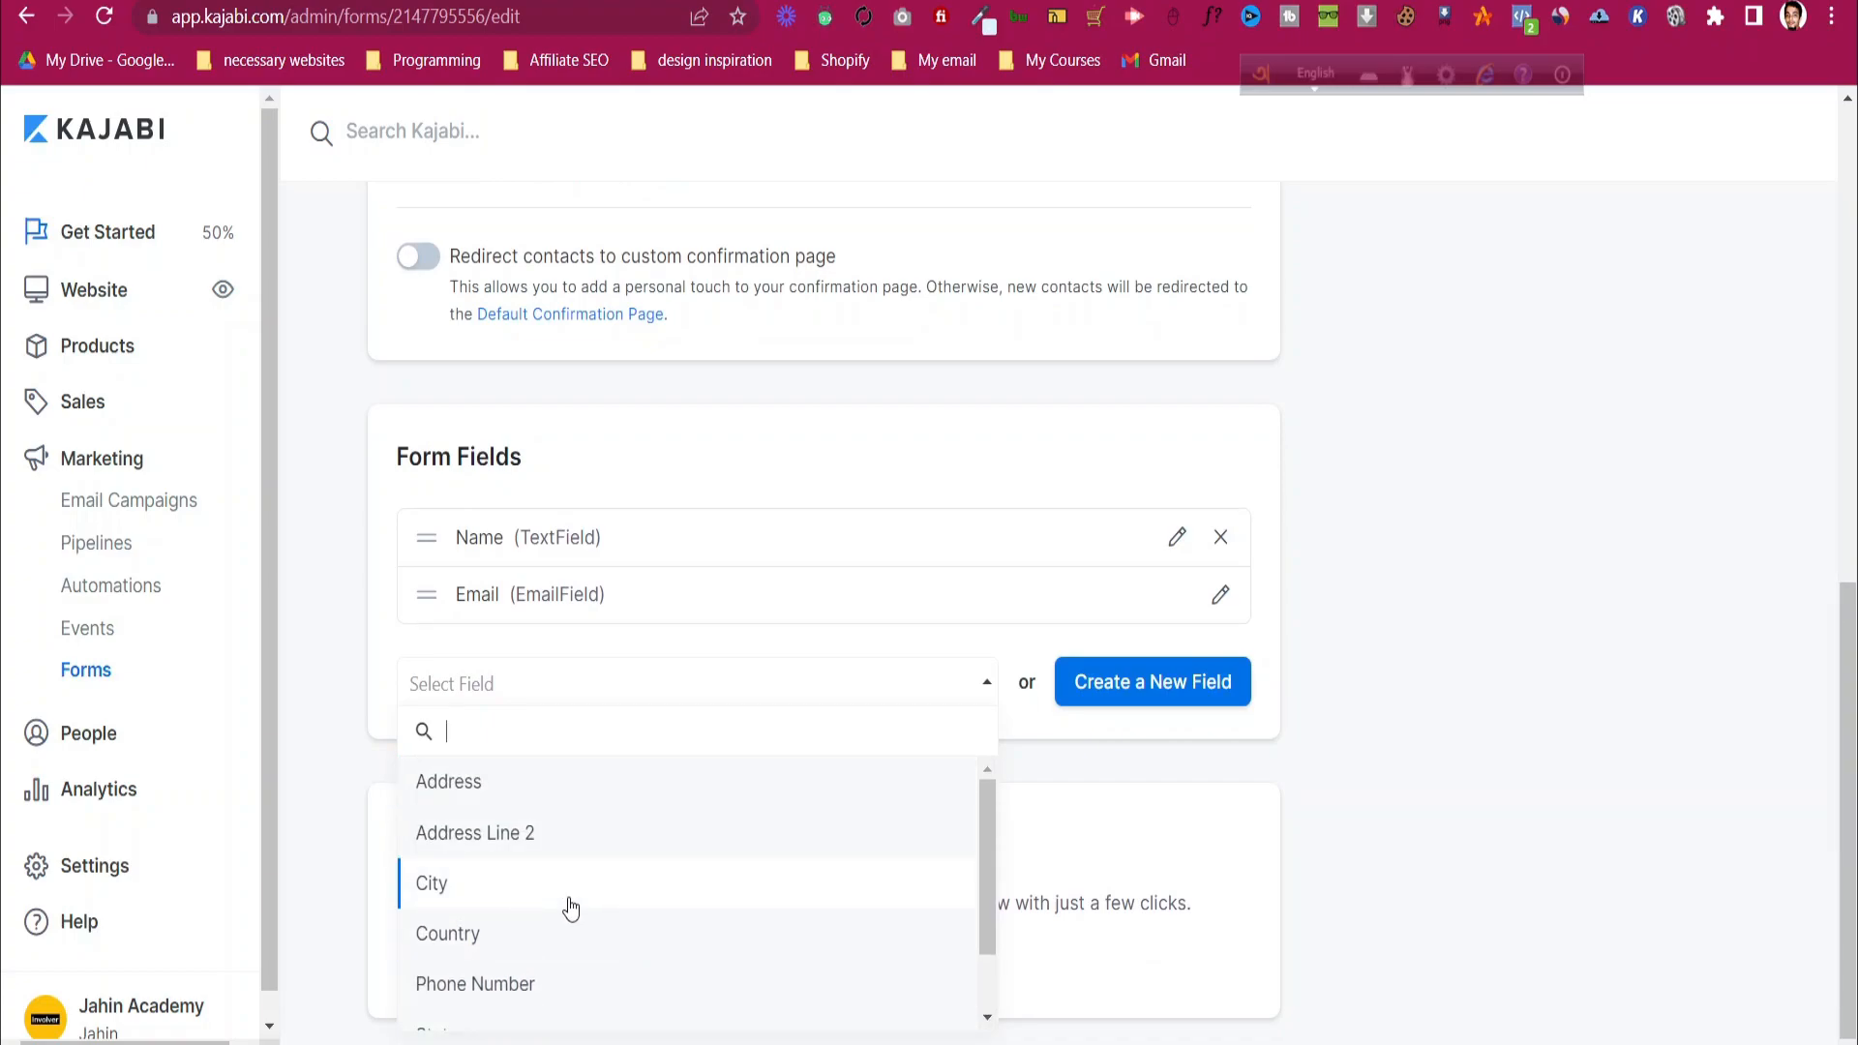
{"action": "left_click", "coordinate": [1402, 834]}
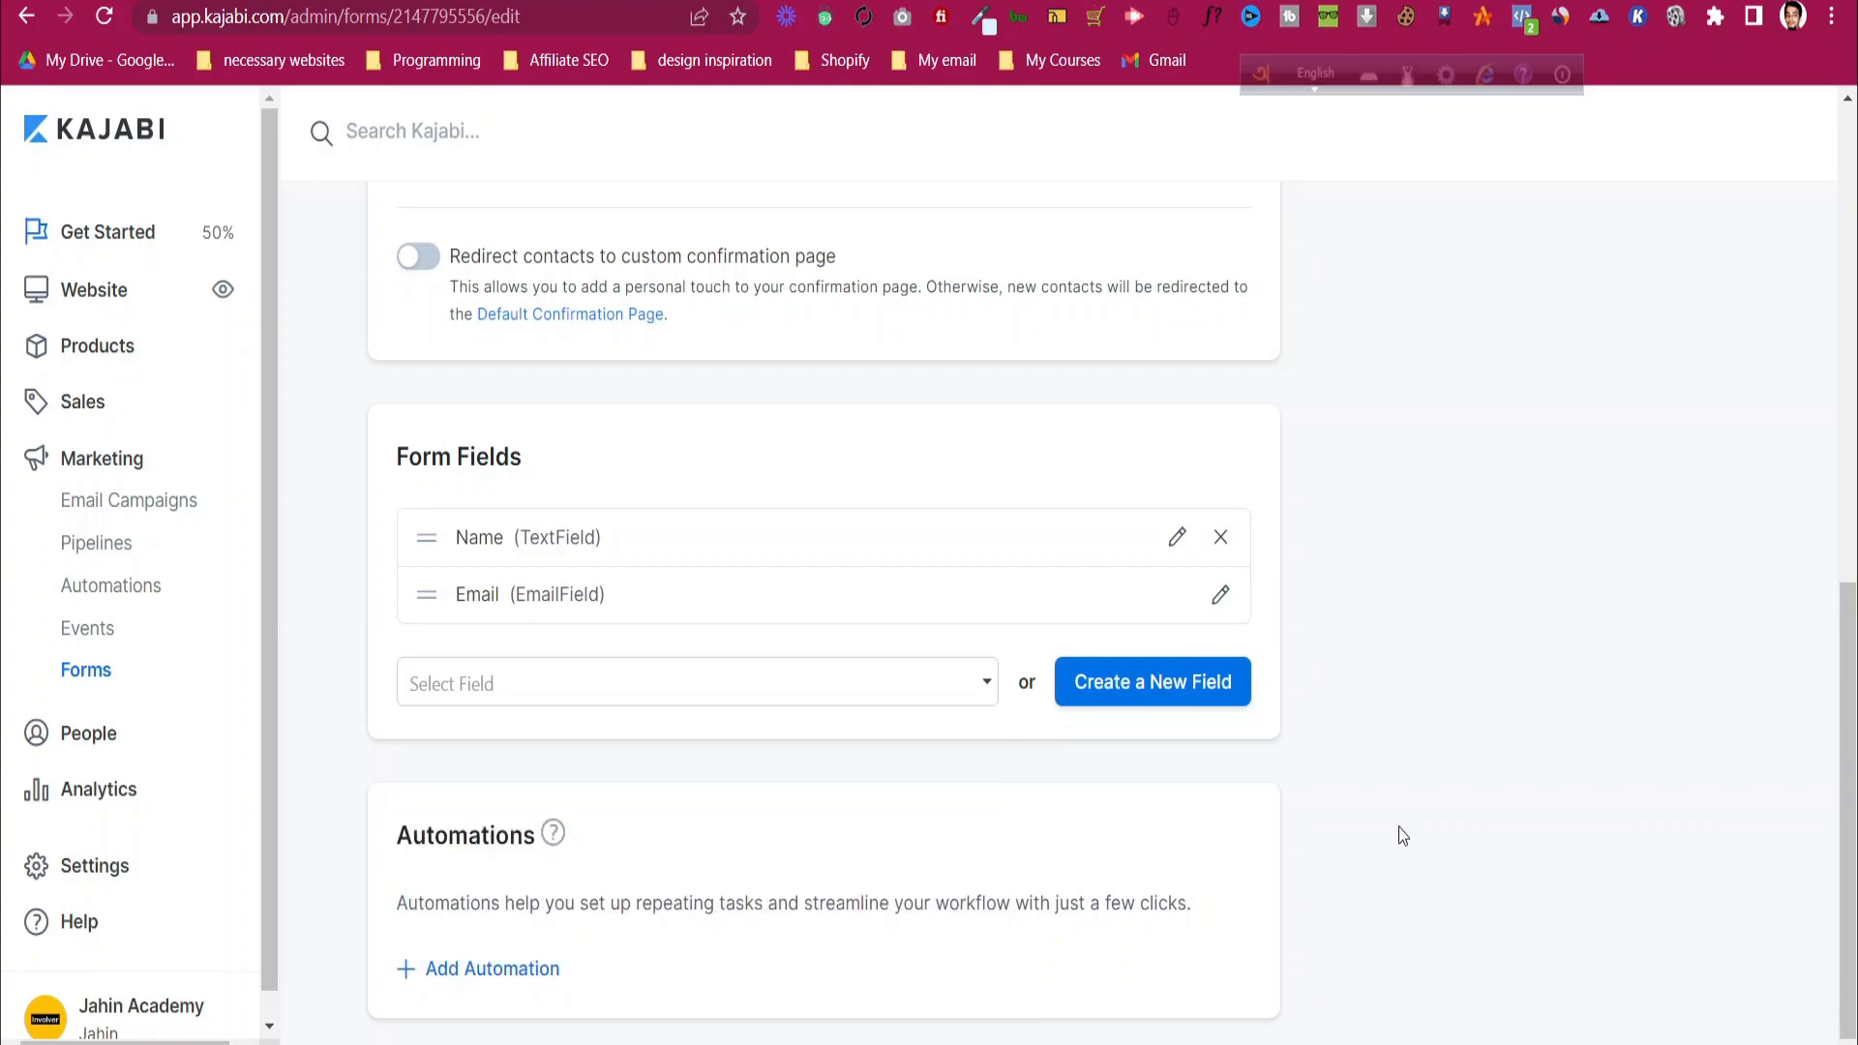
- Look at the field types for a new custom field, then cancel creating it
{"action": "left_click", "coordinate": [1150, 681]}
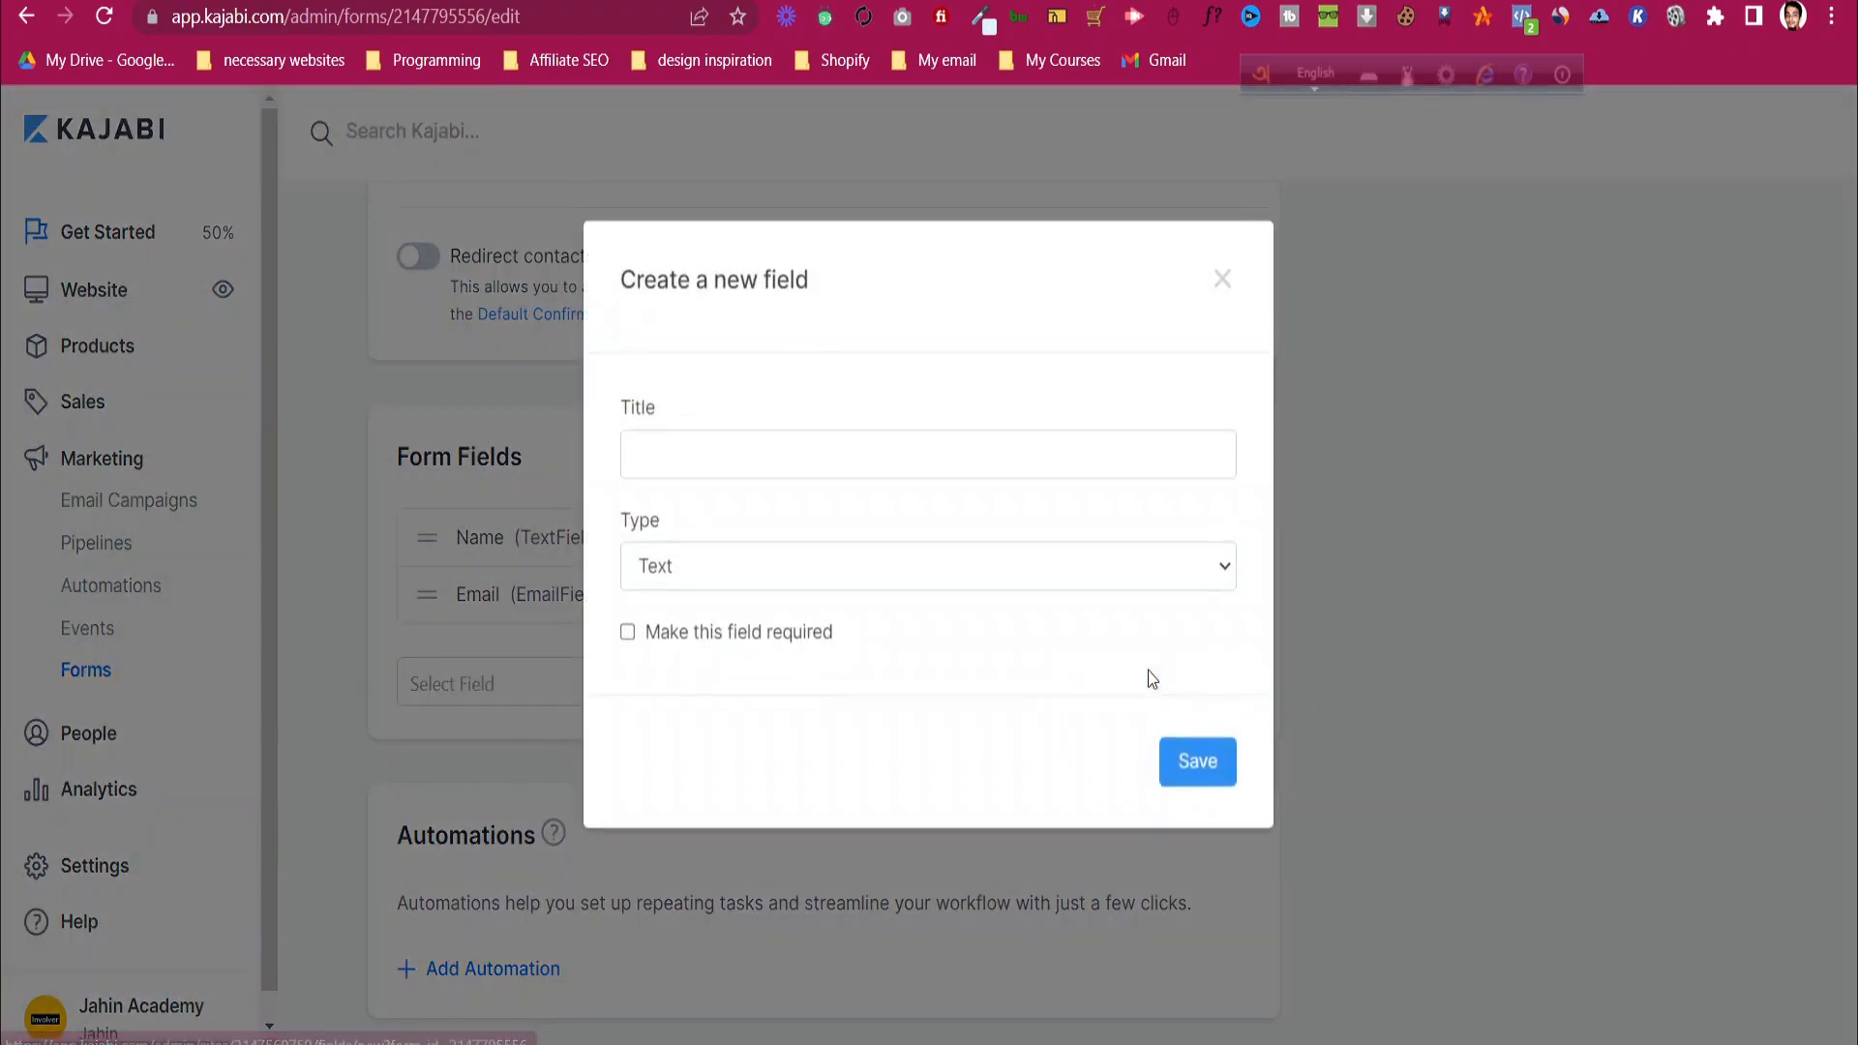
{"action": "left_click", "coordinate": [813, 464]}
{"action": "left_click", "coordinate": [806, 587]}
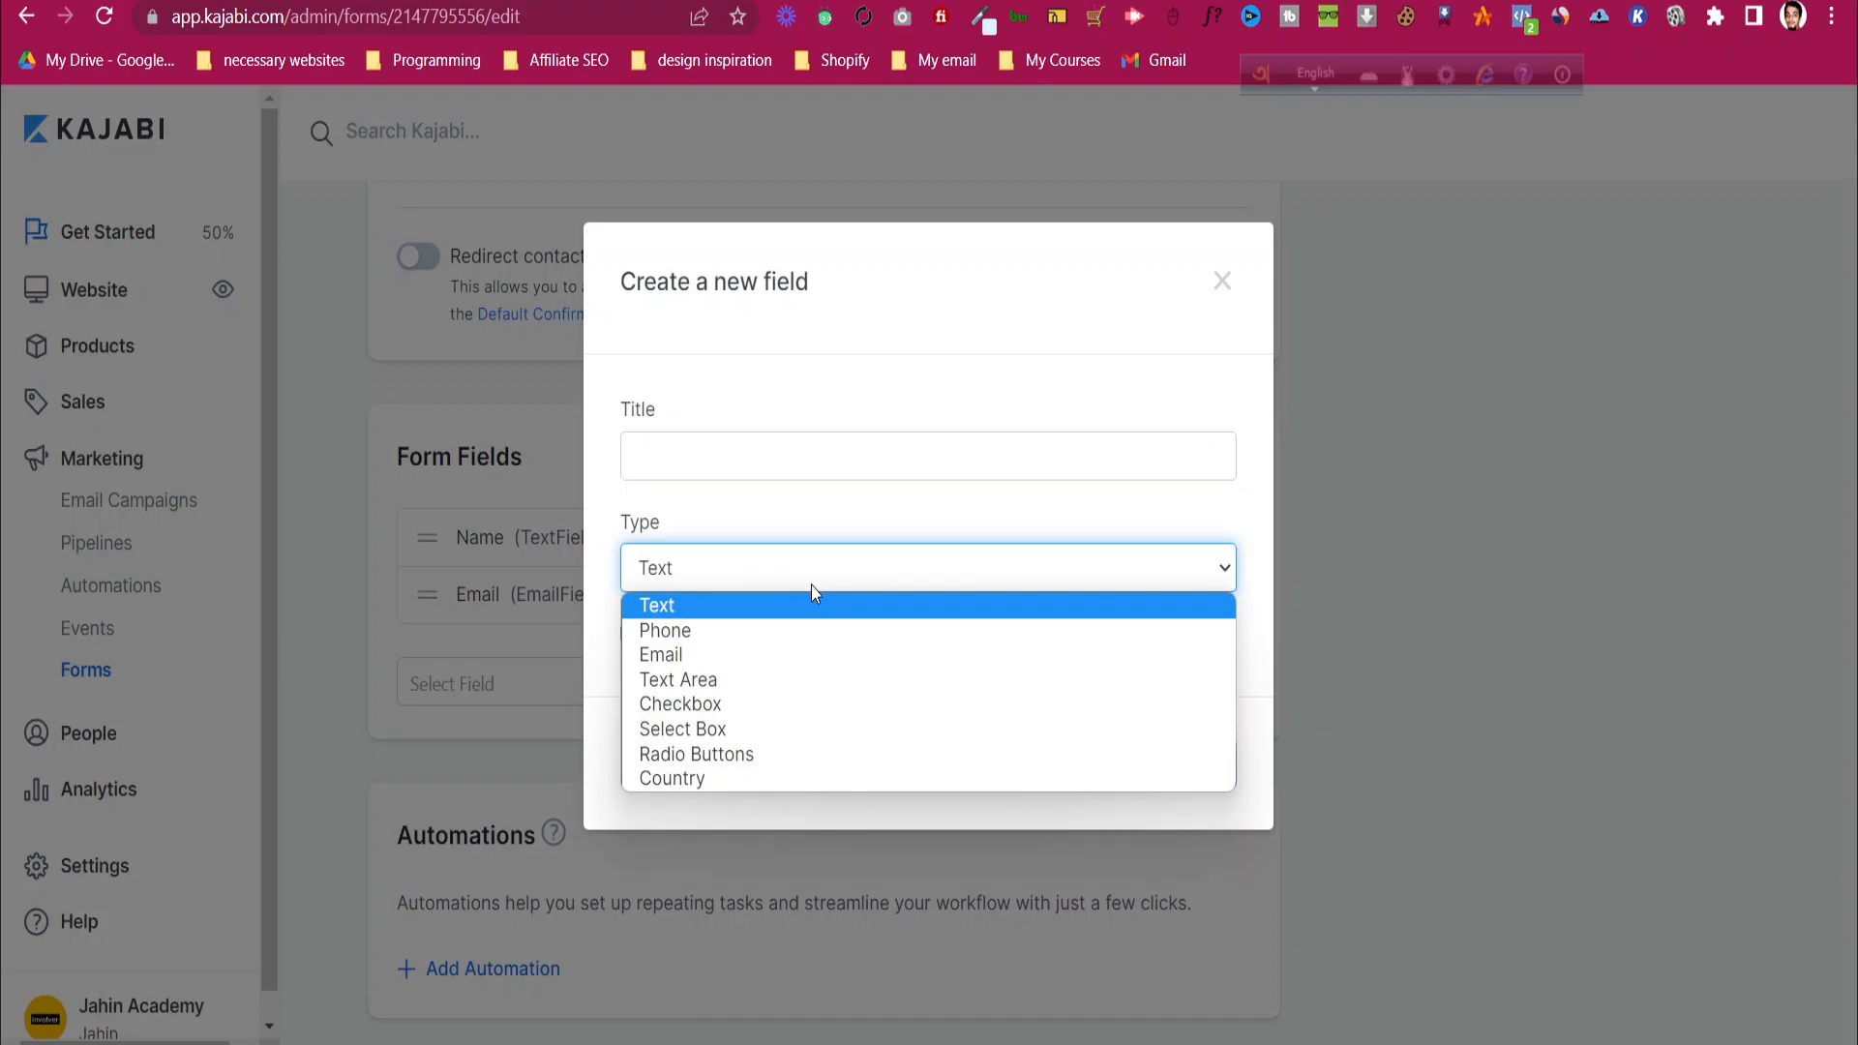
{"action": "left_click", "coordinate": [811, 585]}
{"action": "left_click", "coordinate": [1222, 281]}
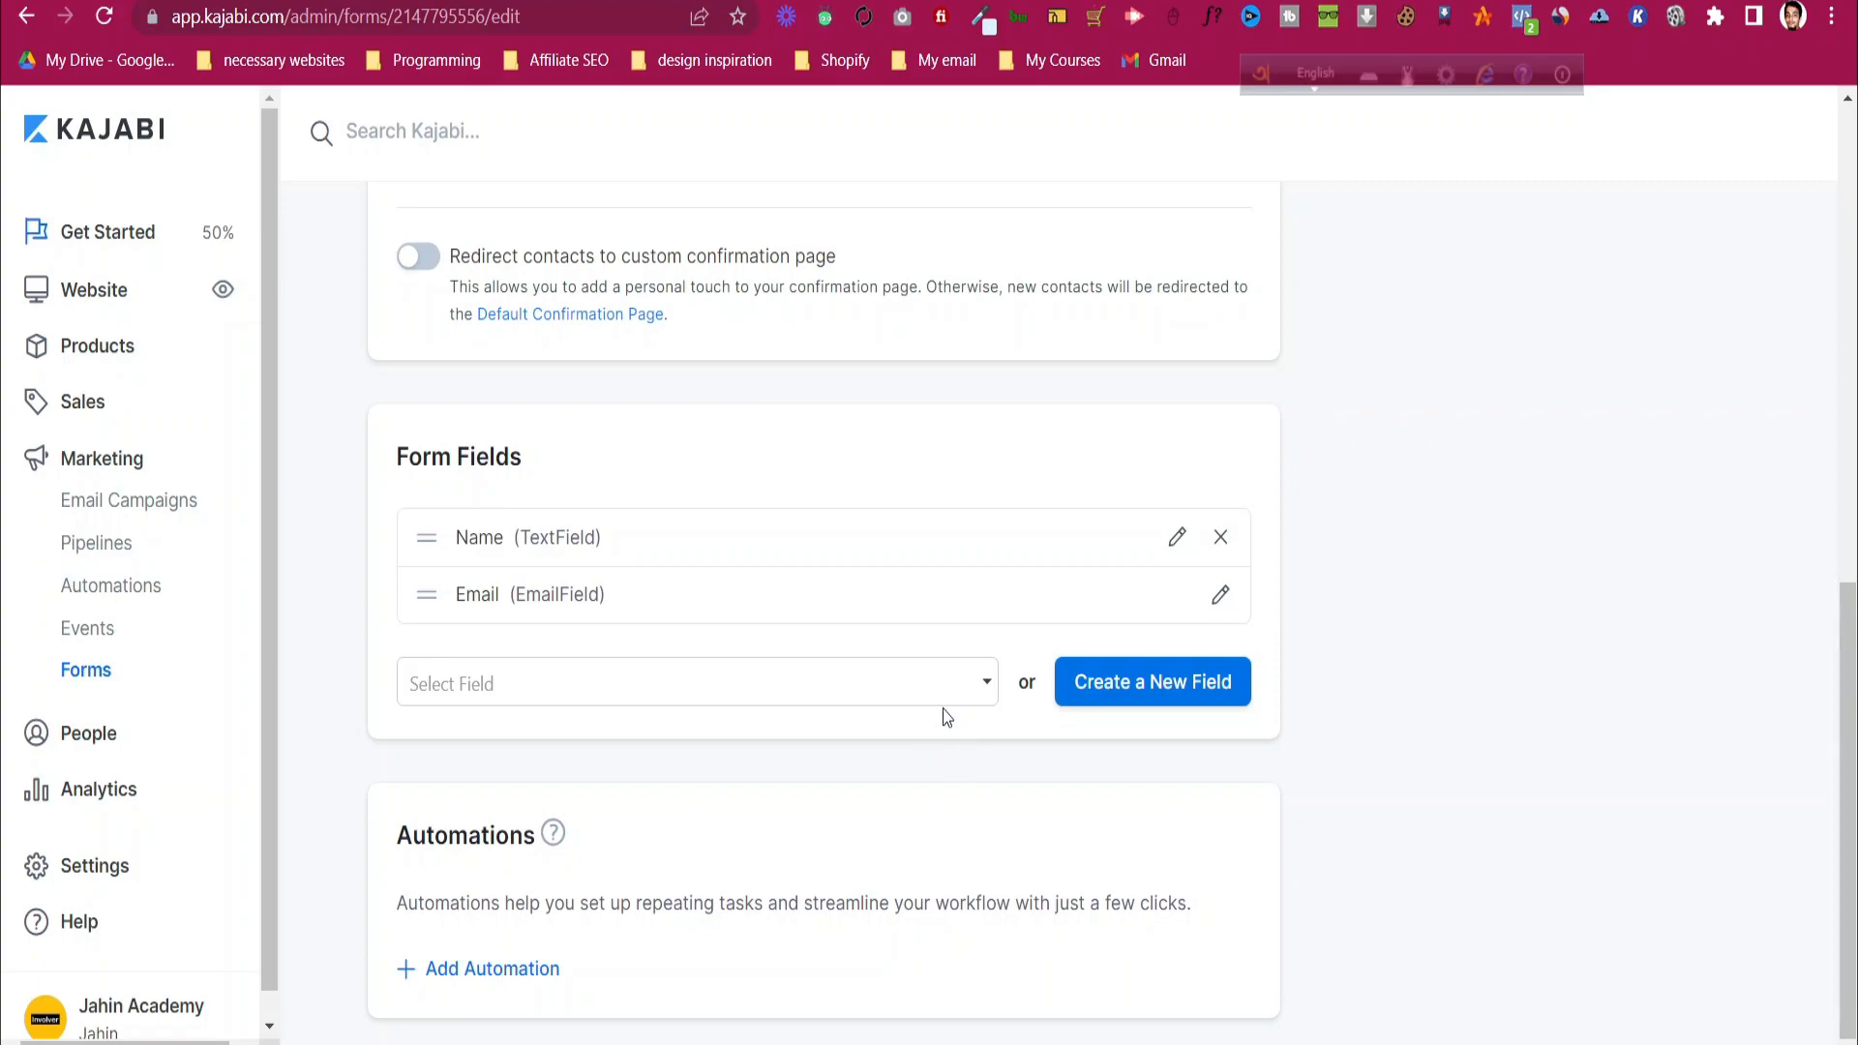
- Add the existing Phone Number field to the Inquiry form and make it required
{"action": "left_click", "coordinate": [639, 699]}
{"action": "scroll", "coordinate": [630, 875], "scroll_direction": "down", "scroll_amount": 3}
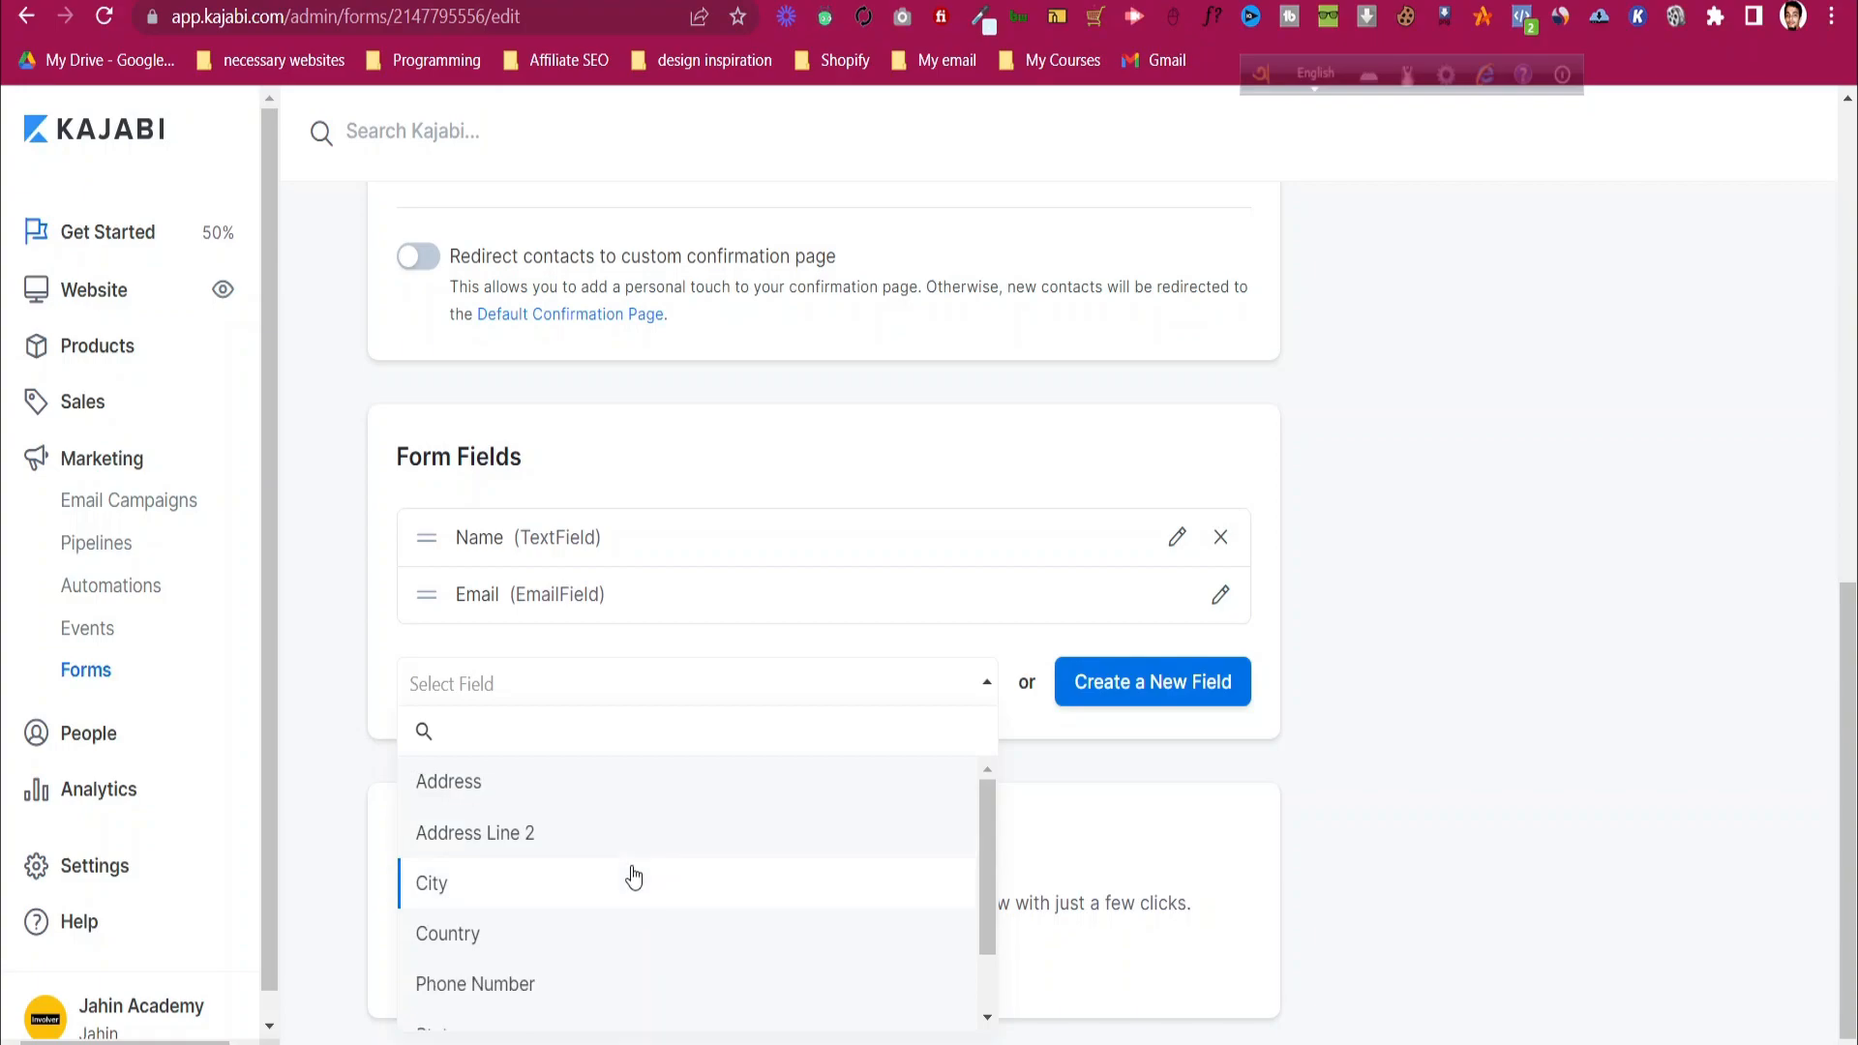
{"action": "left_click", "coordinate": [650, 902]}
{"action": "left_click", "coordinate": [1026, 683]}
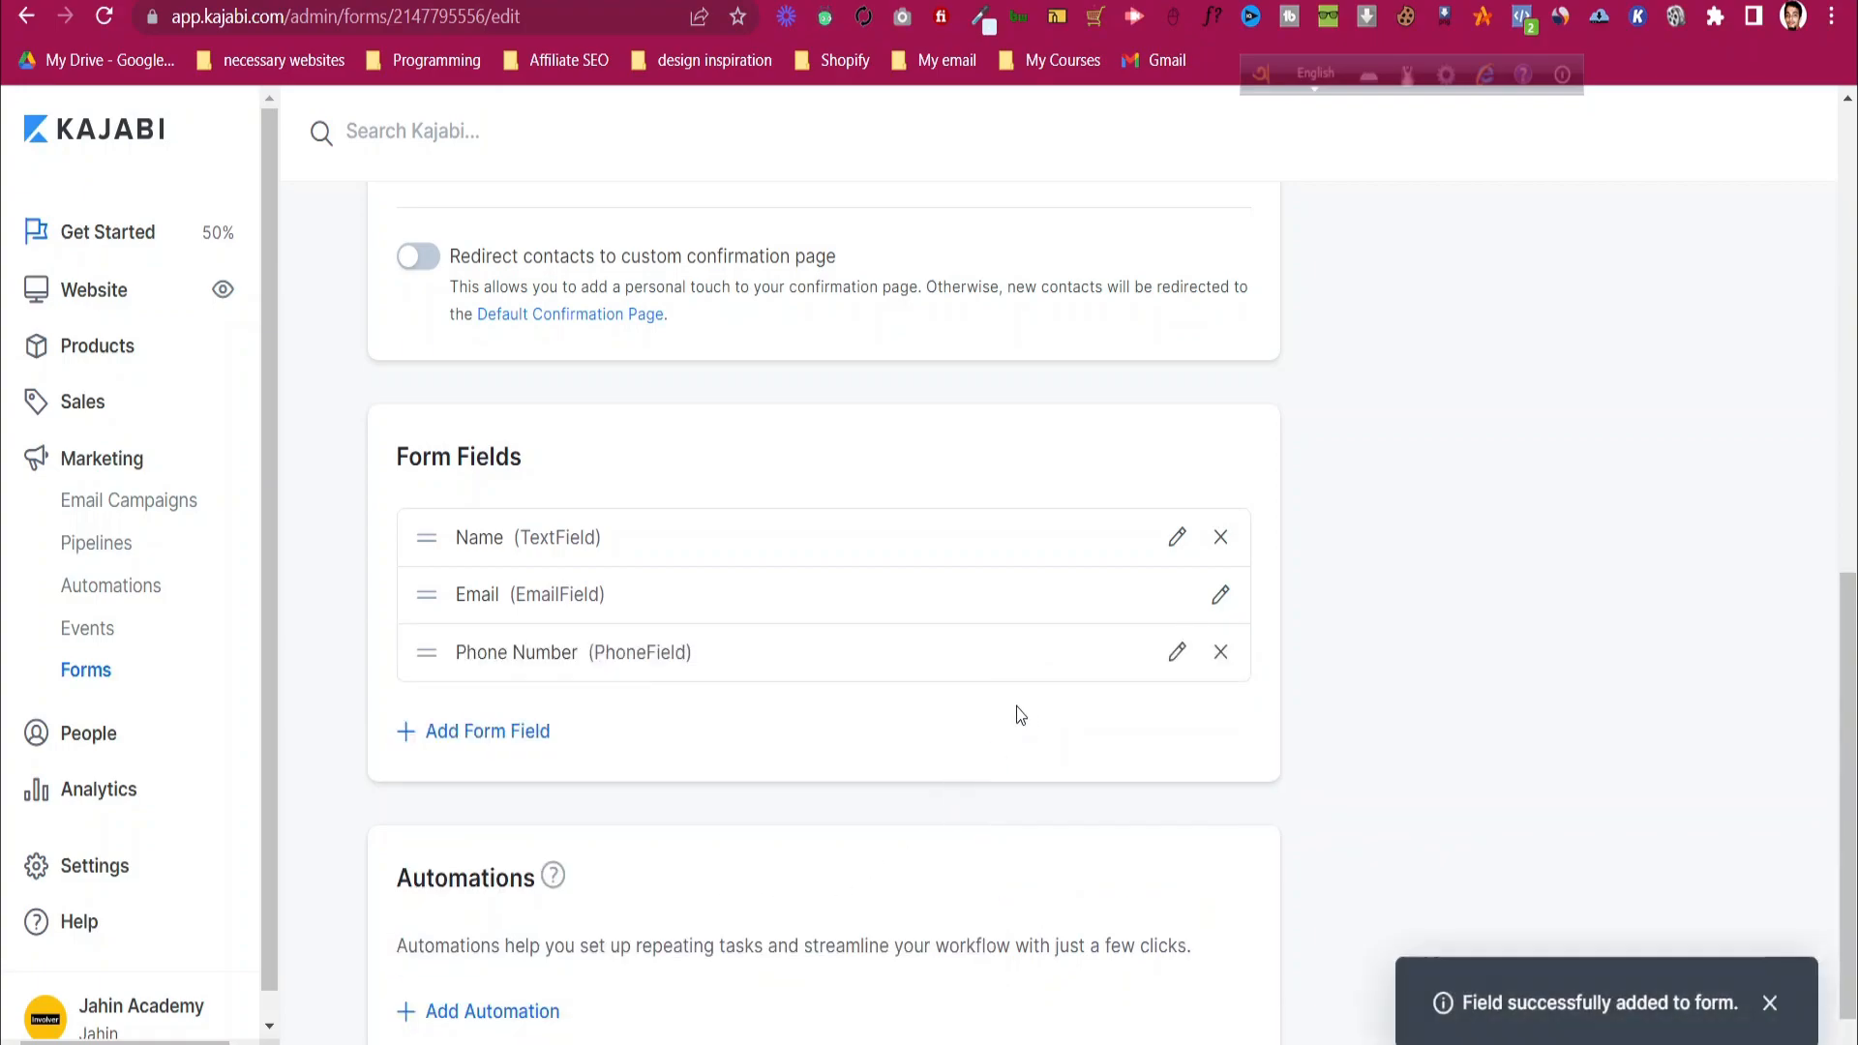
{"action": "left_click", "coordinate": [1179, 656]}
{"action": "left_click", "coordinate": [643, 657]}
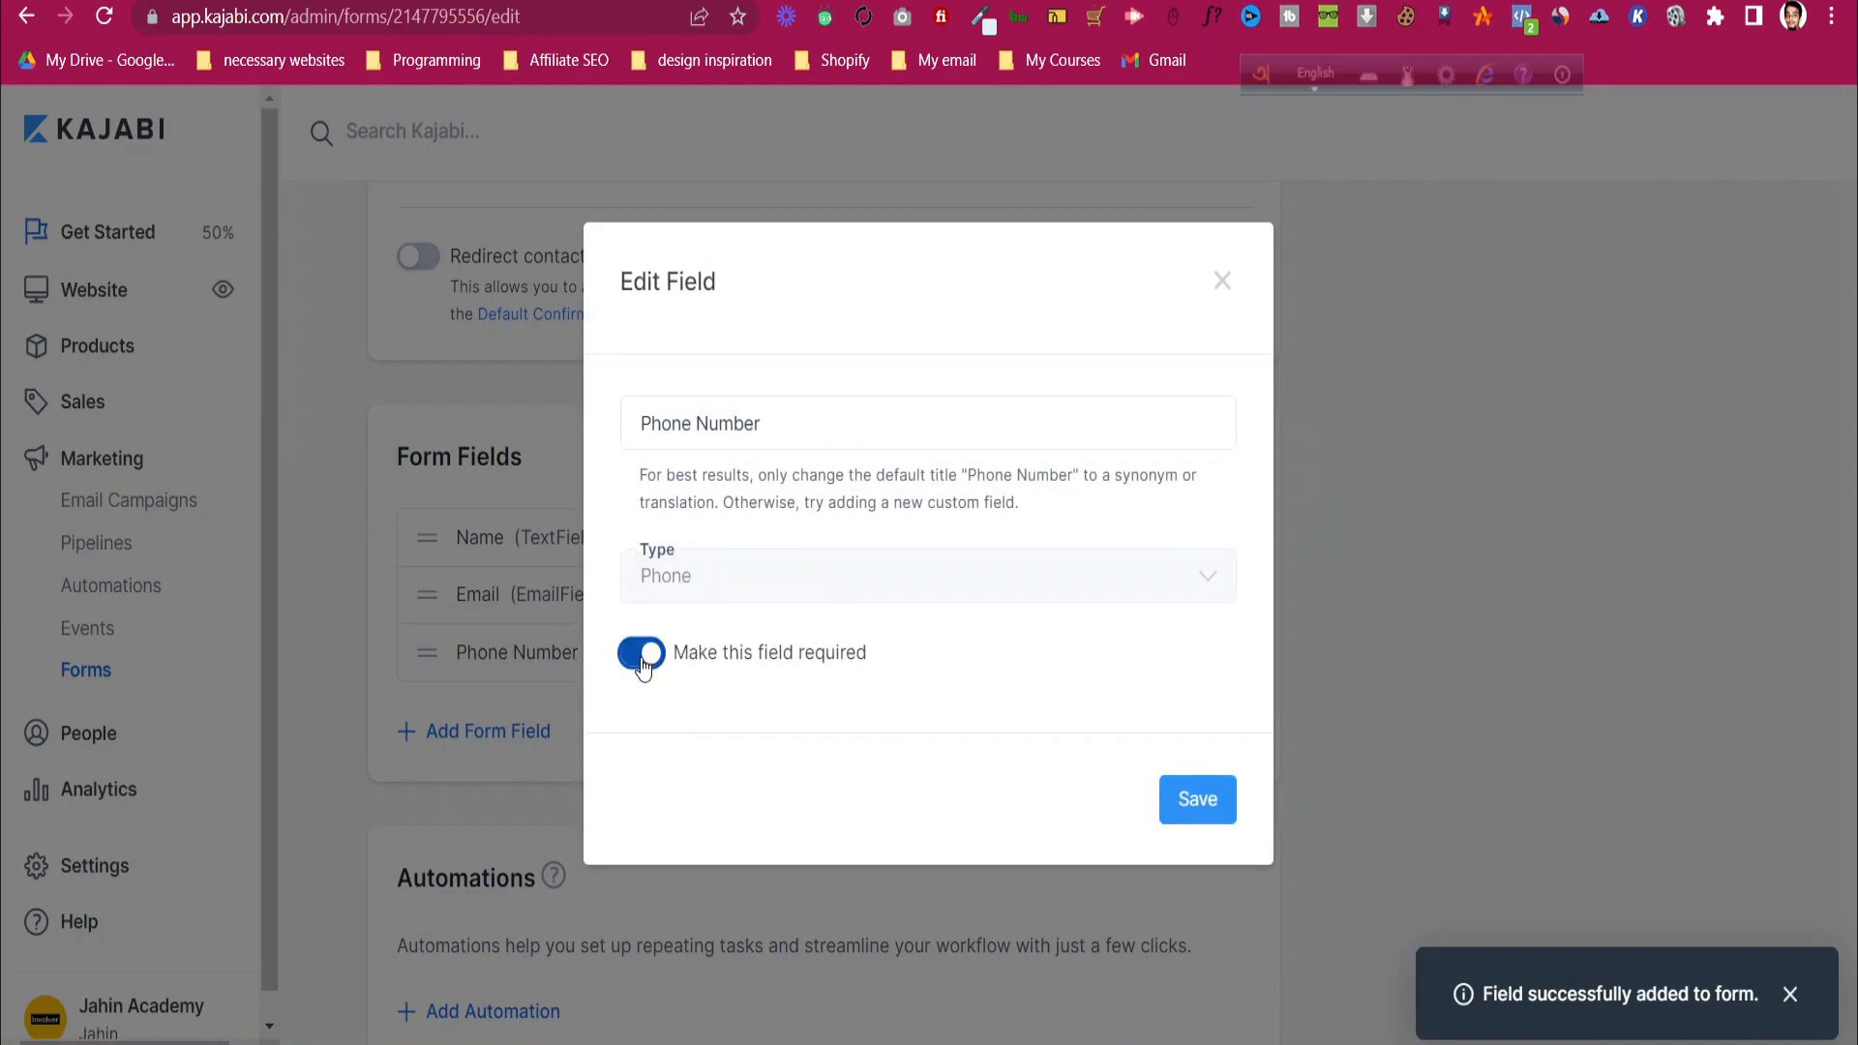
{"action": "left_click", "coordinate": [1171, 807]}
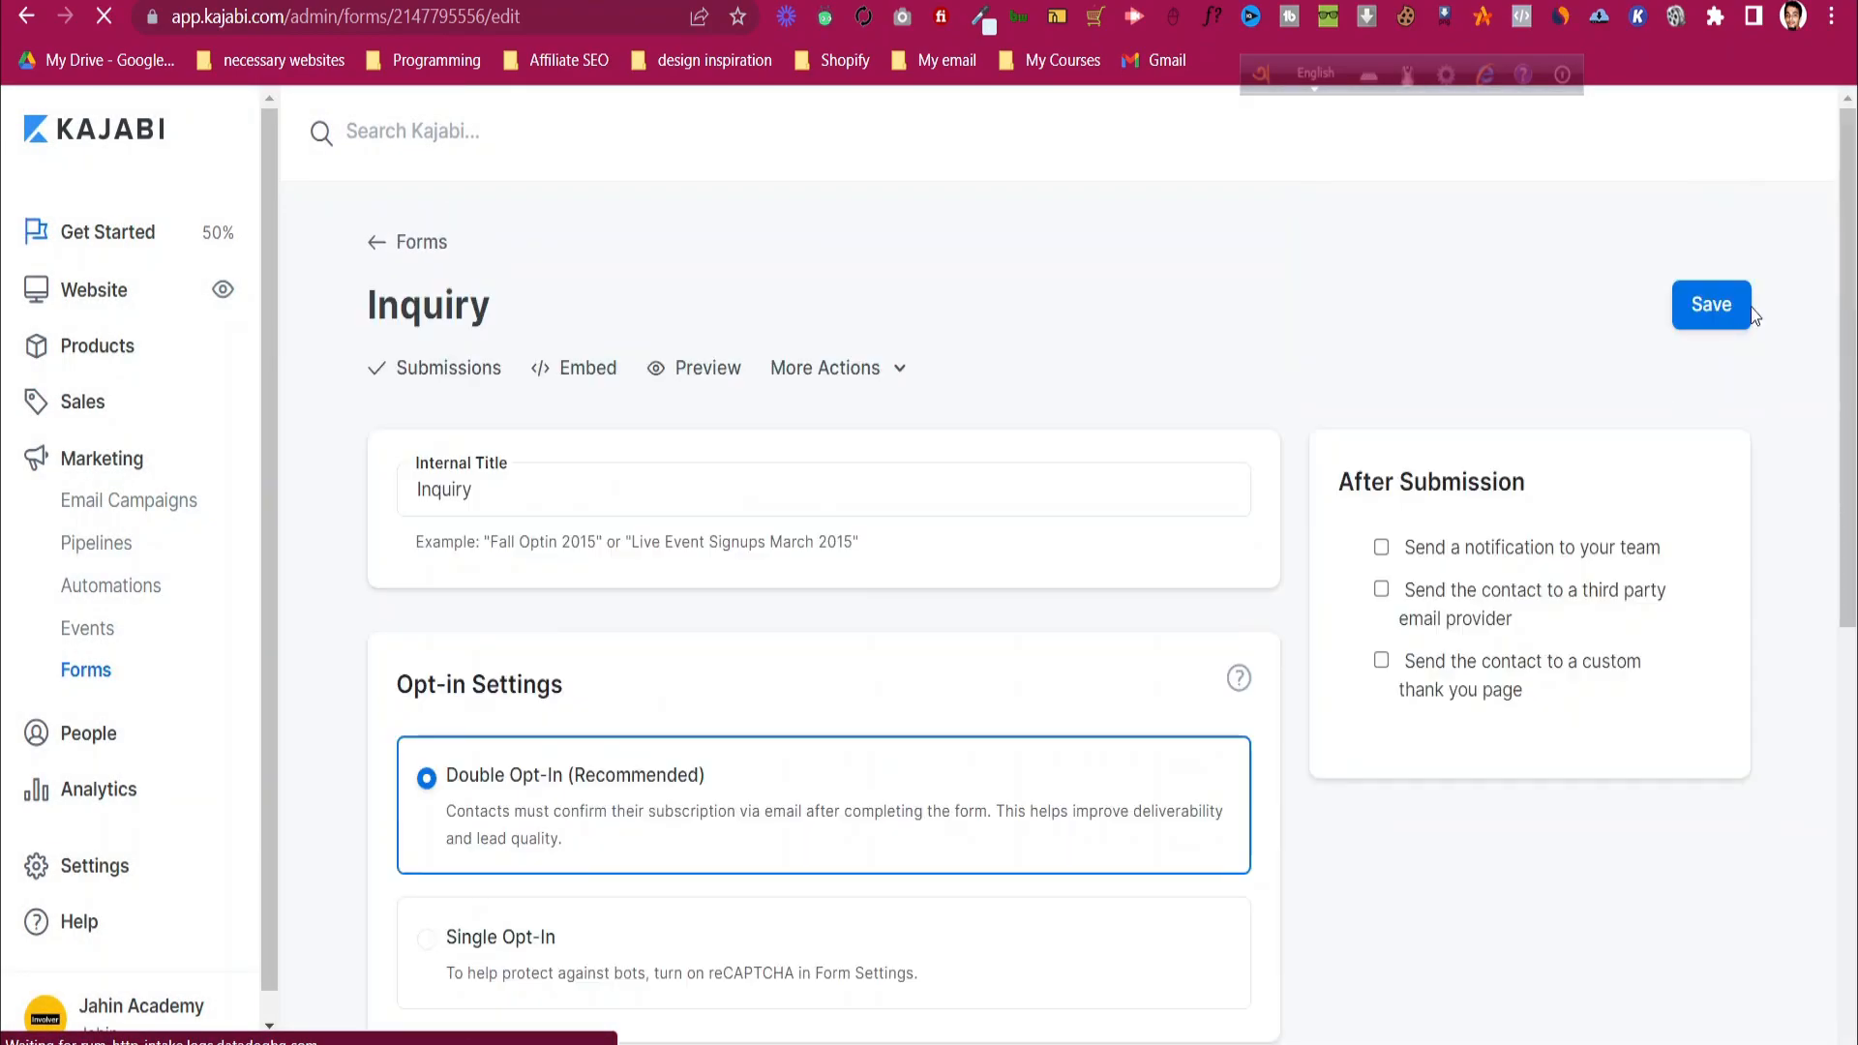
- Switch the Contact form block to the Inquiry form, keep Go to a URL, and save
{"action": "scroll", "coordinate": [1065, 634], "scroll_direction": "down", "scroll_amount": 8}
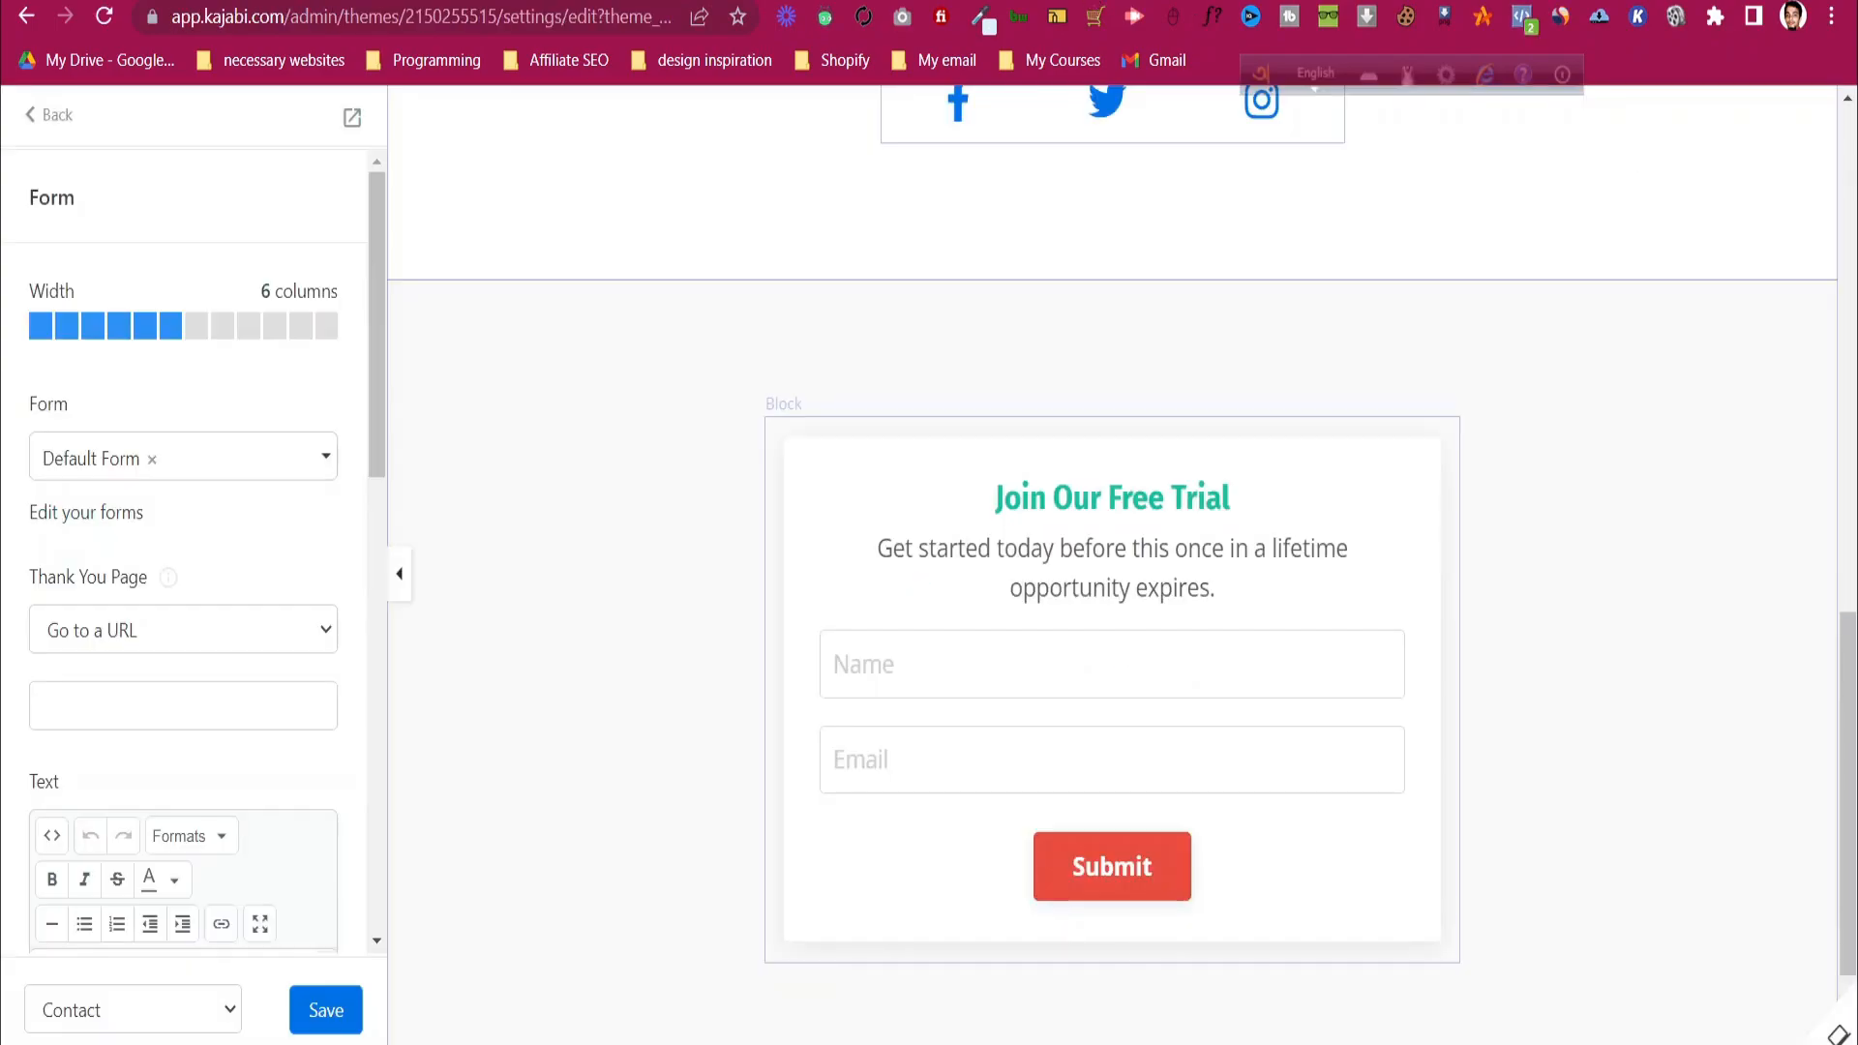
{"action": "left_click", "coordinate": [228, 460]}
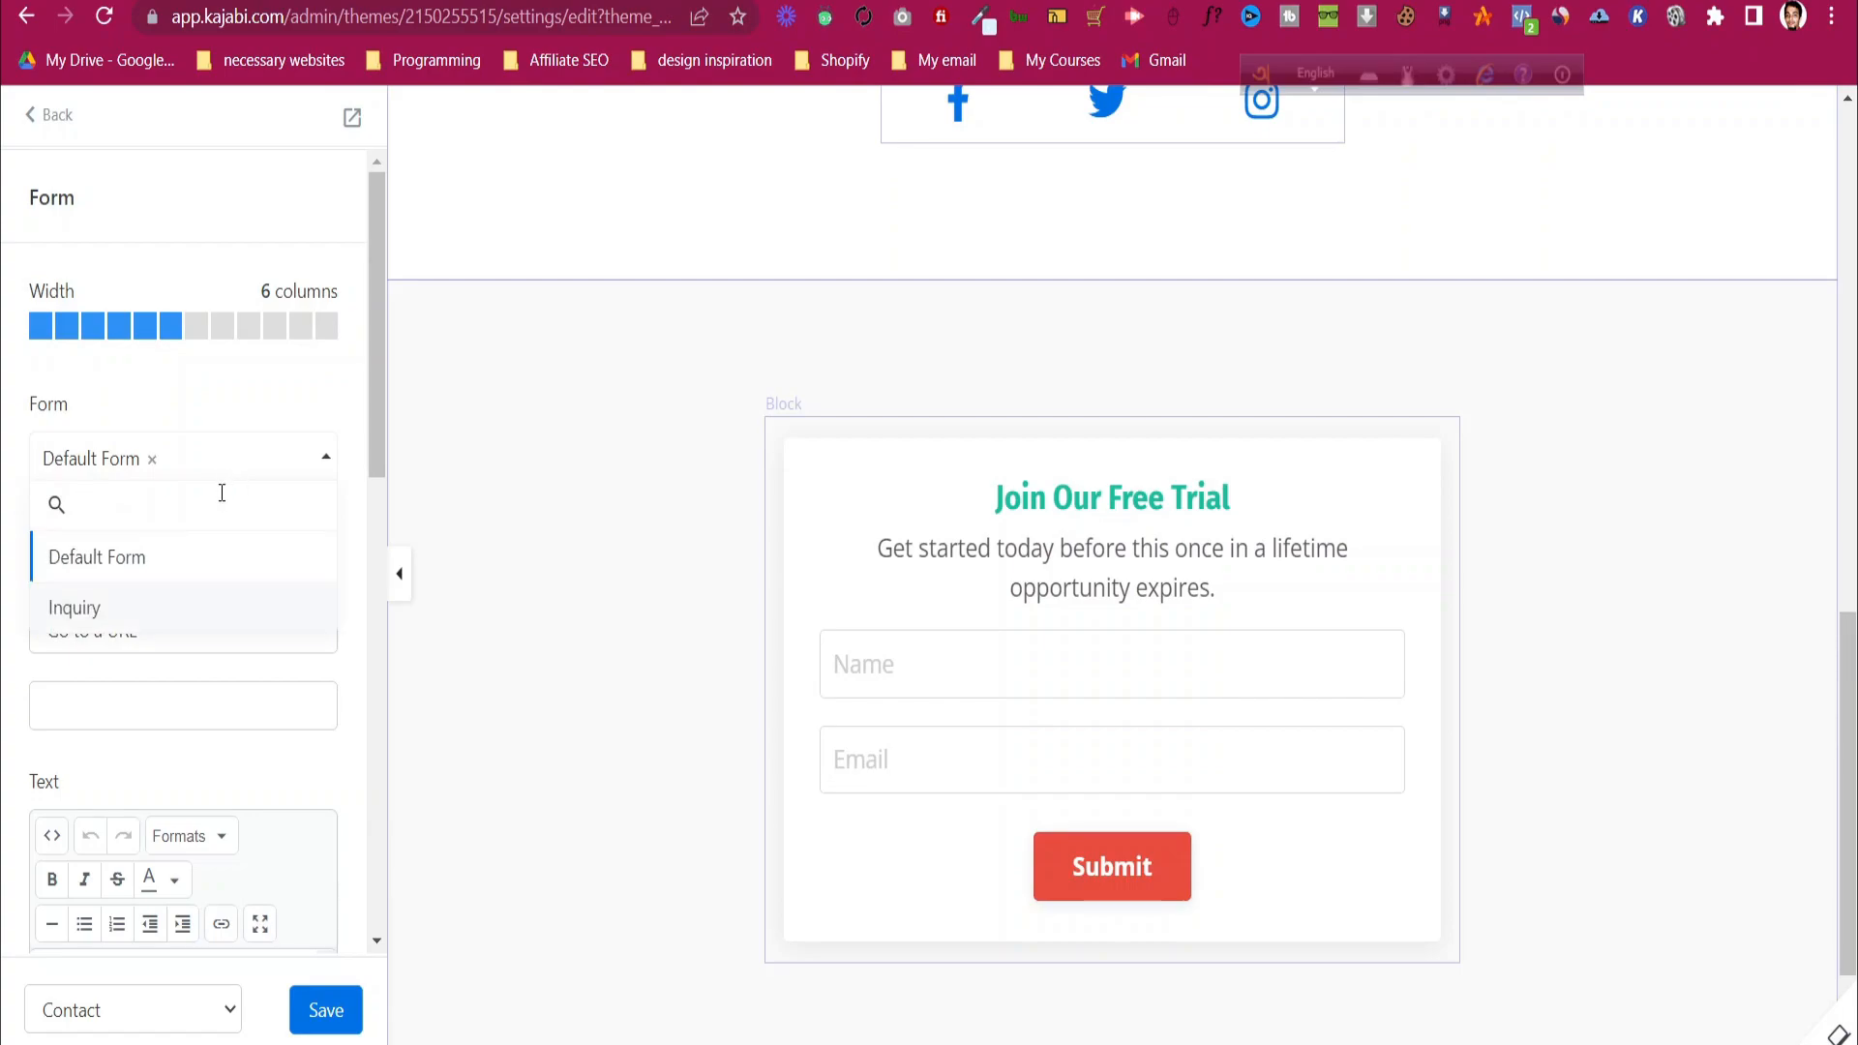
{"action": "left_click", "coordinate": [107, 609]}
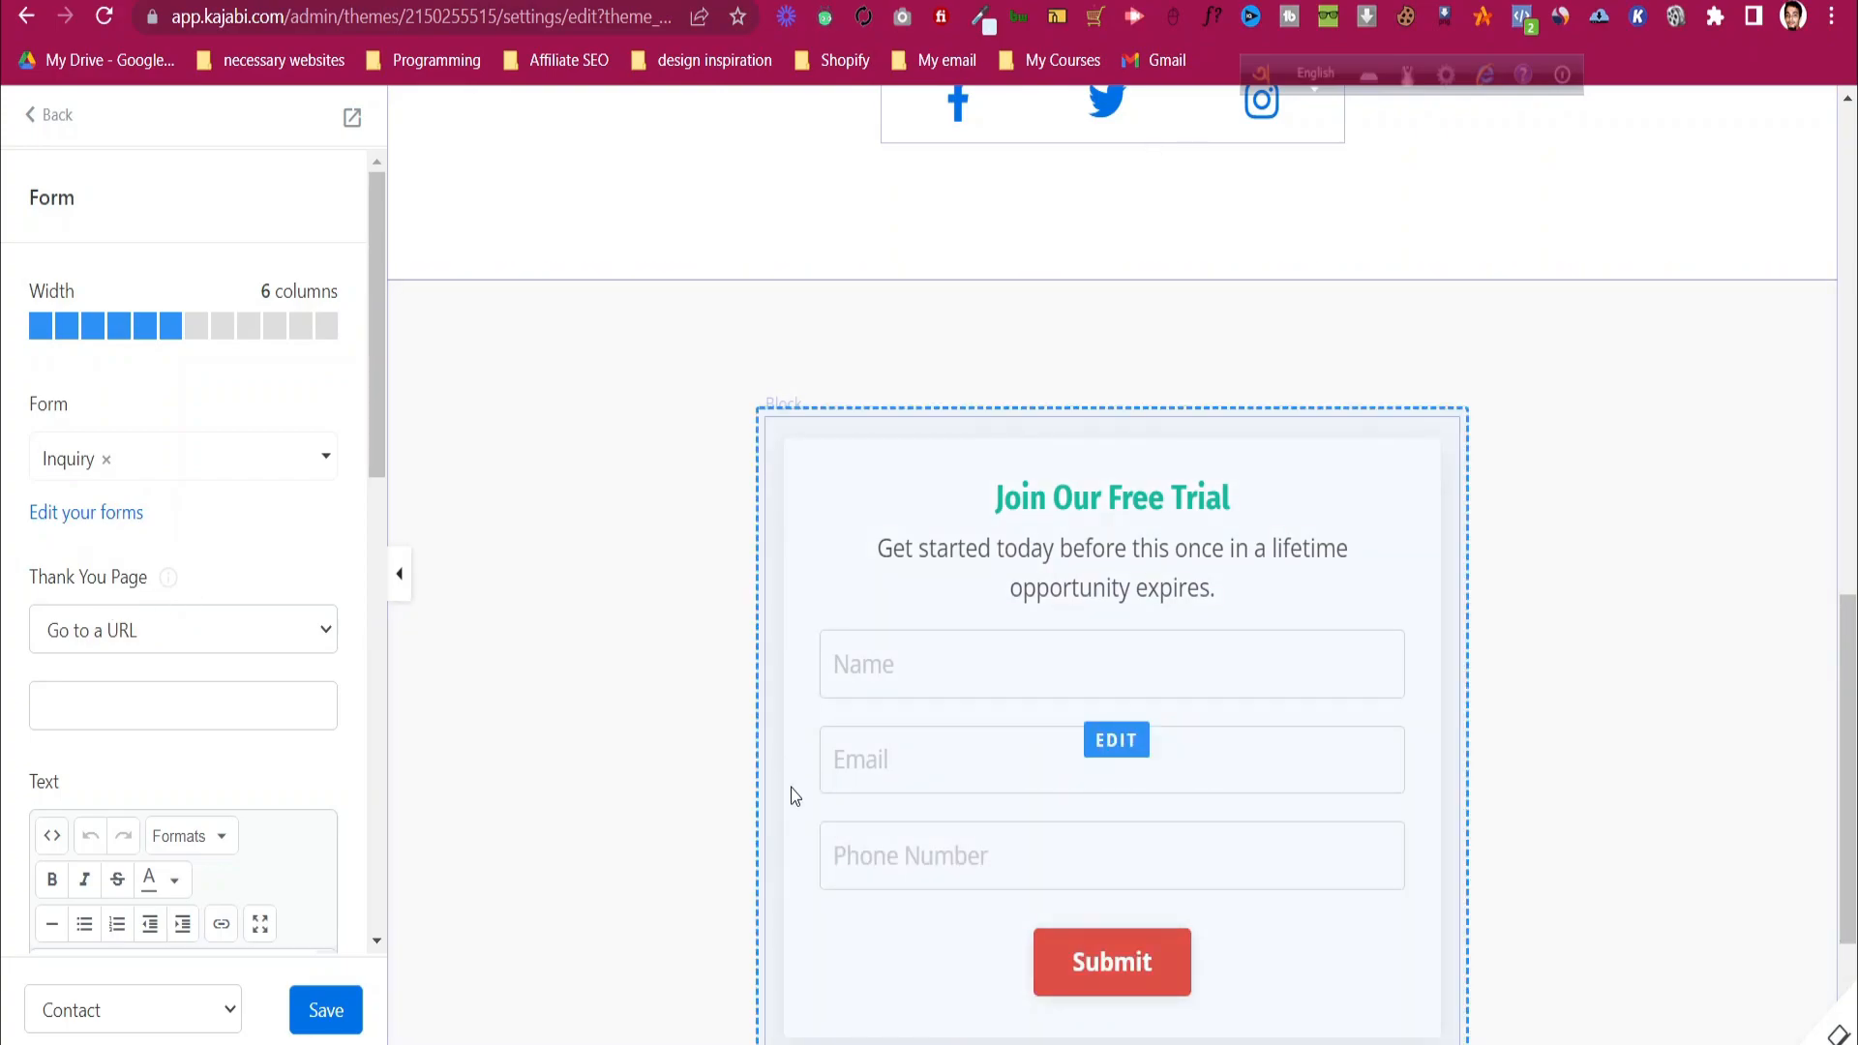
{"action": "scroll", "coordinate": [789, 796], "scroll_direction": "down", "scroll_amount": 1}
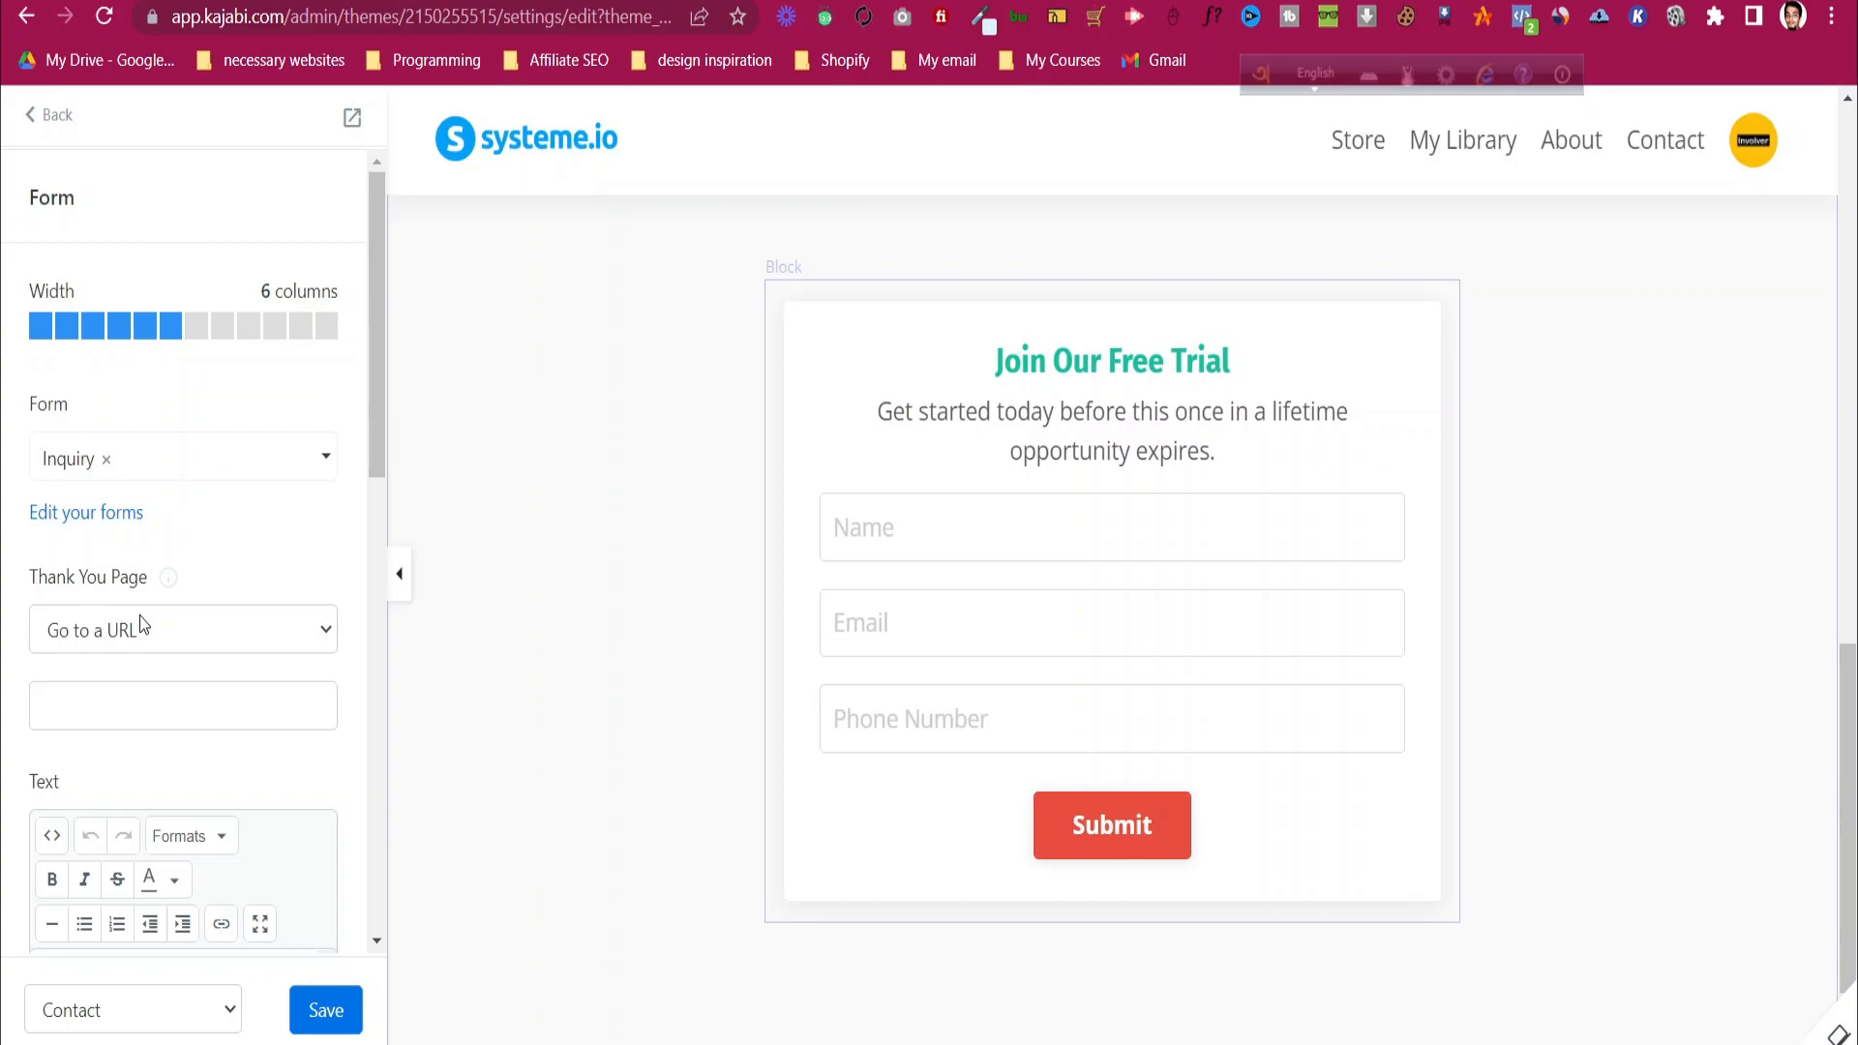
{"action": "left_click", "coordinate": [281, 637]}
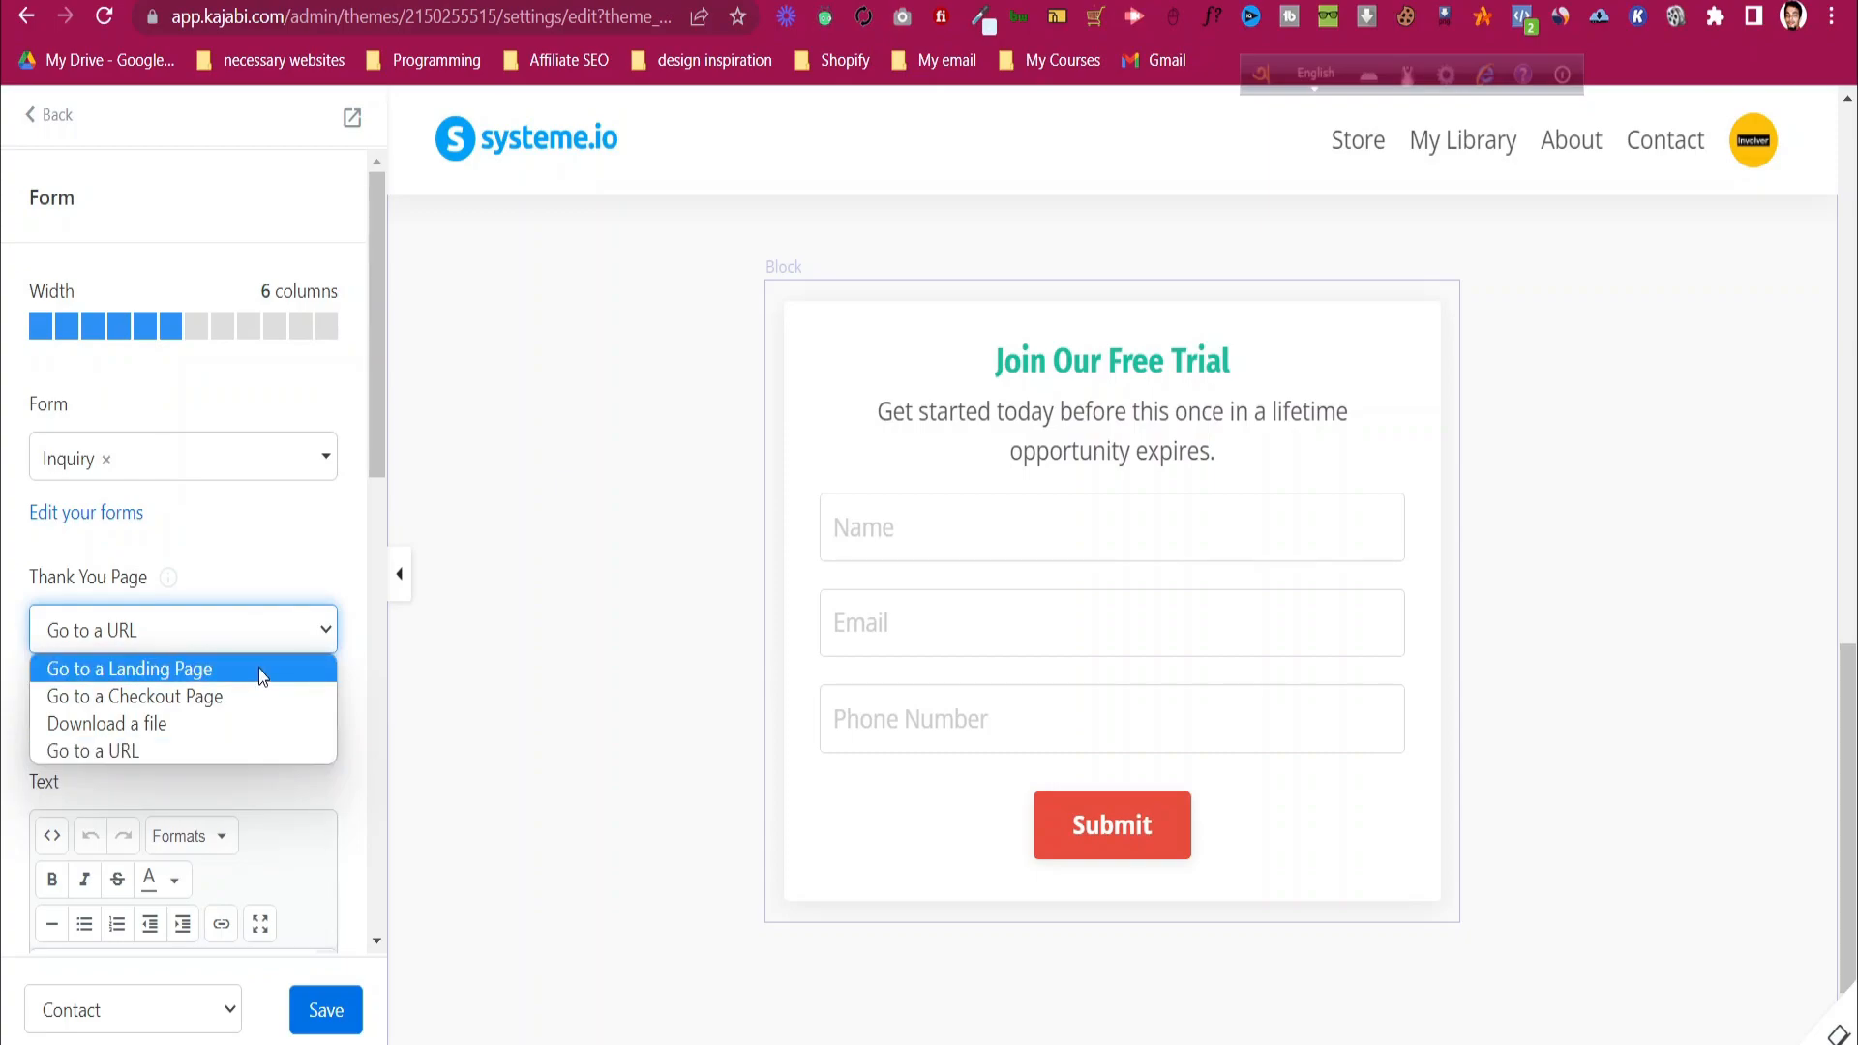
{"action": "left_click", "coordinate": [316, 585]}
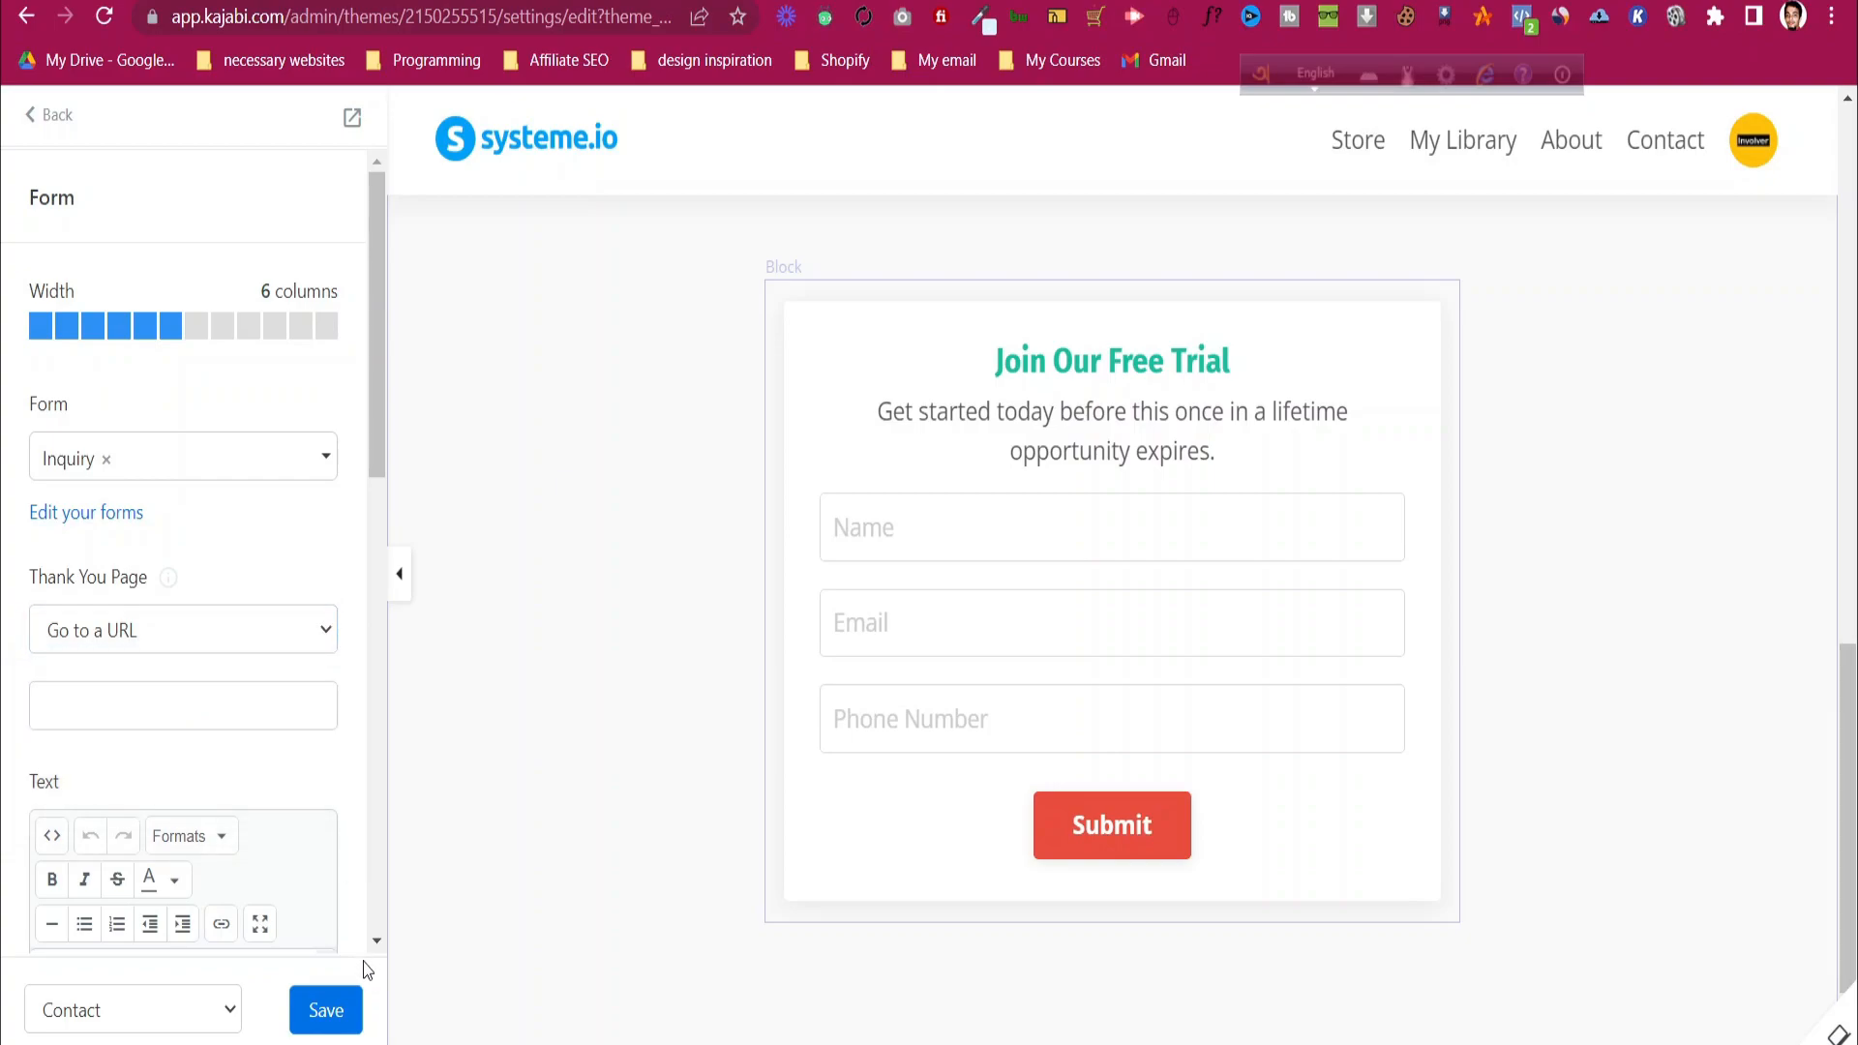
{"action": "left_click", "coordinate": [354, 1028]}
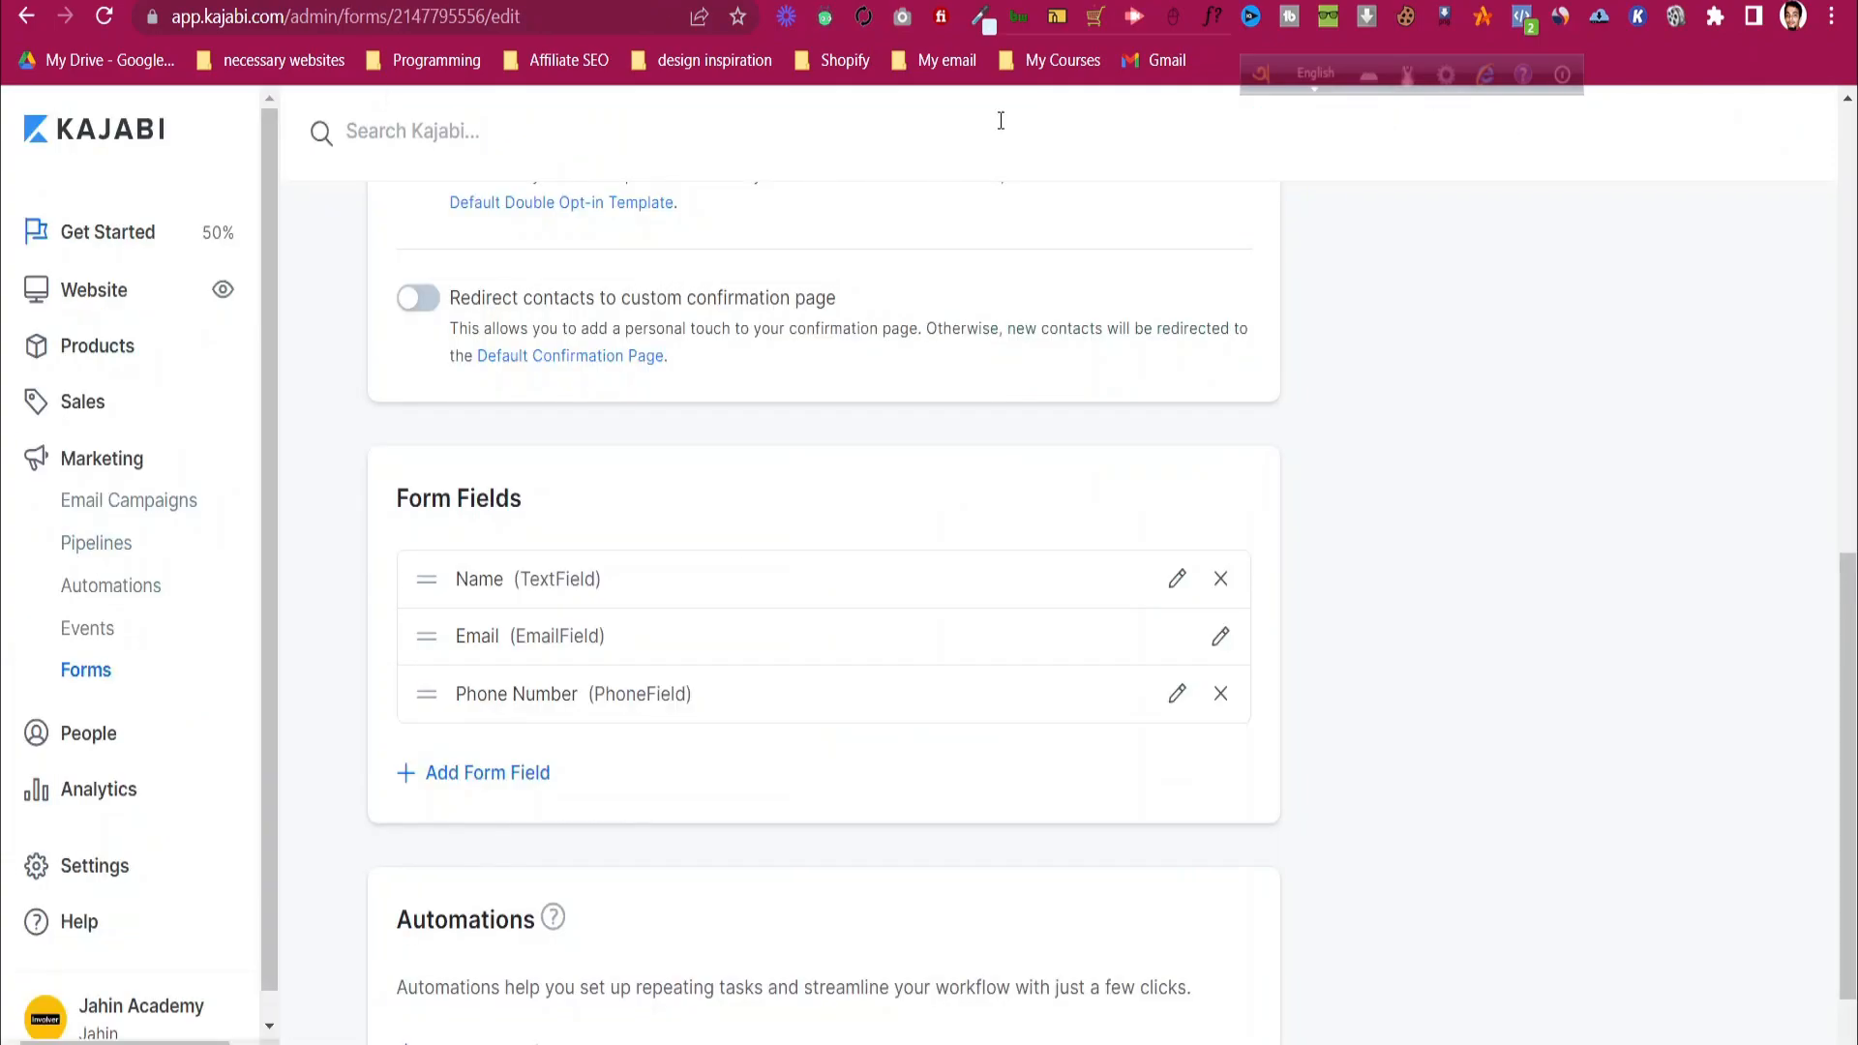
- Go through Email Campaigns and Website Design to reach the Navigation Menus page
{"action": "scroll", "coordinate": [699, 636], "scroll_direction": "up", "scroll_amount": 5}
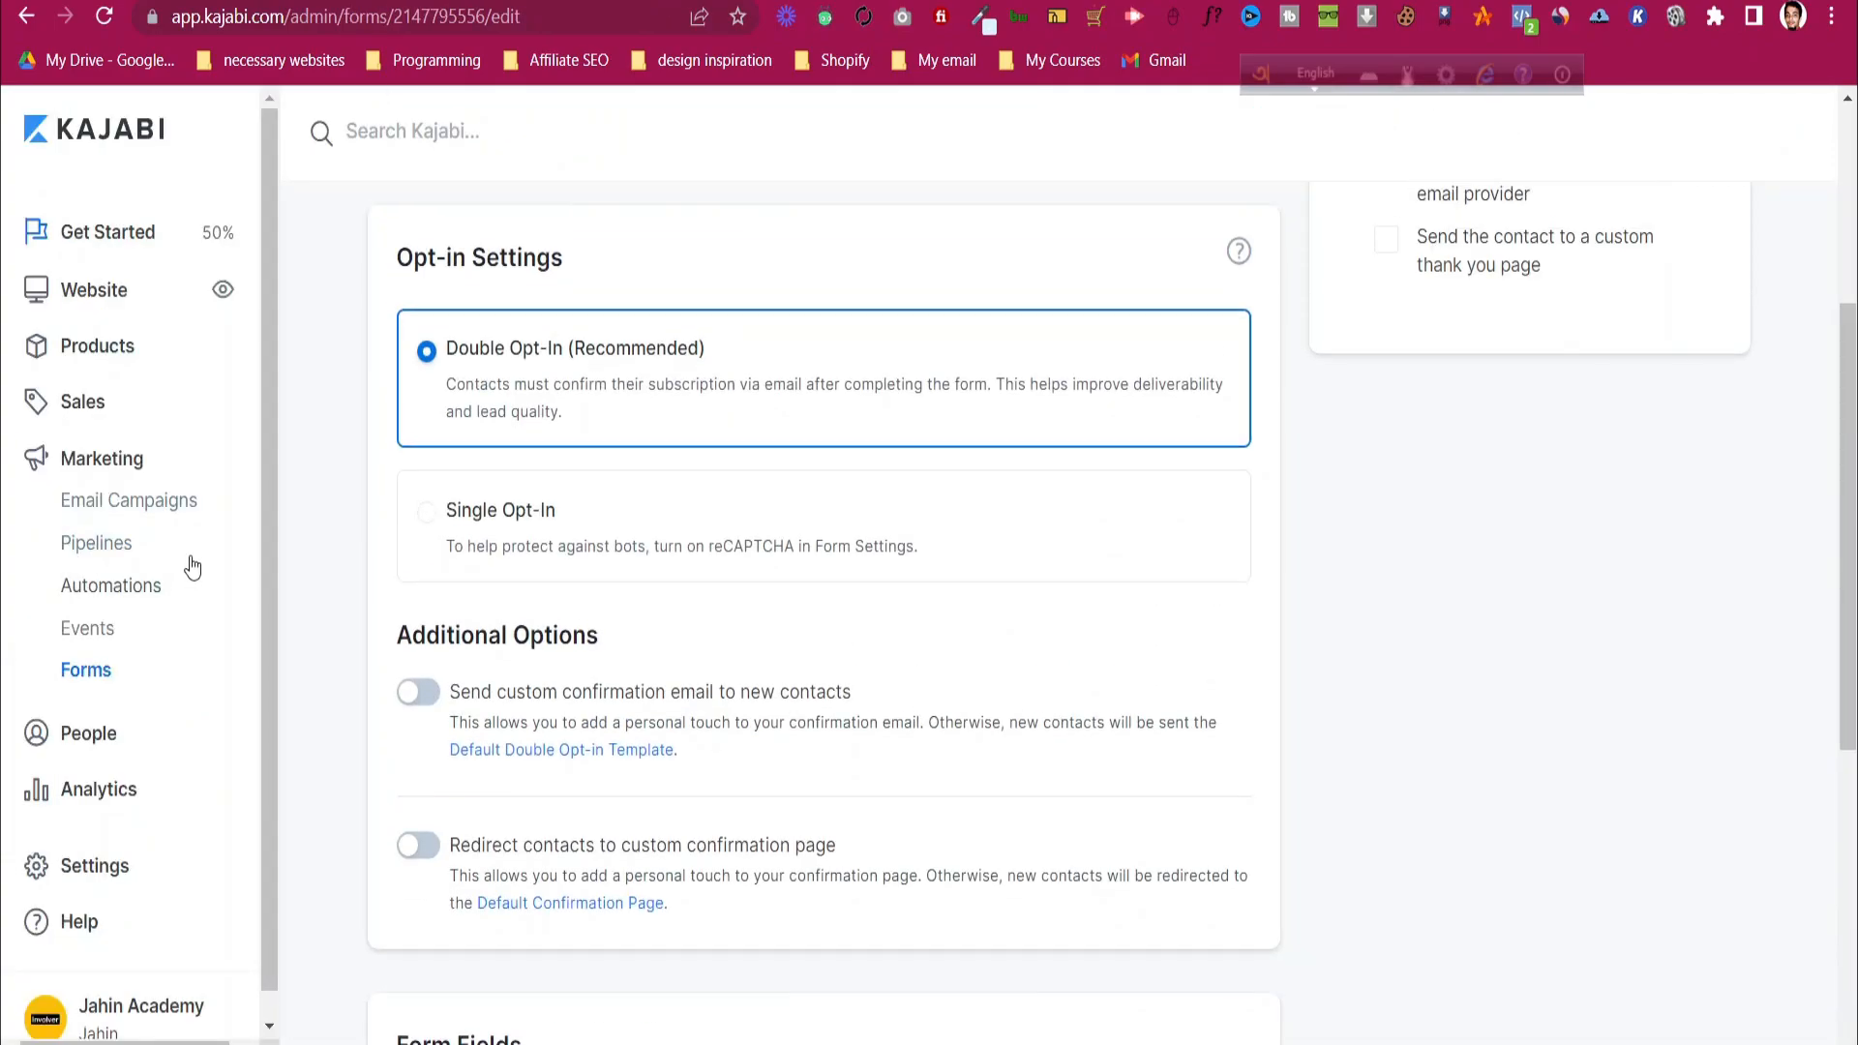
{"action": "left_click", "coordinate": [178, 503]}
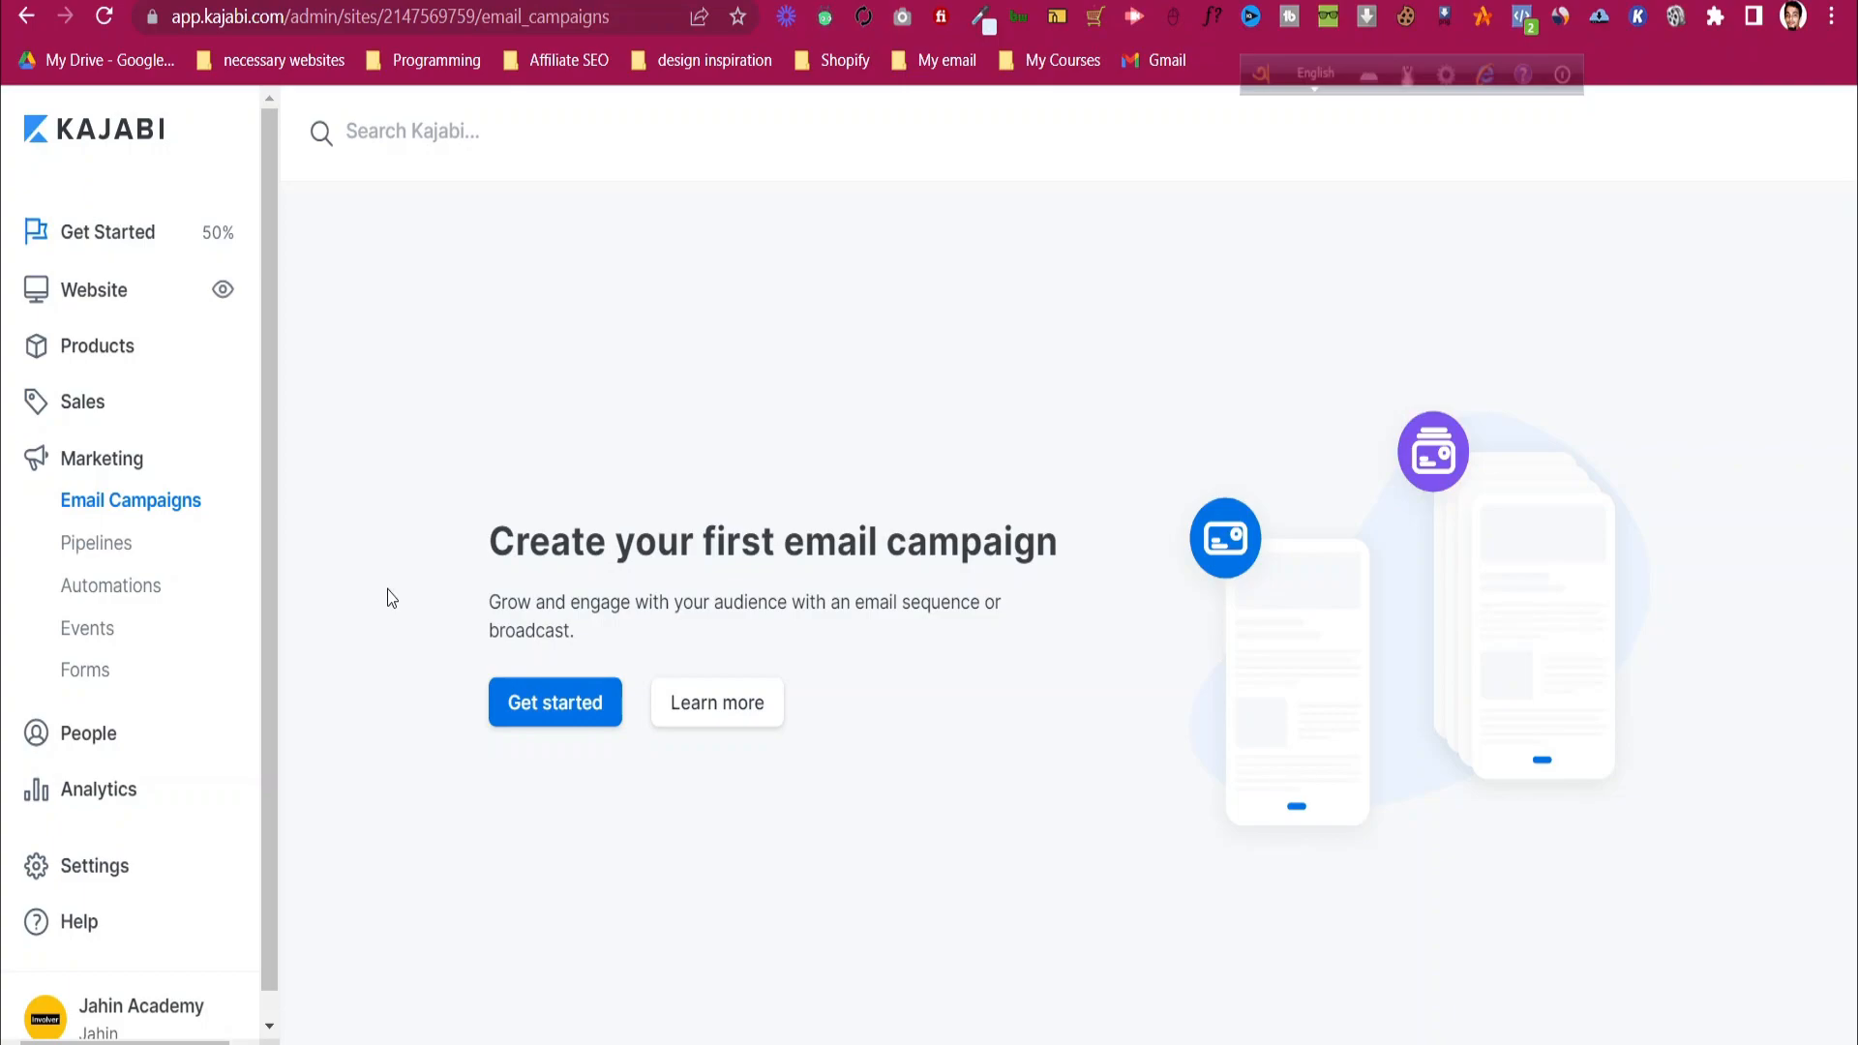
{"action": "left_click", "coordinate": [111, 303]}
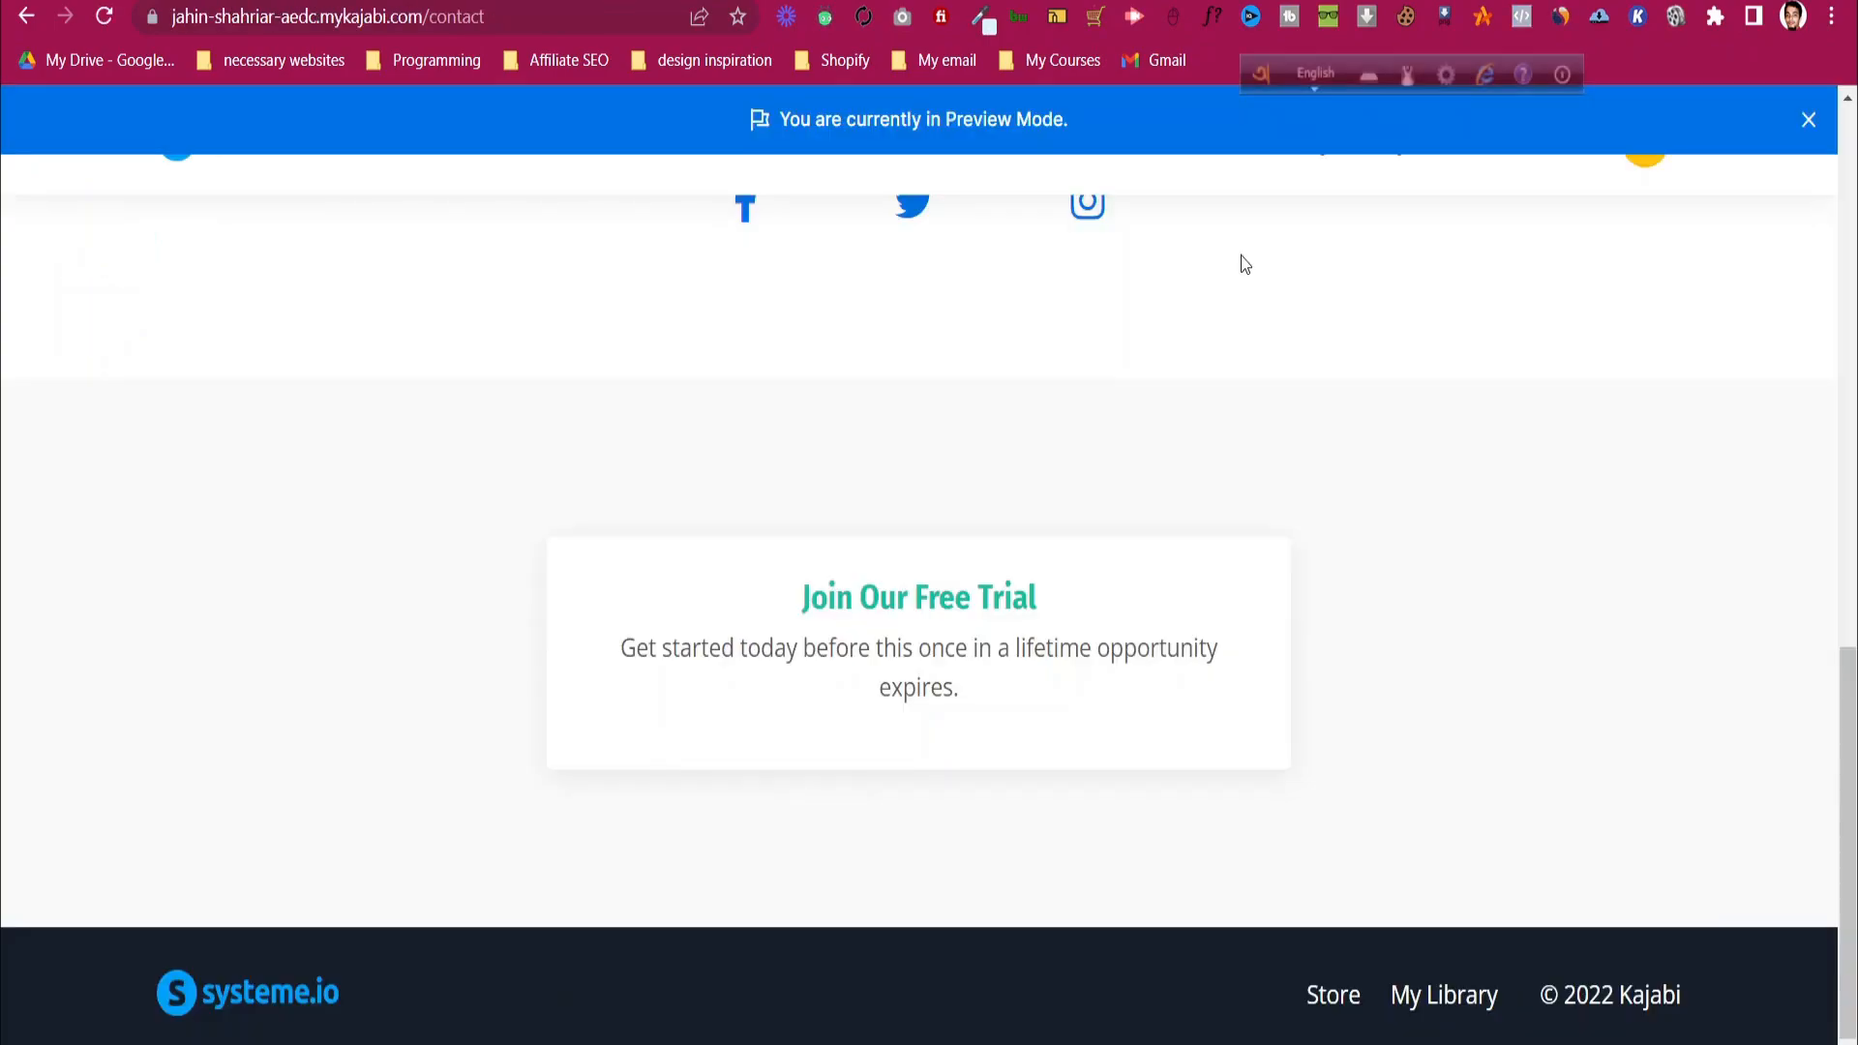
{"action": "scroll", "coordinate": [1239, 261], "scroll_direction": "up", "scroll_amount": 15}
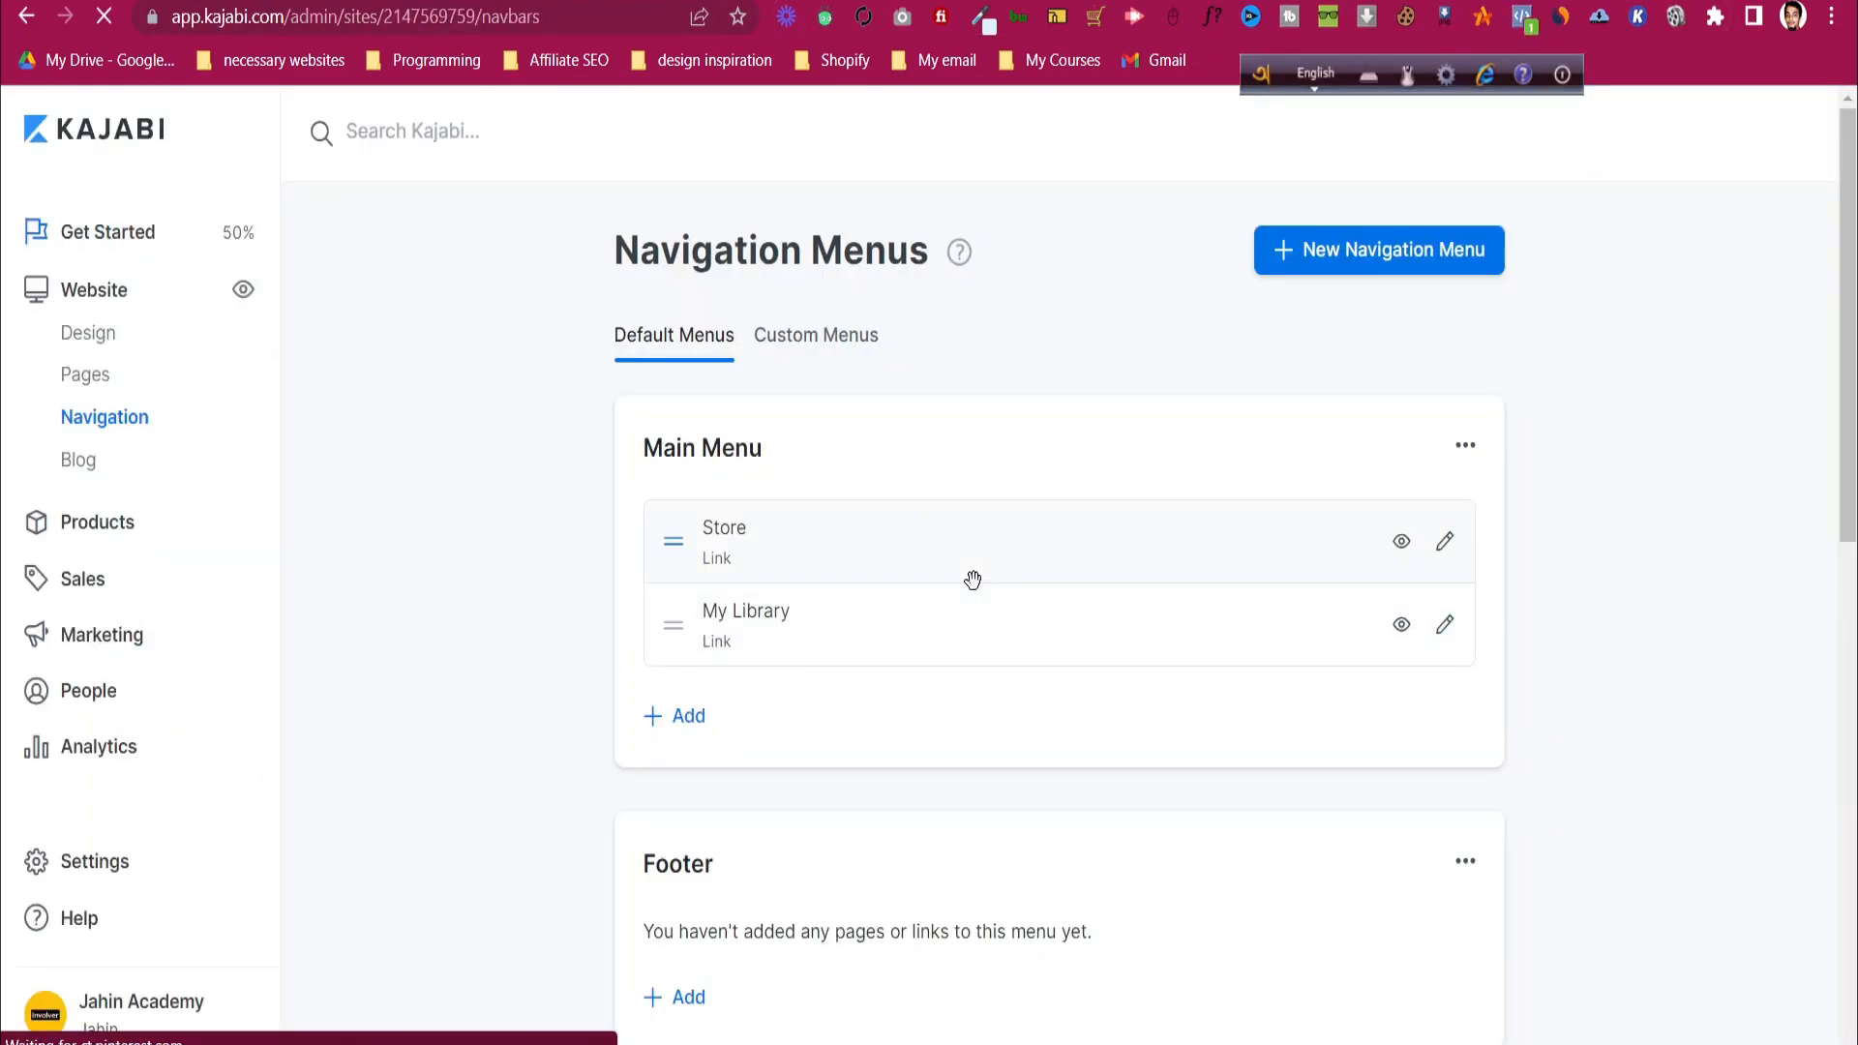
- Review the Main Menu and Footer menus, confirm no custom menus exist, then go to Blog
{"action": "scroll", "coordinate": [980, 581], "scroll_direction": "down", "scroll_amount": 8}
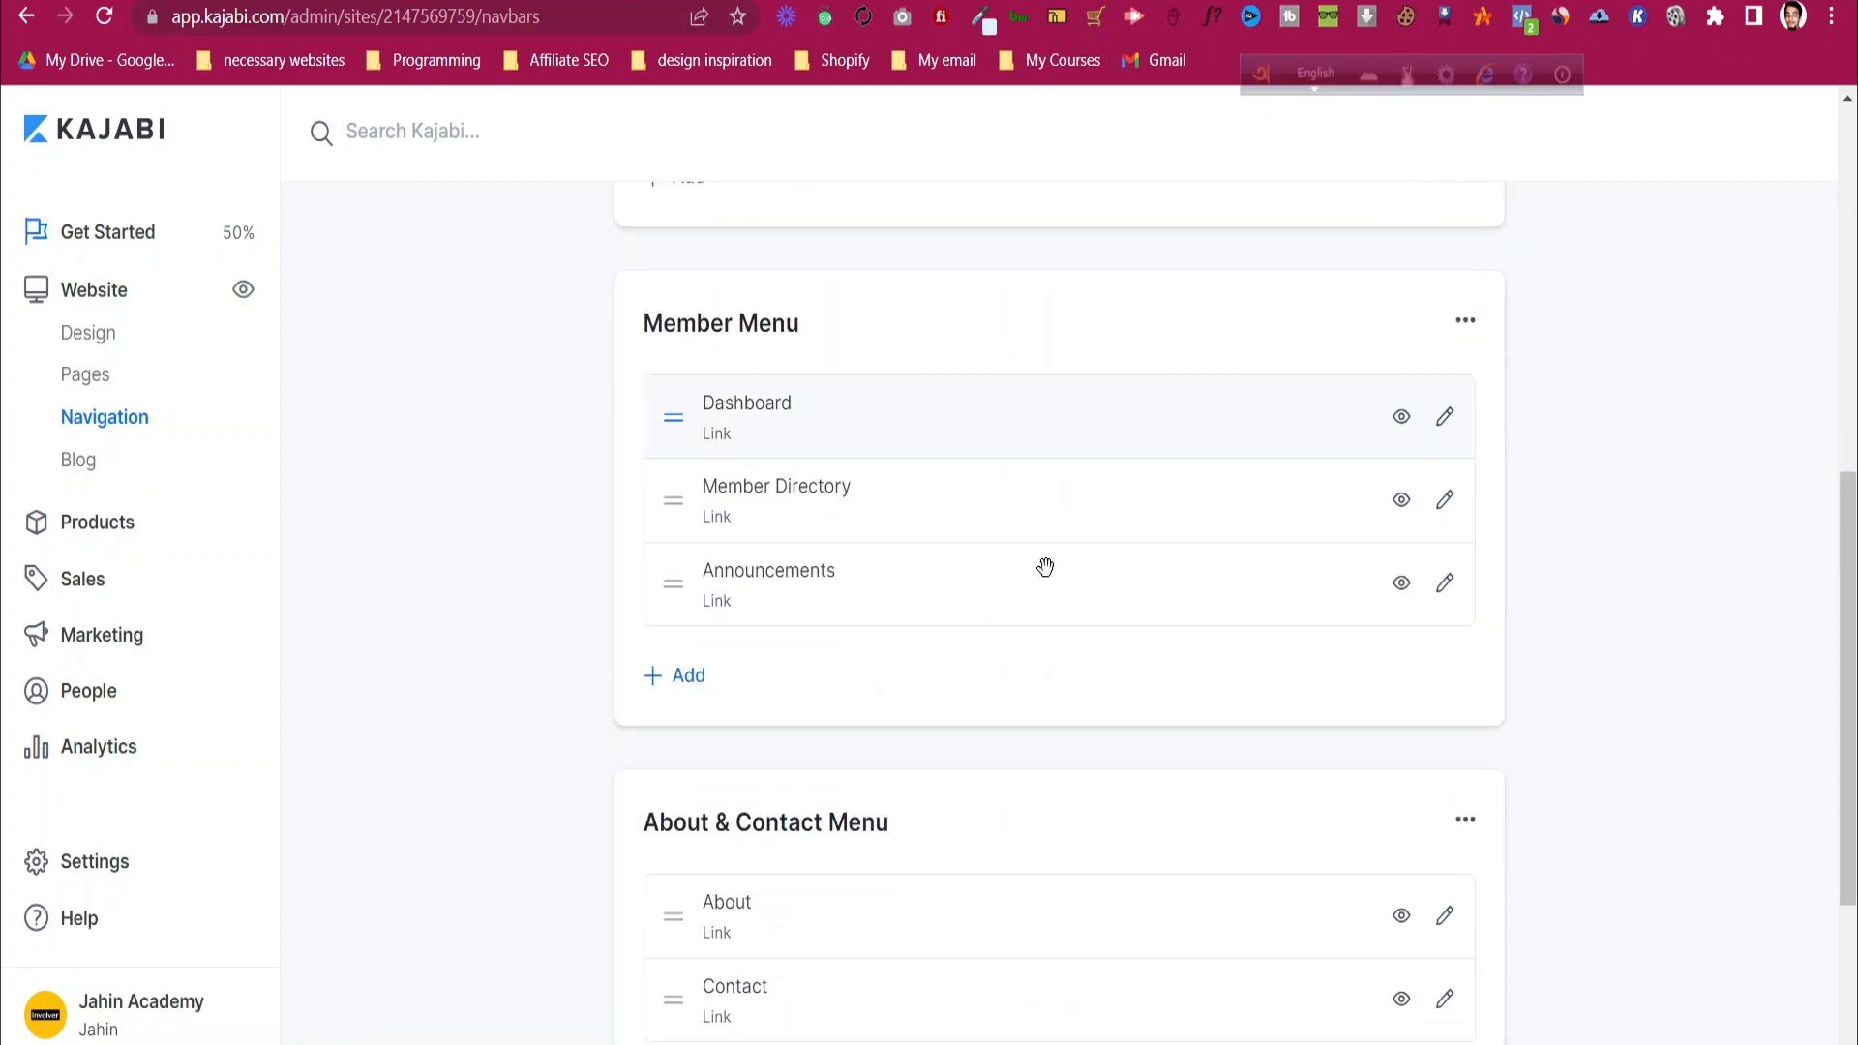
{"action": "scroll", "coordinate": [1141, 630], "scroll_direction": "down", "scroll_amount": 3}
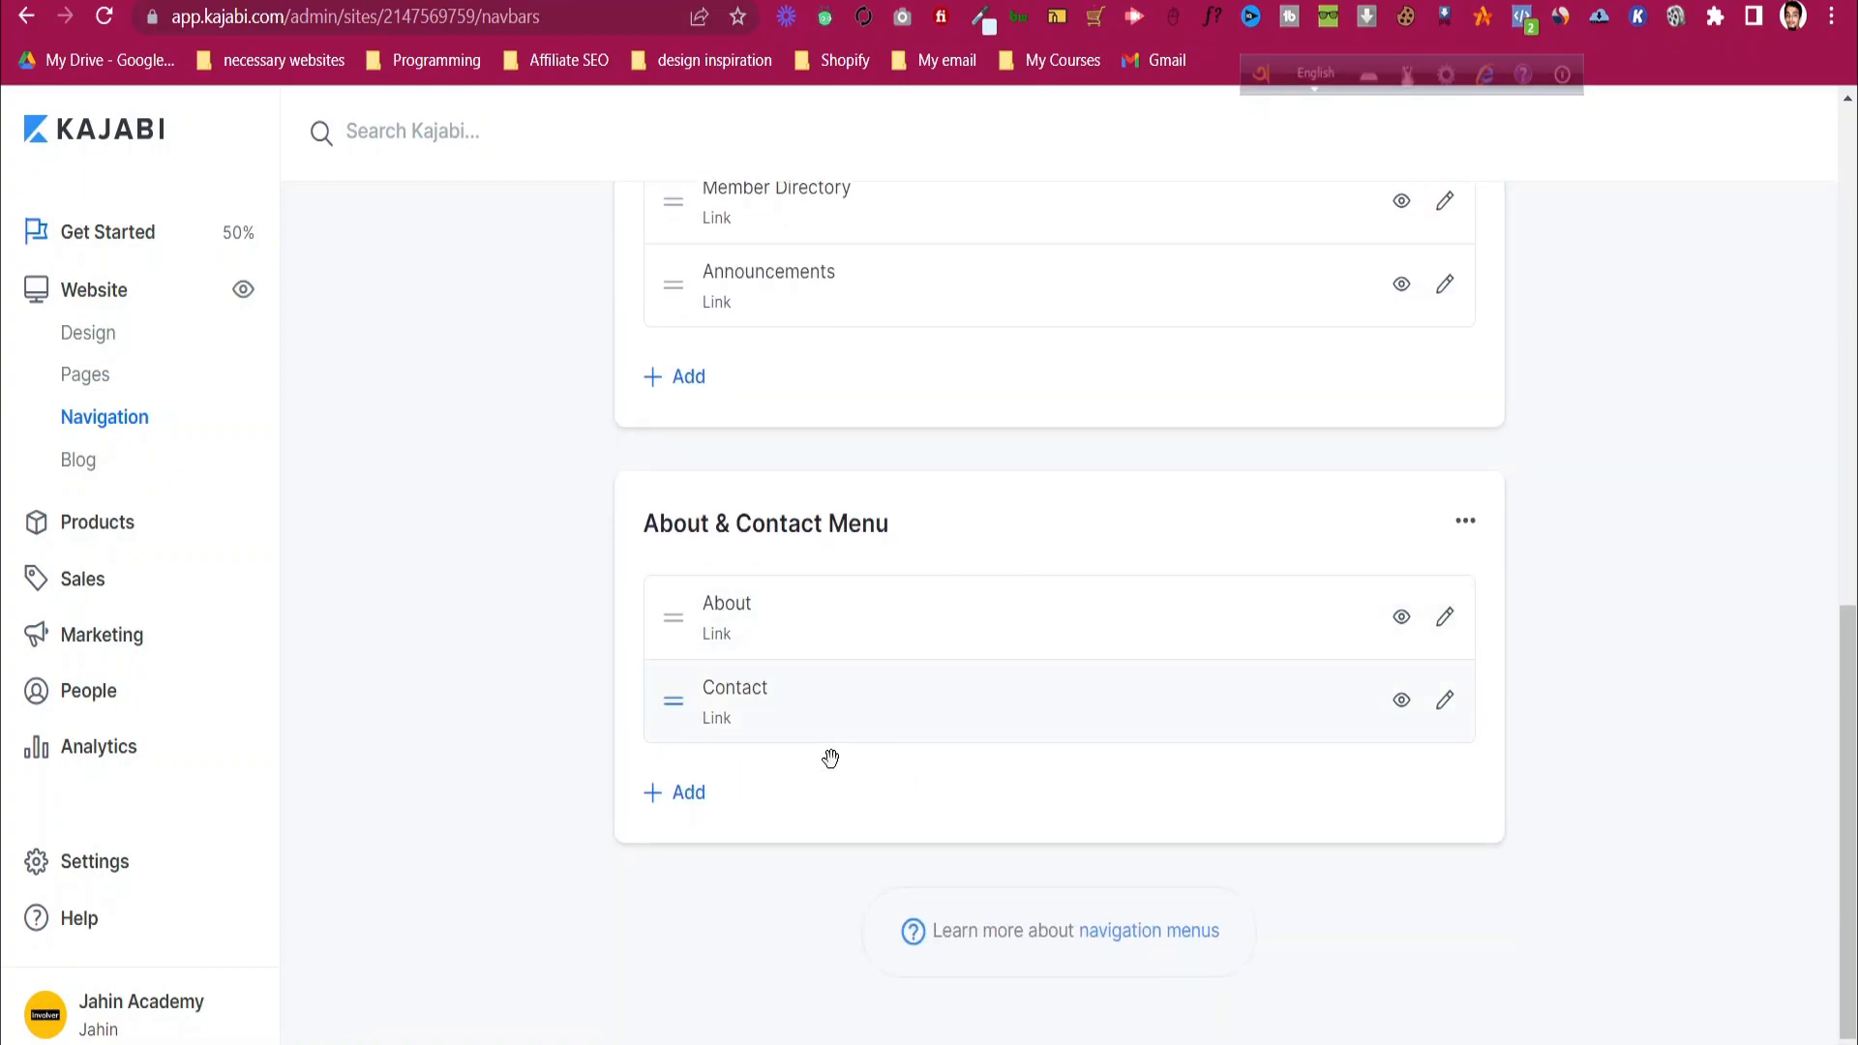
{"action": "scroll", "coordinate": [688, 815], "scroll_direction": "up", "scroll_amount": 9}
{"action": "scroll", "coordinate": [692, 803], "scroll_direction": "up", "scroll_amount": 3}
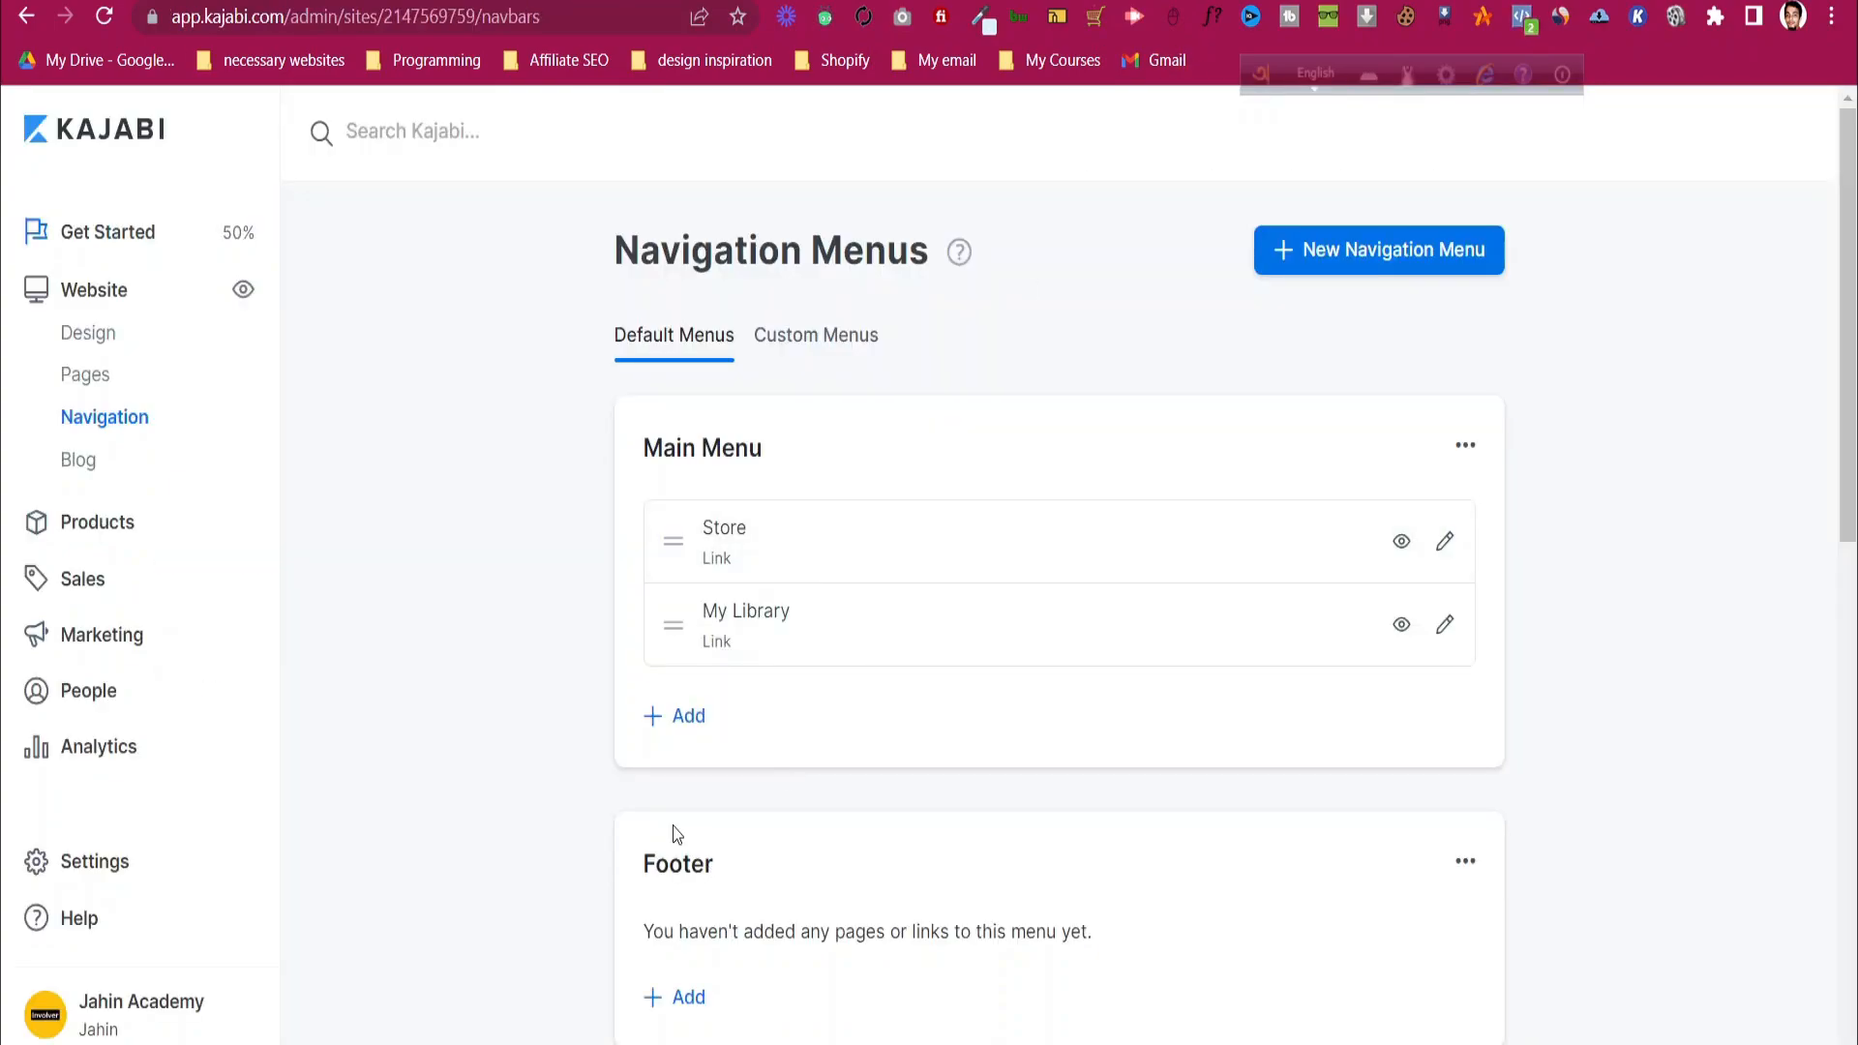
{"action": "scroll", "coordinate": [693, 721], "scroll_direction": "down", "scroll_amount": 5}
{"action": "scroll", "coordinate": [693, 730], "scroll_direction": "up", "scroll_amount": 1}
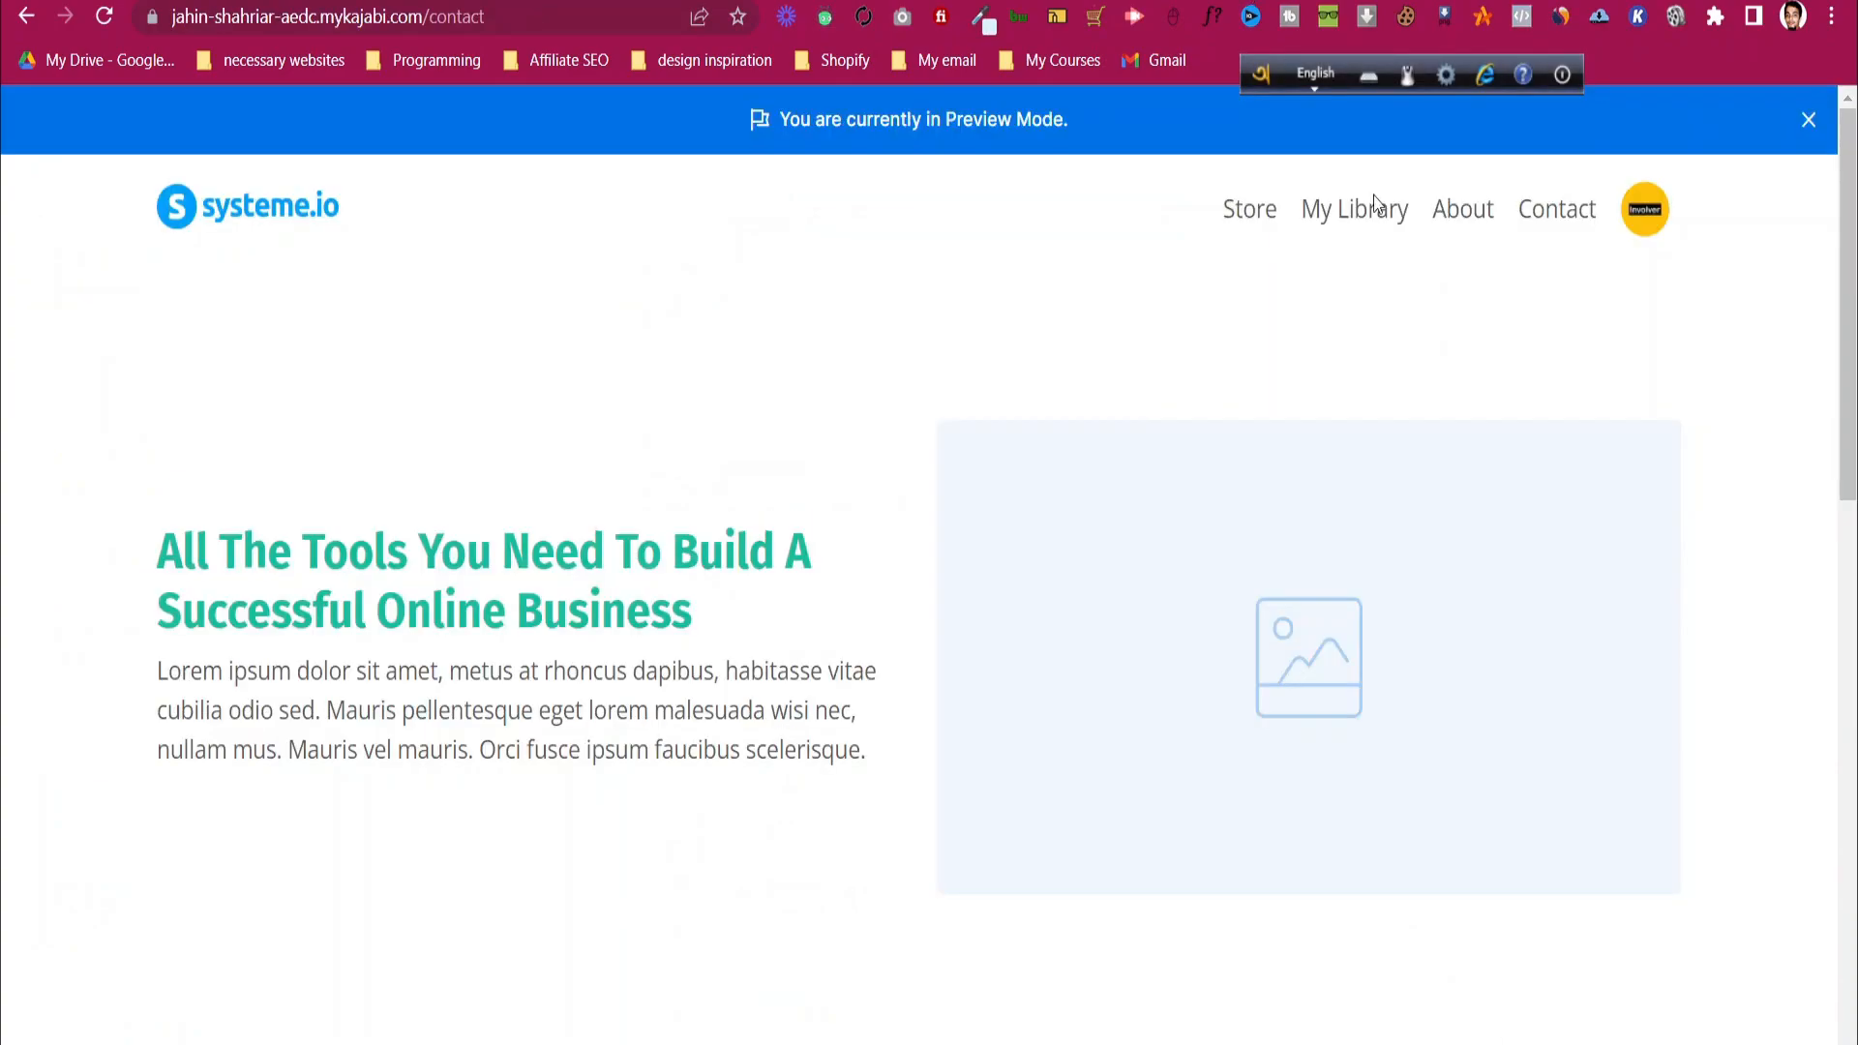
{"action": "scroll", "coordinate": [1535, 962], "scroll_direction": "down", "scroll_amount": 10}
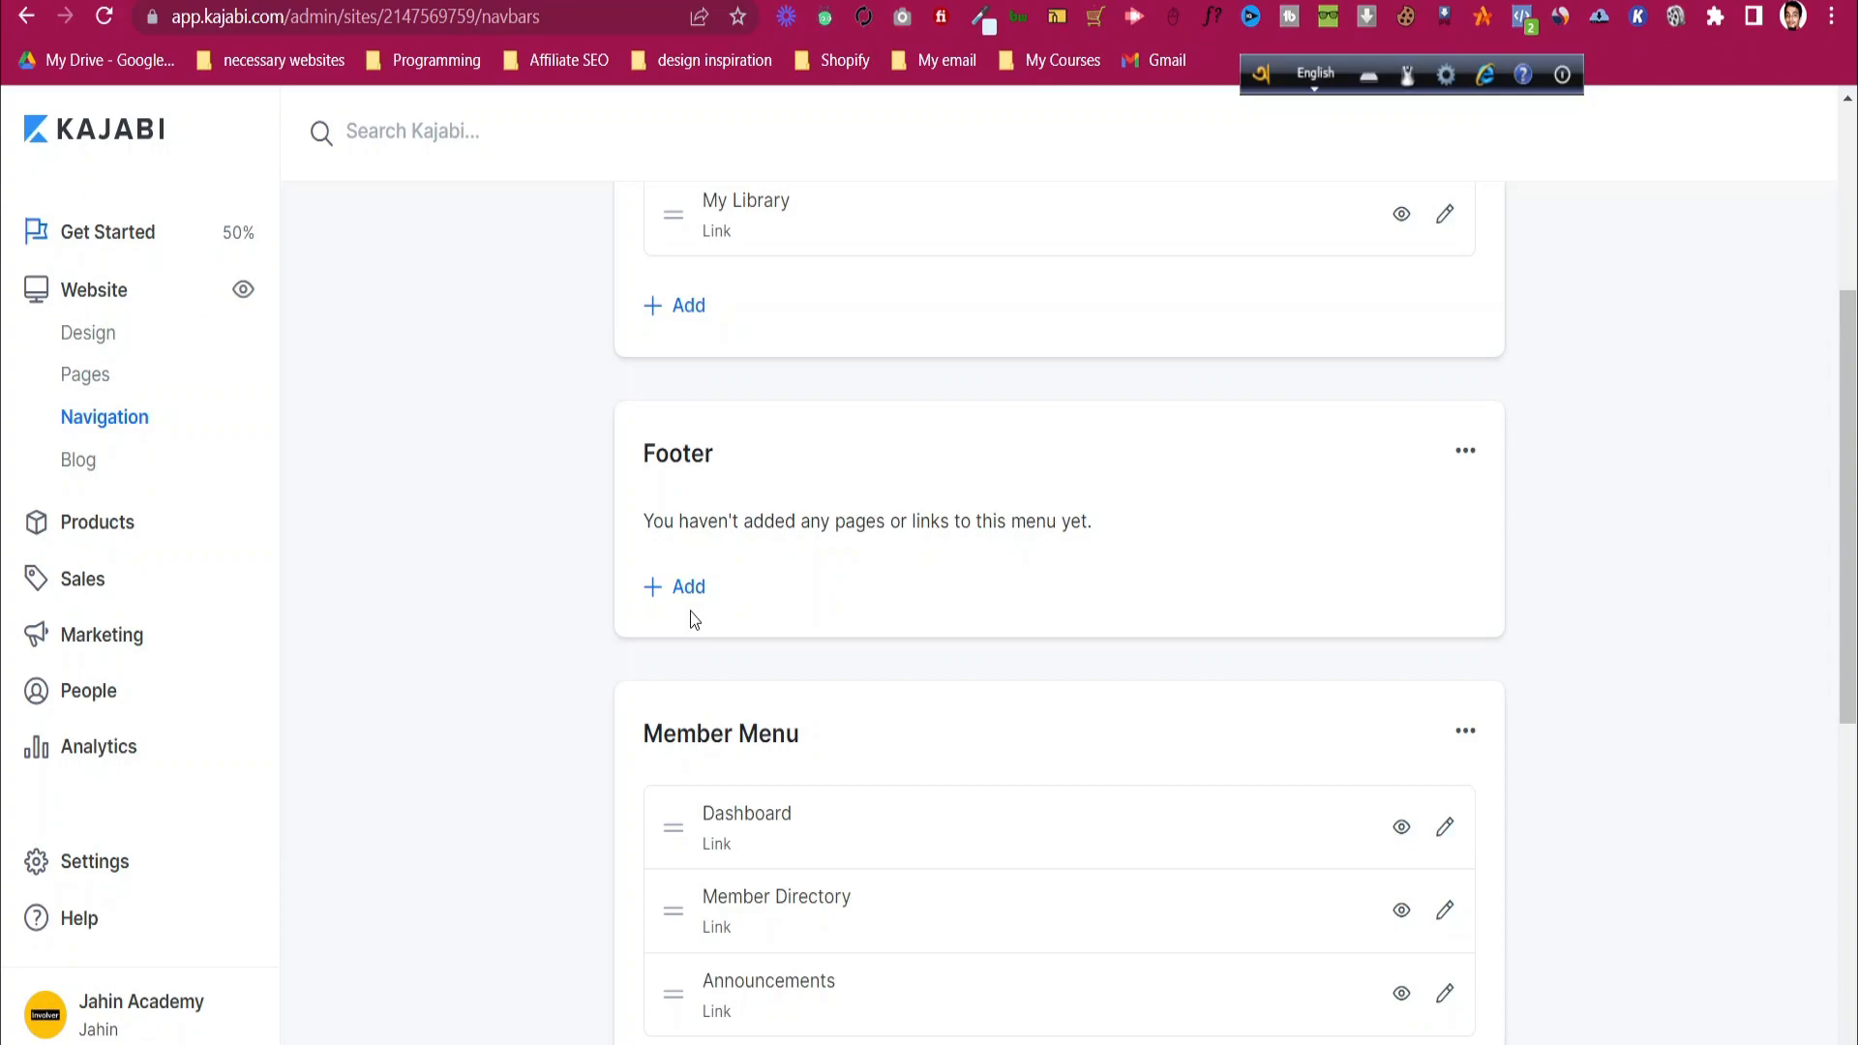
{"action": "scroll", "coordinate": [736, 605], "scroll_direction": "up", "scroll_amount": 5}
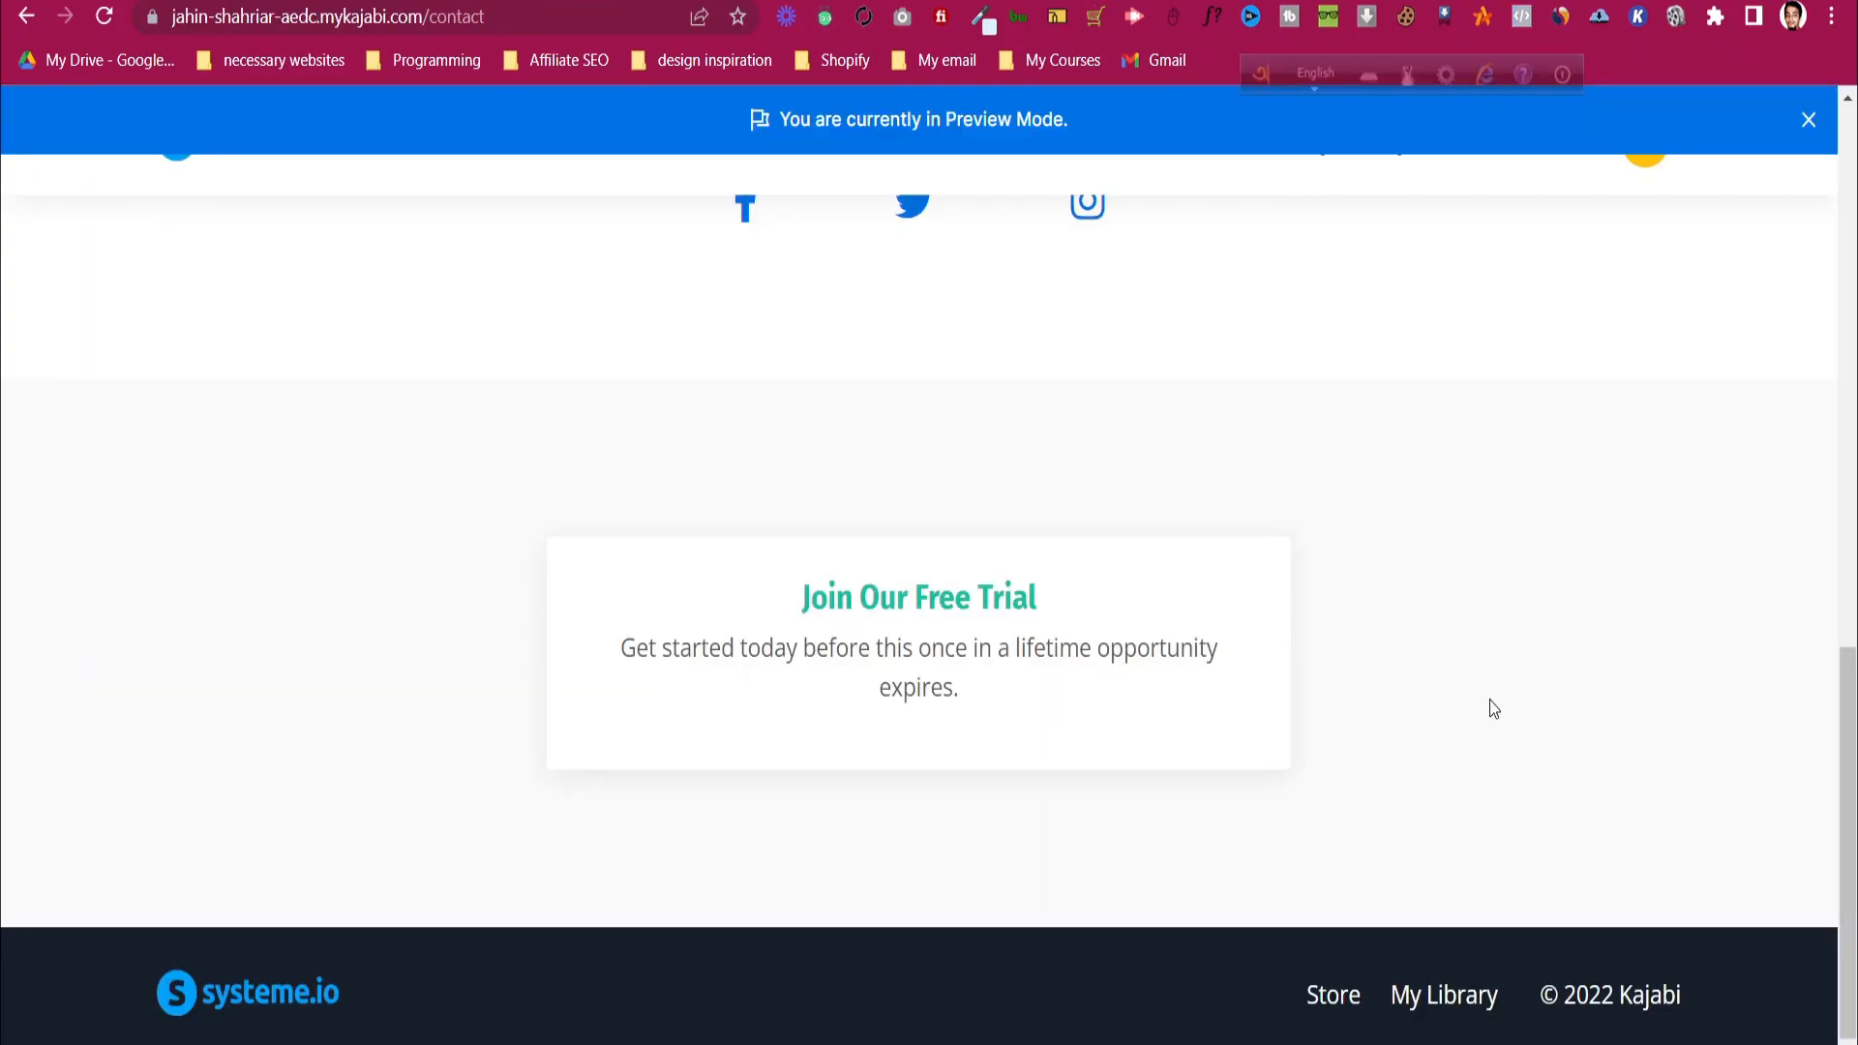
{"action": "scroll", "coordinate": [1403, 775], "scroll_direction": "up", "scroll_amount": 10}
{"action": "scroll", "coordinate": [1399, 728], "scroll_direction": "up", "scroll_amount": 2}
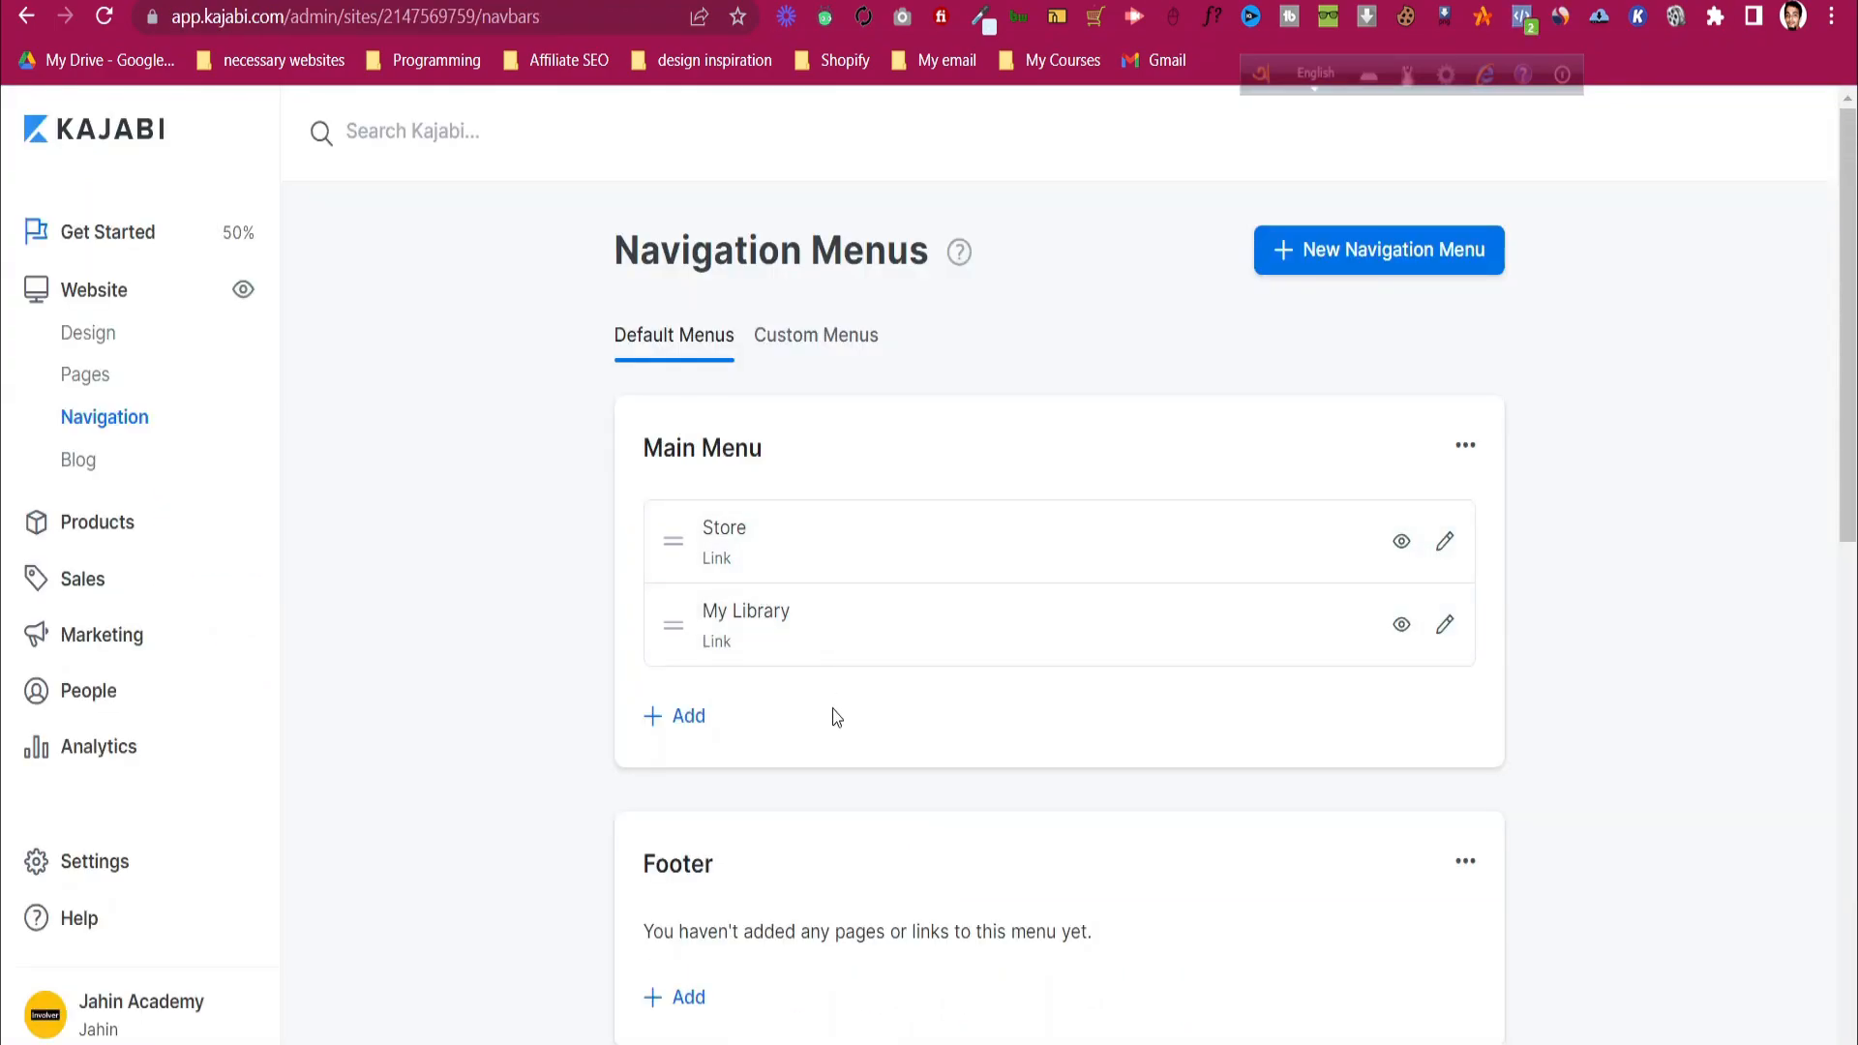
{"action": "scroll", "coordinate": [834, 716], "scroll_direction": "down", "scroll_amount": 1}
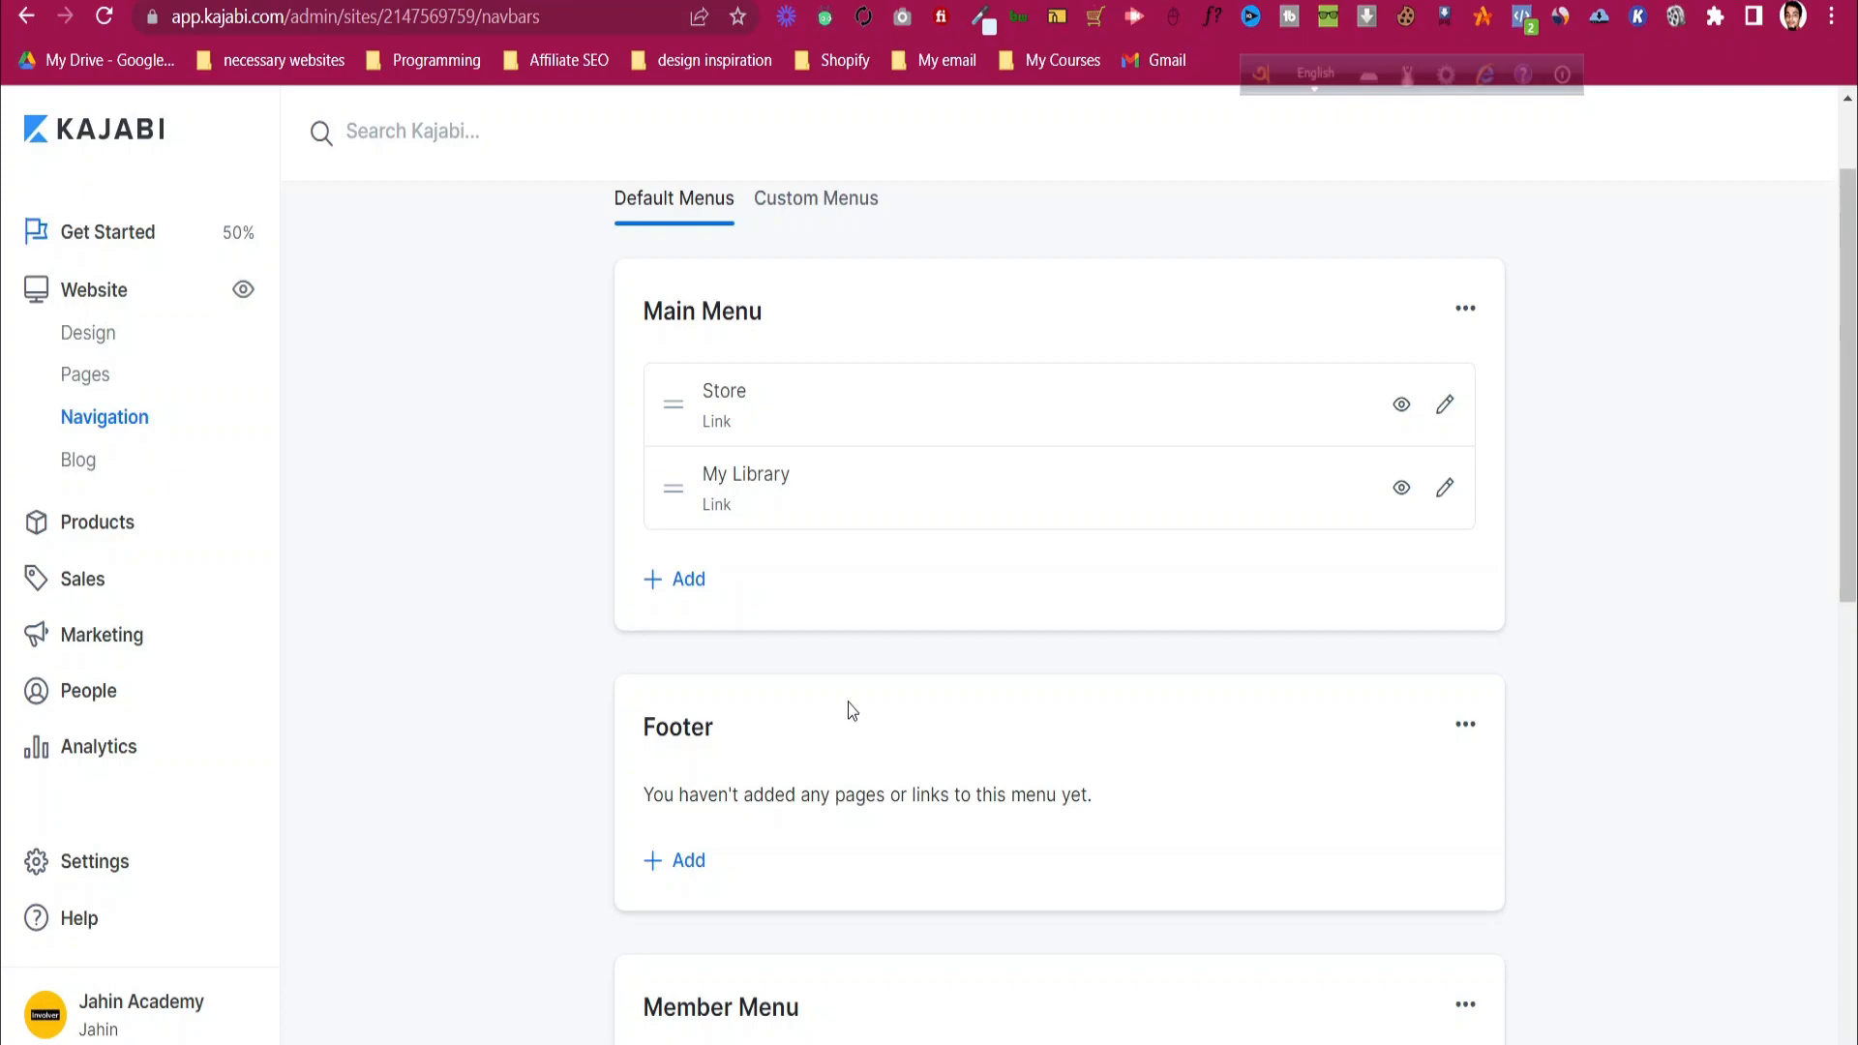
{"action": "scroll", "coordinate": [851, 711], "scroll_direction": "down", "scroll_amount": 7}
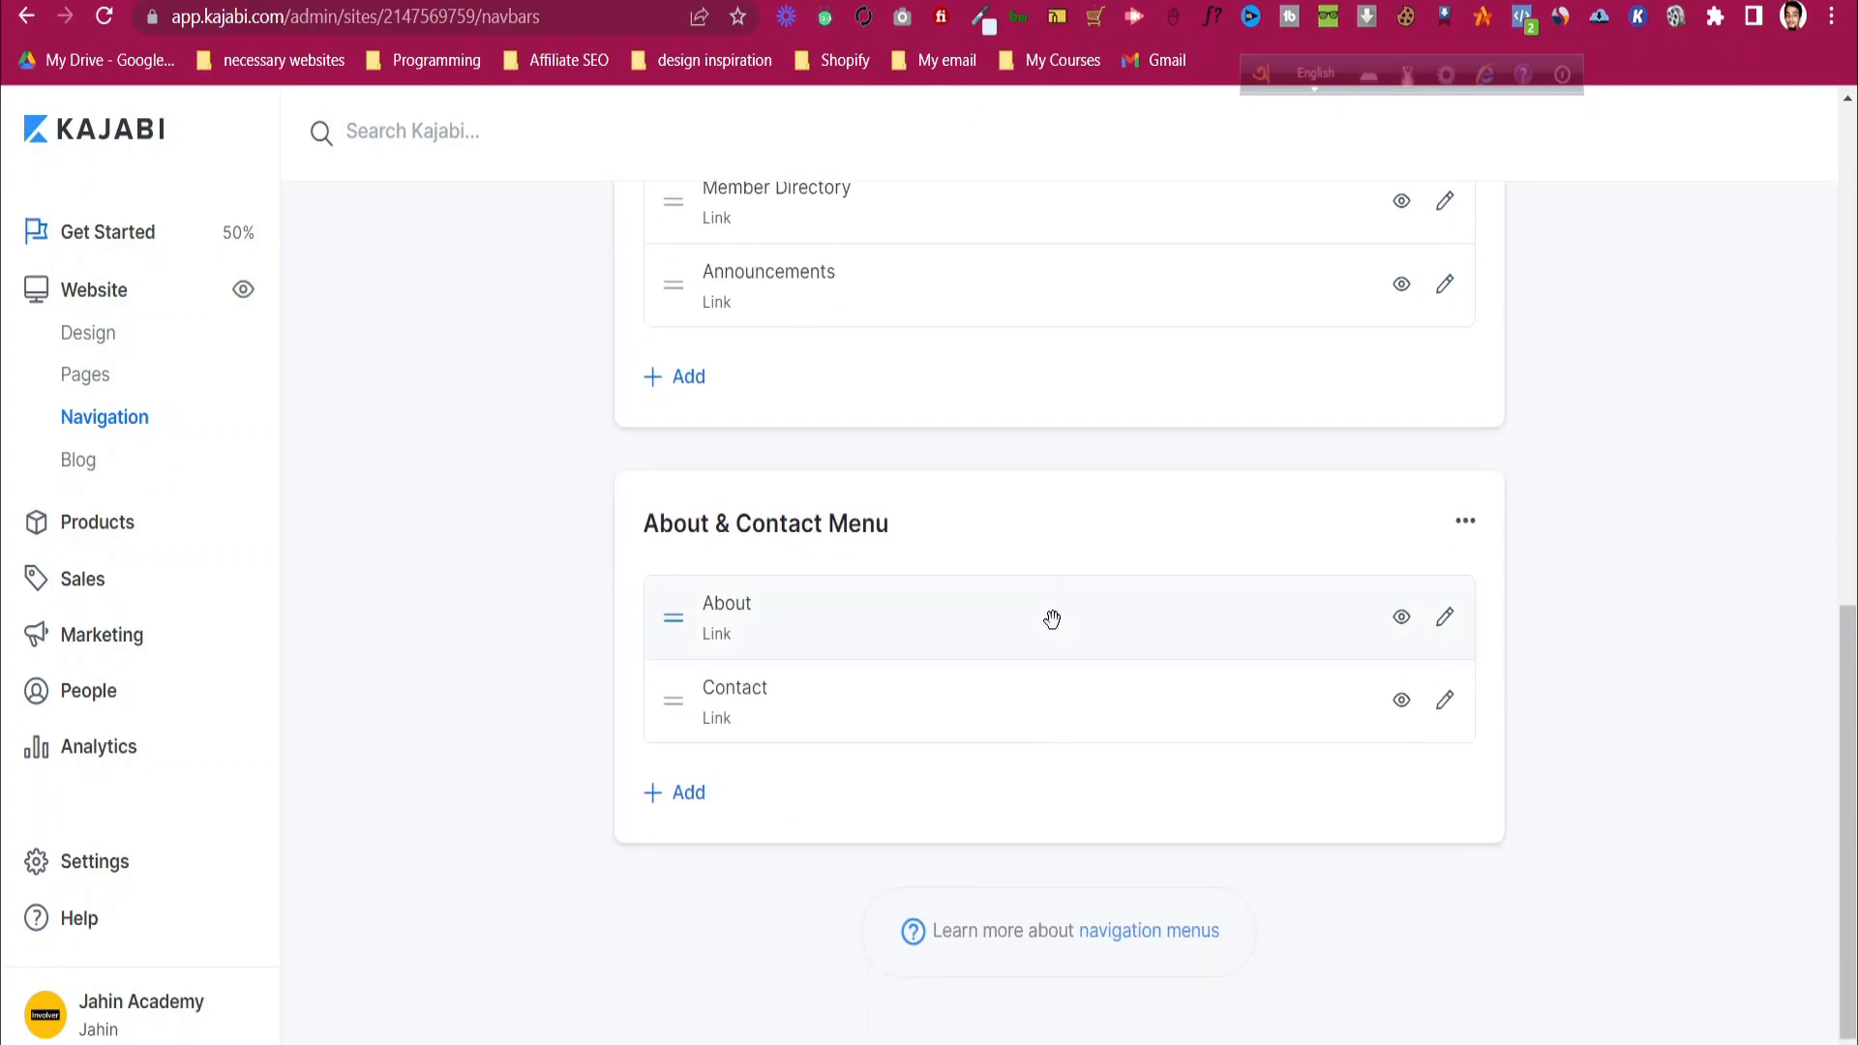
{"action": "scroll", "coordinate": [1052, 619], "scroll_direction": "up", "scroll_amount": 7}
{"action": "left_click", "coordinate": [827, 352]}
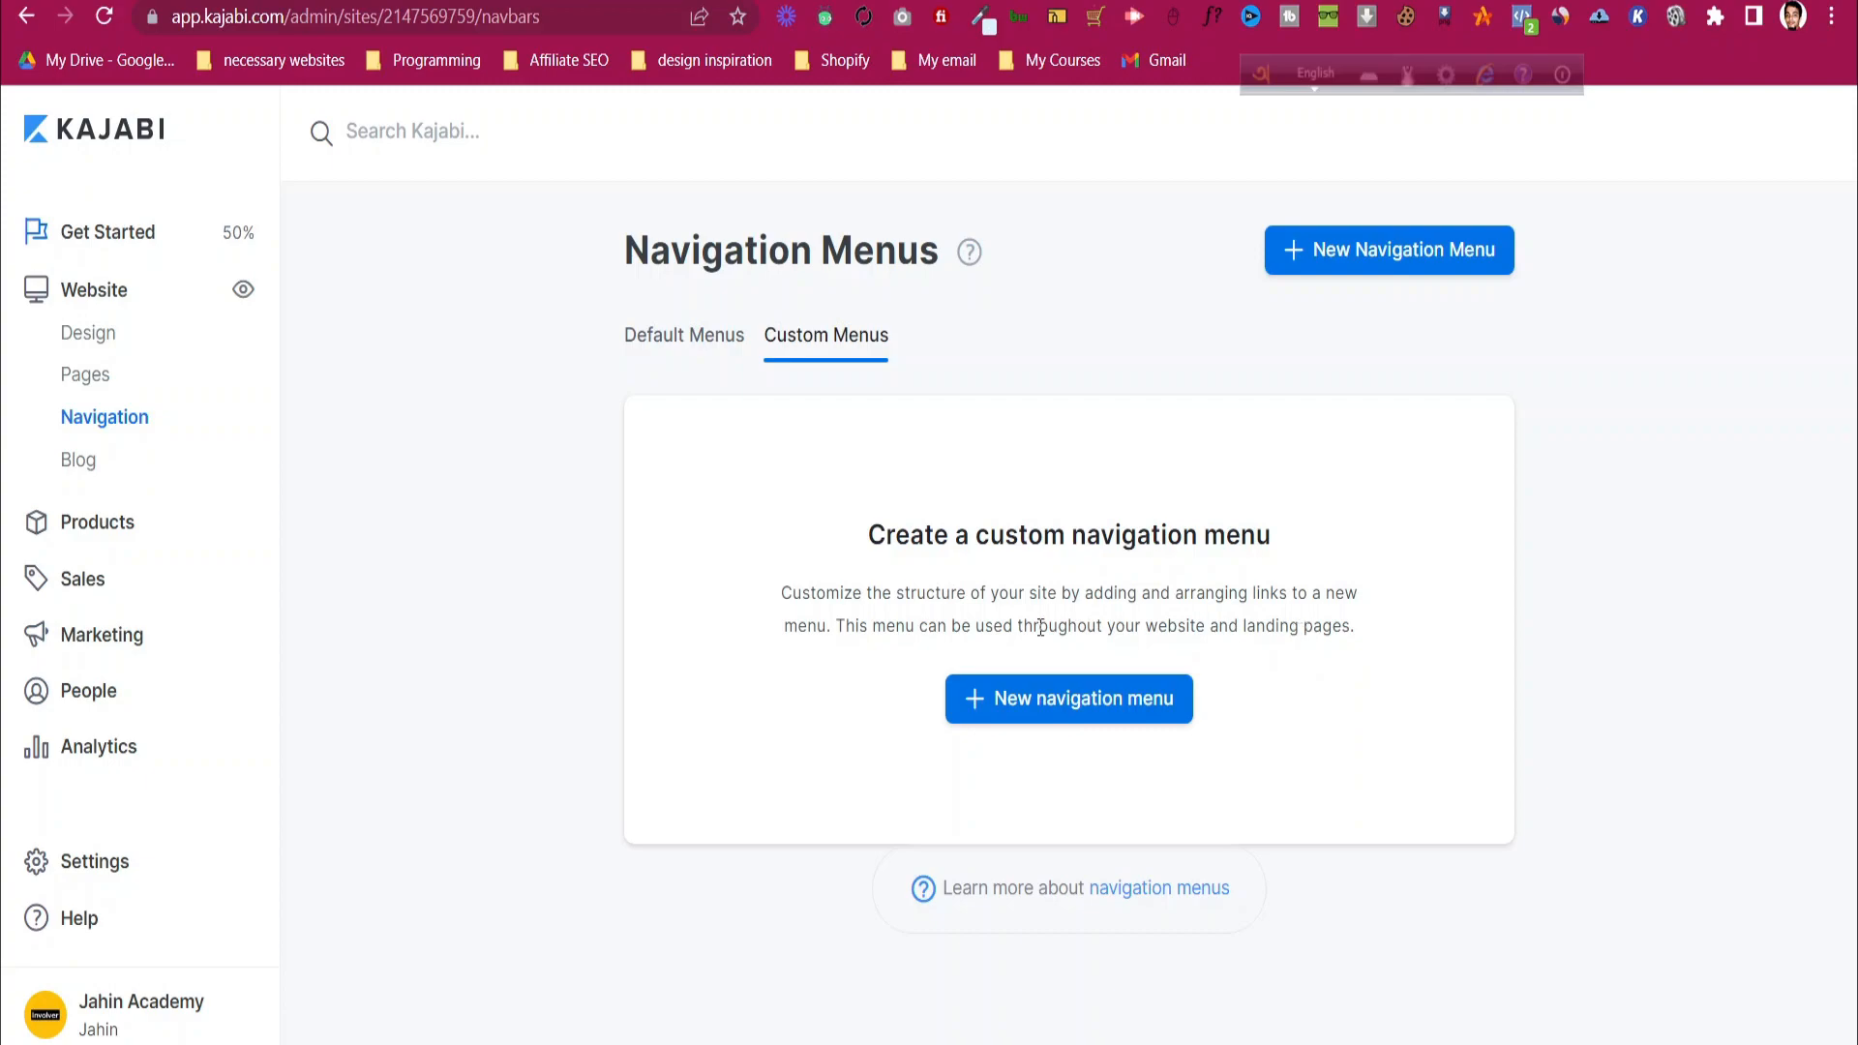
{"action": "left_click", "coordinate": [84, 461]}
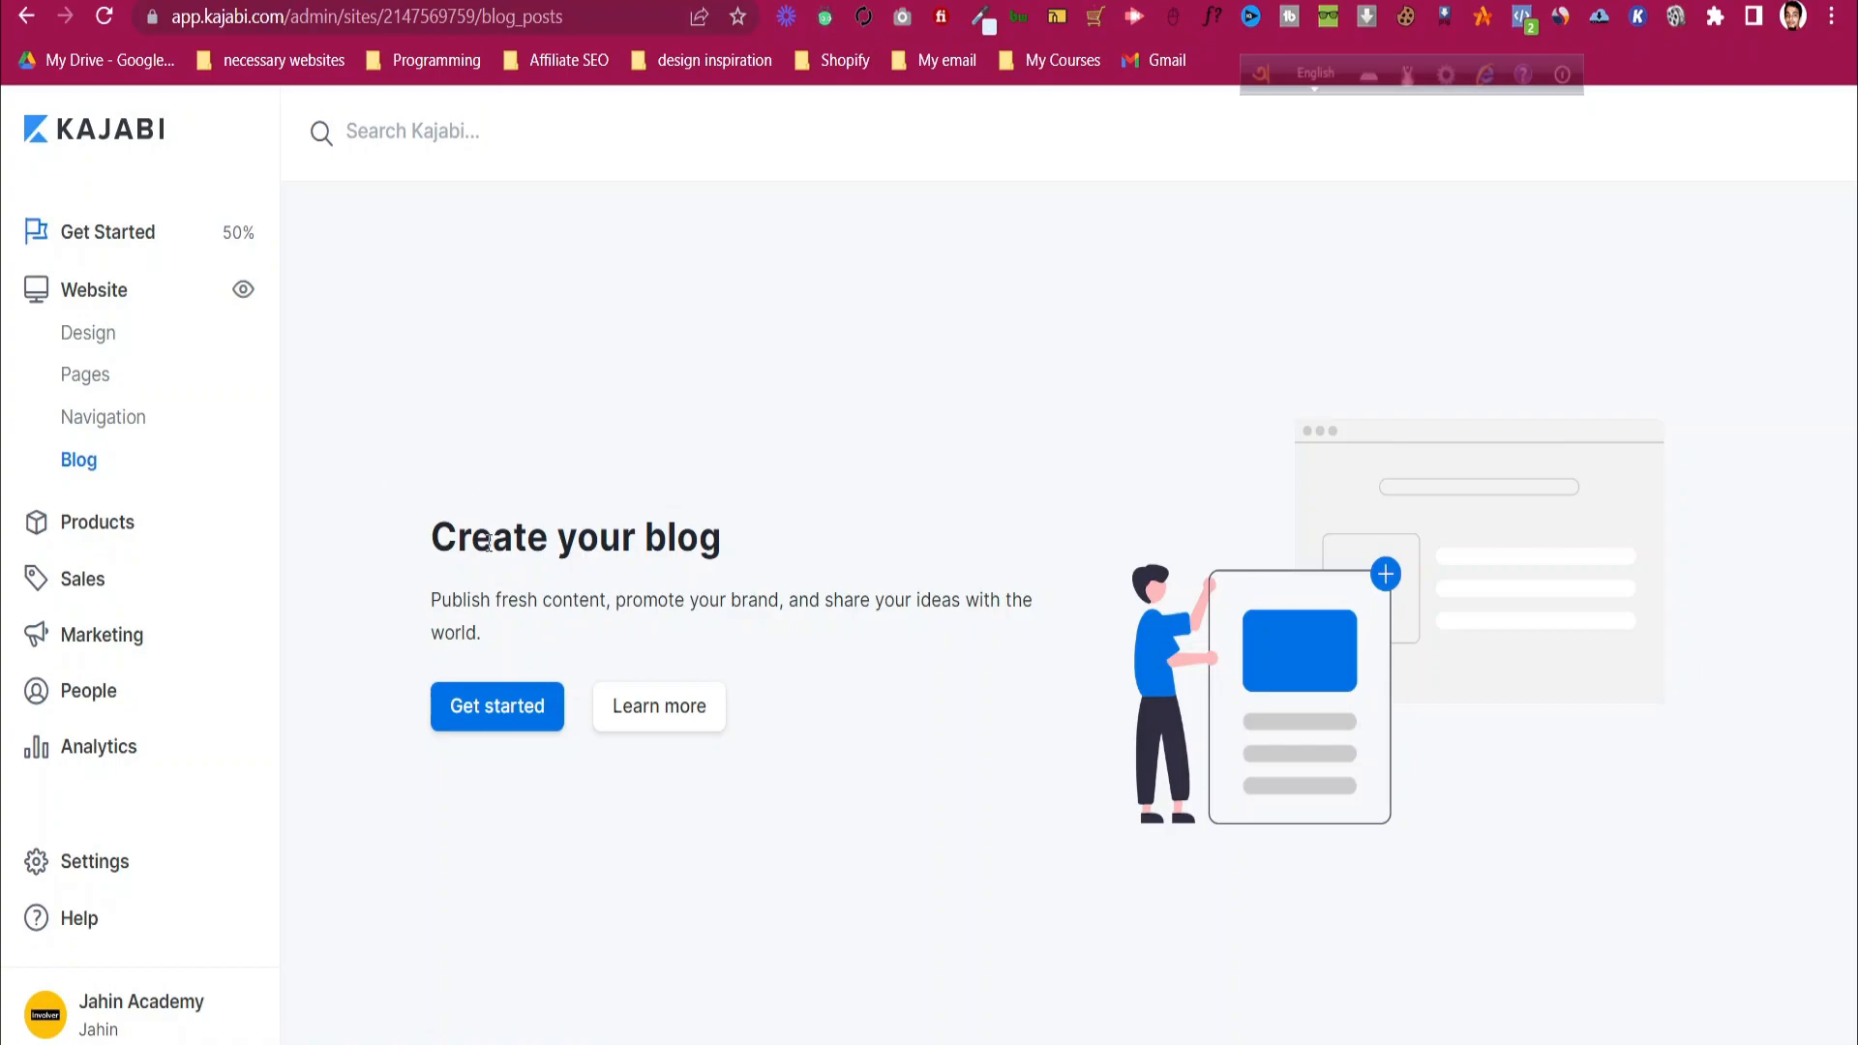
- Set up the blog with the SEO page title 'How to use kajabi' and save
{"action": "left_click", "coordinate": [499, 707]}
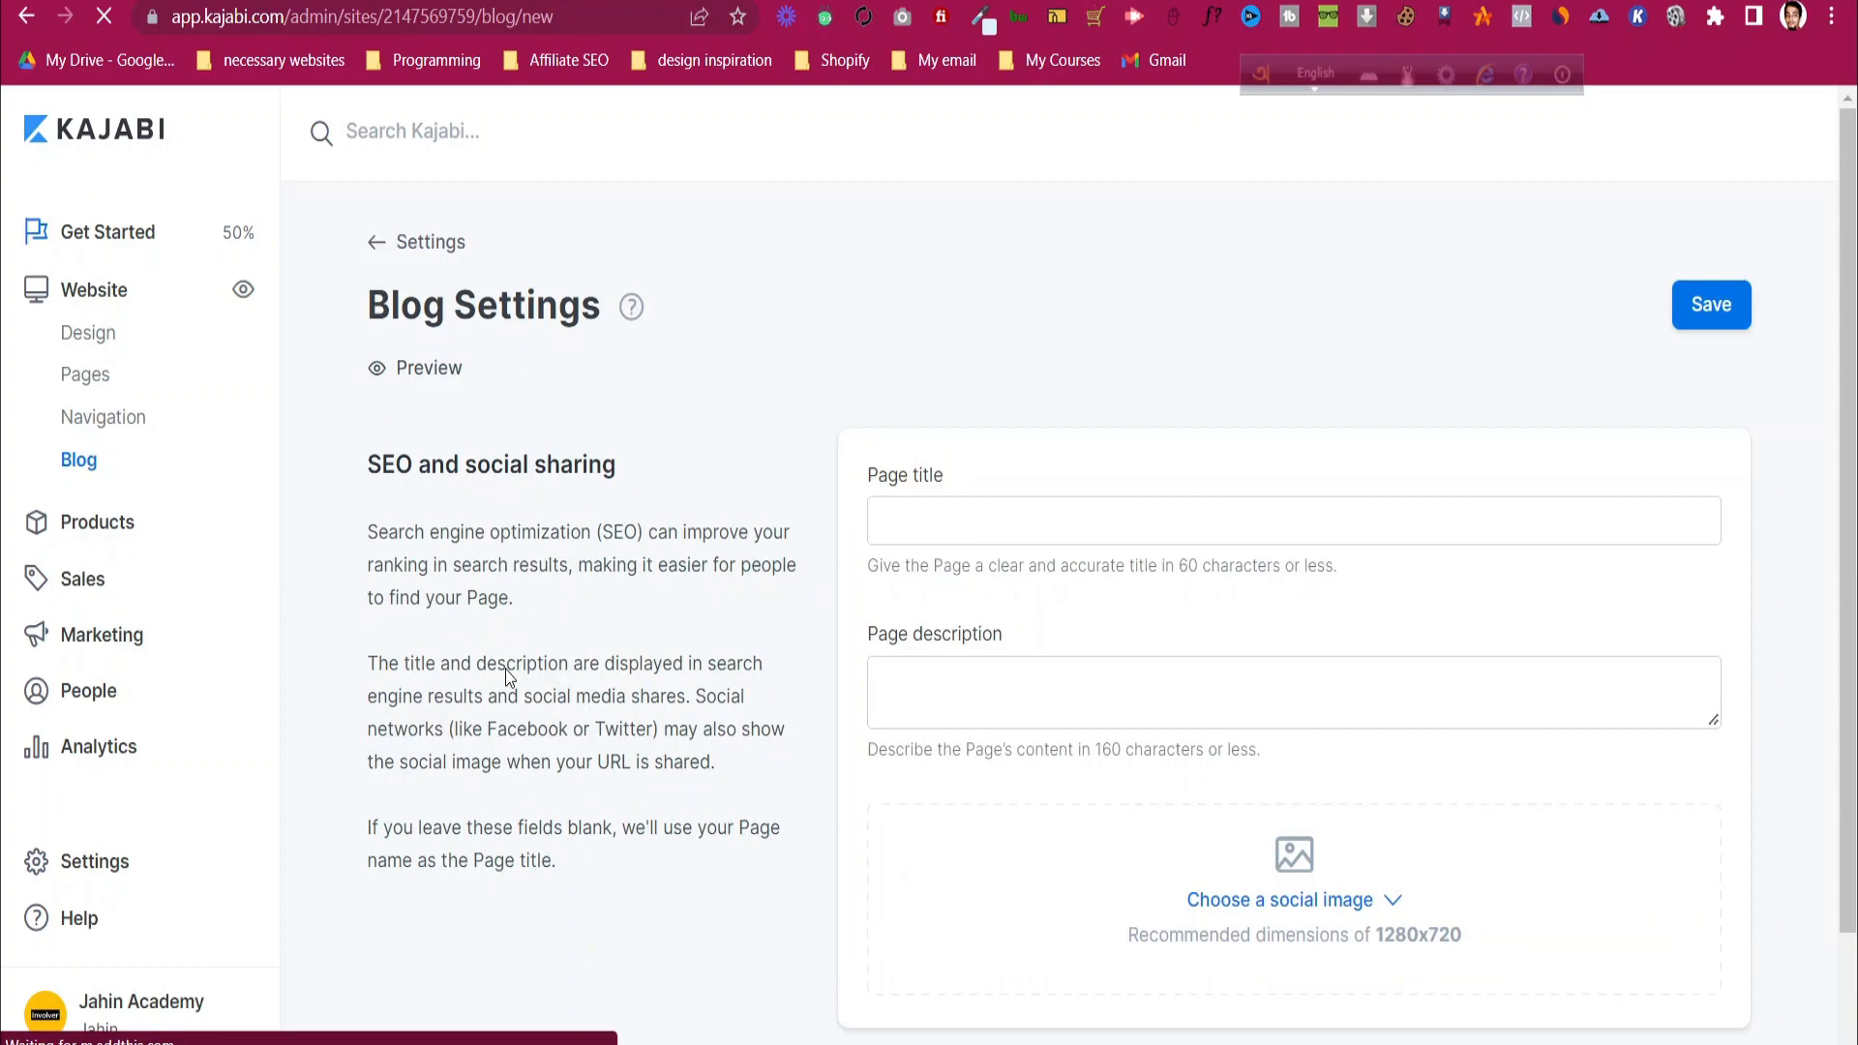
{"action": "scroll", "coordinate": [506, 666], "scroll_direction": "down", "scroll_amount": 1}
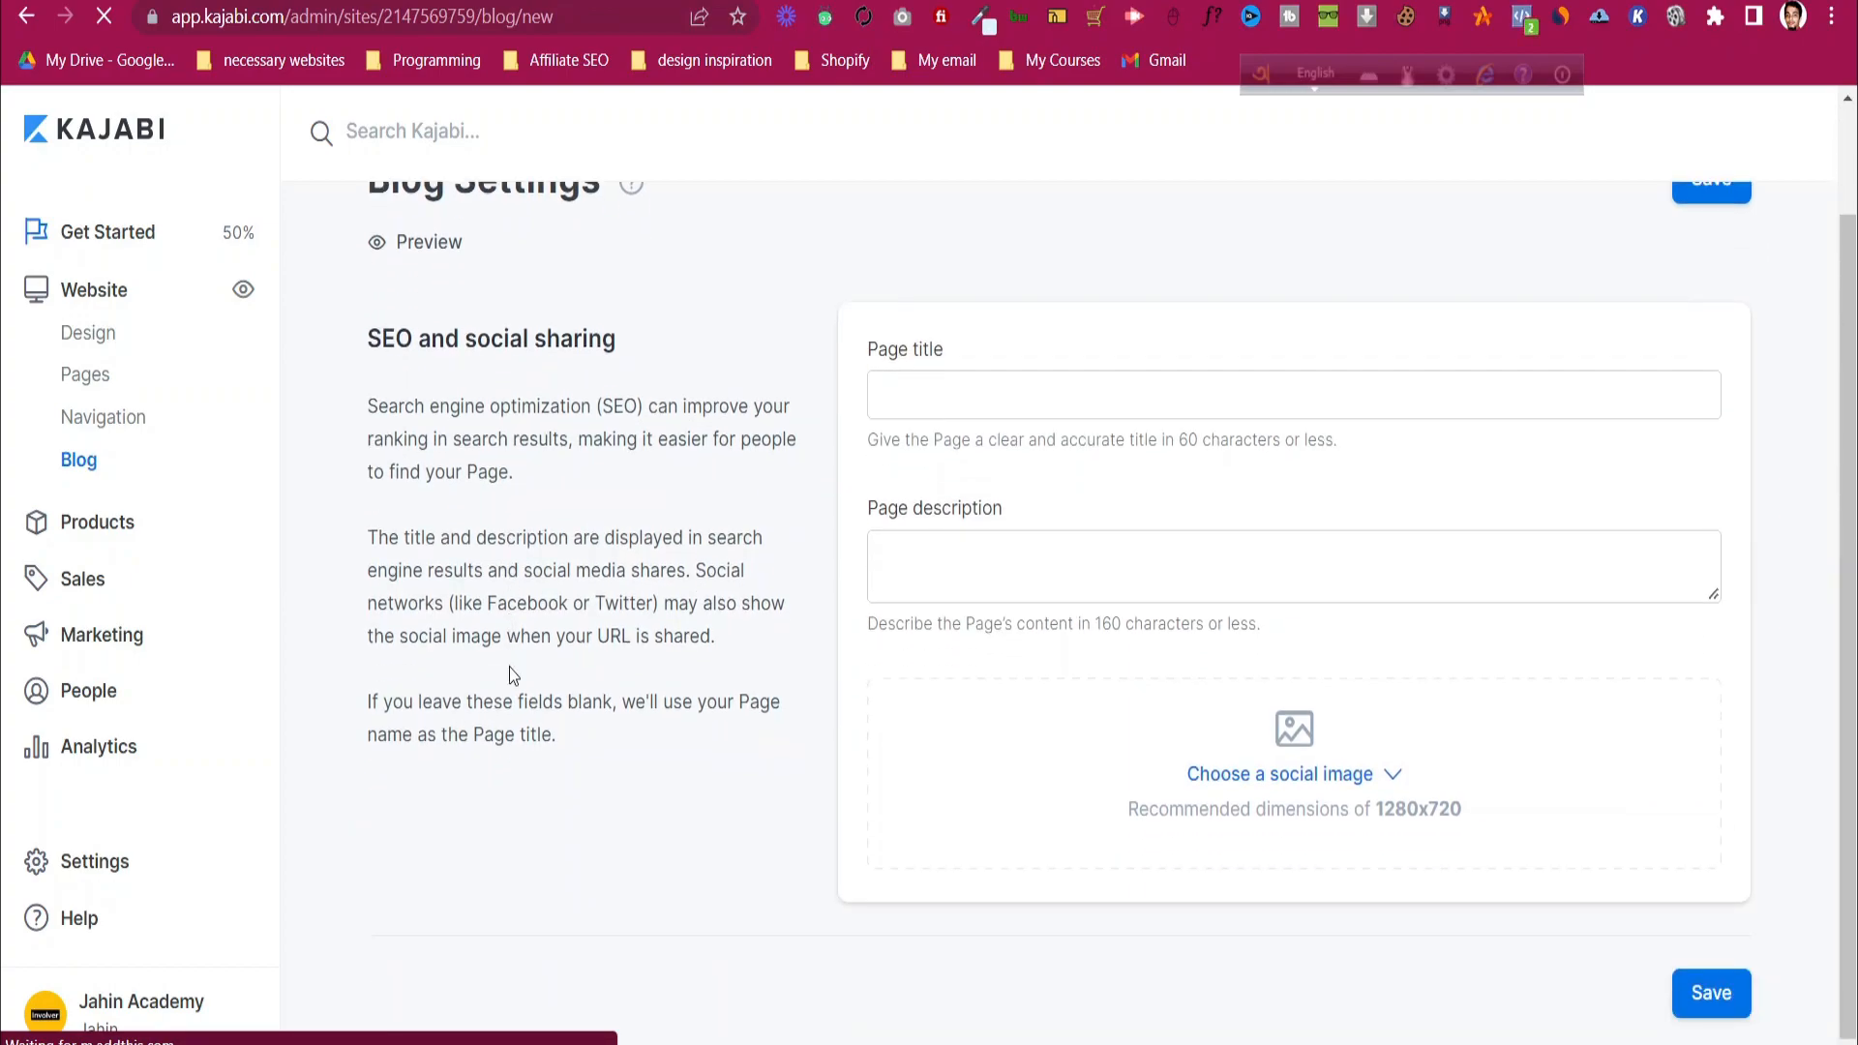
{"action": "left_click", "coordinate": [943, 405]}
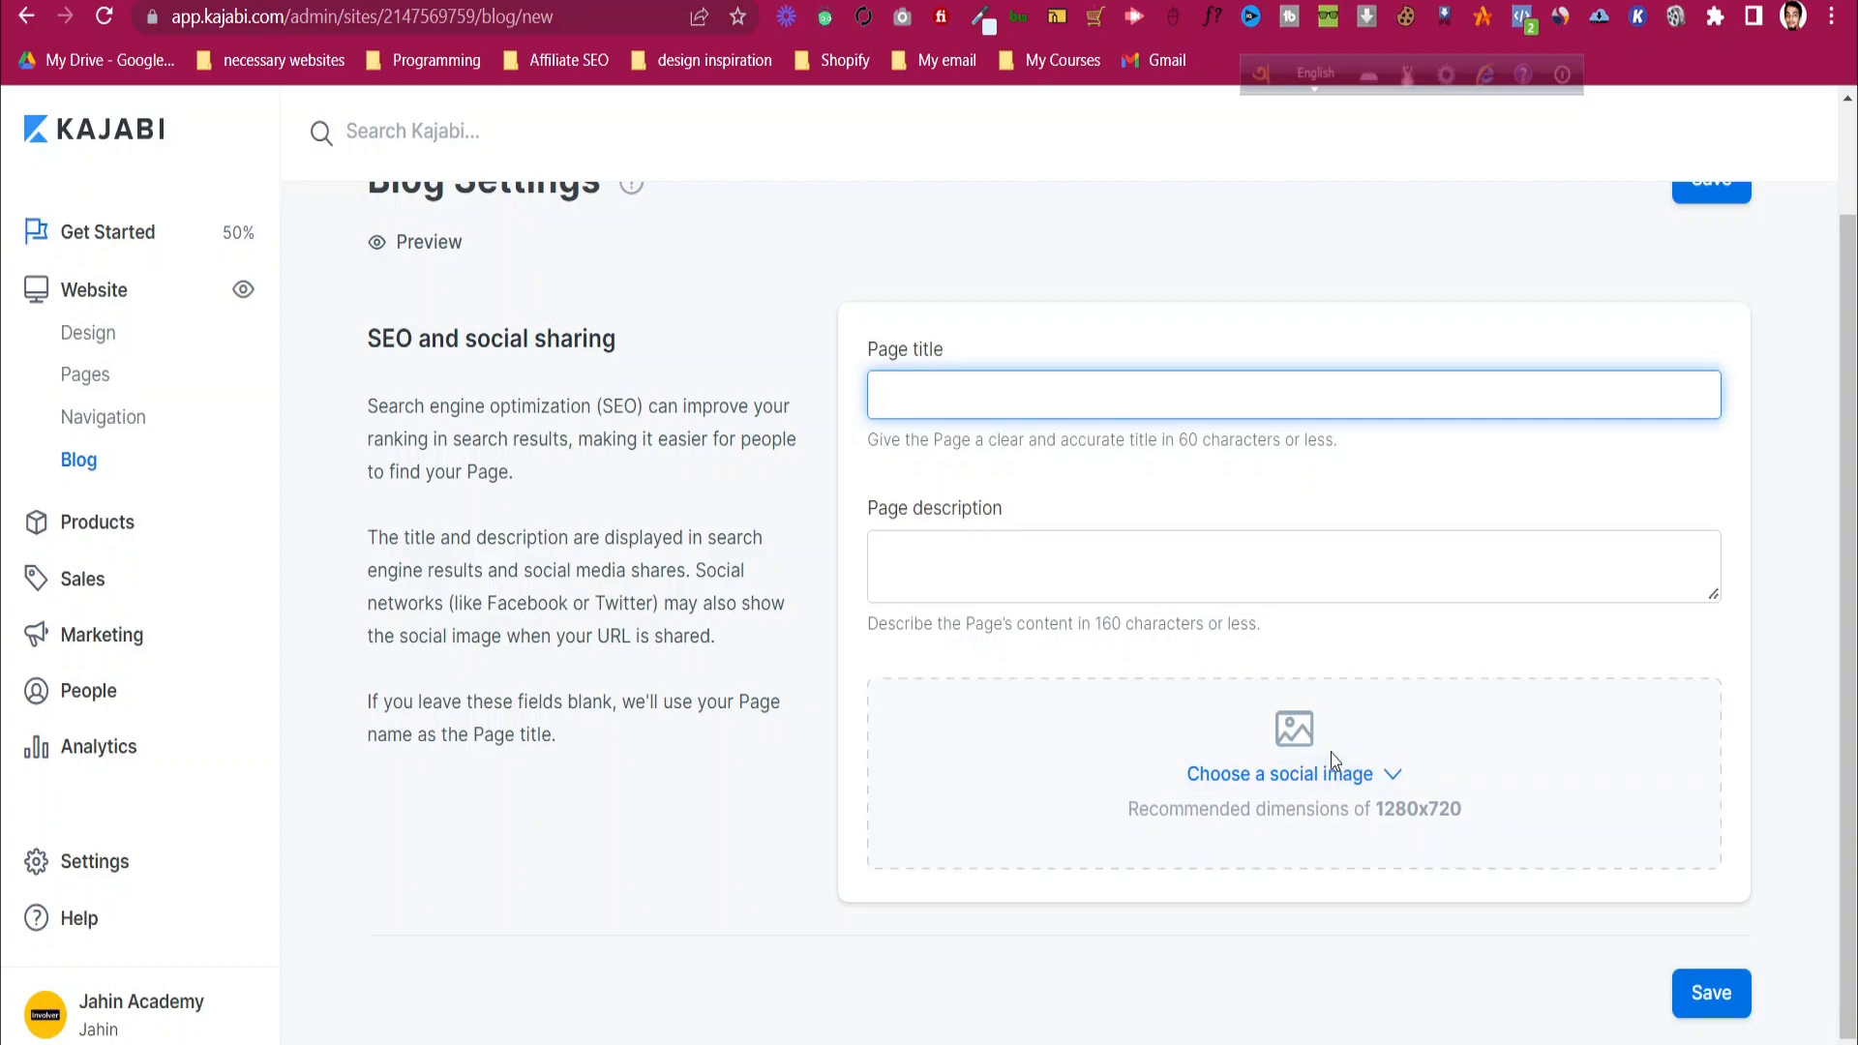
{"action": "type", "text": "How to "}
{"action": "type", "text": "use ka"}
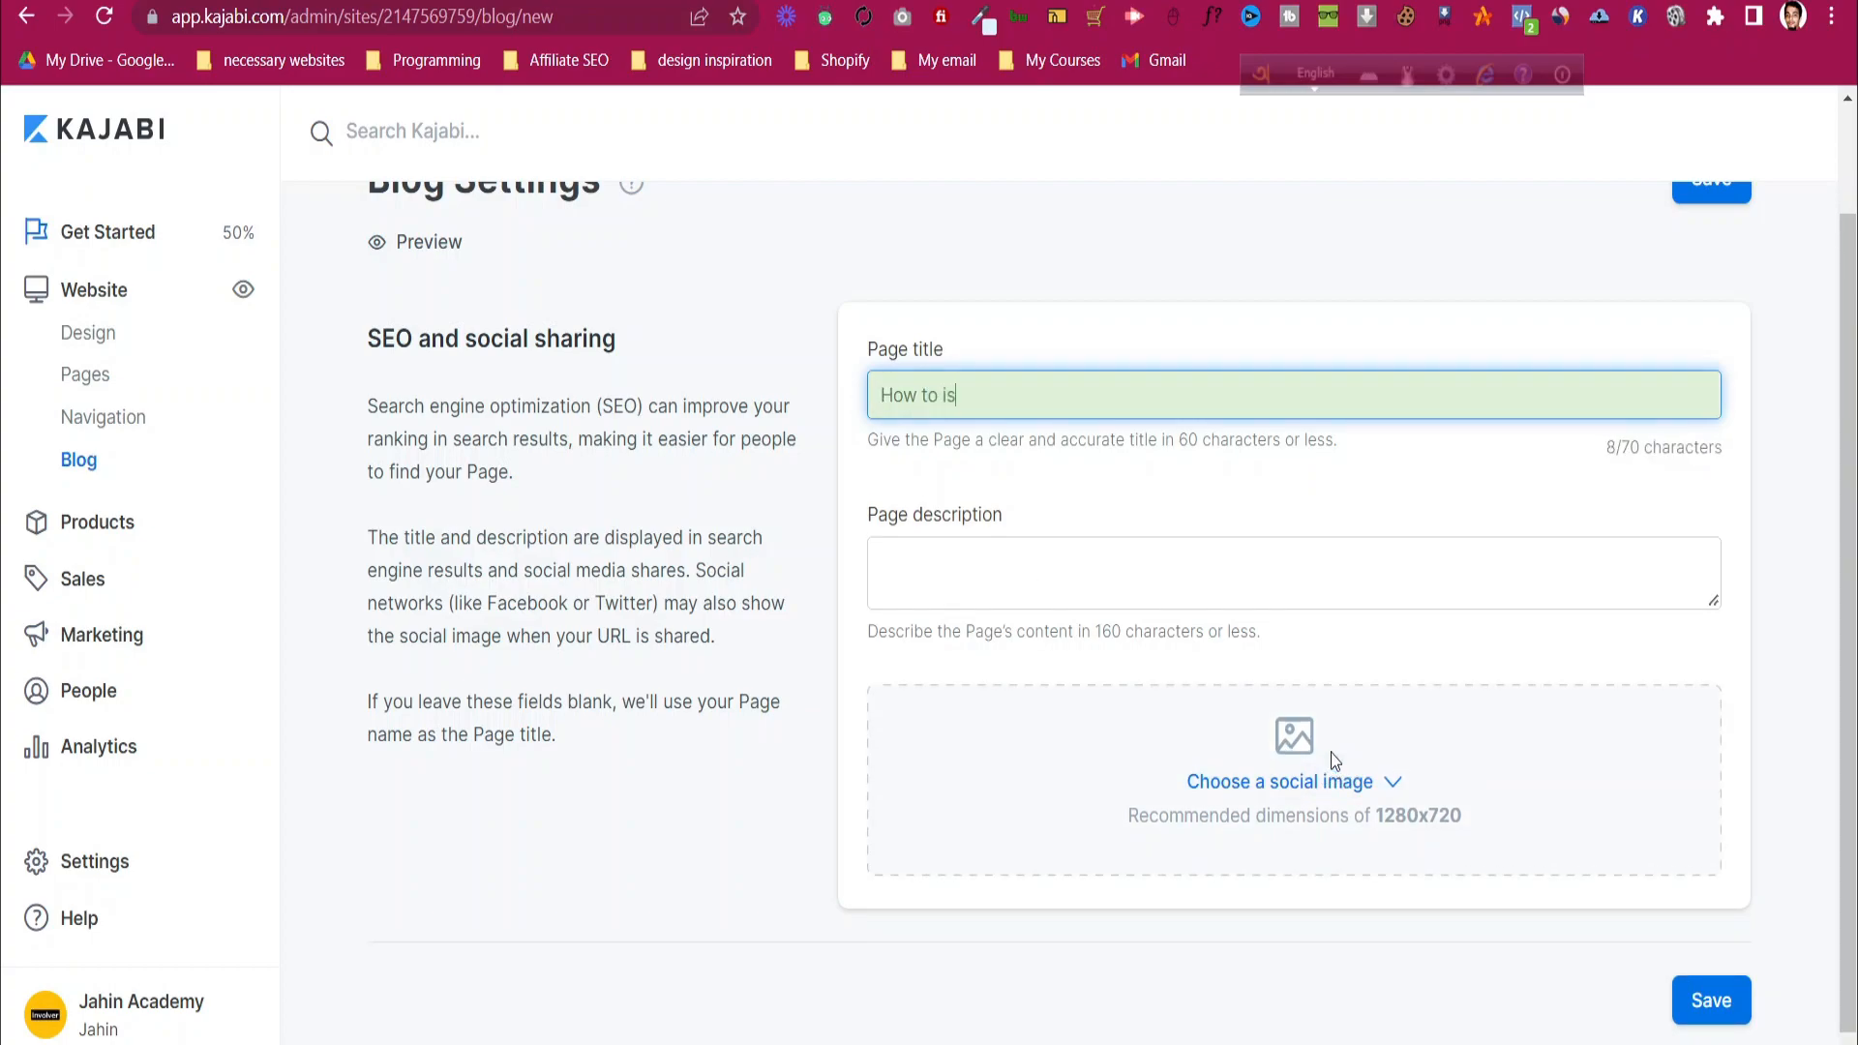
{"action": "type", "text": "jabi"}
{"action": "left_click", "coordinate": [1748, 1009]}
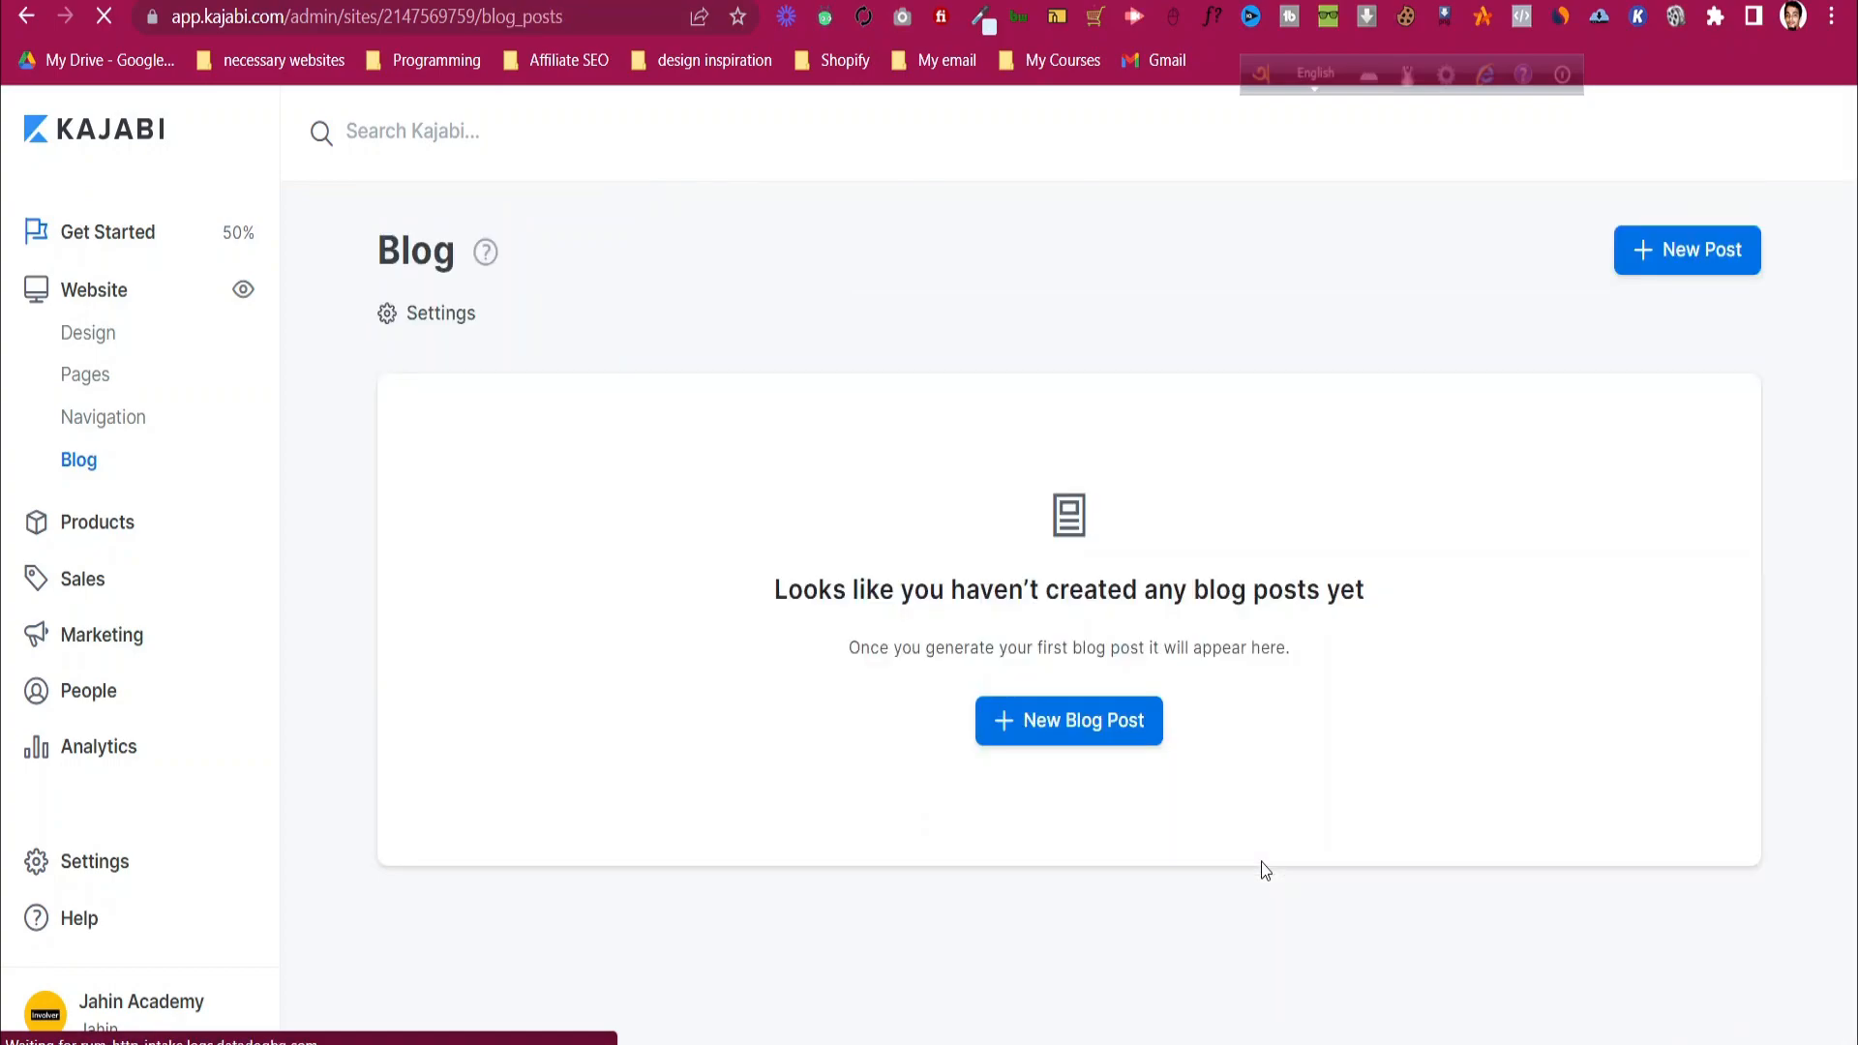
- Start a new blog post and type 'cvvcxv' into its content editor
{"action": "left_click", "coordinate": [1111, 733]}
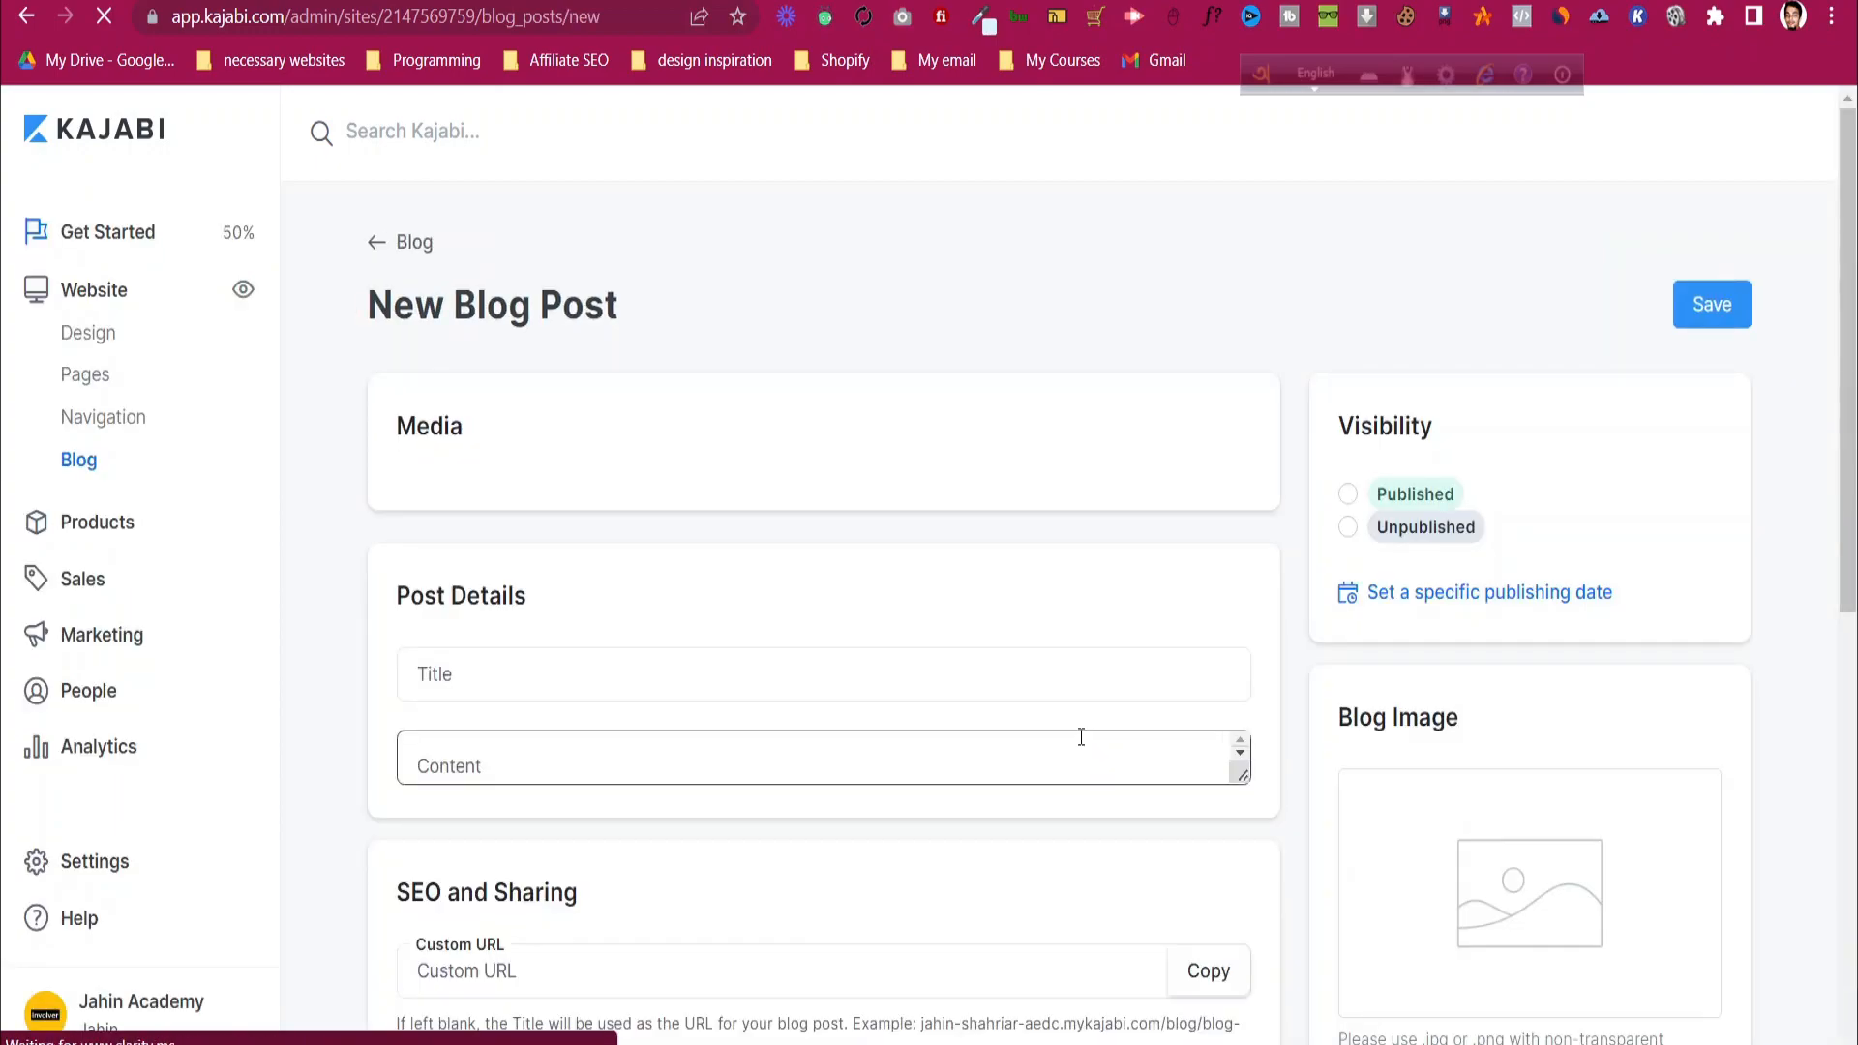
{"action": "scroll", "coordinate": [677, 638], "scroll_direction": "down", "scroll_amount": 1}
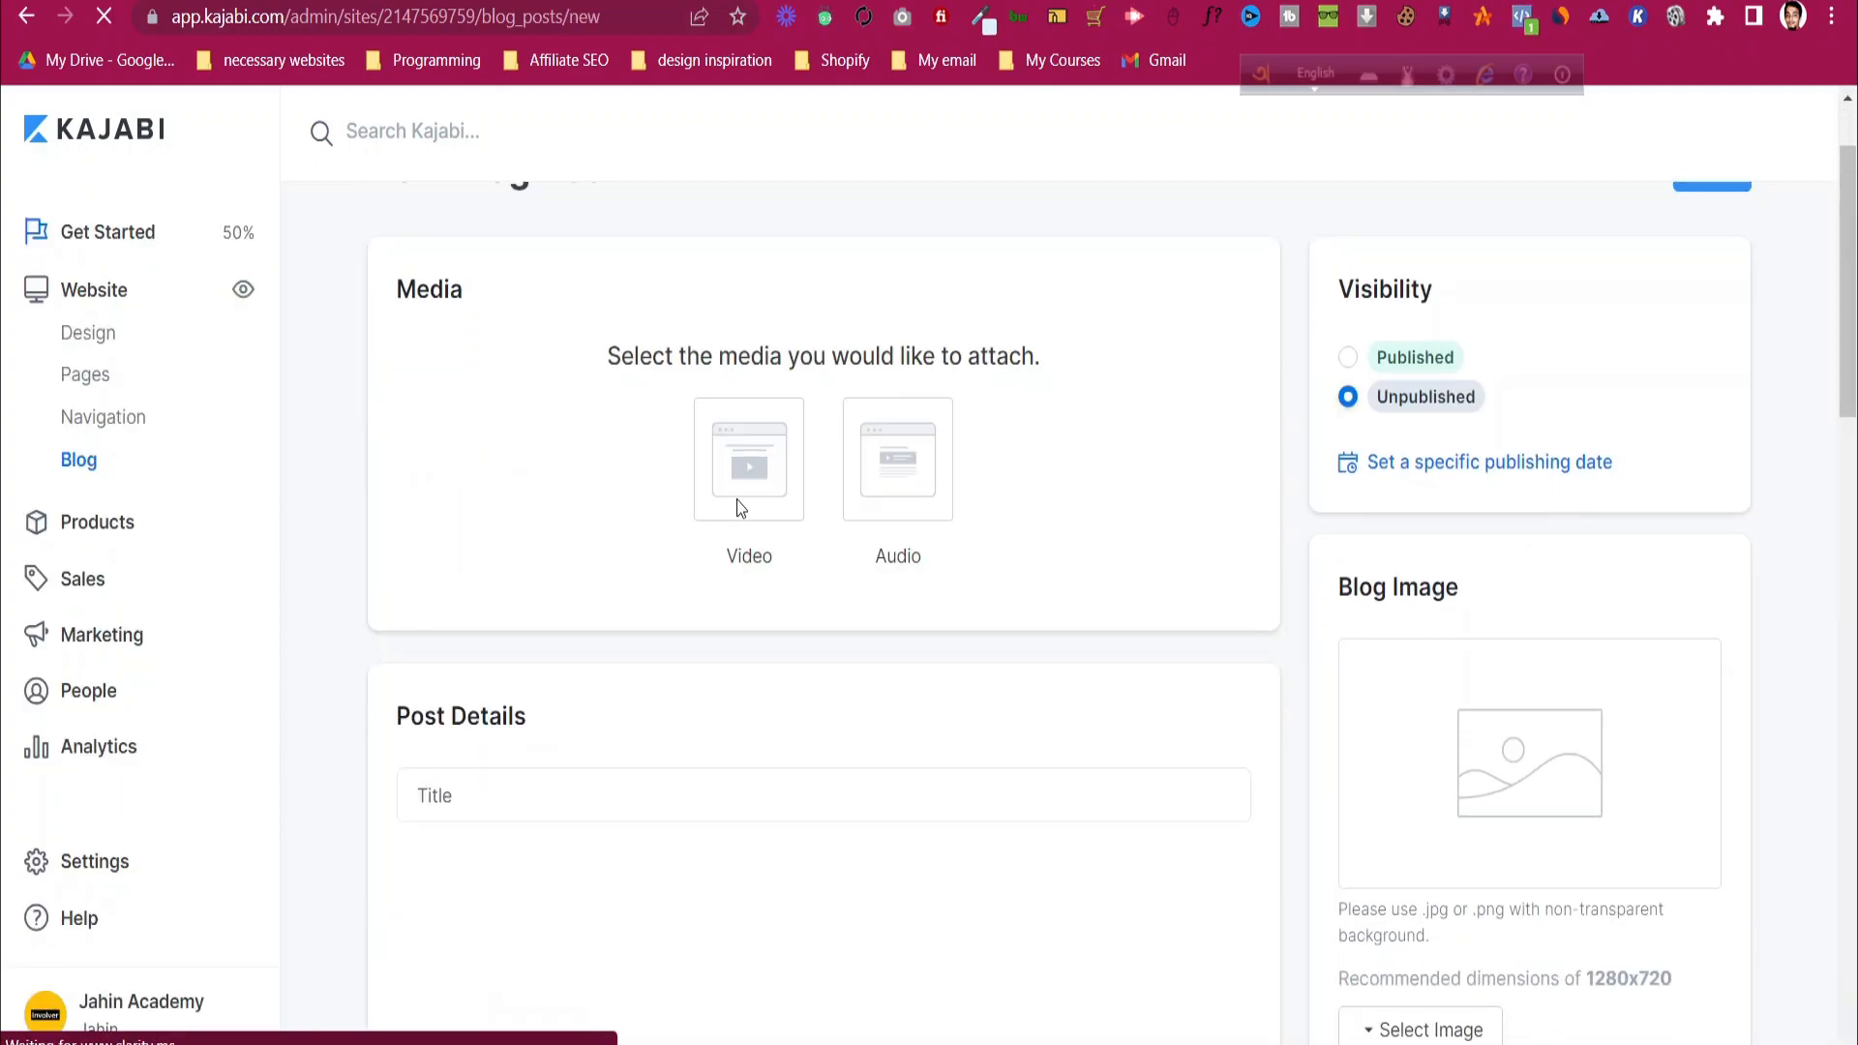
{"action": "scroll", "coordinate": [807, 486], "scroll_direction": "down", "scroll_amount": 4}
{"action": "left_click", "coordinate": [664, 608]}
{"action": "scroll", "coordinate": [652, 614], "scroll_direction": "down", "scroll_amount": 3}
{"action": "type", "text": "cvvcxv"}
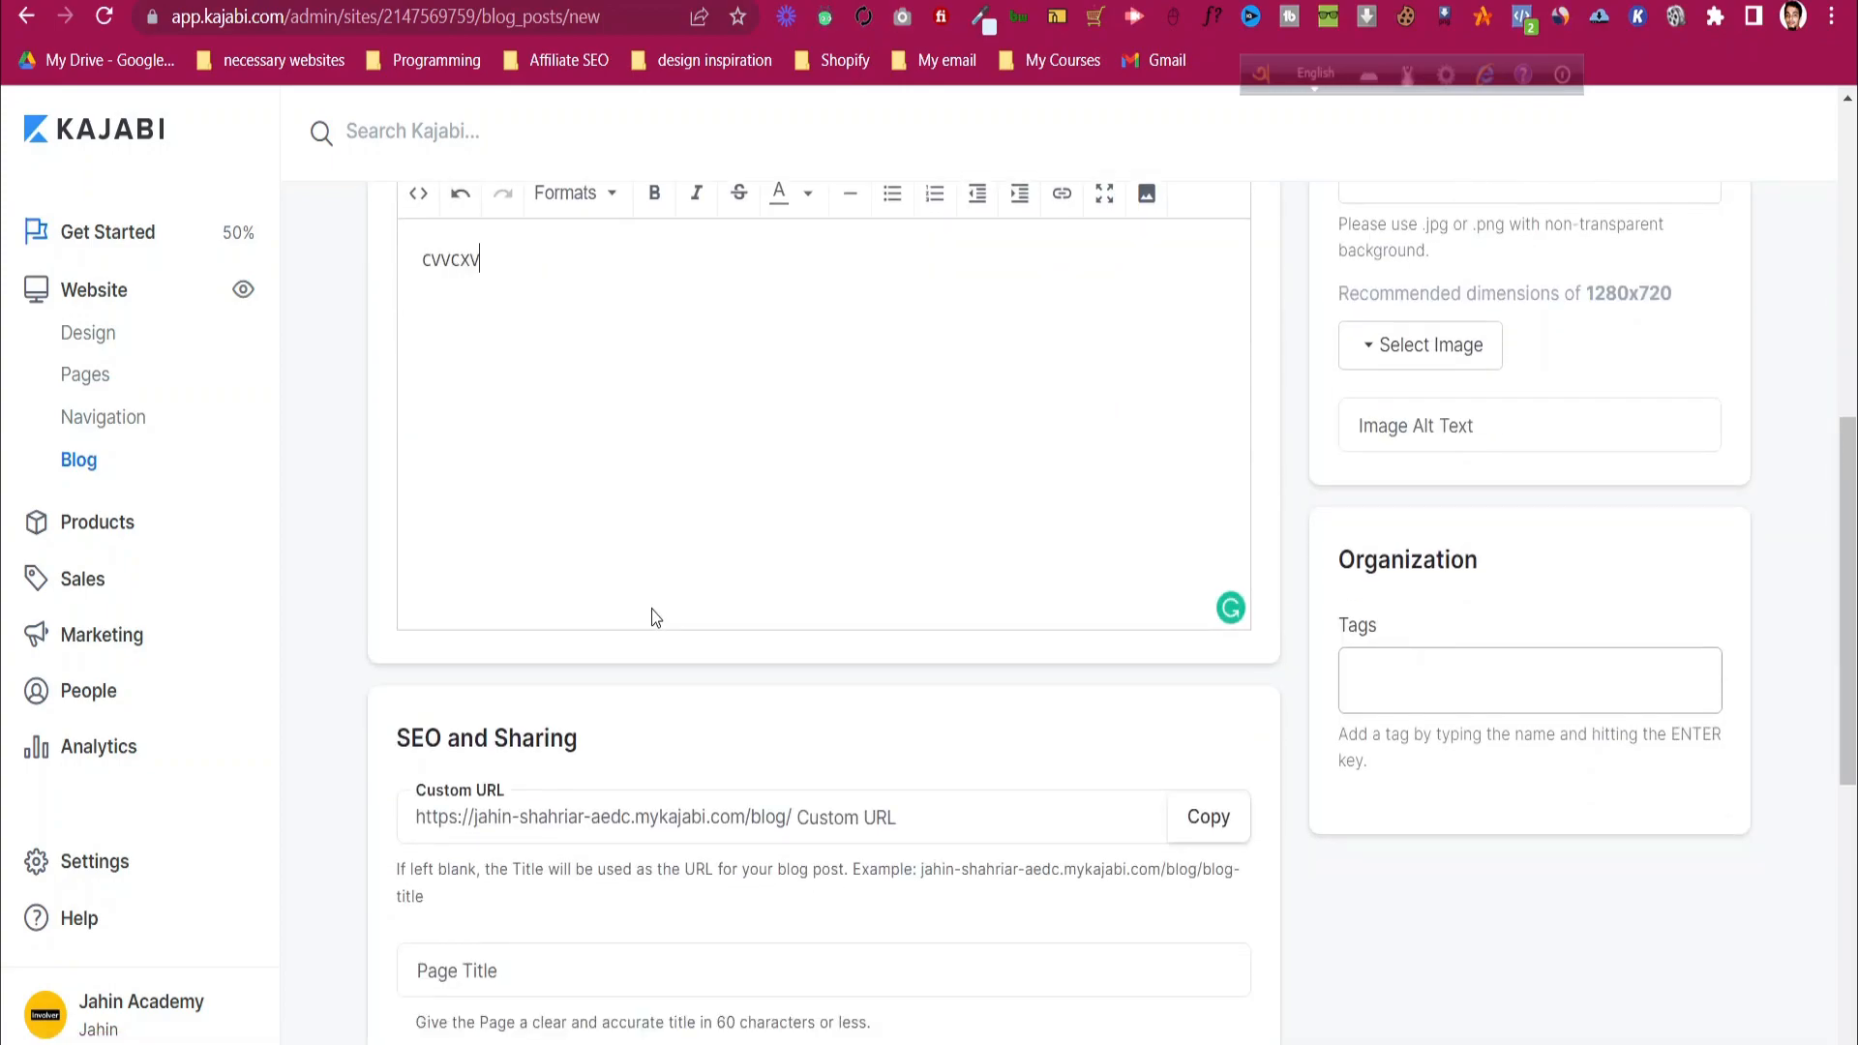
{"action": "scroll", "coordinate": [1011, 624], "scroll_direction": "up", "scroll_amount": 4}
{"action": "scroll", "coordinate": [780, 539], "scroll_direction": "up", "scroll_amount": 4}
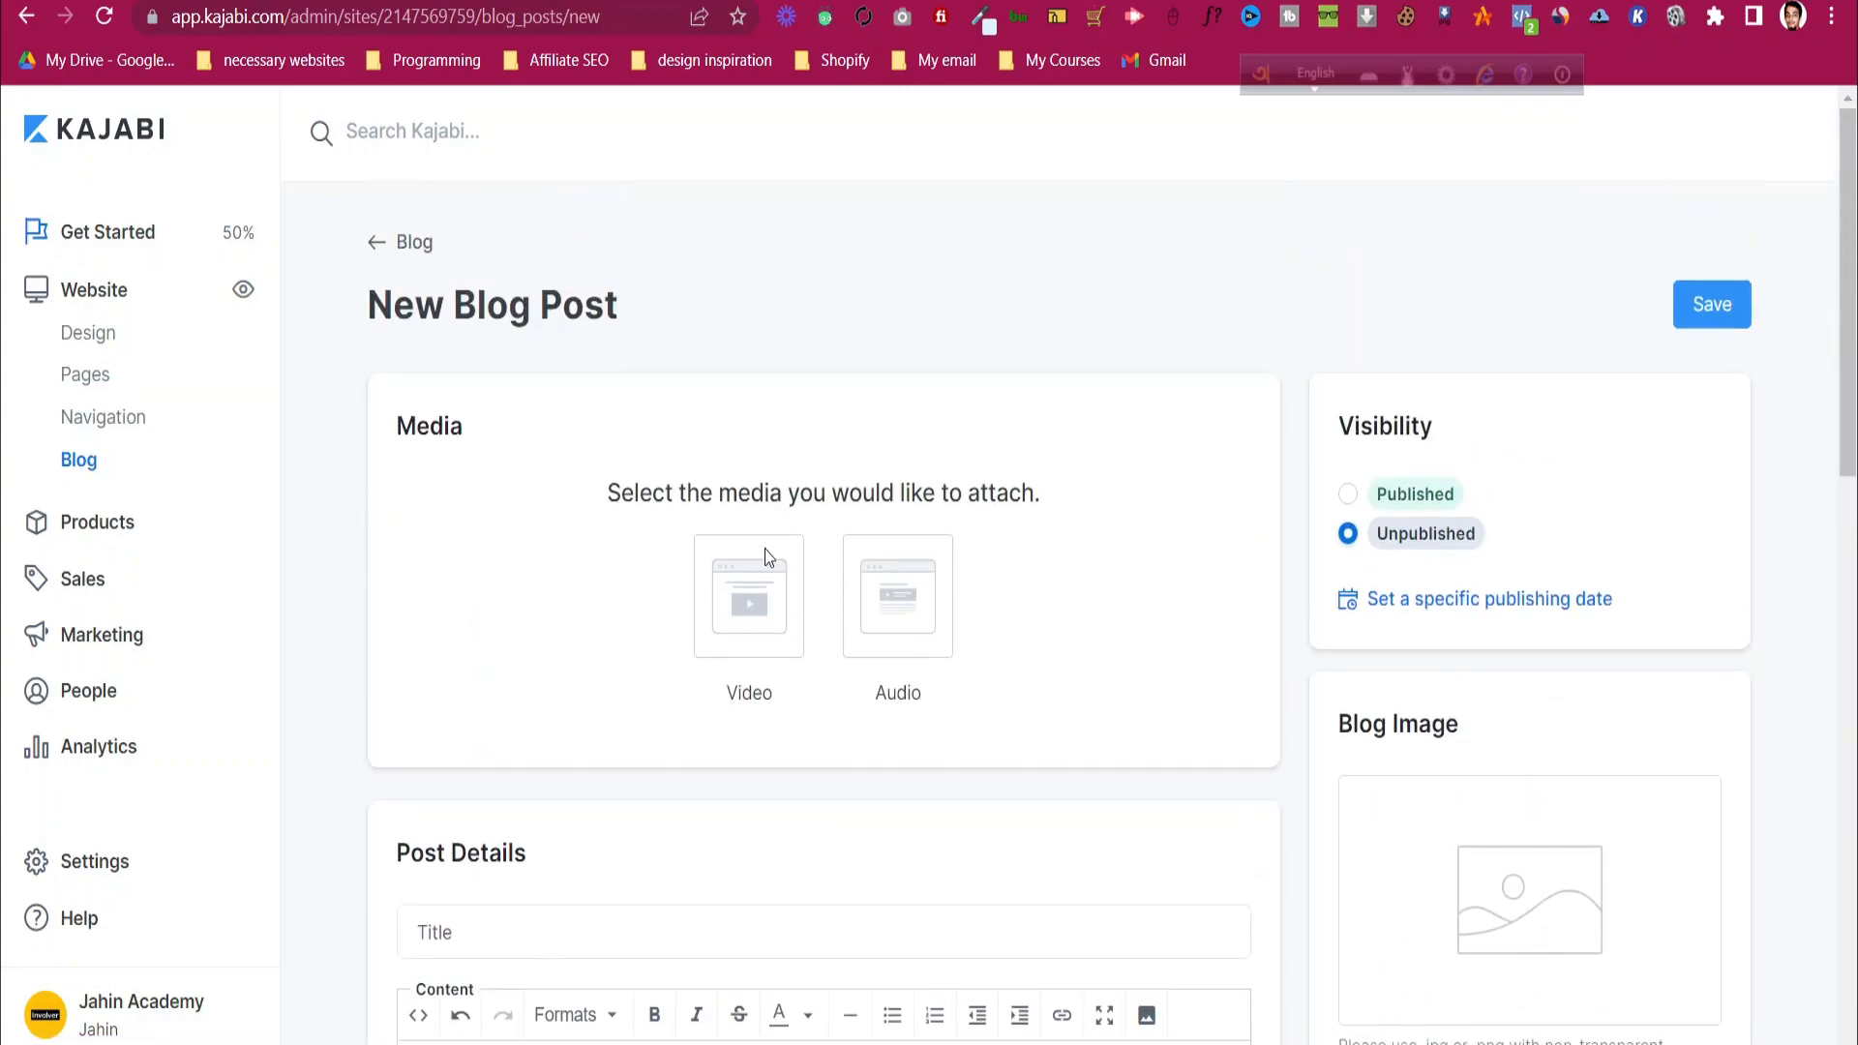
{"action": "scroll", "coordinate": [1273, 610], "scroll_direction": "down", "scroll_amount": 5}
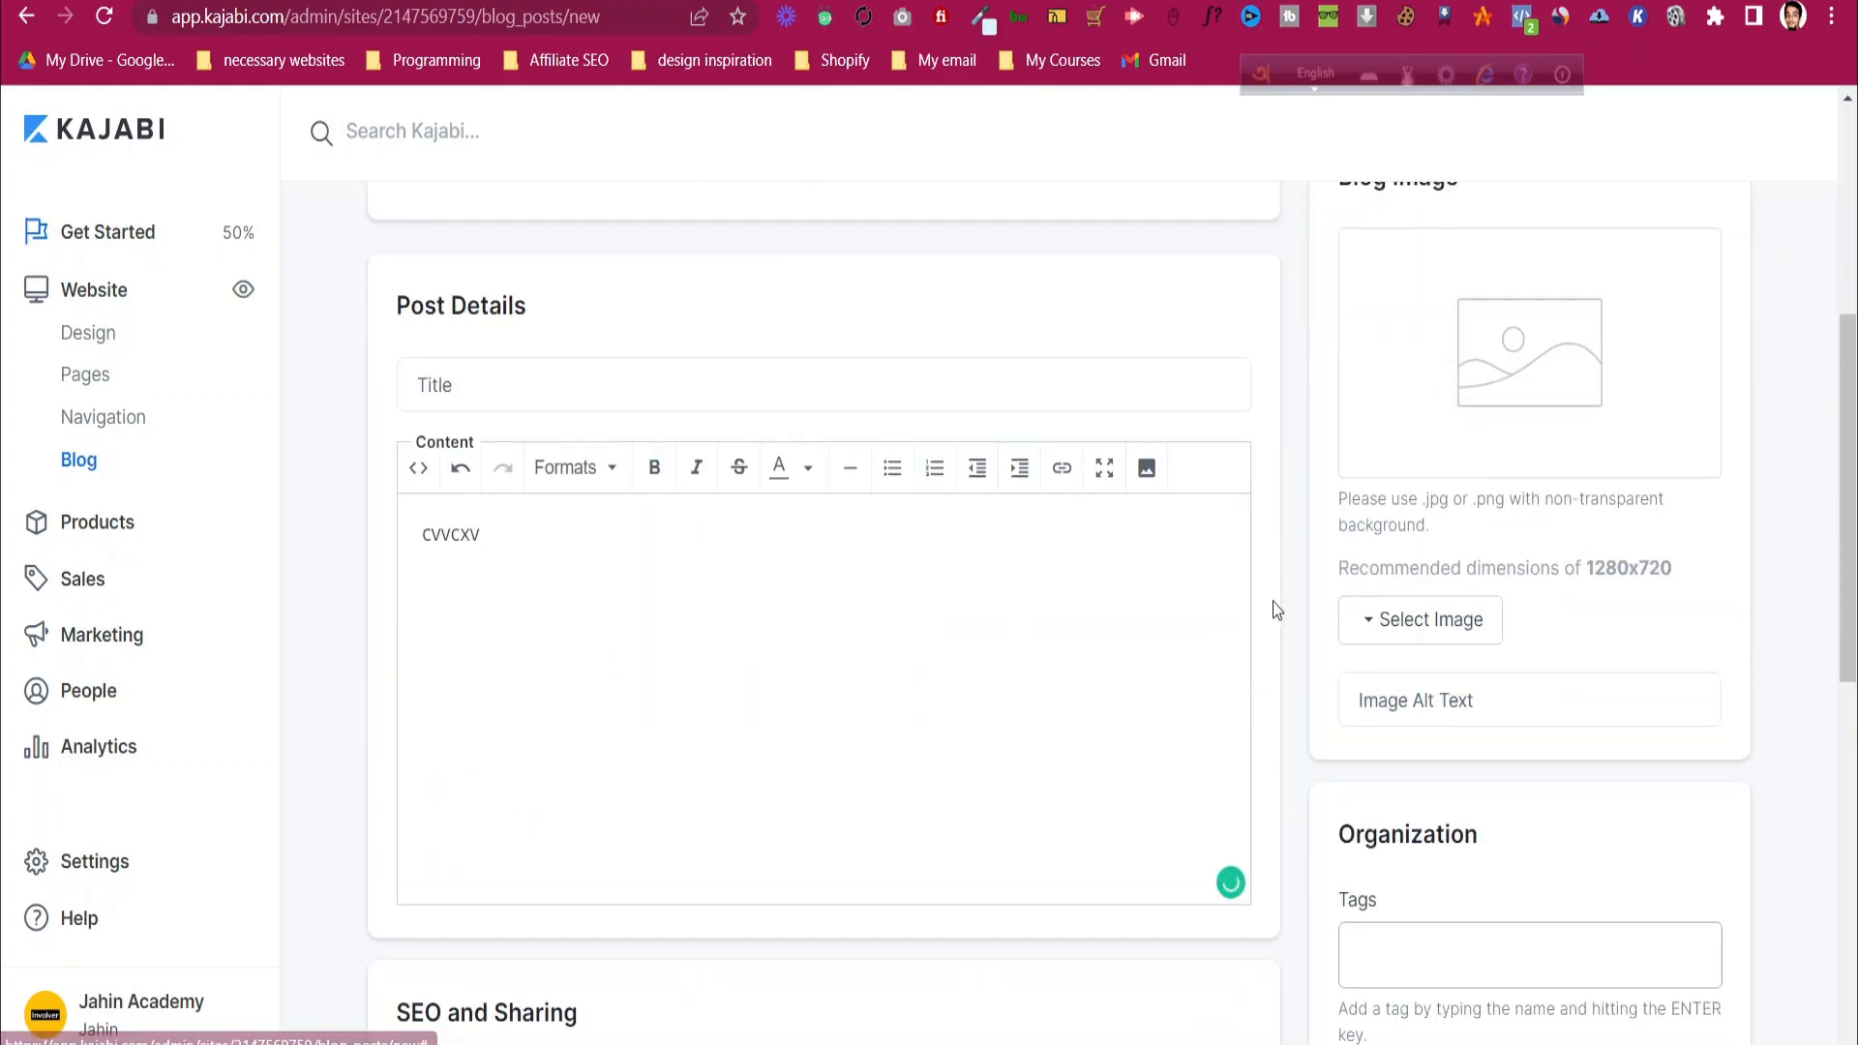
{"action": "scroll", "coordinate": [1456, 634], "scroll_direction": "down", "scroll_amount": 4}
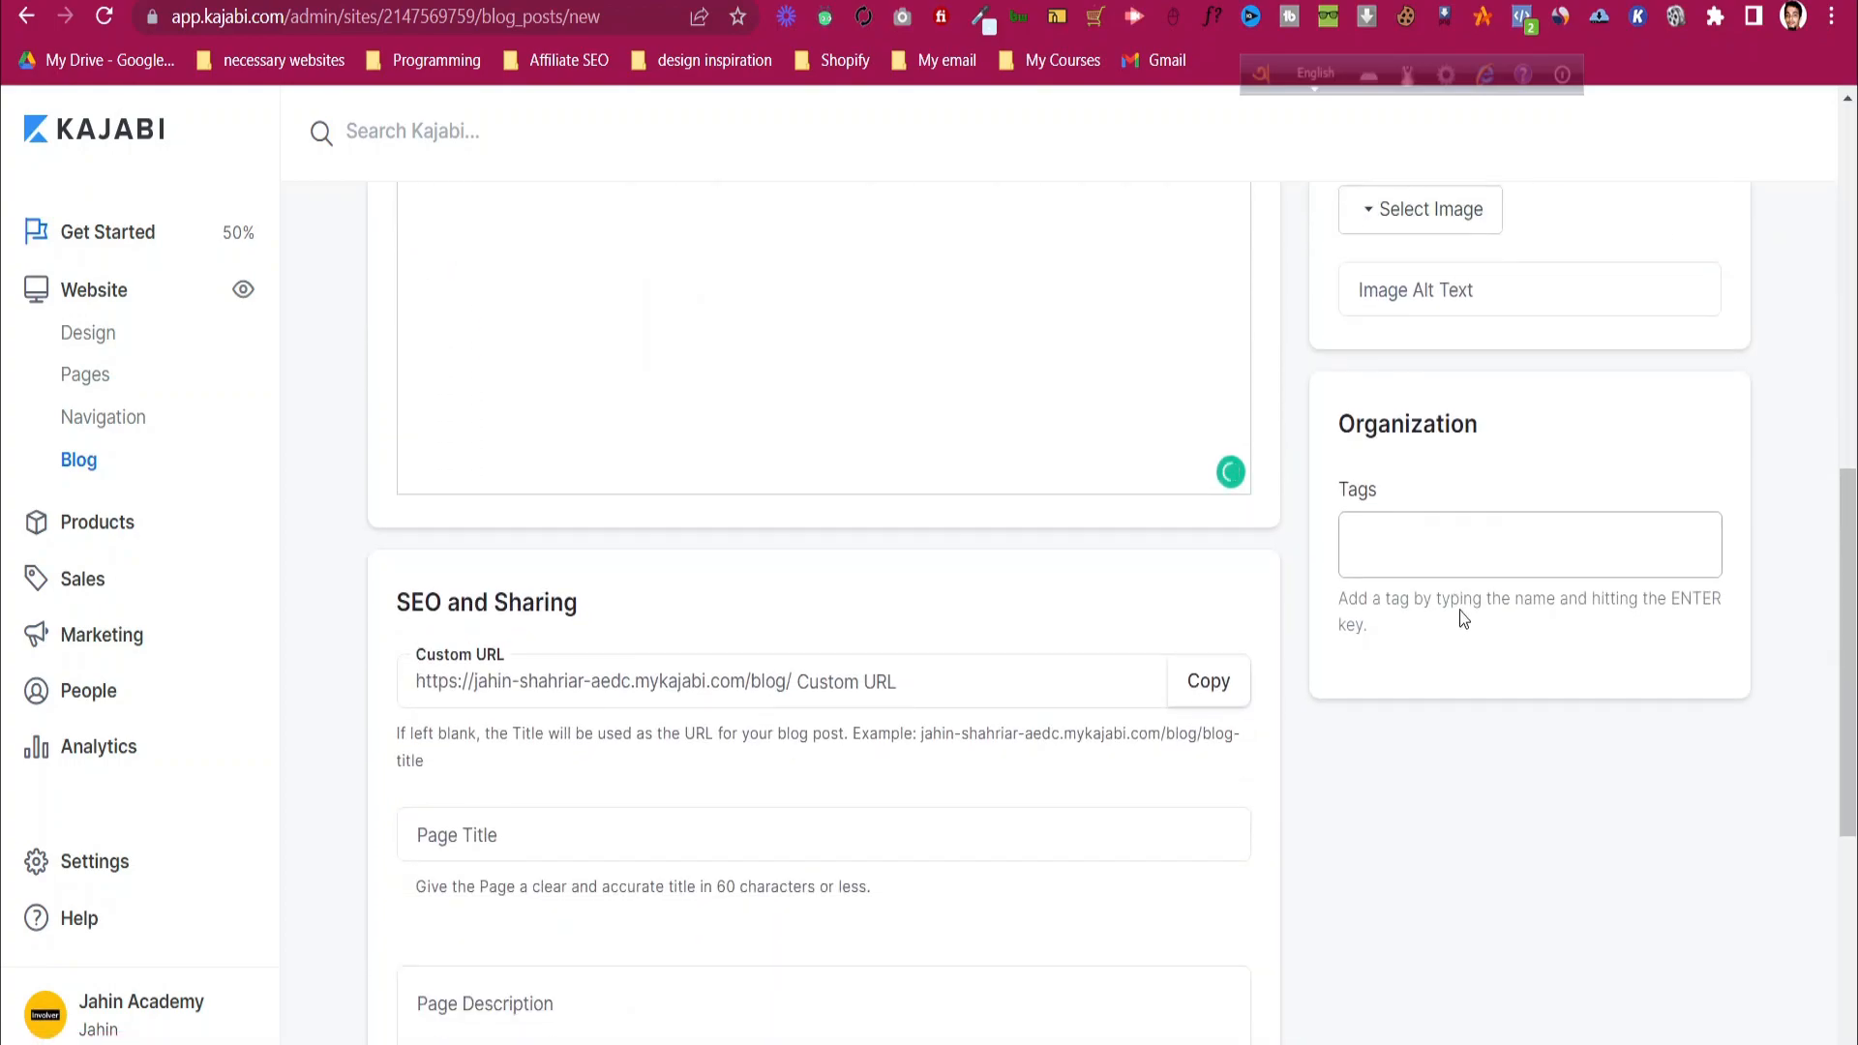
{"action": "scroll", "coordinate": [1464, 613], "scroll_direction": "down", "scroll_amount": 6}
{"action": "scroll", "coordinate": [1477, 617], "scroll_direction": "up", "scroll_amount": 14}
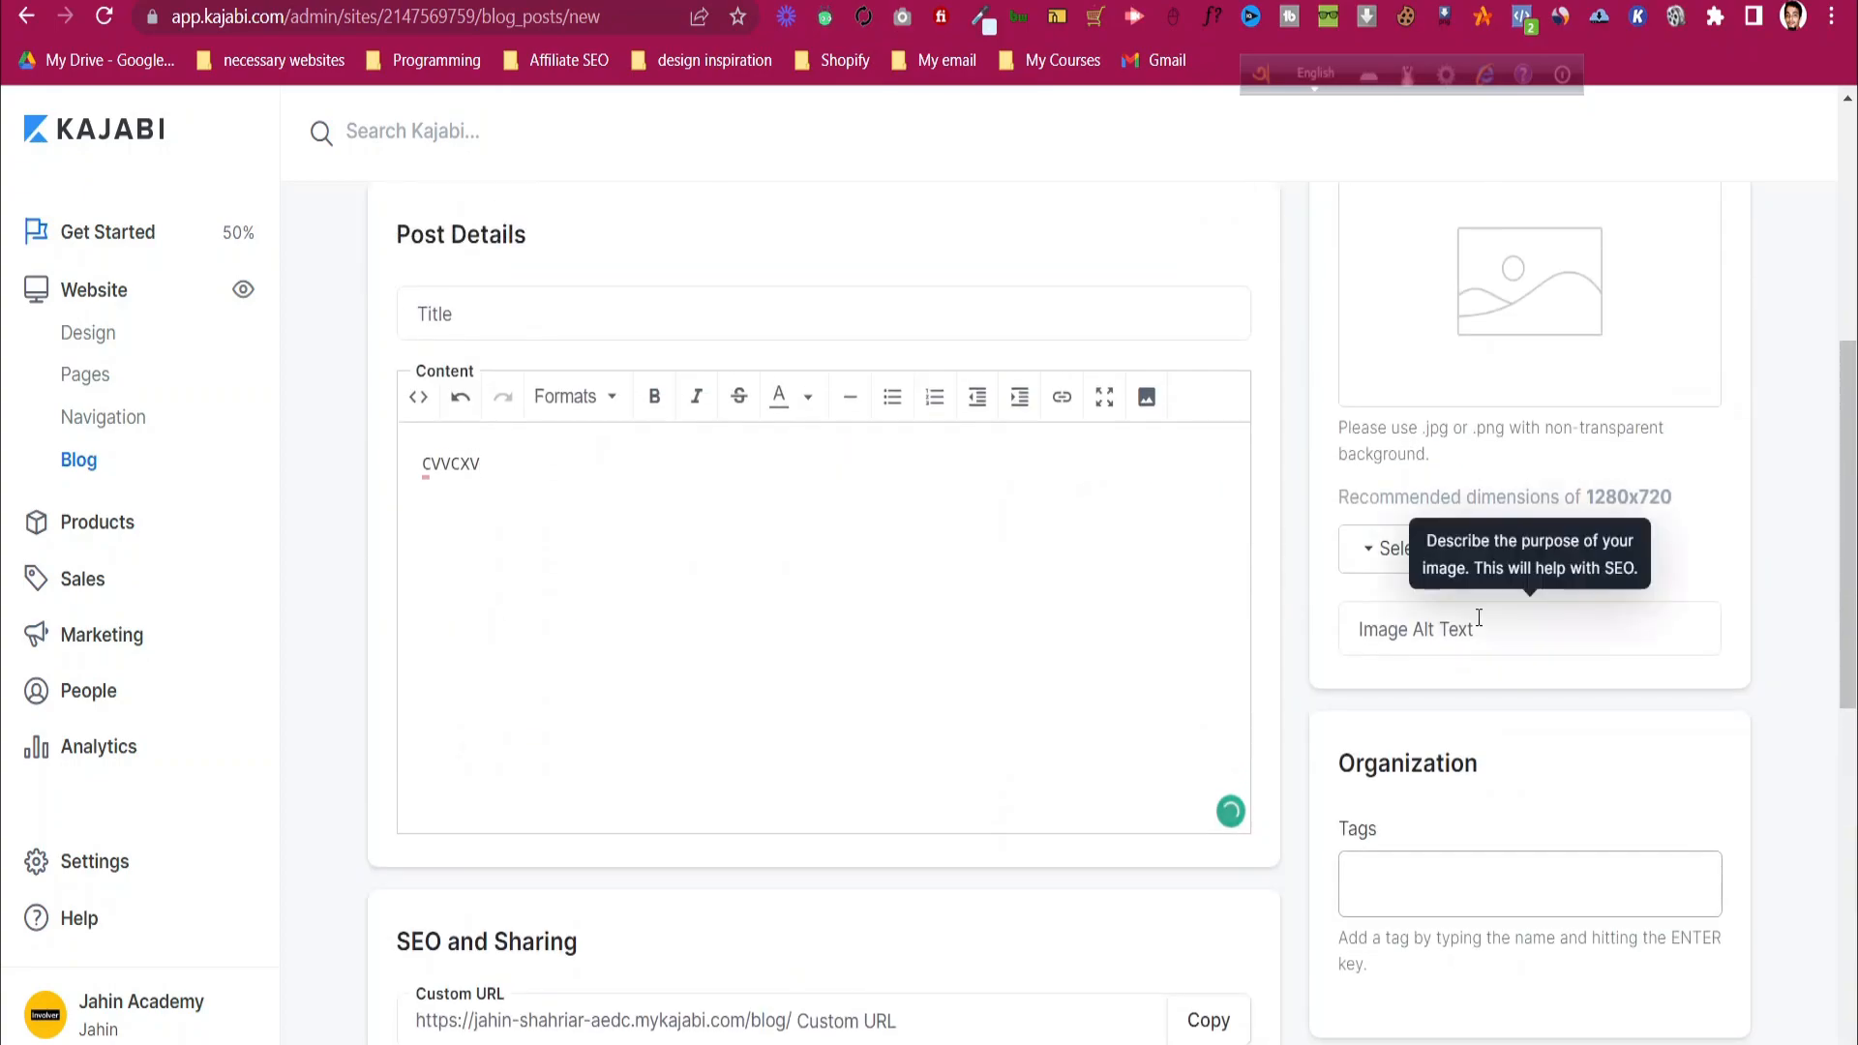
{"action": "scroll", "coordinate": [1484, 628], "scroll_direction": "down", "scroll_amount": 2}
{"action": "scroll", "coordinate": [1476, 629], "scroll_direction": "down", "scroll_amount": 8}
{"action": "scroll", "coordinate": [1472, 630], "scroll_direction": "up", "scroll_amount": 12}
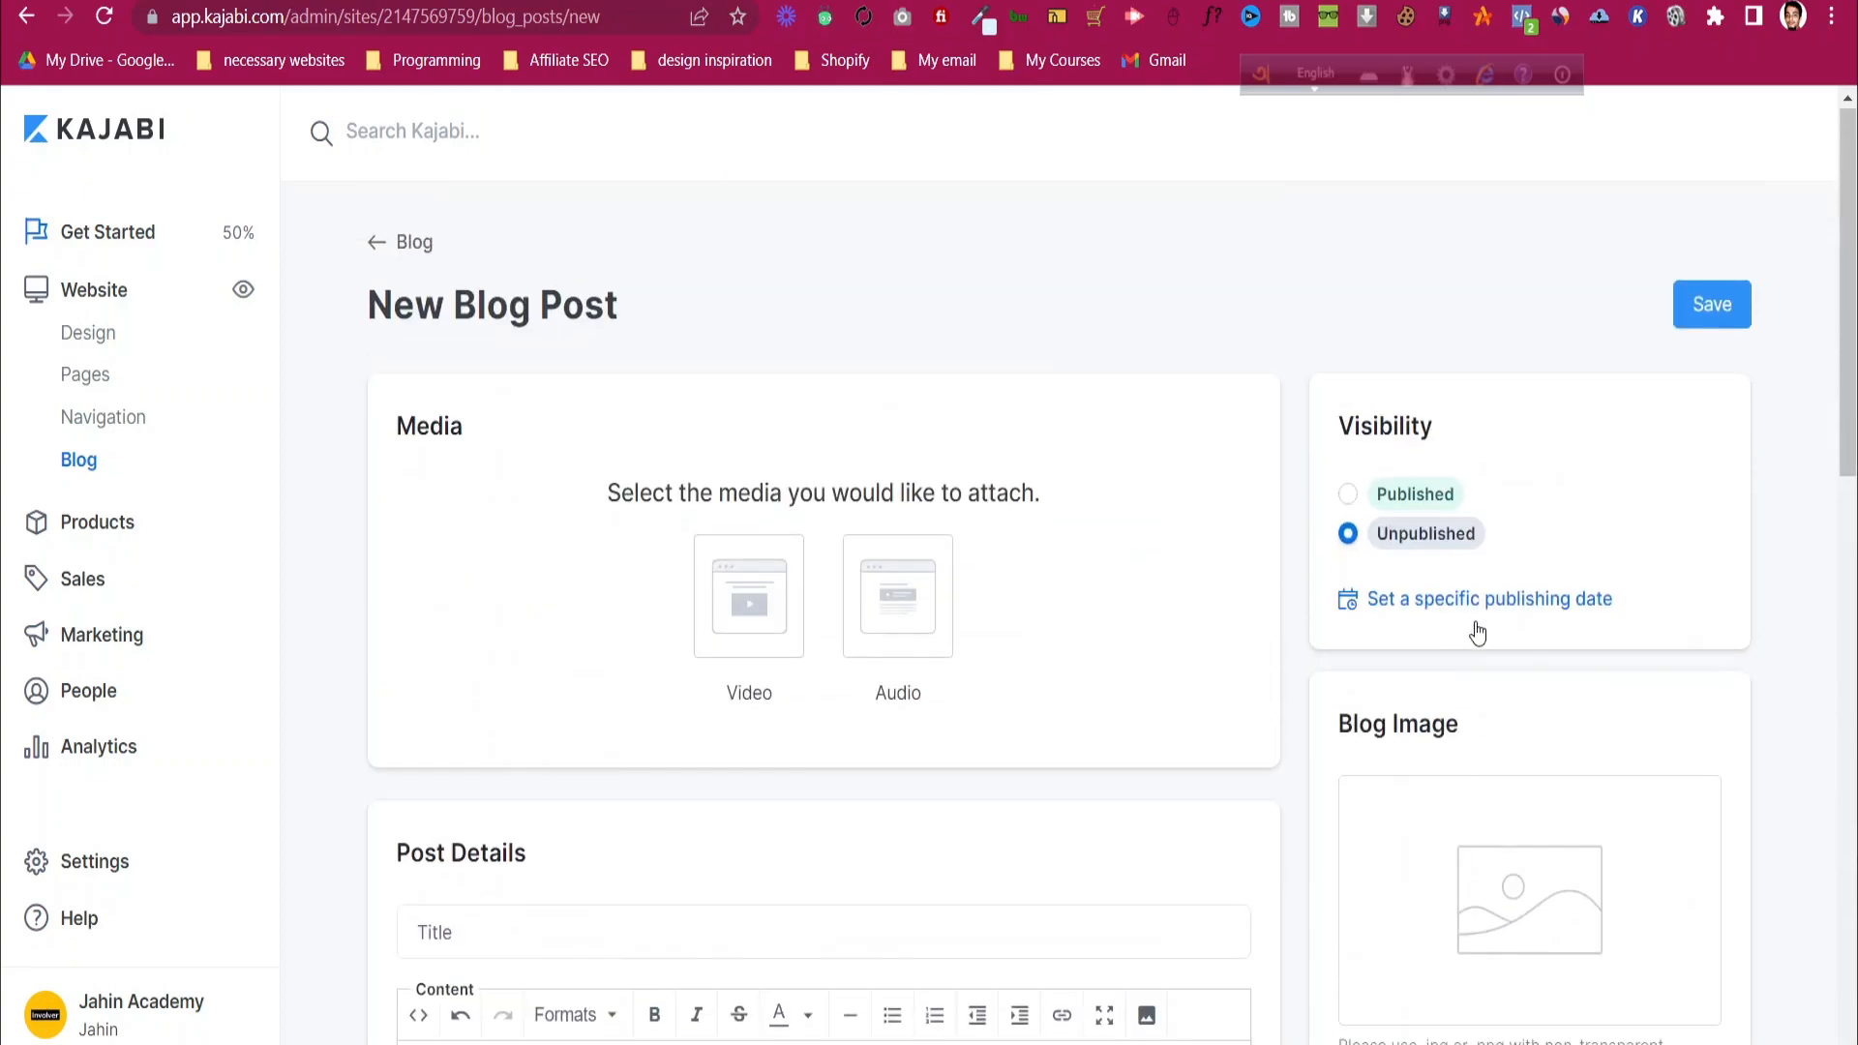
{"action": "scroll", "coordinate": [1377, 788], "scroll_direction": "down", "scroll_amount": 8}
{"action": "scroll", "coordinate": [1675, 920], "scroll_direction": "down", "scroll_amount": 2}
- Save the post, set its visibility to Published, and save again
{"action": "left_click", "coordinate": [1705, 991]}
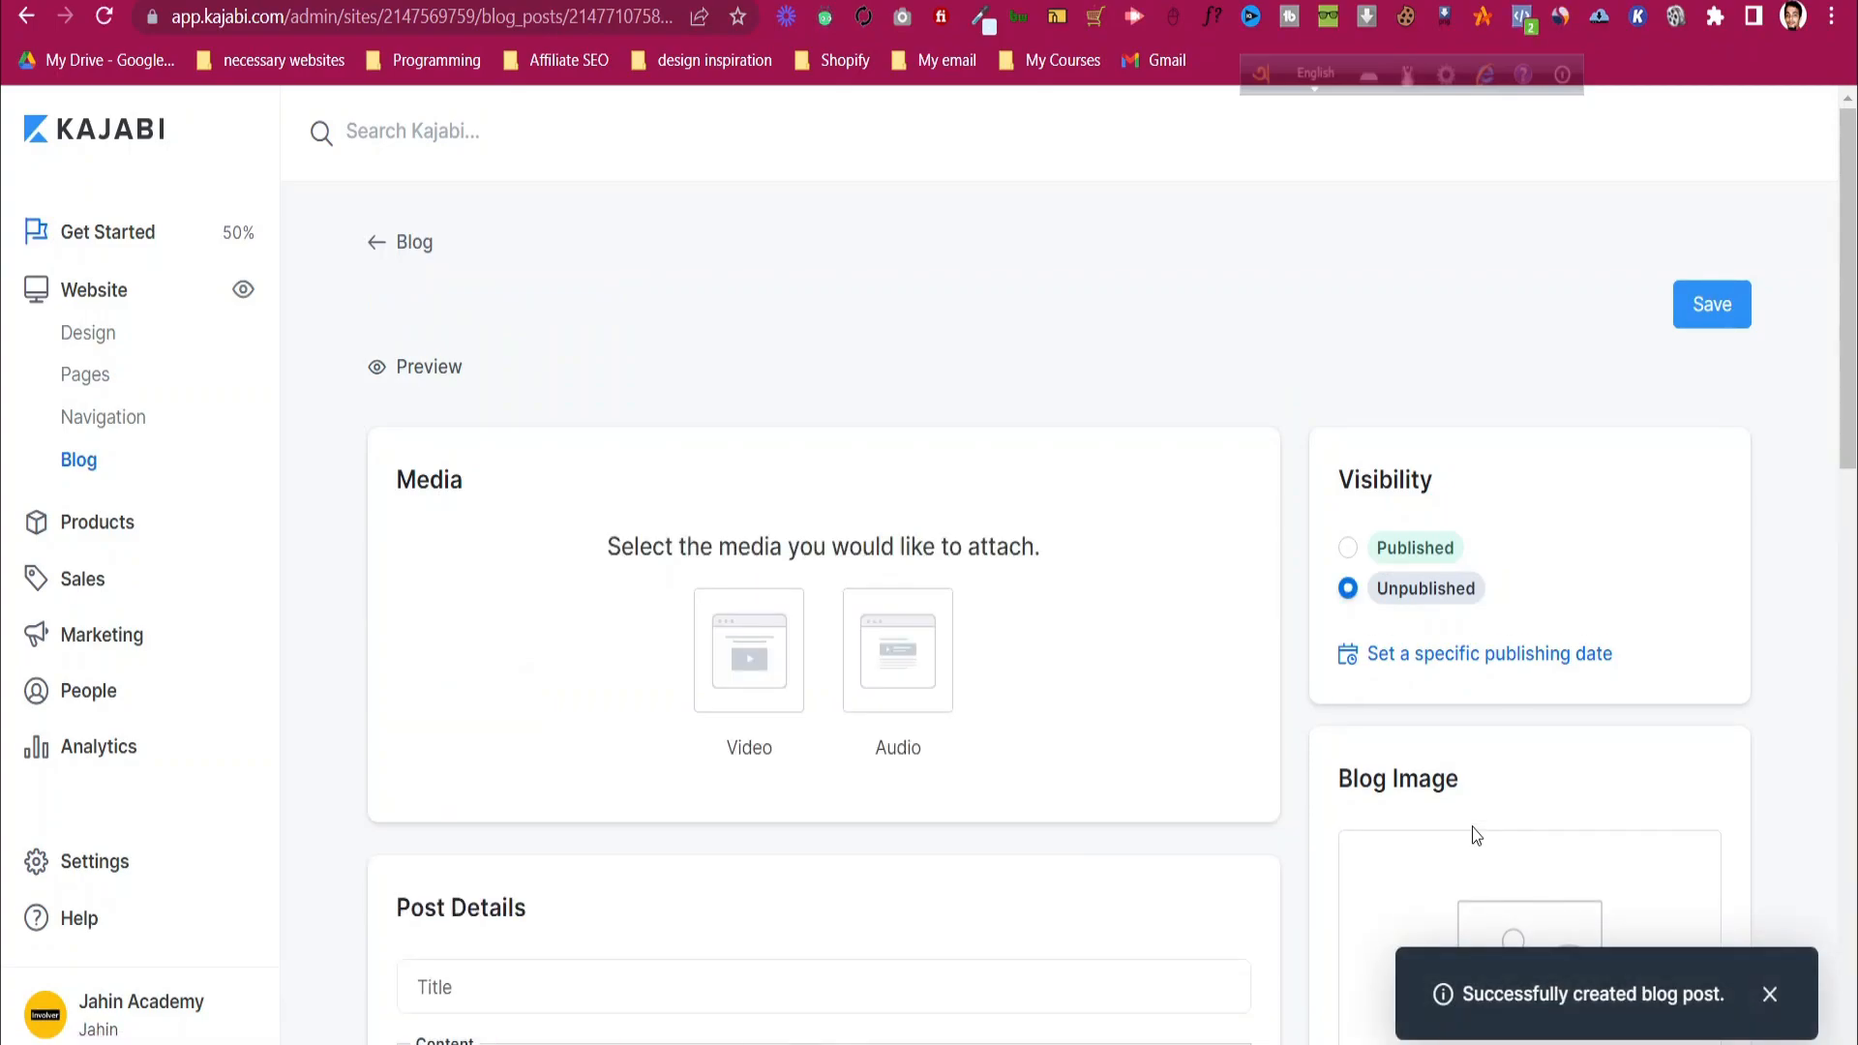
{"action": "left_click", "coordinate": [1348, 549]}
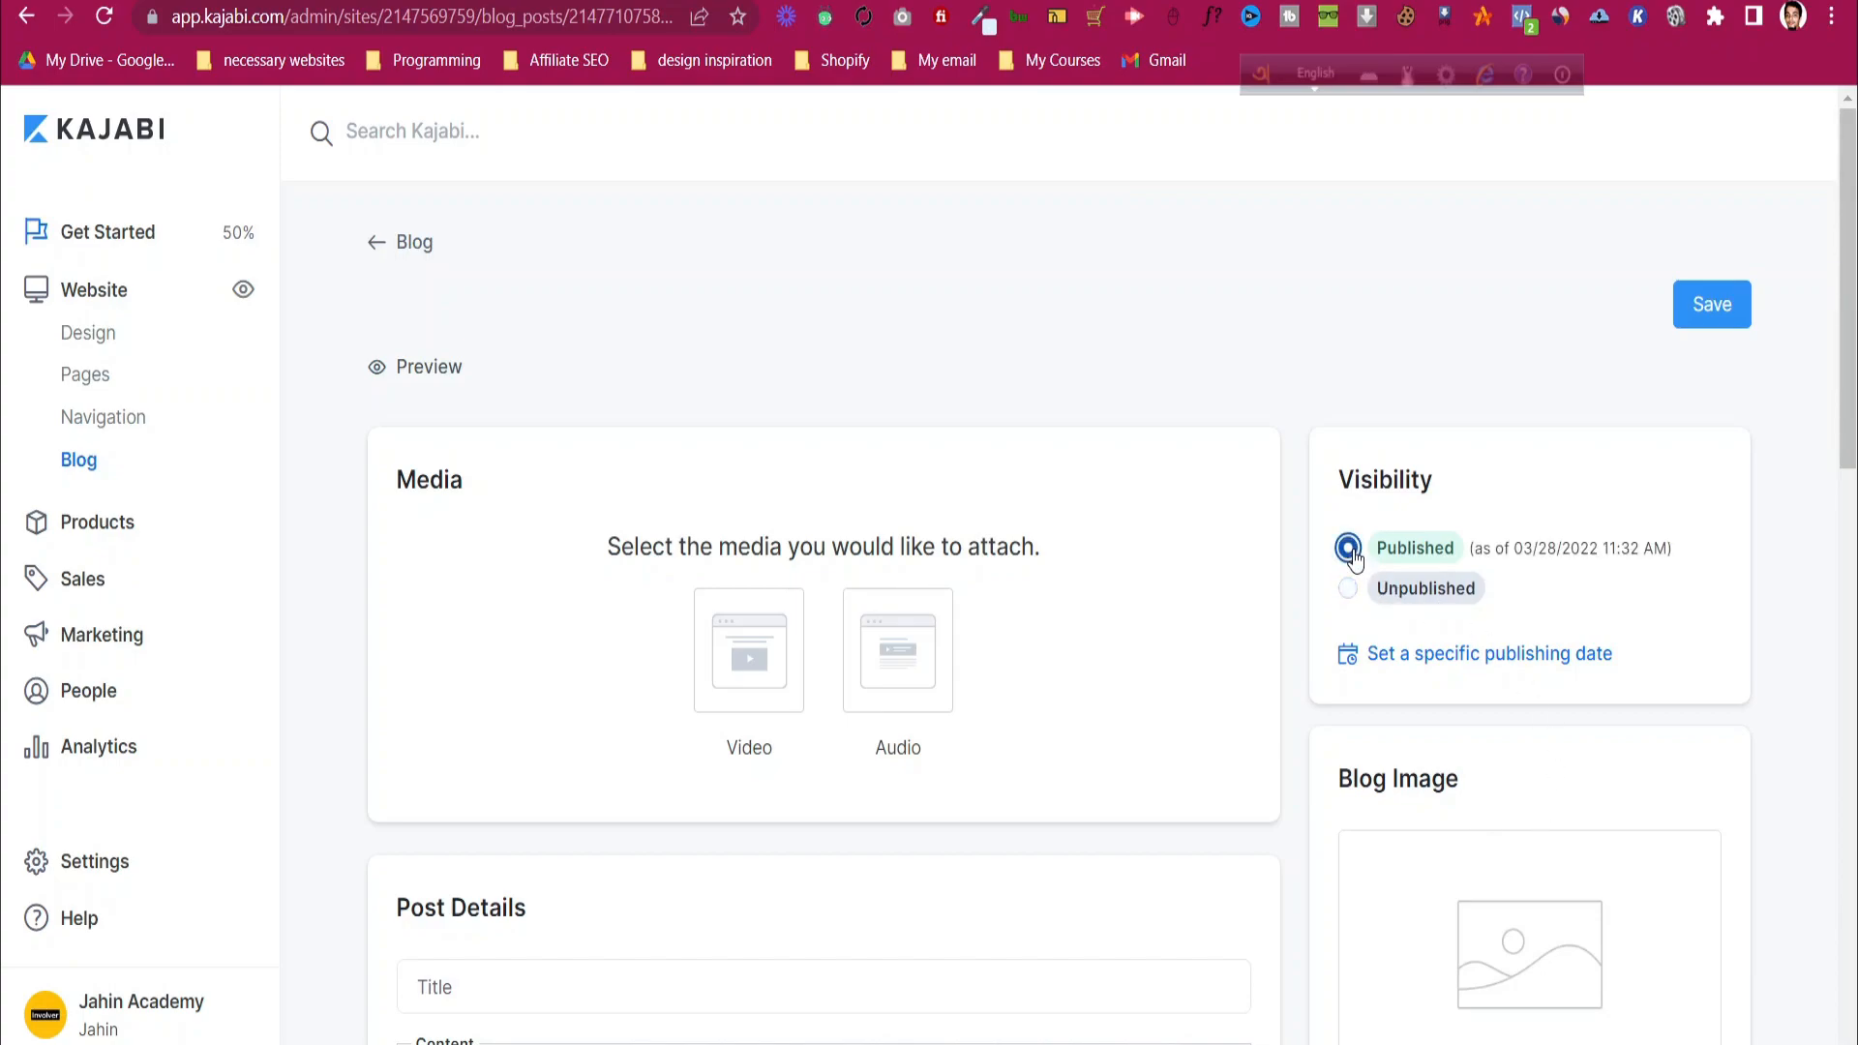
{"action": "left_click", "coordinate": [1521, 666]}
{"action": "left_click", "coordinate": [1708, 308]}
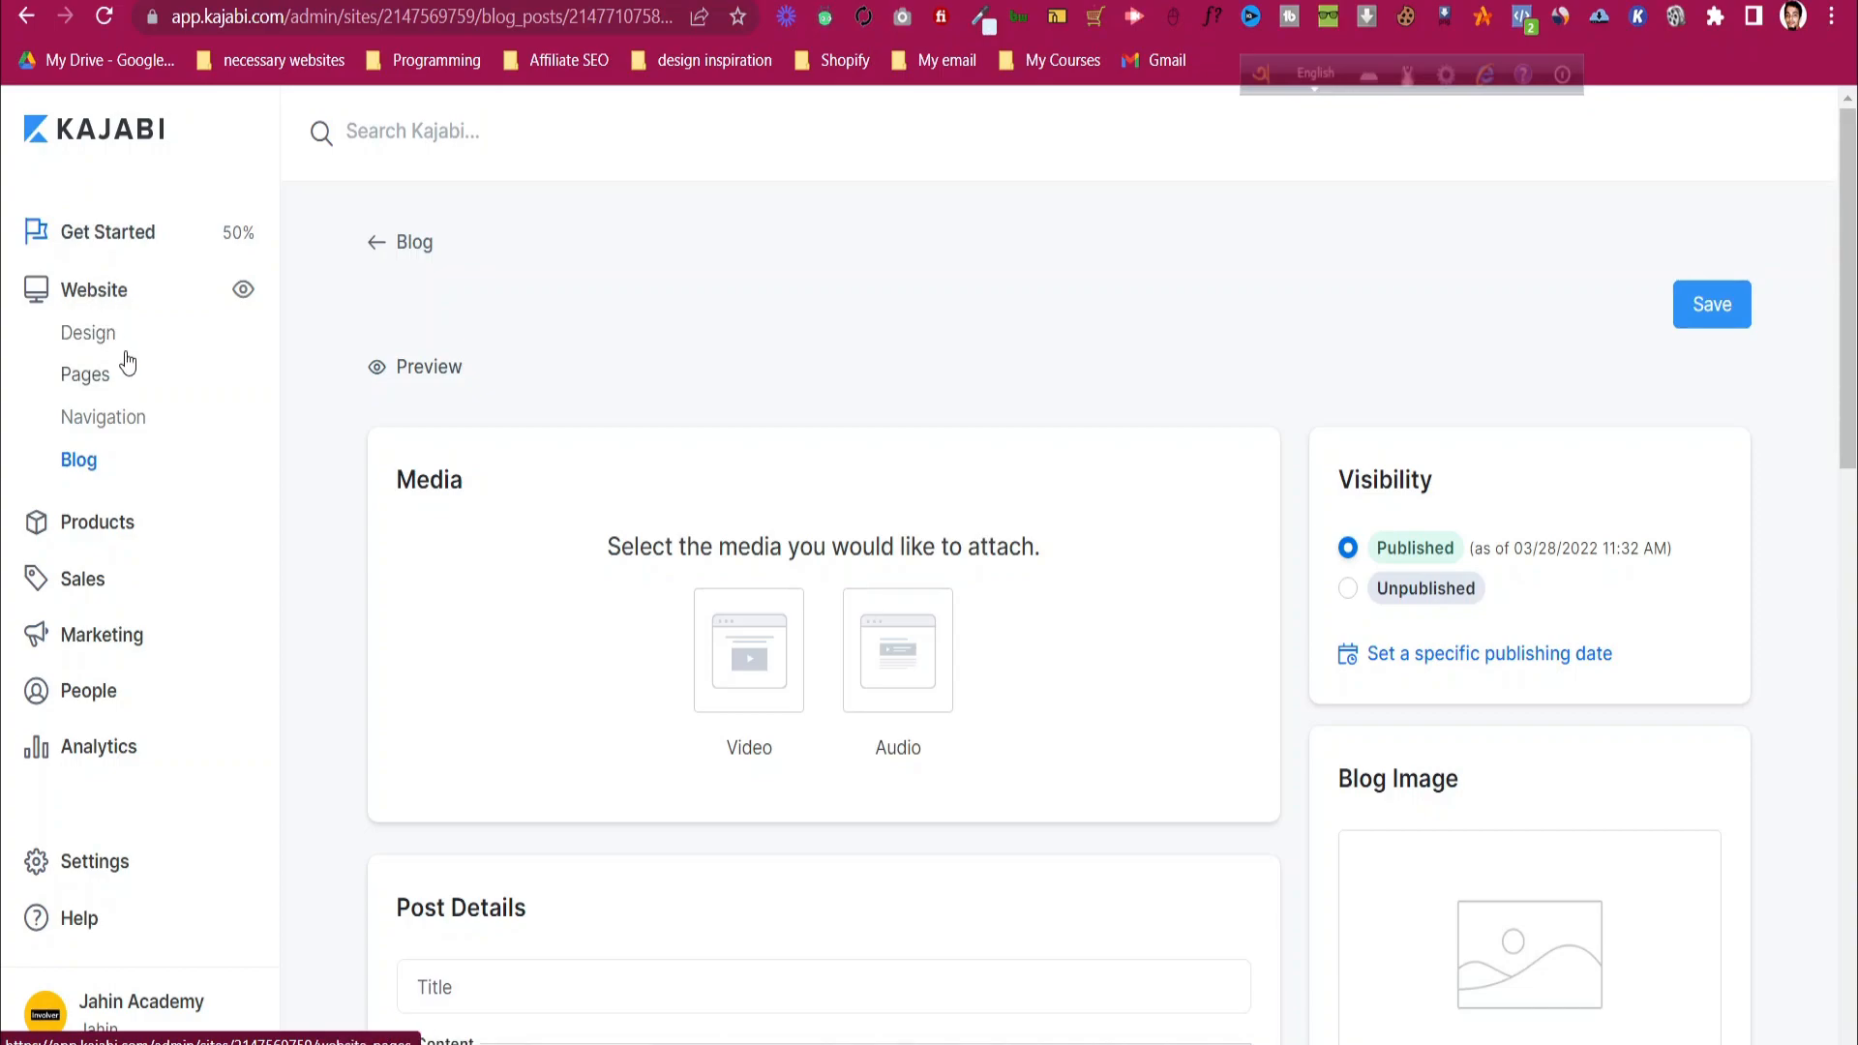
- Go from the website Pages list to the empty Pipelines tab
{"action": "left_click", "coordinate": [90, 378]}
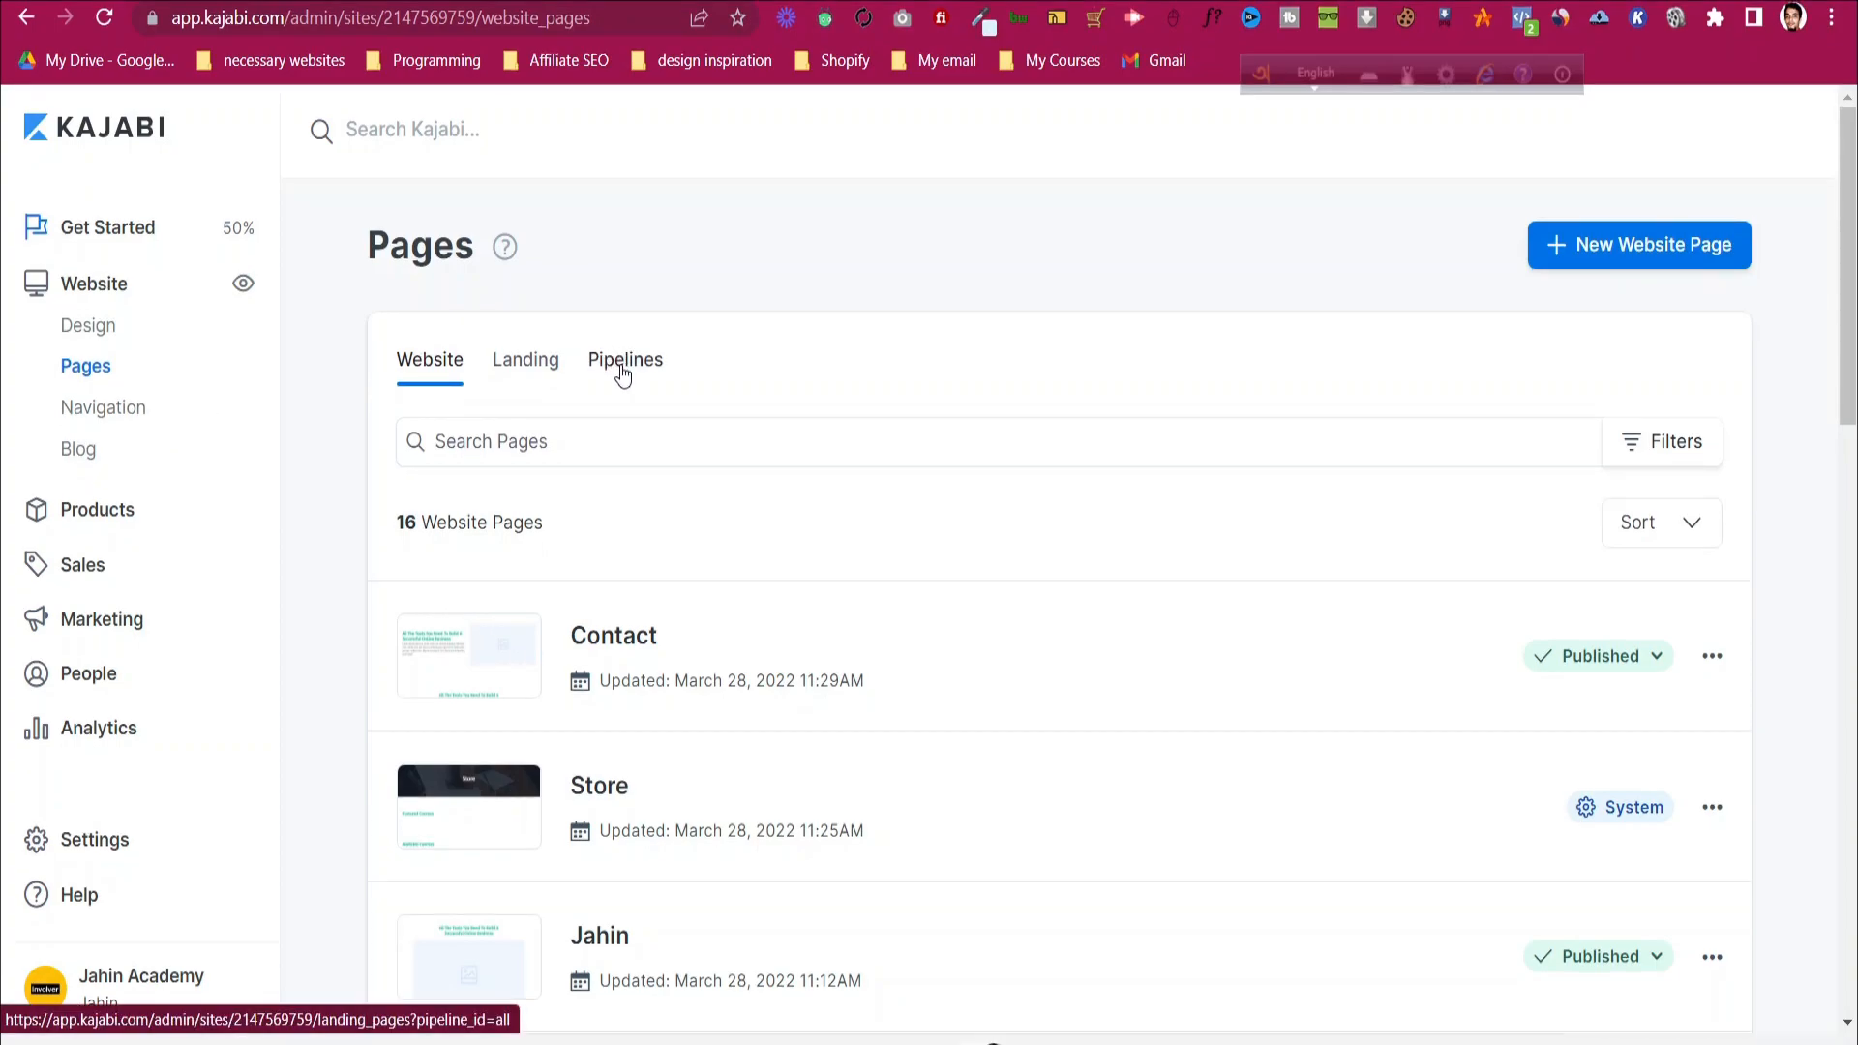
{"action": "left_click", "coordinate": [624, 373]}
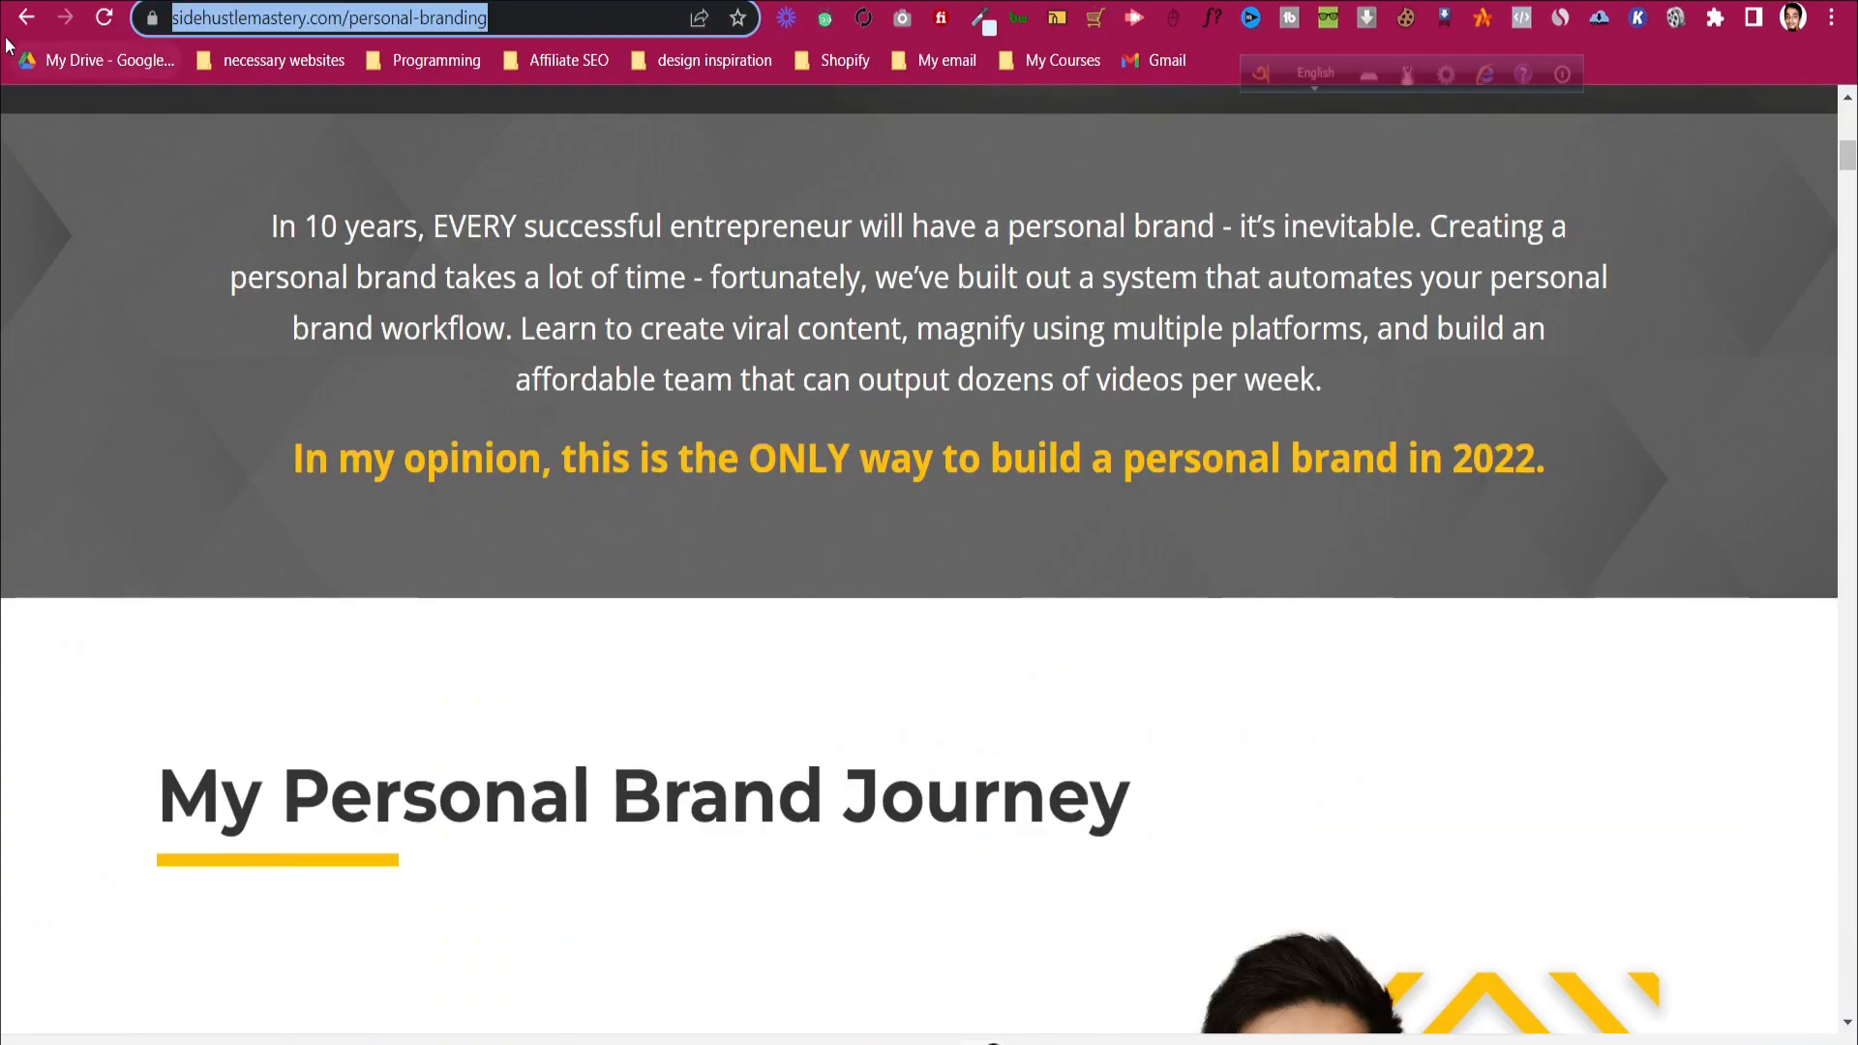
- Return to the sidehustlemastery.com home page and scroll through its email signup card
{"action": "left_click", "coordinate": [12, 26]}
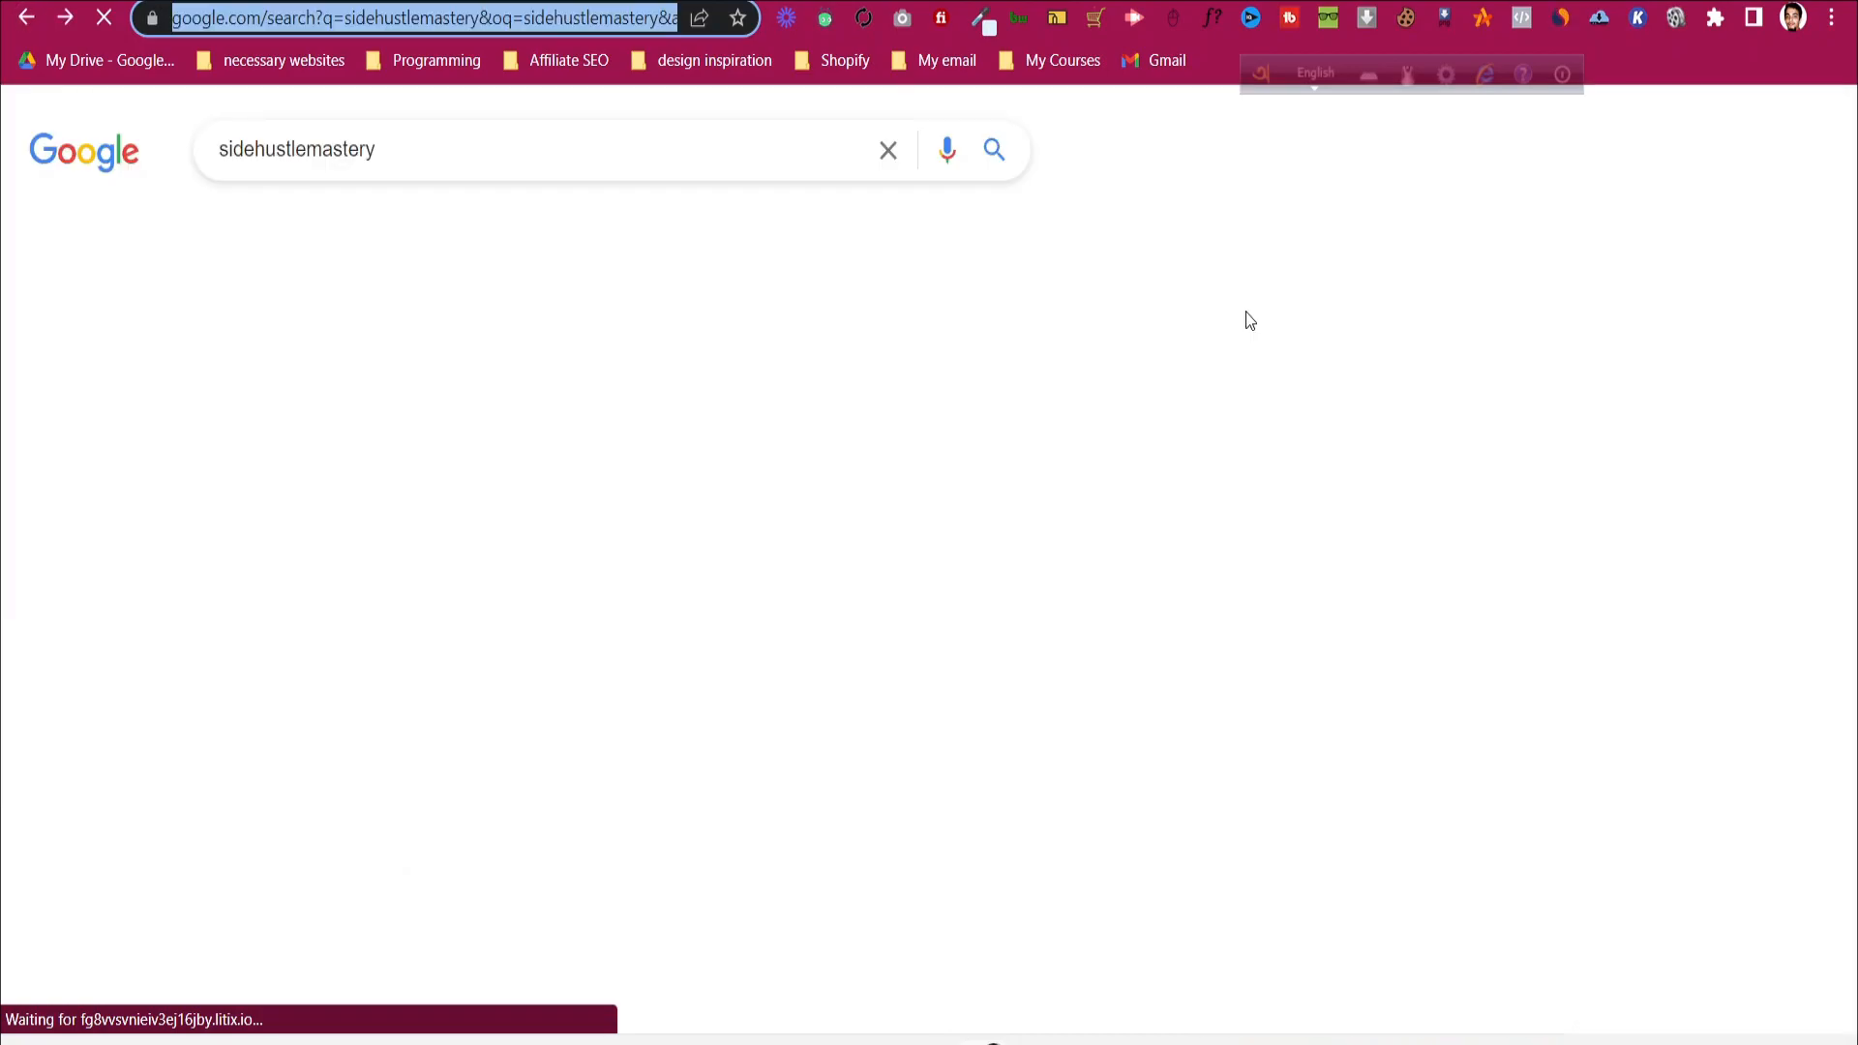
{"action": "left_click", "coordinate": [68, 18]}
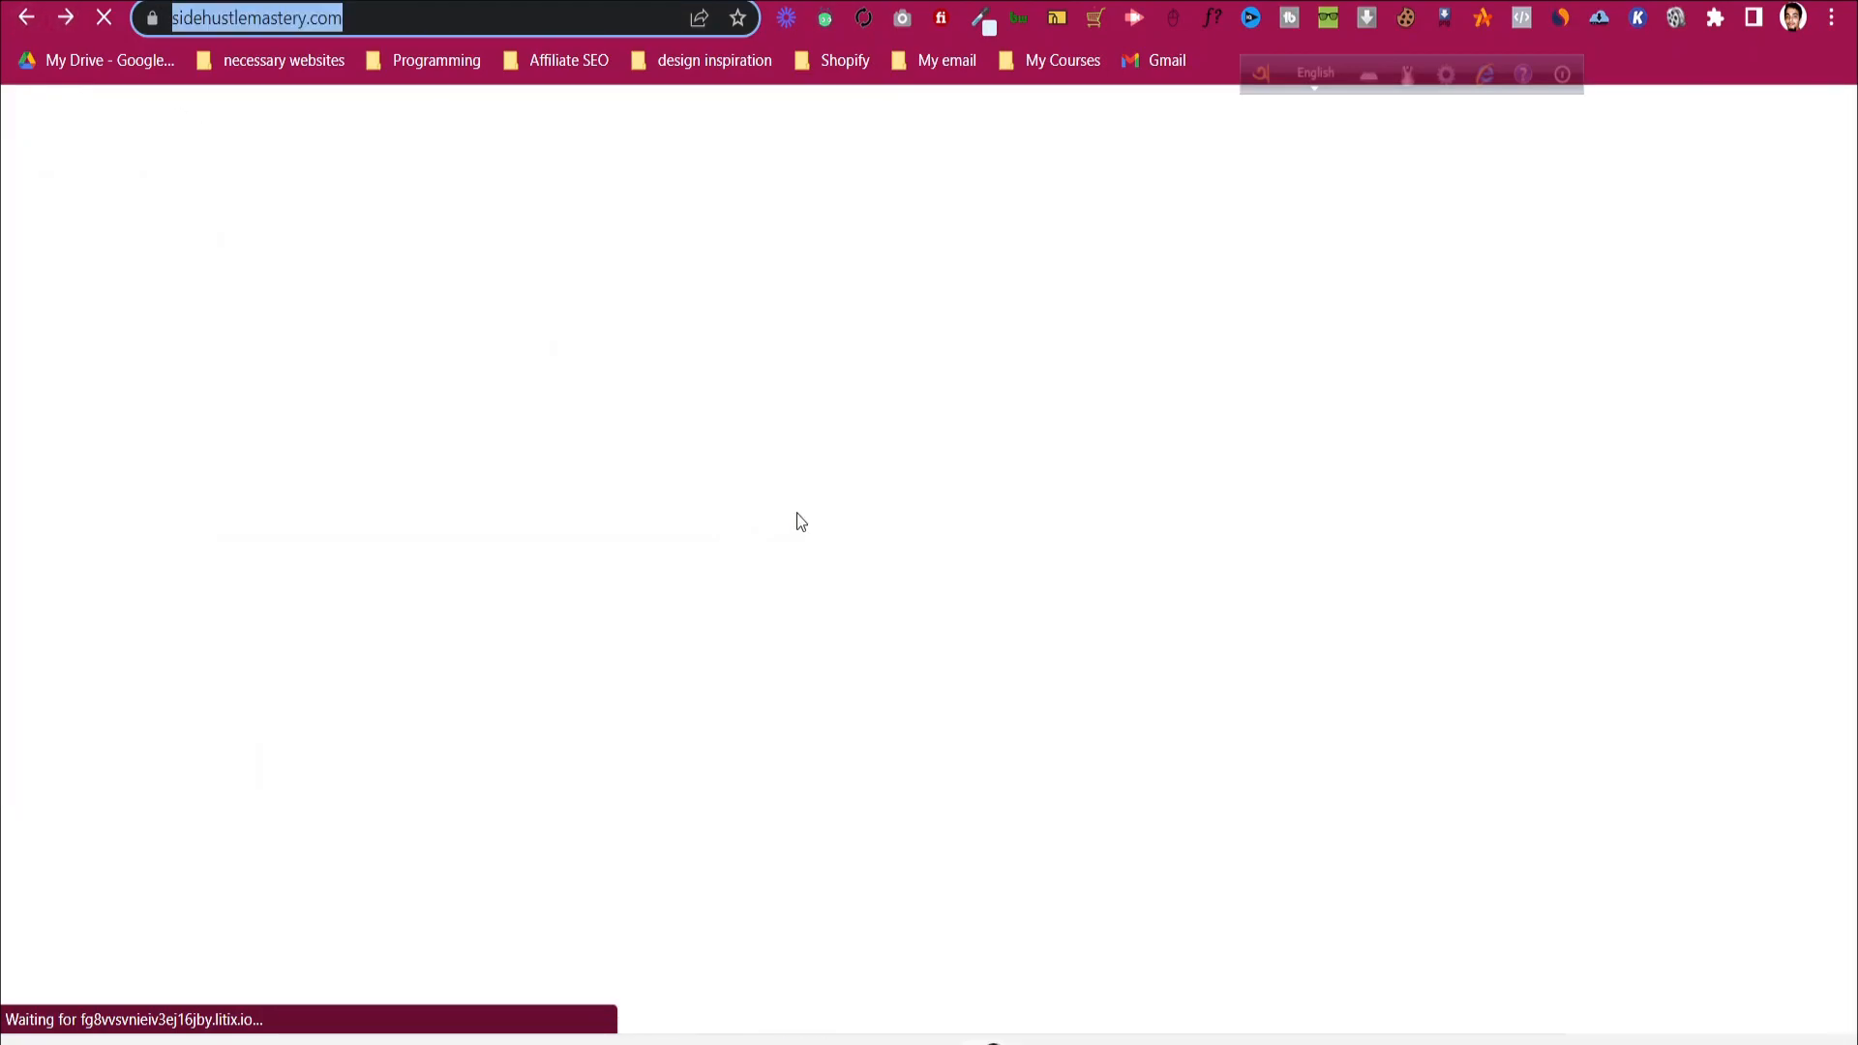
{"action": "scroll", "coordinate": [1428, 532], "scroll_direction": "down", "scroll_amount": 5}
{"action": "scroll", "coordinate": [1428, 532], "scroll_direction": "up", "scroll_amount": 3}
{"action": "scroll", "coordinate": [207, 258], "scroll_direction": "up", "scroll_amount": 3}
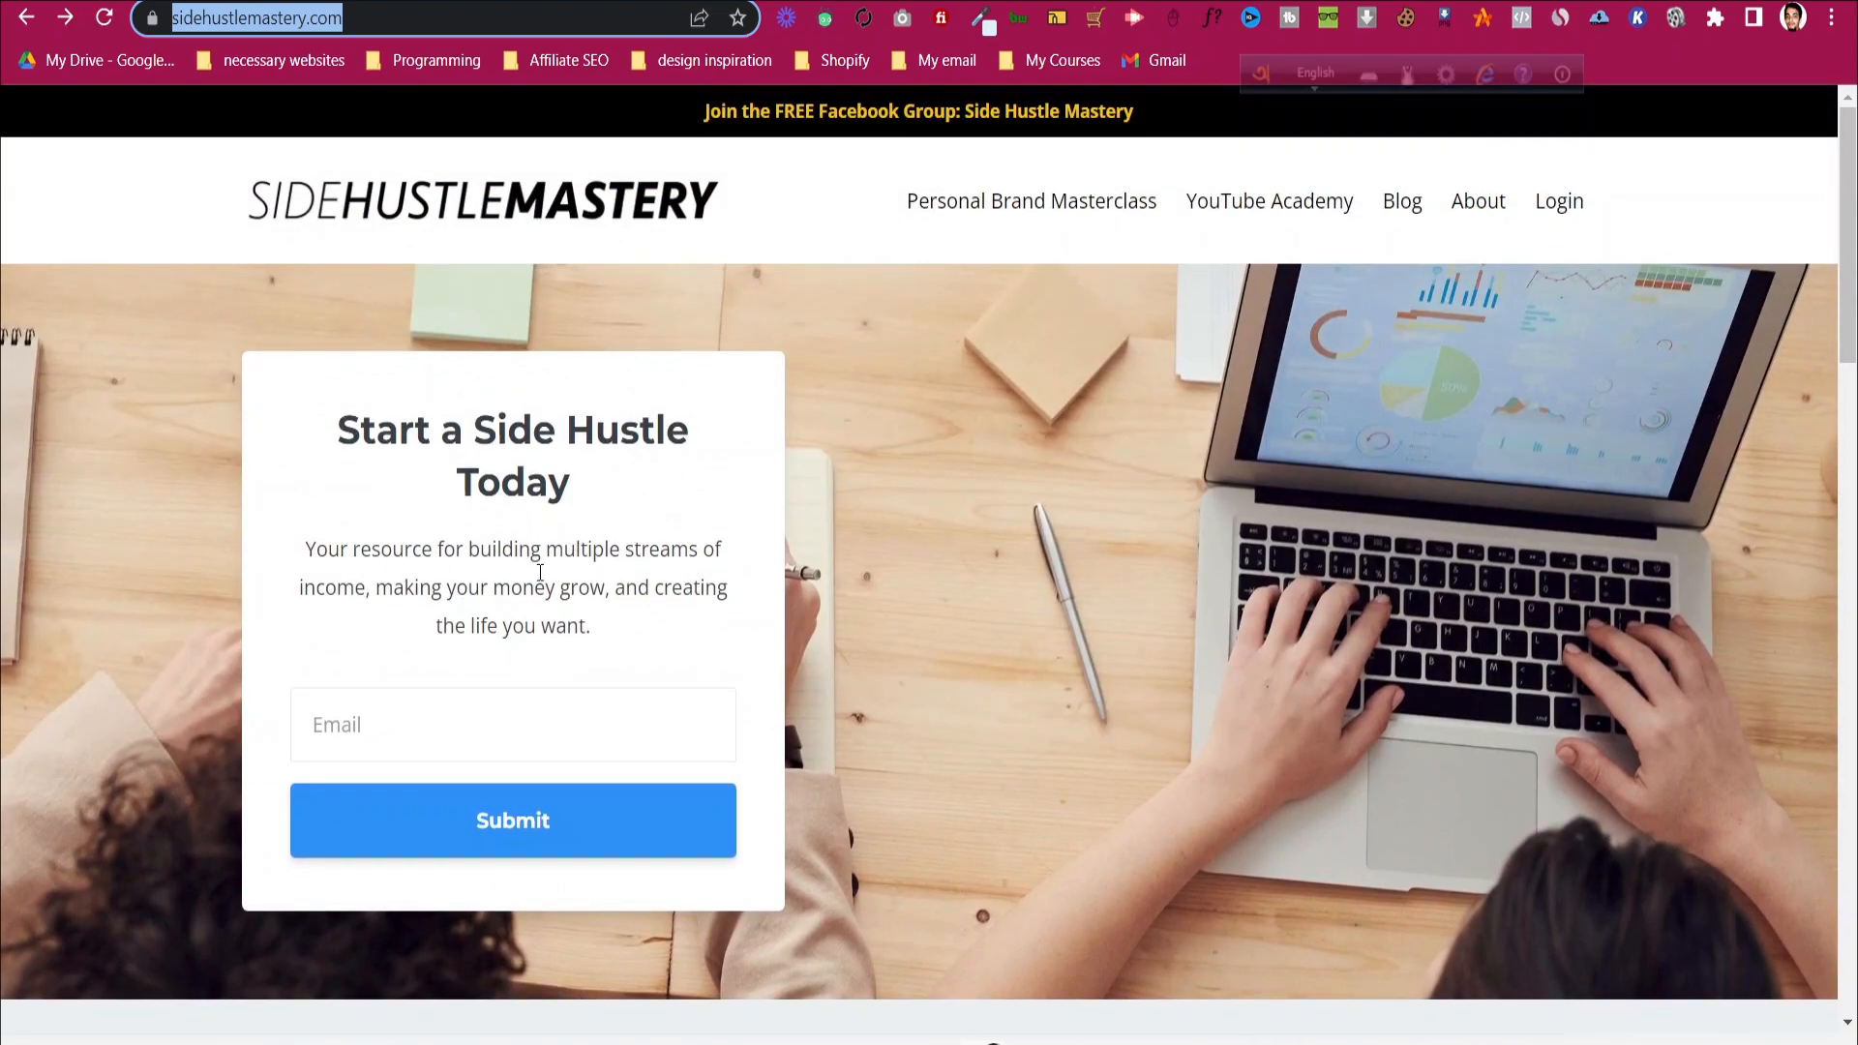
{"action": "scroll", "coordinate": [544, 573], "scroll_direction": "down", "scroll_amount": 8}
{"action": "scroll", "coordinate": [542, 569], "scroll_direction": "down", "scroll_amount": 4}
{"action": "scroll", "coordinate": [559, 557], "scroll_direction": "up", "scroll_amount": 12}
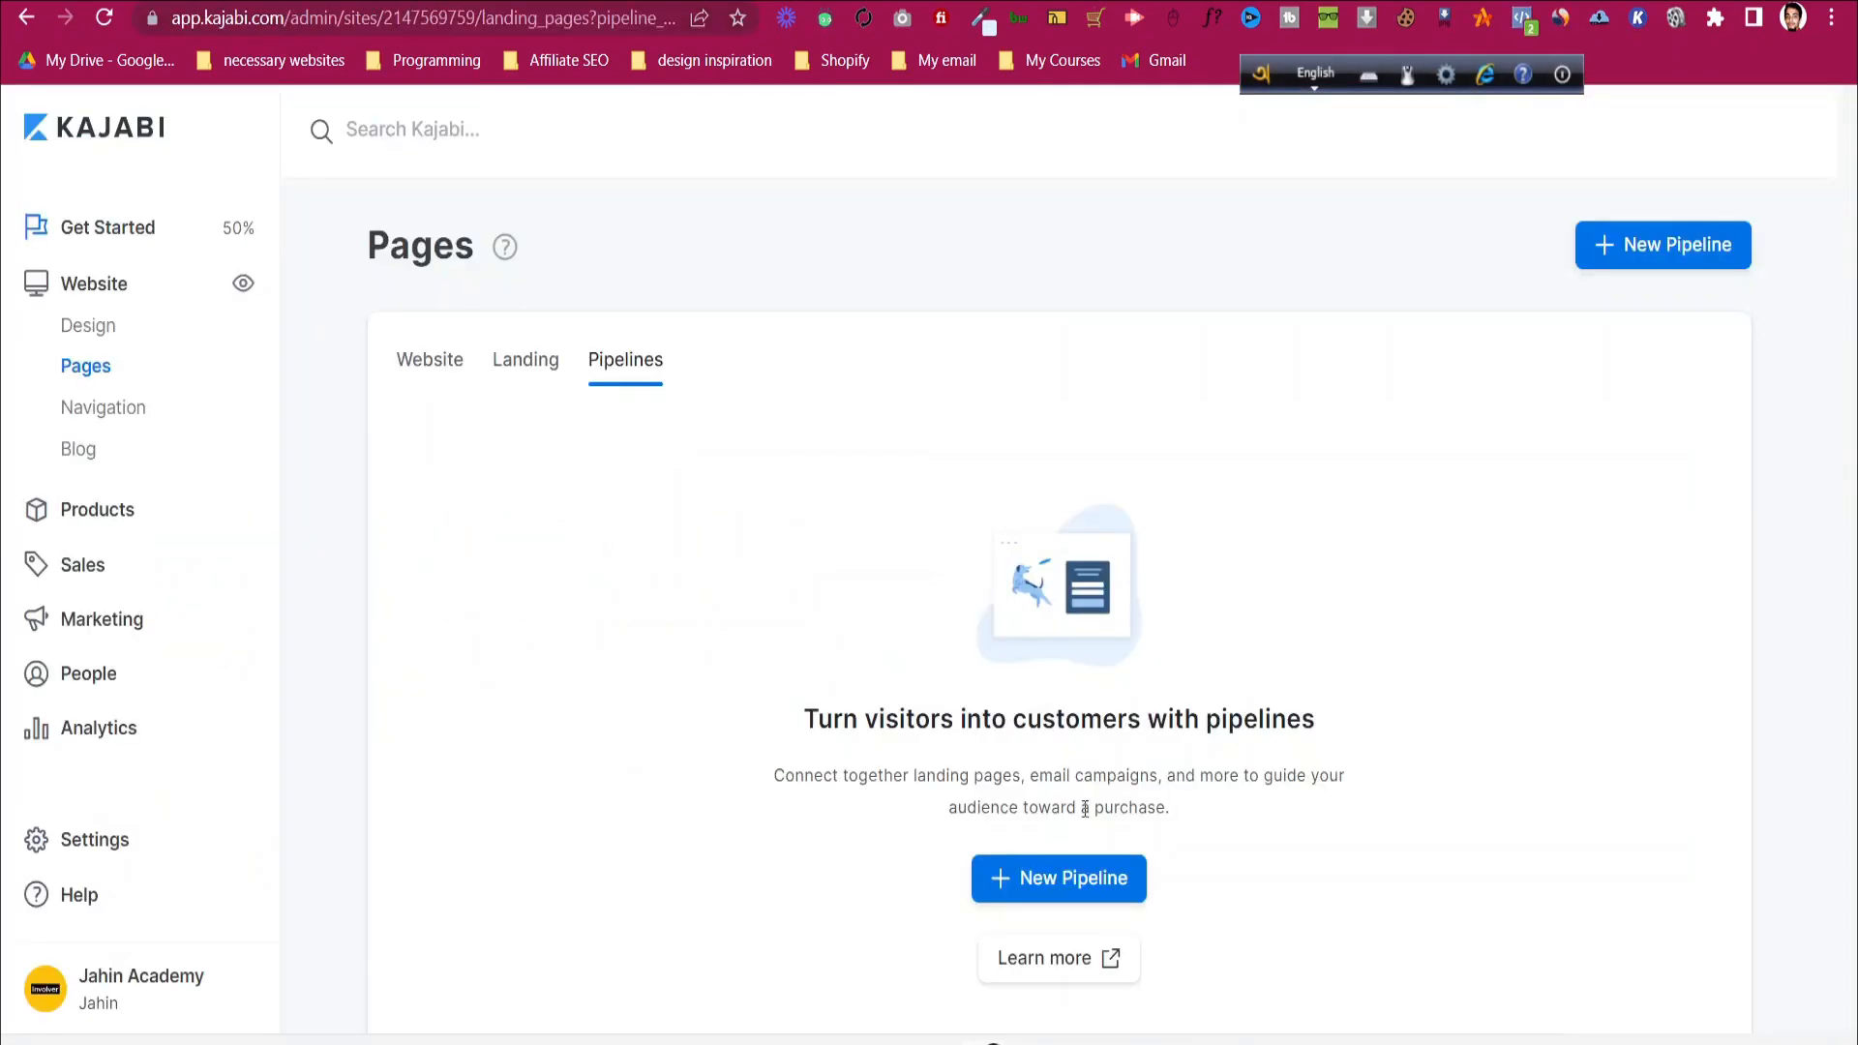
- Open the Sales Page OVO blueprint preview: opt-in, 8 emails, sales page, checkout
{"action": "left_click", "coordinate": [1084, 884]}
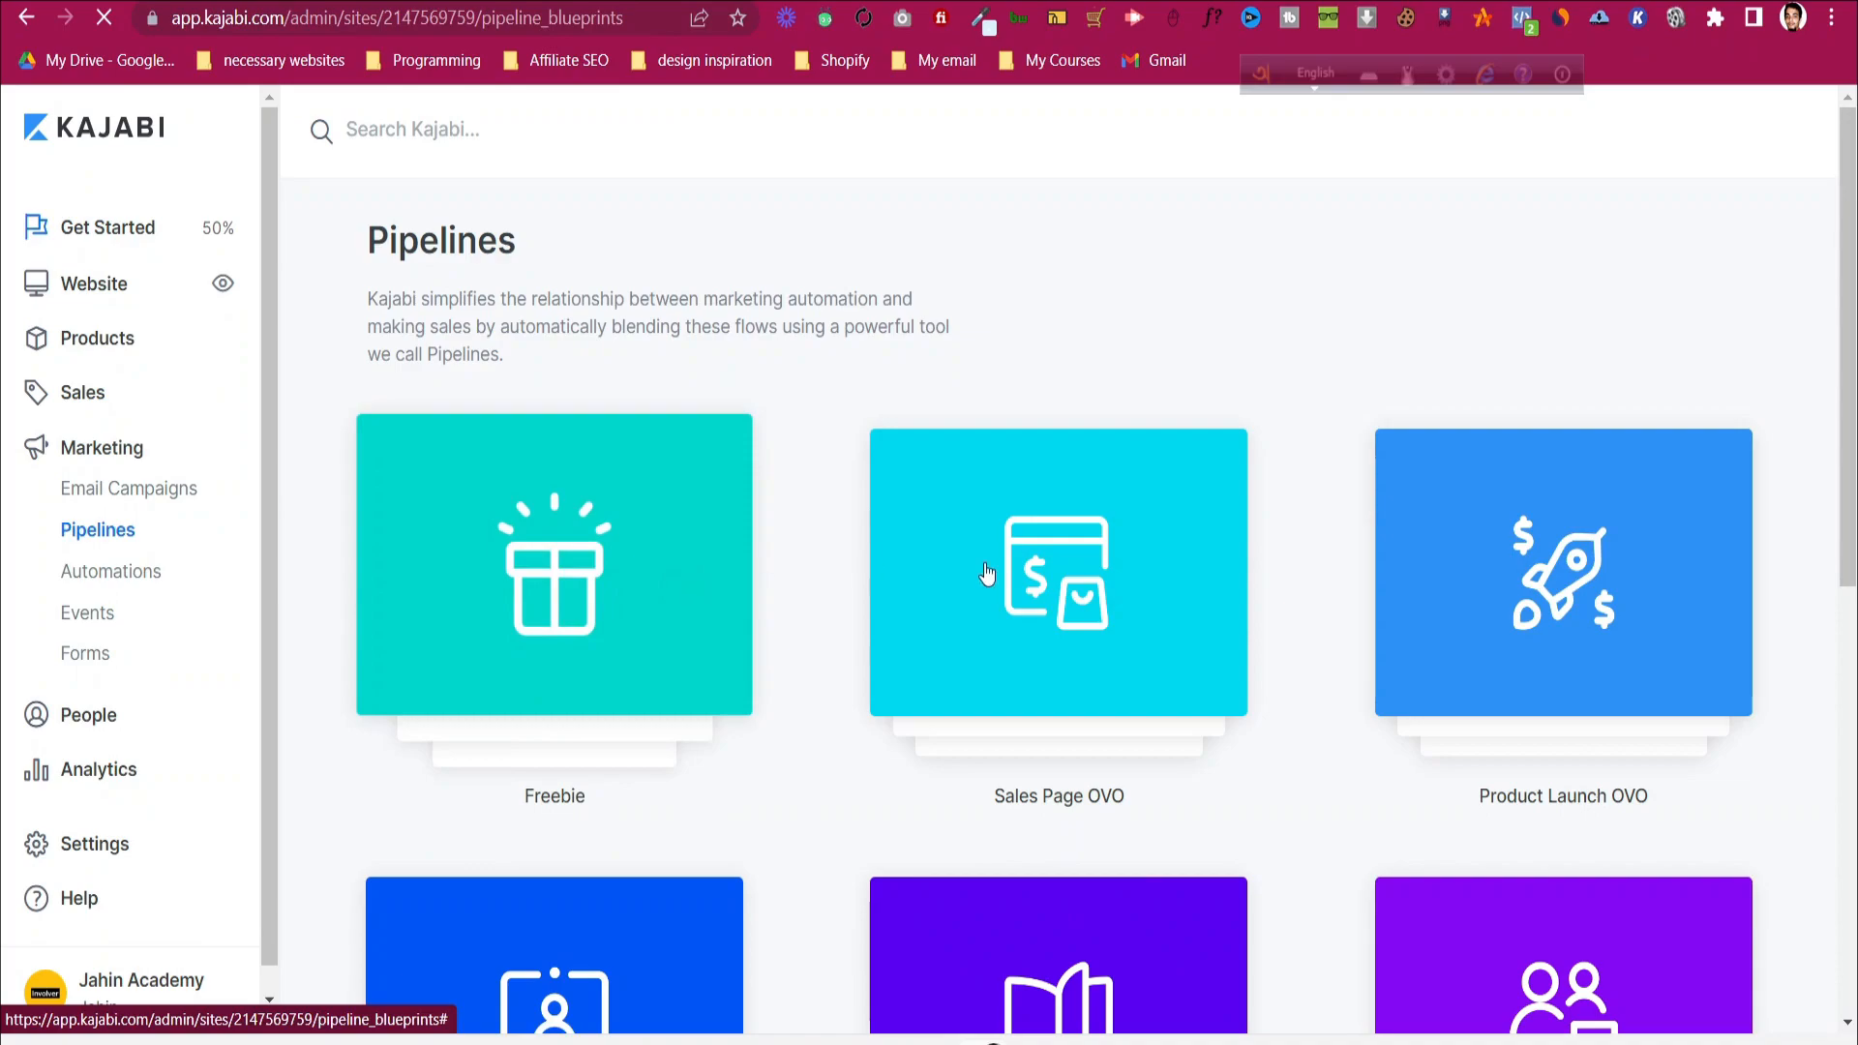
{"action": "left_click", "coordinate": [1111, 638]}
{"action": "scroll", "coordinate": [1111, 638], "scroll_direction": "down", "scroll_amount": 3}
{"action": "scroll", "coordinate": [1111, 654], "scroll_direction": "up", "scroll_amount": 3}
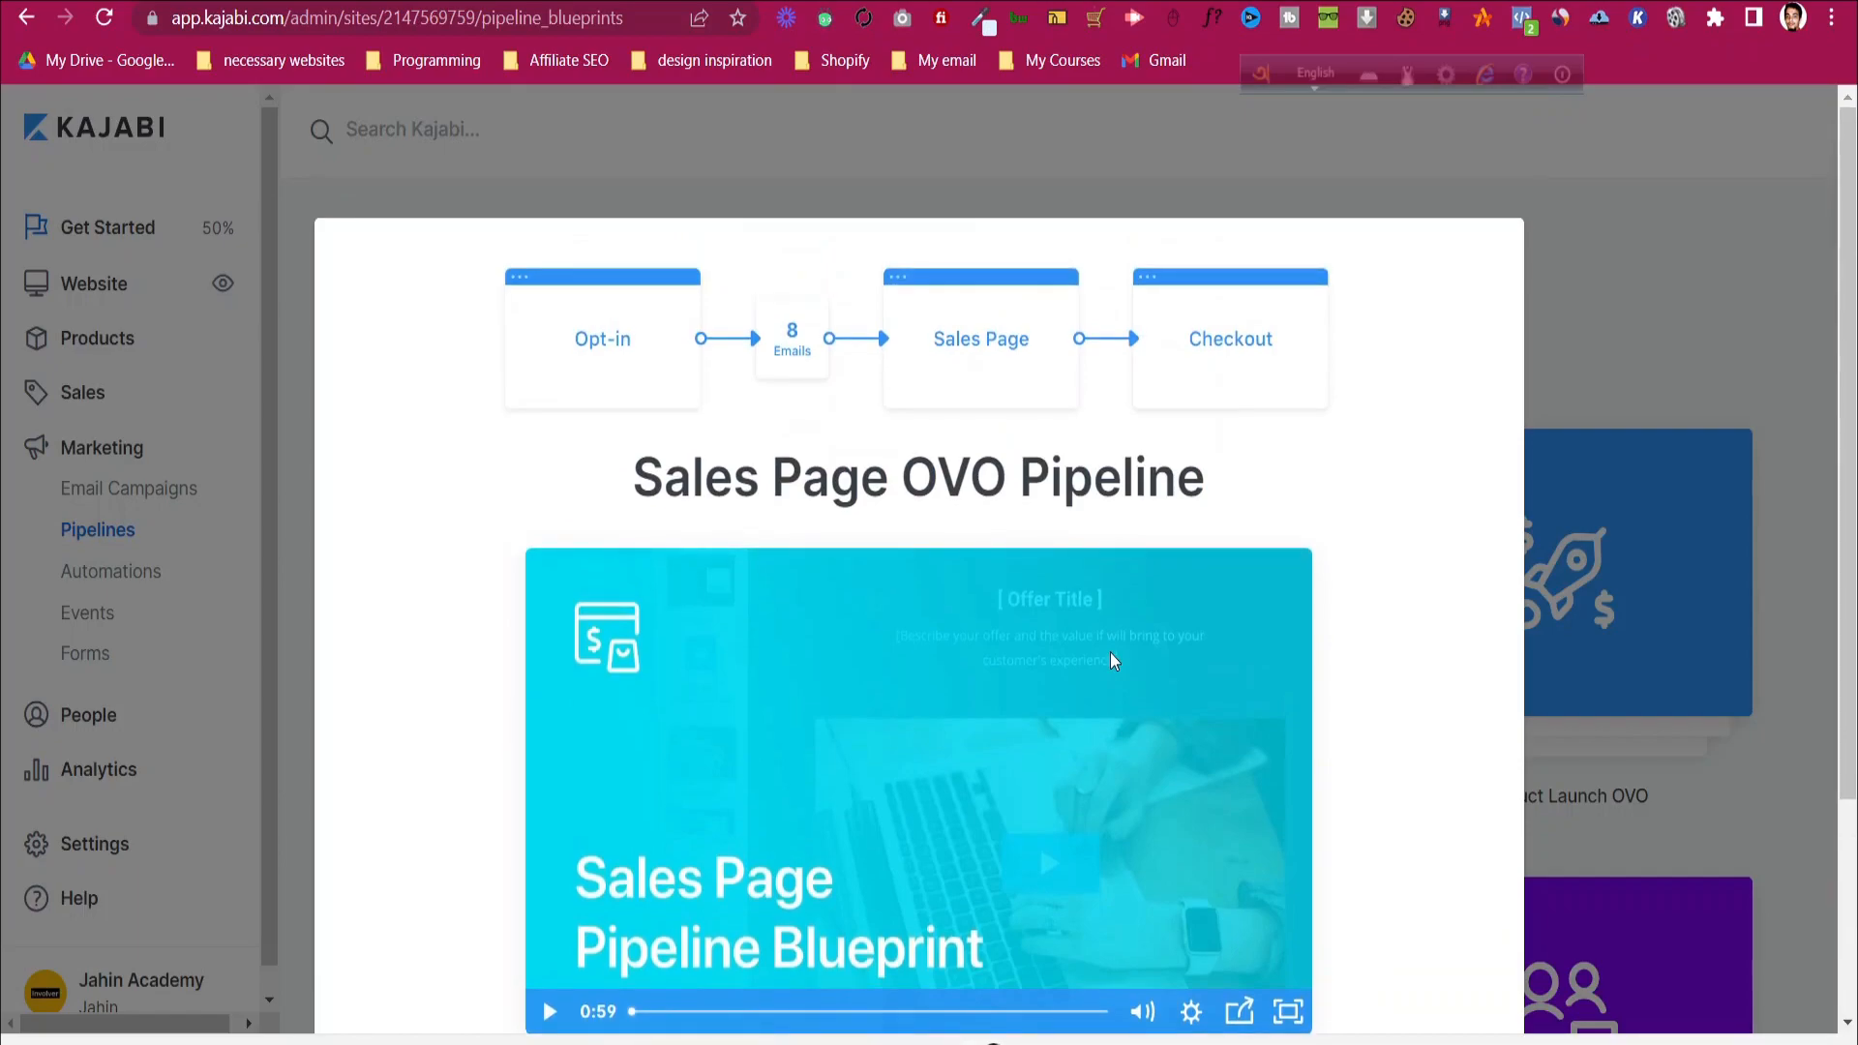
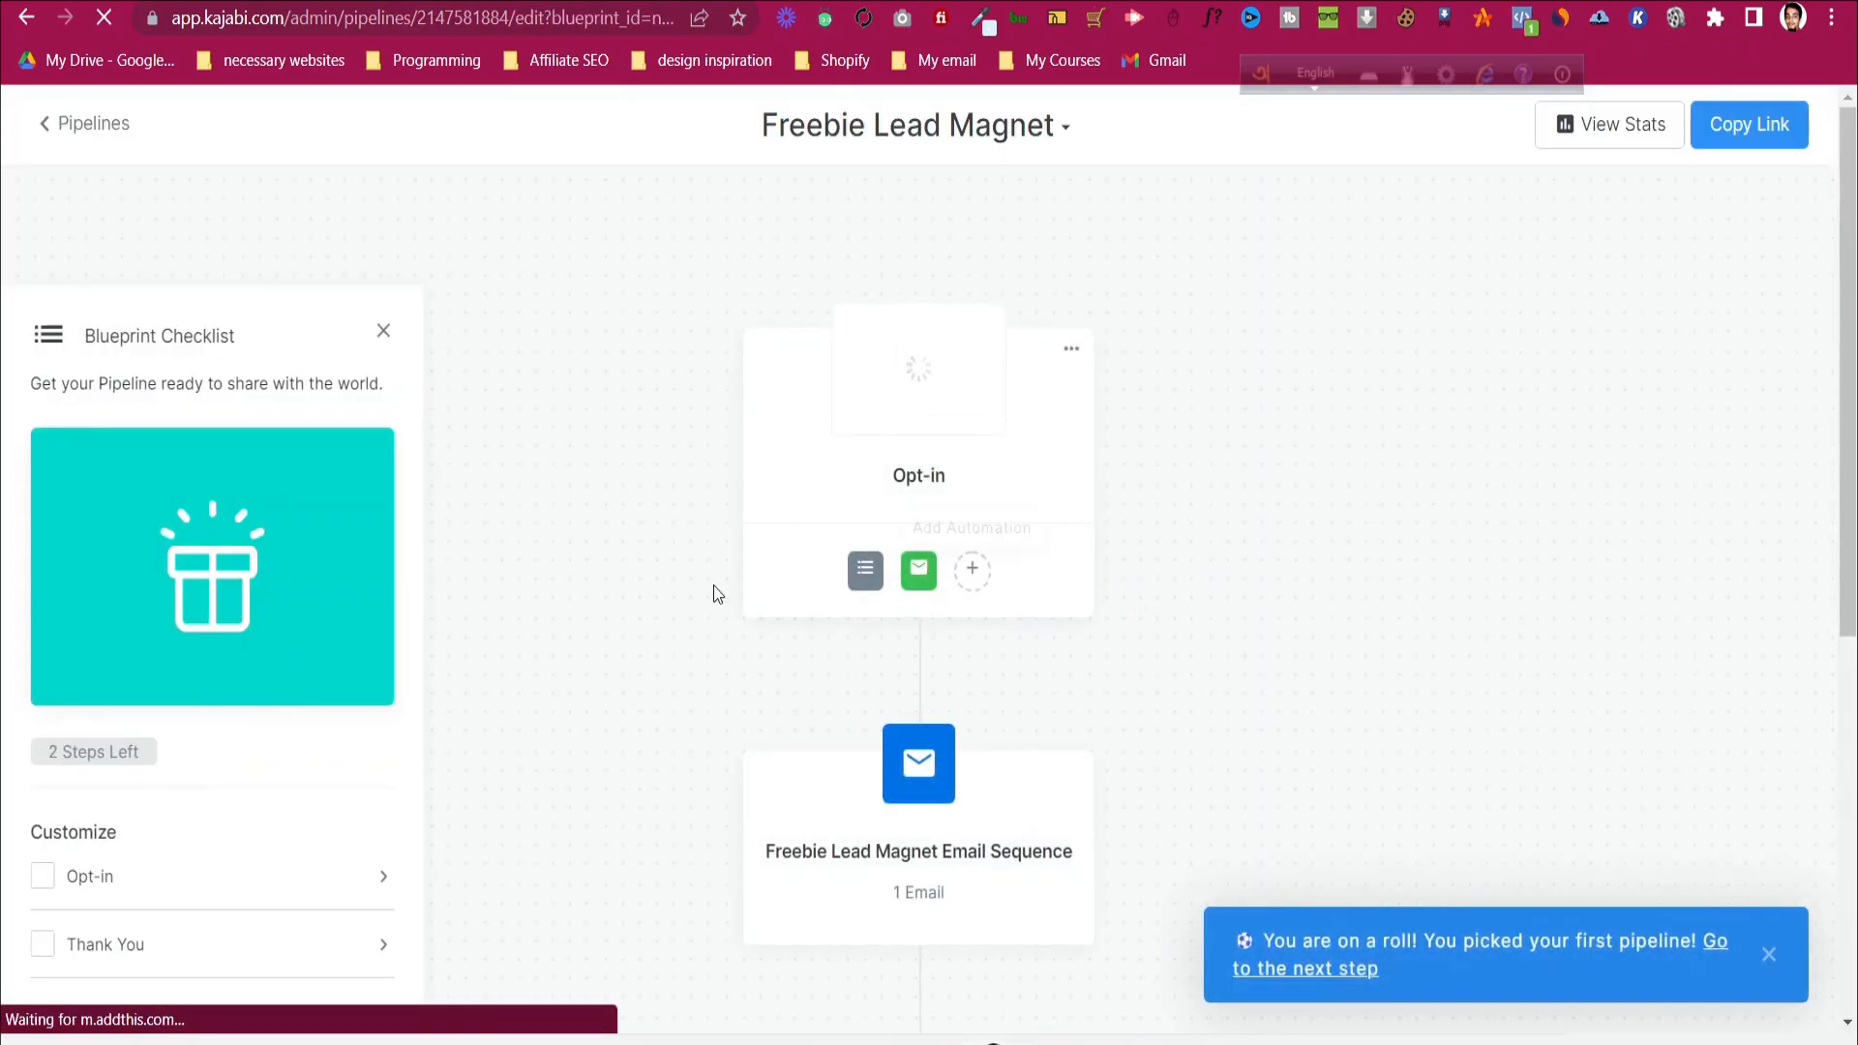
- Scroll through the new Freebie Lead Magnet pipeline's Opt-in, Email Sequence and Thank You nodes
{"action": "scroll", "coordinate": [273, 749], "scroll_direction": "down", "scroll_amount": 3}
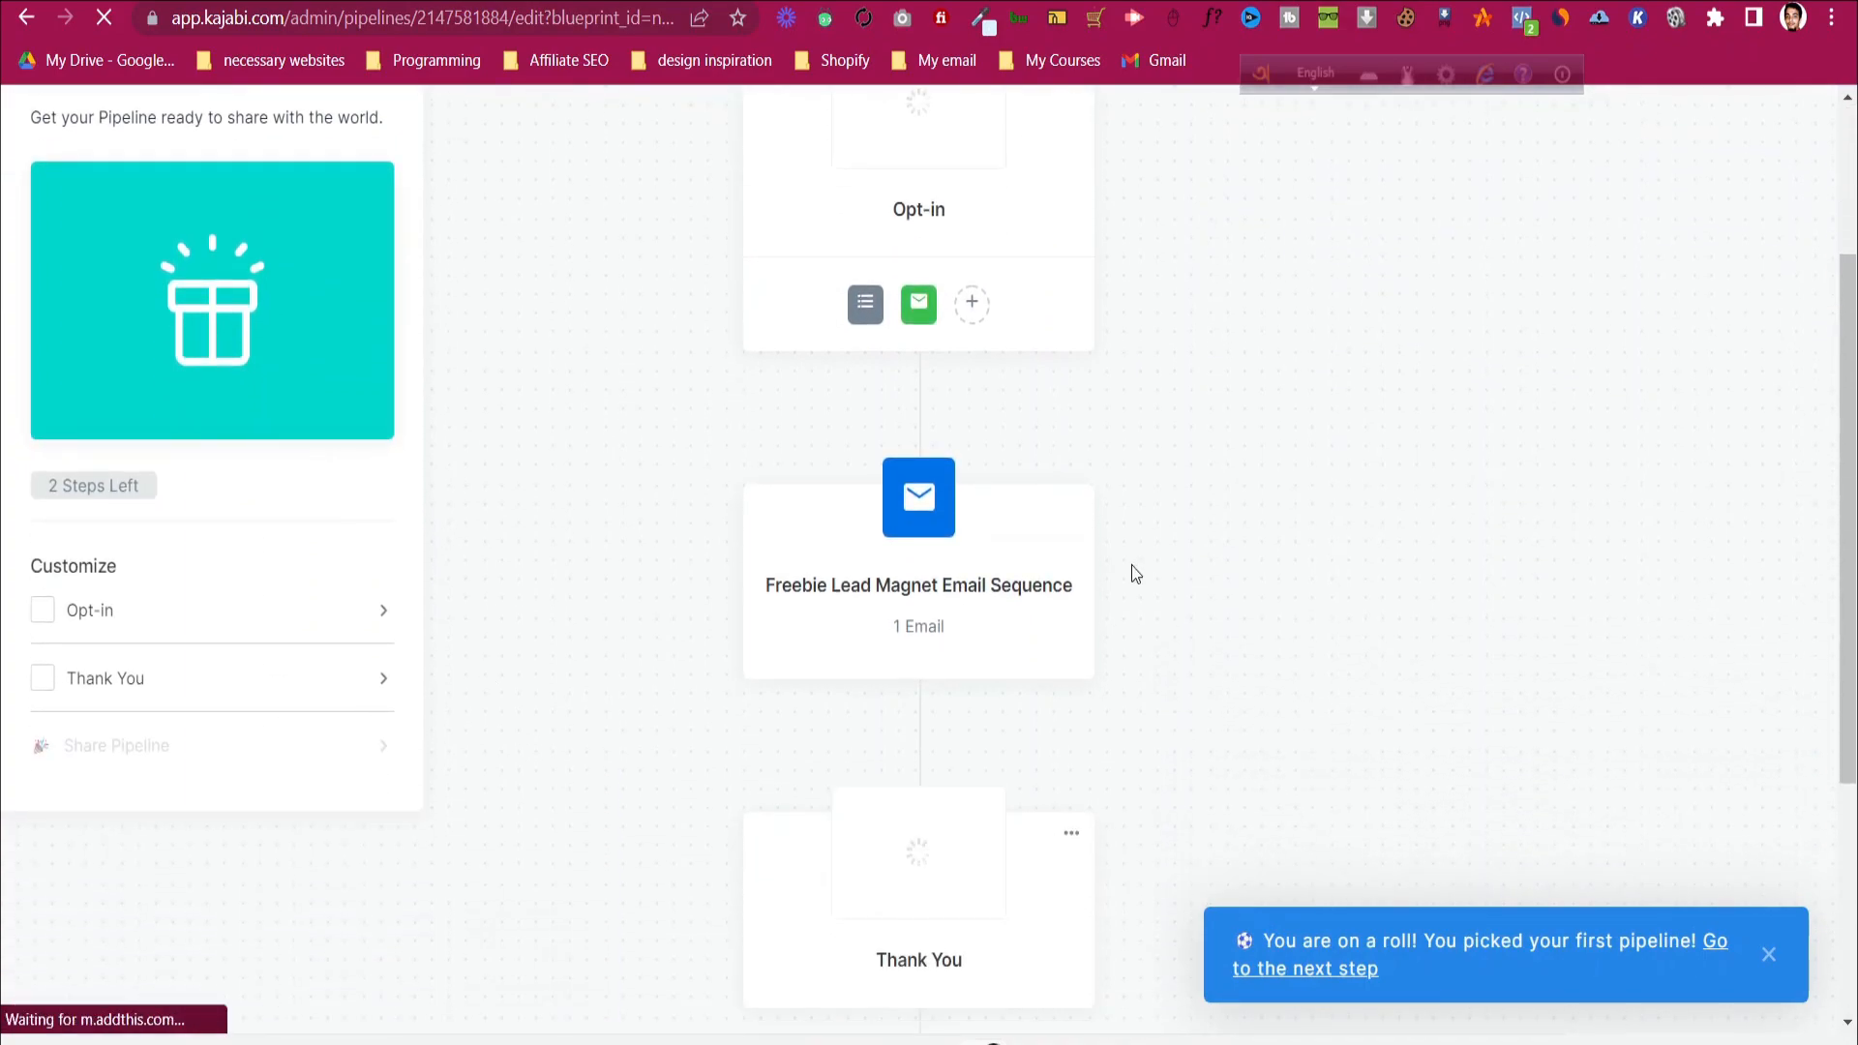
{"action": "scroll", "coordinate": [967, 600], "scroll_direction": "up", "scroll_amount": 3}
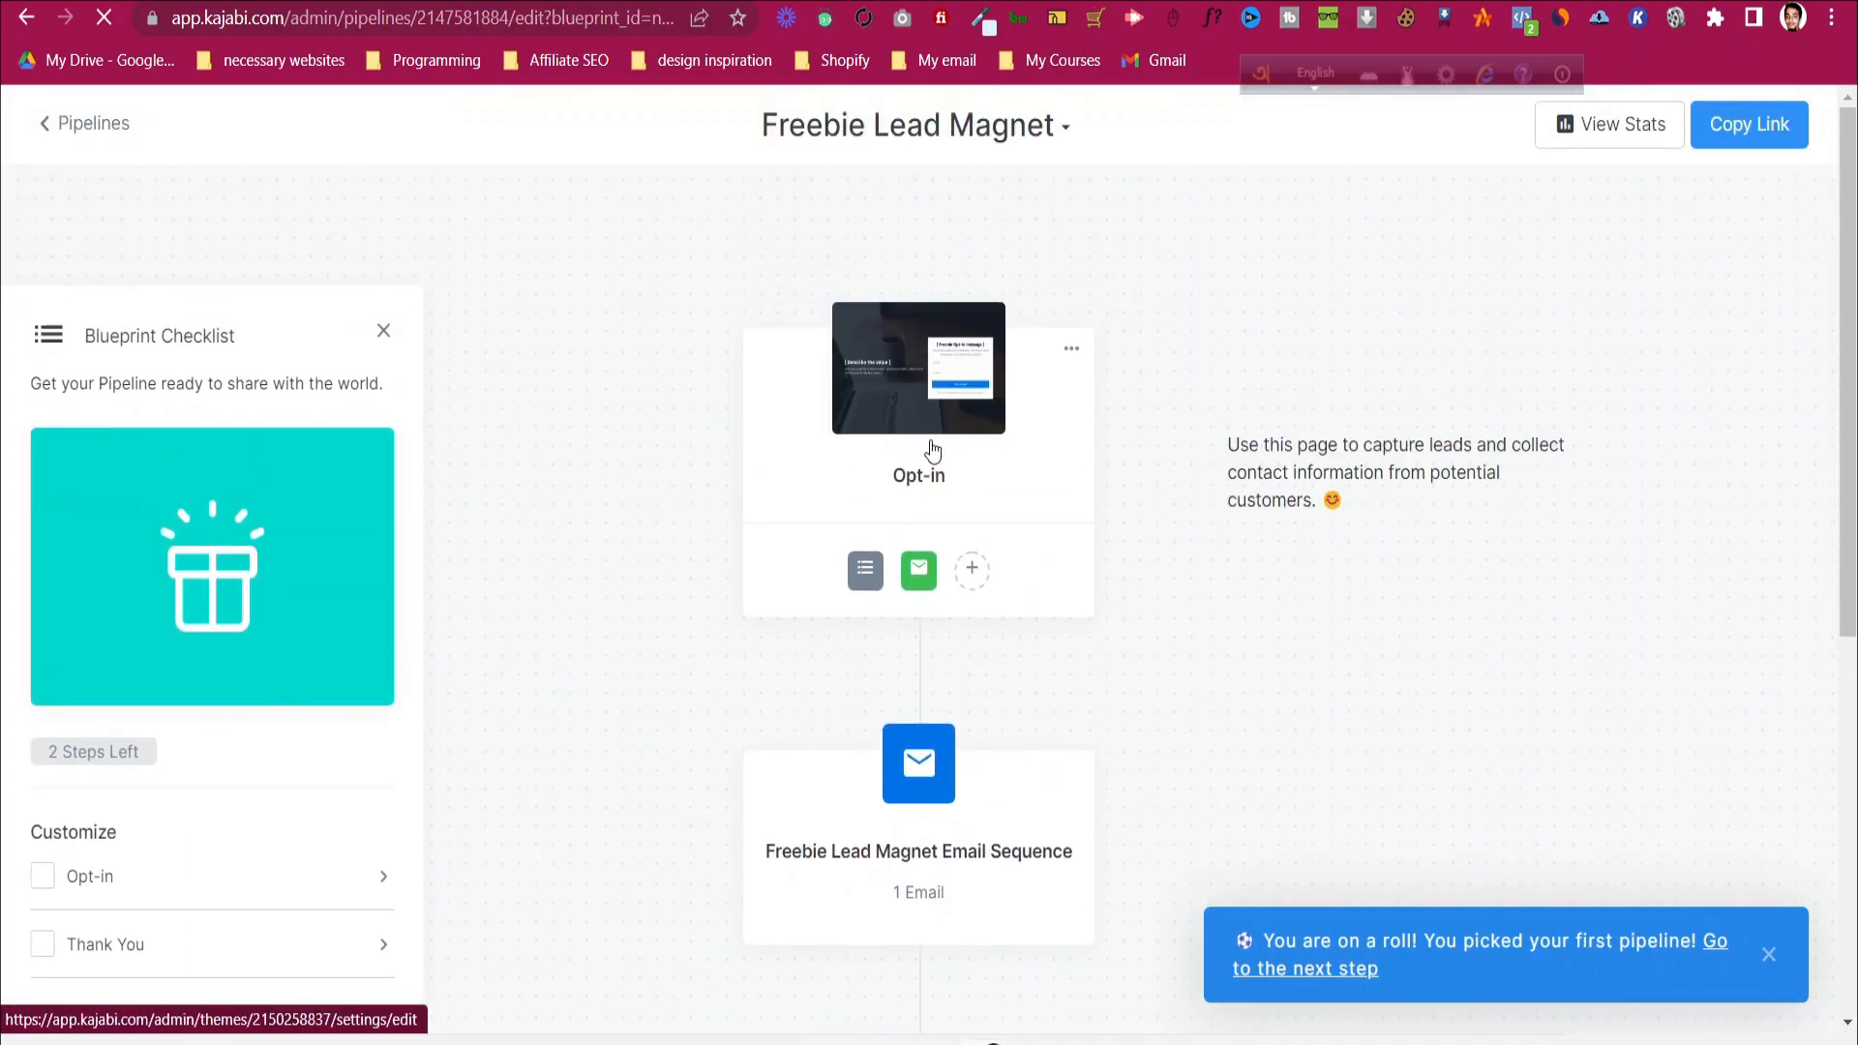
- Review the Opt-in page's Hero with Form section, keep the Freebie Lead Magnet Form attached, and save
{"action": "left_click", "coordinate": [931, 480]}
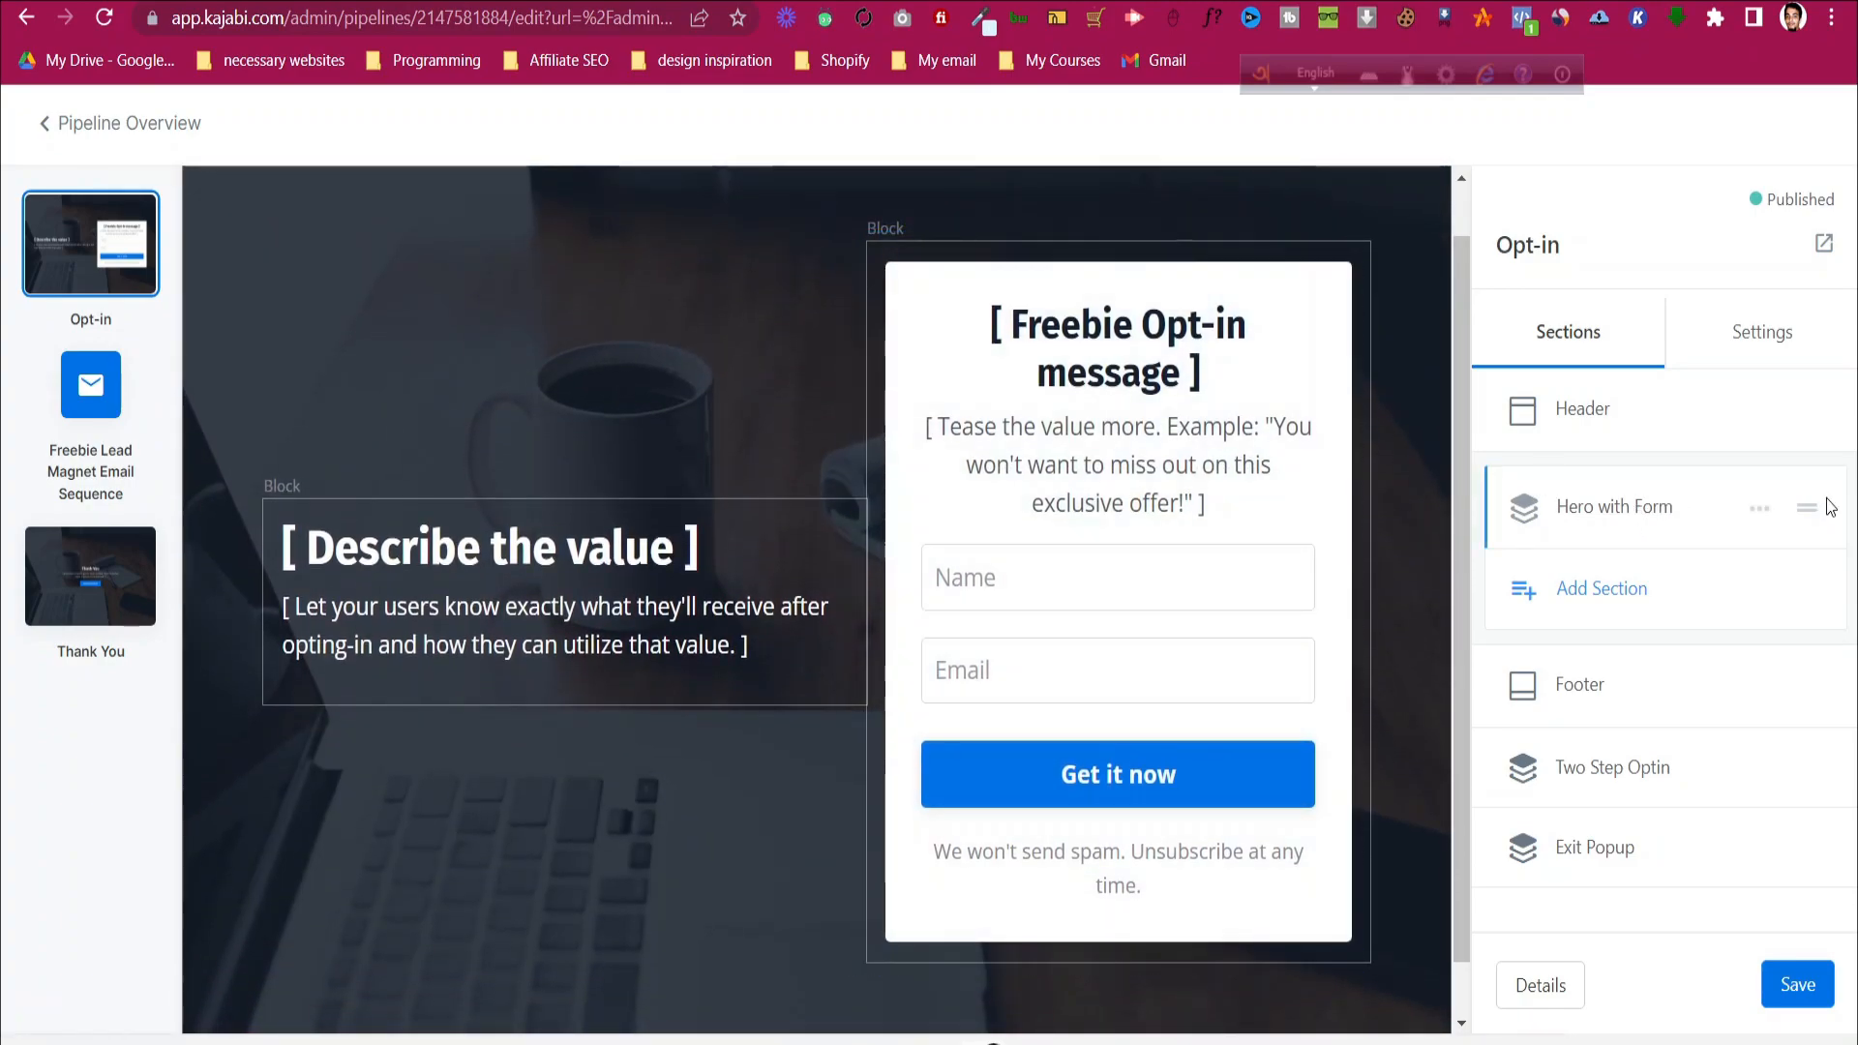
{"action": "left_click", "coordinate": [1614, 507]}
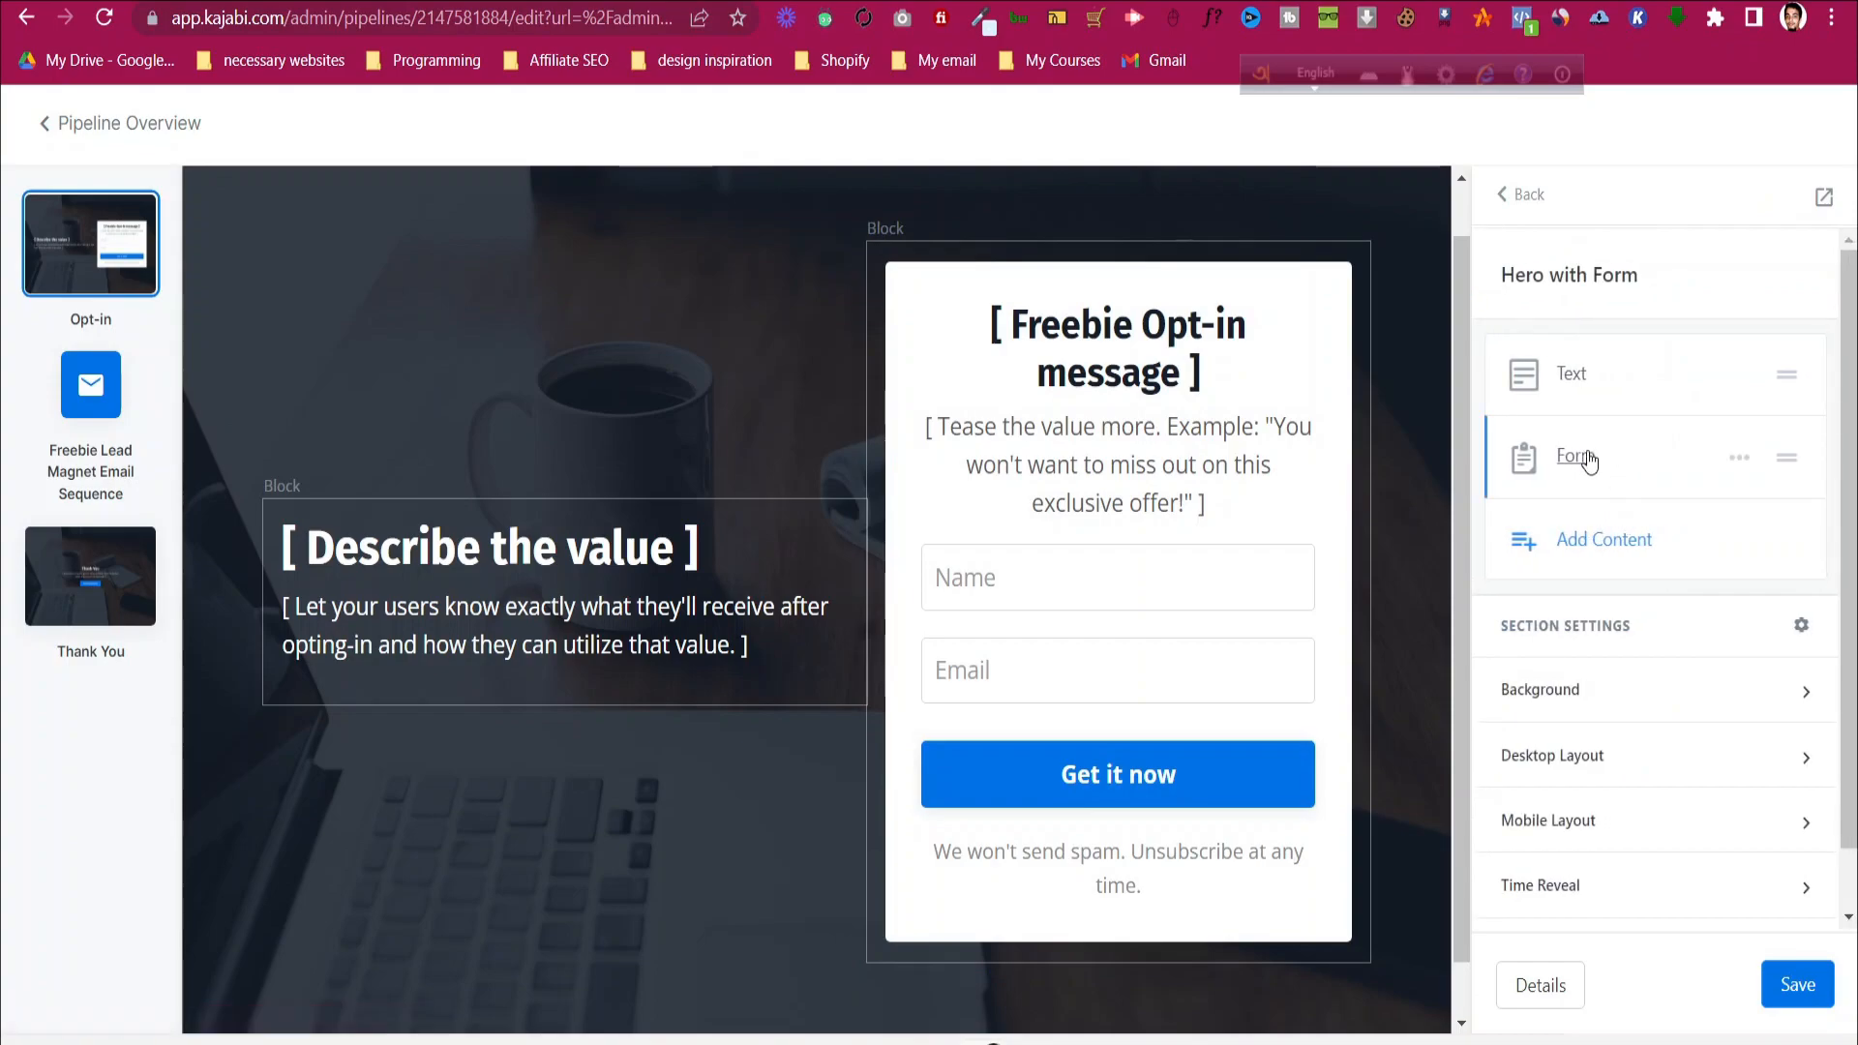
{"action": "left_click", "coordinate": [1577, 457]}
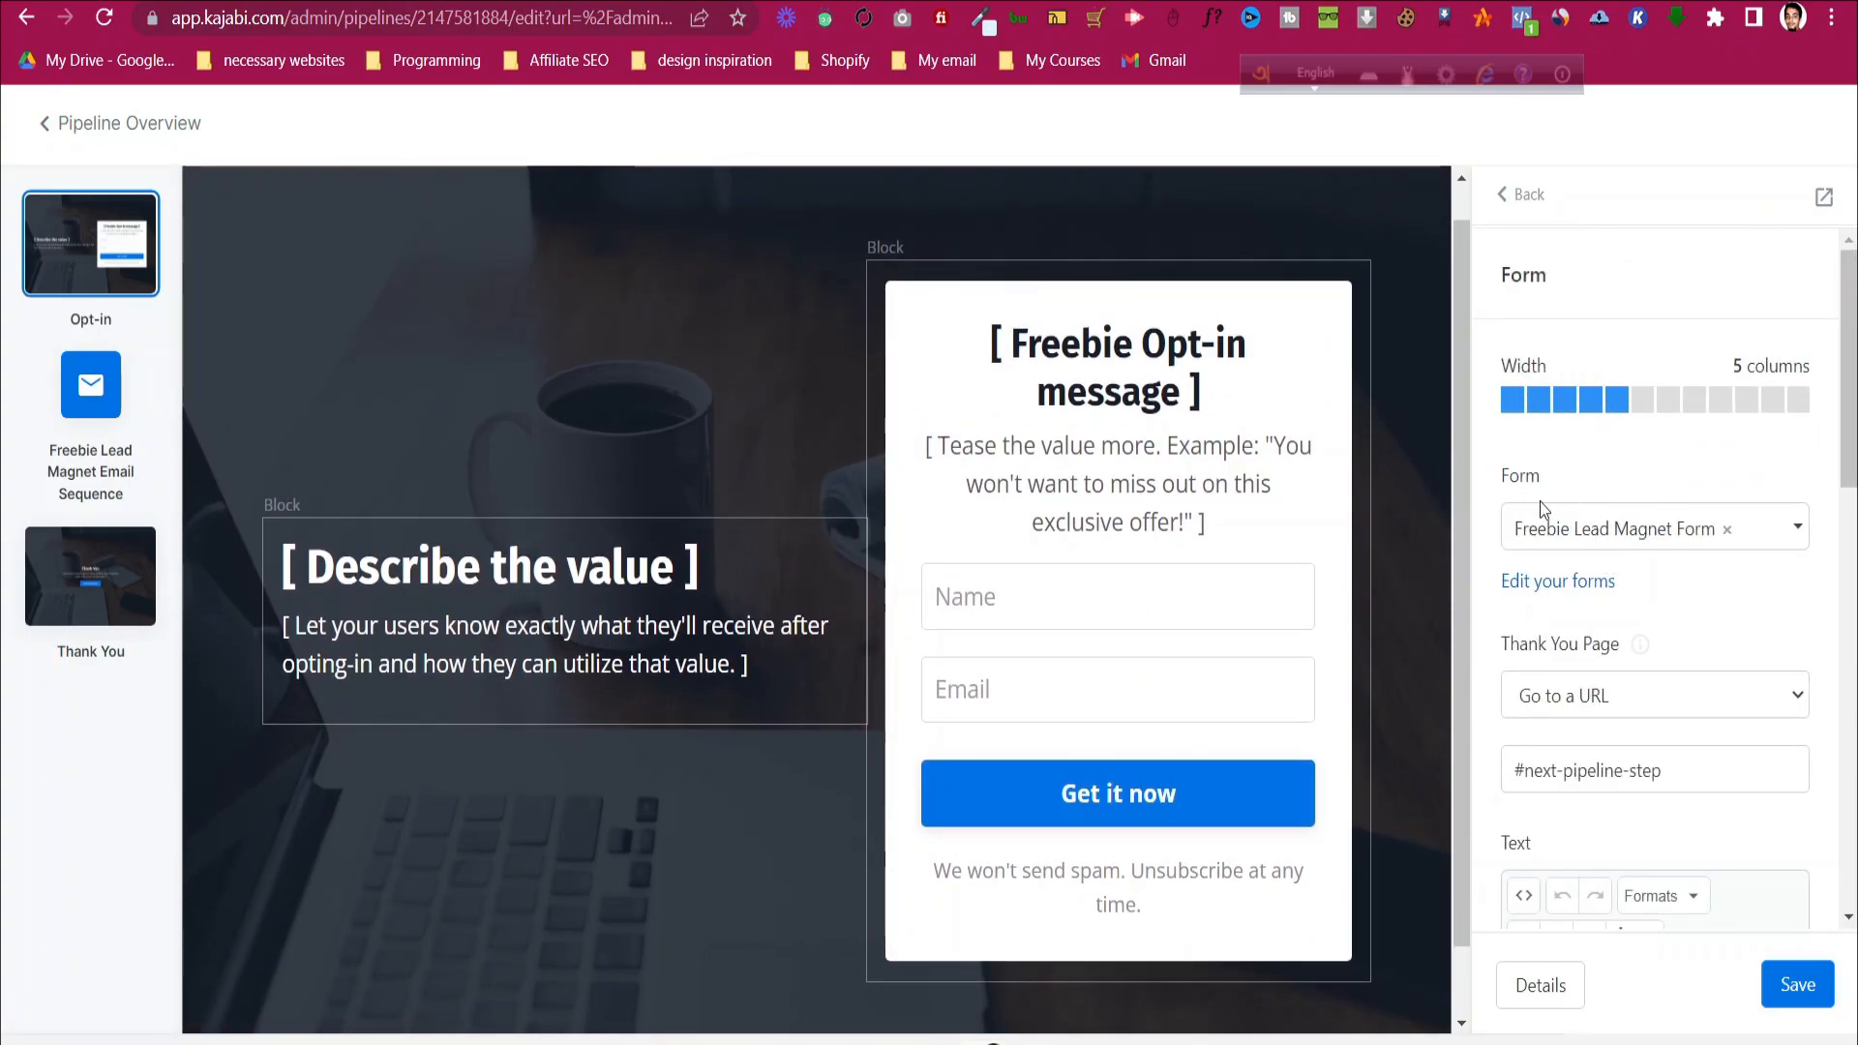
{"action": "left_click", "coordinate": [1763, 545]}
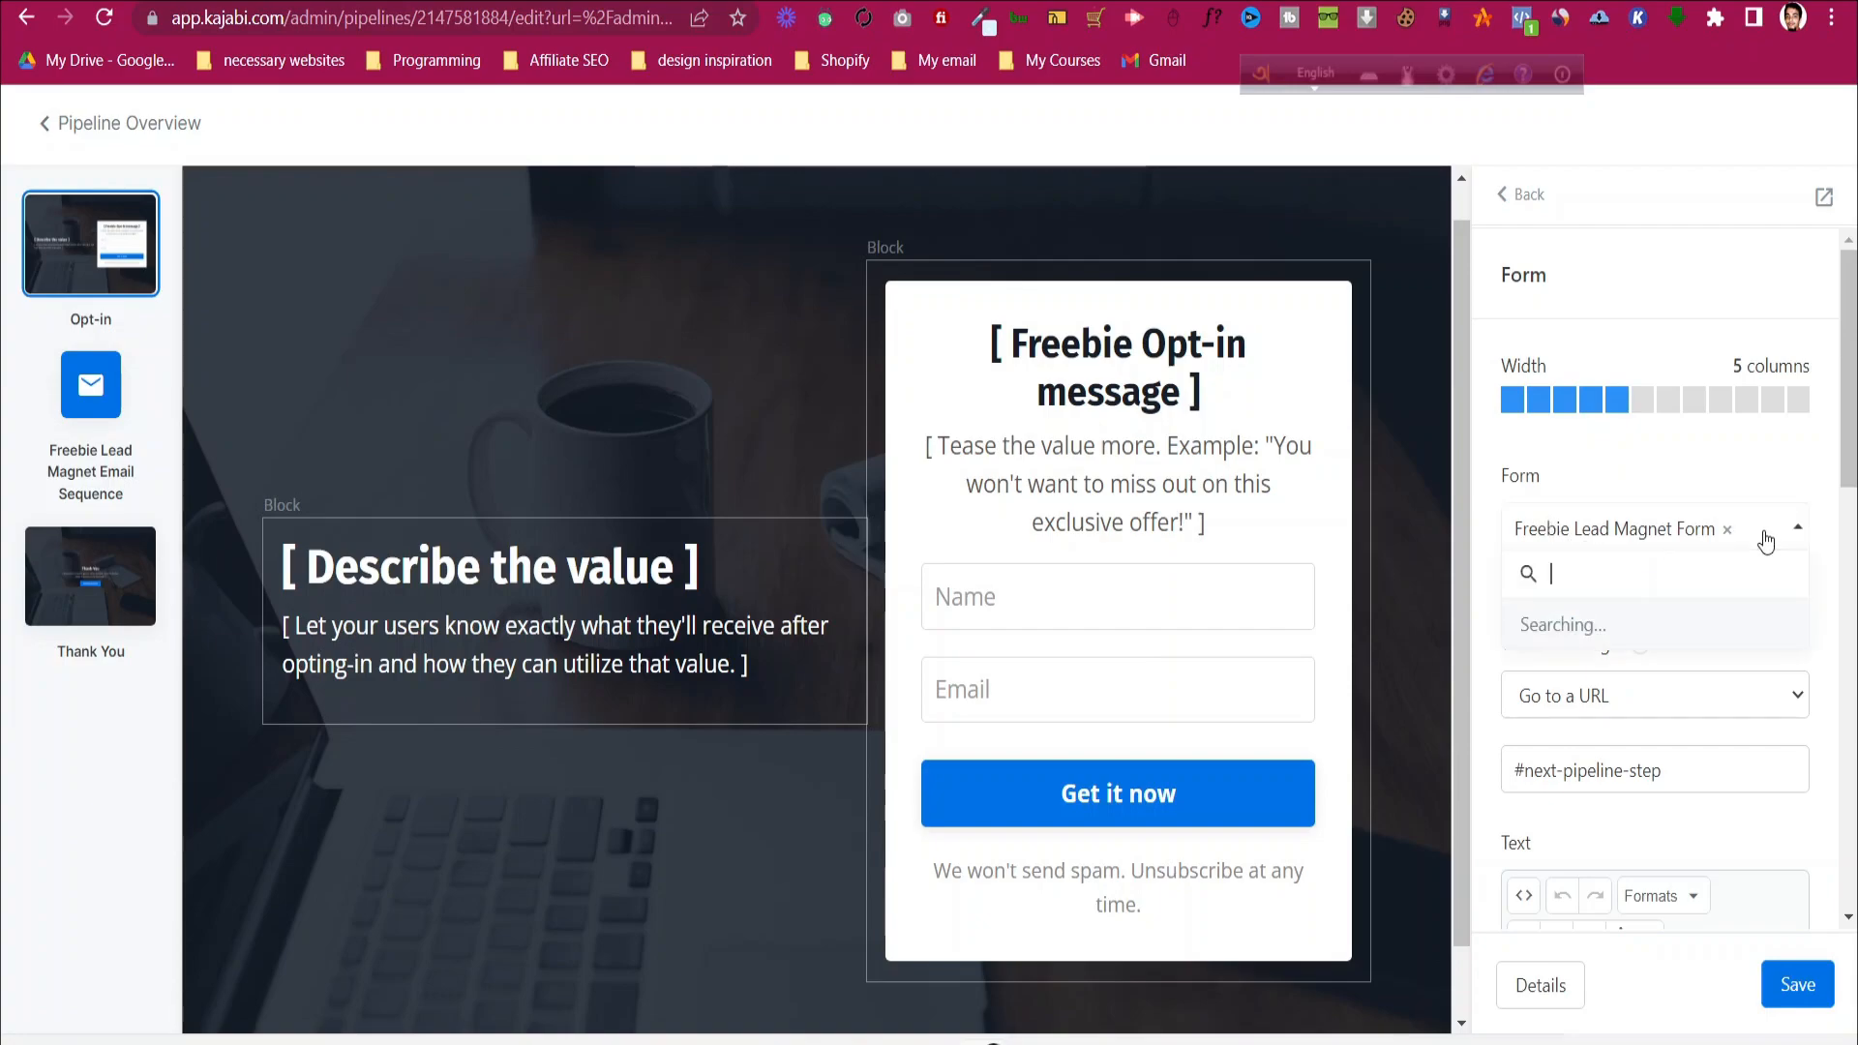
{"action": "left_click", "coordinate": [1653, 441]}
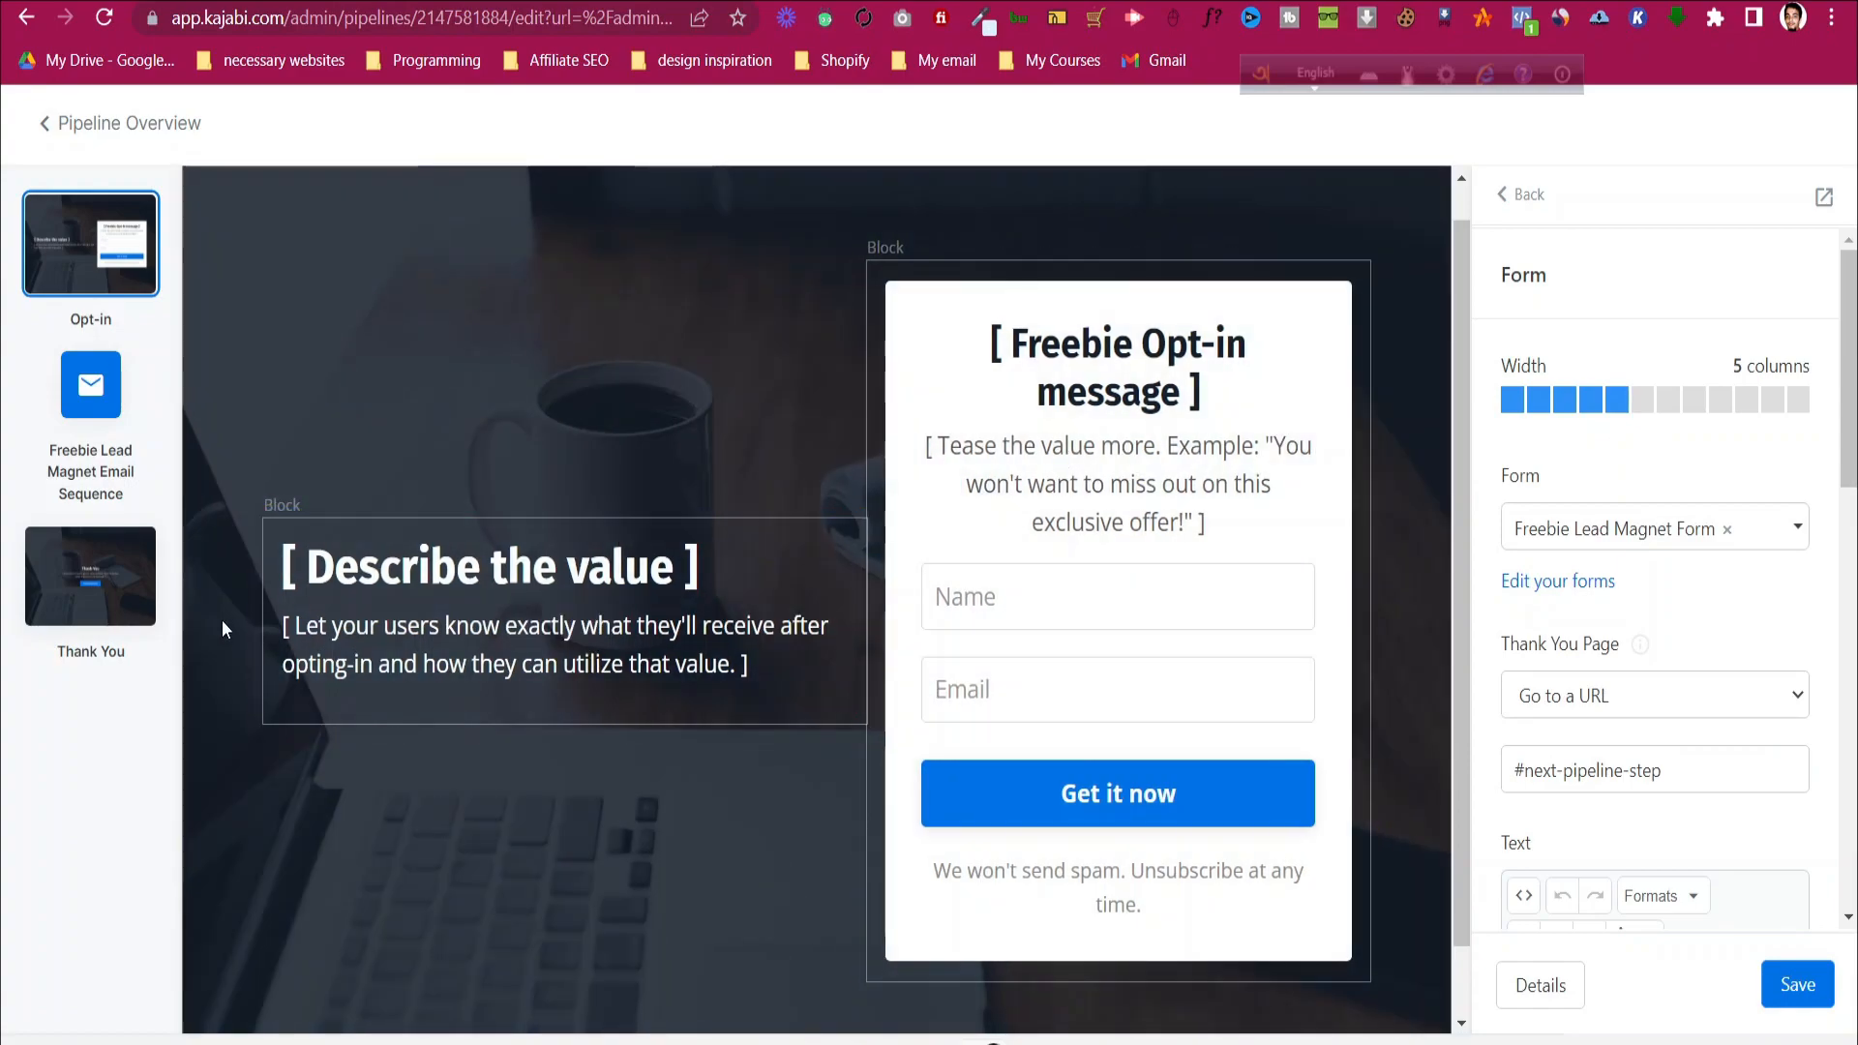
{"action": "left_click", "coordinate": [444, 575]}
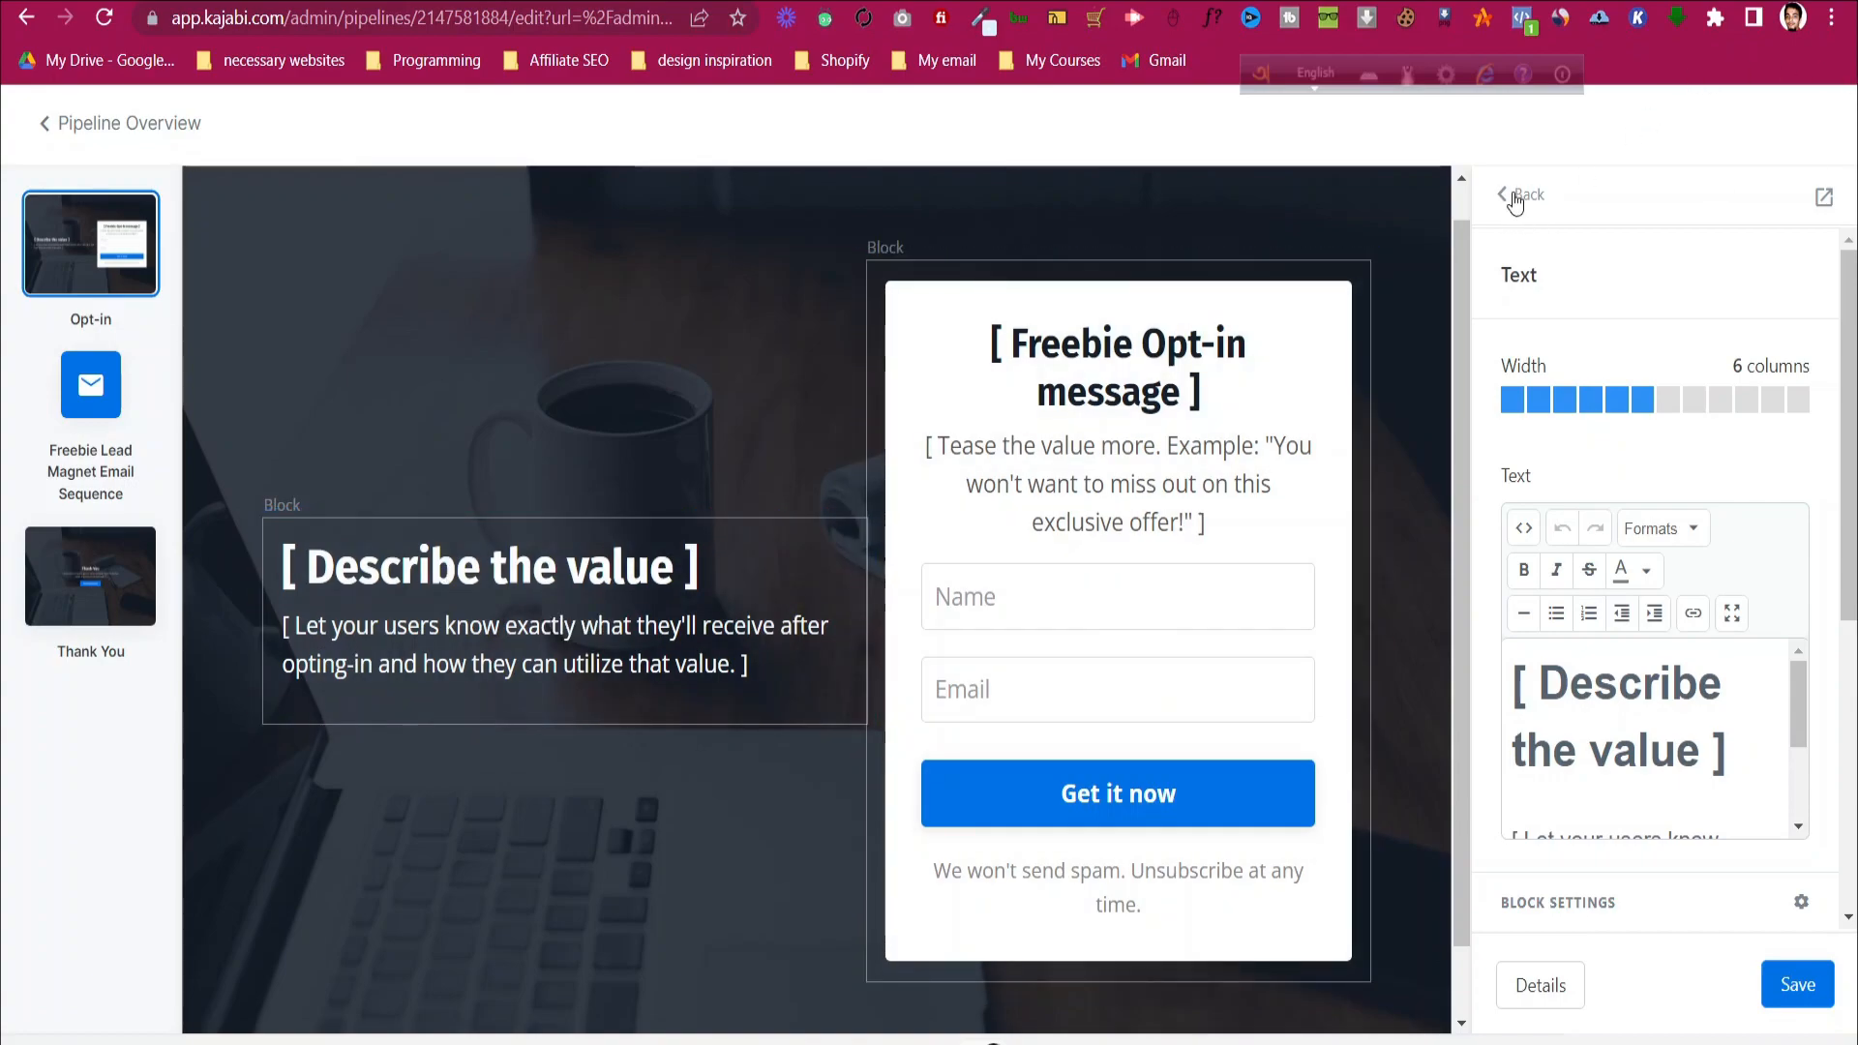
{"action": "left_click", "coordinate": [1515, 197]}
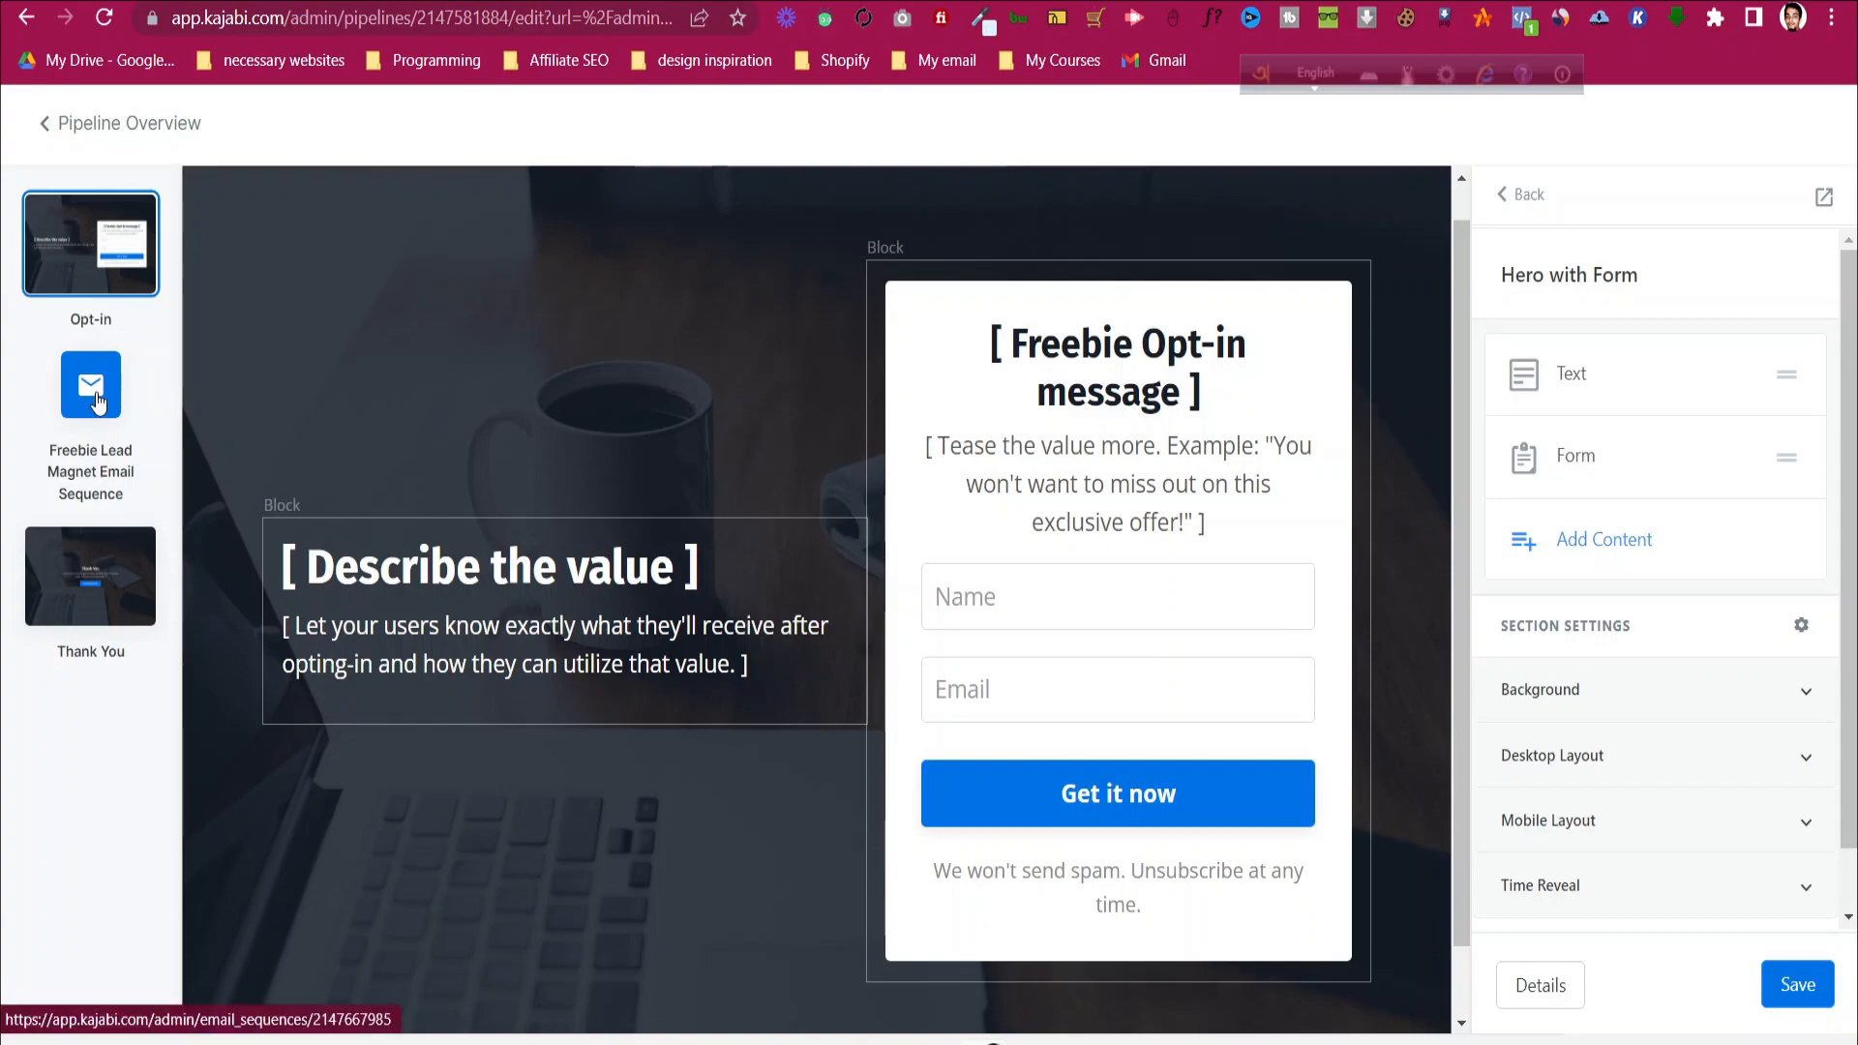
{"action": "left_click", "coordinate": [1802, 989]}
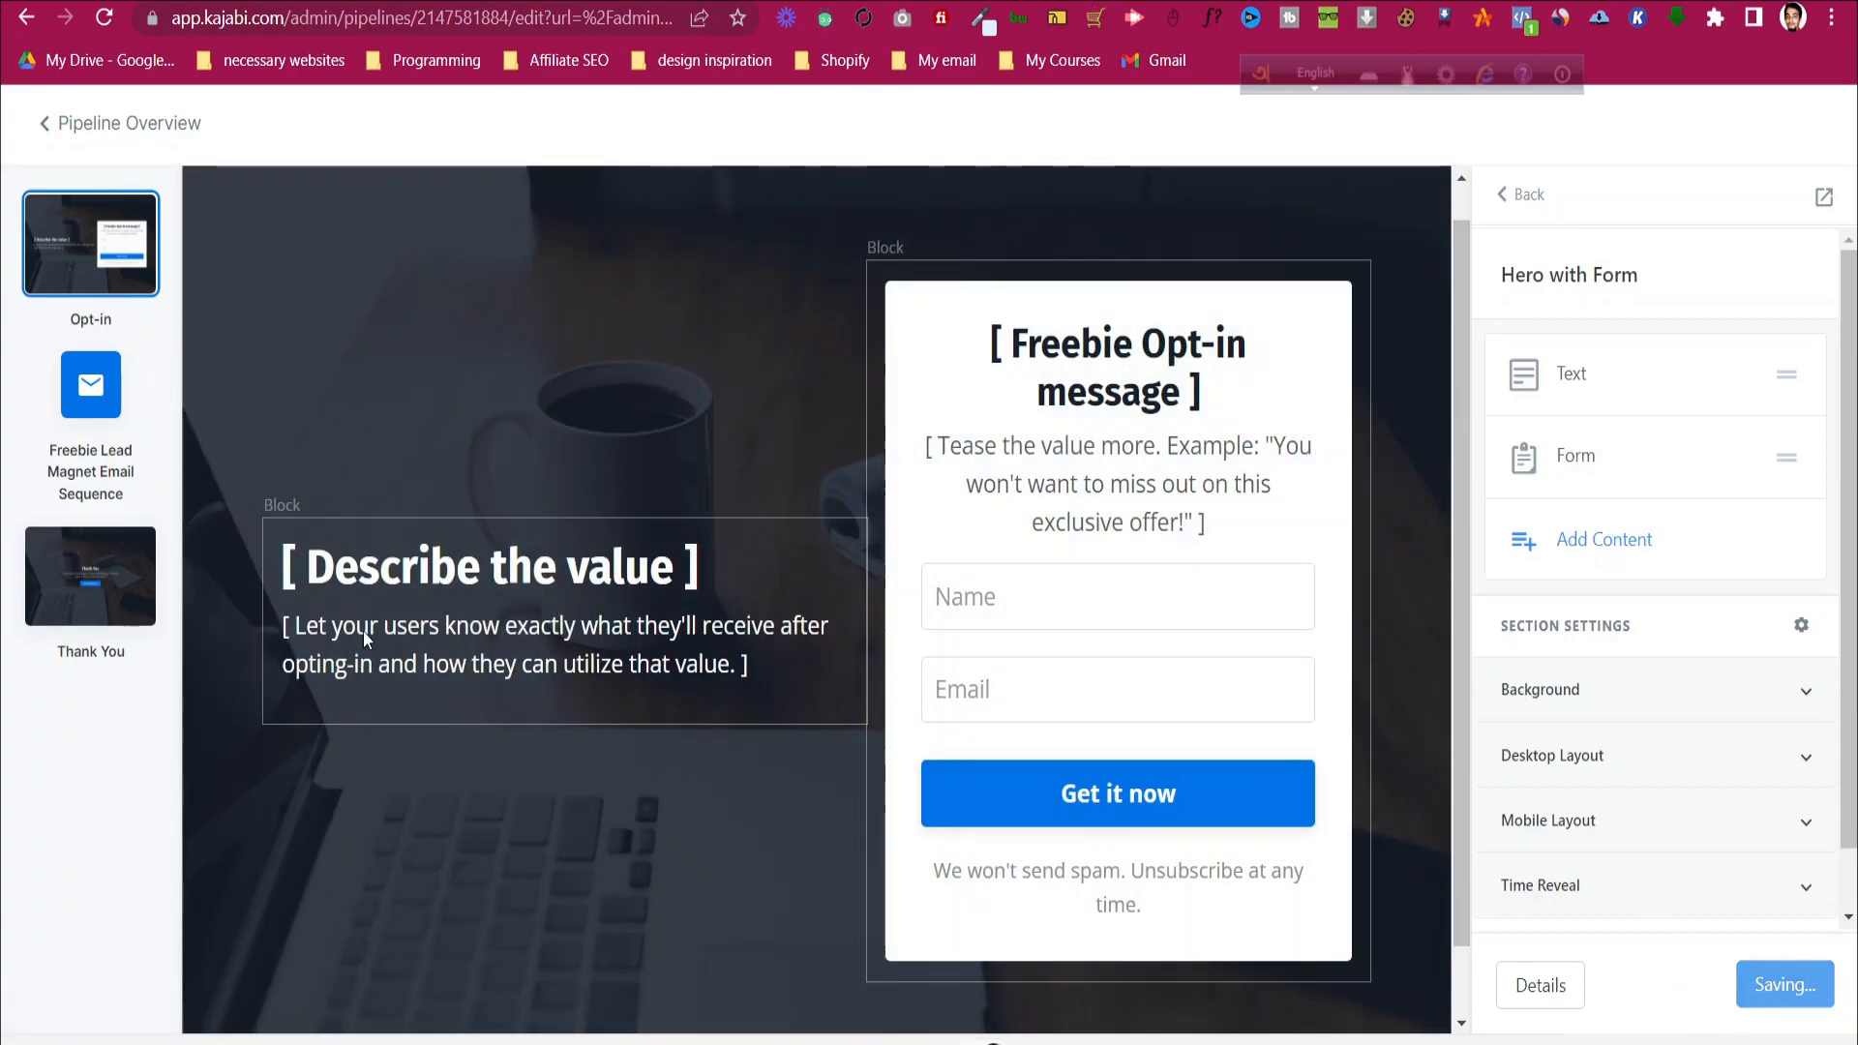
- Review the Thank You page's Download Now button settings
{"action": "left_click", "coordinate": [134, 595]}
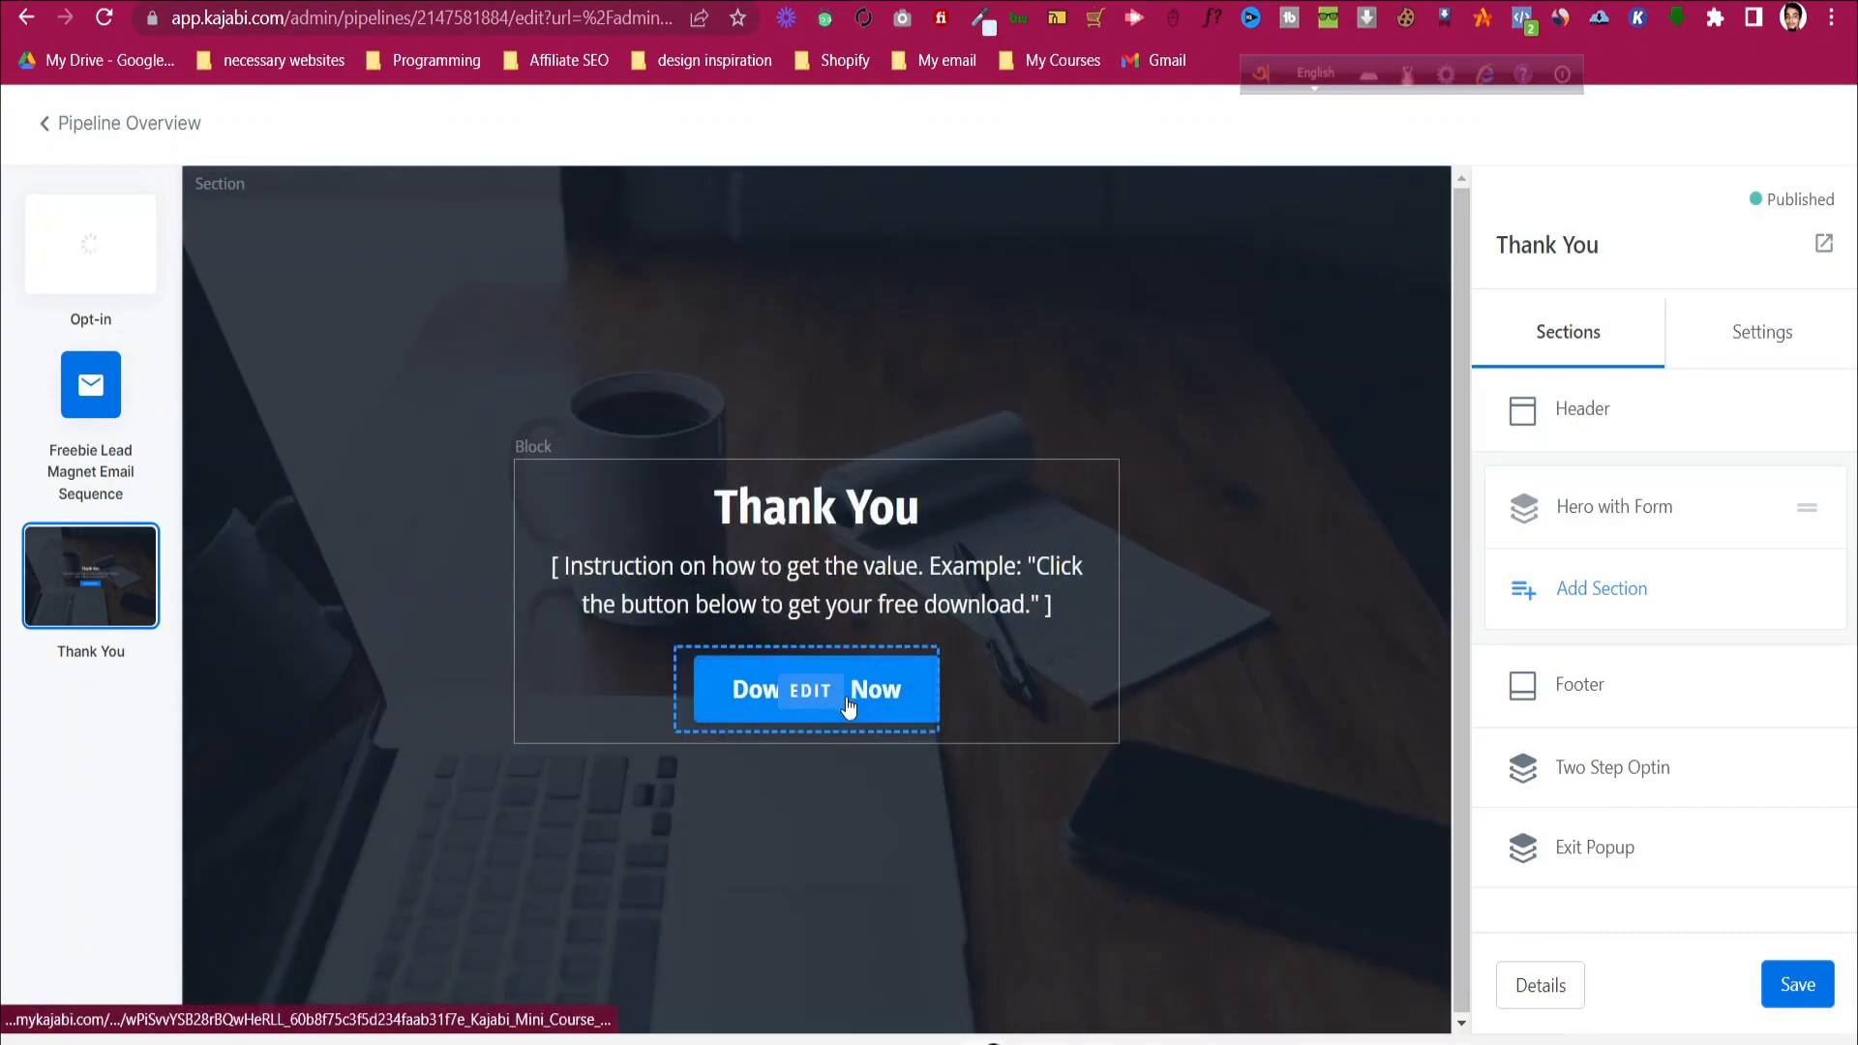
{"action": "left_click", "coordinate": [871, 698]}
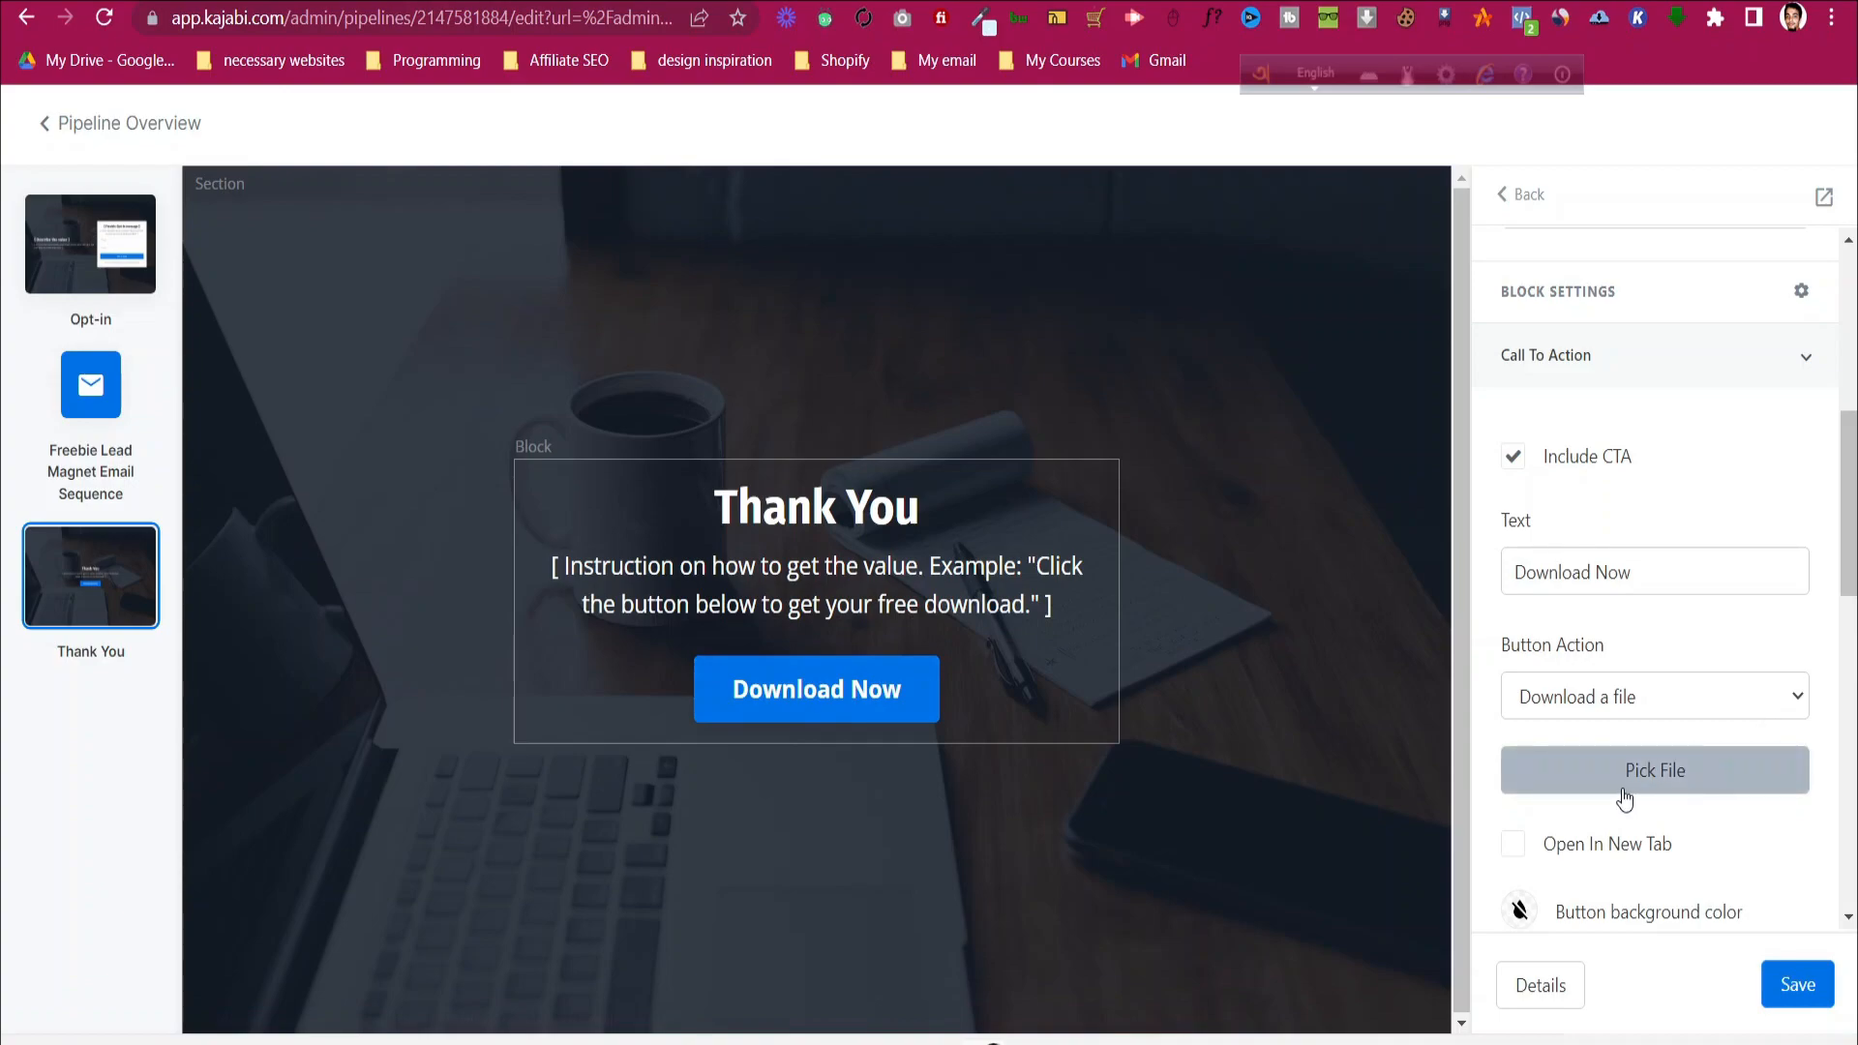
{"action": "left_click", "coordinate": [90, 244]}
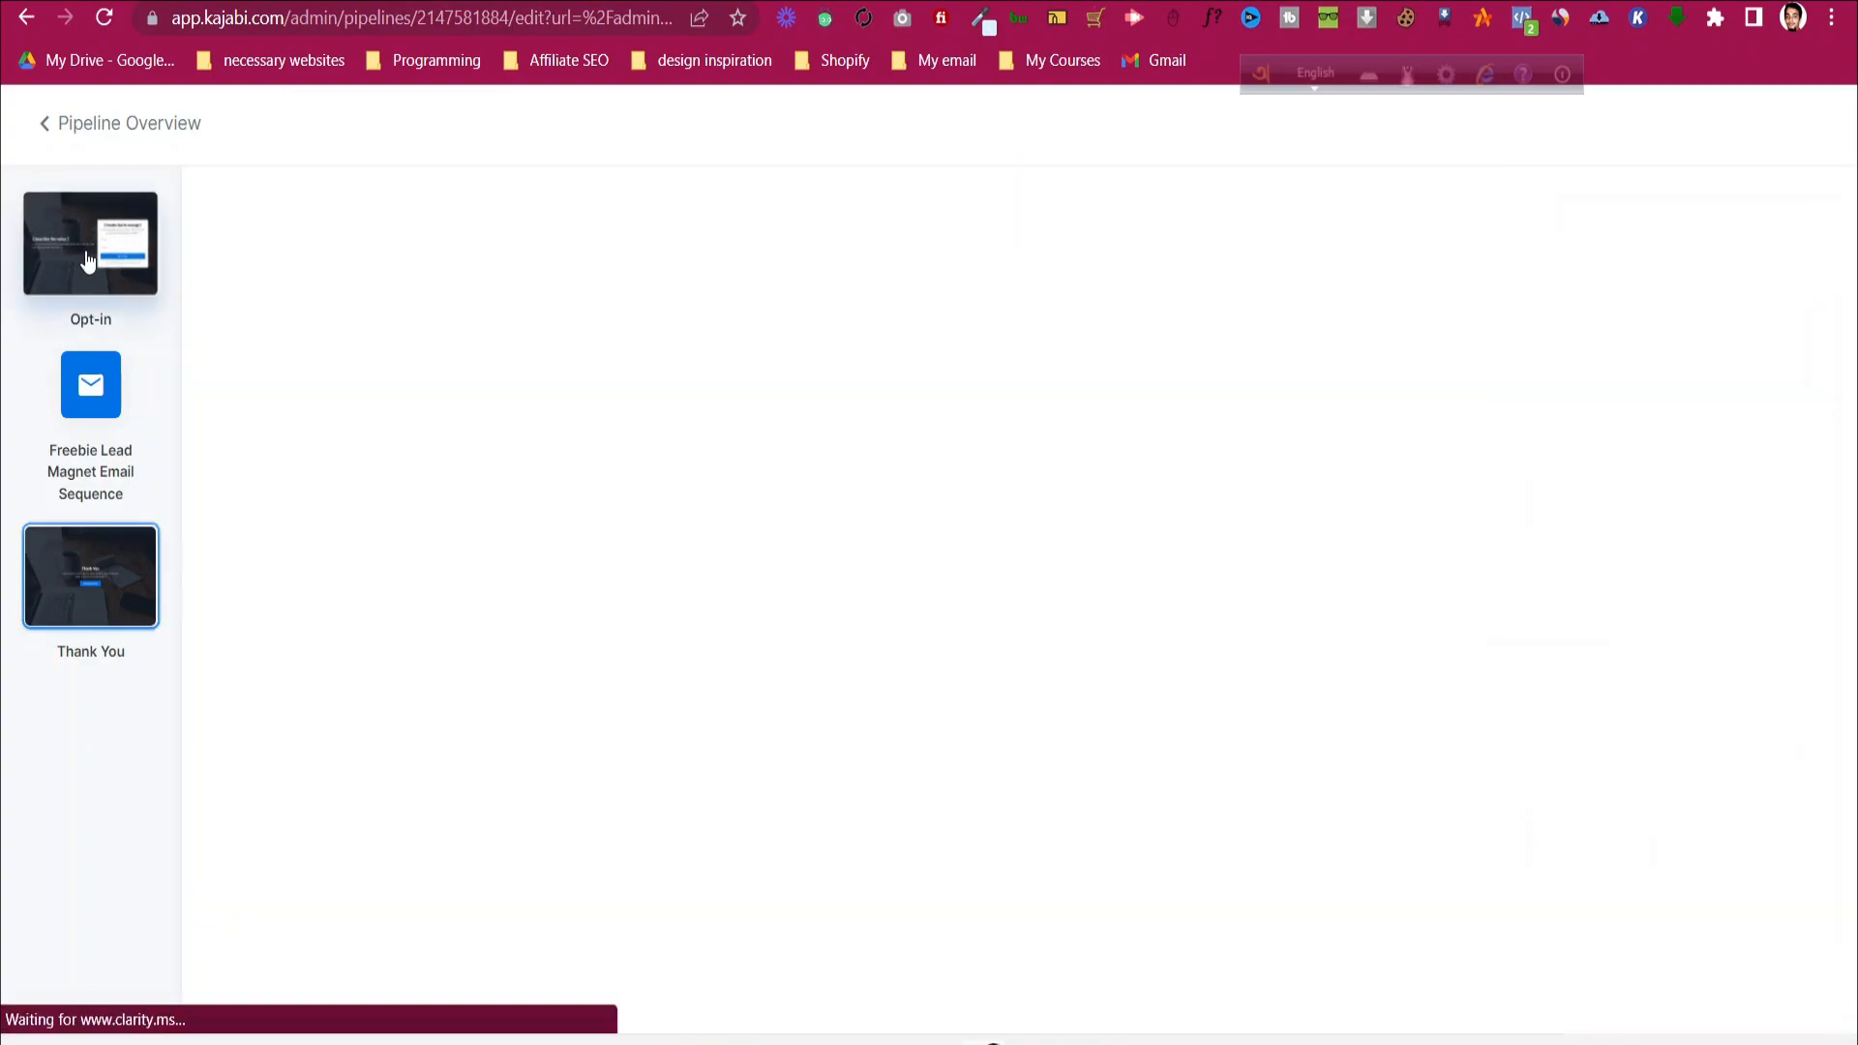
- Open the sequence's Day 0 'Immediate Email: Welcome/Thanks!' email, review its fields, and save it
{"action": "left_click", "coordinate": [67, 391]}
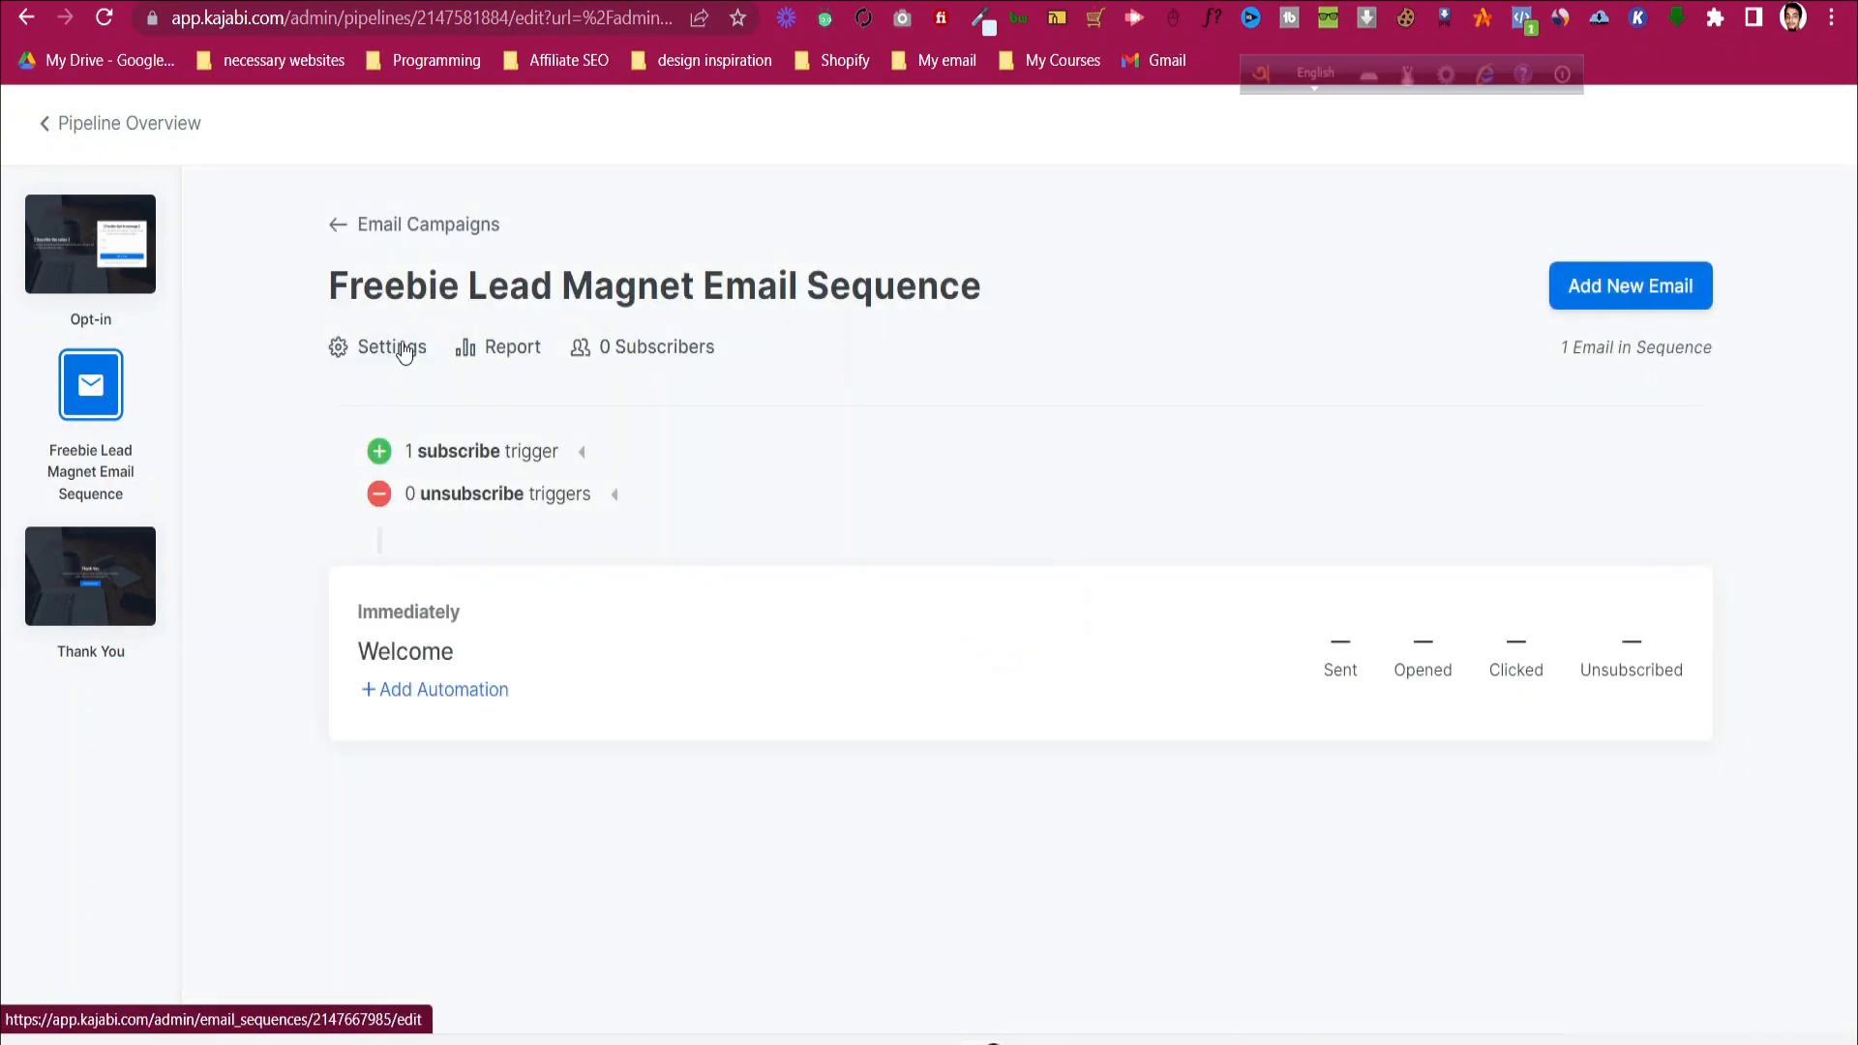
{"action": "left_click", "coordinate": [419, 652]}
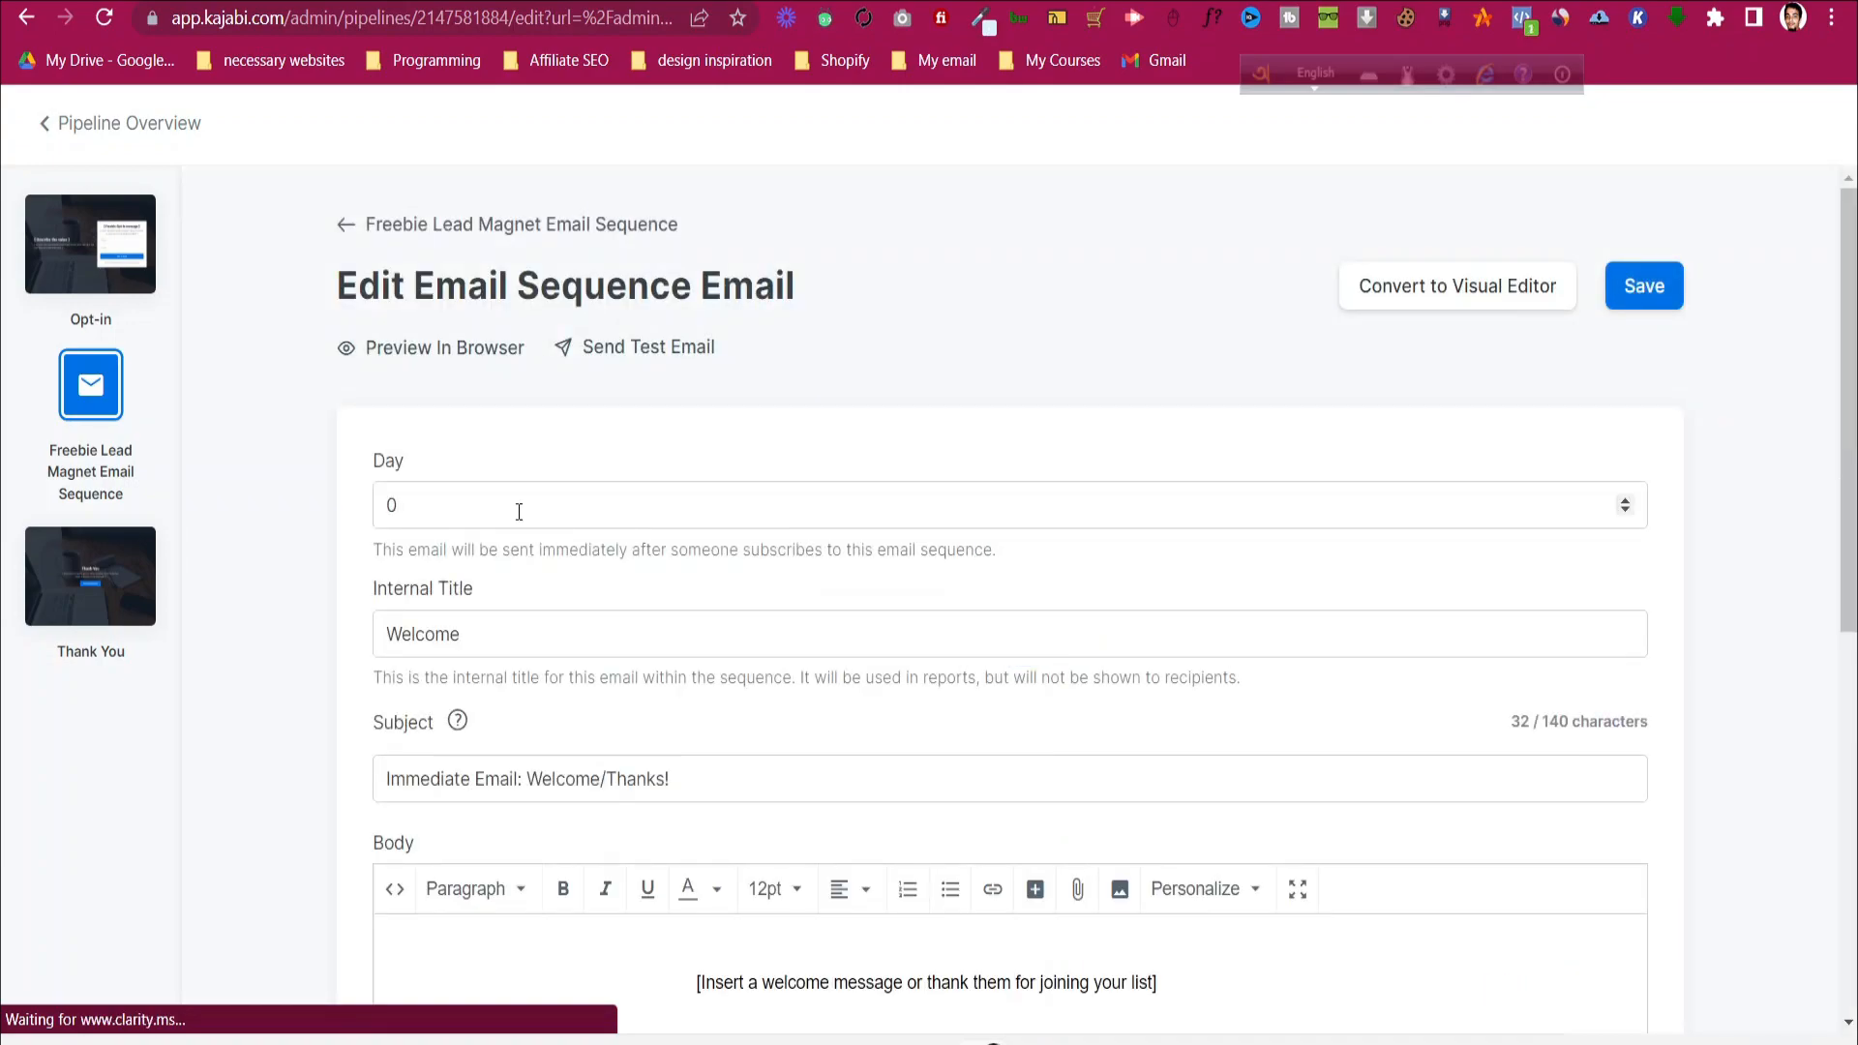
{"action": "scroll", "coordinate": [619, 527], "scroll_direction": "down", "scroll_amount": 4}
{"action": "left_click", "coordinate": [1177, 579]}
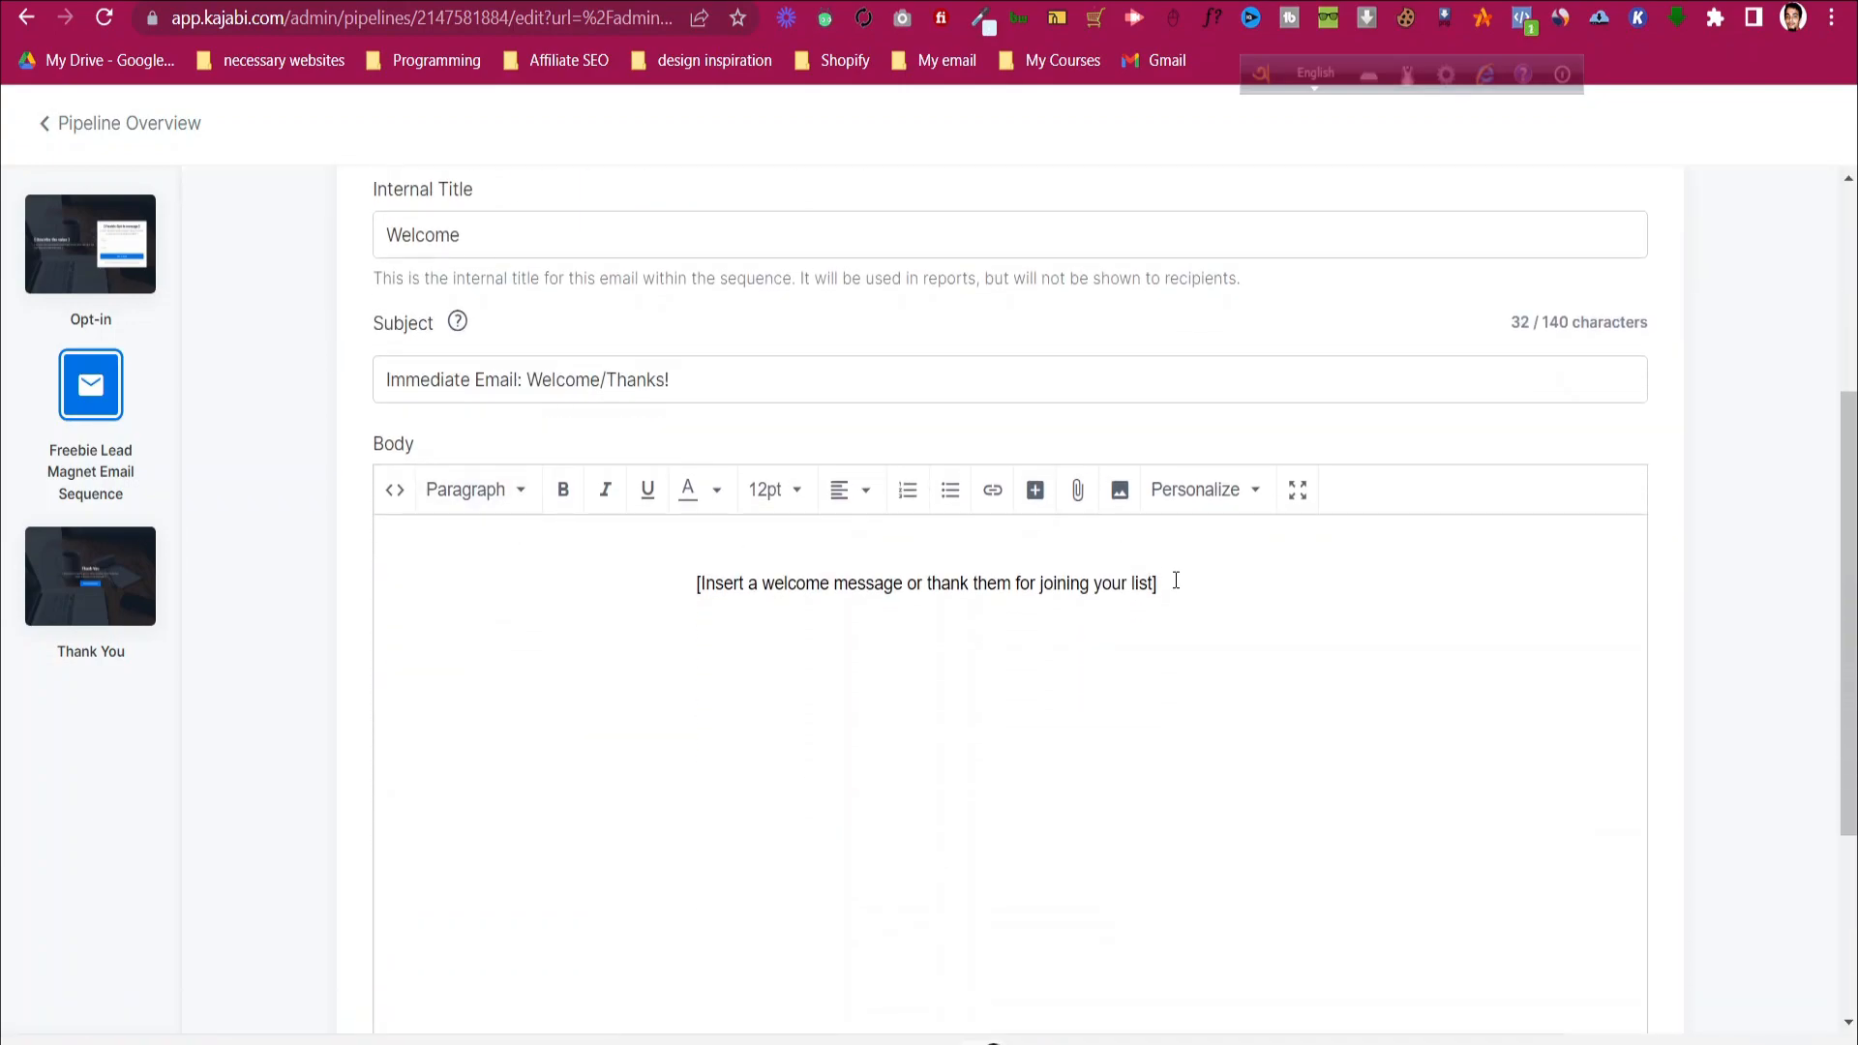
{"action": "scroll", "coordinate": [1134, 574], "scroll_direction": "down", "scroll_amount": 1}
{"action": "scroll", "coordinate": [216, 445], "scroll_direction": "up", "scroll_amount": 3}
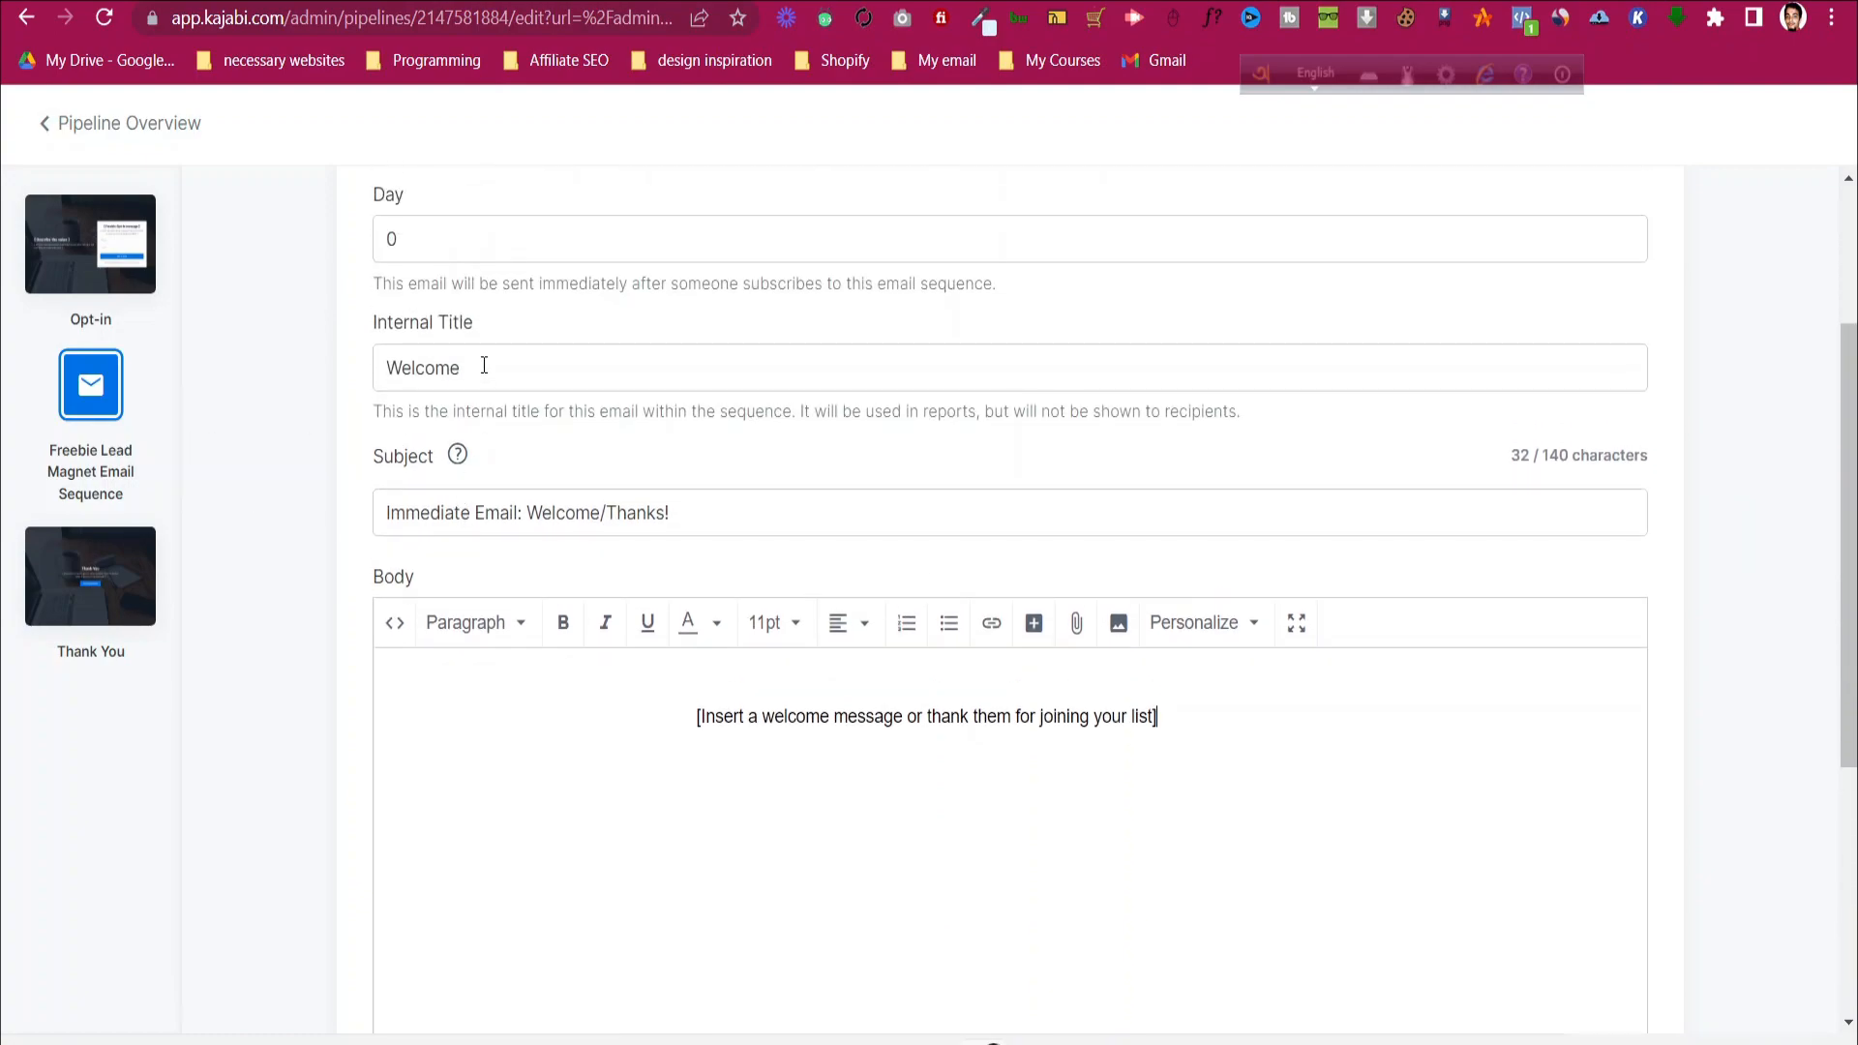
{"action": "scroll", "coordinate": [583, 350], "scroll_direction": "down", "scroll_amount": 5}
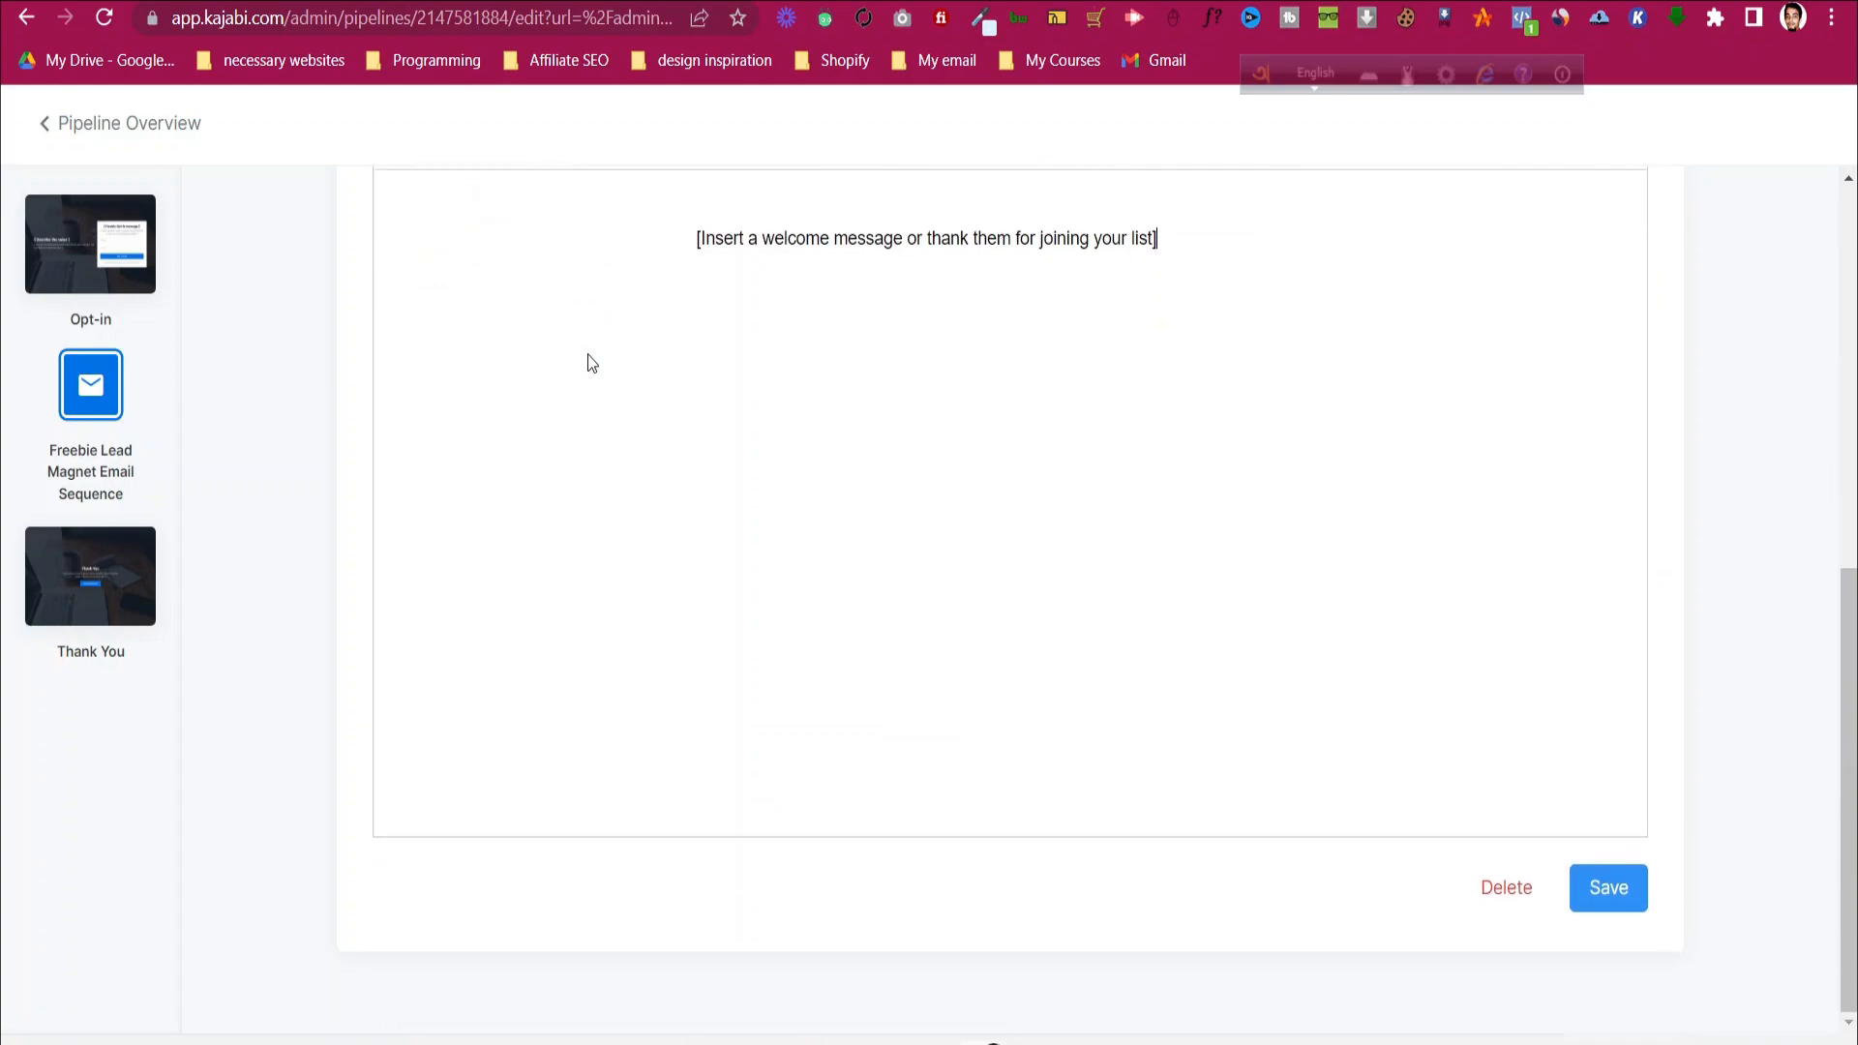
{"action": "scroll", "coordinate": [904, 389], "scroll_direction": "up", "scroll_amount": 8}
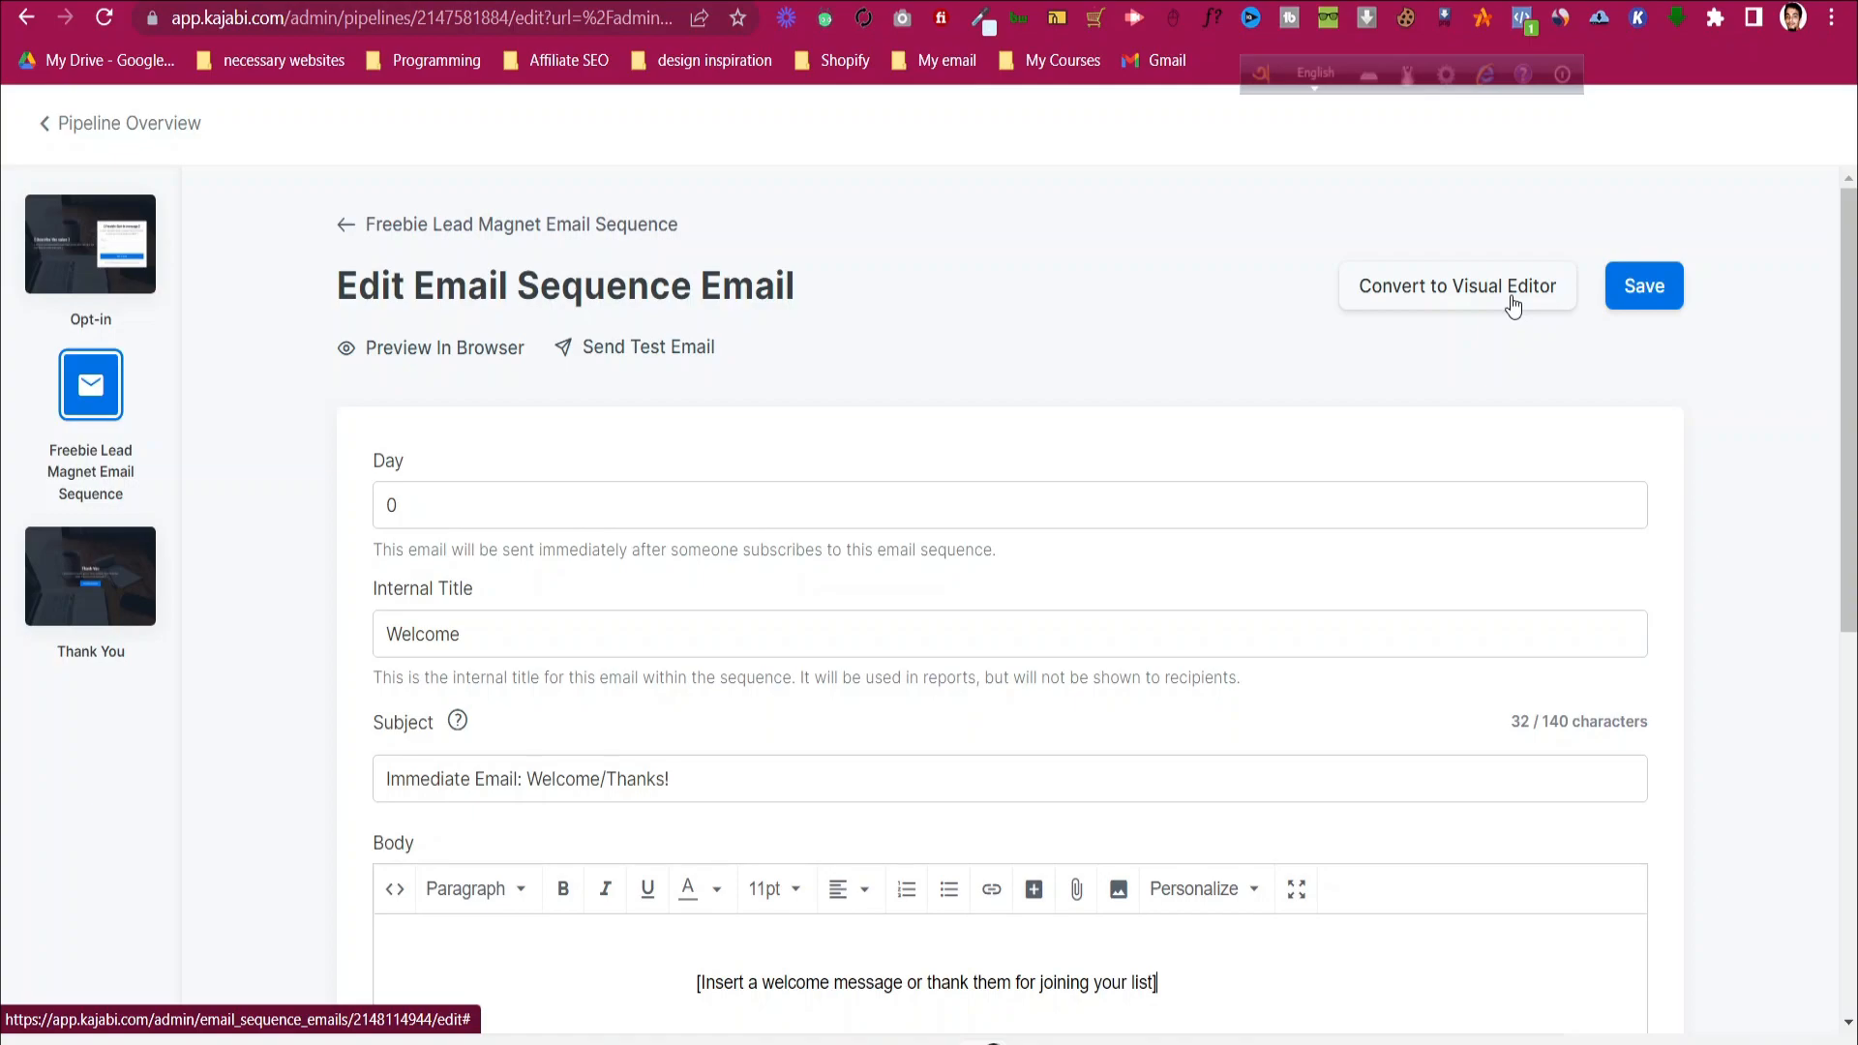
{"action": "scroll", "coordinate": [1327, 763], "scroll_direction": "down", "scroll_amount": 4}
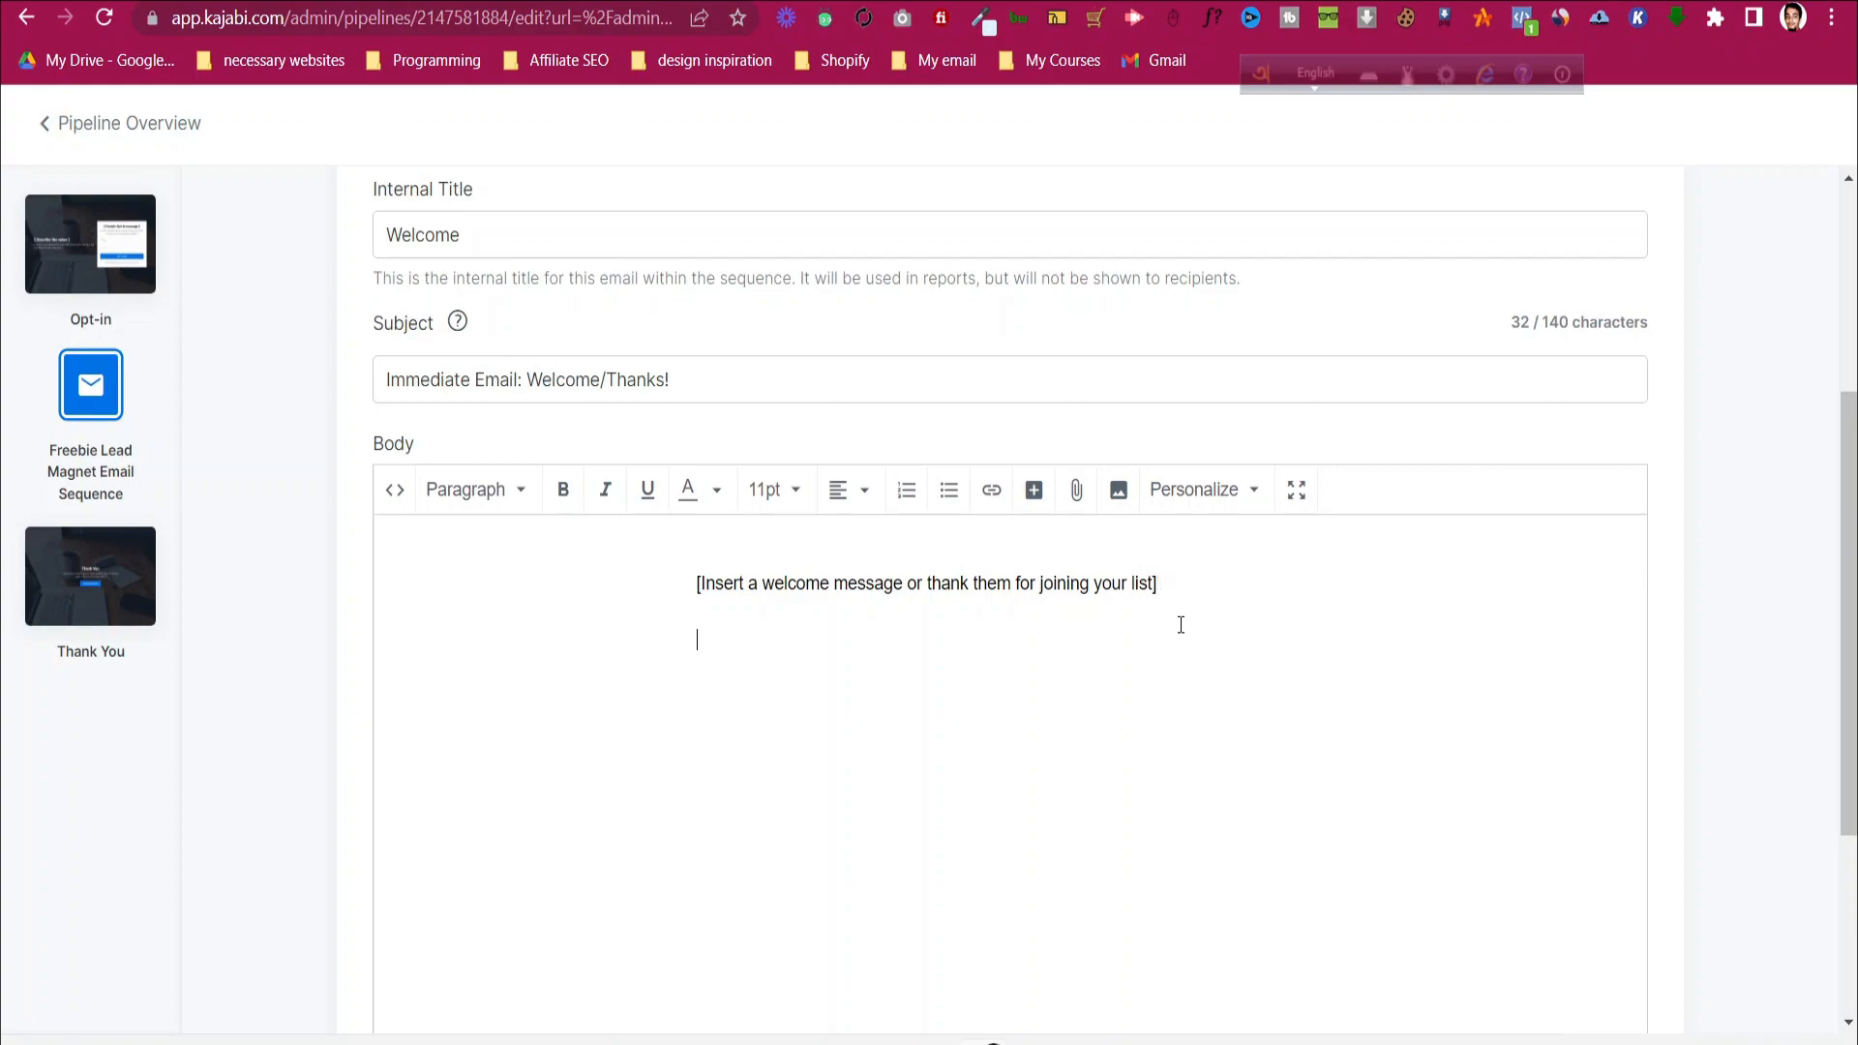
{"action": "scroll", "coordinate": [1186, 628], "scroll_direction": "up", "scroll_amount": 3}
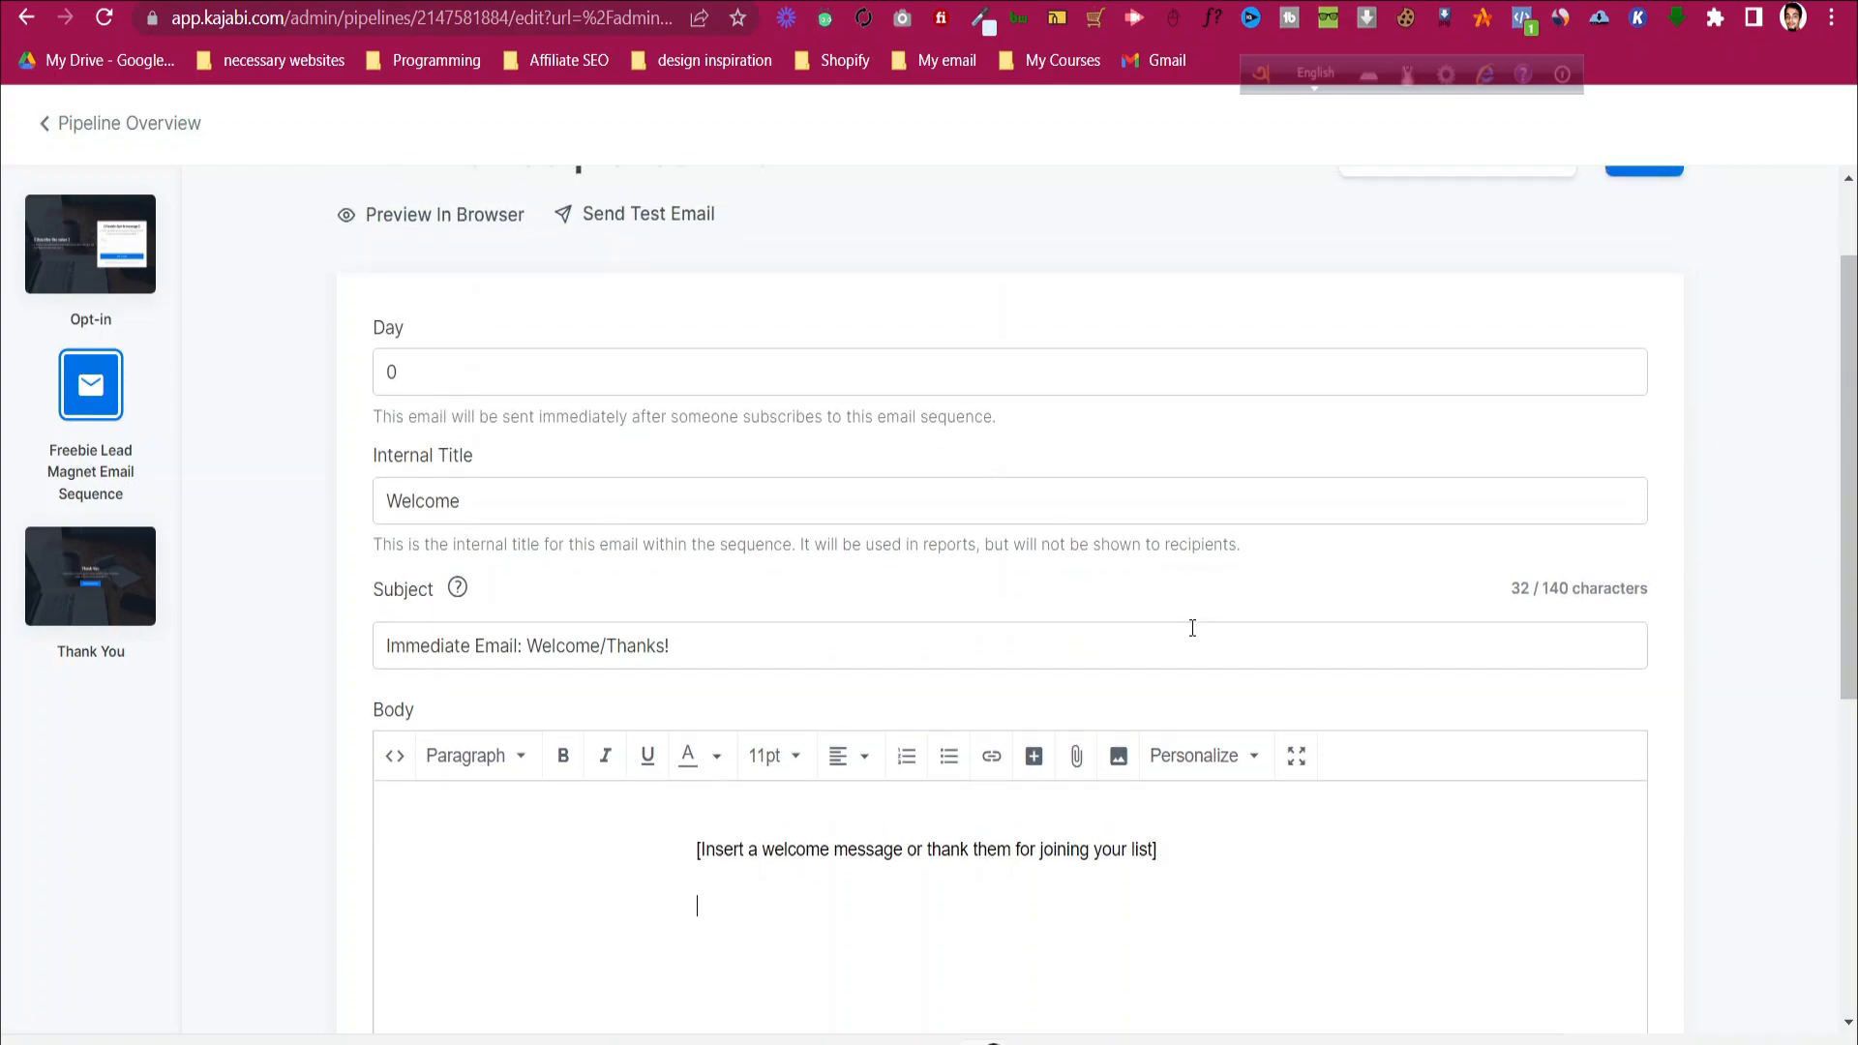
{"action": "scroll", "coordinate": [1193, 628], "scroll_direction": "up", "scroll_amount": 3}
{"action": "left_click", "coordinate": [1617, 286]}
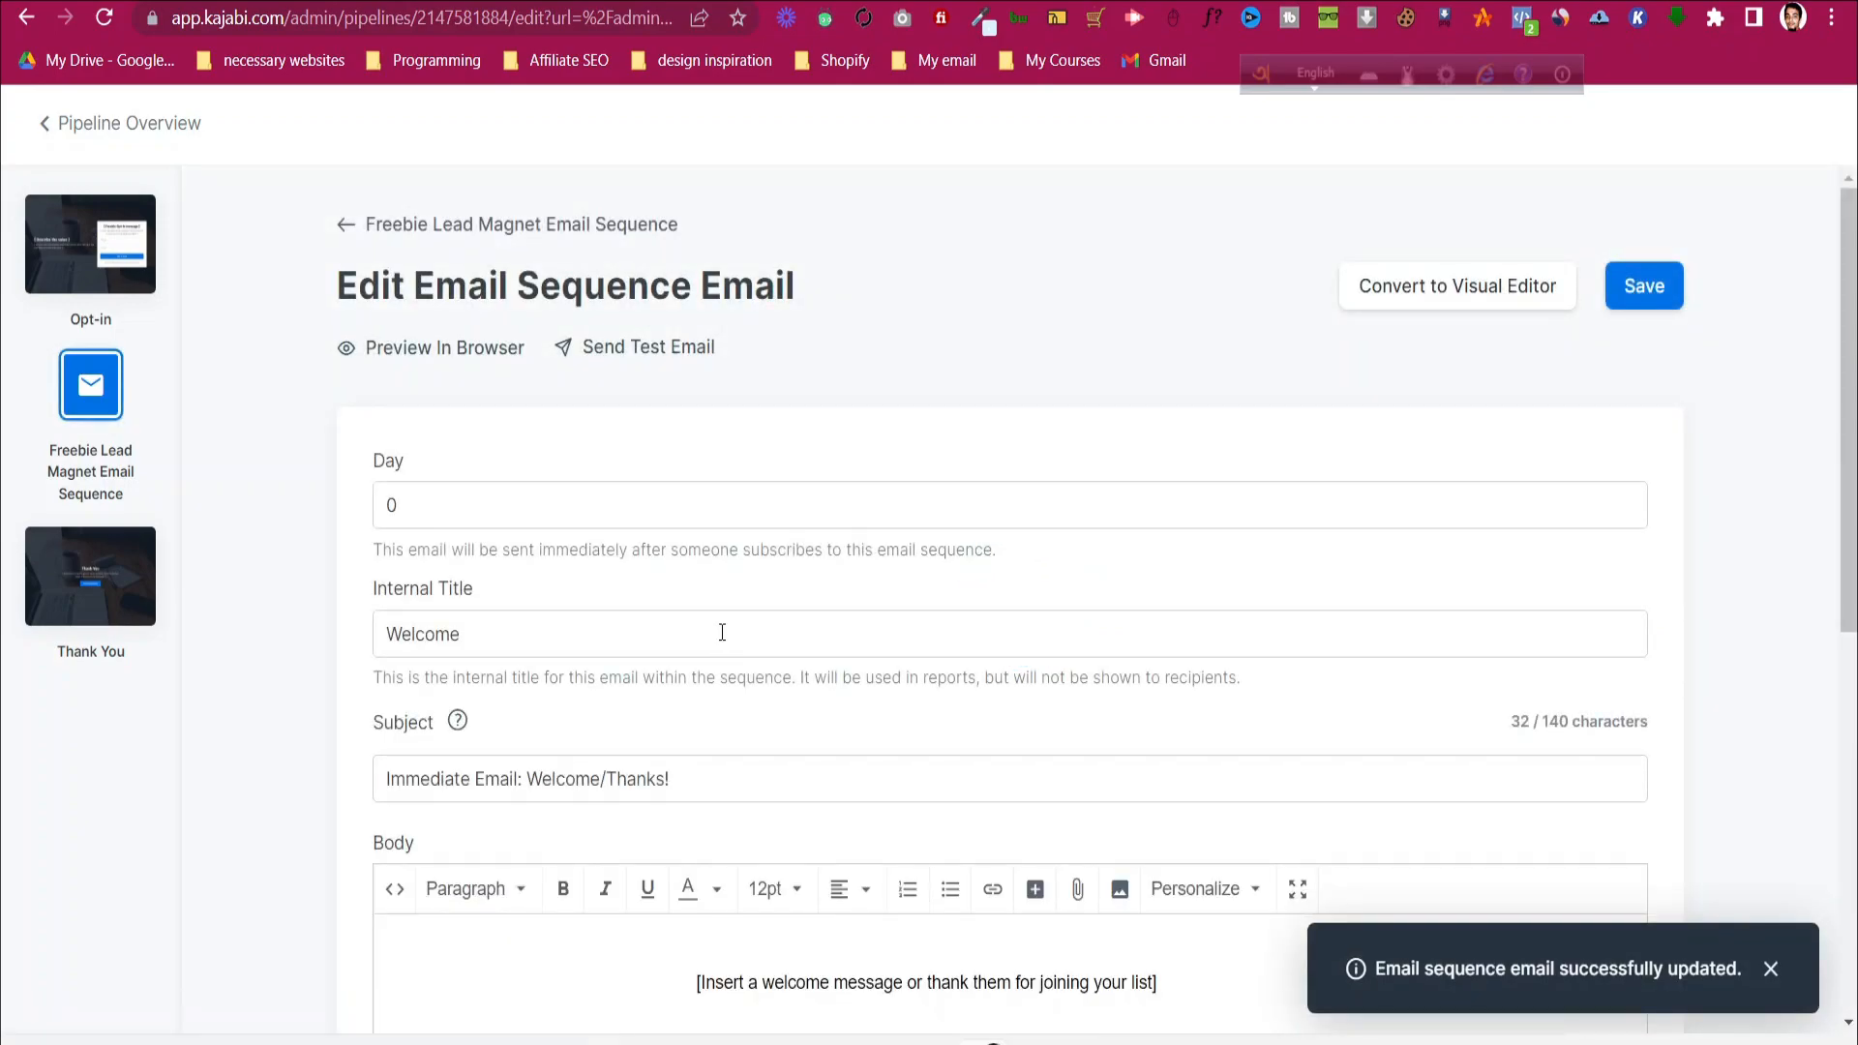
{"action": "scroll", "coordinate": [722, 633], "scroll_direction": "down", "scroll_amount": 3}
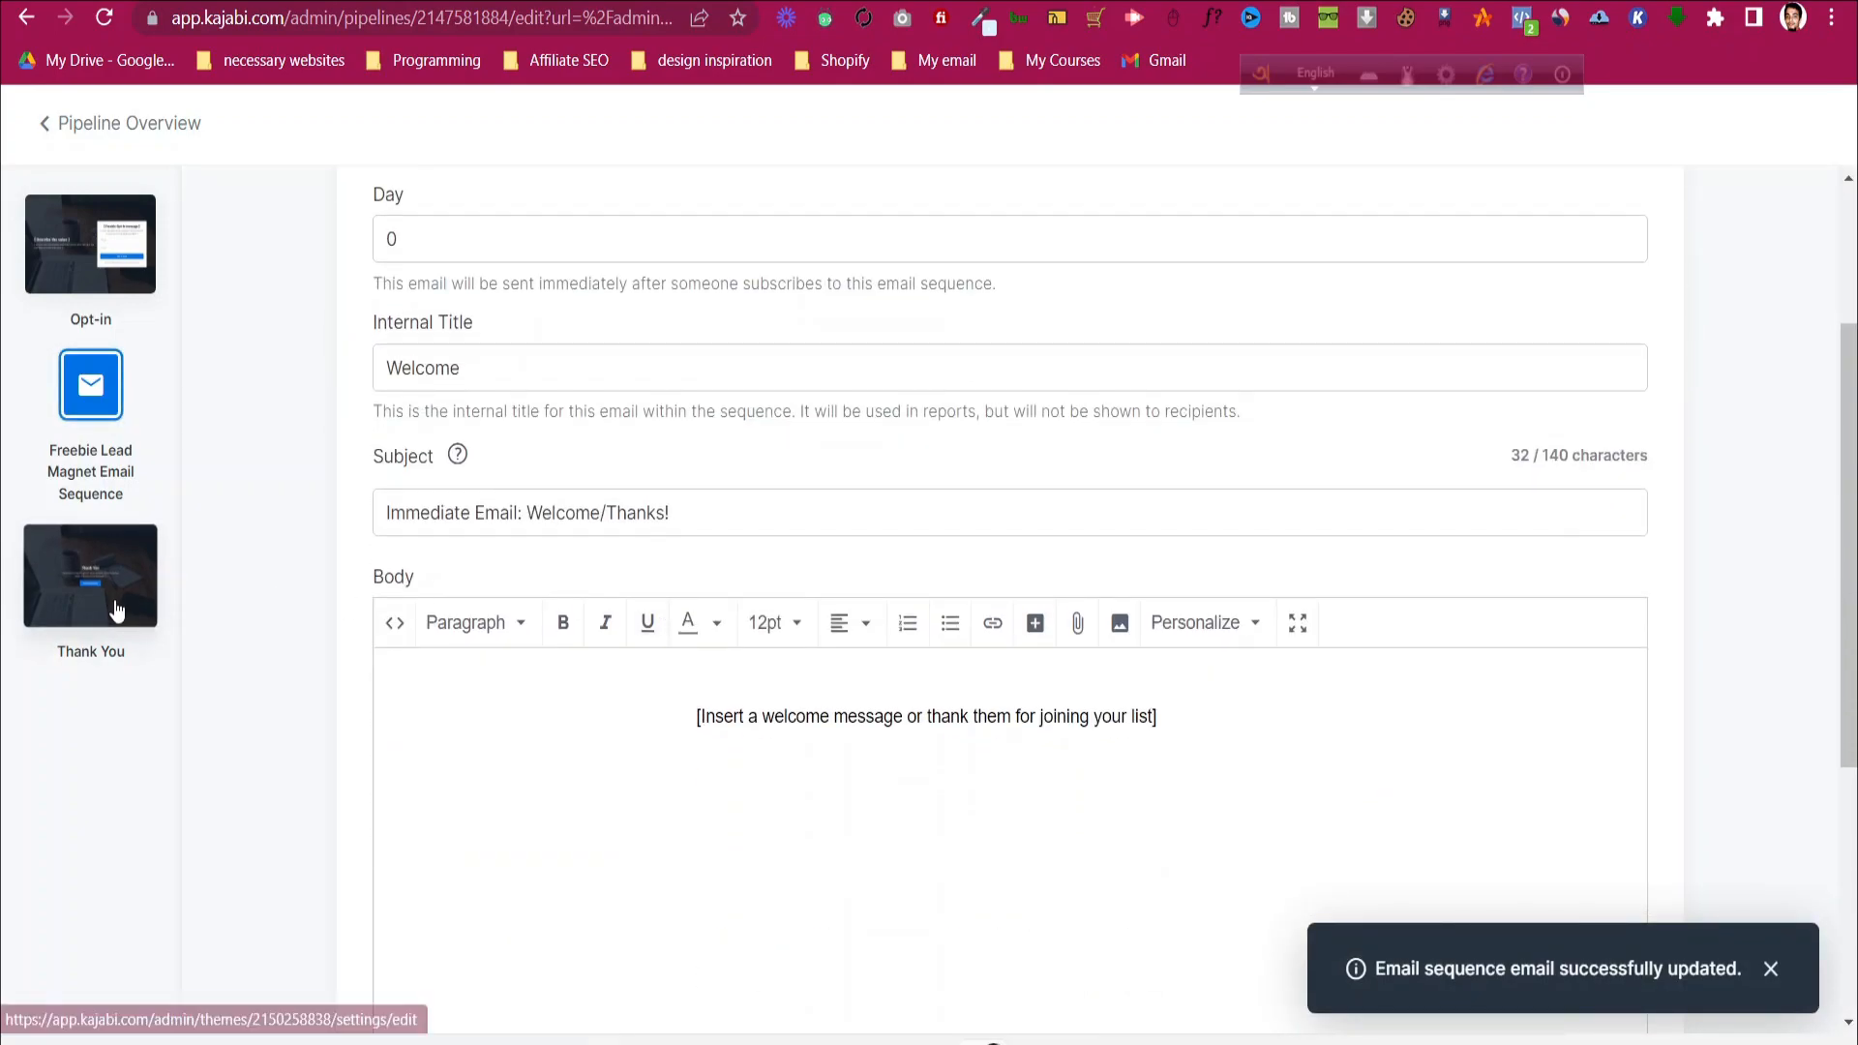
{"action": "scroll", "coordinate": [635, 669], "scroll_direction": "down", "scroll_amount": 2}
{"action": "scroll", "coordinate": [636, 669], "scroll_direction": "down", "scroll_amount": 3}
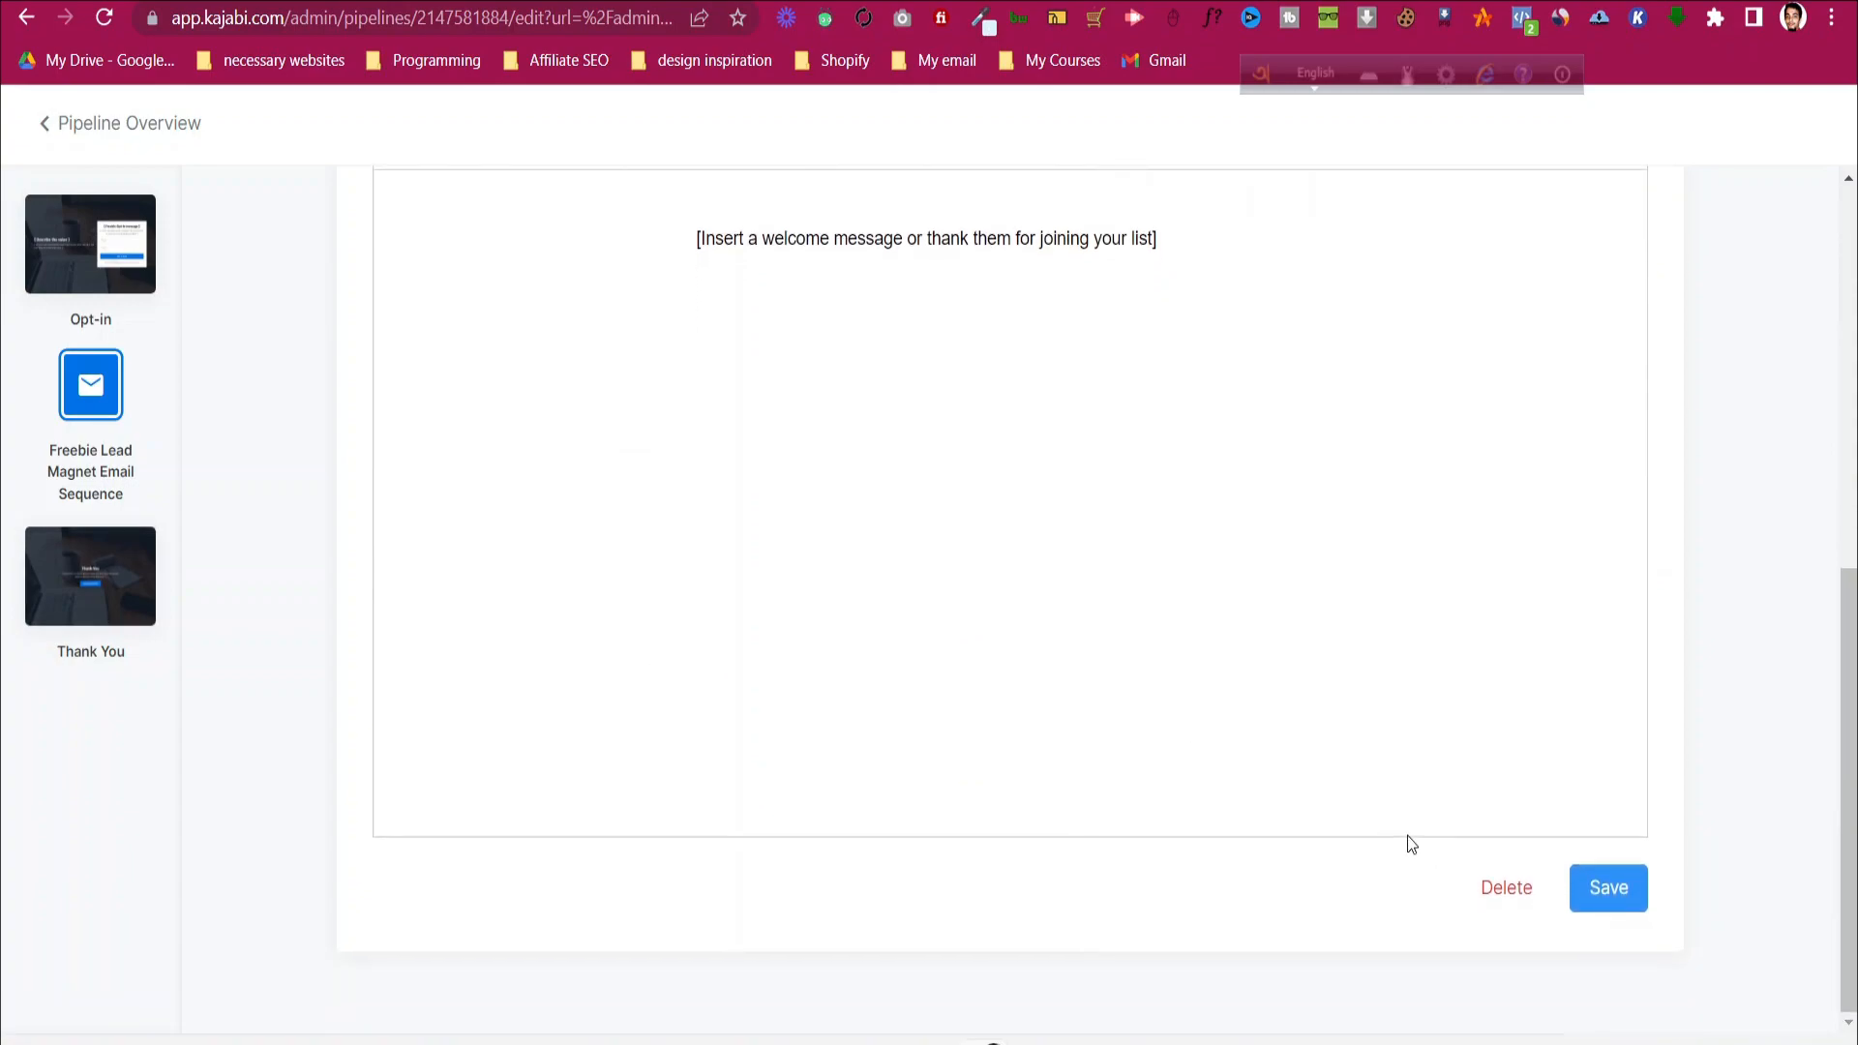
{"action": "scroll", "coordinate": [1407, 813], "scroll_direction": "up", "scroll_amount": 8}
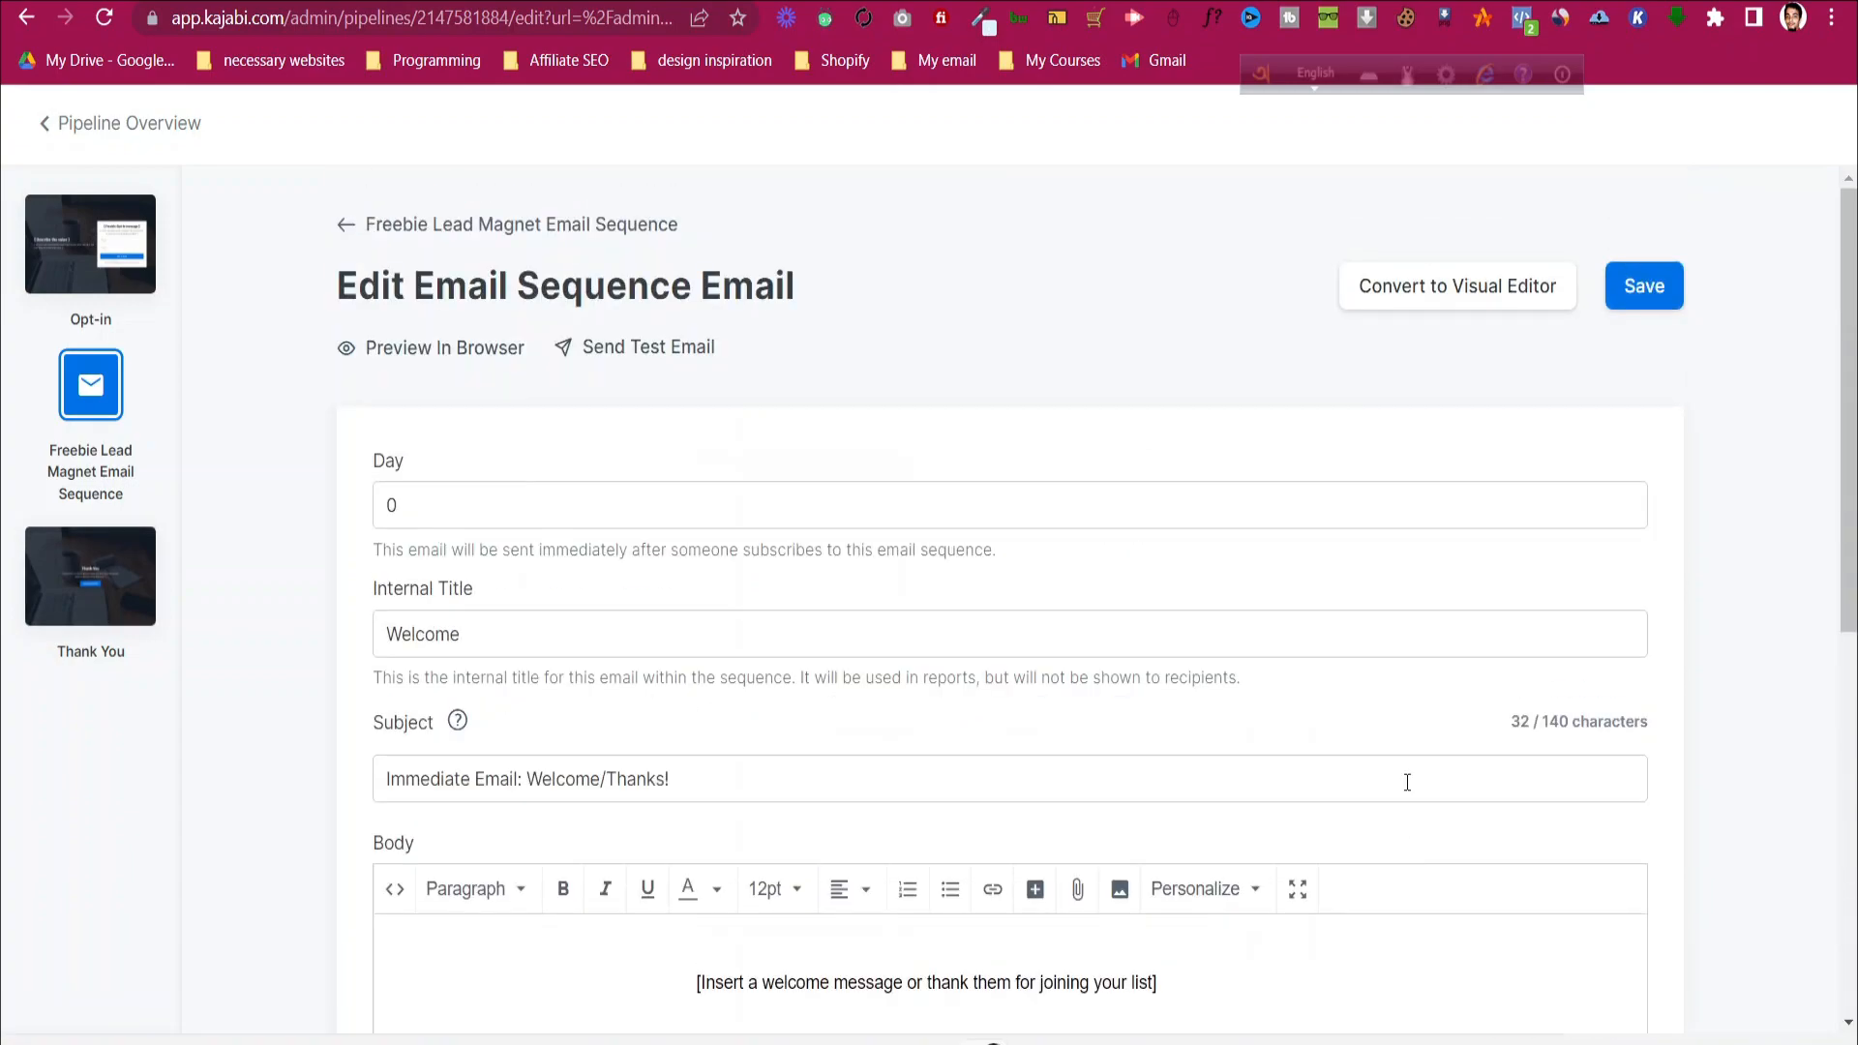
- Send a test copy of the Welcome email to the preview address
{"action": "left_click", "coordinate": [664, 358]}
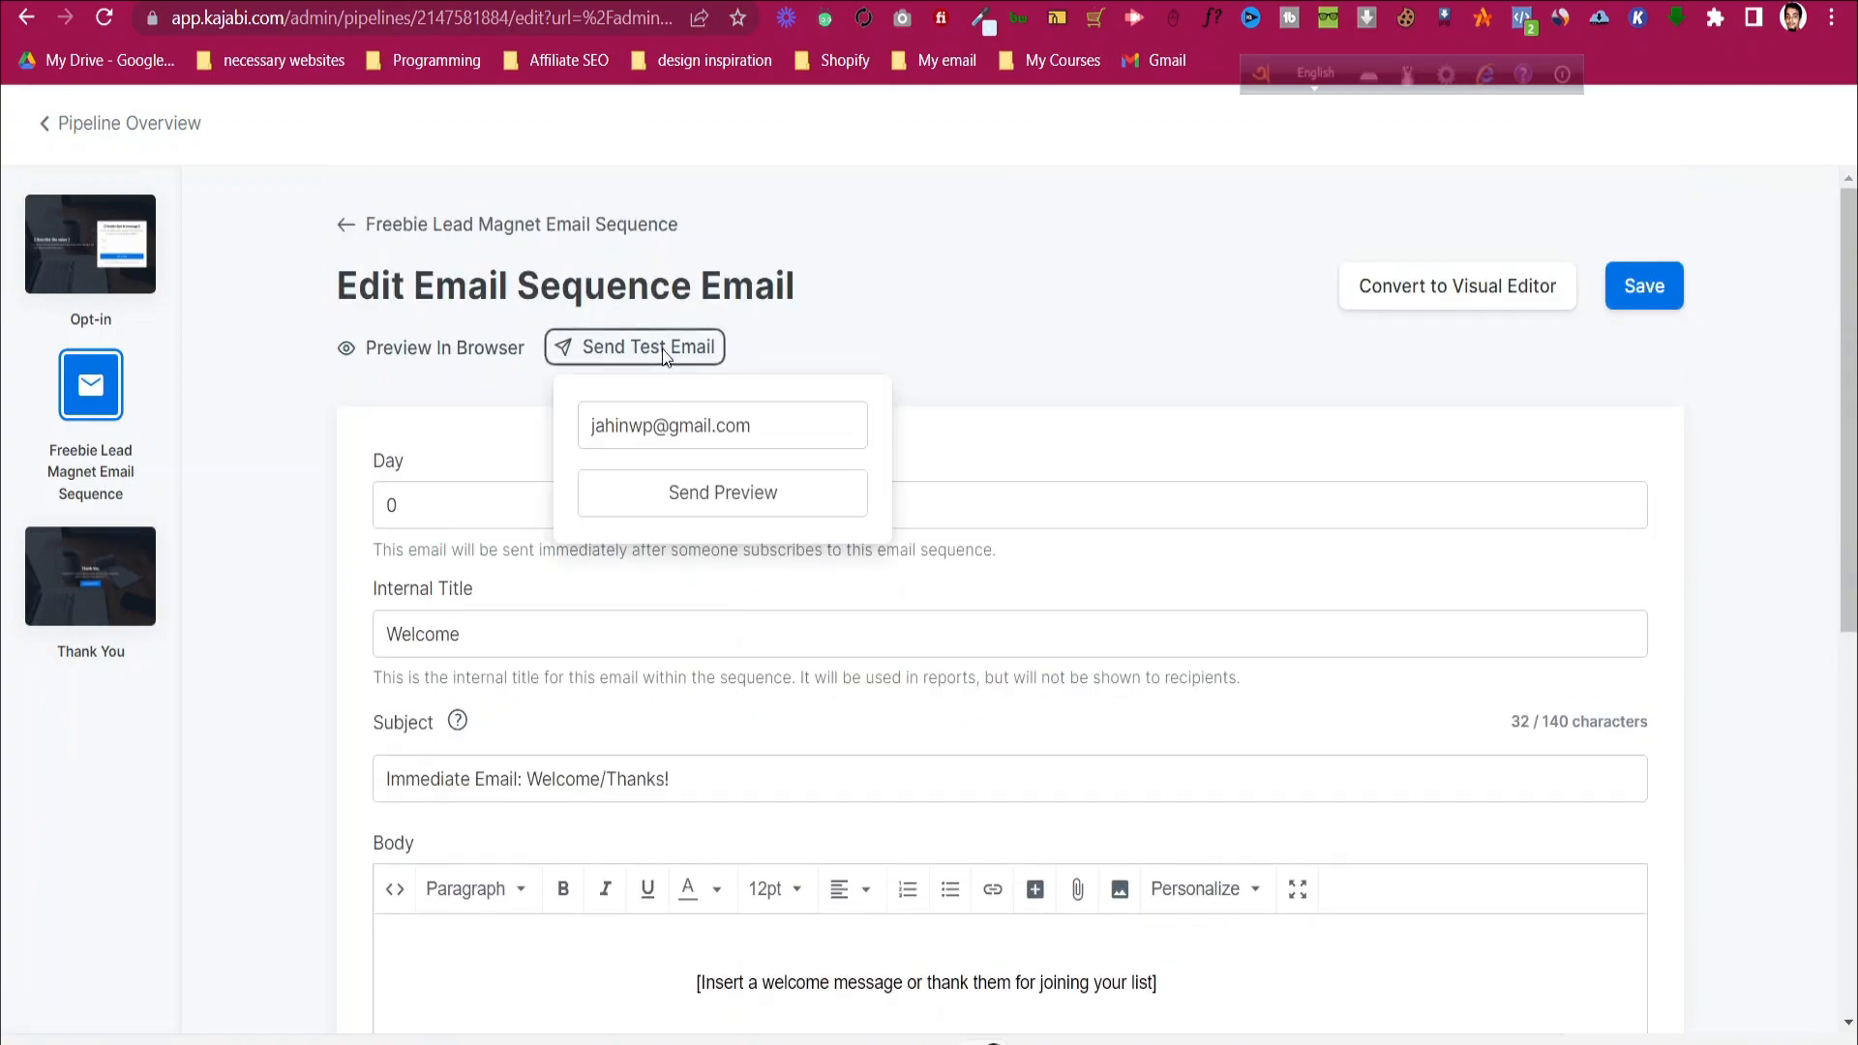
{"action": "left_click", "coordinate": [748, 496]}
{"action": "left_click", "coordinate": [1074, 367]}
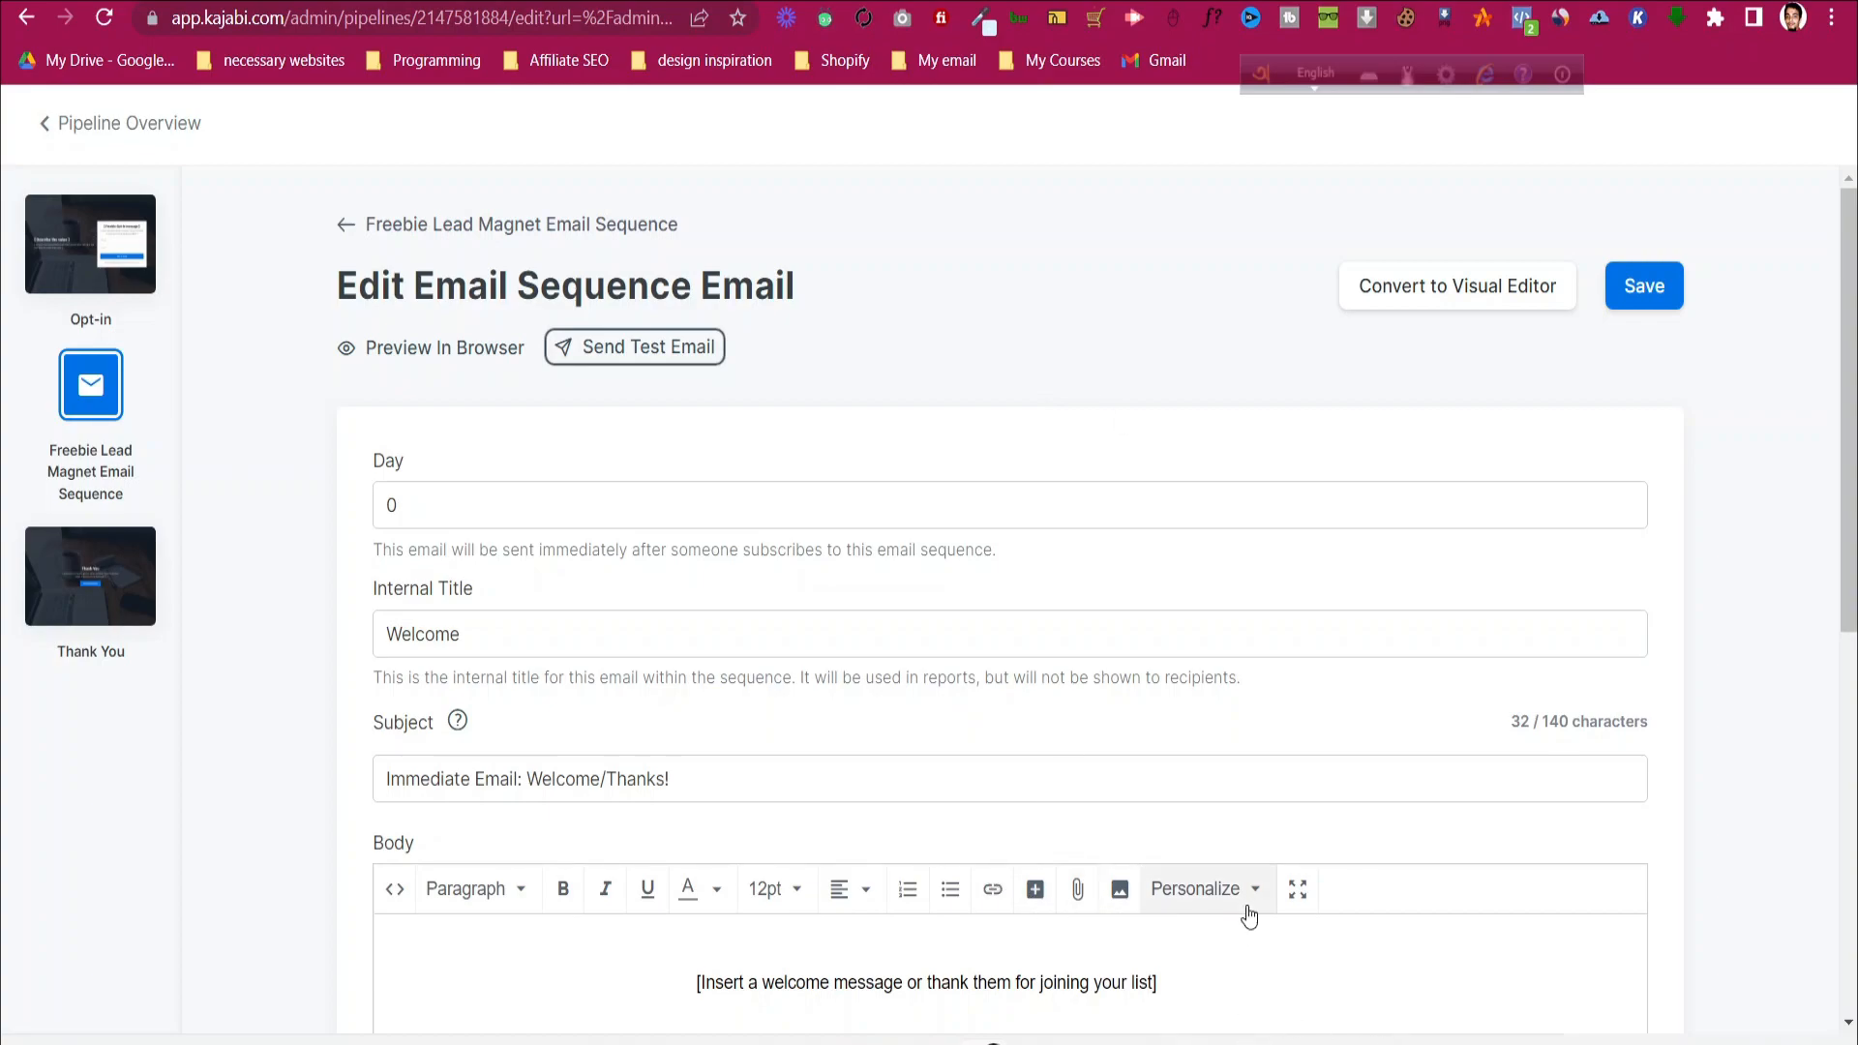
- Start a new line below the Welcome email body and close the file upload window unused
{"action": "scroll", "coordinate": [1216, 793], "scroll_direction": "down", "scroll_amount": 3}
{"action": "left_click", "coordinate": [1231, 713]}
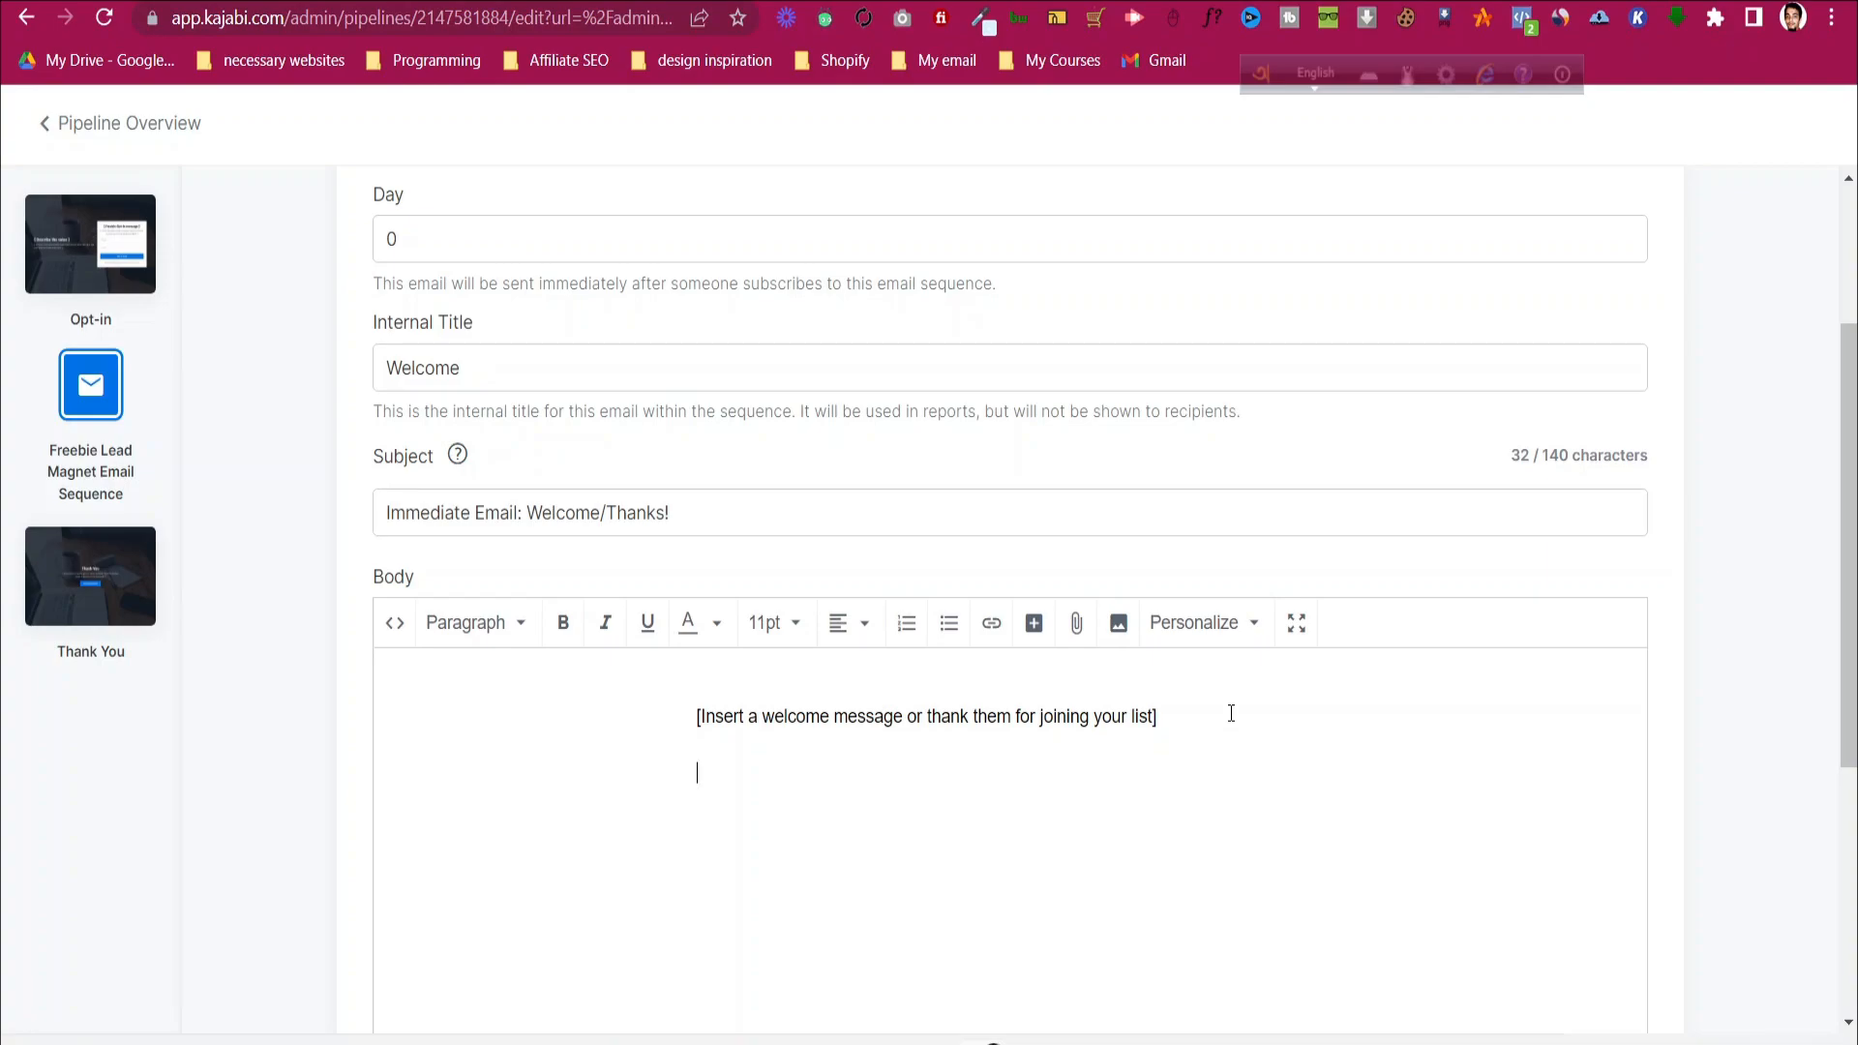
{"action": "left_click", "coordinate": [1074, 622]}
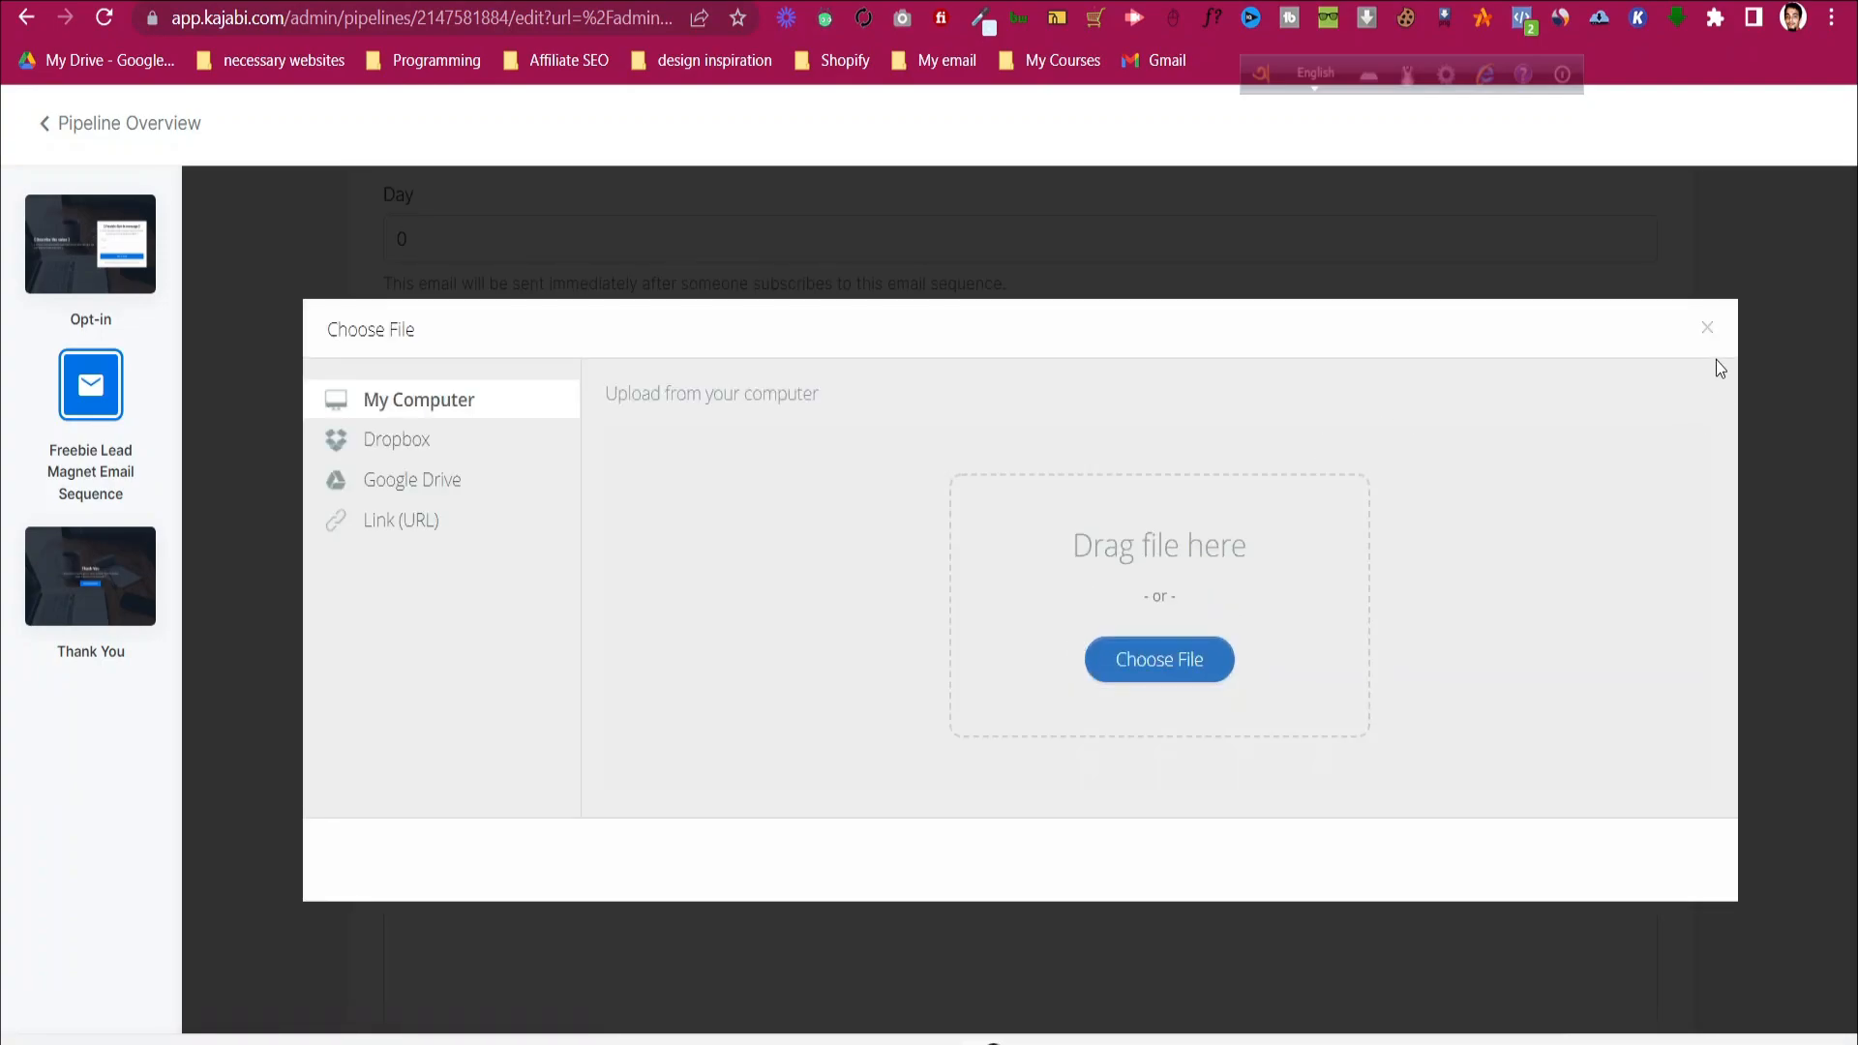
{"action": "left_click", "coordinate": [1710, 329]}
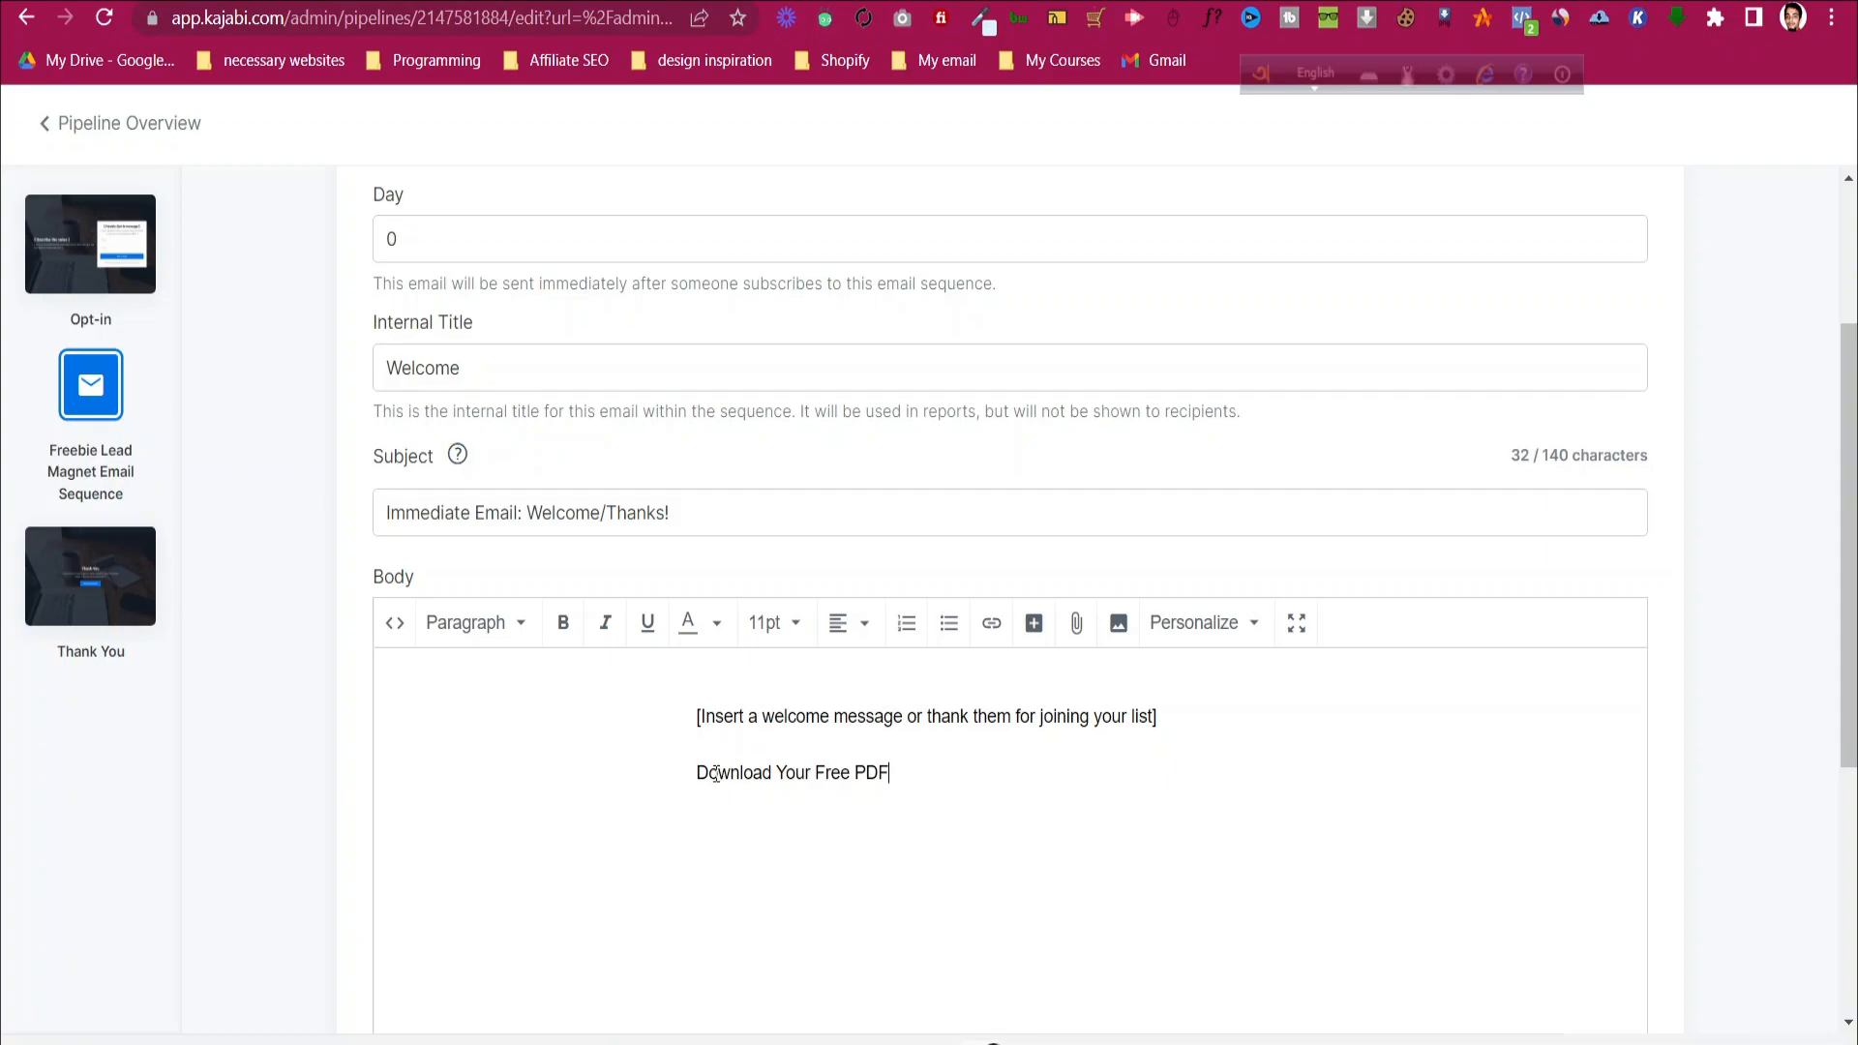
- Try linking 'Download Your Free PDF', then cancel so it stays plain text
{"action": "left_click_drag", "start_coordinate": [693, 771], "coordinate": [891, 784]}
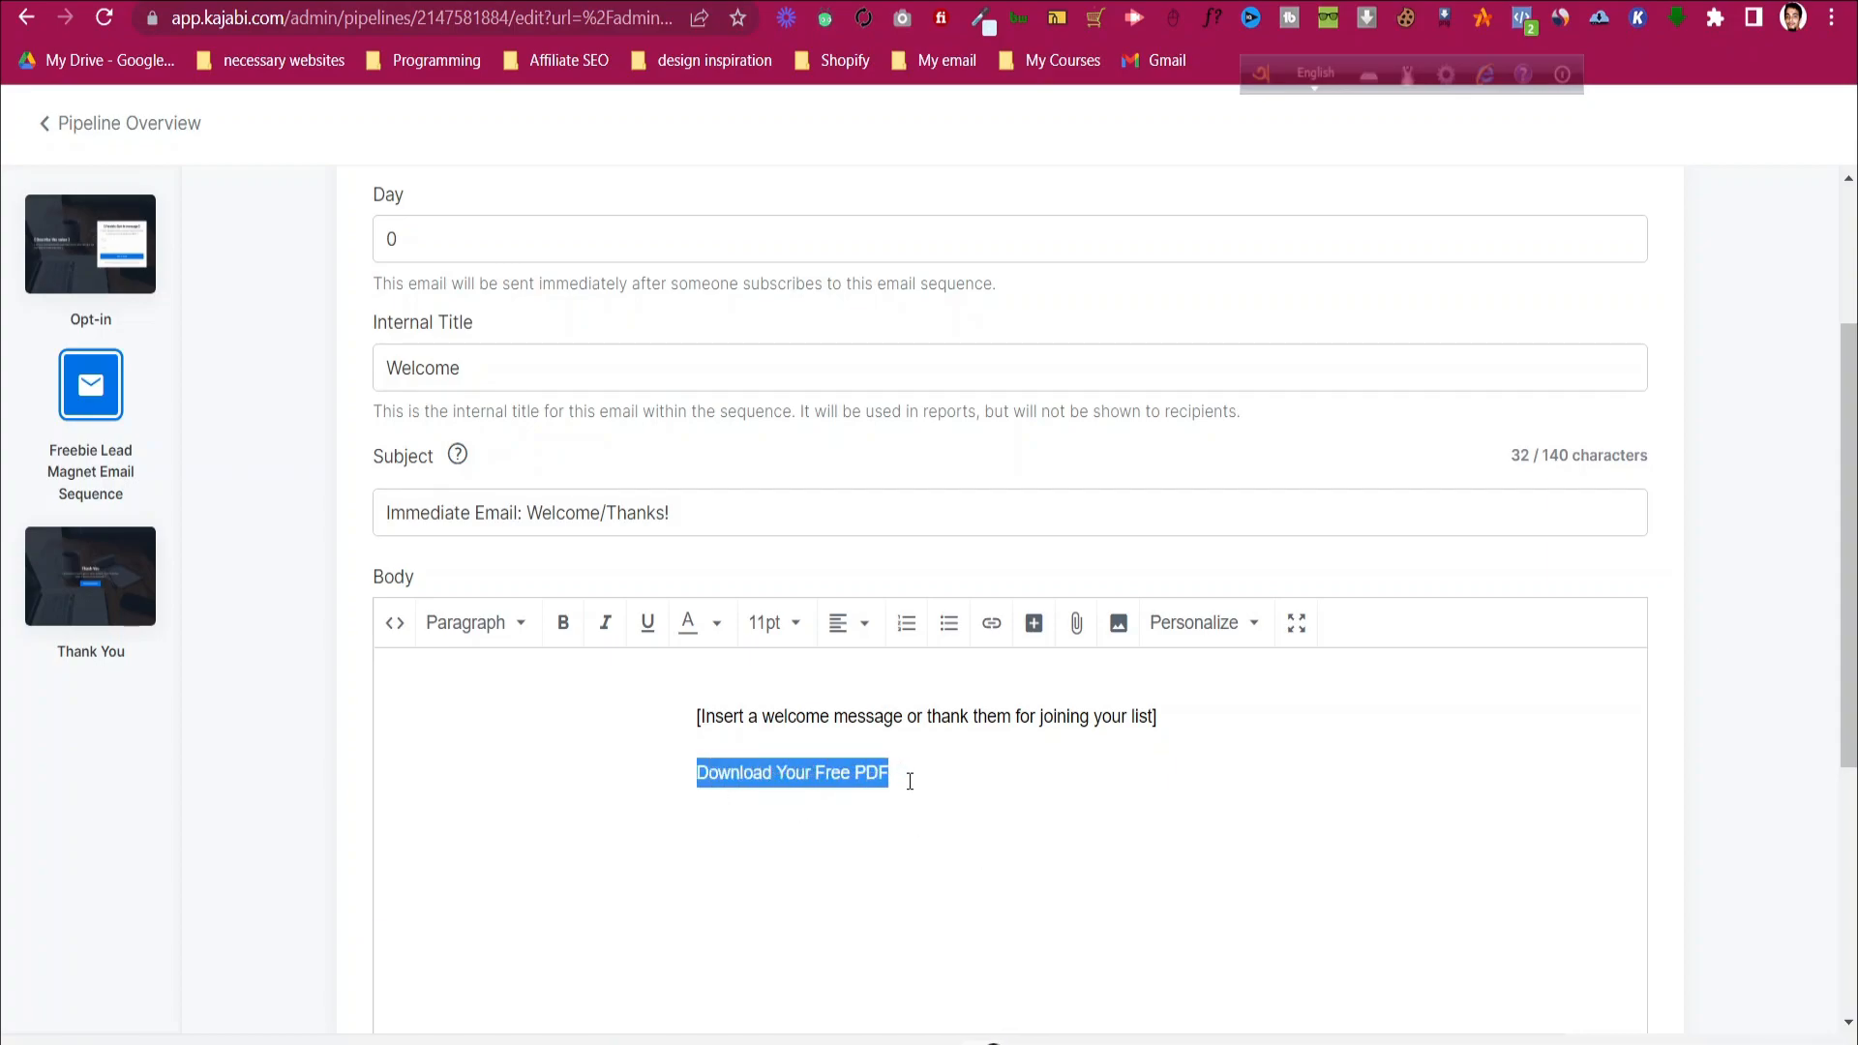
{"action": "left_click", "coordinate": [993, 622]}
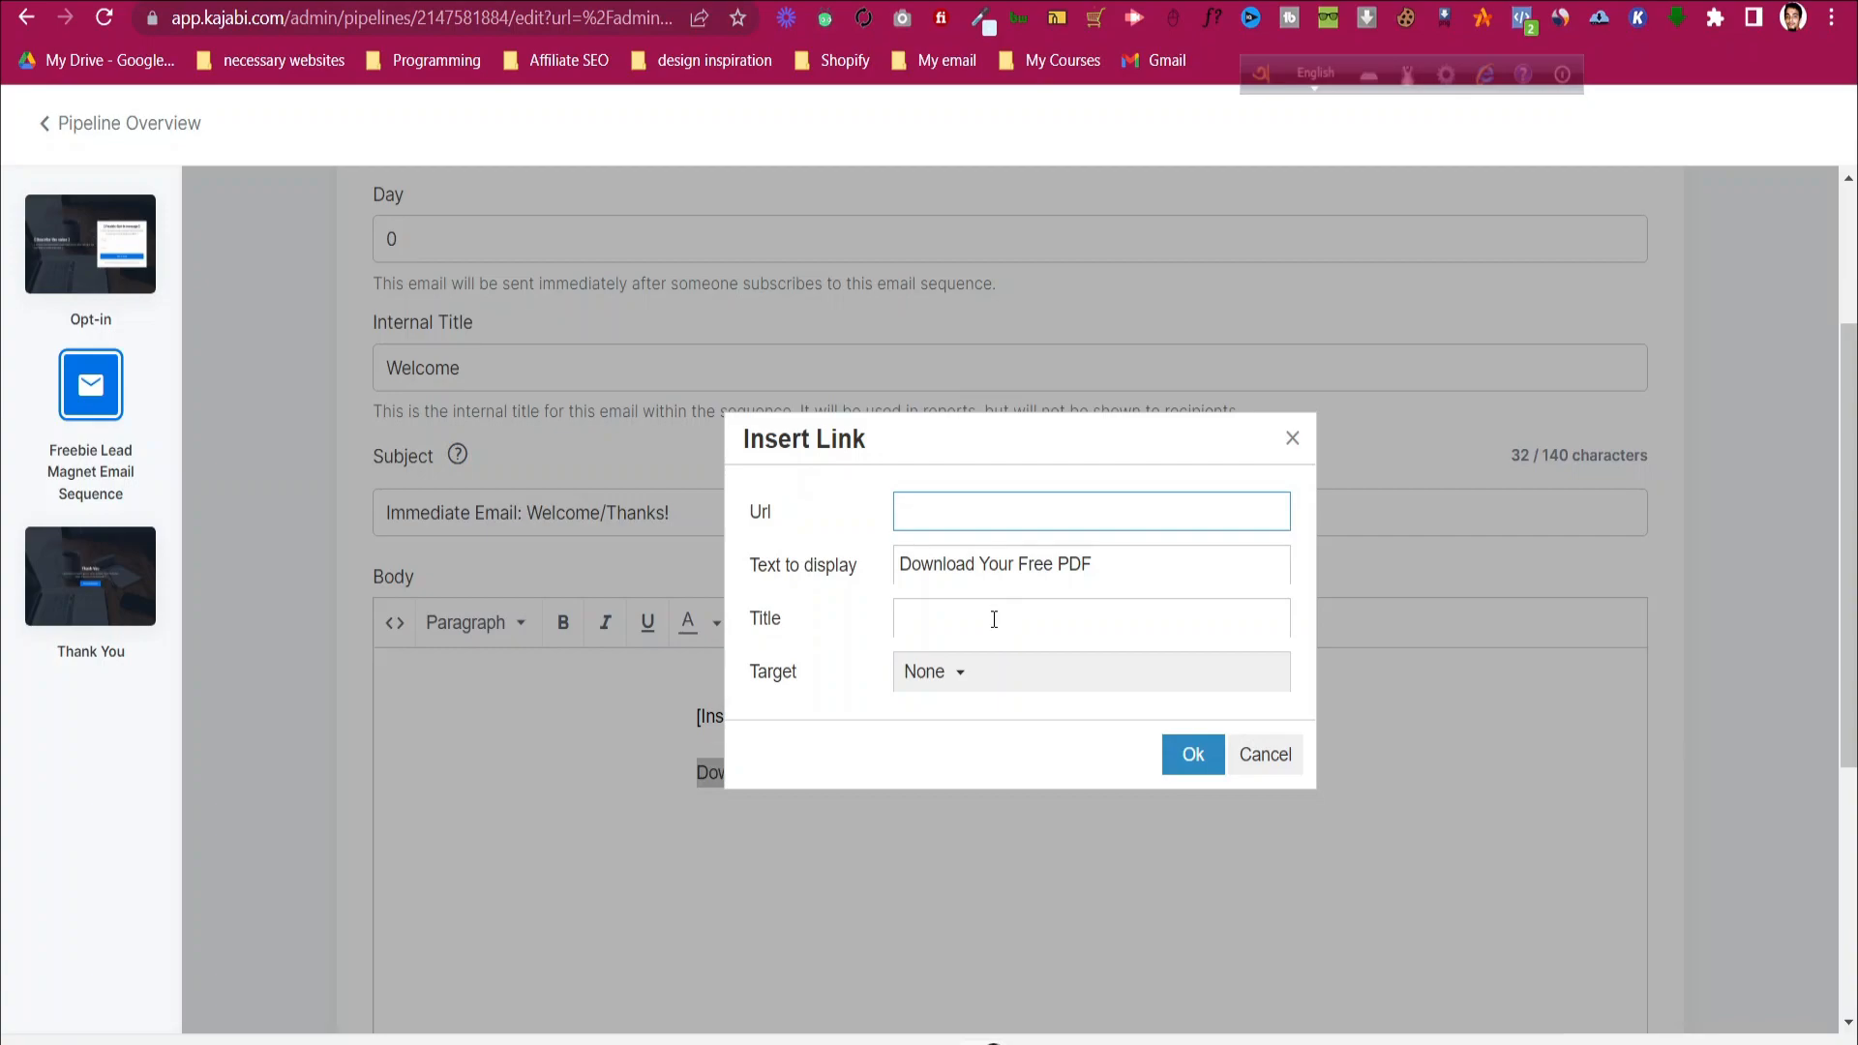
{"action": "left_click", "coordinate": [978, 678]}
{"action": "left_click", "coordinate": [977, 602]}
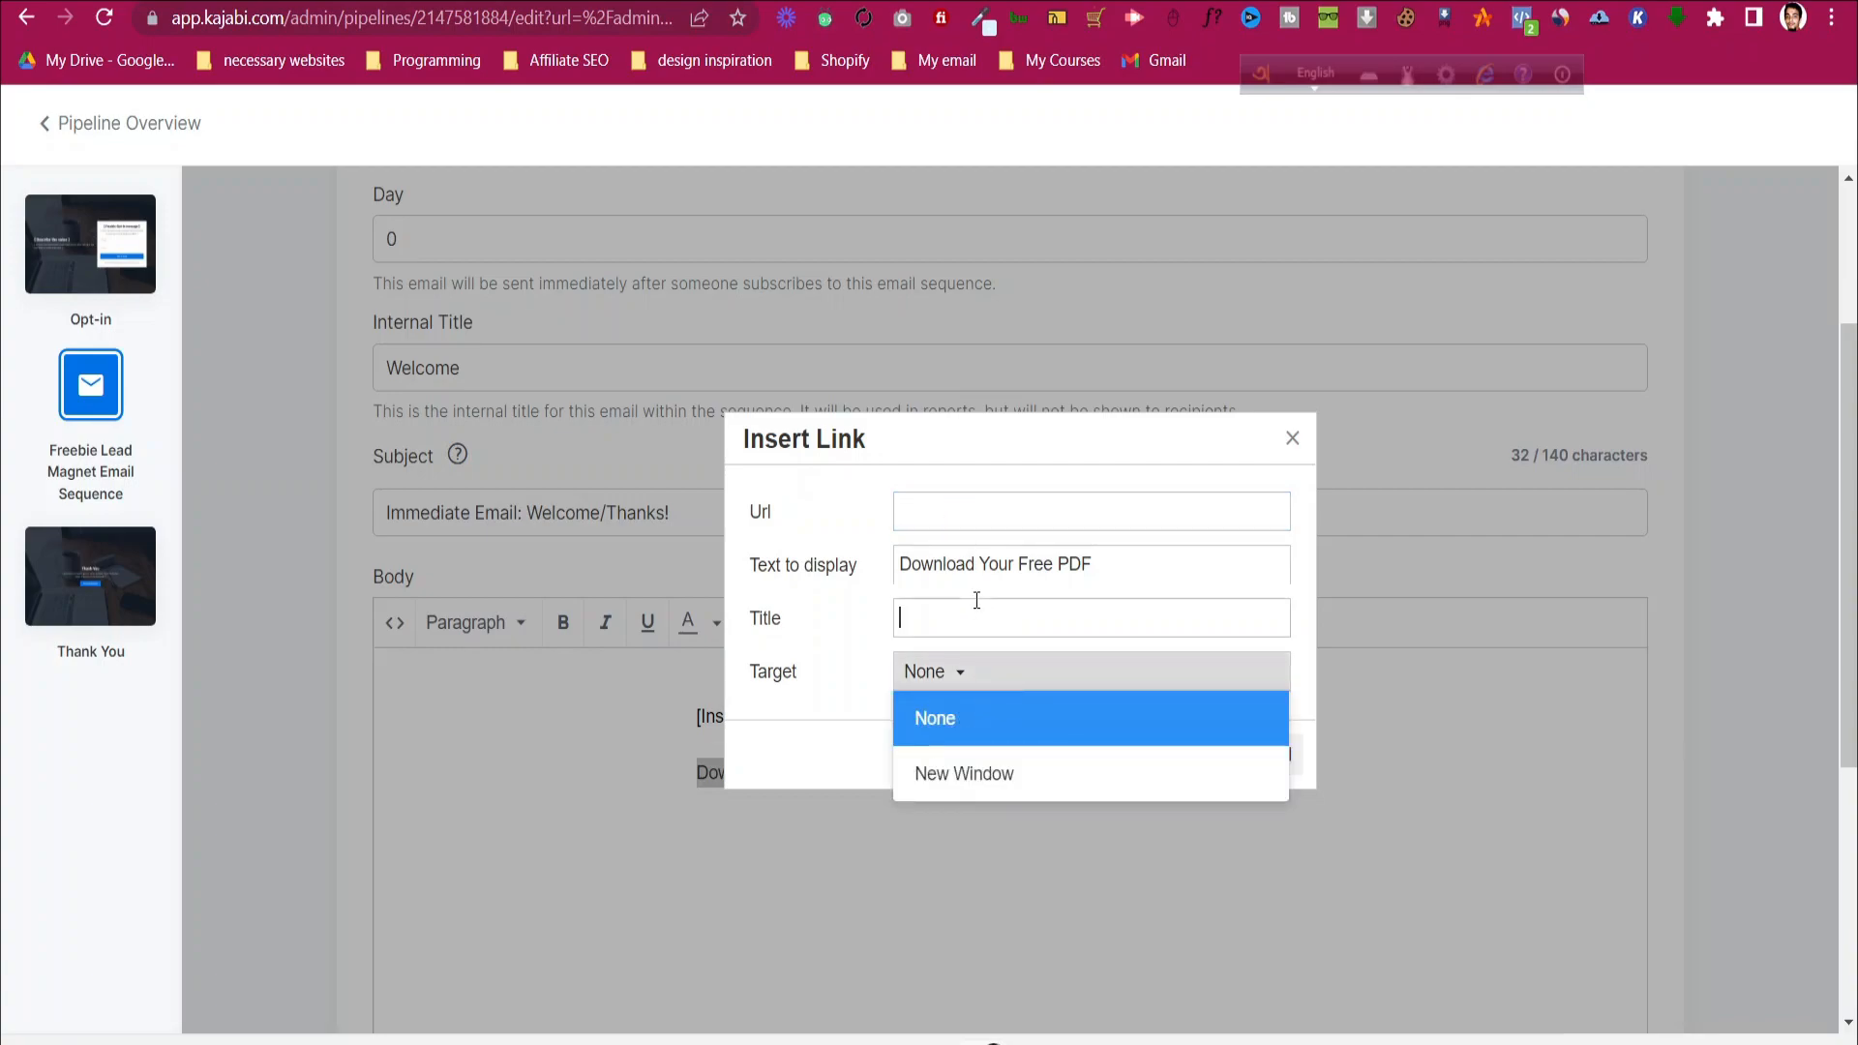
{"action": "left_click", "coordinate": [1257, 754]}
{"action": "left_click", "coordinate": [1104, 796]}
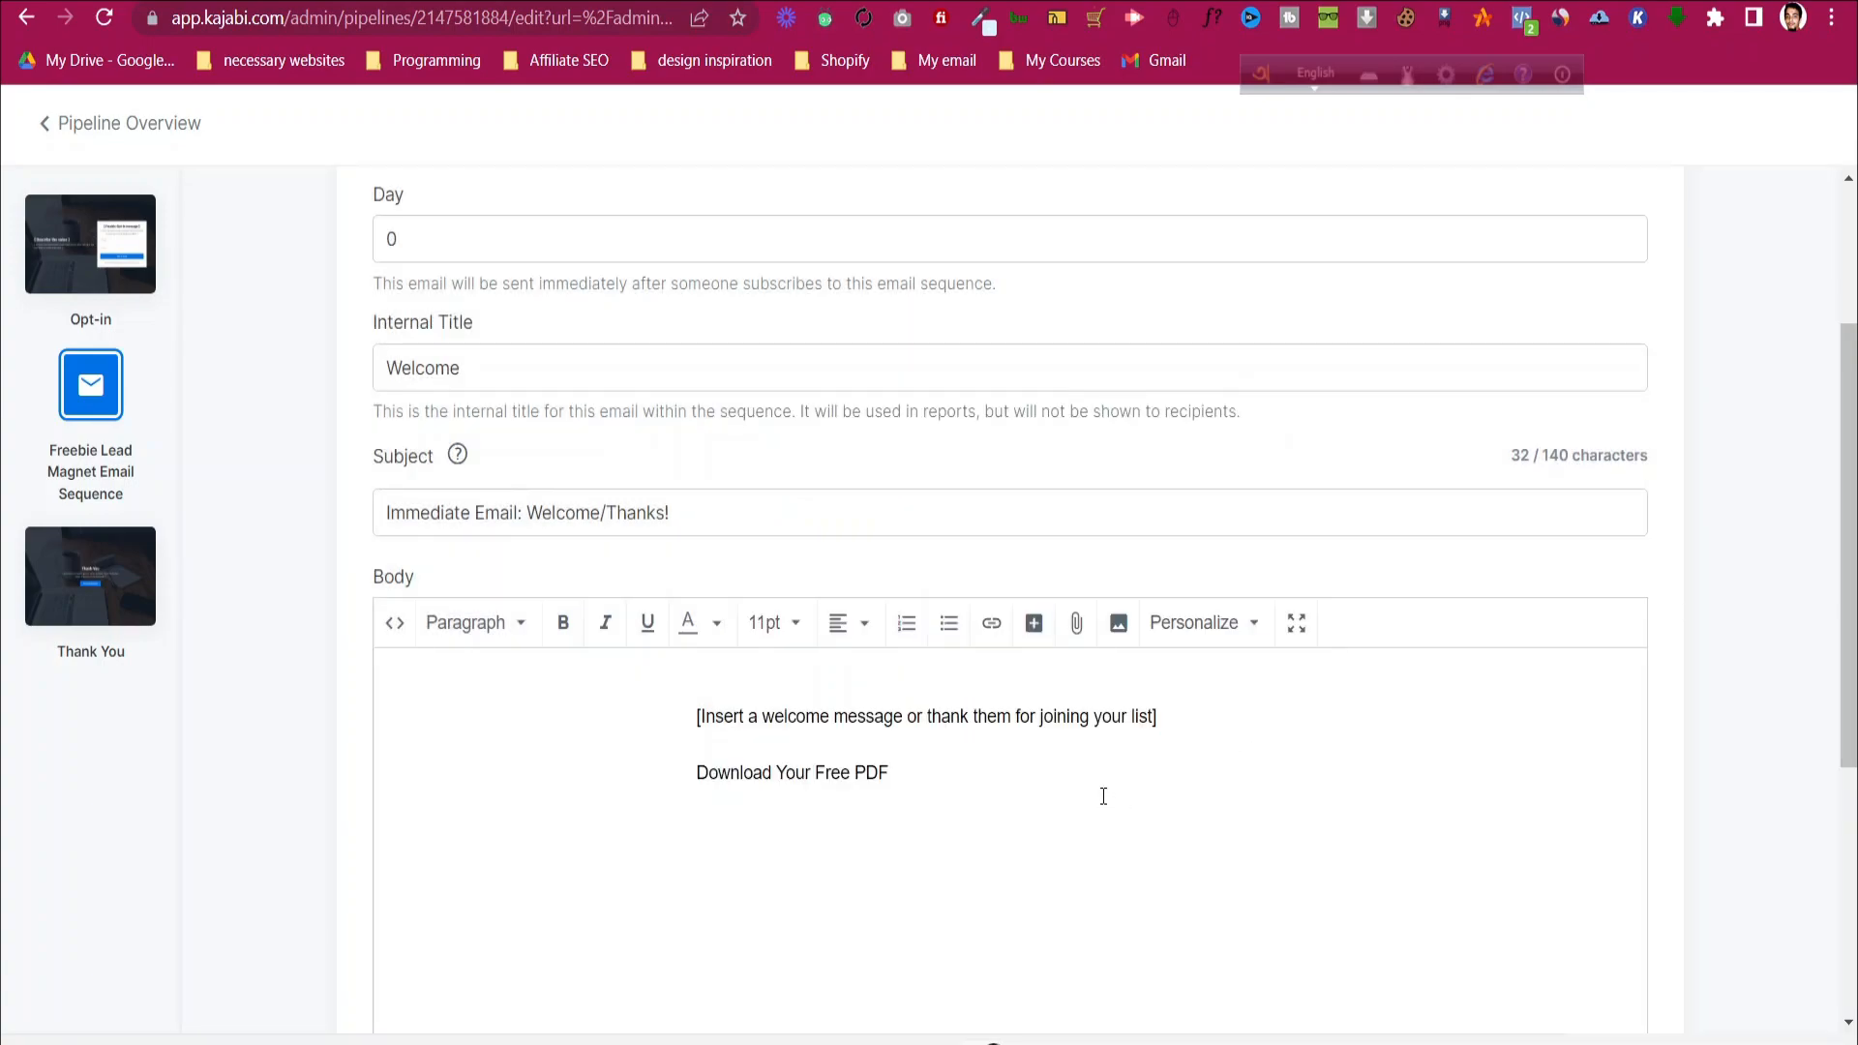
- Save the Welcome email and start a new automation for it from the sequence overview
{"action": "scroll", "coordinate": [1116, 760], "scroll_direction": "up", "scroll_amount": 3}
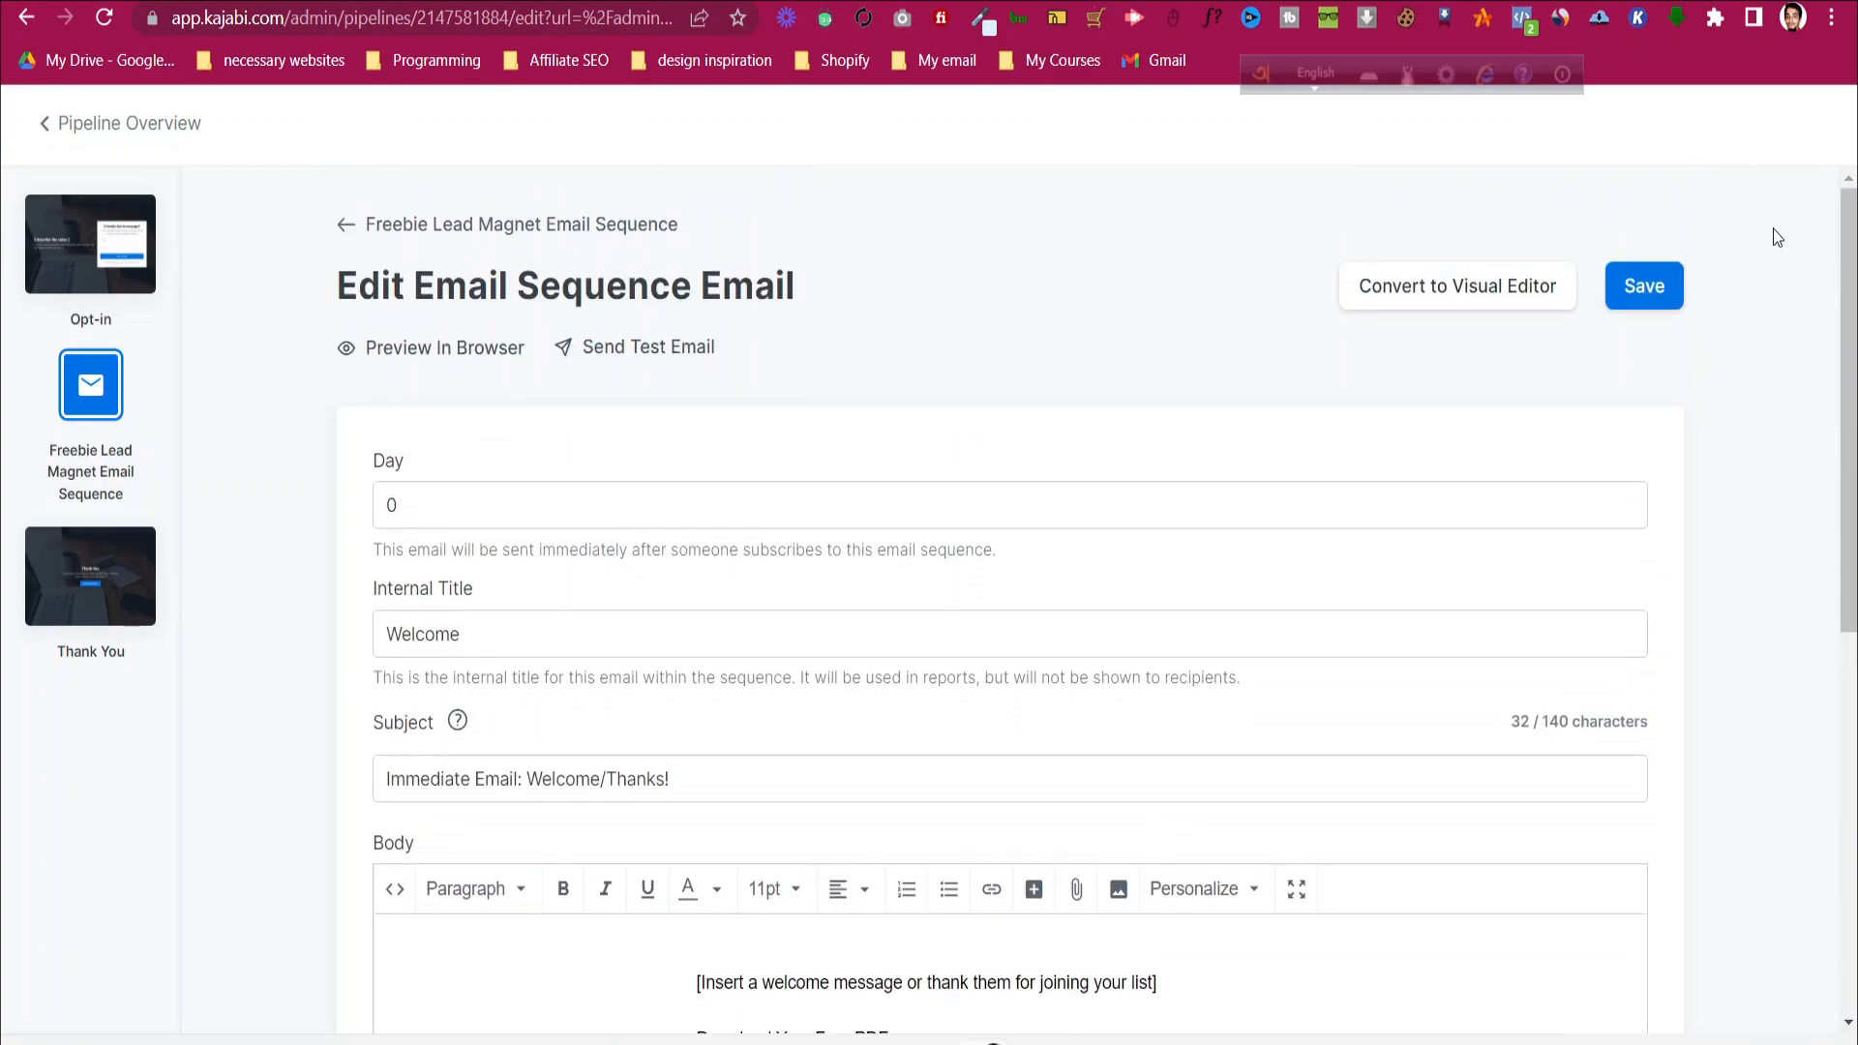
{"action": "left_click", "coordinate": [1642, 286]}
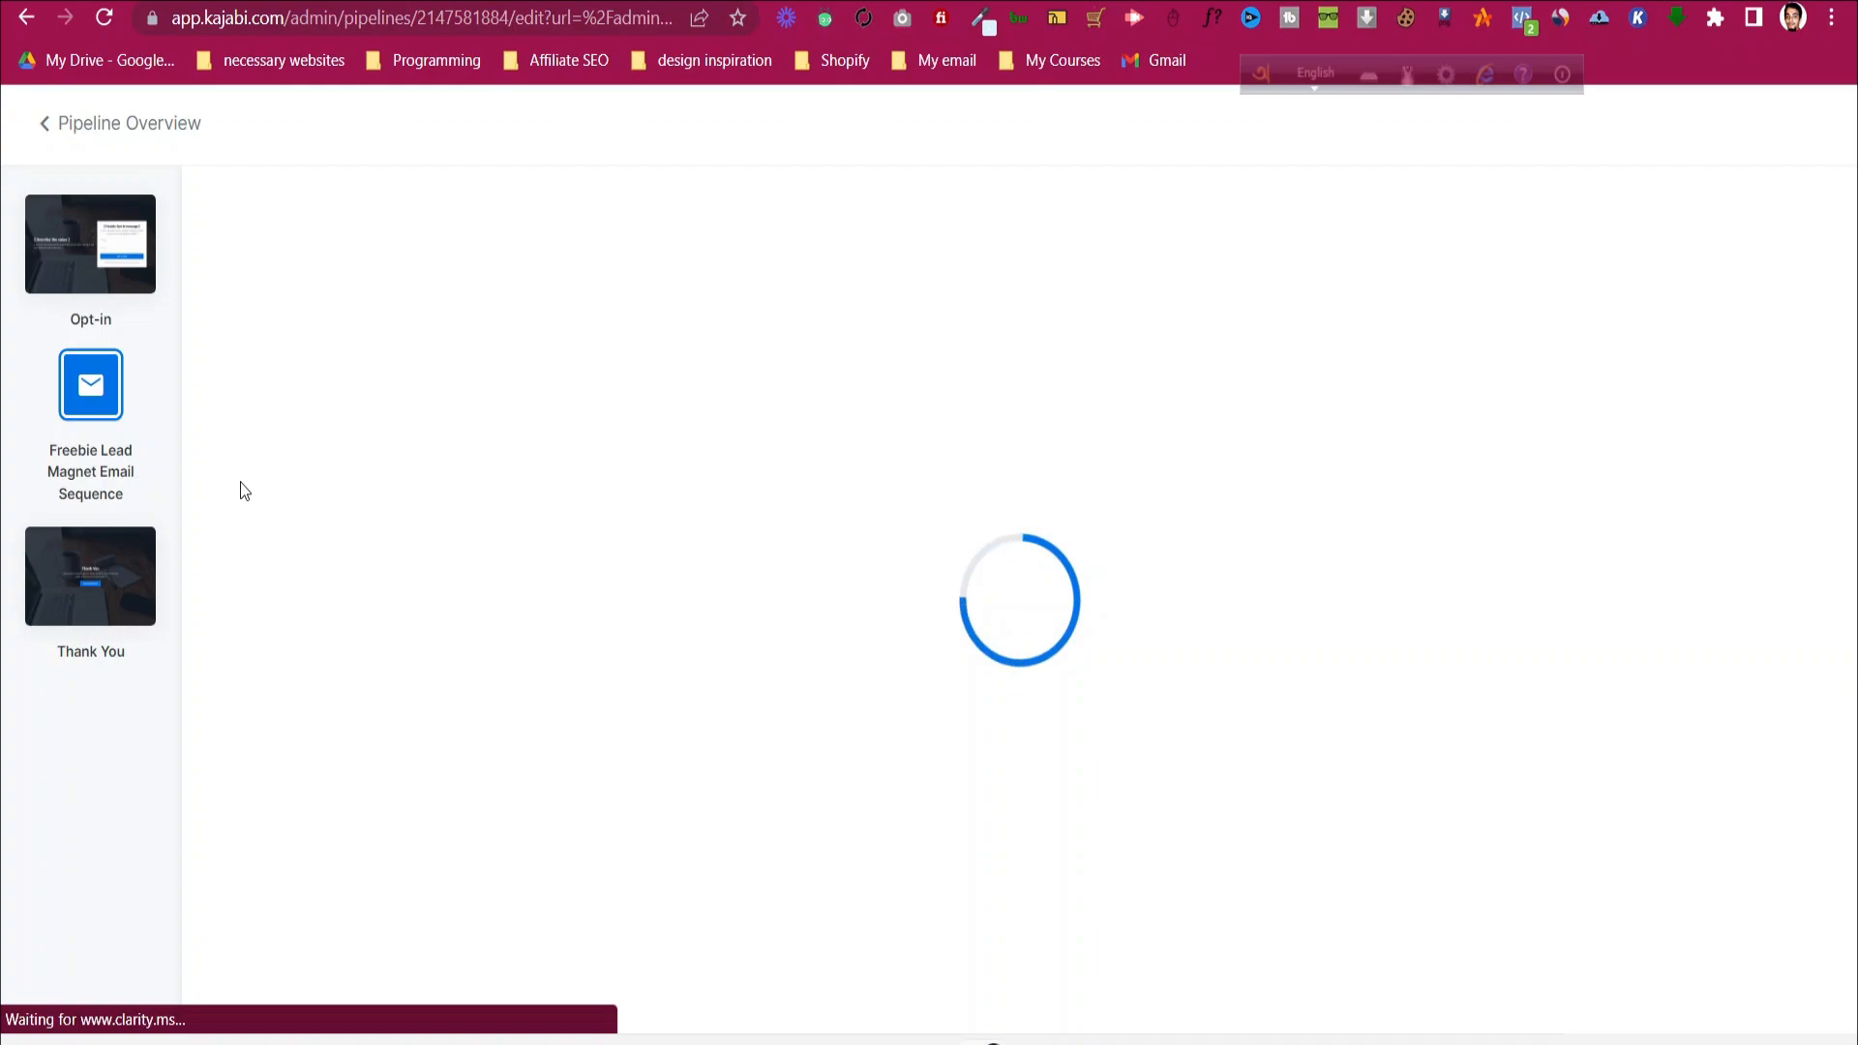
{"action": "scroll", "coordinate": [619, 663], "scroll_direction": "down", "scroll_amount": 1}
{"action": "scroll", "coordinate": [622, 665], "scroll_direction": "up", "scroll_amount": 1}
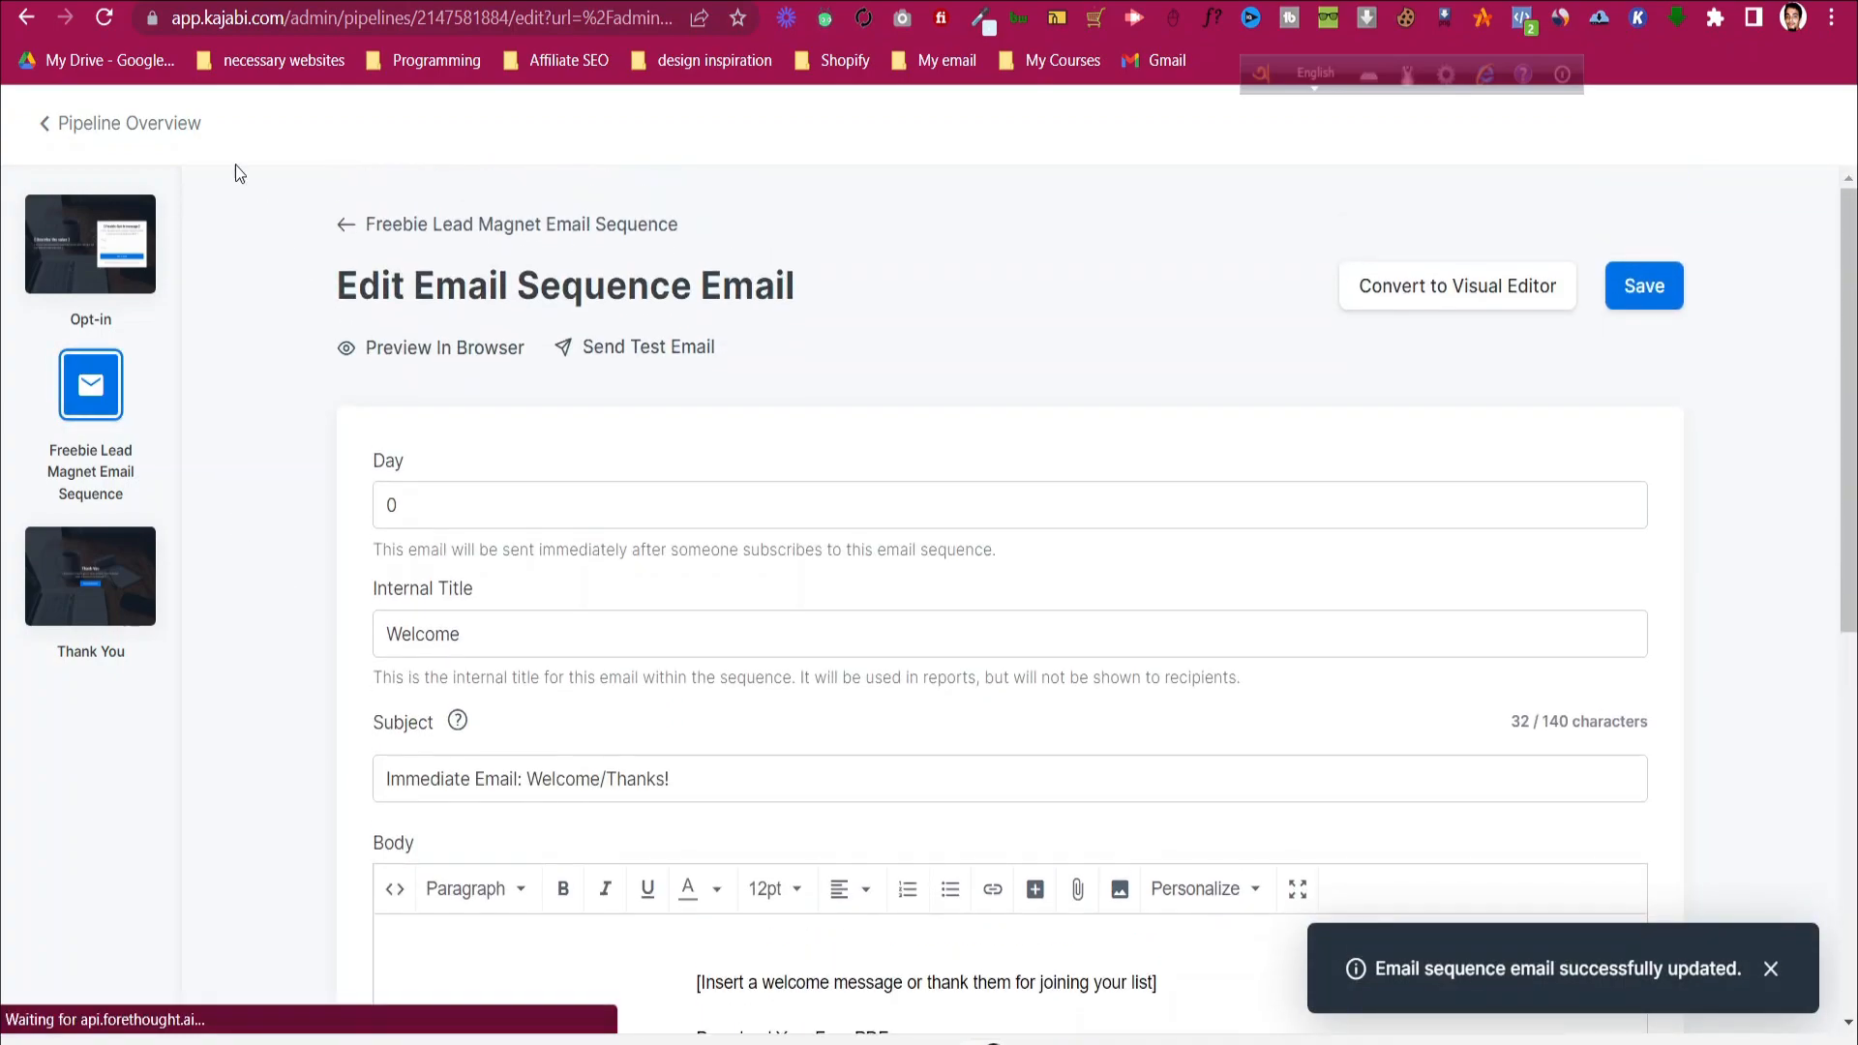
{"action": "scroll", "coordinate": [821, 761], "scroll_direction": "down", "scroll_amount": 7}
{"action": "scroll", "coordinate": [815, 760], "scroll_direction": "up", "scroll_amount": 7}
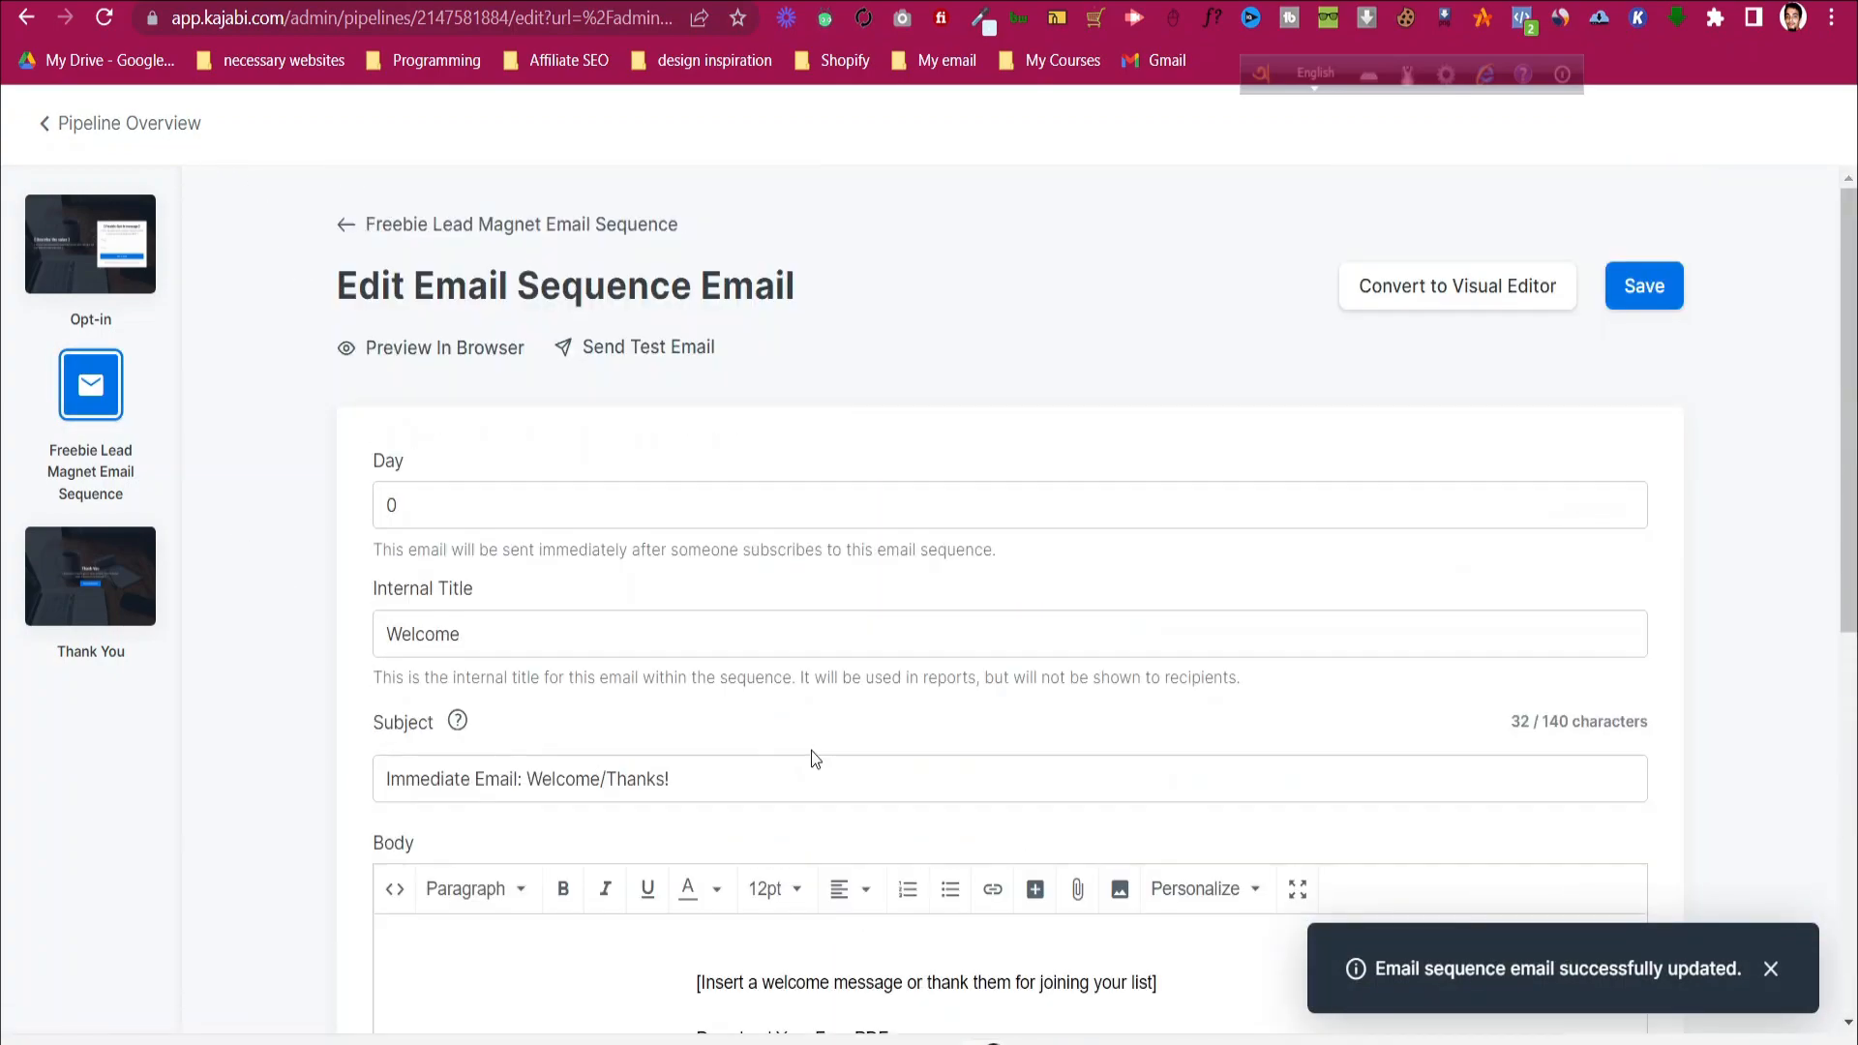
{"action": "left_click", "coordinate": [103, 400]}
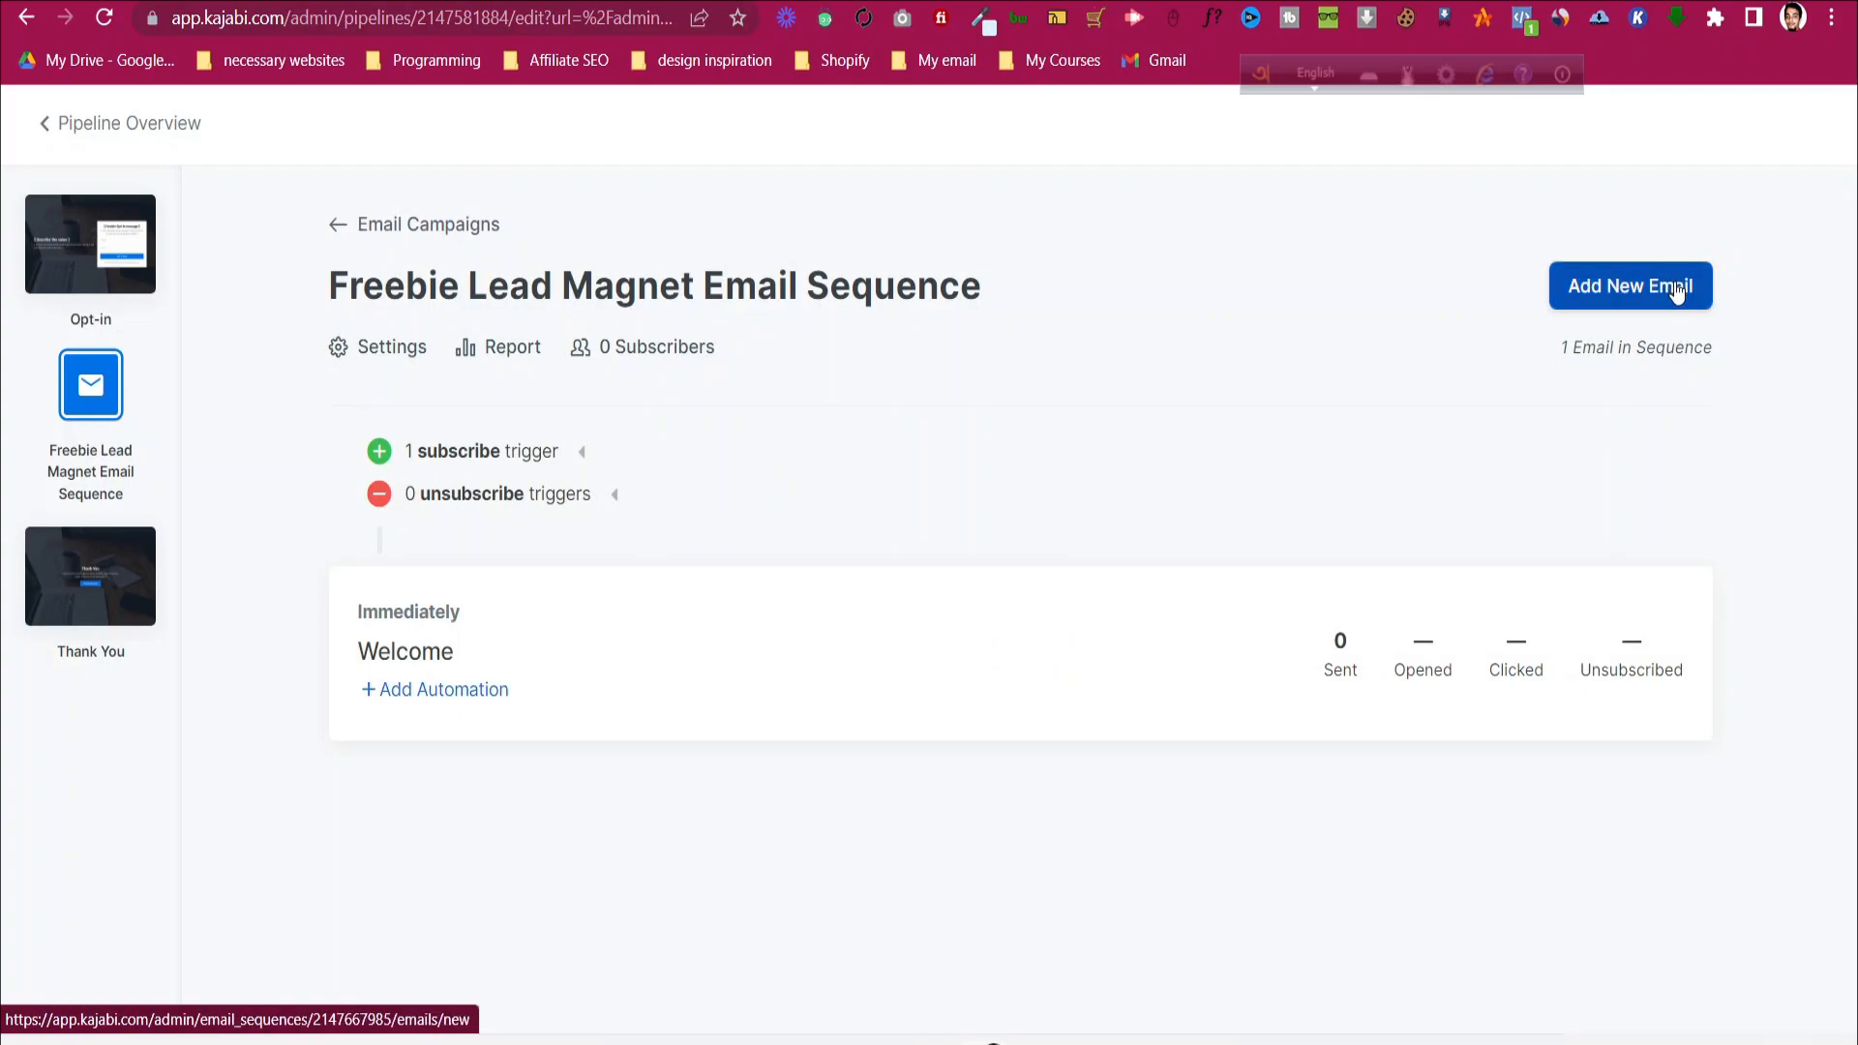
{"action": "left_click", "coordinate": [469, 689]}
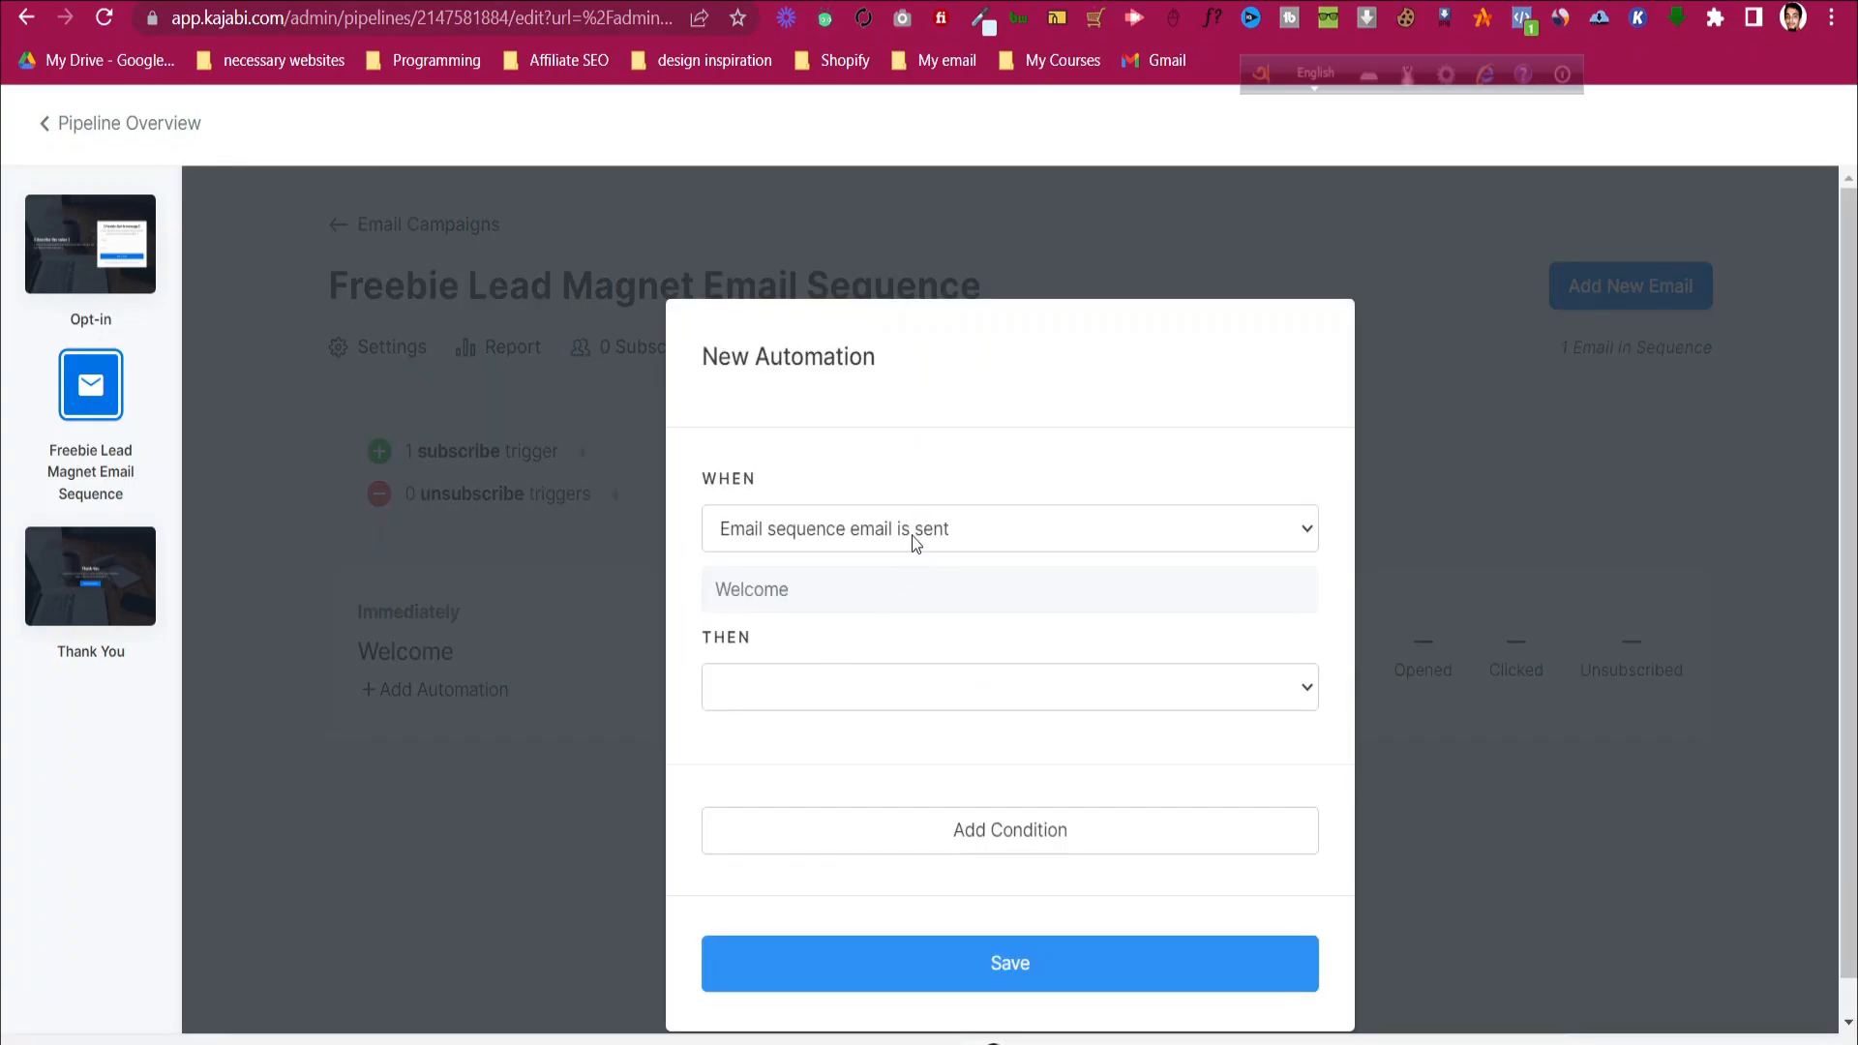
- Discard the unsaved automation and go back through Pipeline Overview to the Pipelines list
{"action": "left_click", "coordinate": [876, 698]}
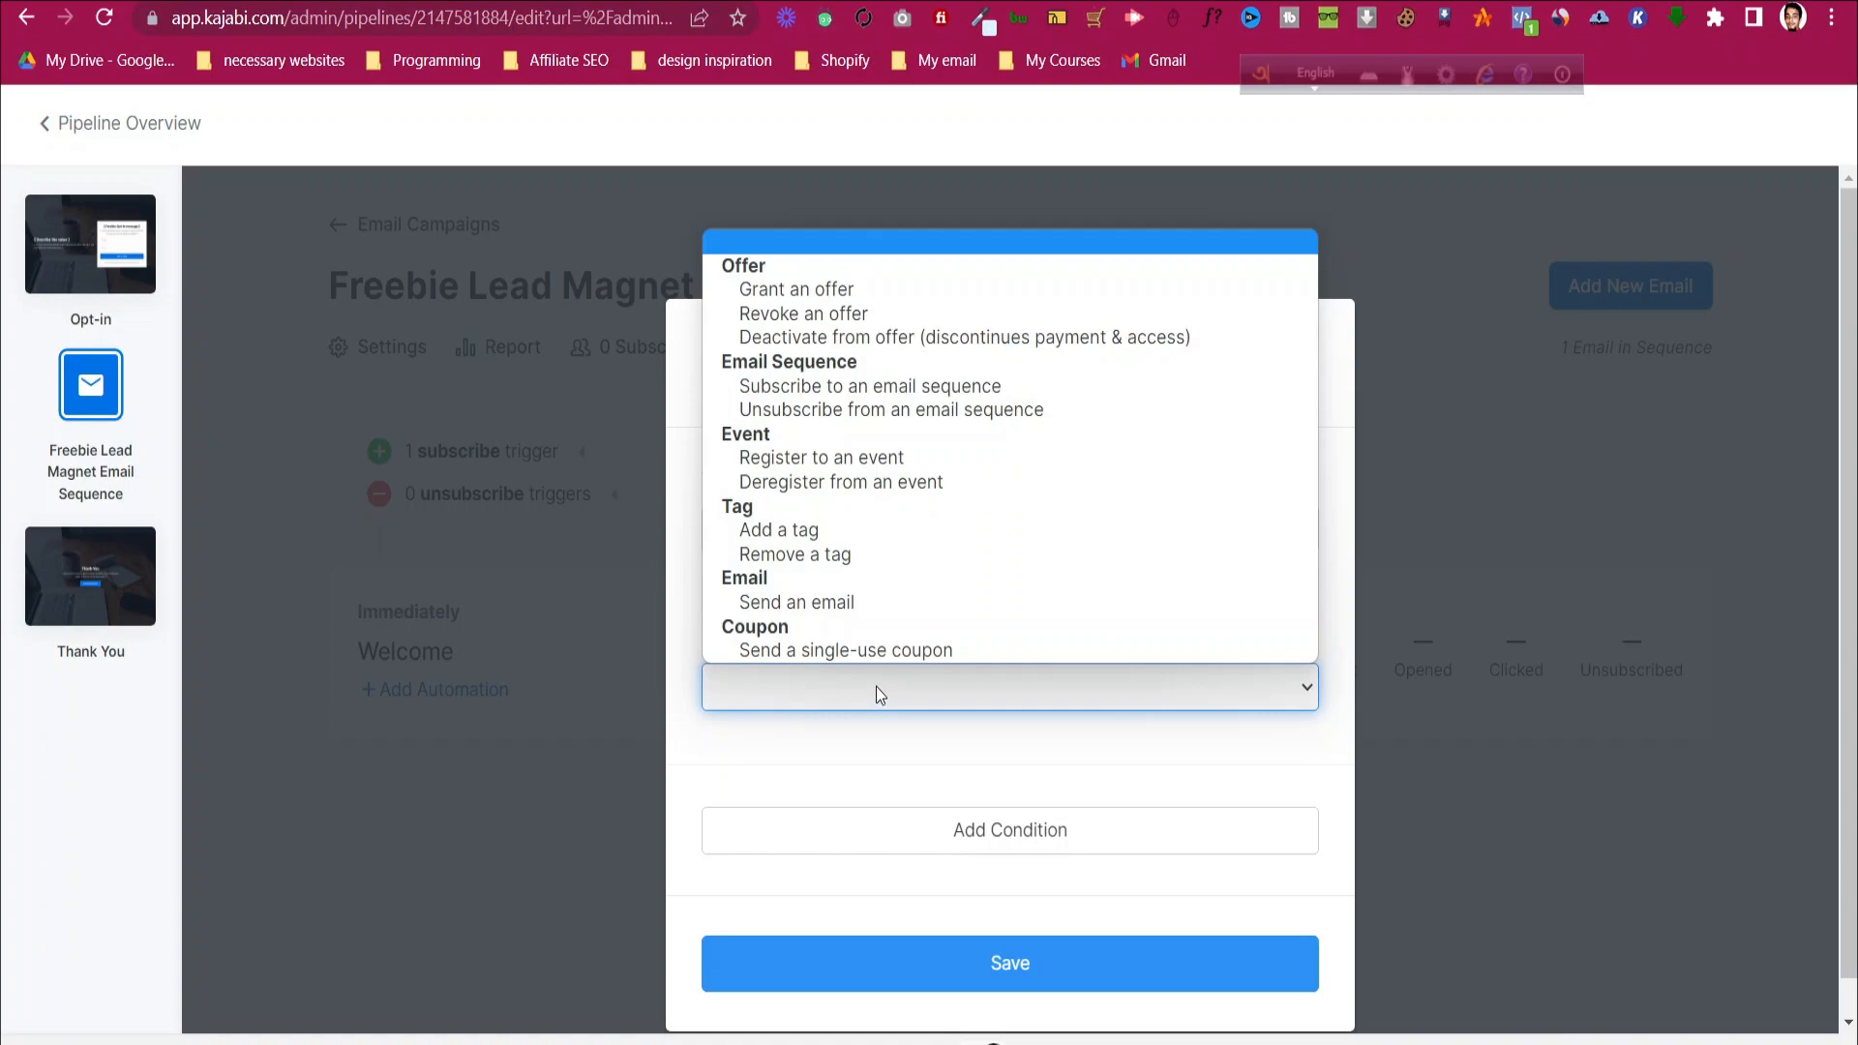
{"action": "left_click", "coordinate": [916, 898]}
{"action": "scroll", "coordinate": [1006, 808], "scroll_direction": "down", "scroll_amount": 1}
{"action": "left_click", "coordinate": [1475, 588]}
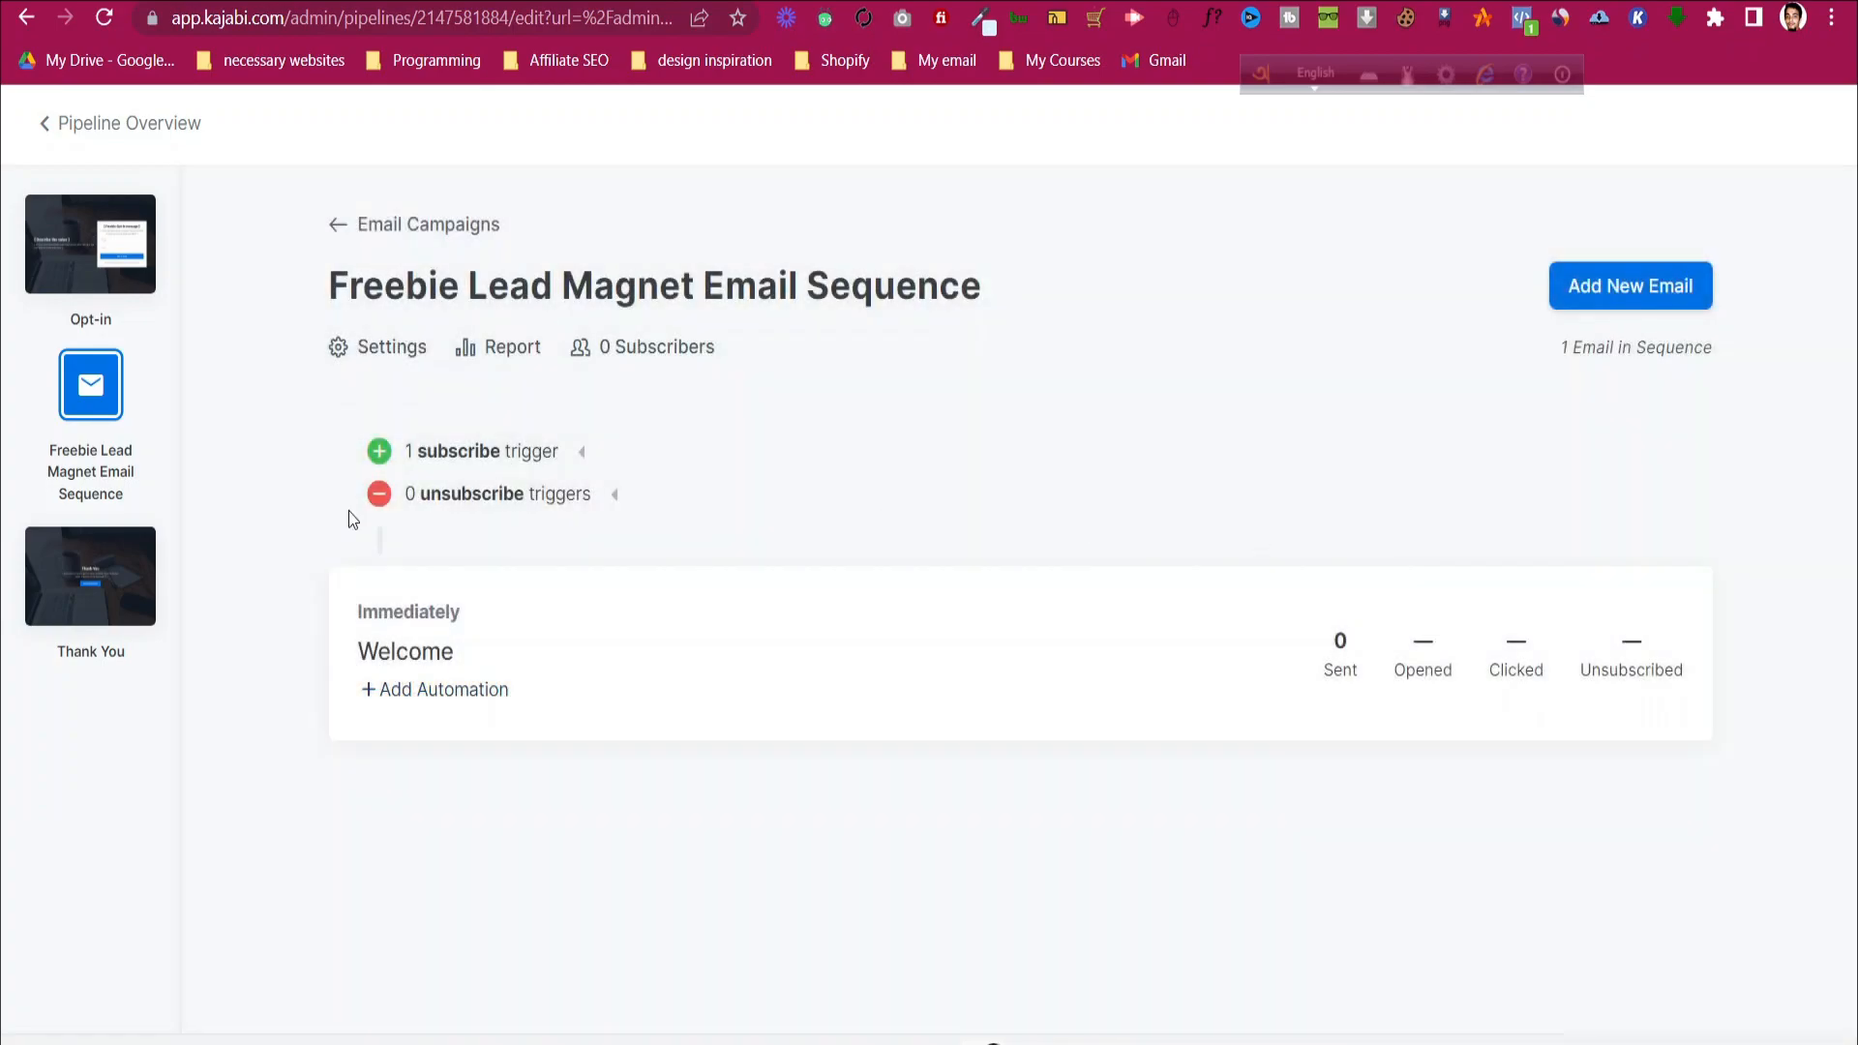
{"action": "left_click", "coordinate": [136, 123]}
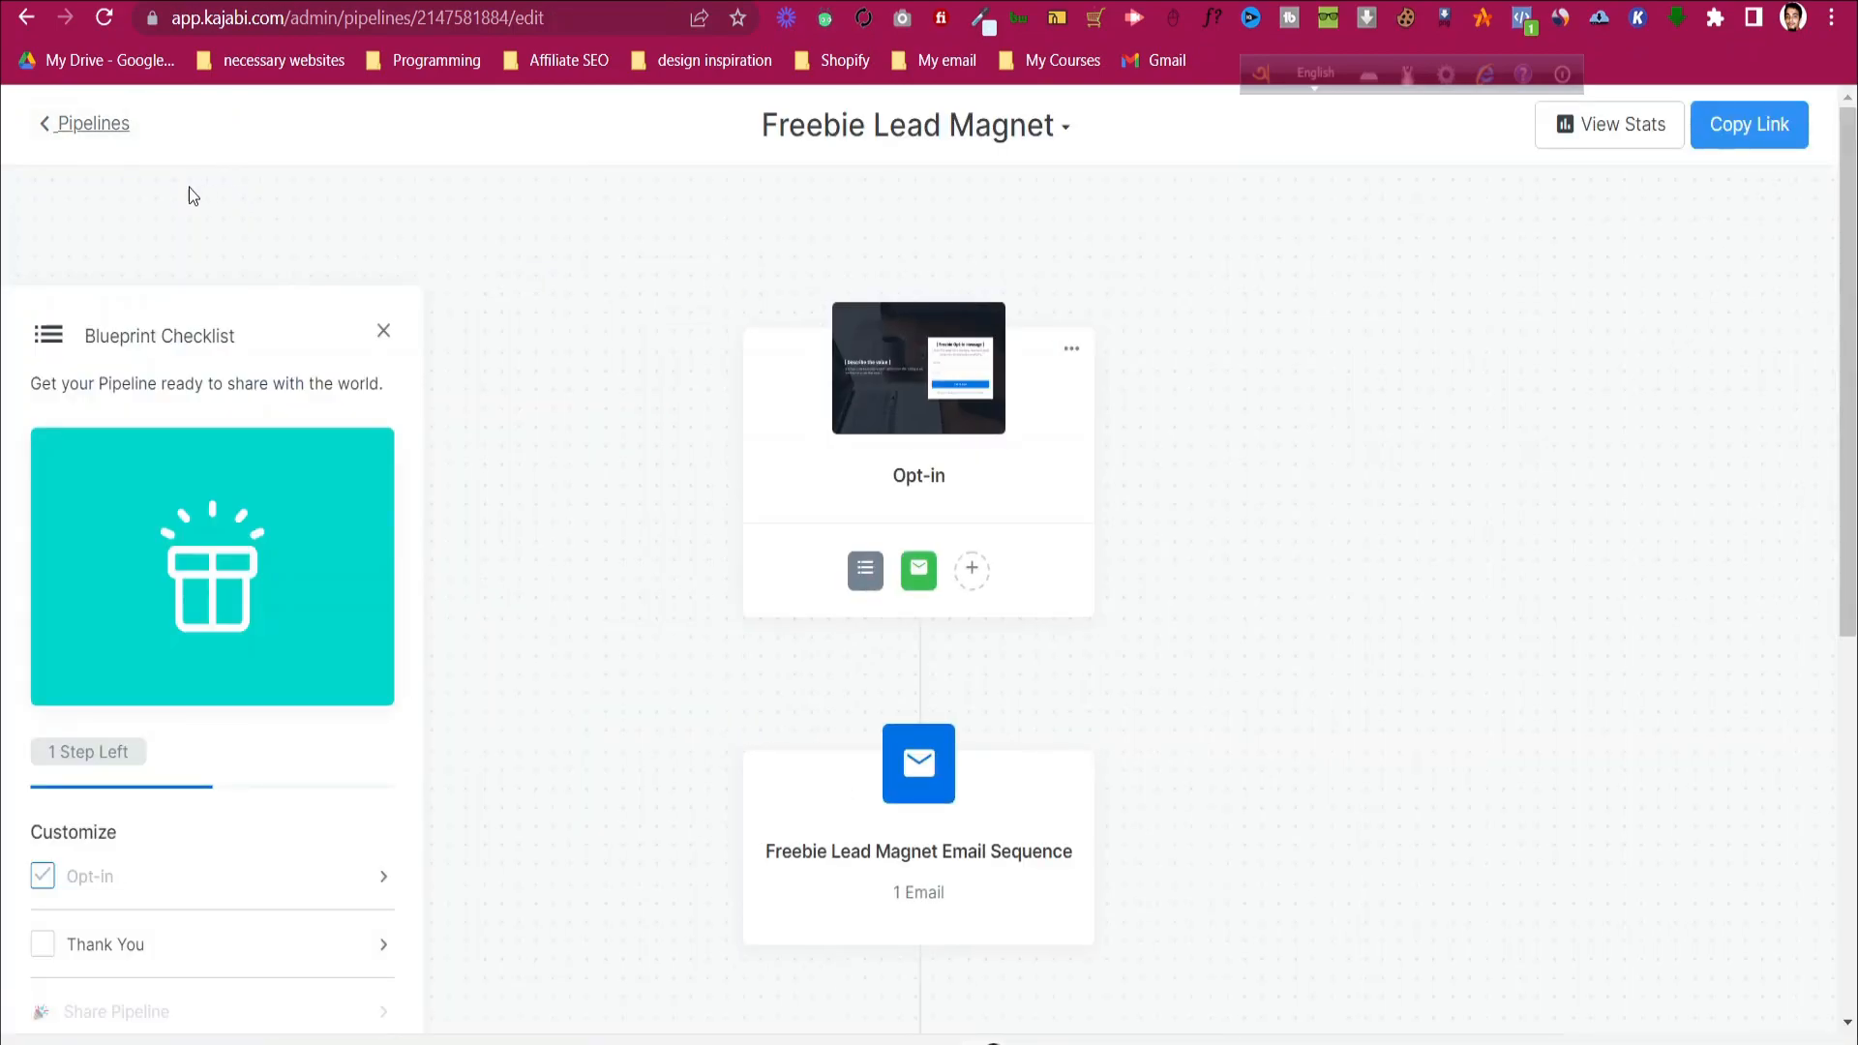
{"action": "left_click", "coordinate": [91, 123]}
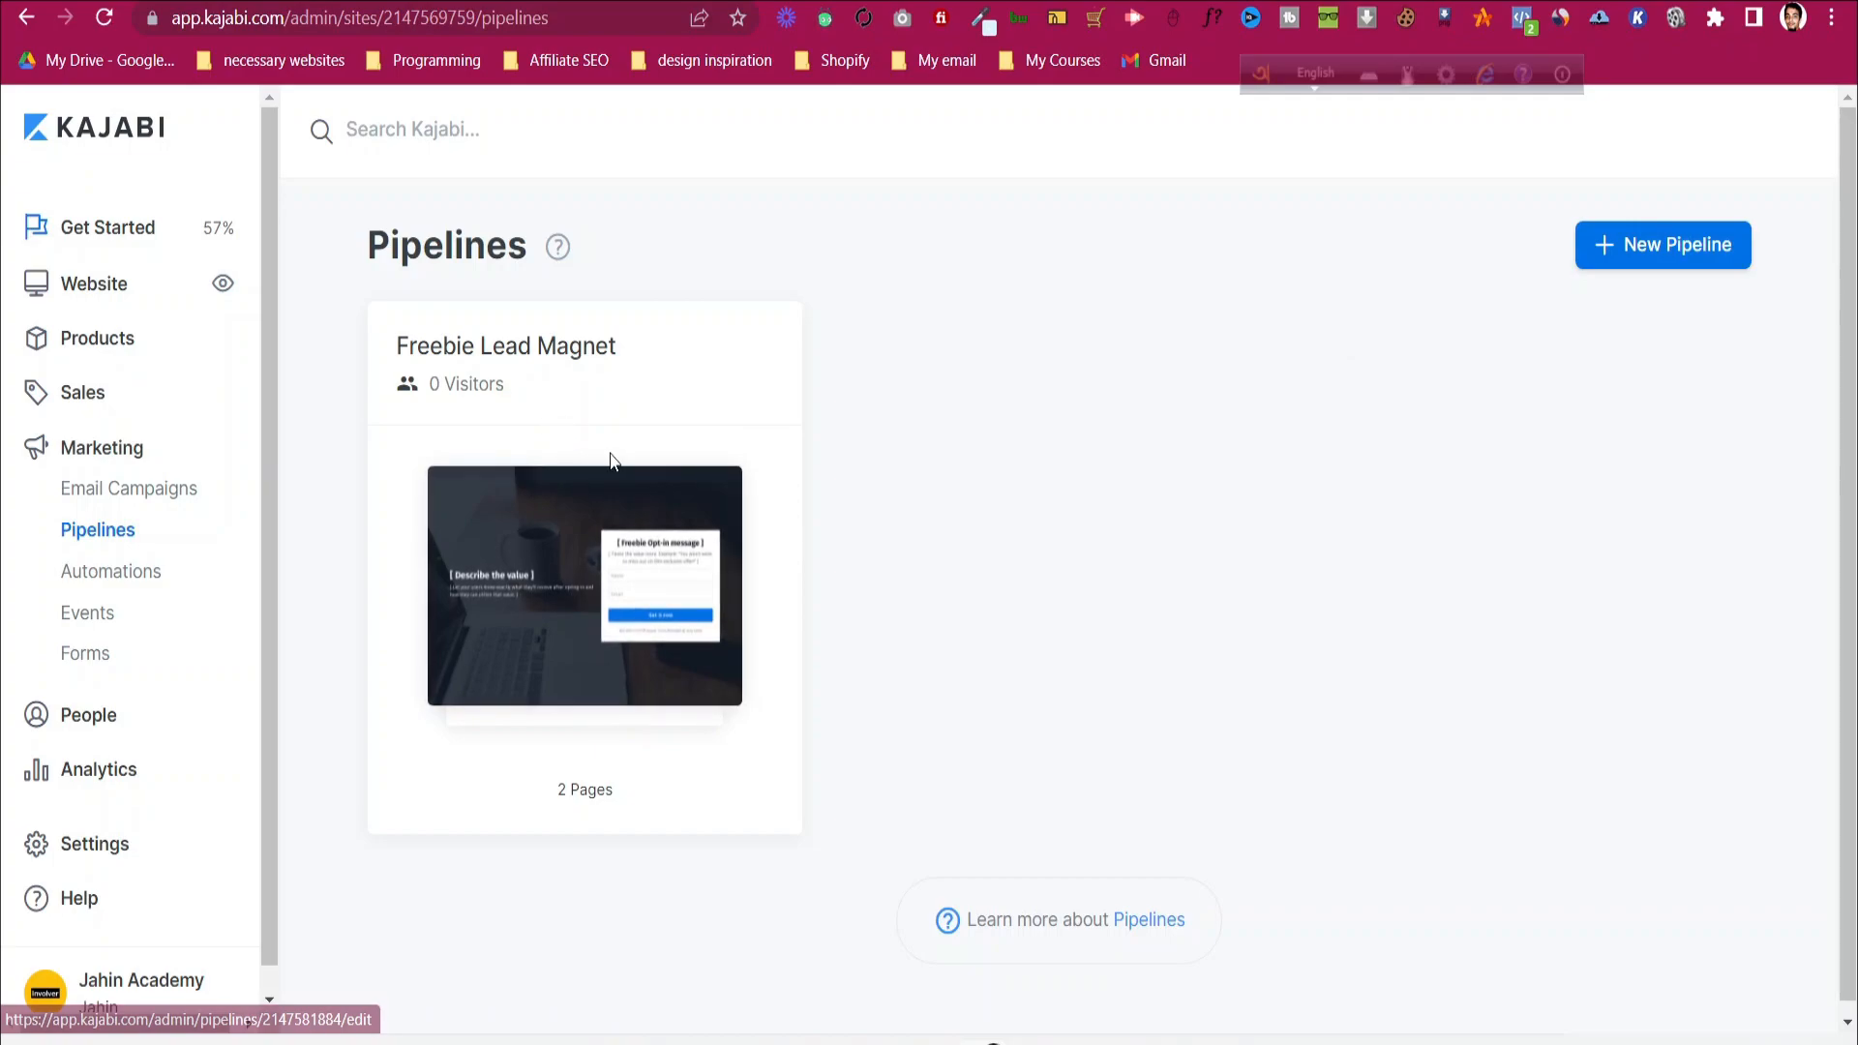
- Look through the Email Campaigns, People and Sales offers pages
{"action": "left_click", "coordinate": [130, 490]}
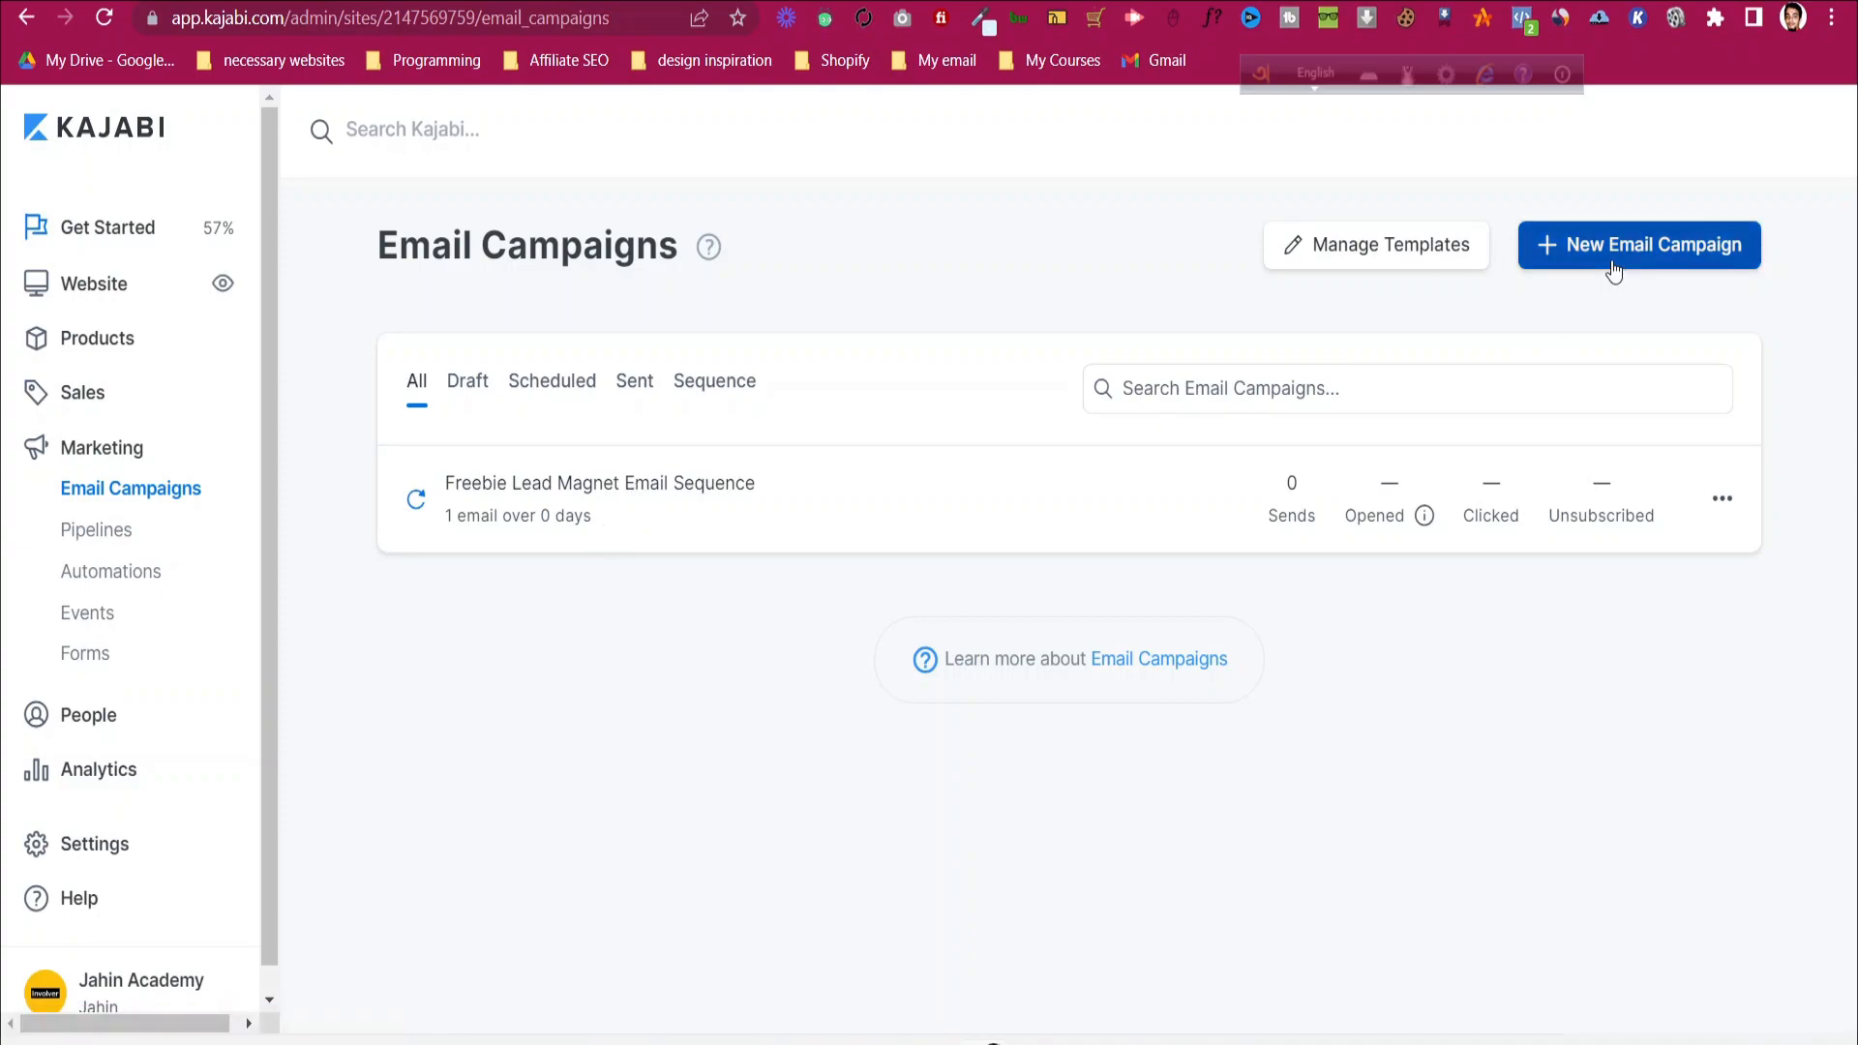
{"action": "left_click", "coordinate": [89, 718]}
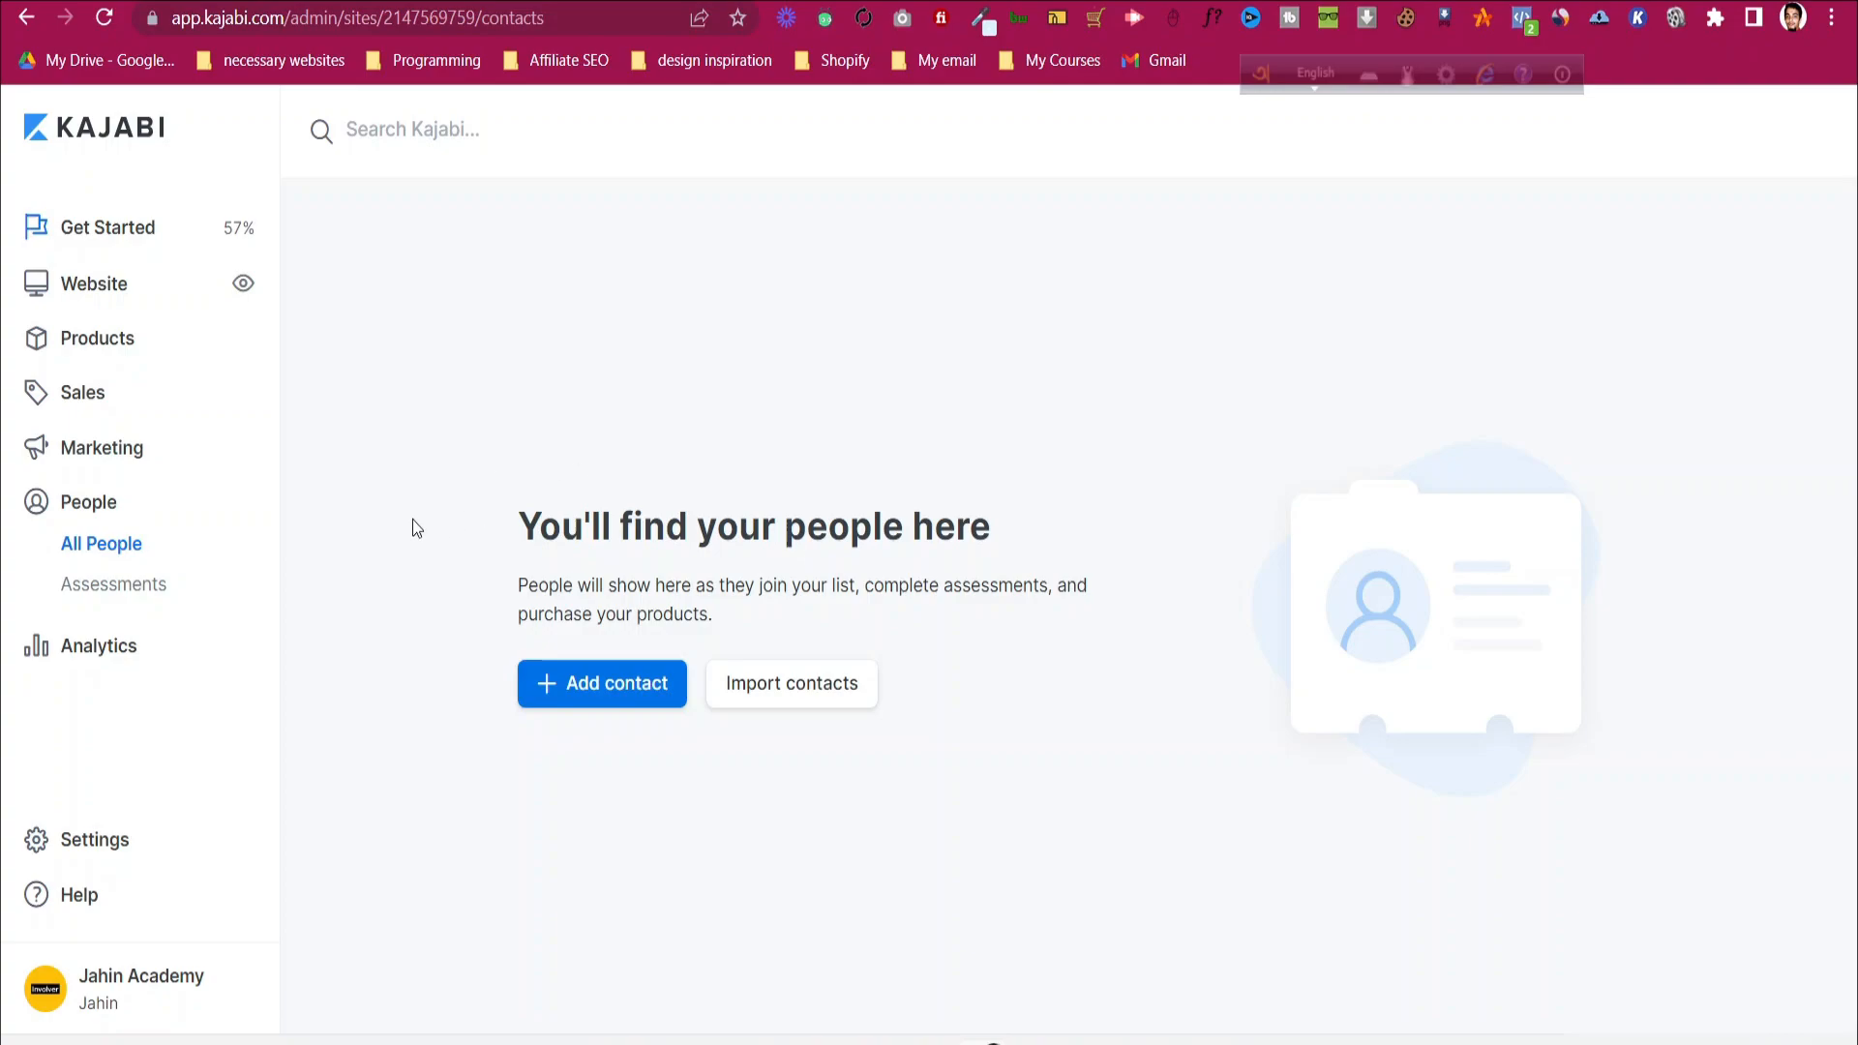
{"action": "left_click", "coordinate": [95, 398]}
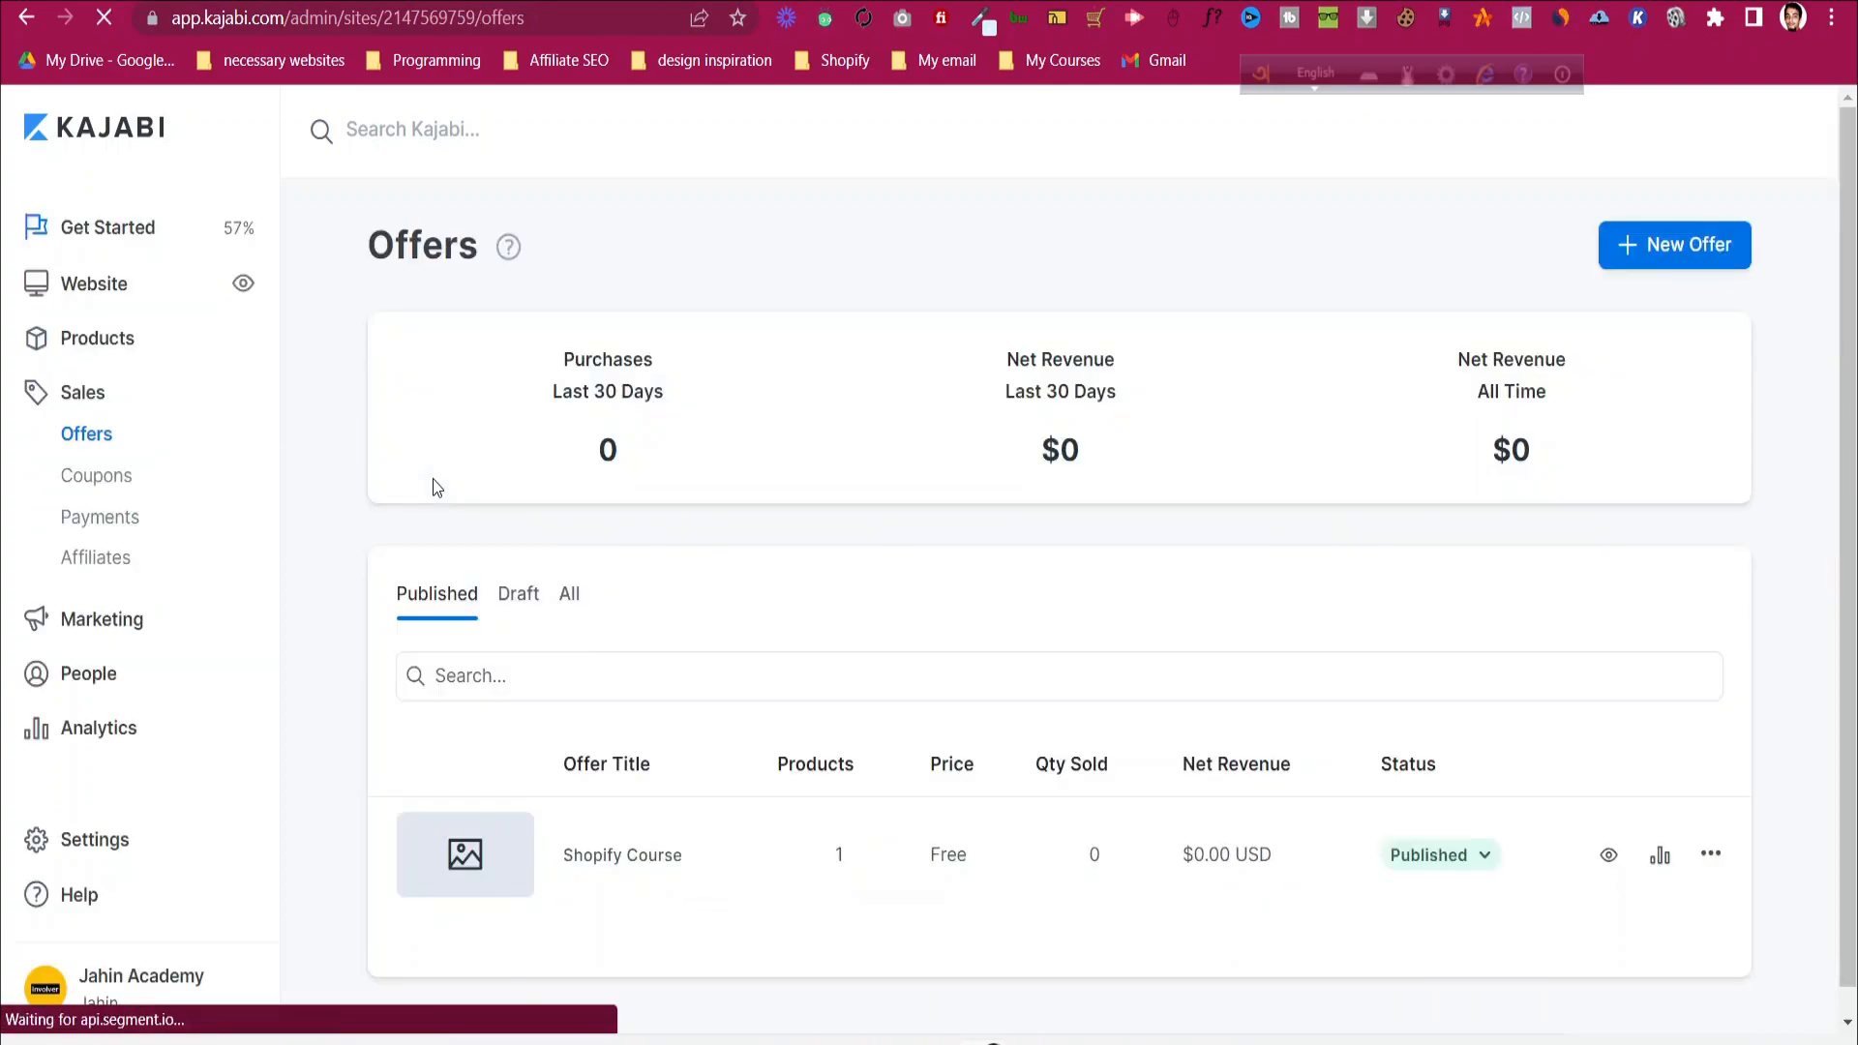
{"action": "left_click", "coordinate": [105, 624]}
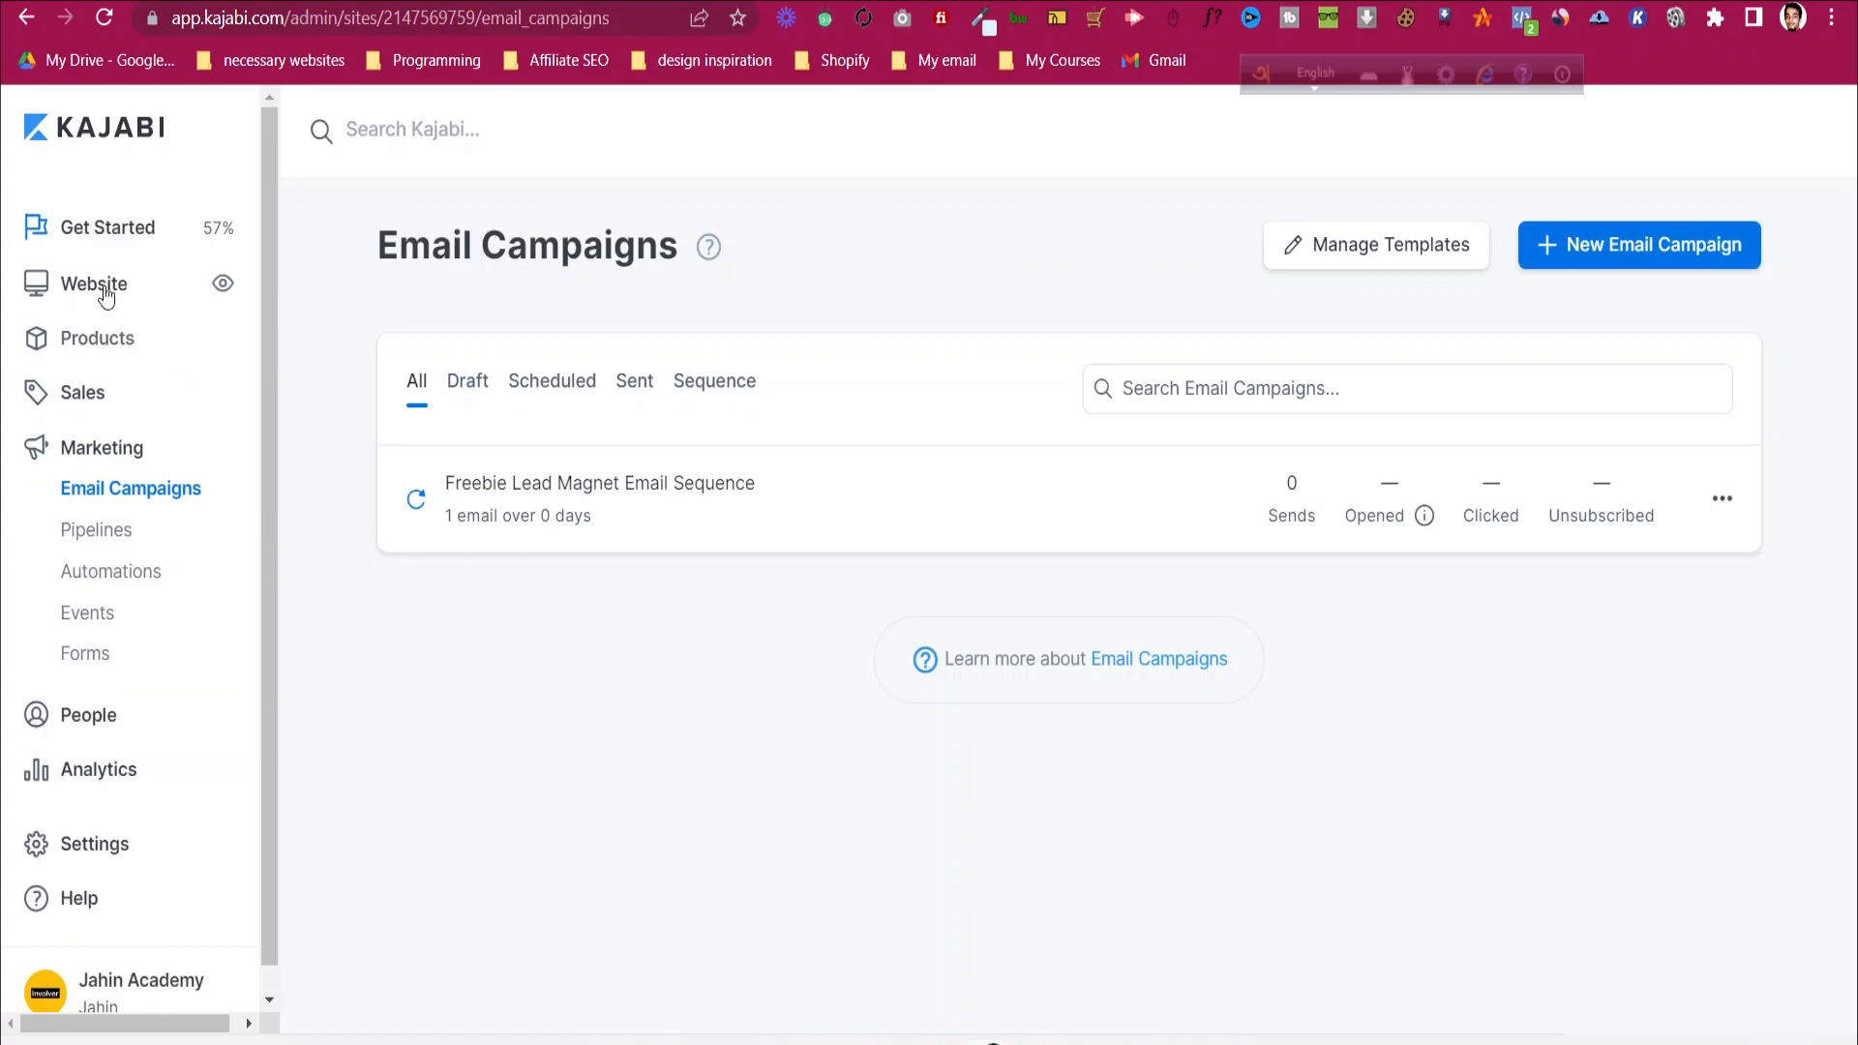
- Filter website Pages to Landing and preview the Shopify Course Landing Page
{"action": "left_click", "coordinate": [102, 291]}
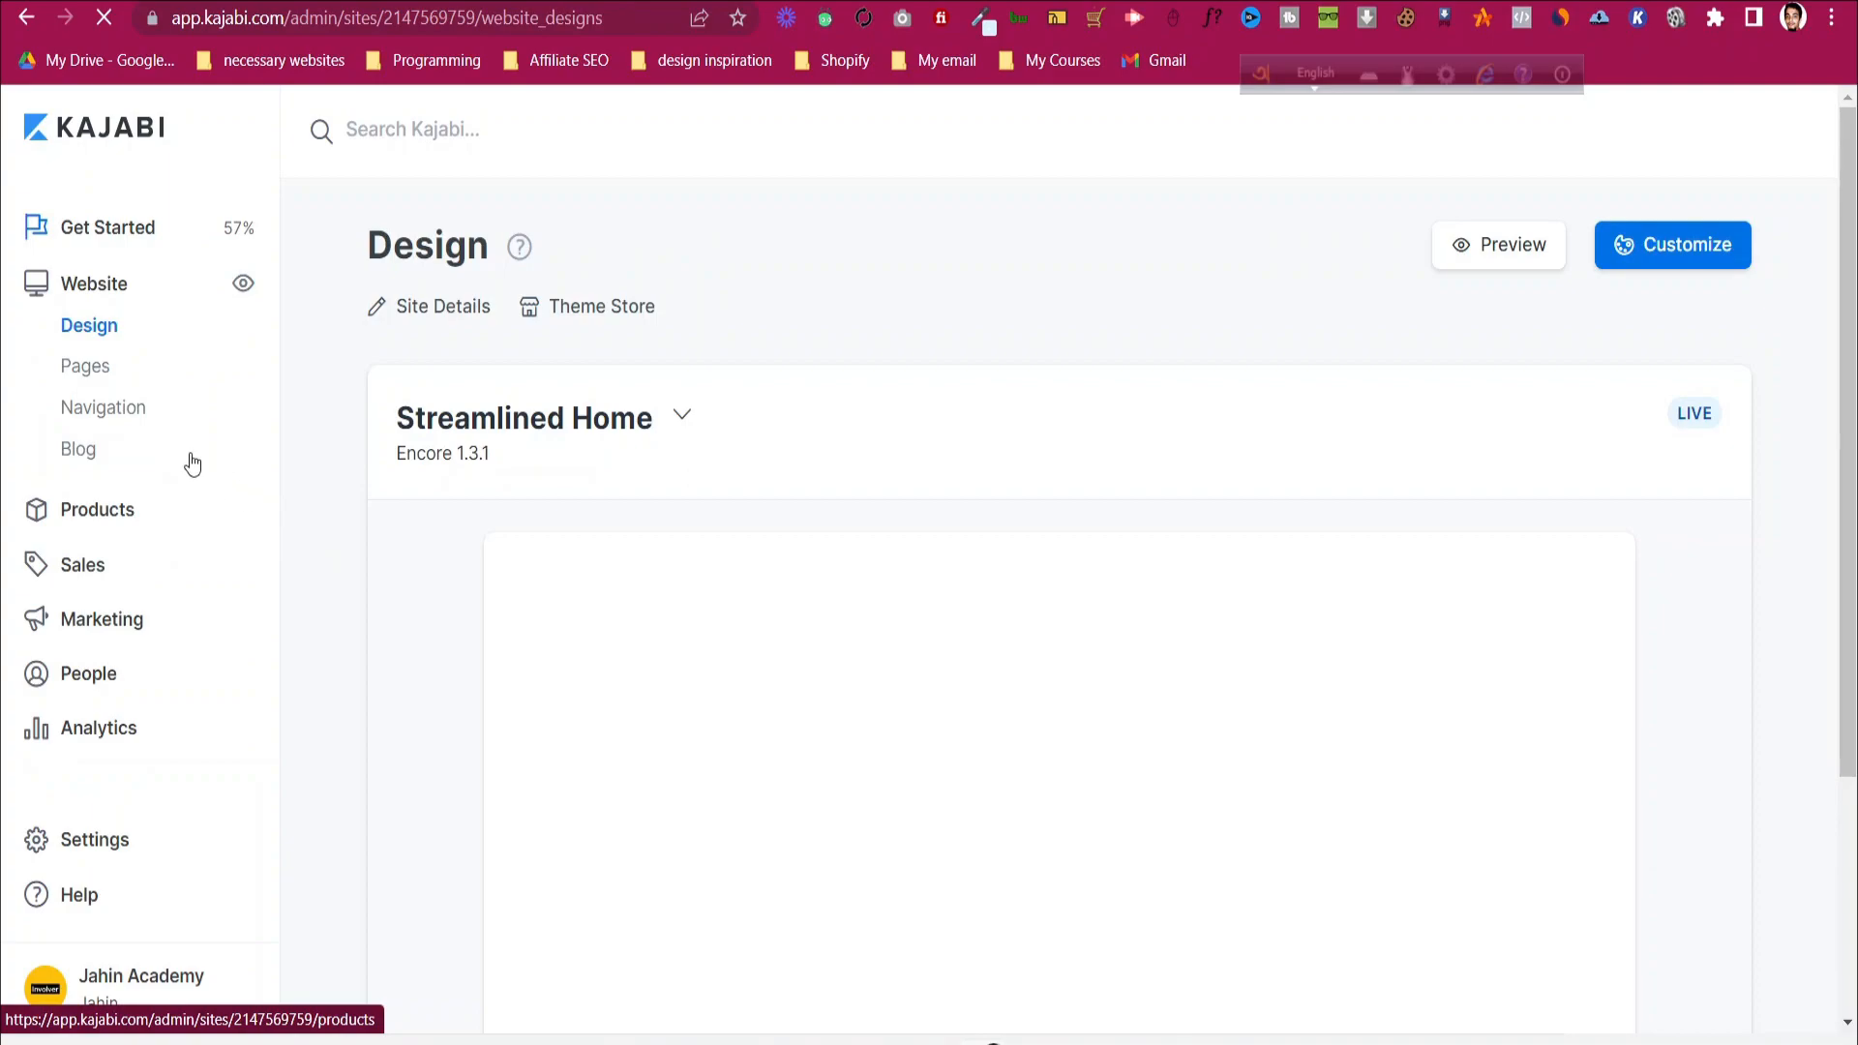
{"action": "left_click", "coordinate": [114, 379]}
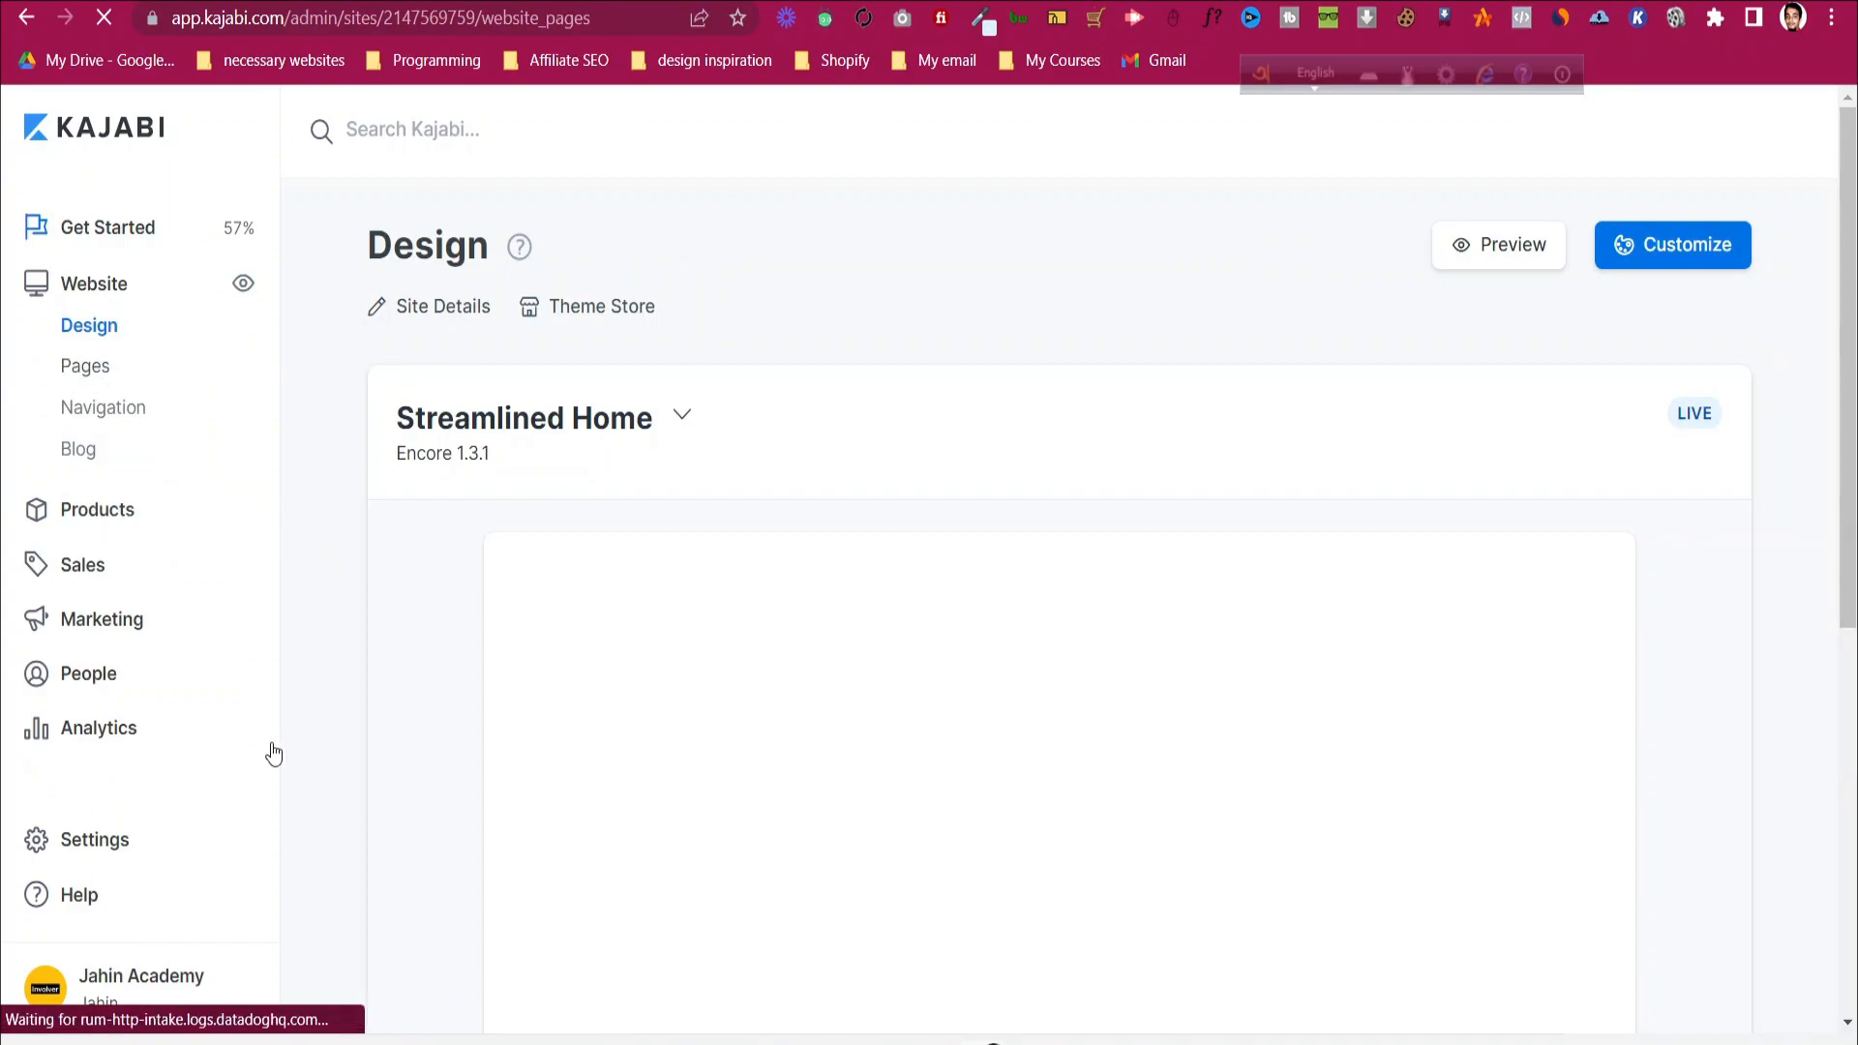
{"action": "left_click", "coordinate": [525, 359]}
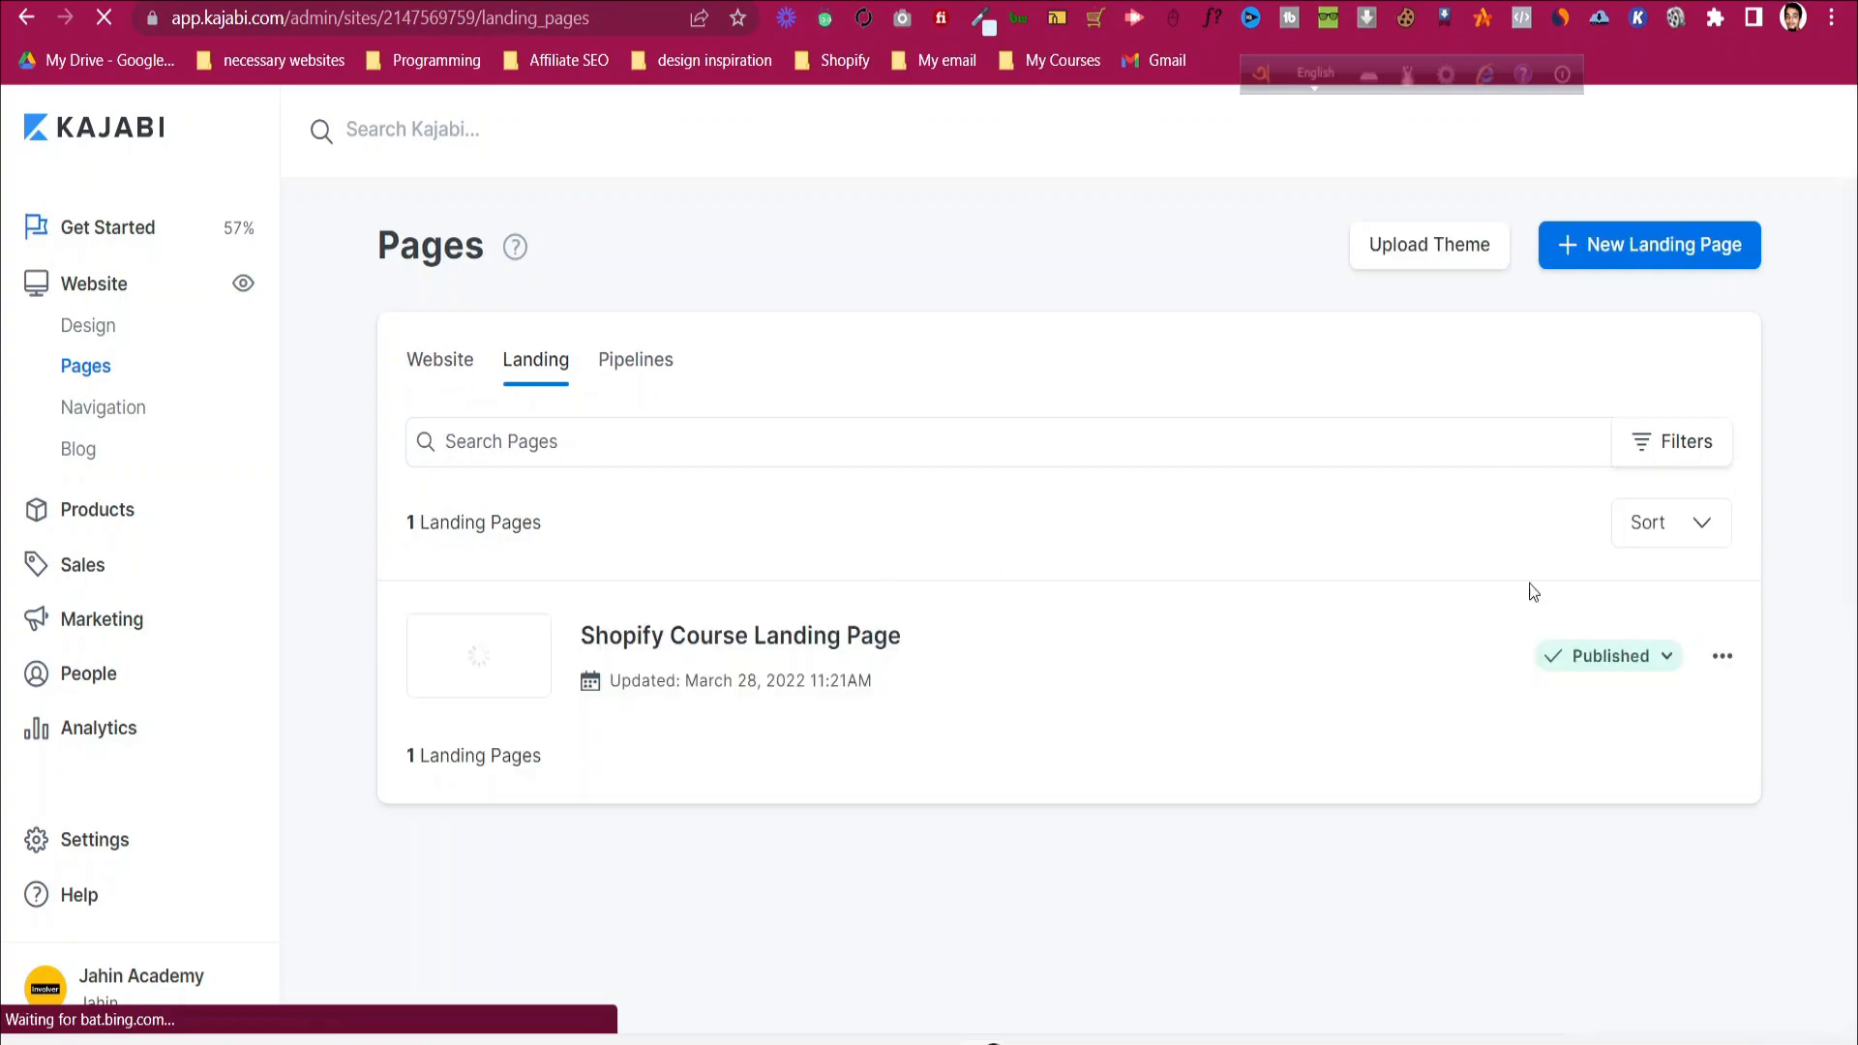
{"action": "left_click", "coordinate": [1466, 656]}
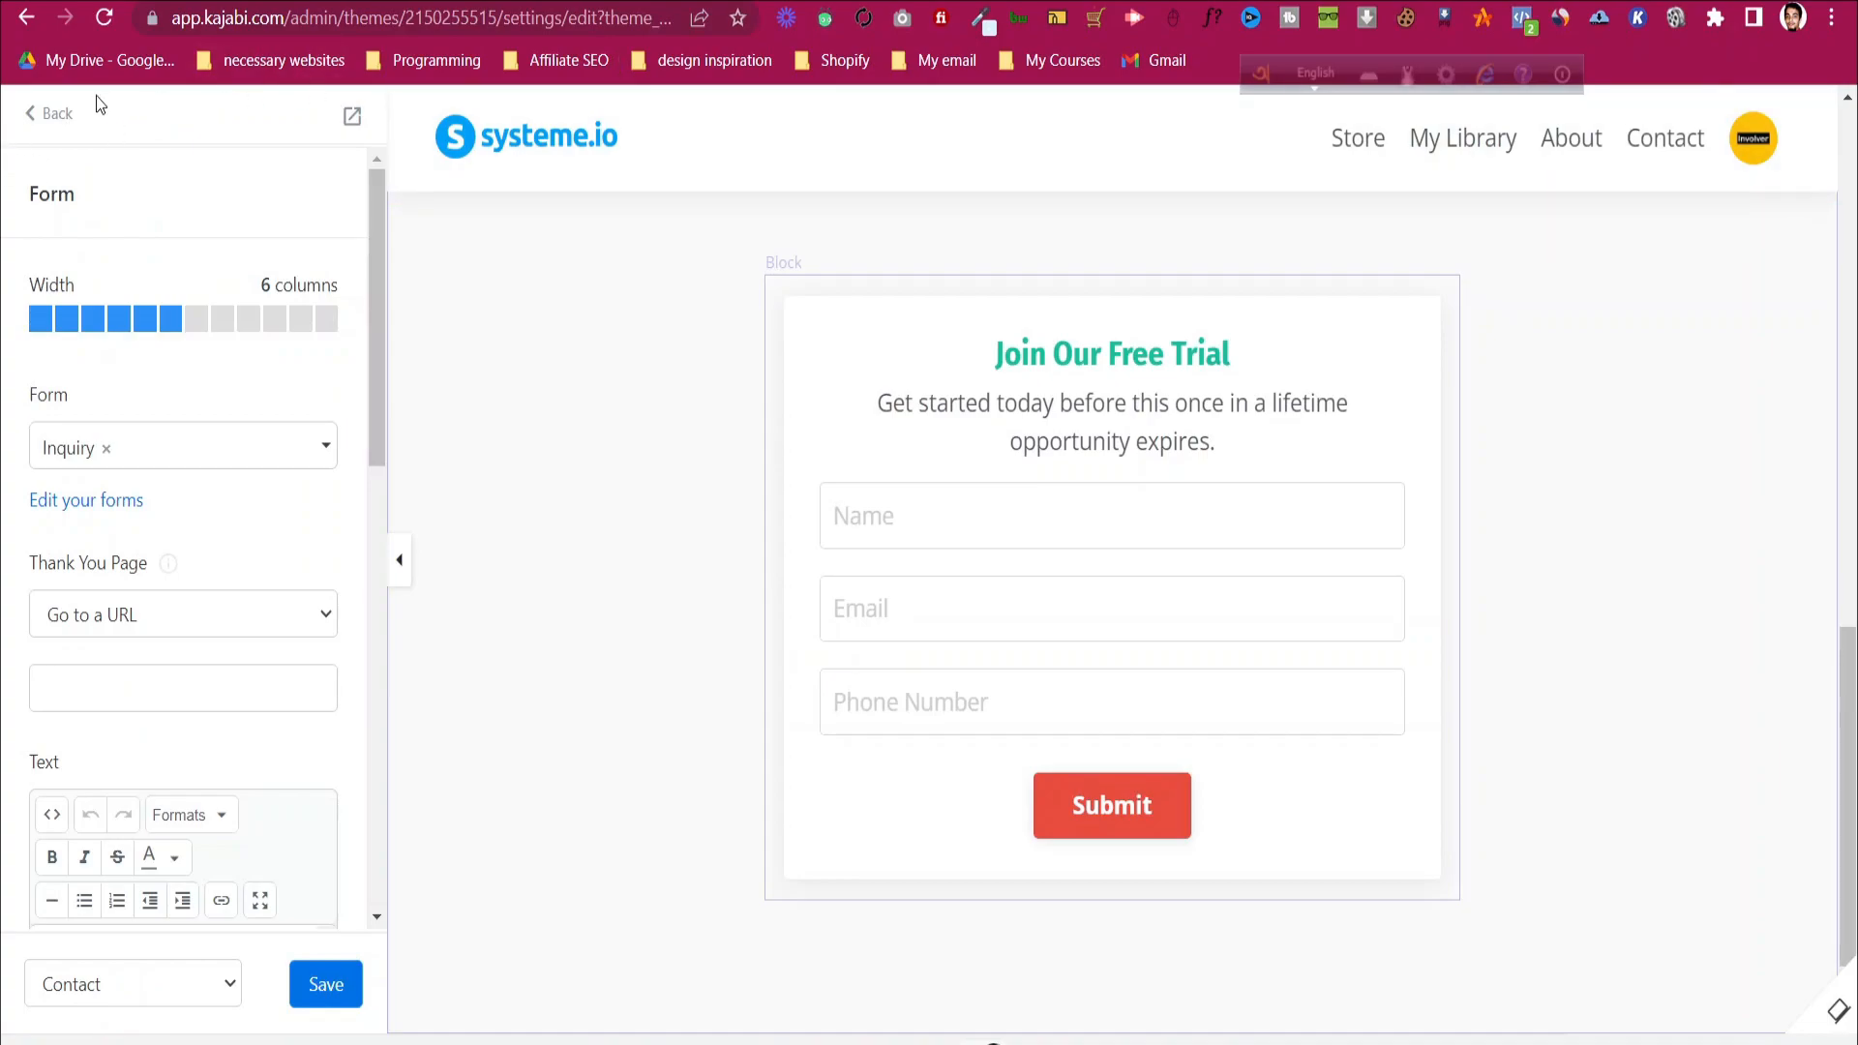
{"action": "left_click", "coordinate": [60, 115]}
{"action": "left_click", "coordinate": [60, 115]}
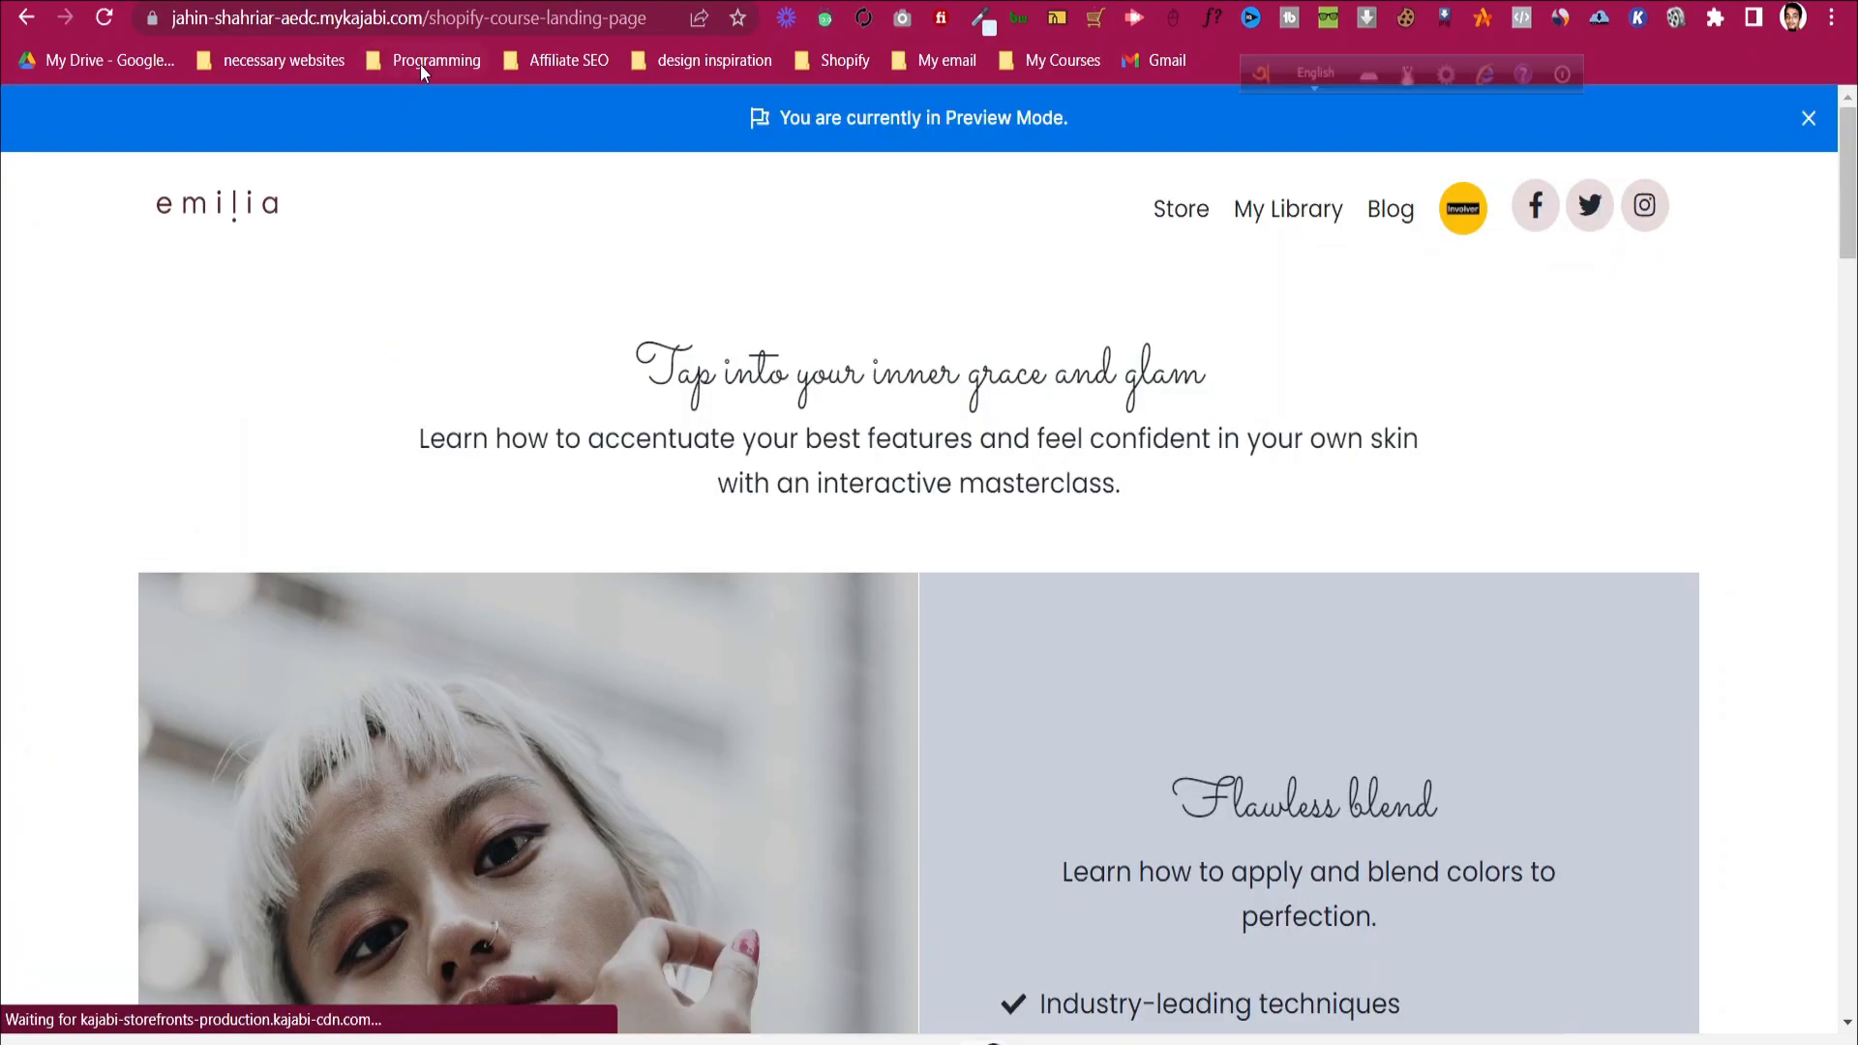
- Copy the landing page preview URL and load it in a new incognito window
{"action": "left_click", "coordinate": [426, 18]}
{"action": "right_click", "coordinate": [429, 18]}
{"action": "left_click", "coordinate": [564, 215]}
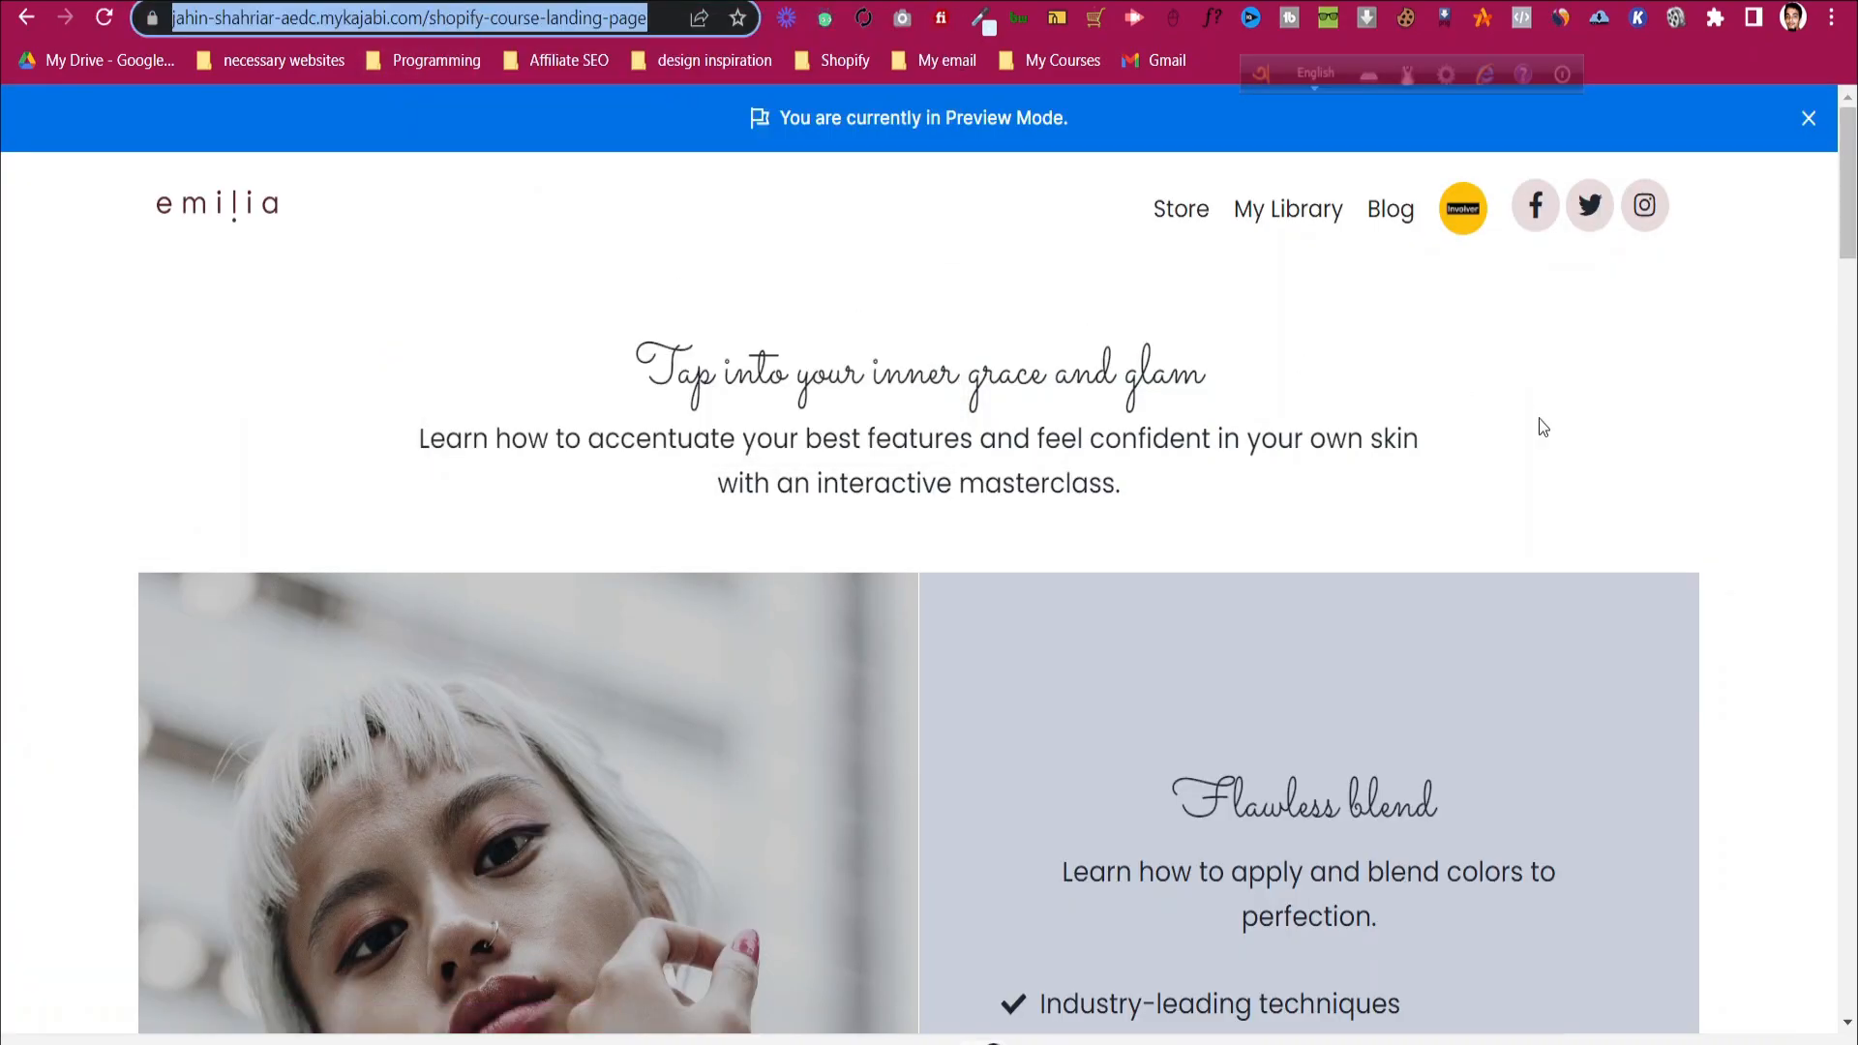
{"action": "scroll", "coordinate": [1539, 421], "scroll_direction": "down", "scroll_amount": 8}
{"action": "left_click", "coordinate": [1831, 17]}
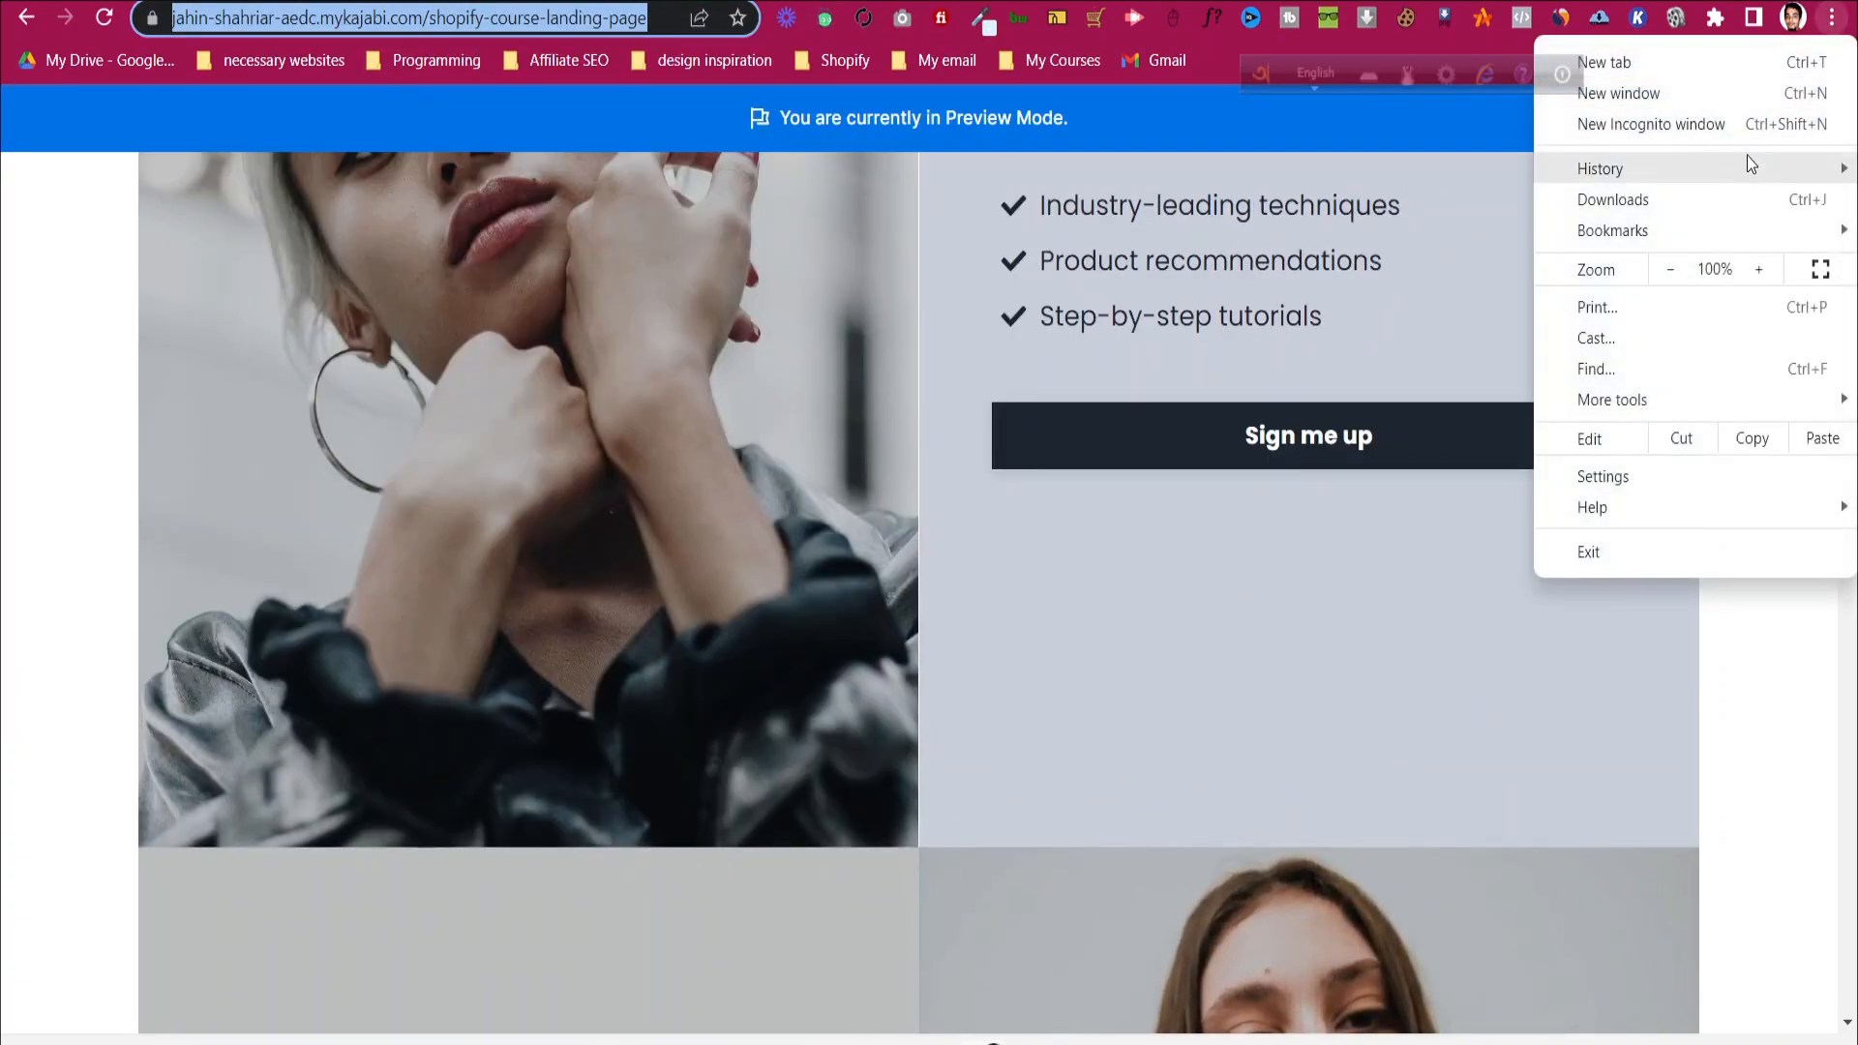
{"action": "left_click", "coordinate": [1750, 130]}
{"action": "key", "text": "ctrl+v"}
{"action": "key", "text": "Return"}
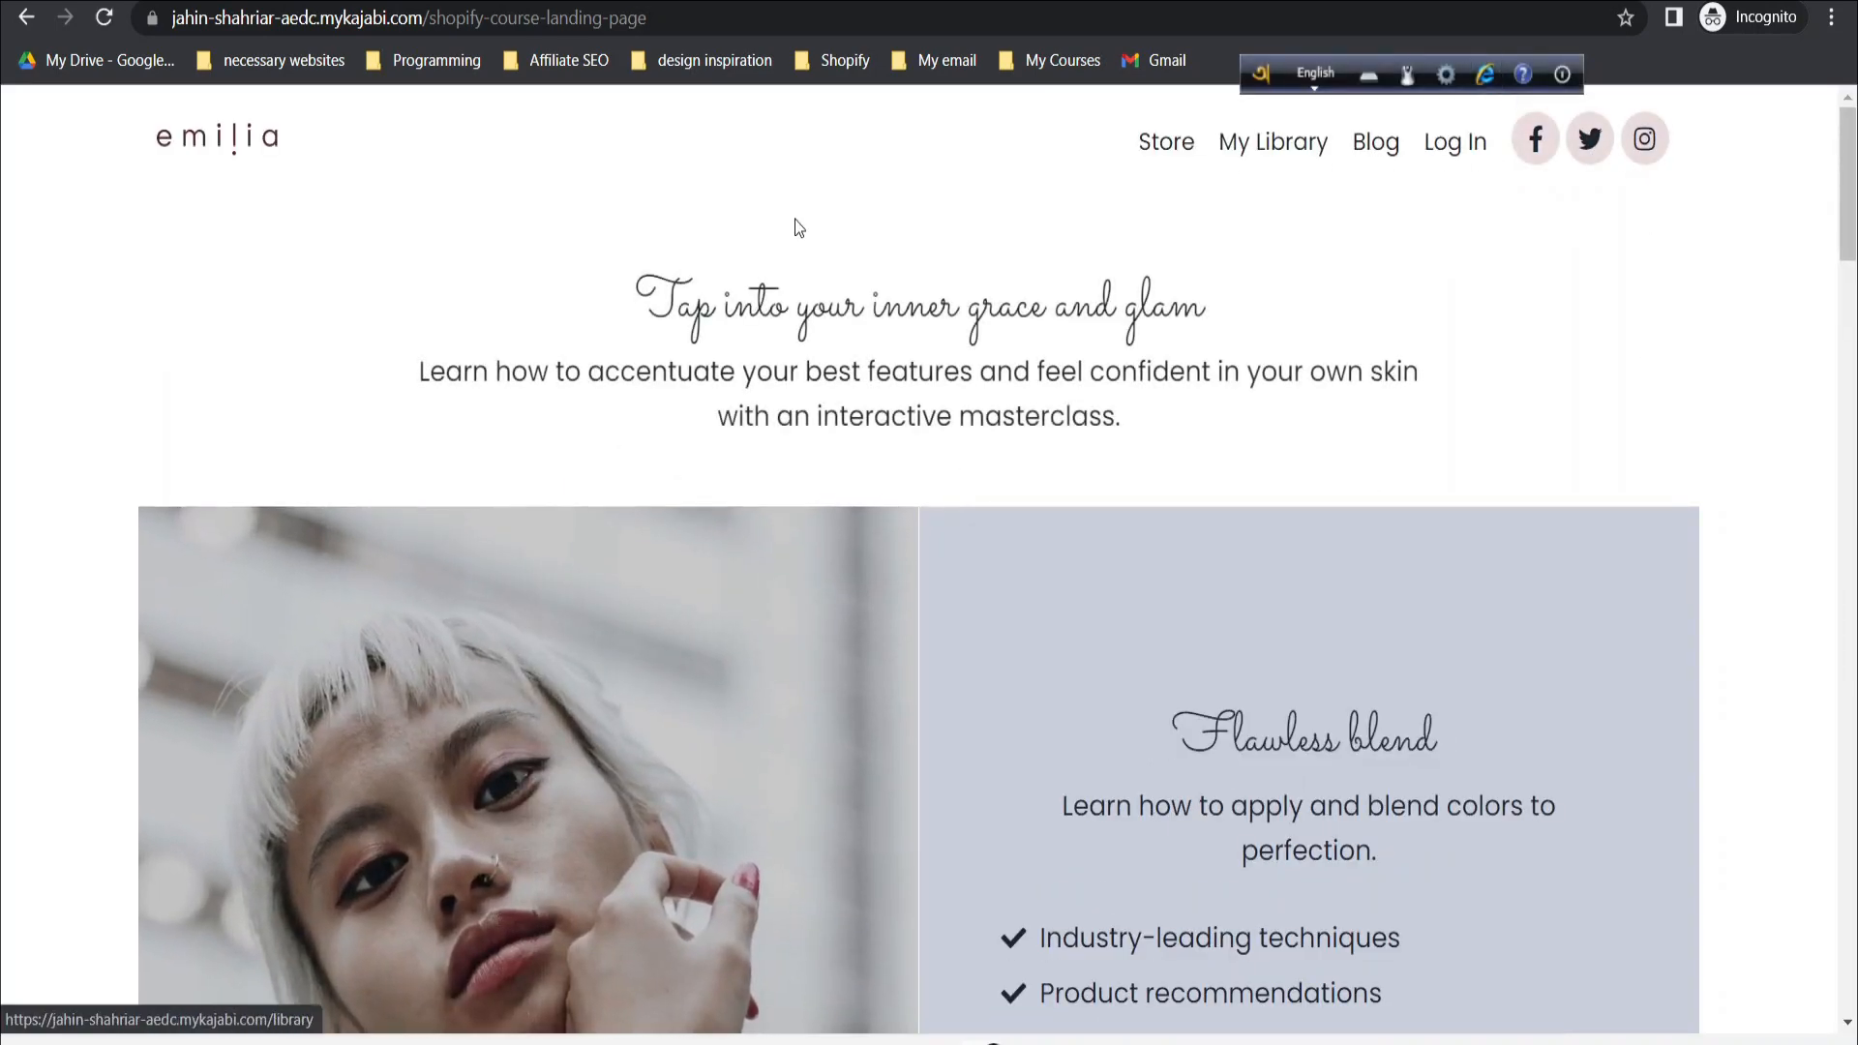
- Scroll the landing page and follow a sign-up link to the free Shopify Course checkout
{"action": "scroll", "coordinate": [672, 511], "scroll_direction": "down", "scroll_amount": 15}
{"action": "scroll", "coordinate": [681, 513], "scroll_direction": "down", "scroll_amount": 15}
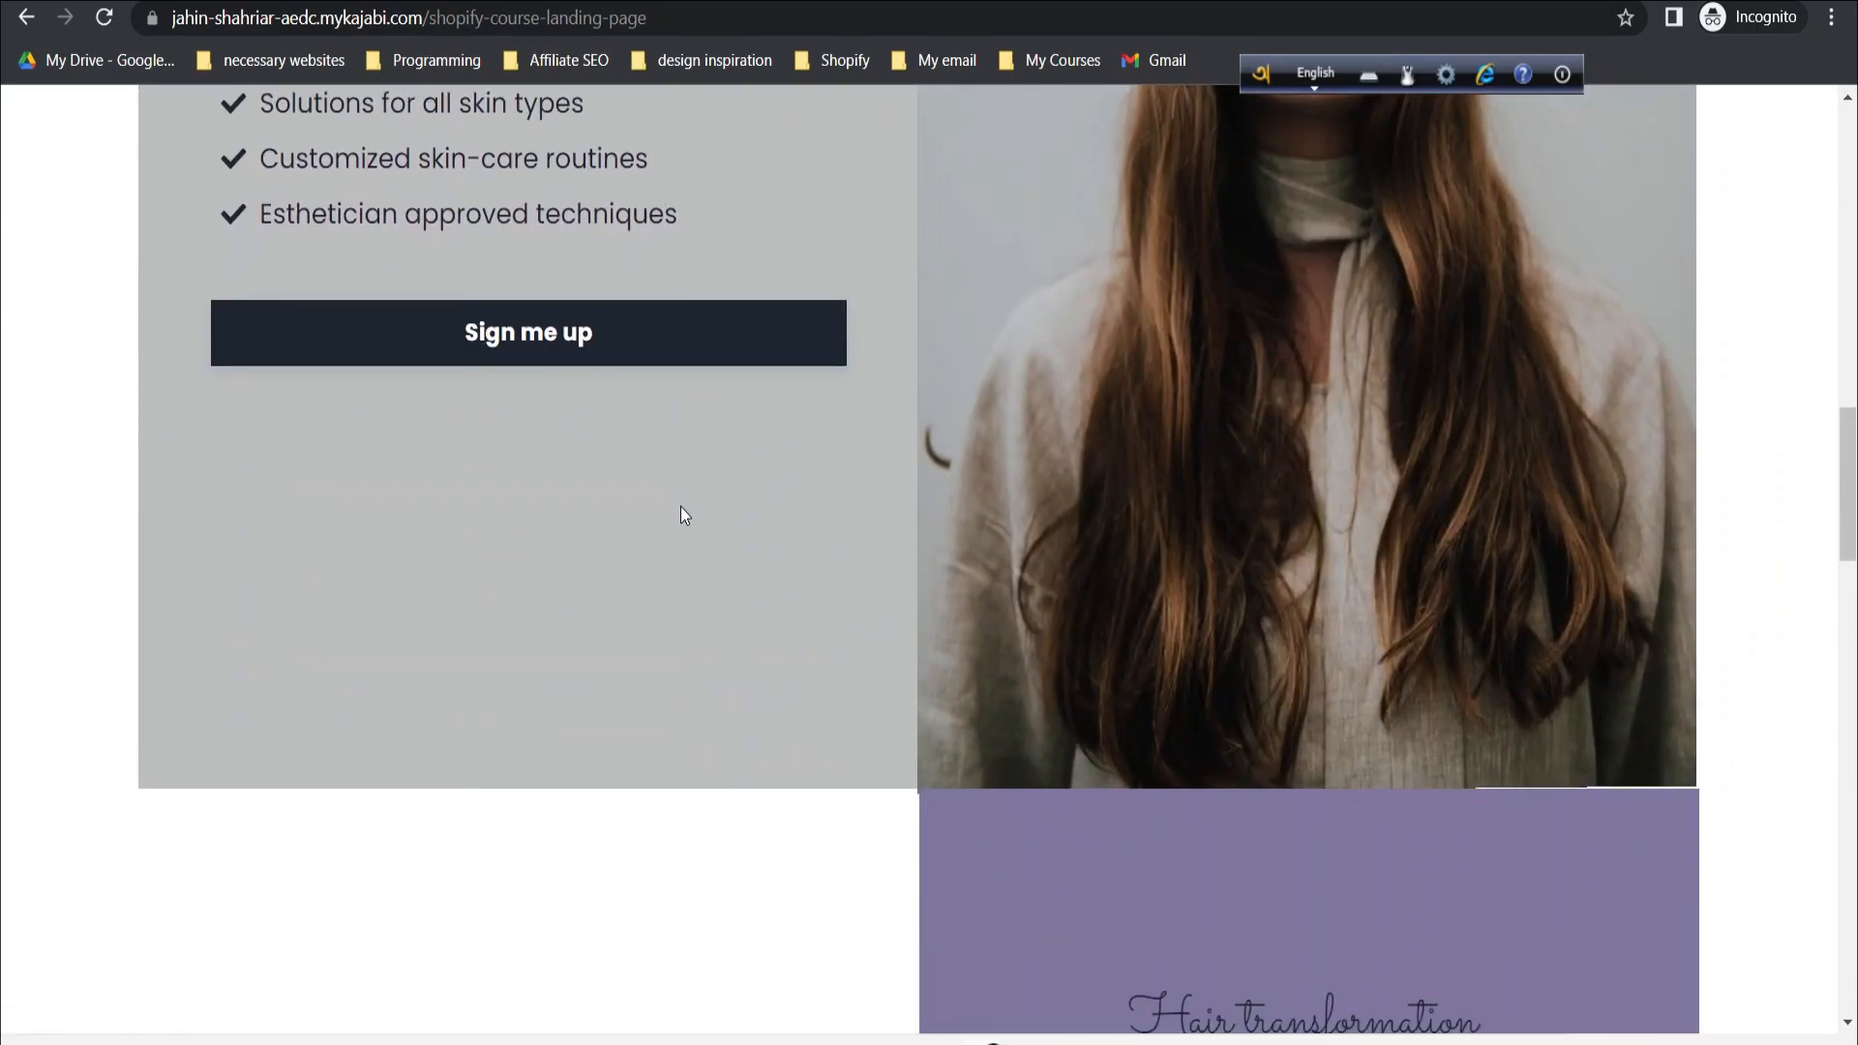
{"action": "scroll", "coordinate": [681, 513], "scroll_direction": "up", "scroll_amount": 10}
{"action": "scroll", "coordinate": [686, 511], "scroll_direction": "up", "scroll_amount": 15}
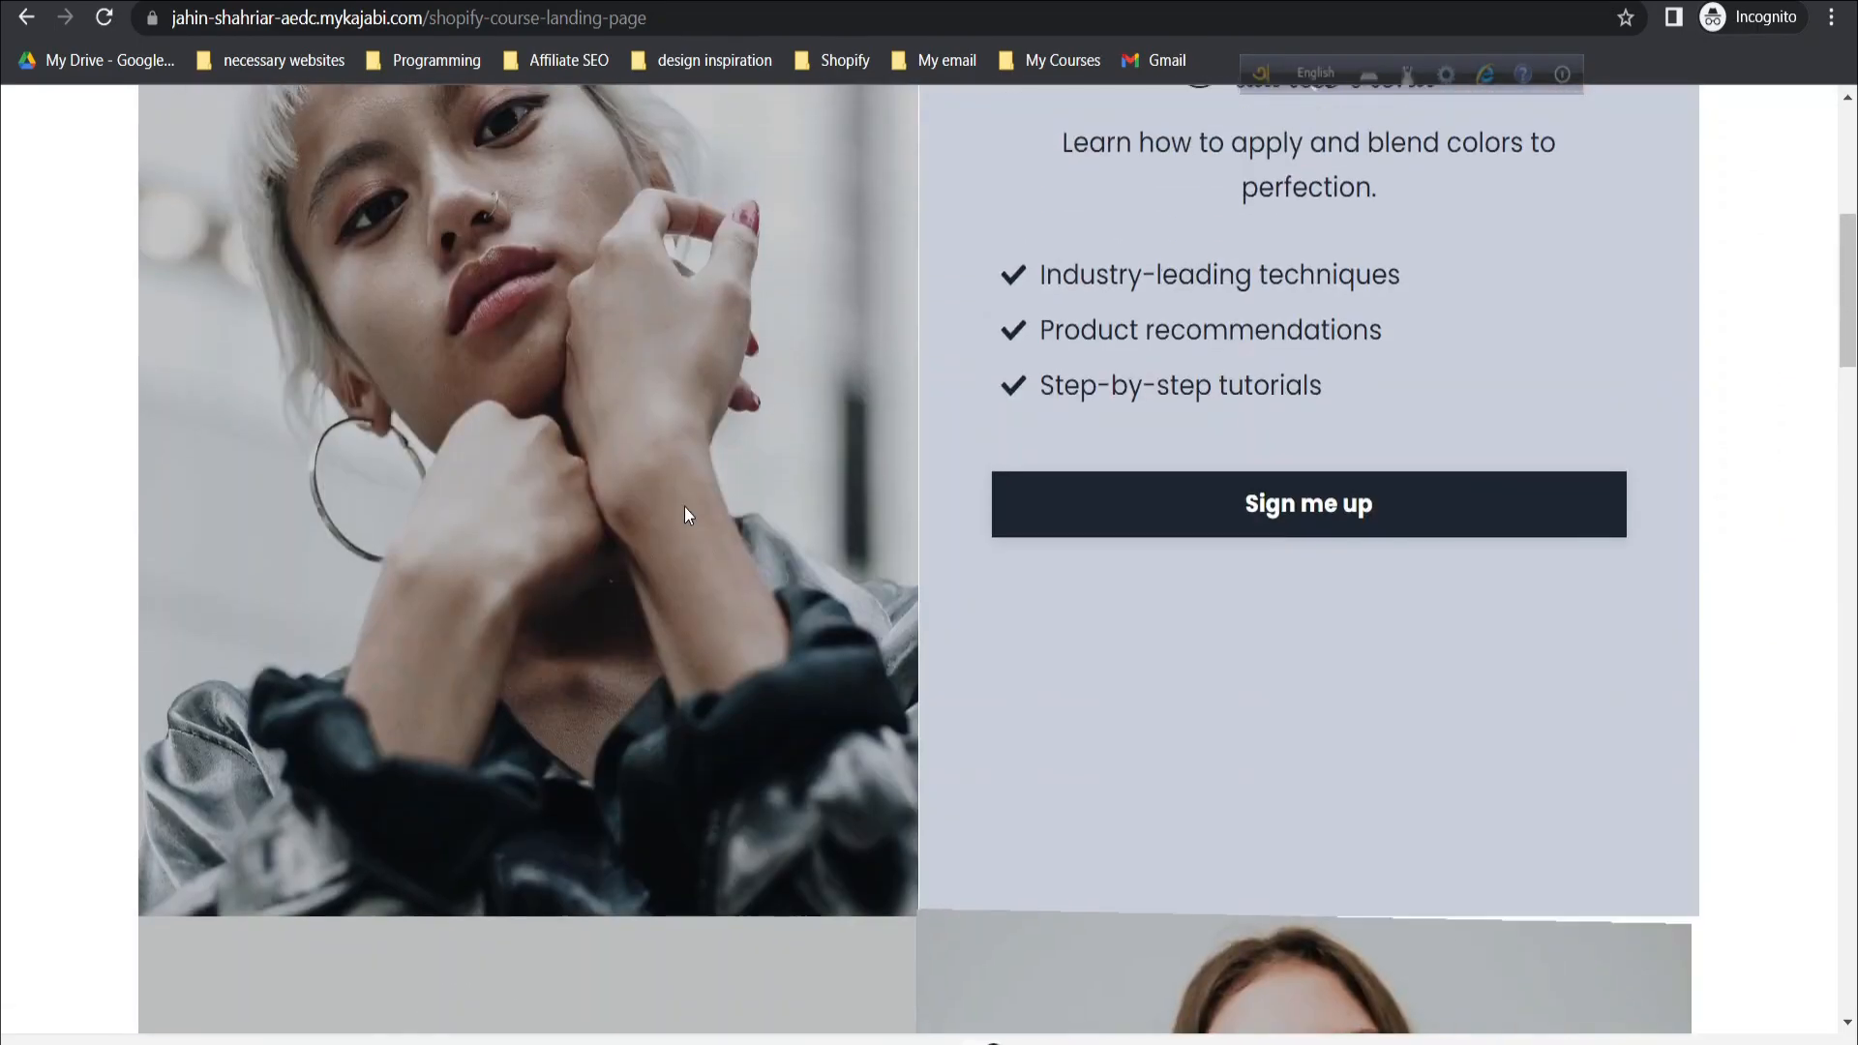
{"action": "scroll", "coordinate": [1162, 752], "scroll_direction": "down", "scroll_amount": 4}
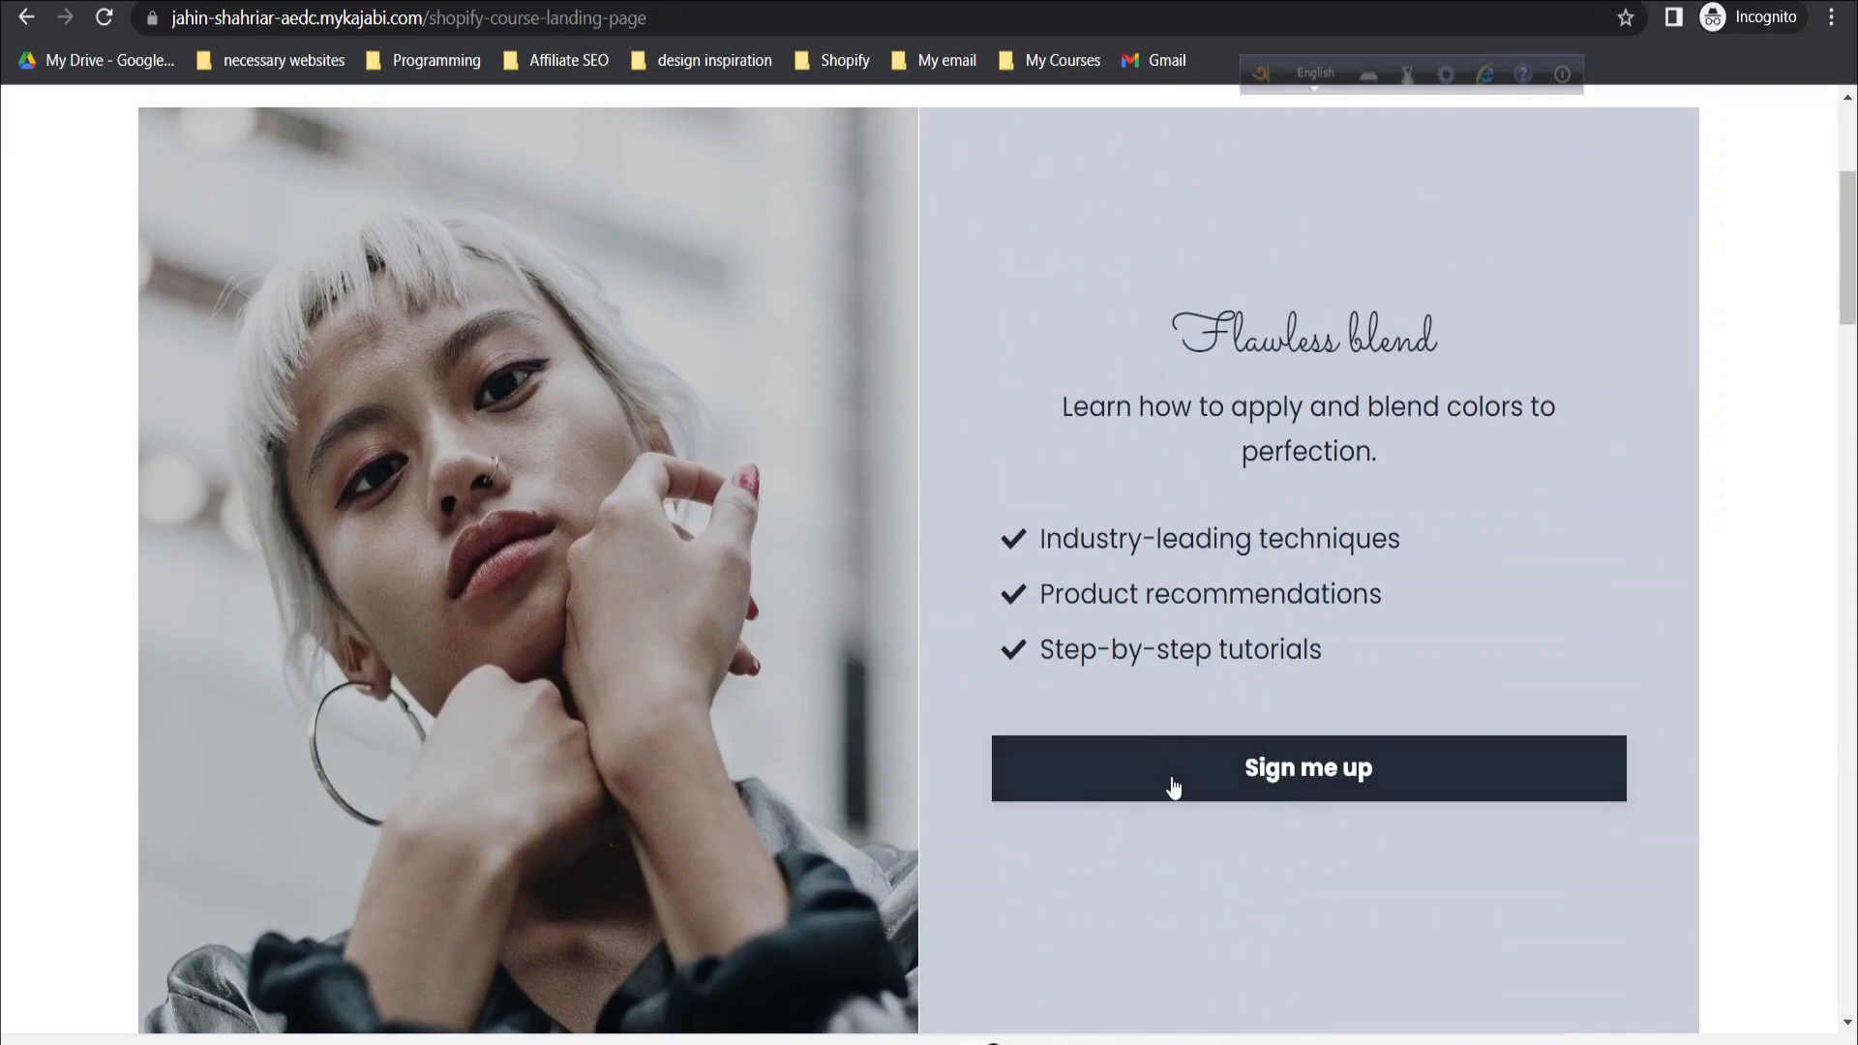
{"action": "left_click", "coordinate": [1172, 780]}
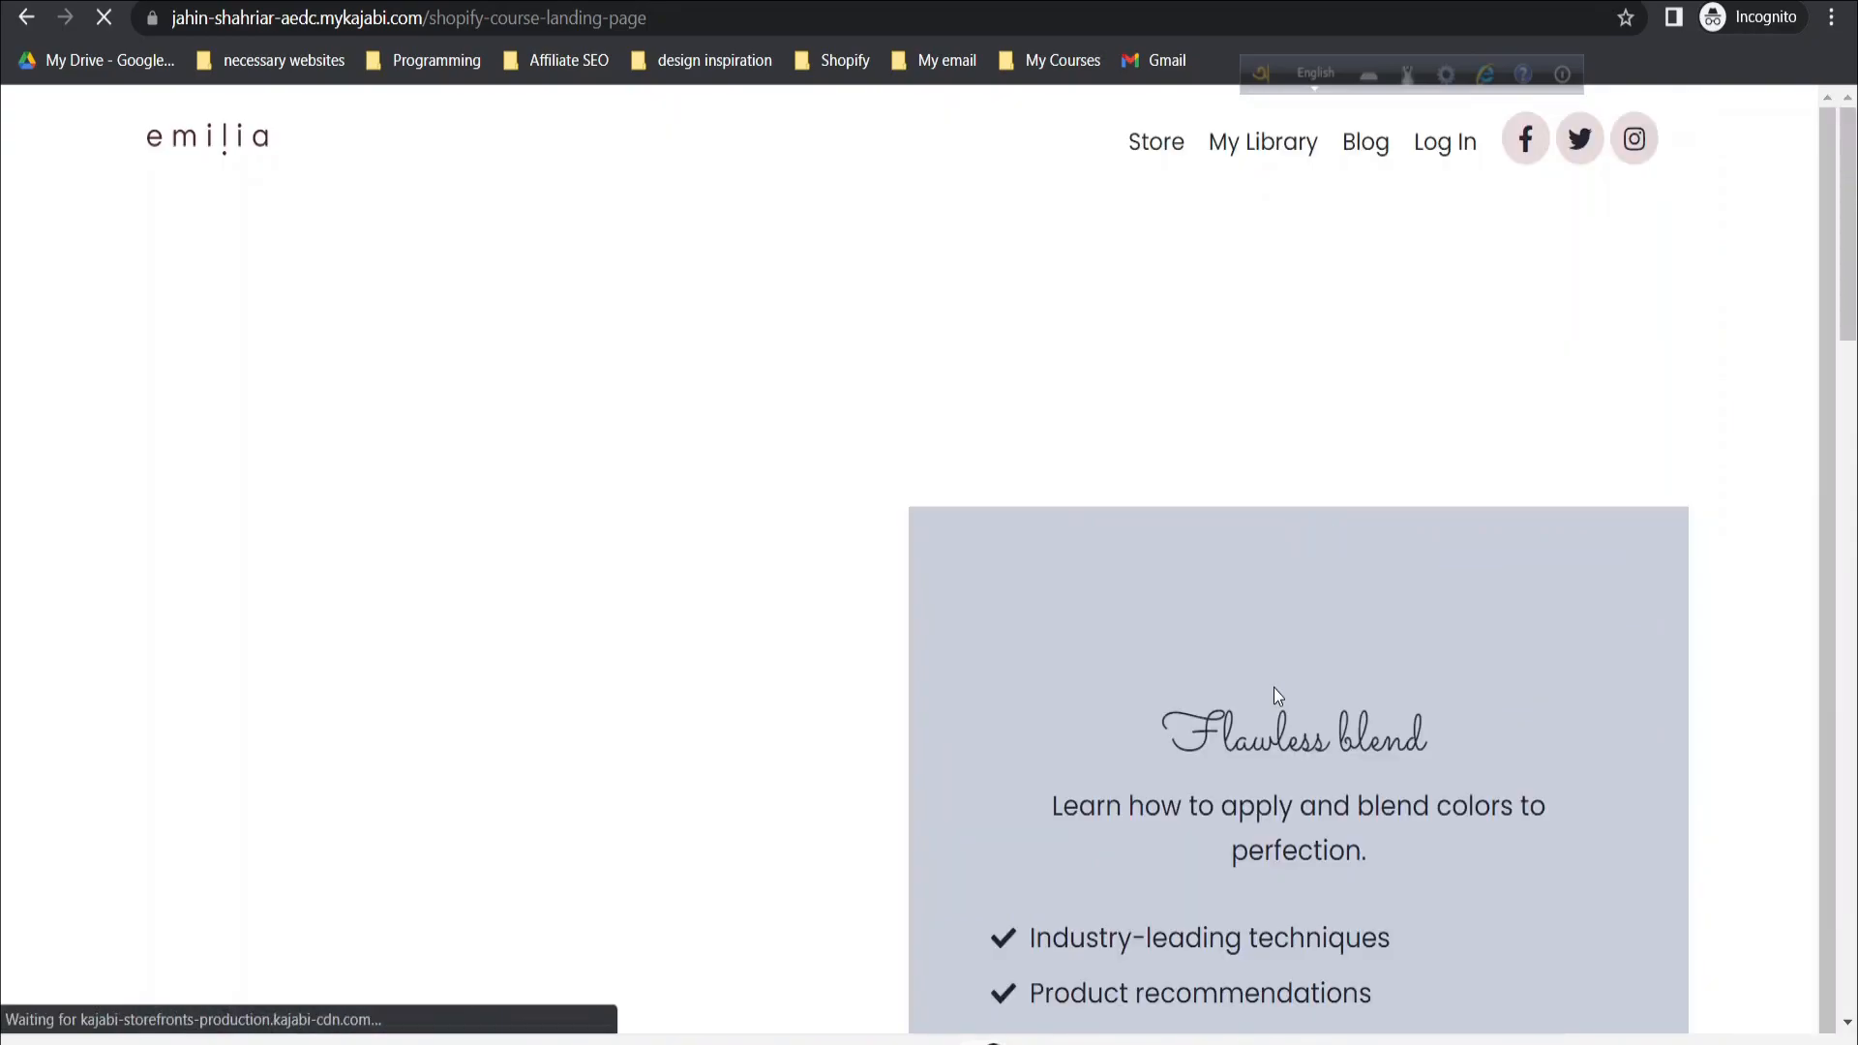
{"action": "scroll", "coordinate": [1258, 683], "scroll_direction": "down", "scroll_amount": 10}
{"action": "scroll", "coordinate": [610, 794], "scroll_direction": "down", "scroll_amount": 5}
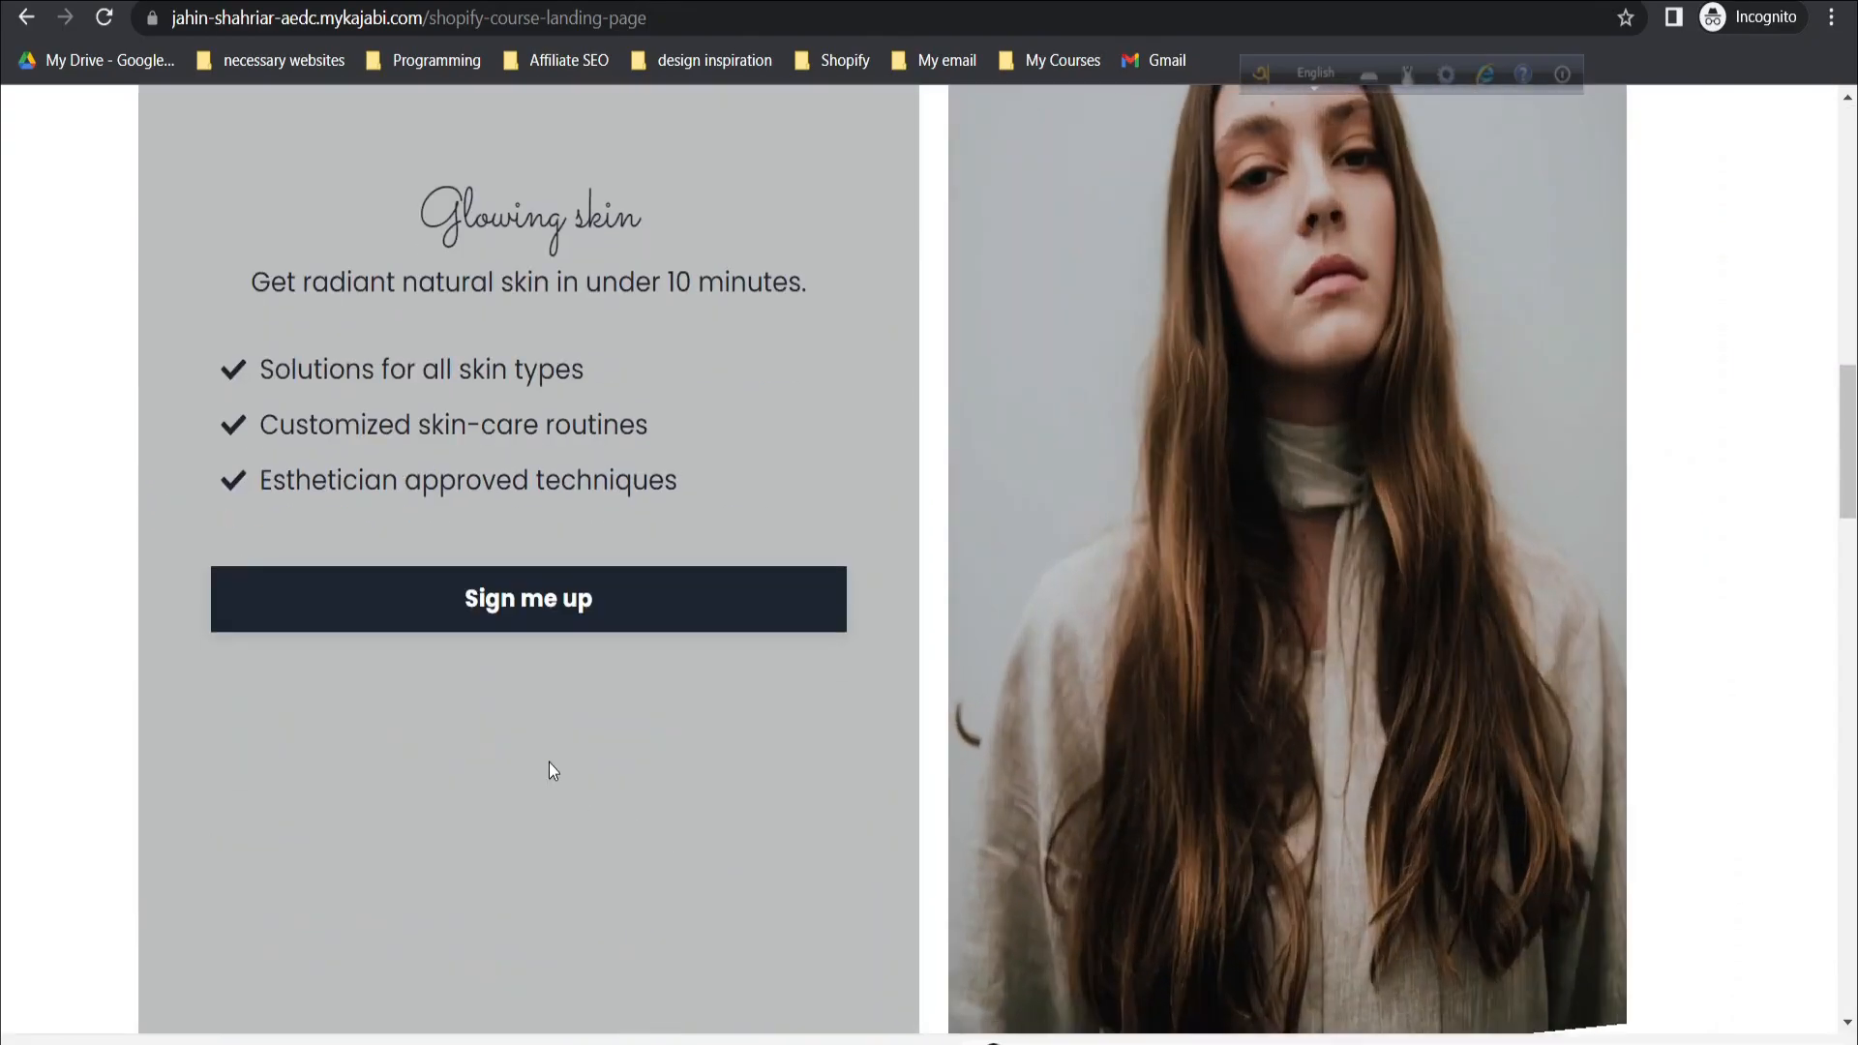
{"action": "left_click", "coordinate": [559, 604]}
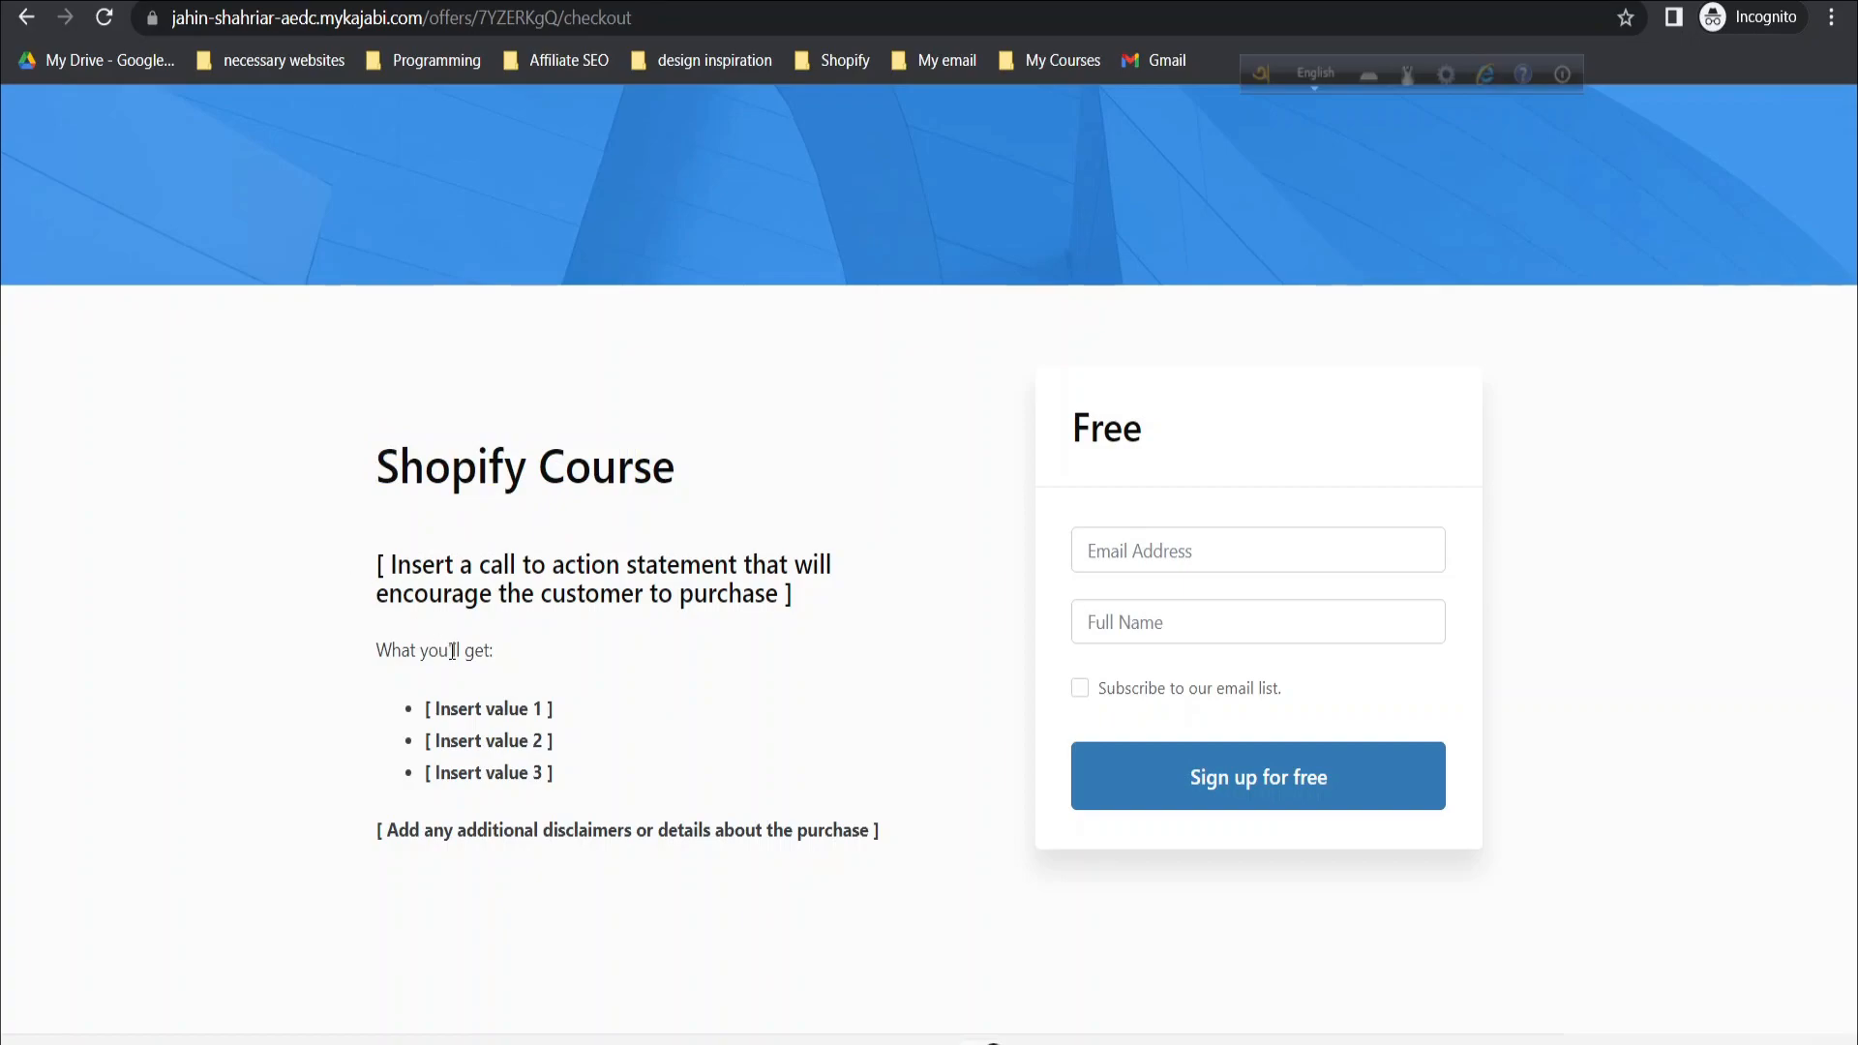
- Enter the customer's e-mail and first name, opt in to the email list, and sign up free
{"action": "left_click", "coordinate": [1154, 625]}
{"action": "left_click", "coordinate": [1191, 547]}
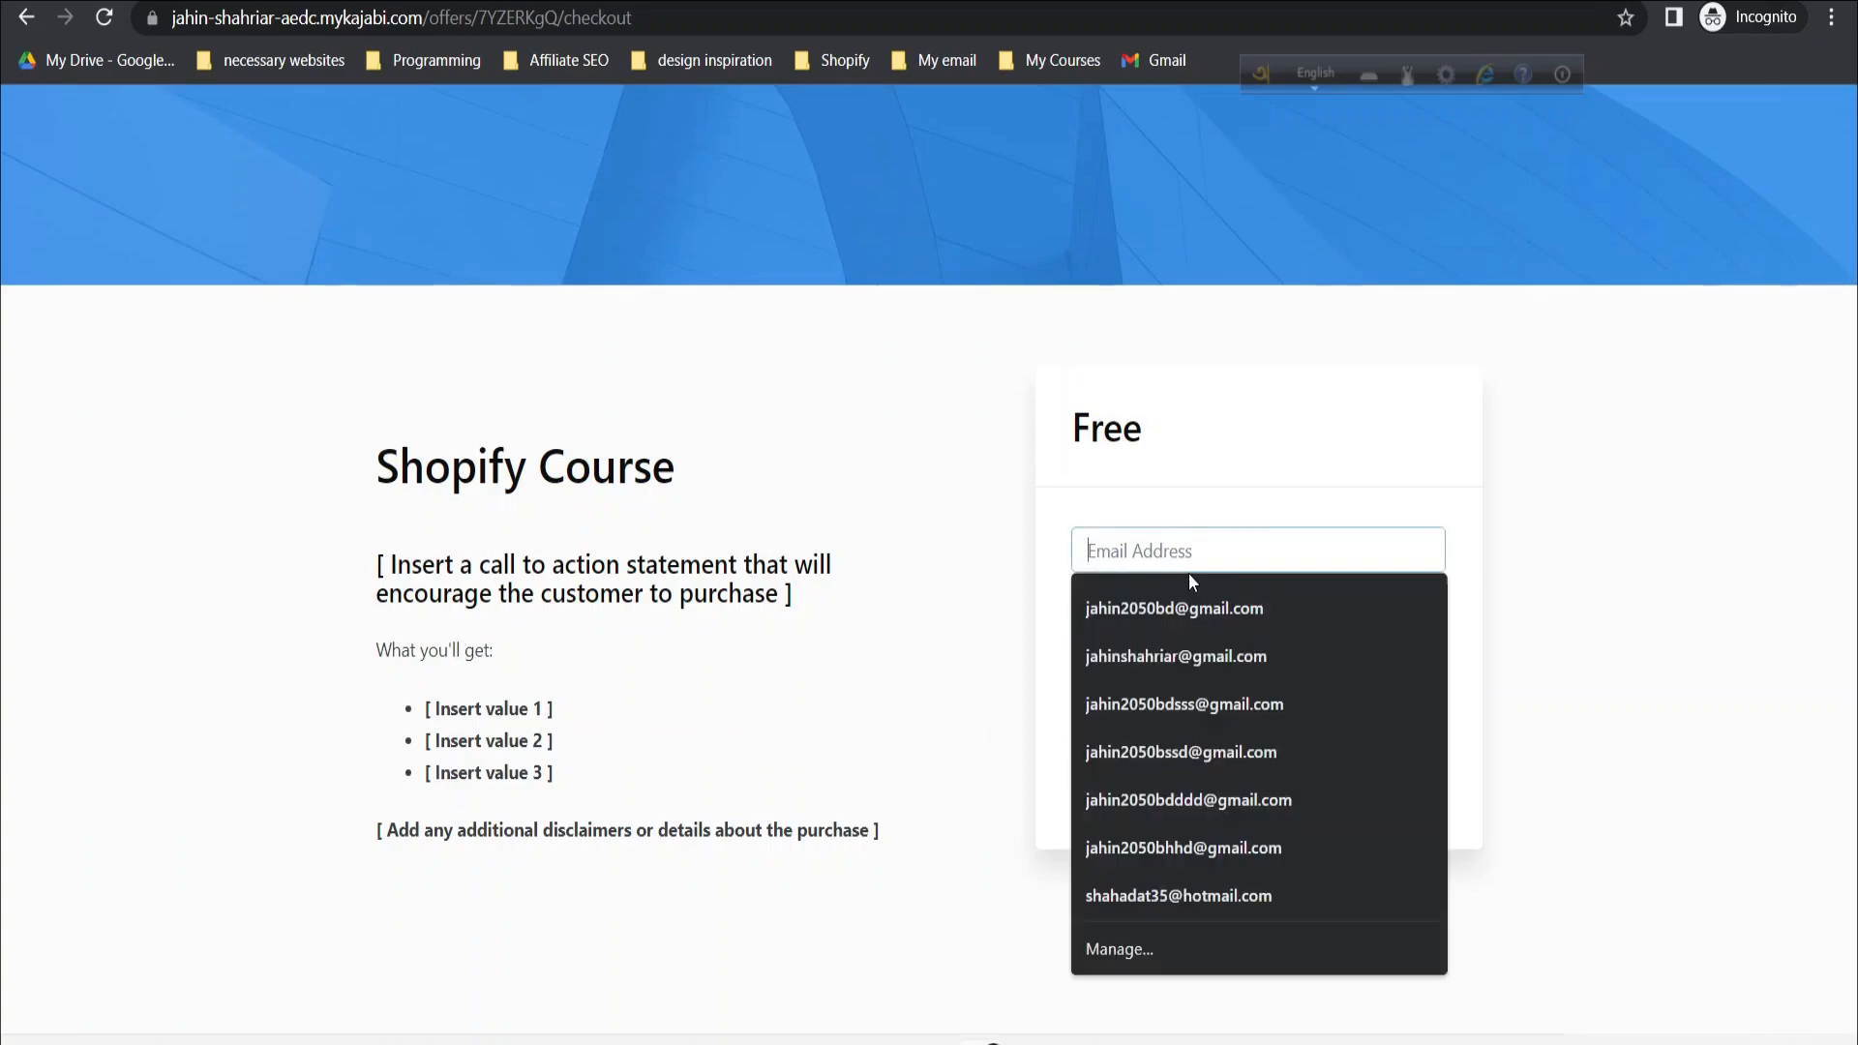
{"action": "left_click", "coordinate": [1187, 613]}
{"action": "left_click", "coordinate": [1175, 622]}
{"action": "type", "text": "Jahin"}
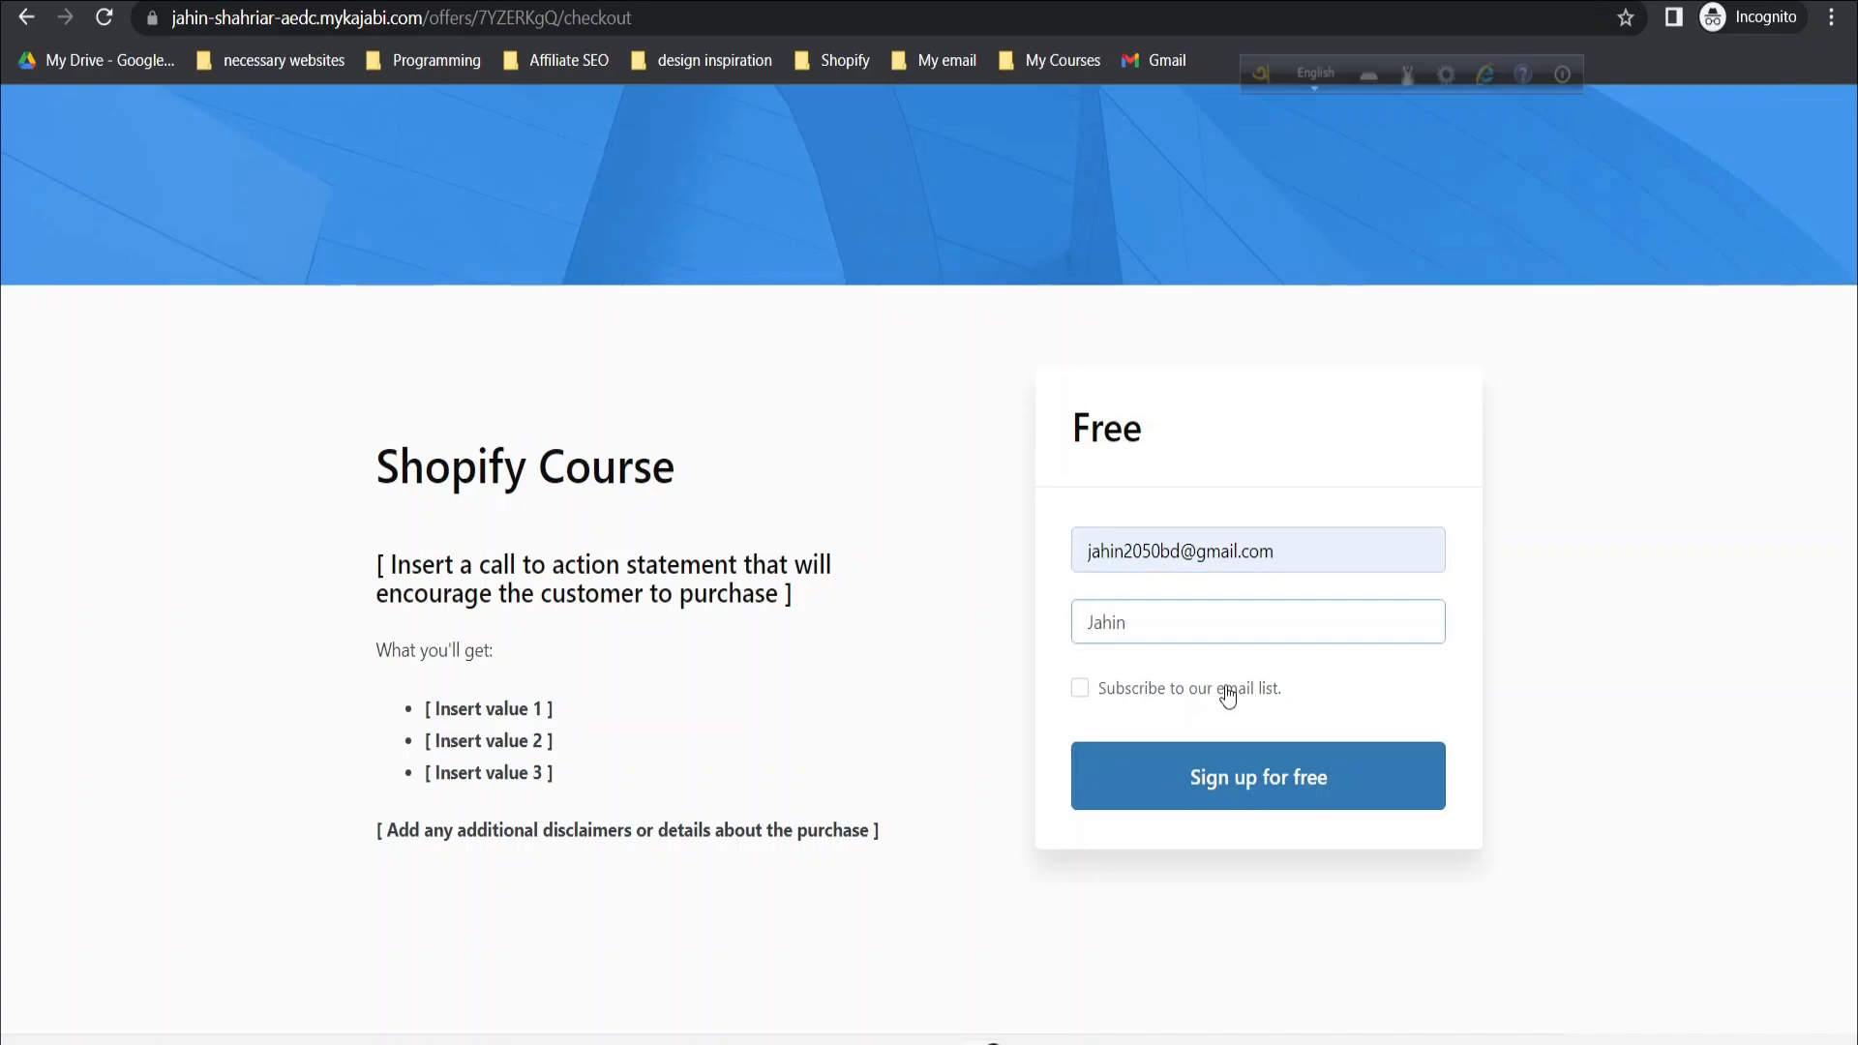
{"action": "left_click", "coordinate": [1227, 696]}
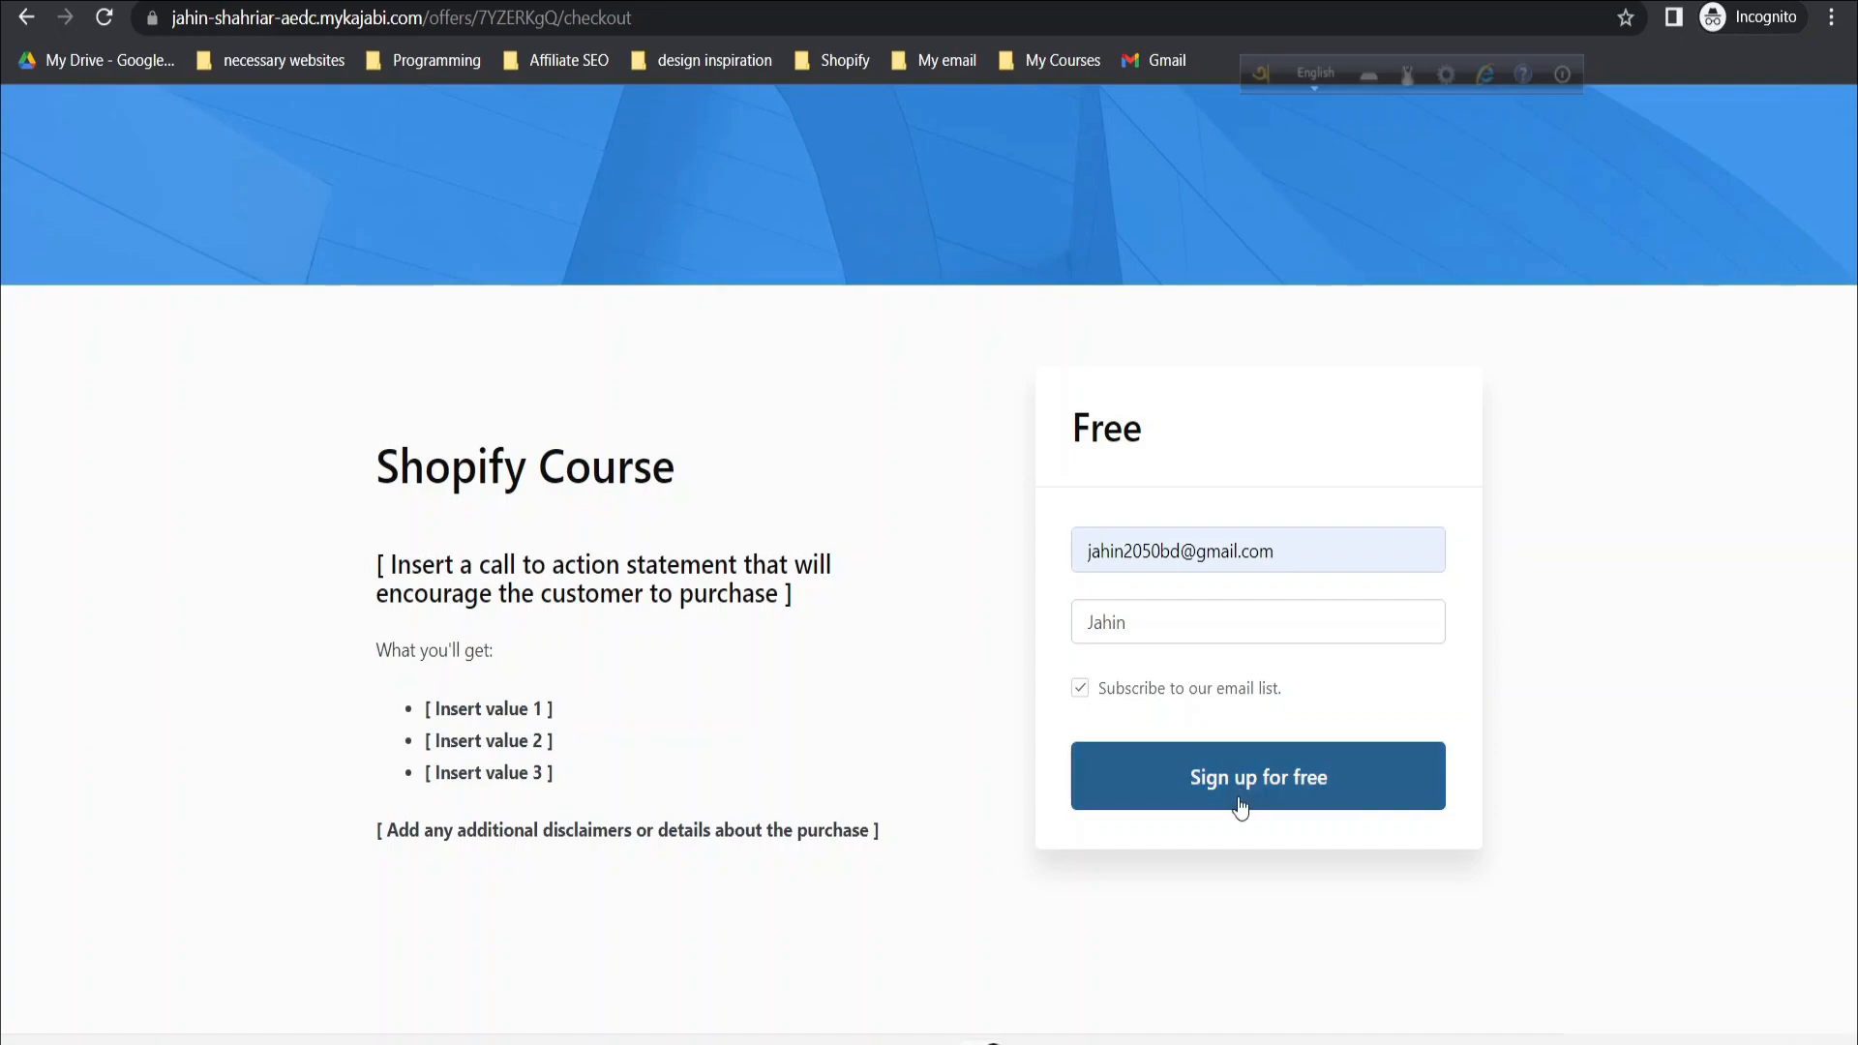
{"action": "left_click", "coordinate": [1232, 788]}
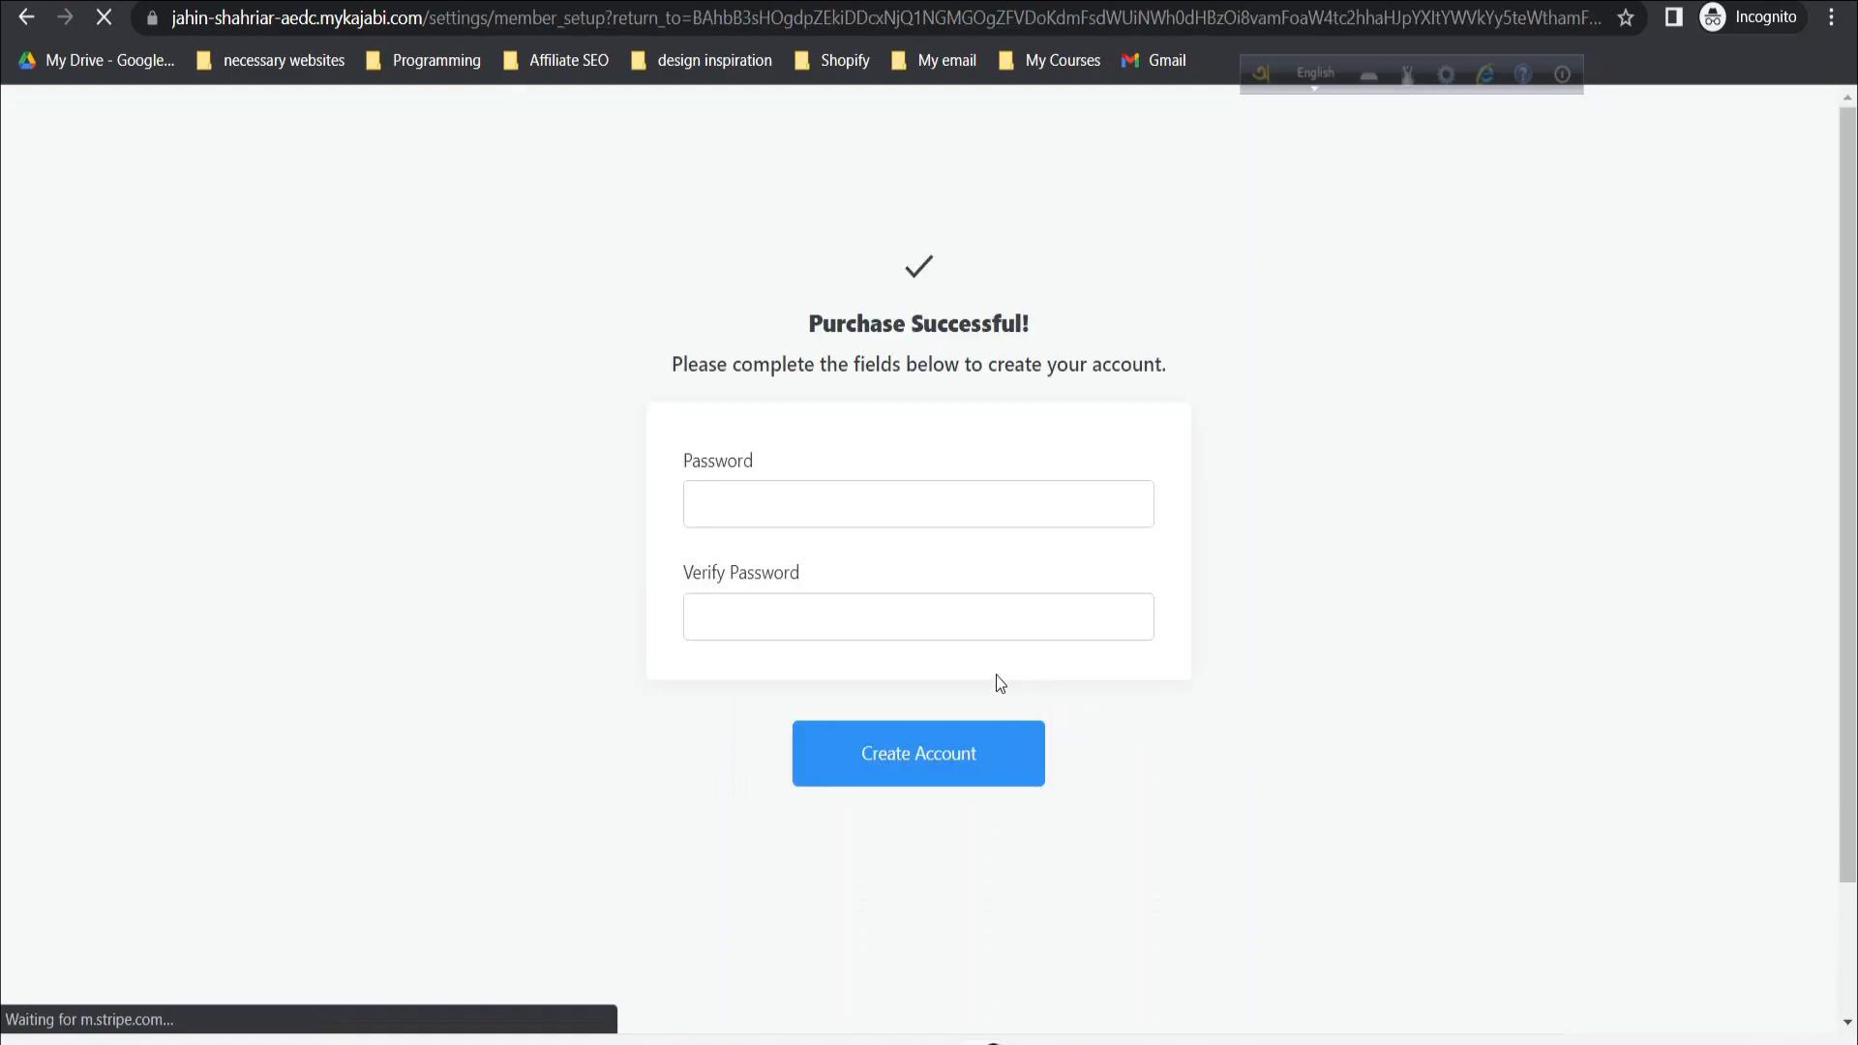
- Set and verify the account password, then create the student account
{"action": "left_click", "coordinate": [821, 494]}
{"action": "type", "text": "•••"}
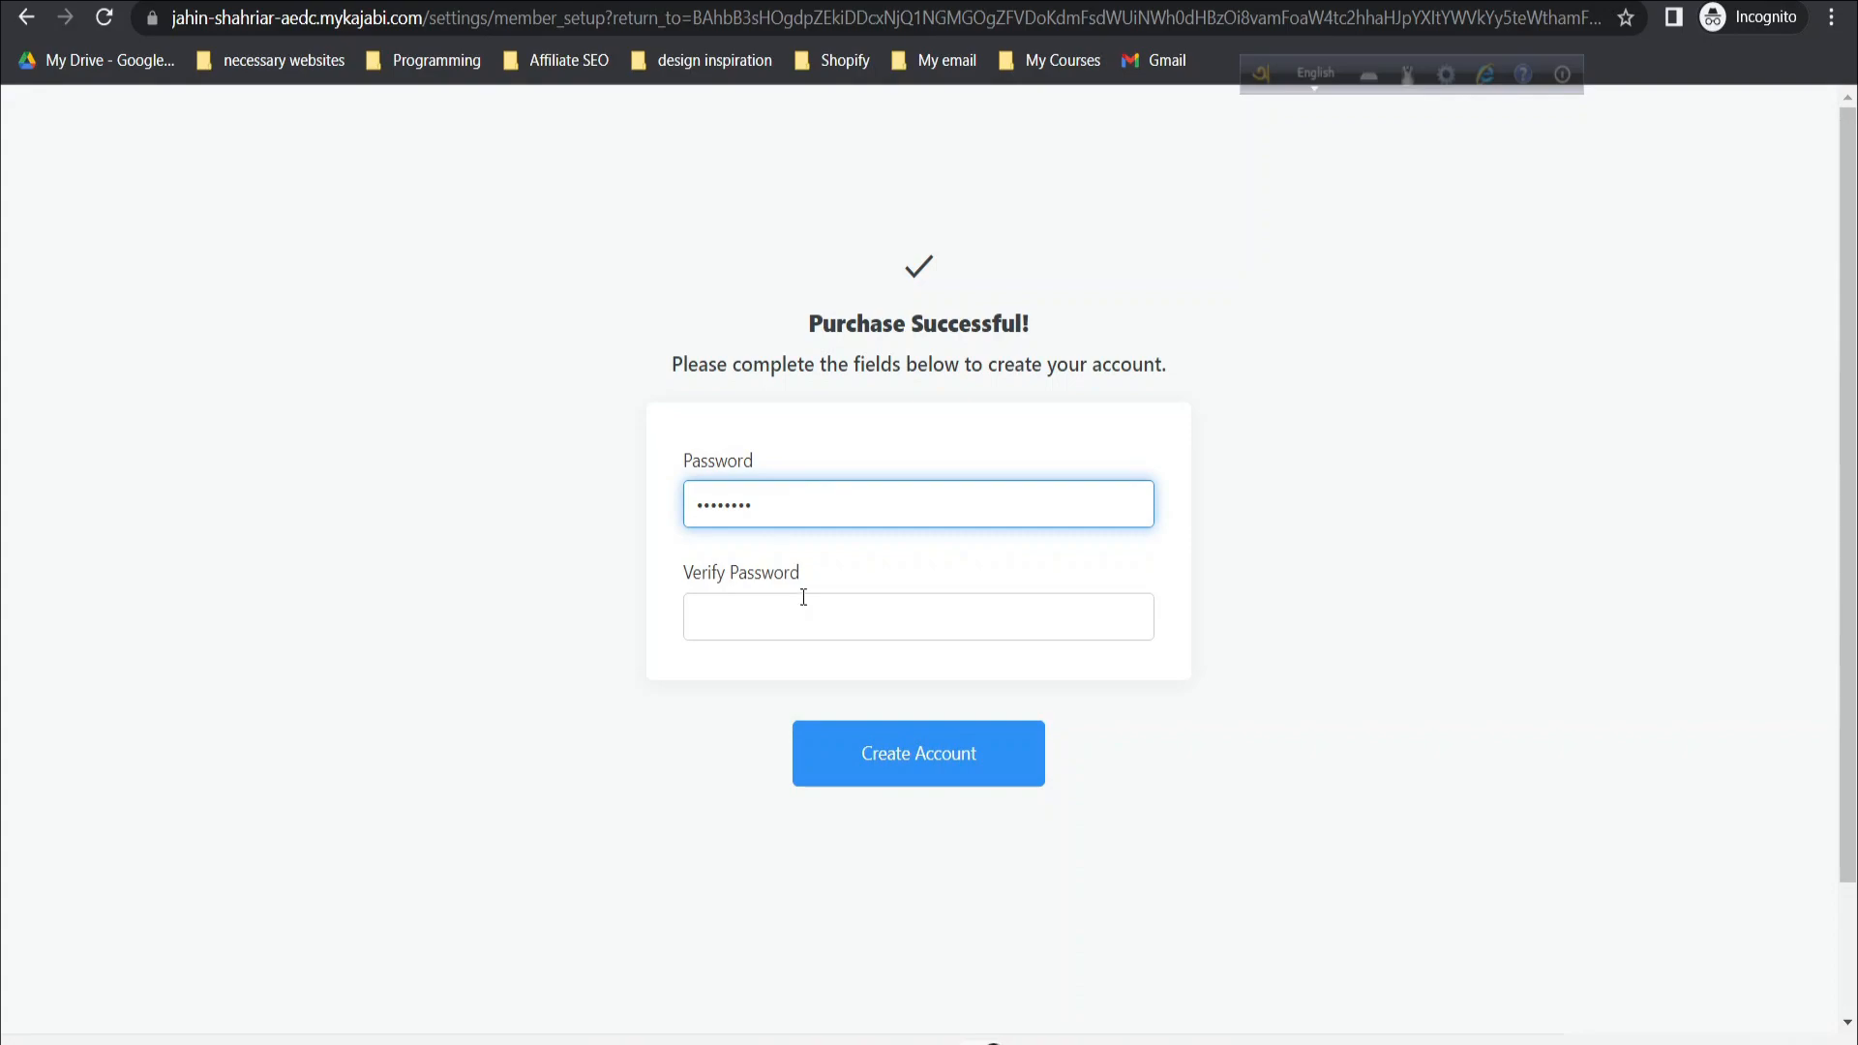
{"action": "left_click", "coordinate": [799, 628]}
{"action": "type", "text": "•••"}
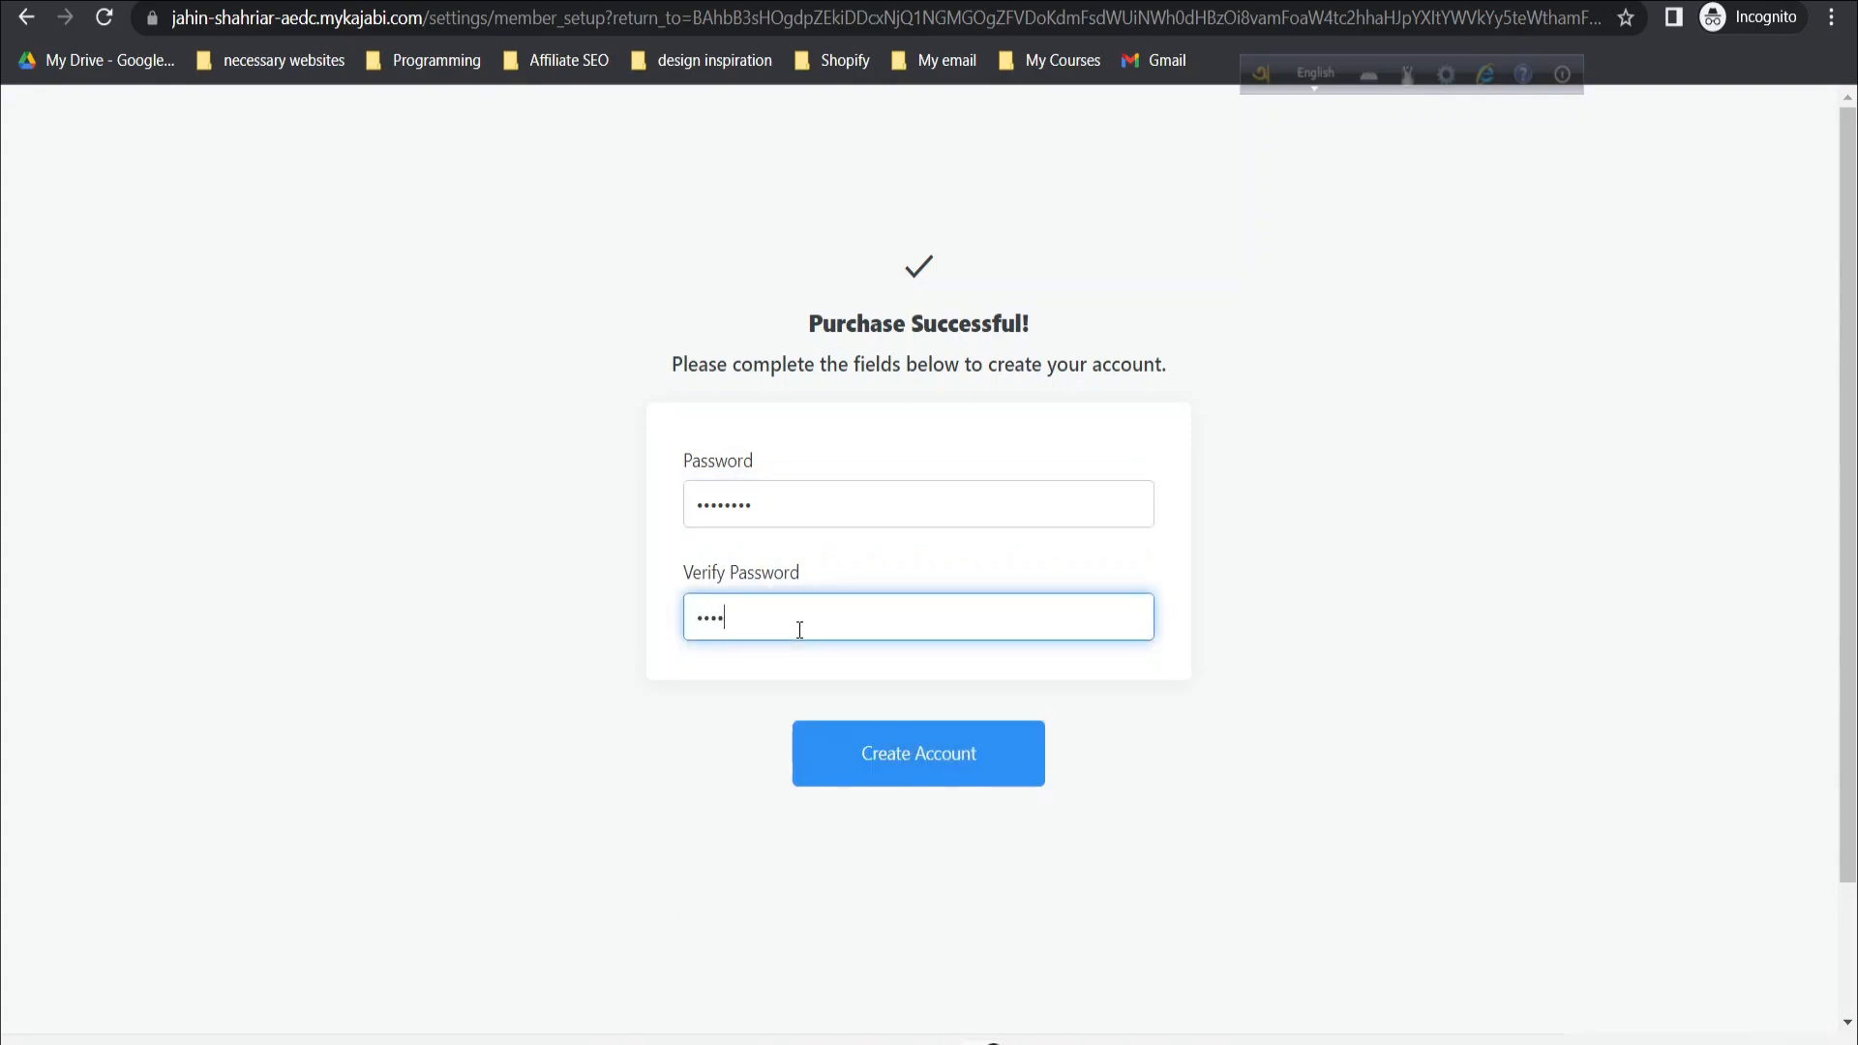
{"action": "left_click", "coordinate": [898, 756]}
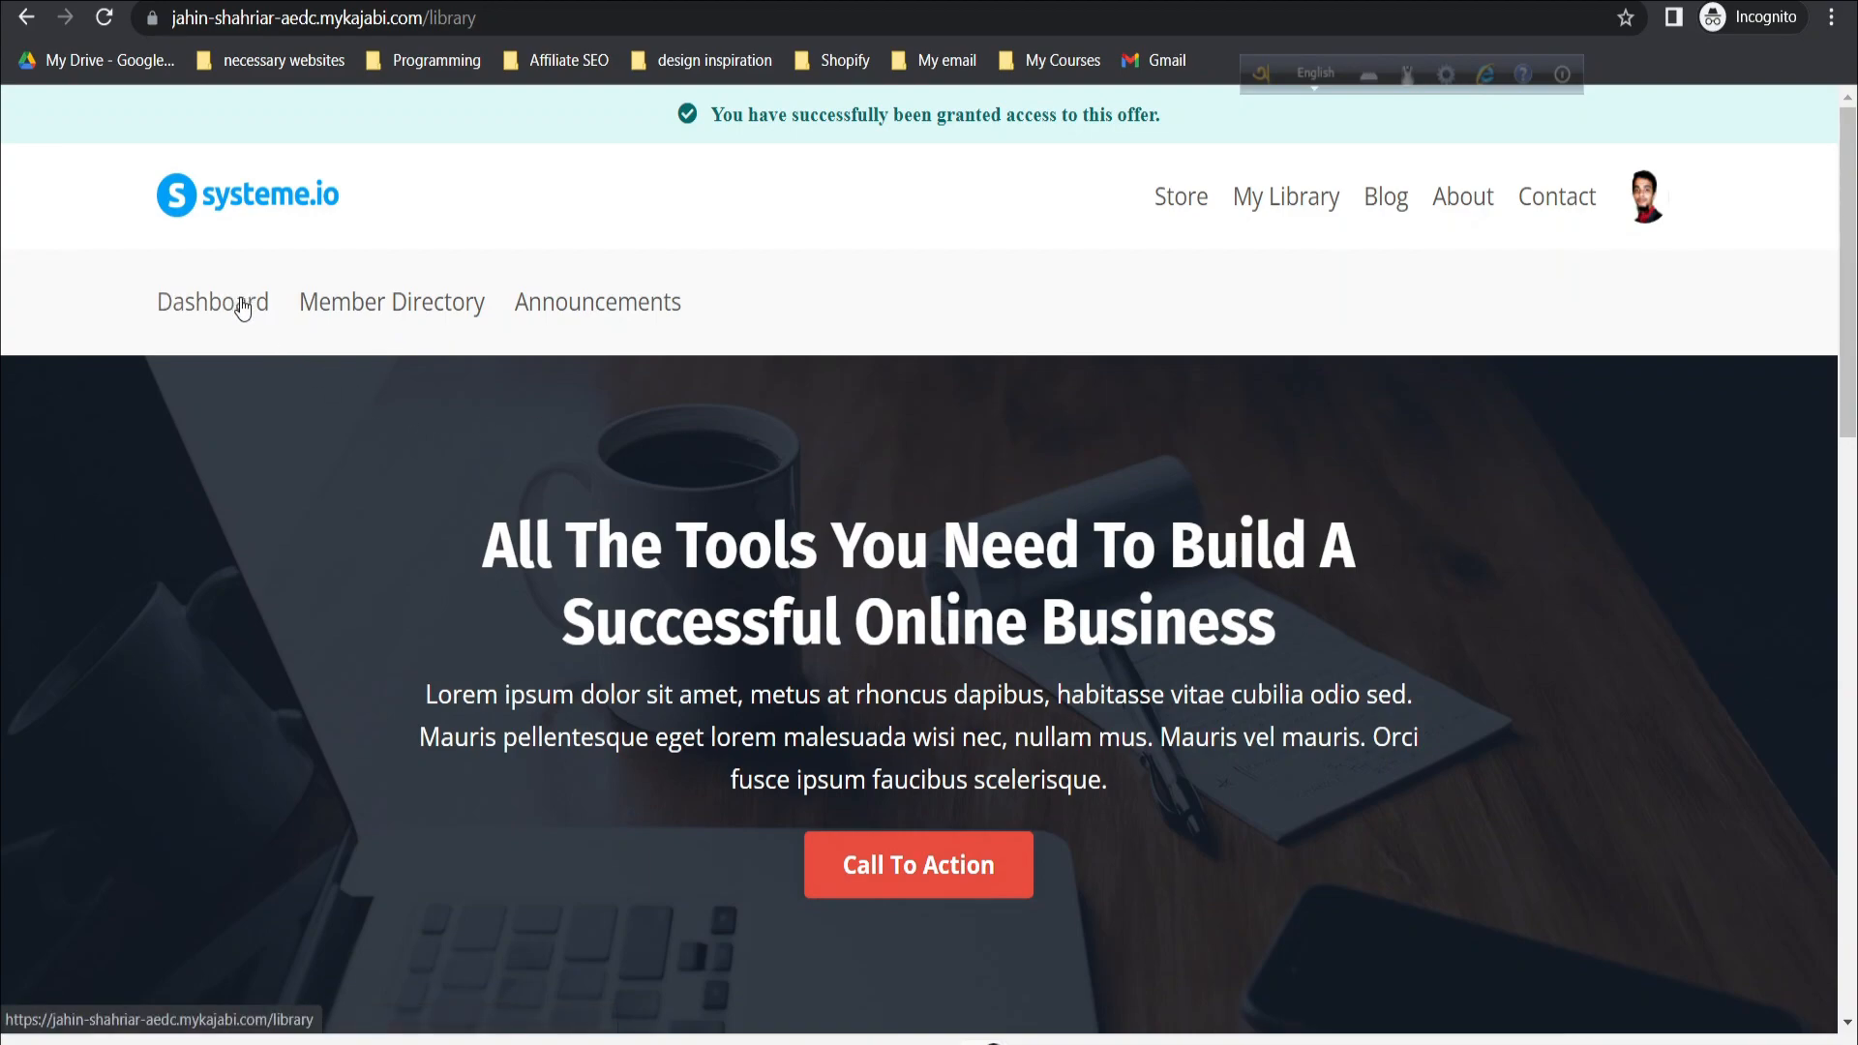
- Open the member dashboard with View Product and look it over
{"action": "left_click", "coordinate": [201, 308]}
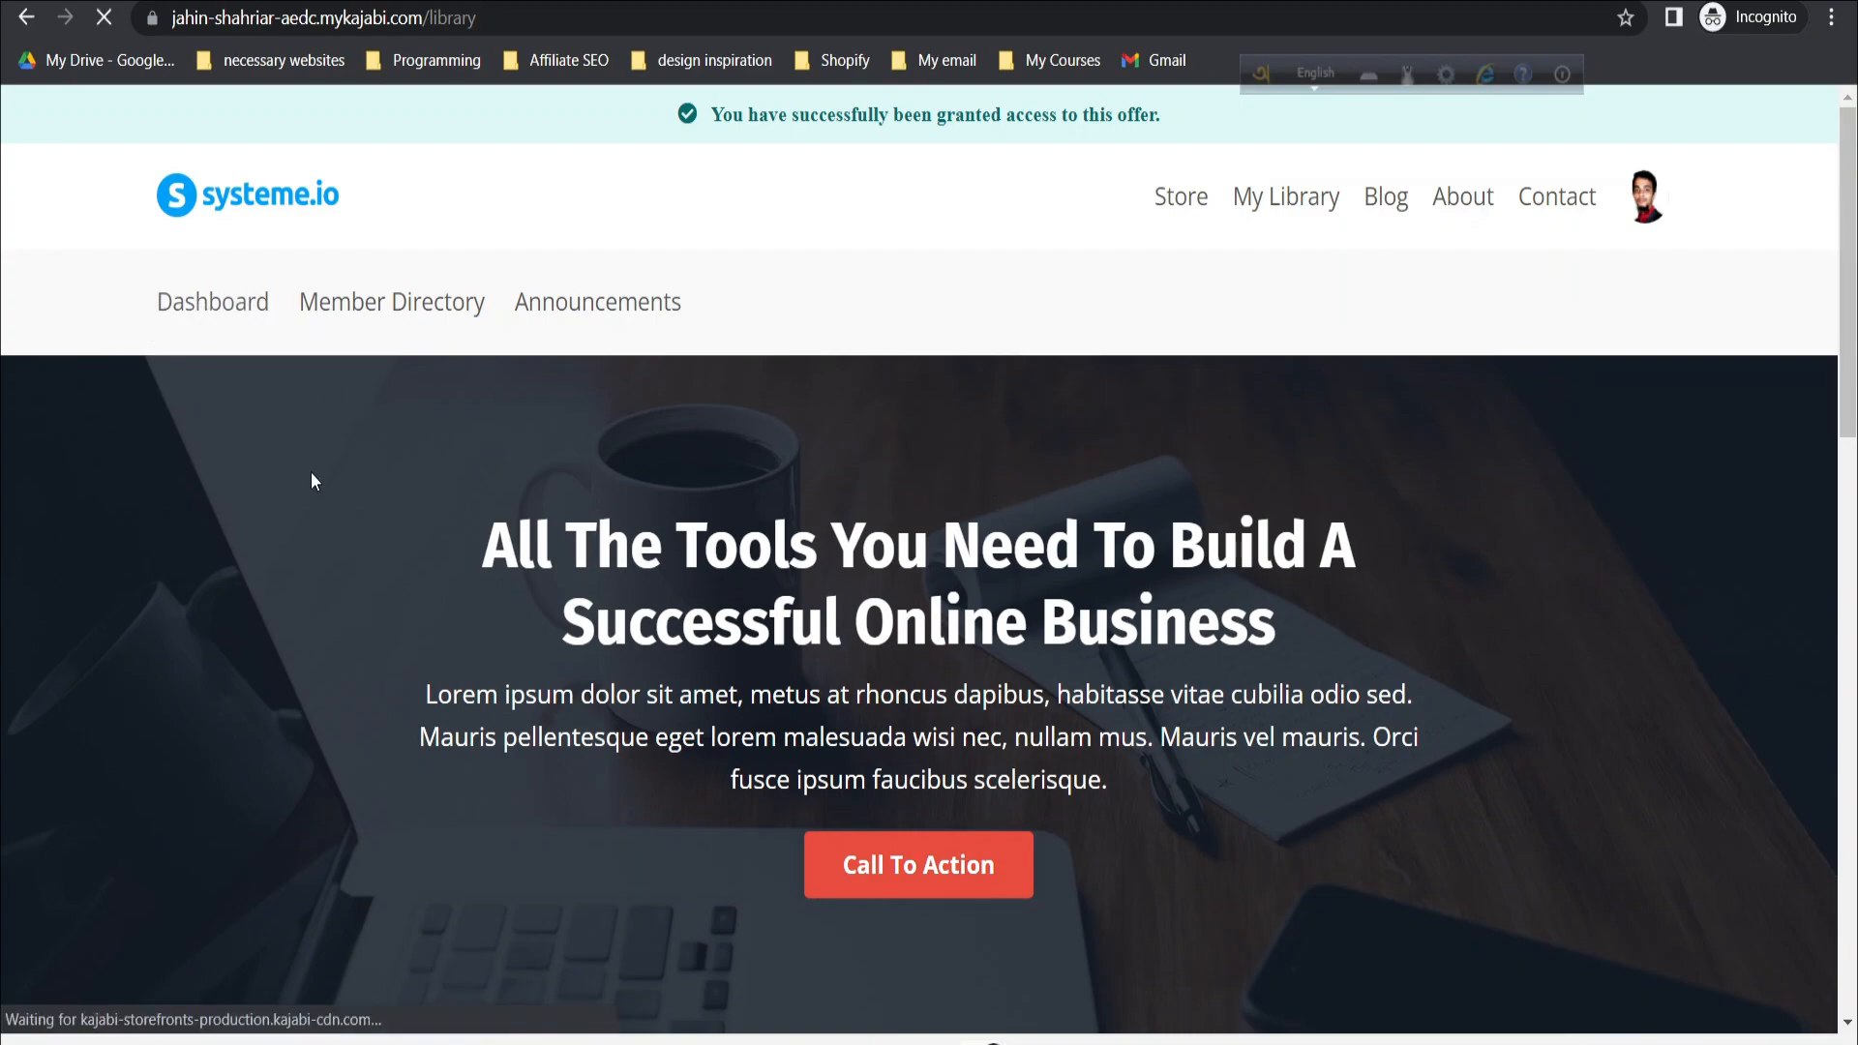
{"action": "scroll", "coordinate": [402, 569], "scroll_direction": "down", "scroll_amount": 15}
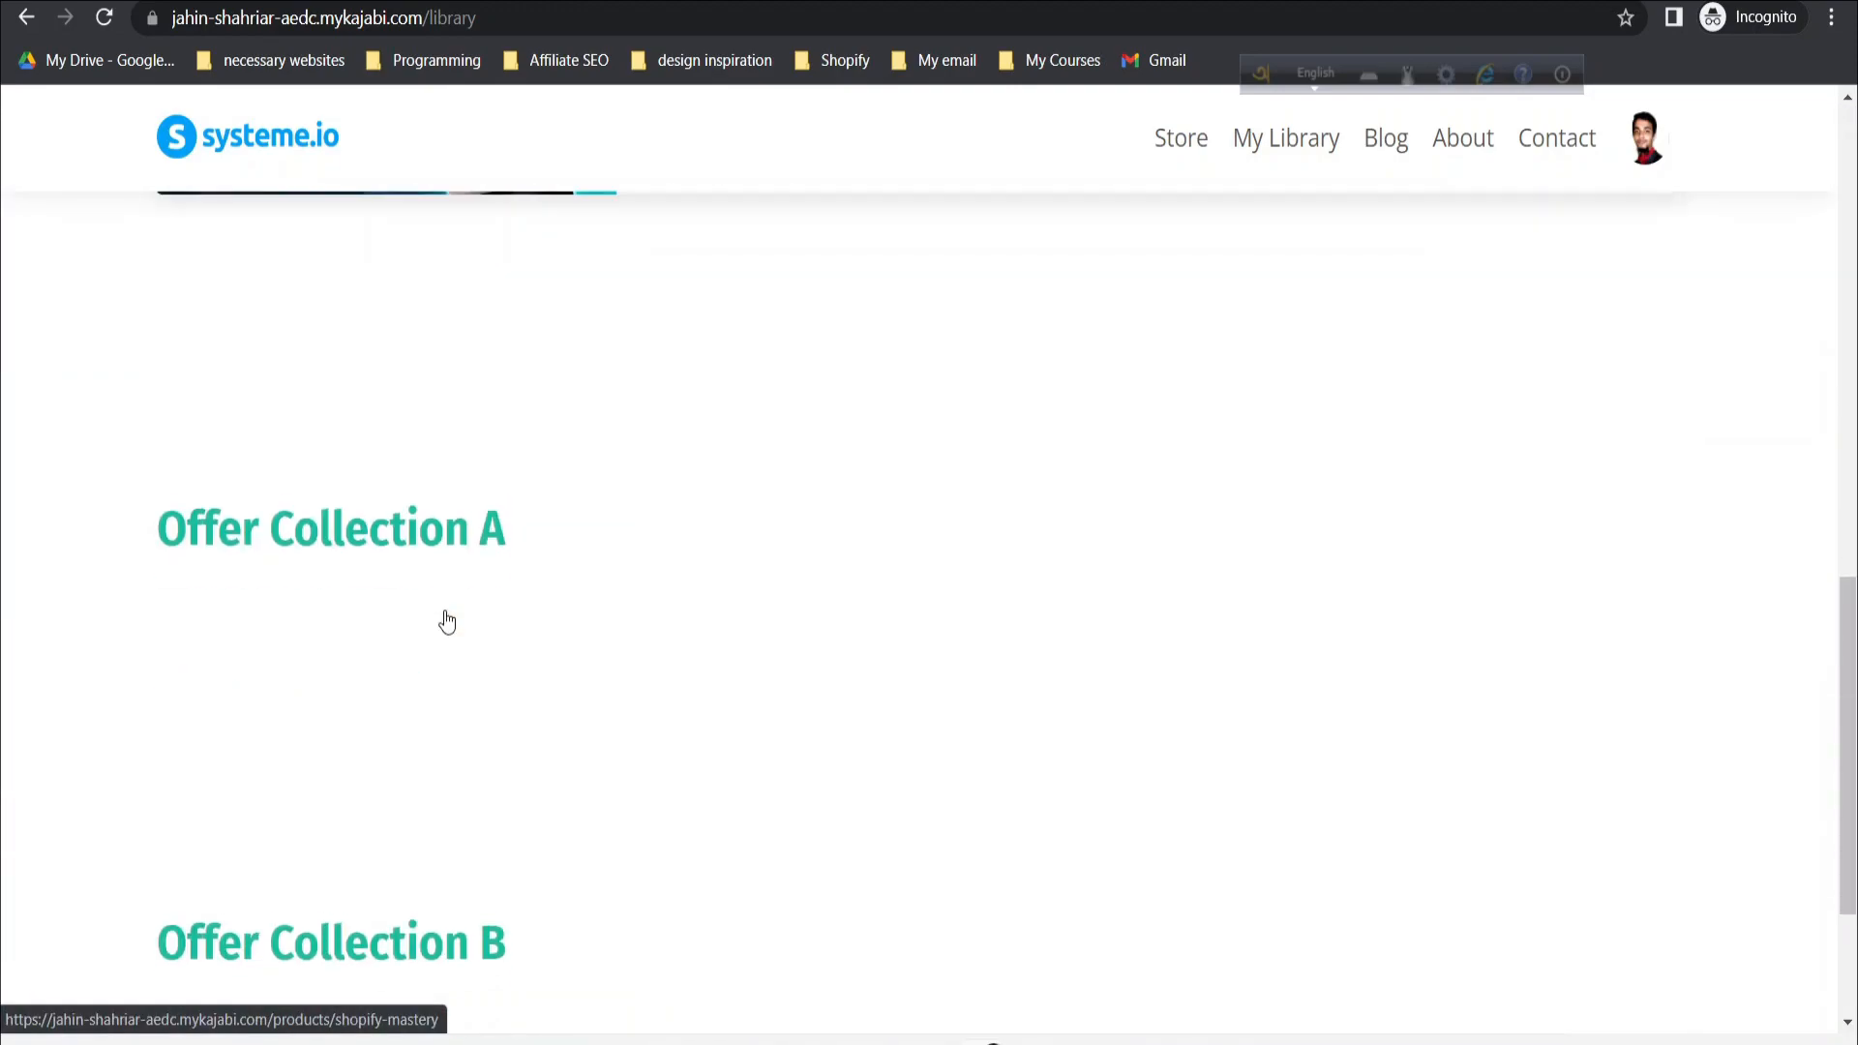
{"action": "scroll", "coordinate": [447, 622], "scroll_direction": "up", "scroll_amount": 4}
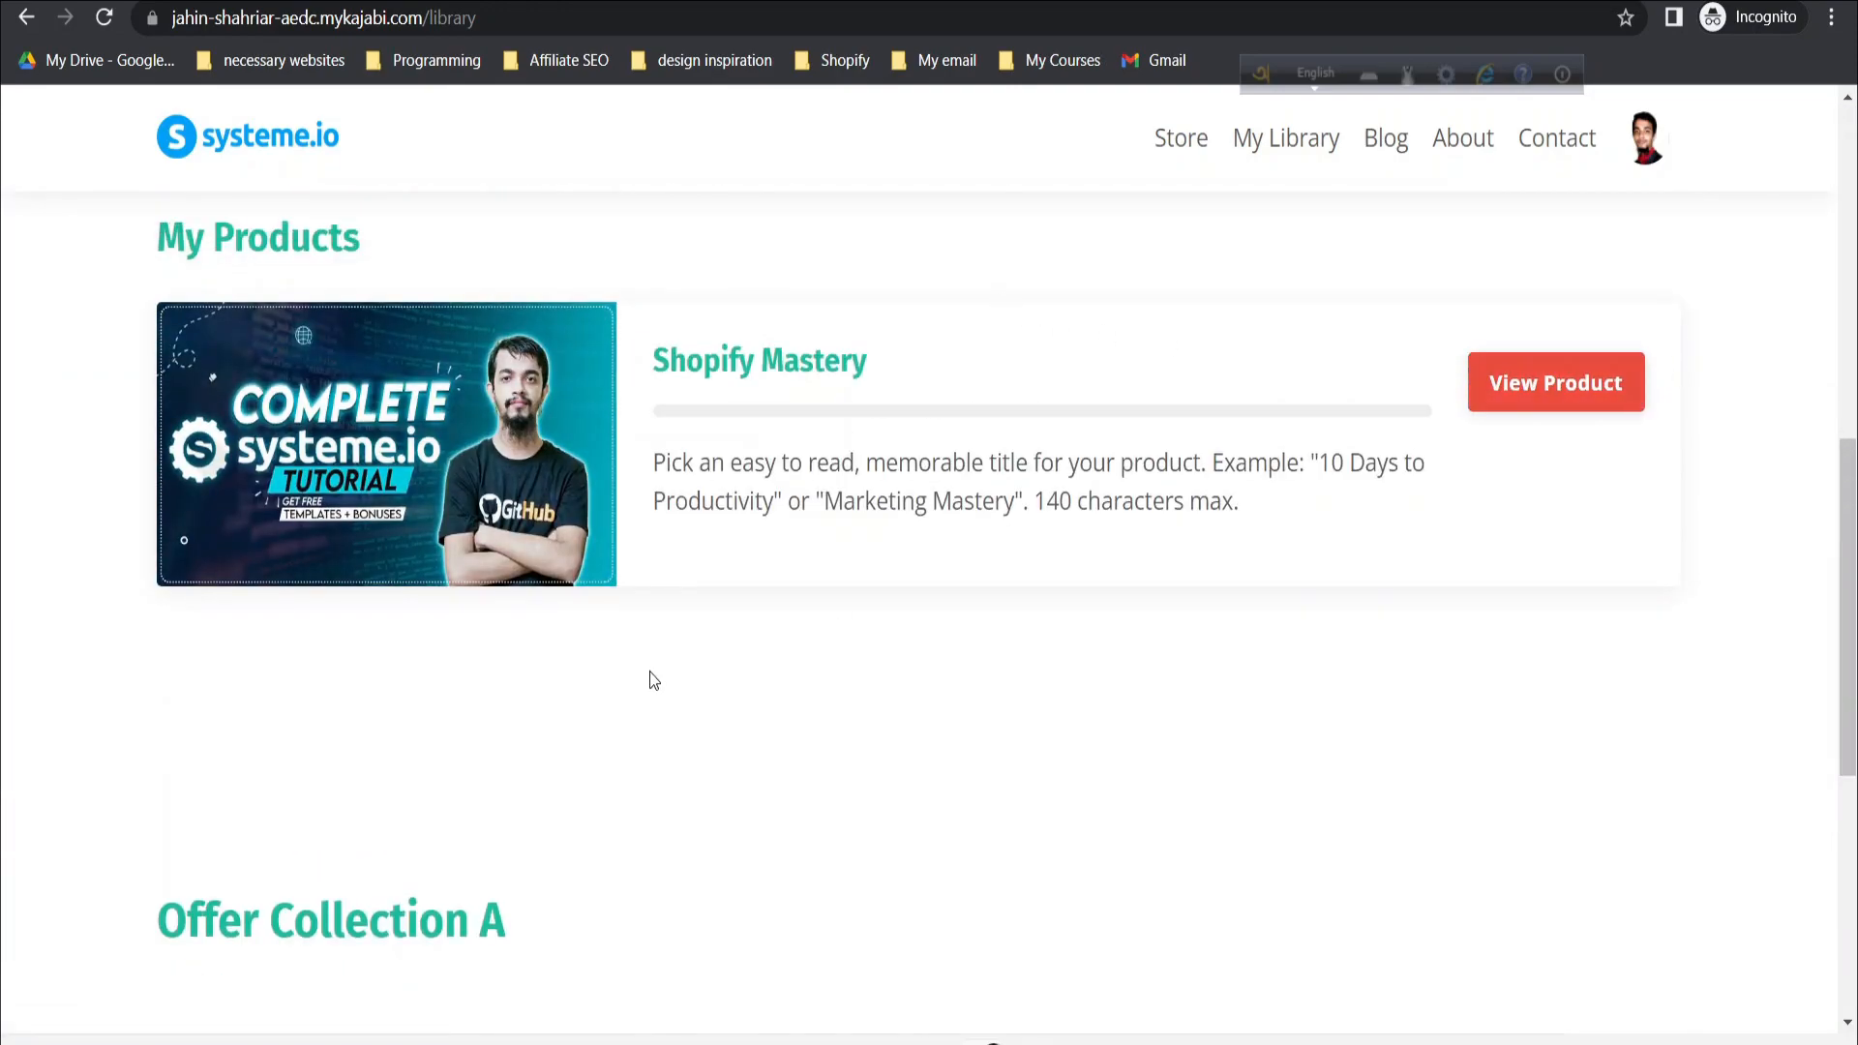
{"action": "scroll", "coordinate": [655, 675], "scroll_direction": "down", "scroll_amount": 7}
{"action": "scroll", "coordinate": [655, 676], "scroll_direction": "up", "scroll_amount": 5}
{"action": "scroll", "coordinate": [827, 344], "scroll_direction": "up", "scroll_amount": 8}
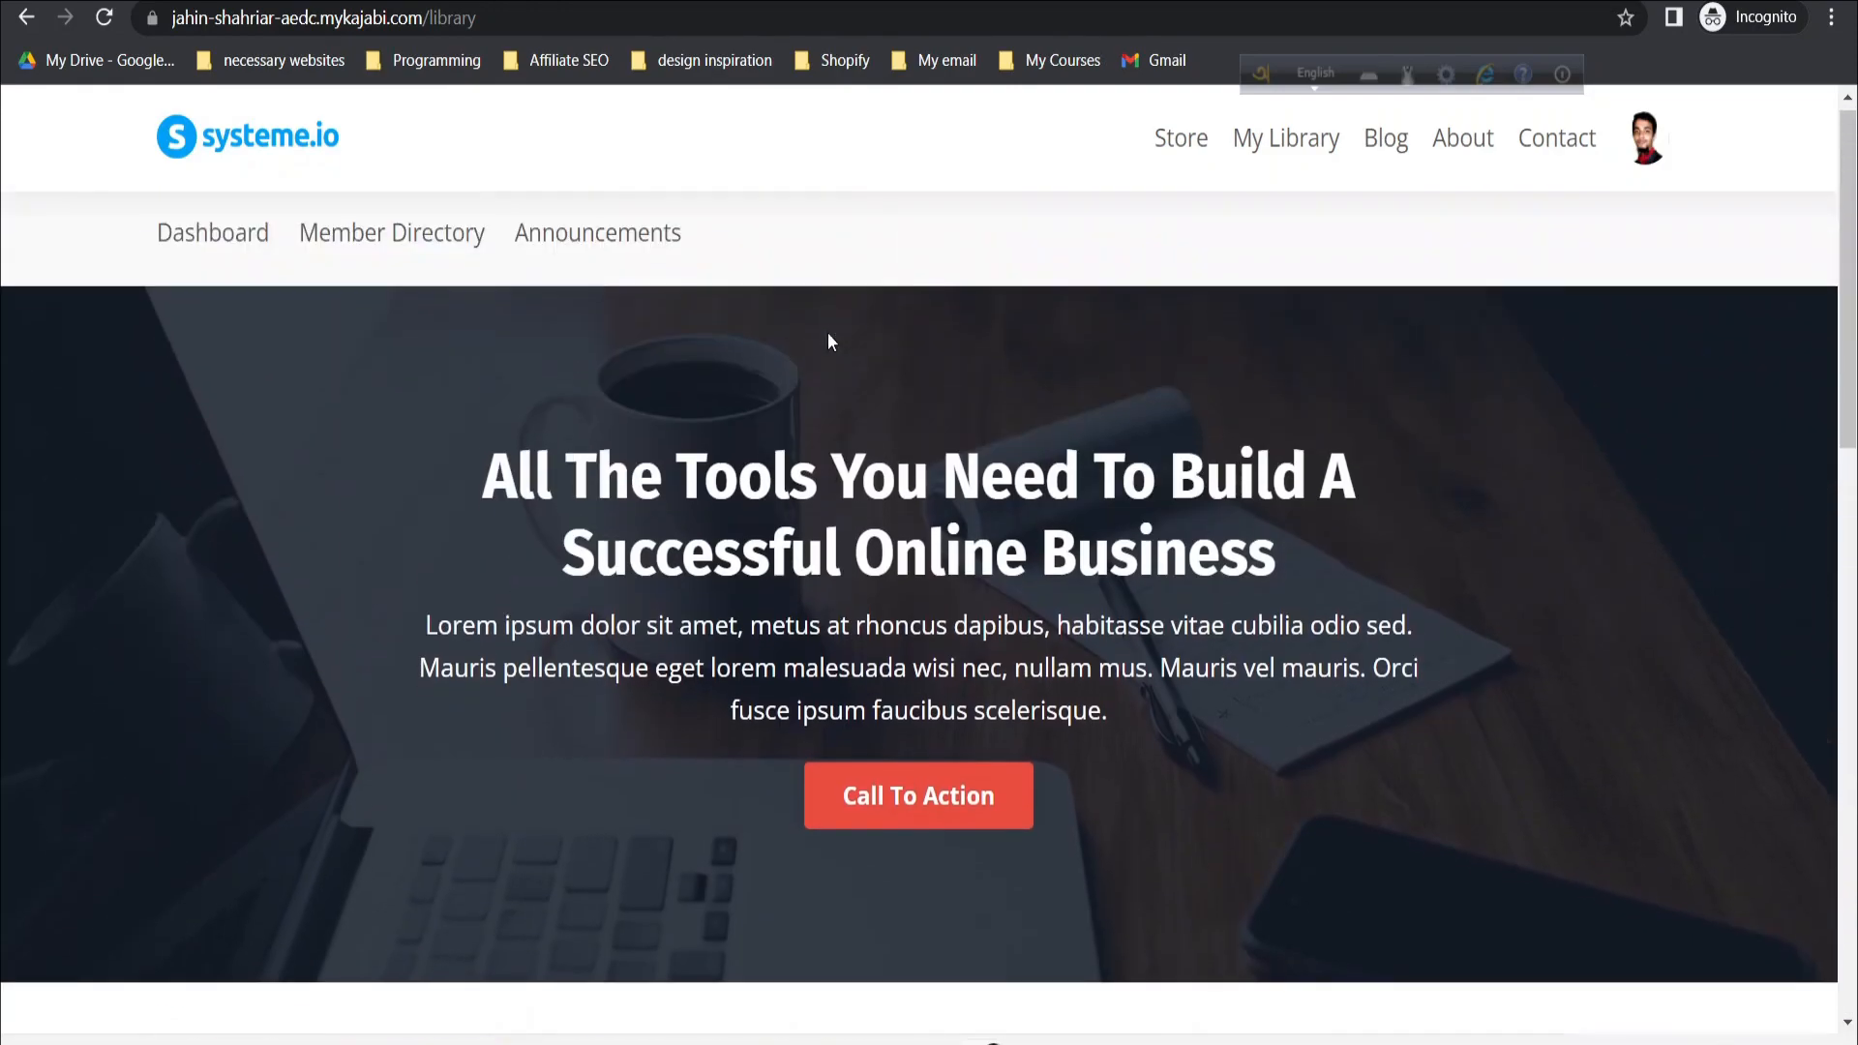
{"action": "scroll", "coordinate": [568, 530], "scroll_direction": "down", "scroll_amount": 4}
{"action": "scroll", "coordinate": [567, 525], "scroll_direction": "down", "scroll_amount": 4}
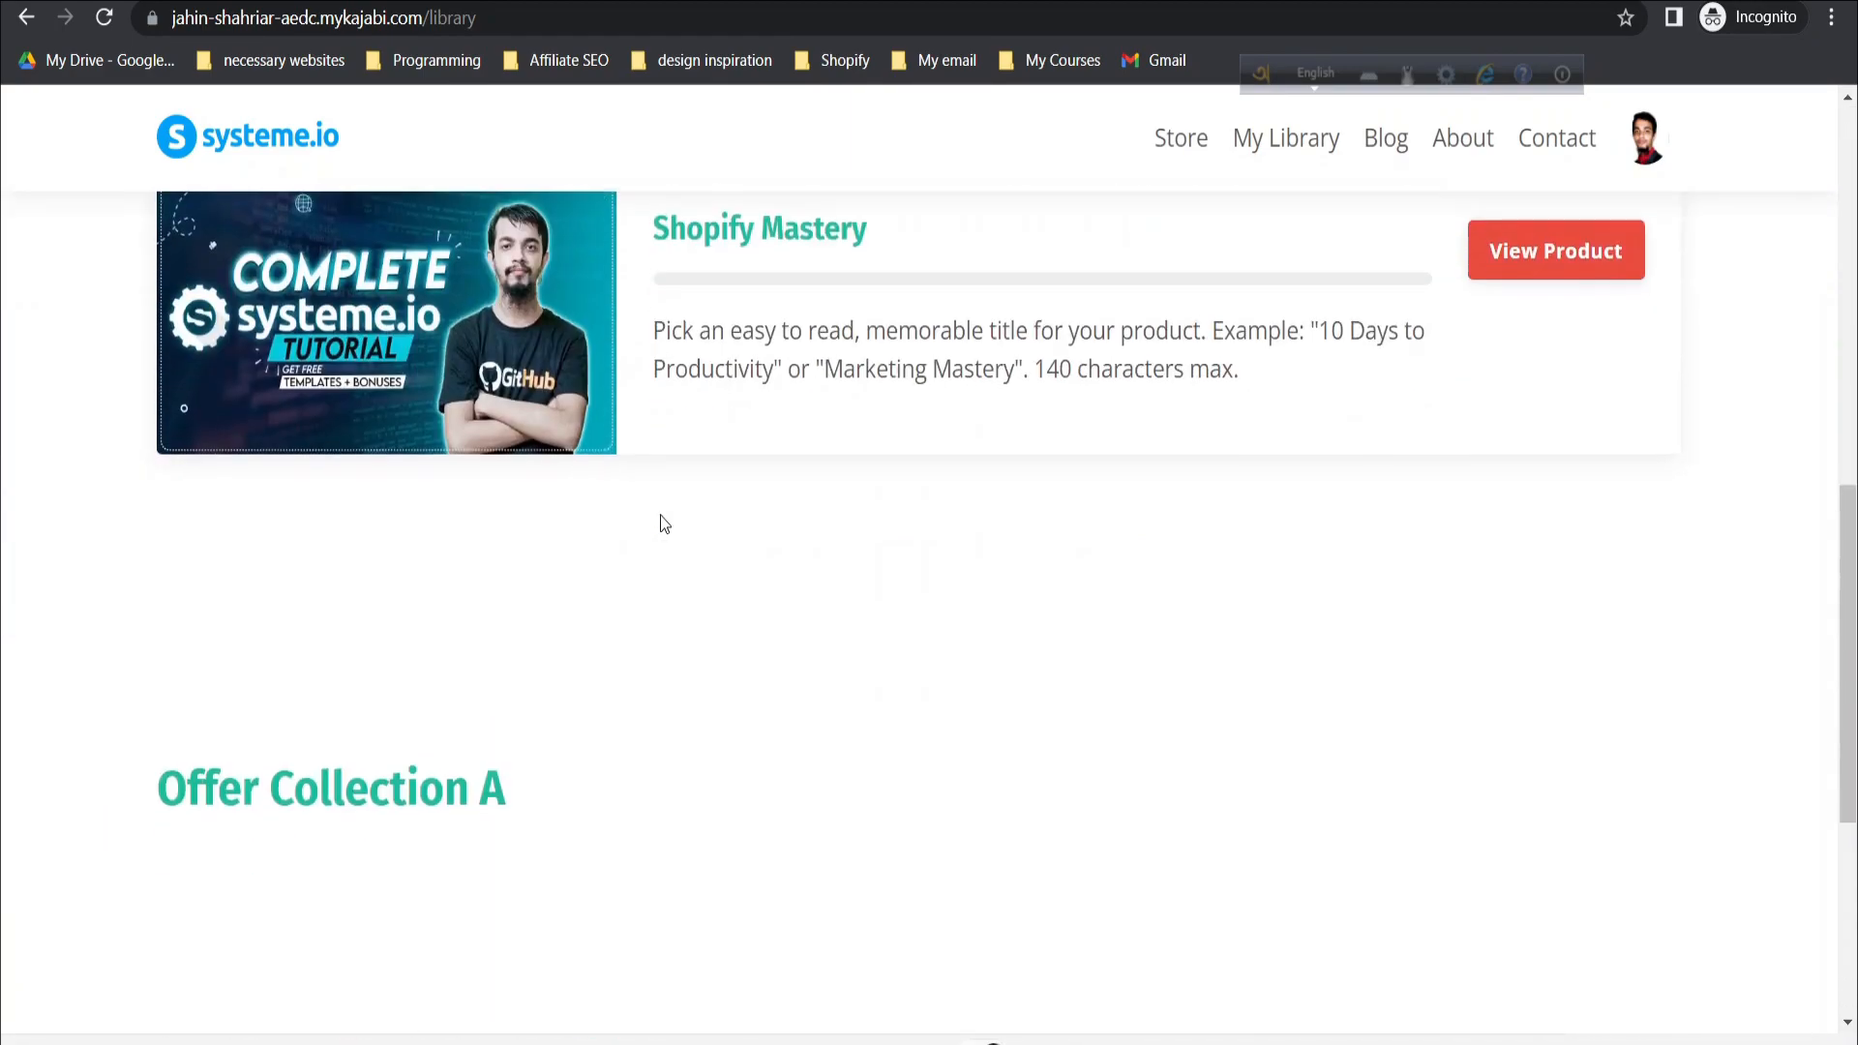
{"action": "scroll", "coordinate": [660, 515], "scroll_direction": "up", "scroll_amount": 3}
- Open the Shopify Mastery course's Welcome to the Course lesson and browse it
{"action": "left_click", "coordinate": [1568, 530]}
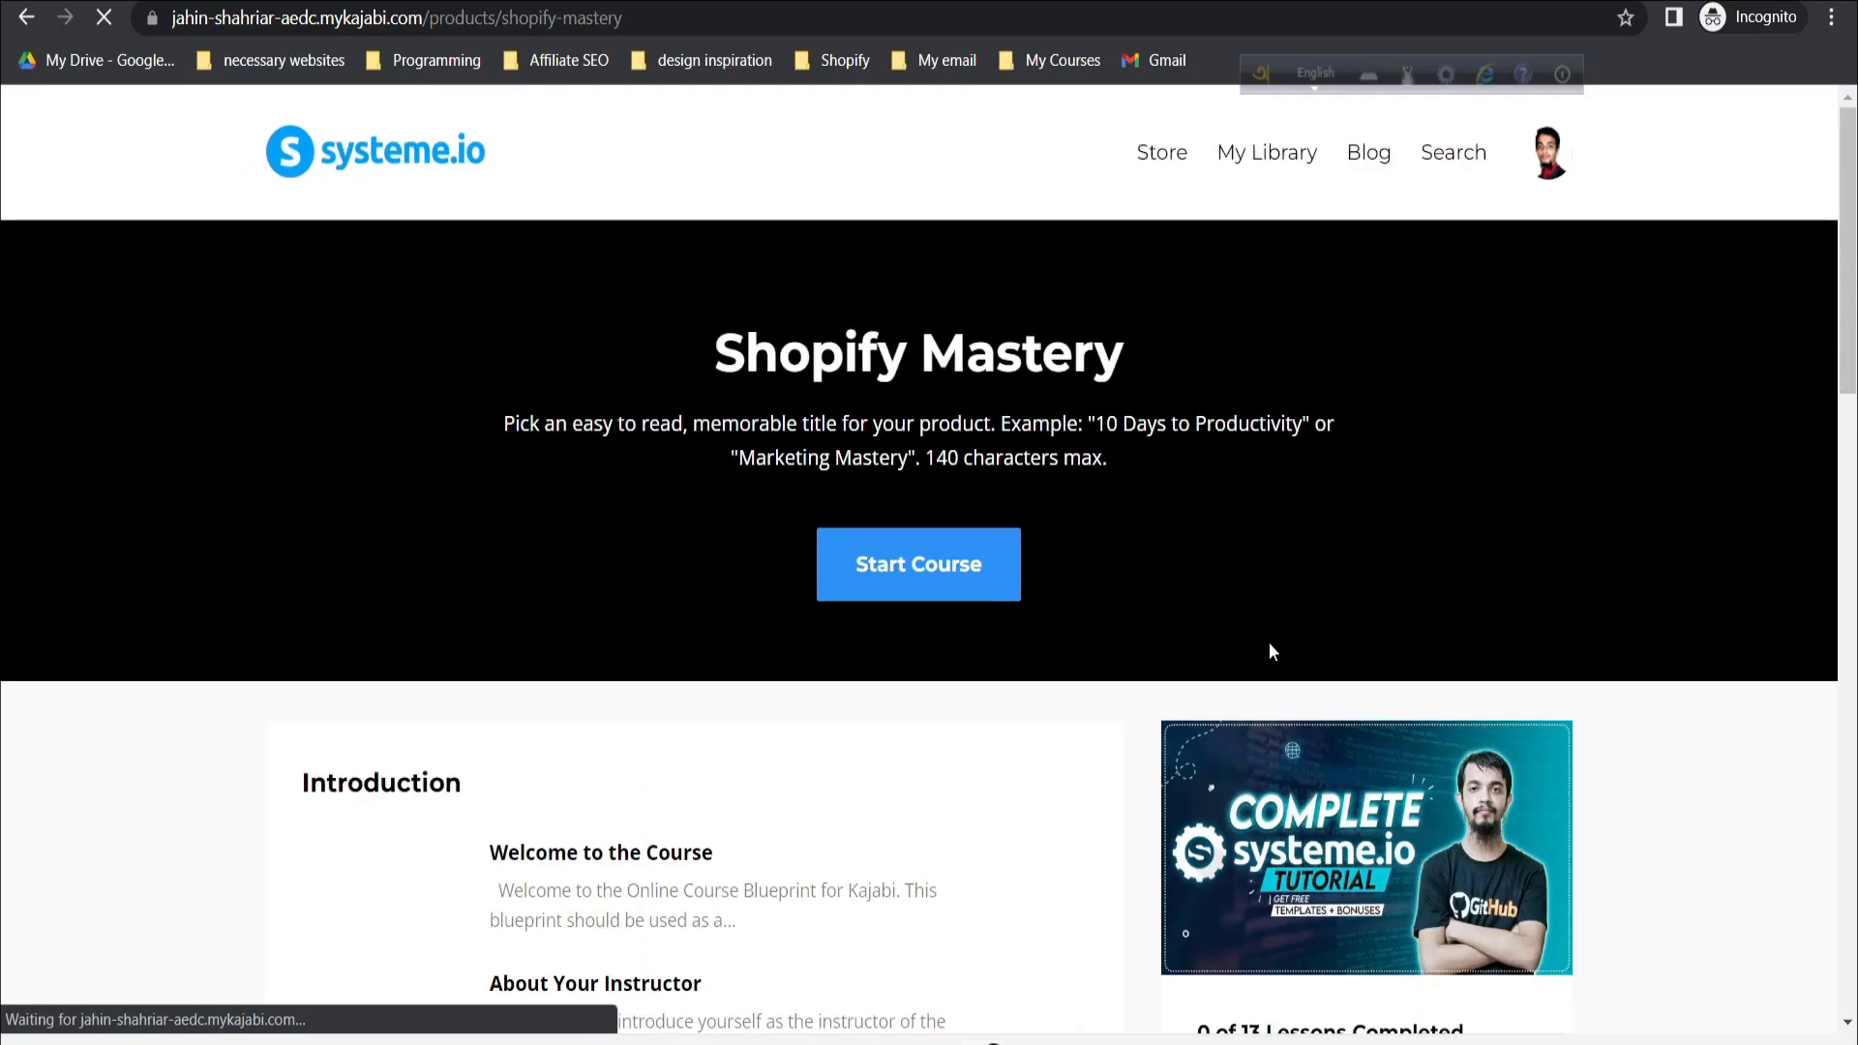
{"action": "scroll", "coordinate": [954, 571], "scroll_direction": "down", "scroll_amount": 10}
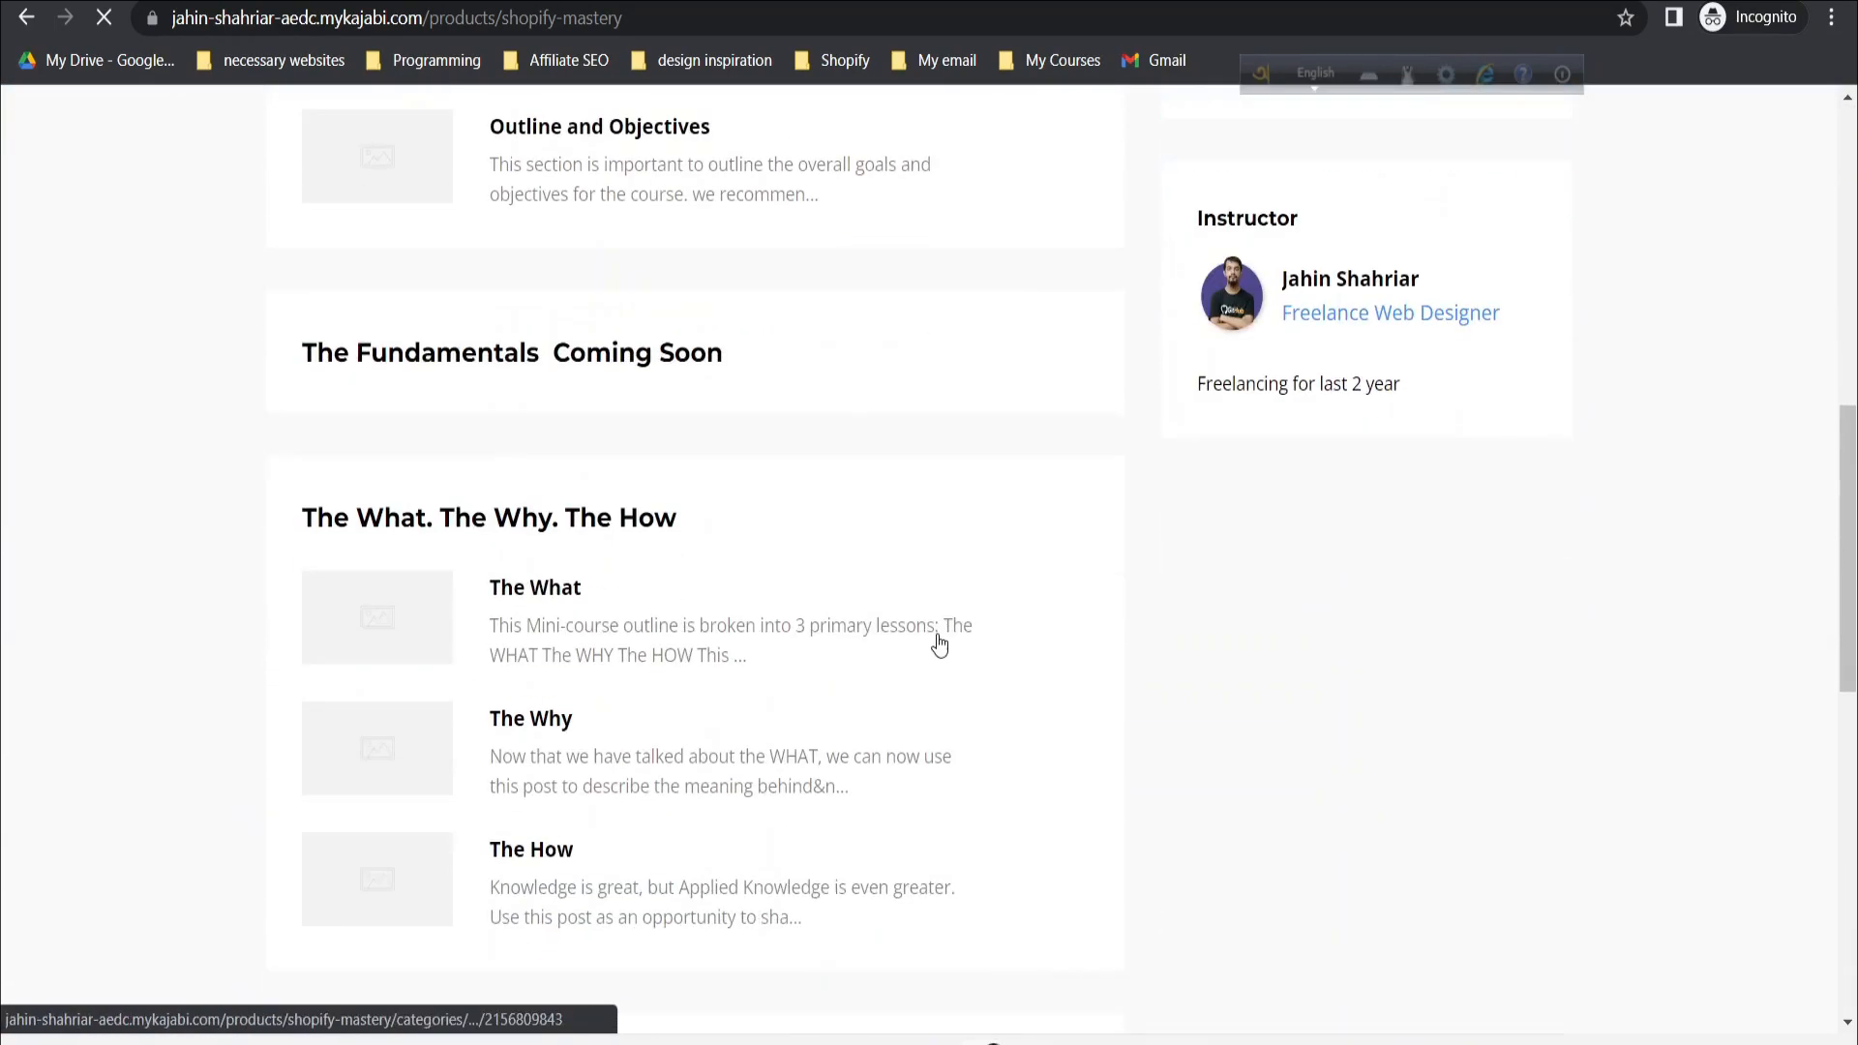
{"action": "scroll", "coordinate": [938, 642], "scroll_direction": "up", "scroll_amount": 5}
{"action": "scroll", "coordinate": [979, 539], "scroll_direction": "down", "scroll_amount": 12}
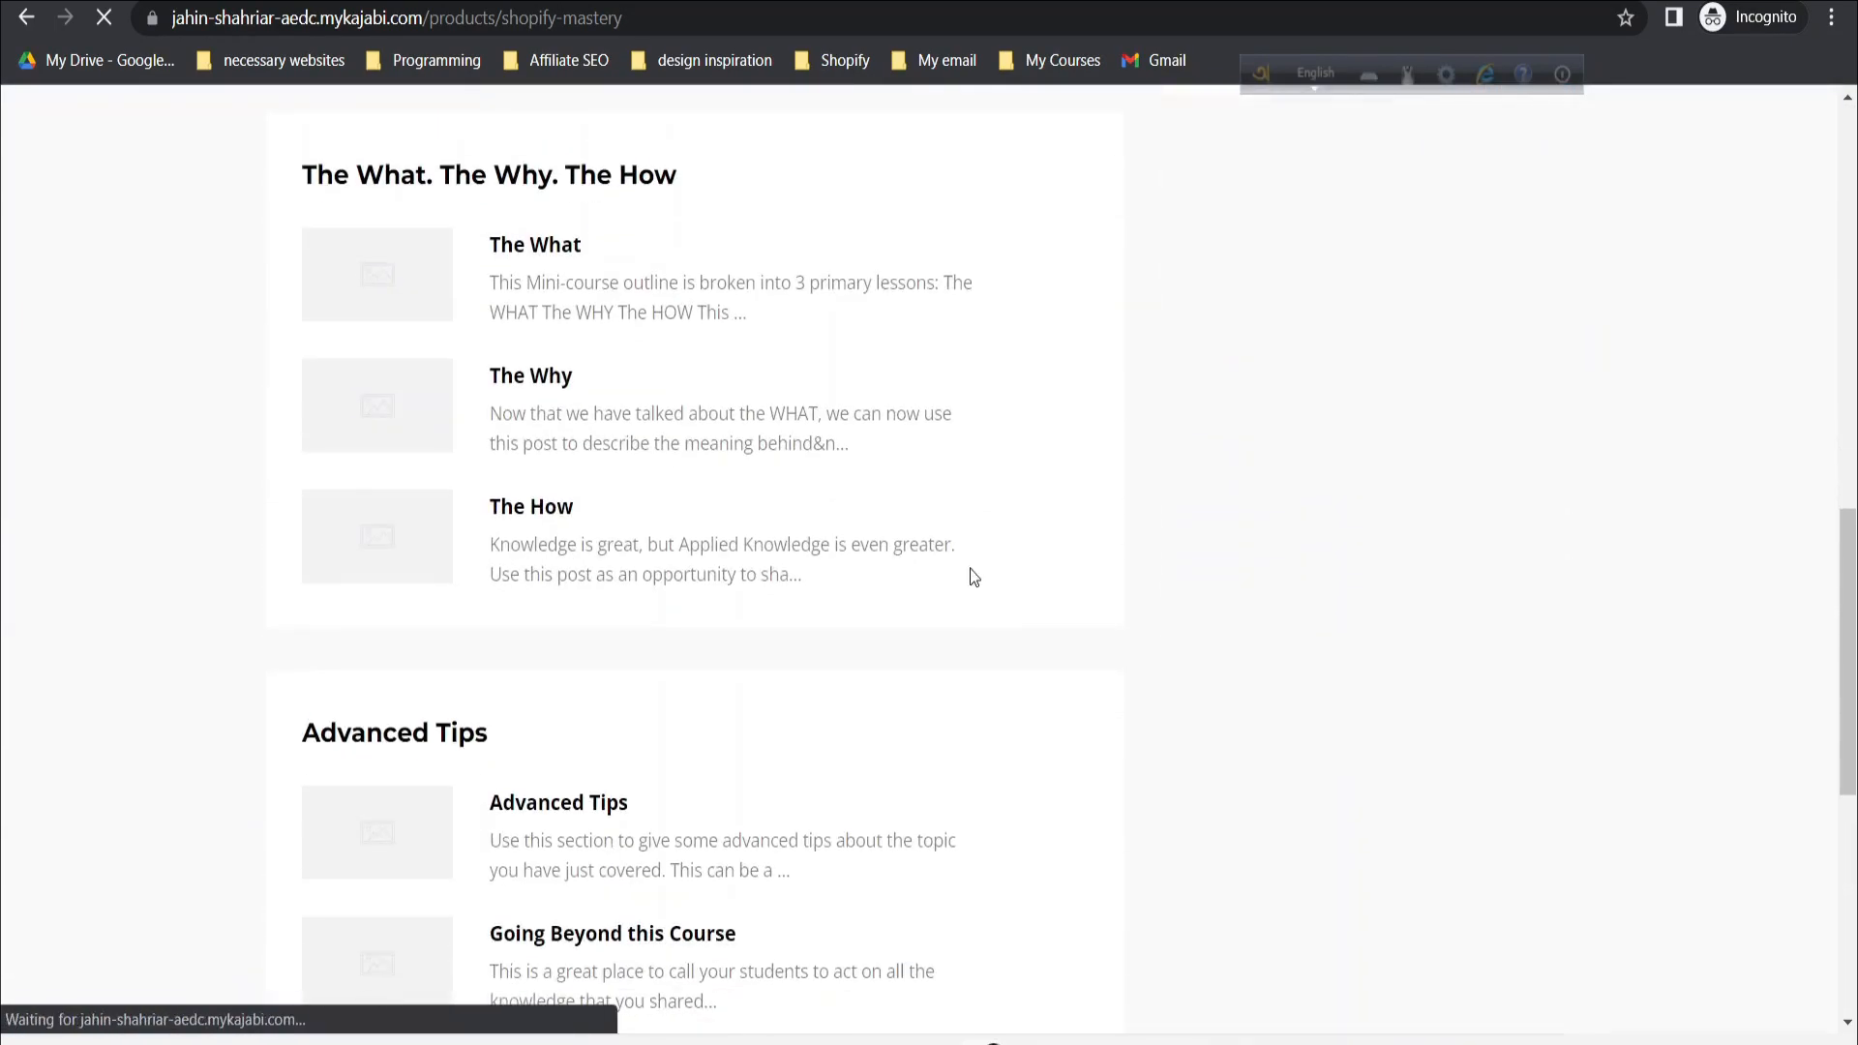
{"action": "scroll", "coordinate": [972, 571], "scroll_direction": "up", "scroll_amount": 10}
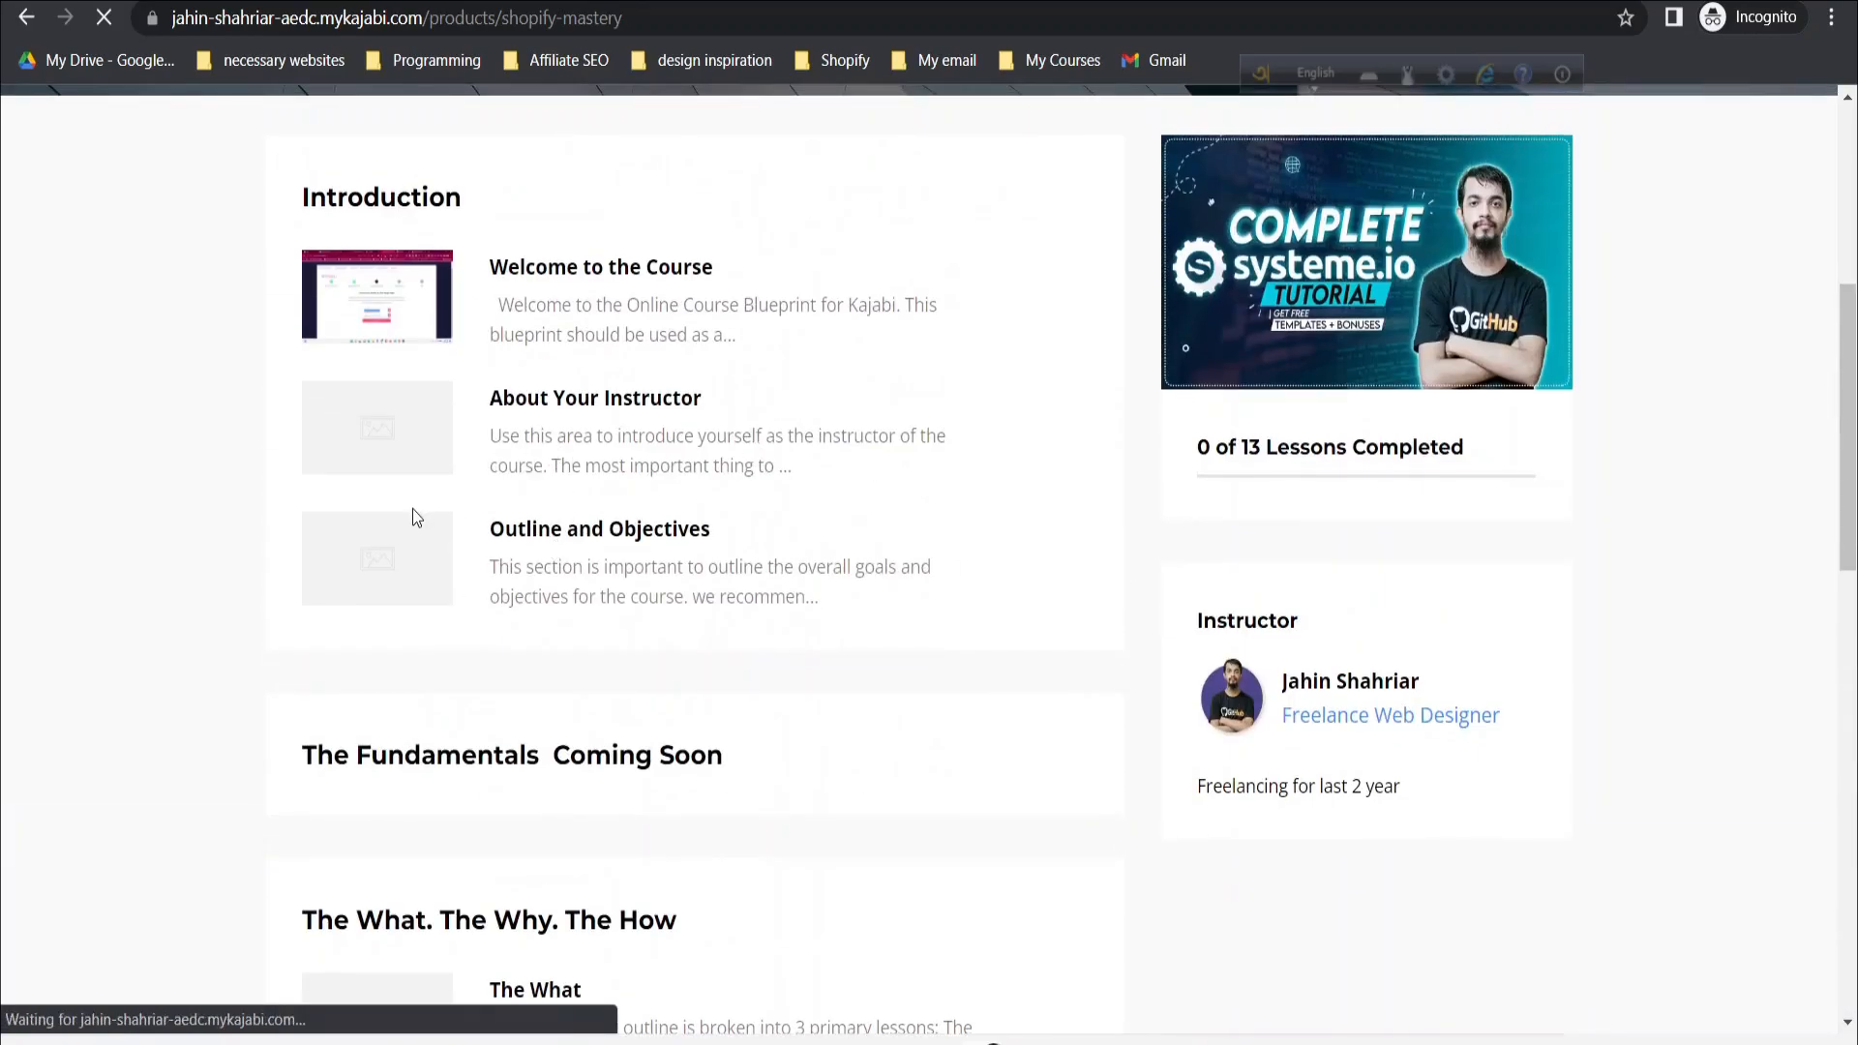
{"action": "scroll", "coordinate": [453, 484], "scroll_direction": "up", "scroll_amount": 3}
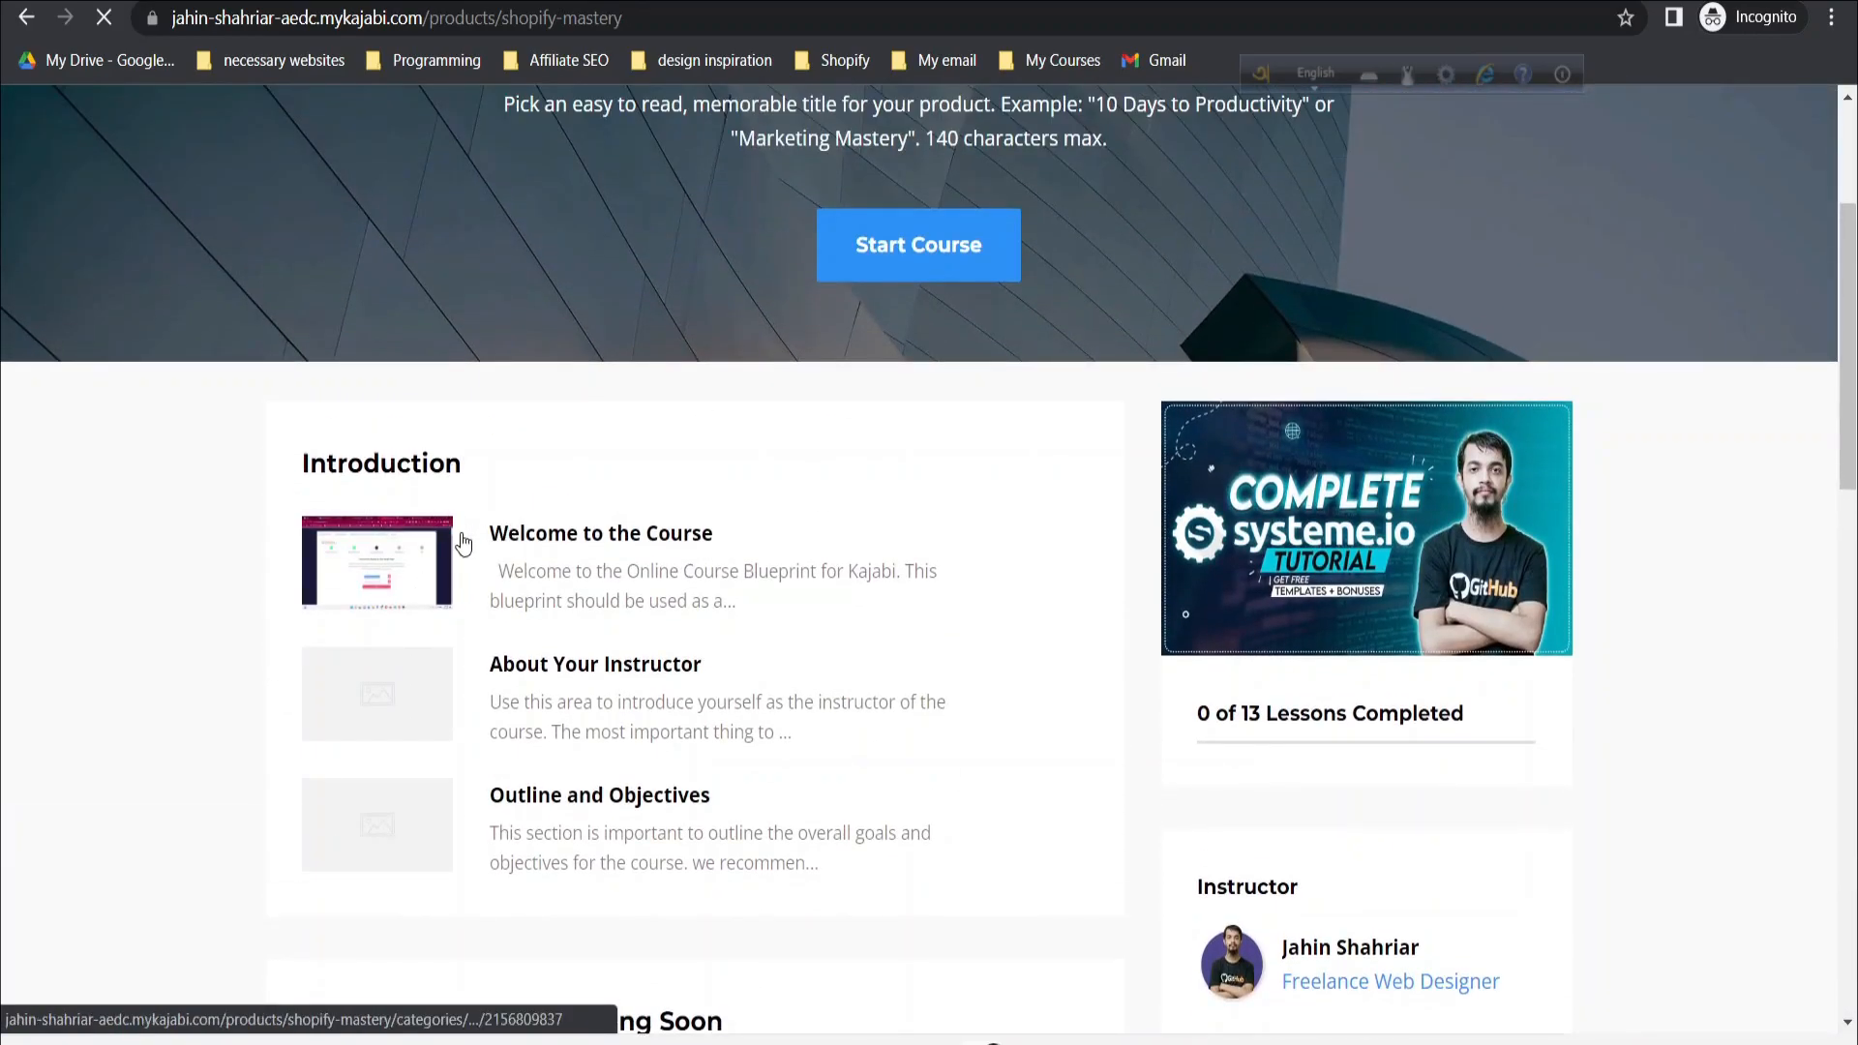
{"action": "scroll", "coordinate": [832, 682], "scroll_direction": "up", "scroll_amount": 3}
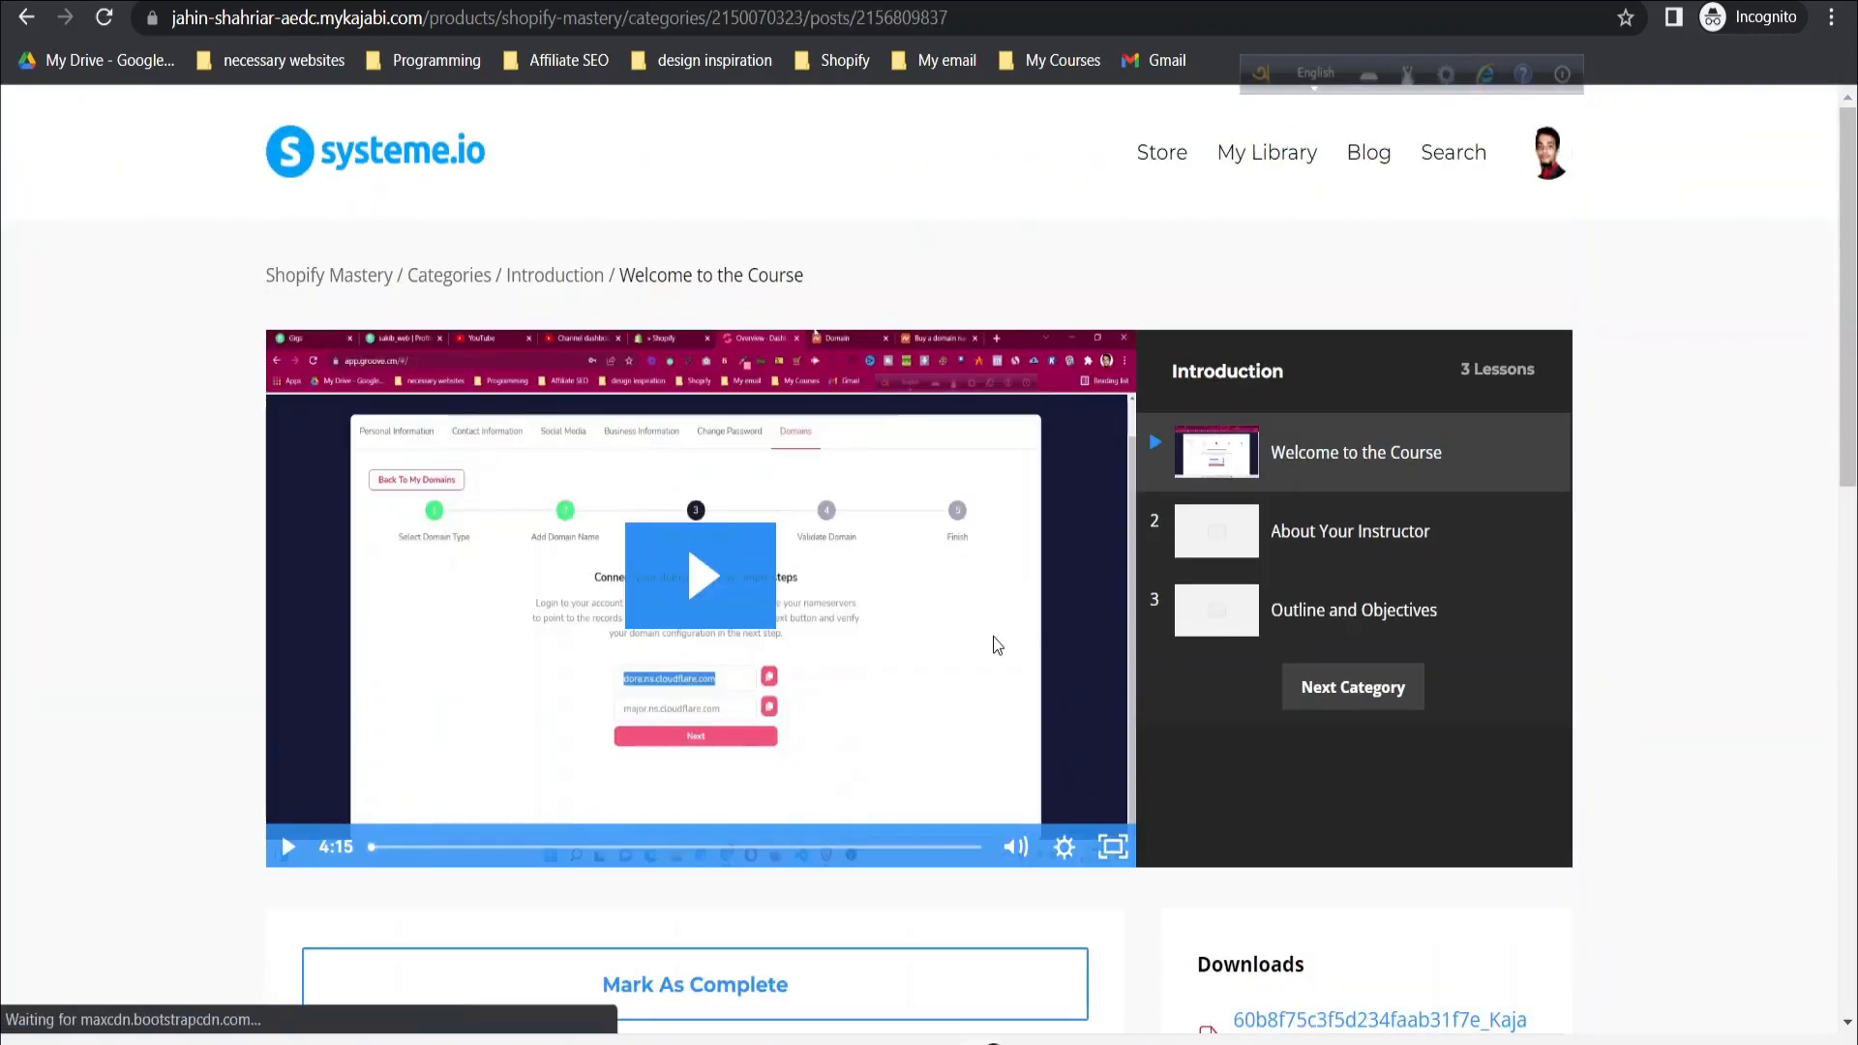
{"action": "scroll", "coordinate": [1549, 484], "scroll_direction": "down", "scroll_amount": 5}
{"action": "scroll", "coordinate": [1628, 474], "scroll_direction": "down", "scroll_amount": 4}
{"action": "scroll", "coordinate": [1628, 474], "scroll_direction": "up", "scroll_amount": 9}
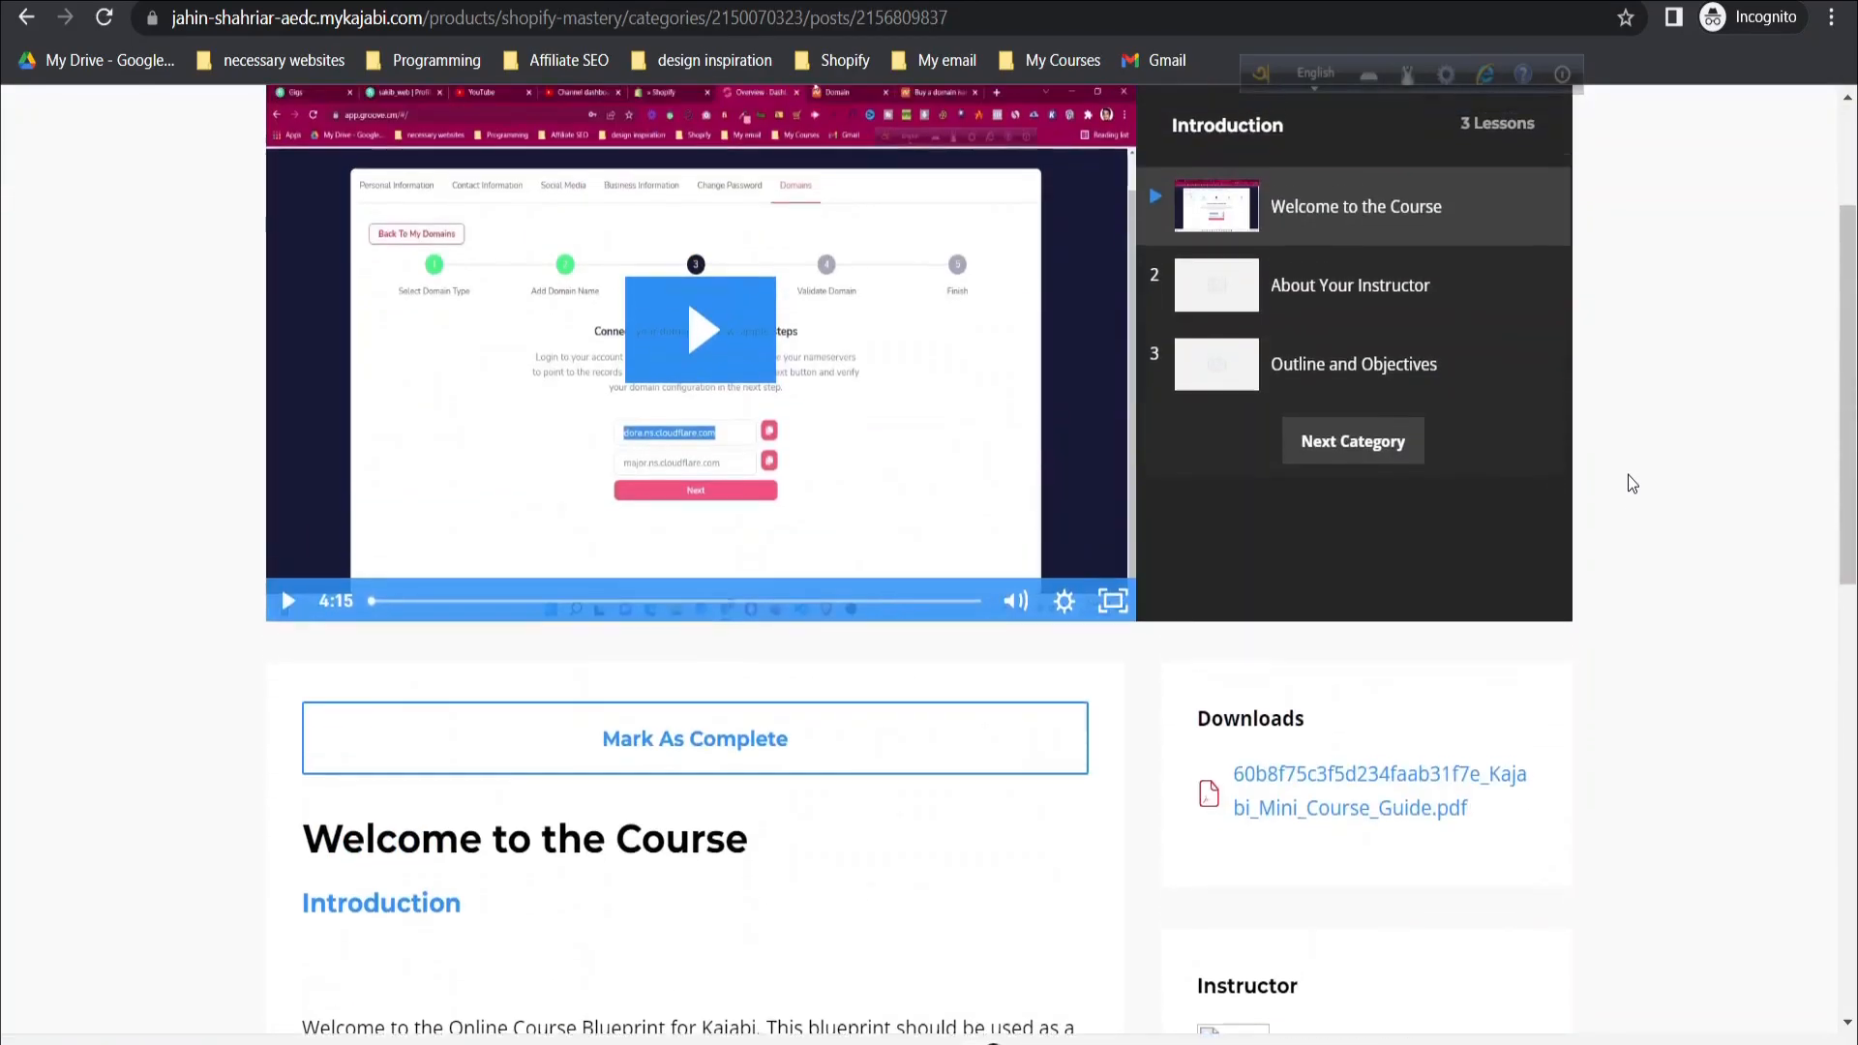
- Play the lesson video, skip ahead to 2:14, and pause it
{"action": "left_click", "coordinate": [678, 581]}
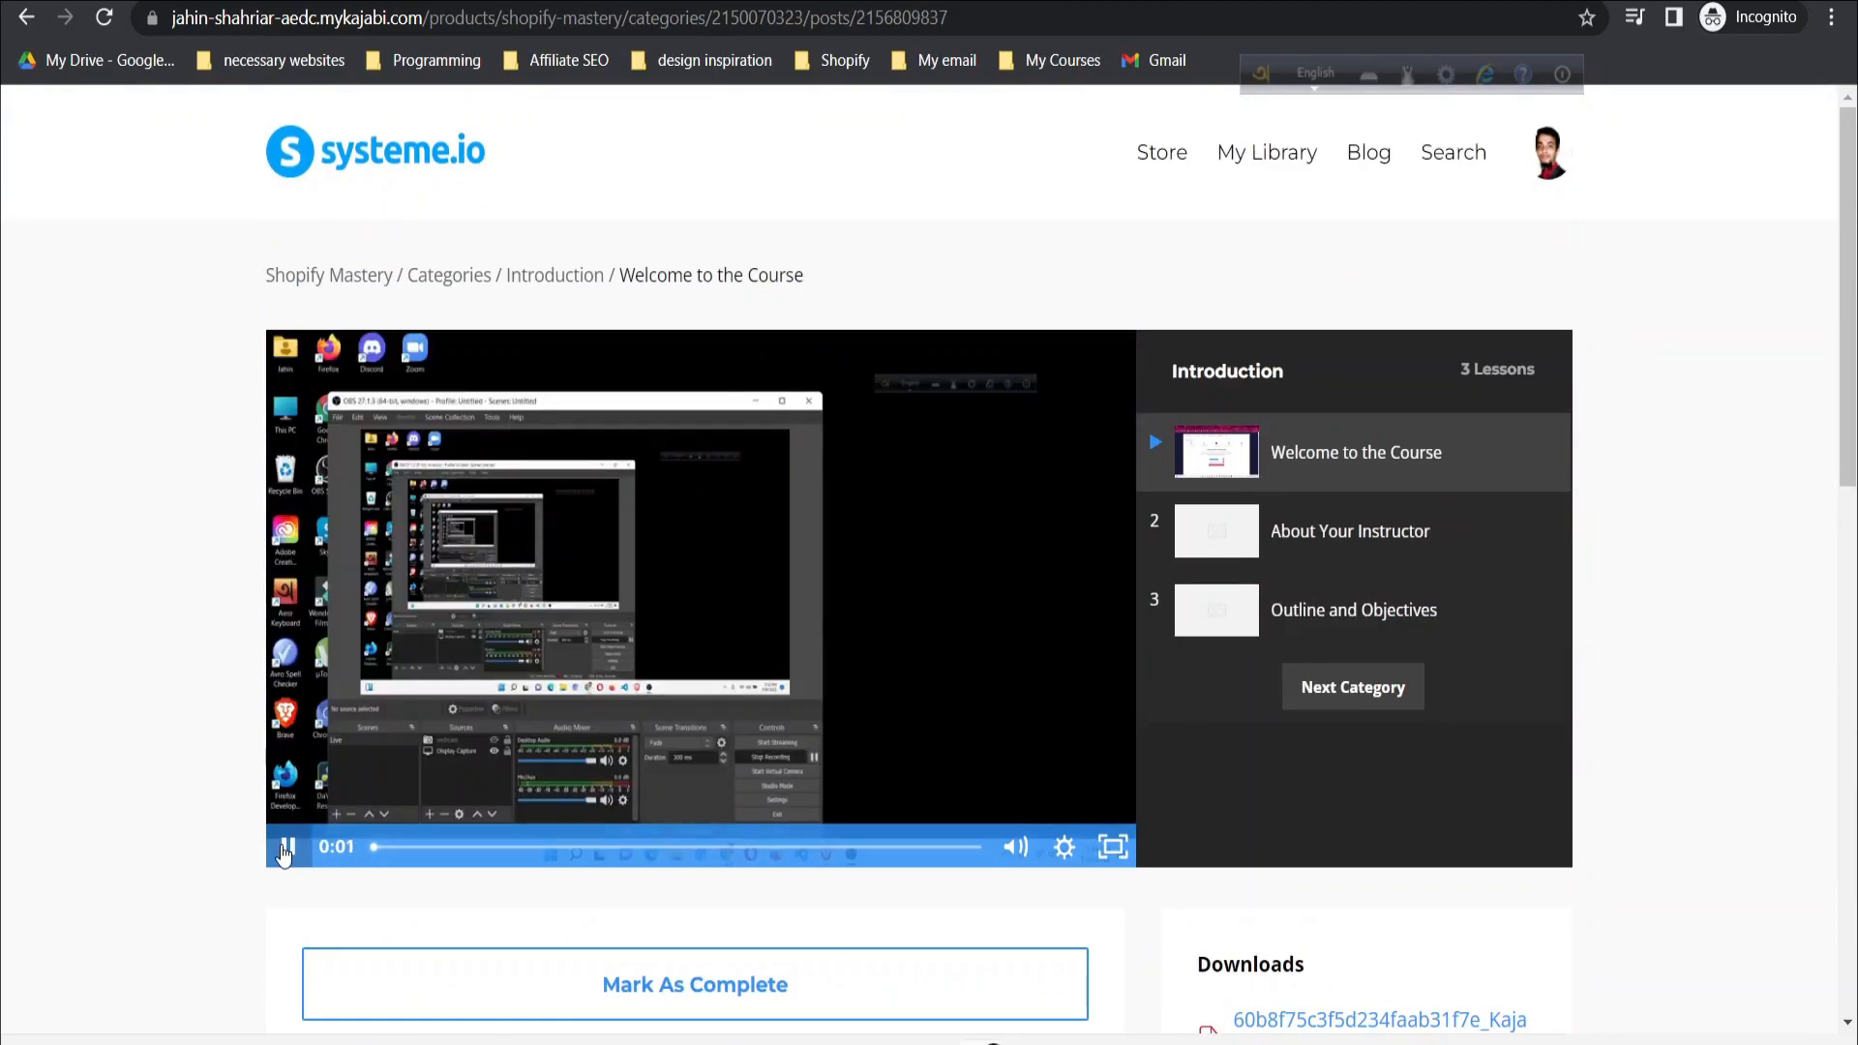
{"action": "left_click", "coordinate": [691, 847]}
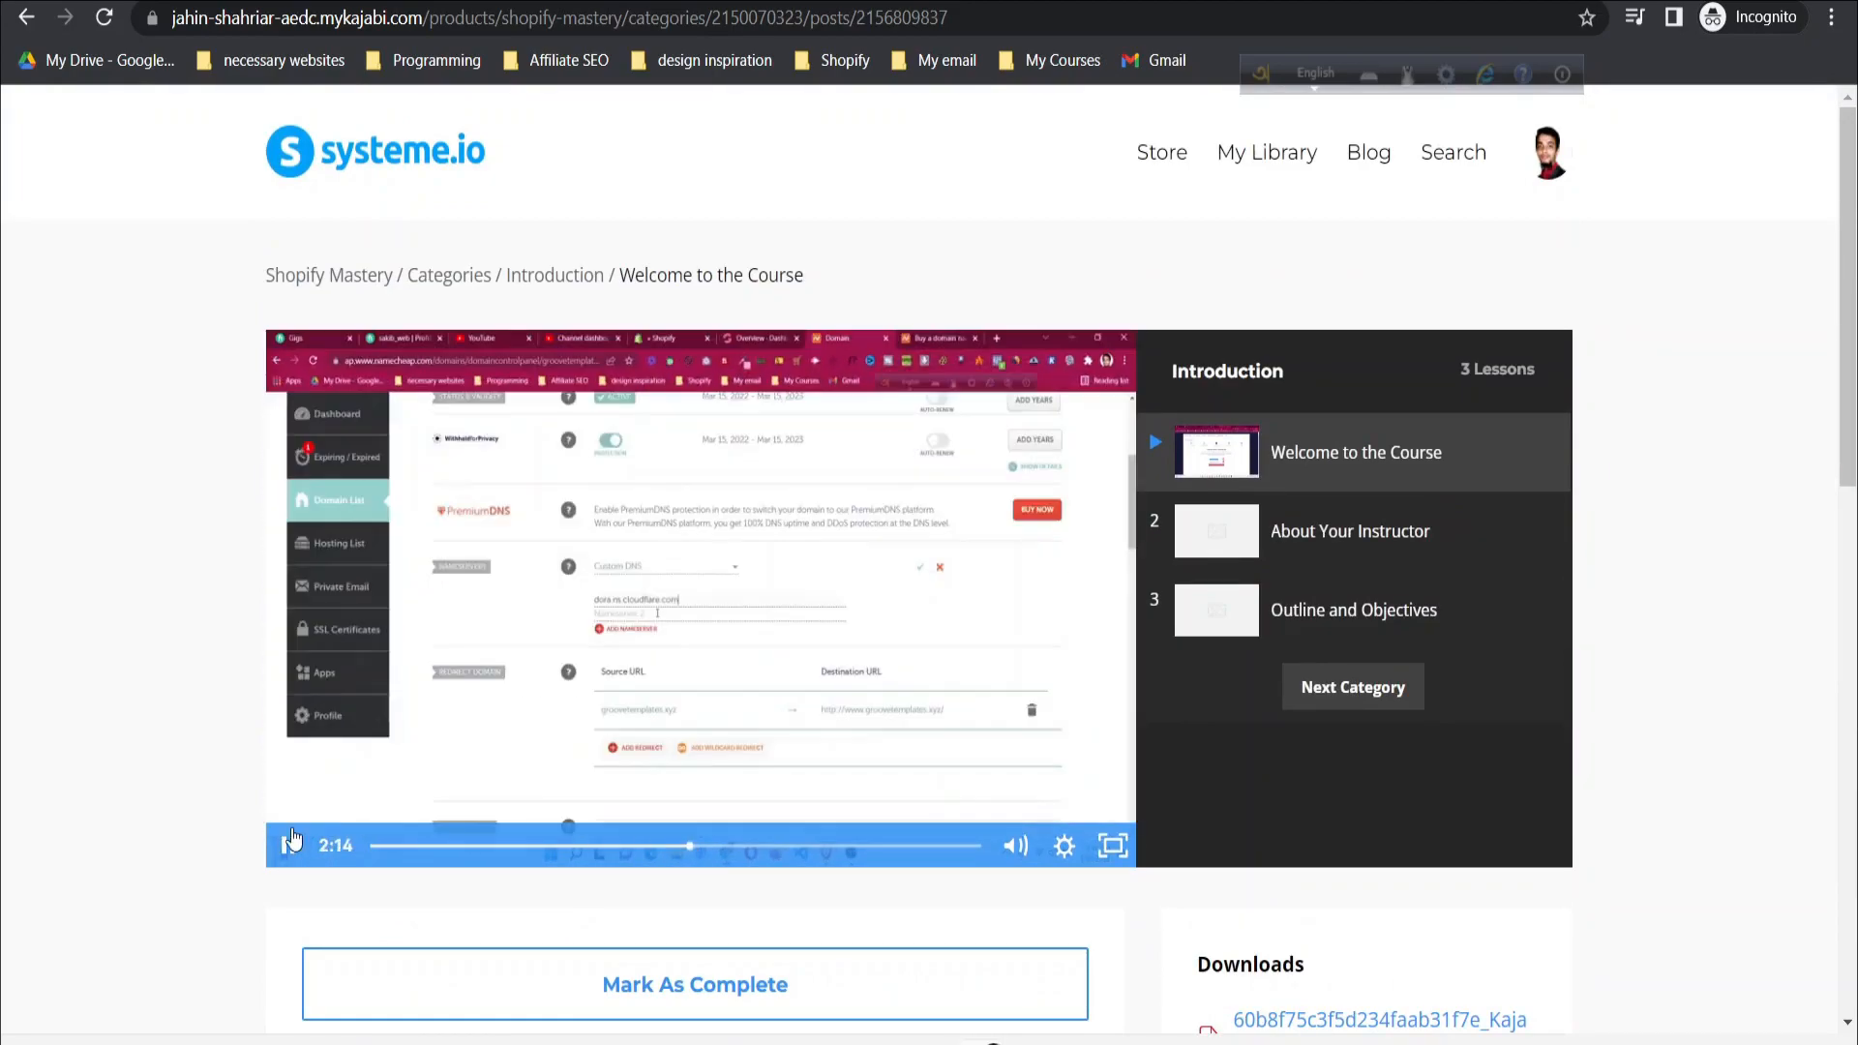
{"action": "left_click", "coordinate": [790, 590]}
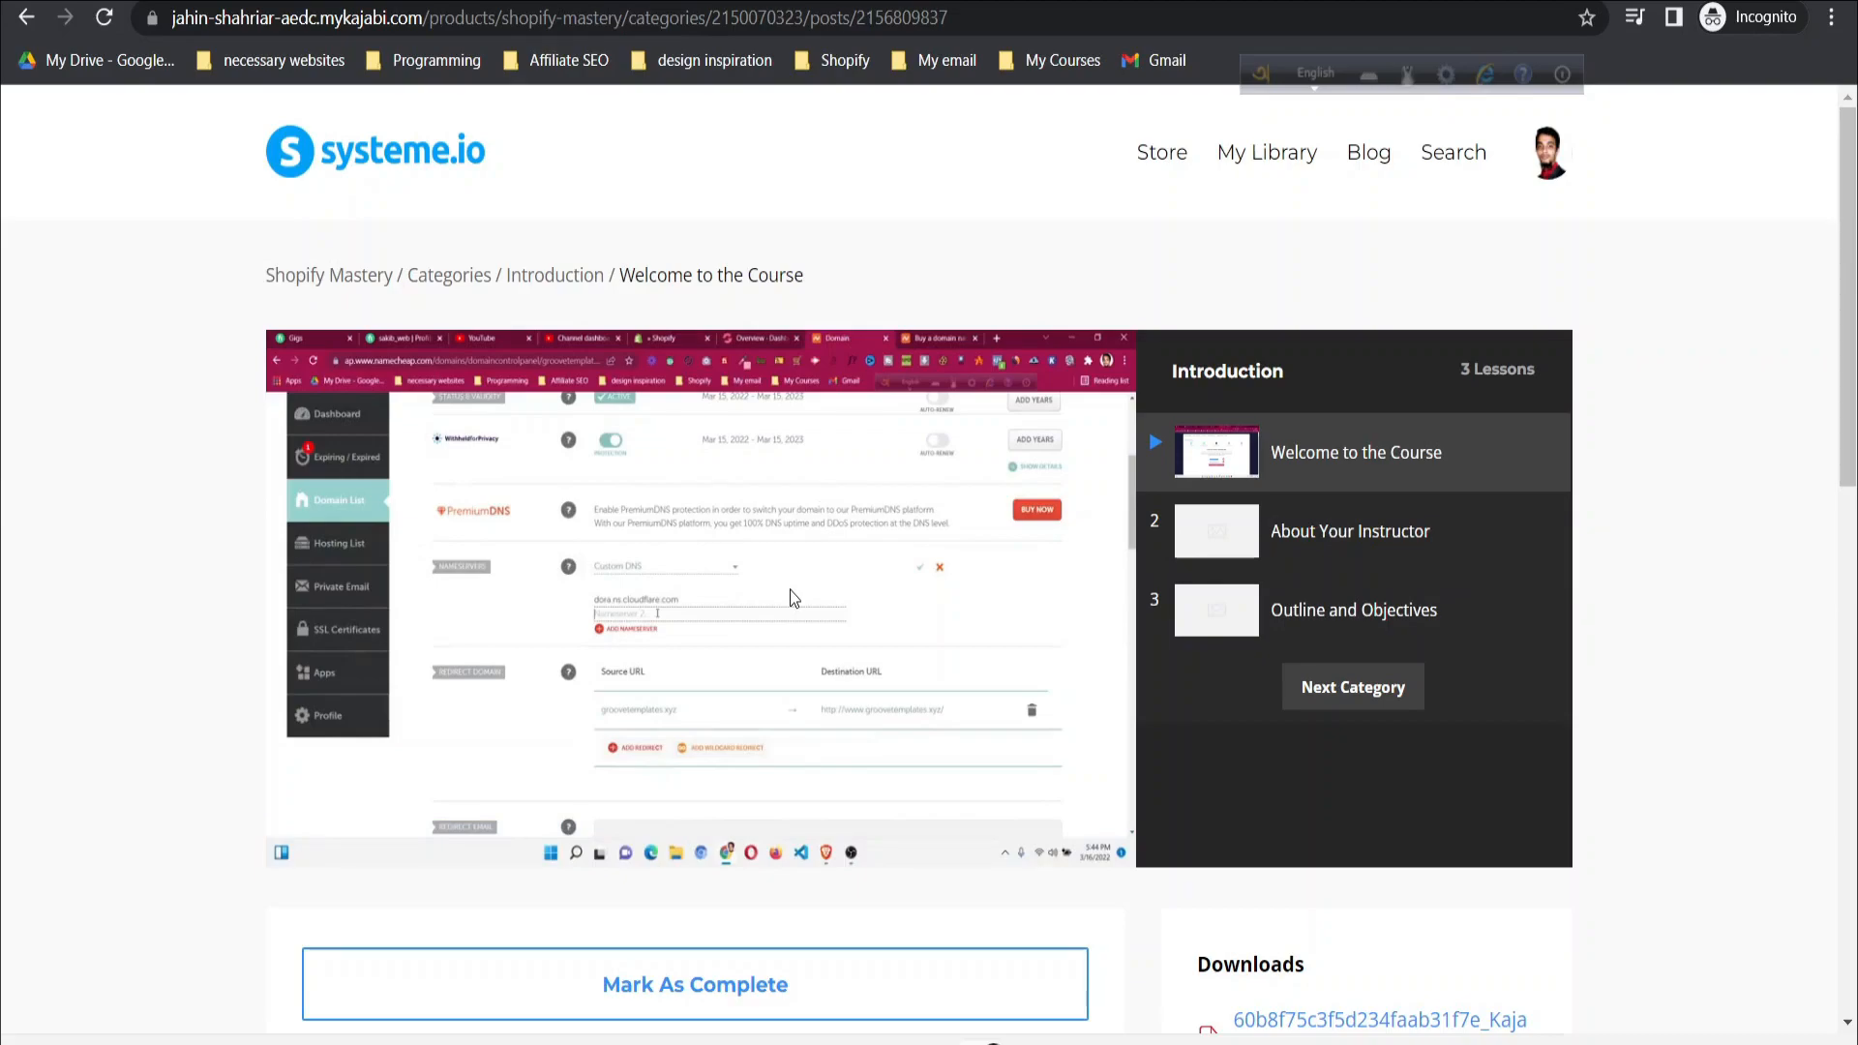
{"action": "mouse_move", "coordinate": [791, 567]}
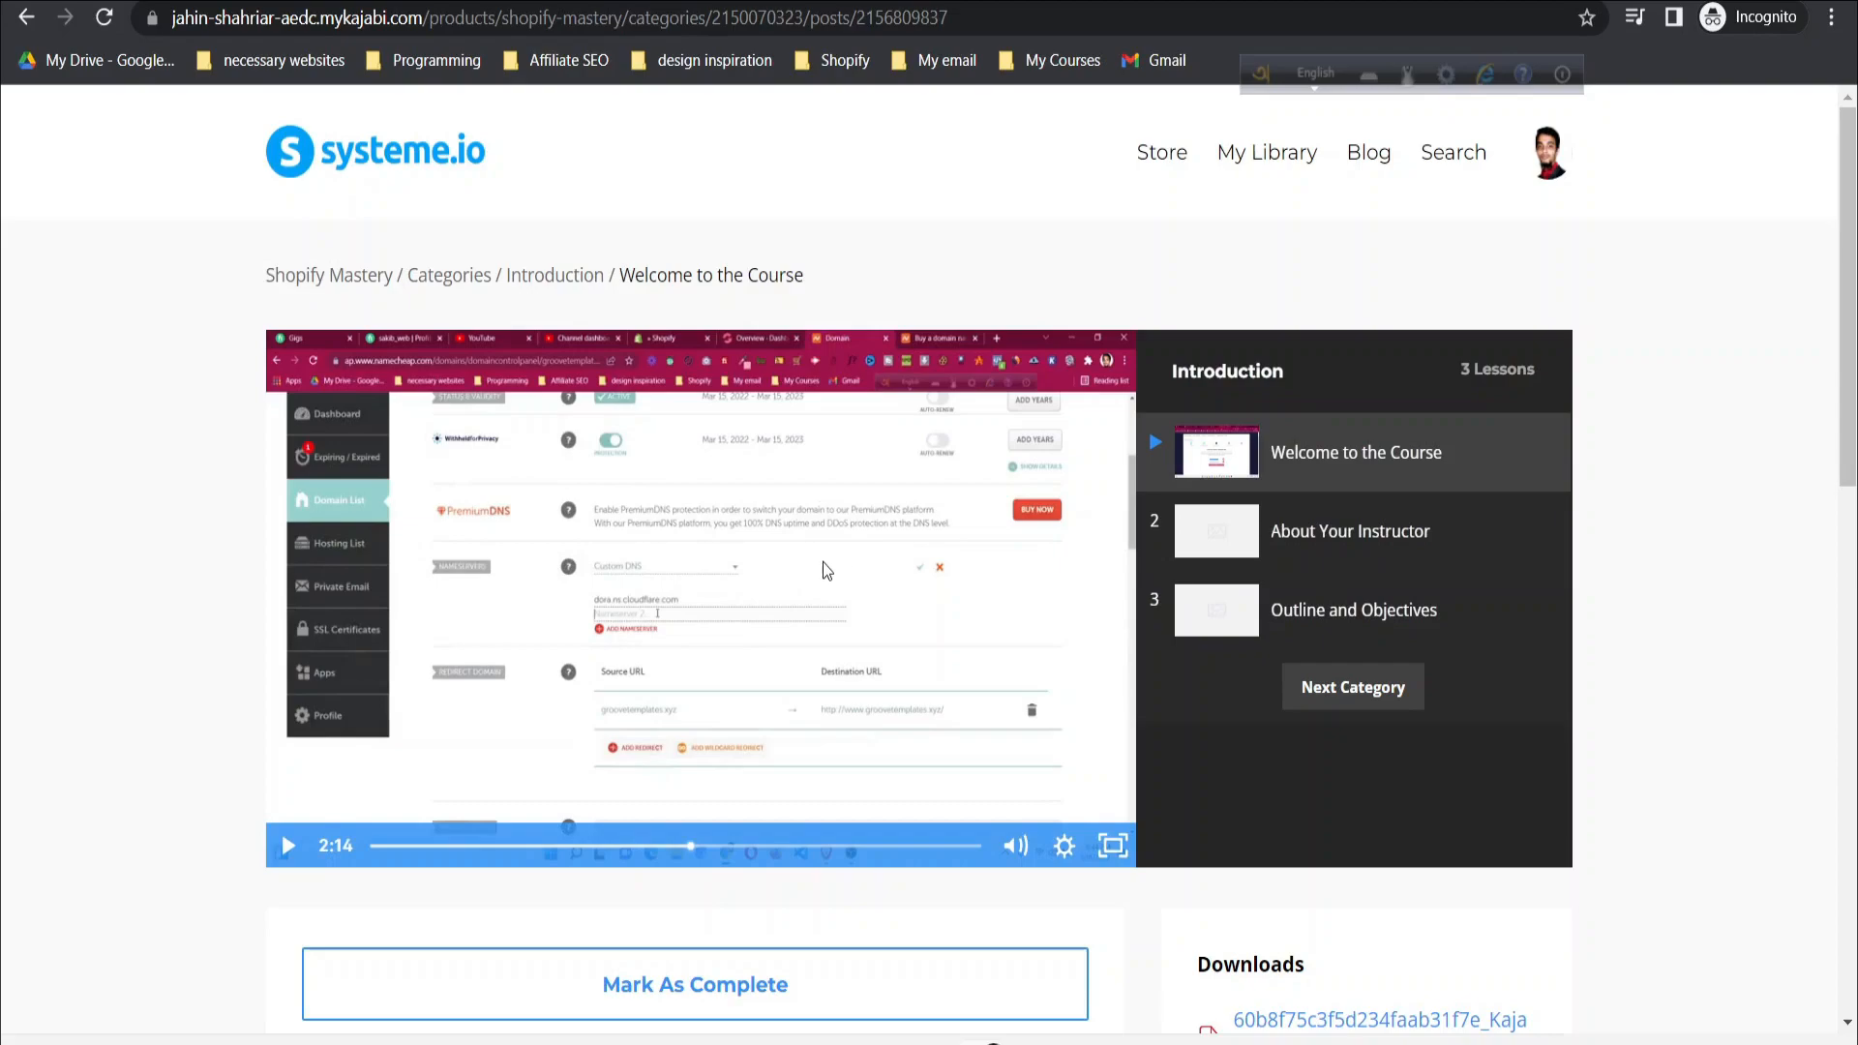
- Scroll down to the lesson's Comments and click into the comment box
{"action": "scroll", "coordinate": [851, 561], "scroll_direction": "down", "scroll_amount": 3}
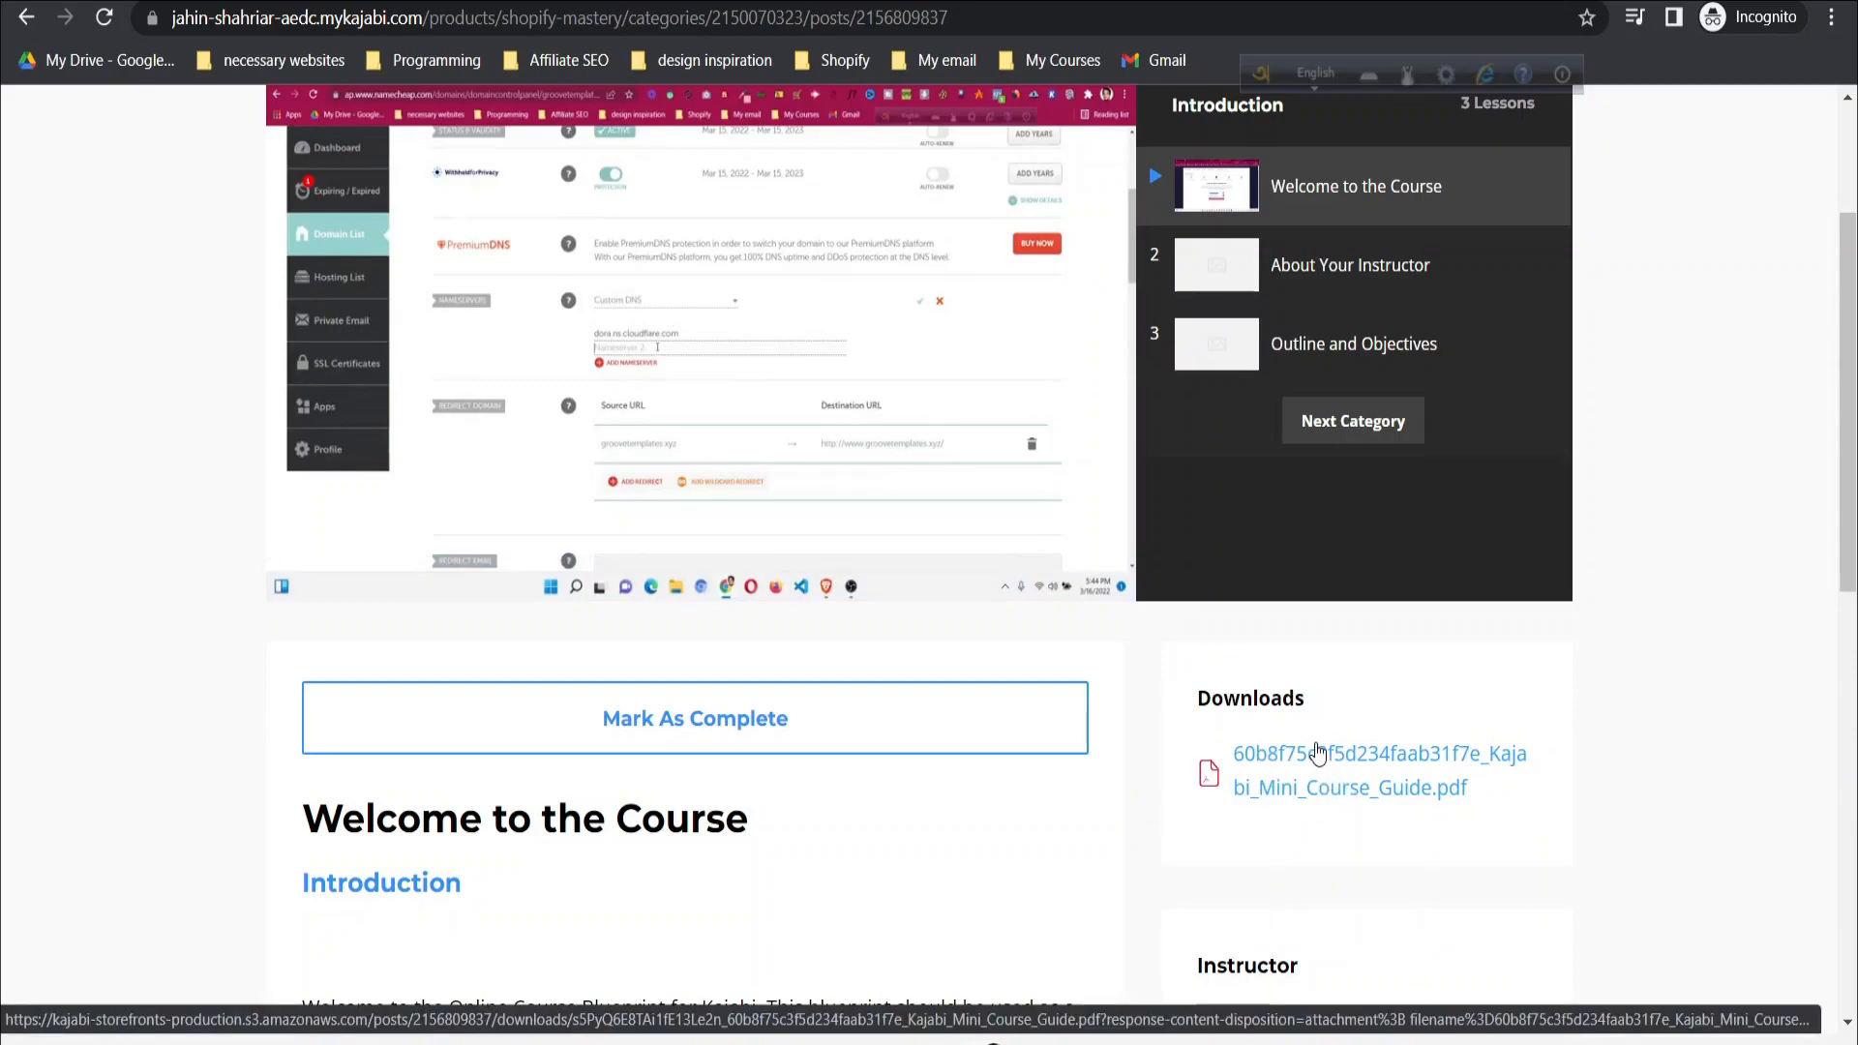
{"action": "scroll", "coordinate": [1314, 736], "scroll_direction": "down", "scroll_amount": 6}
{"action": "left_click", "coordinate": [475, 493]}
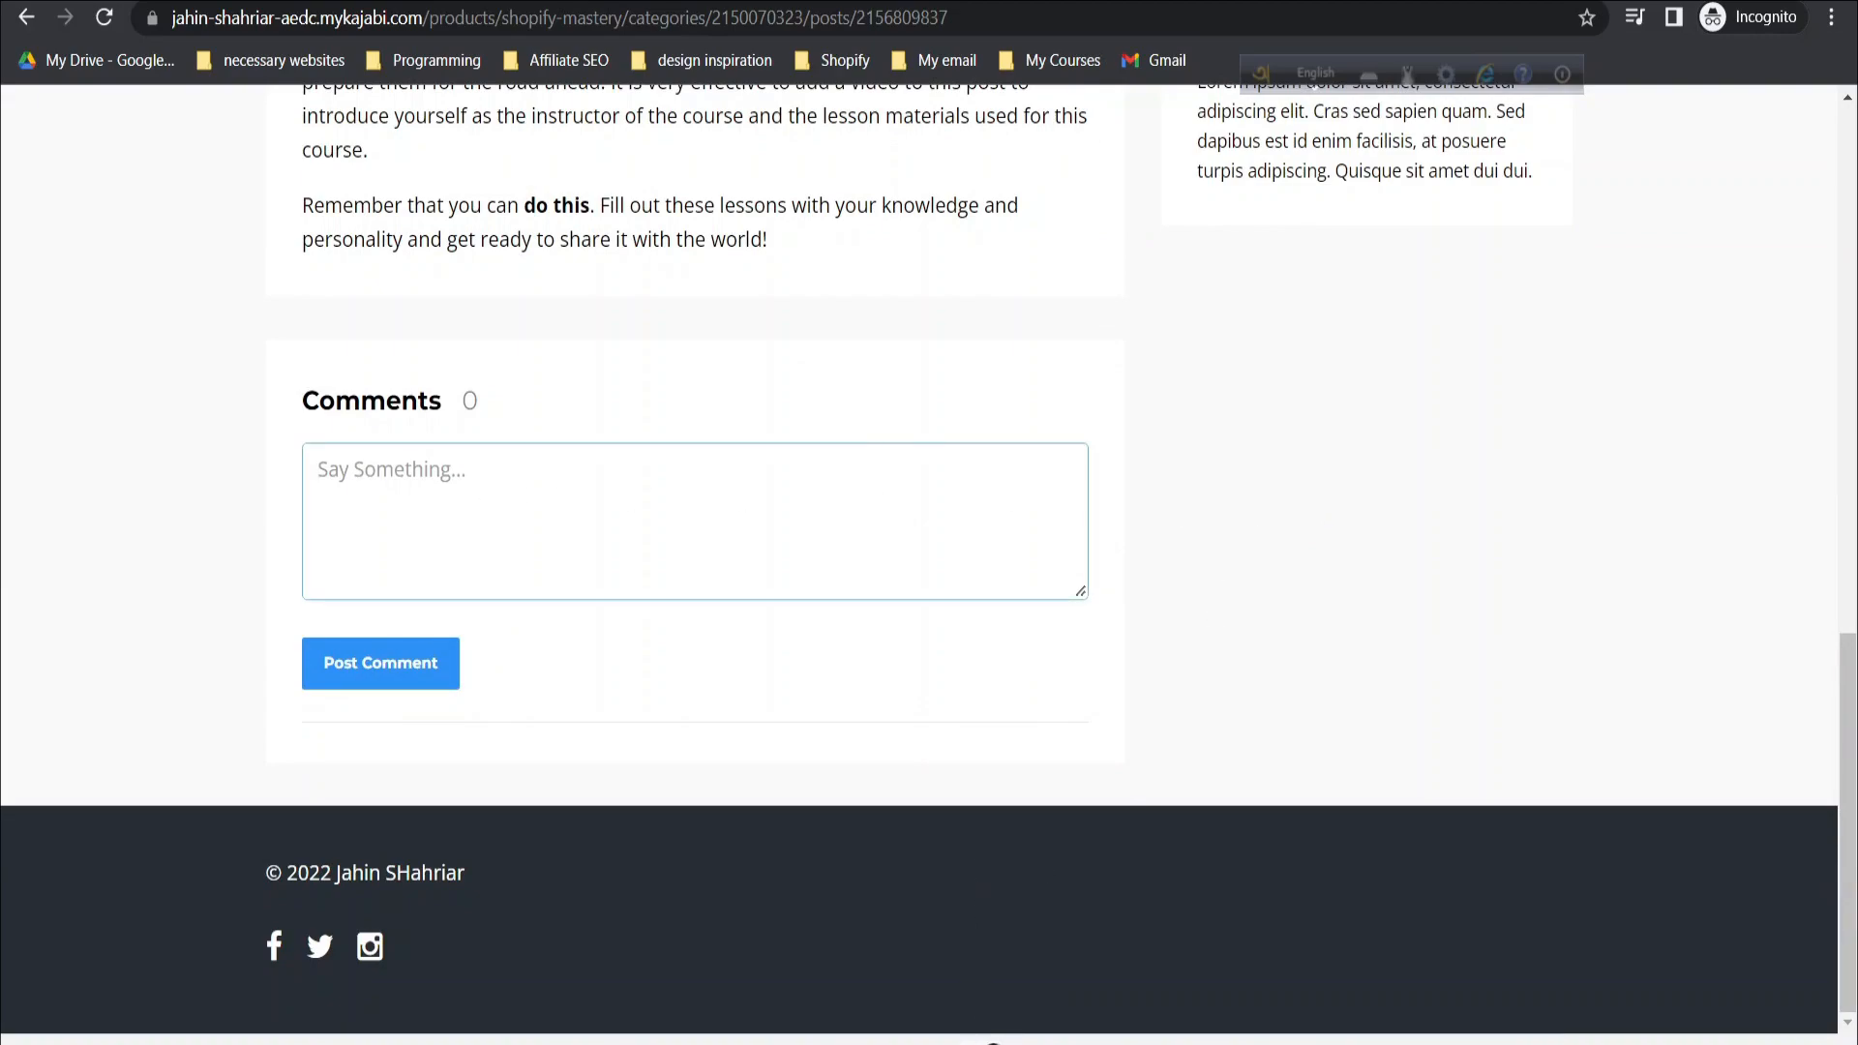
- Switch to the GemPages affiliate dashboard browser tab
{"action": "mouse_move", "coordinate": [983, 1042]}
{"action": "left_click", "coordinate": [861, 944]}
{"action": "scroll", "coordinate": [844, 282], "scroll_direction": "up", "scroll_amount": 6}
{"action": "left_click", "coordinate": [838, 2]}
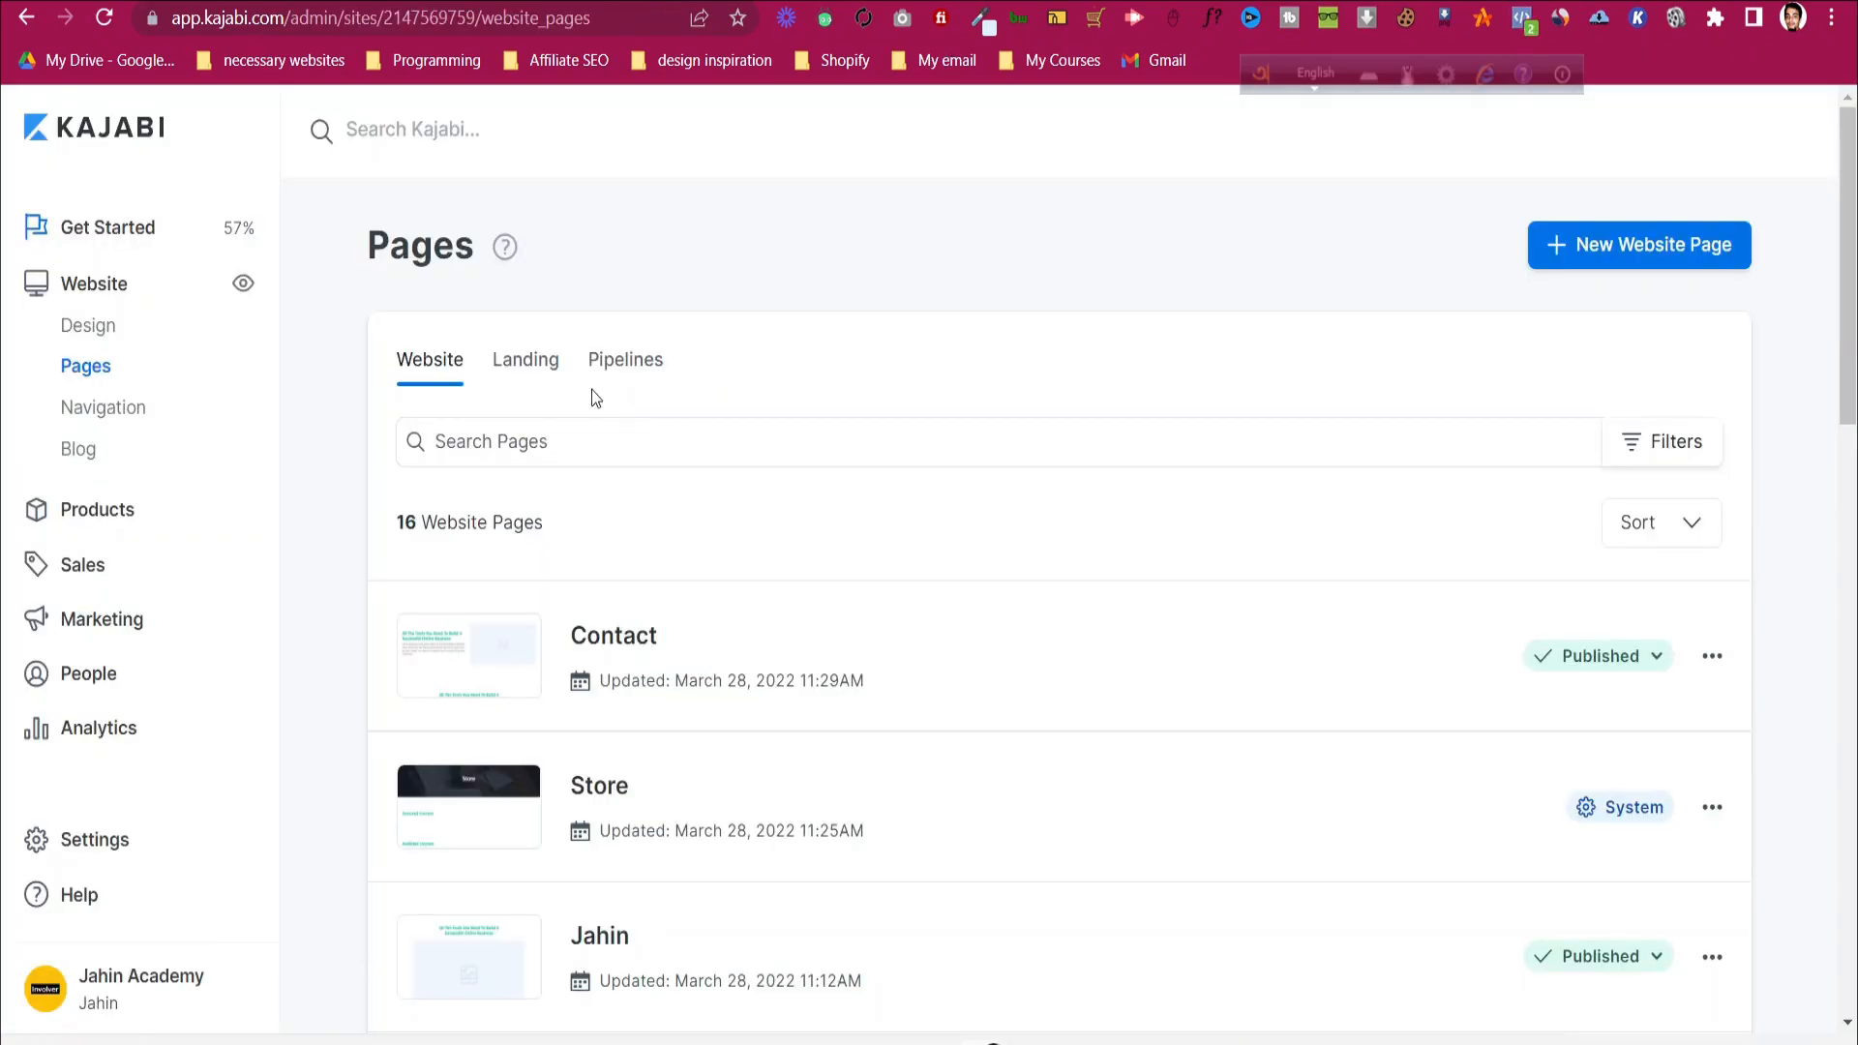
- Check comments across all products, glance at Podcasts, and return to All Products
{"action": "left_click", "coordinate": [138, 521]}
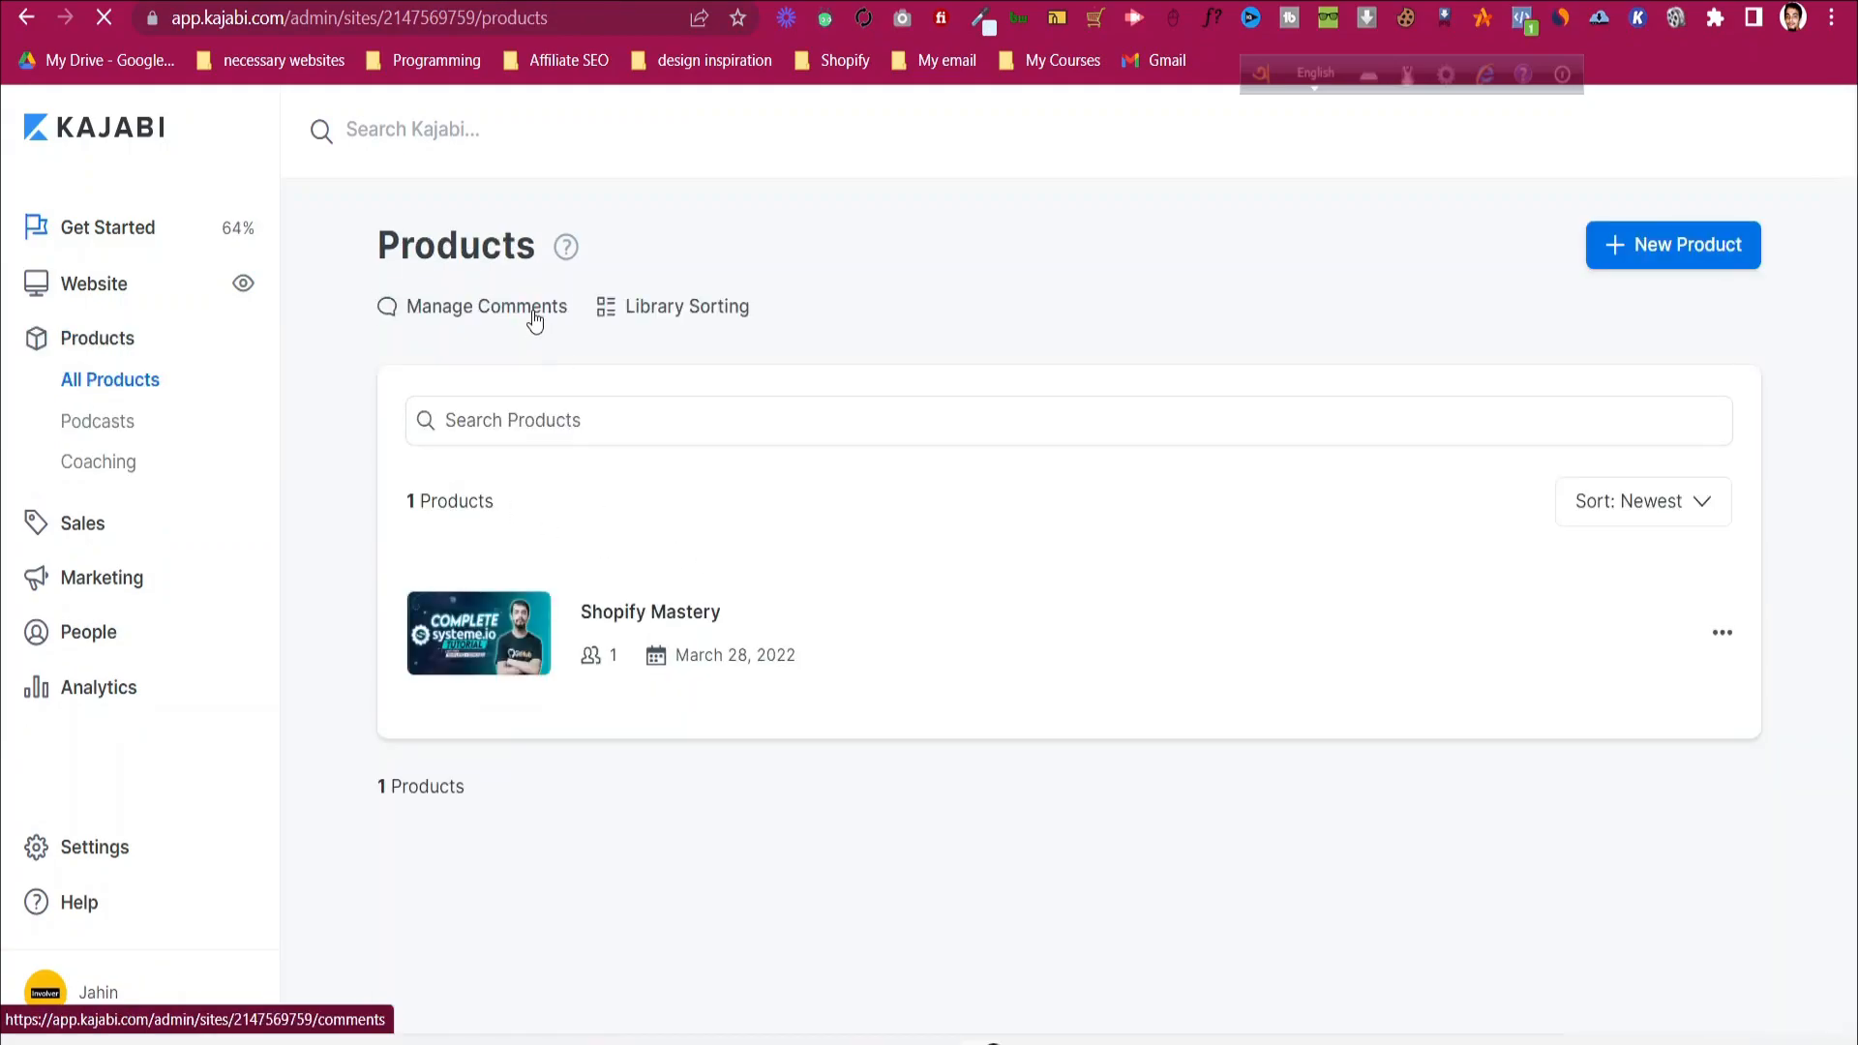
{"action": "left_click", "coordinate": [531, 314]}
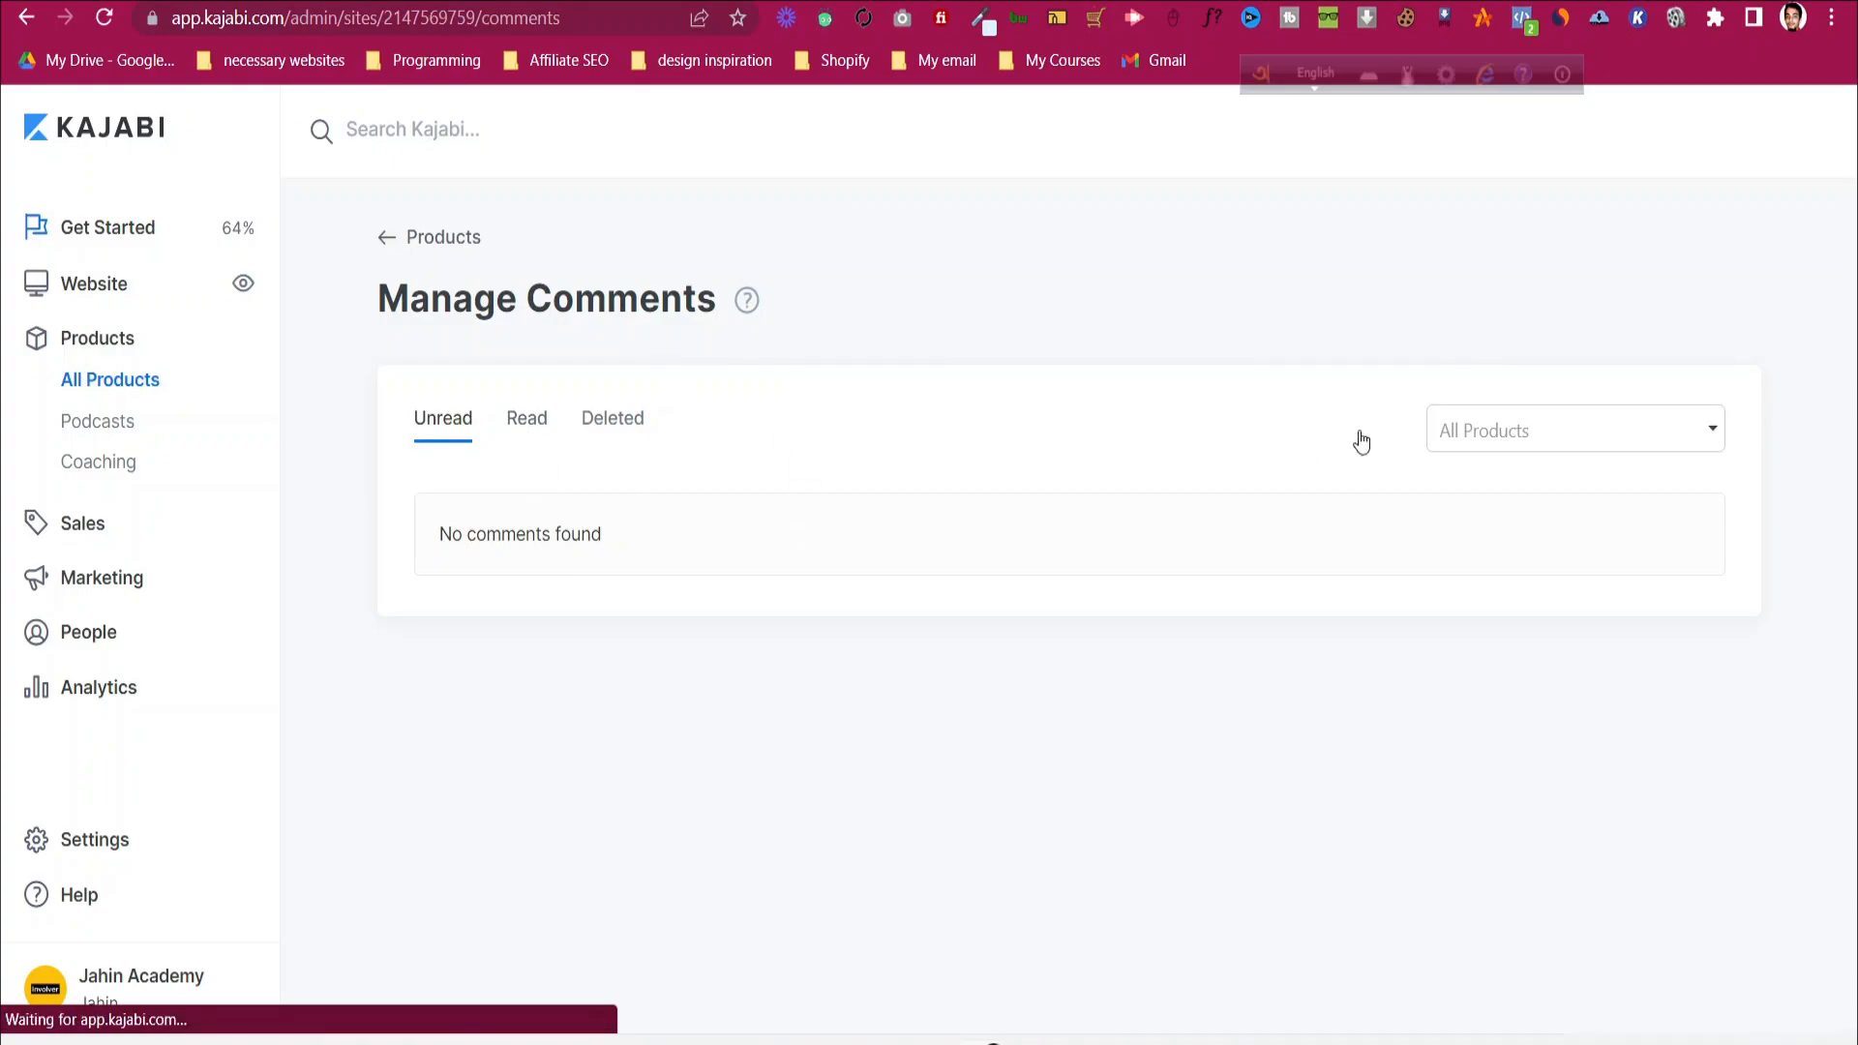
{"action": "left_click", "coordinate": [116, 423]}
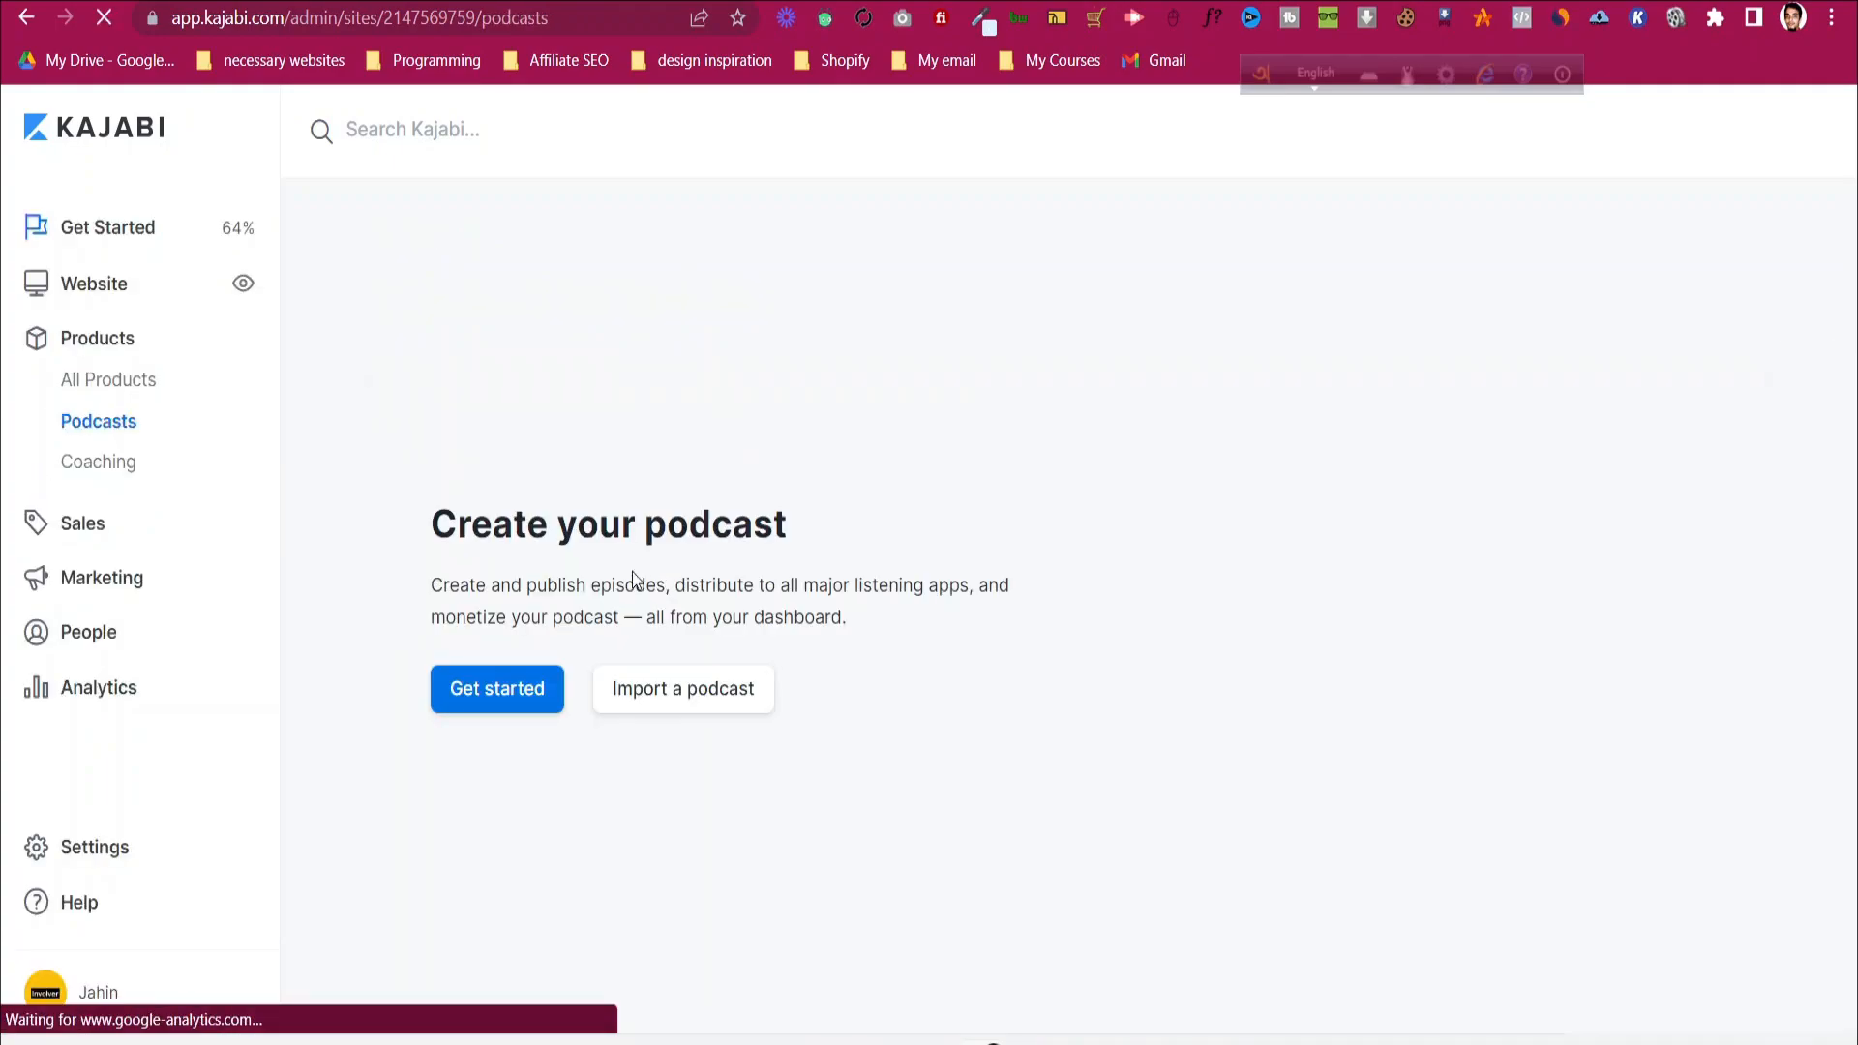
{"action": "left_click", "coordinate": [116, 380]}
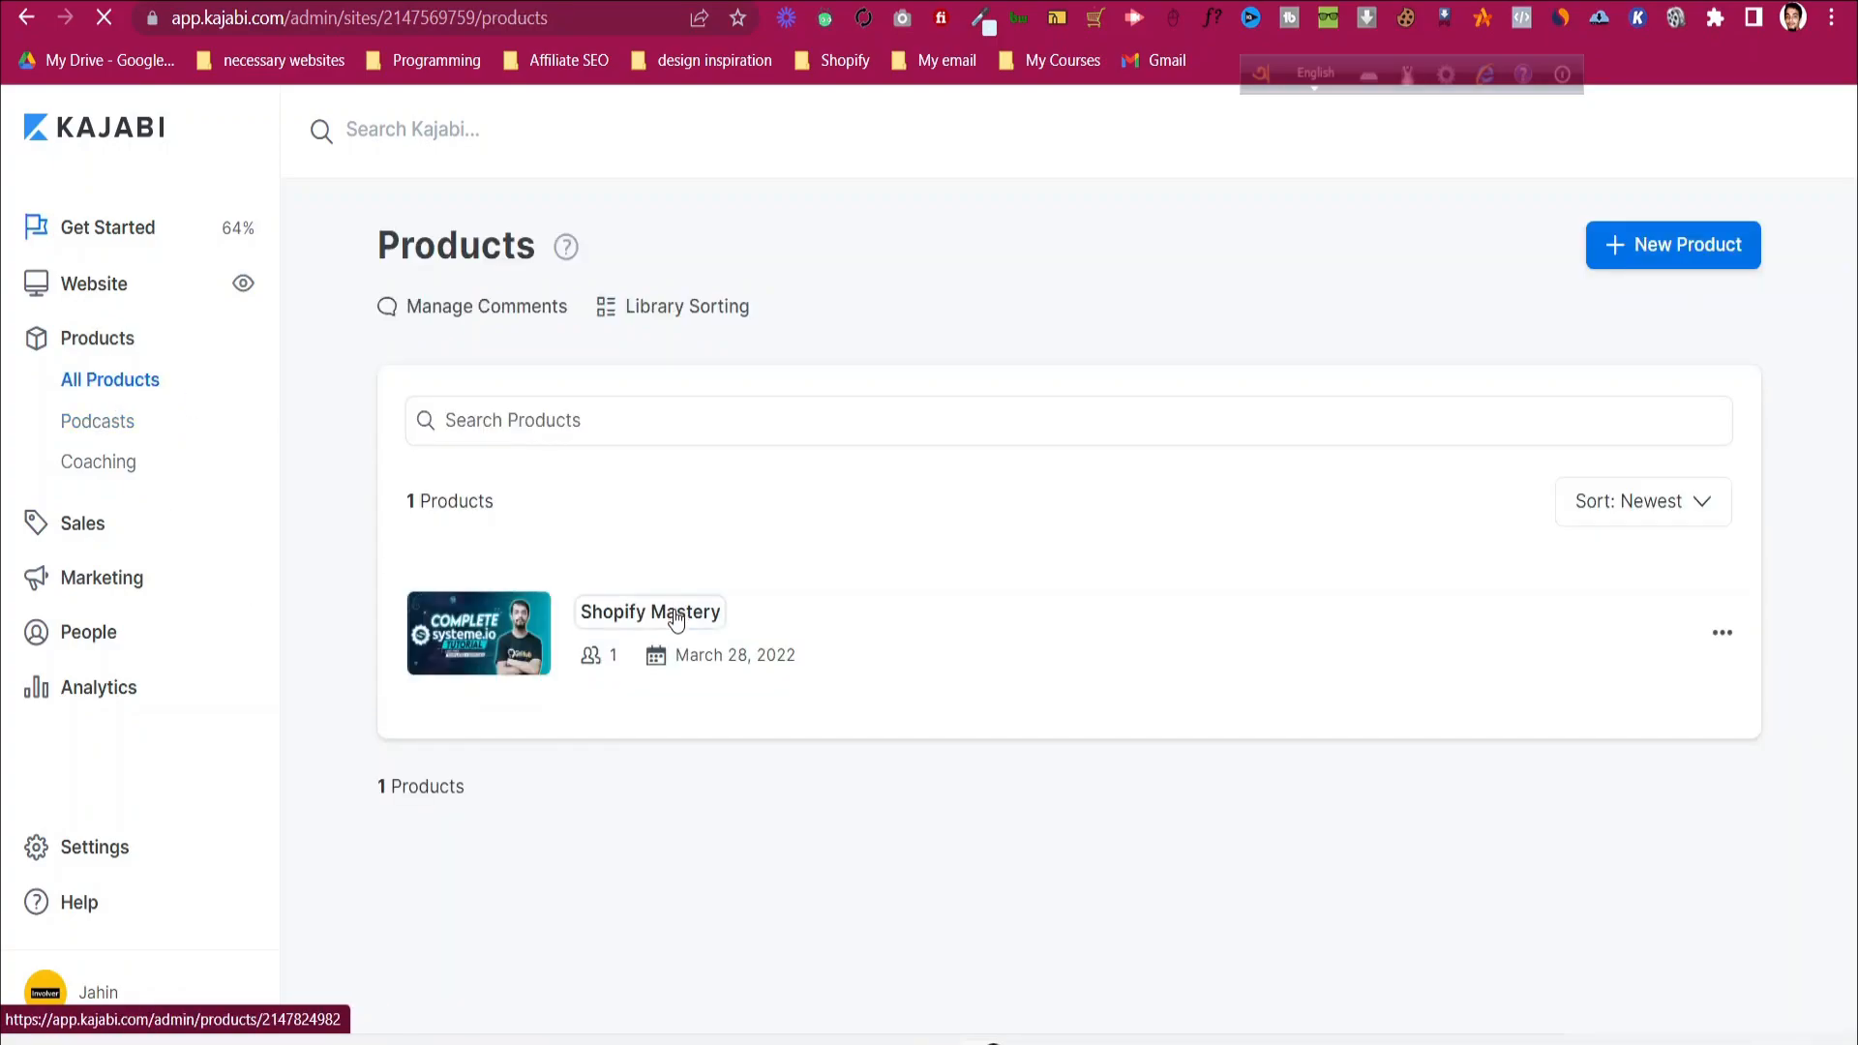
- Open Shopify Mastery and view the comments for that product only
{"action": "left_click", "coordinate": [675, 620]}
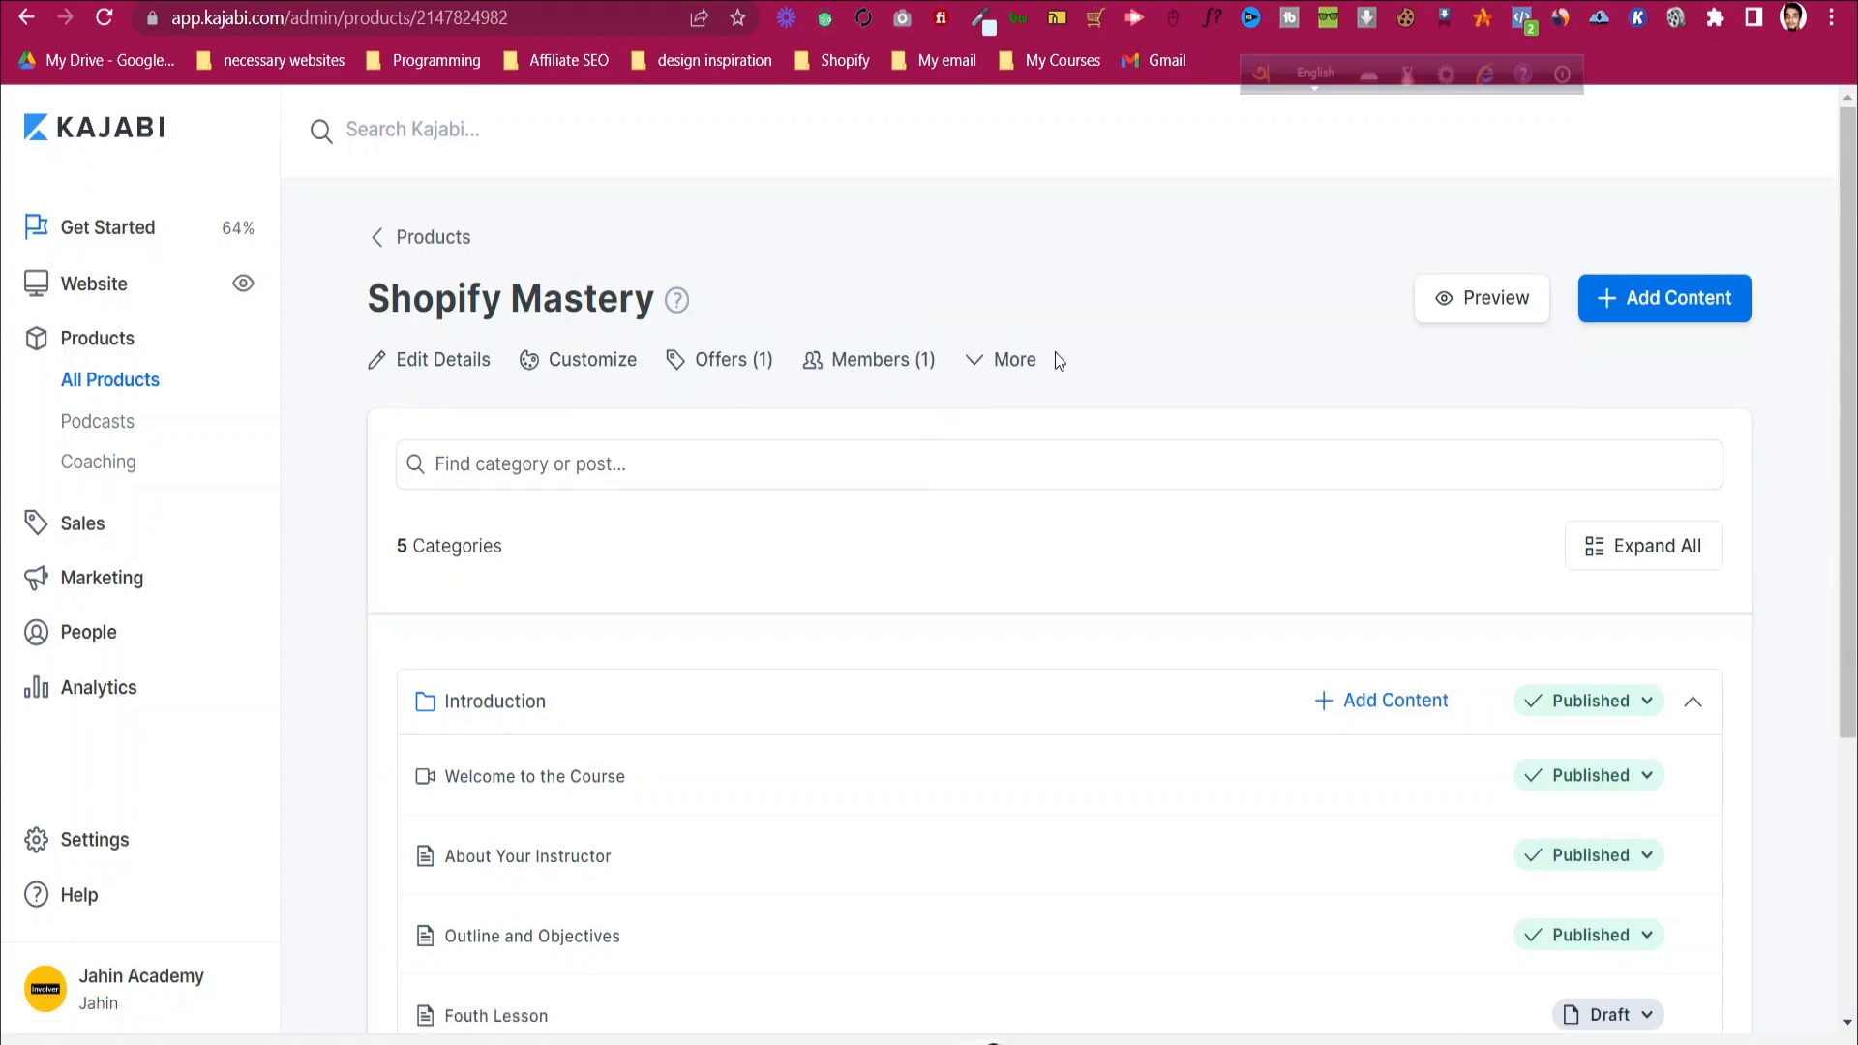
{"action": "left_click", "coordinate": [1026, 365]}
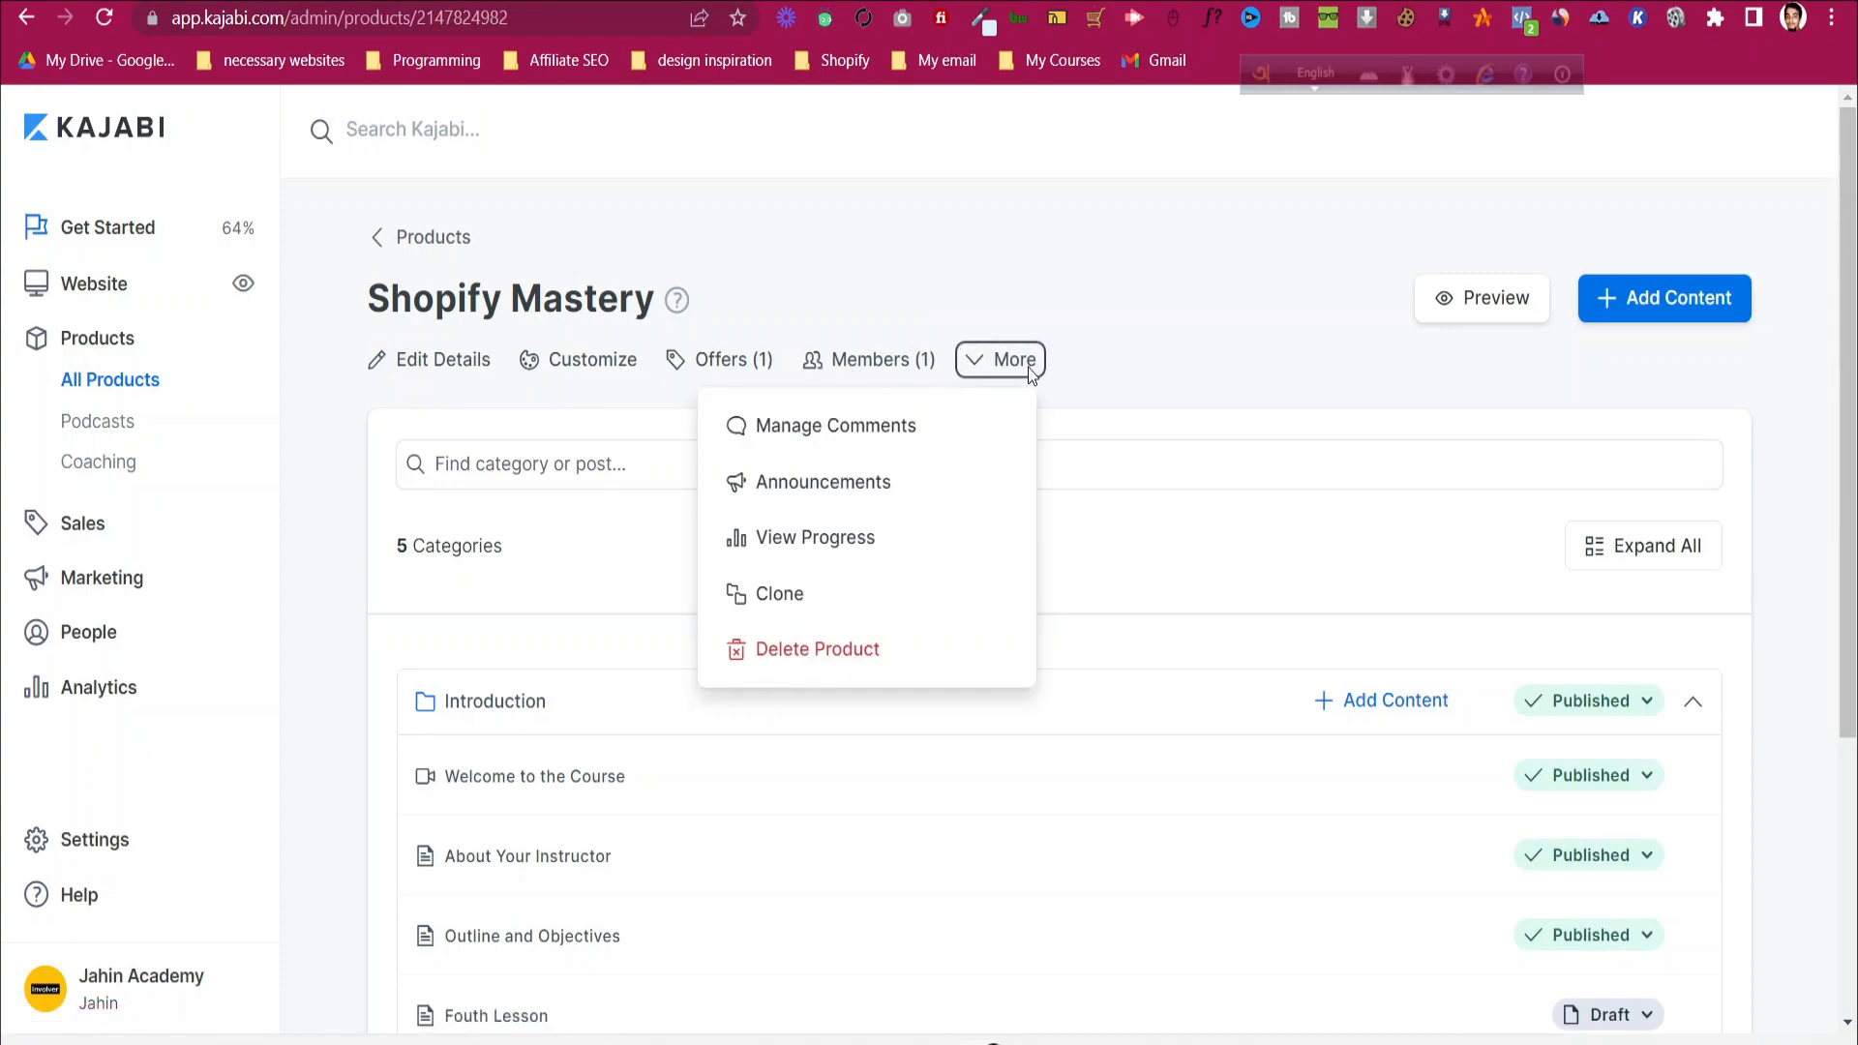
{"action": "left_click", "coordinate": [900, 432]}
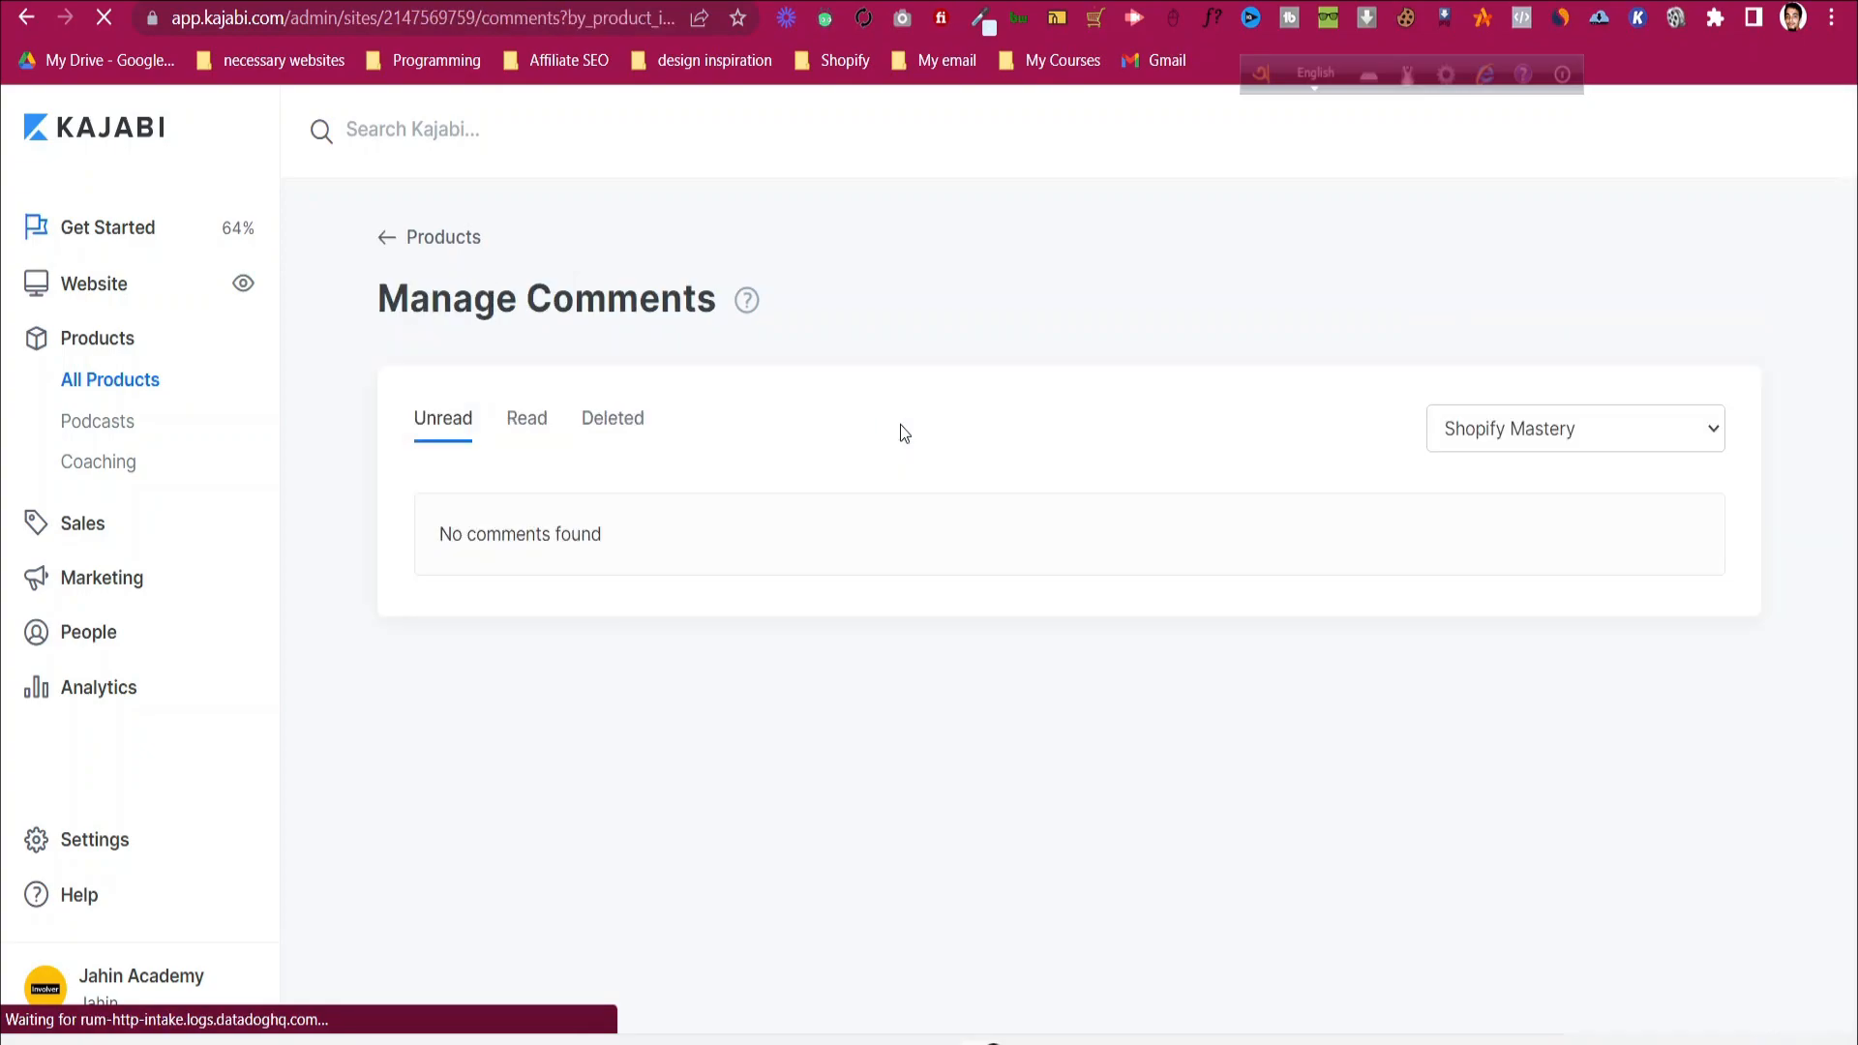
{"action": "left_click", "coordinate": [27, 19]}
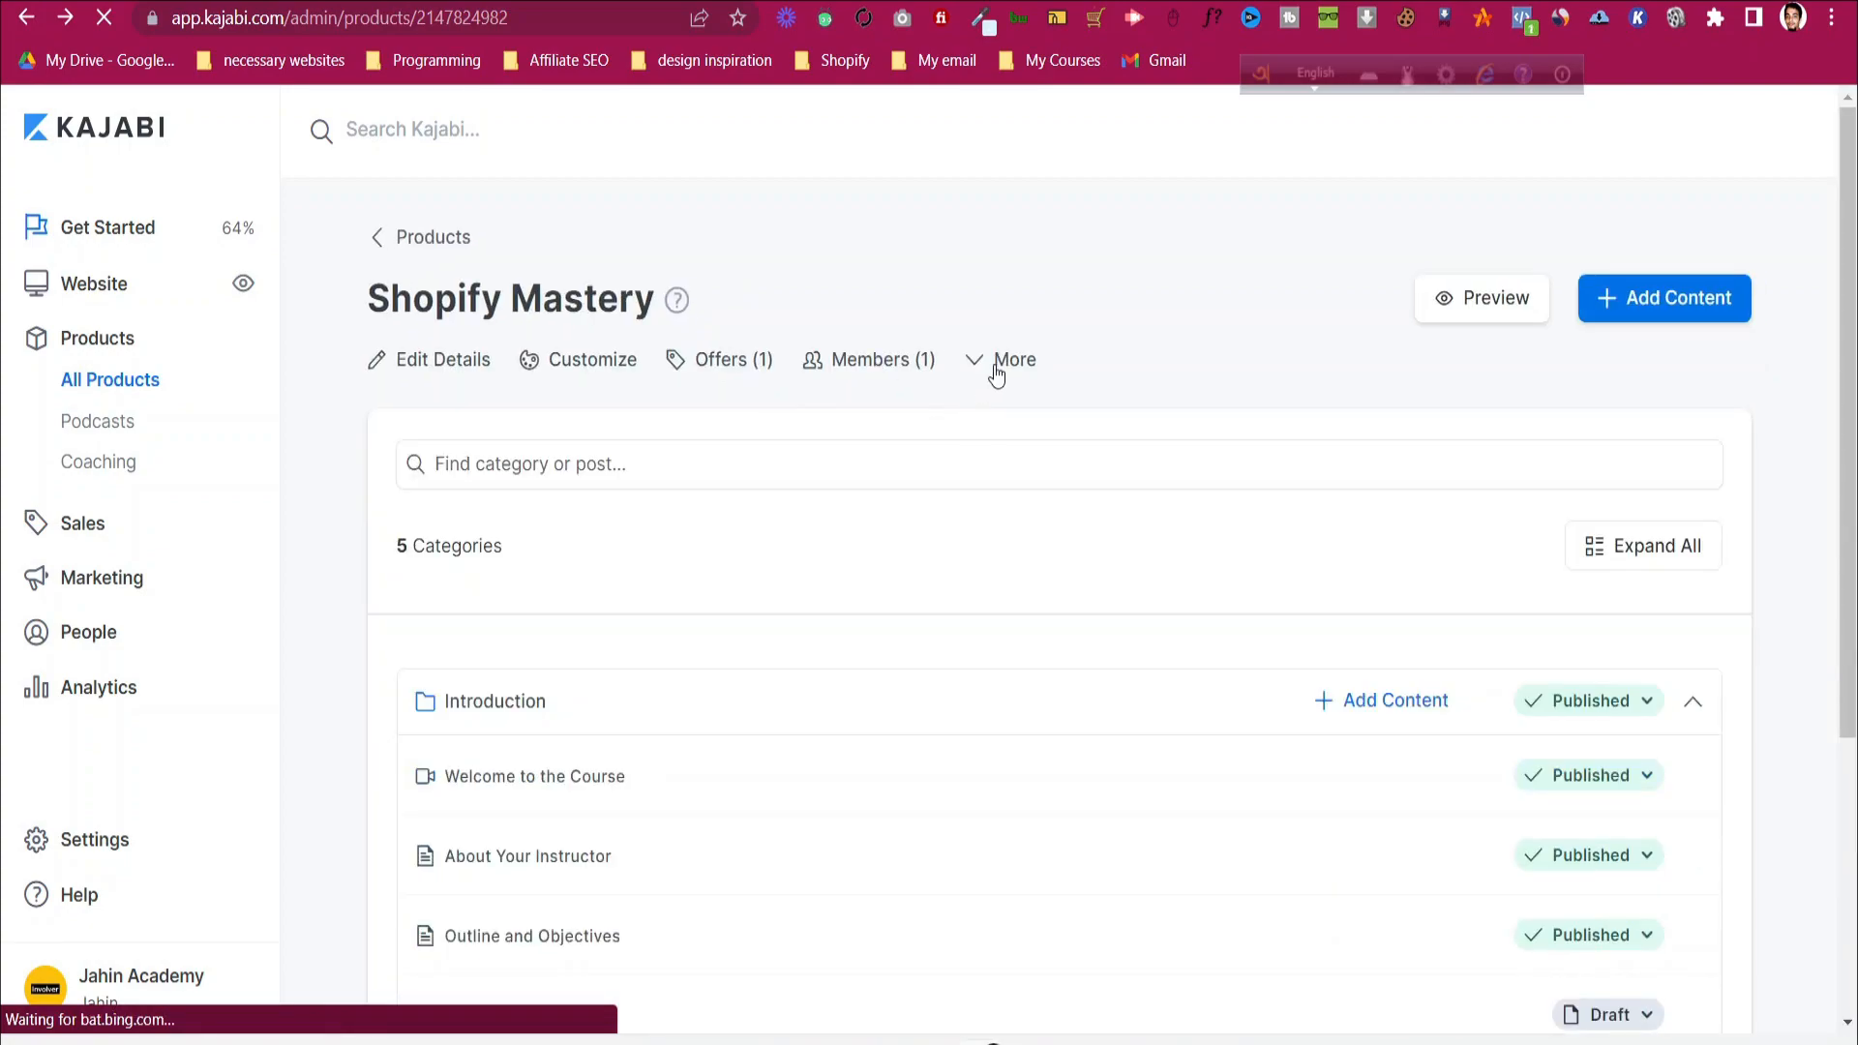
- Back on the Shopify Mastery page, dismiss the More options list and scroll the outline
{"action": "left_click", "coordinate": [998, 373]}
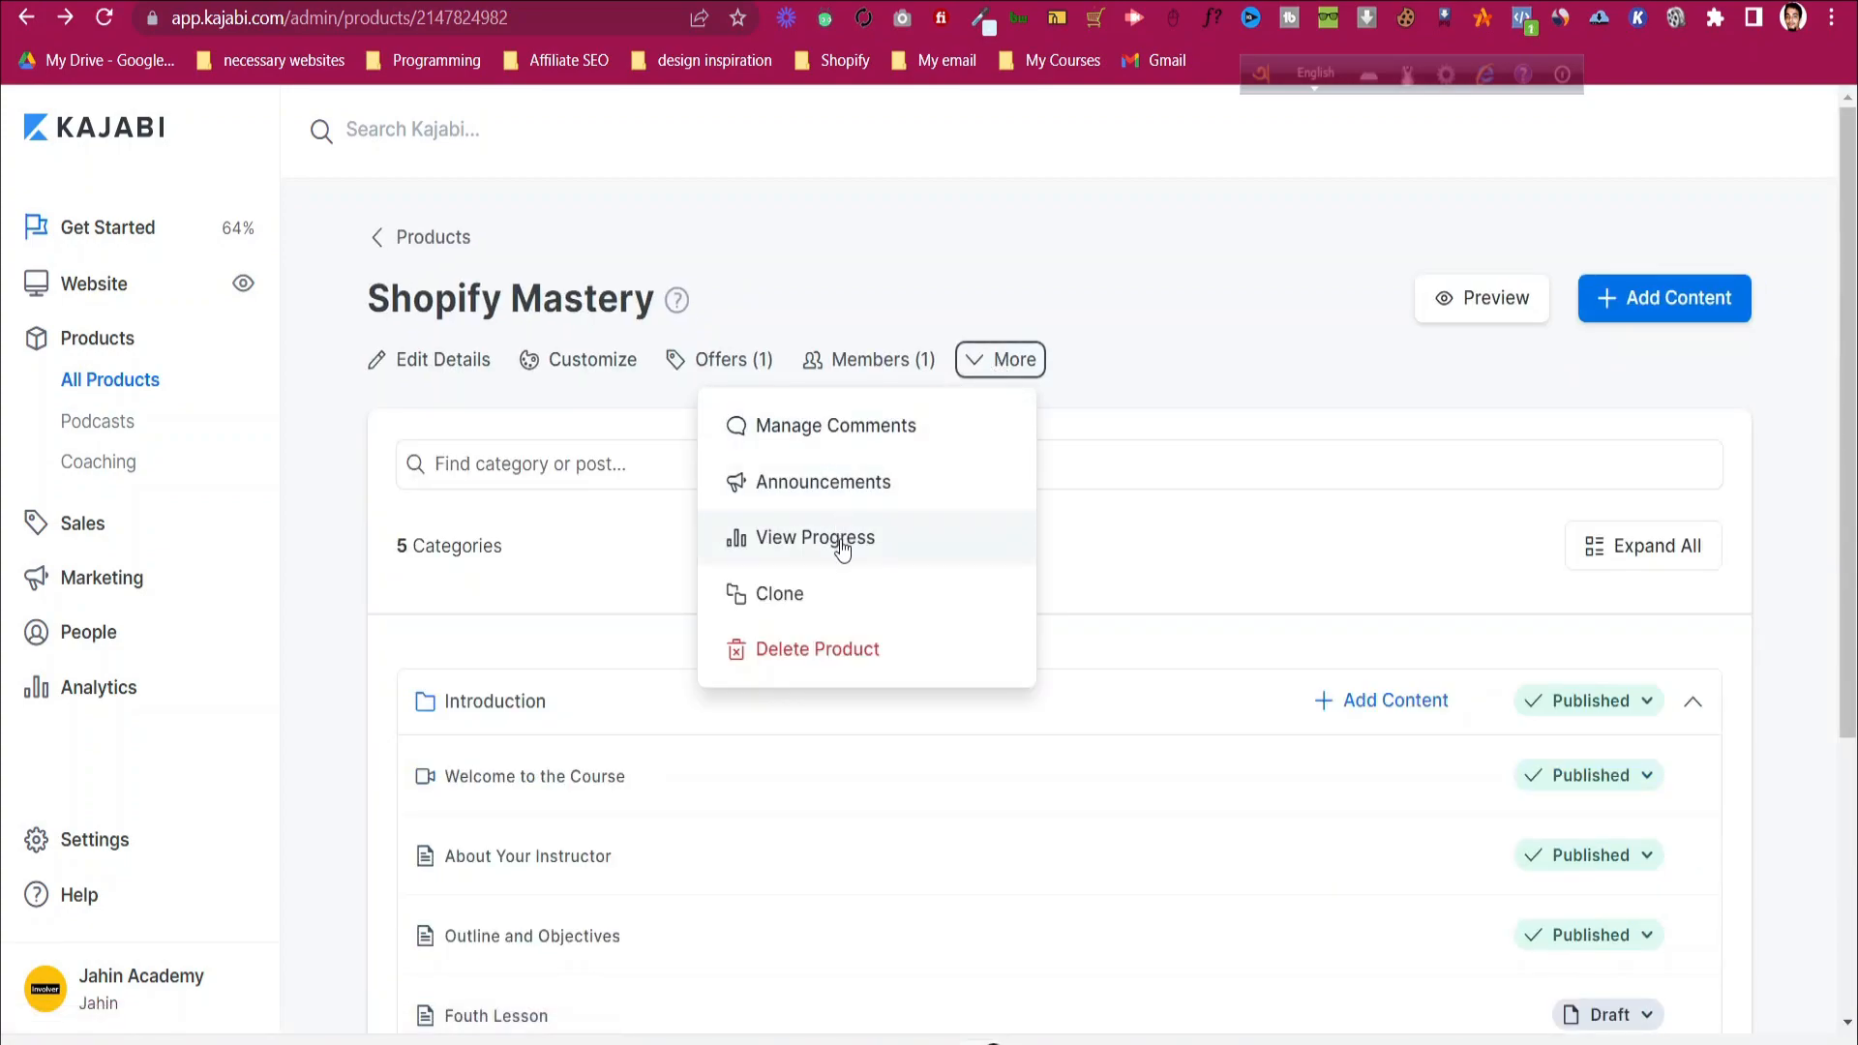
{"action": "left_click", "coordinate": [1212, 271]}
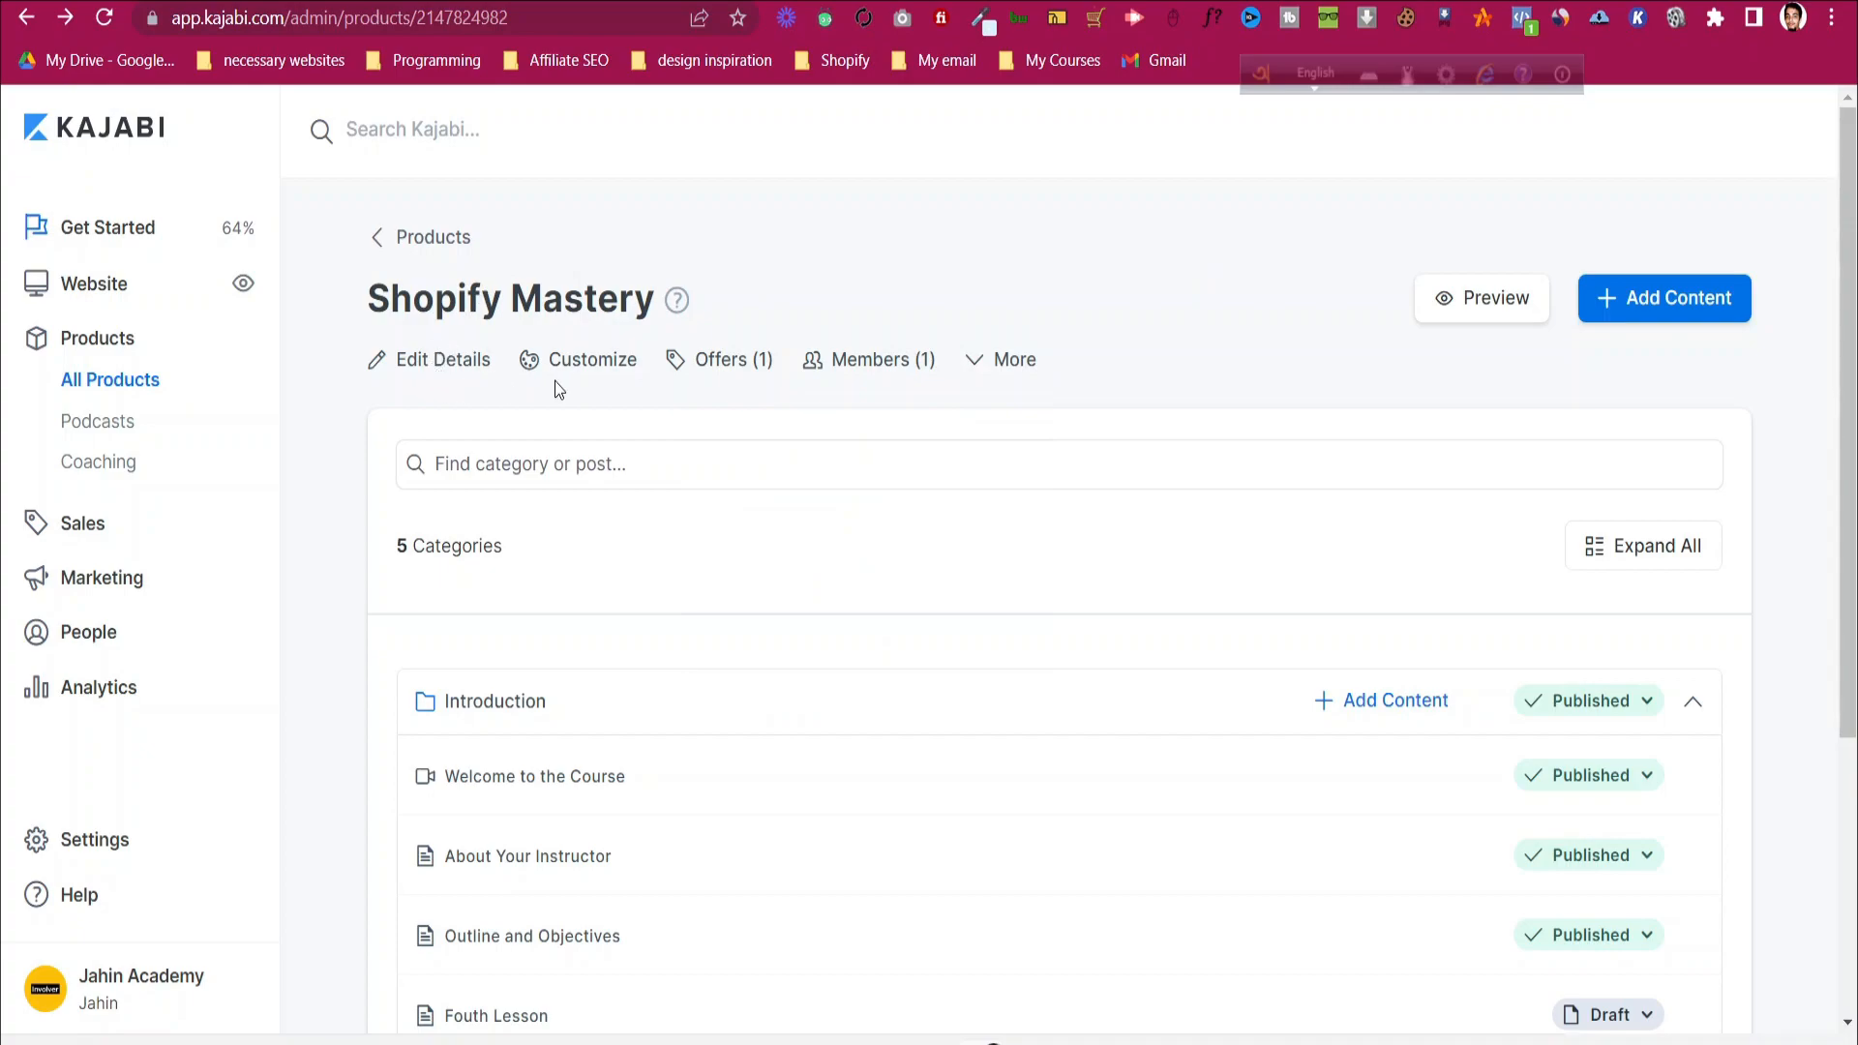
{"action": "scroll", "coordinate": [571, 379], "scroll_direction": "down", "scroll_amount": 4}
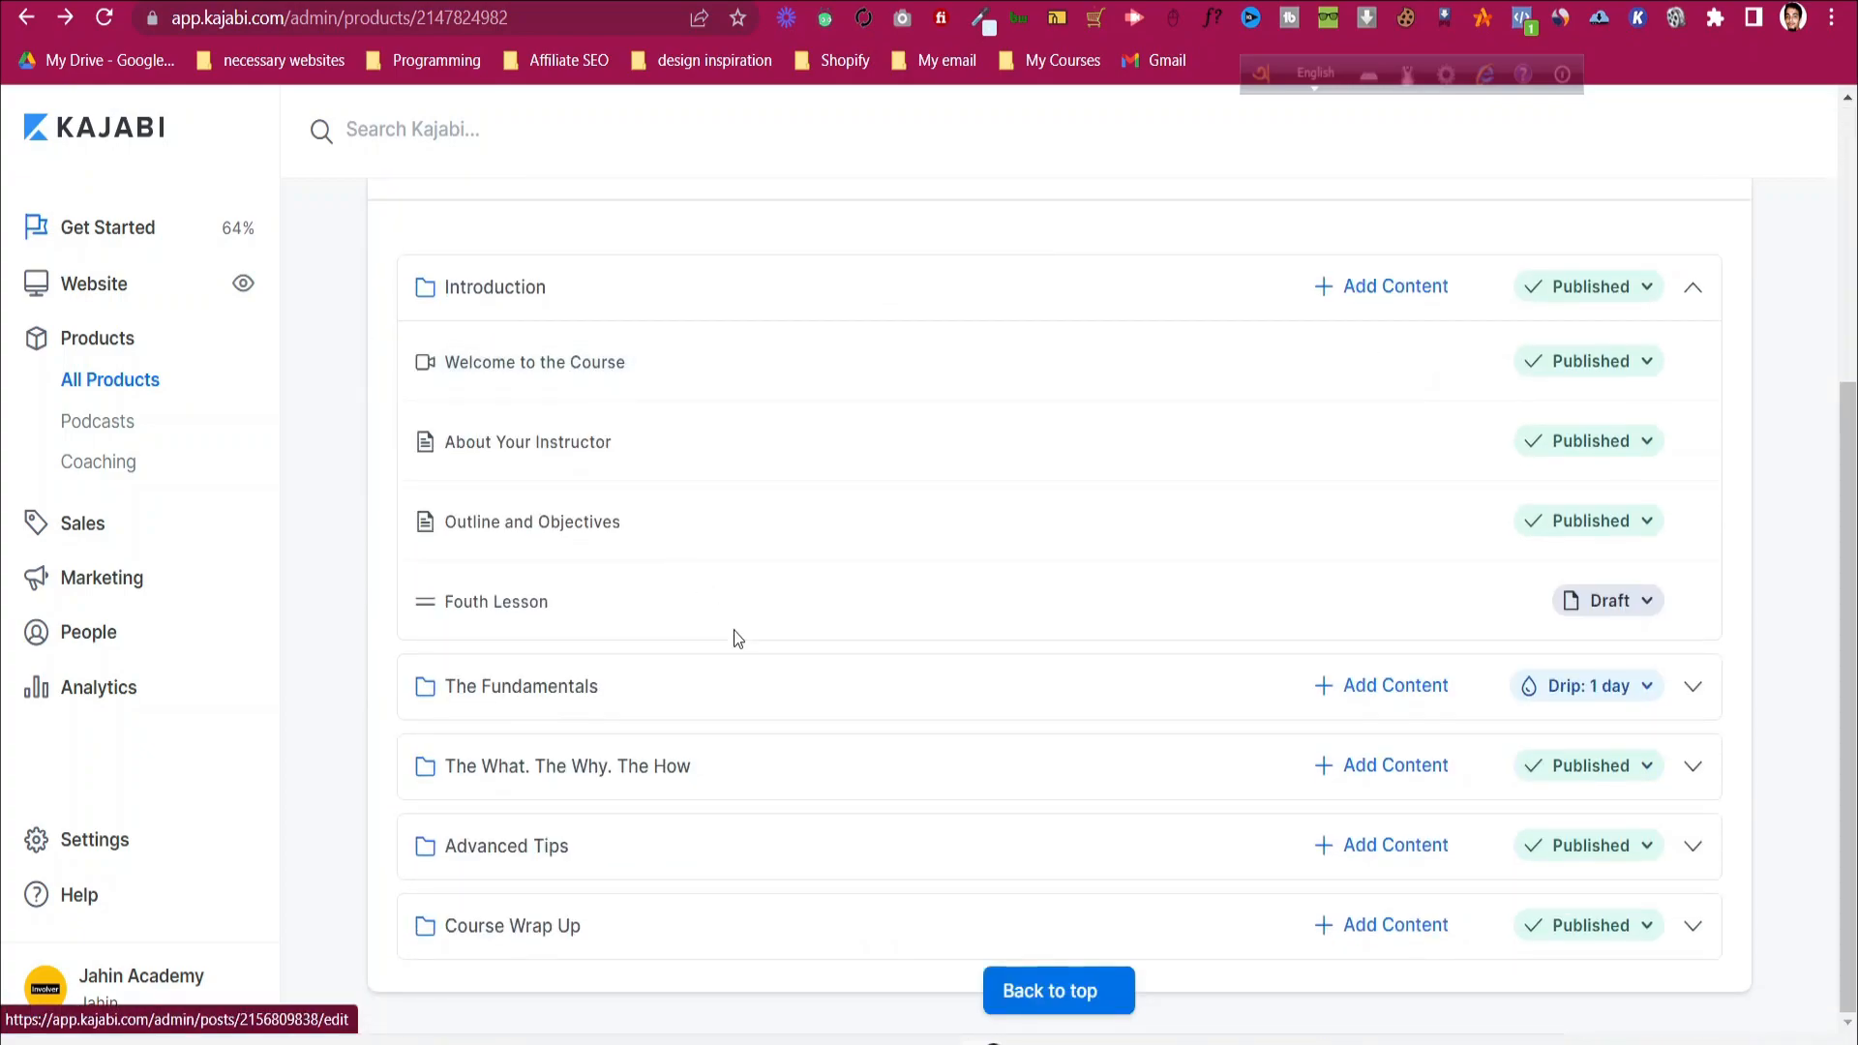
{"action": "scroll", "coordinate": [757, 681], "scroll_direction": "up", "scroll_amount": 4}
- Open Shopify Mastery's Theme page and start customizing the live Premier Product theme
{"action": "left_click", "coordinate": [577, 360]}
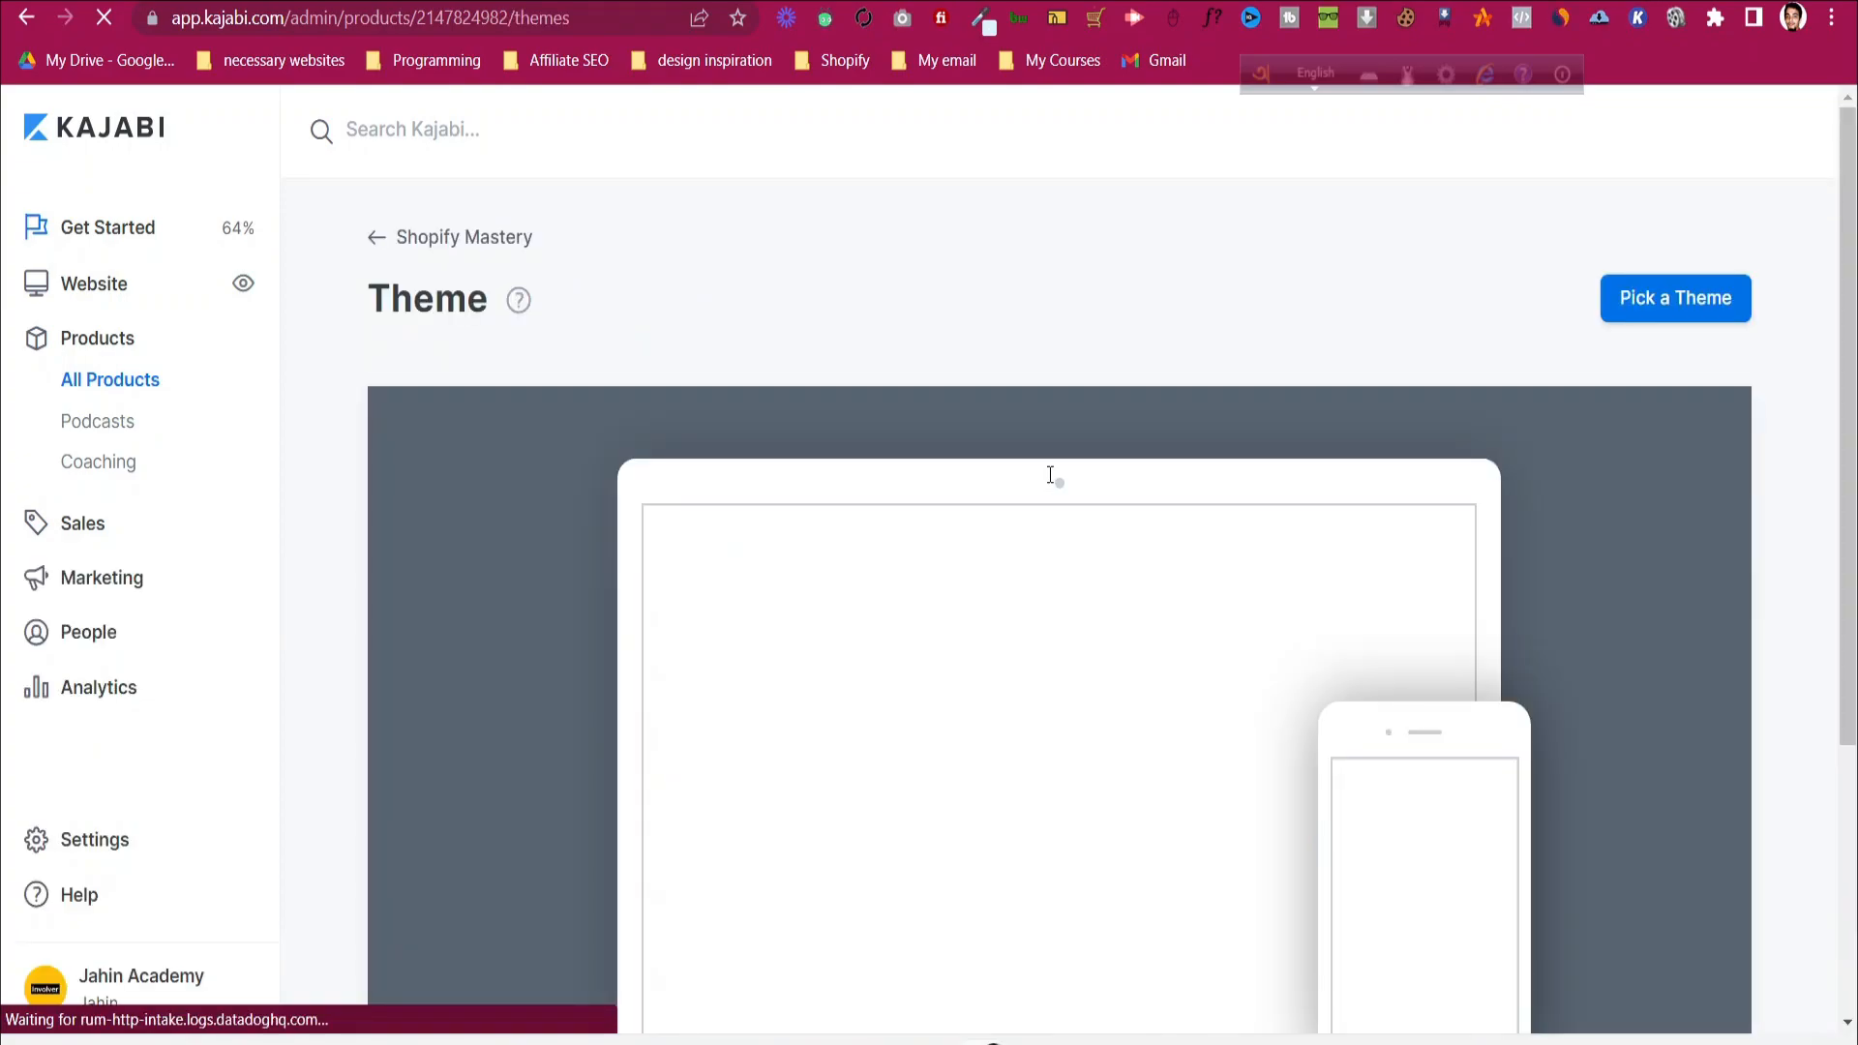
{"action": "scroll", "coordinate": [1378, 476], "scroll_direction": "down", "scroll_amount": 4}
{"action": "scroll", "coordinate": [1228, 595], "scroll_direction": "up", "scroll_amount": 3}
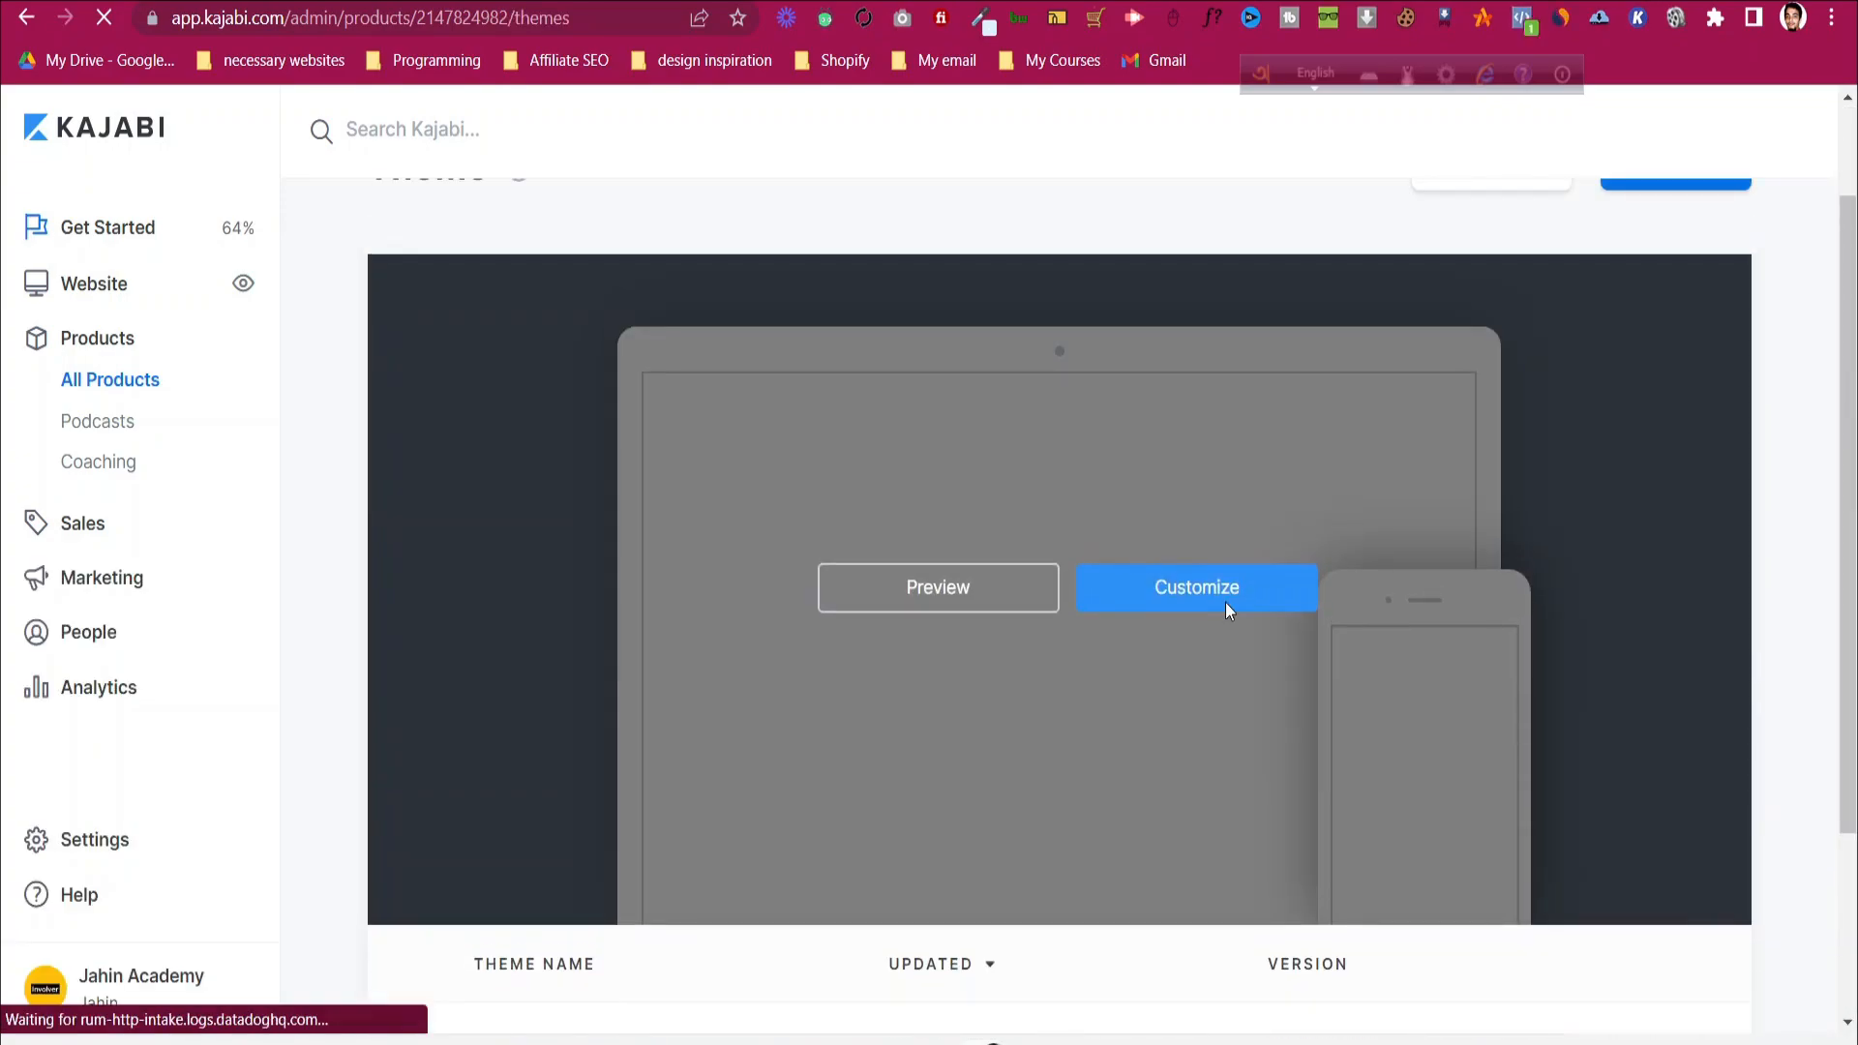
{"action": "left_click", "coordinate": [1225, 602]}
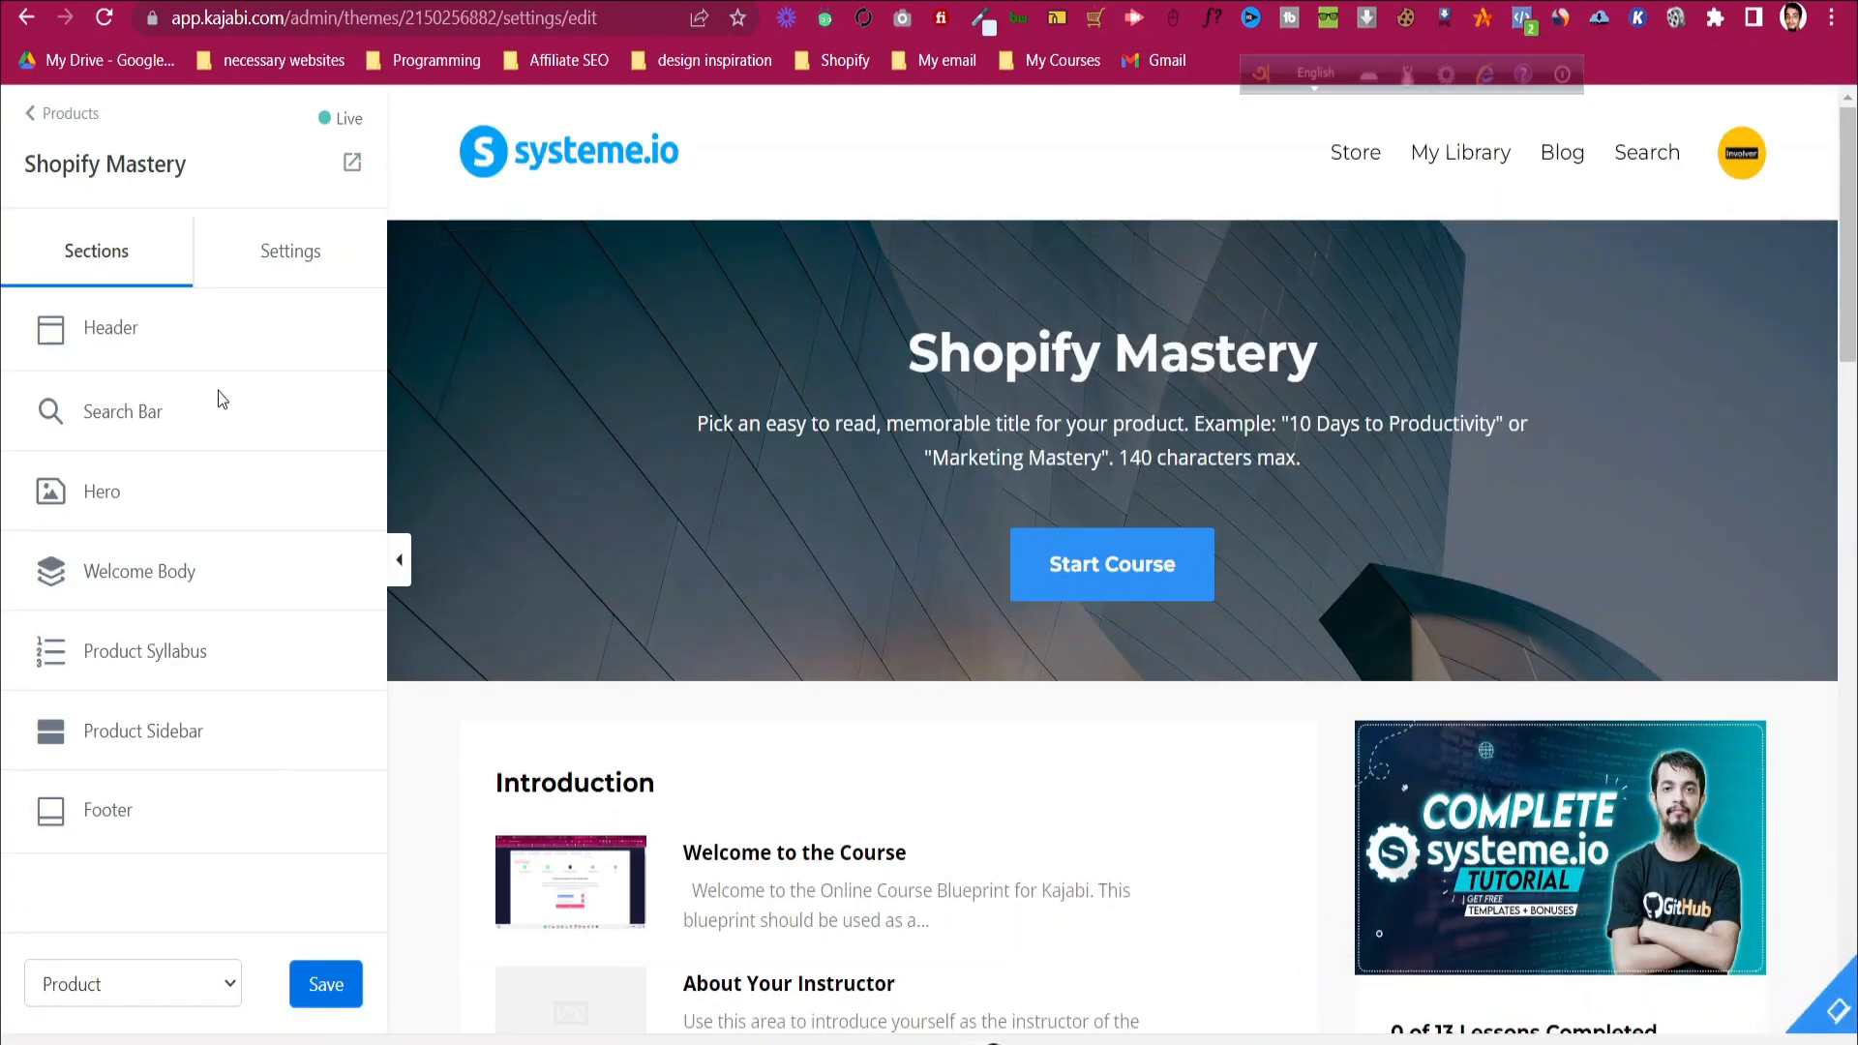
- Look through the theme's General Appearance settings and save the theme
{"action": "left_click", "coordinate": [264, 254]}
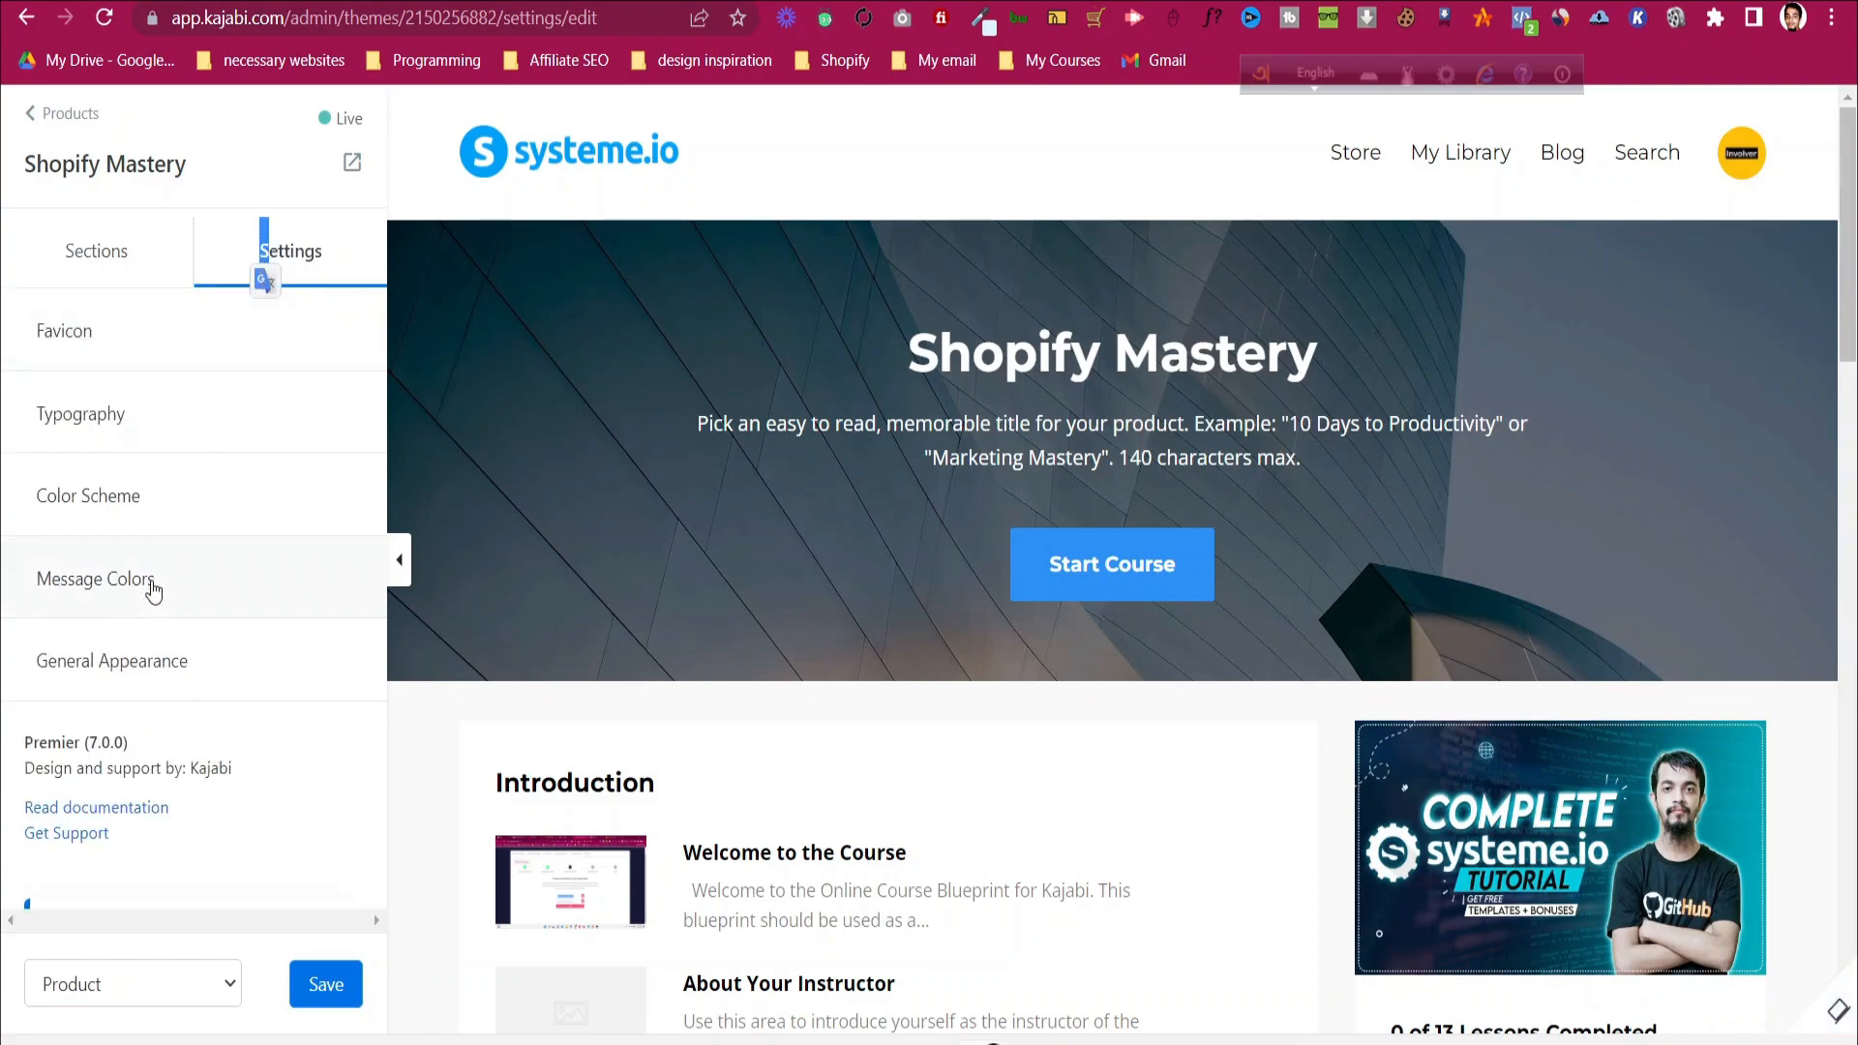
{"action": "left_click", "coordinate": [166, 666]}
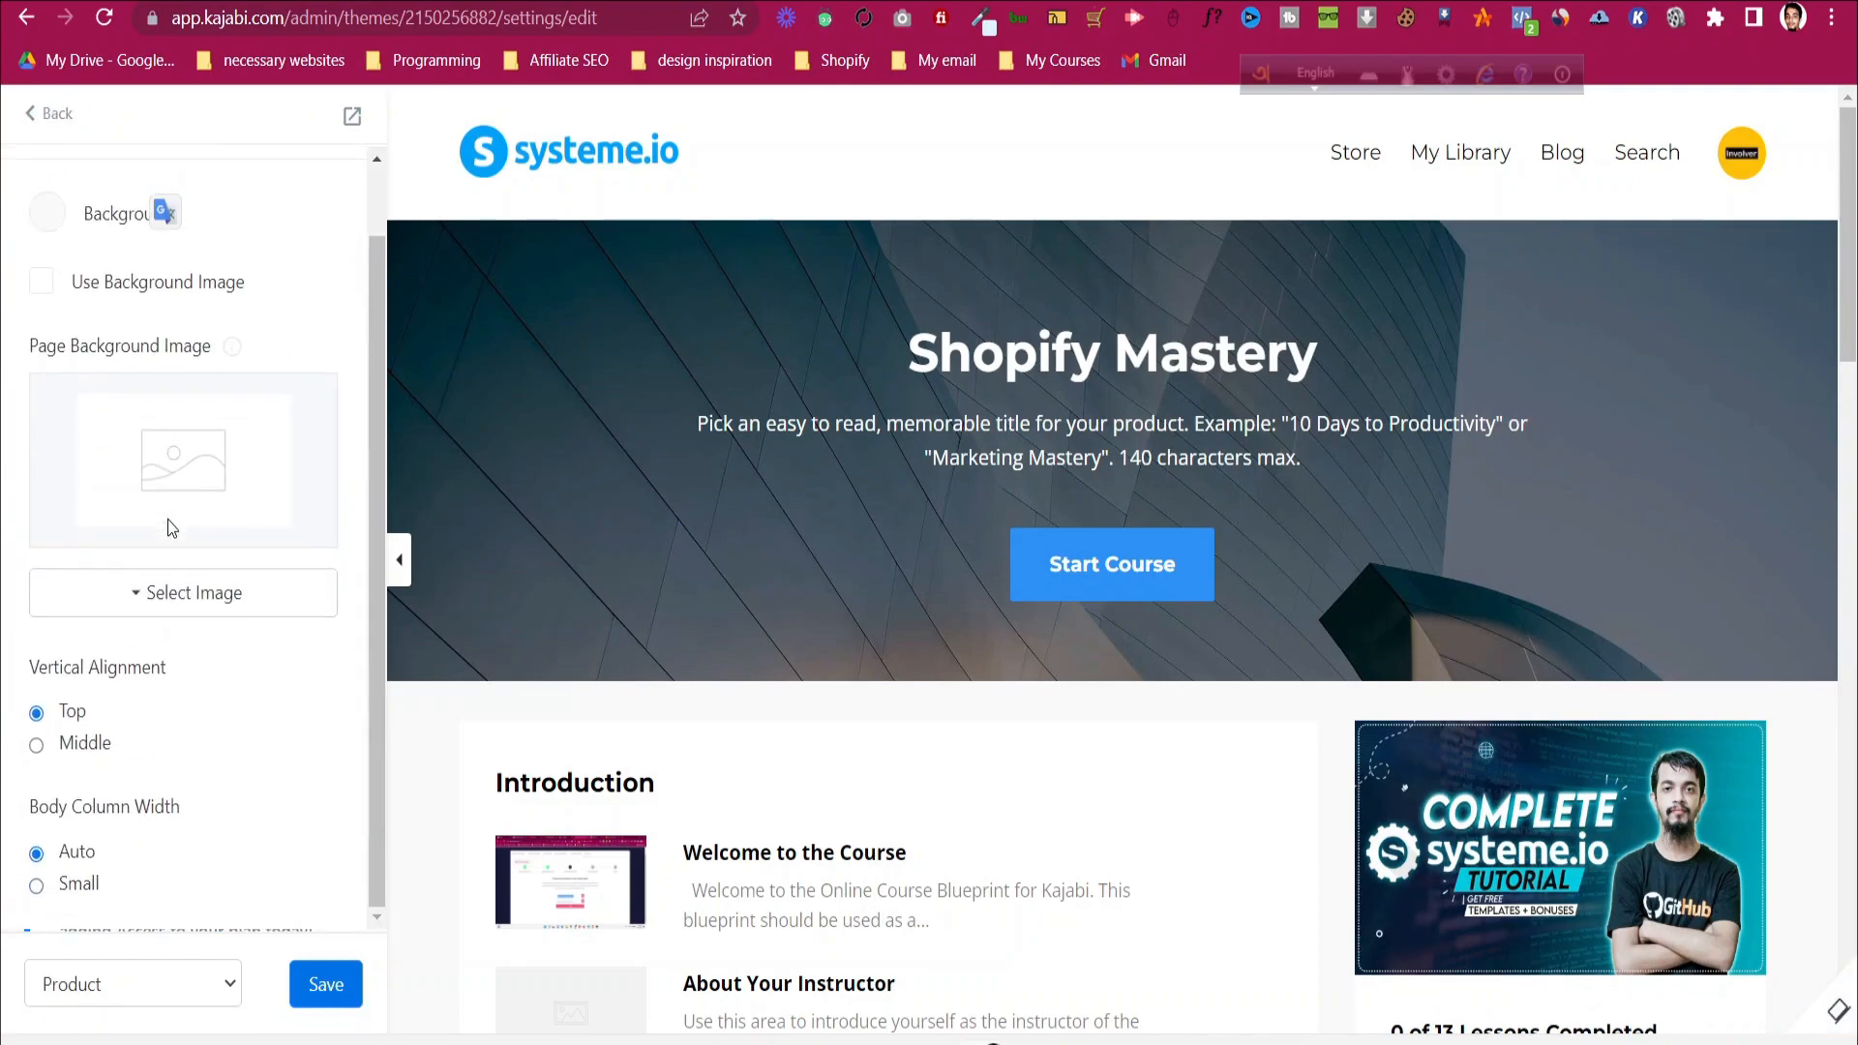
{"action": "left_click", "coordinate": [44, 113]}
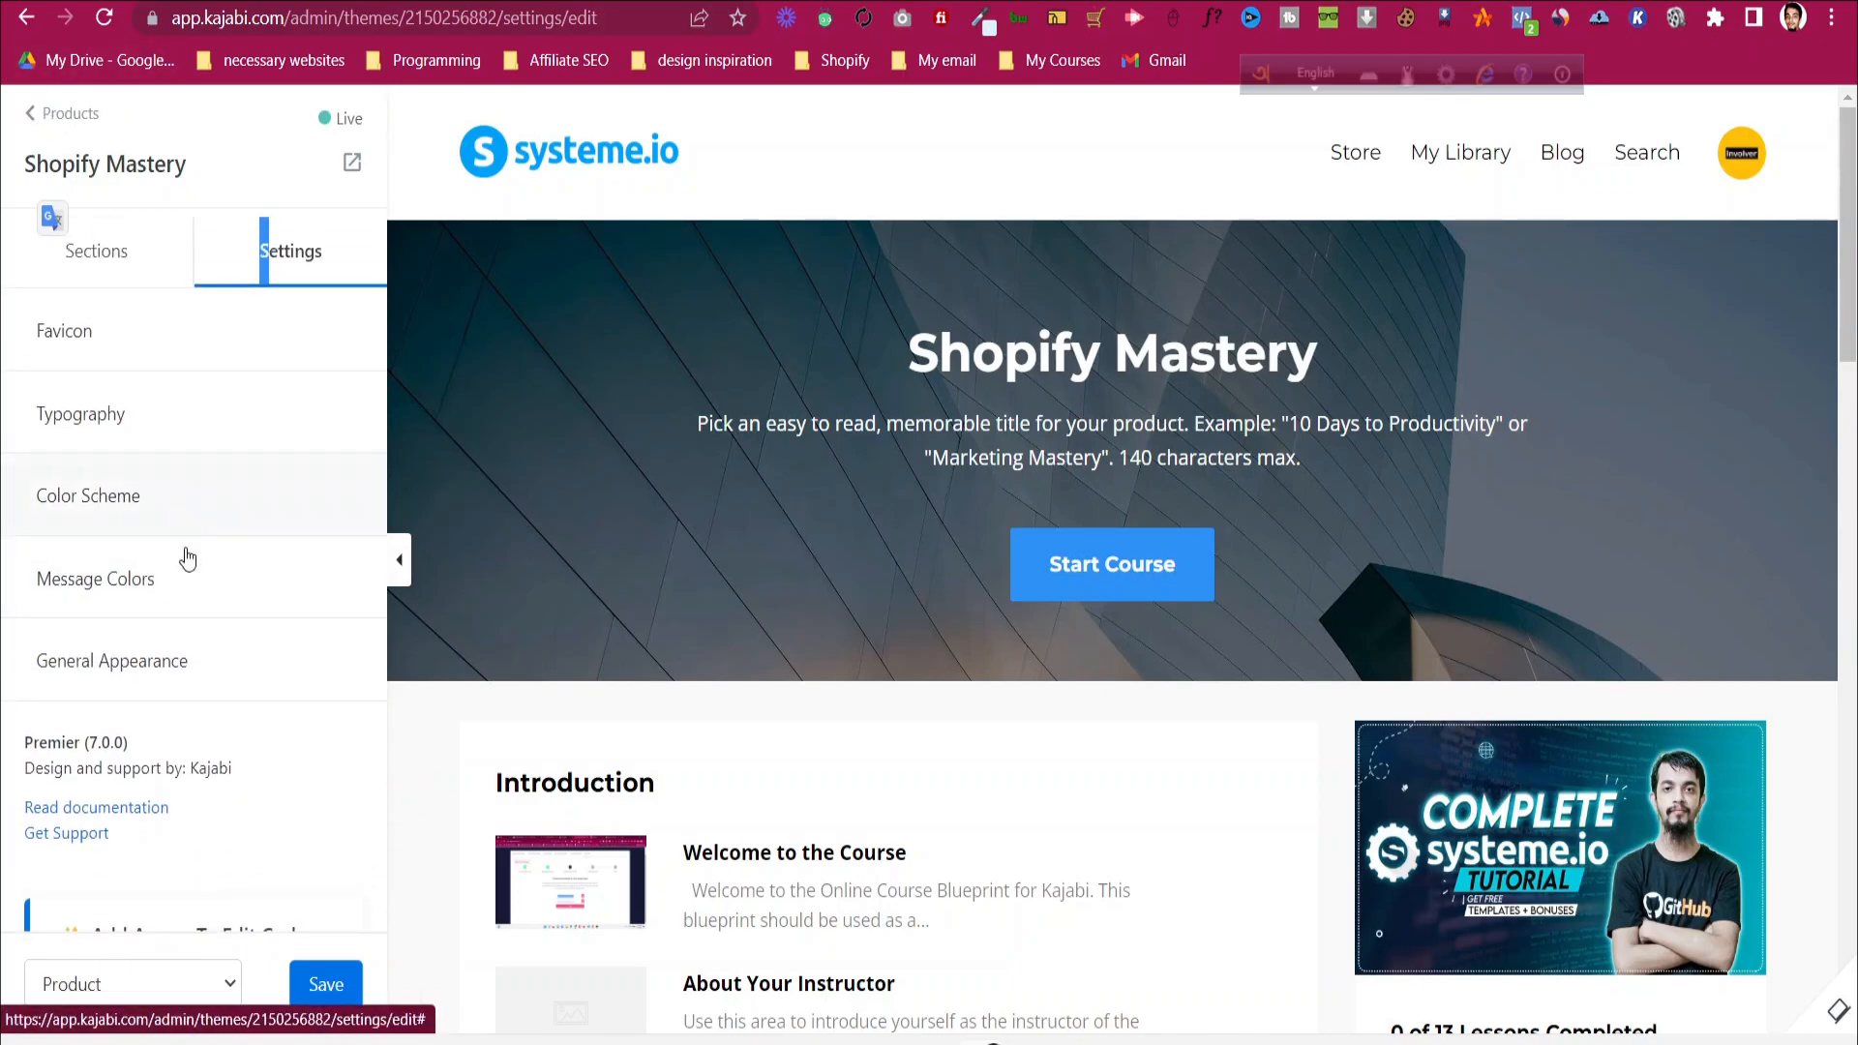
{"action": "left_click", "coordinate": [327, 985]}
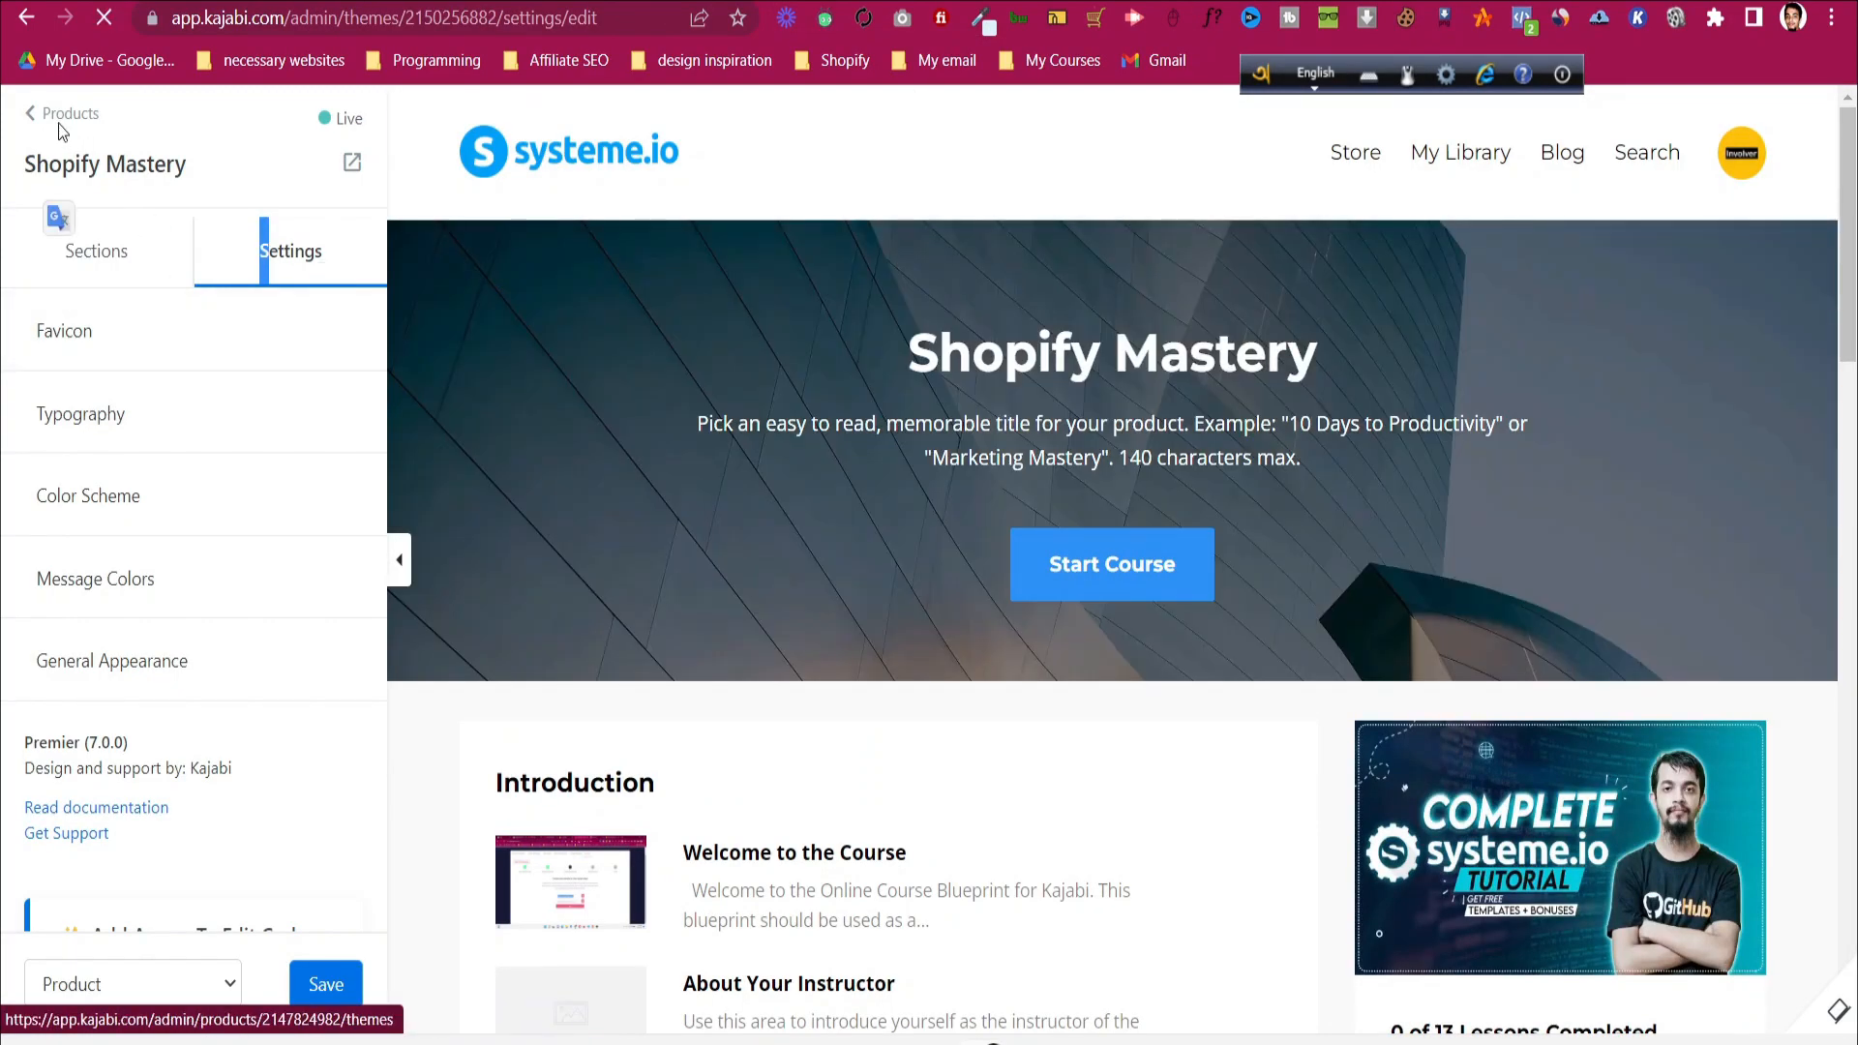
- Leave the theme editor for the Theme page and bring up the Help options
{"action": "left_click", "coordinate": [58, 116]}
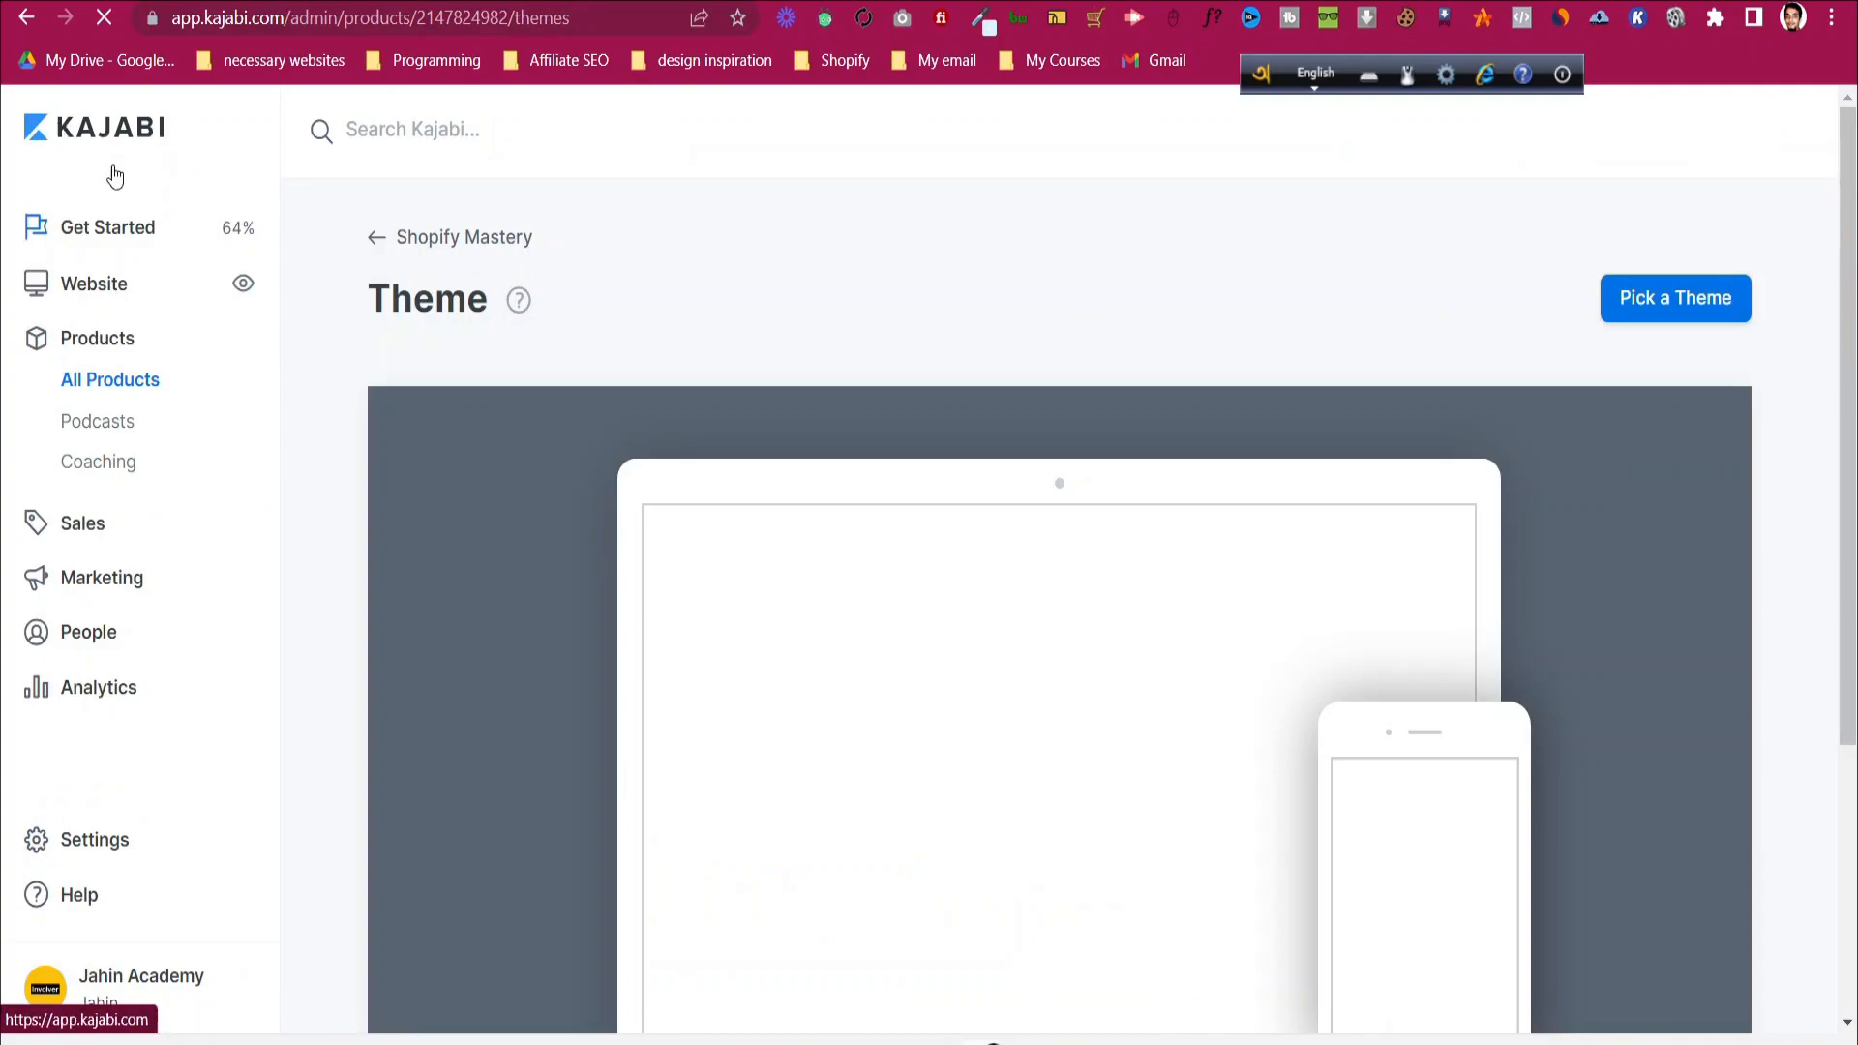
{"action": "scroll", "coordinate": [290, 794], "scroll_direction": "down", "scroll_amount": 4}
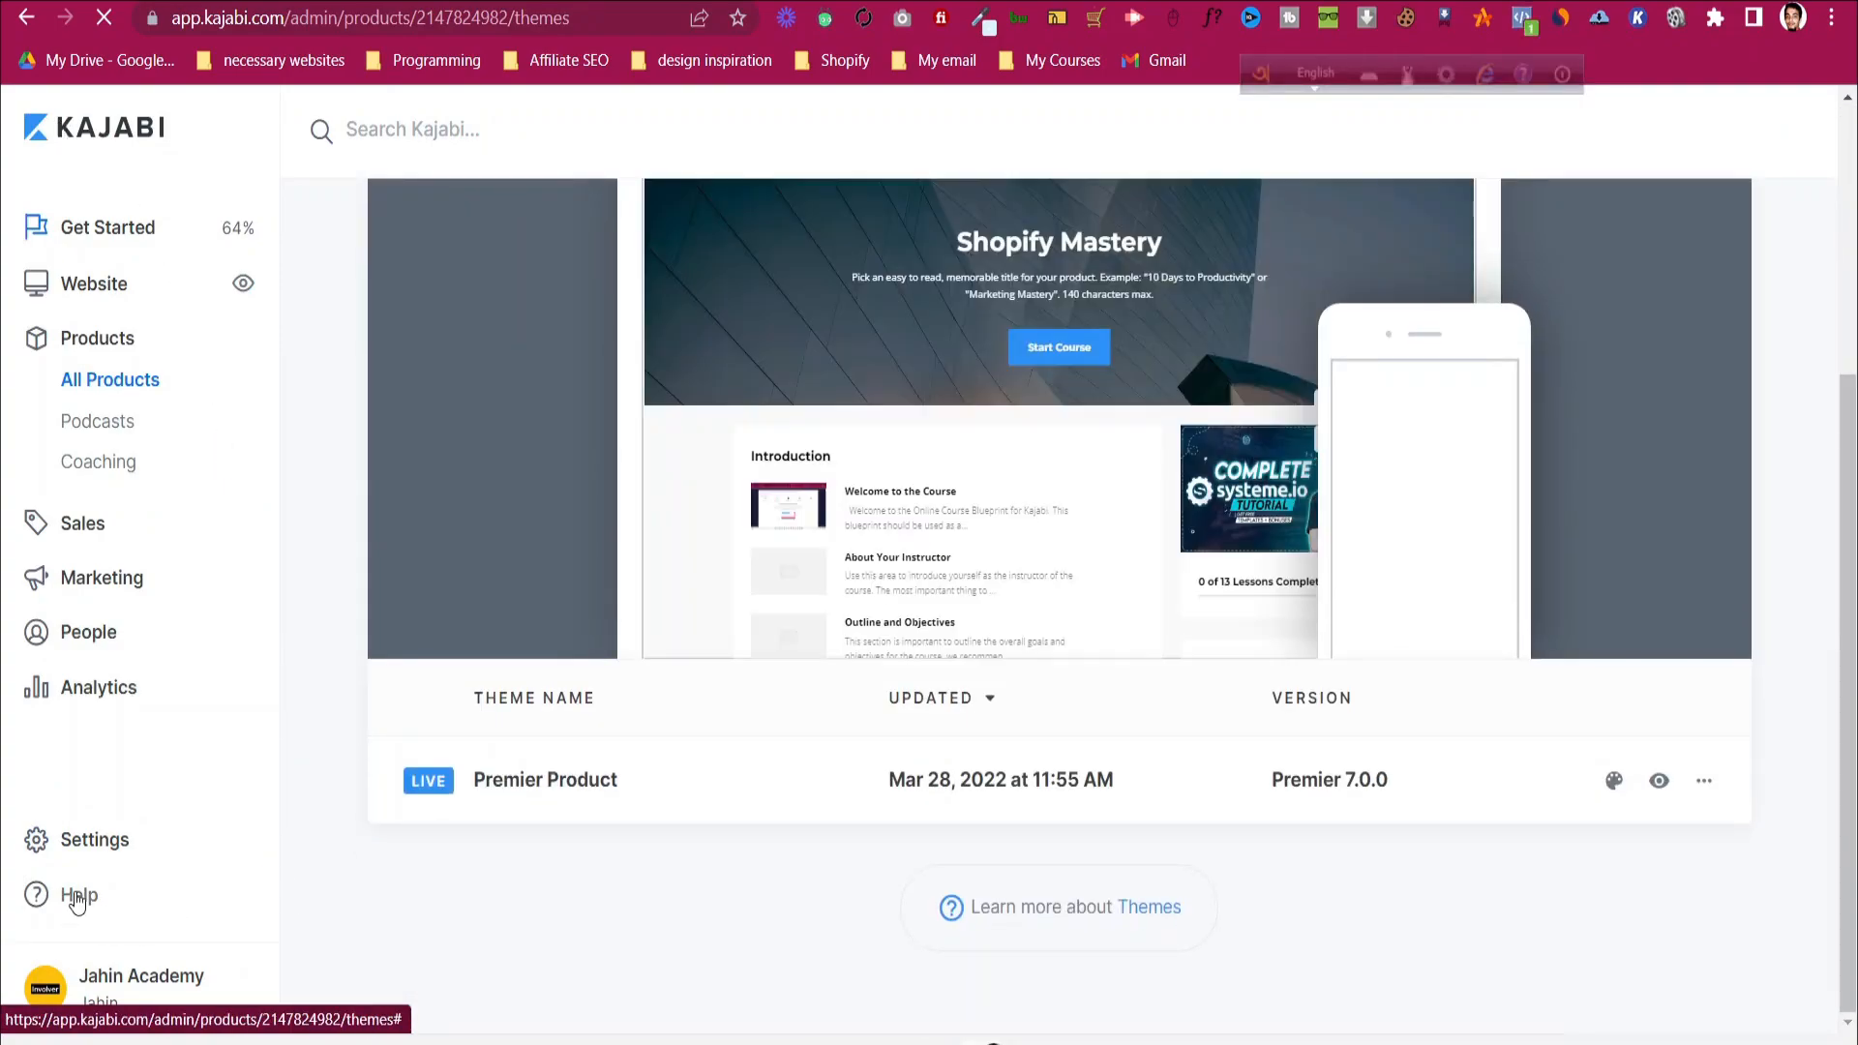
{"action": "left_click", "coordinate": [77, 898]}
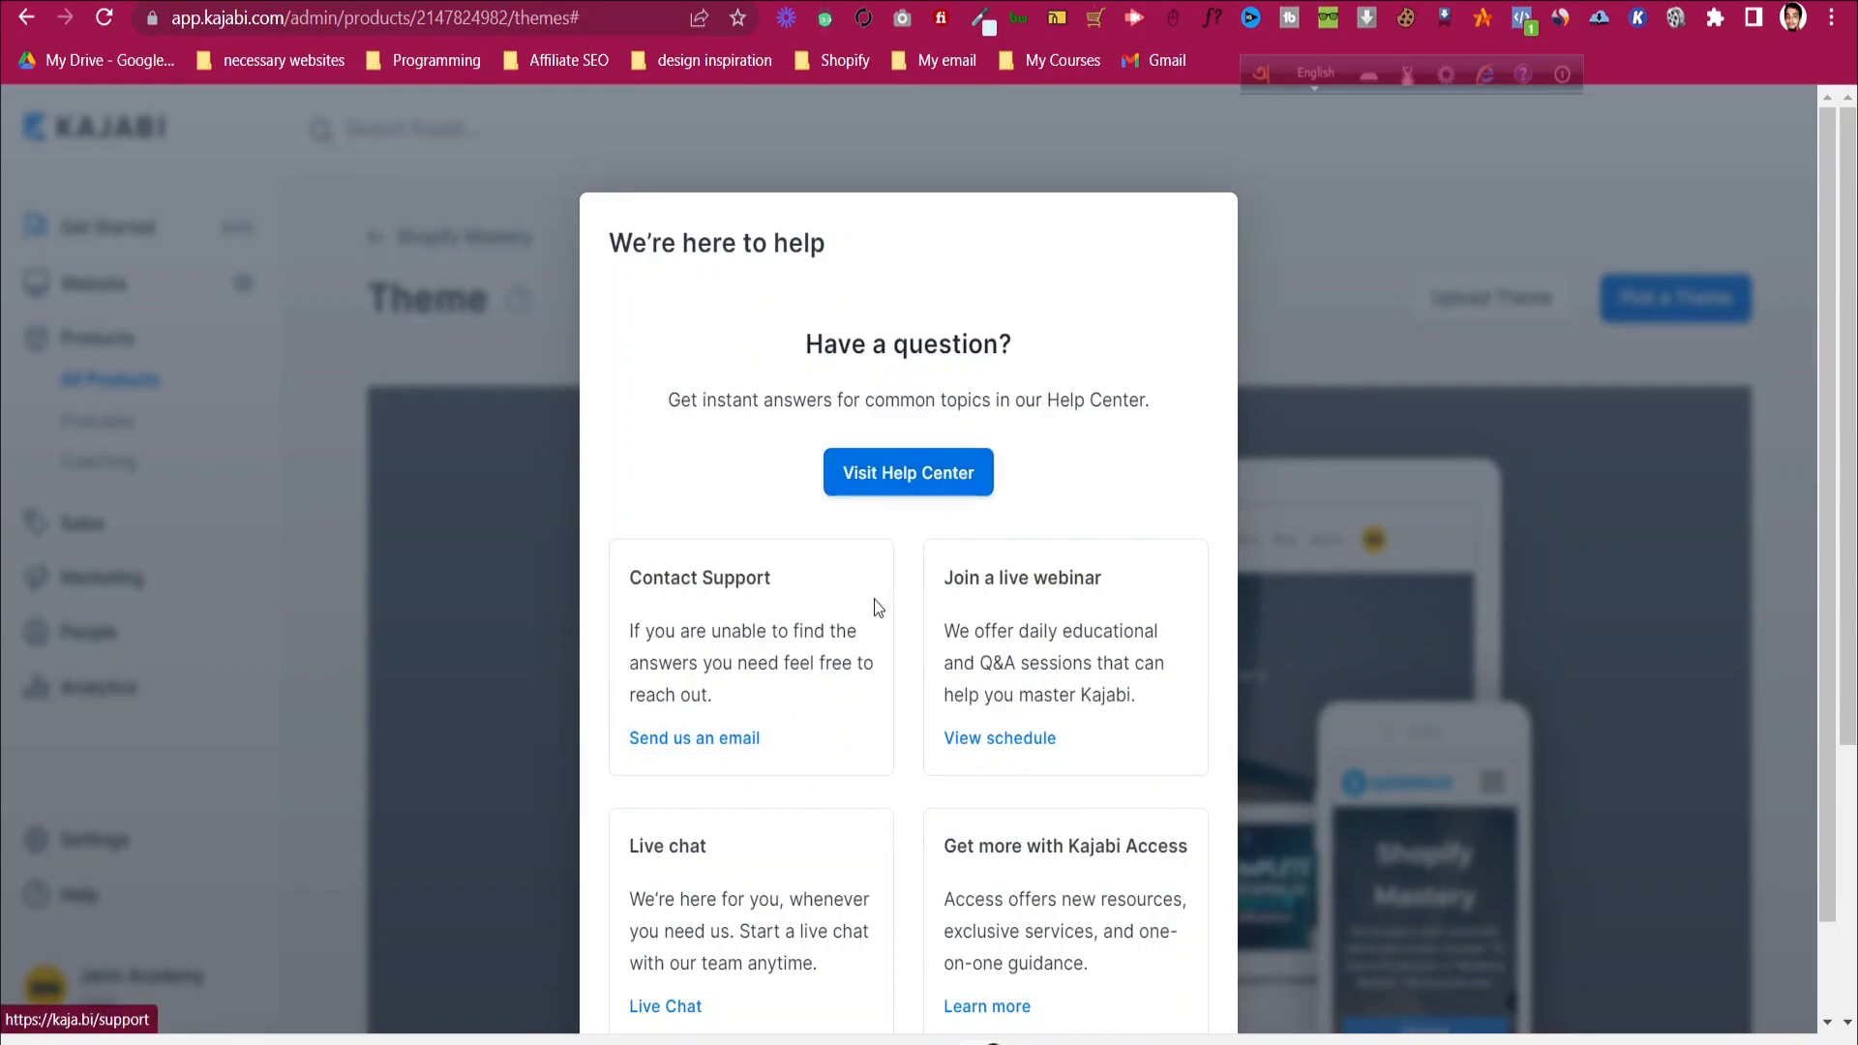
- Search the Help Center for 'disable comment' and open the How to Manage Comments article
{"action": "left_click", "coordinate": [892, 491]}
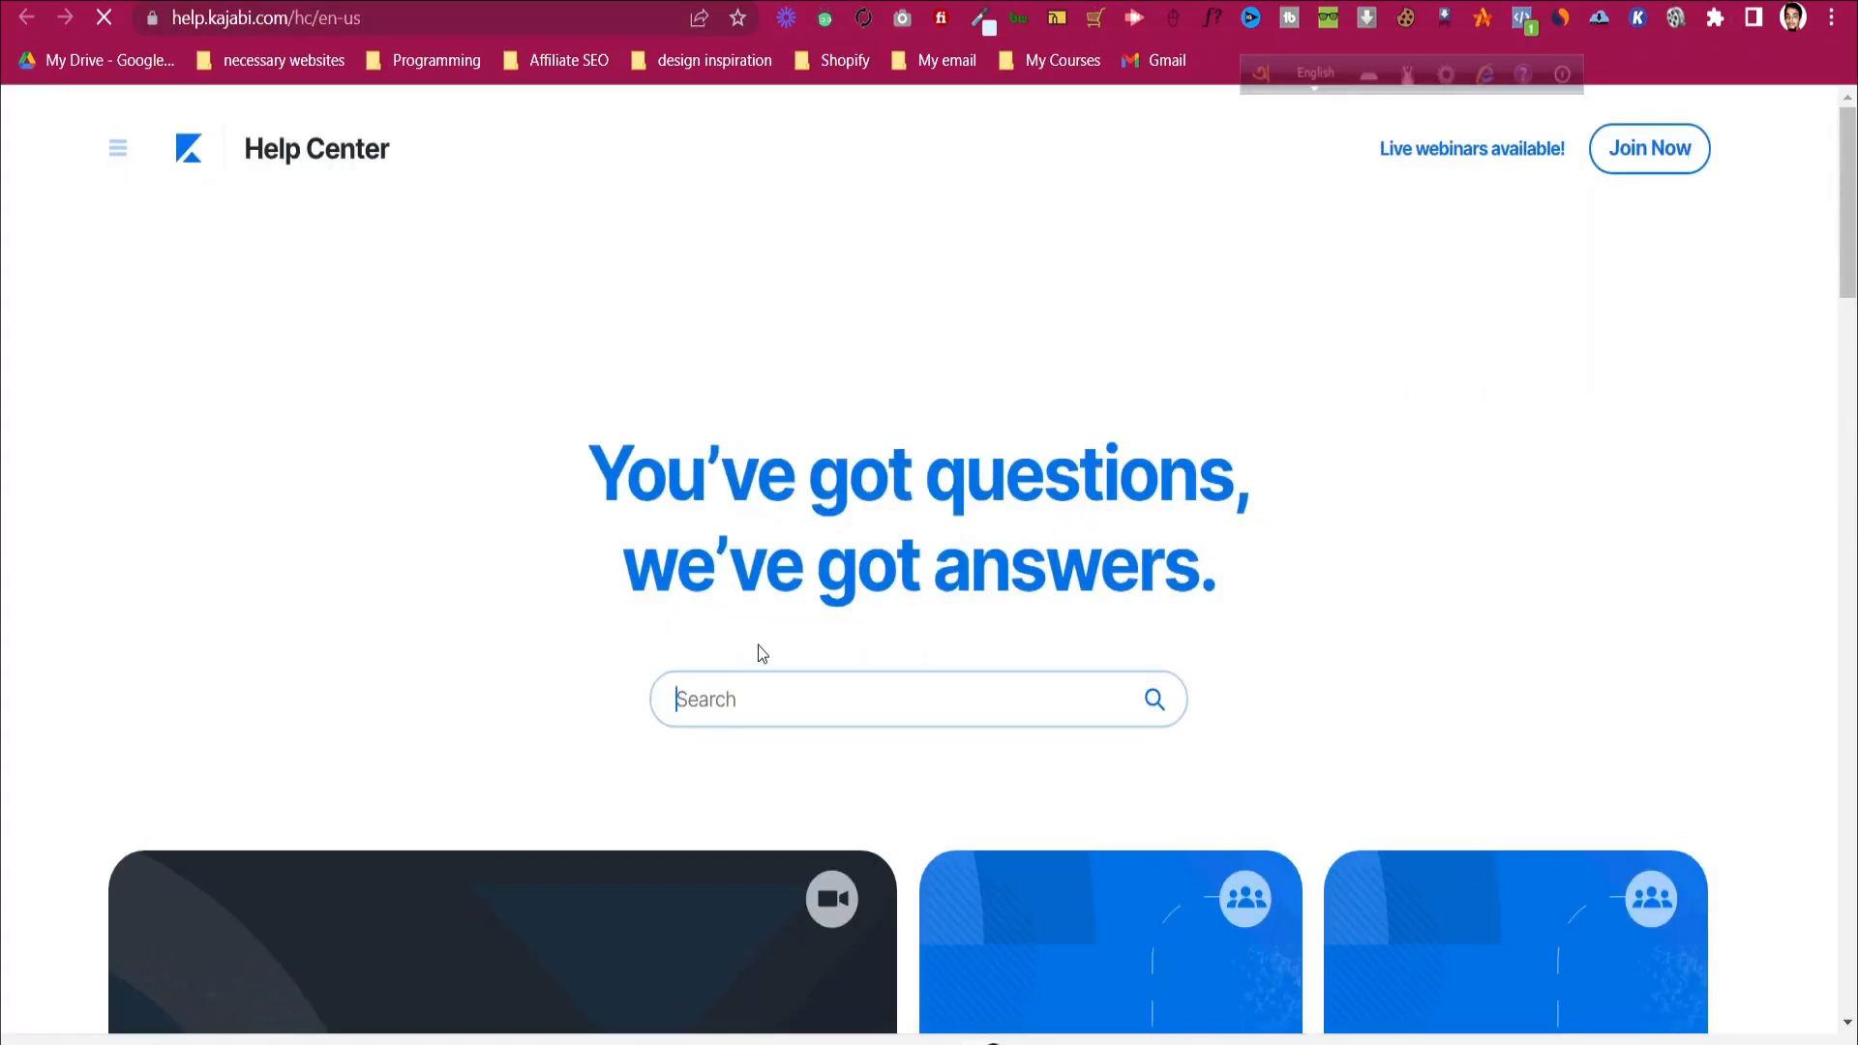
{"action": "type", "text": "id"}
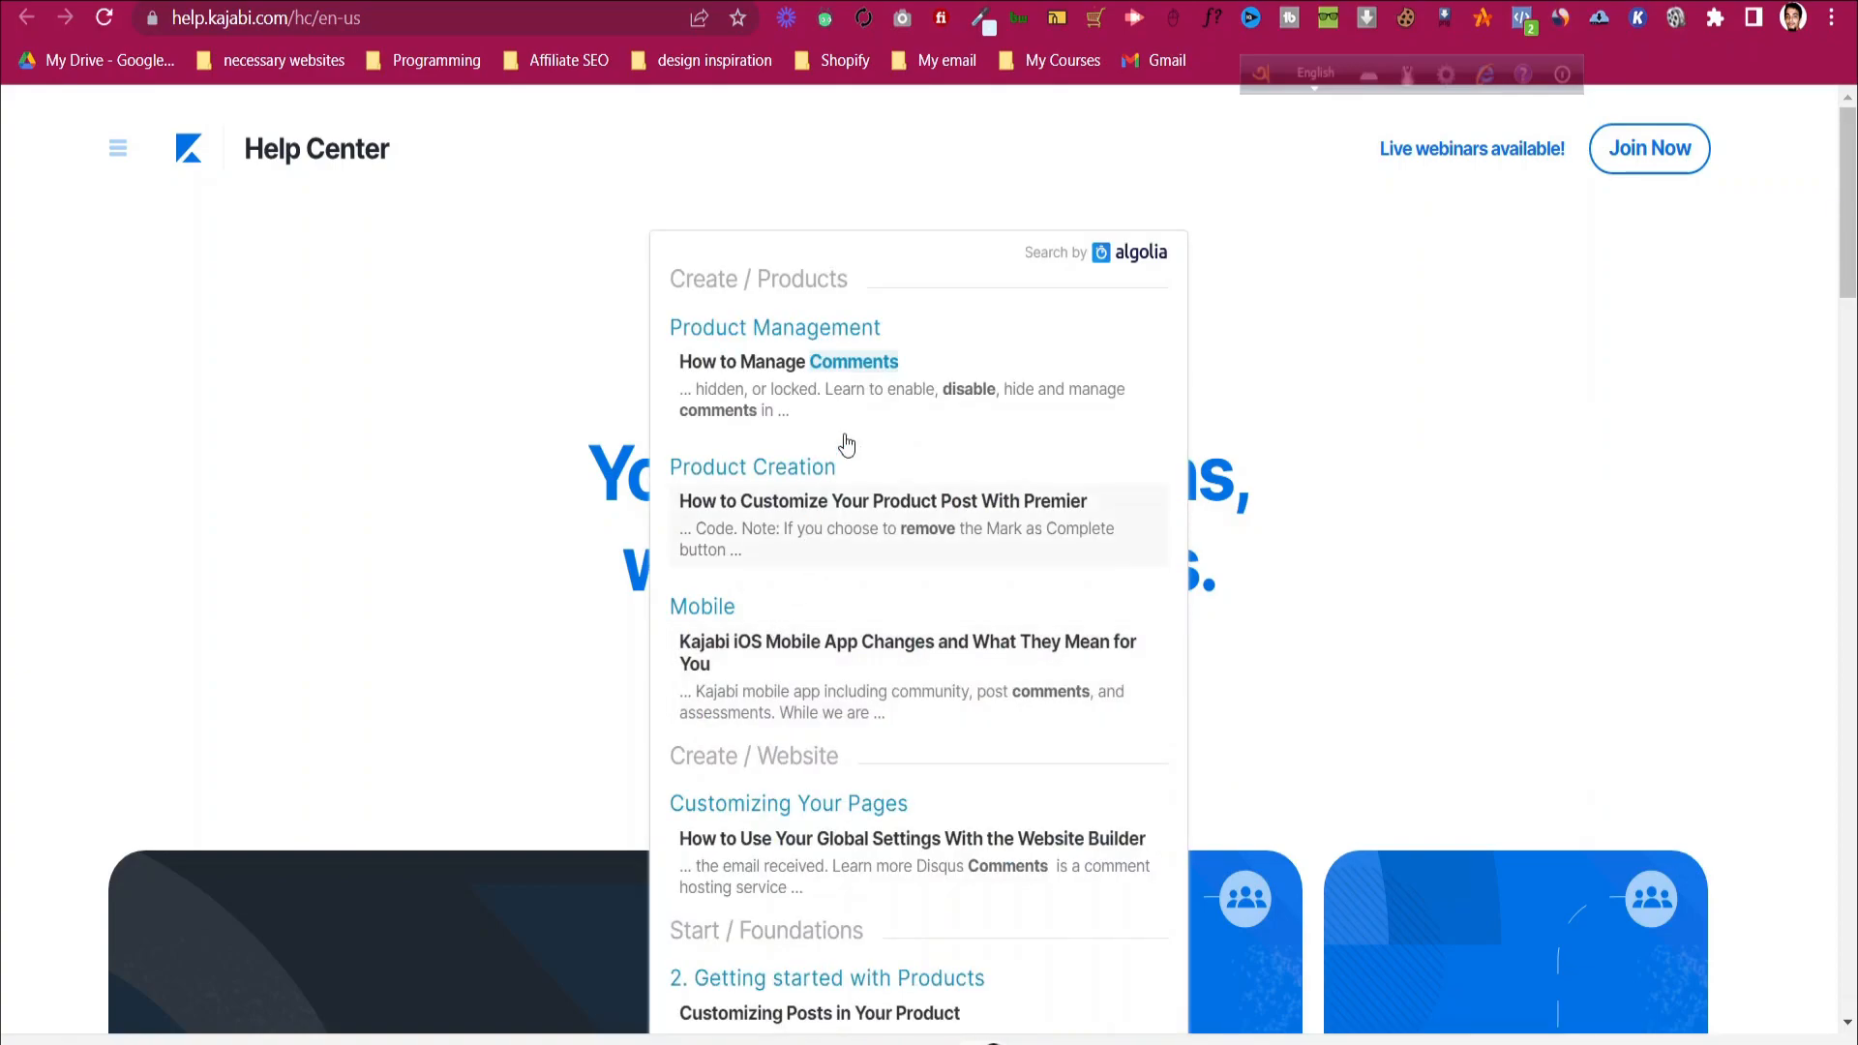
{"action": "left_click", "coordinate": [1451, 460]}
{"action": "key", "text": "ctrl+a"}
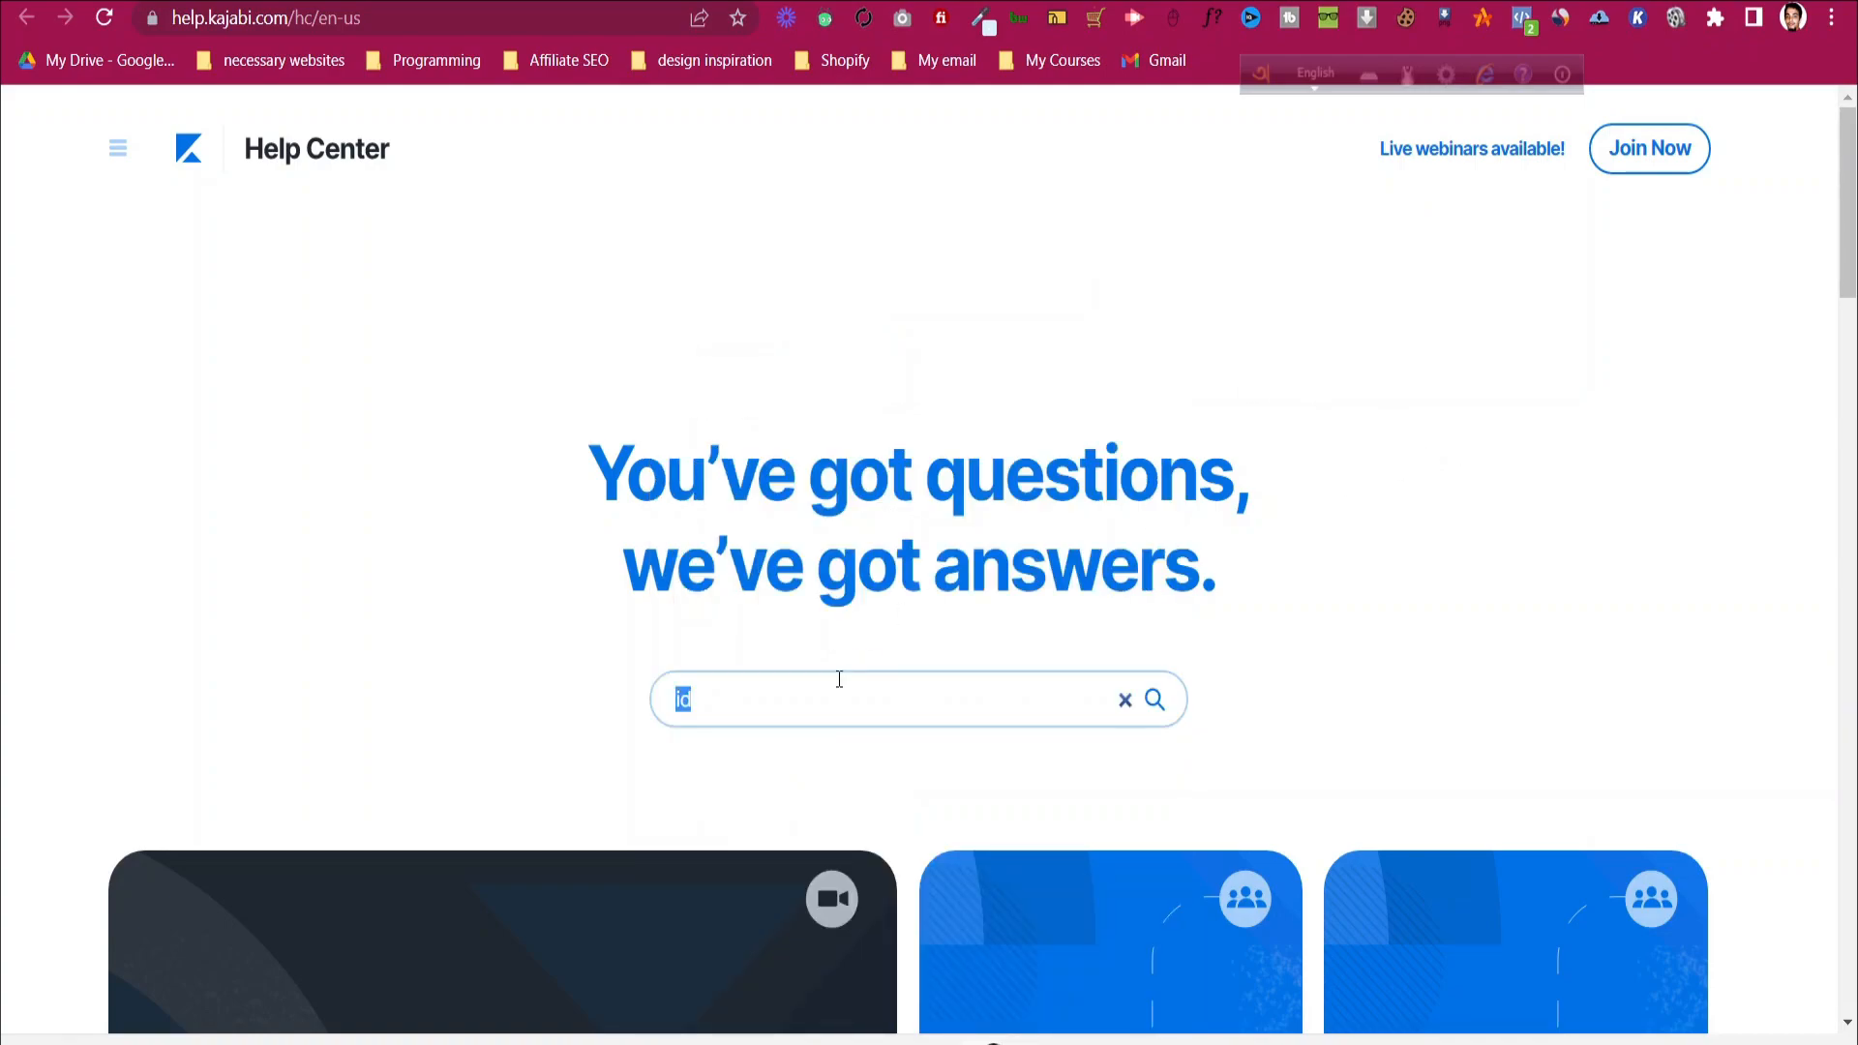
{"action": "type", "text": "disable comment"}
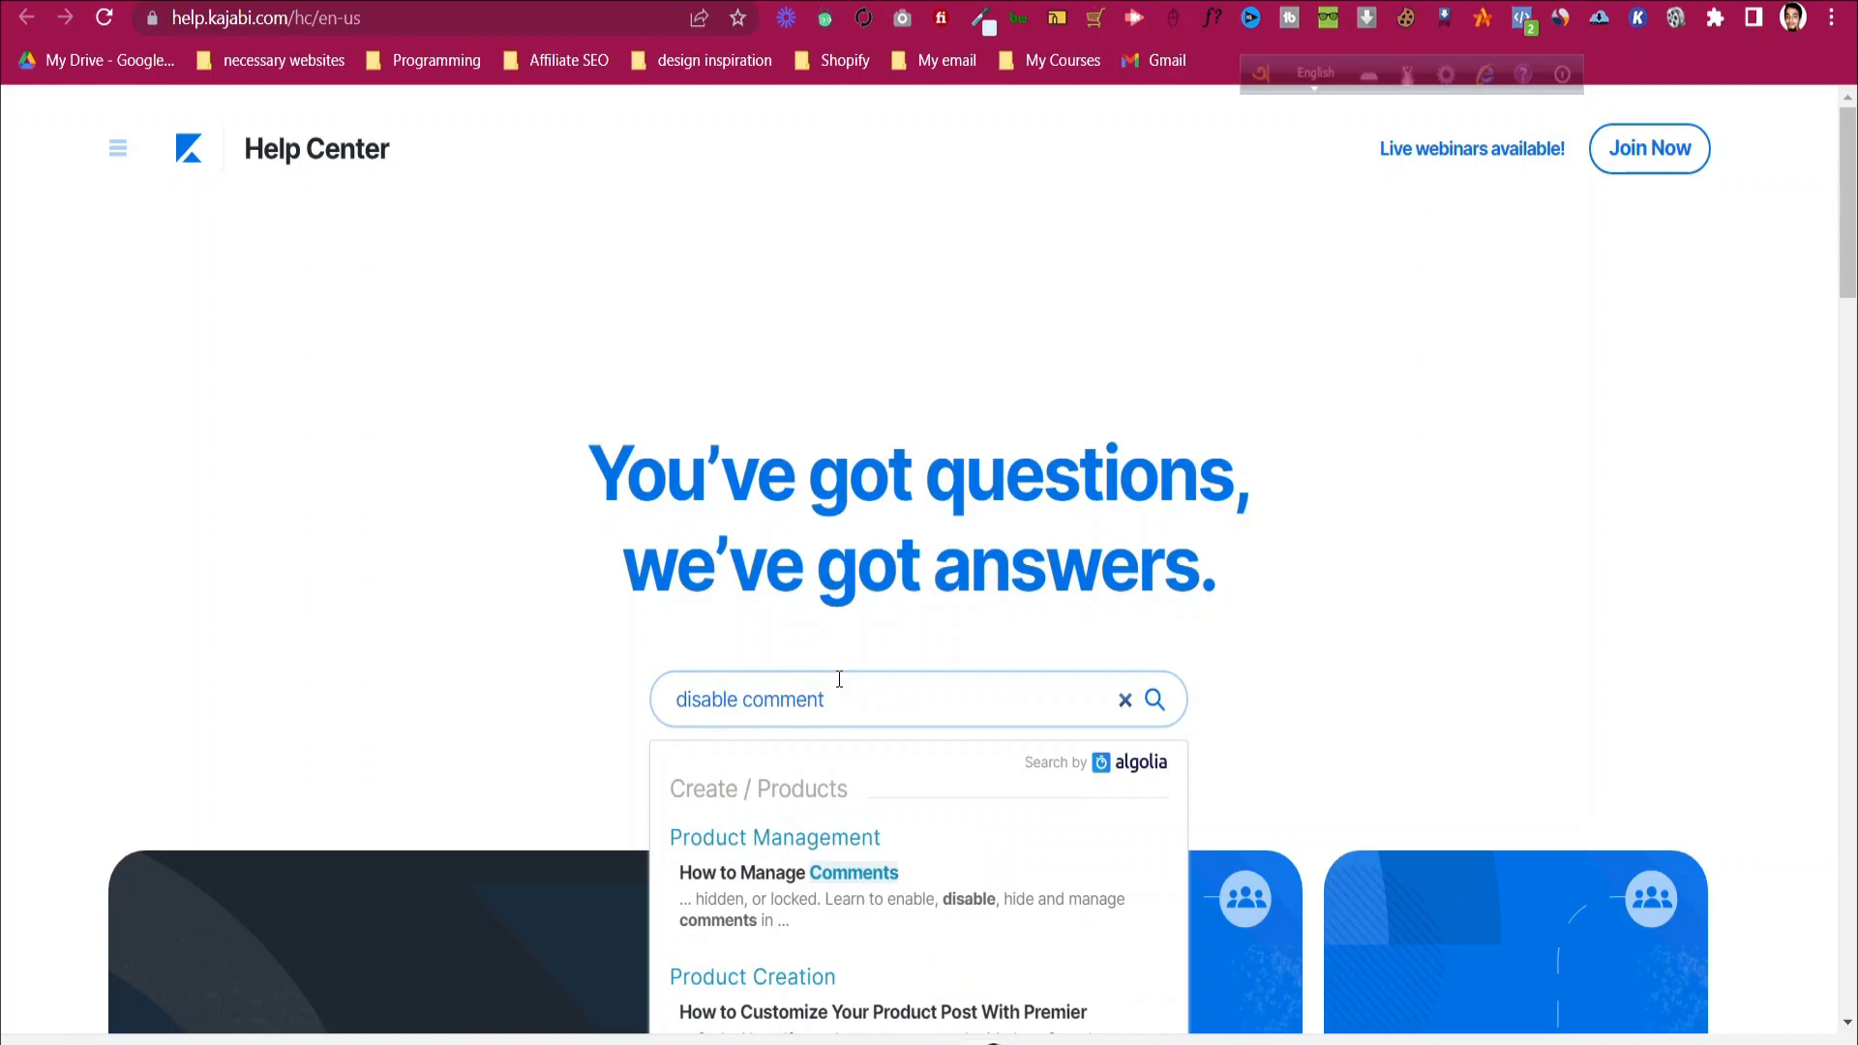
{"action": "key", "text": "Return"}
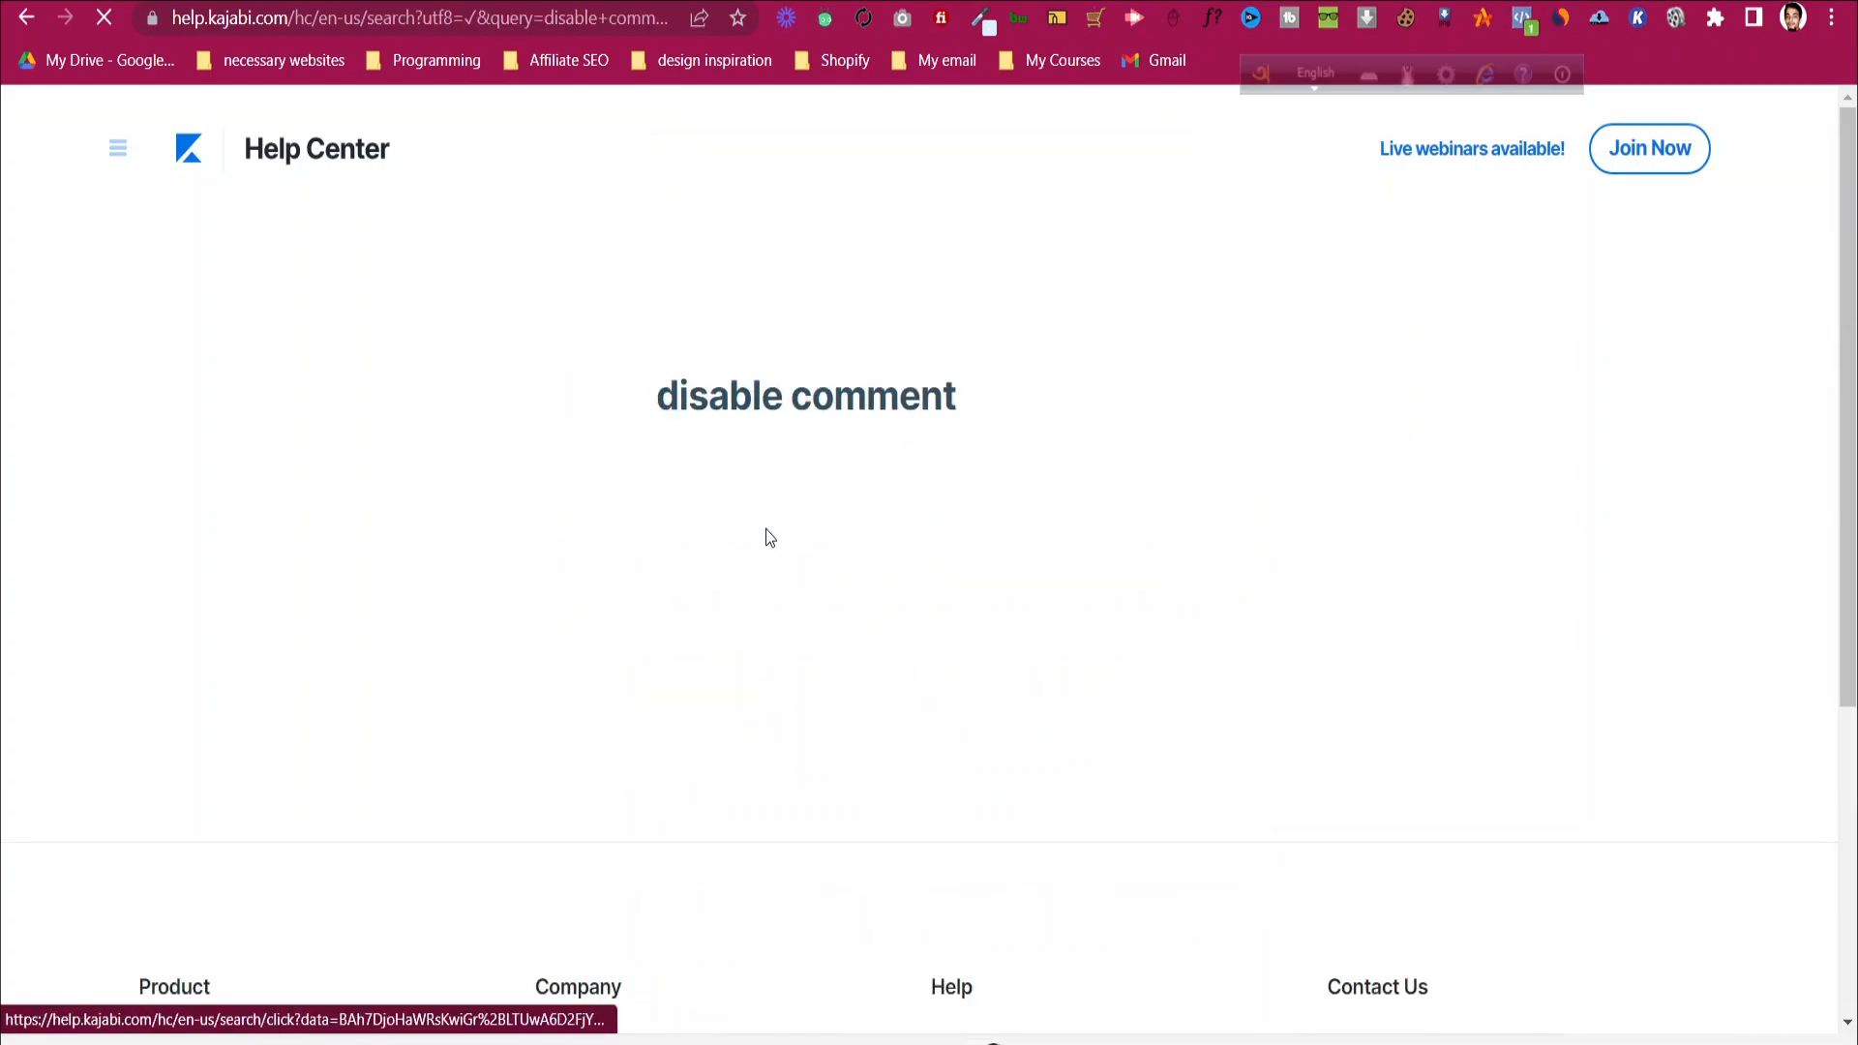
{"action": "left_click", "coordinate": [811, 545]}
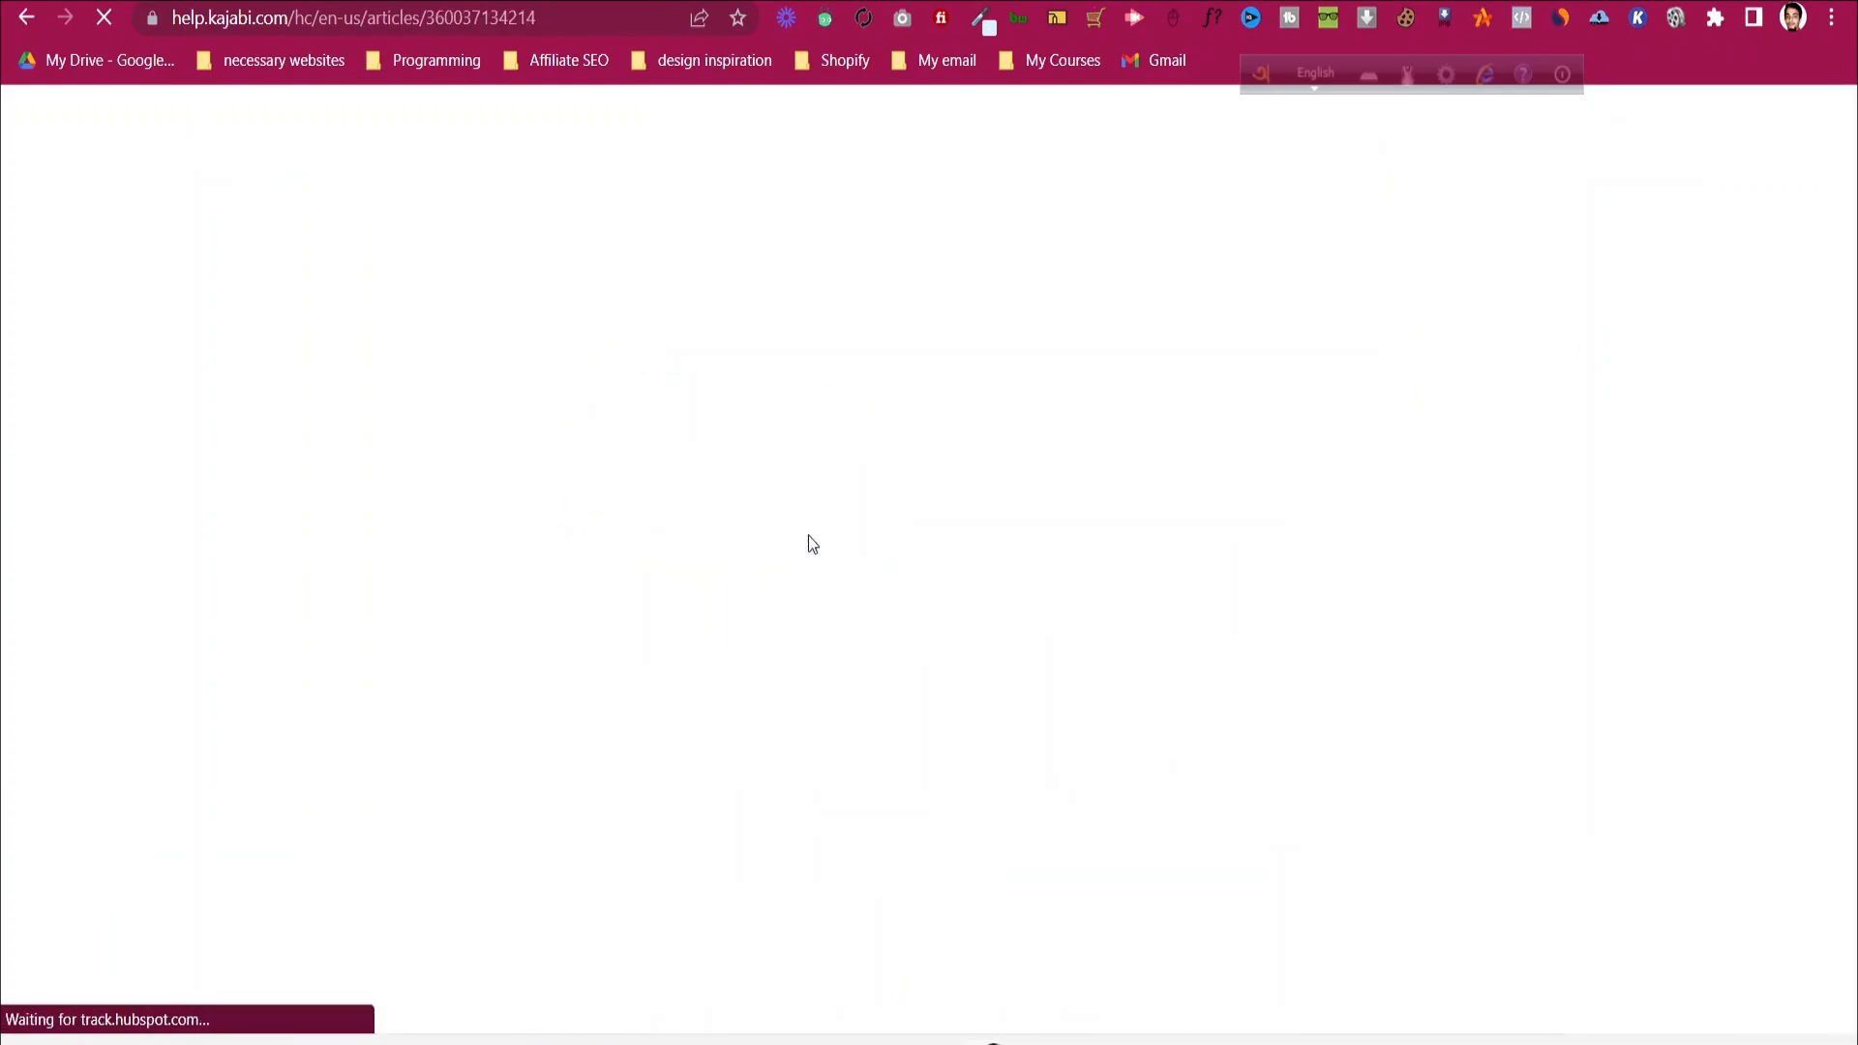
- Read through the How to Manage Comments article, then close the help dialog
{"action": "scroll", "coordinate": [816, 545], "scroll_direction": "down", "scroll_amount": 3}
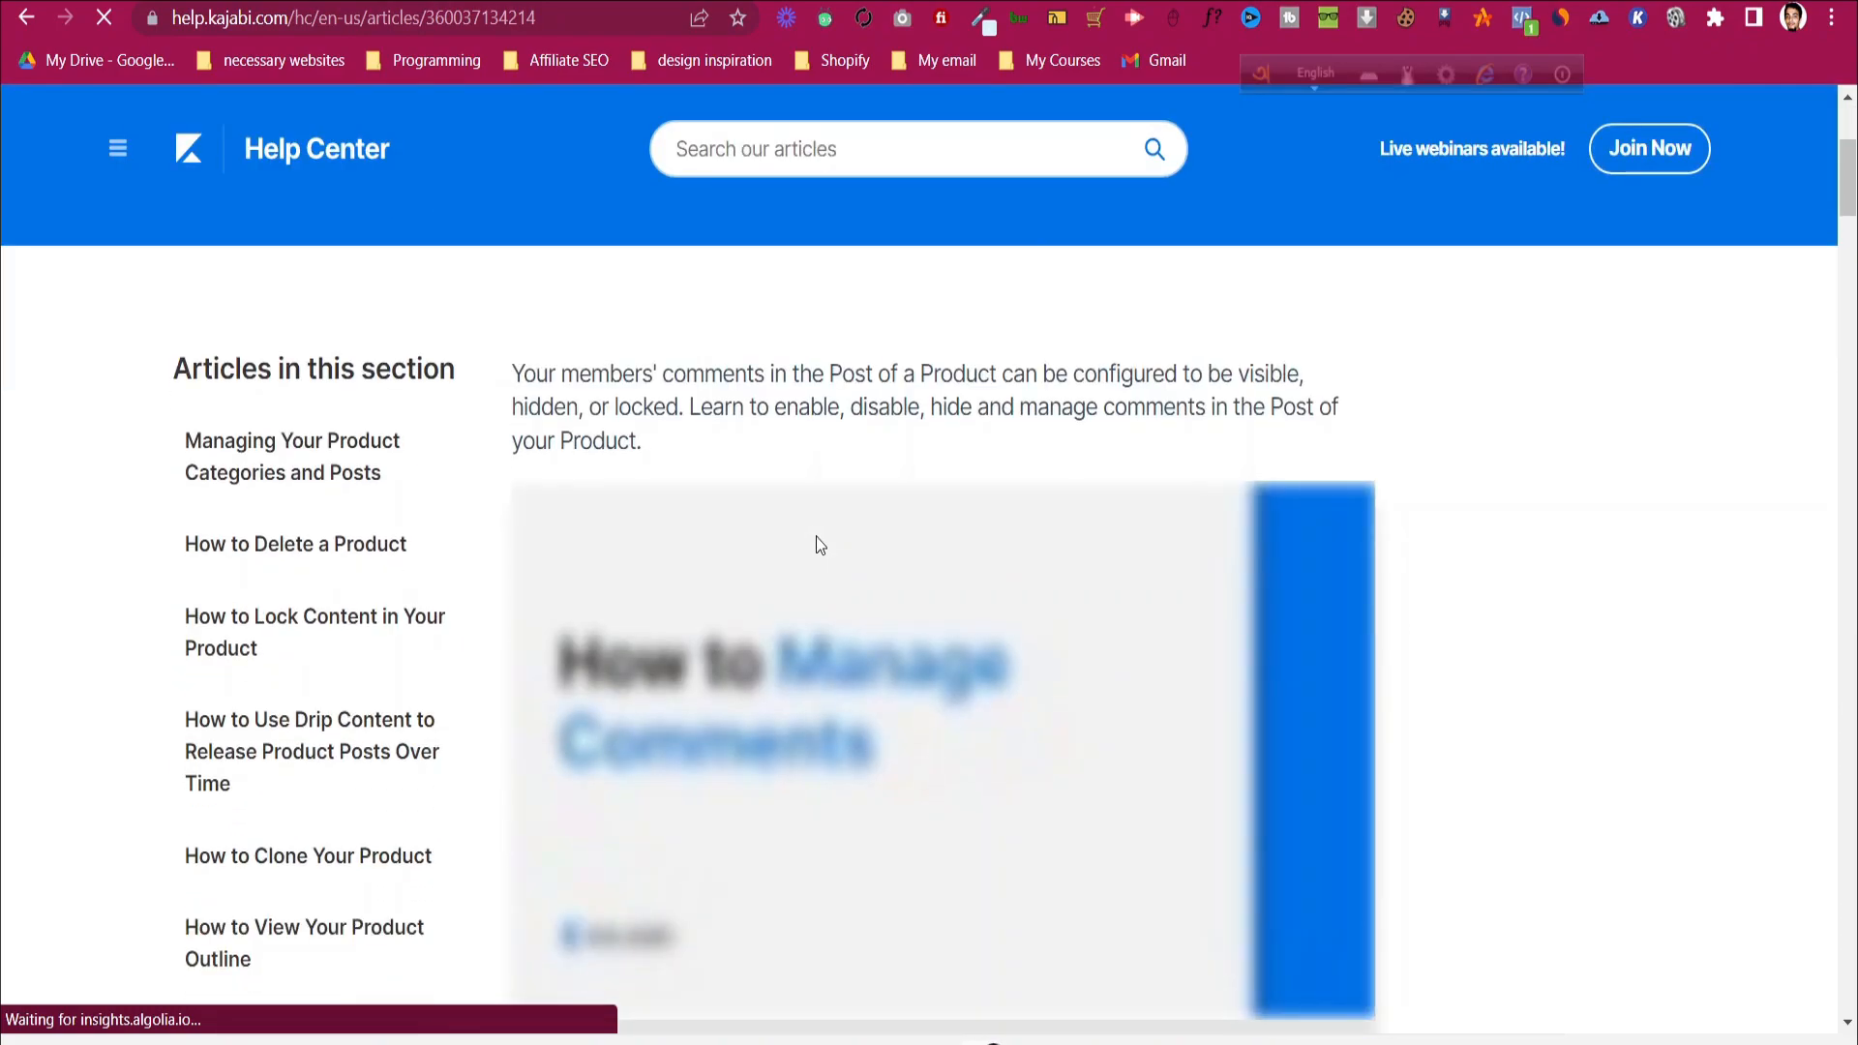
{"action": "scroll", "coordinate": [822, 540], "scroll_direction": "down", "scroll_amount": 4}
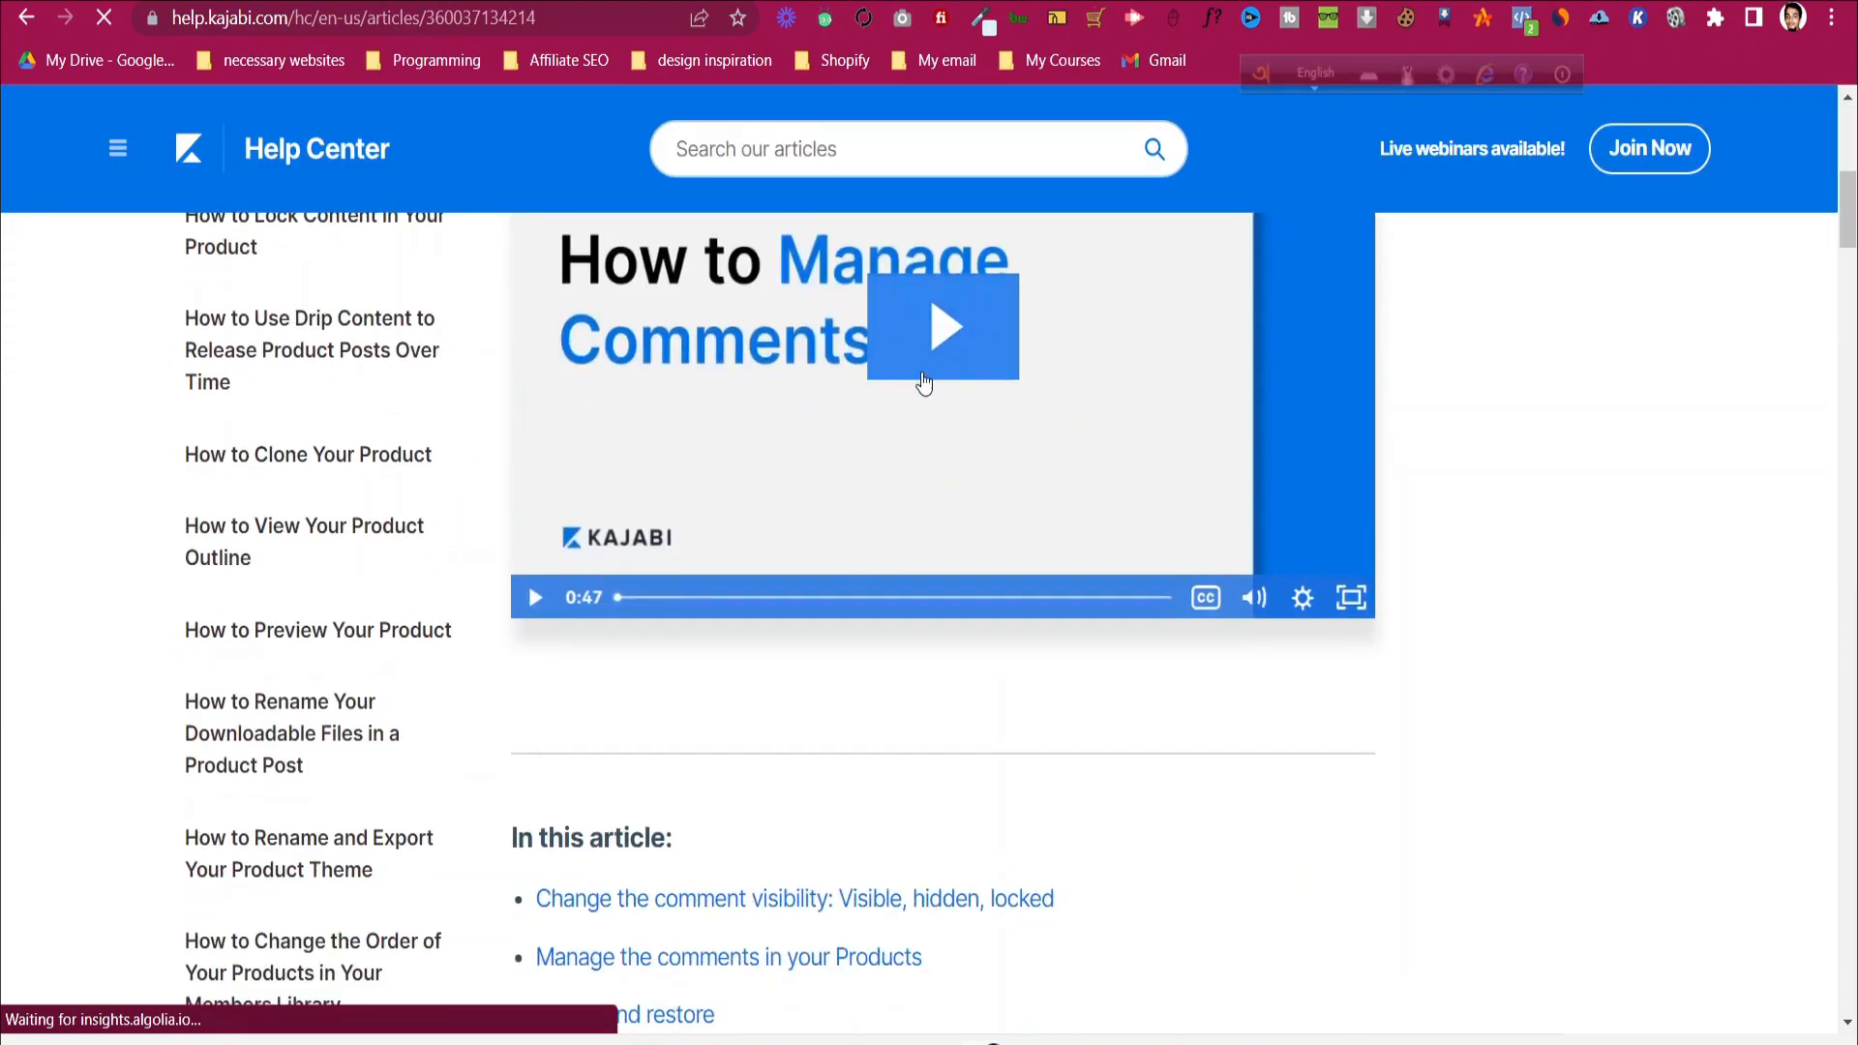
{"action": "scroll", "coordinate": [921, 381], "scroll_direction": "down", "scroll_amount": 8}
{"action": "scroll", "coordinate": [921, 391], "scroll_direction": "down", "scroll_amount": 5}
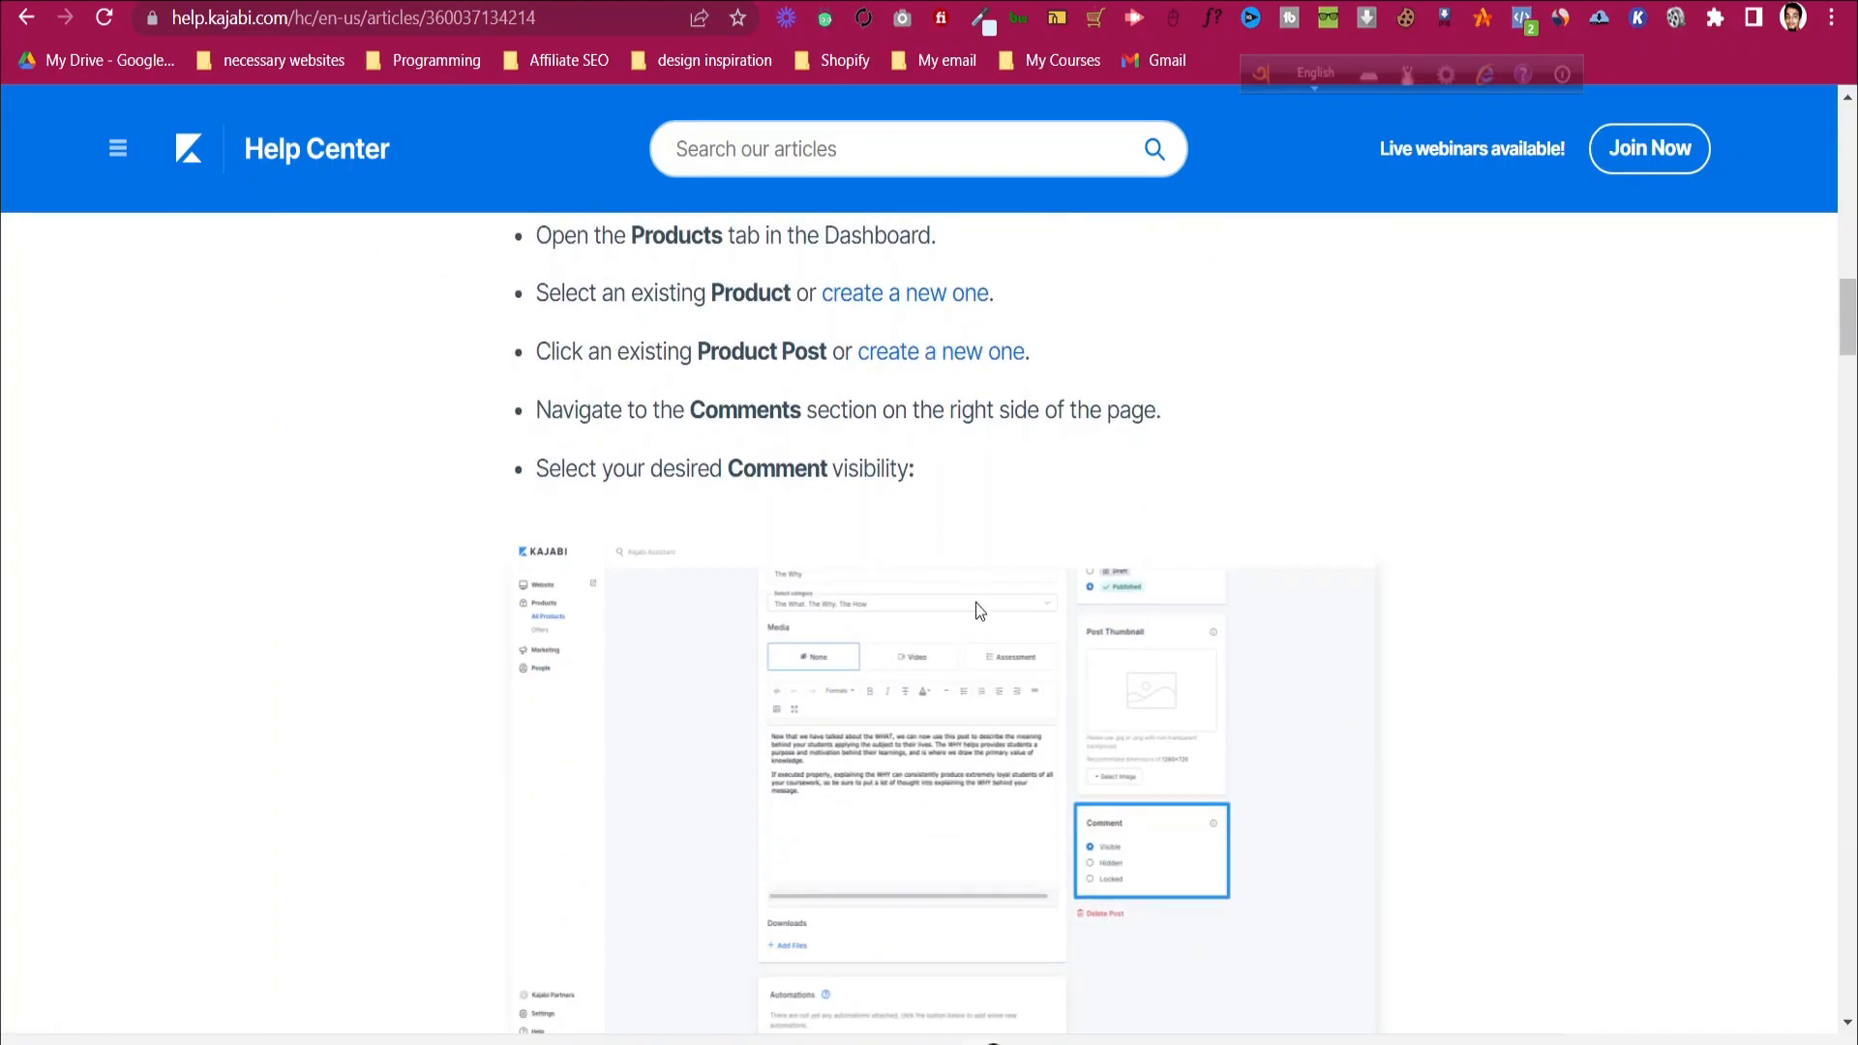
{"action": "scroll", "coordinate": [979, 615], "scroll_direction": "up", "scroll_amount": 3}
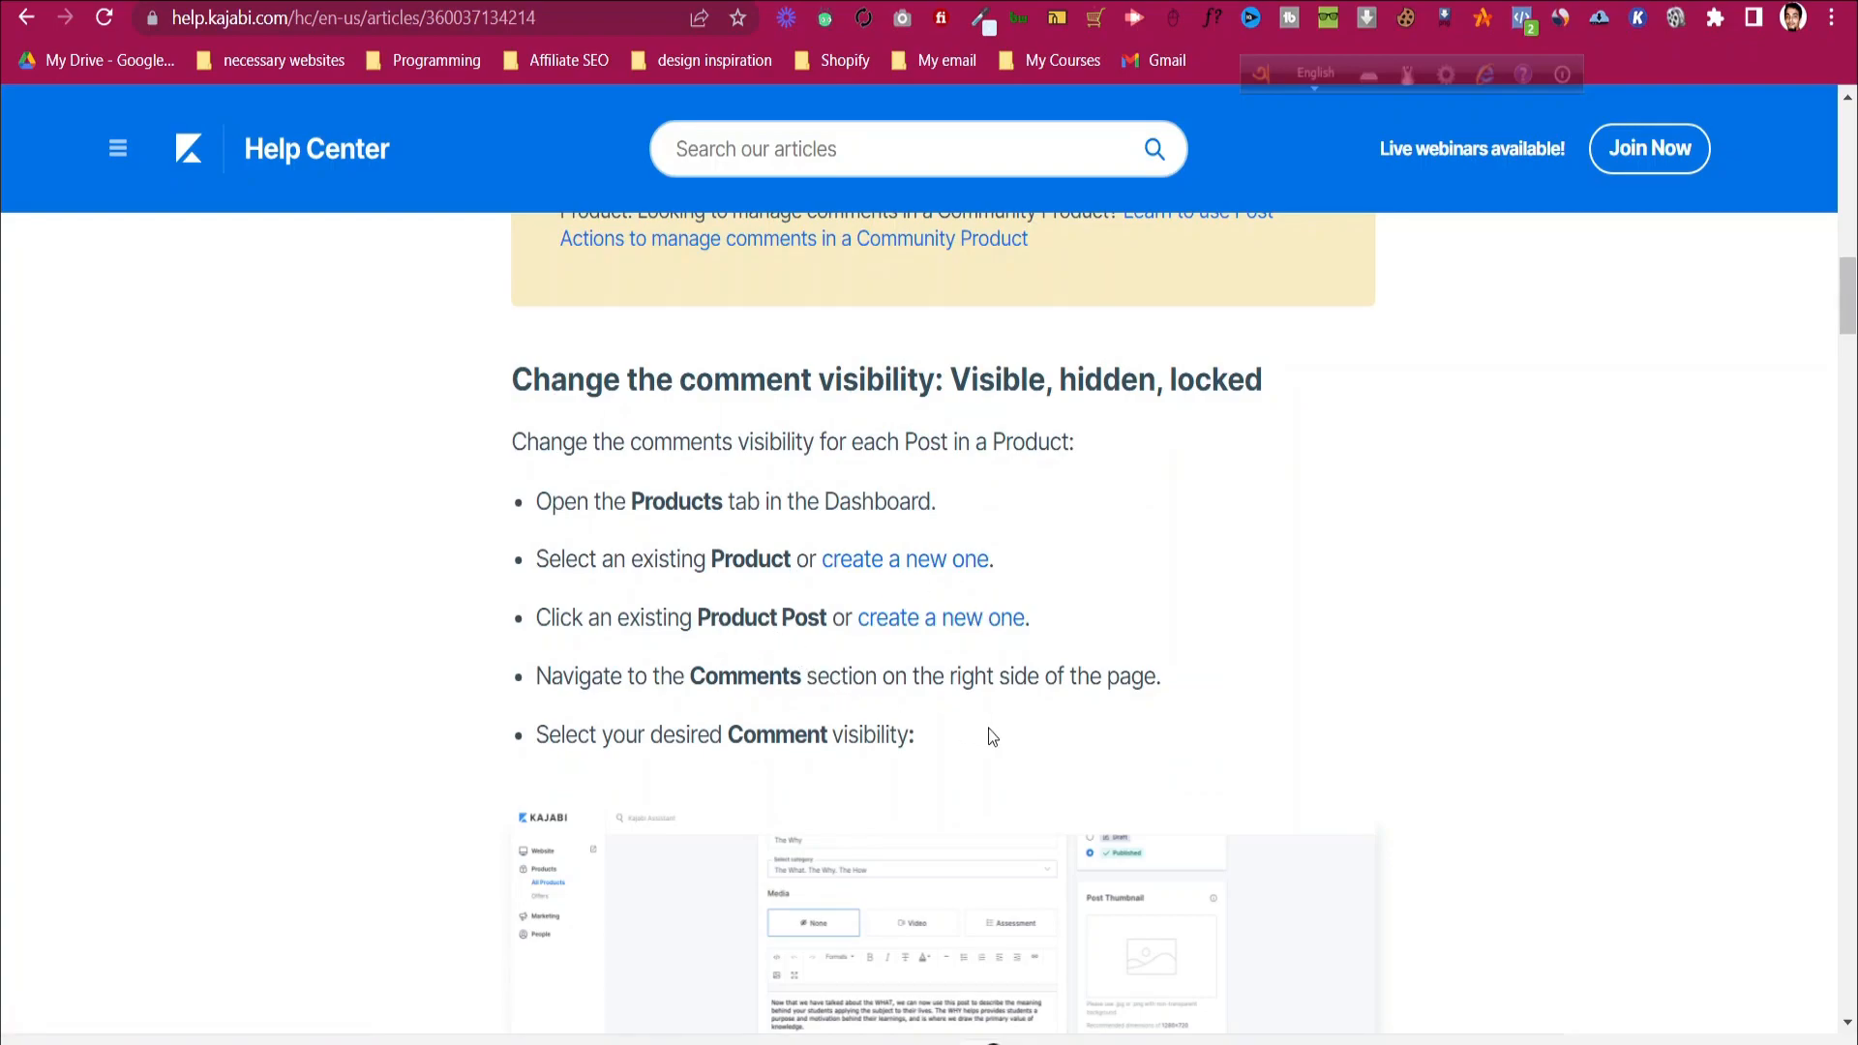
{"action": "scroll", "coordinate": [989, 727], "scroll_direction": "up", "scroll_amount": 3}
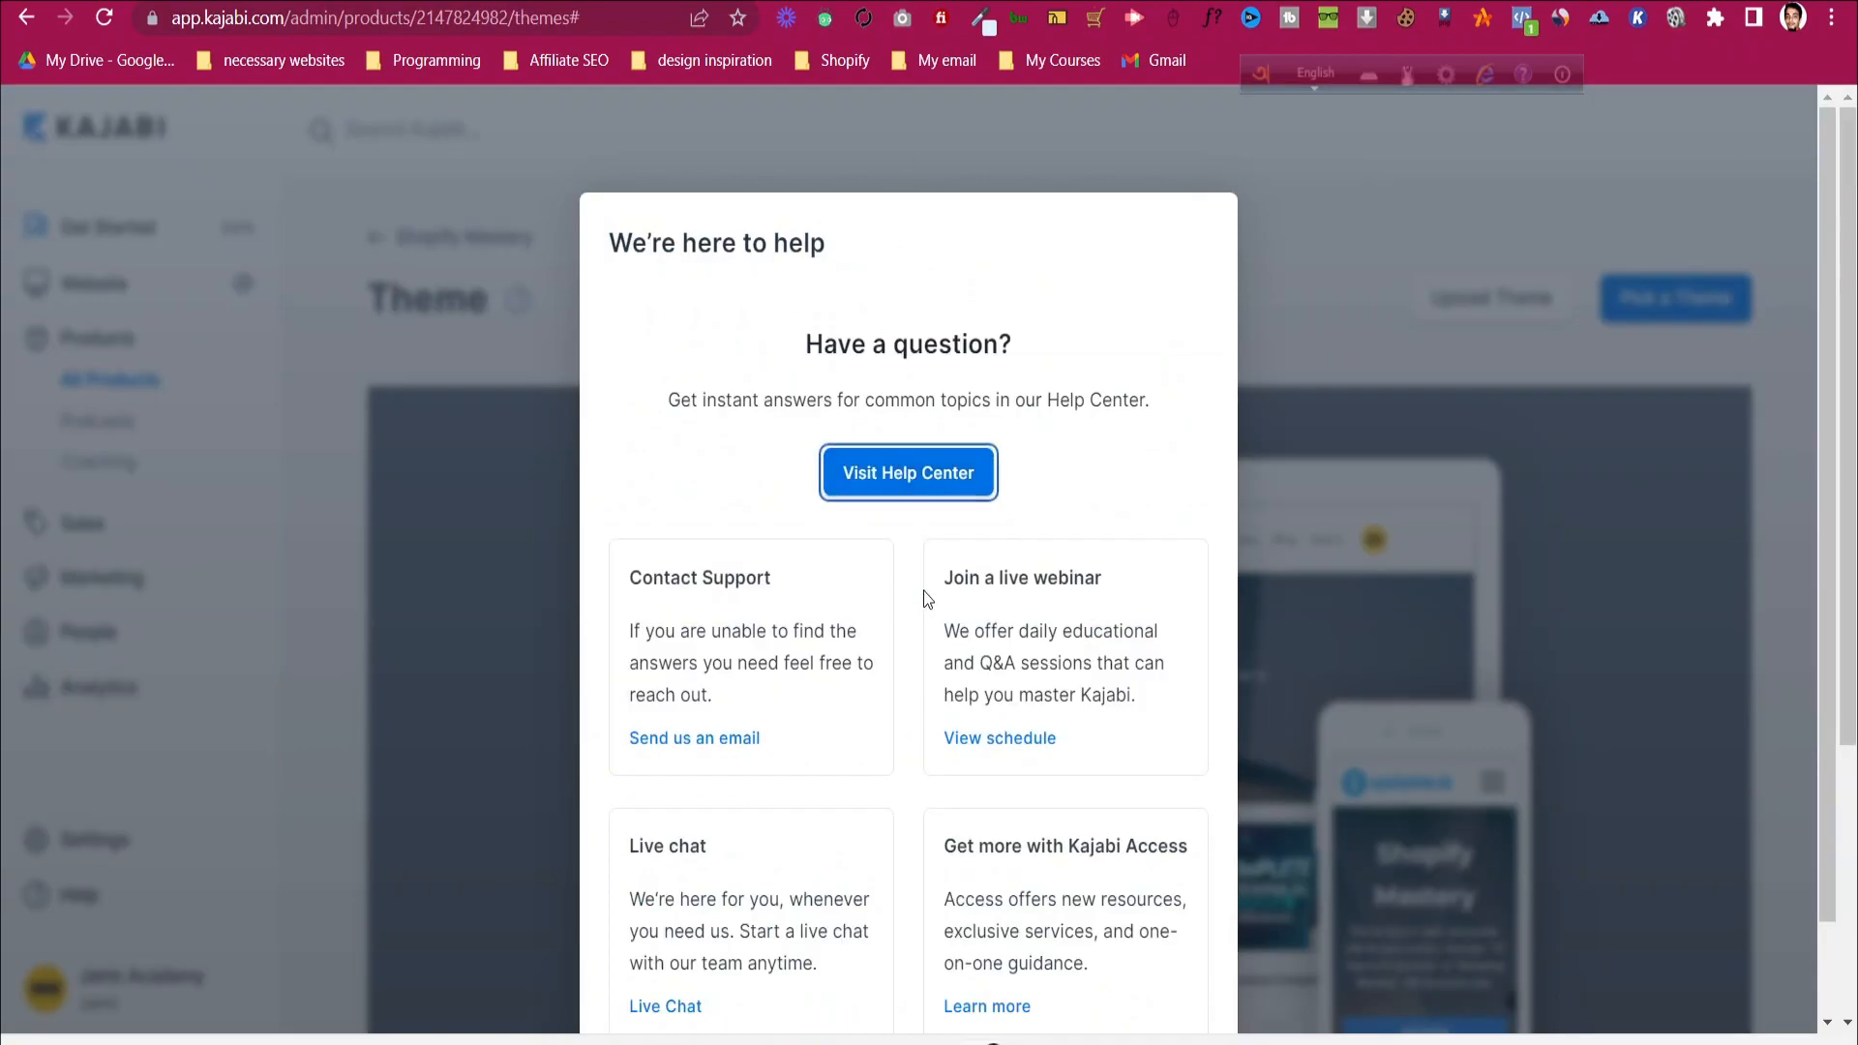
{"action": "left_click", "coordinate": [1443, 405]}
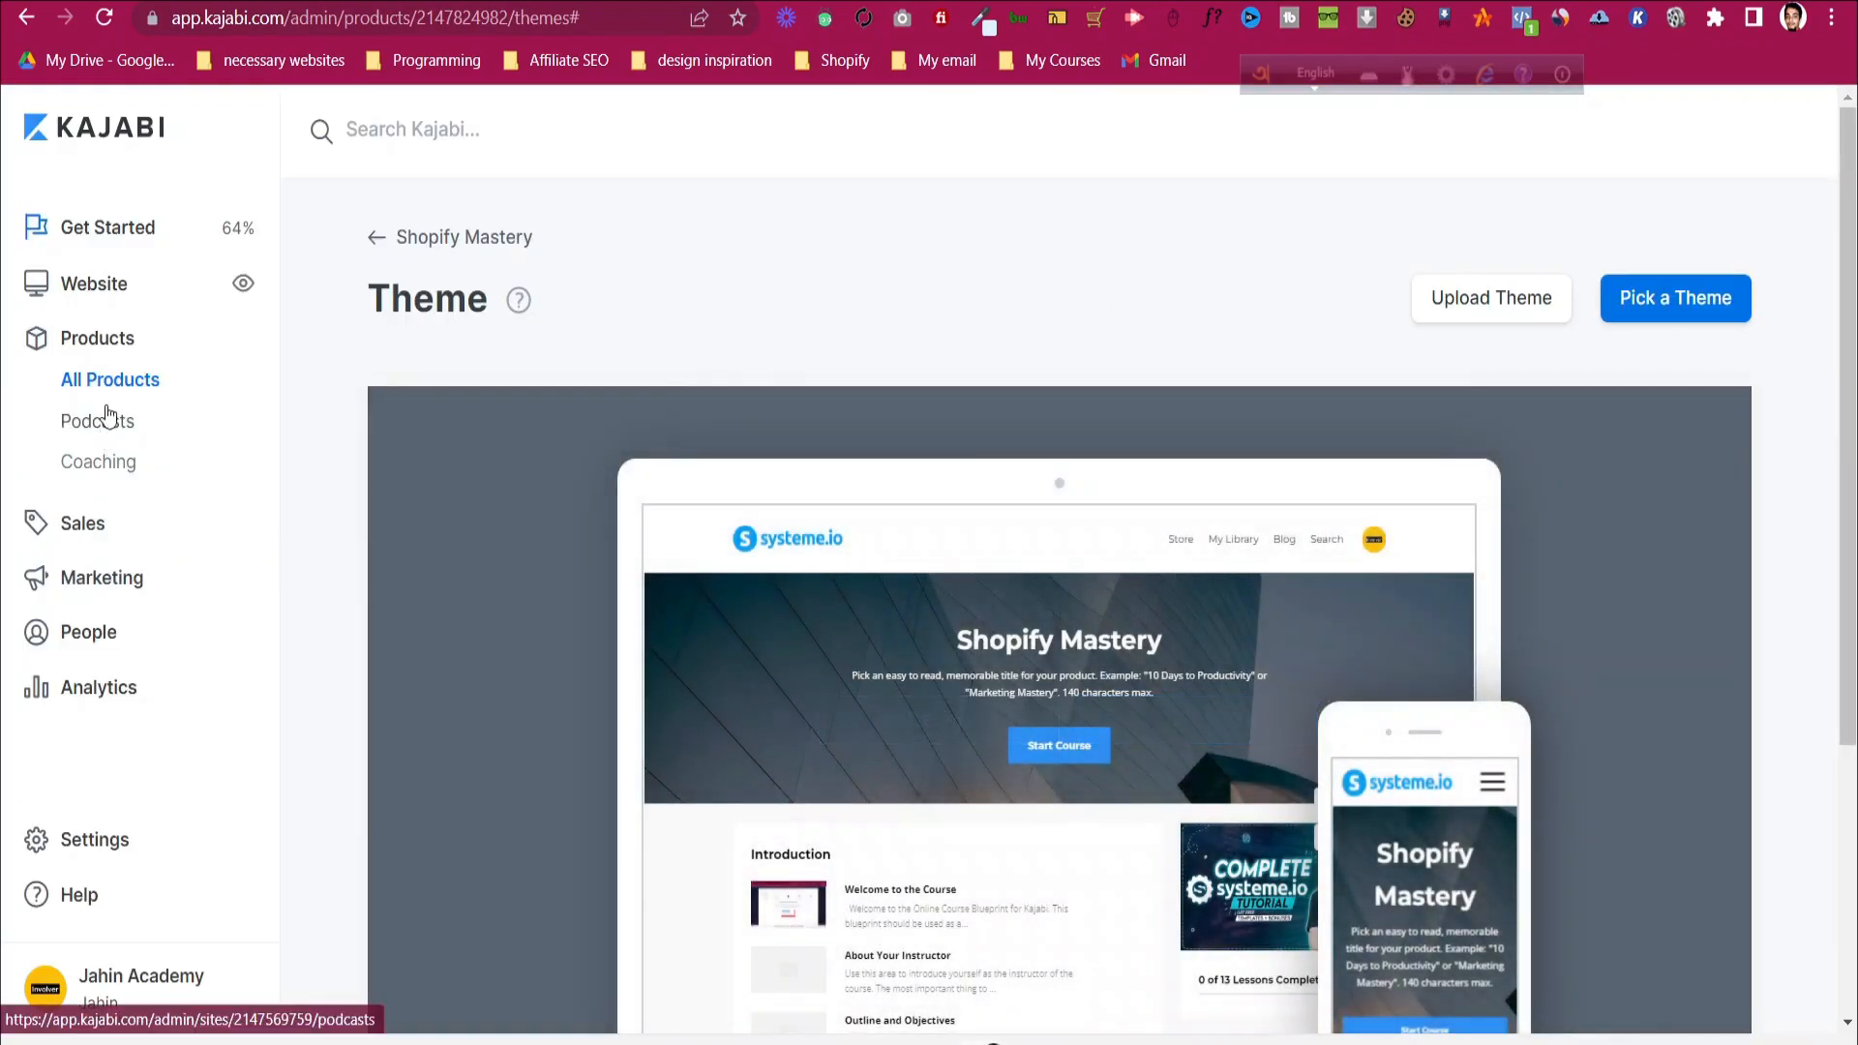
- Open Shopify Mastery's Welcome to the Course post and switch its Comment setting to Hidden
{"action": "left_click", "coordinate": [110, 385]}
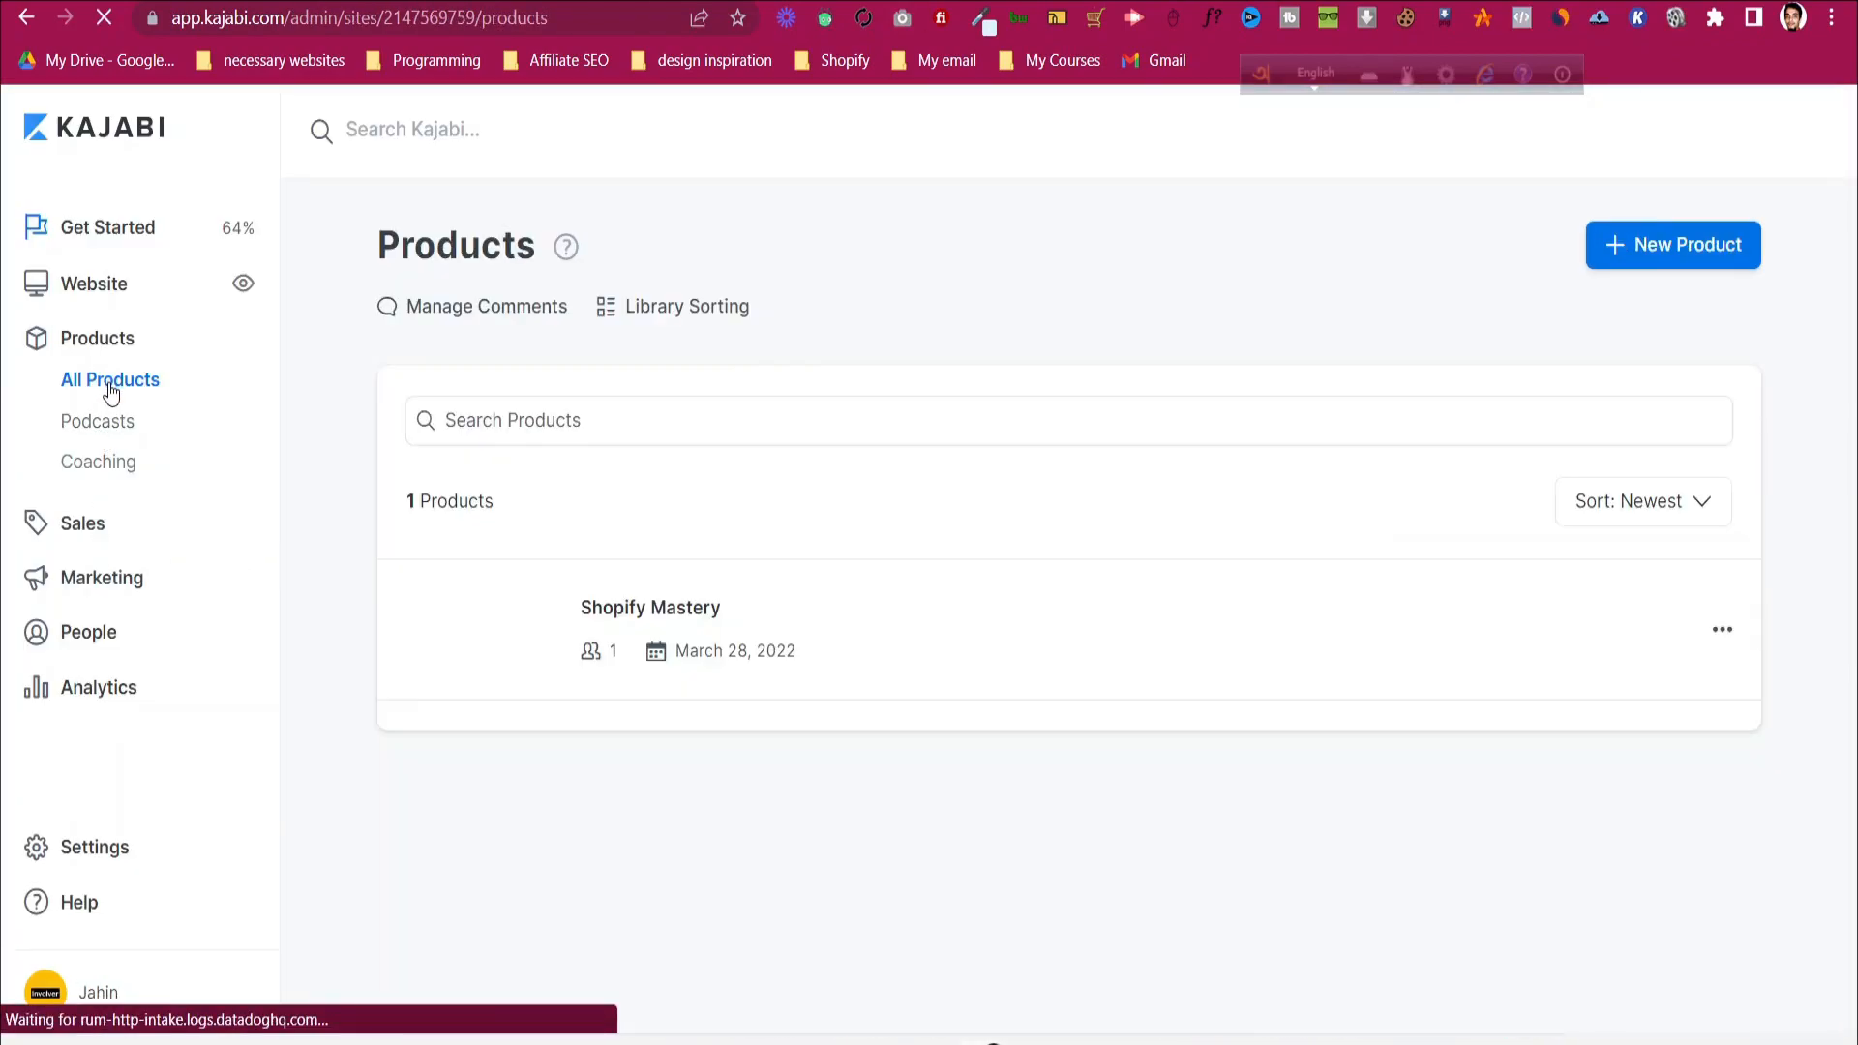
{"action": "left_click", "coordinate": [608, 624]}
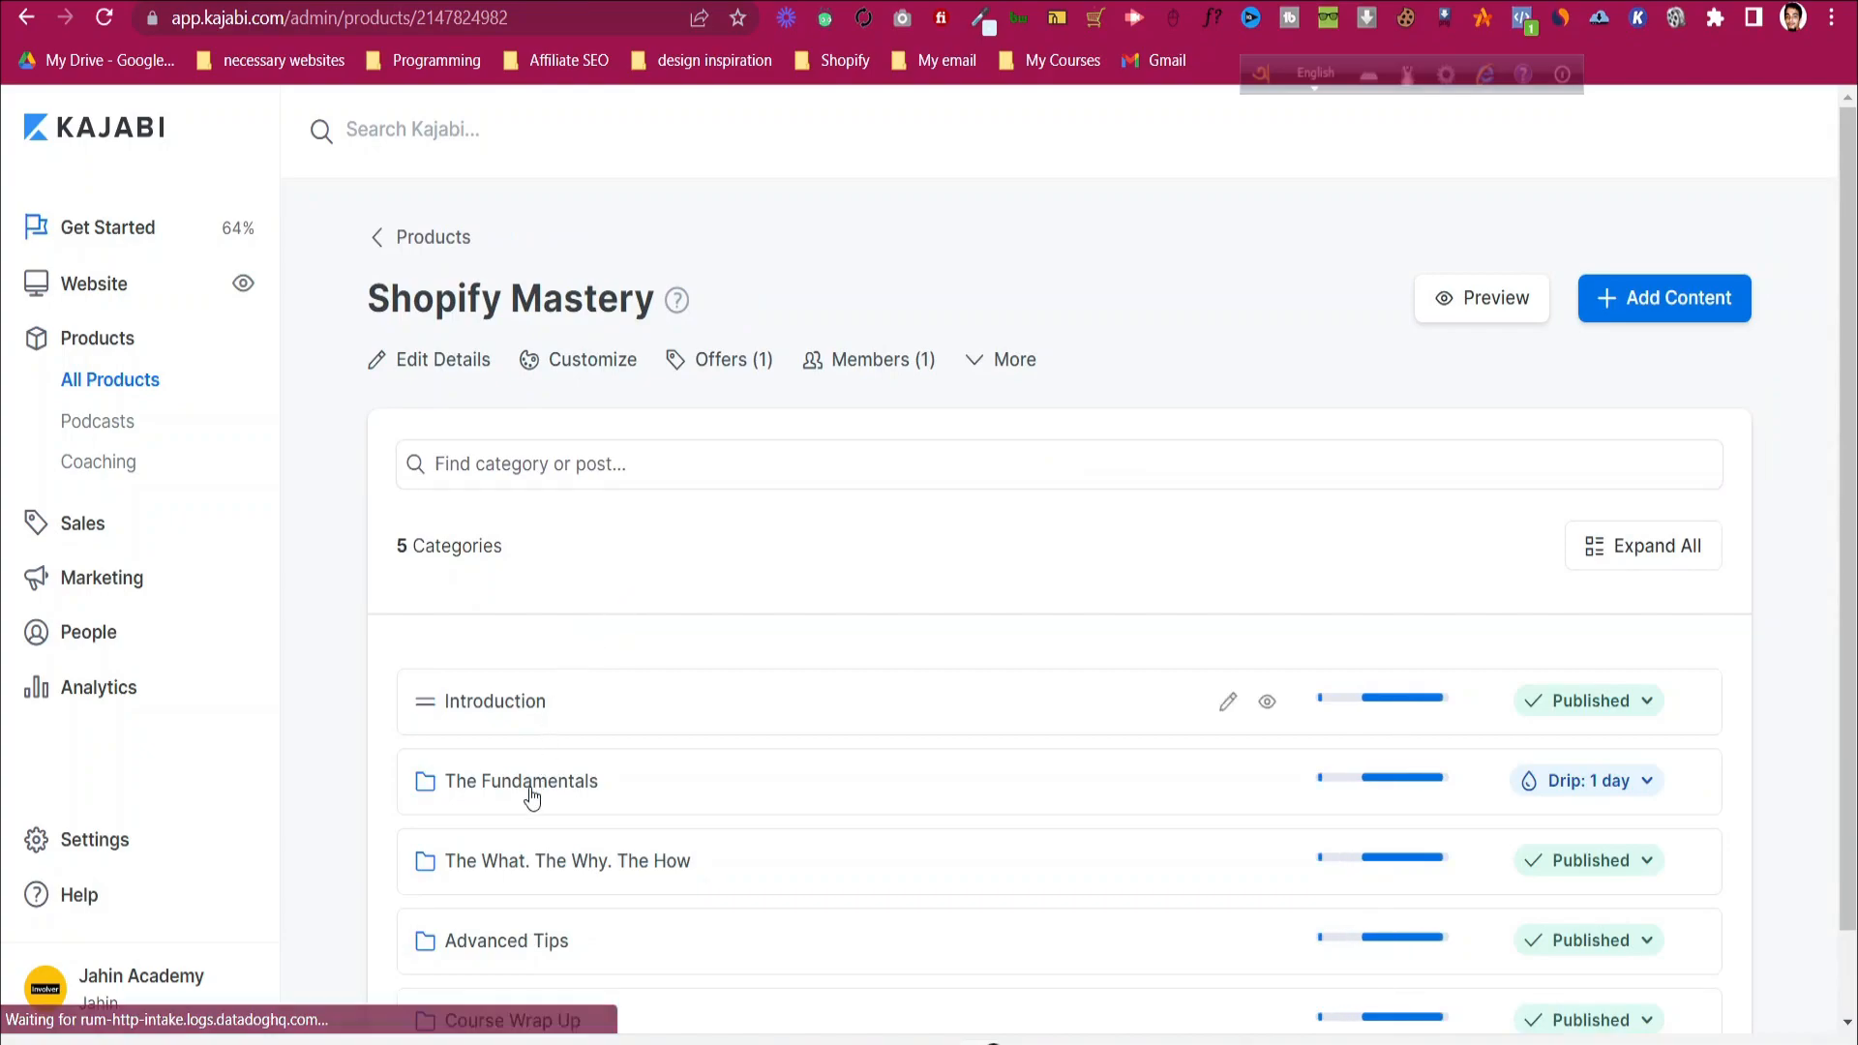
{"action": "left_click", "coordinate": [530, 780]}
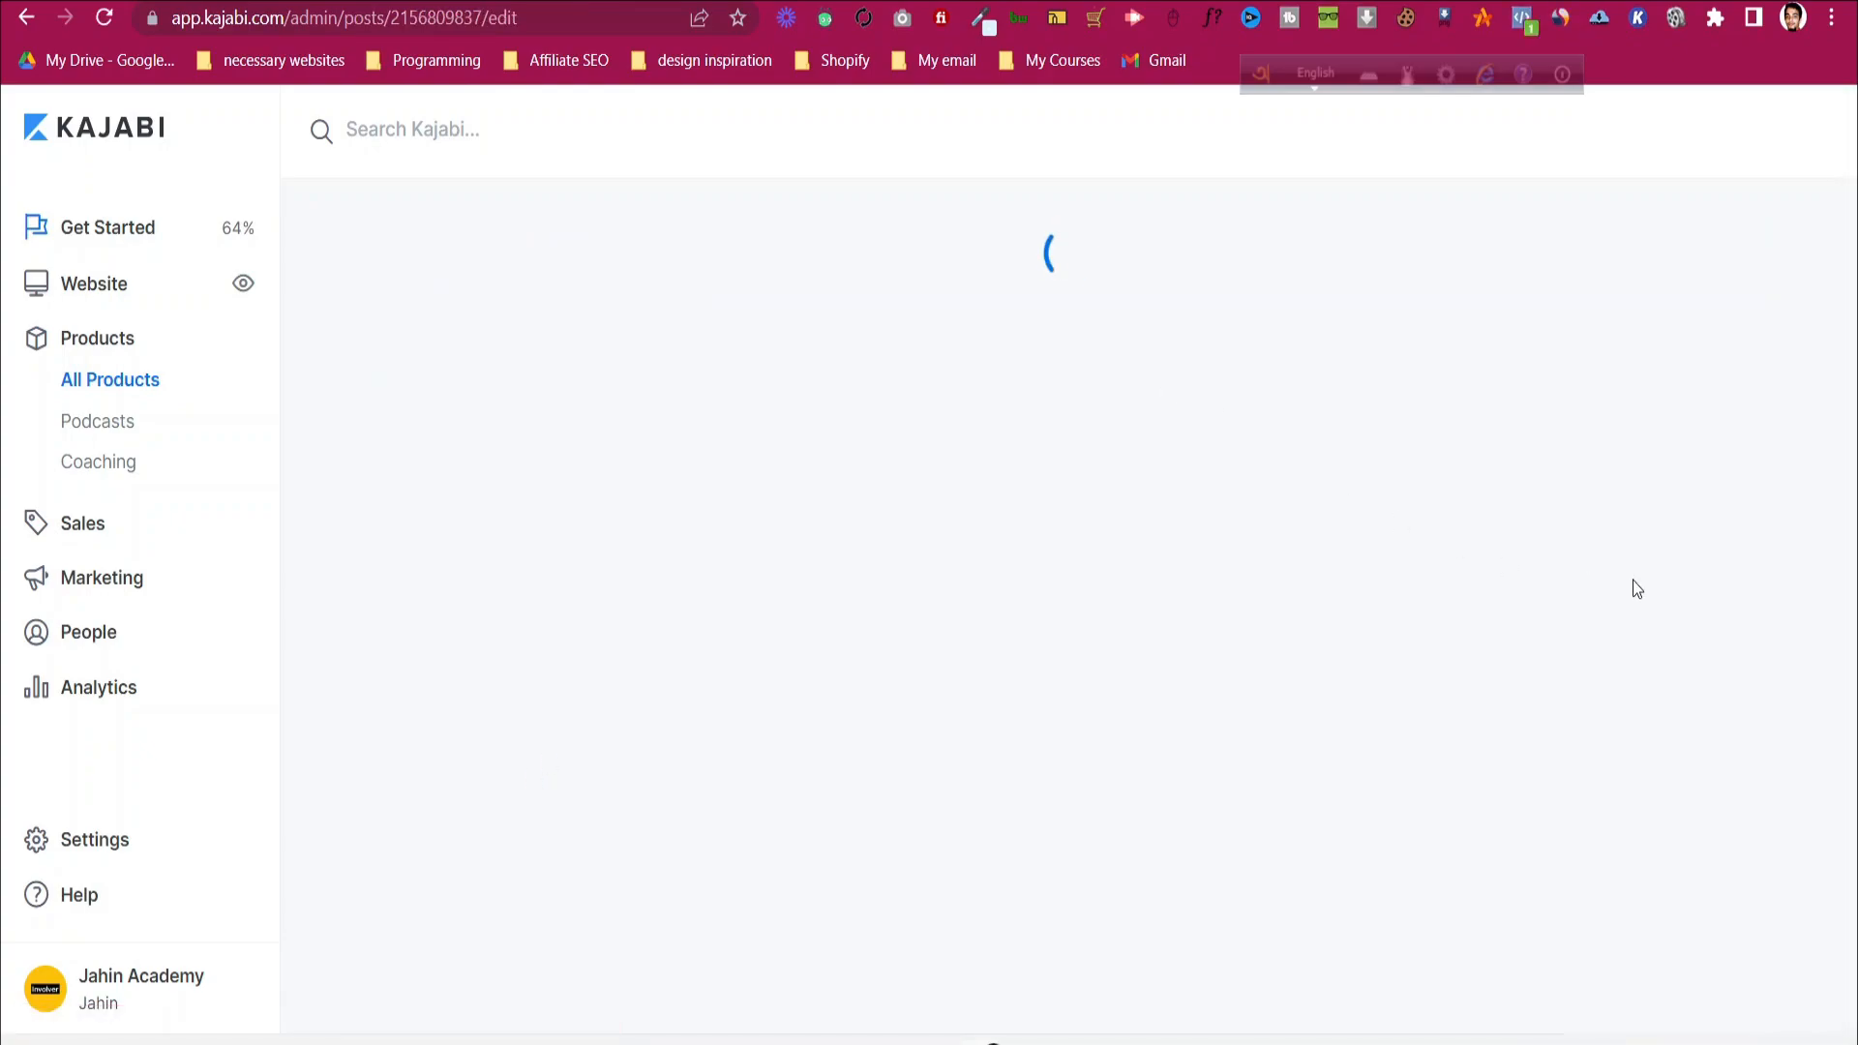
{"action": "scroll", "coordinate": [1630, 576], "scroll_direction": "down", "scroll_amount": 6}
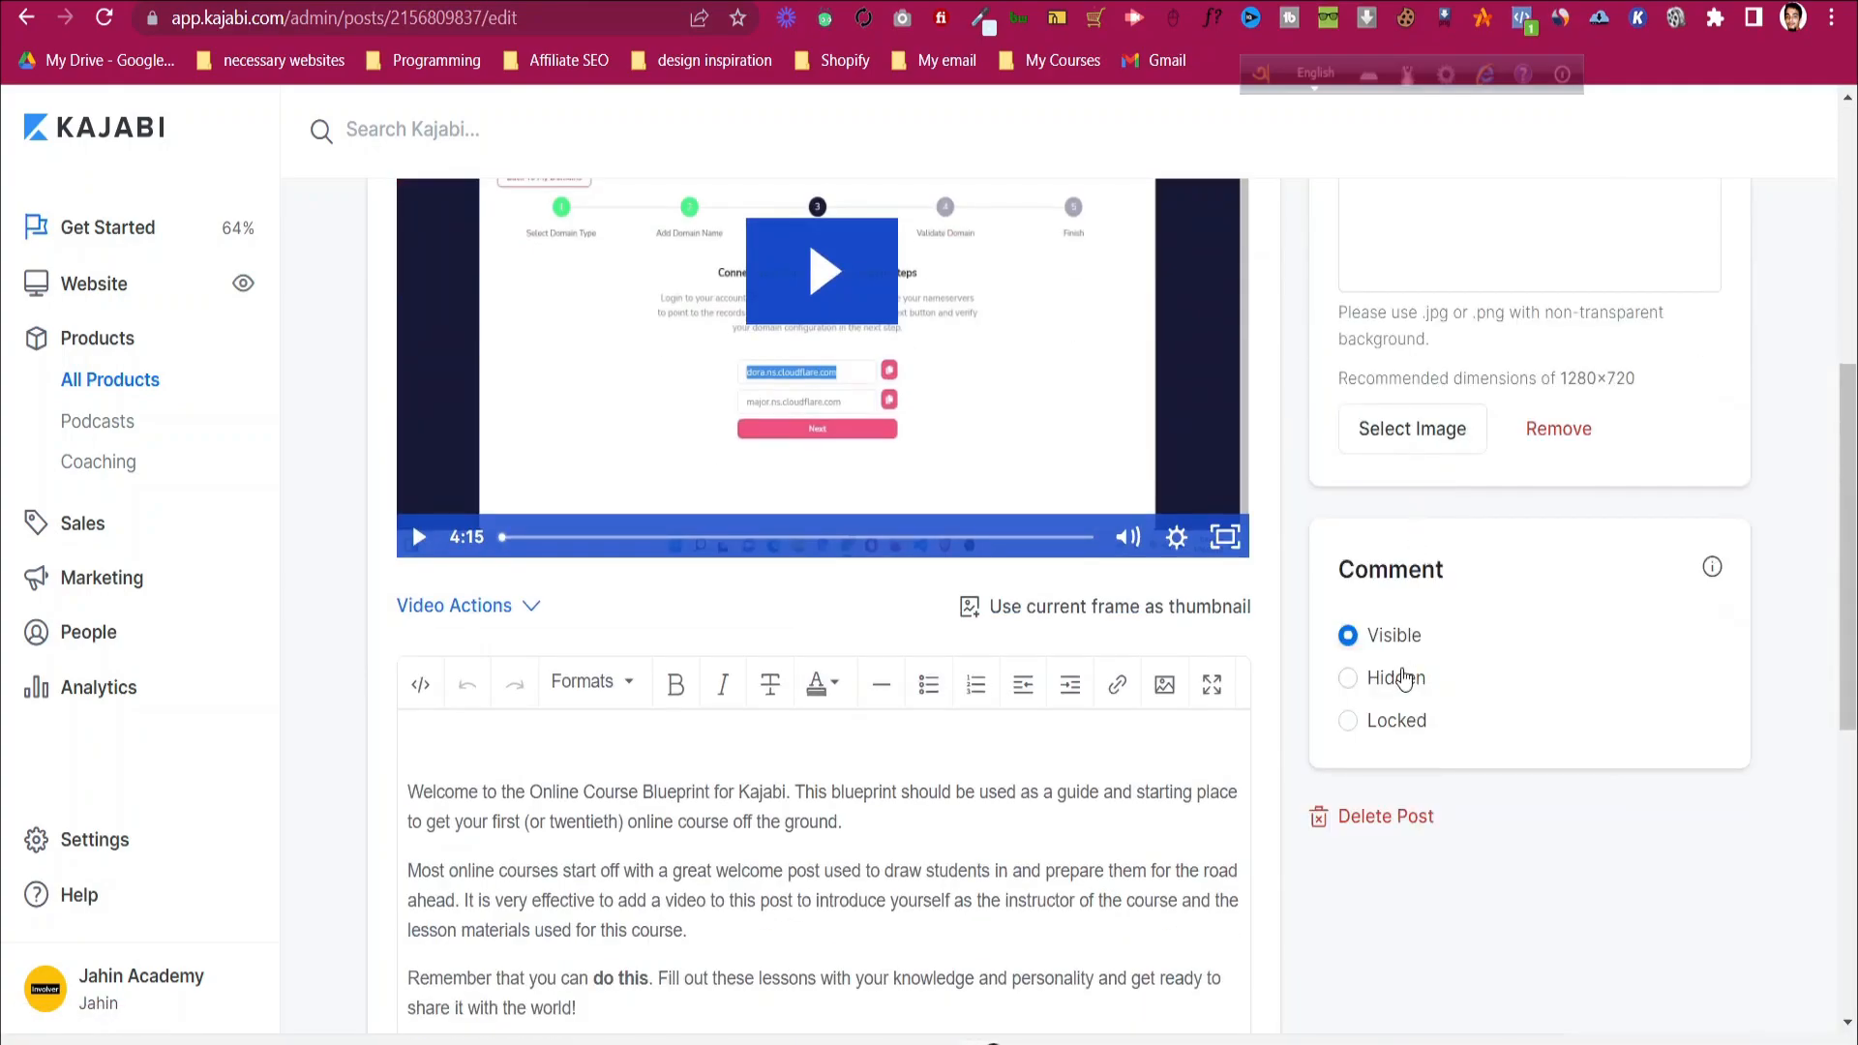
{"action": "left_click", "coordinate": [1401, 684]}
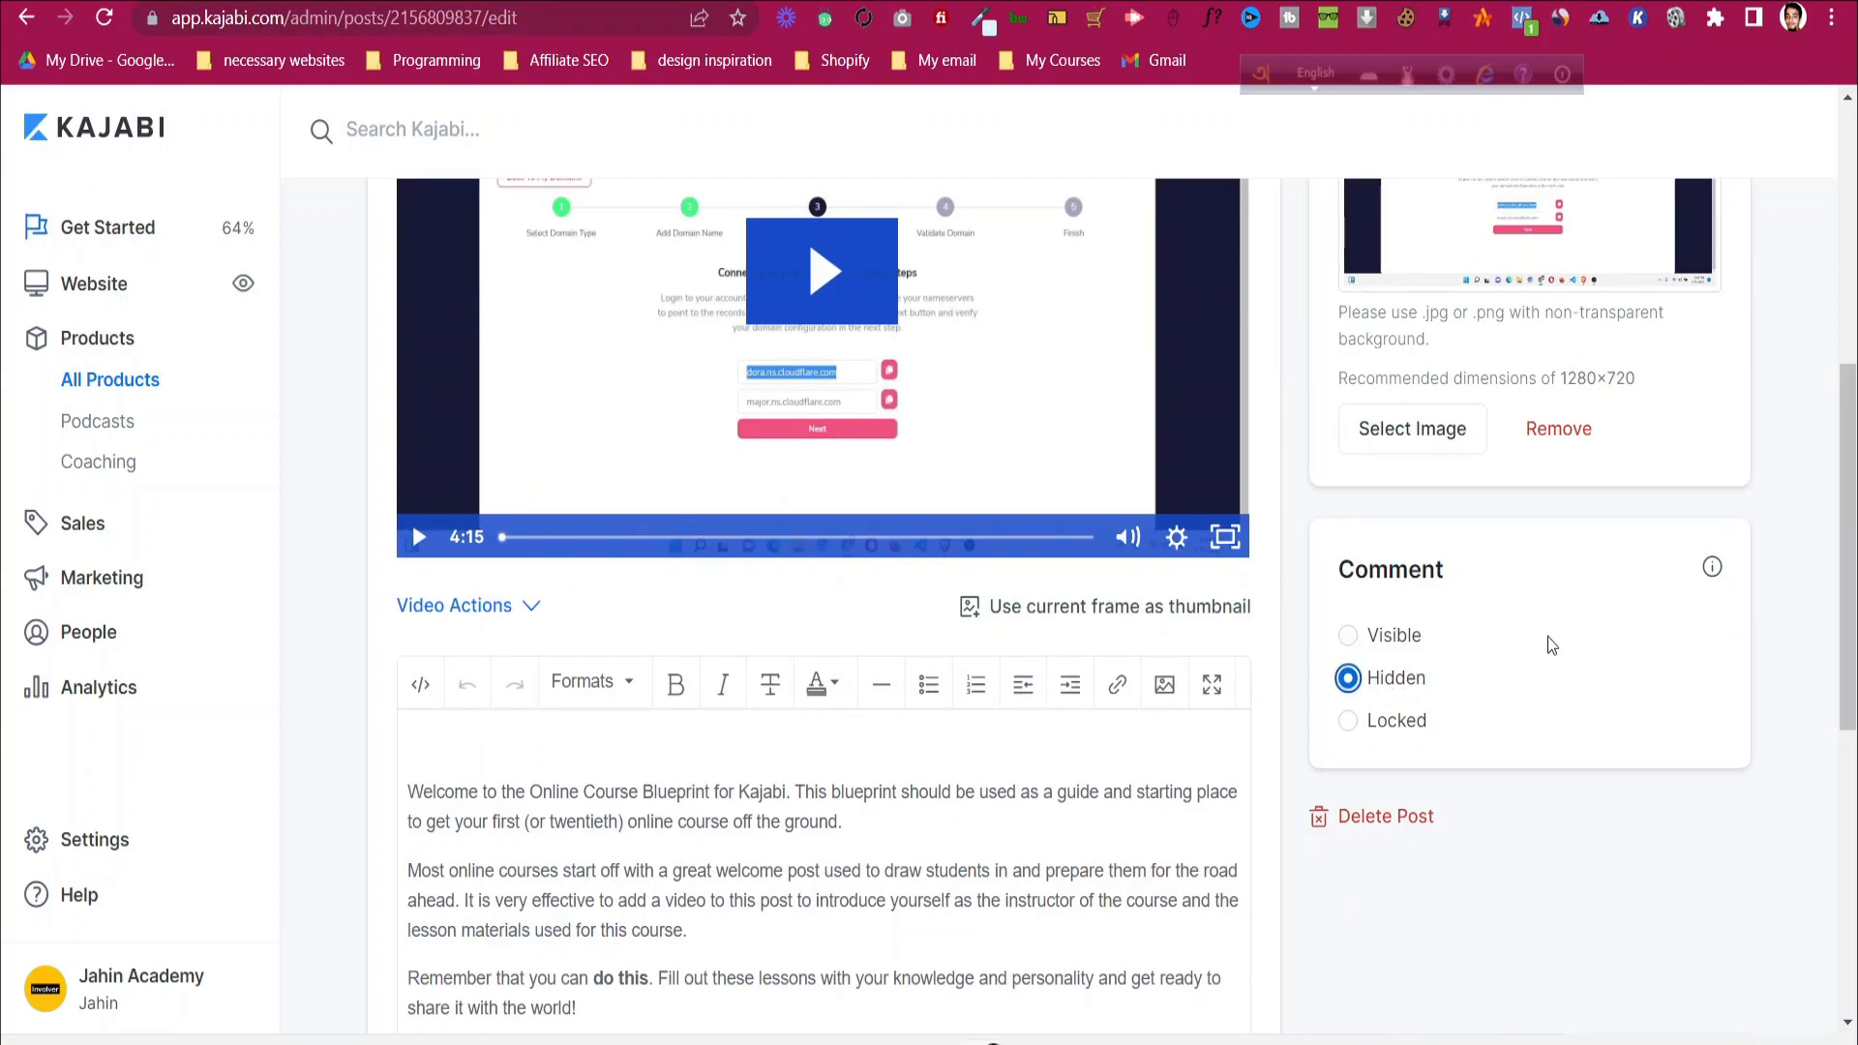
{"action": "scroll", "coordinate": [1551, 646], "scroll_direction": "down", "scroll_amount": 4}
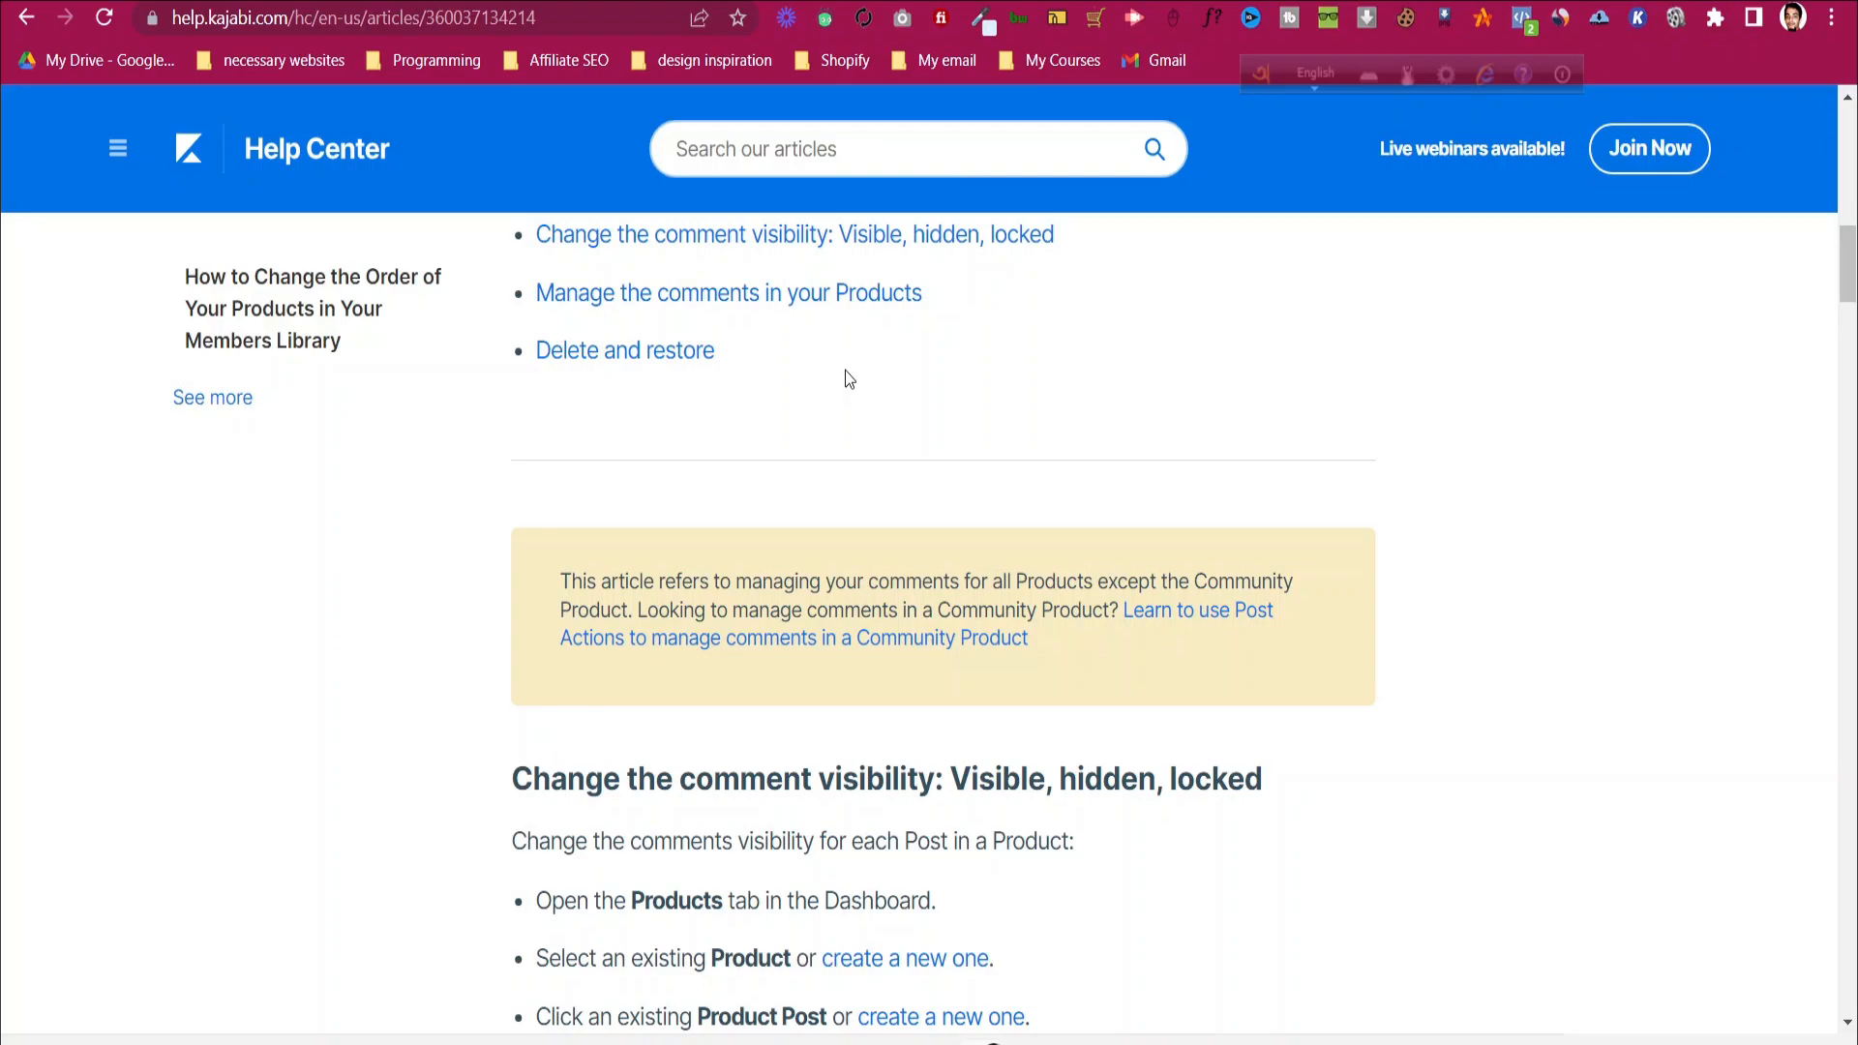
- Read the help article's Visible, Hidden and Locked comment options, then return to the post editor
{"action": "scroll", "coordinate": [845, 370], "scroll_direction": "down", "scroll_amount": 4}
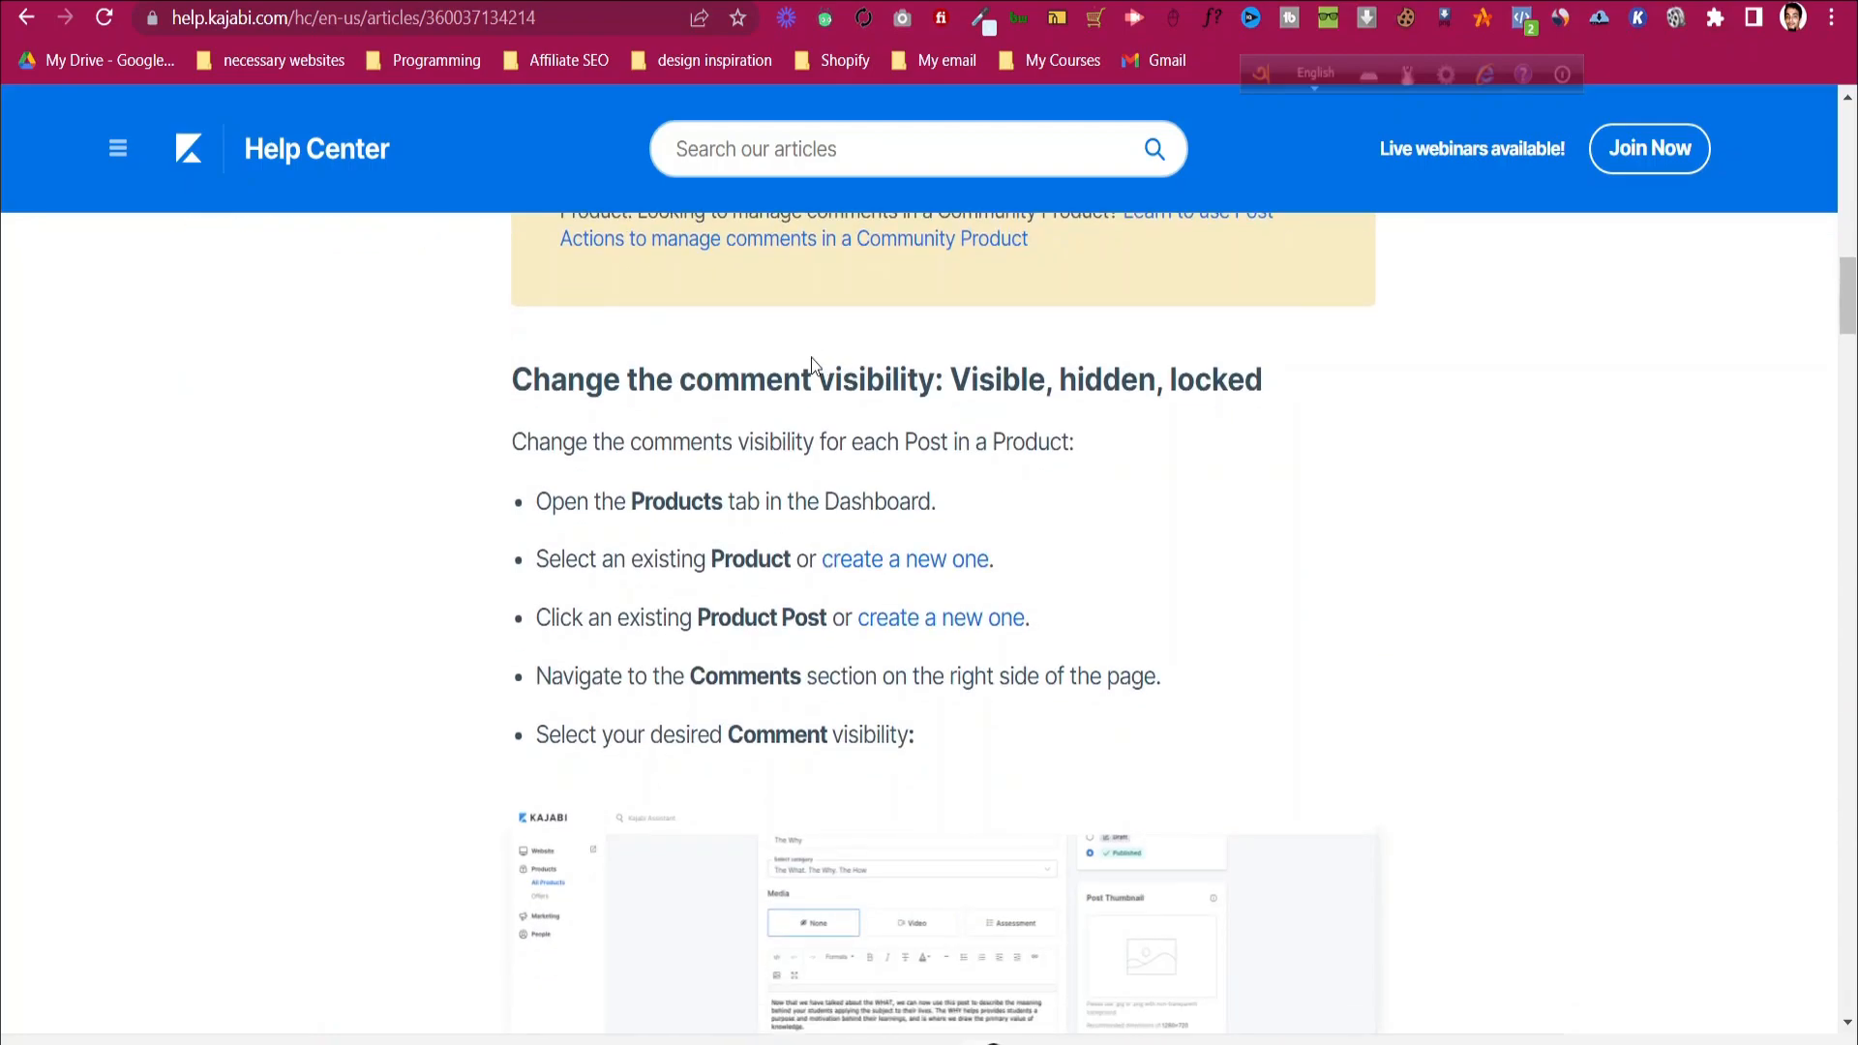
{"action": "scroll", "coordinate": [811, 357], "scroll_direction": "down", "scroll_amount": 10}
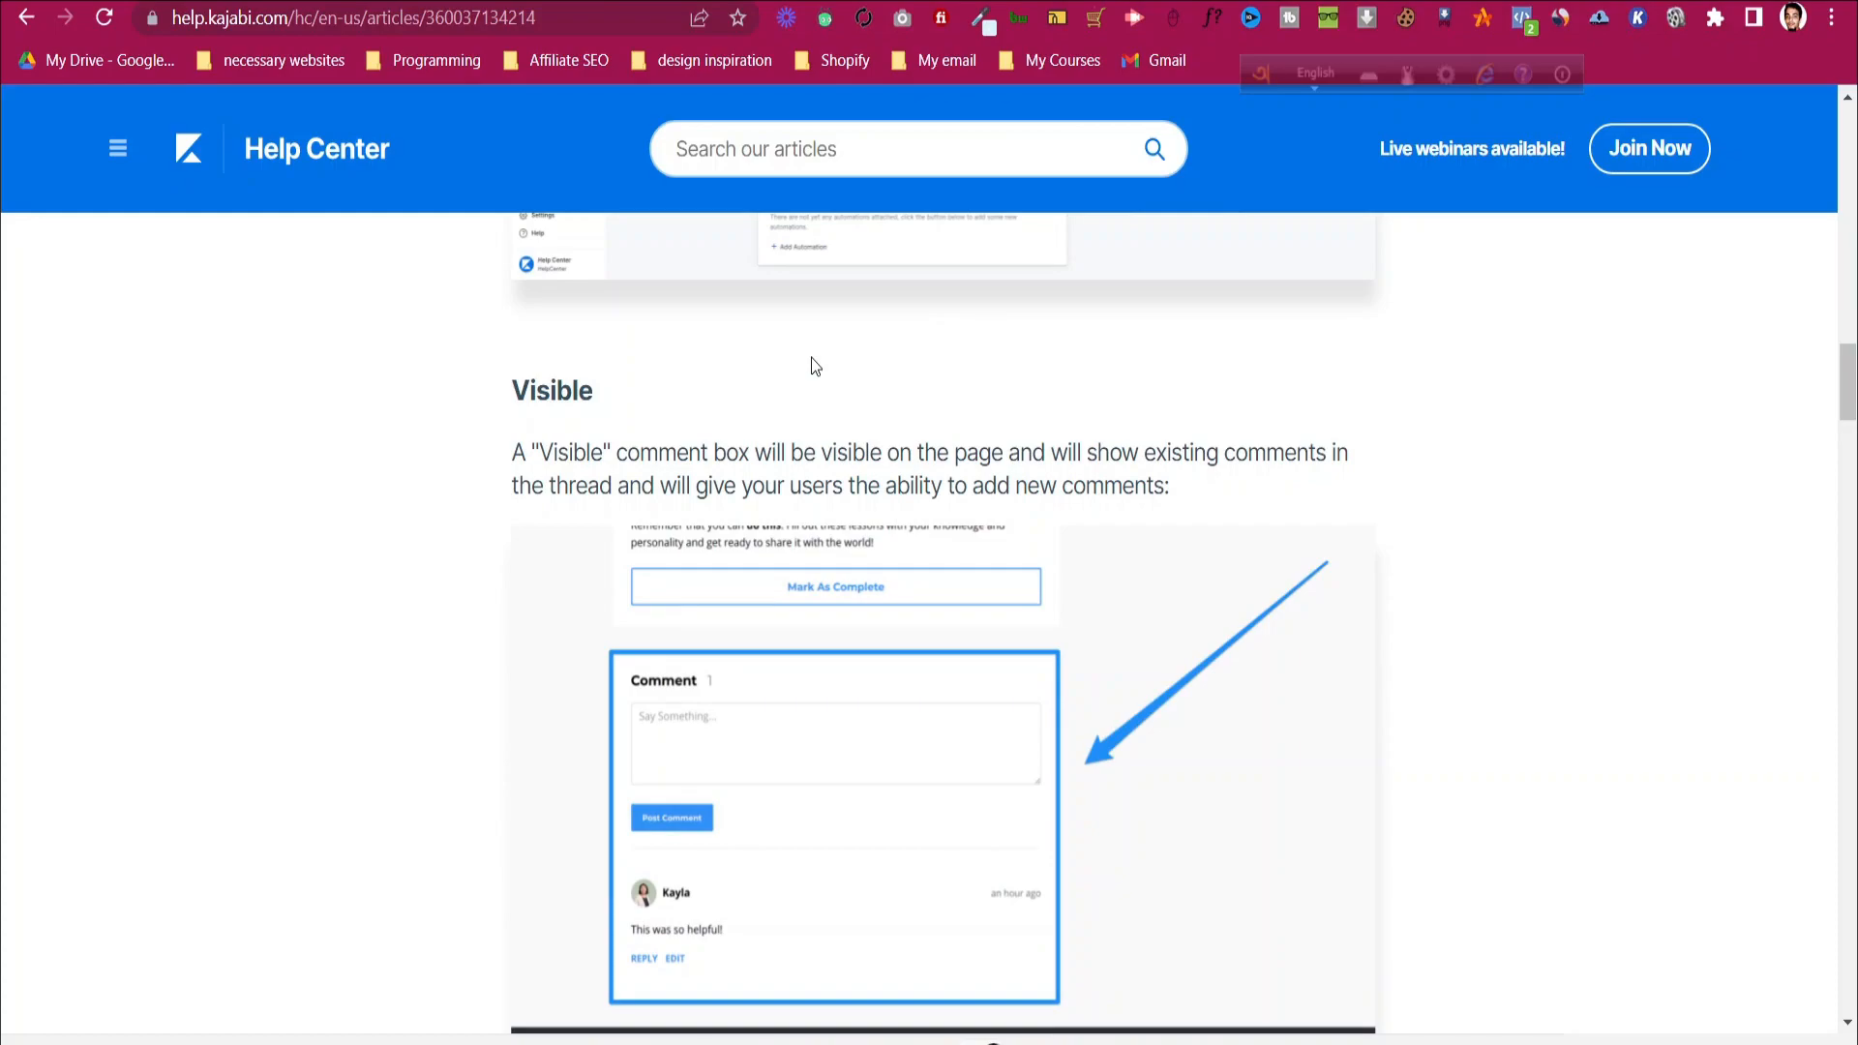
{"action": "scroll", "coordinate": [813, 365], "scroll_direction": "down", "scroll_amount": 15}
{"action": "scroll", "coordinate": [813, 368], "scroll_direction": "down", "scroll_amount": 5}
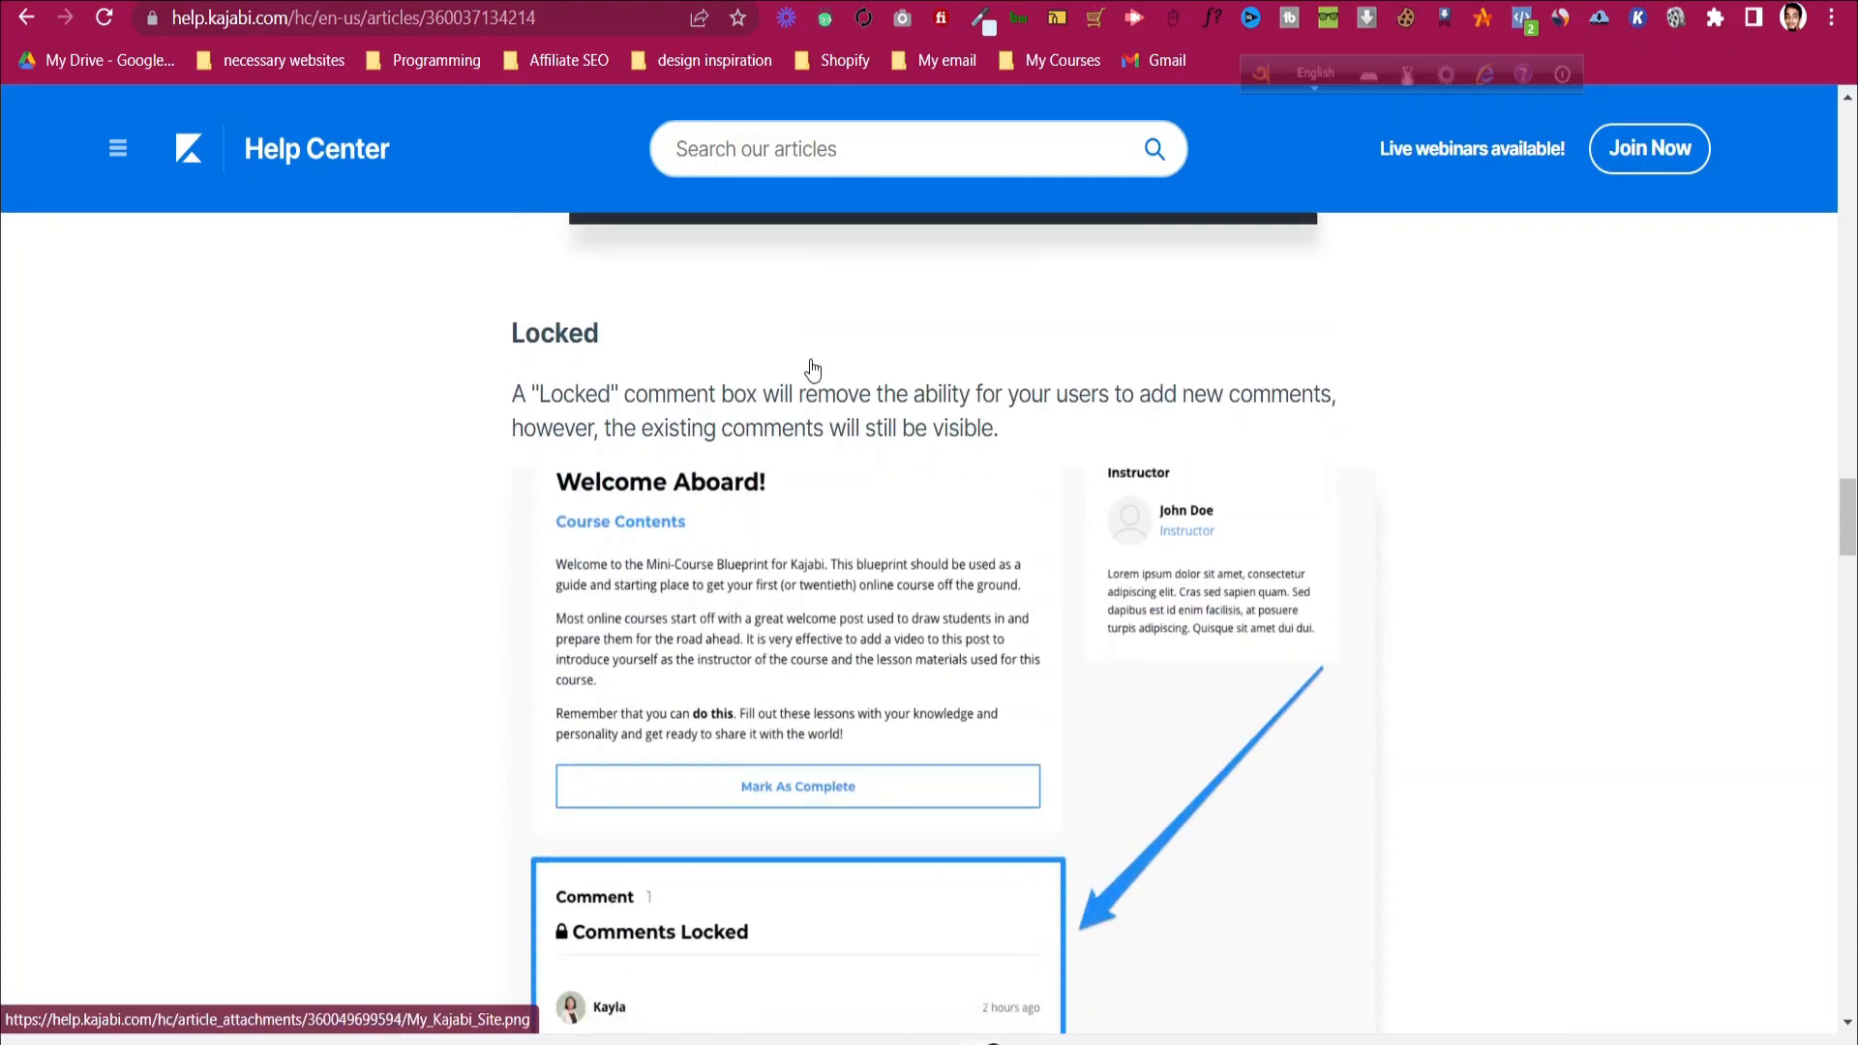
{"action": "scroll", "coordinate": [813, 369], "scroll_direction": "up", "scroll_amount": 5}
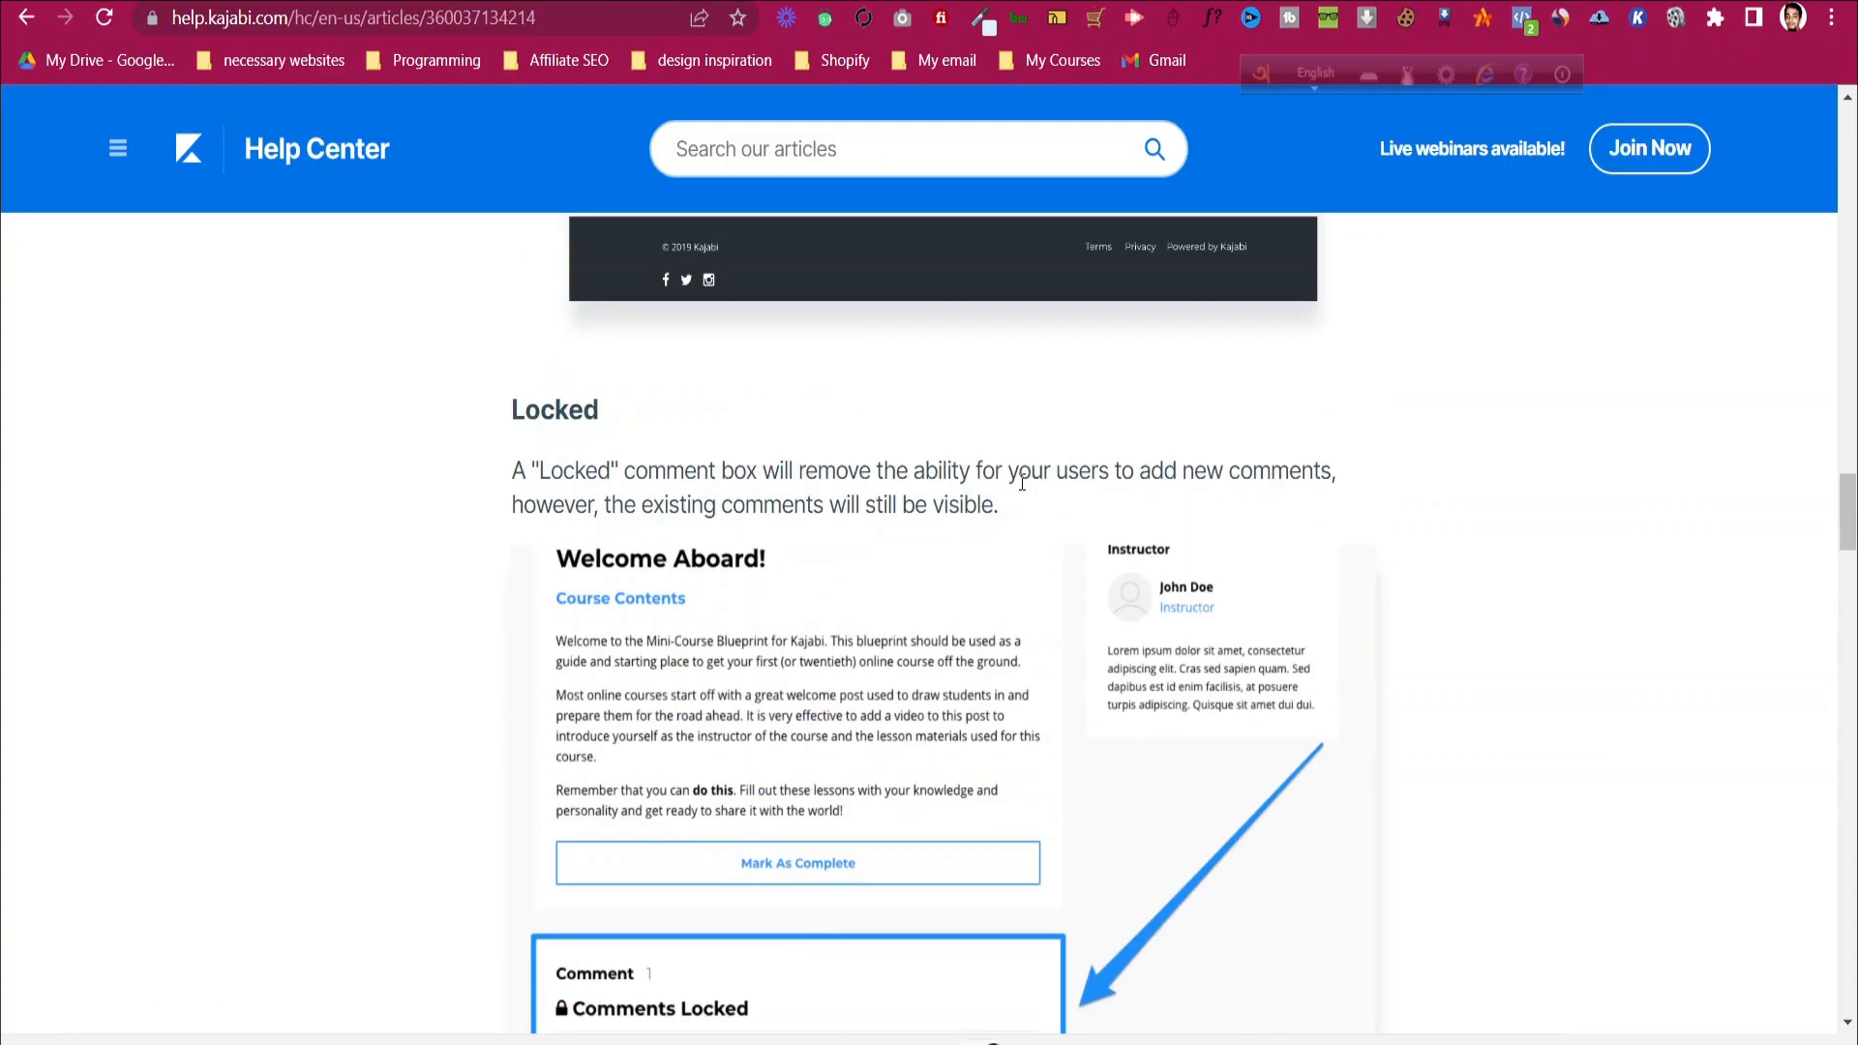
{"action": "scroll", "coordinate": [1027, 474], "scroll_direction": "down", "scroll_amount": 12}
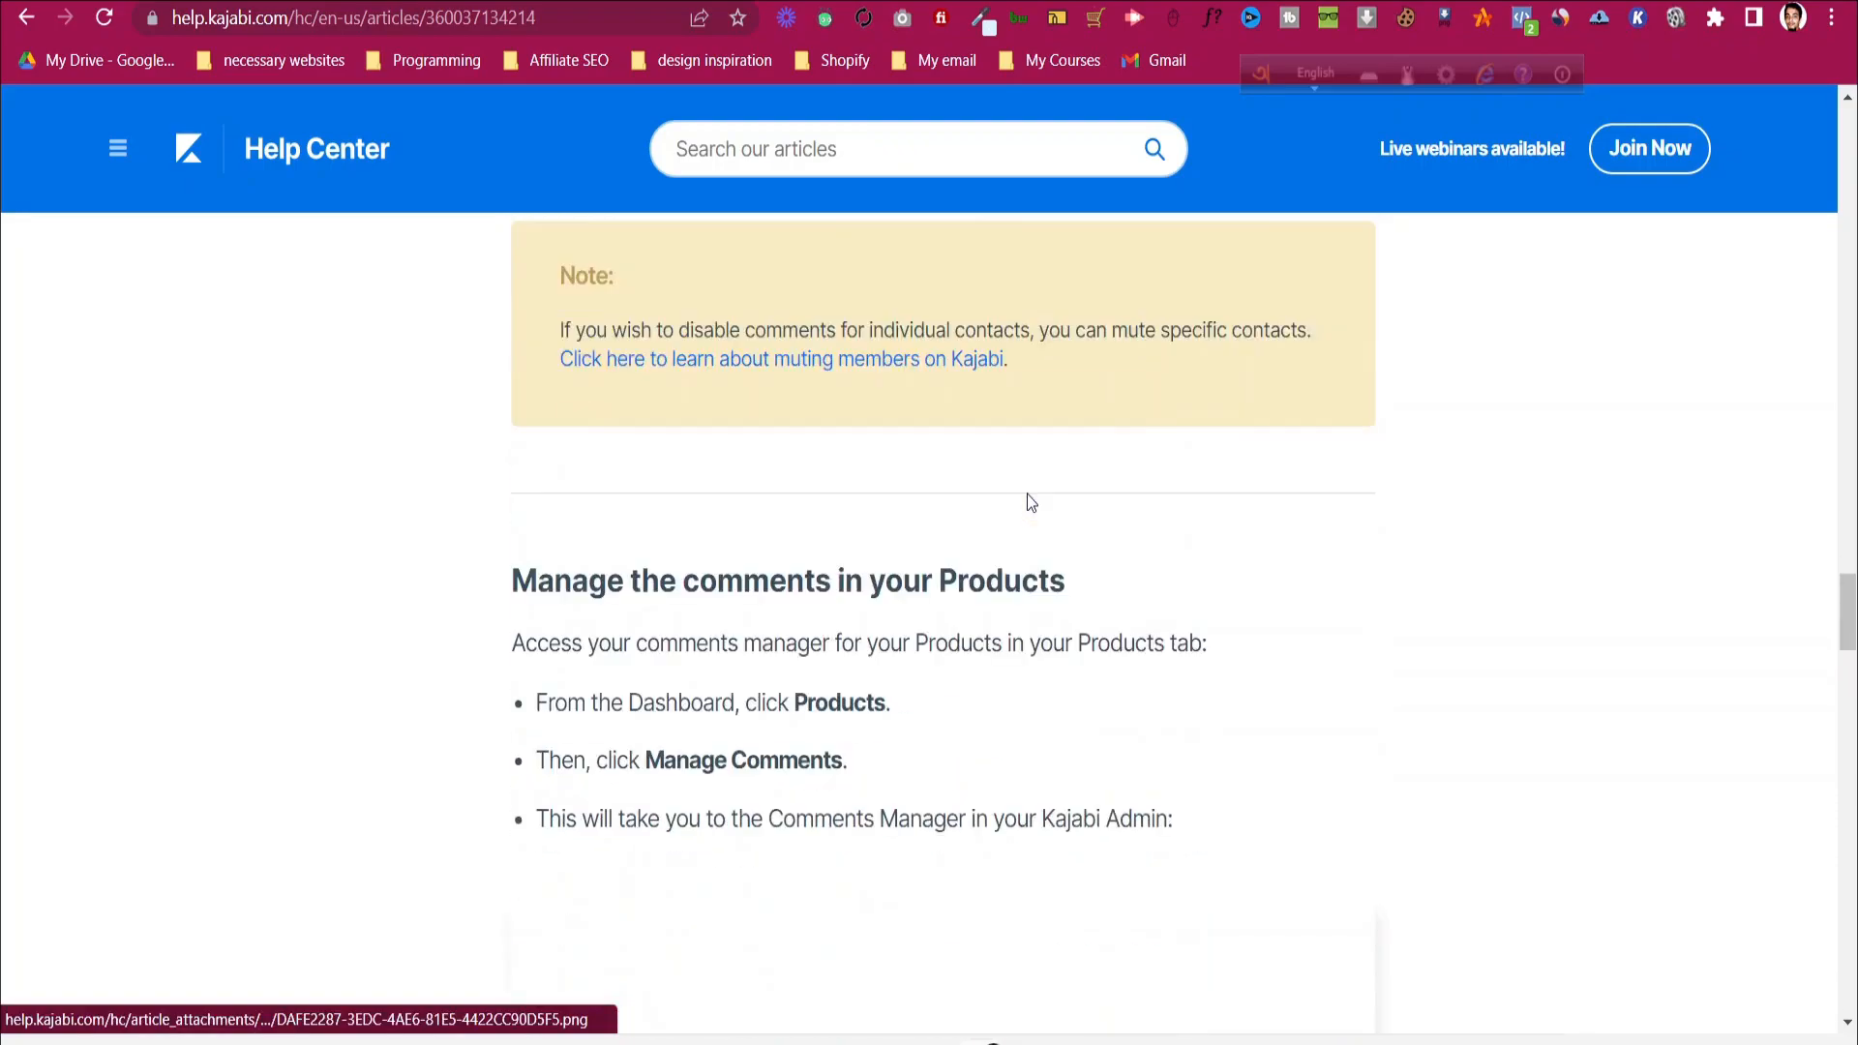
{"action": "scroll", "coordinate": [1026, 491], "scroll_direction": "down", "scroll_amount": 3}
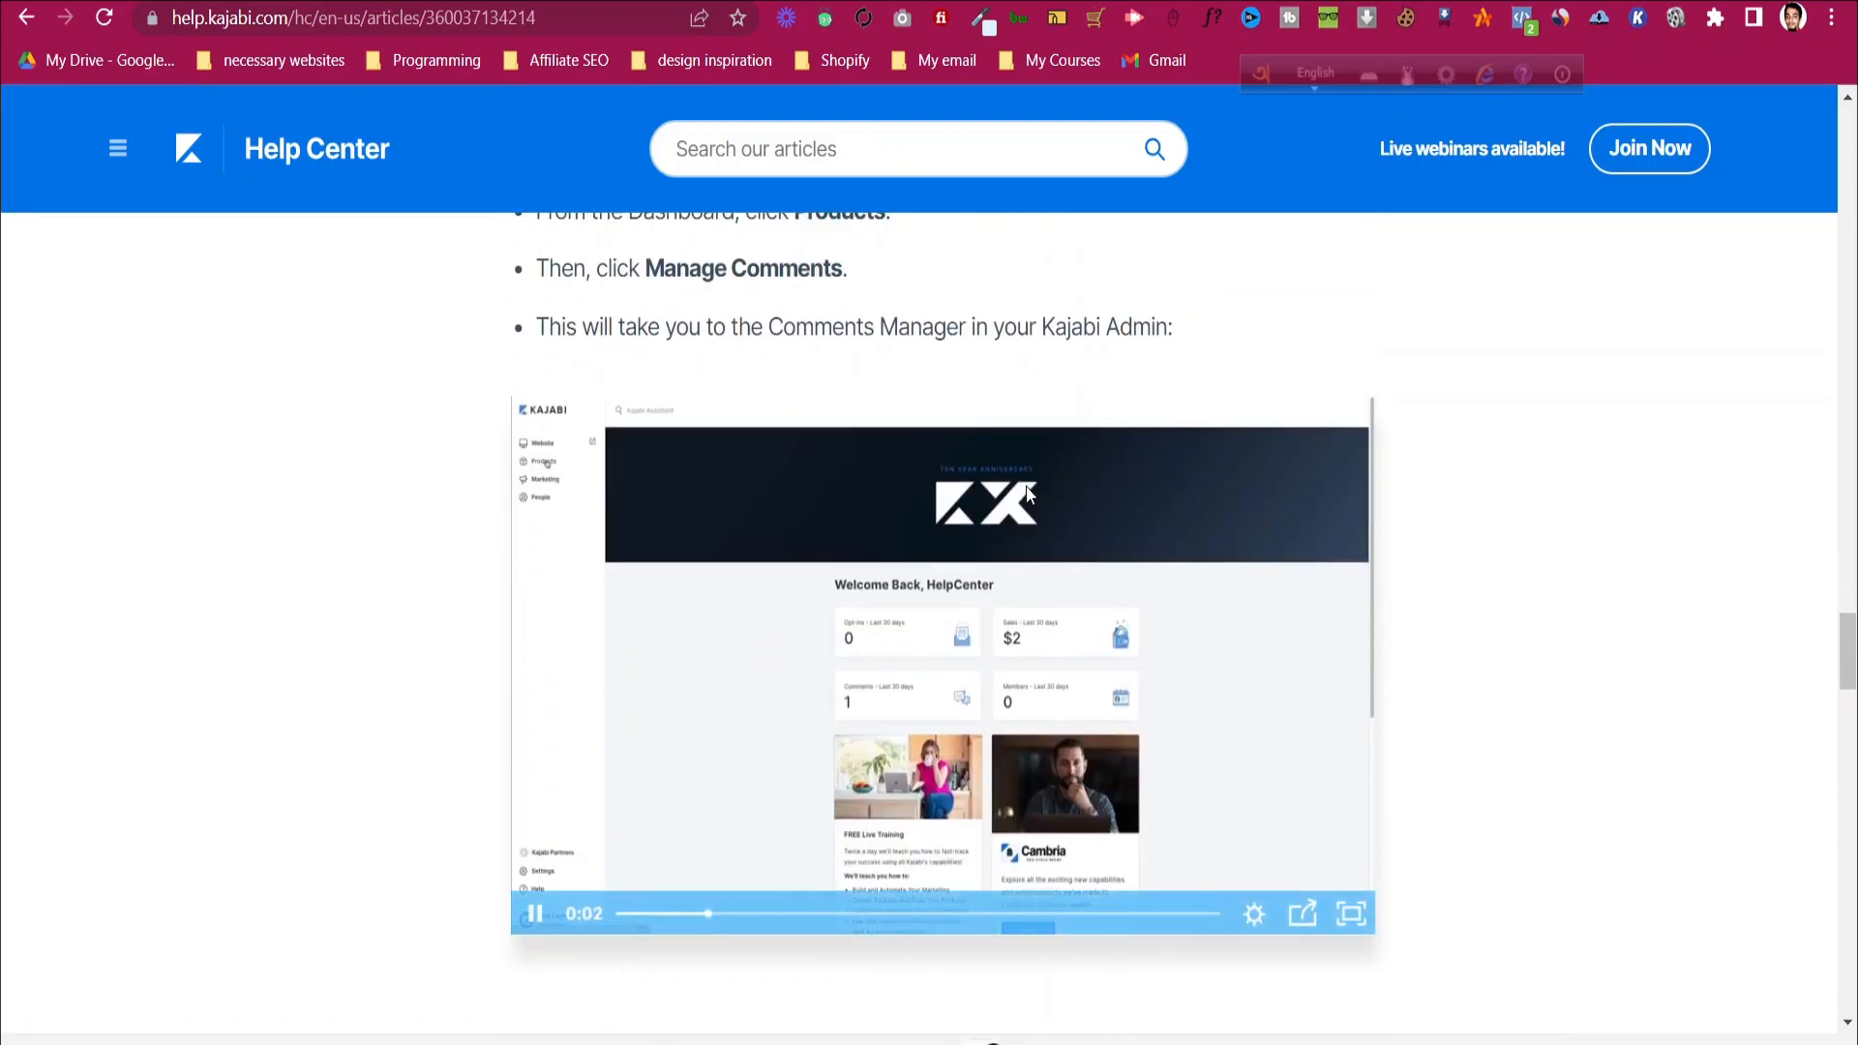
{"action": "scroll", "coordinate": [1026, 490], "scroll_direction": "down", "scroll_amount": 7}
{"action": "scroll", "coordinate": [983, 423], "scroll_direction": "up", "scroll_amount": 14}
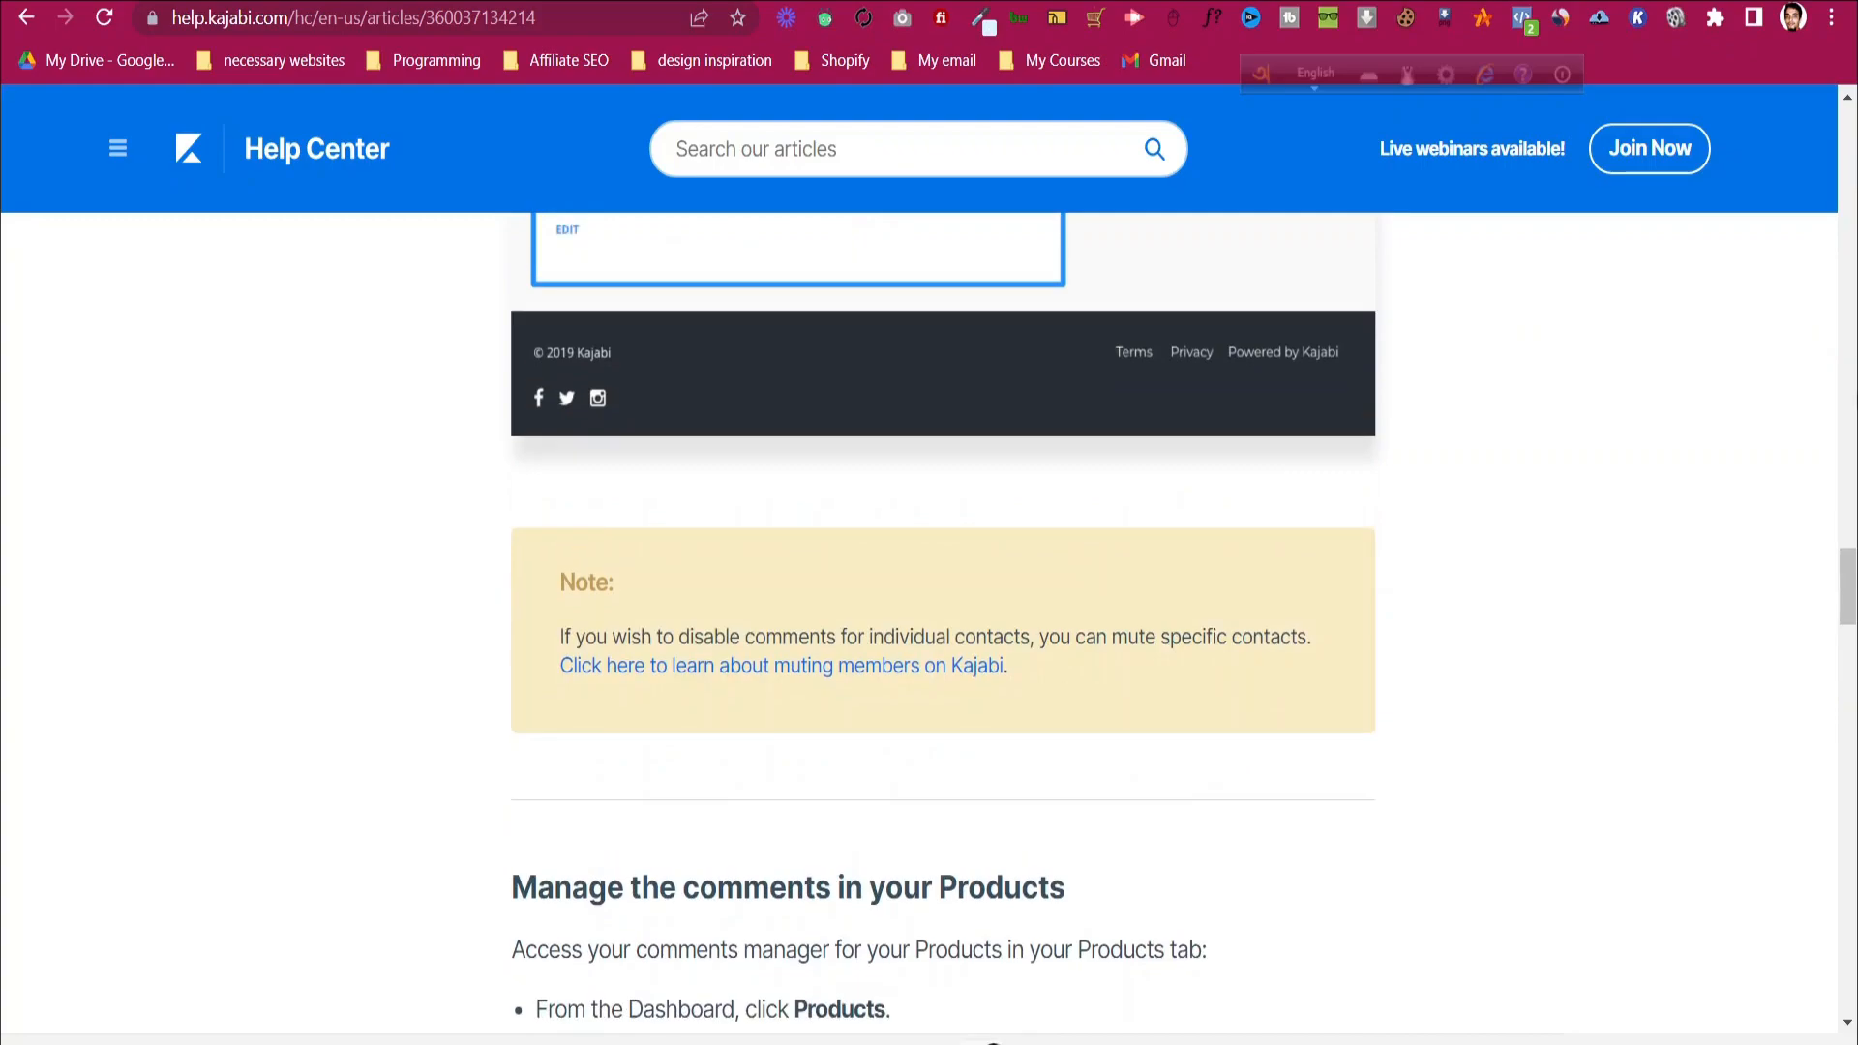
{"action": "left_click_drag", "start_coordinate": [1848, 598], "coordinate": [1849, 135]}
{"action": "key", "text": "ctrl+shift+Tab"}
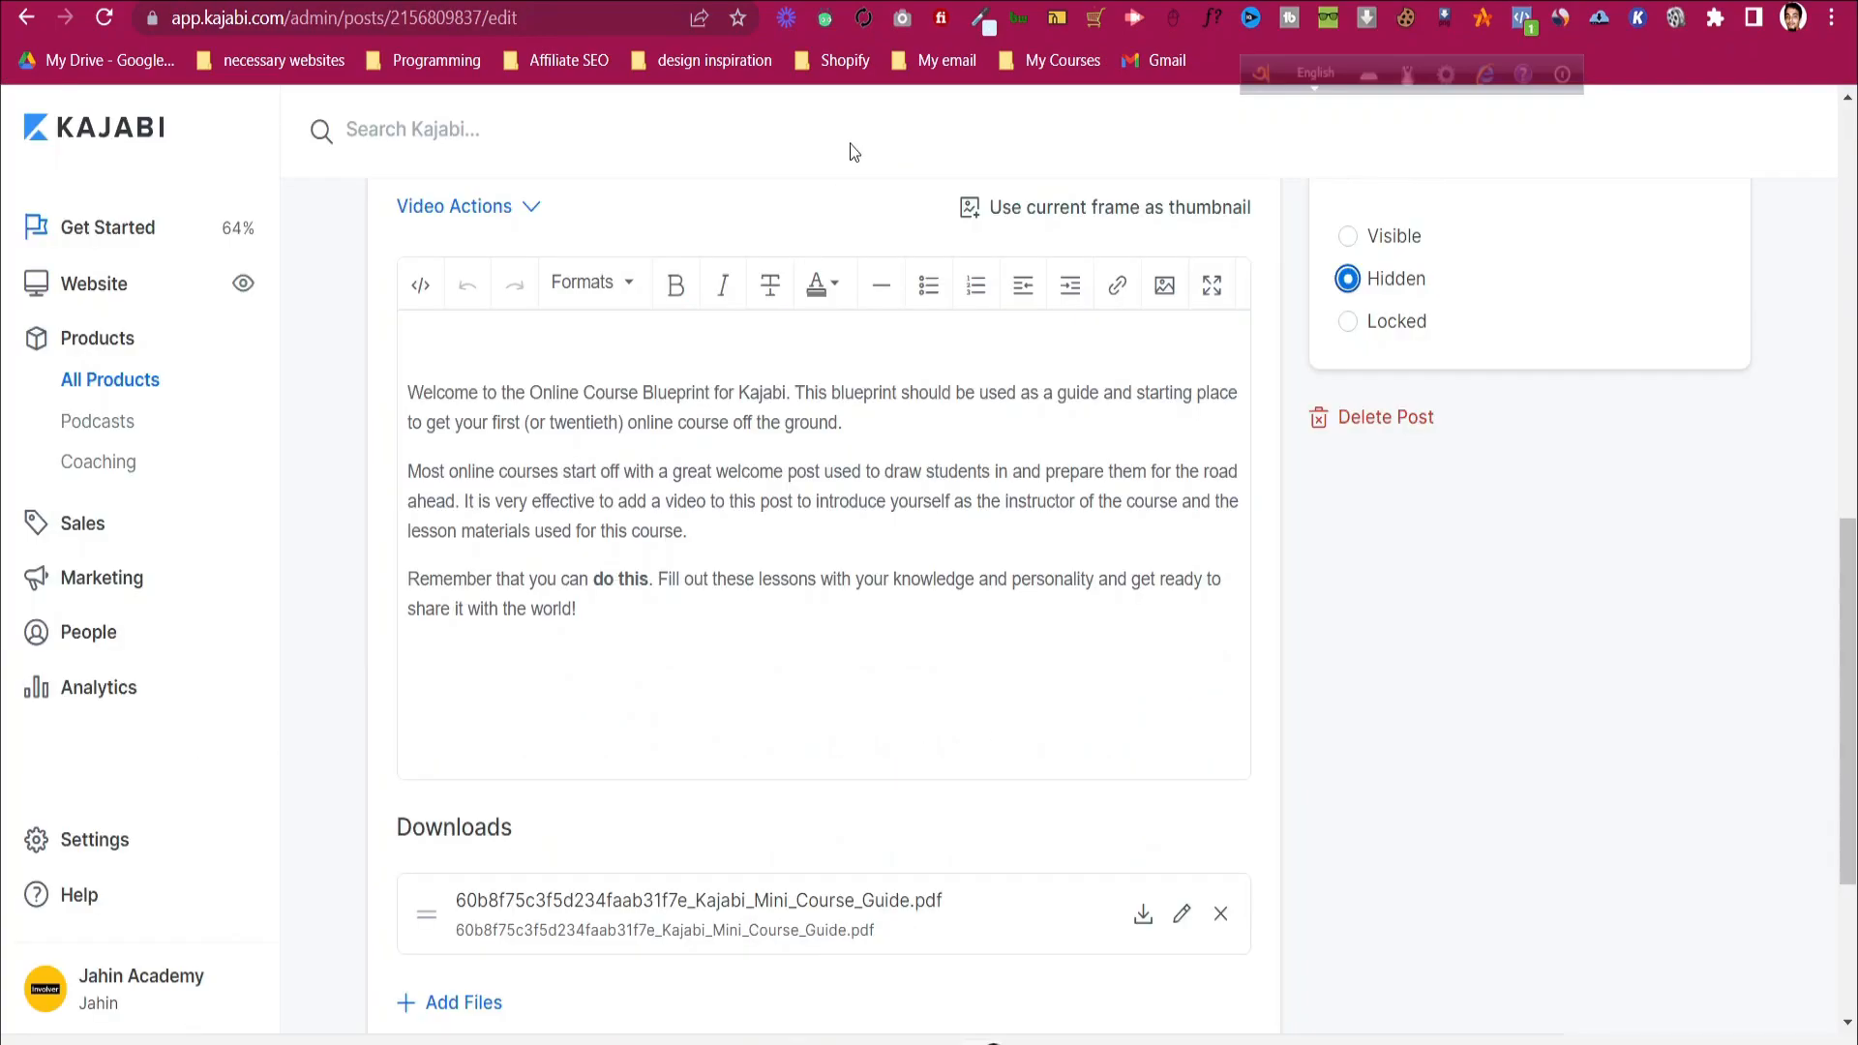
- Save the Welcome to the Course post with its comments set to Hidden
{"action": "scroll", "coordinate": [1729, 507], "scroll_direction": "up", "scroll_amount": 10}
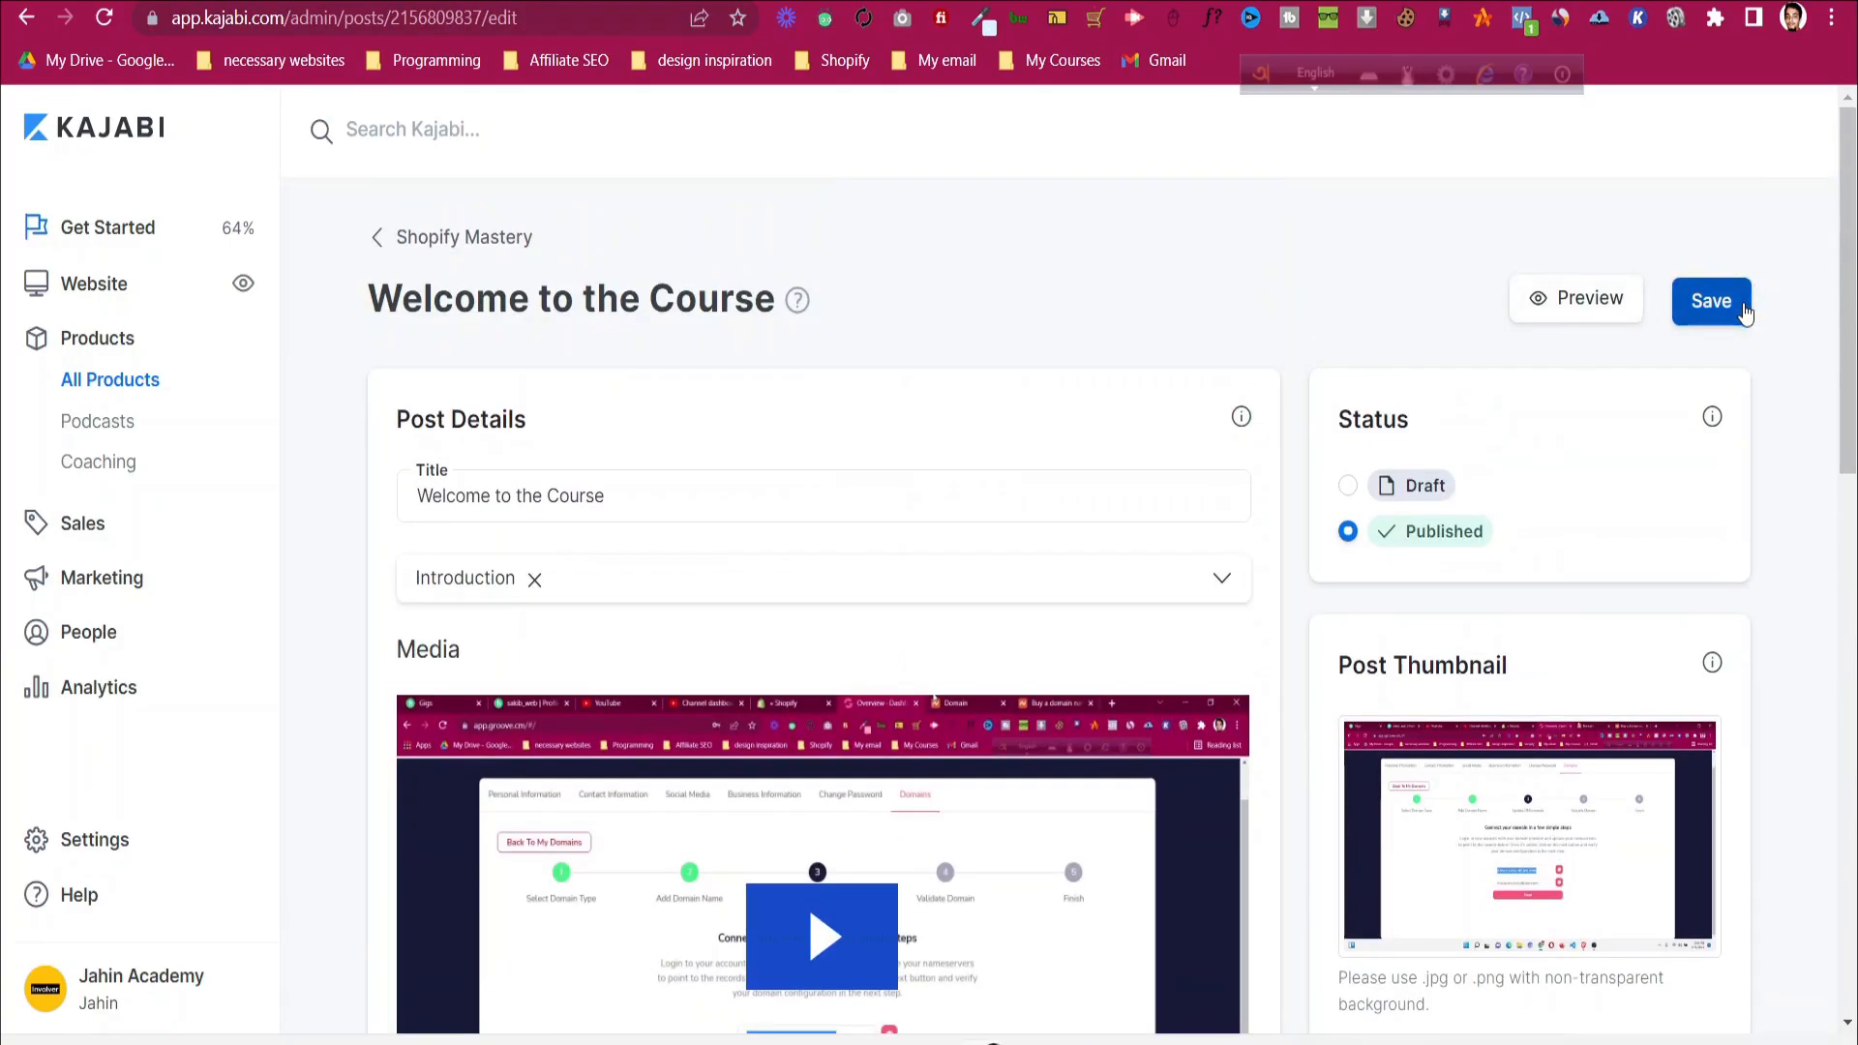
{"action": "left_click", "coordinate": [1703, 302]}
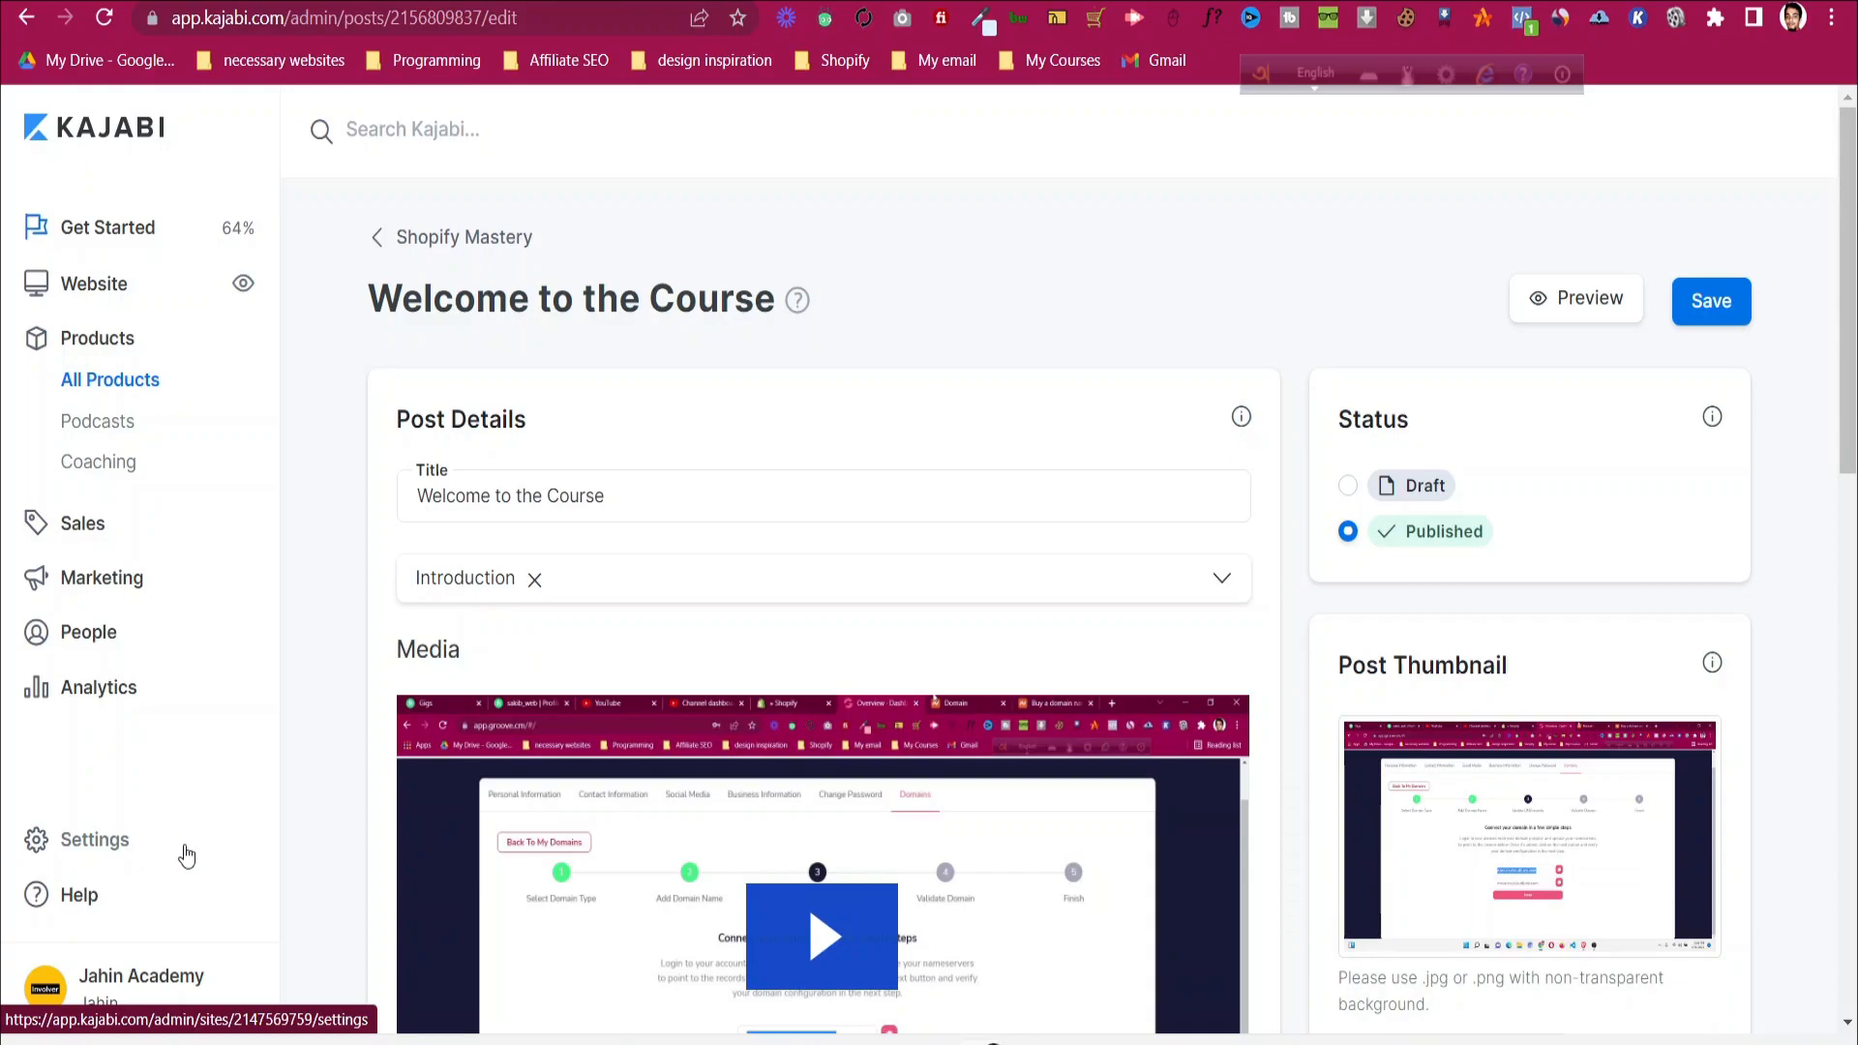
{"action": "left_click", "coordinate": [184, 857]}
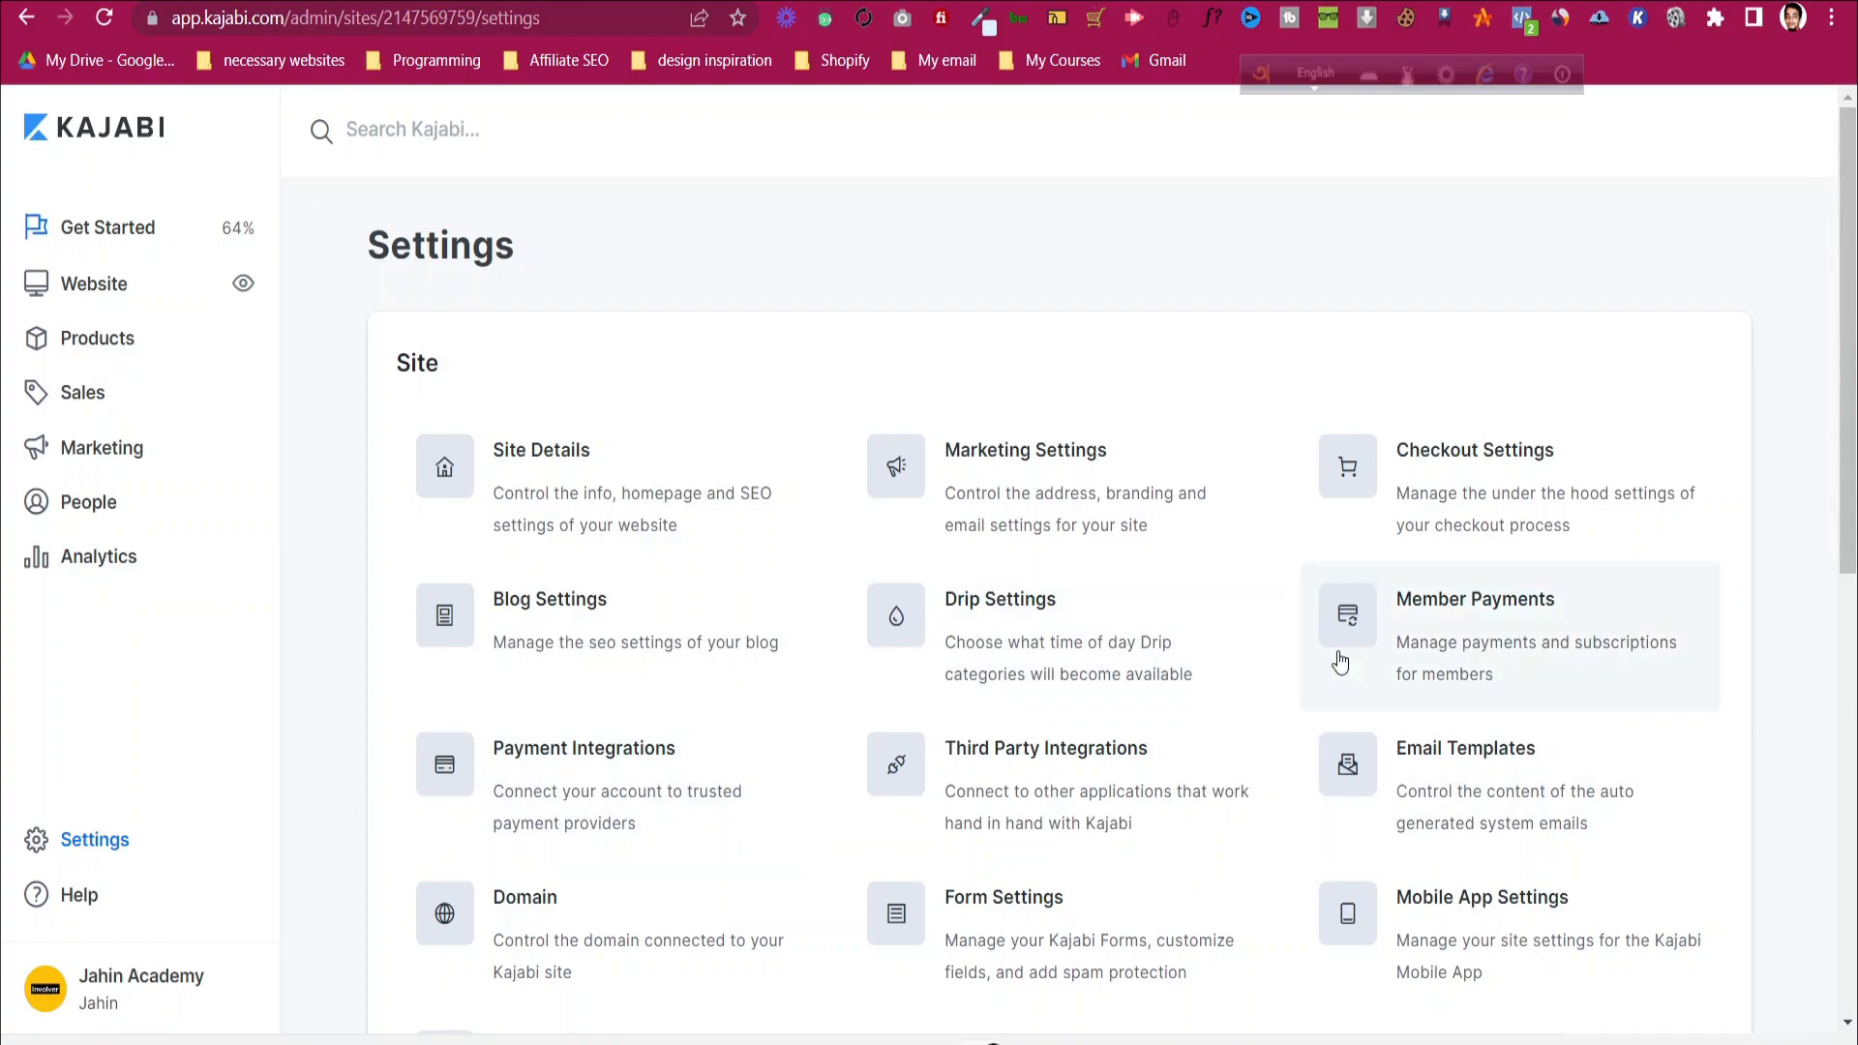
- Review the Member Payments receipt and subscription settings, then return to the main Settings list
{"action": "left_click", "coordinate": [1520, 616]}
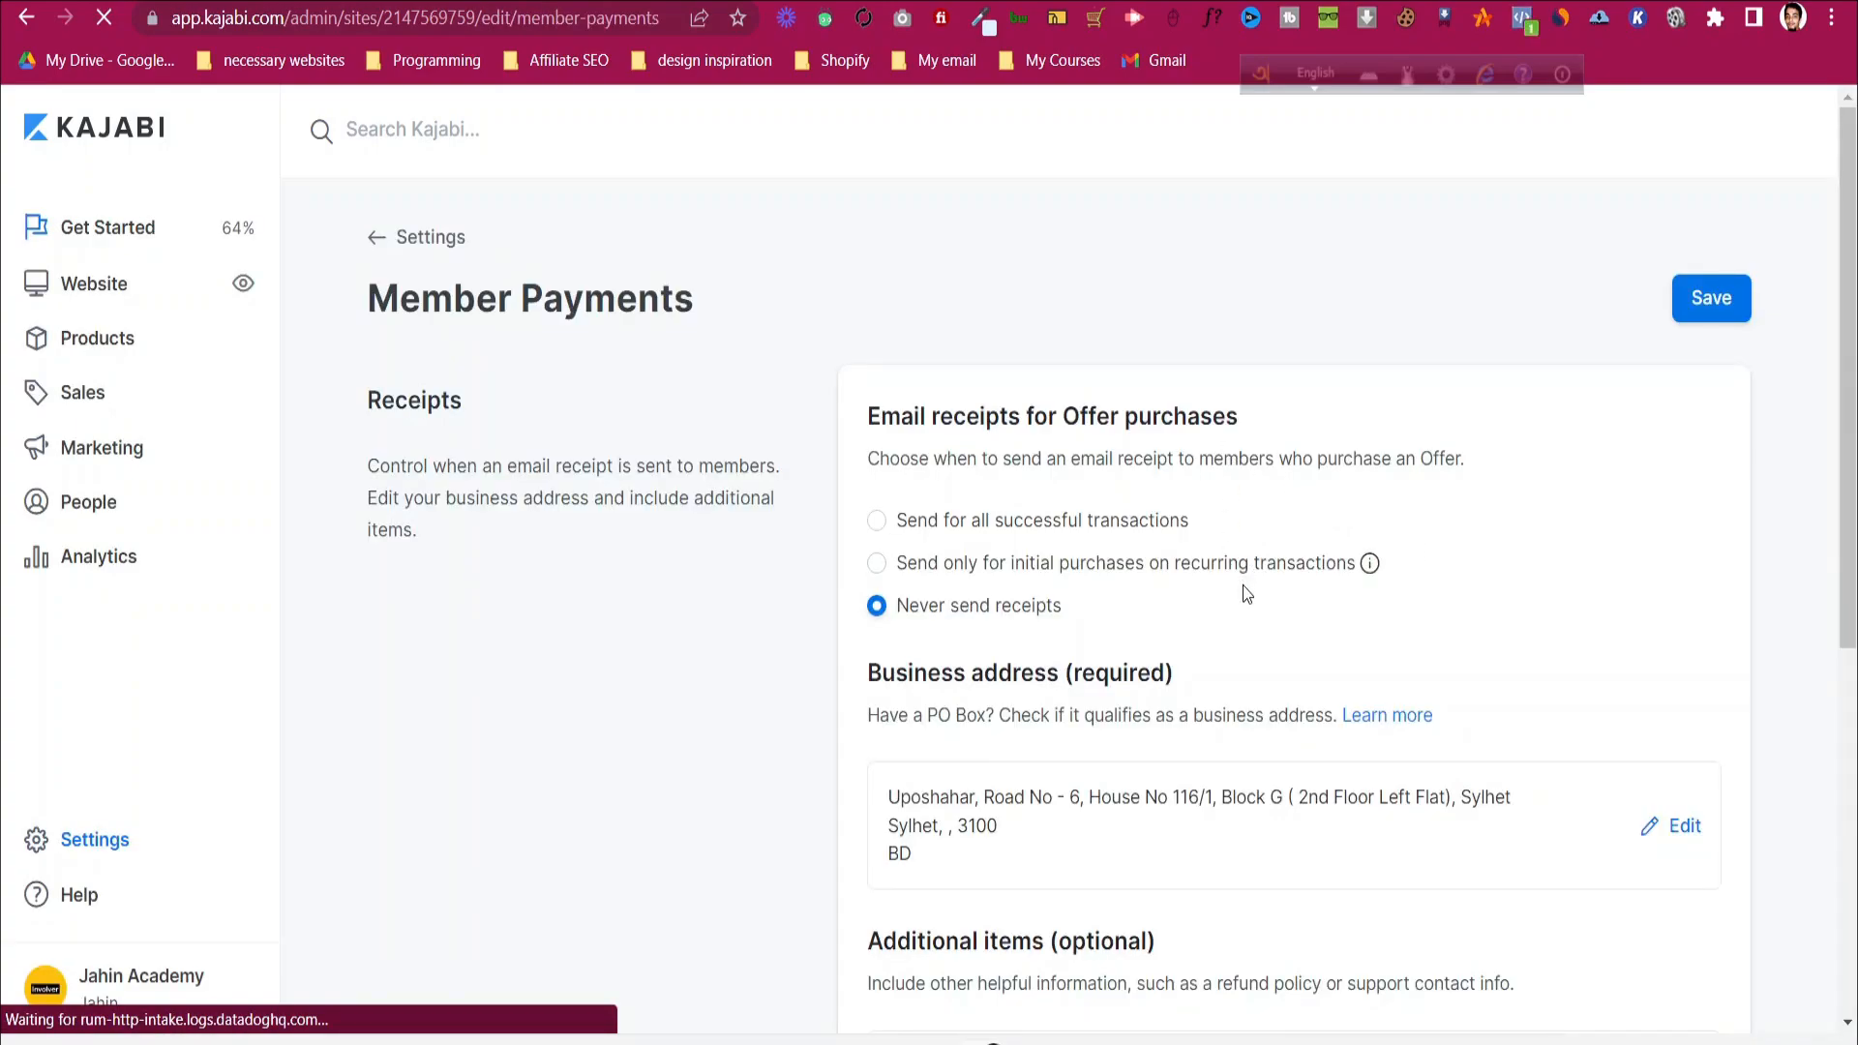
{"action": "scroll", "coordinate": [1243, 581], "scroll_direction": "down", "scroll_amount": 1}
{"action": "scroll", "coordinate": [1191, 510], "scroll_direction": "down", "scroll_amount": 1}
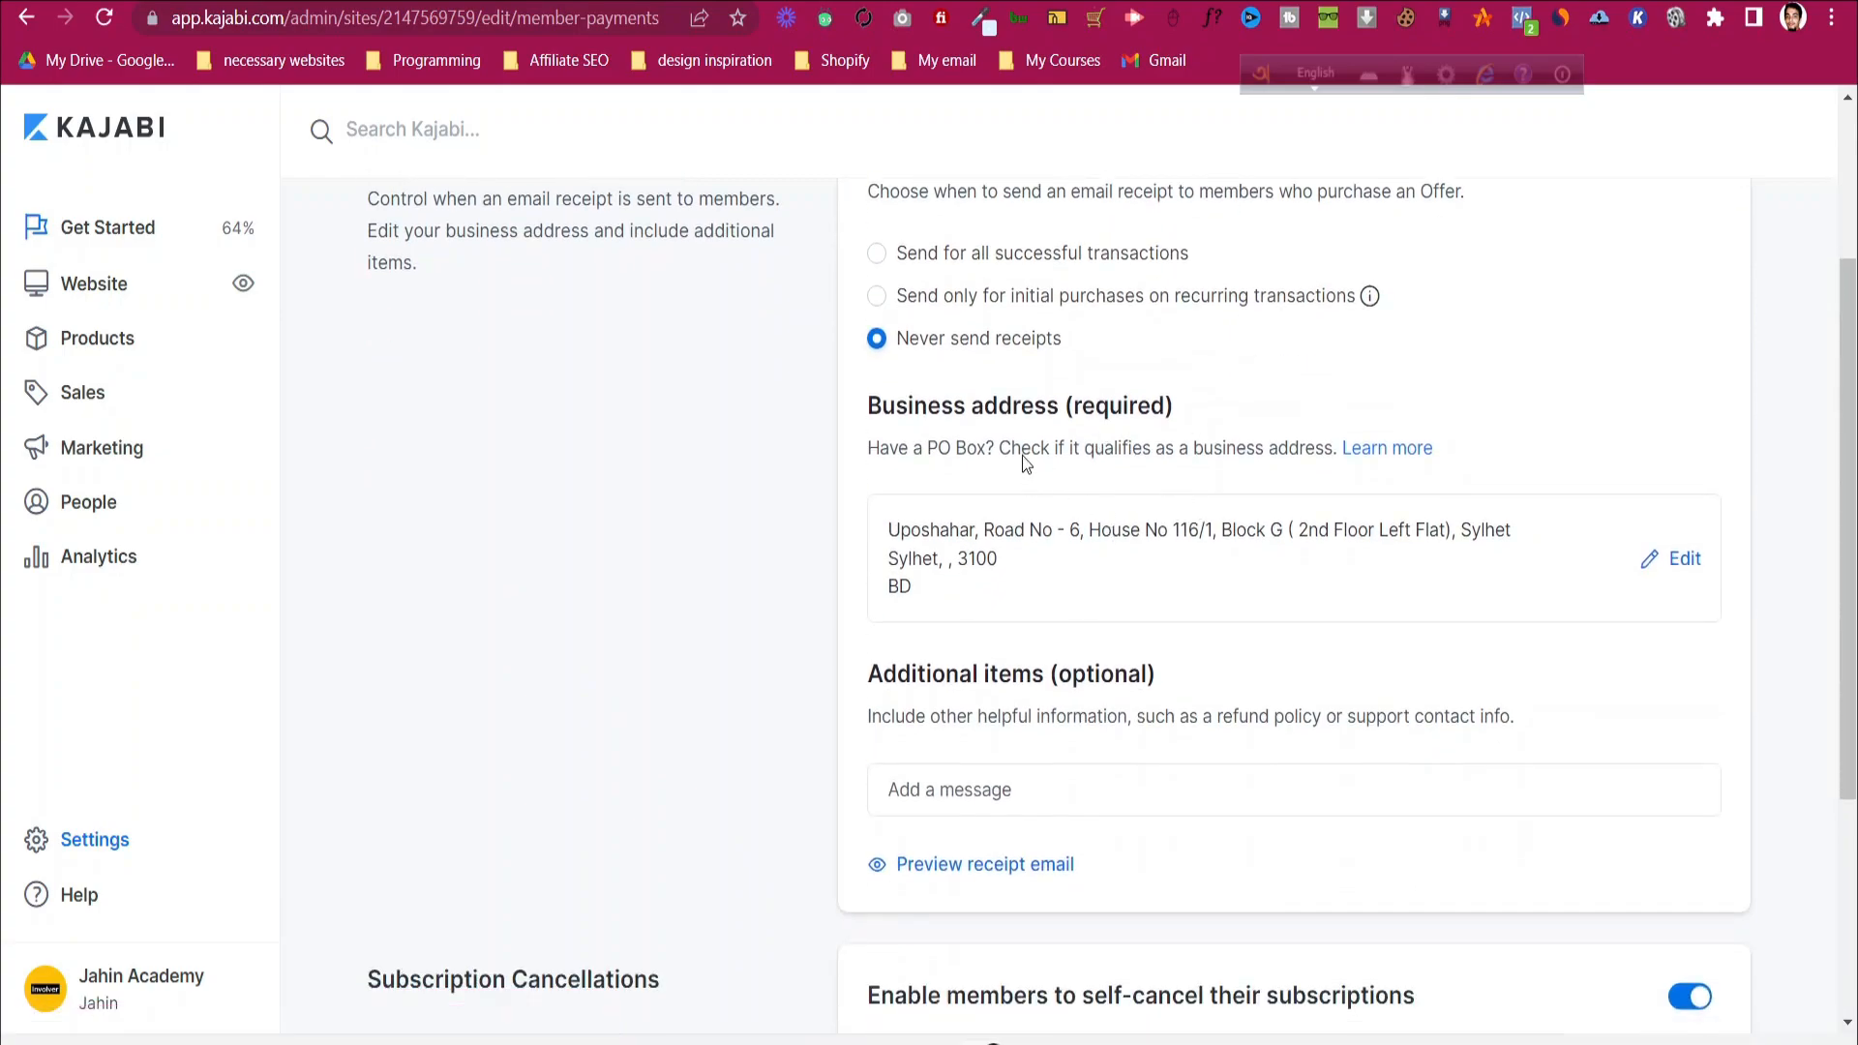
{"action": "scroll", "coordinate": [1048, 504], "scroll_direction": "down", "scroll_amount": 3}
{"action": "scroll", "coordinate": [1050, 493], "scroll_direction": "up", "scroll_amount": 6}
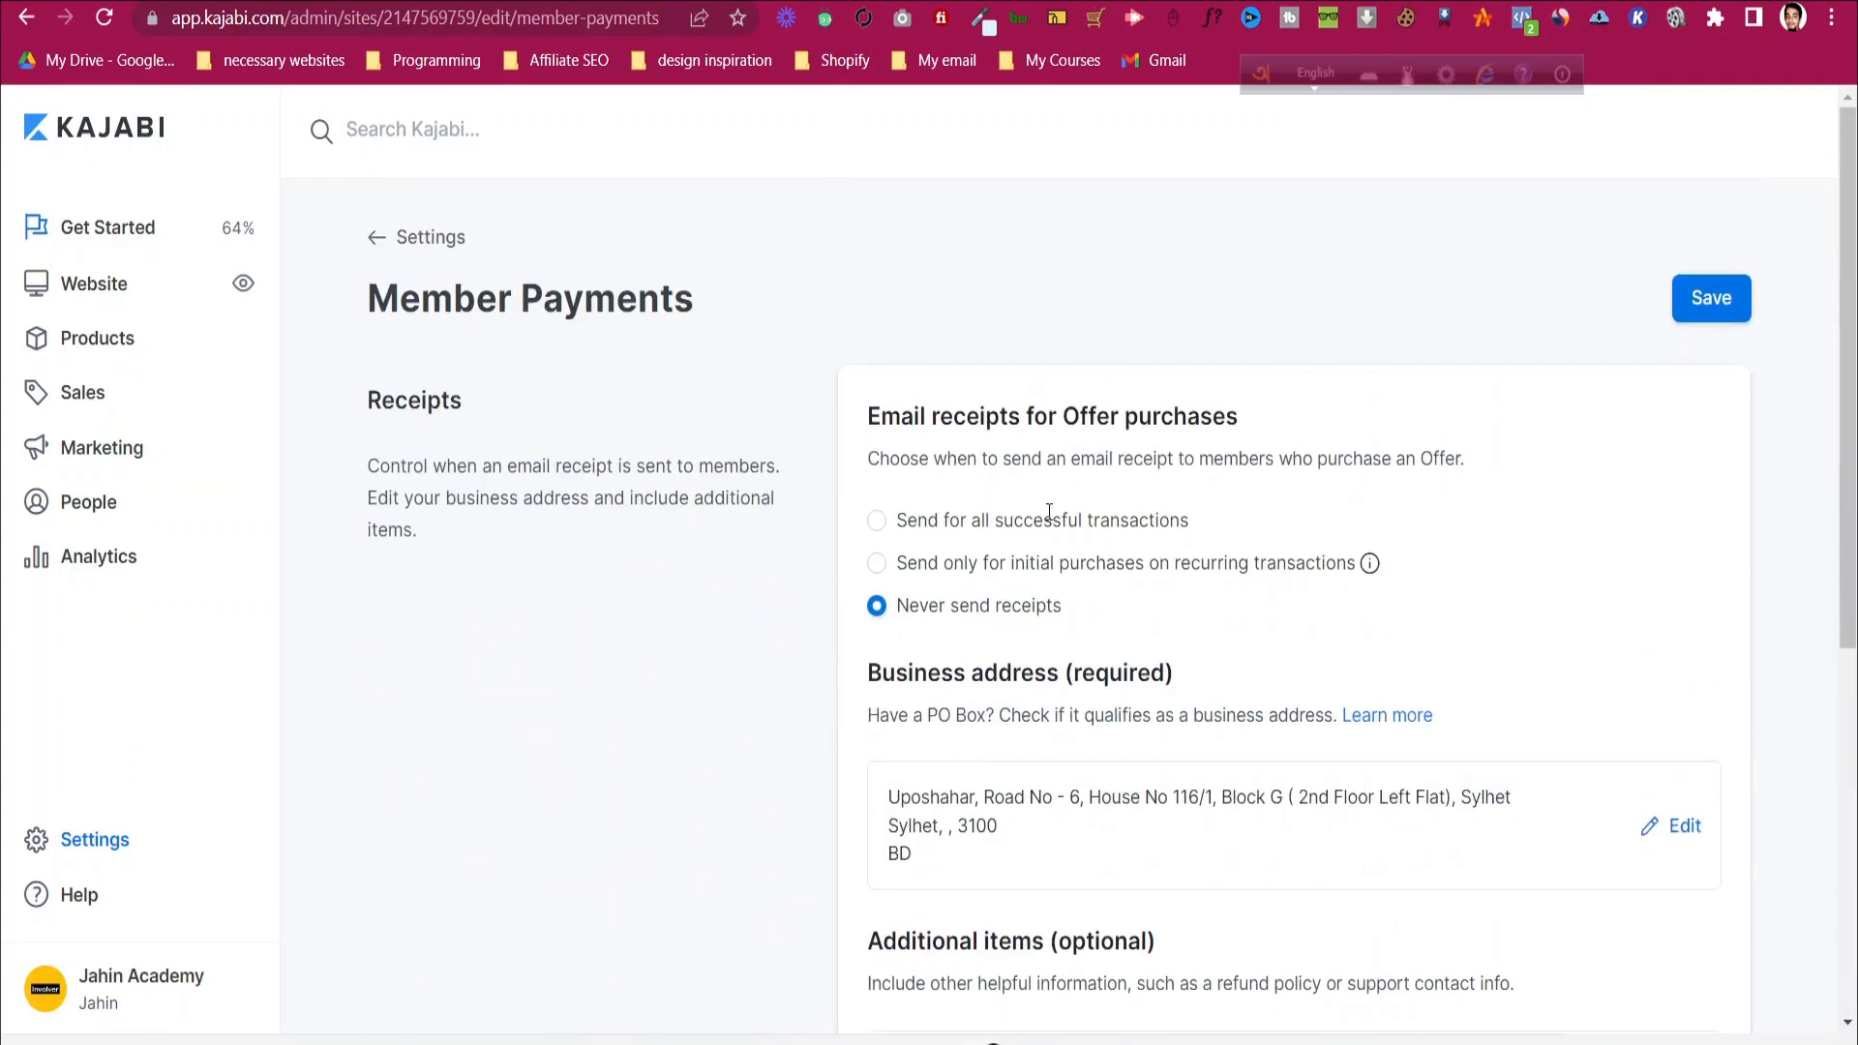
{"action": "left_click", "coordinate": [406, 242]}
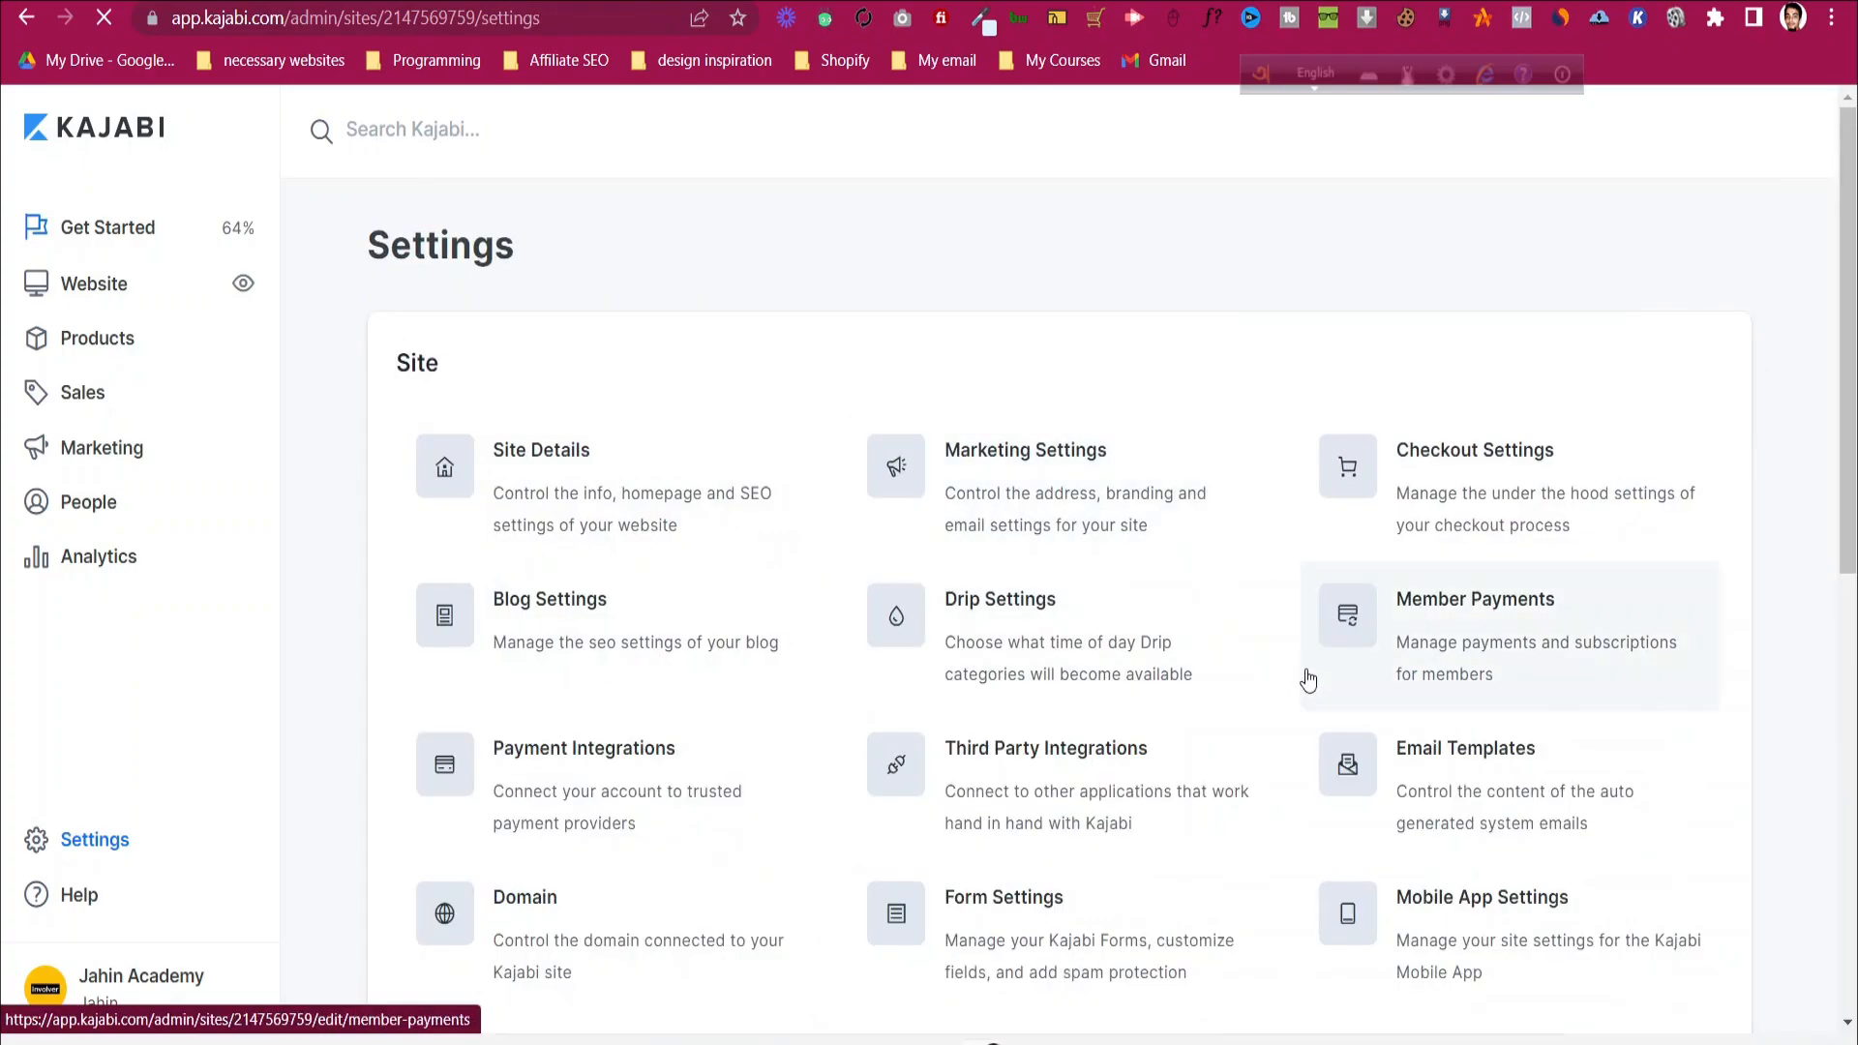
{"action": "scroll", "coordinate": [829, 414], "scroll_direction": "down", "scroll_amount": 3}
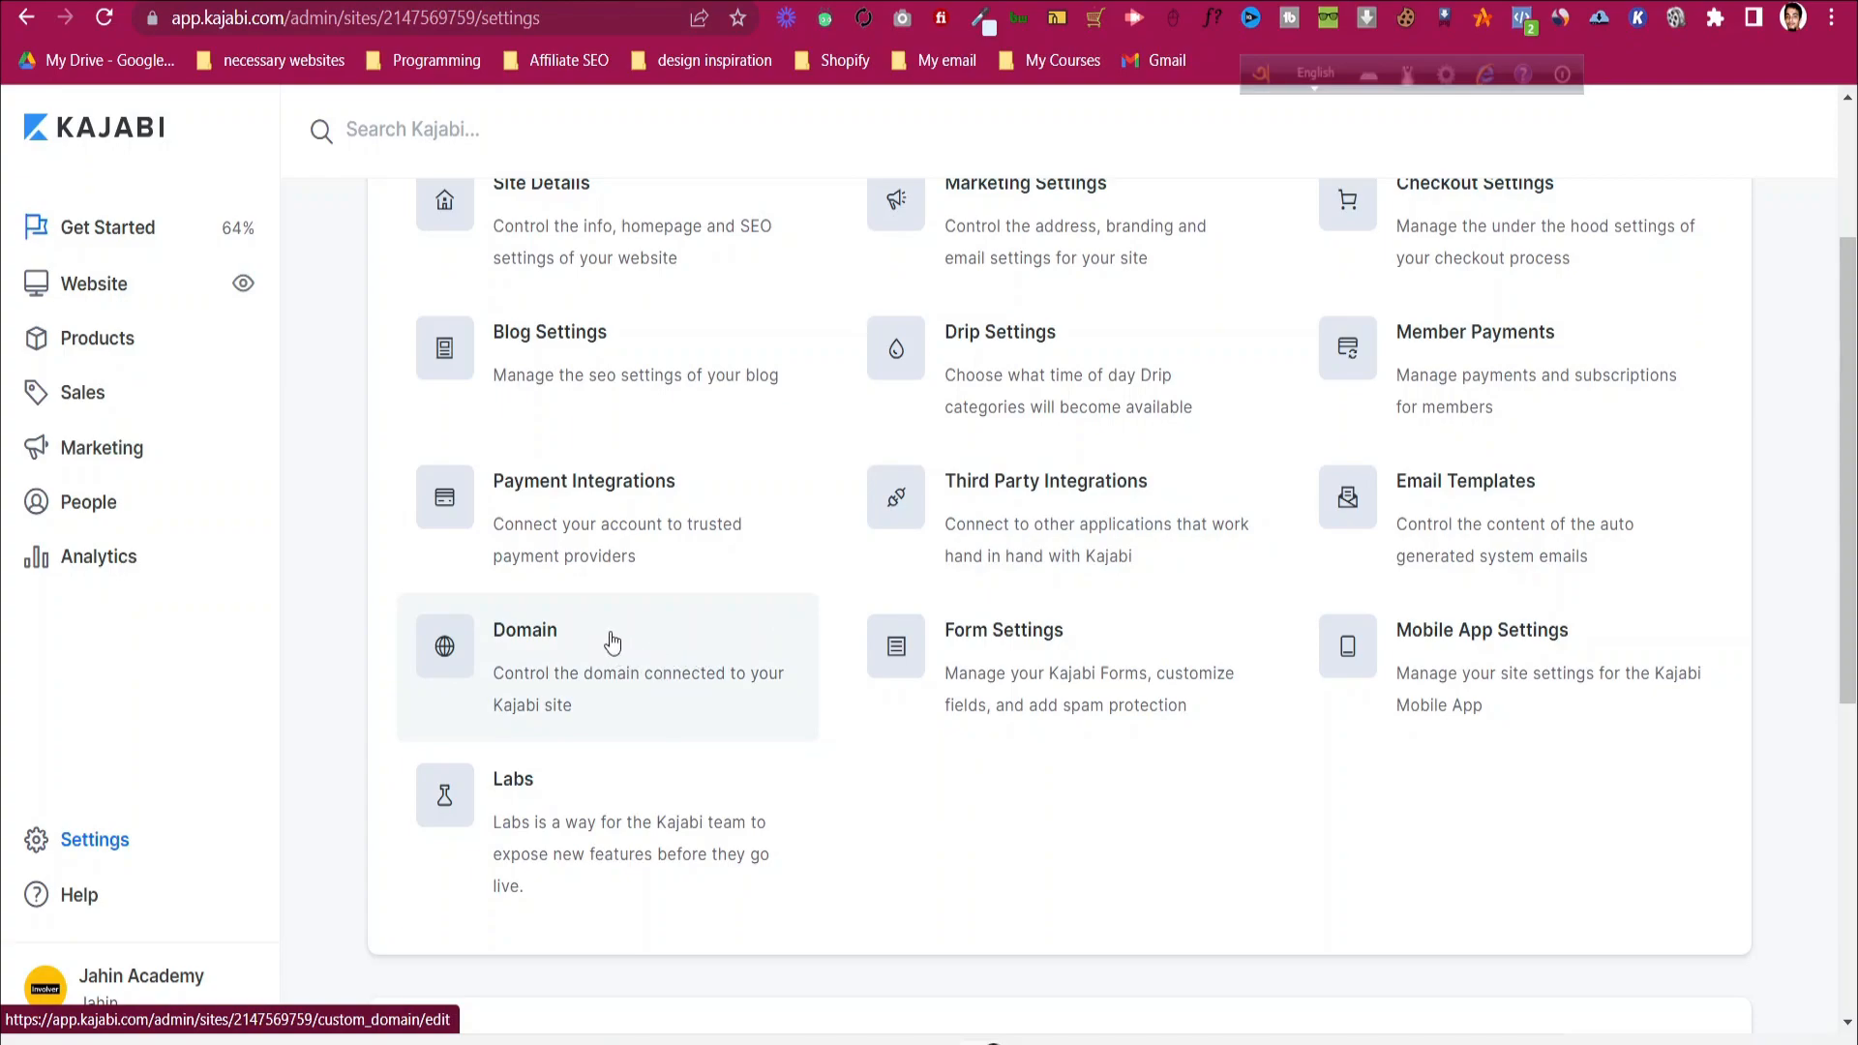
{"action": "scroll", "coordinate": [1352, 629], "scroll_direction": "up", "scroll_amount": 3}
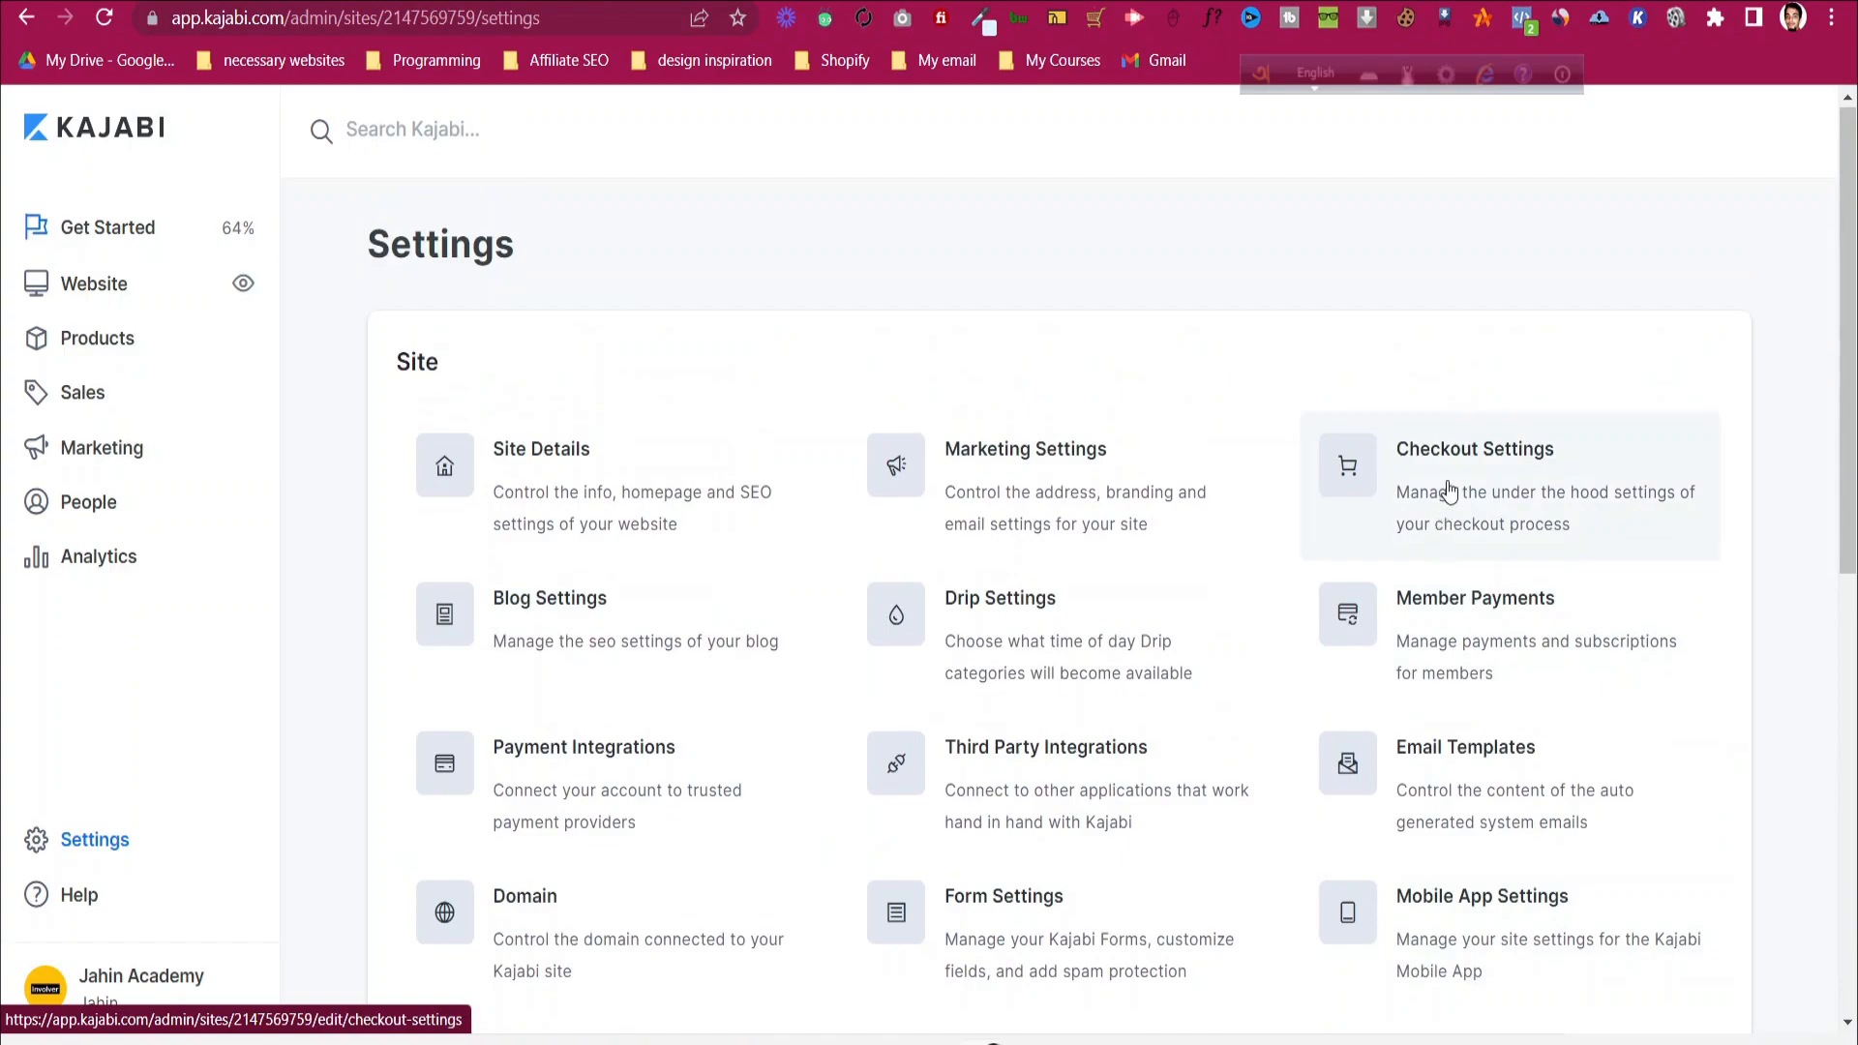
{"action": "left_click", "coordinate": [1448, 491]}
{"action": "scroll", "coordinate": [1449, 496], "scroll_direction": "down", "scroll_amount": 6}
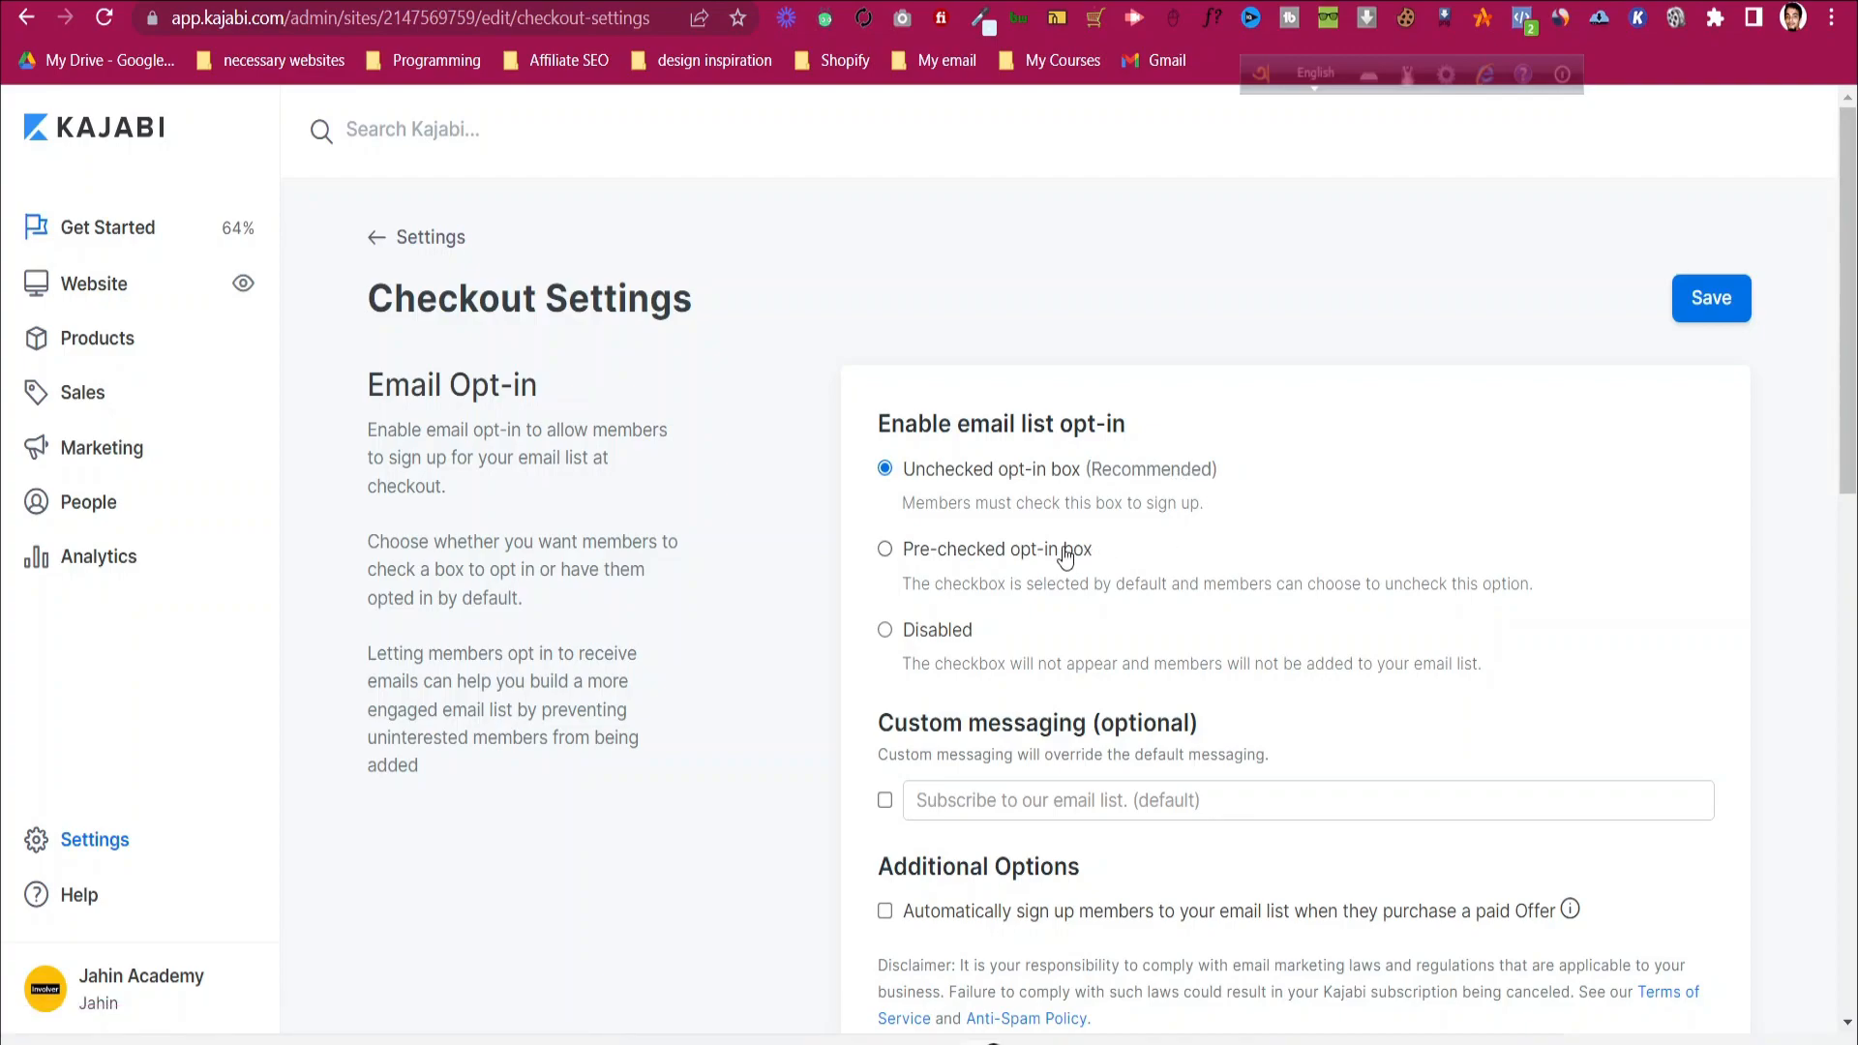
{"action": "scroll", "coordinate": [1065, 552], "scroll_direction": "down", "scroll_amount": 3}
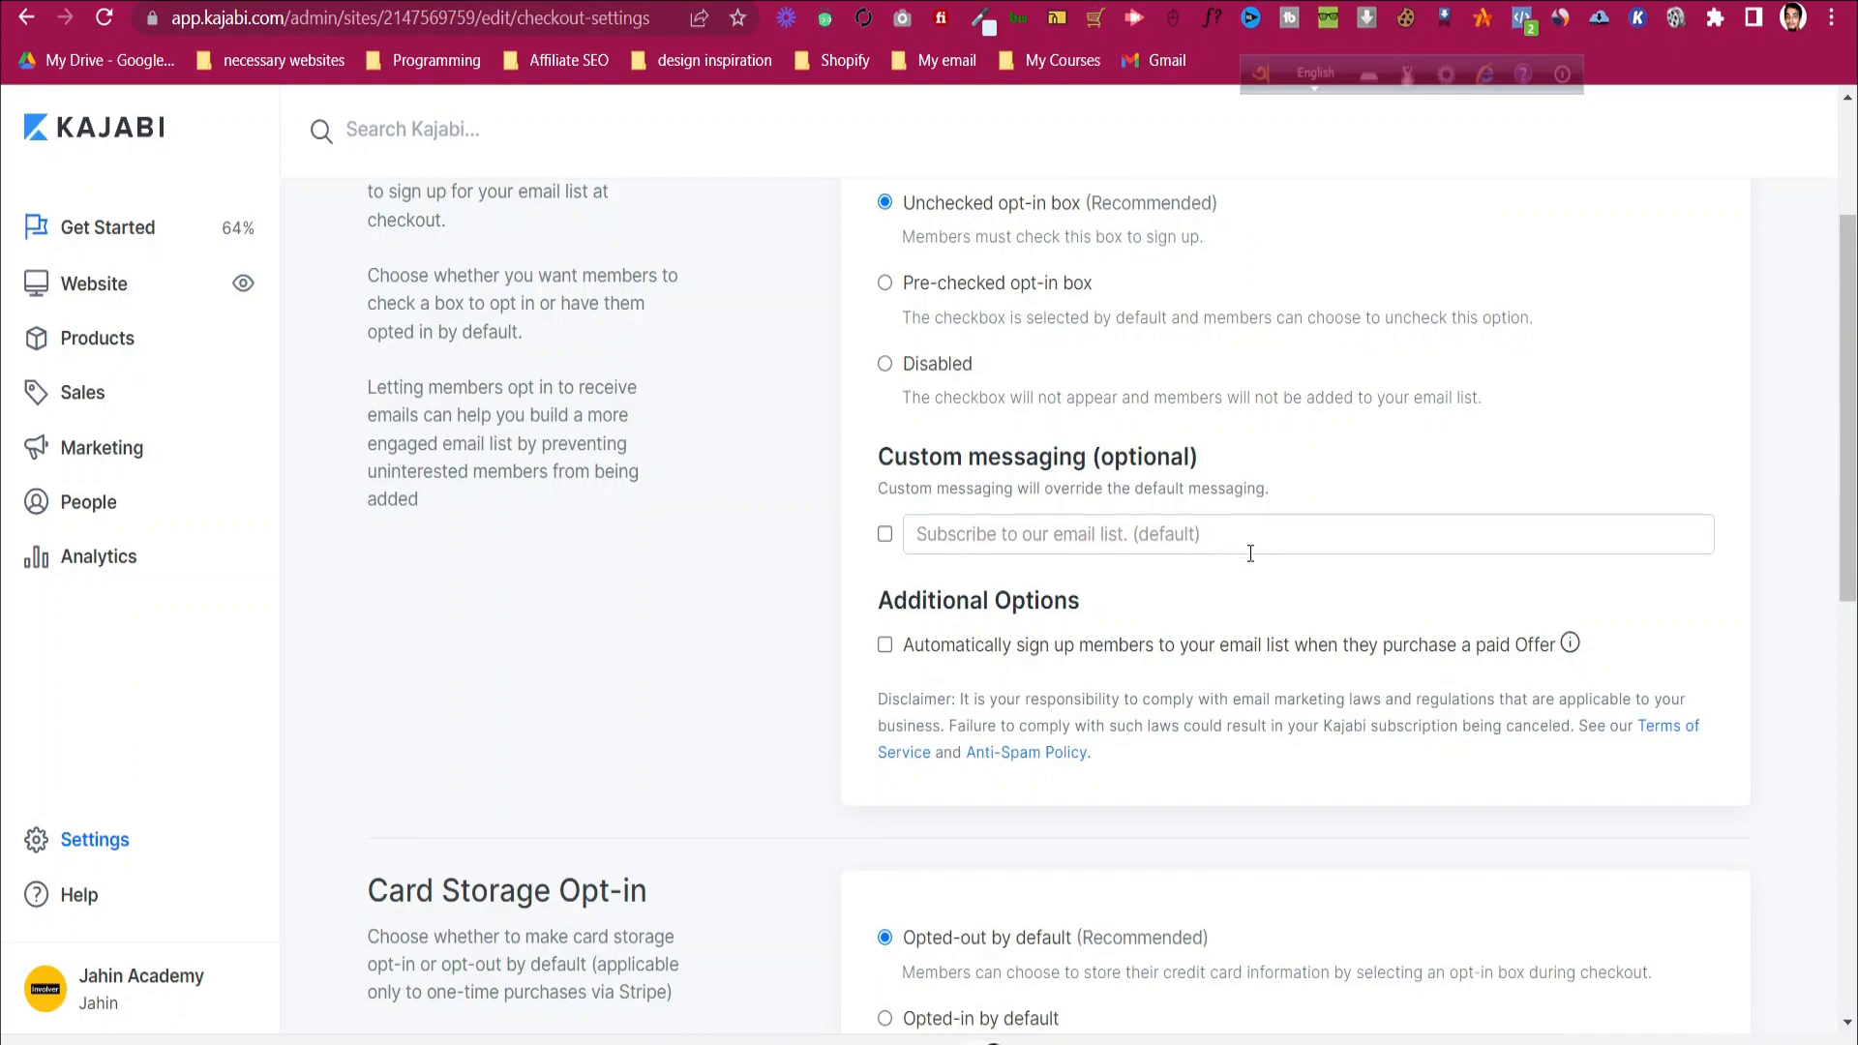
{"action": "scroll", "coordinate": [1258, 557], "scroll_direction": "down", "scroll_amount": 5}
{"action": "scroll", "coordinate": [1289, 567], "scroll_direction": "down", "scroll_amount": 4}
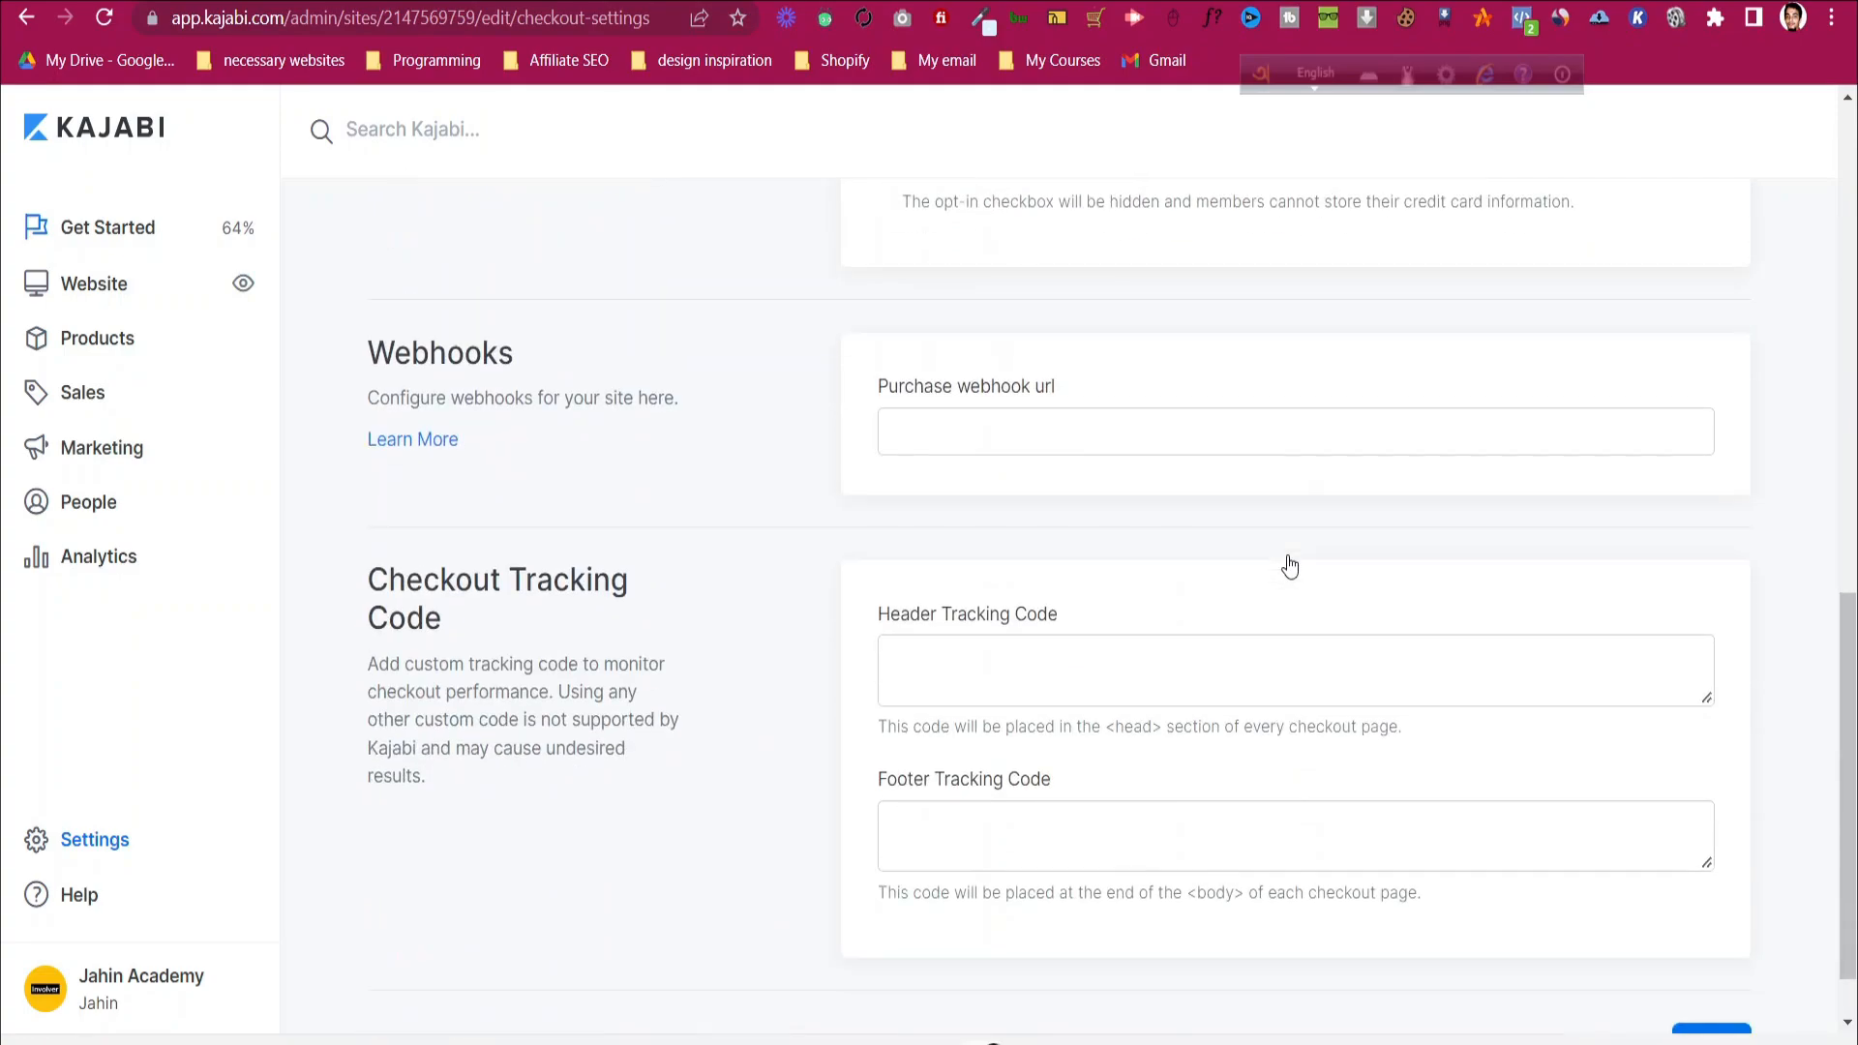
{"action": "scroll", "coordinate": [1289, 554], "scroll_direction": "down", "scroll_amount": 1}
{"action": "scroll", "coordinate": [1301, 571], "scroll_direction": "up", "scroll_amount": 1}
{"action": "scroll", "coordinate": [1301, 571], "scroll_direction": "up", "scroll_amount": 10}
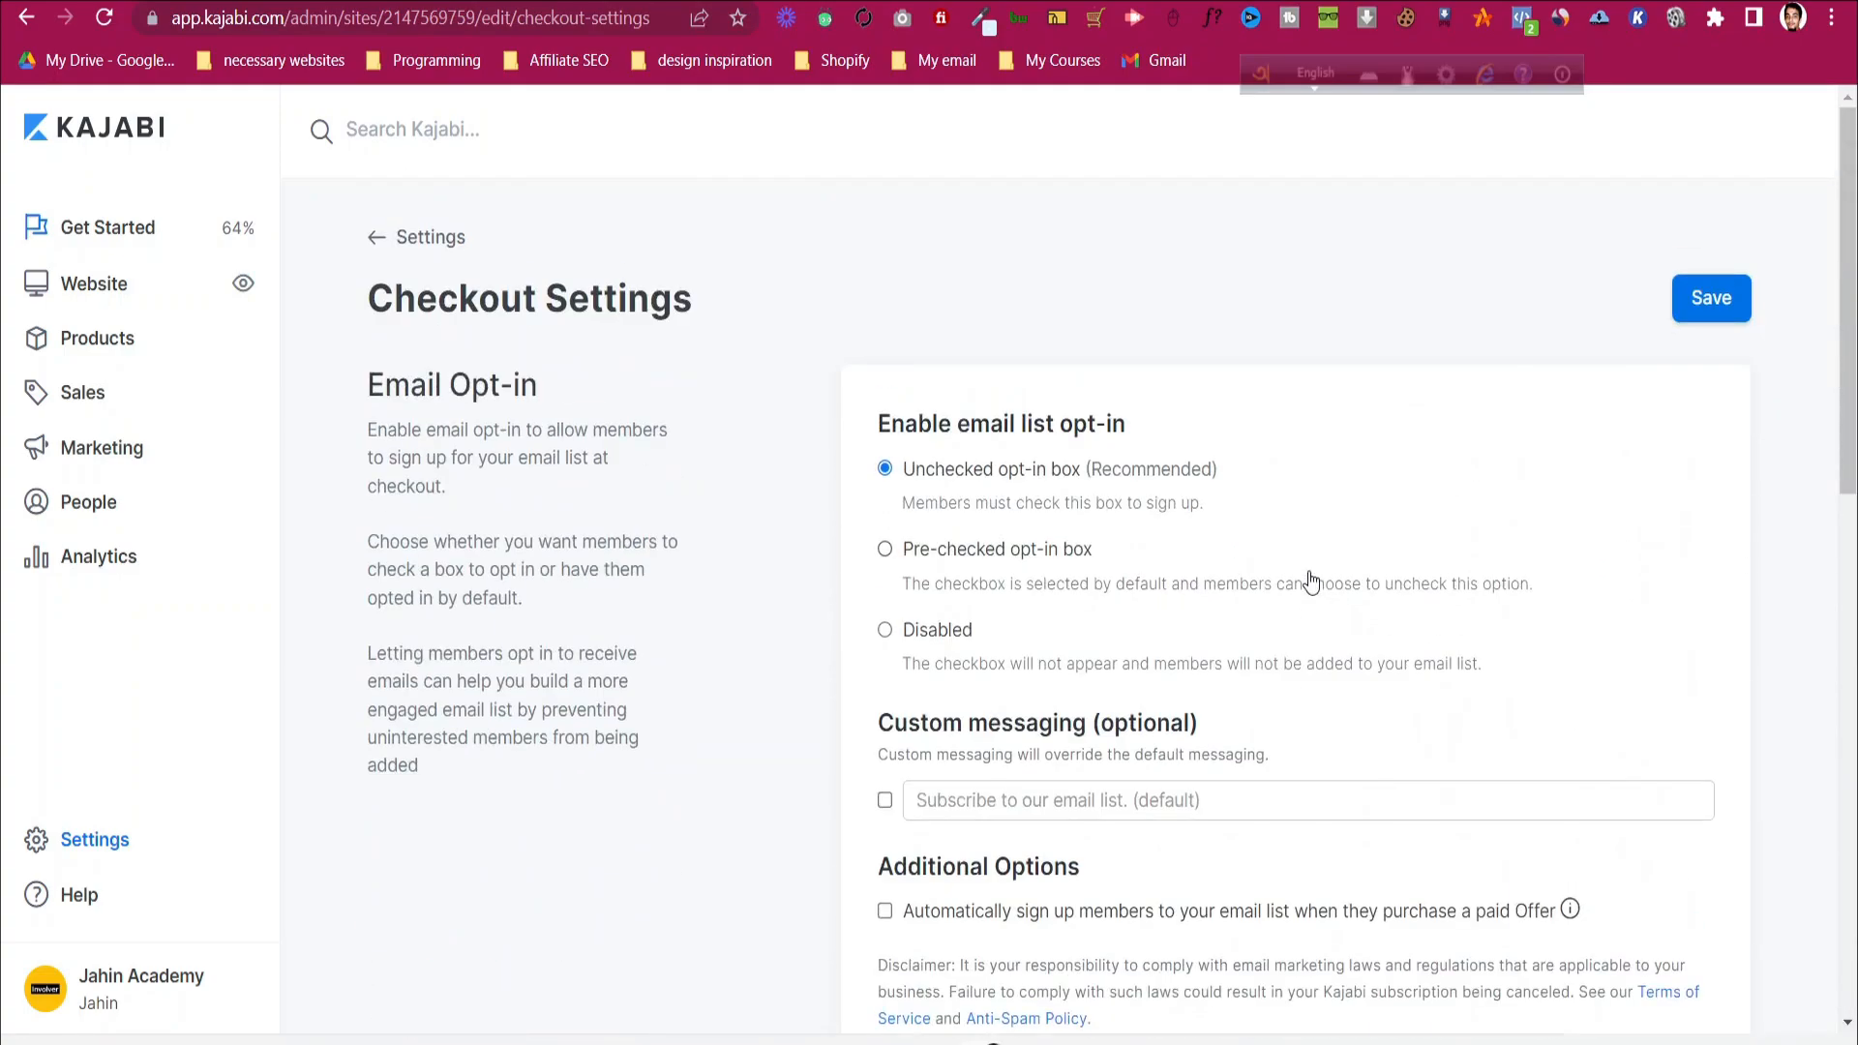
{"action": "left_click", "coordinate": [158, 847]}
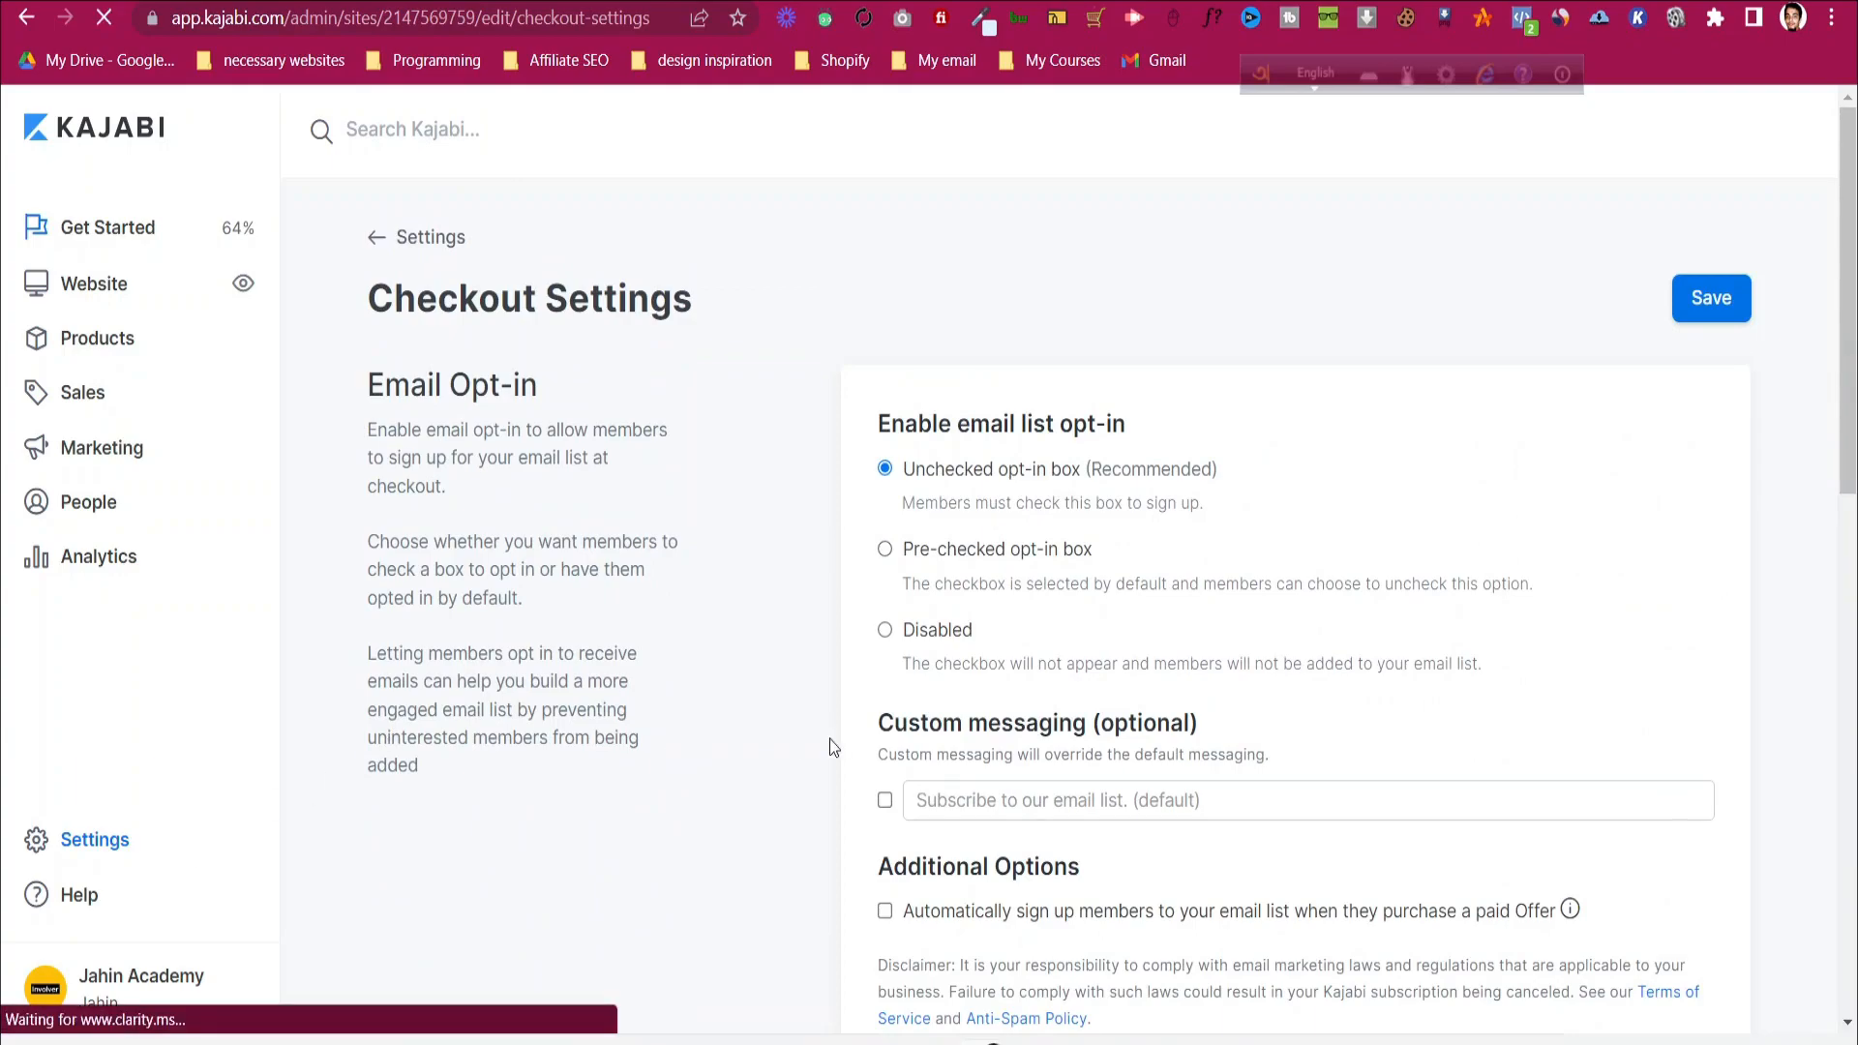
{"action": "scroll", "coordinate": [581, 518], "scroll_direction": "down", "scroll_amount": 8}
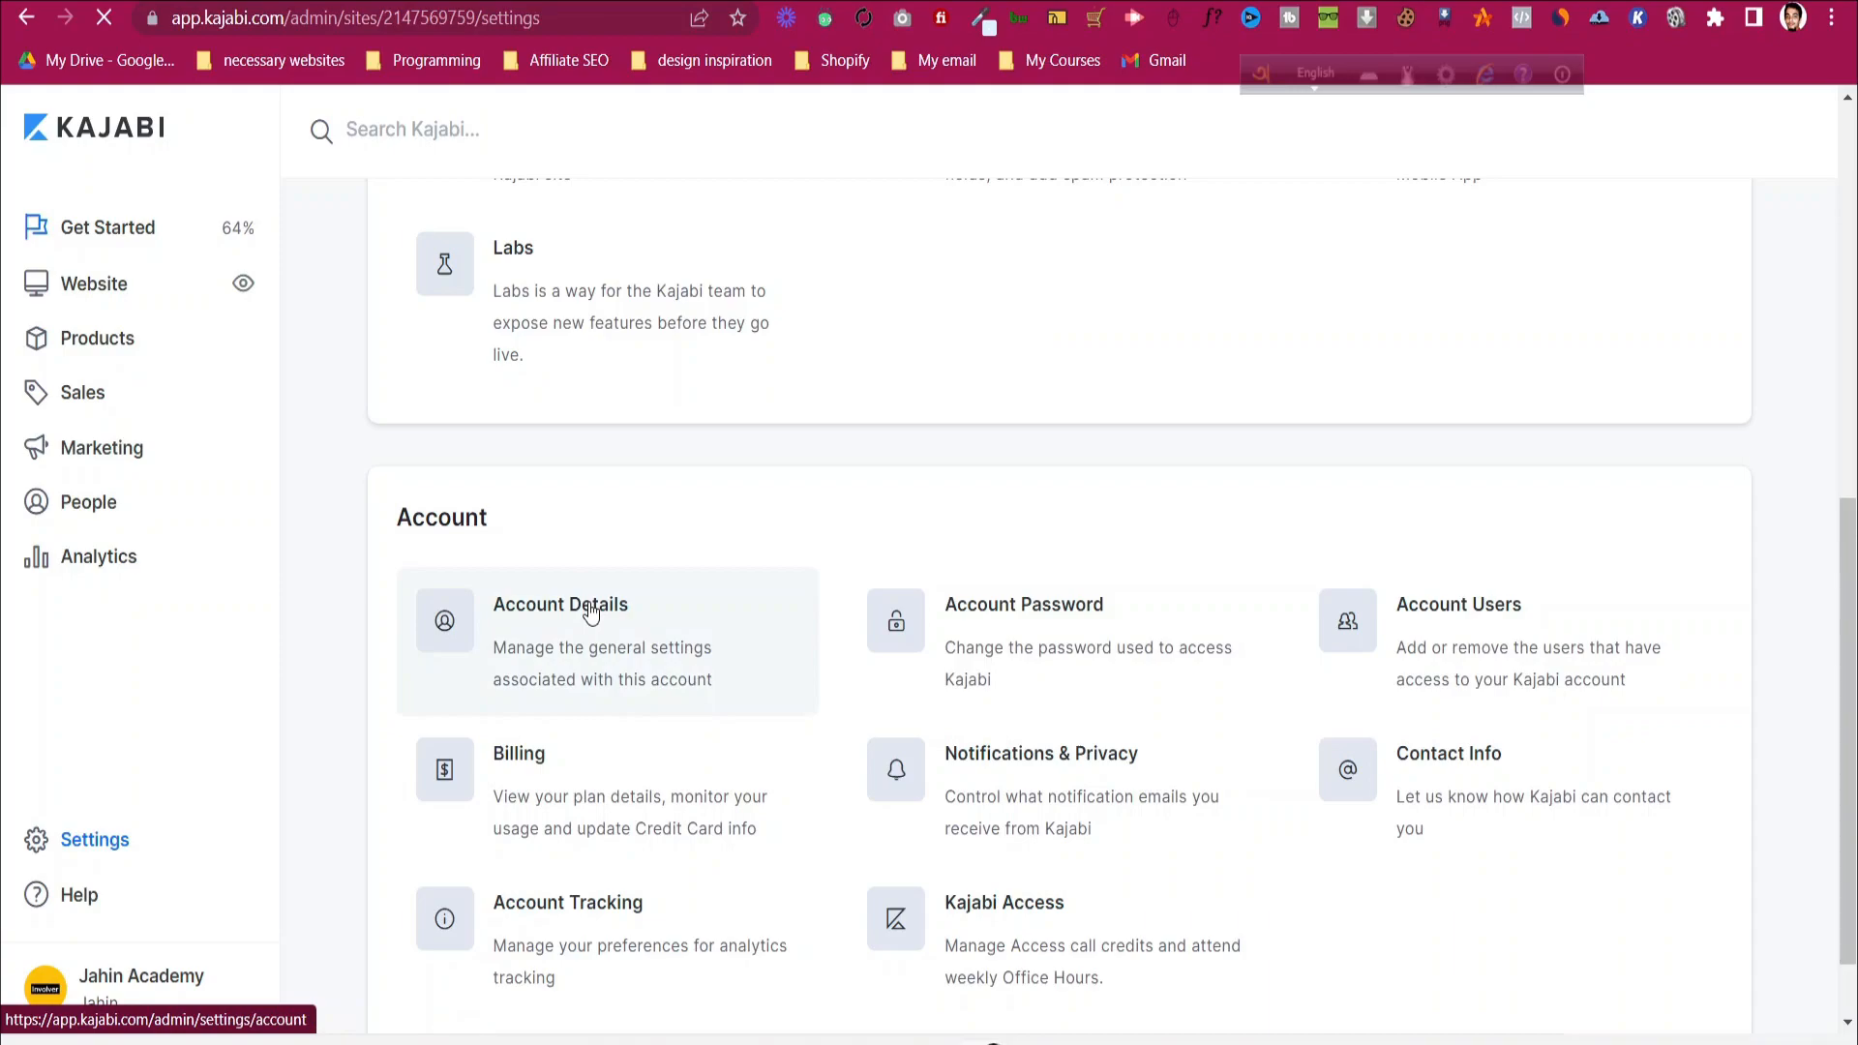
- Open Account Details and look over its Affiliate Paypal Email field, Social Profile and API Credentials
{"action": "scroll", "coordinate": [658, 610], "scroll_direction": "down", "scroll_amount": 1}
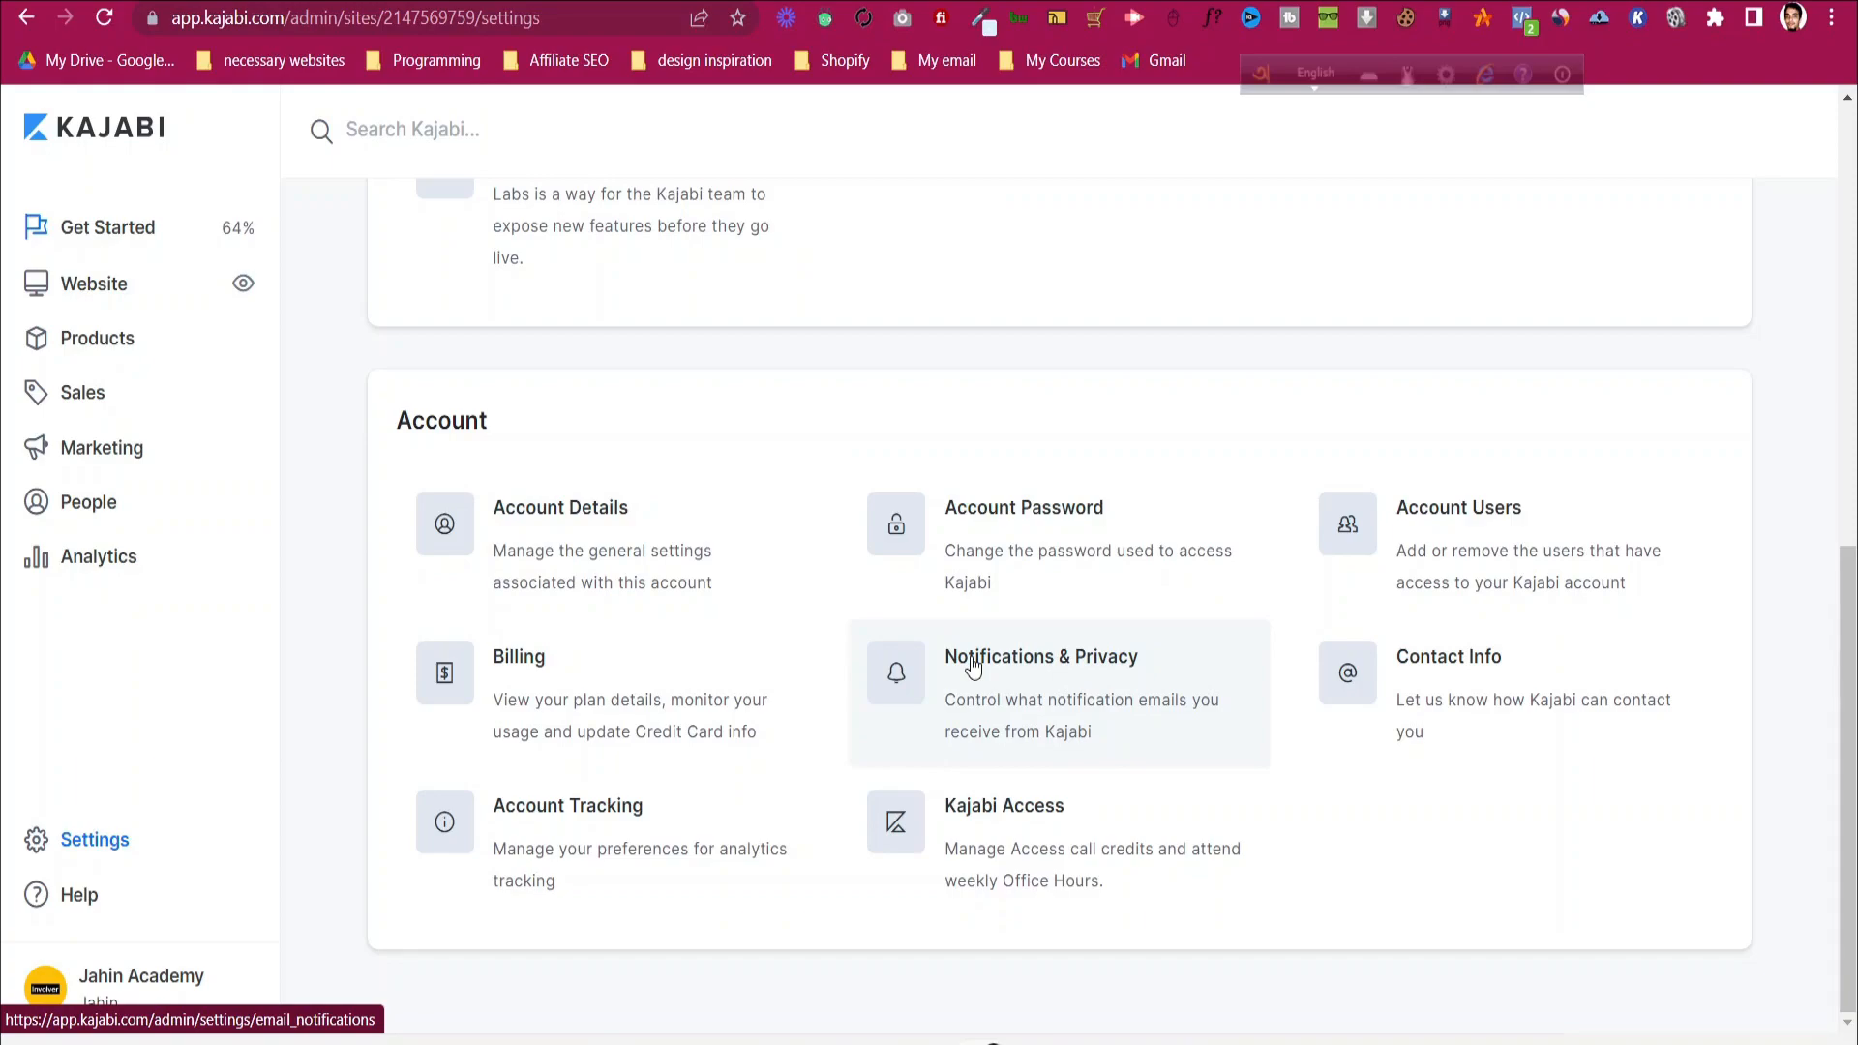
{"action": "left_click", "coordinate": [616, 516]}
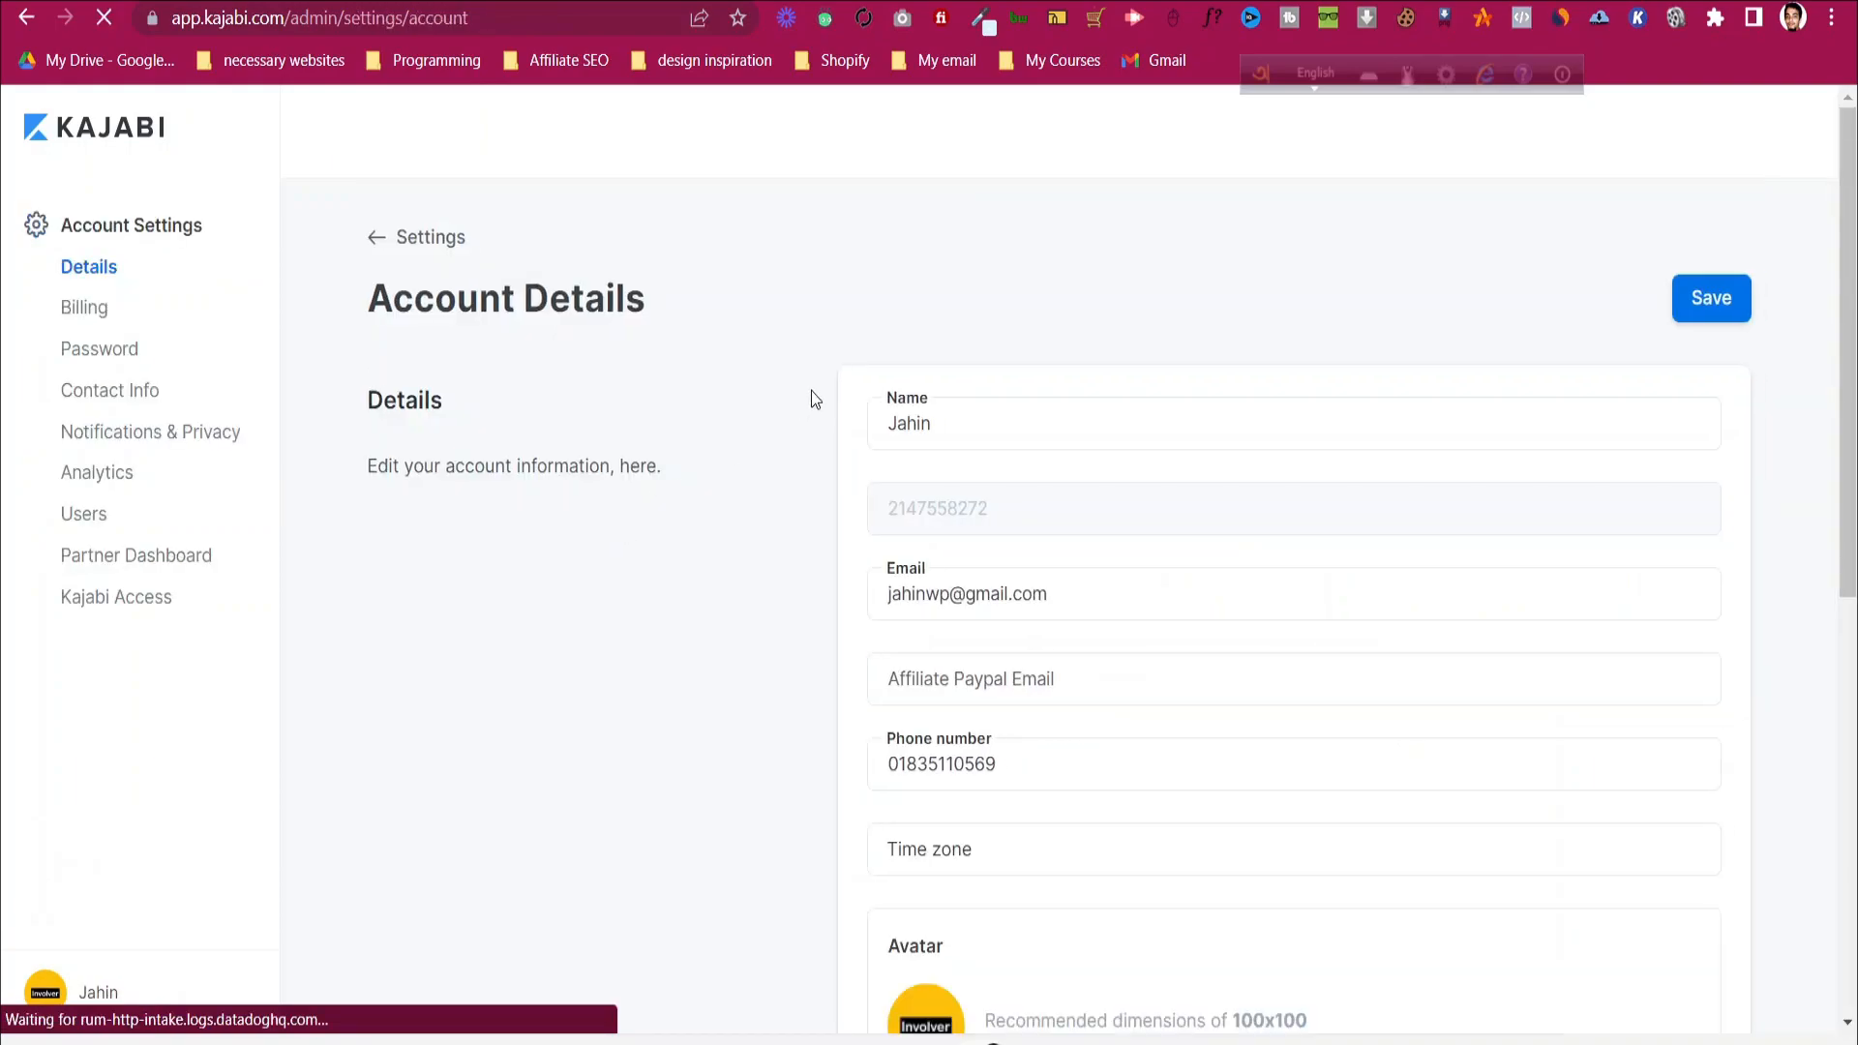
{"action": "scroll", "coordinate": [821, 403], "scroll_direction": "down", "scroll_amount": 8}
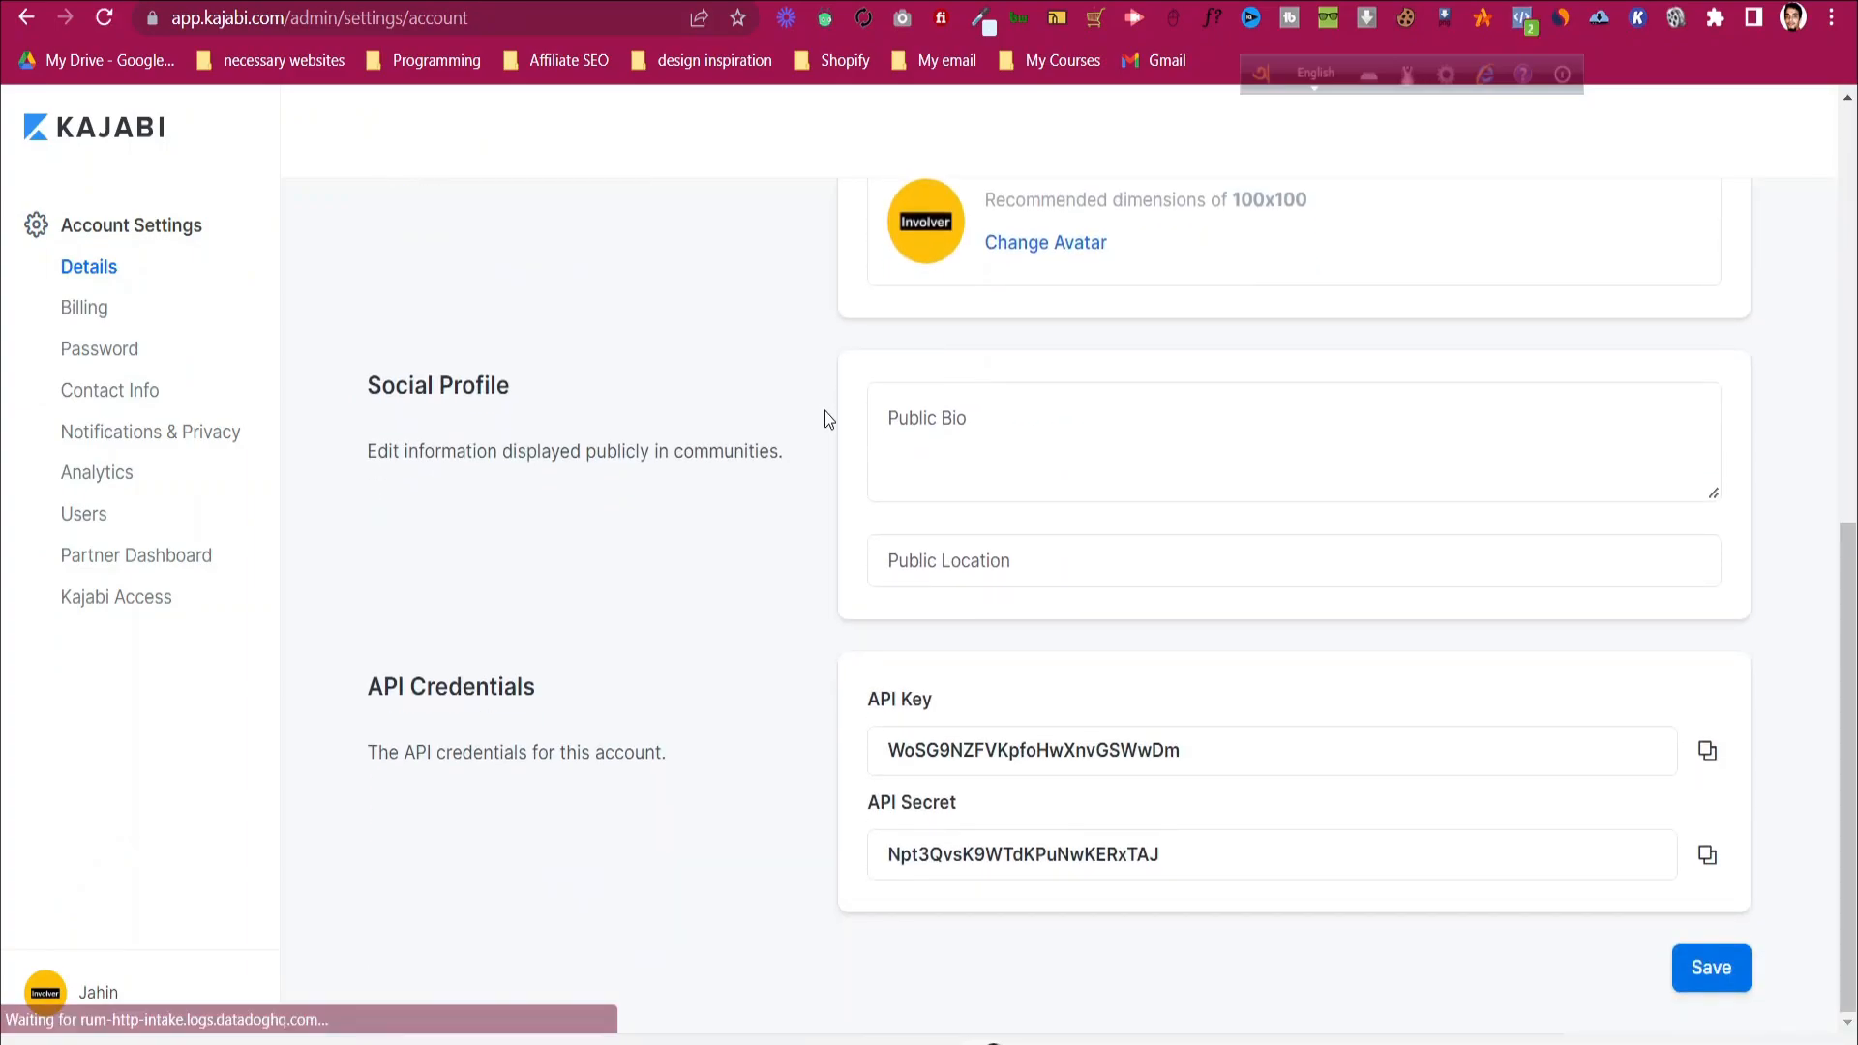
{"action": "scroll", "coordinate": [933, 551], "scroll_direction": "up", "scroll_amount": 3}
{"action": "scroll", "coordinate": [982, 522], "scroll_direction": "up", "scroll_amount": 6}
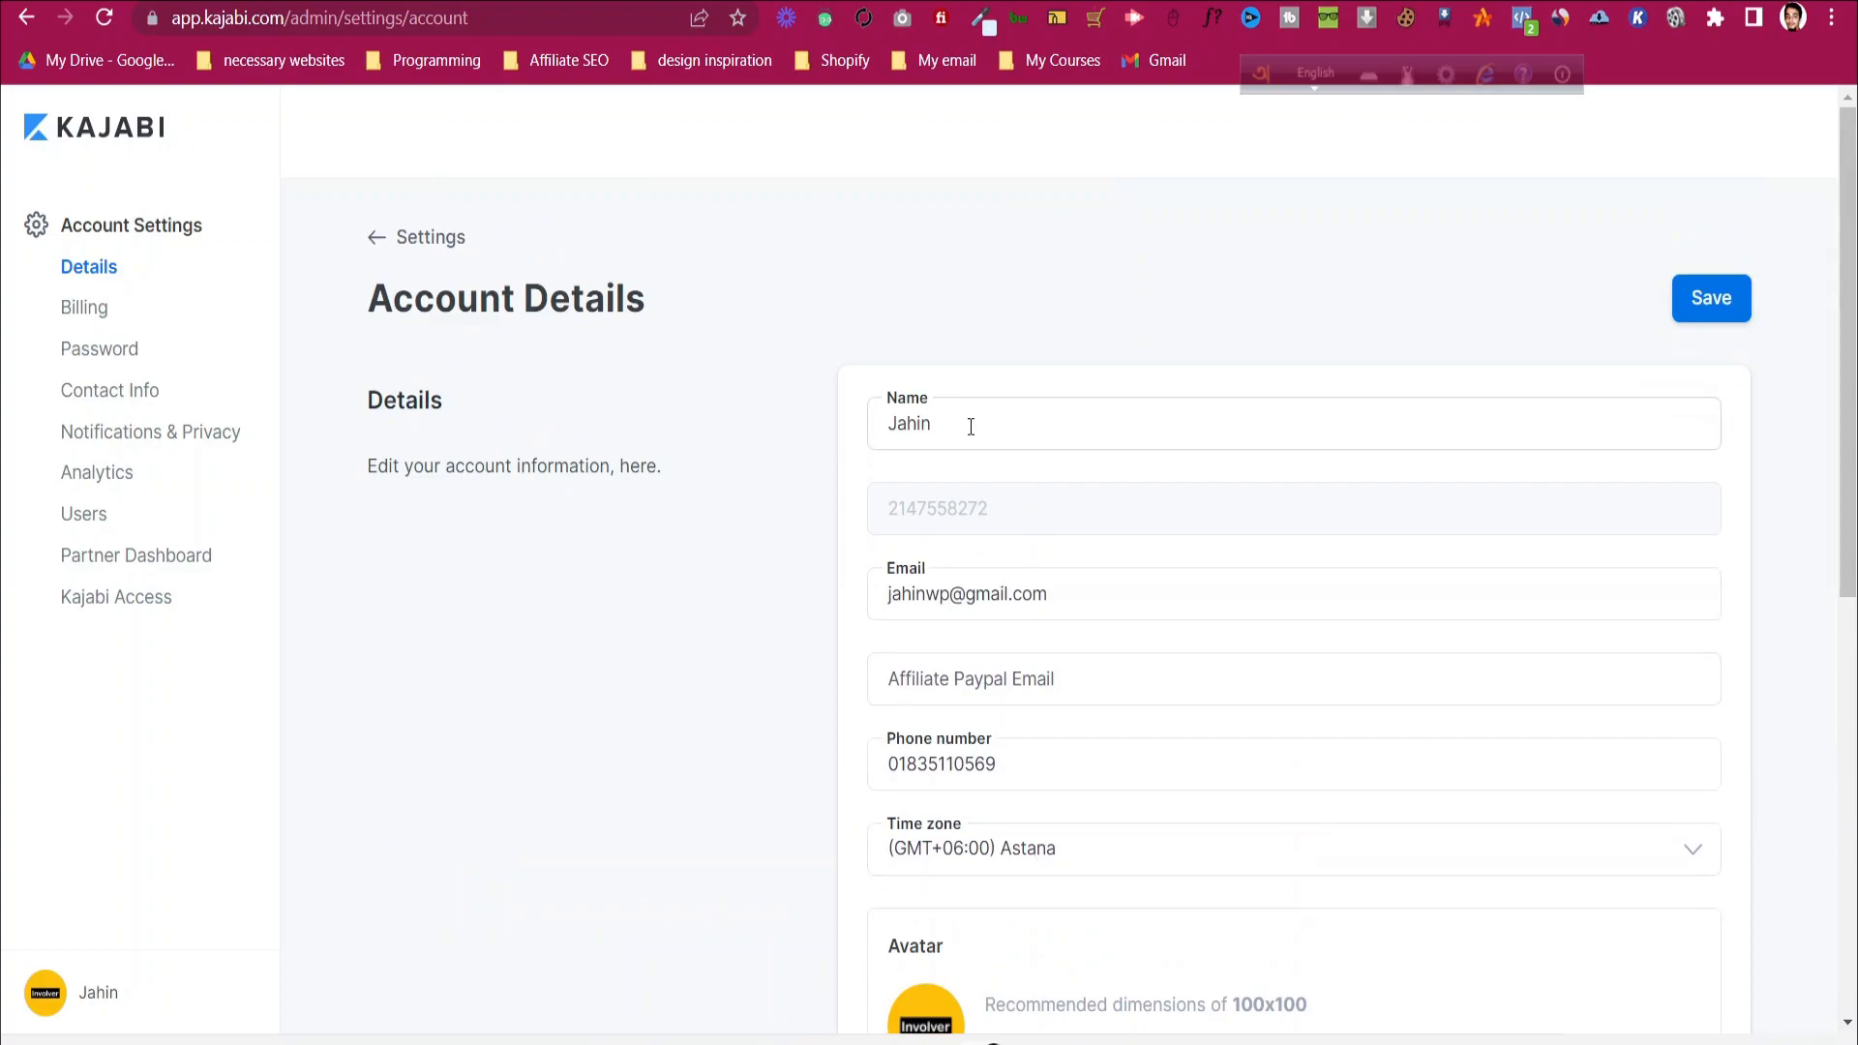
{"action": "left_click", "coordinate": [985, 684]}
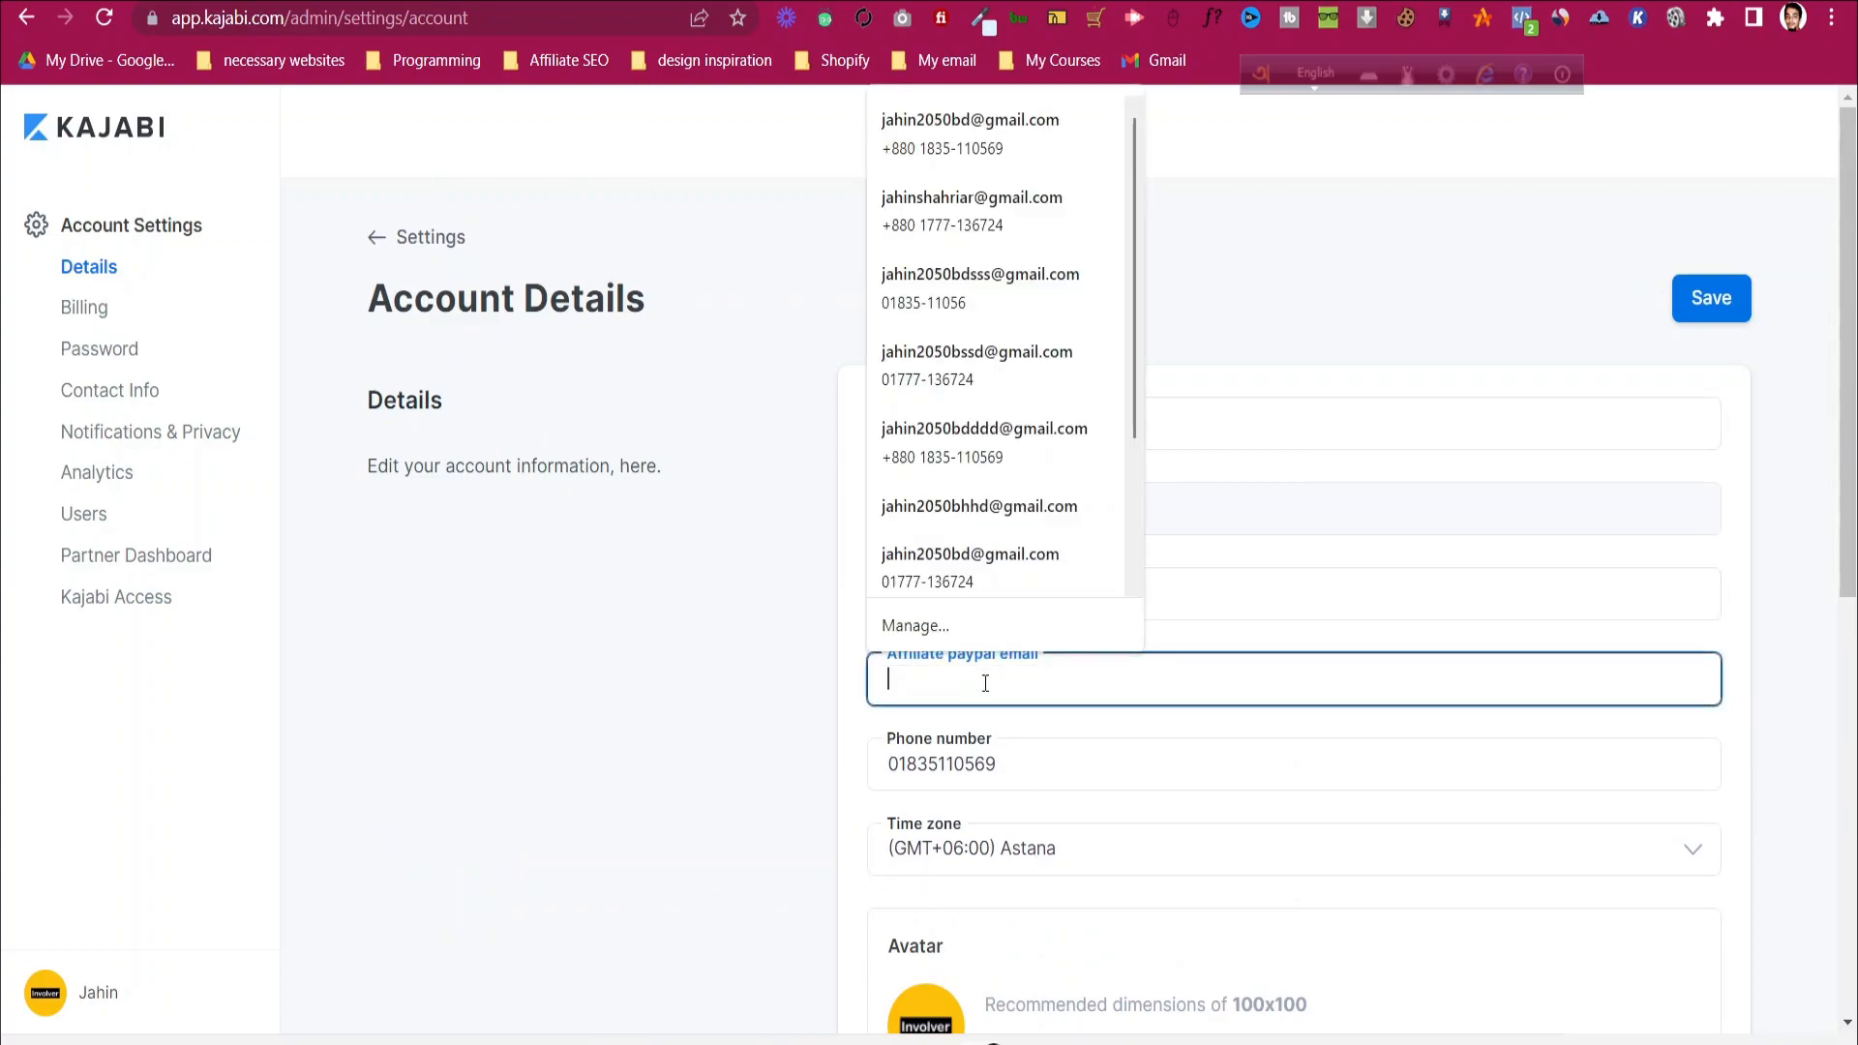
{"action": "left_click", "coordinate": [810, 671]}
{"action": "scroll", "coordinate": [811, 676], "scroll_direction": "down", "scroll_amount": 8}
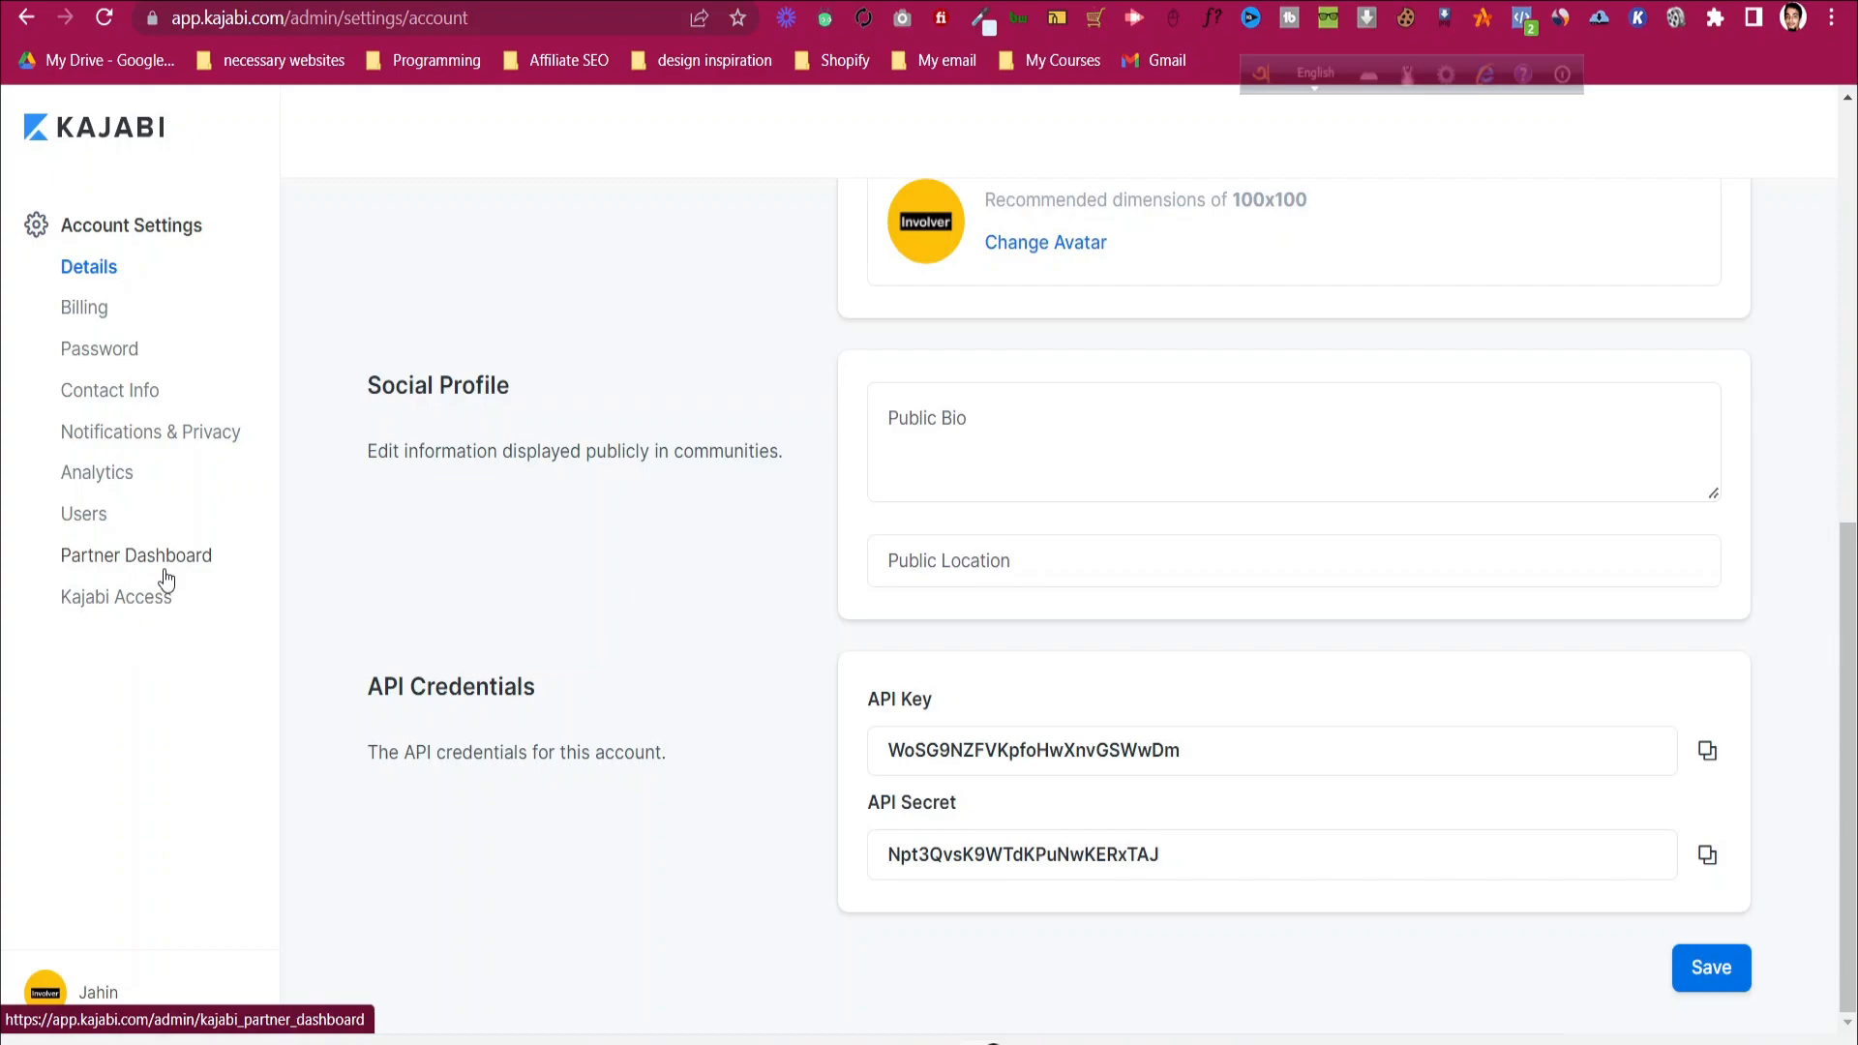
{"action": "left_click", "coordinate": [115, 557]}
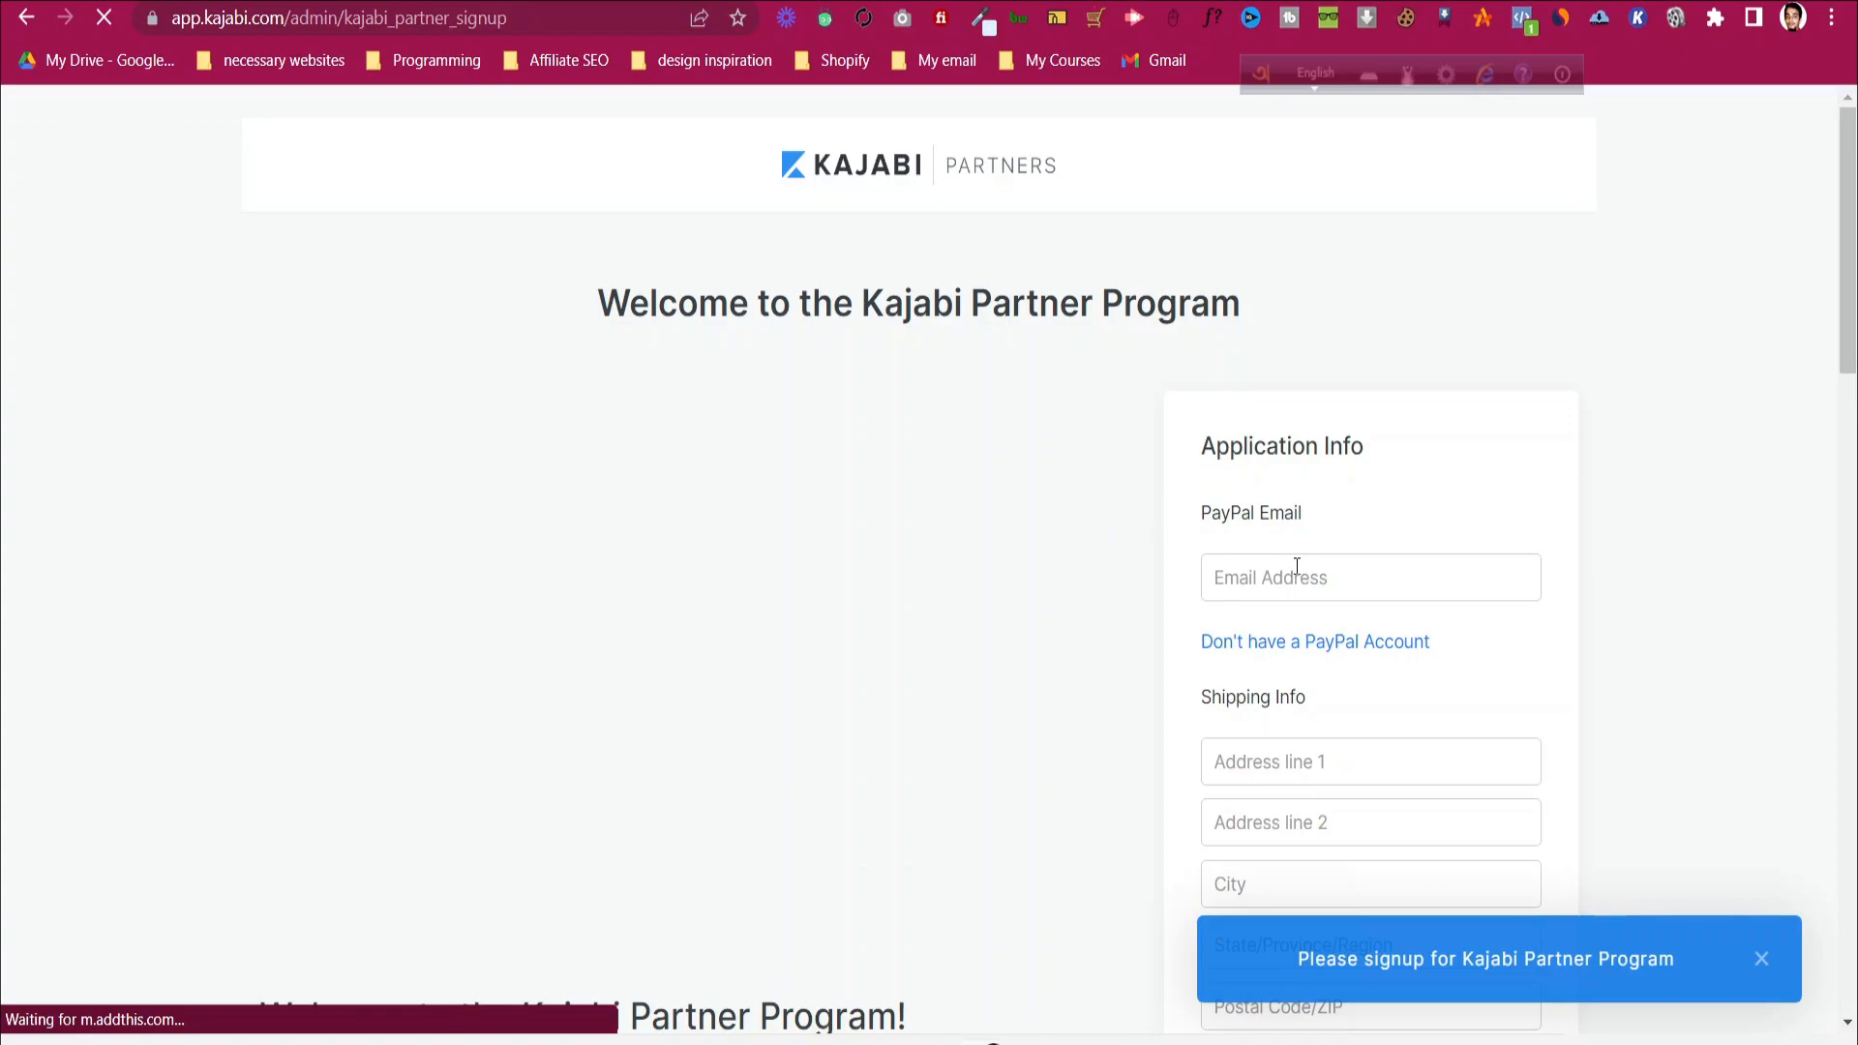
{"action": "scroll", "coordinate": [1308, 583], "scroll_direction": "down", "scroll_amount": 14}
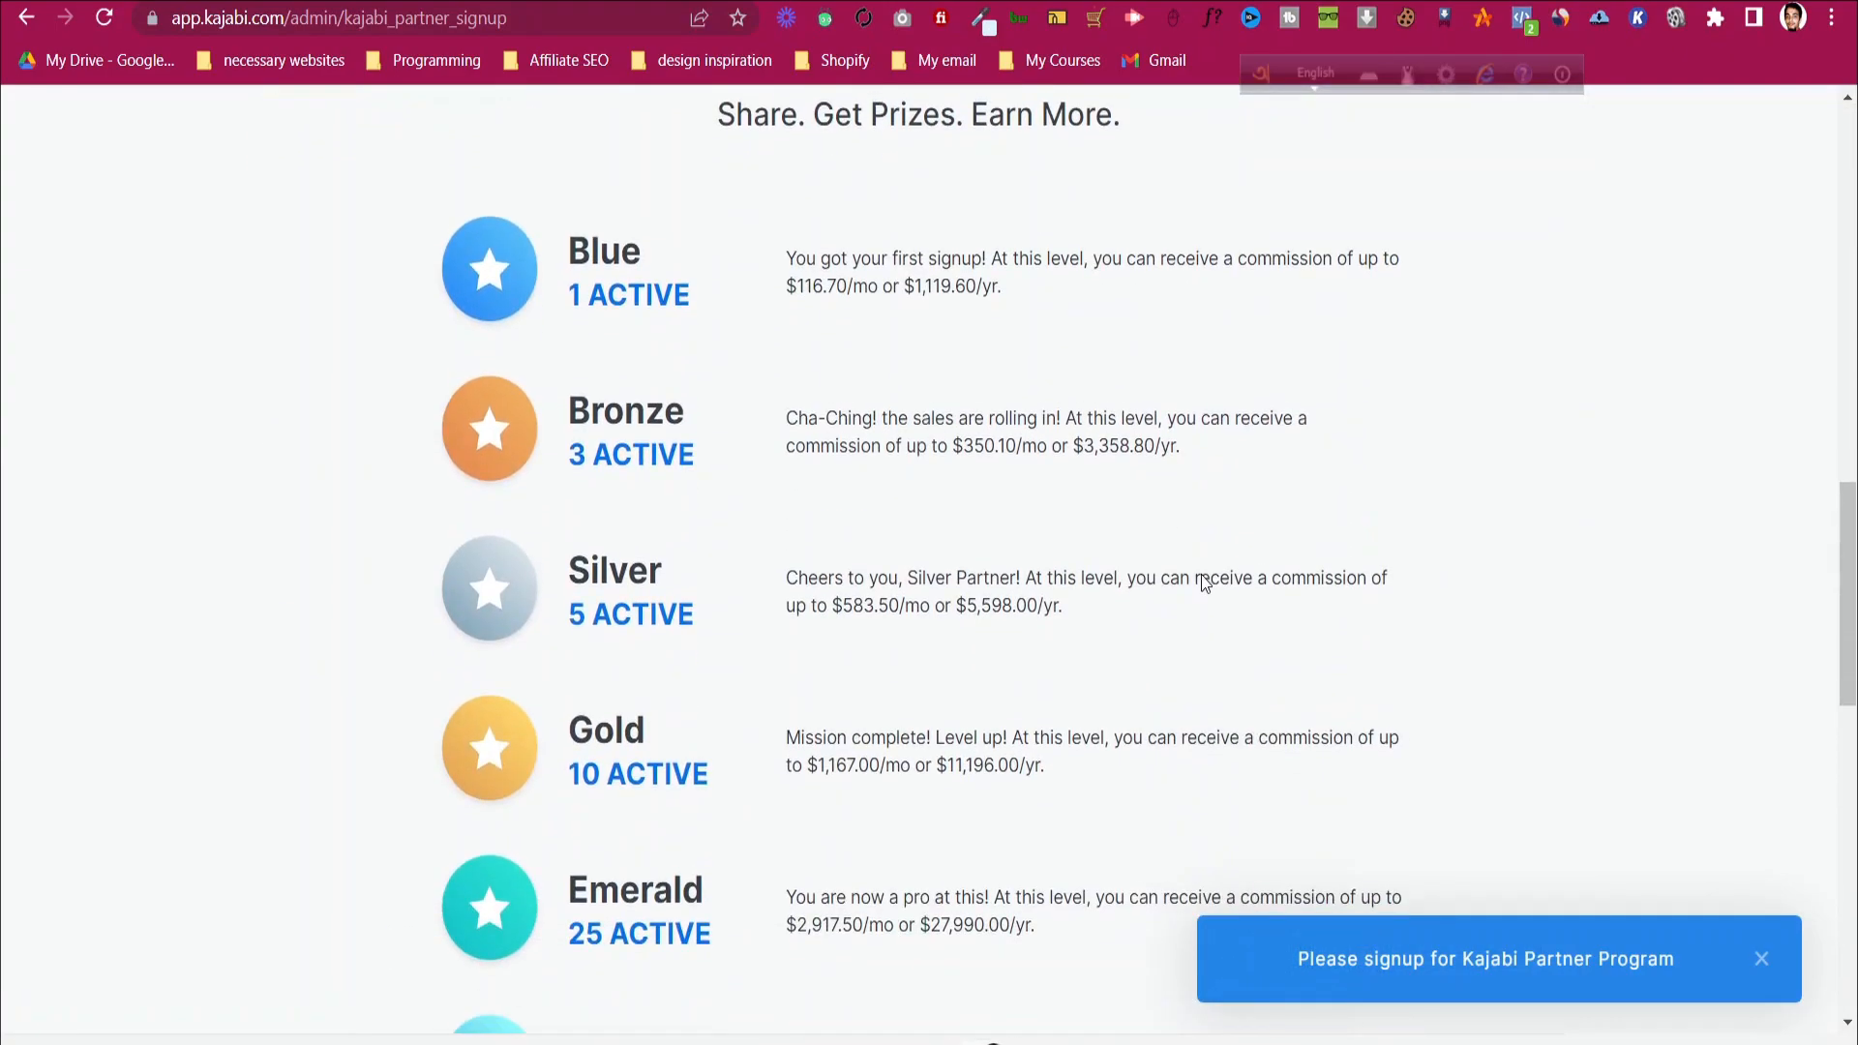
{"action": "scroll", "coordinate": [1202, 579], "scroll_direction": "up", "scroll_amount": 12}
{"action": "scroll", "coordinate": [1203, 581], "scroll_direction": "up", "scroll_amount": 2}
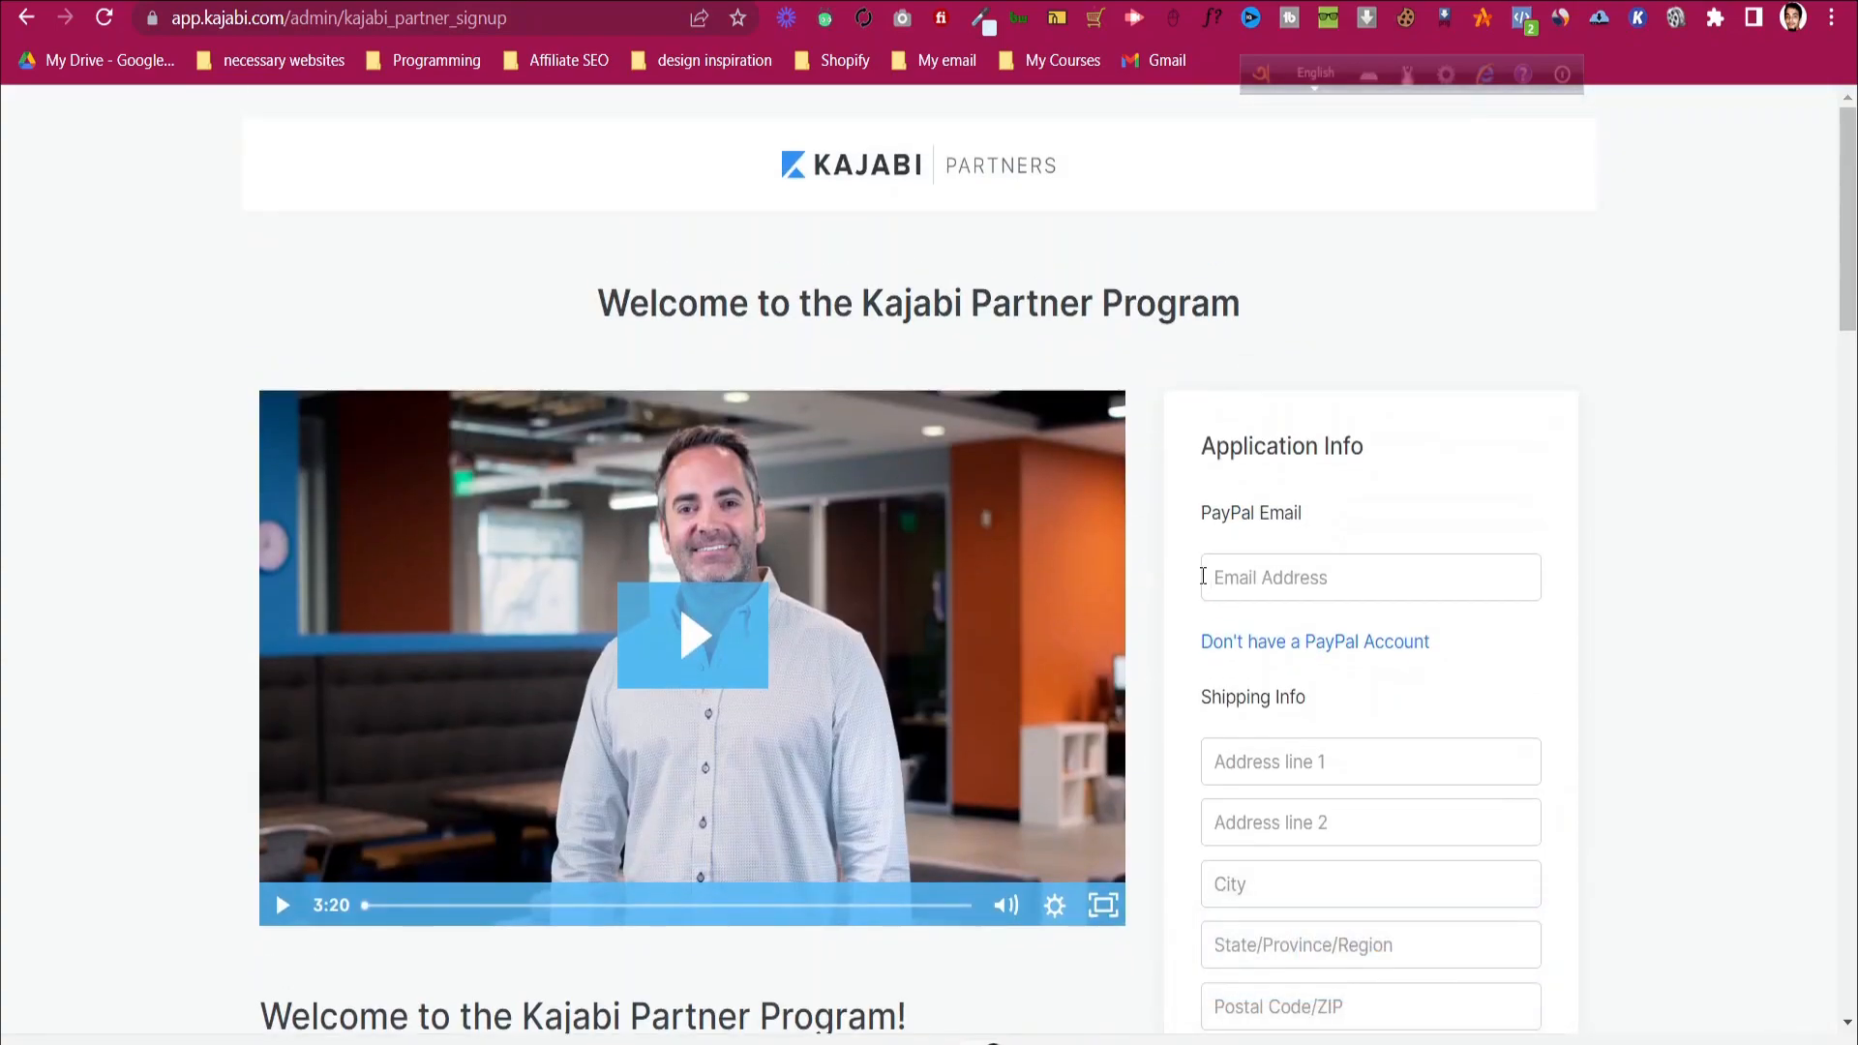
{"action": "left_click", "coordinate": [25, 18]}
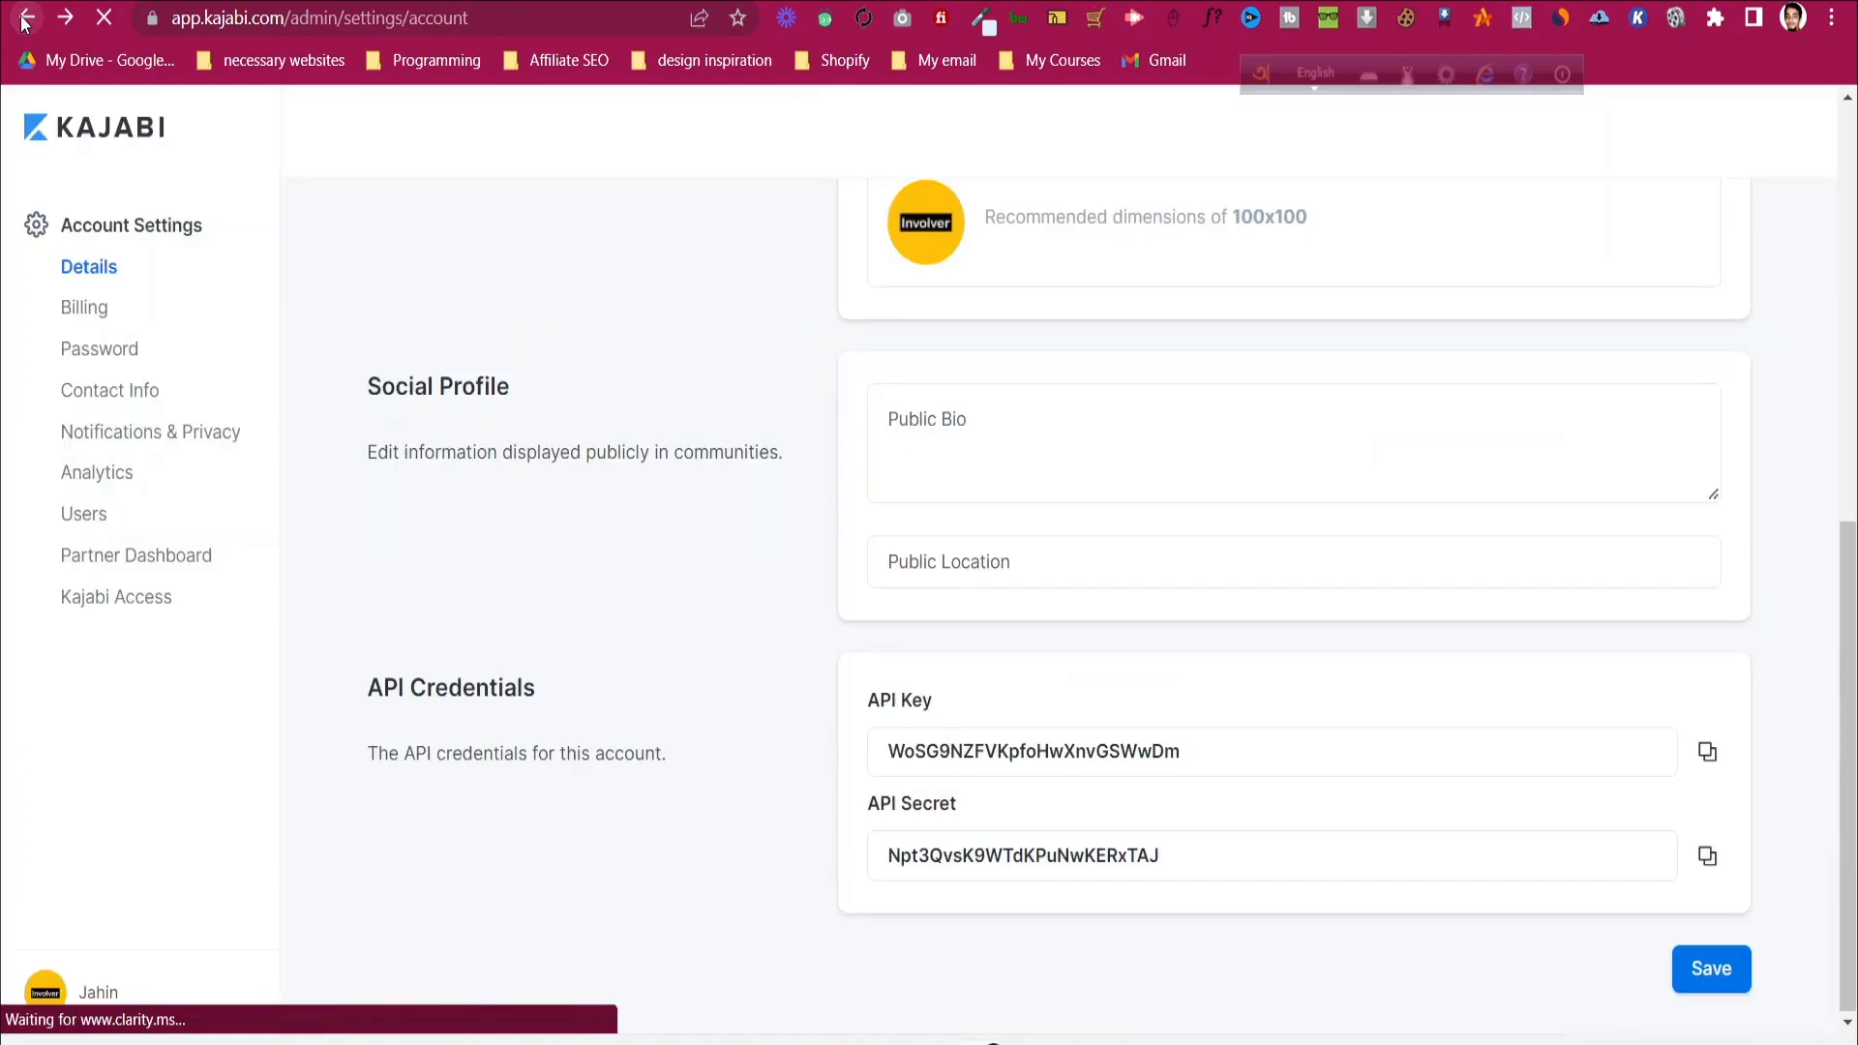